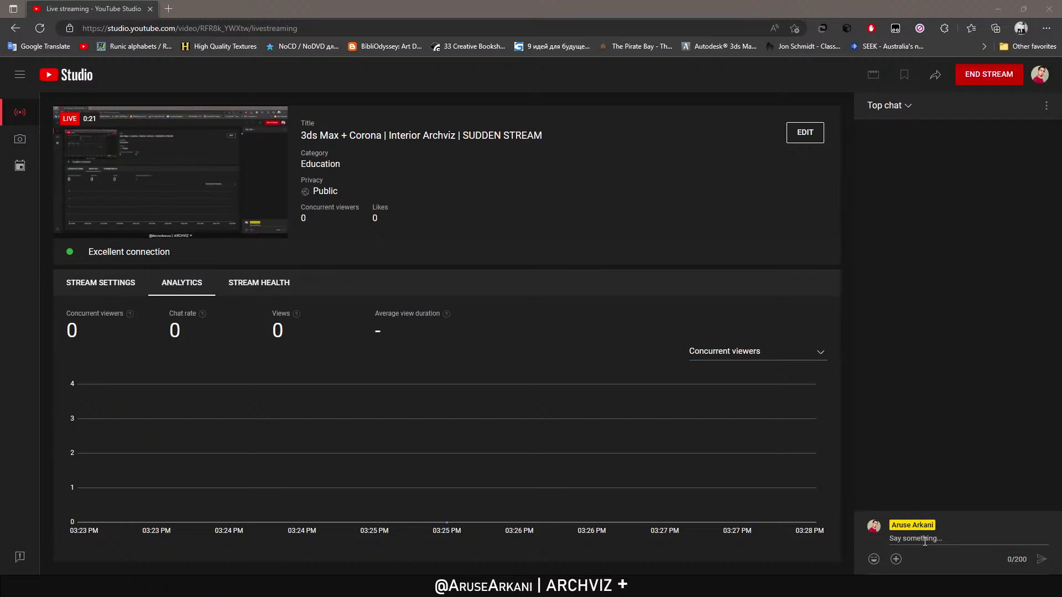
Open the livestream's watch page from its share link, copy the page address and close that page.
{"action": "left_click", "coordinate": [936, 74]}
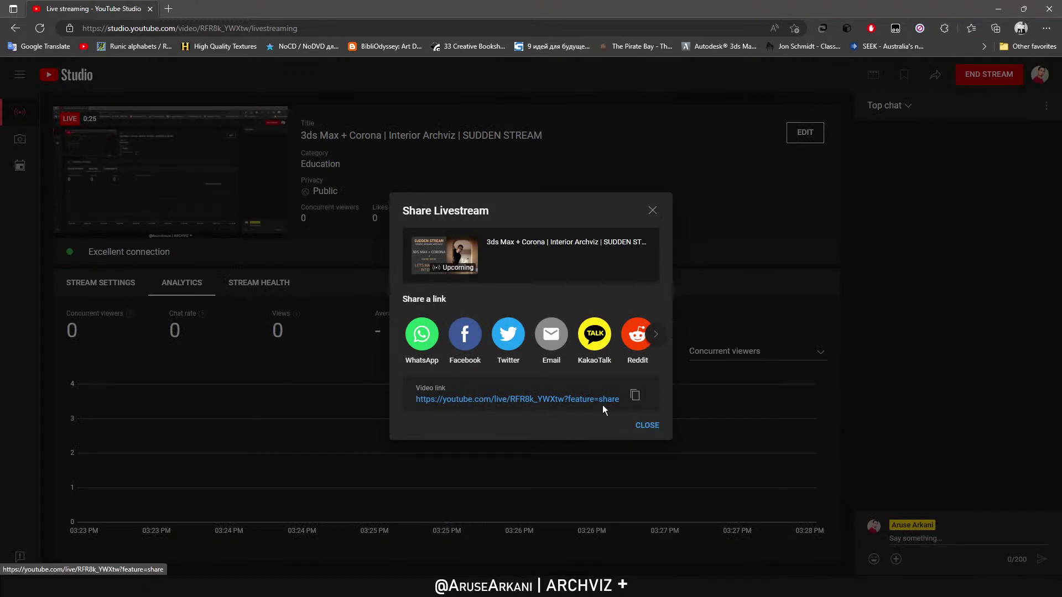
{"action": "left_click", "coordinate": [516, 399]}
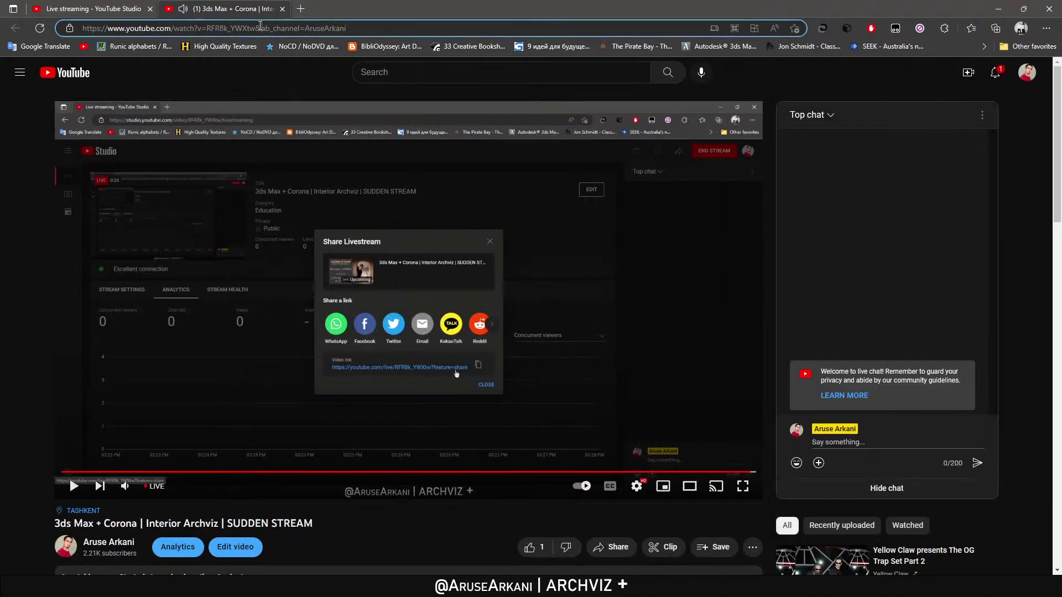
{"action": "left_click", "coordinate": [259, 31]}
{"action": "key", "text": "ctrl+c"}
{"action": "middle_click", "coordinate": [254, 9]}
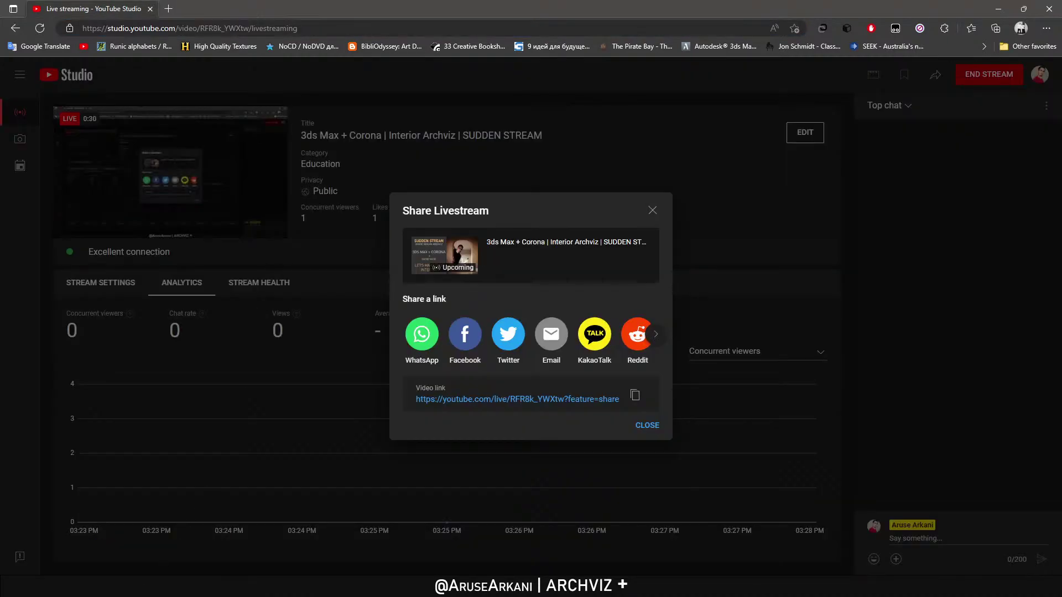
Switch to Telegram and start a reply to the SUDDEN STREAM post in the Designation channel with the copied stream link.
{"action": "left_click", "coordinate": [271, 587]}
{"action": "right_click", "coordinate": [363, 334]}
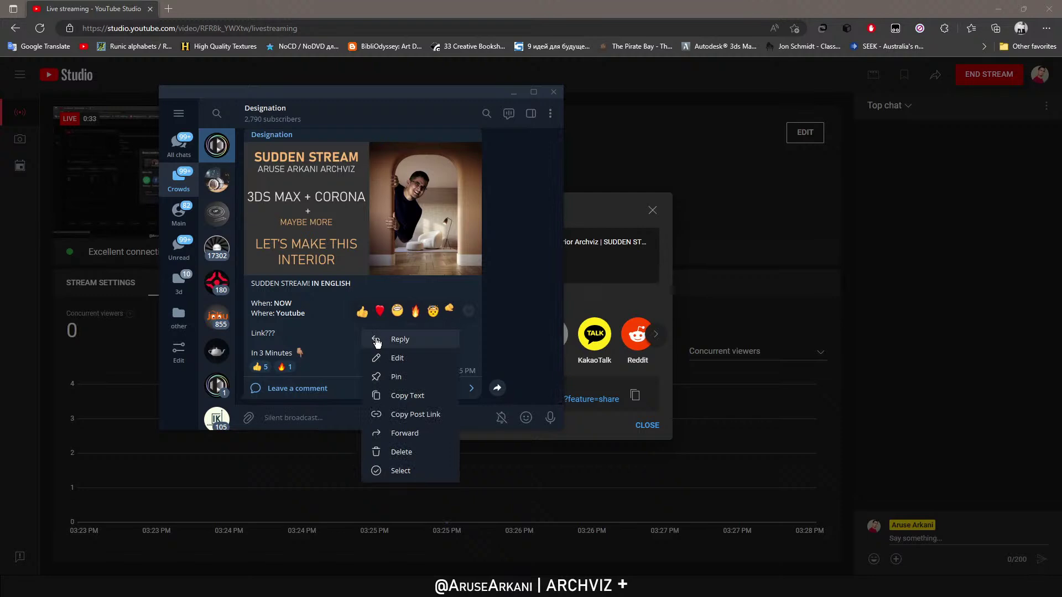
{"action": "left_click", "coordinate": [387, 340]}
{"action": "key", "text": "ctrl+v"}
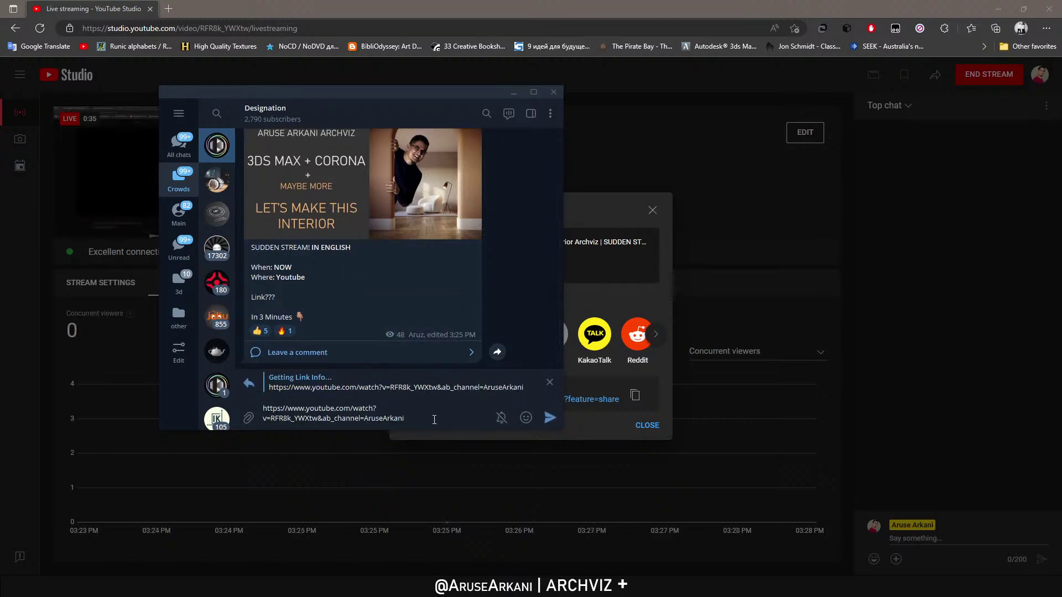
Add the line LET"S GO! above the link, separated by a blank line, and send the reply.
{"action": "left_click", "coordinate": [263, 408]}
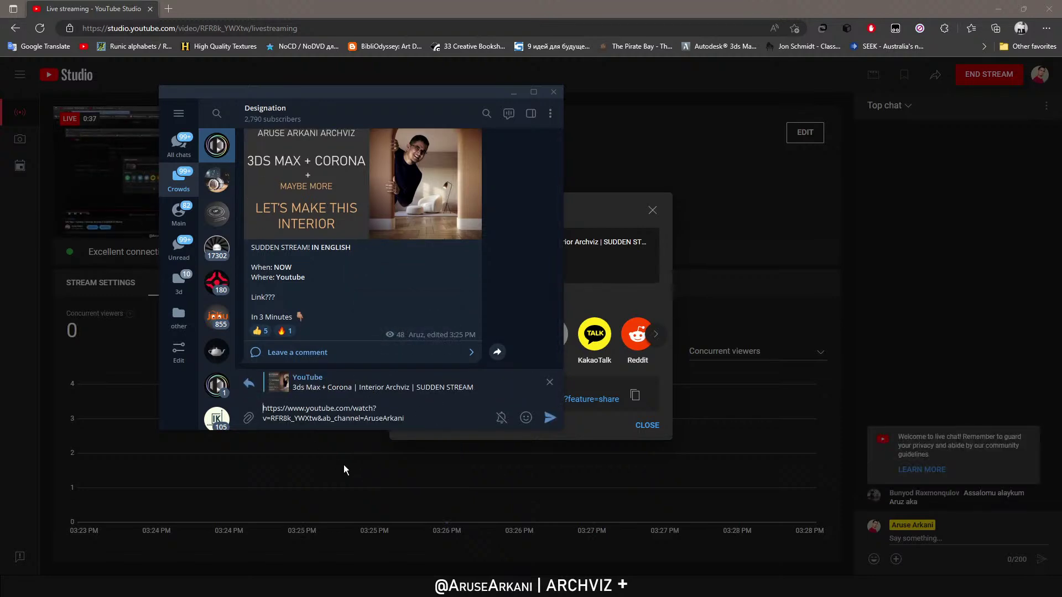
{"action": "key", "text": "shift+Return"}
{"action": "key", "text": "shift+Return"}
{"action": "key", "text": "Up"}
{"action": "type", "text": "LE"}
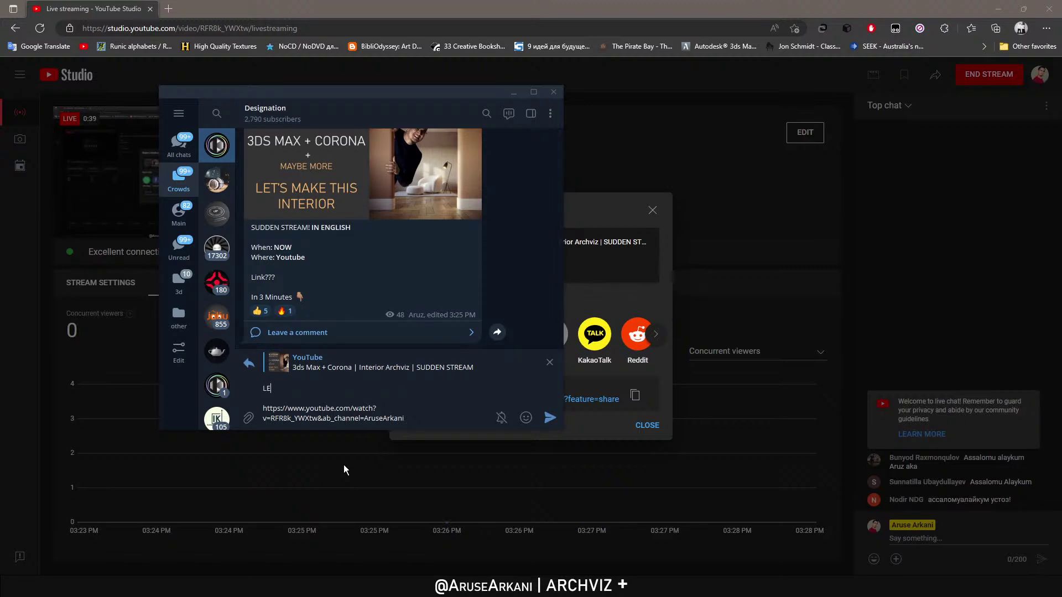
{"action": "type", "text": "T\"S GPO"}
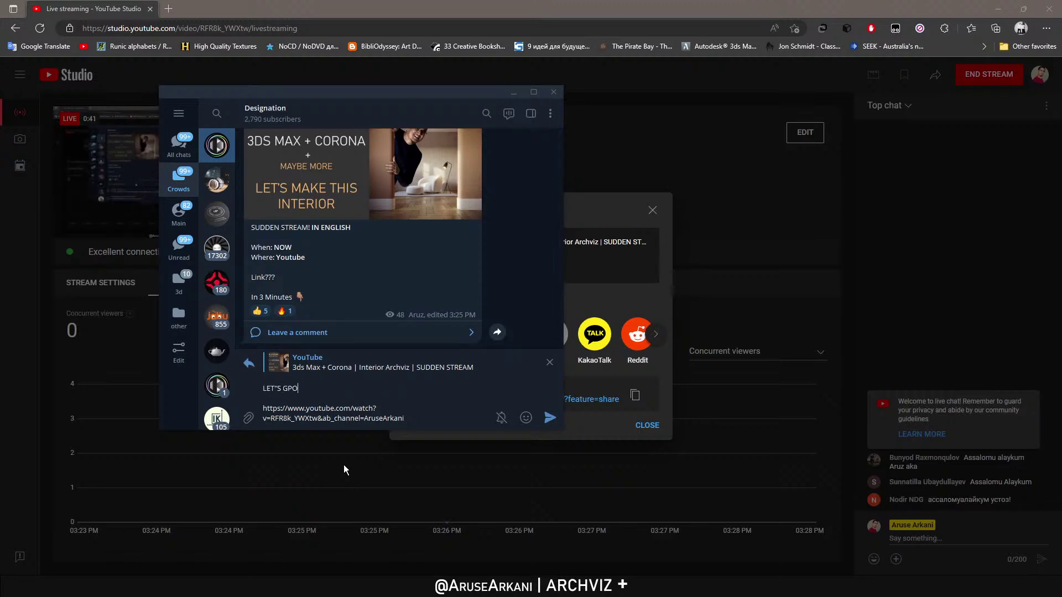
{"action": "type", "text": "!"}
{"action": "left_click", "coordinate": [550, 418]}
Forward the stream link post to the 3D Studio Max (EN) group, move Telegram off the screen and close the Share Livestream dialog.
{"action": "left_click", "coordinate": [487, 352]}
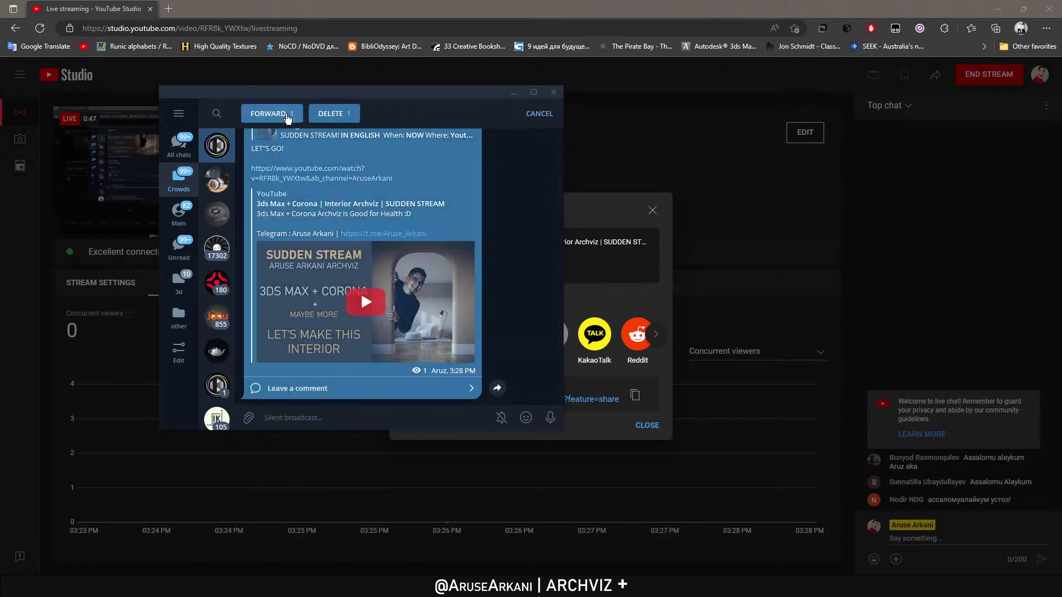
{"action": "left_click", "coordinate": [271, 113]}
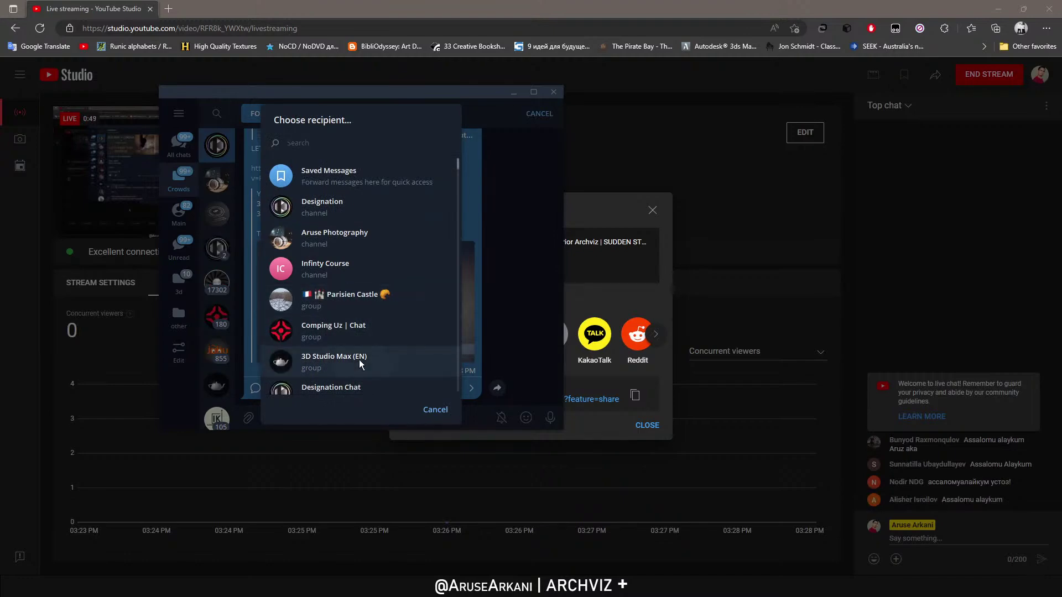
{"action": "left_click", "coordinate": [382, 360]}
{"action": "left_click", "coordinate": [550, 417]}
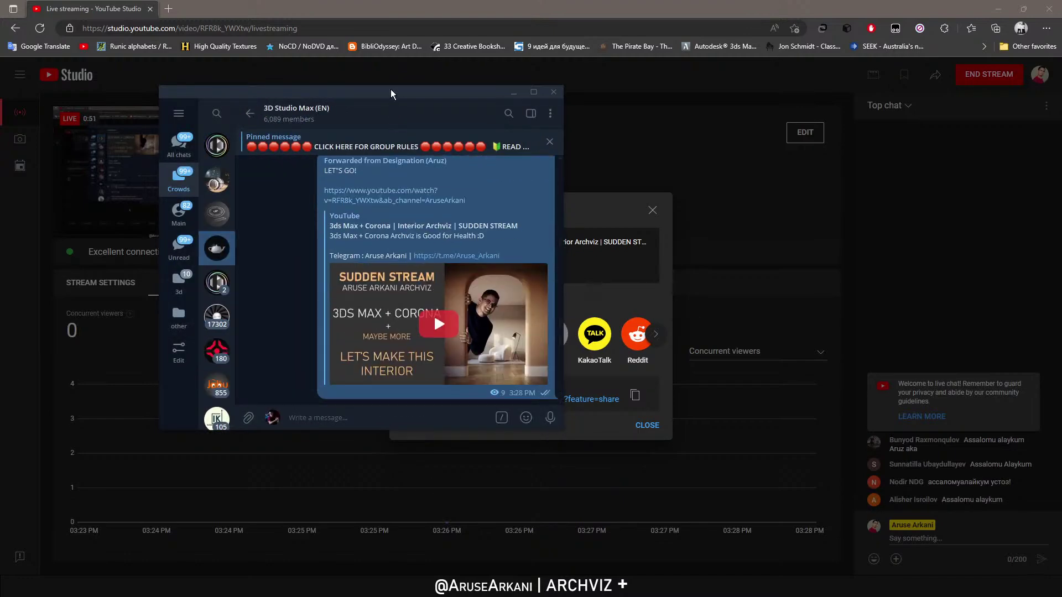
{"action": "left_click_drag", "start_coordinate": [390, 91], "coordinate": [0, 111]}
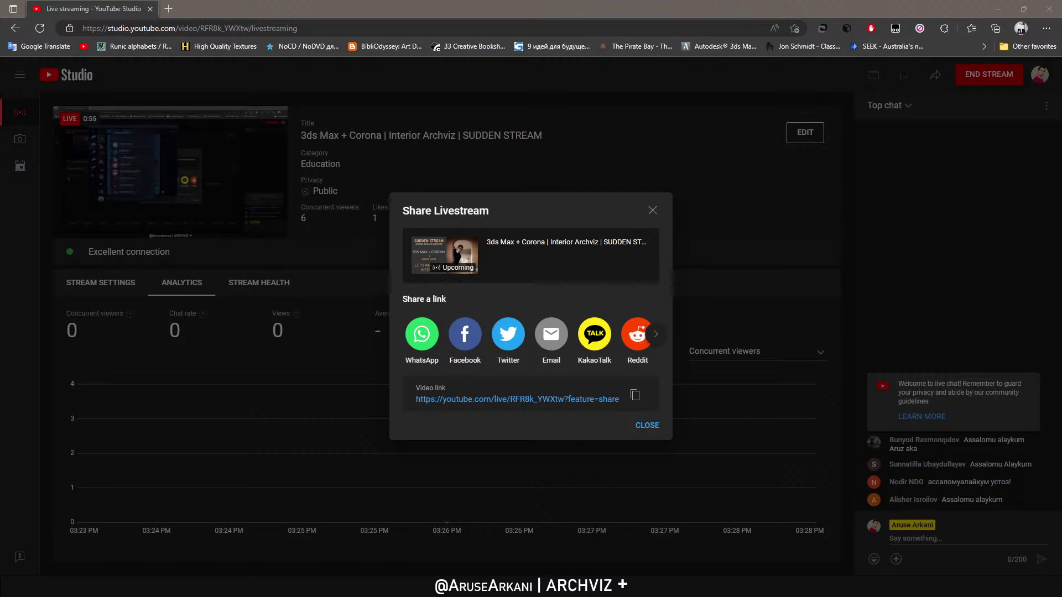
{"action": "left_click", "coordinate": [648, 426]}
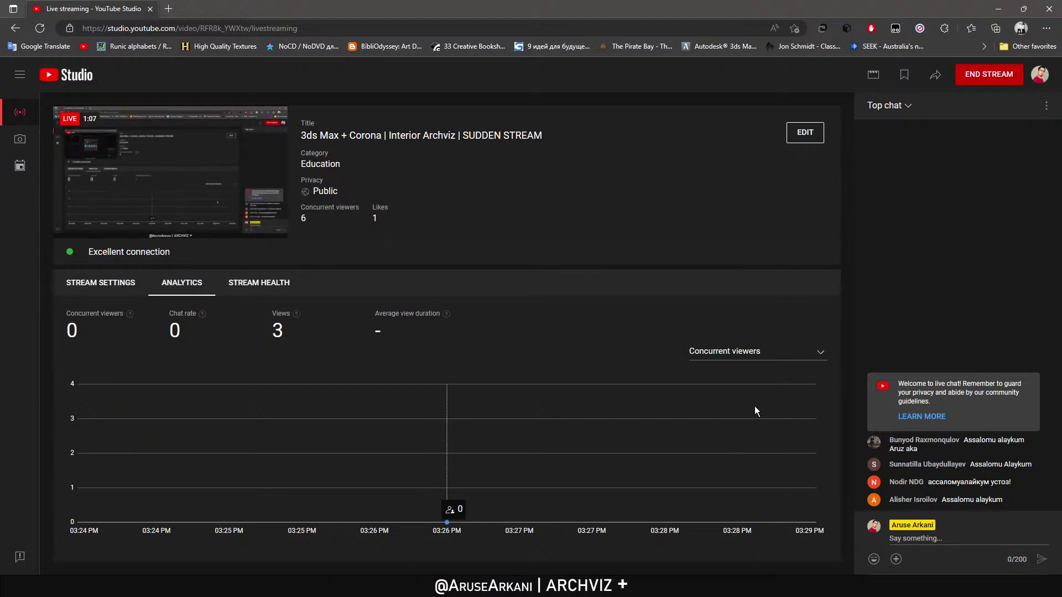
Review the forwarded stream posts in the 3D Studio Max (EN) group and the announcements in the Designation channel, and return to YouTube Studio.
{"action": "key", "text": "alt+Tab"}
{"action": "scroll", "coordinate": [531, 298], "scroll_direction": "up", "scroll_amount": 5}
{"action": "scroll", "coordinate": [528, 310], "scroll_direction": "down", "scroll_amount": 3}
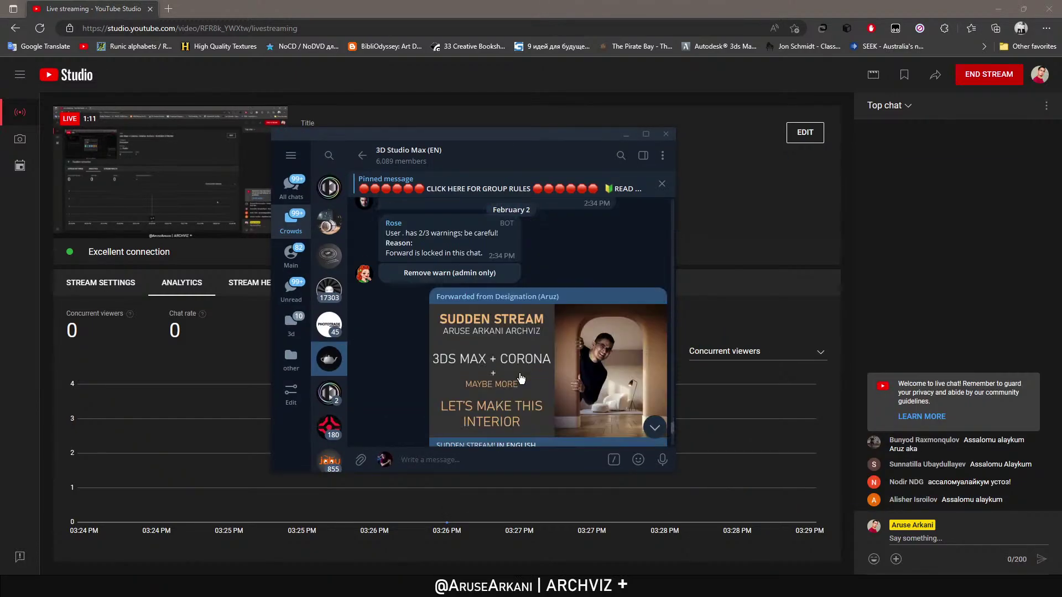
{"action": "left_click", "coordinate": [512, 332]}
{"action": "key", "text": "Escape"}
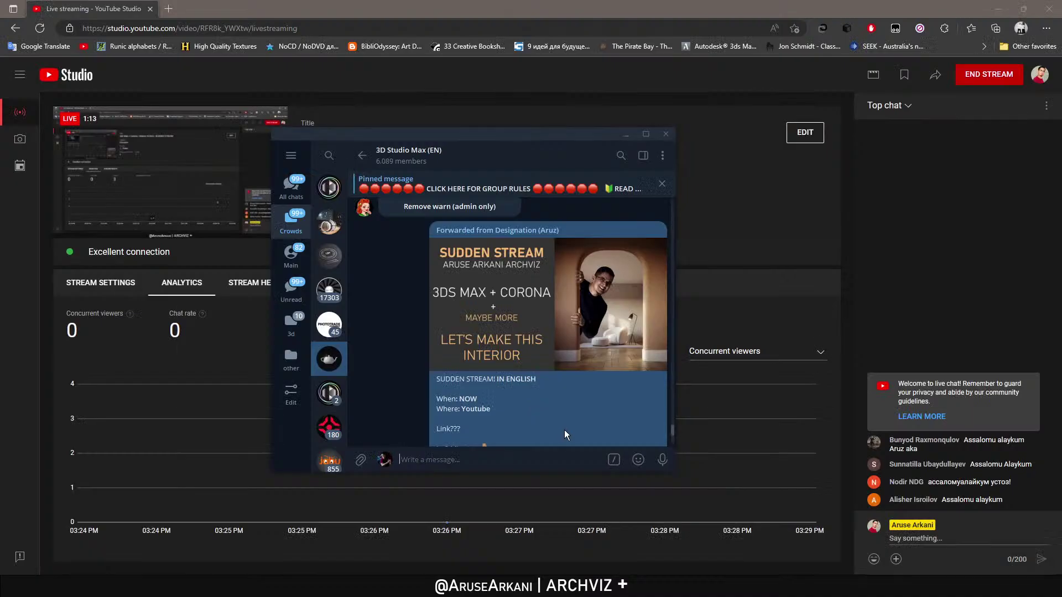
{"action": "left_click", "coordinate": [500, 378]}
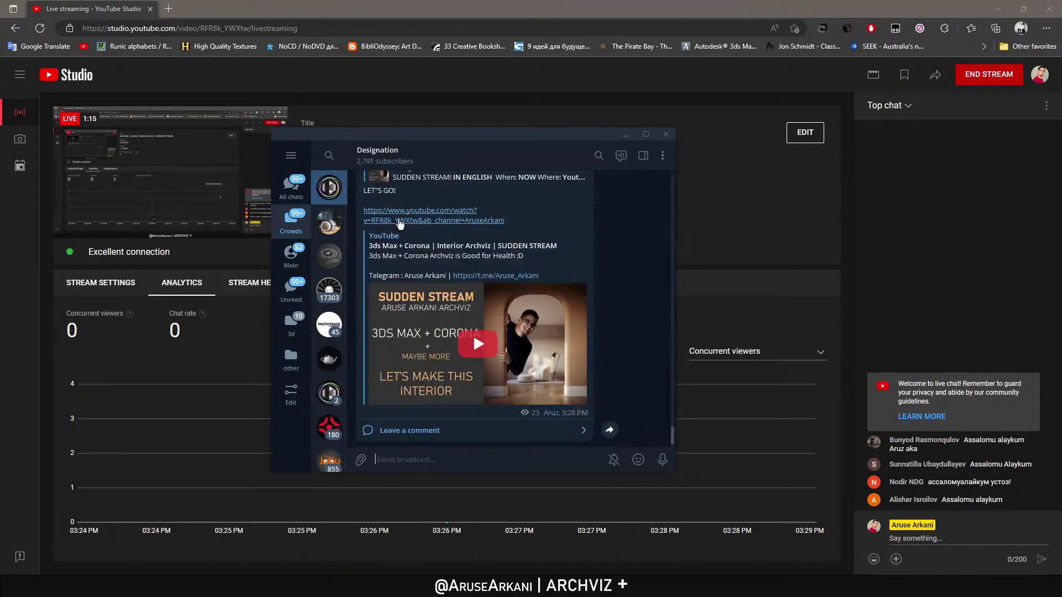
{"action": "scroll", "coordinate": [475, 321], "scroll_direction": "up", "scroll_amount": 2}
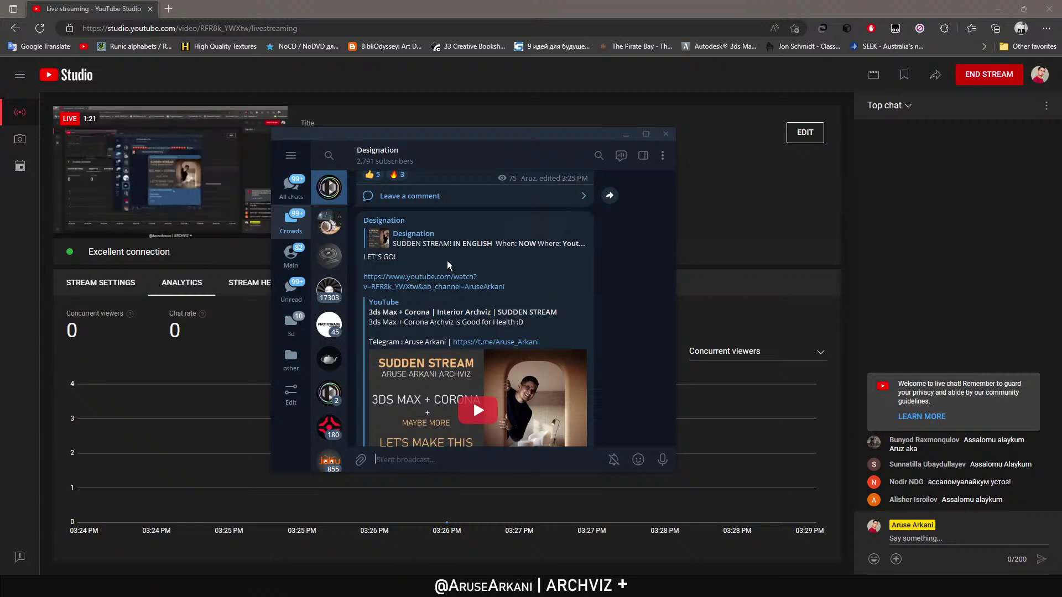
{"action": "scroll", "coordinate": [493, 250], "scroll_direction": "up", "scroll_amount": 5}
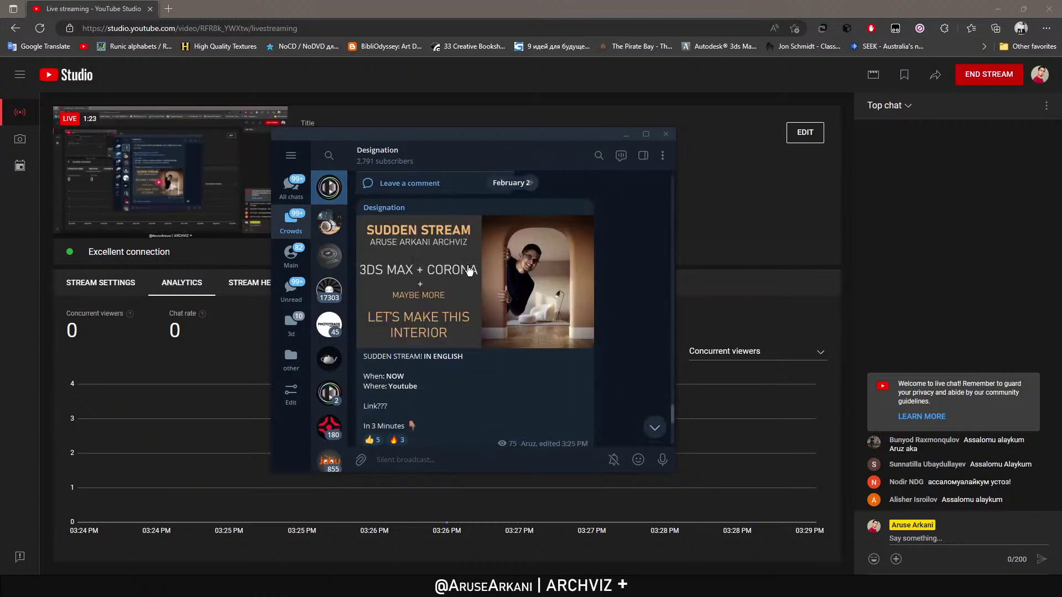
{"action": "left_click_drag", "start_coordinate": [472, 358], "coordinate": [423, 361]}
{"action": "left_click", "coordinate": [423, 360]}
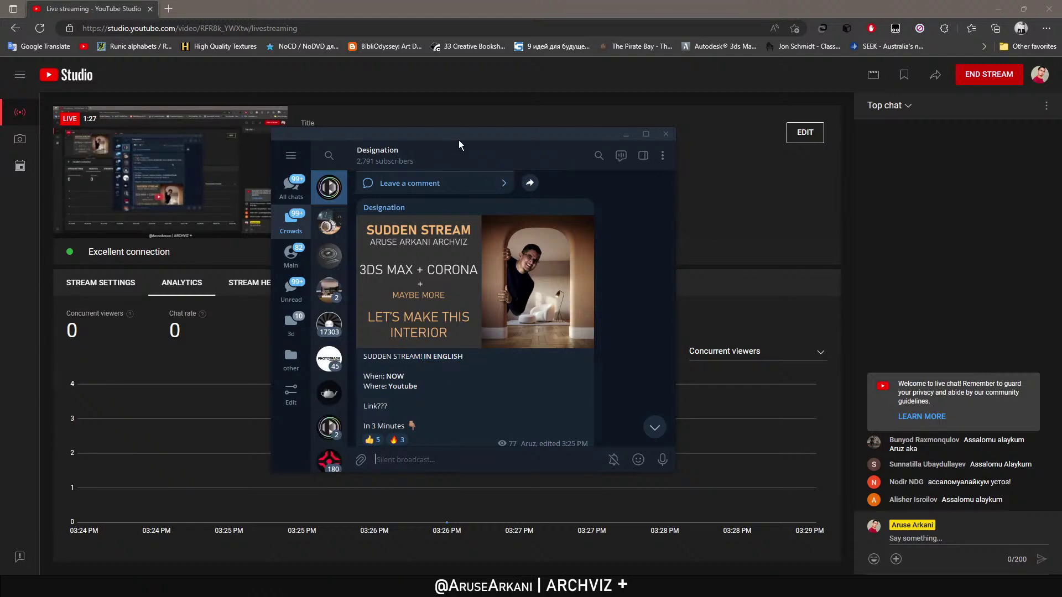
{"action": "key", "text": "alt+Tab"}
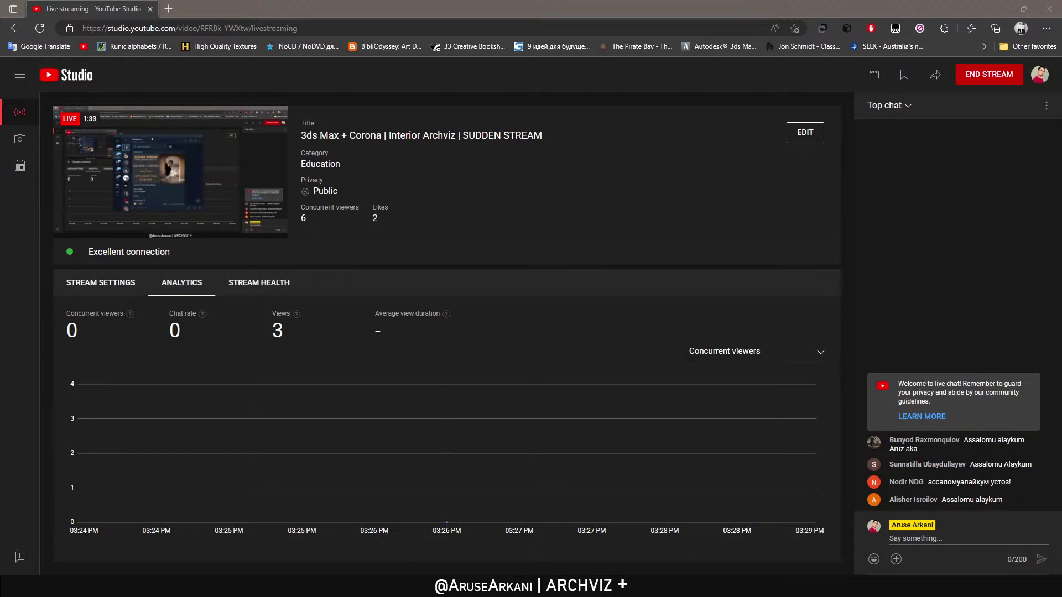
Switch to 3ds Max and look through the Sudden Stream - Interior 2023-02-02 project folder in File Explorer.
{"action": "key", "text": "alt+Tab"}
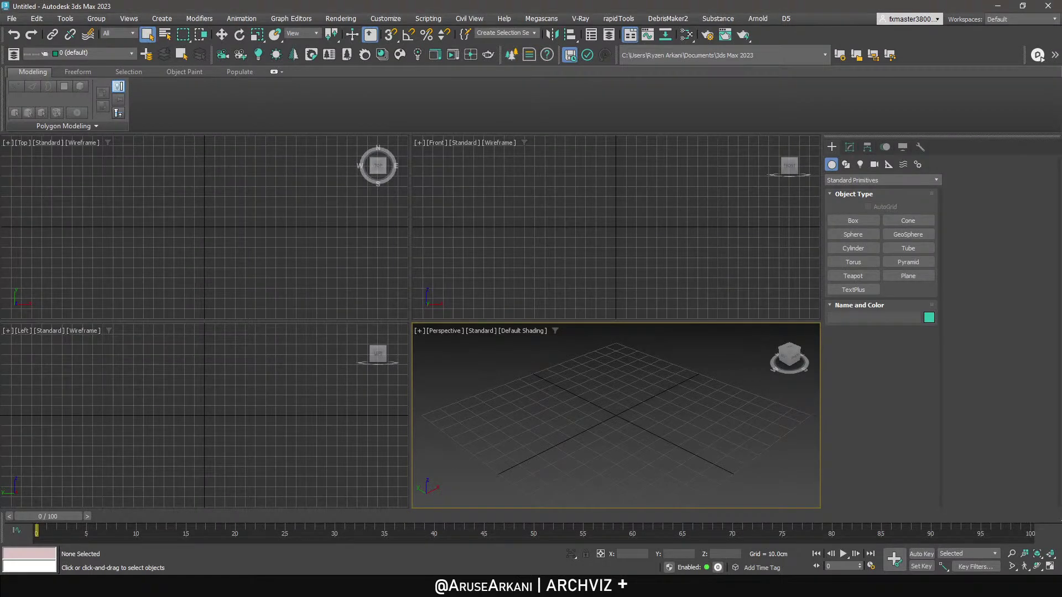
{"action": "key", "text": "alt+Tab"}
{"action": "key", "text": "alt+Tab"}
{"action": "mouse_move", "coordinate": [99, 586]}
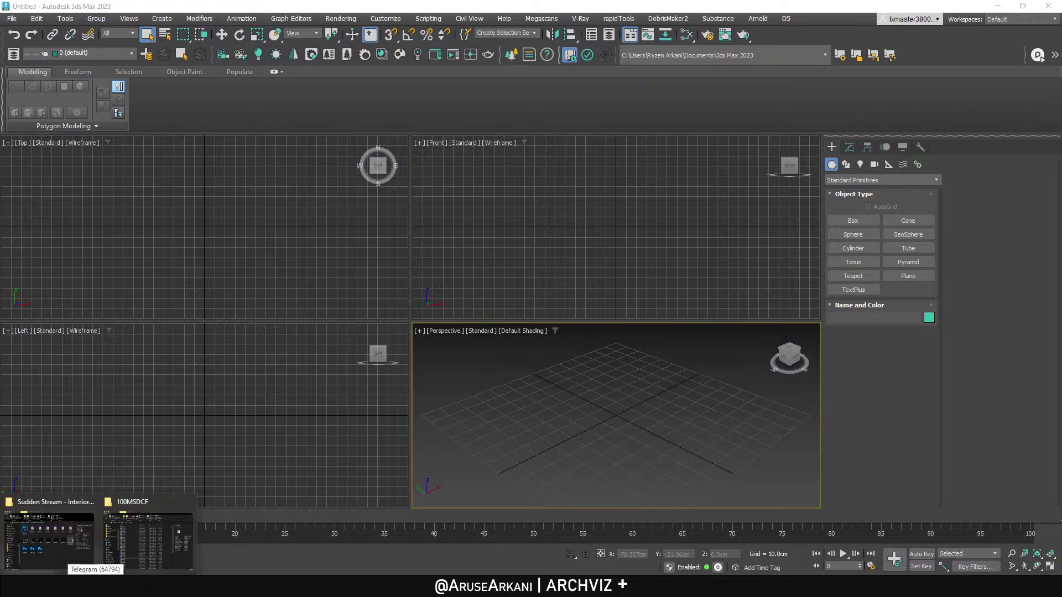
{"action": "left_click", "coordinate": [65, 539]}
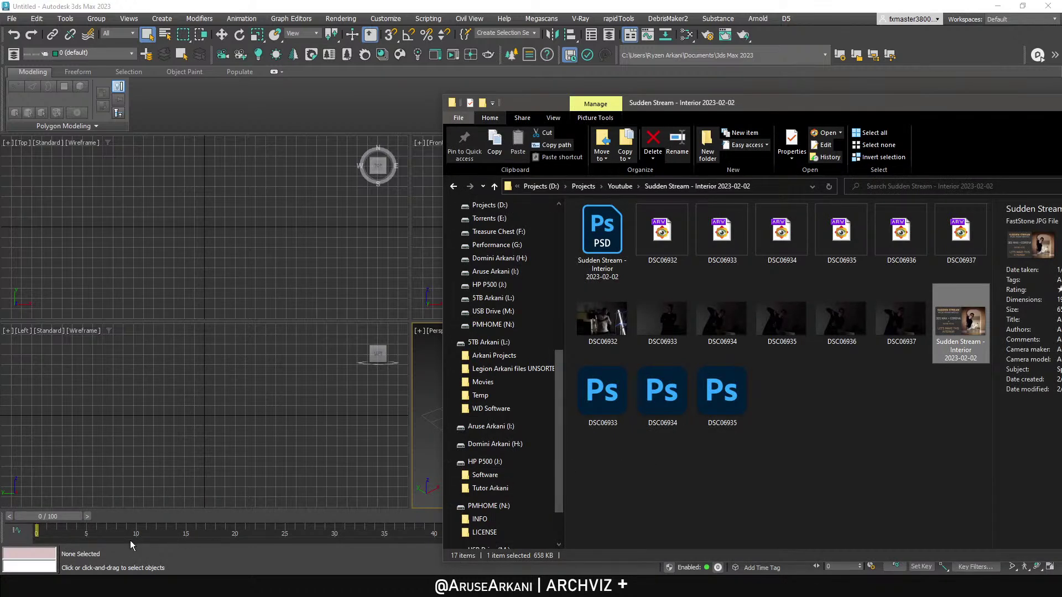
{"action": "left_click_drag", "start_coordinate": [986, 109], "coordinate": [788, 98]}
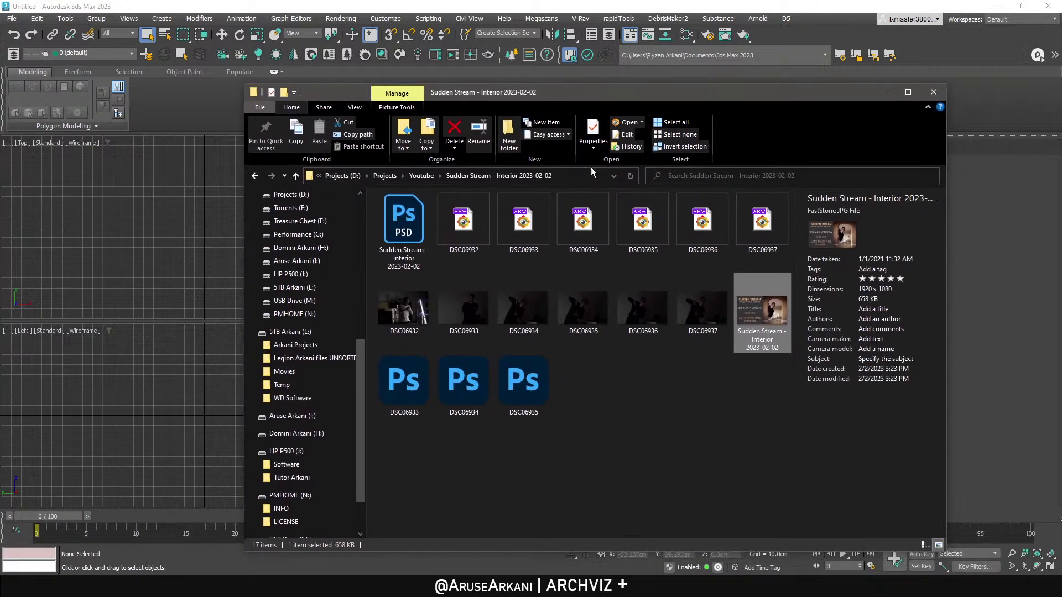
{"action": "left_click", "coordinate": [101, 586]}
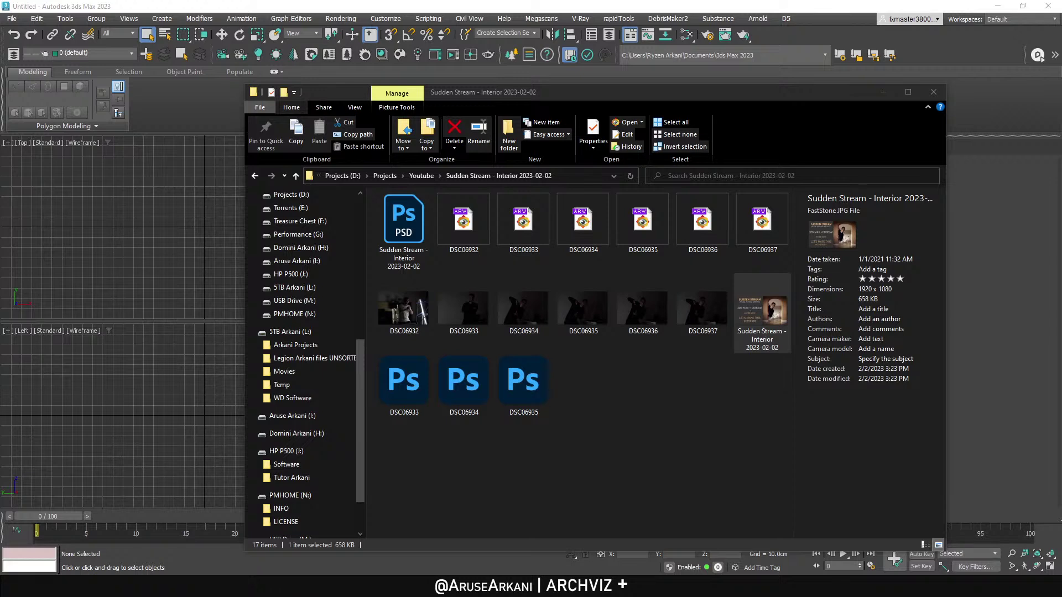
{"action": "left_click", "coordinate": [884, 91]}
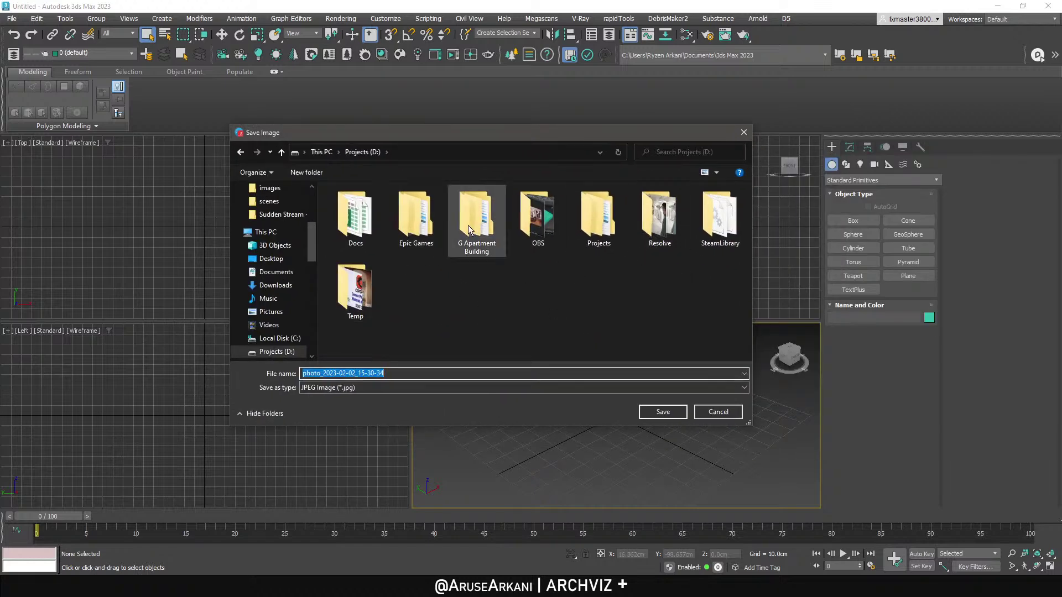
Save the reference image as the JPEG photo_2023-02-02_15-30-34 in Projects > Youtube > Sudden Stream - Interior 2023-02-02.
{"action": "left_click", "coordinate": [599, 217]}
{"action": "double_click", "coordinate": [599, 218]}
{"action": "double_click", "coordinate": [380, 251]}
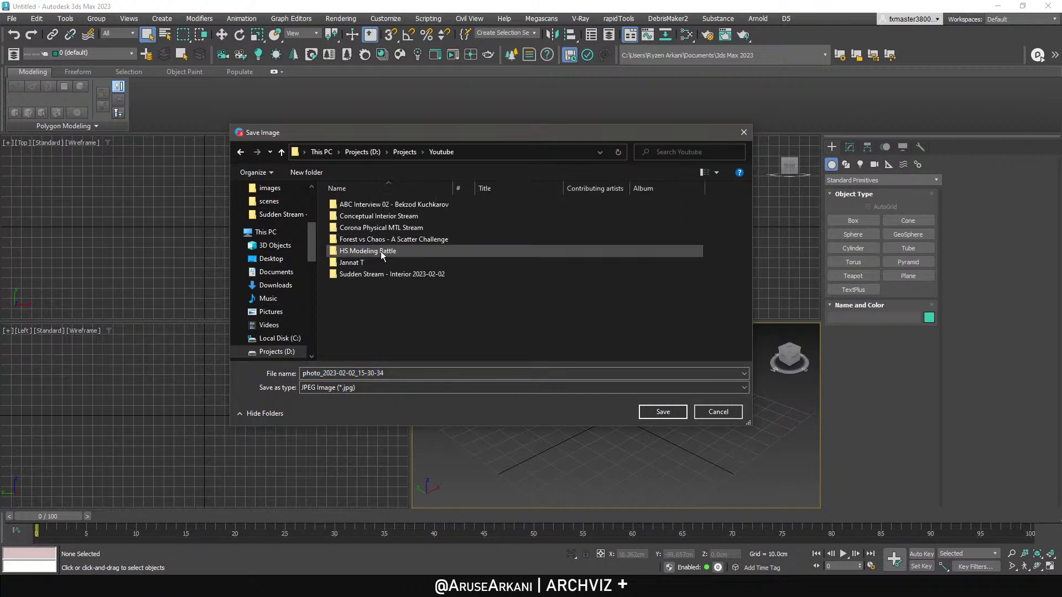
{"action": "double_click", "coordinate": [379, 275]}
{"action": "left_click", "coordinate": [664, 412]}
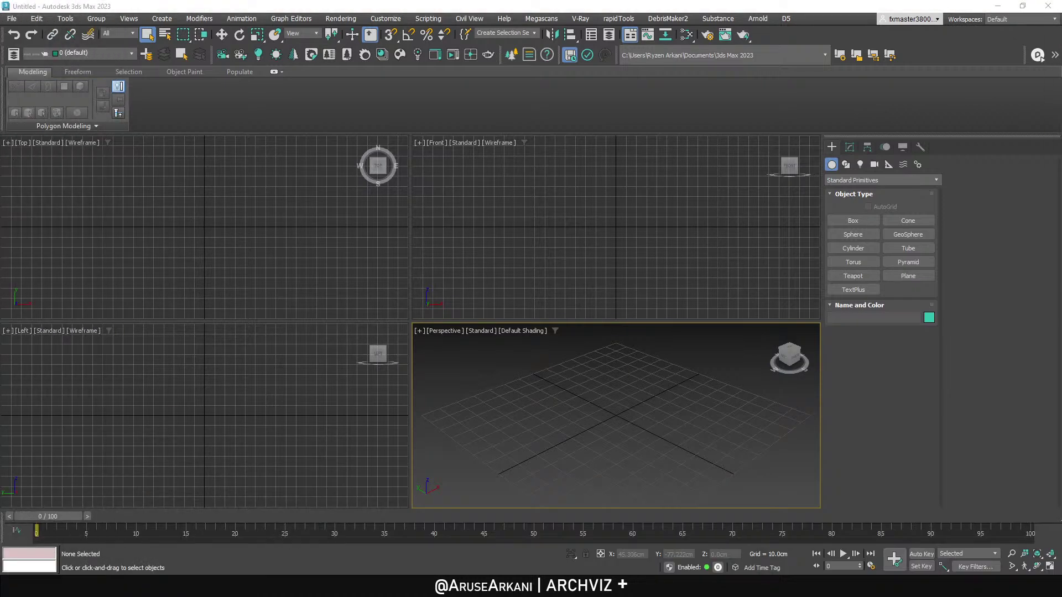
Check the live chat in YouTube Studio and open the saved photo_2023-02-02_15-30-34 image from the project folder in FastStone Image Viewer.
{"action": "key", "text": "alt+Tab"}
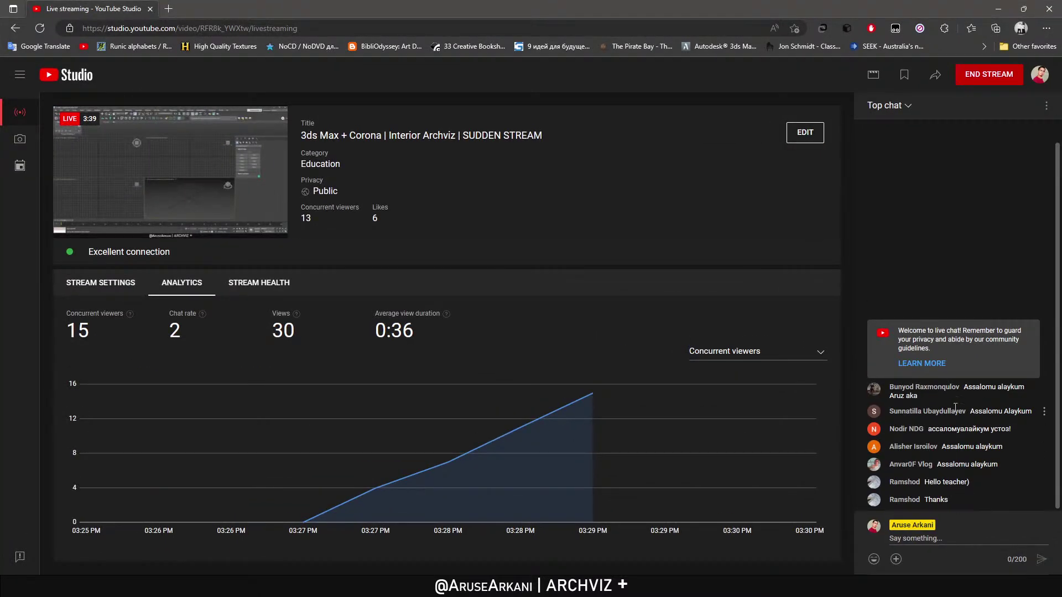
{"action": "key", "text": "alt+Tab"}
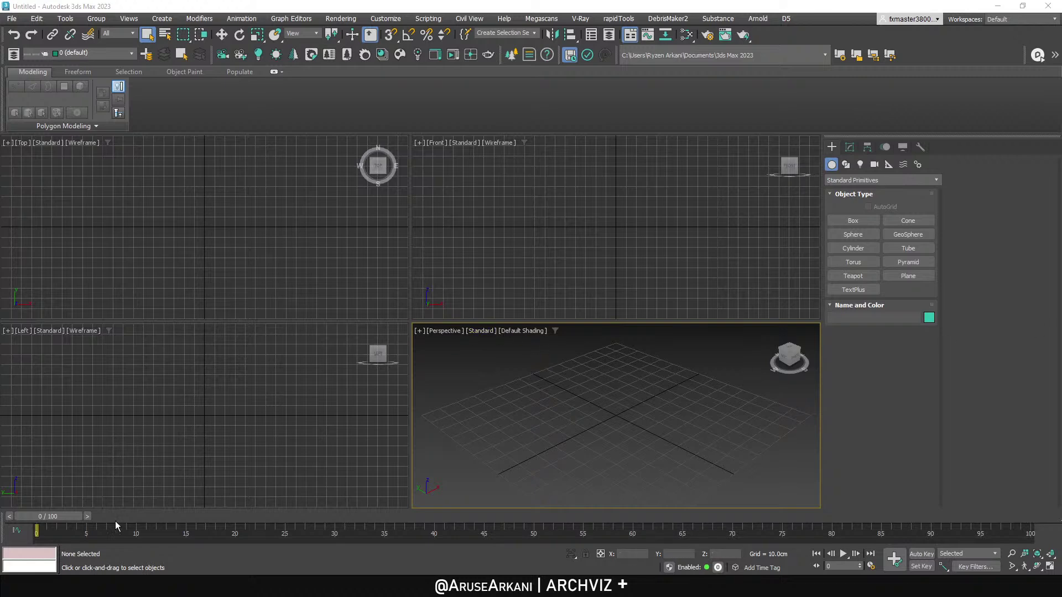
{"action": "left_click", "coordinate": [148, 587]}
{"action": "double_click", "coordinate": [757, 299]}
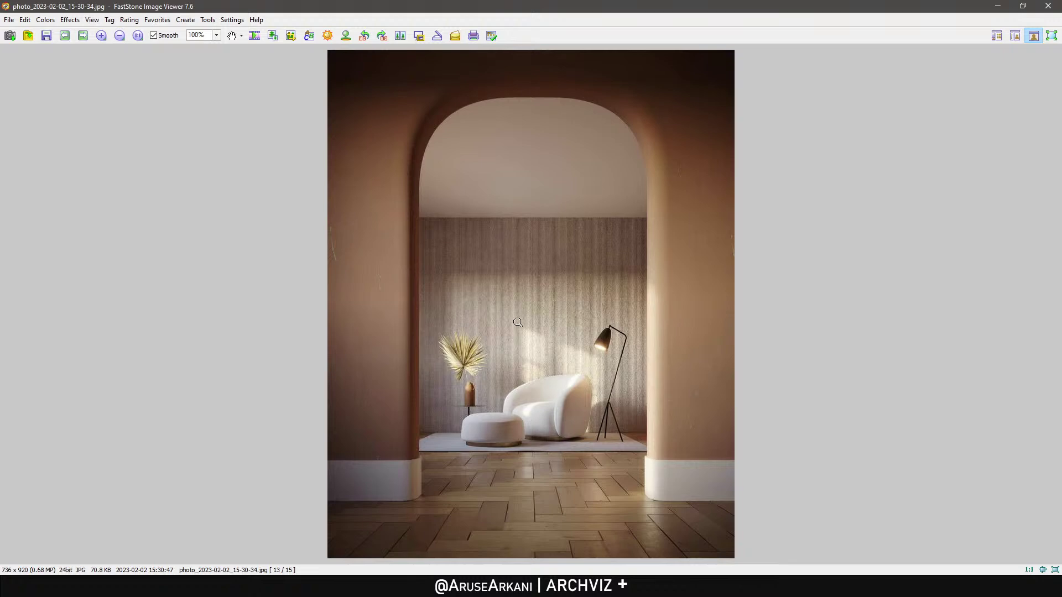
Examine the reference photo's armchair, lamp and parquet floor at 200%, return to 100% and move the viewer window off this screen.
{"action": "left_click", "coordinate": [541, 295]}
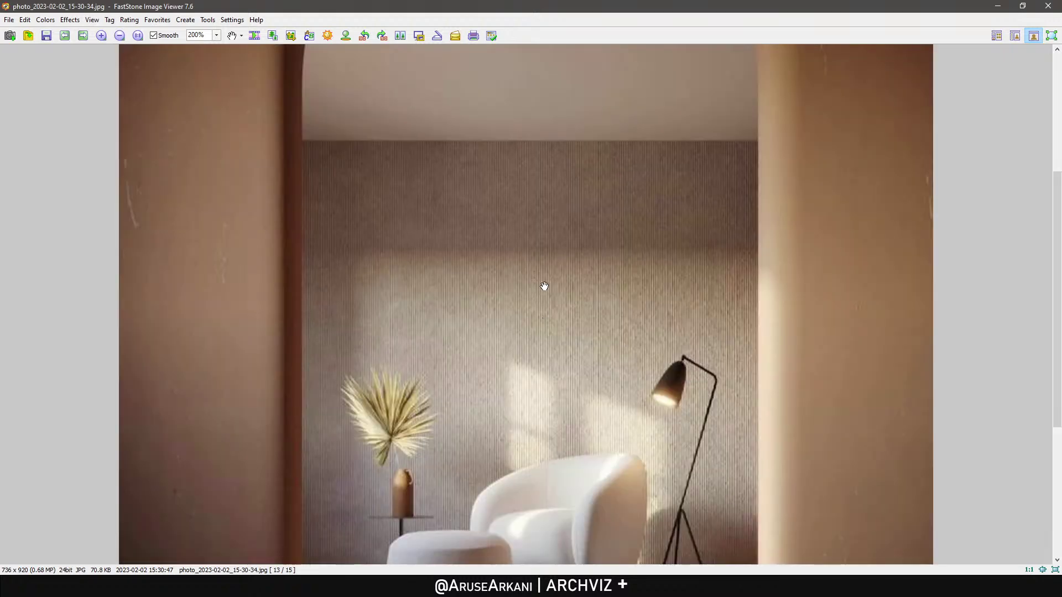
{"action": "left_click_drag", "start_coordinate": [519, 335], "coordinate": [550, 230]}
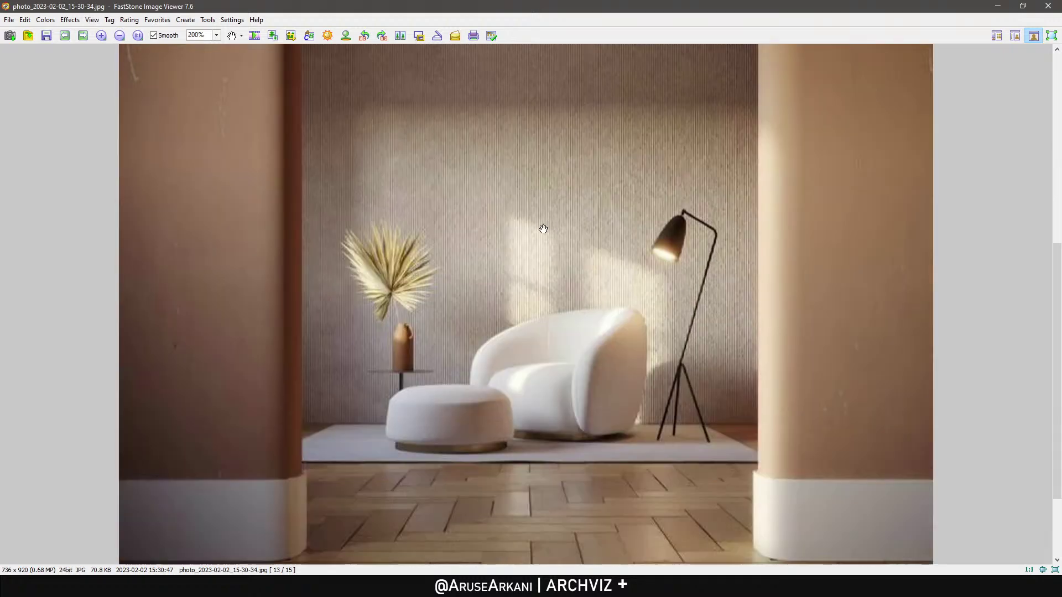
{"action": "left_click", "coordinate": [506, 223]}
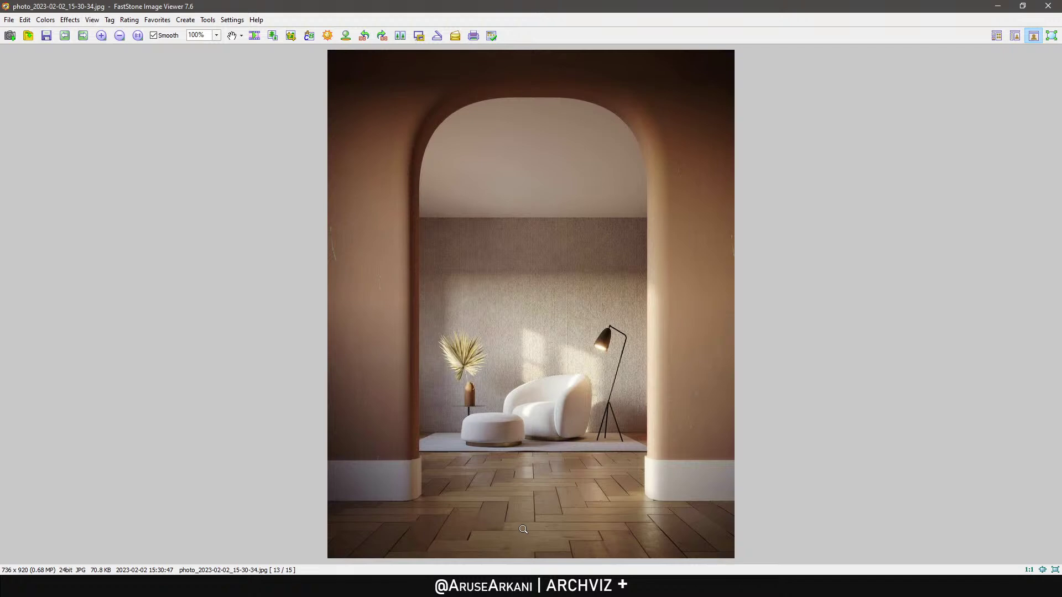
{"action": "left_click_drag", "start_coordinate": [463, 6], "coordinate": [1061, 166]}
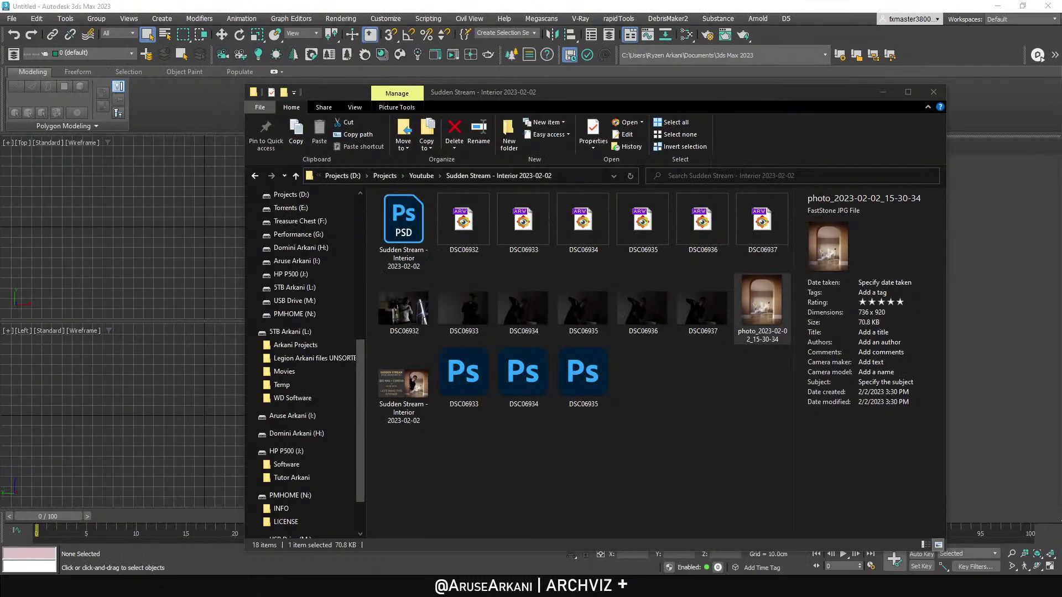
Minimise the project folder window and maximise the Perspective viewport.
{"action": "left_click", "coordinate": [884, 91]}
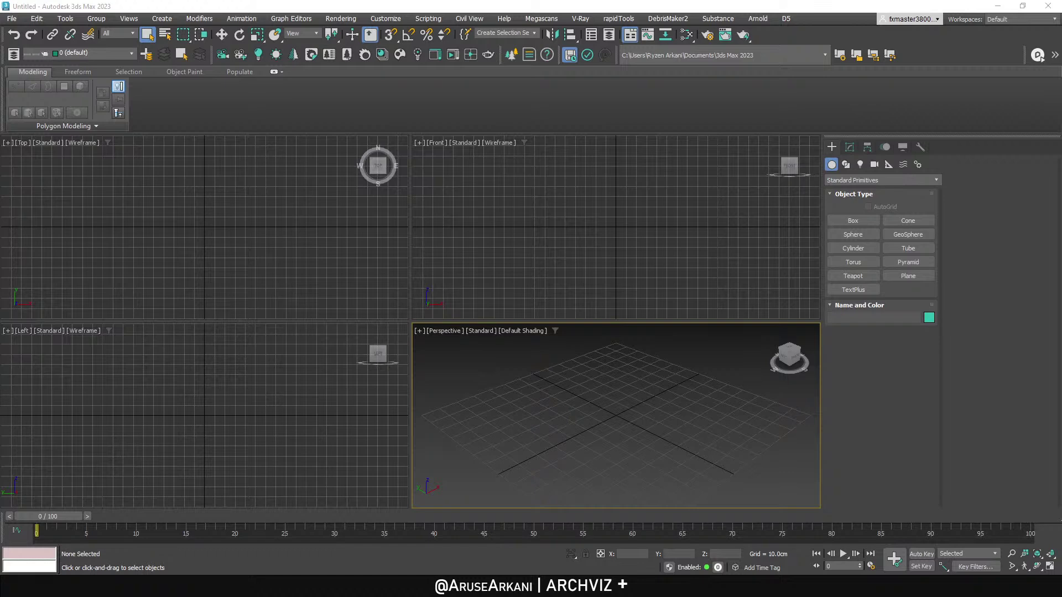
{"action": "left_click", "coordinate": [535, 372]}
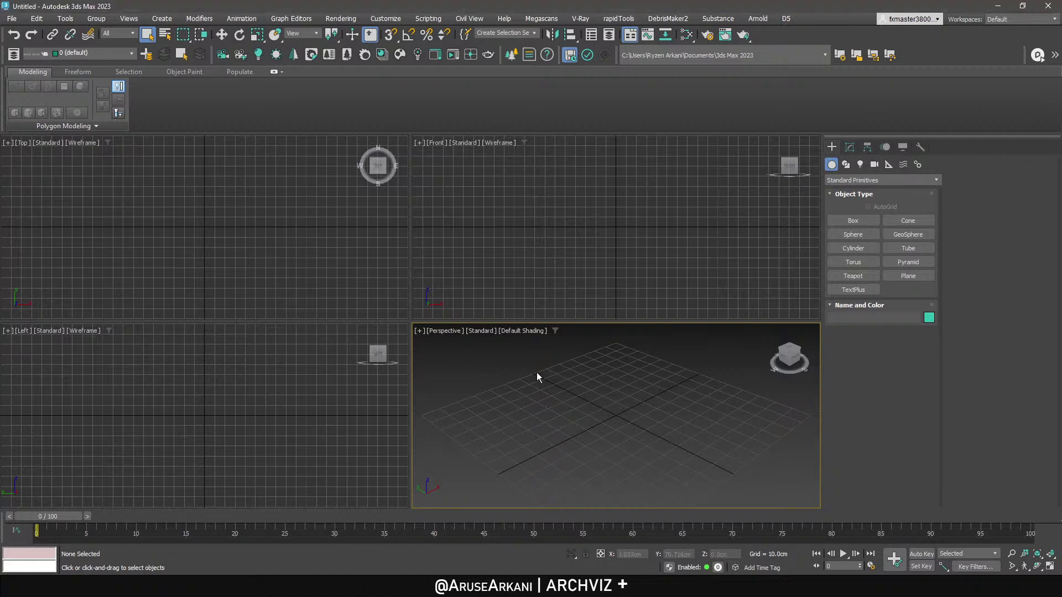
{"action": "key", "text": "alt+w"}
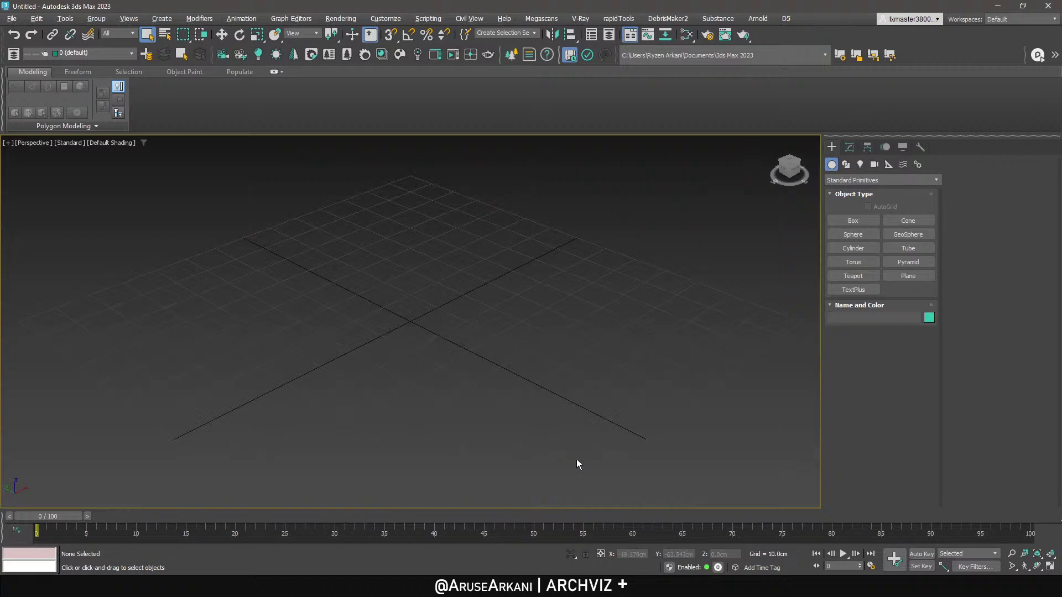
{"action": "left_click", "coordinate": [861, 222]}
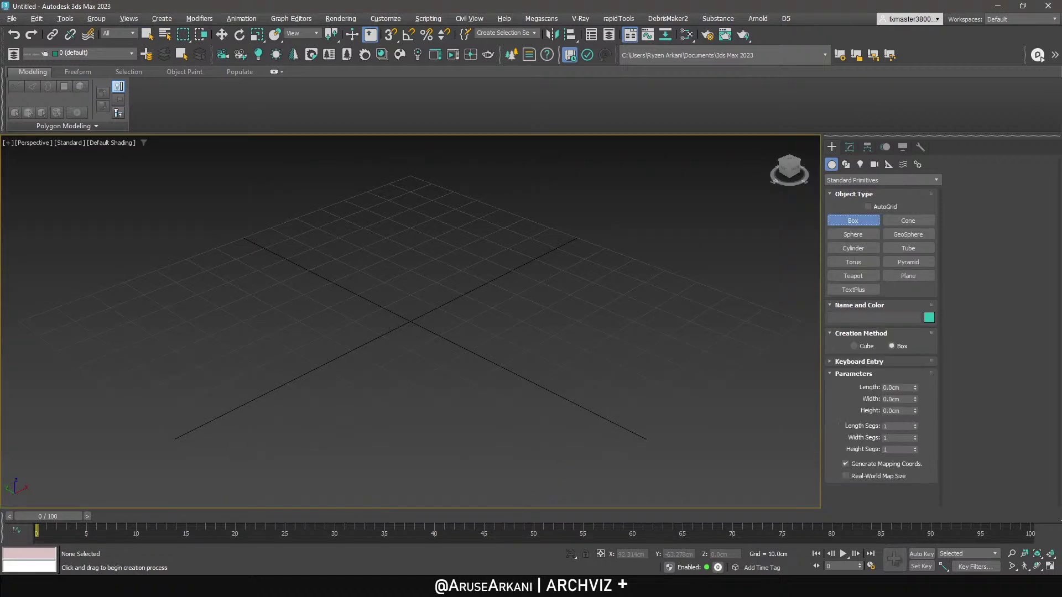
{"action": "key", "text": "alt+Tab"}
{"action": "left_click_drag", "start_coordinate": [738, 6], "coordinate": [1061, 210]}
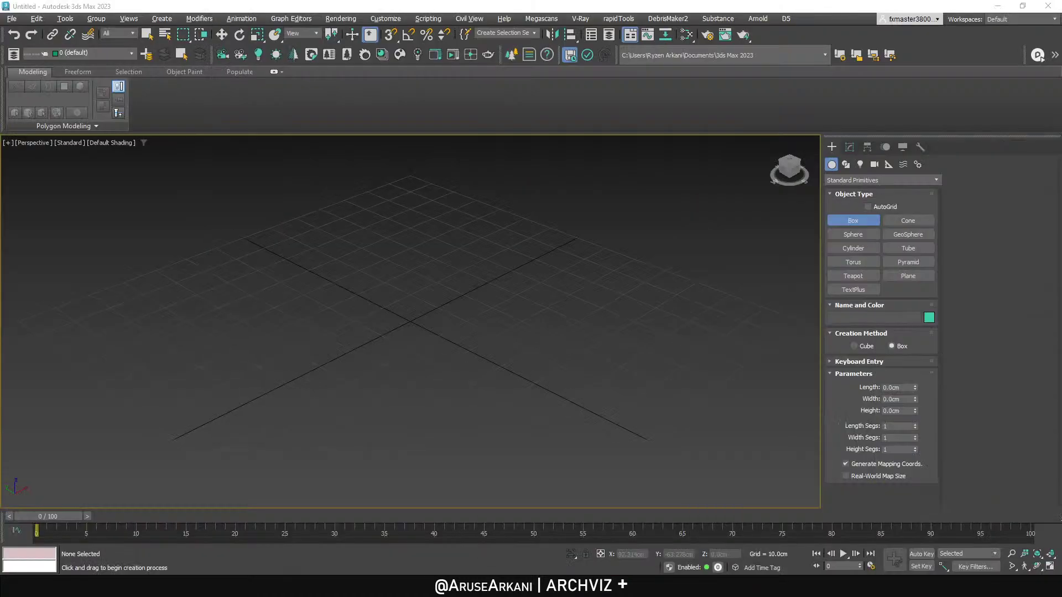
{"action": "left_click", "coordinate": [12, 18]}
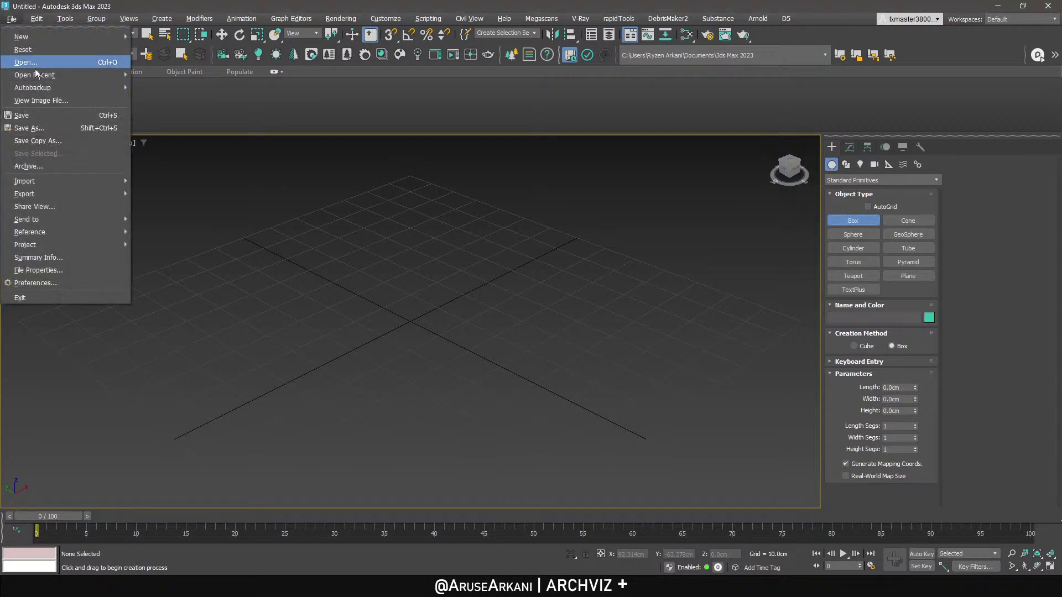
{"action": "left_click", "coordinate": [56, 100]}
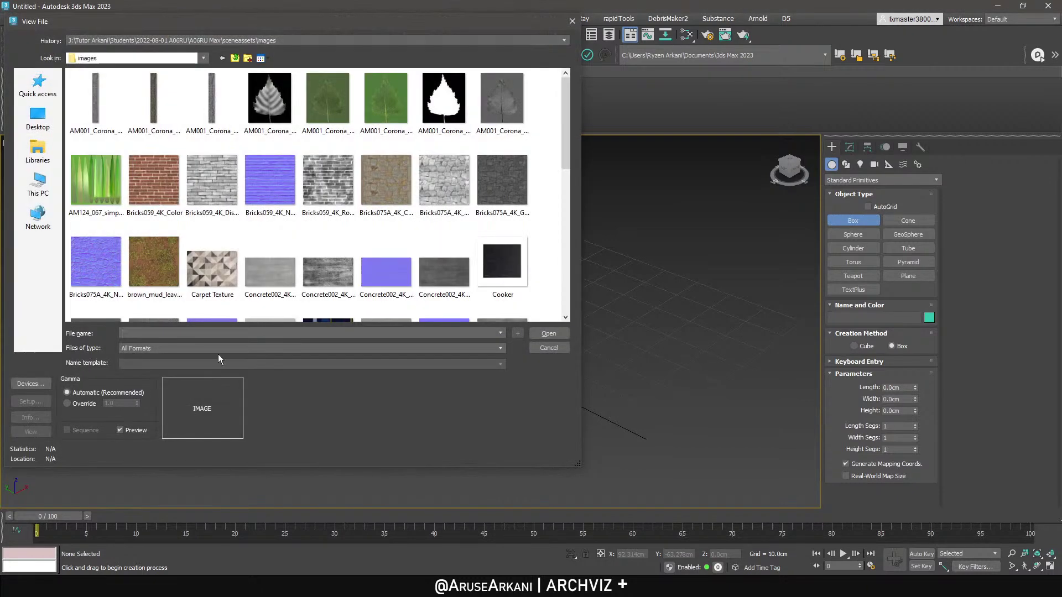
{"action": "left_click", "coordinate": [560, 349]}
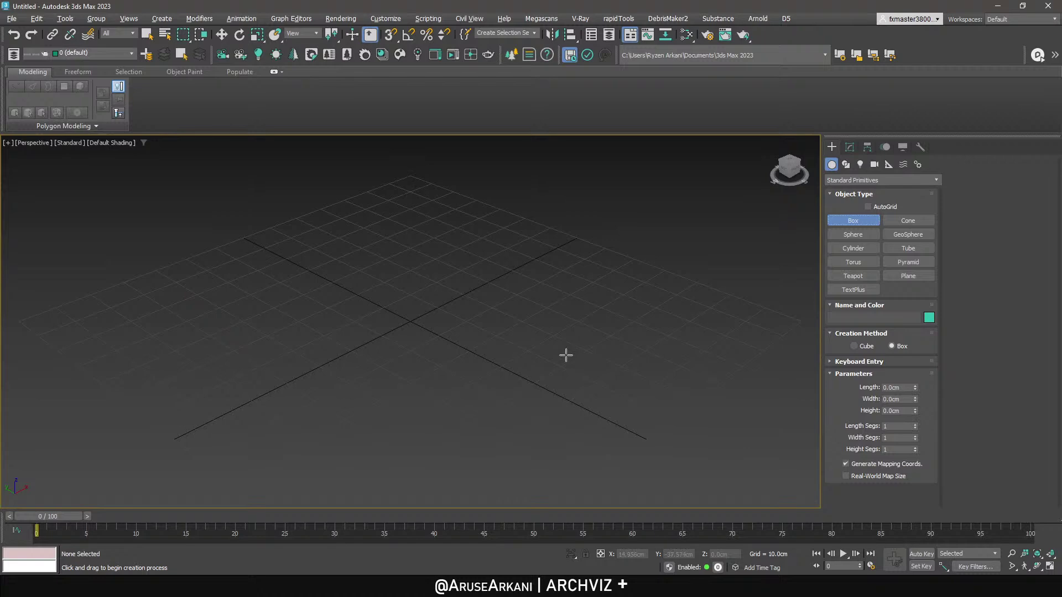
Set the active 3ds Max project to the folder Sudden Stream - Interior 2023-02-02.
{"action": "left_click", "coordinate": [873, 55]}
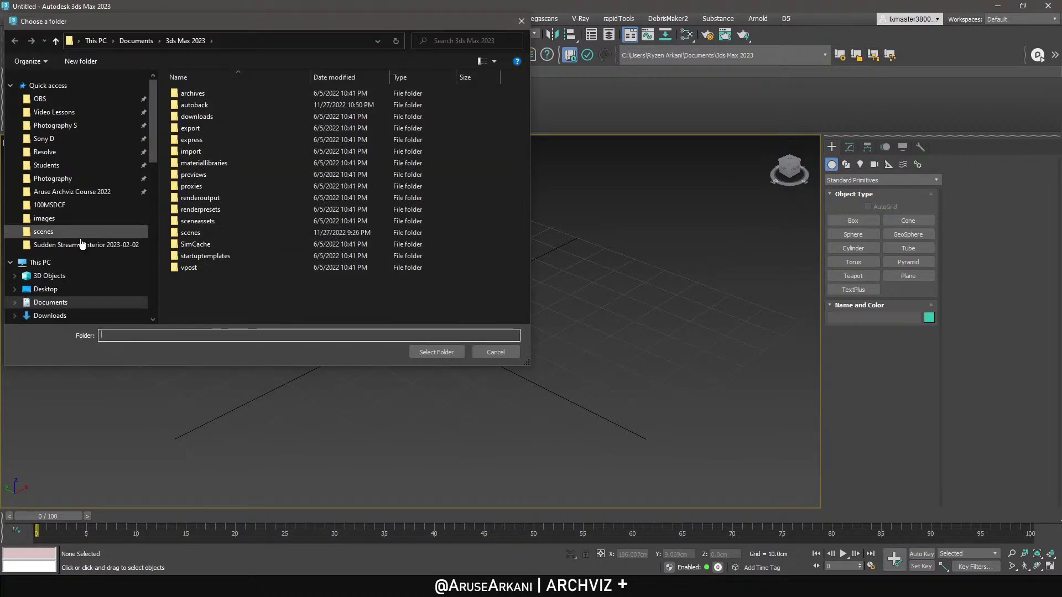
{"action": "left_click", "coordinate": [98, 247]}
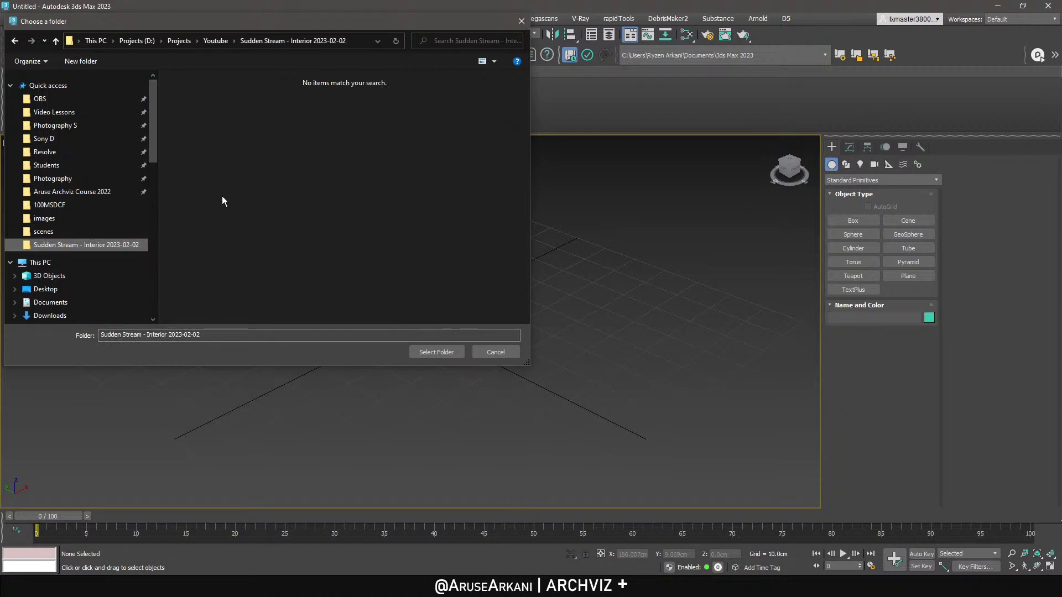
{"action": "left_click", "coordinate": [429, 352]}
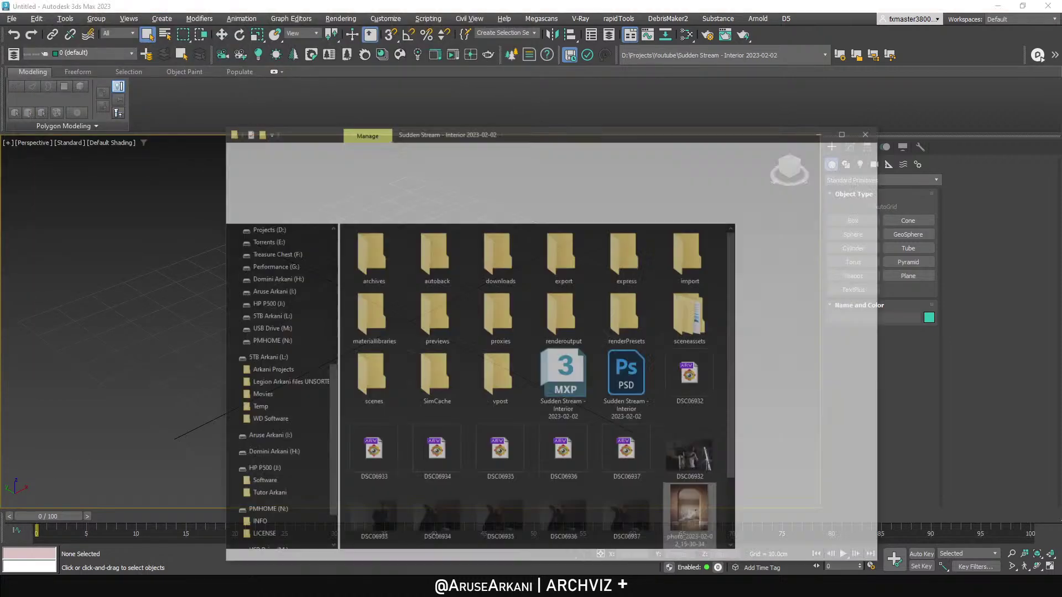
Switch to Photoshop, close it with its open stream artwork and return to the project folder.
{"action": "scroll", "coordinate": [560, 503], "scroll_direction": "down", "scroll_amount": 2}
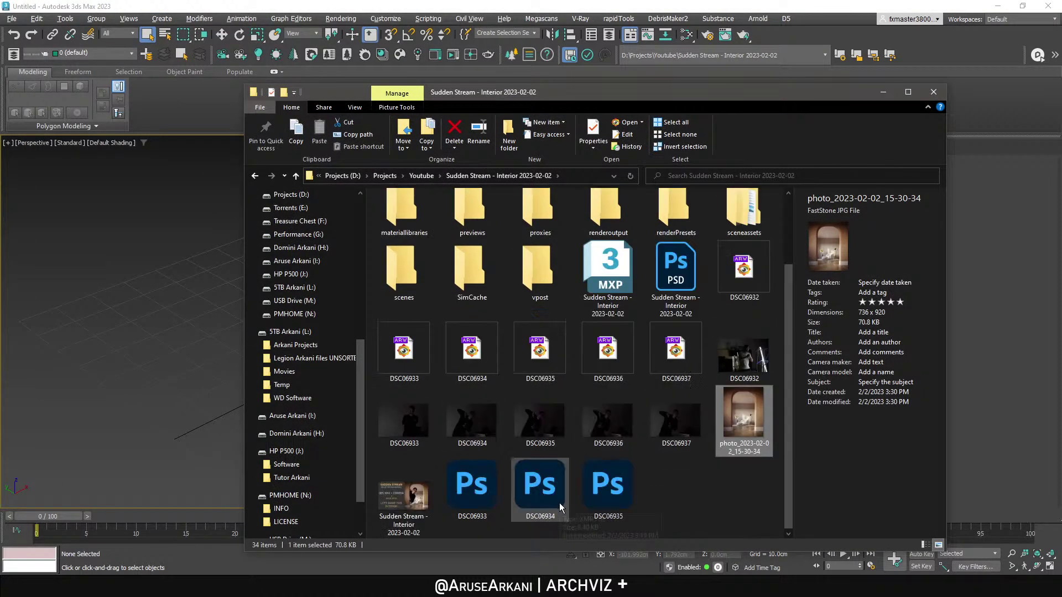
{"action": "left_click", "coordinate": [737, 284]}
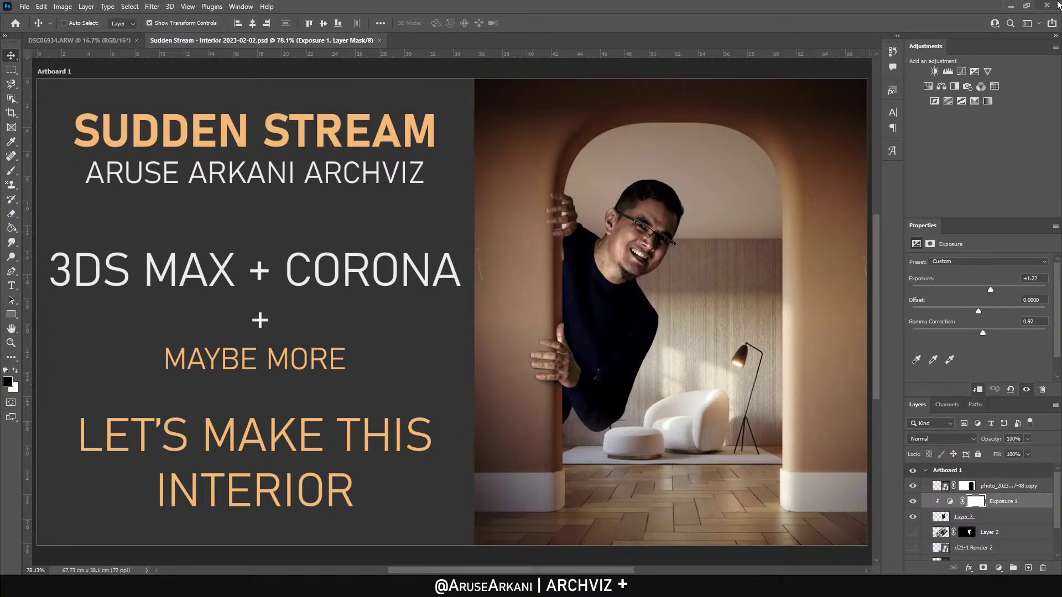
{"action": "left_click", "coordinate": [1058, 5]}
{"action": "left_click", "coordinate": [524, 217]}
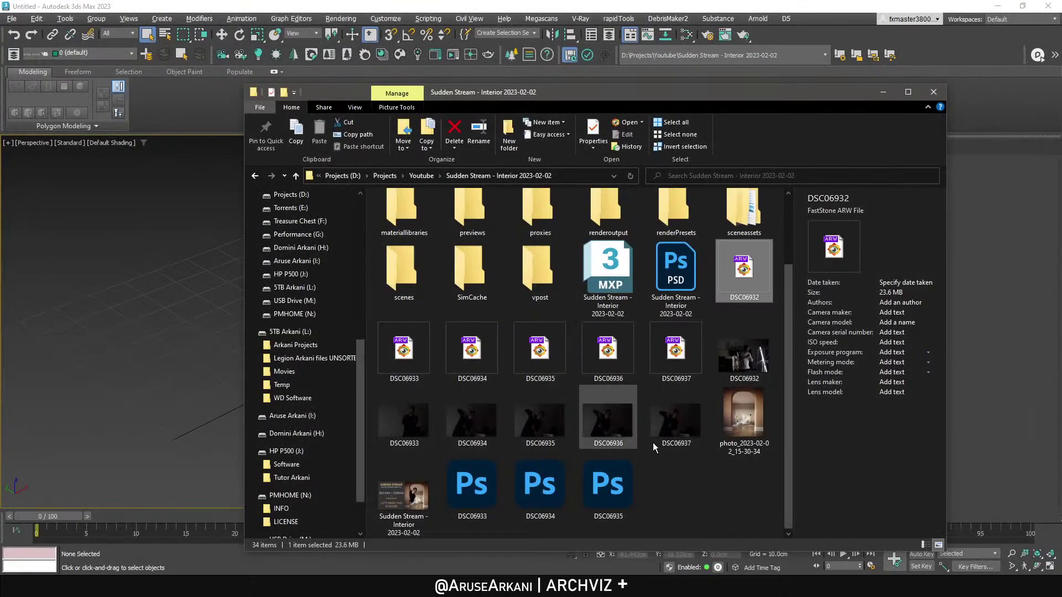
Move the Photoshop files, DSC photos and stream thumbnail, but not photo_2023-02-02_15-30-34, into a new project subfolder named Reference.
{"action": "left_click", "coordinate": [675, 271]}
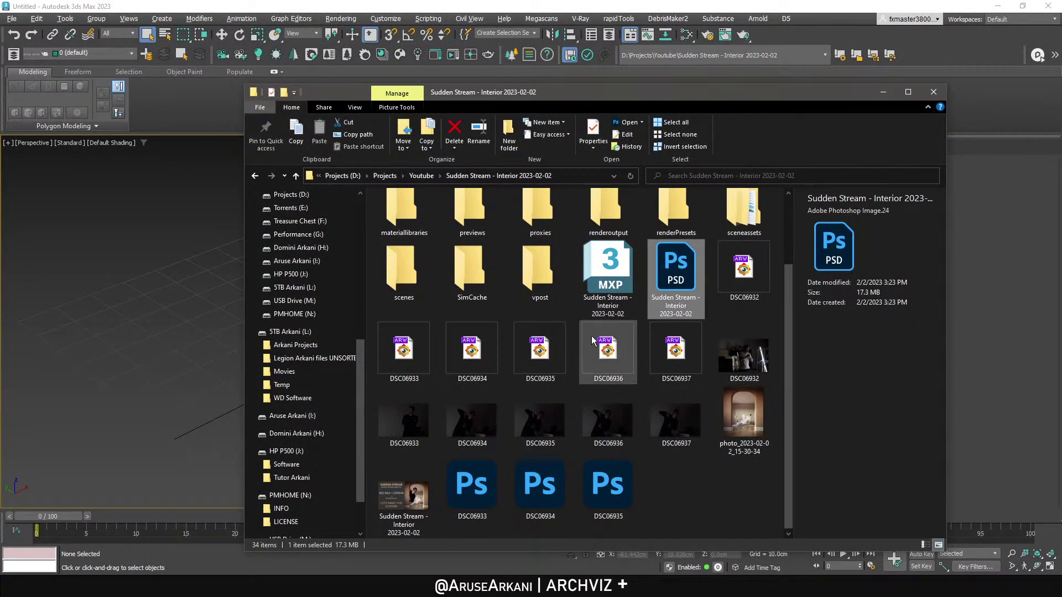
{"action": "left_click", "coordinate": [586, 500], "text": "shift"}
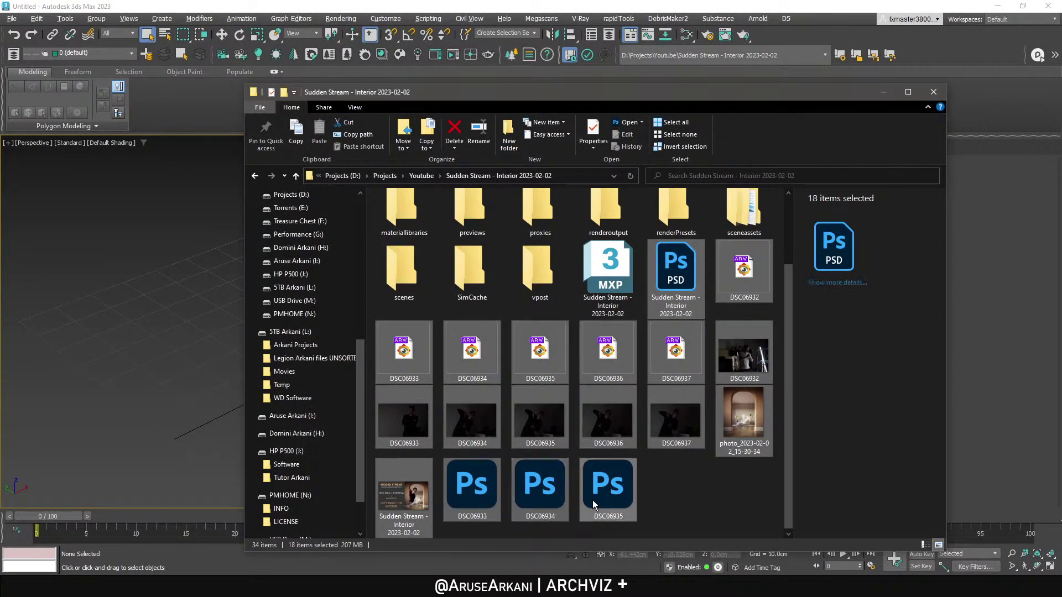
{"action": "left_click", "coordinate": [731, 416], "text": "ctrl"}
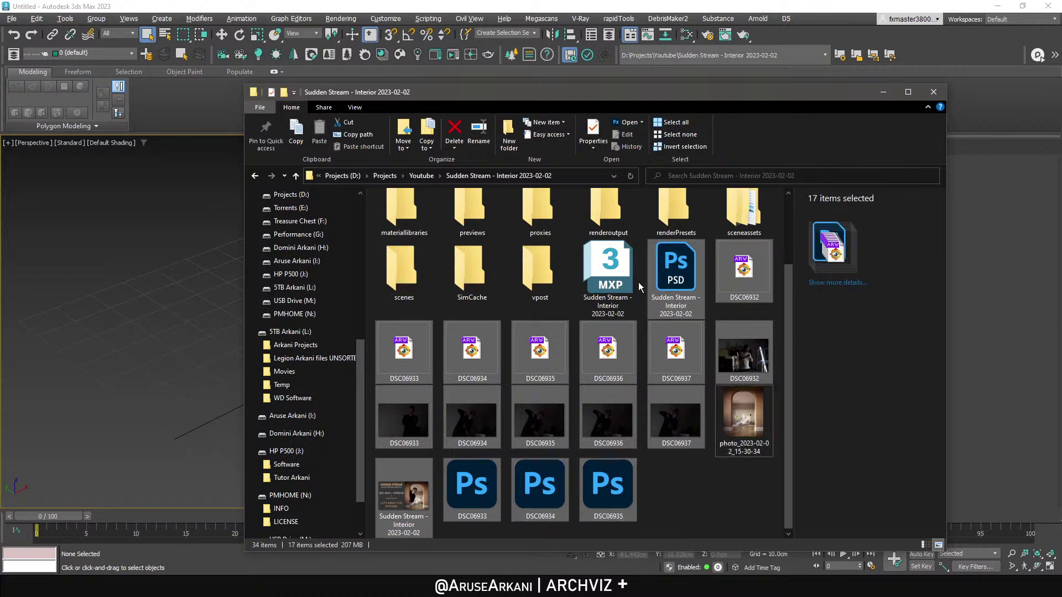
{"action": "left_click", "coordinate": [509, 132]}
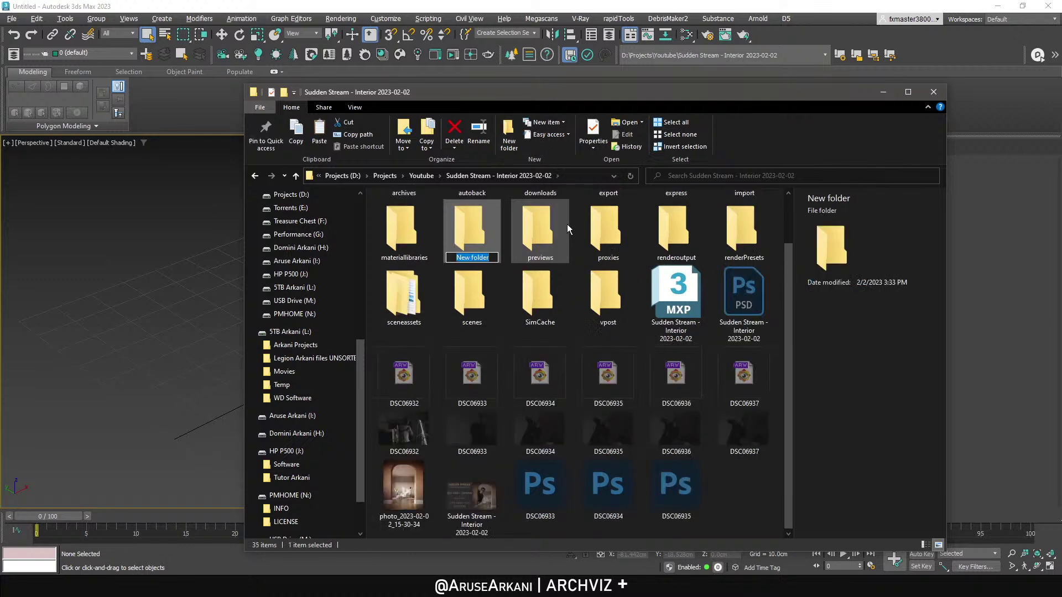
{"action": "type", "text": "Reference"}
{"action": "key", "text": "Return"}
{"action": "key", "text": "Return"}
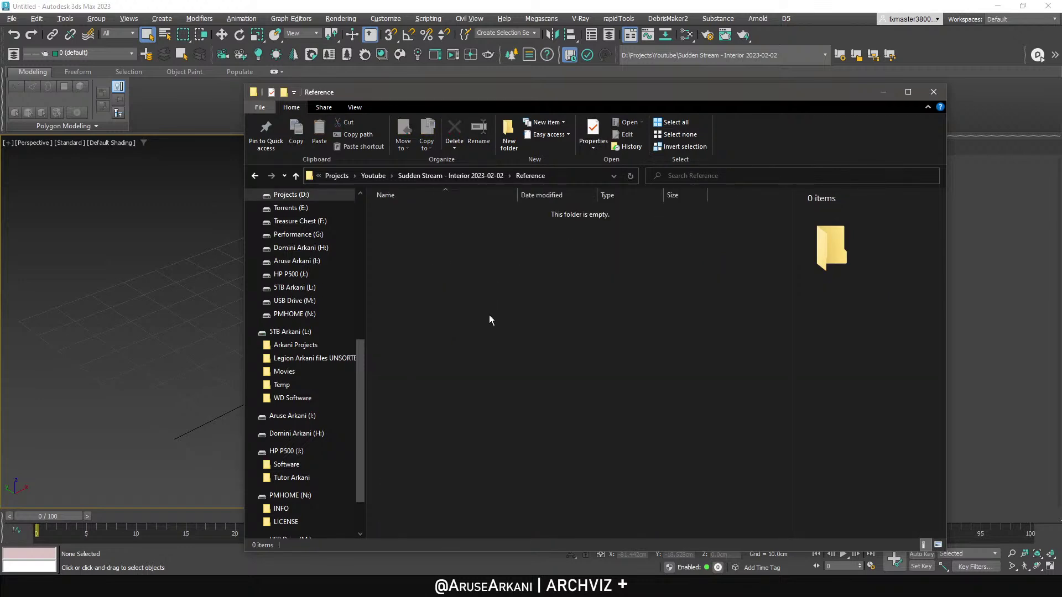
{"action": "key", "text": "ctrl+v"}
{"action": "left_click", "coordinate": [496, 175]}
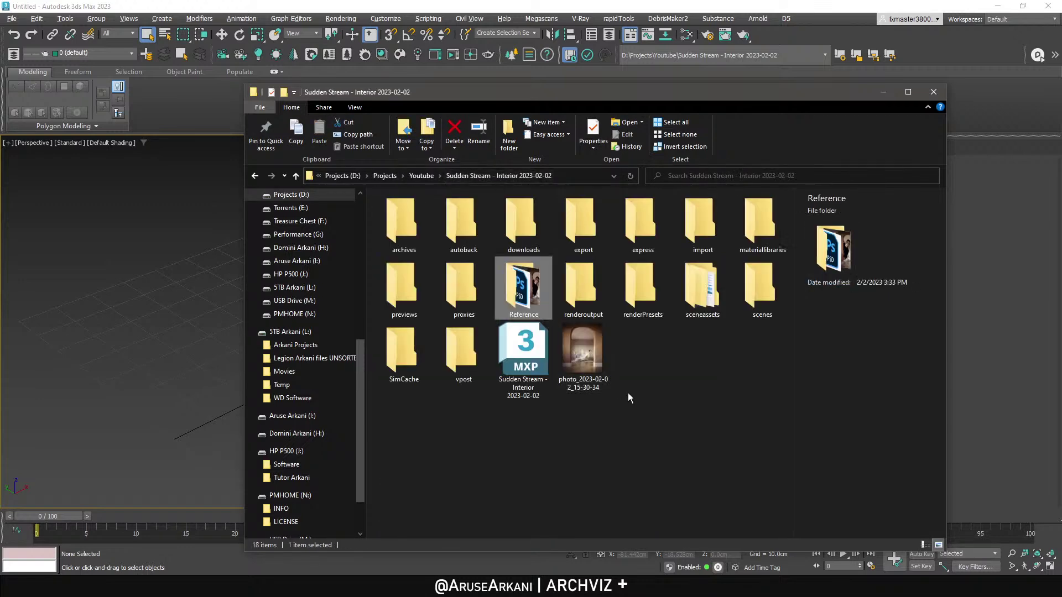
Show the project folder as a detailed list, copy its path D:\Projects\Youtube\Sudden Stream - Interior 2023-02-02 and minimise the window.
{"action": "left_click", "coordinate": [584, 358]}
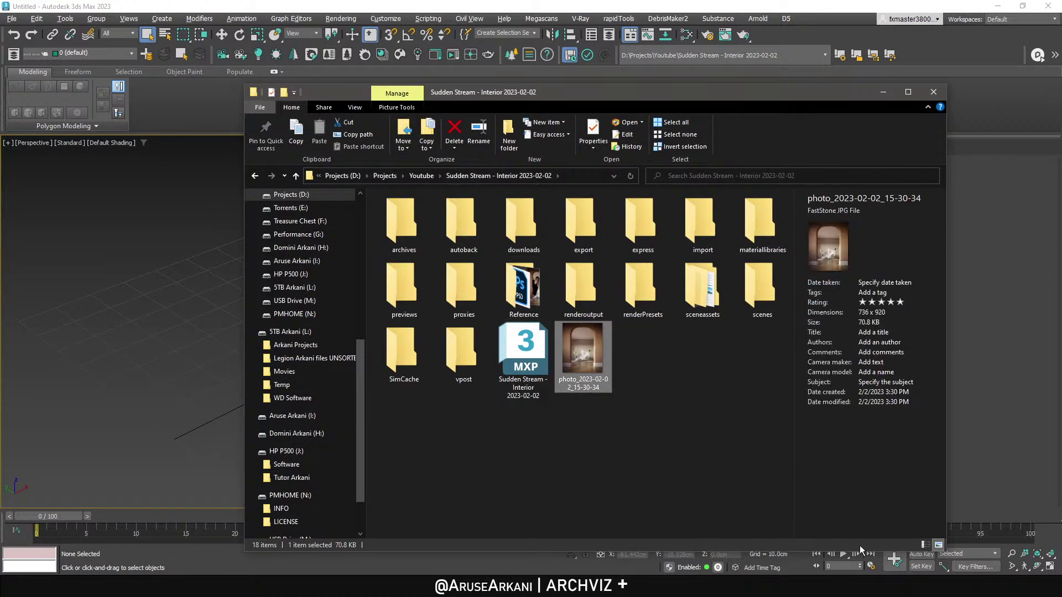
{"action": "left_click", "coordinate": [923, 545]}
{"action": "left_click", "coordinate": [590, 175]}
{"action": "key", "text": "ctrl+c"}
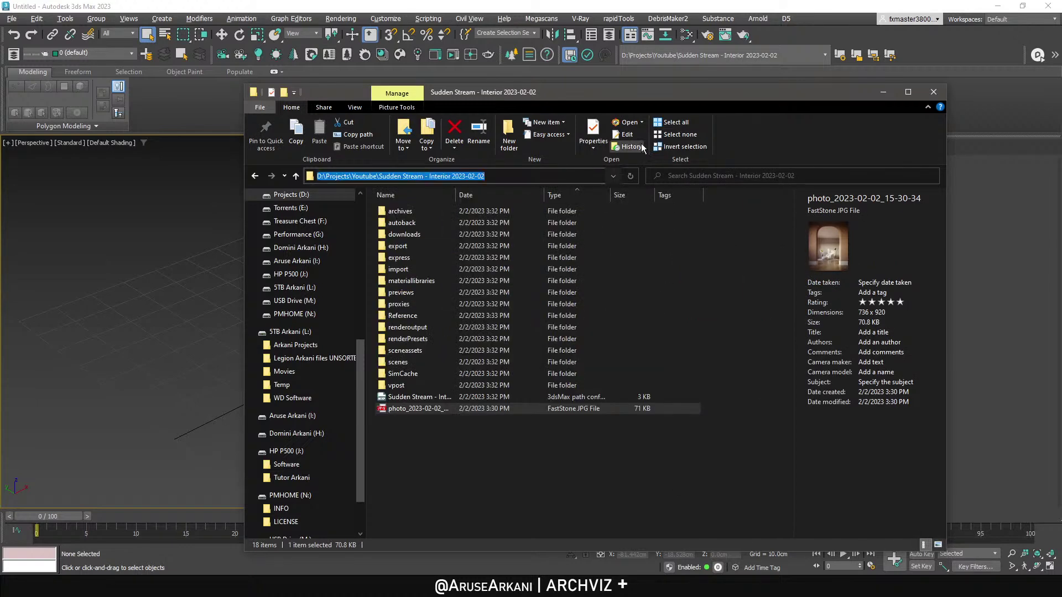
{"action": "left_click", "coordinate": [883, 92]}
Open photo_2023-02-02_15-30-34.jpg from the project folder in the 3ds Max image viewer using View Image File.
{"action": "left_click", "coordinate": [11, 19]}
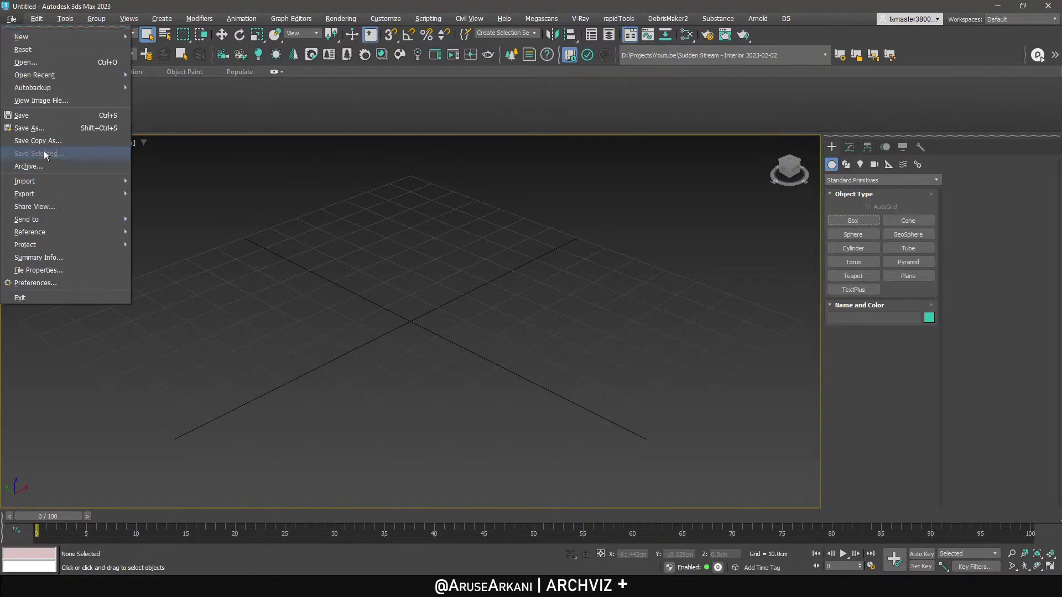
{"action": "left_click", "coordinate": [55, 99]}
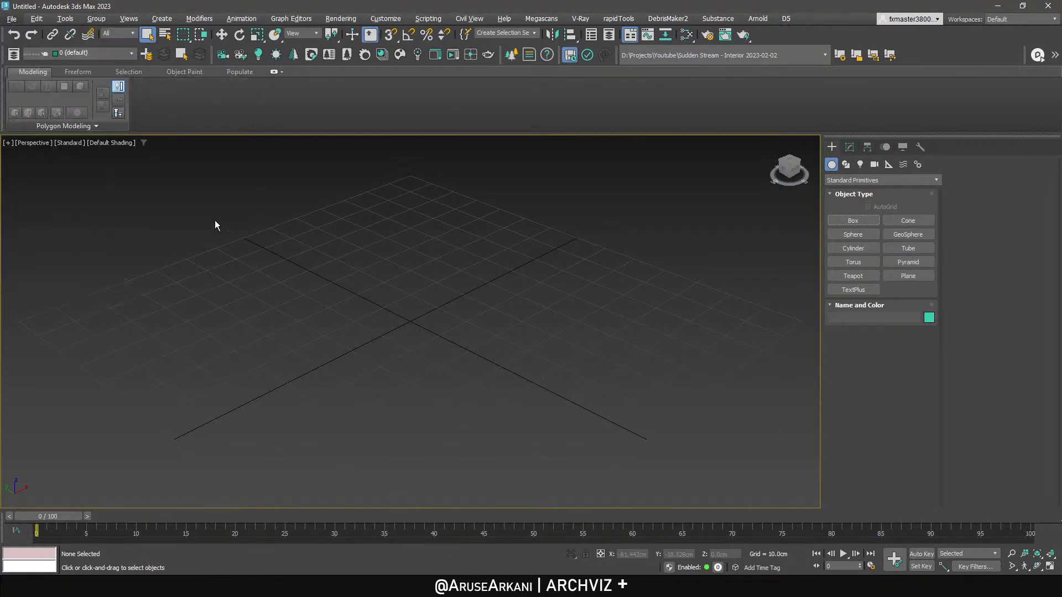
{"action": "key", "text": "ctrl+v"}
{"action": "key", "text": "Return"}
{"action": "left_click", "coordinate": [99, 253]}
{"action": "double_click", "coordinate": [99, 253]}
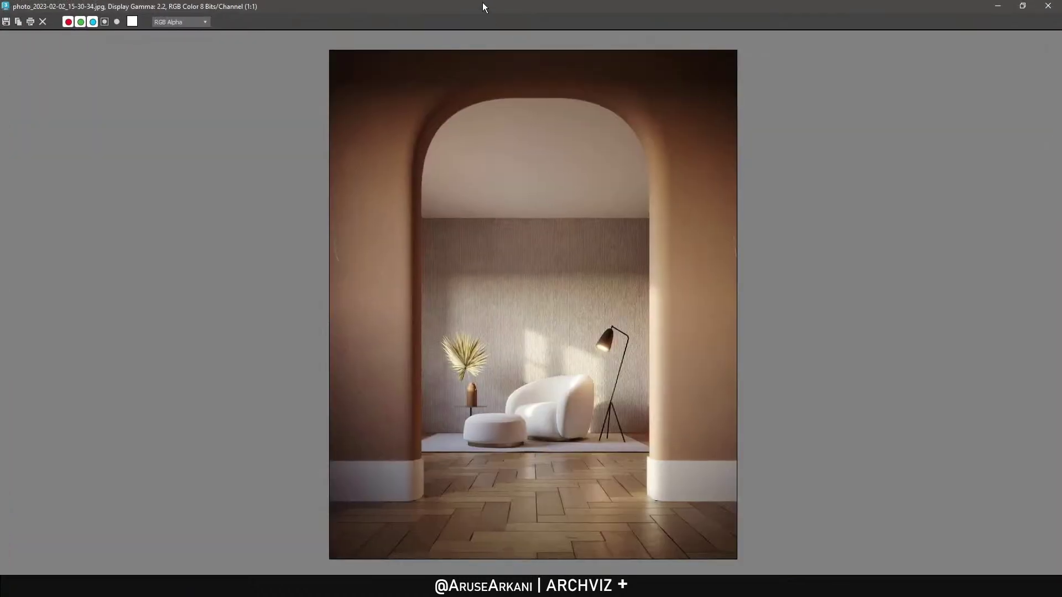
Reduce the reference image to 1:2, shrink its window to fit the picture and park it at the viewport's edge.
{"action": "left_click_drag", "start_coordinate": [482, 2], "coordinate": [223, 26]}
{"action": "middle_click_drag", "start_coordinate": [637, 179], "coordinate": [637, 271]}
{"action": "scroll", "coordinate": [247, 354], "scroll_direction": "down", "scroll_amount": 1}
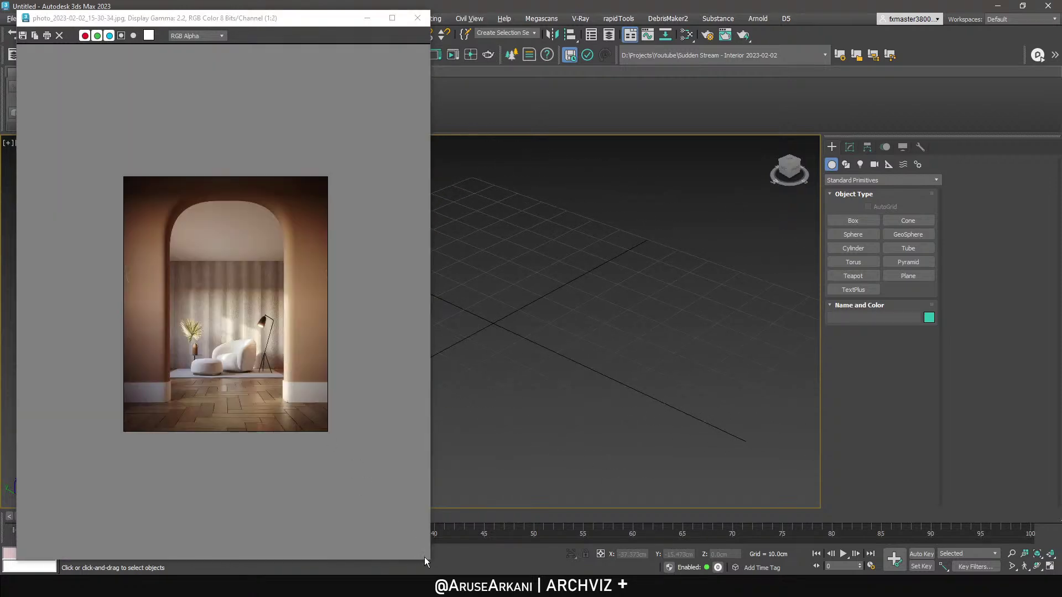
{"action": "left_click_drag", "start_coordinate": [429, 561], "coordinate": [228, 300]}
{"action": "left_click_drag", "start_coordinate": [145, 23], "coordinate": [131, 160]}
Create a 20 × 20 × 50 cm box near the grid centre with grid snapping, then turn snapping off.
{"action": "middle_click_drag", "start_coordinate": [459, 290], "coordinate": [486, 319]}
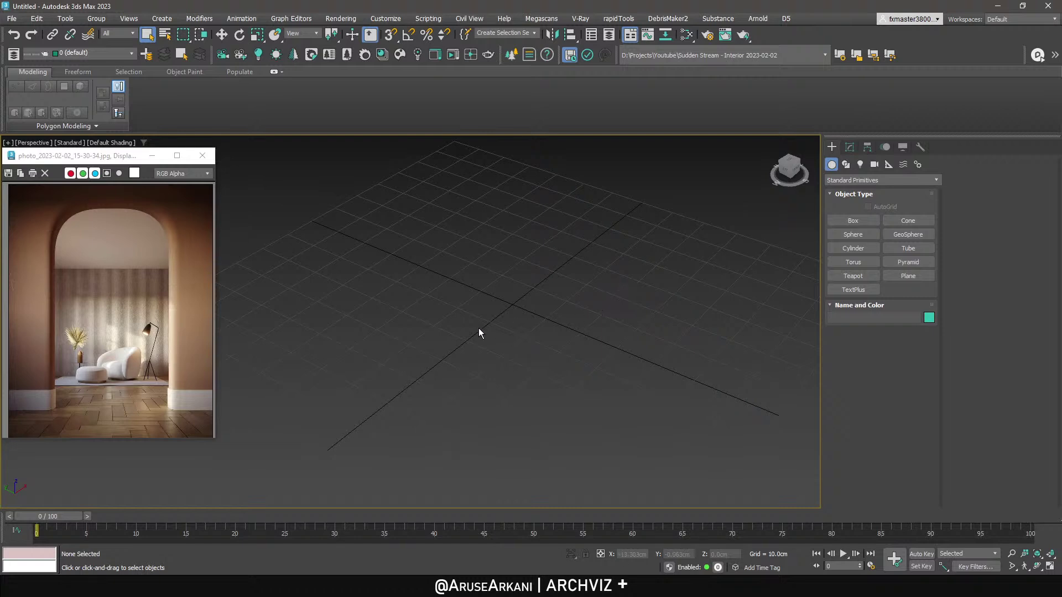
{"action": "middle_click_drag", "start_coordinate": [494, 331], "coordinate": [532, 310], "text": "alt"}
{"action": "left_click", "coordinate": [853, 221]}
{"action": "key", "text": "s"}
{"action": "left_click_drag", "start_coordinate": [503, 334], "coordinate": [533, 356], "text": "ctrl"}
{"action": "left_click", "coordinate": [539, 249]}
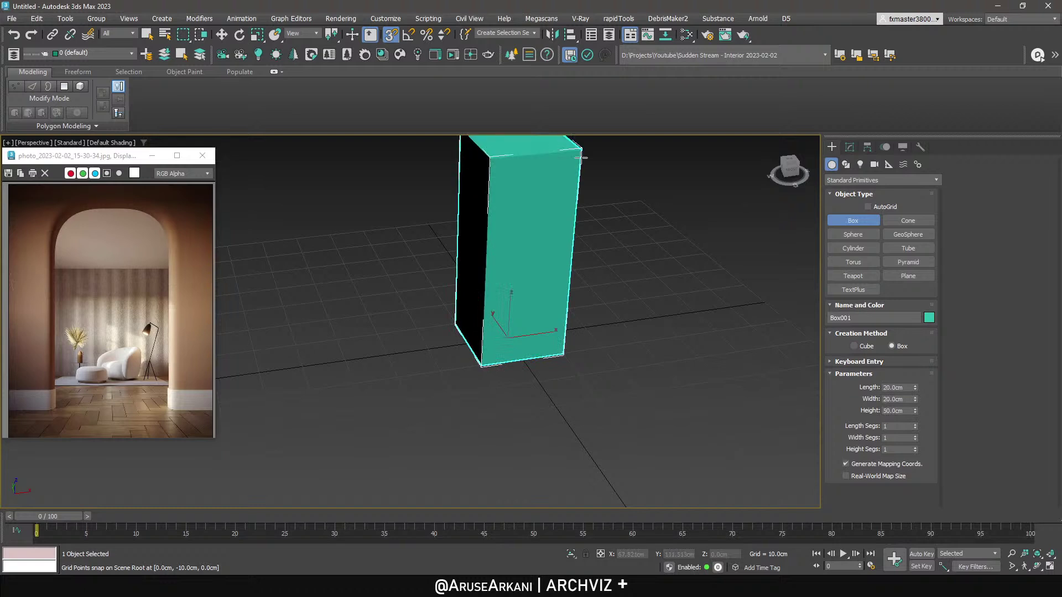
{"action": "key", "text": "s"}
Set the box's height to 280 cm.
{"action": "left_click", "coordinate": [867, 146]}
{"action": "scroll", "coordinate": [474, 356], "scroll_direction": "down", "scroll_amount": 5}
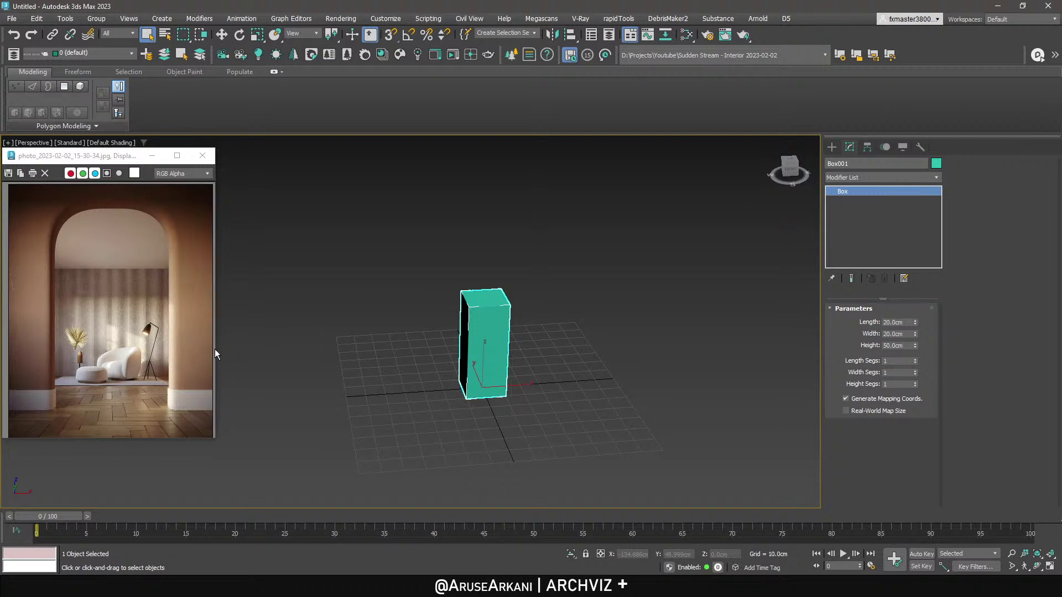
{"action": "double_click", "coordinate": [899, 345]}
{"action": "type", "text": "280"}
{"action": "key", "text": "Return"}
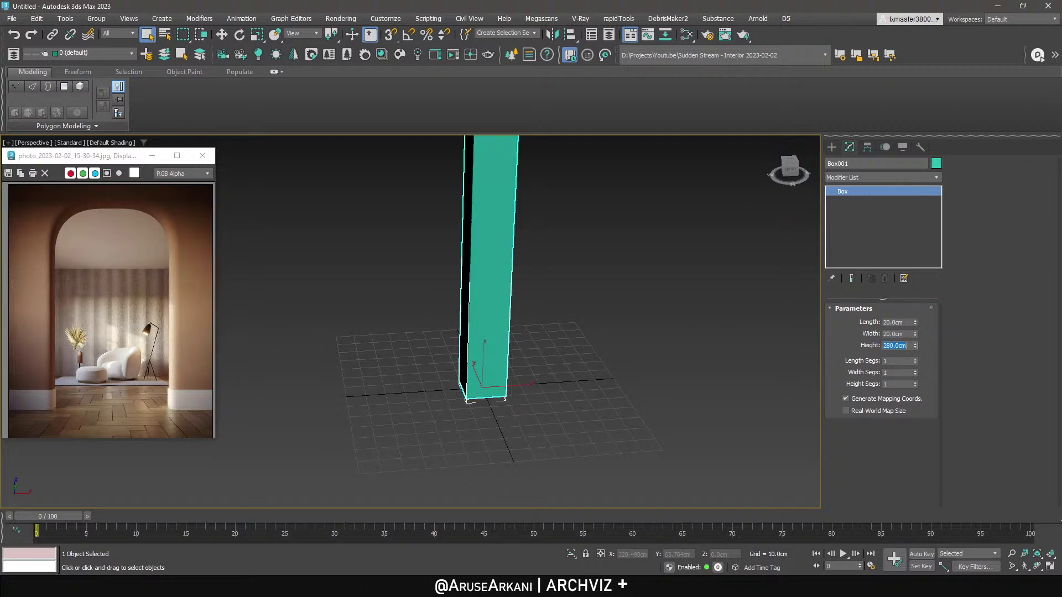
{"action": "scroll", "coordinate": [471, 381], "scroll_direction": "down", "scroll_amount": 5}
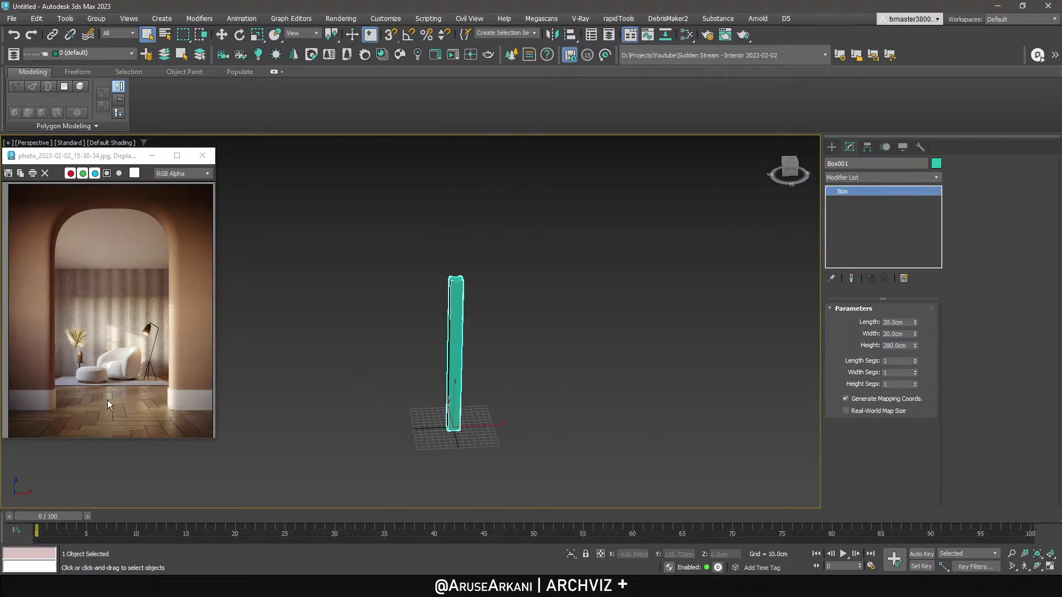
Examine the reference image's parquet floor and furniture at 2:1 in a maximised window, then view the whole picture at 1:1.
{"action": "scroll", "coordinate": [123, 387], "scroll_direction": "up", "scroll_amount": 2}
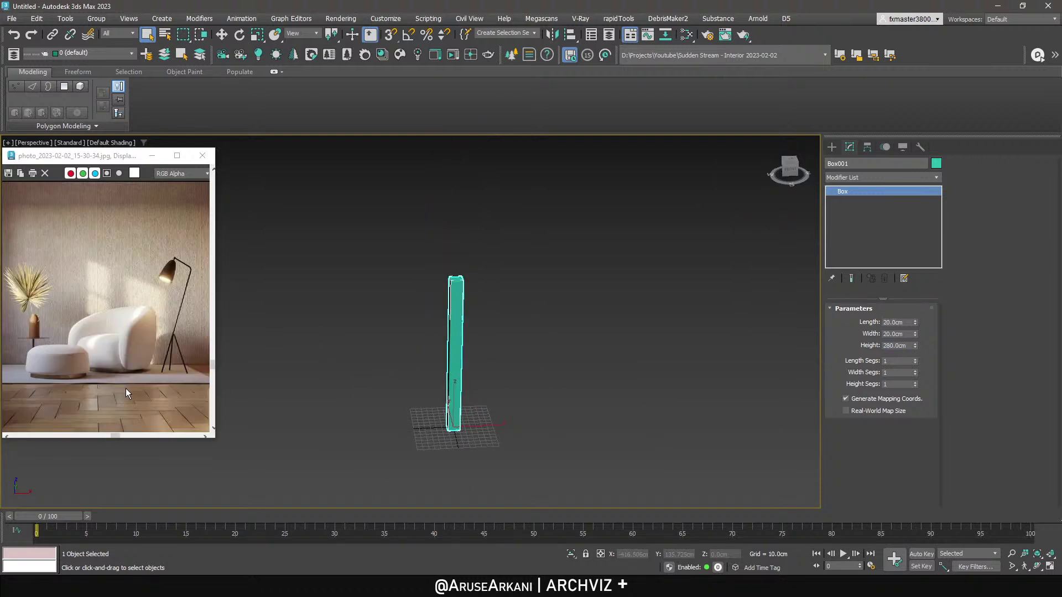
{"action": "mouse_move", "coordinate": [162, 373]}
{"action": "middle_mouse_down"}
{"action": "mouse_move", "coordinate": [52, 374]}
{"action": "mouse_move", "coordinate": [171, 360]}
{"action": "middle_mouse_up"}
{"action": "scroll", "coordinate": [171, 361], "scroll_direction": "up", "scroll_amount": 1}
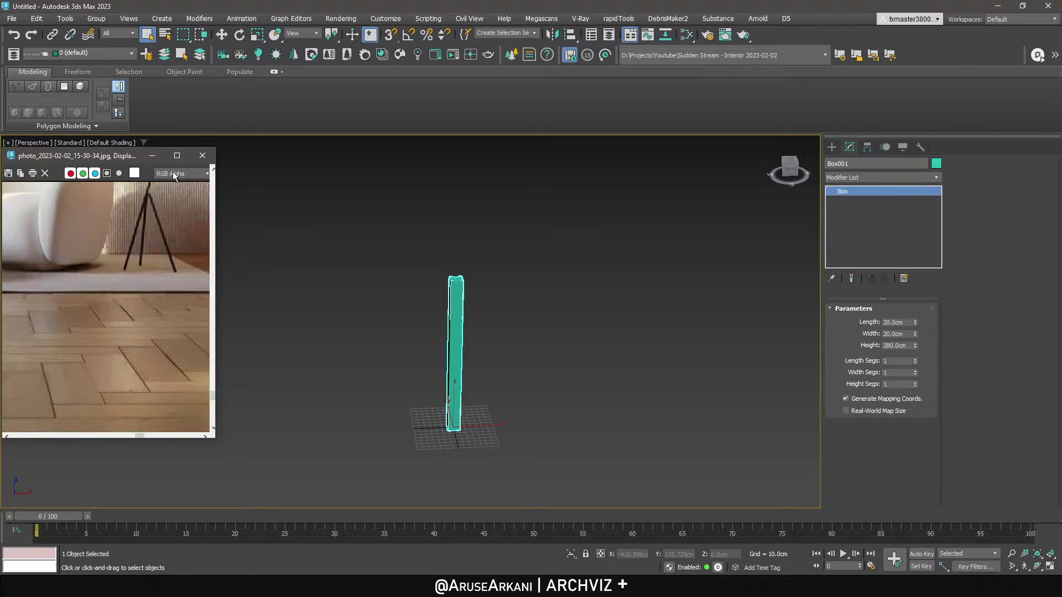
{"action": "left_click", "coordinate": [177, 157]}
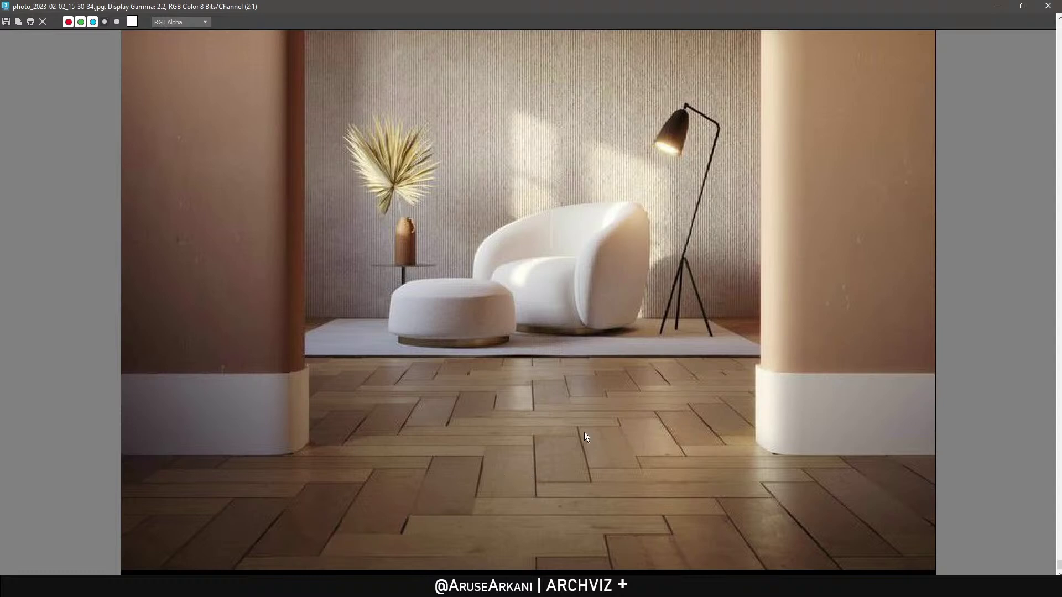
{"action": "scroll", "coordinate": [691, 415], "scroll_direction": "down", "scroll_amount": 1}
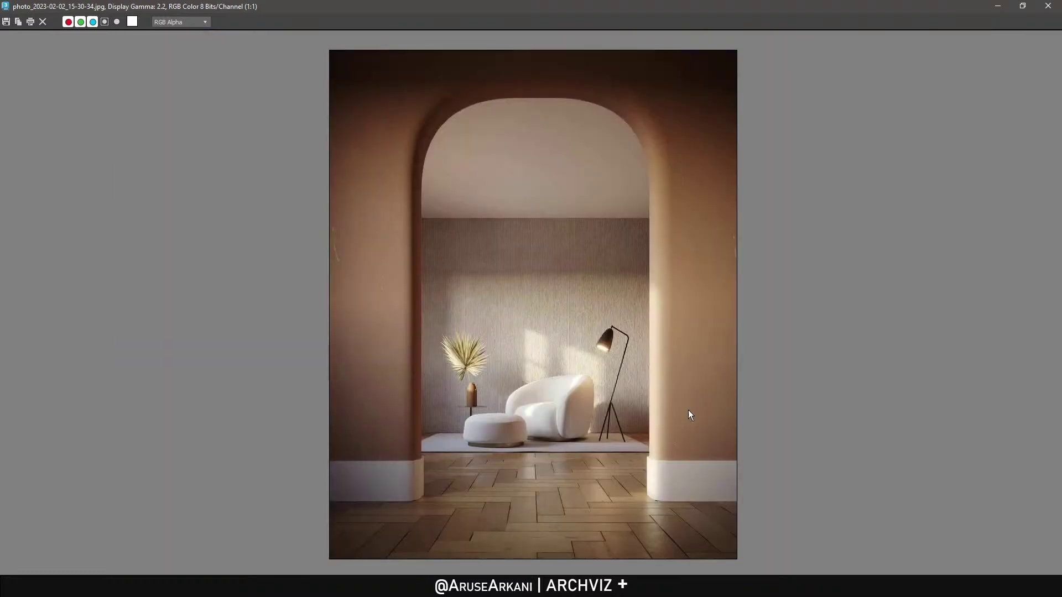
Restore the reference image to its small window and set the box's width to 500 cm.
{"action": "left_click", "coordinate": [1023, 6]}
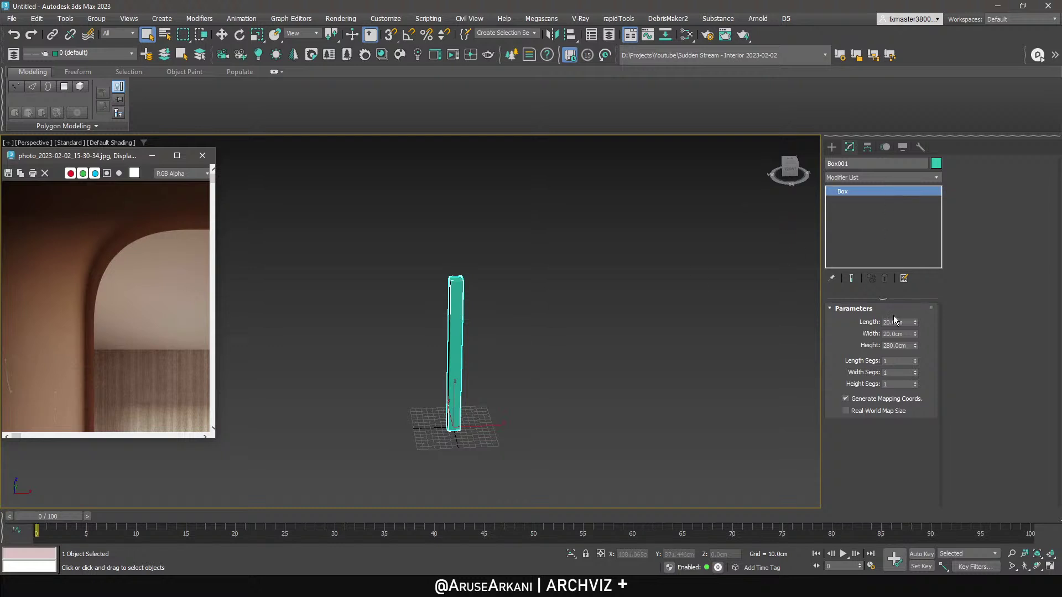
{"action": "left_click_drag", "start_coordinate": [914, 333], "coordinate": [900, 338]}
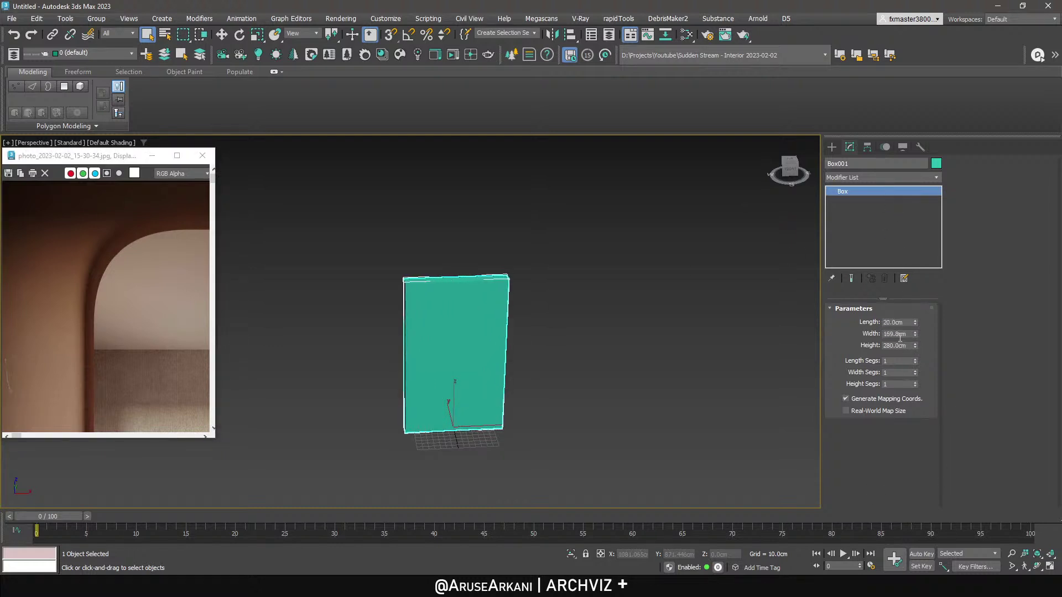
{"action": "type", "text": "500"}
{"action": "key", "text": "Return"}
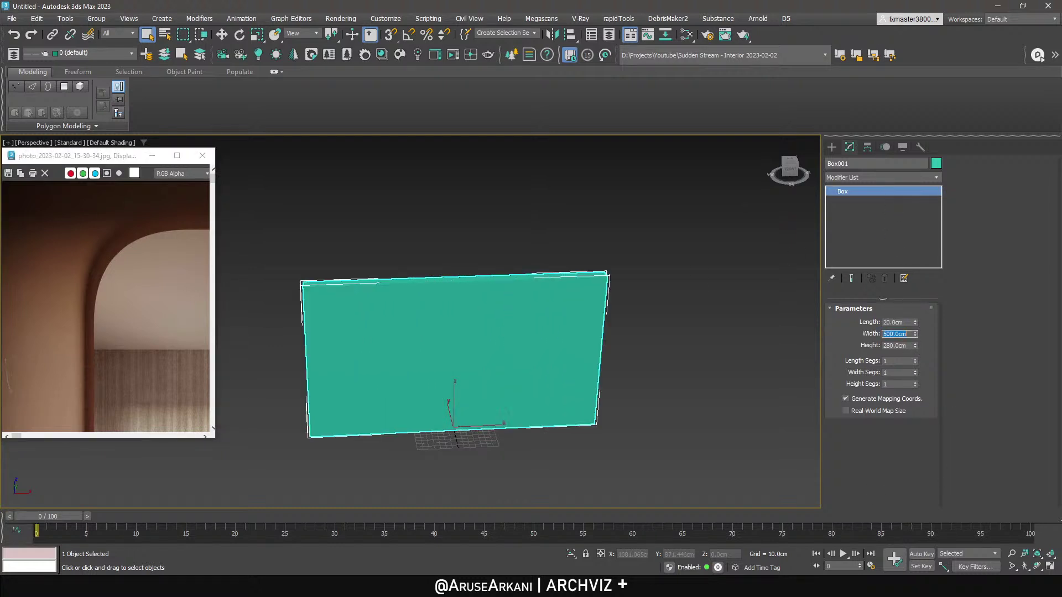
Add an Edit Poly modifier to the box, insert a vertical edge loop at the wall's centre and show edged faces.
{"action": "middle_click_drag", "start_coordinate": [472, 361], "coordinate": [462, 348], "text": "alt"}
{"action": "left_click", "coordinate": [891, 175]}
{"action": "left_click", "coordinate": [884, 217]}
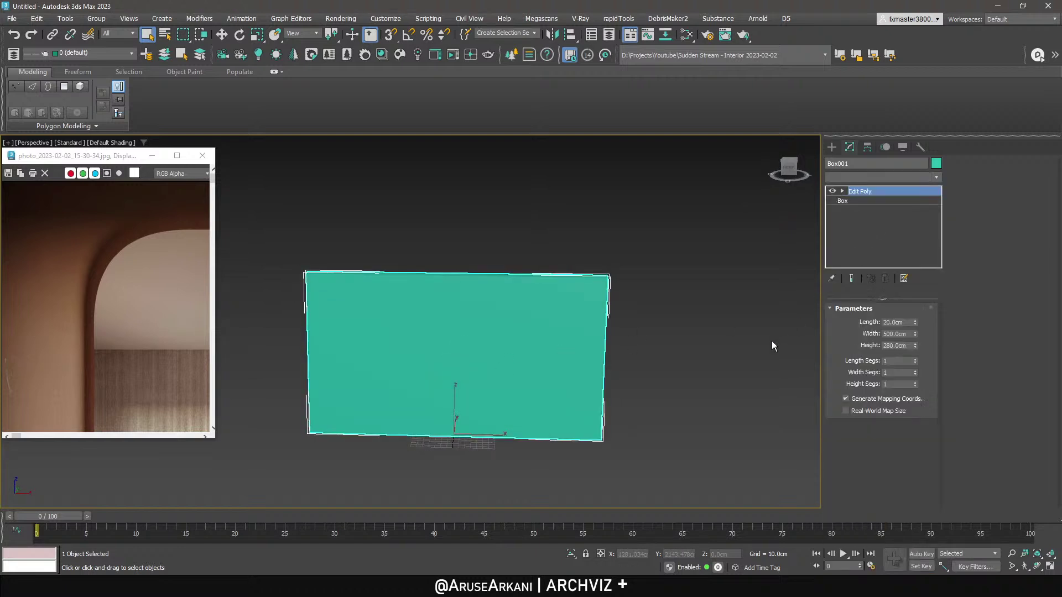
{"action": "key", "text": "2"}
{"action": "middle_click_drag", "start_coordinate": [537, 307], "coordinate": [557, 323], "text": "alt"}
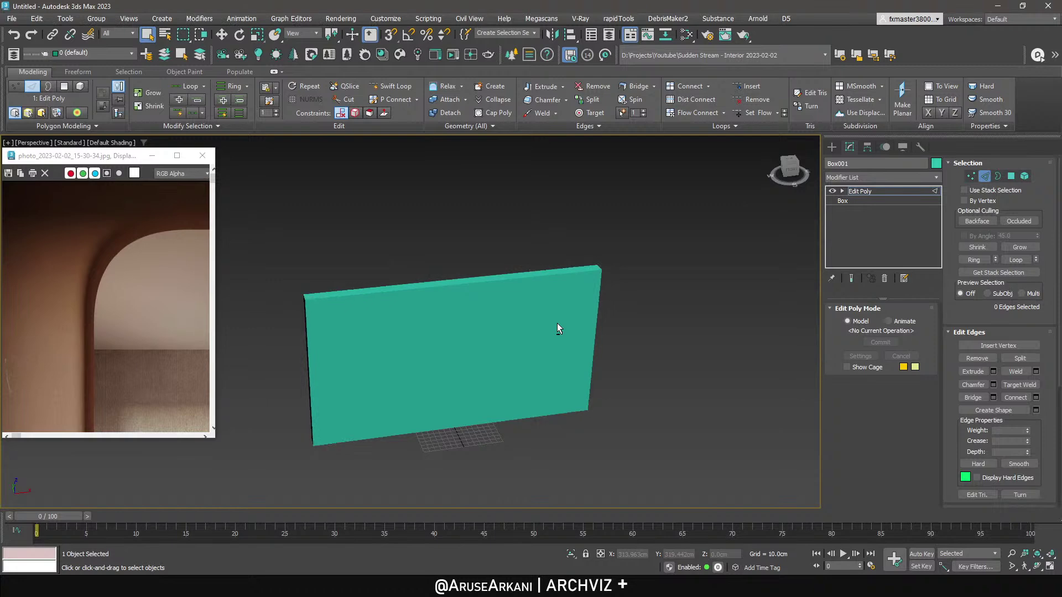
{"action": "left_click", "coordinate": [493, 282]}
{"action": "left_click", "coordinate": [633, 305]}
{"action": "scroll", "coordinate": [454, 282], "scroll_direction": "up", "scroll_amount": 3}
{"action": "left_click", "coordinate": [454, 282]}
{"action": "left_click", "coordinate": [740, 90]}
{"action": "mouse_move", "coordinate": [541, 314]}
{"action": "middle_mouse_down"}
{"action": "mouse_move", "coordinate": [576, 258]}
{"action": "mouse_move", "coordinate": [520, 273]}
{"action": "middle_mouse_up"}
{"action": "key", "text": "F4"}
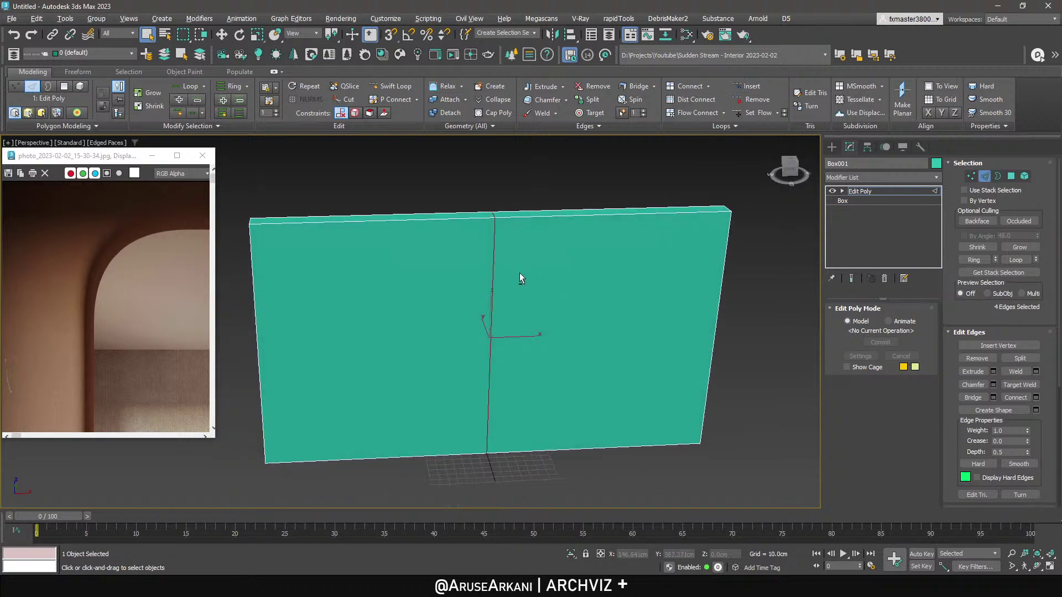
Chamfer the wall's centre edge loop by 80 cm to mark both sides of the doorway.
{"action": "left_click", "coordinate": [545, 100], "text": "shift"}
{"action": "left_click_drag", "start_coordinate": [578, 395], "coordinate": [649, 351]}
{"action": "key", "text": "F4"}
{"action": "mouse_move", "coordinate": [484, 359]}
{"action": "middle_mouse_down"}
{"action": "mouse_move", "coordinate": [459, 349]}
{"action": "mouse_move", "coordinate": [437, 362]}
{"action": "mouse_move", "coordinate": [559, 364]}
{"action": "middle_mouse_up"}
{"action": "left_click", "coordinate": [685, 393]}
{"action": "key", "text": "F4"}
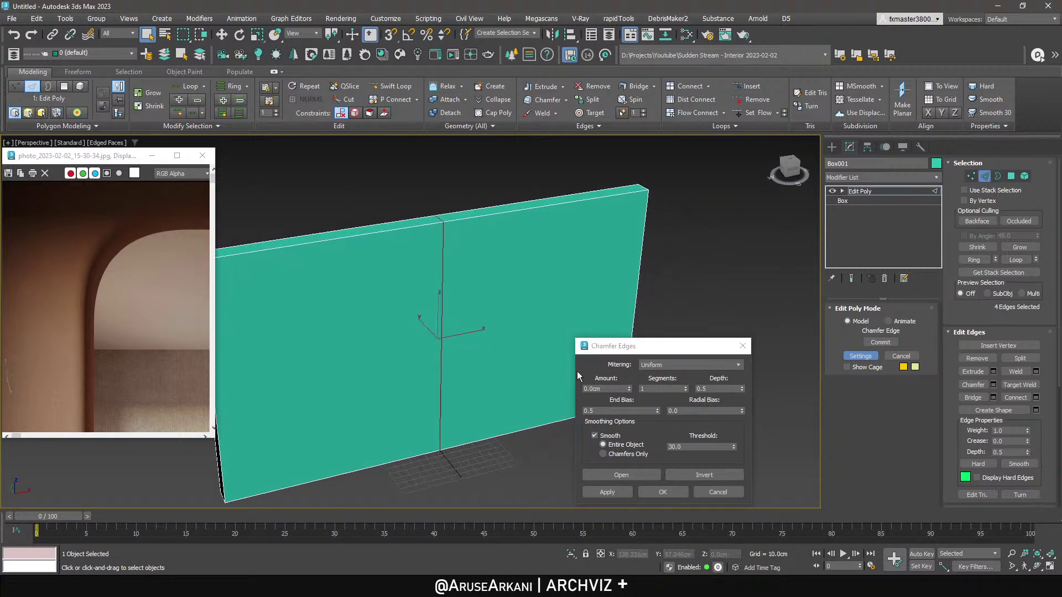
{"action": "left_click", "coordinate": [615, 389]}
{"action": "double_click", "coordinate": [615, 389]}
{"action": "type", "text": "90"}
{"action": "key", "text": "Return"}
{"action": "type", "text": "80"}
{"action": "key", "text": "Return"}
{"action": "scroll", "coordinate": [170, 238], "scroll_direction": "down", "scroll_amount": 3}
{"action": "middle_click_drag", "start_coordinate": [370, 333], "coordinate": [461, 323], "text": "alt"}
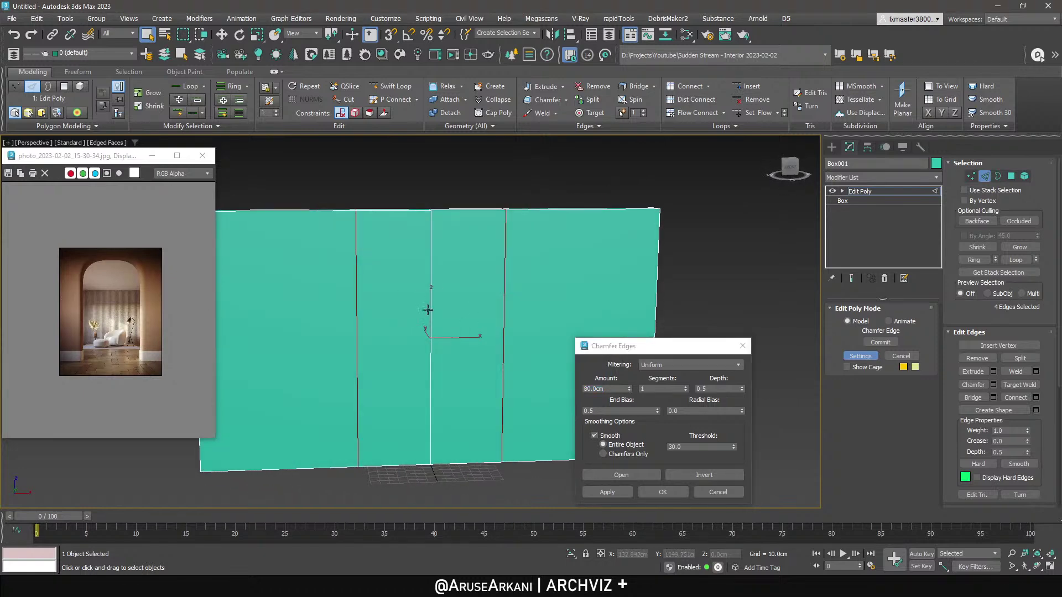
{"action": "left_click", "coordinate": [663, 493]}
Remove the leftover centre loop between the doorway edges and insert a horizontal loop across the wall.
{"action": "left_click", "coordinate": [431, 261]}
{"action": "left_click", "coordinate": [740, 101]}
{"action": "left_click", "coordinate": [506, 244]}
{"action": "left_click", "coordinate": [735, 89]}
Move the horizontal loop up to a Z height of 240 cm to mark the top of the doorway.
{"action": "key", "text": "w"}
{"action": "left_click_drag", "start_coordinate": [433, 306], "coordinate": [418, 210]}
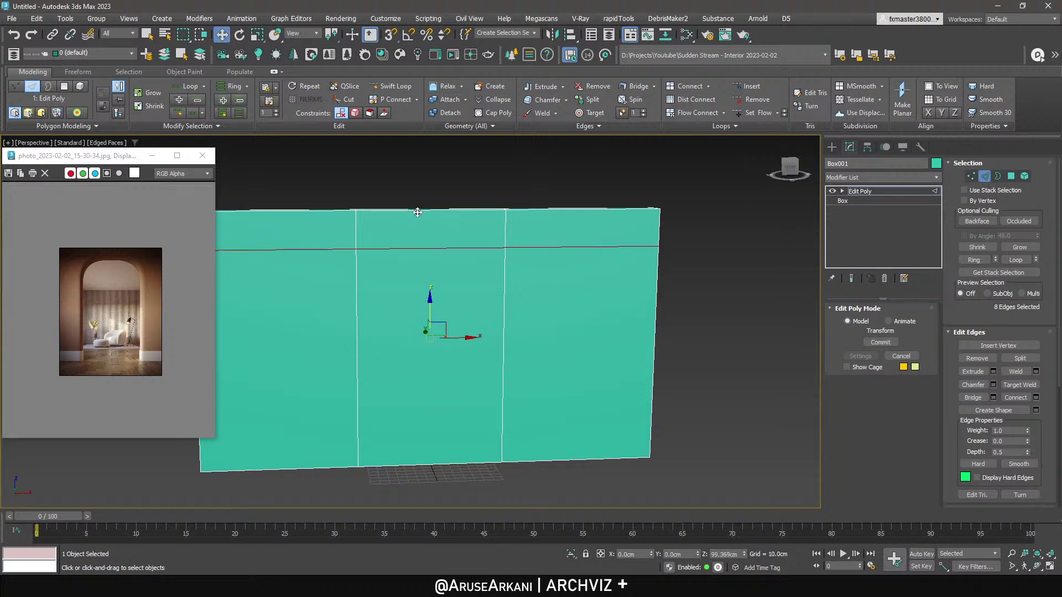
{"action": "double_click", "coordinate": [726, 554]}
{"action": "type", "text": "240"}
{"action": "key", "text": "Return"}
{"action": "right_click", "coordinate": [464, 324]}
{"action": "left_click", "coordinate": [422, 360]}
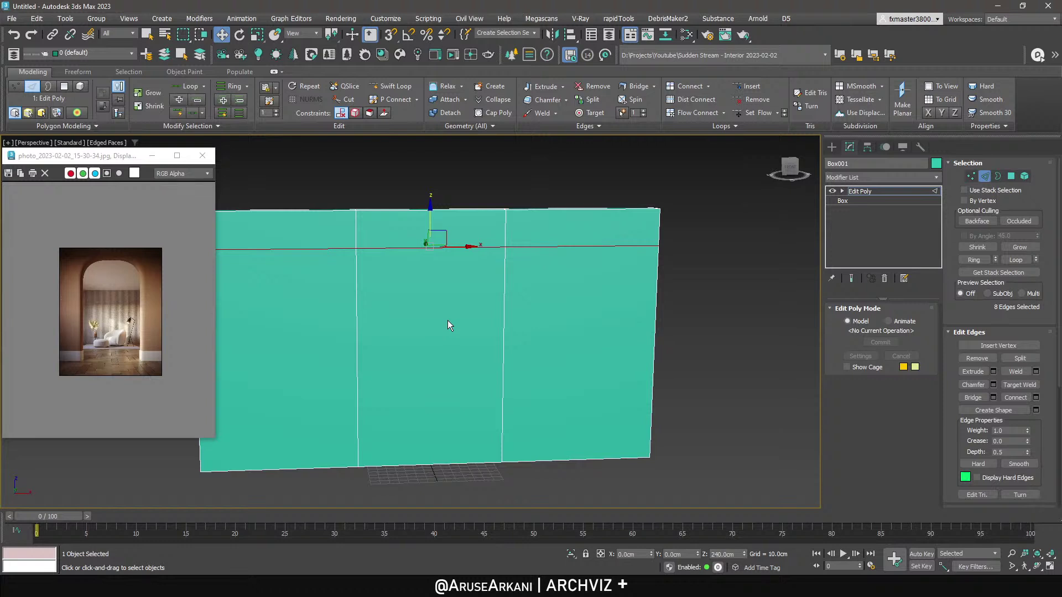
Open the doorway through the wall at its lower middle panel.
{"action": "middle_click_drag", "start_coordinate": [435, 383], "coordinate": [430, 364], "text": "alt"}
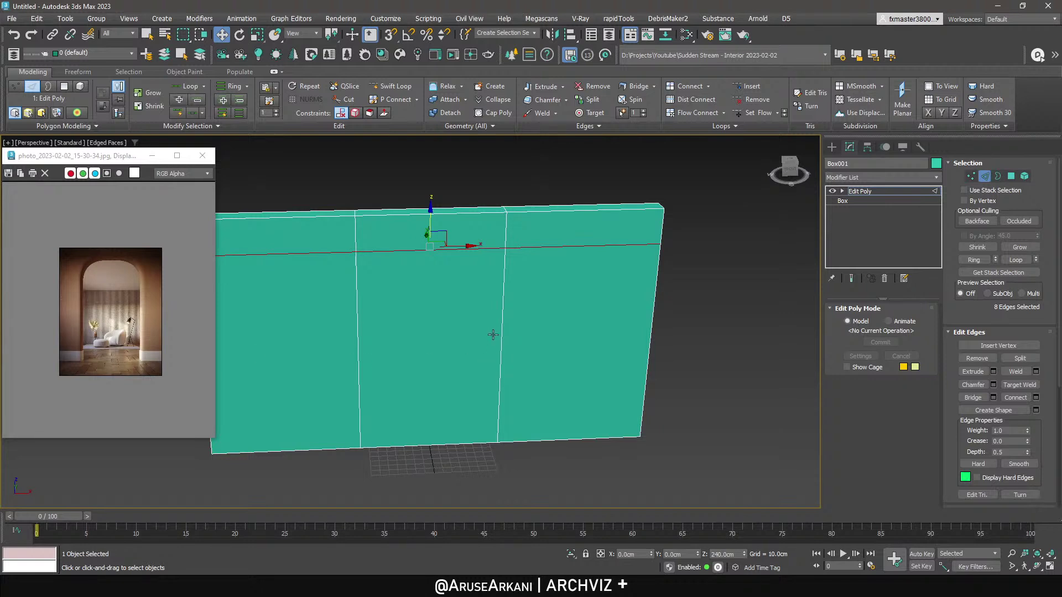
{"action": "mouse_move", "coordinate": [430, 373]}
{"action": "middle_mouse_down", "text": "alt"}
{"action": "mouse_move", "coordinate": [446, 366]}
{"action": "mouse_move", "coordinate": [431, 363]}
{"action": "mouse_move", "coordinate": [447, 368]}
{"action": "middle_mouse_up", "text": "alt"}
{"action": "key", "text": "4"}
{"action": "left_click", "coordinate": [423, 371]}
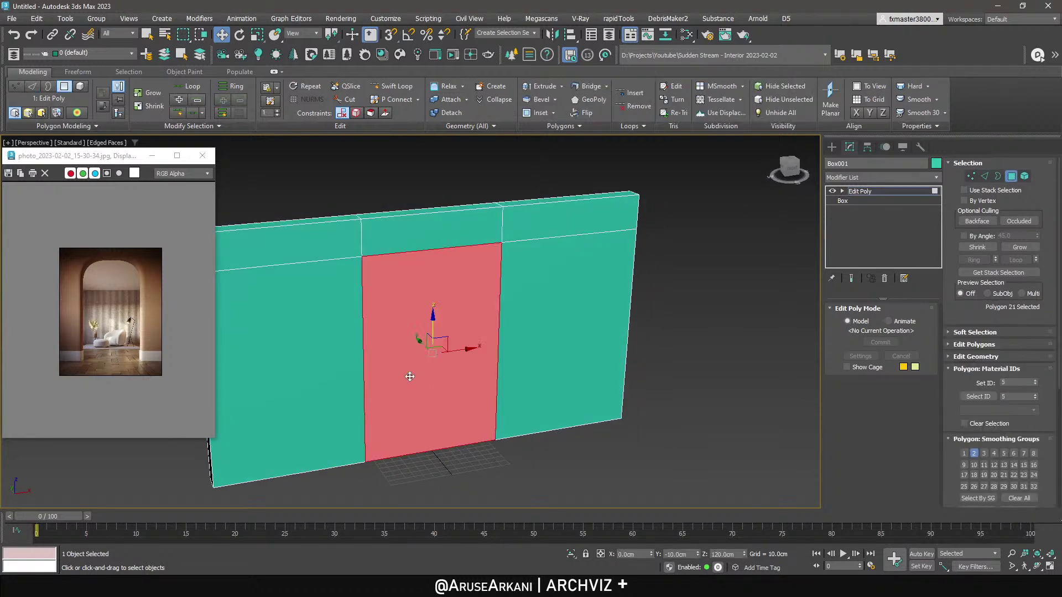
{"action": "key", "text": "Delete"}
{"action": "mouse_move", "coordinate": [437, 310]}
{"action": "middle_mouse_down", "text": "alt"}
{"action": "mouse_move", "coordinate": [459, 268]}
{"action": "mouse_move", "coordinate": [437, 304]}
{"action": "middle_mouse_up", "text": "alt"}
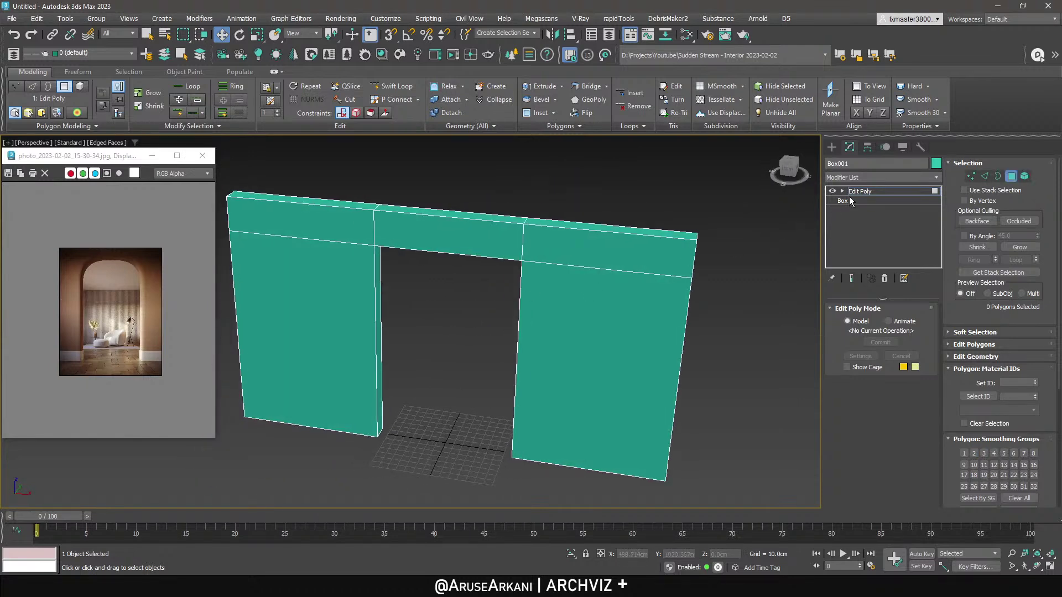
{"action": "left_click", "coordinate": [831, 146]}
{"action": "right_click", "coordinate": [508, 354]}
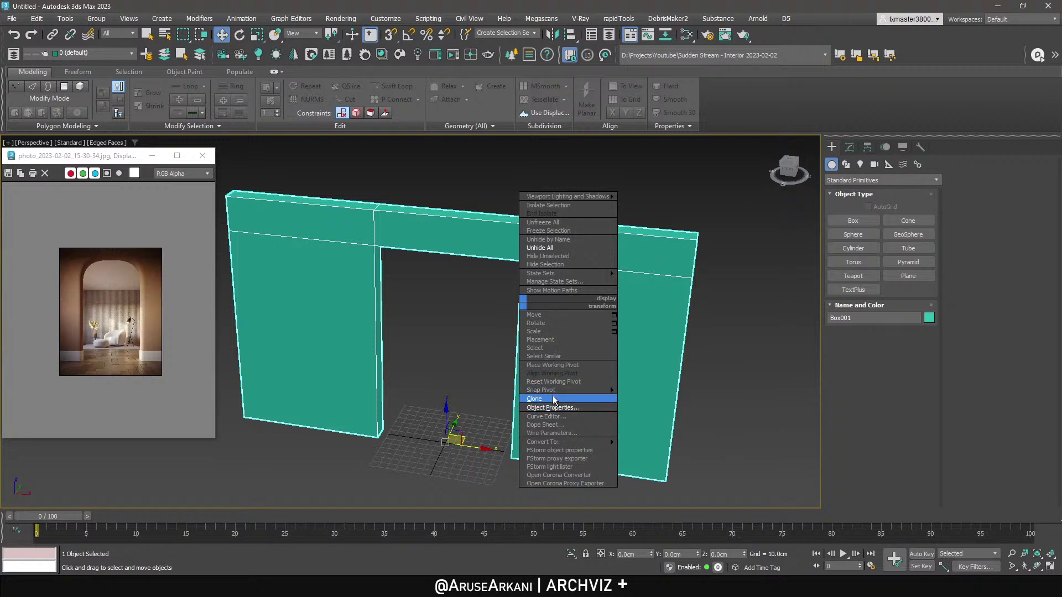
{"action": "left_click", "coordinate": [436, 407]}
Extrude the four polygons on the wall's two narrow ends outward by 20 cm.
{"action": "key", "text": "4"}
{"action": "middle_click_drag", "start_coordinate": [678, 361], "coordinate": [402, 402], "text": "alt"}
{"action": "left_click", "coordinate": [620, 270]}
{"action": "left_click", "coordinate": [616, 354], "text": "ctrl"}
{"action": "left_click", "coordinate": [372, 410], "text": "ctrl"}
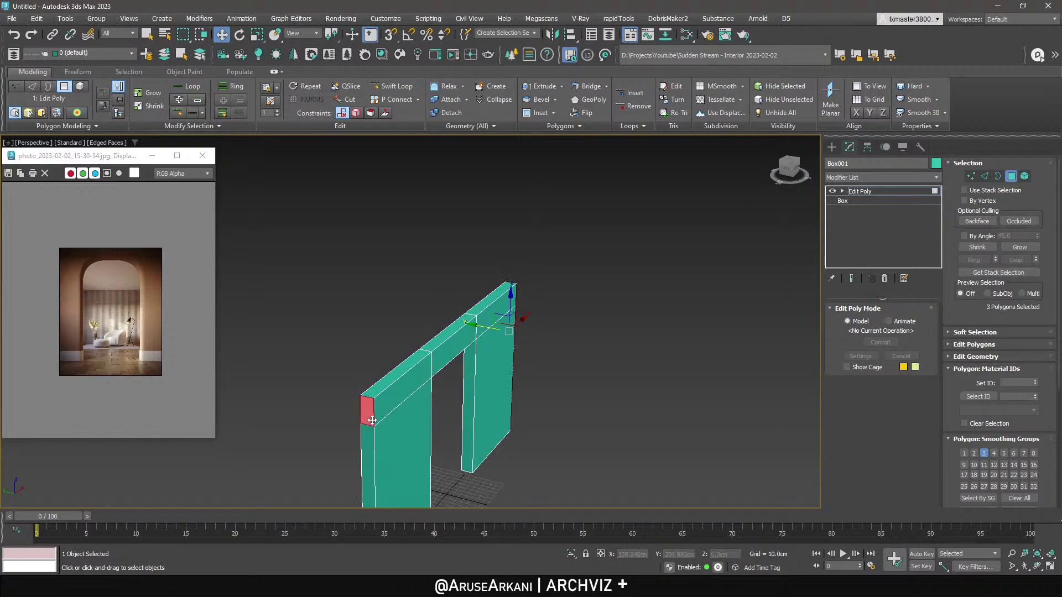
{"action": "left_click", "coordinate": [368, 440], "text": "ctrl"}
{"action": "left_click", "coordinate": [541, 86], "text": "shift"}
{"action": "type", "text": "20.0cm"}
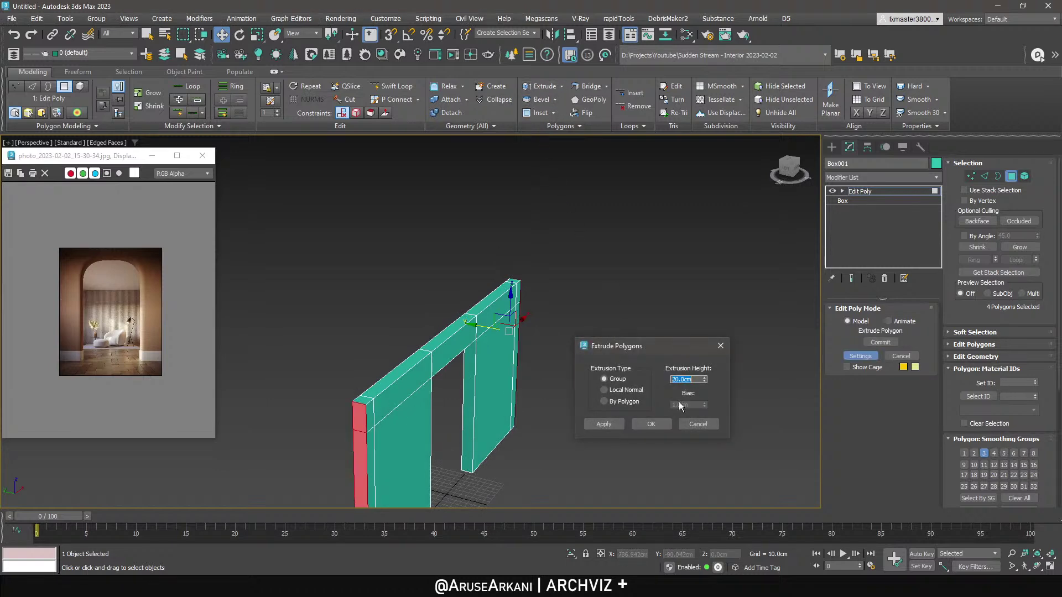
{"action": "left_click", "coordinate": [648, 424]}
Check the room's depth in the reference and extrude the new end sections' polygons on one wall face 420 cm into side walls.
{"action": "middle_click_drag", "start_coordinate": [645, 426], "coordinate": [667, 352], "text": "alt"}
{"action": "left_click", "coordinate": [667, 352]}
{"action": "left_click", "coordinate": [374, 266], "text": "ctrl"}
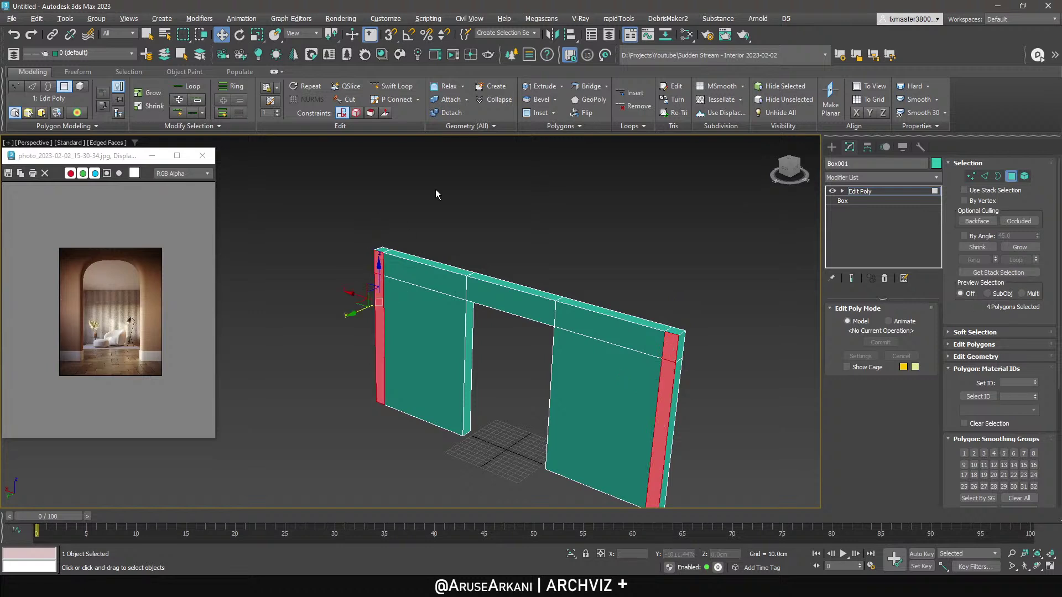
{"action": "left_click", "coordinate": [541, 86], "text": "shift"}
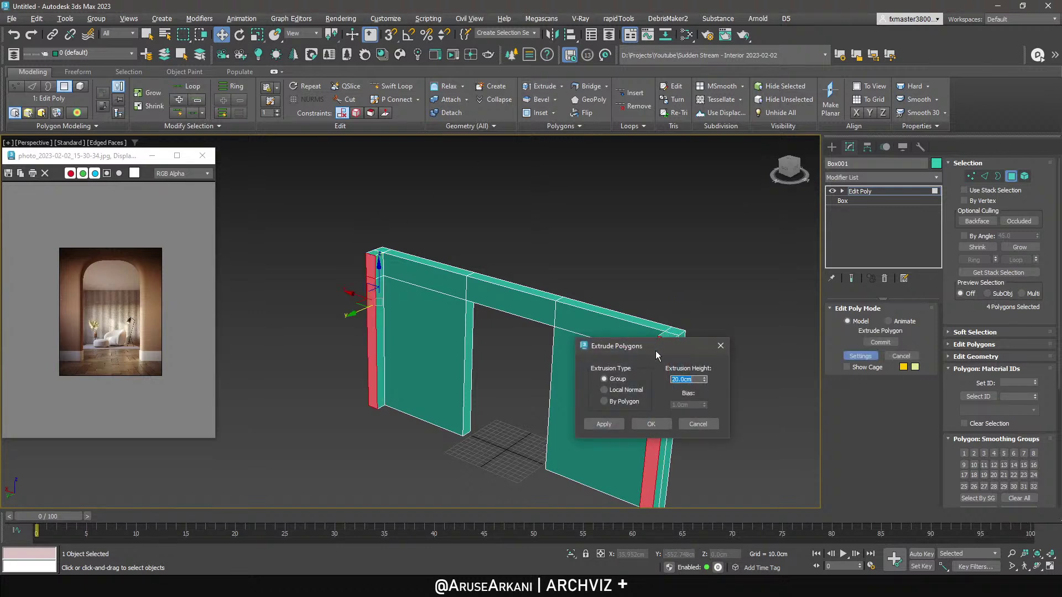
{"action": "left_click", "coordinate": [177, 156]}
{"action": "scroll", "coordinate": [533, 339], "scroll_direction": "up", "scroll_amount": 4}
{"action": "scroll", "coordinate": [537, 345], "scroll_direction": "down", "scroll_amount": 4}
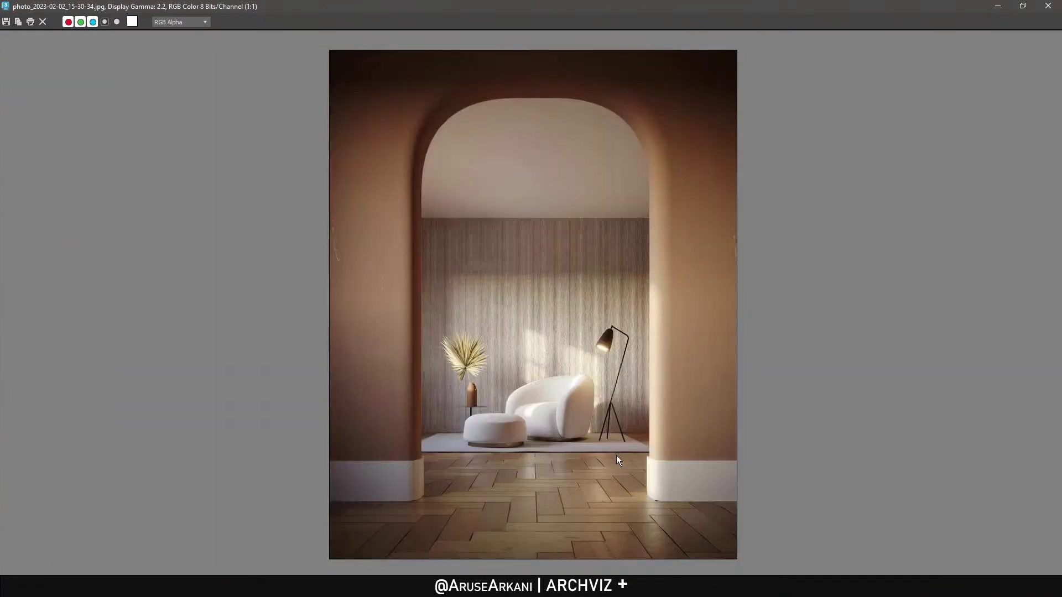
{"action": "left_click", "coordinate": [1022, 5]}
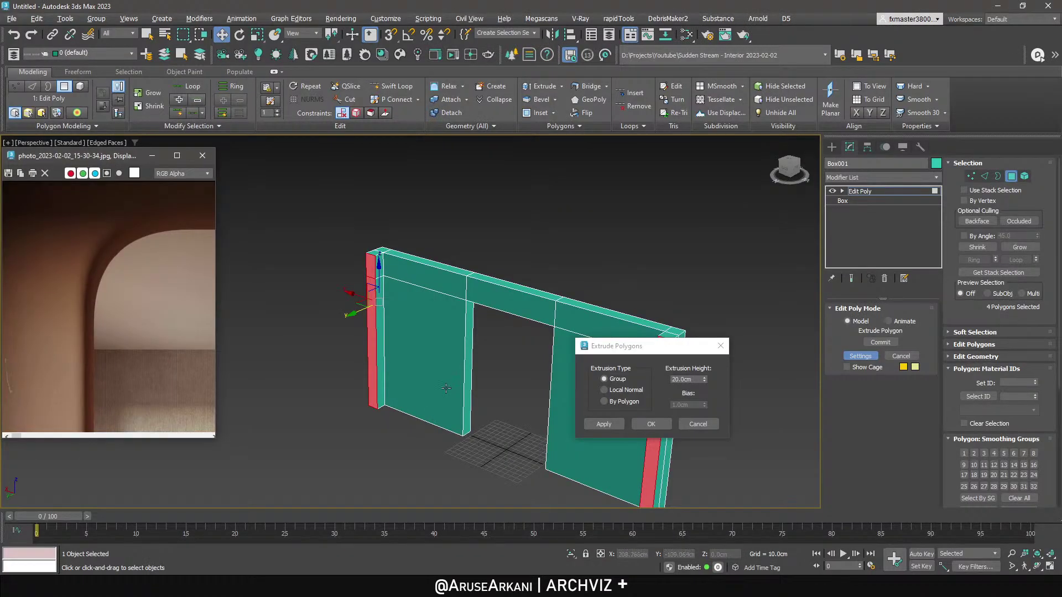
{"action": "left_click", "coordinate": [686, 380]}
{"action": "type", "text": "420"}
{"action": "key", "text": "Return"}
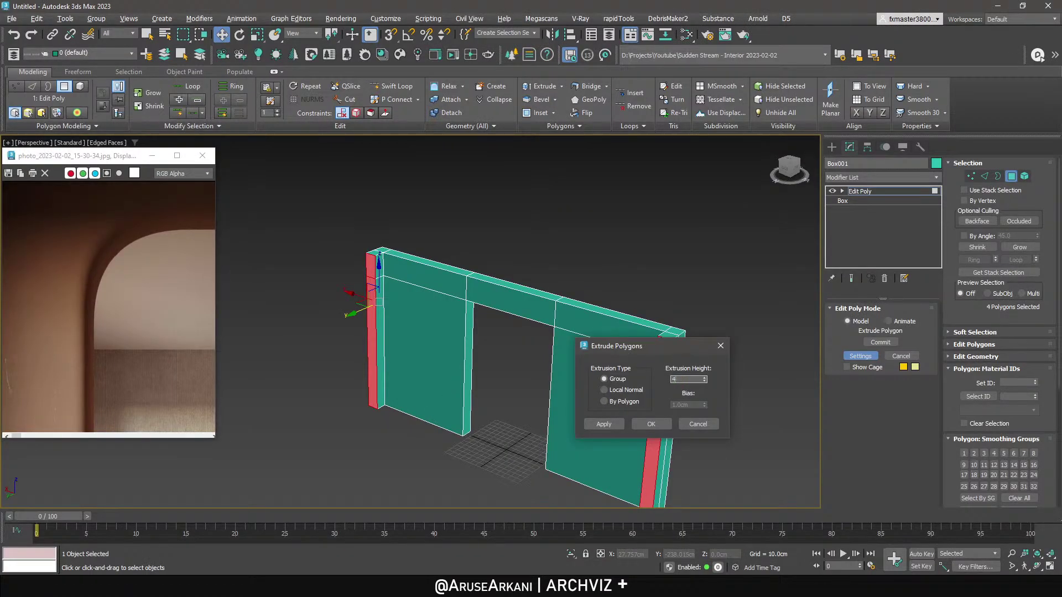
{"action": "left_click", "coordinate": [658, 424]}
Extrude the end polygons of both side walls a further 20 cm.
{"action": "middle_click_drag", "start_coordinate": [571, 382], "coordinate": [631, 348]}
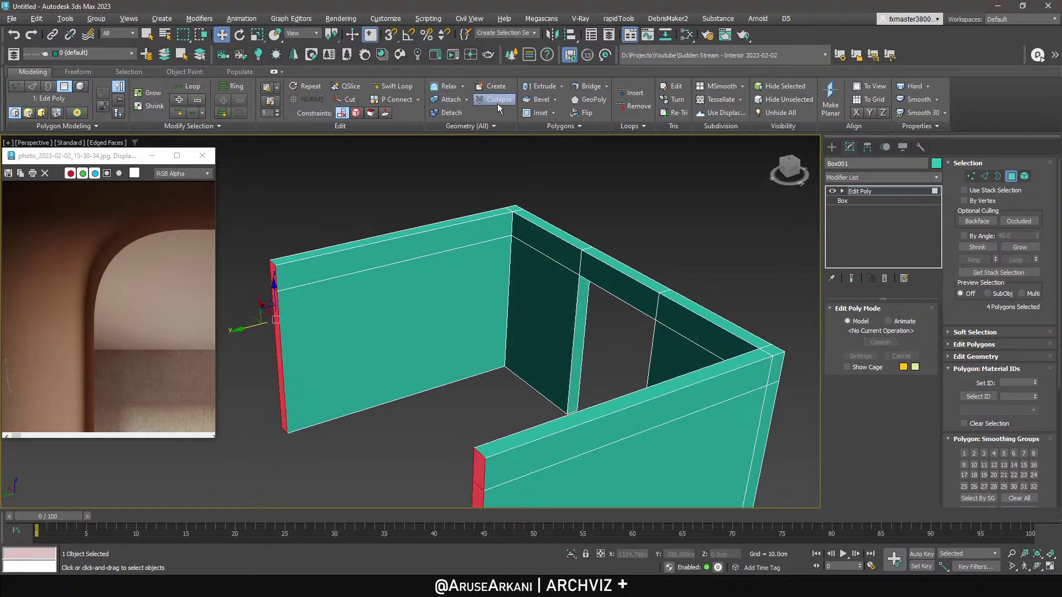
{"action": "left_click", "coordinate": [545, 85], "text": "shift"}
{"action": "type", "text": "20"}
{"action": "key", "text": "Return"}
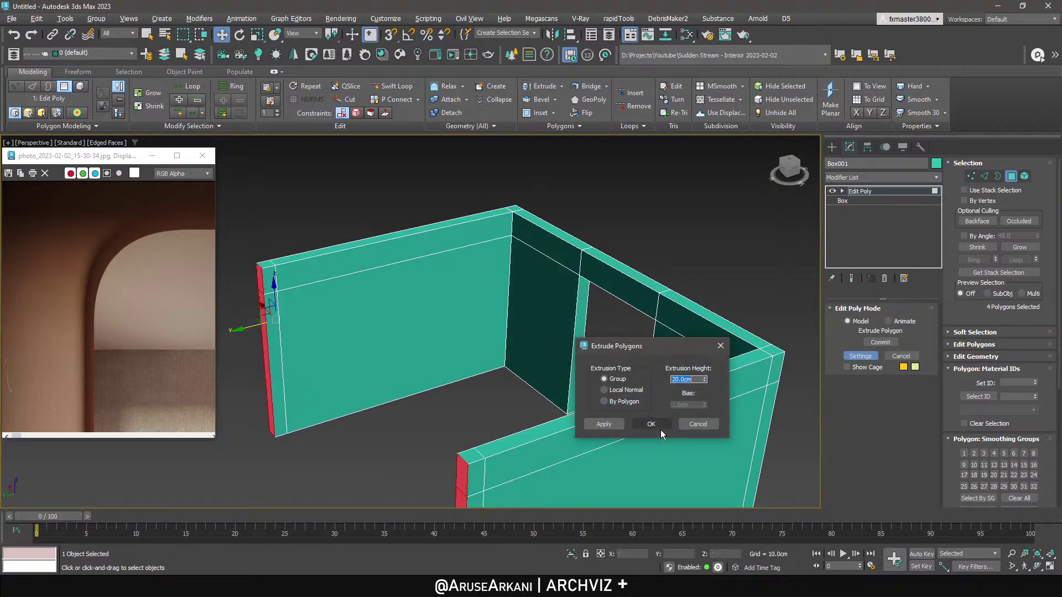
{"action": "left_click", "coordinate": [651, 424]}
Bridge the facing inner polygons at the ends of the side walls to form the room's back wall.
{"action": "key", "text": "q"}
{"action": "middle_click_drag", "start_coordinate": [356, 303], "coordinate": [359, 276]}
{"action": "left_click", "coordinate": [299, 252]}
{"action": "middle_click_drag", "start_coordinate": [299, 253], "coordinate": [548, 287], "text": "alt"}
{"action": "left_click", "coordinate": [529, 217], "text": "ctrl"}
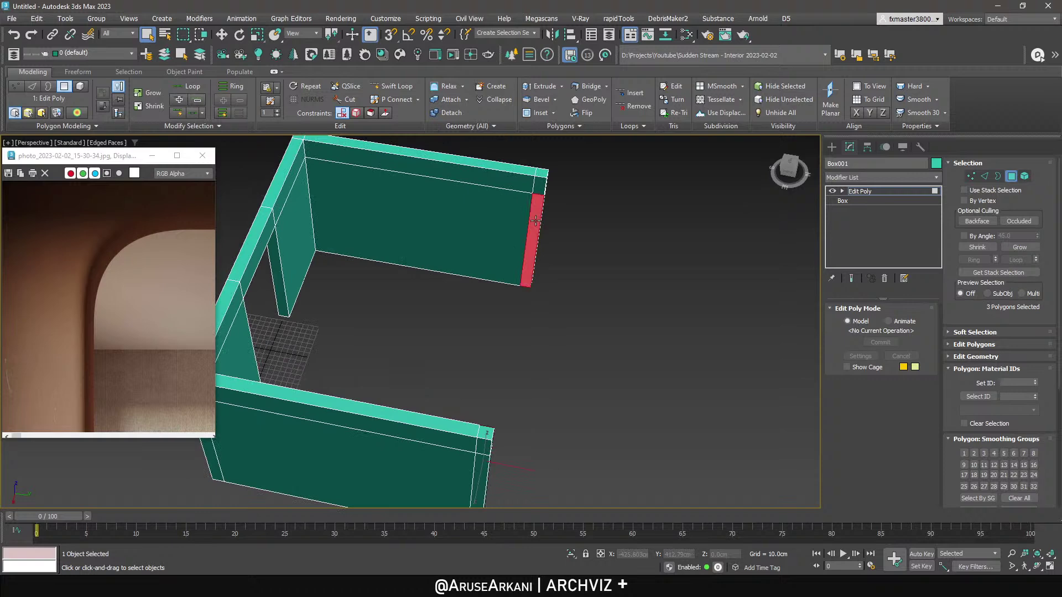
{"action": "left_click", "coordinate": [587, 86]}
Extrude the four corner polygons on the opposite side of the doorway wall 300 cm, plus a short wall-thickness section at their ends.
{"action": "scroll", "coordinate": [585, 238], "scroll_direction": "down", "scroll_amount": 5}
{"action": "middle_click_drag", "start_coordinate": [585, 238], "coordinate": [465, 320], "text": "alt"}
{"action": "left_click", "coordinate": [510, 304]}
{"action": "left_click", "coordinate": [508, 326], "text": "ctrl"}
{"action": "left_click", "coordinate": [269, 308], "text": "ctrl"}
{"action": "left_click", "coordinate": [269, 322], "text": "ctrl"}
{"action": "left_click", "coordinate": [177, 156]}
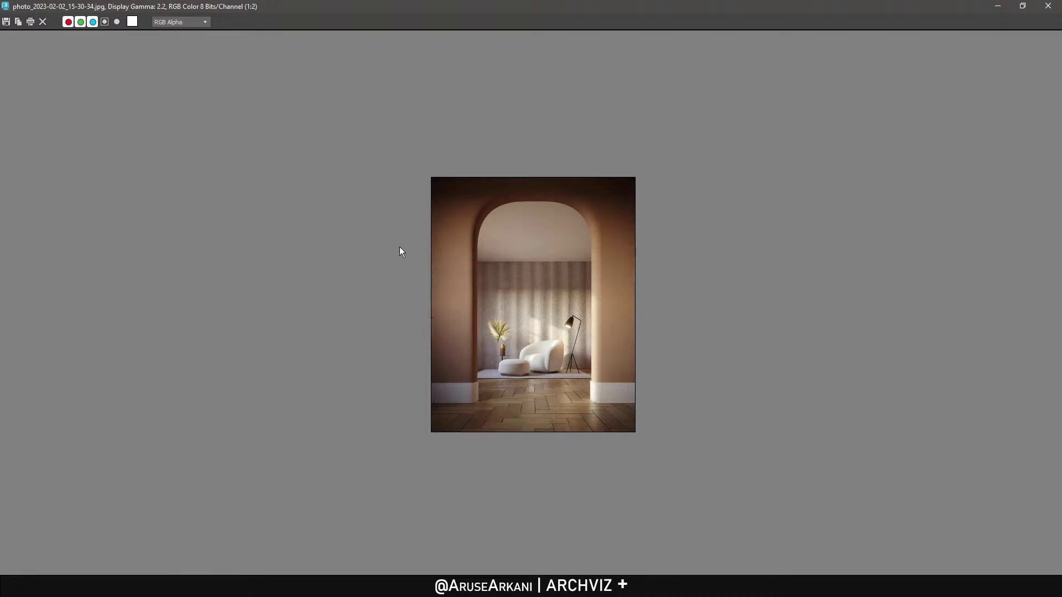
{"action": "left_click", "coordinate": [1023, 5]}
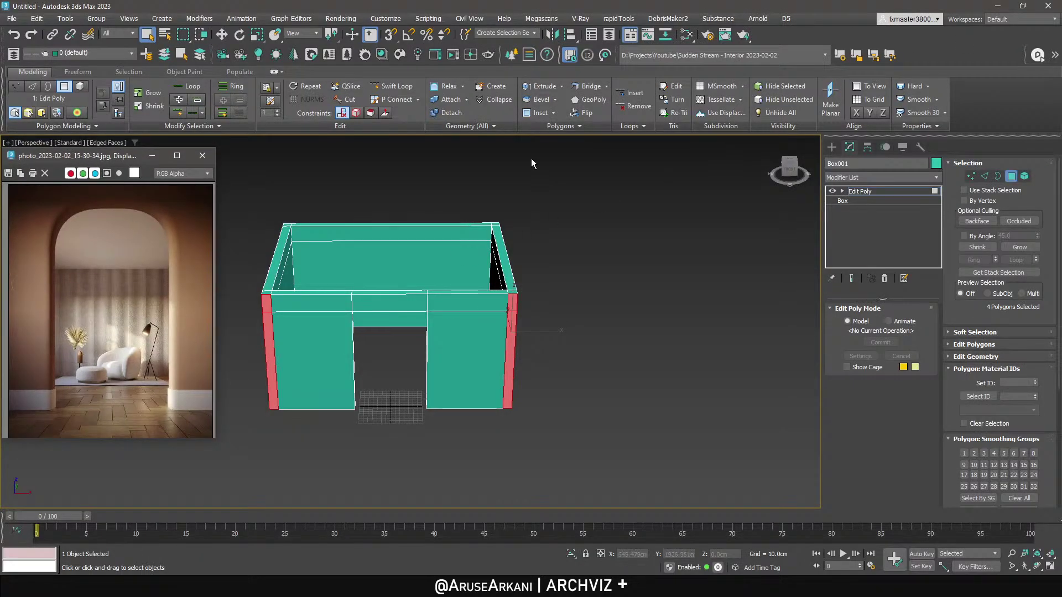
{"action": "left_click", "coordinate": [536, 85], "text": "shift"}
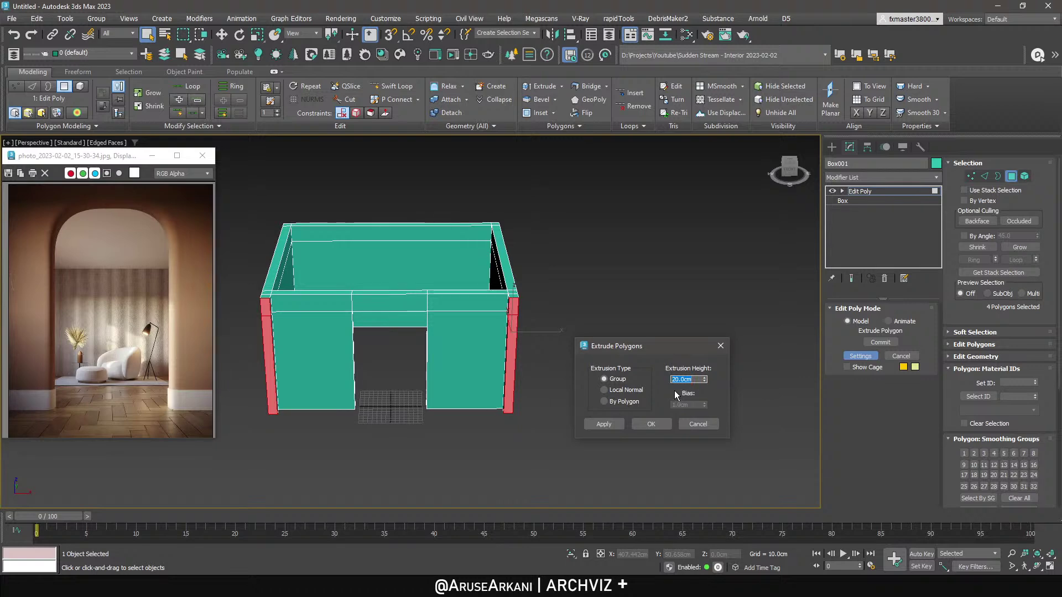
{"action": "type", "text": "300"}
{"action": "left_click", "coordinate": [604, 424]}
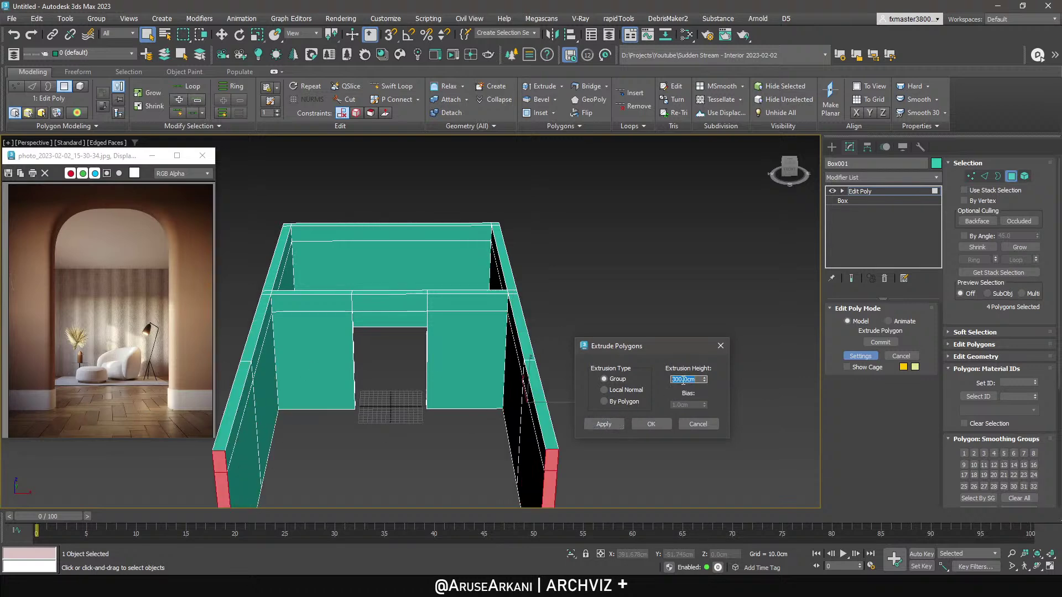
{"action": "left_click", "coordinate": [651, 424]}
Bridge the facing inner end polygons of the extended side walls to close the front room, then clear the selection.
{"action": "middle_click_drag", "start_coordinate": [592, 431], "coordinate": [542, 388], "text": "alt"}
{"action": "left_click", "coordinate": [426, 306]}
{"action": "left_click", "coordinate": [427, 366], "text": "ctrl"}
{"action": "middle_click_drag", "start_coordinate": [427, 365], "coordinate": [313, 223], "text": "alt"}
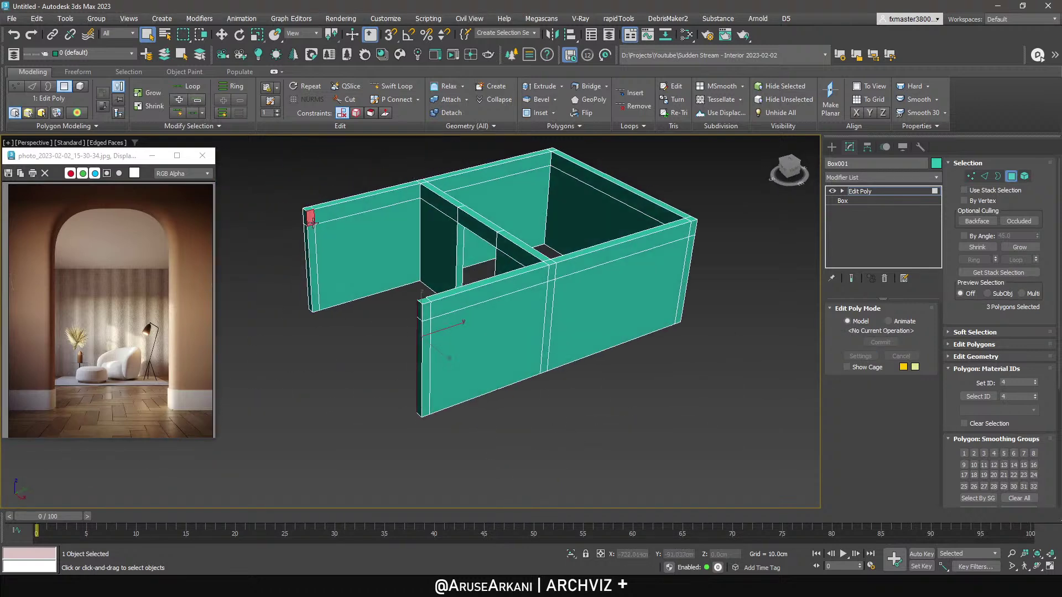
{"action": "left_click", "coordinate": [589, 86]}
{"action": "middle_click_drag", "start_coordinate": [387, 332], "coordinate": [484, 354], "text": "alt"}
{"action": "left_click", "coordinate": [456, 409]}
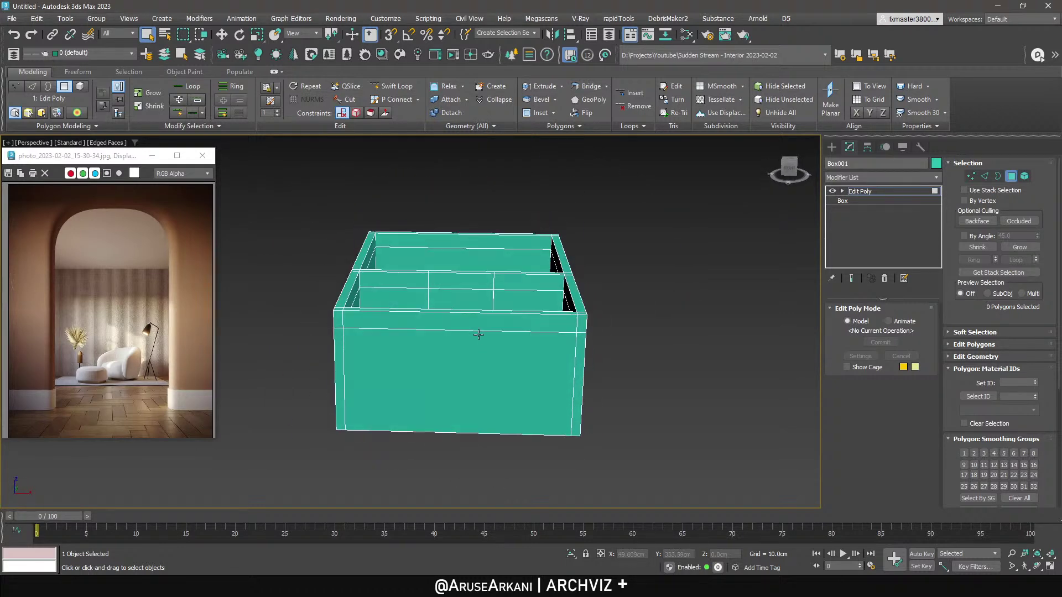
Look inside the room and sample the pixel colours of the brown wall beside the arch in the reference image.
{"action": "scroll", "coordinate": [478, 335], "scroll_direction": "up", "scroll_amount": 10}
{"action": "scroll", "coordinate": [609, 296], "scroll_direction": "down", "scroll_amount": 5}
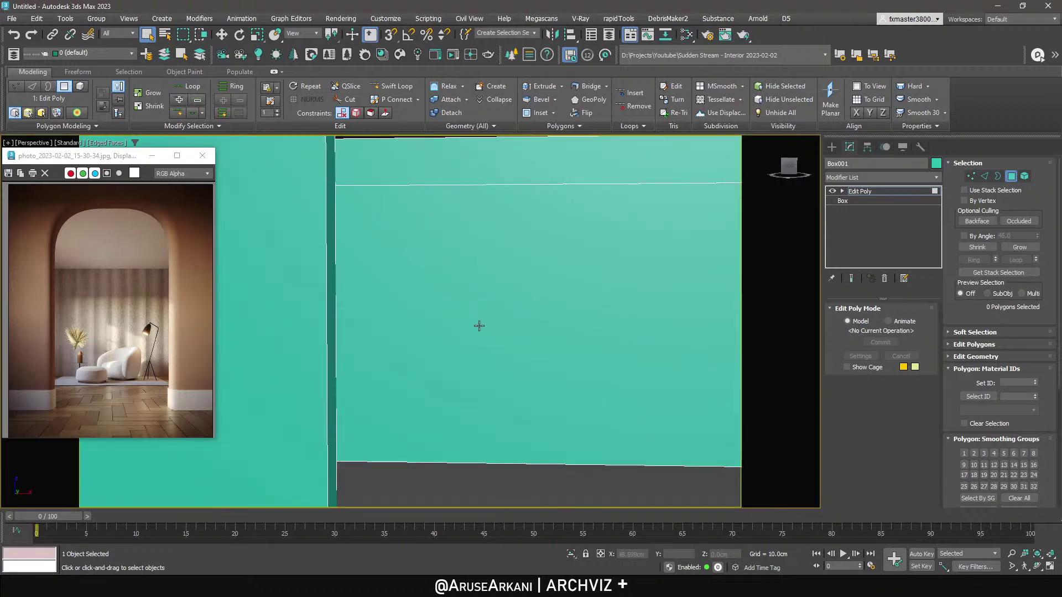
{"action": "left_click", "coordinate": [176, 261]}
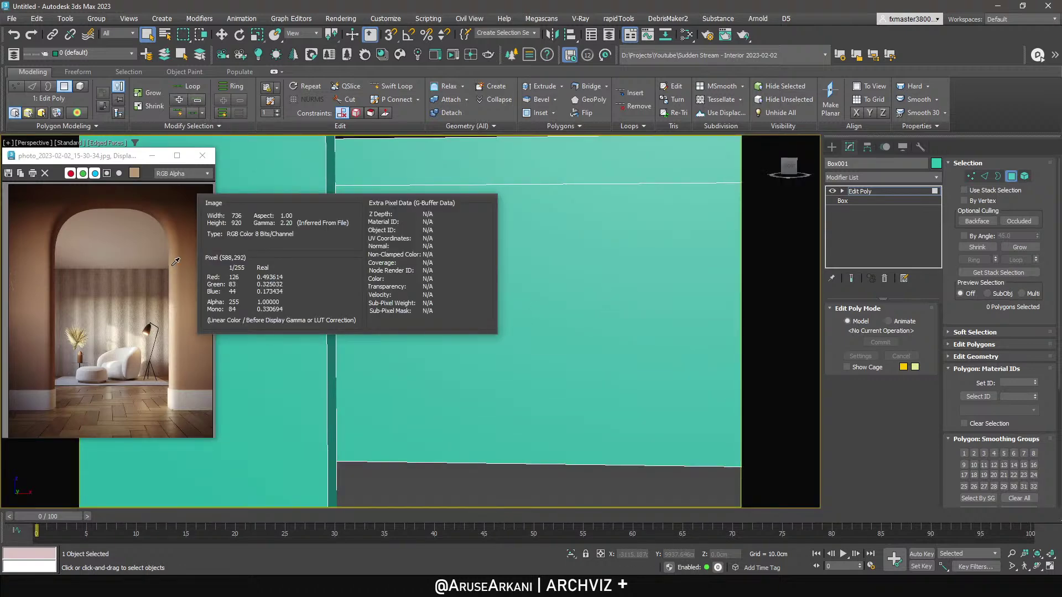
{"action": "left_click_drag", "start_coordinate": [175, 261], "coordinate": [176, 278]}
{"action": "right_click_drag", "start_coordinate": [182, 267], "coordinate": [192, 276]}
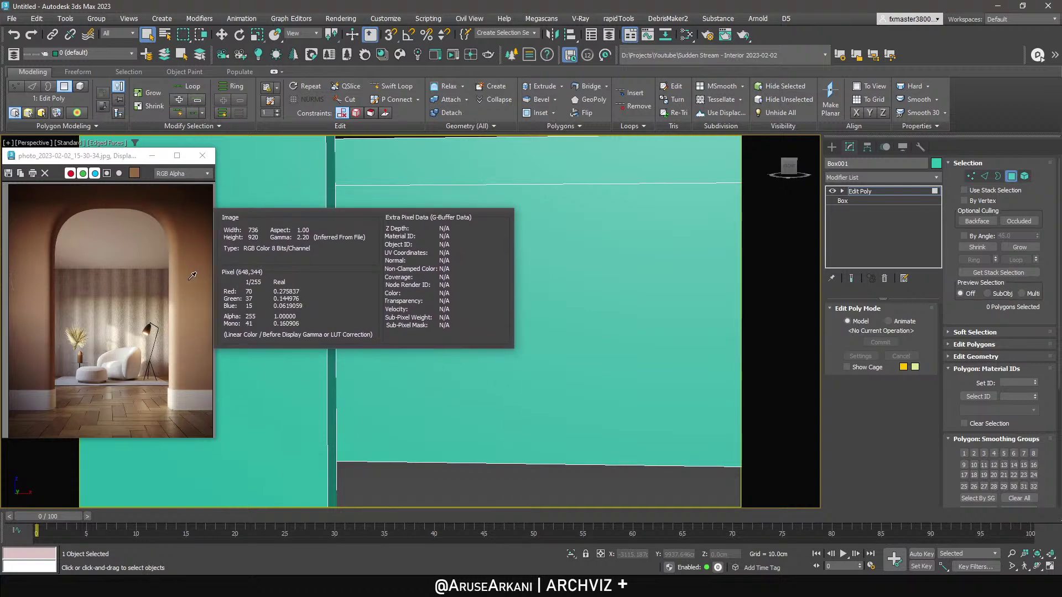
{"action": "right_click_drag", "start_coordinate": [192, 276], "coordinate": [190, 277]}
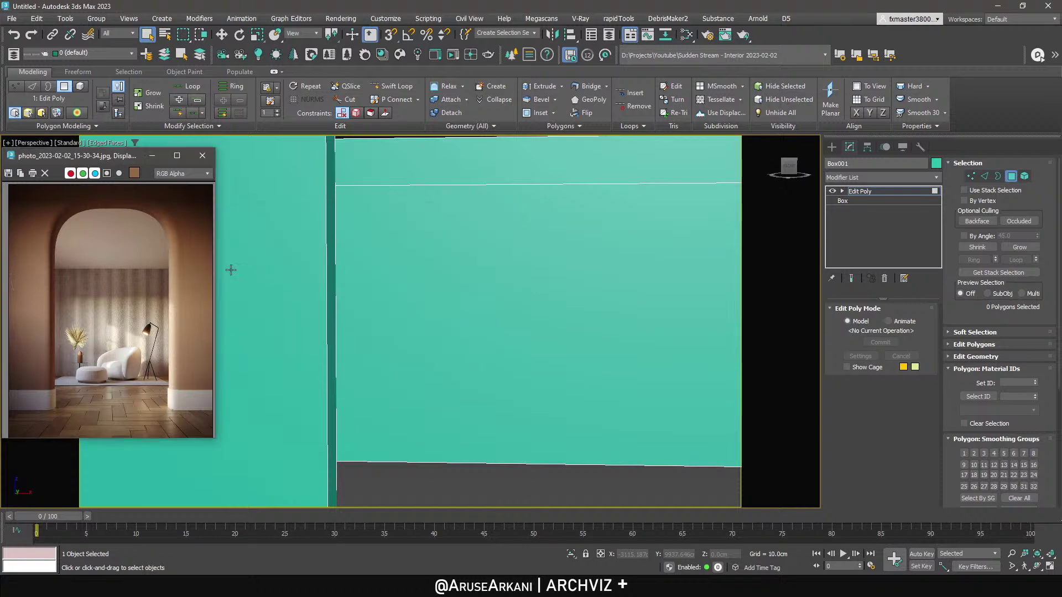
Set the render output size to 736 by 920 pixels.
{"action": "key", "text": "F10"}
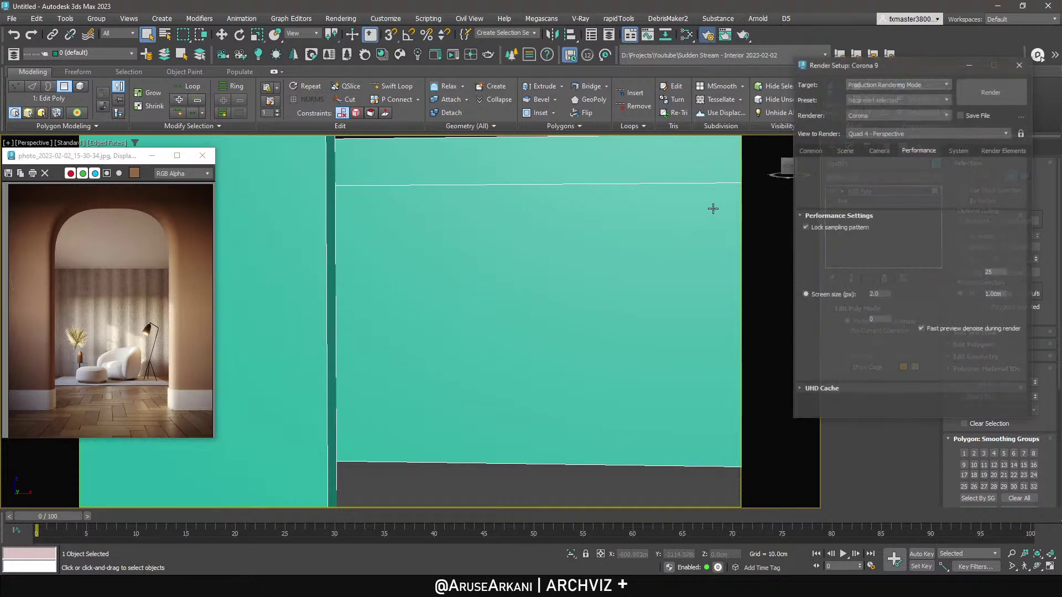
{"action": "left_click", "coordinate": [834, 185]}
{"action": "left_click", "coordinate": [885, 287]}
{"action": "left_click", "coordinate": [883, 295]}
{"action": "left_click", "coordinate": [880, 302]}
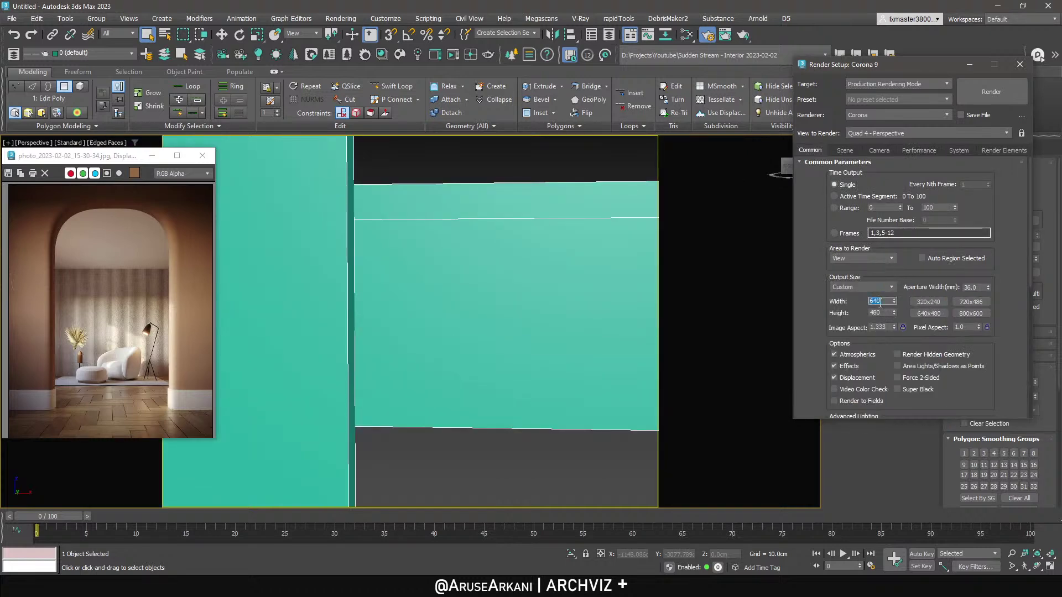
{"action": "type", "text": "736"}
{"action": "left_click", "coordinate": [880, 313]}
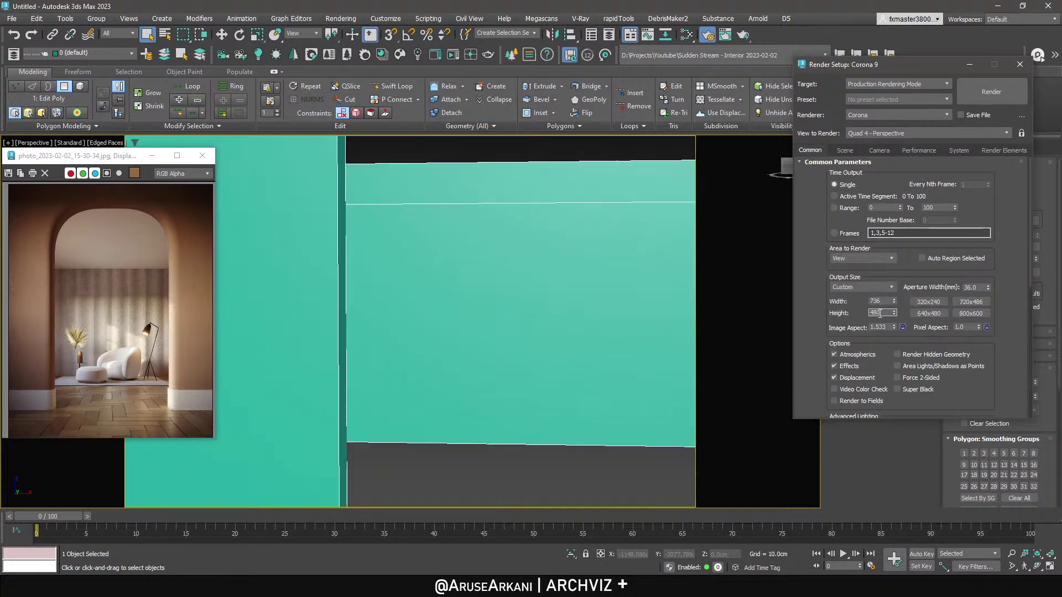
{"action": "type", "text": "920"}
{"action": "key", "text": "Return"}
{"action": "middle_click_drag", "start_coordinate": [437, 253], "coordinate": [426, 273]}
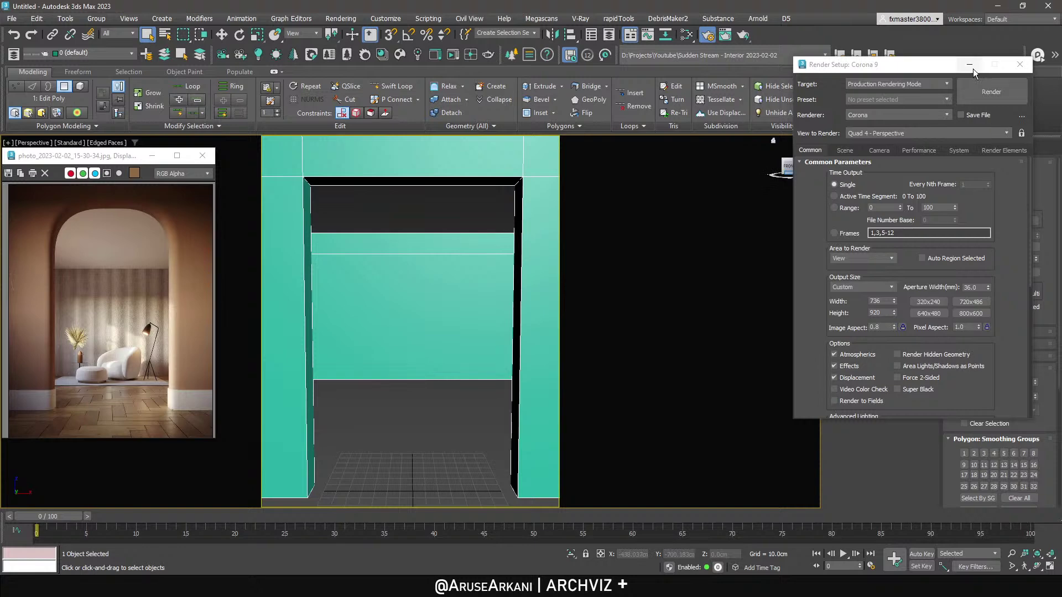
{"action": "left_click", "coordinate": [1019, 64]}
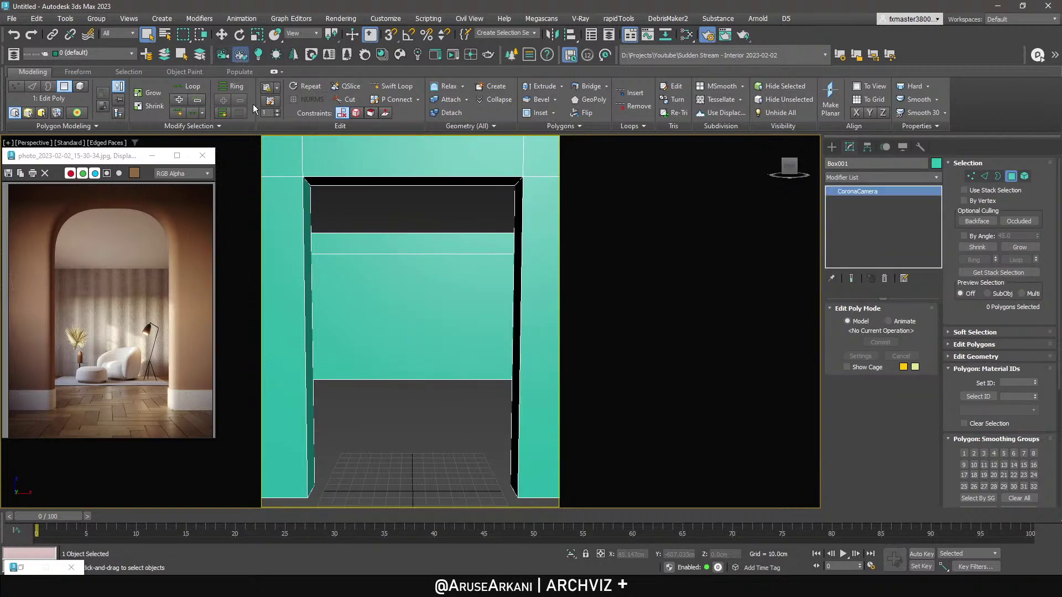
Create a Corona camera from the current view, make it untargeted, and set its X rotation to 90 degrees.
{"action": "left_click", "coordinate": [239, 56]}
{"action": "key", "text": "alt+w"}
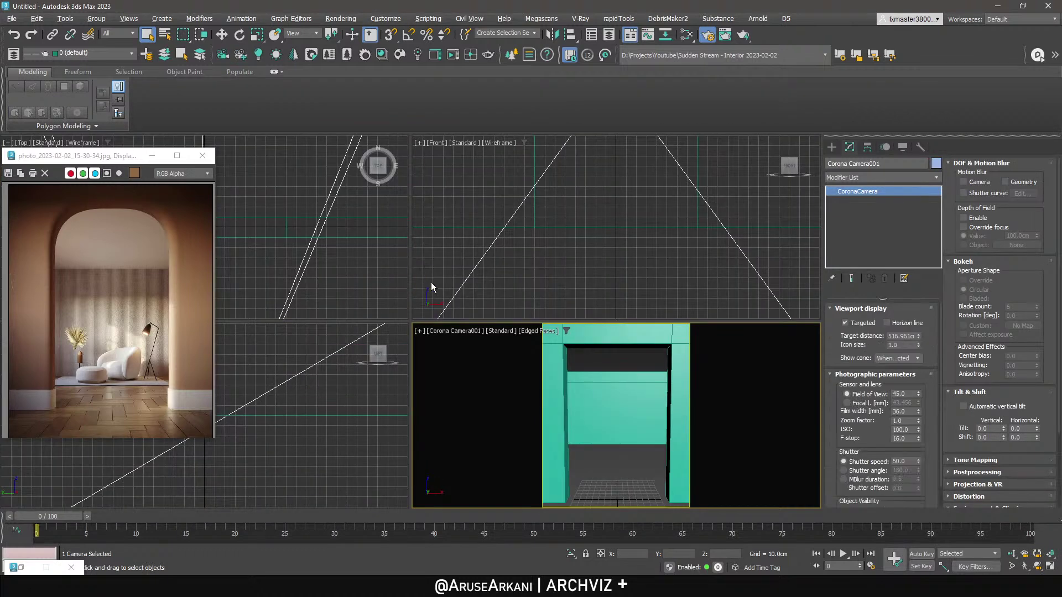
{"action": "left_click", "coordinate": [845, 323]}
{"action": "key", "text": "e"}
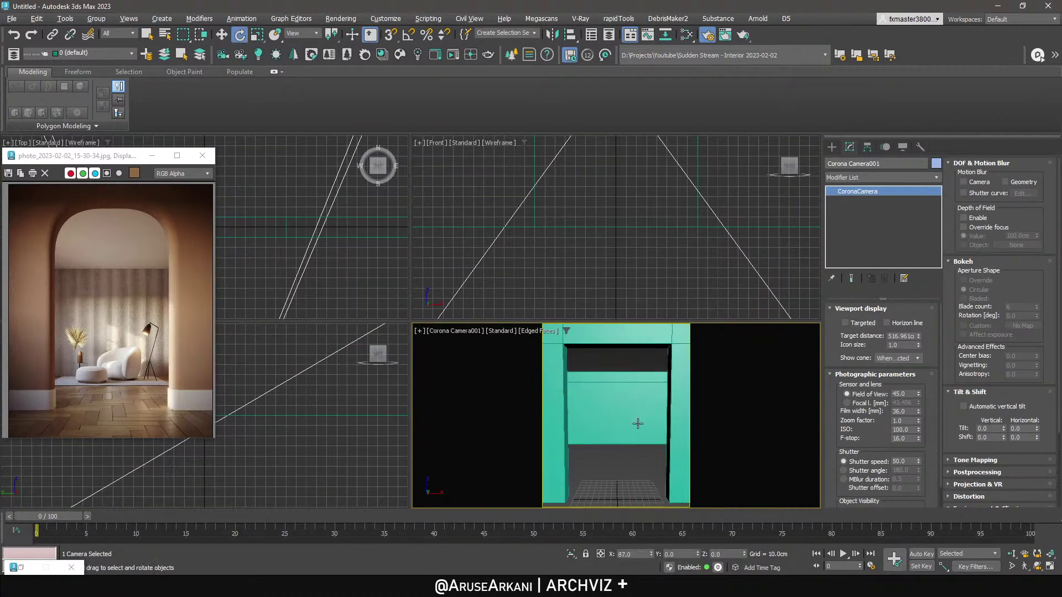
{"action": "left_click", "coordinate": [635, 553]}
{"action": "key", "text": "Return"}
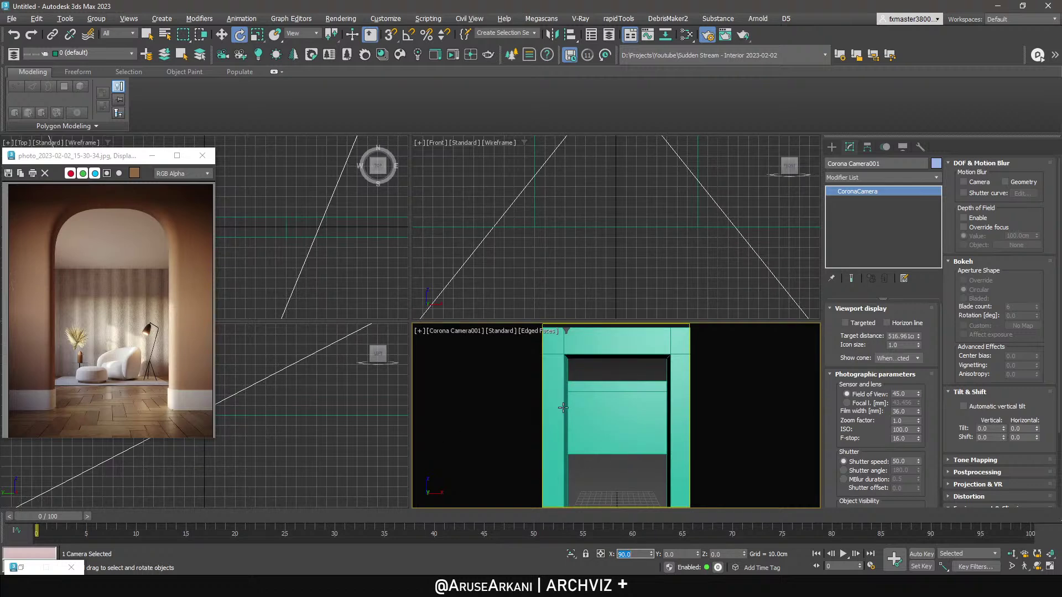
Set the camera's lens by focal length to 35 mm.
{"action": "scroll", "coordinate": [322, 277], "scroll_direction": "down", "scroll_amount": 7}
{"action": "middle_click_drag", "start_coordinate": [327, 268], "coordinate": [336, 238]}
{"action": "key", "text": "w"}
{"action": "scroll", "coordinate": [328, 259], "scroll_direction": "up", "scroll_amount": 5}
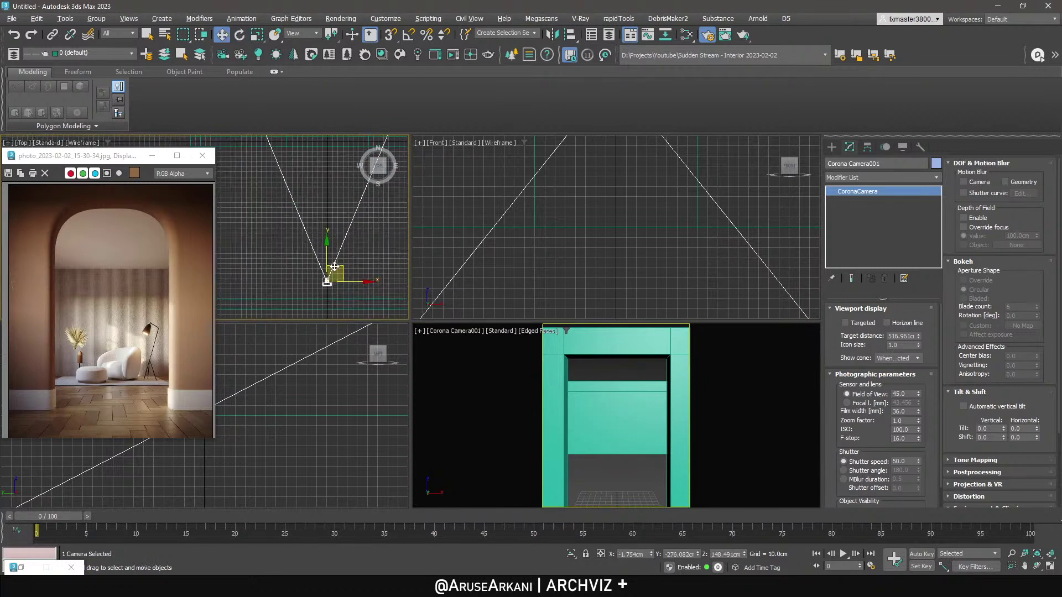
{"action": "left_click", "coordinate": [847, 403]}
{"action": "double_click", "coordinate": [902, 403]}
{"action": "type", "text": "35"}
{"action": "key", "text": "Return"}
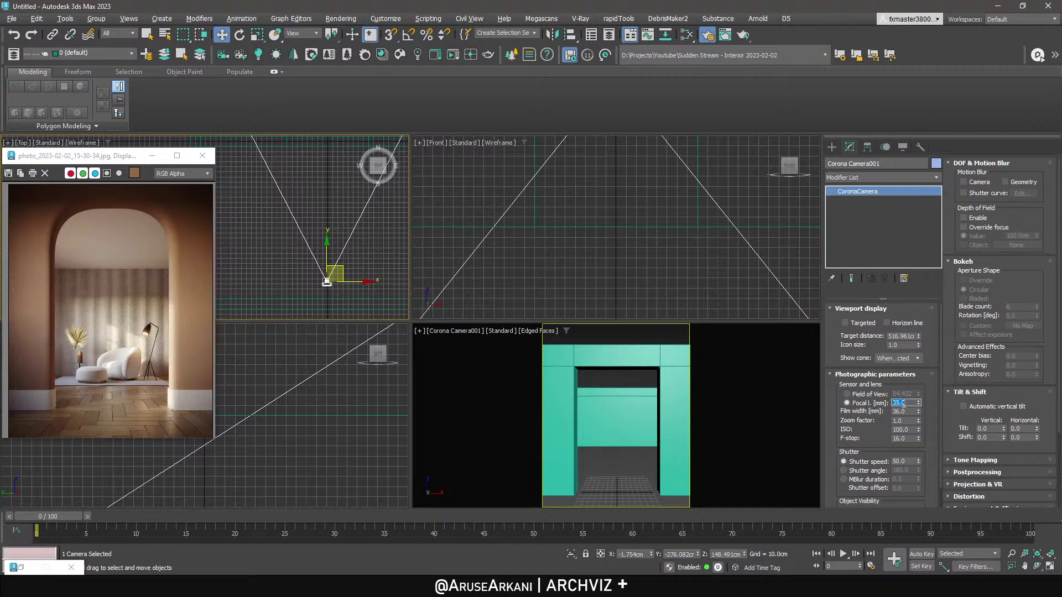
{"action": "middle_click", "coordinate": [649, 424]}
{"action": "right_click", "coordinate": [587, 397]}
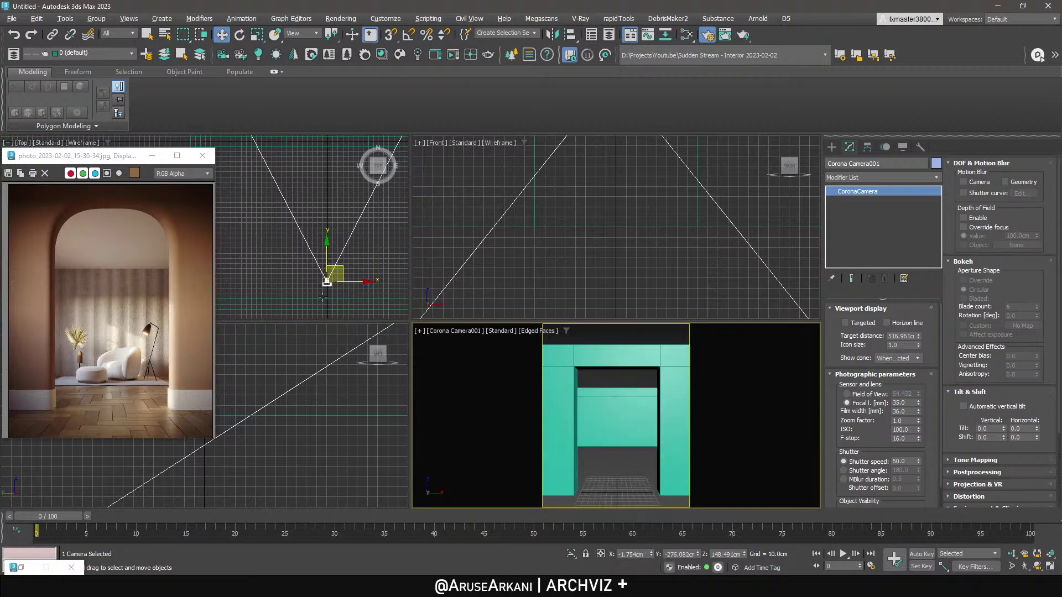
Move the camera forward to about Y -252 cm, centre it at X 0 cm, and lower it below 119 cm.
{"action": "left_click", "coordinate": [324, 248]}
{"action": "left_click_drag", "start_coordinate": [329, 257], "coordinate": [329, 246]}
{"action": "middle_click", "coordinate": [618, 280]}
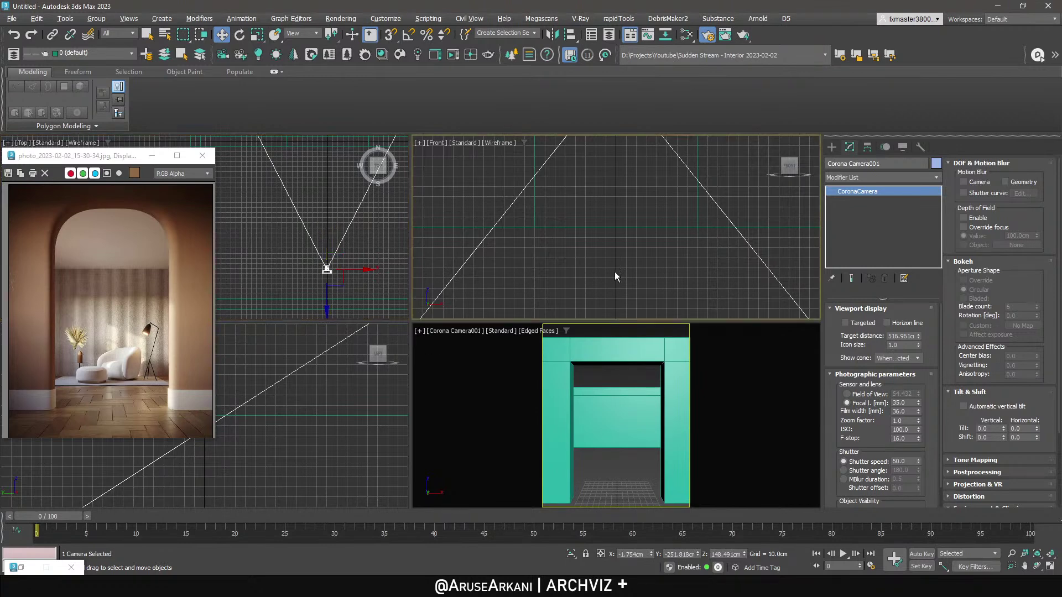
{"action": "scroll", "coordinate": [617, 281], "scroll_direction": "down", "scroll_amount": 3}
{"action": "left_click_drag", "start_coordinate": [636, 202], "coordinate": [614, 192]}
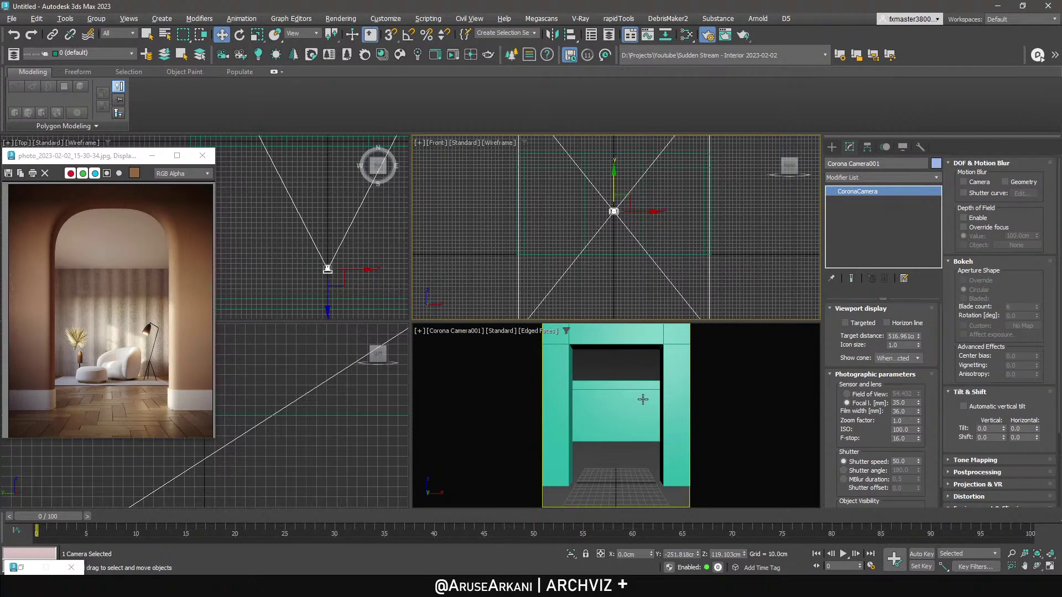
{"action": "left_click_drag", "start_coordinate": [613, 181], "coordinate": [613, 186]}
Tilt the camera up 1.5 degrees about its X axis and enable automatic vertical tilt.
{"action": "key", "text": "e"}
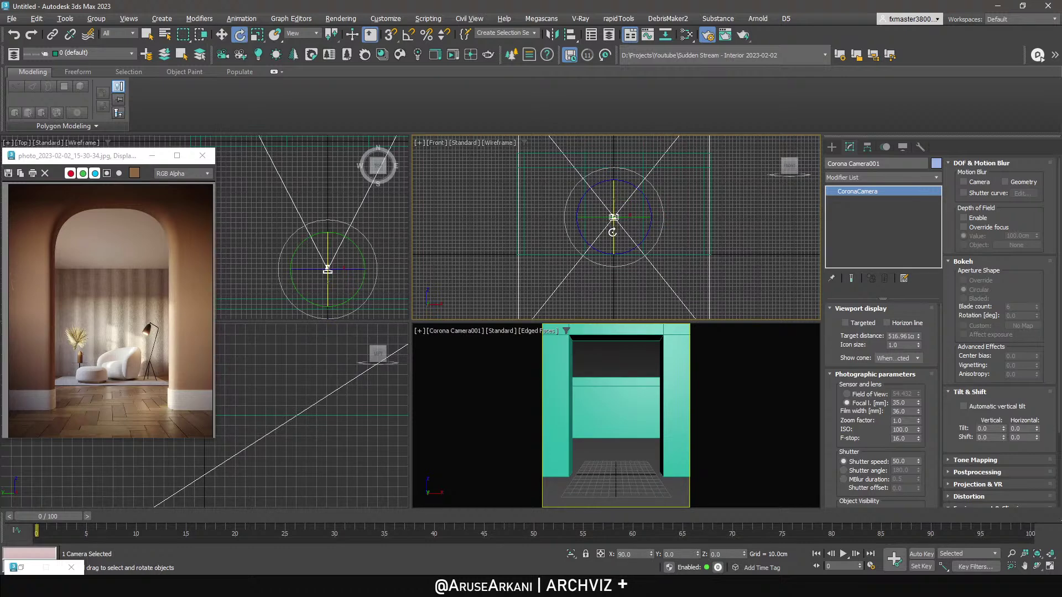
{"action": "left_click_drag", "start_coordinate": [613, 232], "coordinate": [612, 234]}
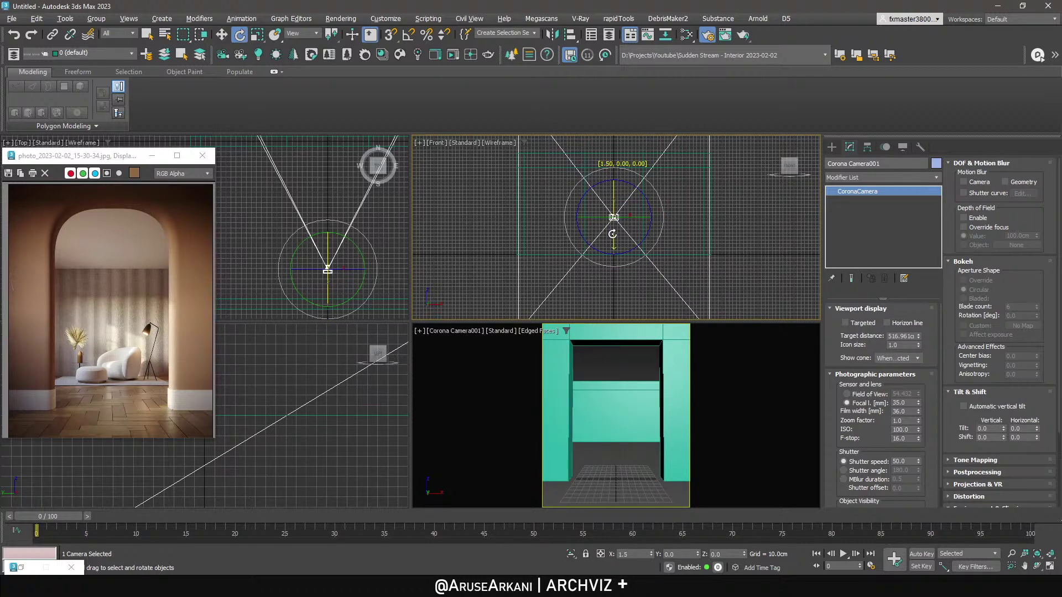
{"action": "left_click", "coordinate": [967, 407]}
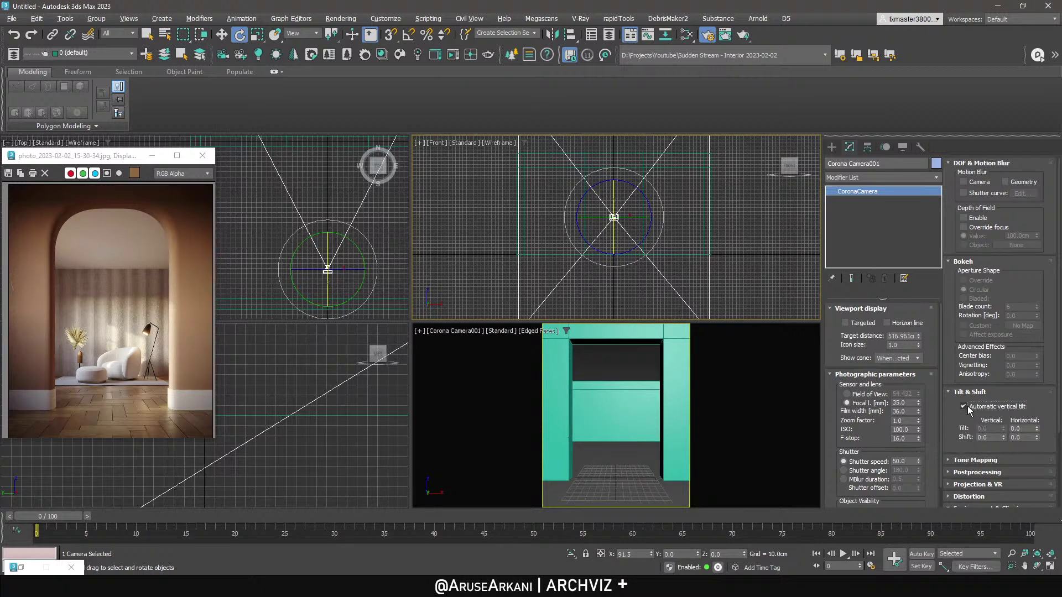
{"action": "right_click", "coordinate": [645, 398]}
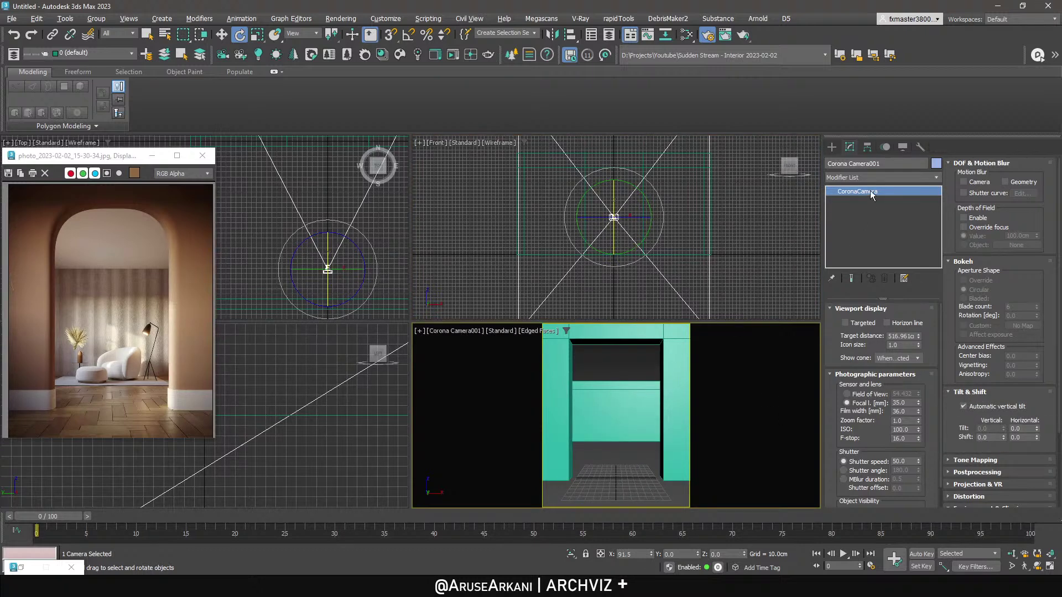
Draw a ceiling box snapped to opposite outer corners of the room walls, 760 cm long and 540 cm wide.
{"action": "left_click", "coordinate": [832, 147]}
{"action": "left_click", "coordinate": [853, 220]}
{"action": "key", "text": "alt+w"}
{"action": "scroll", "coordinate": [394, 271], "scroll_direction": "down", "scroll_amount": 3}
{"action": "middle_click_drag", "start_coordinate": [394, 271], "coordinate": [422, 311]}
{"action": "scroll", "coordinate": [422, 311], "scroll_direction": "up", "scroll_amount": 2}
{"action": "key", "text": "s"}
{"action": "left_click_drag", "start_coordinate": [370, 211], "coordinate": [478, 355]}
{"action": "left_click", "coordinate": [478, 355]}
{"action": "key", "text": "s"}
{"action": "right_click", "coordinate": [476, 344]}
{"action": "key", "text": "c"}
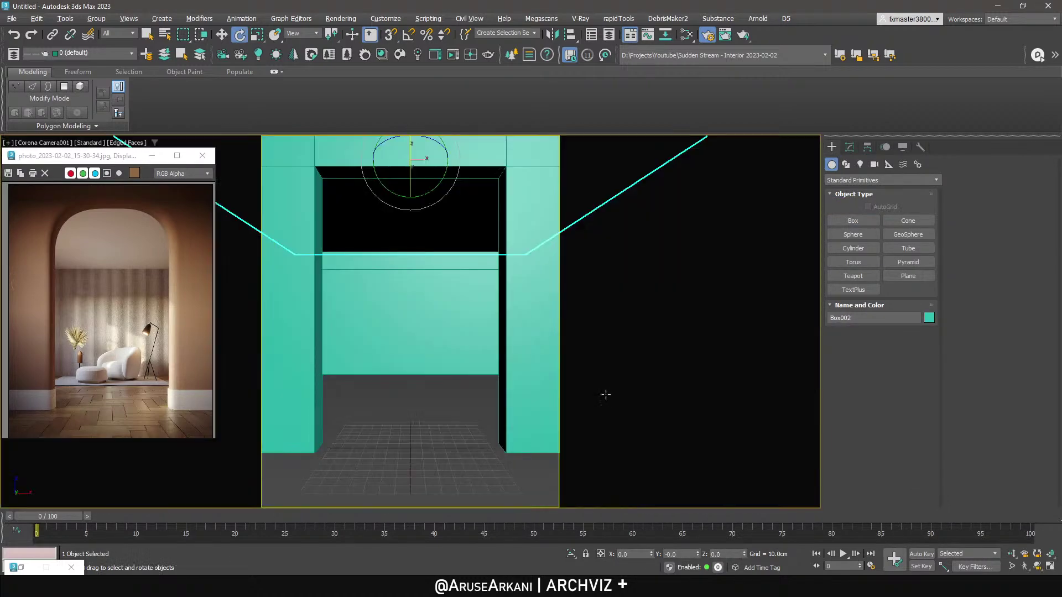
Set the ceiling box's height to 20 cm.
{"action": "left_click", "coordinate": [850, 147]}
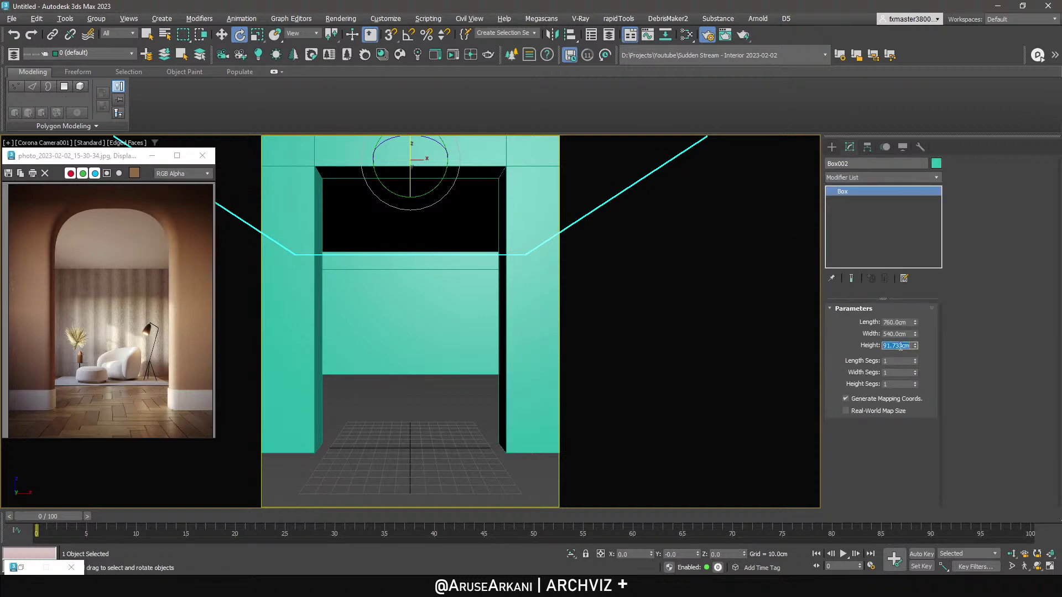
{"action": "type", "text": "20"}
{"action": "key", "text": "Return"}
{"action": "right_click", "coordinate": [520, 338]}
{"action": "left_click", "coordinate": [468, 352]}
Create a new CoronaPhysicalMtl in the Slate Material Editor and open its parameters.
{"action": "key", "text": "m"}
{"action": "right_click", "coordinate": [419, 268]}
{"action": "mouse_move", "coordinate": [437, 272]}
{"action": "mouse_move", "coordinate": [560, 298]}
{"action": "left_click", "coordinate": [609, 295]}
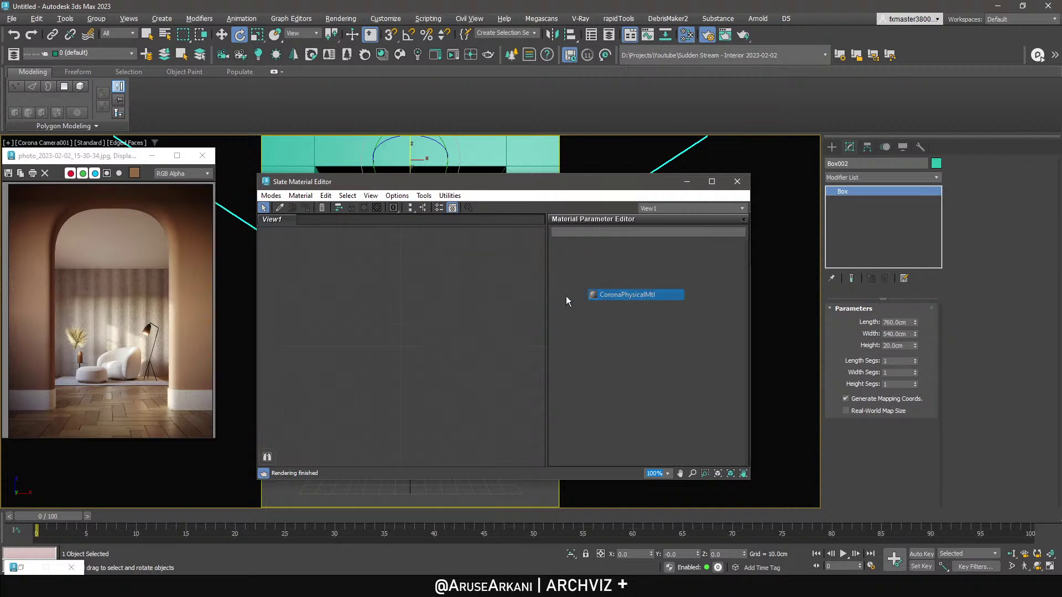
{"action": "double_click", "coordinate": [383, 277]}
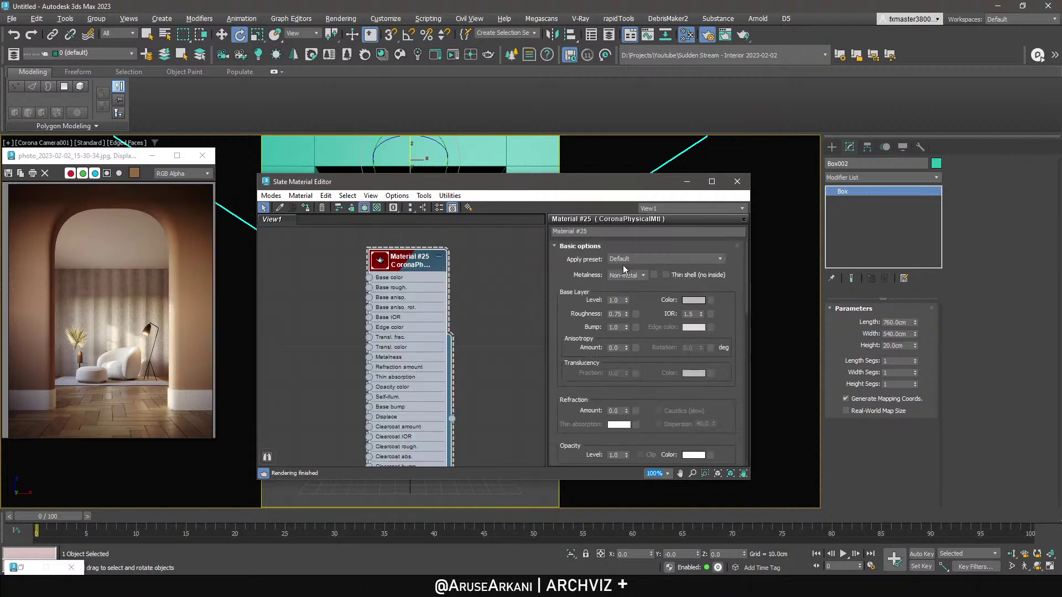
Set the new material's base colour to a neutral value of 220 and name it Ceiling.
{"action": "left_click", "coordinate": [692, 302]}
{"action": "double_click", "coordinate": [712, 271]}
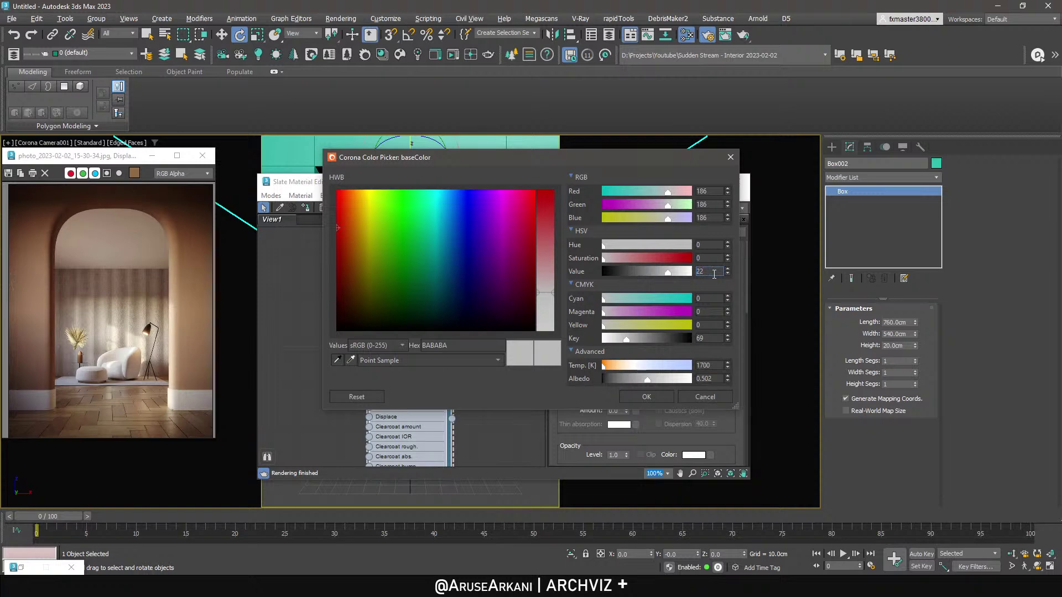
{"action": "type", "text": "220"}
{"action": "key", "text": "Return"}
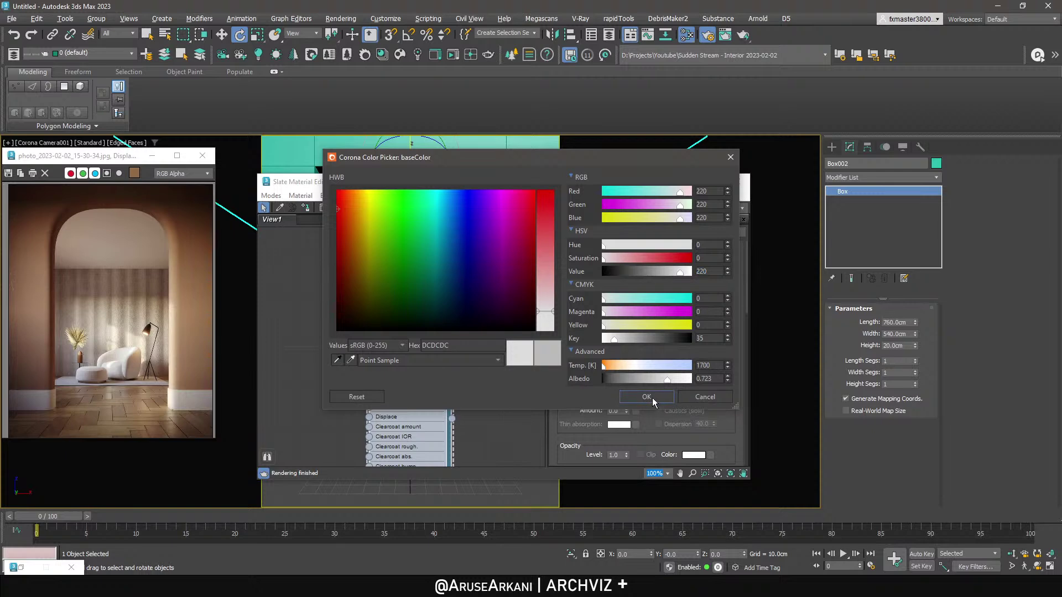
{"action": "left_click", "coordinate": [650, 397]}
{"action": "type", "text": "Ceiling"}
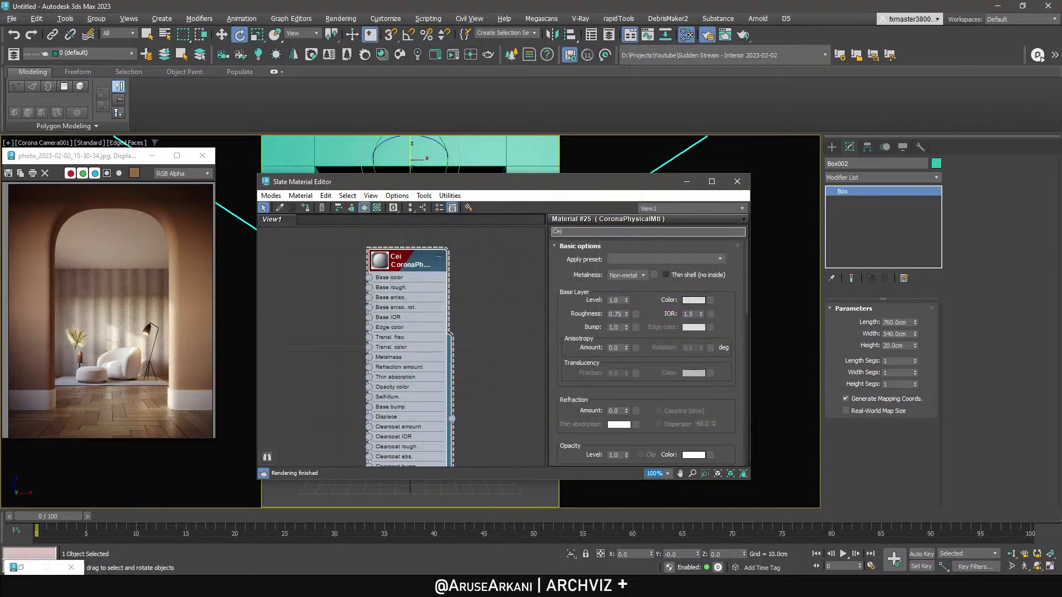
{"action": "left_click", "coordinate": [688, 182]}
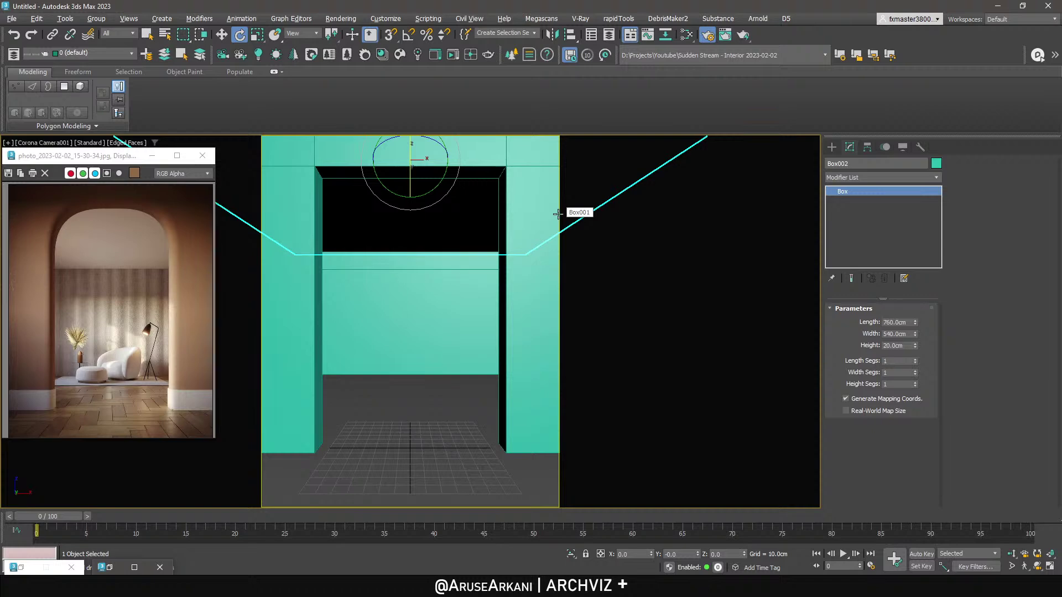
{"action": "left_click", "coordinate": [20, 567]}
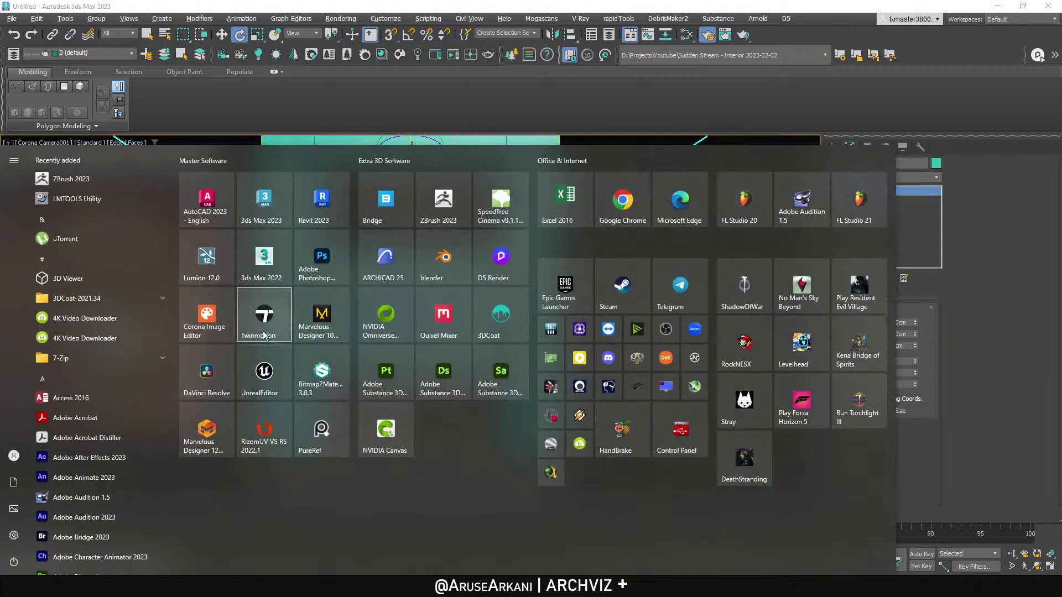
{"action": "left_click", "coordinate": [468, 125]}
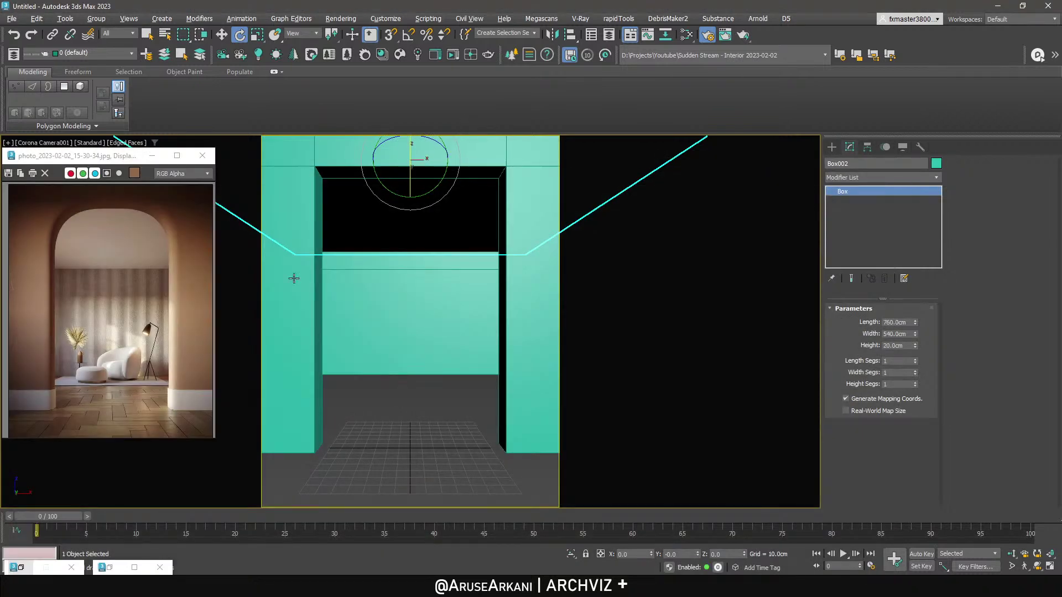
{"action": "left_click", "coordinate": [202, 155]}
{"action": "left_click", "coordinate": [11, 20]}
{"action": "left_click", "coordinate": [20, 49]}
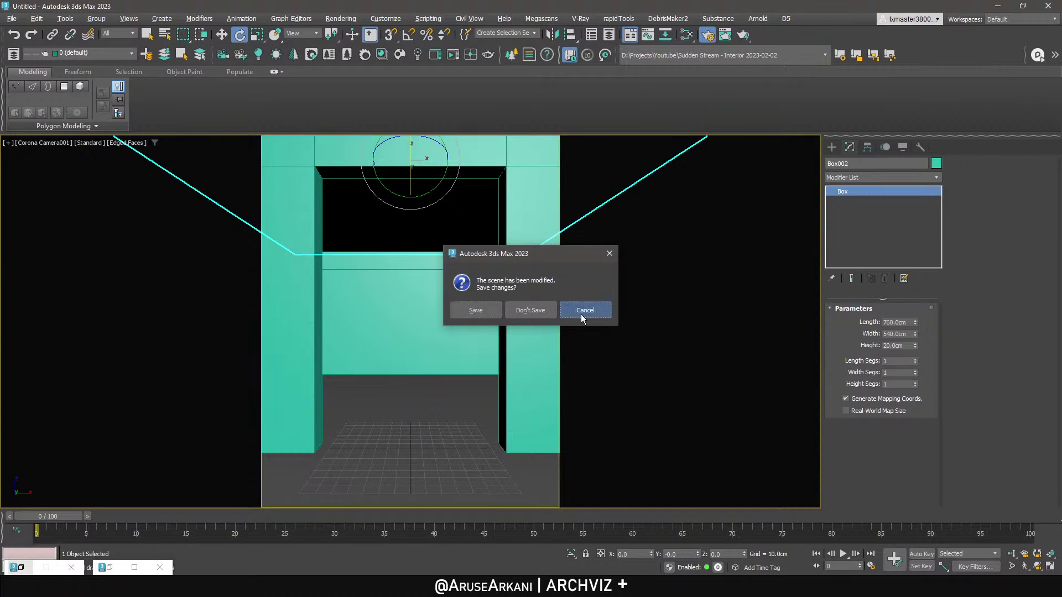
{"action": "left_click", "coordinate": [581, 314]}
Open the reference image photo_2023-02-02_15-30-34.jpg, shrink its window, and place it beside the camera frame.
{"action": "left_click", "coordinate": [11, 18]}
{"action": "left_click", "coordinate": [50, 100]}
{"action": "double_click", "coordinate": [104, 278]}
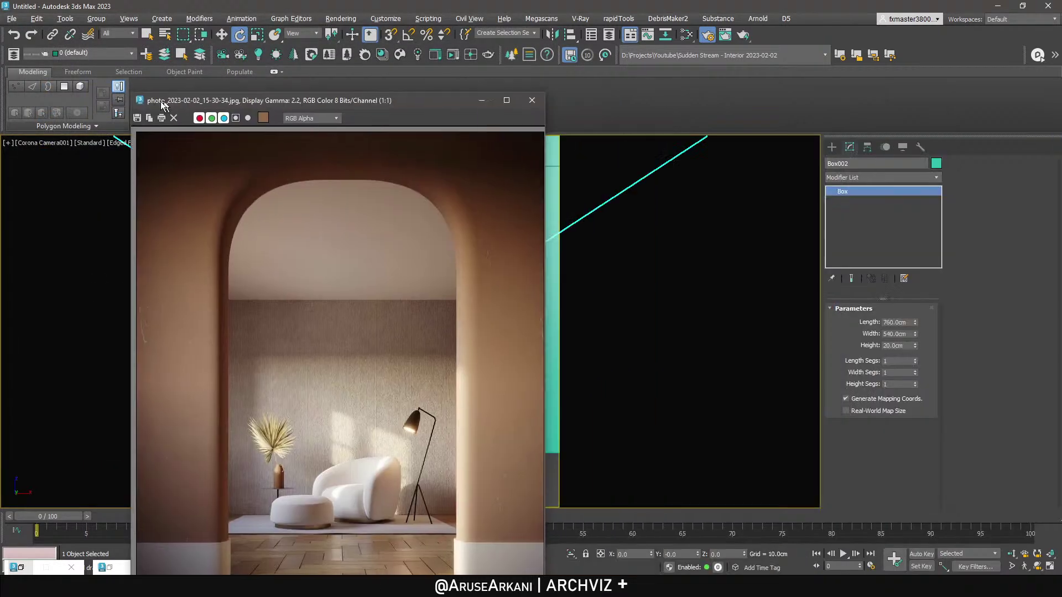
{"action": "left_click_drag", "start_coordinate": [157, 101], "coordinate": [209, 213]}
{"action": "left_click_drag", "start_coordinate": [275, 222], "coordinate": [74, 84]}
{"action": "scroll", "coordinate": [159, 178], "scroll_direction": "down", "scroll_amount": 3}
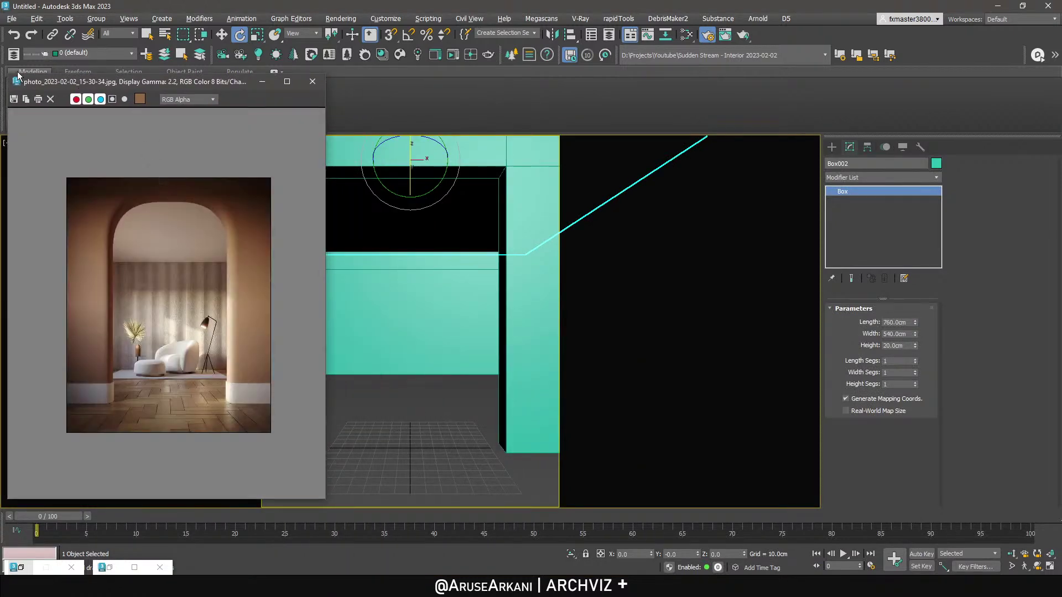
{"action": "left_click_drag", "start_coordinate": [8, 77], "coordinate": [112, 176]}
{"action": "left_click_drag", "start_coordinate": [208, 187], "coordinate": [113, 169]}
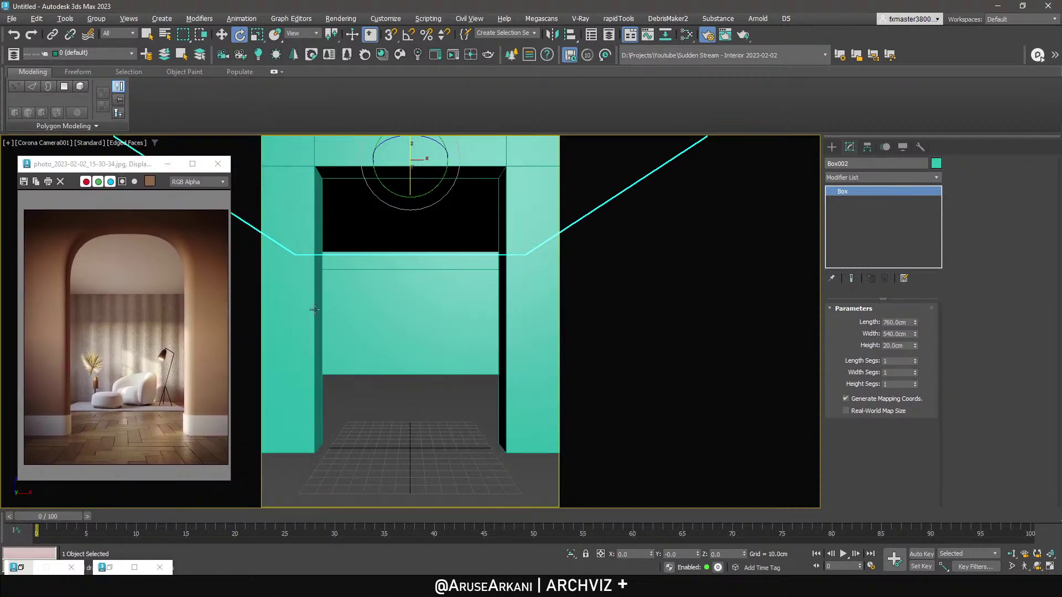
{"action": "left_click_drag", "start_coordinate": [167, 167], "coordinate": [149, 169]}
Set the camera viewport's default lighting to 2 Default Lights.
{"action": "left_click", "coordinate": [90, 144]}
{"action": "left_click", "coordinate": [132, 276]}
{"action": "left_click", "coordinate": [603, 174]}
{"action": "left_click", "coordinate": [601, 187]}
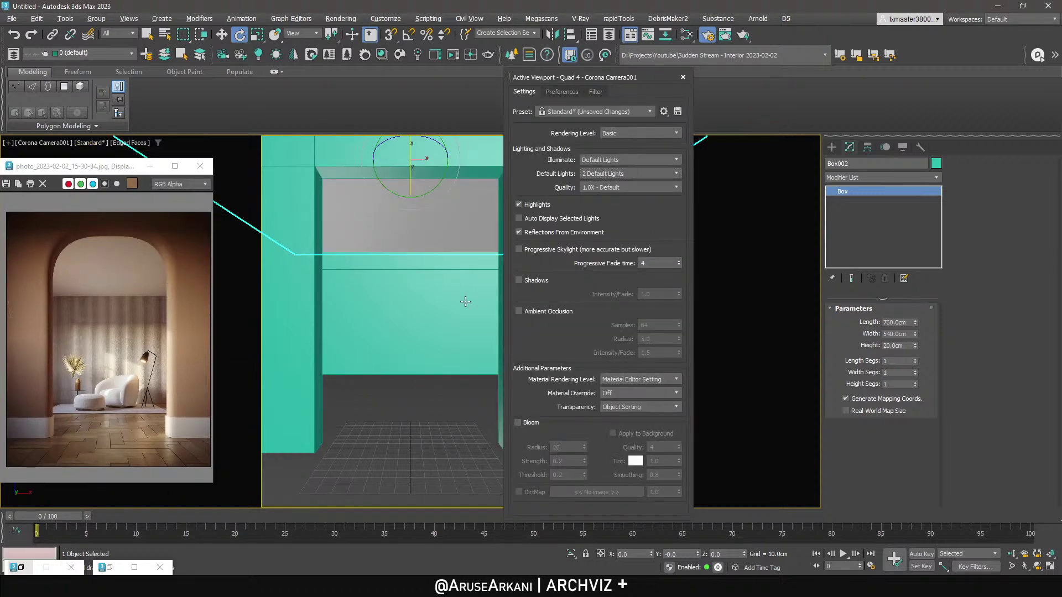
{"action": "left_click", "coordinate": [683, 77]}
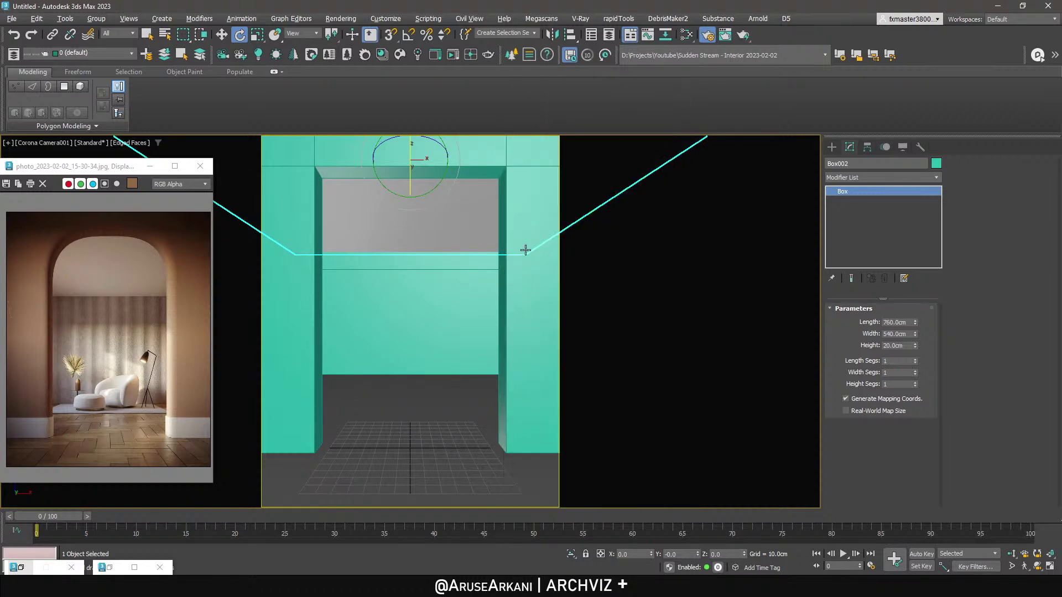
Make an independent copy of the ceiling box and snap it straight down to the base of the walls in the Front view.
{"action": "right_click", "coordinate": [459, 370]}
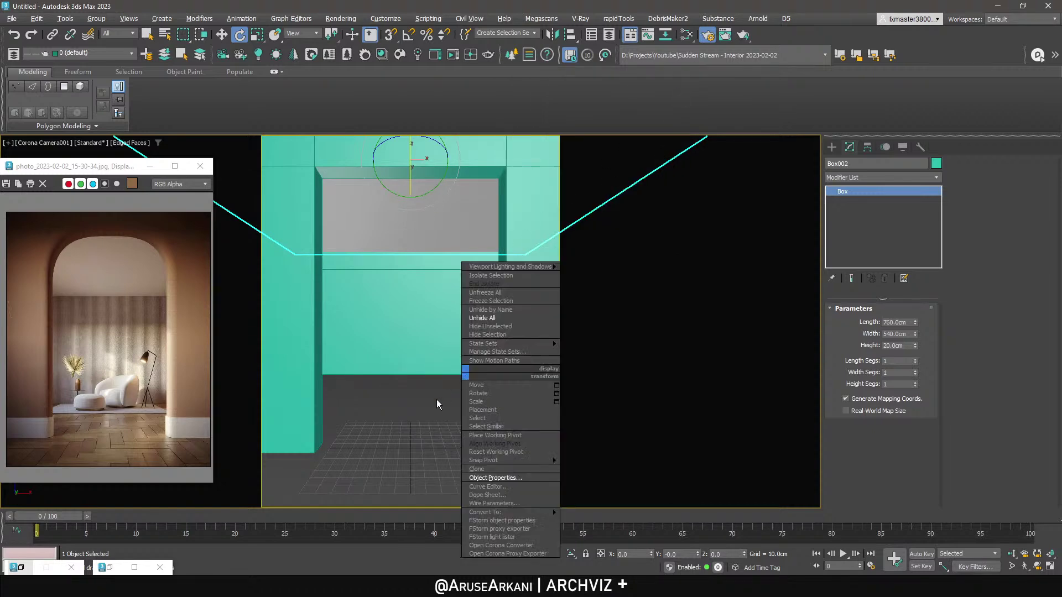
{"action": "key", "text": "t"}
{"action": "left_click", "coordinate": [831, 147]}
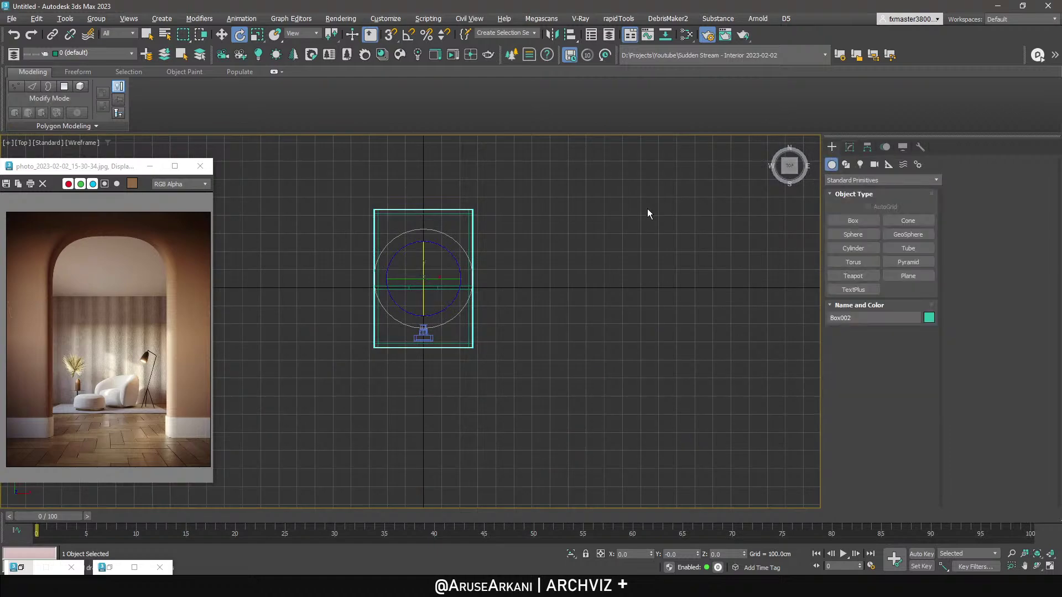
{"action": "key", "text": "f"}
{"action": "key", "text": "w"}
{"action": "key", "text": "s"}
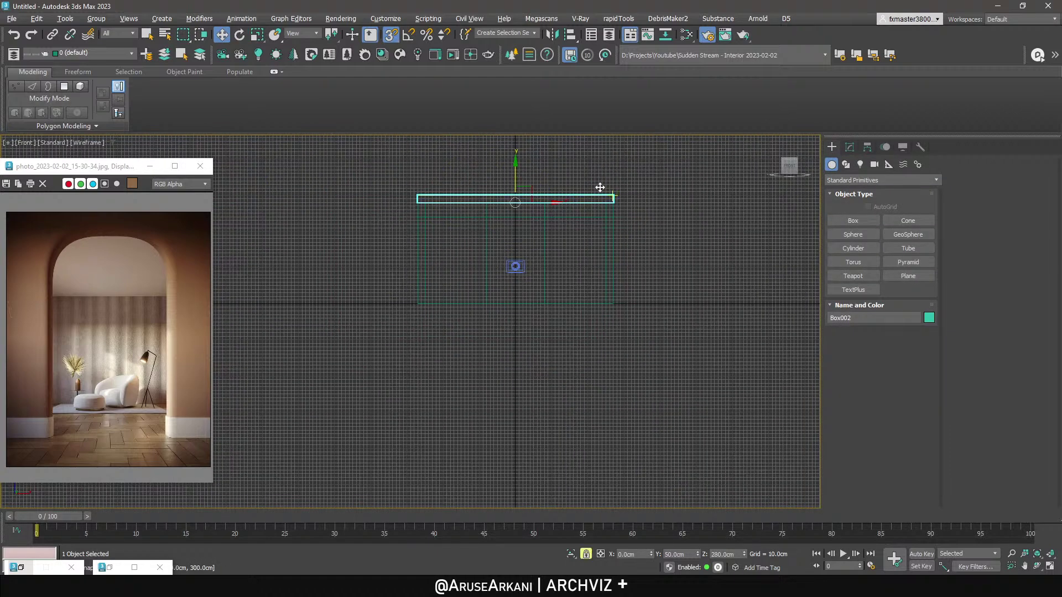
{"action": "left_click_drag", "start_coordinate": [612, 194], "coordinate": [609, 307], "text": "shift"}
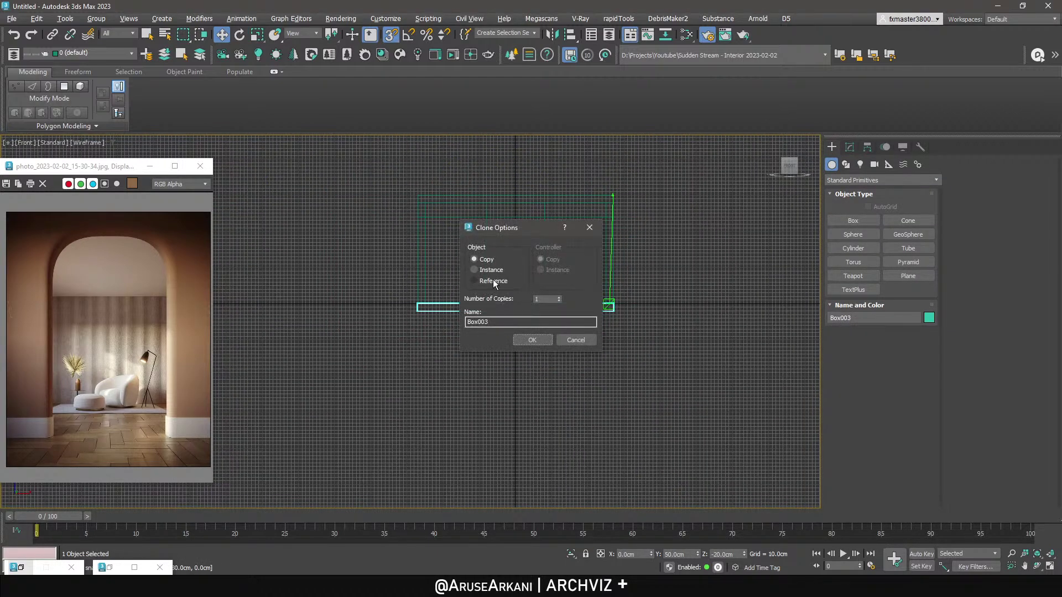
{"action": "left_click", "coordinate": [527, 340]}
Set the copied slab's height to -20 cm and raise it until its top face meets the base of the walls.
{"action": "left_click", "coordinate": [849, 147]}
{"action": "double_click", "coordinate": [905, 345]}
{"action": "type", "text": "-20"}
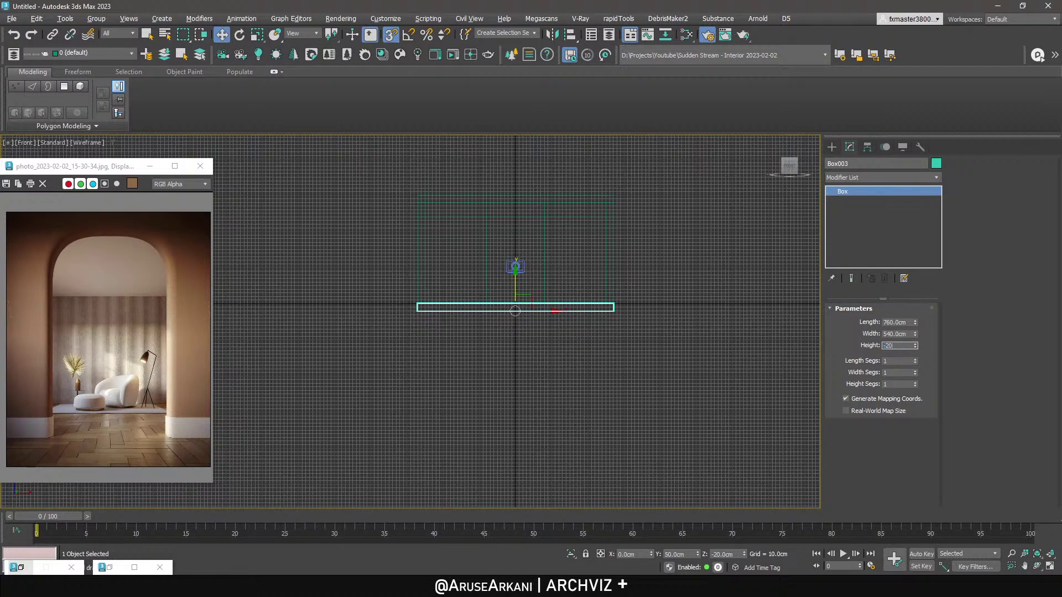
{"action": "key", "text": "Return"}
{"action": "scroll", "coordinate": [512, 218], "scroll_direction": "up", "scroll_amount": 4}
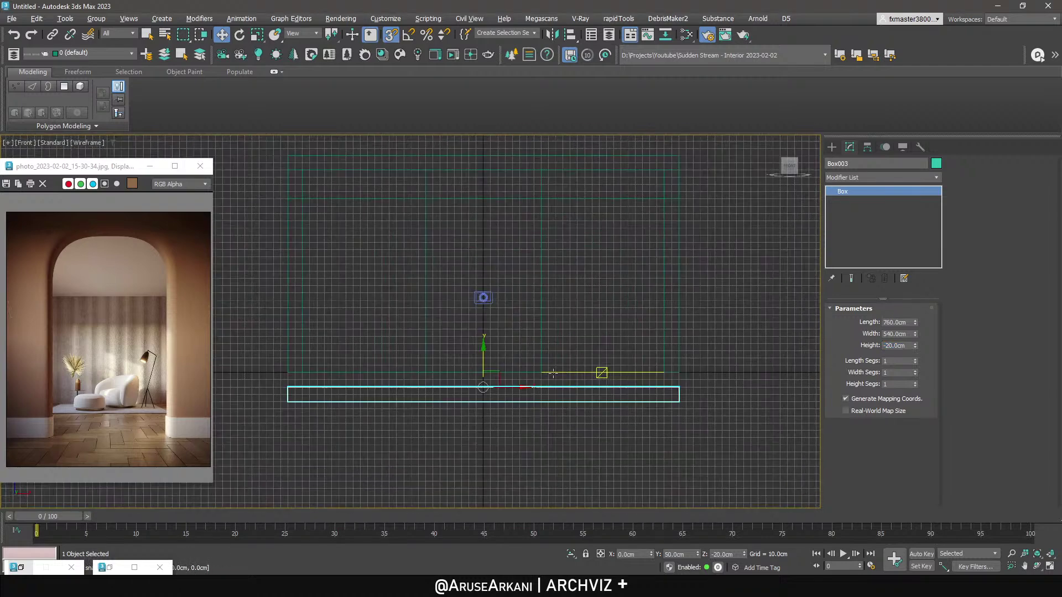
{"action": "mouse_move", "coordinate": [484, 365]}
{"action": "left_mouse_down"}
{"action": "mouse_move", "coordinate": [484, 339]}
{"action": "mouse_move", "coordinate": [484, 350]}
{"action": "left_mouse_up"}
{"action": "key", "text": "s"}
In the Perspective view, isolate the walls and the floor slab so the ceiling no longer covers the rooms.
{"action": "key", "text": "c"}
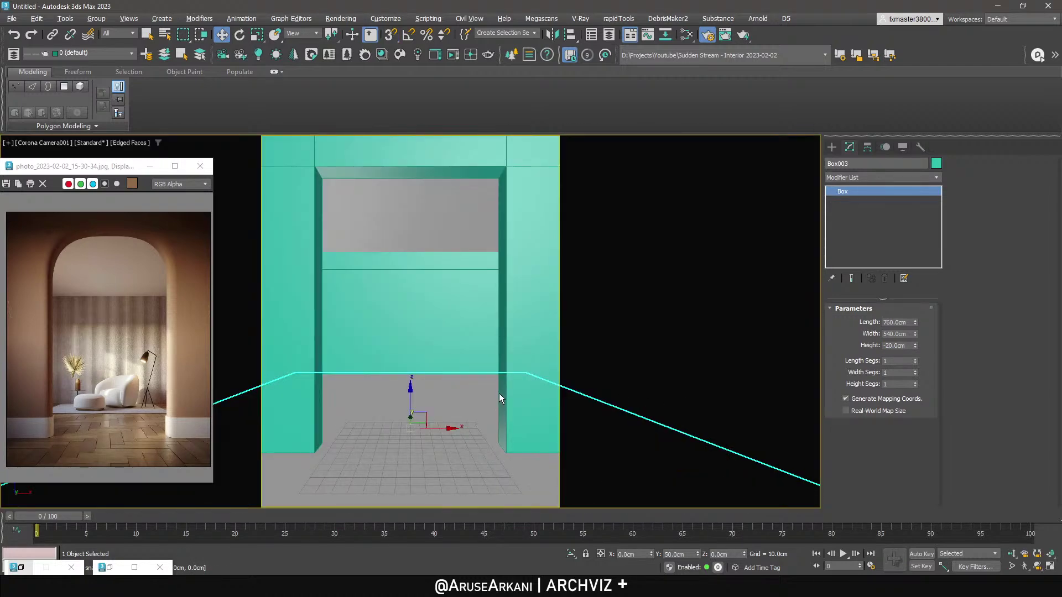
{"action": "key", "text": "p"}
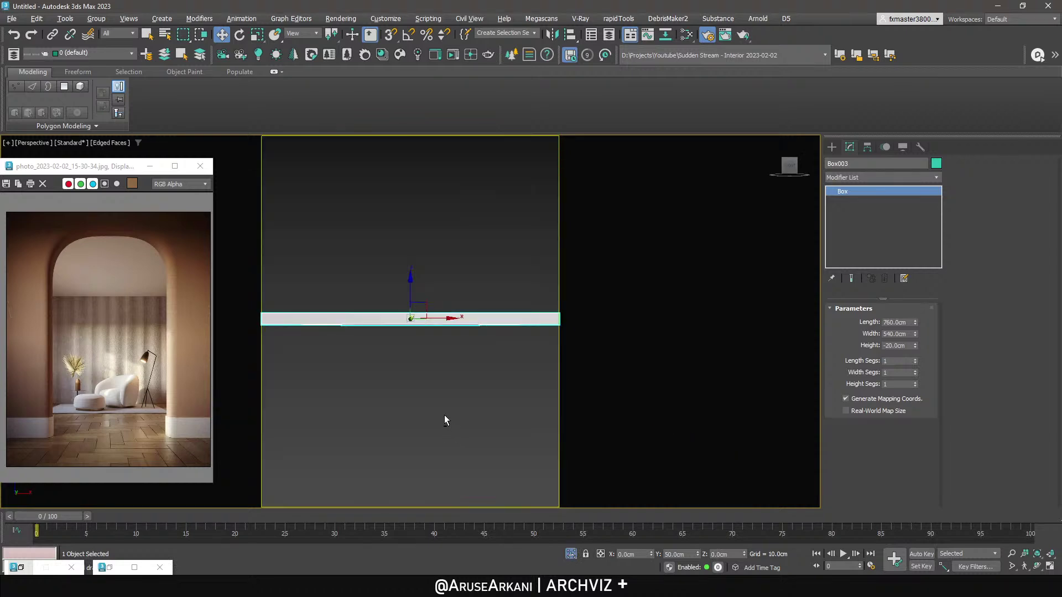
{"action": "right_click", "coordinate": [475, 350]}
{"action": "left_click", "coordinate": [492, 292]}
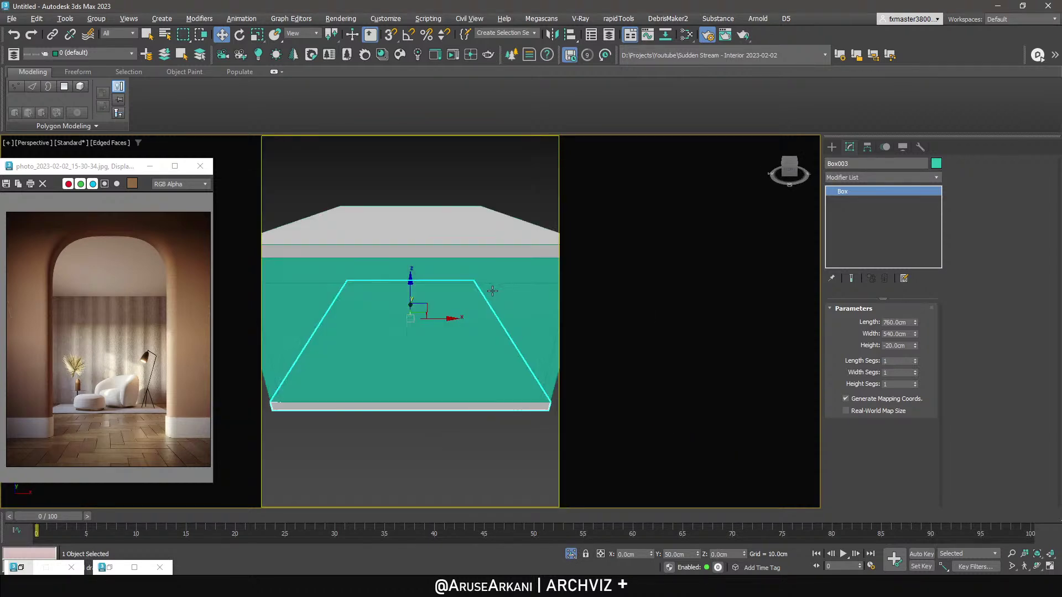
{"action": "scroll", "coordinate": [524, 329], "scroll_direction": "down", "scroll_amount": 10}
{"action": "left_click", "coordinate": [581, 315], "text": "ctrl"}
{"action": "middle_click_drag", "start_coordinate": [581, 315], "coordinate": [560, 333], "text": "alt"}
{"action": "left_click", "coordinate": [556, 334]}
Add an Edit Poly modifier to the floor slab and select its top polygon.
{"action": "left_click", "coordinate": [879, 177]}
{"action": "key", "text": "e"}
{"action": "left_click", "coordinate": [886, 217]}
{"action": "key", "text": "4"}
{"action": "left_click", "coordinate": [440, 253]}
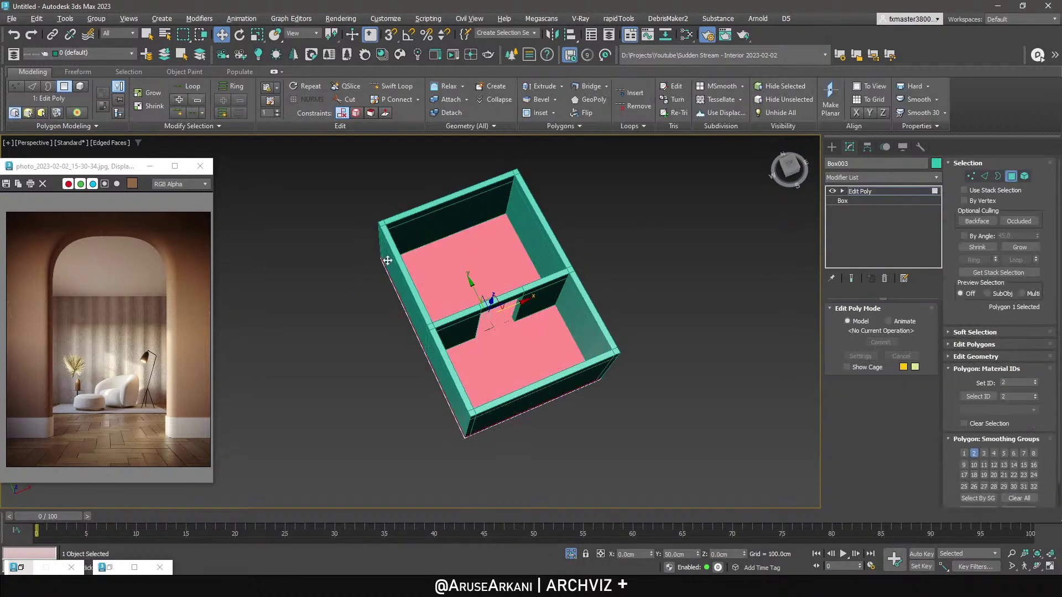
Inset the slab's top polygon by 20 cm and extrude the inner face by -1 cm.
{"action": "key", "text": "t"}
{"action": "scroll", "coordinate": [439, 253], "scroll_direction": "down", "scroll_amount": 4}
{"action": "scroll", "coordinate": [468, 269], "scroll_direction": "up", "scroll_amount": 2}
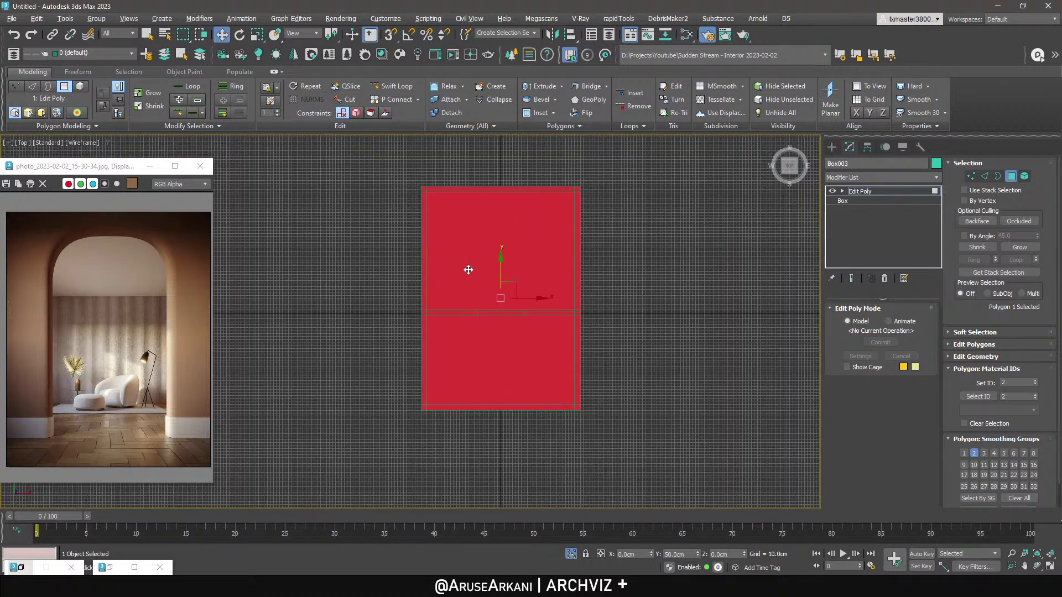
{"action": "left_click", "coordinate": [521, 115], "text": "shift"}
{"action": "left_click_drag", "start_coordinate": [615, 345], "coordinate": [685, 282]}
{"action": "double_click", "coordinate": [749, 310]}
{"action": "type", "text": "2"}
{"action": "key", "text": "Return"}
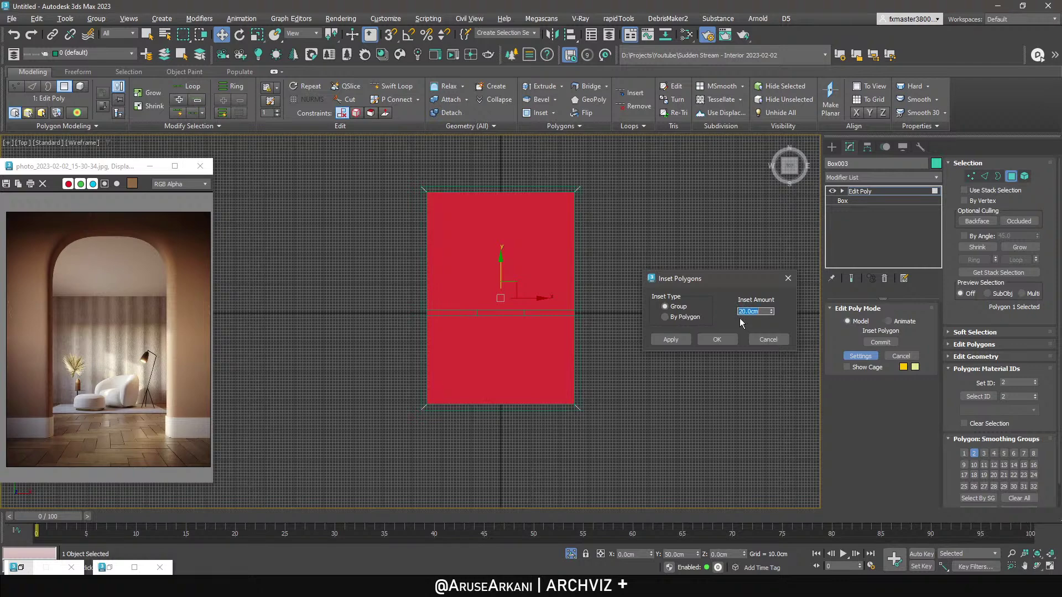
{"action": "left_click", "coordinate": [717, 339]}
{"action": "left_click", "coordinate": [541, 86], "text": "shift"}
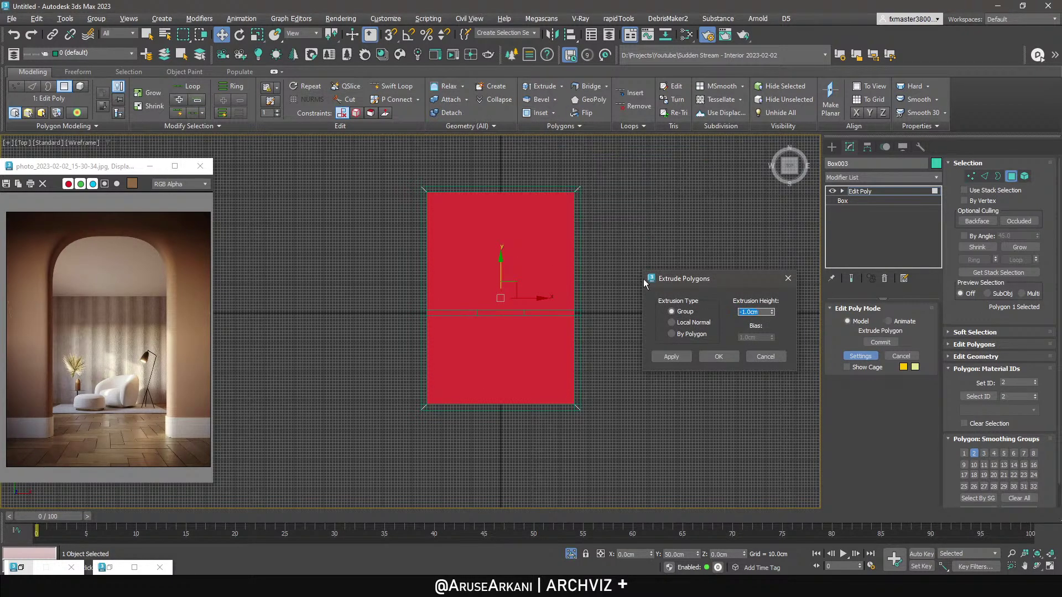
{"action": "left_click", "coordinate": [735, 358]}
Isolate the floor slab and detach its recessed top face as a cloned separate object.
{"action": "key", "text": "alt+w"}
{"action": "key", "text": "alt+w"}
{"action": "key", "text": "alt+q"}
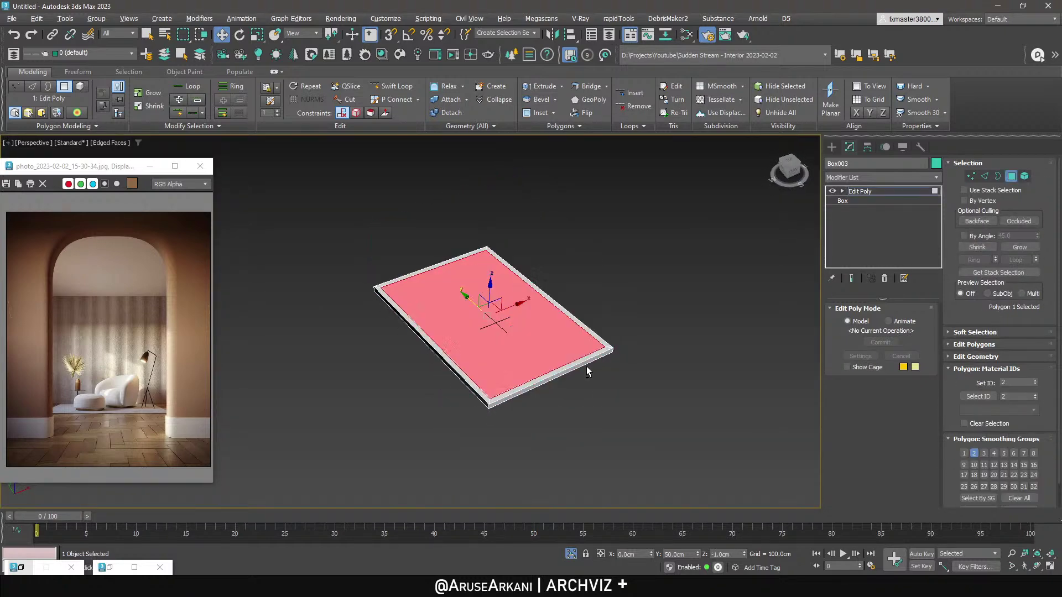
{"action": "scroll", "coordinate": [604, 354], "scroll_direction": "up", "scroll_amount": 3}
{"action": "scroll", "coordinate": [604, 354], "scroll_direction": "up", "scroll_amount": 5}
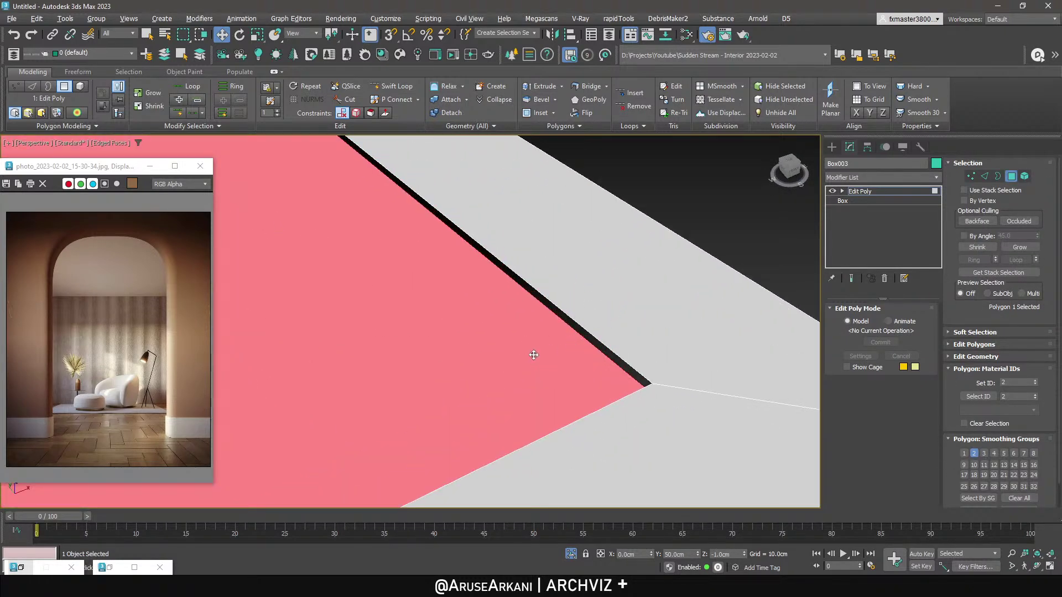
{"action": "middle_click_drag", "start_coordinate": [548, 316], "coordinate": [653, 293]}
{"action": "left_click", "coordinate": [449, 112]}
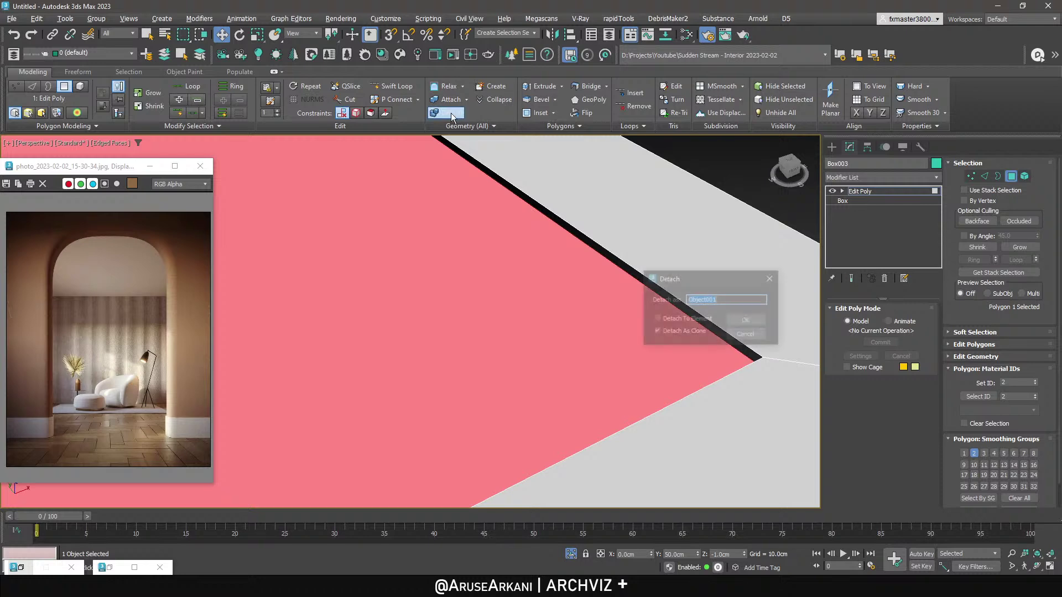
{"action": "left_click", "coordinate": [746, 321]}
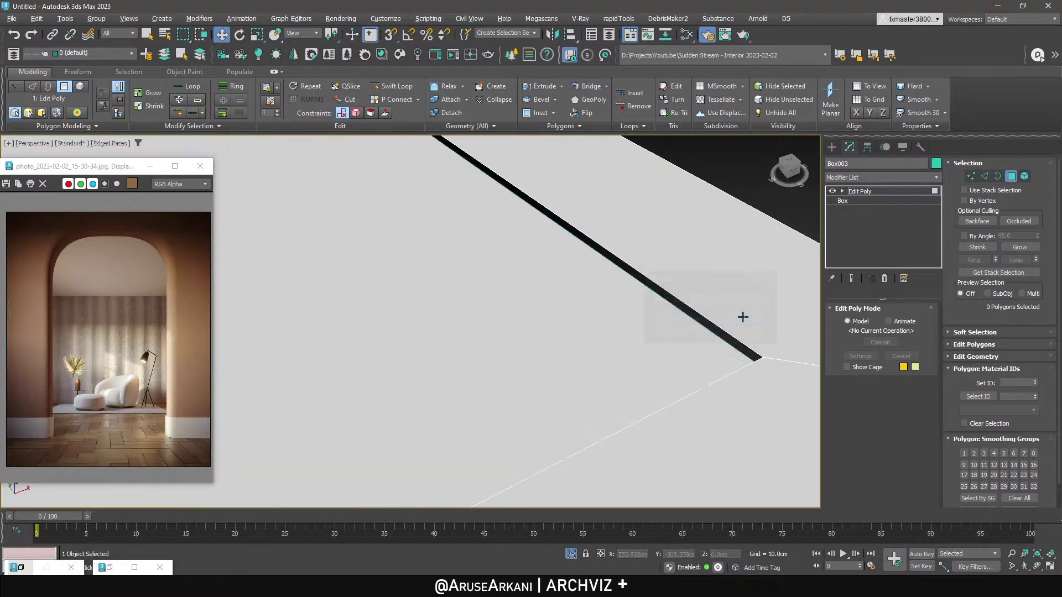
Select the detached floor face and apply the FloorGenerator modifier to it.
{"action": "left_click", "coordinate": [832, 146]}
{"action": "left_click", "coordinate": [850, 146]}
{"action": "left_click", "coordinate": [867, 176]}
{"action": "type", "text": "fl"}
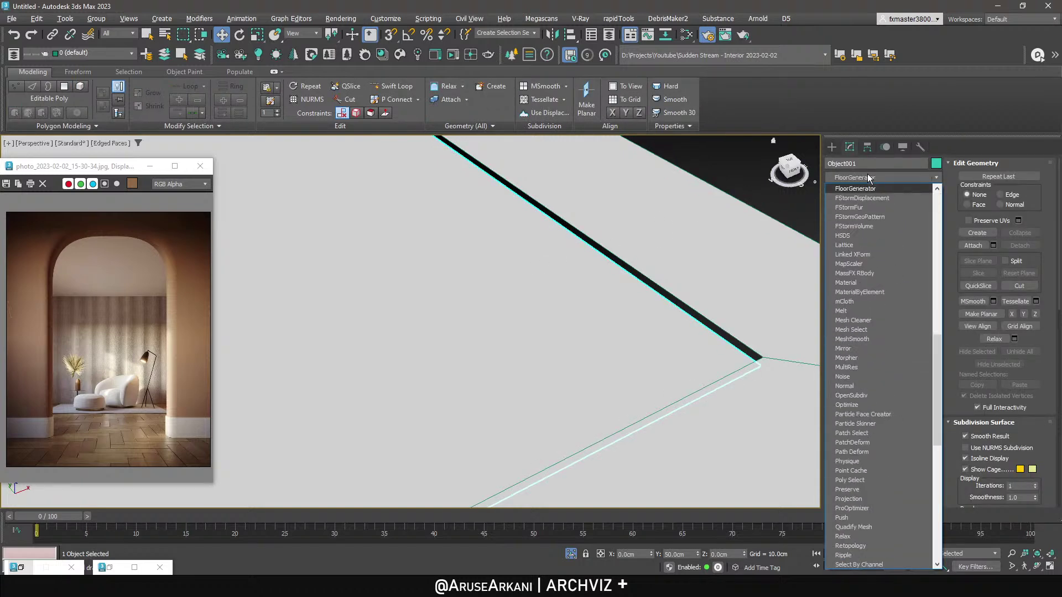
{"action": "left_click", "coordinate": [882, 190]}
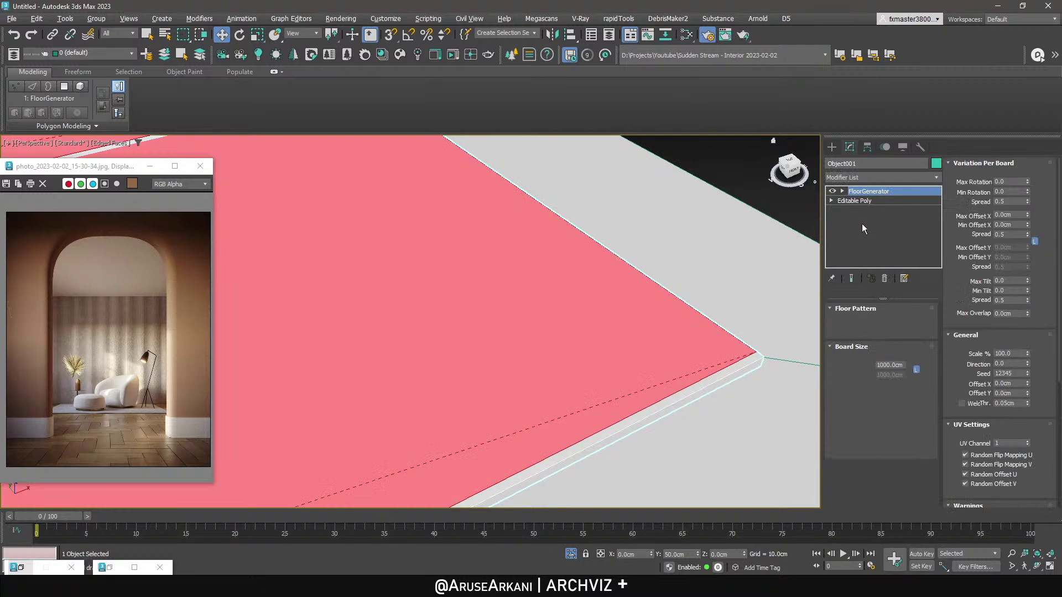
{"action": "scroll", "coordinate": [650, 276], "scroll_direction": "down", "scroll_amount": 5}
{"action": "middle_click_drag", "start_coordinate": [650, 277], "coordinate": [538, 277]}
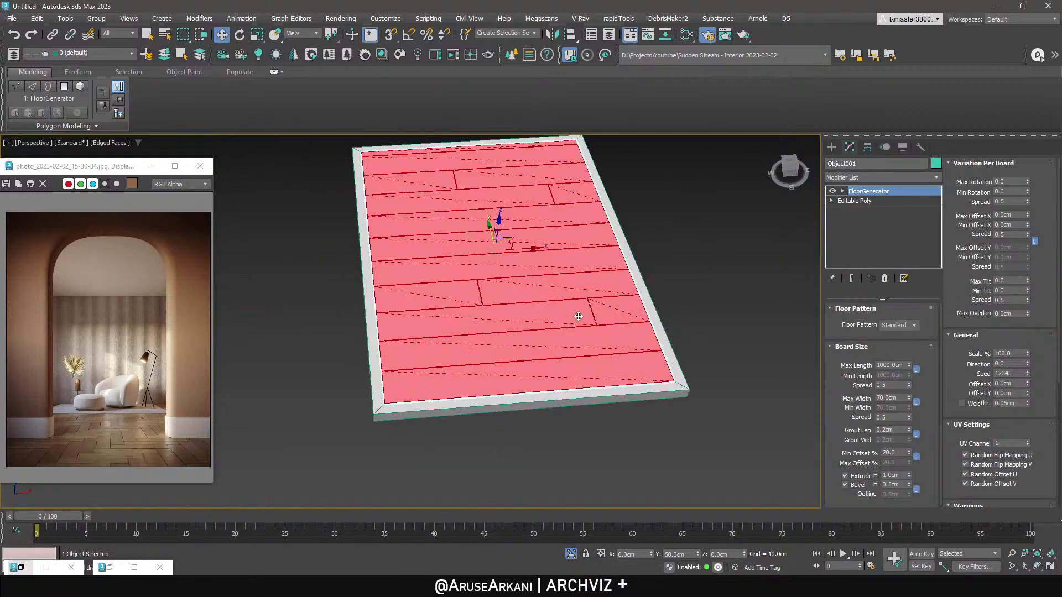
{"action": "scroll", "coordinate": [538, 278], "scroll_direction": "up", "scroll_amount": 5}
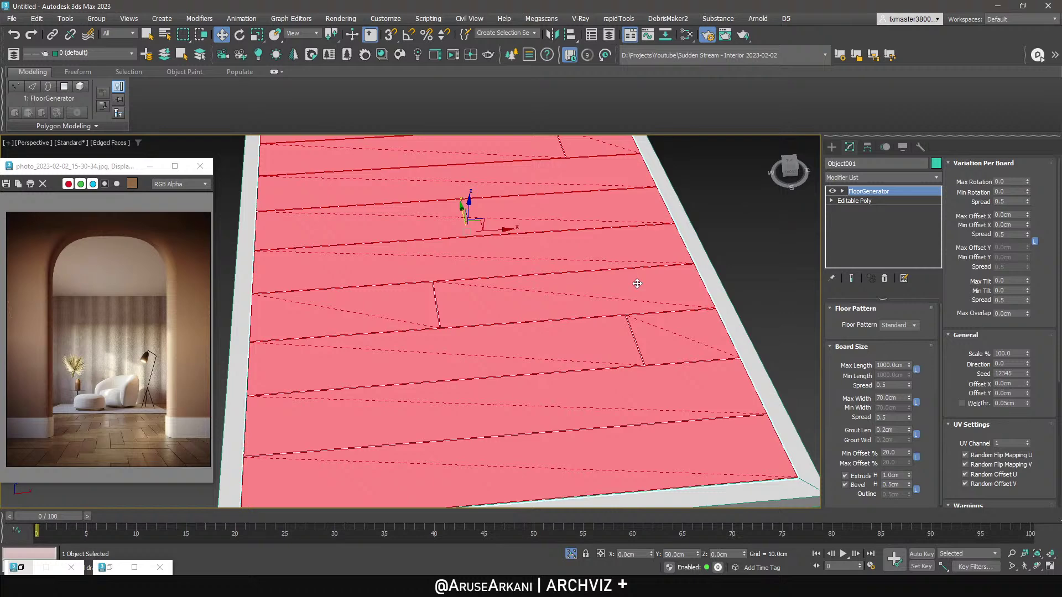
{"action": "left_click_drag", "start_coordinate": [881, 317], "coordinate": [881, 315]}
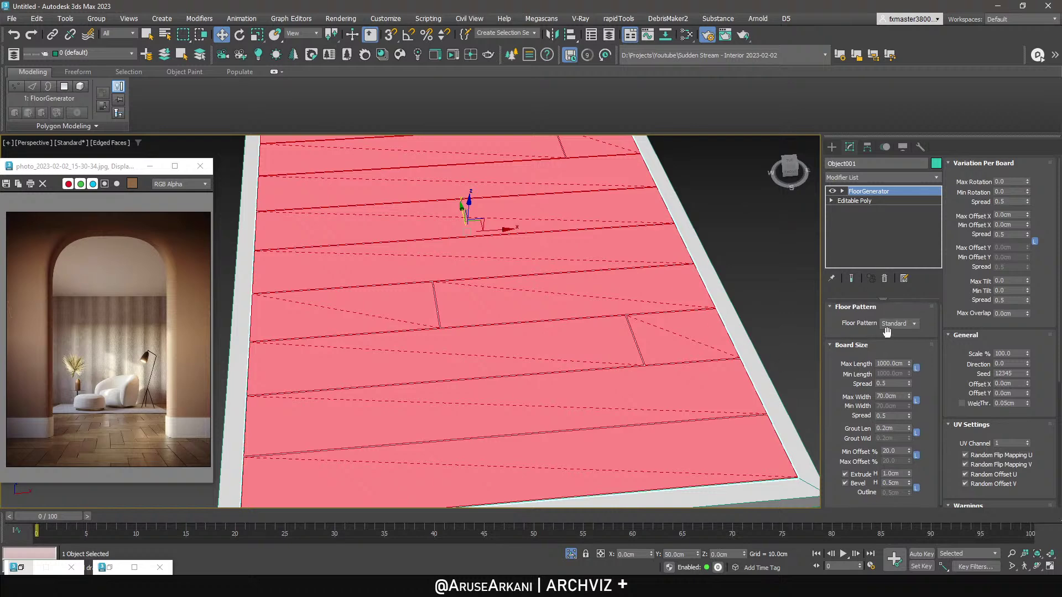
Delete the FloorGenerator modifier from the detached floor face and apply it again.
{"action": "left_click", "coordinate": [869, 200]}
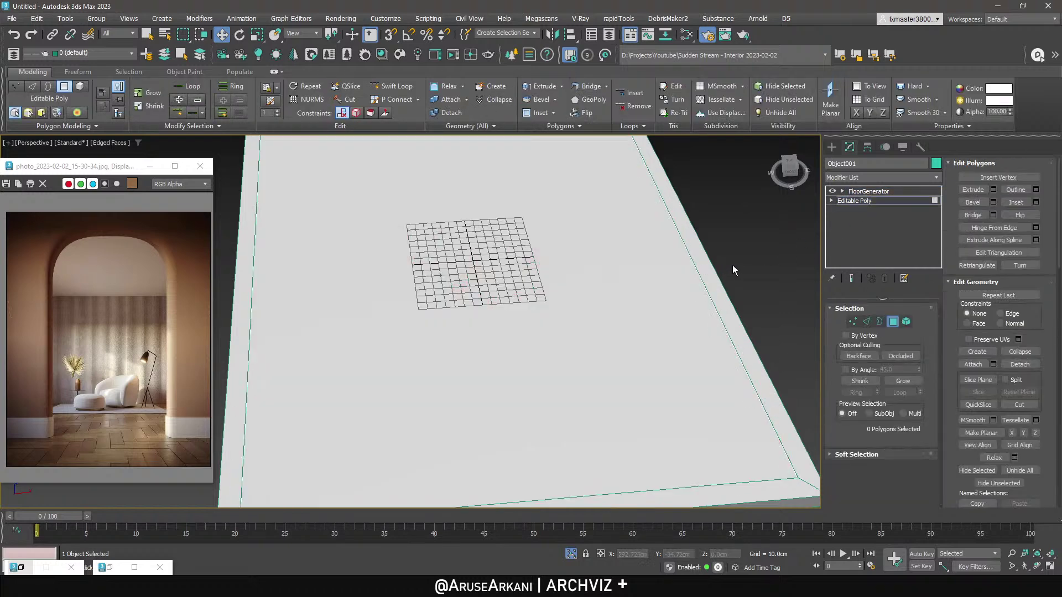
{"action": "left_click", "coordinate": [861, 192]}
{"action": "right_click", "coordinate": [861, 191]}
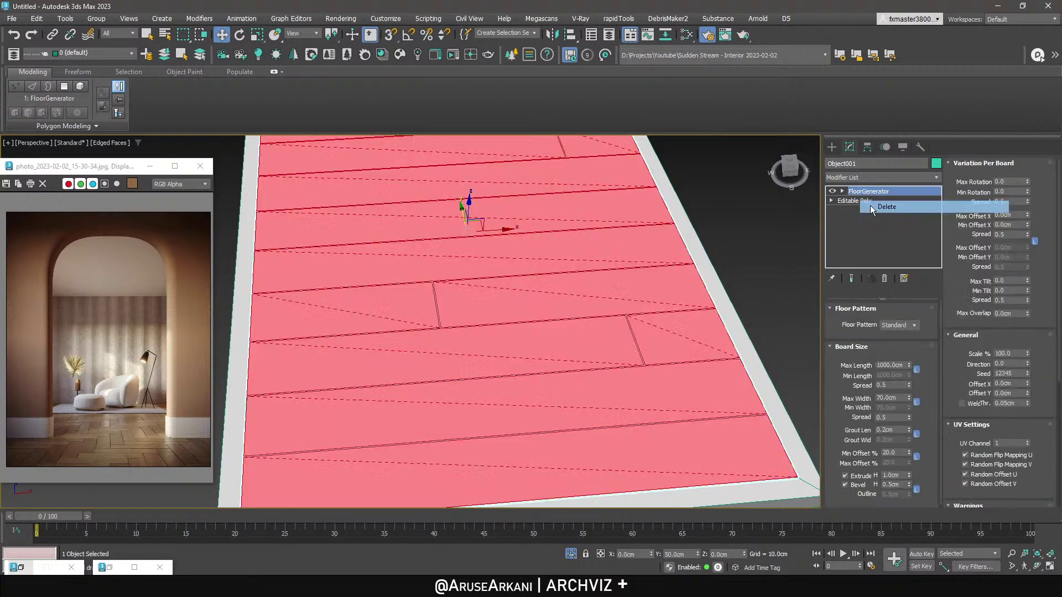
{"action": "left_click", "coordinate": [876, 206]}
{"action": "left_click", "coordinate": [867, 176]}
{"action": "type", "text": "flo"}
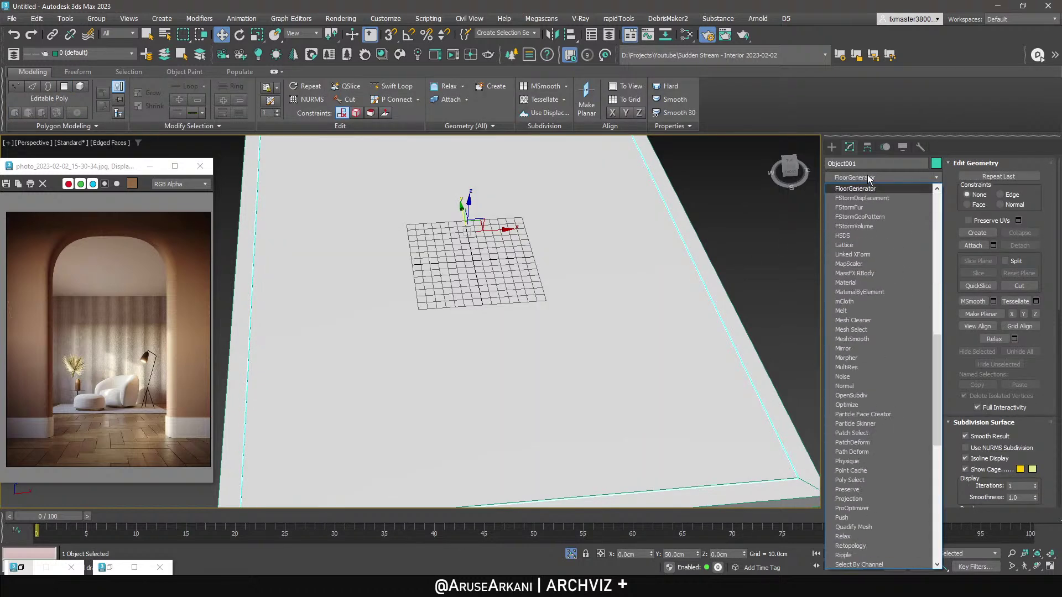
{"action": "key", "text": "Return"}
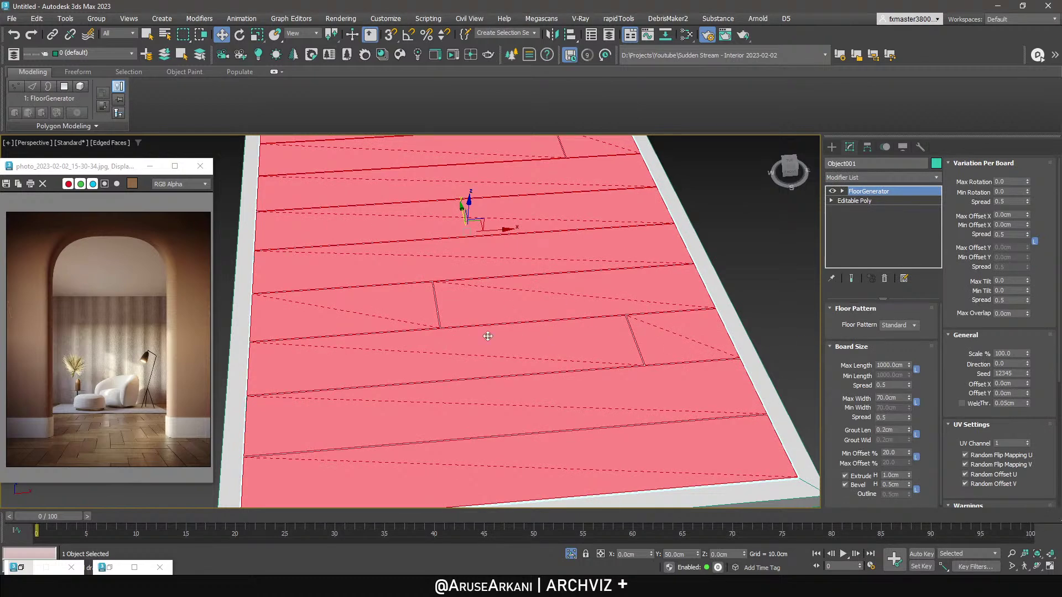
Set the floor boards' maximum length to 100 cm and maximum width to 20 cm.
{"action": "middle_click_drag", "start_coordinate": [391, 351], "coordinate": [503, 338], "text": "alt"}
{"action": "scroll", "coordinate": [593, 327], "scroll_direction": "up", "scroll_amount": 3}
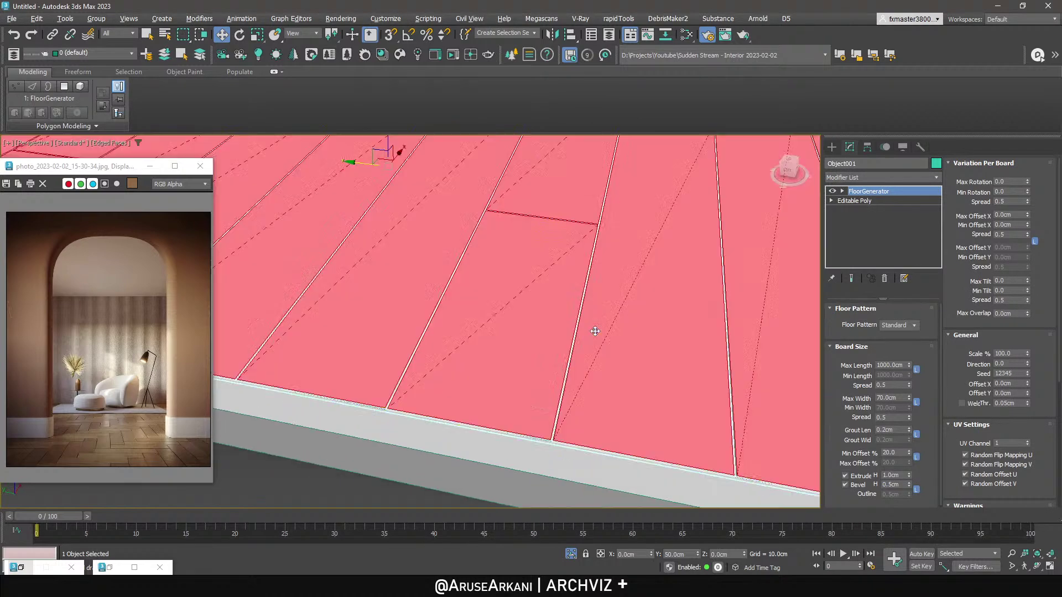
{"action": "scroll", "coordinate": [633, 344], "scroll_direction": "down", "scroll_amount": 6}
{"action": "middle_click_drag", "start_coordinate": [616, 347], "coordinate": [444, 353], "text": "alt"}
{"action": "scroll", "coordinate": [498, 360], "scroll_direction": "up", "scroll_amount": 5}
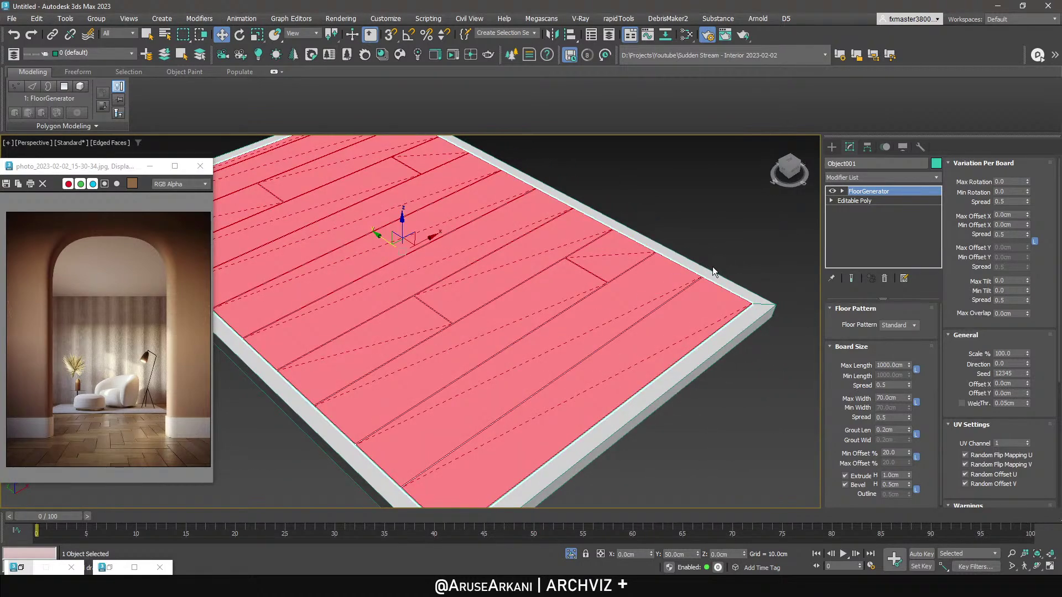
{"action": "scroll", "coordinate": [708, 263], "scroll_direction": "down", "scroll_amount": 2}
{"action": "left_click", "coordinate": [888, 365]}
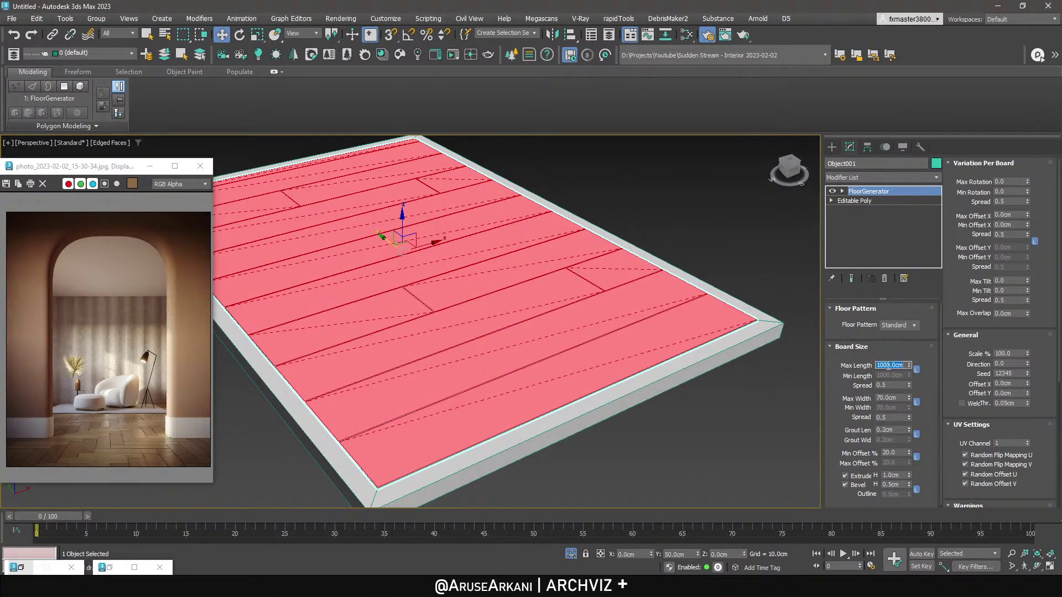
{"action": "type", "text": "100"}
{"action": "key", "text": "Return"}
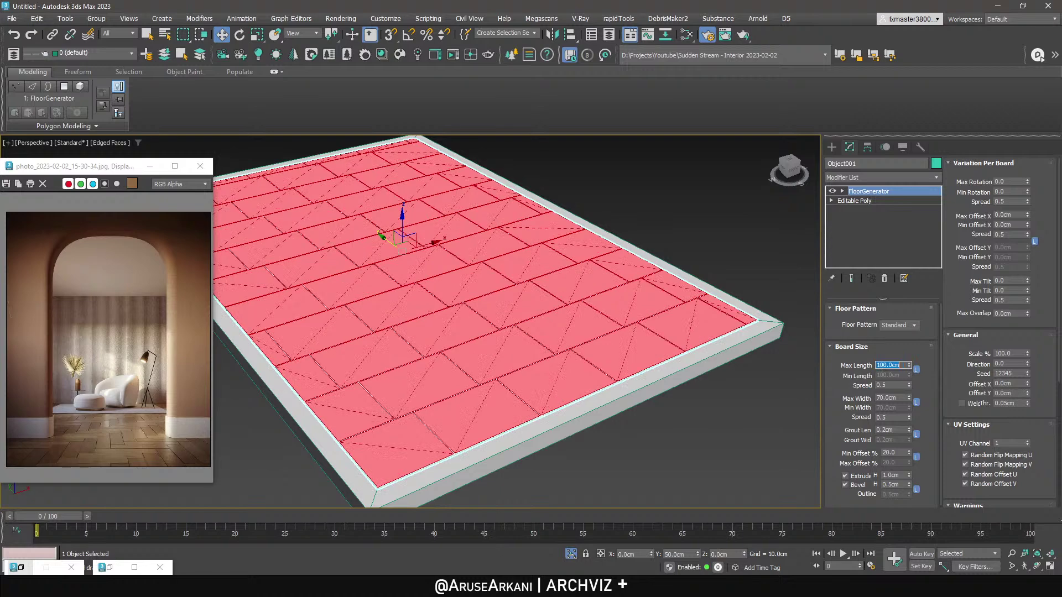
{"action": "left_click", "coordinate": [889, 398]}
{"action": "type", "text": "20"}
{"action": "key", "text": "Return"}
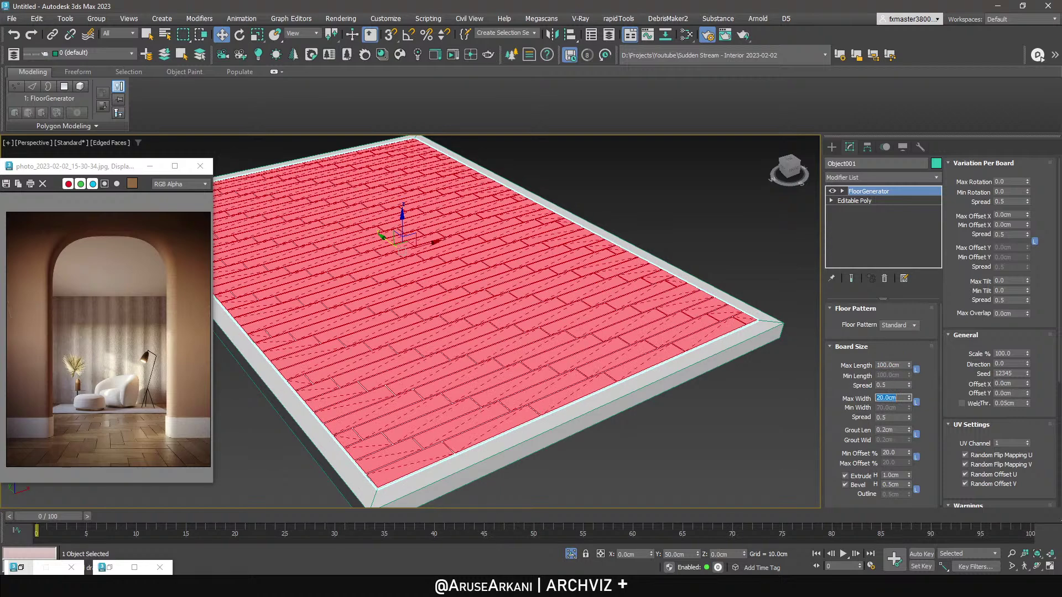
Switch the floor pattern to Herringbone and set its direction to 45.
{"action": "scroll", "coordinate": [488, 369], "scroll_direction": "up", "scroll_amount": 5}
{"action": "left_click", "coordinate": [891, 326]}
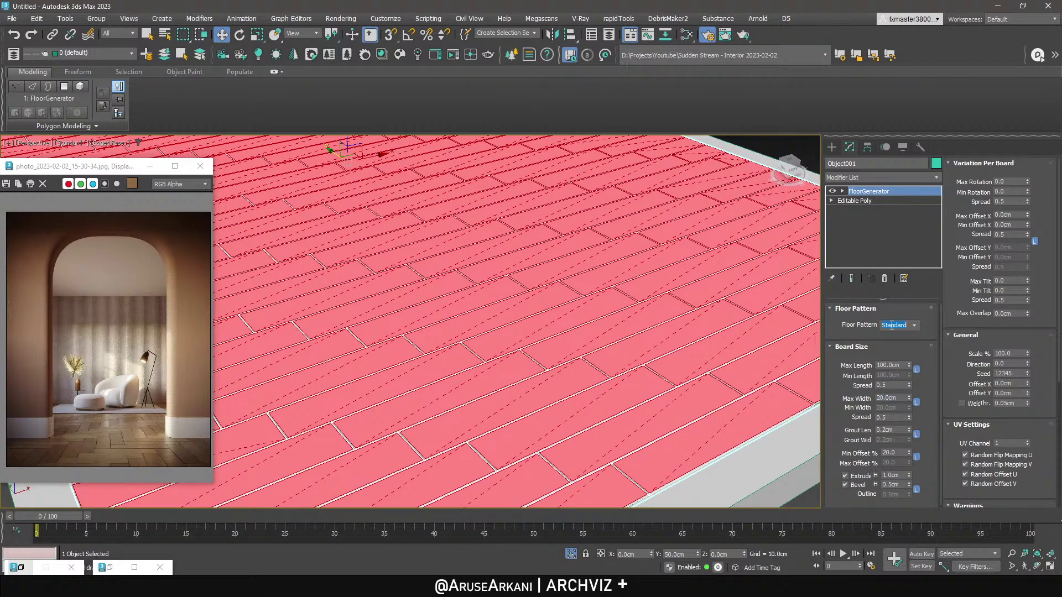
{"action": "left_click", "coordinate": [913, 327]}
{"action": "left_click", "coordinate": [910, 344]}
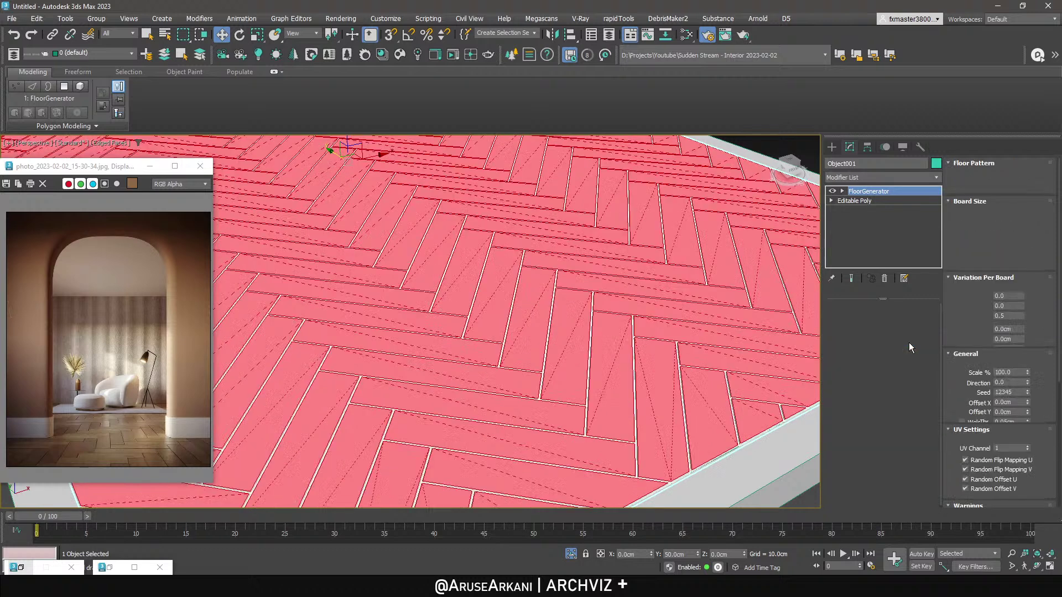
{"action": "left_click", "coordinate": [1004, 364]}
{"action": "type", "text": "45"}
{"action": "key", "text": "Return"}
Return to the Corona camera view and end the isolation so the whole room shows with the floor.
{"action": "middle_click_drag", "start_coordinate": [661, 347], "coordinate": [593, 410], "text": "alt"}
{"action": "middle_click_drag", "start_coordinate": [460, 347], "coordinate": [541, 337], "text": "alt"}
{"action": "key", "text": "c"}
{"action": "right_click", "coordinate": [540, 332]}
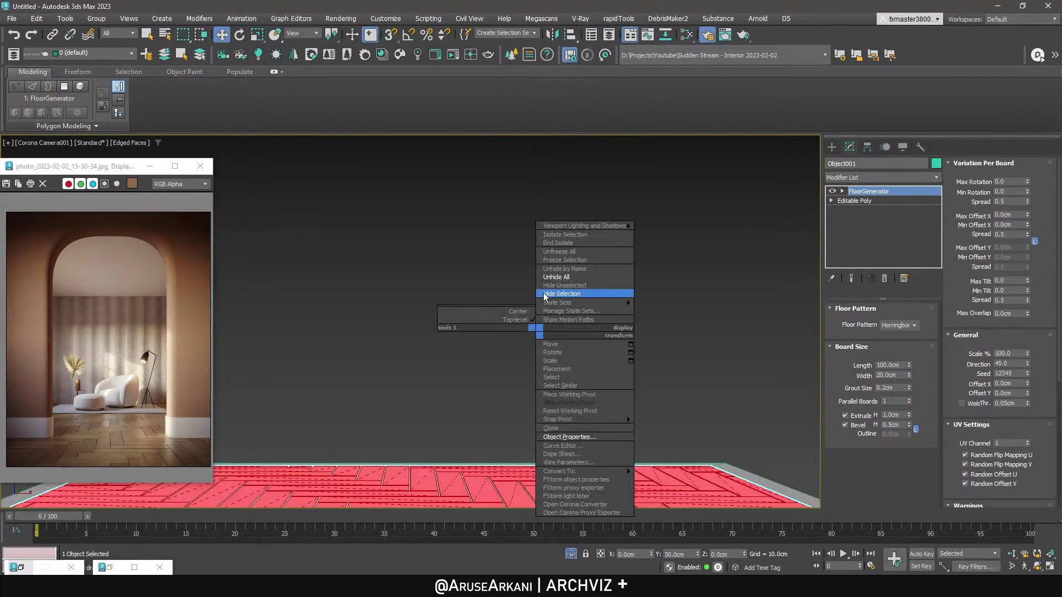
{"action": "left_click", "coordinate": [544, 294]}
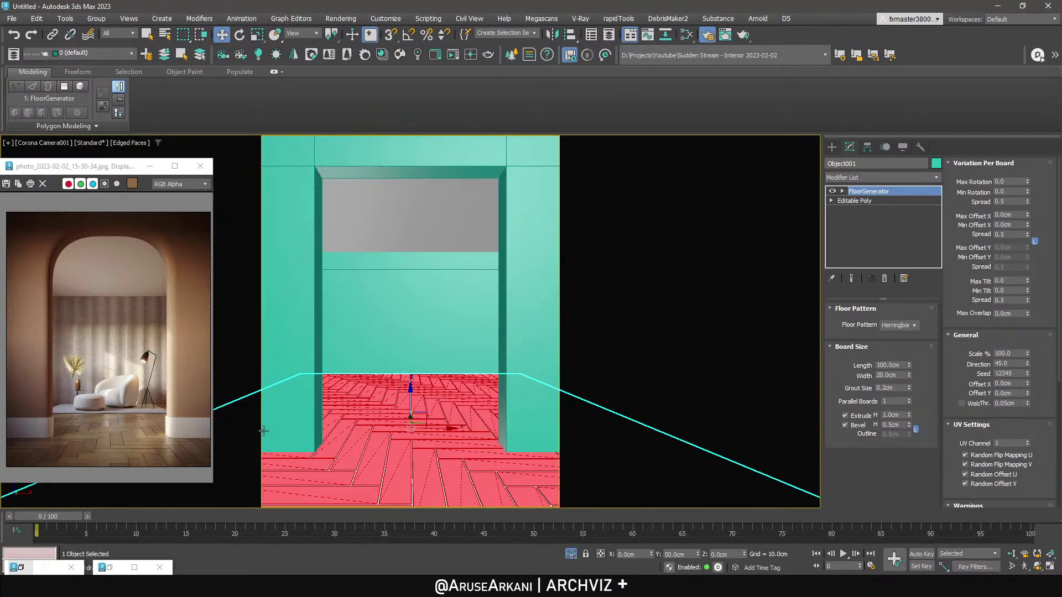
Set the herringbone floor's direction to 135 and finish editing the FloorGenerator modifier.
{"action": "double_click", "coordinate": [1002, 364]}
{"action": "type", "text": "135"}
{"action": "key", "text": "Return"}
{"action": "right_click", "coordinate": [445, 395]}
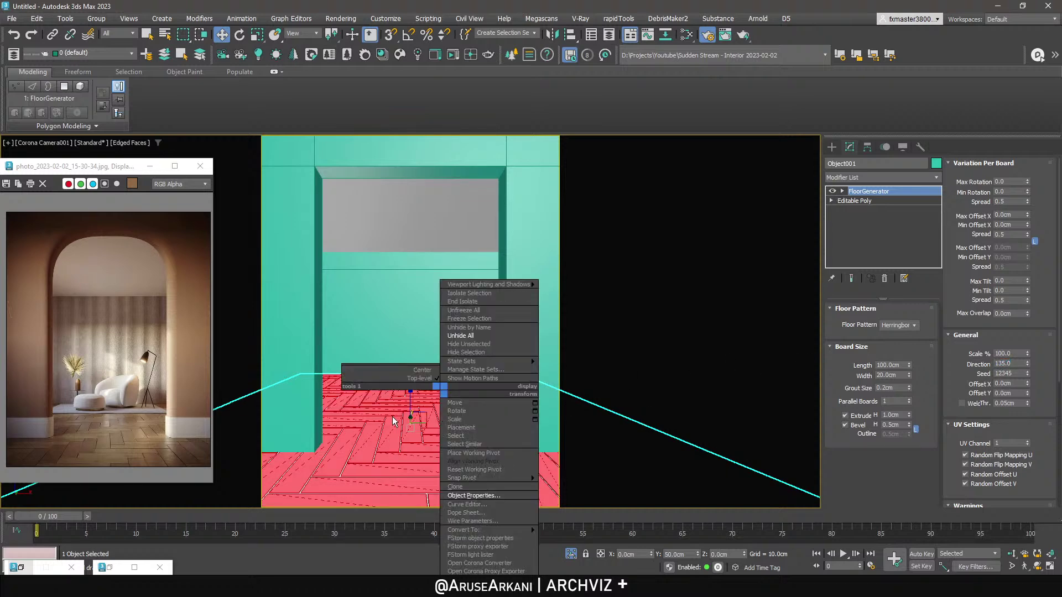
{"action": "left_click", "coordinate": [832, 147]}
{"action": "left_click", "coordinate": [437, 260]}
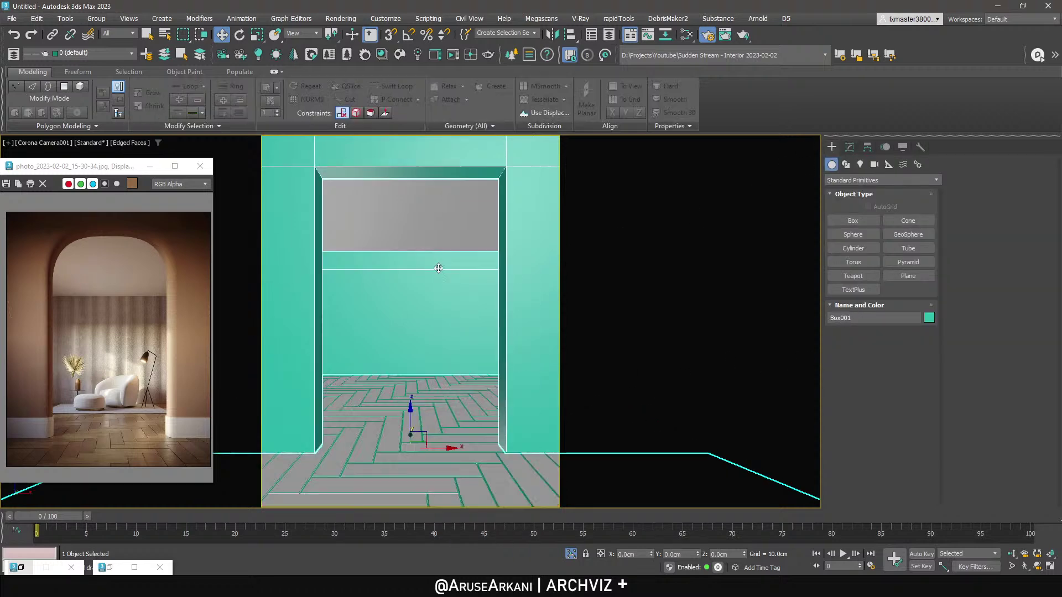
Create a new CoronaPhysicalMtl for the selected floor and place the material editor clear of the camera view.
{"action": "left_click", "coordinate": [441, 464]}
{"action": "key", "text": "m"}
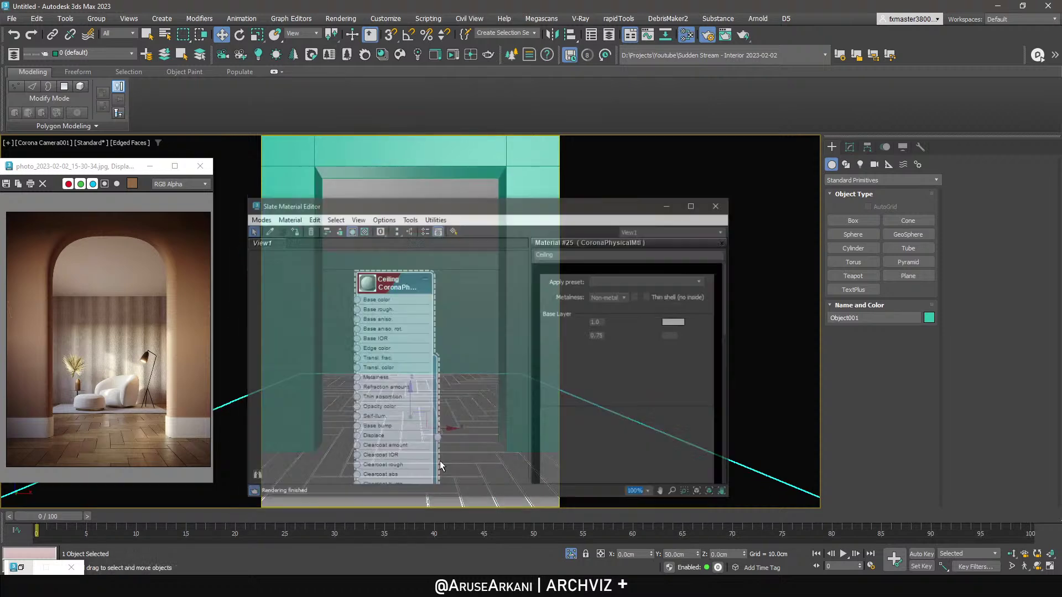
{"action": "right_click", "coordinate": [350, 322]}
{"action": "mouse_move", "coordinate": [387, 328]}
{"action": "mouse_move", "coordinate": [483, 352]}
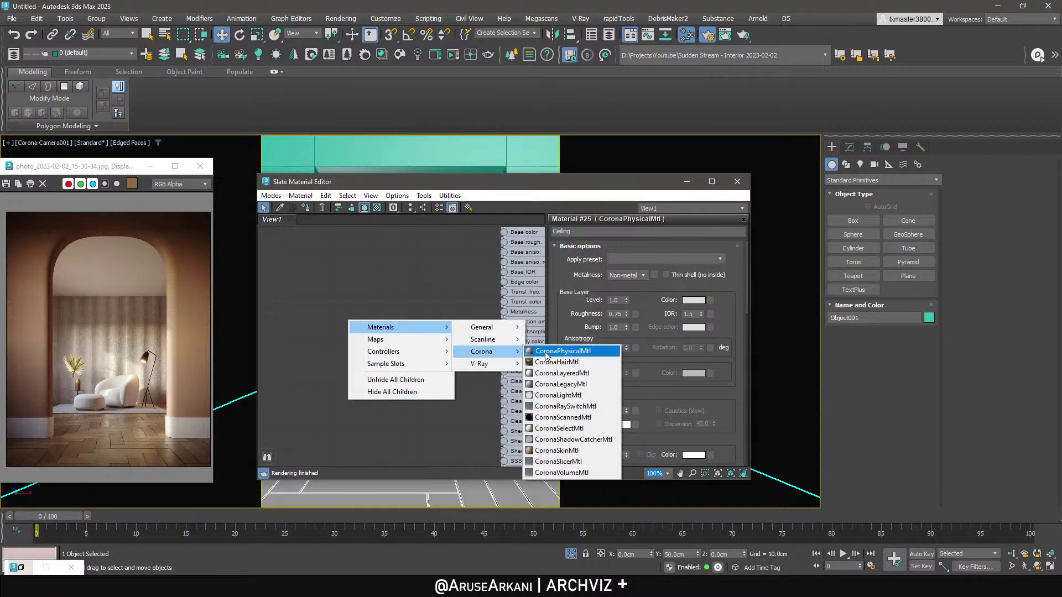
{"action": "left_click", "coordinate": [546, 355]}
{"action": "left_click_drag", "start_coordinate": [447, 182], "coordinate": [817, 131]}
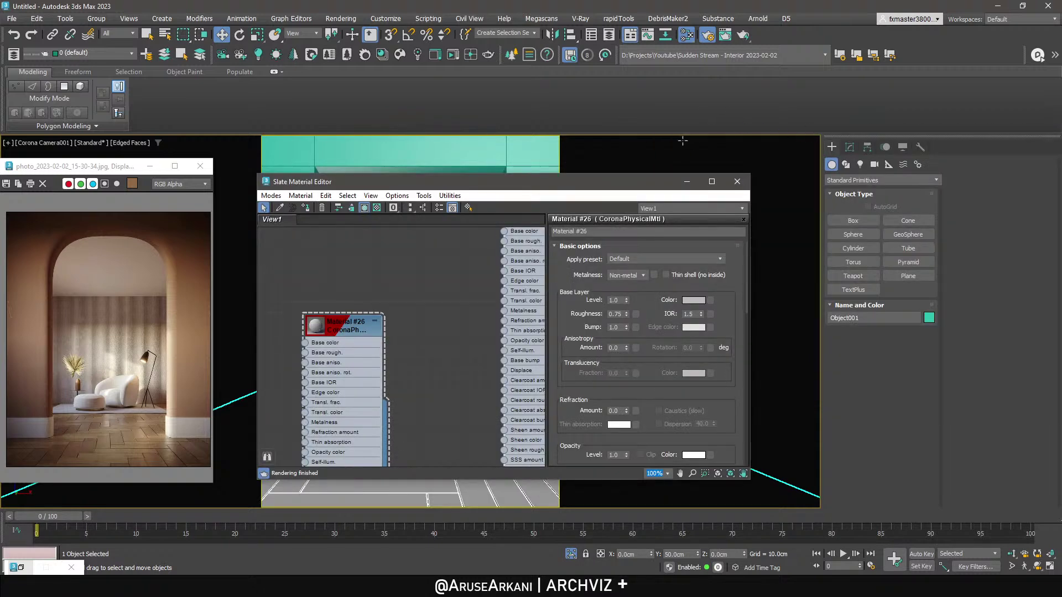
{"action": "left_click_drag", "start_coordinate": [631, 184], "coordinate": [898, 99]}
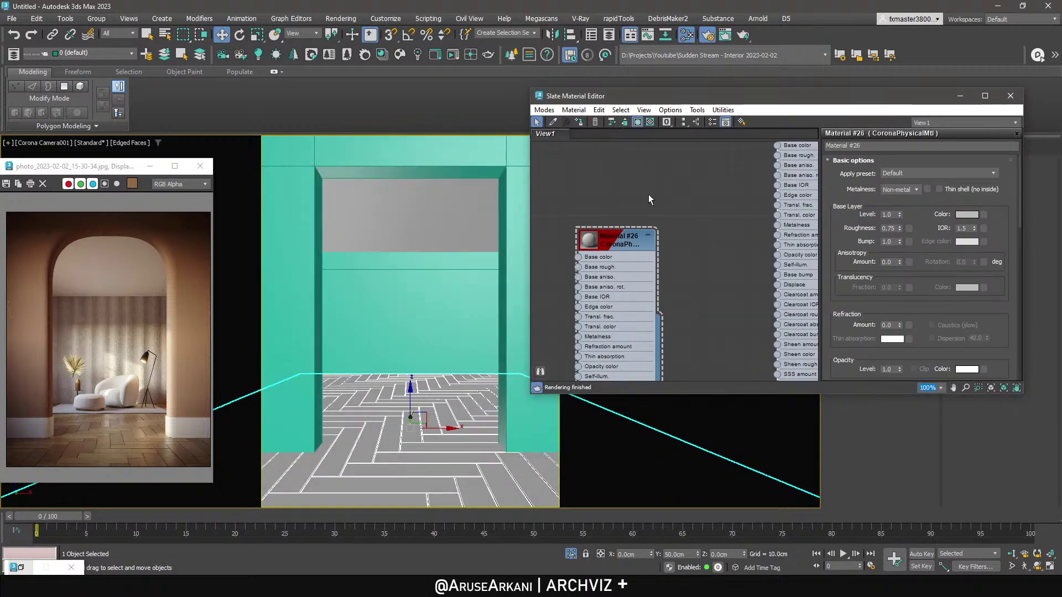
{"action": "middle_click_drag", "start_coordinate": [667, 184], "coordinate": [732, 185]}
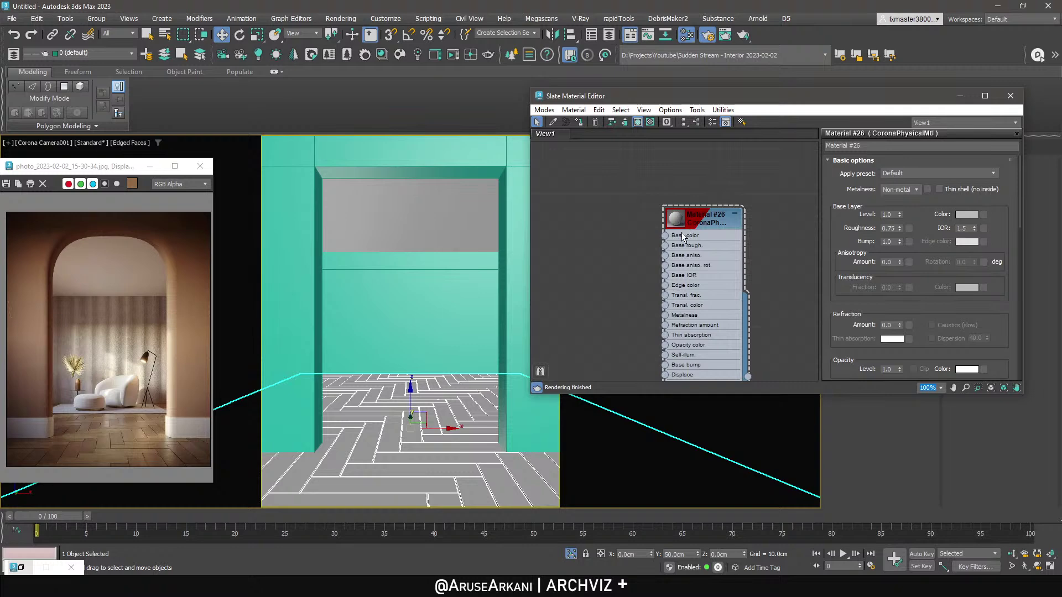
{"action": "scroll", "coordinate": [666, 243], "scroll_direction": "up", "scroll_amount": 3}
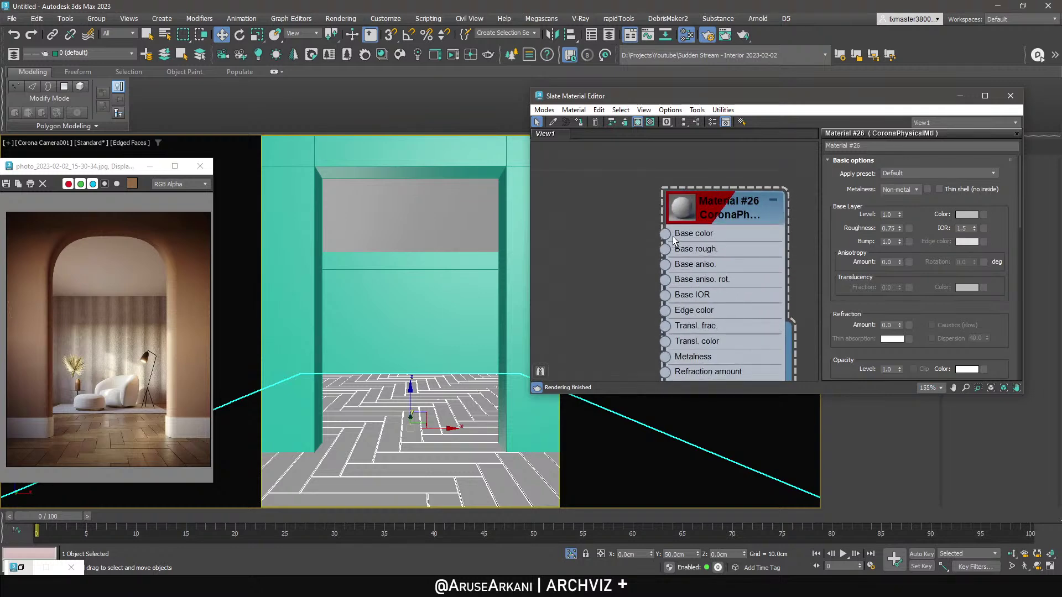
{"action": "scroll", "coordinate": [676, 240], "scroll_direction": "down", "scroll_amount": 3}
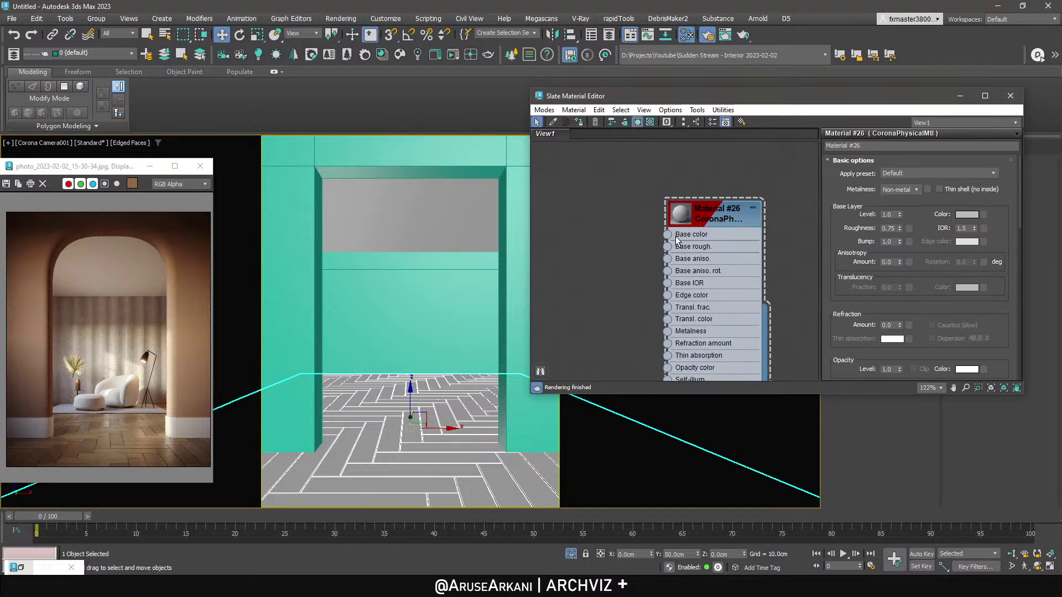
{"action": "right_click", "coordinate": [610, 224]}
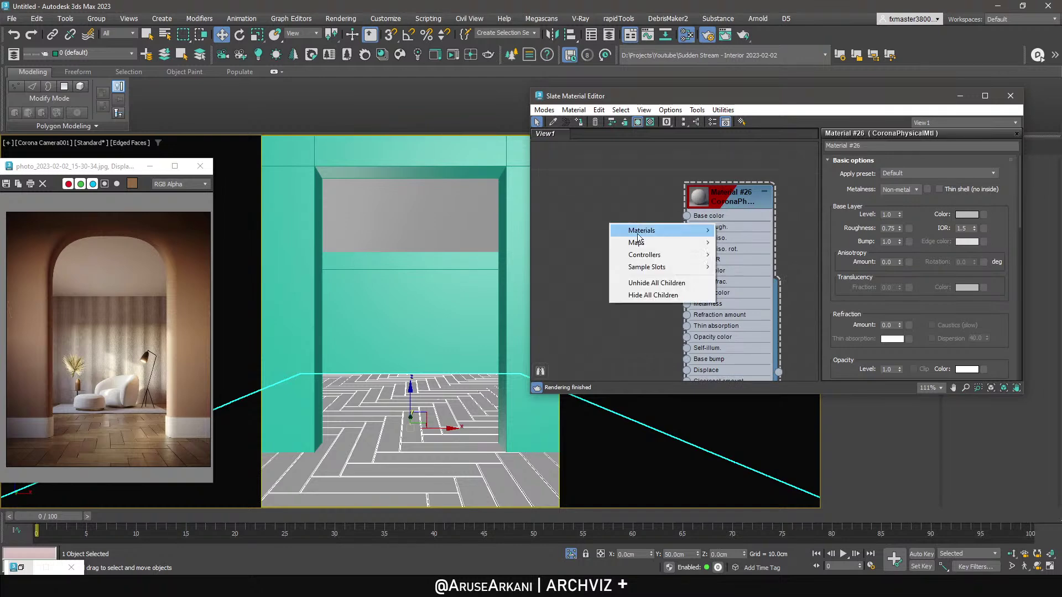
{"action": "mouse_move", "coordinate": [642, 230]}
{"action": "mouse_move", "coordinate": [743, 255]}
{"action": "left_click", "coordinate": [585, 212]}
{"action": "left_click_drag", "start_coordinate": [687, 217], "coordinate": [627, 234]}
{"action": "mouse_move", "coordinate": [650, 241]}
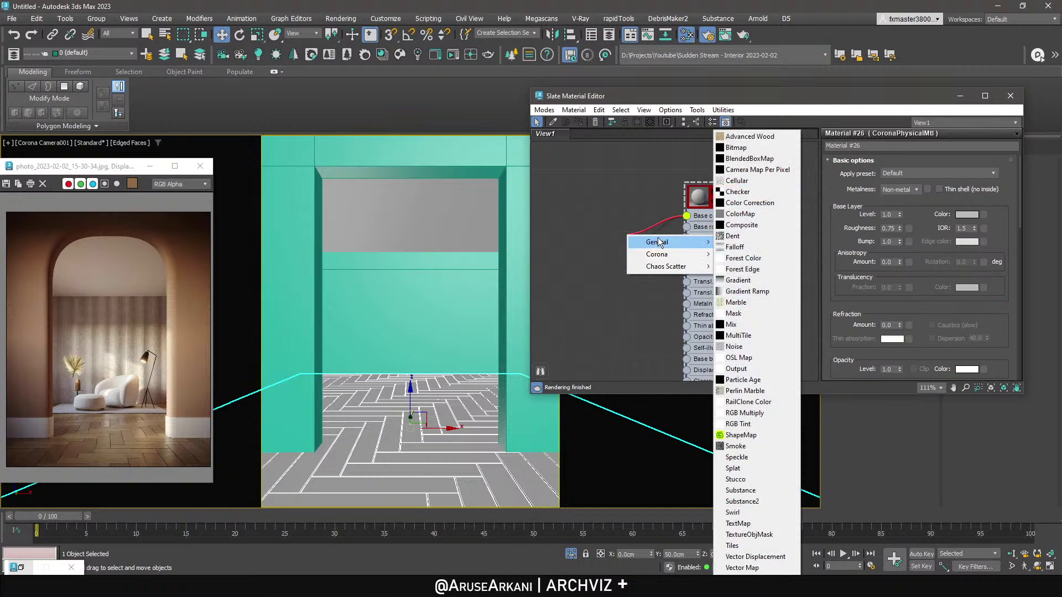
{"action": "left_click", "coordinate": [741, 147]}
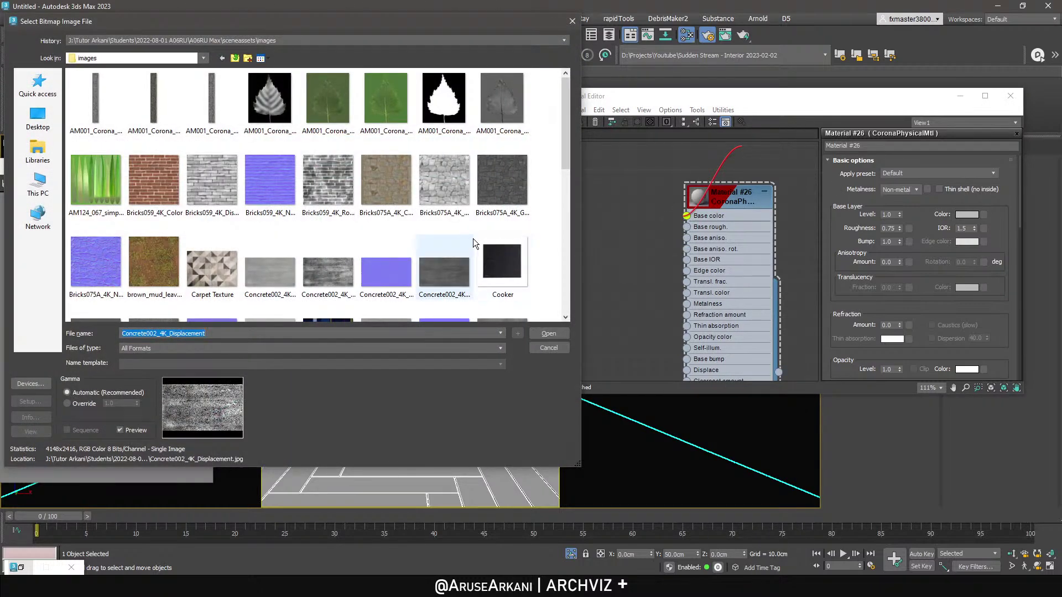
{"action": "scroll", "coordinate": [473, 238], "scroll_direction": "down", "scroll_amount": 10}
{"action": "left_click", "coordinate": [542, 345]}
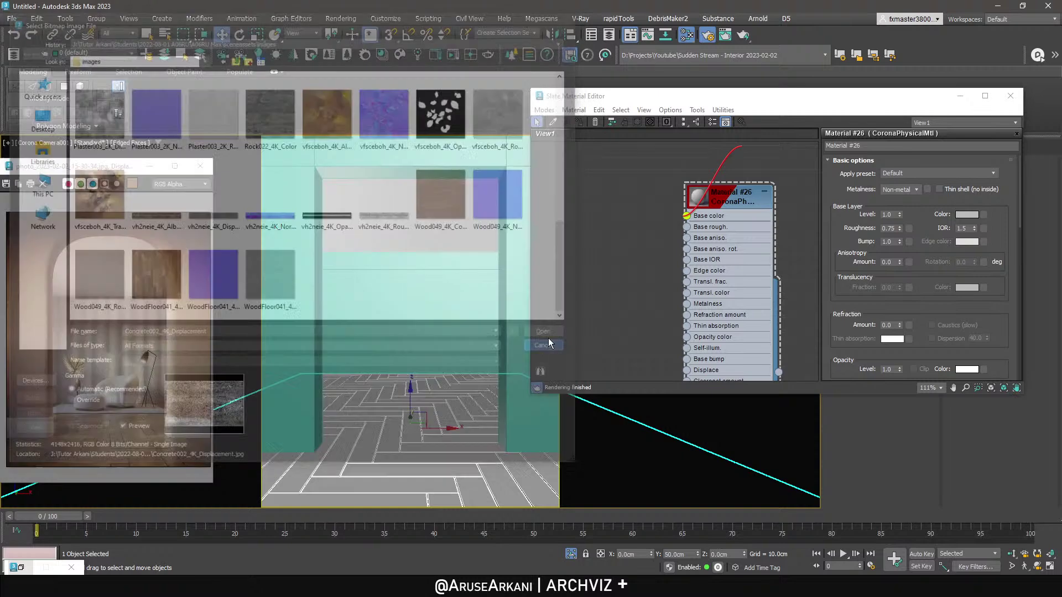
{"action": "mouse_move", "coordinate": [661, 230]}
{"action": "left_mouse_down"}
{"action": "mouse_move", "coordinate": [637, 228]}
{"action": "mouse_move", "coordinate": [684, 219]}
{"action": "mouse_move", "coordinate": [661, 233]}
{"action": "left_mouse_up"}
{"action": "key", "text": "Delete"}
Start a Bitmap map for the new material's Base color and browse to the project's sceneassets images folder.
{"action": "mouse_move", "coordinate": [661, 233]}
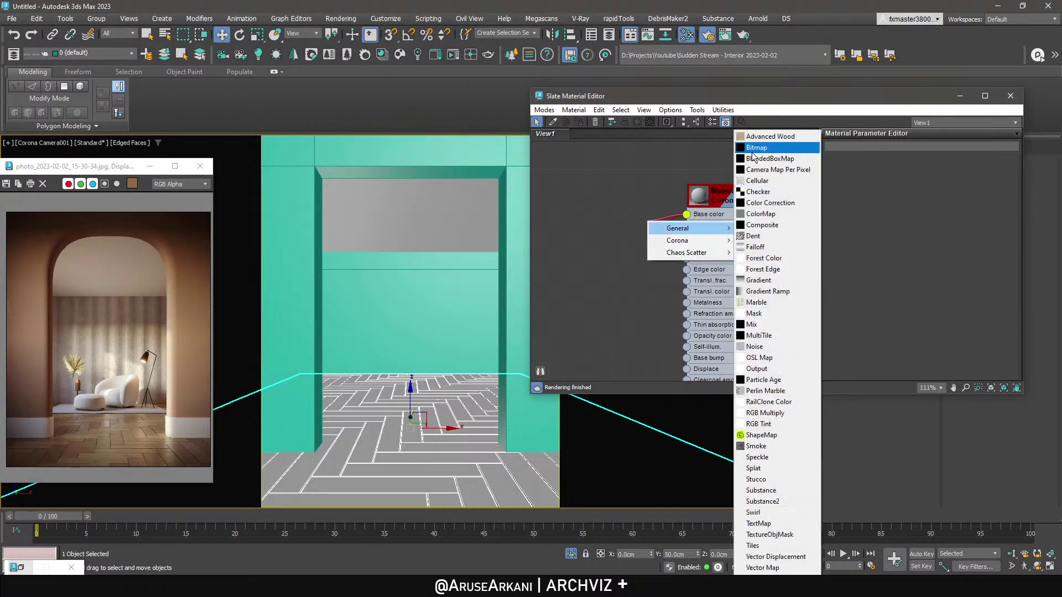
{"action": "left_click", "coordinate": [757, 148]}
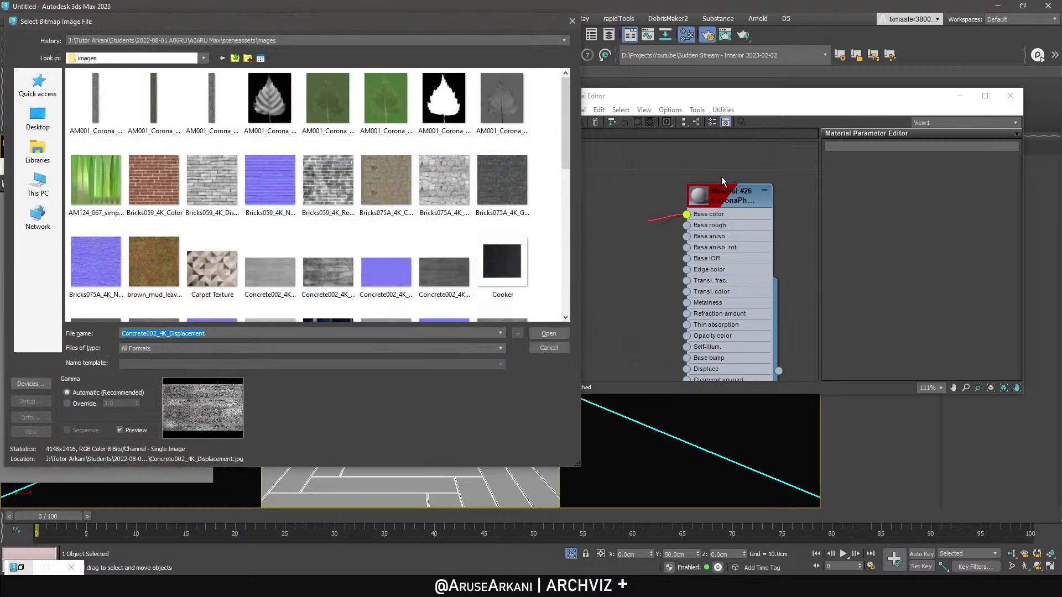
{"action": "left_click", "coordinate": [274, 39]}
{"action": "left_click", "coordinate": [273, 51]}
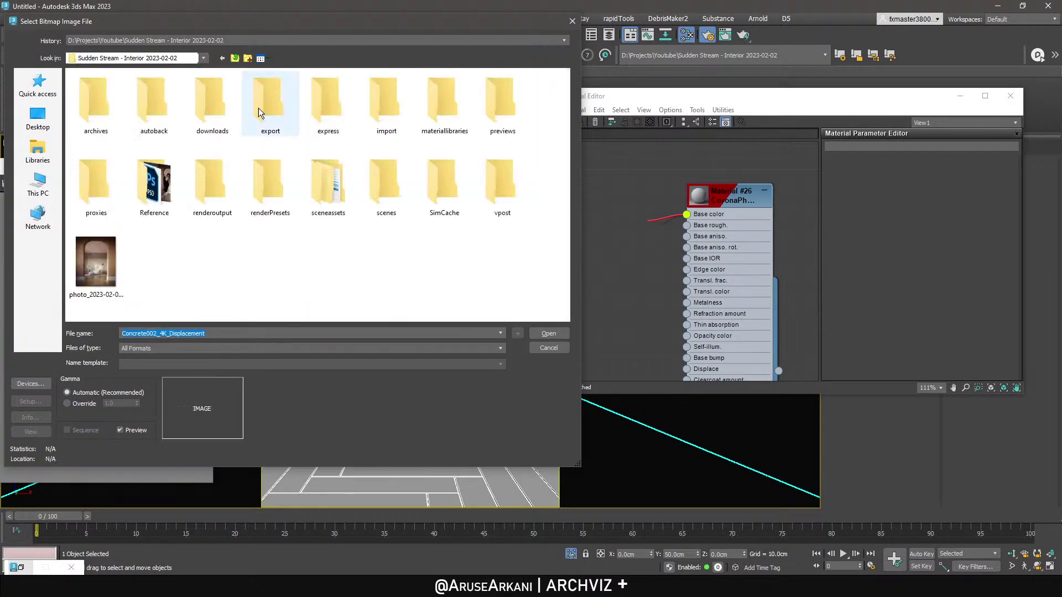
{"action": "double_click", "coordinate": [330, 186]}
{"action": "double_click", "coordinate": [138, 98]}
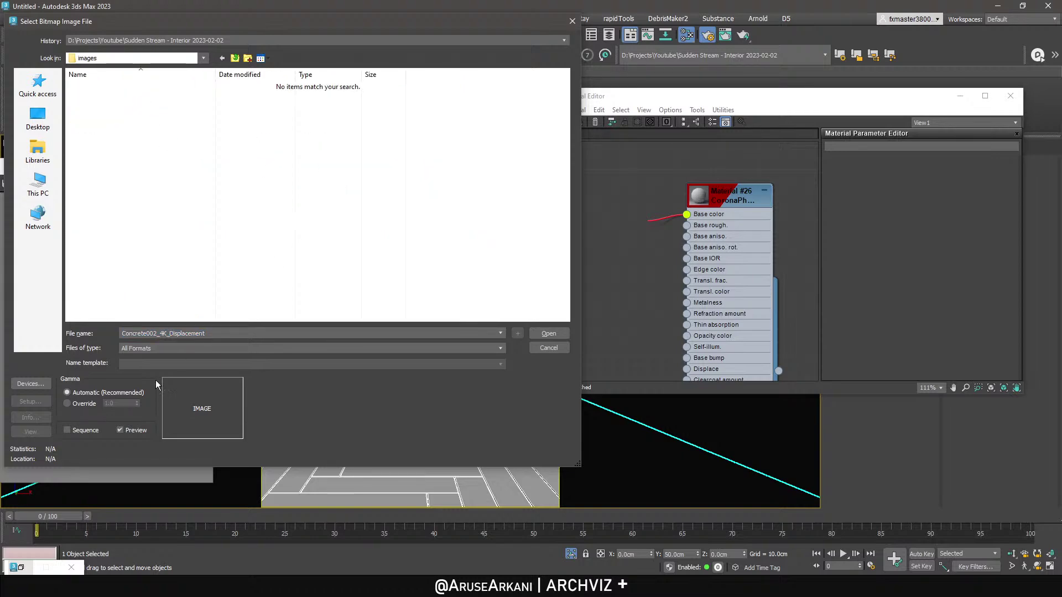
Switch to File Explorer and show the Sudden Stream - Interior 2023-02-02 project folder.
{"action": "mouse_move", "coordinate": [58, 587]}
{"action": "left_click", "coordinate": [79, 537]}
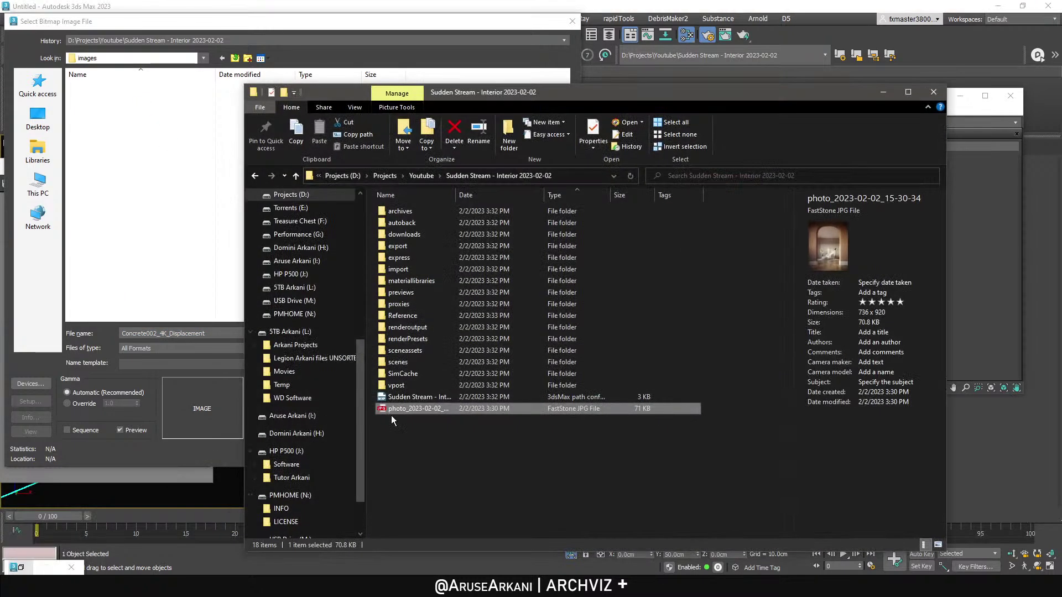
{"action": "key", "text": "alt+Tab"}
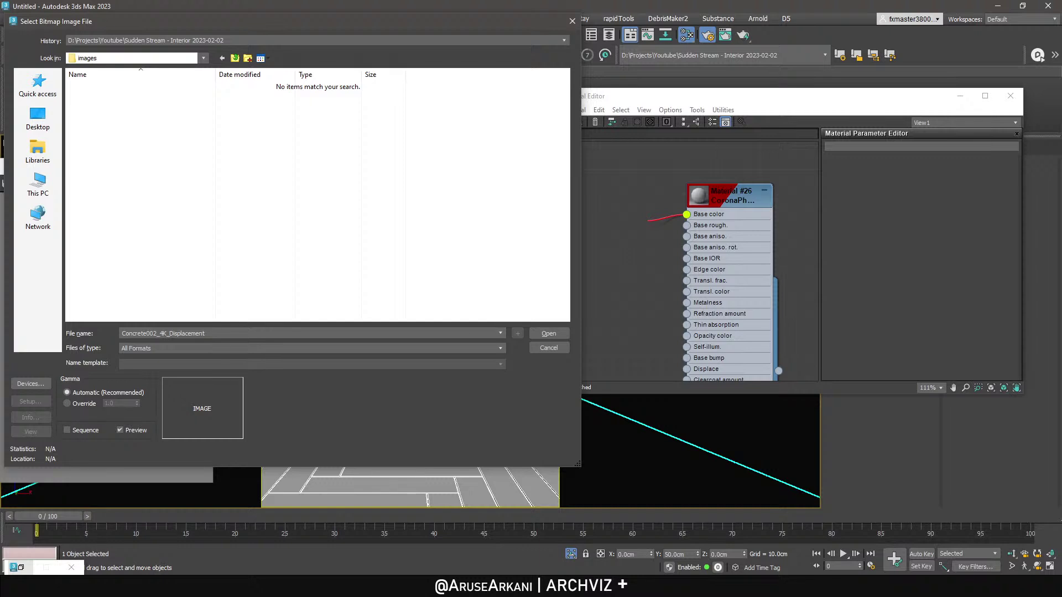
{"action": "mouse_move", "coordinate": [50, 587]}
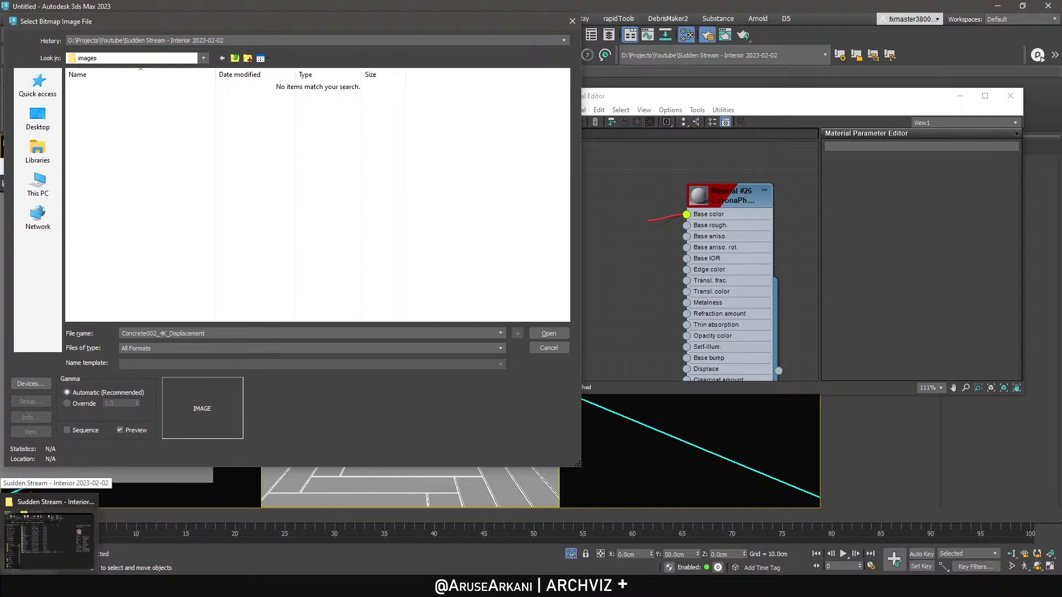
{"action": "left_click", "coordinate": [49, 587]}
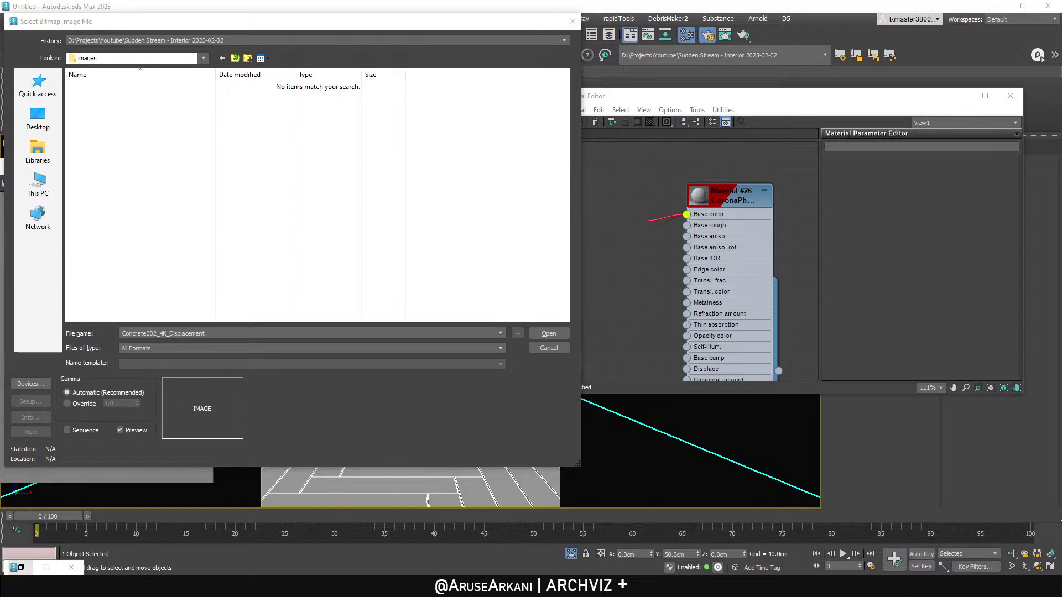
{"action": "key", "text": "e"}
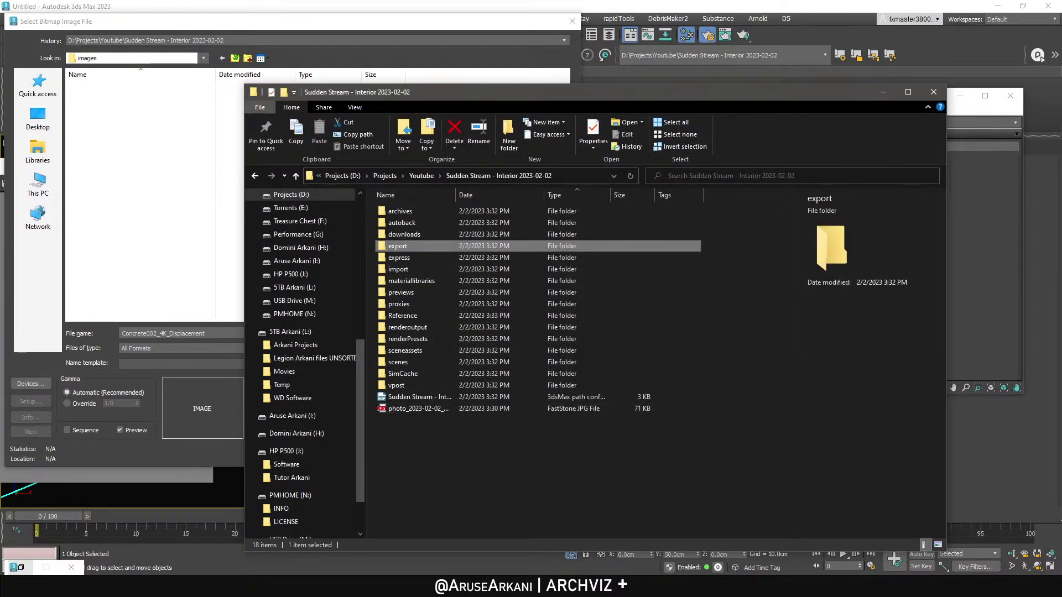
Open the texture library's AmbientCG Wood folder in a second File Explorer window and look through the wood textures.
{"action": "mouse_move", "coordinate": [95, 587]}
{"action": "key", "text": "super"}
{"action": "key", "text": "super"}
{"action": "key", "text": "super+e"}
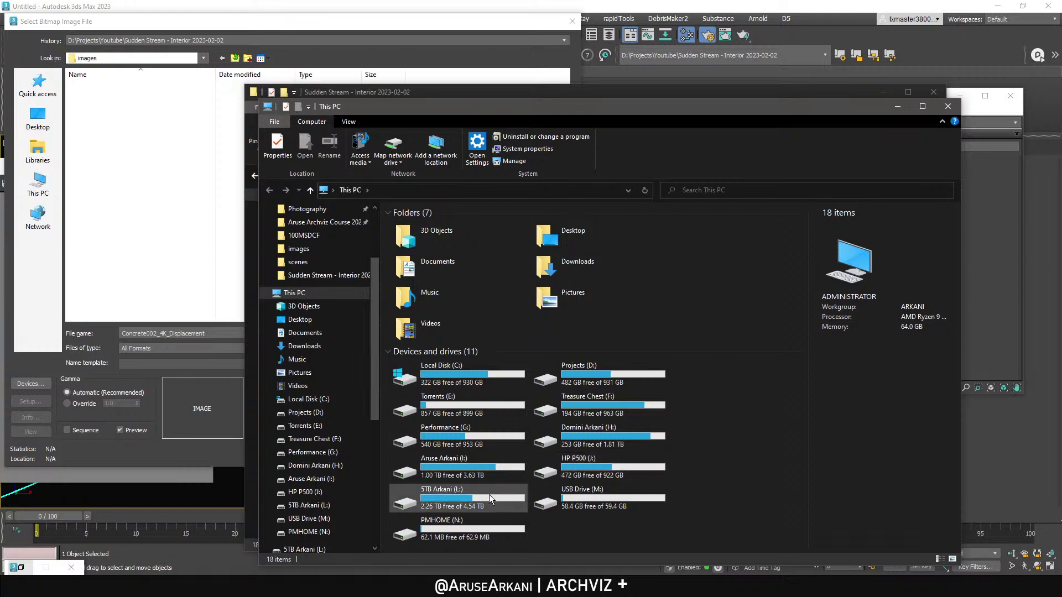
{"action": "double_click", "coordinate": [490, 470]}
{"action": "left_click", "coordinate": [448, 224]}
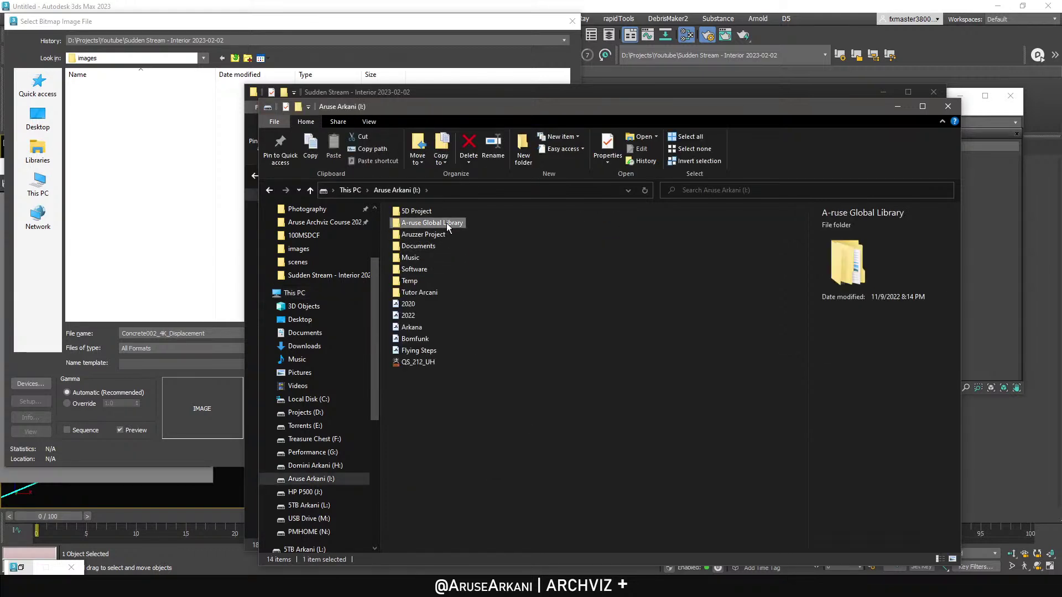
{"action": "double_click", "coordinate": [446, 227]}
{"action": "left_click", "coordinate": [442, 264]}
{"action": "double_click", "coordinate": [441, 264]}
{"action": "double_click", "coordinate": [440, 263]}
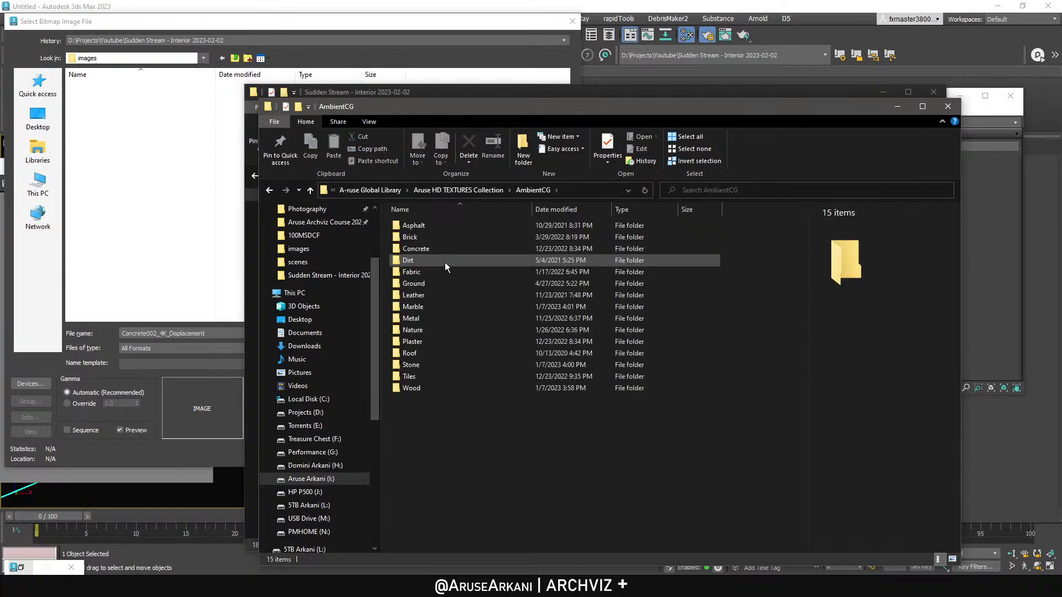
{"action": "left_click", "coordinate": [427, 388]}
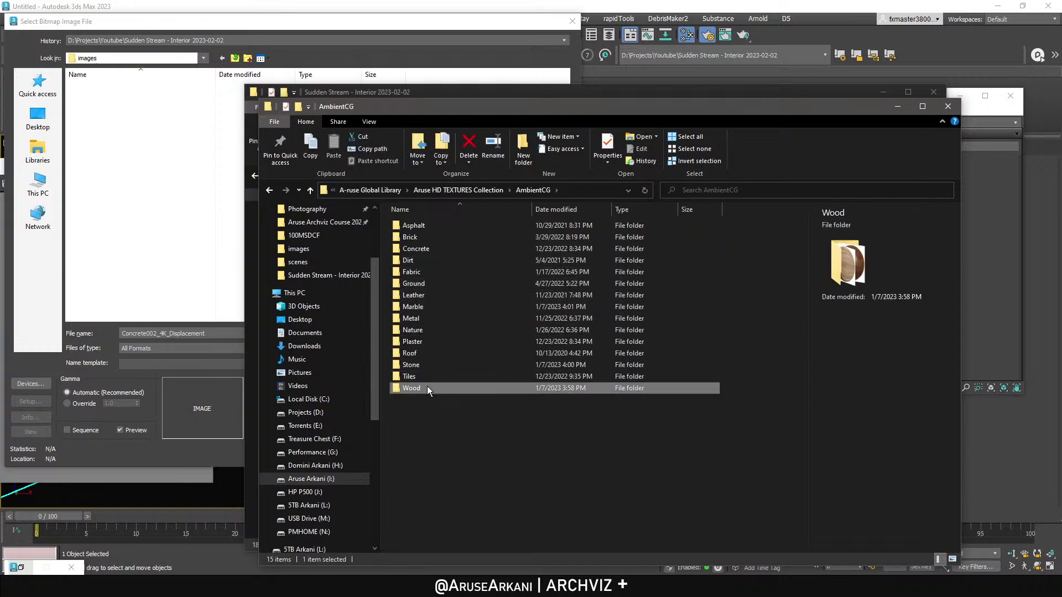
{"action": "double_click", "coordinate": [427, 387]}
{"action": "scroll", "coordinate": [499, 323], "scroll_direction": "down", "scroll_amount": 10}
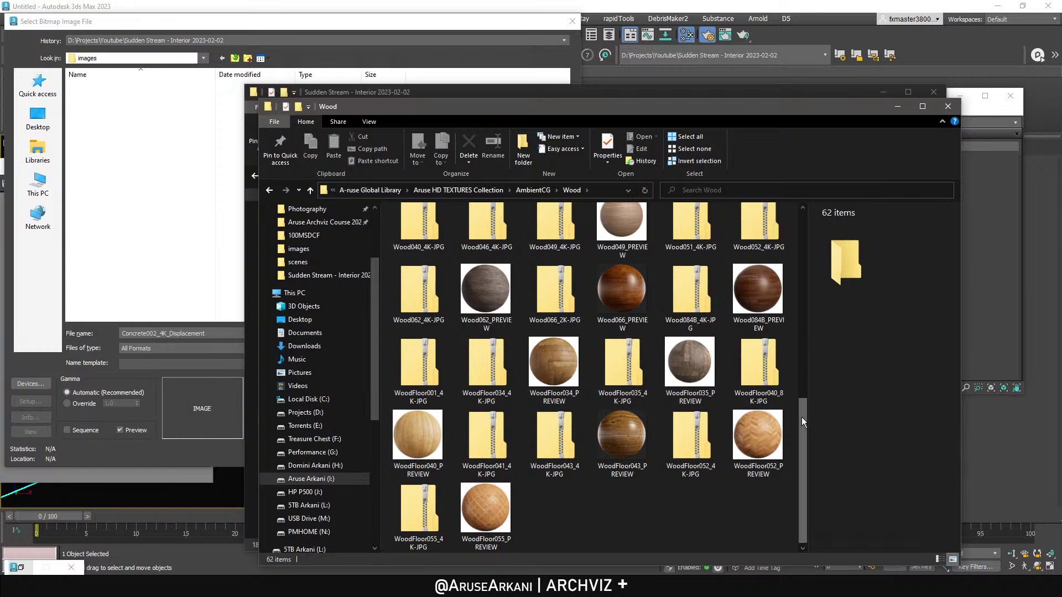
{"action": "left_click_drag", "start_coordinate": [804, 440], "coordinate": [791, 396]}
{"action": "left_click", "coordinate": [897, 107]}
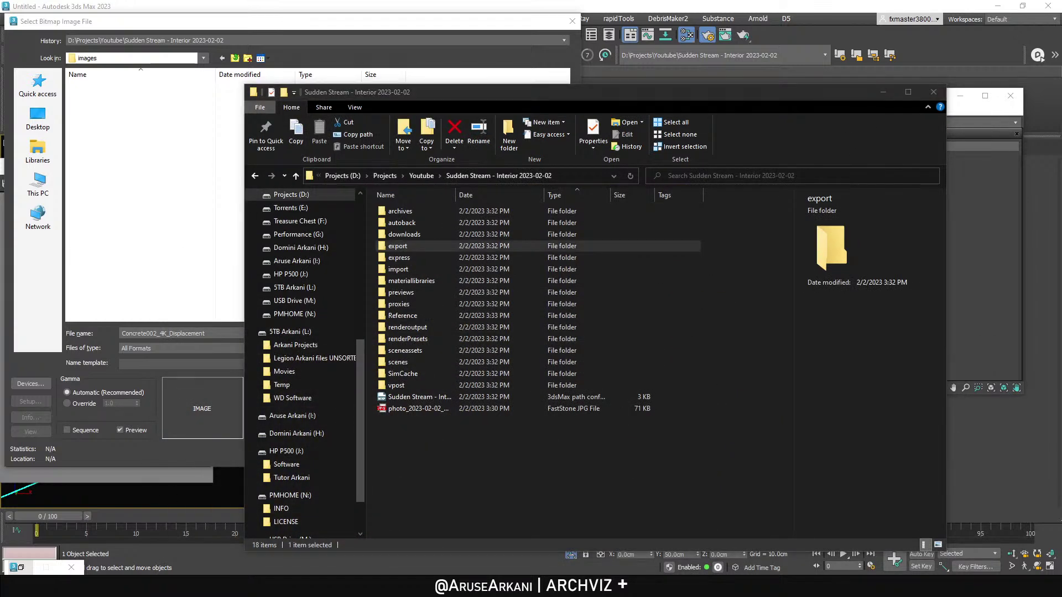
Switch to the browser, open the ambientCG website and search its materials for wood.
{"action": "key", "text": "alt+Tab"}
{"action": "type", "text": "am"}
{"action": "key", "text": "Return"}
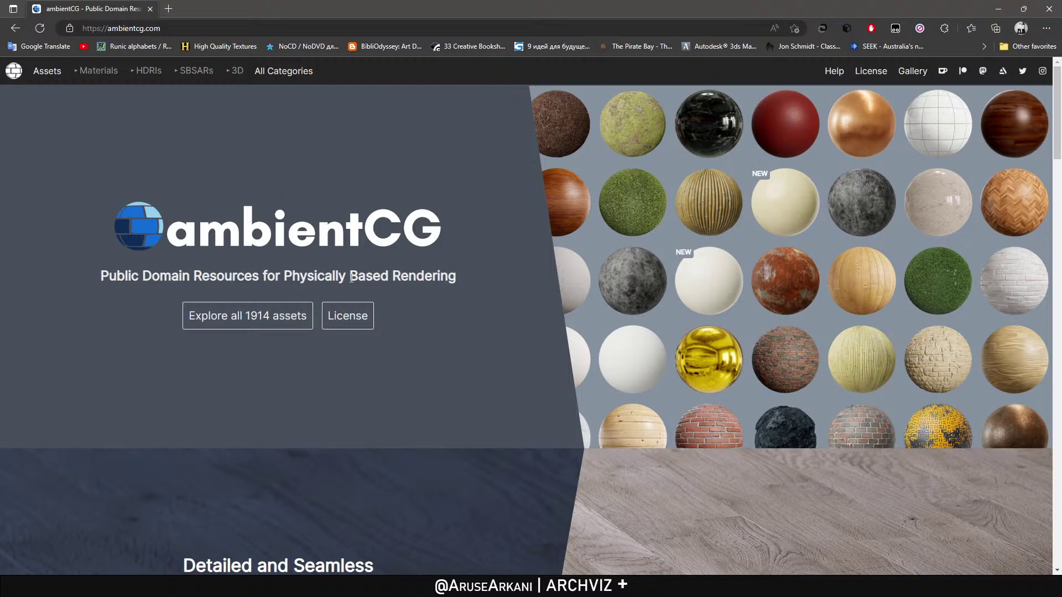
{"action": "left_click", "coordinate": [102, 73]}
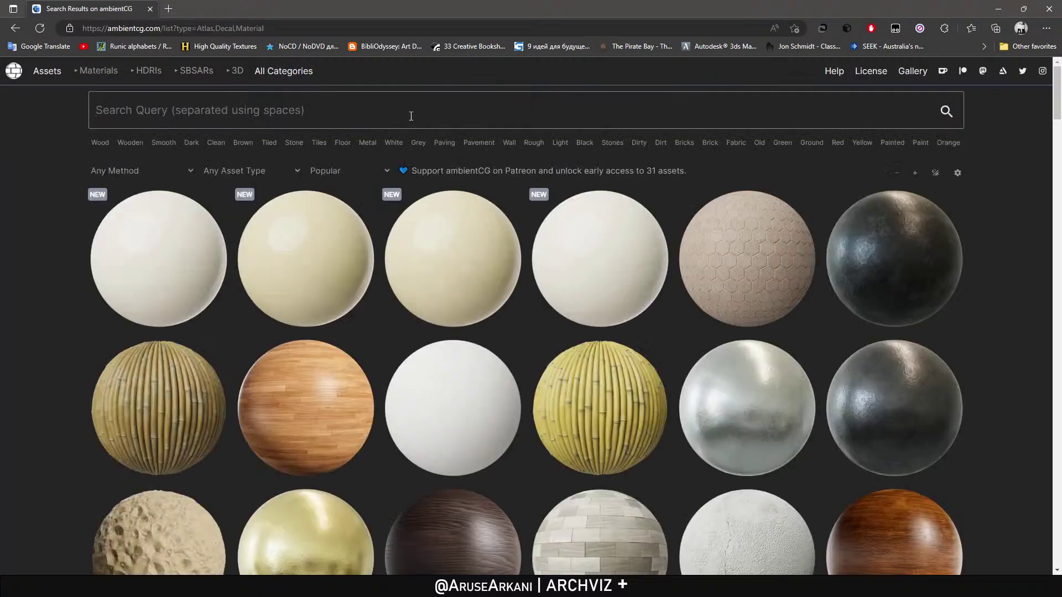
{"action": "type", "text": "wood"}
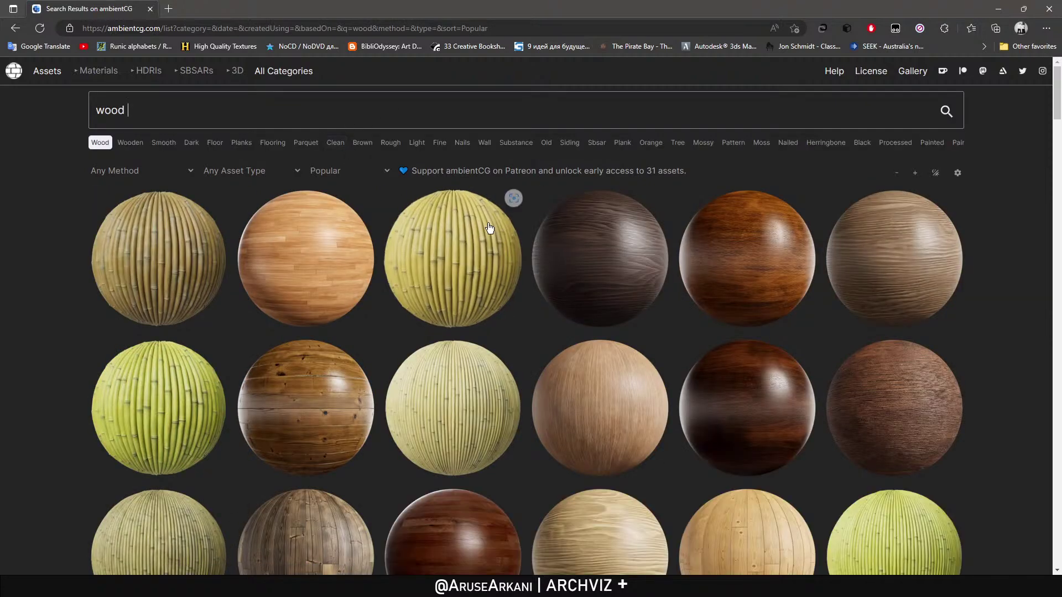
Return to 3ds Max, check the project folder in File Explorer and minimize its window.
{"action": "left_click", "coordinate": [92, 572]}
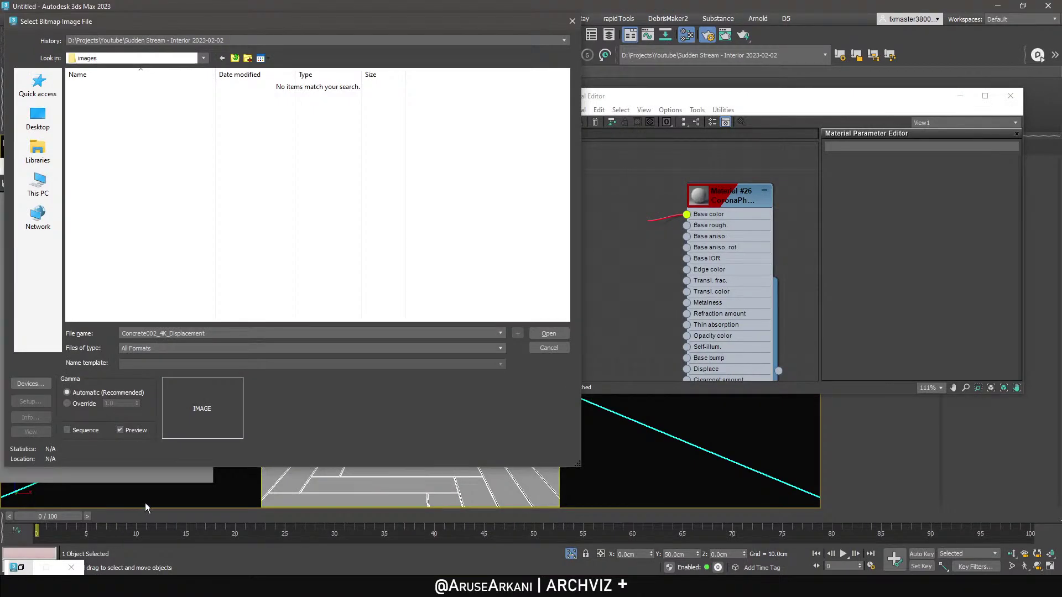
{"action": "left_click", "coordinate": [101, 563]}
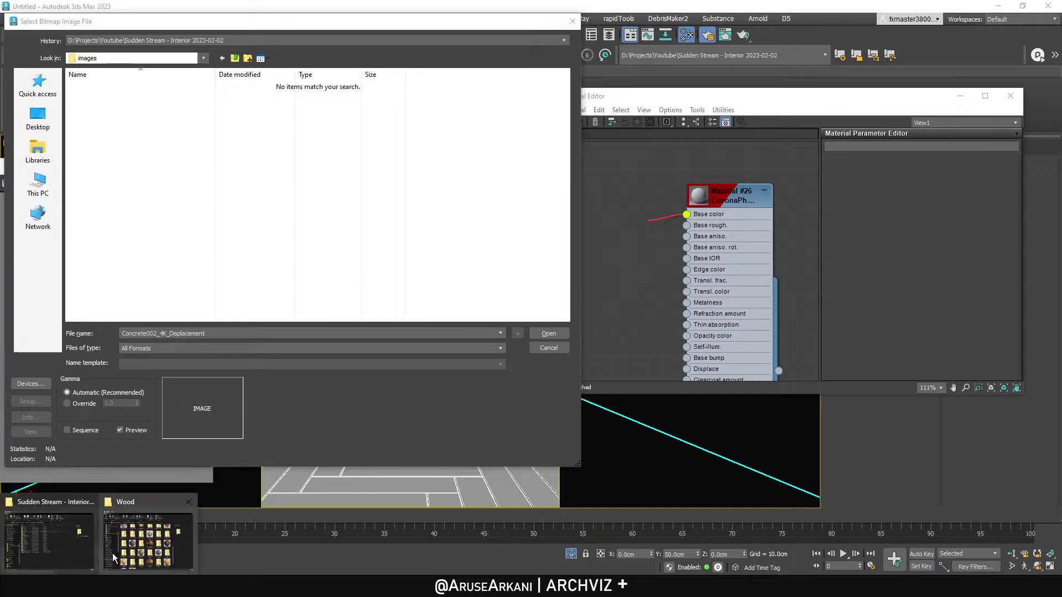
{"action": "left_click", "coordinate": [49, 543]}
{"action": "left_click", "coordinate": [428, 410]}
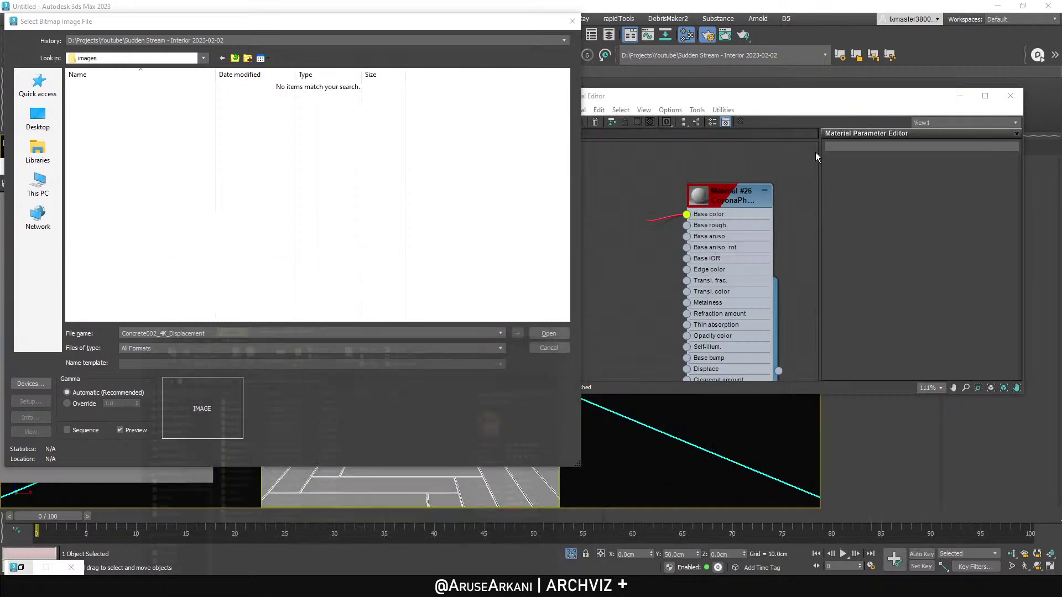
{"action": "left_click", "coordinate": [883, 91]}
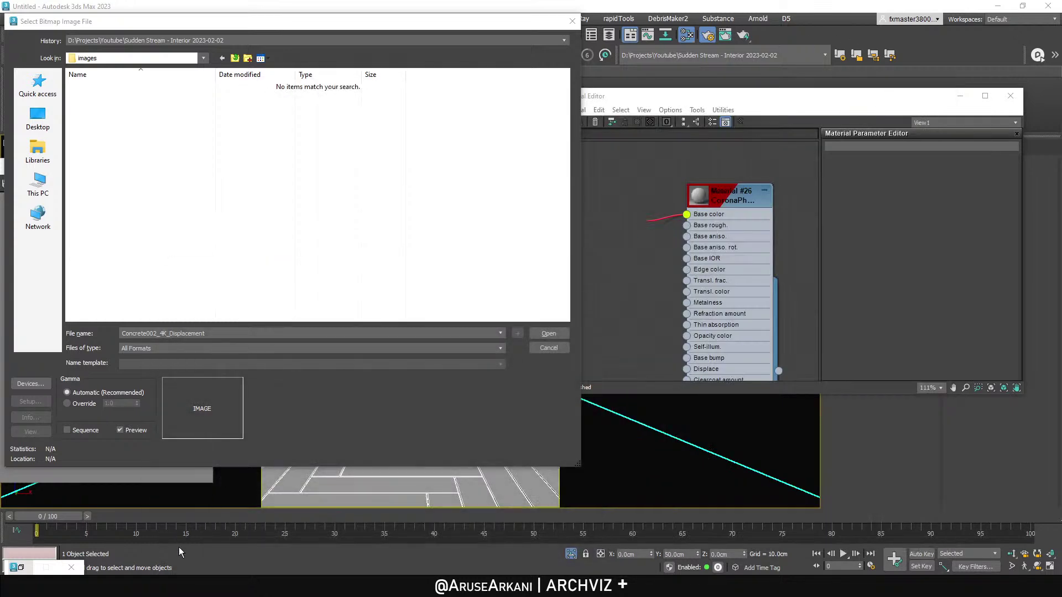
Switch to the browser, open the Wood 058 material from the ambientCG results and download its 4K-JPG archive.
{"action": "mouse_move", "coordinate": [170, 567]}
{"action": "left_click", "coordinate": [172, 545]}
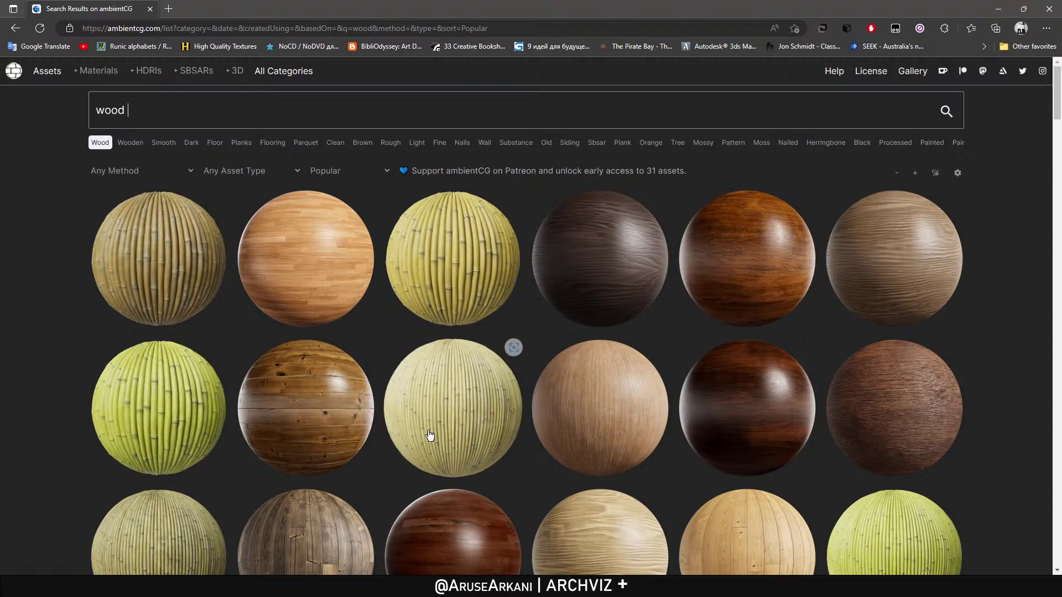
{"action": "middle_click", "coordinate": [603, 390]}
{"action": "scroll", "coordinate": [604, 390], "scroll_direction": "down", "scroll_amount": 5}
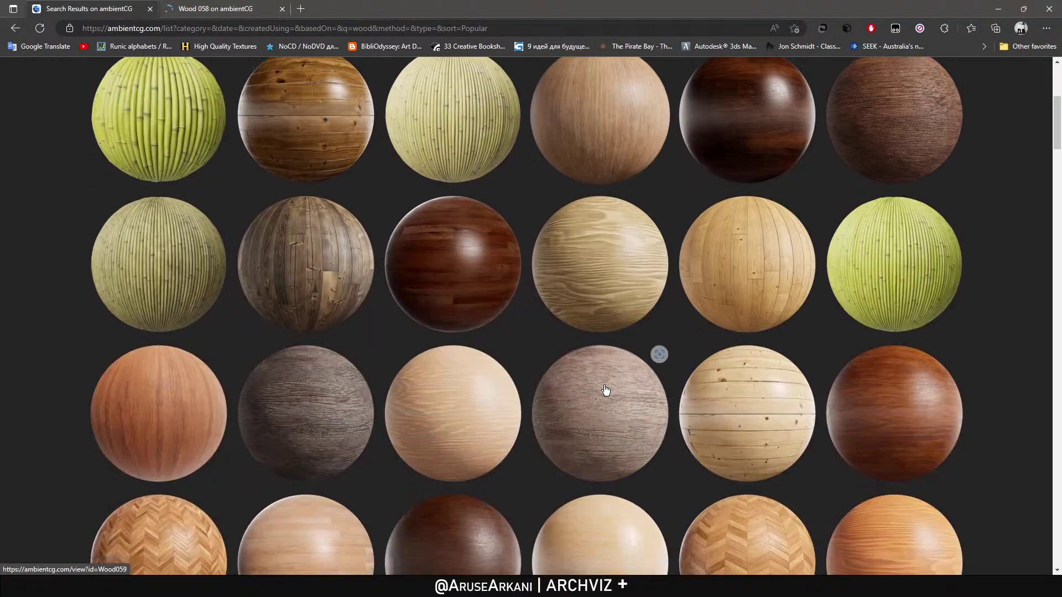
{"action": "scroll", "coordinate": [554, 440], "scroll_direction": "down", "scroll_amount": 3}
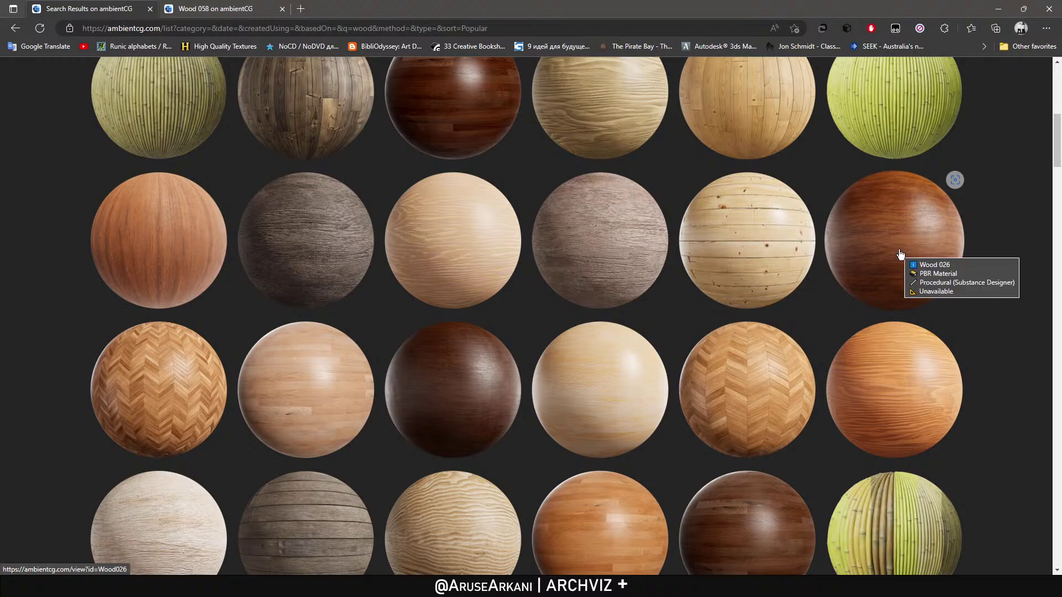
{"action": "left_click", "coordinate": [233, 9]}
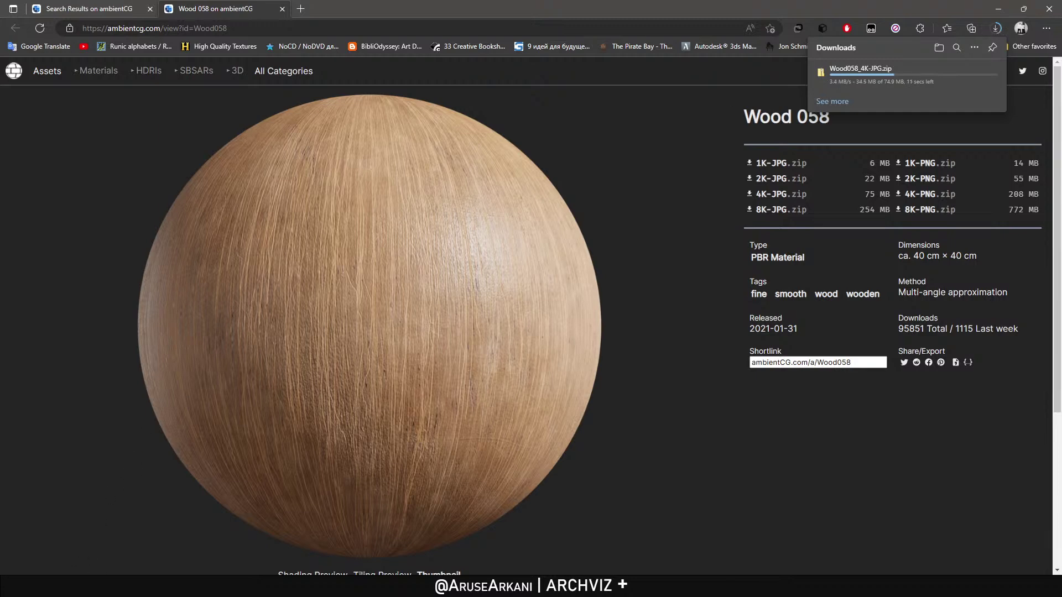
Move the downloaded Wood058_4K-JPG archive from the Downloads folder into the texture library's AmbientCG Wood folder.
{"action": "left_click", "coordinate": [98, 586]}
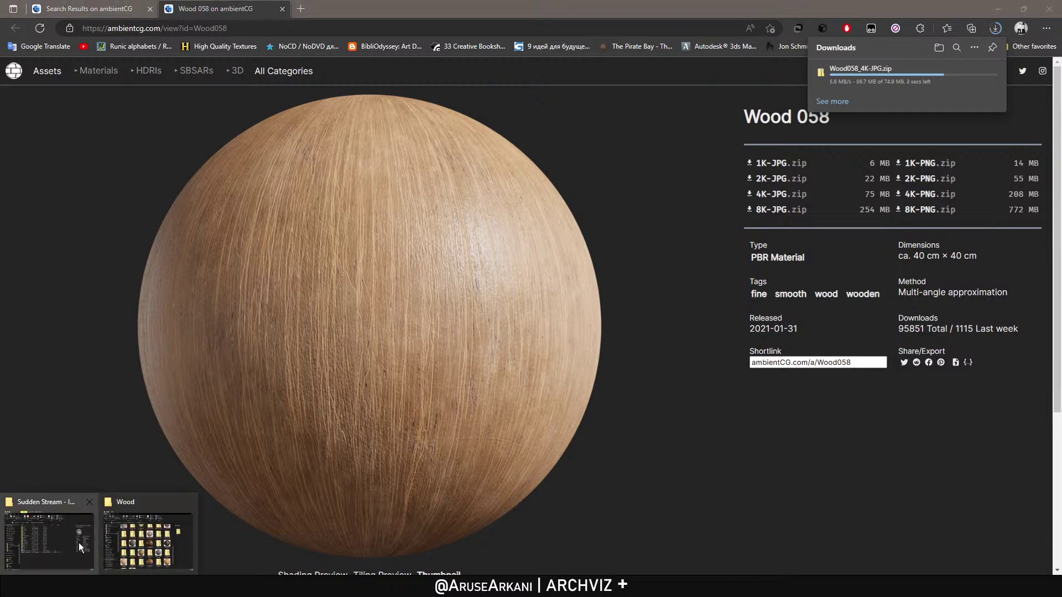
{"action": "left_click", "coordinate": [141, 539]}
{"action": "left_click_drag", "start_coordinate": [787, 108], "coordinate": [615, 78]}
{"action": "scroll", "coordinate": [579, 351], "scroll_direction": "down", "scroll_amount": 1}
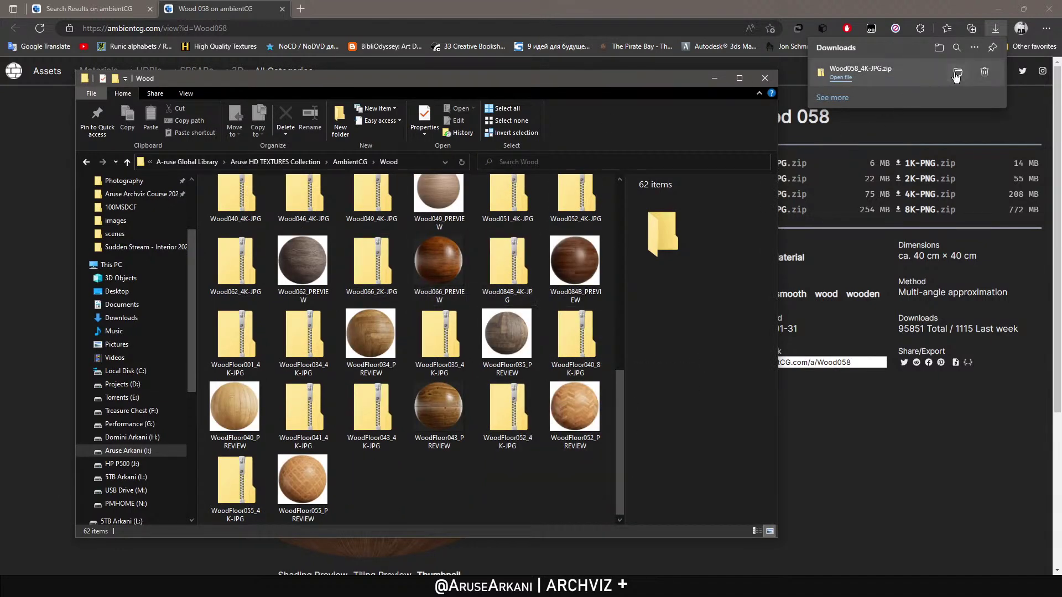
{"action": "left_click", "coordinate": [951, 74]}
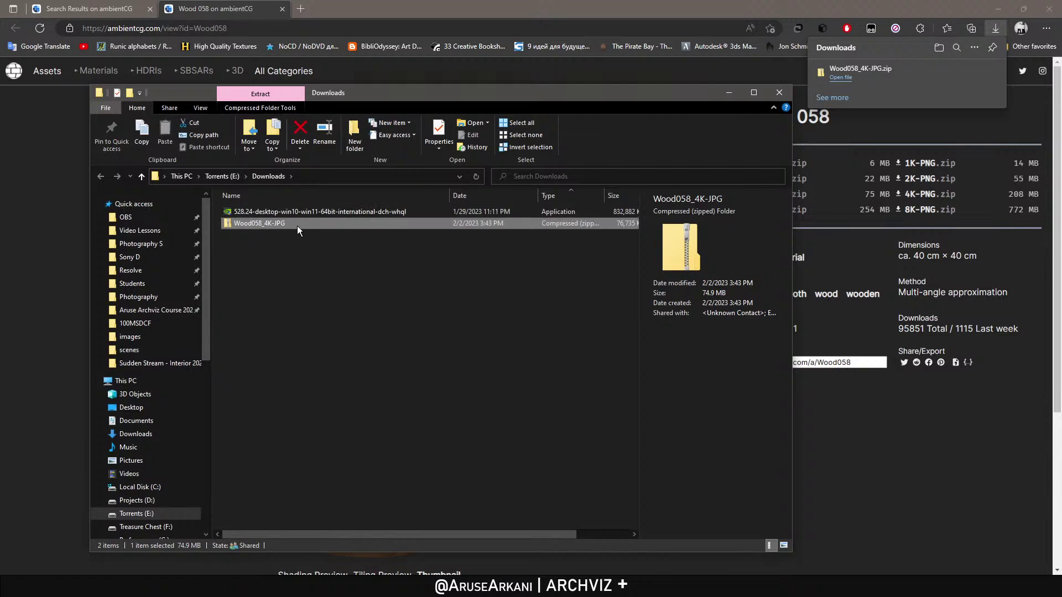
{"action": "right_click", "coordinate": [297, 226]}
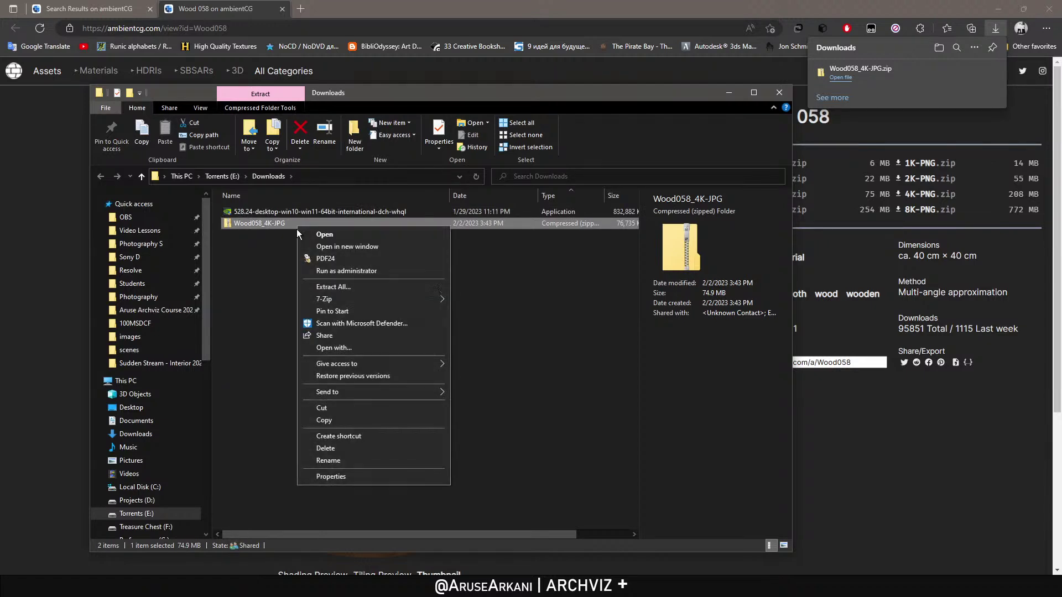
{"action": "left_click", "coordinate": [357, 405]}
{"action": "left_click", "coordinate": [721, 95]}
{"action": "key", "text": "alt+Tab"}
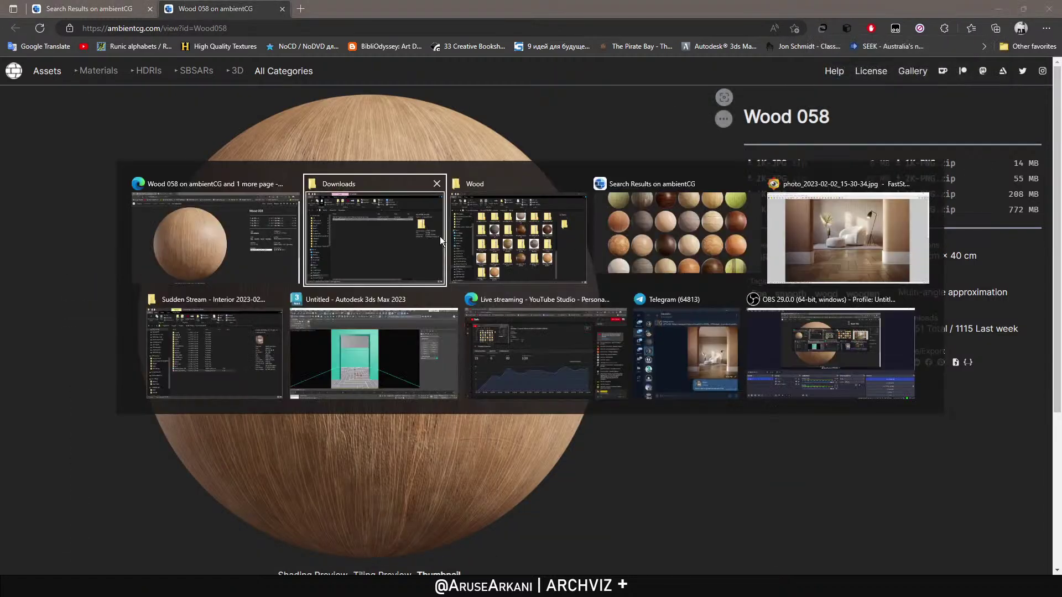
{"action": "left_click", "coordinate": [496, 241]}
{"action": "right_click", "coordinate": [447, 461]}
{"action": "left_click", "coordinate": [479, 367]}
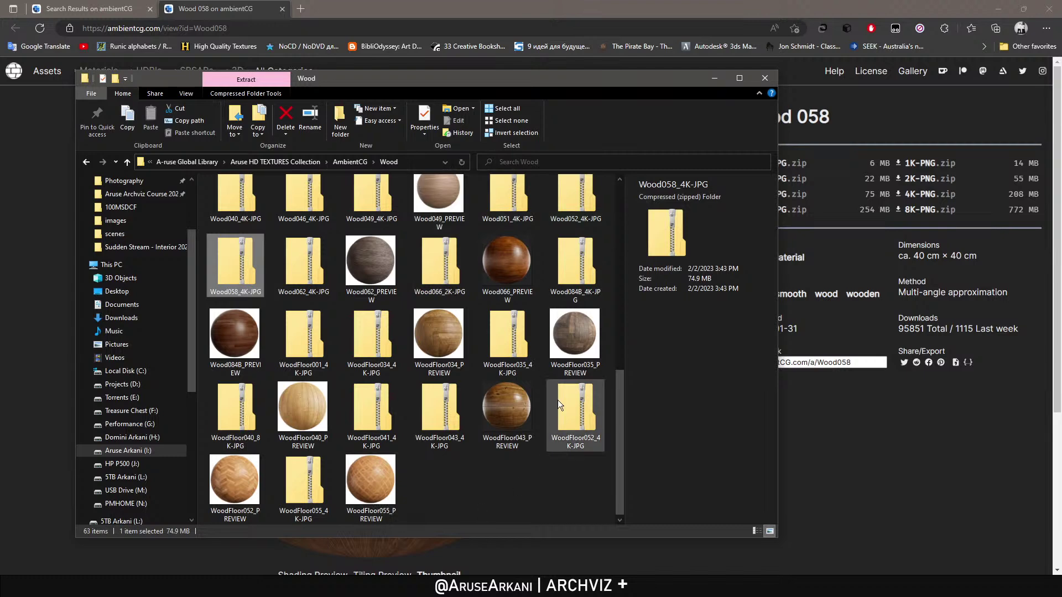
Extract the Wood058_4K-JPG archive into its own folder of the same name.
{"action": "scroll", "coordinate": [396, 413], "scroll_direction": "up", "scroll_amount": 3}
{"action": "right_click", "coordinate": [249, 412]}
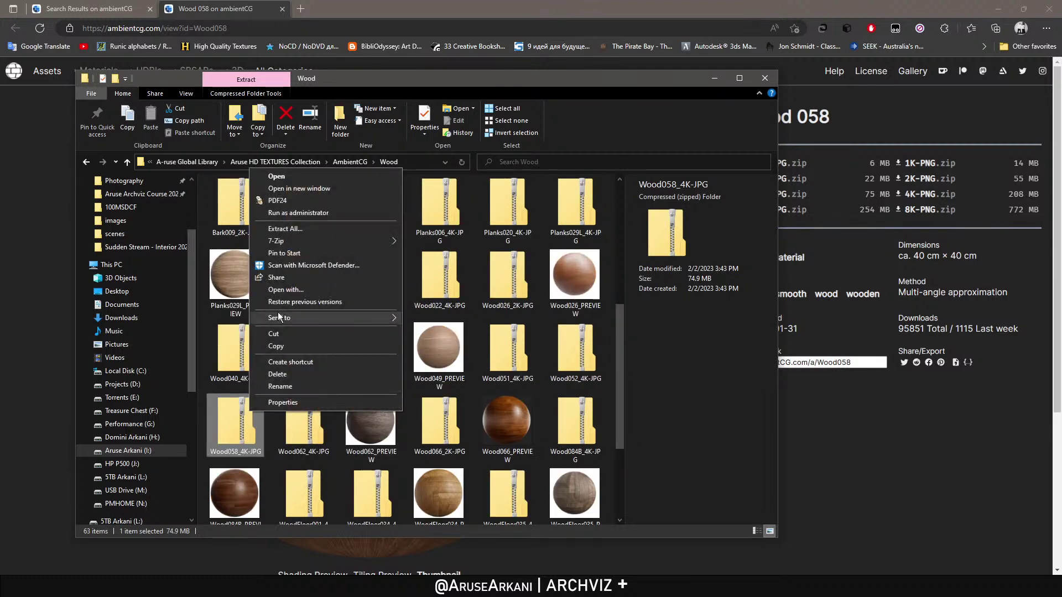
{"action": "mouse_move", "coordinate": [302, 244]}
{"action": "left_click", "coordinate": [478, 290]}
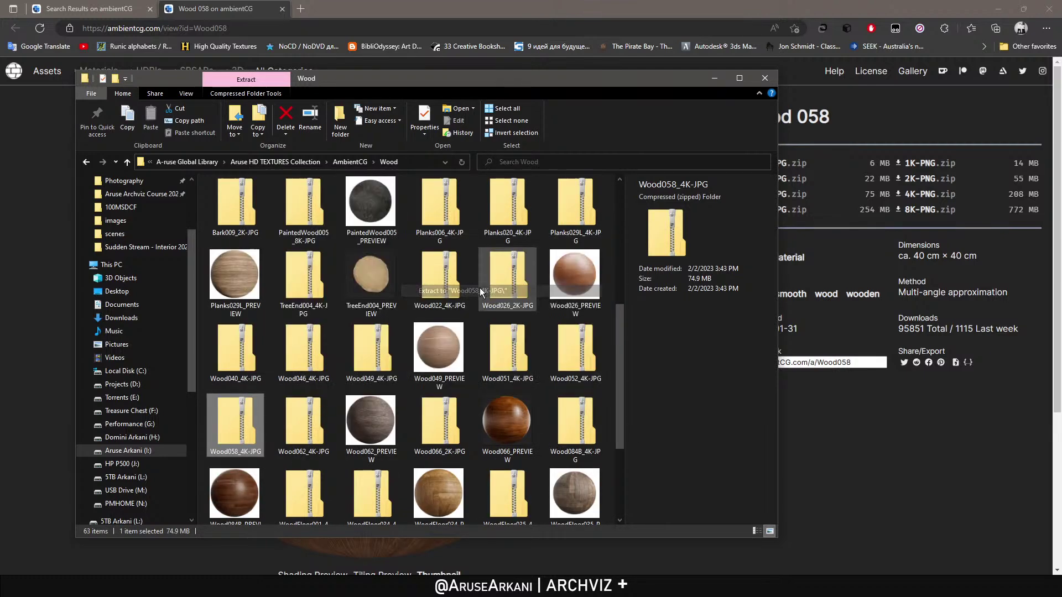
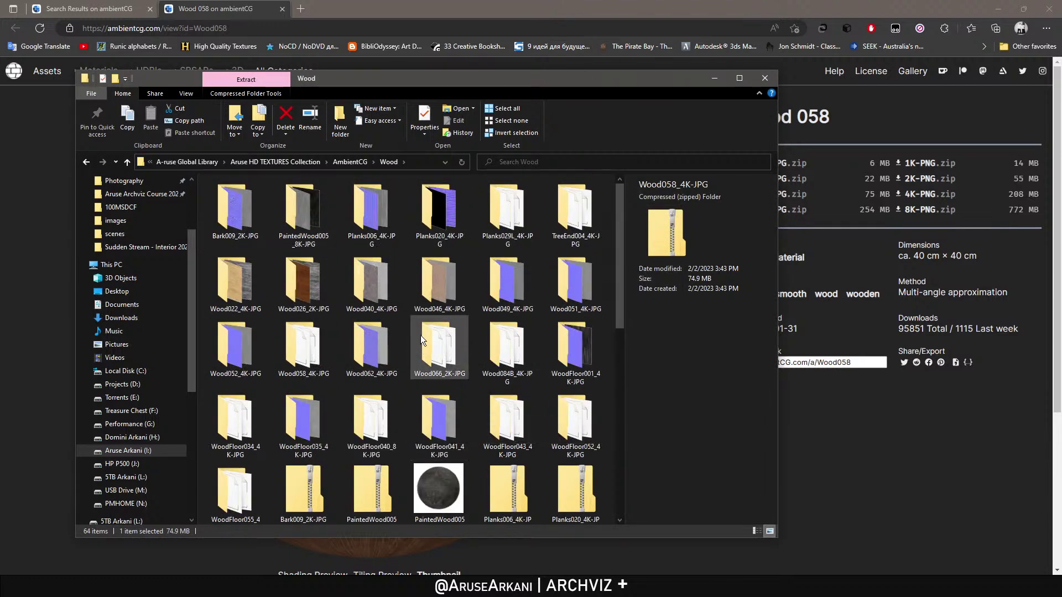
Copy Wood058's Color, NormalDX and Roughness maps into the project's images folder through the 3ds Max bitmap file dialog.
{"action": "double_click", "coordinate": [312, 338]}
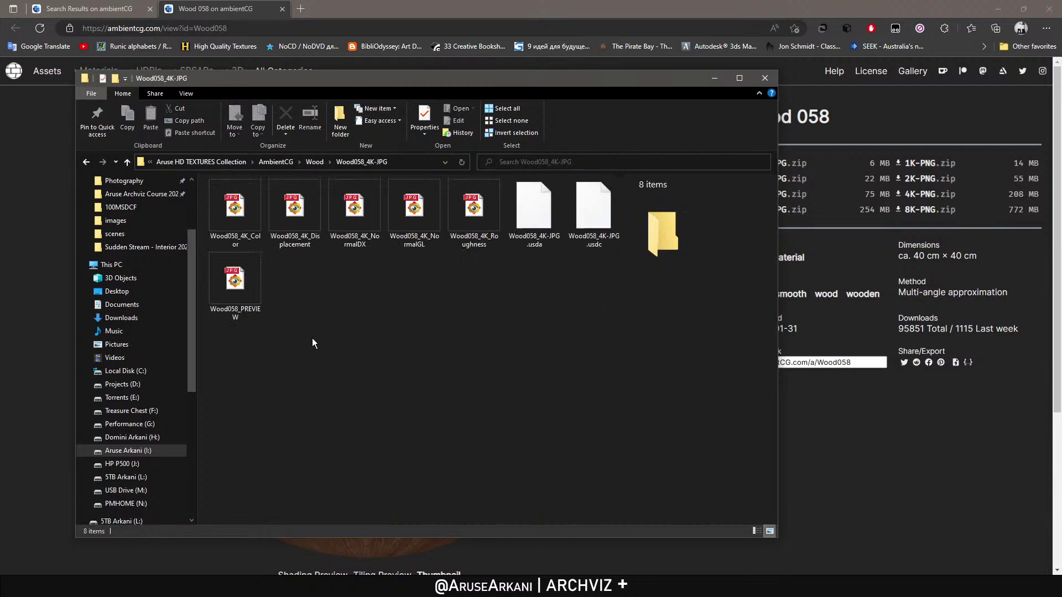
{"action": "left_click", "coordinate": [238, 218]}
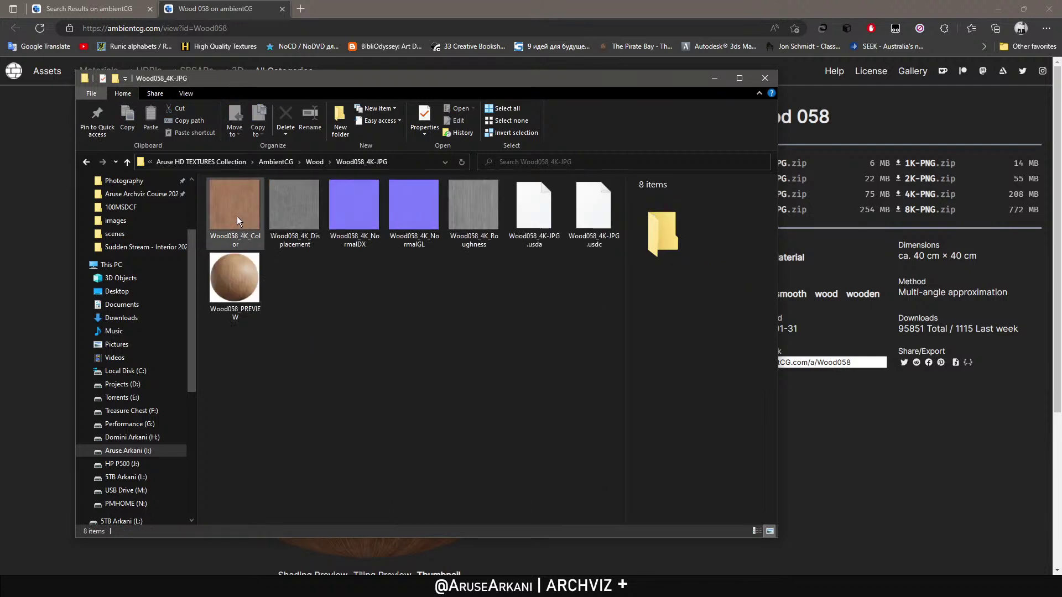
{"action": "left_click", "coordinate": [469, 211], "text": "ctrl"}
{"action": "left_click", "coordinate": [364, 221], "text": "ctrl"}
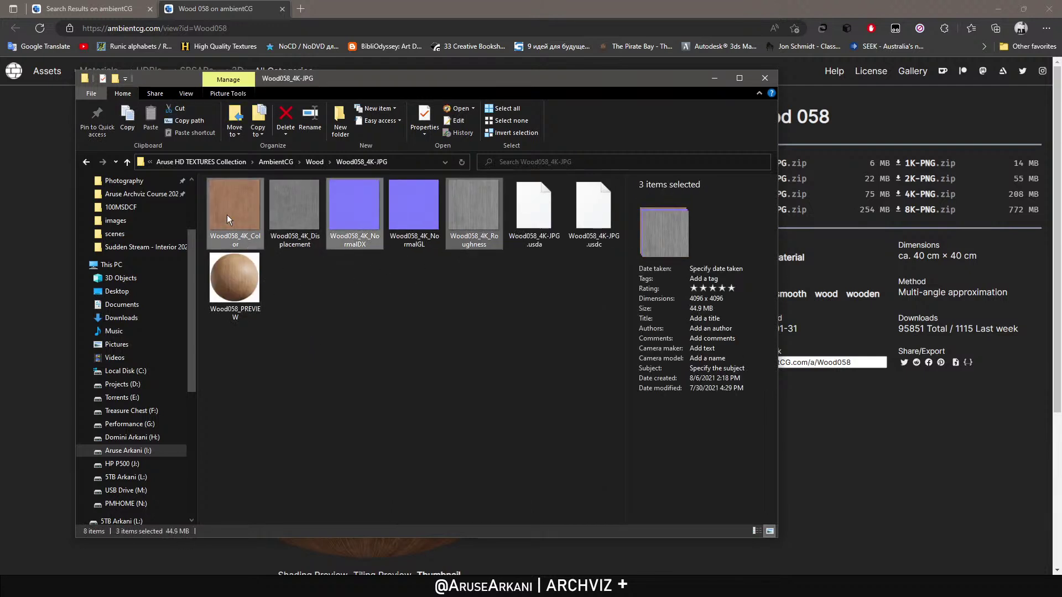
{"action": "right_click", "coordinate": [475, 217]}
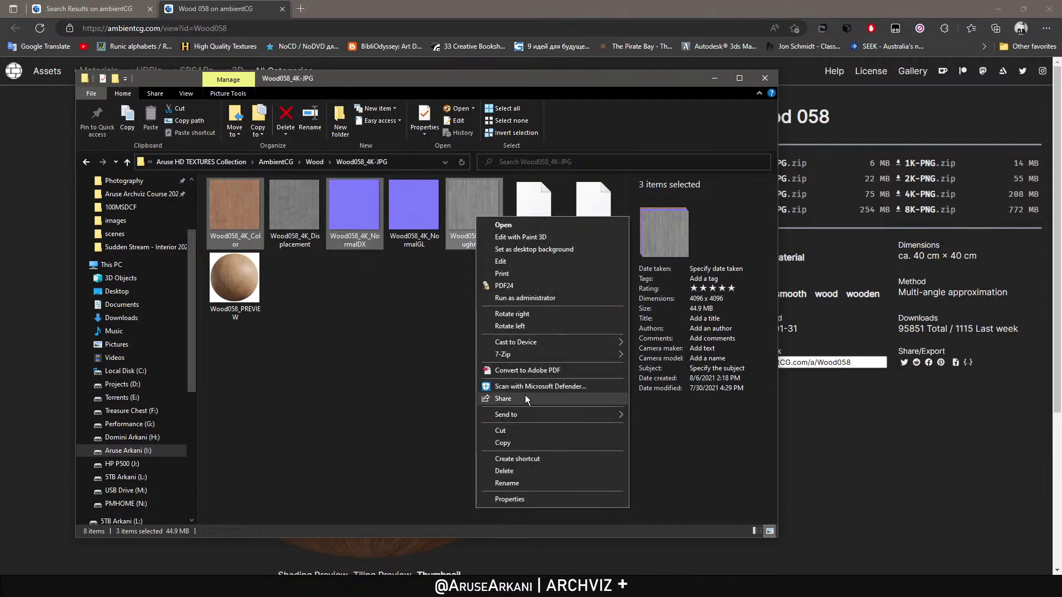
{"action": "left_click", "coordinate": [541, 440]}
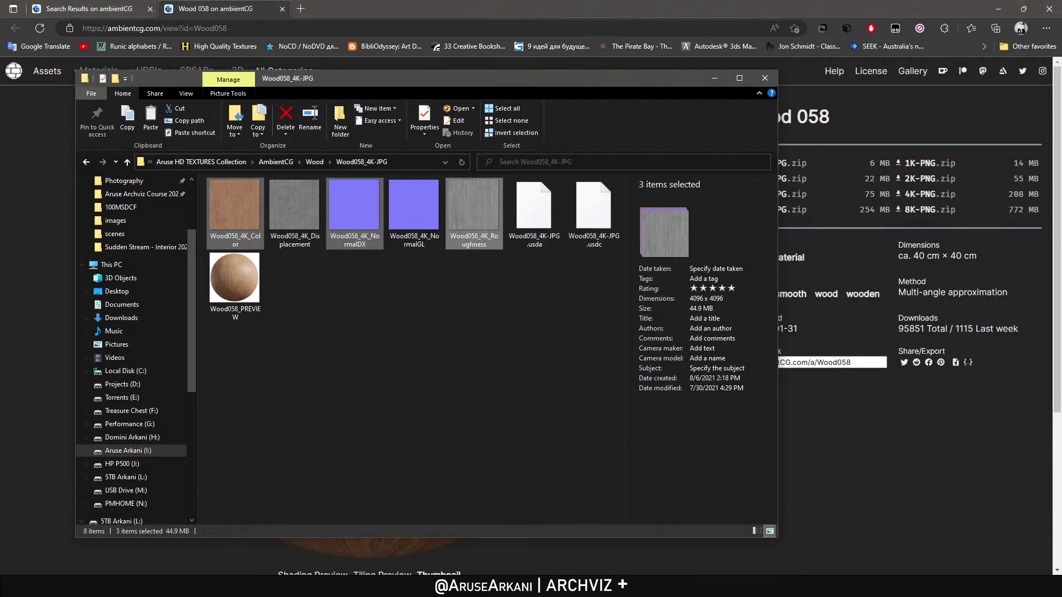
{"action": "key", "text": "alt+Tab"}
{"action": "right_click", "coordinate": [297, 209]}
{"action": "left_click", "coordinate": [324, 270]}
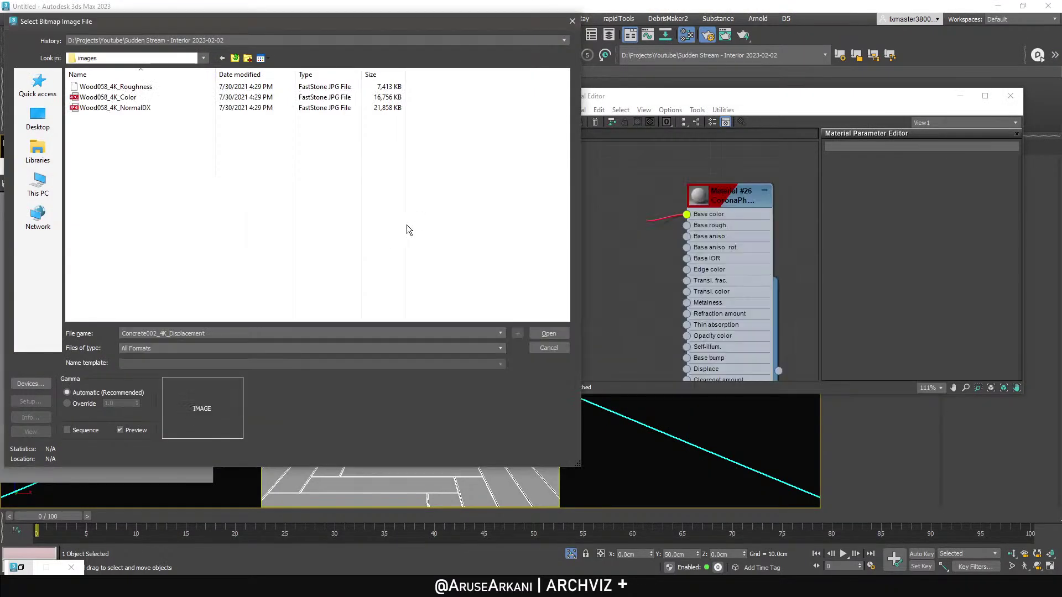
Return to File Explorer, copy the Wood058_PREVIEW image up into the library's Wood folder and minimize the window.
{"action": "key", "text": "alt+Tab"}
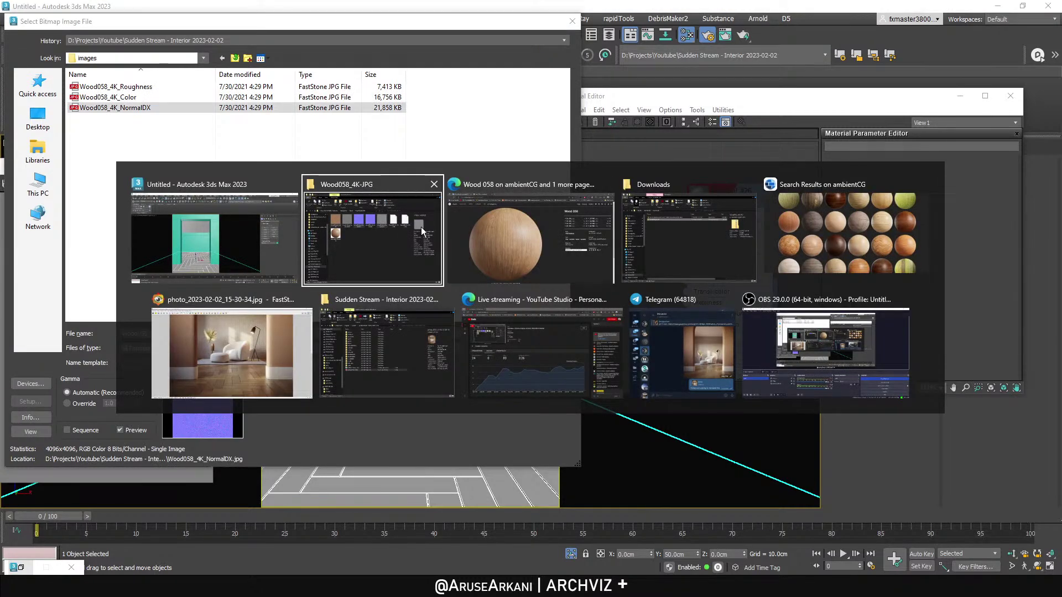
{"action": "left_click", "coordinate": [394, 226]}
{"action": "left_click", "coordinate": [255, 281]}
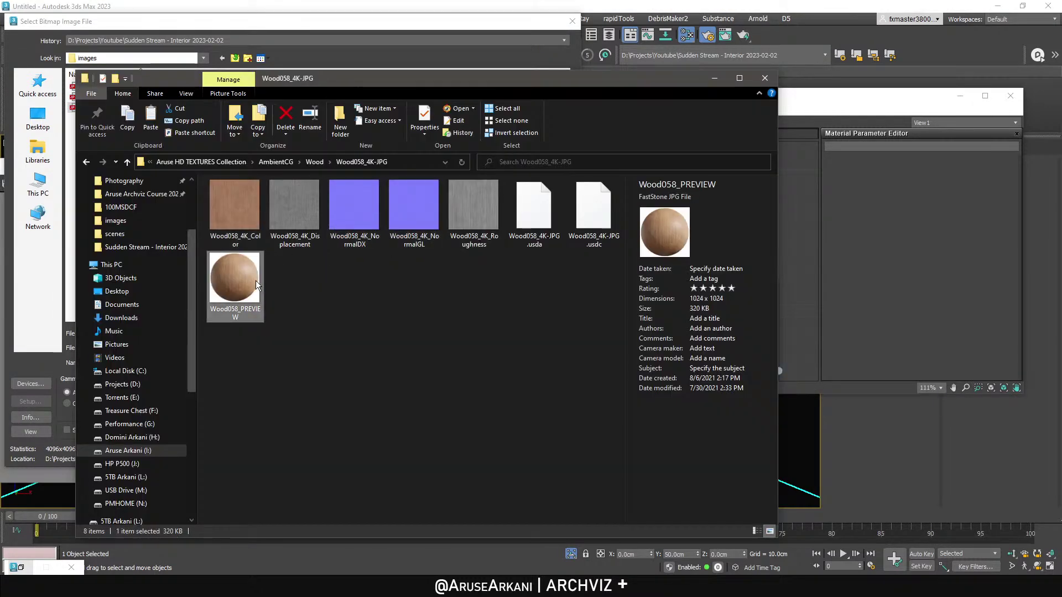
{"action": "left_click", "coordinate": [314, 162]}
{"action": "key", "text": "ctrl+v"}
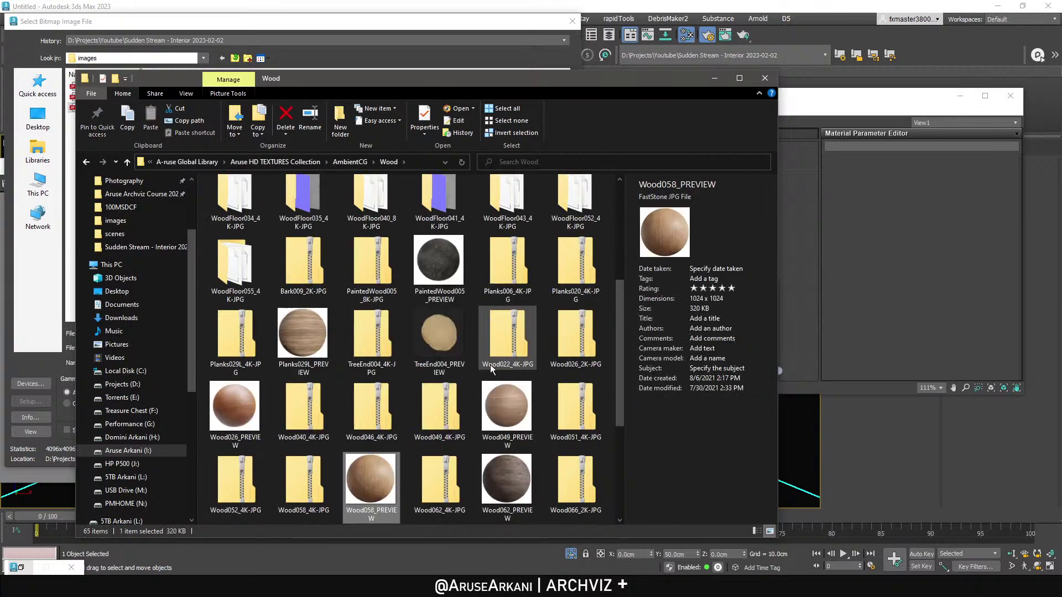
{"action": "left_click", "coordinate": [714, 78]}
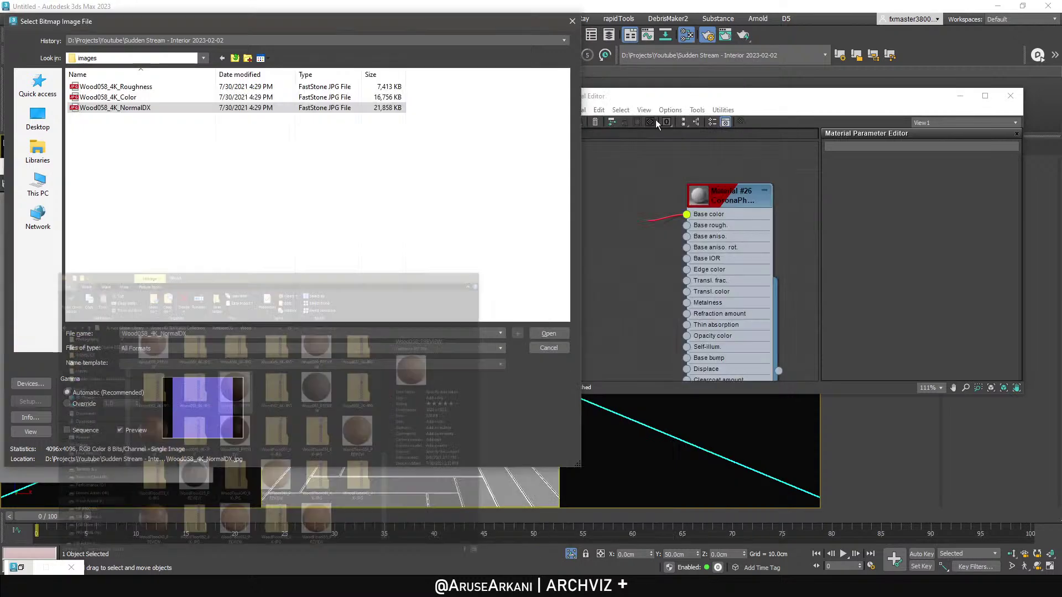
Load Wood058_4K_Color as the Corona material's base color bitmap, assign the material to the floor and minimize the material editor.
{"action": "left_click", "coordinate": [143, 97]}
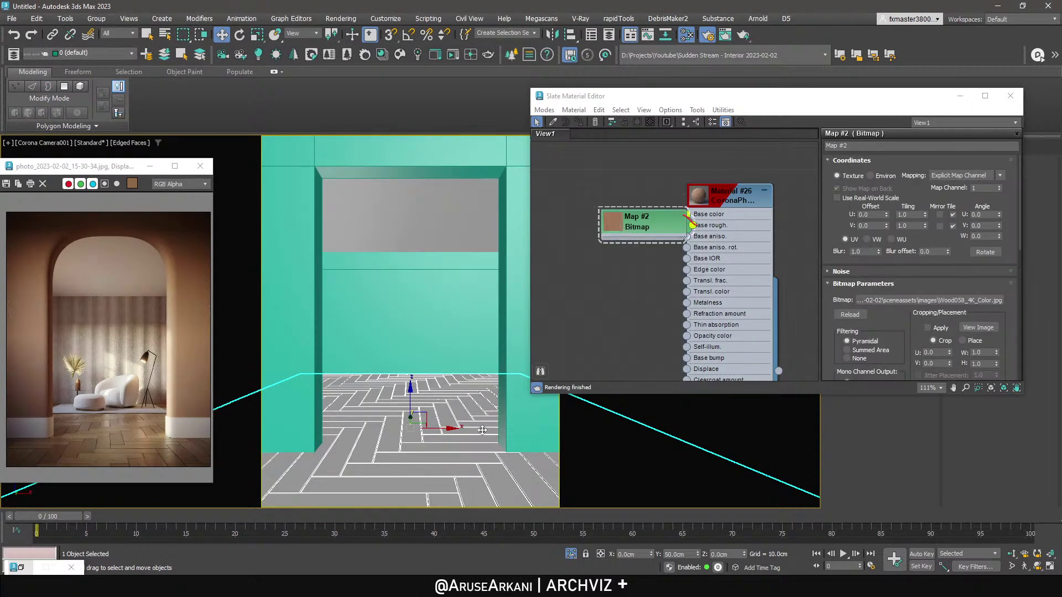
{"action": "left_click_drag", "start_coordinate": [710, 314], "coordinate": [734, 314]}
{"action": "left_click", "coordinate": [579, 122]}
{"action": "left_click", "coordinate": [960, 96]}
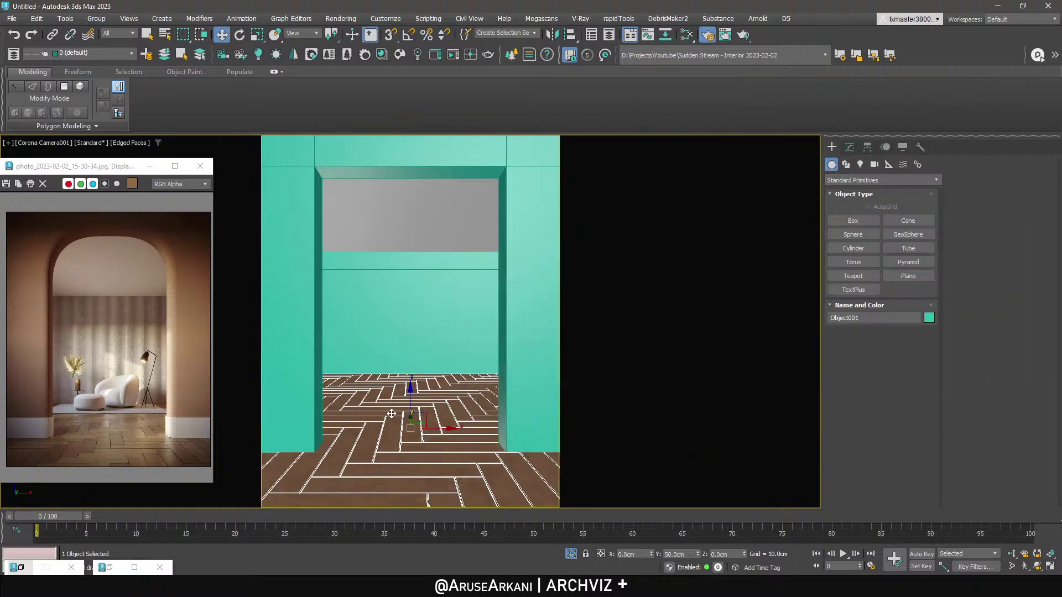
Isolate the herringbone floor and view its boards up close in perspective.
{"action": "key", "text": "alt+q"}
{"action": "key", "text": "p"}
{"action": "mouse_move", "coordinate": [447, 401]}
{"action": "middle_mouse_down", "text": "alt"}
{"action": "mouse_move", "coordinate": [458, 398]}
{"action": "mouse_move", "coordinate": [458, 472]}
{"action": "mouse_move", "coordinate": [444, 419]}
{"action": "middle_mouse_up", "text": "alt"}
{"action": "scroll", "coordinate": [445, 418], "scroll_direction": "up", "scroll_amount": 6}
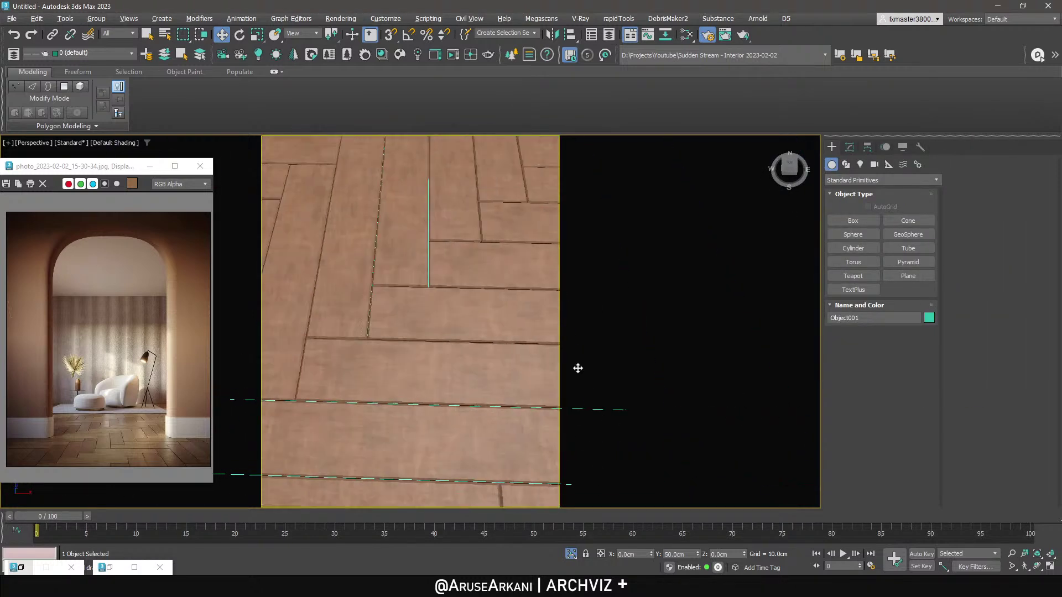
{"action": "middle_click_drag", "start_coordinate": [427, 359], "coordinate": [329, 336], "text": "alt"}
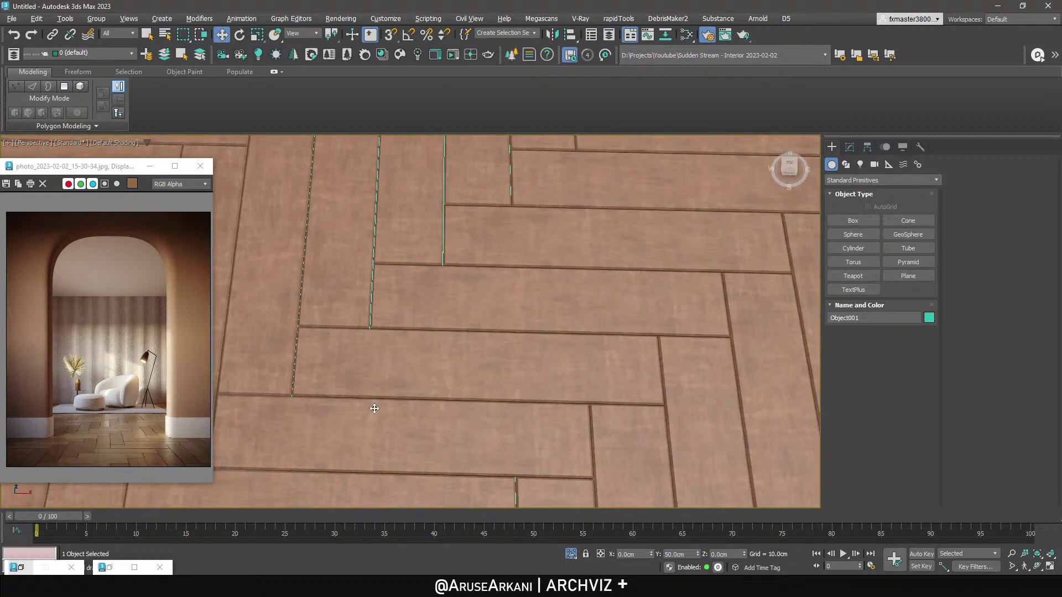
Check the board length and width in the floor's FloorGenerator modifier.
{"action": "left_click", "coordinate": [850, 147]}
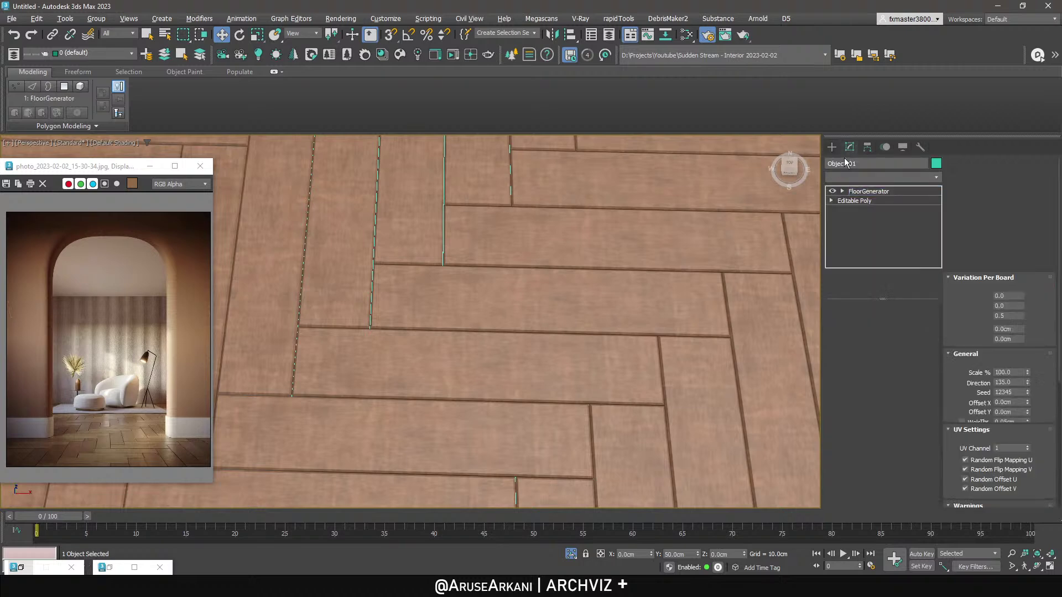
{"action": "left_click", "coordinate": [893, 376]}
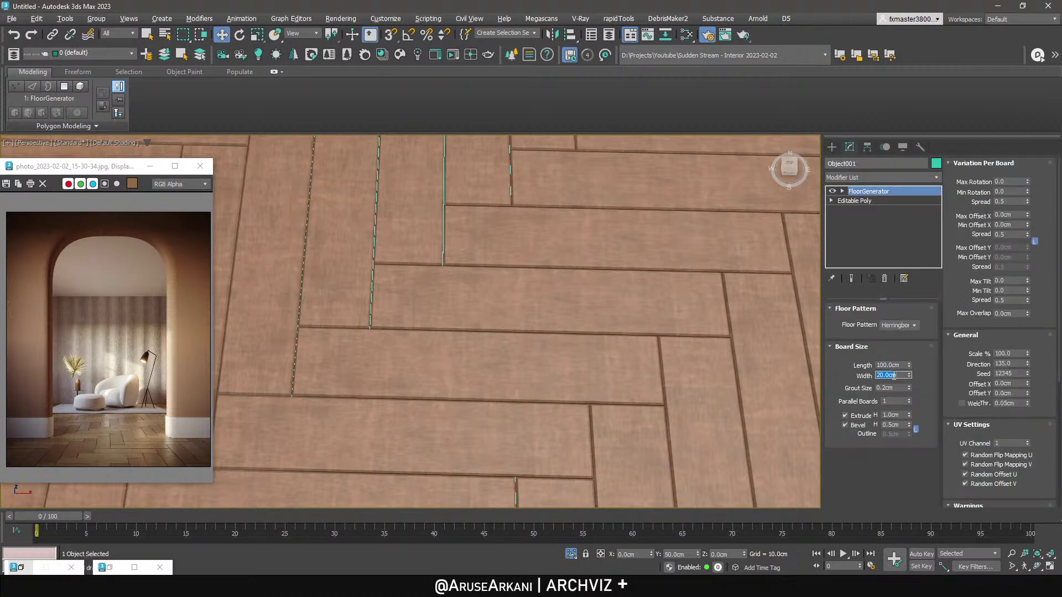
{"action": "double_click", "coordinate": [889, 366]}
{"action": "double_click", "coordinate": [888, 375]}
{"action": "right_click", "coordinate": [592, 335]}
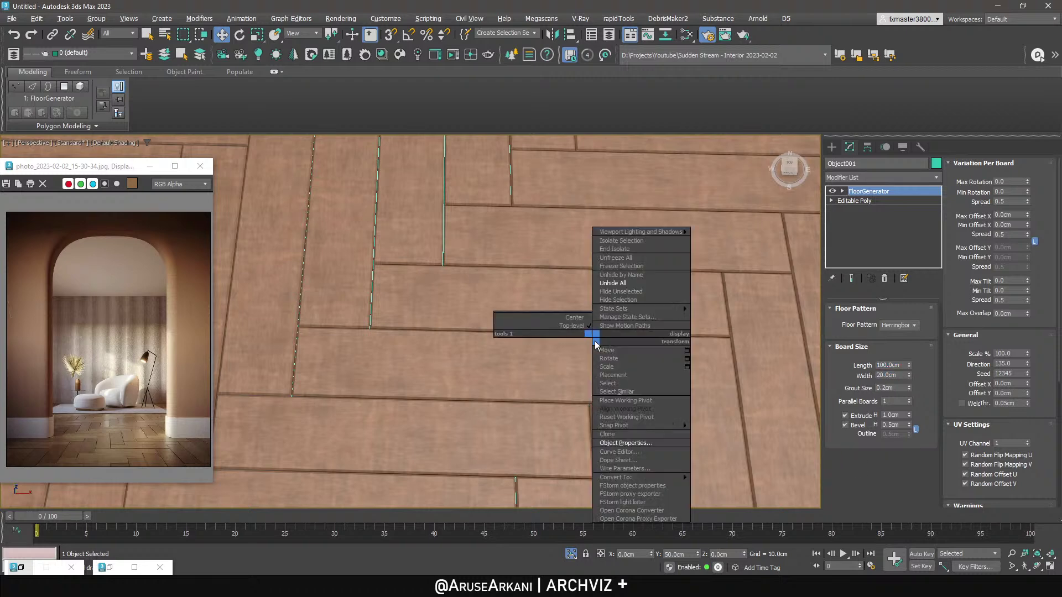
Add a UVW Xform modifier to the floor on top of FloorGenerator.
{"action": "left_click", "coordinate": [880, 180]}
{"action": "type", "text": "uvw"}
{"action": "key", "text": "Down"}
{"action": "key", "text": "Down"}
{"action": "key", "text": "Down"}
{"action": "key", "text": "Return"}
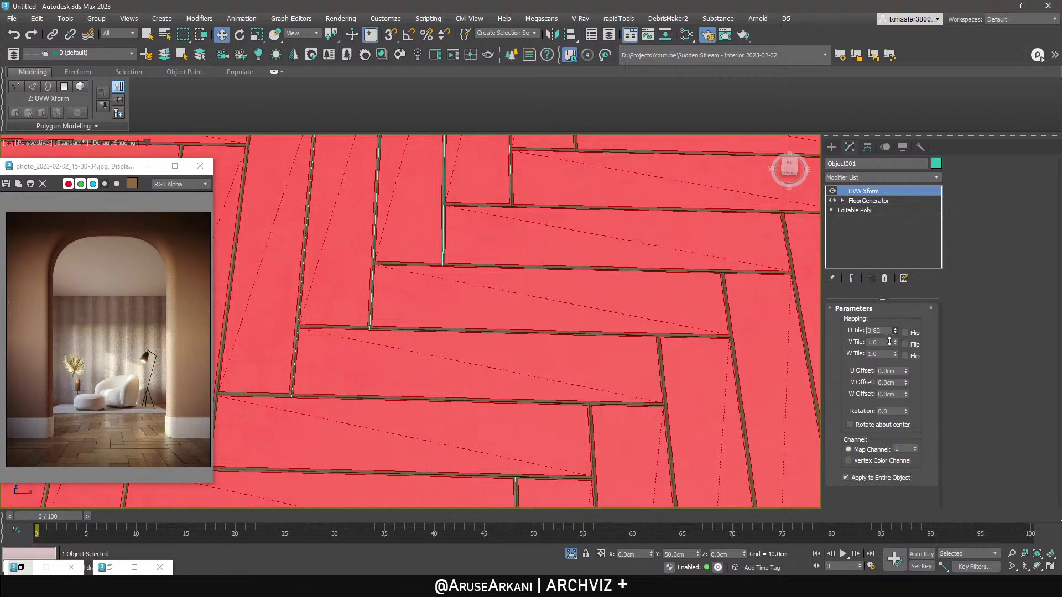
Insert an Edit Mesh modifier between the floor's FloorGenerator and UVW Xform modifiers.
{"action": "left_click", "coordinate": [863, 201]}
{"action": "left_click", "coordinate": [870, 176]}
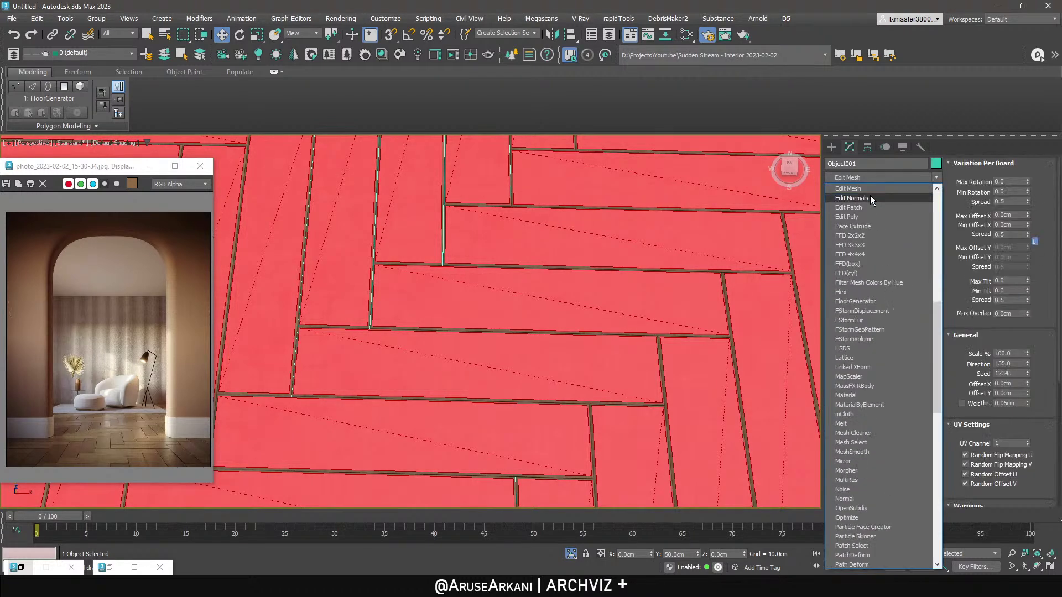
{"action": "left_click", "coordinate": [873, 189]}
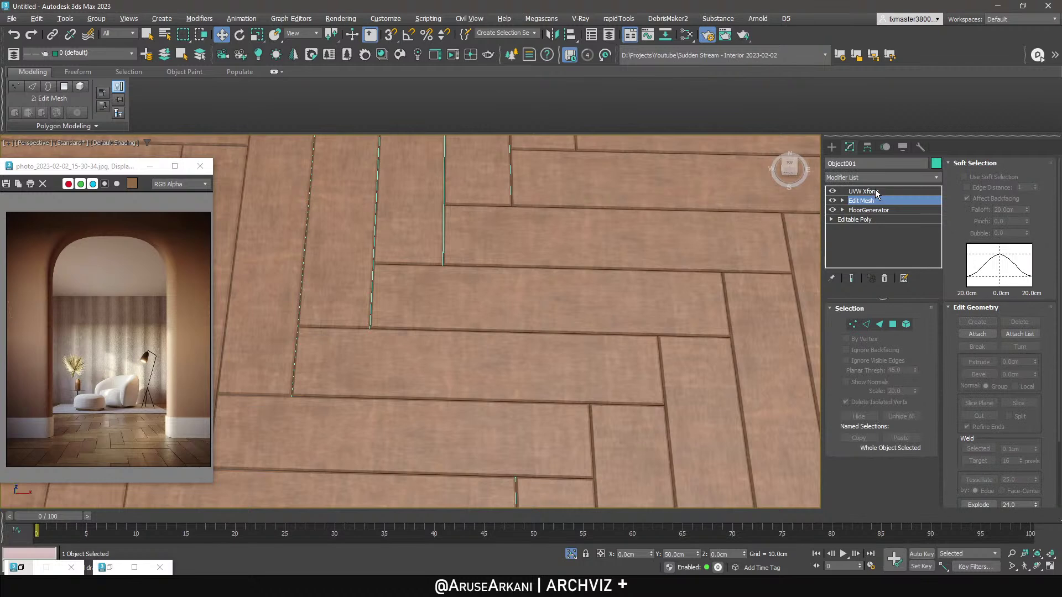
{"action": "left_click", "coordinate": [875, 190]}
{"action": "left_click", "coordinate": [854, 201]}
Set the V Tile of the floor's UVW Xform modifier to 0.2.
{"action": "left_click", "coordinate": [857, 192]}
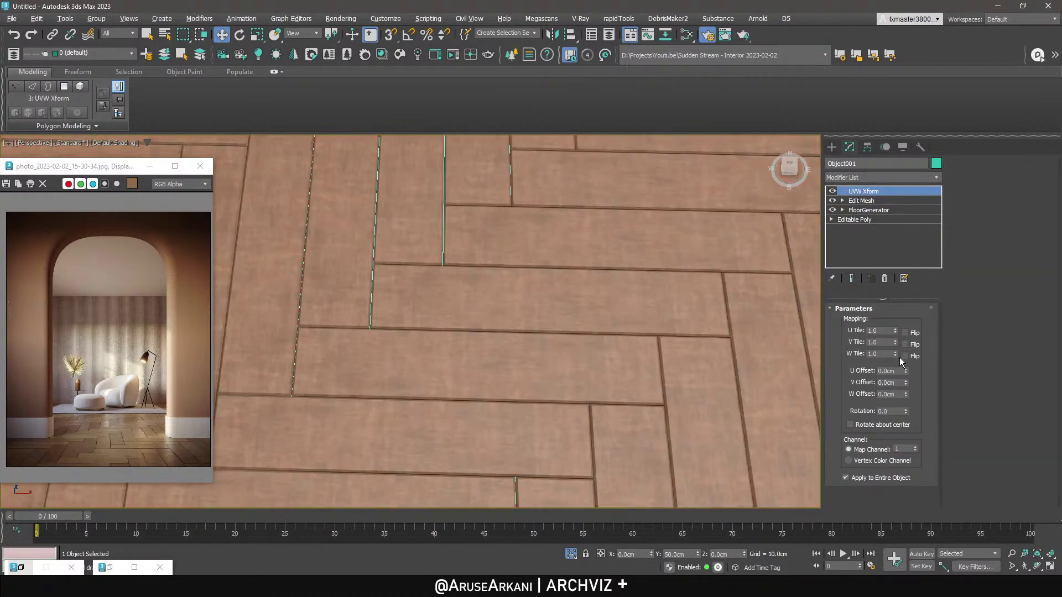
{"action": "left_click", "coordinate": [886, 343]}
{"action": "type", "text": ".2"}
{"action": "key", "text": "Return"}
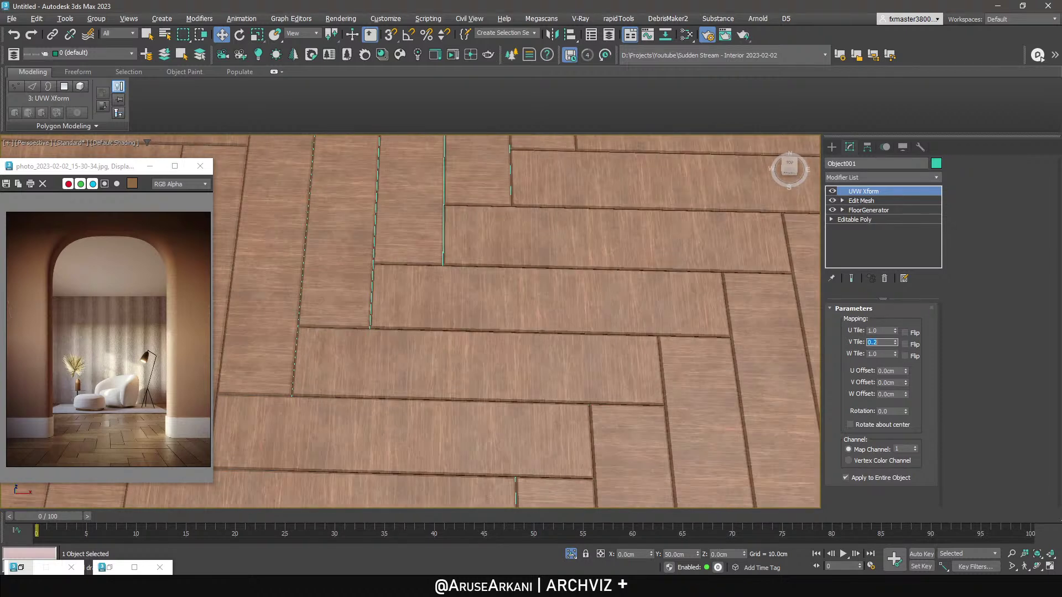
Set the floor's UVW Xform rotation to 90, V Tile to 1 and U Tile to 0.2.
{"action": "middle_click_drag", "start_coordinate": [492, 340], "coordinate": [479, 323]}
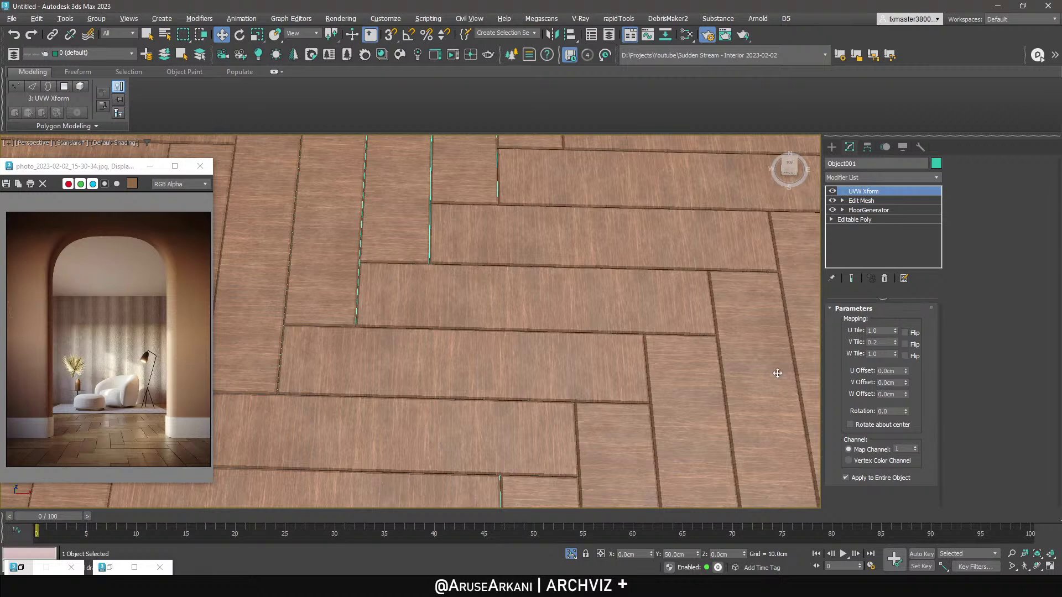
{"action": "scroll", "coordinate": [627, 335], "scroll_direction": "down", "scroll_amount": 5}
{"action": "middle_click_drag", "start_coordinate": [600, 334], "coordinate": [595, 356], "text": "alt"}
{"action": "scroll", "coordinate": [570, 348], "scroll_direction": "up", "scroll_amount": 4}
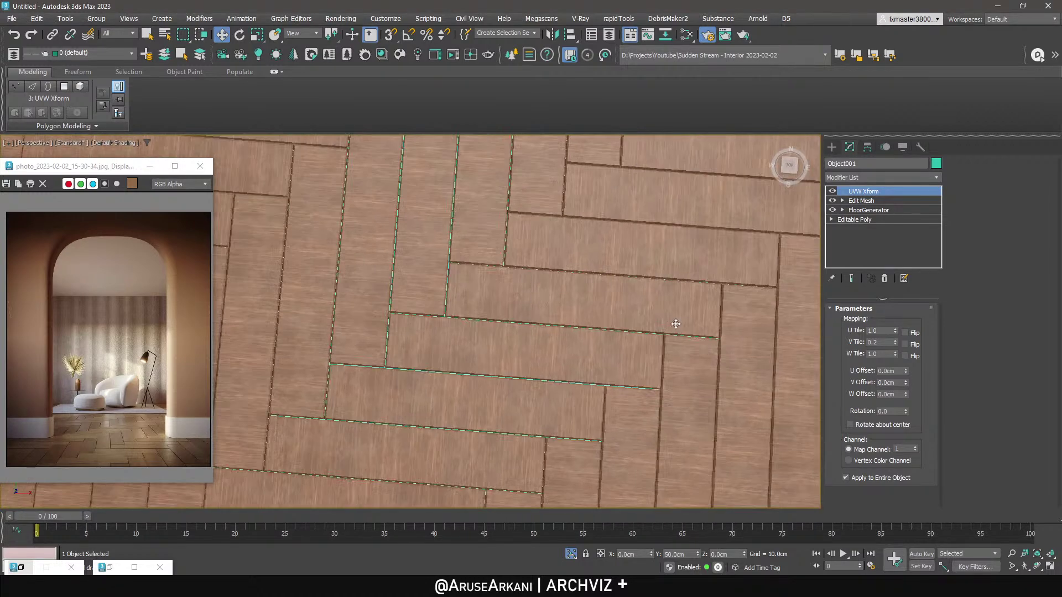
{"action": "key", "text": "Return"}
{"action": "double_click", "coordinate": [883, 343]}
{"action": "type", "text": "1"}
{"action": "double_click", "coordinate": [880, 332]}
{"action": "type", "text": "0.78"}
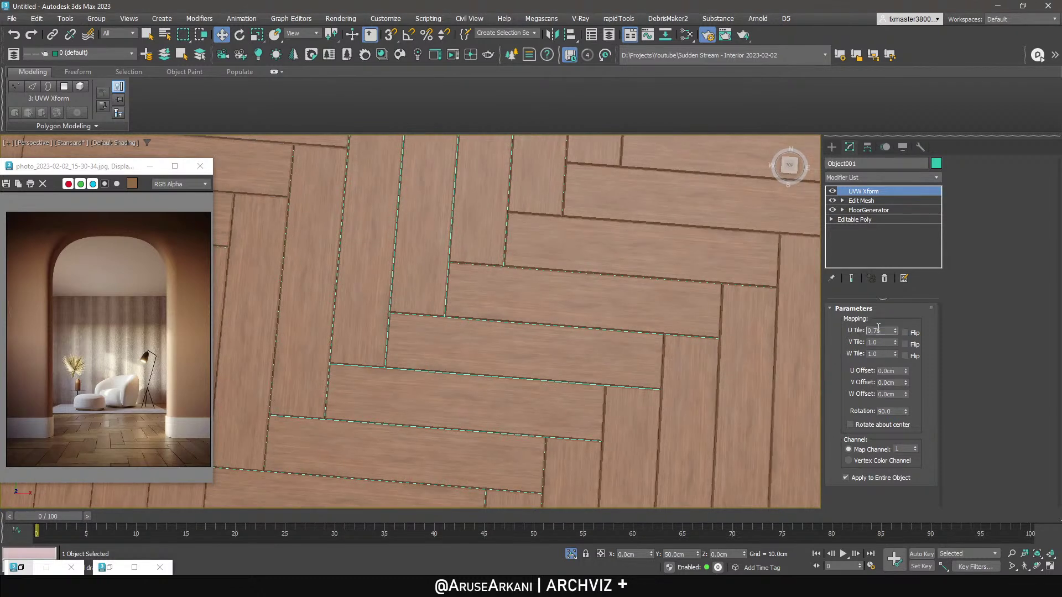
{"action": "key", "text": "Return"}
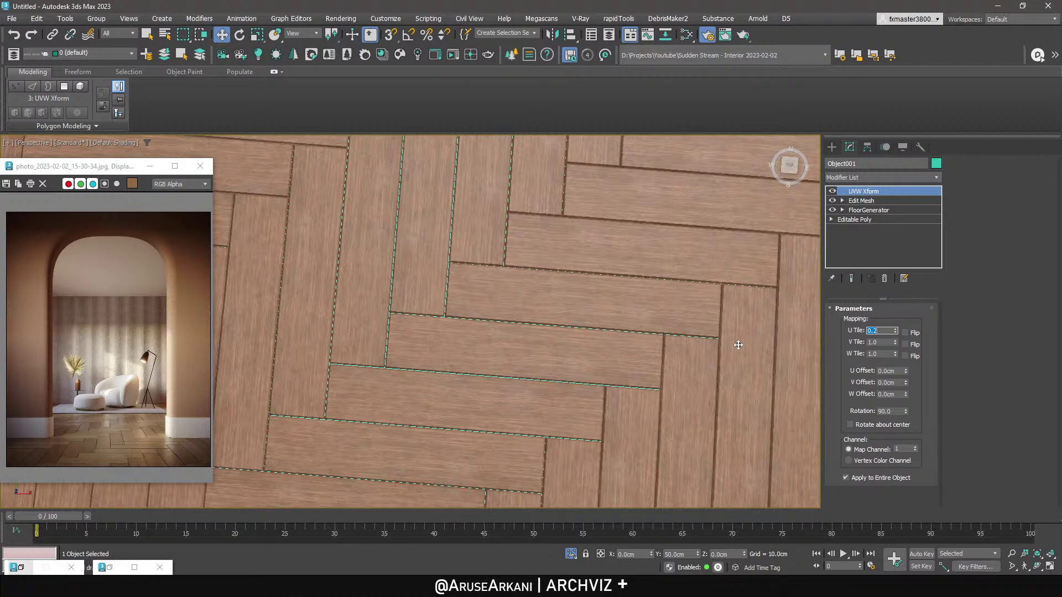
Examine the wood grain across the herringbone boards and check the floor's FloorGenerator settings with the end result shown.
{"action": "scroll", "coordinate": [578, 327], "scroll_direction": "up", "scroll_amount": 3}
{"action": "scroll", "coordinate": [598, 360], "scroll_direction": "down", "scroll_amount": 3}
{"action": "middle_click_drag", "start_coordinate": [597, 360], "coordinate": [544, 362], "text": "alt"}
{"action": "scroll", "coordinate": [544, 363], "scroll_direction": "down", "scroll_amount": 2}
{"action": "middle_click_drag", "start_coordinate": [517, 429], "coordinate": [359, 324]}
{"action": "scroll", "coordinate": [470, 347], "scroll_direction": "down", "scroll_amount": 5}
{"action": "scroll", "coordinate": [359, 324], "scroll_direction": "up", "scroll_amount": 3}
{"action": "scroll", "coordinate": [408, 332], "scroll_direction": "up", "scroll_amount": 2}
{"action": "left_click", "coordinate": [877, 210]}
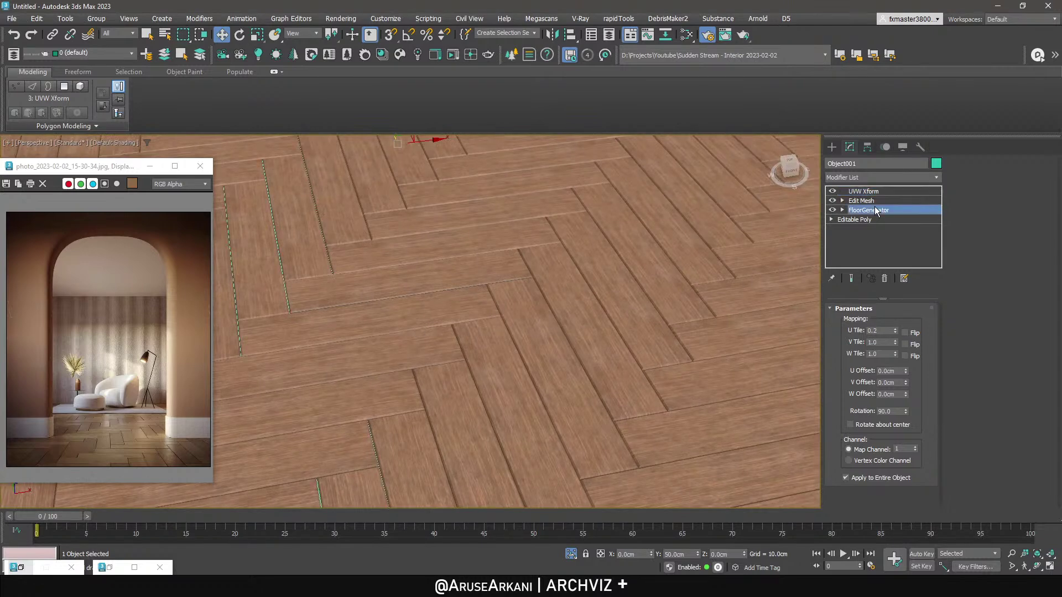
{"action": "left_click", "coordinate": [851, 279]}
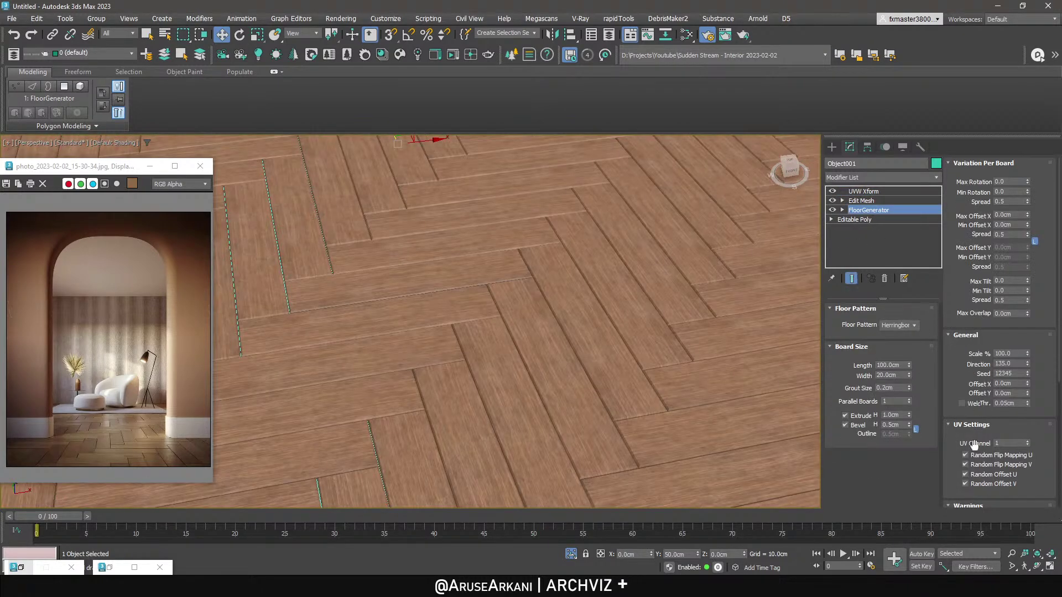
Look through Corona Camera001 and bring the hidden room walls back into view.
{"action": "right_click", "coordinate": [685, 361]}
{"action": "left_click", "coordinate": [584, 356]}
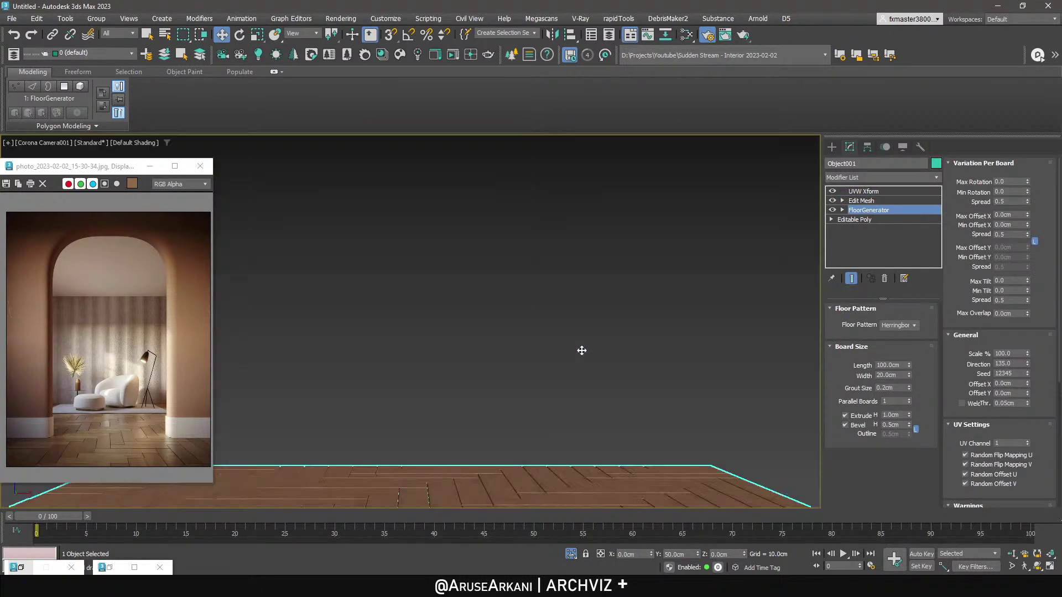
{"action": "right_click", "coordinate": [563, 314]}
{"action": "left_click", "coordinate": [506, 314]}
{"action": "right_click", "coordinate": [541, 268]}
{"action": "left_click", "coordinate": [567, 216]}
Select the wall box with the doorway and isolate it, leaving its polygon sub-object level.
{"action": "left_click", "coordinate": [485, 286]}
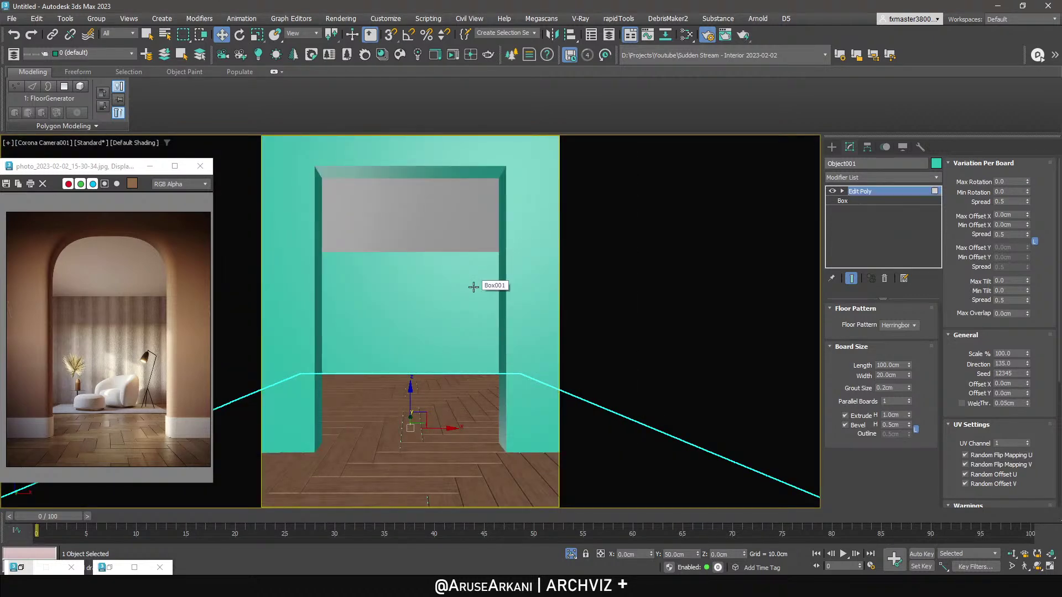
{"action": "key", "text": "4"}
{"action": "left_click", "coordinate": [535, 282]}
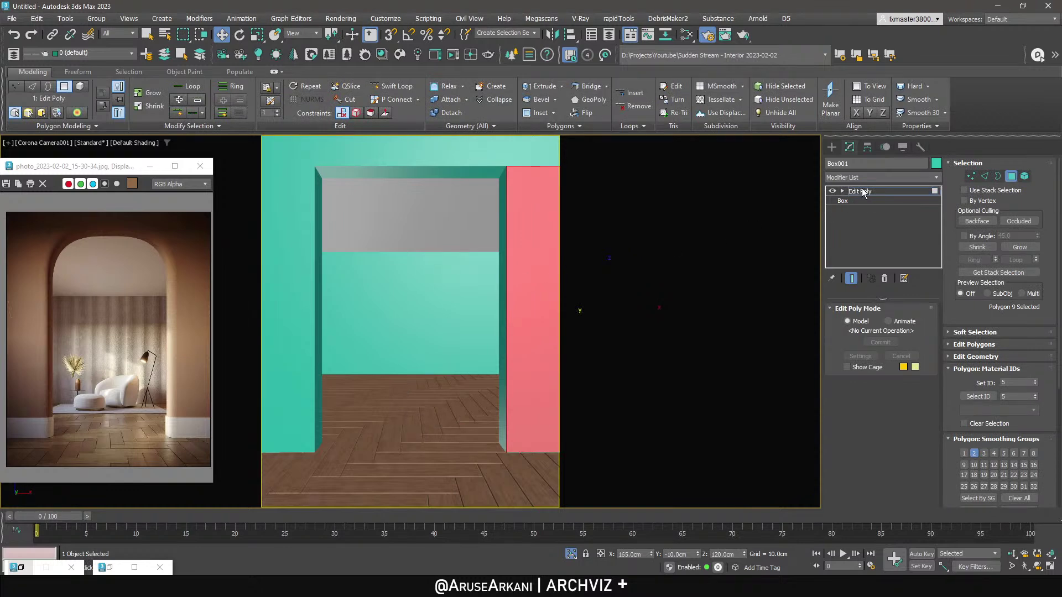
{"action": "left_click", "coordinate": [863, 193]}
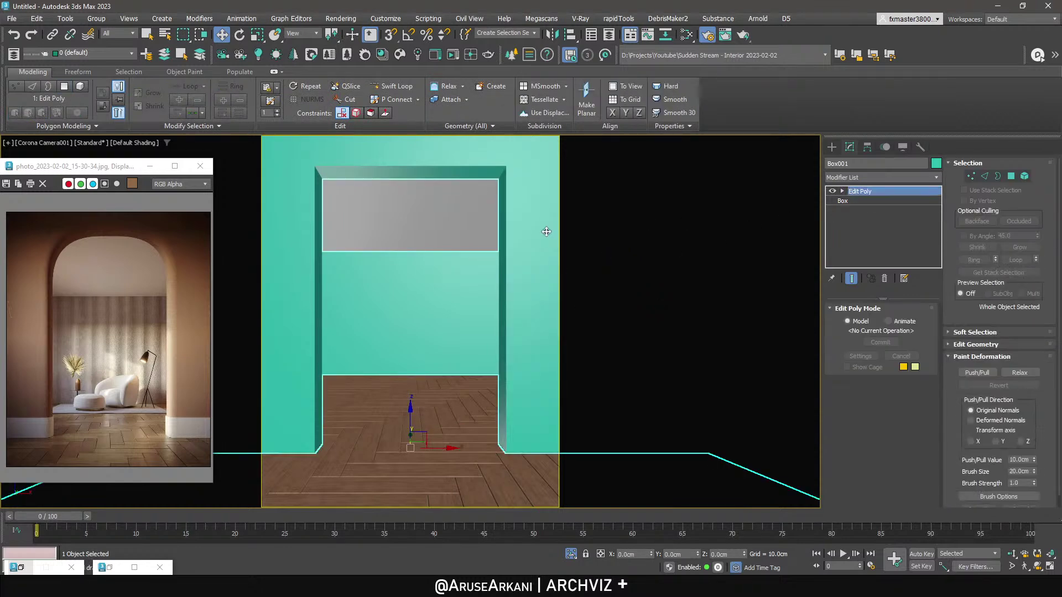
{"action": "key", "text": "alt+q"}
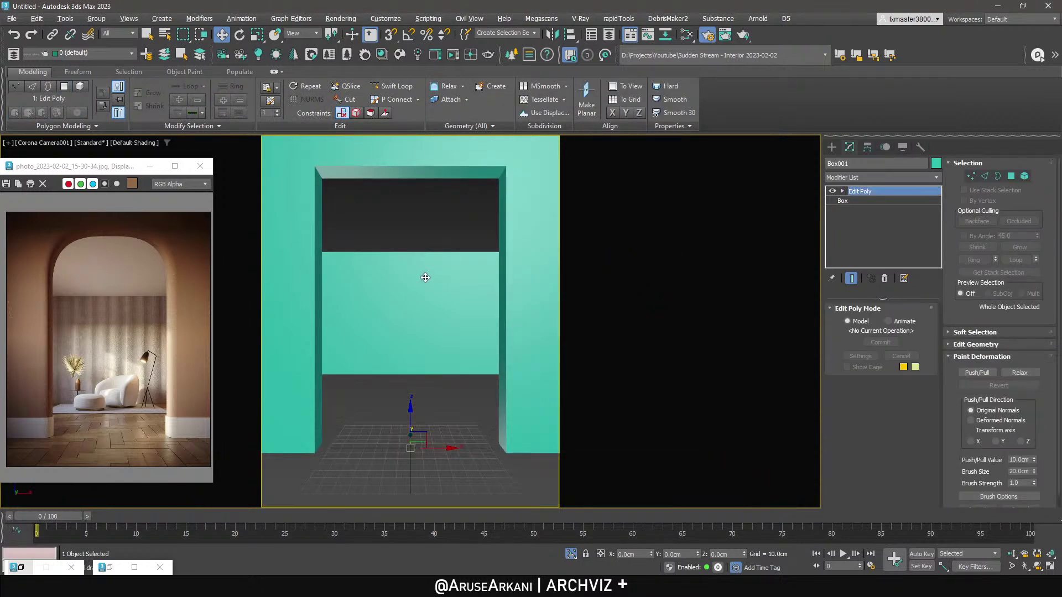
Select the five polygons on the front face of the partition wall around the doorway.
{"action": "key", "text": "p"}
{"action": "scroll", "coordinate": [439, 316], "scroll_direction": "down", "scroll_amount": 5}
{"action": "middle_click_drag", "start_coordinate": [440, 315], "coordinate": [486, 392], "text": "alt"}
{"action": "key", "text": "F4"}
{"action": "scroll", "coordinate": [457, 326], "scroll_direction": "up", "scroll_amount": 5}
{"action": "key", "text": "4"}
{"action": "left_click_drag", "start_coordinate": [476, 439], "coordinate": [365, 346]}
{"action": "middle_click_drag", "start_coordinate": [379, 369], "coordinate": [390, 339], "text": "alt"}
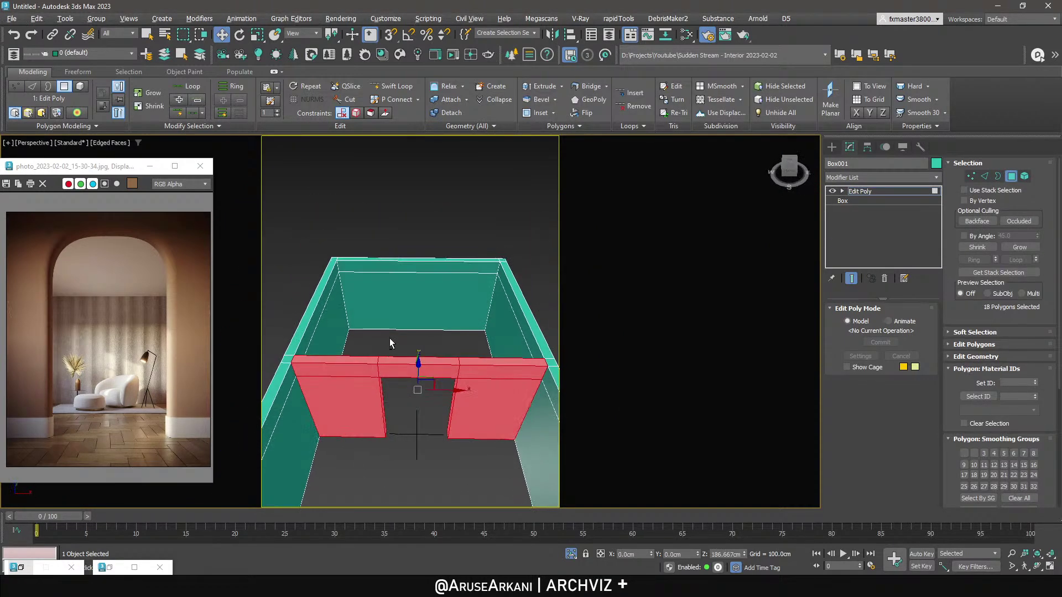
{"action": "left_click", "coordinate": [363, 391]}
{"action": "left_click", "coordinate": [361, 368], "text": "ctrl"}
{"action": "left_click", "coordinate": [414, 368], "text": "ctrl"}
{"action": "left_click", "coordinate": [490, 374], "text": "ctrl"}
{"action": "left_click", "coordinate": [486, 401], "text": "ctrl"}
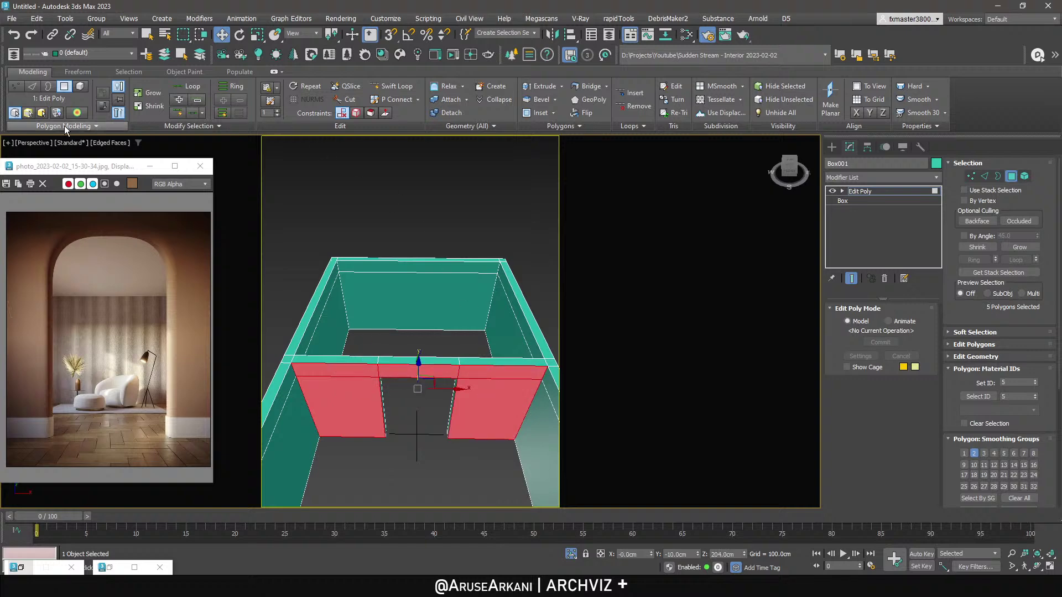
Create a linear shape from the boundary edges of the partition wall's selected front face.
{"action": "left_click", "coordinate": [31, 87], "text": "ctrl+shift"}
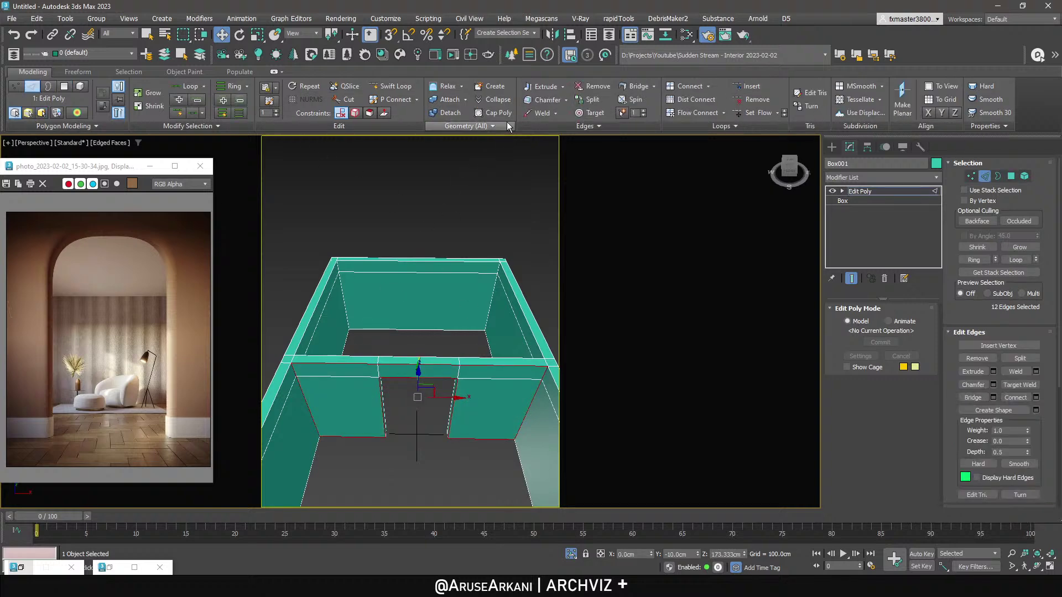
{"action": "left_click", "coordinate": [446, 112]}
{"action": "left_click", "coordinate": [742, 322]}
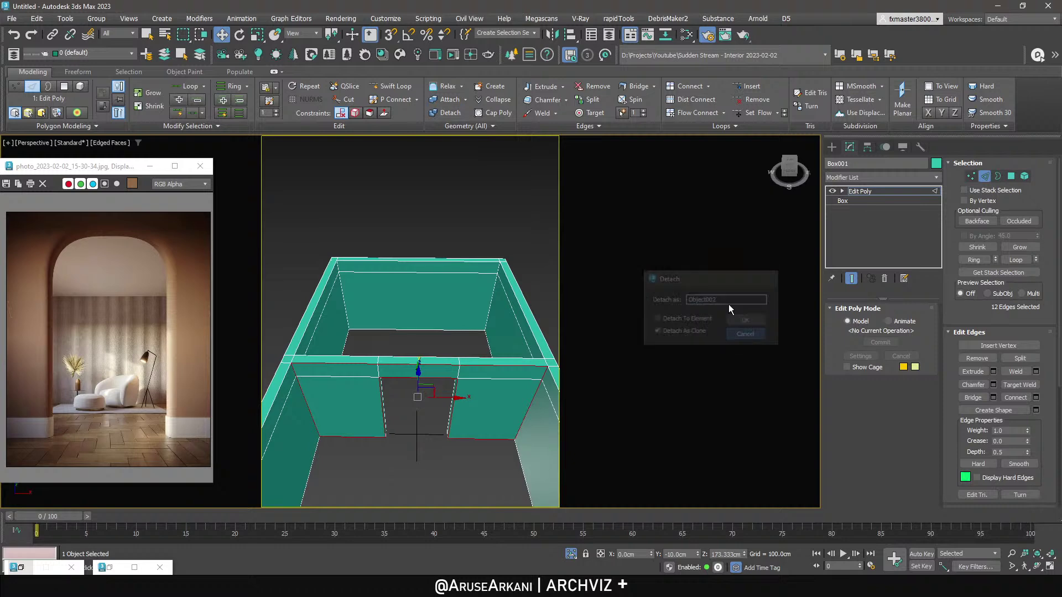
{"action": "left_click", "coordinate": [586, 126]}
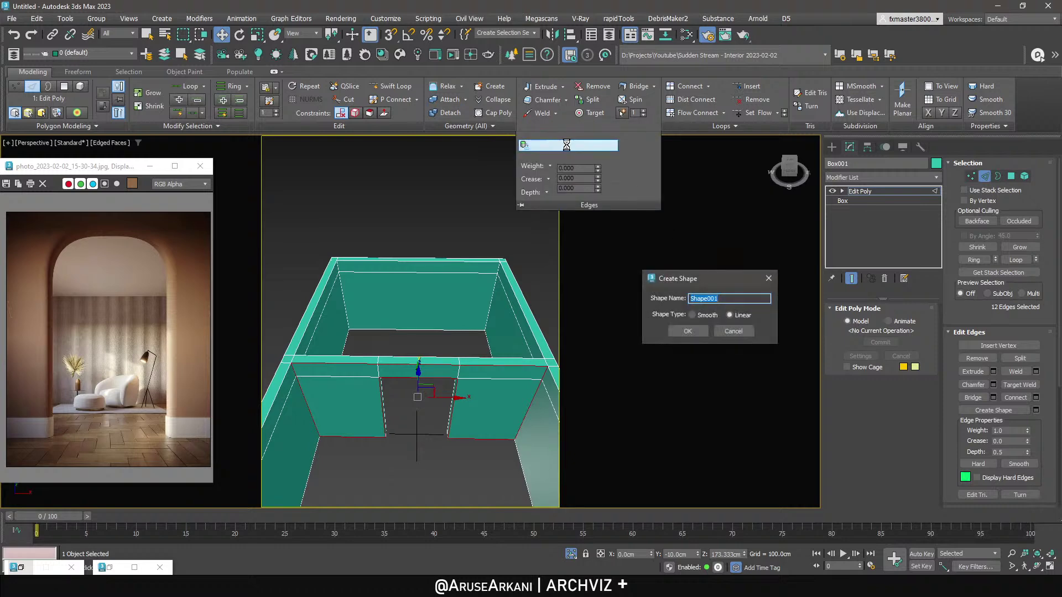
{"action": "left_click", "coordinate": [688, 331]}
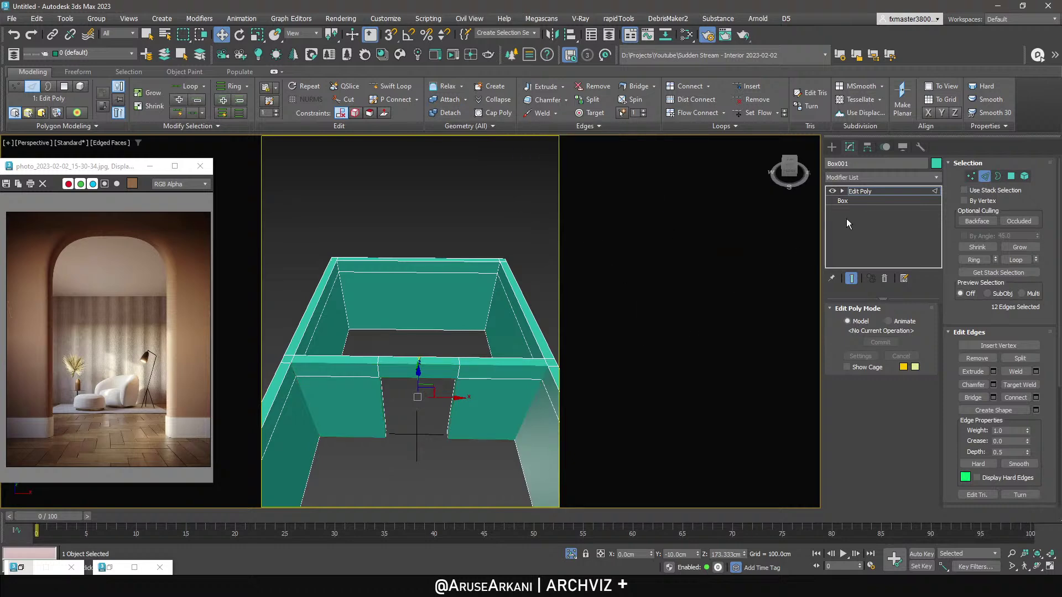
Delete all polygons of the partition wall and cap the openings left in the two side walls.
{"action": "key", "text": "4"}
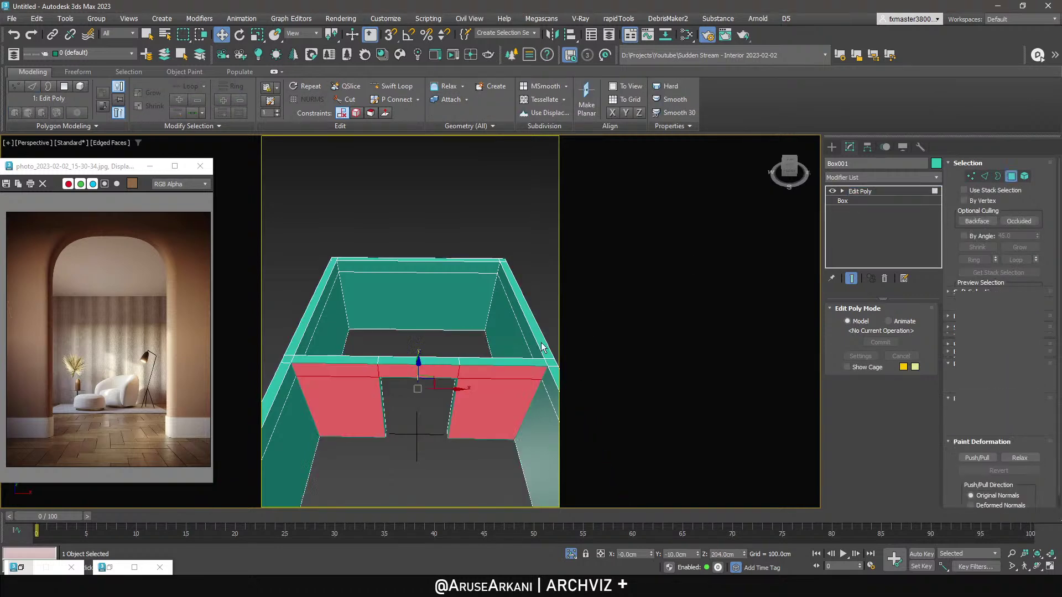
{"action": "middle_click_drag", "start_coordinate": [438, 398], "coordinate": [467, 446], "text": "alt"}
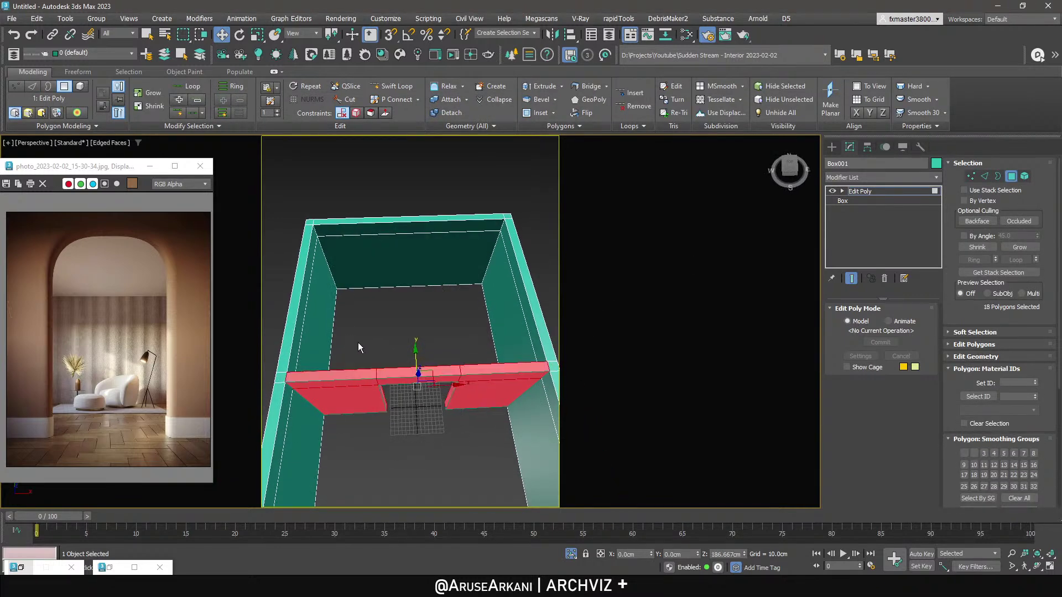
{"action": "key", "text": "Delete"}
{"action": "key", "text": "2"}
{"action": "key", "text": "3"}
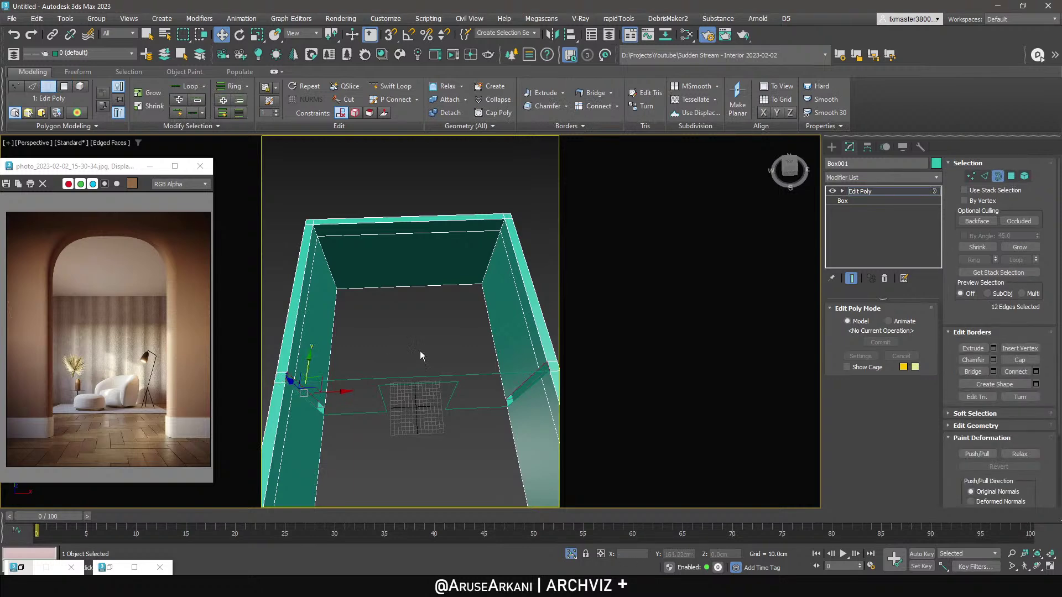
{"action": "left_click", "coordinate": [494, 117]}
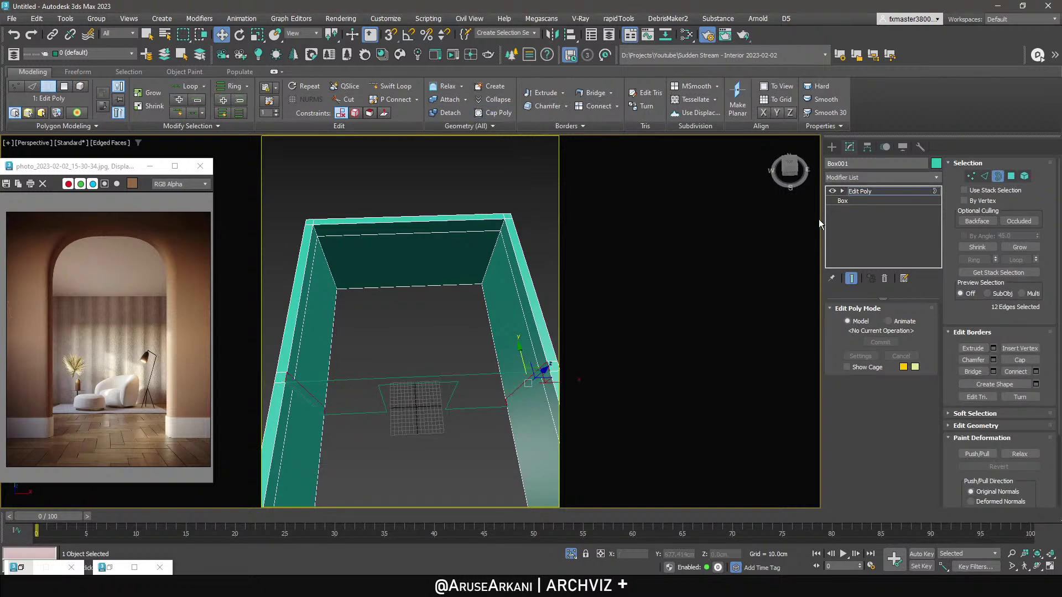
{"action": "left_click", "coordinate": [868, 195]}
Select the two upper doorway vertices of the partition outline and add a Spline Chamfer modifier.
{"action": "left_click", "coordinate": [437, 375]}
{"action": "middle_click_drag", "start_coordinate": [437, 375], "coordinate": [486, 413], "text": "alt"}
{"action": "left_click_drag", "start_coordinate": [343, 347], "coordinate": [343, 348]}
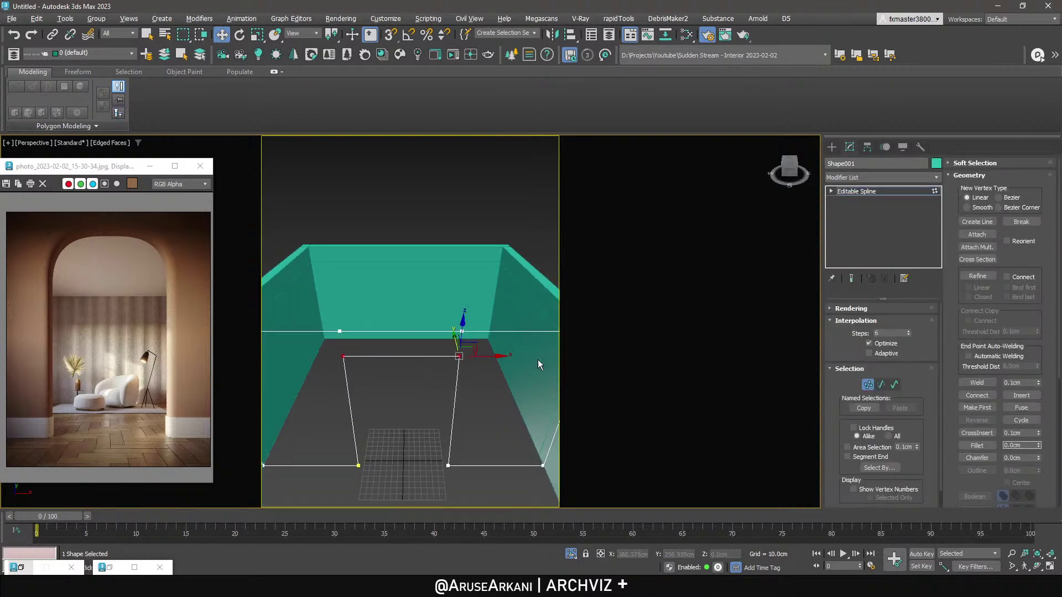
{"action": "left_click", "coordinate": [842, 176]}
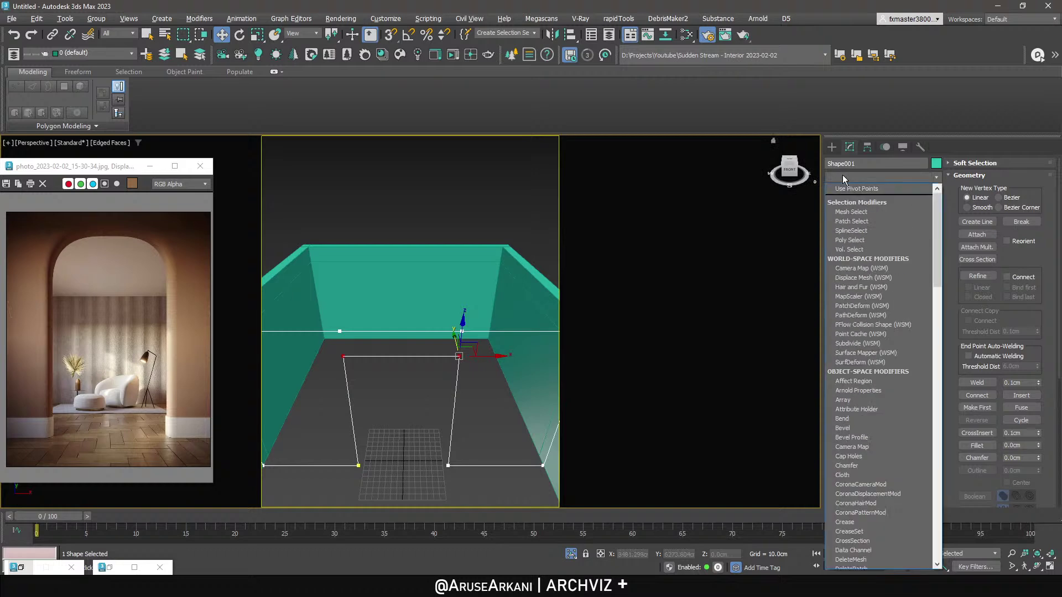
{"action": "type", "text": "s"}
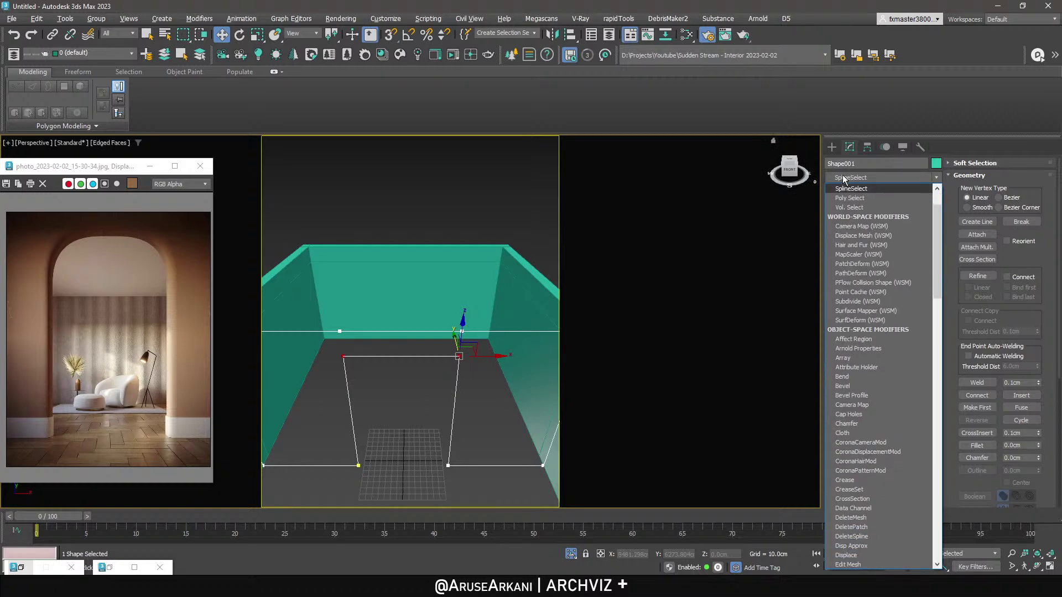
{"action": "type", "text": "pline"}
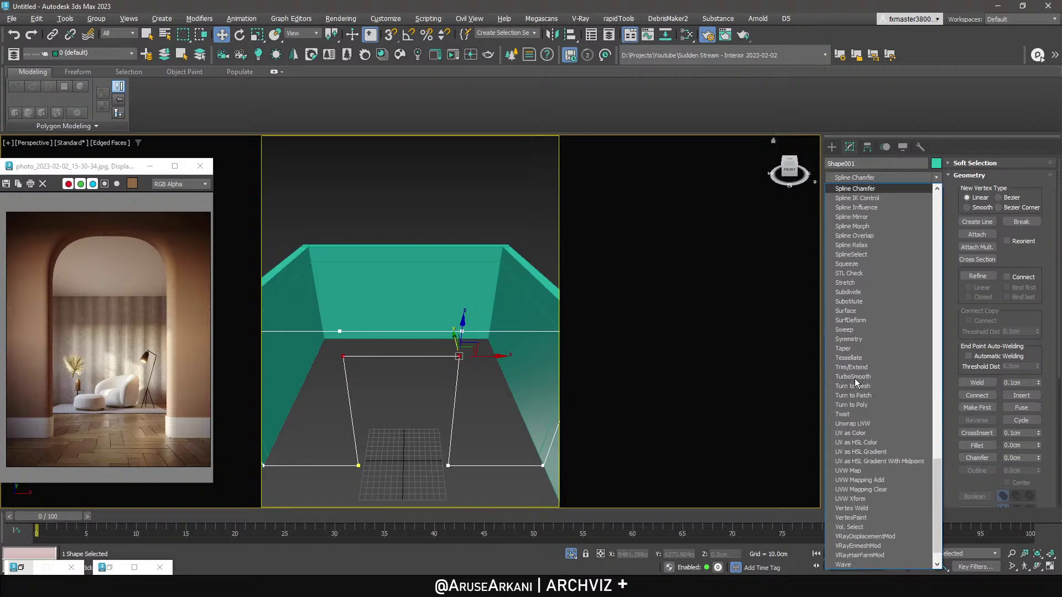
{"action": "left_click", "coordinate": [875, 189]}
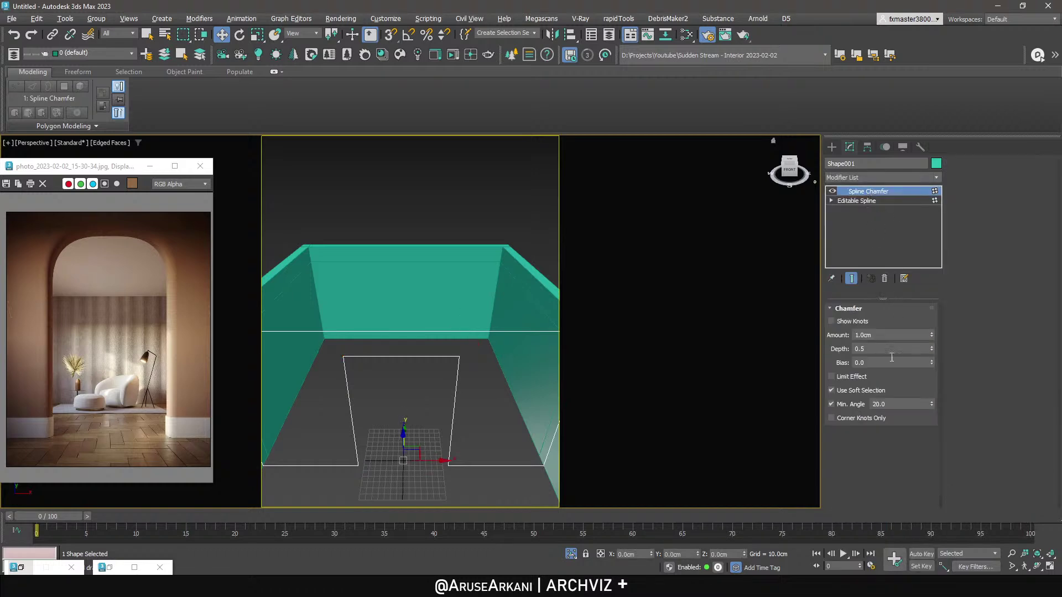
Set the Spline Chamfer amount to 50 cm, judging the rounded doorway corners through the camera.
{"action": "left_click_drag", "start_coordinate": [932, 334], "coordinate": [932, 274]}
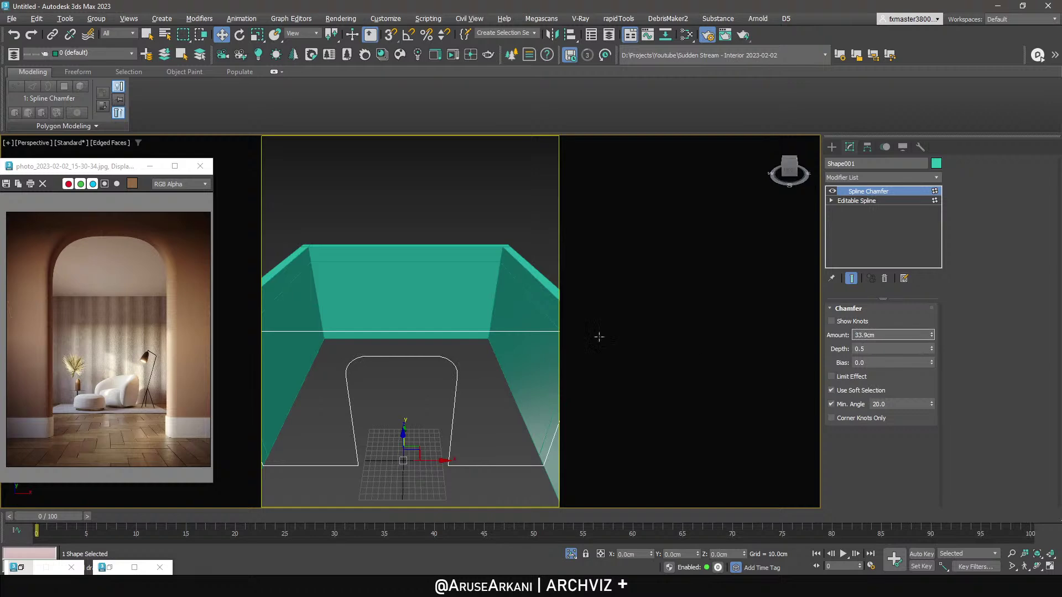
{"action": "key", "text": "alt+w"}
{"action": "key", "text": "c"}
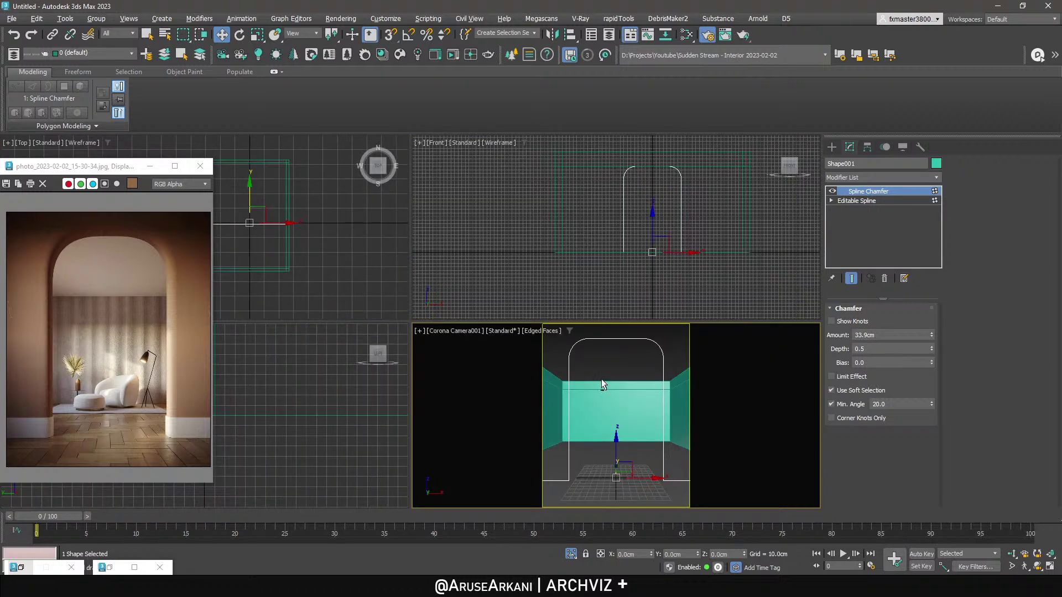
{"action": "key", "text": "alt+w"}
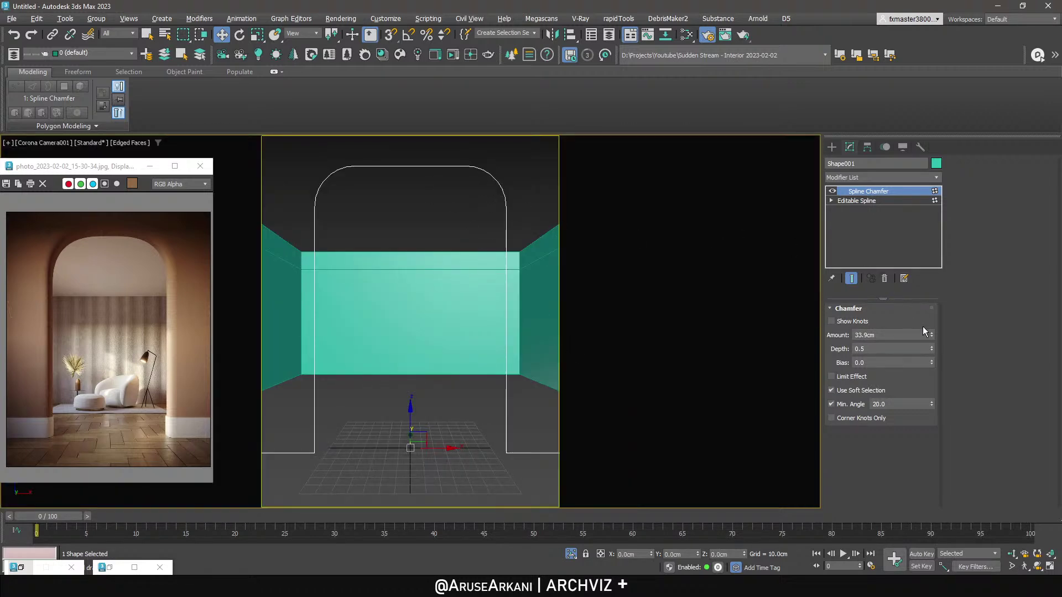
{"action": "left_click_drag", "start_coordinate": [931, 334], "coordinate": [931, 313]}
{"action": "type", "text": "50"}
{"action": "key", "text": "Return"}
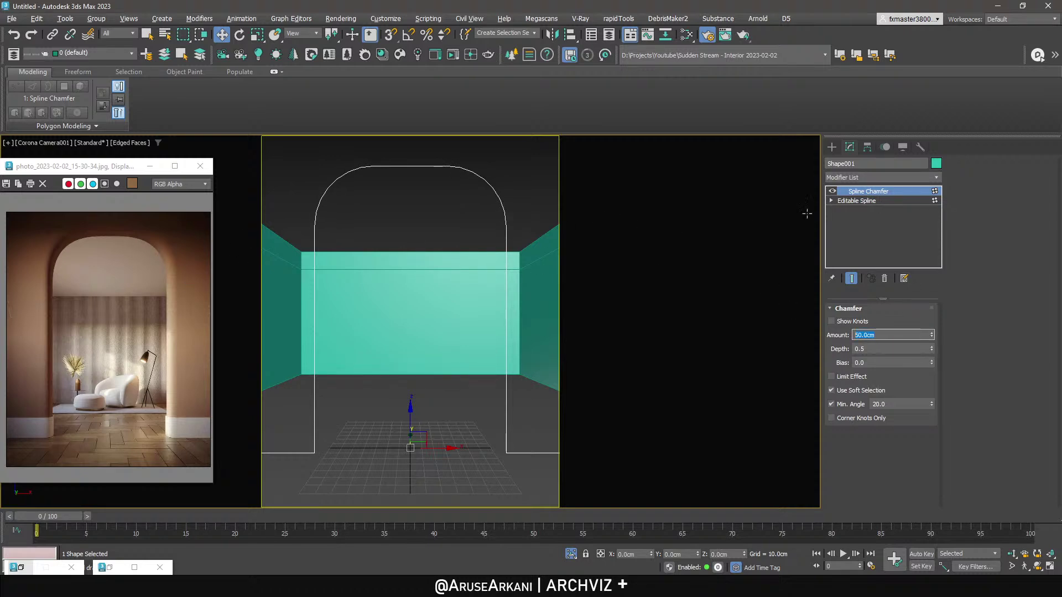
Add an Extrude modifier to the arched partition outline and isolate the shape to give it some depth.
{"action": "left_click", "coordinate": [872, 176]}
{"action": "key", "text": "e"}
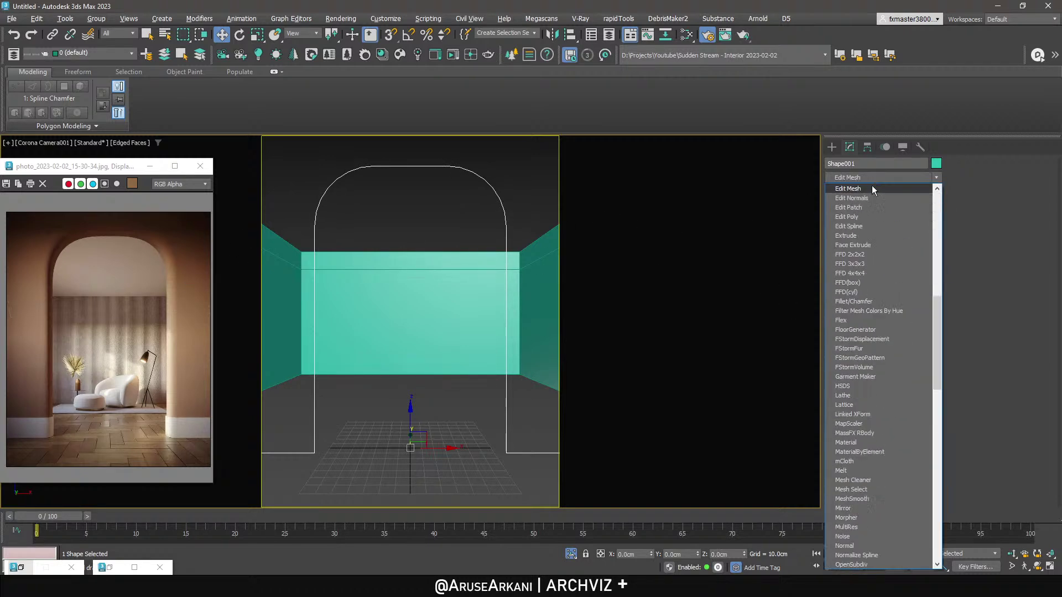
{"action": "left_click", "coordinate": [873, 235]}
{"action": "right_click", "coordinate": [507, 307]}
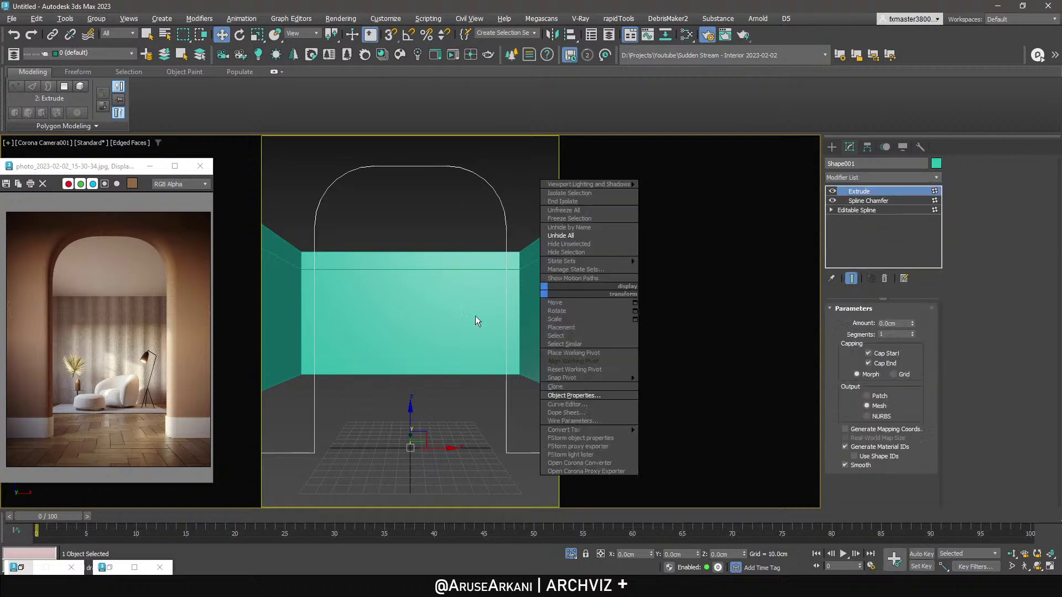
{"action": "left_click", "coordinate": [559, 279]}
{"action": "key", "text": "p"}
{"action": "middle_click_drag", "start_coordinate": [464, 318], "coordinate": [567, 386], "text": "alt"}
{"action": "mouse_move", "coordinate": [912, 328]}
{"action": "left_mouse_down"}
{"action": "mouse_move", "coordinate": [913, 310]}
{"action": "mouse_move", "coordinate": [913, 321]}
{"action": "left_mouse_up"}
Cut the Extrude and Spline Chamfer modifiers from the partition outline's stack, leaving the base Editable Spline.
{"action": "right_click", "coordinate": [858, 193]}
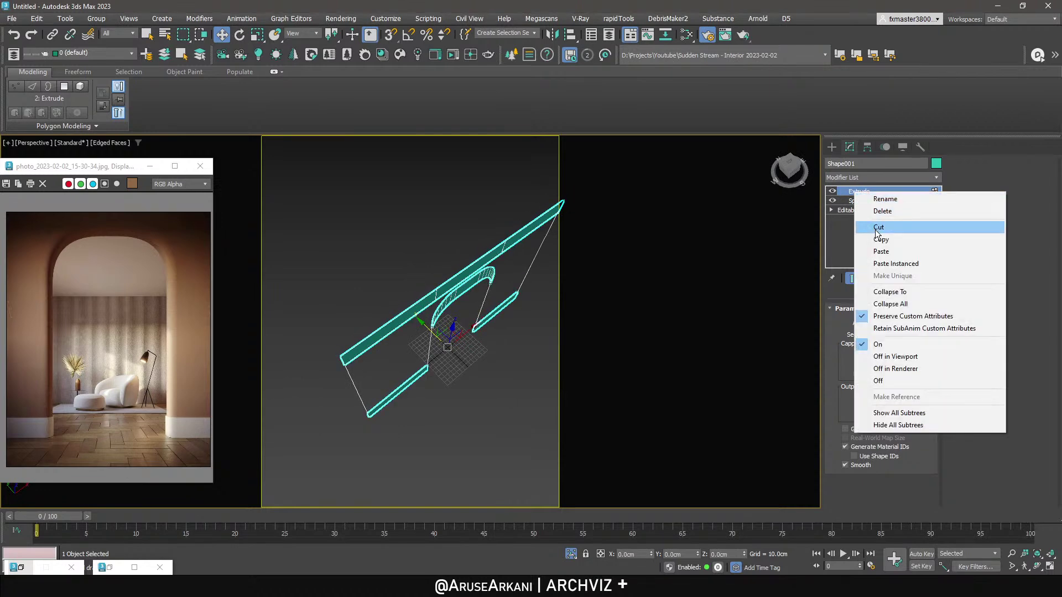
{"action": "left_click", "coordinate": [812, 247]}
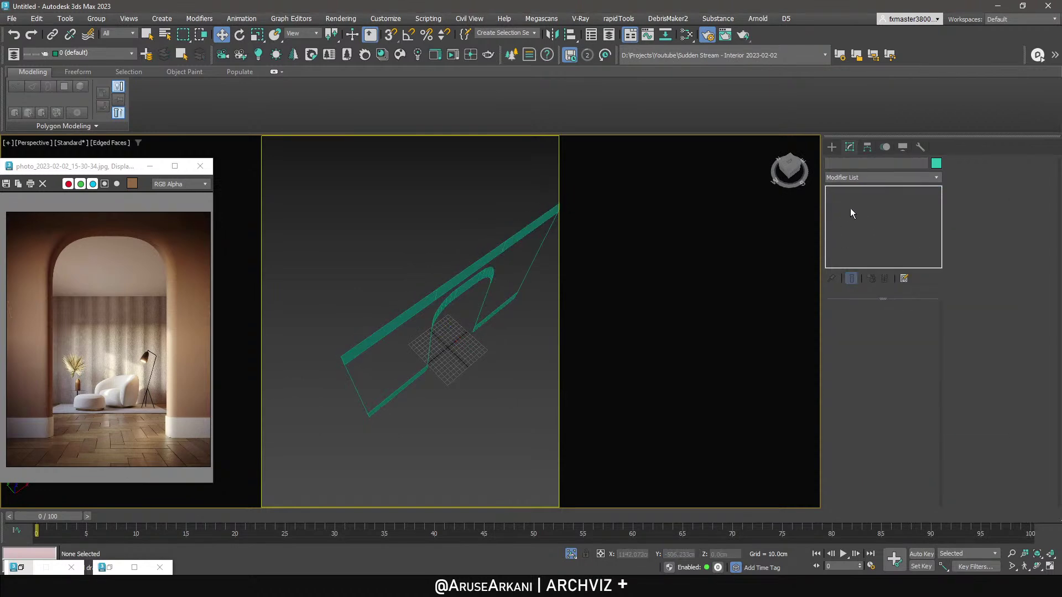
{"action": "left_click", "coordinate": [489, 254]}
{"action": "left_click", "coordinate": [899, 201]}
{"action": "right_click", "coordinate": [895, 189]}
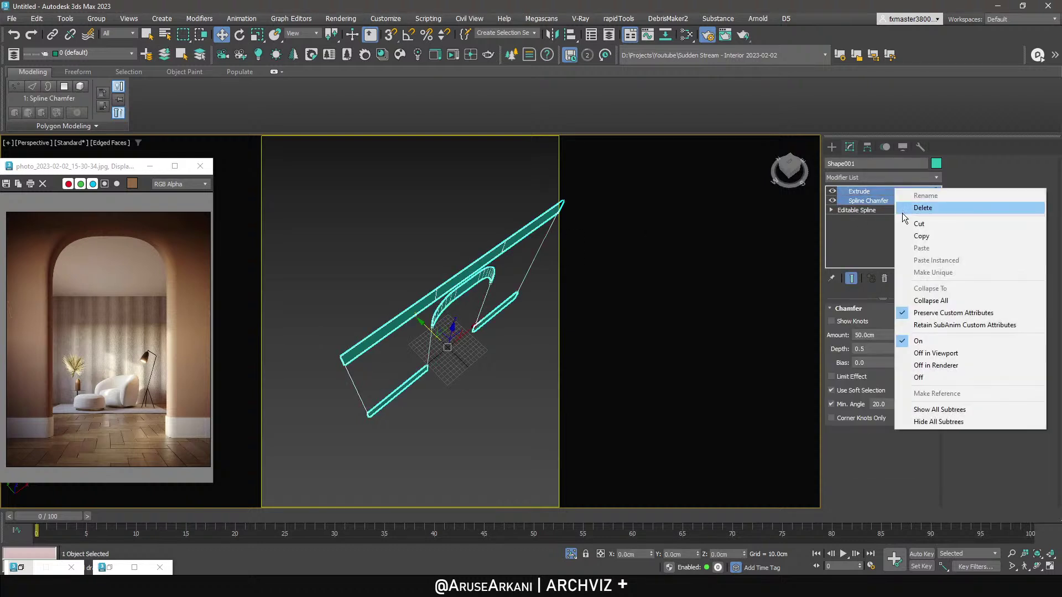
{"action": "left_click", "coordinate": [909, 225]}
Rotate the partition outline 90° about X with angle snap so that it lies flat.
{"action": "key", "text": "e"}
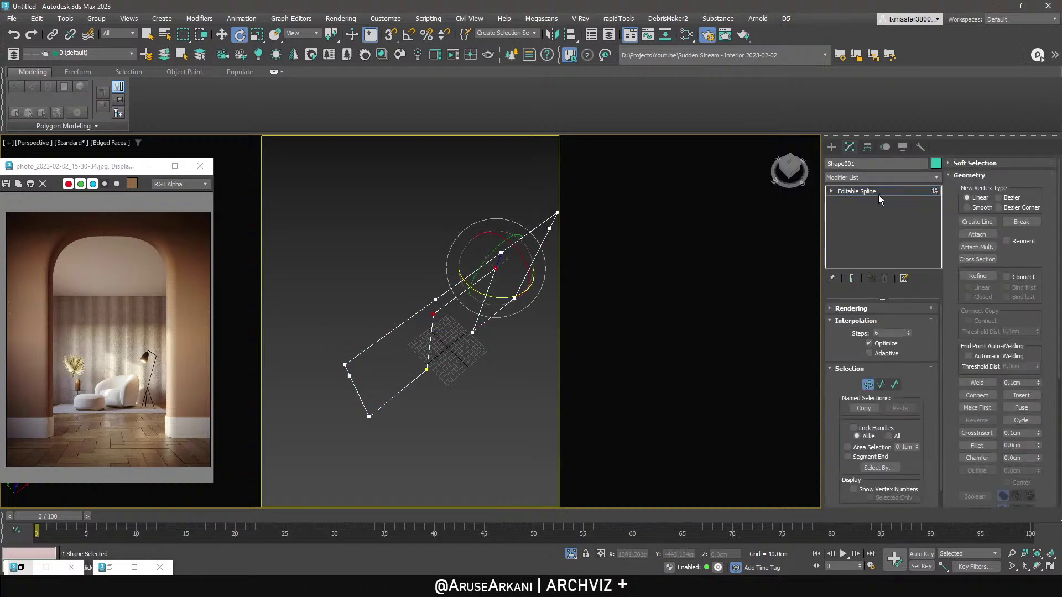
{"action": "left_click", "coordinate": [841, 190]}
{"action": "left_click_drag", "start_coordinate": [468, 345], "coordinate": [498, 399]}
{"action": "key", "text": "a"}
{"action": "middle_click_drag", "start_coordinate": [498, 398], "coordinate": [426, 338], "text": "alt"}
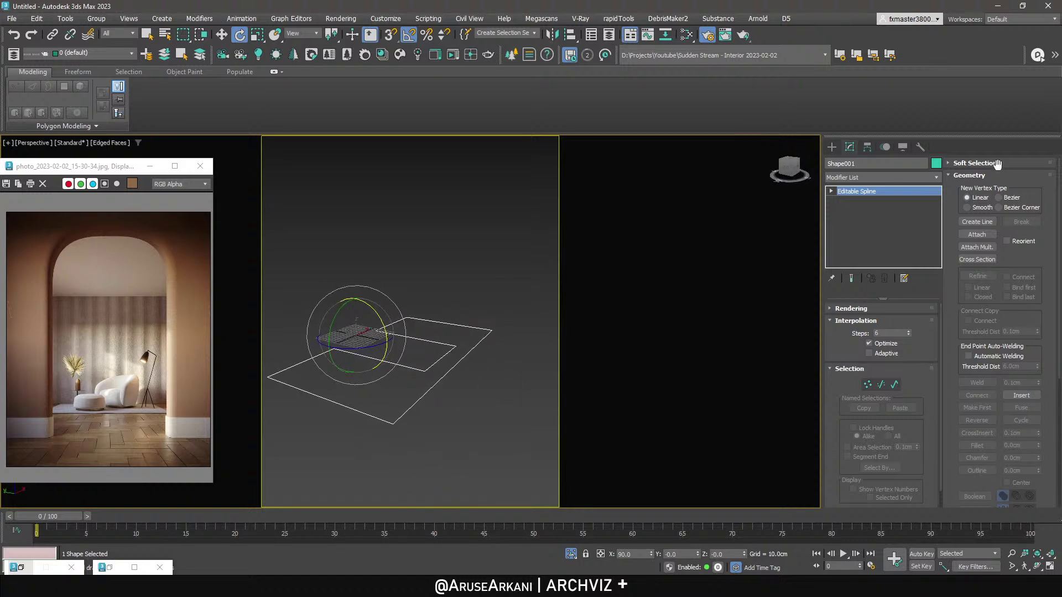
Reset the outline's transform with Reset XForm and collapse the result into the Editable Spline.
{"action": "left_click", "coordinate": [920, 146]}
{"action": "left_click", "coordinate": [879, 282]}
{"action": "left_click", "coordinate": [876, 347]}
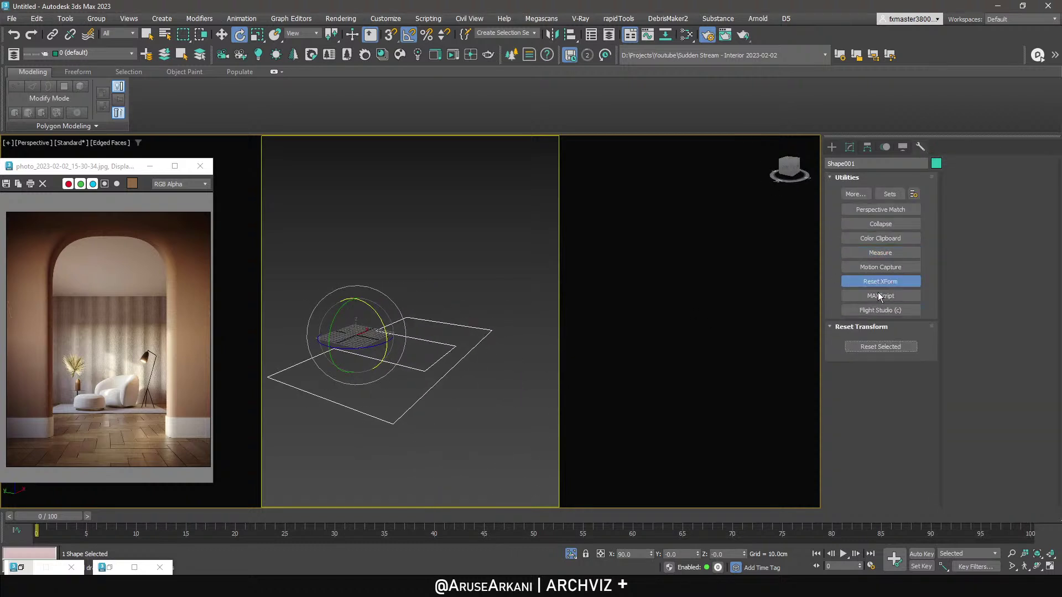
{"action": "left_click", "coordinate": [850, 149]}
{"action": "right_click", "coordinate": [857, 189]}
{"action": "left_click", "coordinate": [861, 196]}
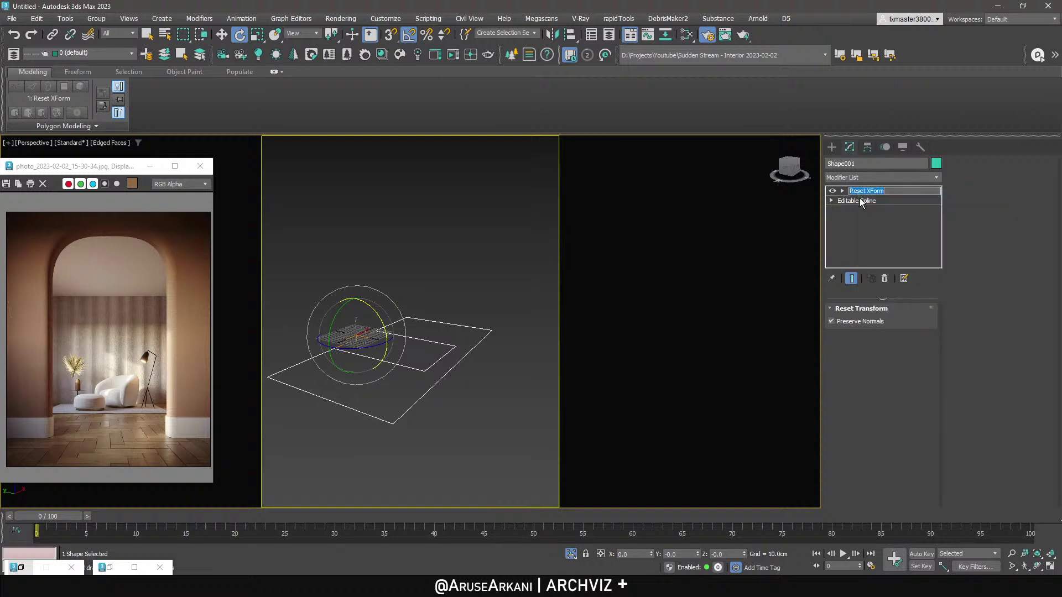
{"action": "right_click", "coordinate": [844, 192]}
{"action": "left_click", "coordinate": [878, 291]}
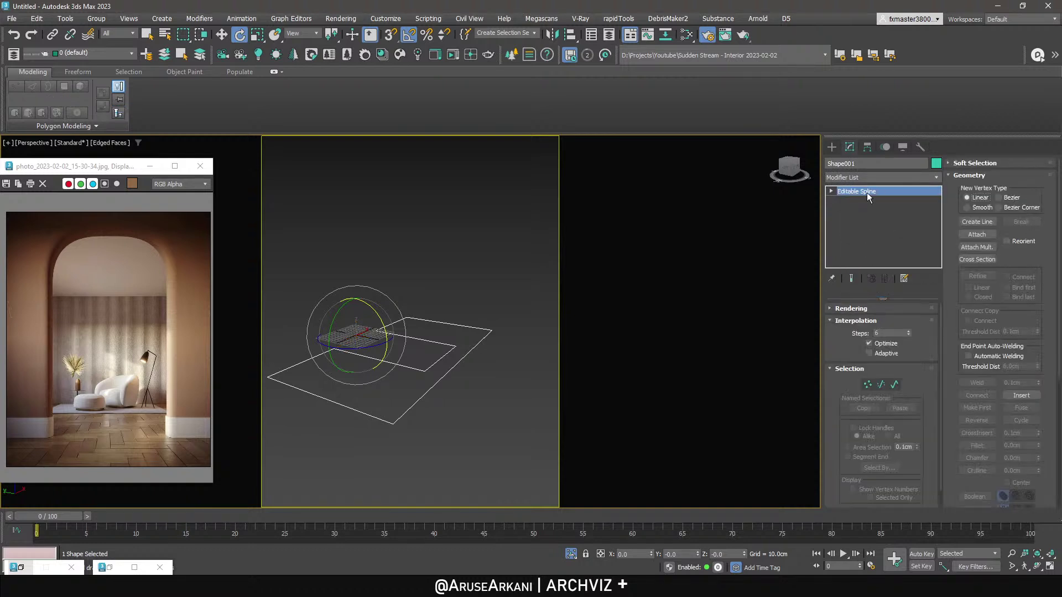
Paste the Spline Chamfer and Extrude modifiers back onto the outline and add an Edit Poly modifier above them.
{"action": "right_click", "coordinate": [868, 192]}
{"action": "left_click", "coordinate": [848, 190]}
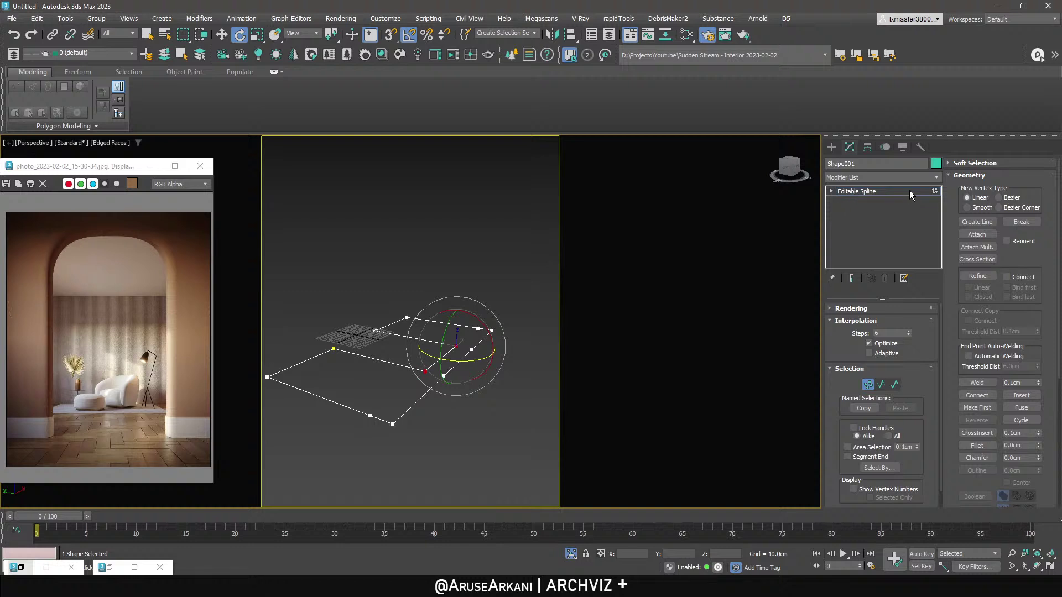
{"action": "middle_click_drag", "start_coordinate": [460, 330], "coordinate": [456, 362], "text": "alt"}
{"action": "right_click", "coordinate": [852, 192]}
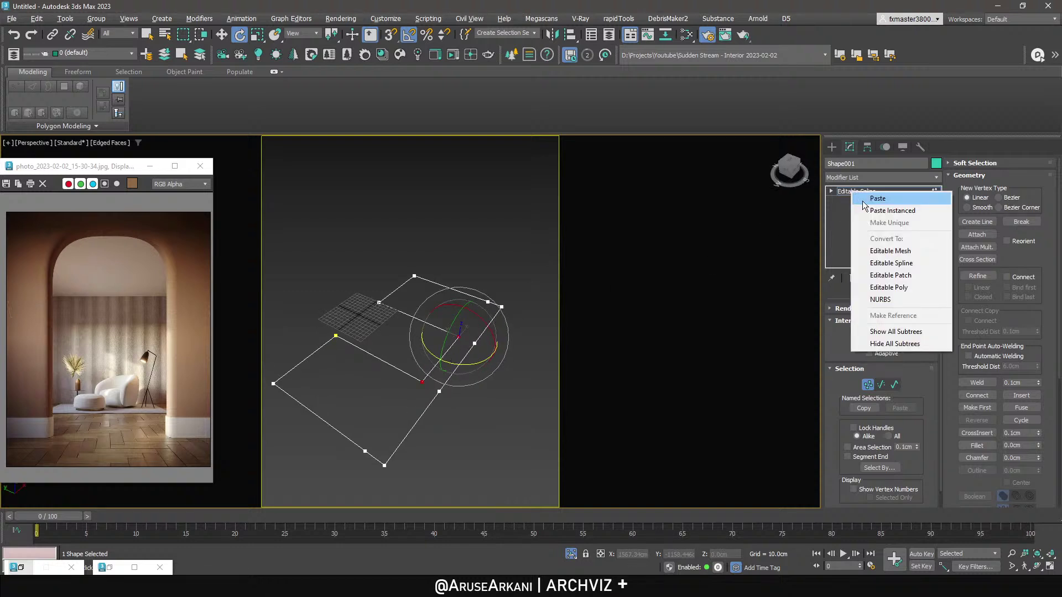
{"action": "left_click", "coordinate": [866, 199]}
{"action": "middle_click_drag", "start_coordinate": [630, 317], "coordinate": [449, 273], "text": "alt"}
{"action": "left_click", "coordinate": [896, 178]}
{"action": "left_click", "coordinate": [882, 218]}
Rotate the extruded wall 90° about X, end the isolation and look at it through the camera.
{"action": "middle_click_drag", "start_coordinate": [481, 314], "coordinate": [362, 321], "text": "alt"}
{"action": "scroll", "coordinate": [397, 324], "scroll_direction": "down", "scroll_amount": 5}
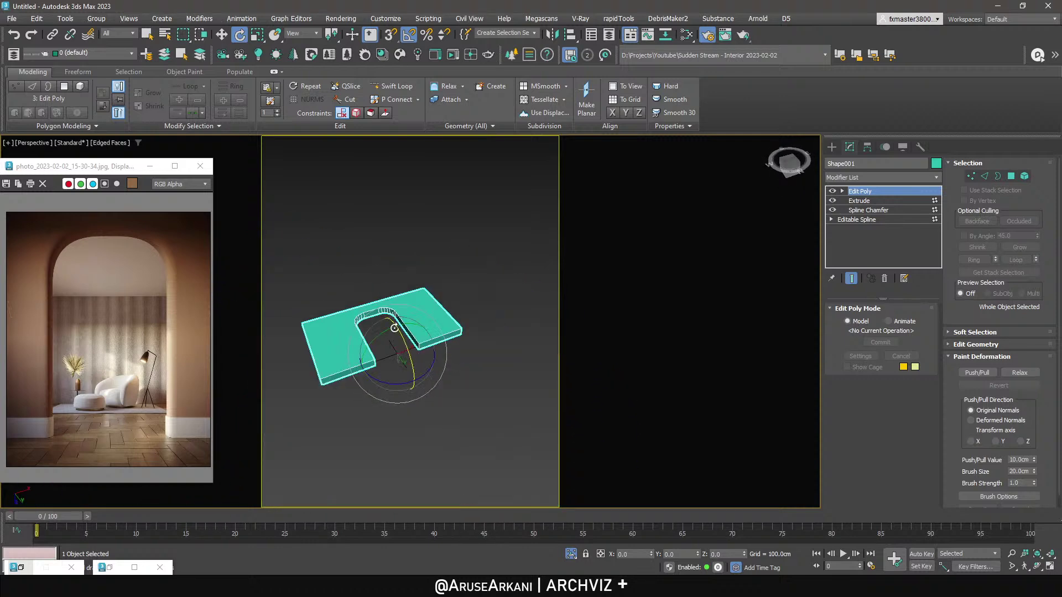
{"action": "left_click_drag", "start_coordinate": [408, 347], "coordinate": [399, 370]}
{"action": "middle_click_drag", "start_coordinate": [399, 371], "coordinate": [445, 316], "text": "alt"}
{"action": "scroll", "coordinate": [420, 328], "scroll_direction": "up", "scroll_amount": 5}
{"action": "scroll", "coordinate": [445, 314], "scroll_direction": "down", "scroll_amount": 5}
{"action": "right_click", "coordinate": [444, 313]}
{"action": "left_click", "coordinate": [455, 257]}
{"action": "key", "text": "c"}
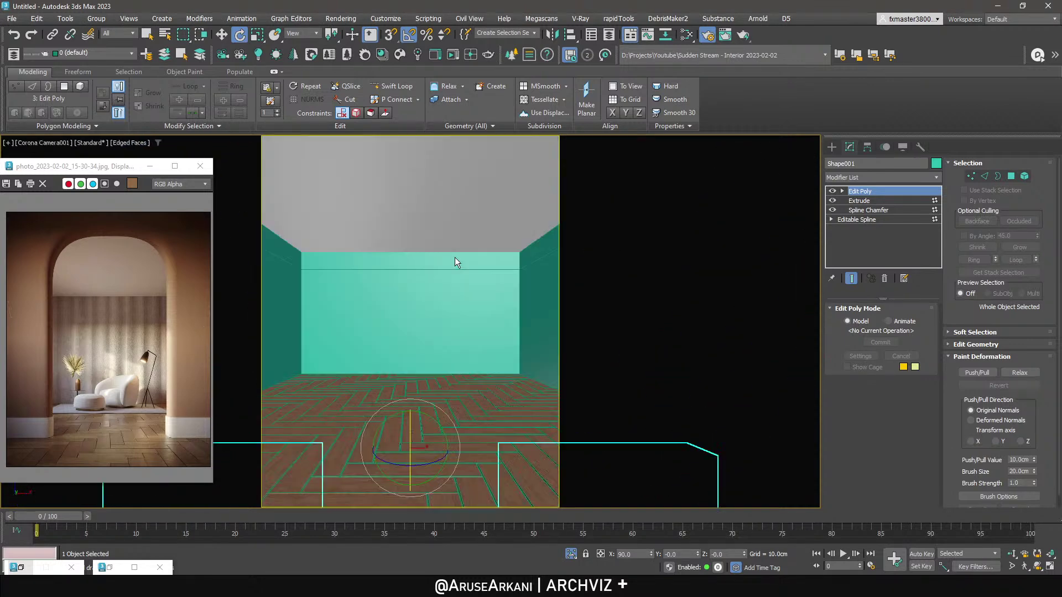
Rotate the arched wall to -90° about X so that it stands upright in the camera view.
{"action": "left_click_drag", "start_coordinate": [412, 426], "coordinate": [413, 534]}
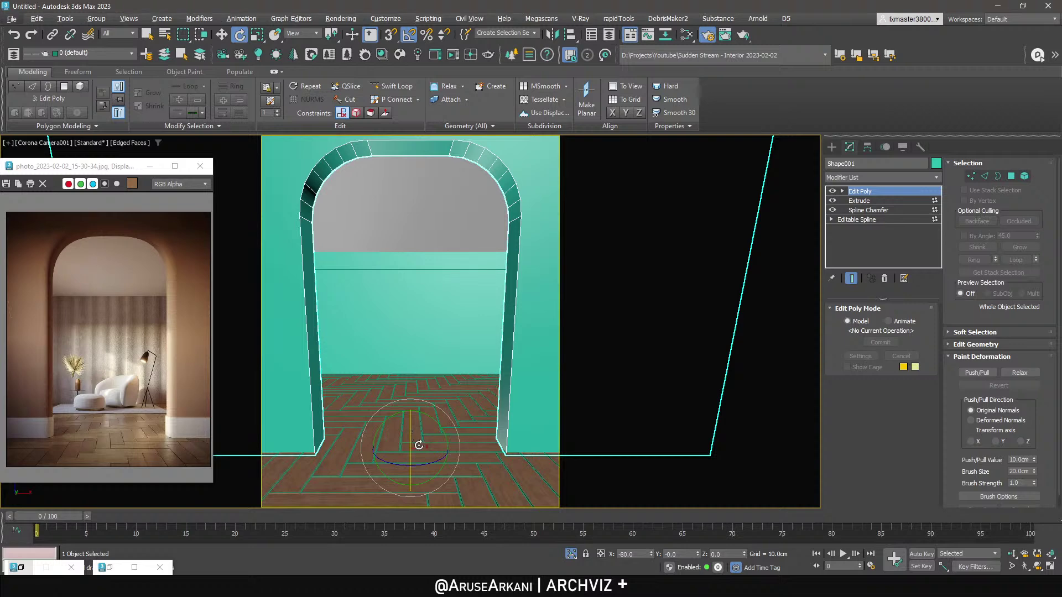
{"action": "right_click", "coordinate": [467, 421]}
{"action": "left_click", "coordinate": [396, 436]}
{"action": "left_click_drag", "start_coordinate": [406, 457], "coordinate": [410, 451]}
{"action": "key", "text": "alt+w"}
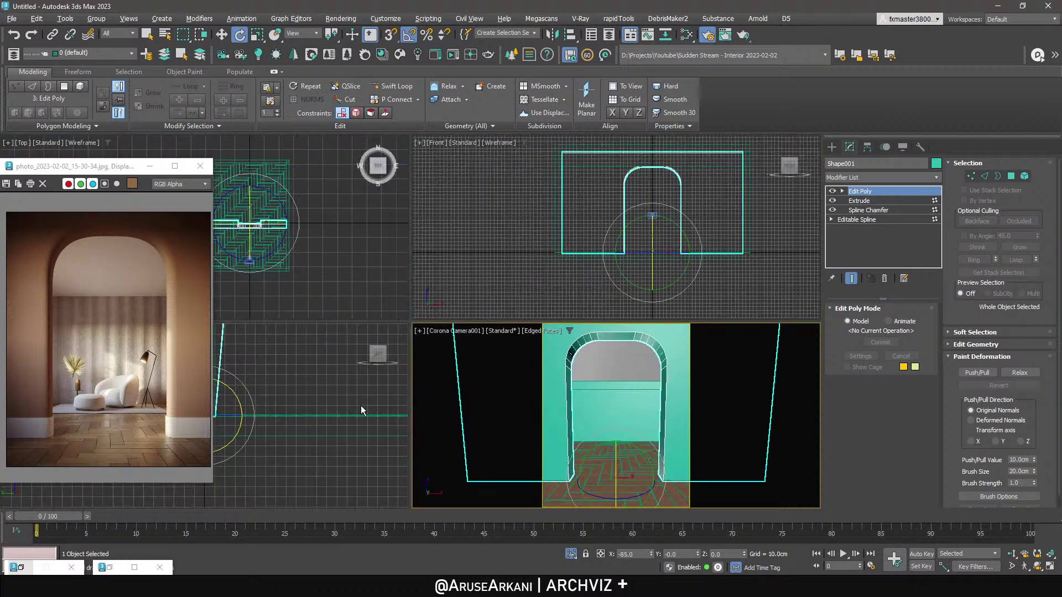
{"action": "middle_click_drag", "start_coordinate": [291, 394], "coordinate": [352, 412]}
{"action": "left_click_drag", "start_coordinate": [320, 409], "coordinate": [315, 405]}
{"action": "left_click", "coordinate": [621, 390]}
{"action": "key", "text": "alt+w"}
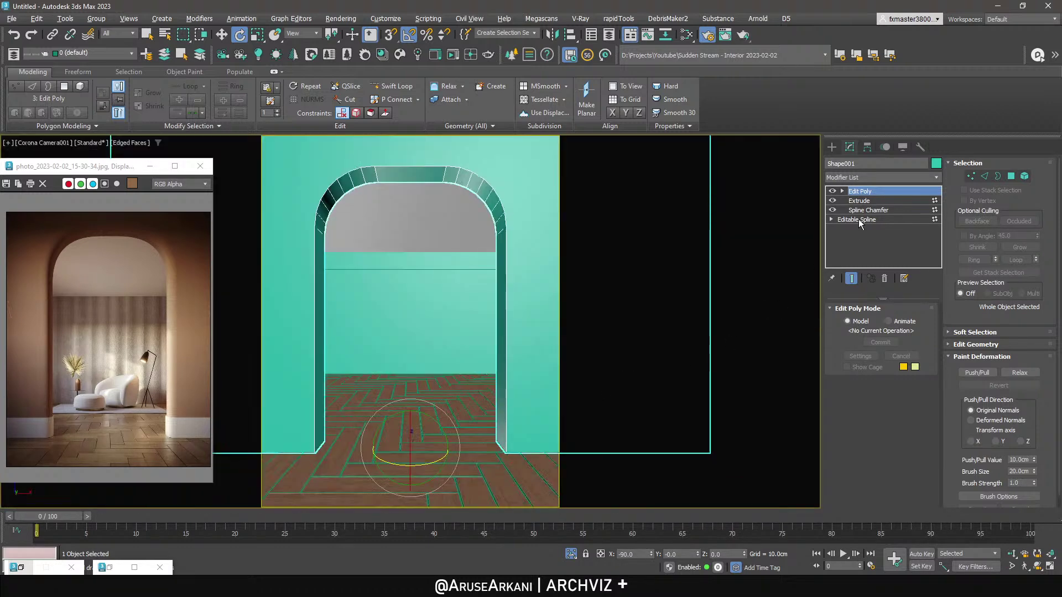
Set the arched wall's Extrude amount to 20 cm and isolate the wall in the perspective view at its Edit Poly level.
{"action": "left_click", "coordinate": [863, 201]}
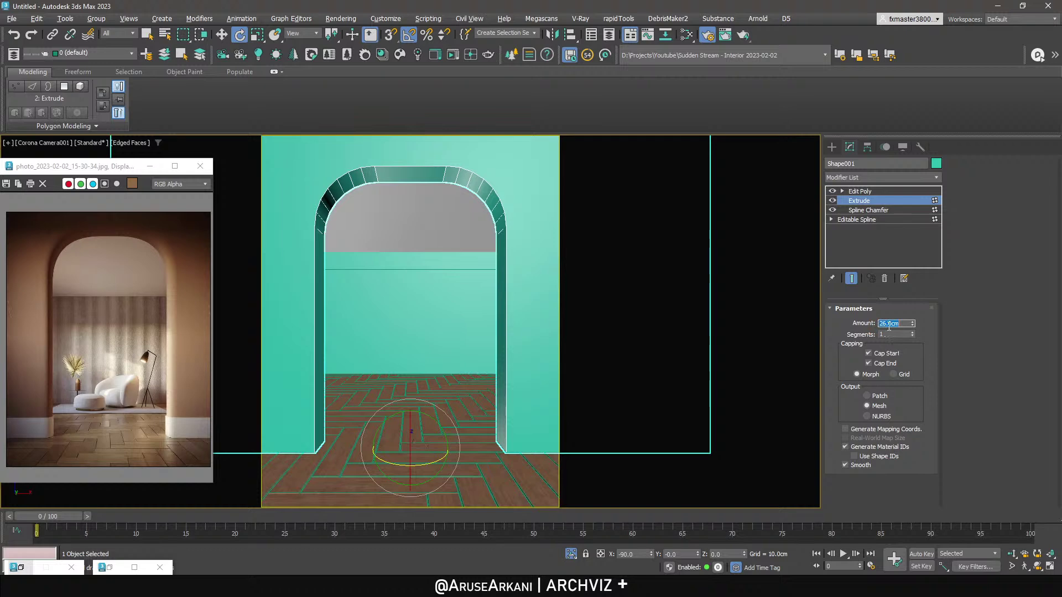
{"action": "type", "text": "20"}
{"action": "key", "text": "Return"}
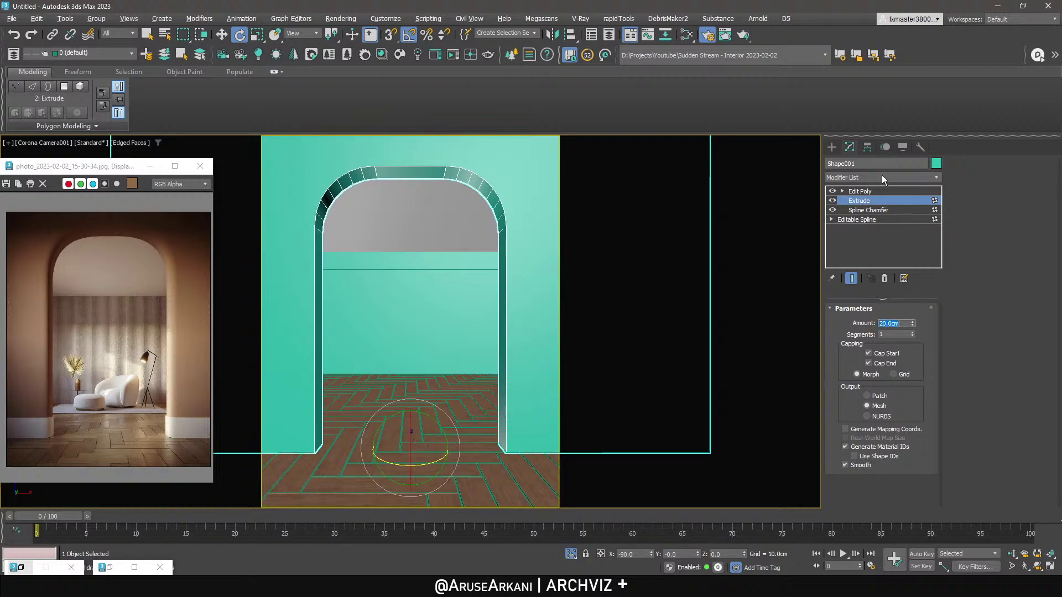
{"action": "left_click", "coordinate": [861, 191]}
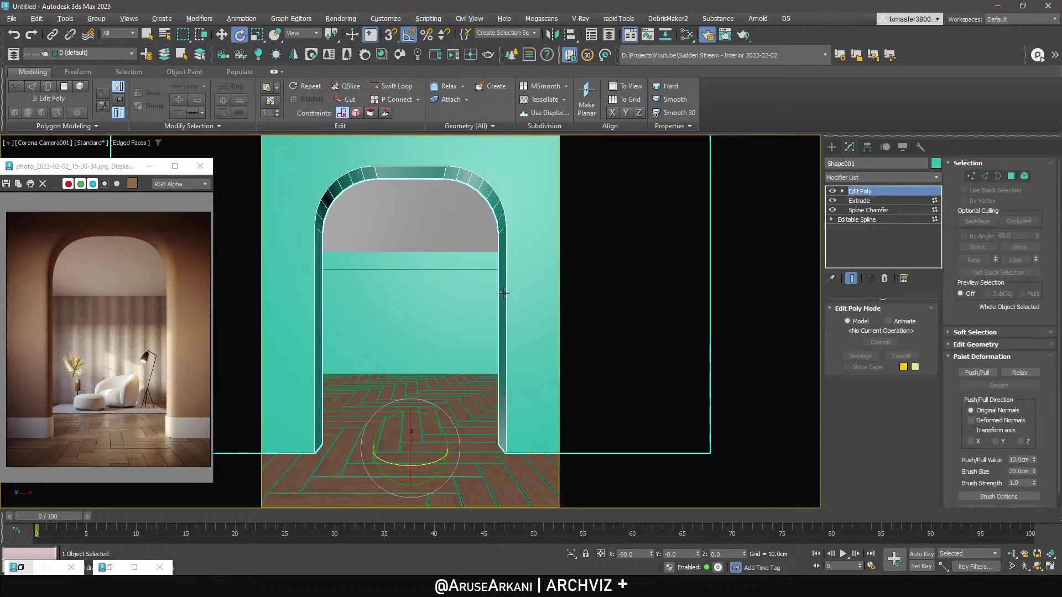
{"action": "key", "text": "p"}
{"action": "key", "text": "z"}
{"action": "key", "text": "alt+q"}
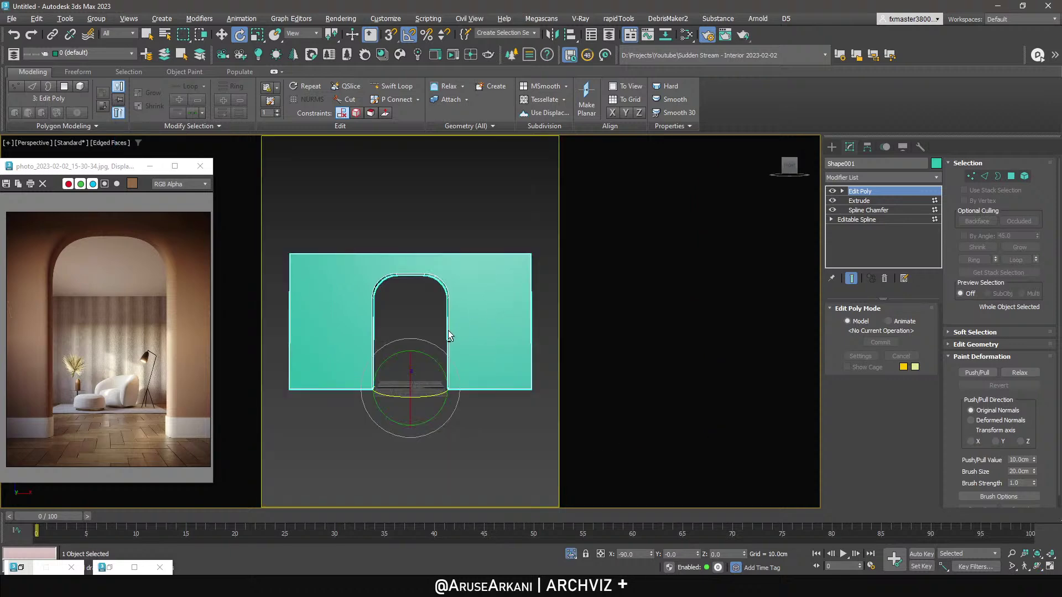
{"action": "middle_click_drag", "start_coordinate": [448, 334], "coordinate": [474, 309], "text": "alt"}
{"action": "key", "text": "4"}
{"action": "left_click", "coordinate": [453, 402]}
{"action": "key", "text": "w"}
{"action": "left_click", "coordinate": [362, 337], "text": "ctrl"}
{"action": "middle_click_drag", "start_coordinate": [375, 365], "coordinate": [403, 253], "text": "alt"}
{"action": "left_click", "coordinate": [402, 253], "text": "ctrl"}
{"action": "left_click", "coordinate": [404, 263], "text": "ctrl"}
{"action": "key", "text": "ctrl+z"}
{"action": "left_click", "coordinate": [485, 218], "text": "ctrl"}
{"action": "key", "text": "ctrl+z"}
{"action": "key", "text": "ctrl+z"}
{"action": "middle_click_drag", "start_coordinate": [436, 238], "coordinate": [397, 208], "text": "alt"}
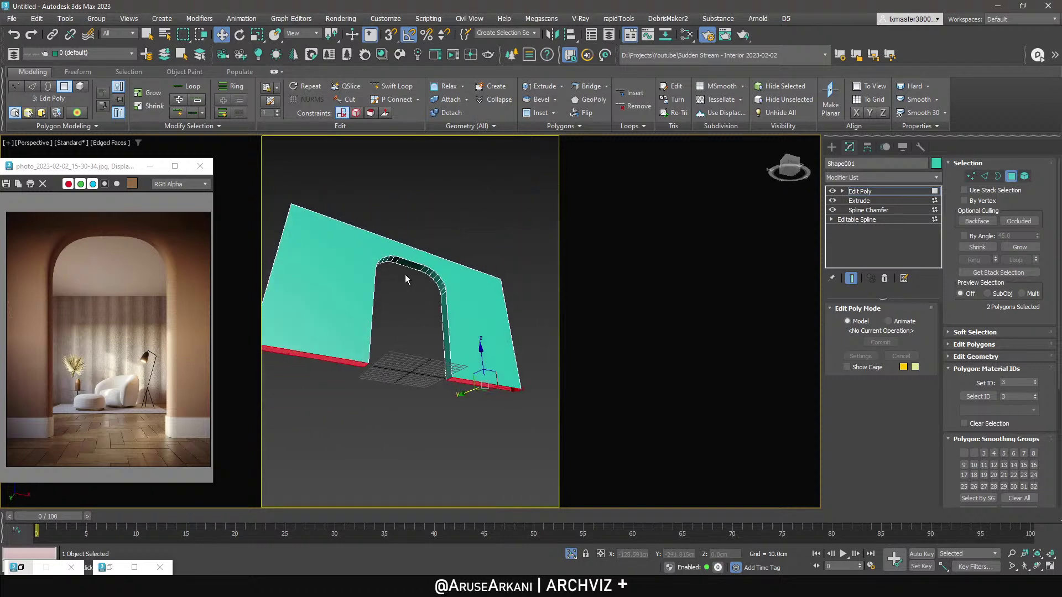
{"action": "left_click", "coordinate": [423, 301]}
{"action": "key", "text": "2"}
{"action": "scroll", "coordinate": [443, 321], "scroll_direction": "up", "scroll_amount": 2}
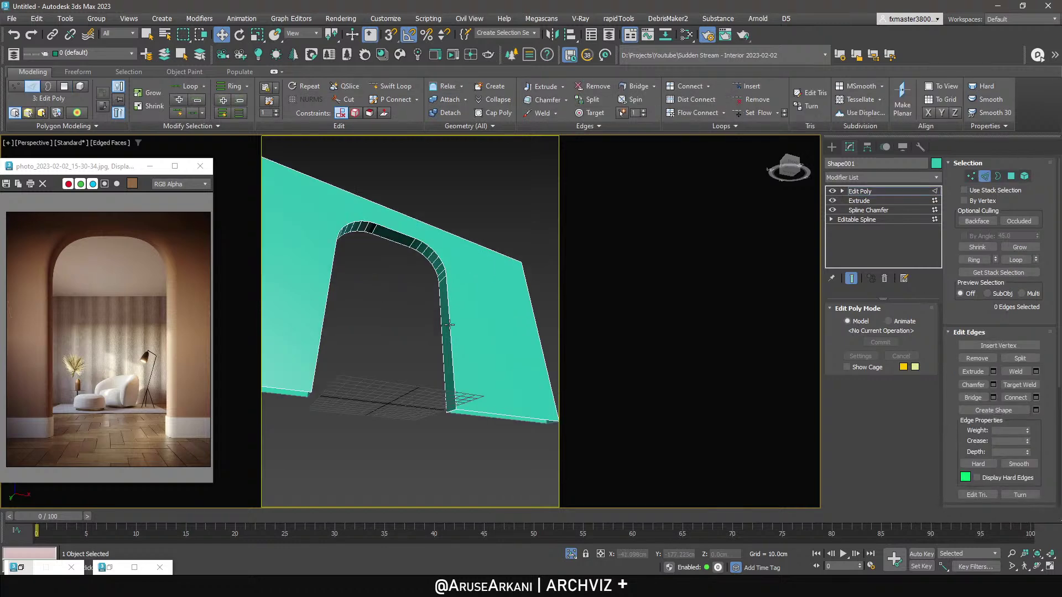
Select the whole loop of polygons lining the inside of the arched opening.
{"action": "key", "text": "4"}
{"action": "left_click", "coordinate": [443, 300]}
{"action": "scroll", "coordinate": [443, 271], "scroll_direction": "up", "scroll_amount": 3}
{"action": "left_click", "coordinate": [441, 279], "text": "shift"}
{"action": "scroll", "coordinate": [441, 279], "scroll_direction": "down", "scroll_amount": 5}
{"action": "middle_click_drag", "start_coordinate": [441, 280], "coordinate": [359, 242], "text": "alt"}
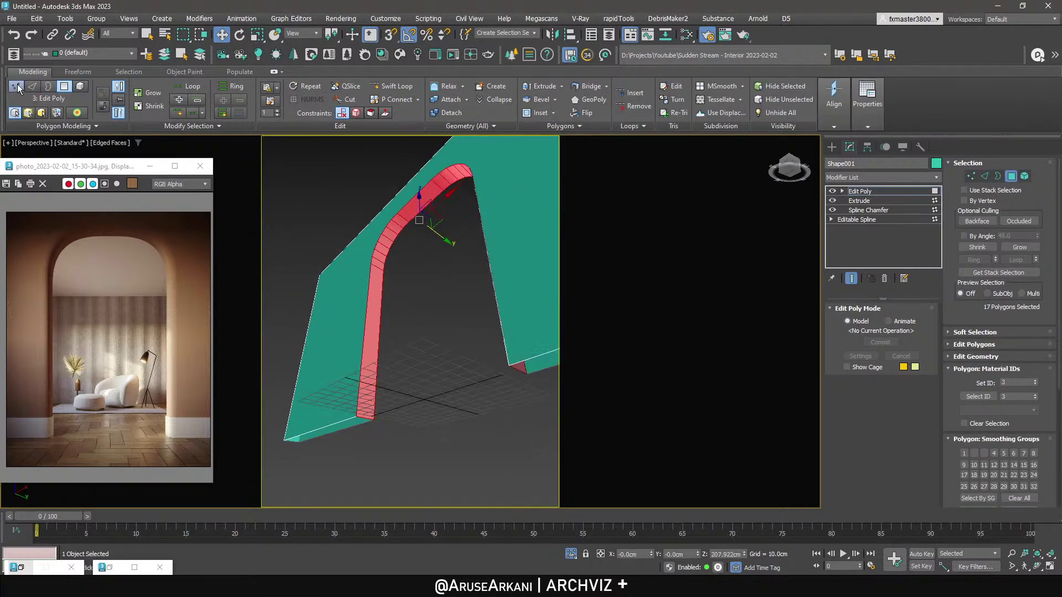
Convert the arch polygon selection to its border edges and deselect the two short edges at floor level.
{"action": "left_click", "coordinate": [31, 91], "text": "shift"}
{"action": "scroll", "coordinate": [369, 418], "scroll_direction": "up", "scroll_amount": 4}
{"action": "left_click", "coordinate": [370, 422], "text": "alt"}
{"action": "scroll", "coordinate": [382, 421], "scroll_direction": "down", "scroll_amount": 3}
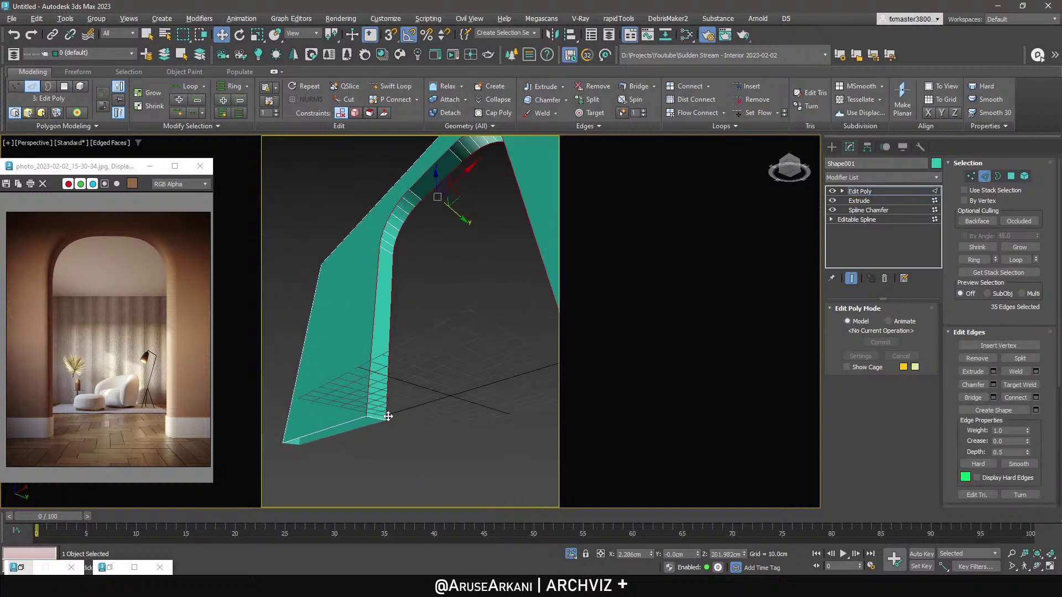
{"action": "middle_click_drag", "start_coordinate": [386, 419], "coordinate": [505, 421], "text": "alt"}
{"action": "left_click", "coordinate": [496, 417], "text": "alt"}
{"action": "middle_click_drag", "start_coordinate": [509, 372], "coordinate": [468, 332], "text": "alt"}
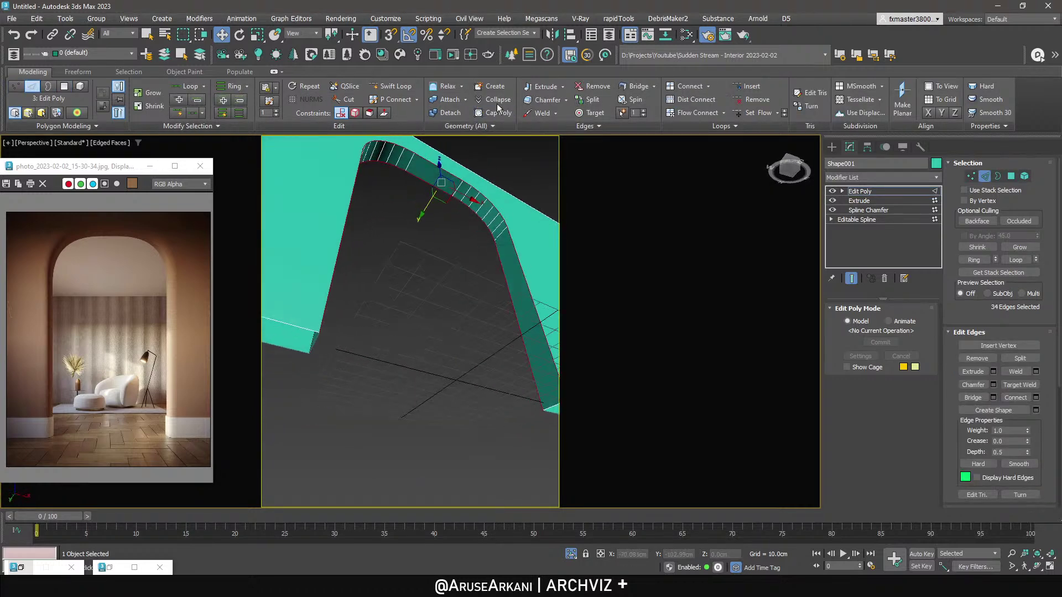
Chamfer the selected arch edges by 7.5 cm with 3 segments and a radial bias of 1.0.
{"action": "left_click", "coordinate": [540, 101]}
{"action": "left_click_drag", "start_coordinate": [696, 321], "coordinate": [690, 514]}
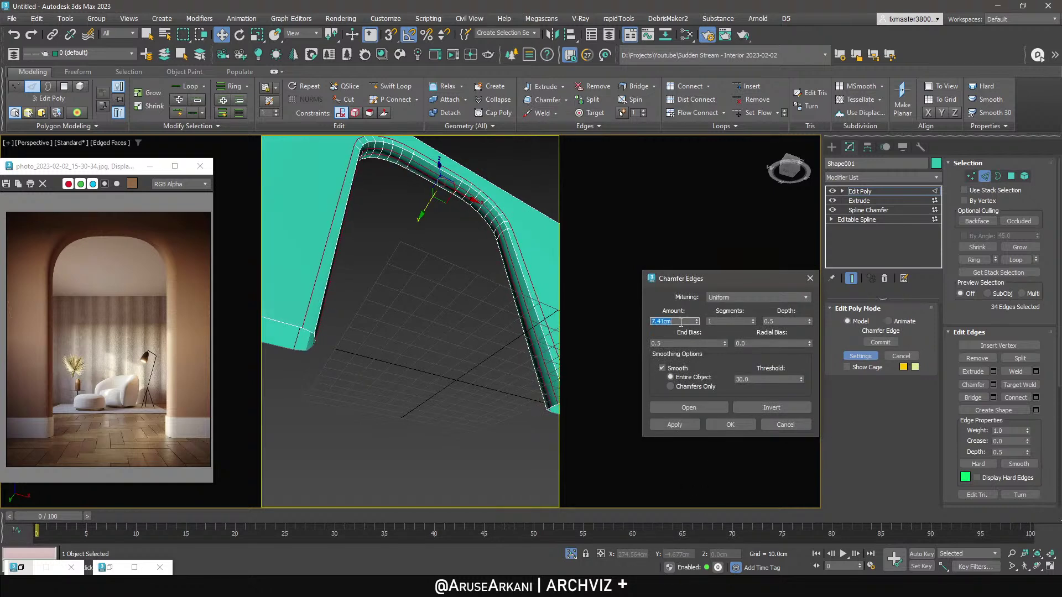
{"action": "left_click", "coordinate": [753, 320]}
{"action": "left_click", "coordinate": [753, 319]}
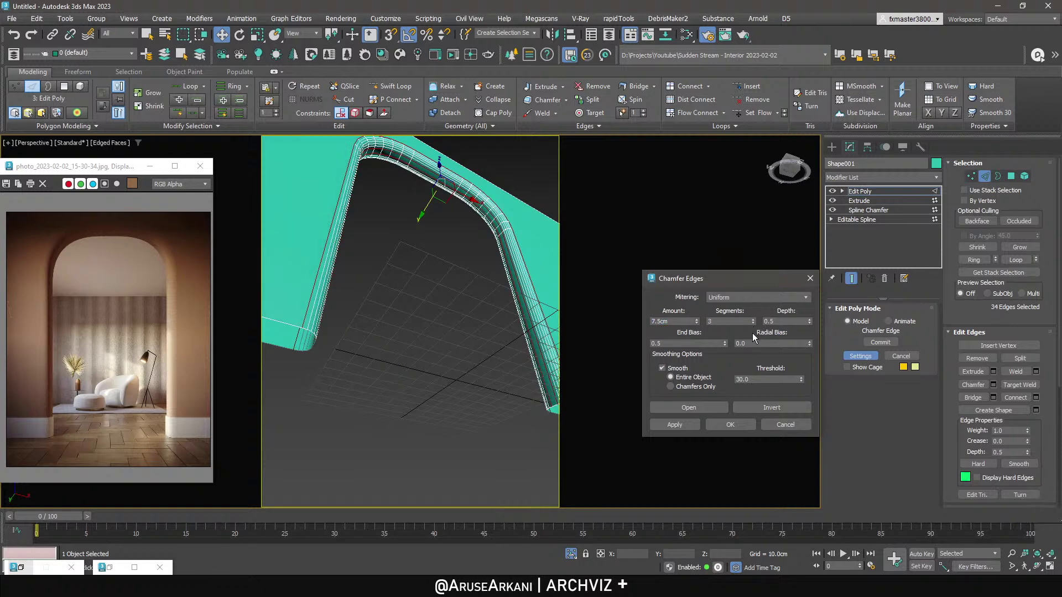
{"action": "middle_click_drag", "start_coordinate": [546, 370], "coordinate": [485, 273], "text": "alt"}
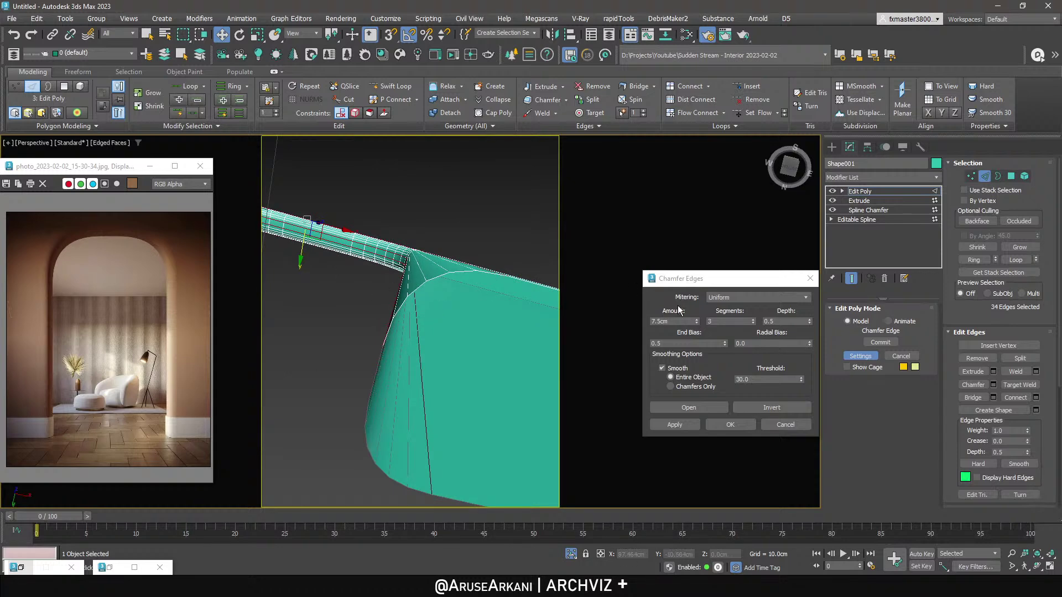
{"action": "left_click_drag", "start_coordinate": [809, 345], "coordinate": [797, 182]}
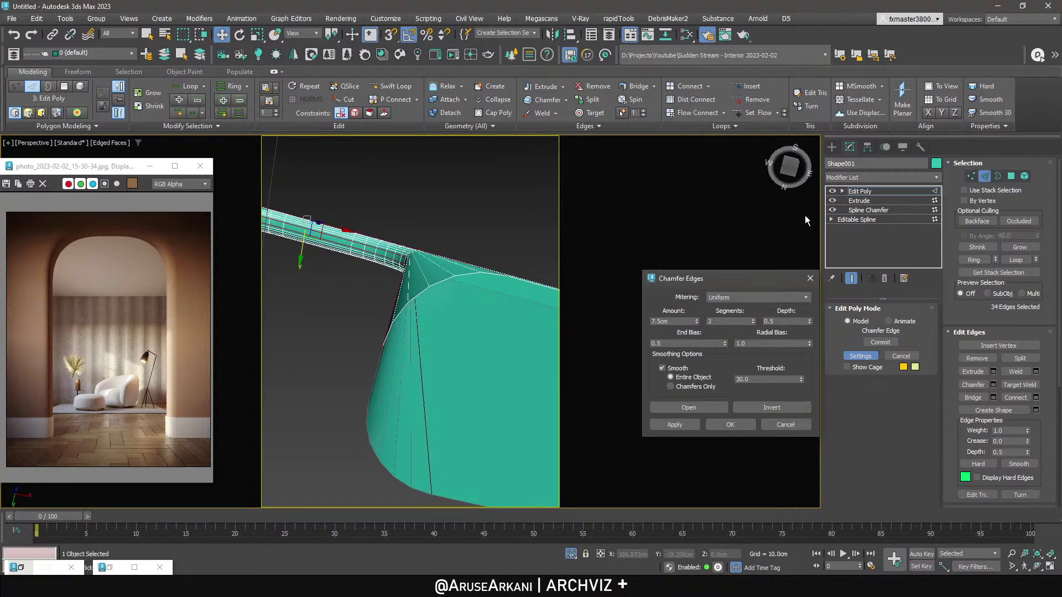
{"action": "left_click", "coordinate": [730, 425]}
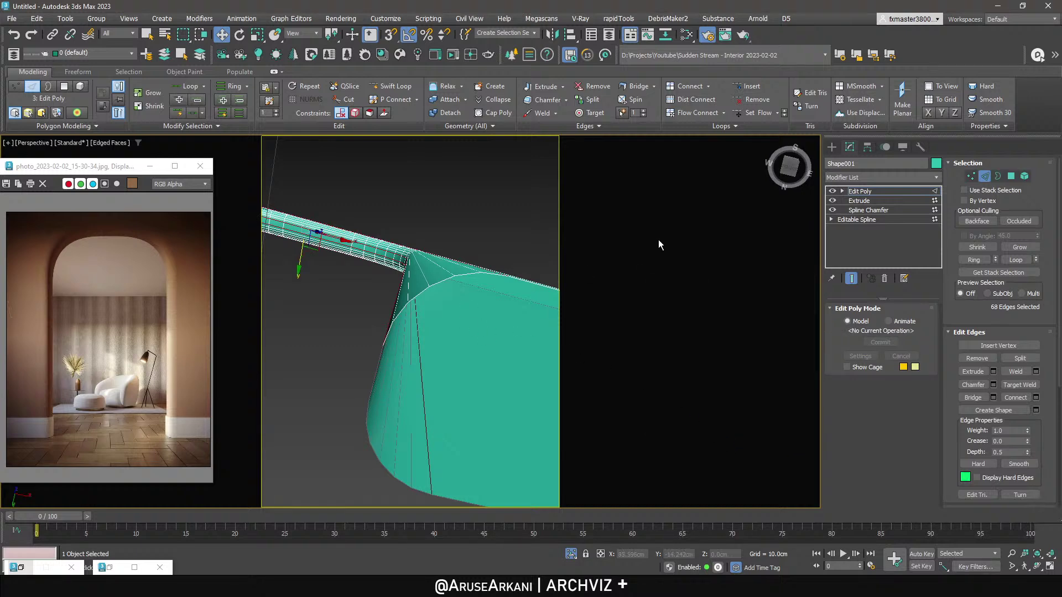
Add a TurboSmooth modifier to the arched wall and separate its smoothing by smoothing groups.
{"action": "left_click", "coordinate": [866, 192]}
{"action": "key", "text": "z"}
{"action": "middle_click_drag", "start_coordinate": [450, 254], "coordinate": [493, 301], "text": "alt"}
{"action": "key", "text": "F4"}
{"action": "scroll", "coordinate": [424, 298], "scroll_direction": "up", "scroll_amount": 5}
{"action": "scroll", "coordinate": [437, 284], "scroll_direction": "down", "scroll_amount": 5}
{"action": "left_click", "coordinate": [852, 177]}
{"action": "type", "text": "turbo"}
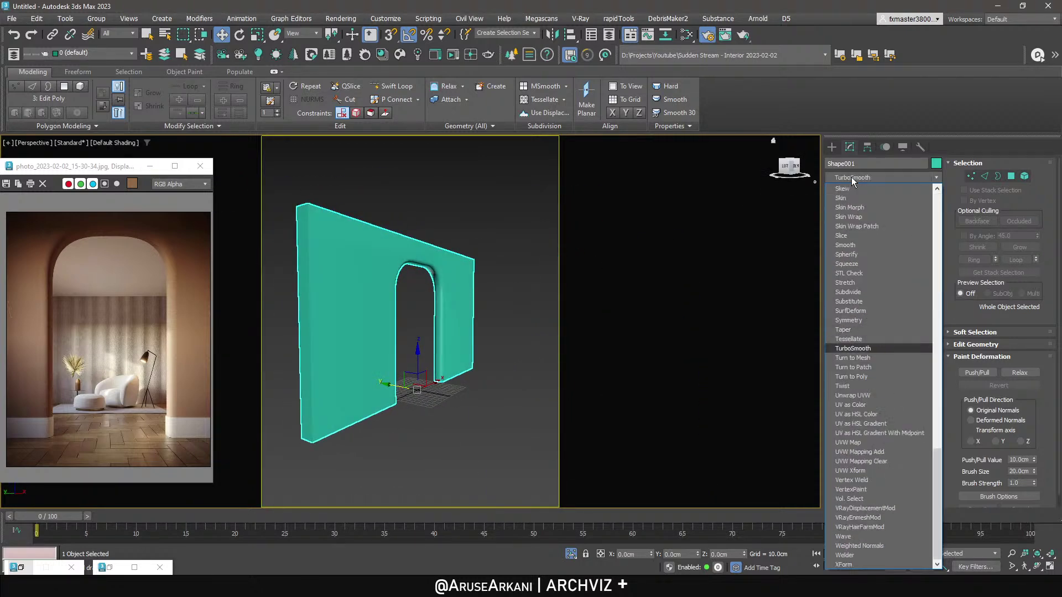
{"action": "key", "text": "Return"}
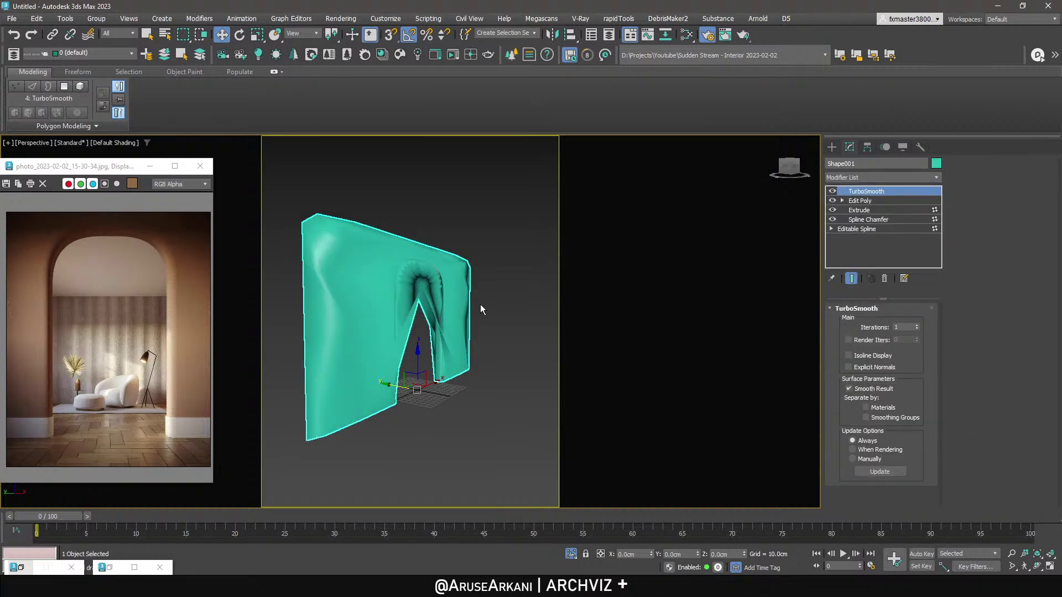
{"action": "left_click", "coordinate": [877, 420]}
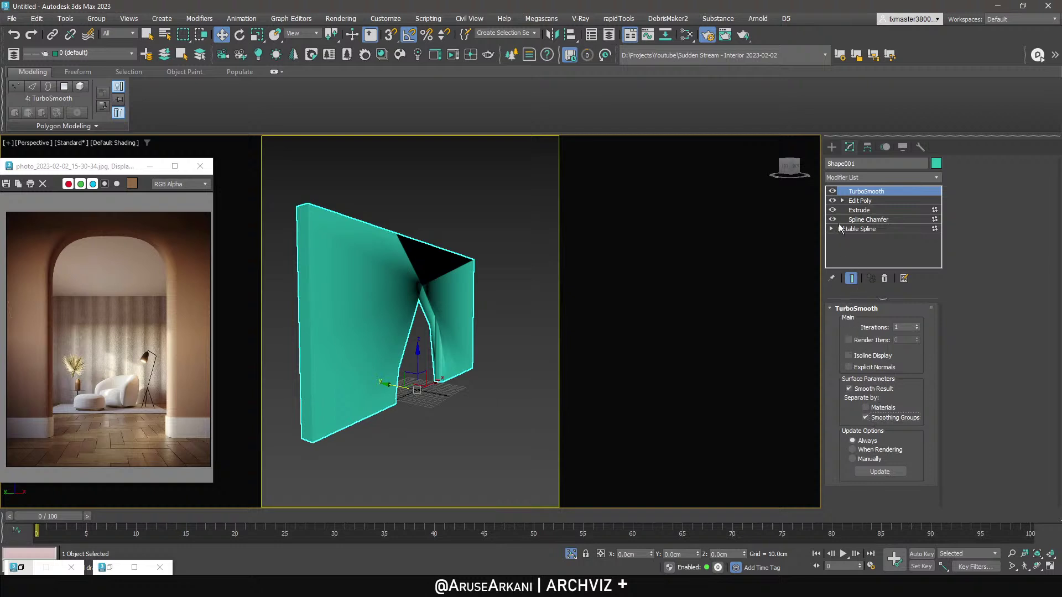
Return to the wall's Edit Poly level with the stack's end result hidden and edged faces on, and maximize the front view.
{"action": "left_click", "coordinate": [859, 201]}
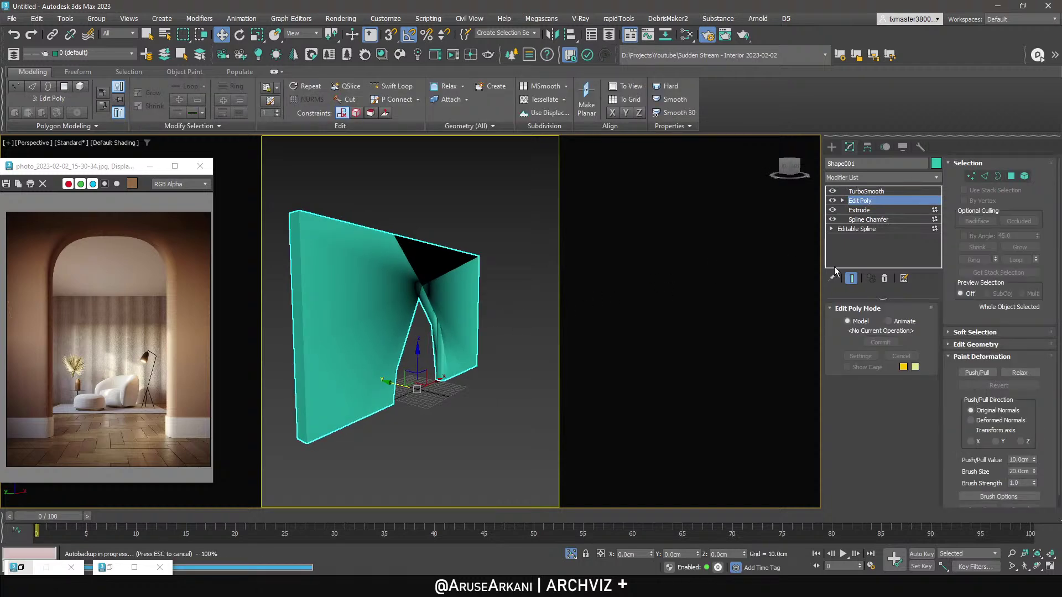
{"action": "left_click", "coordinate": [851, 278]}
{"action": "key", "text": "F4"}
{"action": "key", "text": "alt+w"}
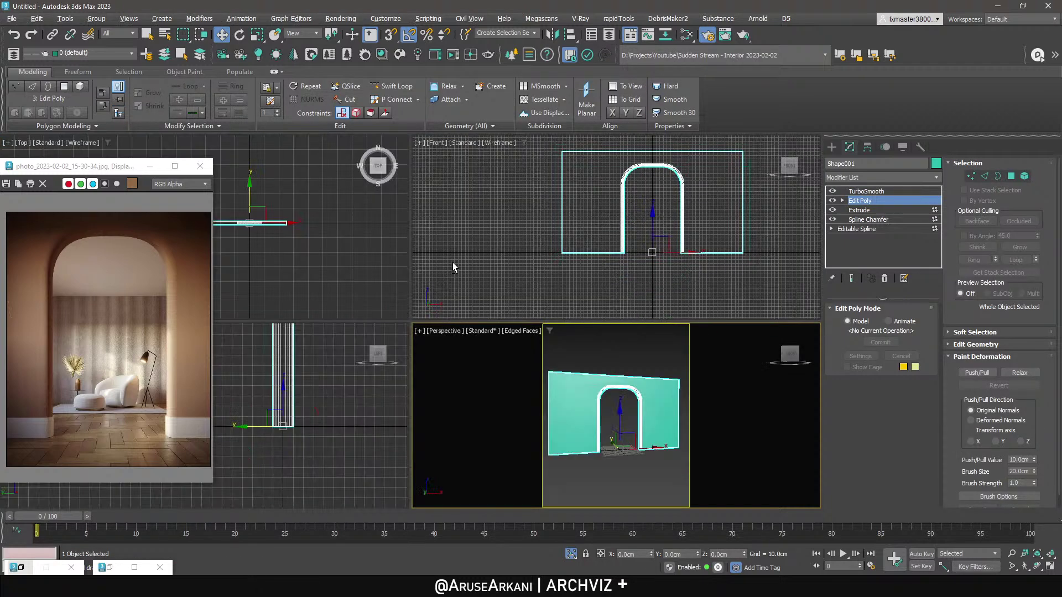
{"action": "key", "text": "alt+w"}
Start a slice plane on the wall, rotate it horizontal and snap it to the height where the arch curve begins.
{"action": "left_click", "coordinate": [451, 126]}
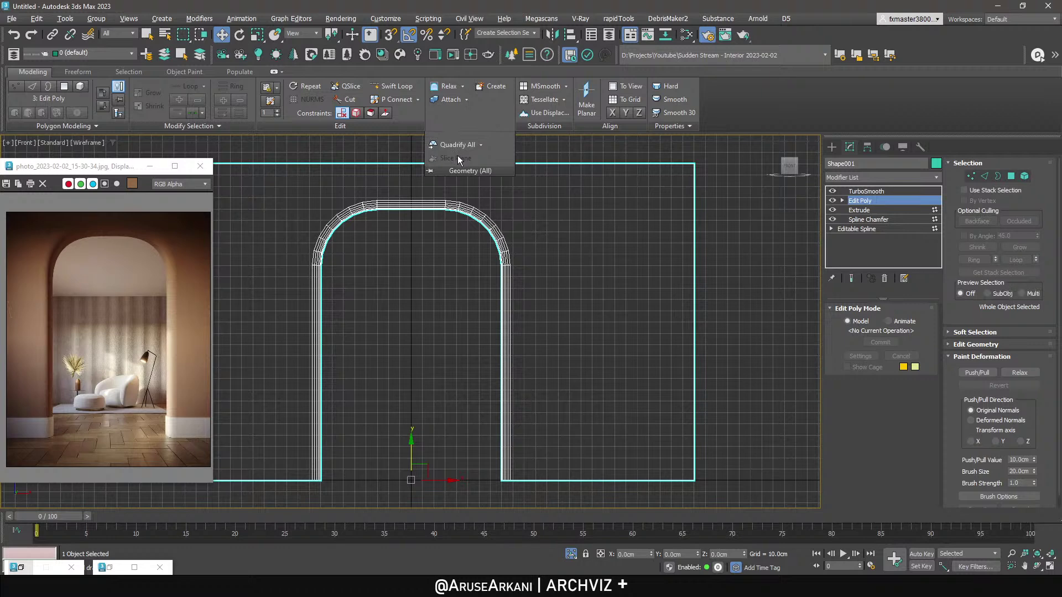
{"action": "key", "text": "1"}
{"action": "left_click", "coordinate": [456, 158]}
{"action": "scroll", "coordinate": [478, 325], "scroll_direction": "down", "scroll_amount": 2}
{"action": "key", "text": "e"}
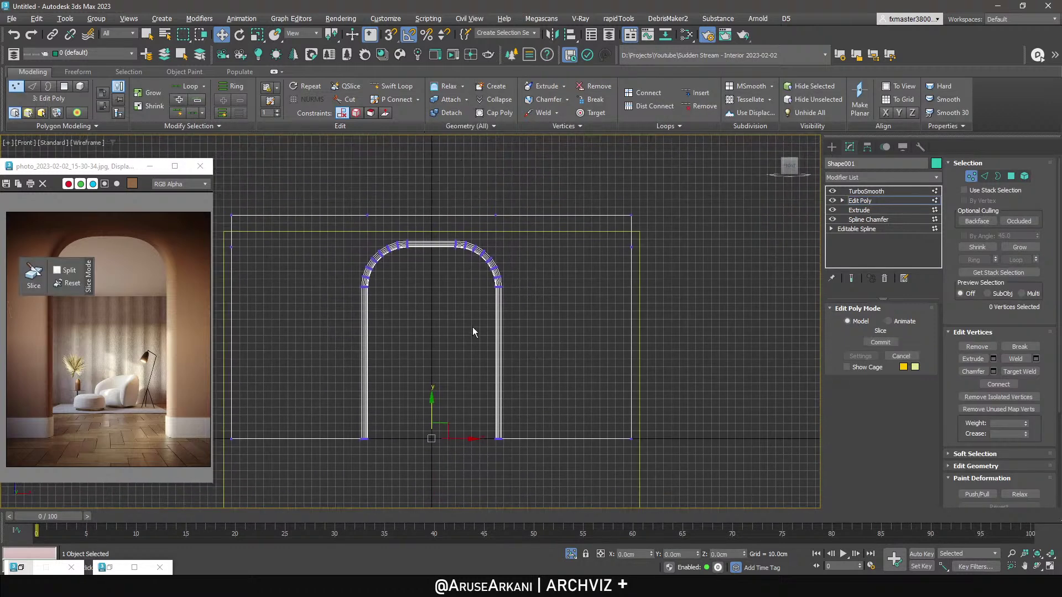
{"action": "left_click_drag", "start_coordinate": [434, 415], "coordinate": [434, 362]}
{"action": "key", "text": "w"}
{"action": "key", "text": "s"}
{"action": "left_click_drag", "start_coordinate": [433, 407], "coordinate": [702, 306]}
{"action": "scroll", "coordinate": [496, 276], "scroll_direction": "up", "scroll_amount": 5}
{"action": "scroll", "coordinate": [500, 329], "scroll_direction": "up", "scroll_amount": 3}
{"action": "scroll", "coordinate": [507, 336], "scroll_direction": "up", "scroll_amount": 3}
{"action": "scroll", "coordinate": [697, 313], "scroll_direction": "down", "scroll_amount": 4}
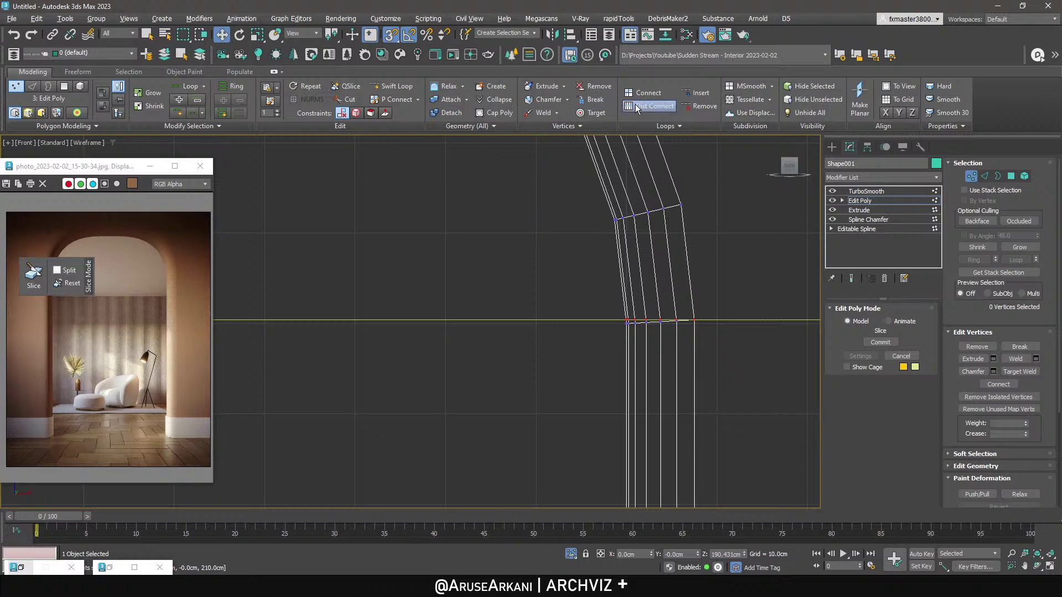
{"action": "scroll", "coordinate": [562, 238], "scroll_direction": "down", "scroll_amount": 4}
{"action": "key", "text": "s"}
{"action": "key", "text": "4"}
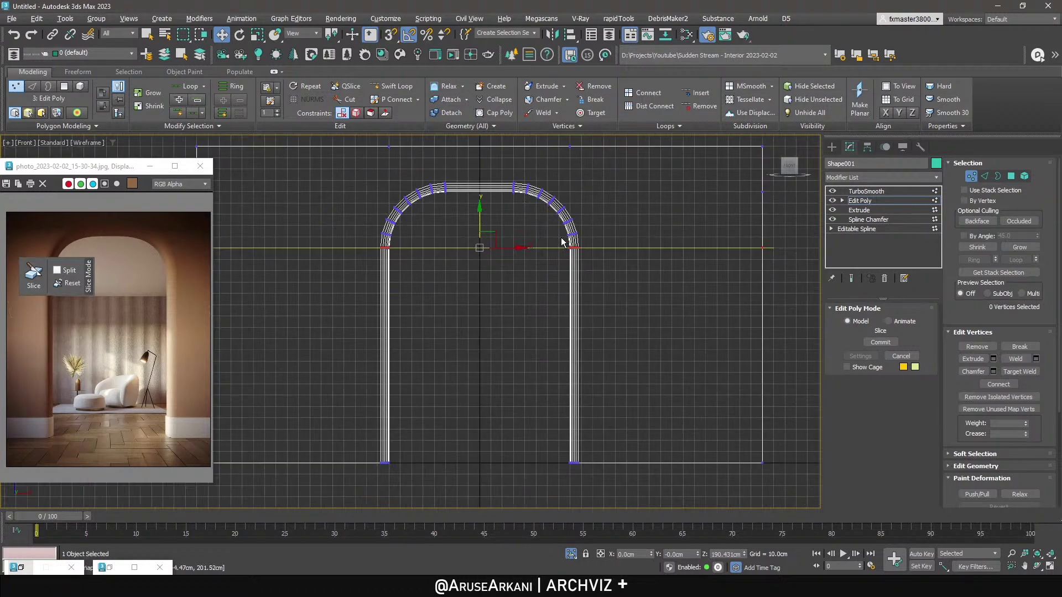
Select the wall's large flat polygons and slice them horizontally at the start of the arch curve.
{"action": "left_click", "coordinate": [704, 314]}
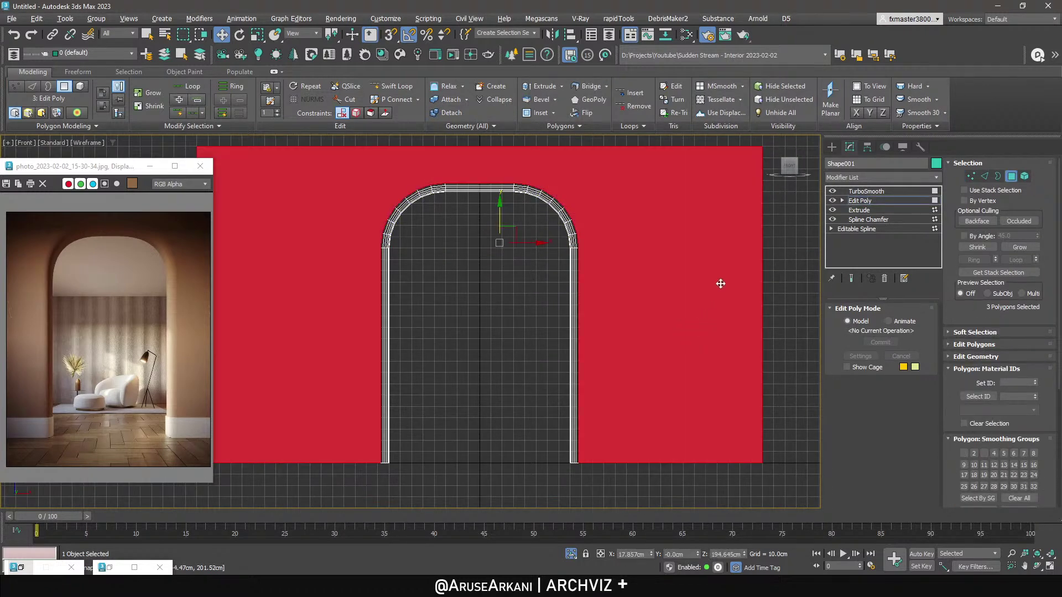
{"action": "left_click", "coordinate": [489, 127]}
{"action": "left_click", "coordinate": [466, 158]}
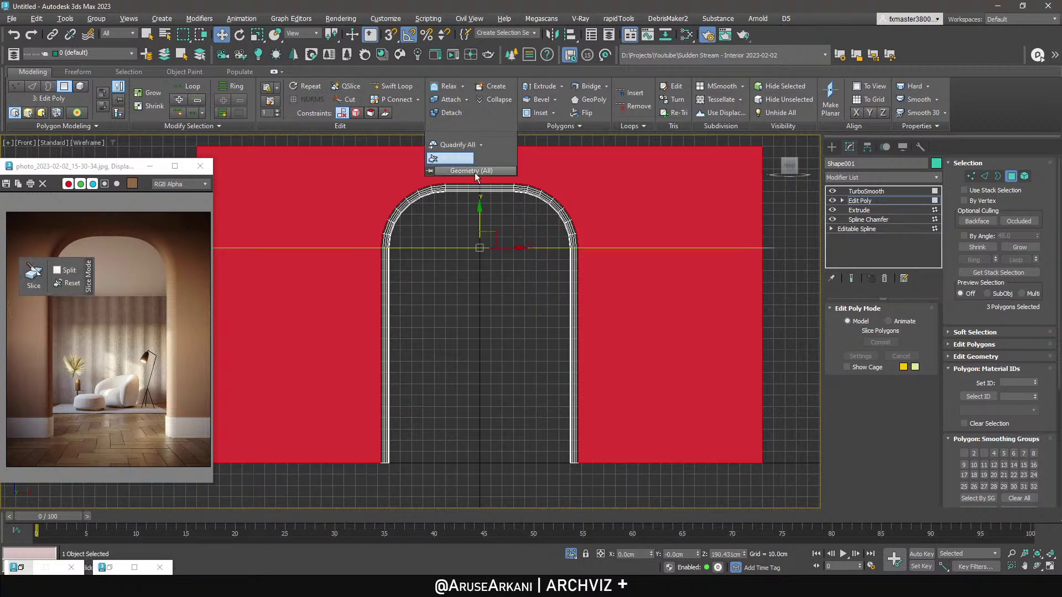
{"action": "scroll", "coordinate": [564, 245], "scroll_direction": "up", "scroll_amount": 5}
{"action": "middle_click_drag", "start_coordinate": [564, 246], "coordinate": [447, 217]}
{"action": "scroll", "coordinate": [447, 217], "scroll_direction": "up", "scroll_amount": 5}
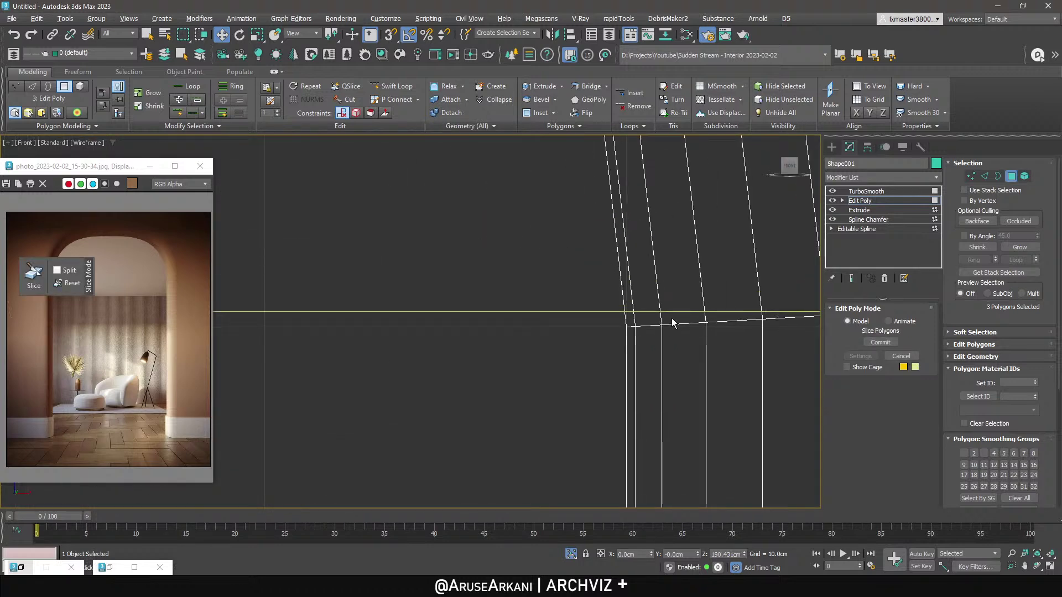
{"action": "scroll", "coordinate": [505, 293], "scroll_direction": "down", "scroll_amount": 4}
{"action": "scroll", "coordinate": [722, 295], "scroll_direction": "down", "scroll_amount": 6}
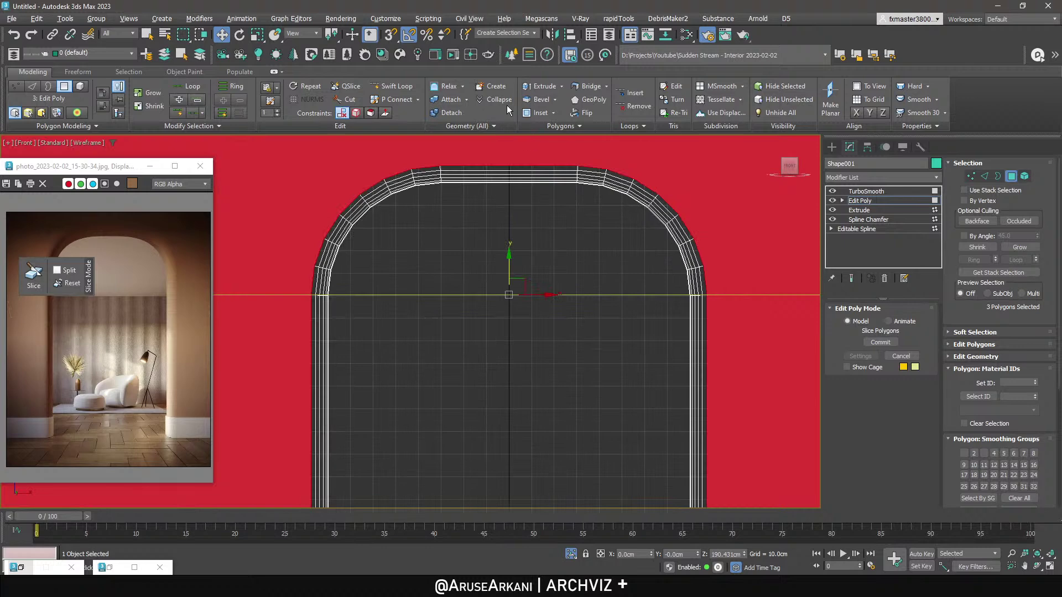
{"action": "left_click", "coordinate": [35, 275]}
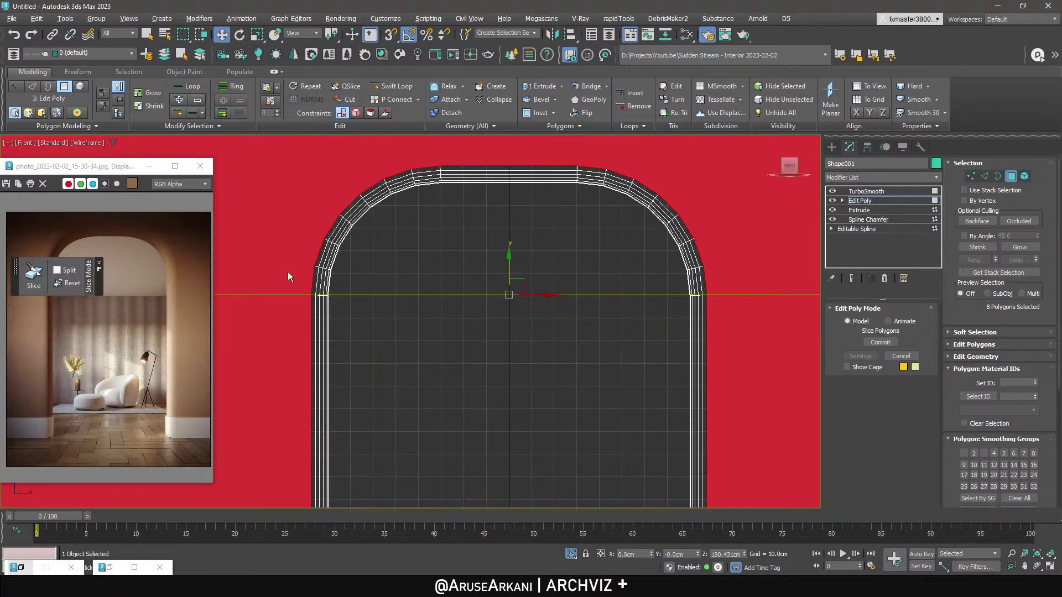
Rotate the slice plane upright with snapping on and change to vertex level.
{"action": "scroll", "coordinate": [504, 271], "scroll_direction": "down", "scroll_amount": 2}
{"action": "key", "text": "e"}
{"action": "left_click_drag", "start_coordinate": [539, 265], "coordinate": [616, 157]}
{"action": "key", "text": "w"}
{"action": "key", "text": "s"}
{"action": "scroll", "coordinate": [556, 203], "scroll_direction": "up", "scroll_amount": 8}
{"action": "scroll", "coordinate": [603, 174], "scroll_direction": "up", "scroll_amount": 3}
{"action": "key", "text": "1"}
{"action": "scroll", "coordinate": [619, 208], "scroll_direction": "down", "scroll_amount": 10}
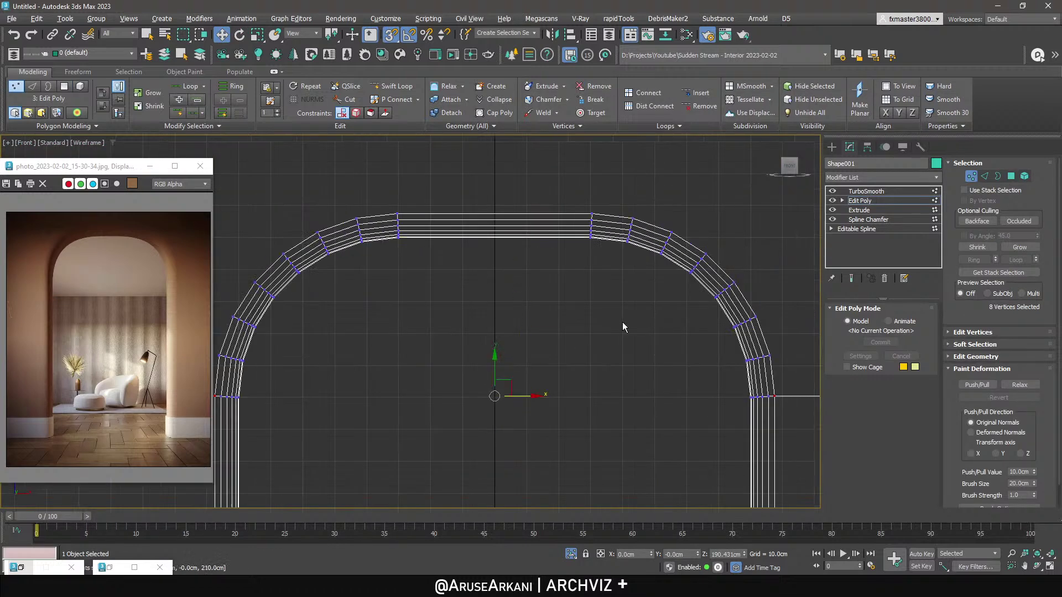
Slice the wall vertically at the right end of the arch's straight top.
{"action": "left_click", "coordinate": [498, 127]}
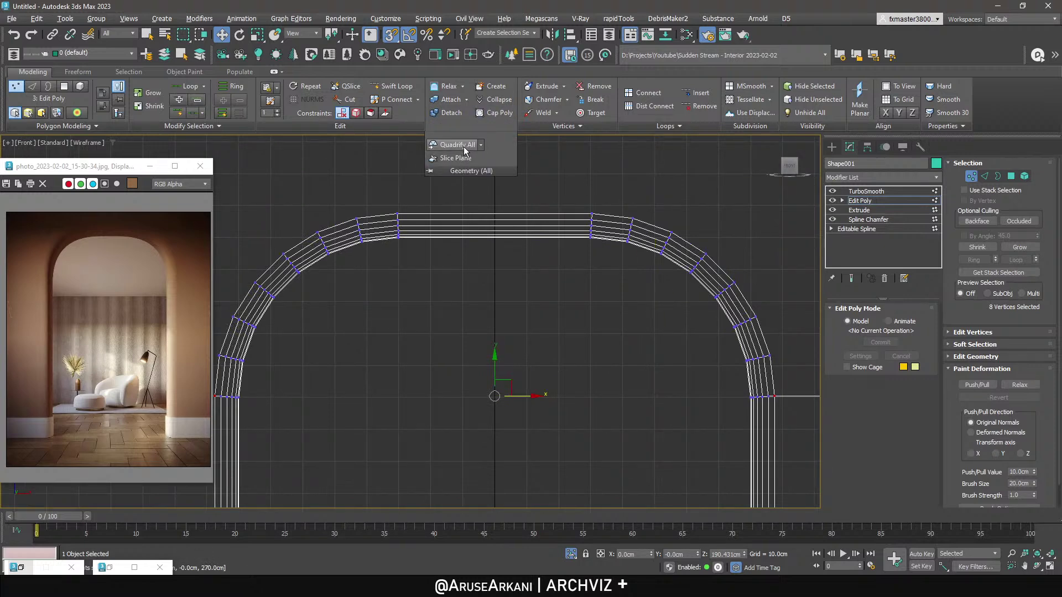
{"action": "left_click", "coordinate": [462, 159]}
{"action": "scroll", "coordinate": [590, 232], "scroll_direction": "up", "scroll_amount": 8}
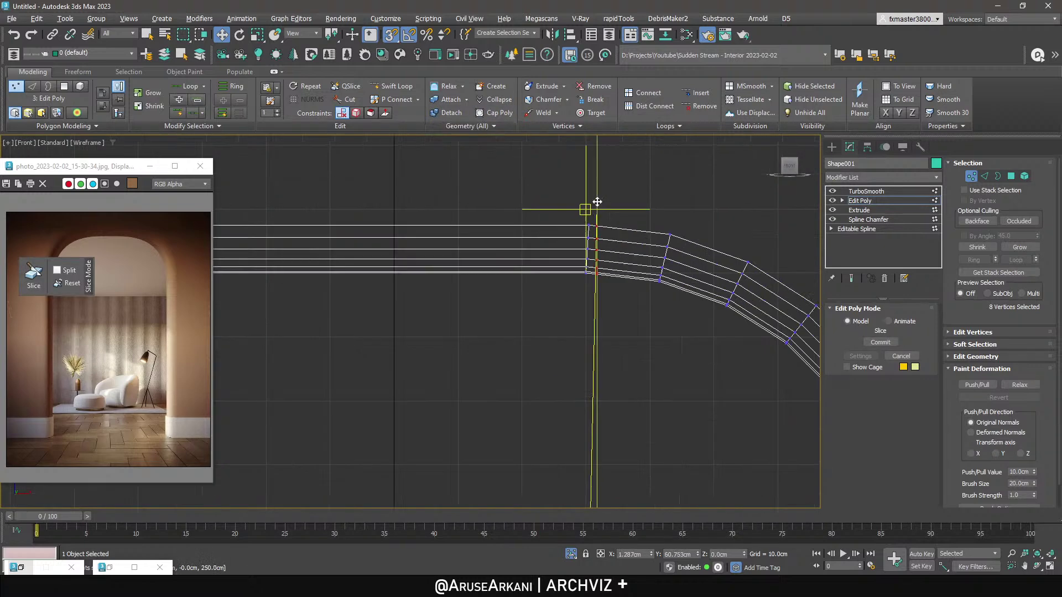
{"action": "scroll", "coordinate": [491, 301], "scroll_direction": "down", "scroll_amount": 6}
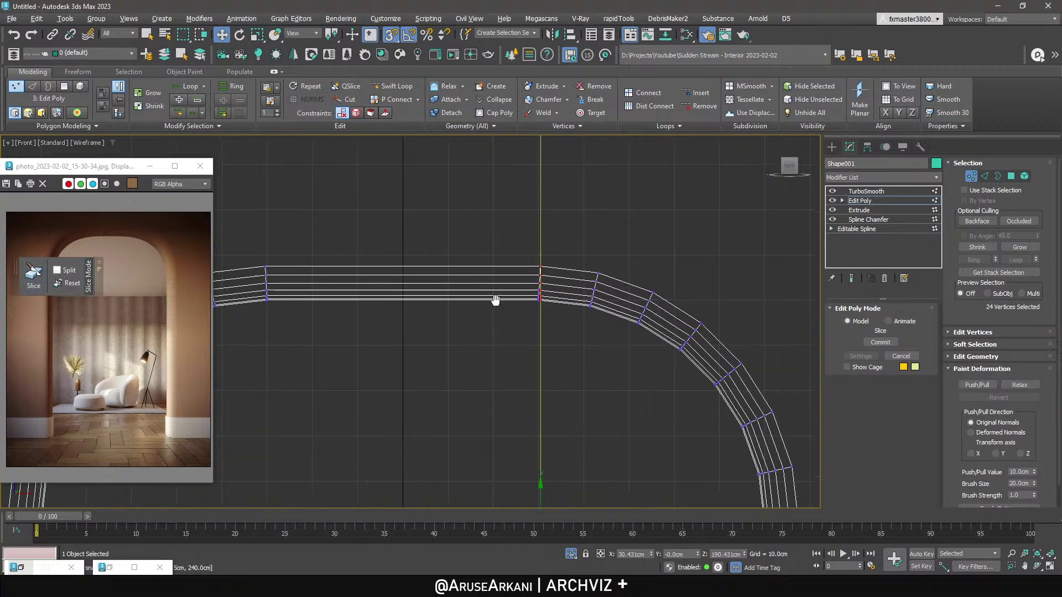
Slice the wall vertically at the left end of the arch's straight top and leave the slice mode.
{"action": "left_click_drag", "start_coordinate": [612, 393], "coordinate": [442, 255]}
{"action": "left_click", "coordinate": [34, 273]}
{"action": "scroll", "coordinate": [547, 254], "scroll_direction": "down", "scroll_amount": 5}
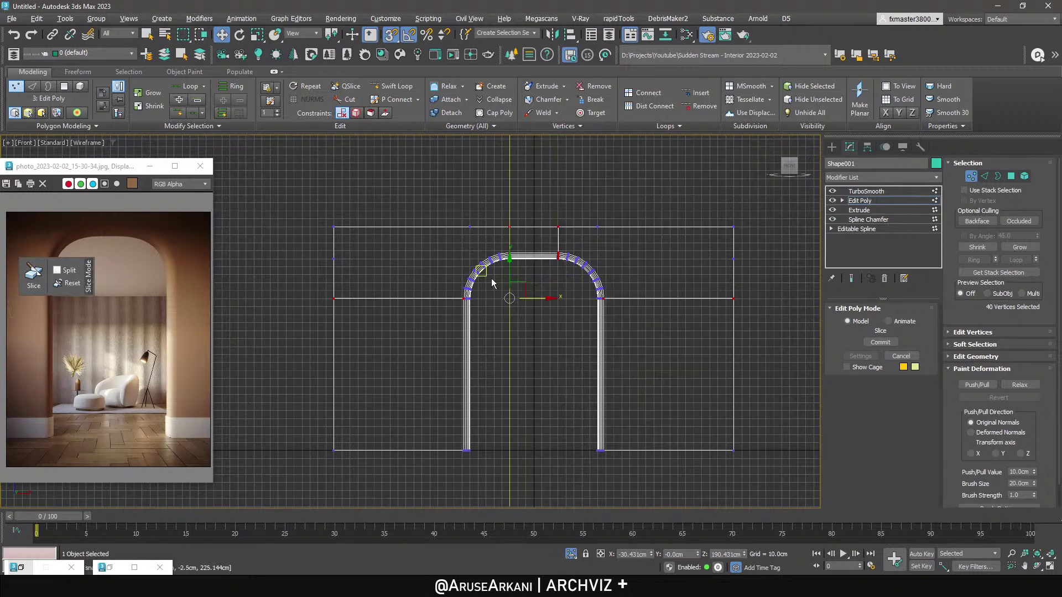
{"action": "left_click", "coordinate": [862, 201]}
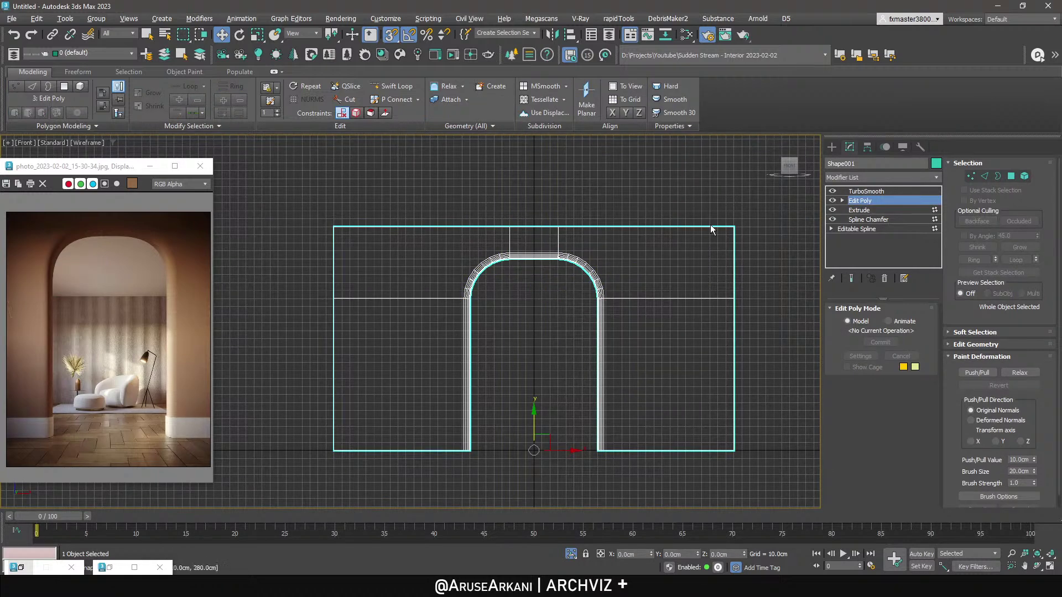
Slide the extra slice vertices at the right end of the arch's straight top along their edges onto the adjacent arch vertices.
{"action": "scroll", "coordinate": [566, 261], "scroll_direction": "up", "scroll_amount": 4}
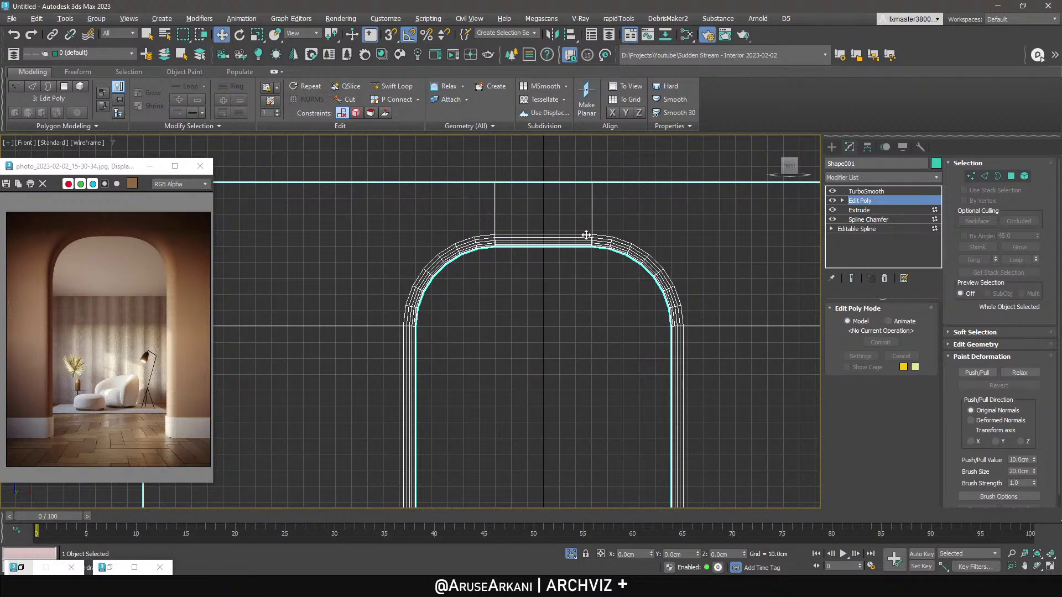
{"action": "scroll", "coordinate": [609, 254], "scroll_direction": "up", "scroll_amount": 8}
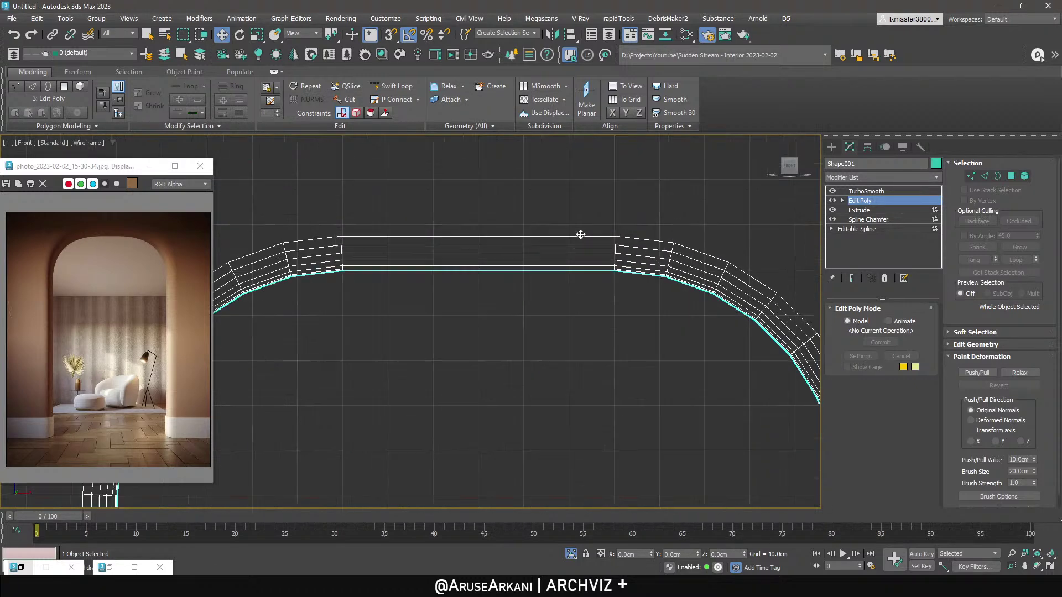
{"action": "key", "text": "1"}
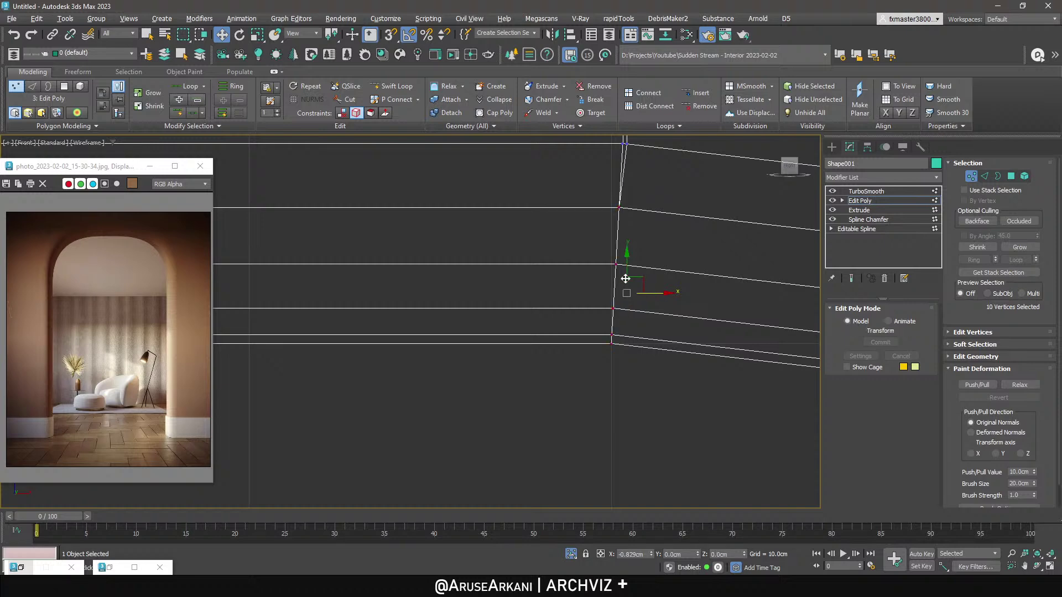
{"action": "scroll", "coordinate": [608, 268], "scroll_direction": "up", "scroll_amount": 3}
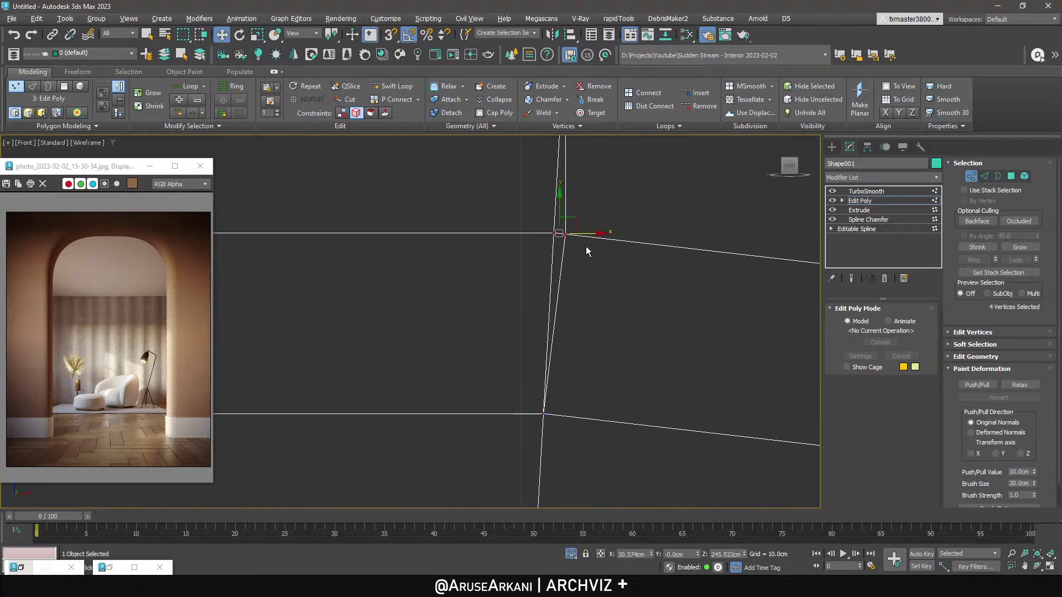
{"action": "left_click", "coordinate": [554, 229]}
{"action": "scroll", "coordinate": [557, 398], "scroll_direction": "down", "scroll_amount": 5}
{"action": "scroll", "coordinate": [518, 320], "scroll_direction": "down", "scroll_amount": 3}
Slide the extra slice vertices at the left end of the arch's straight top along their edges onto the adjacent arch vertices.
{"action": "scroll", "coordinate": [450, 242], "scroll_direction": "up", "scroll_amount": 6}
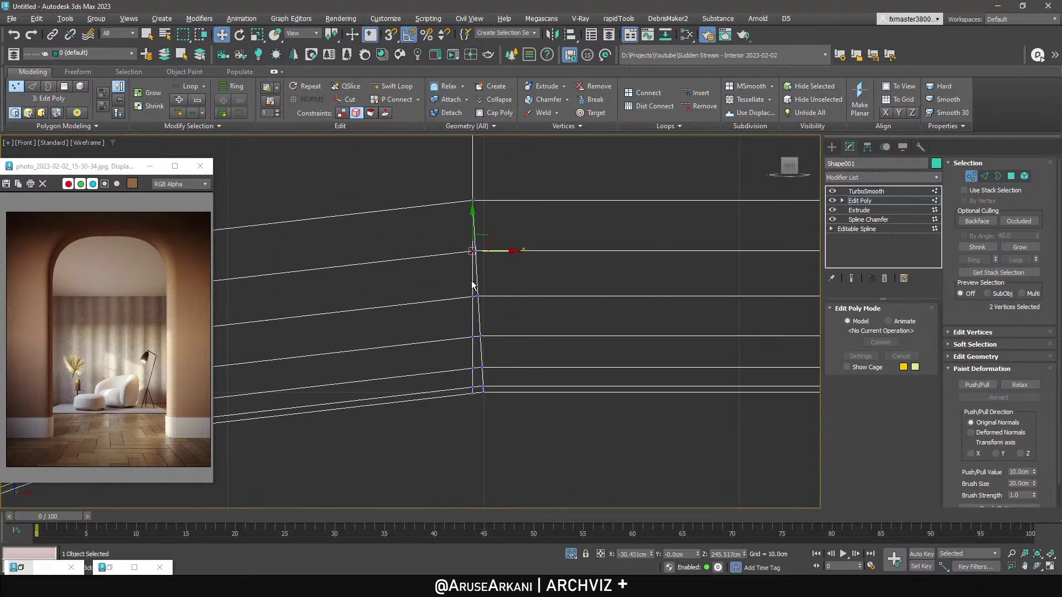
{"action": "scroll", "coordinate": [470, 293], "scroll_direction": "up", "scroll_amount": 2}
{"action": "left_click_drag", "start_coordinate": [486, 461], "coordinate": [485, 484], "text": "ctrl"}
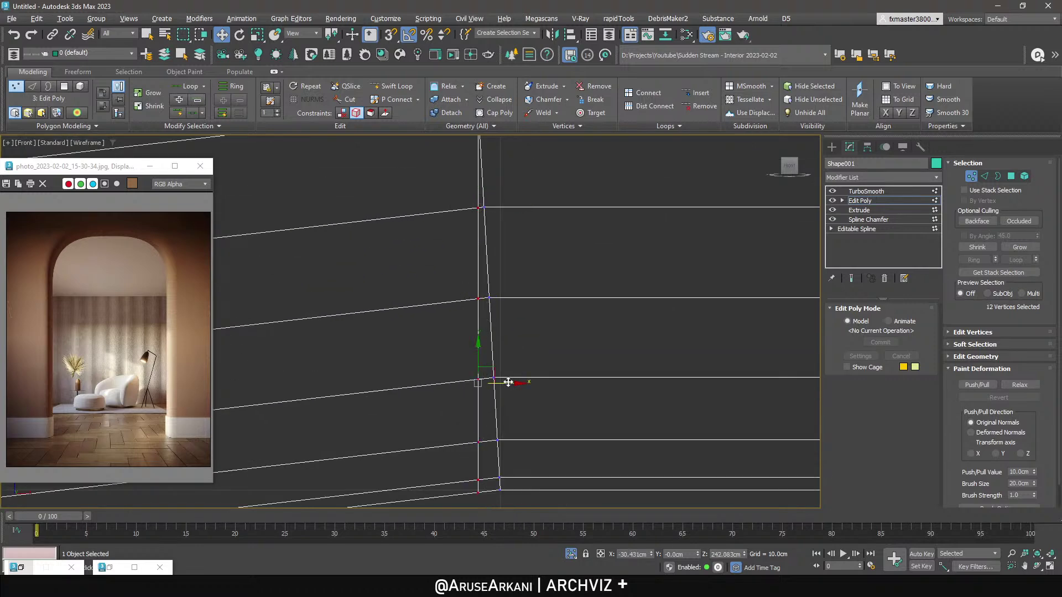
{"action": "left_click_drag", "start_coordinate": [509, 385], "coordinate": [524, 384]}
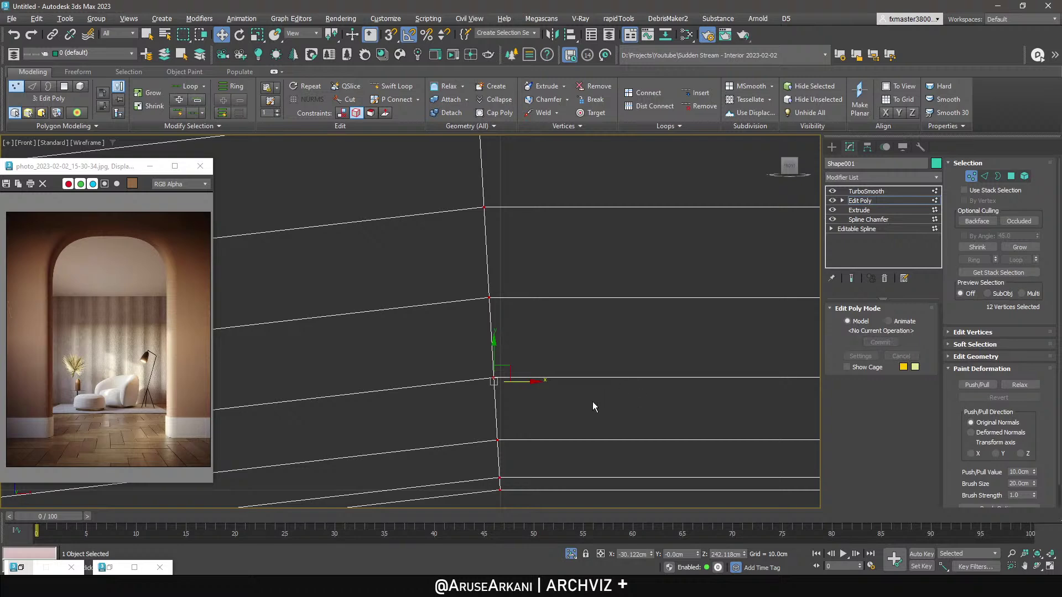
Weld all vertices of the wall with a threshold of 0.1 cm and clear the selection.
{"action": "key", "text": "ctrl+a"}
{"action": "scroll", "coordinate": [592, 408], "scroll_direction": "down", "scroll_amount": 6}
{"action": "left_click", "coordinate": [545, 113]}
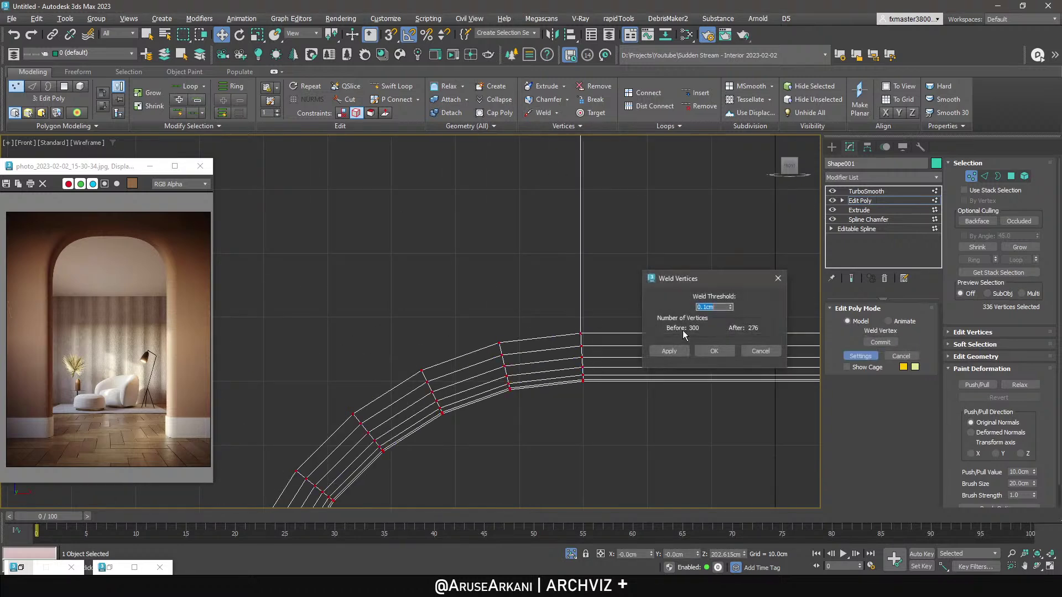
{"action": "left_click", "coordinate": [712, 352]}
{"action": "scroll", "coordinate": [675, 319], "scroll_direction": "down", "scroll_amount": 5}
{"action": "middle_click_drag", "start_coordinate": [676, 320], "coordinate": [595, 309]}
{"action": "left_click", "coordinate": [625, 337]}
Check the TurboSmooth result, return to Edit Poly and connect the right arch curve's middle vertex to the wall's upper right corner.
{"action": "scroll", "coordinate": [656, 320], "scroll_direction": "up", "scroll_amount": 5}
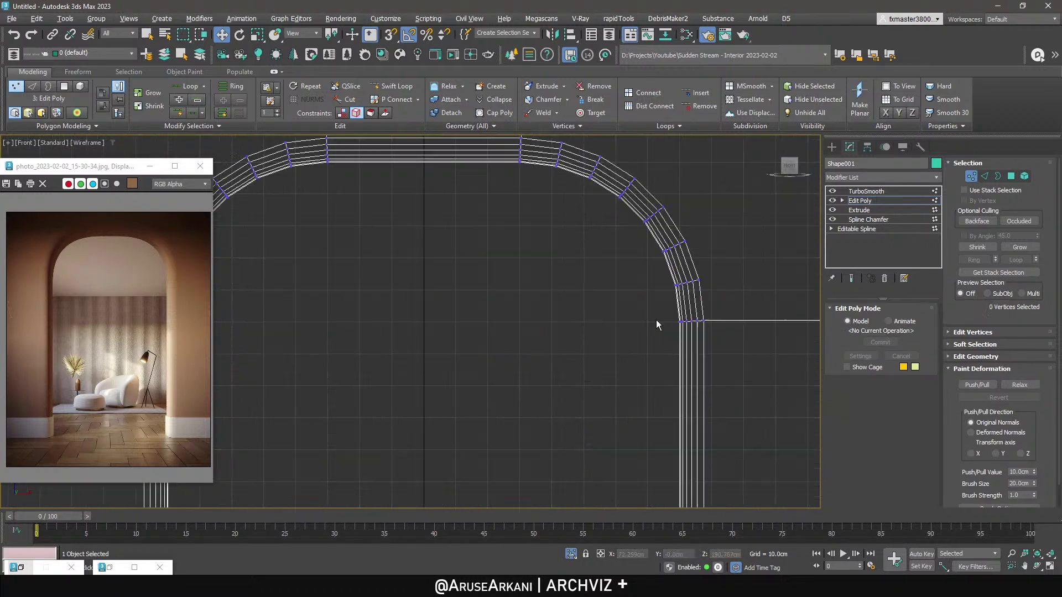
{"action": "scroll", "coordinate": [657, 320], "scroll_direction": "down", "scroll_amount": 6}
{"action": "left_click", "coordinate": [868, 191]}
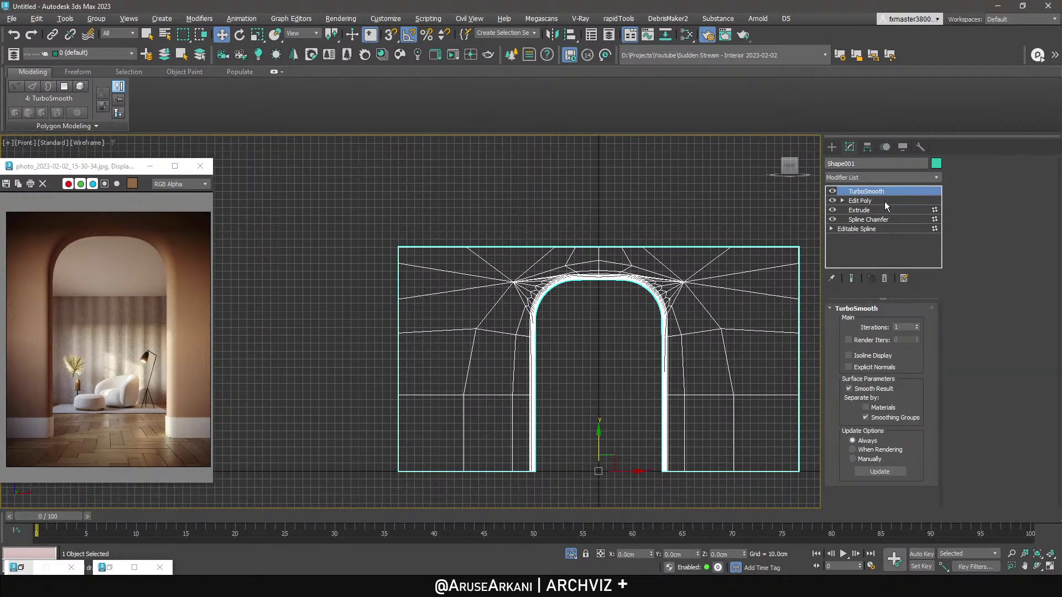
{"action": "left_click", "coordinate": [884, 200]}
{"action": "scroll", "coordinate": [643, 297], "scroll_direction": "up", "scroll_amount": 6}
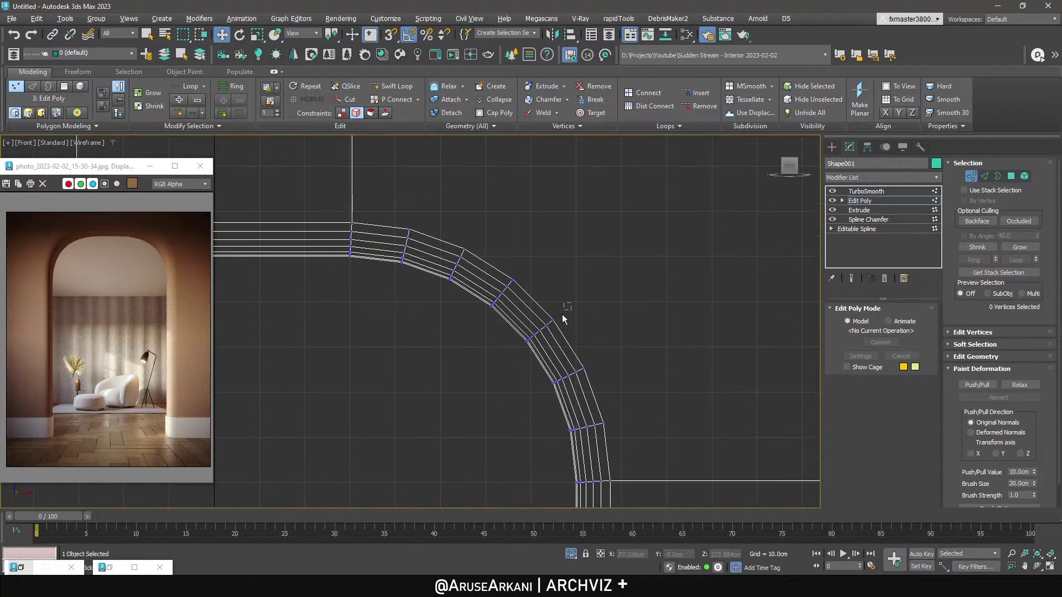
{"action": "left_click_drag", "start_coordinate": [550, 328], "coordinate": [552, 328]}
{"action": "scroll", "coordinate": [554, 327], "scroll_direction": "down", "scroll_amount": 5}
{"action": "left_click_drag", "start_coordinate": [744, 275], "coordinate": [743, 272], "text": "ctrl"}
{"action": "left_click", "coordinate": [648, 93]}
{"action": "middle_click_drag", "start_coordinate": [455, 323], "coordinate": [593, 313]}
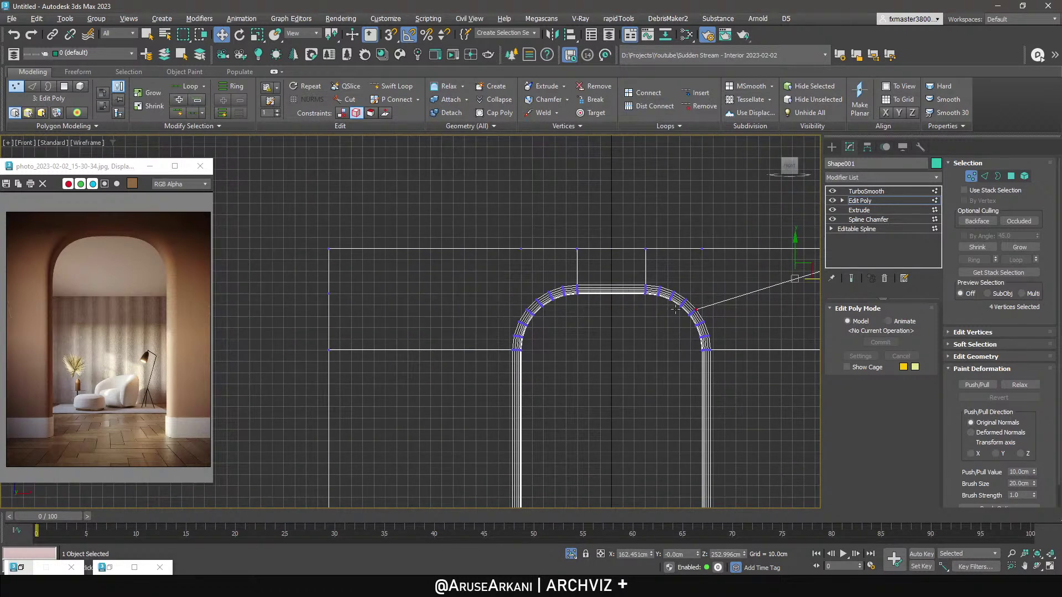
Connect the left arch curve's middle vertex to the wall's upper left corner.
{"action": "scroll", "coordinate": [529, 307], "scroll_direction": "up", "scroll_amount": 5}
{"action": "left_click_drag", "start_coordinate": [541, 327], "coordinate": [538, 316]}
{"action": "scroll", "coordinate": [538, 315], "scroll_direction": "down", "scroll_amount": 5}
{"action": "left_click_drag", "start_coordinate": [378, 279], "coordinate": [408, 288], "text": "ctrl"}
{"action": "left_click", "coordinate": [648, 93]}
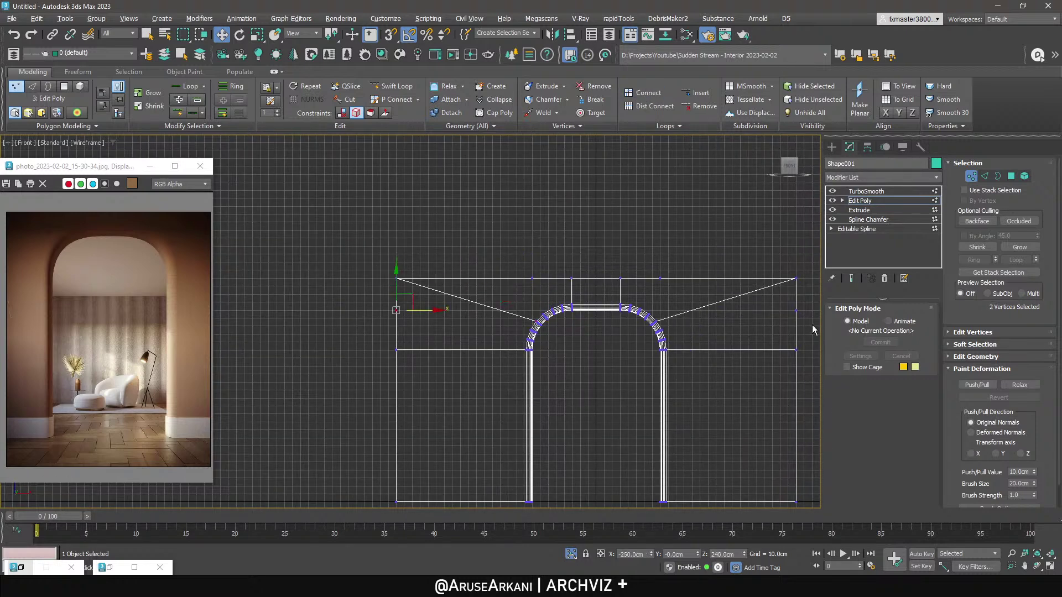
{"action": "middle_click_drag", "start_coordinate": [814, 331], "coordinate": [751, 333]}
{"action": "left_click", "coordinate": [617, 287]}
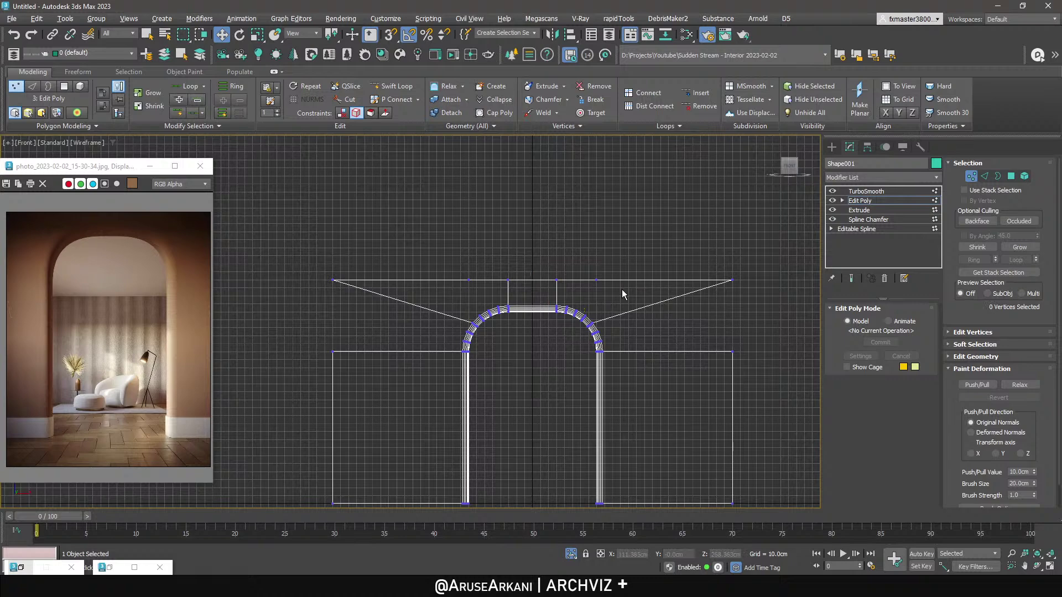
{"action": "key", "text": "ctrl+z"}
In the perspective view, select the leftover short edges running across the wall's thickness and remove them.
{"action": "key", "text": "alt+w"}
{"action": "middle_click", "coordinate": [715, 389]}
{"action": "key", "text": "alt+w"}
{"action": "middle_click_drag", "start_coordinate": [481, 327], "coordinate": [479, 294], "text": "alt"}
{"action": "key", "text": "2"}
{"action": "left_click", "coordinate": [398, 320]}
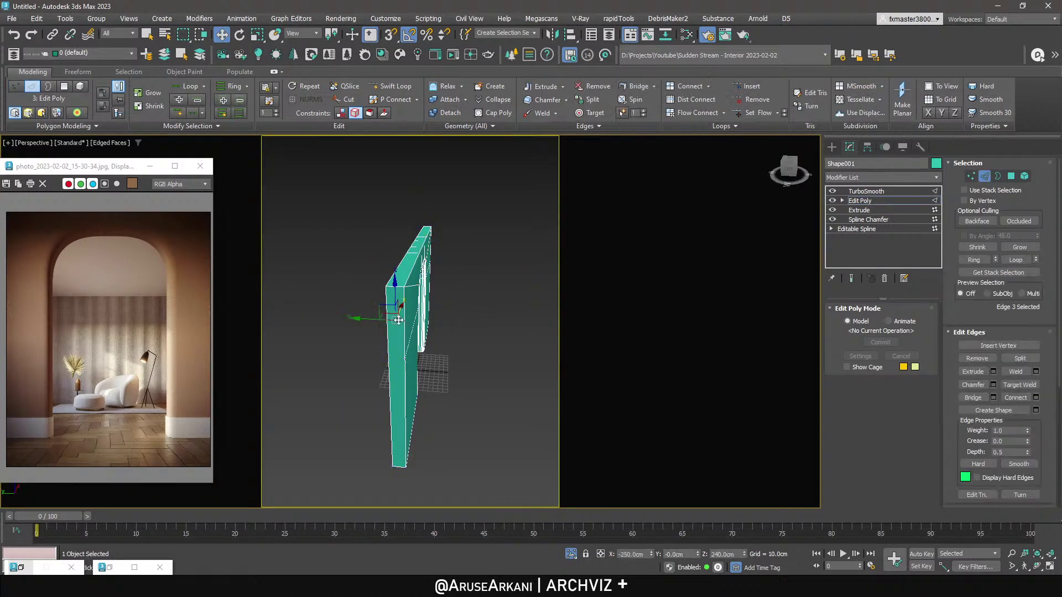
{"action": "scroll", "coordinate": [398, 320], "scroll_direction": "up", "scroll_amount": 5}
{"action": "mouse_move", "coordinate": [408, 304]}
{"action": "middle_mouse_down", "text": "alt"}
{"action": "mouse_move", "coordinate": [393, 303]}
{"action": "mouse_move", "coordinate": [420, 303]}
{"action": "middle_mouse_up", "text": "alt"}
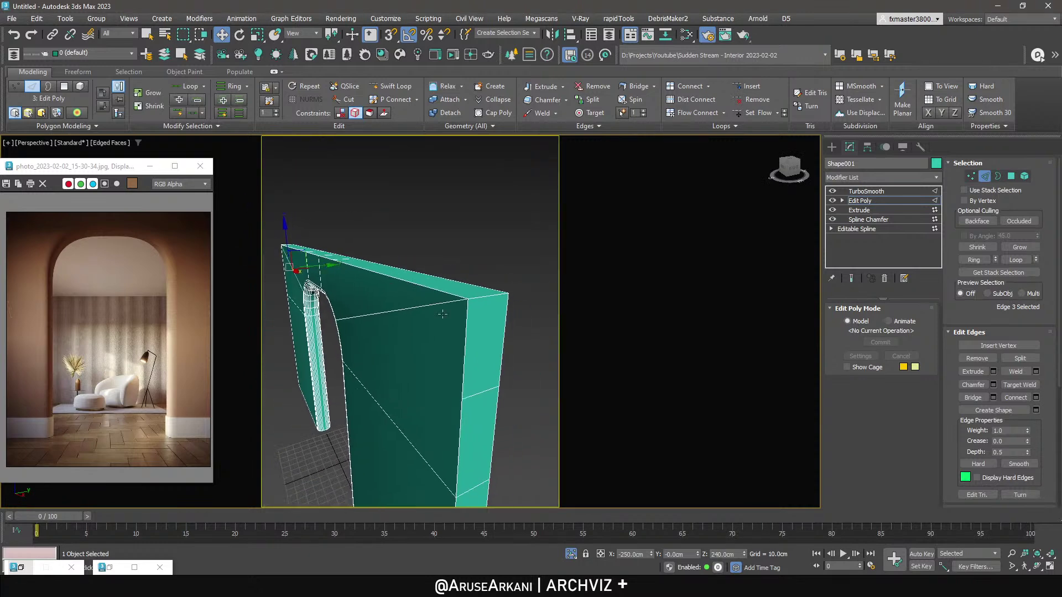
{"action": "left_click", "coordinate": [753, 100]}
{"action": "middle_click_drag", "start_coordinate": [526, 309], "coordinate": [441, 296], "text": "alt"}
{"action": "double_click", "coordinate": [351, 232]}
{"action": "middle_click_drag", "start_coordinate": [350, 233], "coordinate": [376, 265], "text": "alt"}
{"action": "middle_click_drag", "start_coordinate": [598, 193], "coordinate": [486, 225], "text": "alt"}
{"action": "scroll", "coordinate": [512, 240], "scroll_direction": "down", "scroll_amount": 4}
{"action": "scroll", "coordinate": [486, 224], "scroll_direction": "up", "scroll_amount": 4}
Return to the TurboSmooth level, hide the edged faces and examine the smoothed arch up close.
{"action": "left_click", "coordinate": [871, 200]}
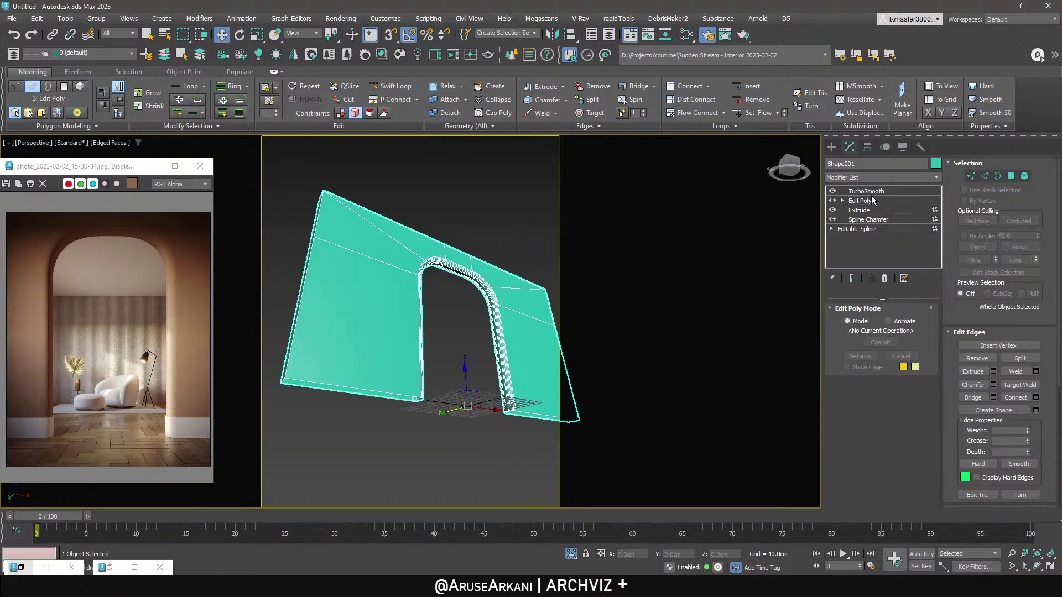
{"action": "left_click", "coordinate": [871, 192]}
{"action": "middle_click_drag", "start_coordinate": [503, 352], "coordinate": [460, 308], "text": "alt"}
{"action": "key", "text": "F4"}
{"action": "scroll", "coordinate": [486, 271], "scroll_direction": "up", "scroll_amount": 8}
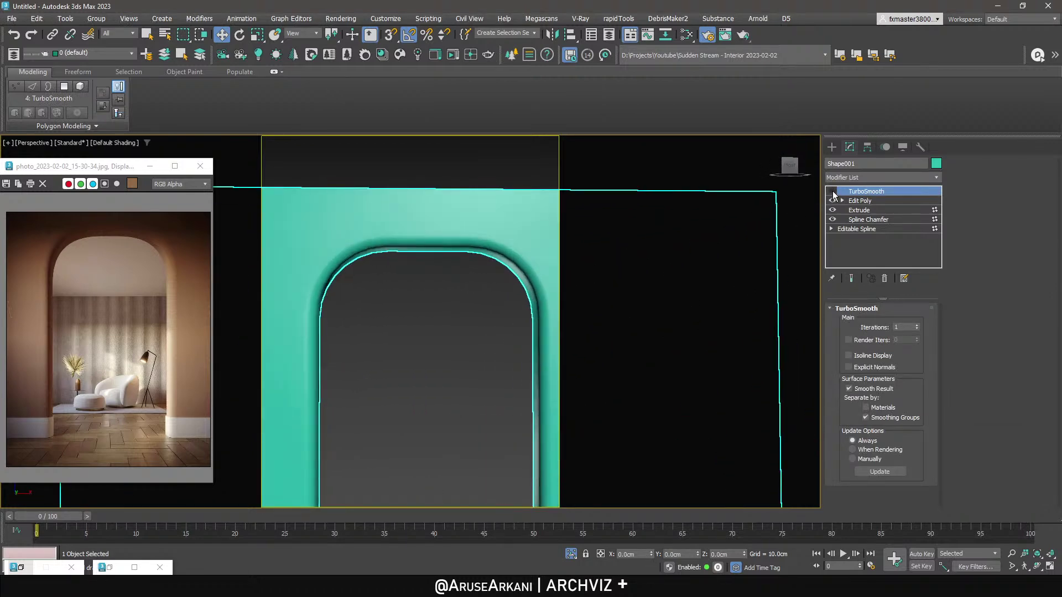
View the smoothed arch through the camera and bring the rest of the room back into view.
{"action": "key", "text": "c"}
{"action": "right_click", "coordinate": [465, 230]}
{"action": "left_click", "coordinate": [489, 177]}
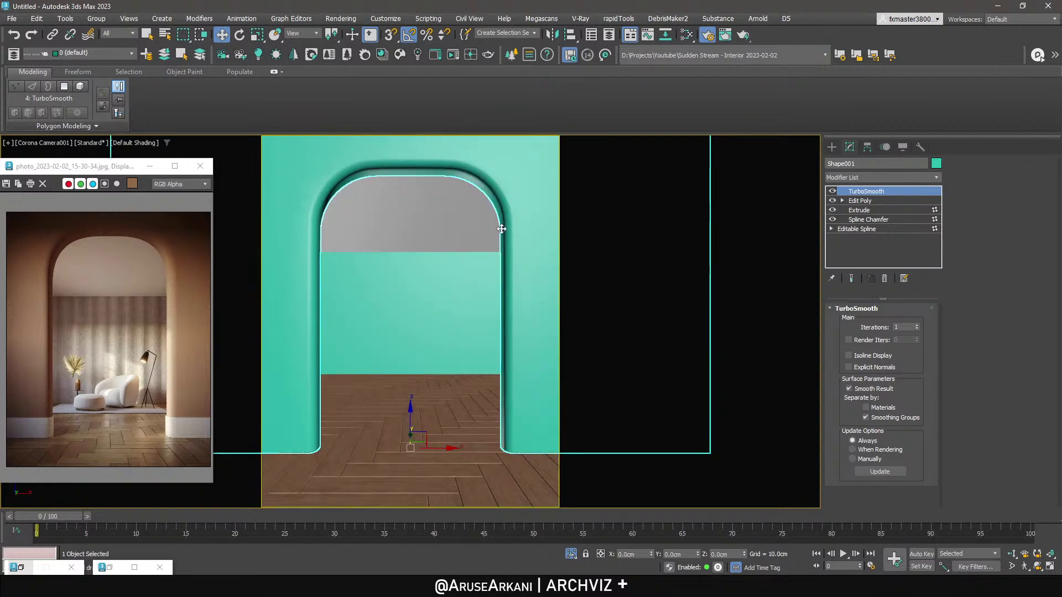
Add an Edit Poly modifier above the wall's TurboSmooth and select the open borders at the wall's base.
{"action": "left_click", "coordinate": [869, 177]}
{"action": "left_click", "coordinate": [865, 220]}
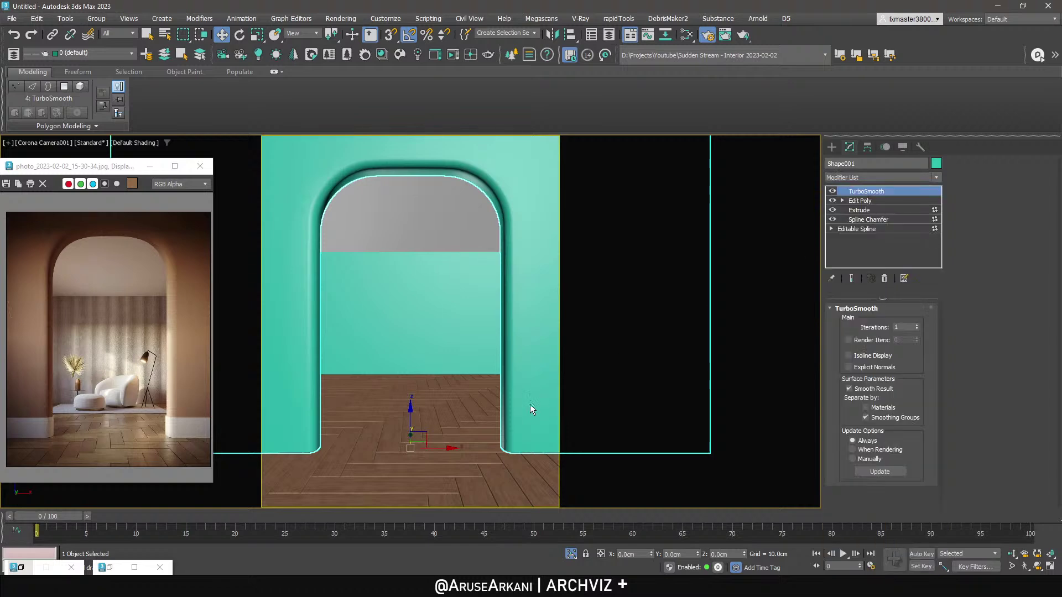
{"action": "key", "text": "3"}
{"action": "left_click", "coordinate": [302, 450]}
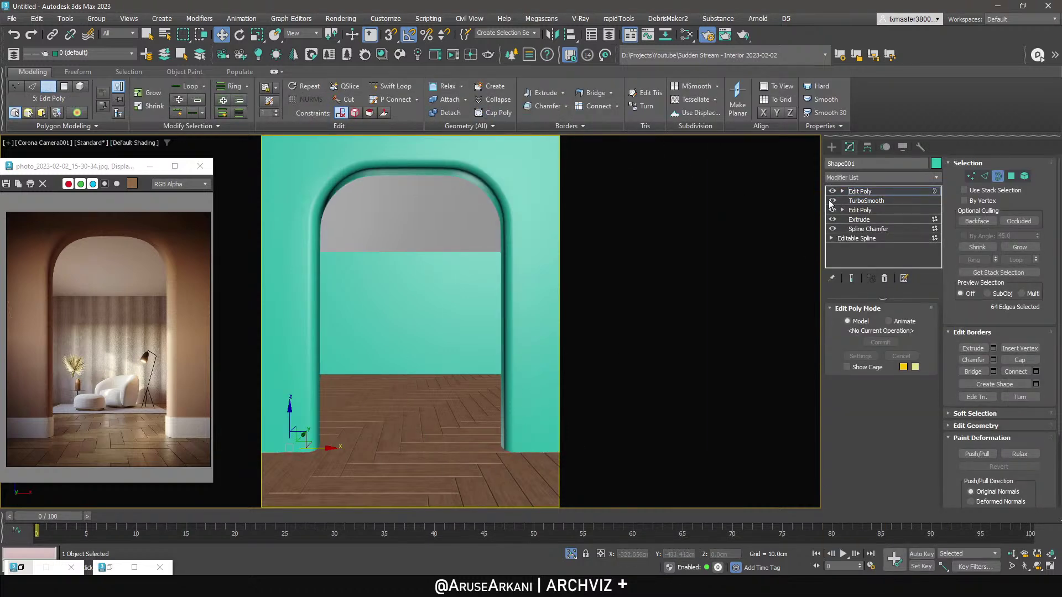
{"action": "left_click", "coordinate": [860, 190]}
In the floor's FloorGenerator, set the board extrude height to 0.7 cm and the bevel height to 0.3 cm.
{"action": "left_click", "coordinate": [500, 384]}
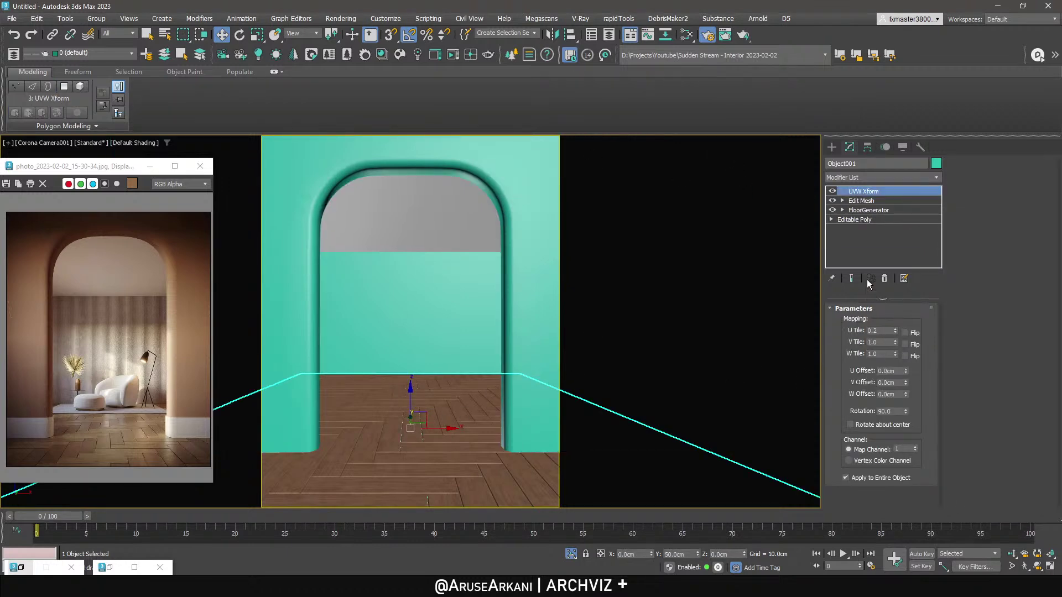
{"action": "left_click", "coordinate": [867, 211]}
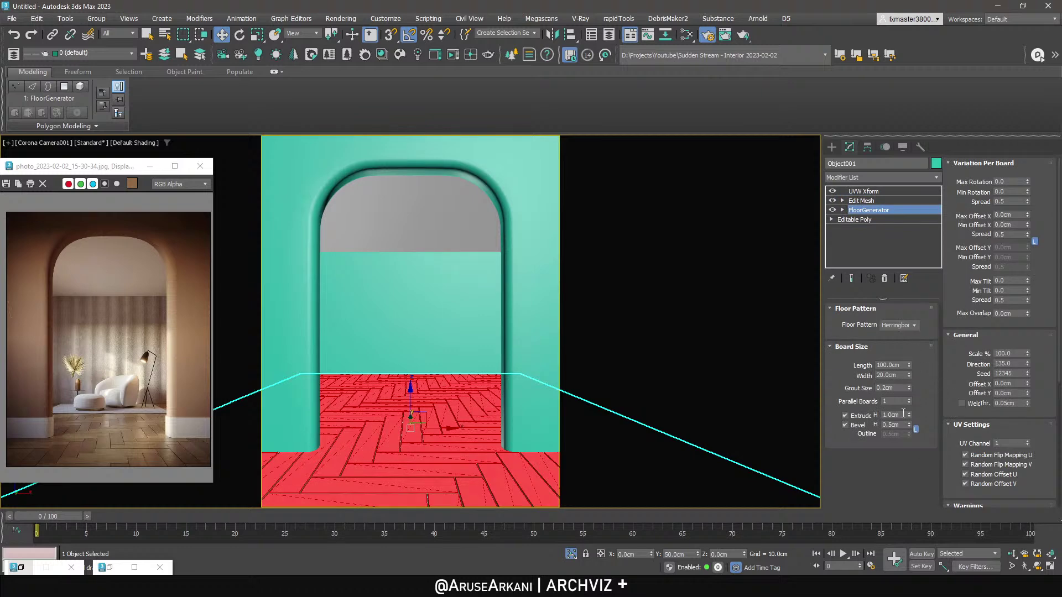
{"action": "double_click", "coordinate": [903, 414]}
{"action": "type", "text": "0.7"}
{"action": "key", "text": "Return"}
{"action": "key", "text": "Tab"}
{"action": "type", "text": "0.3"}
{"action": "key", "text": "Return"}
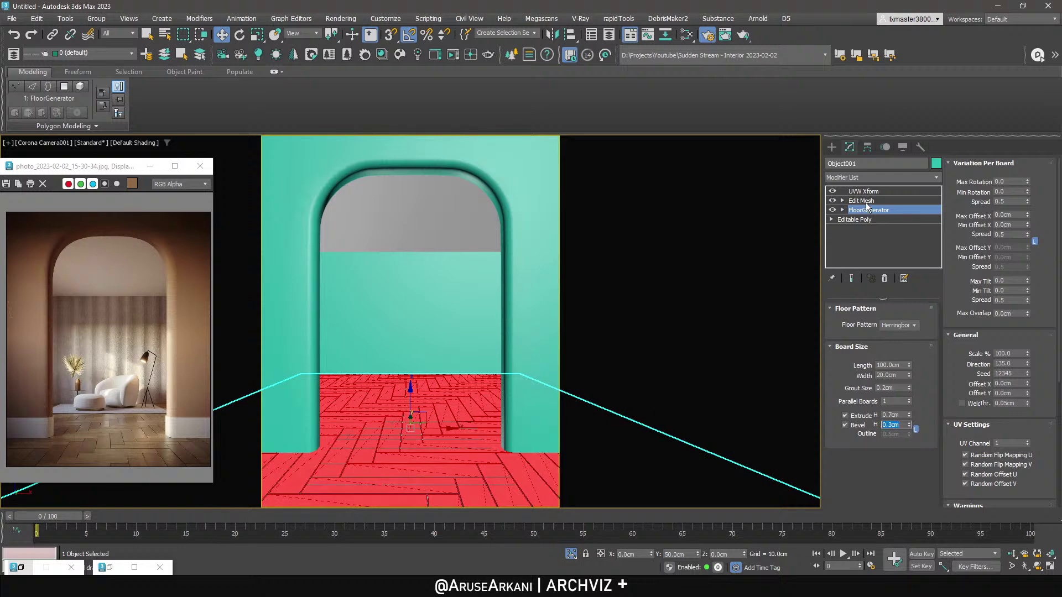
{"action": "left_click", "coordinate": [863, 192]}
Create a new linear shape from the selected border edges at the base of the arched wall.
{"action": "left_click", "coordinate": [518, 349]}
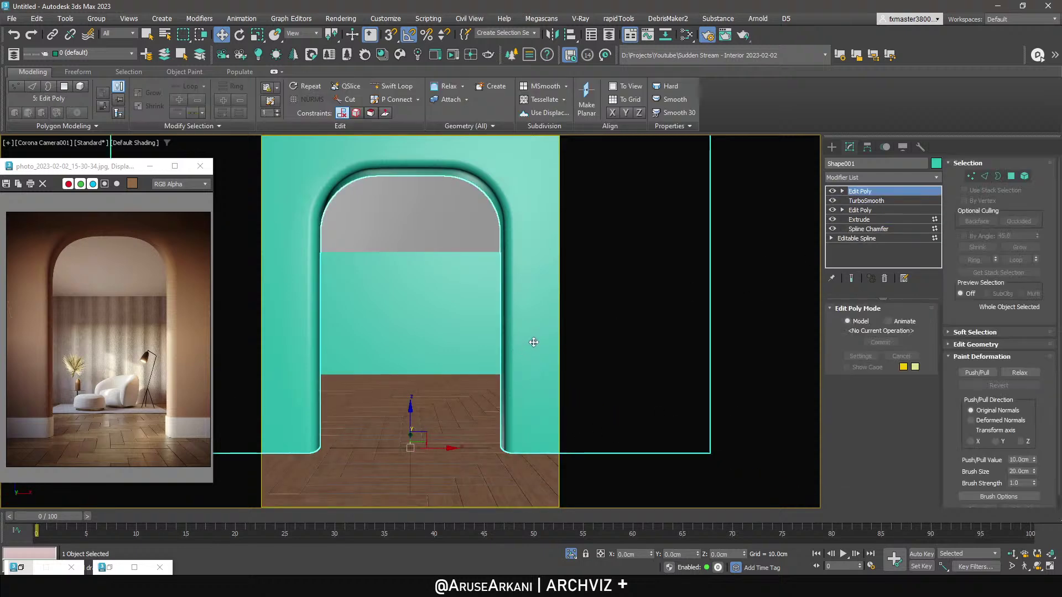
{"action": "key", "text": "3"}
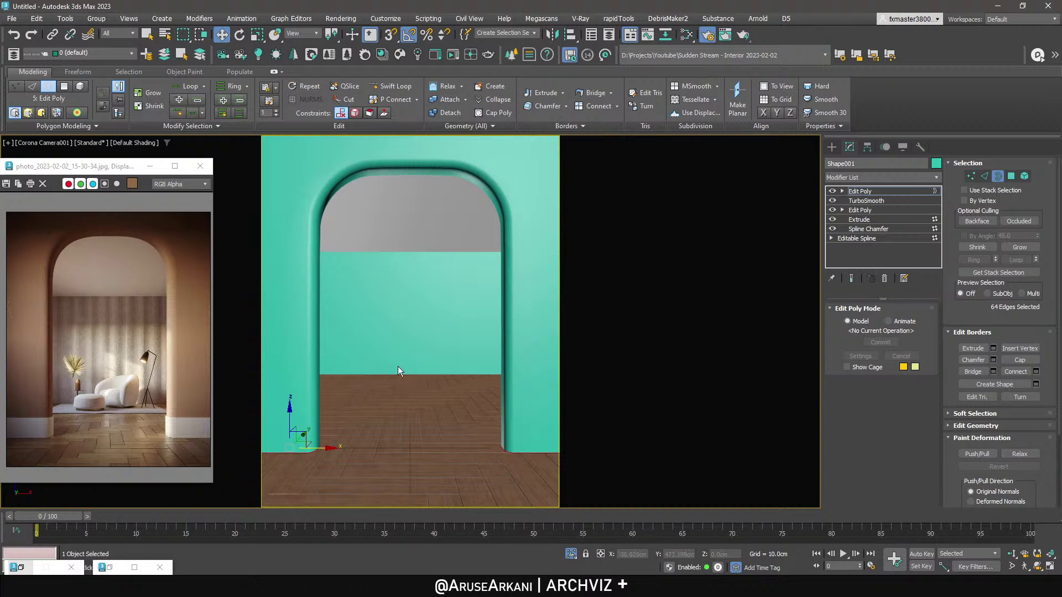
{"action": "left_click", "coordinate": [575, 127]}
{"action": "left_click", "coordinate": [601, 145]}
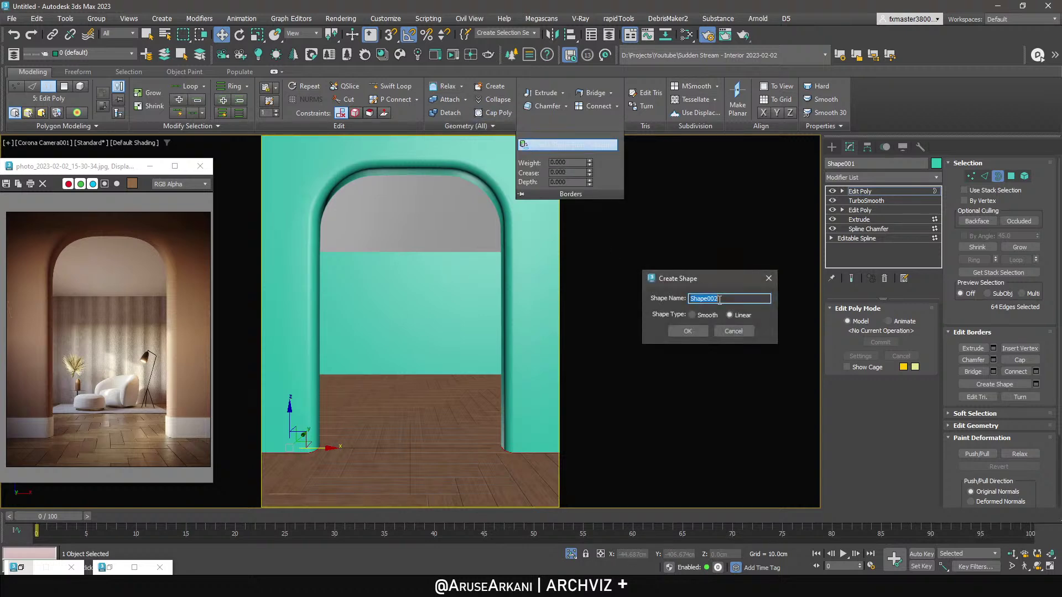
{"action": "left_click", "coordinate": [688, 330]}
Delete the topmost Edit Poly modifier from the arched wall.
{"action": "left_click", "coordinate": [873, 192]}
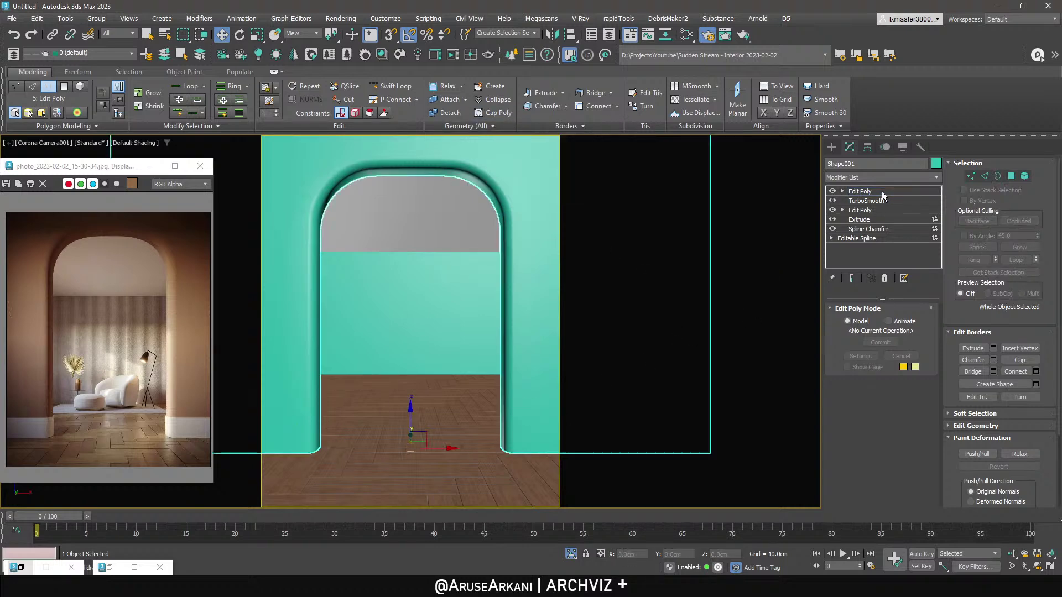
{"action": "right_click", "coordinate": [874, 194]}
{"action": "left_click", "coordinate": [885, 212]}
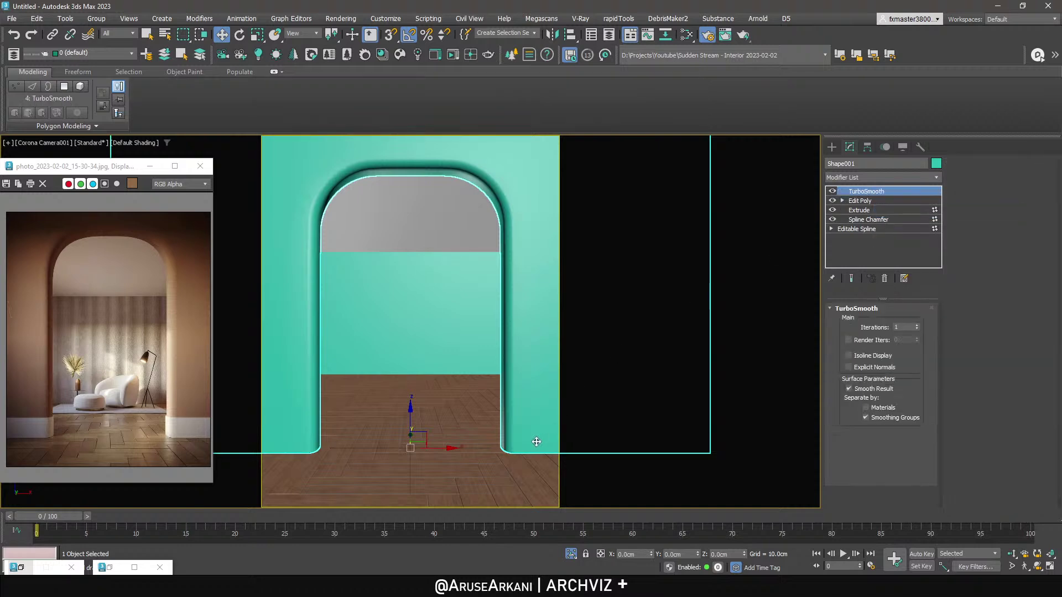
Isolate the wall's new base outline in the top view and delete the segments at its outer ends.
{"action": "left_click", "coordinate": [531, 453]}
{"action": "key", "text": "alt+q"}
{"action": "key", "text": "t"}
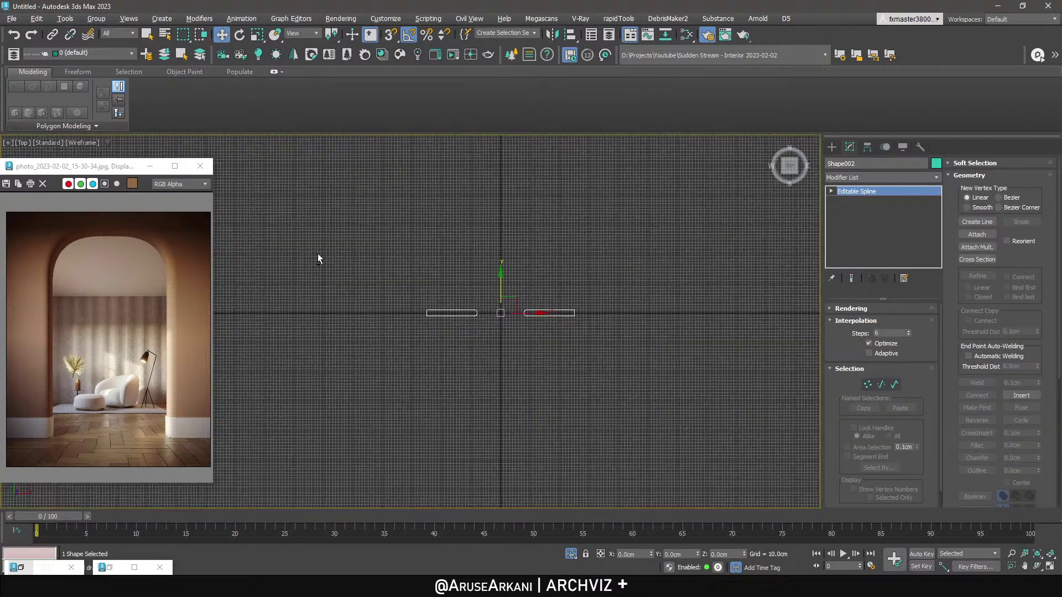
{"action": "key", "text": "2"}
{"action": "scroll", "coordinate": [550, 314], "scroll_direction": "up", "scroll_amount": 5}
{"action": "scroll", "coordinate": [636, 312], "scroll_direction": "down", "scroll_amount": 2}
{"action": "scroll", "coordinate": [636, 312], "scroll_direction": "up", "scroll_amount": 5}
{"action": "left_click", "coordinate": [512, 299]}
{"action": "key", "text": "Delete"}
{"action": "left_click", "coordinate": [855, 191]}
Return to the camera view and end the isolation of the base outline.
{"action": "key", "text": "alt+w"}
{"action": "right_click", "coordinate": [657, 373]}
{"action": "key", "text": "alt+w"}
{"action": "right_click", "coordinate": [517, 310]}
{"action": "left_click", "coordinate": [578, 274]}
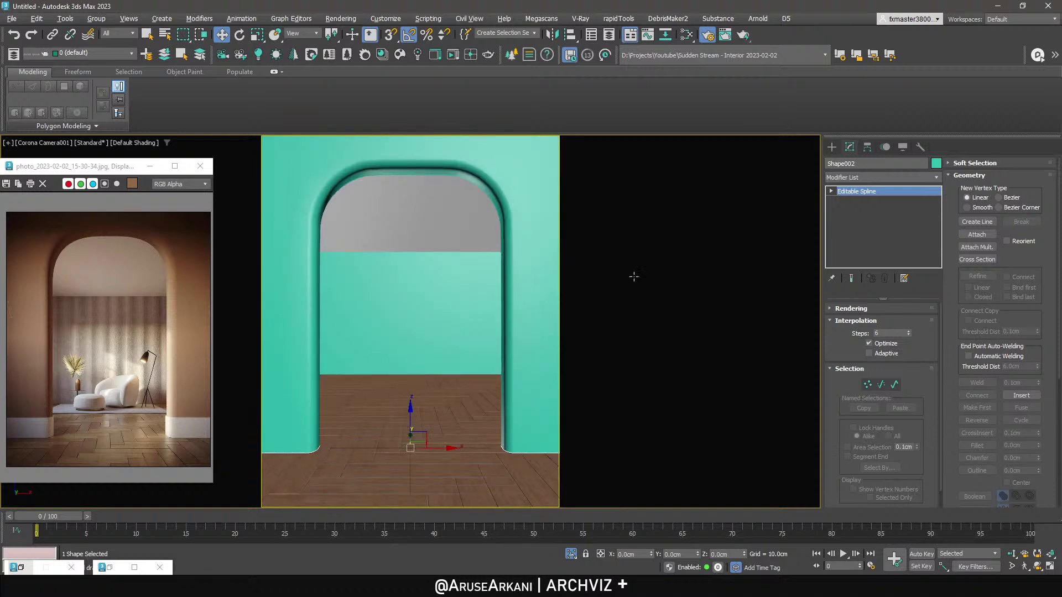
Apply a Sweep modifier to the base outline with the built-in Bar section and middle-right pivot alignment.
{"action": "left_click", "coordinate": [859, 176]}
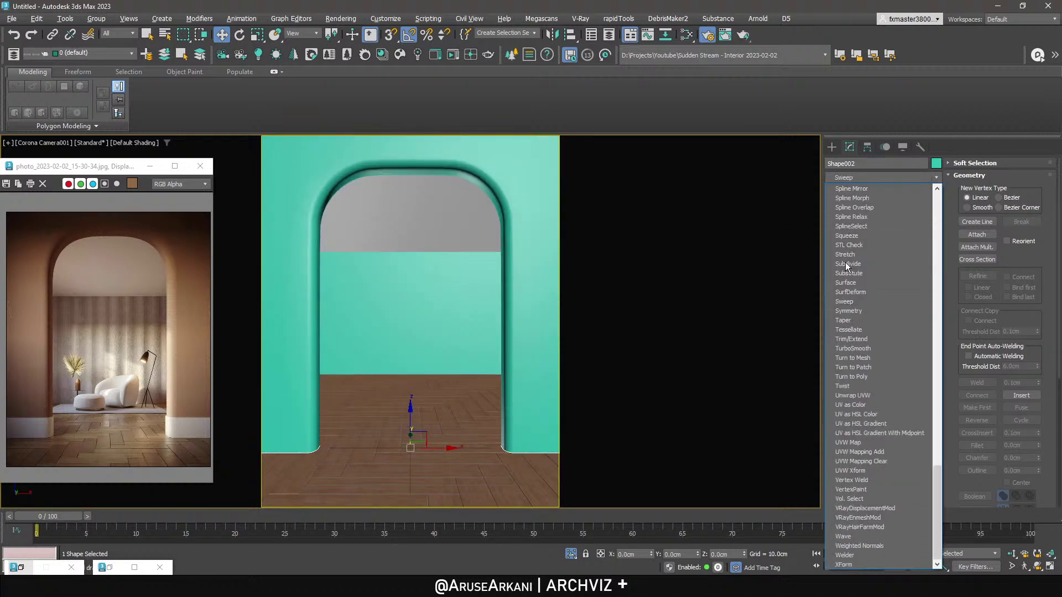
{"action": "left_click", "coordinate": [857, 303]}
{"action": "left_click", "coordinate": [884, 350]}
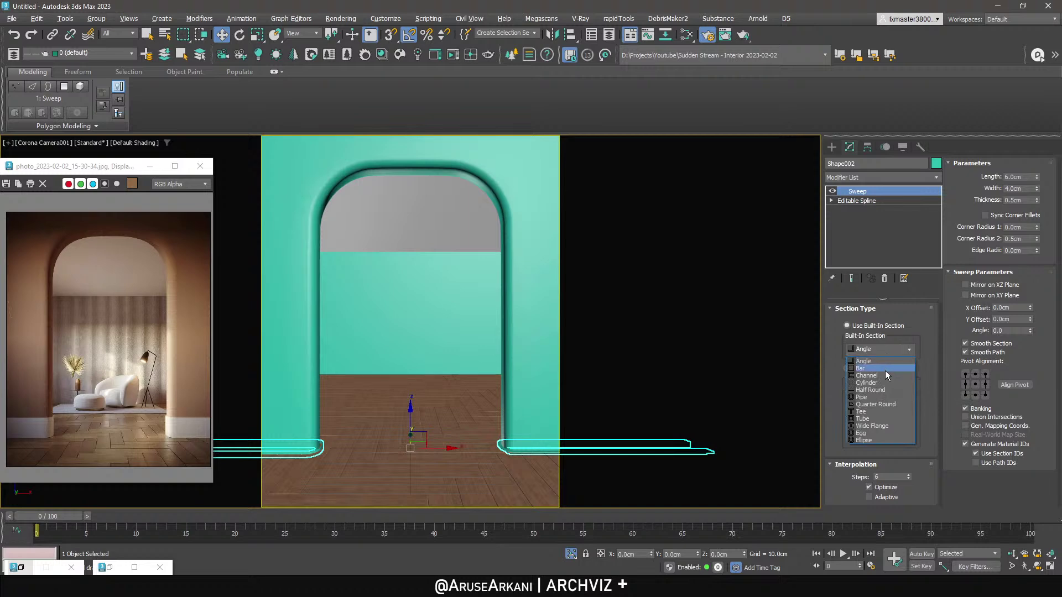
{"action": "left_click", "coordinate": [885, 370]}
{"action": "left_click", "coordinate": [976, 338]}
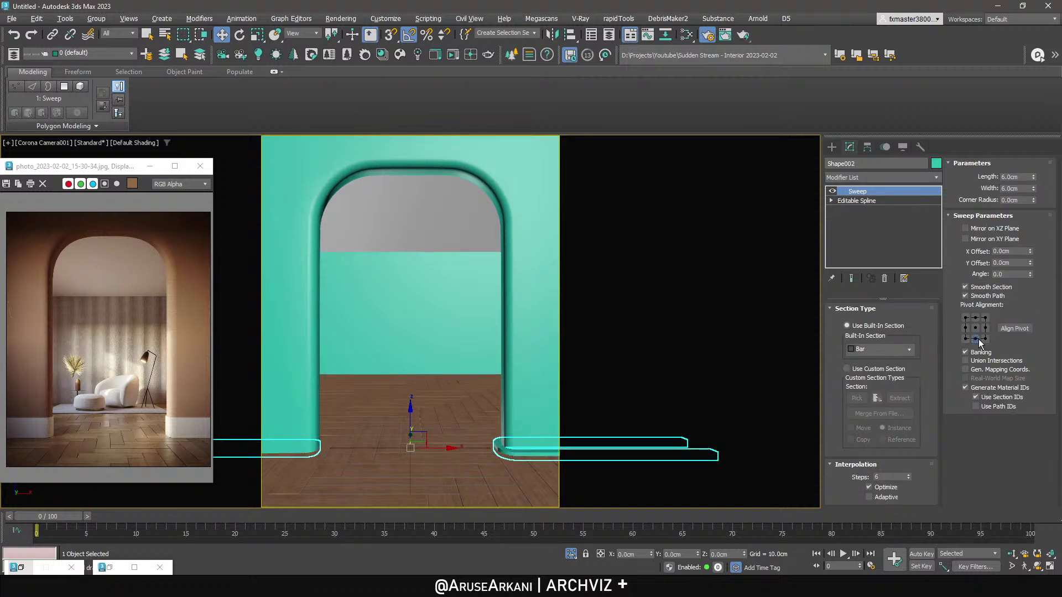
{"action": "left_click", "coordinate": [976, 328]}
{"action": "left_click", "coordinate": [985, 329]}
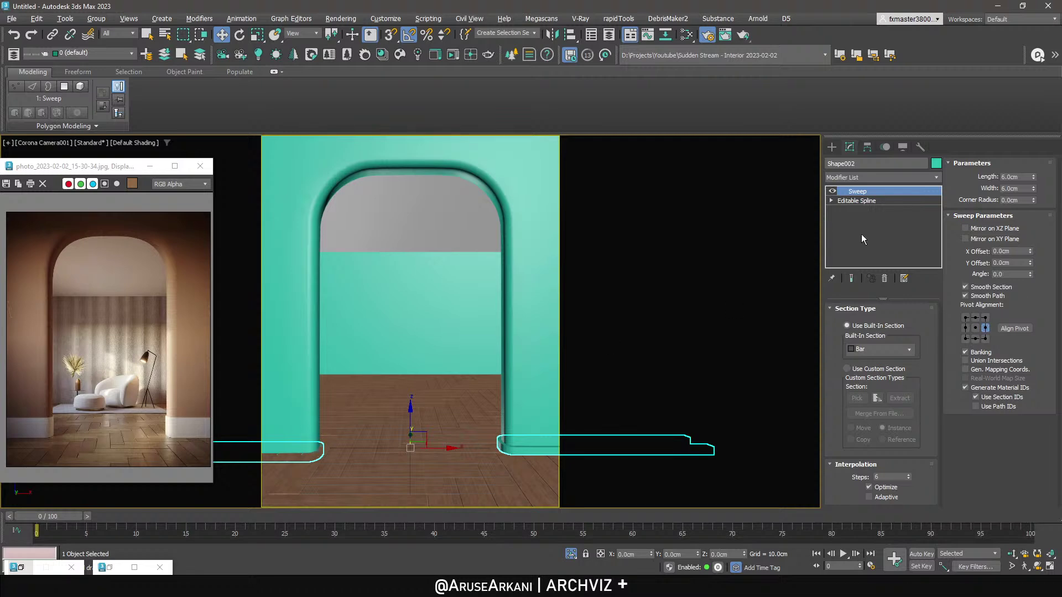
Edit the swept shape at Spline level with the end result shown, selecting the spline along the wall's left side.
{"action": "left_click", "coordinate": [868, 201]}
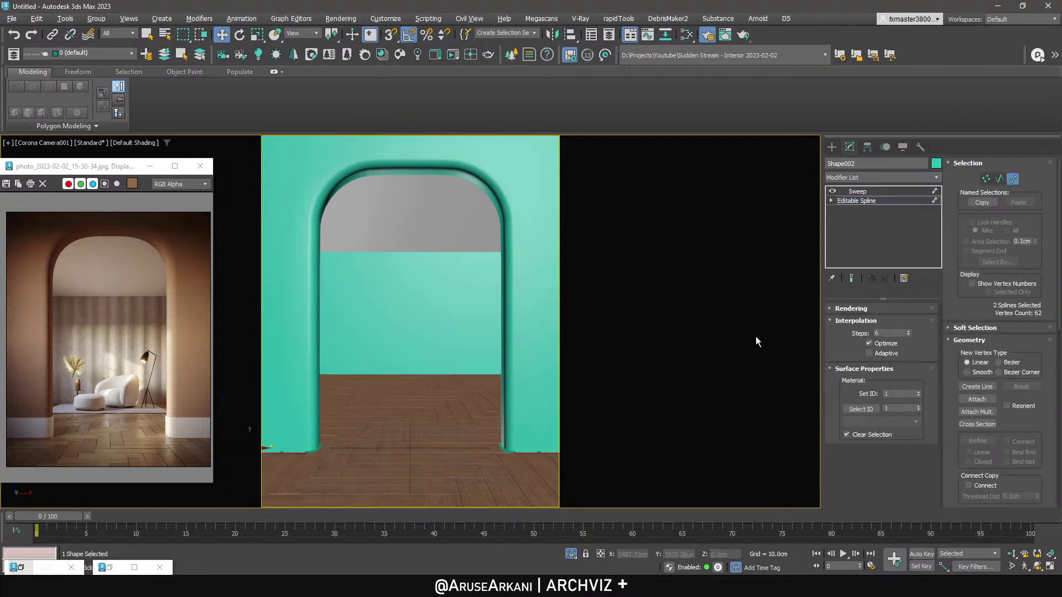
{"action": "left_click", "coordinate": [852, 279]}
{"action": "left_click", "coordinate": [371, 450]}
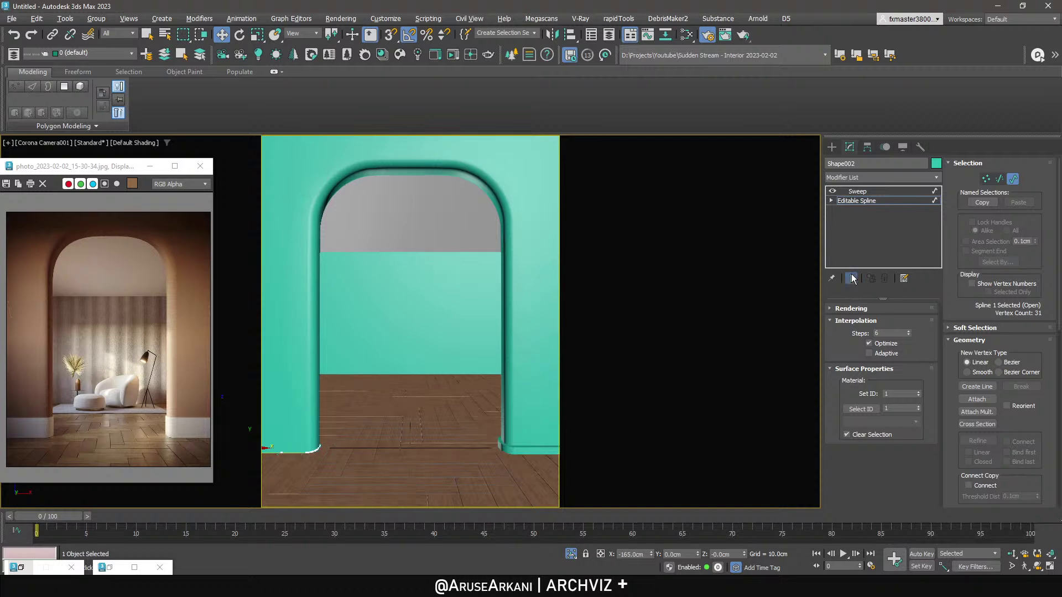
{"action": "scroll", "coordinate": [997, 375], "scroll_direction": "down", "scroll_amount": 5}
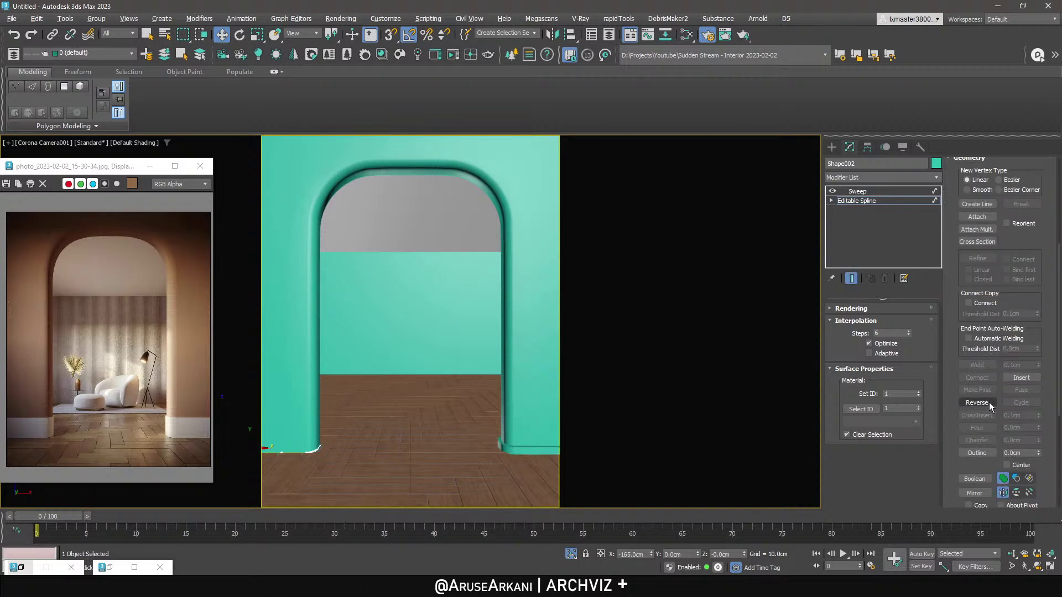
Reverse the left baseboard spline, delete it from the shape, and exit spline editing.
{"action": "left_click", "coordinate": [977, 403]}
{"action": "left_click", "coordinate": [314, 453]}
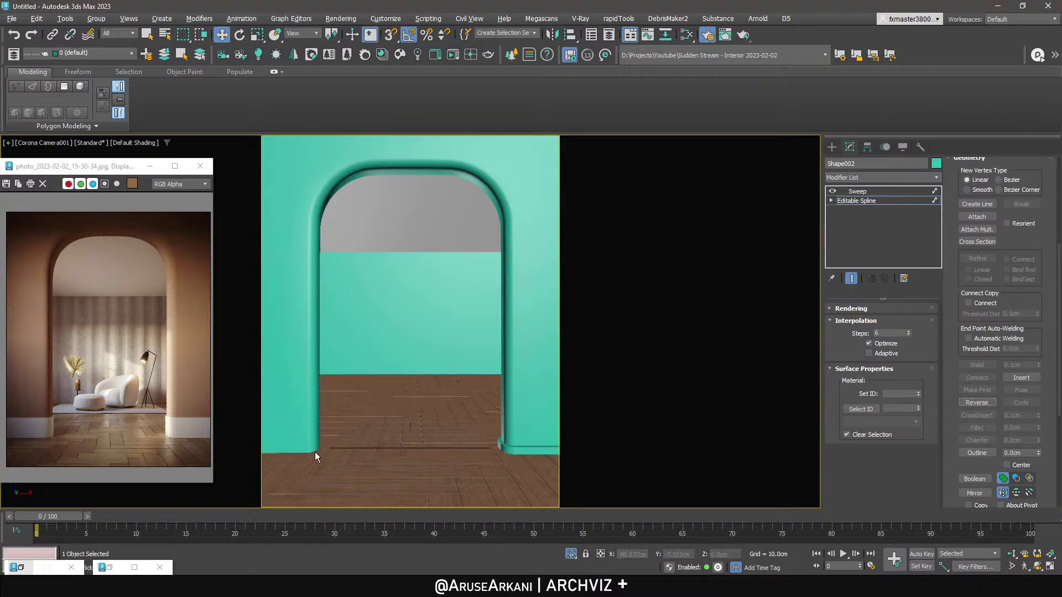
{"action": "left_click", "coordinate": [860, 200]}
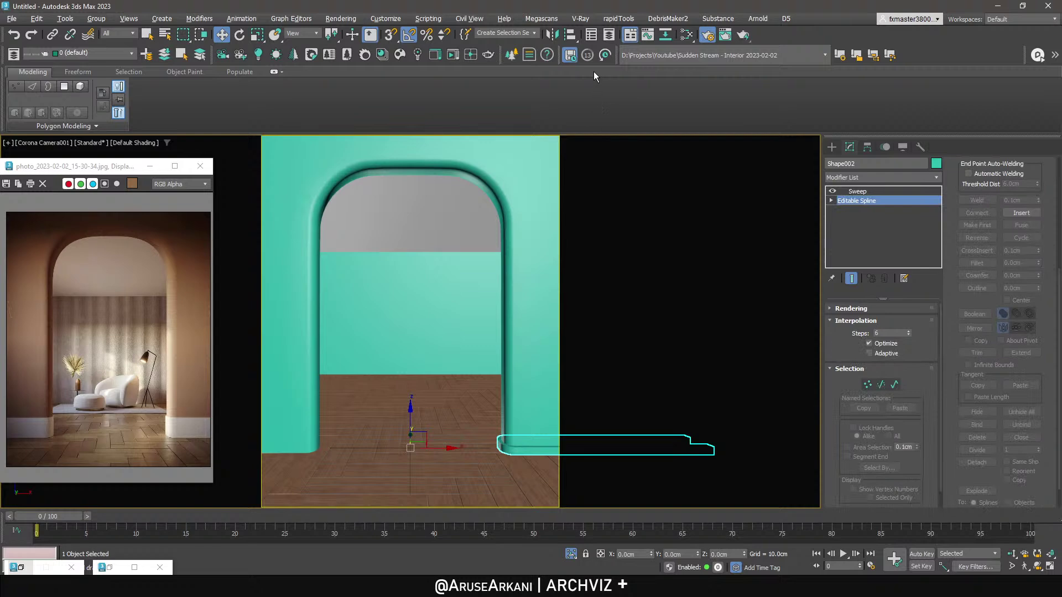
Mirror the remaining right baseboard across the X axis as an instance.
{"action": "left_click", "coordinate": [554, 37]}
{"action": "left_click", "coordinate": [508, 329]}
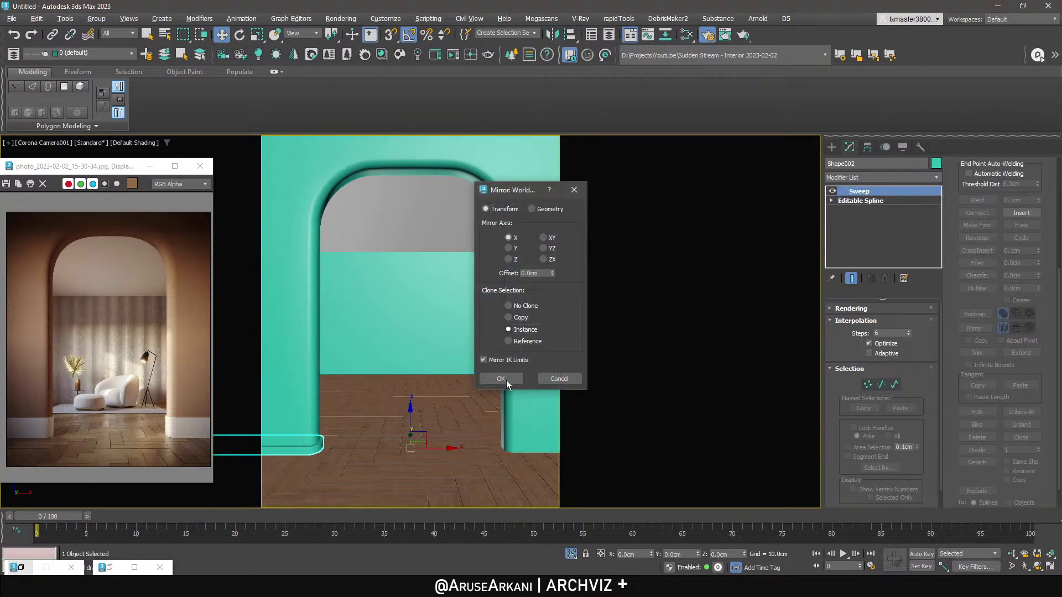
{"action": "left_click", "coordinate": [503, 377]}
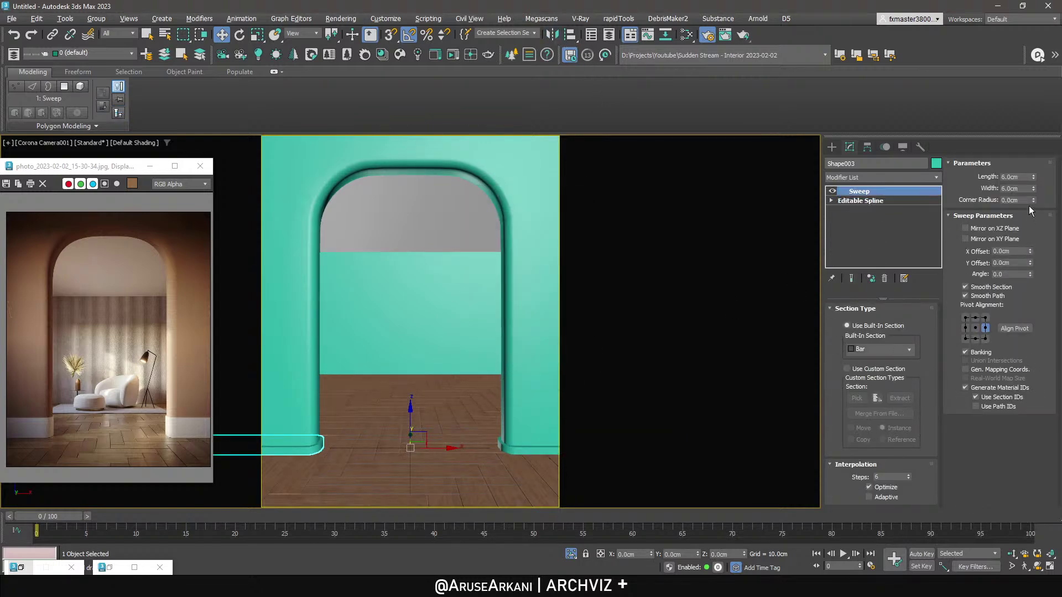
Set the baseboard's Sweep bar section to 20 cm width, 3 cm length and 0.3 cm corner radius.
{"action": "left_click_drag", "start_coordinate": [1032, 191], "coordinate": [1033, 182]}
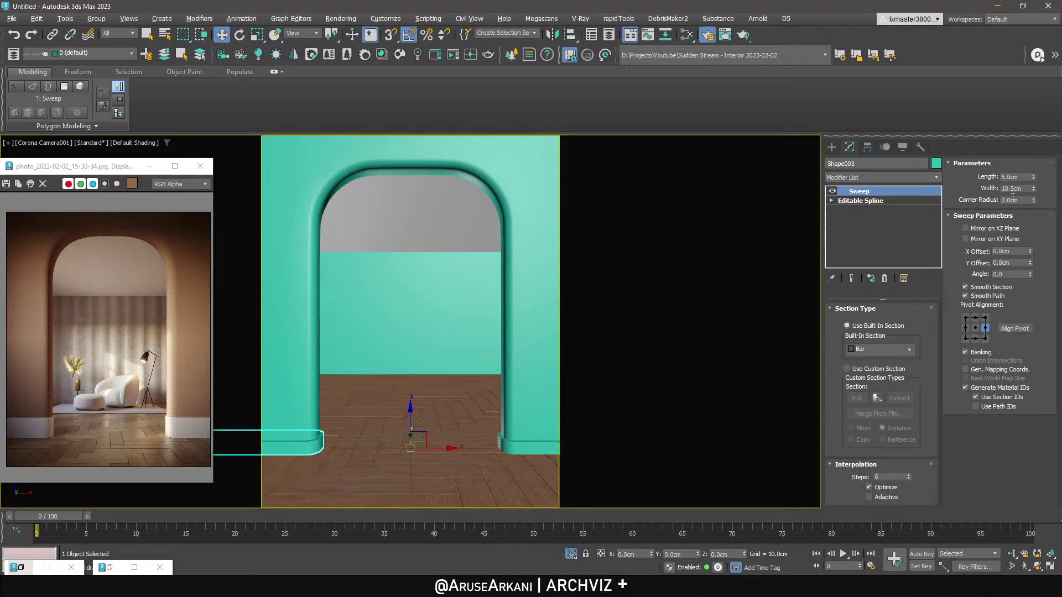
{"action": "type", "text": "20"}
{"action": "key", "text": "Return"}
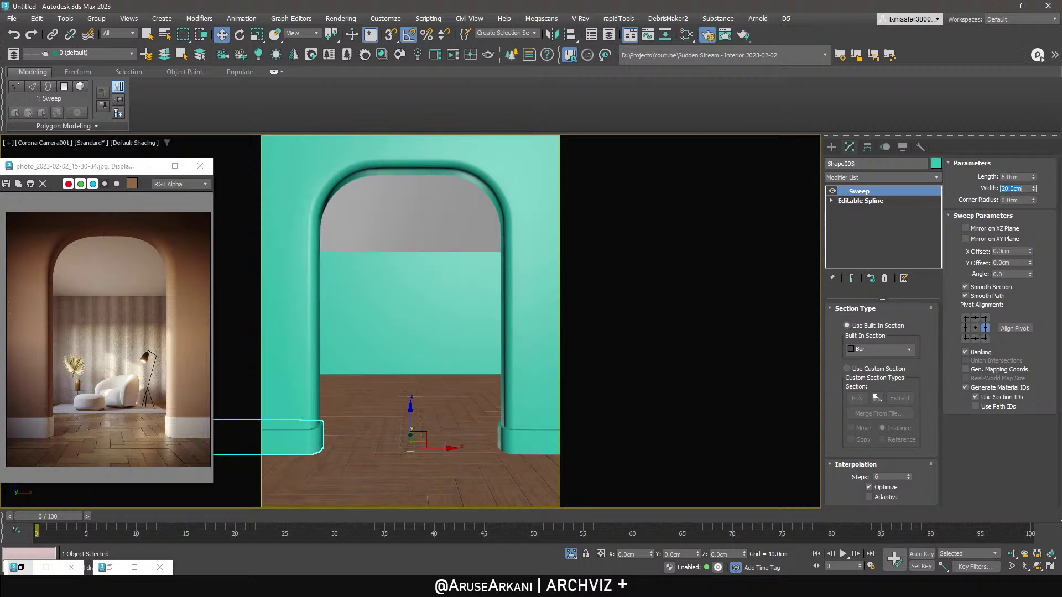
{"action": "double_click", "coordinate": [1013, 177]}
{"action": "type", "text": "3"}
{"action": "key", "text": "Return"}
{"action": "double_click", "coordinate": [1012, 200]}
{"action": "key", "text": "BackSpace"}
{"action": "type", "text": "0.3"}
{"action": "key", "text": "Return"}
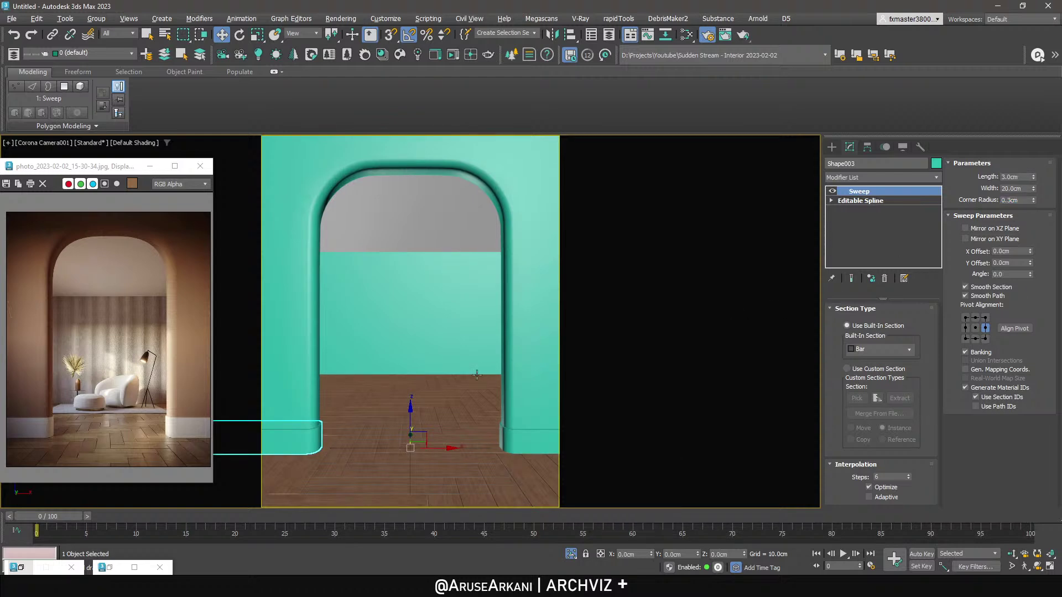
Save the scene as "Sudden Interior 2023-02-02 R00" in the scenes folder.
{"action": "key", "text": "ctrl+s"}
{"action": "type", "text": "m"}
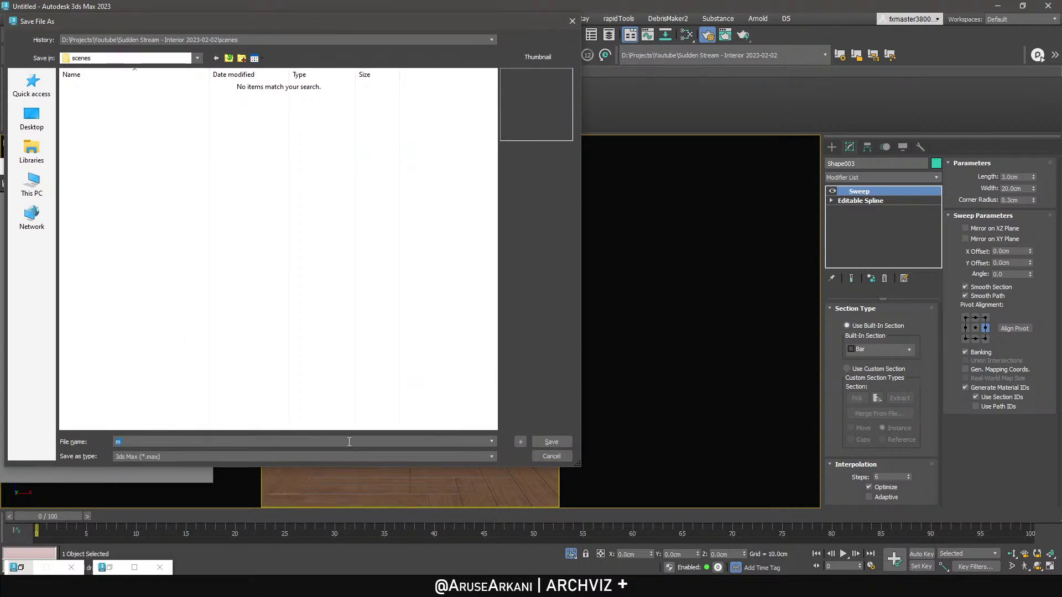
{"action": "type", "text": "Sudden Inte"}
{"action": "type", "text": "023-02-02 R00"}
{"action": "key", "text": "Return"}
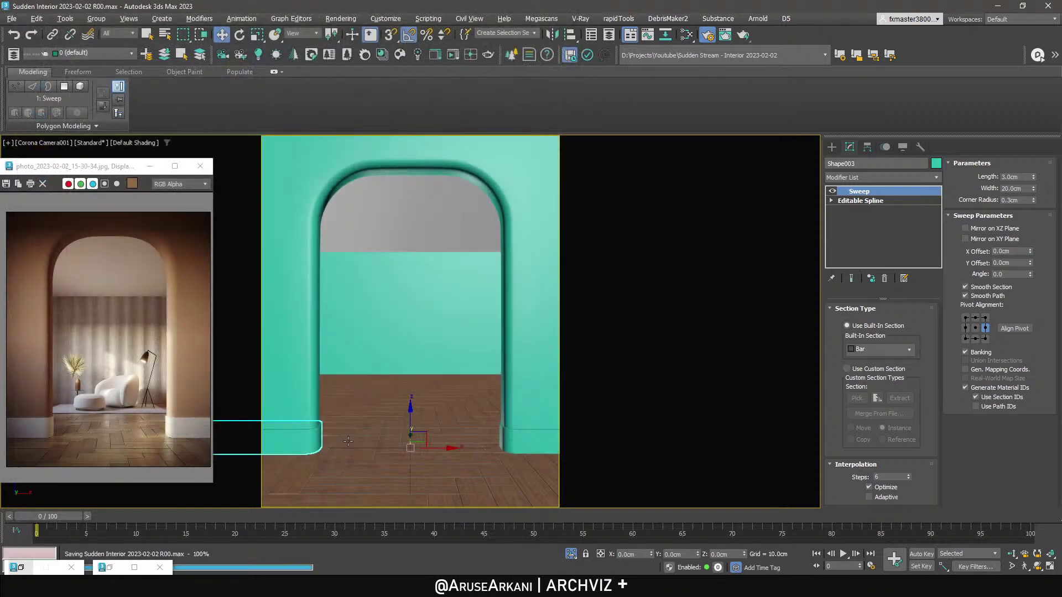
Isolate the room's wall box in a perspective view with edged faces displayed.
{"action": "right_click", "coordinate": [423, 324]}
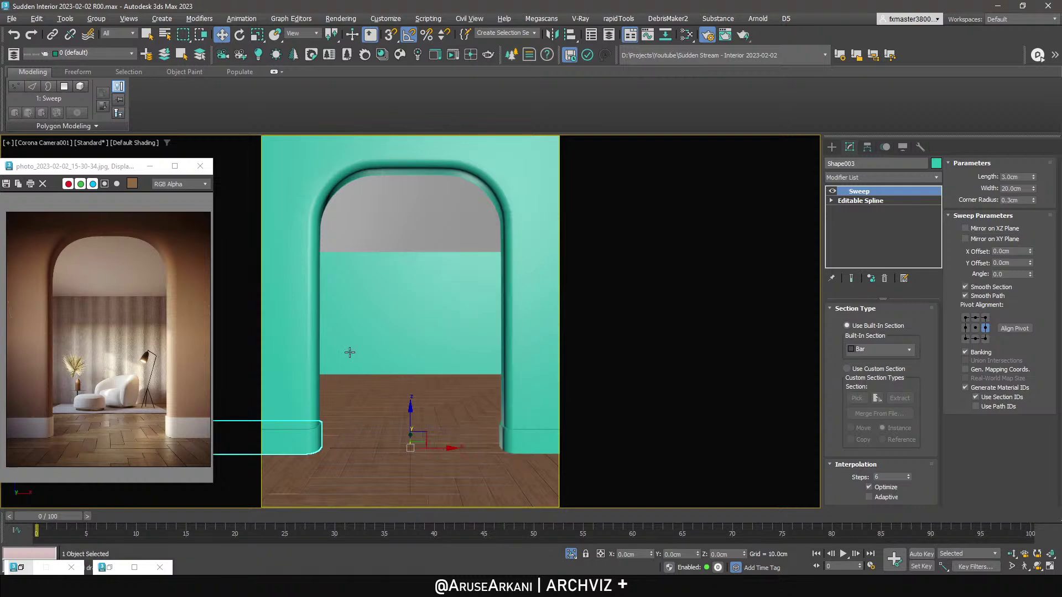
{"action": "right_click", "coordinate": [460, 329]}
{"action": "scroll", "coordinate": [408, 354], "scroll_direction": "up", "scroll_amount": 6}
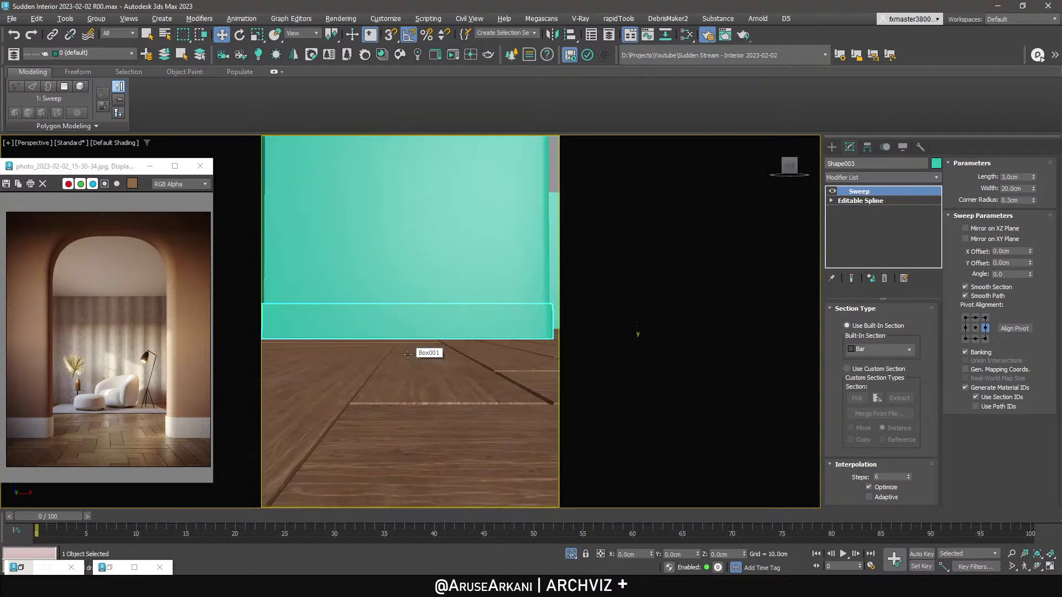
{"action": "key", "text": "p"}
{"action": "scroll", "coordinate": [435, 377], "scroll_direction": "down", "scroll_amount": 5}
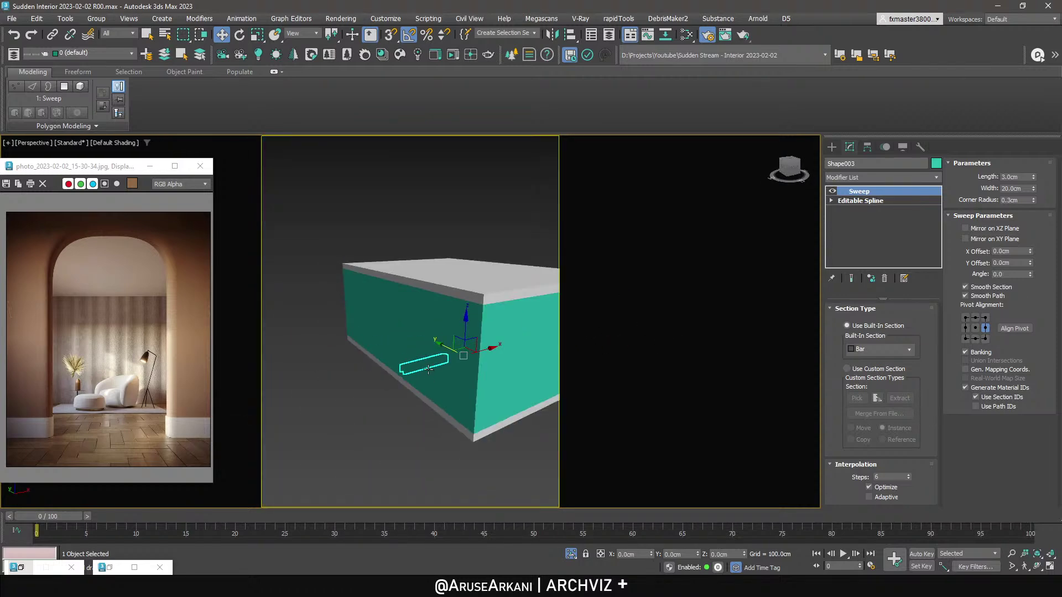
{"action": "left_click", "coordinate": [356, 428]}
{"action": "left_click", "coordinate": [430, 360]}
{"action": "key", "text": "F4"}
{"action": "middle_click_drag", "start_coordinate": [430, 361], "coordinate": [436, 410], "text": "alt"}
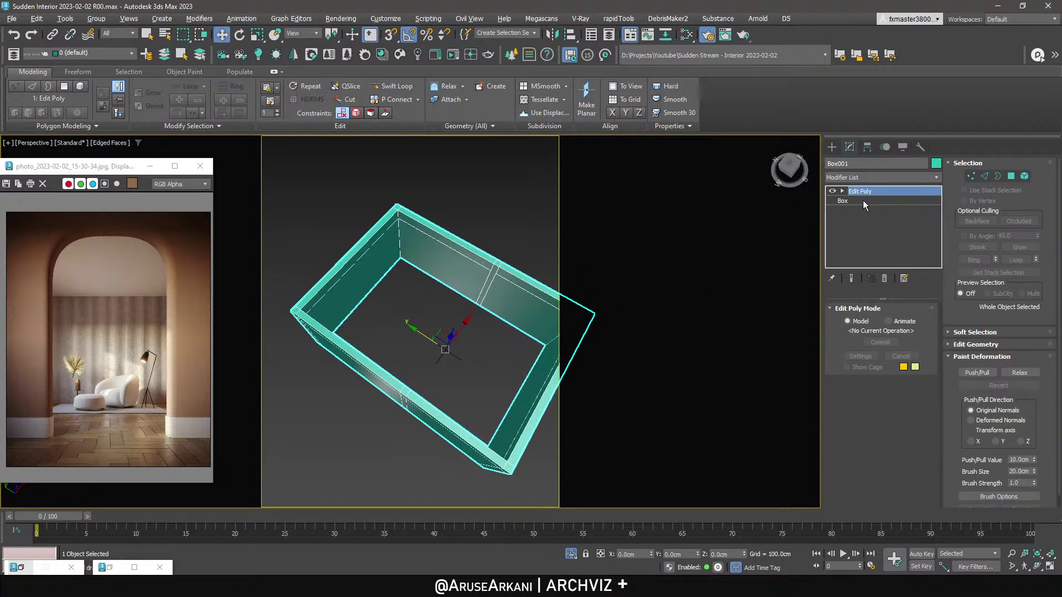
Chamfer the selected vertical edge loop on the room box's side wall by 70 cm with zero segments.
{"action": "key", "text": "2"}
{"action": "middle_click_drag", "start_coordinate": [481, 387], "coordinate": [494, 362], "text": "alt"}
{"action": "left_click", "coordinate": [494, 362]}
{"action": "middle_click_drag", "start_coordinate": [544, 263], "coordinate": [471, 277]}
{"action": "left_click", "coordinate": [545, 102], "text": "shift"}
{"action": "left_click", "coordinate": [653, 321]}
{"action": "left_click_drag", "start_coordinate": [652, 321], "coordinate": [671, 323]}
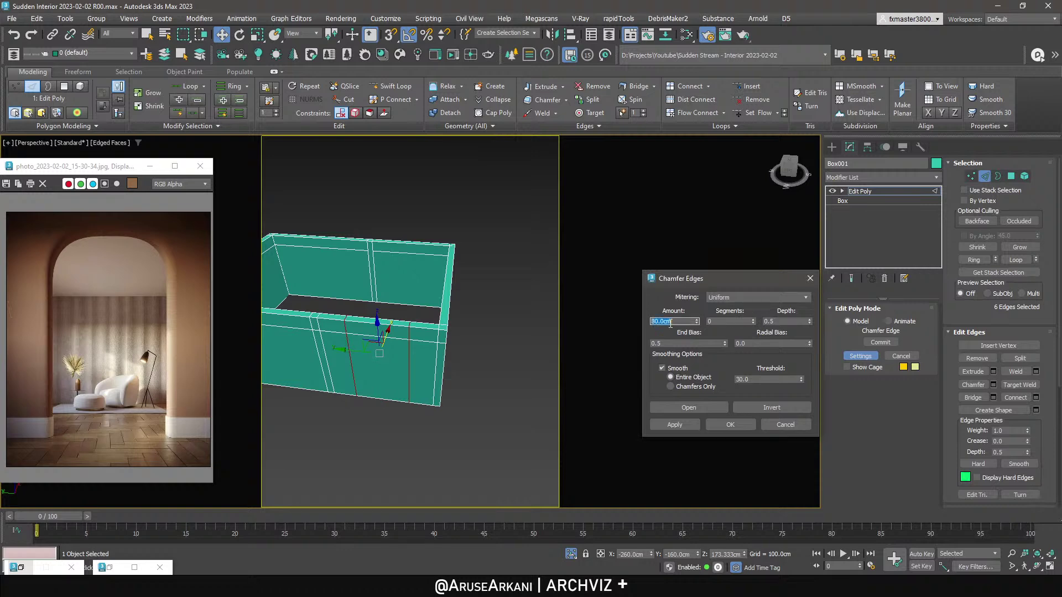
{"action": "type", "text": "70"}
{"action": "key", "text": "Return"}
{"action": "left_click", "coordinate": [731, 425]}
Connect the ring of vertical wall edges with a horizontal edge loop around the room box.
{"action": "middle_click_drag", "start_coordinate": [384, 387], "coordinate": [338, 317]}
{"action": "left_click", "coordinate": [437, 365]}
{"action": "key", "text": "alt+r"}
{"action": "key", "text": "ctrl+shift+e"}
Snap the horizontal edge loop down to the base of the walls and raise it 80 cm.
{"action": "key", "text": "s"}
{"action": "left_click_drag", "start_coordinate": [338, 317], "coordinate": [433, 401]}
{"action": "left_click", "coordinate": [601, 554]}
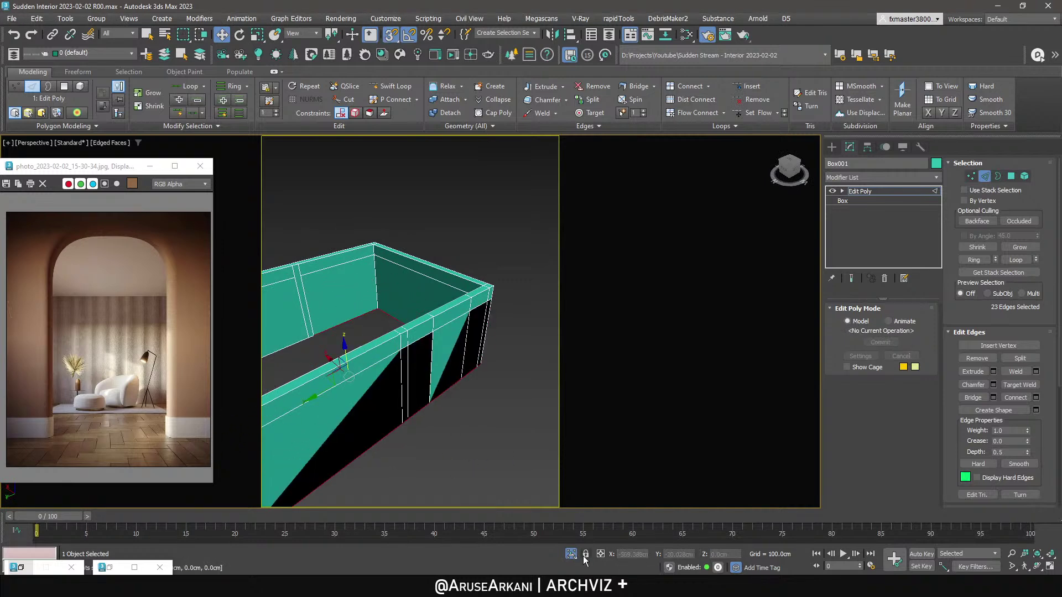
{"action": "left_click", "coordinate": [719, 554]}
{"action": "type", "text": "10"}
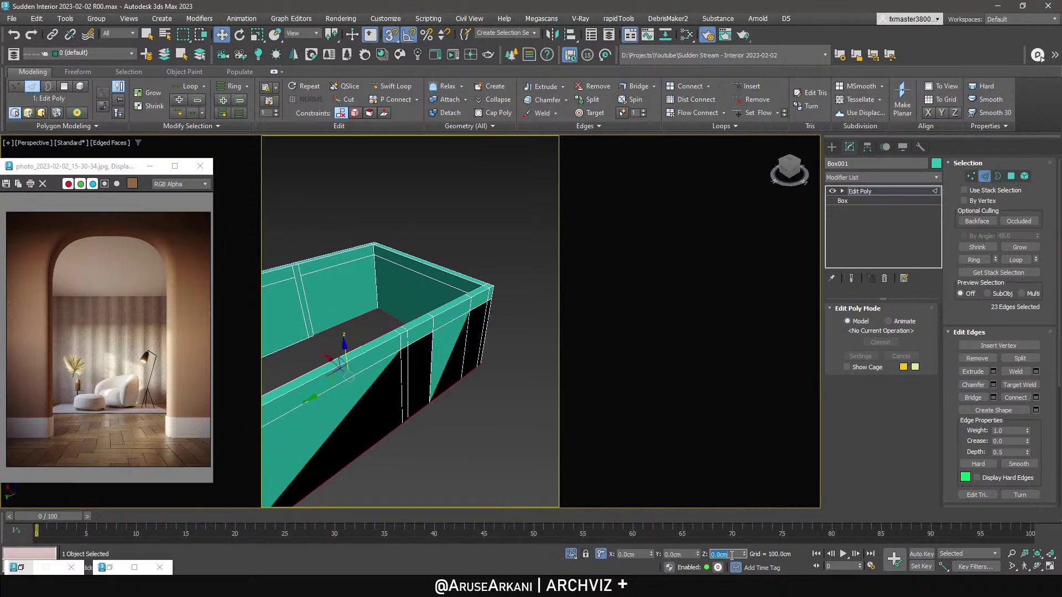
{"action": "key", "text": "Return"}
{"action": "right_click", "coordinate": [504, 359]}
{"action": "key", "text": "s"}
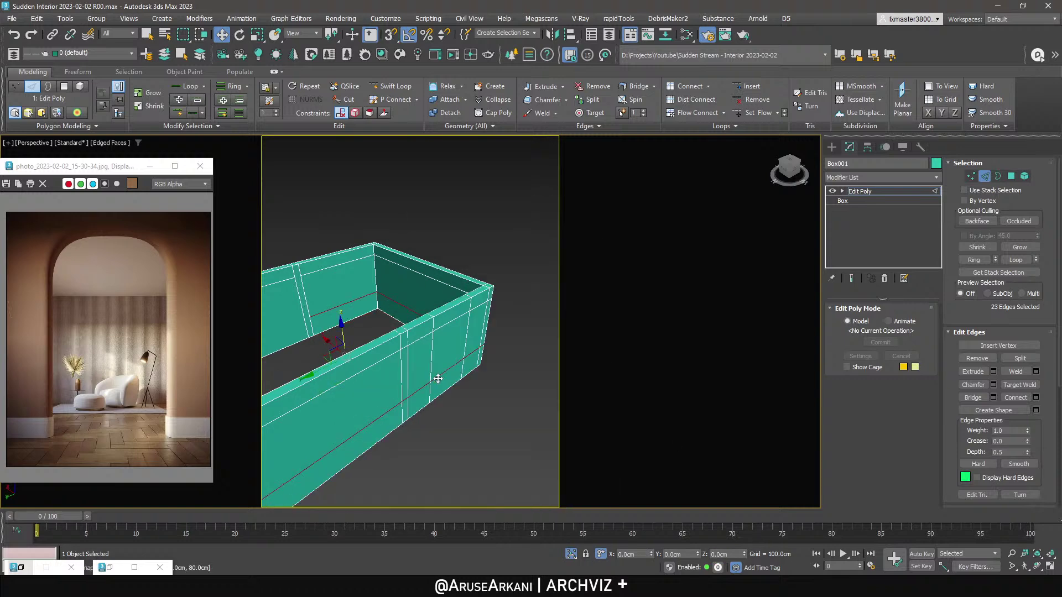
Delete the side wall polygon between the chamfered edges above the horizontal loop to open a window.
{"action": "key", "text": "4"}
{"action": "left_click", "coordinate": [448, 354]}
{"action": "mouse_move", "coordinate": [433, 356]}
{"action": "middle_mouse_down", "text": "alt"}
{"action": "mouse_move", "coordinate": [439, 376]}
{"action": "mouse_move", "coordinate": [367, 336]}
{"action": "mouse_move", "coordinate": [464, 350]}
{"action": "mouse_move", "coordinate": [431, 353]}
{"action": "middle_mouse_up", "text": "alt"}
{"action": "key", "text": "Delete"}
Connect the horizontal edges of the long side wall section with a vertical edge loop across its middle.
{"action": "left_click", "coordinate": [429, 350]}
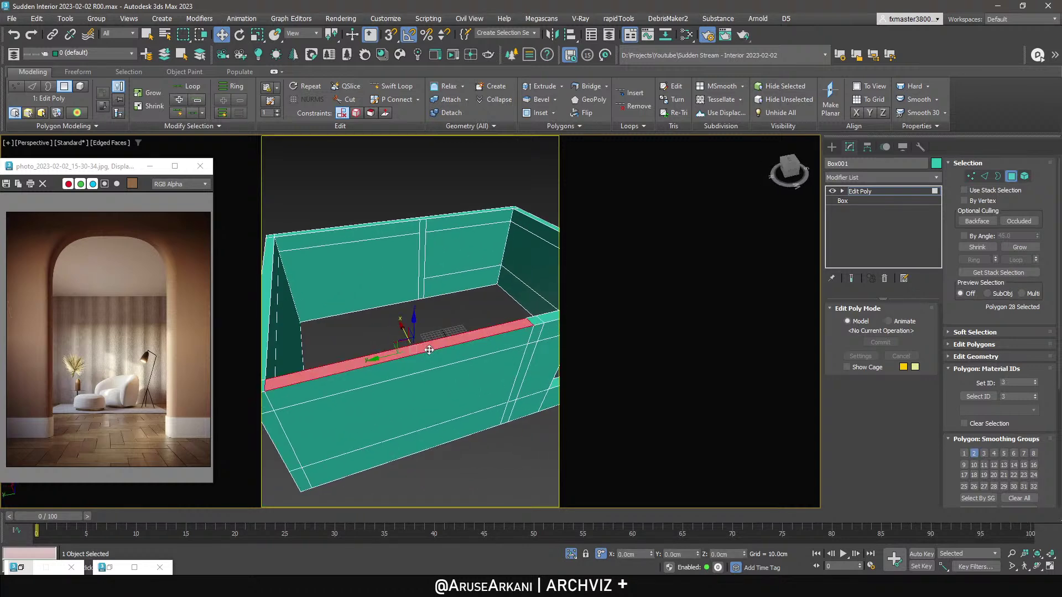
{"action": "key", "text": "2"}
{"action": "left_click", "coordinate": [429, 350]}
{"action": "key", "text": "alt+r"}
{"action": "left_click", "coordinate": [681, 99]}
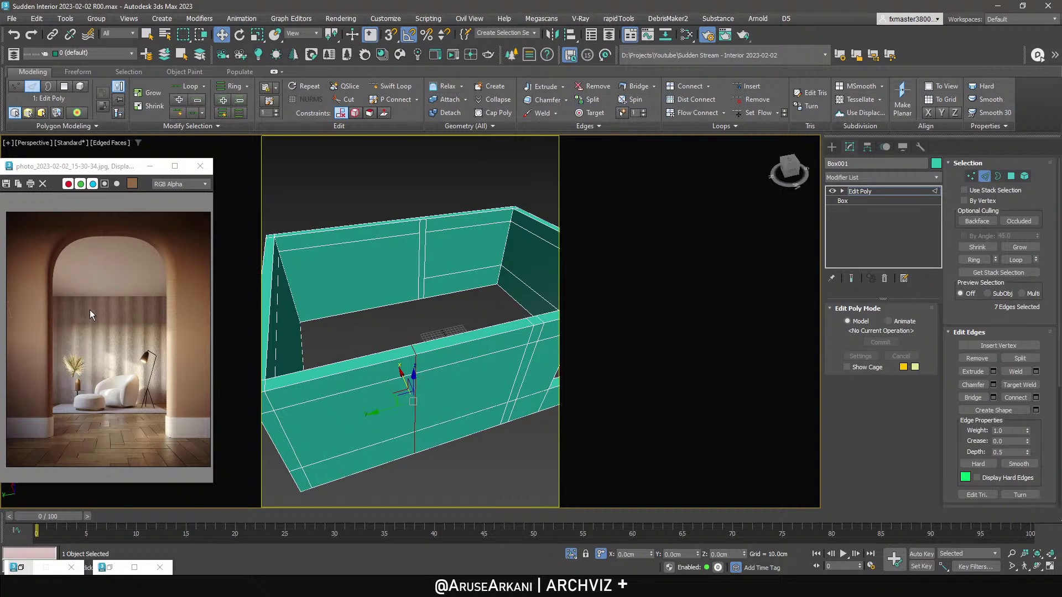
Chamfer the long wall section's new vertical edge loop by 100 cm.
{"action": "left_click_drag", "start_coordinate": [94, 169], "coordinate": [122, 164]}
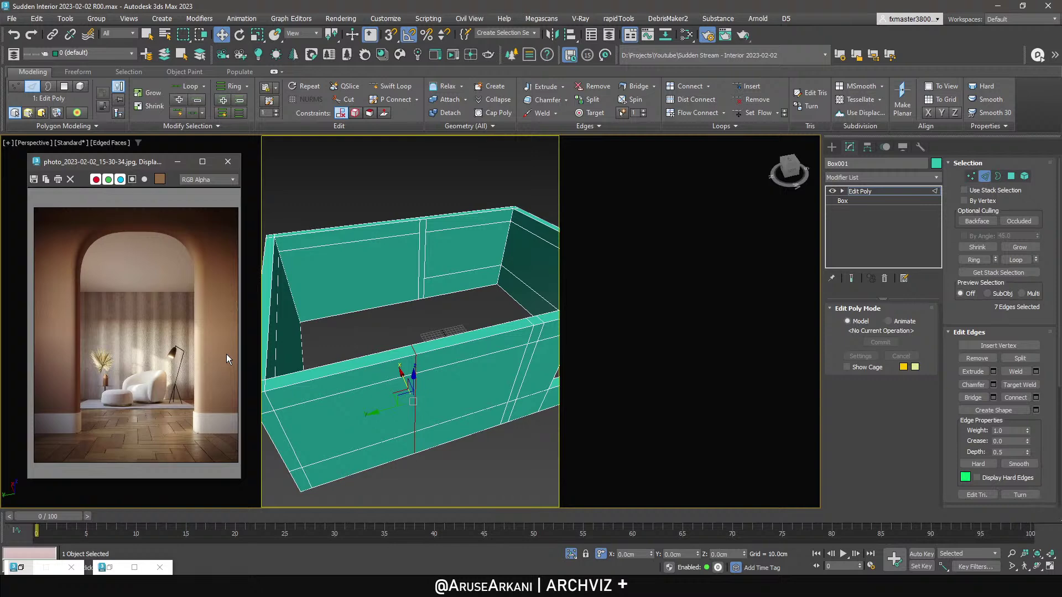
{"action": "left_click", "coordinate": [543, 100], "text": "shift"}
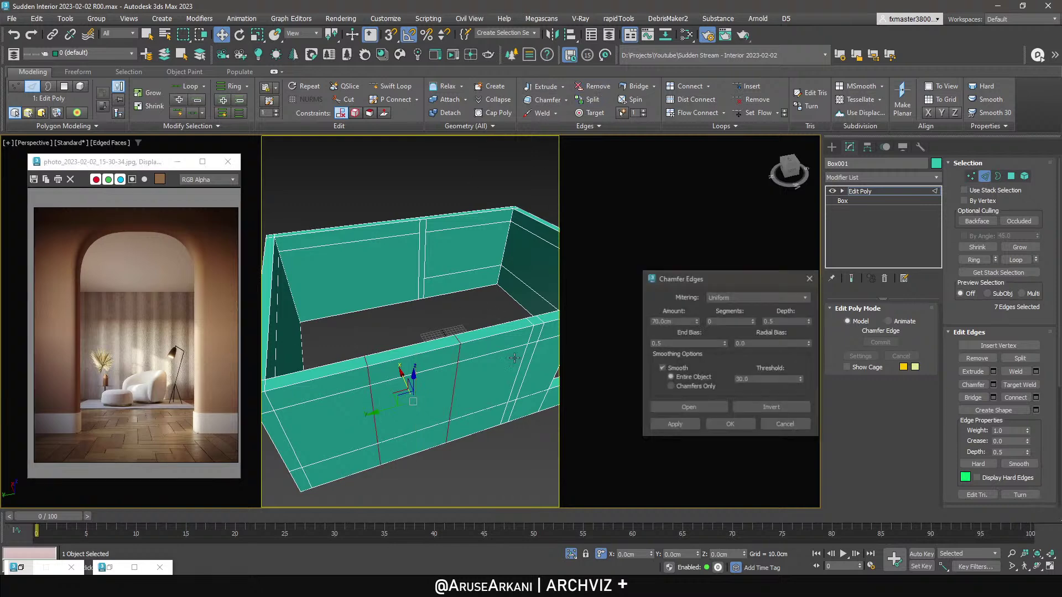
{"action": "double_click", "coordinate": [680, 322]}
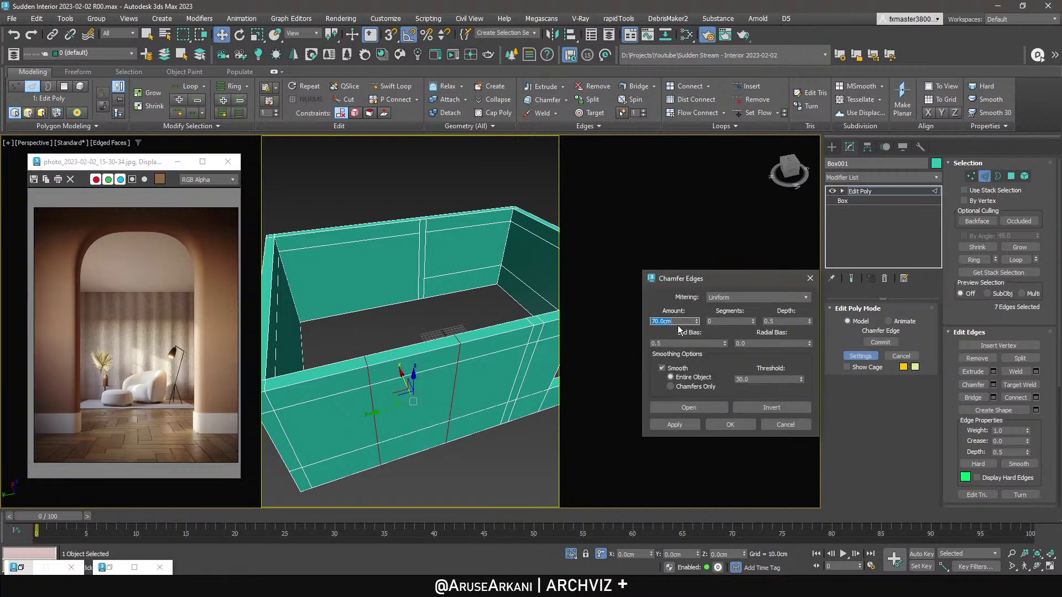
{"action": "type", "text": "100"}
{"action": "key", "text": "Return"}
{"action": "left_click", "coordinate": [731, 425]}
Delete the polygon inside the wider chamfered strip to cut a second window, and exit polygon editing.
{"action": "key", "text": "4"}
{"action": "left_click", "coordinate": [433, 393]}
{"action": "left_click_drag", "start_coordinate": [406, 376], "coordinate": [397, 360]}
{"action": "key", "text": "Delete"}
{"action": "middle_click_drag", "start_coordinate": [388, 310], "coordinate": [448, 321], "text": "alt"}
{"action": "left_click", "coordinate": [864, 192]}
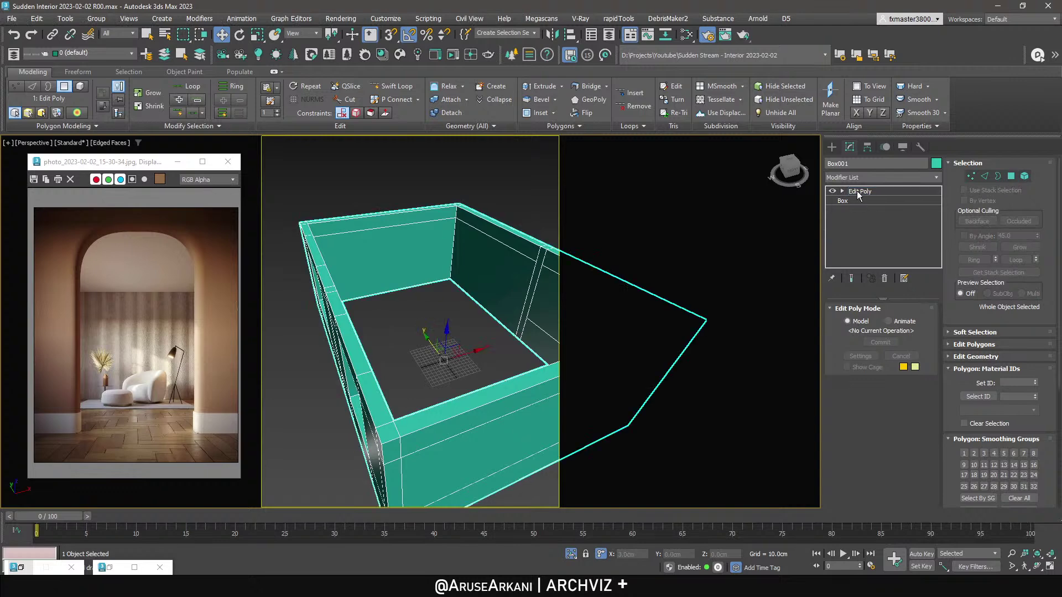
Return to the Corona camera view and end the isolation of the room box.
{"action": "key", "text": "c"}
{"action": "right_click", "coordinate": [490, 257]}
{"action": "left_click", "coordinate": [505, 215]}
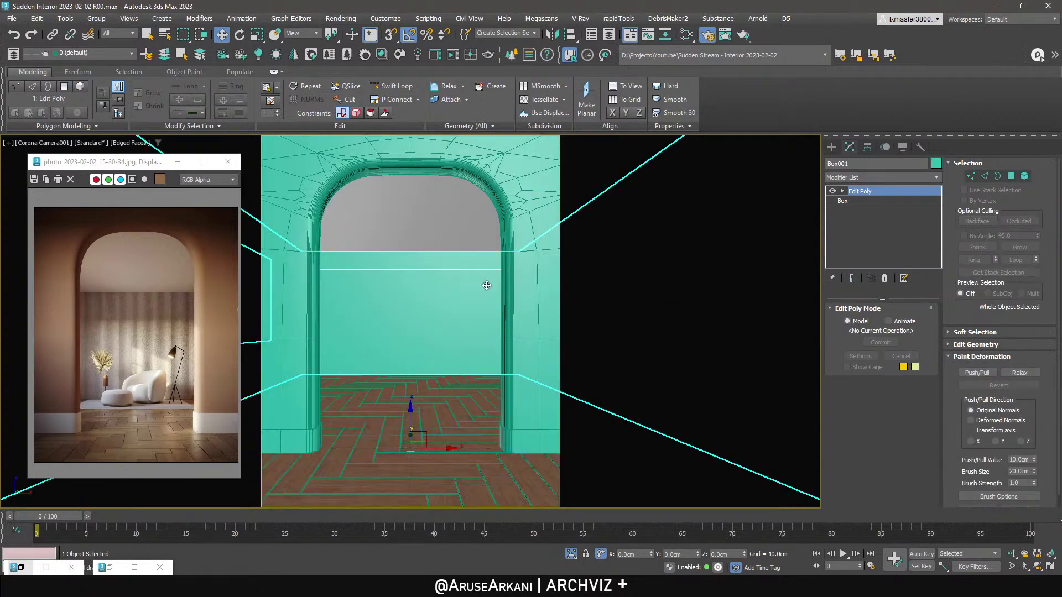
Create a Corona physical material in the Slate Material Editor and assign it to the room box and the arched wall.
{"action": "key", "text": "m"}
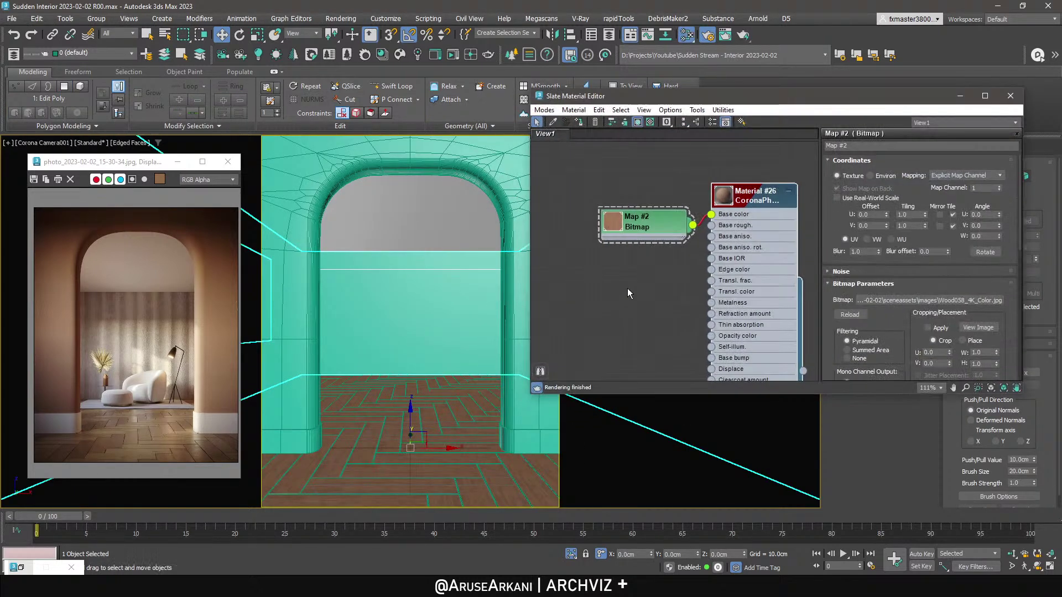
{"action": "double_click", "coordinate": [769, 243]}
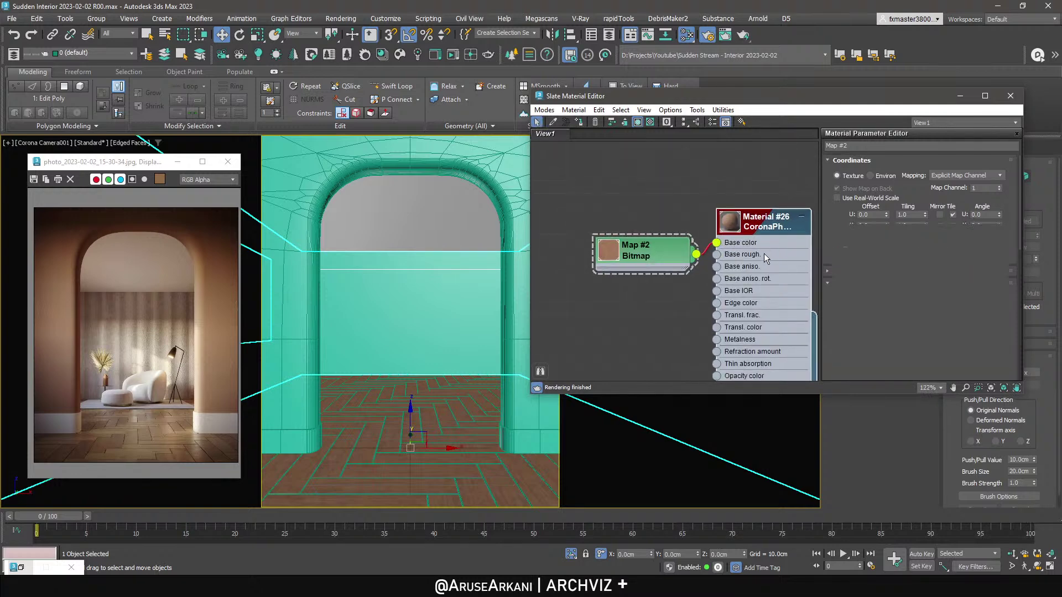
{"action": "scroll", "coordinate": [719, 255], "scroll_direction": "down", "scroll_amount": 5}
{"action": "right_click", "coordinate": [659, 263]}
{"action": "mouse_move", "coordinate": [670, 269]}
{"action": "mouse_move", "coordinate": [796, 293]}
{"action": "left_click", "coordinate": [856, 295]}
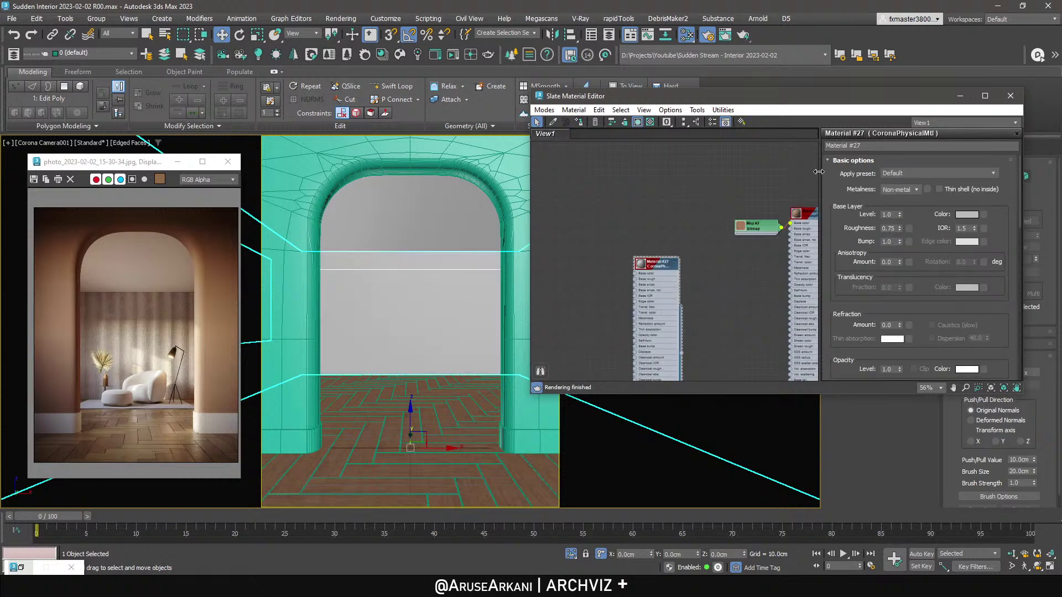
{"action": "left_click", "coordinate": [508, 264]}
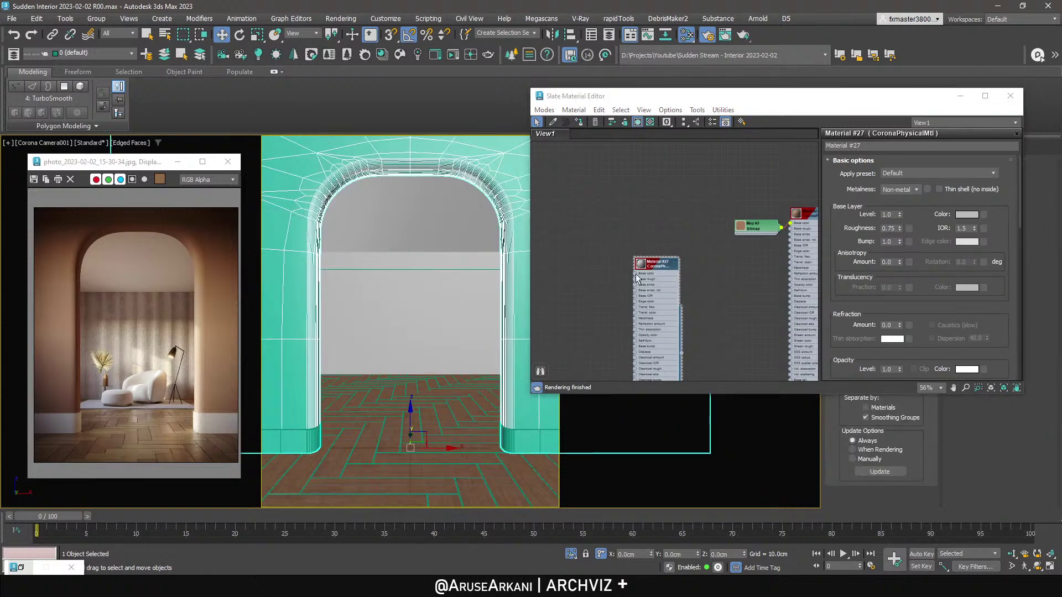
{"action": "left_click", "coordinate": [579, 124]}
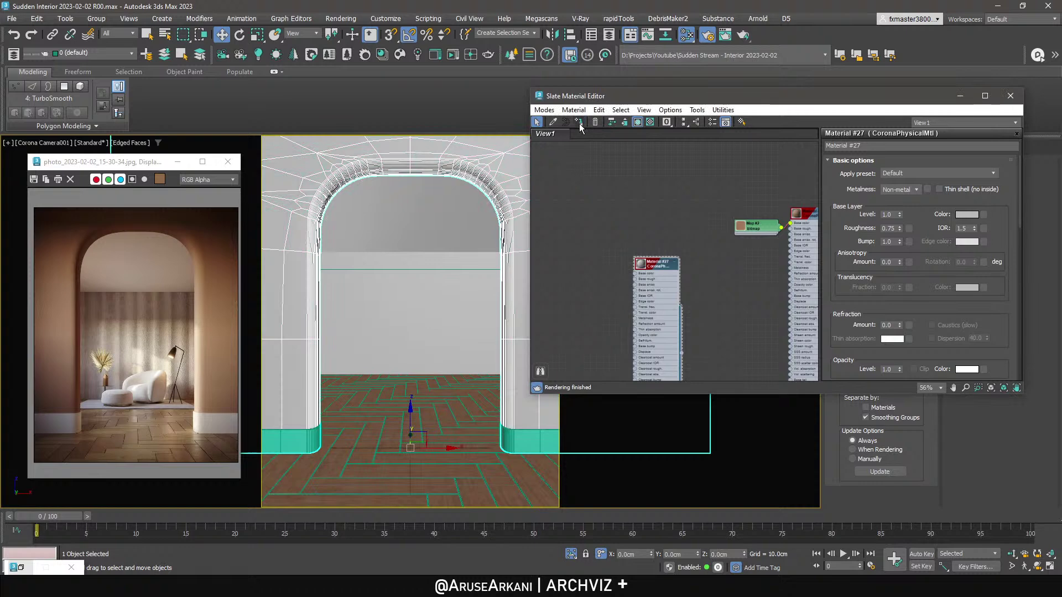
Select the room box behind the arch and rename its material as Far Wall.
{"action": "left_click", "coordinate": [458, 271]}
{"action": "left_click", "coordinate": [527, 290]}
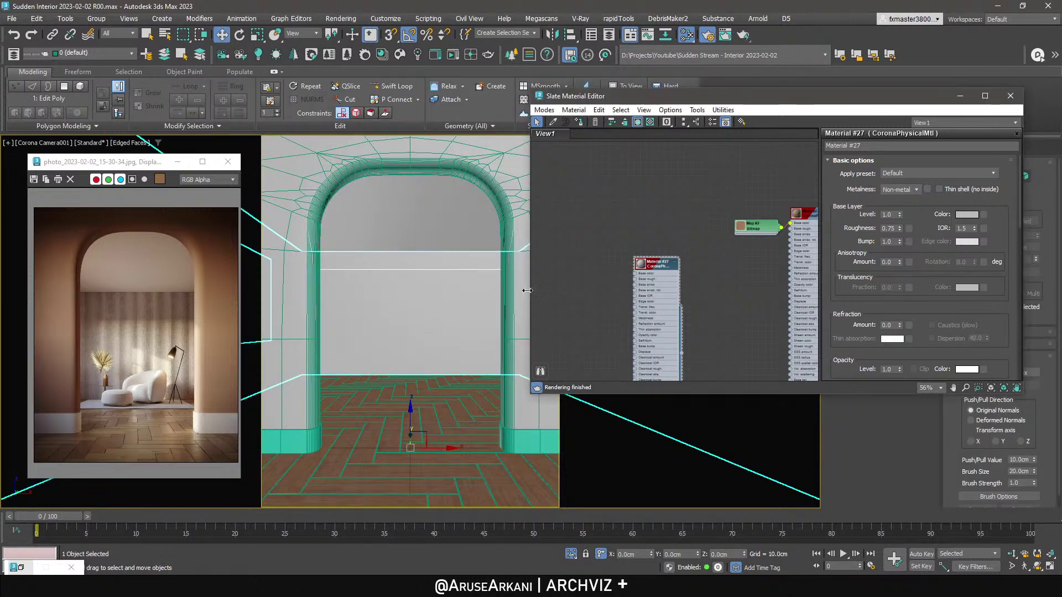
{"action": "left_click", "coordinate": [901, 145]}
{"action": "type", "text": "Far Wall"}
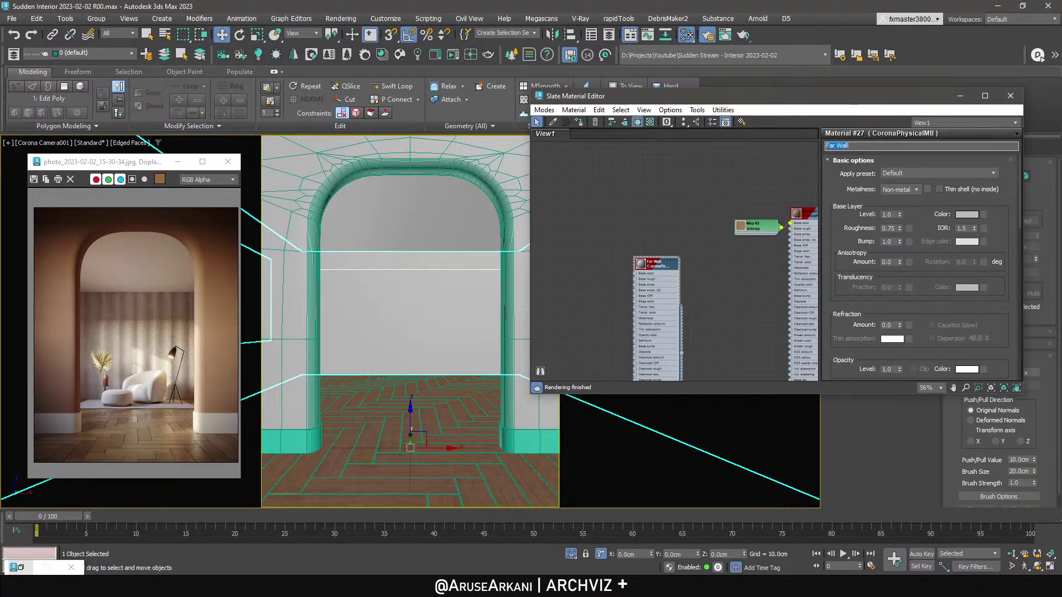
Create a second Corona physical material for the arched wall and select that wall.
{"action": "middle_click_drag", "start_coordinate": [626, 246], "coordinate": [786, 195]}
{"action": "right_click", "coordinate": [688, 244]}
{"action": "left_click", "coordinate": [721, 250]}
{"action": "double_click", "coordinate": [682, 271]}
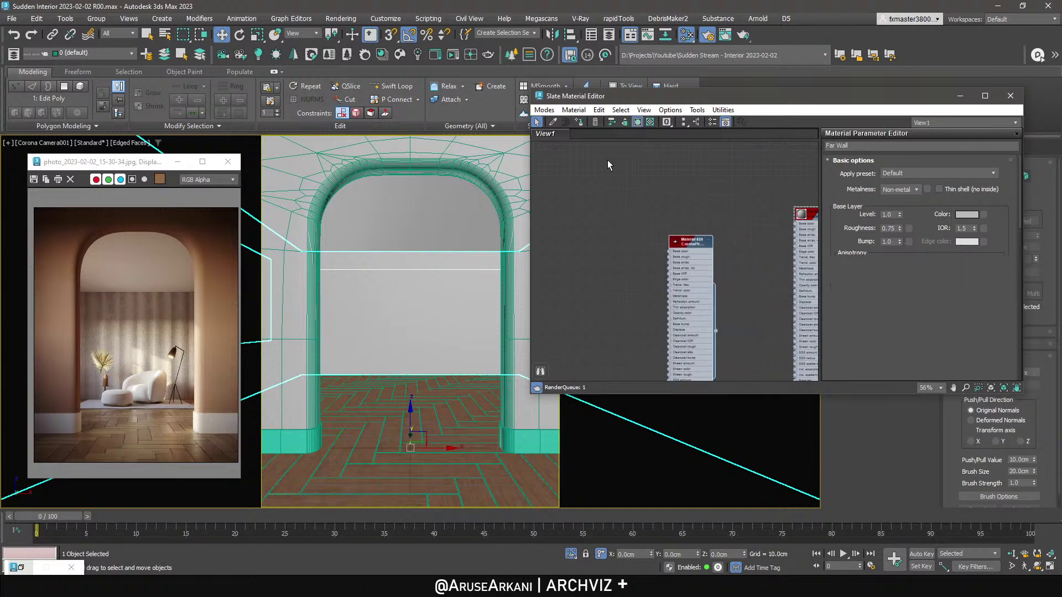
{"action": "left_click", "coordinate": [497, 169]}
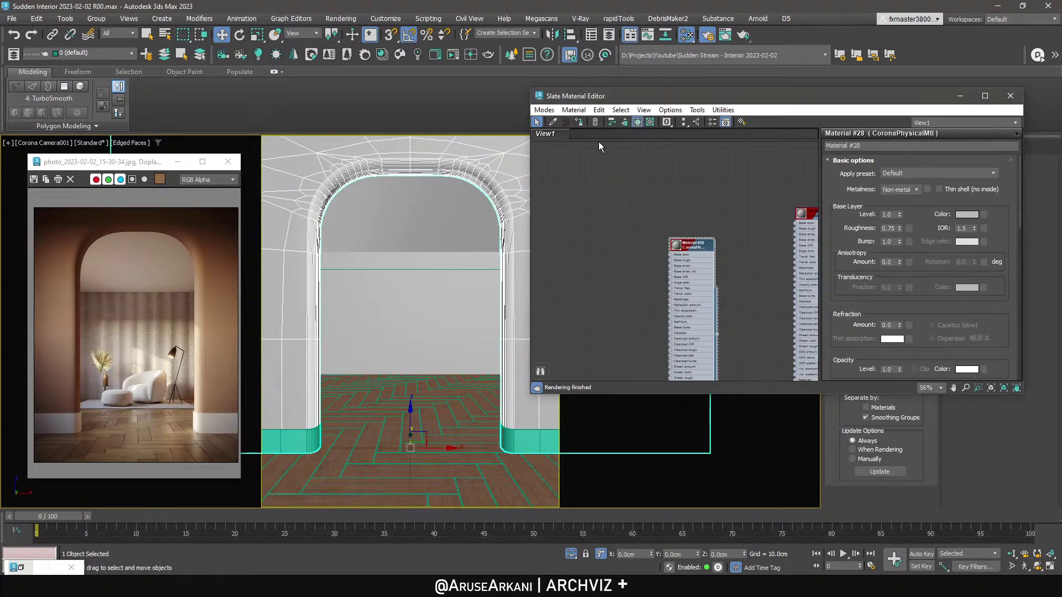
Set the arched wall material's base color by sampling the sunlit brown wall in the reference photo.
{"action": "scroll", "coordinate": [678, 257], "scroll_direction": "up", "scroll_amount": 2}
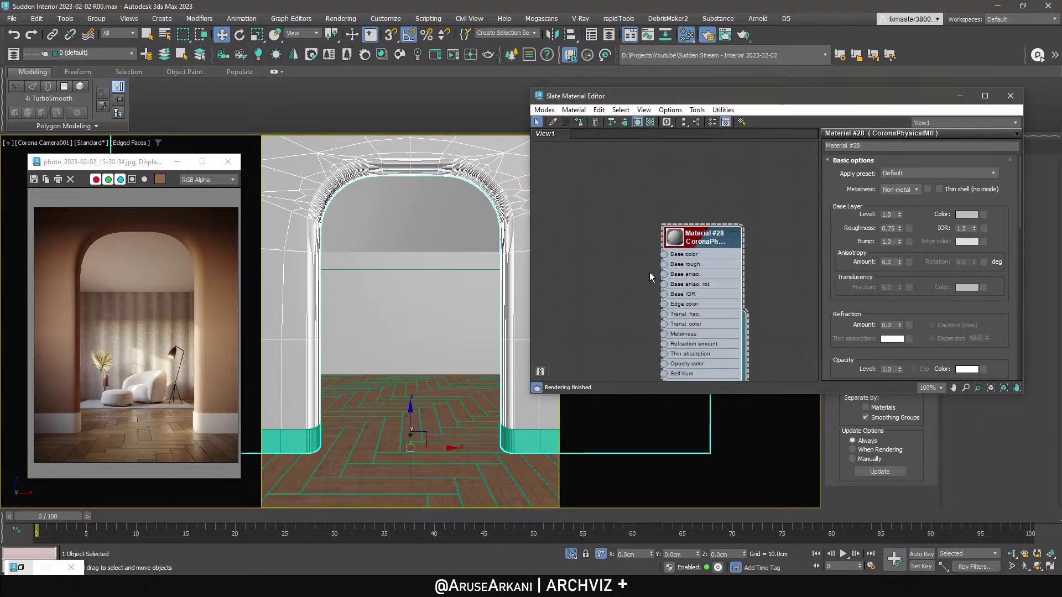
{"action": "left_click", "coordinate": [967, 214]}
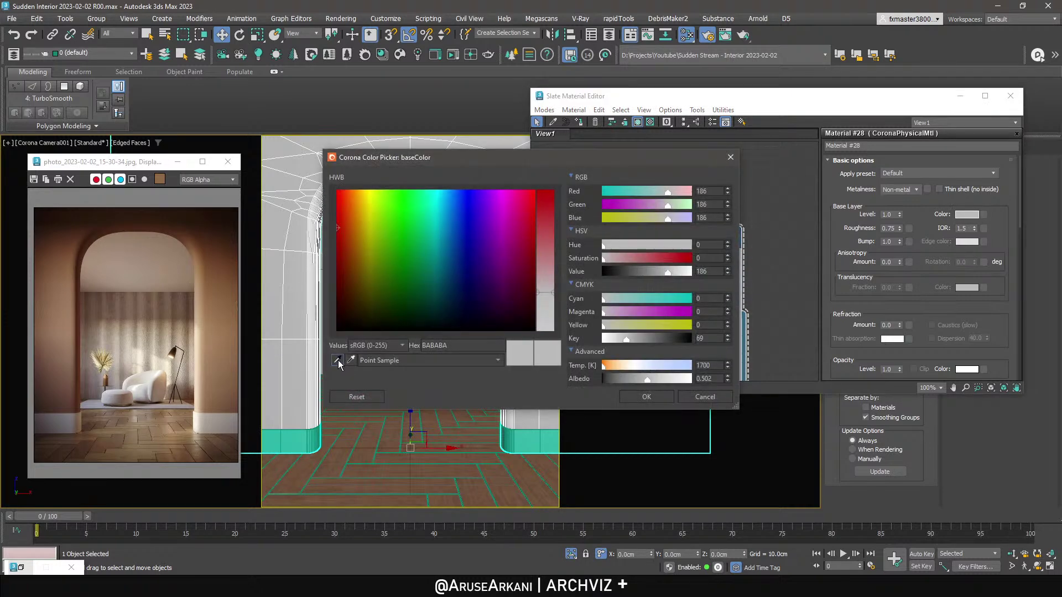
{"action": "left_click", "coordinate": [338, 361]}
{"action": "left_click", "coordinate": [205, 326]}
{"action": "left_click", "coordinate": [645, 397]}
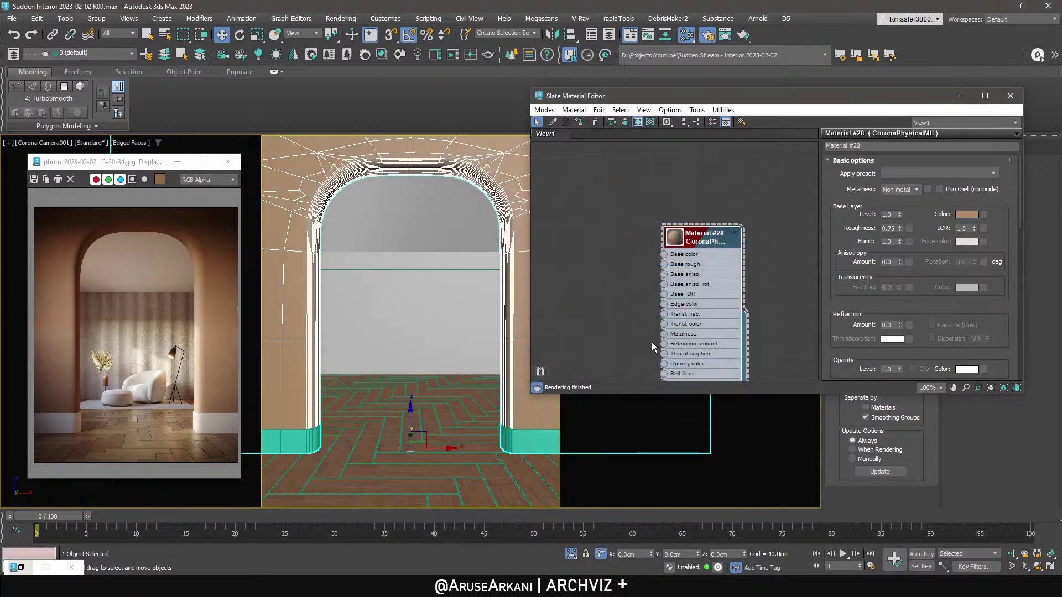
Duplicate the arched wall's material, assign the copy to the baseboard sweep and rename it Wall Sweep.
{"action": "middle_click_drag", "start_coordinate": [644, 359], "coordinate": [689, 336]}
{"action": "scroll", "coordinate": [690, 336], "scroll_direction": "up", "scroll_amount": 1}
{"action": "left_click_drag", "start_coordinate": [750, 264], "coordinate": [602, 314], "text": "shift"}
{"action": "double_click", "coordinate": [603, 313]}
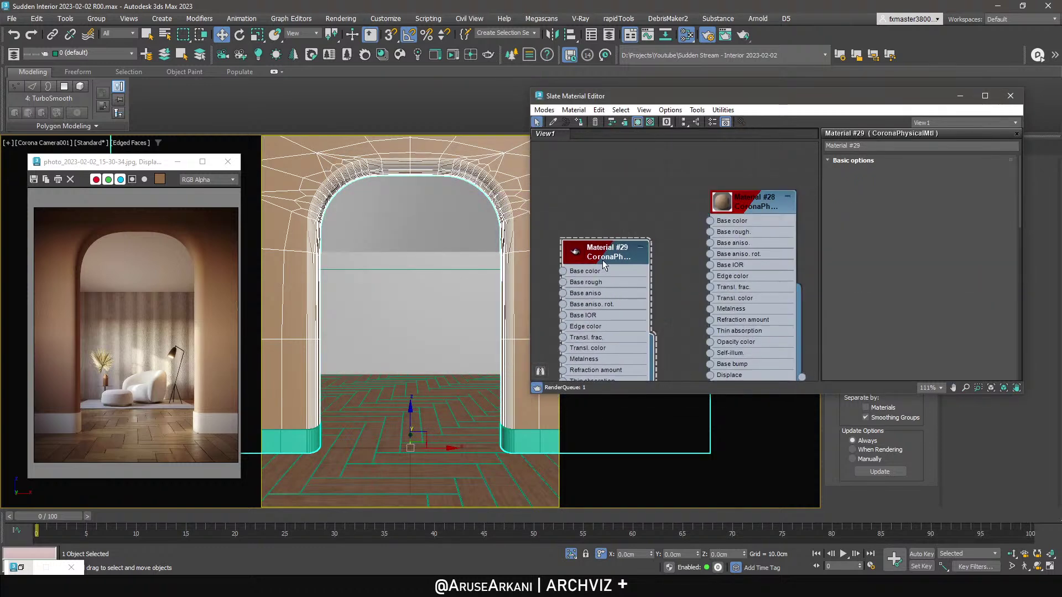
{"action": "left_click", "coordinate": [520, 443]}
{"action": "left_click", "coordinate": [579, 122]}
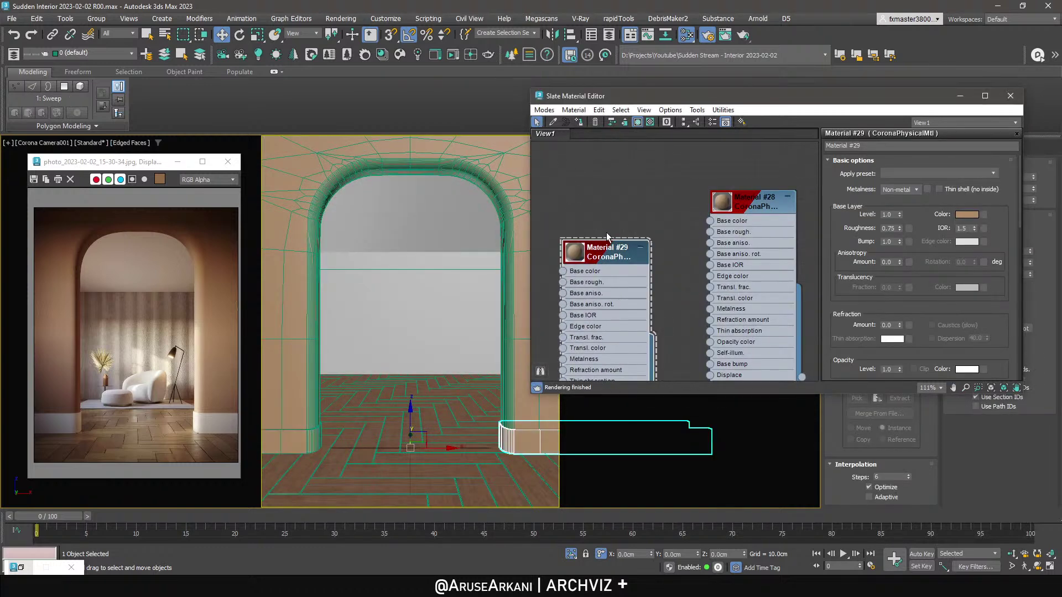
{"action": "type", "text": "Wall Sweep"}
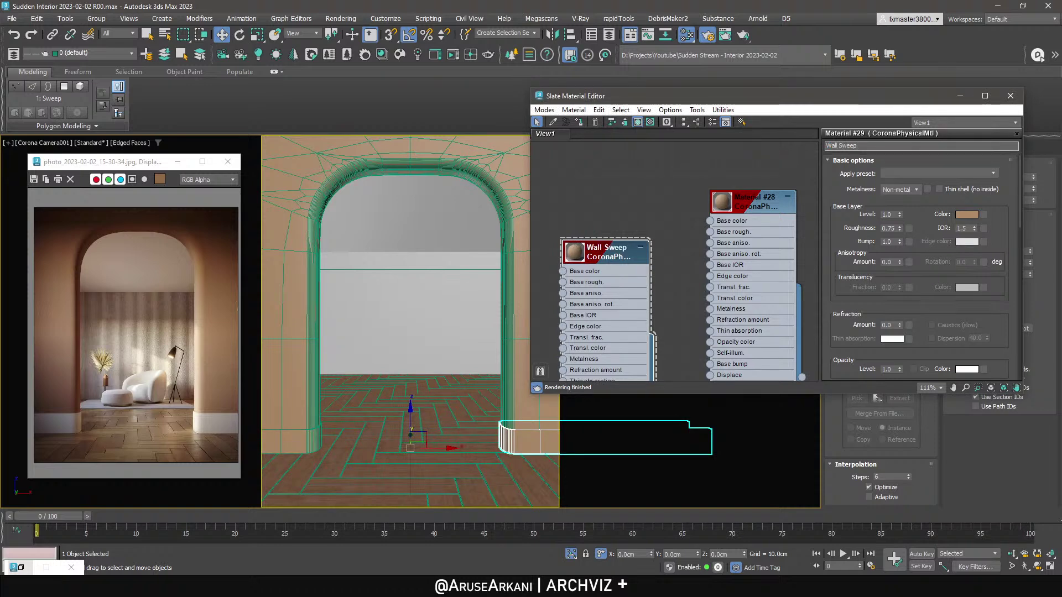
{"action": "key", "text": "Return"}
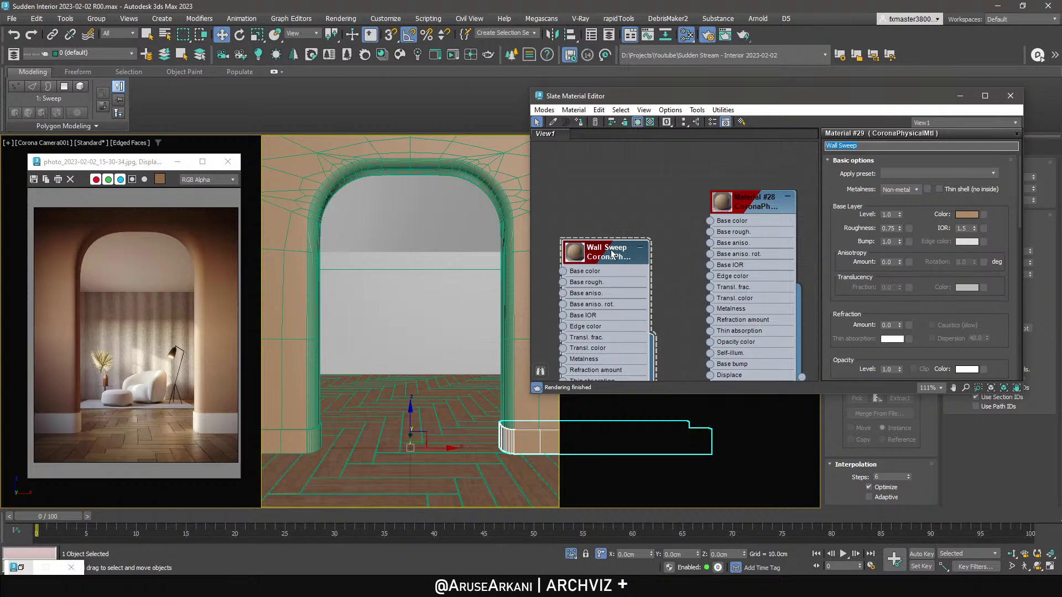
Set the Wall Sweep material's base color to a neutral light grey with saturation 0 and value 200.
{"action": "middle_click_drag", "start_coordinate": [612, 255], "coordinate": [666, 221]}
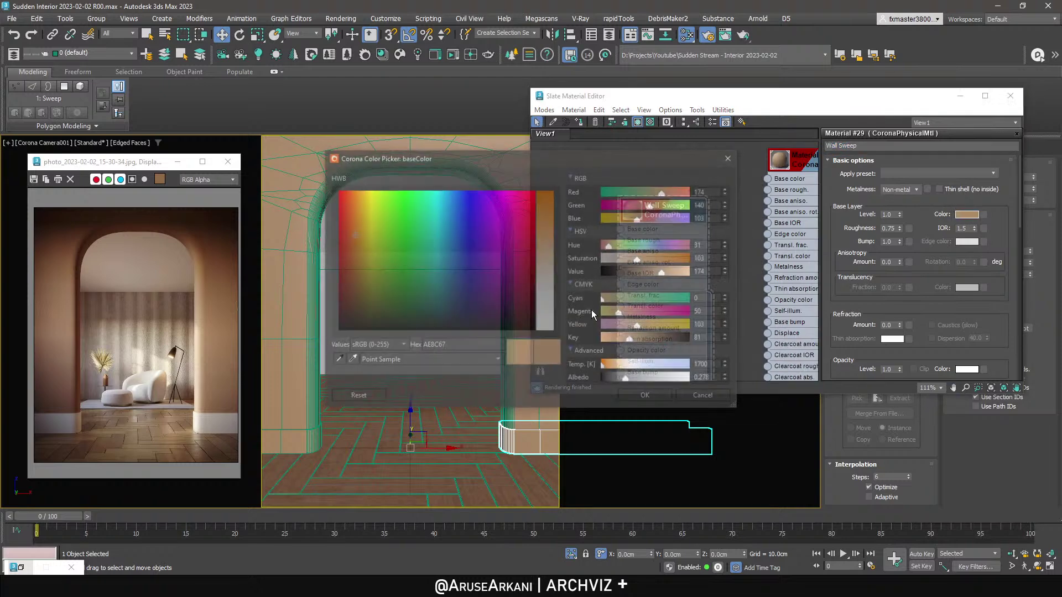
{"action": "left_click_drag", "start_coordinate": [635, 259], "coordinate": [572, 262]}
{"action": "double_click", "coordinate": [718, 273]}
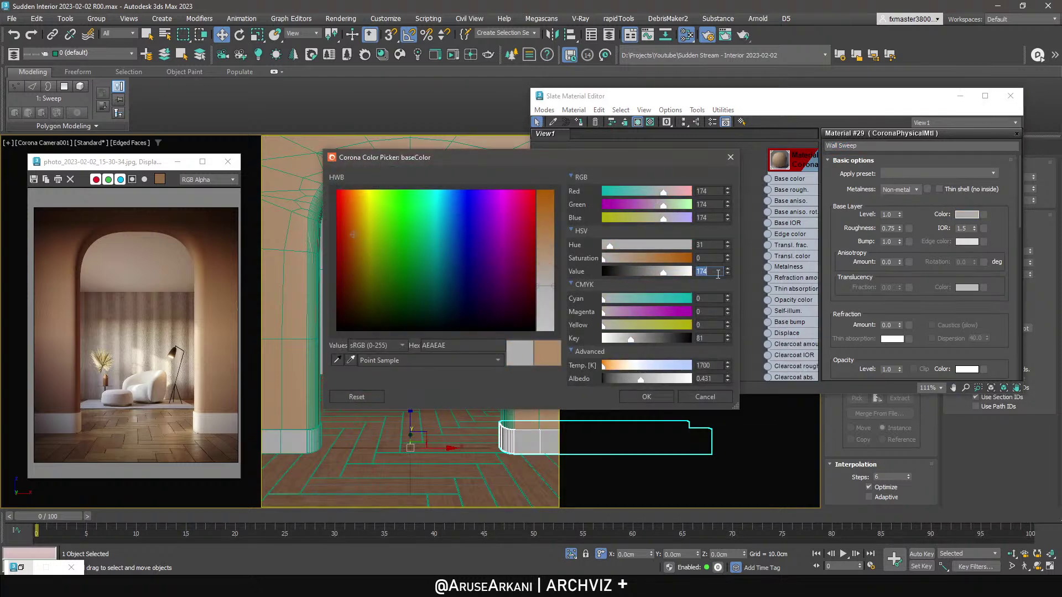
{"action": "type", "text": "200"}
{"action": "left_click", "coordinate": [655, 397]}
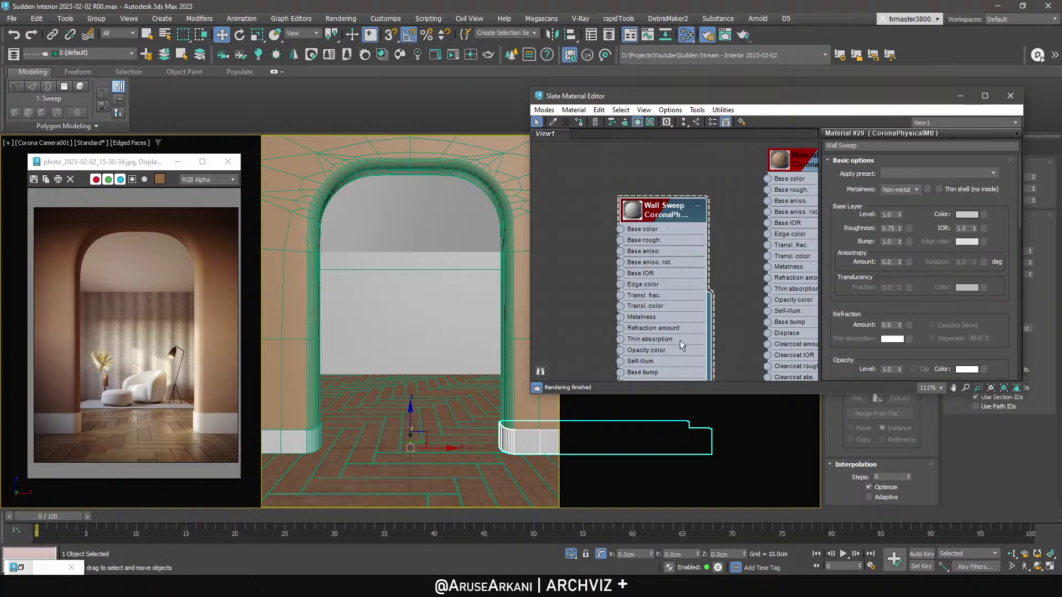
Select the arched wall and adjust its material's base color to about RGB 188, 144, 108.
{"action": "left_click", "coordinate": [511, 248]}
{"action": "double_click", "coordinate": [791, 181]}
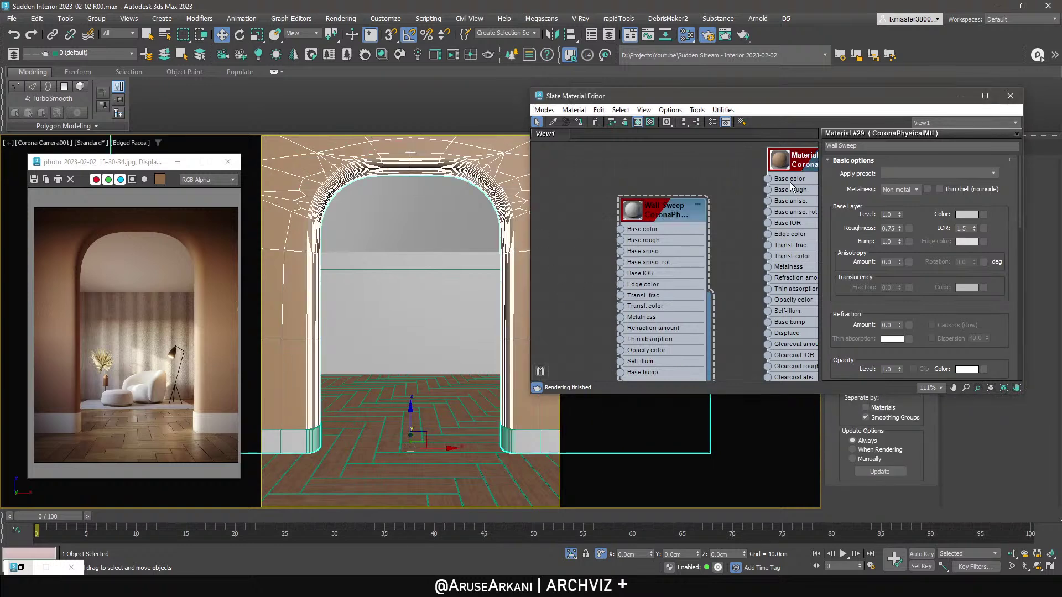
{"action": "left_click", "coordinate": [964, 214]}
{"action": "left_click_drag", "start_coordinate": [645, 257], "coordinate": [649, 260]}
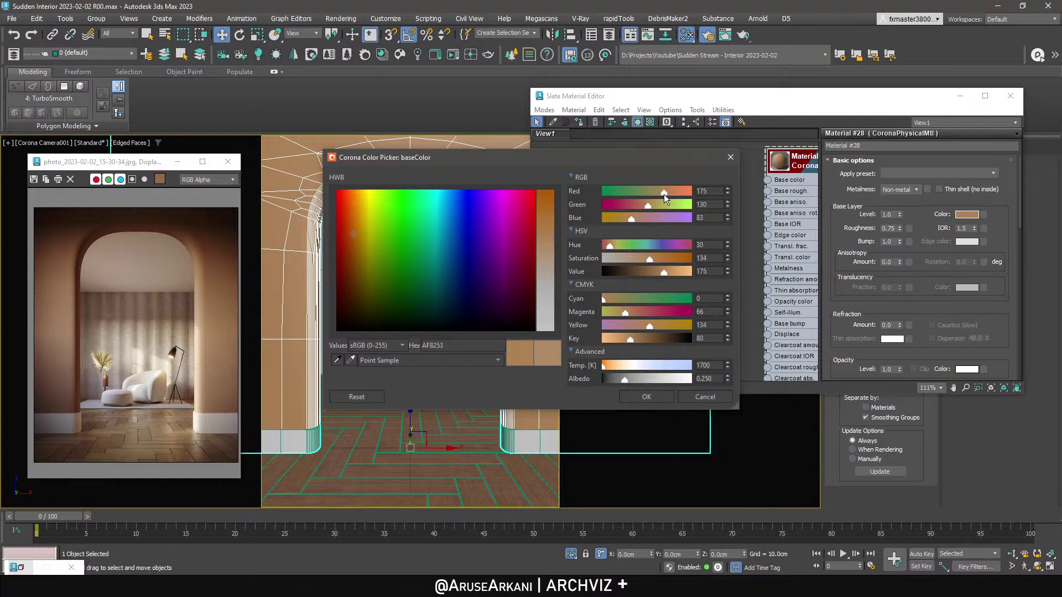
{"action": "left_click_drag", "start_coordinate": [664, 195], "coordinate": [668, 195]}
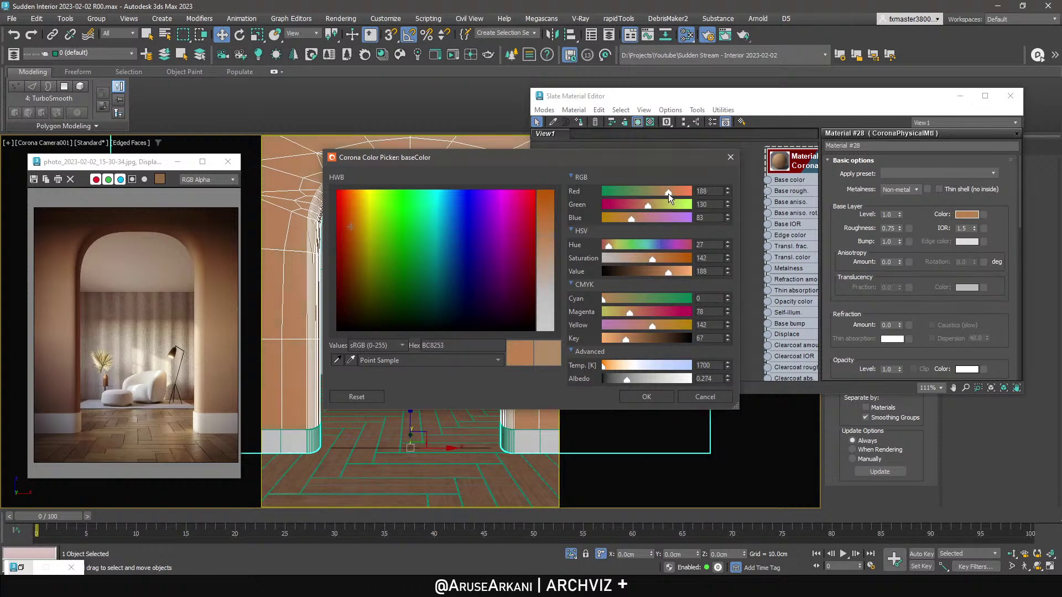
{"action": "left_click_drag", "start_coordinate": [652, 259], "coordinate": [640, 256]}
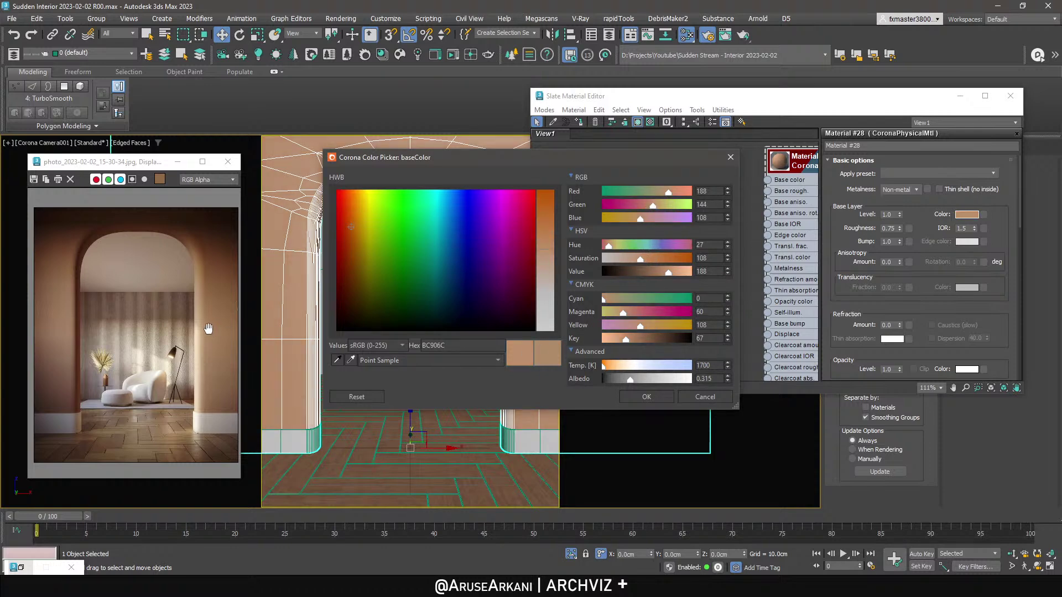
{"action": "left_click", "coordinate": [624, 396]}
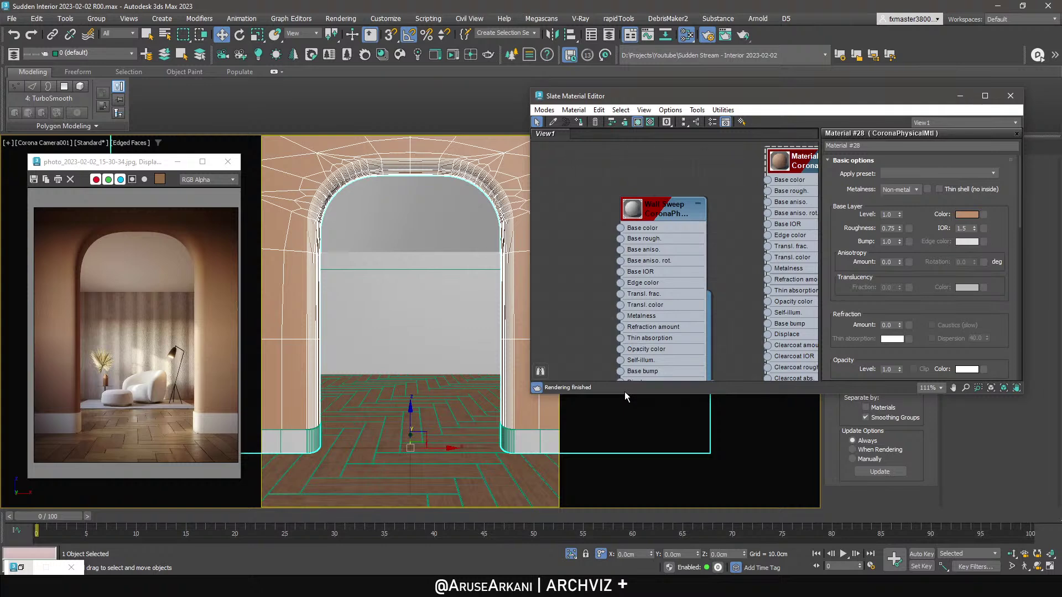
Save the scene and minimize the Slate Material Editor.
{"action": "right_click", "coordinate": [442, 339]}
{"action": "key", "text": "ctrl+s"}
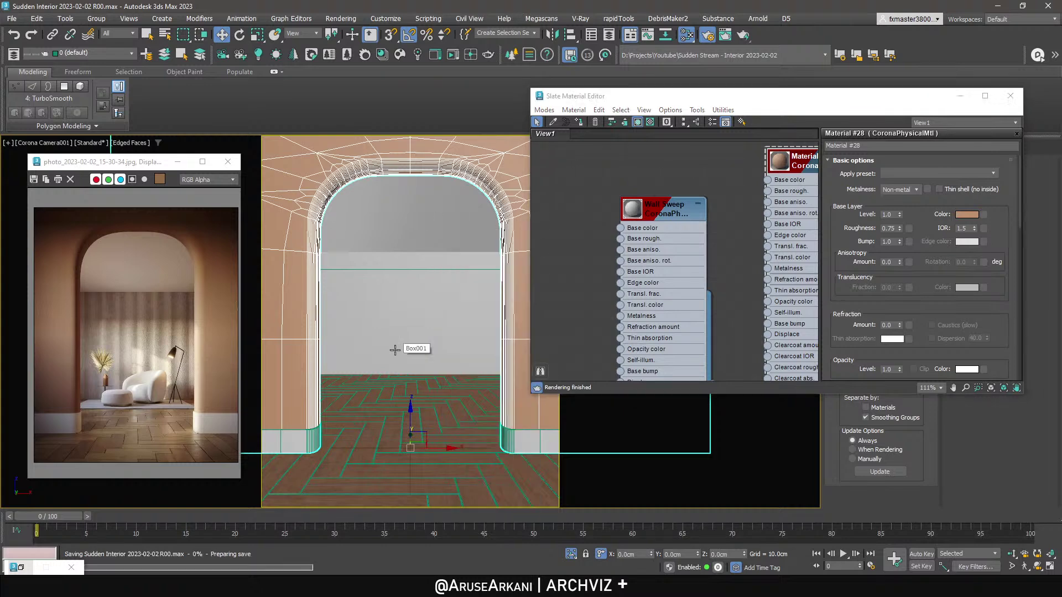
{"action": "left_click", "coordinate": [963, 96]}
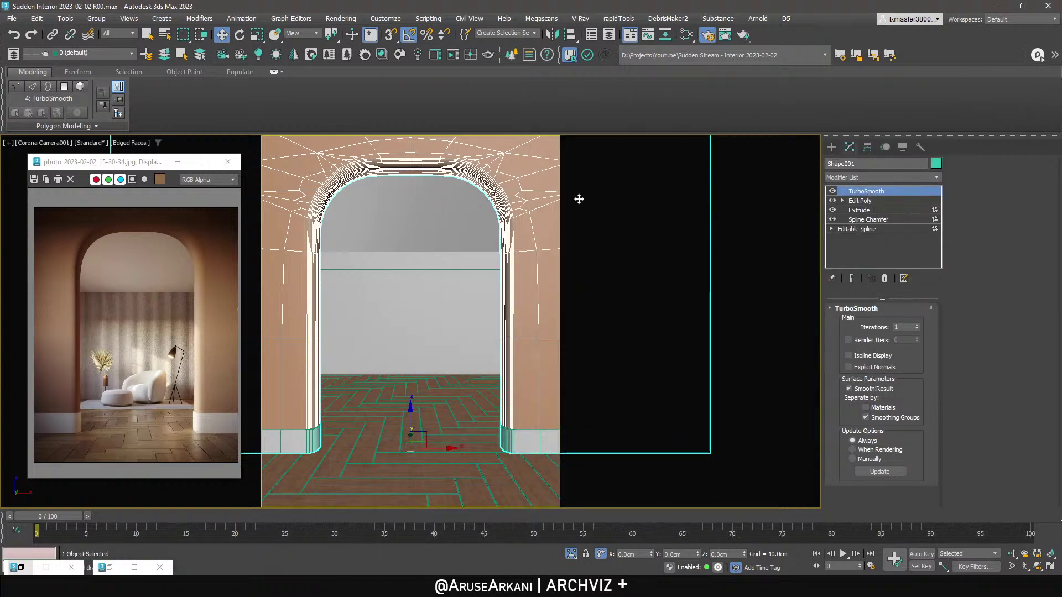
Place a targeted Corona Sun in the Top view, southwest of the room and aimed toward it, and return to the camera view.
{"action": "key", "text": "alt+w"}
{"action": "right_click", "coordinate": [347, 238]}
{"action": "key", "text": "alt+w"}
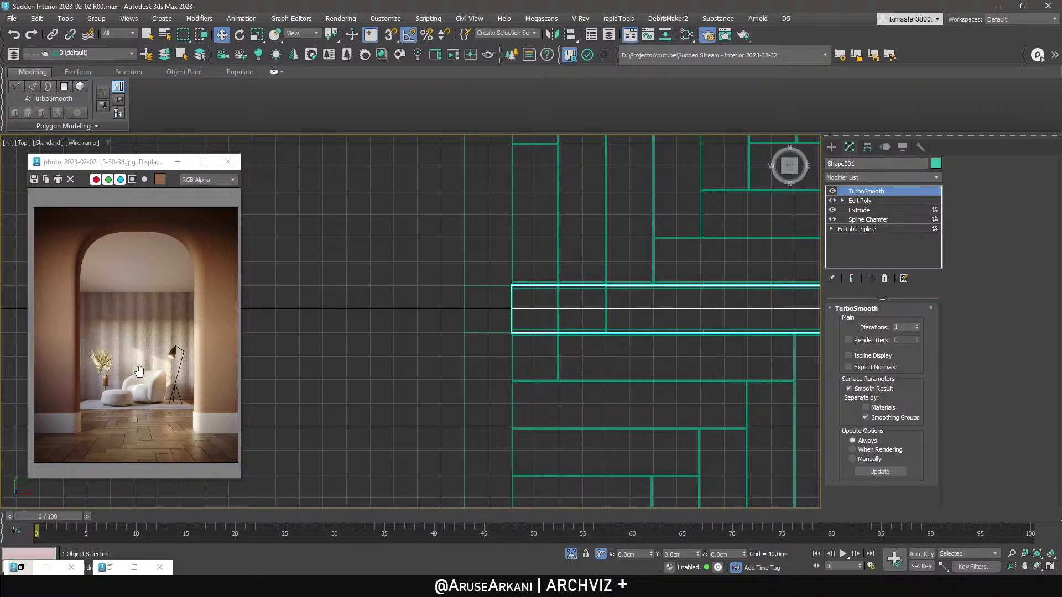
{"action": "scroll", "coordinate": [137, 371], "scroll_direction": "up", "scroll_amount": 1}
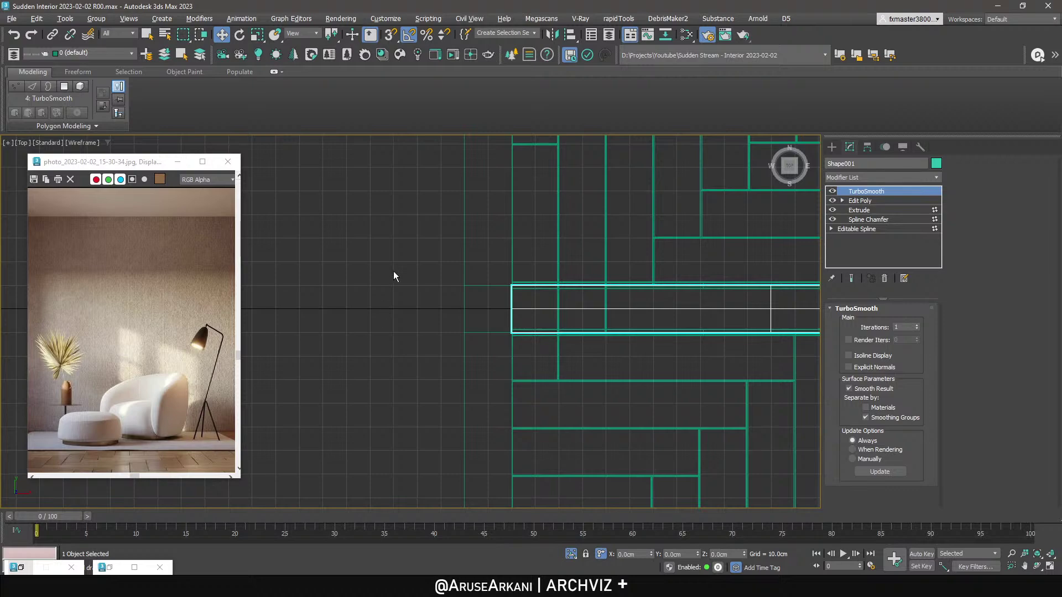
{"action": "left_click", "coordinate": [276, 54]}
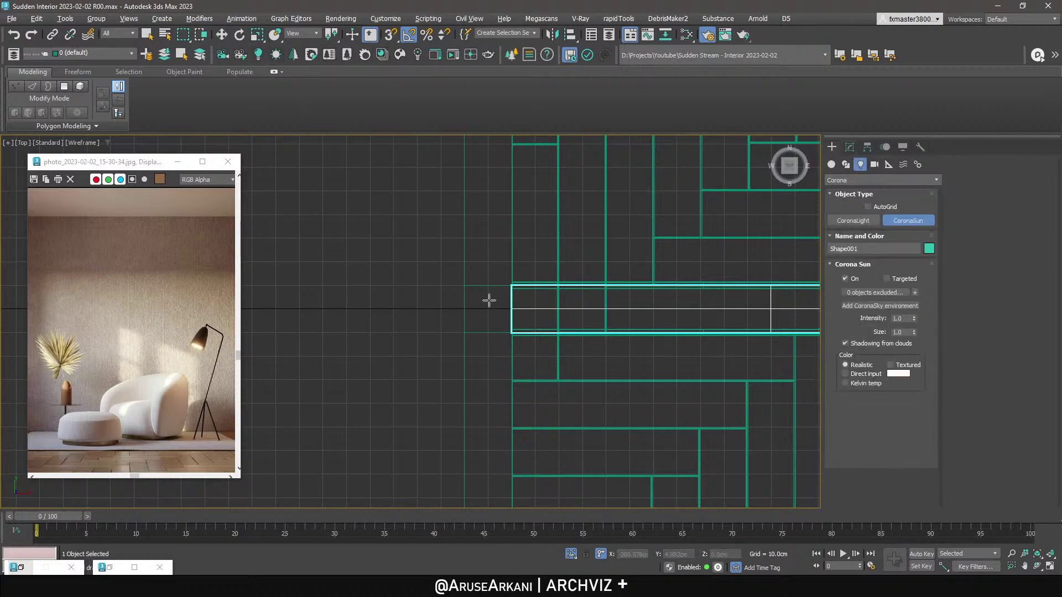
{"action": "scroll", "coordinate": [497, 335], "scroll_direction": "down", "scroll_amount": 5}
{"action": "middle_click_drag", "start_coordinate": [400, 388], "coordinate": [448, 364]}
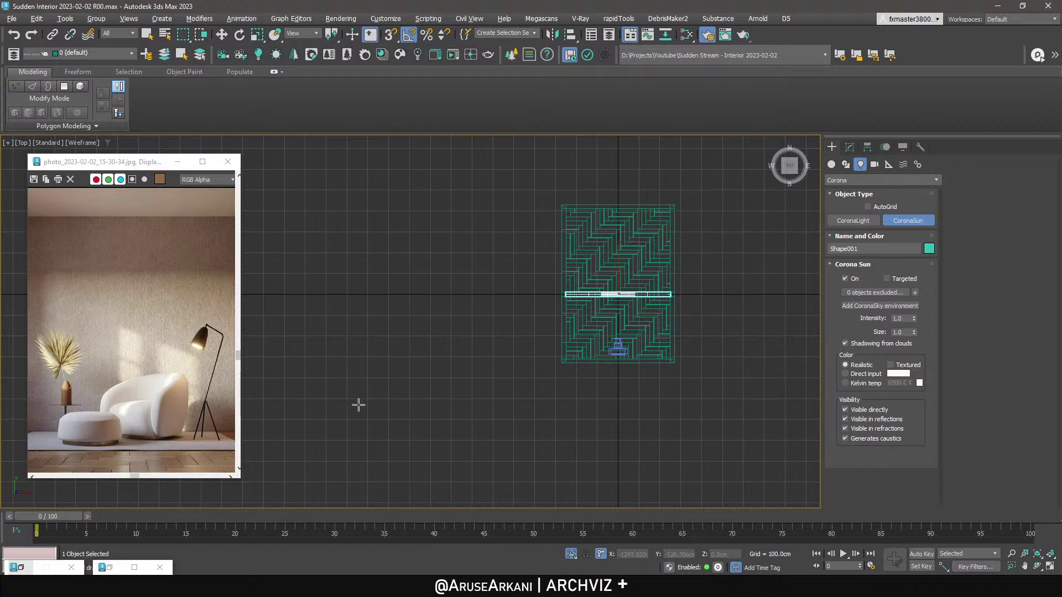
{"action": "left_click_drag", "start_coordinate": [391, 460], "coordinate": [533, 325]}
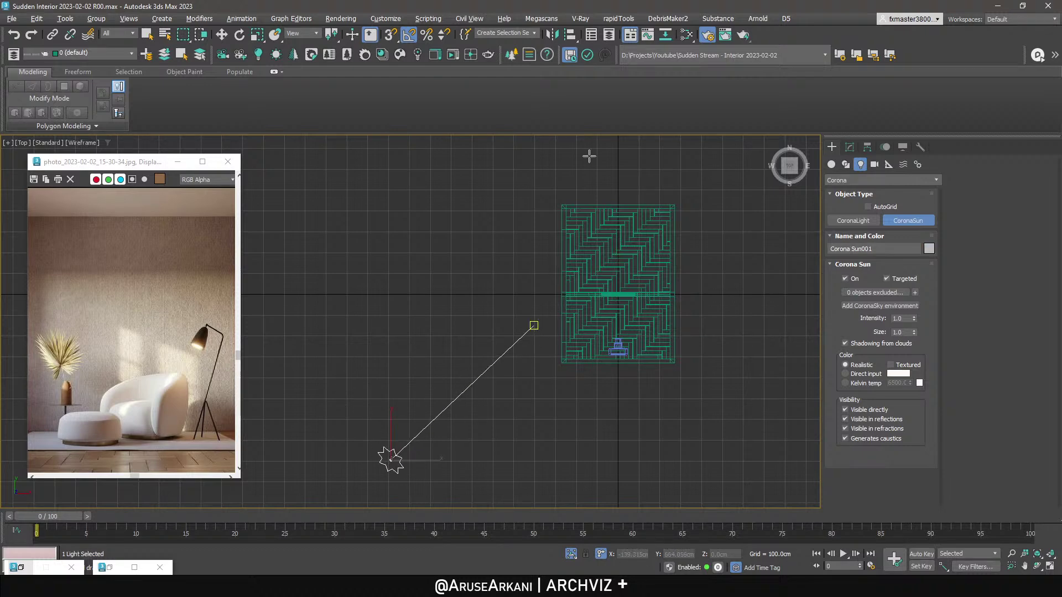
{"action": "right_click", "coordinate": [513, 239]}
{"action": "key", "text": "c"}
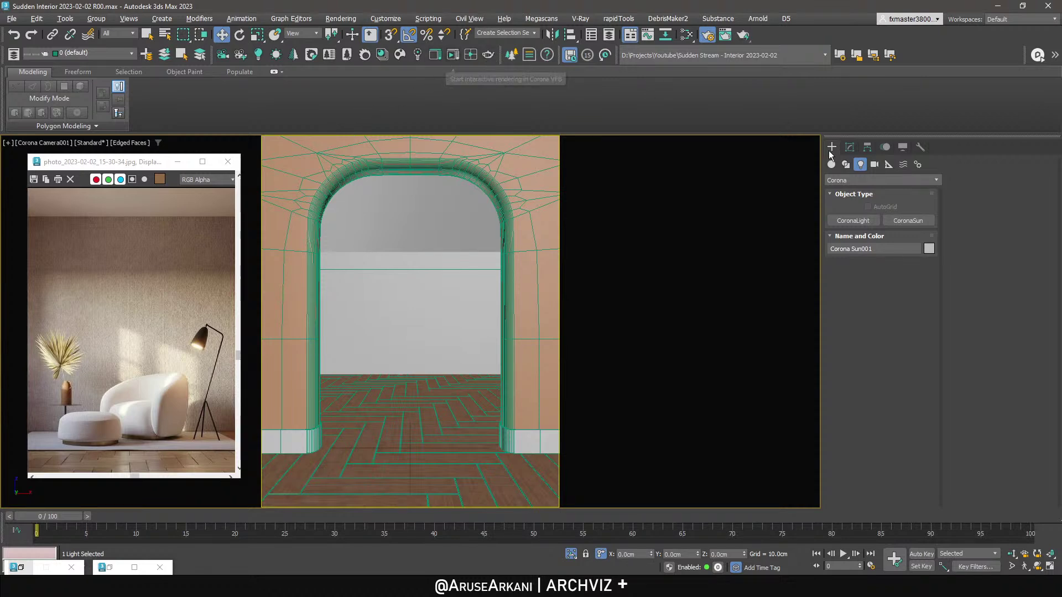
Add a CoronaSky environment for the sun and start interactive rendering of the camera view in the Corona frame buffer.
{"action": "left_click", "coordinate": [850, 147]}
{"action": "left_click", "coordinate": [865, 350]}
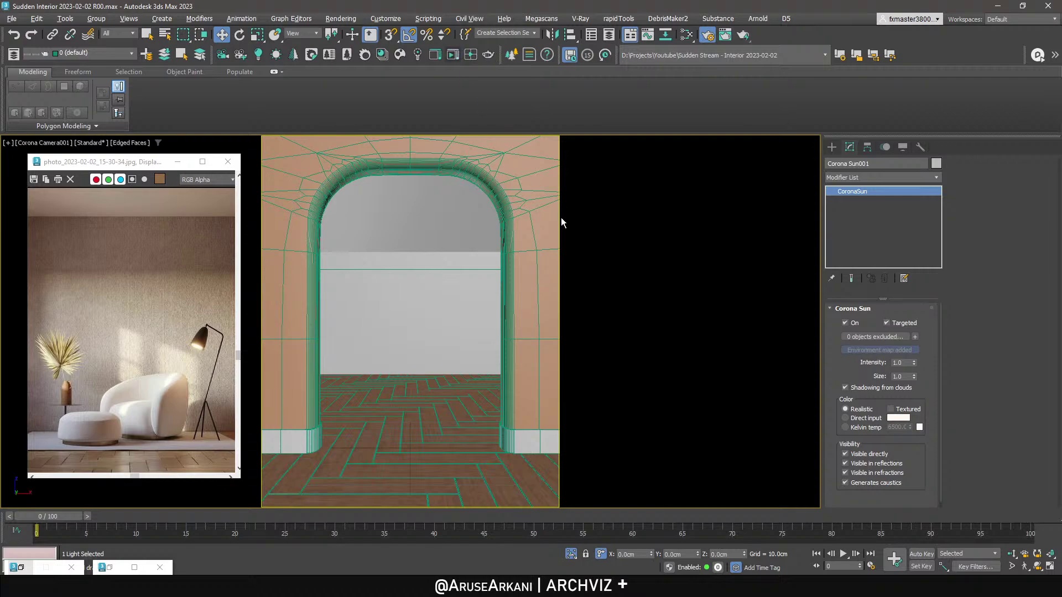
{"action": "key", "text": "shift+q"}
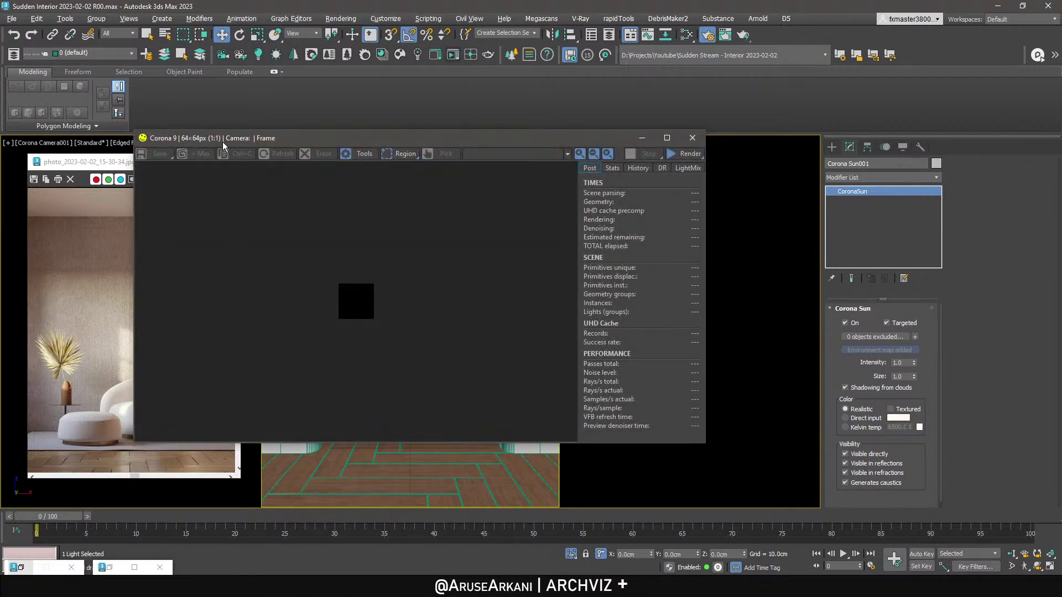
{"action": "left_click_drag", "start_coordinate": [234, 141], "coordinate": [480, 138]}
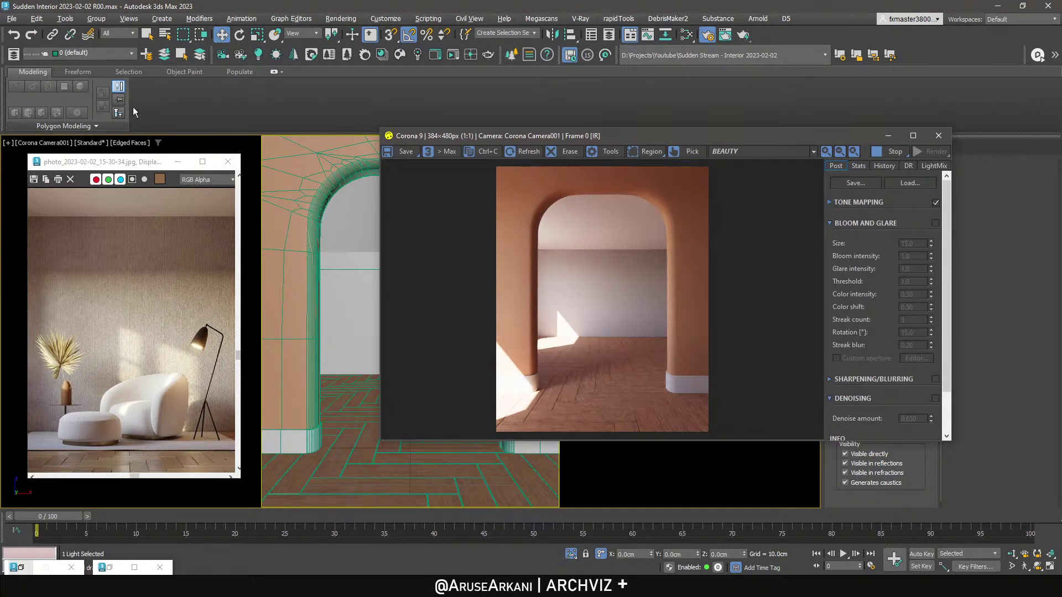
Arrange the whole reference photo, the interactive render and the arched wall material's base color picker side by side.
{"action": "scroll", "coordinate": [148, 218], "scroll_direction": "down", "scroll_amount": 4}
{"action": "scroll", "coordinate": [149, 246], "scroll_direction": "up", "scroll_amount": 2}
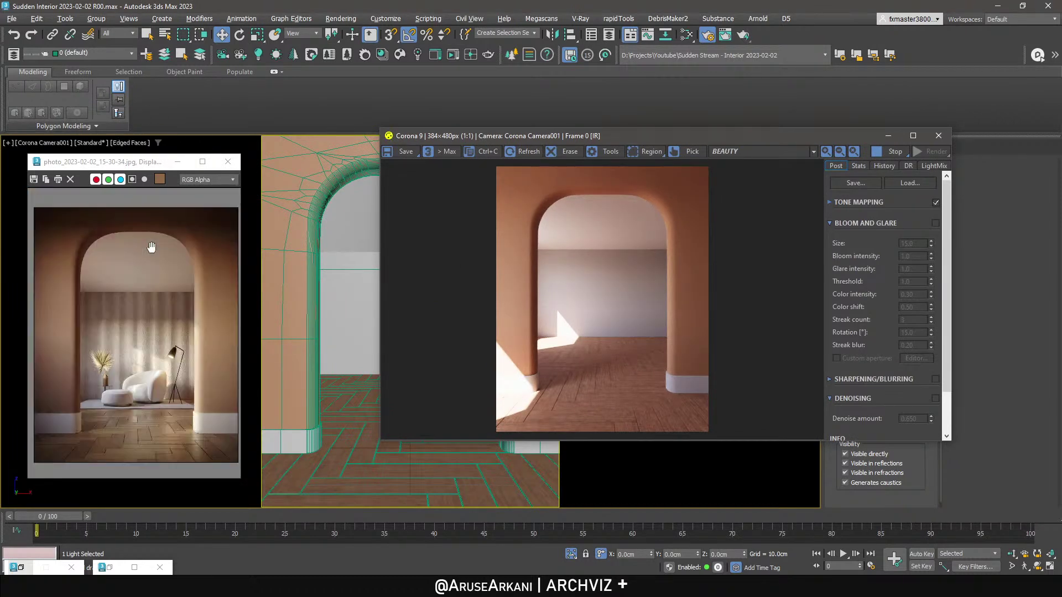
{"action": "left_click", "coordinate": [60, 144]}
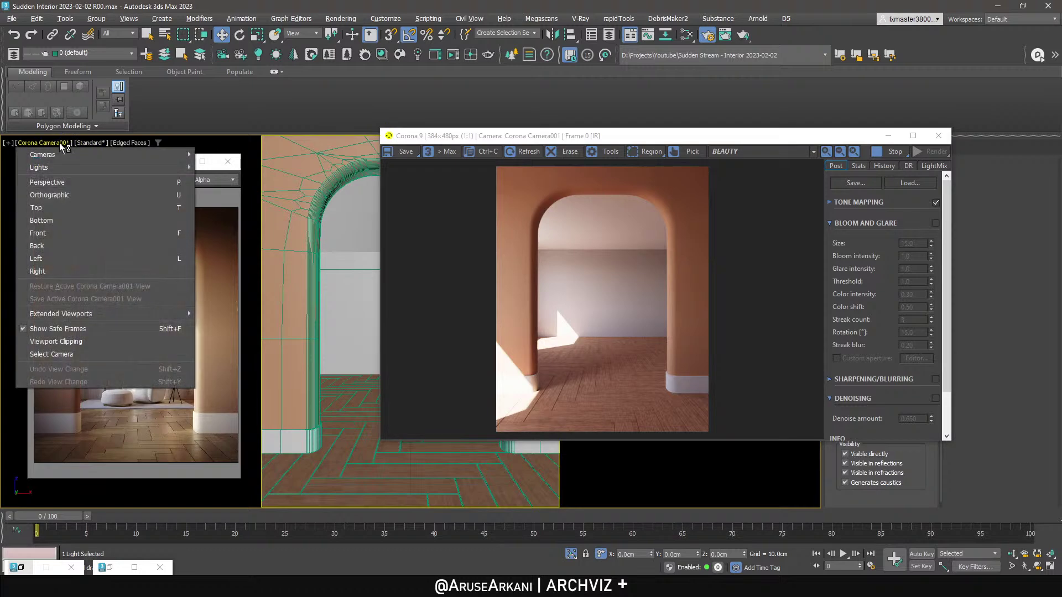
{"action": "left_click", "coordinate": [118, 330]}
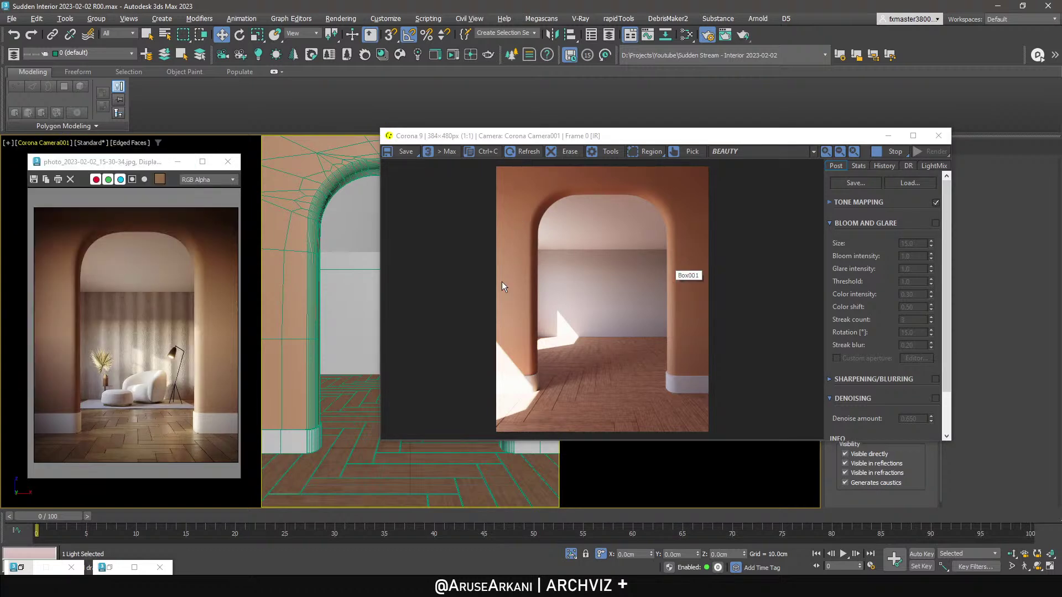
{"action": "key", "text": "m"}
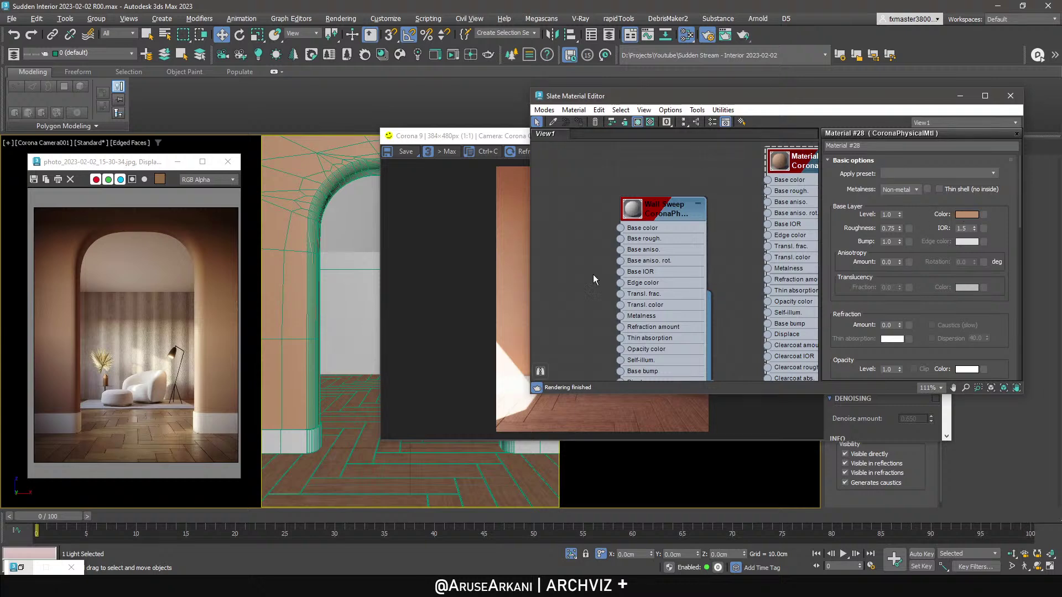
{"action": "left_click", "coordinate": [967, 214]}
{"action": "left_click_drag", "start_coordinate": [442, 158], "coordinate": [736, 166]}
{"action": "left_click_drag", "start_coordinate": [485, 138], "coordinate": [323, 121]}
{"action": "left_click", "coordinate": [189, 172]}
{"action": "left_click_drag", "start_coordinate": [127, 163], "coordinate": [119, 109]}
{"action": "left_click_drag", "start_coordinate": [865, 168], "coordinate": [881, 151]}
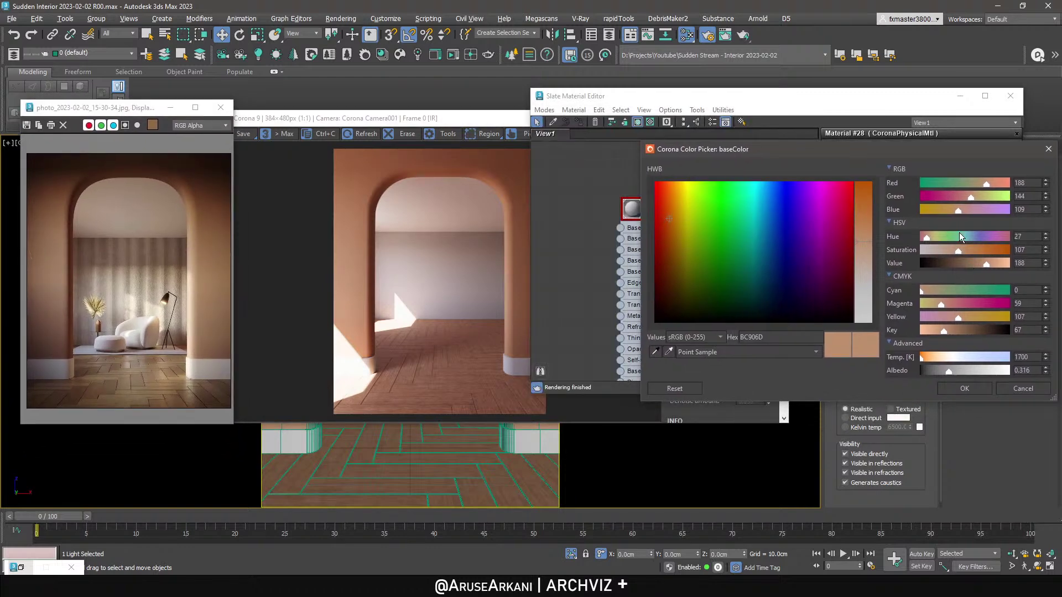
Set the arched wall material's base color to RGB 164, 138, 107 and minimize the material editor.
{"action": "left_click", "coordinate": [974, 197]}
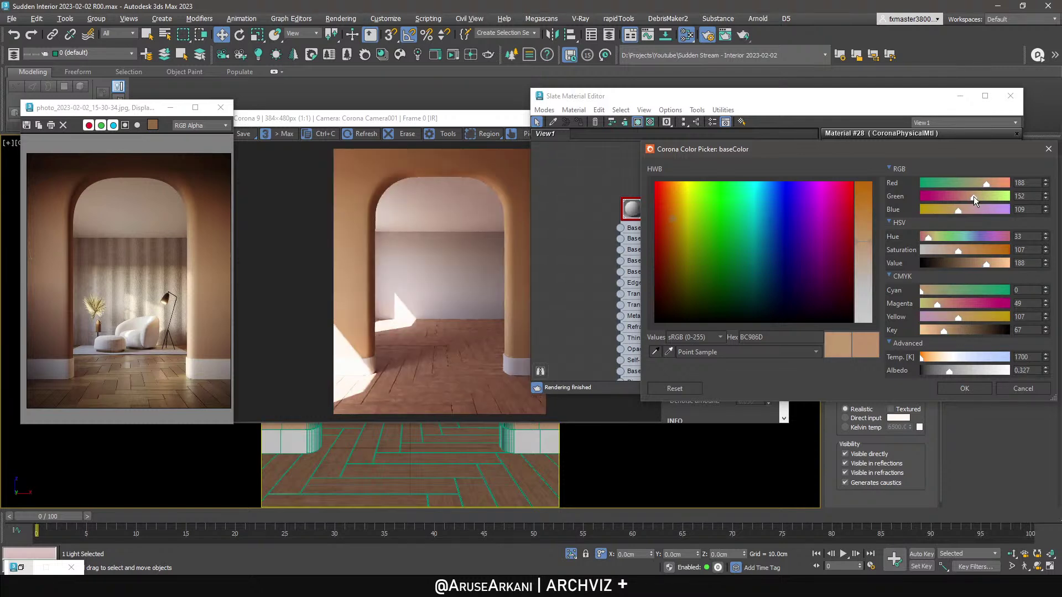
{"action": "left_click_drag", "start_coordinate": [960, 250], "coordinate": [978, 265]}
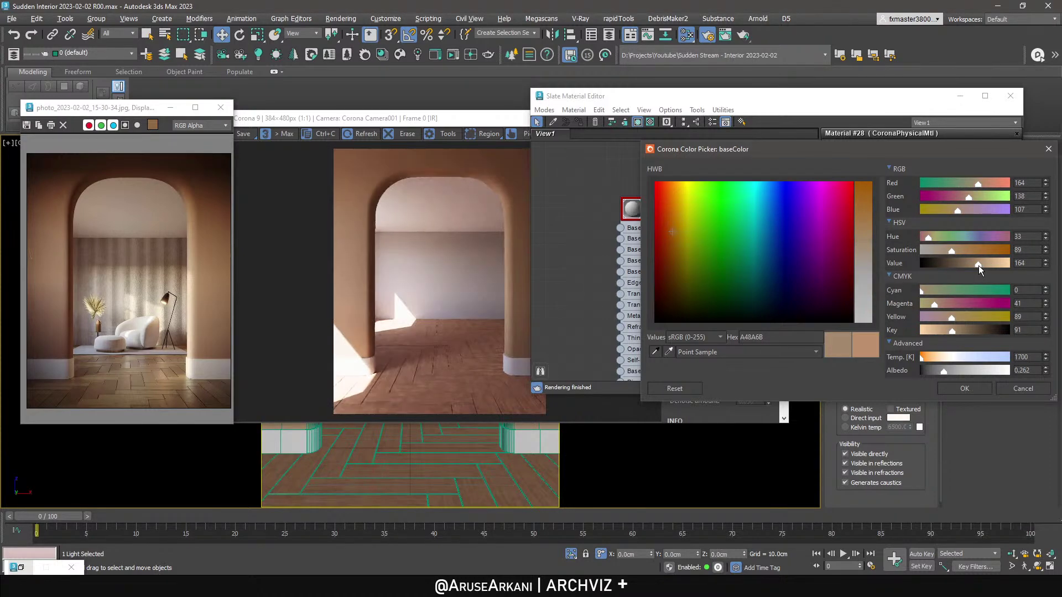
{"action": "left_click", "coordinate": [964, 390]}
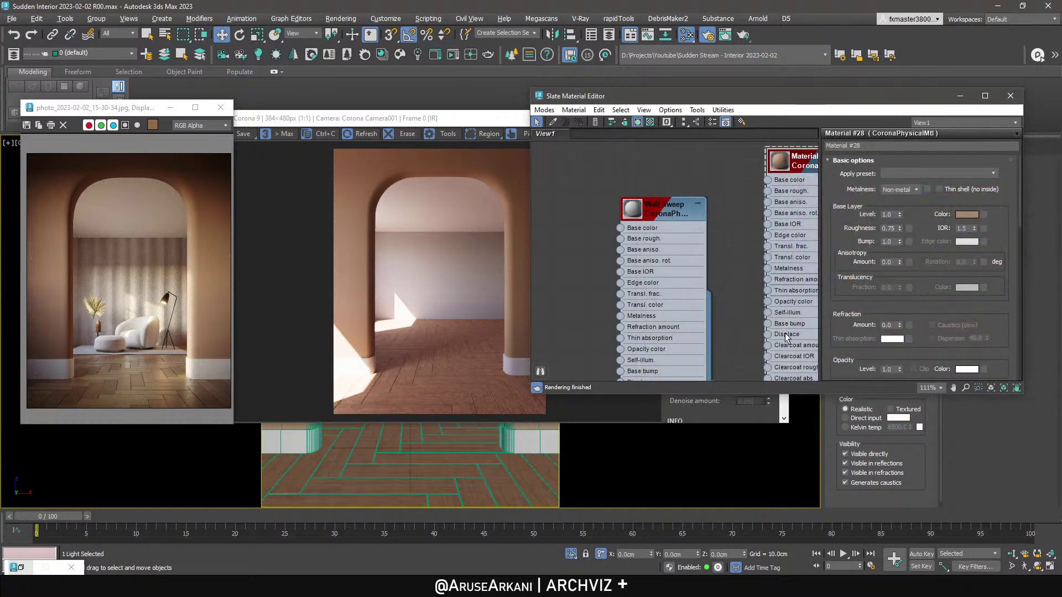
{"action": "left_click", "coordinate": [960, 96]}
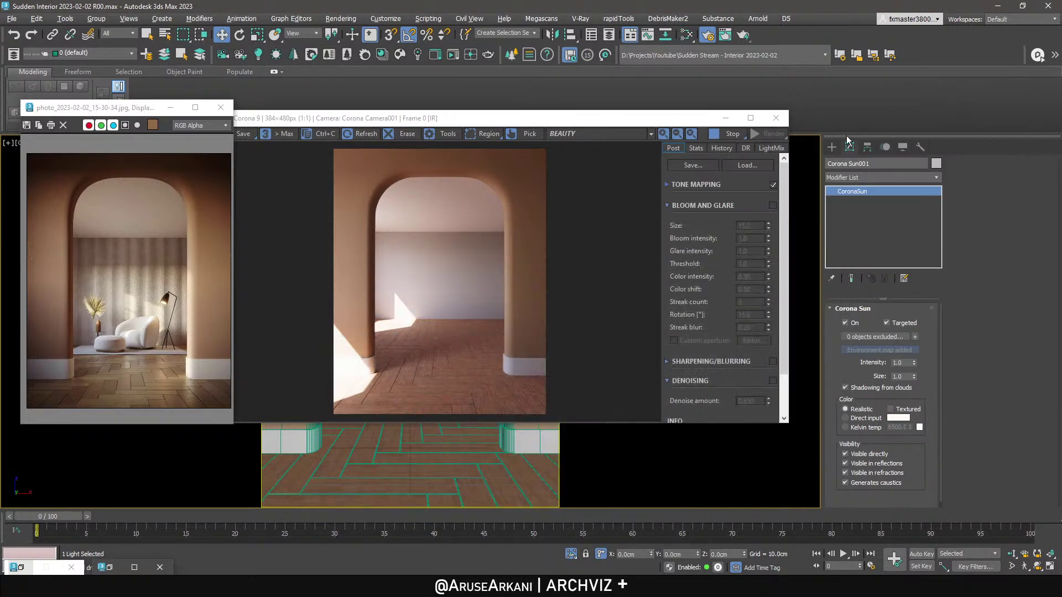
Move the reference photo and render windows clear of the viewport label and select the Corona camera.
{"action": "left_click_drag", "start_coordinate": [640, 124], "coordinate": [636, 281]}
{"action": "left_click_drag", "start_coordinate": [92, 113], "coordinate": [71, 232]}
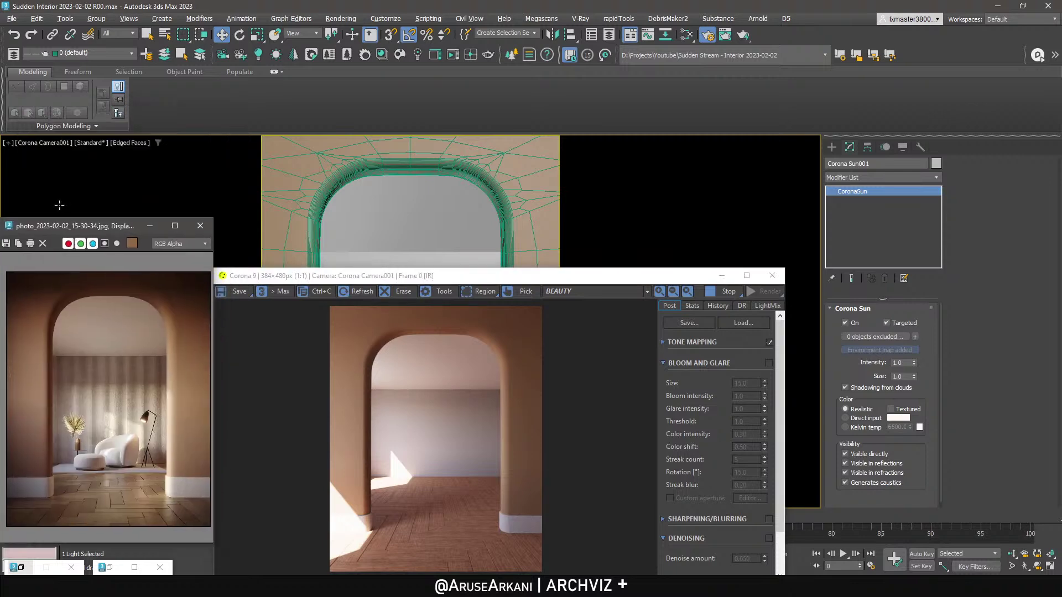
{"action": "left_click", "coordinate": [47, 145]}
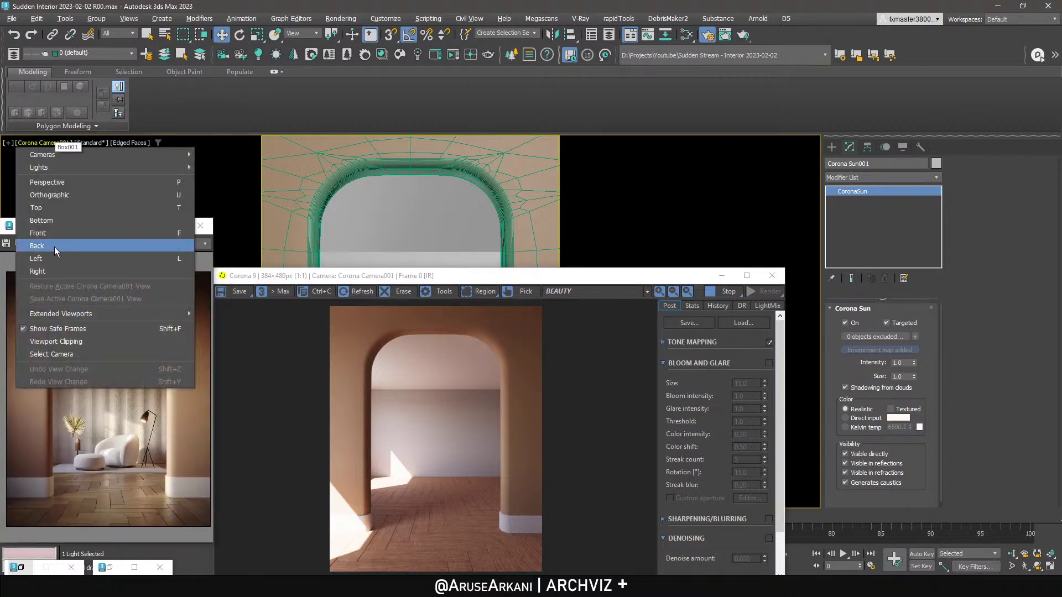
{"action": "left_click", "coordinate": [62, 356]}
{"action": "left_click_drag", "start_coordinate": [439, 278], "coordinate": [417, 46]}
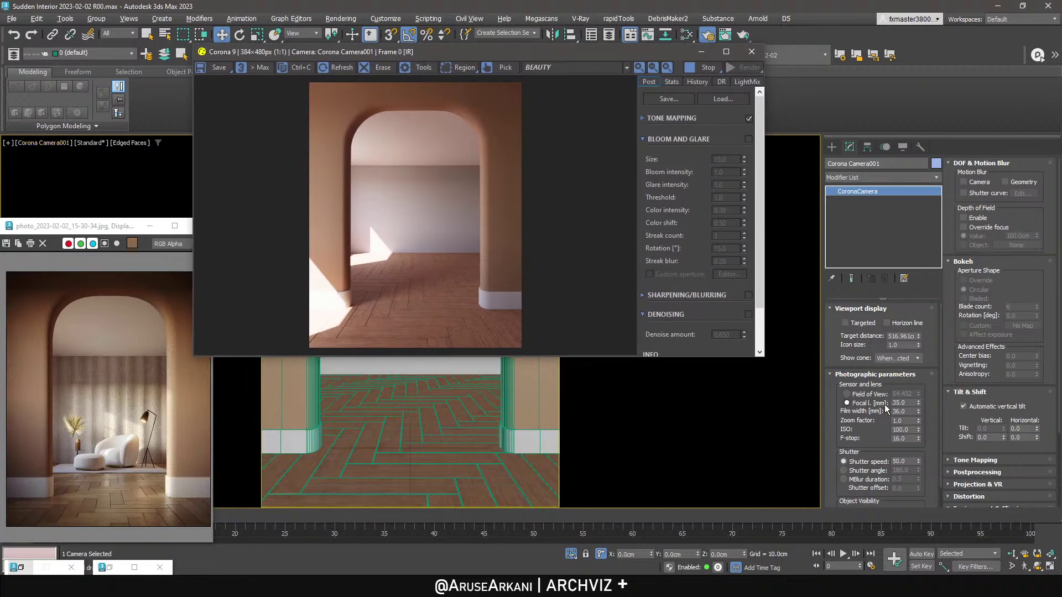
Set the Corona camera's F-stop to 4.
{"action": "double_click", "coordinate": [906, 438]}
{"action": "type", "text": "4"}
{"action": "double_click", "coordinate": [902, 462]}
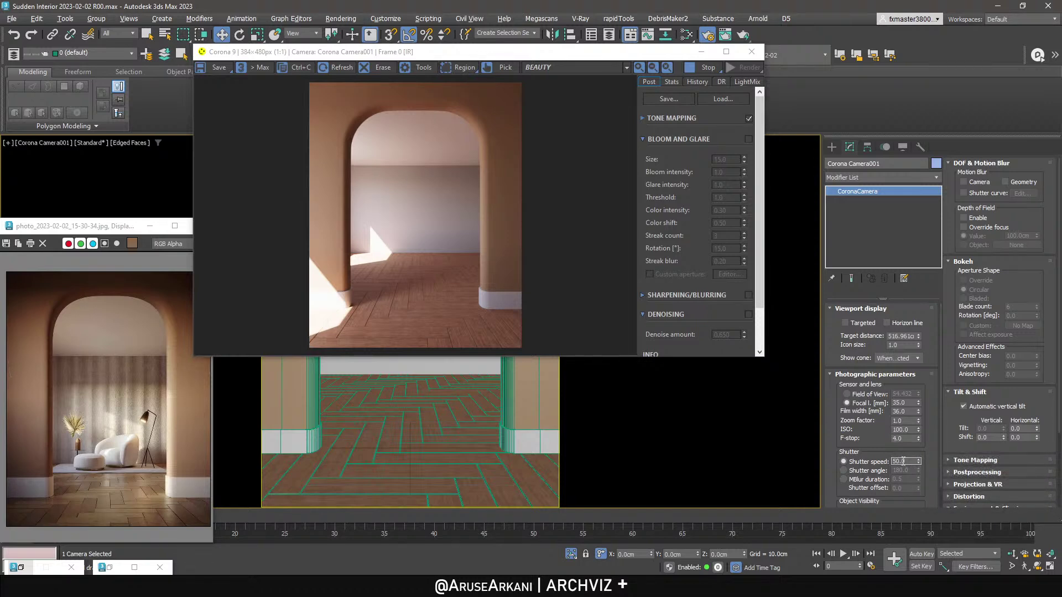
Add a Photographic Exposure operator to the render's tone mapping and move it to the top of the stack.
{"action": "left_click", "coordinate": [656, 119]}
{"action": "left_click", "coordinate": [659, 219]}
{"action": "left_click", "coordinate": [714, 265]}
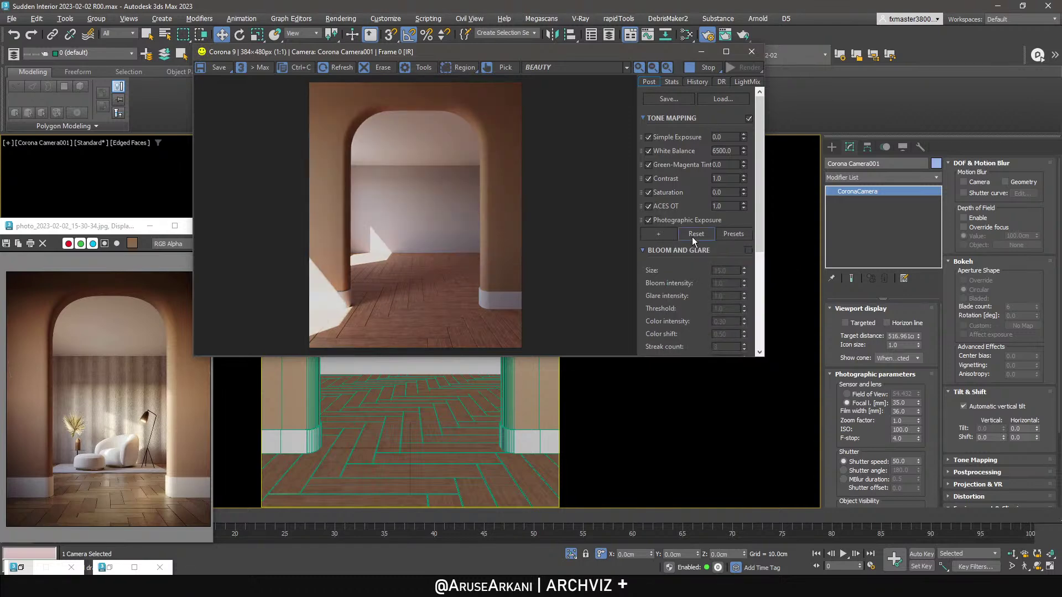
{"action": "left_click_drag", "start_coordinate": [672, 220], "coordinate": [673, 127]}
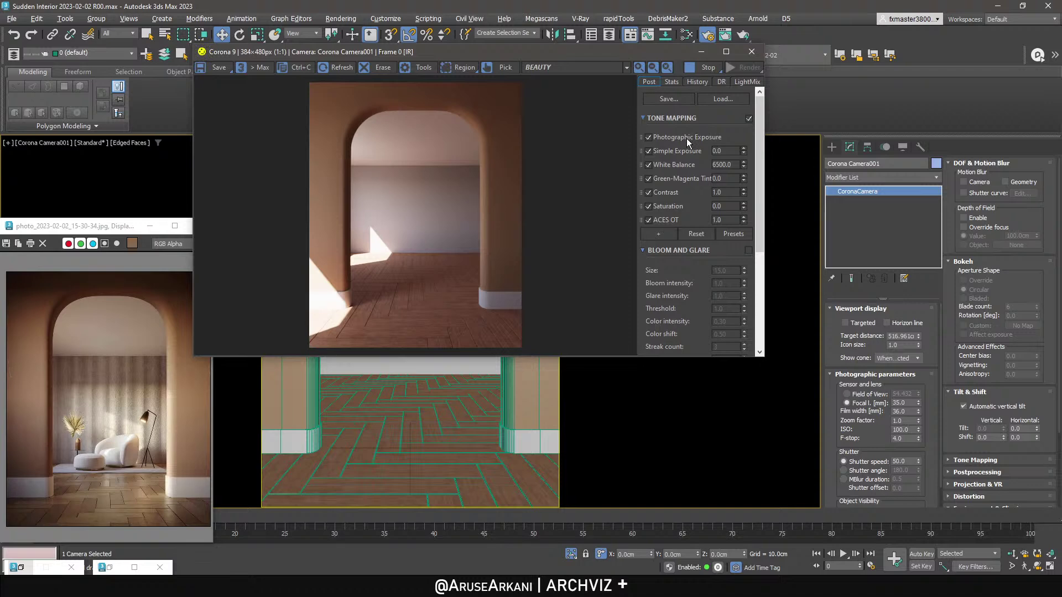
{"action": "left_click", "coordinate": [649, 137]}
{"action": "left_click", "coordinate": [649, 137]}
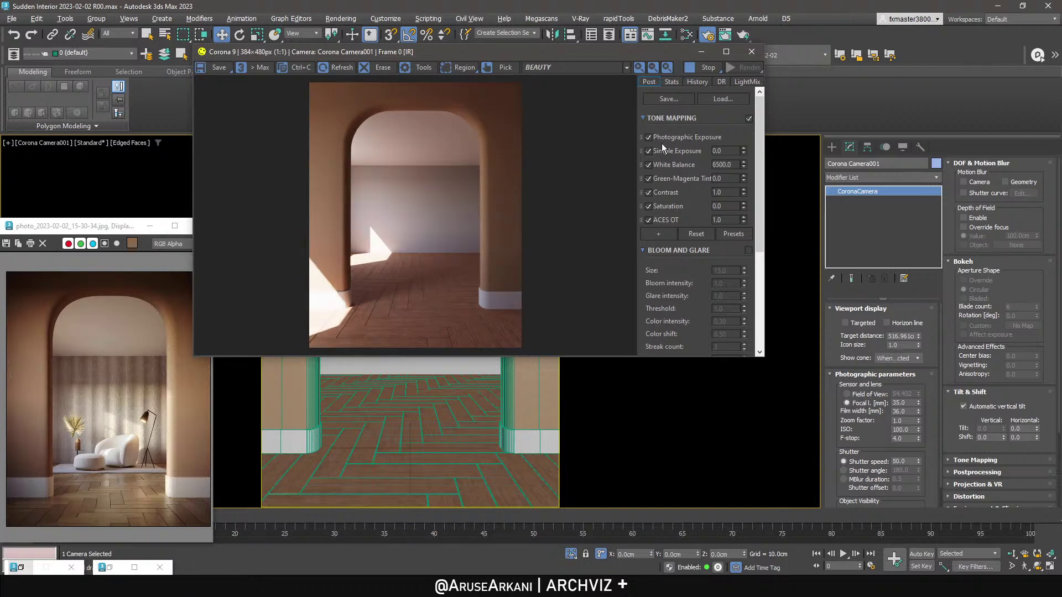
Set the Corona camera's F-stop to 2.8 to brighten the interactive render.
{"action": "left_click", "coordinate": [907, 438]}
{"action": "type", "text": "2.8"}
{"action": "key", "text": "Return"}
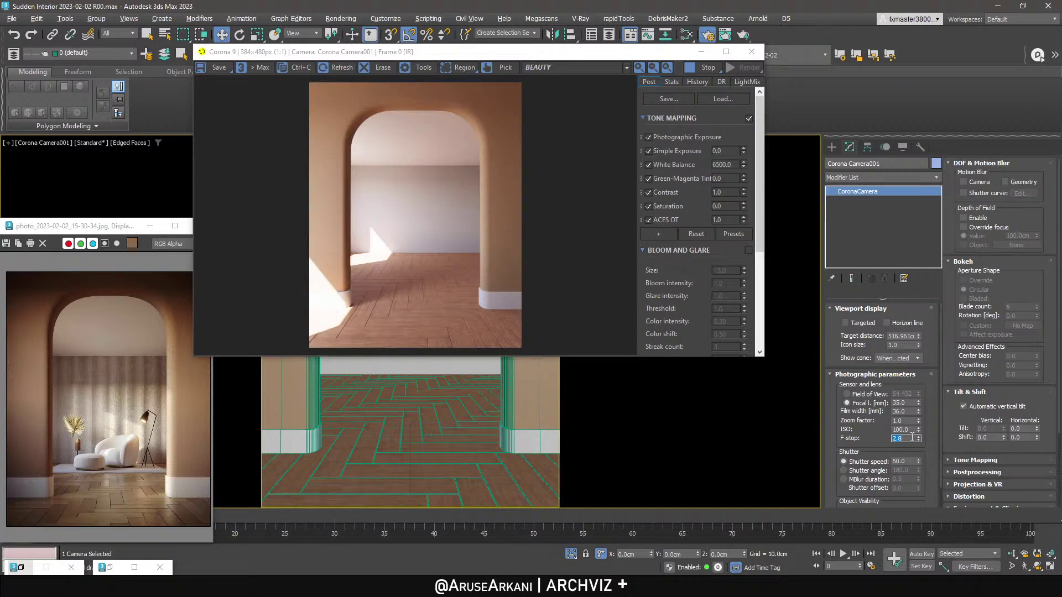
{"action": "left_click", "coordinate": [649, 220]}
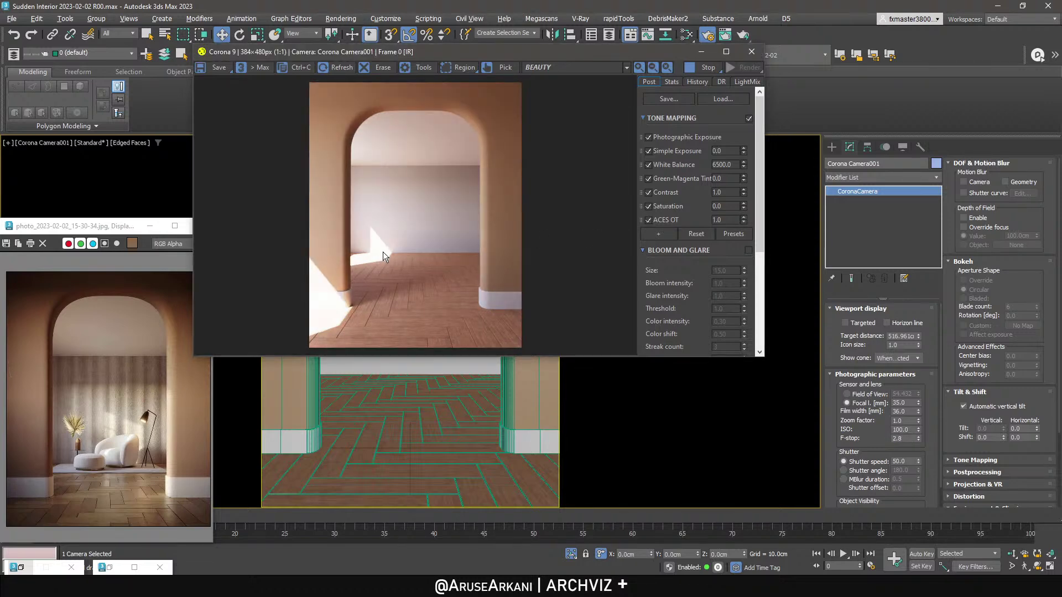
Move the render window aside, restore the four-viewport layout and select the Corona Sun in the Top view.
{"action": "left_click_drag", "start_coordinate": [365, 56], "coordinate": [634, 79]}
{"action": "key", "text": "alt+w"}
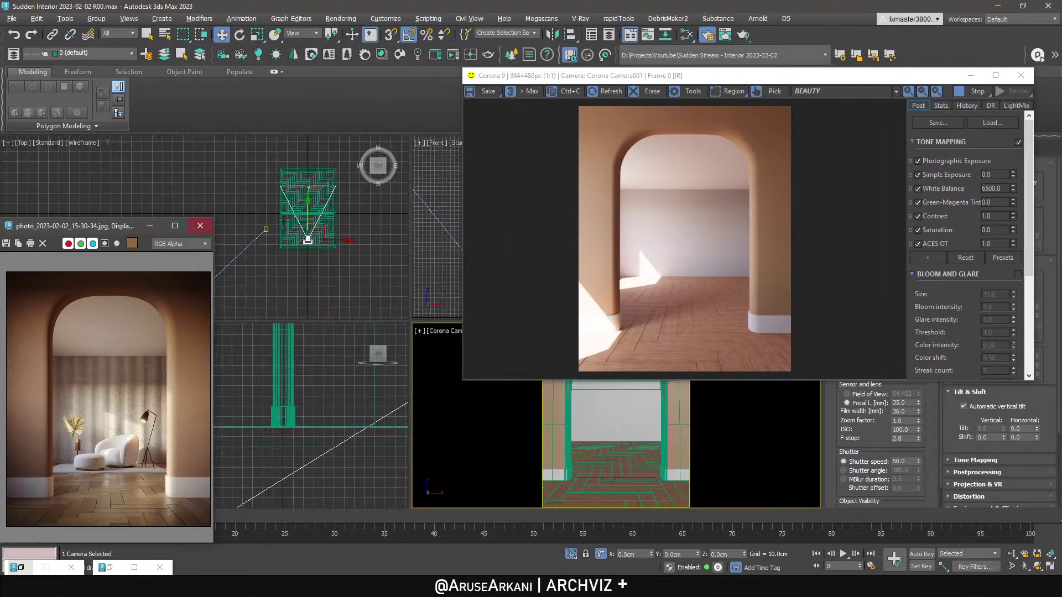
{"action": "left_click", "coordinate": [252, 255]}
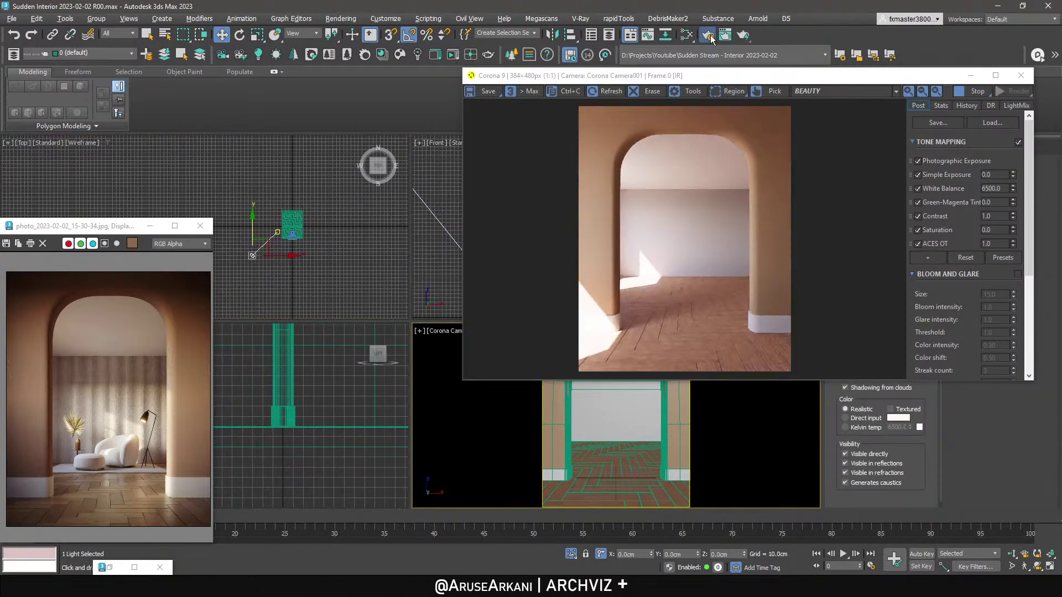
Inspect Corona's performance settings in Render Setup and return to the interactive render.
{"action": "key", "text": "F10"}
{"action": "left_click", "coordinate": [919, 150]}
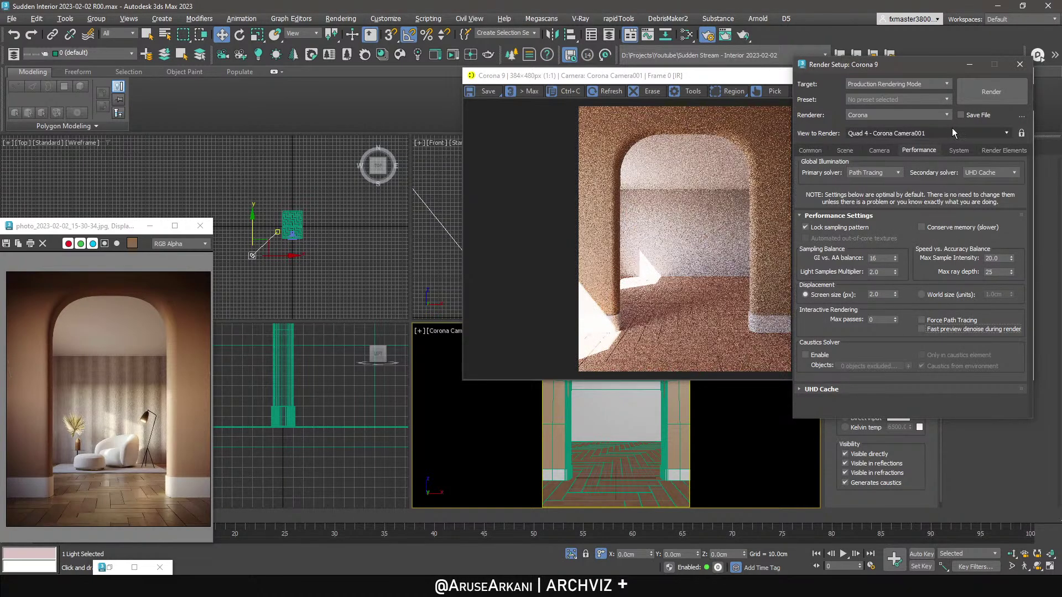
{"action": "left_click", "coordinate": [1019, 64]}
{"action": "left_click", "coordinate": [695, 310]}
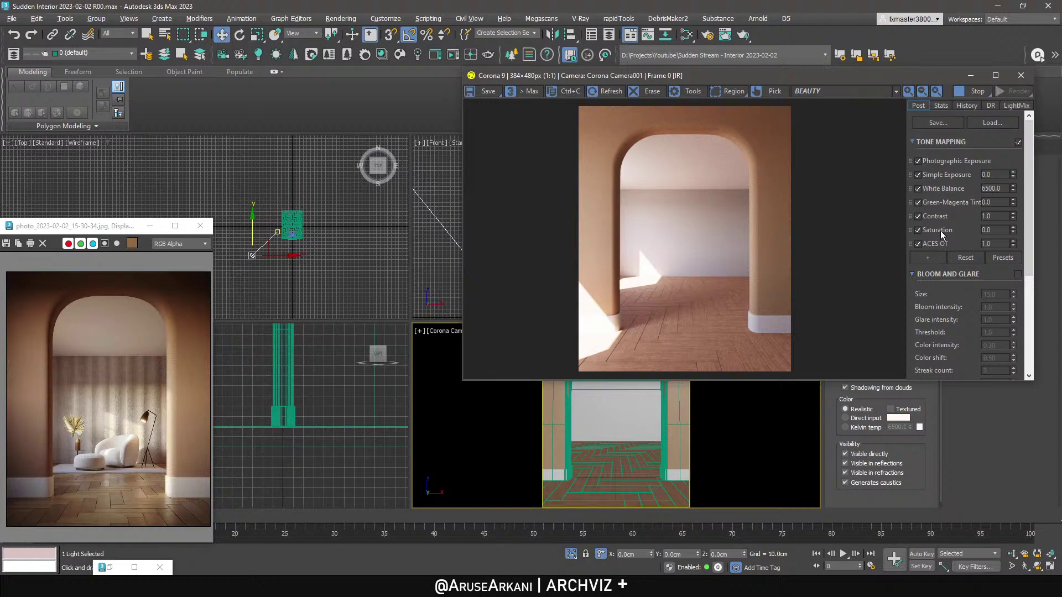
Add a Vignette operator to the render's tone mapping and set it to 1.5.
{"action": "left_click", "coordinate": [928, 258]}
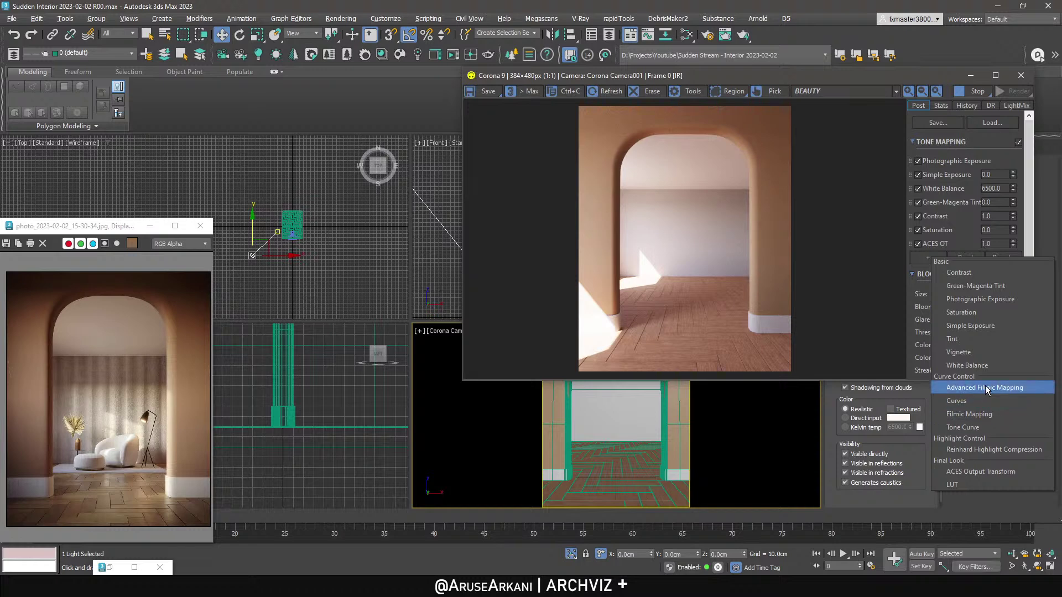
{"action": "left_click", "coordinate": [958, 352]}
{"action": "double_click", "coordinate": [995, 258]}
{"action": "type", "text": "2"}
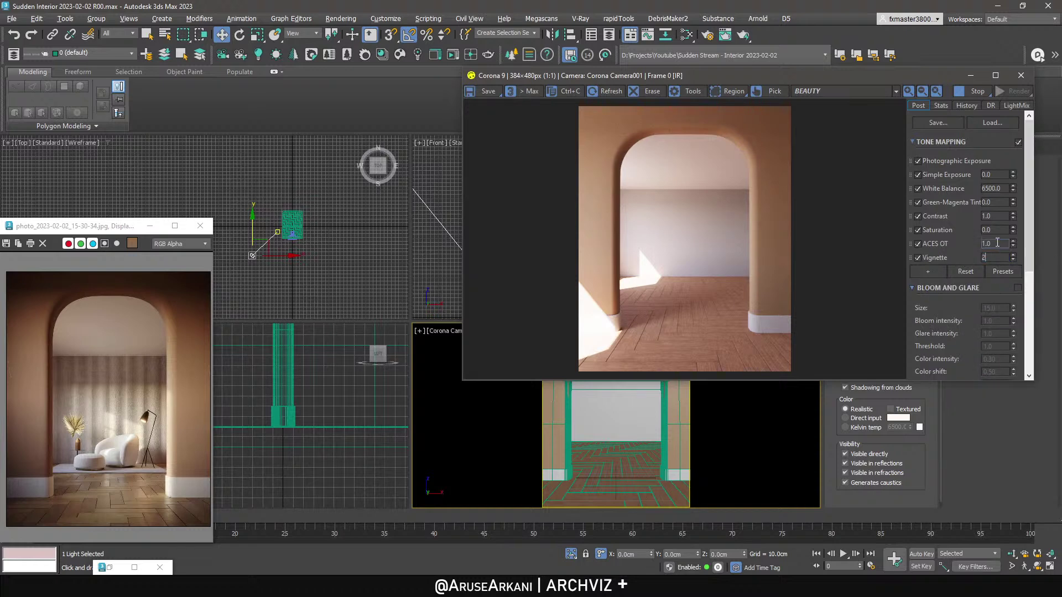
{"action": "double_click", "coordinate": [998, 243]}
{"action": "double_click", "coordinate": [994, 259]}
{"action": "type", "text": "1.5"}
{"action": "key", "text": "Return"}
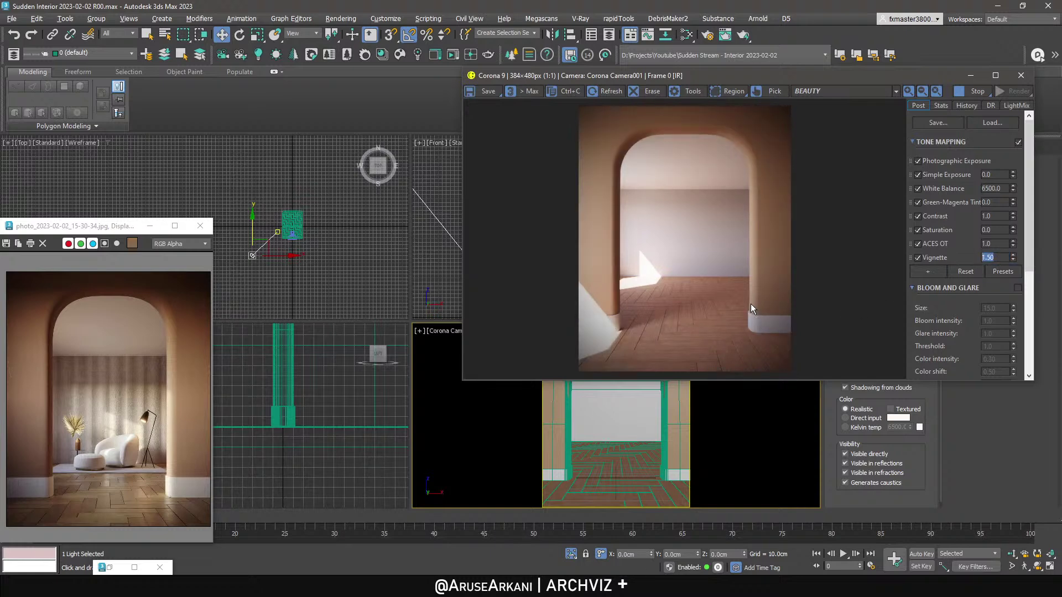
Set the Corona Sun's size to 5 and shift the render and reference windows to uncover the Top and Left views.
{"action": "left_click_drag", "start_coordinate": [840, 80], "coordinate": [573, 86]}
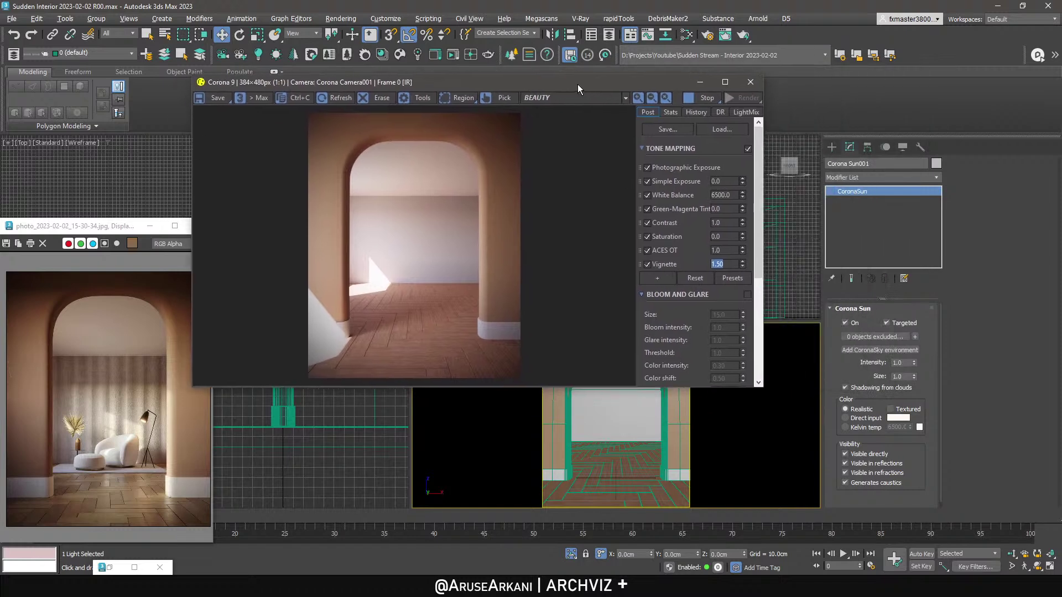
{"action": "left_click", "coordinate": [897, 377]}
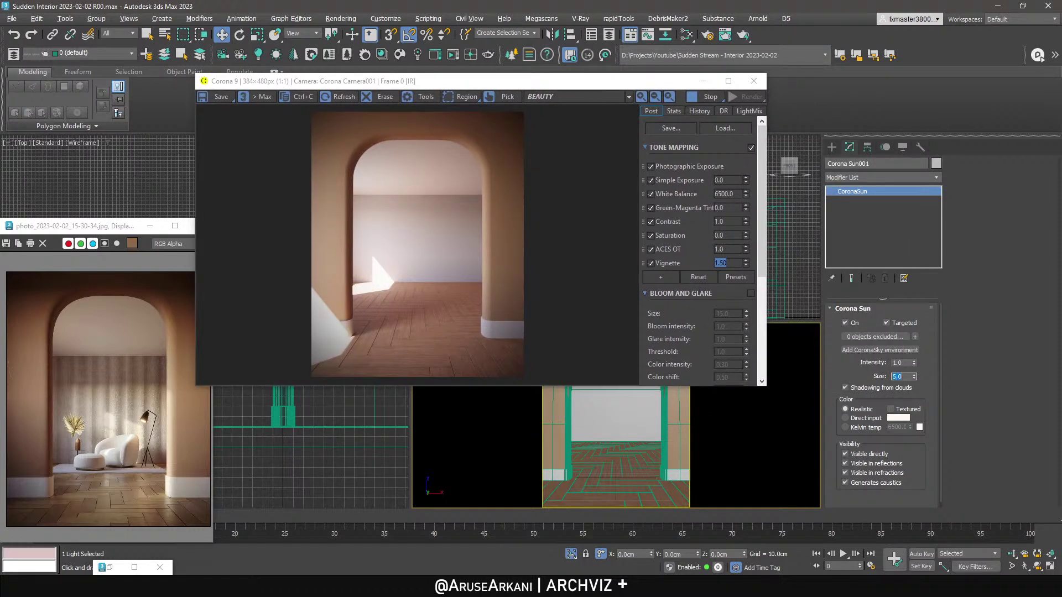
{"action": "left_click_drag", "start_coordinate": [452, 84], "coordinate": [747, 81]}
{"action": "left_click_drag", "start_coordinate": [138, 226], "coordinate": [101, 224]}
Move the Corona Sun farther southwest in the Top view and lower it close to room height in the Left view.
{"action": "left_click", "coordinate": [254, 254]}
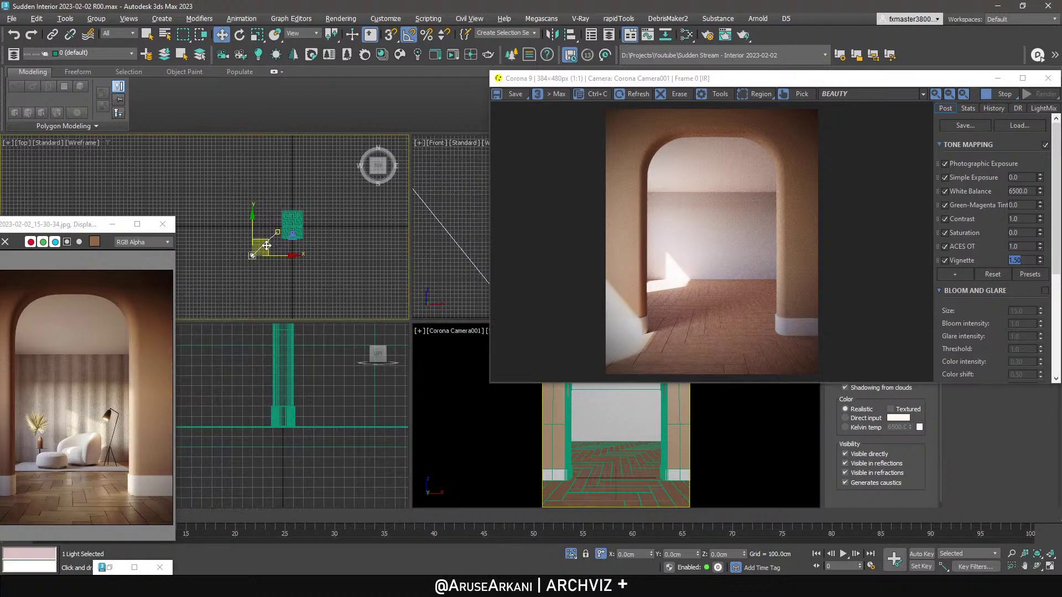
{"action": "left_click_drag", "start_coordinate": [265, 242], "coordinate": [253, 253]}
{"action": "scroll", "coordinate": [275, 392], "scroll_direction": "down", "scroll_amount": 6}
{"action": "scroll", "coordinate": [275, 391], "scroll_direction": "down", "scroll_amount": 2}
{"action": "middle_click_drag", "start_coordinate": [275, 392], "coordinate": [320, 405]}
{"action": "scroll", "coordinate": [320, 405], "scroll_direction": "down", "scroll_amount": 4}
{"action": "middle_click_drag", "start_coordinate": [363, 378], "coordinate": [266, 391]}
{"action": "left_click_drag", "start_coordinate": [293, 341], "coordinate": [297, 379]}
{"action": "right_click", "coordinate": [316, 256]}
Select the room box and move the vertex column at the rear window's south side 20 cm along Y.
{"action": "left_click", "coordinate": [619, 422]}
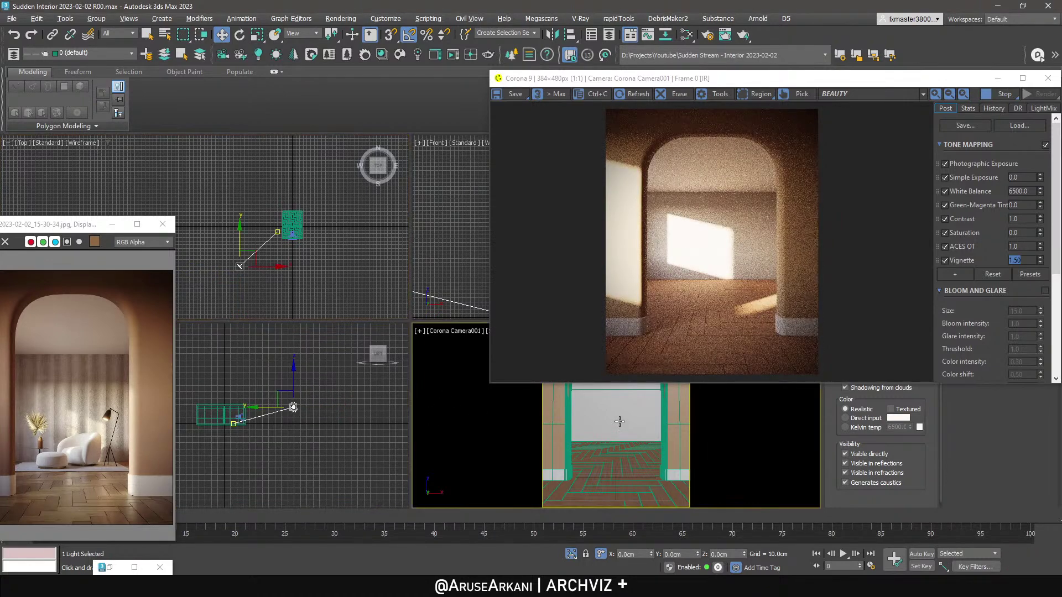
{"action": "key", "text": "z"}
{"action": "middle_click_drag", "start_coordinate": [187, 173], "coordinate": [282, 232]}
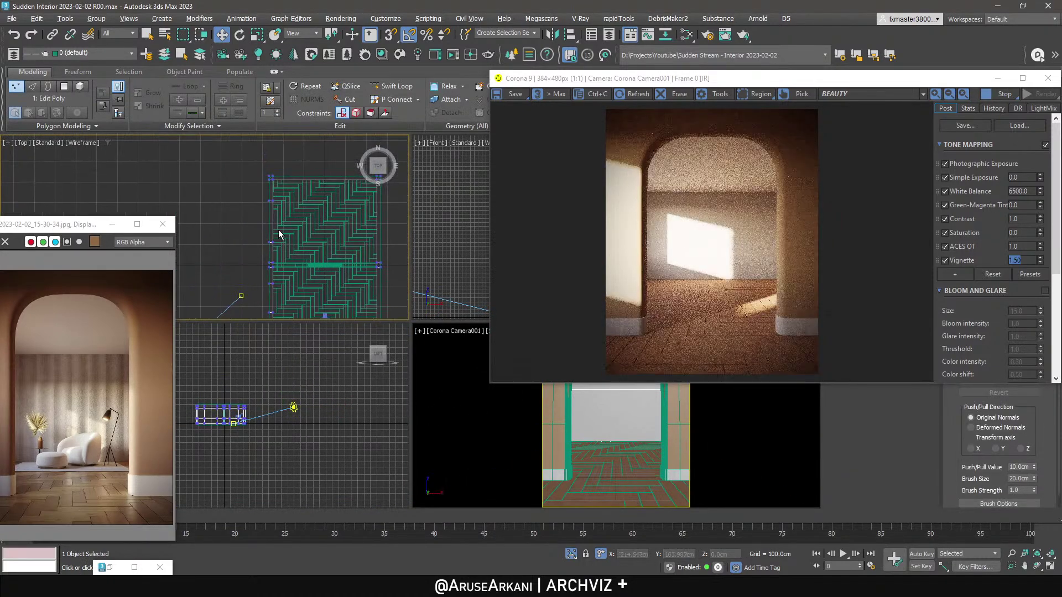
{"action": "scroll", "coordinate": [282, 233], "scroll_direction": "up", "scroll_amount": 2}
{"action": "left_click_drag", "start_coordinate": [255, 255], "coordinate": [281, 239]}
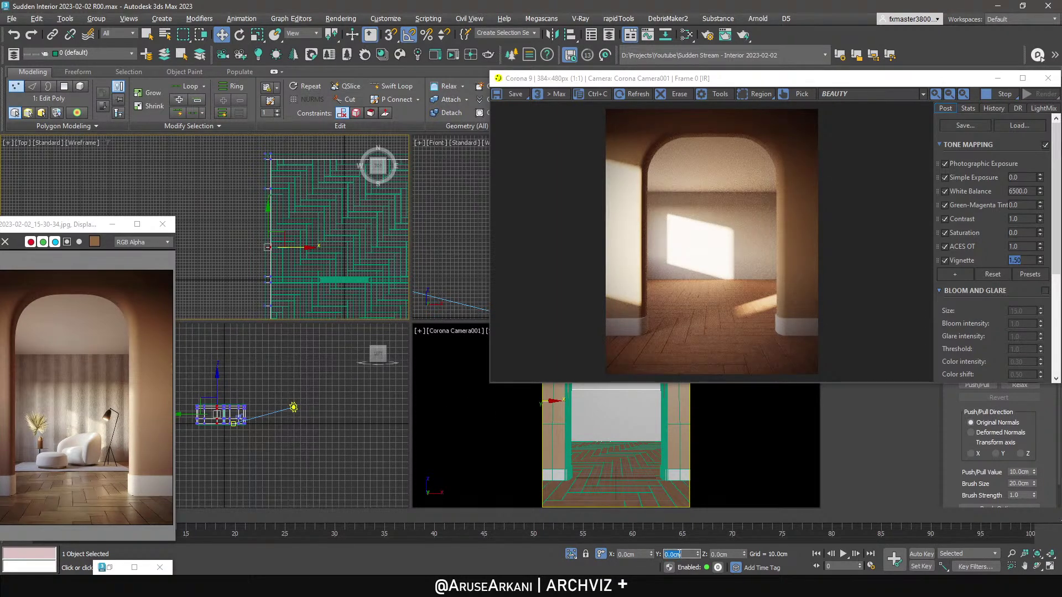
{"action": "type", "text": "20"}
{"action": "key", "text": "Return"}
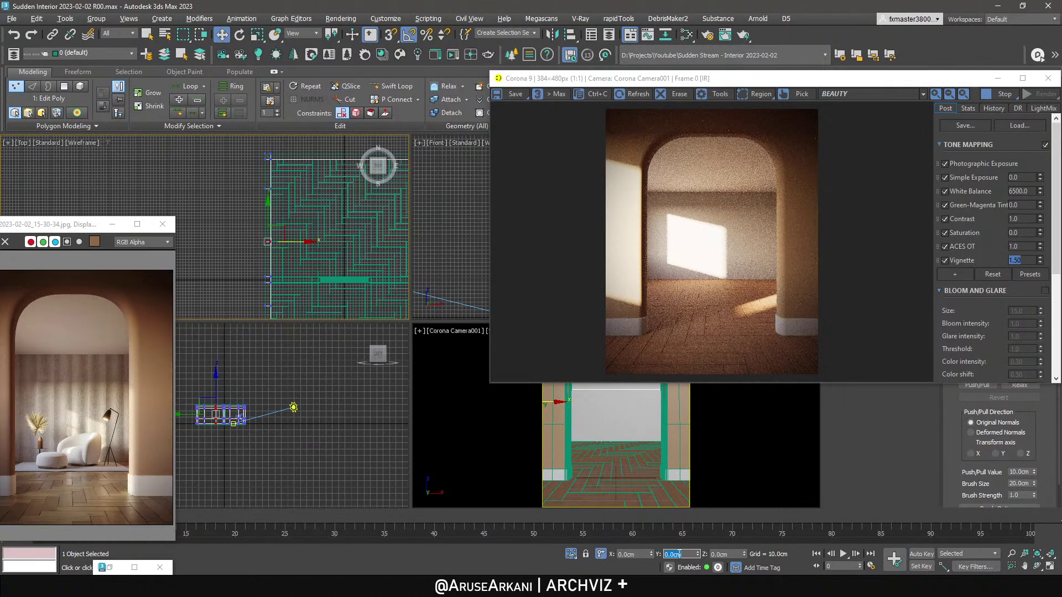
Move the vertex column at the rear window's north side -20 cm along Y.
{"action": "left_click_drag", "start_coordinate": [282, 181], "coordinate": [257, 199]}
{"action": "double_click", "coordinate": [673, 555]}
{"action": "type", "text": "-20"}
{"action": "key", "text": "Return"}
Raise the row of window sill vertices 10 cm in the Left view.
{"action": "scroll", "coordinate": [195, 418], "scroll_direction": "up", "scroll_amount": 5}
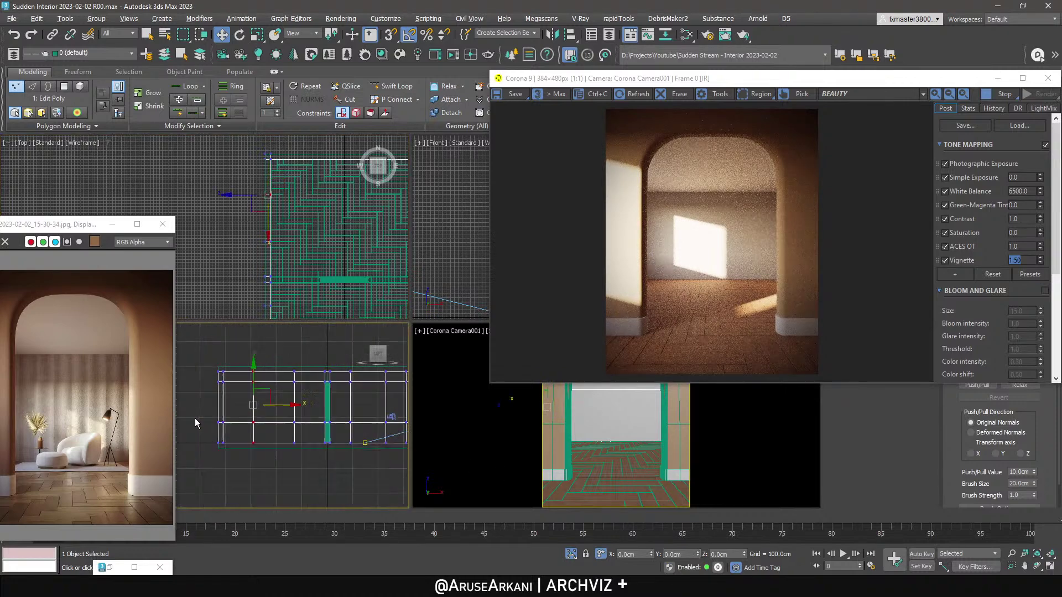
{"action": "scroll", "coordinate": [207, 420], "scroll_direction": "up", "scroll_amount": 2}
{"action": "left_click_drag", "start_coordinate": [186, 417], "coordinate": [407, 430]}
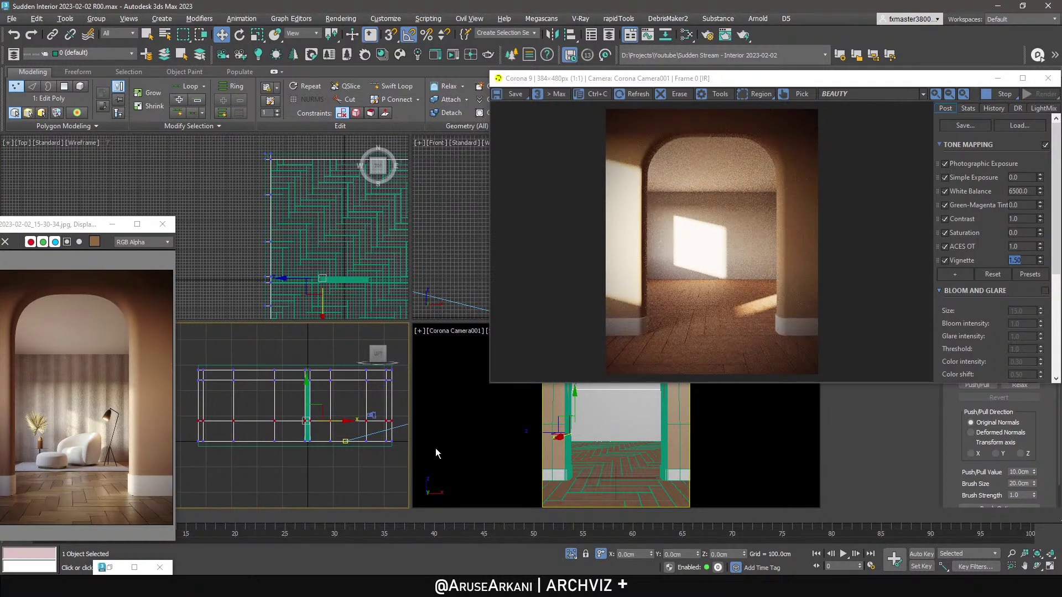
{"action": "left_click", "coordinate": [681, 553]}
{"action": "type", "text": "10"}
{"action": "key", "text": "Return"}
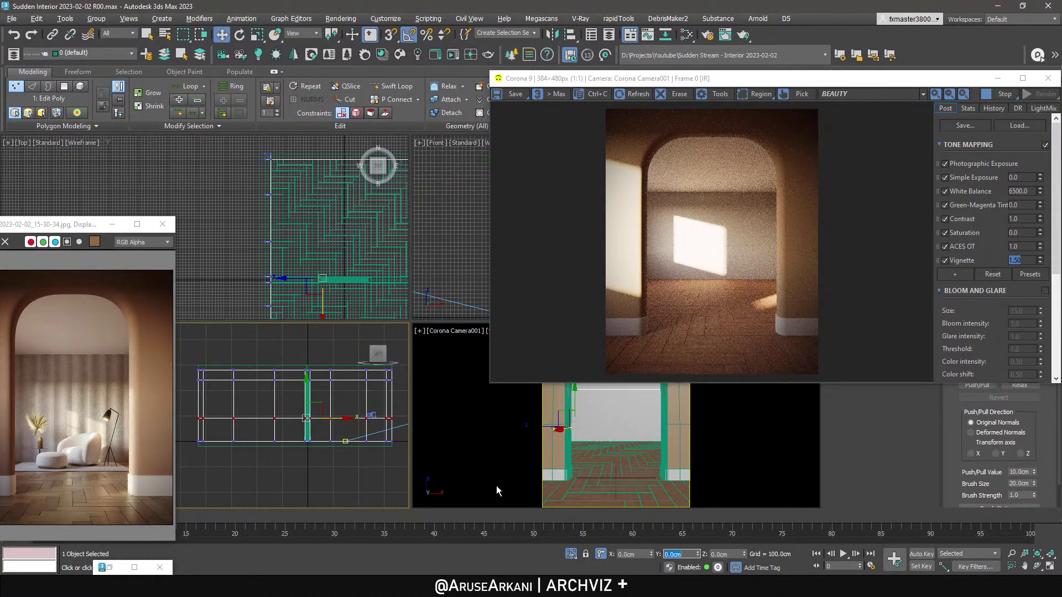
Lower the row of window head vertices 20 cm in the Left view.
{"action": "middle_click_drag", "start_coordinate": [303, 426], "coordinate": [294, 441]}
{"action": "left_click_drag", "start_coordinate": [184, 406], "coordinate": [397, 392]}
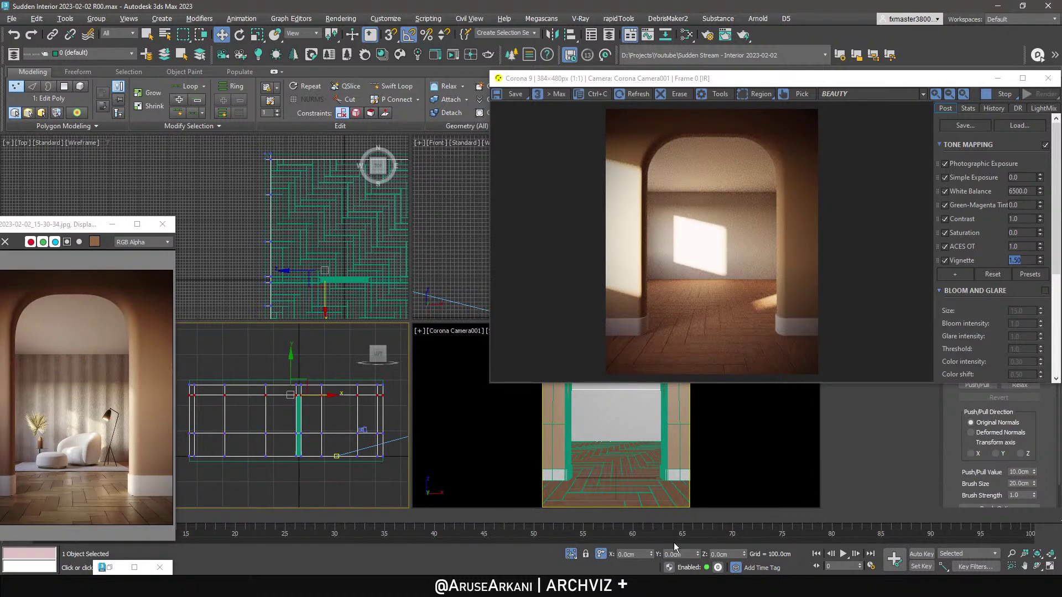
{"action": "double_click", "coordinate": [691, 555]}
{"action": "type", "text": "-20"}
{"action": "key", "text": "Return"}
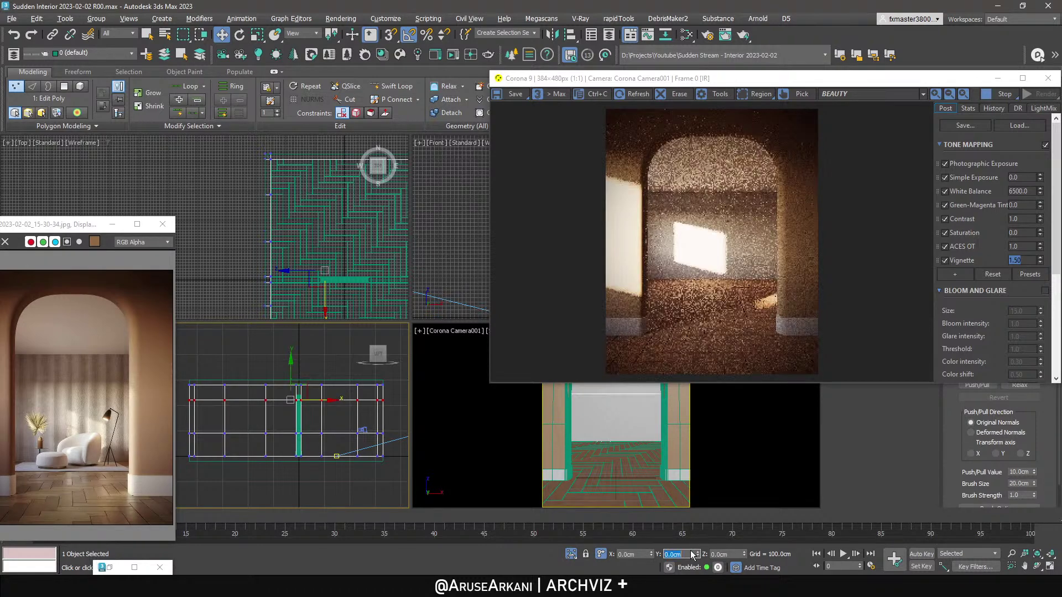
Minimize the render window and show the room's window wall from outside in a maximized Perspective view.
{"action": "left_click", "coordinate": [998, 79]}
{"action": "right_click", "coordinate": [654, 384]}
{"action": "key", "text": "alt+w"}
{"action": "key", "text": "p"}
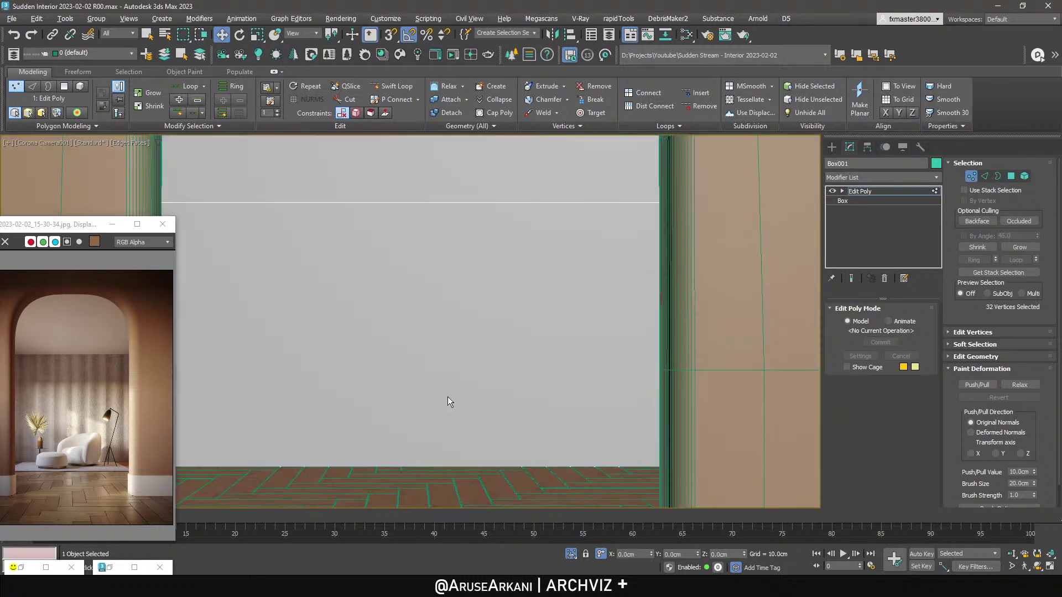
{"action": "key", "text": "z"}
{"action": "scroll", "coordinate": [455, 397], "scroll_direction": "down", "scroll_amount": 4}
{"action": "middle_click_drag", "start_coordinate": [455, 396], "coordinate": [575, 414], "text": "alt"}
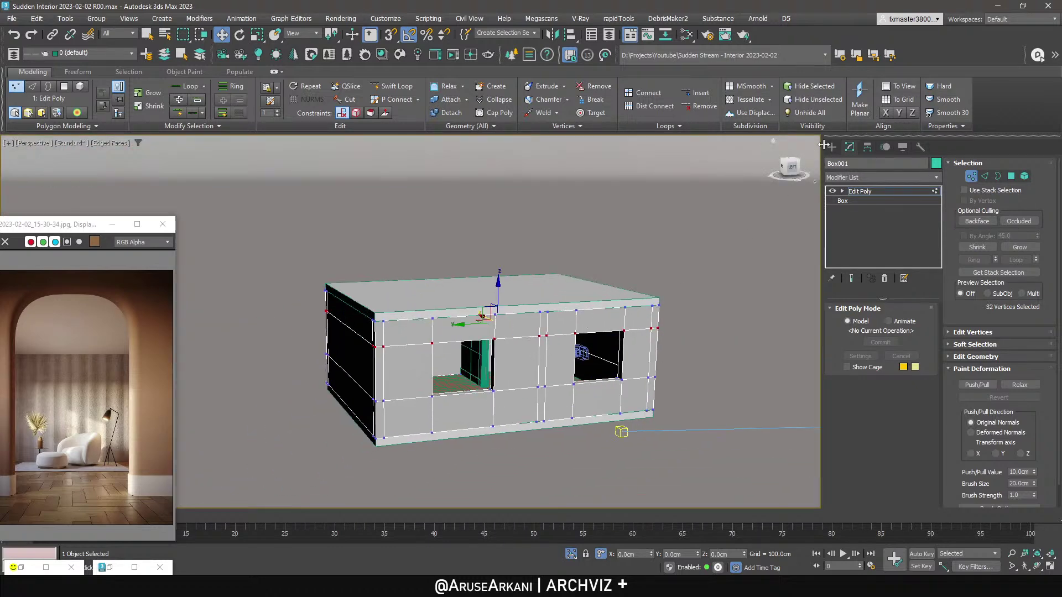
Create a box snapped to the corners of a window opening and isolate it.
{"action": "left_click", "coordinate": [832, 147]}
{"action": "left_click", "coordinate": [832, 165]}
{"action": "left_click", "coordinate": [853, 220]}
{"action": "scroll", "coordinate": [522, 407], "scroll_direction": "up", "scroll_amount": 5}
{"action": "key", "text": "s"}
{"action": "left_click_drag", "start_coordinate": [521, 407], "coordinate": [407, 441]}
{"action": "left_click", "coordinate": [408, 359]}
{"action": "key", "text": "w"}
{"action": "key", "text": "s"}
{"action": "key", "text": "alt+q"}
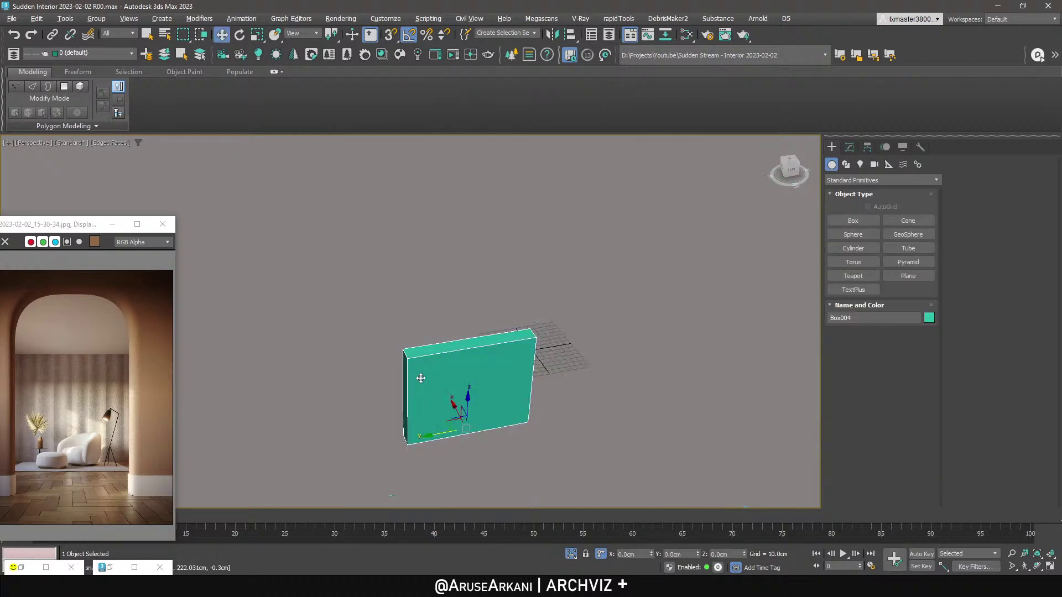
Add an Edit Poly modifier to the isolated window box.
{"action": "middle_click_drag", "start_coordinate": [420, 376], "coordinate": [399, 344], "text": "alt"}
{"action": "left_click", "coordinate": [849, 148]}
{"action": "left_click", "coordinate": [861, 180]}
{"action": "key", "text": "e"}
{"action": "left_click", "coordinate": [878, 215]}
Inset the window box's front, back, top and bottom polygons by 5 cm.
{"action": "key", "text": "4"}
{"action": "left_click_drag", "start_coordinate": [481, 464], "coordinate": [453, 283]}
{"action": "left_click", "coordinate": [540, 113], "text": "shift"}
{"action": "double_click", "coordinate": [748, 311]}
{"action": "type", "text": "5"}
{"action": "key", "text": "Return"}
{"action": "left_click", "coordinate": [723, 337]}
Inset the window box's front, back and side polygons as a group by 5 cm.
{"action": "middle_click_drag", "start_coordinate": [555, 360], "coordinate": [657, 409], "text": "alt"}
{"action": "left_click", "coordinate": [540, 113], "text": "shift"}
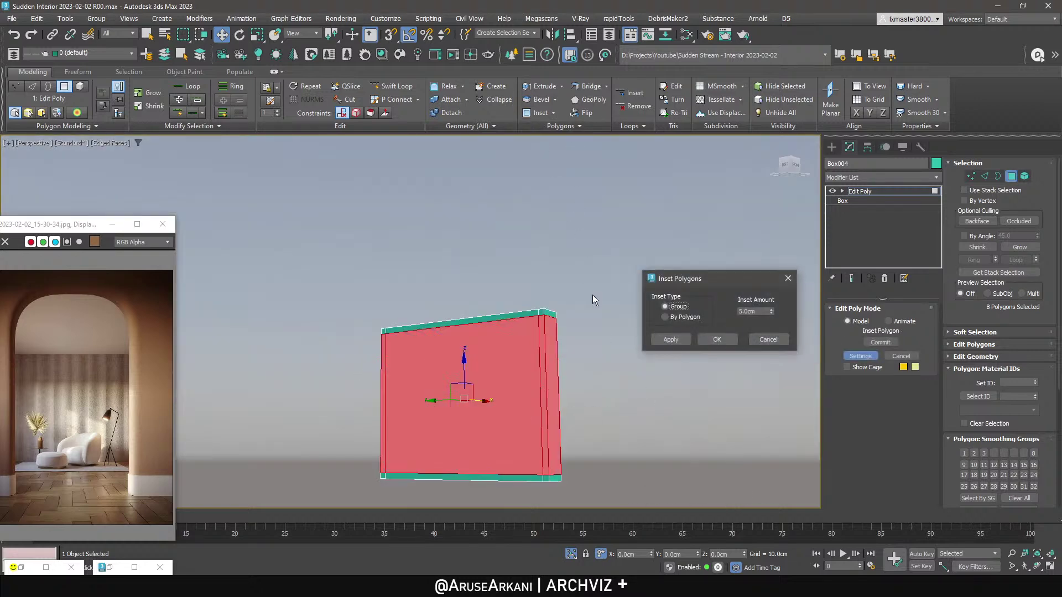
{"action": "left_click", "coordinate": [718, 339]}
Connect the window box's edges with a horizontal and a vertical centre loop, and chamfer both loops by 1.5 cm.
{"action": "key", "text": "2"}
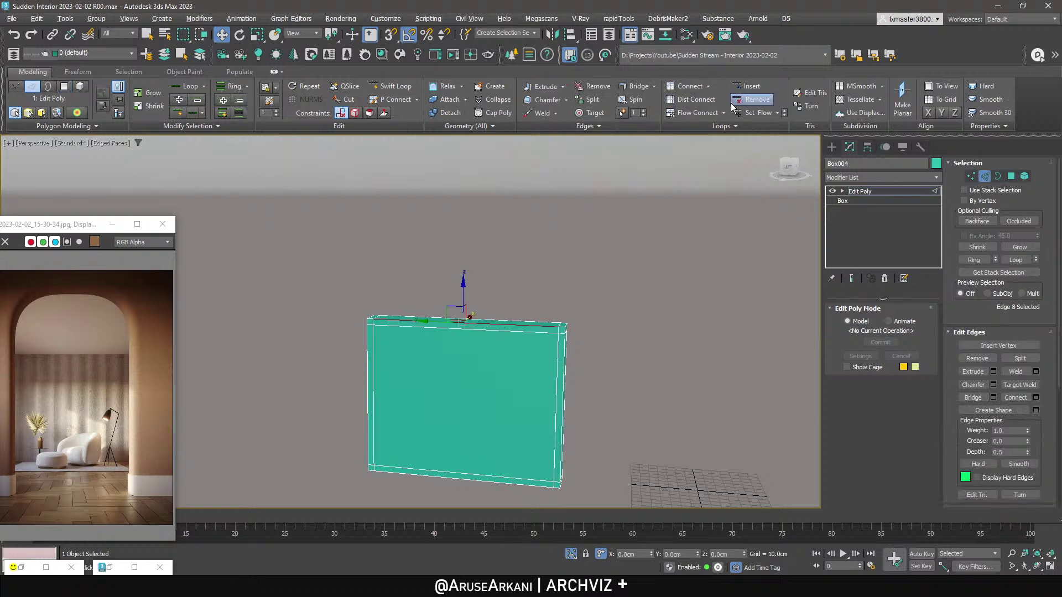
{"action": "key", "text": "ctrl+shift+e"}
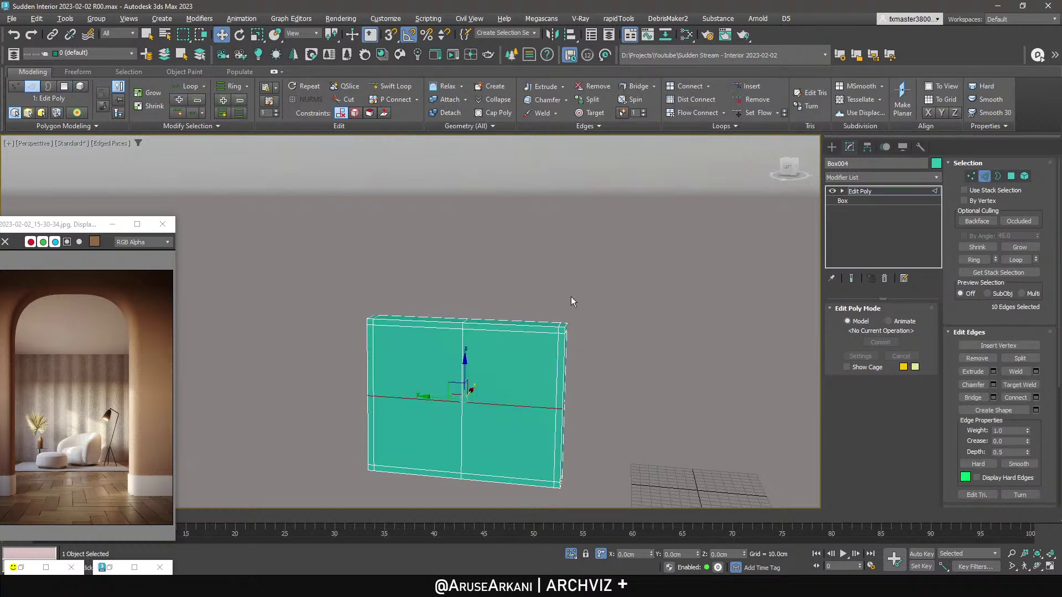
{"action": "left_click", "coordinate": [547, 99], "text": "shift"}
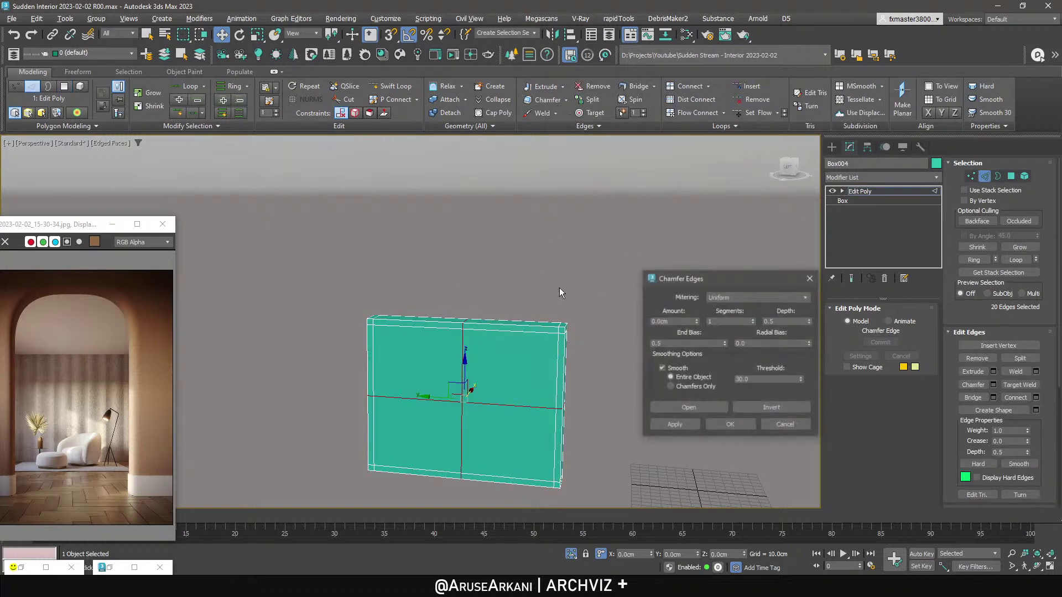
{"action": "double_click", "coordinate": [683, 322]}
{"action": "type", "text": "1.5"}
{"action": "key", "text": "Return"}
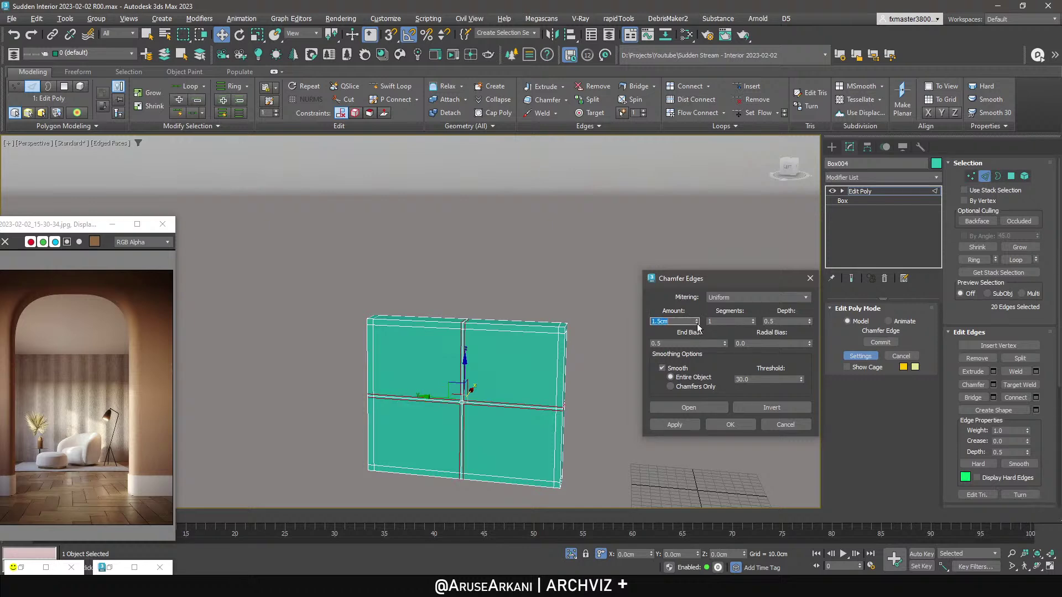
{"action": "left_click", "coordinate": [719, 425]}
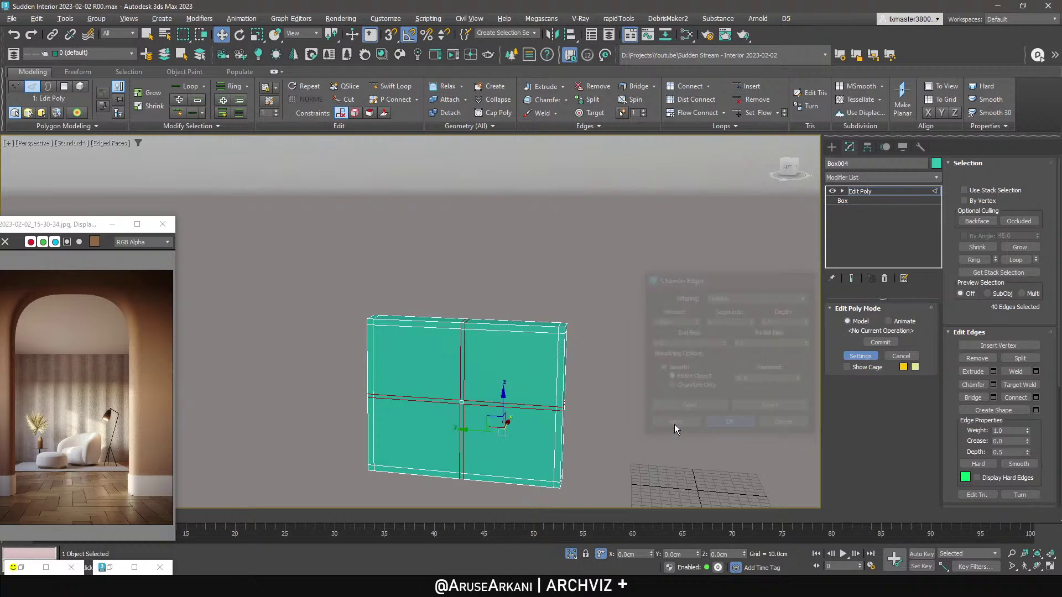
Raise the vertices of the horizontal glazing bar by 10 cm along Z.
{"action": "key", "text": "1"}
{"action": "middle_click_drag", "start_coordinate": [688, 429], "coordinate": [491, 384], "text": "alt"}
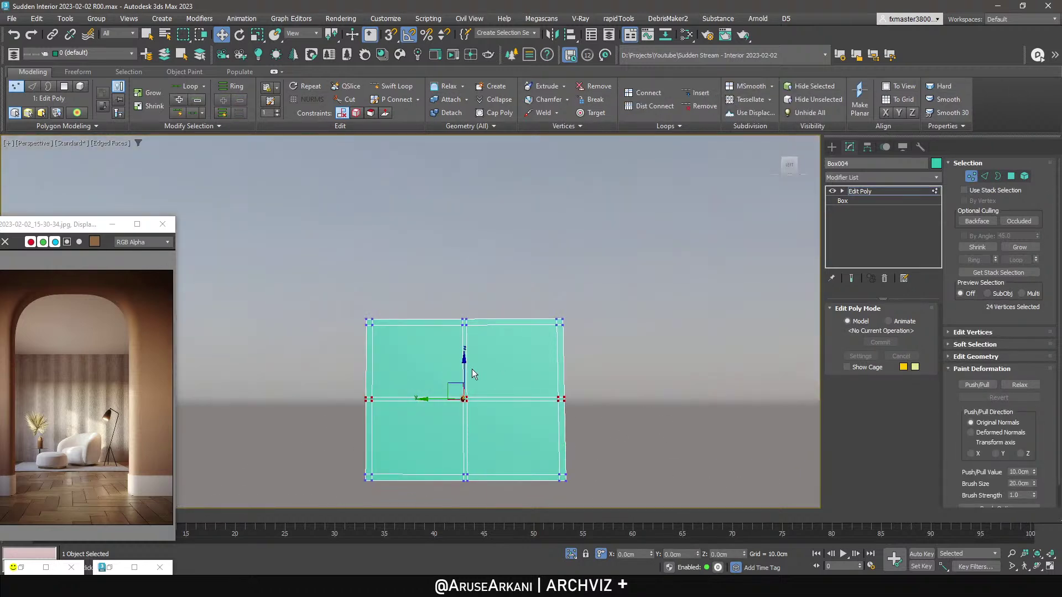
{"action": "left_click_drag", "start_coordinate": [465, 368], "coordinate": [461, 341]}
{"action": "key", "text": "ctrl+z"}
{"action": "double_click", "coordinate": [716, 555]}
{"action": "type", "text": "10"}
{"action": "key", "text": "Return"}
Try to delete the four pane polygons directly from the window box's front face.
{"action": "key", "text": "4"}
{"action": "left_click", "coordinate": [504, 366]}
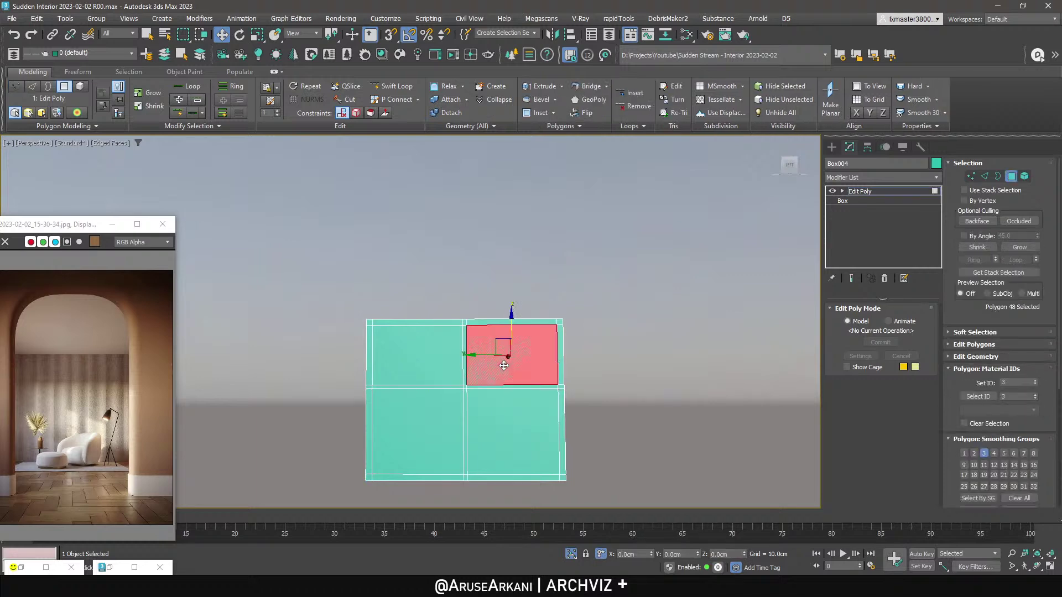
{"action": "left_click", "coordinate": [506, 415], "text": "ctrl"}
{"action": "left_click", "coordinate": [437, 361], "text": "ctrl"}
{"action": "left_click", "coordinate": [420, 429], "text": "ctrl"}
{"action": "middle_click_drag", "start_coordinate": [421, 429], "coordinate": [443, 413], "text": "alt"}
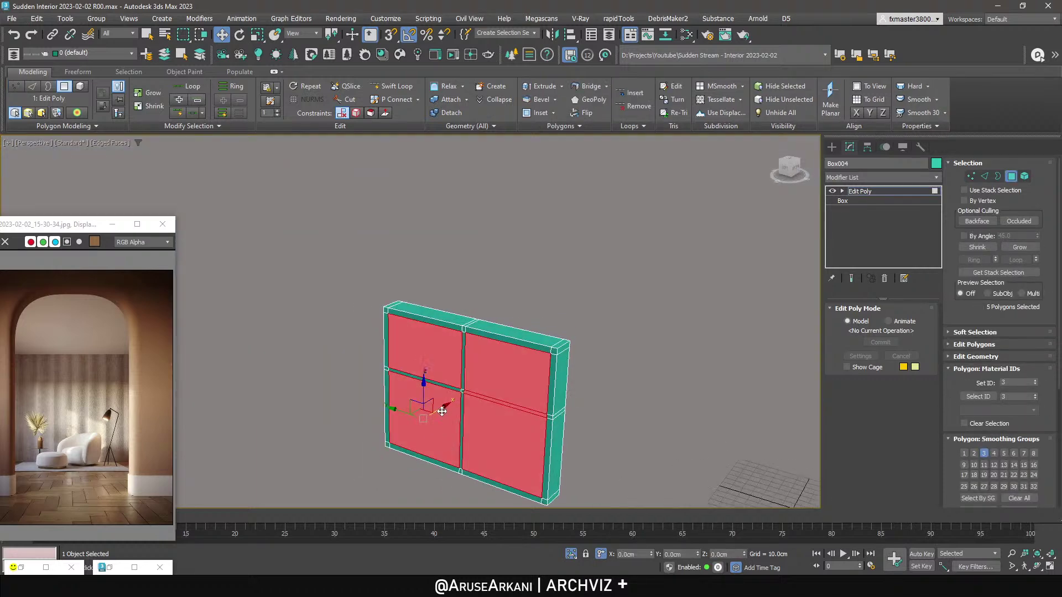
{"action": "key", "text": "Delete"}
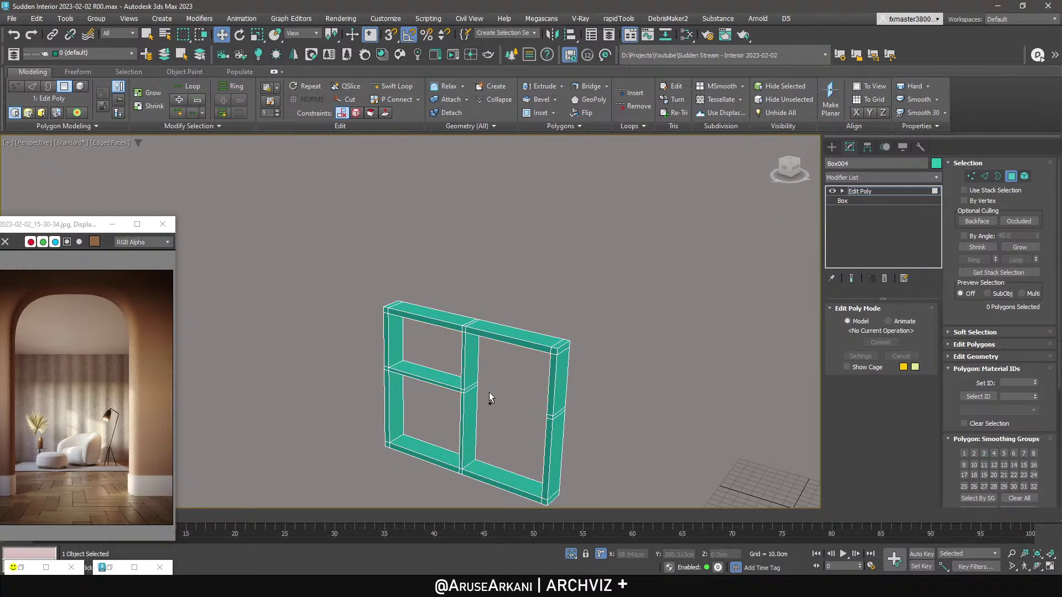
{"action": "key", "text": "ctrl+z"}
Select the window box's front polygons by a 45-degree angle and shrink the selection to those inside the outer frame.
{"action": "left_click", "coordinate": [965, 235]}
{"action": "left_click", "coordinate": [525, 383]}
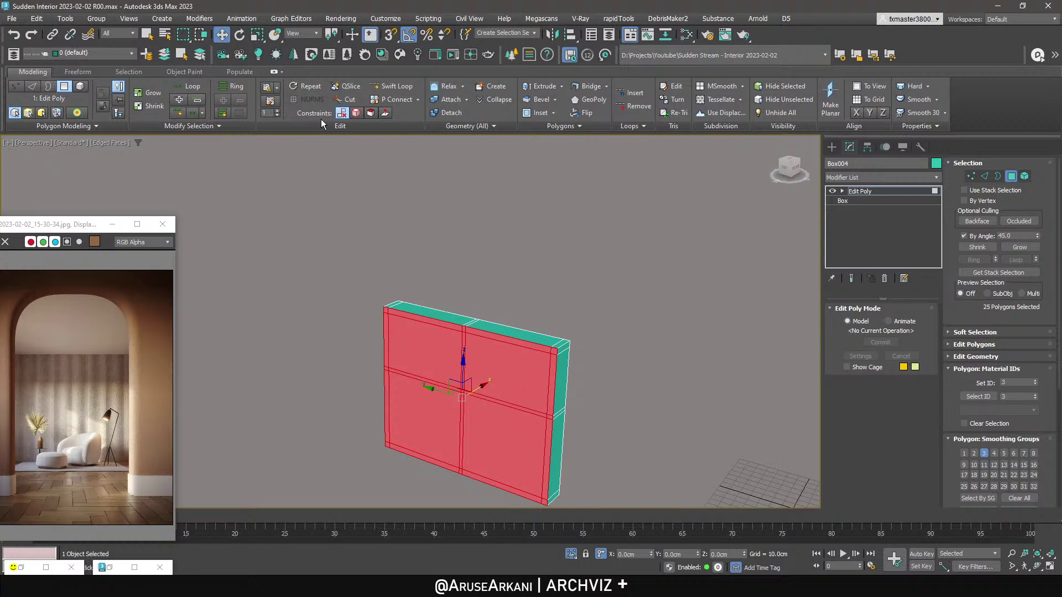
{"action": "key", "text": "4"}
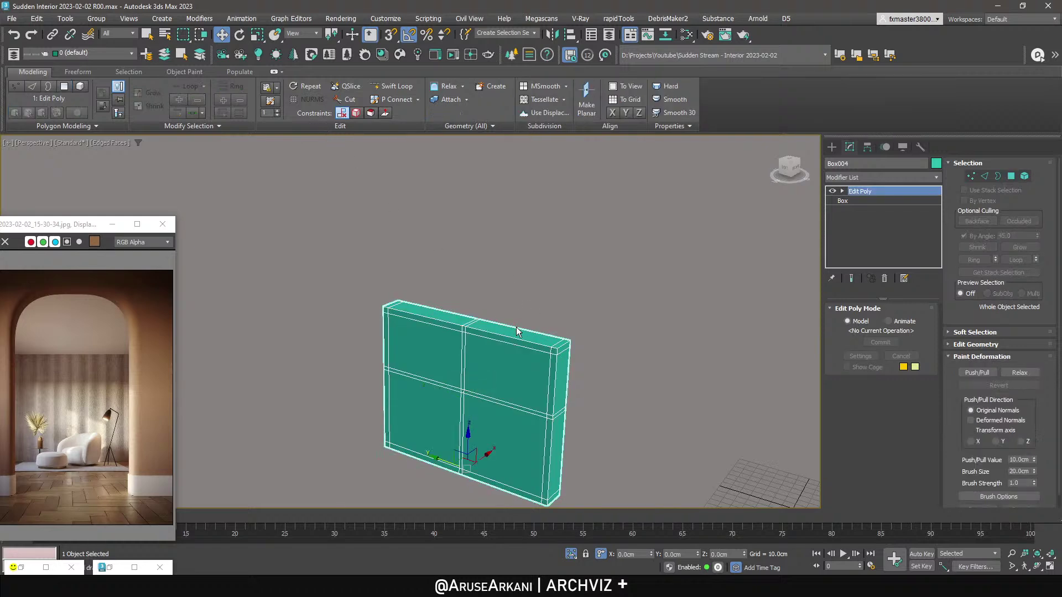
{"action": "key", "text": "4"}
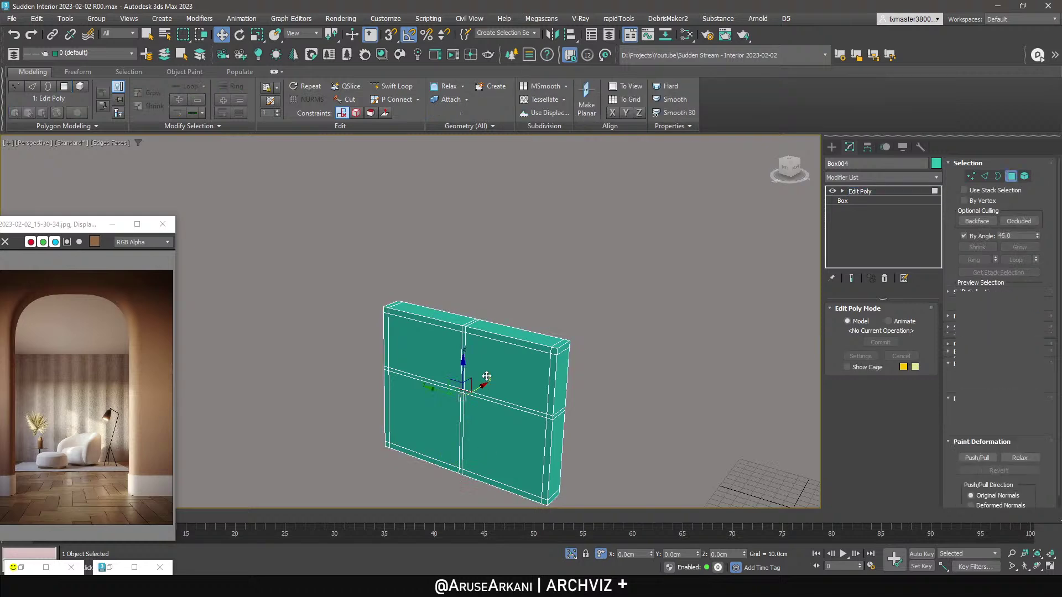
{"action": "left_click", "coordinate": [485, 375]}
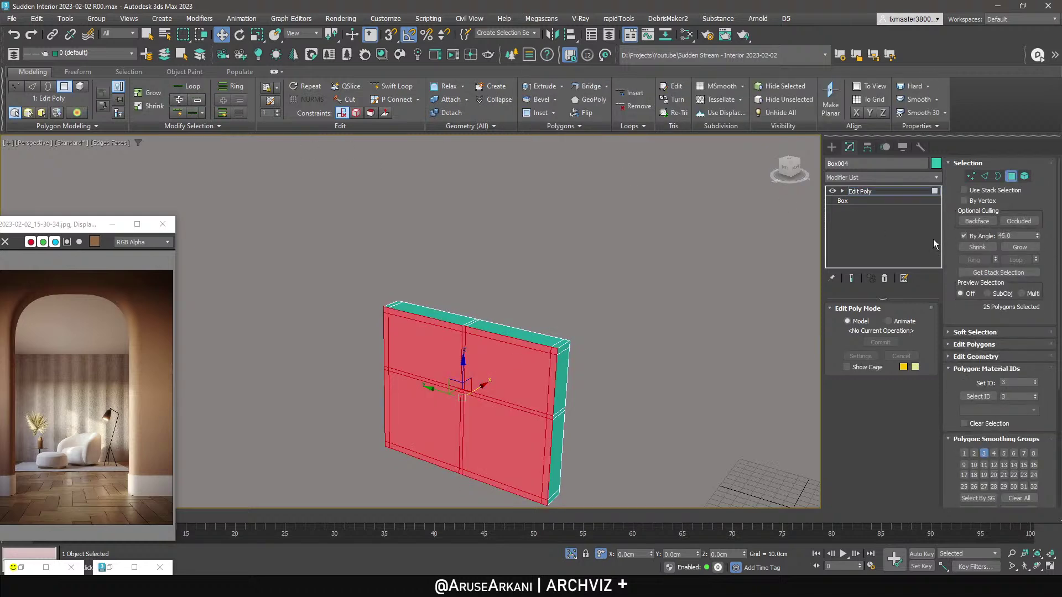
{"action": "left_click", "coordinate": [964, 235]}
{"action": "left_click", "coordinate": [152, 106]}
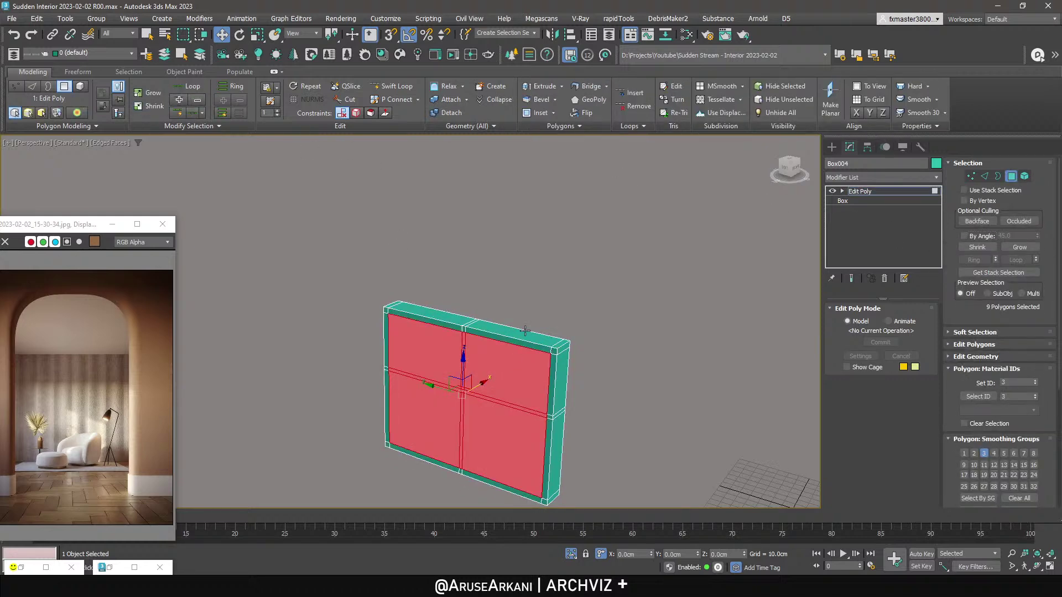
Extrude the selected inner front polygons inward as a group, recessing the panes and glazing bars.
{"action": "left_click", "coordinate": [538, 88], "text": "shift"}
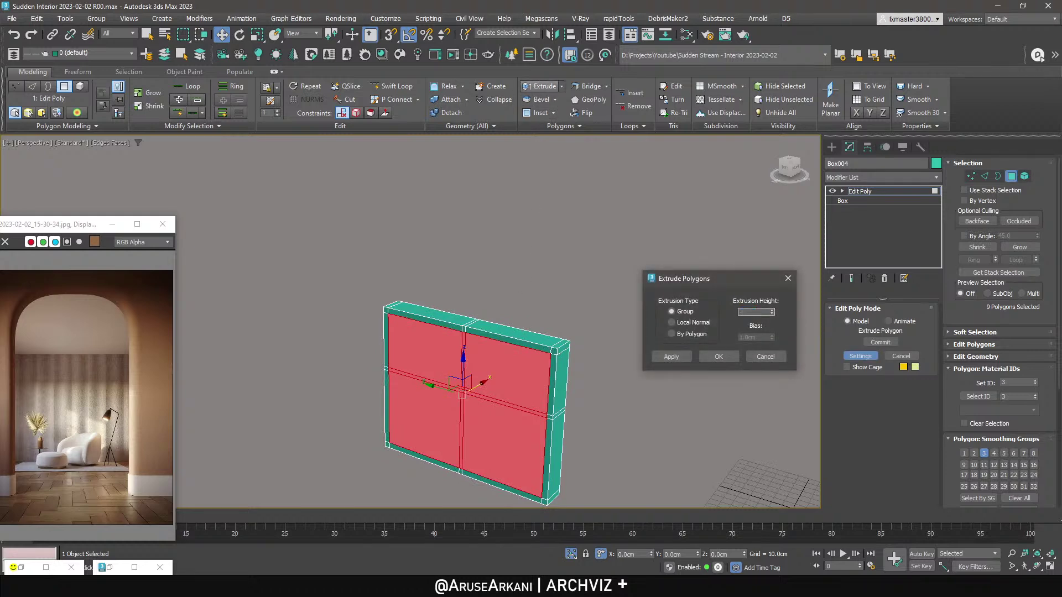
{"action": "key", "text": "Return"}
{"action": "key", "text": "Return"}
{"action": "left_click", "coordinate": [719, 356]}
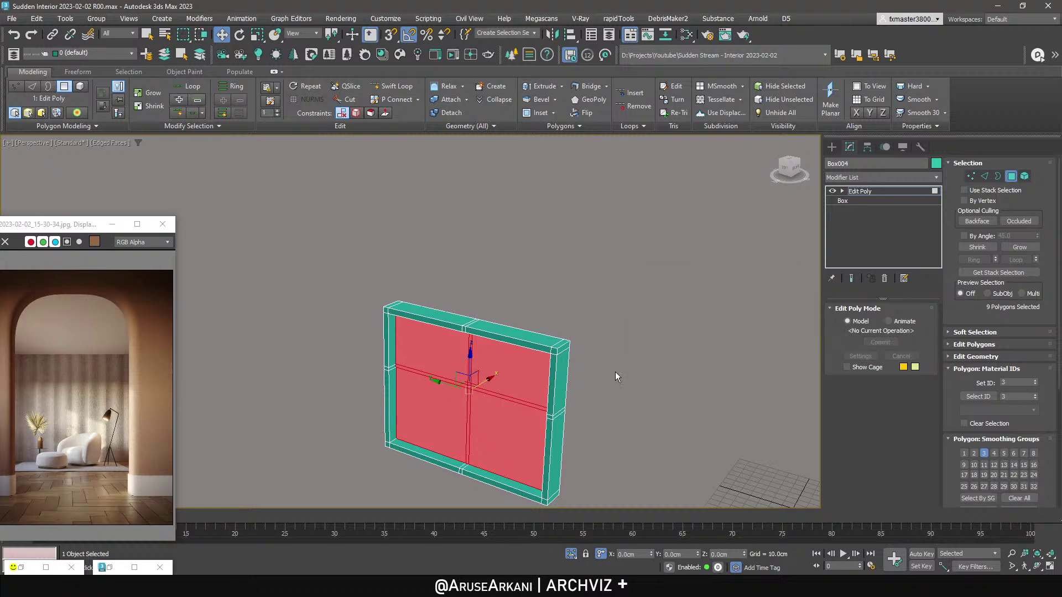
Delete the four recessed pane polygons, leaving only the glazing bars between them.
{"action": "left_click", "coordinate": [443, 420]}
{"action": "left_click", "coordinate": [431, 360], "text": "ctrl"}
{"action": "left_click", "coordinate": [498, 371], "text": "ctrl"}
{"action": "scroll", "coordinate": [484, 398], "scroll_direction": "up", "scroll_amount": 3}
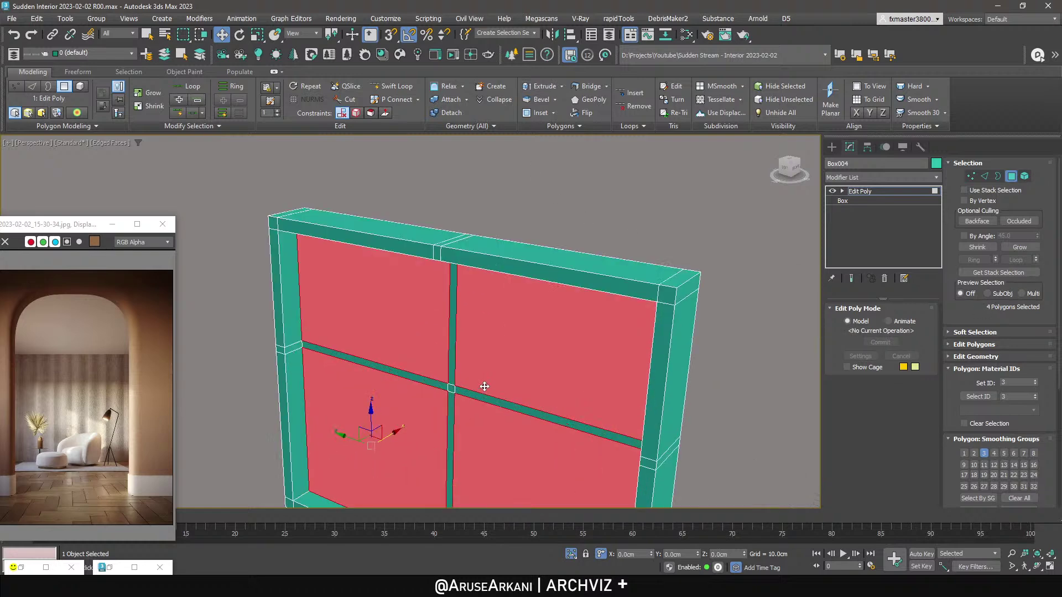
{"action": "middle_click_drag", "start_coordinate": [399, 431], "coordinate": [593, 343], "text": "alt"}
{"action": "key", "text": "Delete"}
Add a planar Symmetry modifier to the window frame, mirrored along the X axis with Flip enabled.
{"action": "middle_click_drag", "start_coordinate": [510, 363], "coordinate": [446, 346], "text": "alt"}
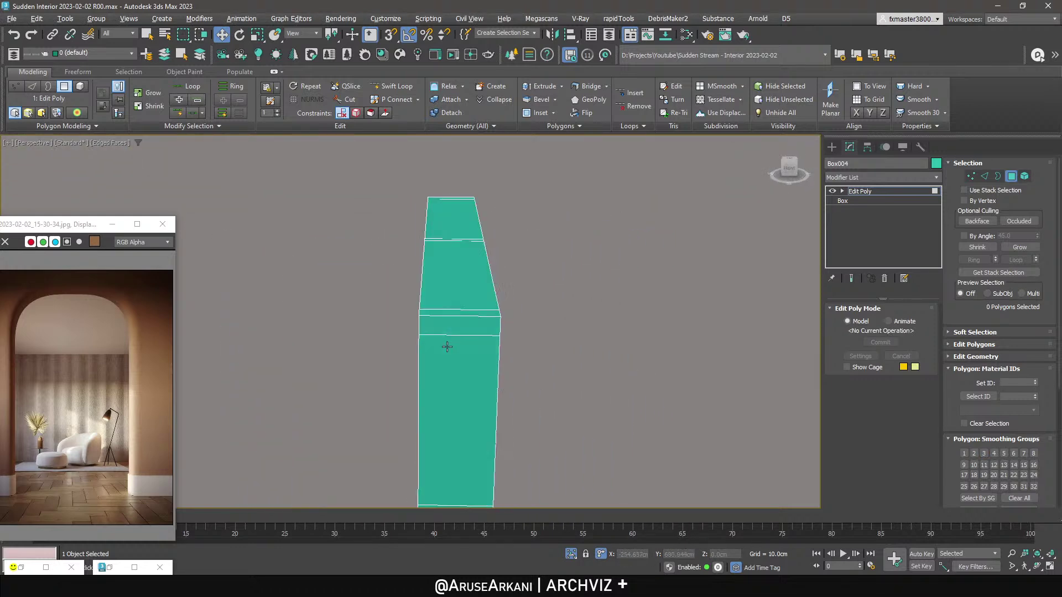
{"action": "key", "text": "2"}
{"action": "left_click", "coordinate": [458, 316]}
{"action": "left_click", "coordinate": [437, 316]}
{"action": "left_click", "coordinate": [868, 177]}
{"action": "type", "text": "sym"}
{"action": "key", "text": "Return"}
{"action": "left_click", "coordinate": [856, 343]}
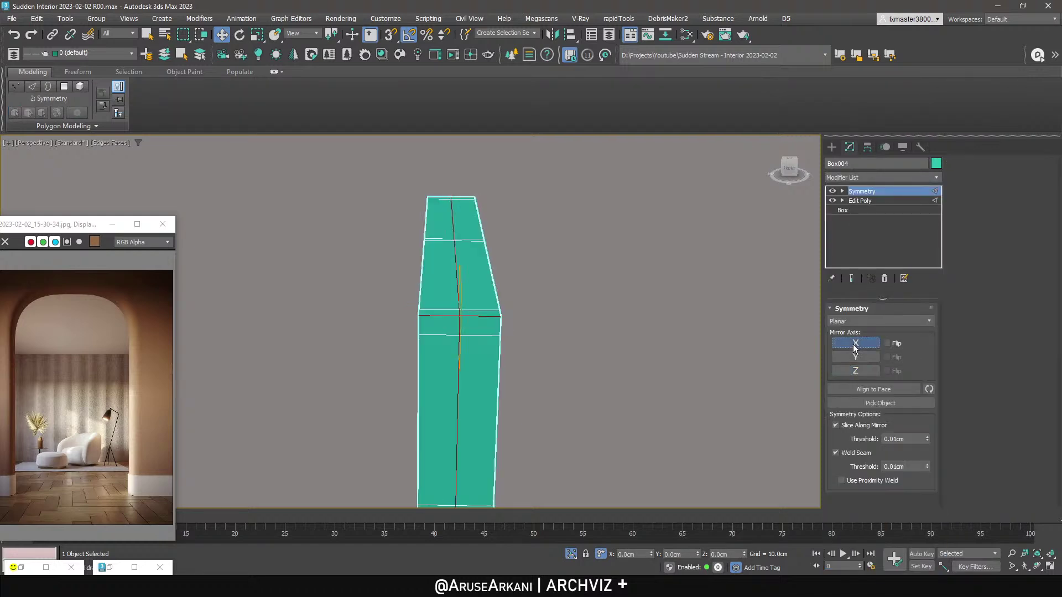
{"action": "middle_click_drag", "start_coordinate": [705, 327], "coordinate": [550, 304], "text": "alt"}
{"action": "left_click", "coordinate": [887, 343]}
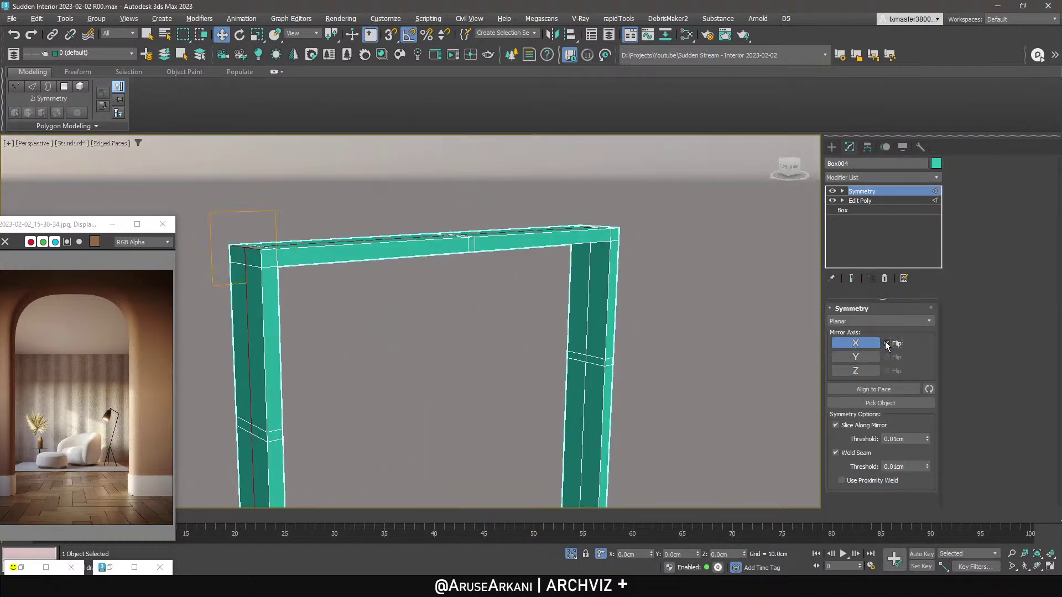
Return to vertex editing below the Symmetry modifier and turn off the mirrored result to expose the glazing bar vertices in the front view.
{"action": "left_click", "coordinate": [861, 201]}
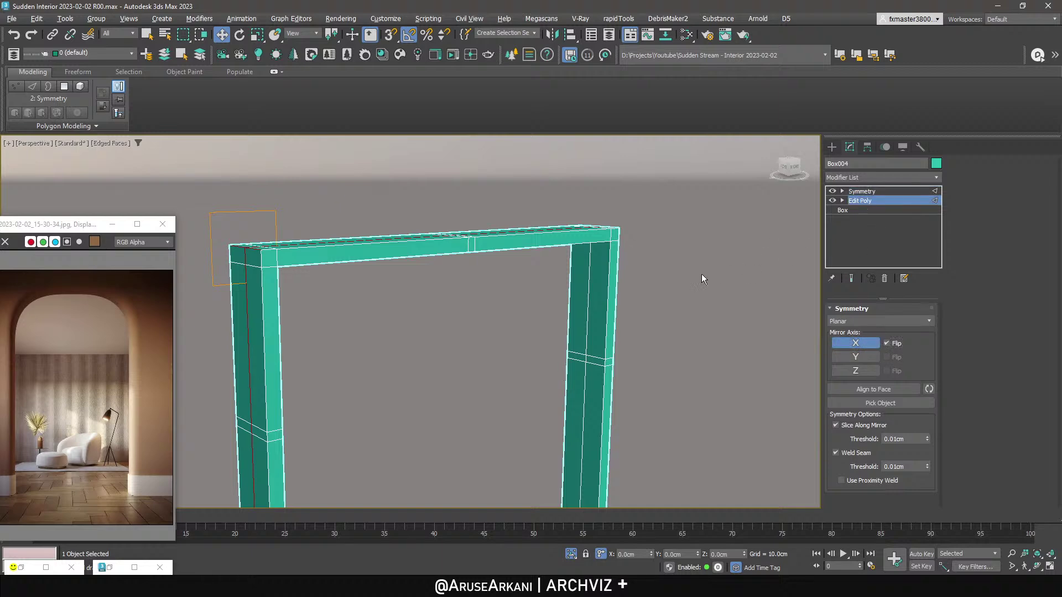
{"action": "key", "text": "alt+w"}
{"action": "key", "text": "t"}
{"action": "key", "text": "alt+w"}
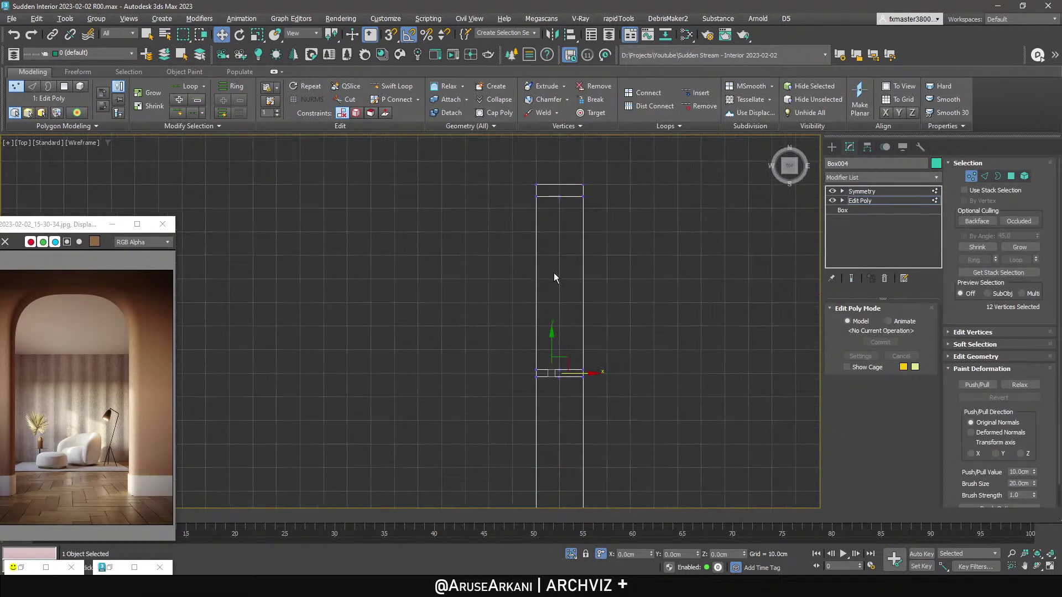
{"action": "left_click_drag", "start_coordinate": [545, 226], "coordinate": [560, 338]}
{"action": "scroll", "coordinate": [542, 287], "scroll_direction": "up", "scroll_amount": 5}
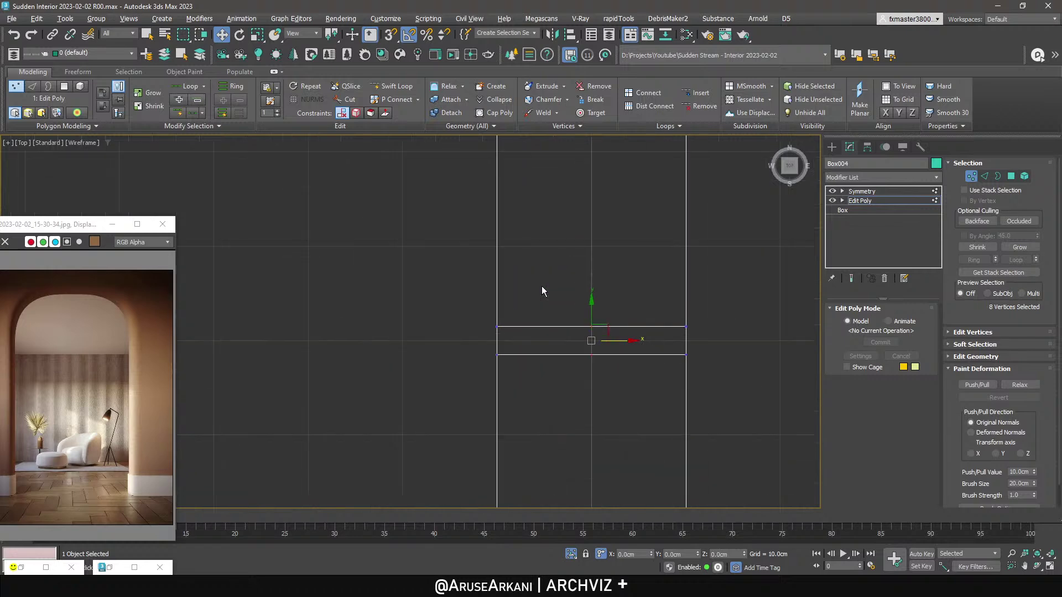
{"action": "key", "text": "alt+w"}
{"action": "key", "text": "alt+w"}
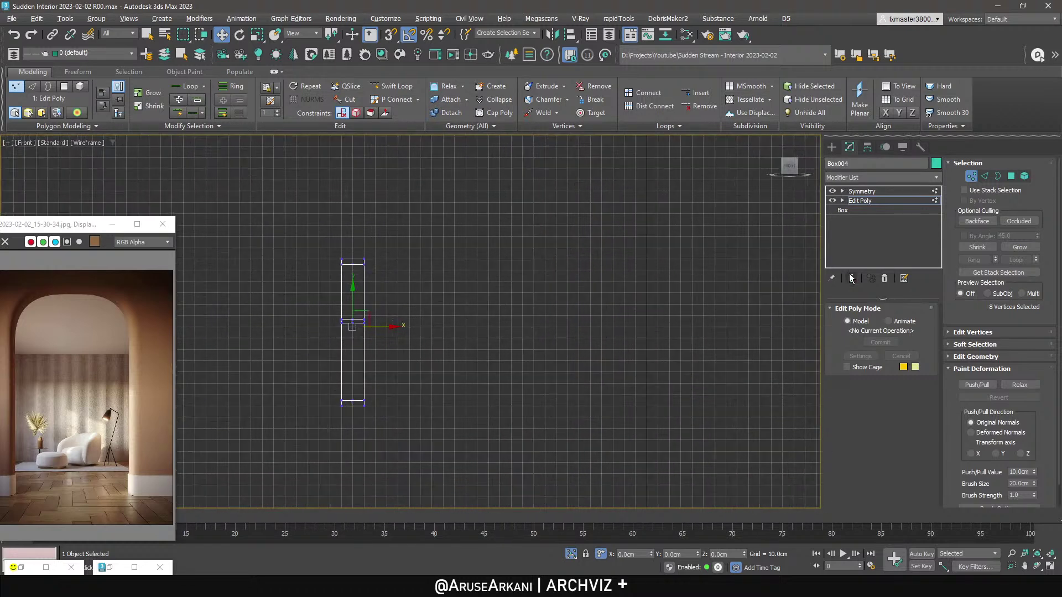
{"action": "scroll", "coordinate": [335, 315], "scroll_direction": "up", "scroll_amount": 4}
{"action": "left_click", "coordinate": [512, 303]}
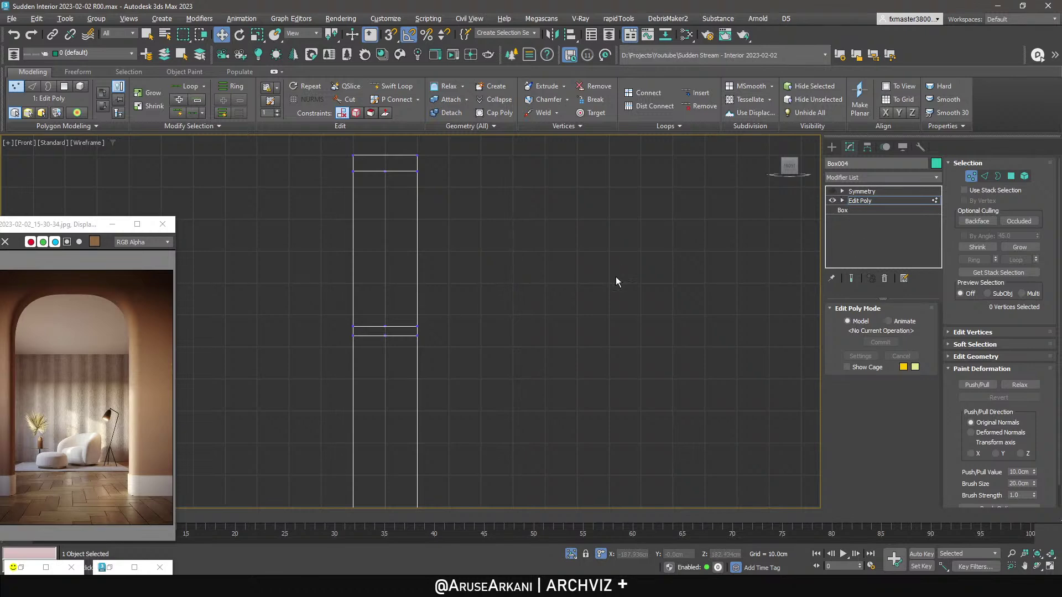
{"action": "key", "text": "p"}
{"action": "left_click", "coordinate": [586, 358]}
{"action": "key", "text": "alt+w"}
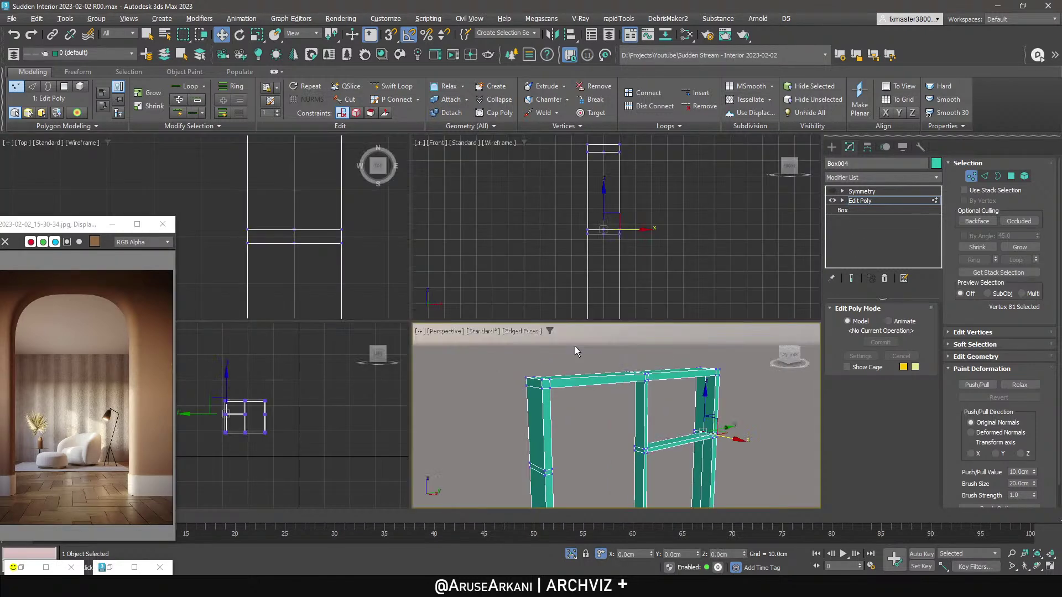
{"action": "middle_click", "coordinate": [591, 276]}
{"action": "key", "text": "alt+w"}
{"action": "middle_click_drag", "start_coordinate": [591, 276], "coordinate": [592, 267]}
{"action": "scroll", "coordinate": [593, 266], "scroll_direction": "down", "scroll_amount": 2}
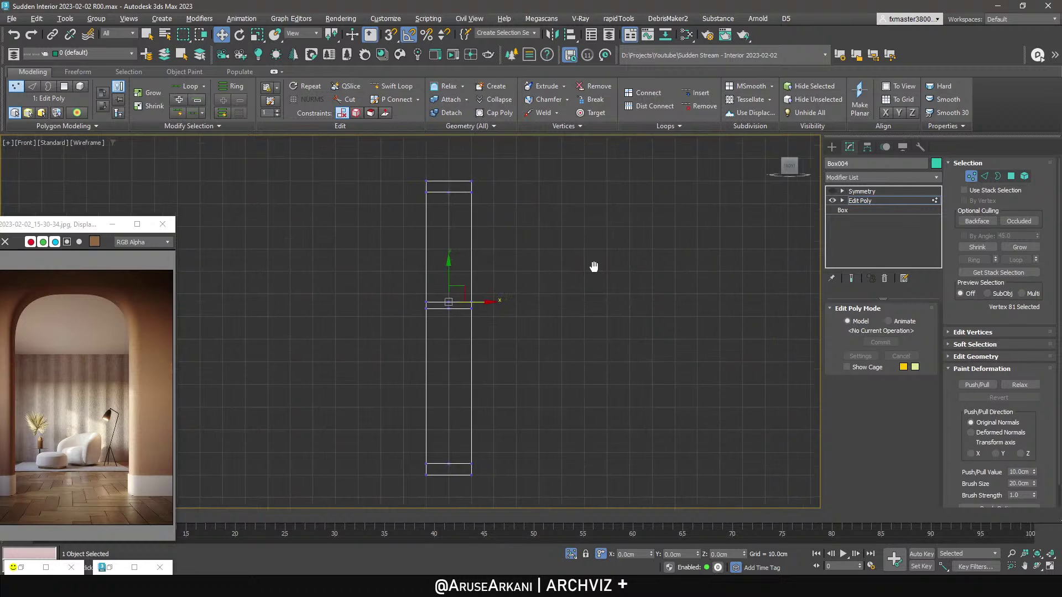
Select the glazing bars' recessed vertices, turn the mirrored result back on, and shift them along X from the mirror plane to thicken the bars.
{"action": "key", "text": "ctrl+a"}
{"action": "left_click", "coordinate": [852, 278]}
{"action": "scroll", "coordinate": [453, 325], "scroll_direction": "up", "scroll_amount": 3}
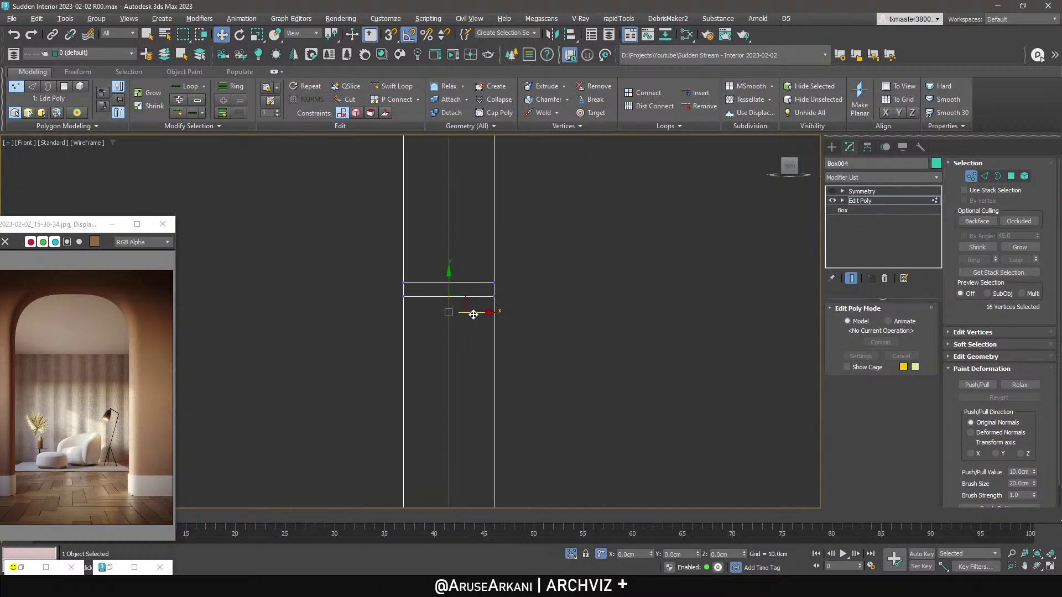
{"action": "left_click", "coordinate": [832, 191]}
{"action": "left_click_drag", "start_coordinate": [473, 312], "coordinate": [467, 310]}
{"action": "left_click", "coordinate": [639, 554]}
{"action": "key", "text": "Return"}
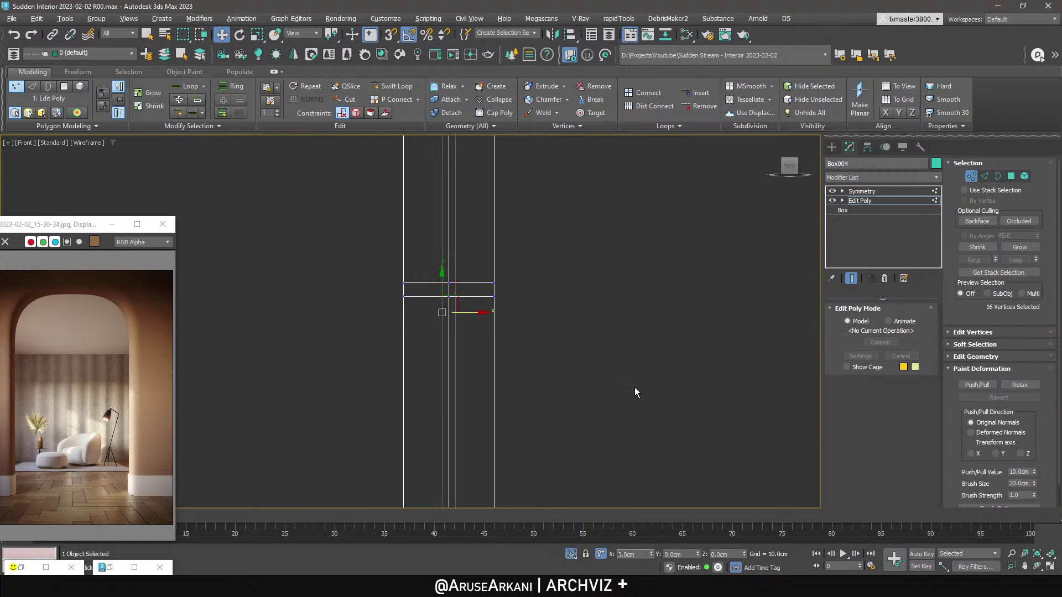
{"action": "key", "text": "p"}
{"action": "left_click", "coordinate": [891, 192]}
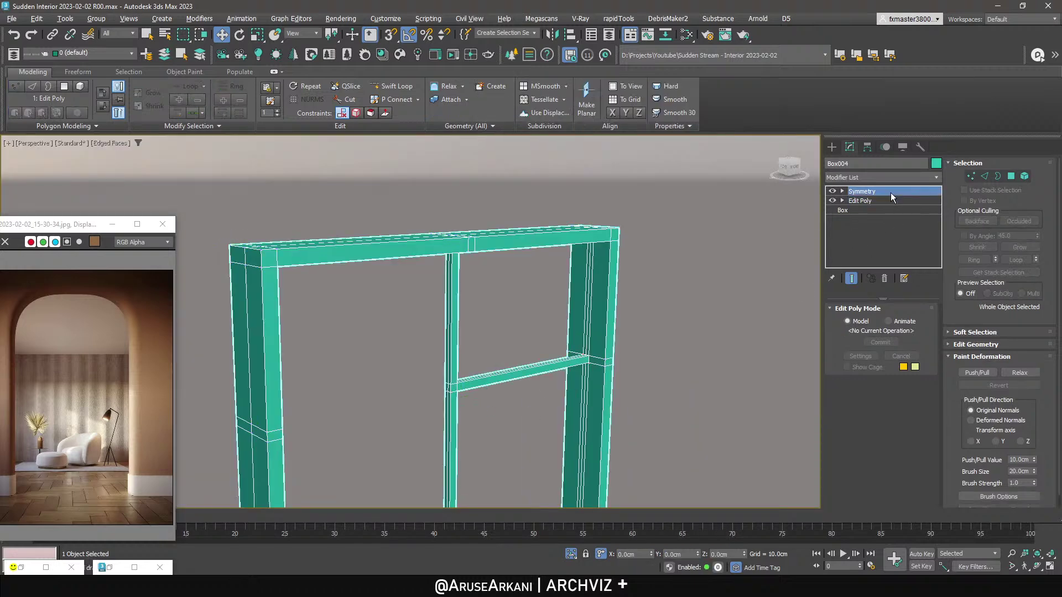
Unhide all objects in the Corona camera view, and run and stop an interactive render to check the window's light.
{"action": "left_click", "coordinate": [832, 148]}
{"action": "right_click", "coordinate": [563, 304]}
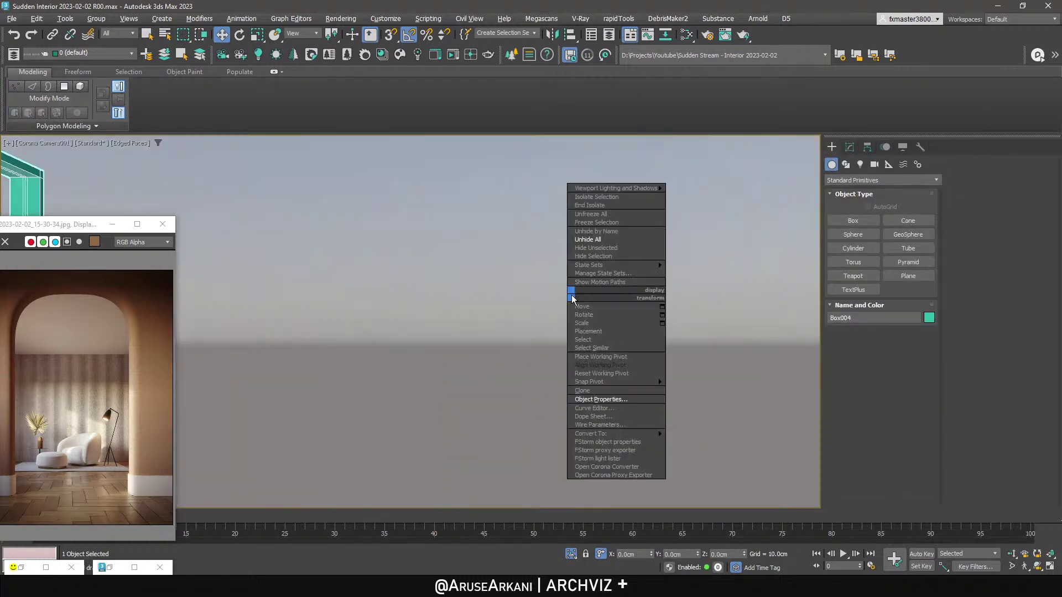
{"action": "left_click", "coordinate": [636, 239]}
{"action": "left_click", "coordinate": [453, 55]}
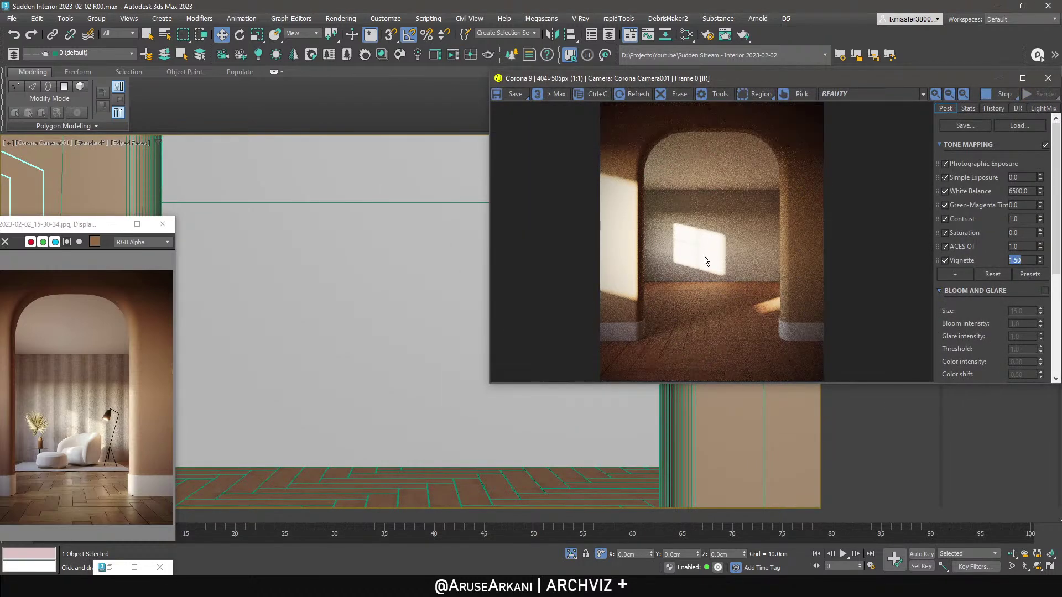
{"action": "left_click", "coordinate": [983, 94]}
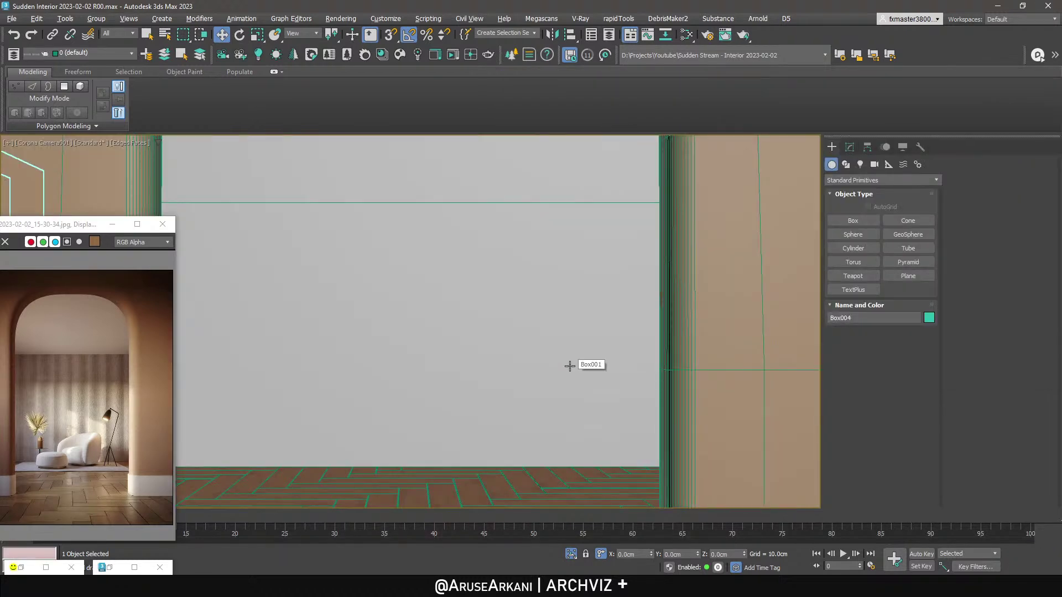
Isolate the window frame again in the perspective view and reopen its Edit Poly modifier.
{"action": "key", "text": "p"}
{"action": "key", "text": "alt+q"}
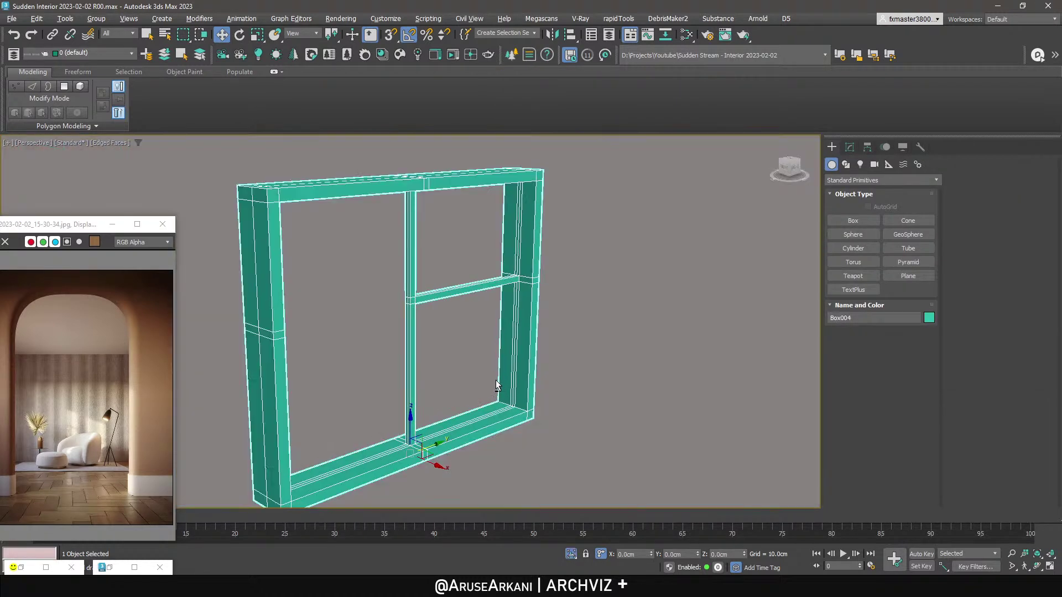
{"action": "left_click", "coordinate": [849, 146]}
{"action": "left_click", "coordinate": [873, 201]}
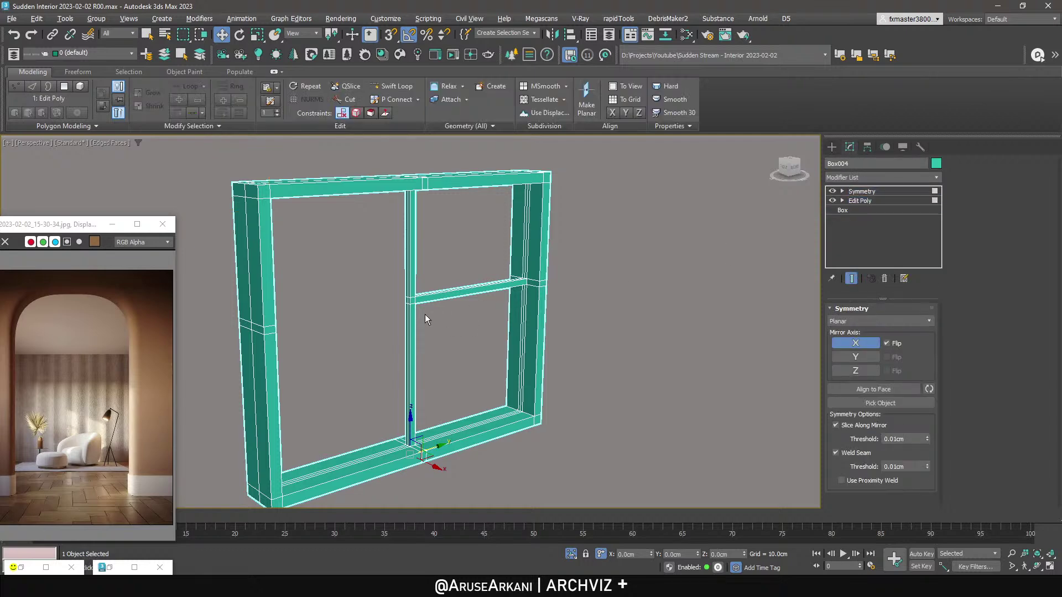
Select the three side polygons of the glazing bars and snap-move them along Y flush with the frame's face.
{"action": "key", "text": "4"}
{"action": "left_click", "coordinate": [409, 285]}
{"action": "scroll", "coordinate": [410, 284], "scroll_direction": "up", "scroll_amount": 5}
{"action": "left_click", "coordinate": [412, 284]}
{"action": "middle_click_drag", "start_coordinate": [392, 341], "coordinate": [536, 346], "text": "alt"}
{"action": "scroll", "coordinate": [423, 288], "scroll_direction": "up", "scroll_amount": 3}
{"action": "left_click", "coordinate": [425, 292]}
{"action": "left_click", "coordinate": [424, 309], "text": "ctrl"}
{"action": "left_click", "coordinate": [424, 317], "text": "ctrl"}
{"action": "scroll", "coordinate": [423, 310], "scroll_direction": "down", "scroll_amount": 5}
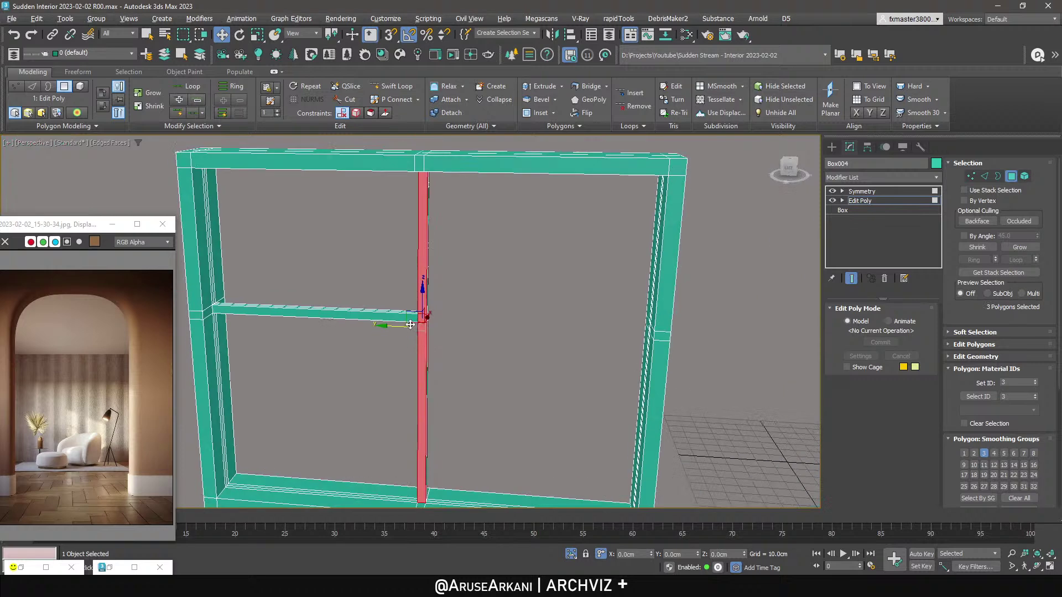
{"action": "middle_click_drag", "start_coordinate": [422, 308], "coordinate": [446, 367], "text": "alt"}
{"action": "key", "text": "s"}
{"action": "left_click_drag", "start_coordinate": [450, 375], "coordinate": [424, 229]}
{"action": "scroll", "coordinate": [410, 208], "scroll_direction": "up", "scroll_amount": 5}
{"action": "key", "text": "s"}
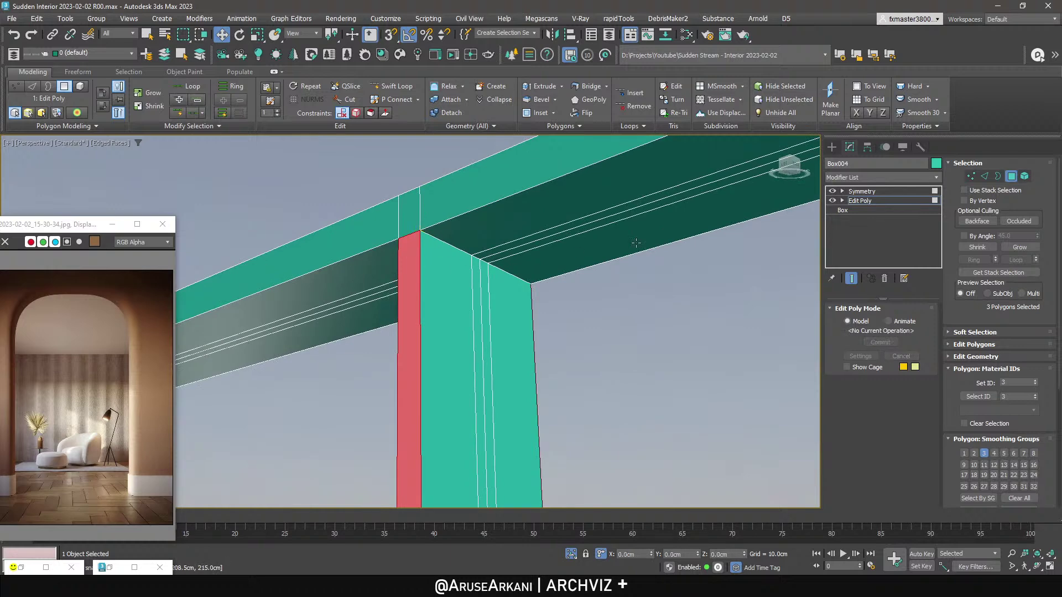
Return to the Symmetry modifier, unhide all objects, and start an interactive render from the Corona camera view.
{"action": "left_click", "coordinate": [862, 191]}
{"action": "key", "text": "alt+w"}
{"action": "key", "text": "alt+w"}
{"action": "right_click", "coordinate": [528, 296]}
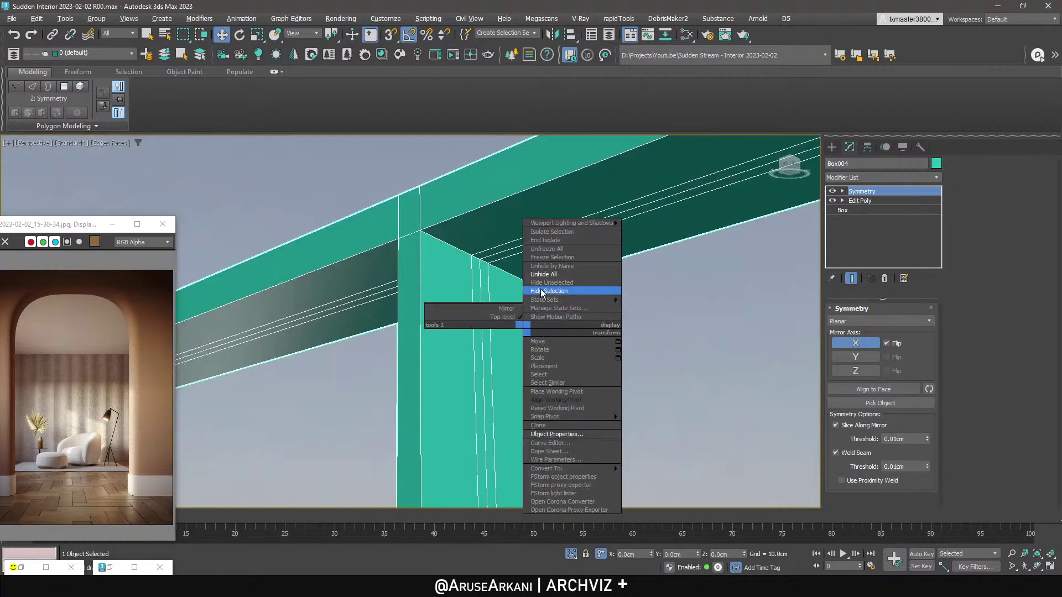
{"action": "left_click", "coordinate": [546, 273]}
{"action": "key", "text": "c"}
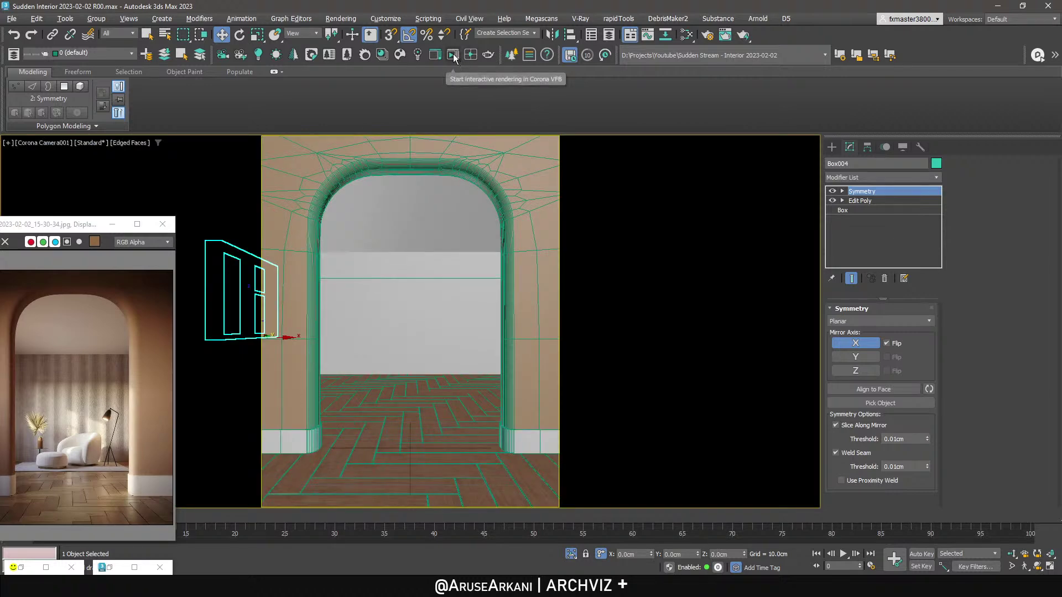
{"action": "left_click", "coordinate": [469, 57]}
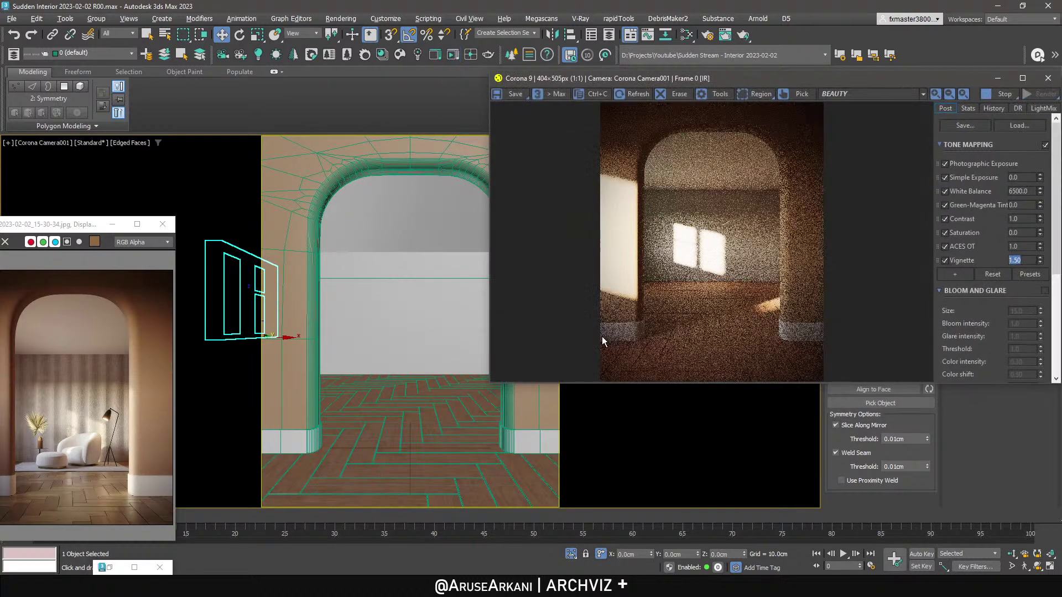
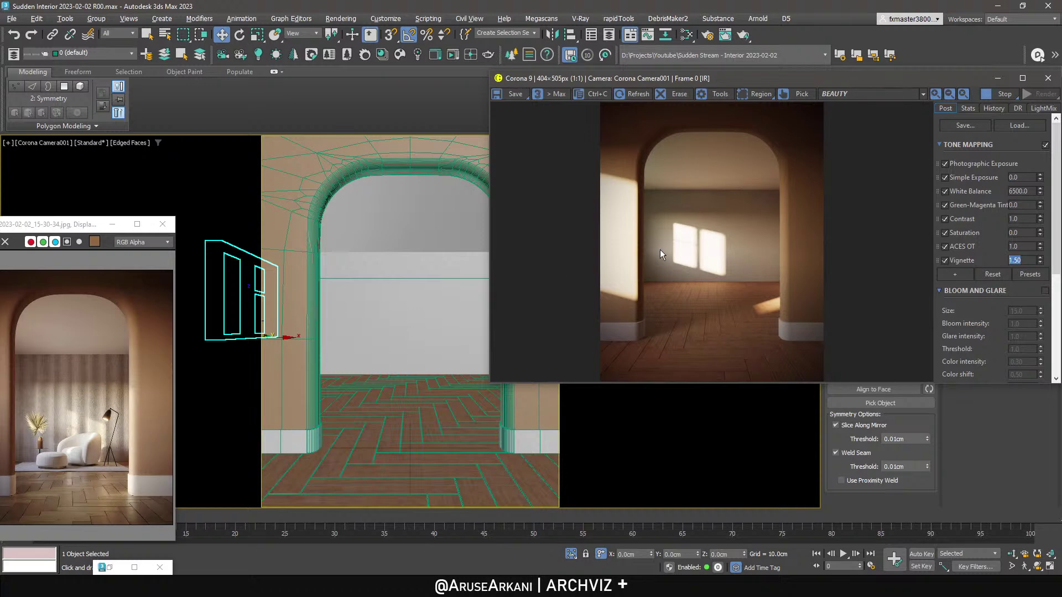
Enlarge the reference photo to study its wall finish, then switch to ambientCG in the browser and search for concrete.
{"action": "left_click", "coordinate": [137, 224]}
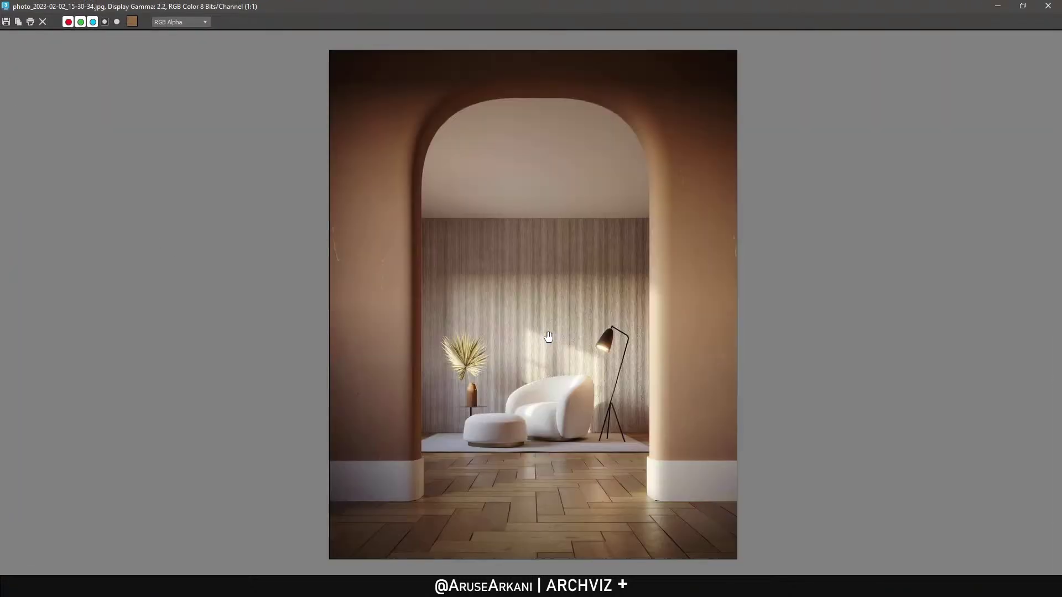
{"action": "scroll", "coordinate": [548, 337], "scroll_direction": "up", "scroll_amount": 1}
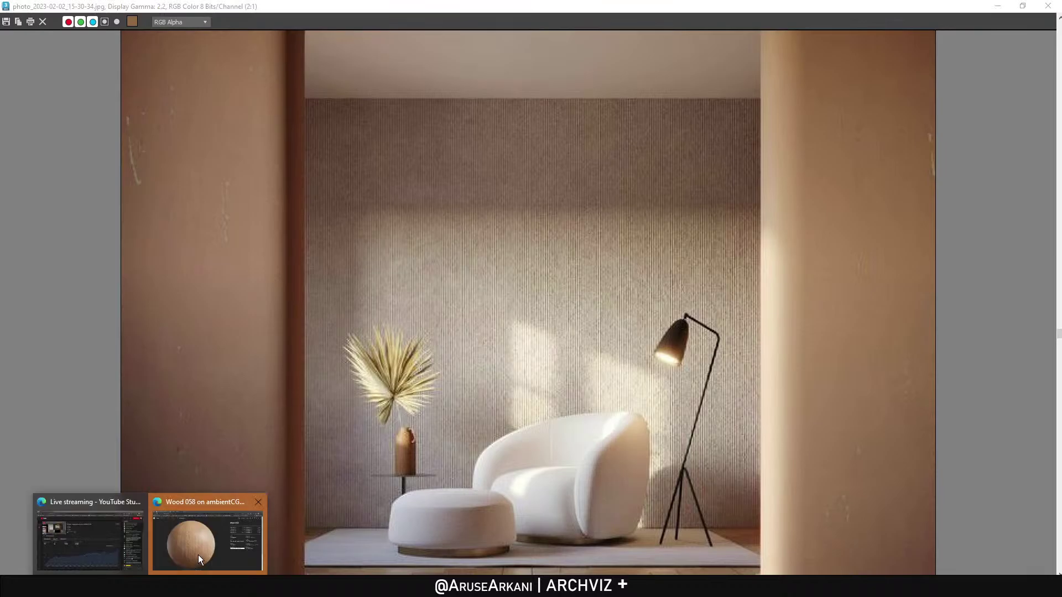
{"action": "left_click", "coordinate": [198, 555]}
{"action": "key", "text": "ctrl+w"}
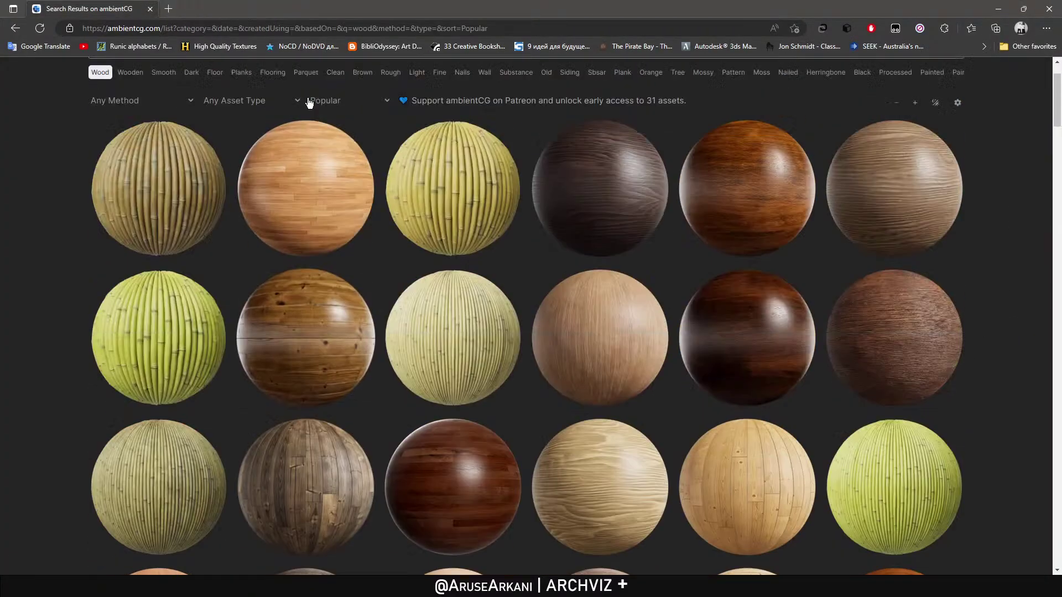
{"action": "scroll", "coordinate": [308, 102], "scroll_direction": "up", "scroll_amount": 1}
{"action": "double_click", "coordinate": [309, 103]}
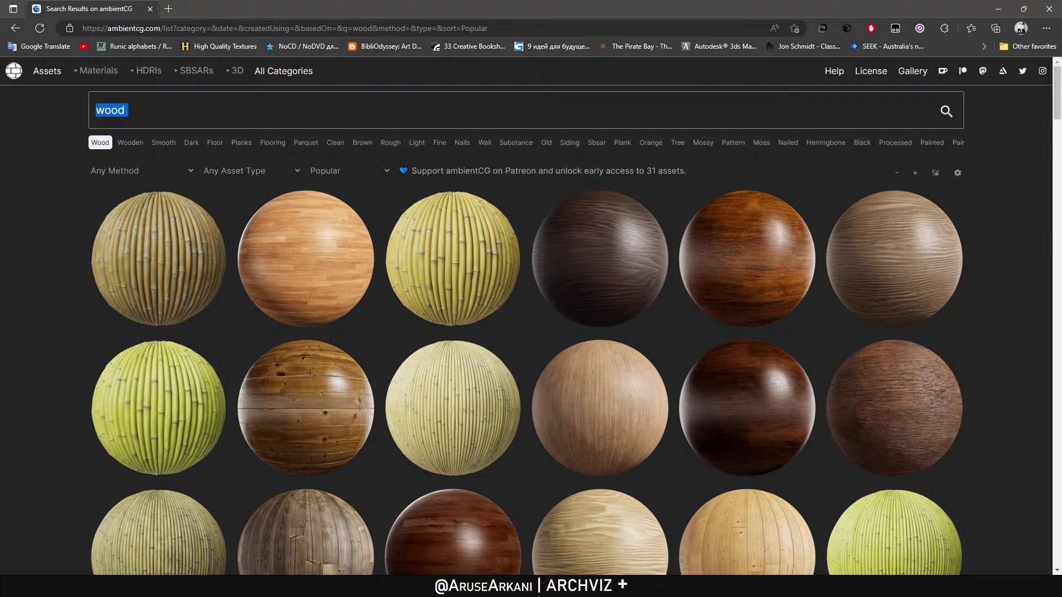
{"action": "type", "text": "conmcrete"}
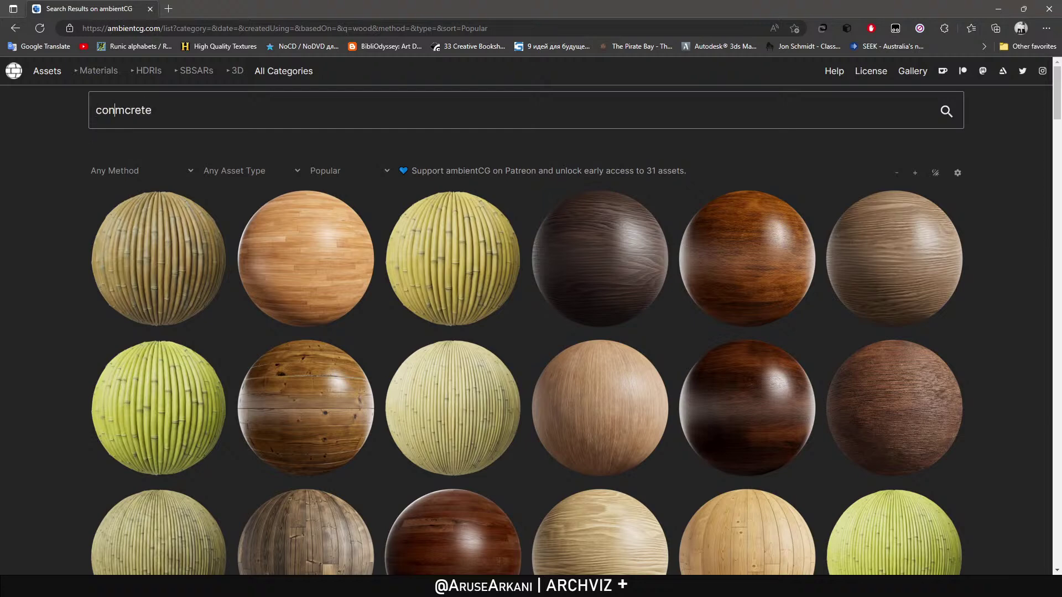
{"action": "key", "text": "Delete"}
{"action": "key", "text": "Return"}
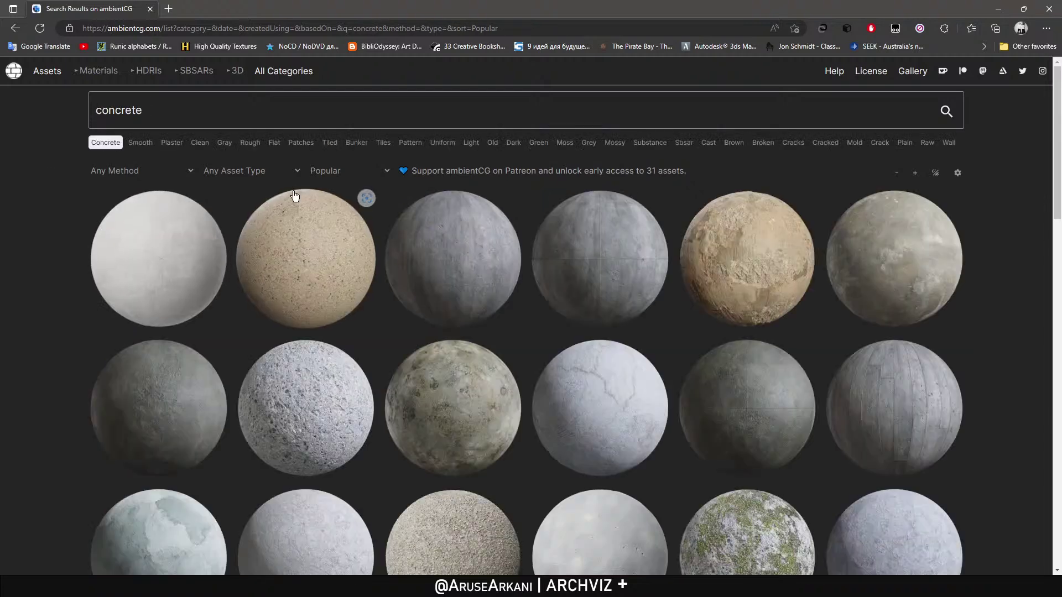
Browse the concrete materials for a striped plaster-like surface and open Concrete 004 to download its 2K-JPG archive.
{"action": "scroll", "coordinate": [308, 208], "scroll_direction": "down", "scroll_amount": 8}
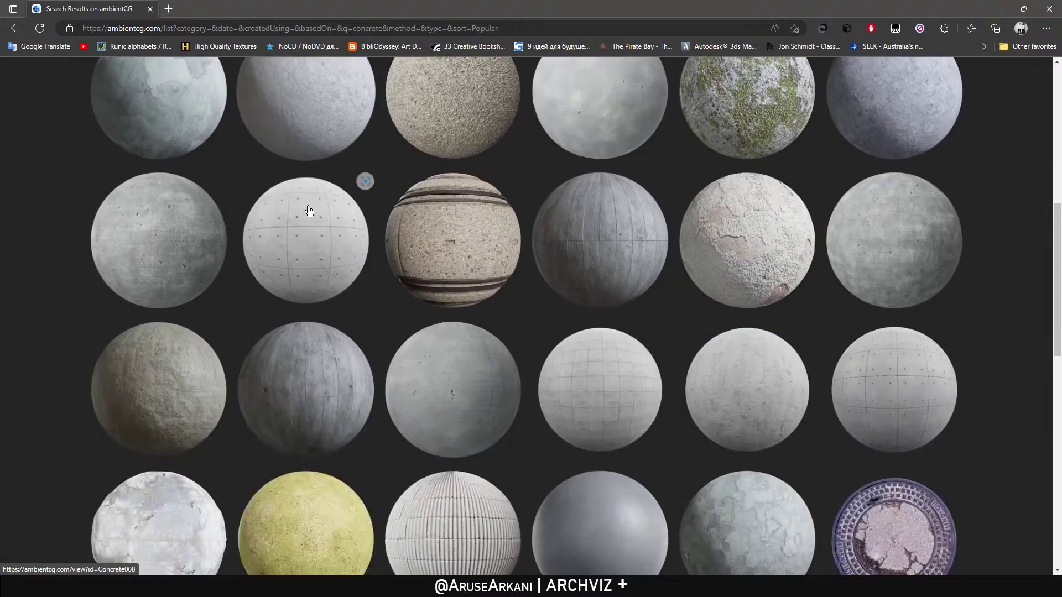
{"action": "scroll", "coordinate": [308, 210], "scroll_direction": "down", "scroll_amount": 3}
{"action": "scroll", "coordinate": [321, 231], "scroll_direction": "down", "scroll_amount": 3}
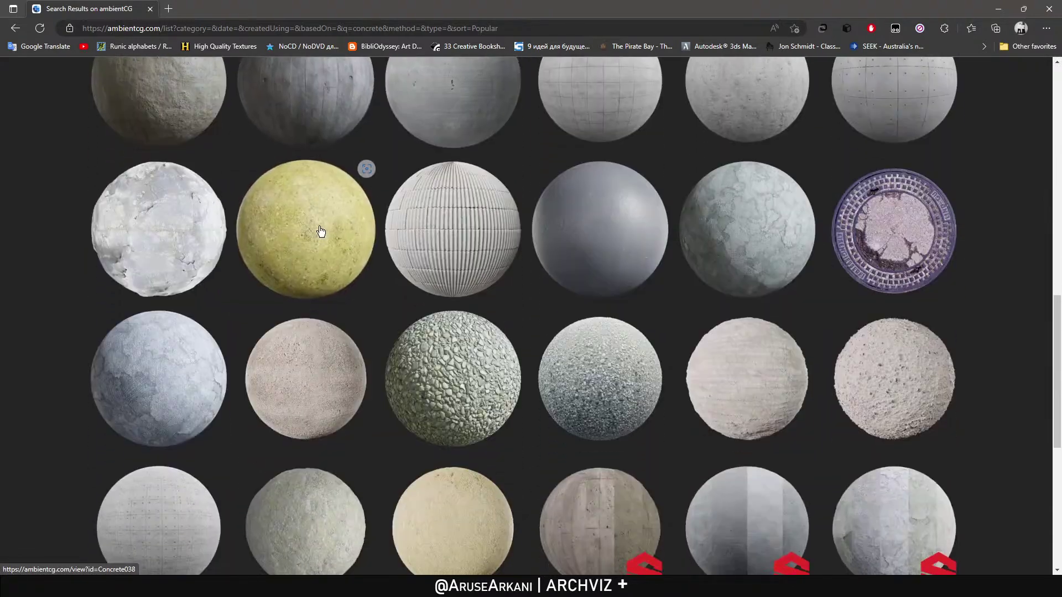
{"action": "scroll", "coordinate": [320, 232], "scroll_direction": "down", "scroll_amount": 3}
{"action": "scroll", "coordinate": [320, 232], "scroll_direction": "down", "scroll_amount": 3}
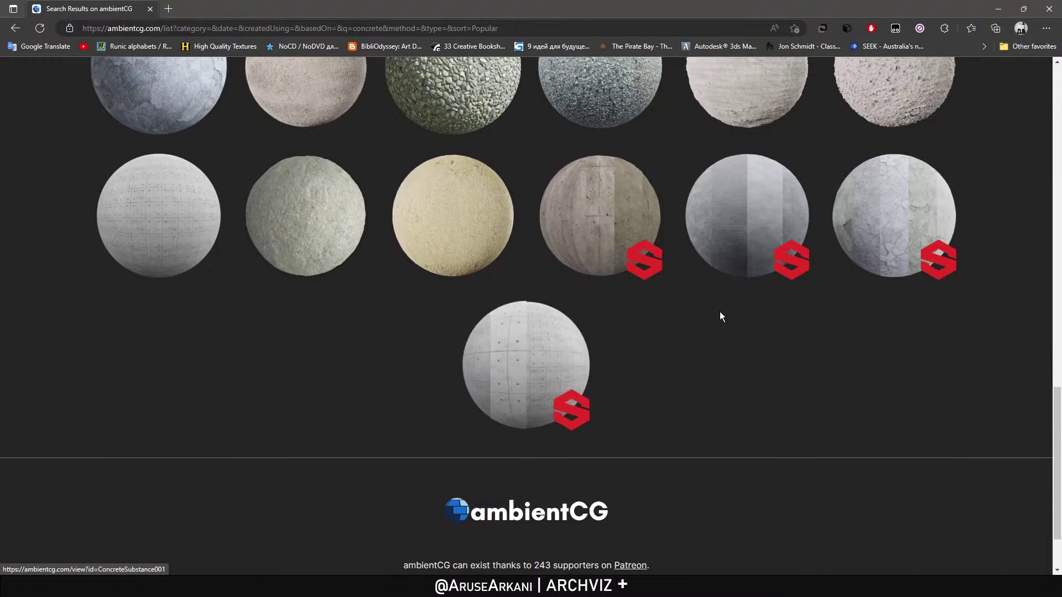
{"action": "scroll", "coordinate": [891, 318], "scroll_direction": "up", "scroll_amount": 8}
{"action": "scroll", "coordinate": [789, 342], "scroll_direction": "down", "scroll_amount": 2}
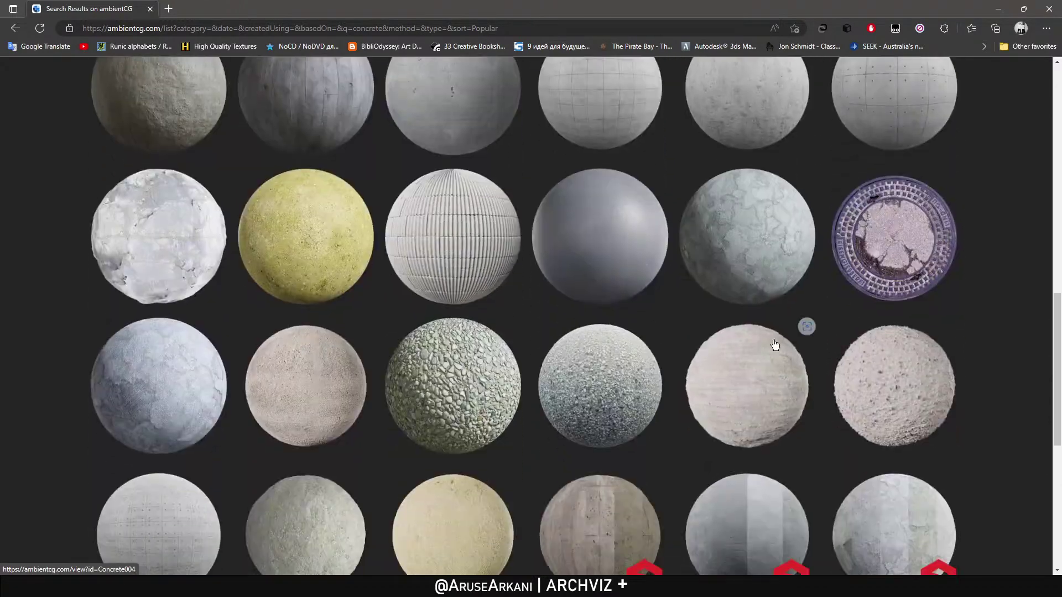
{"action": "left_click", "coordinate": [741, 373]}
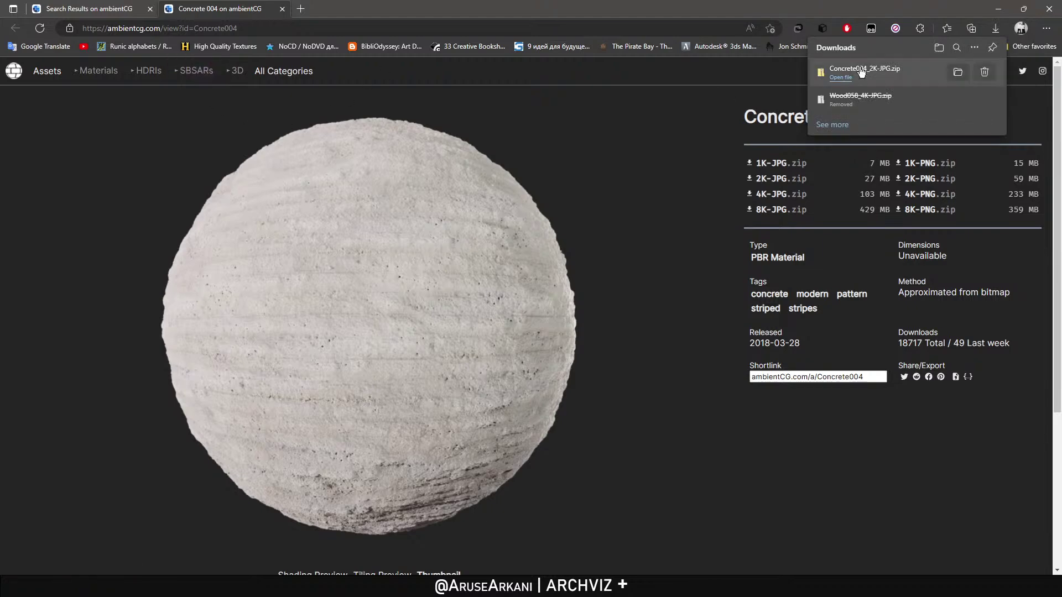
Move Concrete004_2K-JPG.zip from Downloads into the Concrete folder of the AmbientCG texture library.
{"action": "left_click", "coordinate": [957, 73]}
{"action": "right_click", "coordinate": [253, 223]}
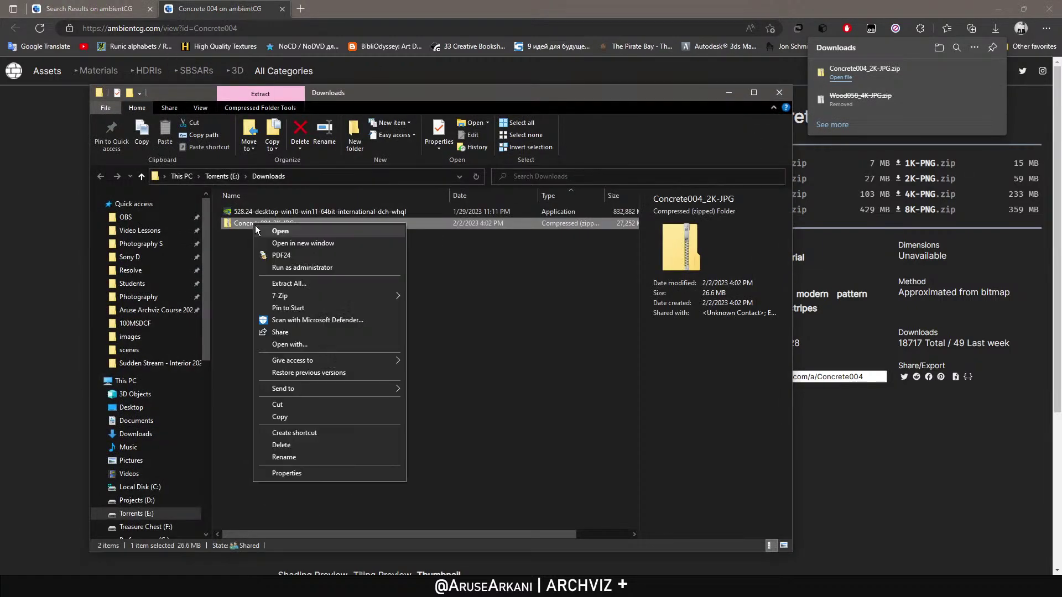
{"action": "left_click", "coordinate": [271, 405]}
{"action": "mouse_move", "coordinate": [148, 586]}
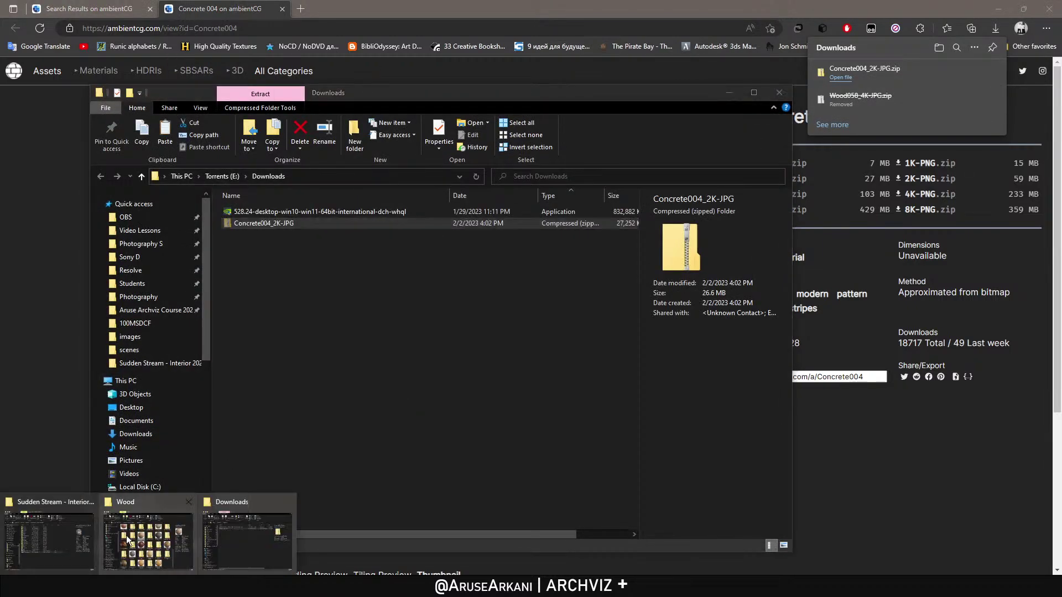
{"action": "left_click", "coordinate": [168, 536]}
{"action": "left_click", "coordinate": [359, 165]}
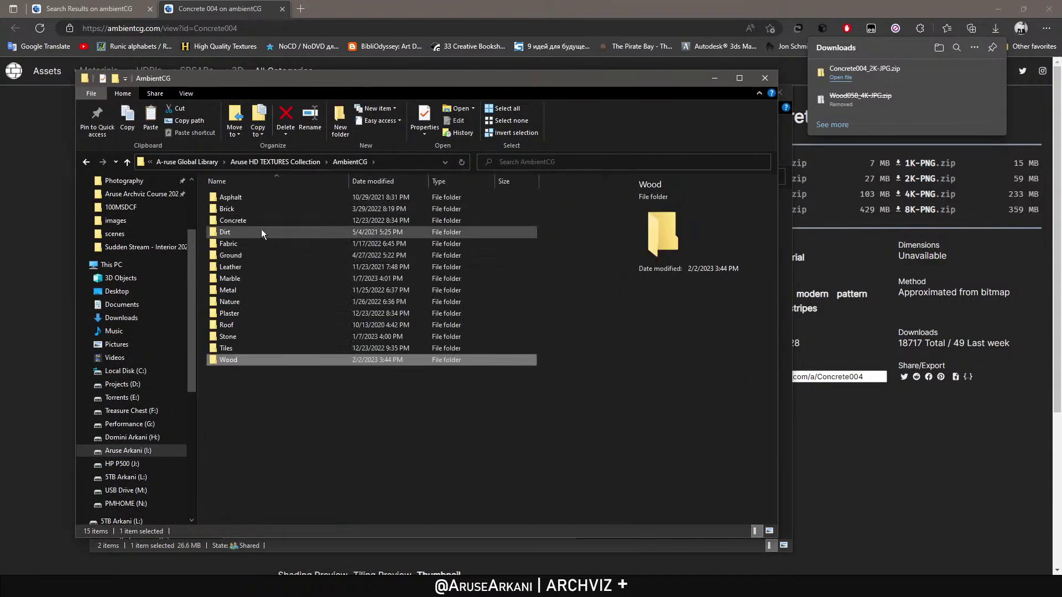
{"action": "left_click", "coordinate": [259, 223]}
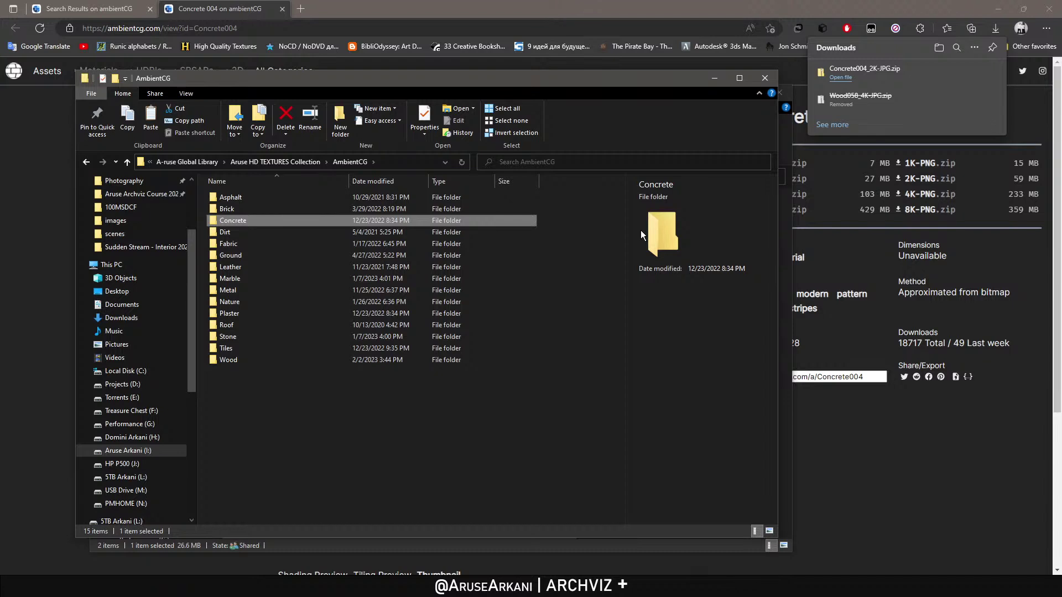
{"action": "double_click", "coordinate": [496, 221]}
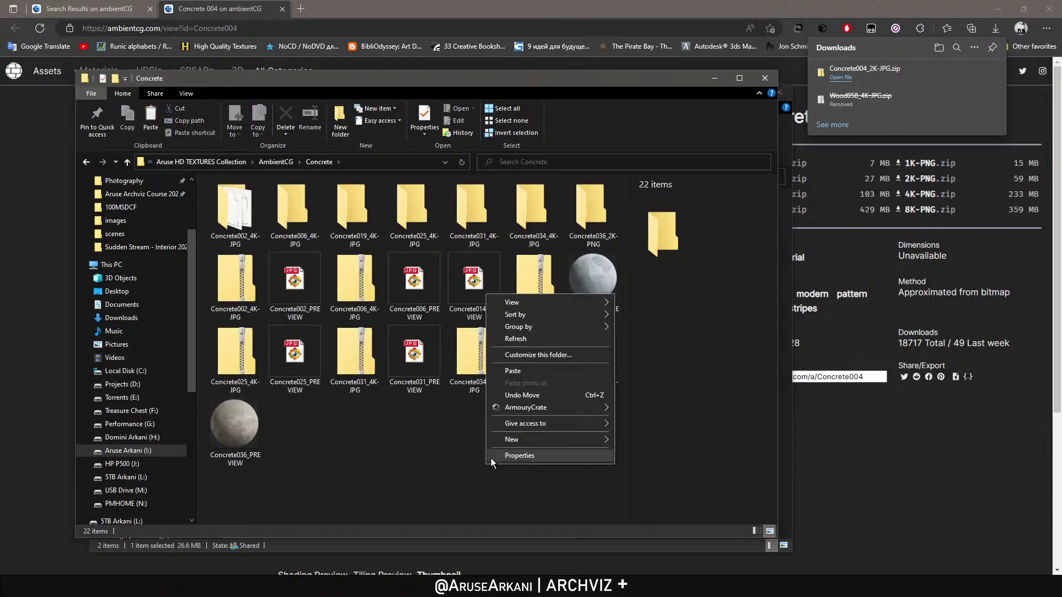
{"action": "right_click", "coordinate": [487, 462]}
{"action": "left_click", "coordinate": [537, 374]}
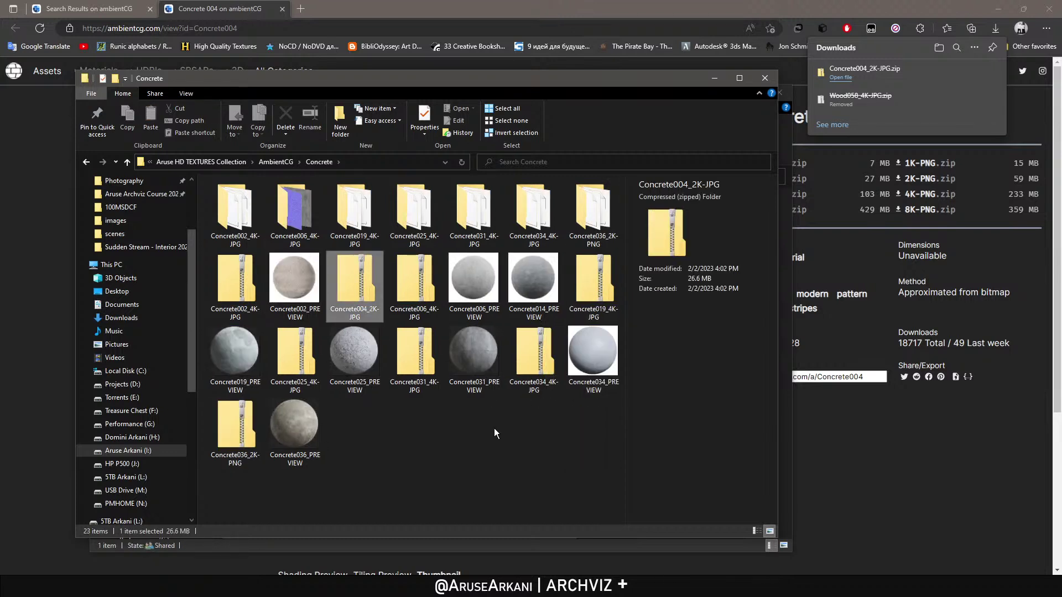
Extract the Concrete004_2K-JPG archive into its own folder and open that folder.
{"action": "right_click", "coordinate": [359, 283]}
{"action": "mouse_move", "coordinate": [437, 352]}
{"action": "left_click", "coordinate": [585, 405]}
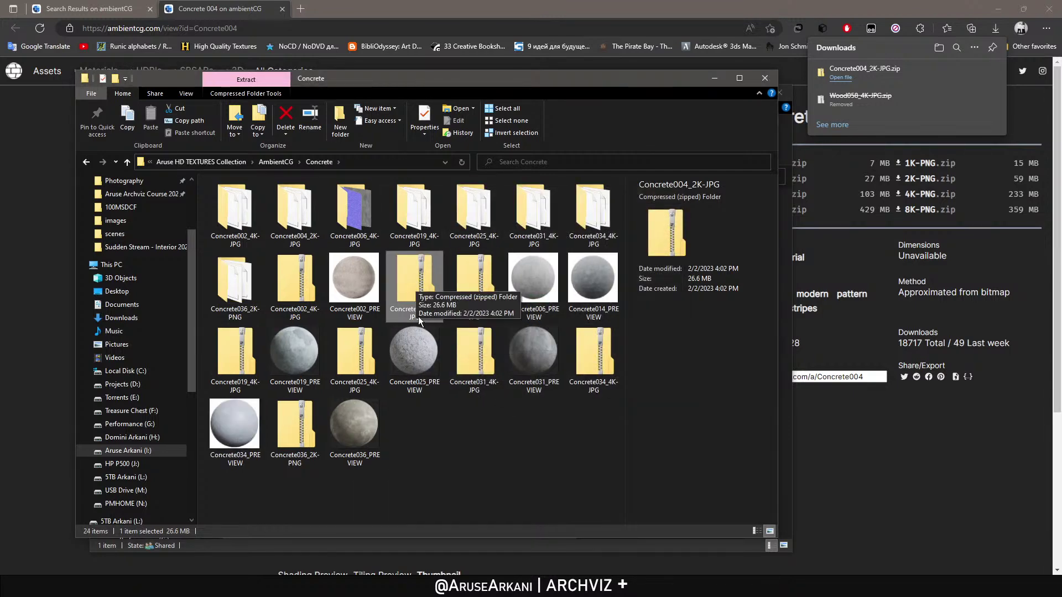
{"action": "double_click", "coordinate": [308, 228]}
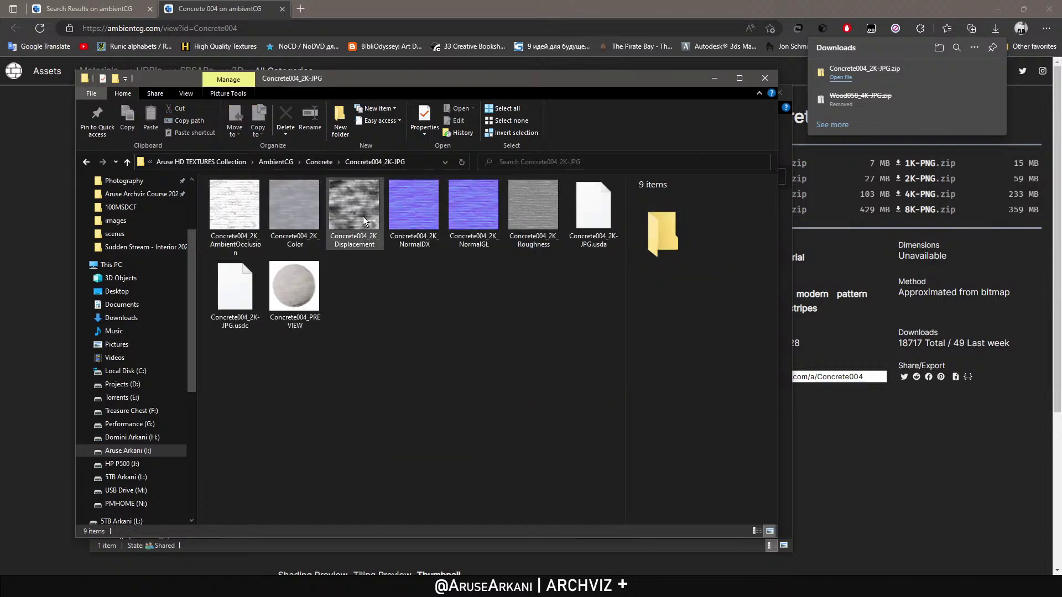
Copy the Concrete004 Color, NormalDX and Roughness maps and put away the file windows.
{"action": "left_click", "coordinate": [307, 219]}
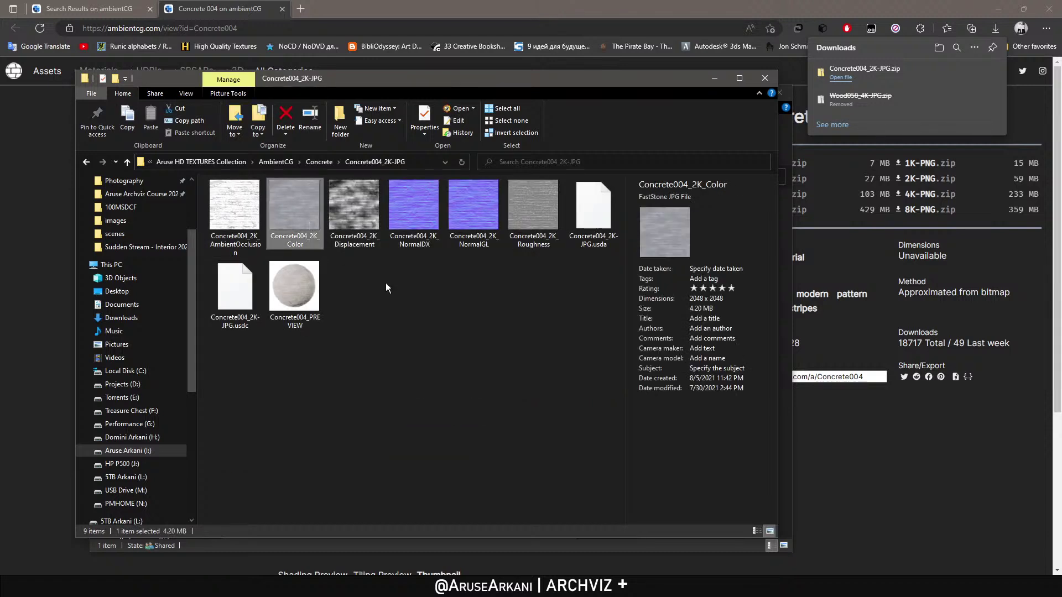
{"action": "left_click", "coordinate": [416, 215], "text": "ctrl"}
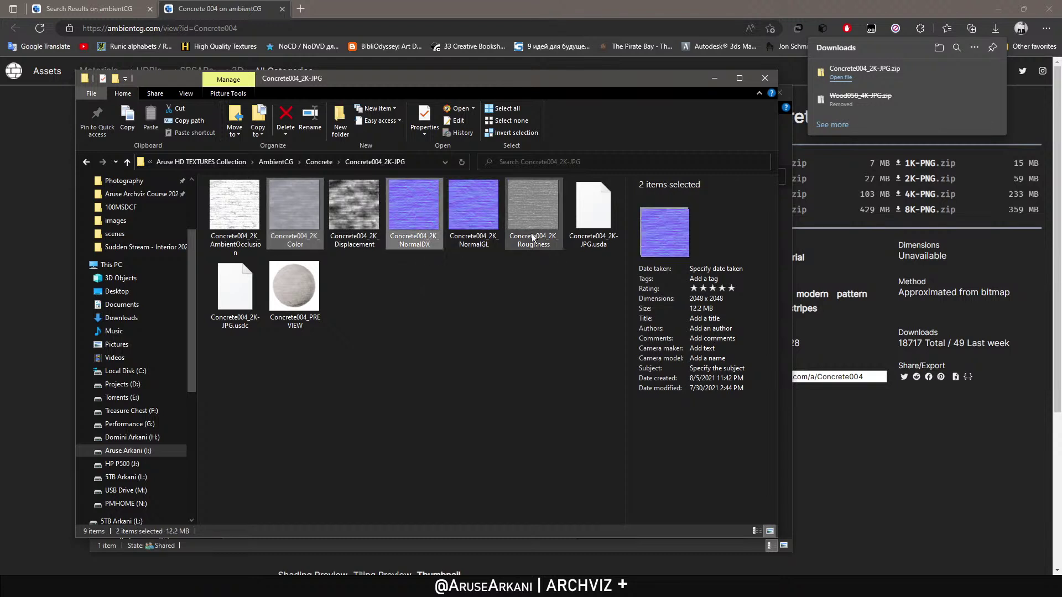
{"action": "right_click", "coordinate": [542, 219], "text": "ctrl"}
{"action": "left_click", "coordinate": [601, 426]}
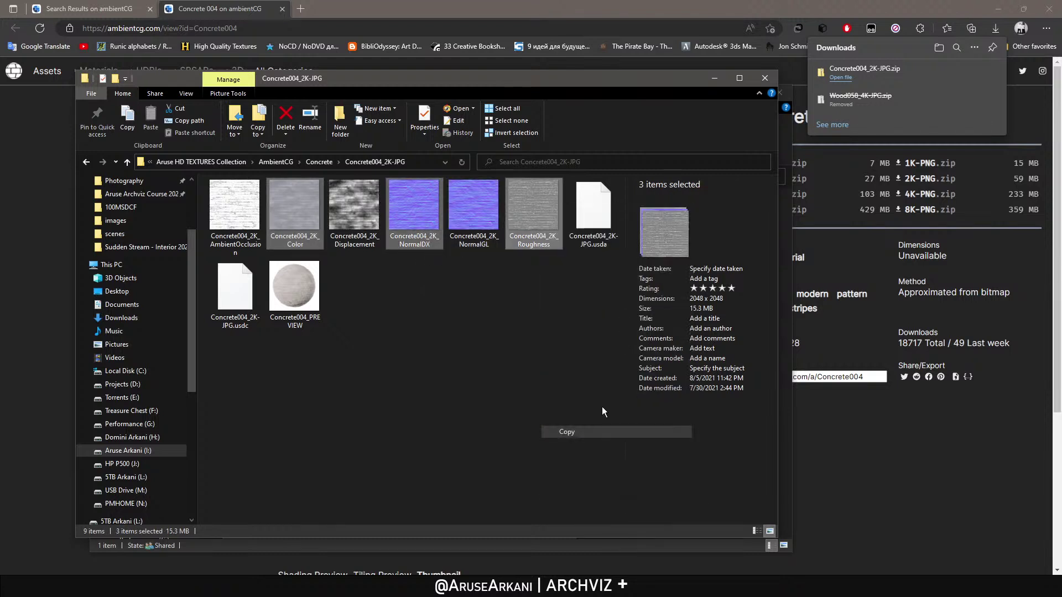
{"action": "left_click", "coordinate": [723, 80]}
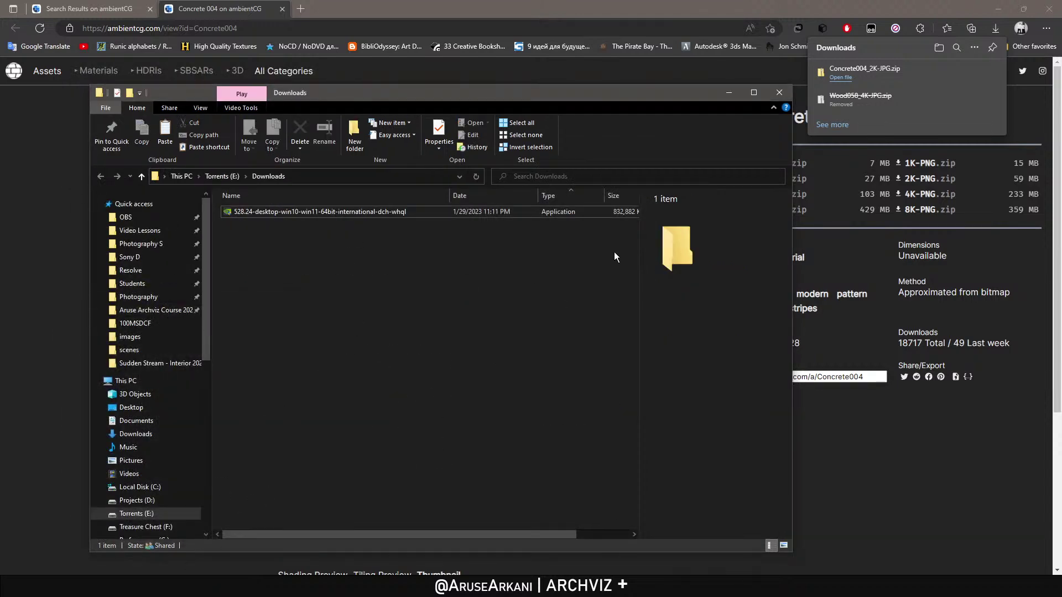
{"action": "left_click", "coordinate": [729, 92]}
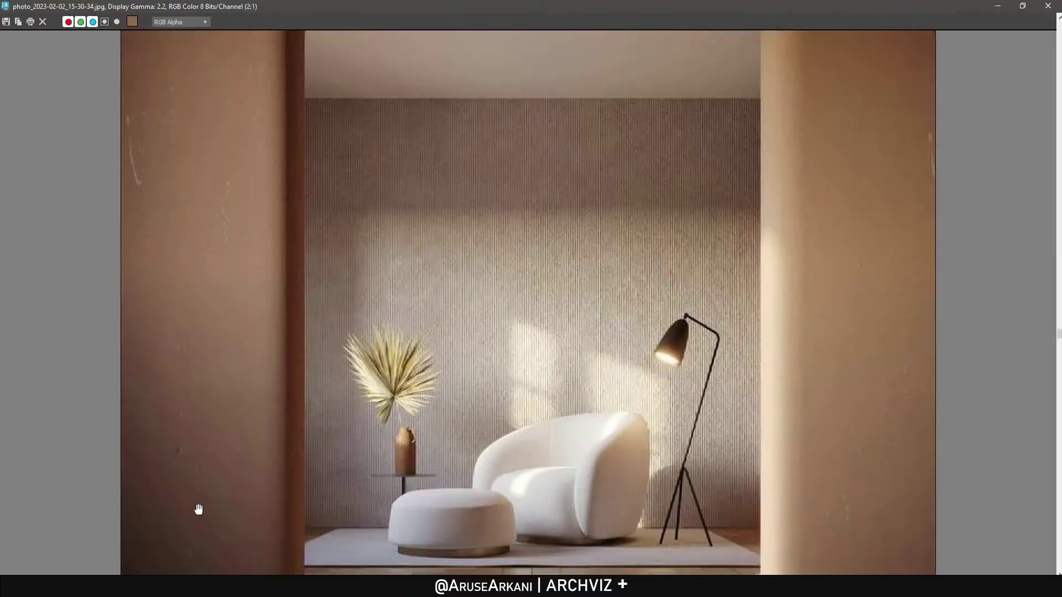
Restore the reference photo to a small window beside the camera view, and stop and minimize the interactive render.
{"action": "left_click", "coordinate": [1016, 6]}
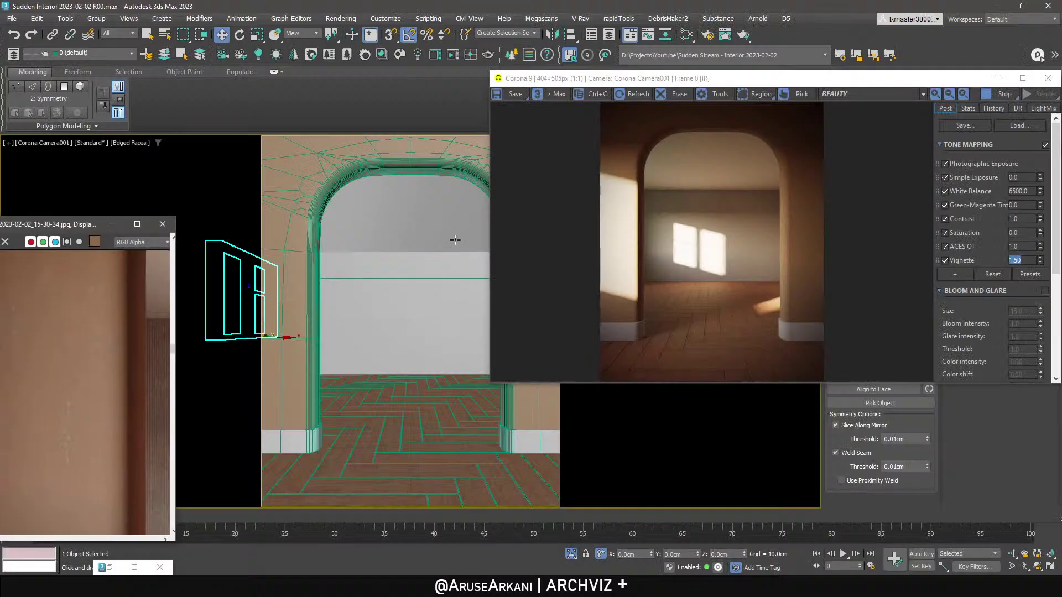
{"action": "scroll", "coordinate": [127, 318], "scroll_direction": "down", "scroll_amount": 2}
{"action": "left_click_drag", "start_coordinate": [71, 228], "coordinate": [124, 198]}
{"action": "right_click", "coordinate": [398, 224]}
{"action": "left_click", "coordinate": [356, 254]}
{"action": "left_click", "coordinate": [999, 95]}
{"action": "left_click", "coordinate": [998, 78]}
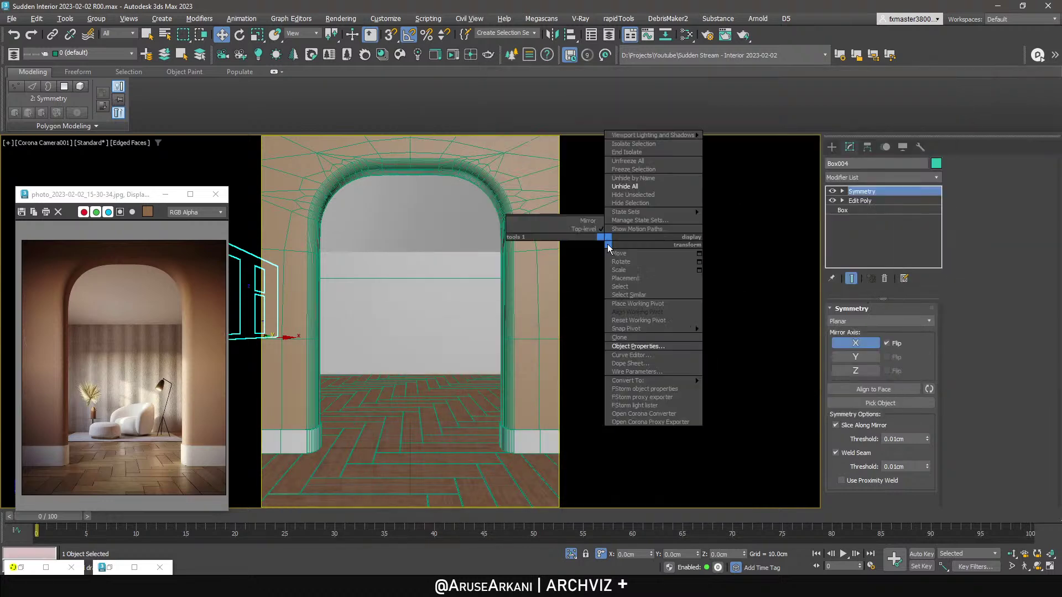
Open the Slate Material Editor, sample the arch wall's material into the view, and rename it Orange Wall.
{"action": "key", "text": "m"}
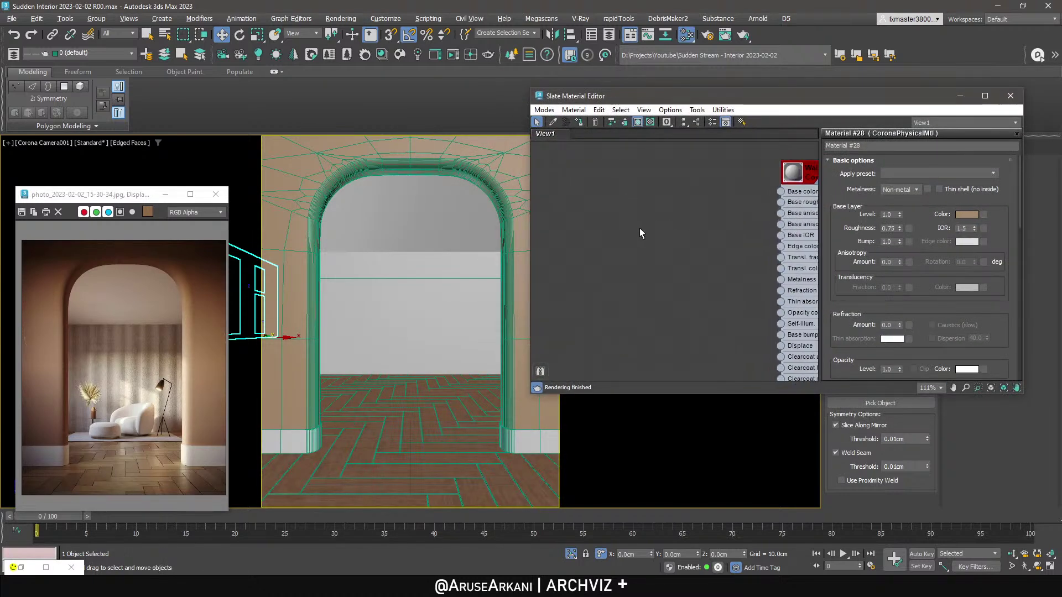
{"action": "left_click", "coordinate": [552, 121]}
{"action": "left_click", "coordinate": [320, 332]}
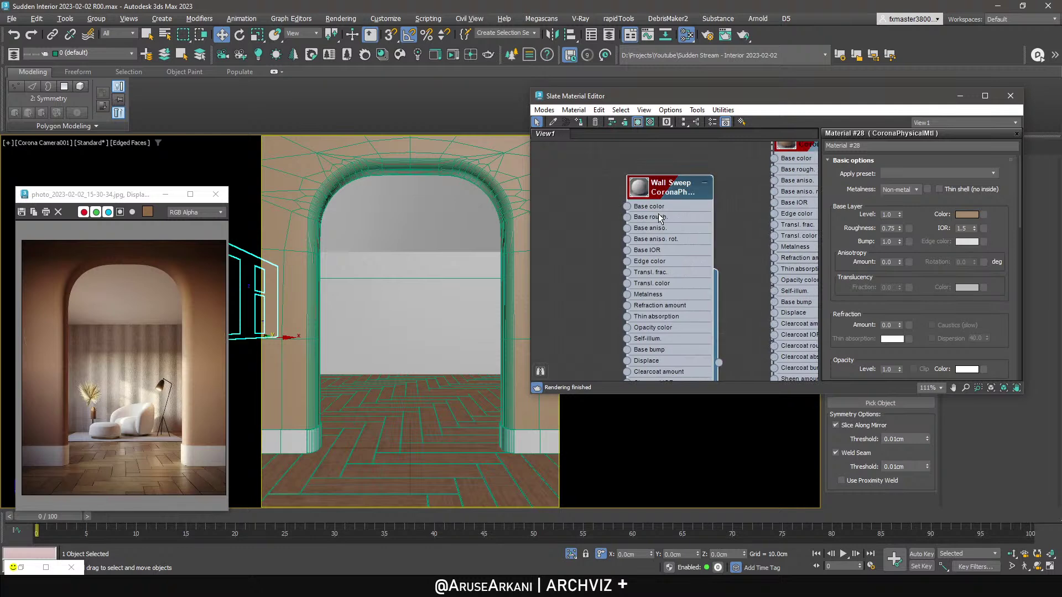
{"action": "double_click", "coordinate": [738, 274]}
{"action": "type", "text": "Y"}
{"action": "type", "text": "range Wall"}
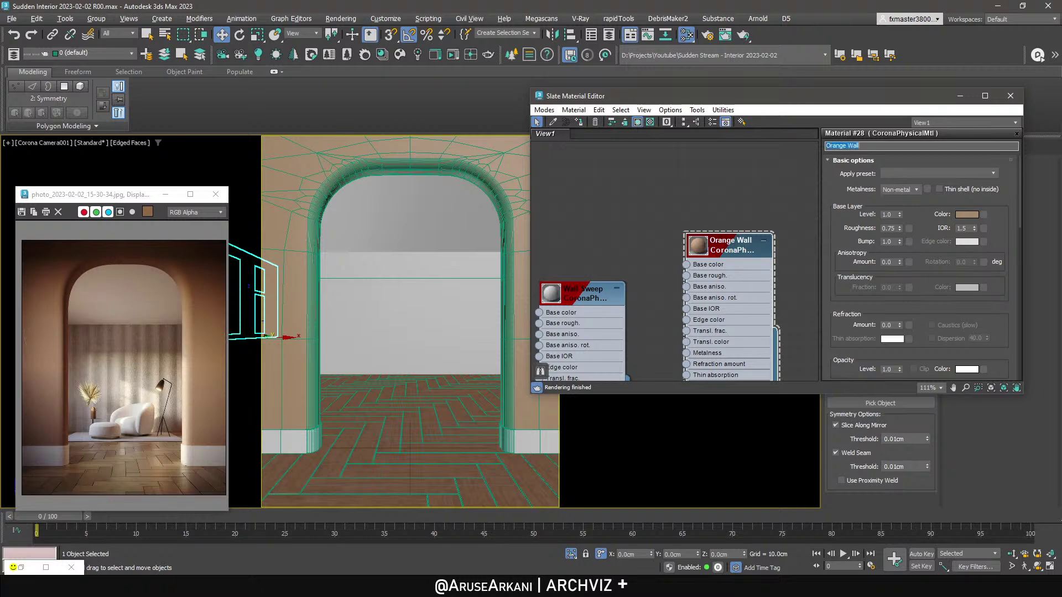
Open the Far Wall material's parameters and feed a Concrete004_2K_Color bitmap into its Base color.
{"action": "scroll", "coordinate": [705, 311], "scroll_direction": "down", "scroll_amount": 2}
{"action": "middle_click_drag", "start_coordinate": [705, 311], "coordinate": [537, 290]}
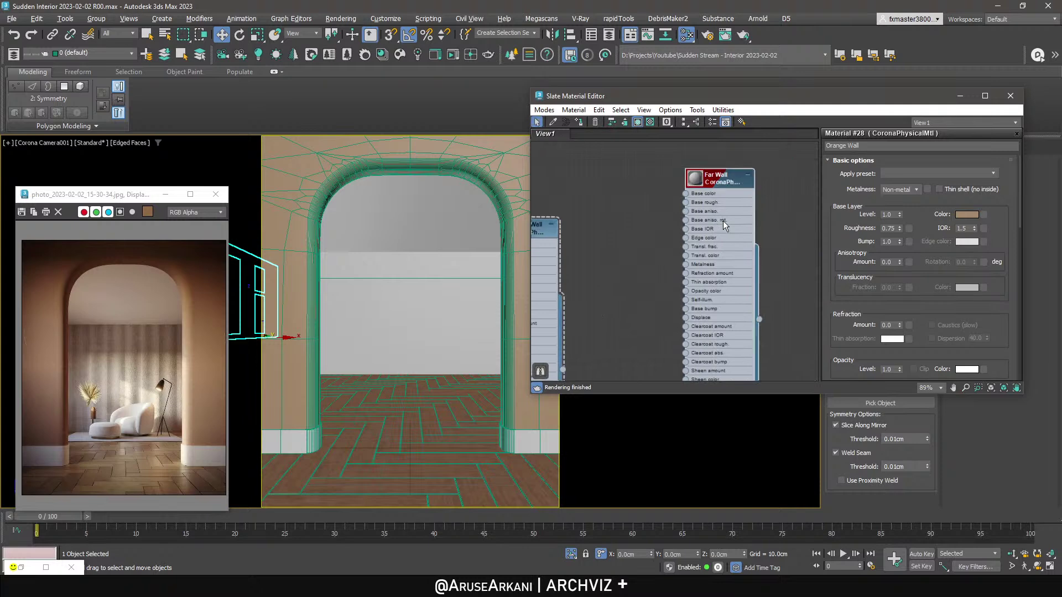
{"action": "double_click", "coordinate": [723, 221]}
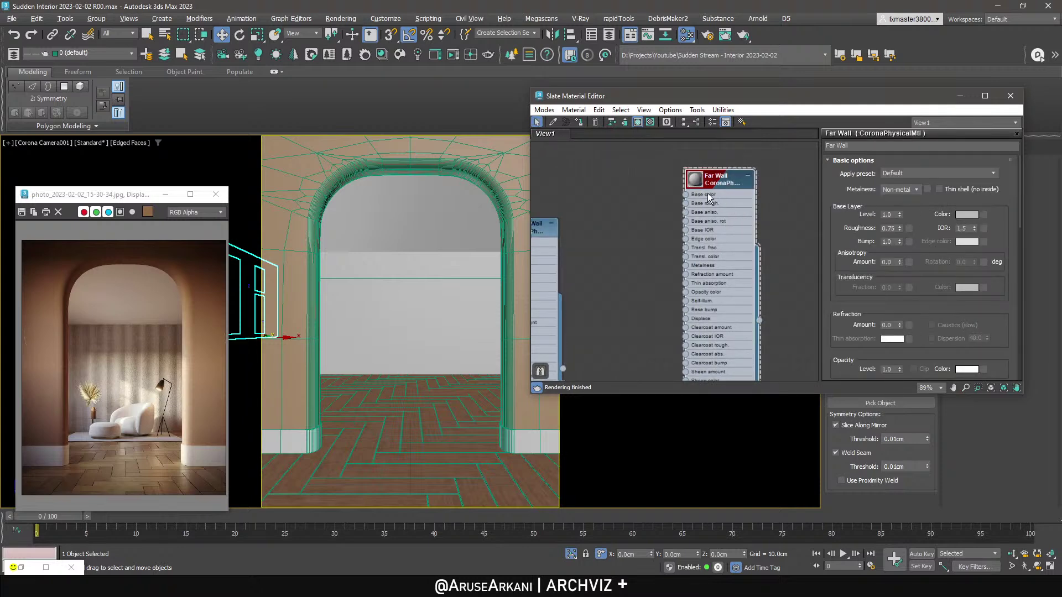
{"action": "scroll", "coordinate": [693, 199], "scroll_direction": "up", "scroll_amount": 3}
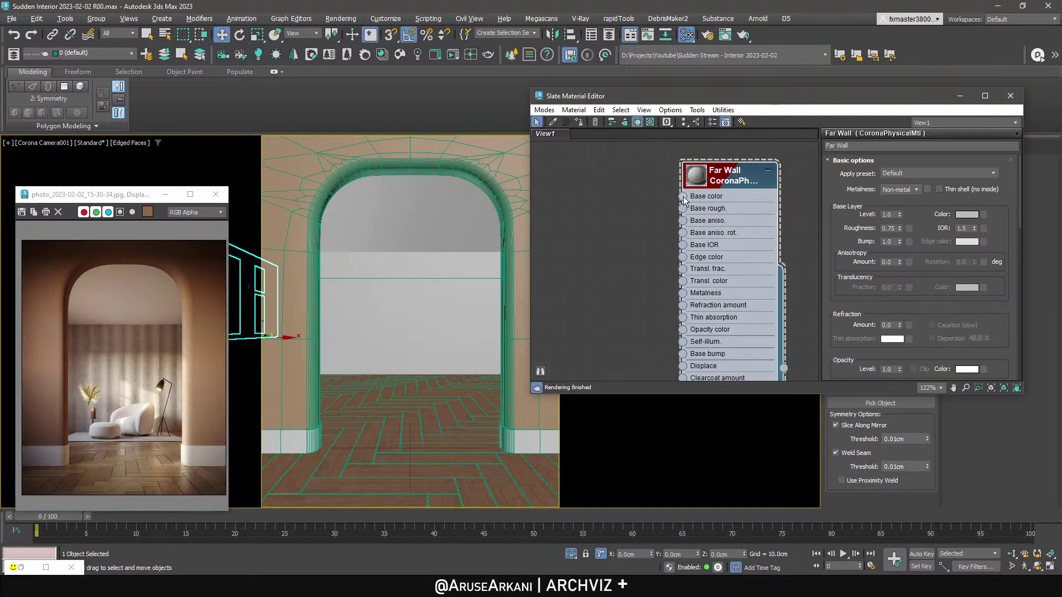
{"action": "left_click_drag", "start_coordinate": [684, 196], "coordinate": [620, 210]}
{"action": "left_click", "coordinate": [731, 156]}
{"action": "right_click", "coordinate": [366, 196]}
{"action": "left_click", "coordinate": [394, 261]}
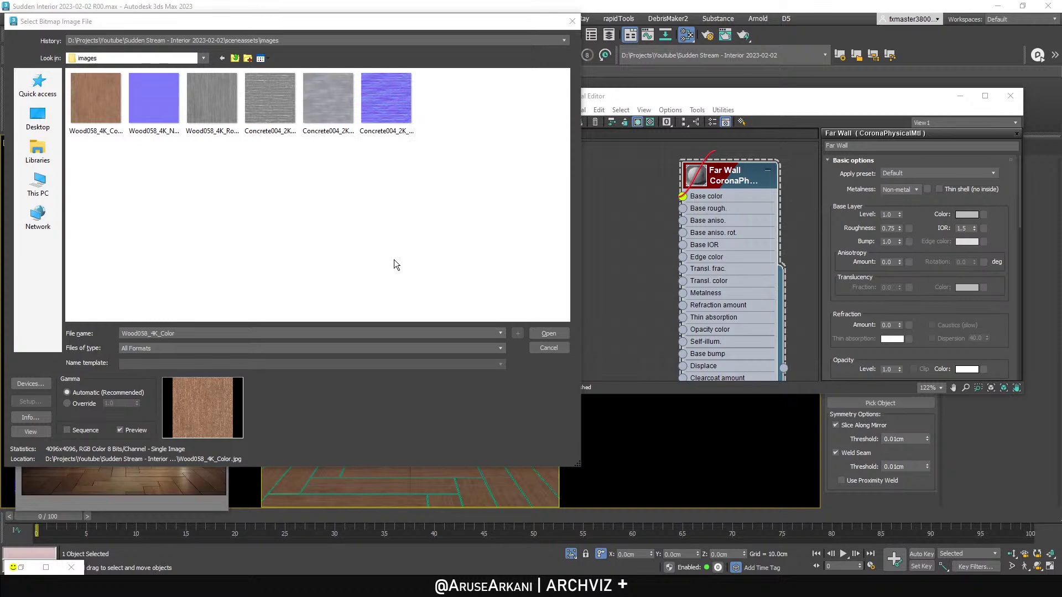
{"action": "left_click", "coordinate": [386, 118]}
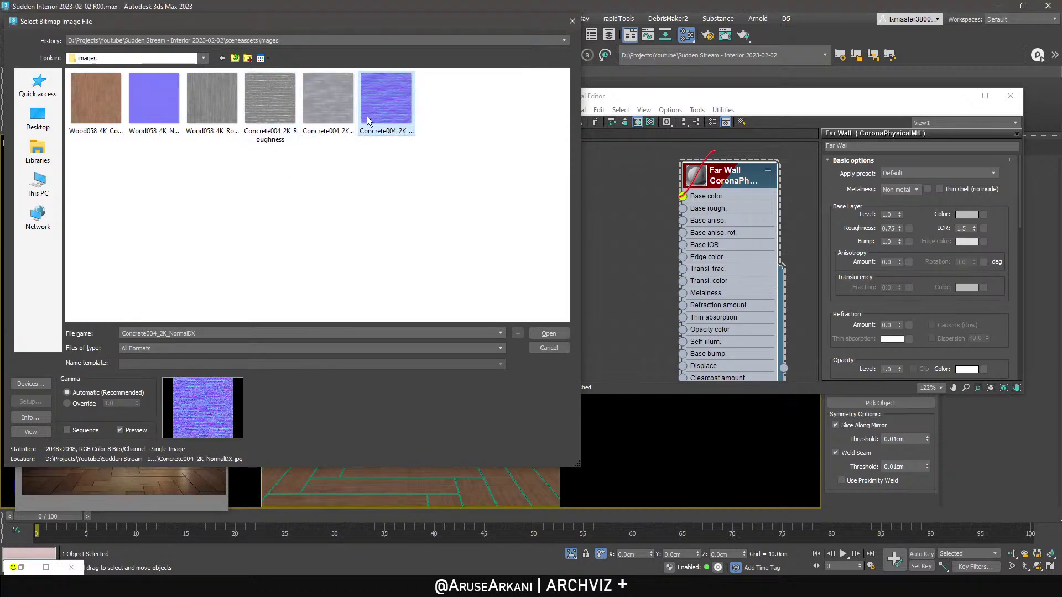
{"action": "left_click", "coordinate": [328, 124]}
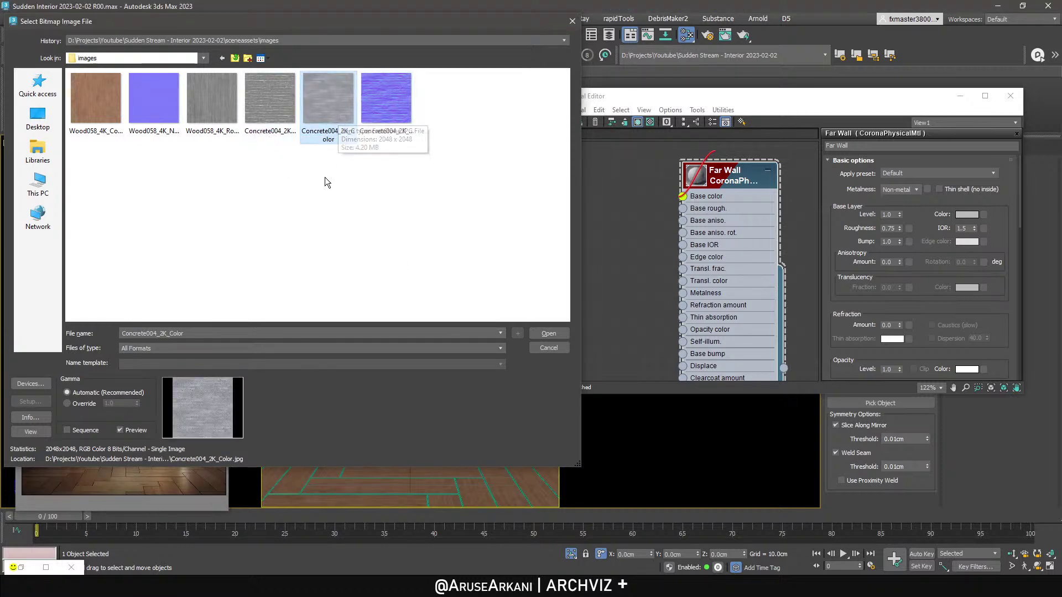
{"action": "double_click", "coordinate": [329, 107]}
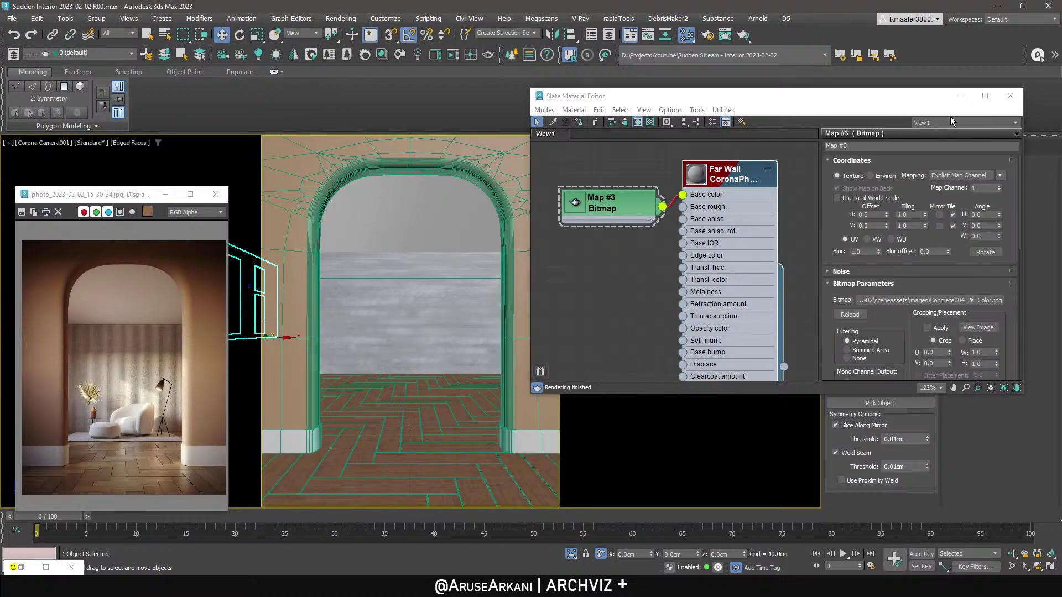
Put away the material editor, select the room box behind the arch, and add a UVW Map modifier with Box mapping.
{"action": "left_click", "coordinate": [961, 95]}
{"action": "left_click", "coordinate": [875, 181]}
{"action": "left_click", "coordinate": [419, 280]}
{"action": "left_click", "coordinate": [419, 280]}
{"action": "left_click", "coordinate": [914, 177]}
{"action": "type", "text": "uvw"}
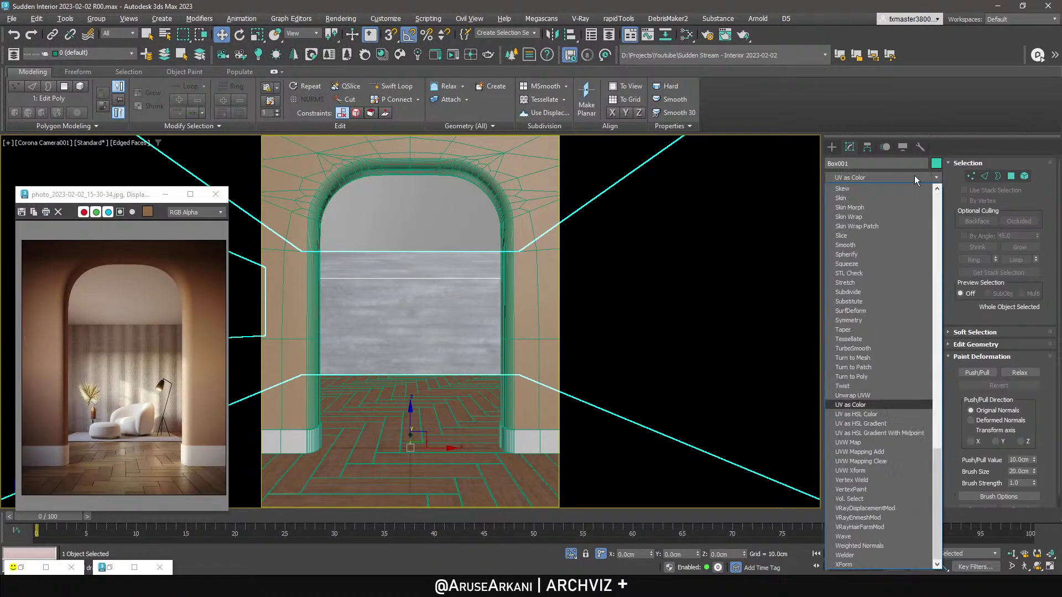
{"action": "key", "text": "Return"}
{"action": "left_click", "coordinate": [861, 373]}
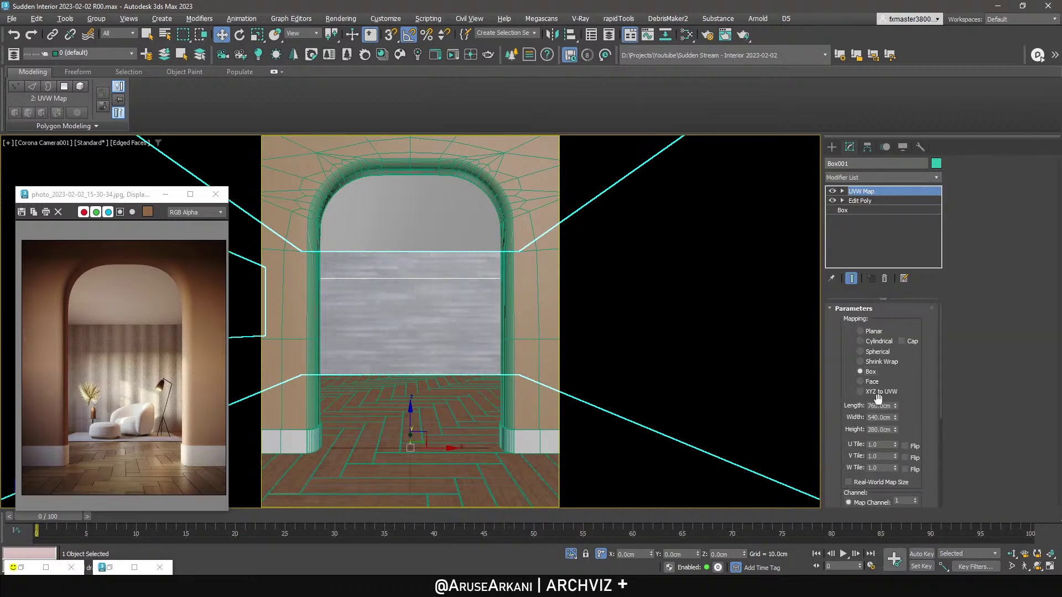
Set the UVW Map's length, width and height to 200 cm.
{"action": "double_click", "coordinate": [885, 405]}
{"action": "type", "text": "200"}
{"action": "key", "text": "Tab"}
{"action": "type", "text": "200"}
{"action": "key", "text": "Tab"}
{"action": "type", "text": "200"}
{"action": "key", "text": "Tab"}
{"action": "key", "text": "Tab"}
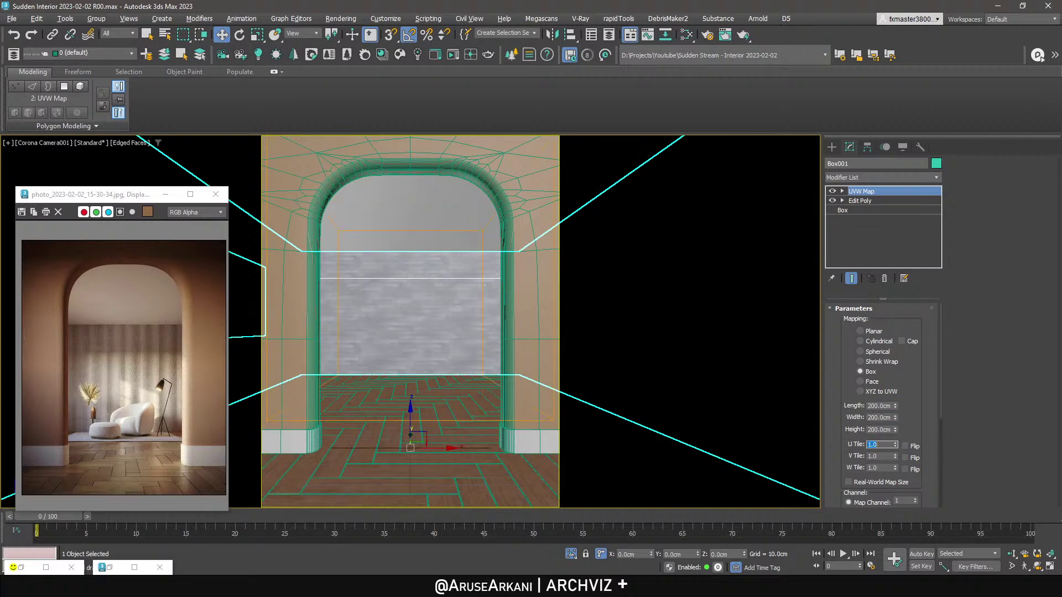
Activate the UVW Map's gizmo and rotate it to turn the concrete grain from horizontal towards vertical.
{"action": "left_click", "coordinate": [843, 191]}
{"action": "left_click", "coordinate": [862, 200]}
{"action": "key", "text": "e"}
{"action": "left_click_drag", "start_coordinate": [440, 313], "coordinate": [438, 248]}
Set the UVW Map's length and height to 50 cm and stretch its width to 342 cm.
{"action": "double_click", "coordinate": [883, 407]}
{"action": "type", "text": "50"}
{"action": "key", "text": "Tab"}
{"action": "type", "text": "50"}
{"action": "key", "text": "Tab"}
{"action": "type", "text": "50"}
{"action": "key", "text": "Tab"}
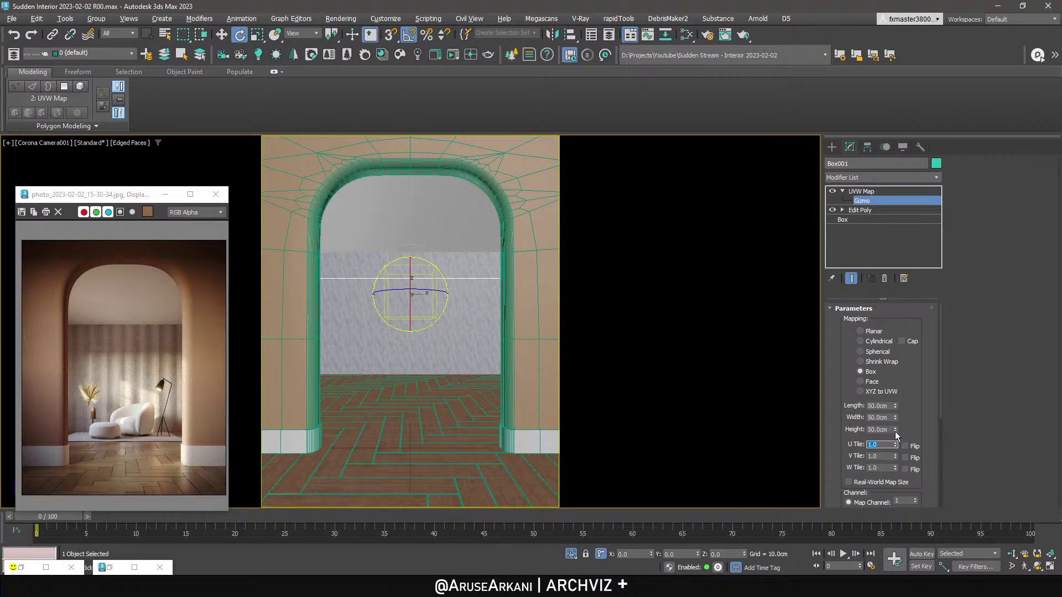
{"action": "left_click_drag", "start_coordinate": [896, 418], "coordinate": [841, 94]}
Reopen the material editor and feed a Concrete004_2K_Roughness bitmap into the Far Wall material's Base roughness.
{"action": "key", "text": "m"}
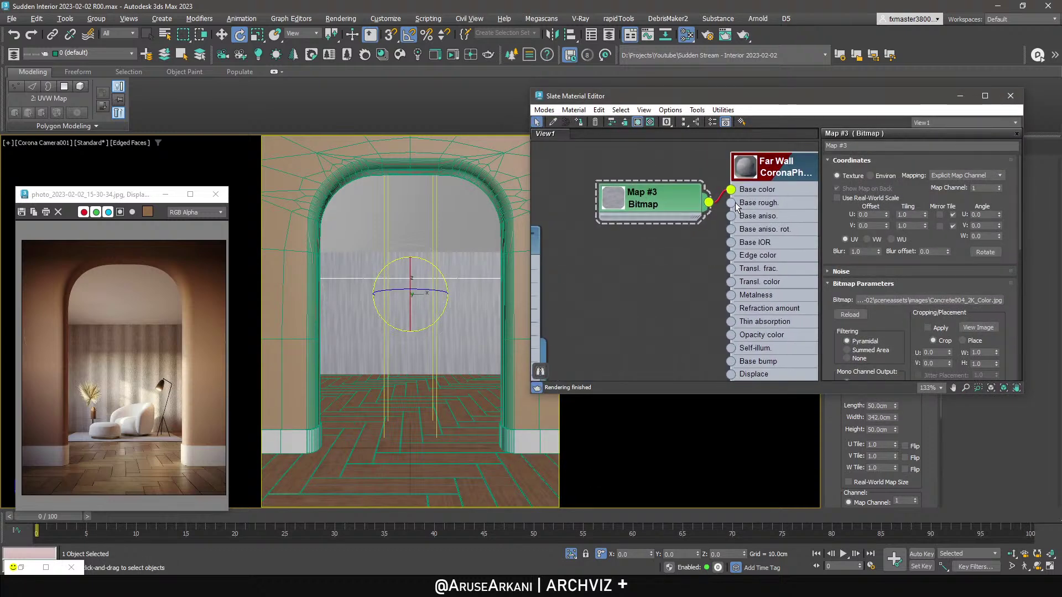
{"action": "left_click_drag", "start_coordinate": [731, 203], "coordinate": [662, 291]}
{"action": "mouse_move", "coordinate": [692, 297]}
{"action": "left_click", "coordinate": [775, 150]}
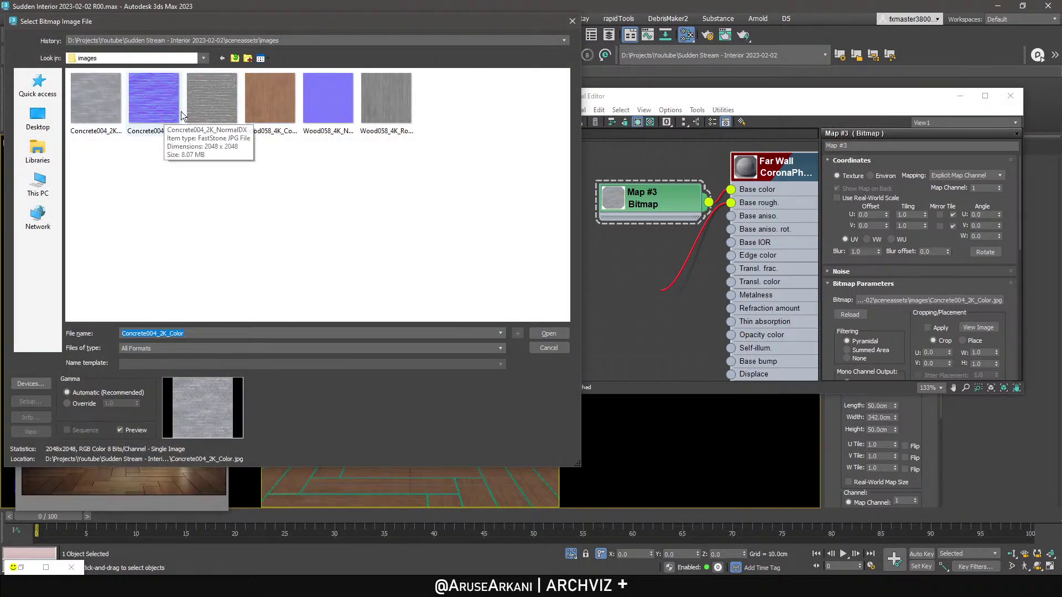
{"action": "double_click", "coordinate": [212, 98]}
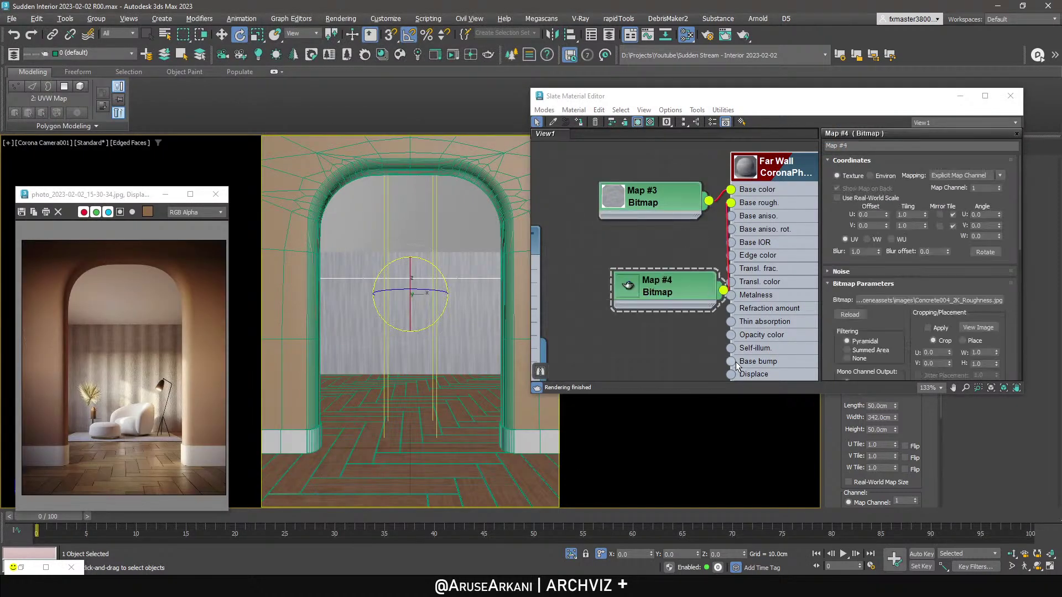
{"action": "left_click_drag", "start_coordinate": [731, 361], "coordinate": [695, 358]}
{"action": "mouse_move", "coordinate": [736, 361]}
{"action": "left_click", "coordinate": [823, 148]}
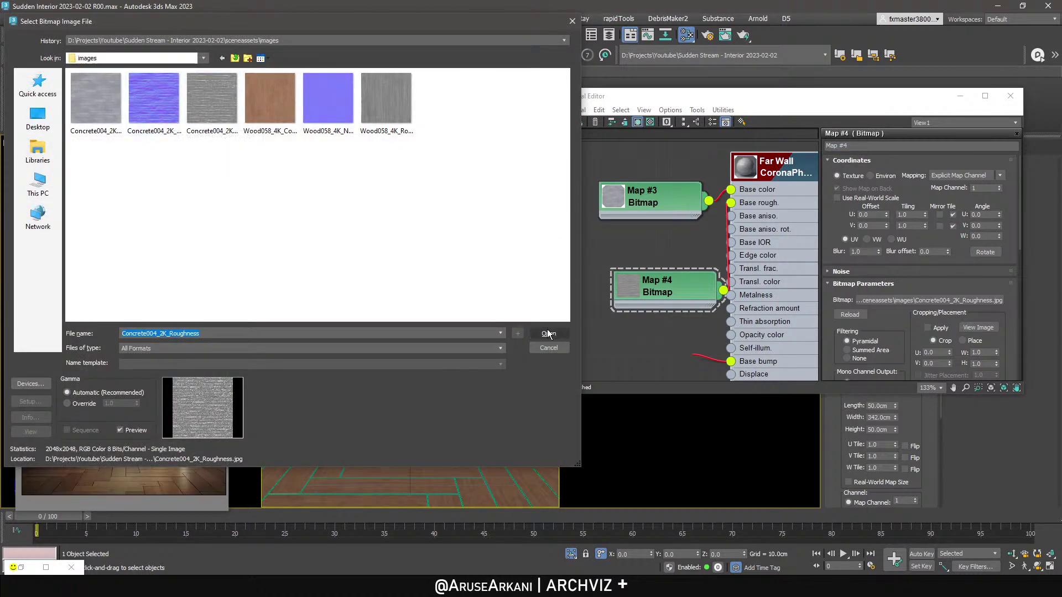
{"action": "left_click", "coordinate": [548, 348]}
{"action": "key", "text": "Delete"}
Attach a new CoronaNormal map to the Far Wall material's Base bump input.
{"action": "middle_click_drag", "start_coordinate": [694, 358], "coordinate": [712, 208]}
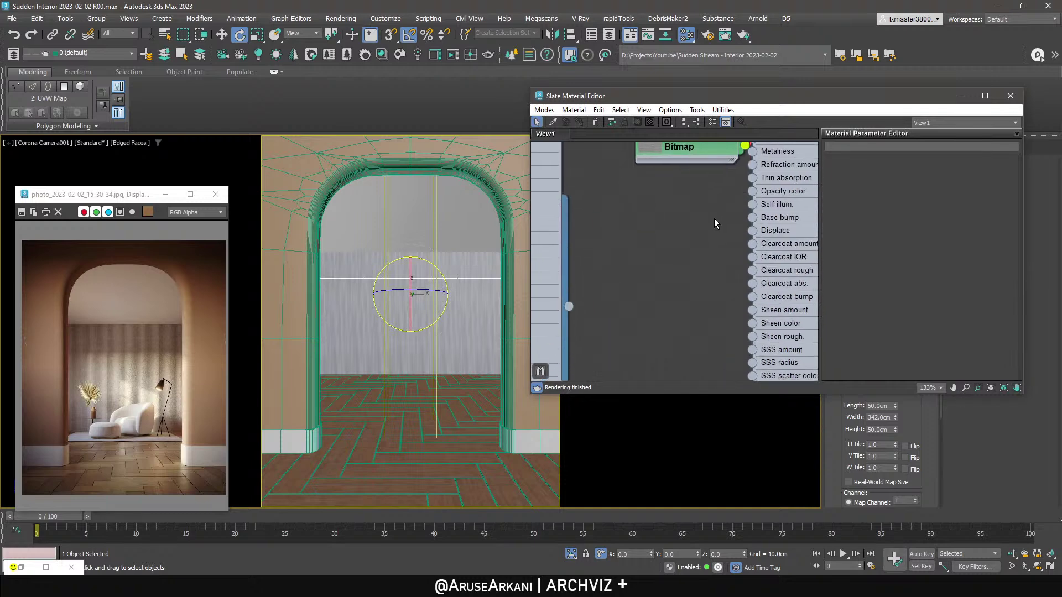
{"action": "left_click_drag", "start_coordinate": [718, 214], "coordinate": [646, 258]}
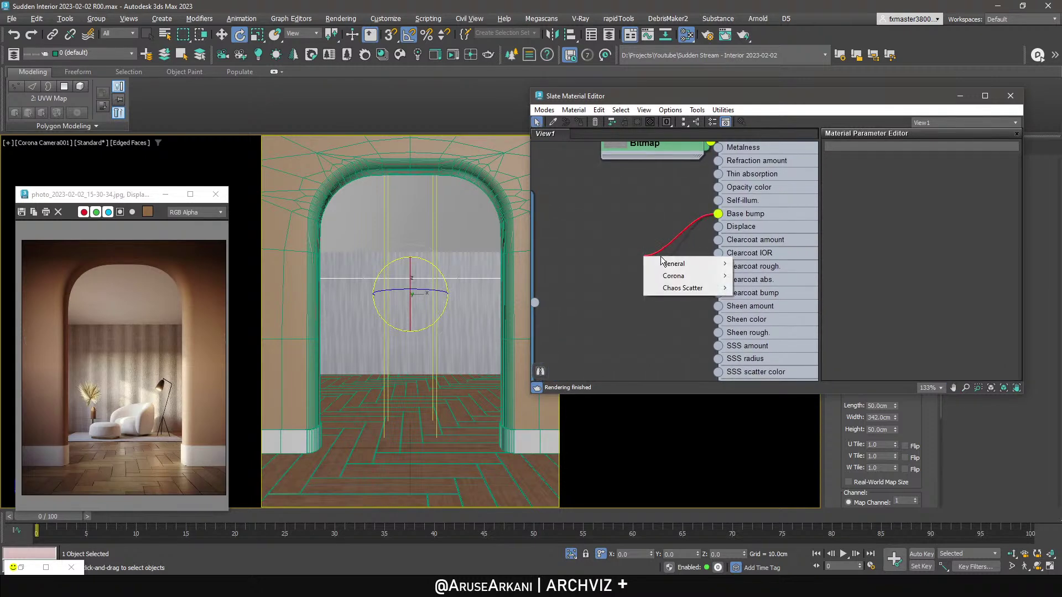
{"action": "mouse_move", "coordinate": [673, 275]}
{"action": "left_click", "coordinate": [772, 396]}
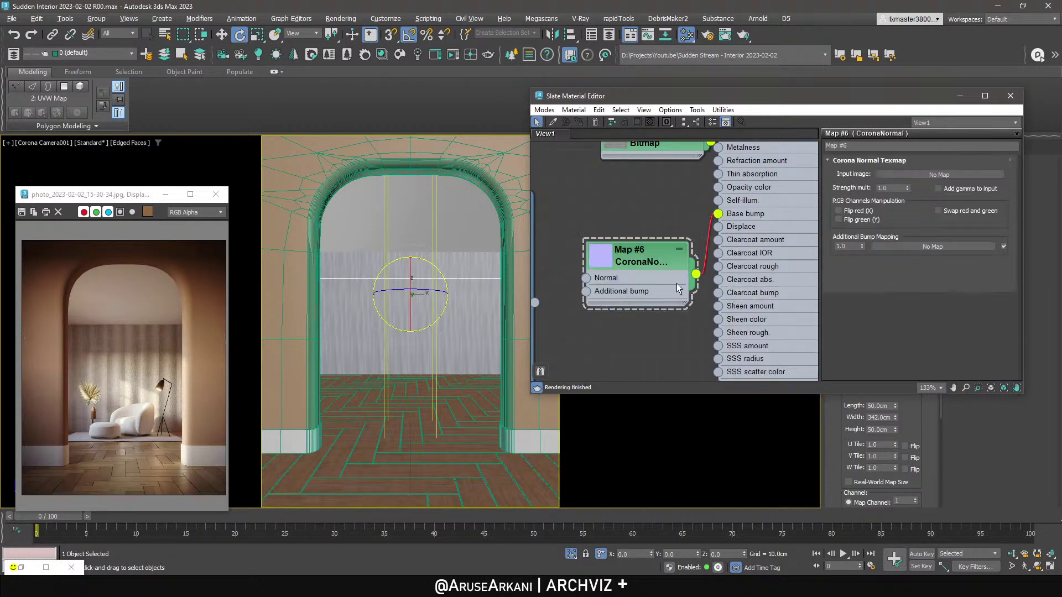
Enable Add gamma to input on the CoronaNormal map and feed a Concrete004_2K_NormalDX bitmap into its Normal input.
{"action": "scroll", "coordinate": [652, 264], "scroll_direction": "down", "scroll_amount": 3}
{"action": "left_click_drag", "start_coordinate": [650, 267], "coordinate": [633, 299]}
{"action": "mouse_move", "coordinate": [653, 304]}
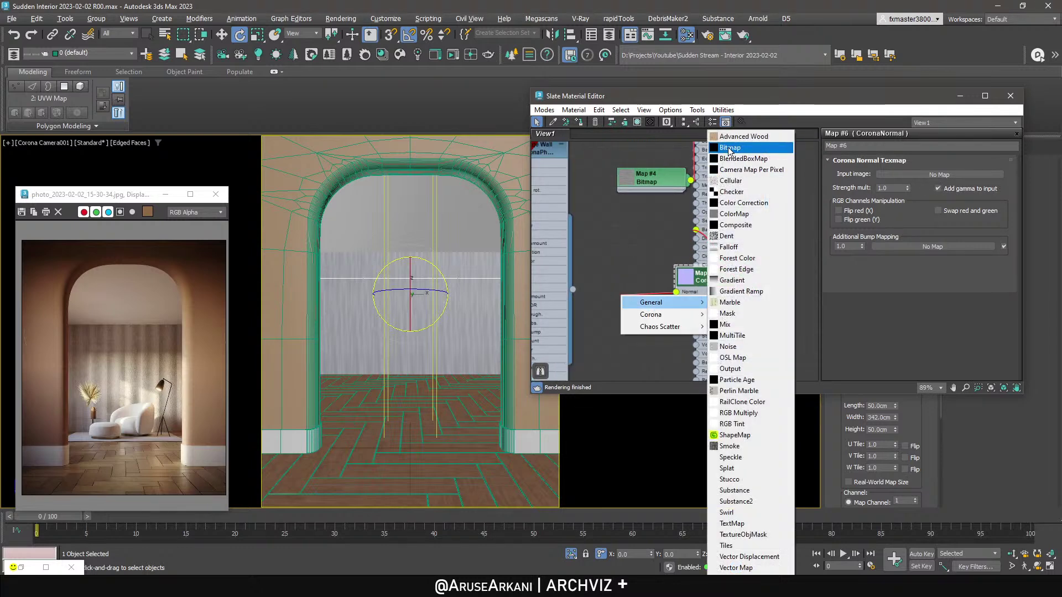
{"action": "left_click", "coordinate": [725, 150]}
{"action": "double_click", "coordinate": [154, 99]}
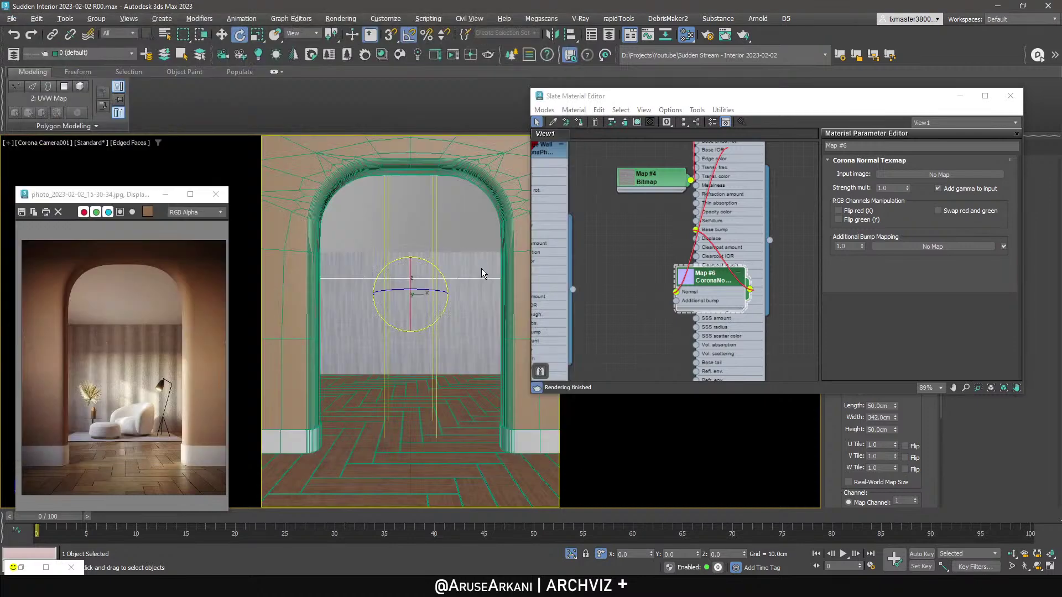
Start the interactive render, move its window aside to inspect the textured far wall, and minimize it.
{"action": "left_click", "coordinate": [453, 54]}
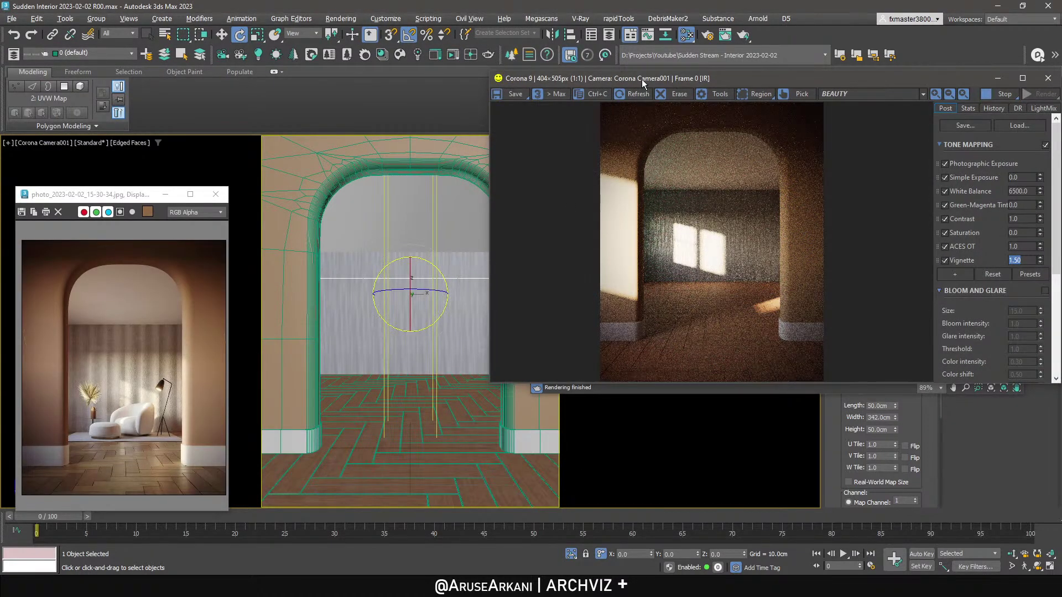
{"action": "left_click_drag", "start_coordinate": [643, 80], "coordinate": [354, 84]}
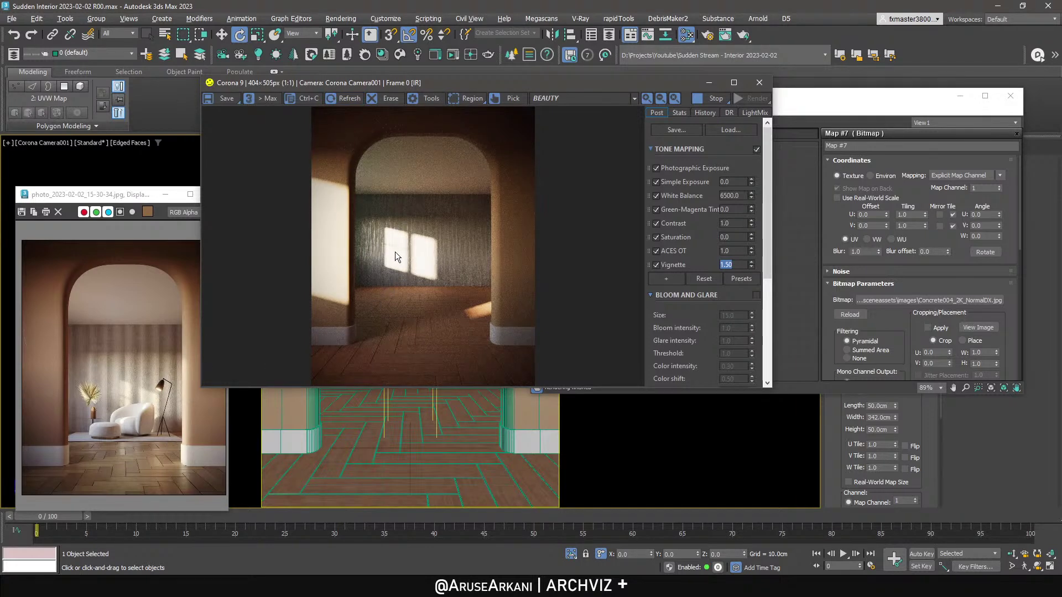
{"action": "left_click", "coordinate": [709, 83]}
Open enlarged preview windows for the Far Wall material and its Concrete004 roughness bitmap.
{"action": "right_click", "coordinate": [729, 243]}
{"action": "left_click", "coordinate": [772, 297]}
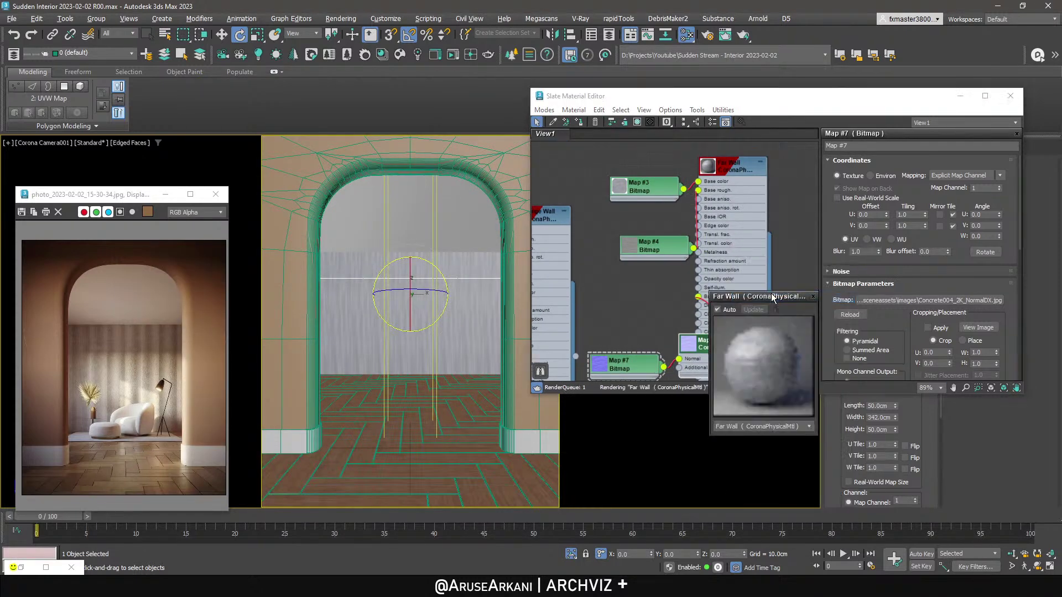
{"action": "left_click_drag", "start_coordinate": [774, 290], "coordinate": [312, 143]}
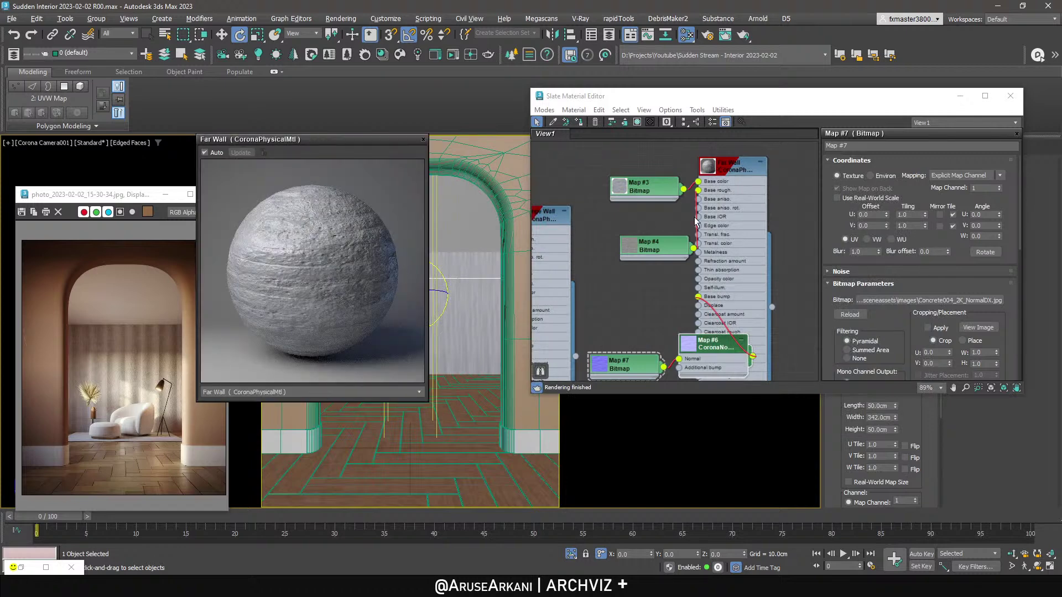
{"action": "scroll", "coordinate": [650, 230], "scroll_direction": "up", "scroll_amount": 2}
{"action": "right_click", "coordinate": [611, 238]}
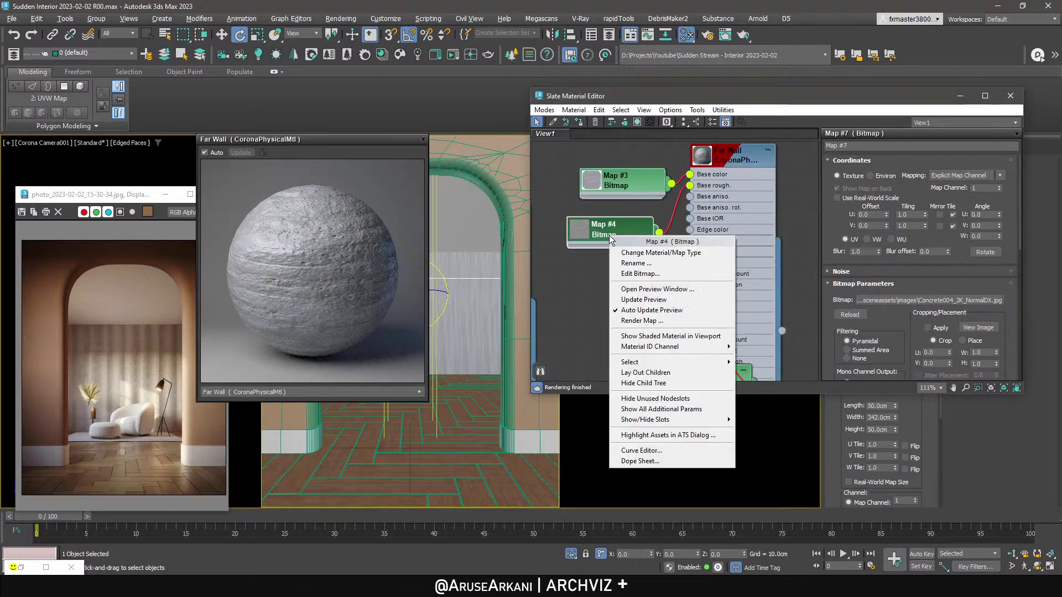
{"action": "left_click", "coordinate": [637, 289]}
{"action": "left_click_drag", "start_coordinate": [663, 280], "coordinate": [416, 326]}
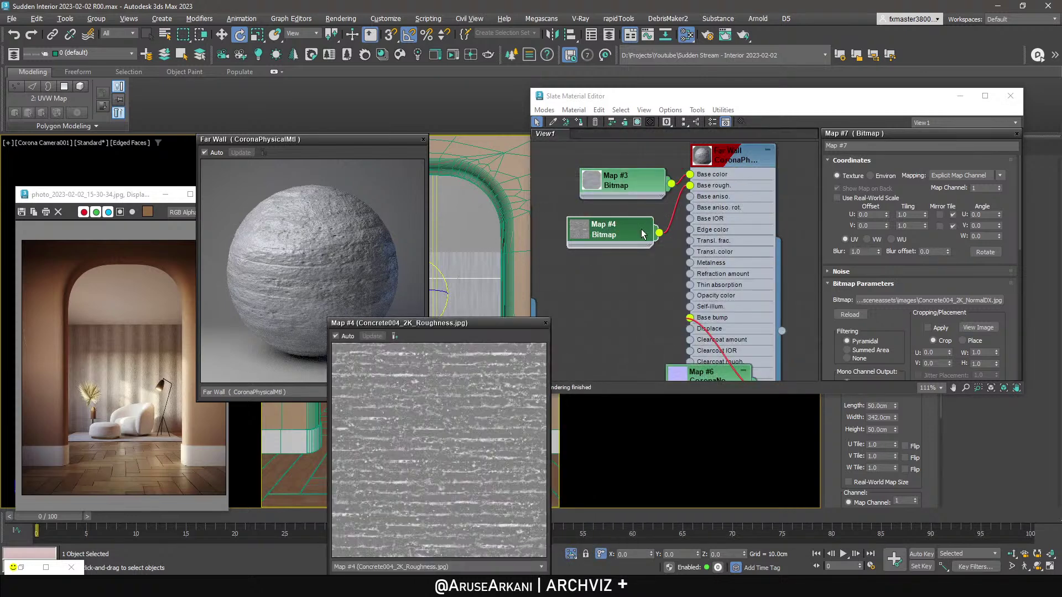
Enable the color map in the NormalDX bitmap's output and bend its curve upward with a Bezier handle on the end point.
{"action": "left_click_drag", "start_coordinate": [625, 233], "coordinate": [612, 235]}
{"action": "left_click", "coordinate": [849, 284]}
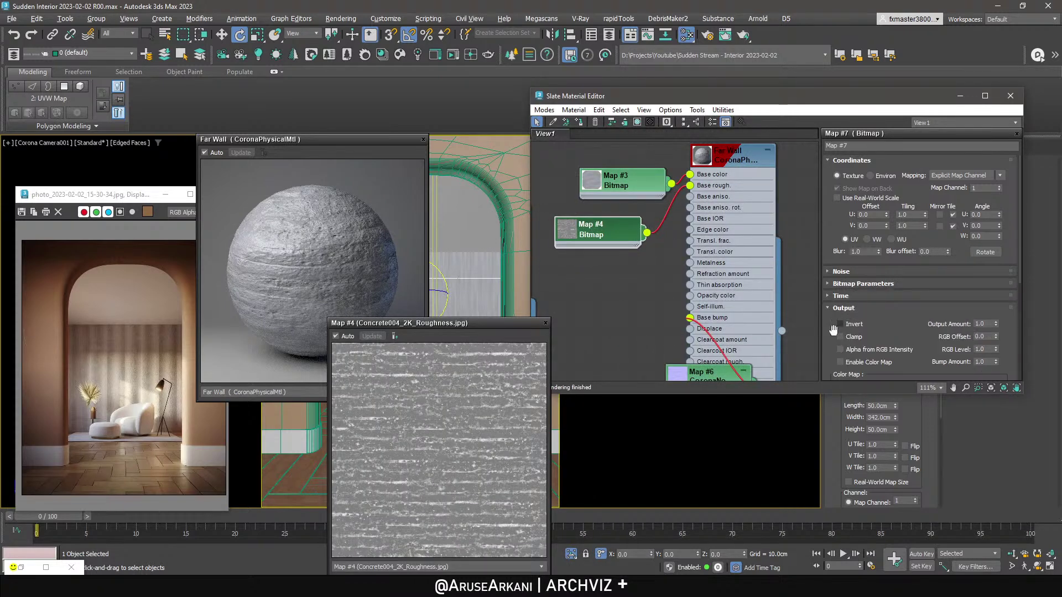
{"action": "left_click", "coordinate": [853, 307]}
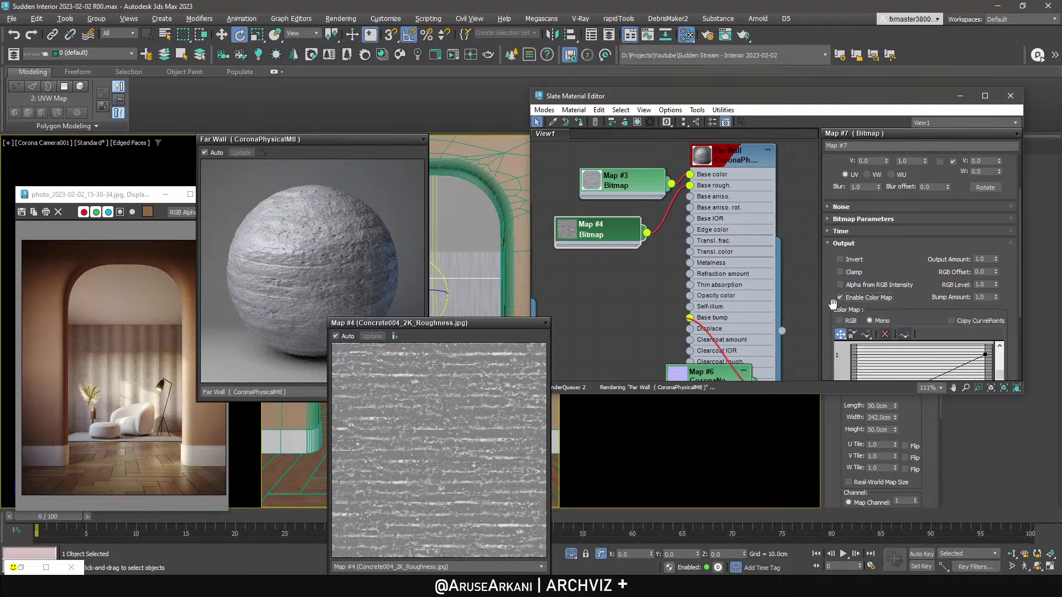
{"action": "scroll", "coordinate": [885, 309], "scroll_direction": "down", "scroll_amount": 3}
{"action": "right_click", "coordinate": [986, 283]}
{"action": "left_click", "coordinate": [1000, 315]}
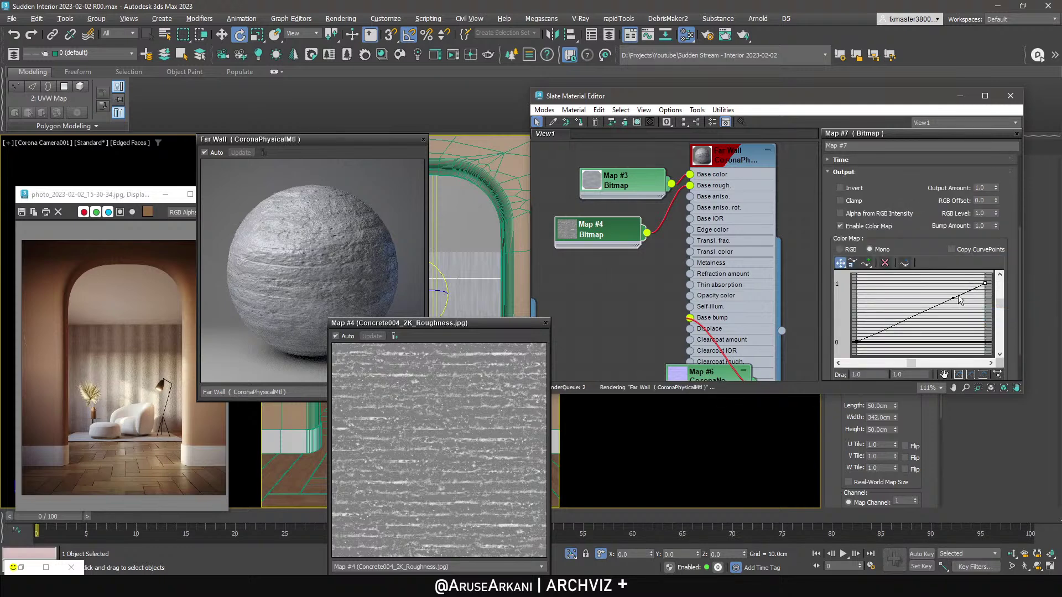
{"action": "left_click_drag", "start_coordinate": [965, 292], "coordinate": [895, 286]}
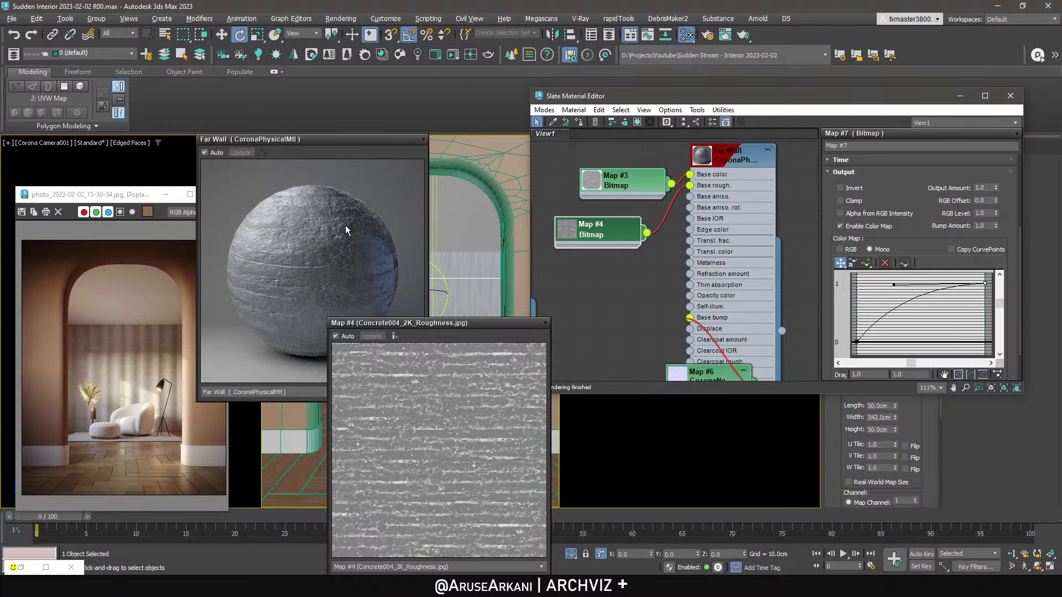
Move the CoronaNormal node below the roughness bitmap and show its parameters.
{"action": "scroll", "coordinate": [671, 313], "scroll_direction": "down", "scroll_amount": 2}
{"action": "left_click_drag", "start_coordinate": [708, 340], "coordinate": [639, 265]}
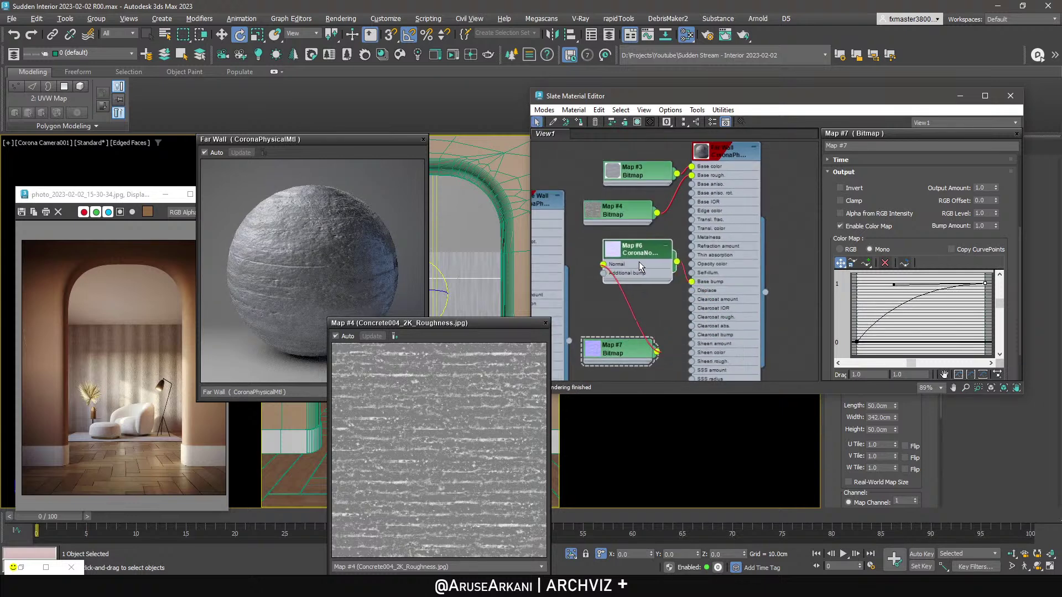
{"action": "double_click", "coordinate": [639, 264]}
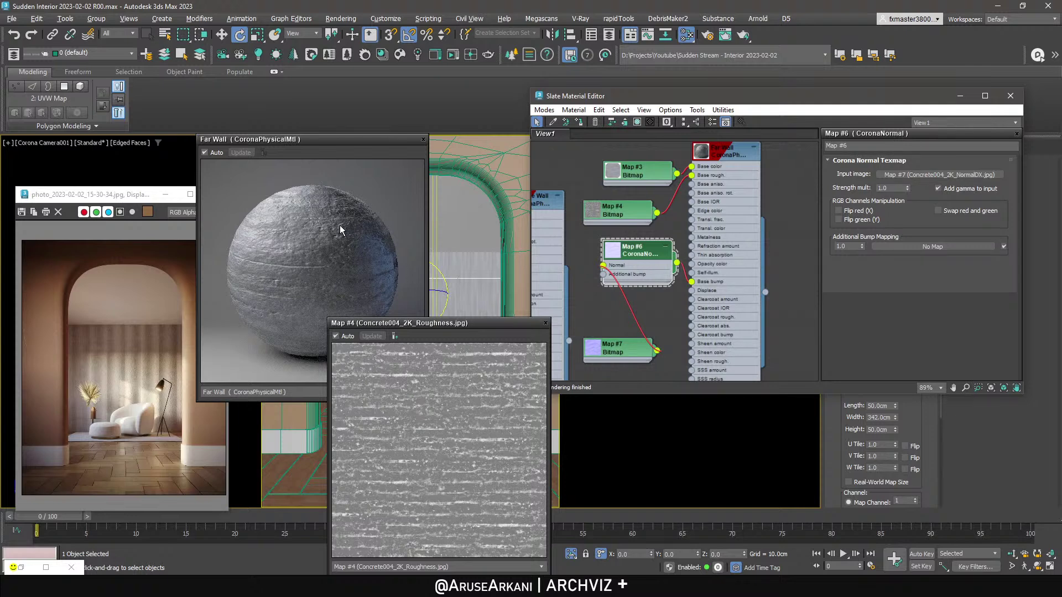
Try a Bump amount of 0.3 on the Far Wall material and settle on 0.5.
{"action": "double_click", "coordinate": [720, 234]}
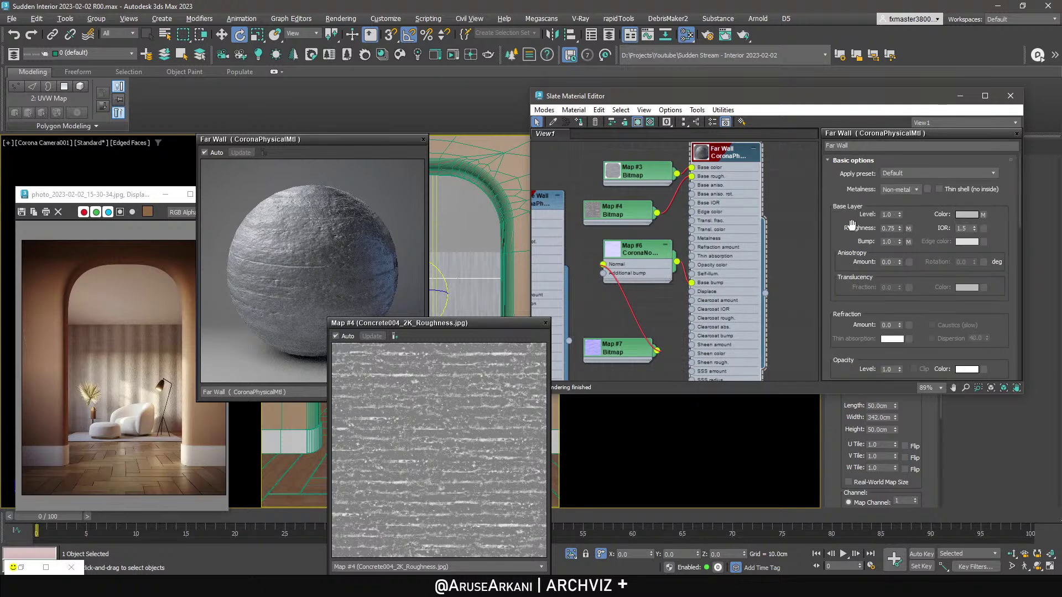
{"action": "double_click", "coordinate": [889, 228]}
{"action": "double_click", "coordinate": [888, 241]}
{"action": "type", "text": "0.3"}
{"action": "key", "text": "Return"}
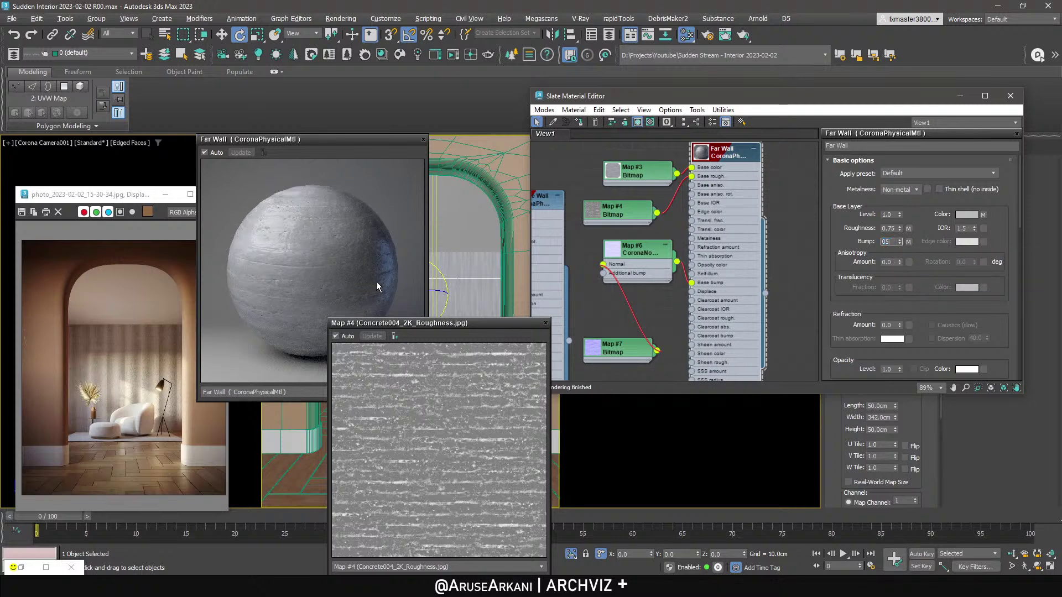
{"action": "type", "text": "0.5"}
{"action": "key", "text": "Return"}
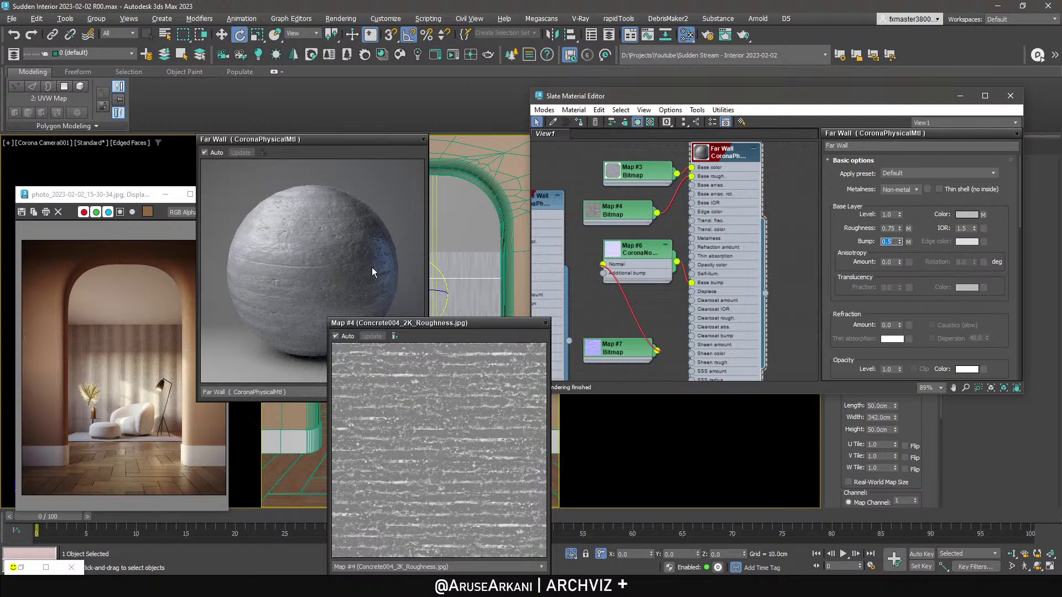
Set the Far Wall material's roughness to 1.0 and its base roughness map amount to 50.
{"action": "double_click", "coordinate": [888, 229]}
{"action": "type", "text": "1"}
{"action": "key", "text": "Return"}
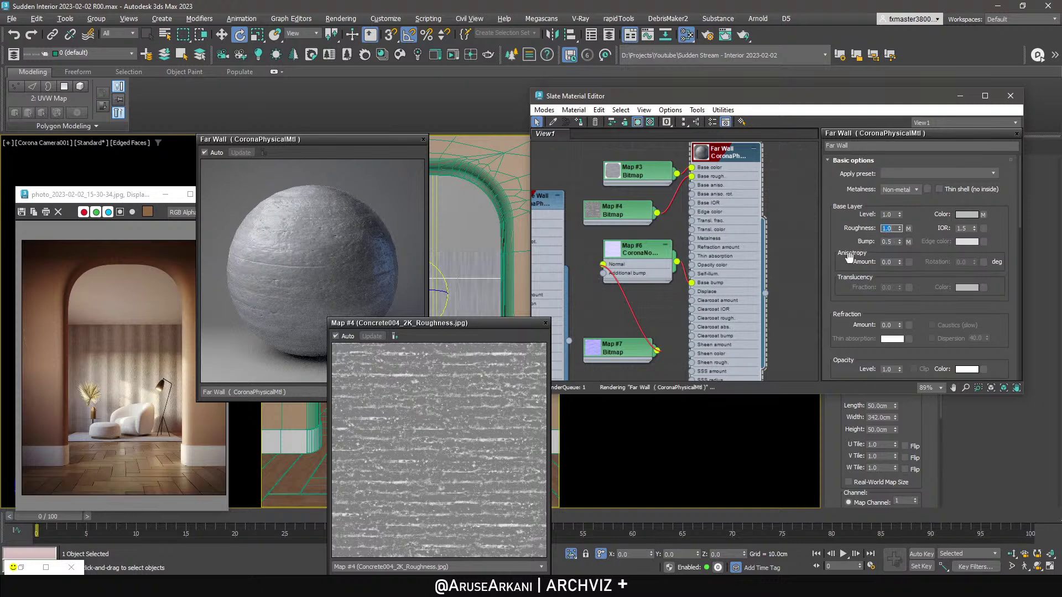
{"action": "scroll", "coordinate": [851, 256], "scroll_direction": "down", "scroll_amount": 15}
{"action": "double_click", "coordinate": [897, 281]}
{"action": "type", "text": "50"}
{"action": "key", "text": "Return"}
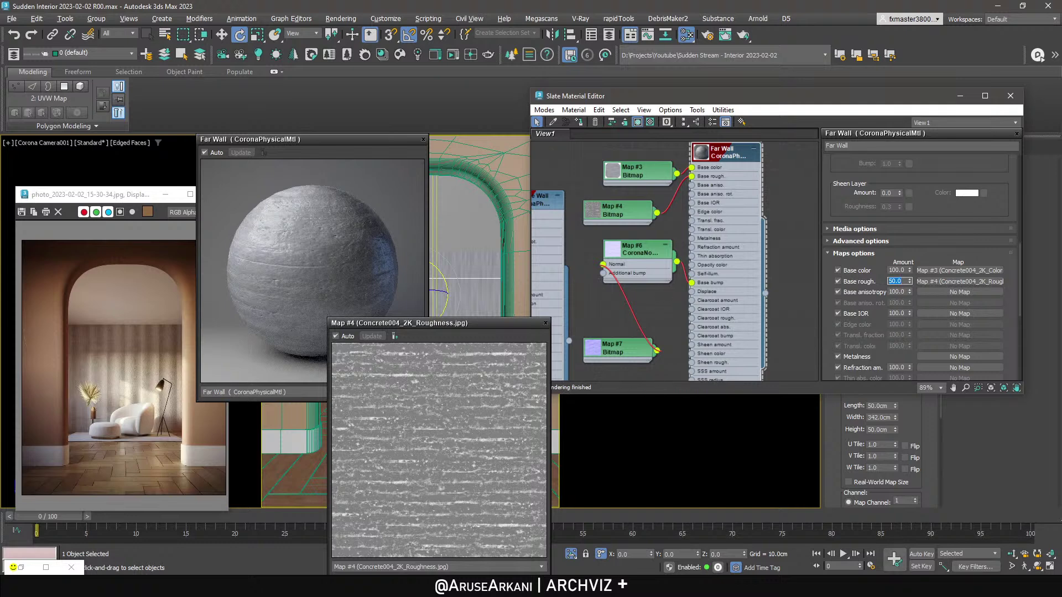
Add an RGB Multiply map with the Concrete004 color bitmap feeding Color 1, and move the bitmap node clear of it.
{"action": "middle_click_drag", "start_coordinate": [683, 247], "coordinate": [733, 307]}
{"action": "left_click_drag", "start_coordinate": [701, 237], "coordinate": [679, 167]}
{"action": "mouse_move", "coordinate": [711, 186]}
{"action": "mouse_move", "coordinate": [796, 199]}
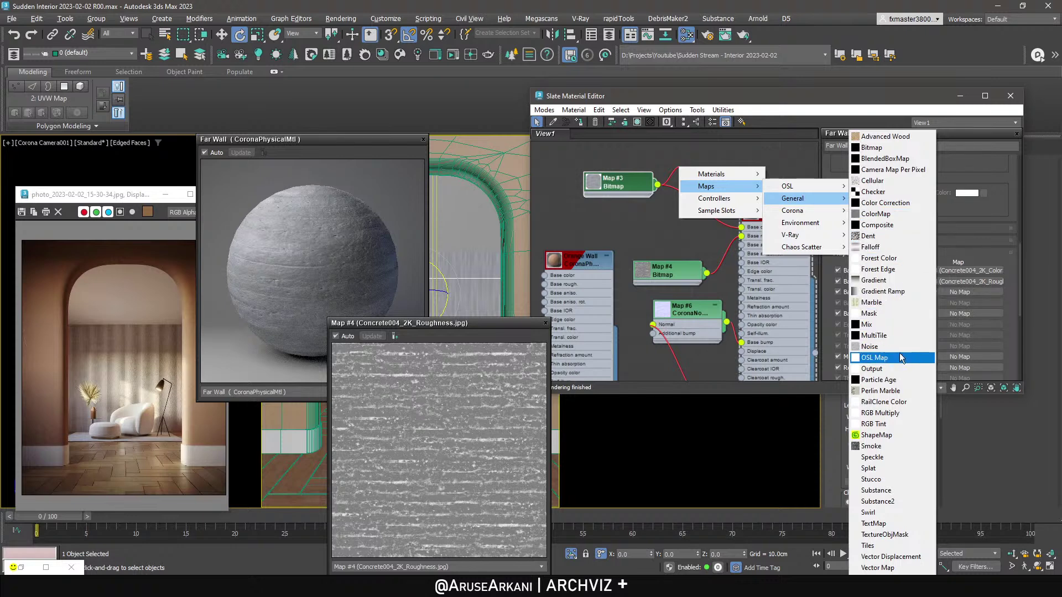
{"action": "left_click", "coordinate": [880, 413]}
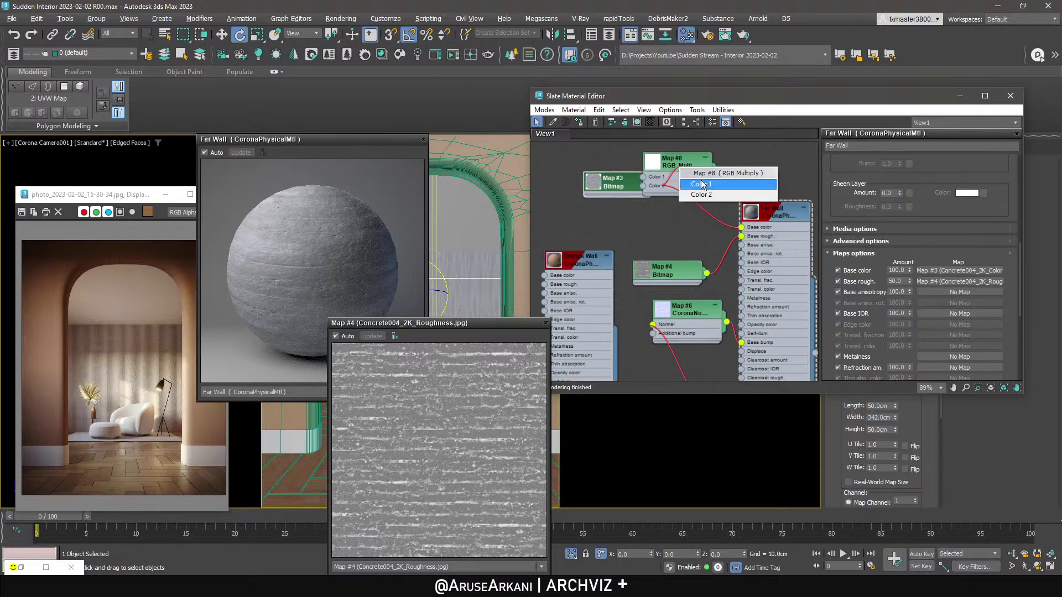
{"action": "left_click", "coordinate": [736, 186]}
{"action": "left_click_drag", "start_coordinate": [612, 187], "coordinate": [552, 167]}
Add a Gradient Ramp map feeding Color 2 of the RGB Multiply map.
{"action": "left_click_drag", "start_coordinate": [667, 181], "coordinate": [604, 228]}
{"action": "mouse_move", "coordinate": [619, 235]}
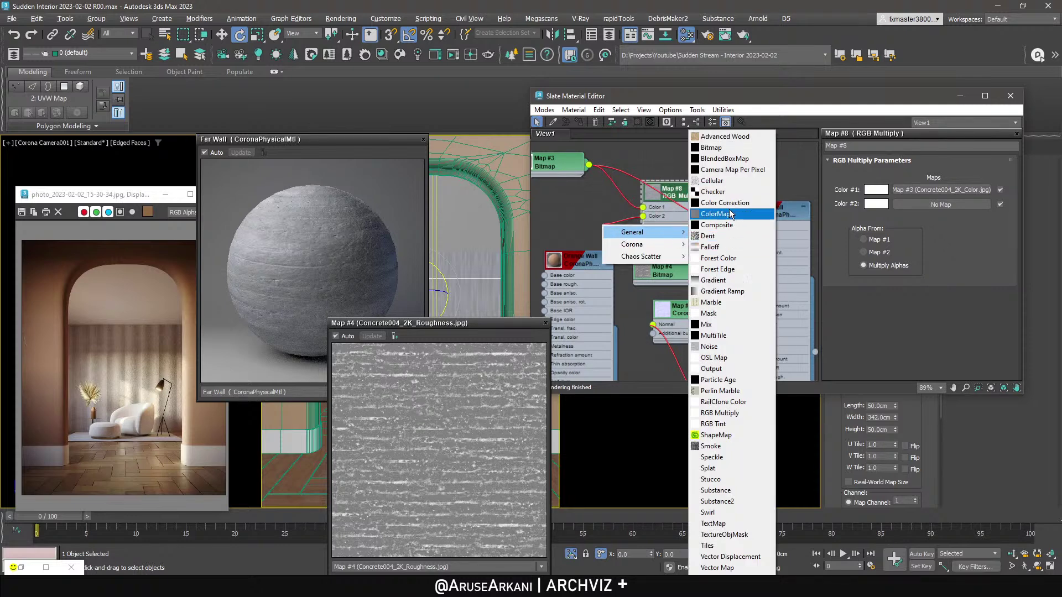
{"action": "left_click", "coordinate": [735, 293]}
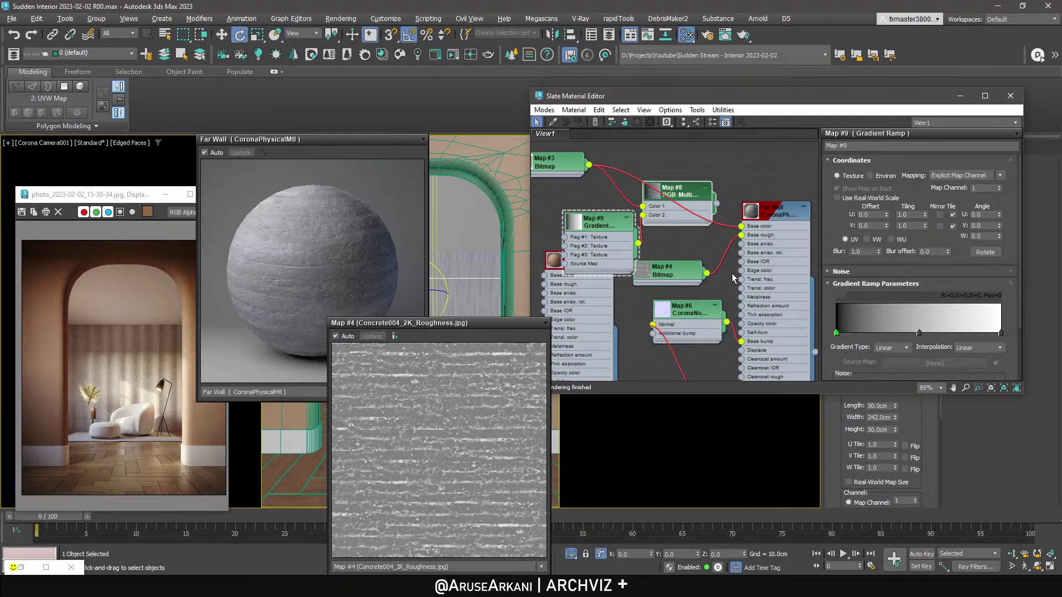
Move the Far Wall preview window aside and close the Concrete004 roughness preview.
{"action": "scroll", "coordinate": [619, 230], "scroll_direction": "up", "scroll_amount": 2}
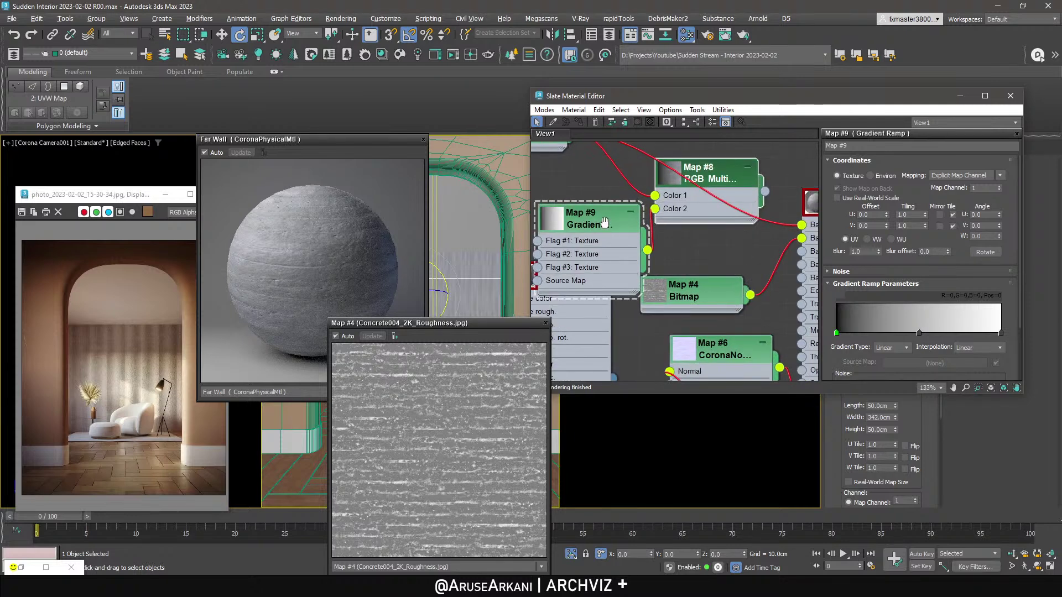
{"action": "scroll", "coordinate": [604, 221], "scroll_direction": "up", "scroll_amount": 2}
{"action": "left_click_drag", "start_coordinate": [394, 139], "coordinate": [293, 150]}
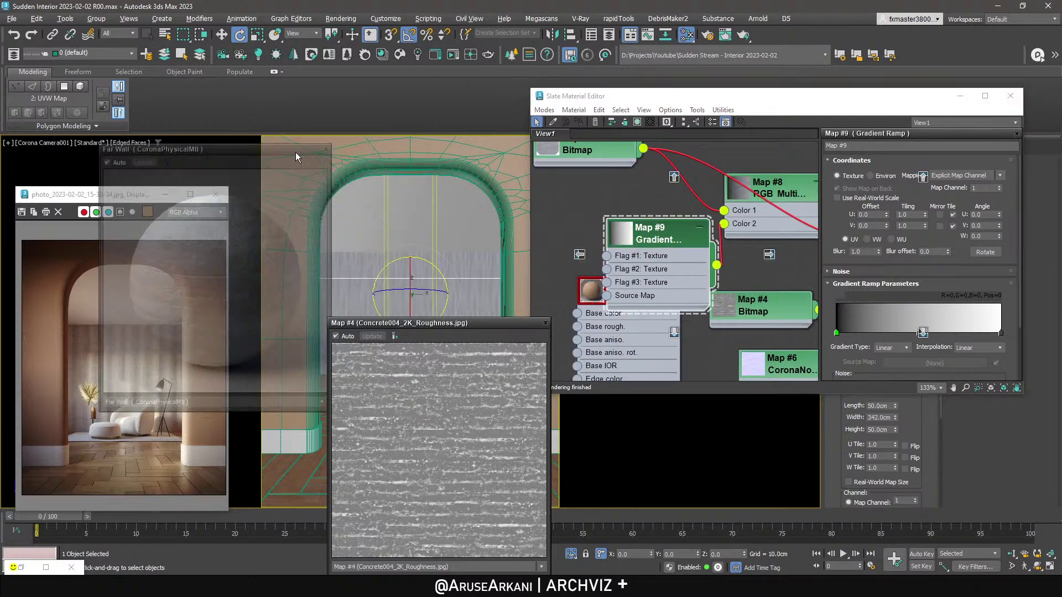
{"action": "left_click", "coordinate": [640, 123]}
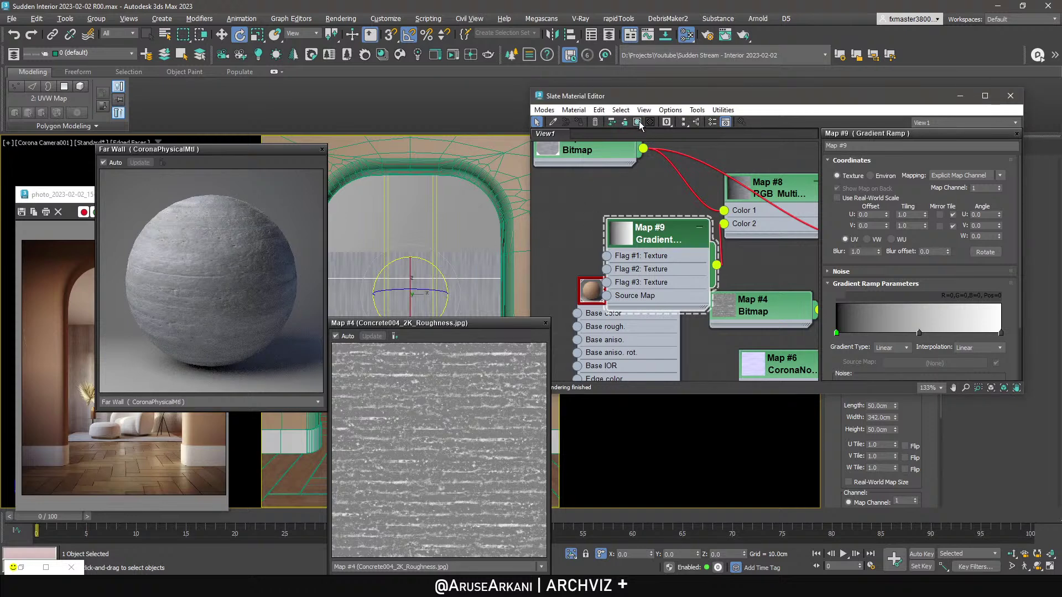
{"action": "left_click", "coordinate": [545, 323]}
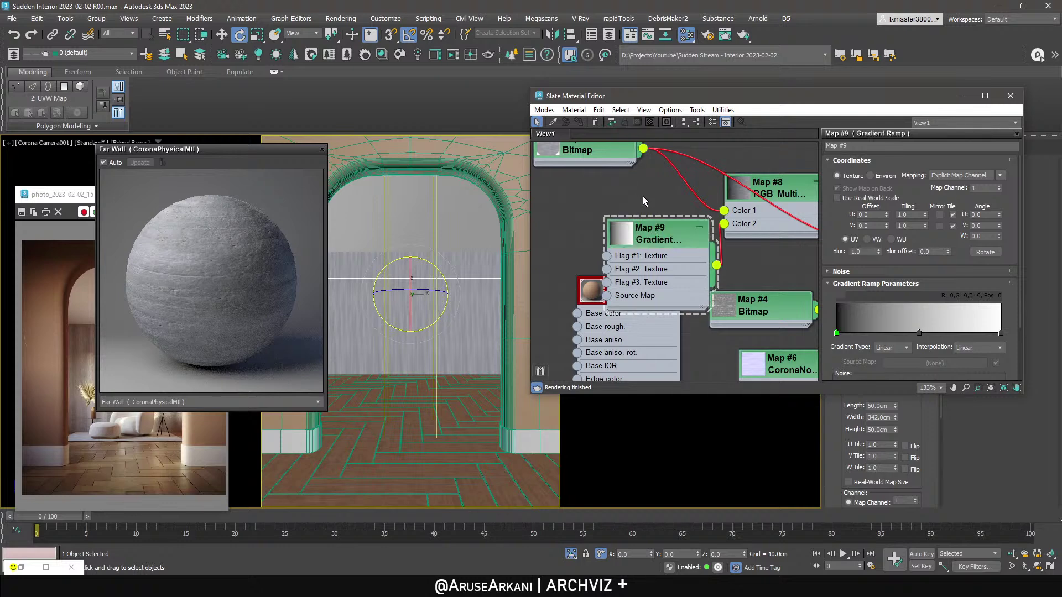
Connect the RGB Multiply map to the Far Wall's base color and show the Gradient Ramp shaded in the viewport.
{"action": "scroll", "coordinate": [623, 191], "scroll_direction": "down", "scroll_amount": 3}
{"action": "left_click_drag", "start_coordinate": [714, 197], "coordinate": [745, 235]}
{"action": "left_click_drag", "start_coordinate": [609, 240], "coordinate": [599, 230]}
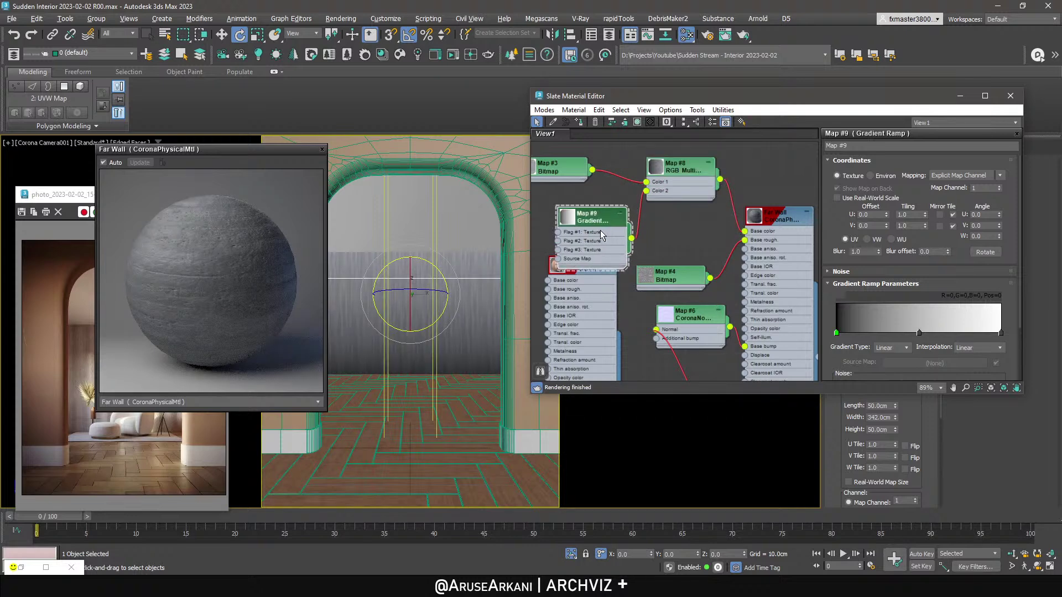
{"action": "left_click", "coordinate": [638, 121]}
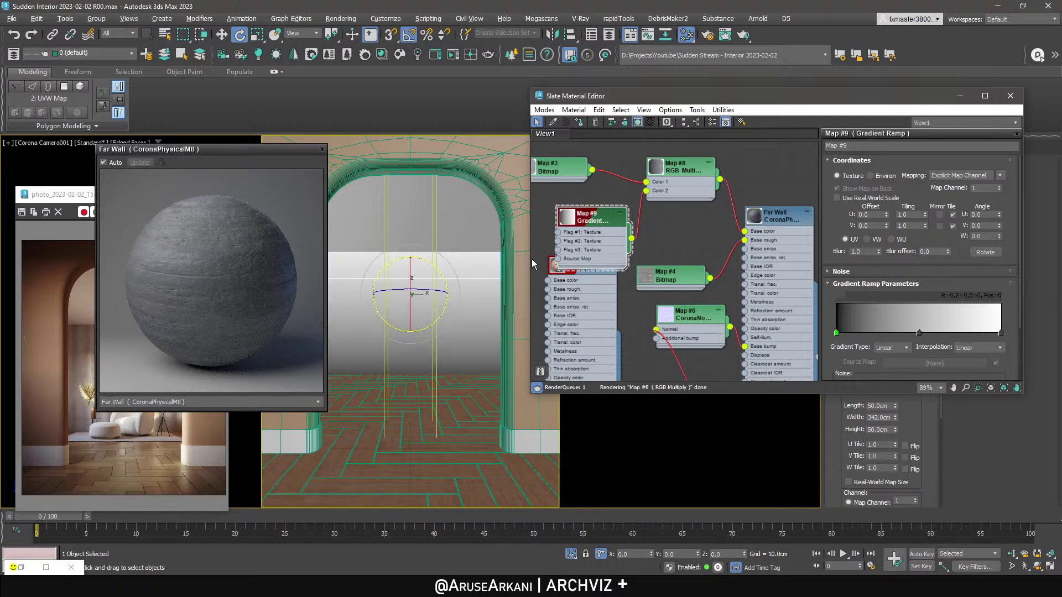
Leave the wall's UVW Map gizmo level and arrange the material editor and Gradient Ramp node so the far wall stays visible.
{"action": "left_click_drag", "start_coordinate": [754, 98], "coordinate": [535, 220]}
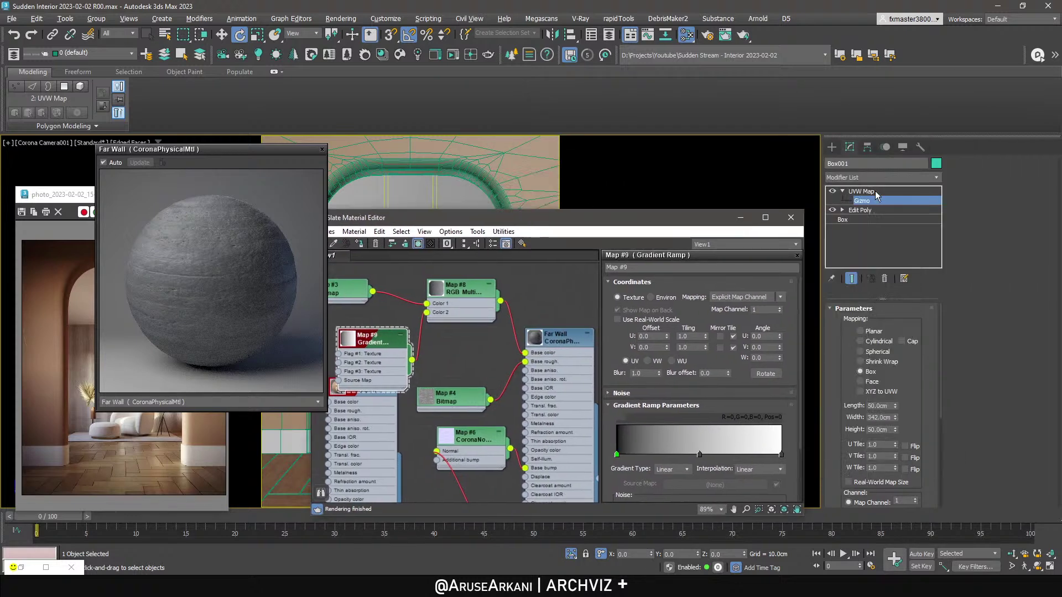
{"action": "left_click", "coordinate": [874, 195]}
{"action": "left_click_drag", "start_coordinate": [647, 219], "coordinate": [794, 157]}
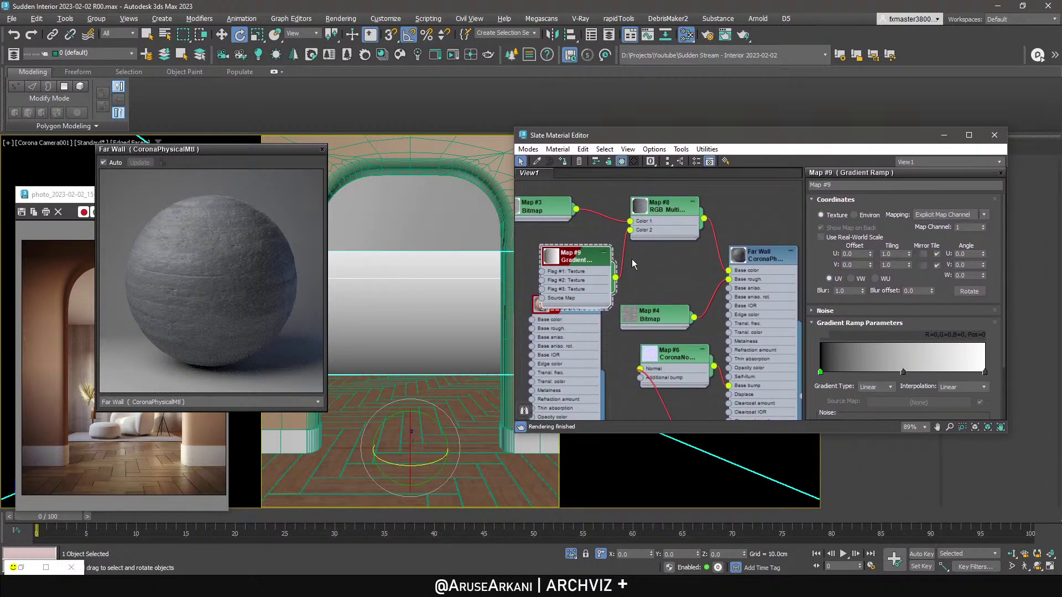
{"action": "left_click_drag", "start_coordinate": [599, 265], "coordinate": [623, 261]}
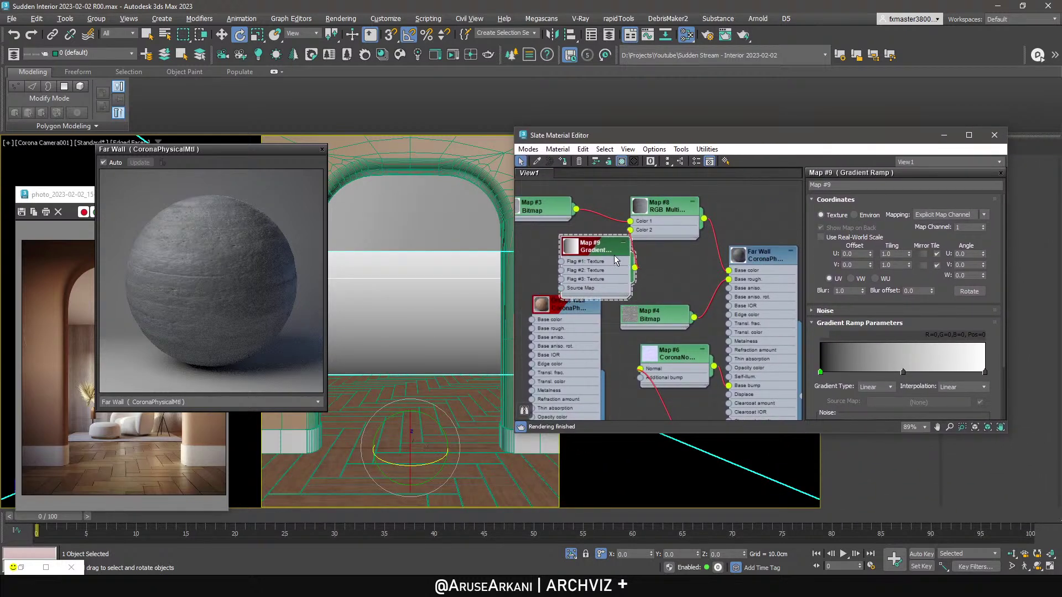
Start a Corona interactive render and move its window clear of the material editor.
{"action": "left_click", "coordinate": [453, 55]}
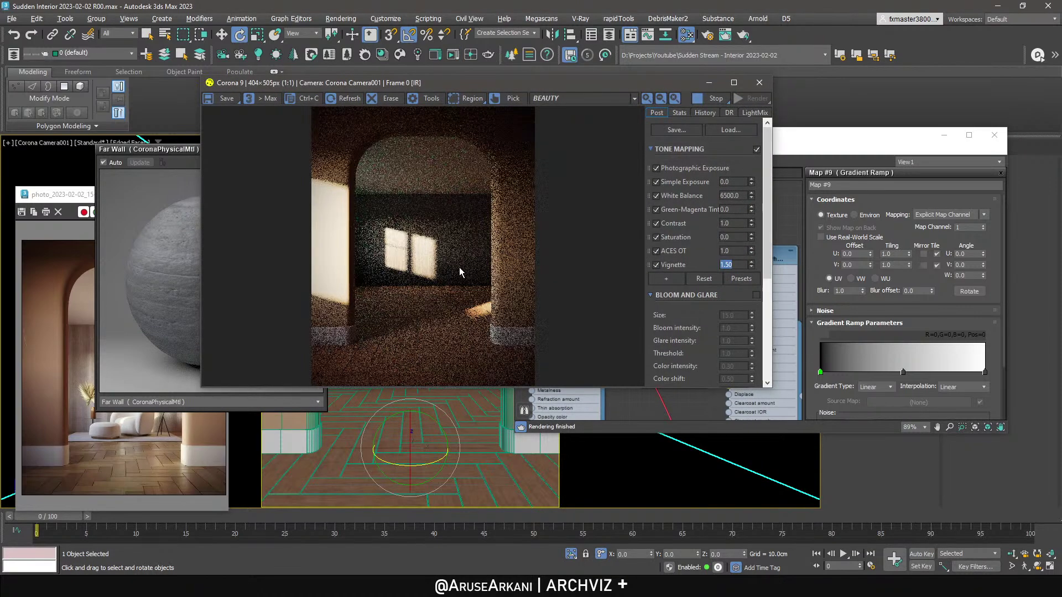
{"action": "left_click_drag", "start_coordinate": [534, 83], "coordinate": [358, 356]}
{"action": "left_click", "coordinate": [645, 257]}
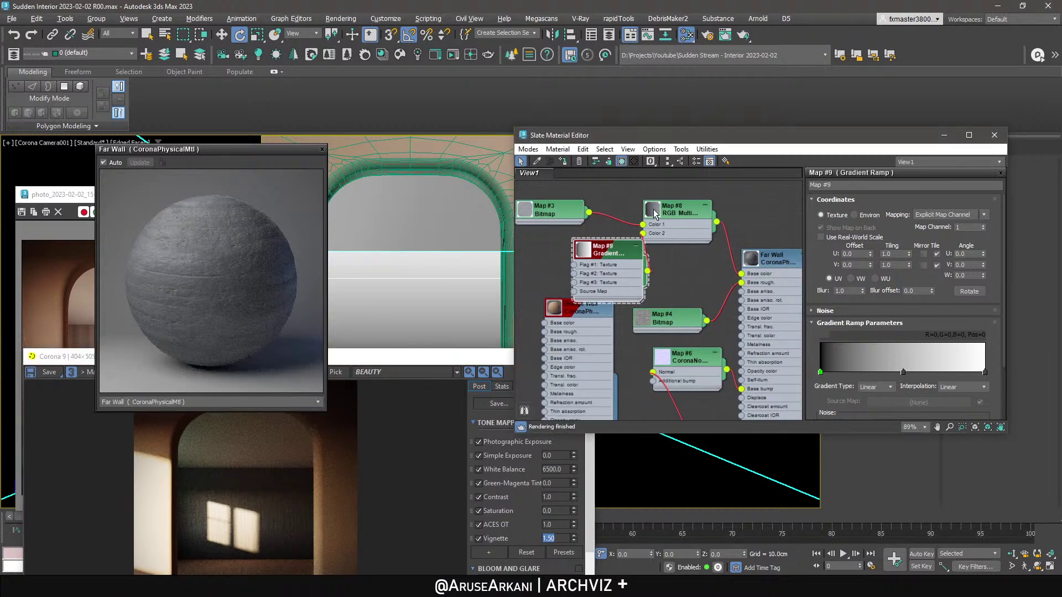
Enlarge the RGB Multiply node's preview and move the Gradient Ramp node farther away from it.
{"action": "double_click", "coordinate": [655, 217]}
{"action": "left_click_drag", "start_coordinate": [597, 268], "coordinate": [528, 263]}
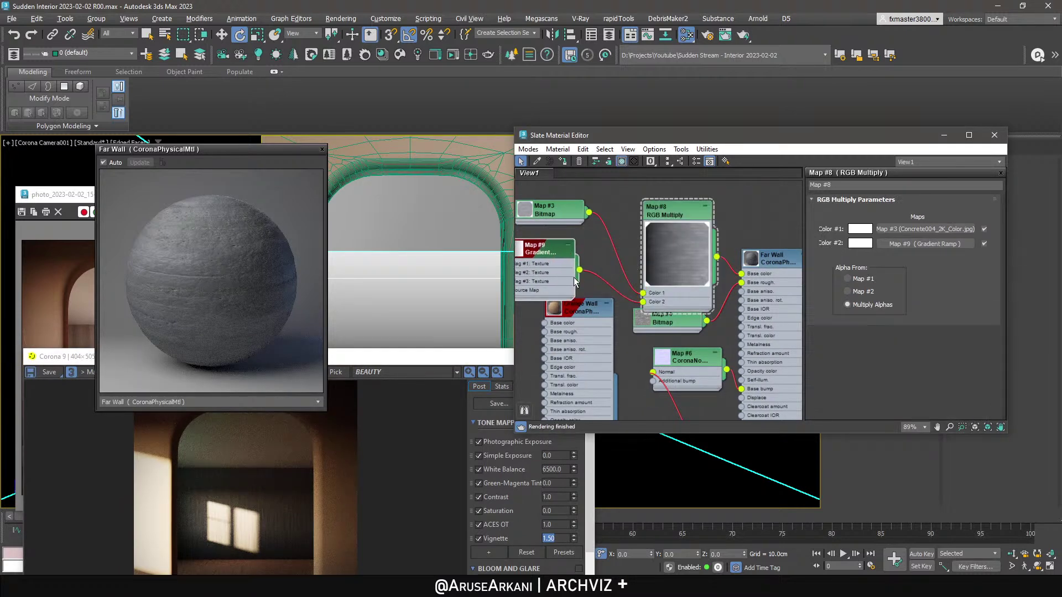
{"action": "scroll", "coordinate": [731, 260], "scroll_direction": "up", "scroll_amount": 2}
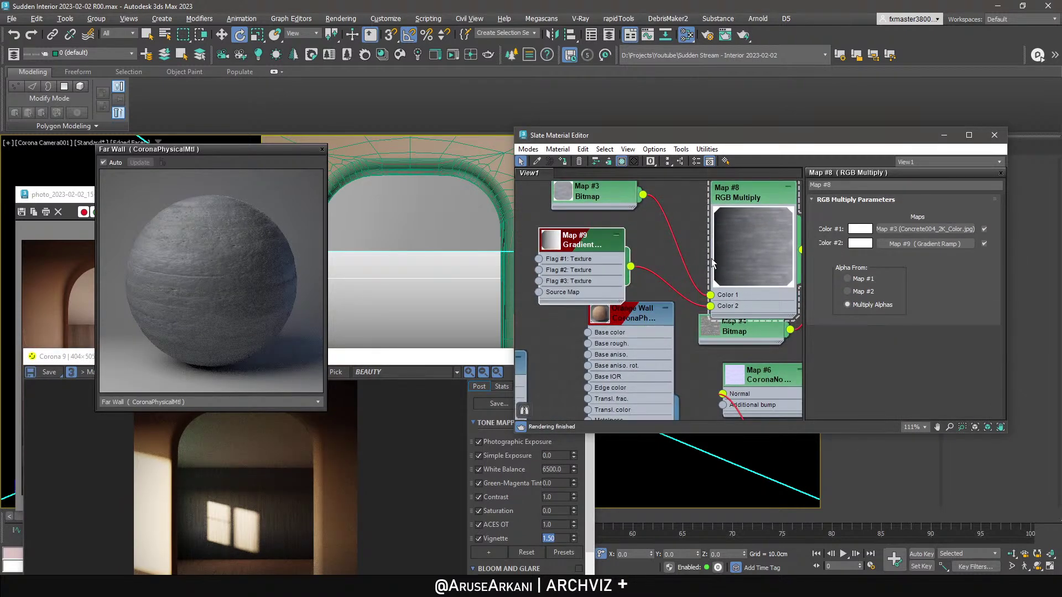
Set the Gradient Ramp's W angle to 90.
{"action": "double_click", "coordinate": [602, 270]}
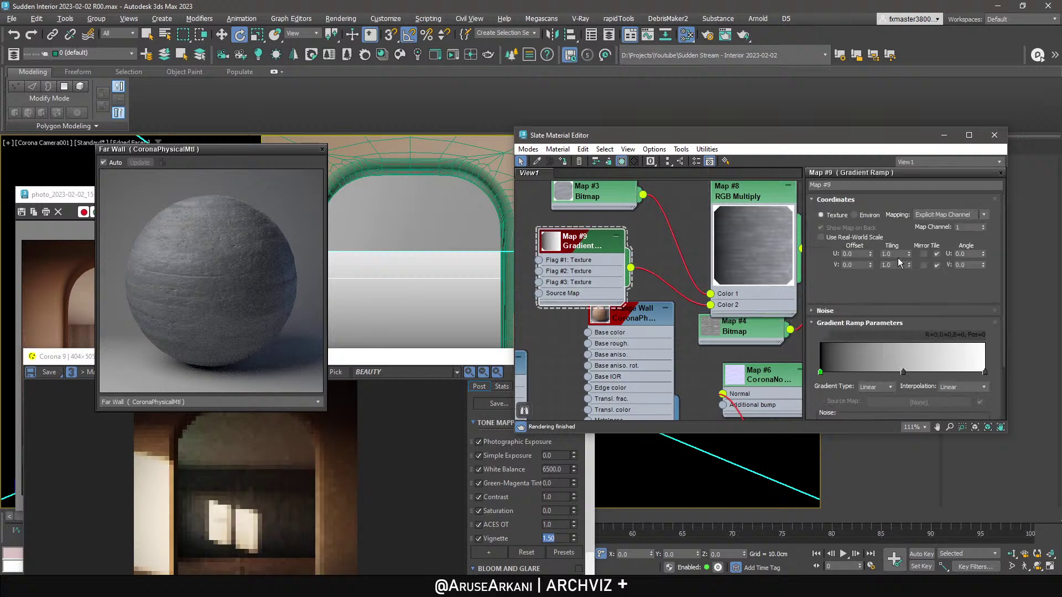
{"action": "left_click", "coordinate": [962, 275]}
{"action": "type", "text": "90"}
{"action": "key", "text": "Return"}
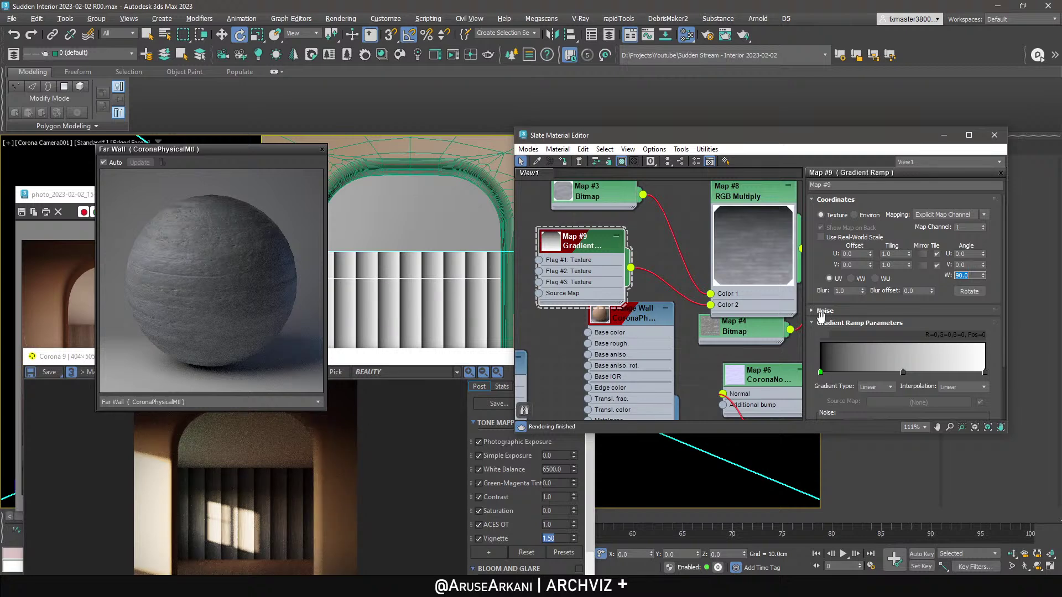
Copy the color of the Gradient Ramp's first flag to its last flag.
{"action": "right_click", "coordinate": [824, 375]}
{"action": "left_click", "coordinate": [835, 391]}
{"action": "right_click", "coordinate": [985, 375]}
{"action": "left_click", "coordinate": [996, 402]}
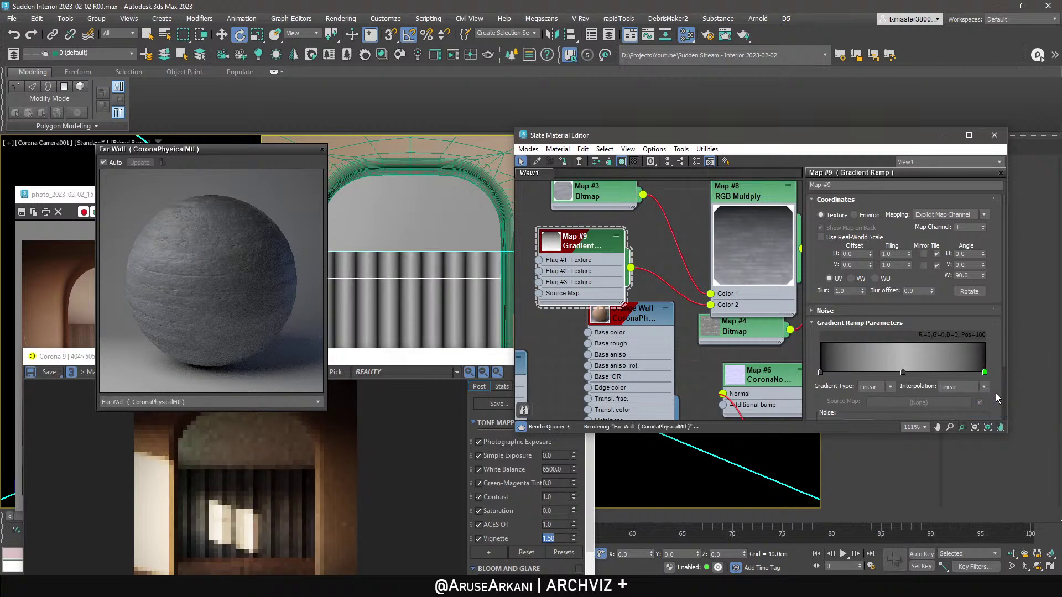
Reposition the Corona render window so more of the interior's render can be seen.
{"action": "left_click_drag", "start_coordinate": [343, 357], "coordinate": [503, 258]}
{"action": "left_click", "coordinate": [53, 332]}
{"action": "left_click_drag", "start_coordinate": [570, 258], "coordinate": [419, 246]}
Set the Gradient Ramp's middle flag to a warm cream of about RGB 255, 240, 219.
{"action": "left_click", "coordinate": [903, 371]}
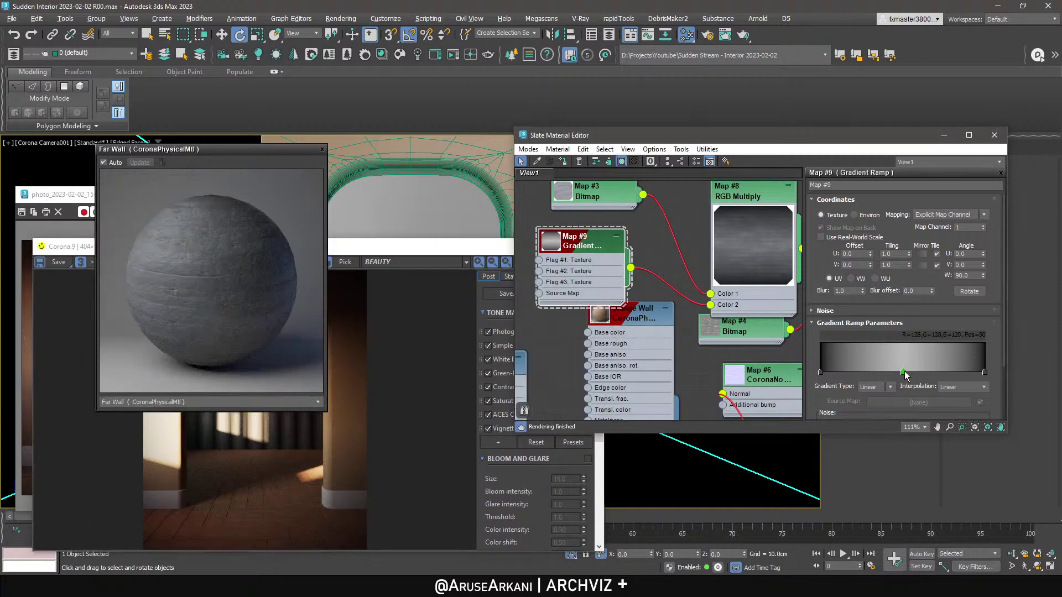
{"action": "double_click", "coordinate": [904, 371]}
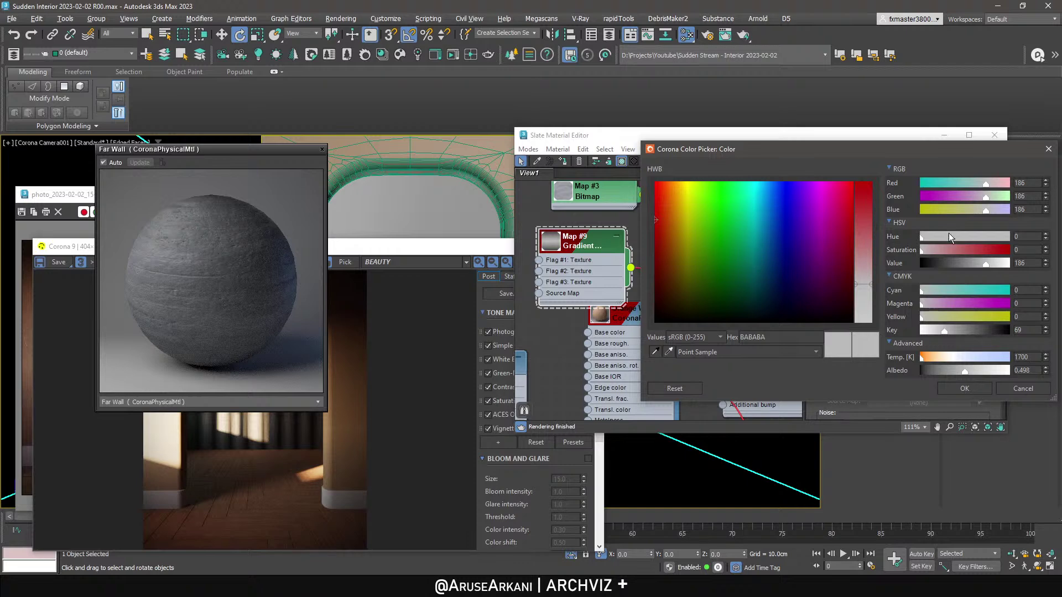
{"action": "left_click", "coordinate": [941, 356]}
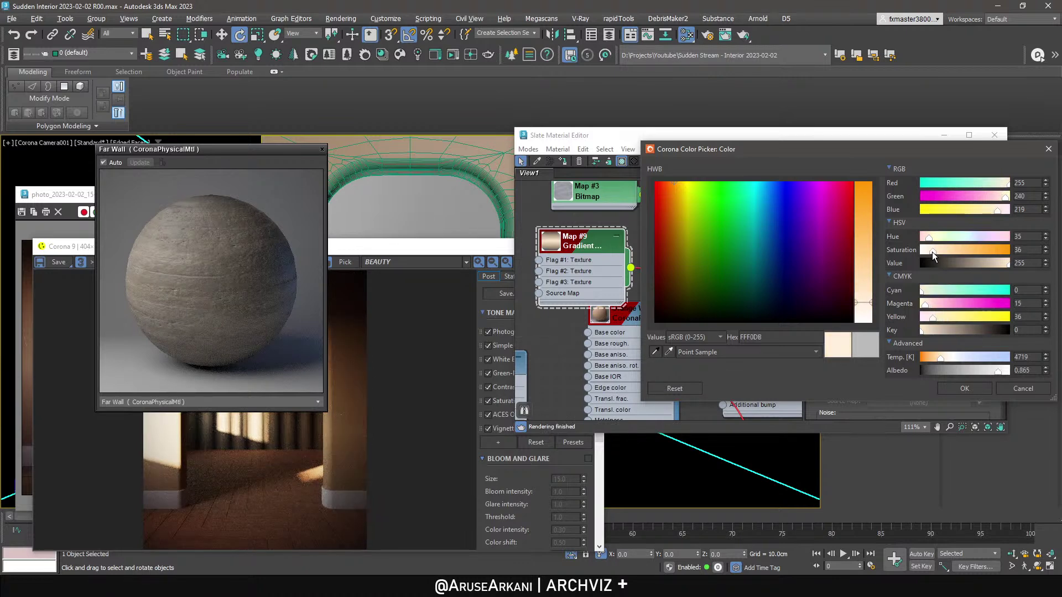
{"action": "left_click", "coordinate": [964, 389]}
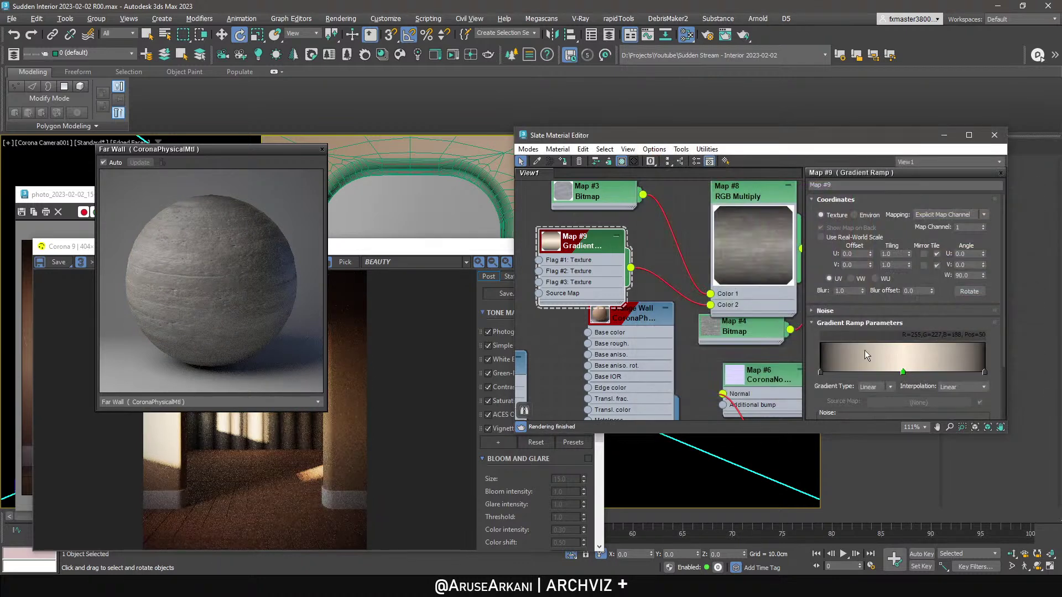
Set the Gradient Ramp's first flag to grey with a value of 102 and copy that color to the last flag.
{"action": "left_click", "coordinate": [821, 372]}
{"action": "double_click", "coordinate": [821, 372]}
{"action": "left_click_drag", "start_coordinate": [943, 263], "coordinate": [956, 263]}
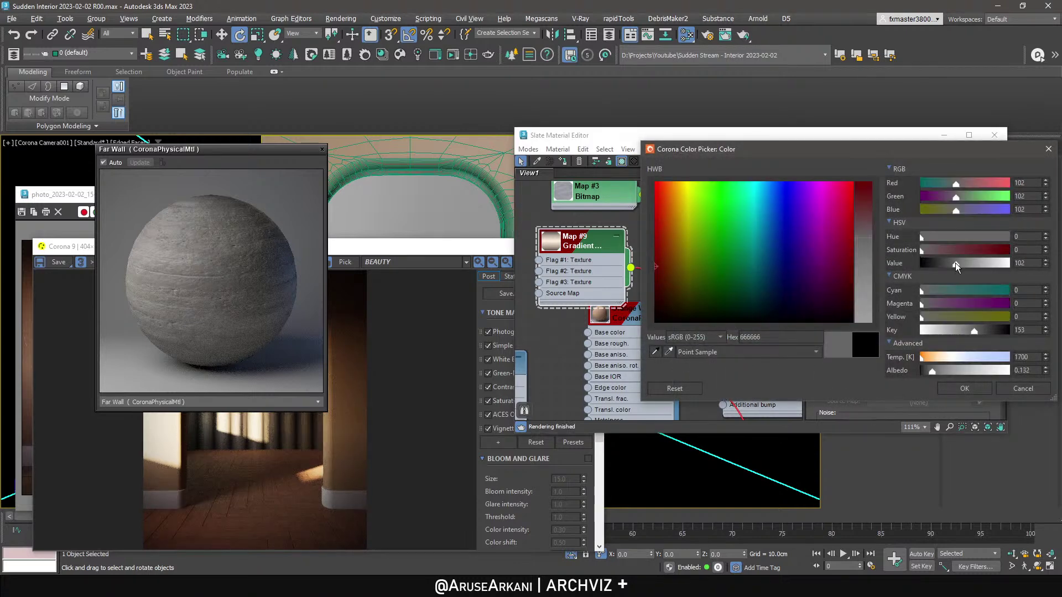
{"action": "left_click", "coordinate": [948, 391]}
{"action": "right_click", "coordinate": [821, 372]}
{"action": "left_click", "coordinate": [838, 394]}
{"action": "right_click", "coordinate": [982, 372]}
{"action": "left_click", "coordinate": [992, 407]}
Clear the Far Wall preview away and place the Corona render window beside the reference photo for comparison.
{"action": "left_click", "coordinate": [360, 446]}
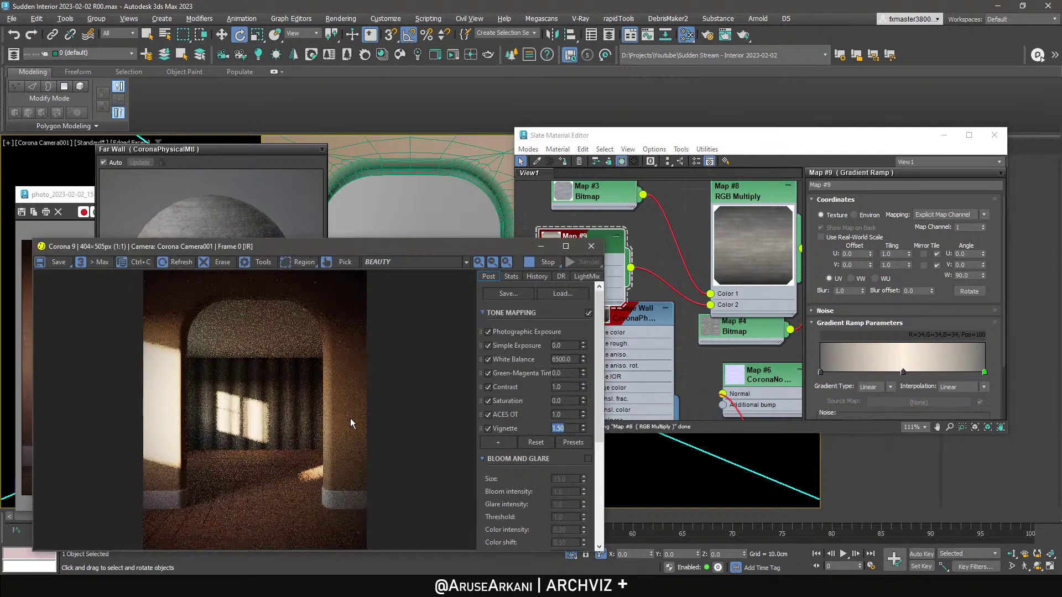
{"action": "left_click_drag", "start_coordinate": [340, 247], "coordinate": [561, 169]}
{"action": "left_click_drag", "start_coordinate": [261, 155], "coordinate": [231, 383]}
{"action": "left_click", "coordinate": [423, 359]}
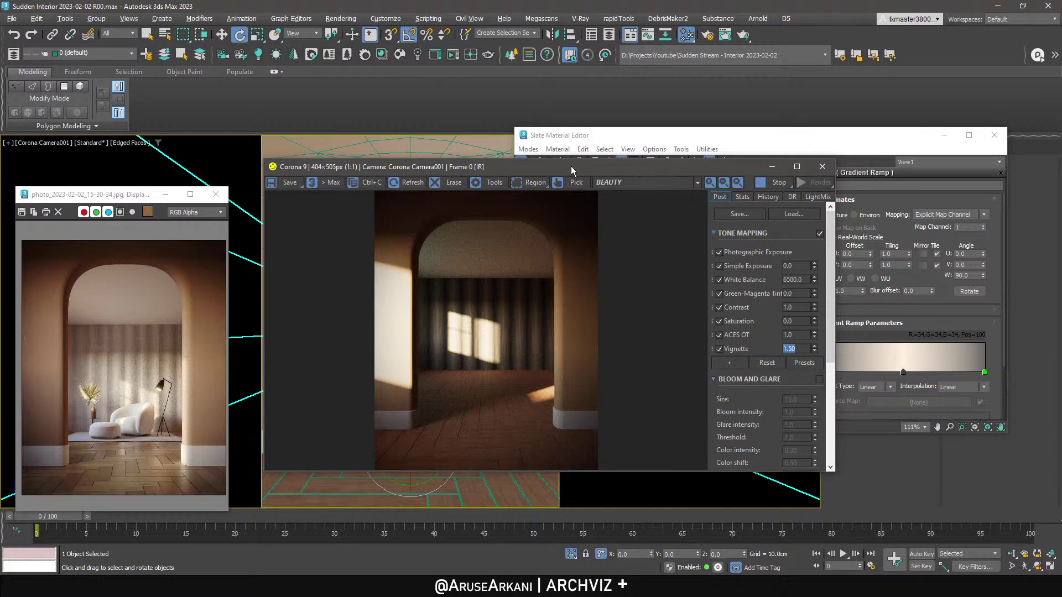
{"action": "left_click_drag", "start_coordinate": [571, 168], "coordinate": [505, 135]}
Lighten the Gradient Ramp's first flag to grey with a value of 166 and copy that color to the last flag.
{"action": "left_click", "coordinate": [822, 372]}
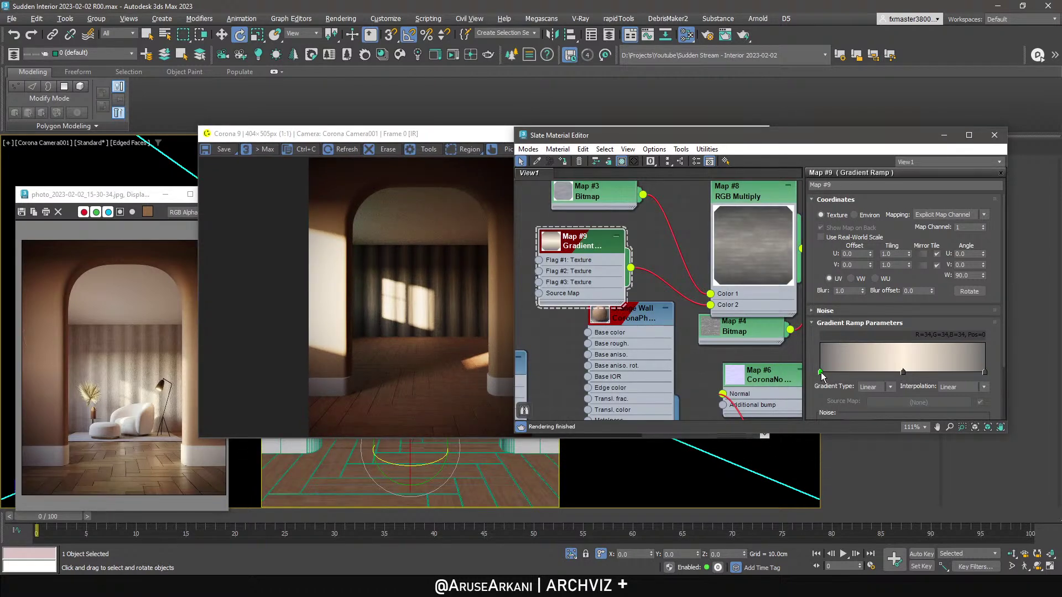
{"action": "double_click", "coordinate": [821, 372]}
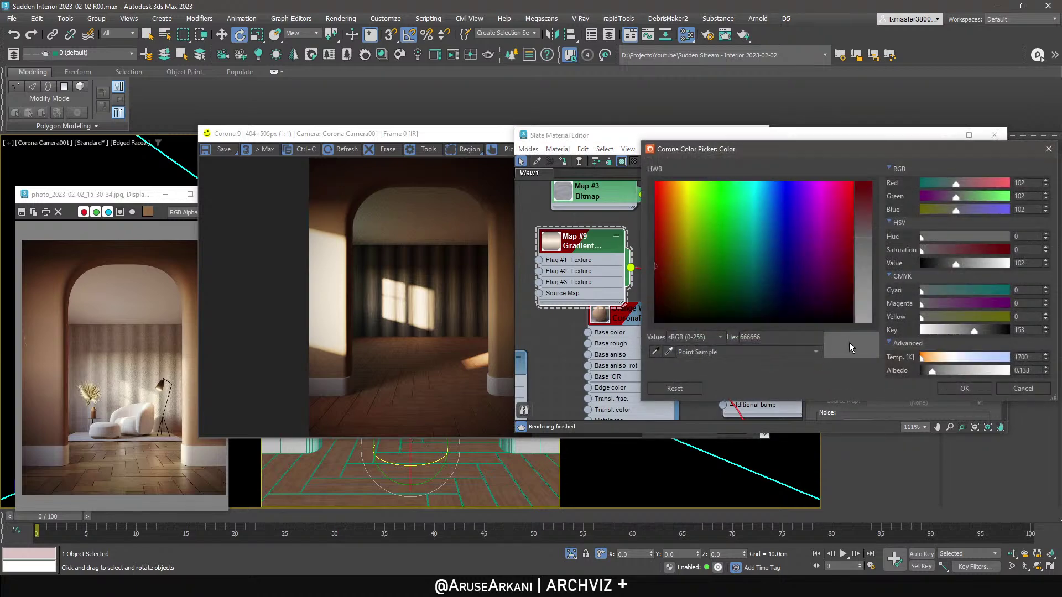
{"action": "left_click", "coordinate": [978, 263]}
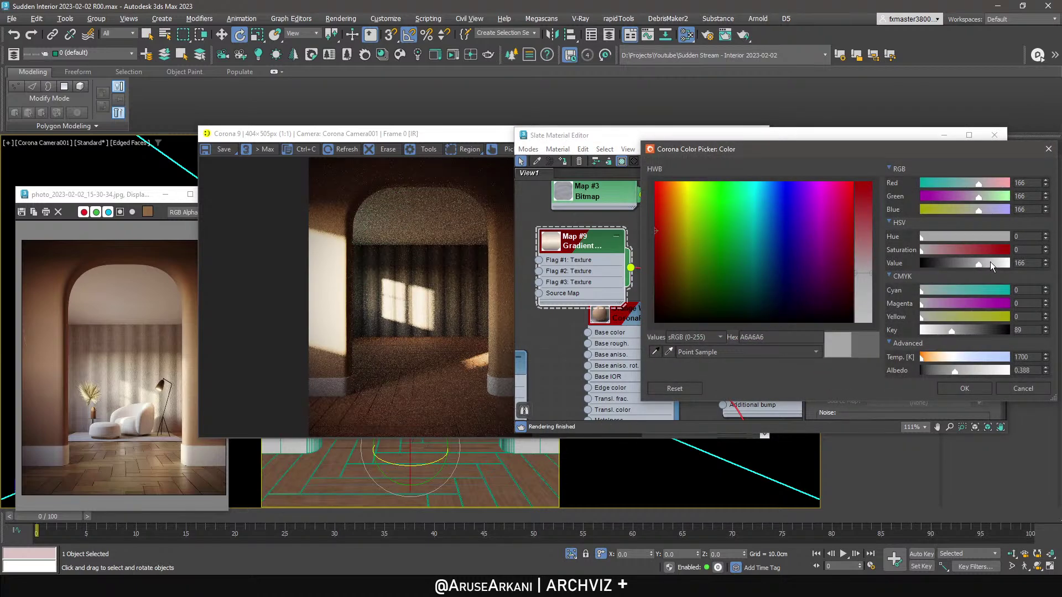
{"action": "left_click", "coordinate": [966, 388]}
{"action": "right_click", "coordinate": [821, 371]}
{"action": "left_click", "coordinate": [842, 395]}
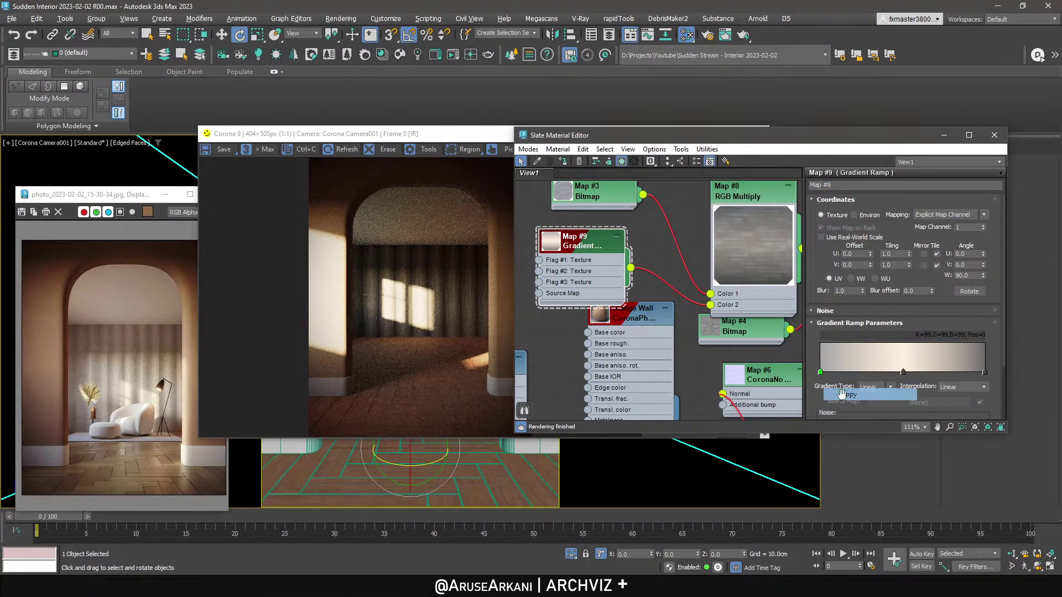
{"action": "right_click", "coordinate": [985, 372]}
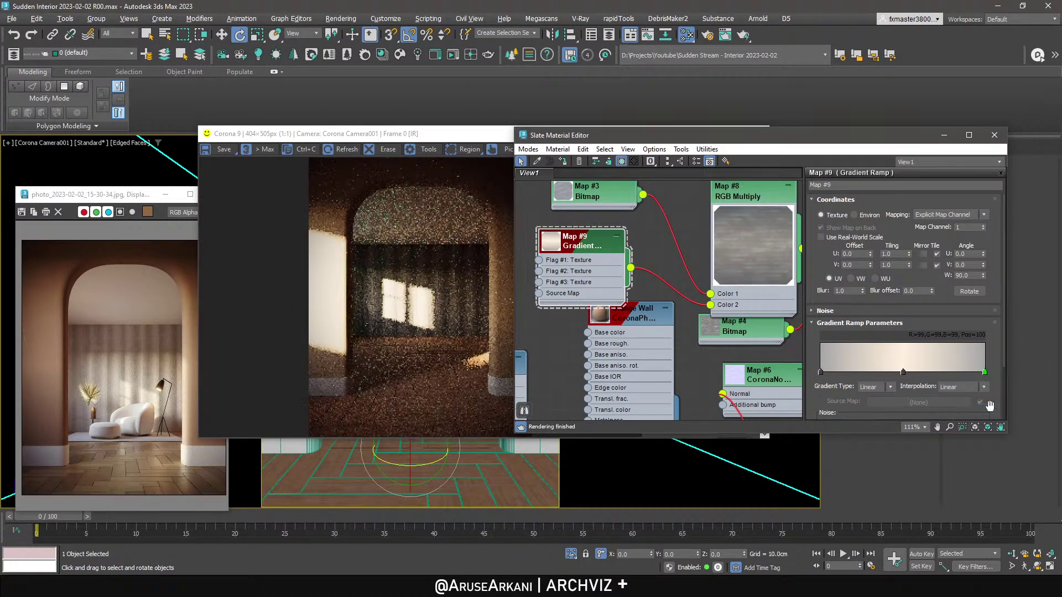
Disconnect the concrete color bitmap from the first color input of the far wall's RGB Multiply map.
{"action": "middle_click_drag", "start_coordinate": [606, 192], "coordinate": [630, 281]}
{"action": "left_click_drag", "start_coordinate": [629, 281], "coordinate": [589, 248]}
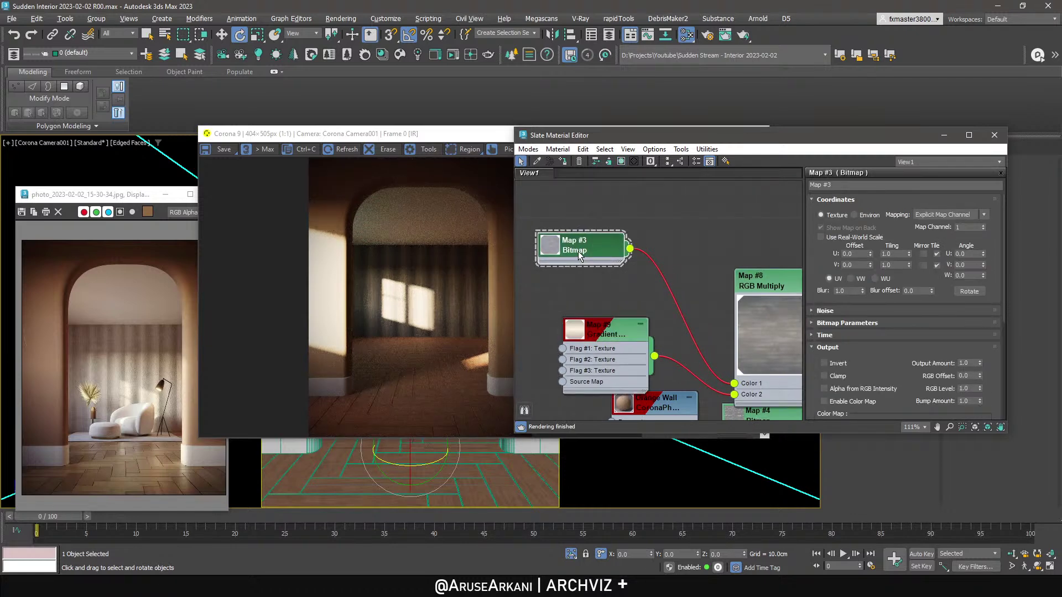
{"action": "scroll", "coordinate": [575, 257], "scroll_direction": "up", "scroll_amount": 2}
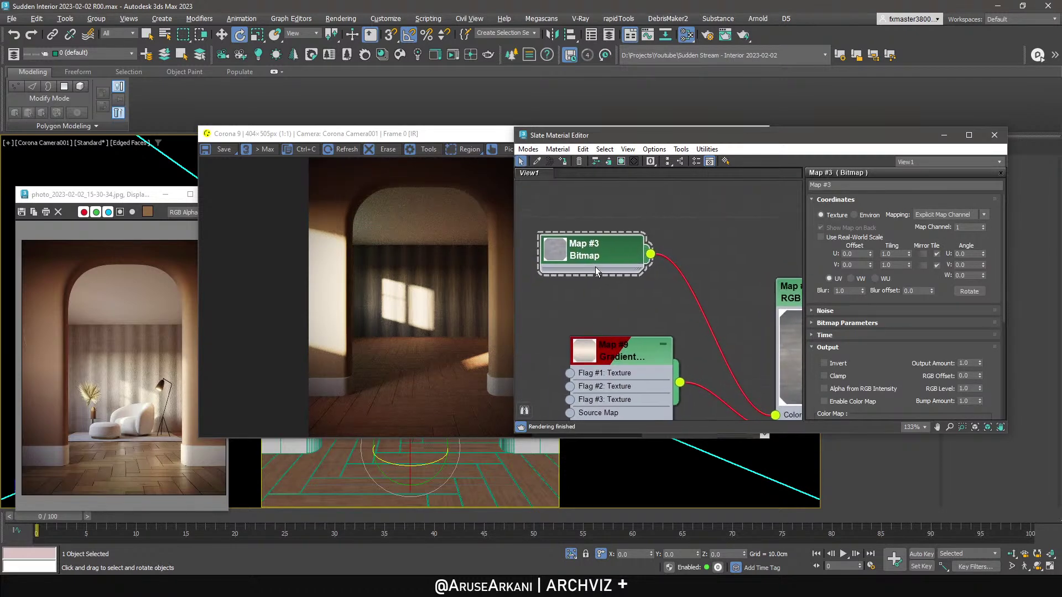
{"action": "scroll", "coordinate": [598, 267], "scroll_direction": "down", "scroll_amount": 3}
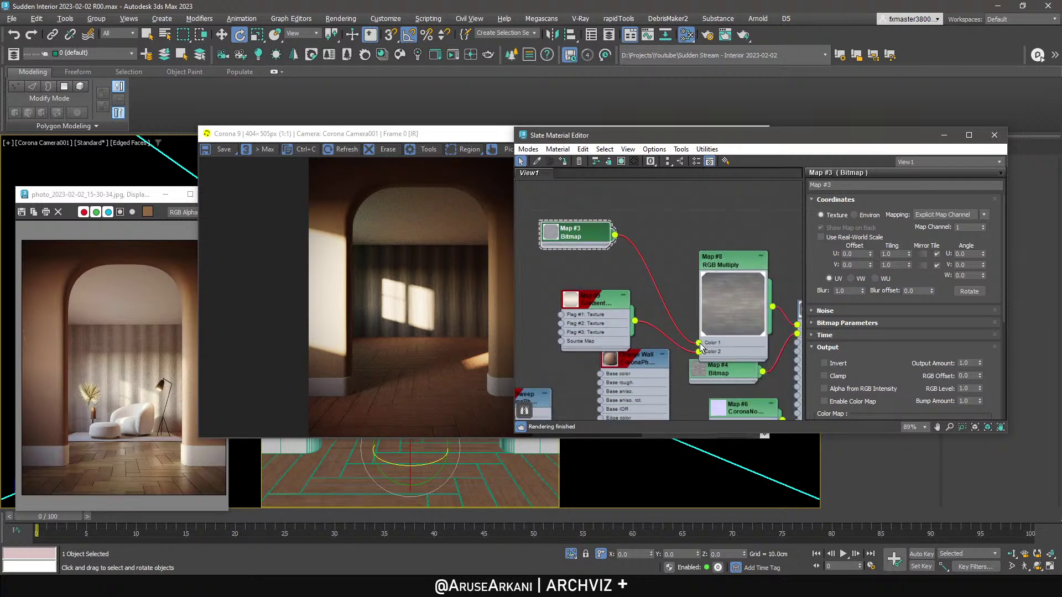
{"action": "left_click_drag", "start_coordinate": [669, 303], "coordinate": [669, 303]}
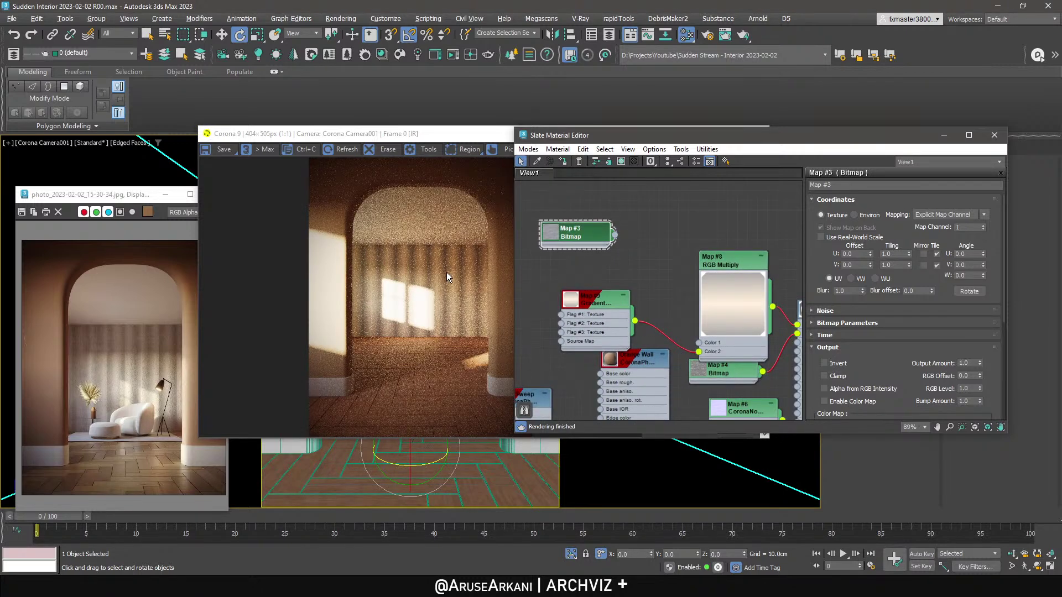
Desaturate the Gradient Ramp's middle flag to a near-white cream of RGB 255, 244, 227.
{"action": "double_click", "coordinate": [597, 319]}
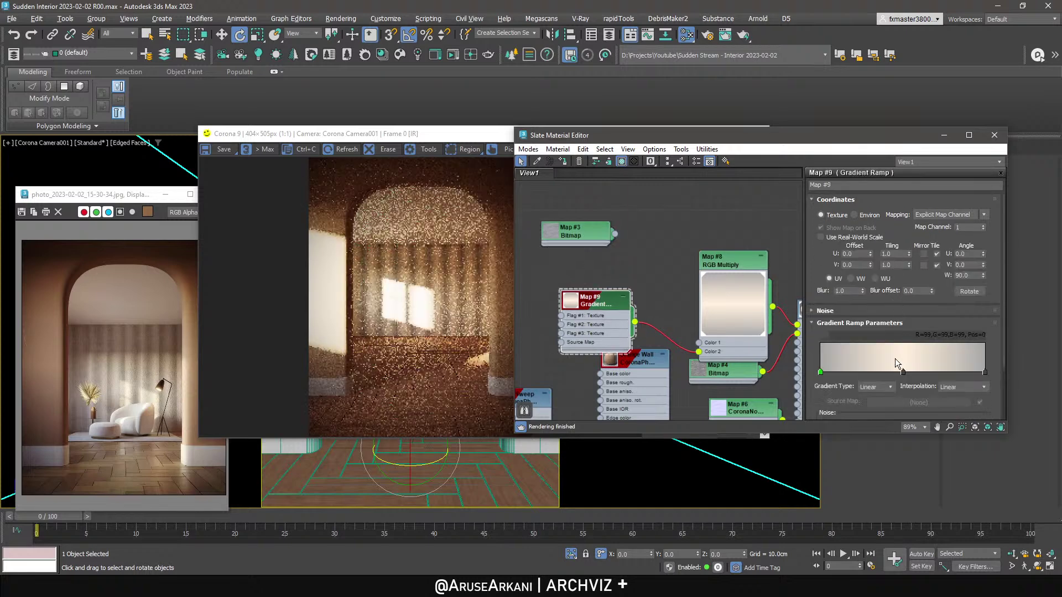
{"action": "left_click", "coordinate": [903, 372]}
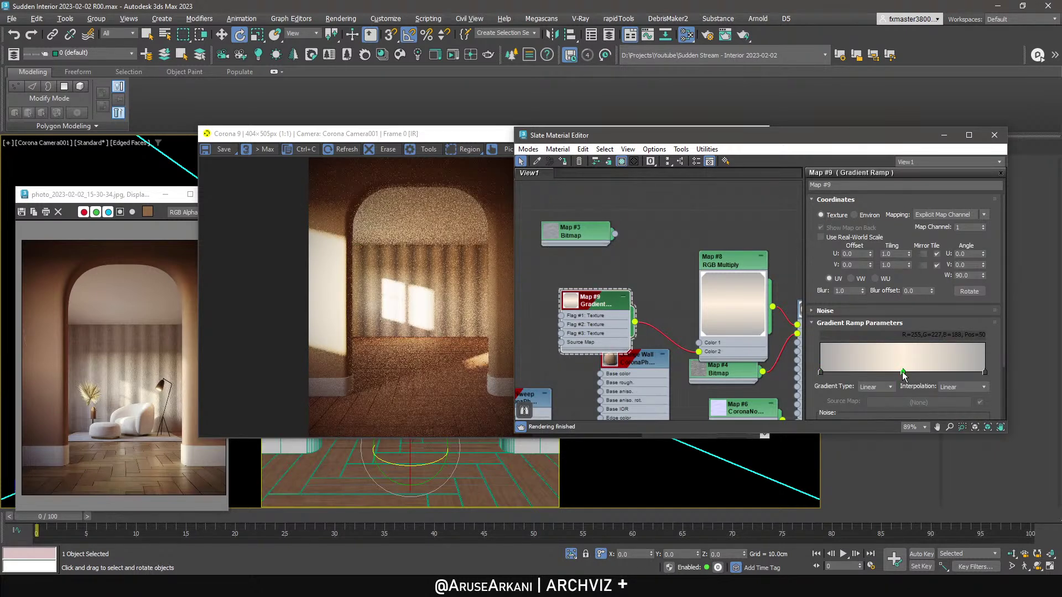
{"action": "double_click", "coordinate": [902, 373]}
{"action": "left_click_drag", "start_coordinate": [928, 249], "coordinate": [926, 247]}
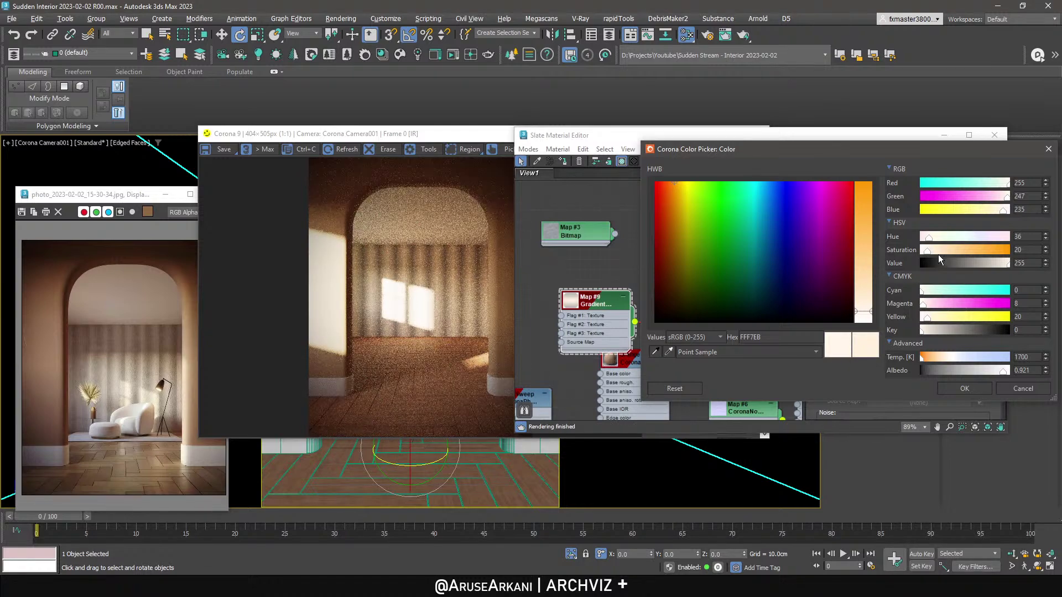
{"action": "left_click", "coordinate": [926, 251]}
{"action": "left_click_drag", "start_coordinate": [925, 252], "coordinate": [925, 251]}
{"action": "left_click", "coordinate": [983, 387]}
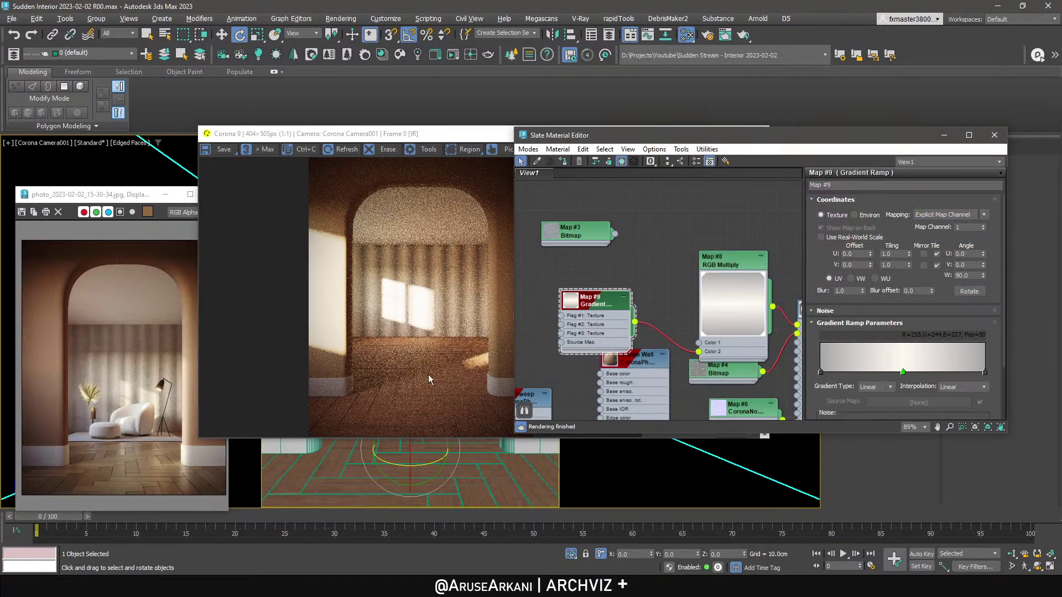
Restore the four-viewport layout and select the Corona Sun in the Top view, with the Move tool active.
{"action": "left_click", "coordinate": [197, 255]}
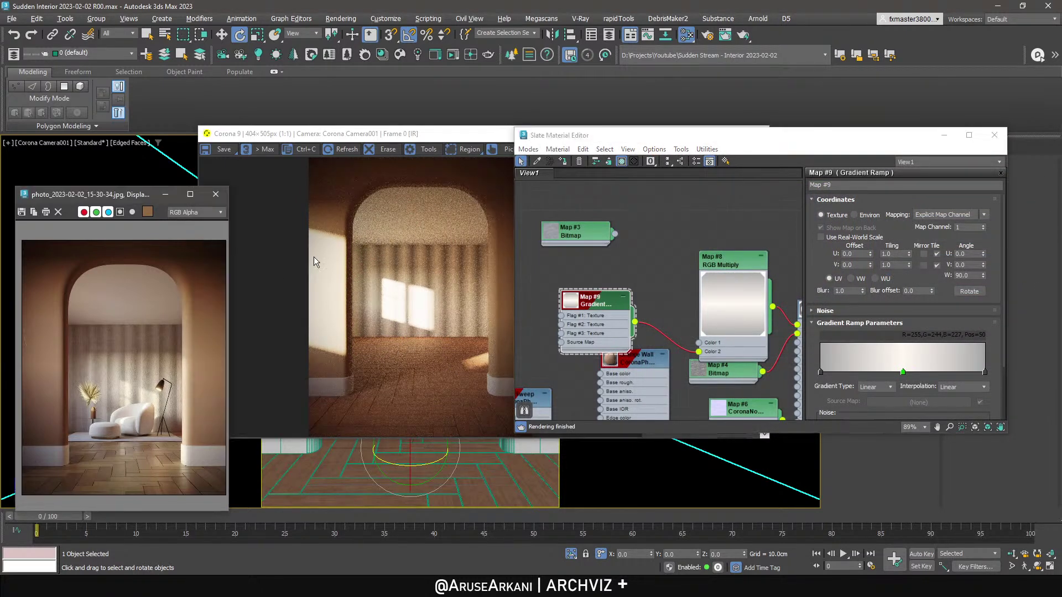
{"action": "left_click_drag", "start_coordinate": [134, 201], "coordinate": [475, 214]}
{"action": "right_click", "coordinate": [145, 274]}
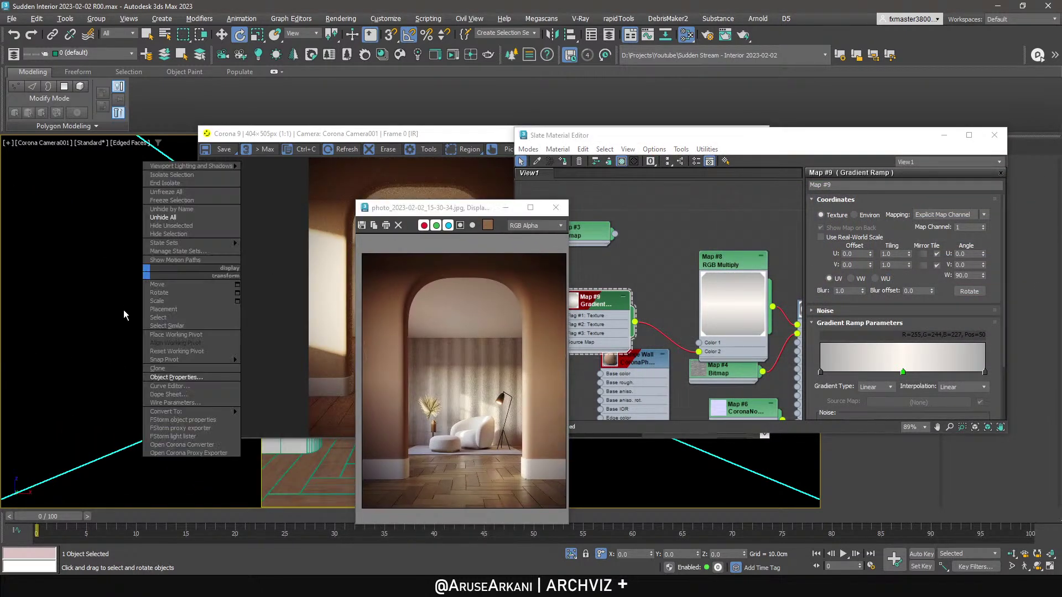
{"action": "left_click", "coordinate": [124, 310]}
{"action": "key", "text": "alt+w"}
{"action": "middle_click", "coordinate": [147, 278]}
{"action": "scroll", "coordinate": [147, 277], "scroll_direction": "down", "scroll_amount": 10}
{"action": "middle_click_drag", "start_coordinate": [147, 277], "coordinate": [132, 233]}
{"action": "scroll", "coordinate": [134, 232], "scroll_direction": "down", "scroll_amount": 3}
{"action": "scroll", "coordinate": [134, 232], "scroll_direction": "down", "scroll_amount": 2}
{"action": "left_click", "coordinate": [111, 249]}
{"action": "key", "text": "w"}
Show the Corona Sun's parameters, minimize the material editor, and arrange the reference photo and render window side by side.
{"action": "left_click_drag", "start_coordinate": [397, 216], "coordinate": [138, 183]}
{"action": "left_click_drag", "start_coordinate": [857, 138], "coordinate": [601, 137]}
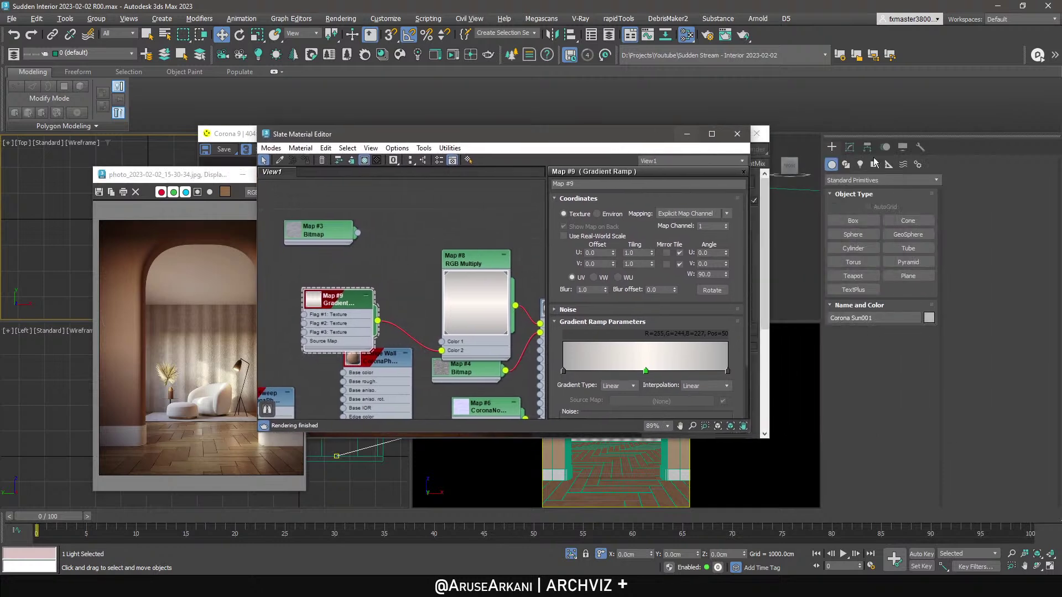
{"action": "left_click", "coordinate": [849, 148]}
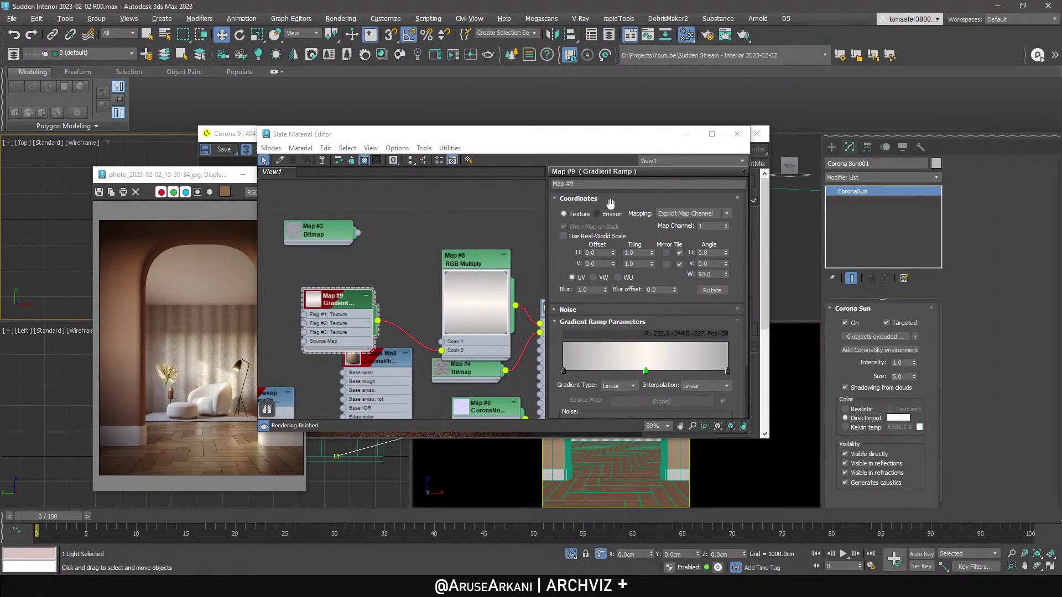
{"action": "left_click", "coordinate": [686, 134]}
{"action": "left_click_drag", "start_coordinate": [482, 134], "coordinate": [640, 216]}
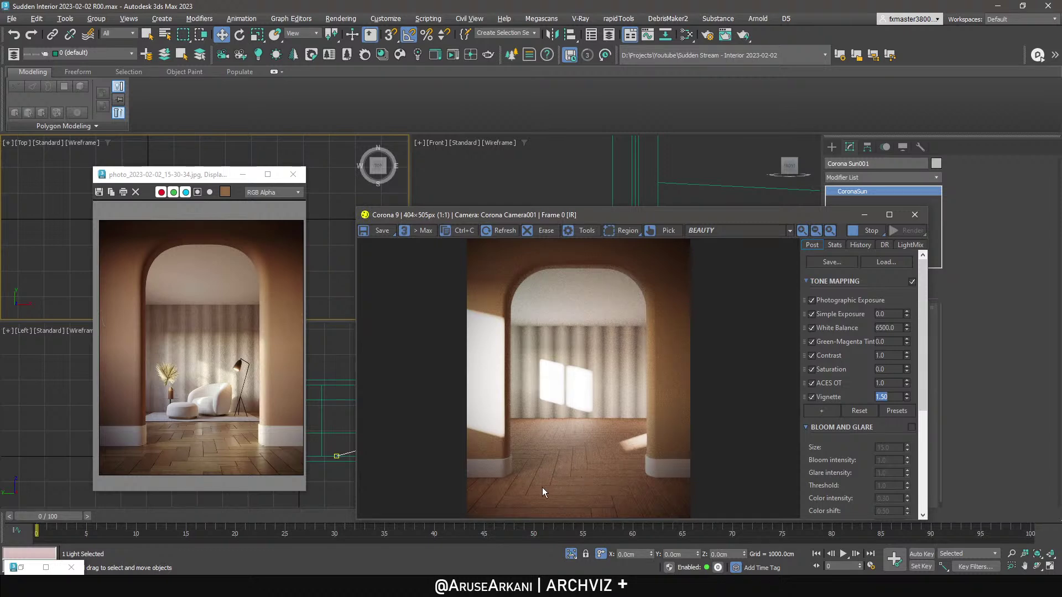
{"action": "left_click_drag", "start_coordinate": [631, 220], "coordinate": [797, 68]}
Load Wood058_4K_Roughness as a bitmap into the wood floor material's base roughness, keeping the render visible beside the Slate Material Editor.
{"action": "right_click", "coordinate": [595, 458]}
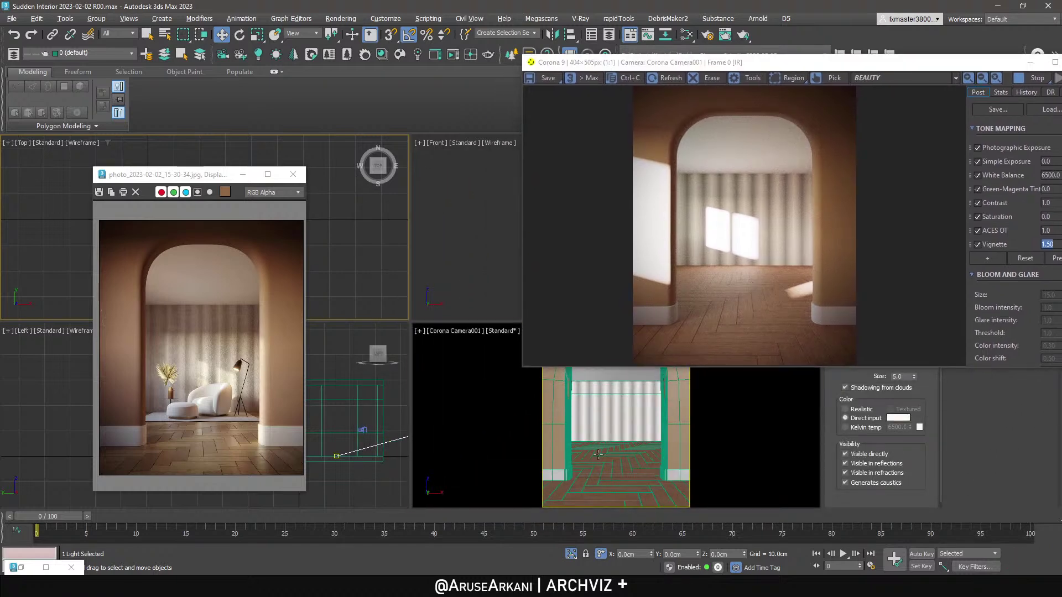
{"action": "right_click", "coordinate": [587, 463]}
{"action": "key", "text": "m"}
{"action": "scroll", "coordinate": [436, 247], "scroll_direction": "down", "scroll_amount": 8}
{"action": "middle_click_drag", "start_coordinate": [436, 249], "coordinate": [359, 220]}
{"action": "scroll", "coordinate": [496, 250], "scroll_direction": "up", "scroll_amount": 10}
{"action": "left_click_drag", "start_coordinate": [504, 267], "coordinate": [508, 266]}
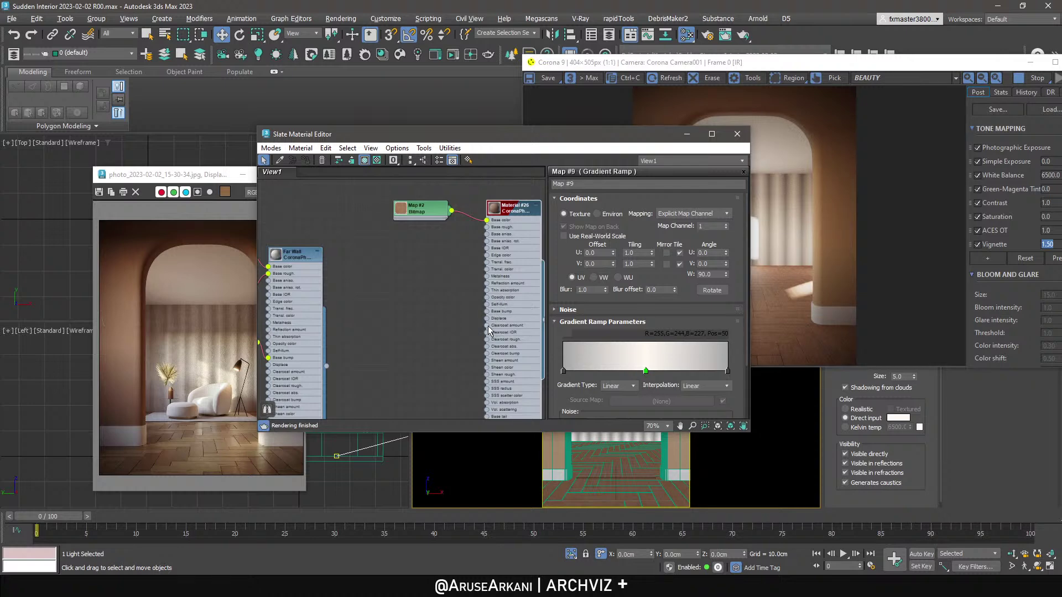
{"action": "scroll", "coordinate": [510, 247], "scroll_direction": "up", "scroll_amount": 3}
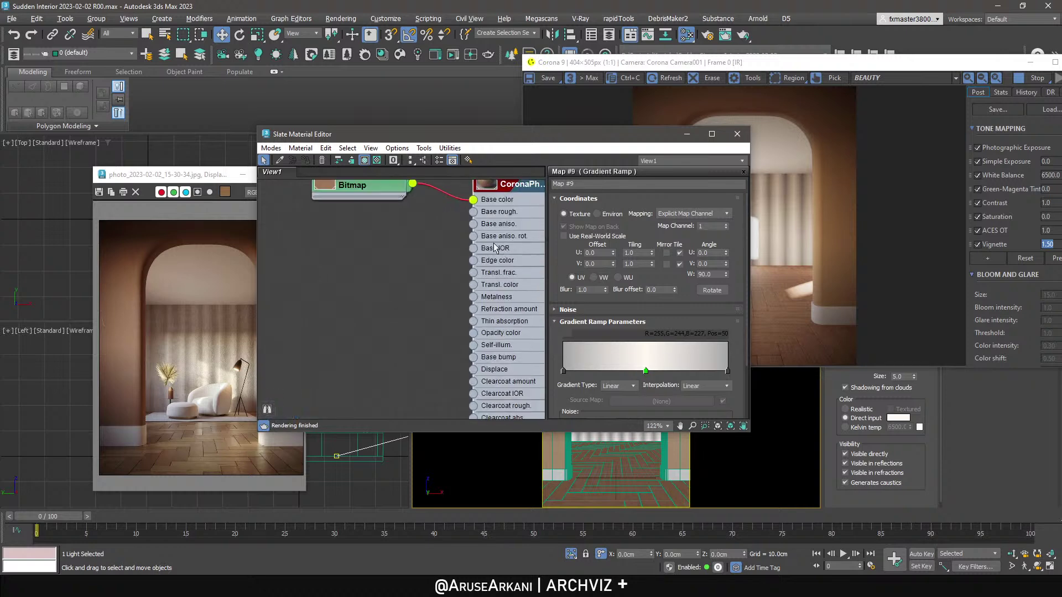
{"action": "scroll", "coordinate": [496, 246], "scroll_direction": "down", "scroll_amount": 4}
{"action": "scroll", "coordinate": [487, 240], "scroll_direction": "up", "scroll_amount": 4}
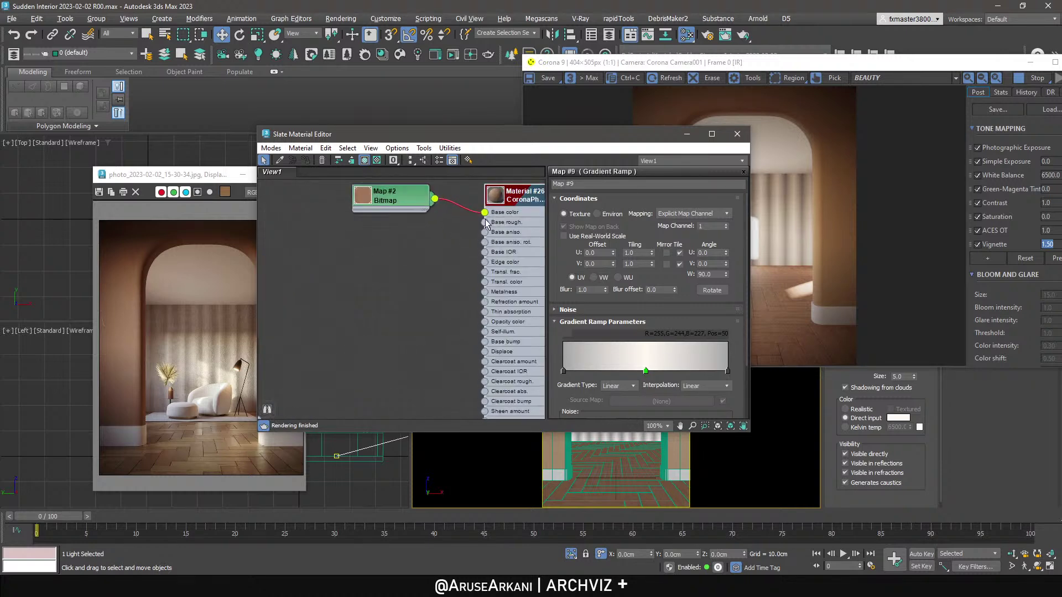
{"action": "left_click_drag", "start_coordinate": [487, 223], "coordinate": [426, 253]}
{"action": "mouse_move", "coordinate": [449, 260]}
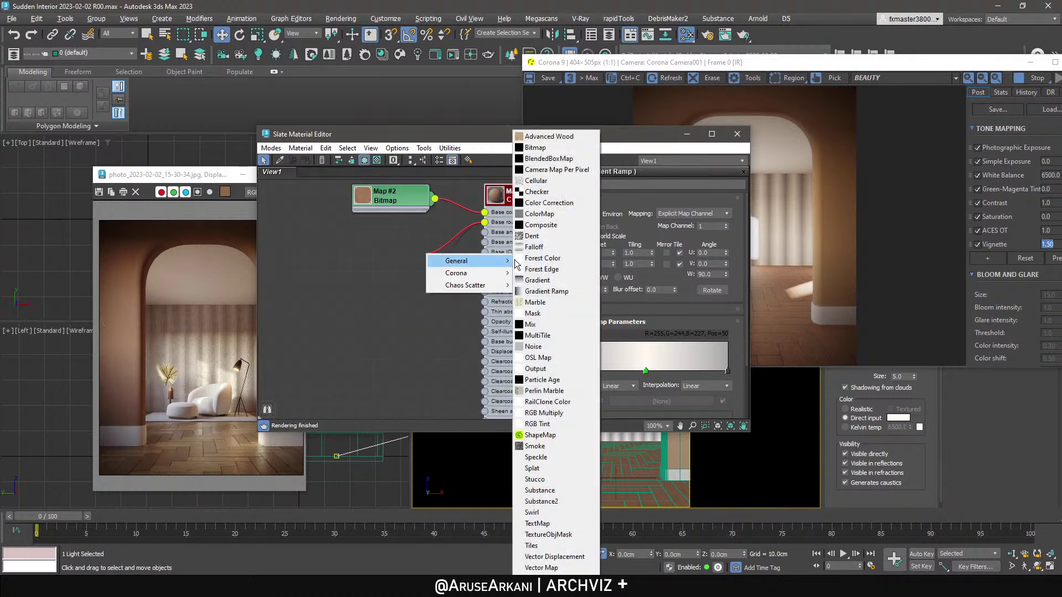
{"action": "left_click", "coordinate": [554, 154]}
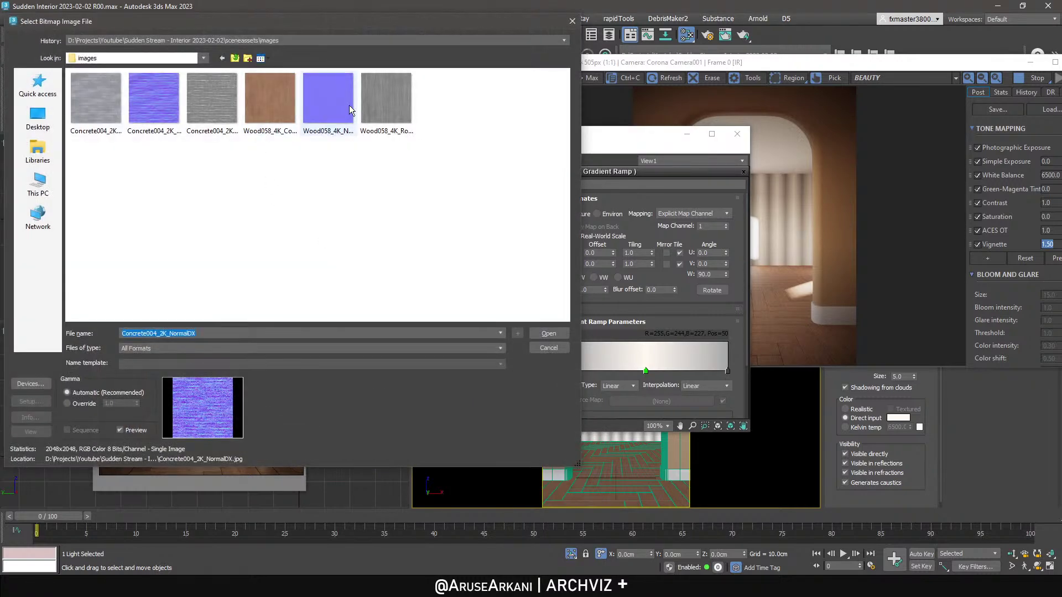
{"action": "double_click", "coordinate": [390, 102]}
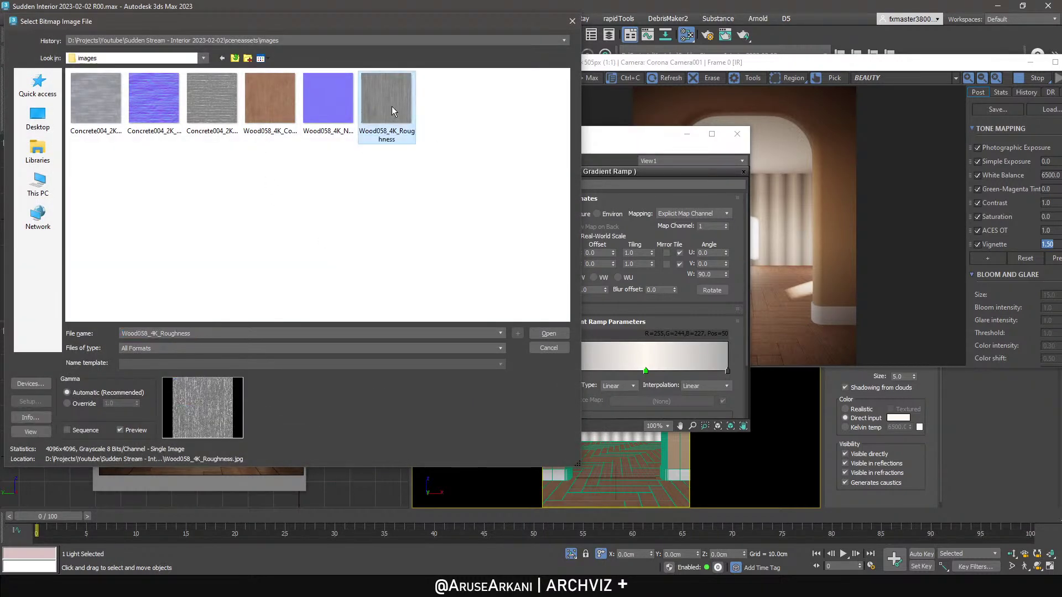
{"action": "left_click_drag", "start_coordinate": [601, 136], "coordinate": [466, 86]}
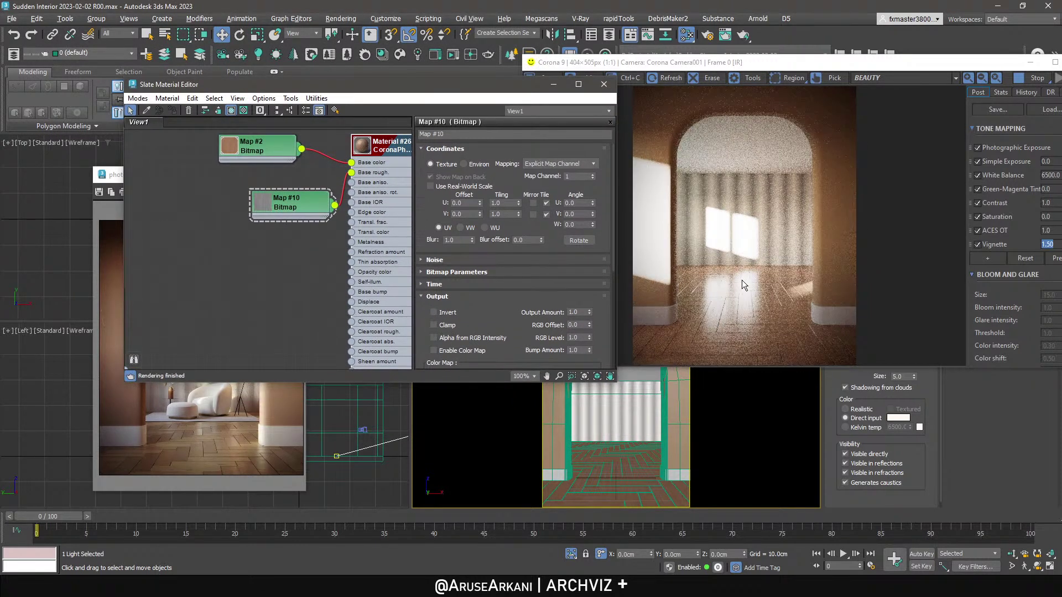
Enable the color map on the floor's roughness bitmap and bend the curve upward with a Bezier handle on its upper point.
{"action": "double_click", "coordinate": [270, 203]}
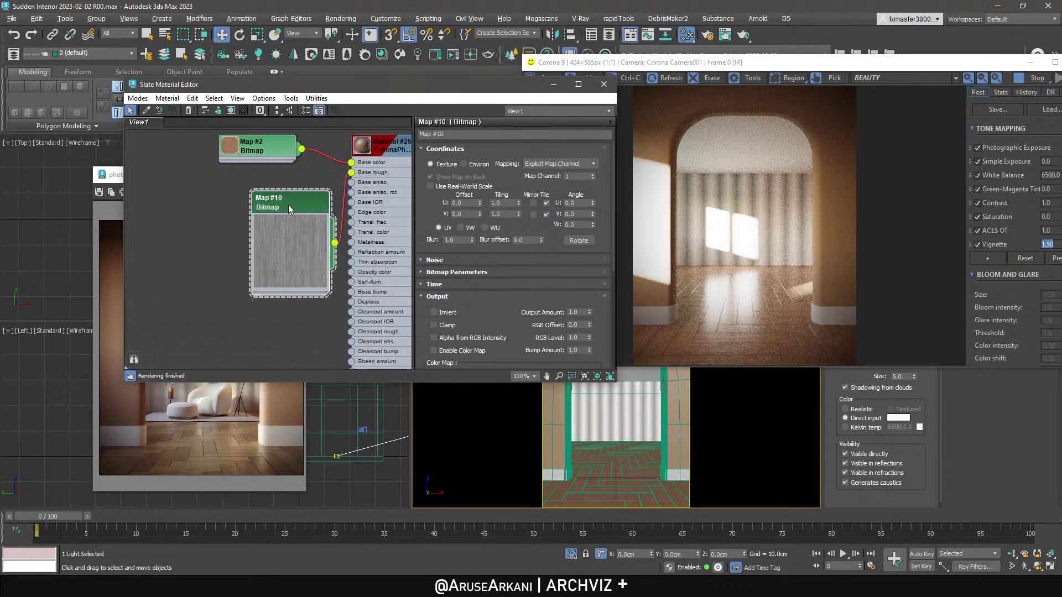
{"action": "left_click", "coordinate": [434, 350]}
{"action": "scroll", "coordinate": [548, 270], "scroll_direction": "down", "scroll_amount": 3}
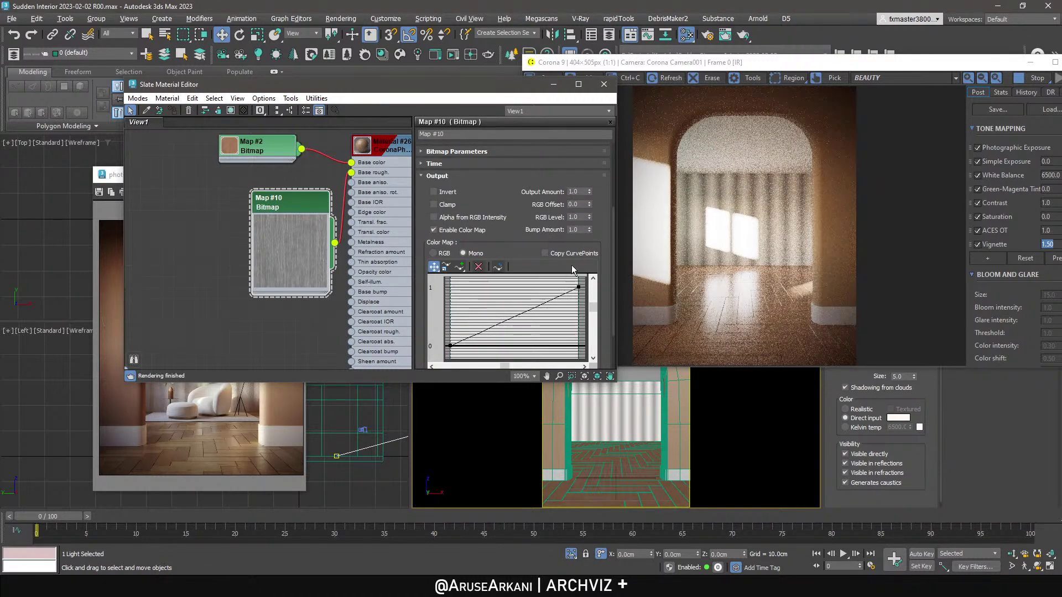
{"action": "right_click", "coordinate": [578, 287]}
{"action": "left_click", "coordinate": [593, 318]}
{"action": "left_click_drag", "start_coordinate": [547, 303], "coordinate": [485, 294]}
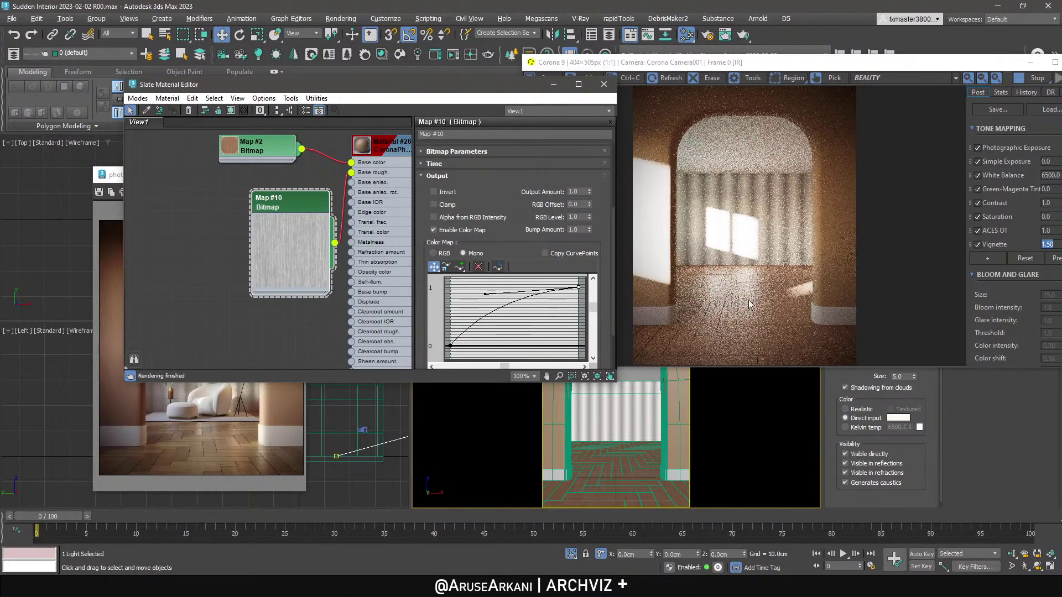
Give the roughness curve's lower point a Bezier handle for a gentle start, and stretch the upper handle to brighten the midtones.
{"action": "right_click", "coordinate": [449, 343]}
{"action": "left_click", "coordinate": [464, 374]}
{"action": "left_click_drag", "start_coordinate": [455, 340], "coordinate": [478, 340]}
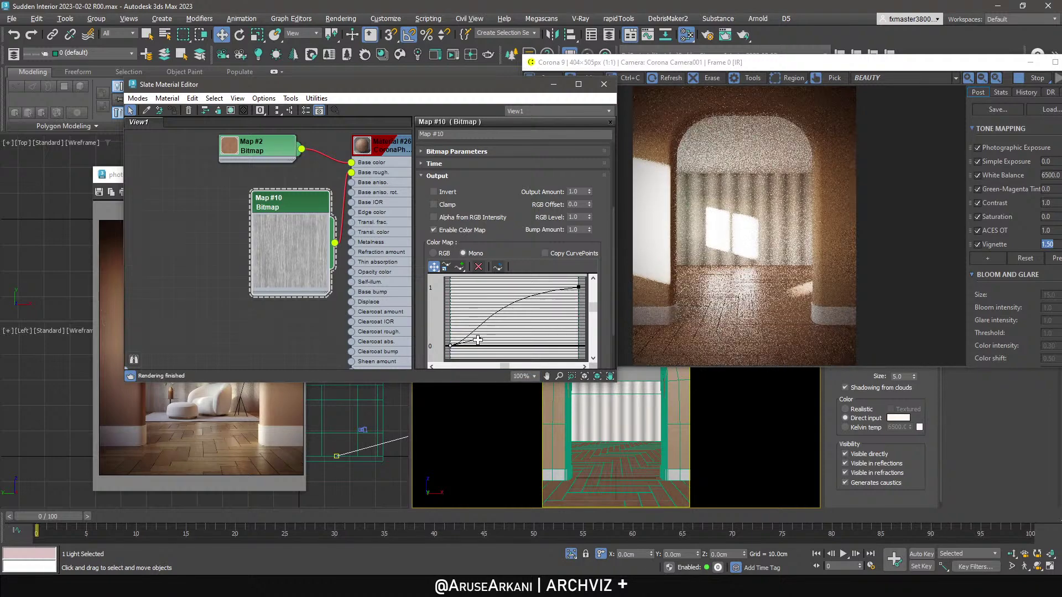
{"action": "left_click", "coordinate": [578, 288]}
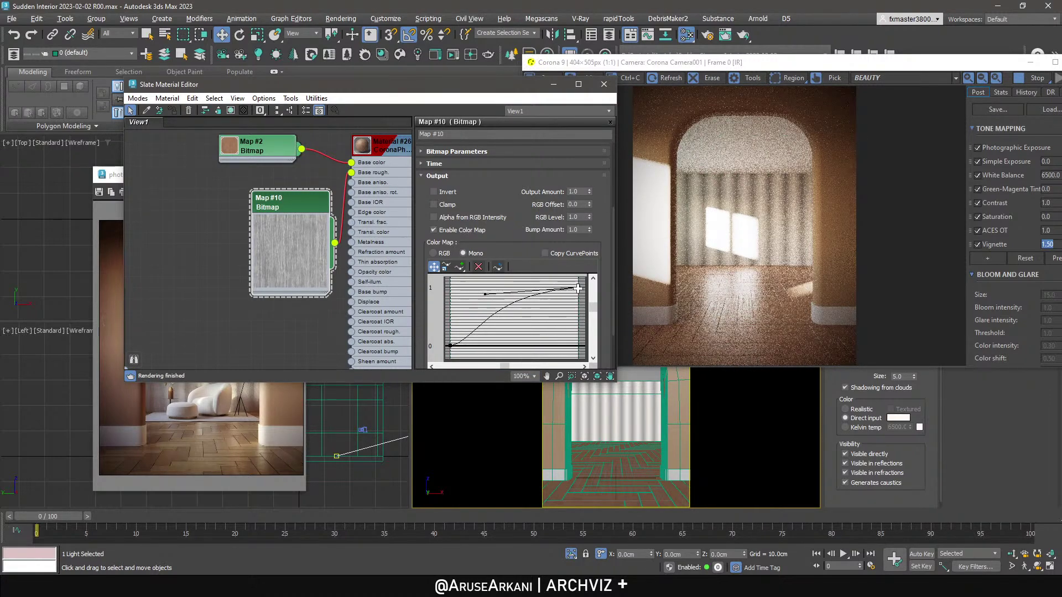
{"action": "left_click_drag", "start_coordinate": [485, 293], "coordinate": [466, 288]}
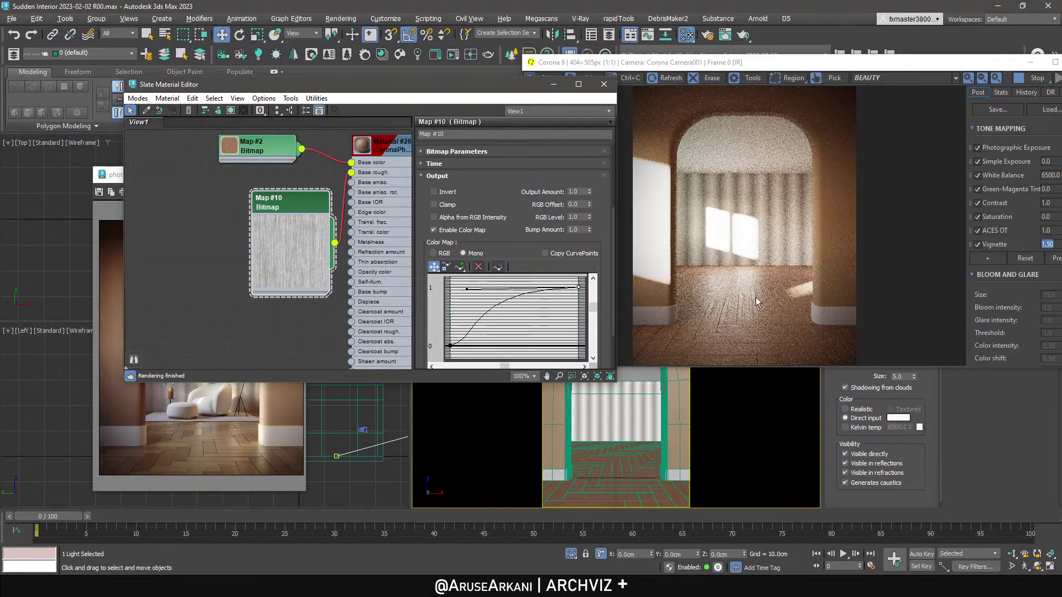
Add a CoronaNormal map to the floor material's base bump and enable adding gamma to its input.
{"action": "left_click_drag", "start_coordinate": [288, 275], "coordinate": [244, 230]}
{"action": "middle_click_drag", "start_coordinate": [318, 273], "coordinate": [294, 234]}
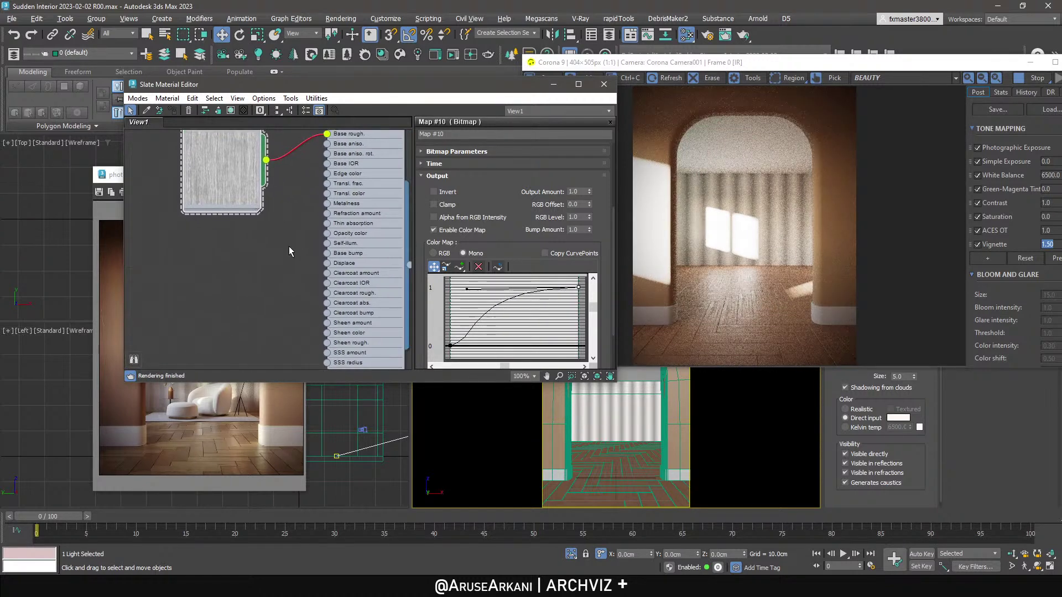
{"action": "scroll", "coordinate": [324, 254], "scroll_direction": "up", "scroll_amount": 2}
{"action": "left_click_drag", "start_coordinate": [325, 253], "coordinate": [218, 270]}
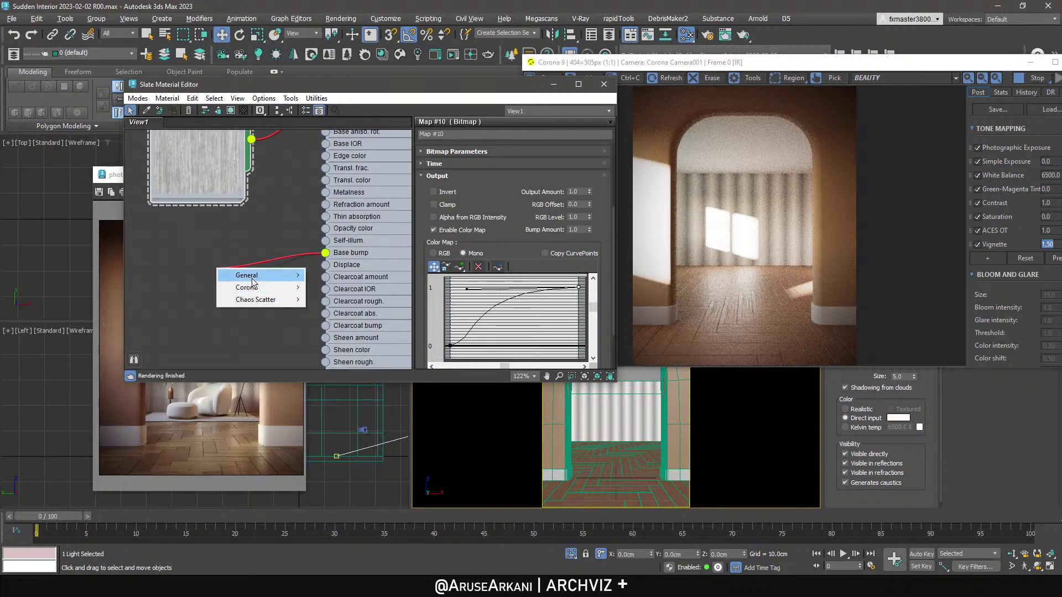
{"action": "mouse_move", "coordinate": [251, 288]}
{"action": "left_click", "coordinate": [372, 408]}
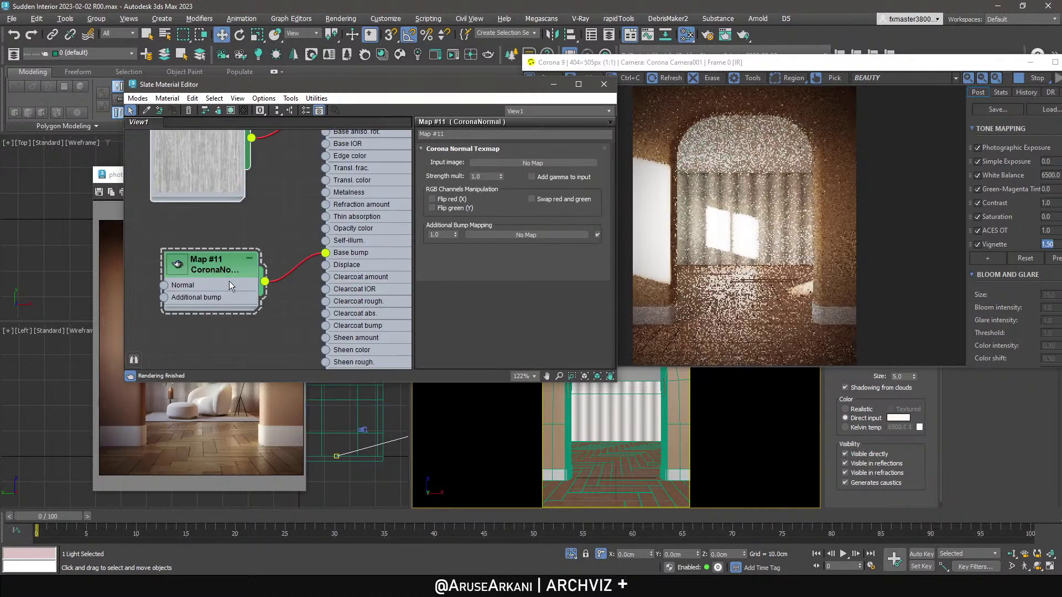
{"action": "left_click", "coordinate": [532, 177]}
Load the Wood058 normal texture as a bitmap into the CoronaNormal map's Normal input and space the two nodes apart.
{"action": "middle_click_drag", "start_coordinate": [175, 288], "coordinate": [281, 268]}
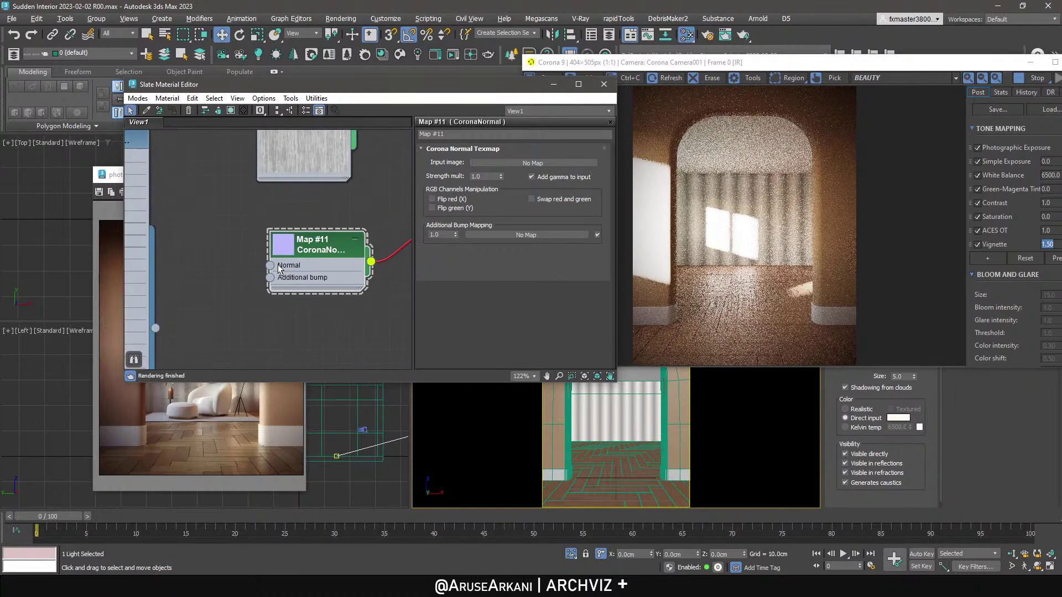
{"action": "left_click_drag", "start_coordinate": [270, 265], "coordinate": [230, 269]}
{"action": "mouse_move", "coordinate": [249, 278]}
{"action": "left_click", "coordinate": [346, 151]}
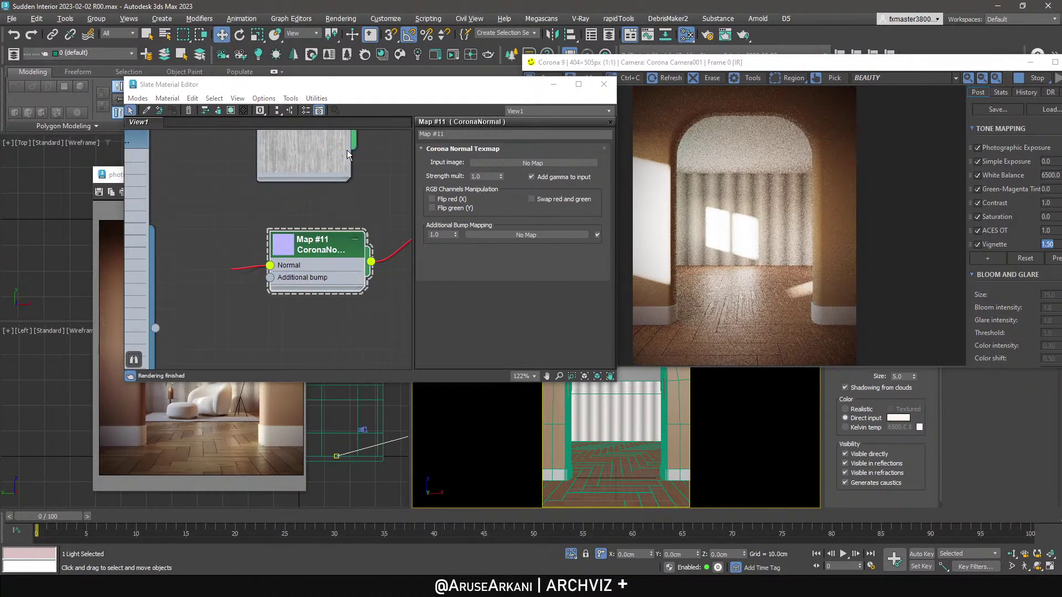
{"action": "key", "text": "Escape"}
{"action": "left_click_drag", "start_coordinate": [338, 243], "coordinate": [365, 241]}
{"action": "left_click_drag", "start_coordinate": [243, 275], "coordinate": [214, 277]}
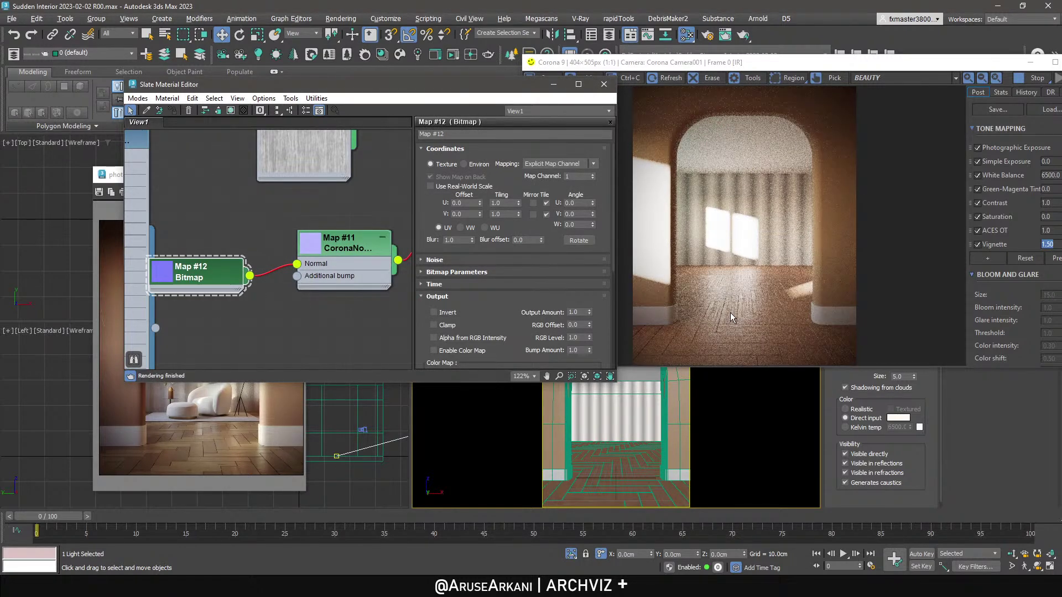
Set the wood floor material's base roughness to 0.2 and its bump to 0.2.
{"action": "middle_click_drag", "start_coordinate": [358, 260], "coordinate": [242, 294]}
{"action": "scroll", "coordinate": [242, 294], "scroll_direction": "down", "scroll_amount": 3}
{"action": "double_click", "coordinate": [323, 250]}
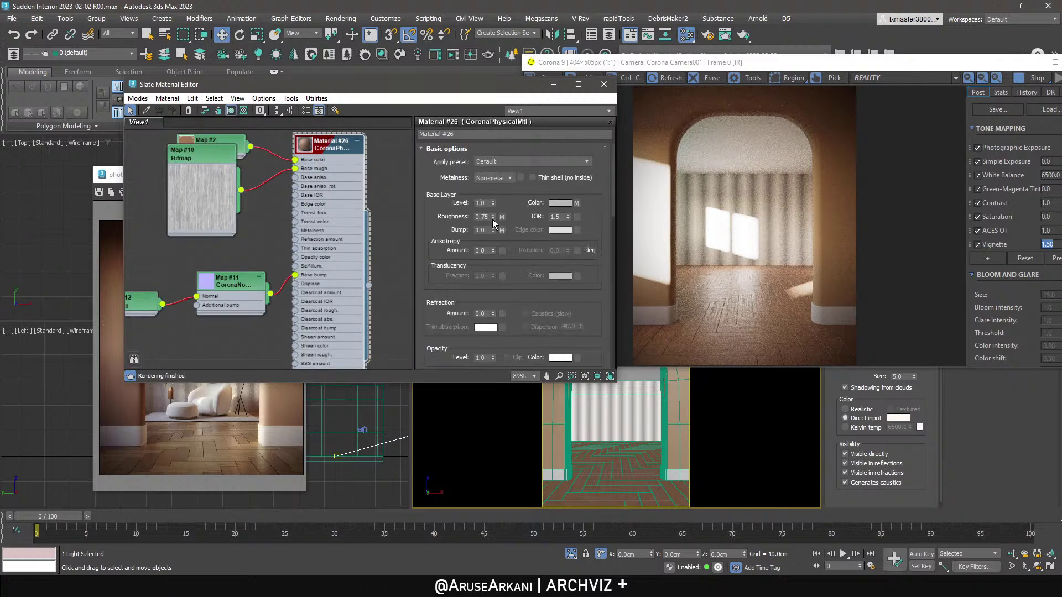
{"action": "double_click", "coordinate": [487, 217]}
{"action": "double_click", "coordinate": [482, 230]}
{"action": "type", "text": ".2"}
{"action": "key", "text": "Return"}
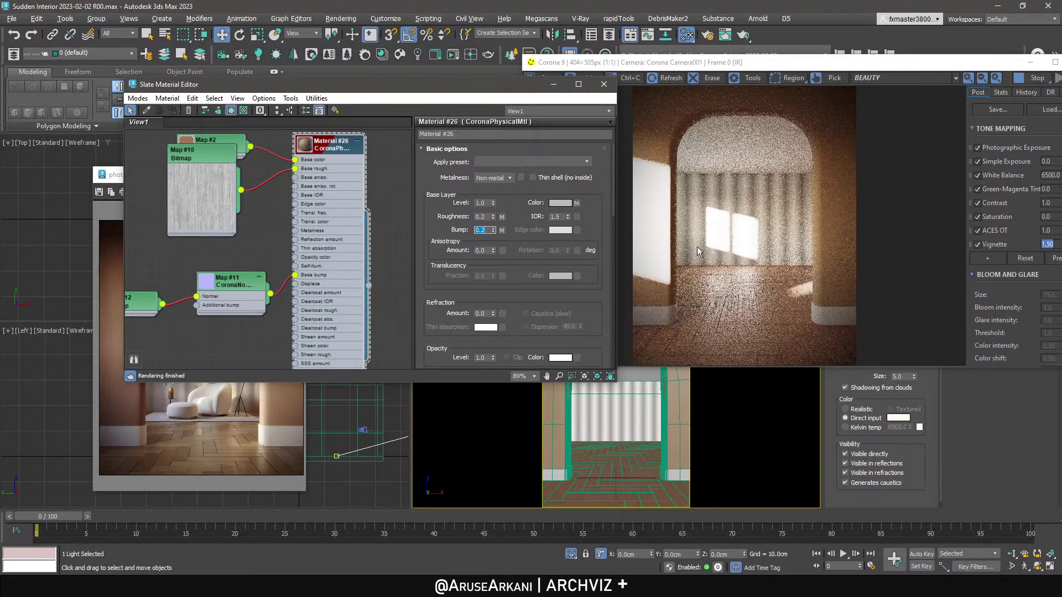
Compare the render with the reference photo and copy the Skylight environment map from the environment settings into the Slate Material Editor.
{"action": "left_click", "coordinate": [697, 248]}
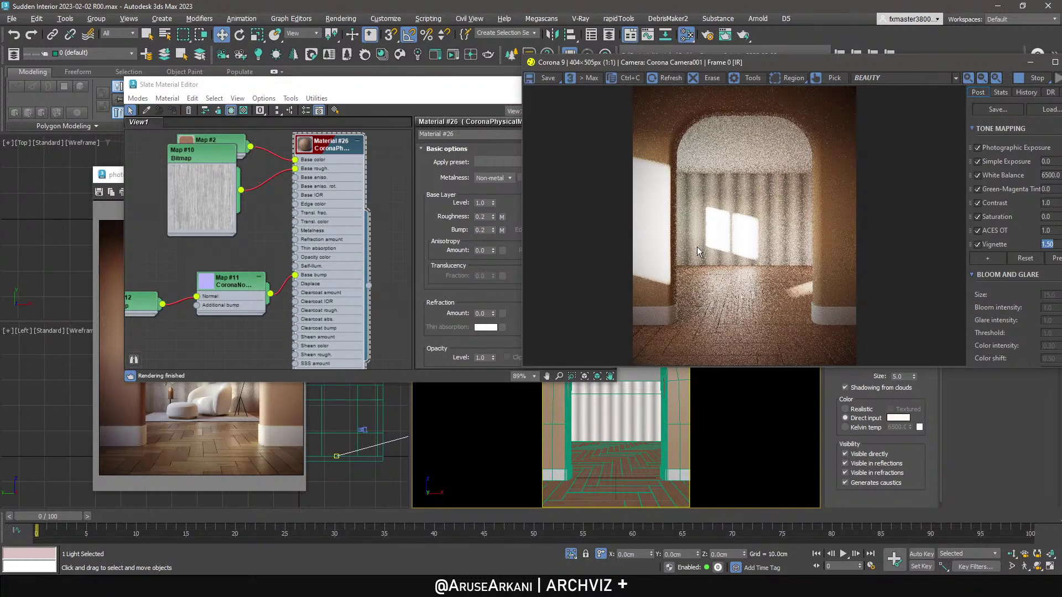
{"action": "left_click", "coordinate": [213, 441]}
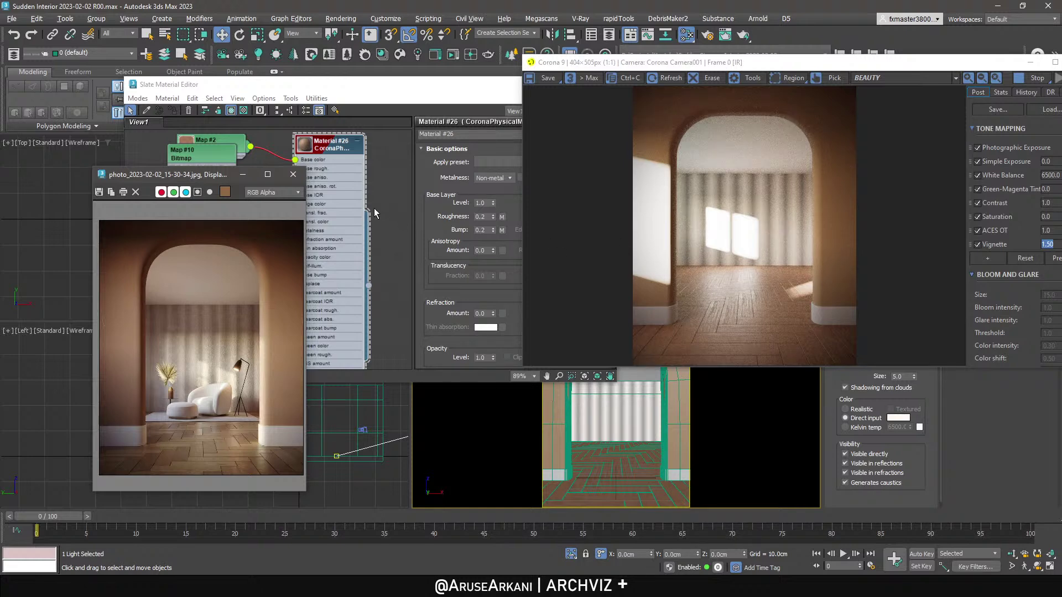
{"action": "left_click", "coordinate": [479, 108]}
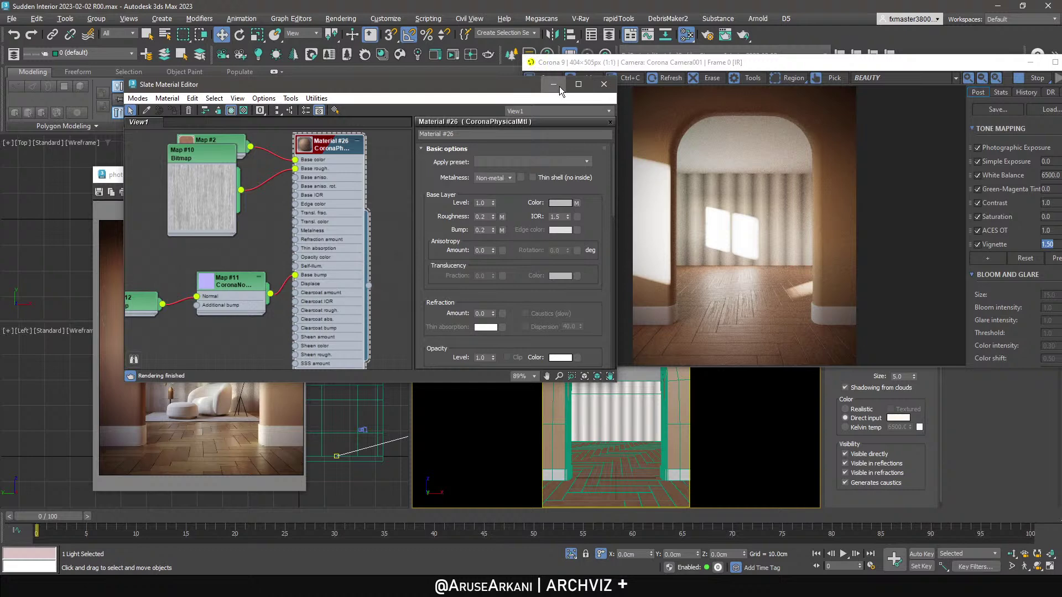
{"action": "left_click_drag", "start_coordinate": [481, 86], "coordinate": [592, 164]}
{"action": "key", "text": "8"}
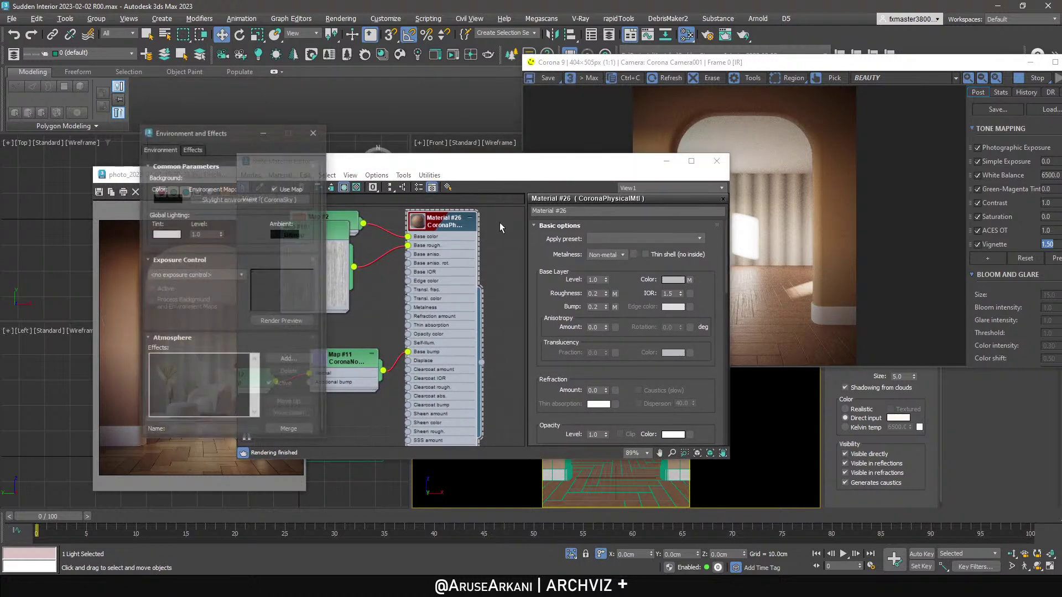
{"action": "left_click_drag", "start_coordinate": [354, 266], "coordinate": [468, 353]}
{"action": "left_click", "coordinate": [459, 345]}
{"action": "left_click", "coordinate": [315, 131]}
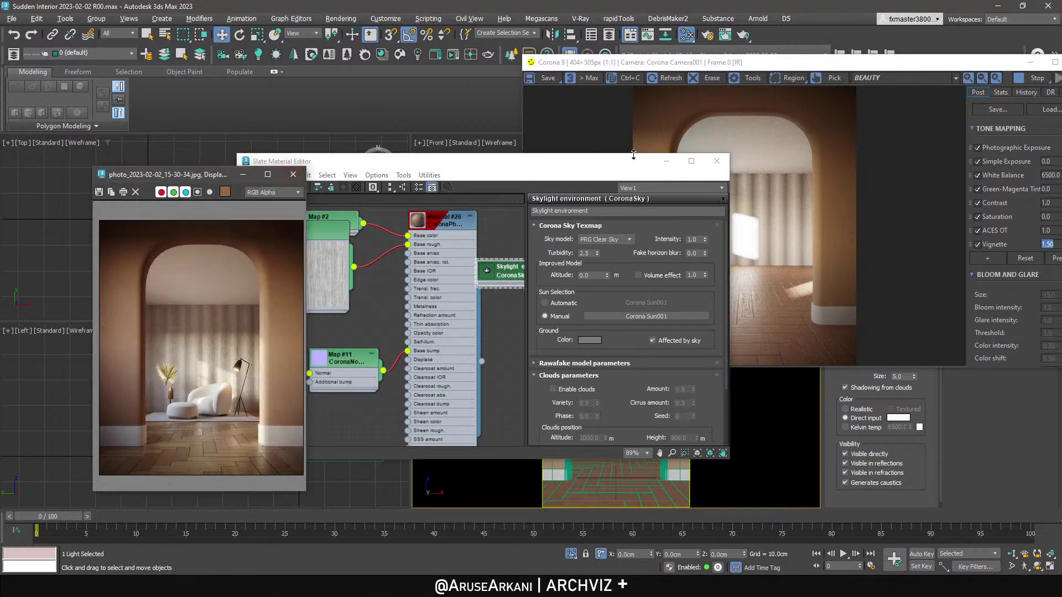
{"action": "left_click", "coordinate": [667, 161]}
Arrange the reference photo and render clear of the light's parameters, and set the Corona Sun's intensity to 0.3.
{"action": "left_click_drag", "start_coordinate": [260, 174], "coordinate": [151, 259]}
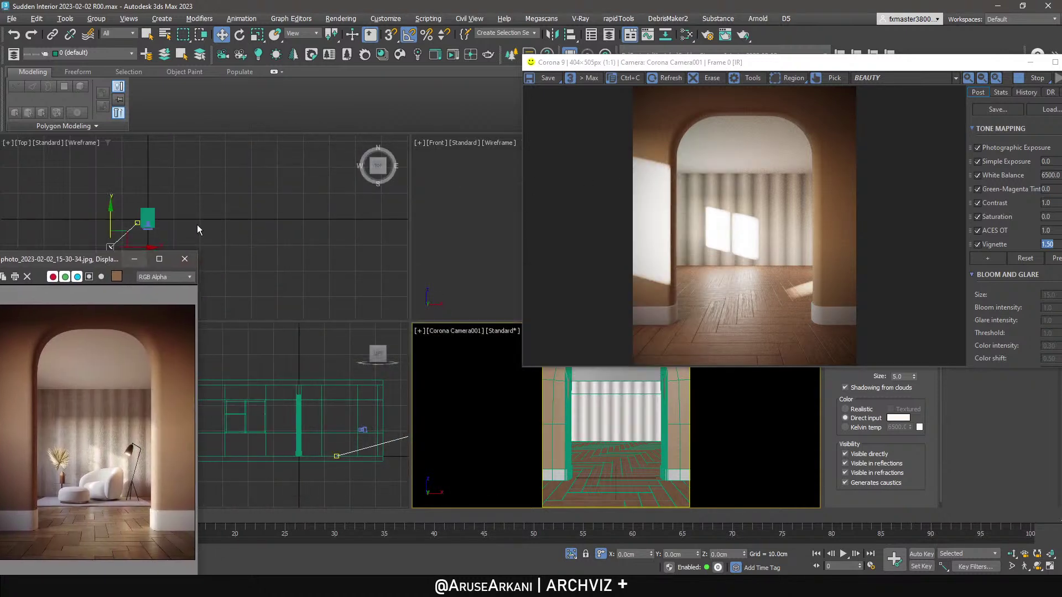
{"action": "left_click_drag", "start_coordinate": [774, 62], "coordinate": [401, 65]}
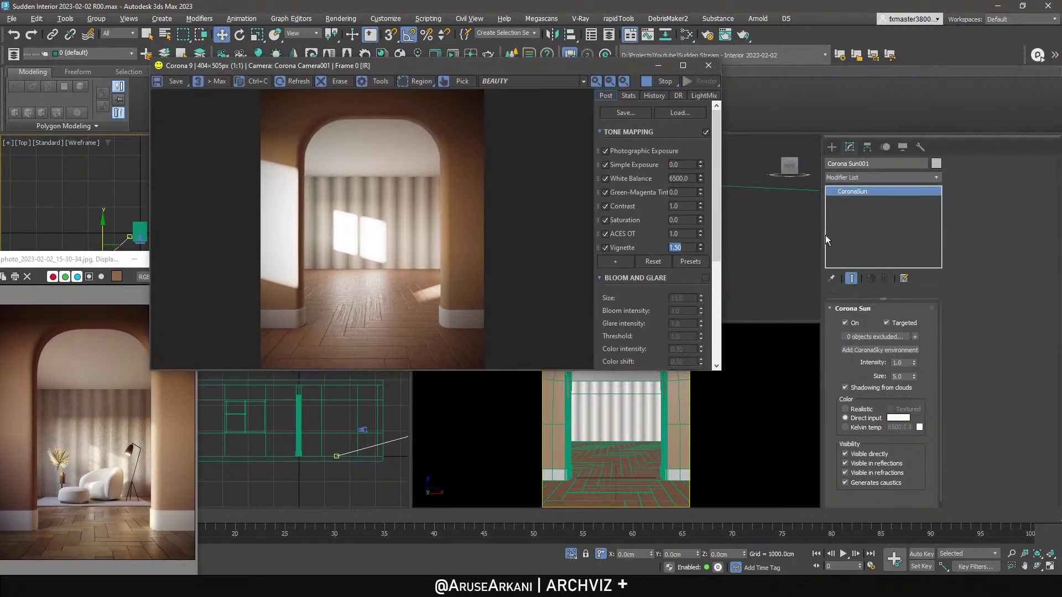
{"action": "double_click", "coordinate": [901, 363]}
{"action": "type", "text": "3"}
{"action": "key", "text": "Return"}
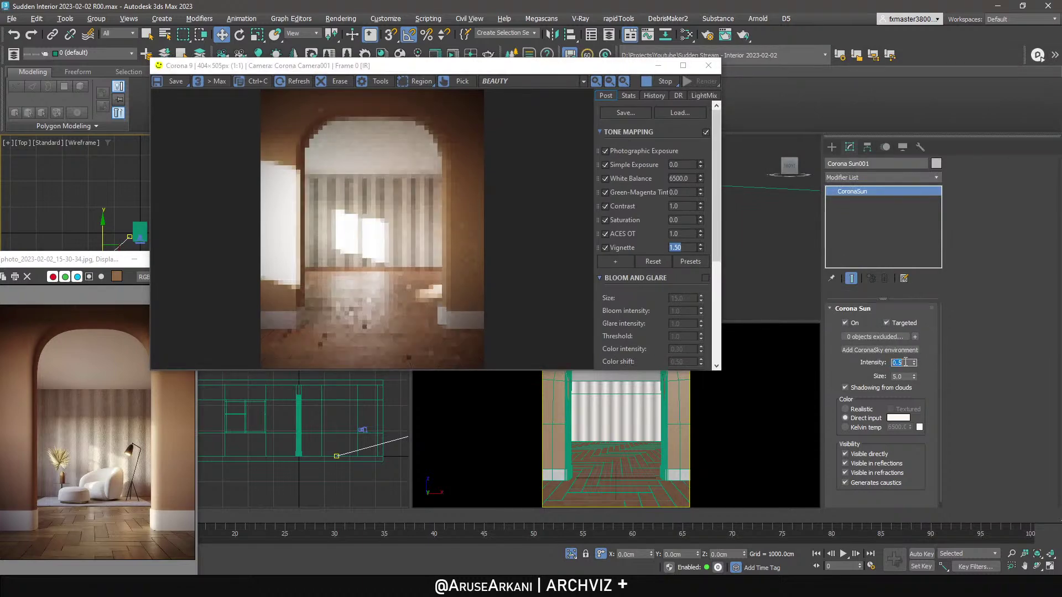
{"action": "type", "text": "0.3"}
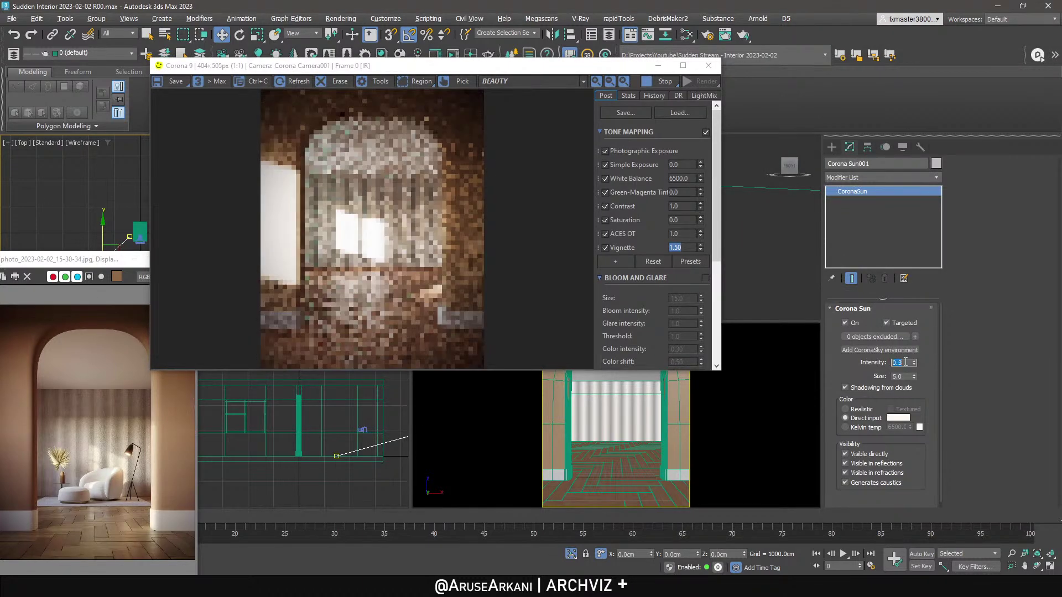
{"action": "key", "text": "Return"}
{"action": "left_click_drag", "start_coordinate": [441, 74], "coordinate": [589, 77]}
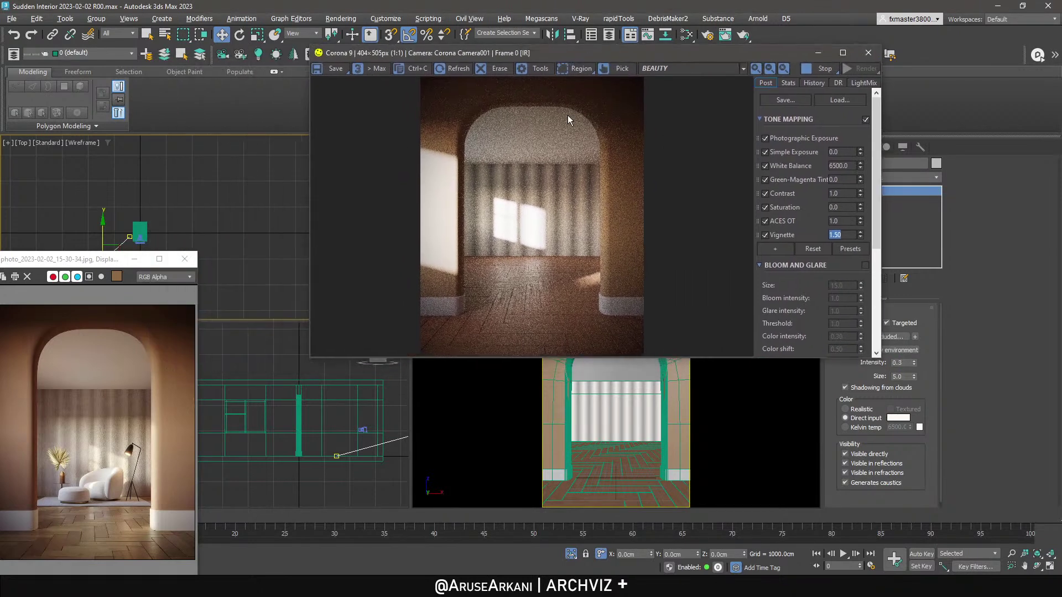
Set the Skylight environment map's intensity to 2.0 and compare the render with the reference photo.
{"action": "key", "text": "m"}
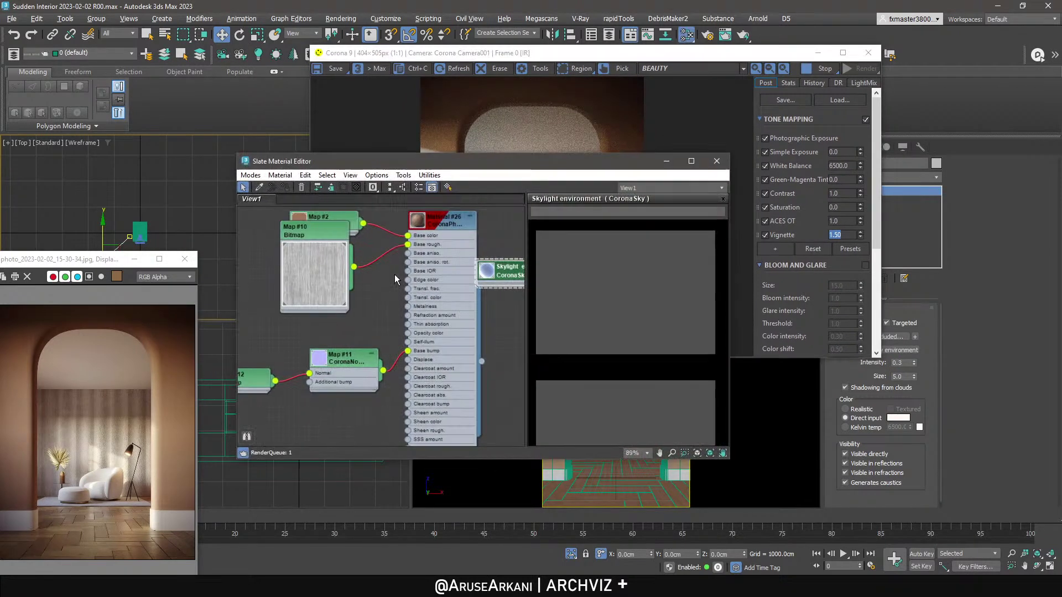
{"action": "left_click_drag", "start_coordinate": [519, 164], "coordinate": [158, 230]}
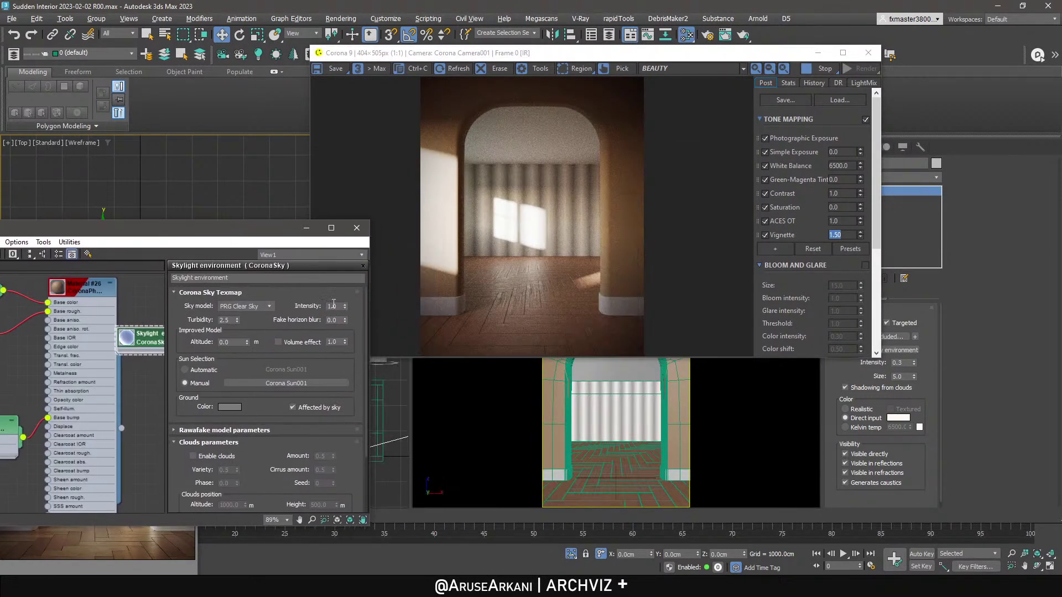
{"action": "key", "text": "Return"}
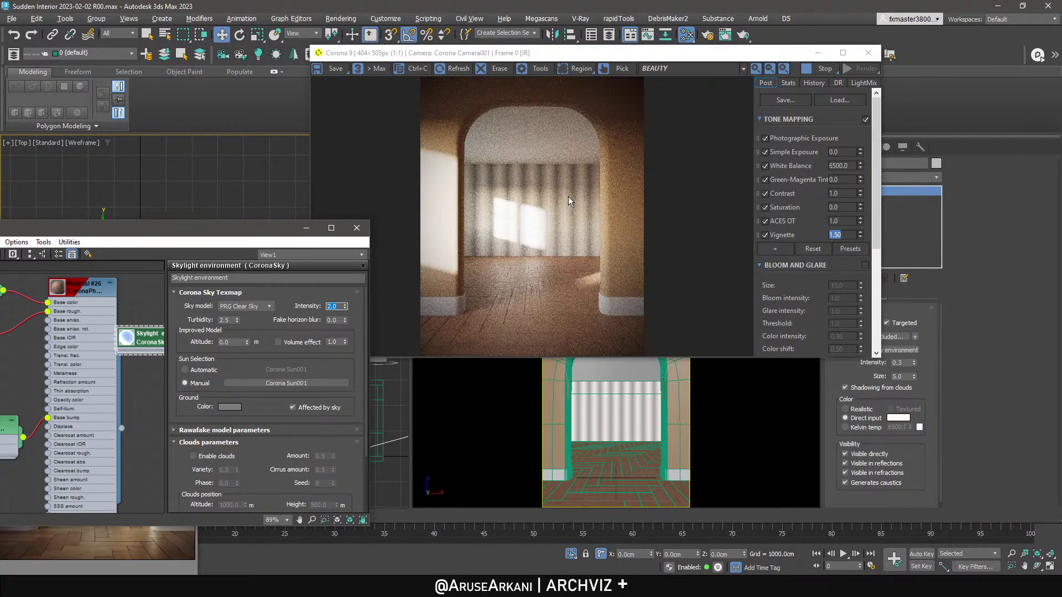
{"action": "left_click", "coordinate": [307, 227]}
{"action": "left_click_drag", "start_coordinate": [101, 264], "coordinate": [232, 147]}
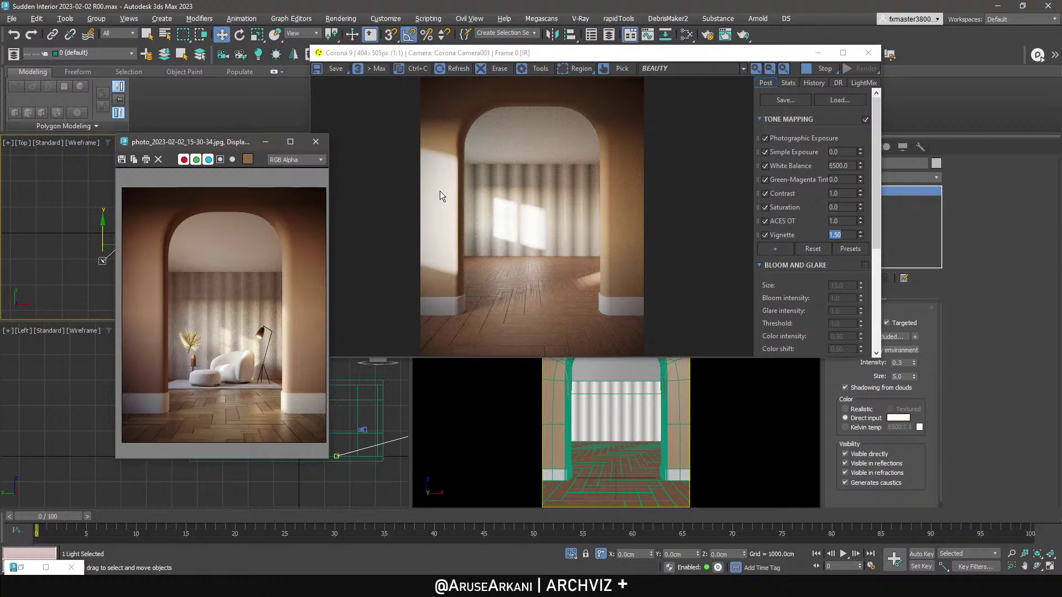
{"action": "left_click_drag", "start_coordinate": [233, 142], "coordinate": [204, 320]}
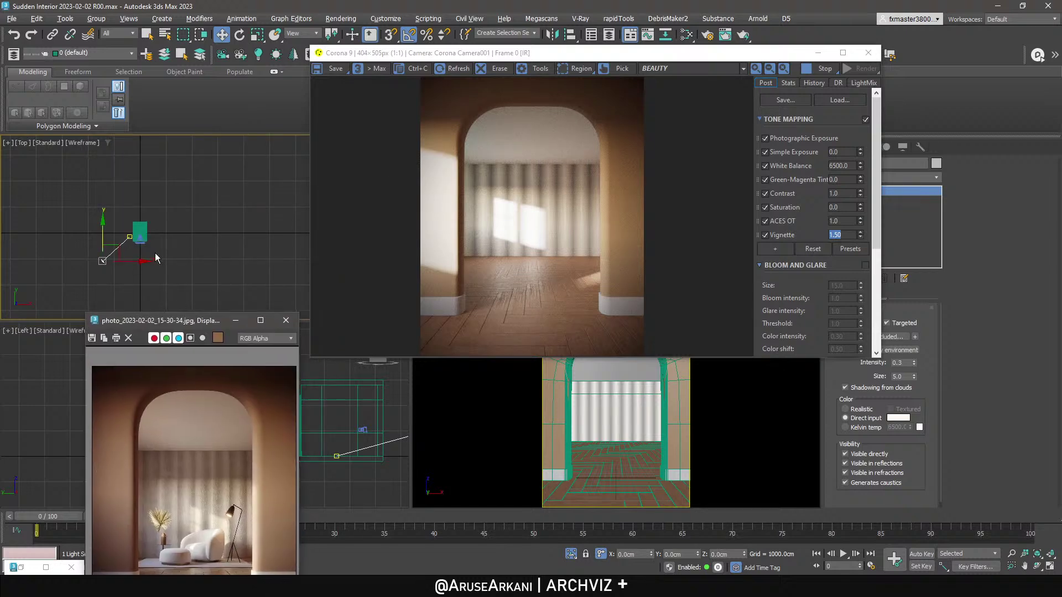
Select the room box and, at its Edit Poly vertex level, select the window opening's vertices on the sunlit side wall.
{"action": "left_click", "coordinate": [554, 390]}
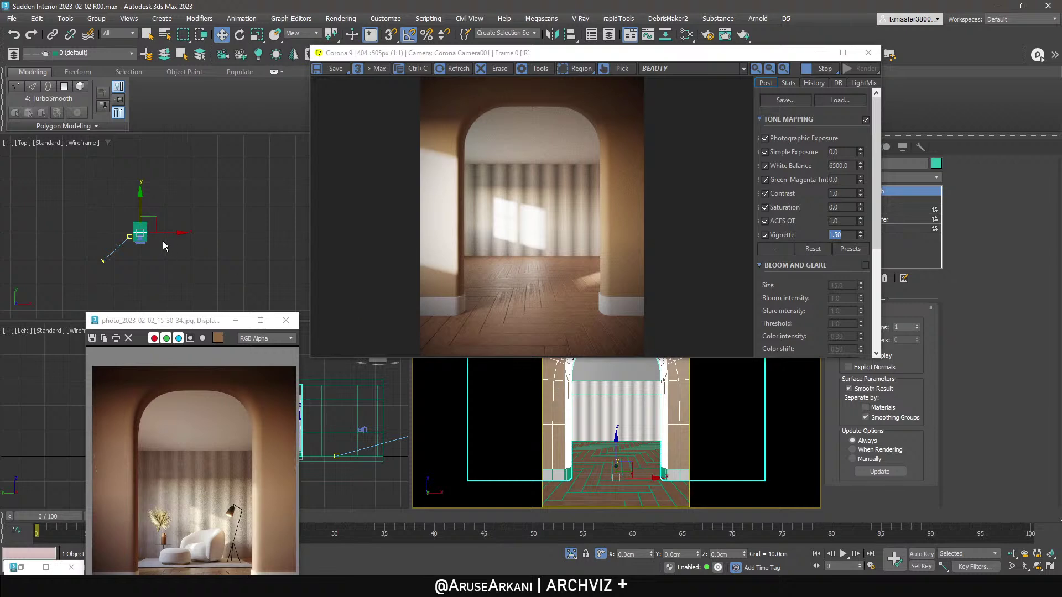
{"action": "scroll", "coordinate": [163, 241], "scroll_direction": "down", "scroll_amount": 4}
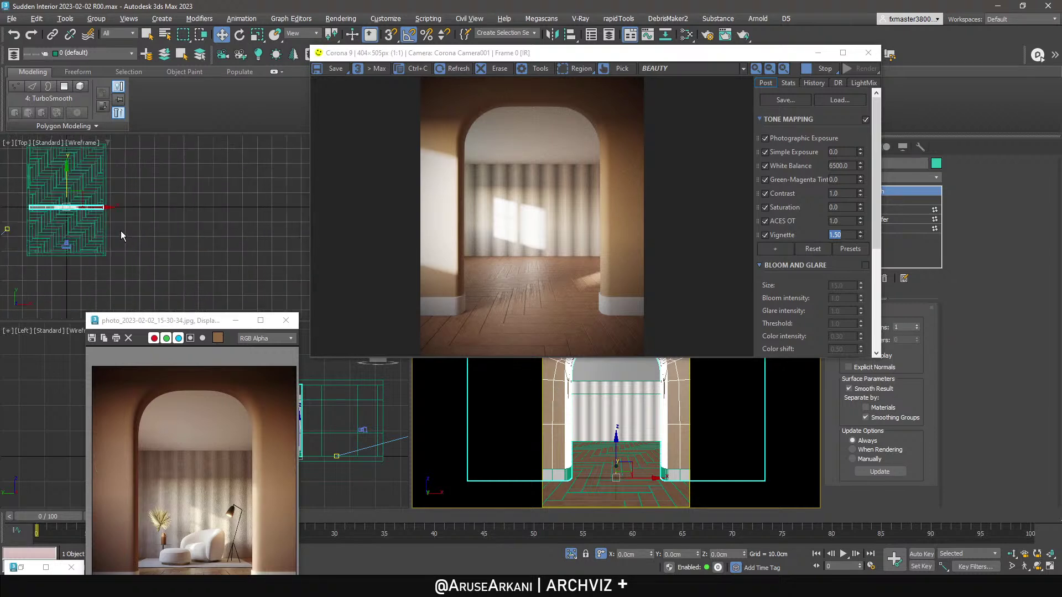
{"action": "left_click", "coordinate": [623, 406]}
{"action": "left_click_drag", "start_coordinate": [788, 58], "coordinate": [899, 263]}
{"action": "left_click", "coordinate": [859, 210]}
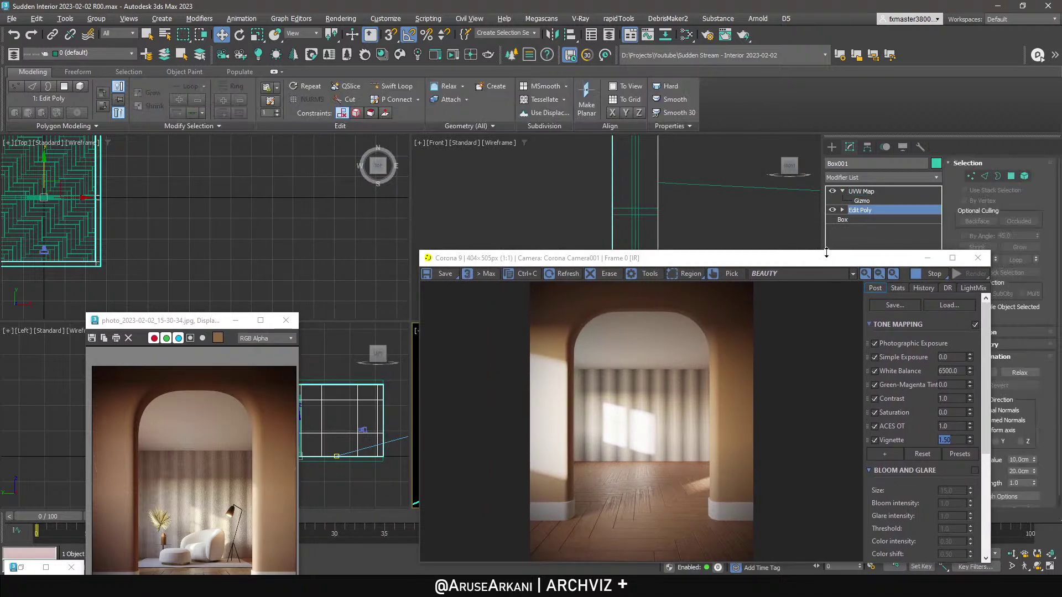
{"action": "left_click_drag", "start_coordinate": [826, 258], "coordinate": [720, 361]}
{"action": "left_click_drag", "start_coordinate": [628, 361], "coordinate": [813, 255]}
{"action": "key", "text": "1"}
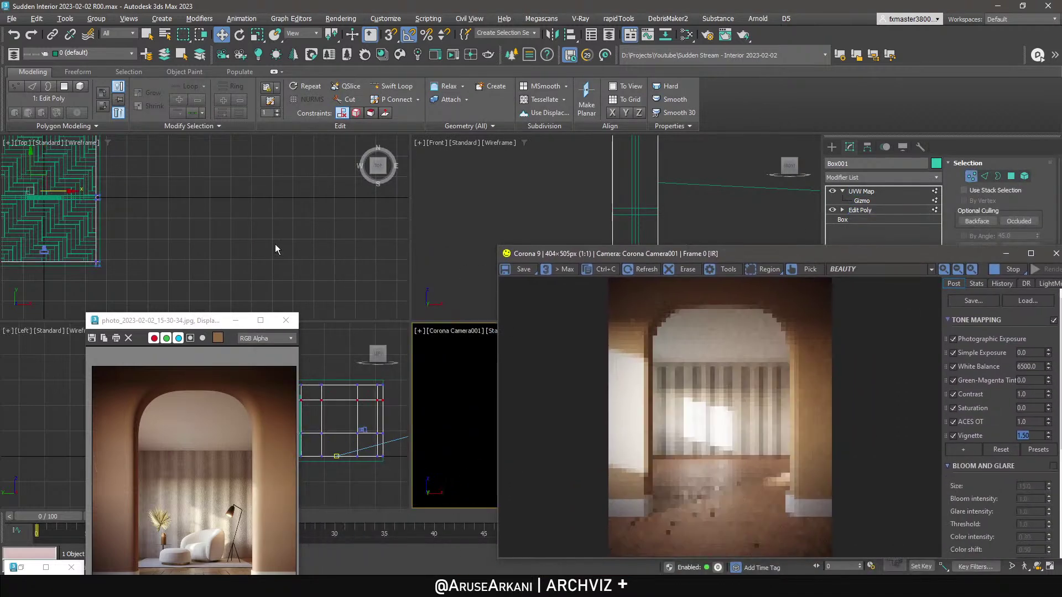
{"action": "key", "text": "z"}
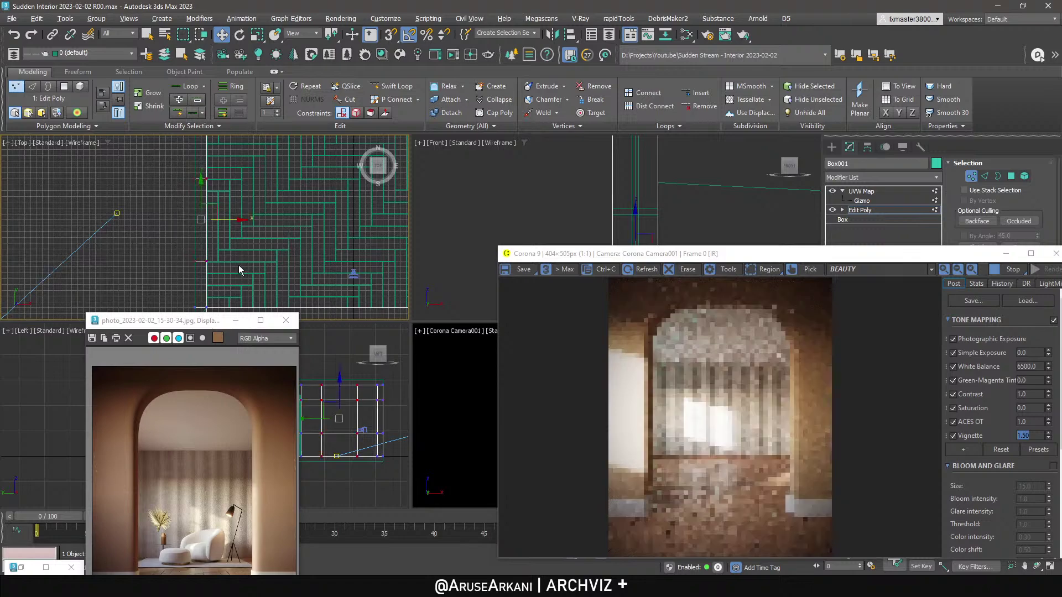
Narrow the side wall's window opening by scaling its vertices along Y, and shift it away from the camera.
{"action": "left_click_drag", "start_coordinate": [609, 254], "coordinate": [573, 136]}
{"action": "key", "text": "r"}
{"action": "left_click_drag", "start_coordinate": [201, 185], "coordinate": [206, 205]}
{"action": "key", "text": "w"}
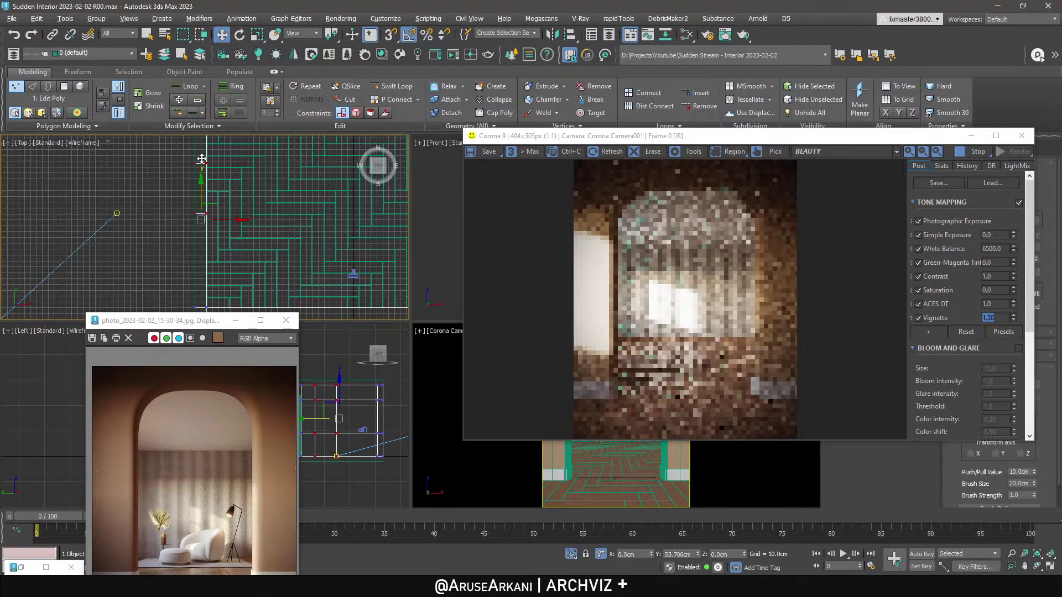
{"action": "left_click_drag", "start_coordinate": [201, 159], "coordinate": [204, 135]}
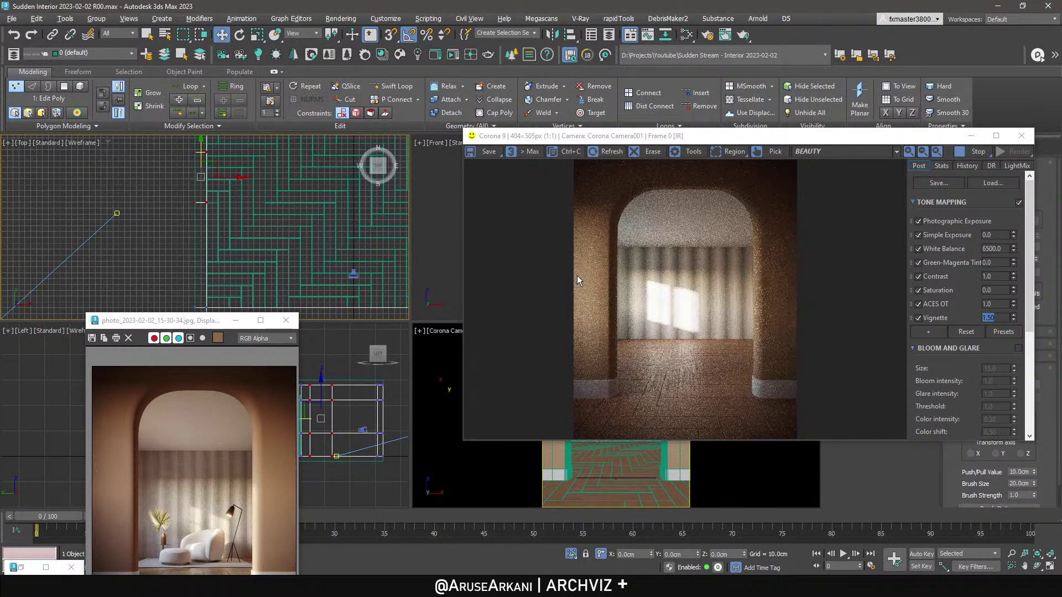
Check the light against the reference photo, move the window opening along Y toward the camera, and widen it slightly.
{"action": "left_click_drag", "start_coordinate": [206, 320], "coordinate": [223, 253]}
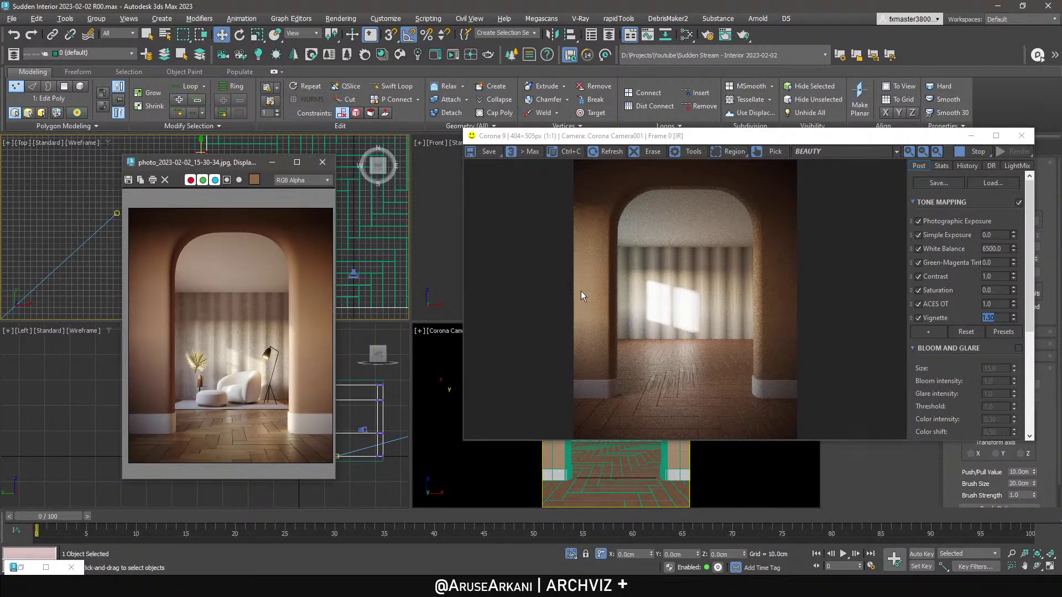
{"action": "left_click_drag", "start_coordinate": [248, 201], "coordinate": [206, 357]}
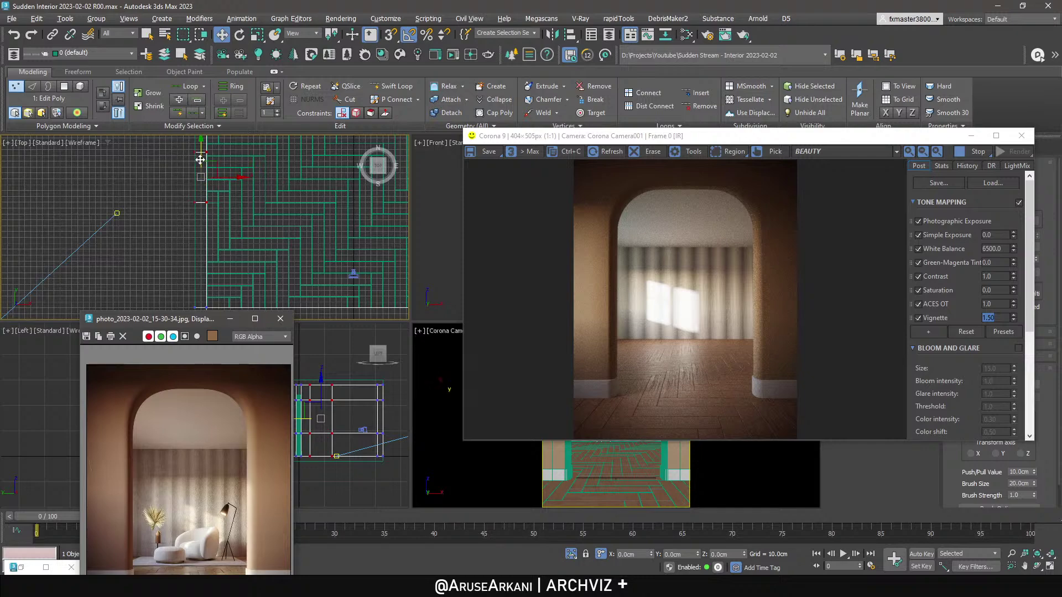
{"action": "left_click_drag", "start_coordinate": [202, 230], "coordinate": [202, 257]}
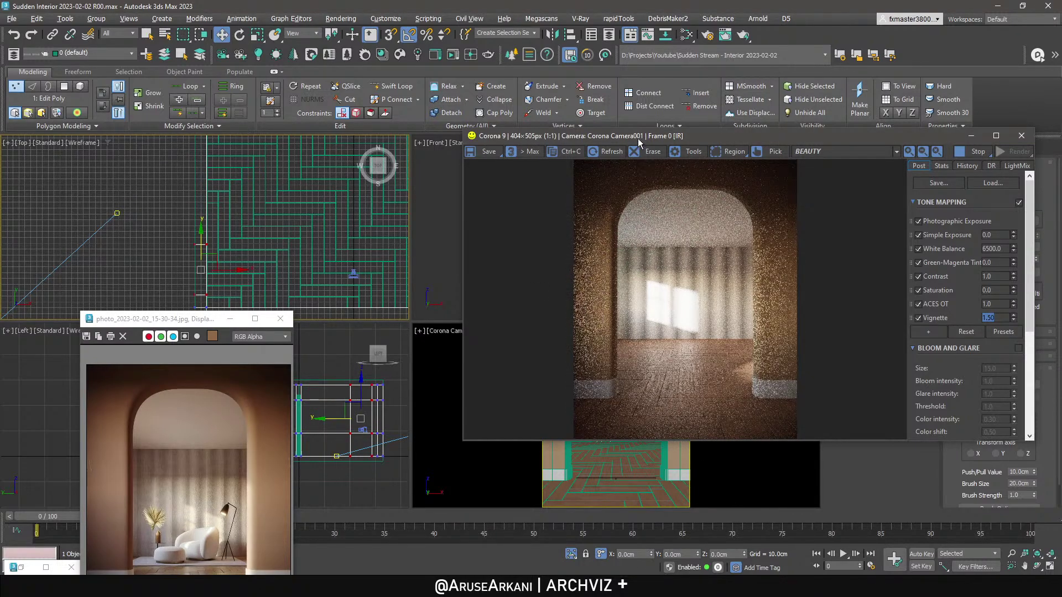
{"action": "left_click_drag", "start_coordinate": [638, 140], "coordinate": [634, 133]}
{"action": "key", "text": "r"}
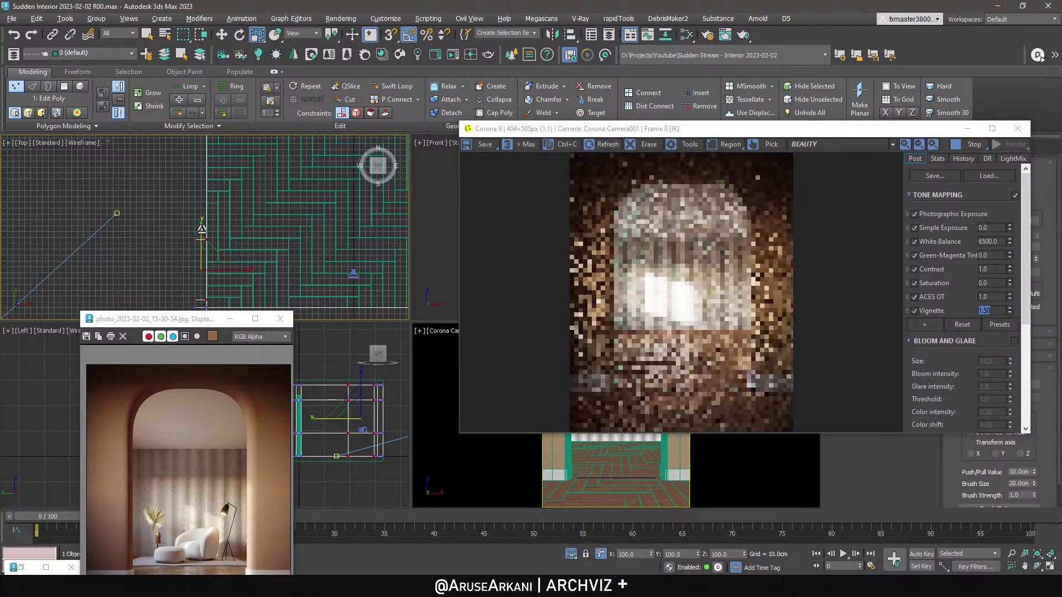
{"action": "key", "text": "w"}
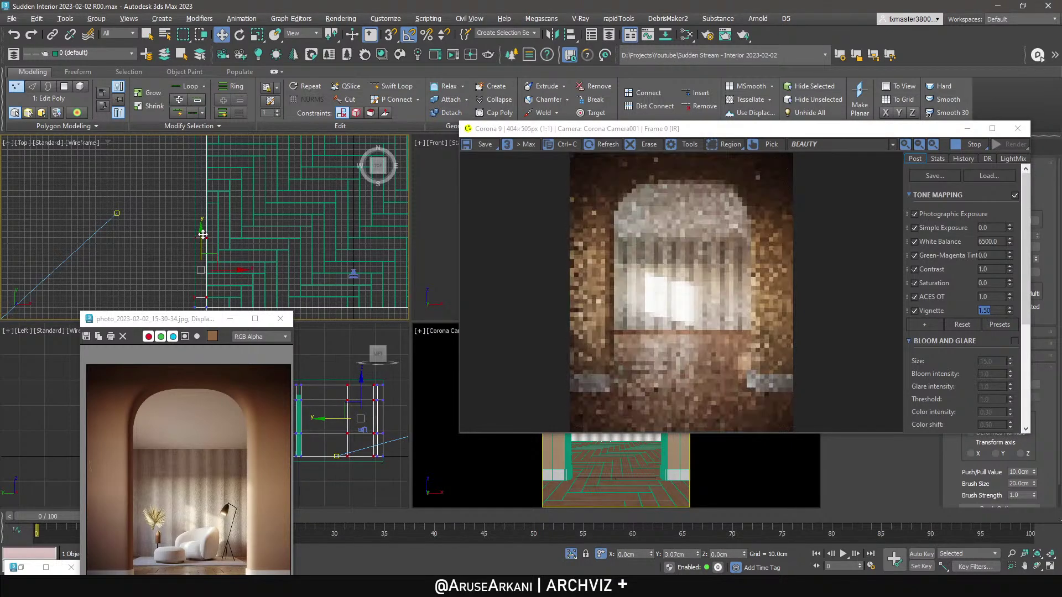
Maximize the camera view and set the render's tone-mapping vignette to 1.0.
{"action": "key", "text": "alt+w"}
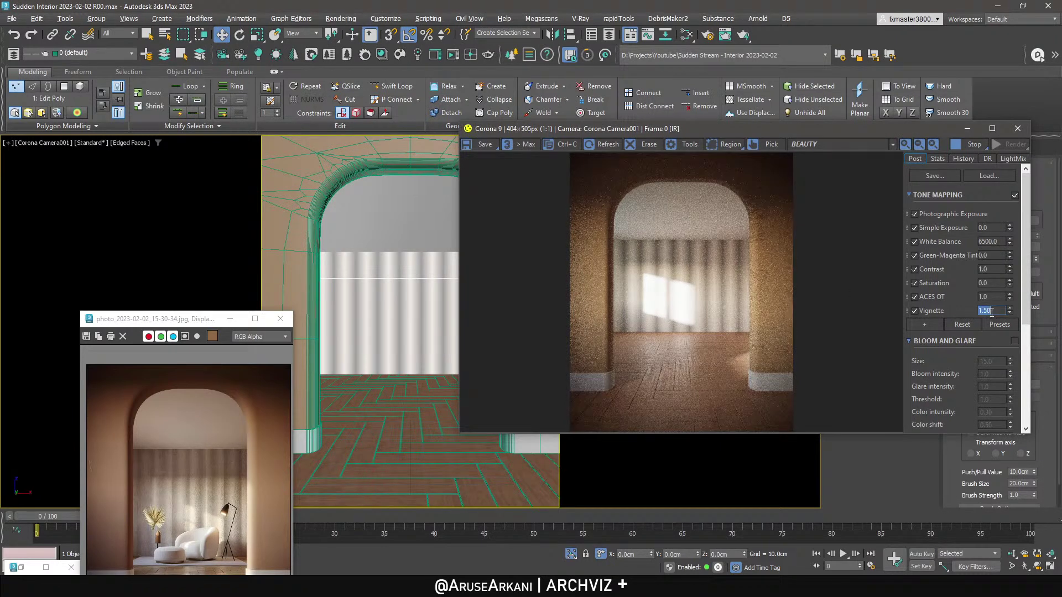
{"action": "type", "text": "1.0"}
{"action": "key", "text": "Return"}
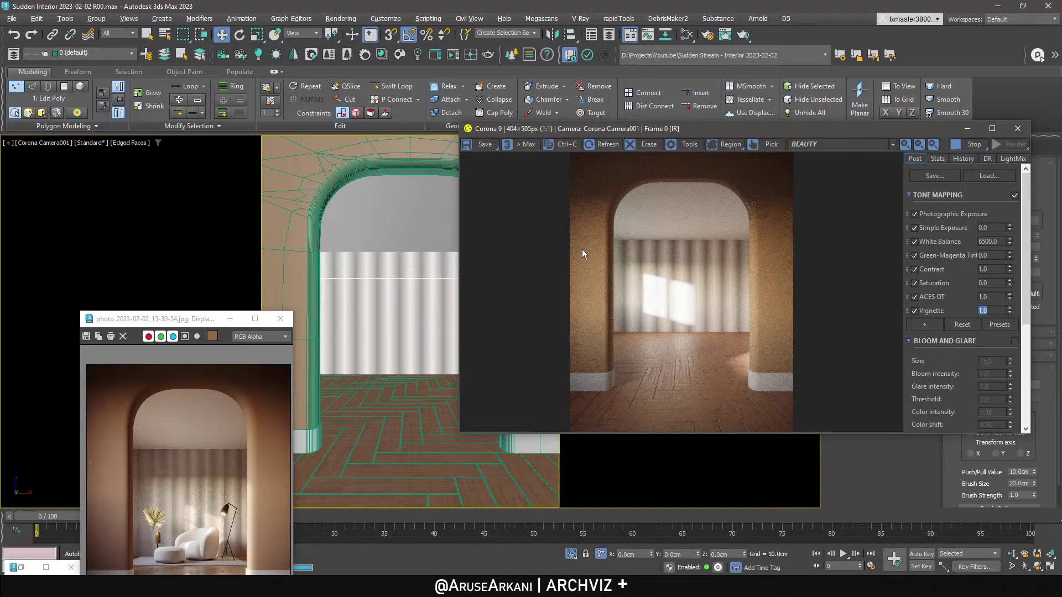
Examine the far wall's fine stripes in the reference photo and compare them with the wall in an enlarged render.
{"action": "left_click_drag", "start_coordinate": [231, 315], "coordinate": [211, 141]}
{"action": "right_click", "coordinate": [370, 224]}
{"action": "left_click", "coordinate": [326, 302]}
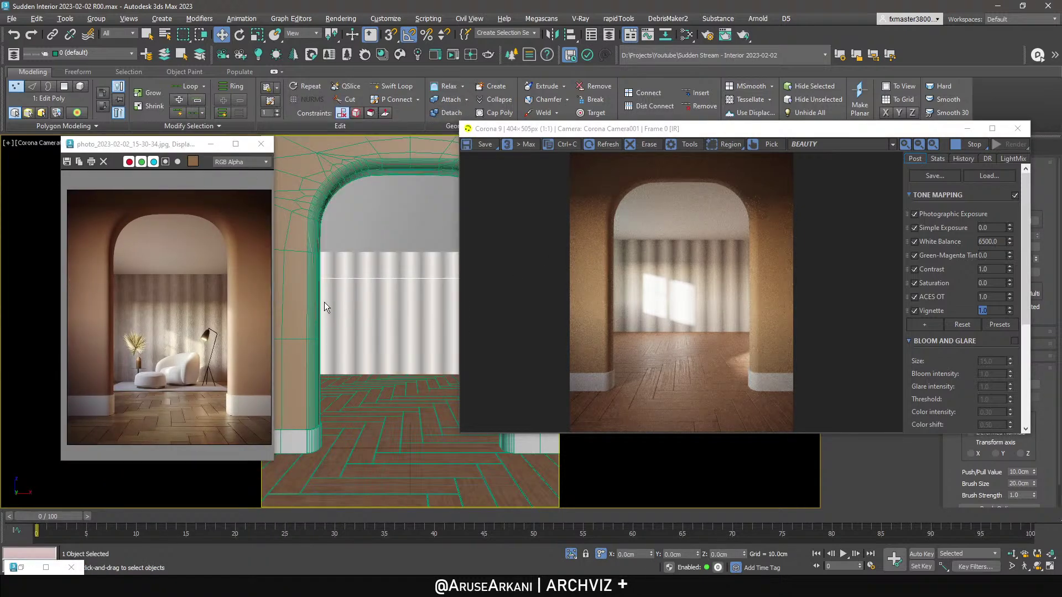
{"action": "scroll", "coordinate": [169, 318], "scroll_direction": "up", "scroll_amount": 4}
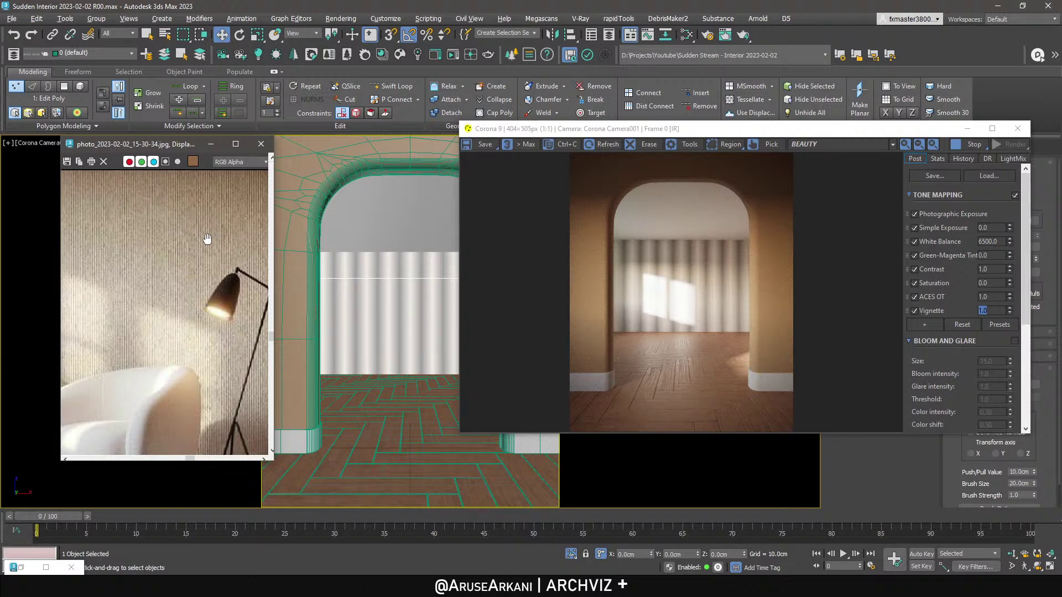
{"action": "left_click", "coordinate": [992, 129]}
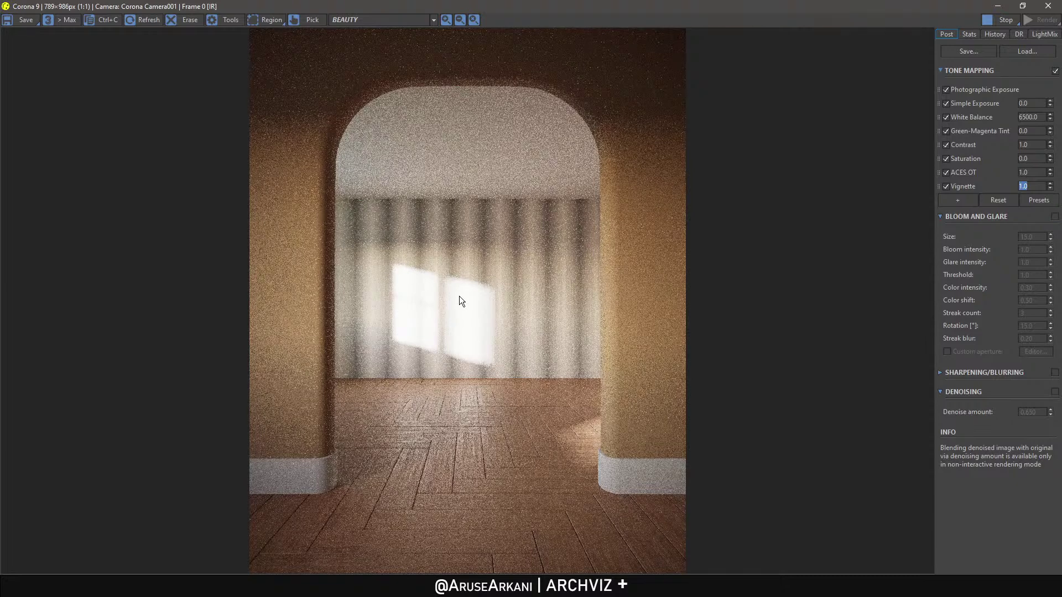
{"action": "scroll", "coordinate": [459, 296], "scroll_direction": "up", "scroll_amount": 1}
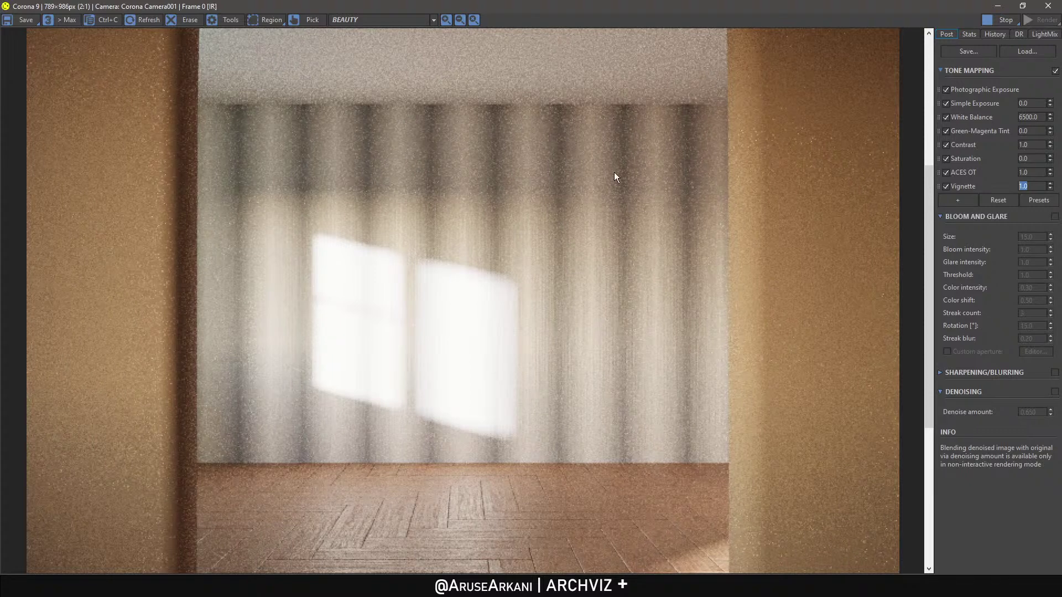
{"action": "scroll", "coordinate": [603, 180], "scroll_direction": "down", "scroll_amount": 1}
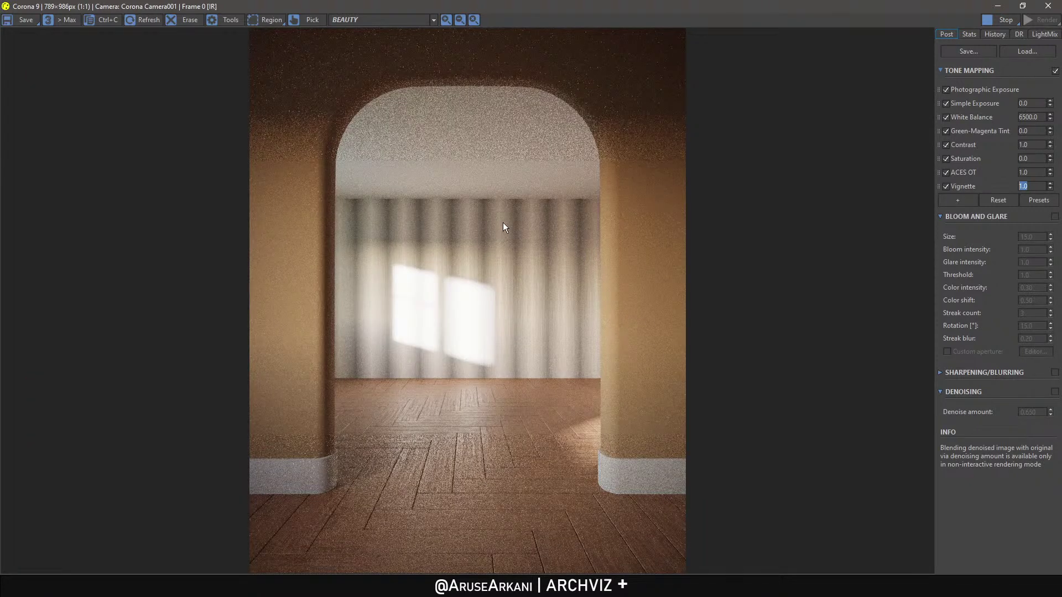
{"action": "left_click", "coordinate": [1023, 7]}
{"action": "left_click_drag", "start_coordinate": [656, 128], "coordinate": [634, 87]}
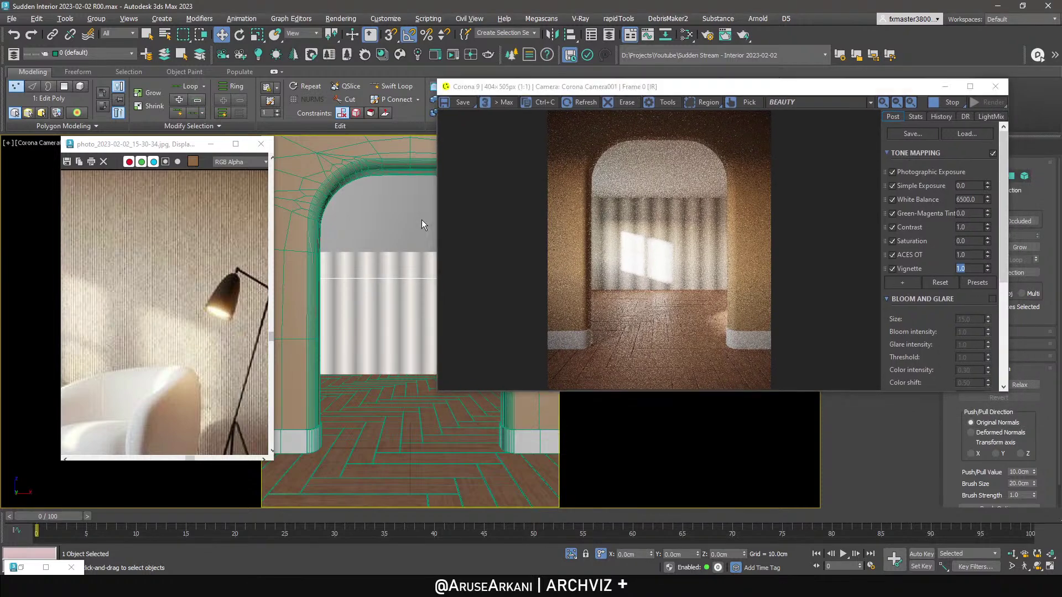
Open the Gradient Ramp map that feeds the far wall material's RGB Multiply, keeping the reference photo in view beside the material nodes.
{"action": "key", "text": "m"}
{"action": "left_click", "coordinate": [195, 201]}
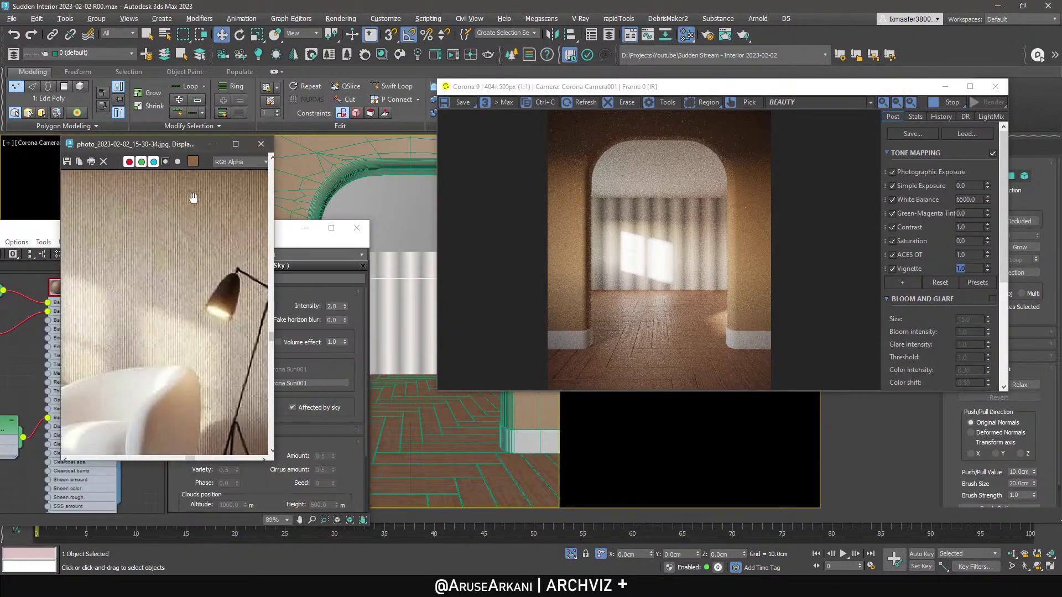
{"action": "scroll", "coordinate": [194, 198], "scroll_direction": "down", "scroll_amount": 1}
{"action": "left_click_drag", "start_coordinate": [171, 146], "coordinate": [291, 30]}
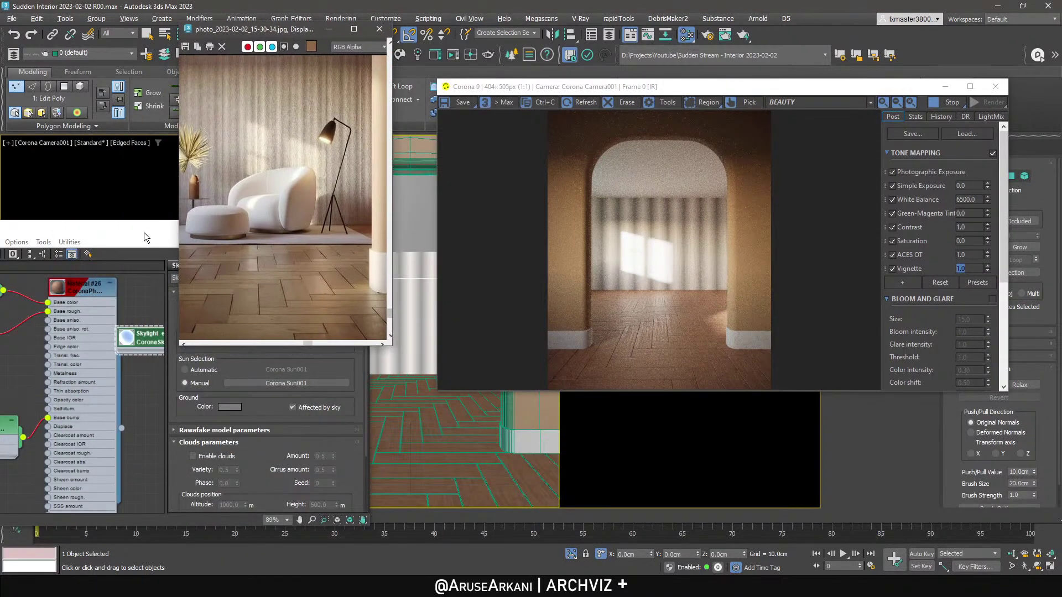
{"action": "left_click_drag", "start_coordinate": [144, 230], "coordinate": [365, 254]}
{"action": "middle_click_drag", "start_coordinate": [208, 343], "coordinate": [275, 442]}
{"action": "scroll", "coordinate": [275, 443], "scroll_direction": "down", "scroll_amount": 8}
{"action": "scroll", "coordinate": [237, 386], "scroll_direction": "up", "scroll_amount": 7}
{"action": "middle_click_drag", "start_coordinate": [256, 348], "coordinate": [238, 371]}
{"action": "double_click", "coordinate": [227, 357]}
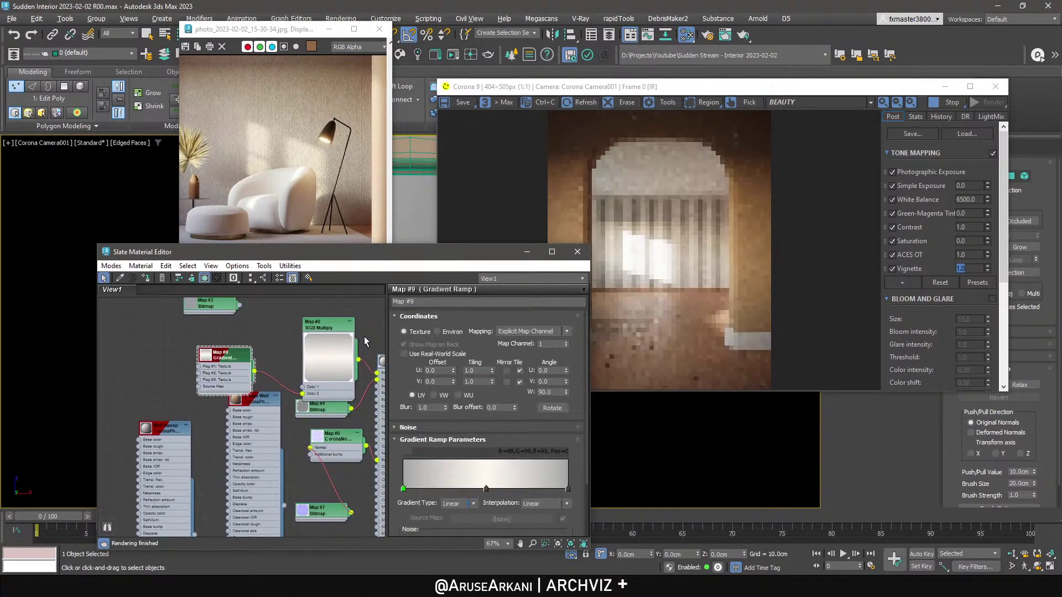
Lighten the gradient's first flag to grey 214 and copy that colour to the last flag.
{"action": "scroll", "coordinate": [409, 420], "scroll_direction": "down", "scroll_amount": 3}
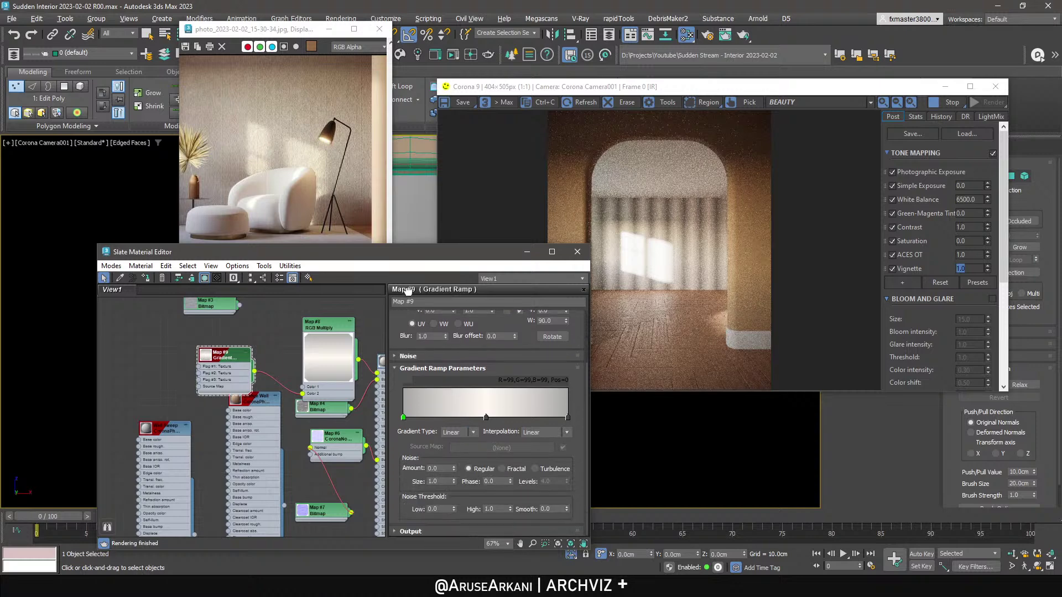
{"action": "double_click", "coordinate": [403, 413]}
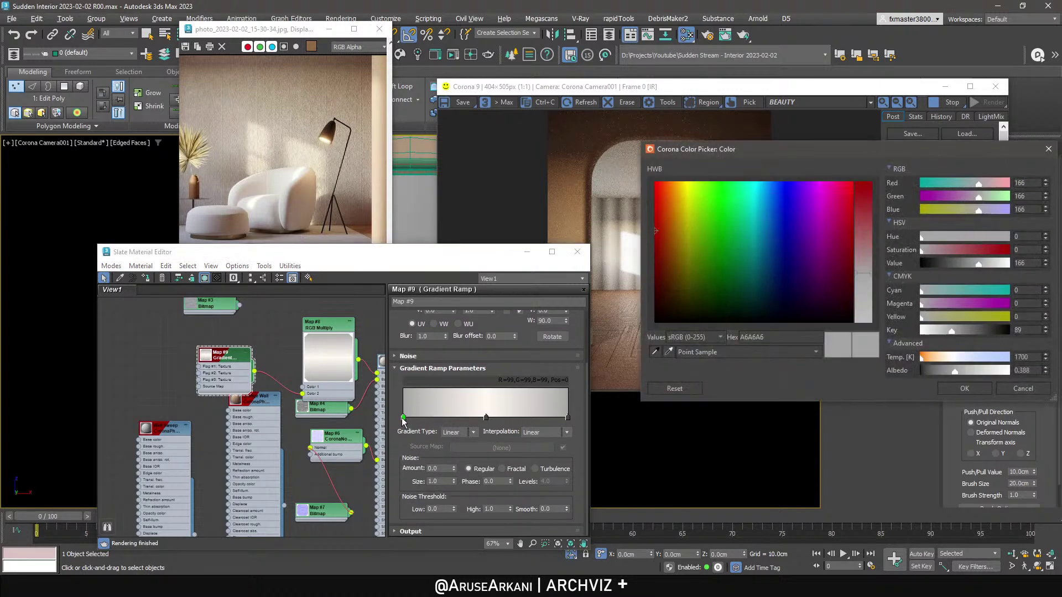
{"action": "left_click_drag", "start_coordinate": [993, 264], "coordinate": [995, 265]}
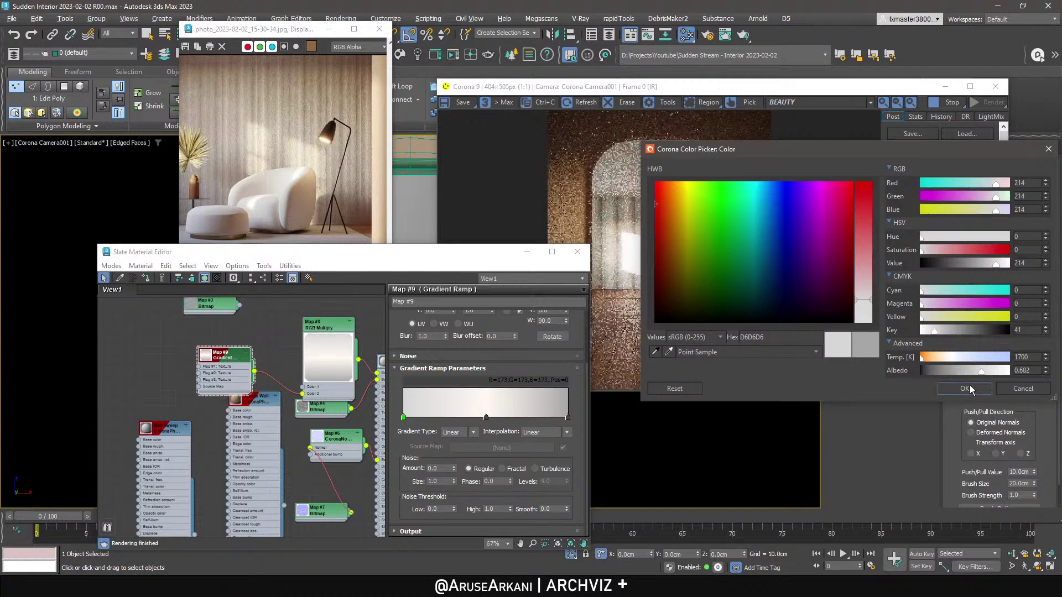
{"action": "left_click", "coordinate": [964, 389]}
{"action": "right_click", "coordinate": [404, 418]}
{"action": "left_click", "coordinate": [421, 443]}
{"action": "right_click", "coordinate": [568, 418]}
{"action": "left_click", "coordinate": [592, 456]}
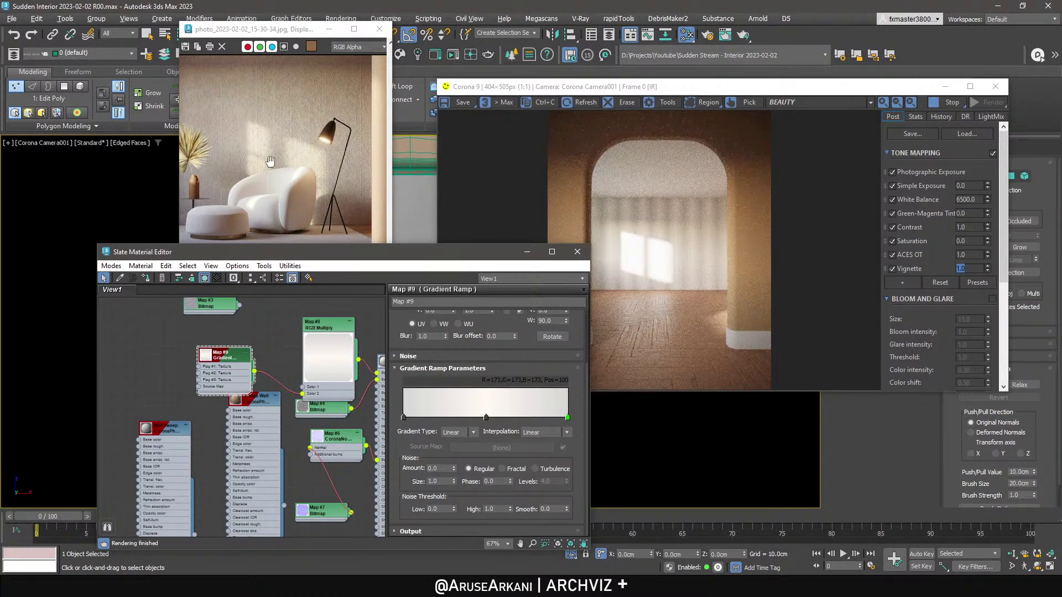
Try to stretch the far wall's UVW Map gizmo along X to widen the stripes.
{"action": "left_click", "coordinate": [527, 251]}
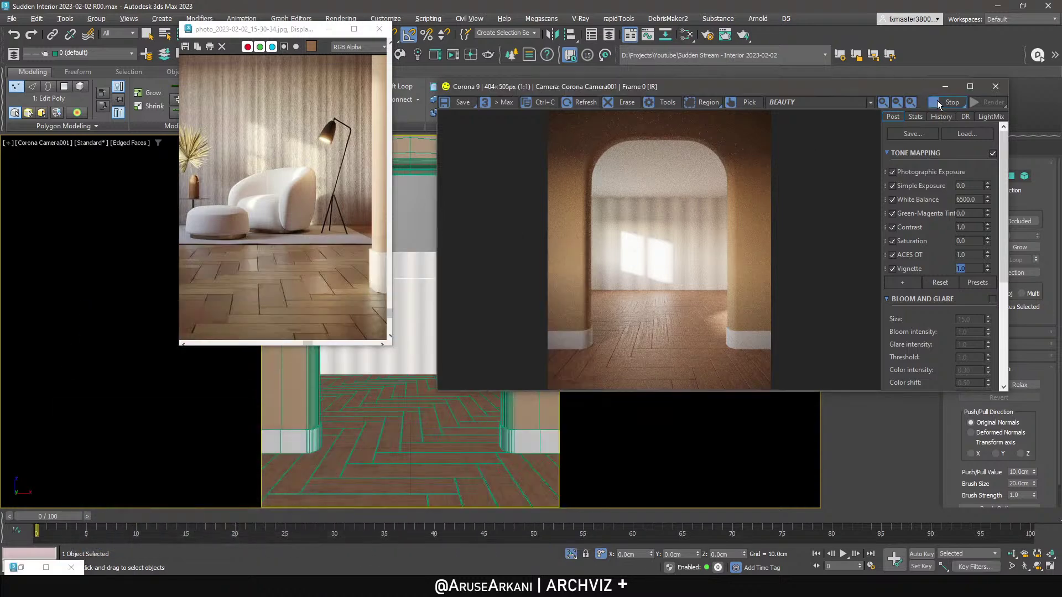
{"action": "left_click", "coordinate": [946, 87]}
{"action": "left_click", "coordinate": [852, 201]}
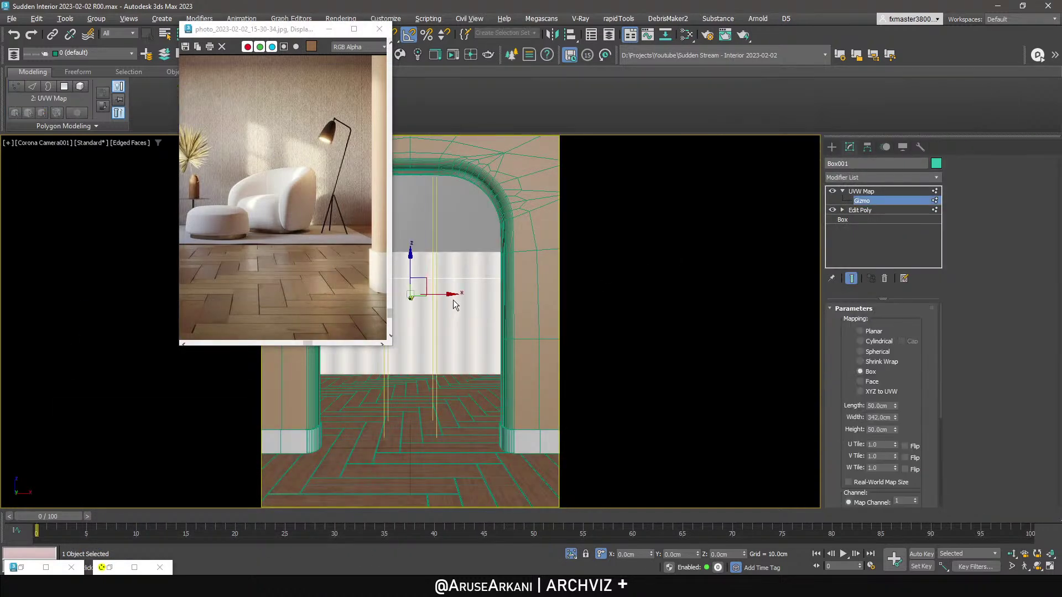
{"action": "left_click_drag", "start_coordinate": [451, 294], "coordinate": [455, 294]}
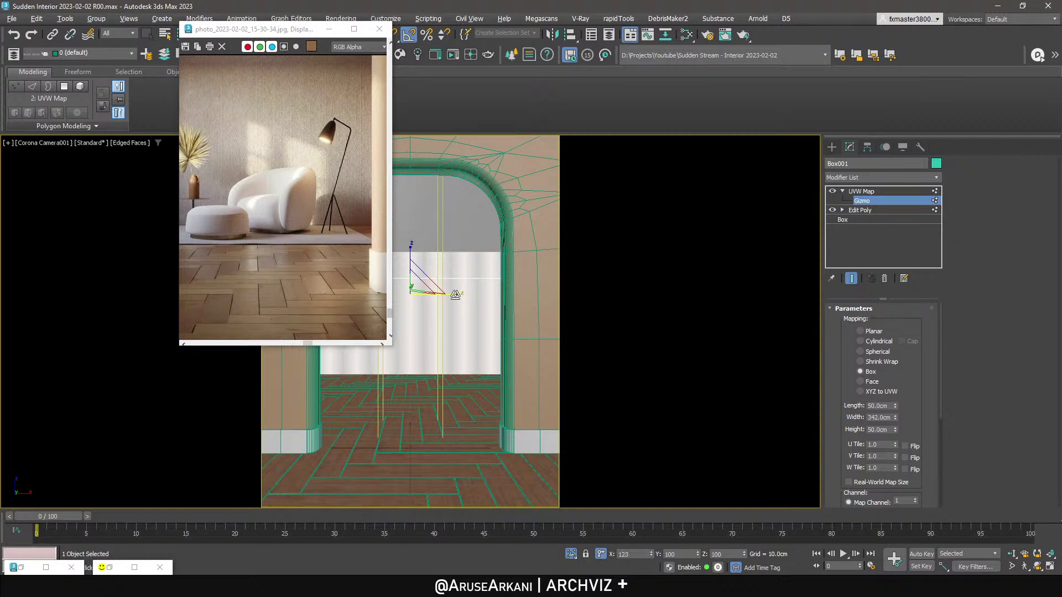
{"action": "scroll", "coordinate": [319, 240], "scroll_direction": "down", "scroll_amount": 3}
{"action": "left_click_drag", "start_coordinate": [451, 295], "coordinate": [439, 339]}
{"action": "left_click", "coordinate": [860, 192]}
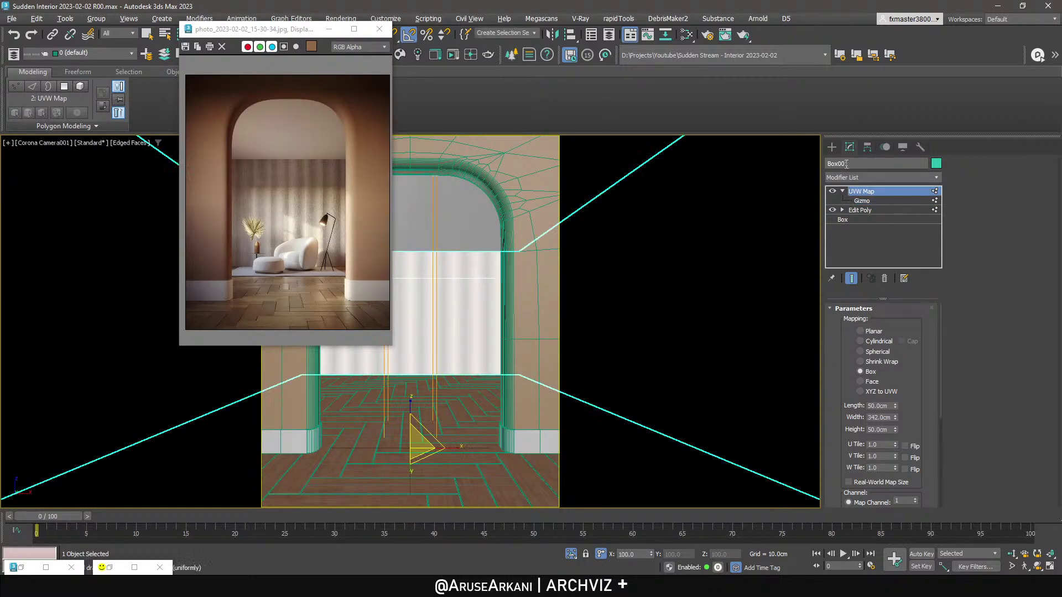
{"action": "left_click", "coordinate": [832, 147]}
{"action": "left_click", "coordinate": [847, 149]}
{"action": "right_click", "coordinate": [489, 258]}
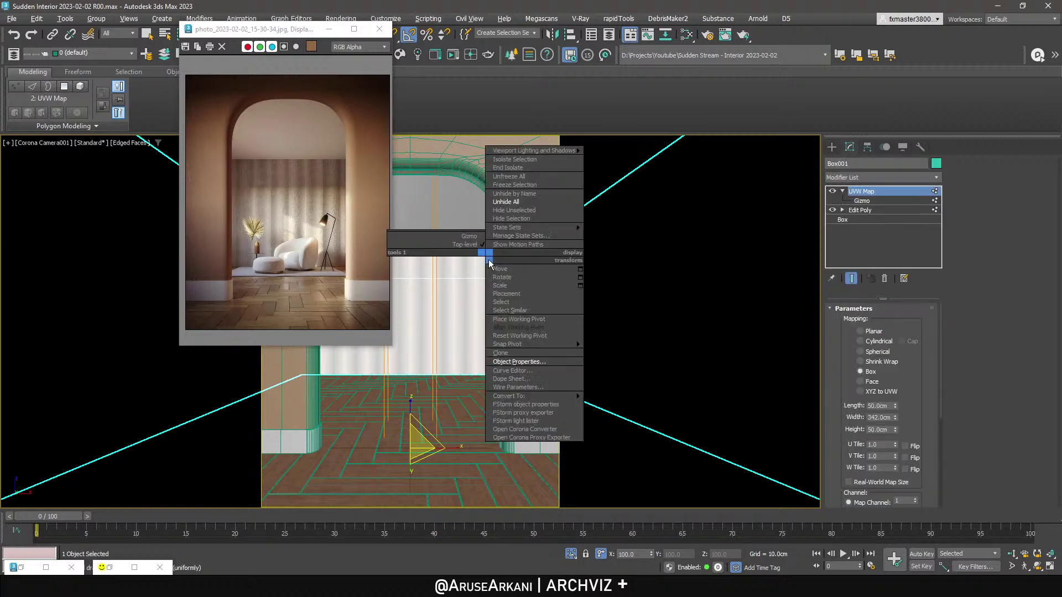
Set the U tiling of the far wall's Gradient Ramp map to 0.5.
{"action": "key", "text": "m"}
{"action": "left_click_drag", "start_coordinate": [443, 249], "coordinate": [890, 147]}
{"action": "scroll", "coordinate": [880, 270], "scroll_direction": "up", "scroll_amount": 3}
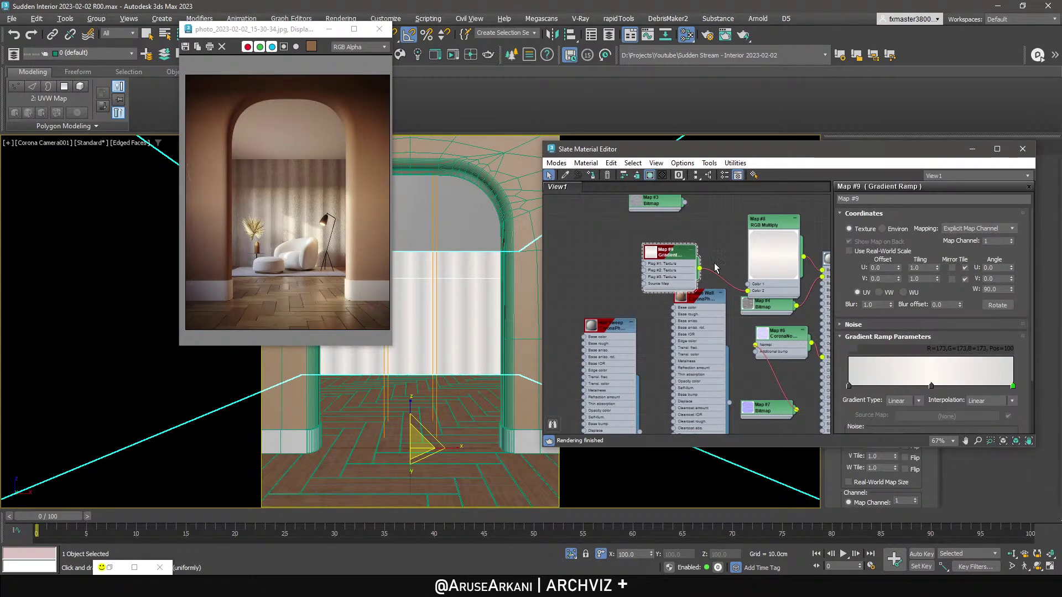
{"action": "left_click_drag", "start_coordinate": [675, 270], "coordinate": [682, 270]}
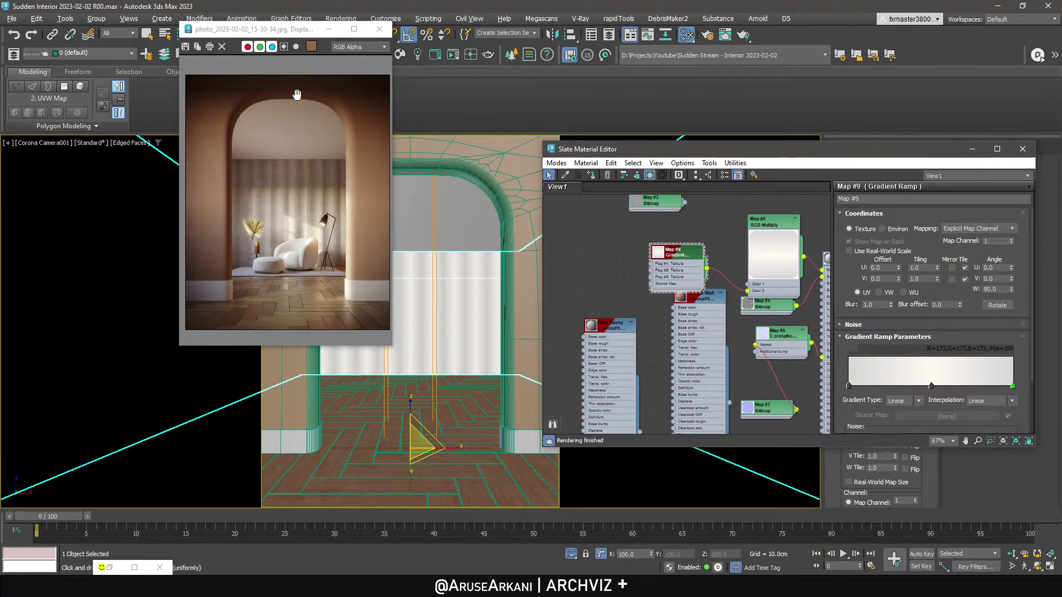
{"action": "left_click_drag", "start_coordinate": [304, 34], "coordinate": [168, 62]}
{"action": "left_click", "coordinate": [921, 268]}
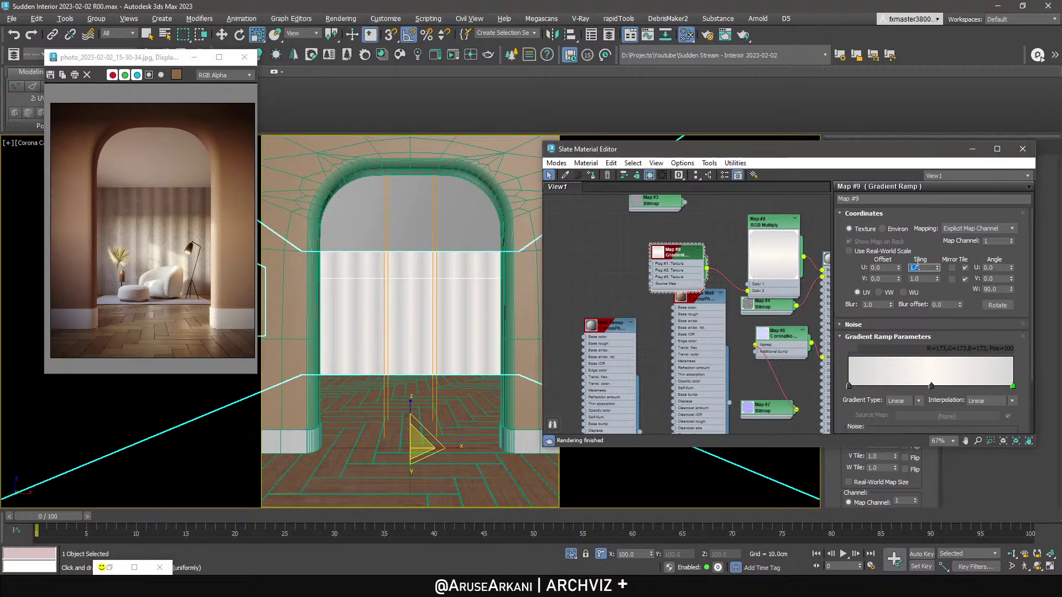
{"action": "type", "text": "0.5"}
{"action": "key", "text": "Return"}
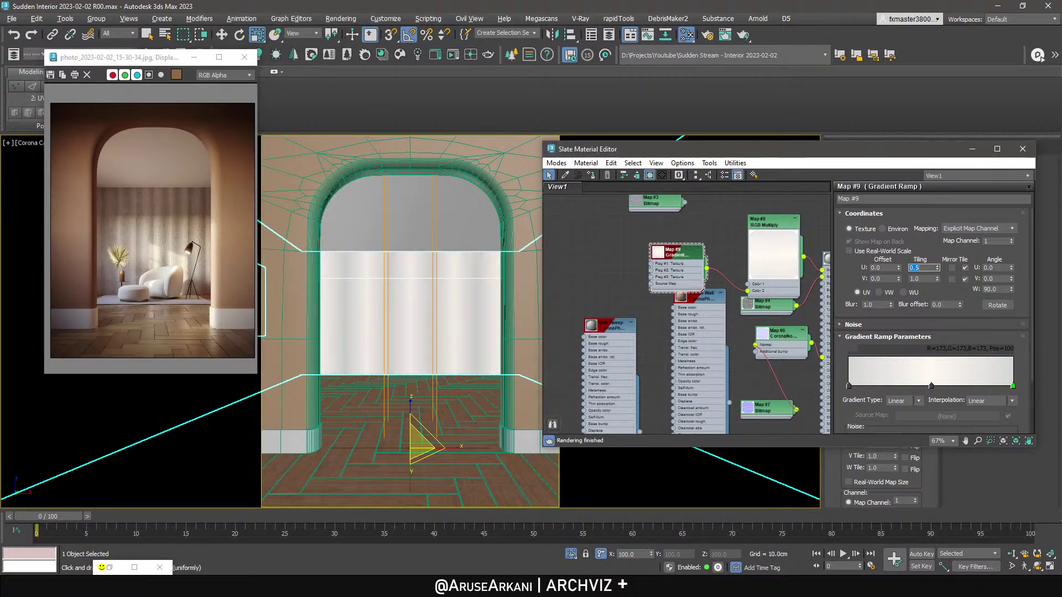
Add eight flags at uneven spacing along the Gradient Ramp to form irregular light and dark stripes.
{"action": "left_click", "coordinate": [932, 387]}
{"action": "left_click", "coordinate": [871, 386]}
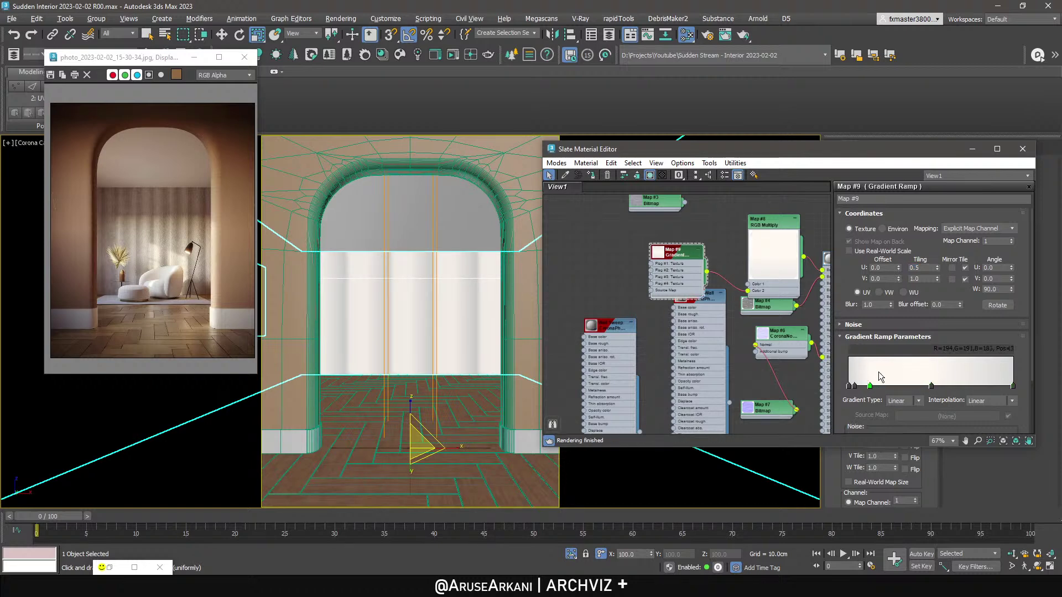
{"action": "left_click", "coordinate": [889, 374]}
{"action": "left_click", "coordinate": [914, 374]}
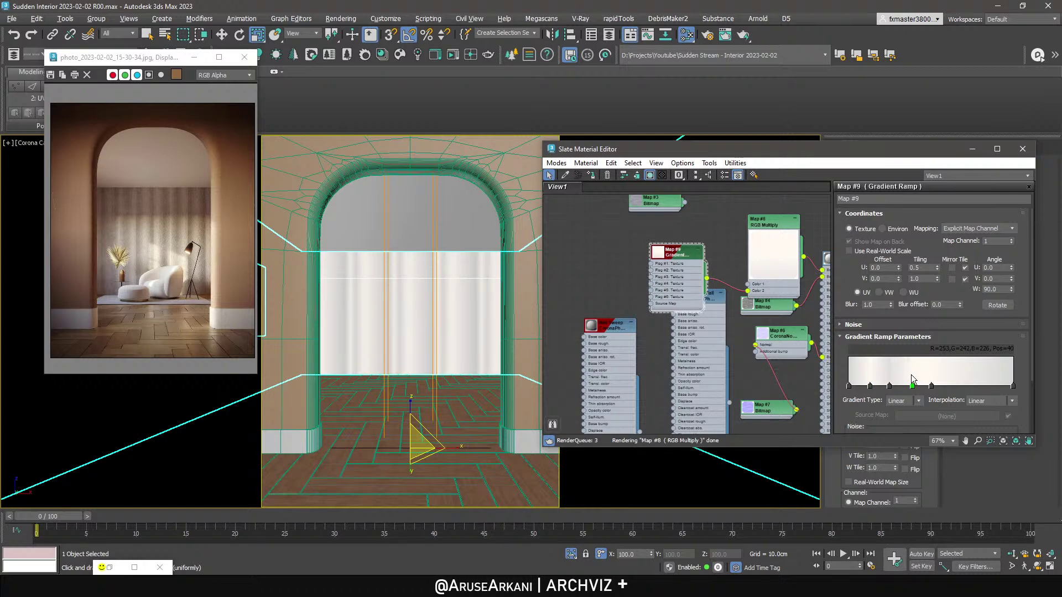
{"action": "left_click", "coordinate": [915, 378]}
{"action": "left_click_drag", "start_coordinate": [916, 385], "coordinate": [921, 385]}
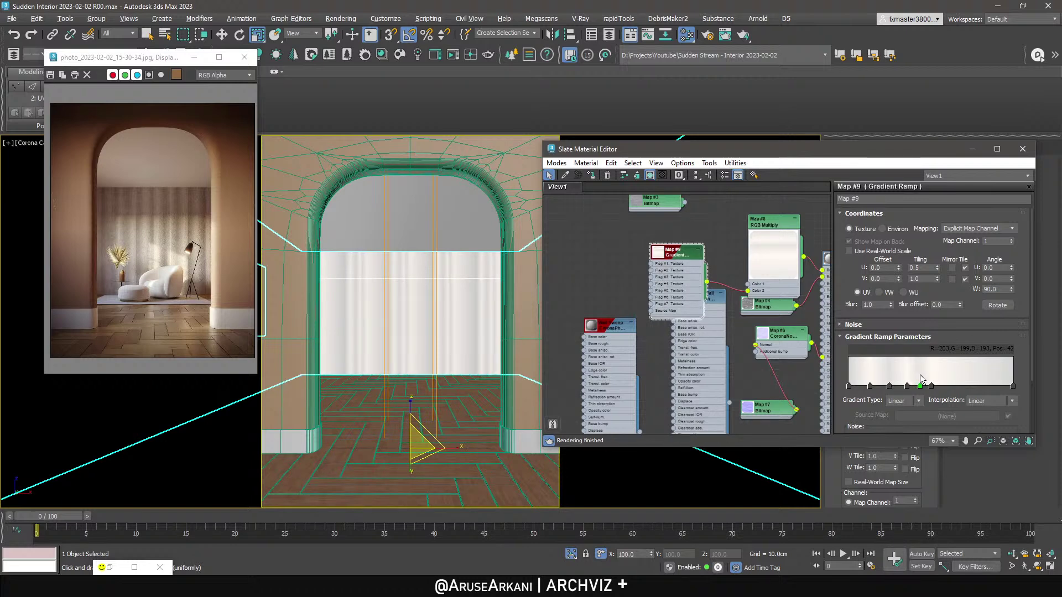
{"action": "left_click", "coordinate": [954, 375]}
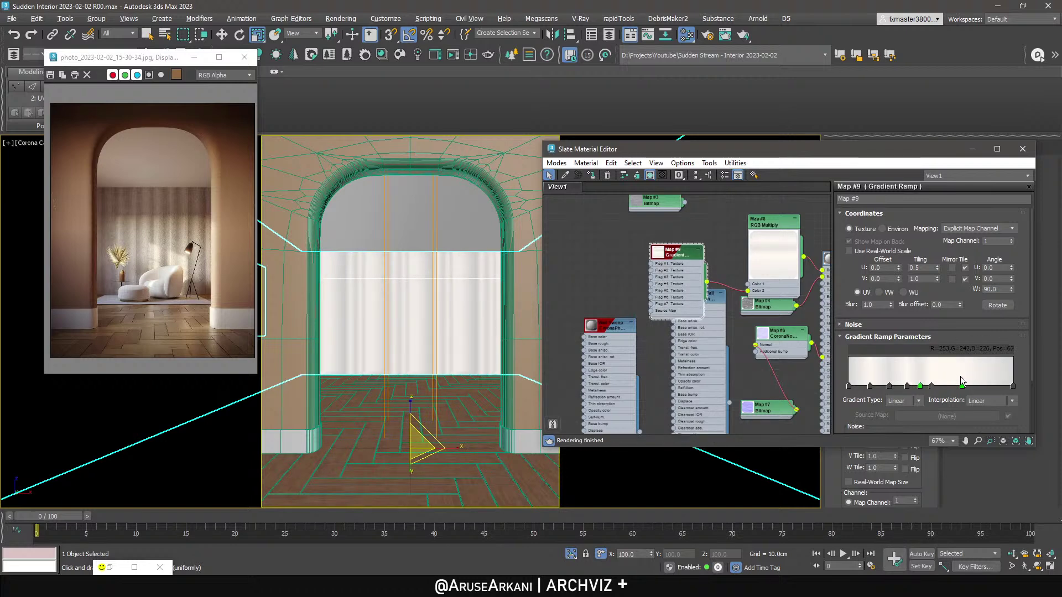
{"action": "left_click", "coordinate": [947, 378]}
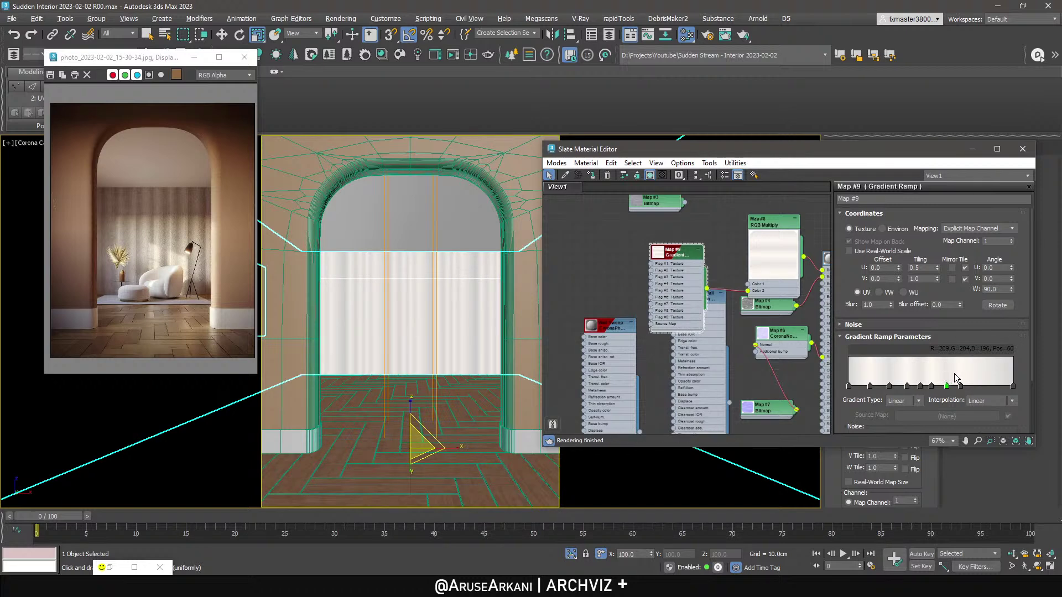
{"action": "left_click", "coordinate": [980, 376]}
{"action": "left_click", "coordinate": [995, 378]}
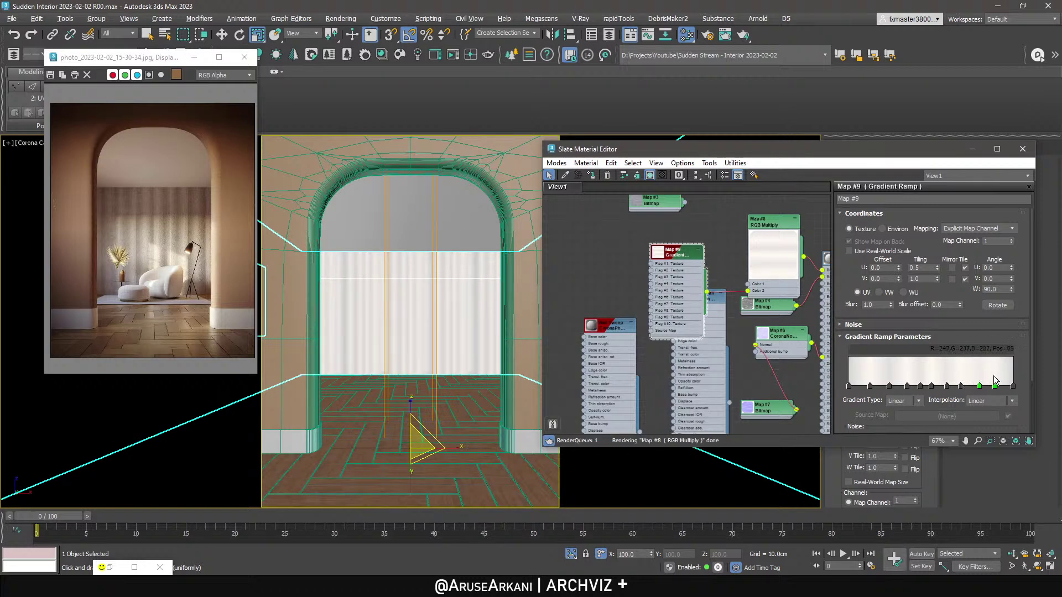
Scale the far wall's UVW Map gizmo along X so the stripe pattern spreads wider.
{"action": "left_click", "coordinate": [972, 149]}
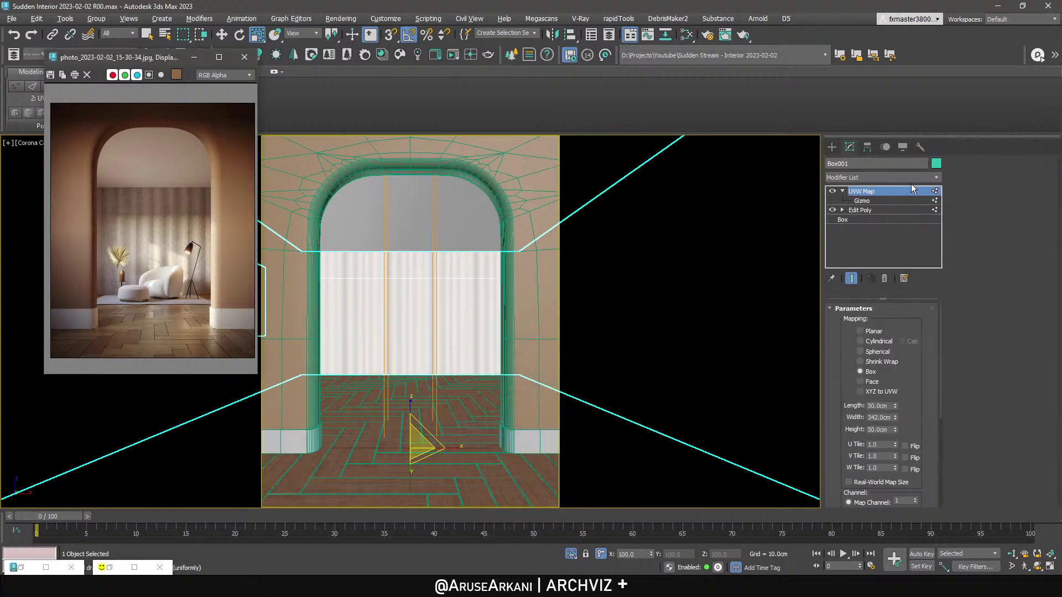
{"action": "left_click", "coordinate": [862, 201]}
{"action": "mouse_move", "coordinate": [443, 294]}
{"action": "left_mouse_down"}
{"action": "mouse_move", "coordinate": [482, 302]}
{"action": "mouse_move", "coordinate": [442, 302]}
{"action": "left_mouse_up"}
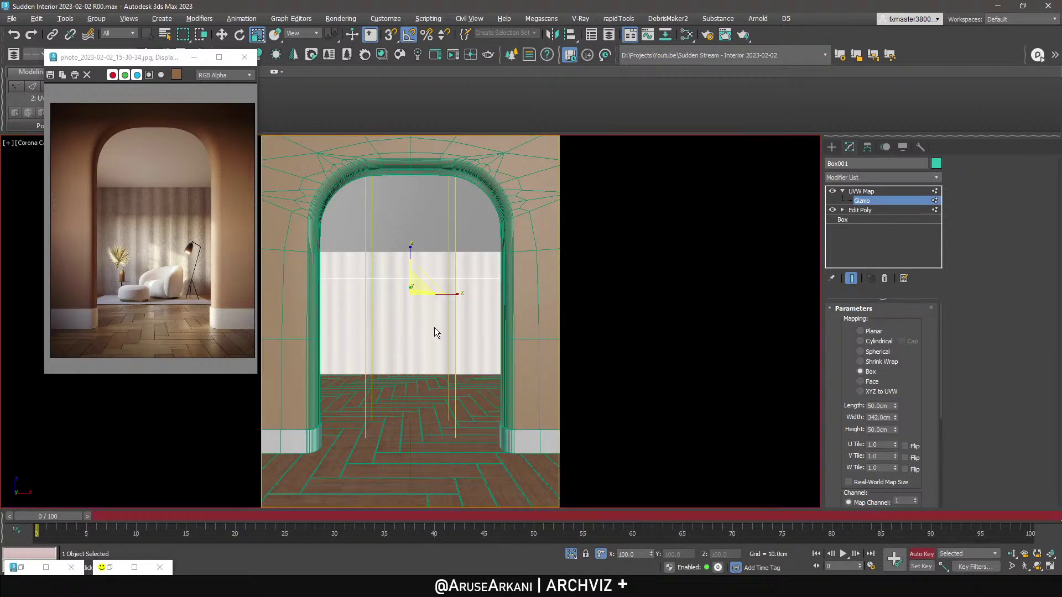
Nudge the gradient's third flag slightly toward the start and lighten the first flag to grey 230.
{"action": "key", "text": "m"}
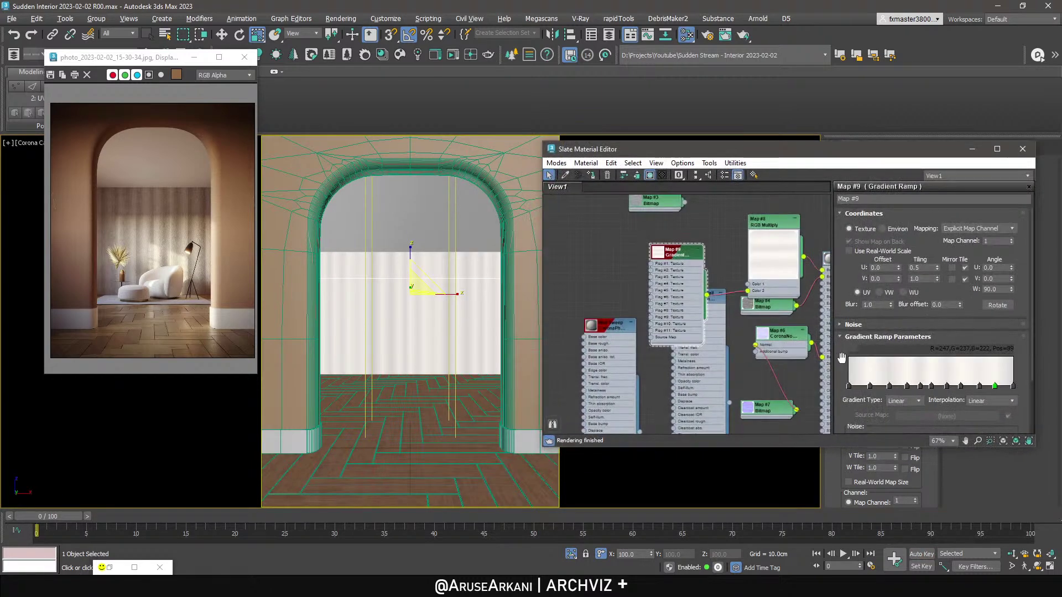
{"action": "left_click", "coordinate": [889, 386]}
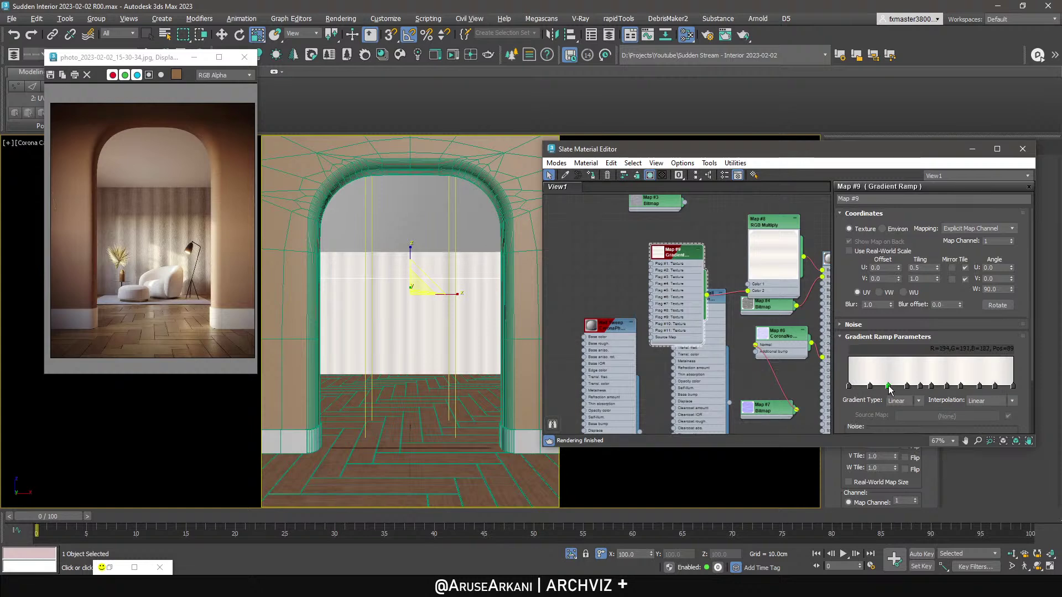
{"action": "left_click_drag", "start_coordinate": [889, 387], "coordinate": [887, 386]}
{"action": "double_click", "coordinate": [849, 387]}
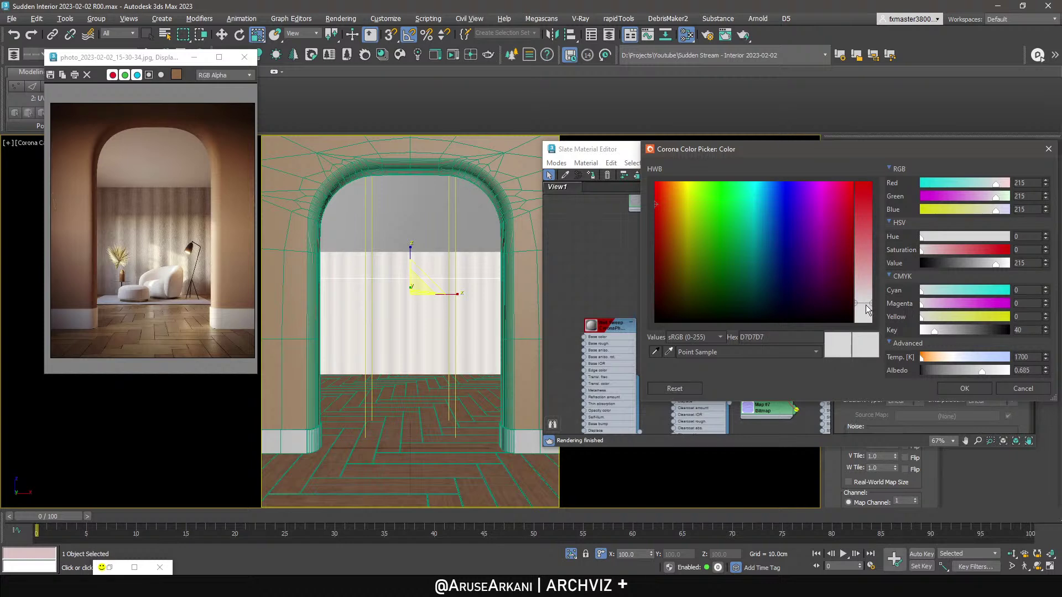
{"action": "left_click_drag", "start_coordinate": [867, 311], "coordinate": [867, 314]}
{"action": "left_click_drag", "start_coordinate": [990, 265], "coordinate": [1001, 265]}
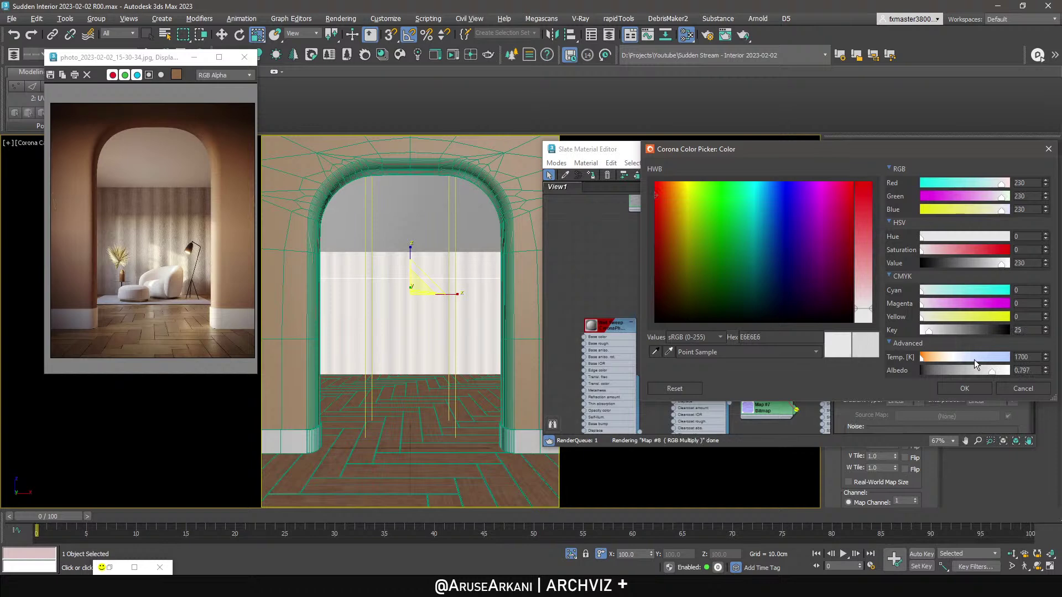
{"action": "left_click", "coordinate": [964, 388]}
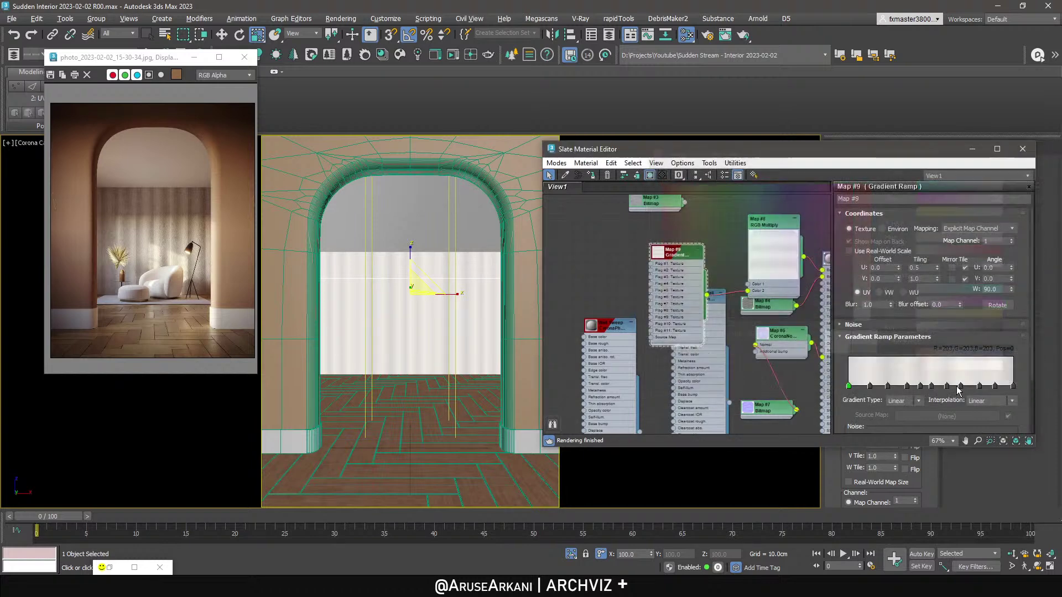
Copy the first gradient flag's grey to the last flag, and delete the extra flag placed at position 95.
{"action": "left_click", "coordinate": [1005, 379]}
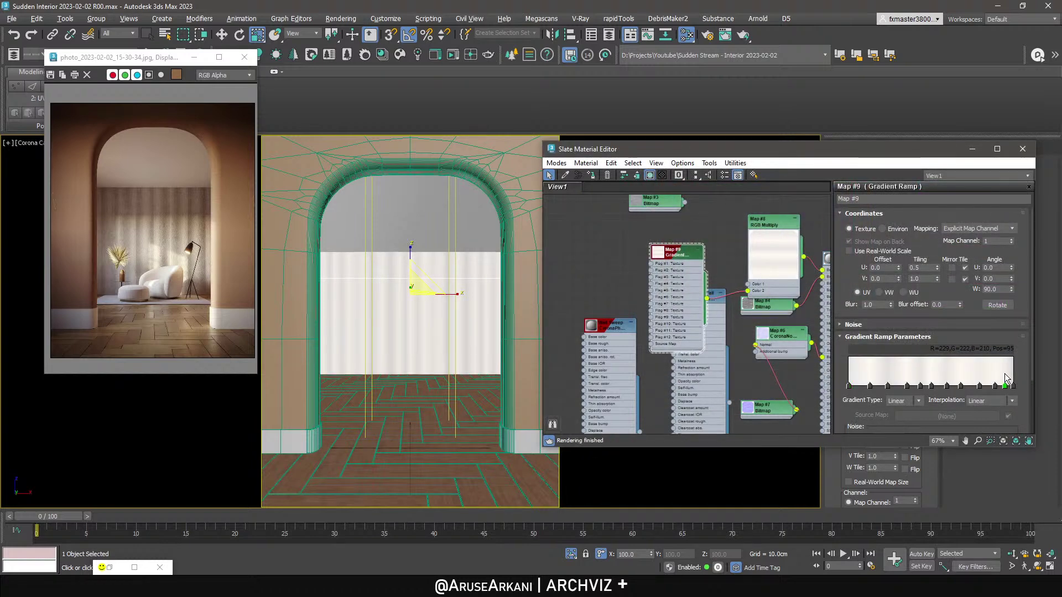
{"action": "left_click", "coordinate": [992, 386]}
{"action": "left_click_drag", "start_coordinate": [991, 386], "coordinate": [994, 387]}
{"action": "right_click", "coordinate": [854, 391]}
{"action": "left_click", "coordinate": [1013, 387]}
{"action": "right_click", "coordinate": [1014, 388]}
{"action": "left_click", "coordinate": [1009, 418]}
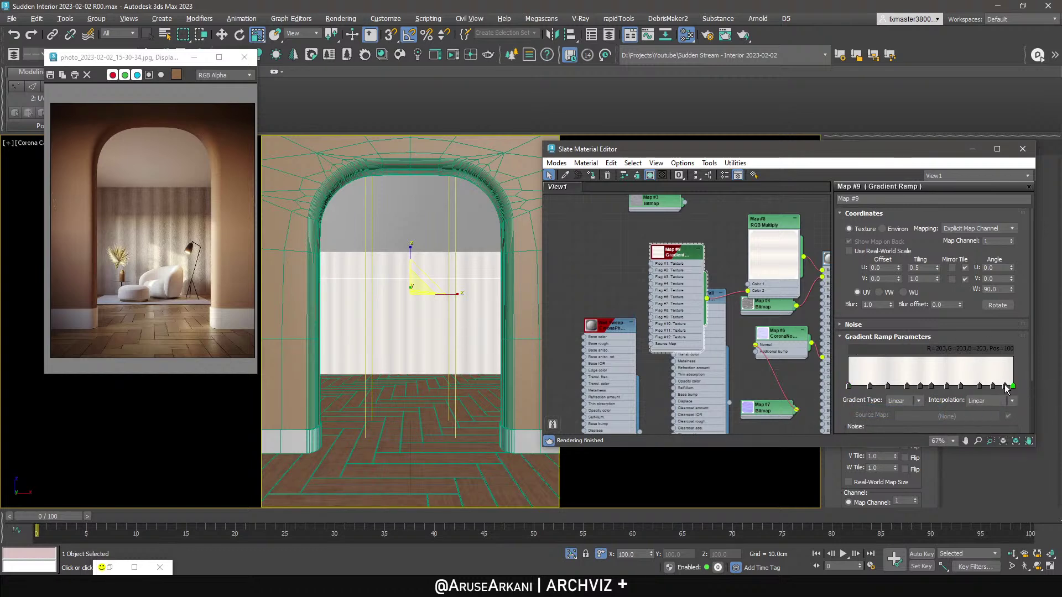
{"action": "right_click", "coordinate": [1006, 386]}
{"action": "left_click", "coordinate": [993, 421]}
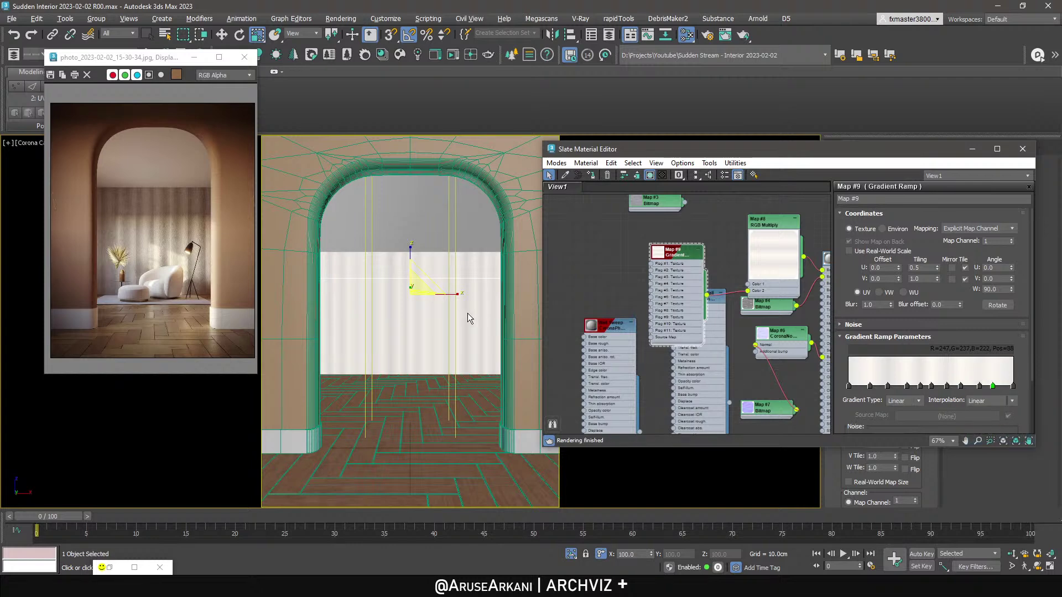
Close the material editor and examine the far wall's softened stripes in an enlarged interactive render.
{"action": "left_click", "coordinate": [1022, 149]}
{"action": "left_click", "coordinate": [831, 148]}
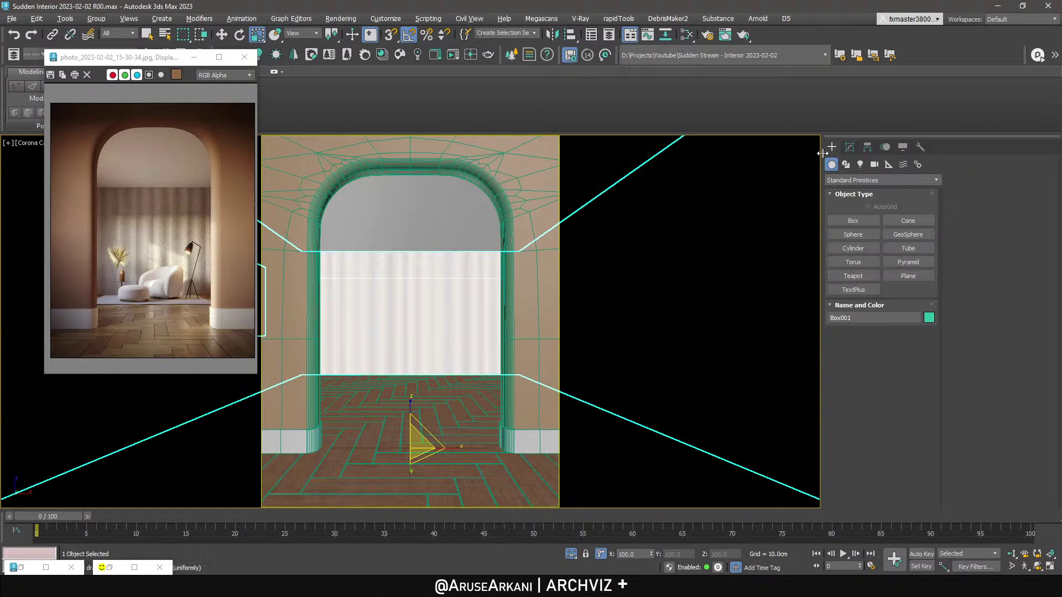
{"action": "left_click", "coordinate": [452, 55]}
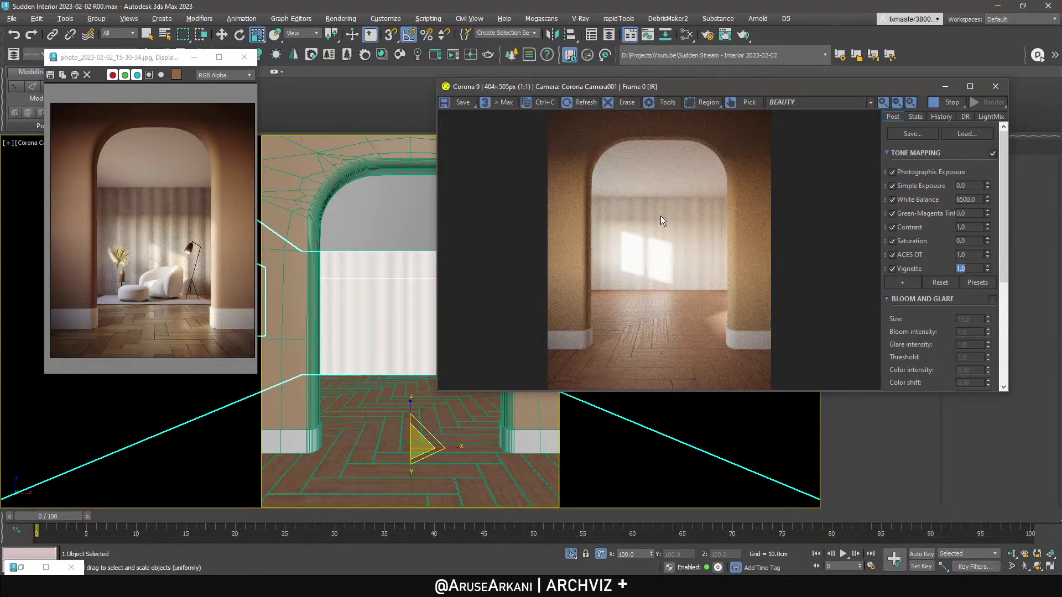
{"action": "left_click", "coordinate": [962, 86]}
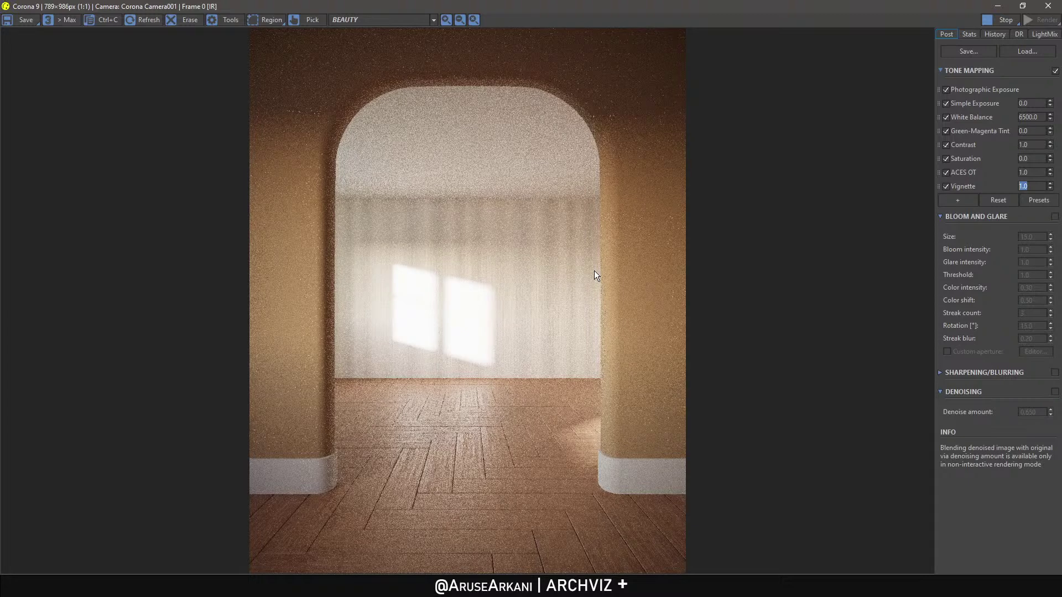
Restore the interactive render window to its smaller size, minimize it, and start creating a standard box.
{"action": "left_click", "coordinate": [1023, 5]}
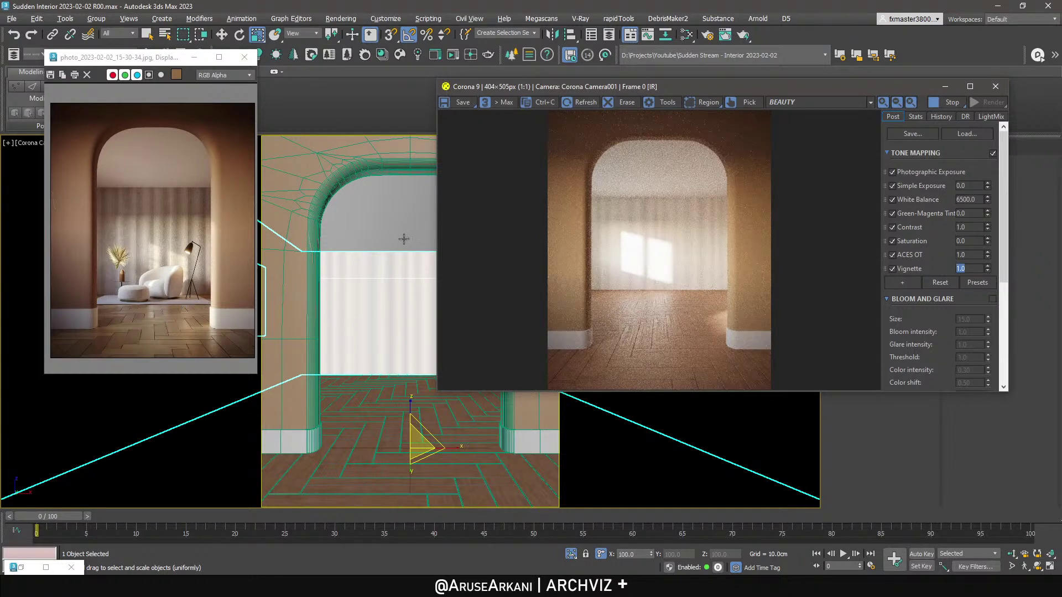
{"action": "left_click", "coordinate": [946, 86]}
{"action": "left_click", "coordinate": [853, 220]}
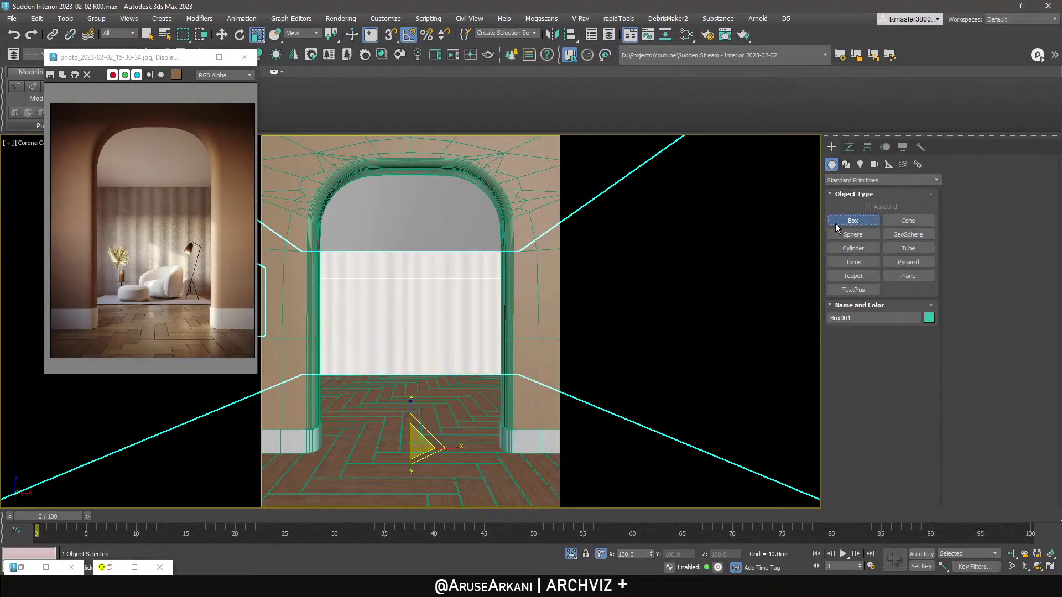
{"action": "key", "text": "alt+w"}
{"action": "key", "text": "alt+w"}
{"action": "scroll", "coordinate": [420, 310], "scroll_direction": "down", "scroll_amount": 5}
{"action": "scroll", "coordinate": [487, 221], "scroll_direction": "up", "scroll_amount": 5}
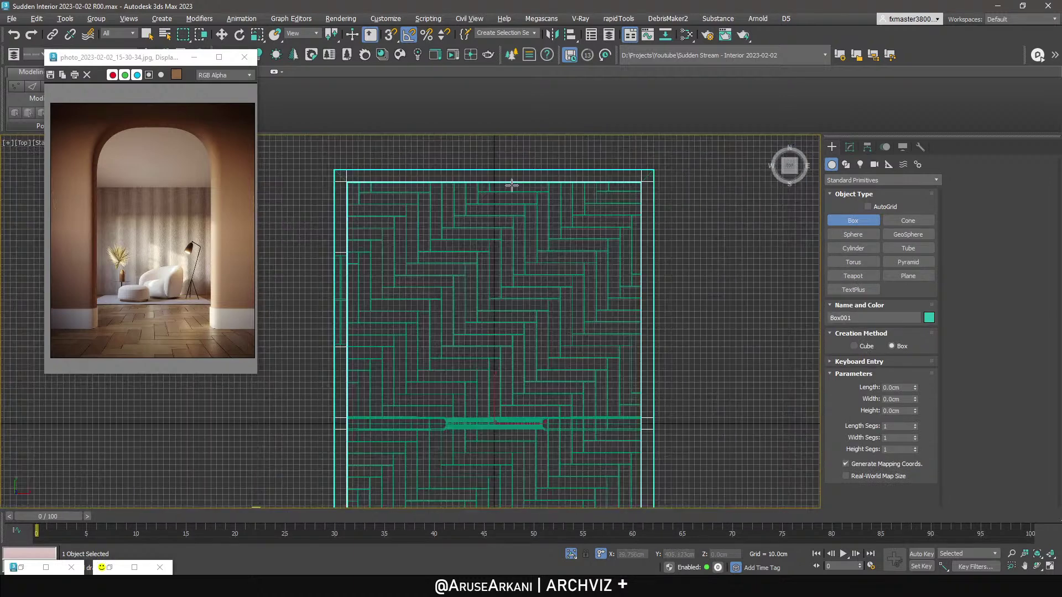
{"action": "scroll", "coordinate": [515, 200], "scroll_direction": "up", "scroll_amount": 2}
{"action": "left_click_drag", "start_coordinate": [557, 197], "coordinate": [412, 310]}
{"action": "right_click", "coordinate": [419, 294]}
{"action": "scroll", "coordinate": [422, 286], "scroll_direction": "down", "scroll_amount": 3}
{"action": "key", "text": "alt+w"}
{"action": "right_click", "coordinate": [496, 406]}
{"action": "key", "text": "alt+w"}
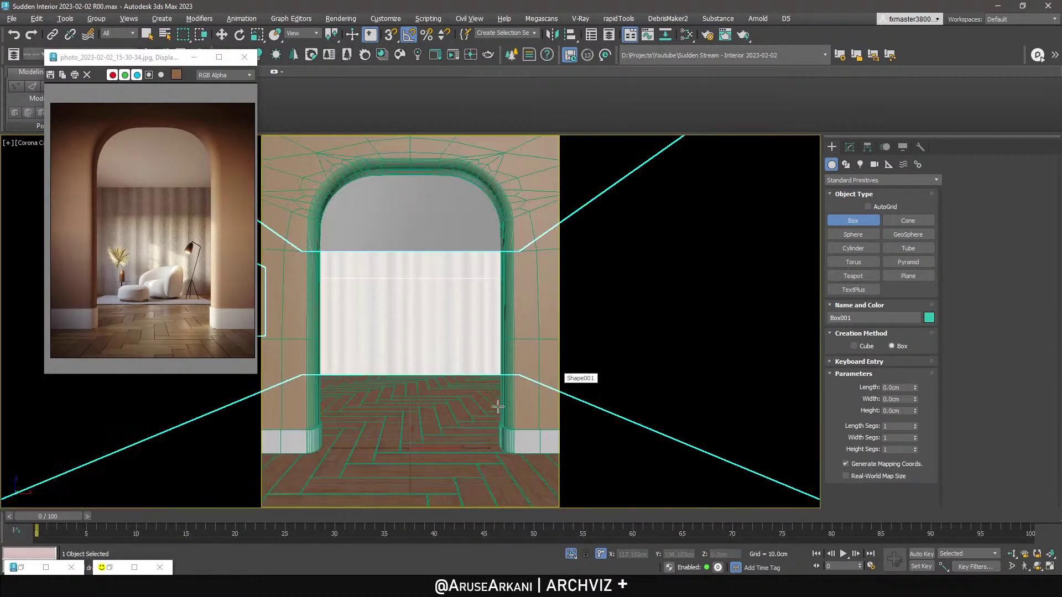
{"action": "key", "text": "Delete"}
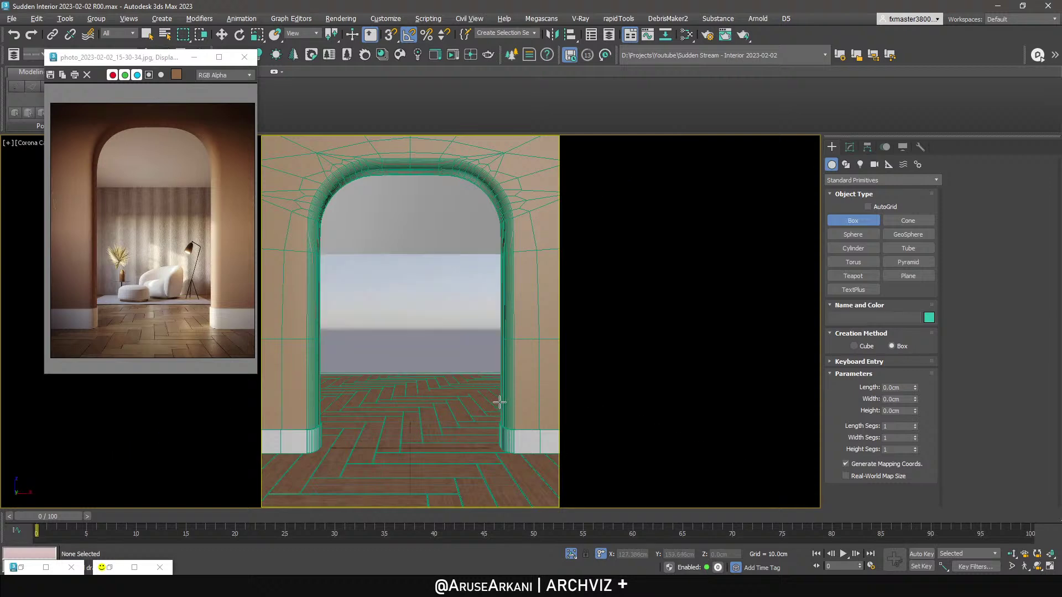
{"action": "key", "text": "ctrl+z"}
In the top view, draw a flat rug box on the back room's floor, about 160 cm long and 7.5 cm high.
{"action": "middle_click", "coordinate": [363, 250]}
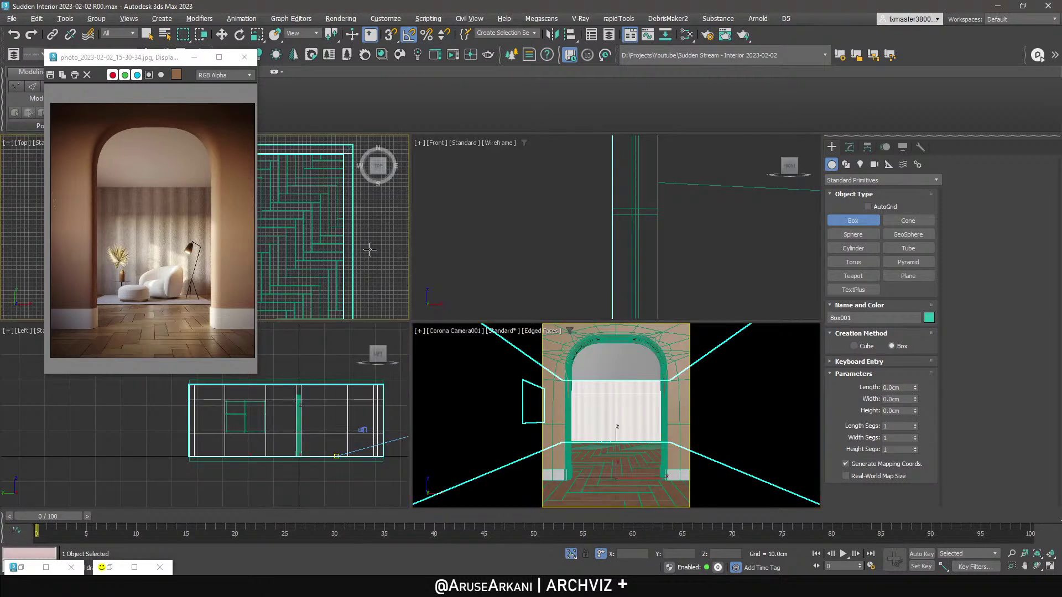
{"action": "scroll", "coordinate": [441, 220], "scroll_direction": "down", "scroll_amount": 2}
{"action": "middle_click_drag", "start_coordinate": [334, 222], "coordinate": [356, 211]}
{"action": "left_click_drag", "start_coordinate": [292, 187], "coordinate": [354, 235]}
{"action": "left_click", "coordinate": [354, 236]}
{"action": "key", "text": "r"}
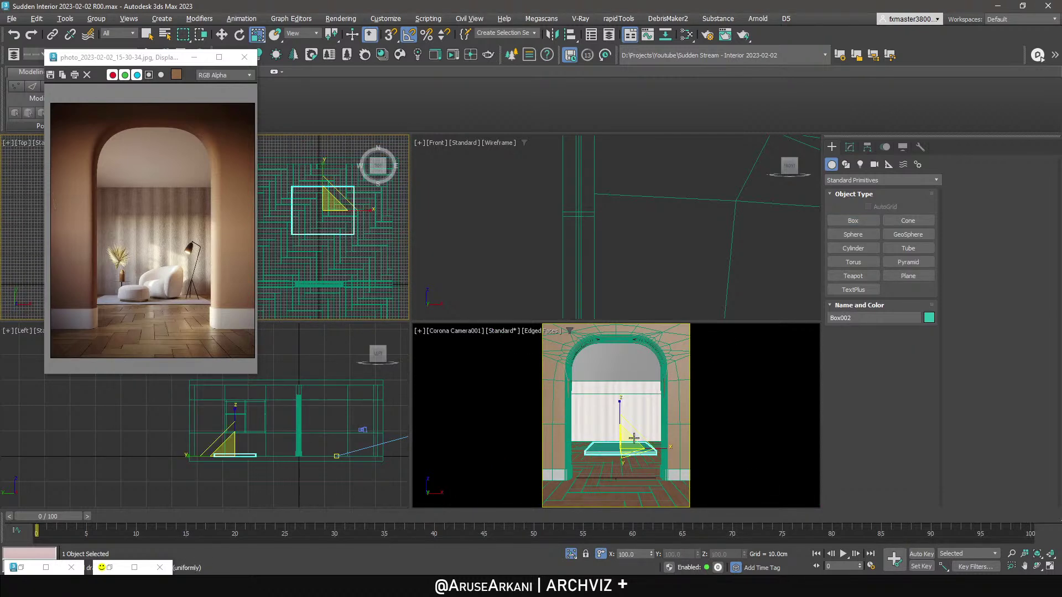
Move the rug box toward the far wall and centre it behind the archway.
{"action": "key", "text": "w"}
{"action": "scroll", "coordinate": [379, 260], "scroll_direction": "down", "scroll_amount": 3}
{"action": "left_click_drag", "start_coordinate": [380, 236], "coordinate": [350, 205]}
{"action": "scroll", "coordinate": [350, 205], "scroll_direction": "up", "scroll_amount": 5}
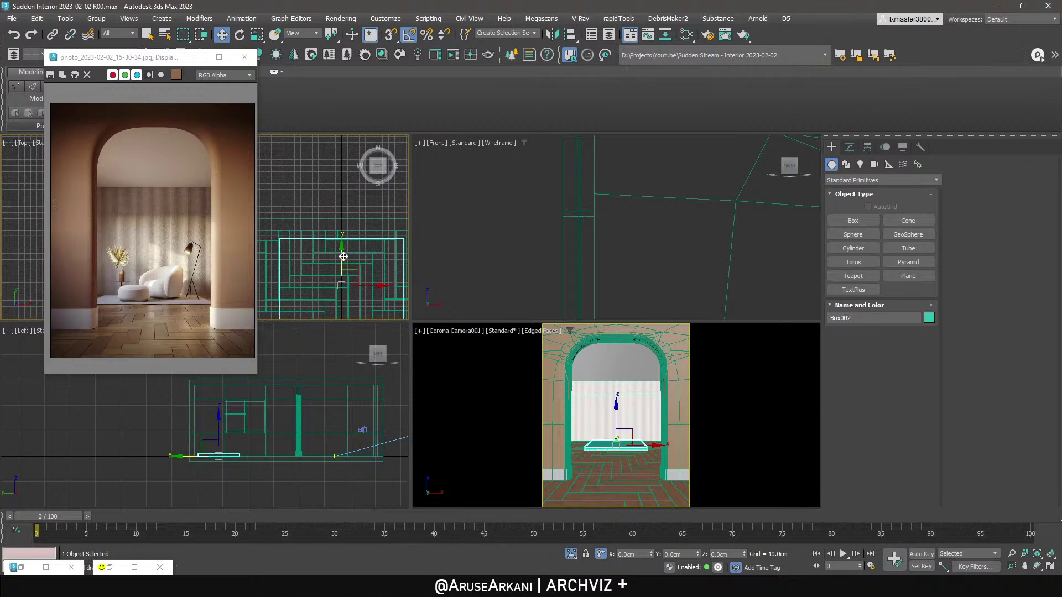
Set the rug box's length to 180 cm, width to 300 cm and height to 0.5 cm.
{"action": "left_click", "coordinate": [850, 146]}
{"action": "double_click", "coordinate": [903, 334]}
{"action": "type", "text": "300"}
{"action": "key", "text": "Return"}
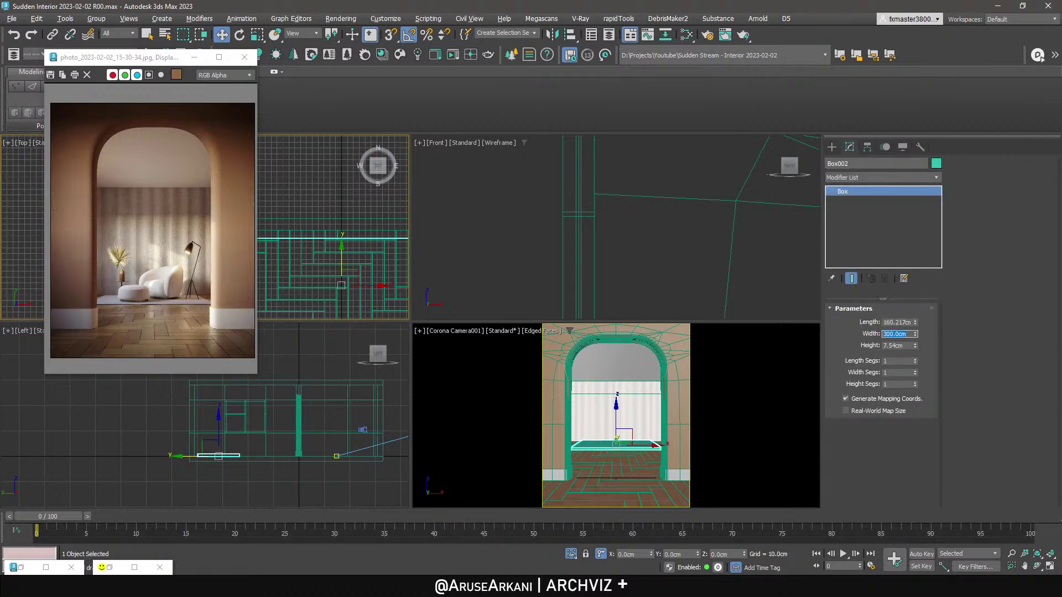
{"action": "key", "text": "Tab"}
{"action": "type", "text": "1"}
{"action": "key", "text": "Return"}
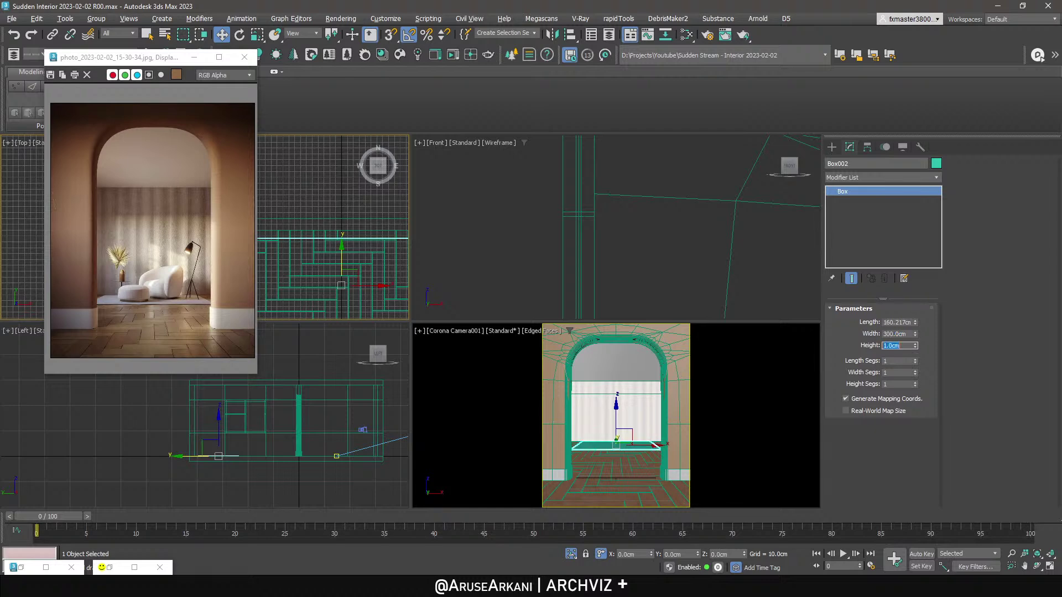
{"action": "type", "text": "0.5"}
{"action": "key", "text": "Return"}
{"action": "double_click", "coordinate": [905, 322]}
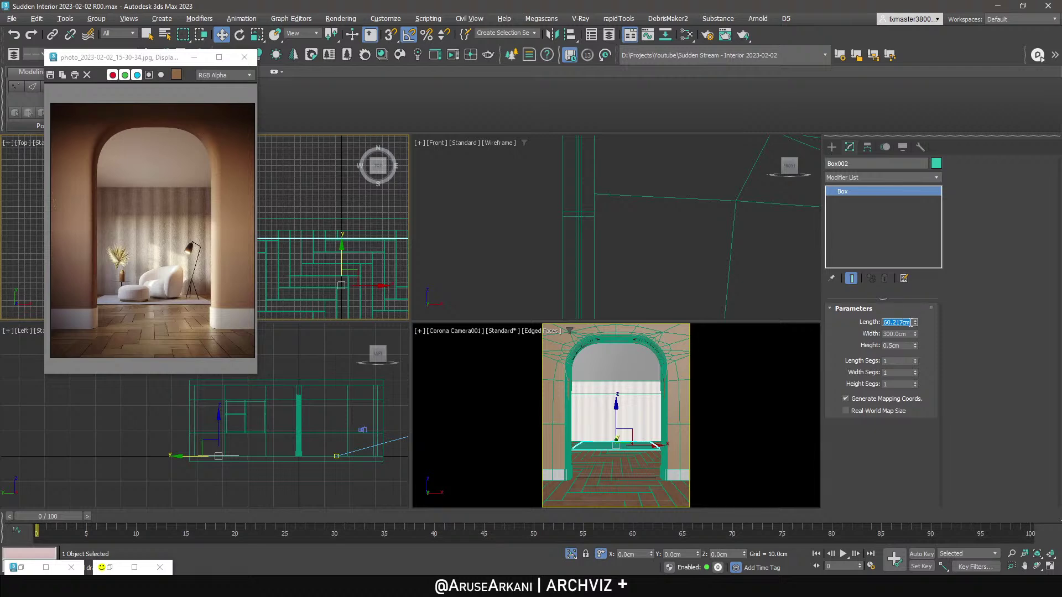
{"action": "type", "text": "180"}
{"action": "key", "text": "Return"}
Nudge the rug box about 2 cm closer to the far wall and compare its placement with the reference photo through the camera.
{"action": "right_click", "coordinate": [335, 231]}
{"action": "left_click", "coordinate": [335, 244]}
{"action": "scroll", "coordinate": [333, 268], "scroll_direction": "down", "scroll_amount": 4}
{"action": "scroll", "coordinate": [338, 266], "scroll_direction": "up", "scroll_amount": 4}
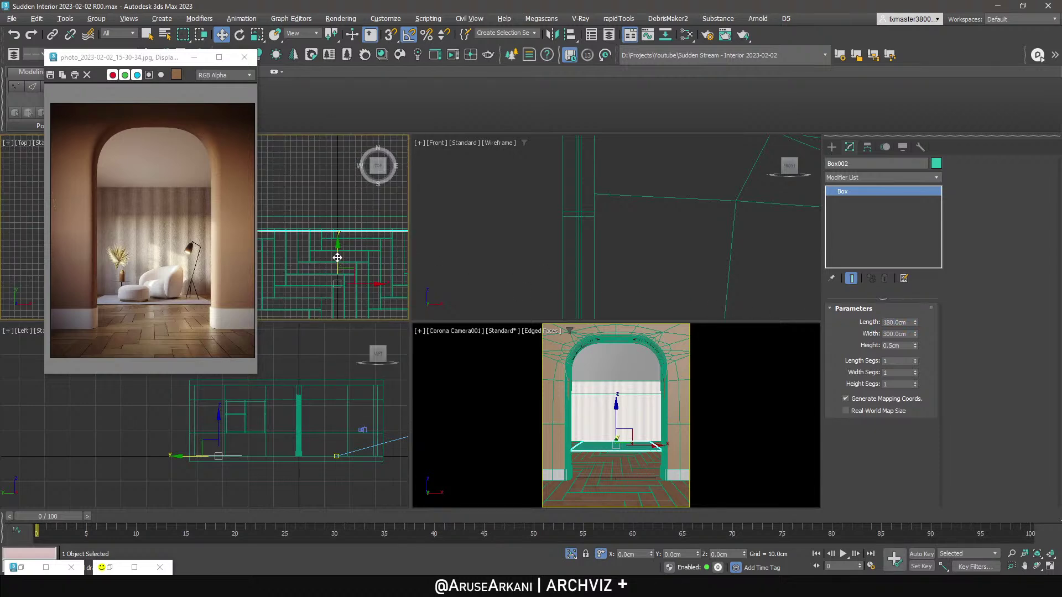
{"action": "scroll", "coordinate": [338, 255], "scroll_direction": "up", "scroll_amount": 3}
{"action": "left_click_drag", "start_coordinate": [338, 282], "coordinate": [337, 280]}
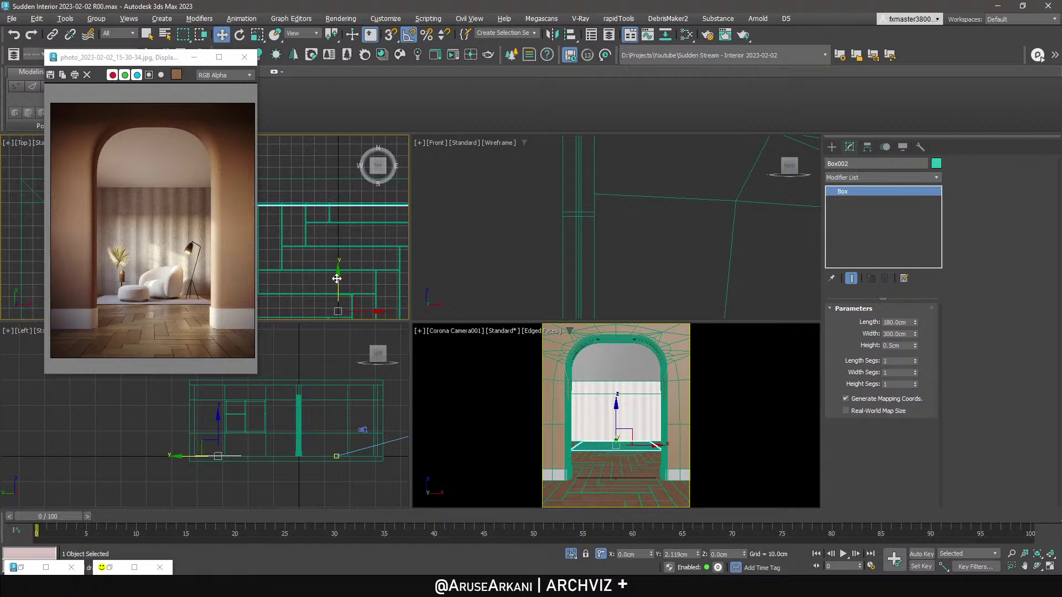
{"action": "right_click", "coordinate": [623, 394]}
{"action": "key", "text": "alt+w"}
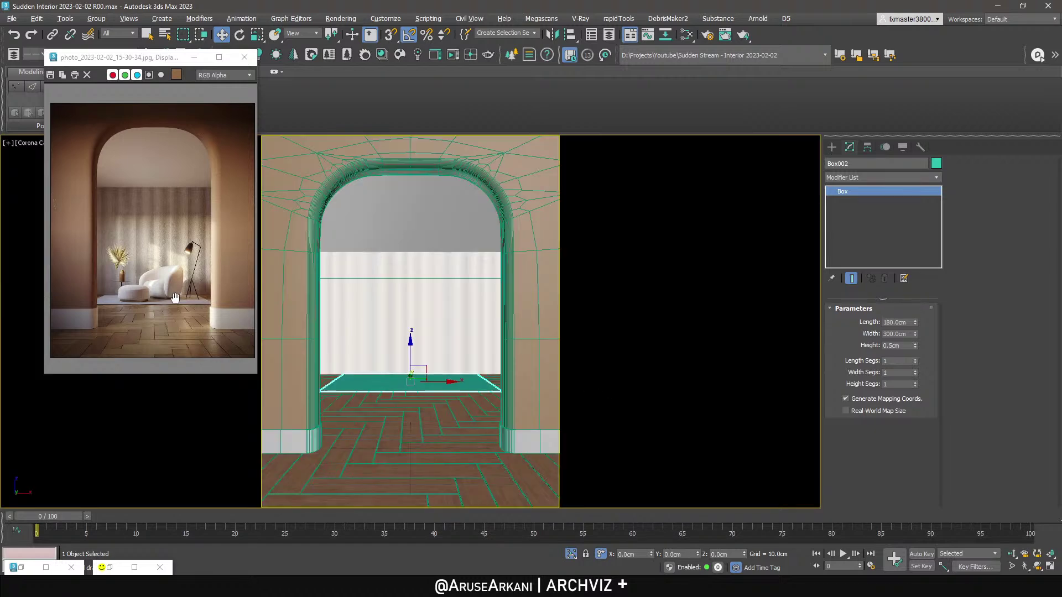
{"action": "scroll", "coordinate": [213, 307], "scroll_direction": "up", "scroll_amount": 2}
{"action": "scroll", "coordinate": [168, 310], "scroll_direction": "down", "scroll_amount": 1}
{"action": "scroll", "coordinate": [167, 311], "scroll_direction": "down", "scroll_amount": 2}
Create a new Corona Physical material for the rug in an empty area of the Slate Material Editor.
{"action": "right_click", "coordinate": [410, 382]}
{"action": "key", "text": "m"}
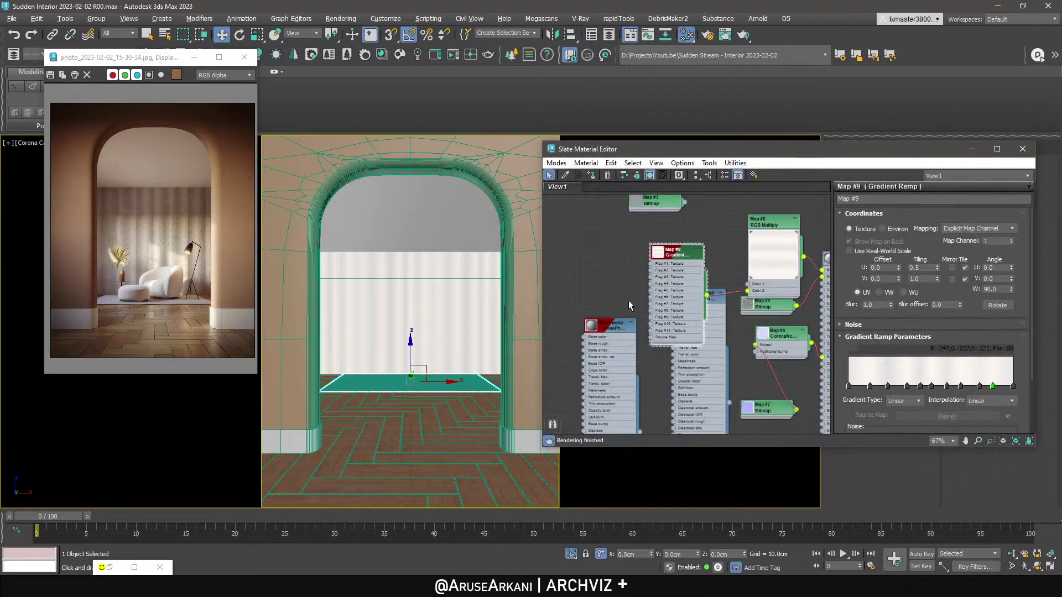
{"action": "middle_click_drag", "start_coordinate": [627, 301], "coordinate": [822, 302]}
{"action": "right_click", "coordinate": [665, 275]}
{"action": "mouse_move", "coordinate": [710, 284]}
{"action": "mouse_move", "coordinate": [823, 306]}
{"action": "left_click", "coordinate": [879, 305]}
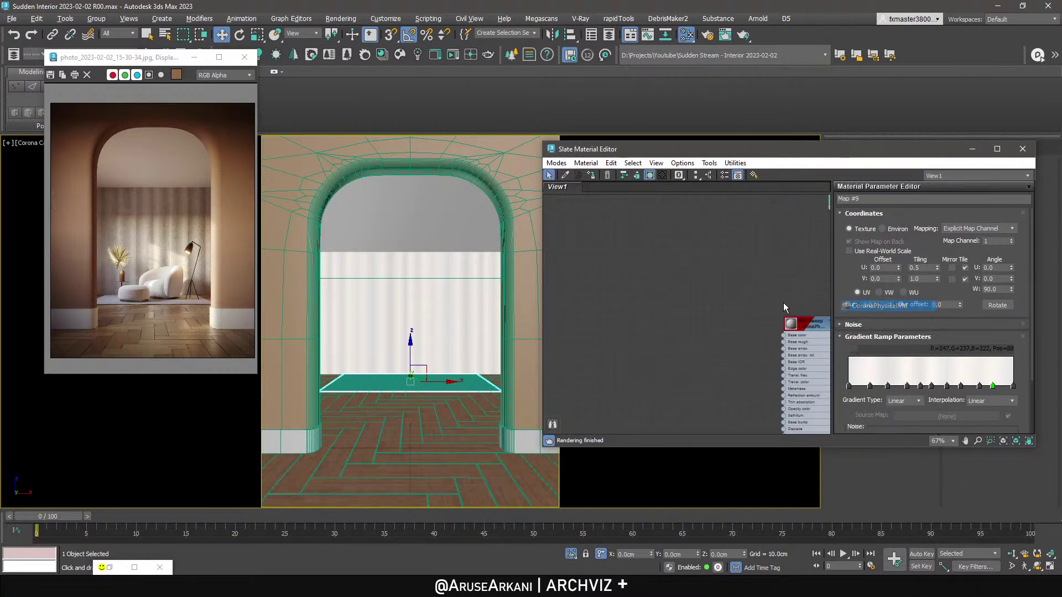
Assign the new CoronaPhysicalMtl material to the selected carpet box and leave its base color swatch as it is.
{"action": "left_click", "coordinate": [591, 175]}
{"action": "left_click", "coordinate": [980, 269]}
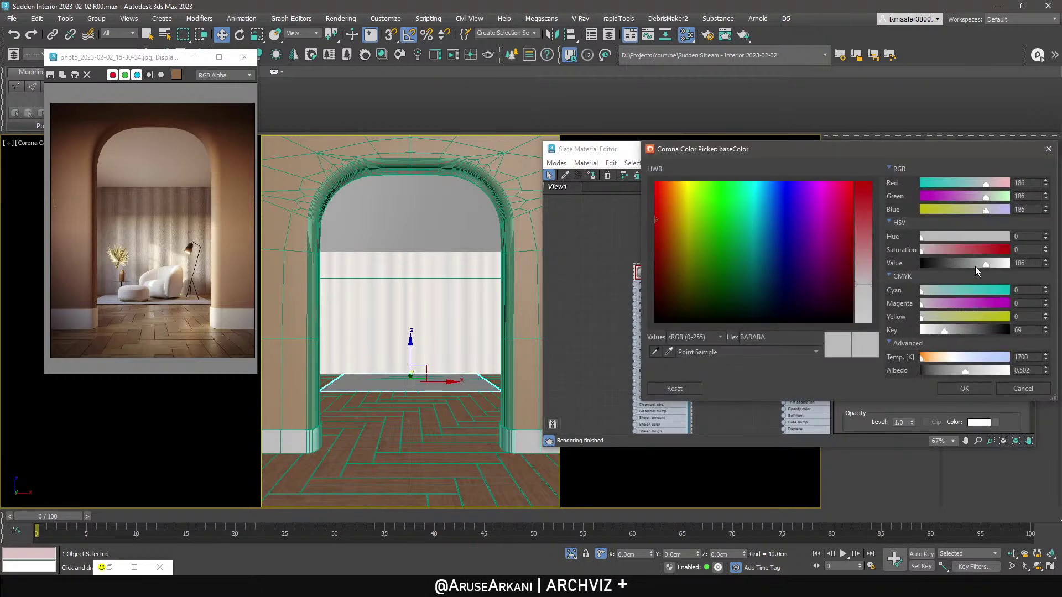
{"action": "left_click", "coordinate": [1023, 388]}
Load the Concrete004_2K_Color image as a bitmap into the material's base color and arrange its node beside the material.
{"action": "left_click_drag", "start_coordinate": [635, 284], "coordinate": [606, 292]}
{"action": "mouse_move", "coordinate": [636, 301]}
{"action": "left_click", "coordinate": [719, 153]}
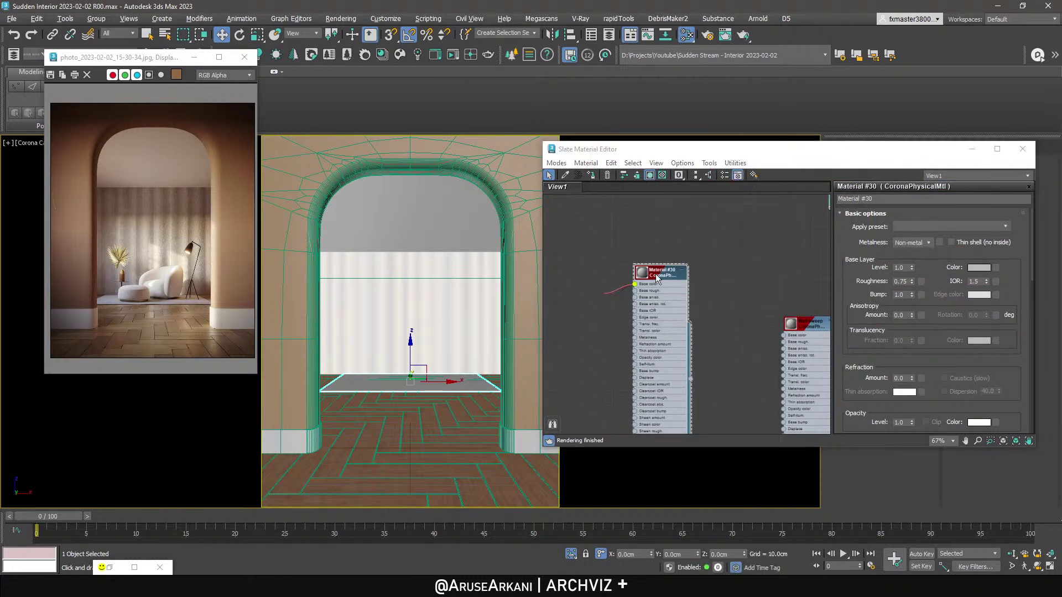
{"action": "left_click", "coordinate": [208, 109]}
{"action": "left_click", "coordinate": [94, 108]}
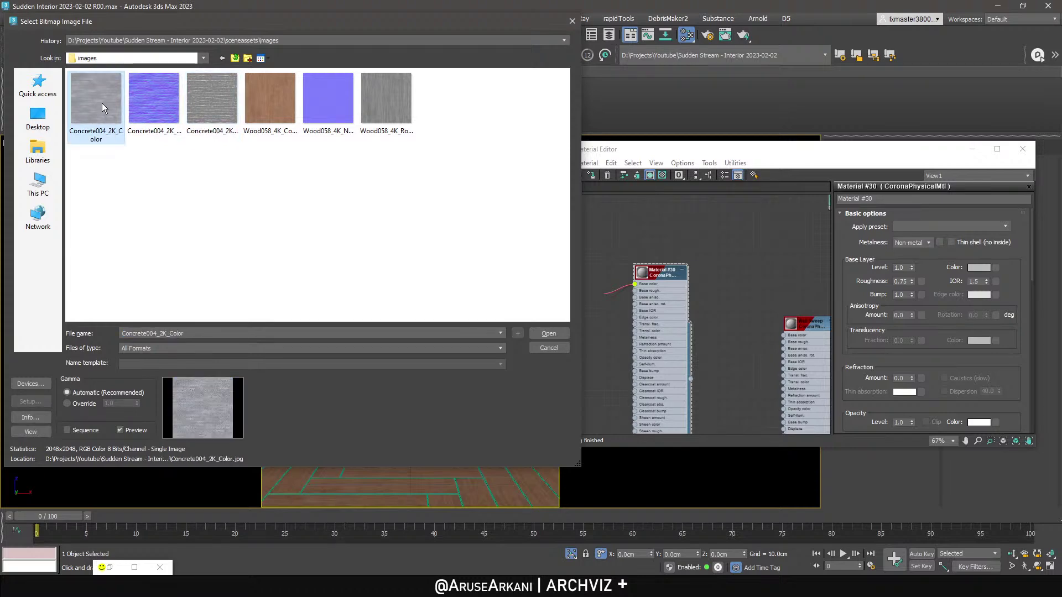
{"action": "double_click", "coordinate": [102, 103]}
{"action": "left_click_drag", "start_coordinate": [583, 298], "coordinate": [553, 272]}
{"action": "middle_click_drag", "start_coordinate": [604, 278], "coordinate": [691, 268]}
Brighten the concrete bitmap by trying output amounts of 3 and 2.
{"action": "double_click", "coordinate": [995, 377]}
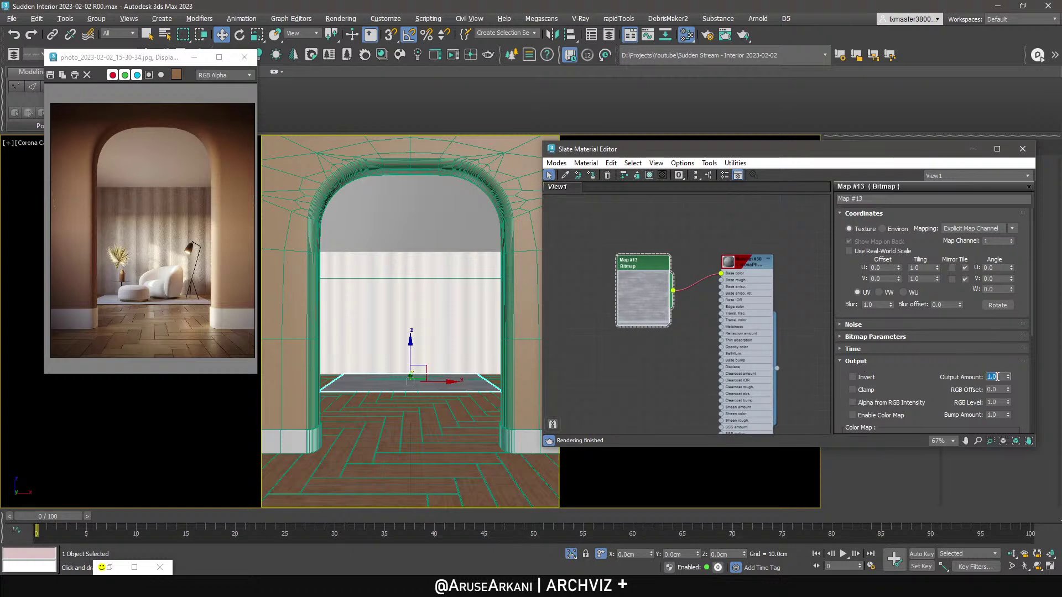
{"action": "type", "text": "3"}
{"action": "key", "text": "Return"}
{"action": "type", "text": "2"}
{"action": "key", "text": "Return"}
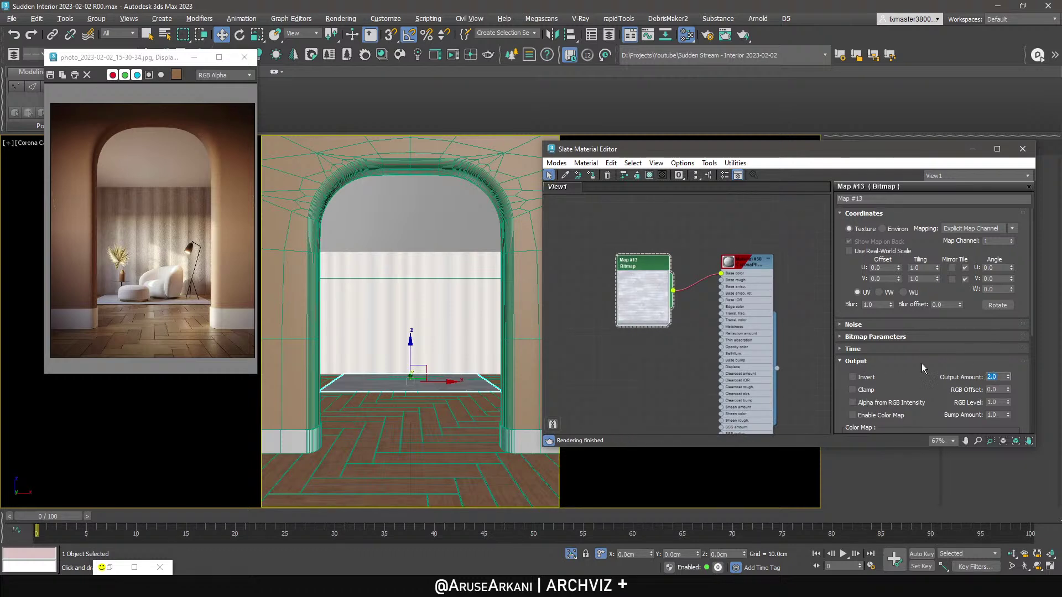
Enable the bitmap's color map, give the curve's end point a Bezier handle, and lower that point to about 0.906.
{"action": "scroll", "coordinate": [905, 365], "scroll_direction": "down", "scroll_amount": 1}
{"action": "scroll", "coordinate": [880, 367], "scroll_direction": "down", "scroll_amount": 2}
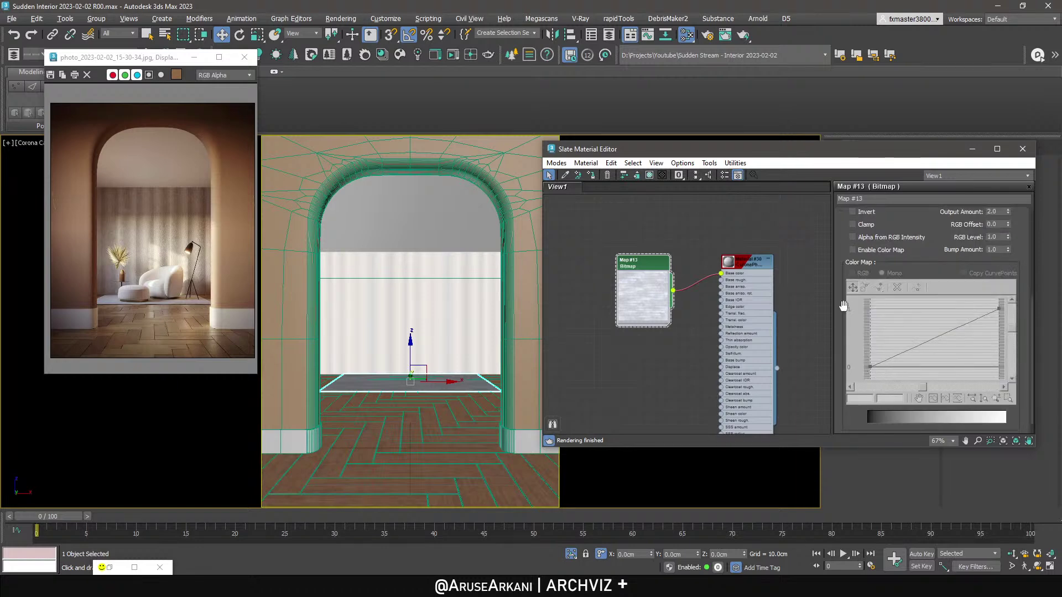
{"action": "left_click", "coordinate": [853, 249]}
{"action": "right_click", "coordinate": [998, 307]}
{"action": "left_click", "coordinate": [996, 339]}
{"action": "left_click_drag", "start_coordinate": [991, 307], "coordinate": [904, 319]}
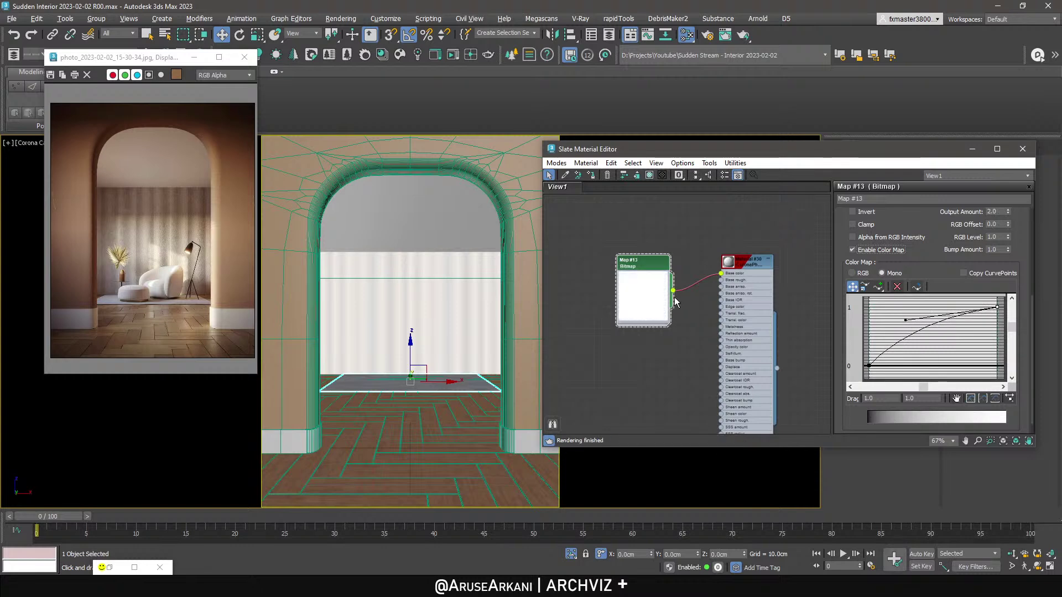
{"action": "left_click_drag", "start_coordinate": [998, 307], "coordinate": [999, 314]}
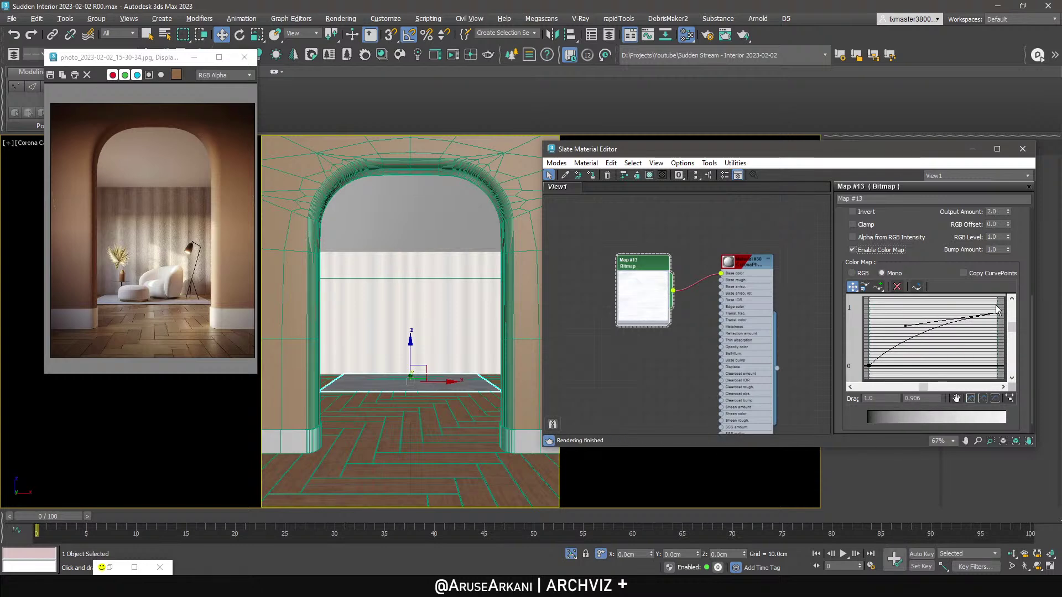
Set the concrete bitmap's output amount to 1.
{"action": "double_click", "coordinate": [995, 213]}
{"action": "type", "text": "1"}
{"action": "key", "text": "Return"}
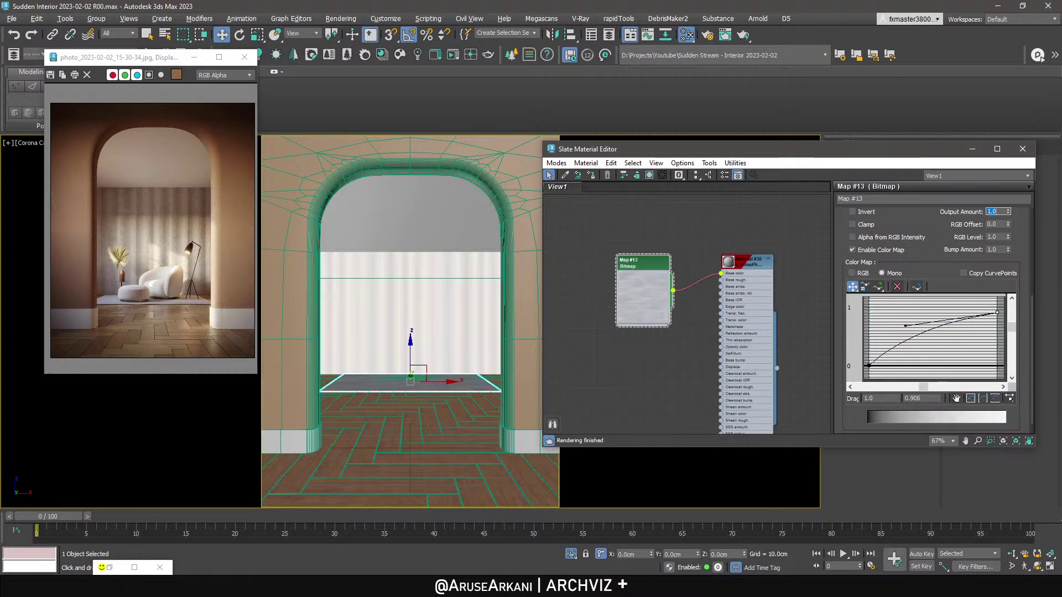
Bulge the color map curve upward by raising the end point's handle and giving the start point a steep Bezier handle.
{"action": "left_click_drag", "start_coordinate": [905, 326], "coordinate": [896, 312]}
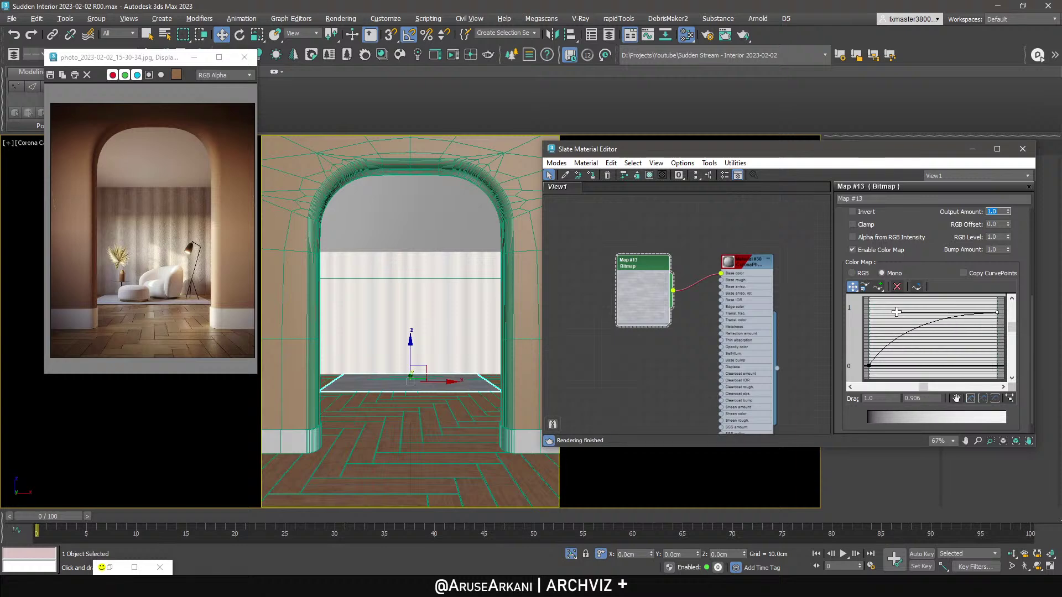
{"action": "right_click", "coordinate": [871, 367]}
{"action": "left_click", "coordinate": [890, 401]}
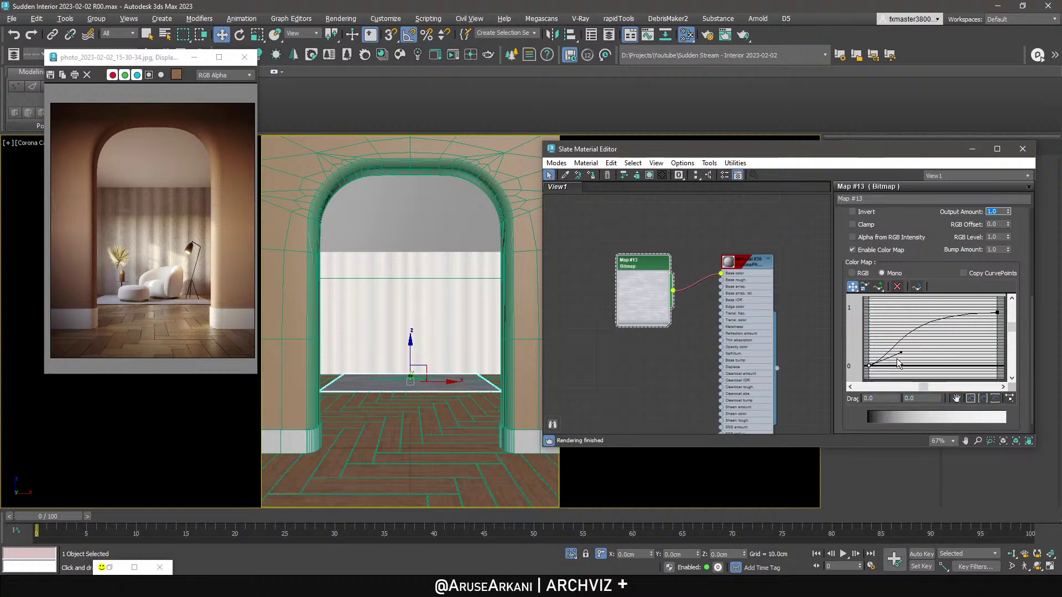
{"action": "left_click_drag", "start_coordinate": [902, 354], "coordinate": [883, 330]}
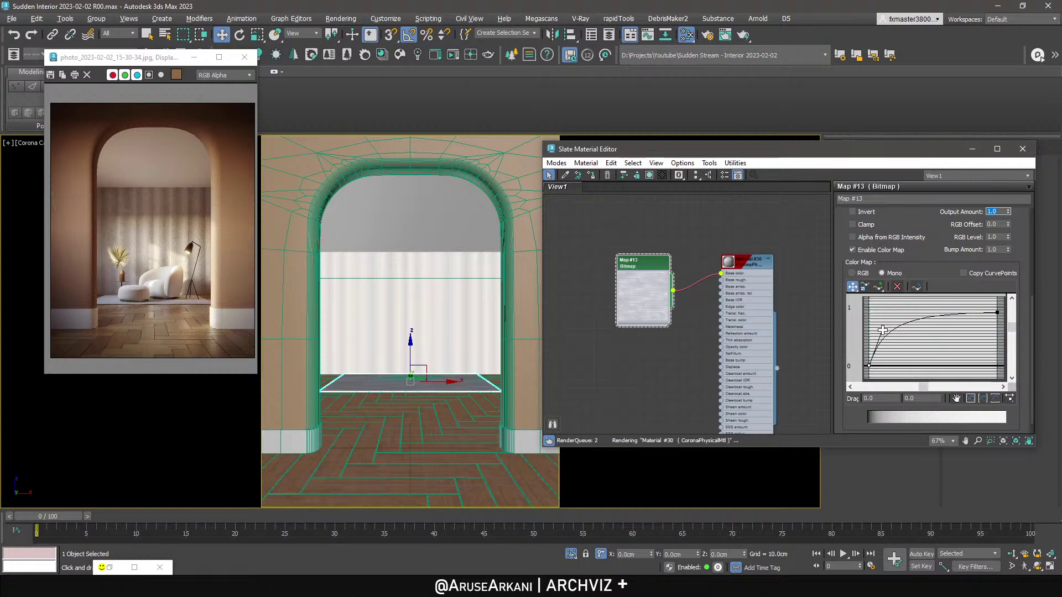
Rename the material as Carpet and close the material editor.
{"action": "left_click", "coordinate": [742, 323]}
{"action": "left_click", "coordinate": [872, 199]}
{"action": "type", "text": "Carpet"}
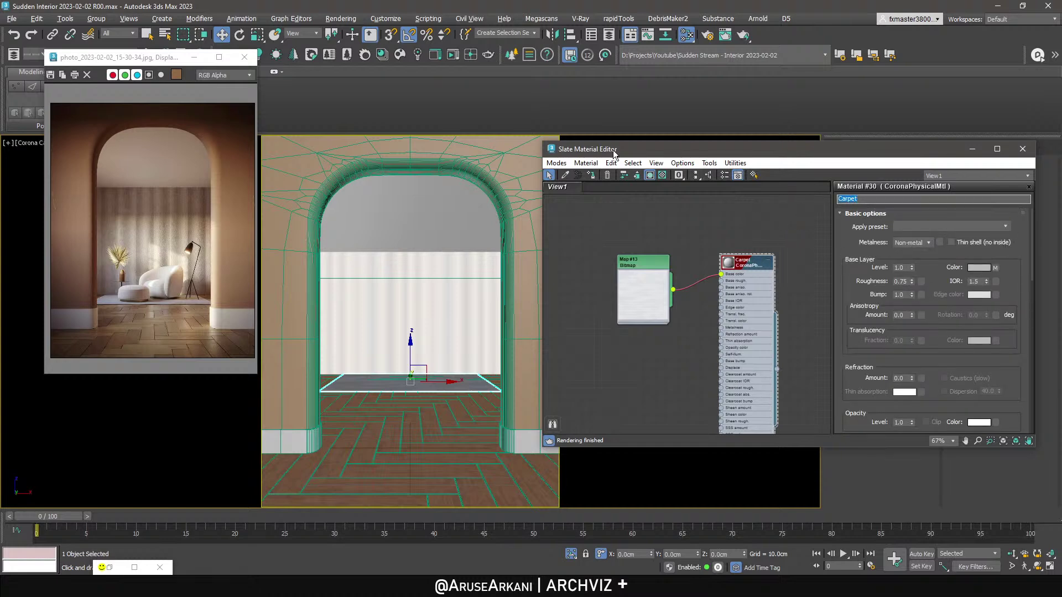
{"action": "left_click", "coordinate": [1022, 149]}
Frame the carpet box in the Perspective view and add a Quadify Mesh modifier to it.
{"action": "right_click", "coordinate": [504, 309]}
{"action": "left_click", "coordinate": [472, 364]}
{"action": "key", "text": "p"}
{"action": "key", "text": "z"}
{"action": "middle_click_drag", "start_coordinate": [439, 363], "coordinate": [443, 388], "text": "alt"}
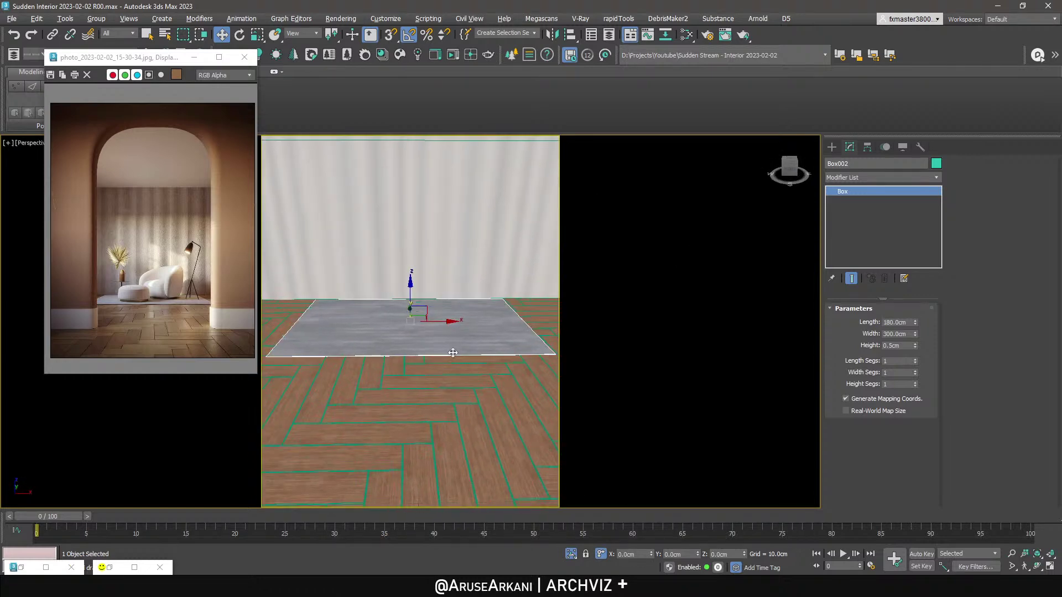
{"action": "scroll", "coordinate": [443, 389], "scroll_direction": "up", "scroll_amount": 1}
{"action": "left_click", "coordinate": [858, 175]}
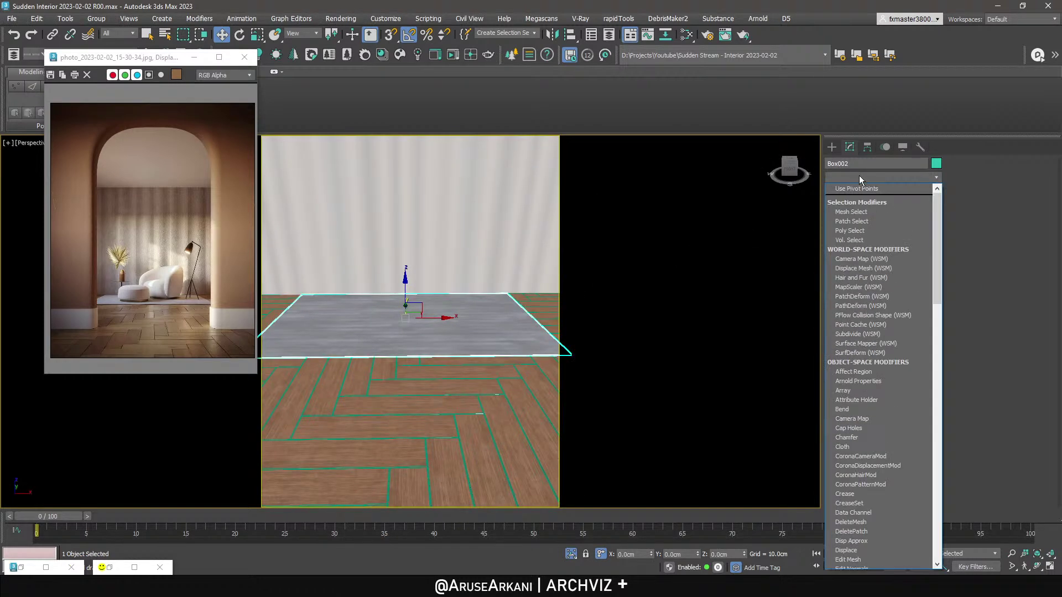
{"action": "type", "text": "q"}
{"action": "key", "text": "Return"}
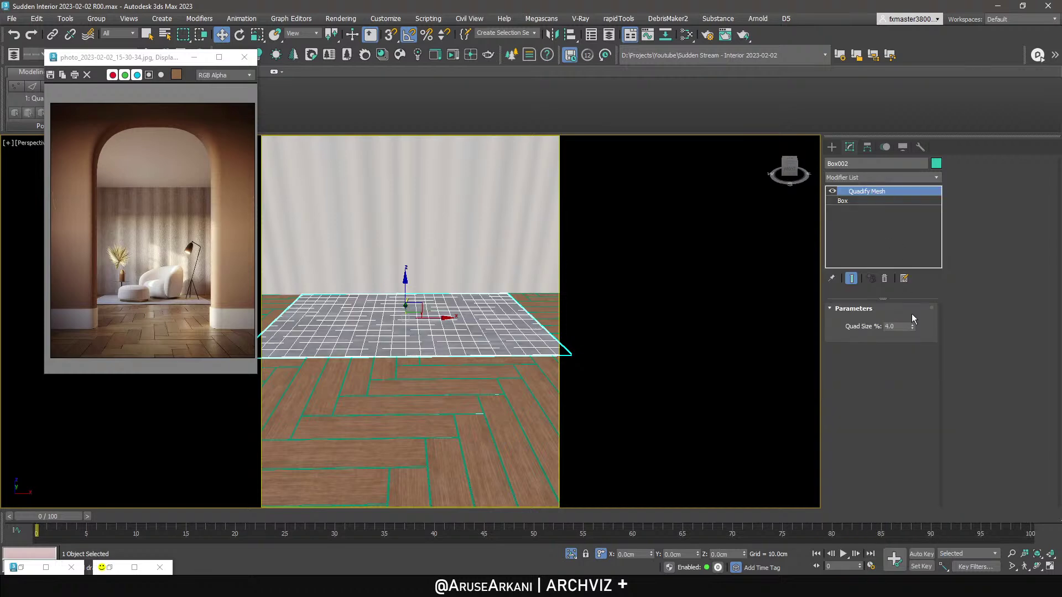
Set the Quadify Mesh quad size to 0.5%.
{"action": "double_click", "coordinate": [906, 329]}
{"action": "type", "text": "1"}
{"action": "key", "text": "Return"}
{"action": "scroll", "coordinate": [514, 347], "scroll_direction": "up", "scroll_amount": 4}
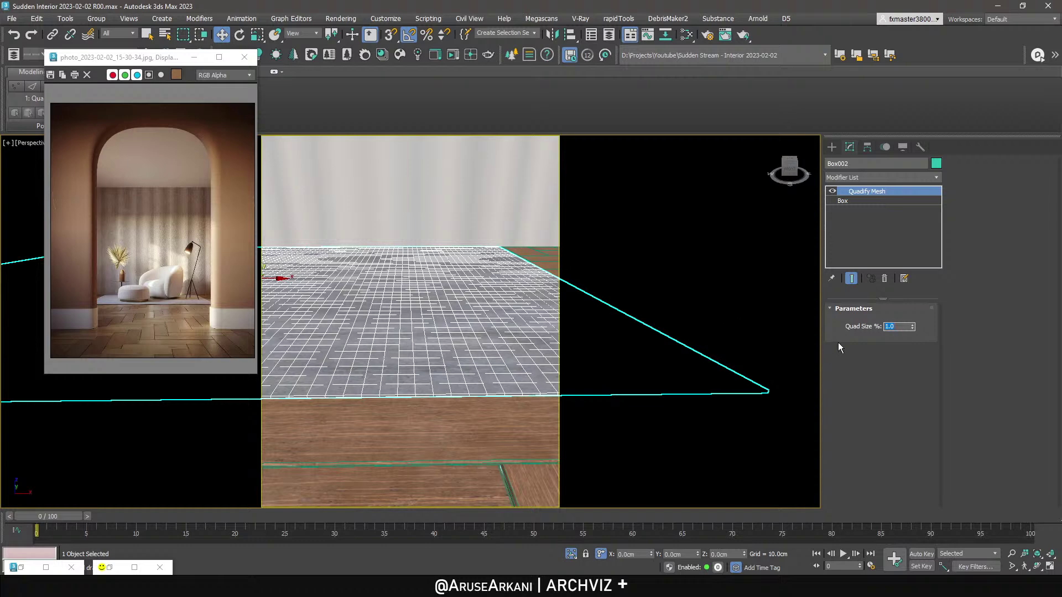
{"action": "key", "text": "Return"}
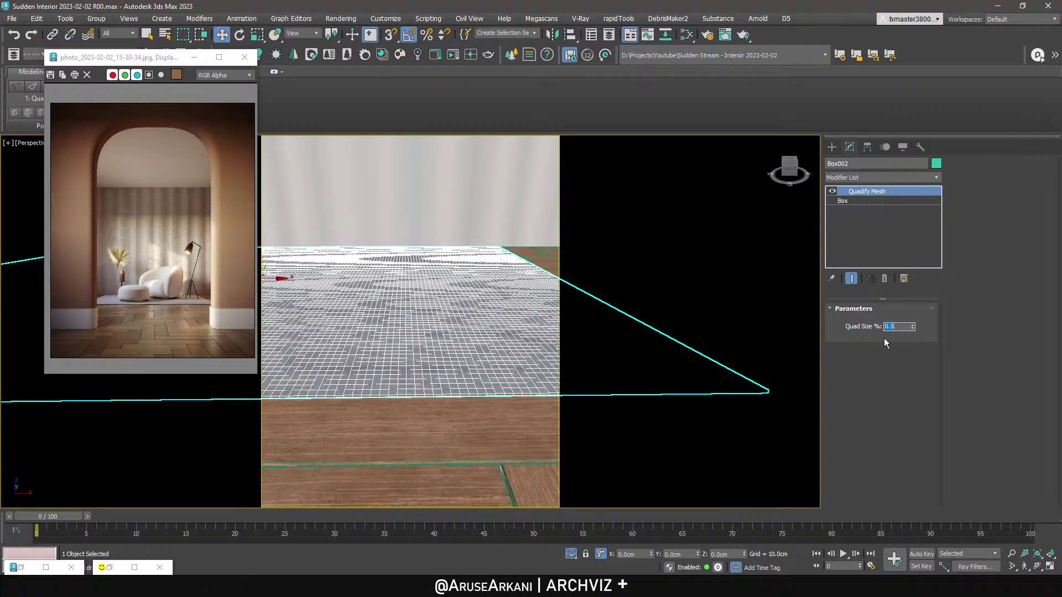
Add an Edit Poly modifier above Quadify Mesh and minimize the reference image window.
{"action": "left_click", "coordinate": [860, 175]}
{"action": "key", "text": "e"}
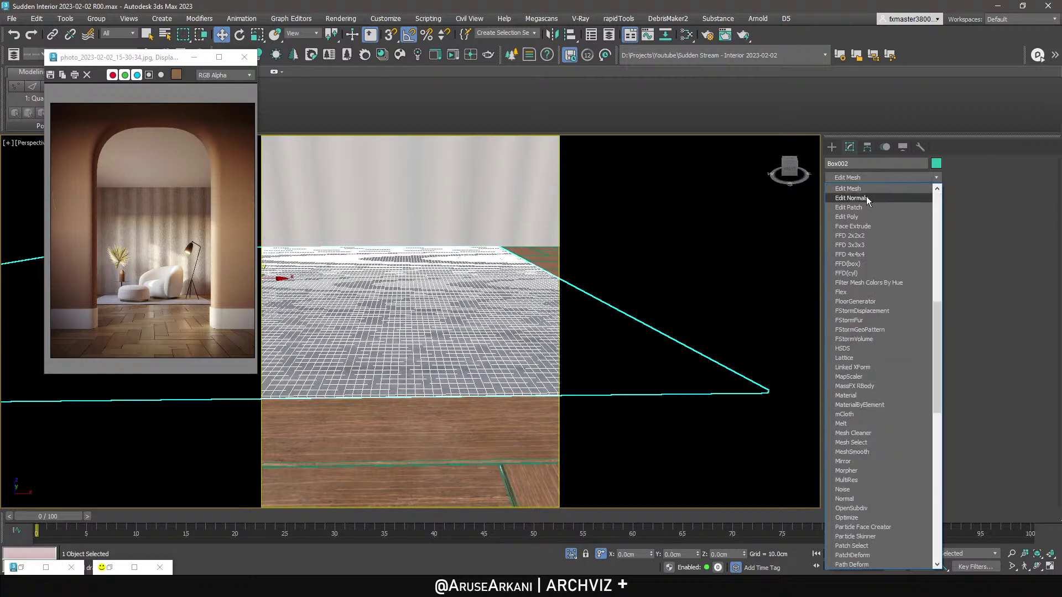
{"action": "left_click", "coordinate": [868, 215]}
{"action": "left_click", "coordinate": [204, 58]}
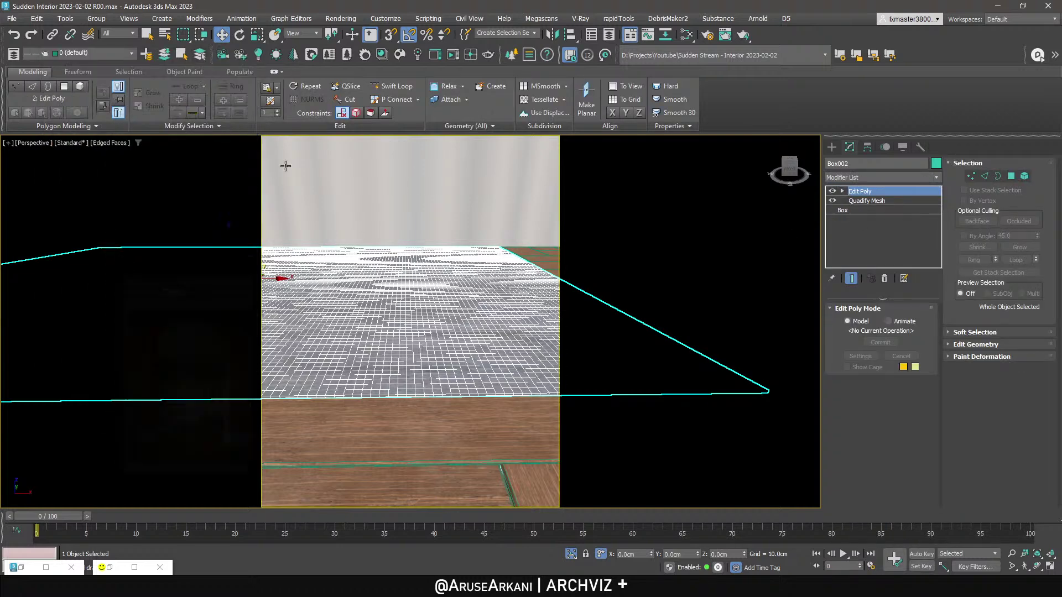
Deform the carpet's edges into slight irregular waves with the Freeform Shift brush, working around its sides.
{"action": "left_click", "coordinate": [78, 72]}
{"action": "left_click", "coordinate": [337, 93]}
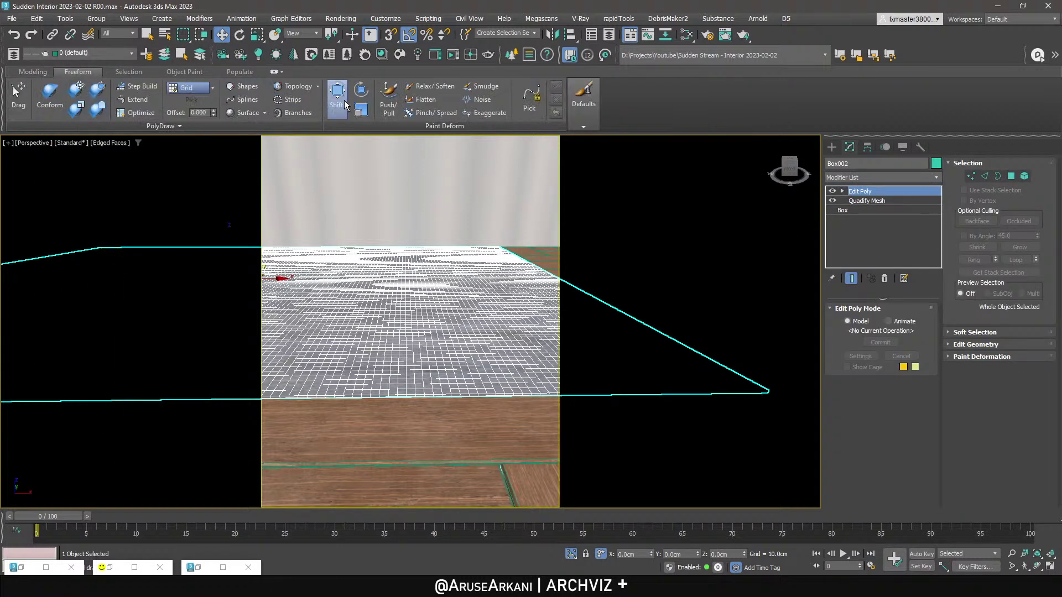
{"action": "mouse_move", "coordinate": [422, 244]}
{"action": "middle_mouse_down", "text": "alt"}
{"action": "mouse_move", "coordinate": [432, 327]}
{"action": "mouse_move", "coordinate": [436, 302]}
{"action": "mouse_move", "coordinate": [445, 309]}
{"action": "middle_mouse_up", "text": "alt"}
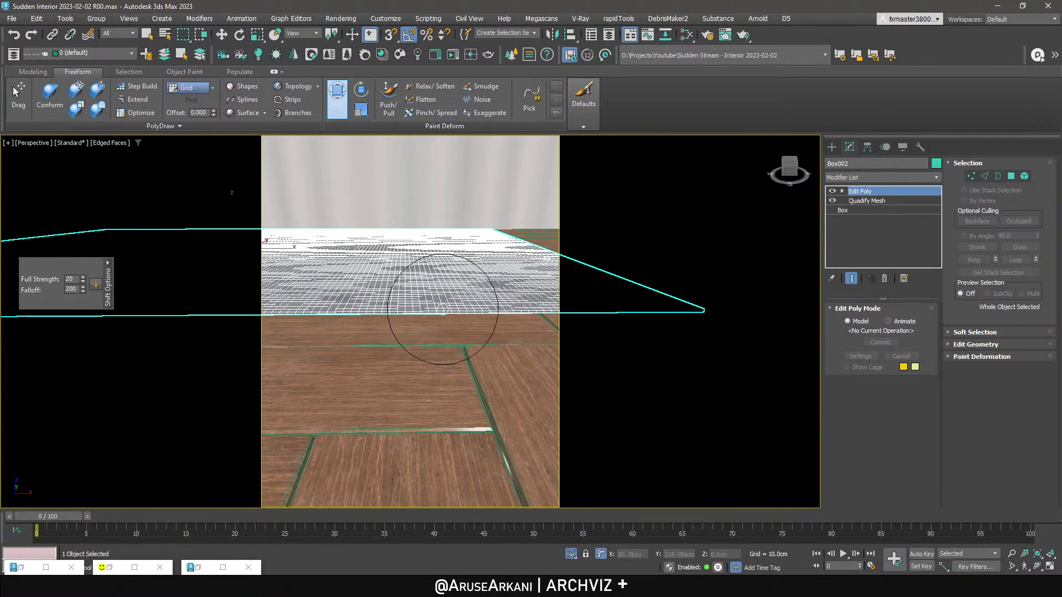
{"action": "left_click_drag", "start_coordinate": [444, 313], "coordinate": [443, 306]}
{"action": "mouse_move", "coordinate": [446, 301]}
{"action": "middle_mouse_down", "text": "alt"}
{"action": "mouse_move", "coordinate": [465, 308]}
{"action": "mouse_move", "coordinate": [440, 310]}
{"action": "mouse_move", "coordinate": [415, 340]}
{"action": "mouse_move", "coordinate": [557, 343]}
{"action": "mouse_move", "coordinate": [387, 360]}
{"action": "mouse_move", "coordinate": [510, 332]}
{"action": "middle_mouse_up", "text": "alt"}
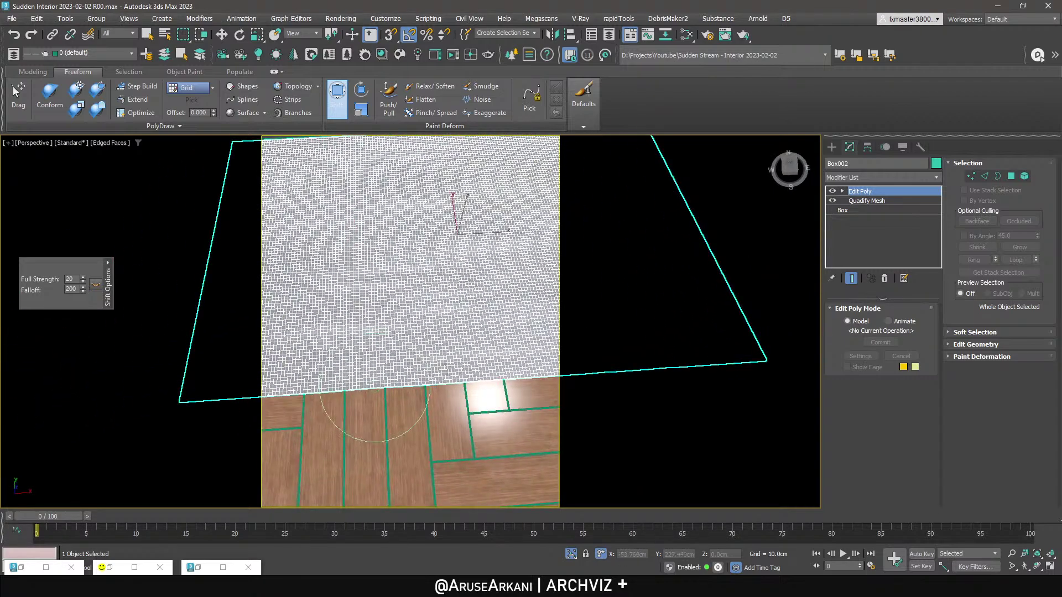
{"action": "mouse_move", "coordinate": [376, 382]}
{"action": "middle_mouse_down", "text": "alt"}
{"action": "mouse_move", "coordinate": [391, 356]}
{"action": "mouse_move", "coordinate": [439, 340]}
{"action": "middle_mouse_up", "text": "alt"}
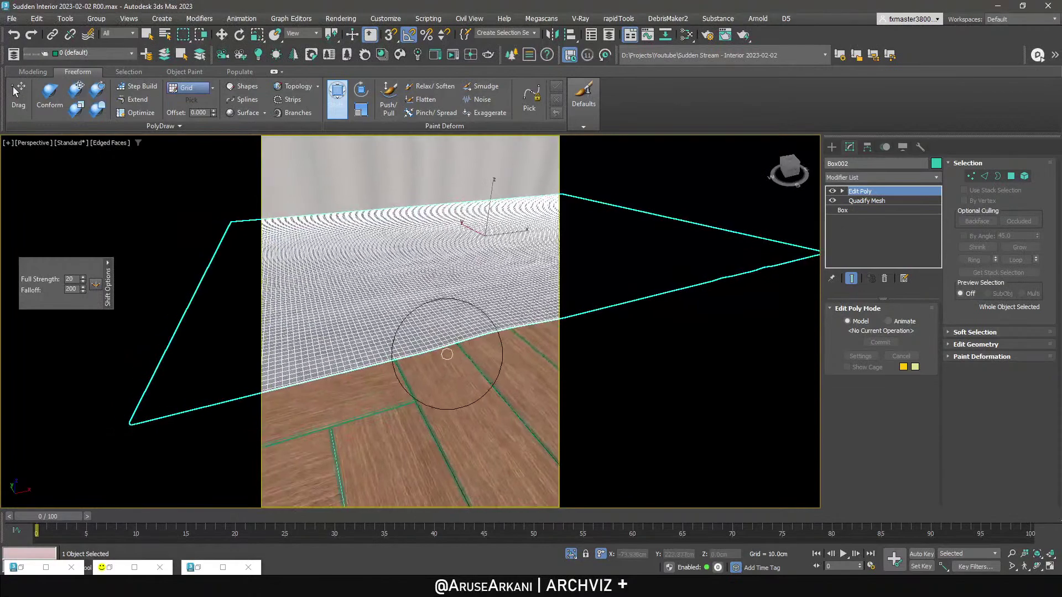
{"action": "mouse_move", "coordinate": [370, 360]}
{"action": "middle_mouse_down", "text": "alt"}
{"action": "mouse_move", "coordinate": [455, 360]}
{"action": "mouse_move", "coordinate": [437, 344]}
{"action": "mouse_move", "coordinate": [434, 316]}
{"action": "middle_mouse_up", "text": "alt"}
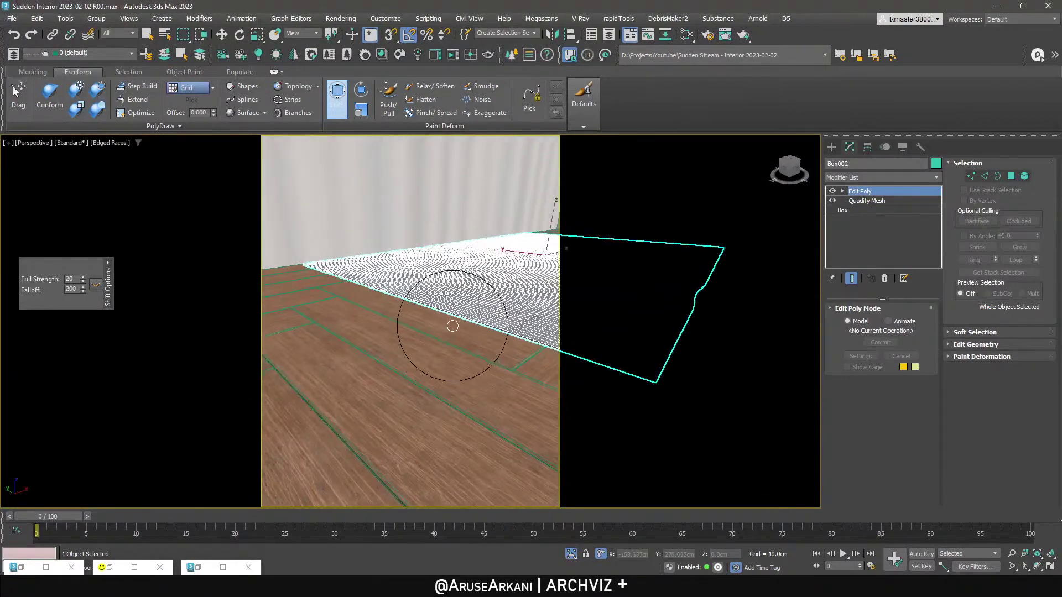
{"action": "mouse_move", "coordinate": [463, 268]}
{"action": "middle_mouse_down", "text": "alt"}
{"action": "mouse_move", "coordinate": [327, 339]}
{"action": "mouse_move", "coordinate": [426, 316]}
{"action": "mouse_move", "coordinate": [248, 331]}
{"action": "mouse_move", "coordinate": [431, 374]}
{"action": "mouse_move", "coordinate": [441, 355]}
{"action": "middle_mouse_up", "text": "alt"}
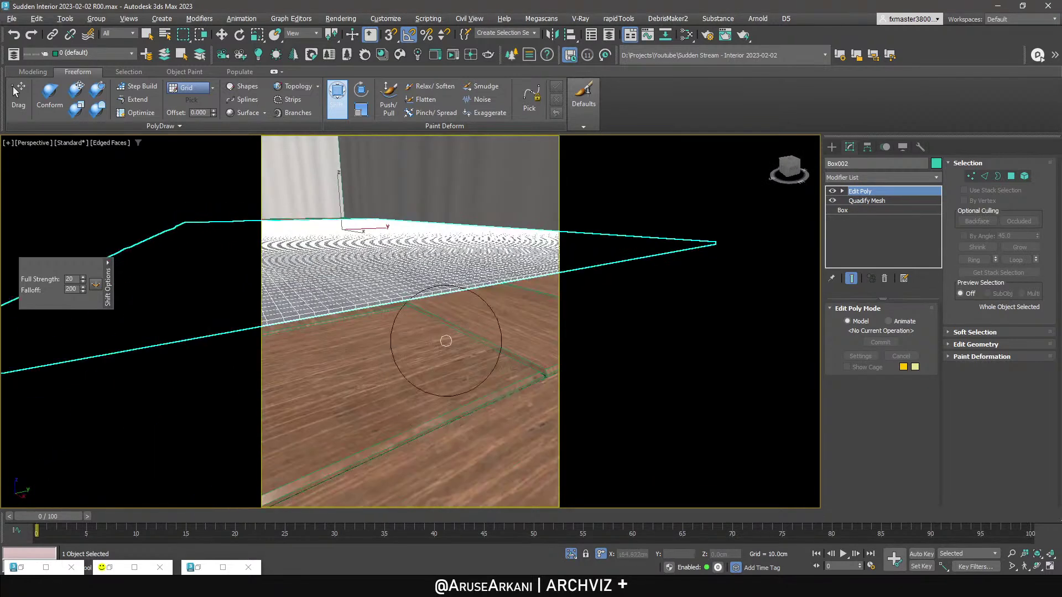
Add a TurboSmooth modifier to the carpet with Isoline Display enabled.
{"action": "left_click", "coordinate": [856, 177]}
{"action": "type", "text": "tu"}
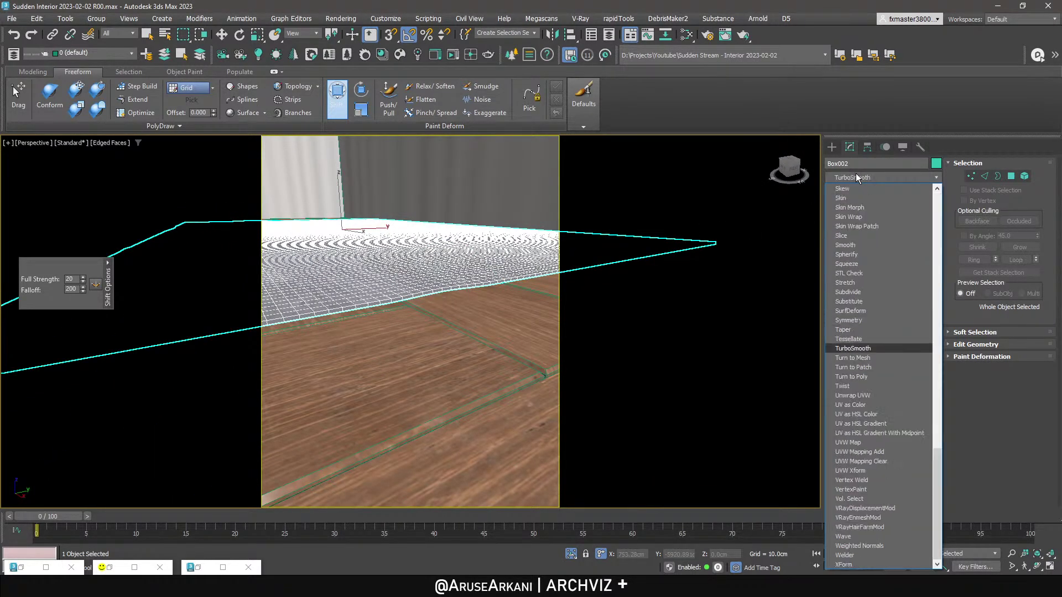
{"action": "key", "text": "Return"}
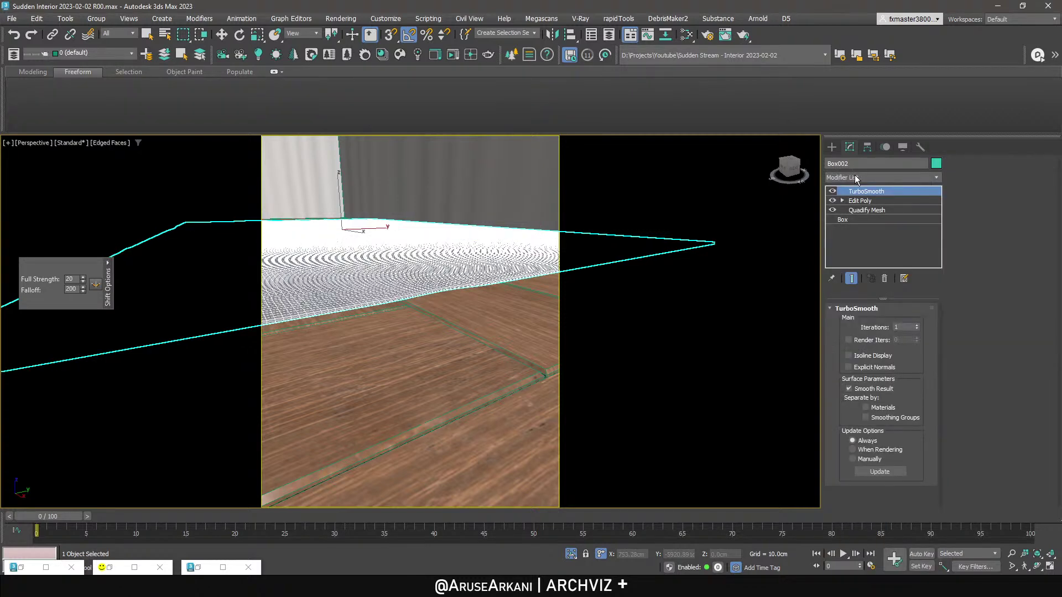
{"action": "left_click", "coordinate": [857, 361]}
Return to the Corona Camera001 view, start interactive rendering, and maximize the frame buffer.
{"action": "key", "text": "w"}
{"action": "key", "text": "c"}
{"action": "left_click", "coordinate": [531, 181]}
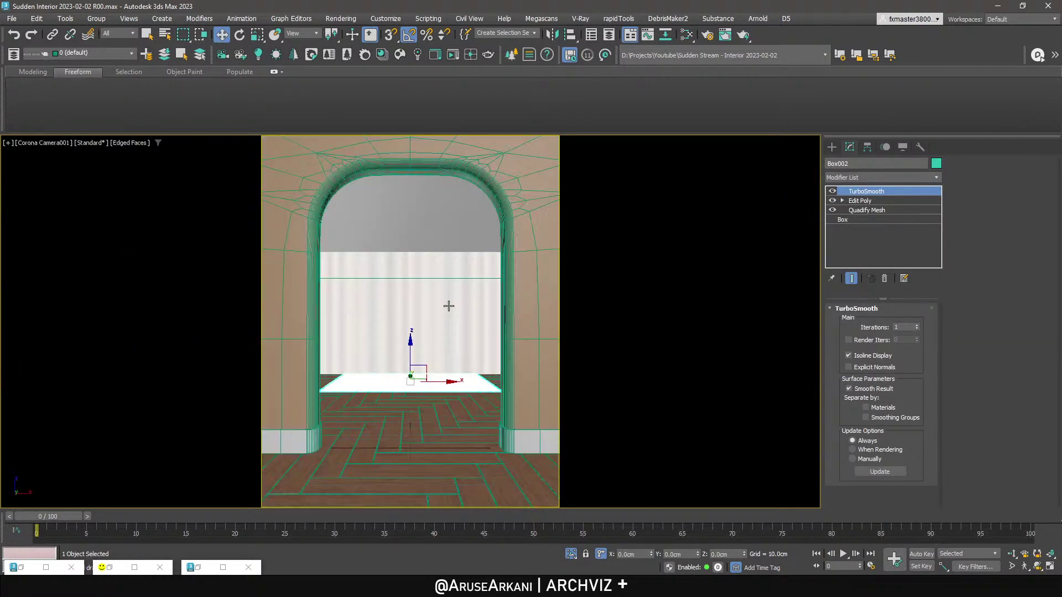
{"action": "left_click", "coordinate": [453, 54]}
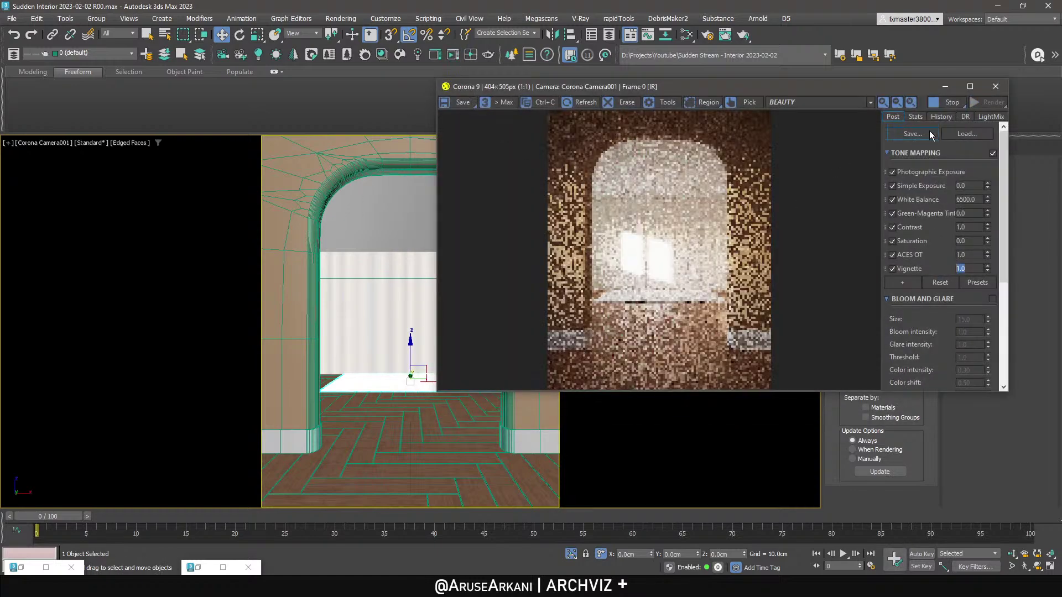
{"action": "left_click", "coordinate": [971, 86]}
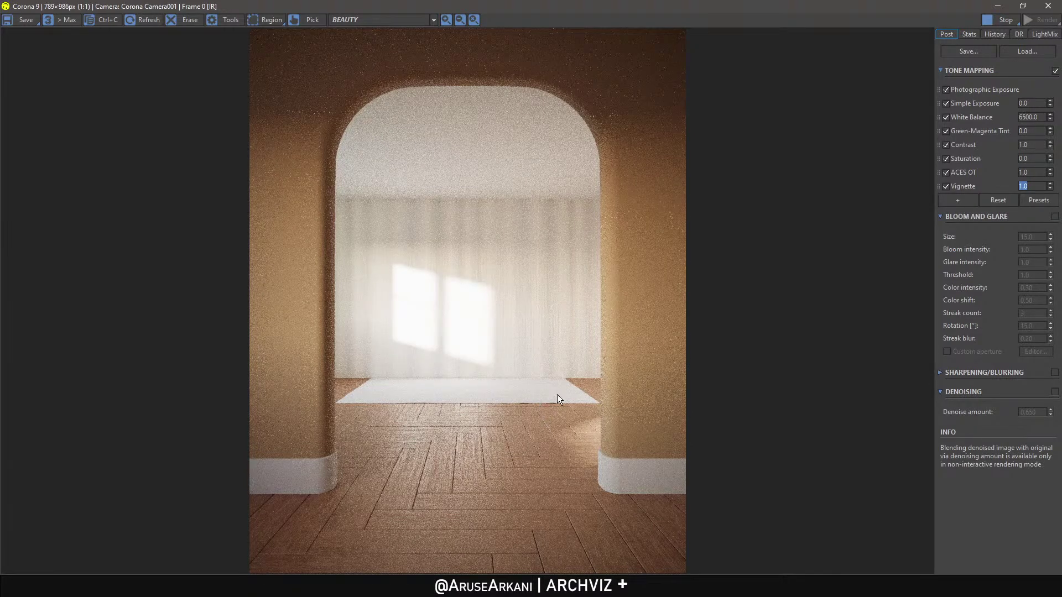
Switch to the reference photo in FastStone Image Viewer and compare its carpet and furniture with the render.
{"action": "key", "text": "alt+Tab"}
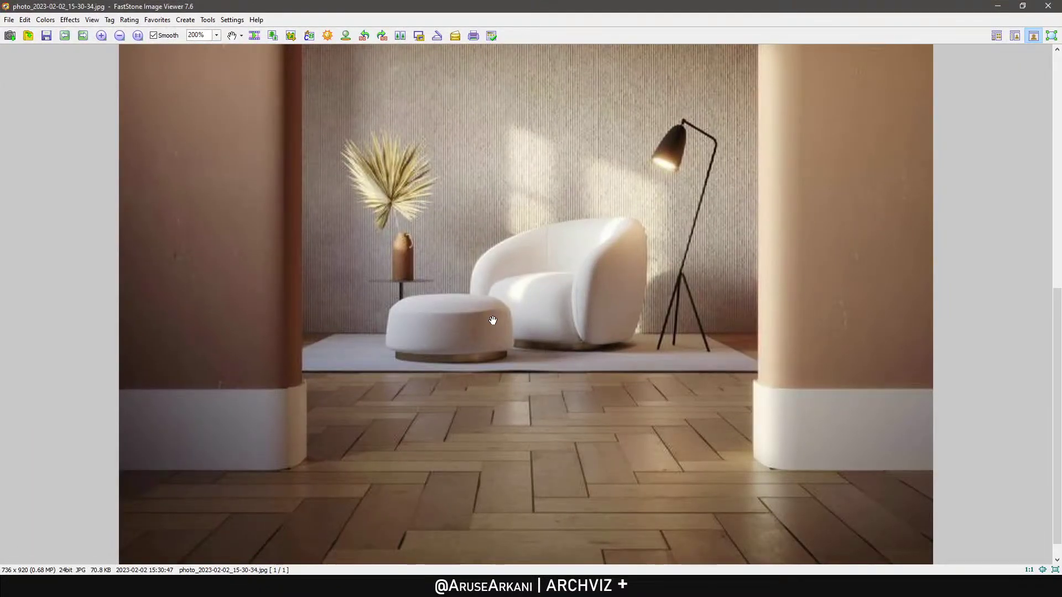
{"action": "key", "text": "alt+Tab"}
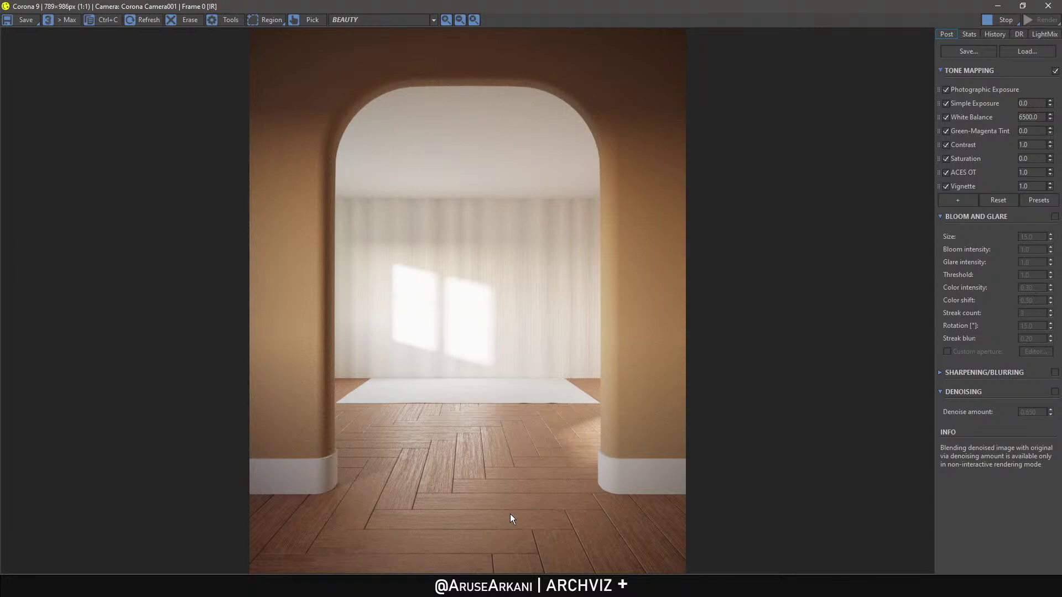
{"action": "key", "text": "super"}
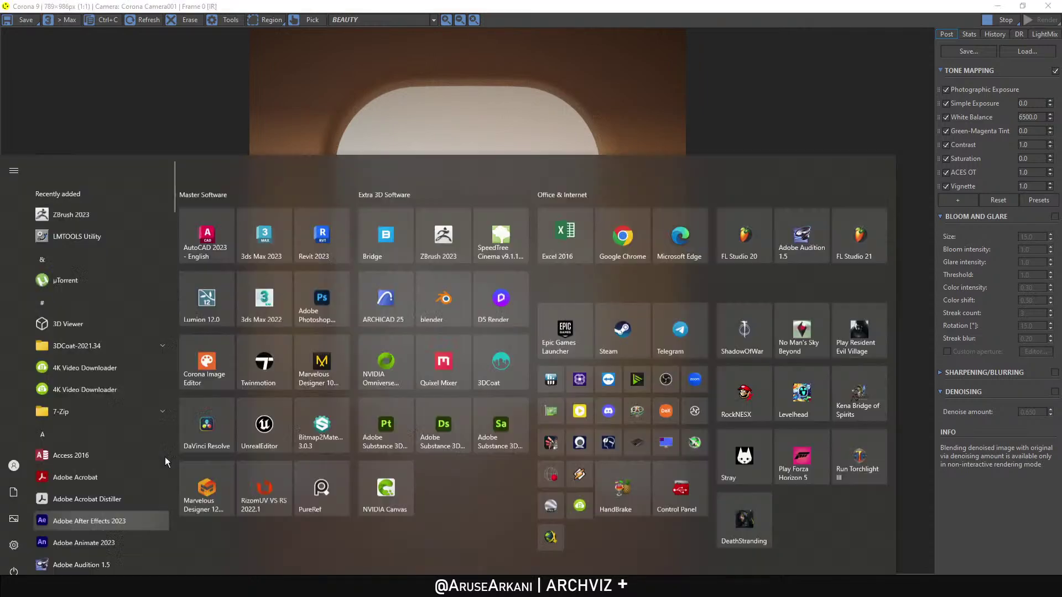
{"action": "key", "text": "super"}
{"action": "key", "text": "super"}
{"action": "left_click", "coordinate": [279, 197]}
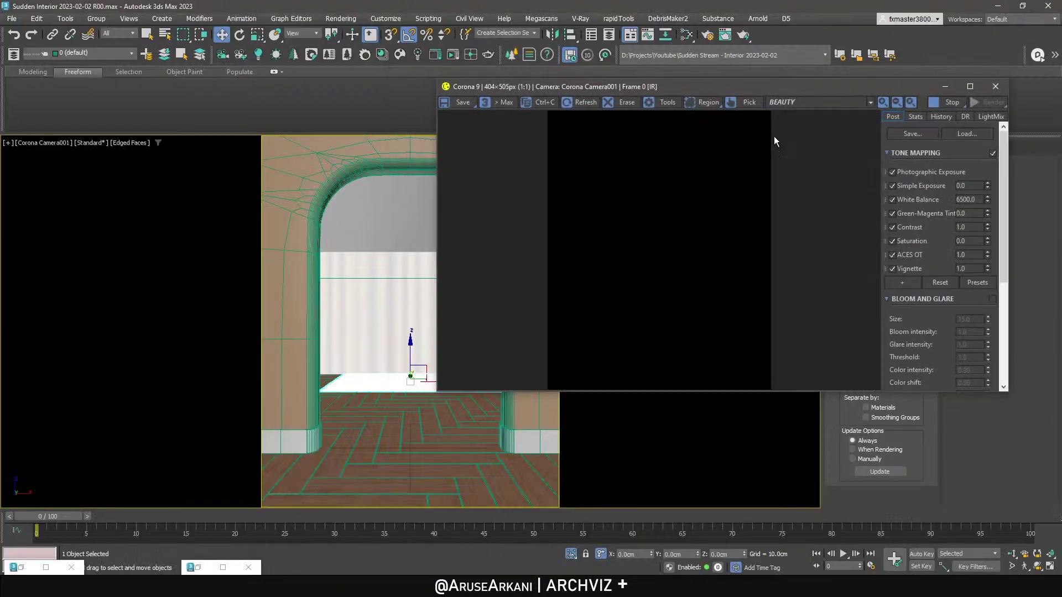
Put the render frame buffer away, save the scene, and turn off edged faces in the camera view.
{"action": "left_click", "coordinate": [946, 86]}
{"action": "key", "text": "ctrl+s"}
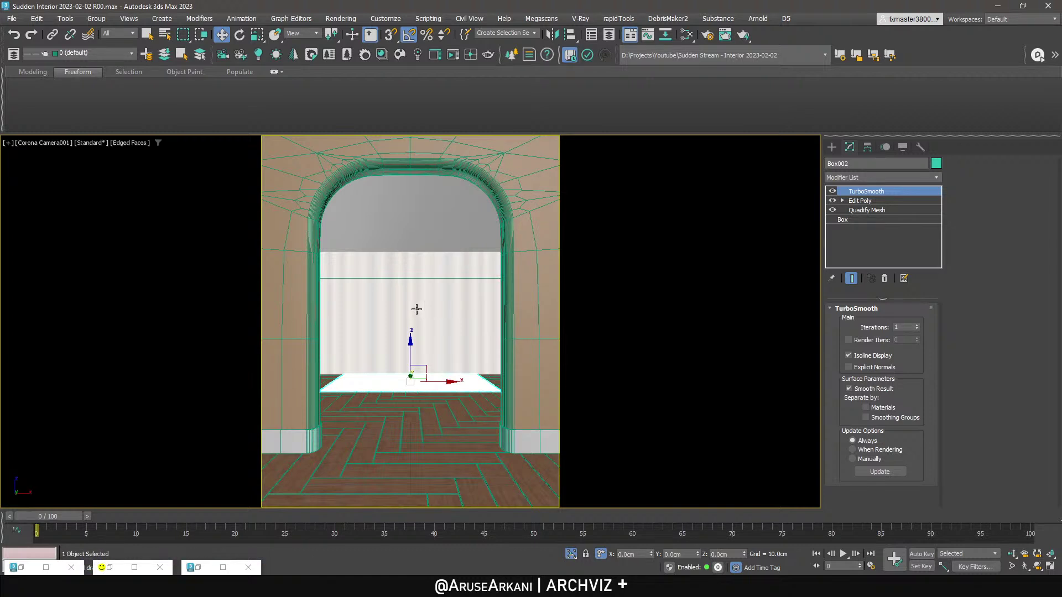
{"action": "key", "text": "ctrl+s"}
{"action": "left_click", "coordinate": [831, 148]}
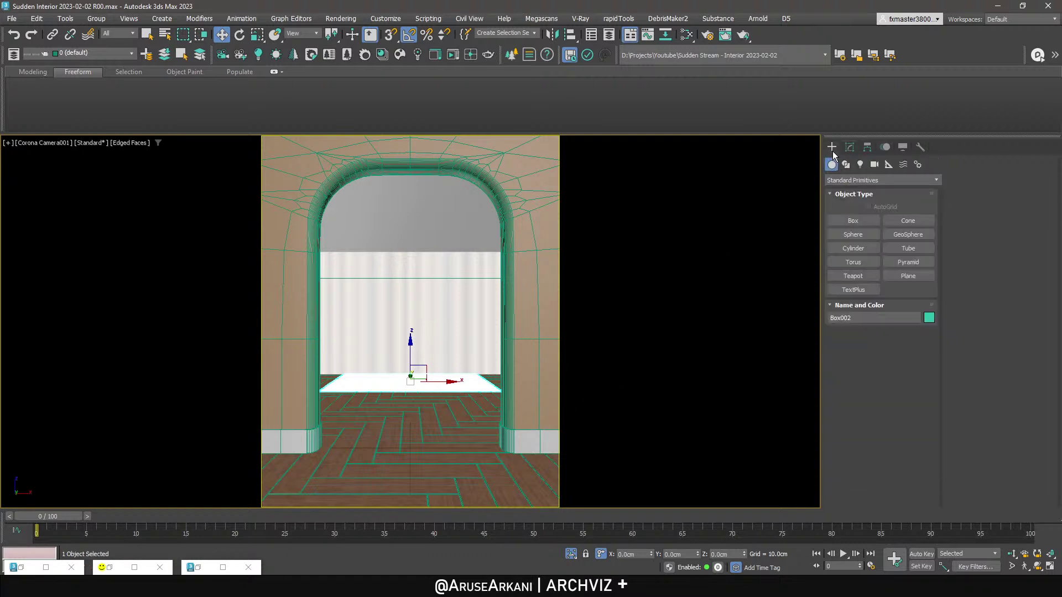
{"action": "key", "text": "F4"}
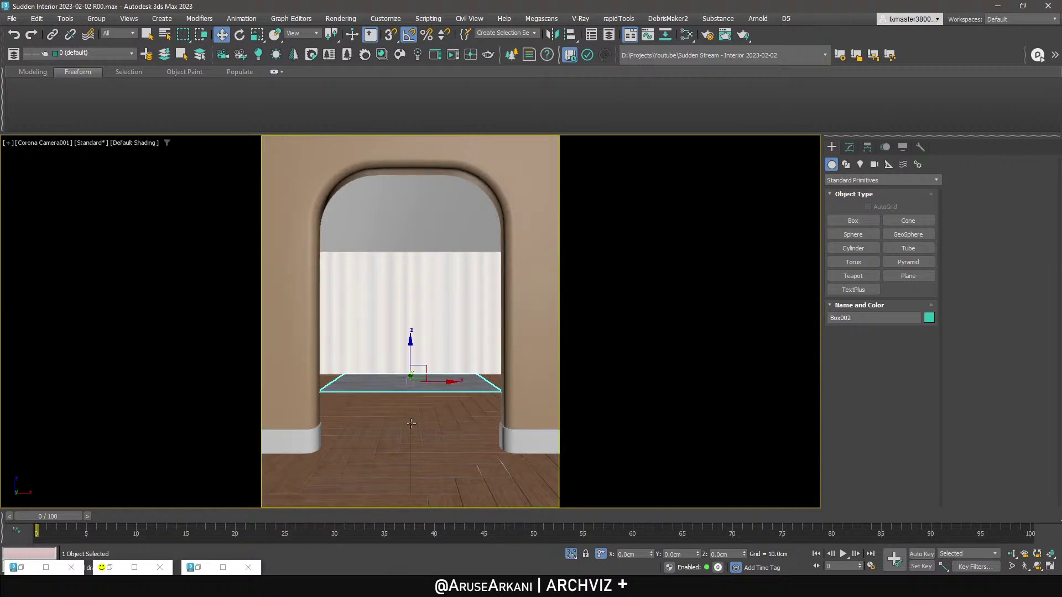
Switch to Task Manager and check the system's memory usage, then minimize it.
{"action": "right_click", "coordinate": [387, 587]}
{"action": "left_click", "coordinate": [411, 536]}
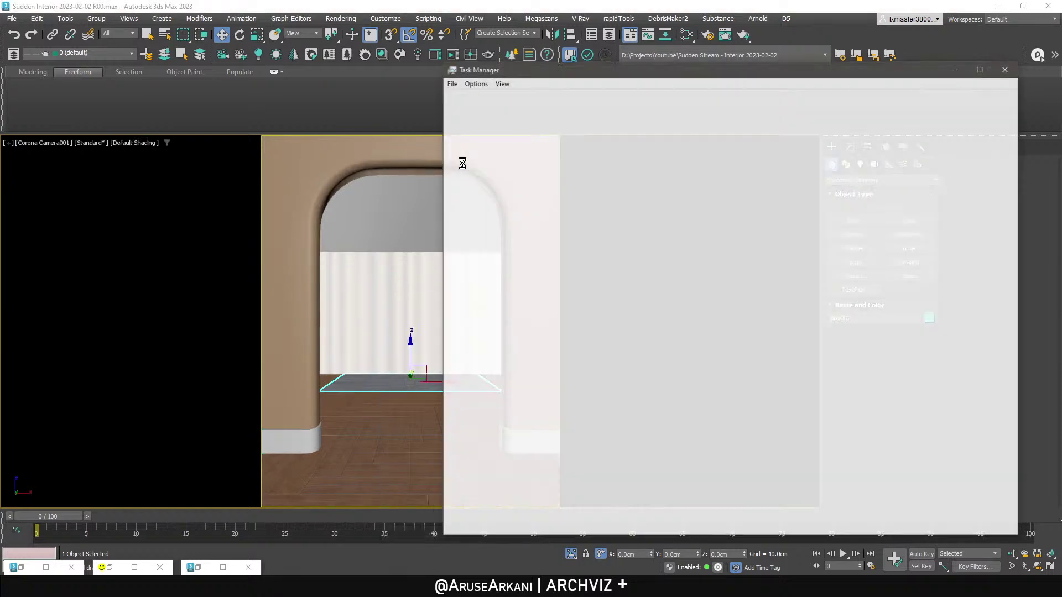
{"action": "left_click", "coordinate": [498, 97]}
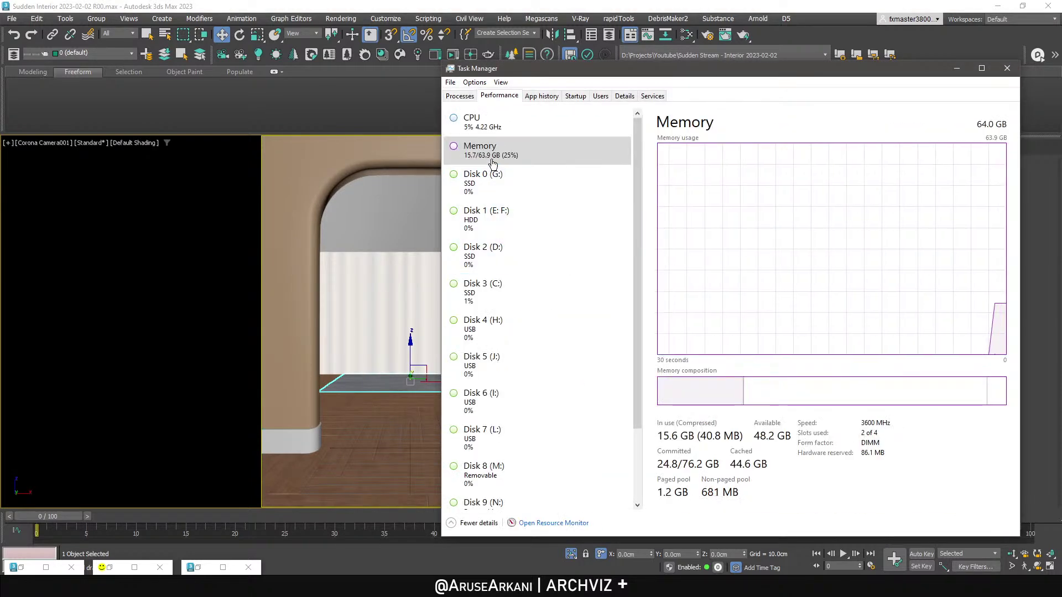
{"action": "left_click", "coordinate": [955, 70]}
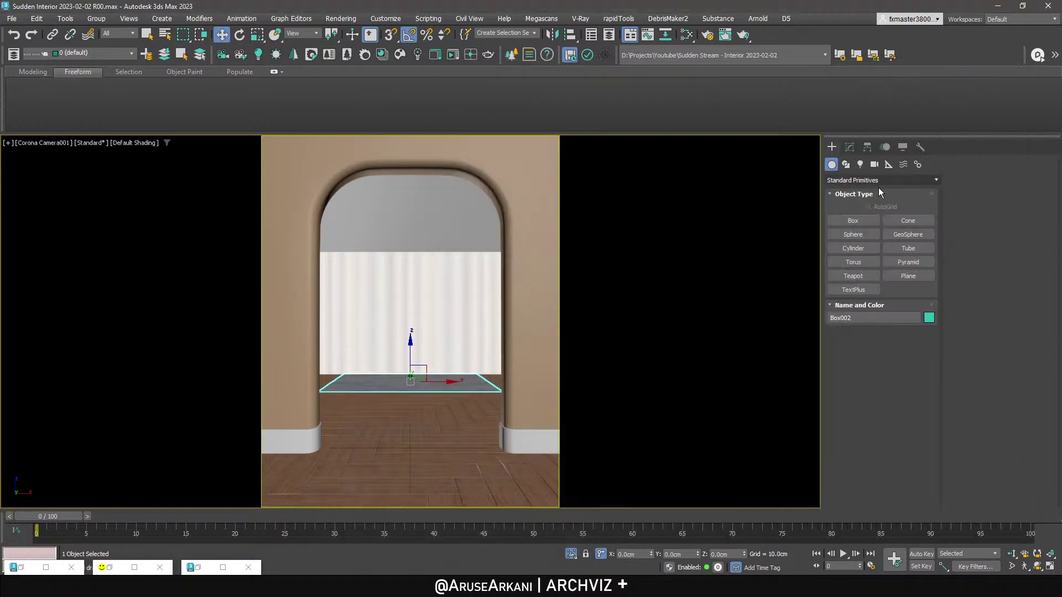
Switch to a second 3ds Max session with an empty scene and maximize its Perspective view.
{"action": "left_click", "coordinate": [67, 587]}
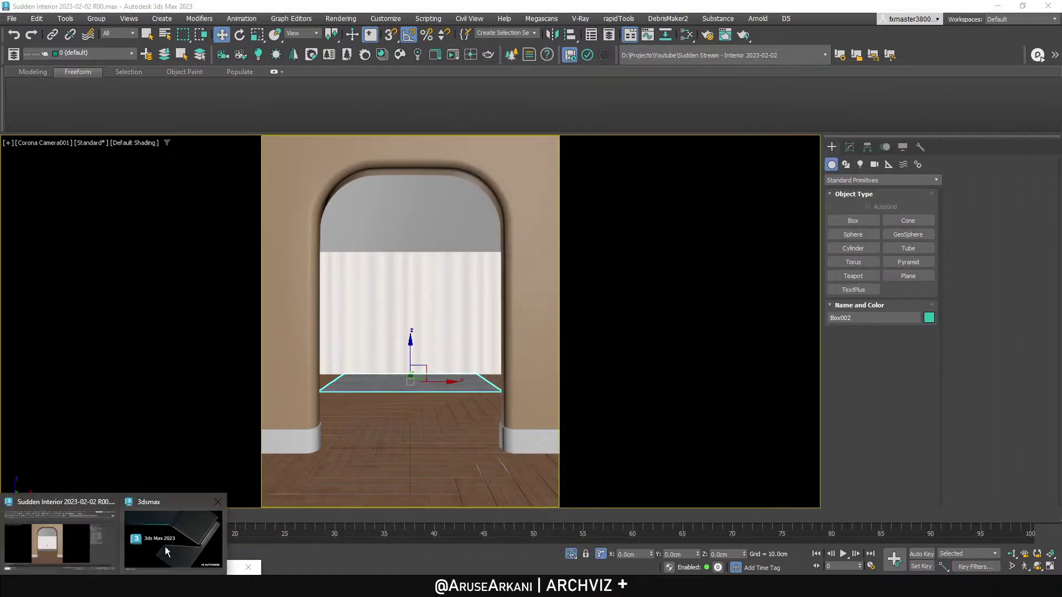
{"action": "left_click", "coordinate": [171, 544]}
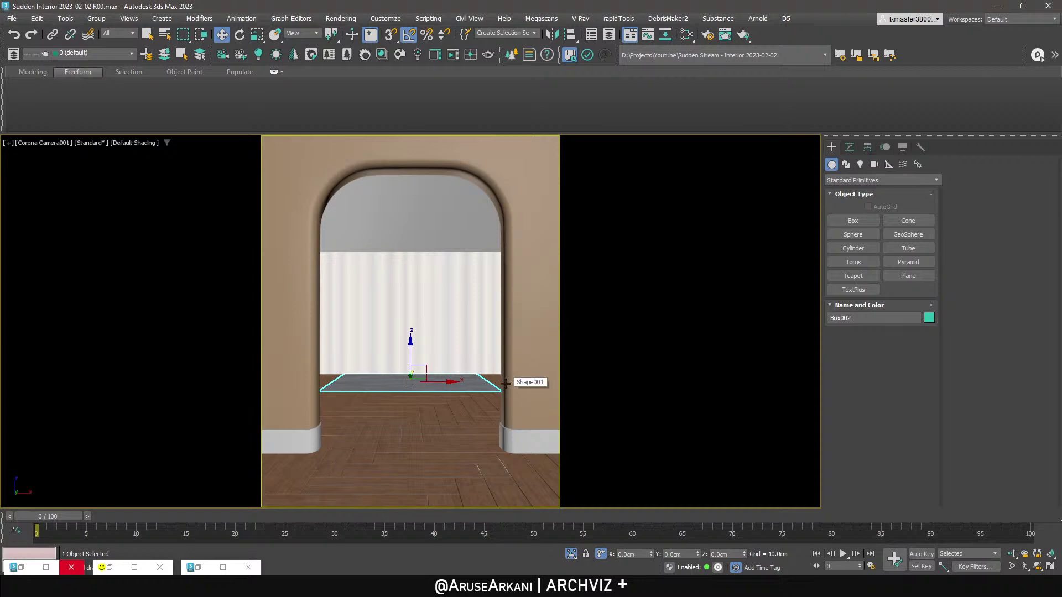
{"action": "mouse_move", "coordinate": [55, 568]}
{"action": "left_click", "coordinate": [210, 532]}
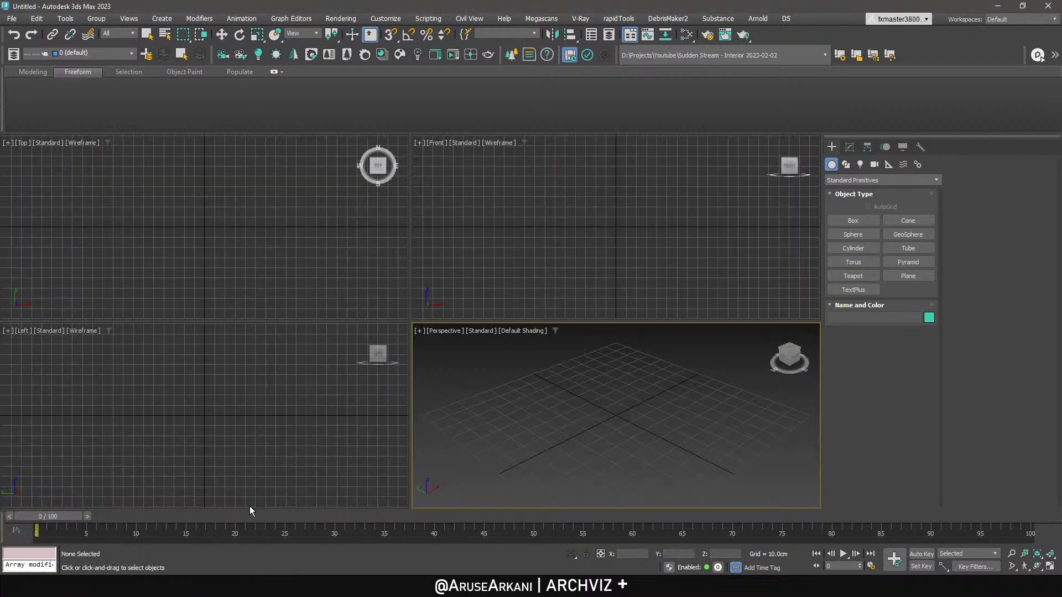
{"action": "left_click_drag", "start_coordinate": [1061, 211], "coordinate": [464, 1]}
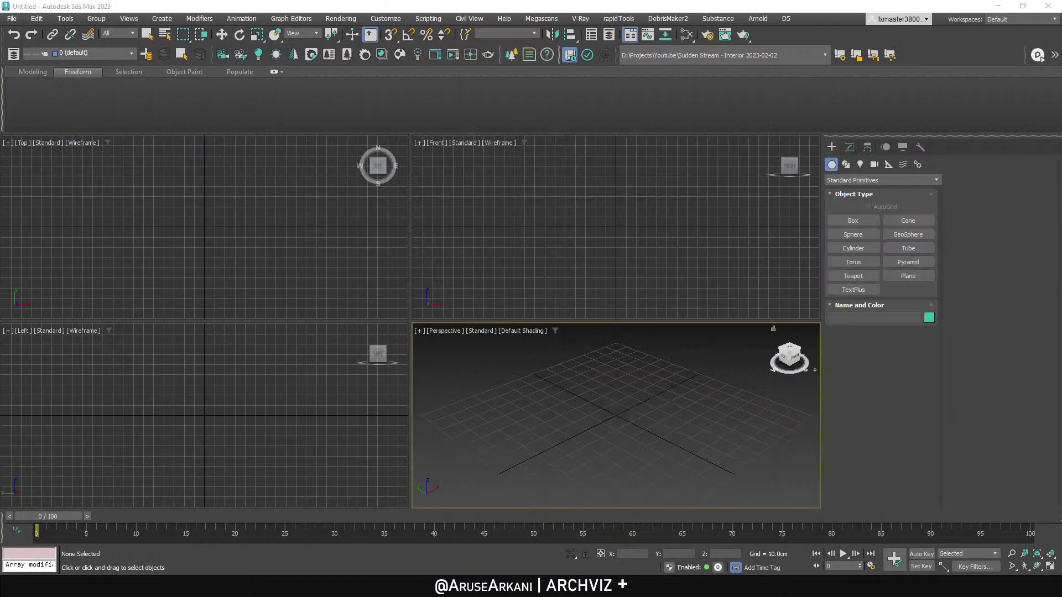
{"action": "right_click", "coordinate": [632, 399]}
{"action": "key", "text": "alt+w"}
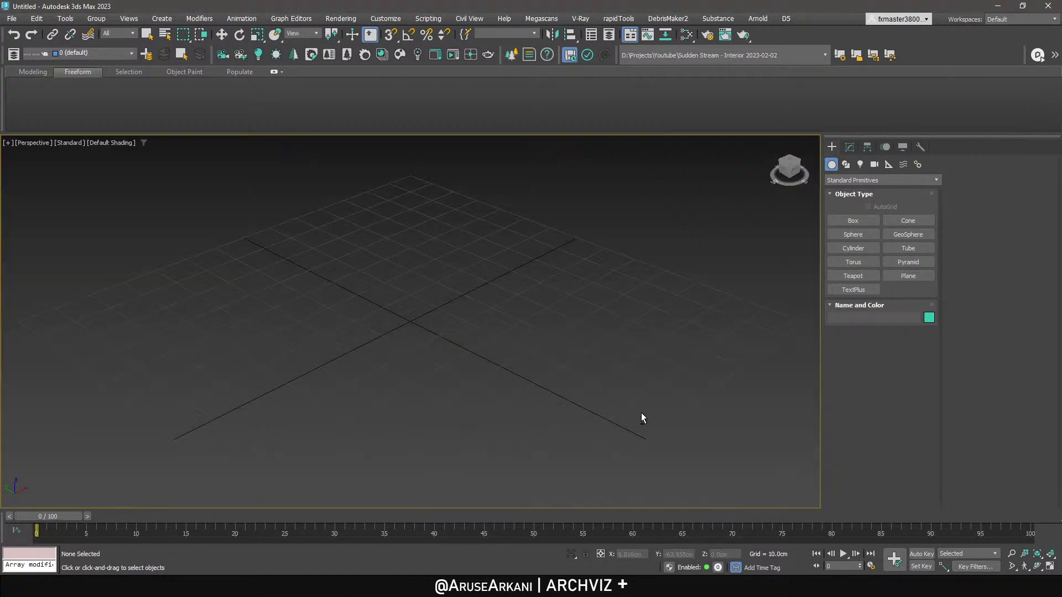
Create a box 60 cm long, 60 cm wide and 40 cm high on the grid with snapping enabled.
{"action": "left_click", "coordinate": [853, 221]}
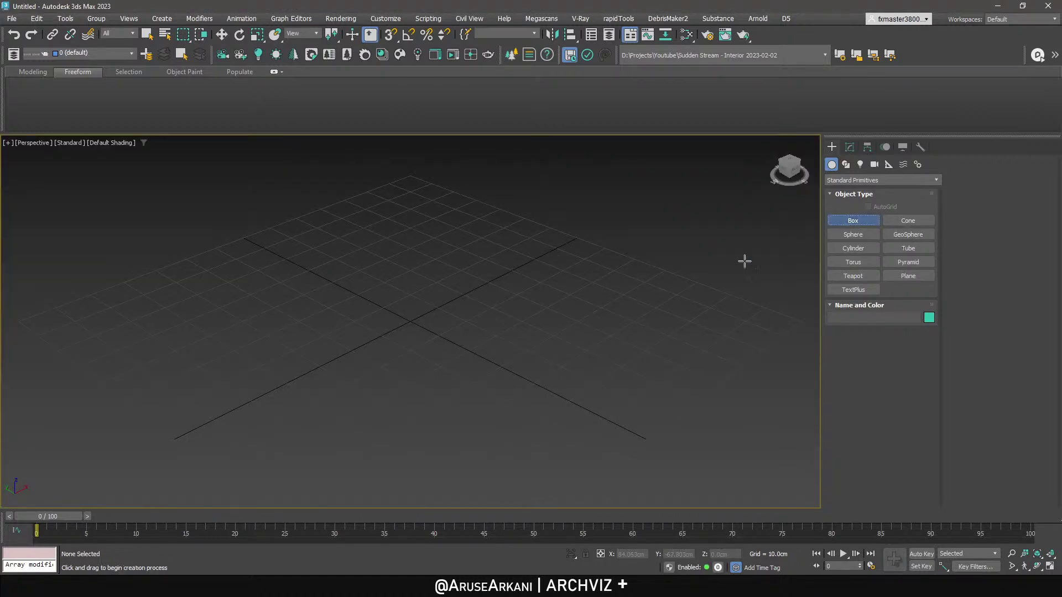
{"action": "key", "text": "s"}
{"action": "left_click_drag", "start_coordinate": [421, 323], "coordinate": [502, 363]}
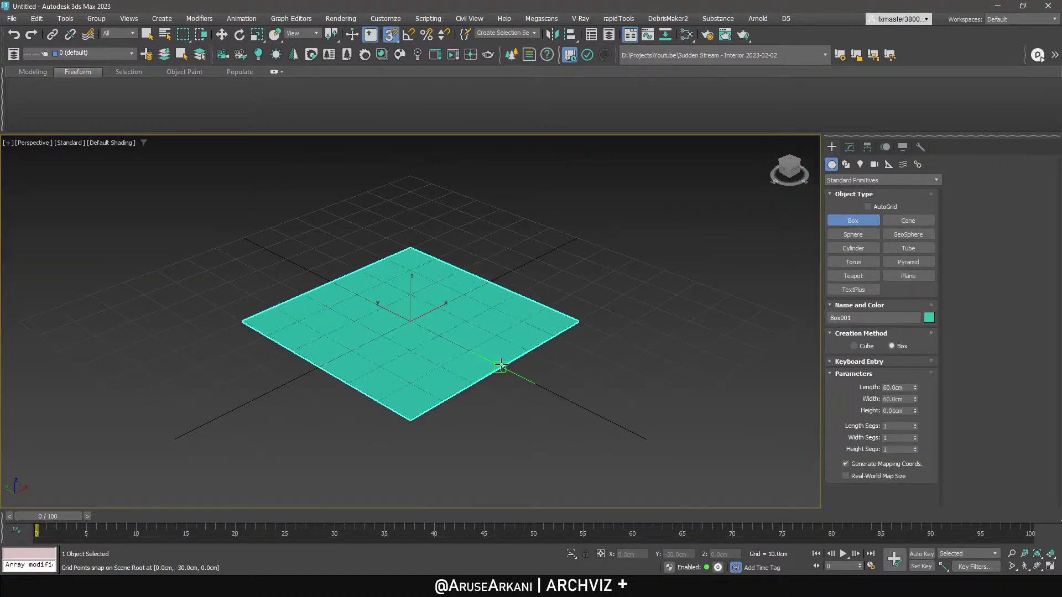
{"action": "left_click", "coordinate": [541, 200]}
{"action": "left_click", "coordinate": [852, 148]}
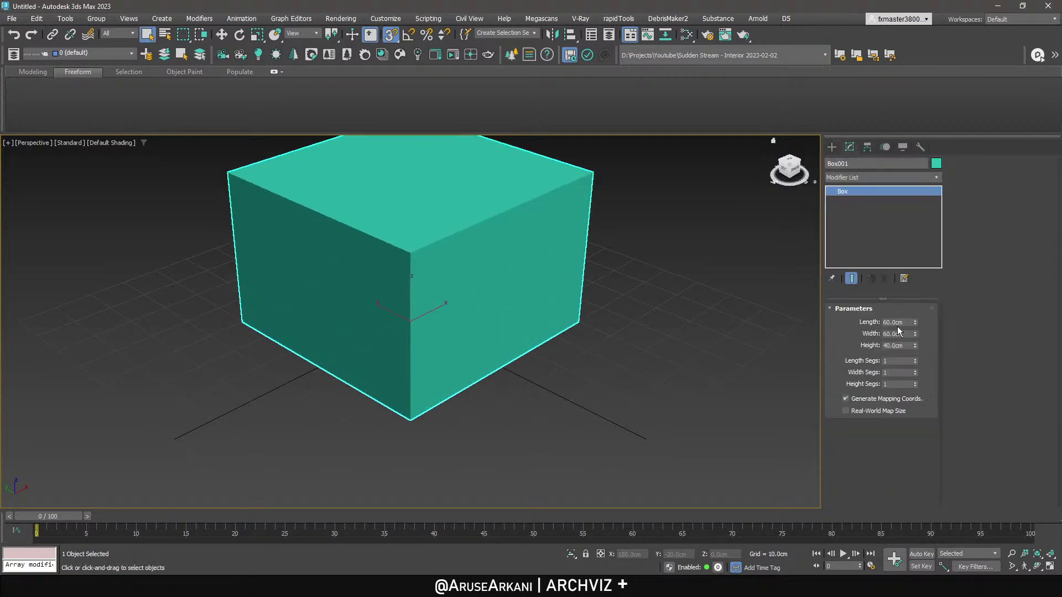
{"action": "middle_click_drag", "start_coordinate": [520, 304], "coordinate": [483, 289], "text": "alt"}
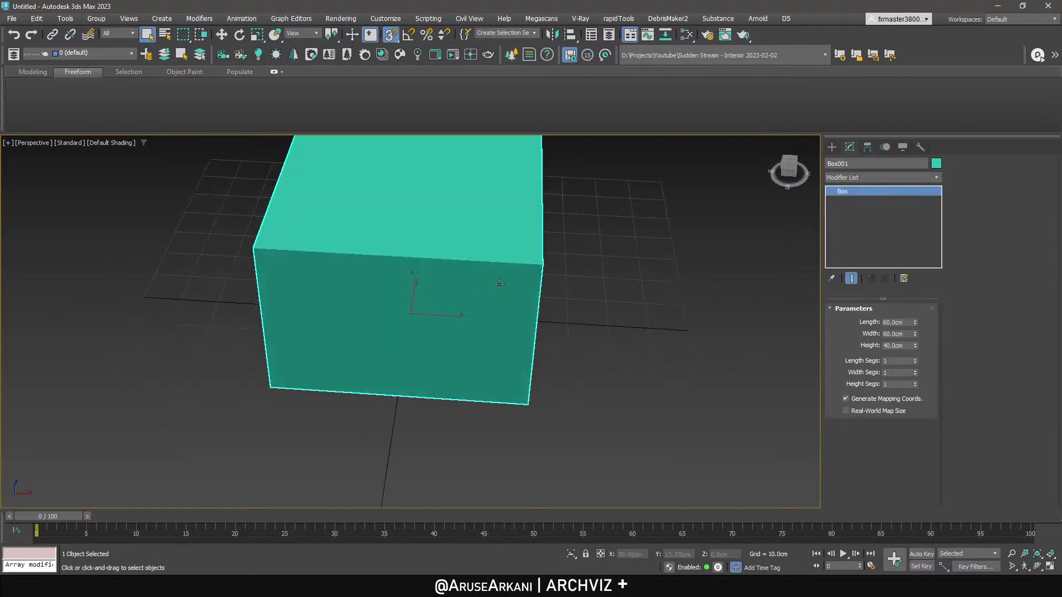
Add an Edit Poly modifier and an OpenSubdiv modifier on top of the box.
{"action": "left_click", "coordinate": [867, 176]}
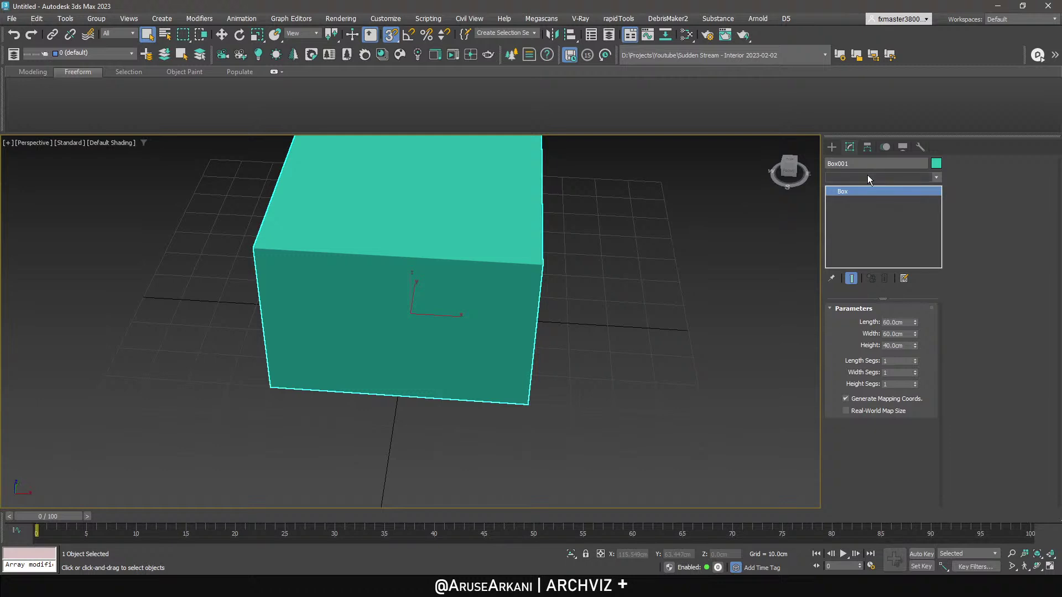
{"action": "scroll", "coordinate": [868, 175], "scroll_direction": "down", "scroll_amount": 5}
{"action": "scroll", "coordinate": [871, 211], "scroll_direction": "up", "scroll_amount": 1}
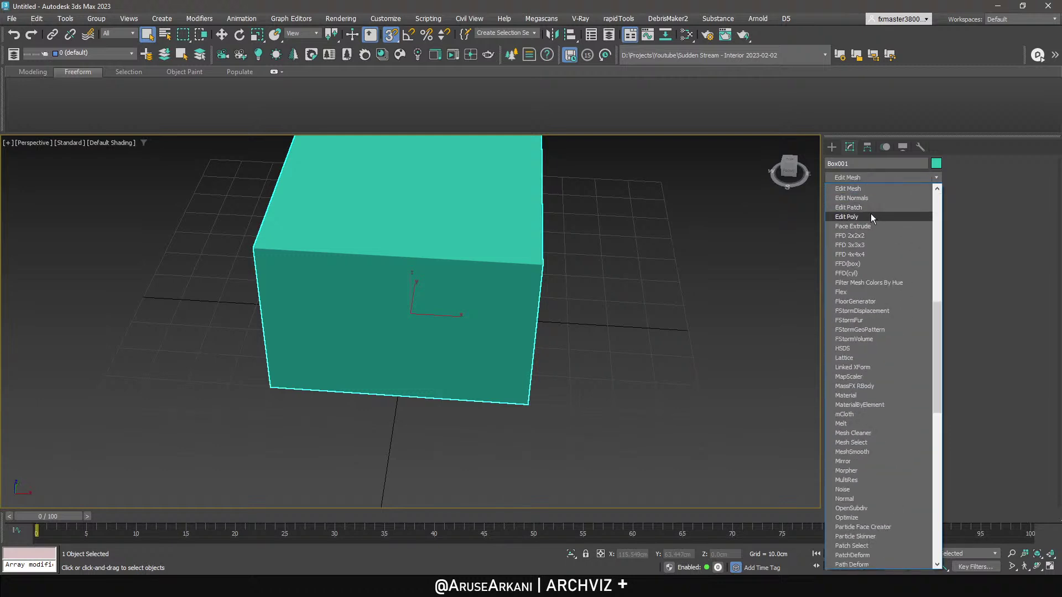
{"action": "left_click", "coordinate": [867, 218]}
{"action": "left_click", "coordinate": [873, 176]}
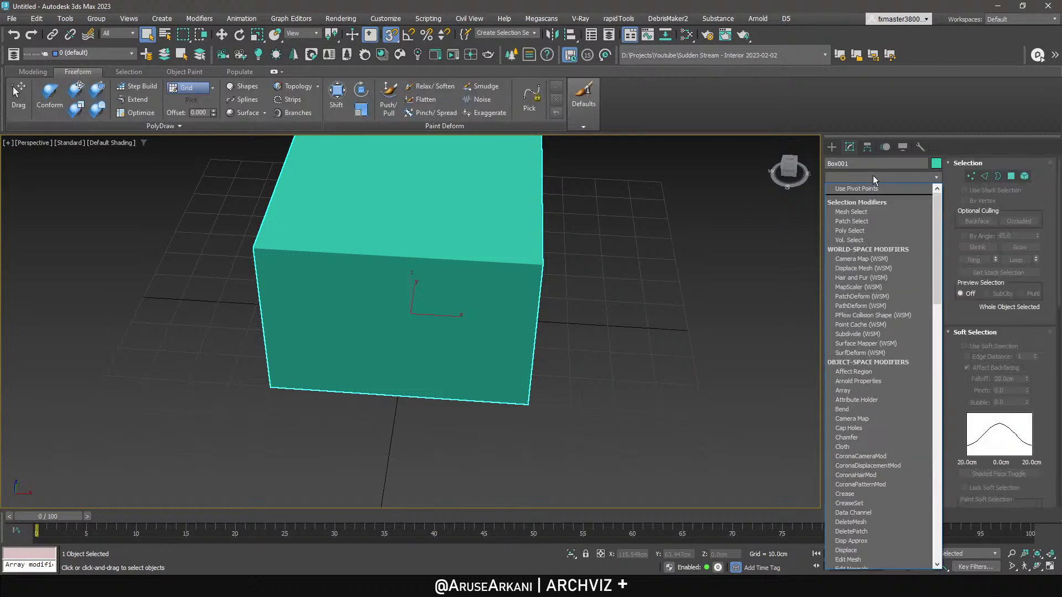
{"action": "type", "text": "open"}
{"action": "key", "text": "Return"}
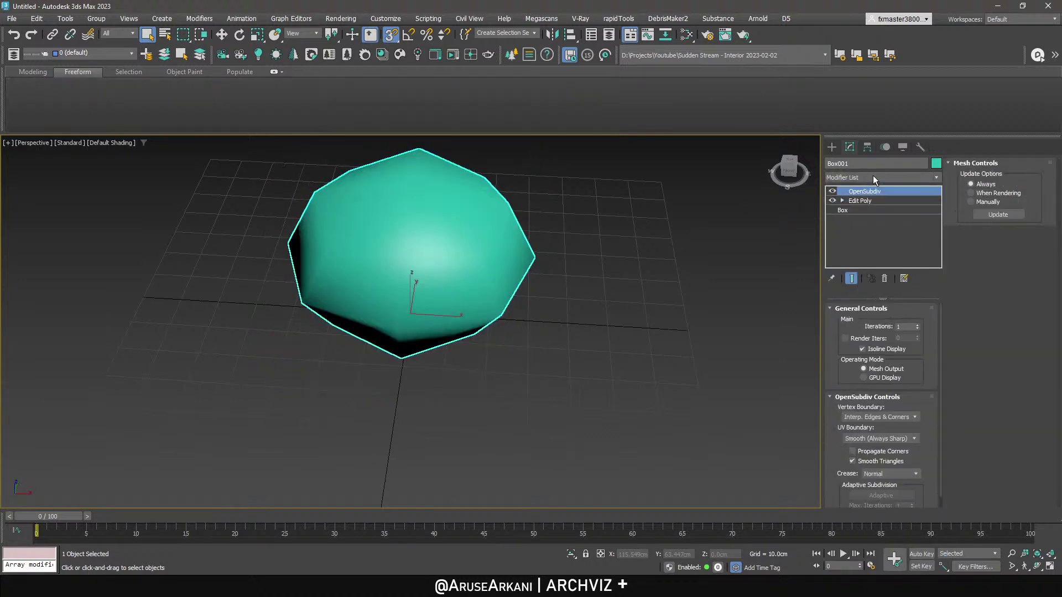
Set OpenSubdiv to 2 iterations with the UV boundary at Smooth (Edge only).
{"action": "left_click", "coordinate": [917, 328]}
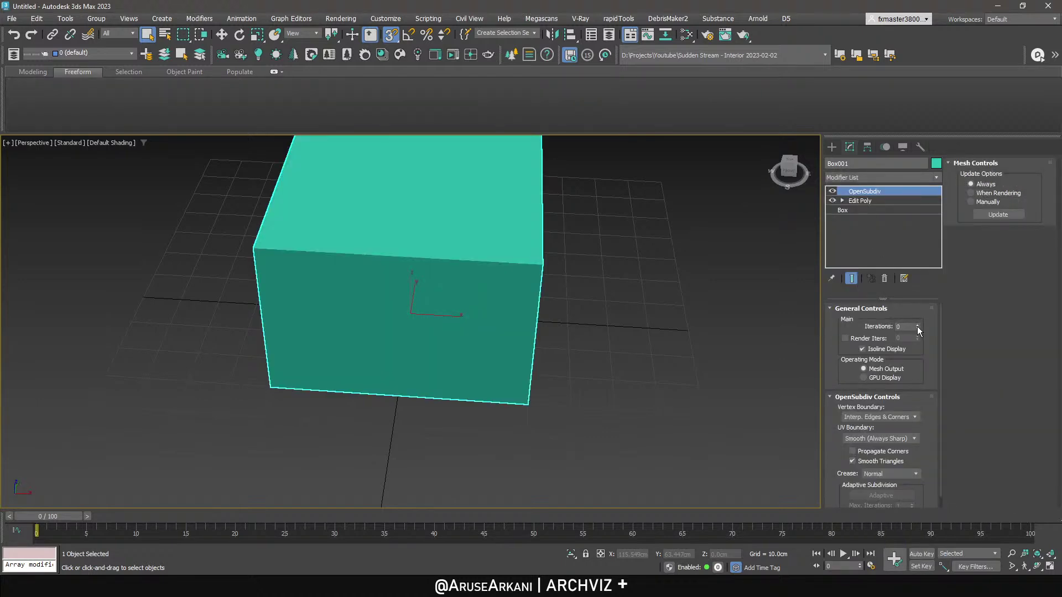
{"action": "double_click", "coordinate": [918, 324]}
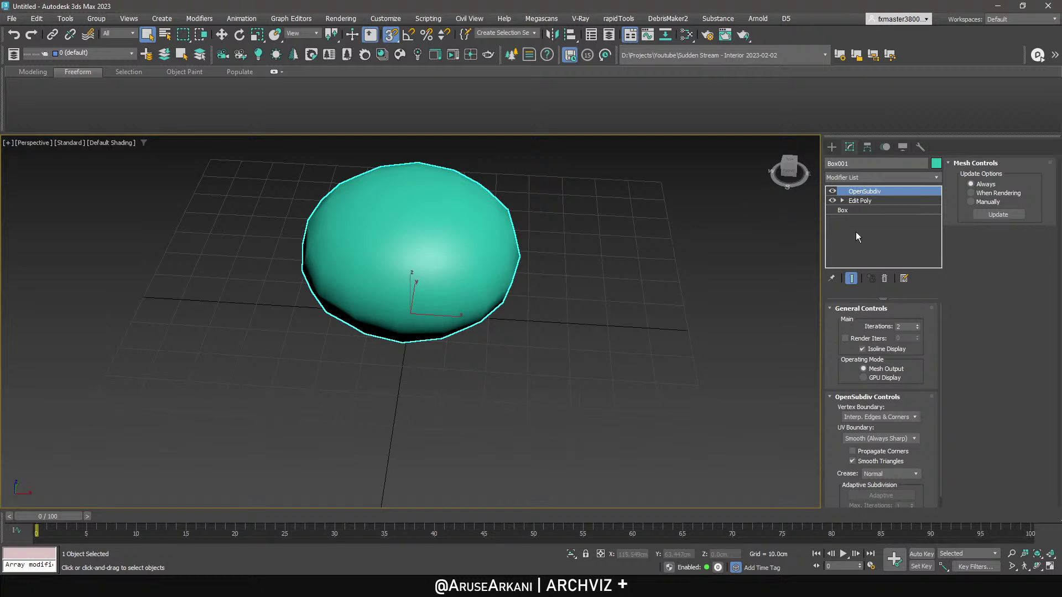
{"action": "scroll", "coordinate": [843, 410], "scroll_direction": "down", "scroll_amount": 1}
{"action": "left_click", "coordinate": [866, 430]}
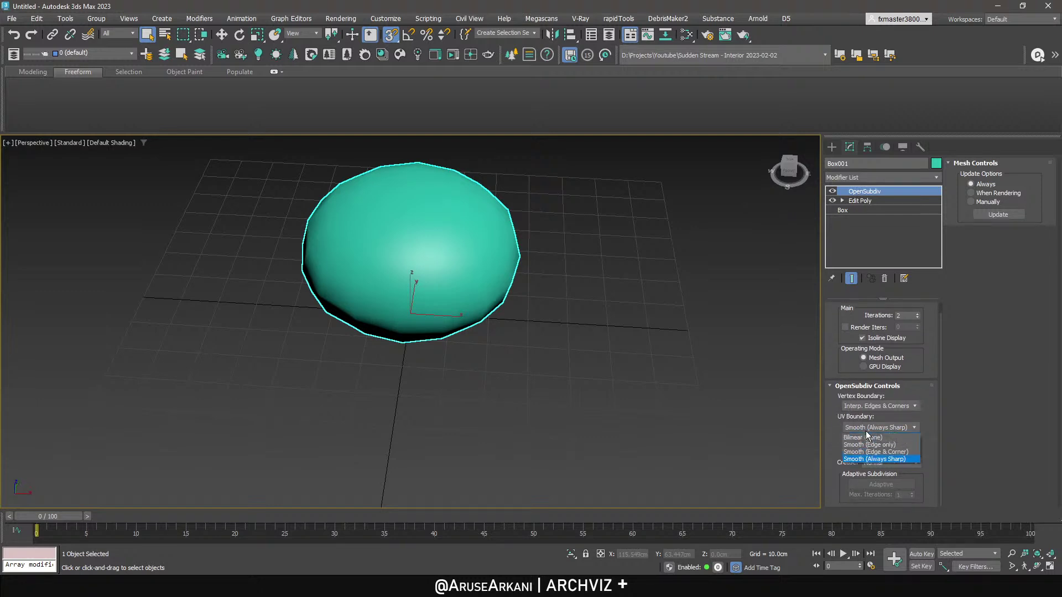
{"action": "left_click", "coordinate": [871, 445]}
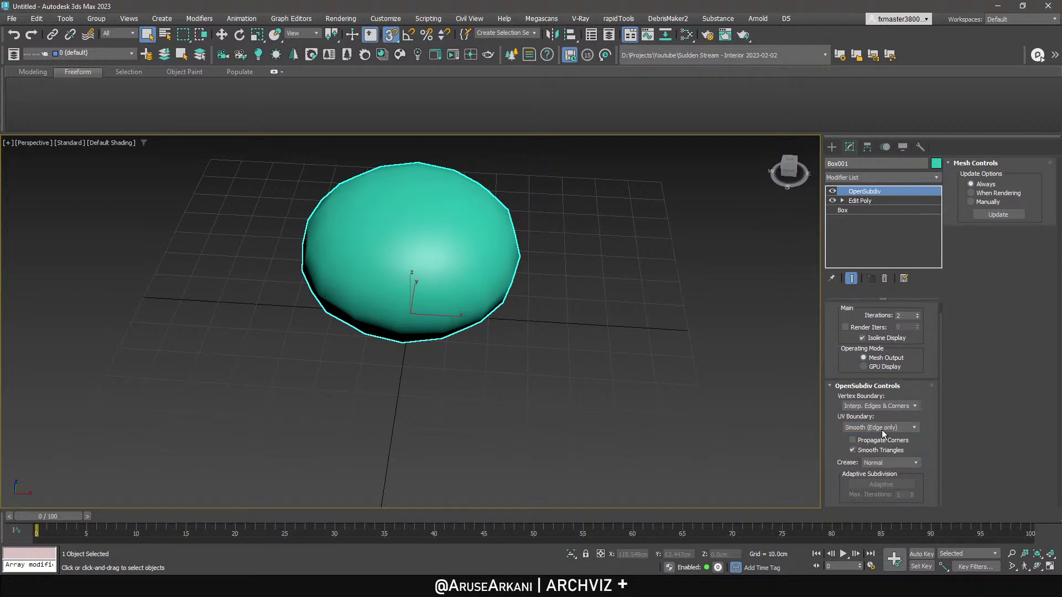
Hide the OpenSubdiv result, show edged faces, and select three box polygons including the top and a side at Edit Poly level.
{"action": "left_click", "coordinate": [869, 200]}
{"action": "left_click", "coordinate": [833, 191]}
{"action": "key", "text": "F4"}
{"action": "middle_click_drag", "start_coordinate": [503, 278], "coordinate": [488, 316]}
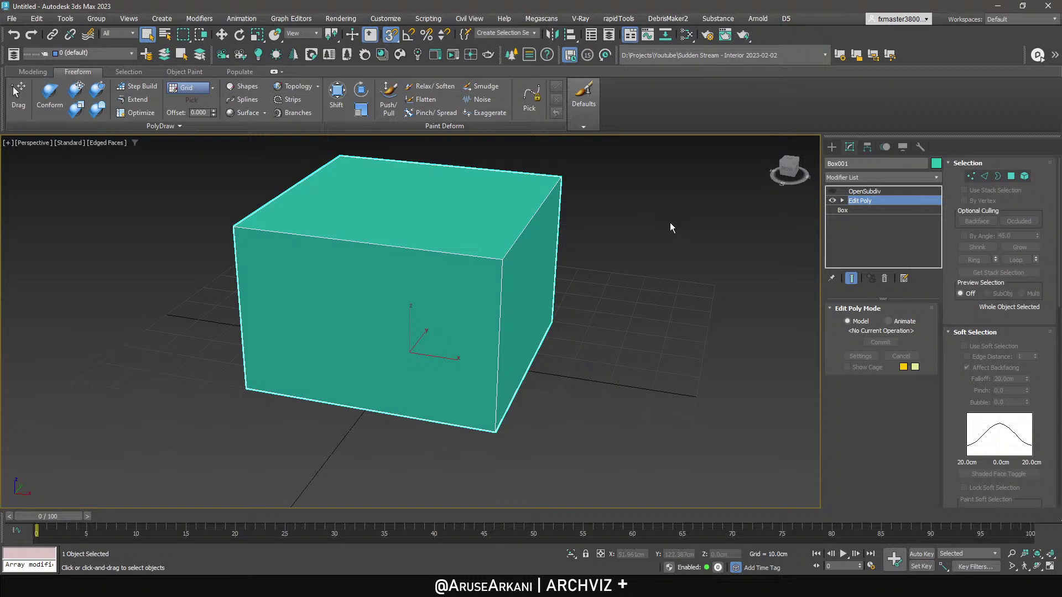
{"action": "key", "text": "4"}
{"action": "middle_click_drag", "start_coordinate": [459, 333], "coordinate": [471, 420], "text": "alt"}
{"action": "left_click_drag", "start_coordinate": [464, 453], "coordinate": [390, 321]}
{"action": "middle_click_drag", "start_coordinate": [405, 312], "coordinate": [401, 261], "text": "alt"}
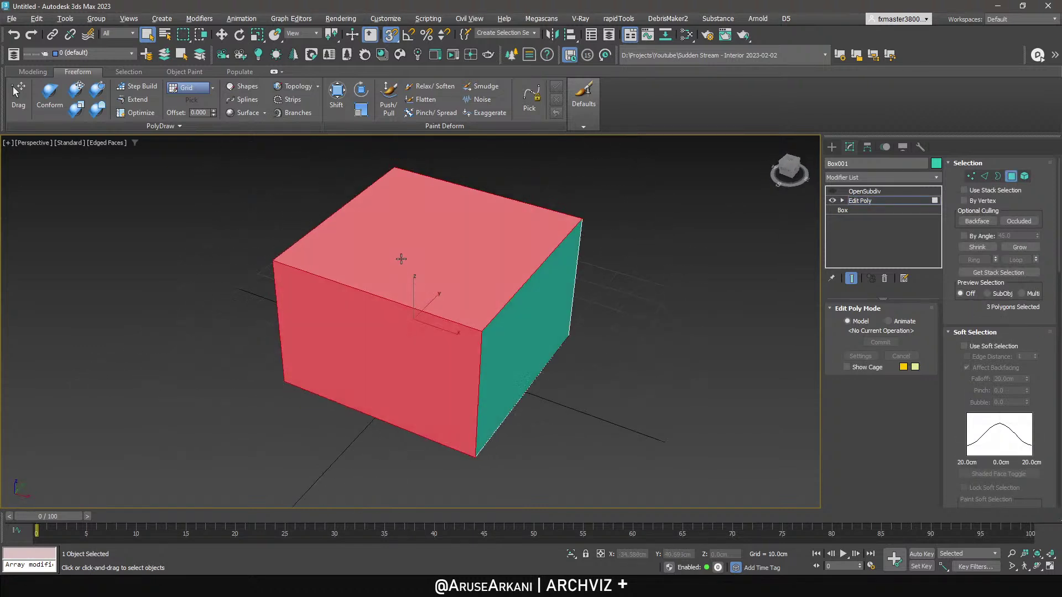
{"action": "left_click", "coordinate": [33, 72]}
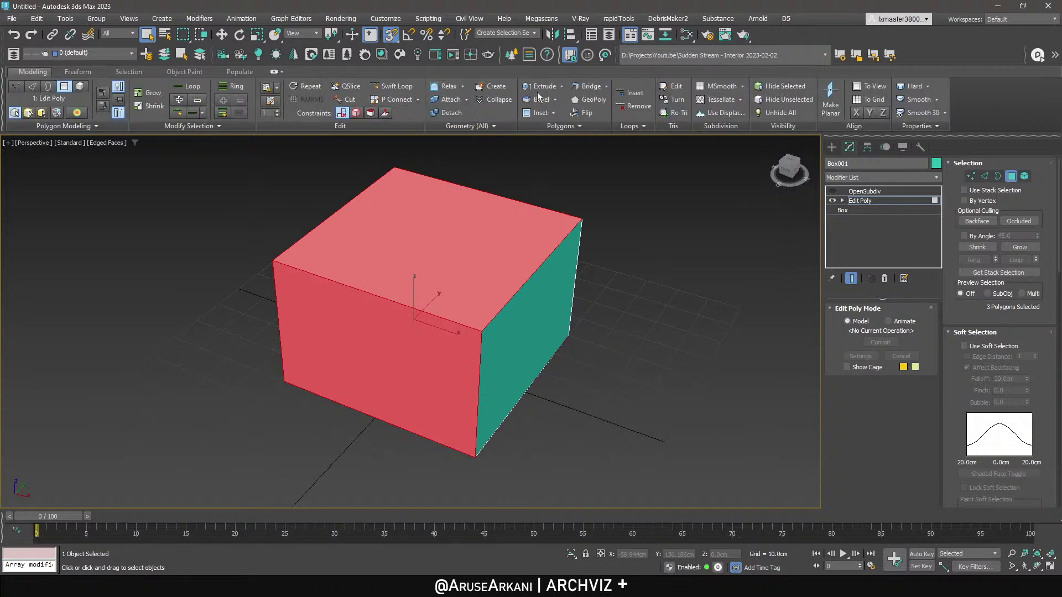
{"action": "left_click", "coordinate": [645, 93]}
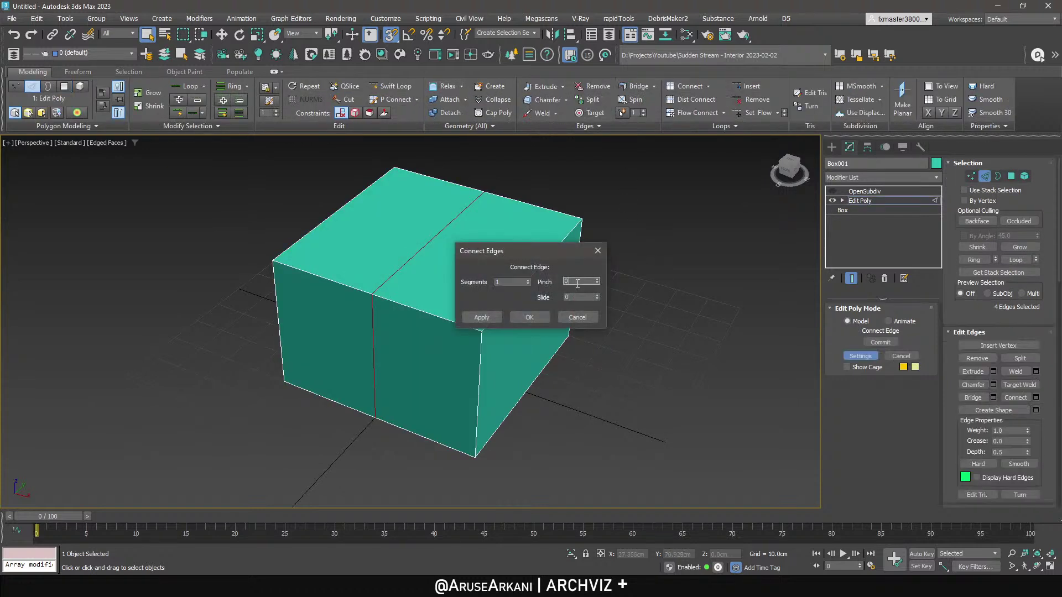
{"action": "left_click", "coordinate": [598, 251]}
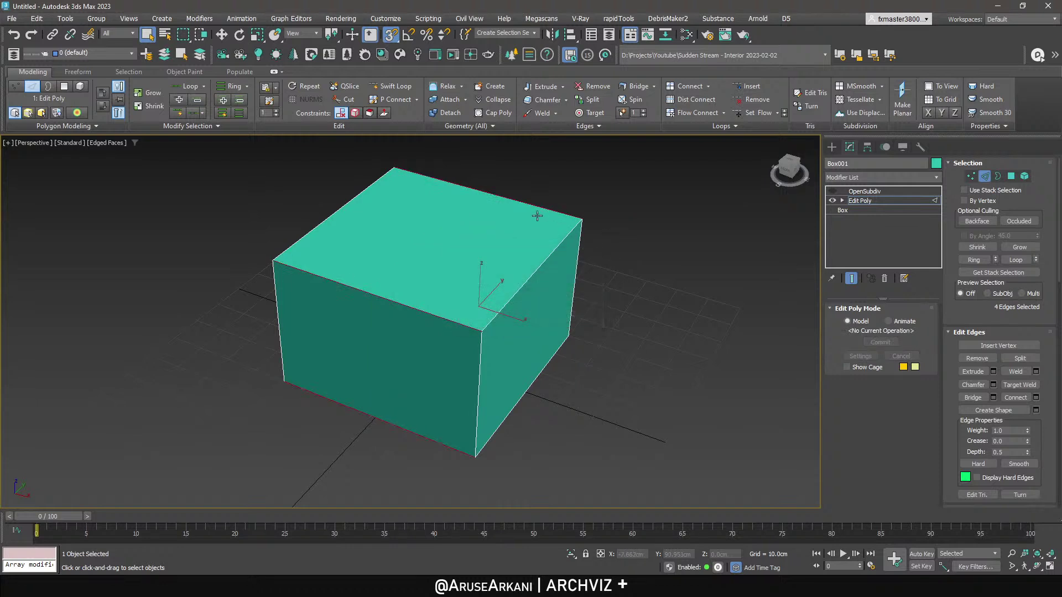
Try to inset the ring of four selected polygons as a group by 5 cm, and undo it.
{"action": "key", "text": "4"}
{"action": "left_click", "coordinate": [553, 113]}
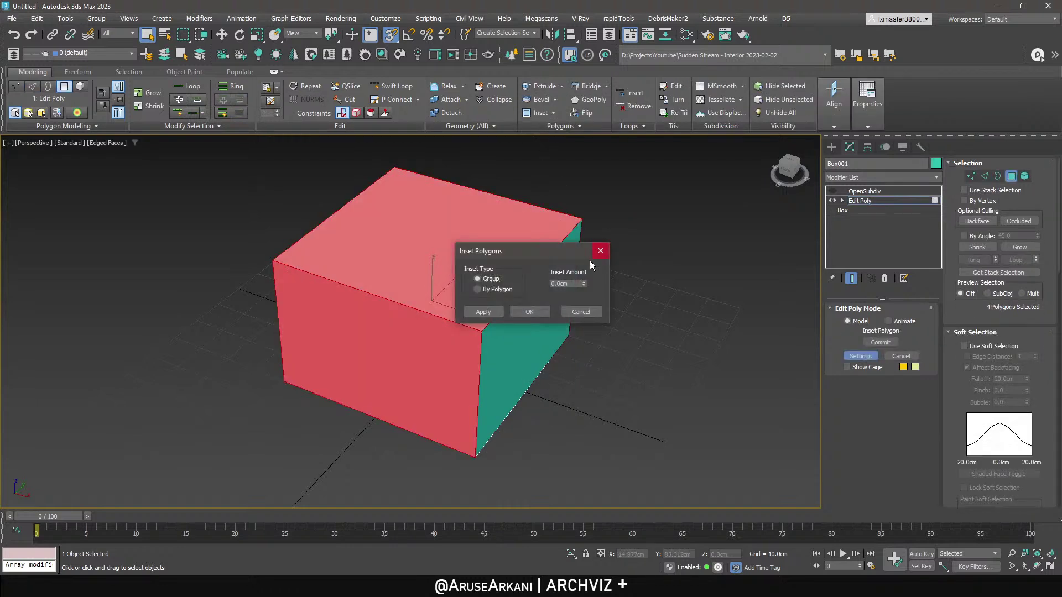
{"action": "type", "text": "5"}
{"action": "key", "text": "Return"}
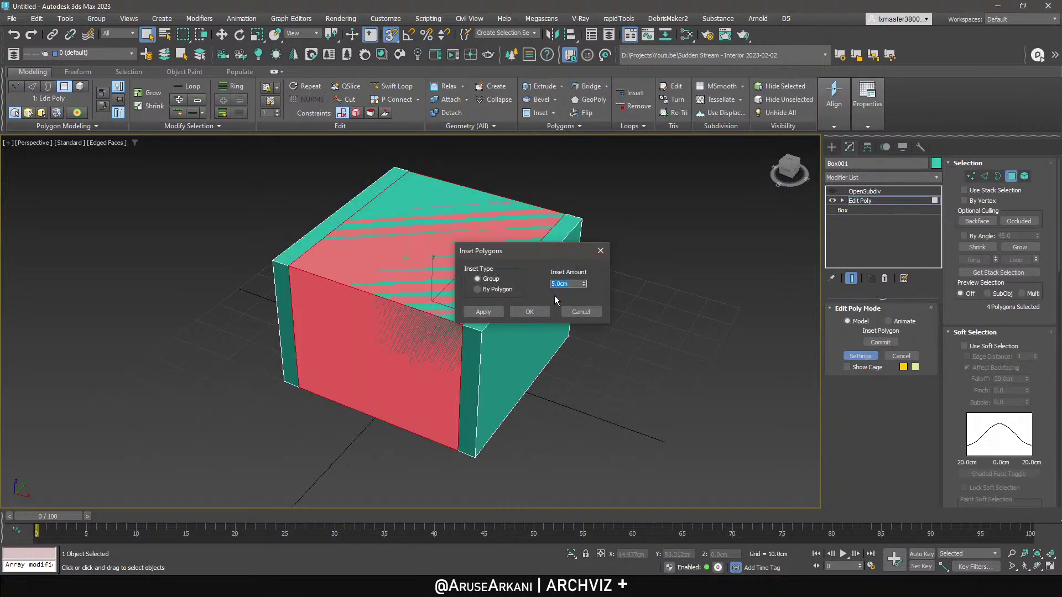
{"action": "left_click", "coordinate": [529, 311]}
{"action": "middle_click_drag", "start_coordinate": [529, 311], "coordinate": [576, 308], "text": "alt"}
{"action": "key", "text": "ctrl+z"}
{"action": "key", "text": "ctrl+z"}
Inset the three selected polygons, including the top, as a group by 5 cm.
{"action": "left_click", "coordinate": [537, 113], "text": "shift"}
{"action": "double_click", "coordinate": [568, 284]}
{"action": "type", "text": "5"}
{"action": "key", "text": "Return"}
{"action": "left_click", "coordinate": [529, 313]}
{"action": "middle_click_drag", "start_coordinate": [508, 312], "coordinate": [522, 345], "text": "alt"}
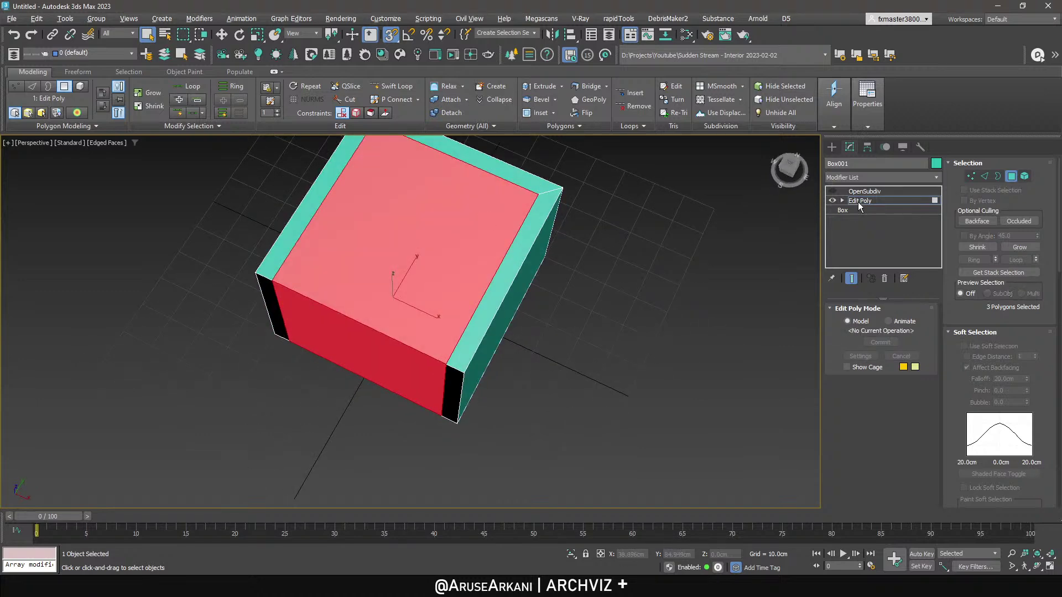
Insert a vertical edge loop around the box close to its inset side face with SwiftLoop.
{"action": "left_click", "coordinate": [859, 203]}
{"action": "left_click", "coordinate": [392, 86]}
{"action": "middle_click_drag", "start_coordinate": [338, 299], "coordinate": [368, 282], "text": "alt"}
{"action": "left_click", "coordinate": [352, 279]}
{"action": "key", "text": "2"}
{"action": "key", "text": "w"}
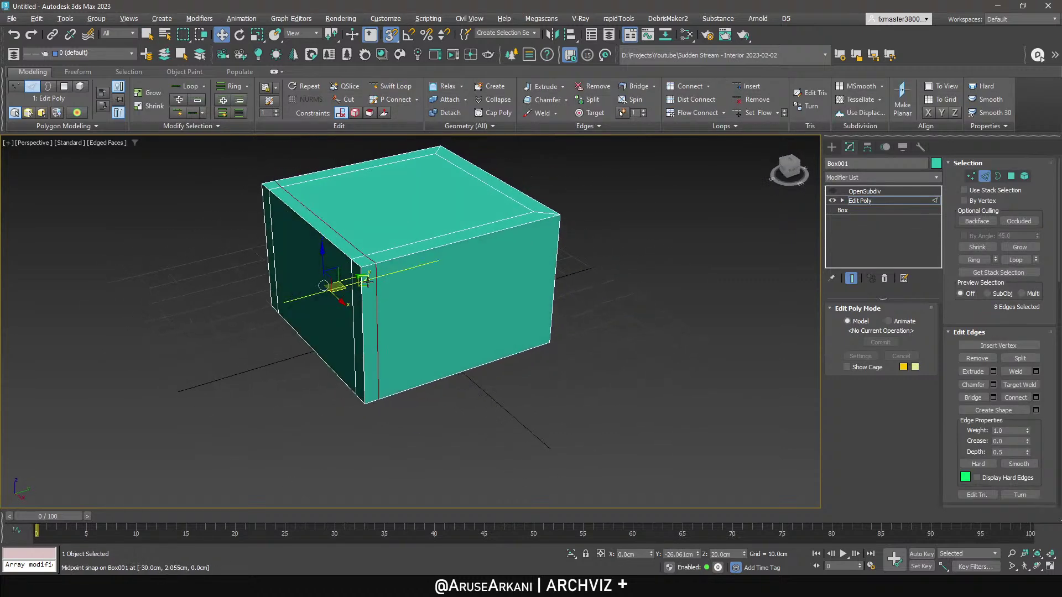
Connect the ring of vertical edges around the box with 2 segments, pinched outward toward its top and bottom.
{"action": "left_click", "coordinate": [363, 331]}
{"action": "key", "text": "s"}
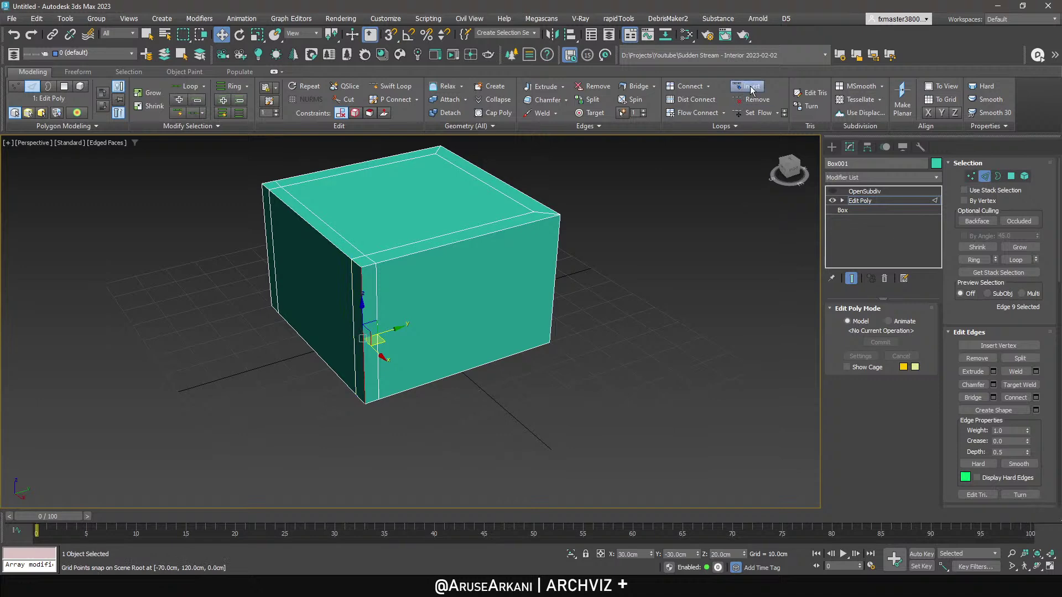
{"action": "key", "text": "alt+r"}
{"action": "left_click", "coordinate": [689, 86], "text": "shift"}
{"action": "left_click_drag", "start_coordinate": [597, 281], "coordinate": [597, 256]}
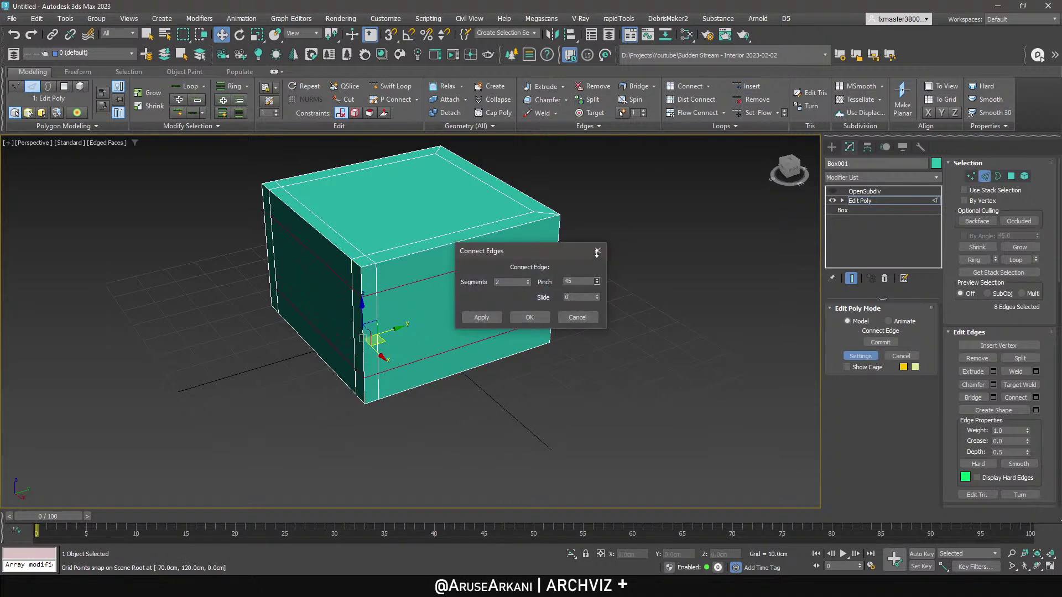
{"action": "left_click", "coordinate": [530, 317]}
With OpenSubdiv smoothing shown, pull the box's inset side polygon outward and raise its top polygon slightly.
{"action": "key", "text": "4"}
{"action": "left_click", "coordinate": [304, 289]}
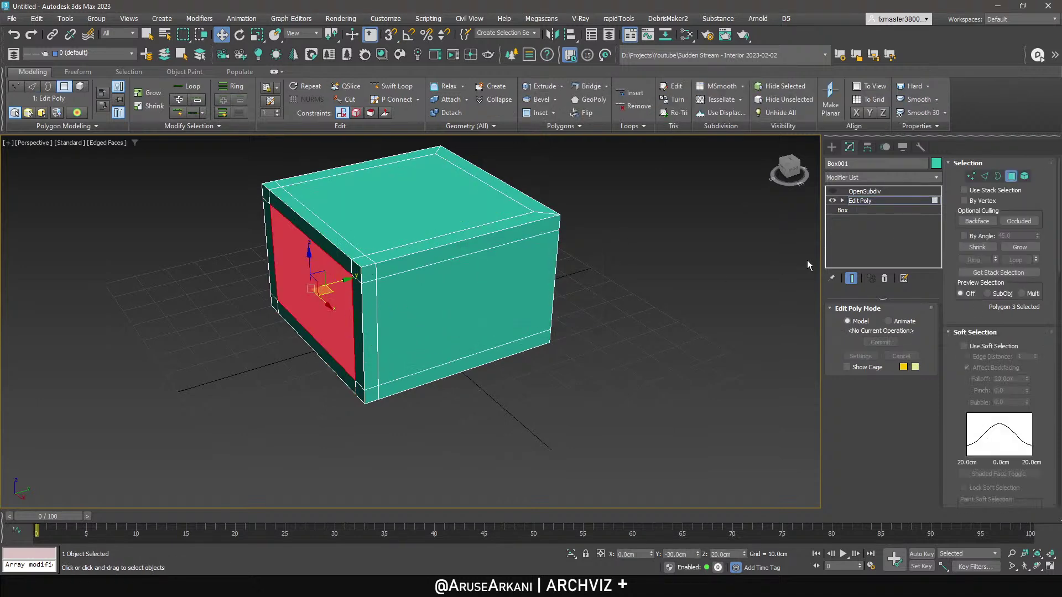
{"action": "left_click", "coordinate": [833, 191]}
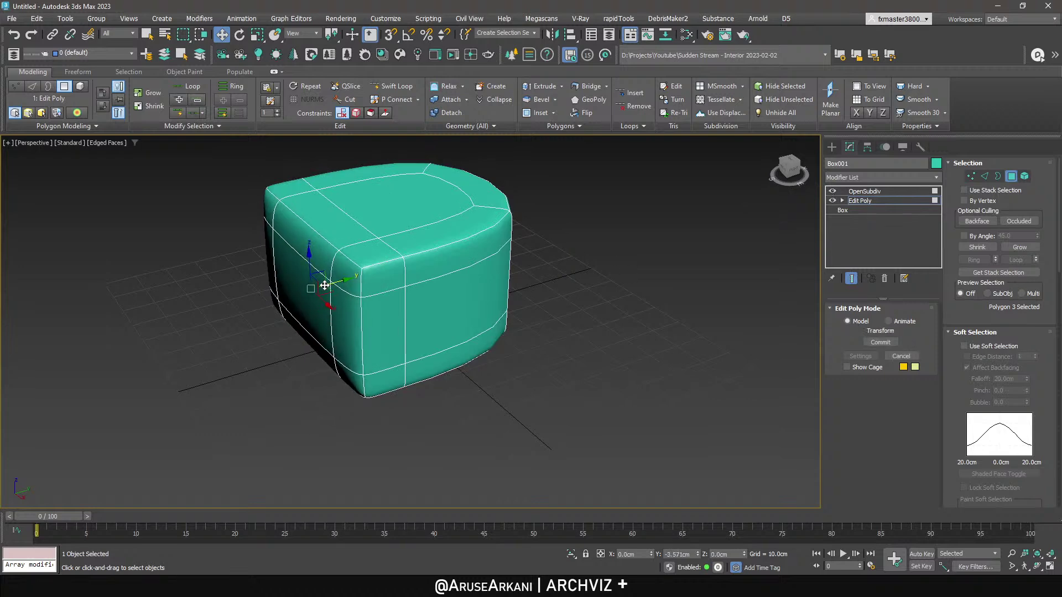
{"action": "left_click", "coordinate": [407, 181]}
{"action": "left_click_drag", "start_coordinate": [407, 182], "coordinate": [408, 166]}
{"action": "middle_click_drag", "start_coordinate": [412, 171], "coordinate": [439, 226], "text": "alt"}
Select the box's lower 20 vertices in the front view and raise them 5 cm with an offset move along Z.
{"action": "key", "text": "f"}
{"action": "key", "text": "F3"}
{"action": "key", "text": "1"}
{"action": "mouse_move", "coordinate": [534, 359]}
{"action": "left_mouse_down"}
{"action": "mouse_move", "coordinate": [426, 324]}
{"action": "mouse_move", "coordinate": [285, 303]}
{"action": "left_mouse_up"}
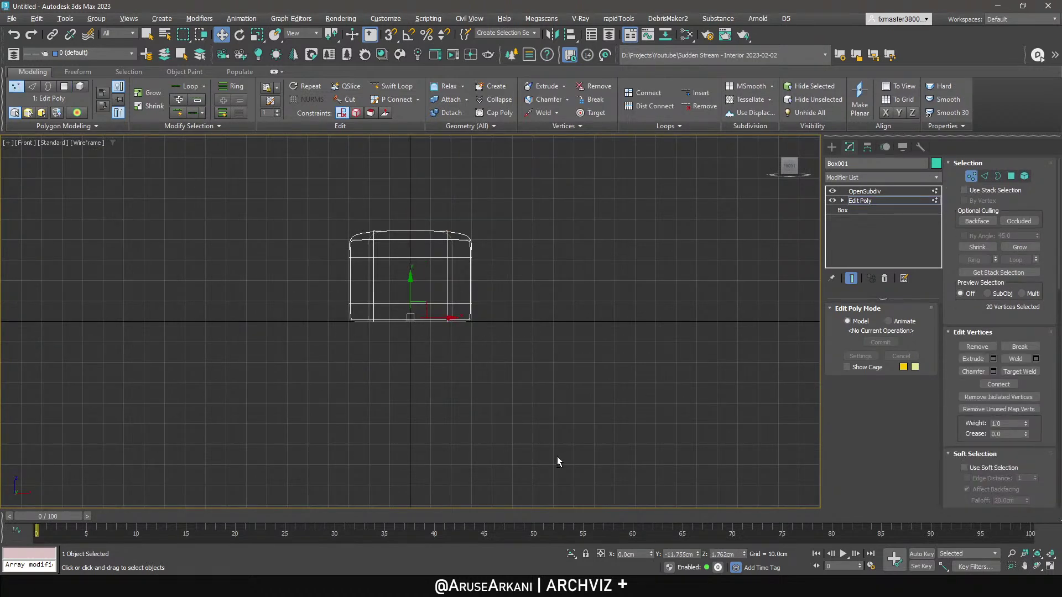
{"action": "key", "text": "shift+z"}
{"action": "key", "text": "F3"}
{"action": "left_click", "coordinate": [600, 554]}
{"action": "left_click", "coordinate": [678, 554]}
{"action": "type", "text": "10"}
{"action": "key", "text": "Return"}
{"action": "right_click", "coordinate": [574, 373]}
{"action": "key", "text": "Tab"}
{"action": "type", "text": "5"}
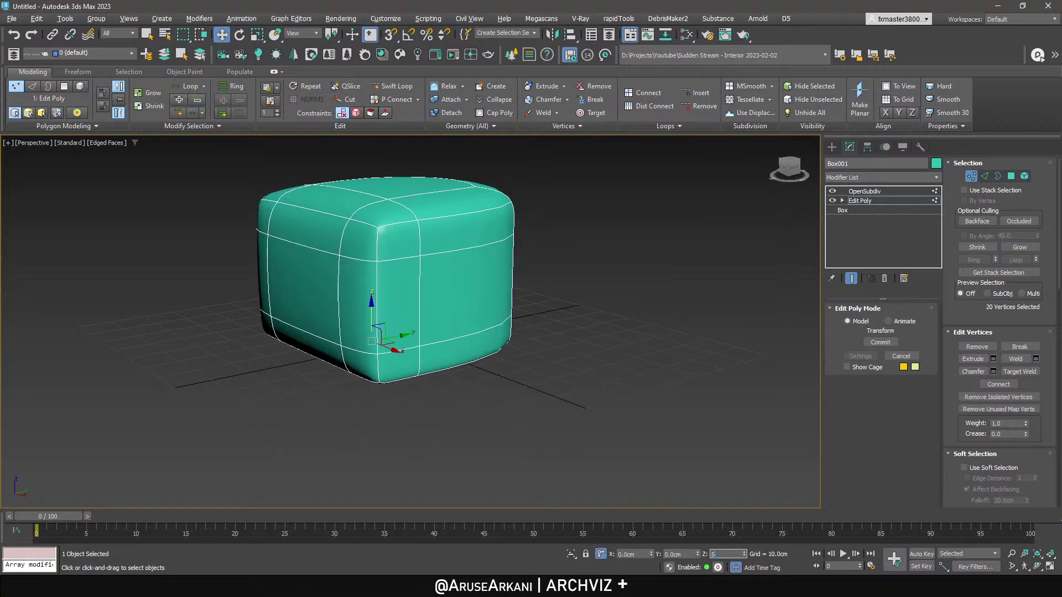
{"action": "key", "text": "Return"}
{"action": "right_click", "coordinate": [569, 389]}
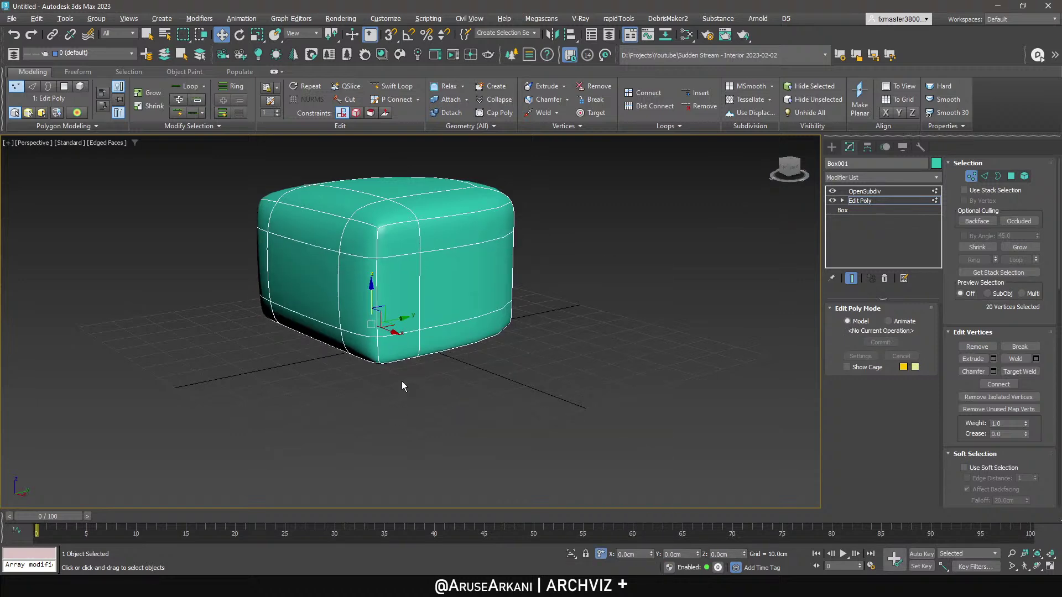
Compare the smoothed box with the armchair in the reference photo, checking it from several angles with and without edged faces.
{"action": "middle_click_drag", "start_coordinate": [407, 371], "coordinate": [516, 367], "text": "alt"}
{"action": "key", "text": "alt+Tab"}
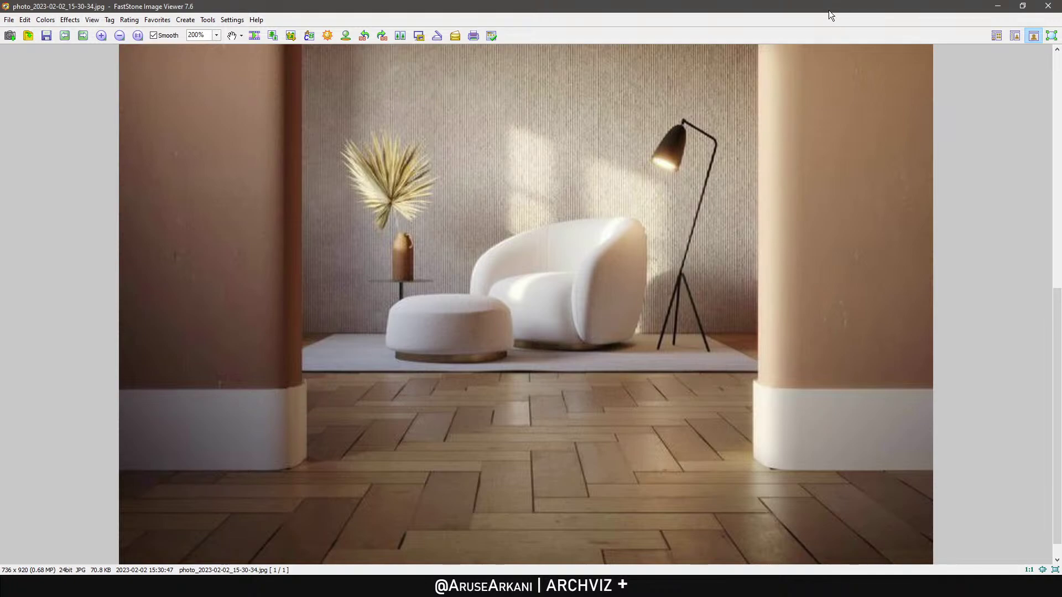
{"action": "key", "text": "alt+Tab"}
{"action": "middle_click_drag", "start_coordinate": [473, 339], "coordinate": [470, 416], "text": "alt"}
{"action": "left_click", "coordinate": [873, 193]}
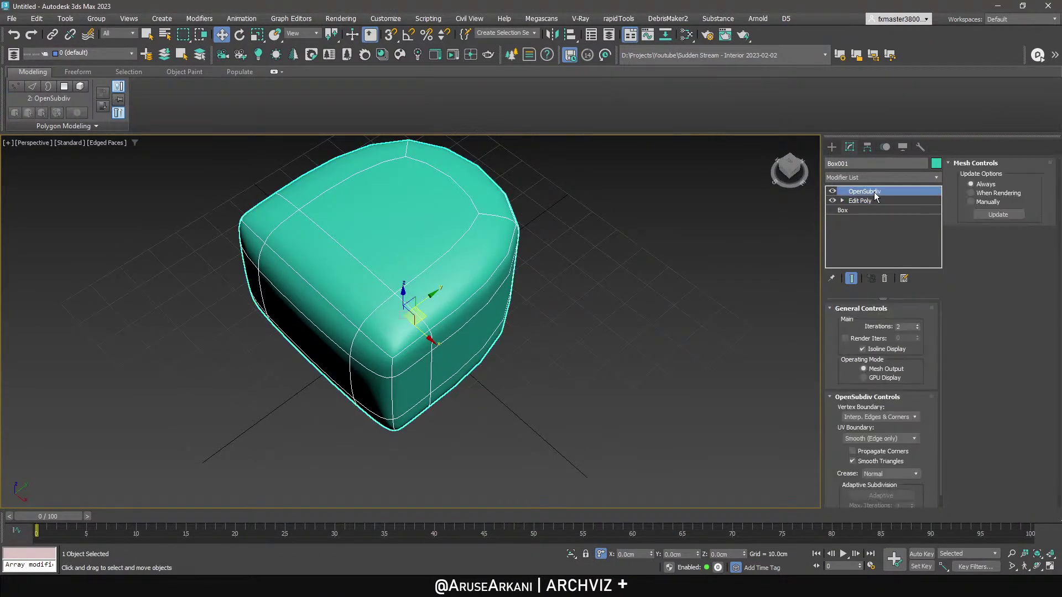
{"action": "middle_click_drag", "start_coordinate": [431, 257], "coordinate": [423, 214], "text": "alt"}
{"action": "key", "text": "F4"}
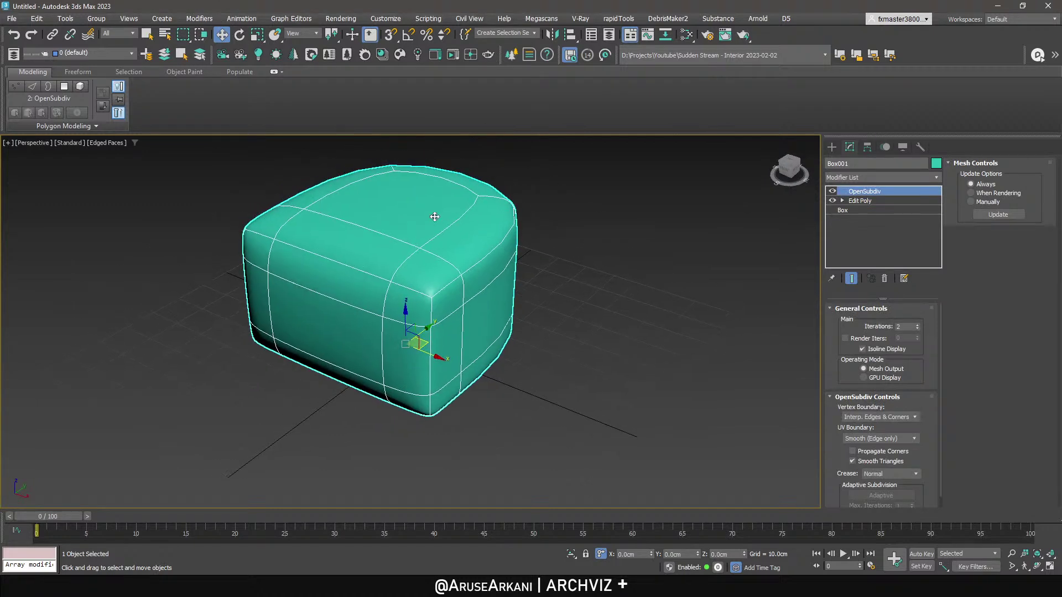
{"action": "left_click", "coordinate": [884, 201]}
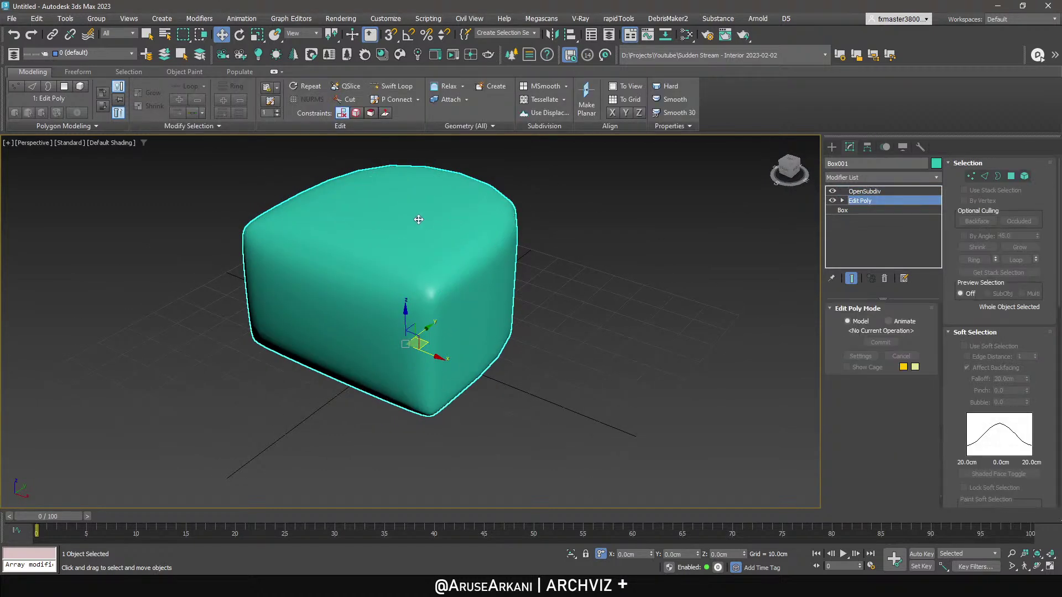
{"action": "left_click", "coordinate": [865, 192]}
{"action": "left_click", "coordinate": [861, 200]}
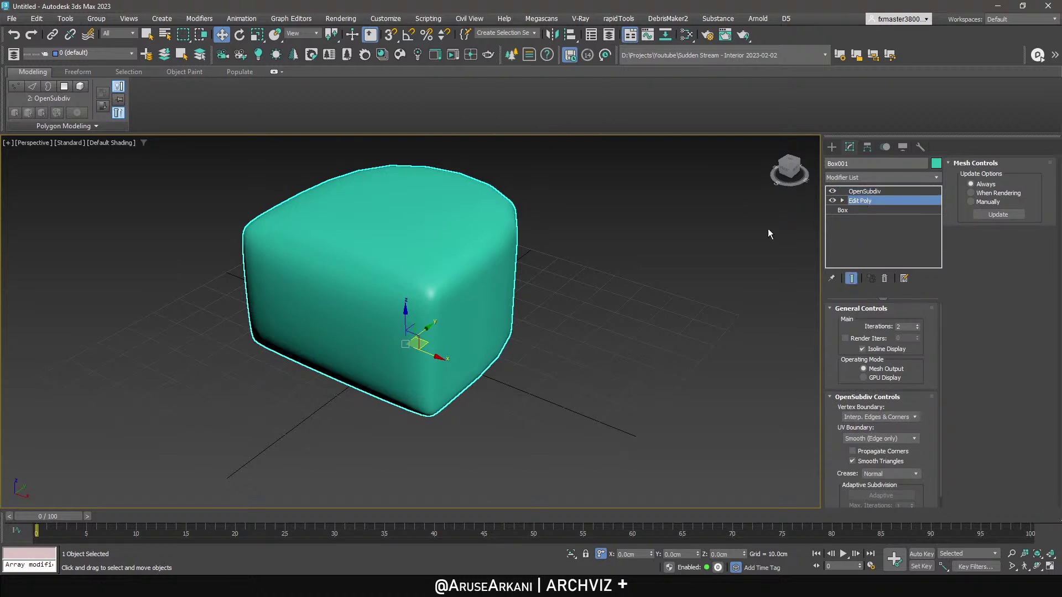
{"action": "key", "text": "F4"}
{"action": "left_click", "coordinate": [865, 191]}
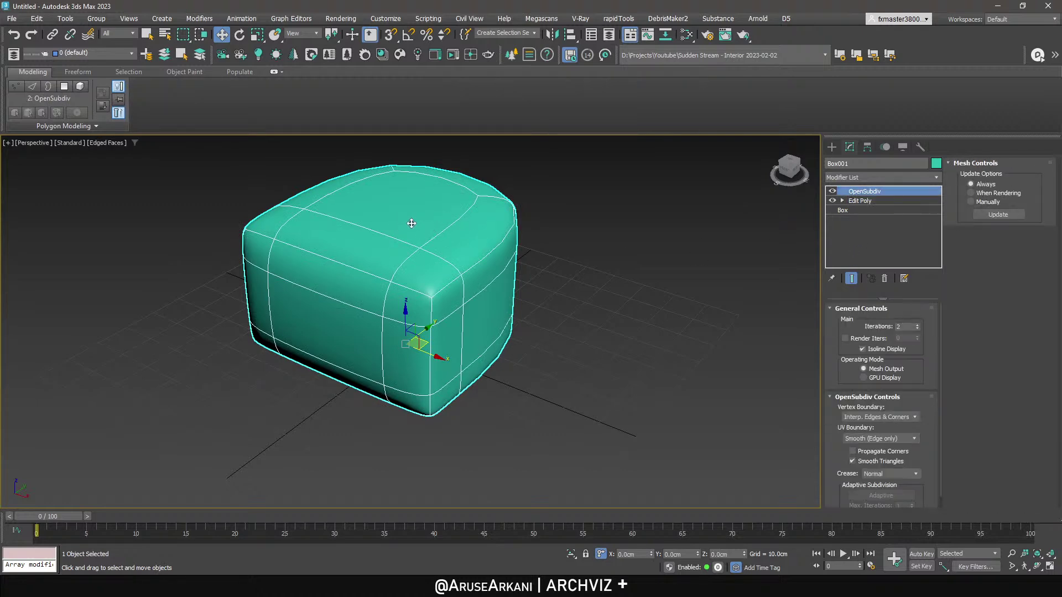
{"action": "key", "text": "4"}
{"action": "middle_click_drag", "start_coordinate": [399, 207], "coordinate": [443, 220], "text": "alt"}
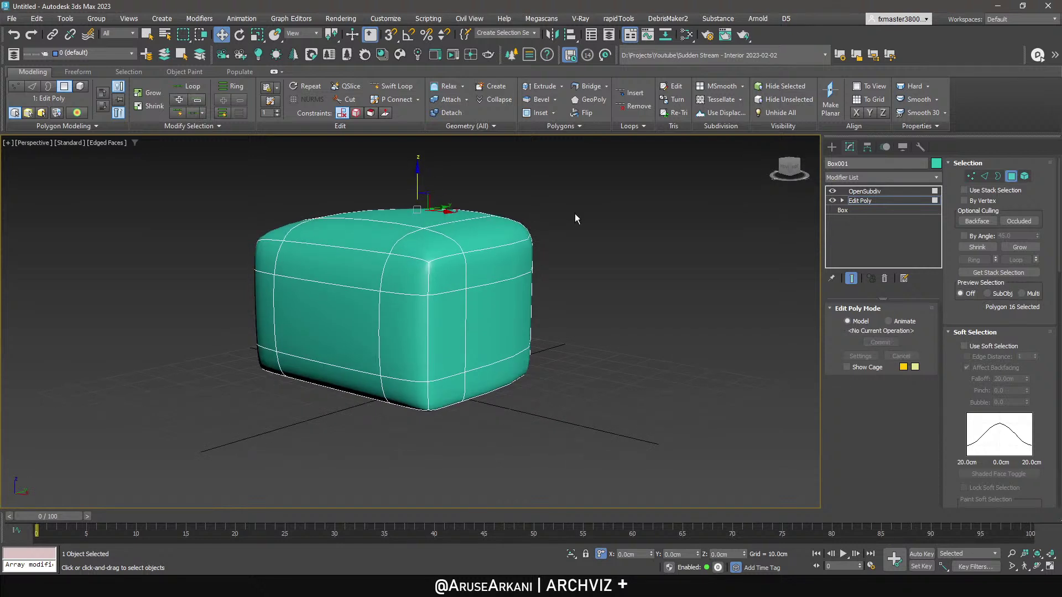
{"action": "left_click", "coordinate": [860, 191]}
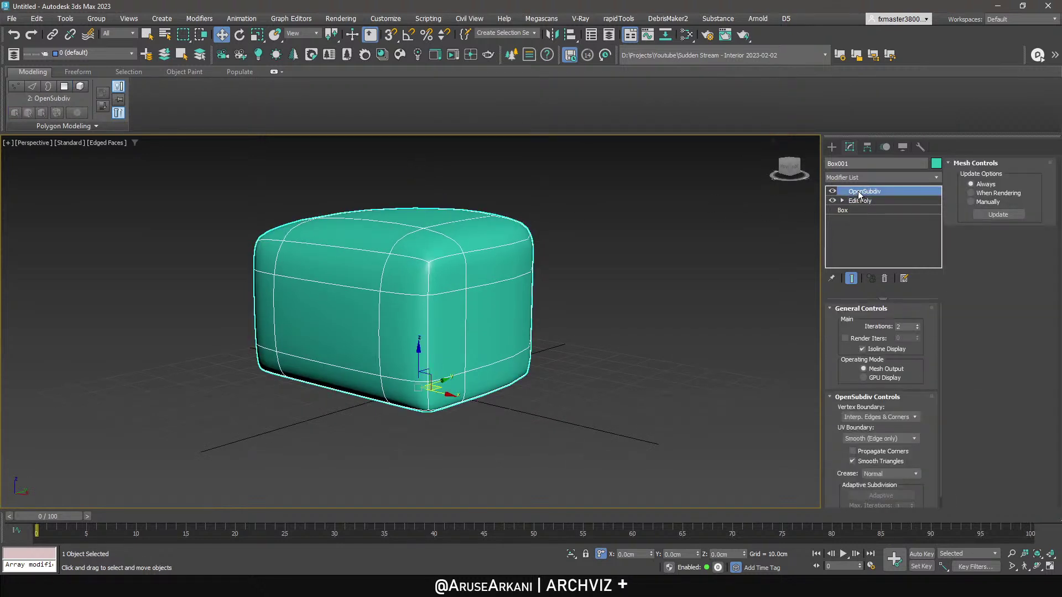
{"action": "middle_click_drag", "start_coordinate": [553, 277], "coordinate": [517, 307], "text": "alt"}
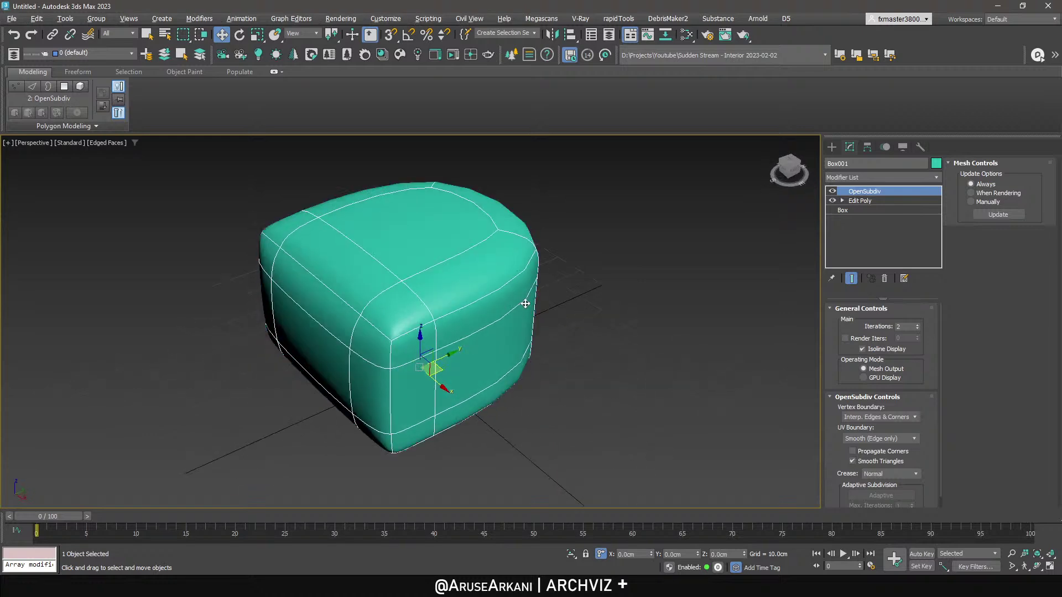
Set OpenSubdiv to 1 iteration with isoline display off, and add an Edit Poly modifier above it.
{"action": "left_click", "coordinate": [917, 329]}
{"action": "left_click", "coordinate": [880, 350]}
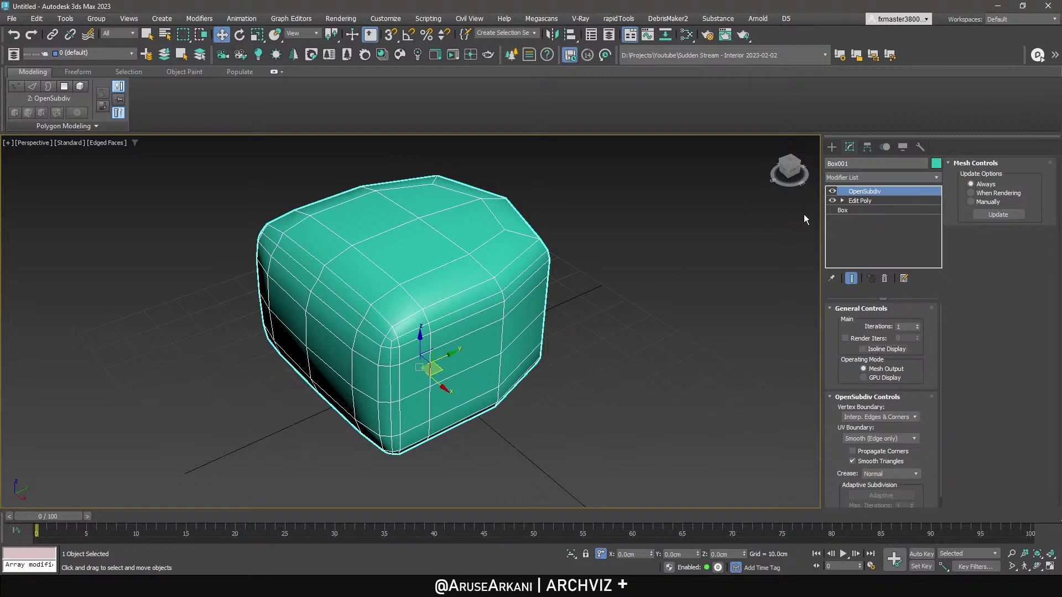
{"action": "left_click", "coordinate": [854, 178]}
{"action": "left_click", "coordinate": [875, 214]}
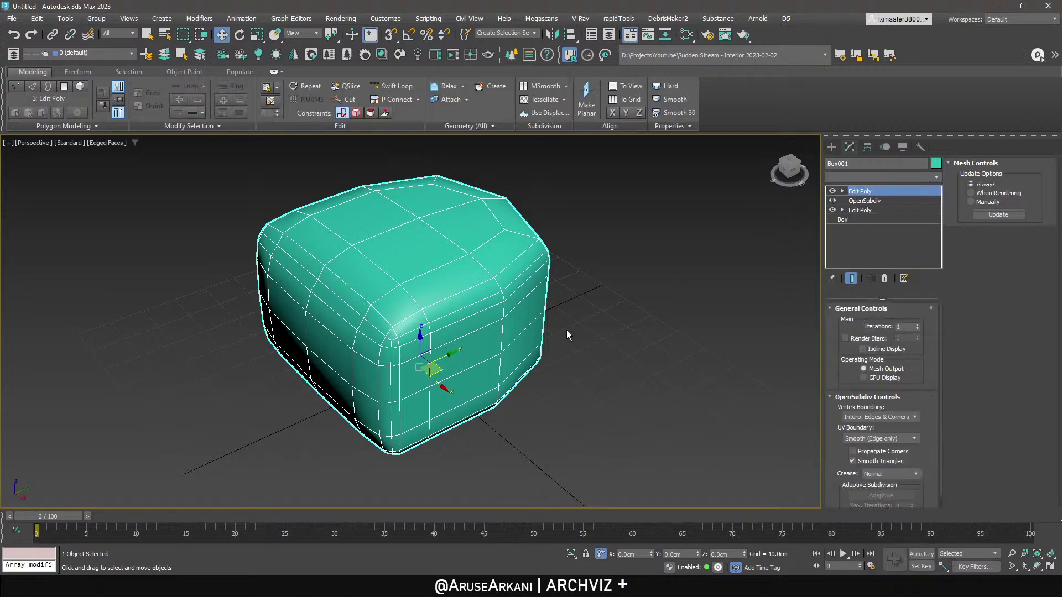
Select the 16 polygons bordering the horizontal middle loop around the seat's sides and back, and detach them as a clone.
{"action": "key", "text": "4"}
{"action": "key", "text": "2"}
{"action": "middle_click_drag", "start_coordinate": [540, 323], "coordinate": [359, 235], "text": "alt"}
{"action": "double_click", "coordinate": [616, 439]}
{"action": "double_click", "coordinate": [497, 394]}
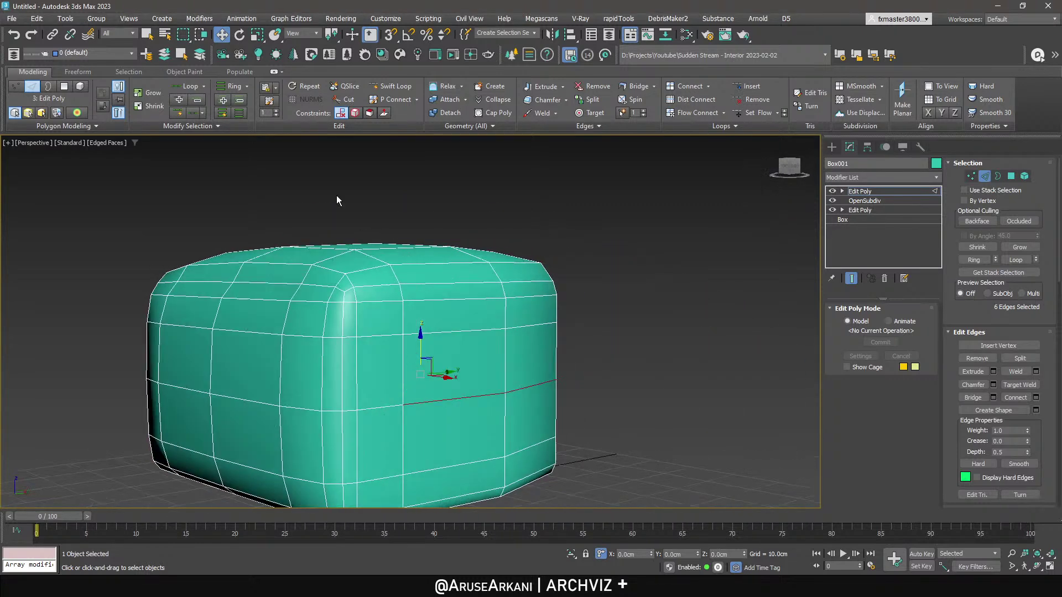
{"action": "left_click", "coordinate": [179, 100]}
{"action": "right_click", "coordinate": [440, 290]}
{"action": "left_click", "coordinate": [422, 248]}
{"action": "left_click", "coordinate": [461, 113]}
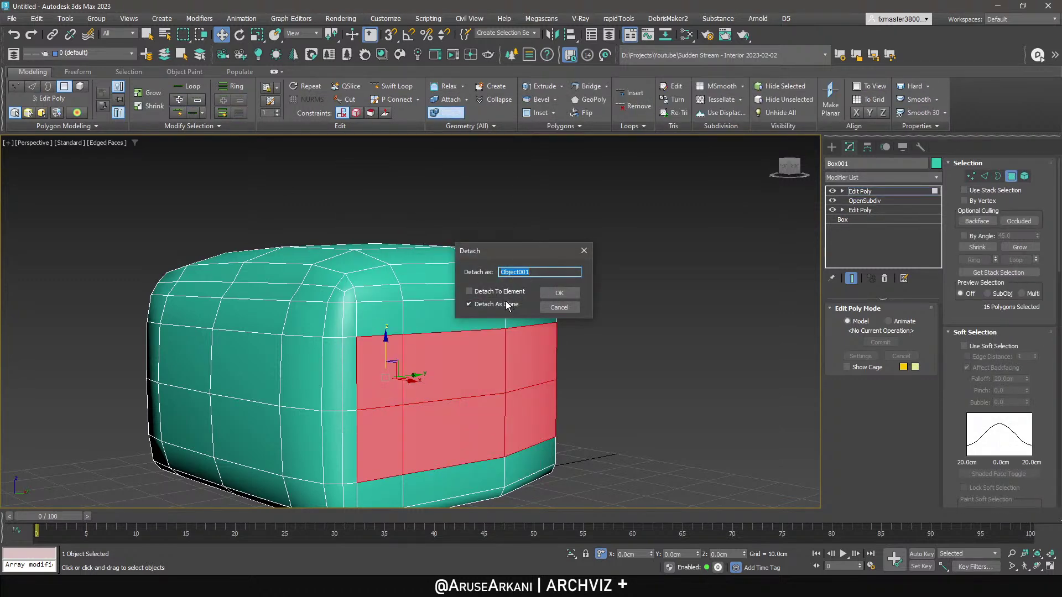
{"action": "left_click", "coordinate": [559, 293]}
Delete the upper Edit Poly modifier from the seat box.
{"action": "left_click", "coordinate": [864, 193]}
{"action": "right_click", "coordinate": [866, 193]}
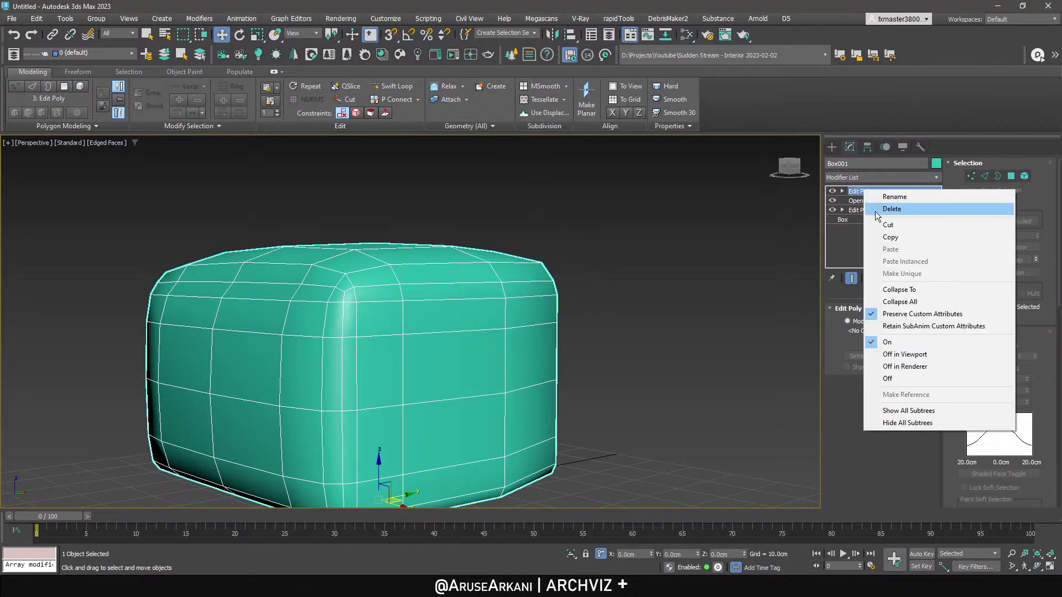
{"action": "left_click", "coordinate": [874, 203]}
Set the seat's OpenSubdiv iterations to 3 and copy that modifier.
{"action": "double_click", "coordinate": [918, 325]}
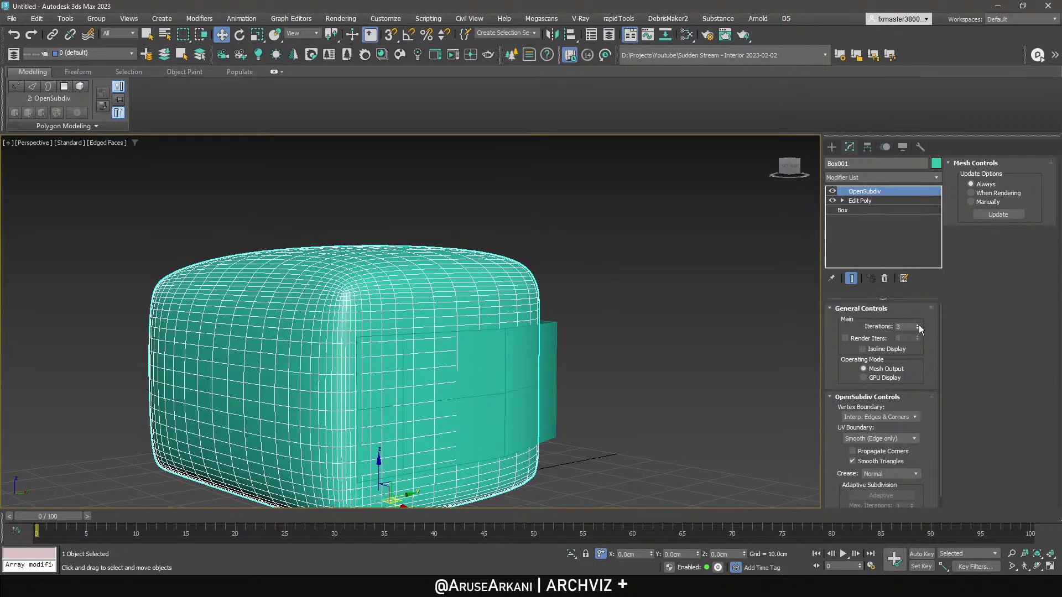
{"action": "right_click", "coordinate": [857, 191]}
{"action": "left_click", "coordinate": [879, 368]}
Remove the detached strip's horizontal middle edge loop and raise its upper edges to about the height of the seat's top.
{"action": "left_click", "coordinate": [551, 332]}
{"action": "key", "text": "2"}
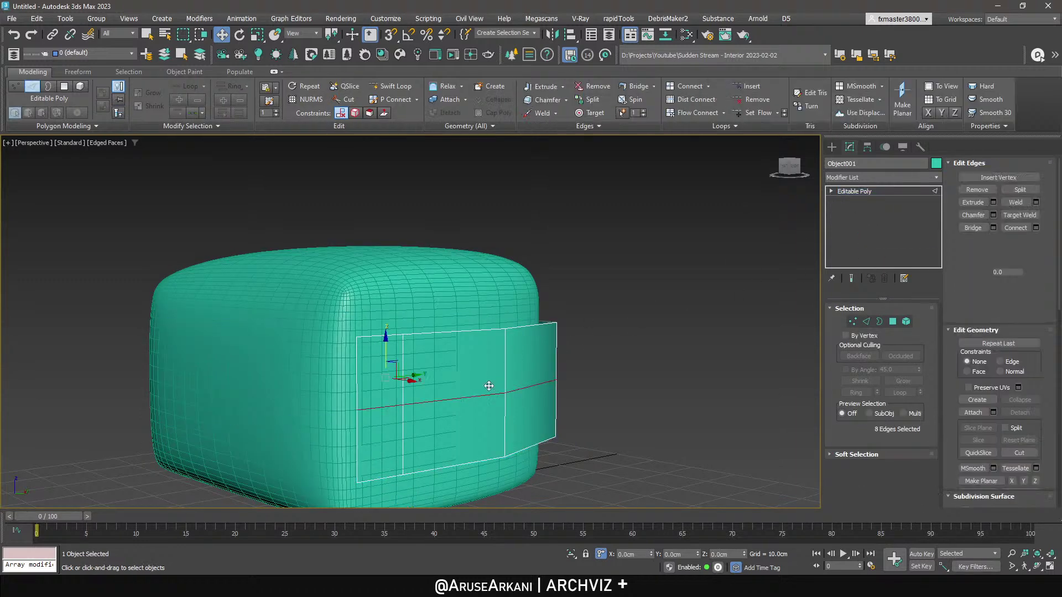
{"action": "left_click", "coordinate": [492, 394]}
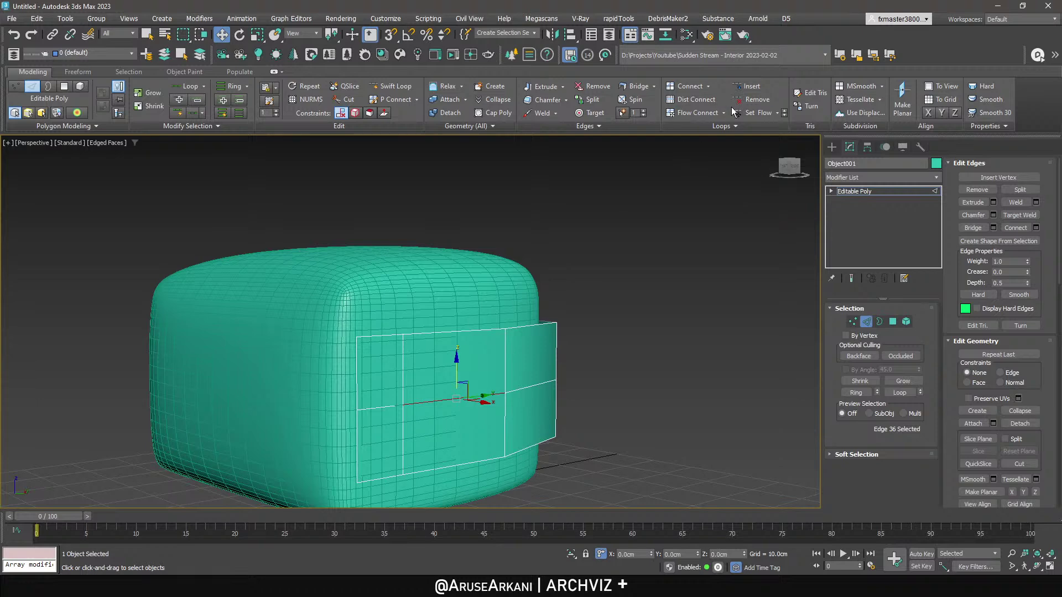
{"action": "double_click", "coordinate": [476, 330]}
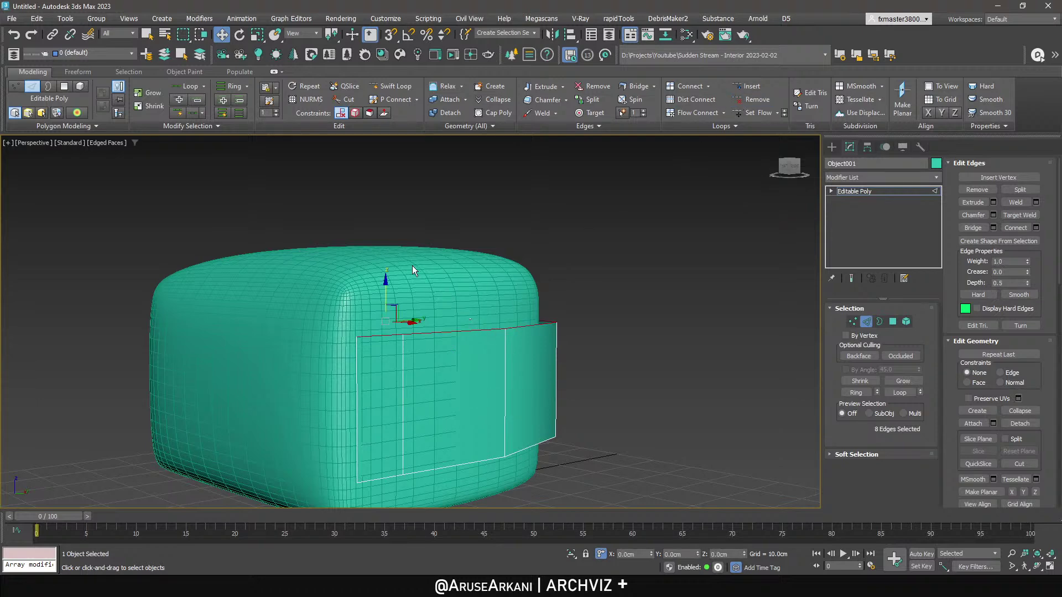
{"action": "left_click_drag", "start_coordinate": [385, 287], "coordinate": [386, 218]}
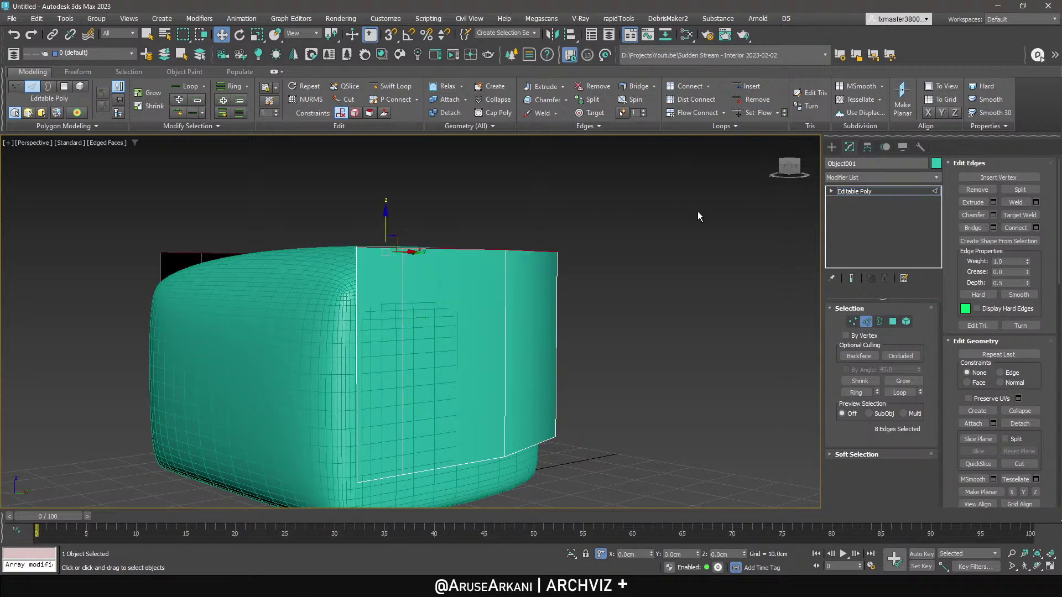
Add an FFD 3x3x3 modifier to the strip and move its upper middle and rear control points to slope the top up toward the back.
{"action": "left_click", "coordinate": [891, 177]}
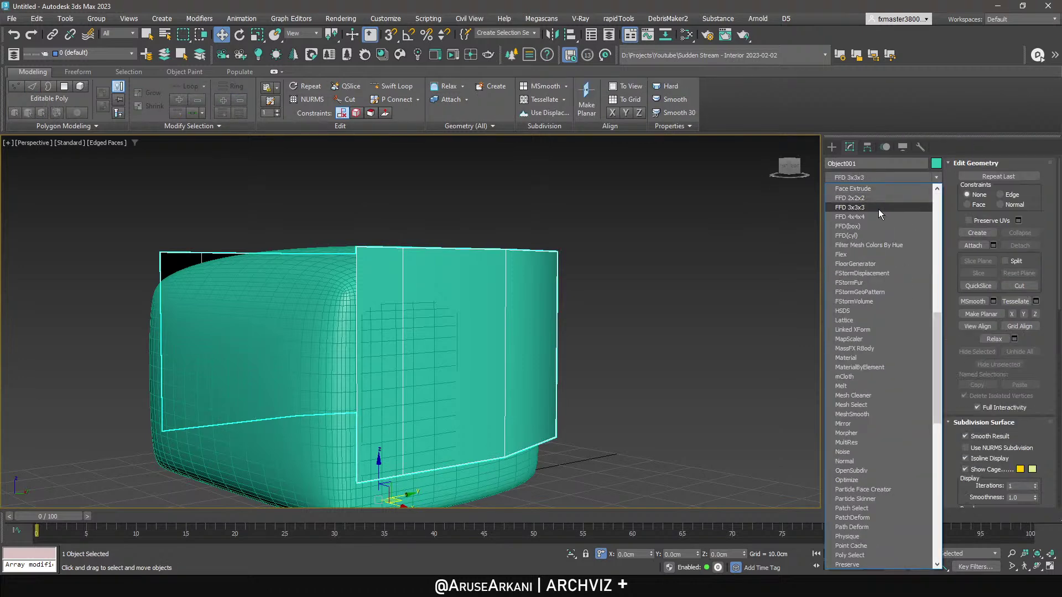
{"action": "left_click", "coordinate": [878, 209]}
{"action": "scroll", "coordinate": [612, 280], "scroll_direction": "down", "scroll_amount": 3}
{"action": "middle_click_drag", "start_coordinate": [612, 275], "coordinate": [645, 227], "text": "alt"}
{"action": "left_click_drag", "start_coordinate": [645, 227], "coordinate": [494, 272]}
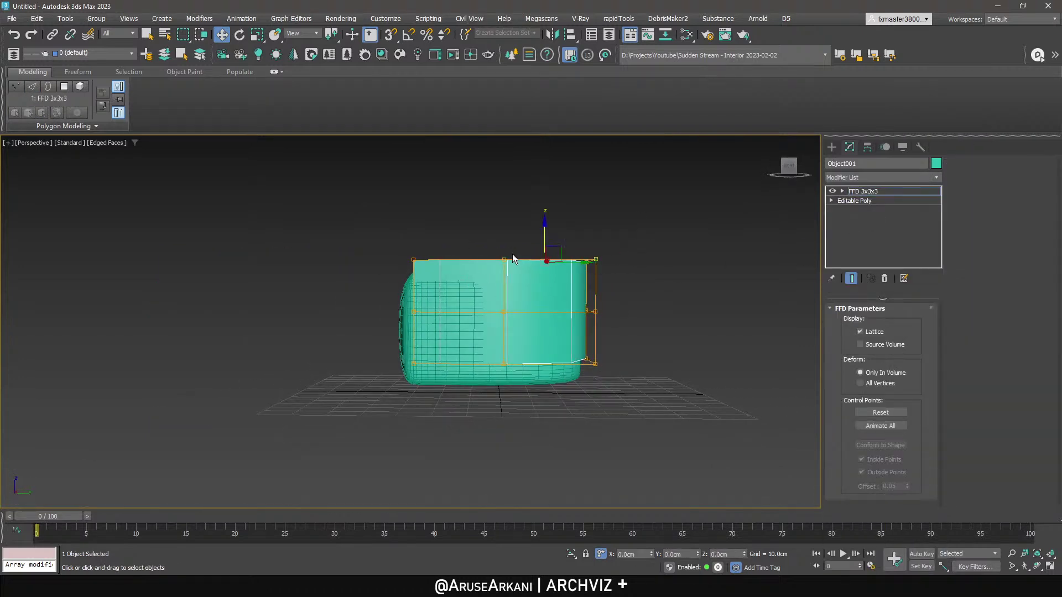
{"action": "left_click_drag", "start_coordinate": [545, 231], "coordinate": [546, 206]}
{"action": "middle_click_drag", "start_coordinate": [510, 228], "coordinate": [507, 272], "text": "alt"}
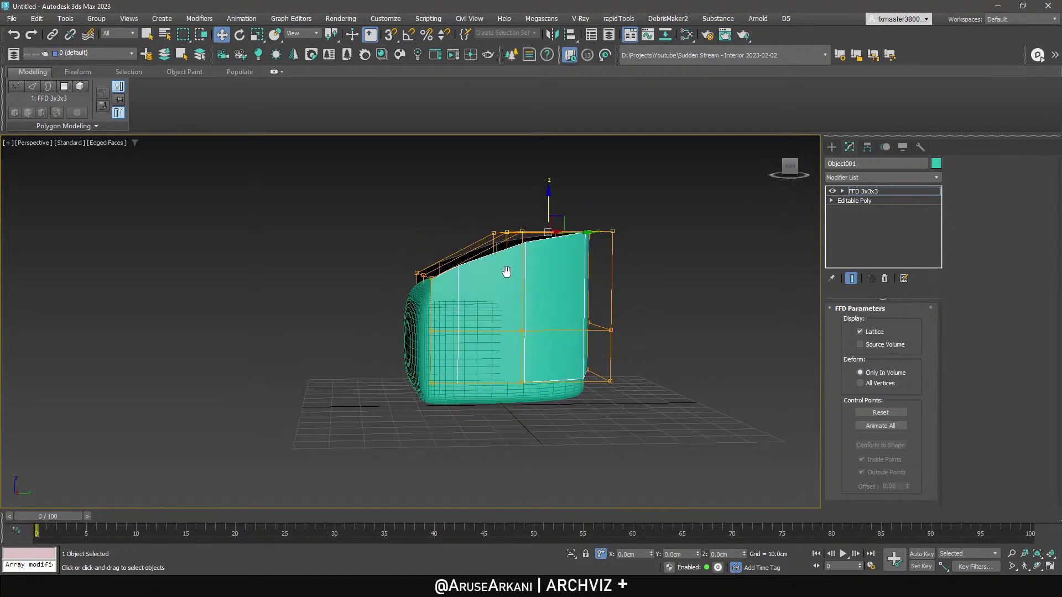
{"action": "left_click", "coordinate": [506, 232]}
{"action": "left_click_drag", "start_coordinate": [507, 204], "coordinate": [509, 215]}
Select the bottom row of the strip's FFD control points and lower it close to the seat's base.
{"action": "middle_click_drag", "start_coordinate": [509, 335], "coordinate": [511, 332], "text": "alt"}
{"action": "middle_click_drag", "start_coordinate": [314, 419], "coordinate": [597, 408], "text": "alt"}
{"action": "key", "text": "alt+w"}
{"action": "left_click", "coordinate": [518, 221]}
{"action": "left_click_drag", "start_coordinate": [711, 261], "coordinate": [576, 212]}
{"action": "key", "text": "alt+w"}
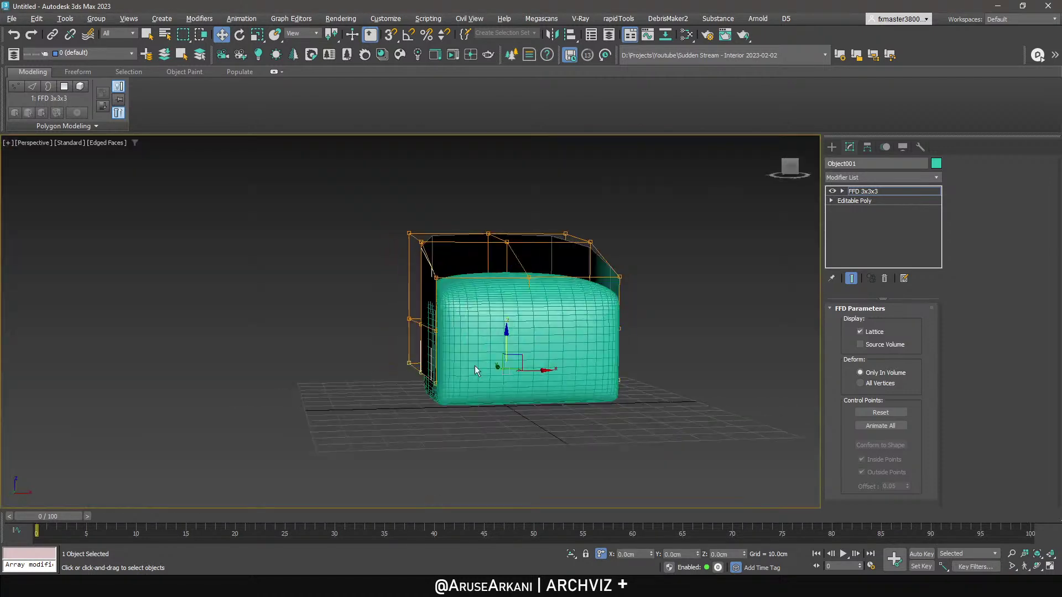
{"action": "middle_click_drag", "start_coordinate": [507, 344], "coordinate": [715, 254], "text": "alt"}
{"action": "left_click", "coordinate": [862, 191]}
Thicken the strip with a Shell modifier using an outer amount of 10 cm.
{"action": "left_click", "coordinate": [861, 178]}
{"action": "type", "text": "shell"}
{"action": "key", "text": "Return"}
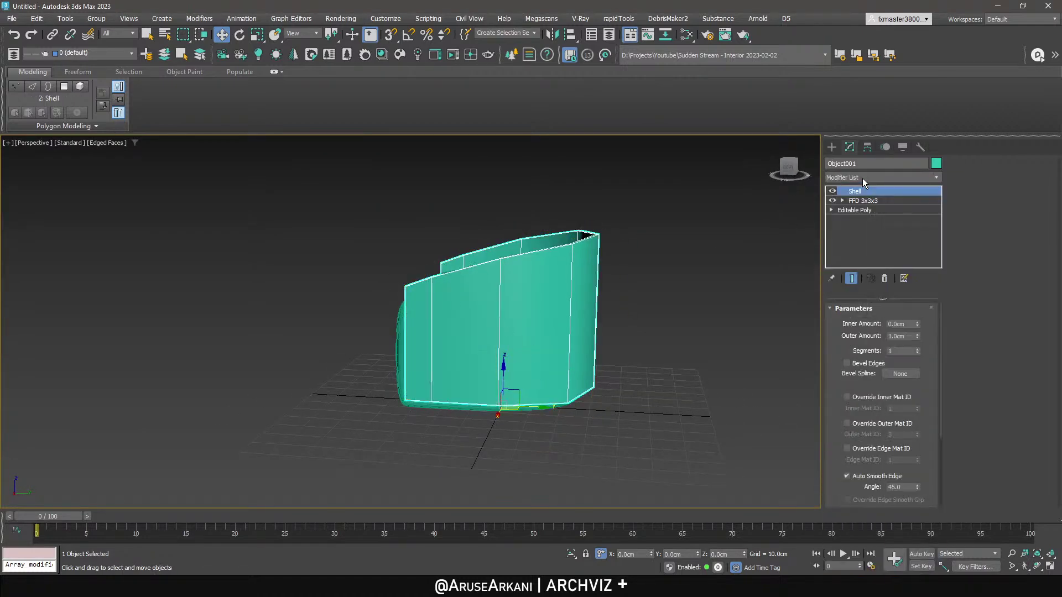
{"action": "middle_click_drag", "start_coordinate": [630, 332], "coordinate": [834, 322], "text": "alt"}
{"action": "type", "text": "1"}
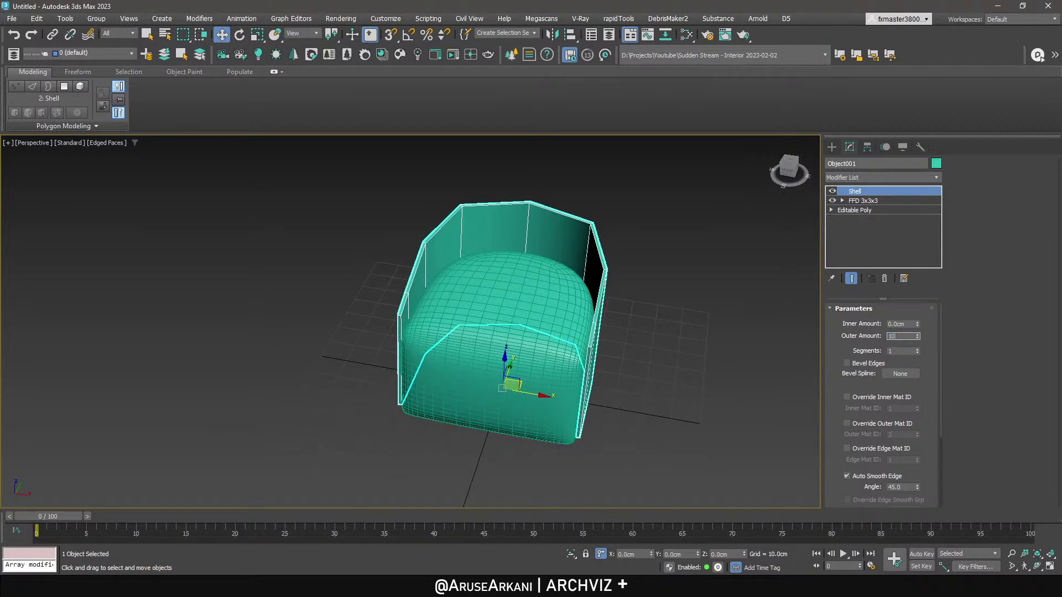
{"action": "type", "text": "0"}
{"action": "key", "text": "Return"}
Paste the copied OpenSubdiv as an instance above the backrest's Shell, and add an Edit Poly modifier between them.
{"action": "right_click", "coordinate": [852, 192]}
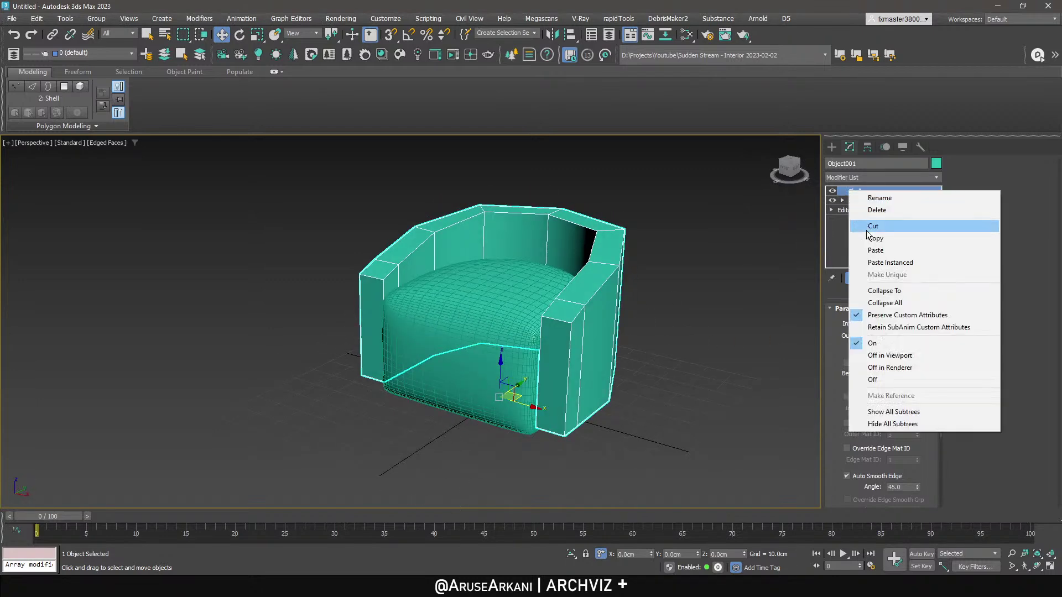
{"action": "left_click", "coordinate": [884, 263]}
{"action": "left_click", "coordinate": [871, 201]}
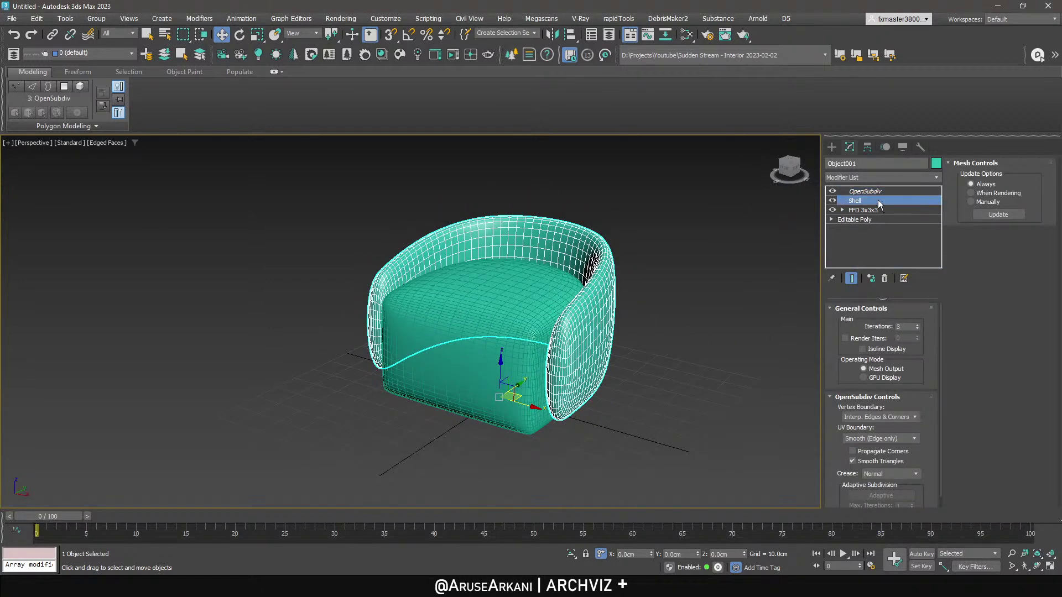
{"action": "left_click", "coordinate": [875, 177]}
{"action": "left_click", "coordinate": [875, 217]}
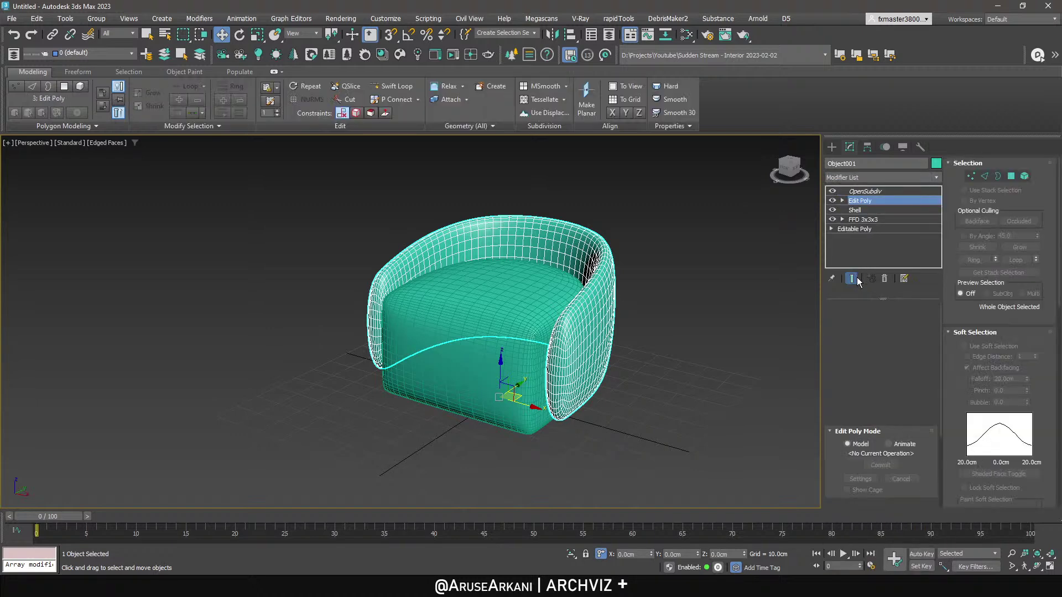
Insert supporting edge loops along the unsmoothed backrest shell's arms and outer rim with SwiftLoop.
{"action": "left_click_drag", "start_coordinate": [1061, 131], "coordinate": [558, 1]}
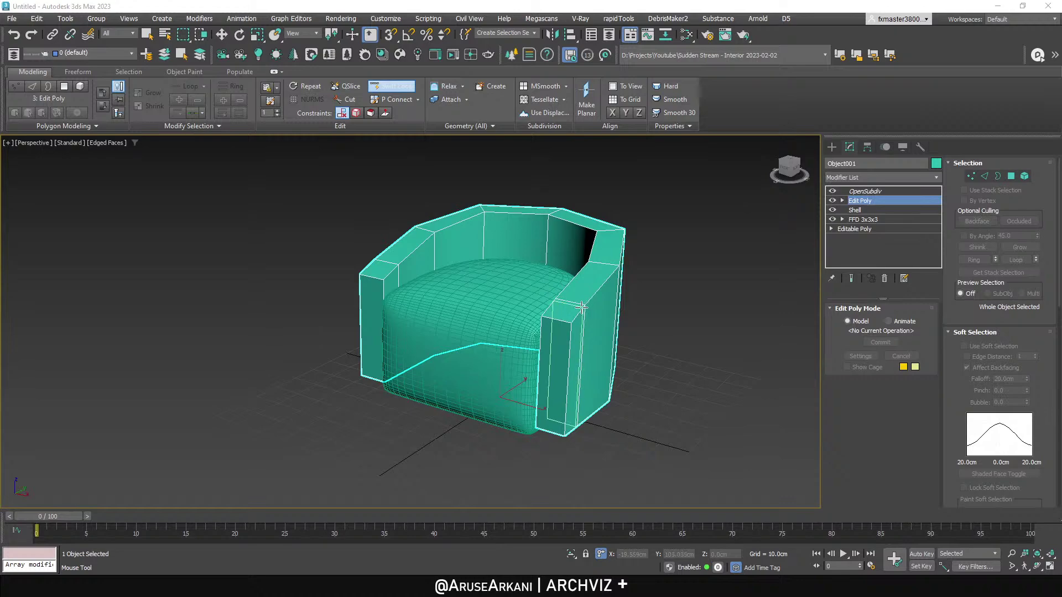
{"action": "key", "text": "w"}
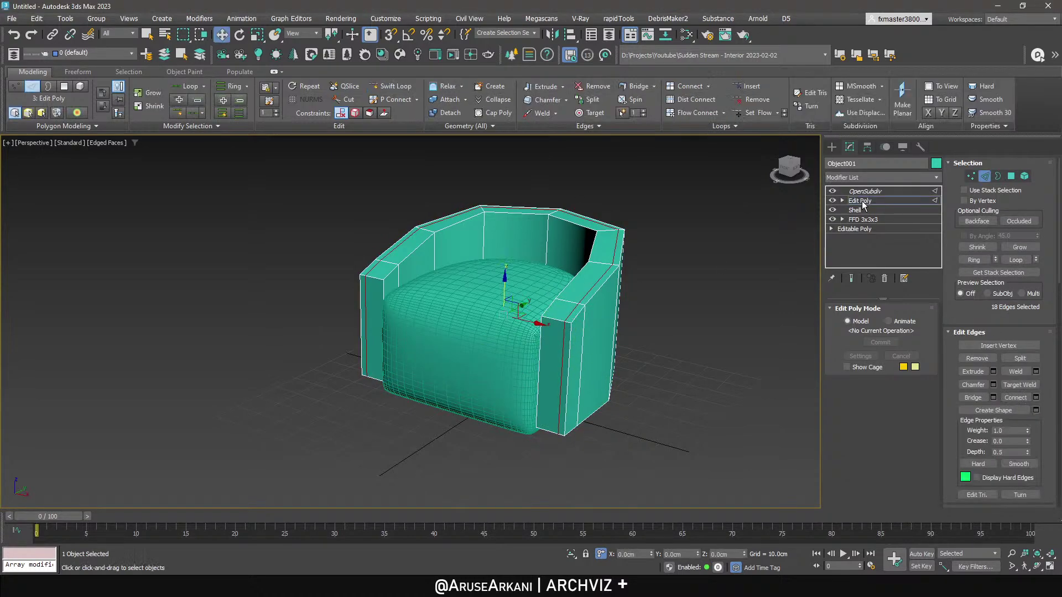
Insert a supporting edge loop near the backrest's bottom edge with SwiftLoop and check the smoothed shape.
{"action": "left_click", "coordinate": [862, 191]}
{"action": "middle_click_drag", "start_coordinate": [616, 318], "coordinate": [587, 320], "text": "alt"}
{"action": "left_click", "coordinate": [852, 201]}
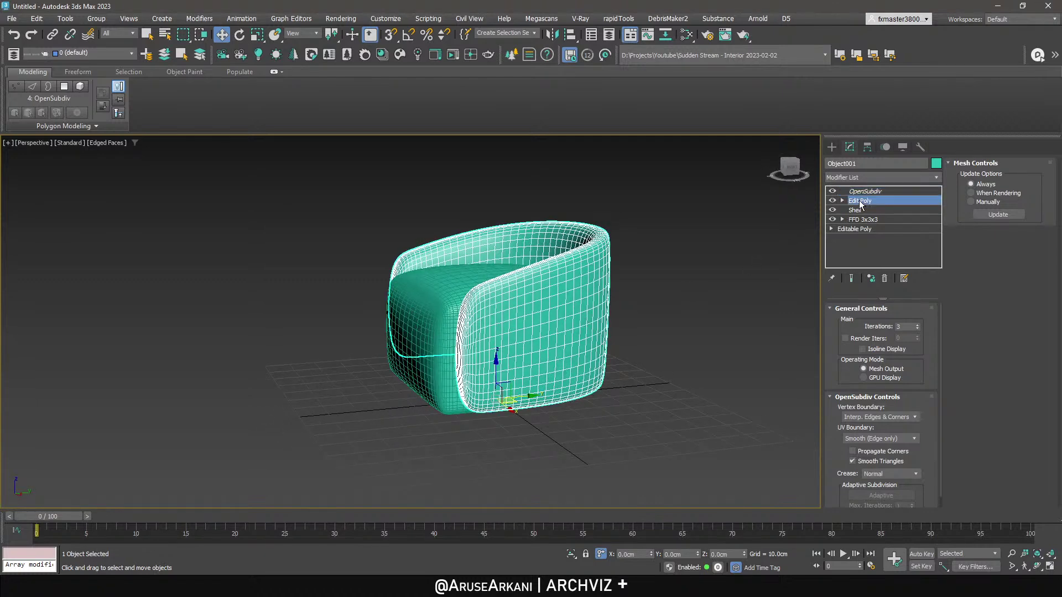
{"action": "left_click", "coordinate": [392, 87]}
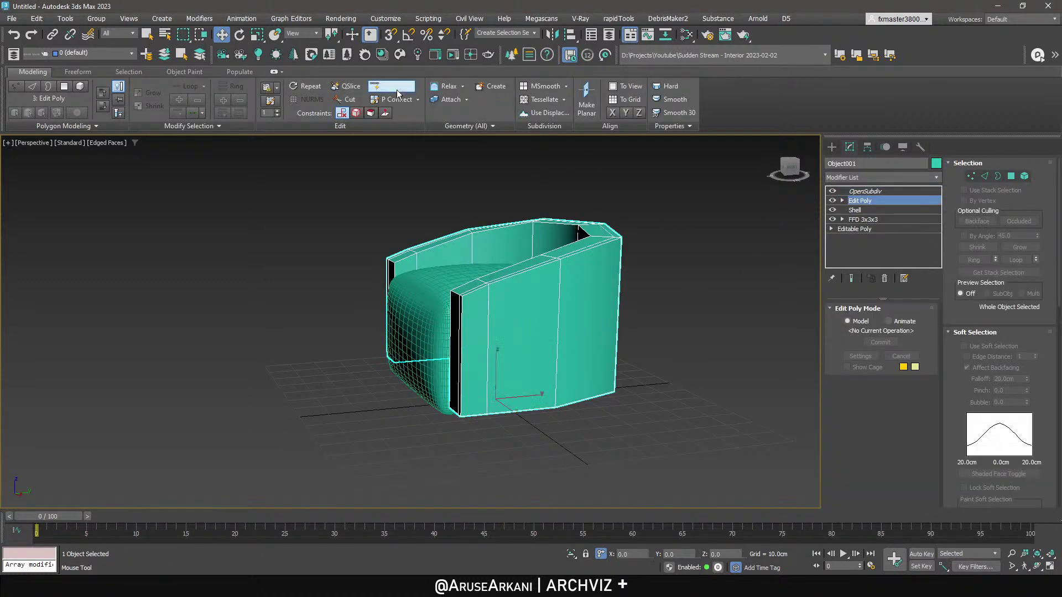
{"action": "left_click", "coordinate": [468, 398]}
{"action": "key", "text": "2"}
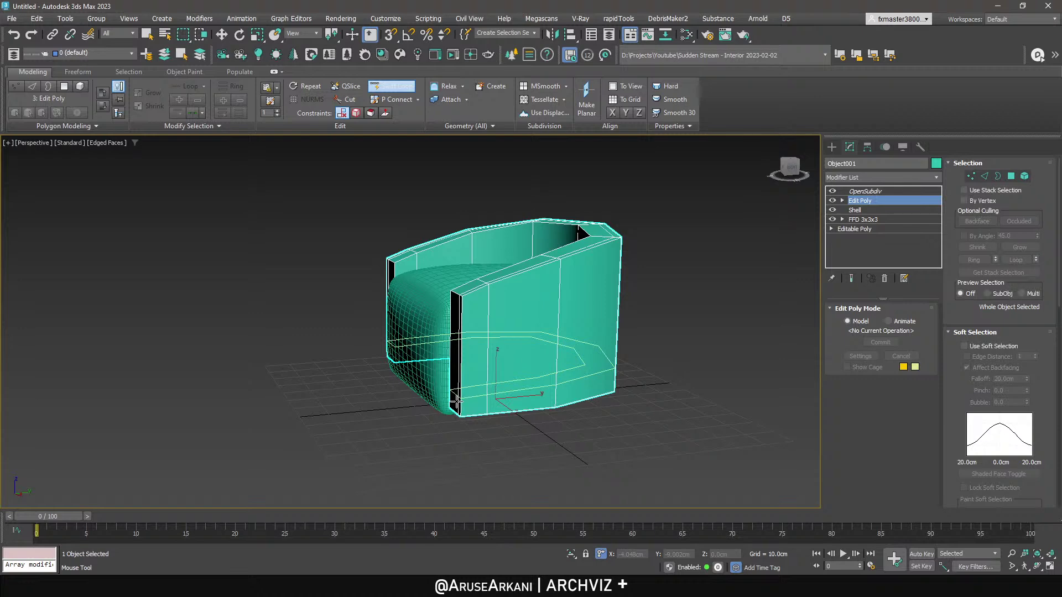
{"action": "left_click", "coordinate": [866, 191]}
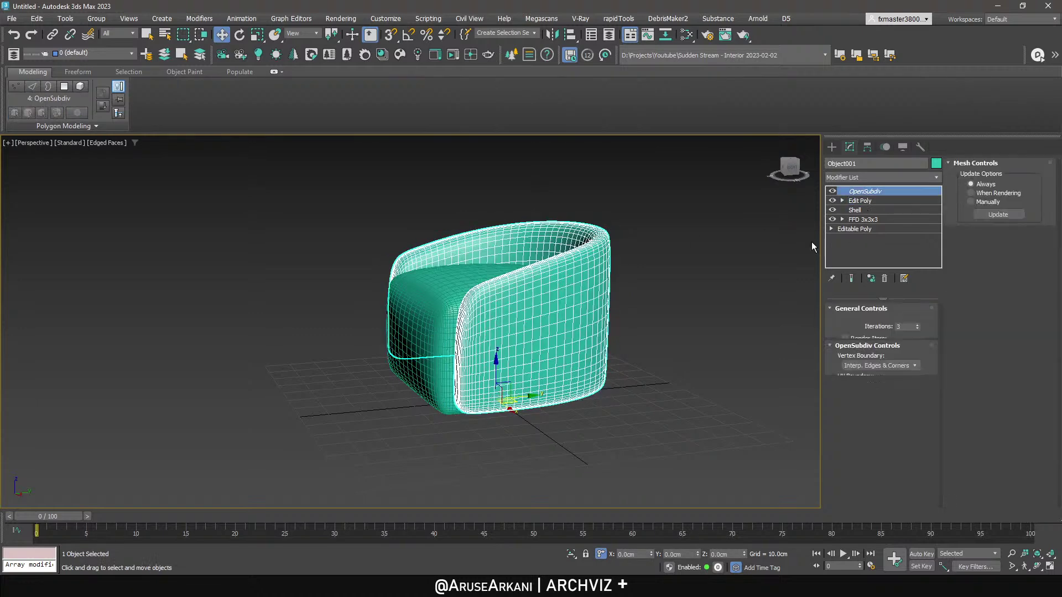
{"action": "middle_click_drag", "start_coordinate": [487, 332], "coordinate": [485, 368], "text": "alt"}
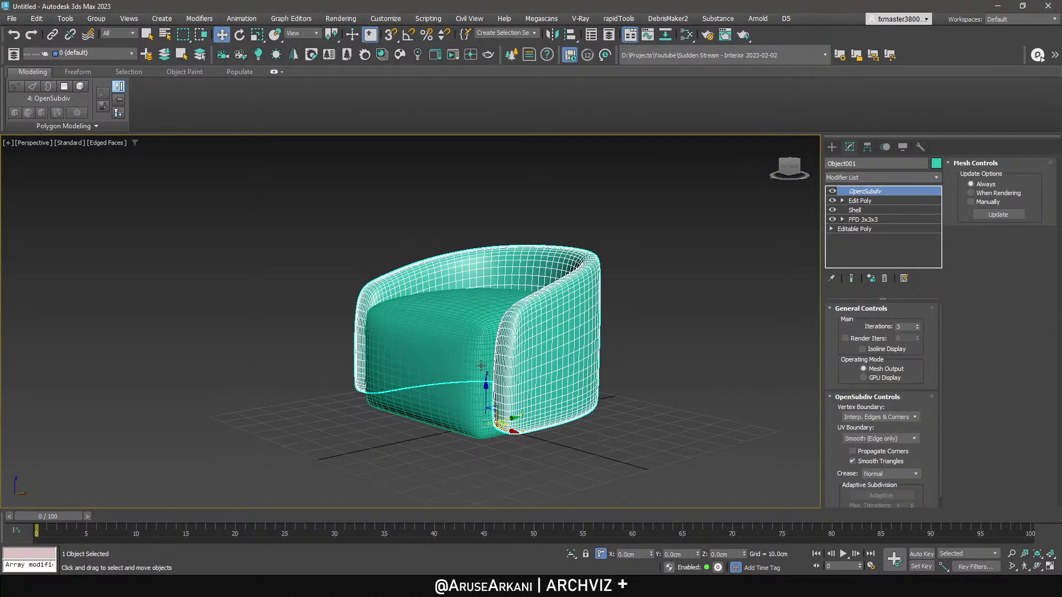
Isolate the backrest, select the polygon loop along its underside, raise it slightly, and review the smoothed shape without edges.
{"action": "left_click", "coordinate": [858, 200]}
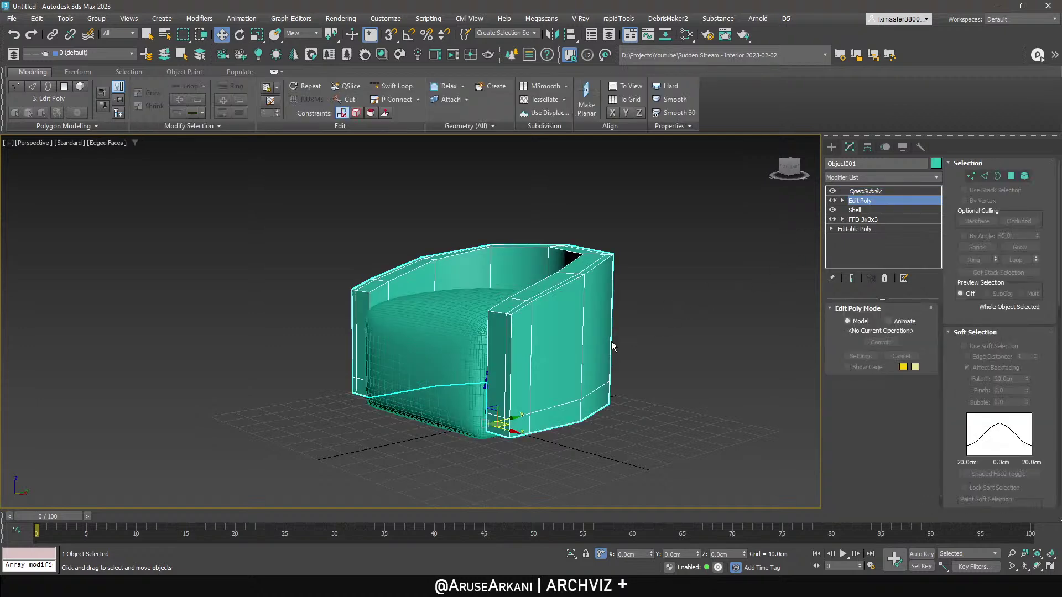
{"action": "key", "text": "2"}
{"action": "double_click", "coordinate": [599, 330]}
{"action": "key", "text": "4"}
{"action": "left_click", "coordinate": [599, 337]}
{"action": "middle_click_drag", "start_coordinate": [599, 338], "coordinate": [578, 363], "text": "alt"}
{"action": "left_click", "coordinate": [578, 363], "text": "ctrl"}
{"action": "key", "text": "alt+q"}
{"action": "middle_click_drag", "start_coordinate": [686, 361], "coordinate": [585, 361], "text": "alt"}
{"action": "left_click", "coordinate": [488, 362]}
{"action": "mouse_move", "coordinate": [488, 362]}
{"action": "middle_mouse_down", "text": "alt"}
{"action": "mouse_move", "coordinate": [535, 374]}
{"action": "mouse_move", "coordinate": [497, 375]}
{"action": "middle_mouse_up", "text": "alt"}
{"action": "left_click", "coordinate": [499, 381], "text": "shift"}
{"action": "left_click_drag", "start_coordinate": [460, 346], "coordinate": [460, 336]}
{"action": "left_click", "coordinate": [867, 201]}
{"action": "left_click", "coordinate": [866, 192]}
{"action": "mouse_move", "coordinate": [652, 295]}
{"action": "middle_mouse_down", "text": "alt"}
{"action": "mouse_move", "coordinate": [523, 290]}
{"action": "mouse_move", "coordinate": [480, 335]}
{"action": "mouse_move", "coordinate": [512, 381]}
{"action": "mouse_move", "coordinate": [526, 380]}
{"action": "middle_mouse_up", "text": "alt"}
{"action": "key", "text": "F4"}
{"action": "scroll", "coordinate": [487, 354], "scroll_direction": "up", "scroll_amount": 4}
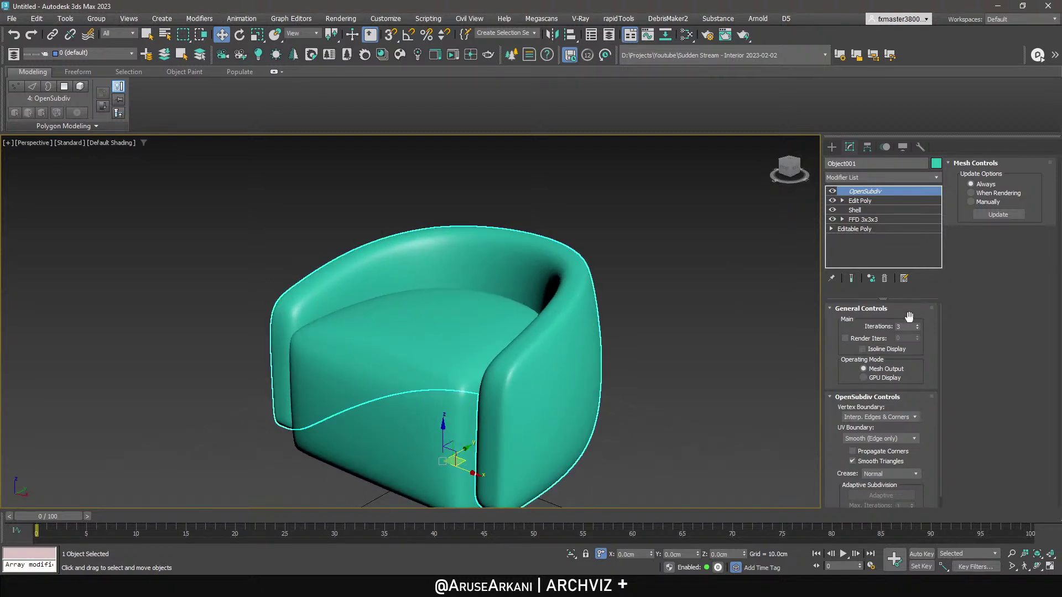
Make the backrest's OpenSubdiv unique and add an Edit Poly modifier above it.
{"action": "right_click", "coordinate": [859, 194]}
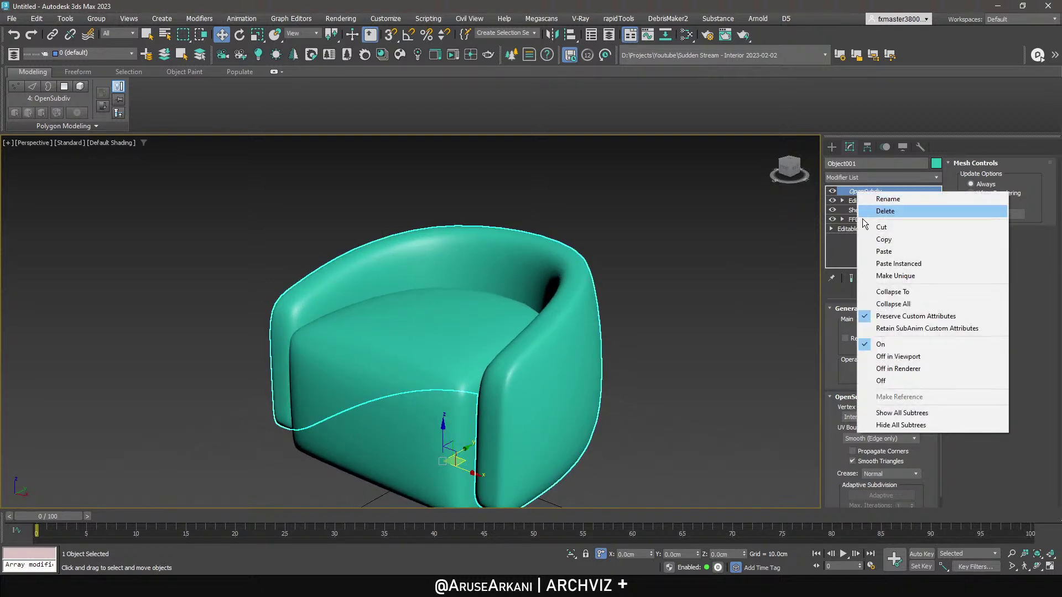
{"action": "left_click", "coordinate": [884, 277]}
{"action": "left_click", "coordinate": [874, 179]}
{"action": "left_click", "coordinate": [573, 333]}
Select the edge loop along the middle of the backrest's rim and arms and extrude it into a narrow seam groove.
{"action": "key", "text": "F4"}
{"action": "scroll", "coordinate": [487, 365], "scroll_direction": "up", "scroll_amount": 5}
{"action": "key", "text": "2"}
{"action": "double_click", "coordinate": [502, 375]}
{"action": "scroll", "coordinate": [501, 375], "scroll_direction": "down", "scroll_amount": 5}
{"action": "middle_click_drag", "start_coordinate": [502, 375], "coordinate": [540, 356], "text": "alt"}
{"action": "scroll", "coordinate": [540, 355], "scroll_direction": "up", "scroll_amount": 5}
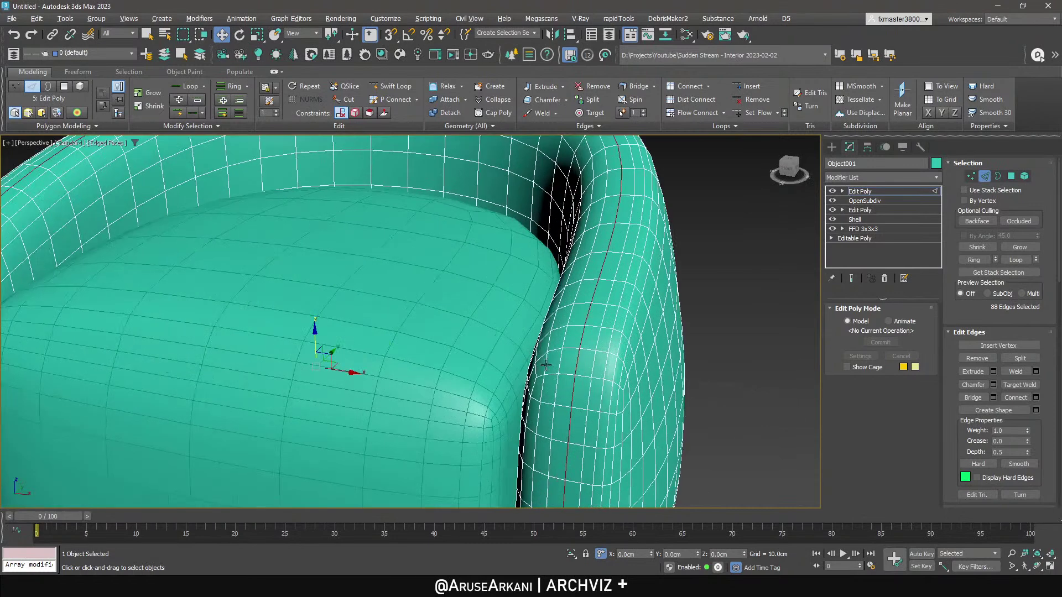
{"action": "left_click", "coordinate": [542, 86], "text": "shift"}
{"action": "left_click_drag", "start_coordinate": [548, 250], "coordinate": [779, 254]}
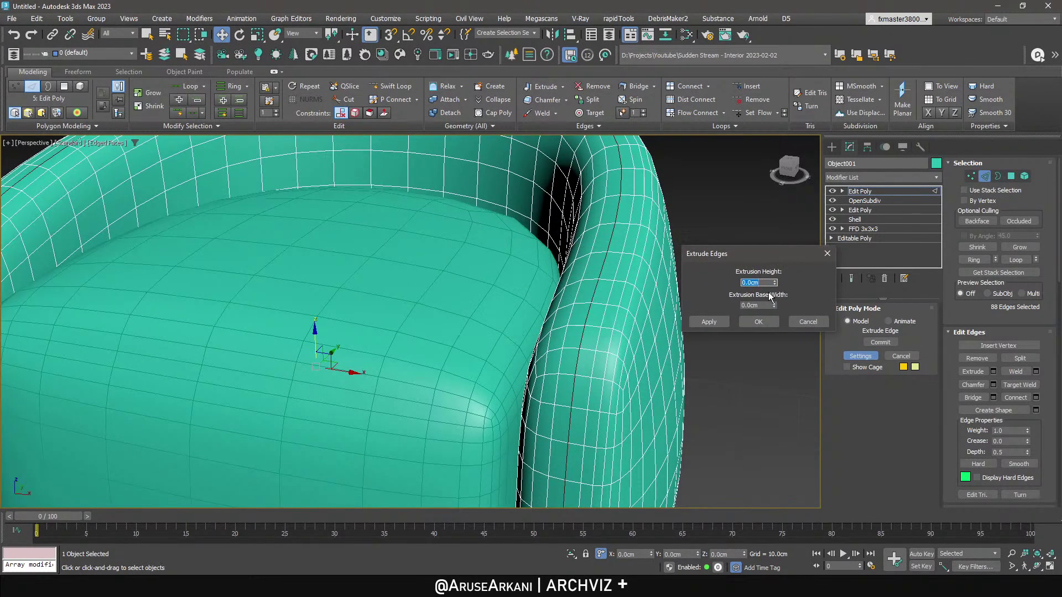
{"action": "mouse_move", "coordinate": [774, 305]}
{"action": "left_mouse_down"}
{"action": "mouse_move", "coordinate": [775, 275]}
{"action": "mouse_move", "coordinate": [776, 310]}
{"action": "left_mouse_up"}
{"action": "left_click", "coordinate": [709, 323]}
{"action": "scroll", "coordinate": [595, 360], "scroll_direction": "up", "scroll_amount": 6}
{"action": "left_click", "coordinate": [709, 321]}
{"action": "left_click", "coordinate": [759, 322]}
Smooth the whole backrest's shading and check the rim seam with edge display off.
{"action": "left_click", "coordinate": [867, 194]}
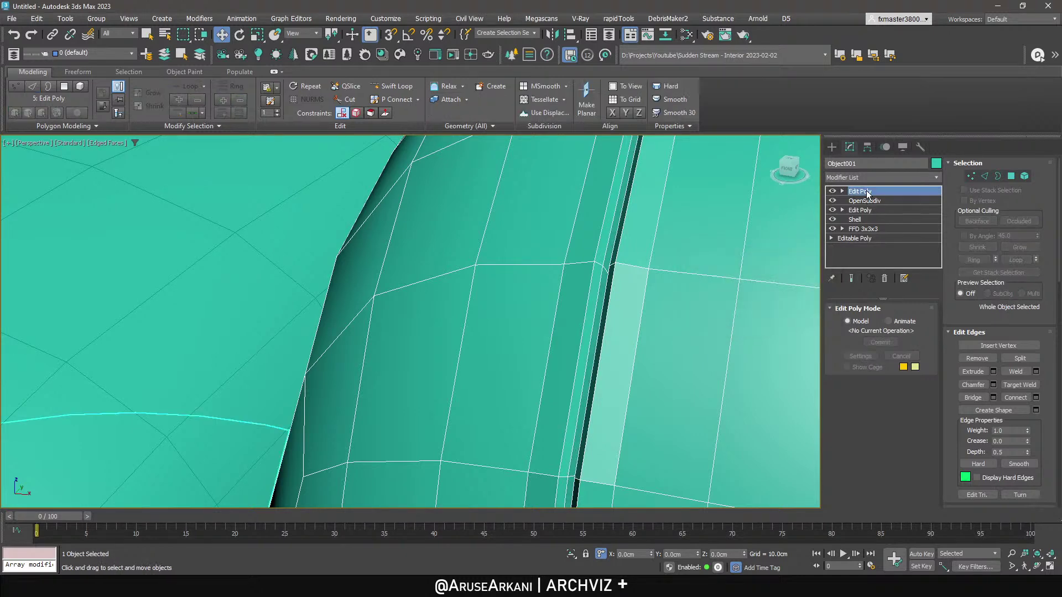
{"action": "left_click", "coordinate": [675, 100]}
{"action": "middle_click_drag", "start_coordinate": [649, 272], "coordinate": [647, 273]}
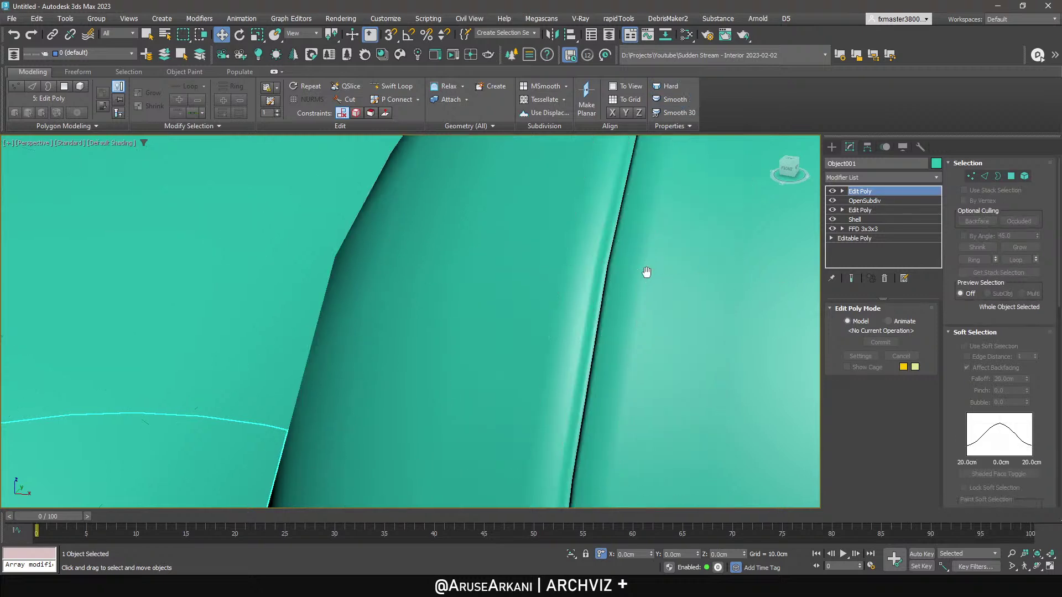
{"action": "key", "text": "F4"}
{"action": "scroll", "coordinate": [615, 277], "scroll_direction": "down", "scroll_amount": 6}
{"action": "left_click", "coordinate": [701, 295]}
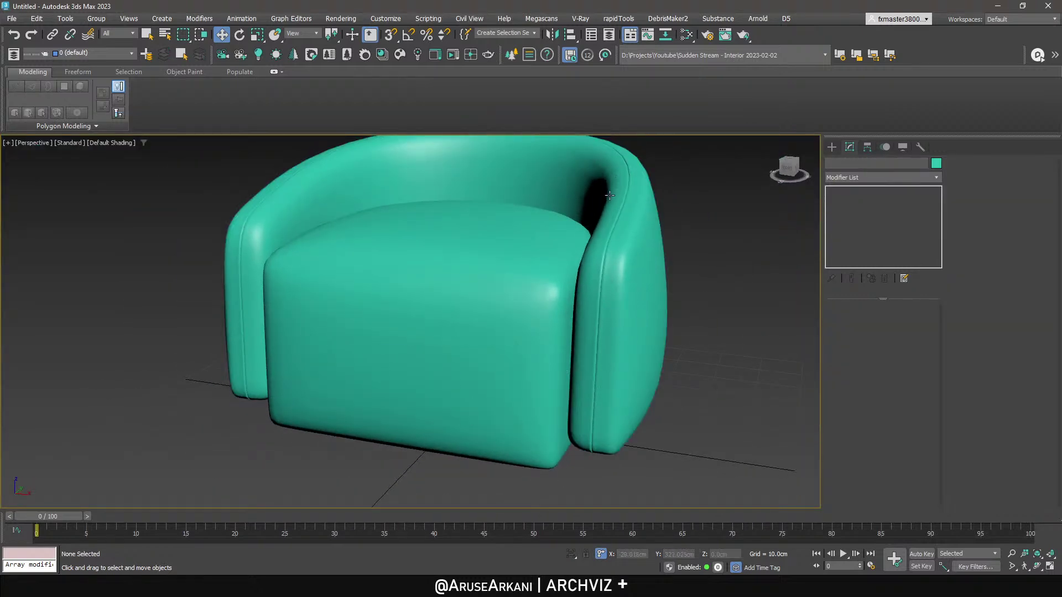
Select the two edge loops crossing the backrest at its rear corners and extrude them into narrow seam grooves.
{"action": "middle_click_drag", "start_coordinate": [609, 194], "coordinate": [680, 368], "text": "alt"}
{"action": "scroll", "coordinate": [616, 252], "scroll_direction": "up", "scroll_amount": 4}
{"action": "left_click", "coordinate": [673, 253]}
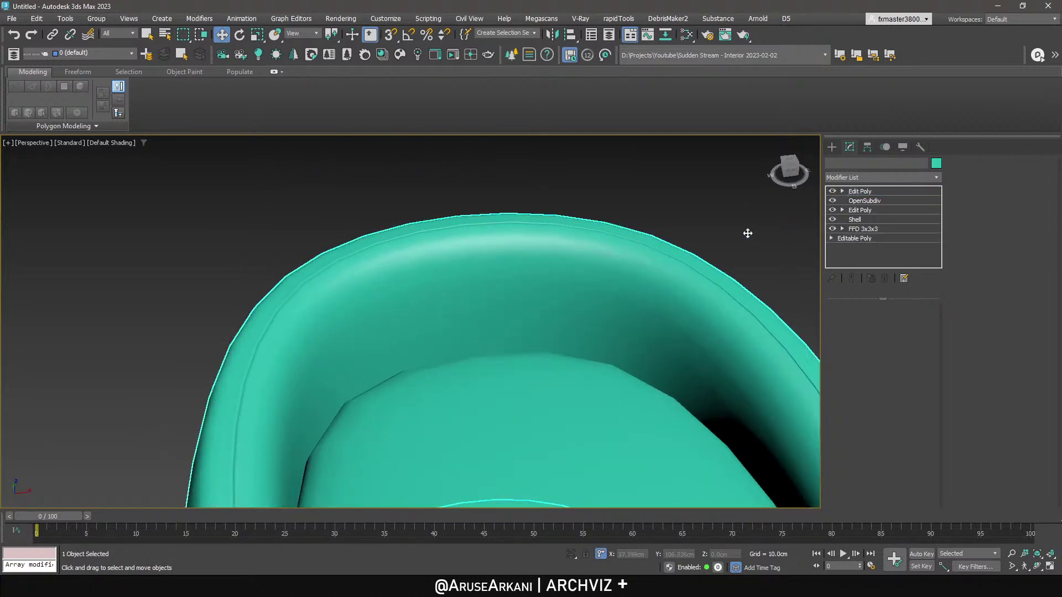
{"action": "key", "text": "2"}
{"action": "key", "text": "F4"}
{"action": "double_click", "coordinate": [637, 262]}
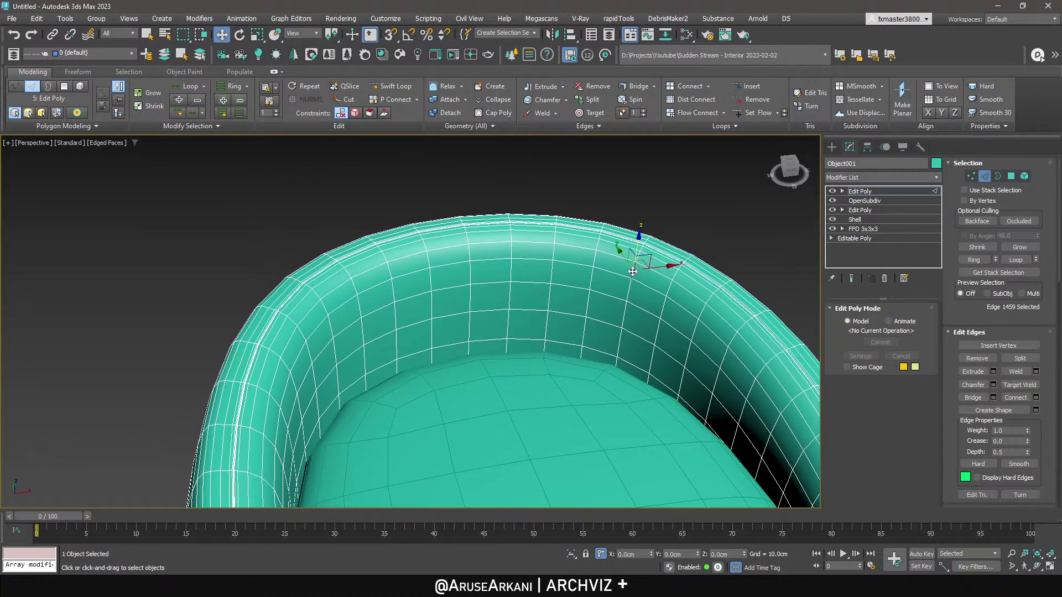
{"action": "middle_click_drag", "start_coordinate": [332, 323], "coordinate": [308, 350], "text": "alt"}
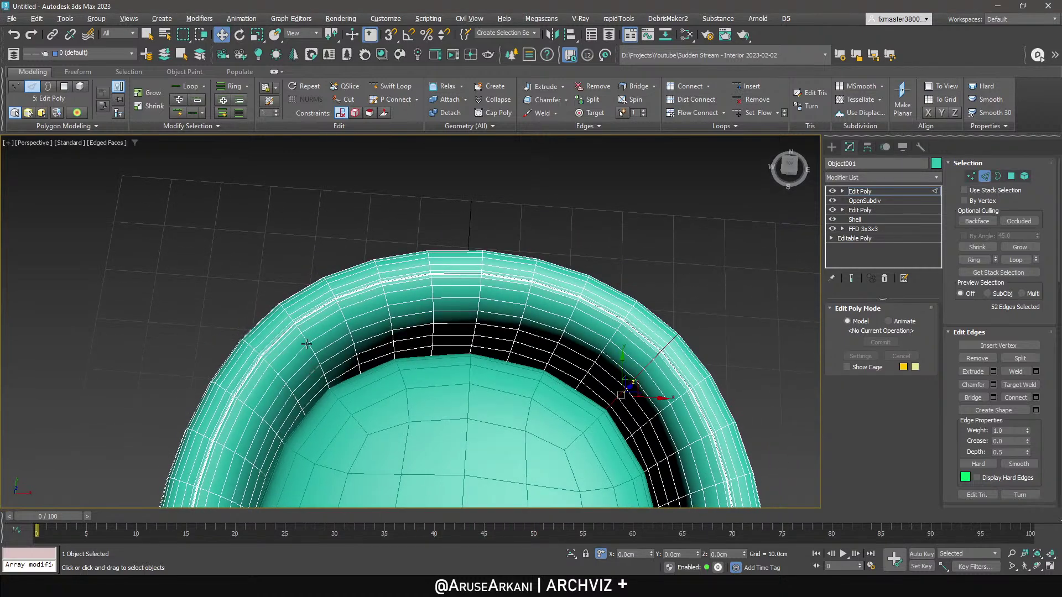
{"action": "double_click", "coordinate": [313, 352], "text": "ctrl"}
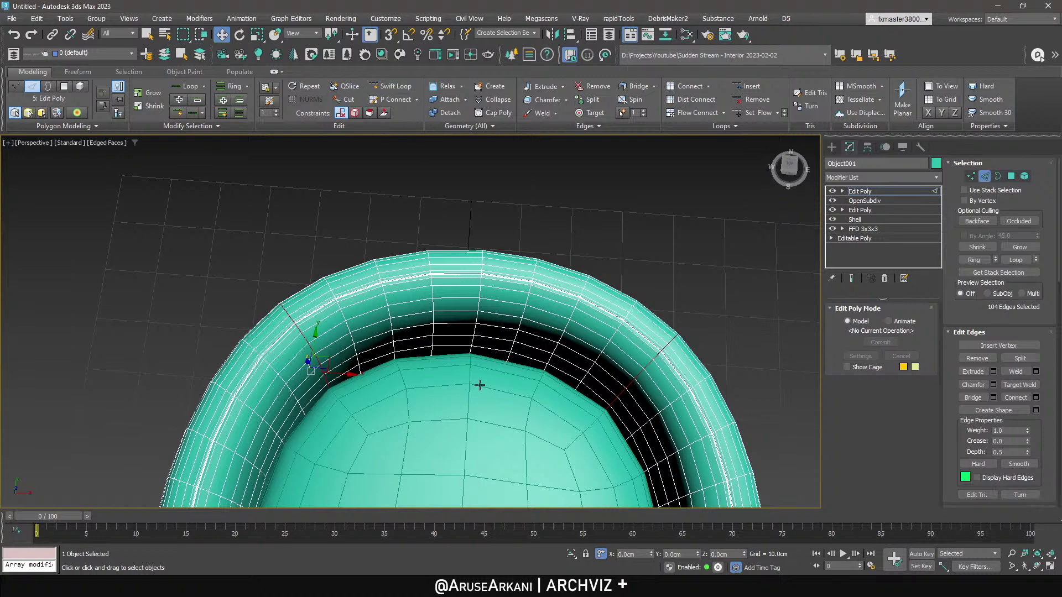
{"action": "middle_click_drag", "start_coordinate": [480, 385], "coordinate": [451, 337], "text": "alt"}
{"action": "middle_click_drag", "start_coordinate": [542, 346], "coordinate": [582, 379], "text": "alt"}
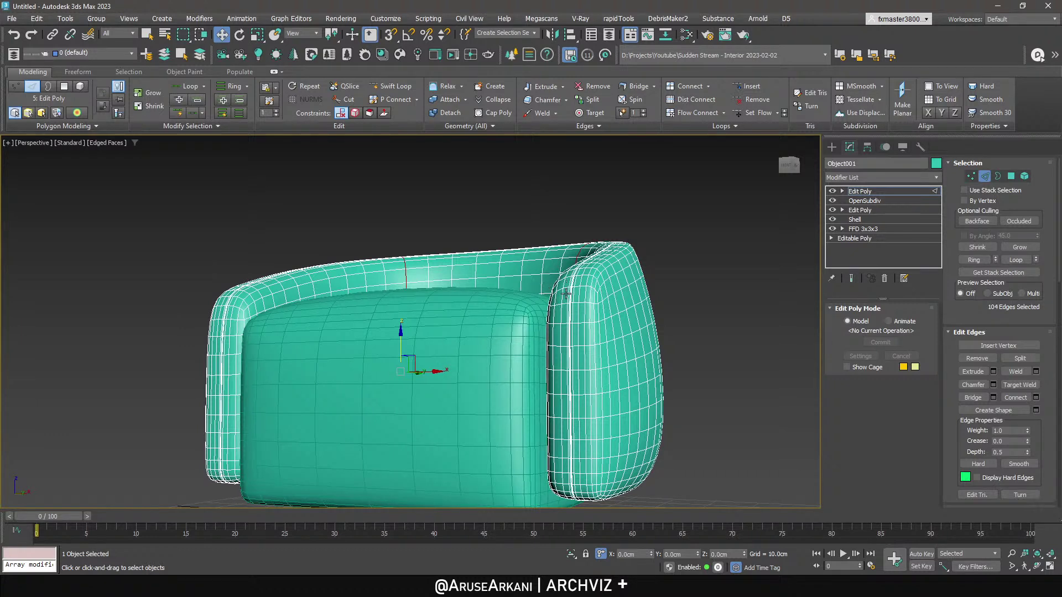
{"action": "middle_click_drag", "start_coordinate": [575, 279], "coordinate": [593, 300], "text": "alt"}
{"action": "scroll", "coordinate": [593, 293], "scroll_direction": "up", "scroll_amount": 3}
{"action": "left_click", "coordinate": [545, 86]}
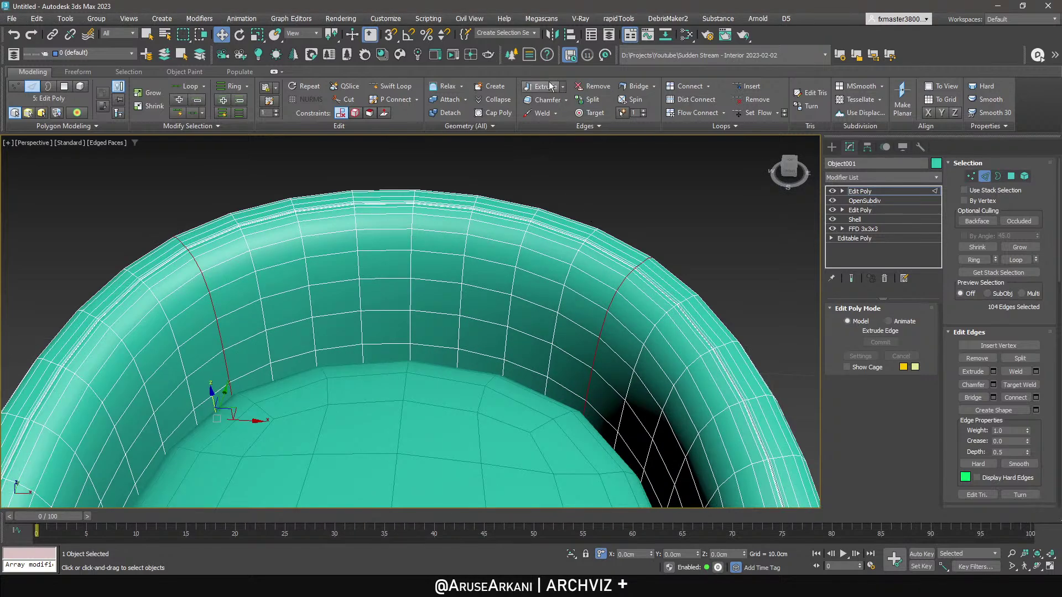
{"action": "scroll", "coordinate": [628, 288], "scroll_direction": "up", "scroll_amount": 5}
{"action": "left_click_drag", "start_coordinate": [775, 308], "coordinate": [776, 287]}
{"action": "right_click", "coordinate": [775, 283]}
{"action": "left_click", "coordinate": [758, 322]}
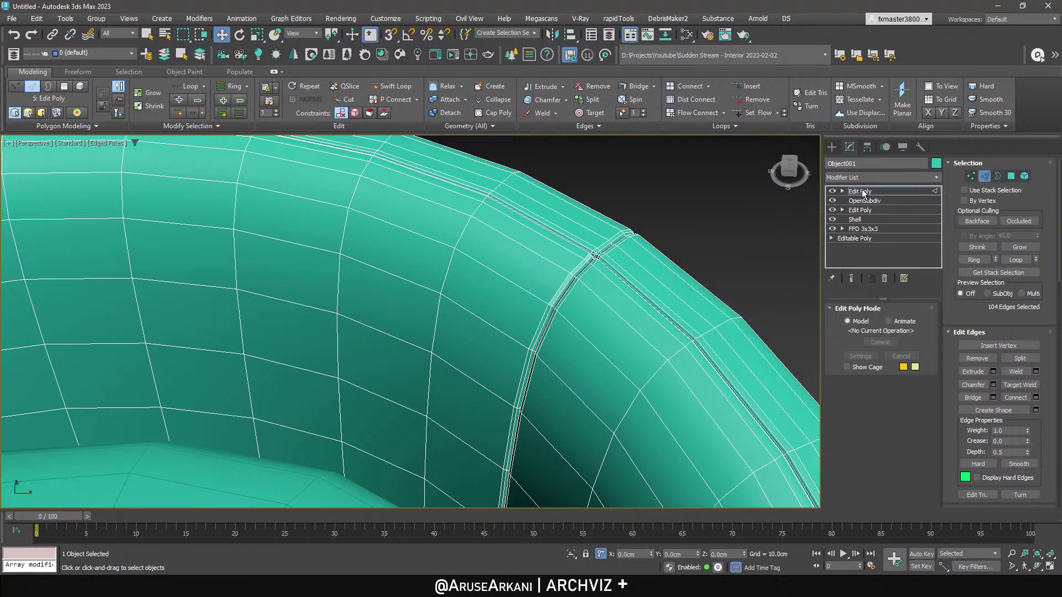
Smooth the entire backrest including the cross seams and add an OpenSubdiv modifier on top.
{"action": "left_click", "coordinate": [861, 191]}
{"action": "left_click", "coordinate": [684, 102]}
{"action": "scroll", "coordinate": [675, 197], "scroll_direction": "down", "scroll_amount": 10}
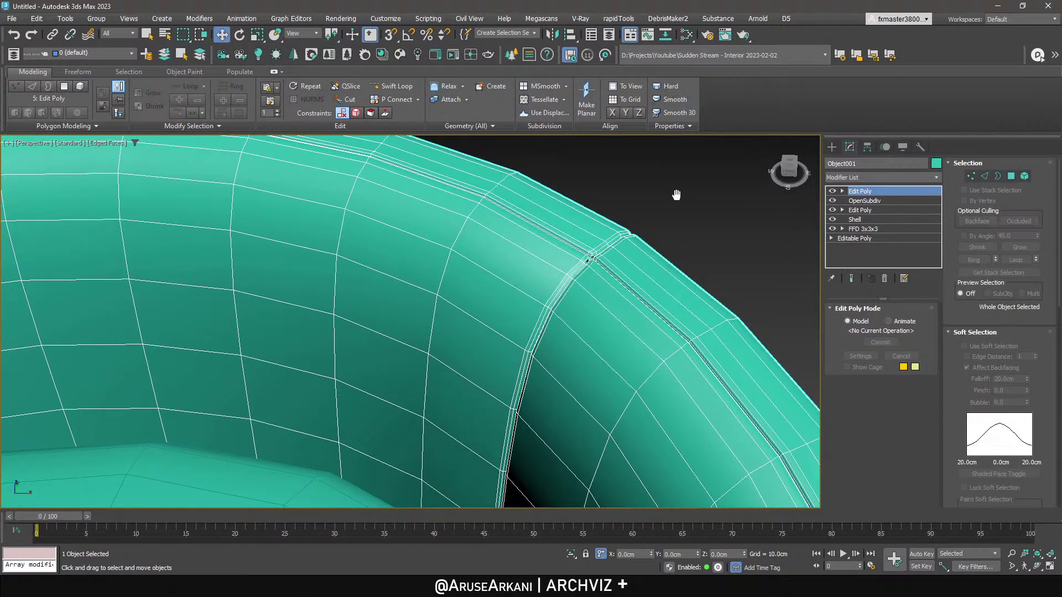
{"action": "key", "text": "F4"}
{"action": "scroll", "coordinate": [565, 325], "scroll_direction": "up", "scroll_amount": 6}
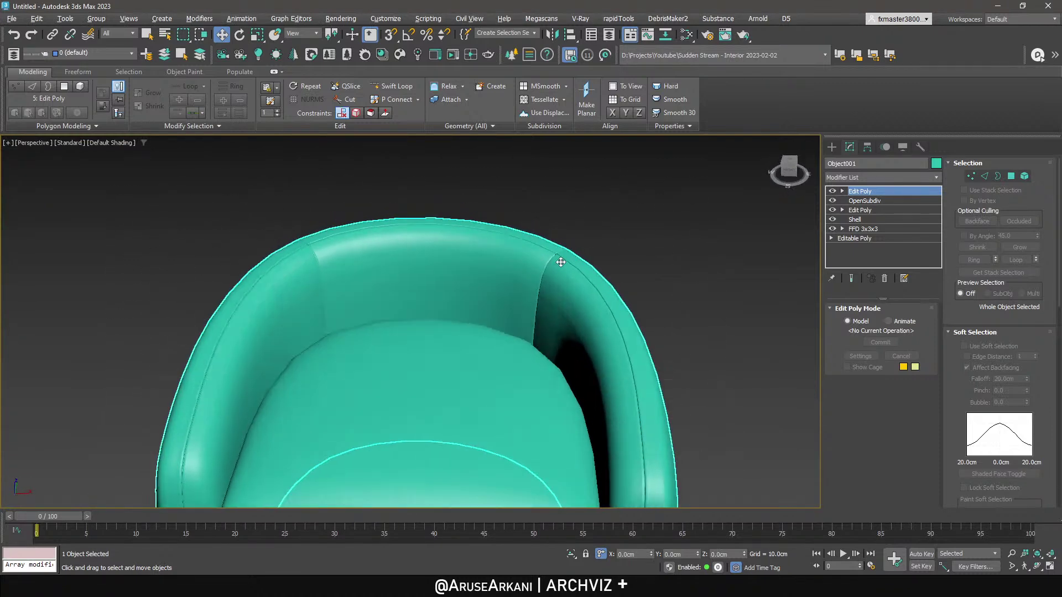
{"action": "left_click", "coordinate": [852, 178]}
{"action": "type", "text": "opens"}
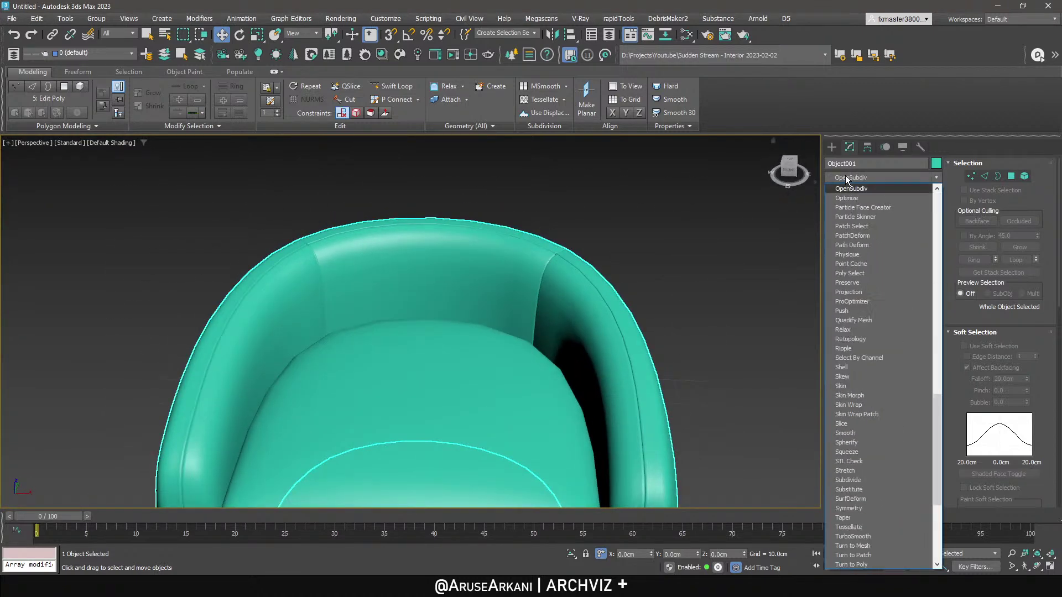
{"action": "key", "text": "Return"}
Isolate the seat box and add an Edit Poly modifier above its OpenSubdiv.
{"action": "left_click", "coordinate": [832, 147]}
{"action": "middle_click_drag", "start_coordinate": [581, 301], "coordinate": [500, 338], "text": "alt"}
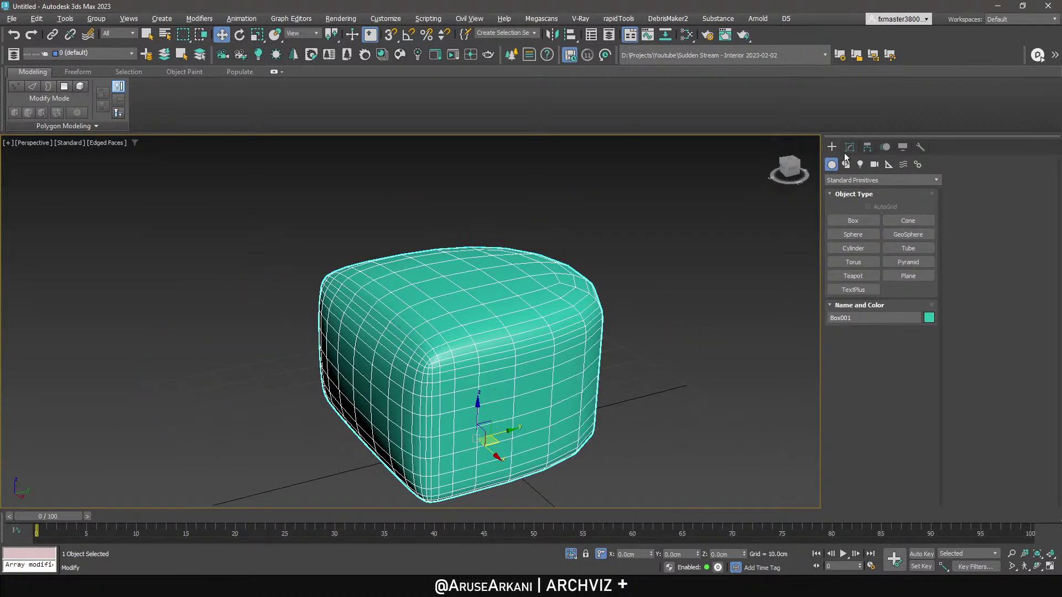
{"action": "left_click", "coordinate": [850, 147]}
{"action": "left_click", "coordinate": [856, 175]}
{"action": "type", "text": "esh"}
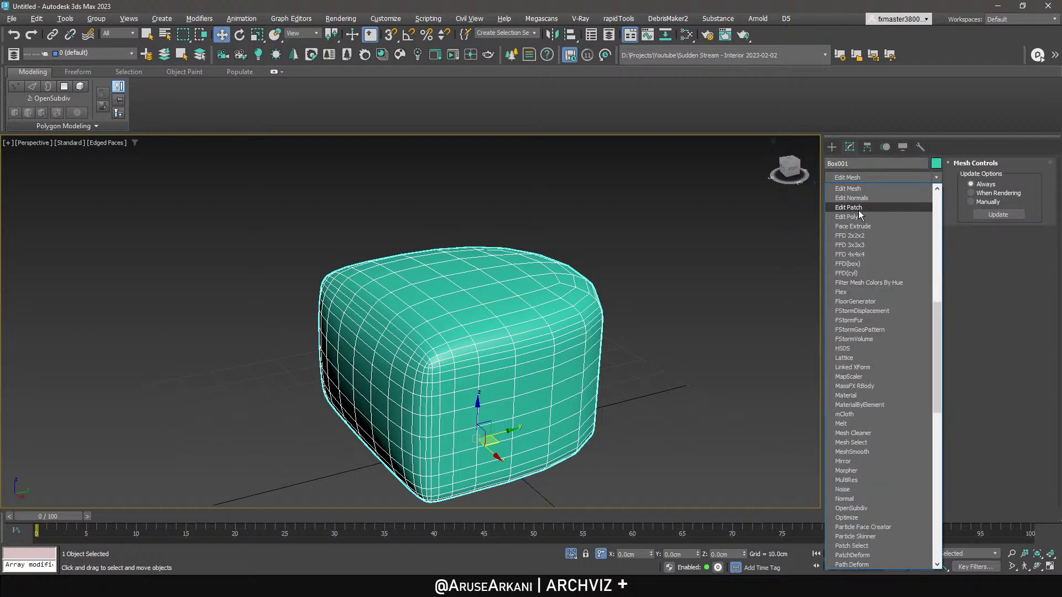
{"action": "left_click", "coordinate": [857, 217]}
Select the edge loop running along the seat's upper side edge and down its front corner.
{"action": "key", "text": "2"}
{"action": "scroll", "coordinate": [443, 371], "scroll_direction": "up", "scroll_amount": 3}
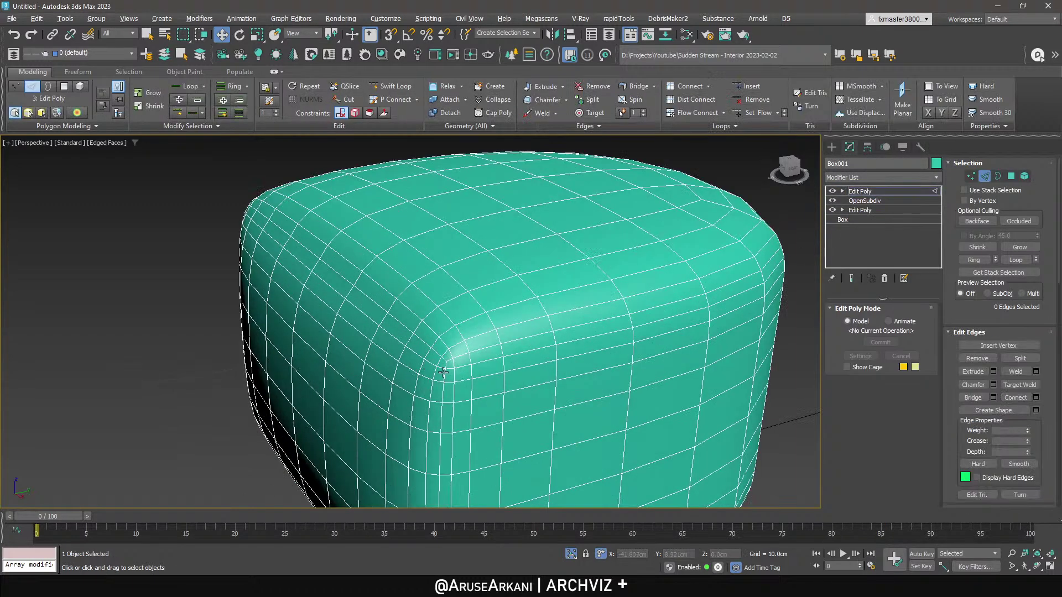
{"action": "double_click", "coordinate": [444, 376]}
{"action": "double_click", "coordinate": [455, 358]}
{"action": "middle_click_drag", "start_coordinate": [459, 354], "coordinate": [552, 361], "text": "alt"}
{"action": "double_click", "coordinate": [454, 388], "text": "ctrl"}
{"action": "double_click", "coordinate": [468, 322], "text": "ctrl"}
{"action": "scroll", "coordinate": [468, 327], "scroll_direction": "down", "scroll_amount": 5}
{"action": "scroll", "coordinate": [459, 362], "scroll_direction": "up", "scroll_amount": 3}
{"action": "scroll", "coordinate": [551, 361], "scroll_direction": "up", "scroll_amount": 4}
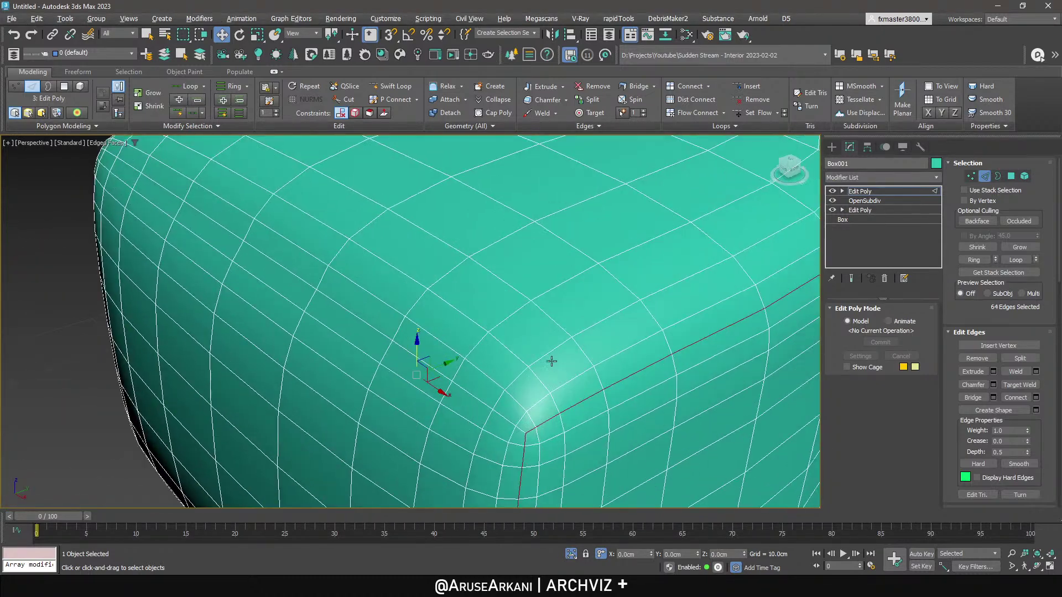
{"action": "left_click", "coordinate": [544, 89], "text": "shift"}
{"action": "left_click", "coordinate": [809, 325]}
Convert the edge selection to vertices and relax them with an amount of 0.73 and 2 iterations.
{"action": "right_click", "coordinate": [629, 346]}
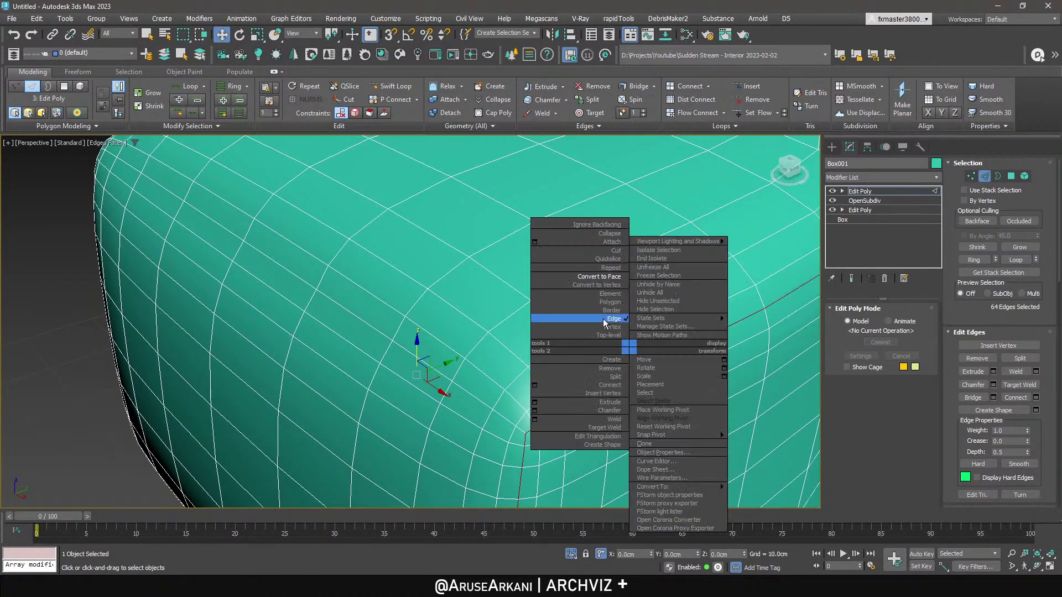
{"action": "left_click", "coordinate": [597, 285]}
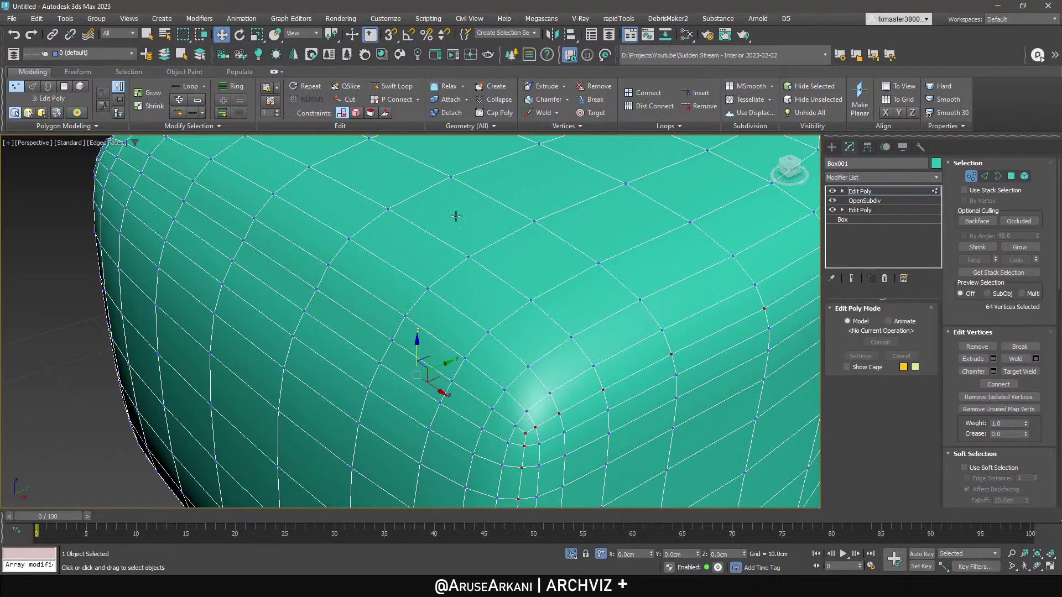
{"action": "scroll", "coordinate": [529, 443], "scroll_direction": "up", "scroll_amount": 2}
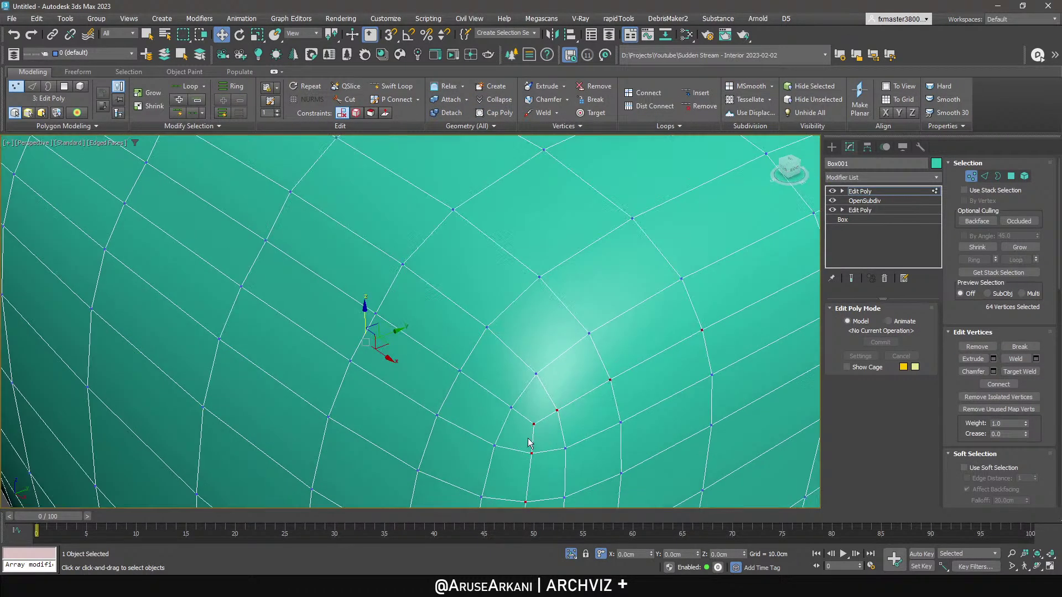
{"action": "left_click", "coordinate": [447, 87], "text": "shift"}
{"action": "left_click", "coordinate": [772, 285]}
{"action": "left_click_drag", "start_coordinate": [772, 277], "coordinate": [766, 263]}
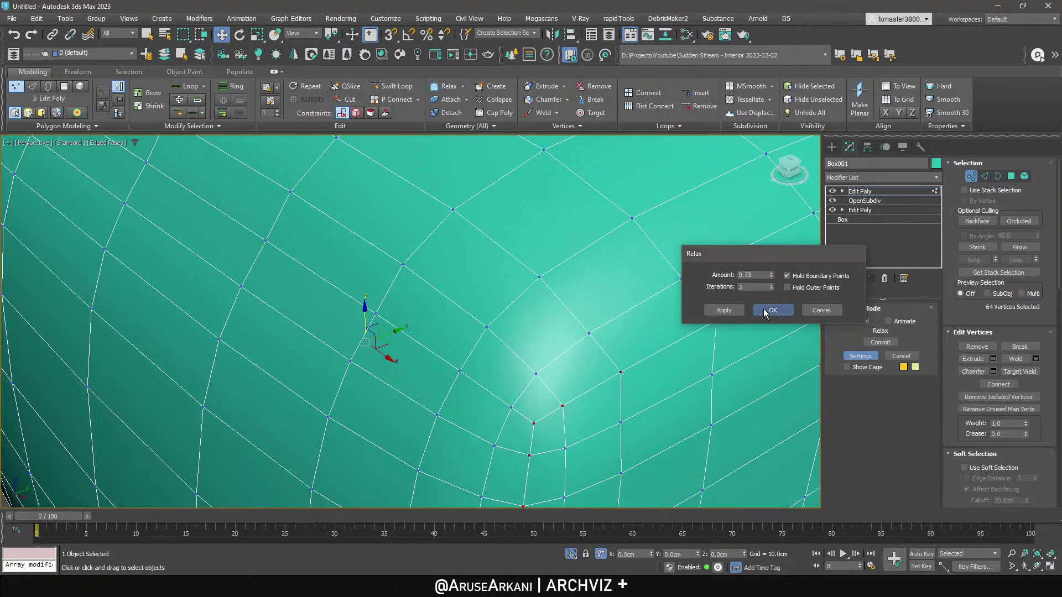
{"action": "left_click", "coordinate": [773, 310]}
Extrude the seat's relaxed edge loop inward to form a narrow seam groove.
{"action": "key", "text": "1"}
{"action": "key", "text": "2"}
{"action": "left_click", "coordinate": [542, 87], "text": "shift"}
{"action": "left_click_drag", "start_coordinate": [775, 306], "coordinate": [774, 283]}
{"action": "right_click", "coordinate": [775, 283]}
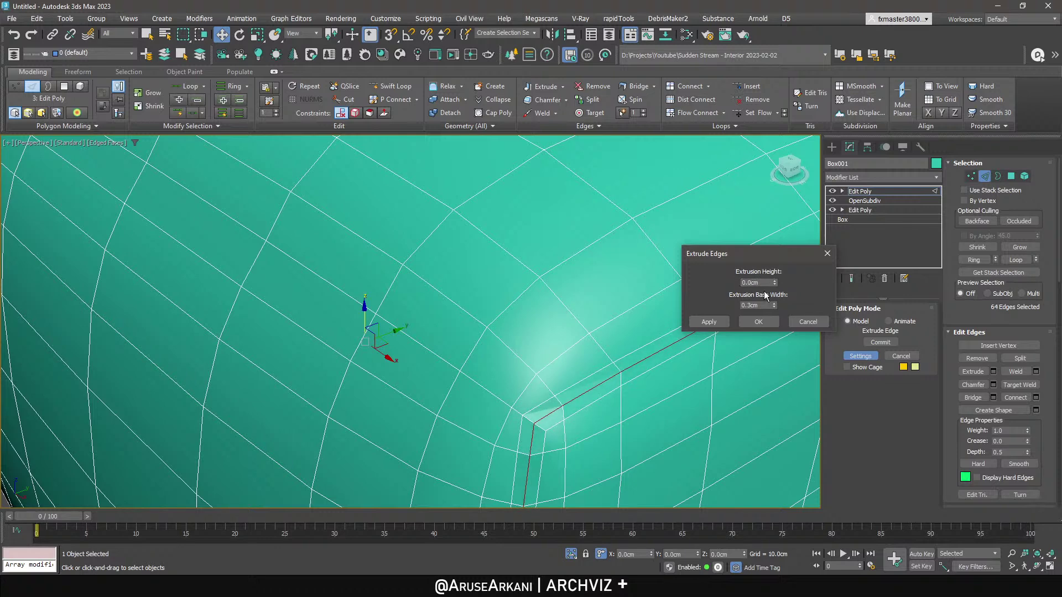
{"action": "right_click", "coordinate": [774, 306]}
{"action": "left_click_drag", "start_coordinate": [774, 308], "coordinate": [774, 290]}
{"action": "left_click", "coordinate": [761, 322]}
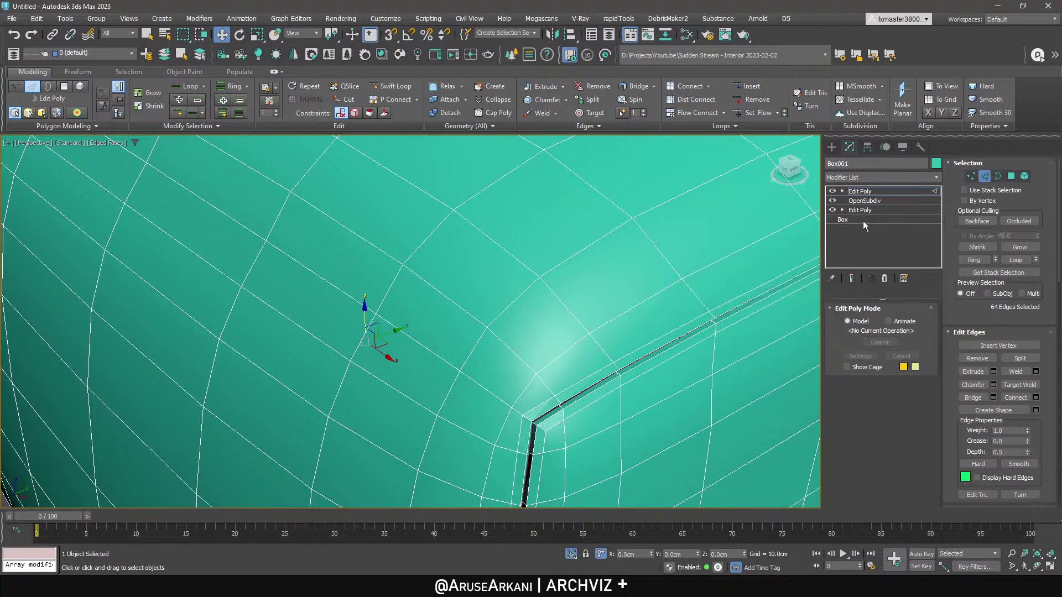
Add an OpenSubdiv modifier above the seat's upper Edit Poly and view the seat without edged faces.
{"action": "left_click", "coordinate": [881, 177]}
{"action": "type", "text": "o"}
{"action": "key", "text": "Return"}
{"action": "key", "text": "F4"}
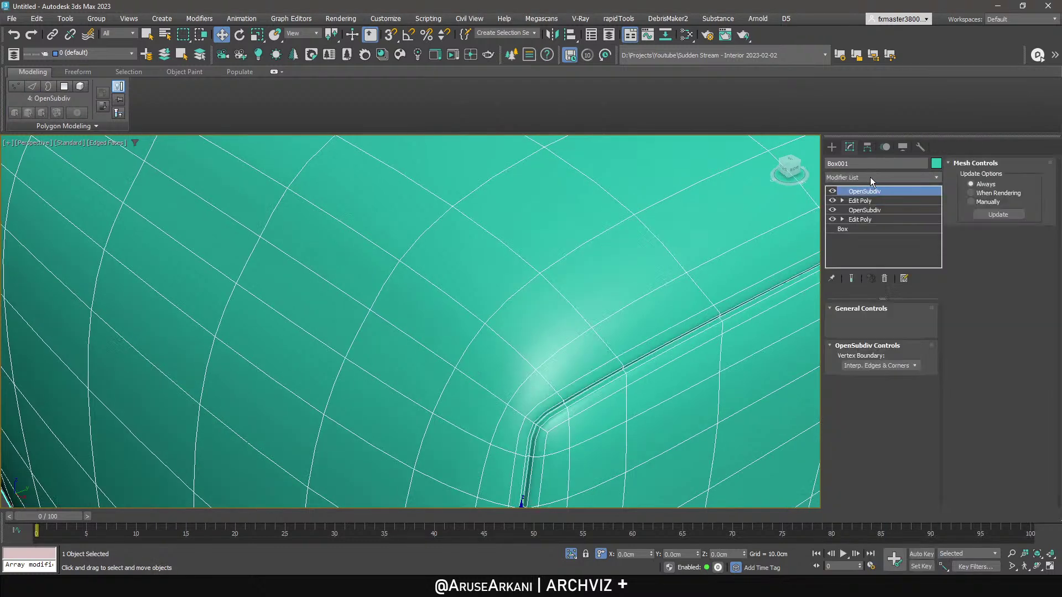
Unhide all objects and check the seat's seam together with the backrest.
{"action": "scroll", "coordinate": [649, 297], "scroll_direction": "down", "scroll_amount": 5}
{"action": "right_click", "coordinate": [638, 303]}
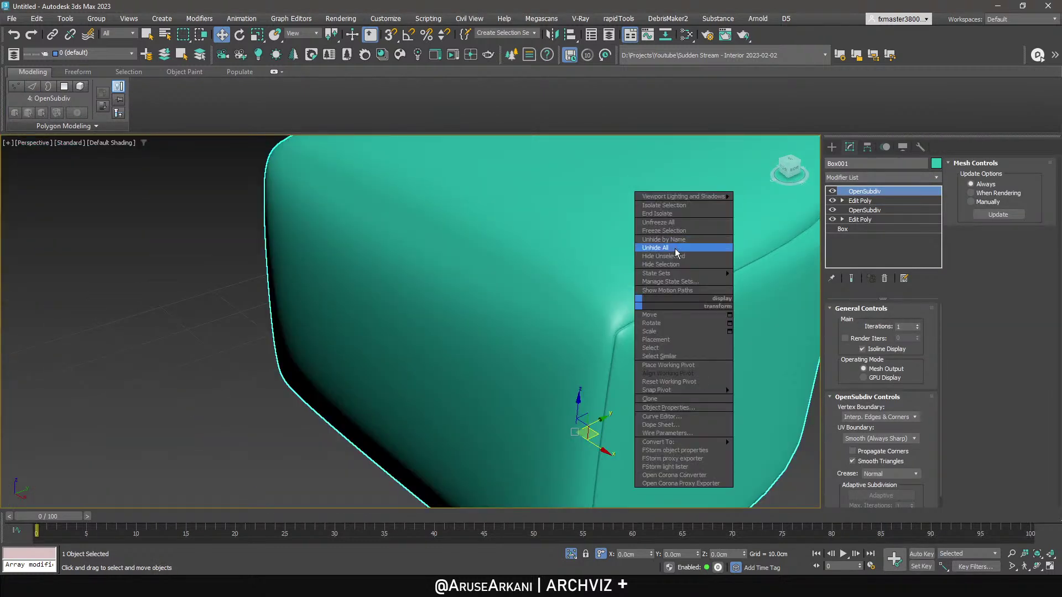
{"action": "left_click", "coordinate": [676, 248]}
{"action": "scroll", "coordinate": [647, 308], "scroll_direction": "down", "scroll_amount": 8}
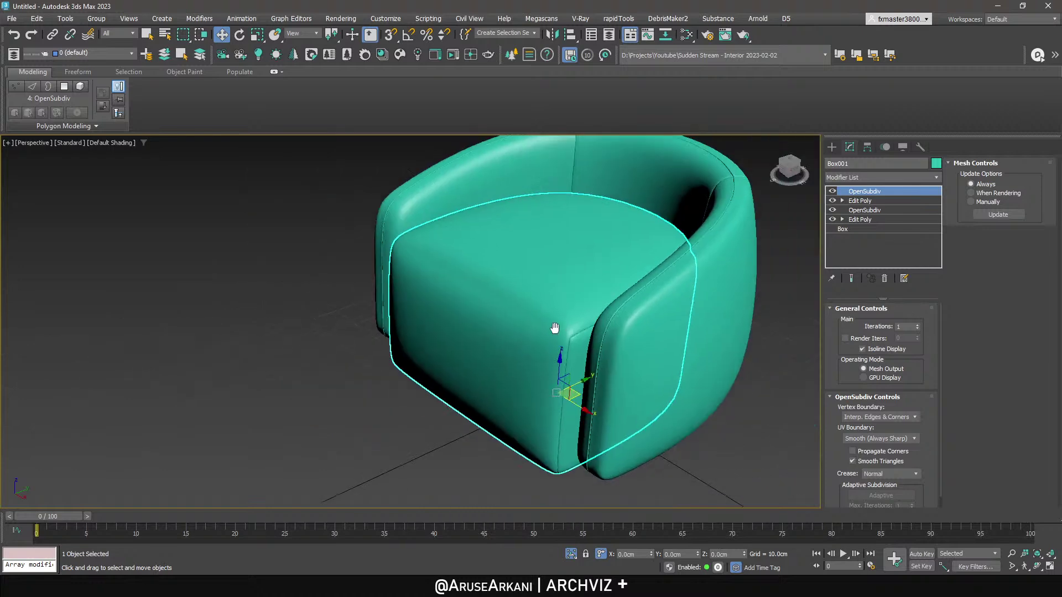
{"action": "middle_click_drag", "start_coordinate": [520, 335], "coordinate": [558, 331], "text": "alt"}
{"action": "scroll", "coordinate": [558, 332], "scroll_direction": "up", "scroll_amount": 5}
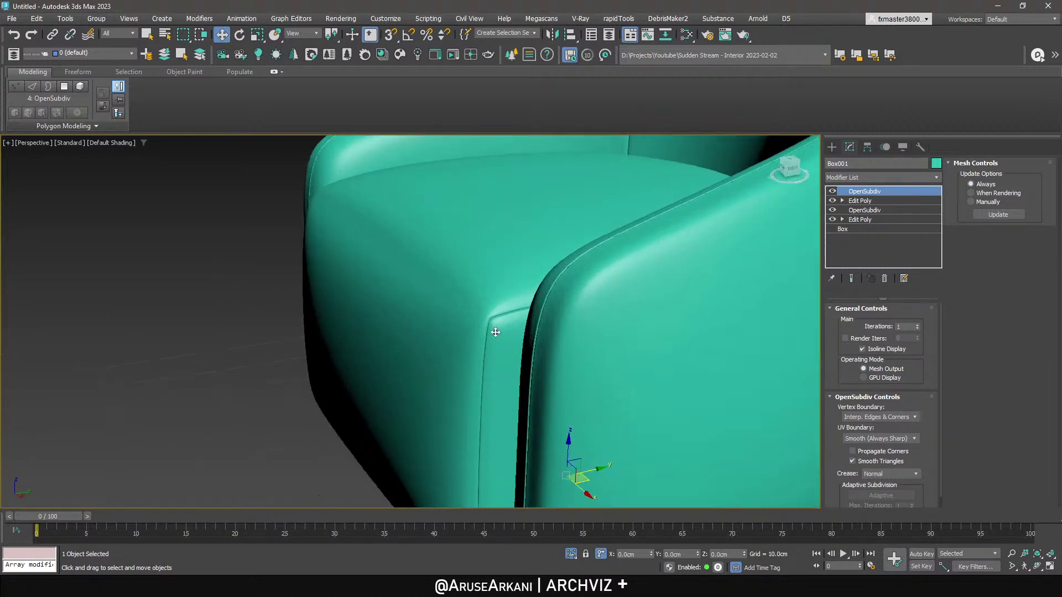
In the lower Edit Poly, move the seat's upper front edge slightly up and forward with the end result shown.
{"action": "left_click", "coordinate": [865, 203]}
{"action": "left_click", "coordinate": [863, 220]}
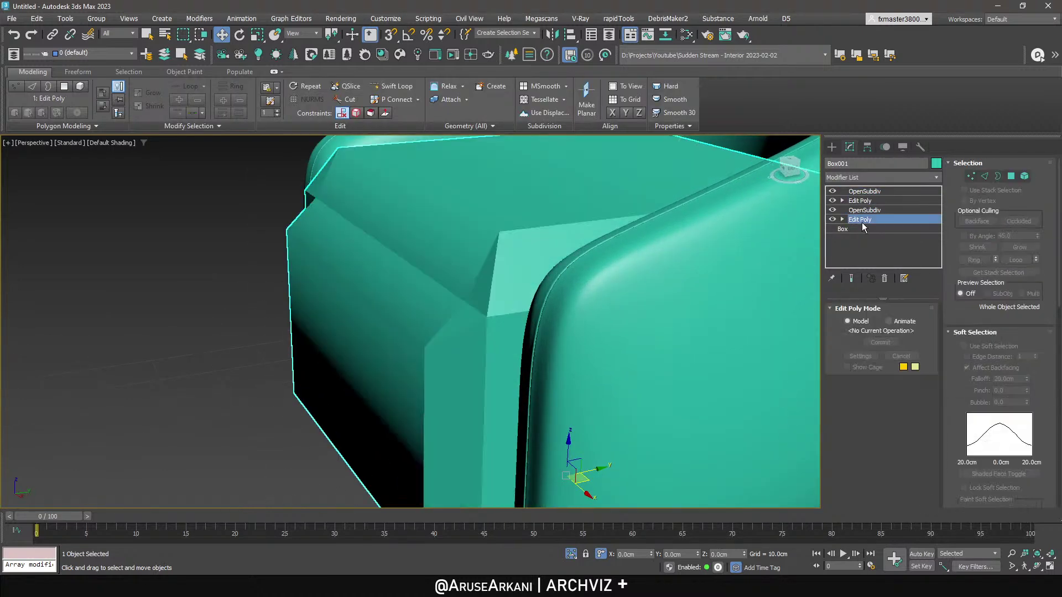
{"action": "key", "text": "F4"}
{"action": "key", "text": "2"}
{"action": "left_click", "coordinate": [422, 281]}
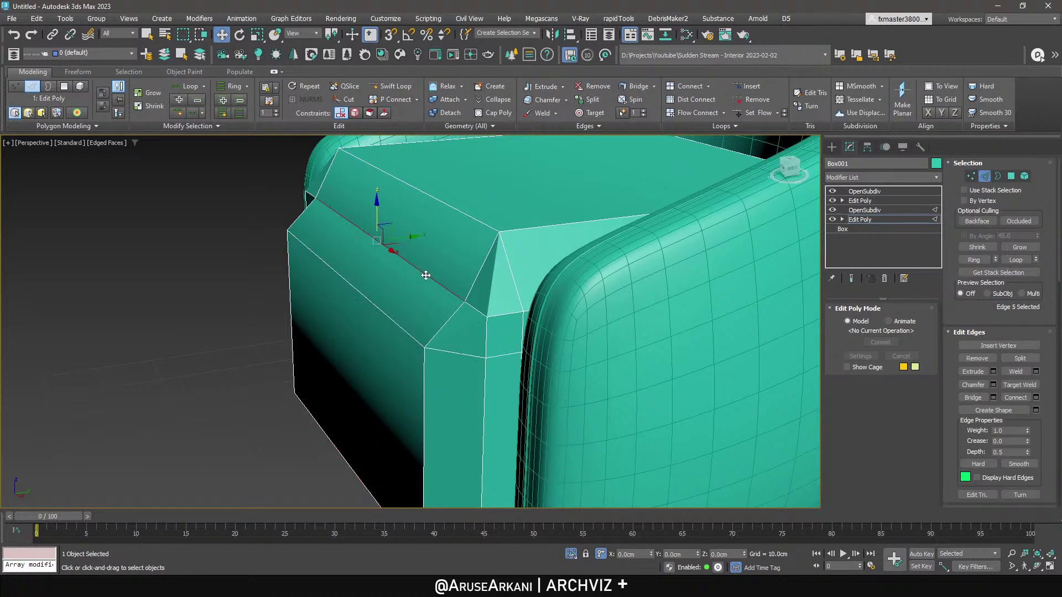
{"action": "left_click", "coordinate": [852, 278]}
{"action": "middle_click_drag", "start_coordinate": [476, 248], "coordinate": [385, 247], "text": "alt"}
{"action": "left_click_drag", "start_coordinate": [384, 239], "coordinate": [368, 201]}
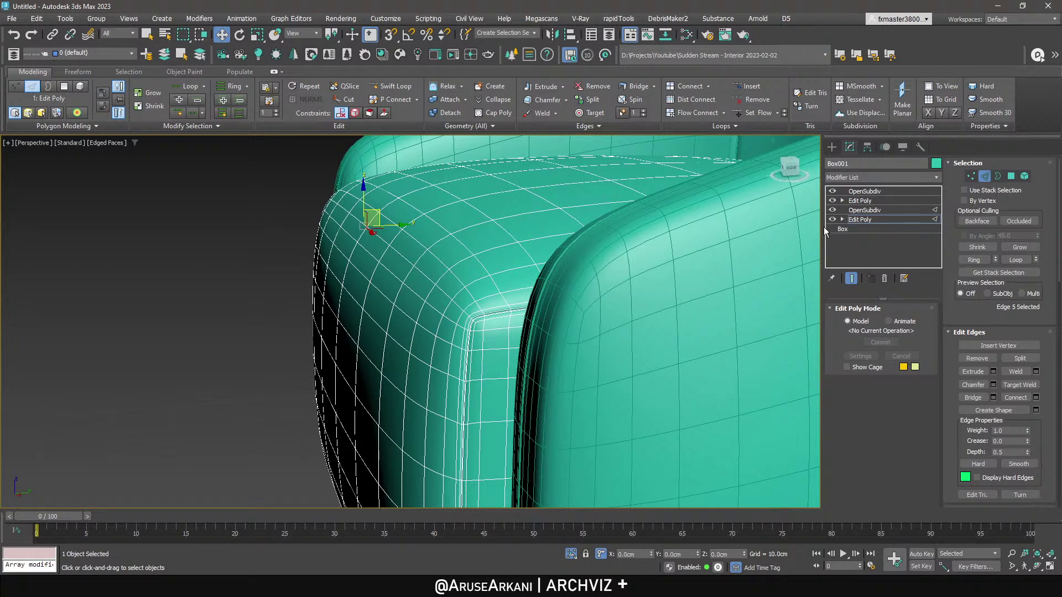
{"action": "left_click", "coordinate": [872, 220]}
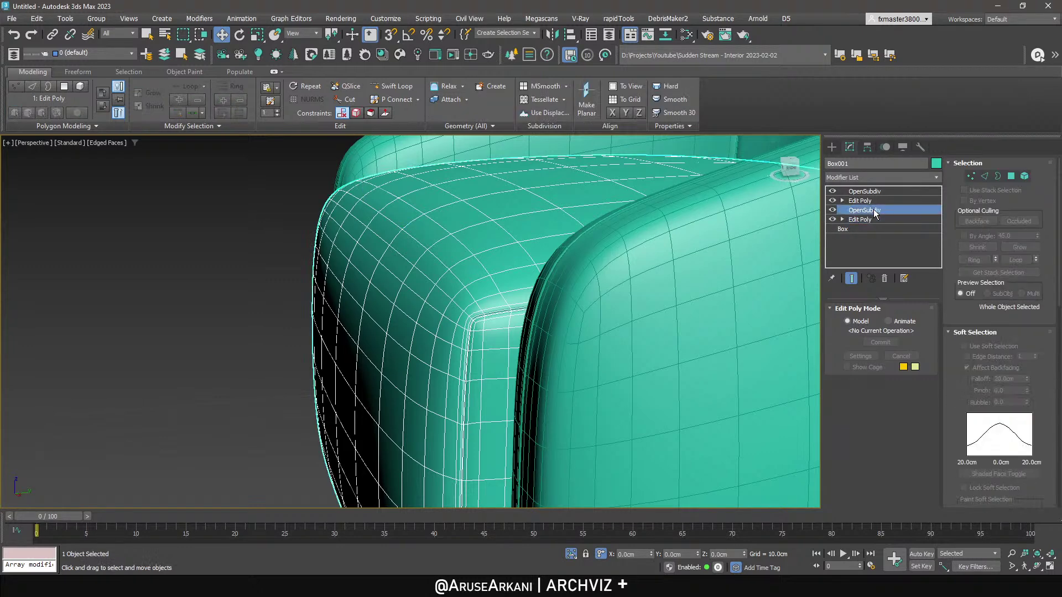
Try to insert a front-to-back edge loop across the seat with Swift Loop in the upper Edit Poly.
{"action": "left_click", "coordinate": [873, 202]}
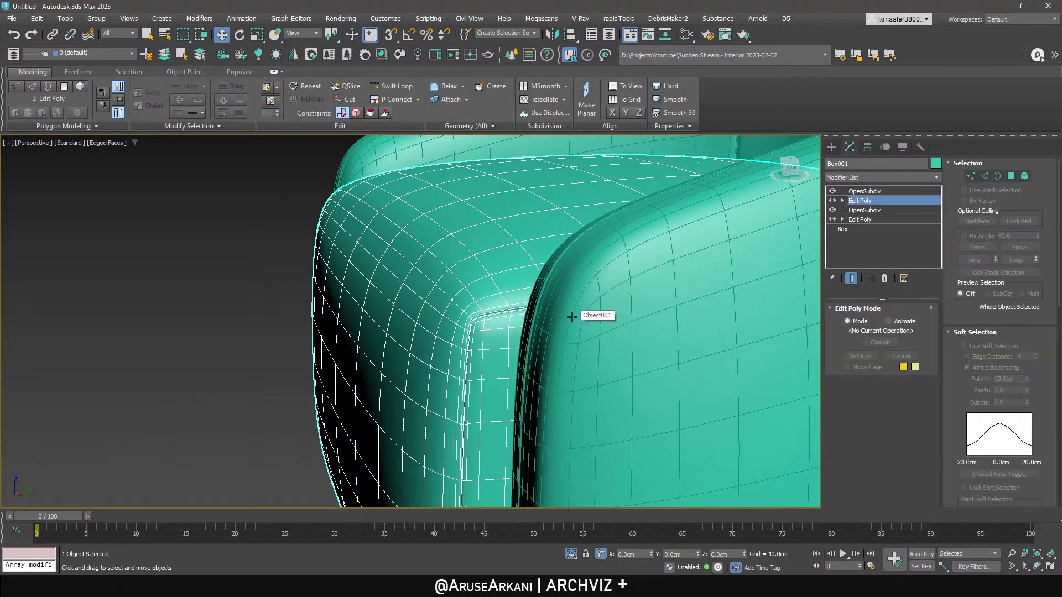
{"action": "scroll", "coordinate": [569, 323], "scroll_direction": "down", "scroll_amount": 10}
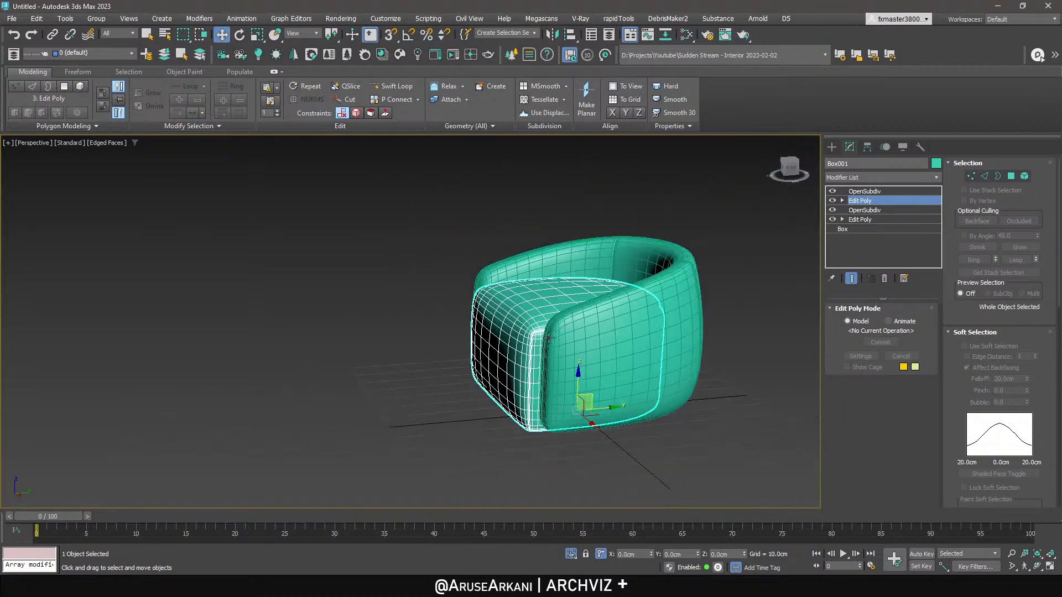
{"action": "scroll", "coordinate": [620, 353], "scroll_direction": "up", "scroll_amount": 4}
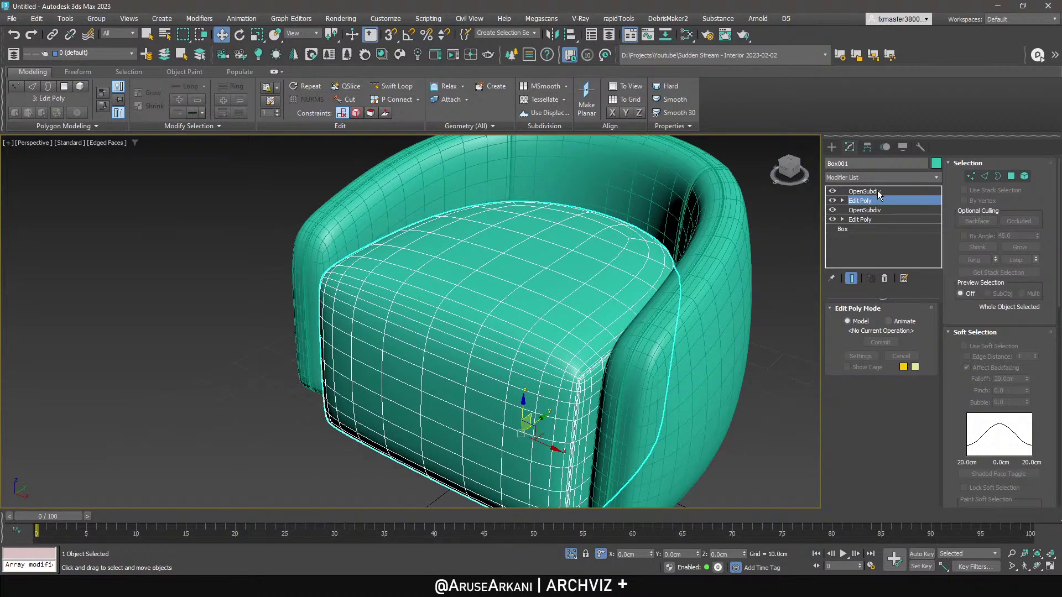
{"action": "key", "text": "2"}
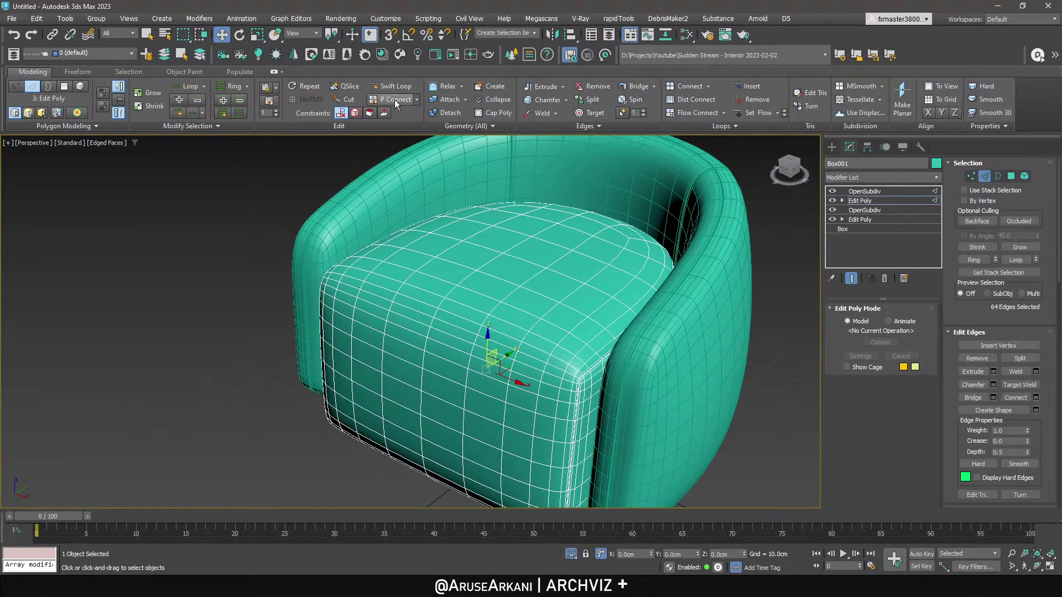
{"action": "left_click", "coordinate": [393, 87]}
{"action": "scroll", "coordinate": [491, 305], "scroll_direction": "up", "scroll_amount": 5}
{"action": "middle_click_drag", "start_coordinate": [491, 305], "coordinate": [483, 289], "text": "alt"}
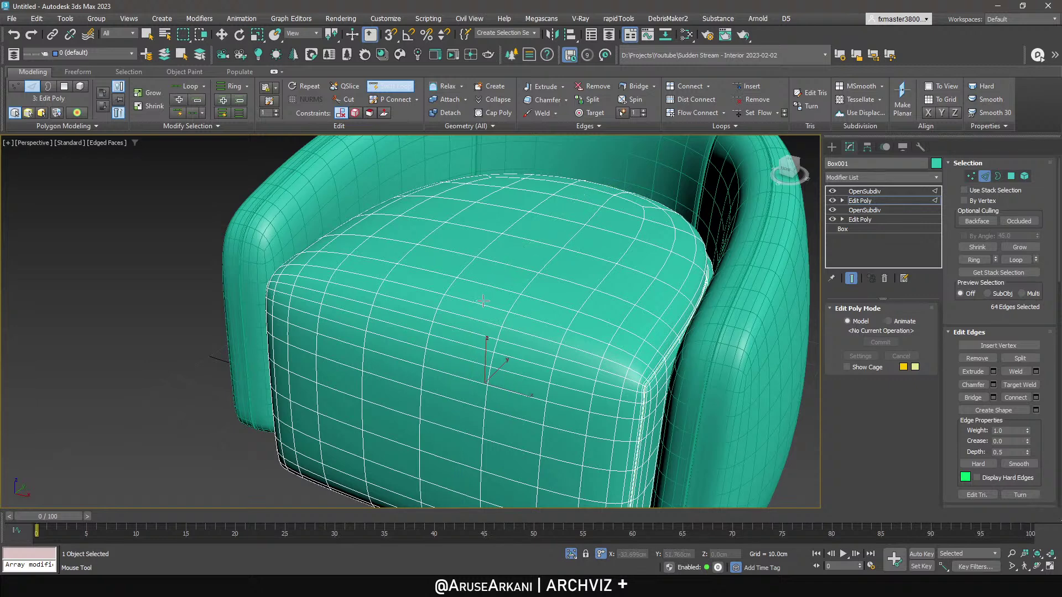
{"action": "key", "text": "w"}
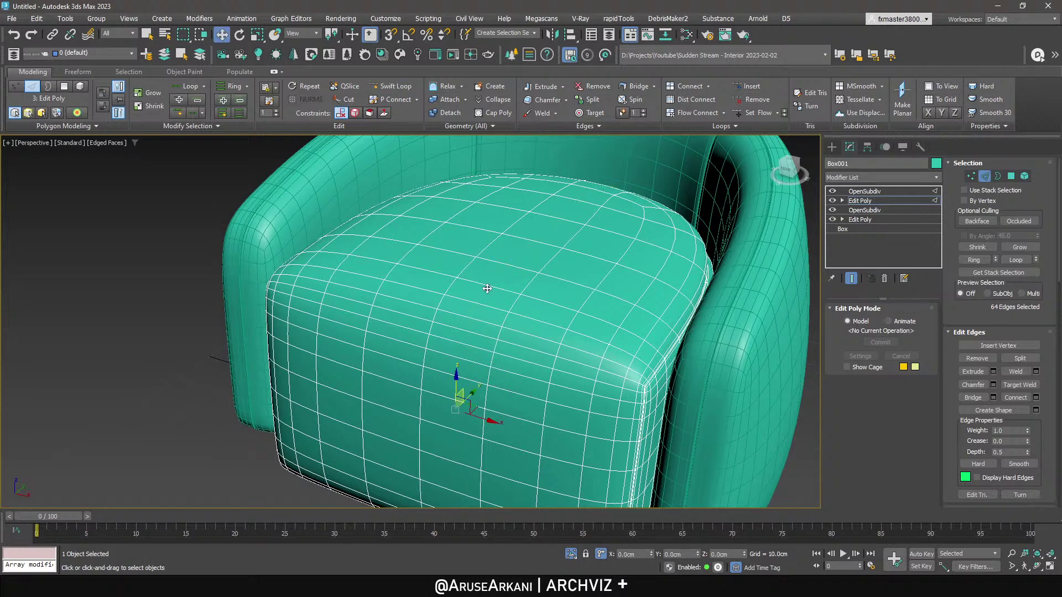
{"action": "left_click", "coordinate": [851, 278]}
{"action": "left_click", "coordinate": [390, 86]}
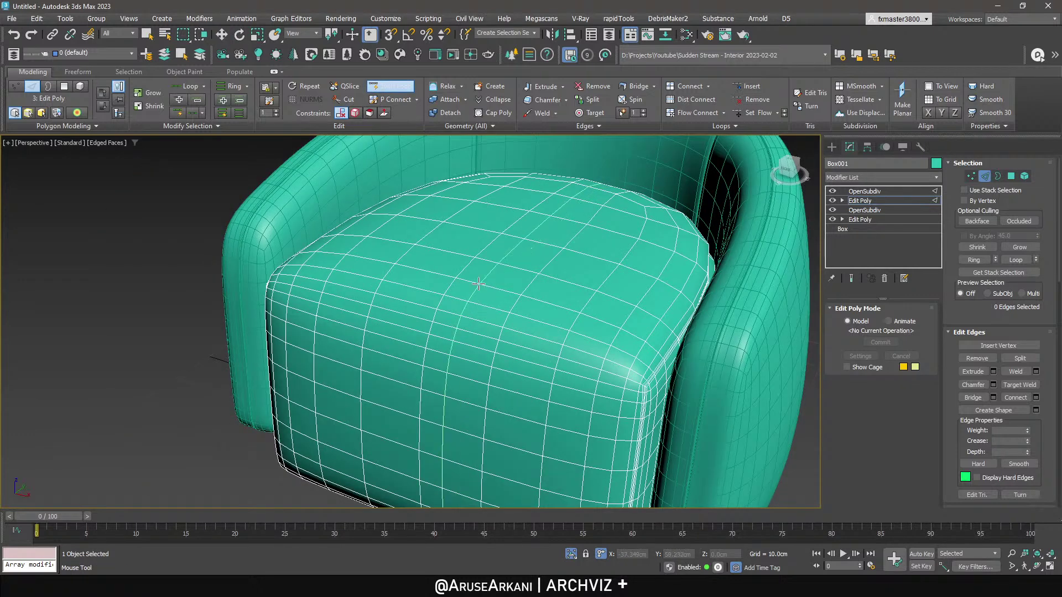
{"action": "left_click", "coordinate": [492, 318]}
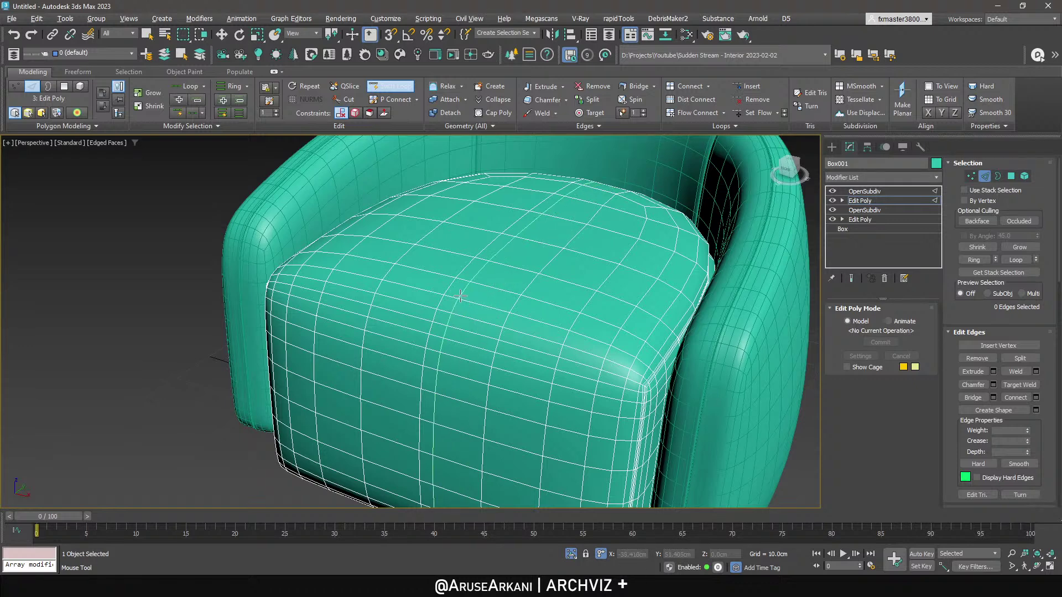
{"action": "right_click", "coordinate": [481, 299]}
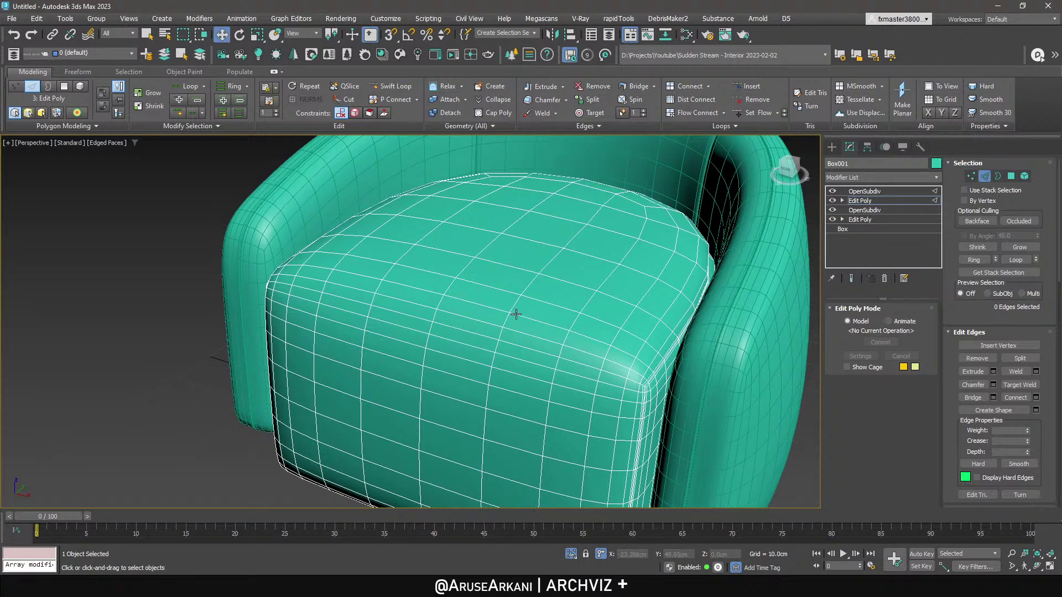
{"action": "left_click", "coordinate": [866, 191]}
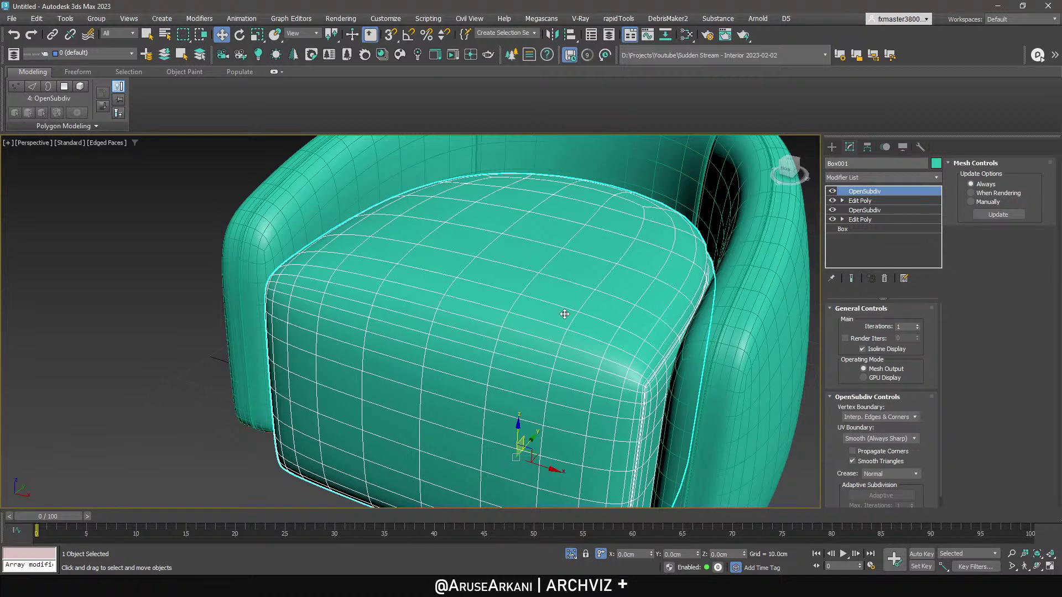
Draw a cylinder with a radius of about 32 cm and a height of 10 cm in front of the armchair.
{"action": "scroll", "coordinate": [564, 314], "scroll_direction": "down", "scroll_amount": 5}
{"action": "middle_click_drag", "start_coordinate": [531, 300], "coordinate": [481, 277], "text": "alt"}
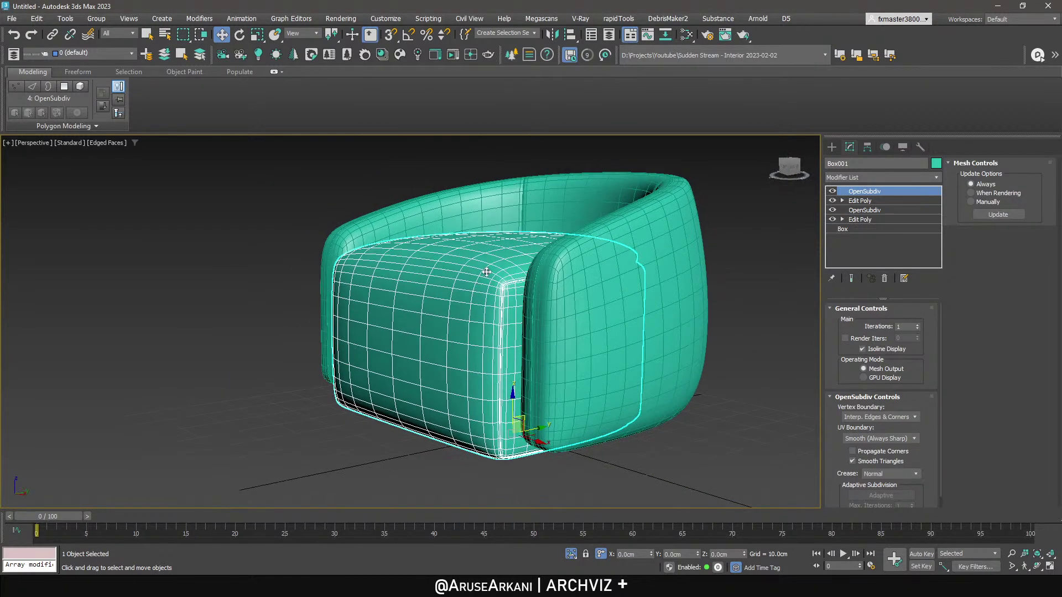
{"action": "middle_click_drag", "start_coordinate": [520, 307], "coordinate": [515, 279], "text": "alt"}
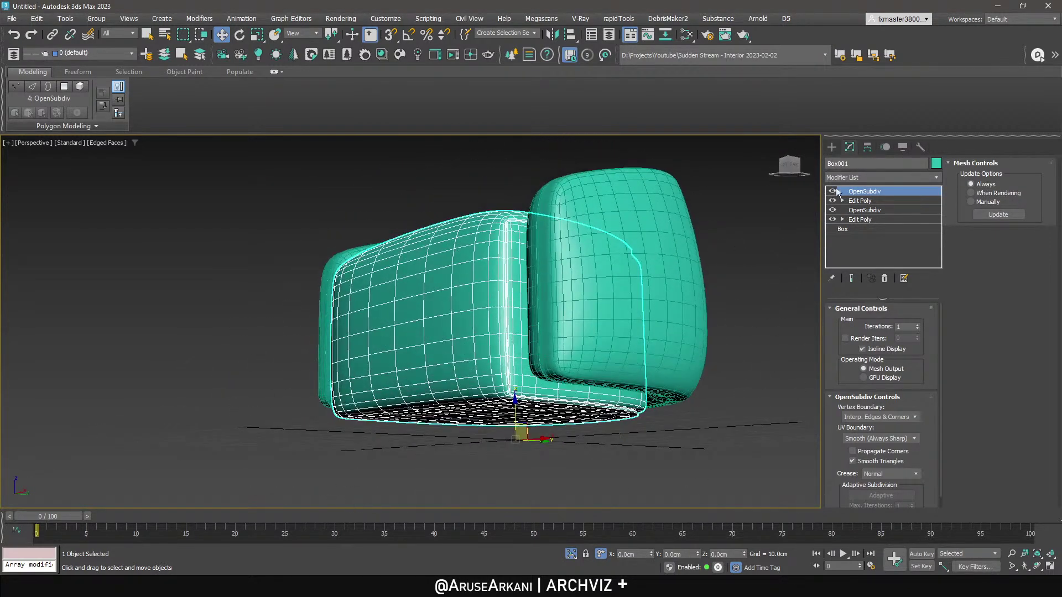
{"action": "left_click", "coordinate": [832, 147]}
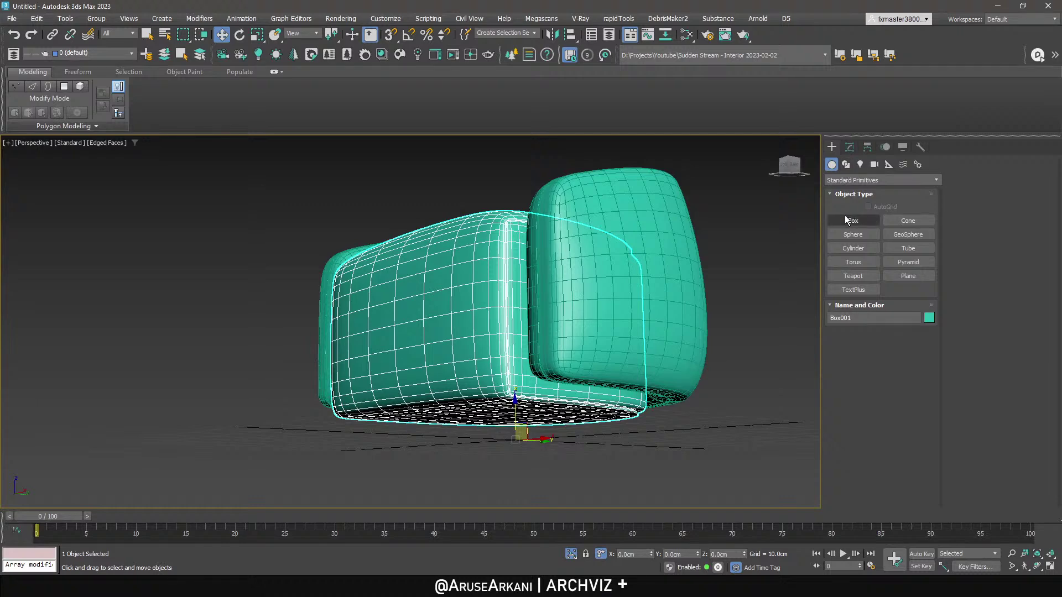
{"action": "left_click", "coordinate": [857, 253]}
{"action": "middle_click_drag", "start_coordinate": [508, 434], "coordinate": [475, 454], "text": "alt"}
{"action": "scroll", "coordinate": [474, 451], "scroll_direction": "down", "scroll_amount": 5}
{"action": "key", "text": "s"}
{"action": "left_click_drag", "start_coordinate": [425, 343], "coordinate": [464, 370]}
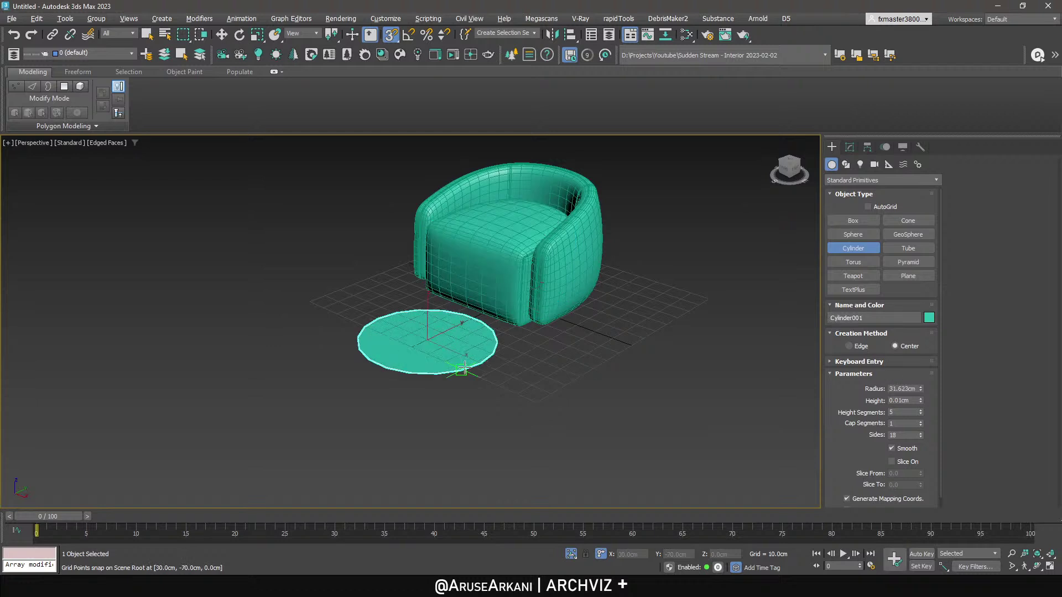
{"action": "left_click", "coordinate": [459, 344]}
{"action": "key", "text": "w"}
Set the cylinder's radius to 25 cm and its height segments to 1.
{"action": "left_click", "coordinate": [850, 147]}
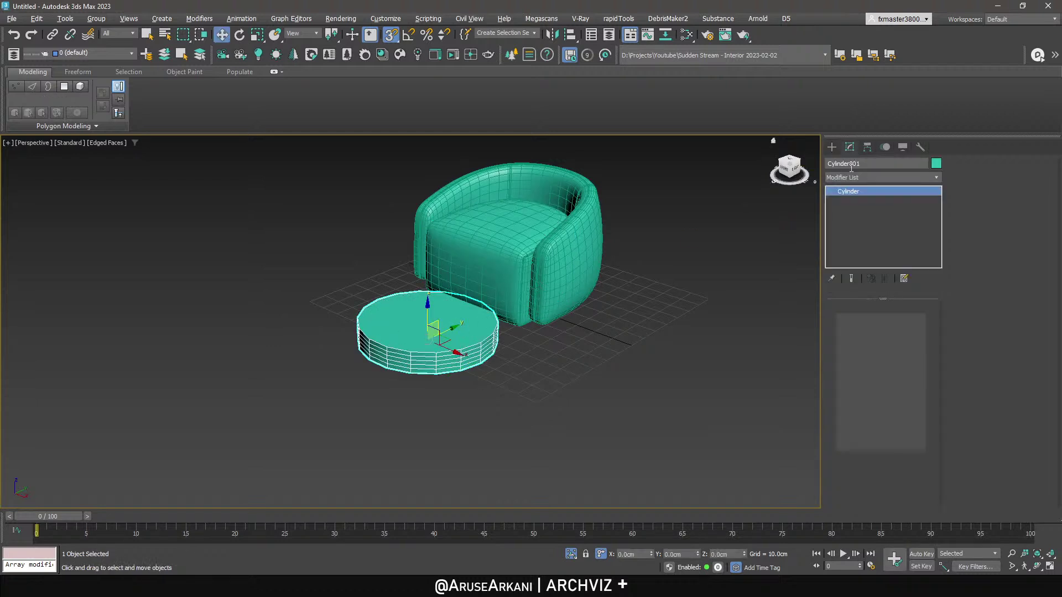
{"action": "double_click", "coordinate": [904, 323]}
{"action": "type", "text": "25"}
{"action": "key", "text": "Return"}
{"action": "right_click", "coordinate": [609, 305]}
{"action": "left_click", "coordinate": [535, 326]}
{"action": "key", "text": "s"}
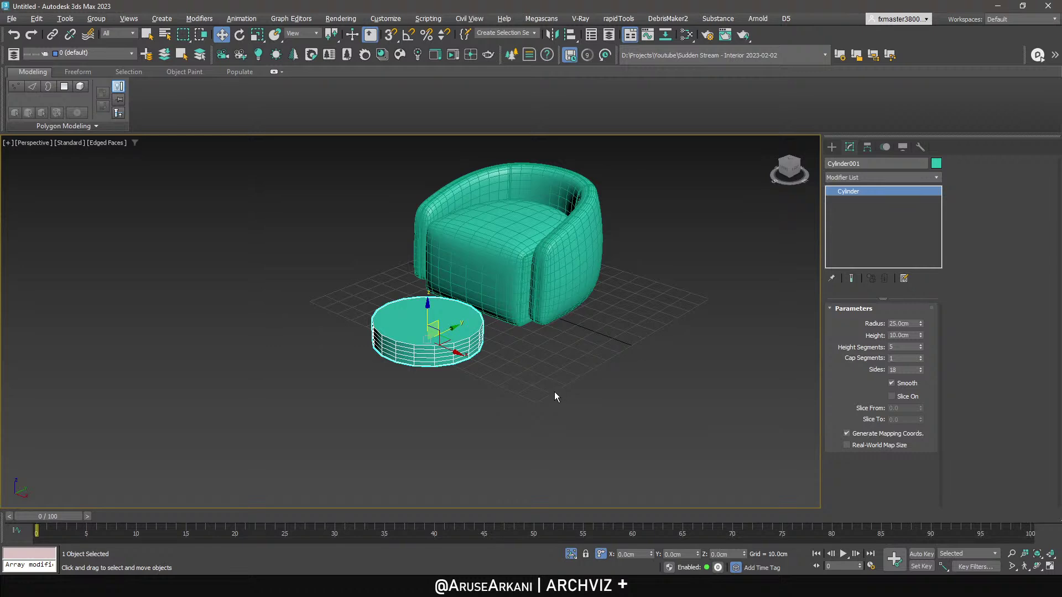
{"action": "scroll", "coordinate": [443, 370], "scroll_direction": "up", "scroll_amount": 2}
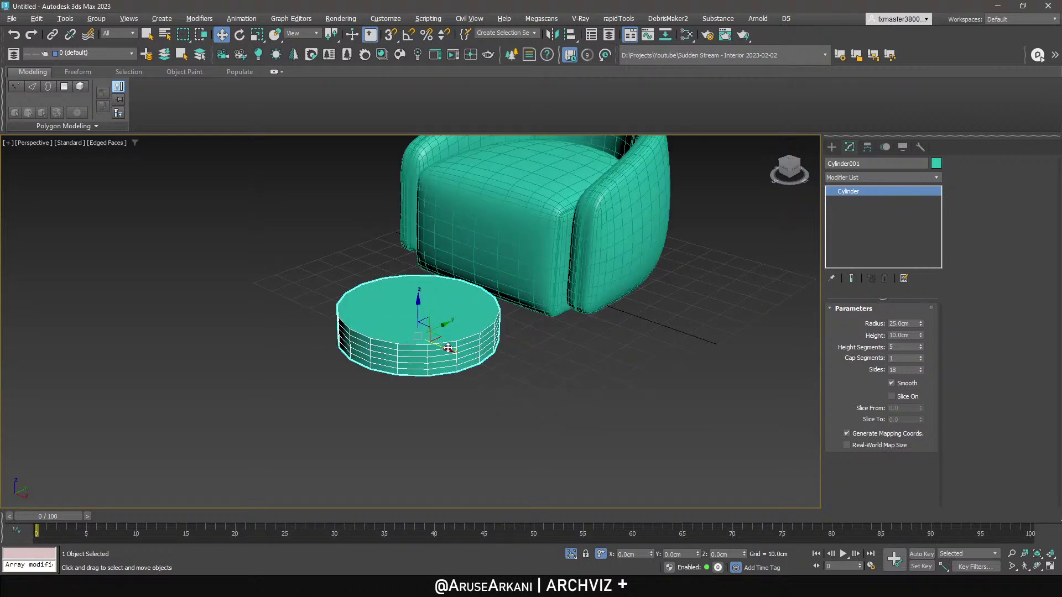
{"action": "right_click", "coordinate": [906, 358]}
{"action": "key", "text": "Escape"}
{"action": "right_click", "coordinate": [924, 348]}
{"action": "right_click", "coordinate": [921, 348]}
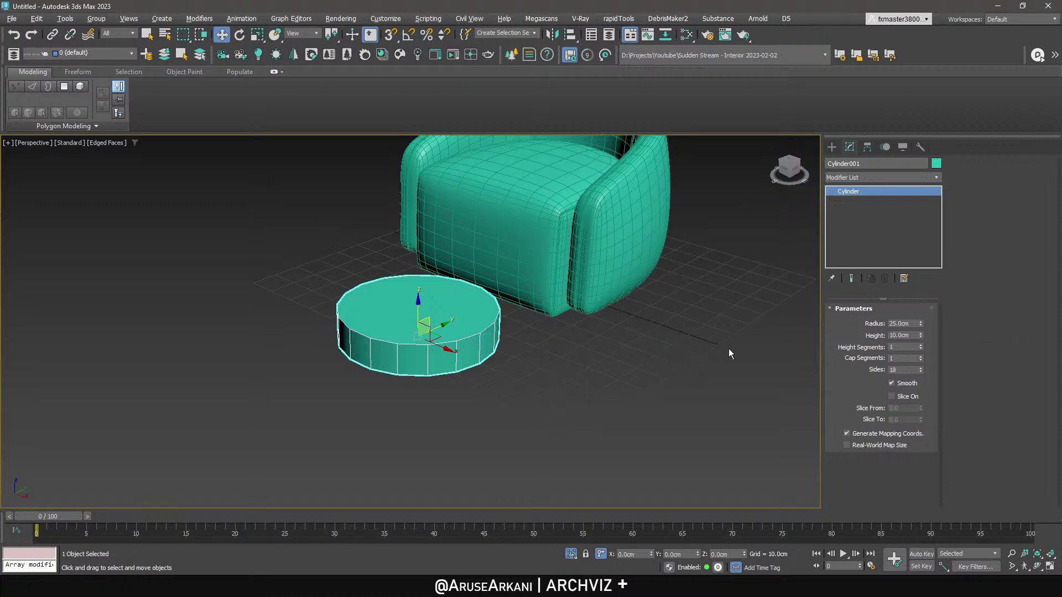
Set the cylinder's height to 4 cm and snap it to the grid centre beneath the armchair in the Left view.
{"action": "left_click", "coordinate": [910, 335]}
{"action": "type", "text": "4"}
{"action": "key", "text": "Return"}
{"action": "key", "text": "l"}
{"action": "scroll", "coordinate": [440, 357], "scroll_direction": "up", "scroll_amount": 2}
{"action": "key", "text": "s"}
{"action": "left_click_drag", "start_coordinate": [569, 306], "coordinate": [395, 306]}
{"action": "scroll", "coordinate": [443, 293], "scroll_direction": "up", "scroll_amount": 5}
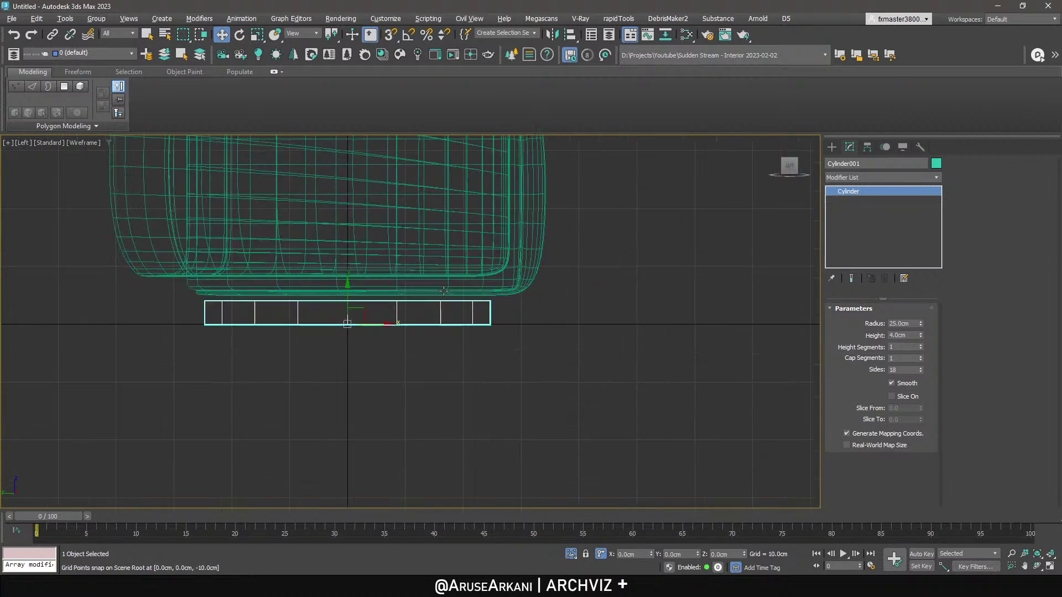
Set the base cylinder's height to 5 cm and check it under the armchair in the Perspective view.
{"action": "double_click", "coordinate": [902, 335]}
{"action": "type", "text": "5"}
{"action": "key", "text": "Return"}
{"action": "right_click", "coordinate": [600, 344]}
{"action": "left_click", "coordinate": [599, 344]}
{"action": "key", "text": "alt+w"}
{"action": "right_click", "coordinate": [573, 396]}
{"action": "key", "text": "alt+w"}
{"action": "middle_click_drag", "start_coordinate": [506, 373], "coordinate": [653, 308], "text": "alt"}
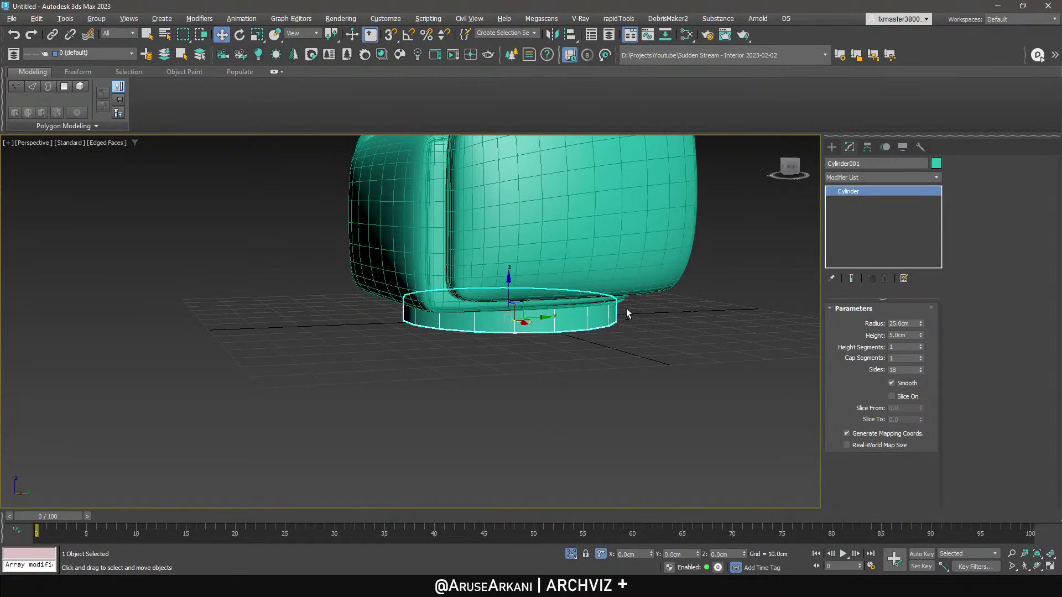
{"action": "scroll", "coordinate": [541, 306], "scroll_direction": "up", "scroll_amount": 3}
{"action": "middle_click_drag", "start_coordinate": [529, 308], "coordinate": [555, 312], "text": "alt"}
{"action": "scroll", "coordinate": [555, 312], "scroll_direction": "down", "scroll_amount": 5}
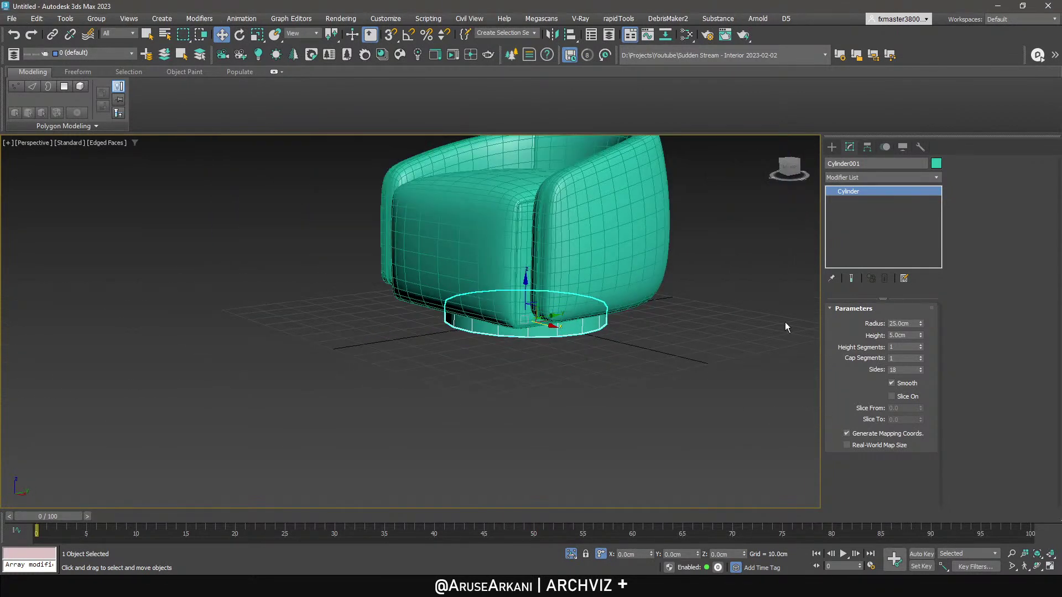
Set the base cylinder's height to 3 cm.
{"action": "left_click", "coordinate": [909, 335]}
{"action": "type", "text": "3"}
{"action": "key", "text": "Return"}
Select the backrest and seat in the Front view and lower them by 2 cm towards the base cylinder.
{"action": "key", "text": "v"}
{"action": "key", "text": "f"}
{"action": "left_click_drag", "start_coordinate": [392, 247], "coordinate": [390, 247]}
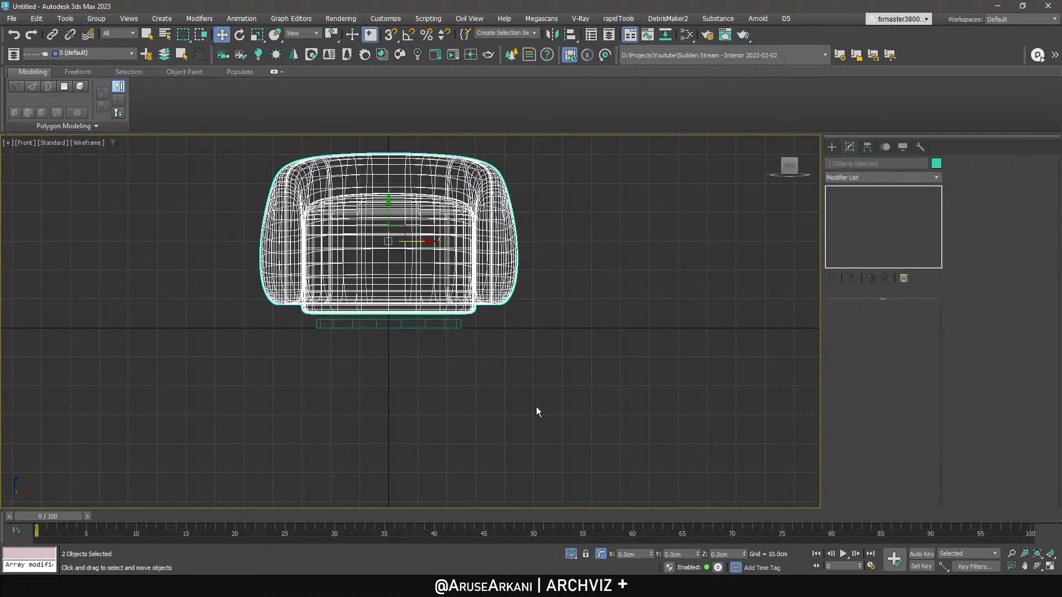
{"action": "left_click", "coordinate": [678, 555]}
{"action": "type", "text": "-2"}
{"action": "key", "text": "Return"}
Select the base cylinder in the Perspective view and set its sides to 32.
{"action": "key", "text": "v"}
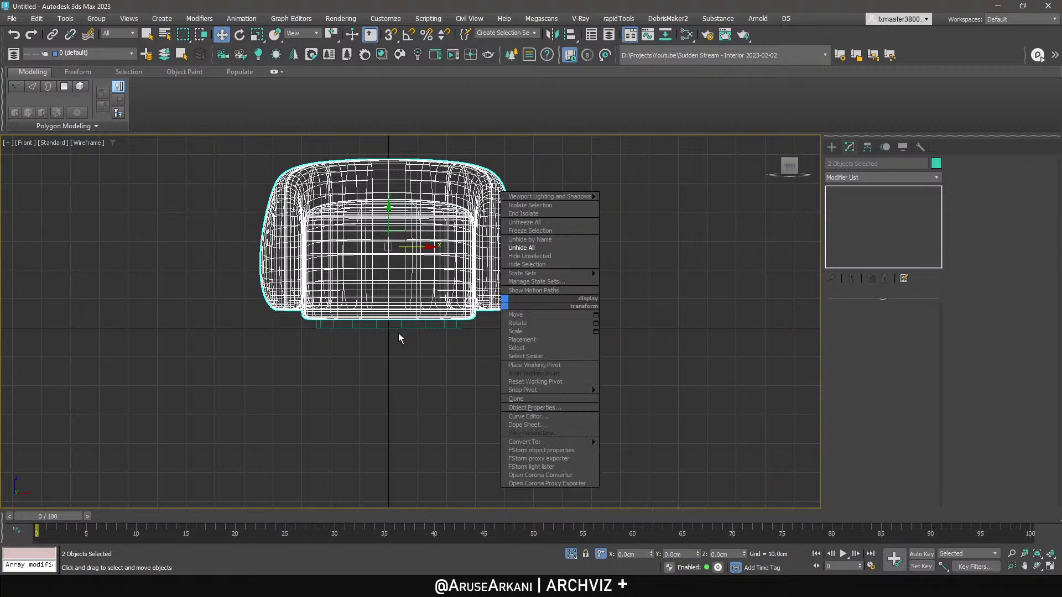
{"action": "key", "text": "p"}
{"action": "left_click", "coordinate": [557, 323]}
{"action": "key", "text": "z"}
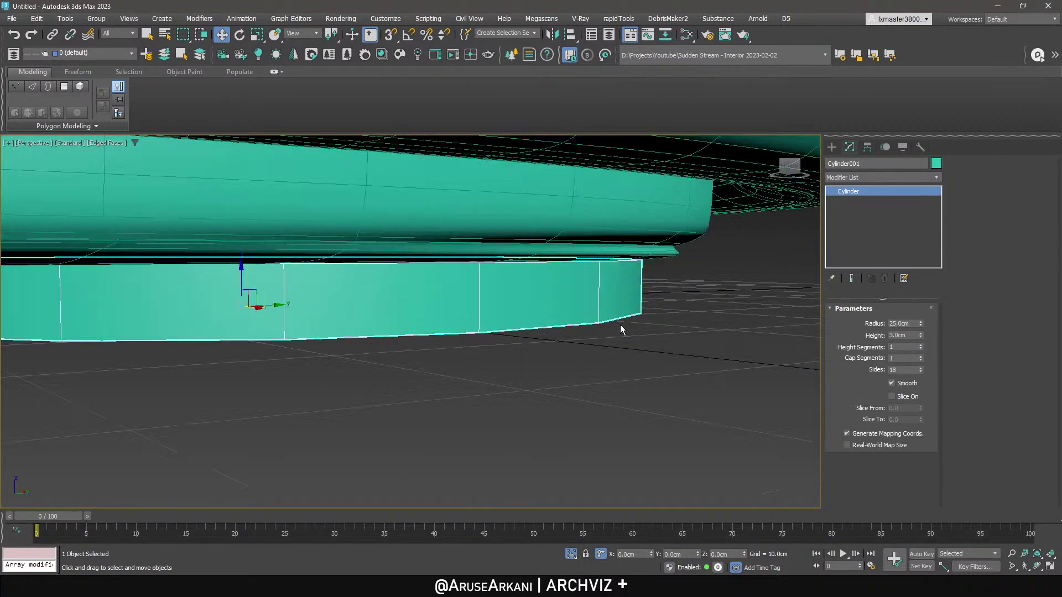
{"action": "double_click", "coordinate": [910, 370]}
{"action": "type", "text": "32"}
{"action": "key", "text": "Return"}
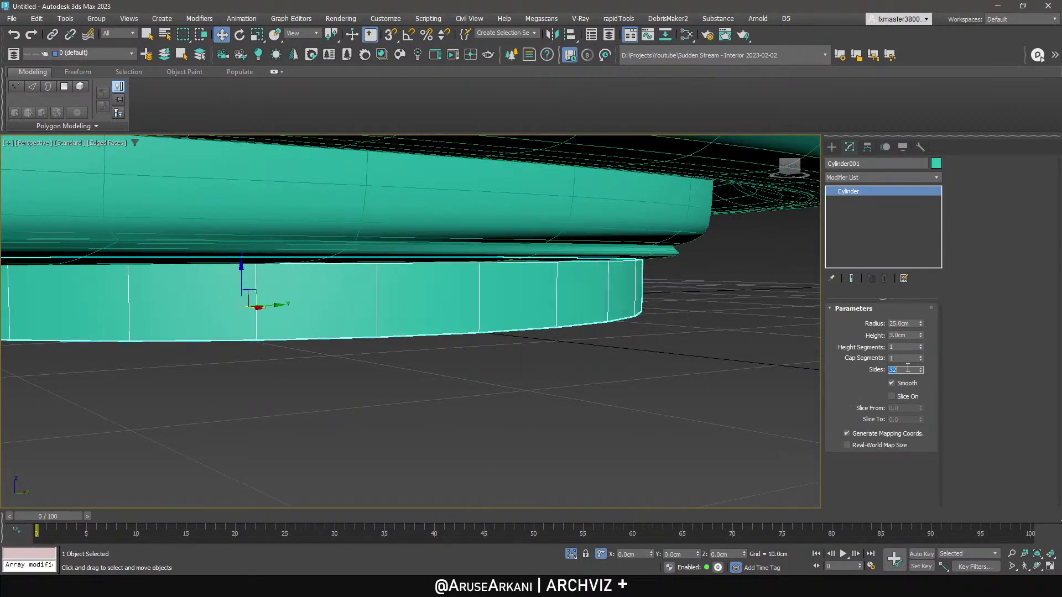
Increase the base cylinder's sides to 64 for a smoother outline.
{"action": "middle_click_drag", "start_coordinate": [469, 293], "coordinate": [655, 298], "text": "alt"}
{"action": "double_click", "coordinate": [907, 370]}
{"action": "type", "text": "64"}
{"action": "key", "text": "Return"}
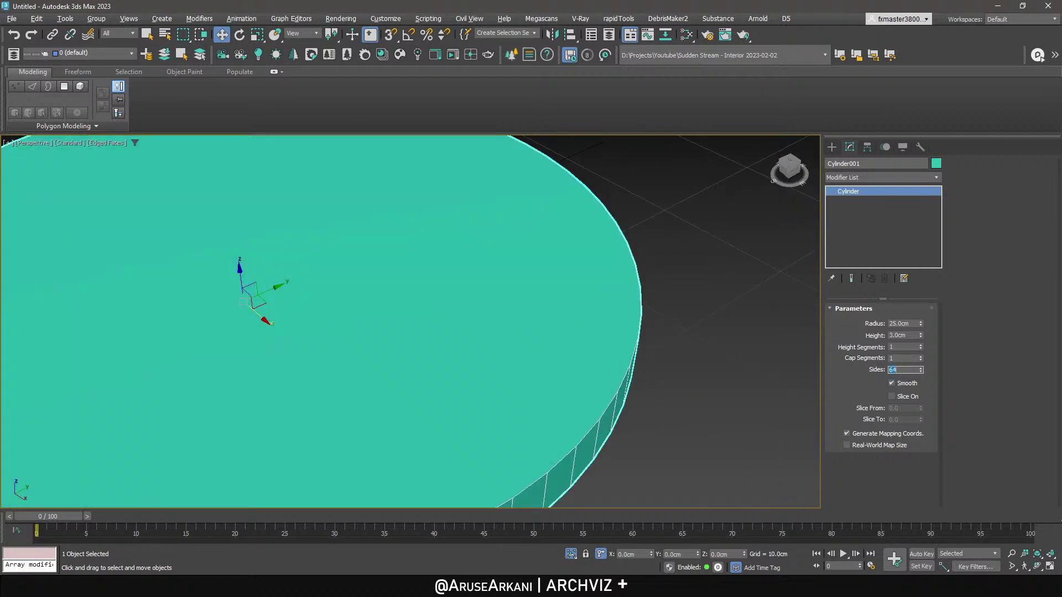
{"action": "scroll", "coordinate": [548, 348], "scroll_direction": "down", "scroll_amount": 3}
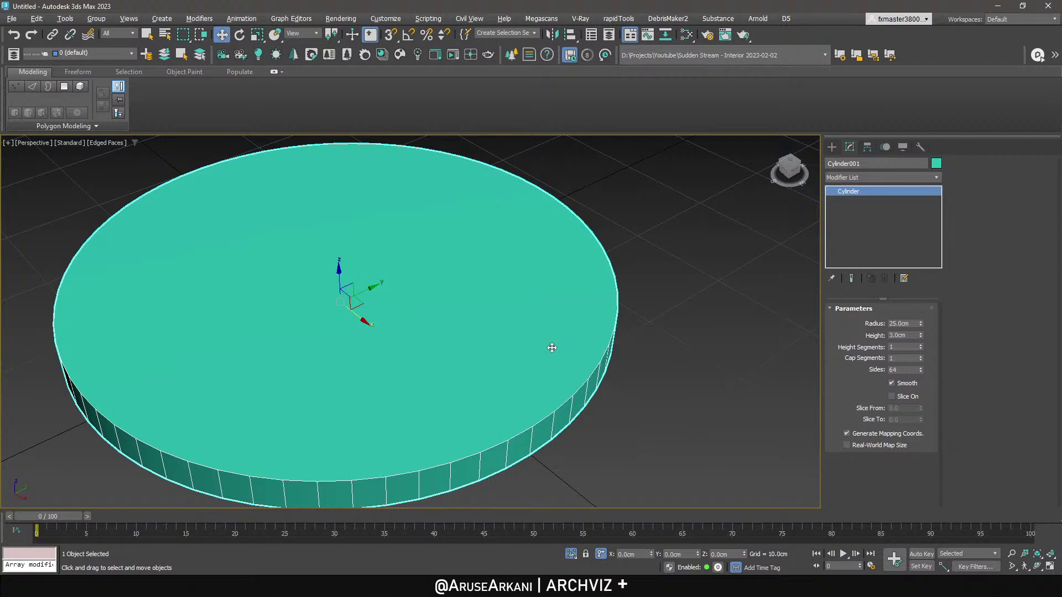
Add a Chamfer modifier to the base cylinder and set its amount to 0.5 cm.
{"action": "scroll", "coordinate": [424, 379], "scroll_direction": "down", "scroll_amount": 6}
{"action": "scroll", "coordinate": [425, 379], "scroll_direction": "up", "scroll_amount": 5}
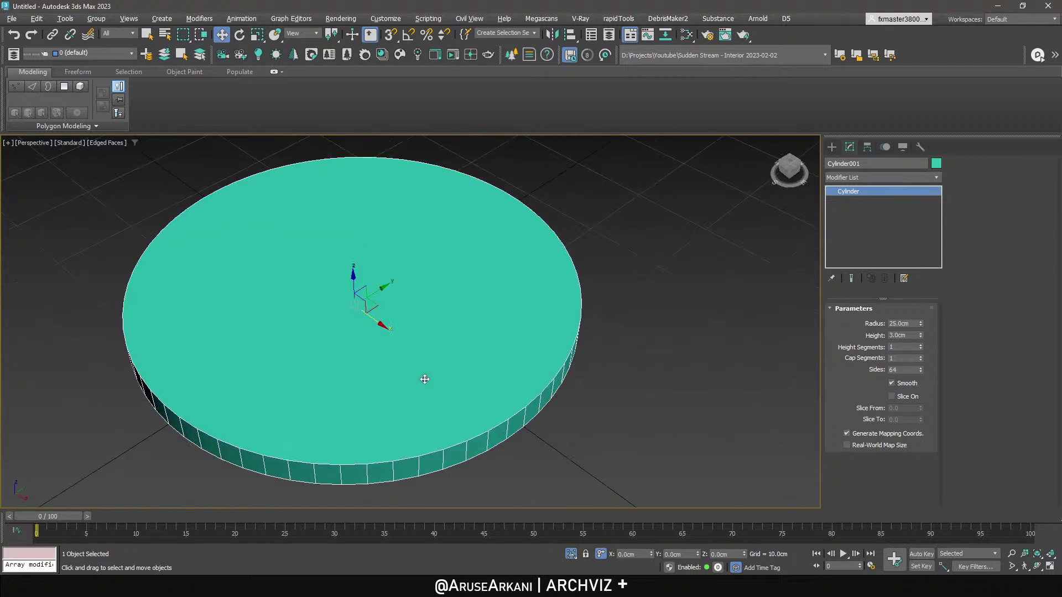
{"action": "left_click", "coordinate": [862, 177]}
{"action": "scroll", "coordinate": [862, 180], "scroll_direction": "down", "scroll_amount": 1}
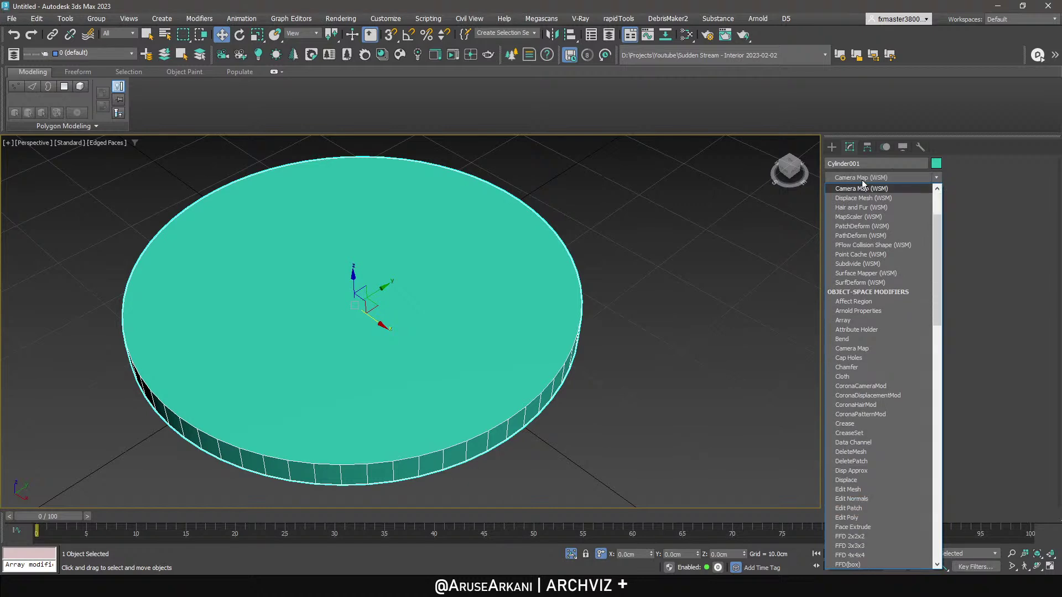
{"action": "type", "text": "cham"}
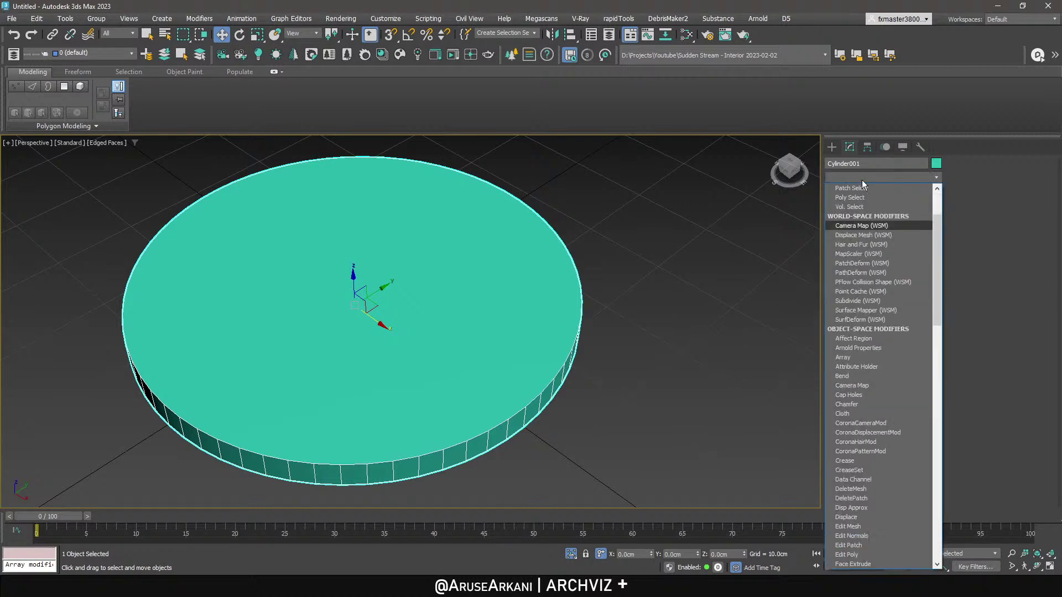
{"action": "key", "text": "Return"}
{"action": "double_click", "coordinate": [906, 411]}
{"action": "type", "text": "."}
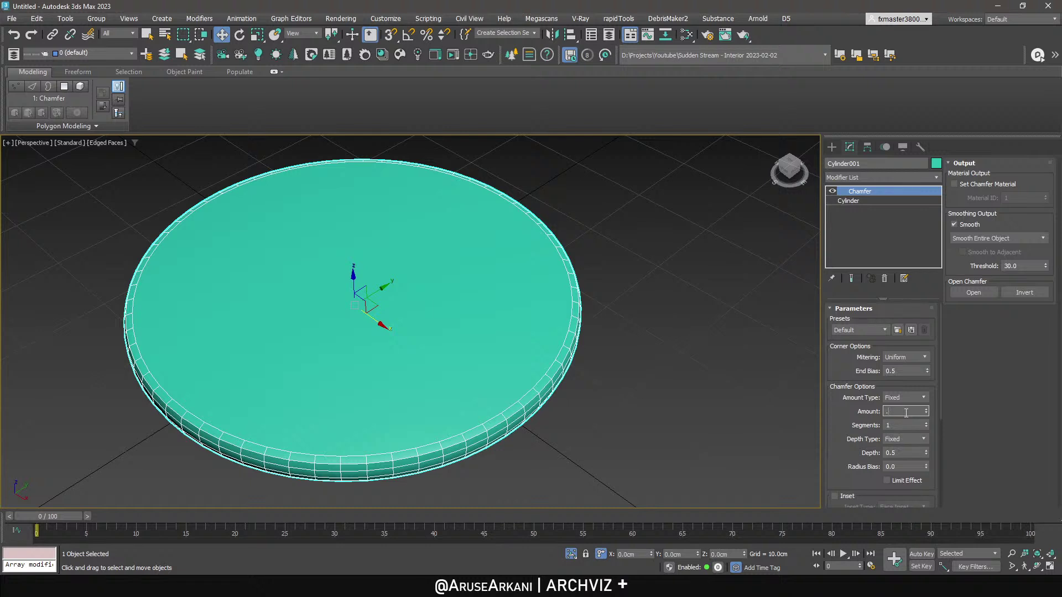
{"action": "type", "text": "5"}
{"action": "key", "text": "Return"}
Set the base's chamfer to 2 segments and its smoothing to Smooth Chamfers Only with Smooth to Adjacent enabled.
{"action": "left_click", "coordinate": [927, 423]}
{"action": "left_click", "coordinate": [996, 238]}
{"action": "left_click", "coordinate": [982, 253]}
{"action": "left_click", "coordinate": [963, 252]}
Hide the edged faces display and bring the hidden seat and backrest back into view above the base.
{"action": "middle_click_drag", "start_coordinate": [605, 360], "coordinate": [586, 307], "text": "alt"}
{"action": "right_click", "coordinate": [491, 334]}
{"action": "key", "text": "Escape"}
{"action": "key", "text": "F4"}
{"action": "mouse_move", "coordinate": [403, 351]}
{"action": "middle_mouse_down", "text": "alt"}
{"action": "mouse_move", "coordinate": [444, 334]}
{"action": "mouse_move", "coordinate": [458, 367]}
{"action": "middle_mouse_up", "text": "alt"}
{"action": "right_click", "coordinate": [495, 314]}
{"action": "left_click", "coordinate": [515, 259]}
{"action": "left_click", "coordinate": [226, 308]}
{"action": "right_click", "coordinate": [570, 285]}
{"action": "key", "text": "Escape"}
{"action": "right_click", "coordinate": [578, 232]}
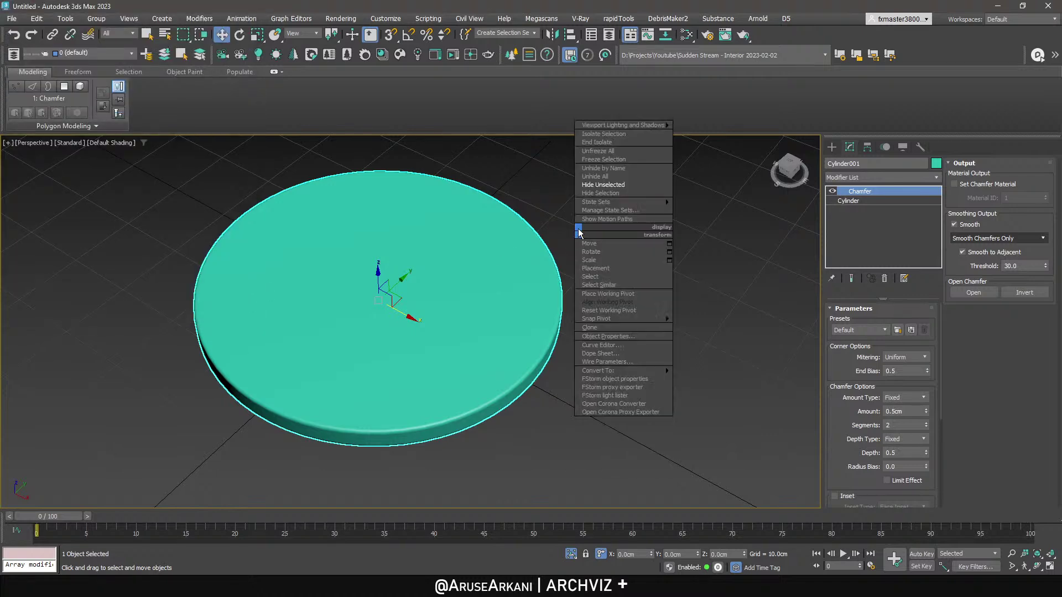
{"action": "left_click", "coordinate": [595, 193]}
{"action": "middle_click_drag", "start_coordinate": [539, 398], "coordinate": [533, 314], "text": "alt"}
{"action": "scroll", "coordinate": [530, 318], "scroll_direction": "down", "scroll_amount": 4}
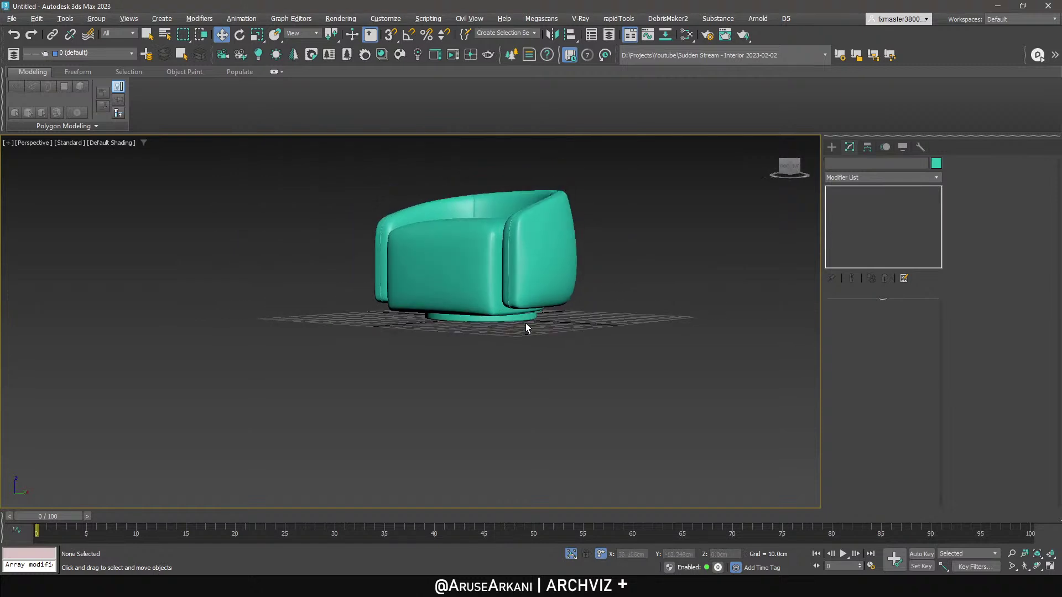
{"action": "scroll", "coordinate": [523, 332], "scroll_direction": "up", "scroll_amount": 6}
Select the base cylinder and set its chamfer amount to 0.3 cm.
{"action": "left_click", "coordinate": [520, 344]}
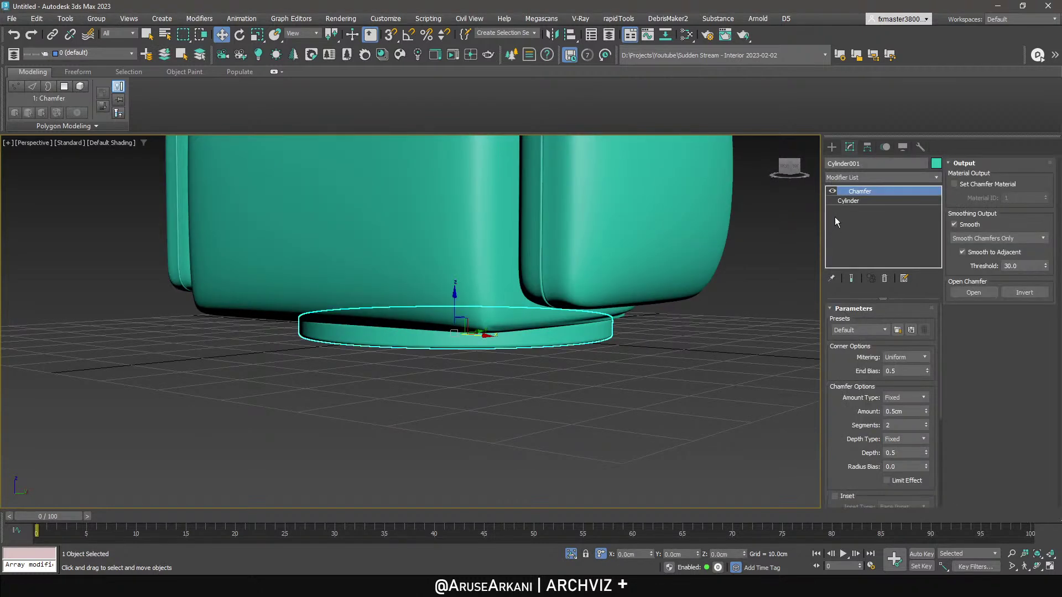
{"action": "double_click", "coordinate": [910, 411]}
{"action": "key", "text": "Return"}
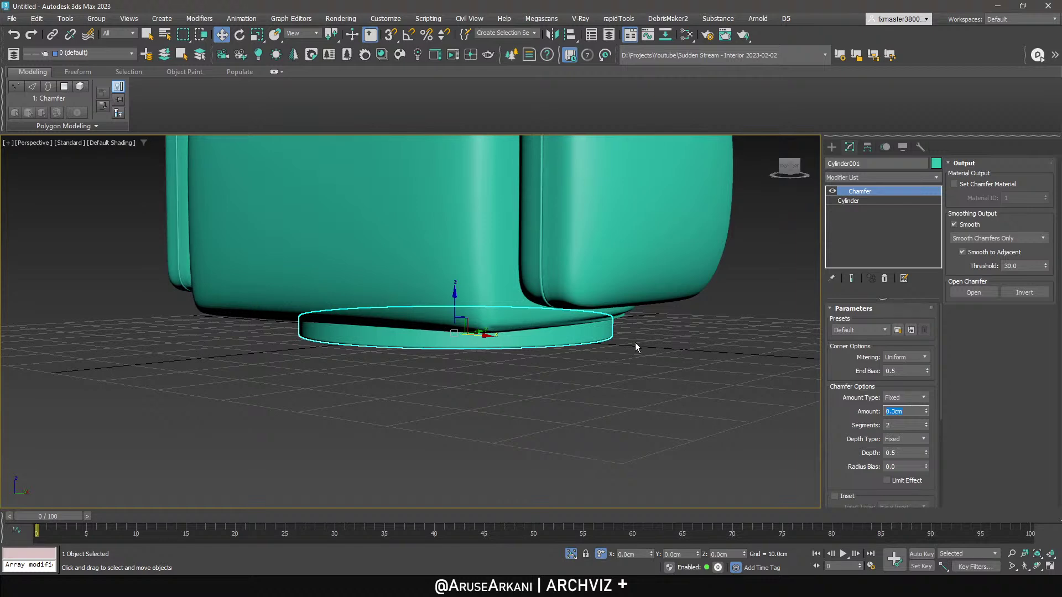
Insert an Edit Poly modifier between the base's Cylinder and Chamfer levels and select the underside cap polygon.
{"action": "scroll", "coordinate": [643, 347], "scroll_direction": "up", "scroll_amount": 3}
{"action": "left_click", "coordinate": [864, 201]}
{"action": "left_click", "coordinate": [868, 177]}
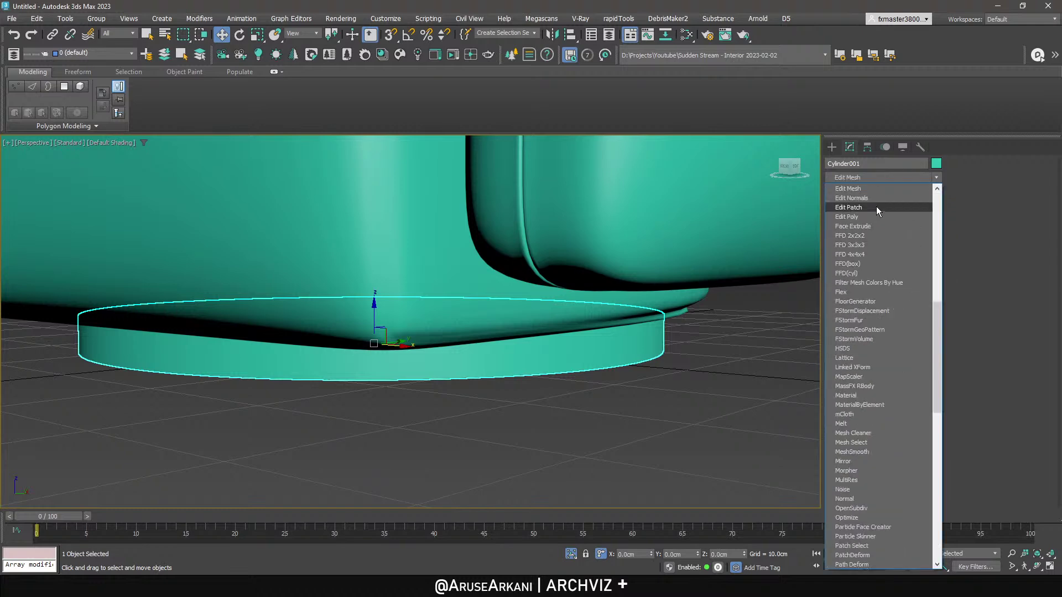
{"action": "left_click", "coordinate": [878, 214]}
{"action": "middle_click_drag", "start_coordinate": [804, 250], "coordinate": [586, 324], "text": "alt"}
{"action": "key", "text": "4"}
{"action": "left_click", "coordinate": [586, 325]}
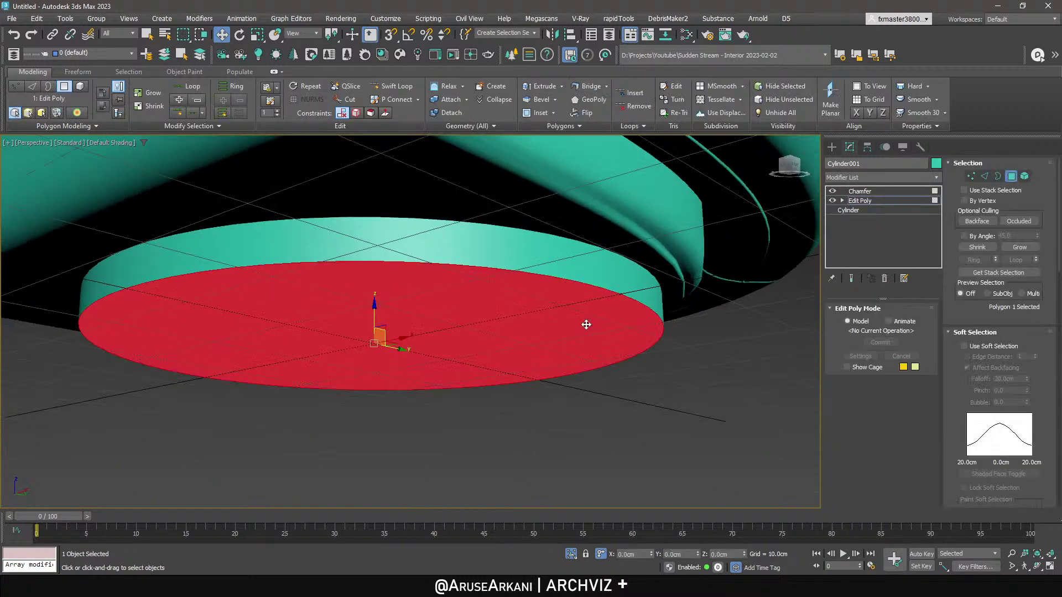
Try raising the base's underside polygon to a Z position of 1 cm.
{"action": "double_click", "coordinate": [718, 555]}
{"action": "type", "text": "1"}
{"action": "key", "text": "Return"}
{"action": "right_click", "coordinate": [702, 393]}
{"action": "key", "text": "ctrl+z"}
Raise the base's underside polygon to a Z position of 0.5 cm.
{"action": "double_click", "coordinate": [719, 554]}
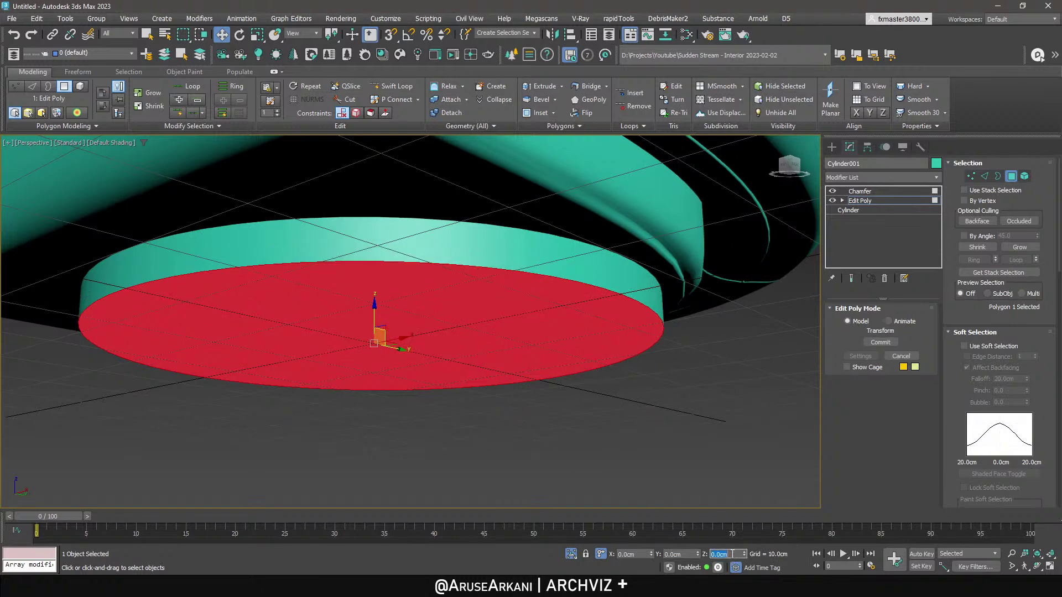
{"action": "type", "text": "0.5"}
{"action": "key", "text": "Return"}
{"action": "right_click", "coordinate": [650, 390]}
Inset the base's underside polygon by 1 cm and extrude the inner polygon by 0.5 cm.
{"action": "left_click", "coordinate": [538, 113], "text": "shift"}
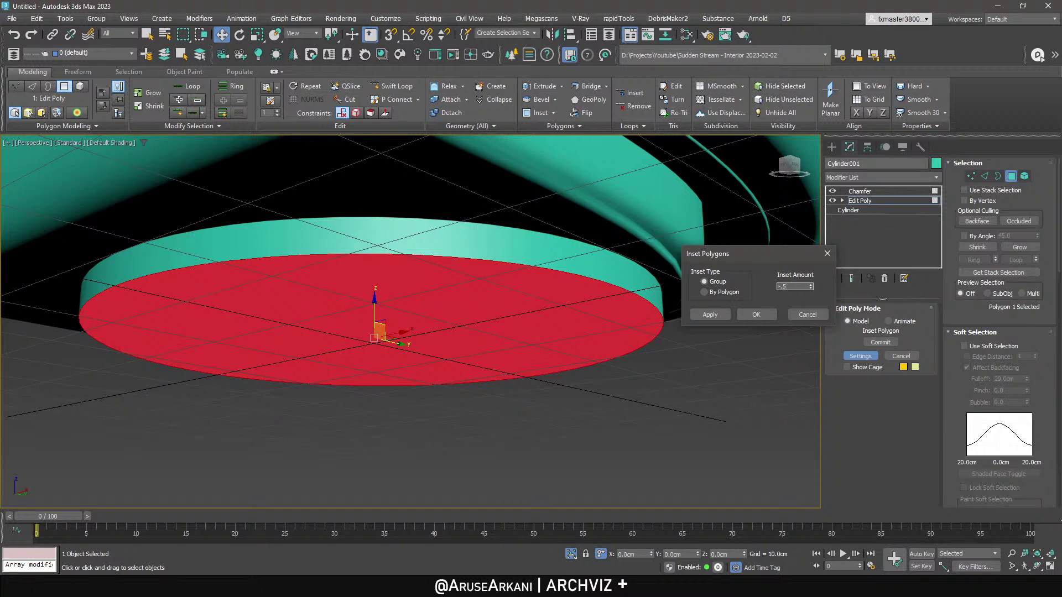
{"action": "left_click", "coordinate": [756, 314]}
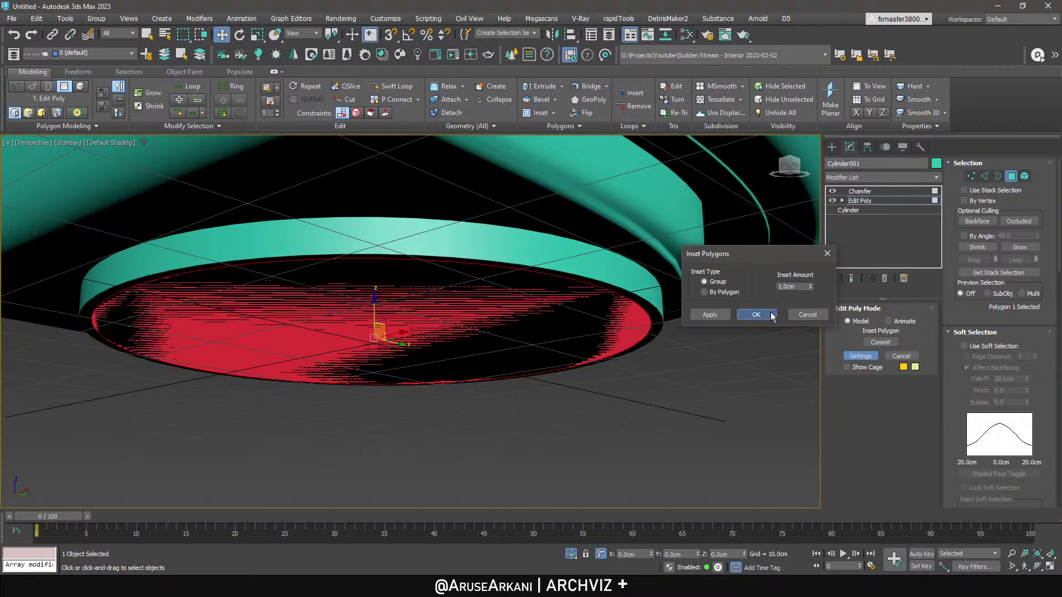
{"action": "left_click", "coordinate": [533, 87]}
{"action": "type", "text": "0.5"}
{"action": "key", "text": "Return"}
{"action": "left_click", "coordinate": [757, 332]}
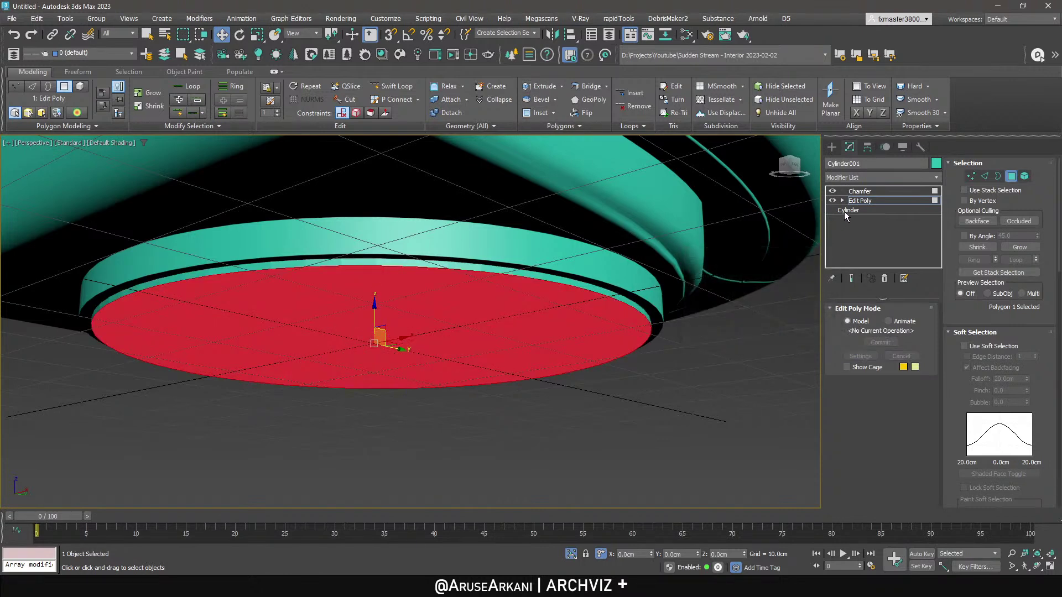
Return to the base's Chamfer modifier and set its amount to 0.15 cm.
{"action": "left_click", "coordinate": [862, 192]}
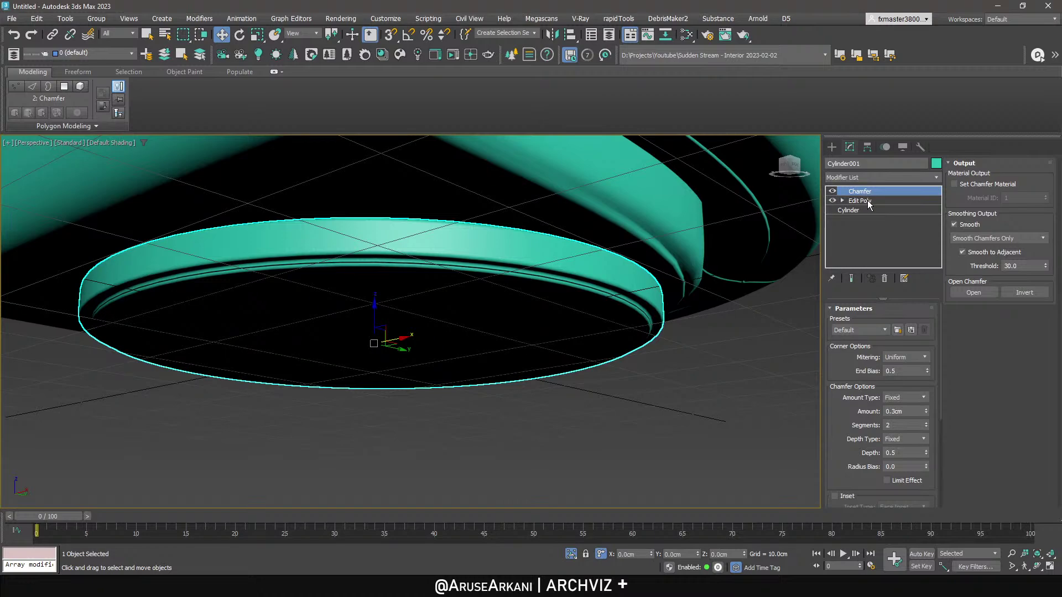
{"action": "key", "text": "F4"}
{"action": "scroll", "coordinate": [581, 280], "scroll_direction": "up", "scroll_amount": 5}
{"action": "left_click", "coordinate": [902, 410]}
{"action": "type", "text": ".15"}
{"action": "key", "text": "Return"}
{"action": "right_click", "coordinate": [724, 340]}
{"action": "left_click", "coordinate": [718, 340]}
{"action": "key", "text": "F4"}
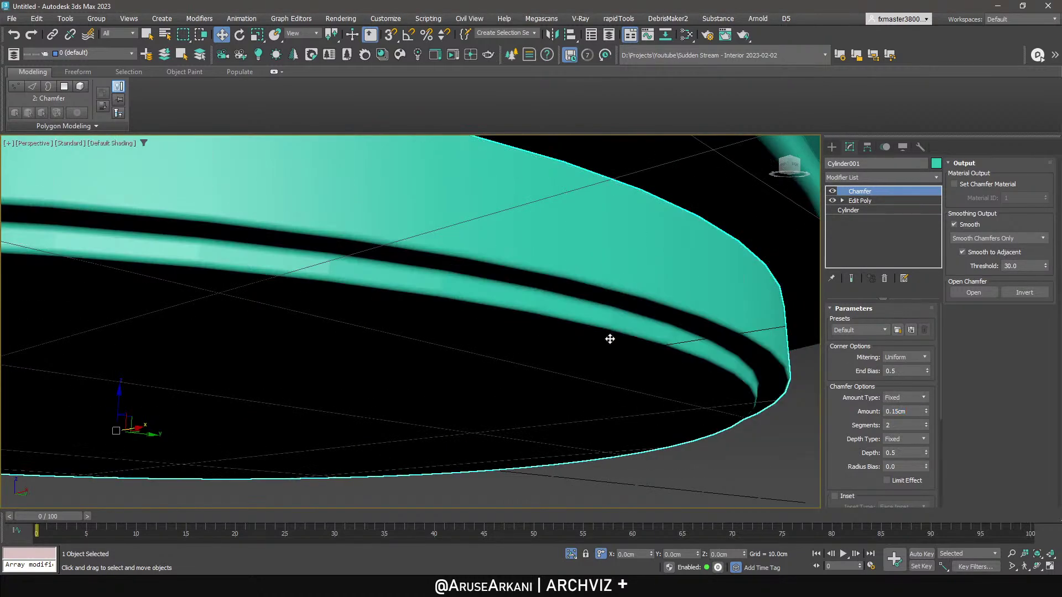
{"action": "scroll", "coordinate": [585, 329], "scroll_direction": "down", "scroll_amount": 5}
{"action": "scroll", "coordinate": [585, 329], "scroll_direction": "down", "scroll_amount": 5}
{"action": "middle_click_drag", "start_coordinate": [584, 329], "coordinate": [605, 341], "text": "alt"}
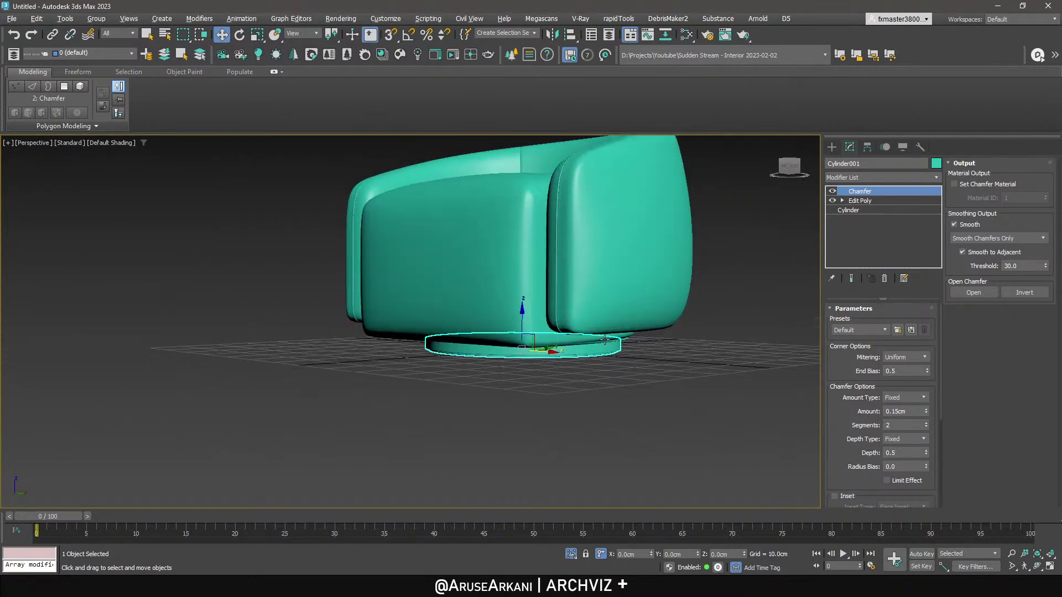
{"action": "left_click", "coordinate": [832, 147]}
{"action": "middle_click_drag", "start_coordinate": [673, 275], "coordinate": [666, 293], "text": "alt"}
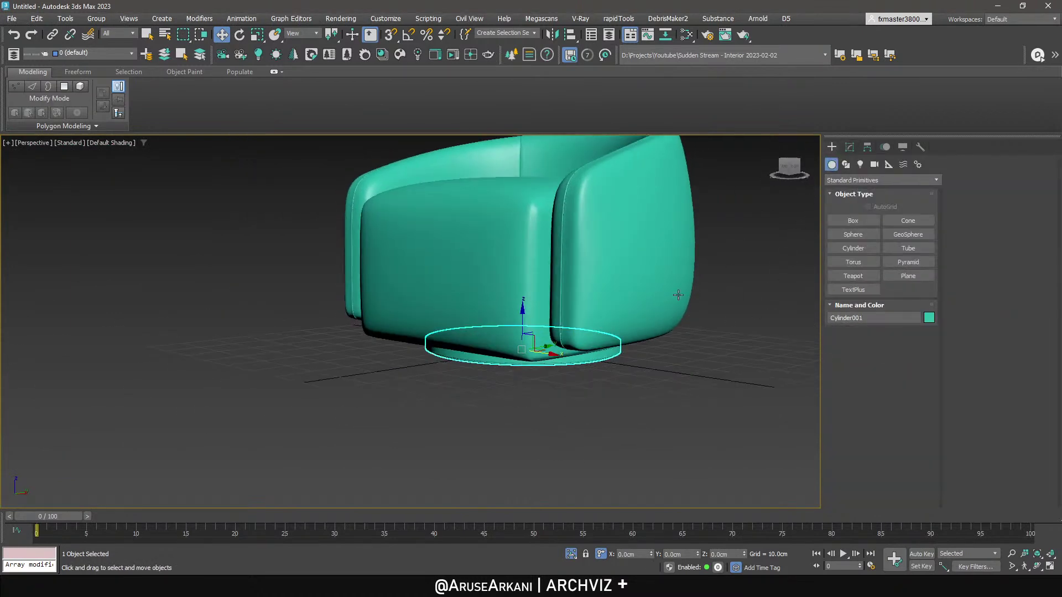
{"action": "scroll", "coordinate": [526, 280], "scroll_direction": "down", "scroll_amount": 6}
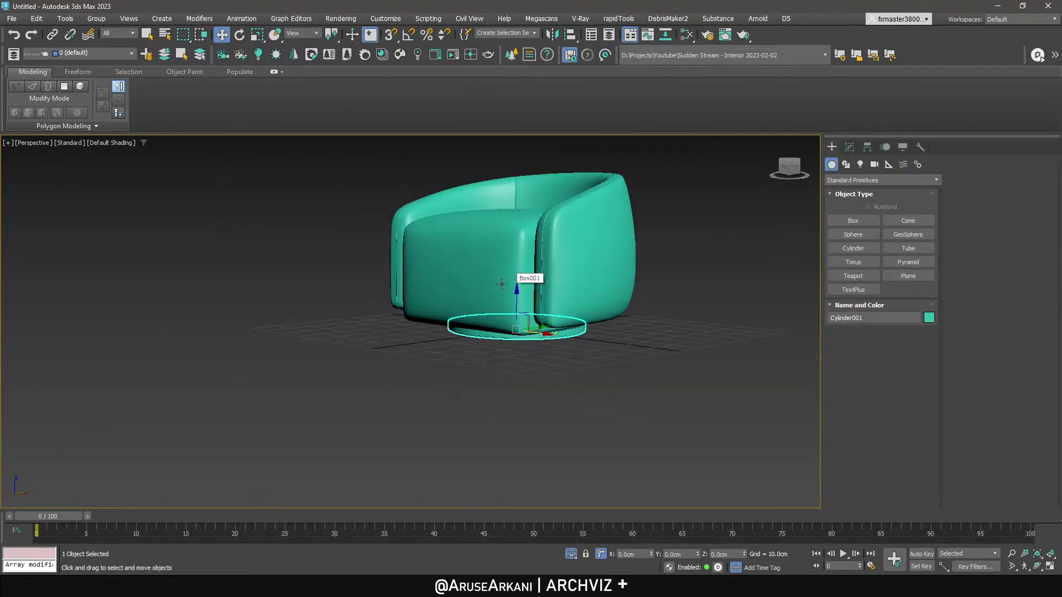
{"action": "middle_click_drag", "start_coordinate": [526, 282], "coordinate": [553, 323], "text": "alt"}
{"action": "middle_click_drag", "start_coordinate": [643, 343], "coordinate": [622, 310], "text": "alt"}
{"action": "left_click_drag", "start_coordinate": [622, 313], "coordinate": [403, 193]}
{"action": "key", "text": "m"}
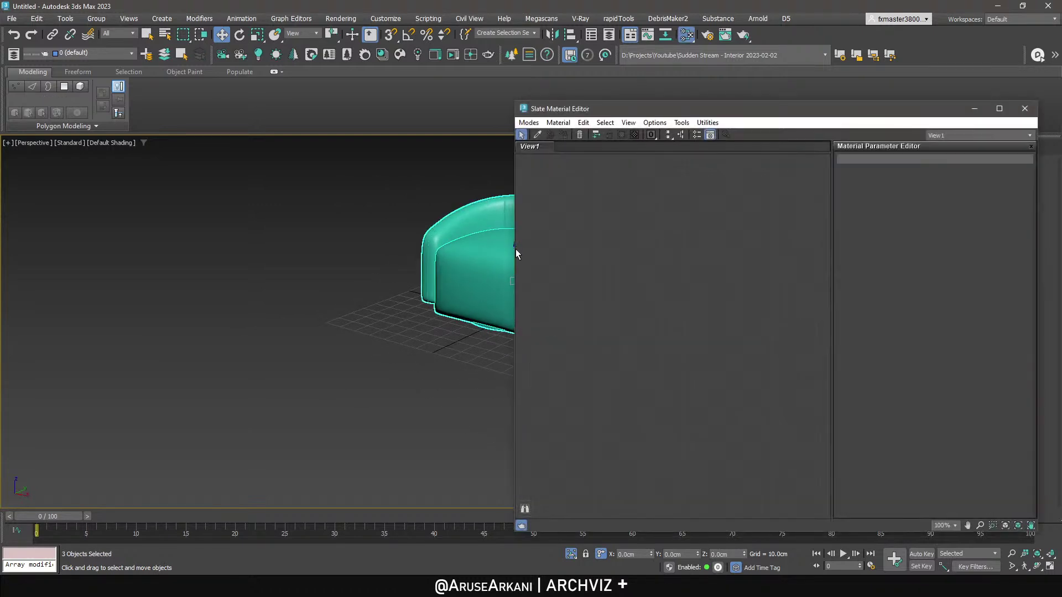
{"action": "left_click", "coordinate": [975, 109]}
{"action": "left_click", "coordinate": [735, 243]}
{"action": "middle_click_drag", "start_coordinate": [604, 294], "coordinate": [675, 313], "text": "alt"}
{"action": "key", "text": "z"}
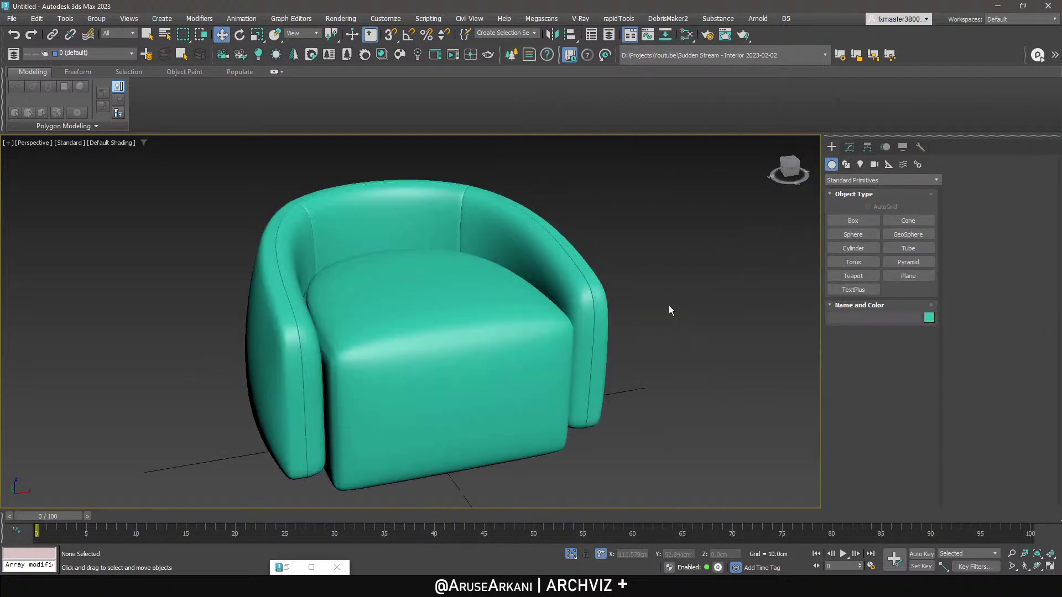
Draw a grid-snapped L-shaped line in the Left view, about 400 cm along the floor and 500 cm up behind the armchair.
{"action": "left_click", "coordinate": [846, 164]}
{"action": "left_click", "coordinate": [853, 234]}
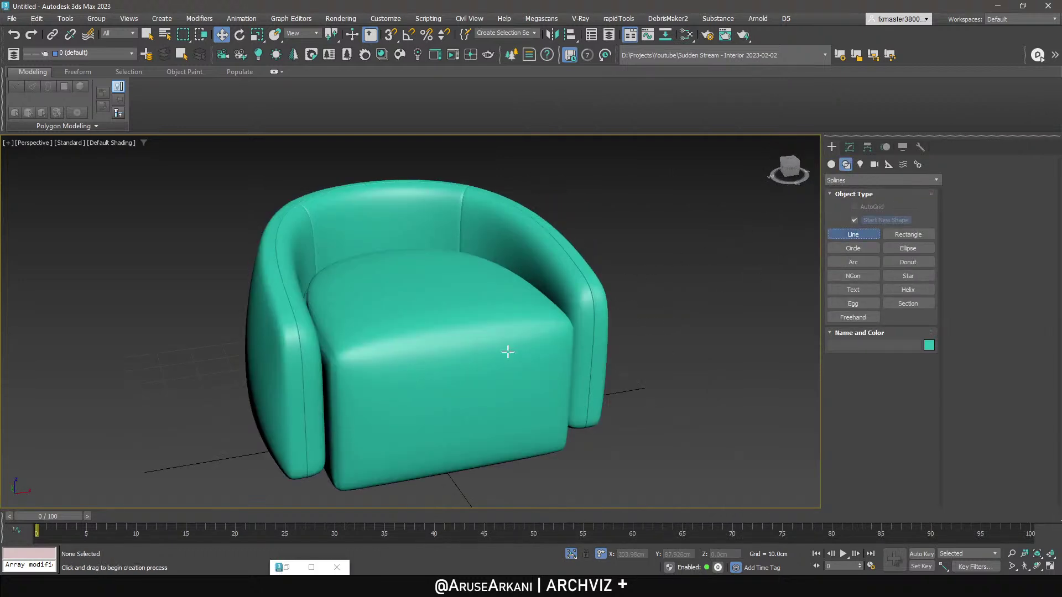
{"action": "key", "text": "l"}
{"action": "scroll", "coordinate": [501, 346], "scroll_direction": "down", "scroll_amount": 5}
{"action": "scroll", "coordinate": [500, 346], "scroll_direction": "down", "scroll_amount": 3}
{"action": "key", "text": "s"}
{"action": "scroll", "coordinate": [517, 360], "scroll_direction": "down", "scroll_amount": 2}
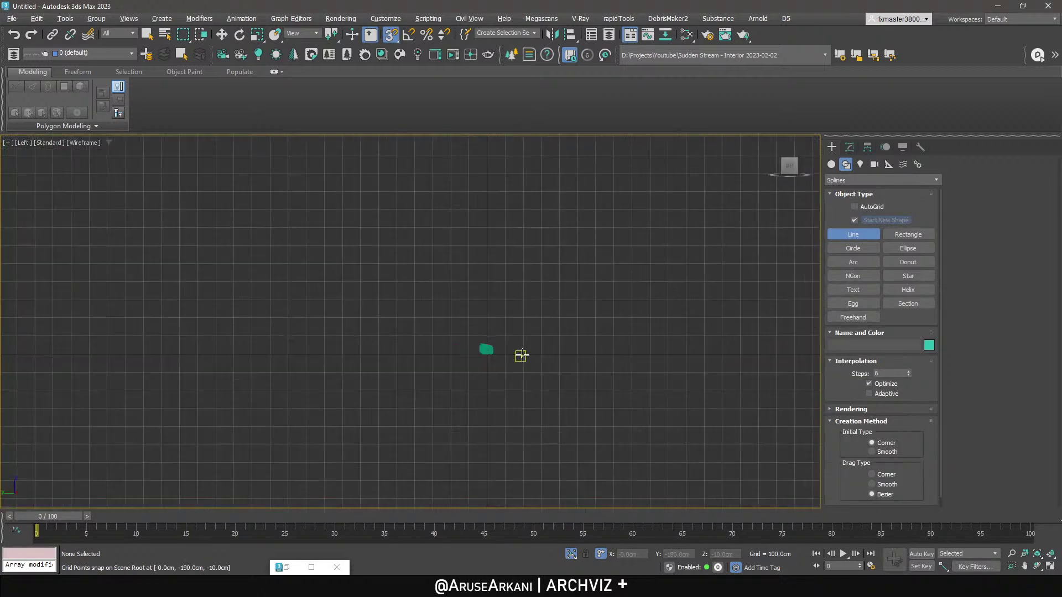
{"action": "left_click", "coordinate": [523, 354]}
{"action": "left_click", "coordinate": [451, 354]}
{"action": "left_click", "coordinate": [451, 264]}
{"action": "right_click", "coordinate": [440, 337]}
Select the corner vertex of the L-shaped line and fillet it by about 100 cm.
{"action": "key", "text": "w"}
{"action": "key", "text": "s"}
{"action": "key", "text": "1"}
{"action": "scroll", "coordinate": [459, 347], "scroll_direction": "up", "scroll_amount": 3}
{"action": "left_click_drag", "start_coordinate": [459, 347], "coordinate": [393, 389]}
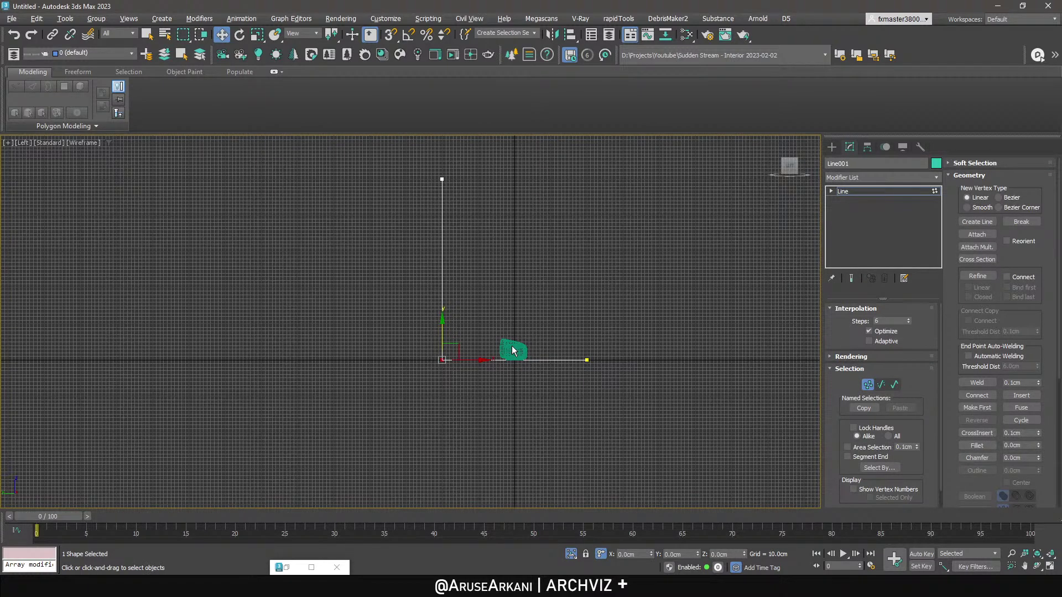
{"action": "scroll", "coordinate": [519, 354], "scroll_direction": "up", "scroll_amount": 5}
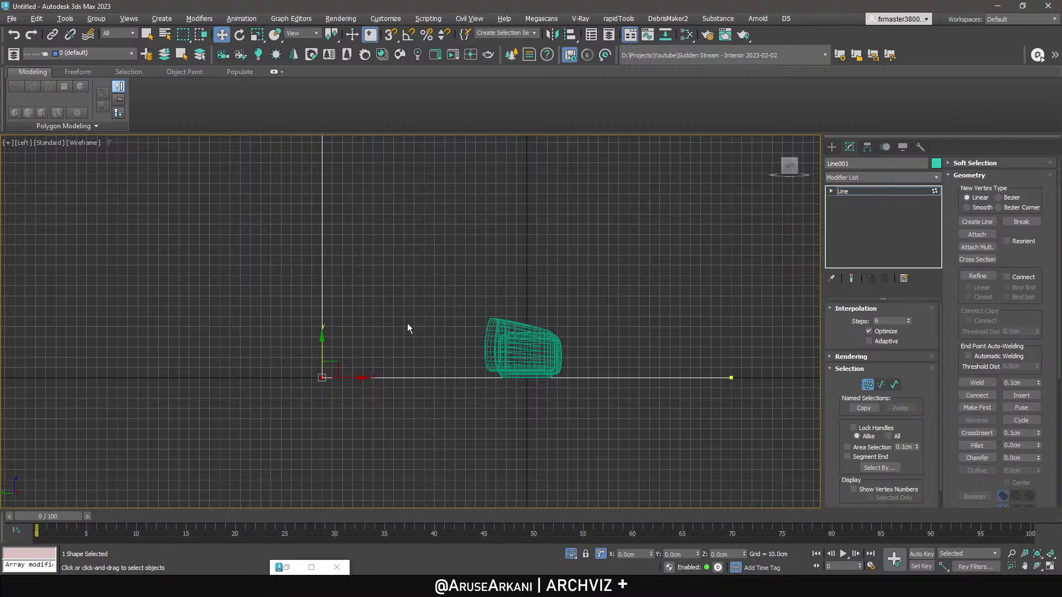
{"action": "left_click", "coordinate": [1008, 445]}
{"action": "key", "text": "Return"}
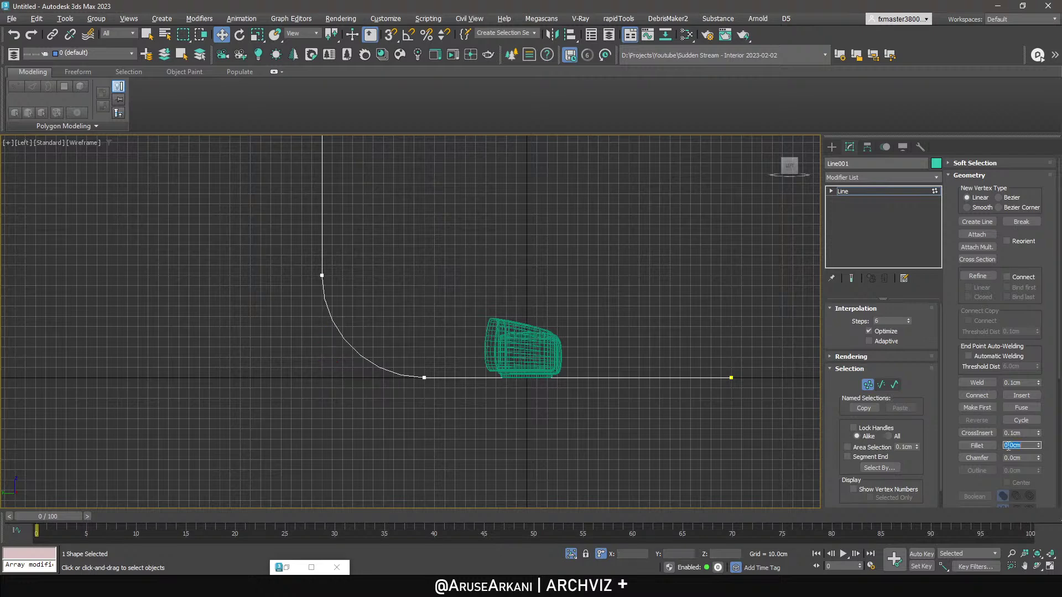
Enable adaptive interpolation for the backdrop line and extrude it by 5000 cm.
{"action": "left_click", "coordinate": [878, 177]}
{"action": "left_click", "coordinate": [878, 192]}
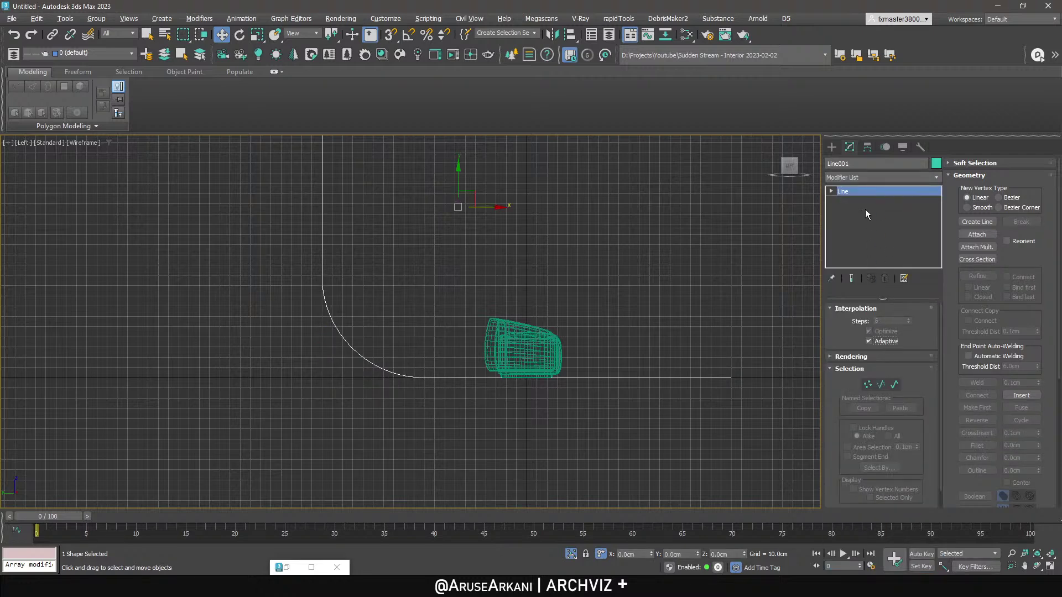
{"action": "left_click", "coordinate": [863, 178]}
{"action": "left_click", "coordinate": [867, 236]}
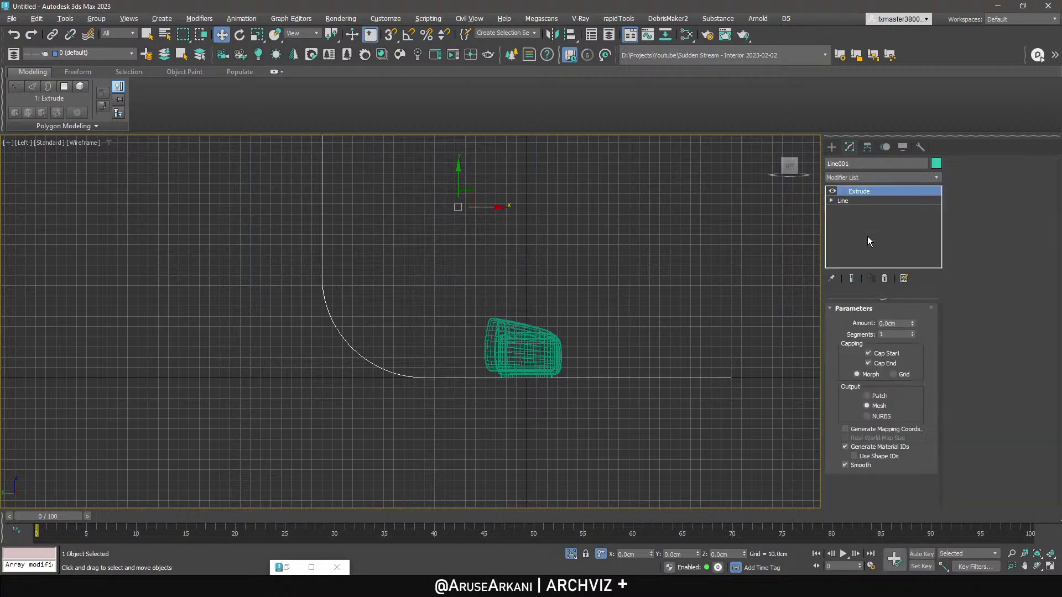
{"action": "double_click", "coordinate": [899, 323]}
{"action": "type", "text": "5000"}
{"action": "key", "text": "Return"}
Extend the backdrop profile's floor end outward by about 100 cm using grid snapping.
{"action": "left_click", "coordinate": [843, 201]}
{"action": "key", "text": "1"}
{"action": "left_click_drag", "start_coordinate": [745, 361], "coordinate": [721, 393]}
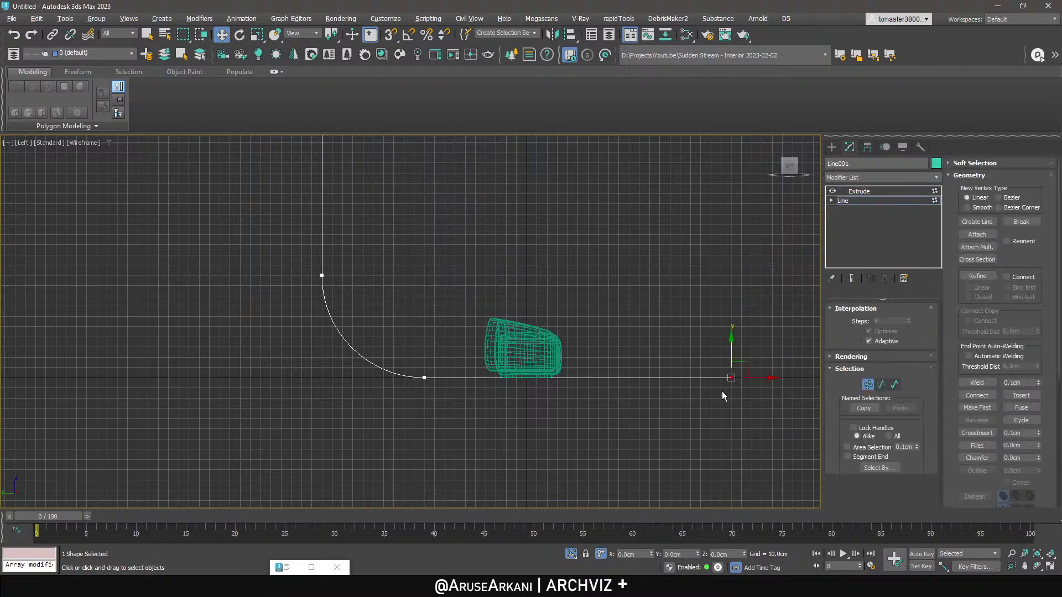
{"action": "scroll", "coordinate": [586, 359], "scroll_direction": "down", "scroll_amount": 6}
{"action": "key", "text": "s"}
{"action": "left_click_drag", "start_coordinate": [642, 367], "coordinate": [647, 337]}
{"action": "key", "text": "s"}
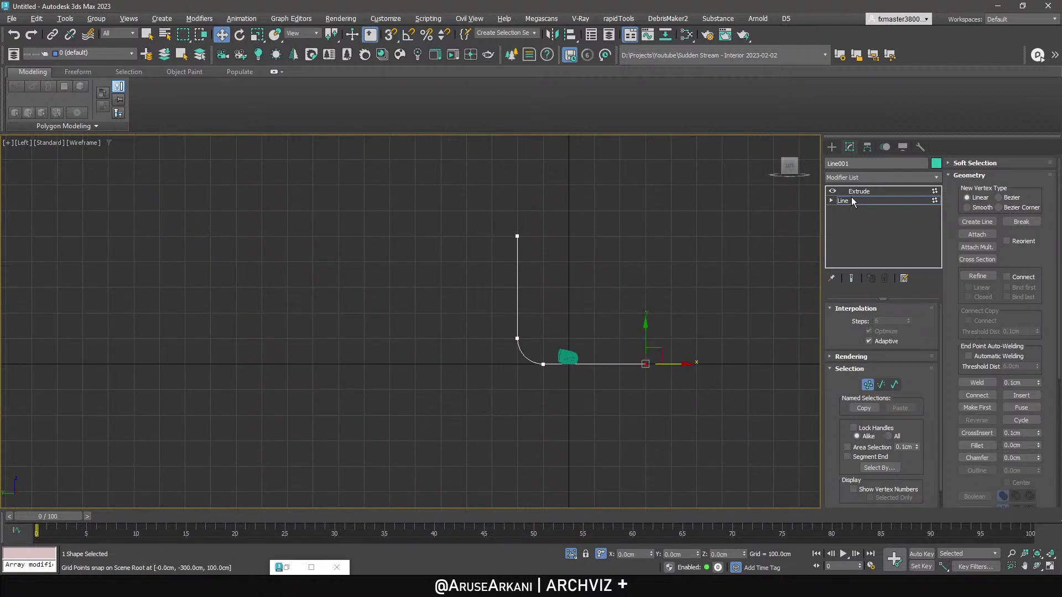
Move the extruded backdrop sideways in the Top view to centre it behind the armchair, and return to the Perspective view.
{"action": "left_click", "coordinate": [851, 200]}
{"action": "key", "text": "t"}
{"action": "scroll", "coordinate": [270, 232], "scroll_direction": "down", "scroll_amount": 3}
{"action": "scroll", "coordinate": [331, 238], "scroll_direction": "down", "scroll_amount": 10}
{"action": "middle_click_drag", "start_coordinate": [337, 240], "coordinate": [348, 243]}
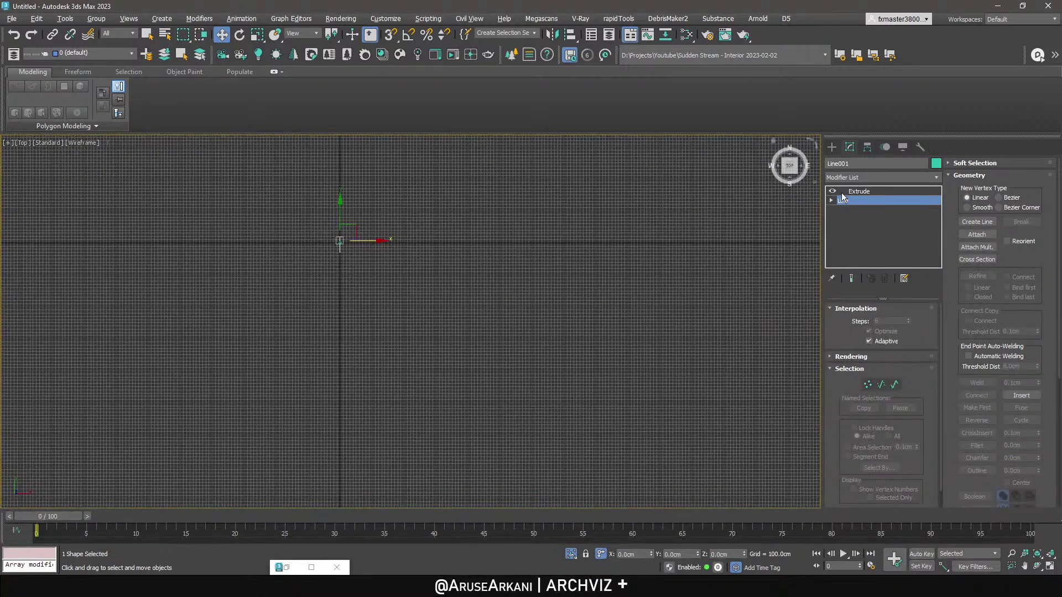
{"action": "left_click", "coordinate": [852, 192]}
{"action": "key", "text": "space"}
{"action": "key", "text": "s"}
{"action": "left_click_drag", "start_coordinate": [240, 264], "coordinate": [338, 285]}
{"action": "scroll", "coordinate": [338, 288], "scroll_direction": "down", "scroll_amount": 3}
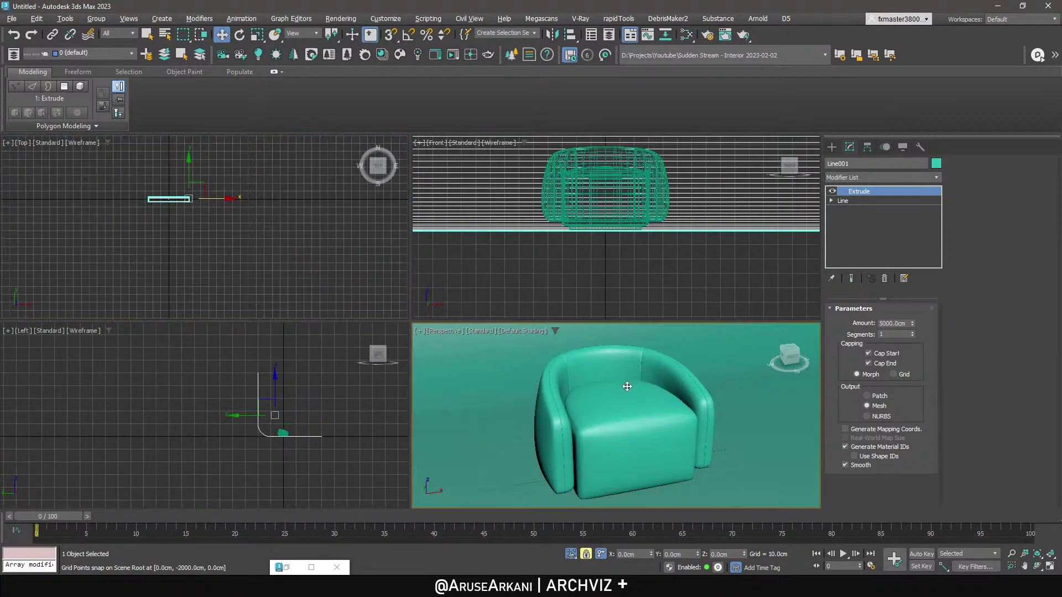
{"action": "key", "text": "alt+w"}
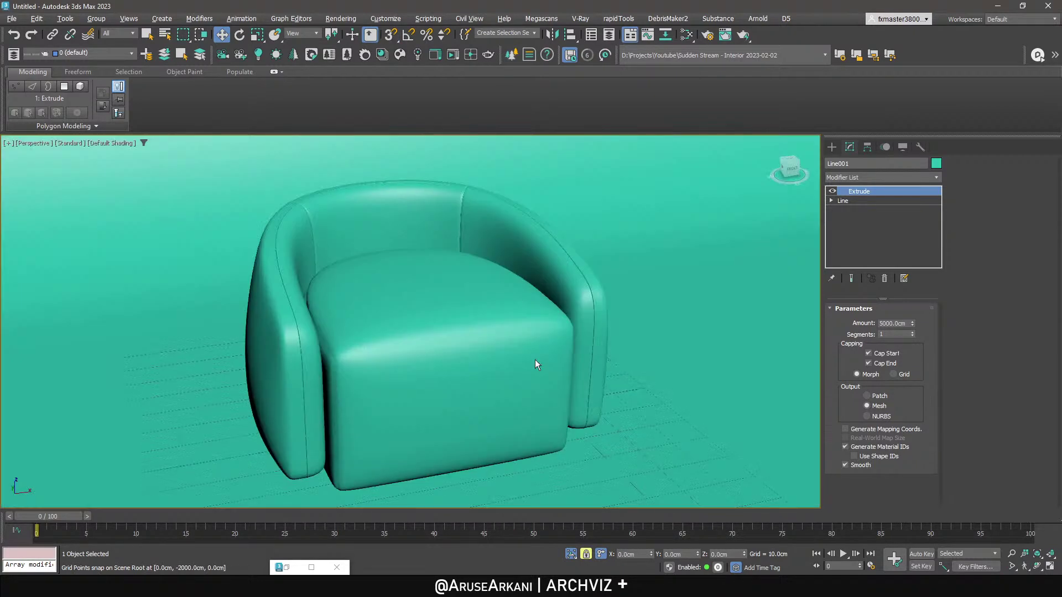
Create a CoronaShadowCatcherMtl in the Slate Material Editor and assign it to the curved backdrop.
{"action": "scroll", "coordinate": [486, 366], "scroll_direction": "up", "scroll_amount": 3}
{"action": "key", "text": "m"}
{"action": "scroll", "coordinate": [671, 294], "scroll_direction": "up", "scroll_amount": 1}
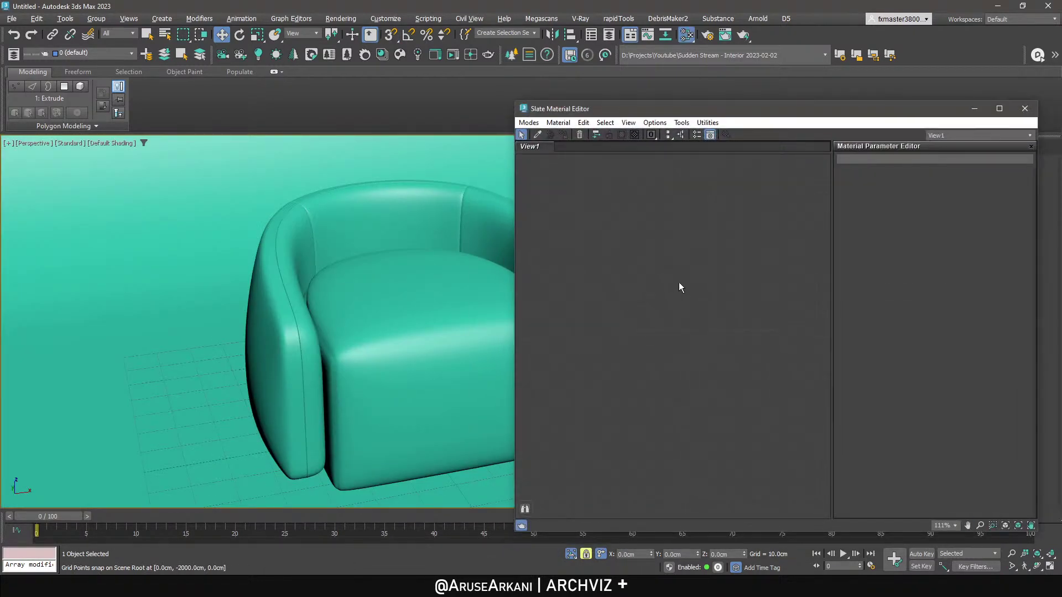
{"action": "right_click", "coordinate": [680, 284]}
{"action": "mouse_move", "coordinate": [686, 283]}
{"action": "mouse_move", "coordinate": [791, 307]}
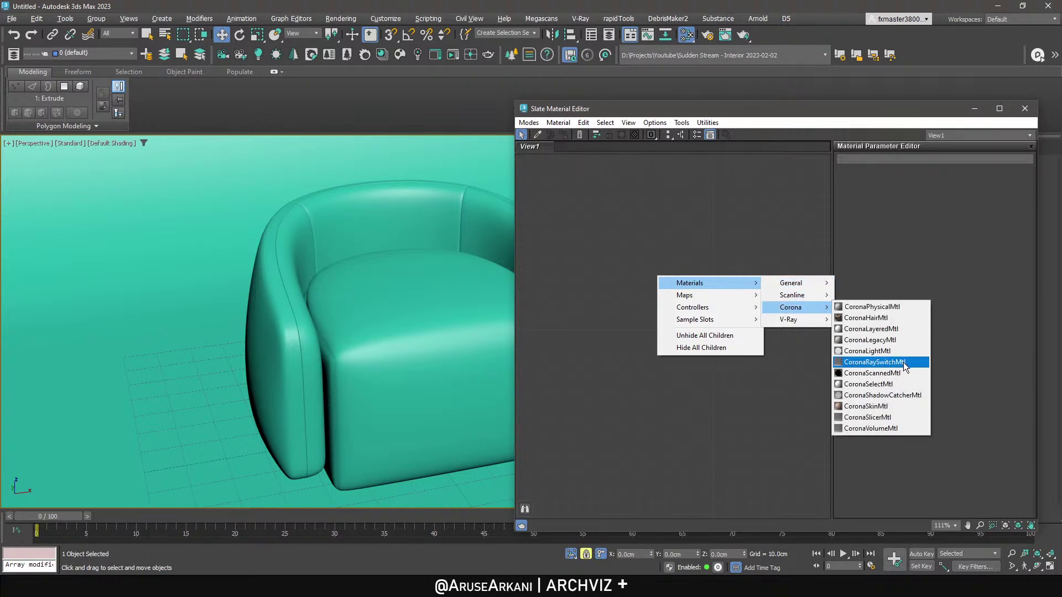
{"action": "left_click", "coordinate": [902, 395]}
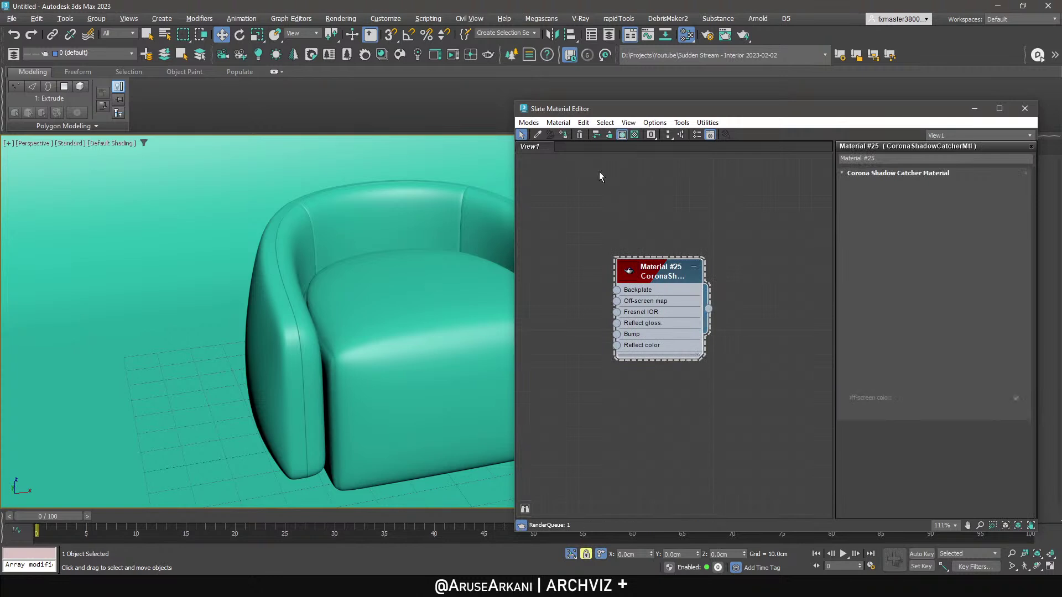
{"action": "middle_click_drag", "start_coordinate": [629, 253], "coordinate": [817, 206]}
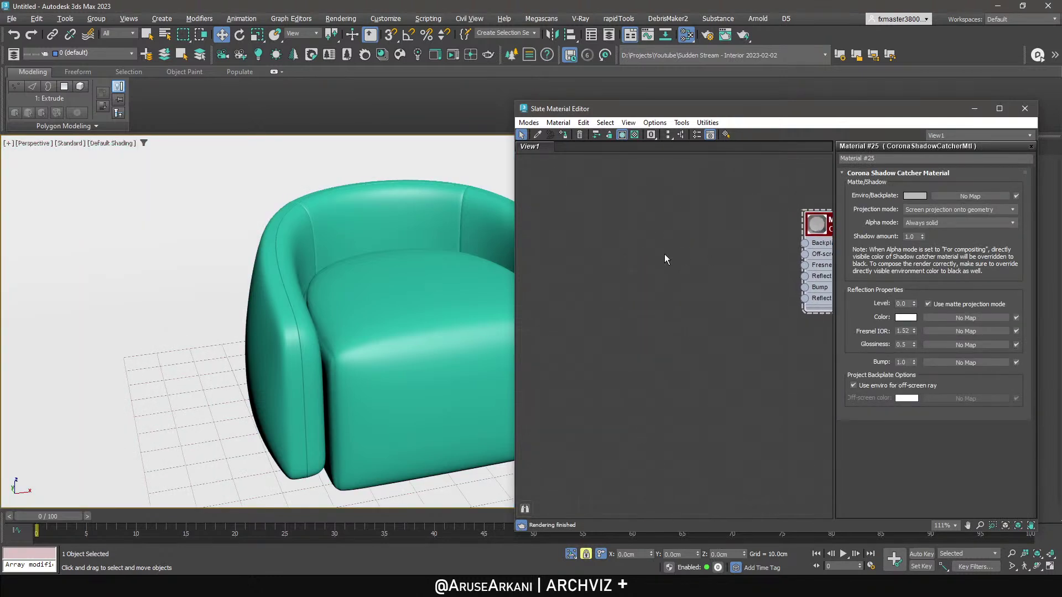
Create a CoronaPhysicalMtl and assign it to both the armchair's seat and backrest.
{"action": "right_click", "coordinate": [664, 253]}
{"action": "mouse_move", "coordinate": [697, 257]}
{"action": "mouse_move", "coordinate": [797, 278]}
{"action": "left_click", "coordinate": [879, 285]}
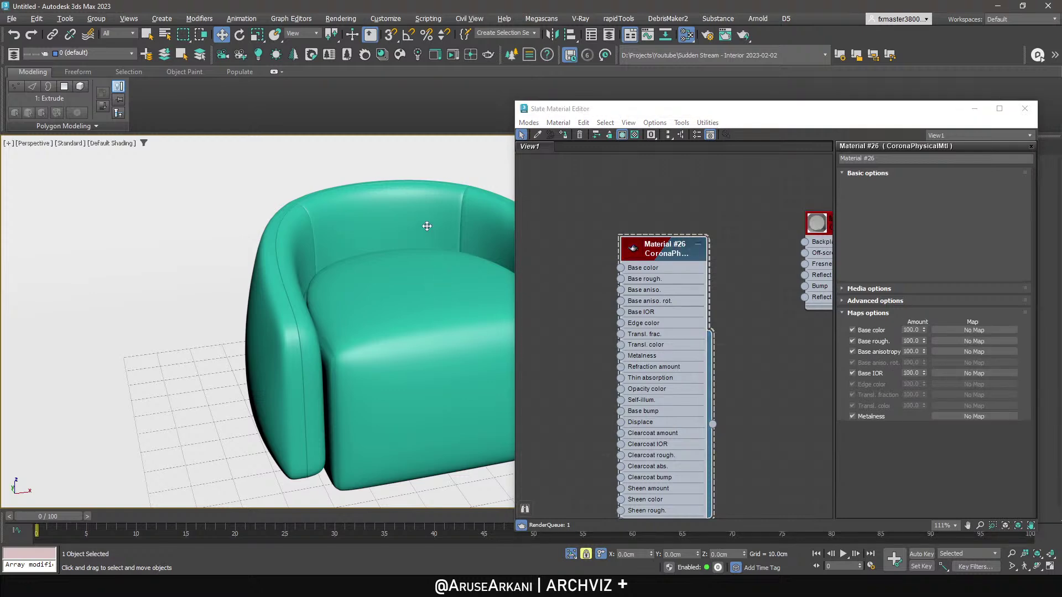
{"action": "left_click_drag", "start_coordinate": [613, 115], "coordinate": [517, 131]}
{"action": "left_click", "coordinate": [441, 336]}
{"action": "left_click", "coordinate": [539, 237], "text": "ctrl"}
{"action": "left_click", "coordinate": [531, 157]}
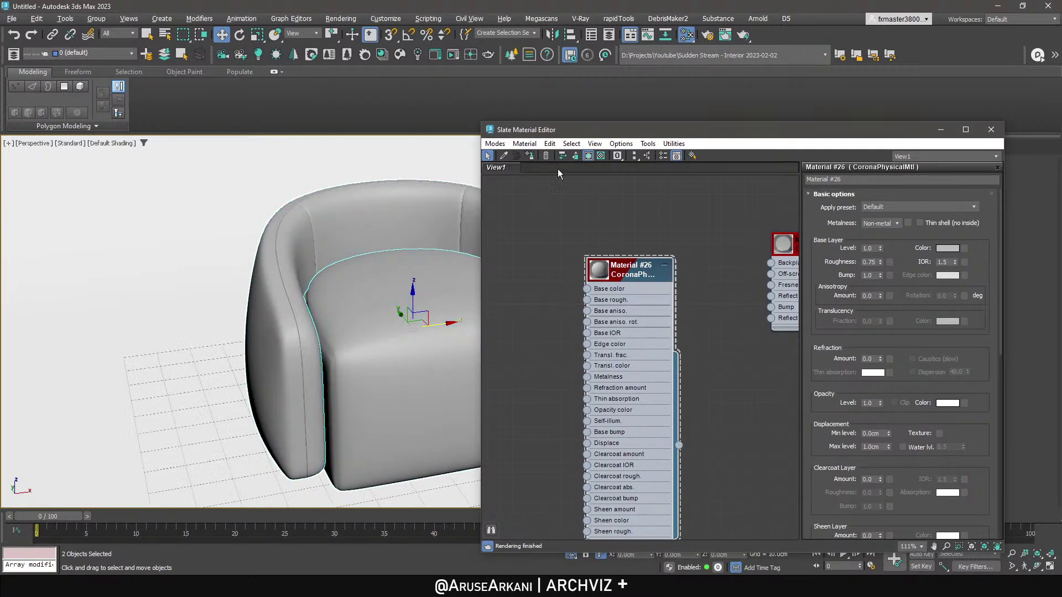
Replace the seat's top OpenSubdiv modifier with an instanced copy of the backrest's OpenSubdiv.
{"action": "left_click", "coordinate": [940, 130]}
{"action": "left_click", "coordinate": [467, 287]}
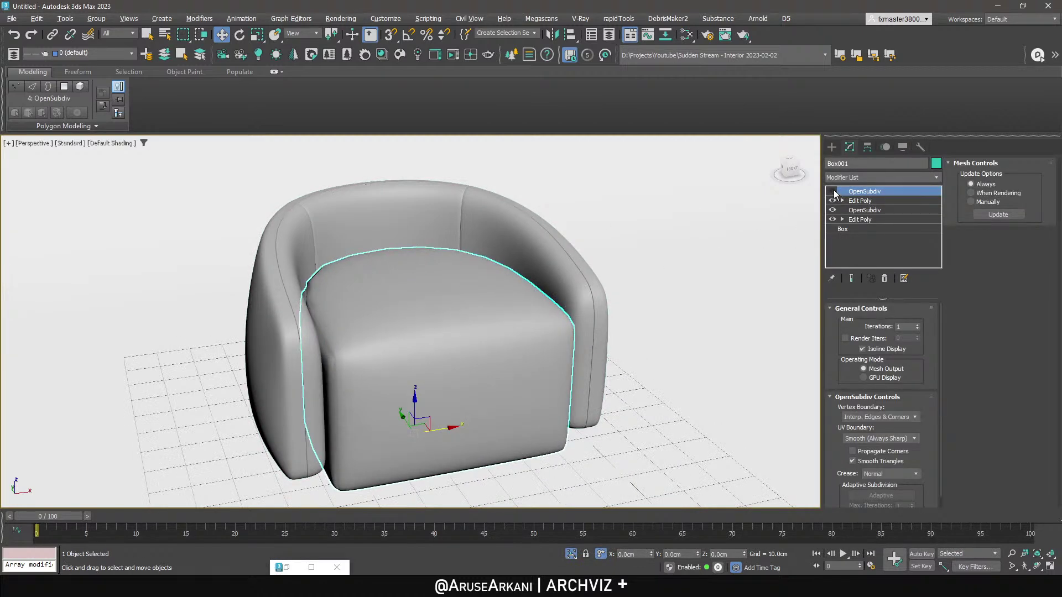
{"action": "right_click", "coordinate": [856, 189]}
{"action": "left_click", "coordinate": [872, 208]}
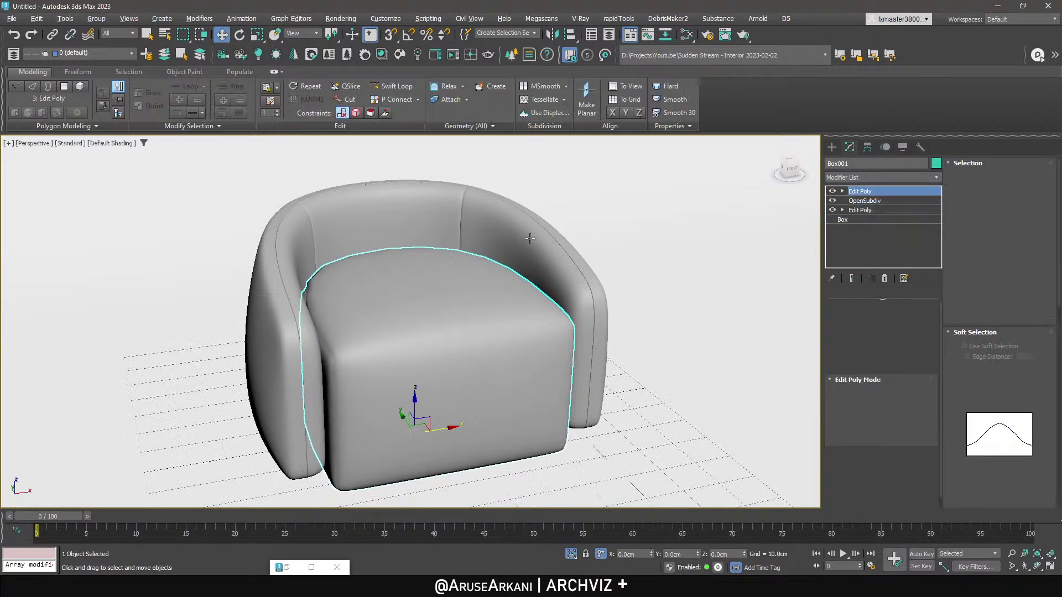
{"action": "left_click", "coordinate": [528, 237]}
{"action": "right_click", "coordinate": [890, 189]}
{"action": "left_click", "coordinate": [905, 237]}
{"action": "left_click", "coordinate": [500, 301]}
{"action": "right_click", "coordinate": [858, 190]}
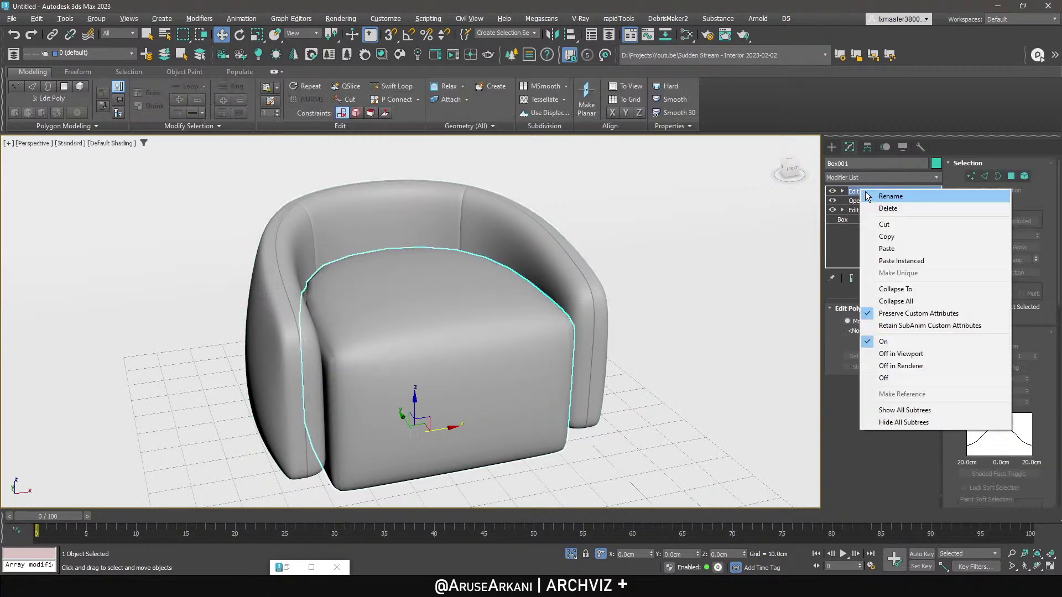
{"action": "left_click", "coordinate": [902, 260]}
Turn off the instanced OpenSubdiv, select the seat and backrest together, and cut the modifier from both.
{"action": "left_click", "coordinate": [833, 191]}
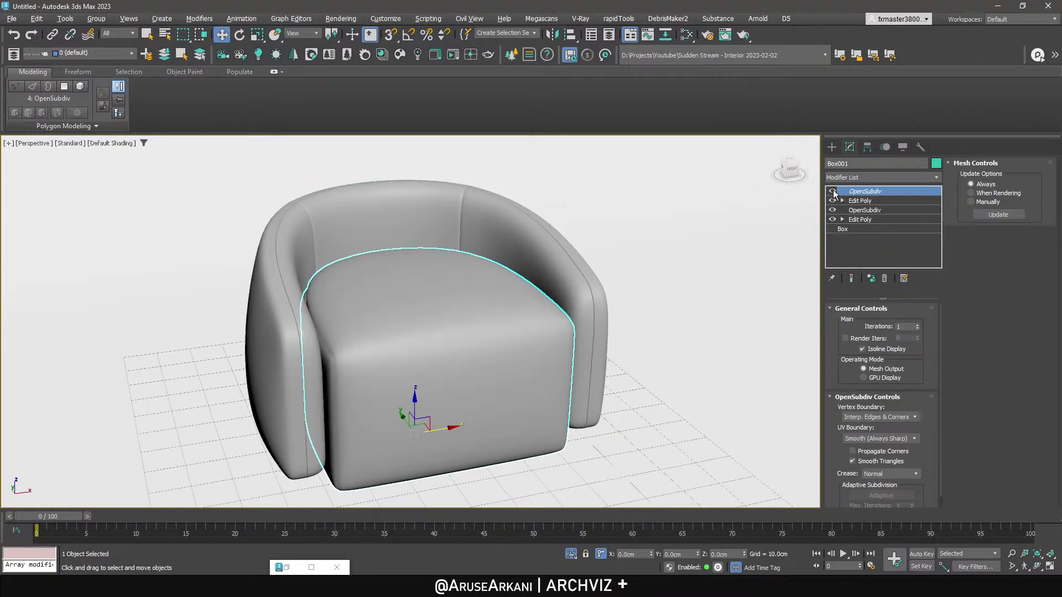
{"action": "left_click", "coordinate": [860, 201]}
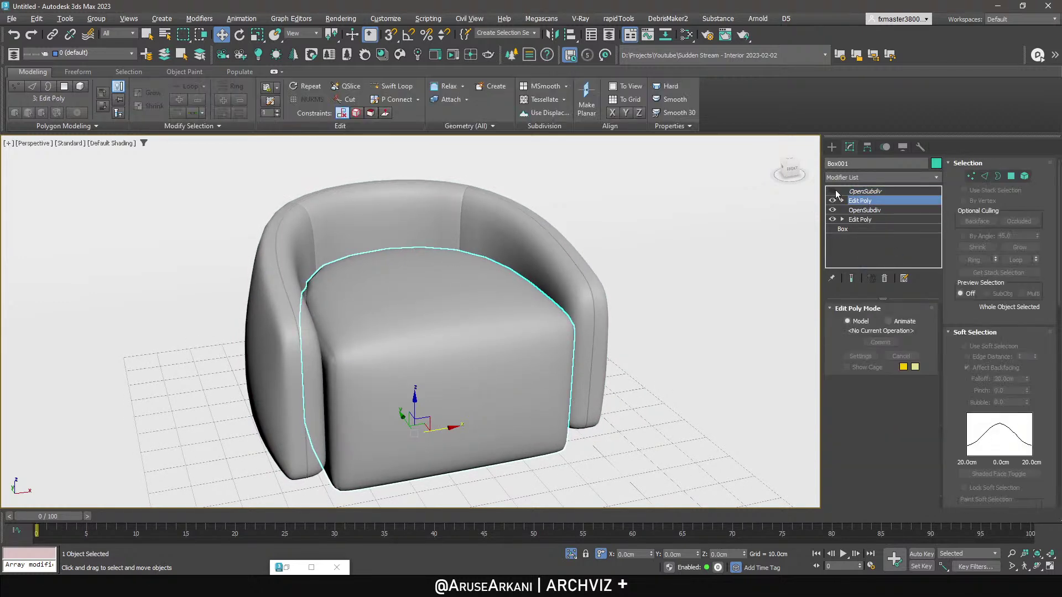
{"action": "left_click", "coordinate": [550, 247], "text": "ctrl"}
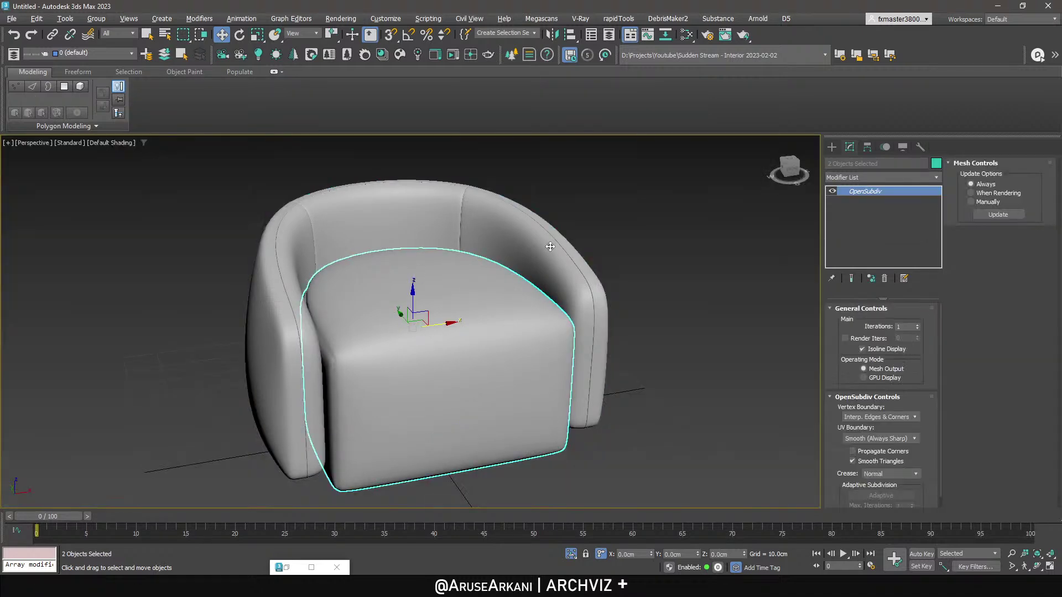
{"action": "right_click", "coordinate": [878, 194]}
{"action": "left_click", "coordinate": [902, 229]}
Start a Bitmap map for the Base color input of the armchair's Corona physical material.
{"action": "key", "text": "m"}
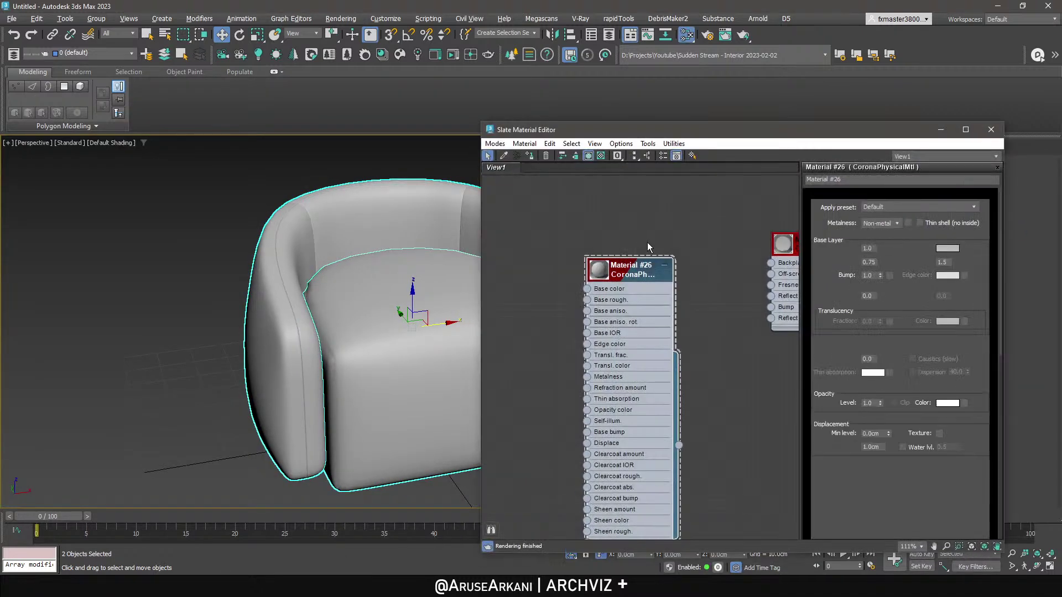
{"action": "left_click_drag", "start_coordinate": [658, 264], "coordinate": [591, 277]}
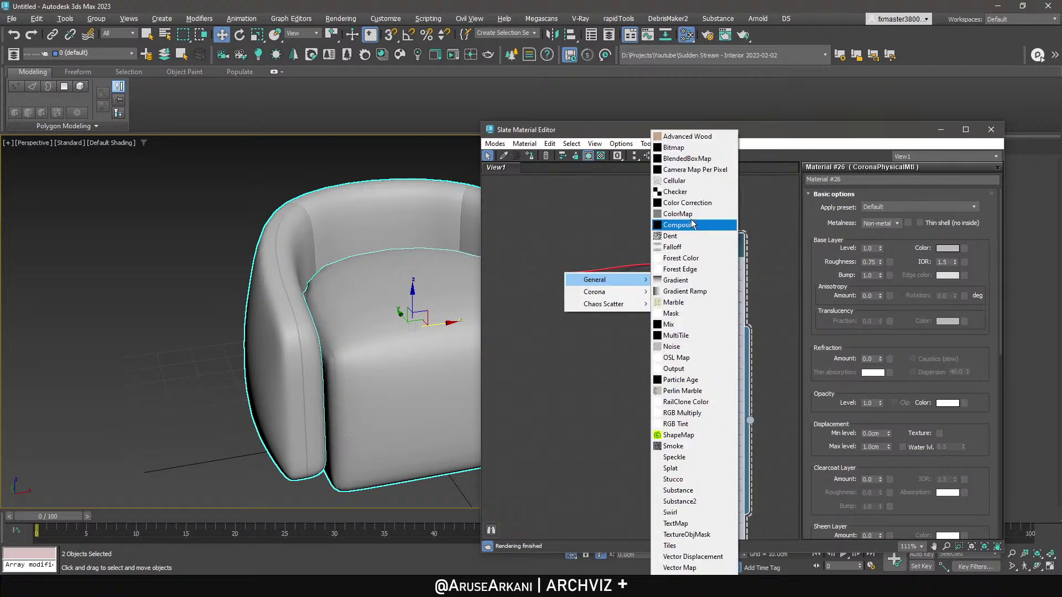
{"action": "left_click", "coordinate": [686, 147]}
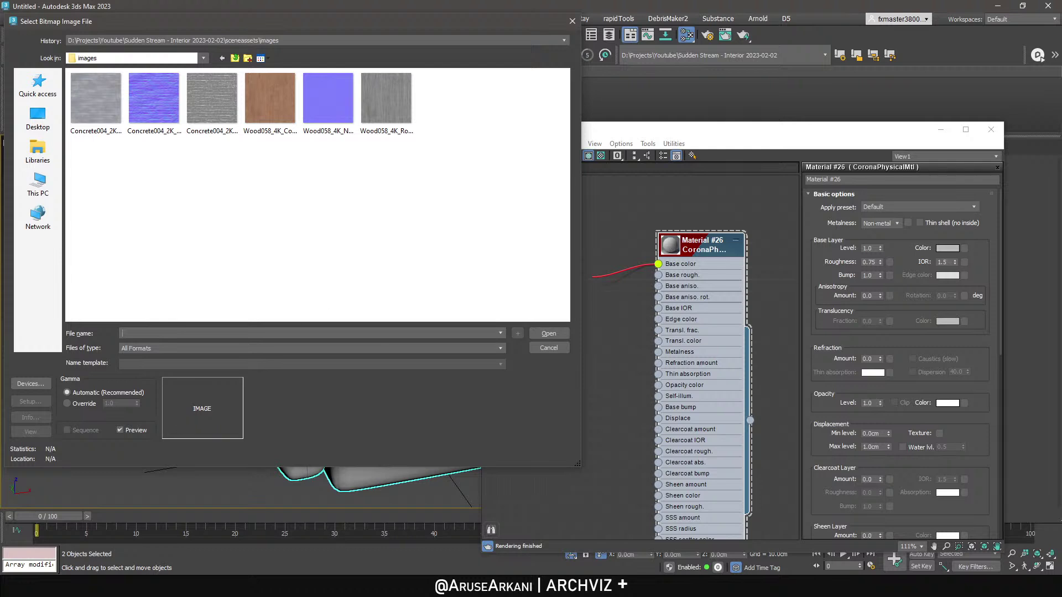
Switch to File Explorer and open the Fabric folder in the AmbientCG texture collection.
{"action": "left_click", "coordinate": [105, 586]}
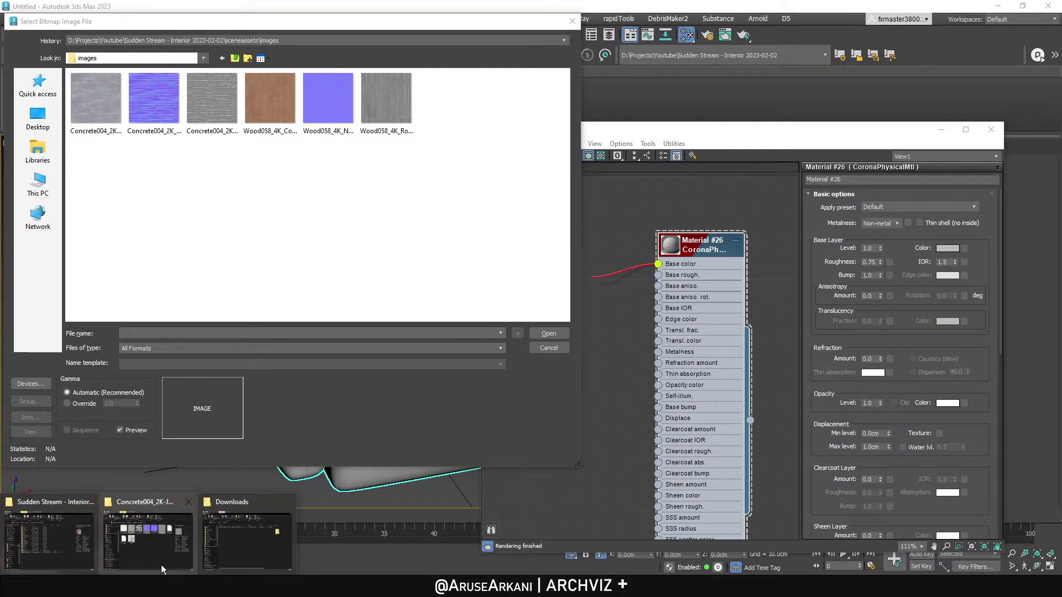
{"action": "left_click", "coordinate": [141, 553]}
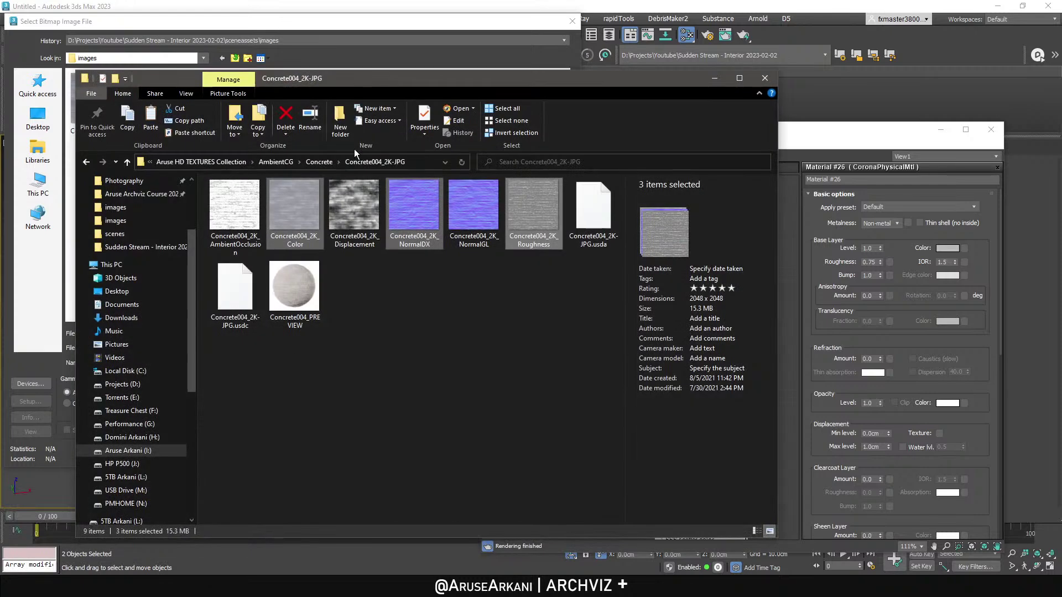
{"action": "left_click", "coordinate": [293, 162]}
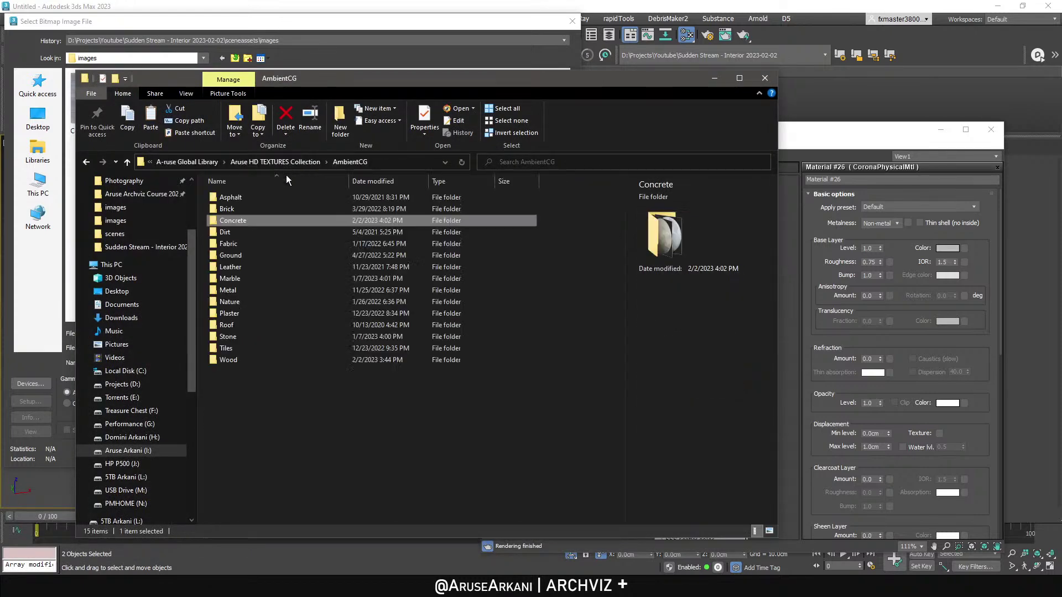
{"action": "scroll", "coordinate": [255, 240], "scroll_direction": "up", "scroll_amount": 1, "text": "ctrl"}
{"action": "double_click", "coordinate": [255, 245]}
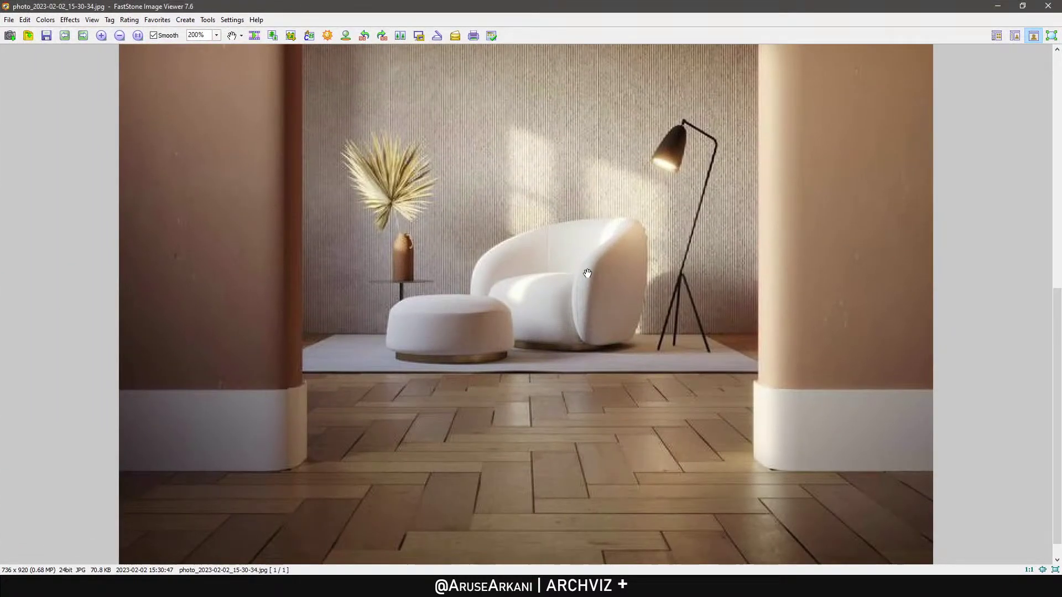
Examine the armchair's fabric in the reference image and the Fabric022_PREVIEW texture in the image viewer.
{"action": "left_click", "coordinate": [555, 342]}
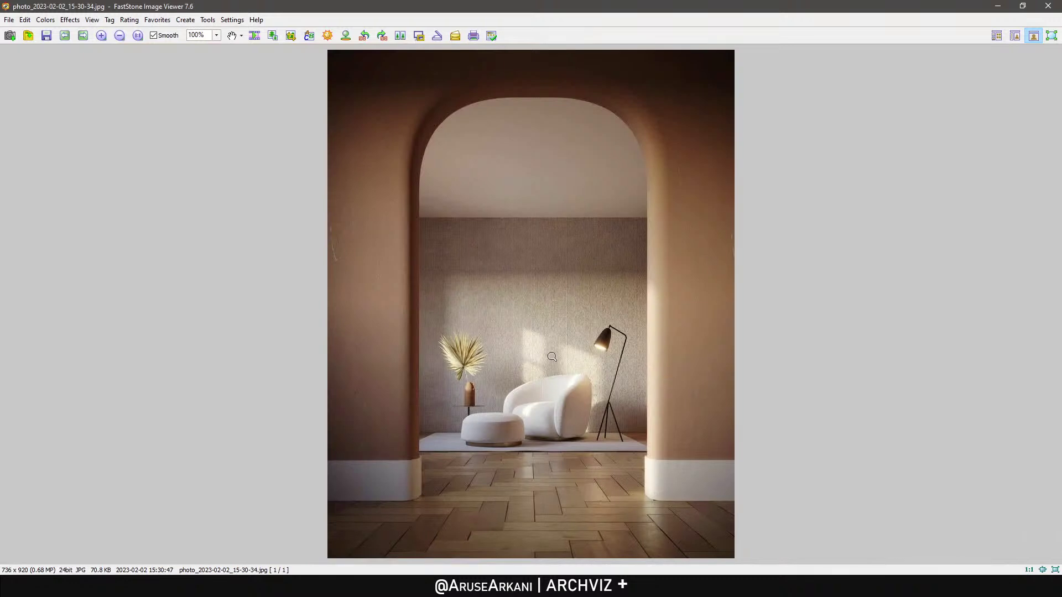
{"action": "left_click", "coordinate": [554, 408]}
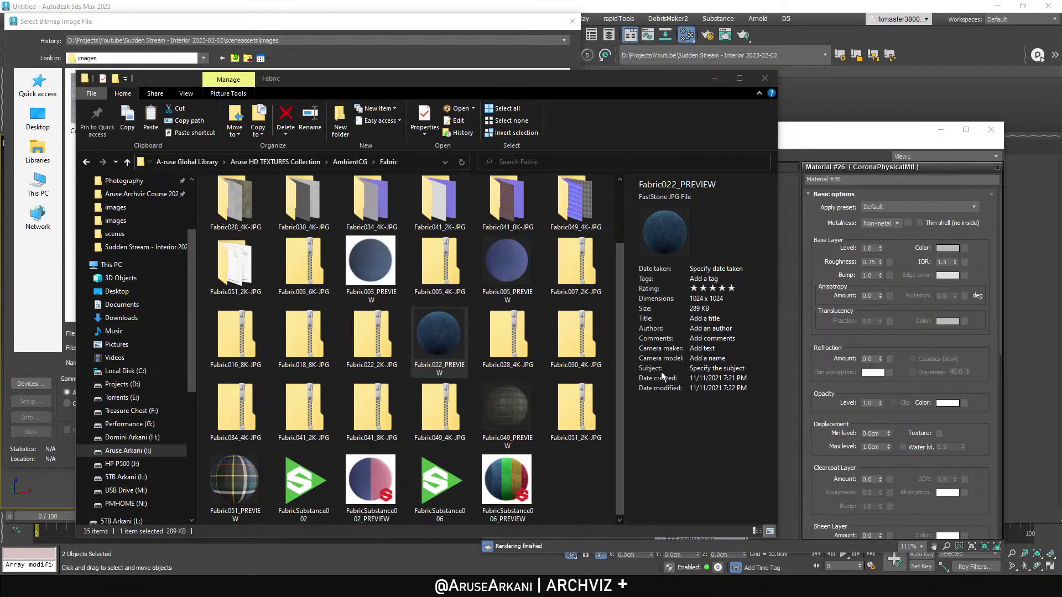
{"action": "double_click", "coordinate": [457, 347]}
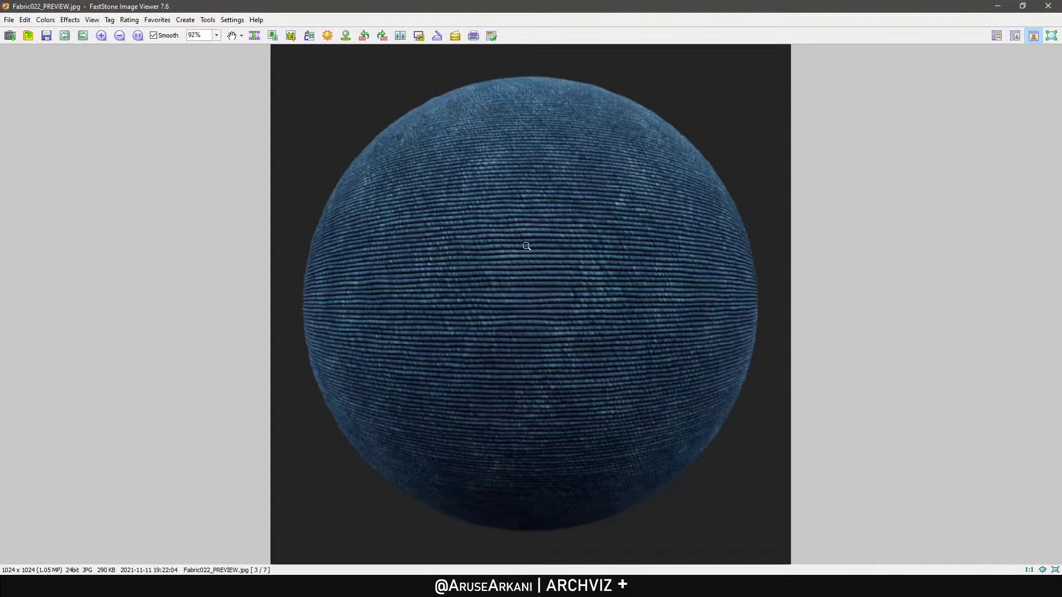
{"action": "left_click", "coordinate": [527, 246]}
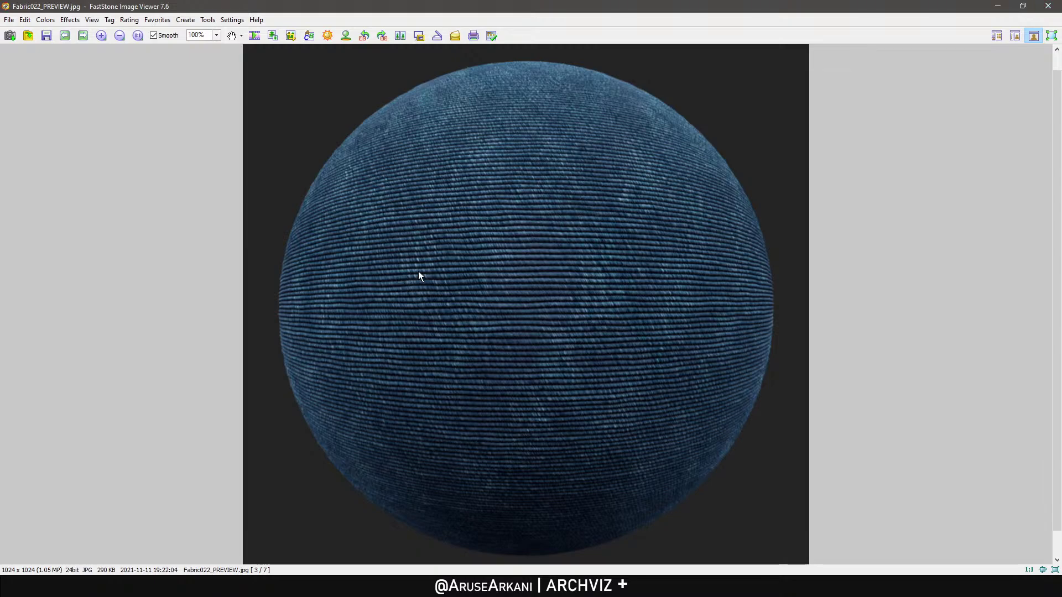
{"action": "key", "text": "Escape"}
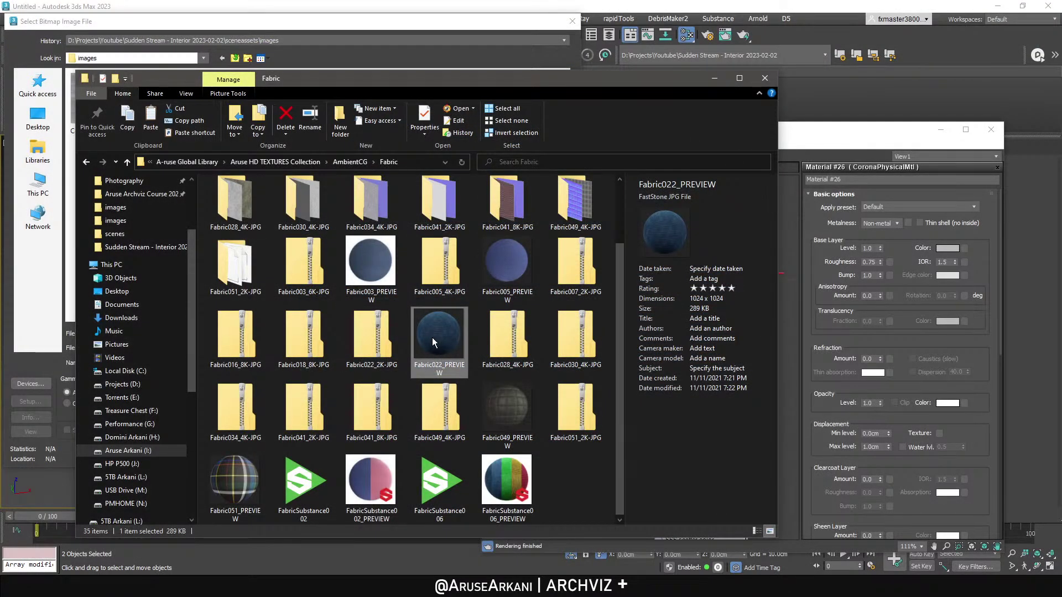
Copy the Normal and Roughness maps from the Fabric022_2K-JPG folder.
{"action": "scroll", "coordinate": [434, 367], "scroll_direction": "up", "scroll_amount": 1}
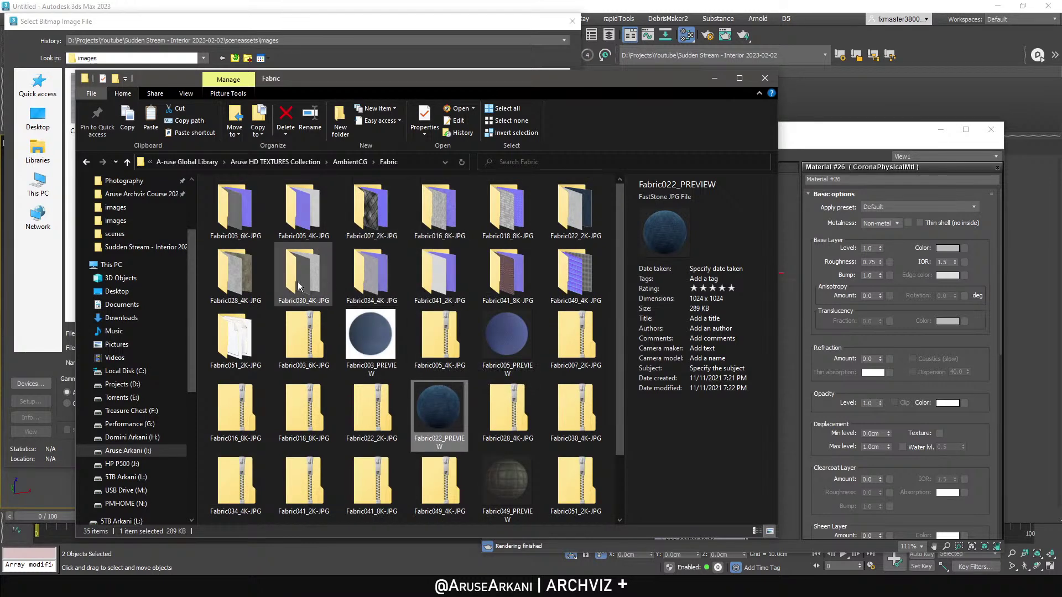
{"action": "double_click", "coordinate": [573, 213]}
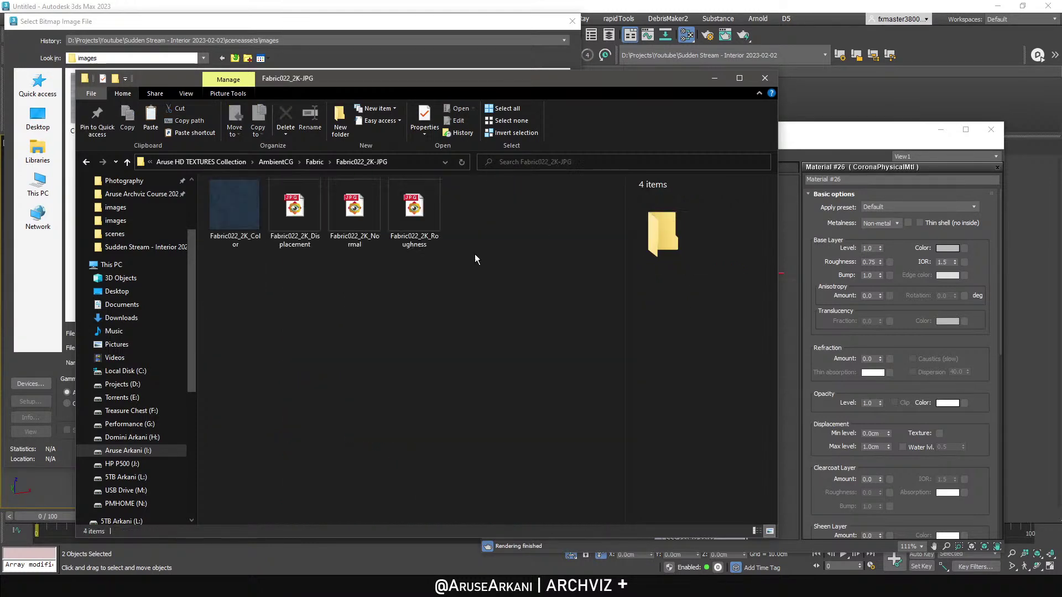
{"action": "left_click", "coordinate": [296, 227]}
{"action": "left_click", "coordinate": [414, 231]}
{"action": "left_click", "coordinate": [357, 213], "text": "ctrl"}
{"action": "right_click", "coordinate": [361, 211]}
{"action": "left_click", "coordinate": [388, 438]}
Paste the fabric maps into the project's images folder and load Fabric022_2K_Roughness as the base color bitmap.
{"action": "key", "text": "alt+Tab"}
{"action": "right_click", "coordinate": [430, 204]}
{"action": "left_click", "coordinate": [438, 261]}
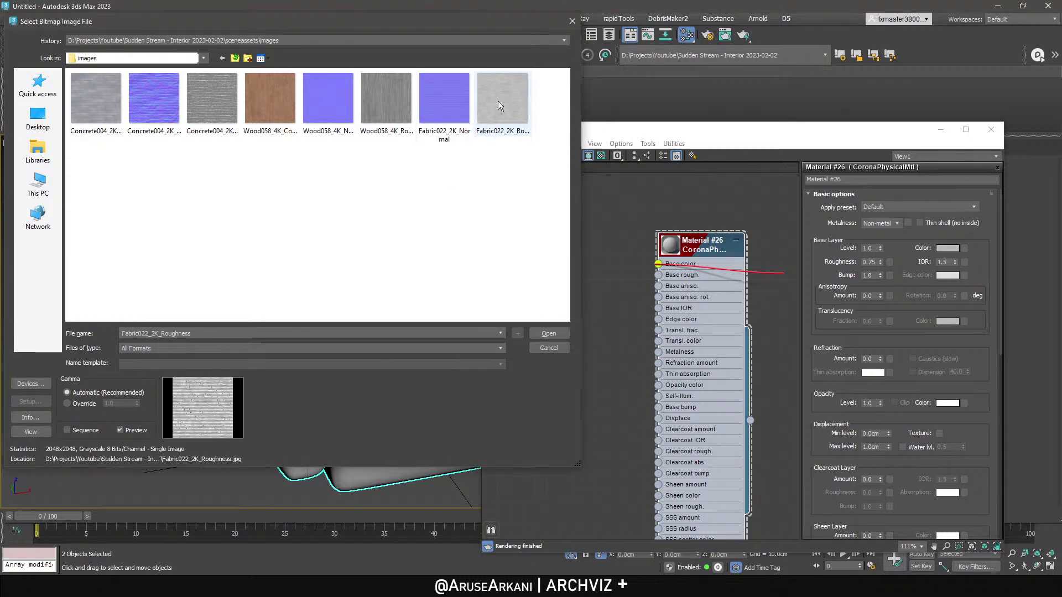
{"action": "double_click", "coordinate": [497, 101]}
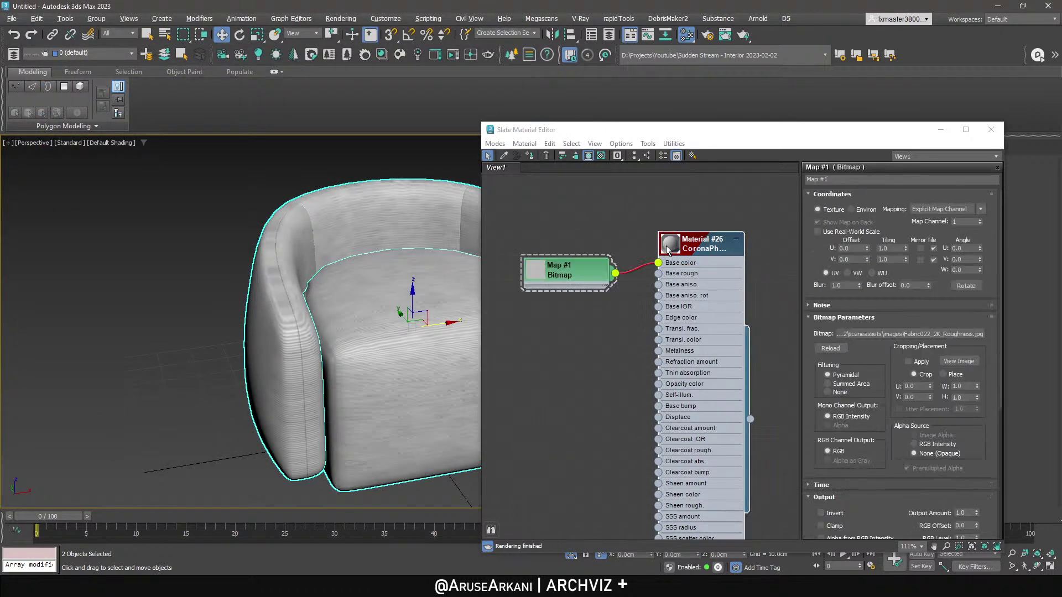
Select the seat and backrest together and add an Unwrap UVW modifier to both.
{"action": "left_click", "coordinate": [941, 129]}
{"action": "left_click", "coordinate": [736, 247]}
{"action": "left_click", "coordinate": [541, 326]}
{"action": "left_click", "coordinate": [592, 288], "text": "ctrl"}
{"action": "left_click", "coordinate": [861, 178]}
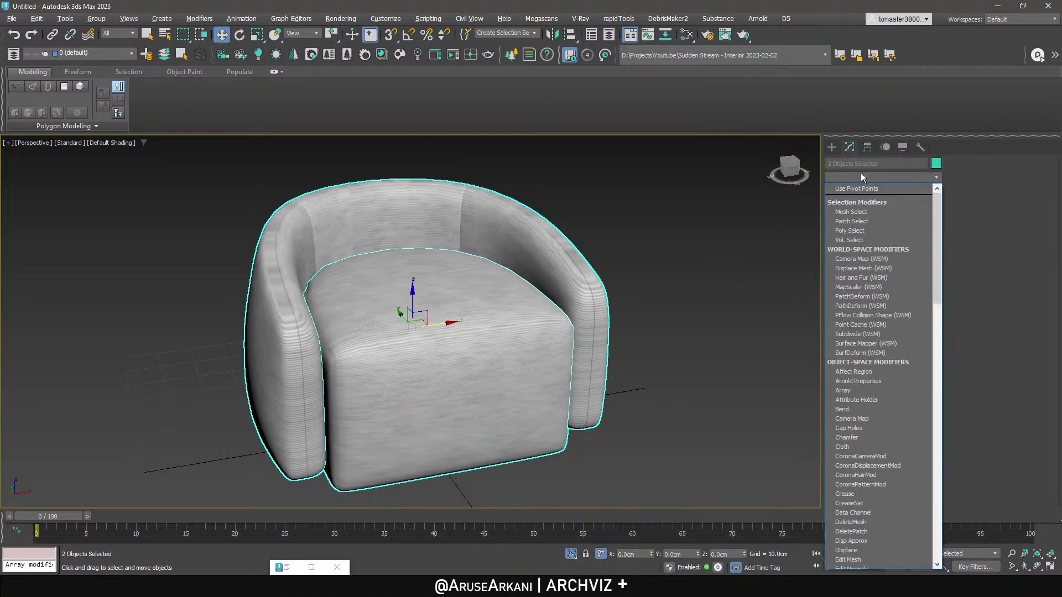
{"action": "key", "text": "u"}
{"action": "key", "text": "Return"}
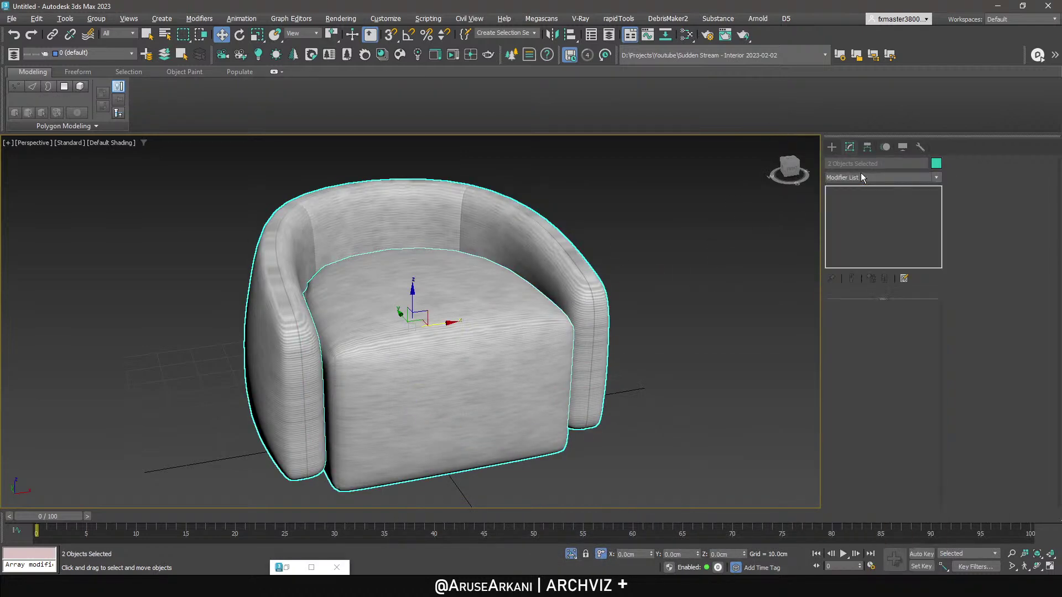
Select all faces of both armchair parts in Unwrap UVW and apply a planar projection.
{"action": "middle_click_drag", "start_coordinate": [588, 292], "coordinate": [555, 291], "text": "alt"}
{"action": "key", "text": "3"}
{"action": "key", "text": "ctrl+a"}
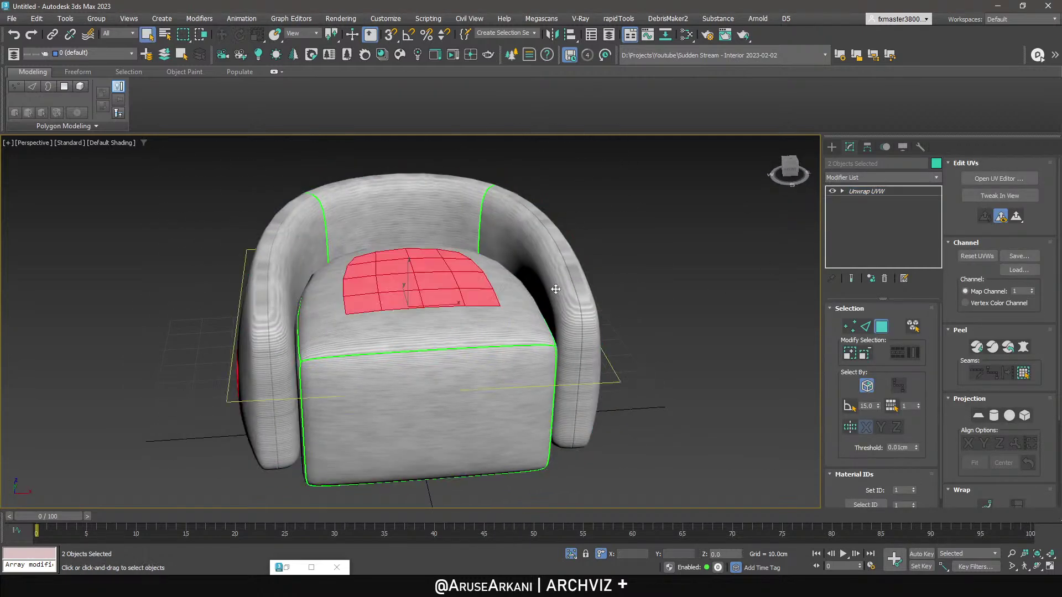
{"action": "left_click", "coordinate": [984, 414]}
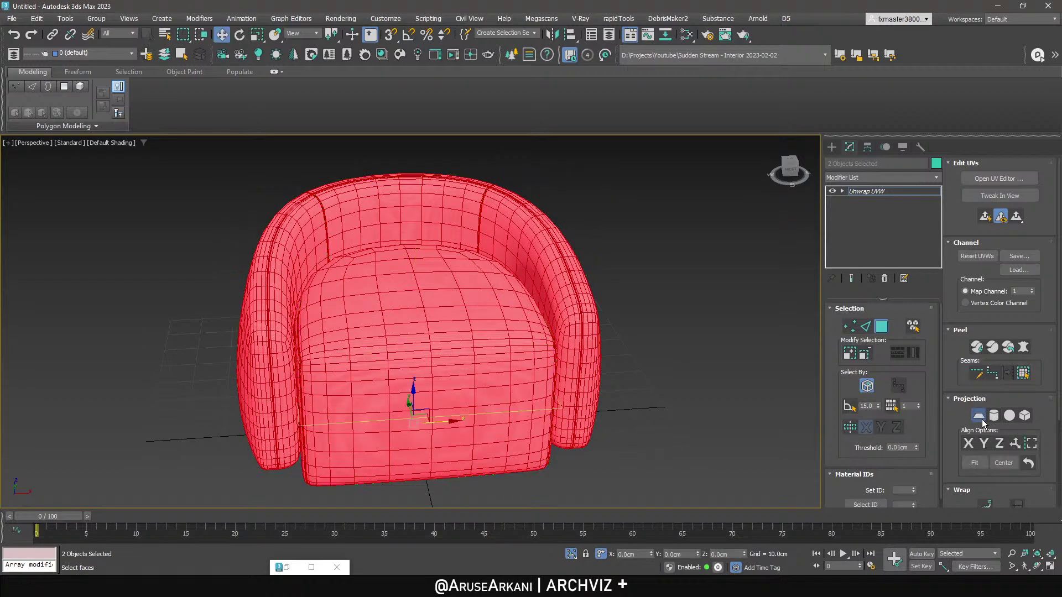
Inspect the edges at the seat's upper front corner and along the backrest arm's seam in Unwrap UVW edge mode.
{"action": "middle_click_drag", "start_coordinate": [723, 377], "coordinate": [649, 380], "text": "alt"}
{"action": "key", "text": "F4"}
{"action": "scroll", "coordinate": [649, 380], "scroll_direction": "up", "scroll_amount": 10}
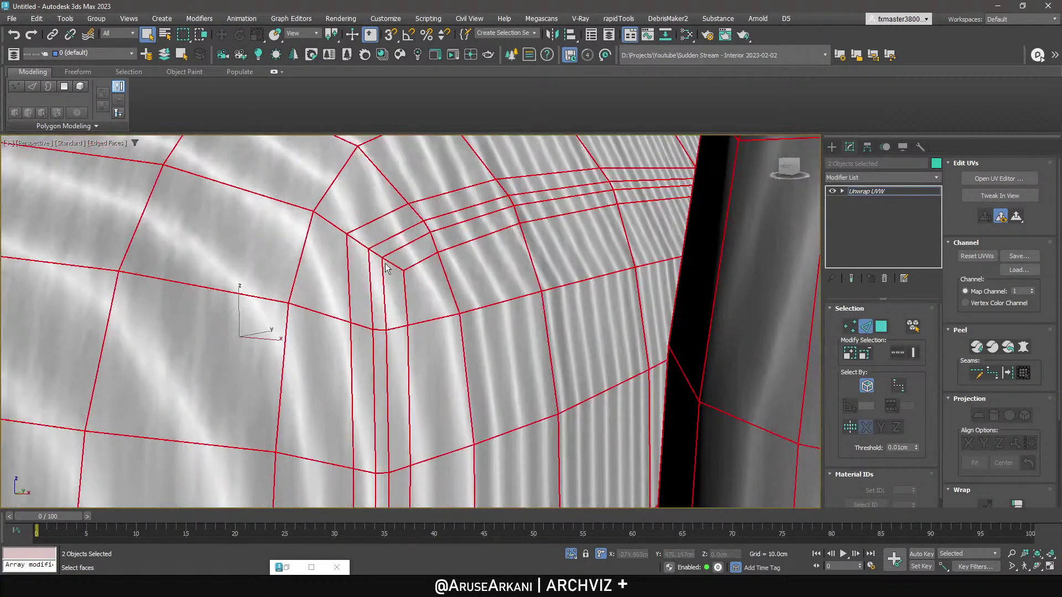
{"action": "key", "text": "2"}
{"action": "left_click", "coordinate": [382, 273]}
{"action": "middle_click_drag", "start_coordinate": [382, 272], "coordinate": [376, 369], "text": "alt"}
{"action": "left_click", "coordinate": [374, 331]}
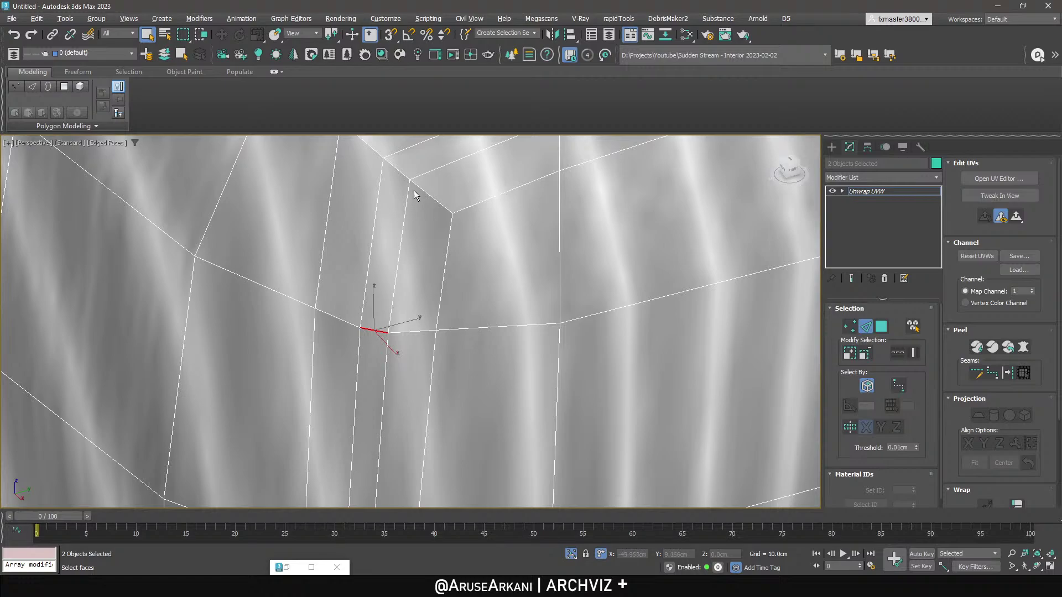
{"action": "scroll", "coordinate": [414, 196], "scroll_direction": "down", "scroll_amount": 6}
{"action": "middle_click_drag", "start_coordinate": [422, 192], "coordinate": [515, 194], "text": "alt"}
{"action": "scroll", "coordinate": [605, 189], "scroll_direction": "up", "scroll_amount": 5}
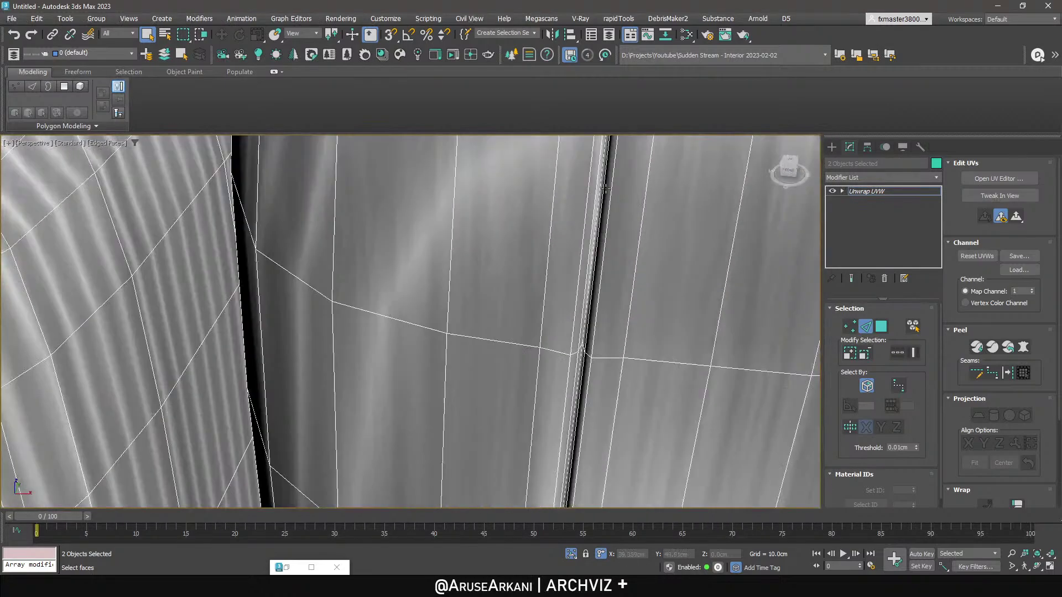
{"action": "scroll", "coordinate": [606, 190], "scroll_direction": "down", "scroll_amount": 5}
{"action": "left_click", "coordinate": [866, 190]}
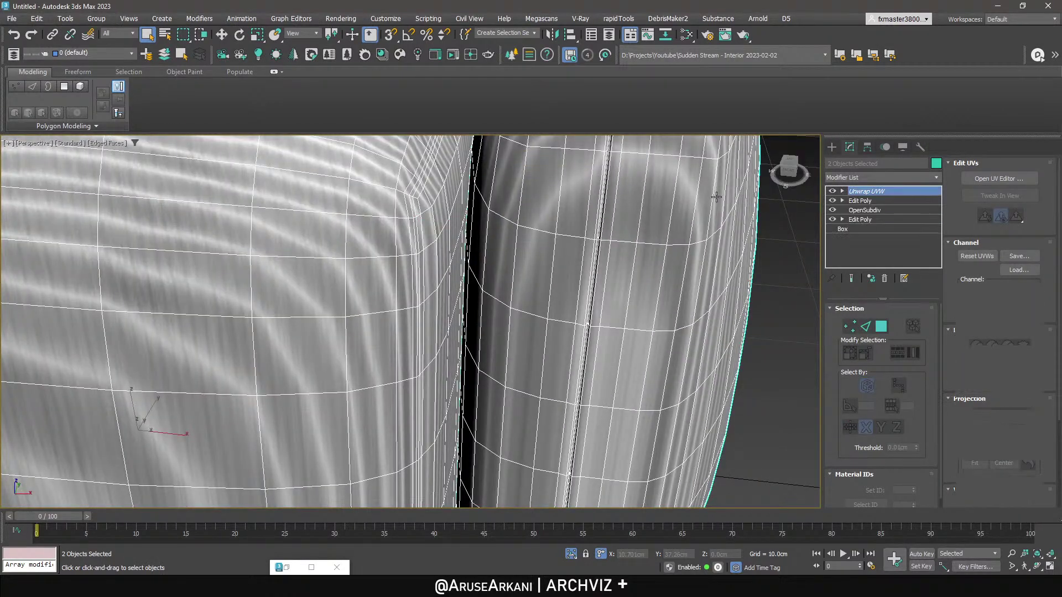
In the seat's upper Edit Poly, select the edge loop along its front corner and sink it inward using the Normal constraint.
{"action": "left_click", "coordinate": [717, 196], "text": "alt"}
{"action": "left_click", "coordinate": [867, 203]}
{"action": "key", "text": "2"}
{"action": "scroll", "coordinate": [411, 201], "scroll_direction": "up", "scroll_amount": 4}
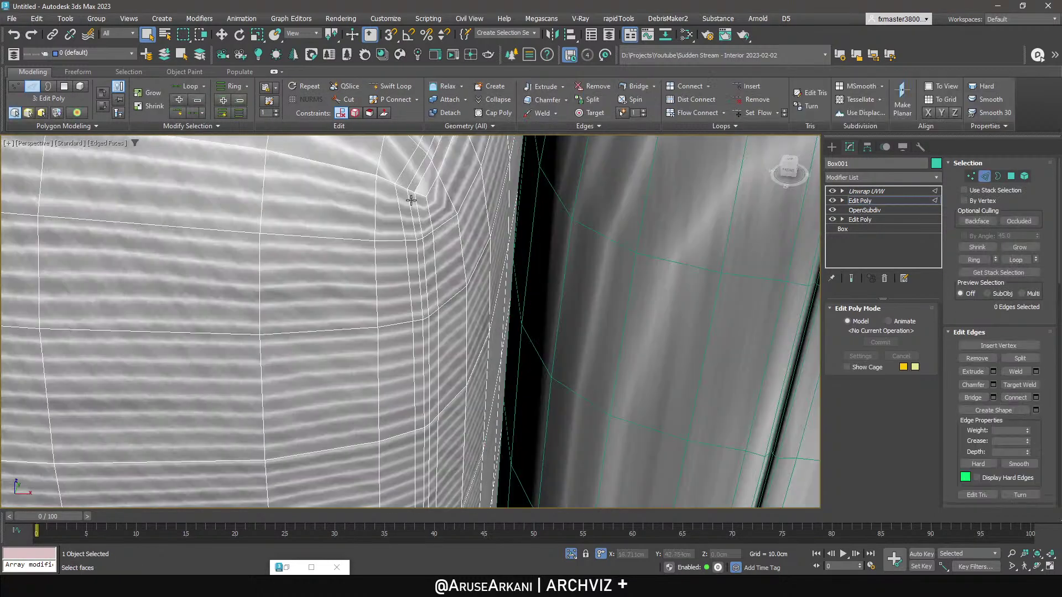
{"action": "scroll", "coordinate": [411, 200], "scroll_direction": "up", "scroll_amount": 2}
{"action": "left_click", "coordinate": [415, 177]}
{"action": "scroll", "coordinate": [403, 185], "scroll_direction": "up", "scroll_amount": 5}
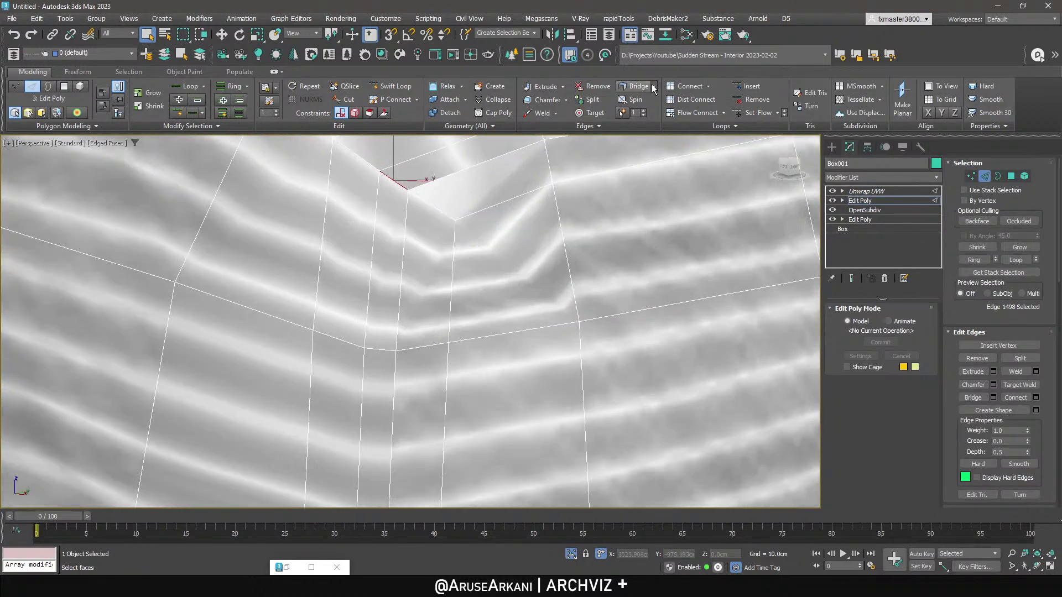
{"action": "double_click", "coordinate": [440, 167]}
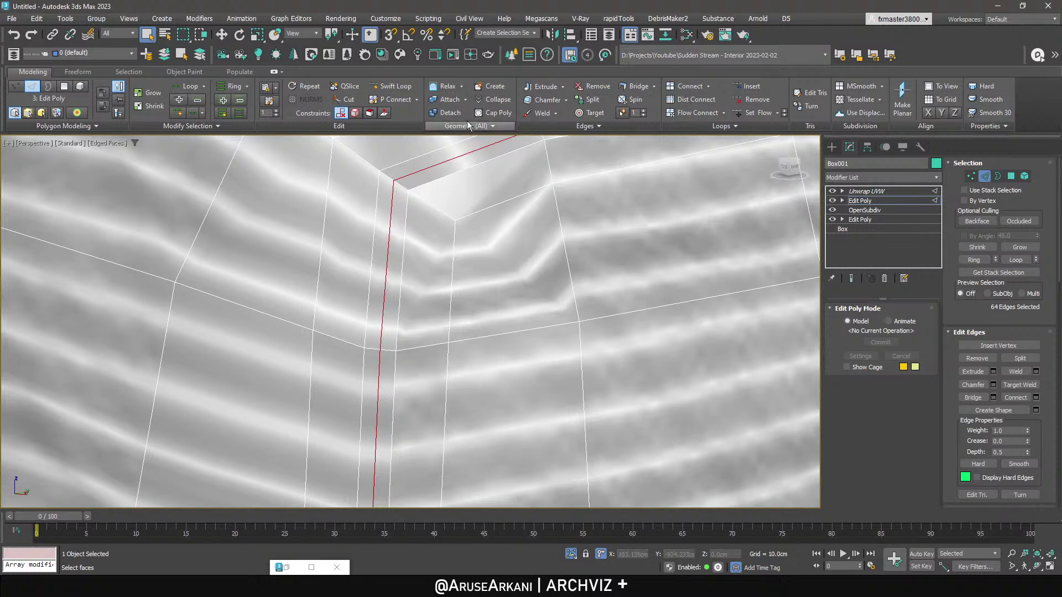
{"action": "left_click", "coordinate": [384, 113]}
{"action": "key", "text": "w"}
{"action": "left_click", "coordinate": [600, 554]}
{"action": "left_click_drag", "start_coordinate": [744, 553], "coordinate": [743, 562]}
{"action": "left_click", "coordinate": [872, 200]}
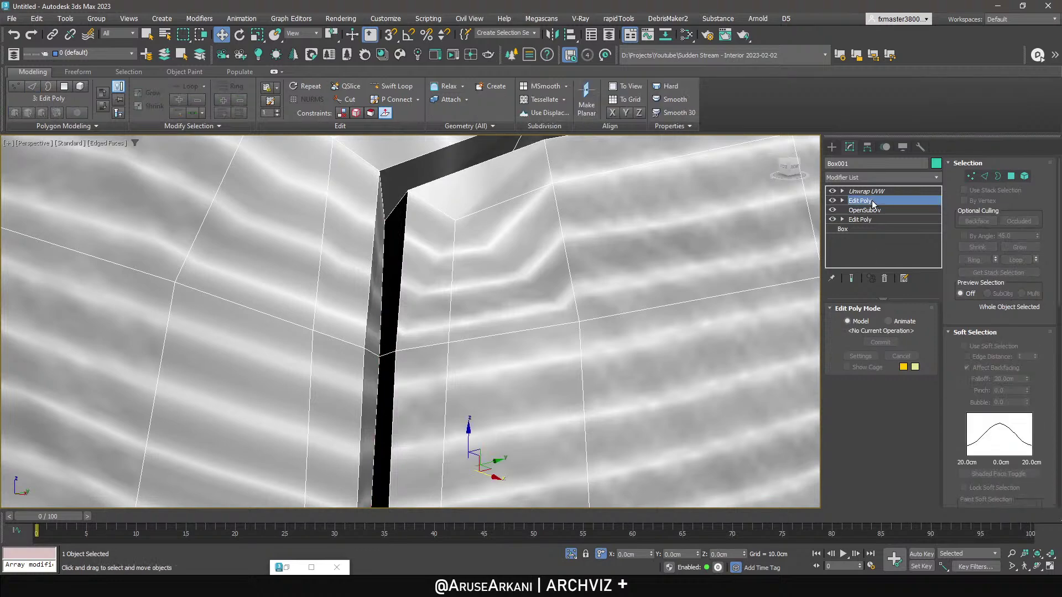
Select all faces of the backrest and seat together in the UV editor and minimise the editor.
{"action": "left_click", "coordinate": [855, 192]}
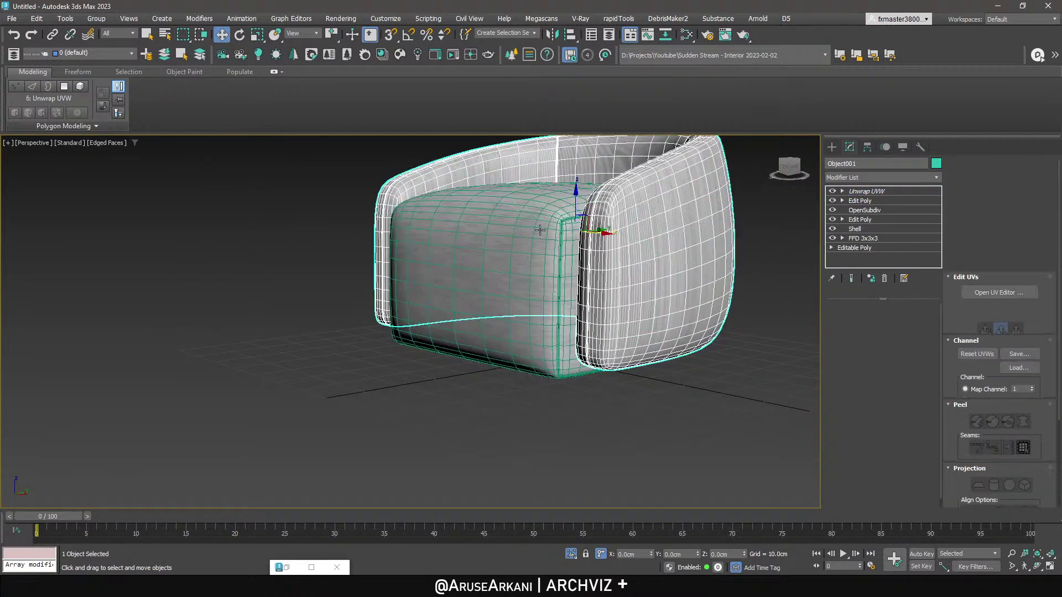
{"action": "left_click", "coordinate": [540, 229], "text": "ctrl"}
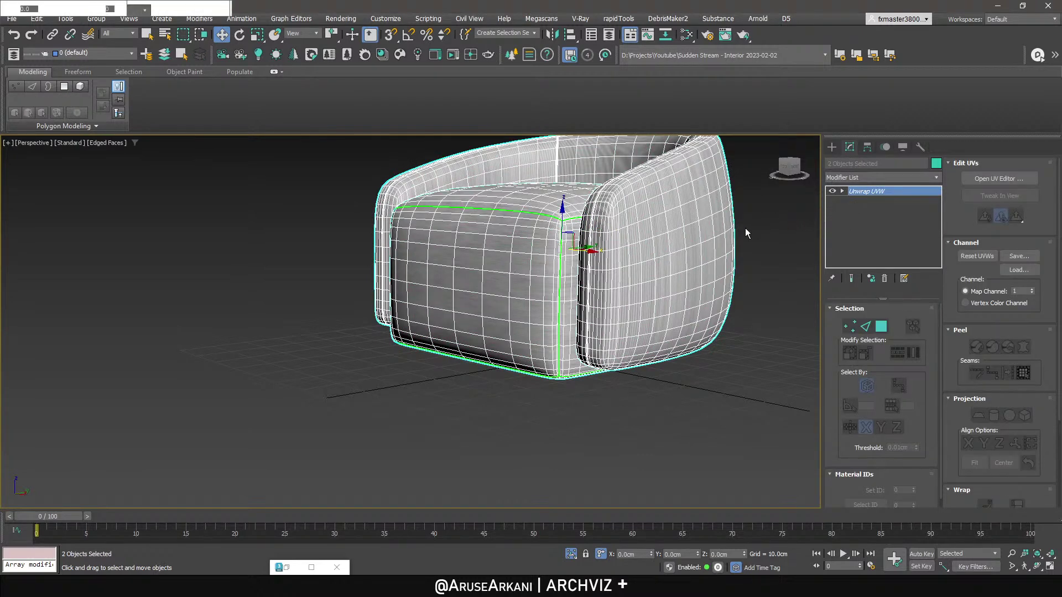
{"action": "key", "text": "ctrl+e"}
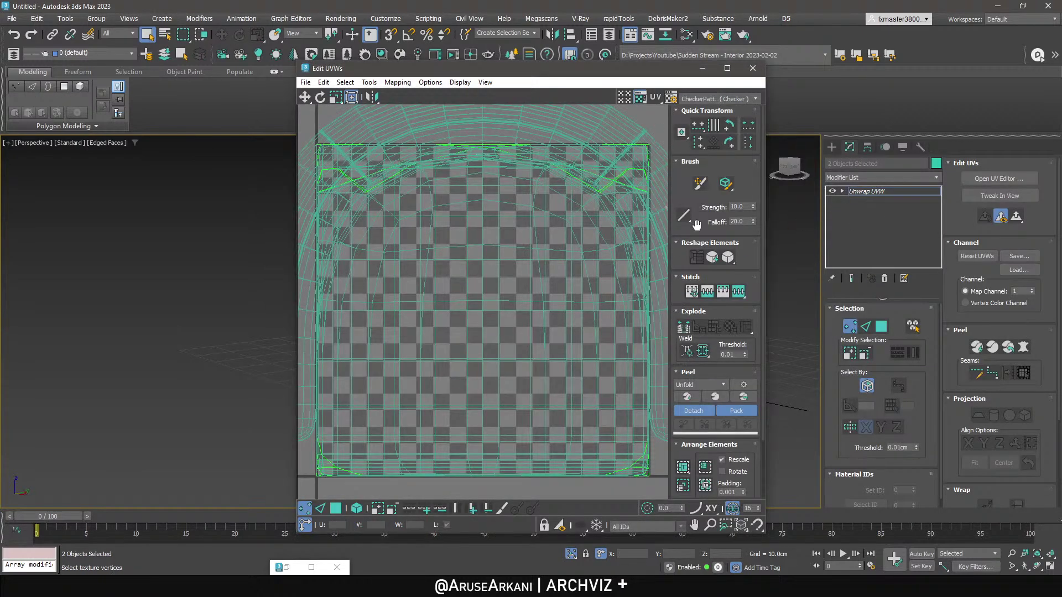
{"action": "key", "text": "ctrl+a"}
{"action": "key", "text": "3"}
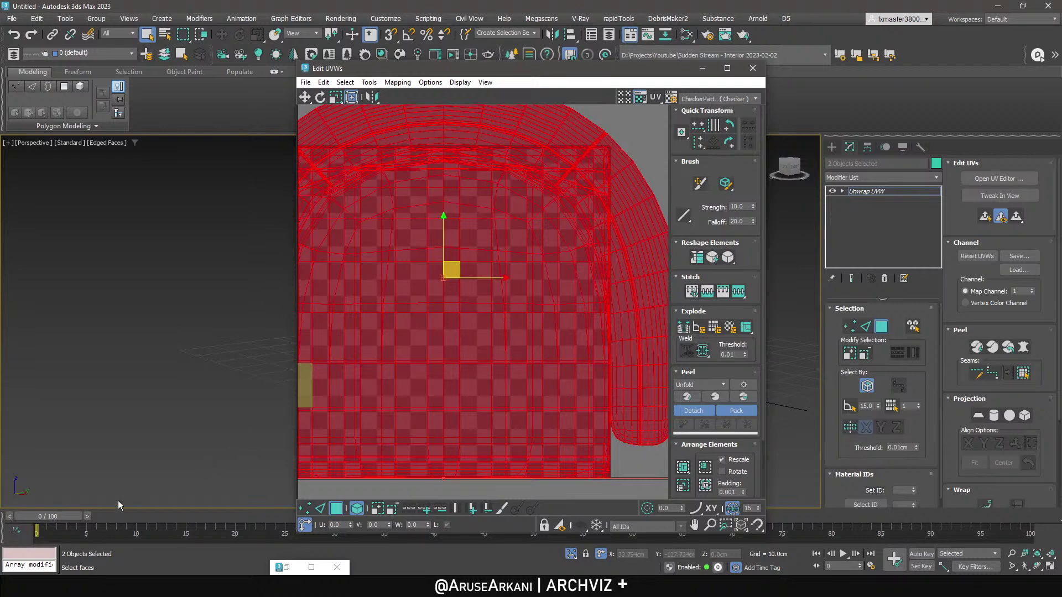
{"action": "key", "text": "super"}
{"action": "key", "text": "super"}
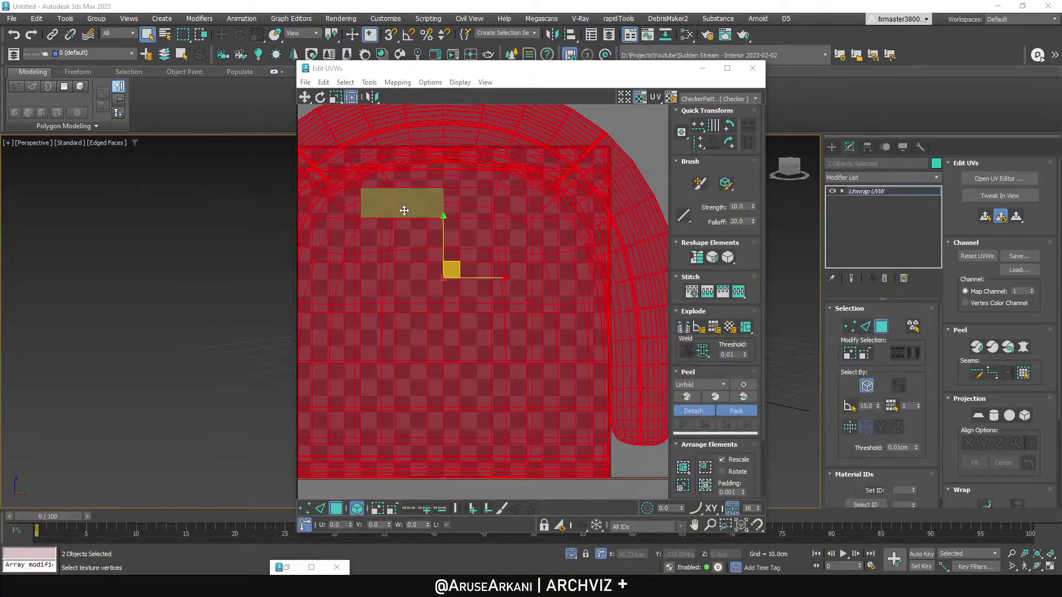
{"action": "left_click", "coordinate": [703, 68]}
{"action": "scroll", "coordinate": [629, 298], "scroll_direction": "up", "scroll_amount": 5}
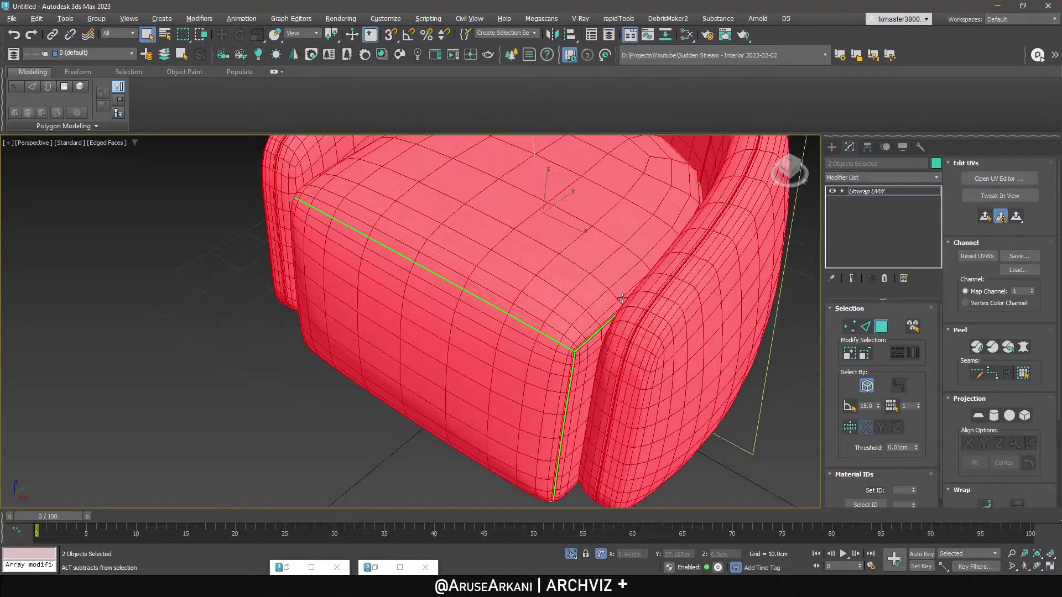
{"action": "scroll", "coordinate": [630, 298], "scroll_direction": "down", "scroll_amount": 4}
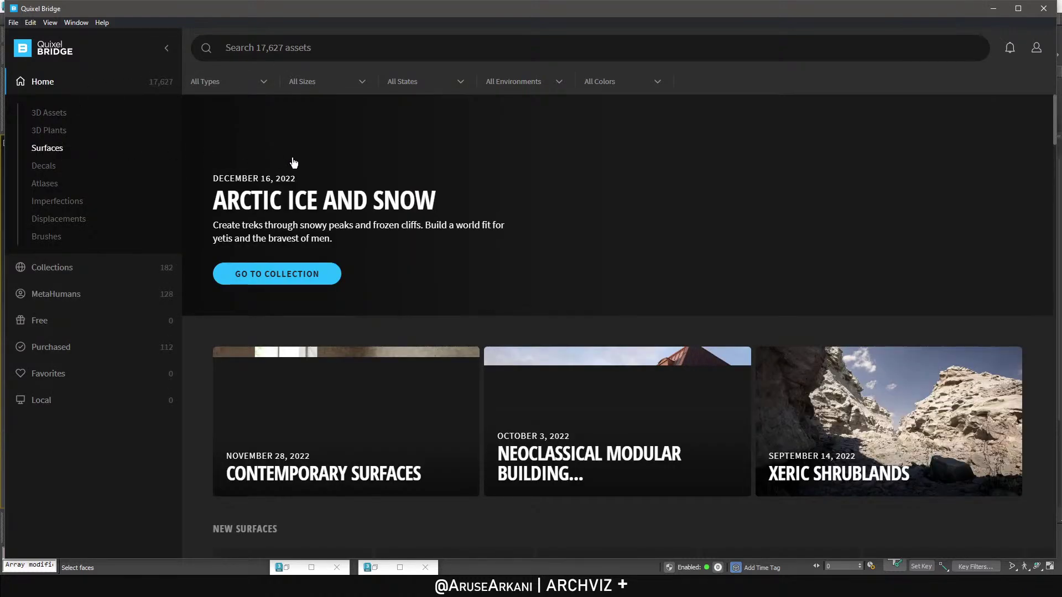
Switch to Quixel Bridge and examine the Plain Wool Fabric surface and the other assets in the Fabric category.
{"action": "scroll", "coordinate": [869, 249], "scroll_direction": "down", "scroll_amount": 2}
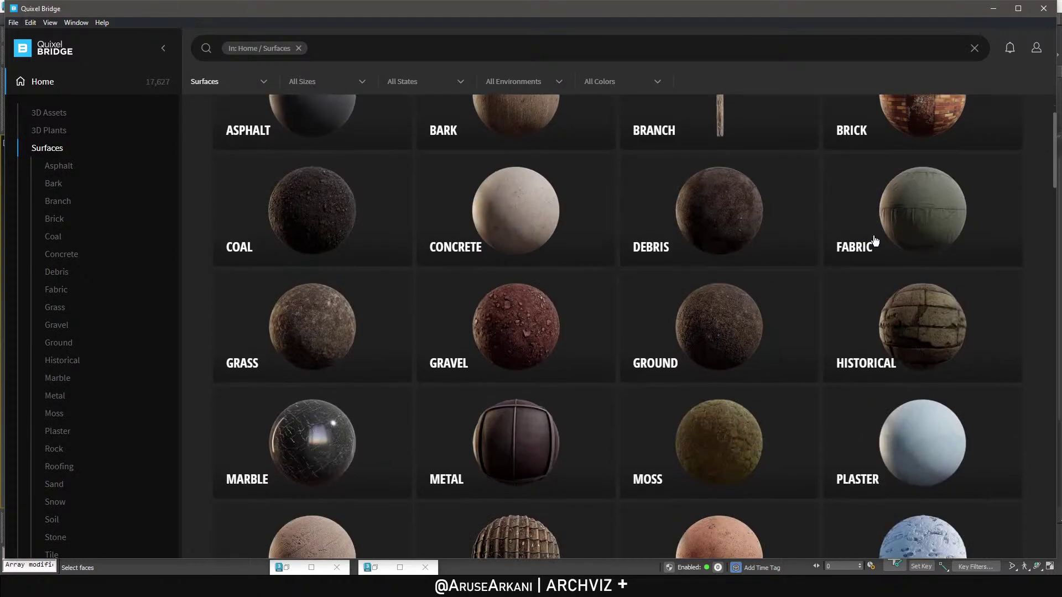
{"action": "left_click", "coordinate": [869, 250]}
{"action": "scroll", "coordinate": [621, 311], "scroll_direction": "down", "scroll_amount": 2}
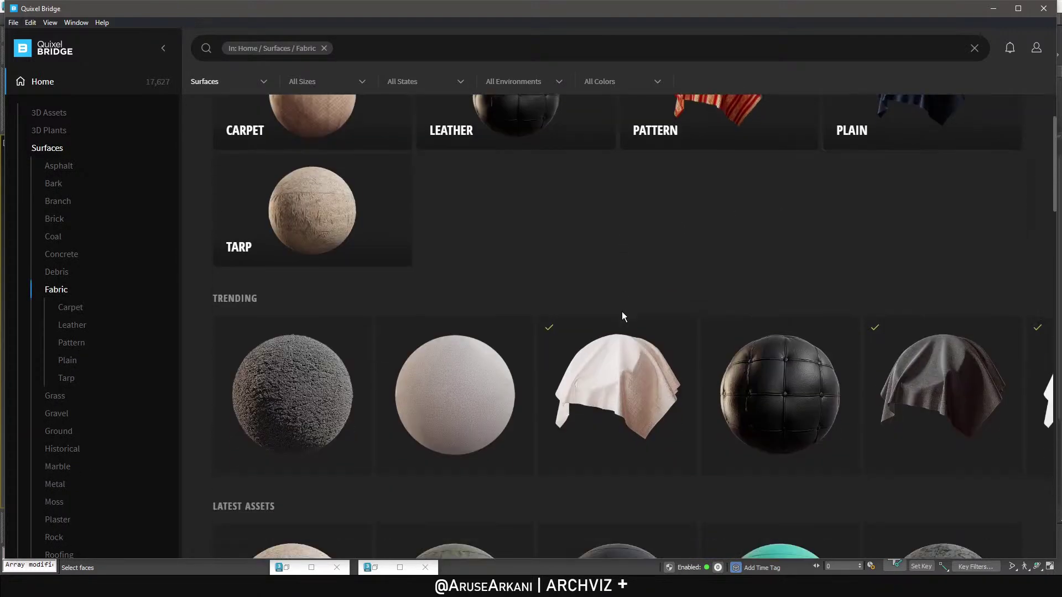
{"action": "left_click", "coordinate": [447, 391]}
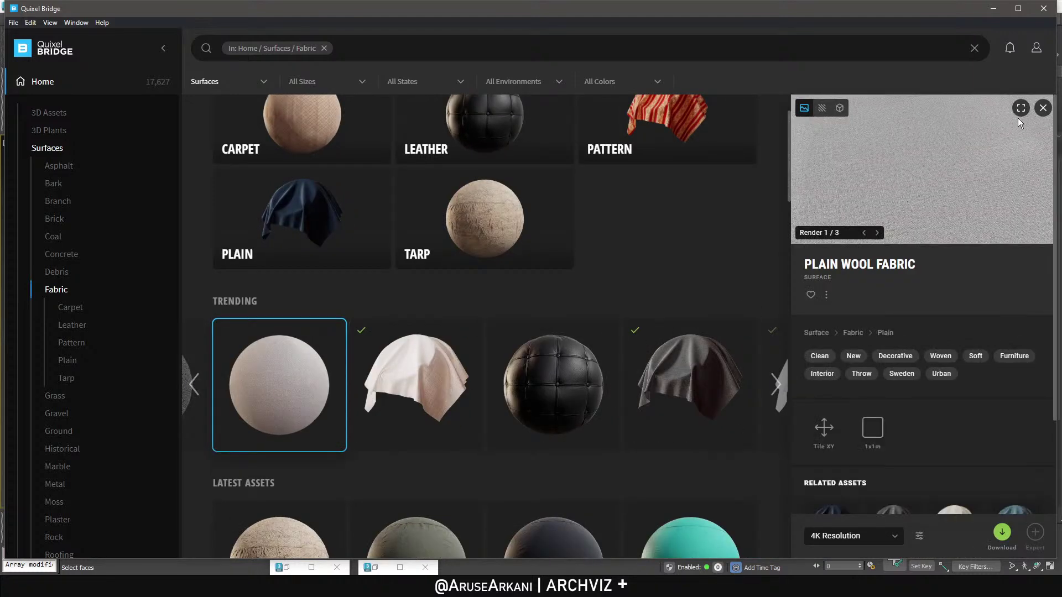
{"action": "left_click", "coordinate": [1020, 115]}
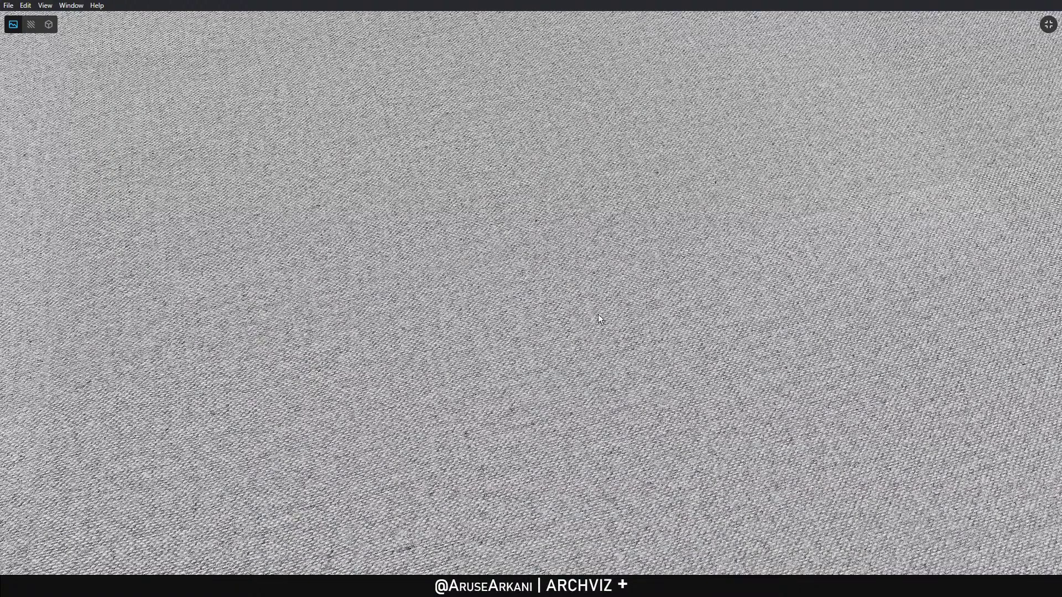
{"action": "left_click", "coordinate": [1048, 25]}
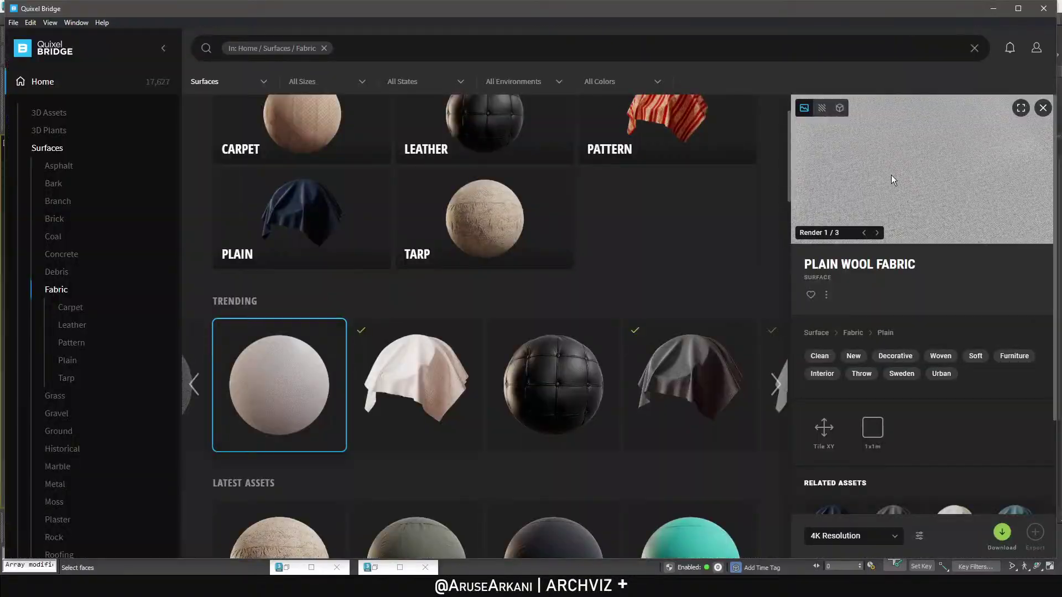
{"action": "scroll", "coordinate": [642, 227], "scroll_direction": "down", "scroll_amount": 4}
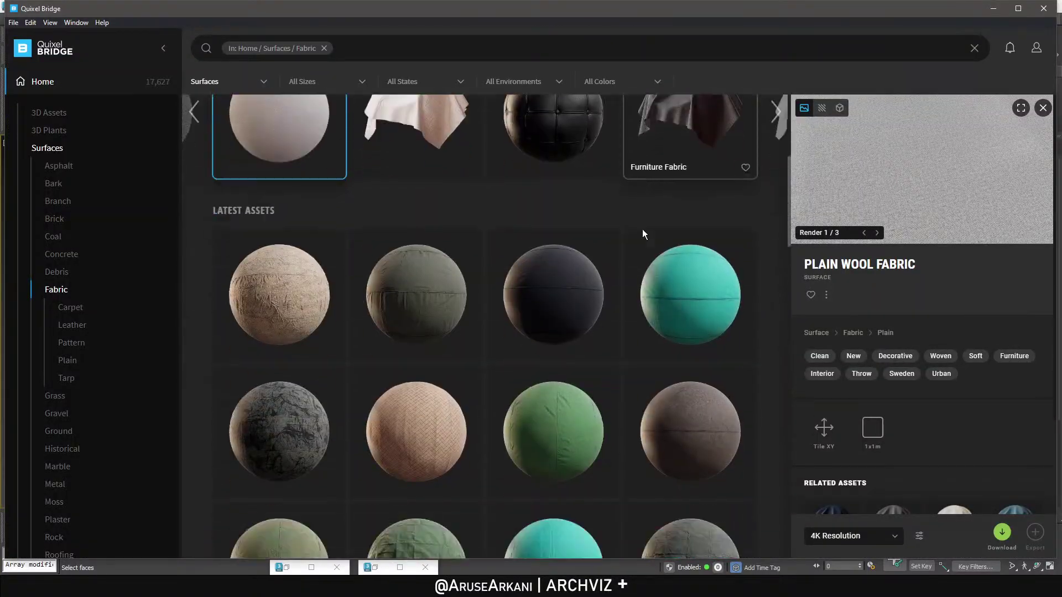
{"action": "scroll", "coordinate": [280, 264], "scroll_direction": "up", "scroll_amount": 3}
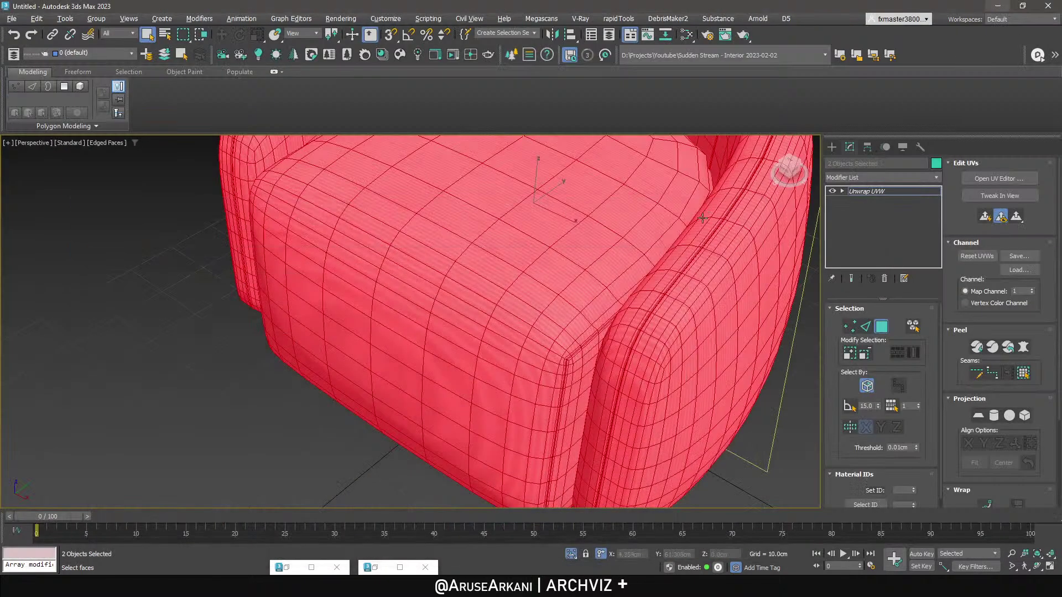
Select edges along the groove at the seat's upper front corner in Unwrap UVW.
{"action": "middle_click_drag", "start_coordinate": [642, 227], "coordinate": [479, 221]}
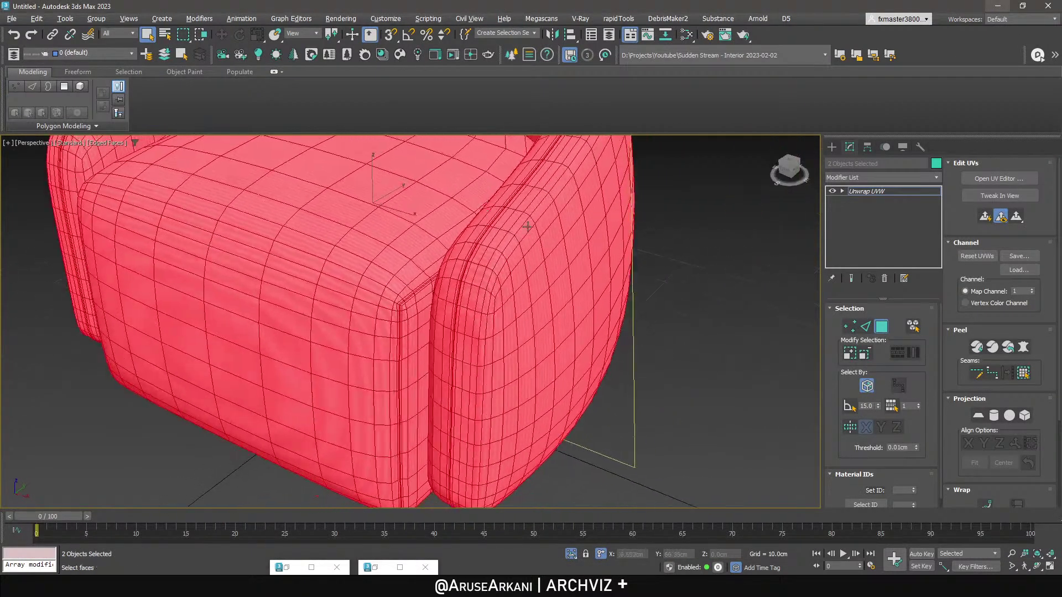
{"action": "left_click", "coordinate": [866, 326]}
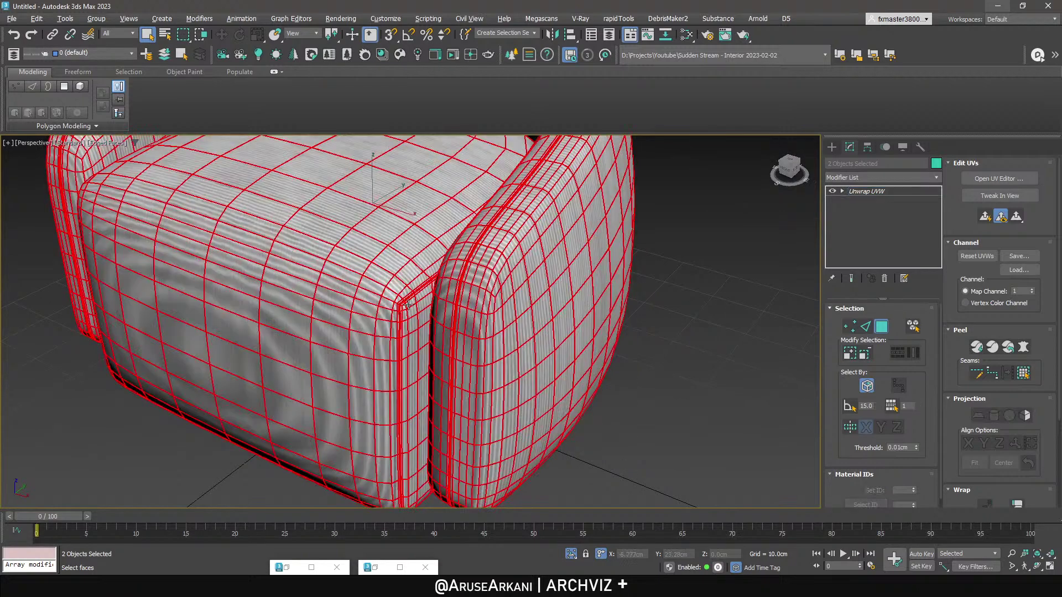
{"action": "scroll", "coordinate": [402, 304], "scroll_direction": "up", "scroll_amount": 7}
{"action": "key", "text": "F4"}
{"action": "left_click", "coordinate": [392, 283]}
{"action": "middle_click_drag", "start_coordinate": [394, 290], "coordinate": [382, 275], "text": "alt"}
{"action": "key", "text": "F4"}
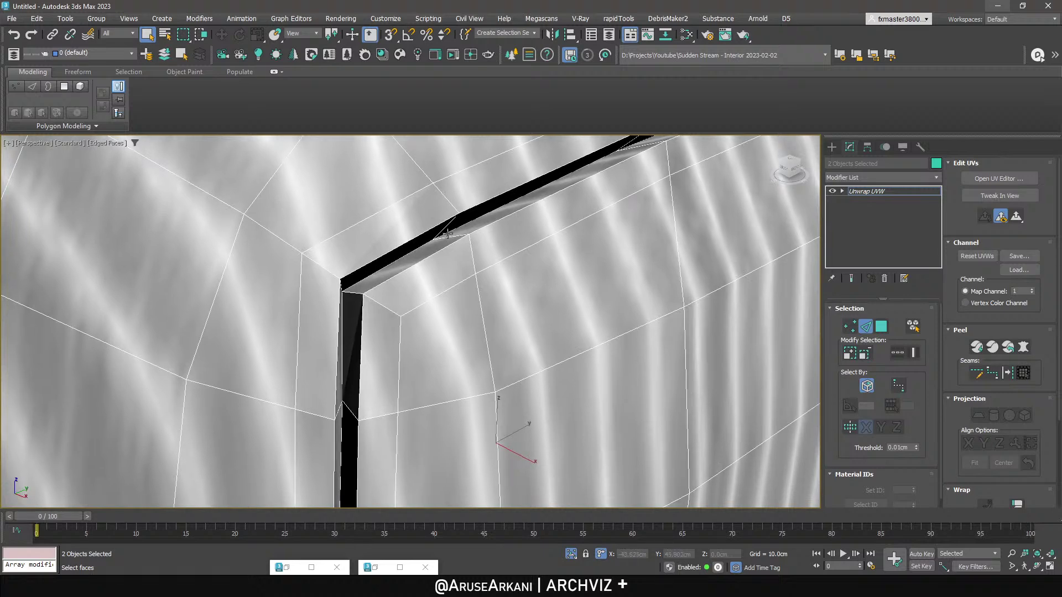
{"action": "scroll", "coordinate": [445, 233], "scroll_direction": "down", "scroll_amount": 6}
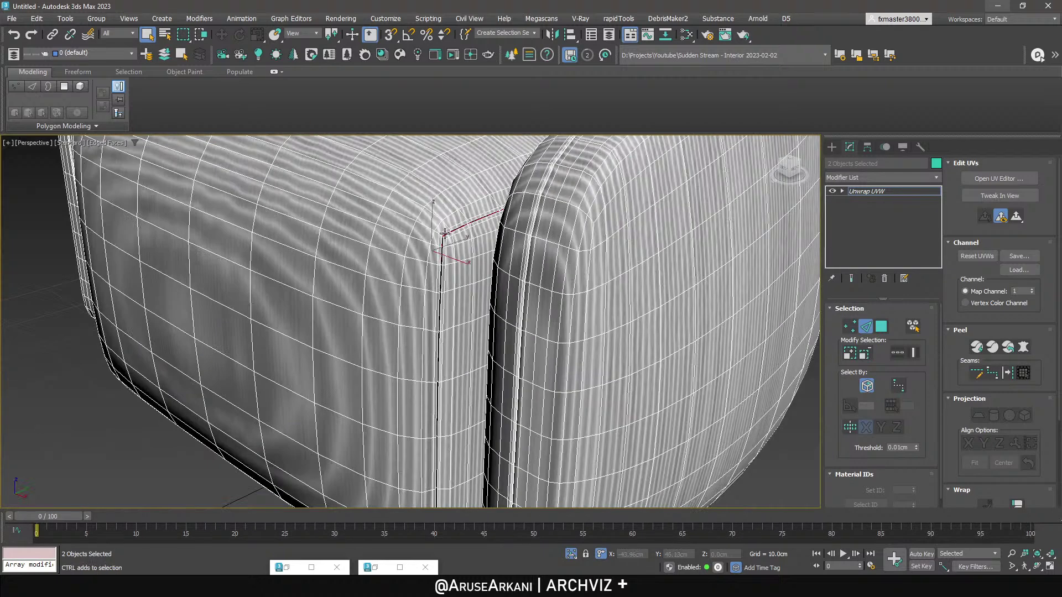
Select the edge loop along the middle of the backrest's arm fronts and convert it to a peel seam.
{"action": "scroll", "coordinate": [530, 243], "scroll_direction": "up", "scroll_amount": 10}
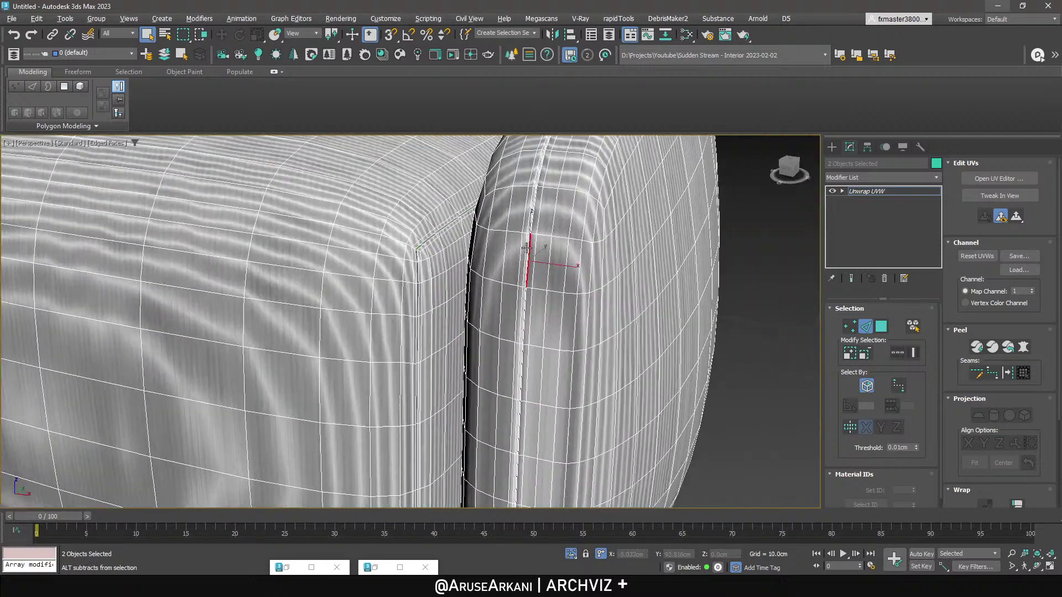
{"action": "scroll", "coordinate": [588, 207], "scroll_direction": "down", "scroll_amount": 4}
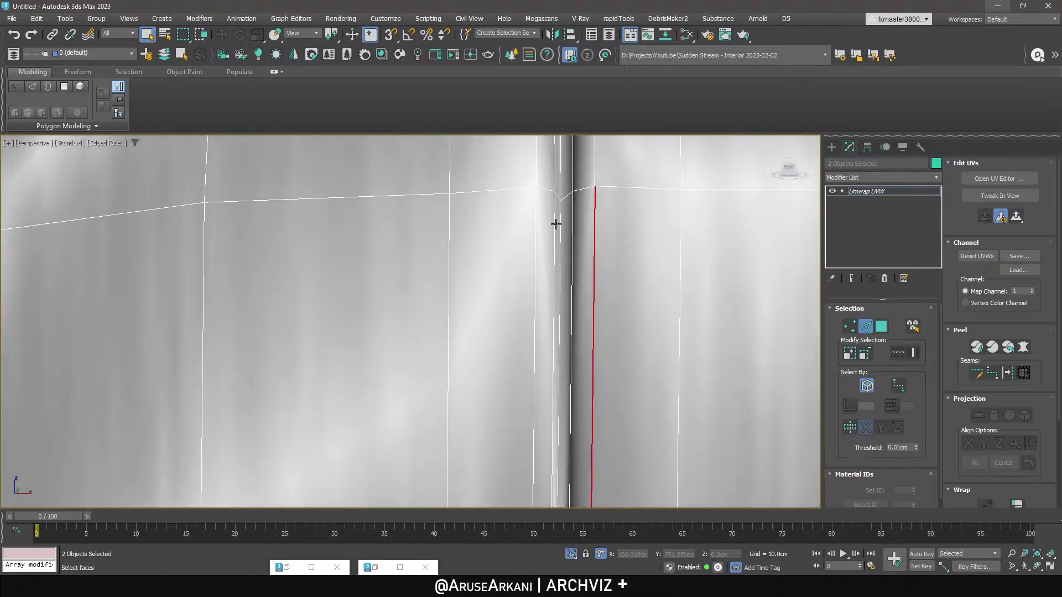
{"action": "scroll", "coordinate": [562, 227], "scroll_direction": "down", "scroll_amount": 2}
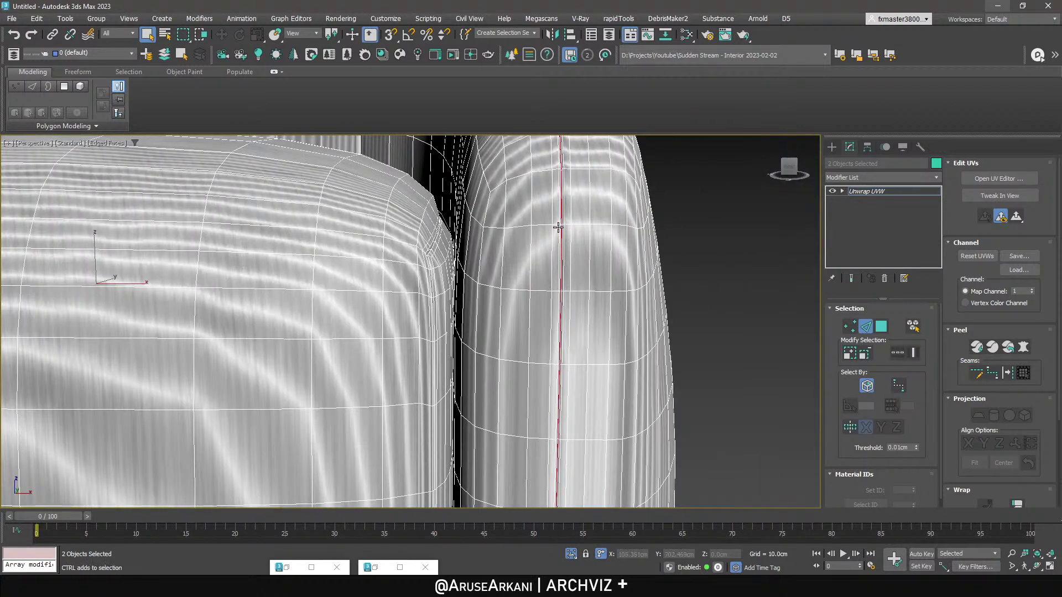
Open the Hotkey Editor's load-from-file browser and copy the Aruse Custom Keys.hsx file.
{"action": "left_click", "coordinate": [397, 19]}
{"action": "left_click", "coordinate": [397, 19]}
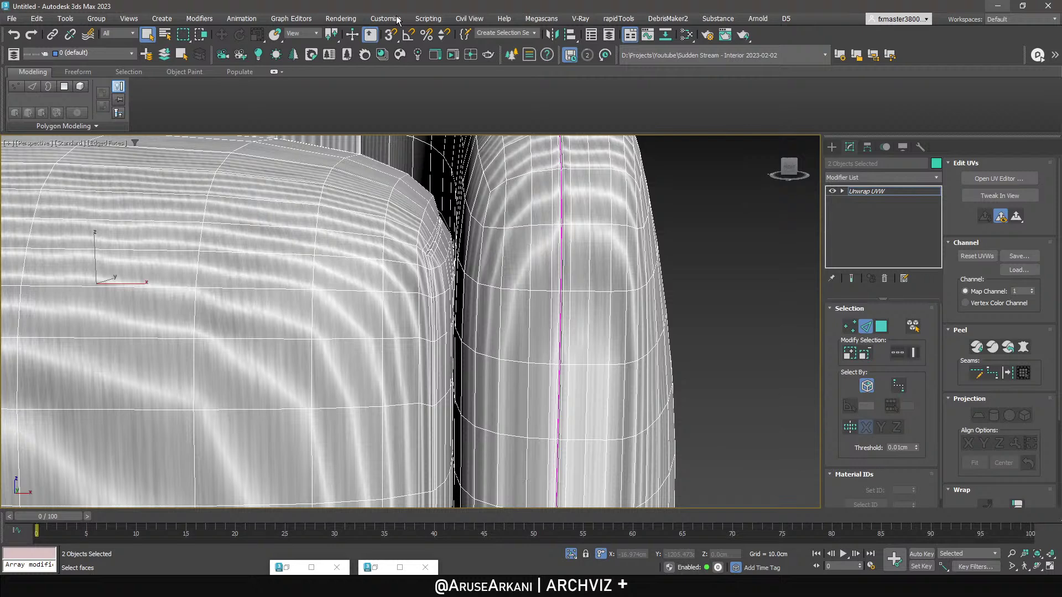
{"action": "key", "text": "z"}
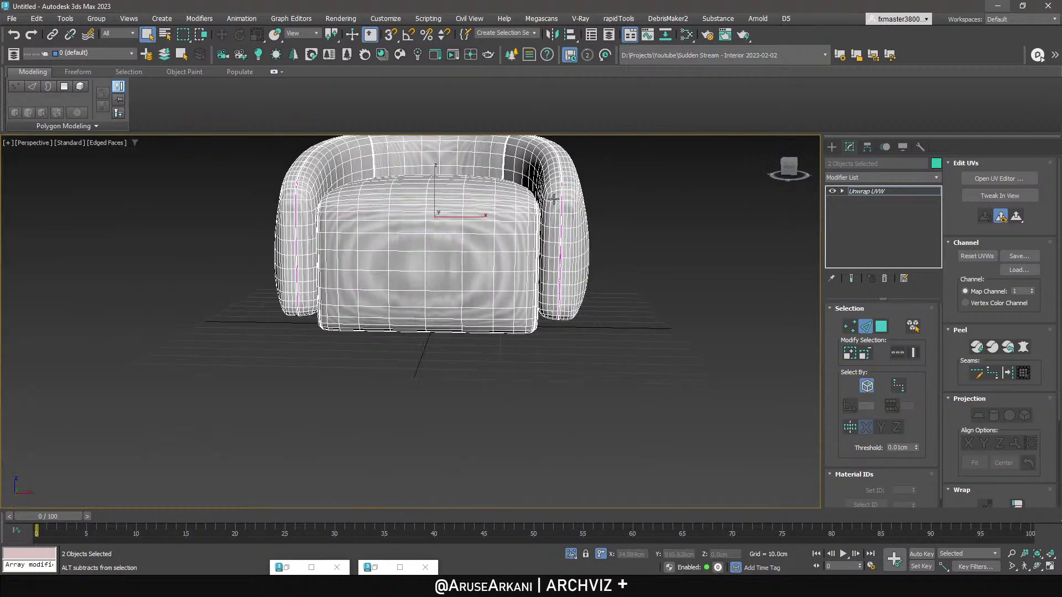
{"action": "left_click", "coordinate": [386, 20]}
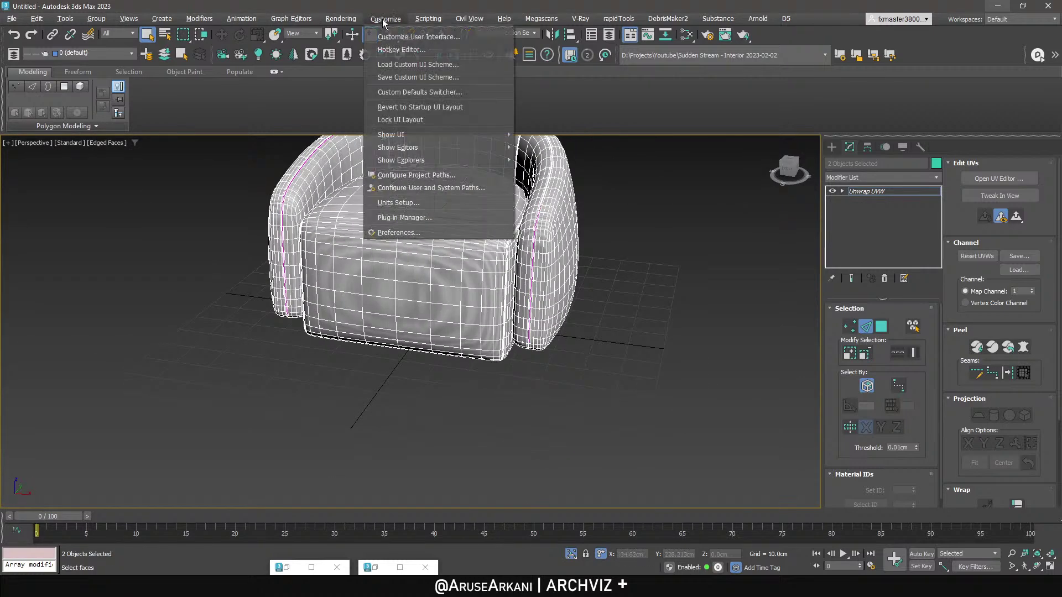
{"action": "left_click", "coordinate": [404, 50]}
{"action": "left_click", "coordinate": [945, 286]}
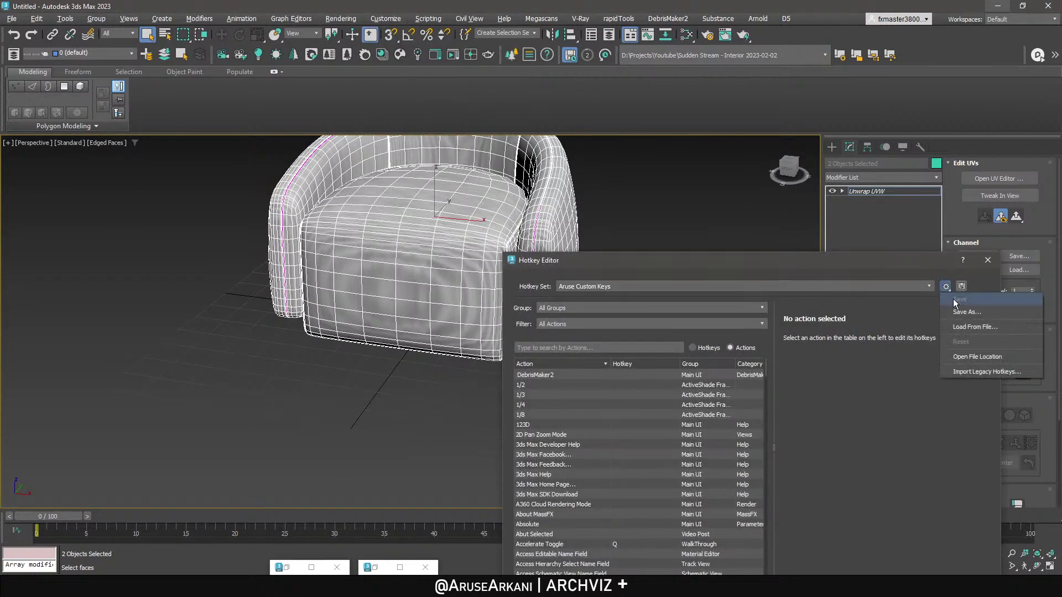
{"action": "left_click", "coordinate": [985, 327]}
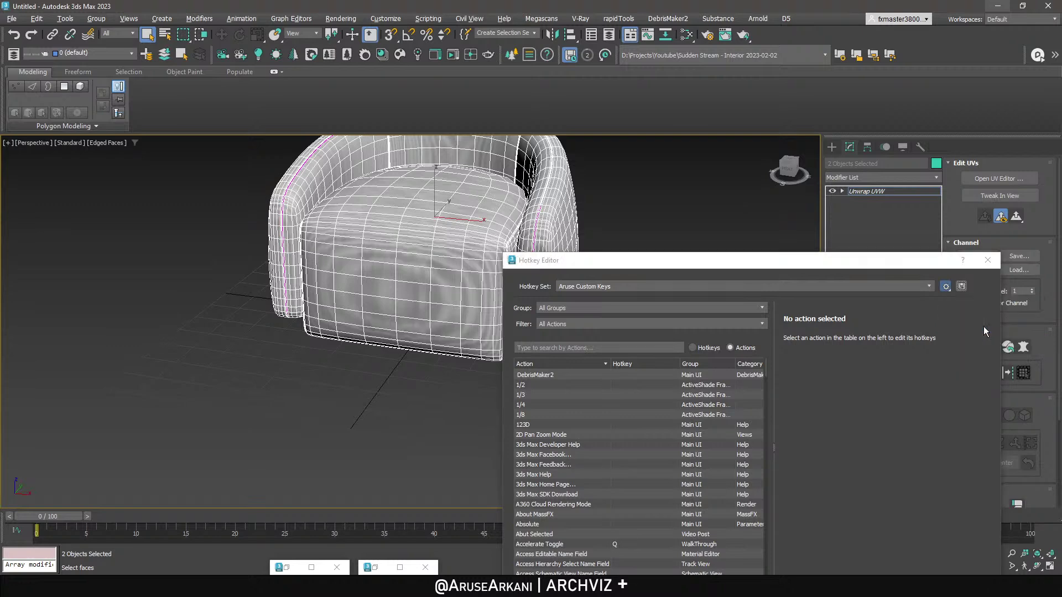
{"action": "right_click", "coordinate": [723, 300]}
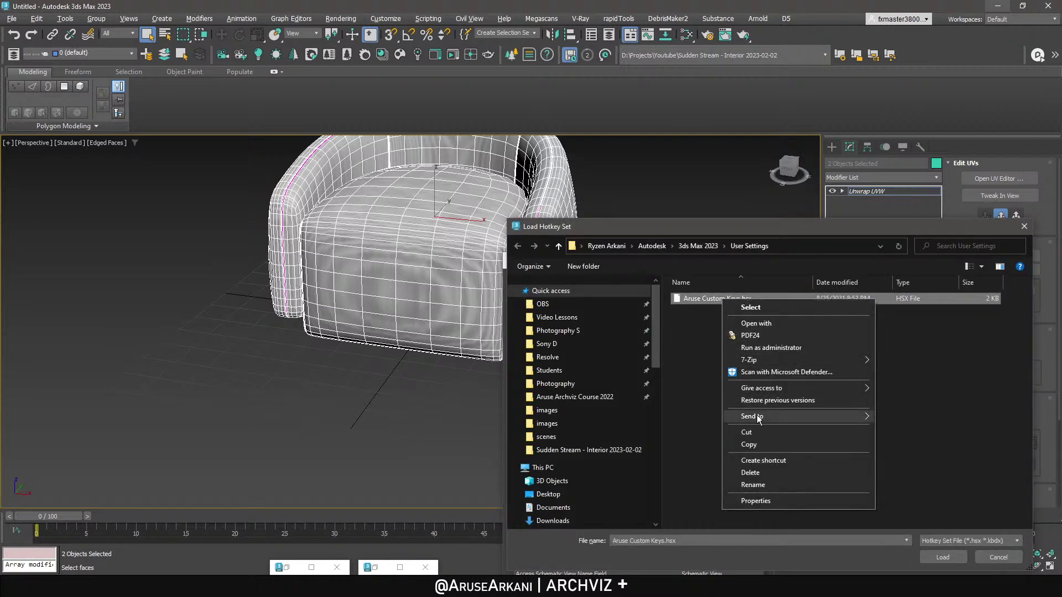
{"action": "left_click", "coordinate": [769, 443]}
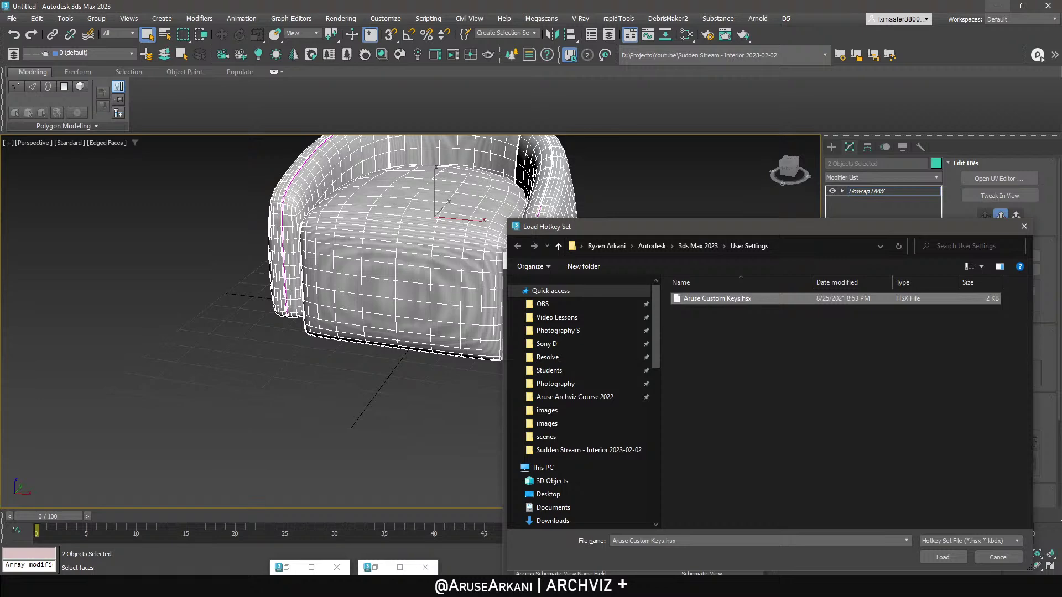
Switch to Telegram, share Aruse Custom Keys.hsx as a file in the Designation channel post's comments, and minimise the chat.
{"action": "left_click", "coordinate": [228, 586]}
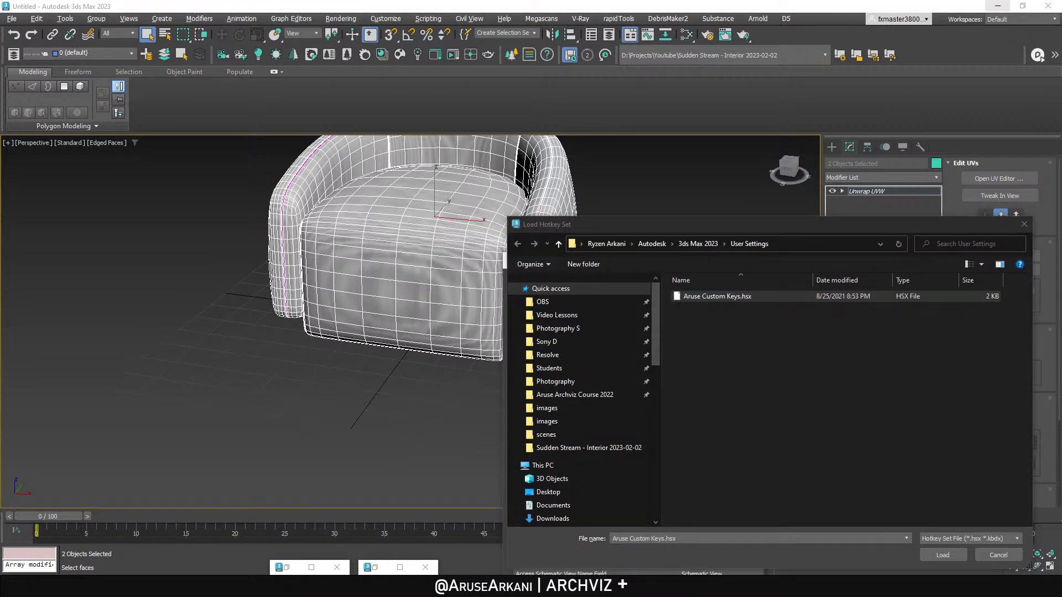
{"action": "left_click_drag", "start_coordinate": [491, 81], "coordinate": [339, 74]}
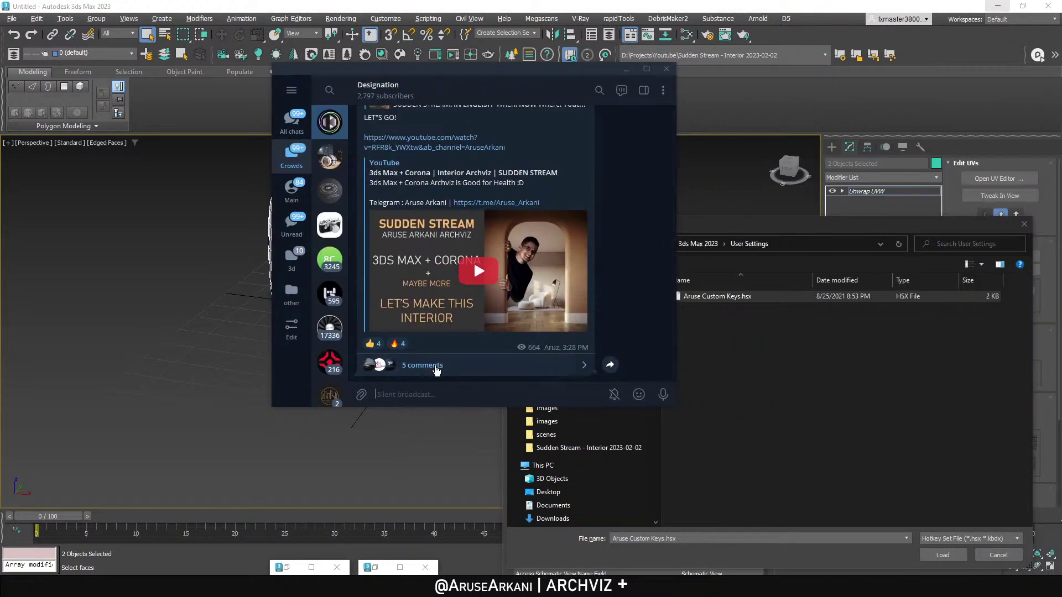
{"action": "left_click", "coordinate": [436, 367]}
{"action": "right_click", "coordinate": [494, 390]}
{"action": "left_click", "coordinate": [478, 391]}
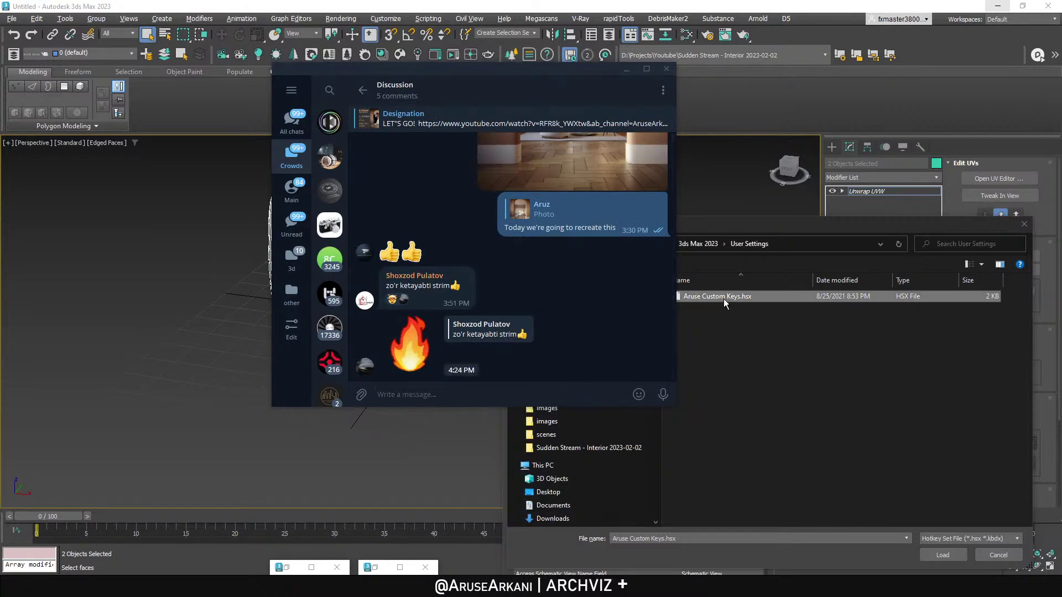
{"action": "left_click_drag", "start_coordinate": [723, 298], "coordinate": [509, 210]}
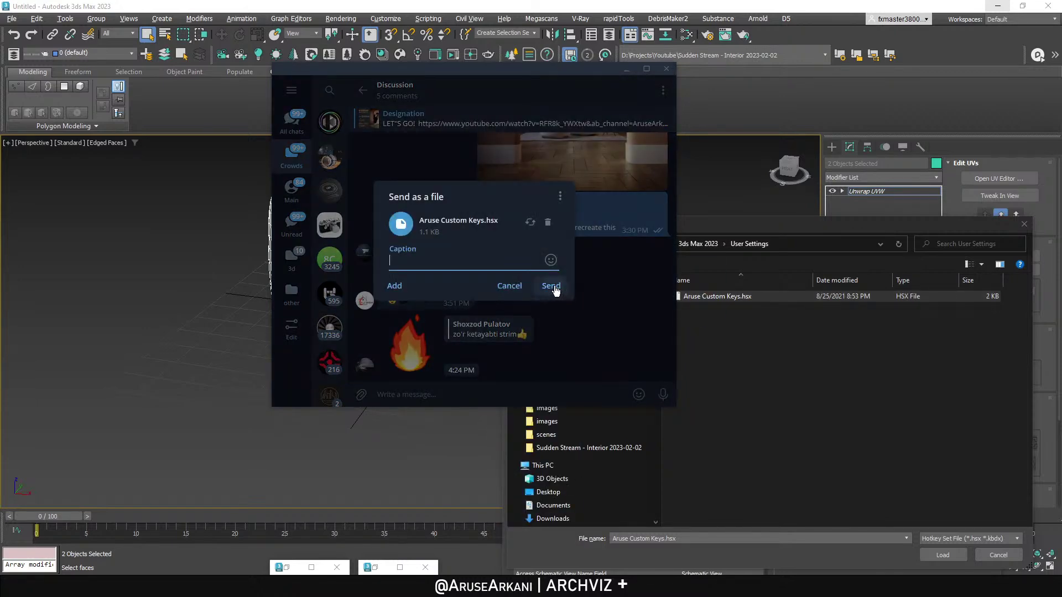
{"action": "left_click", "coordinate": [553, 287]}
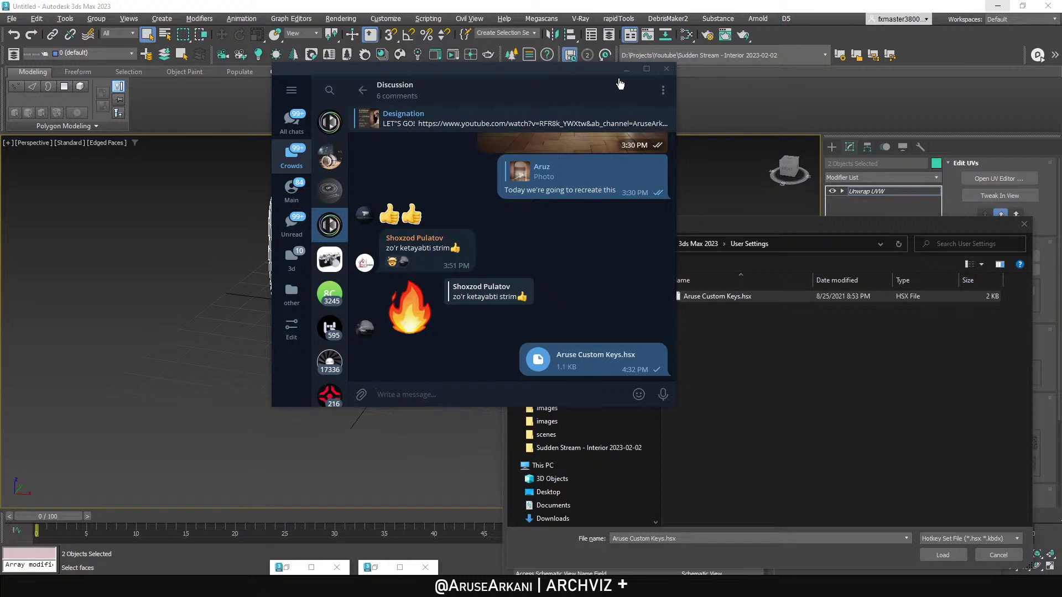
{"action": "left_click", "coordinate": [626, 69]}
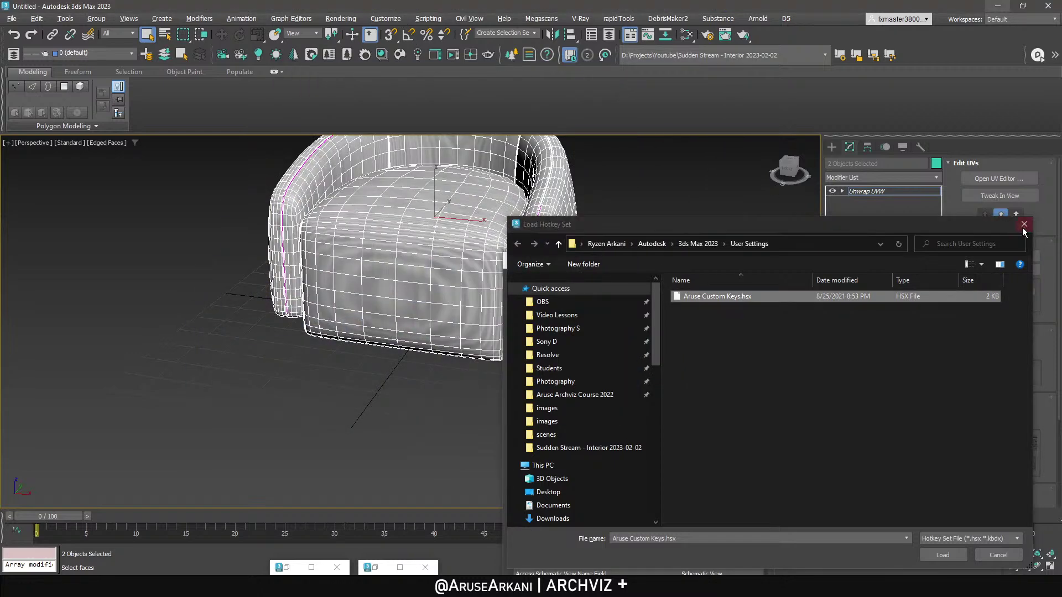
Close the hotkey set file browser and cancel the Hotkey Editor.
{"action": "left_click", "coordinate": [1024, 224]}
{"action": "left_click_drag", "start_coordinate": [665, 247], "coordinate": [518, 115]}
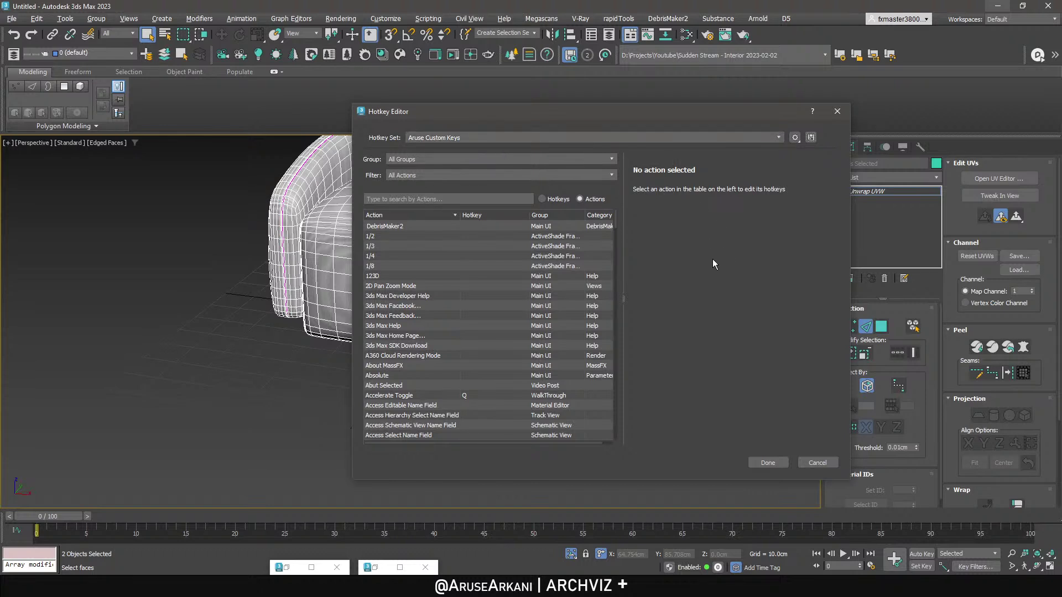
{"action": "left_click", "coordinate": [817, 464]}
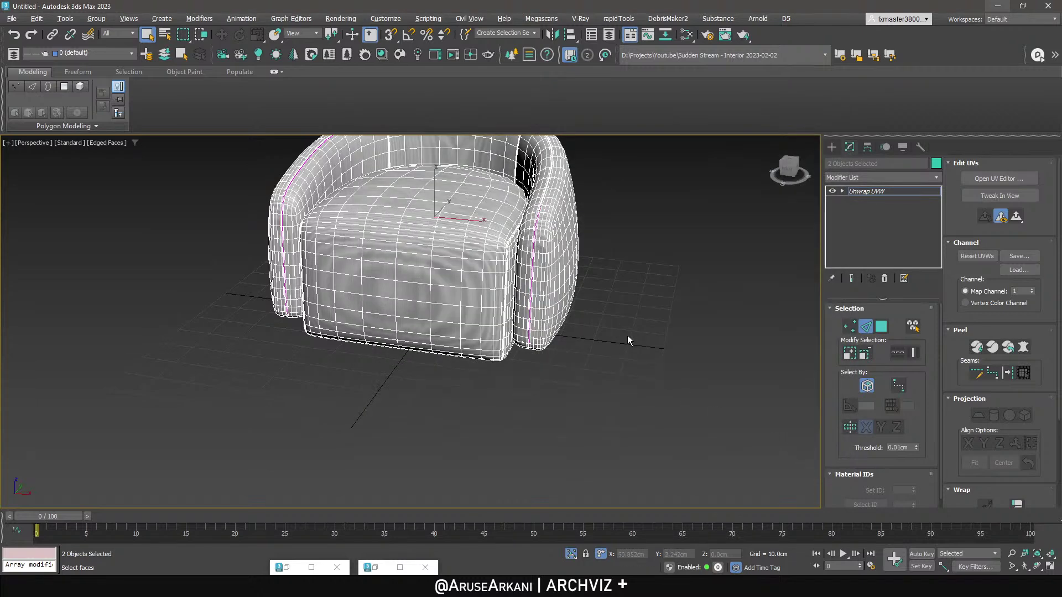
Select the middle edge loop of the seam groove crossing one side of the backrest.
{"action": "scroll", "coordinate": [509, 341], "scroll_direction": "up", "scroll_amount": 6}
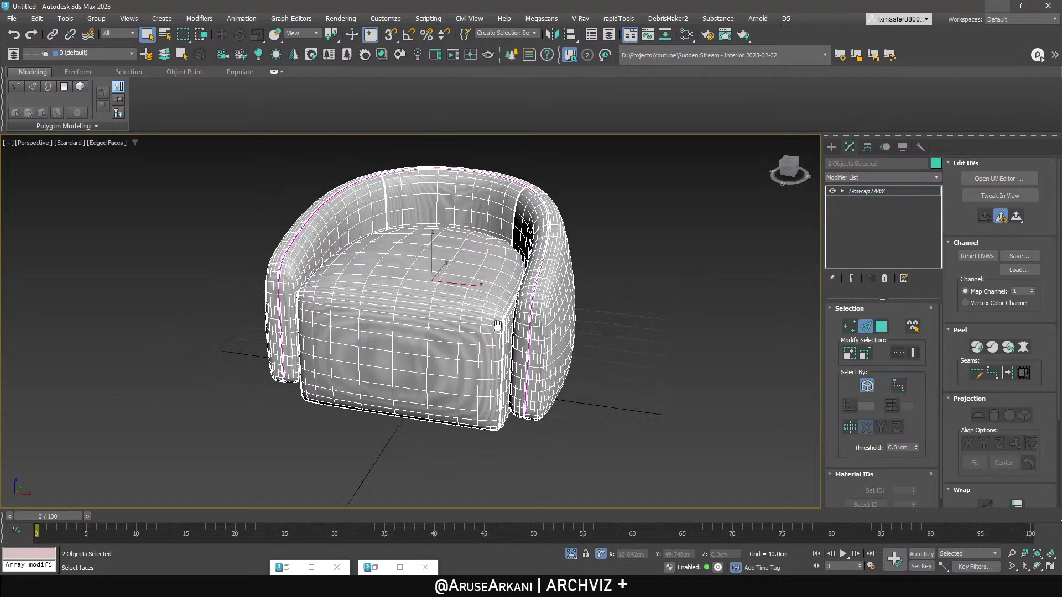
{"action": "scroll", "coordinate": [509, 341], "scroll_direction": "down", "scroll_amount": 4}
{"action": "middle_click_drag", "start_coordinate": [522, 315], "coordinate": [588, 320], "text": "alt"}
{"action": "scroll", "coordinate": [550, 209], "scroll_direction": "up", "scroll_amount": 6}
{"action": "scroll", "coordinate": [550, 210], "scroll_direction": "up", "scroll_amount": 5}
{"action": "scroll", "coordinate": [541, 265], "scroll_direction": "down", "scroll_amount": 4}
{"action": "scroll", "coordinate": [527, 197], "scroll_direction": "up", "scroll_amount": 6}
{"action": "left_click", "coordinate": [541, 213]}
{"action": "scroll", "coordinate": [529, 230], "scroll_direction": "down", "scroll_amount": 5}
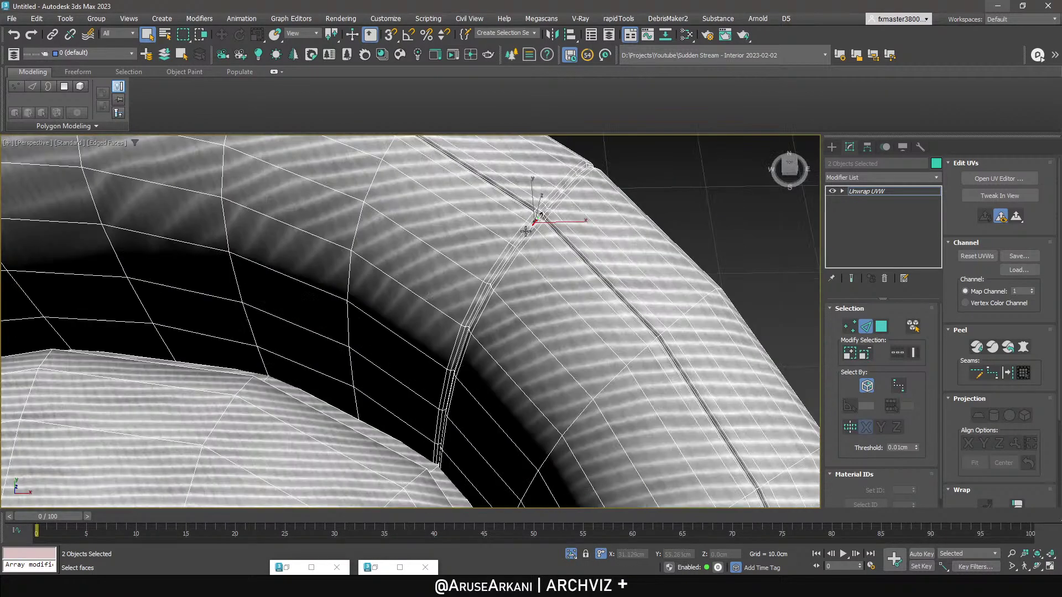
{"action": "scroll", "coordinate": [527, 233], "scroll_direction": "up", "scroll_amount": 5}
{"action": "double_click", "coordinate": [526, 233]}
Add the matching groove loop on the backrest's other side and convert the selected loops to peel seams.
{"action": "scroll", "coordinate": [527, 234], "scroll_direction": "down", "scroll_amount": 6}
{"action": "middle_click_drag", "start_coordinate": [520, 239], "coordinate": [299, 279]}
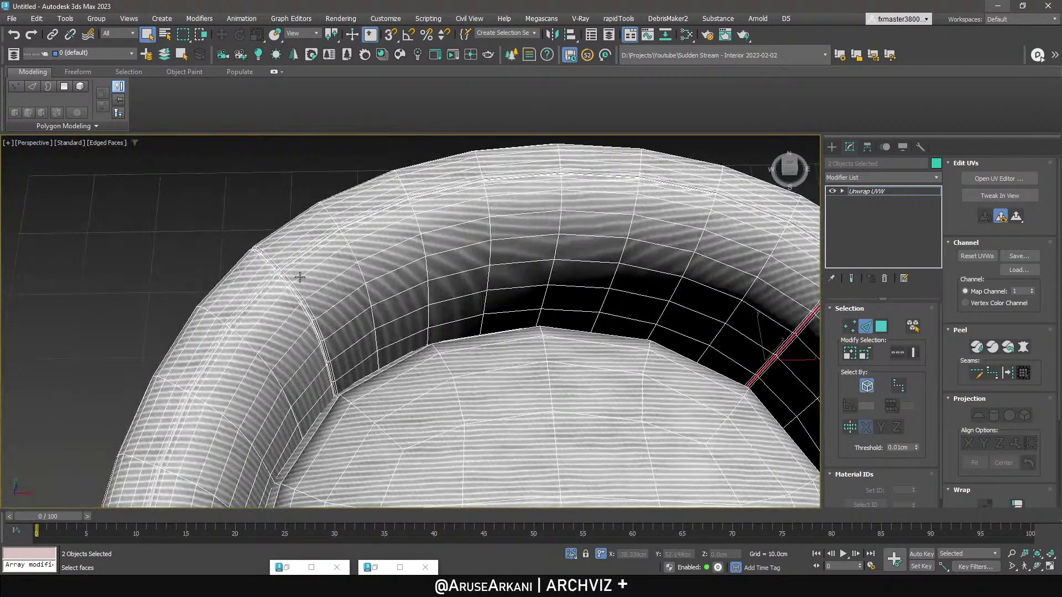
{"action": "scroll", "coordinate": [276, 296], "scroll_direction": "up", "scroll_amount": 5}
{"action": "double_click", "coordinate": [279, 295]}
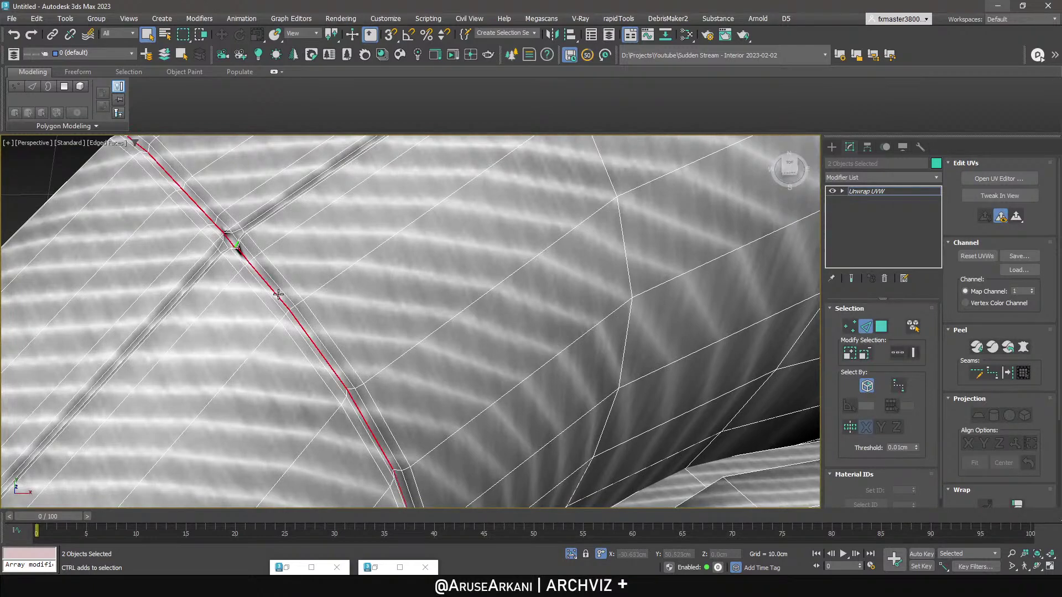
{"action": "scroll", "coordinate": [238, 238], "scroll_direction": "down", "scroll_amount": 8}
{"action": "left_click", "coordinate": [249, 245]}
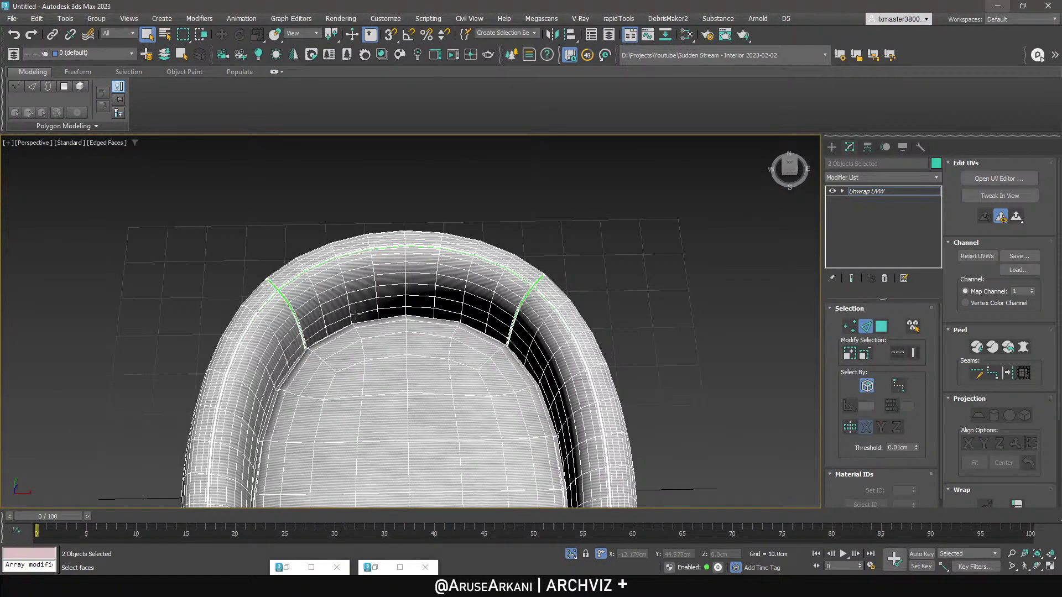
Hide the edged faces and unfold the armchair's UVs along the seams with Quick Peel in the UV editor.
{"action": "key", "text": "F4"}
{"action": "scroll", "coordinate": [393, 340], "scroll_direction": "down", "scroll_amount": 2}
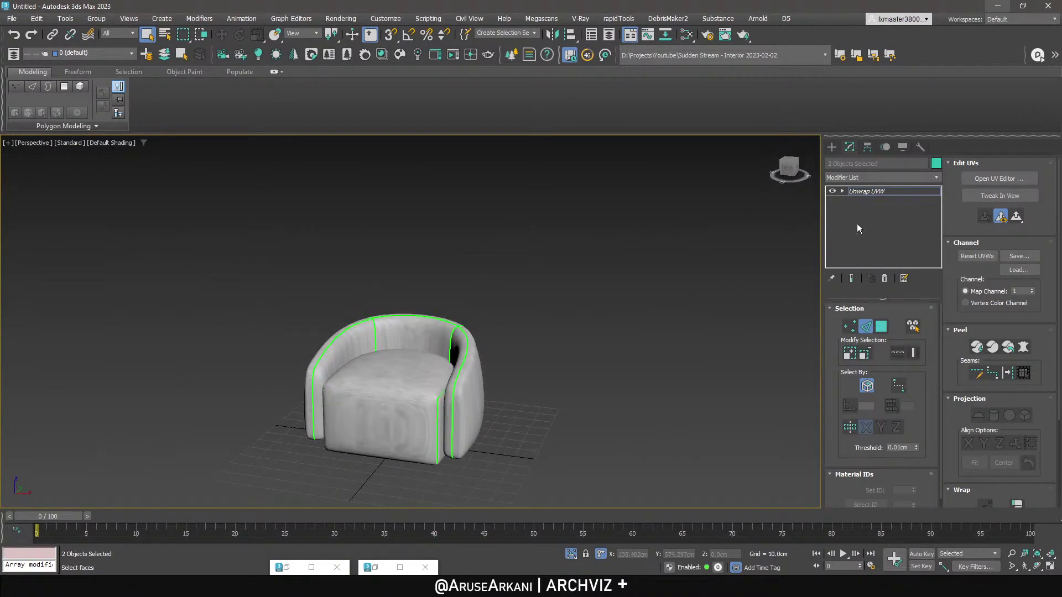
{"action": "key", "text": "ctrl+e"}
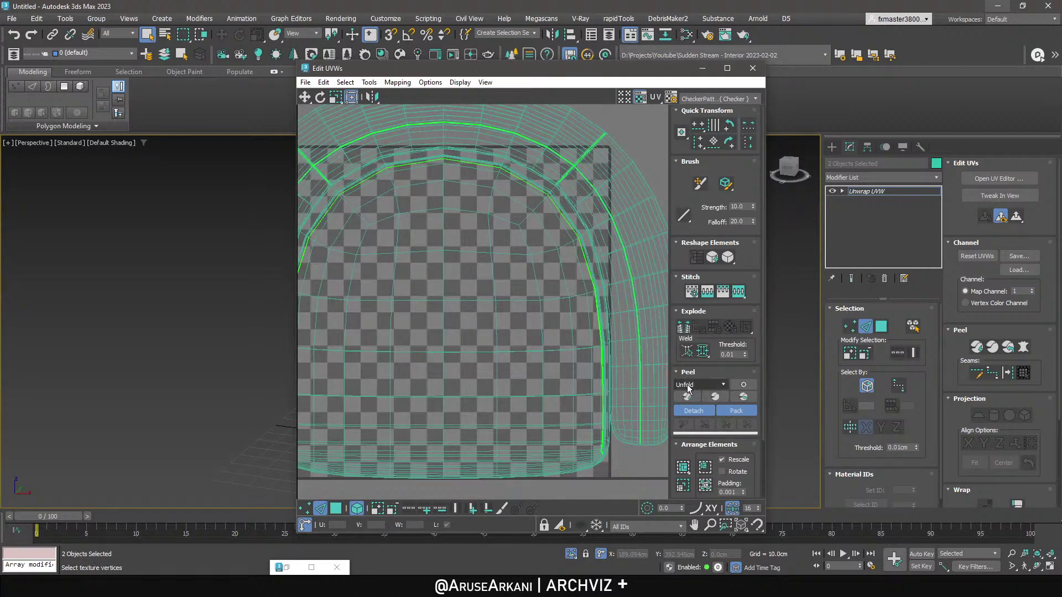
{"action": "key", "text": "z"}
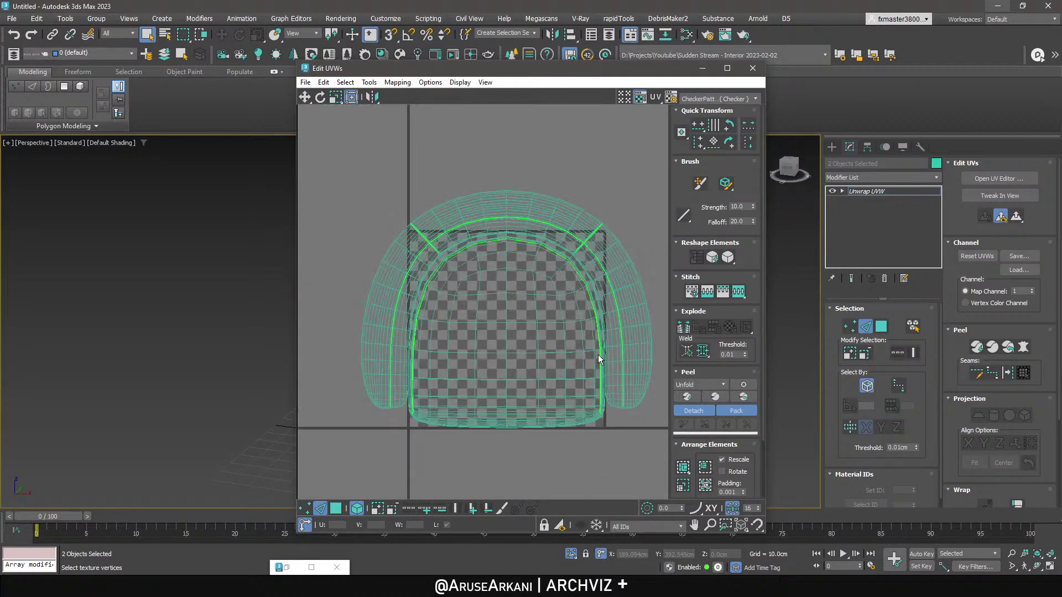
{"action": "left_click", "coordinate": [688, 397]}
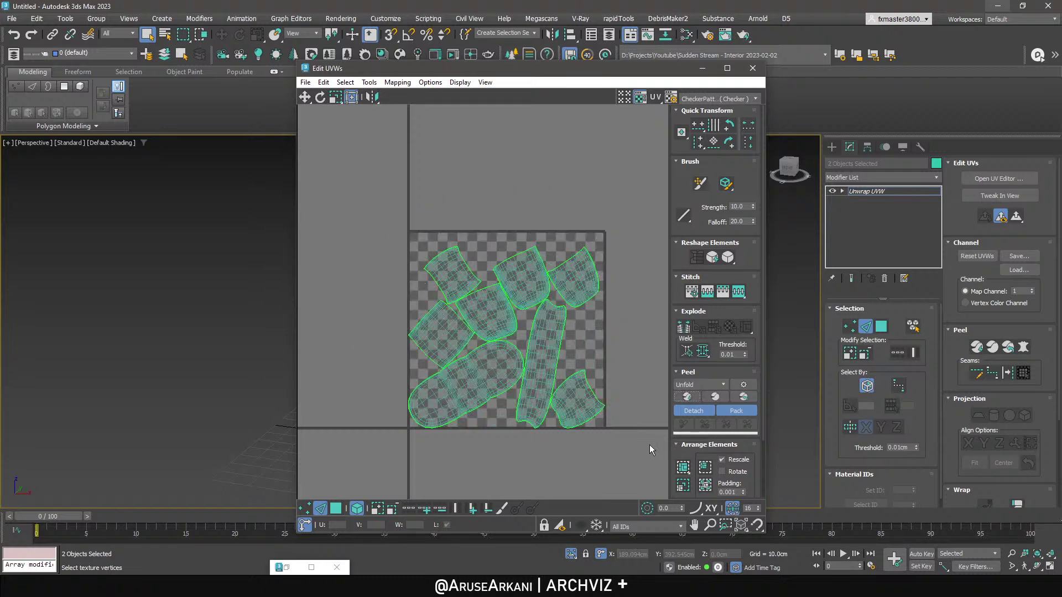
Try collapsing the Unwrap UVW modifier on both armchair parts and undo the collapse.
{"action": "left_click", "coordinate": [753, 68]}
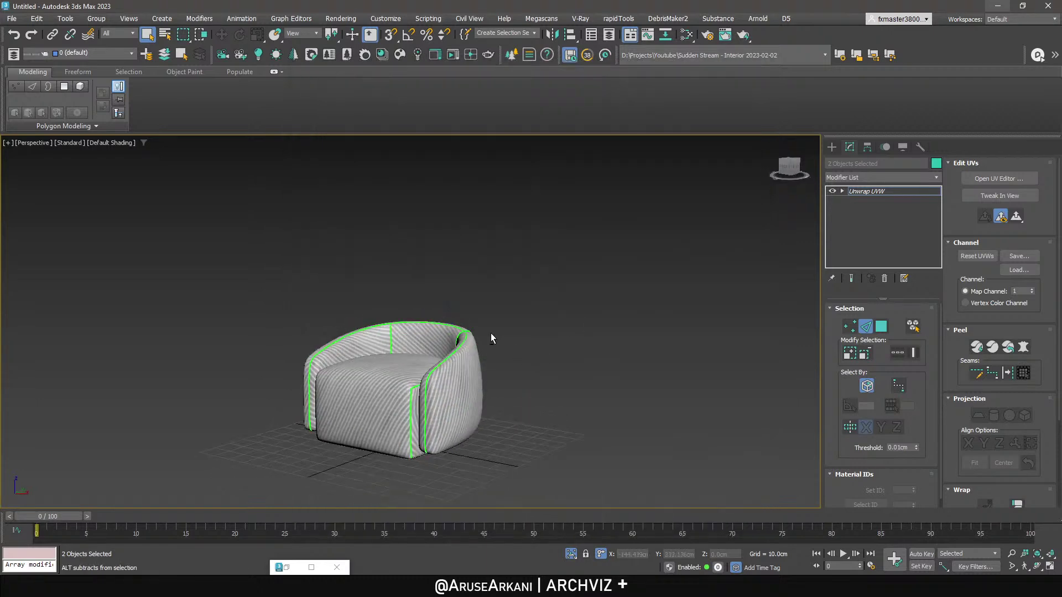
{"action": "scroll", "coordinate": [386, 391], "scroll_direction": "up", "scroll_amount": 4}
{"action": "right_click", "coordinate": [879, 192]}
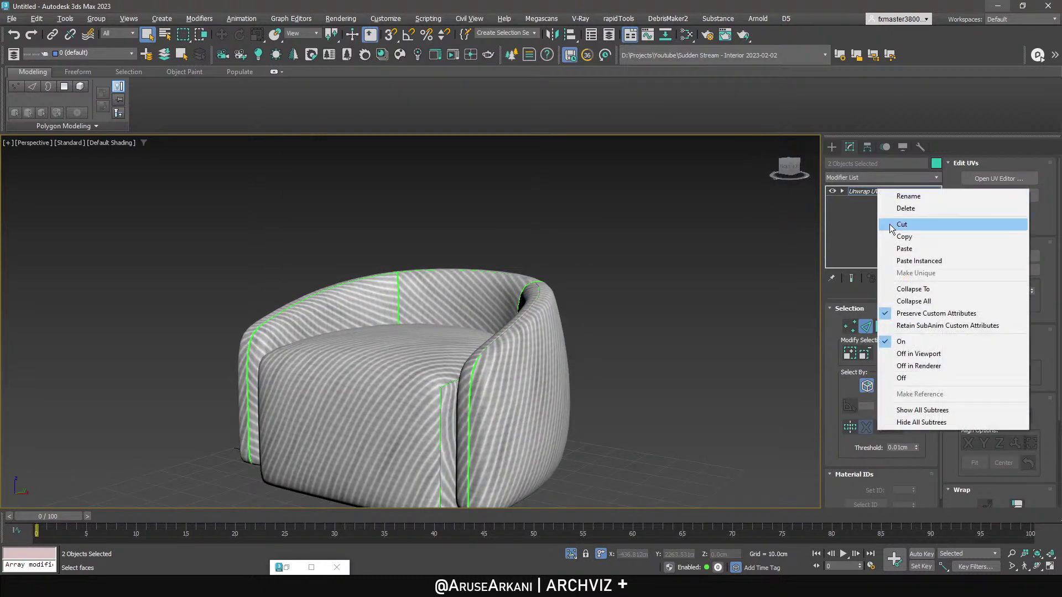
{"action": "left_click", "coordinate": [920, 289]}
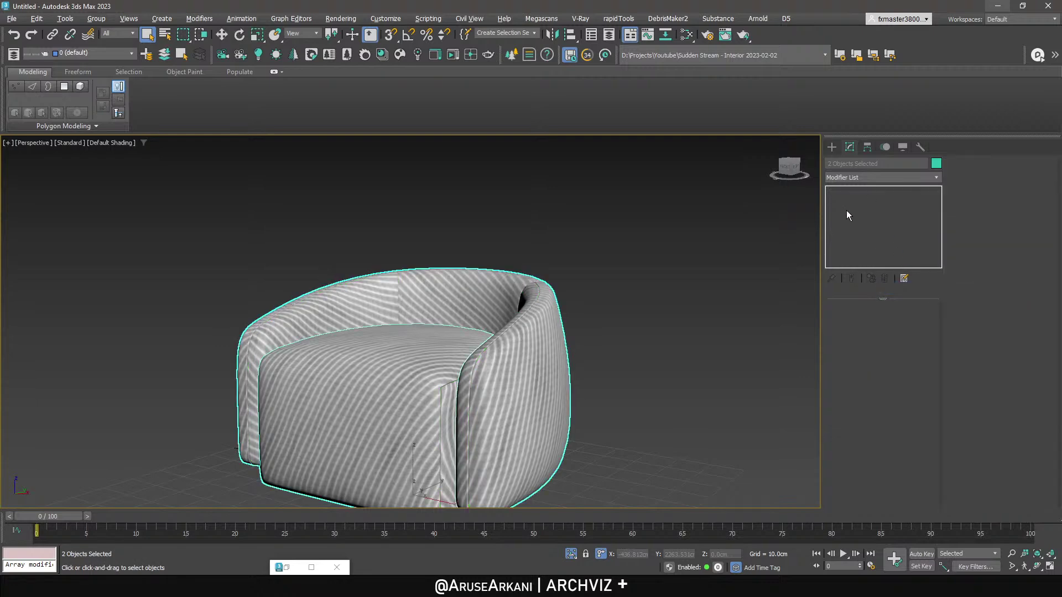
{"action": "key", "text": "r"}
{"action": "key", "text": "ctrl+z"}
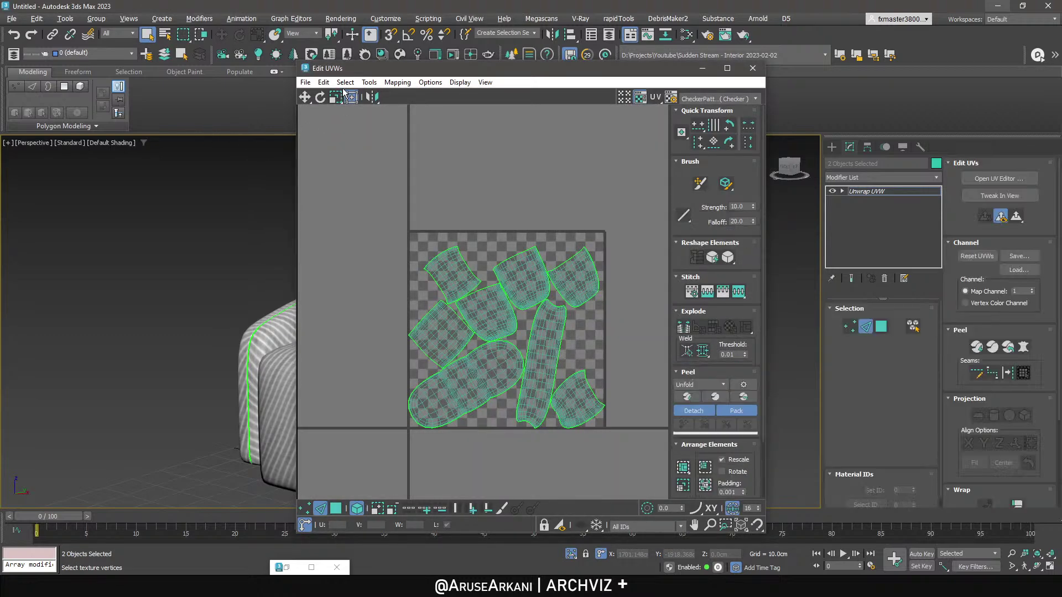
Run Pack UVs with Linear Packing, enabling Rotate Clusters and Fill Holes.
{"action": "left_click", "coordinate": [369, 82]}
{"action": "left_click", "coordinate": [393, 223]}
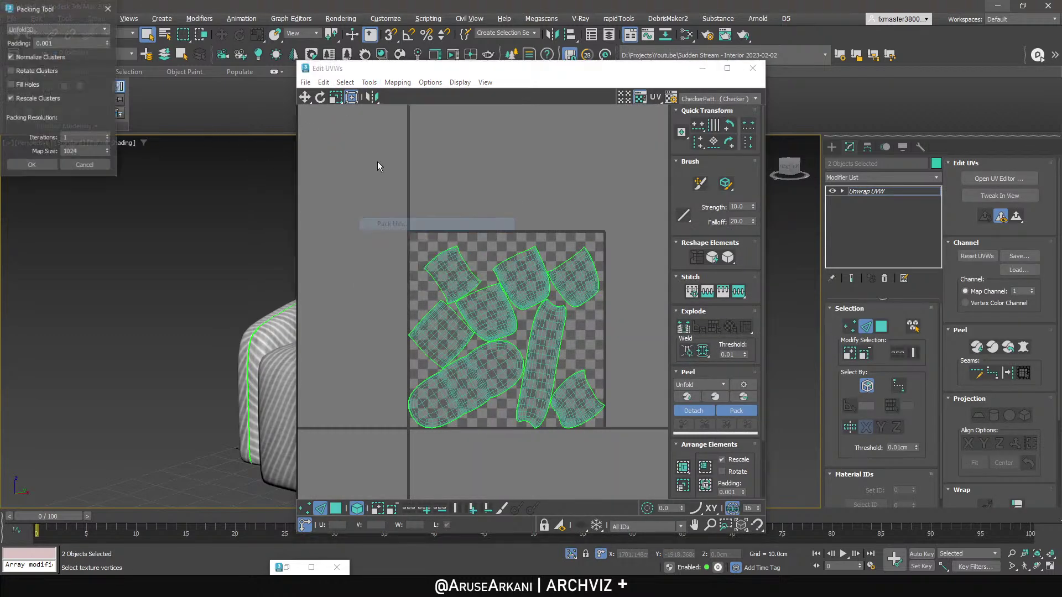
{"action": "left_click", "coordinate": [83, 29]}
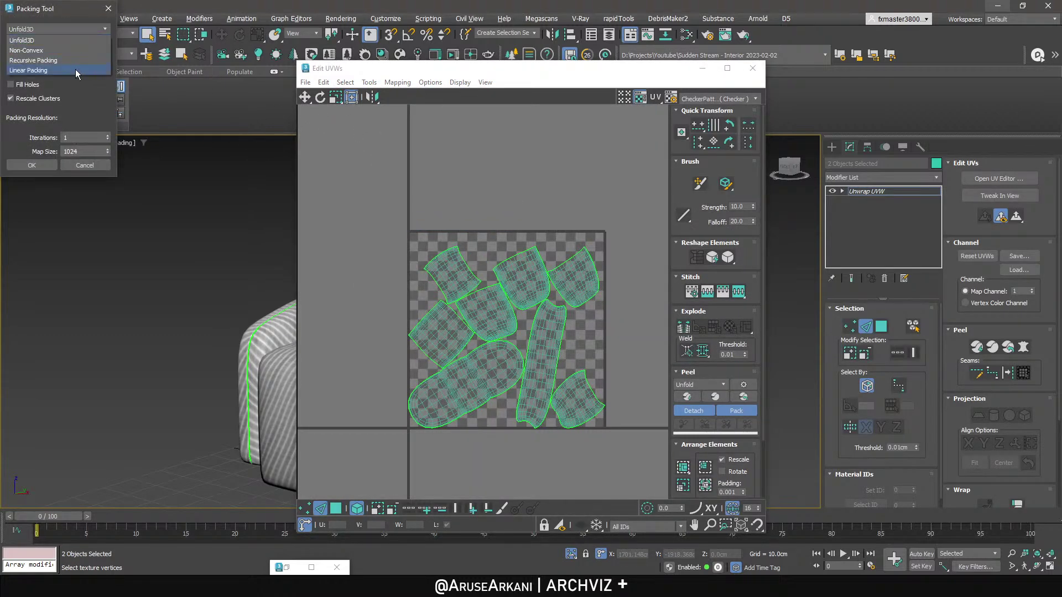
{"action": "left_click", "coordinate": [75, 70]}
{"action": "left_click", "coordinate": [30, 84]}
{"action": "left_click", "coordinate": [33, 71]}
{"action": "left_click", "coordinate": [35, 162]}
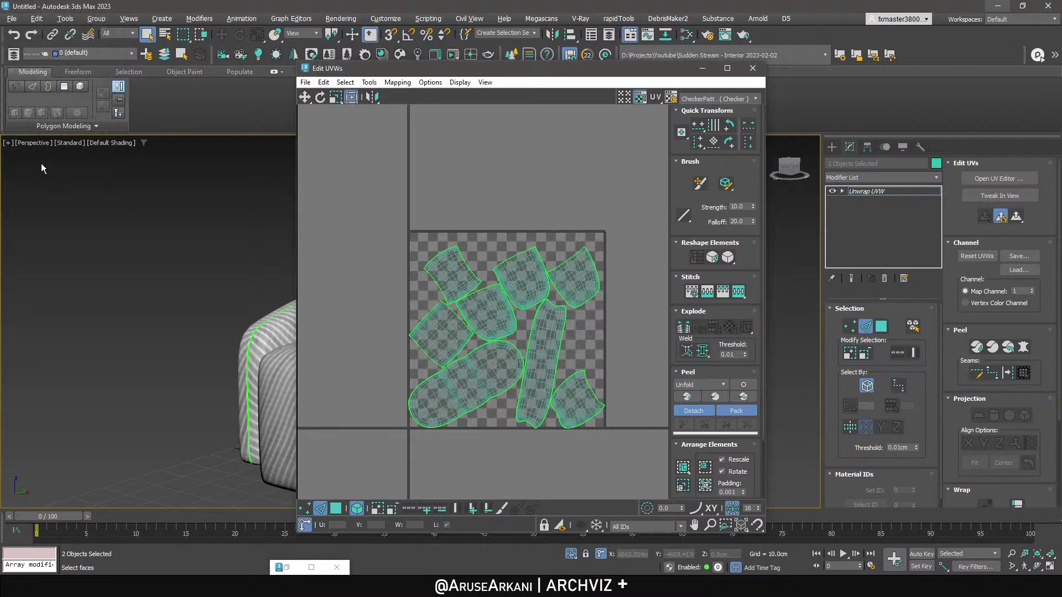
Set the UV editor to polygon selection and repack all the armchair's UV clusters with the current packing settings.
{"action": "left_click", "coordinate": [336, 508]}
{"action": "left_click", "coordinate": [389, 345]}
{"action": "left_click", "coordinate": [369, 82]}
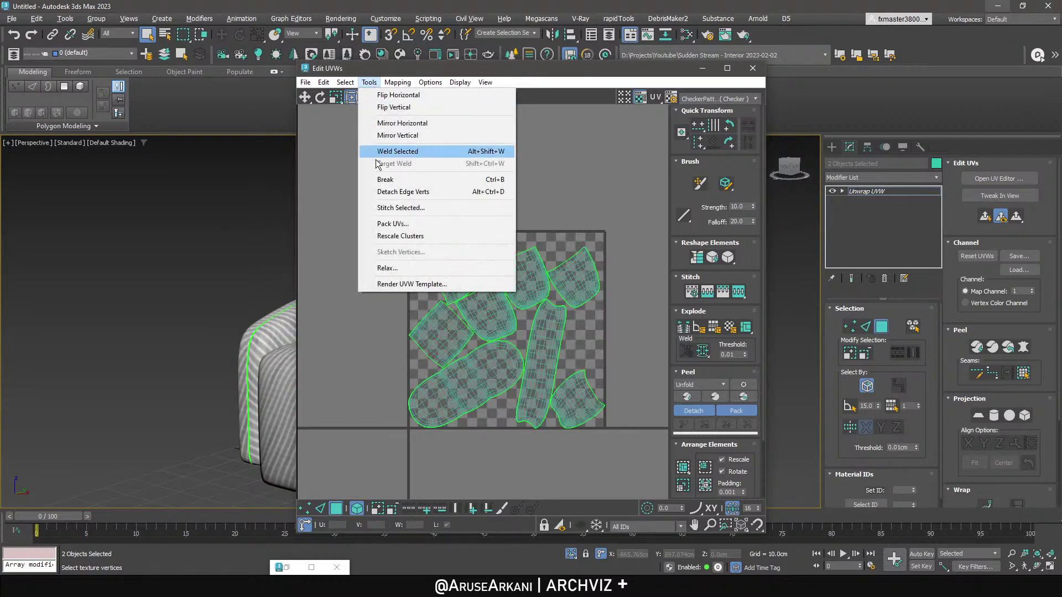
{"action": "left_click", "coordinate": [387, 225]}
{"action": "left_click", "coordinate": [36, 166]}
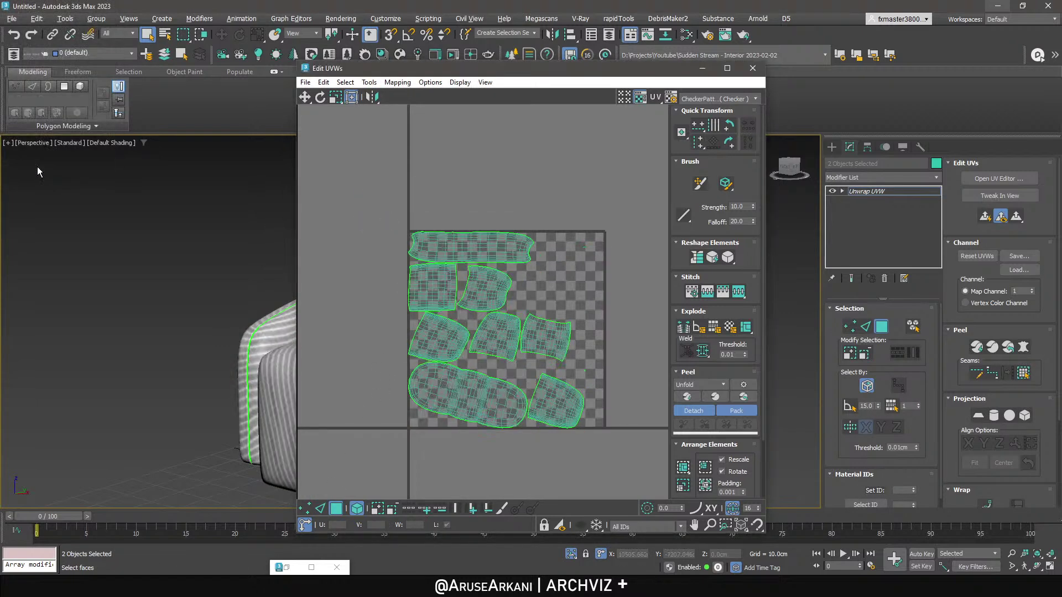
Close the UV editor and collapse the Unwrap UVW modifier into the backrest and seat.
{"action": "left_click", "coordinate": [753, 68]}
{"action": "middle_click_drag", "start_coordinate": [420, 321], "coordinate": [427, 351], "text": "alt"}
{"action": "right_click", "coordinate": [881, 192]}
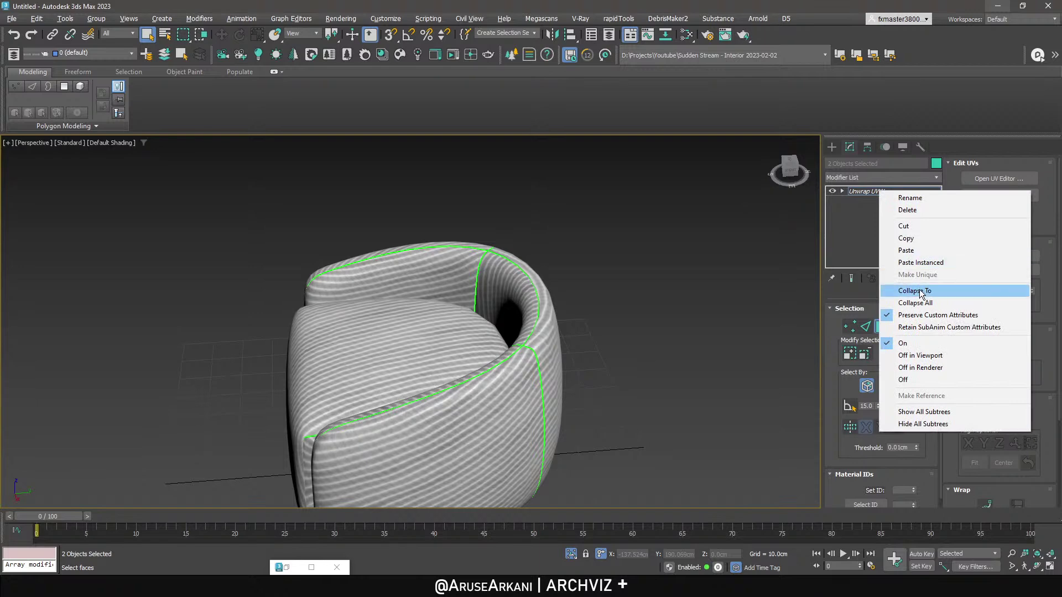
{"action": "left_click", "coordinate": [918, 291]}
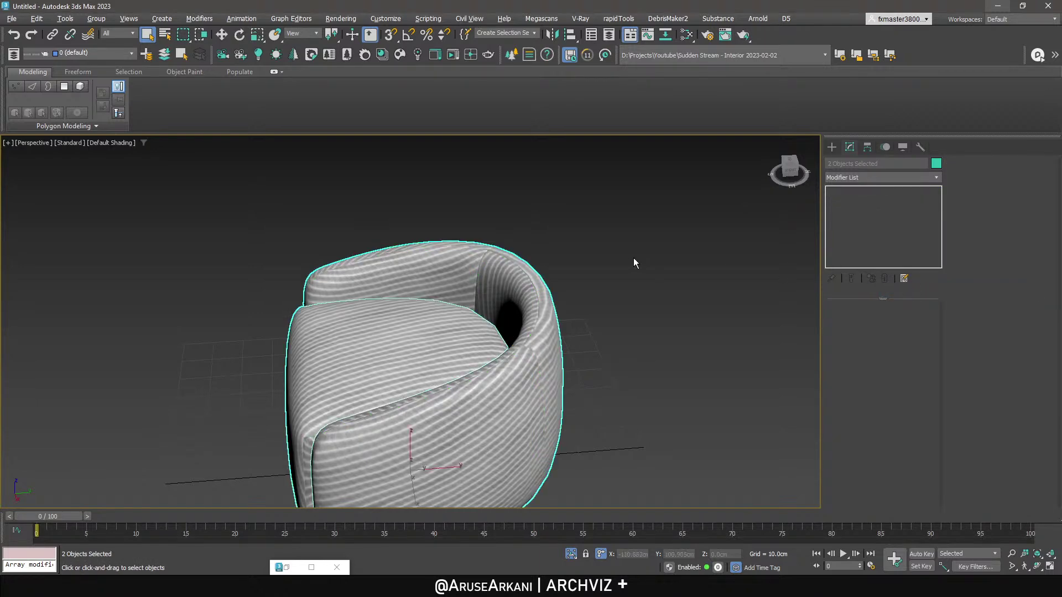
Delete the old texture maps from the armchair's material, and switch to Quixel Bridge to open the Plain Wool Fabric's files folder.
{"action": "key", "text": "m"}
{"action": "key", "text": "Delete"}
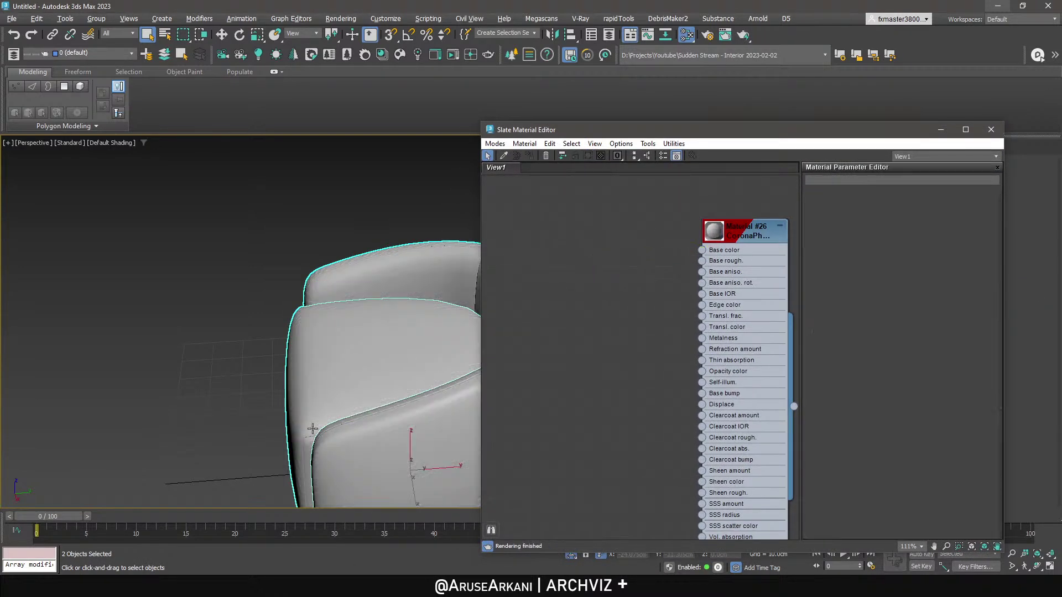
{"action": "key", "text": "alt+Tab"}
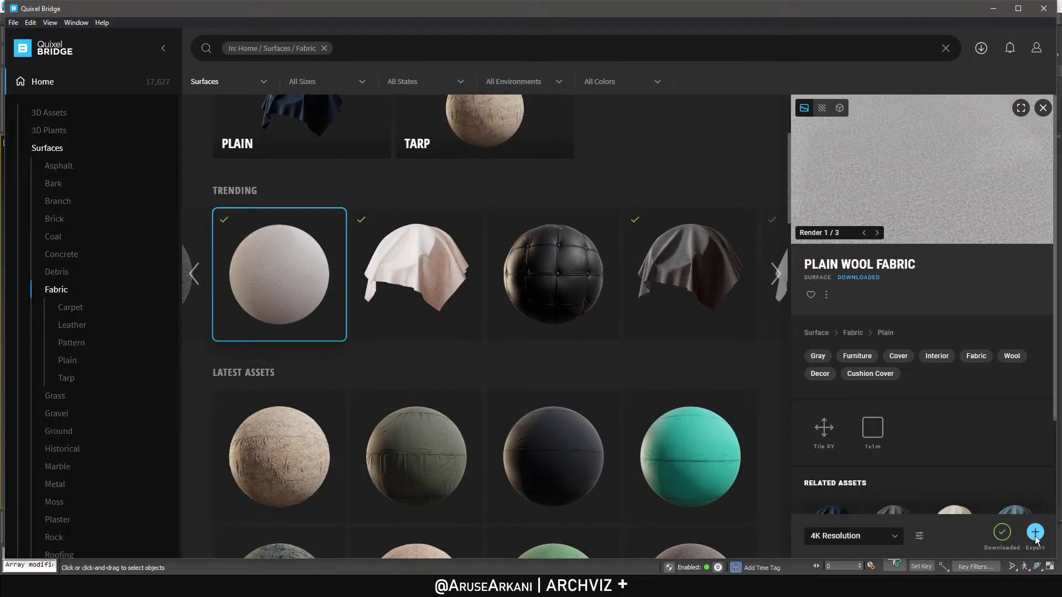
{"action": "right_click", "coordinate": [299, 271]}
{"action": "left_click", "coordinate": [326, 277]}
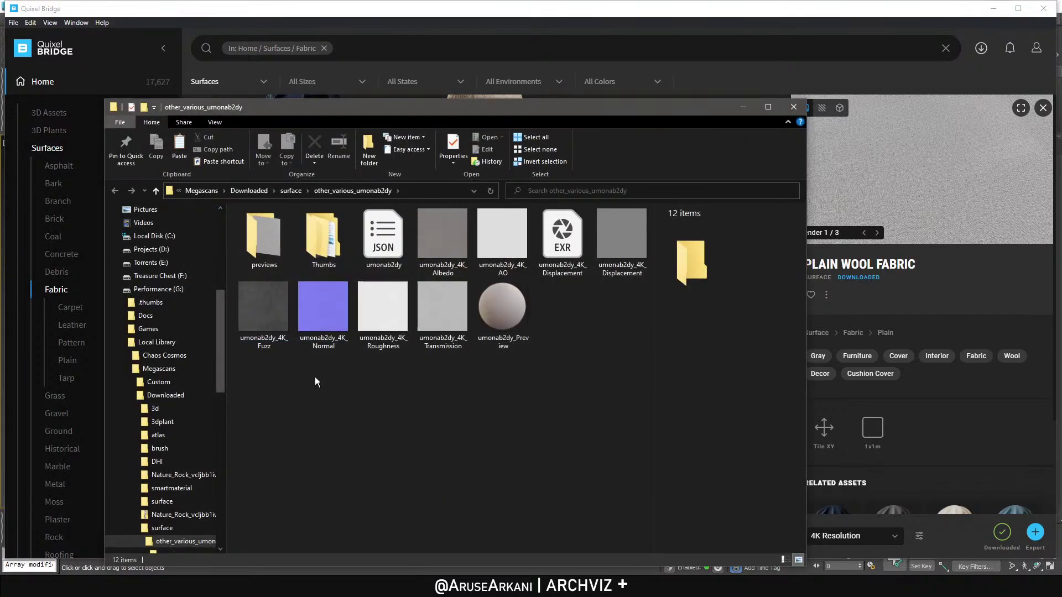
Copy the umonab2dy_4K Albedo, Normal and Roughness texture files from the wool fabric's folder.
{"action": "left_click", "coordinate": [457, 242]}
{"action": "left_click", "coordinate": [323, 314], "text": "ctrl"}
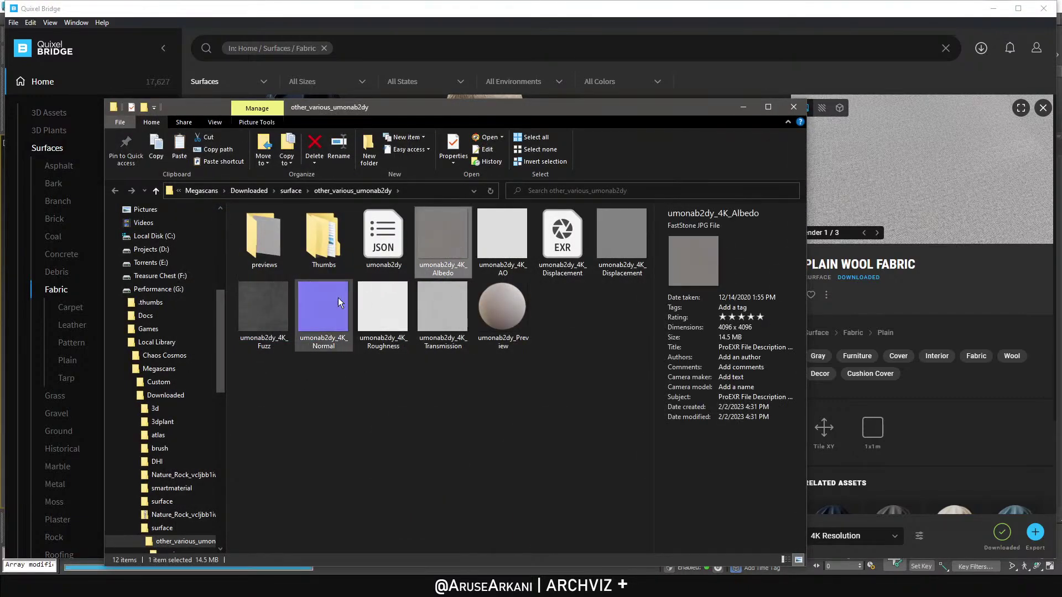
{"action": "left_click", "coordinate": [379, 315], "text": "ctrl"}
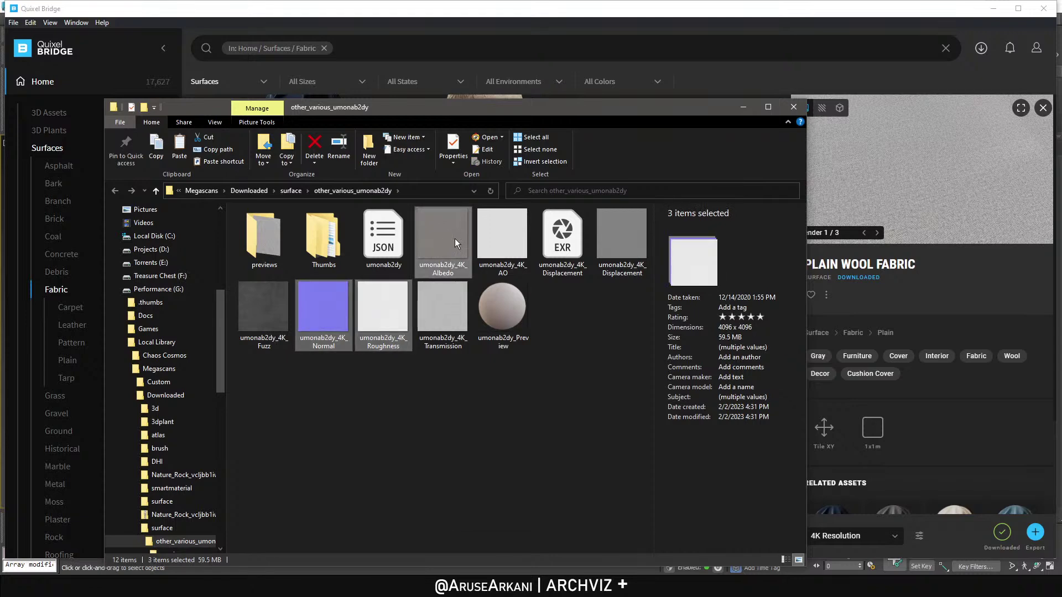
{"action": "right_click", "coordinate": [455, 238]}
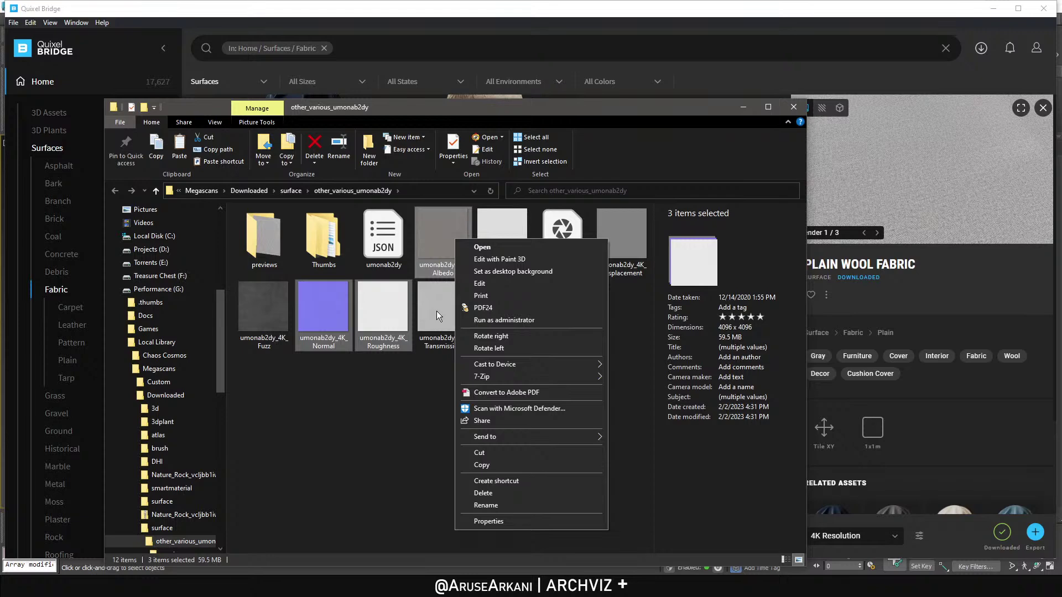
{"action": "left_click", "coordinate": [482, 465]}
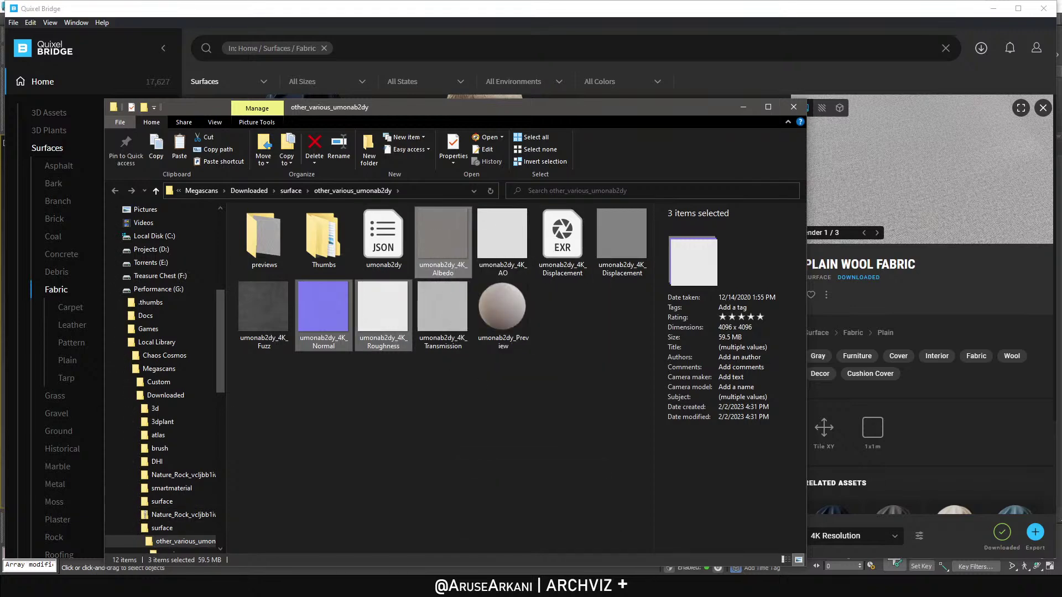
Return to 3ds Max, start a Bitmap map for the material's base color and paste the copied textures into the project's images folder.
{"action": "mouse_move", "coordinate": [198, 588]}
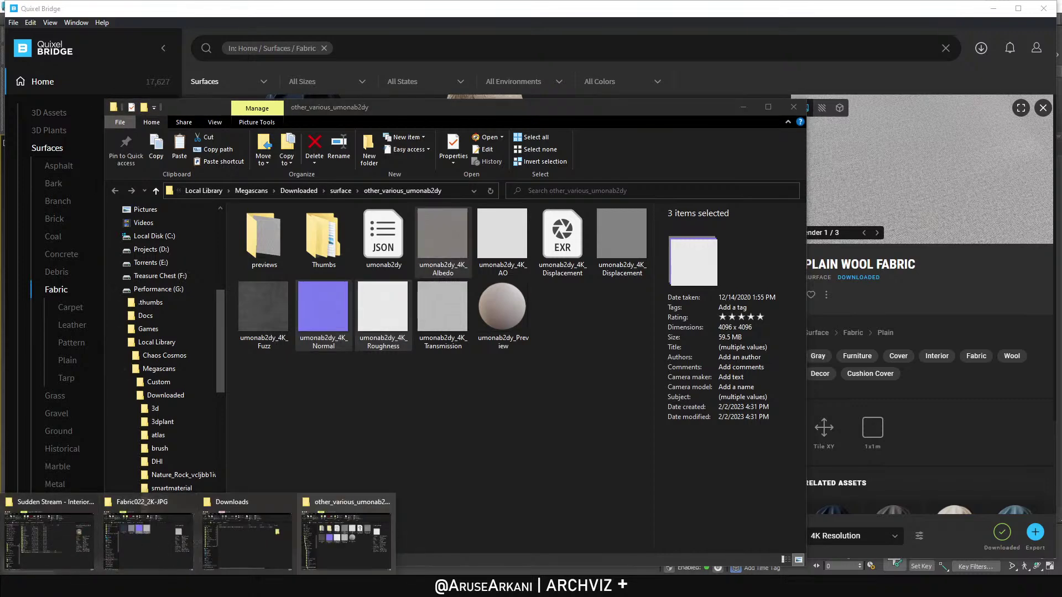
{"action": "left_click", "coordinate": [171, 537]}
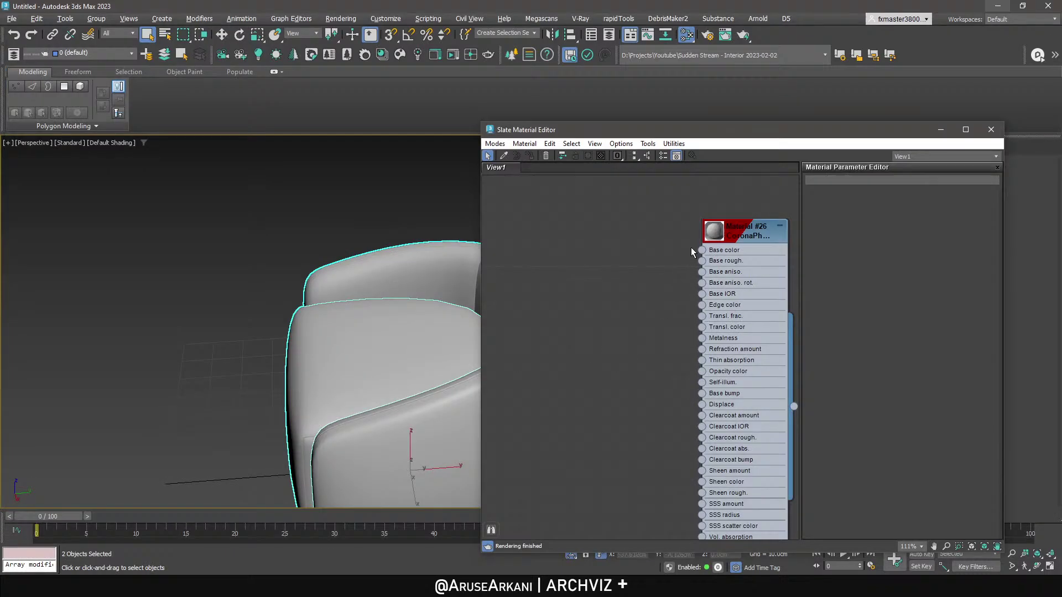
{"action": "left_click_drag", "start_coordinate": [701, 250], "coordinate": [594, 248]}
{"action": "mouse_move", "coordinate": [626, 253]}
{"action": "left_click", "coordinate": [714, 160]}
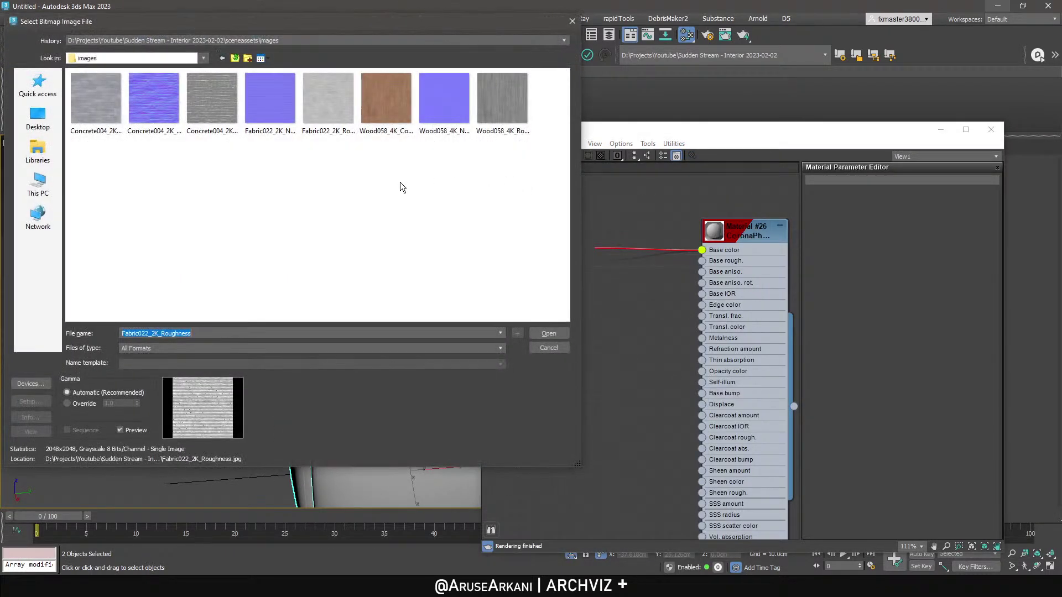
{"action": "right_click", "coordinate": [400, 181]}
{"action": "left_click", "coordinate": [430, 243]}
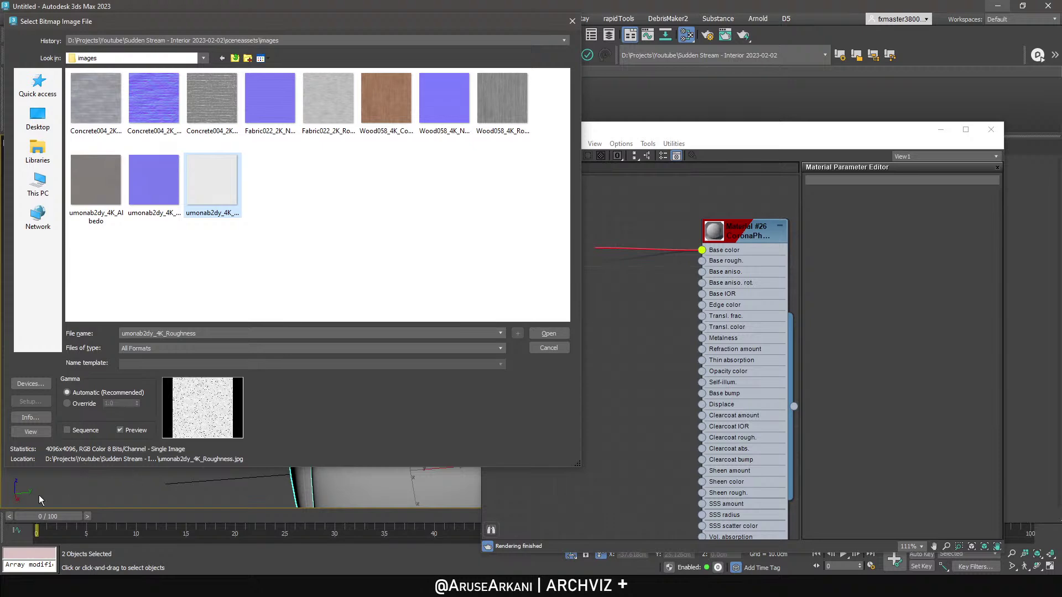
{"action": "key", "text": "super"}
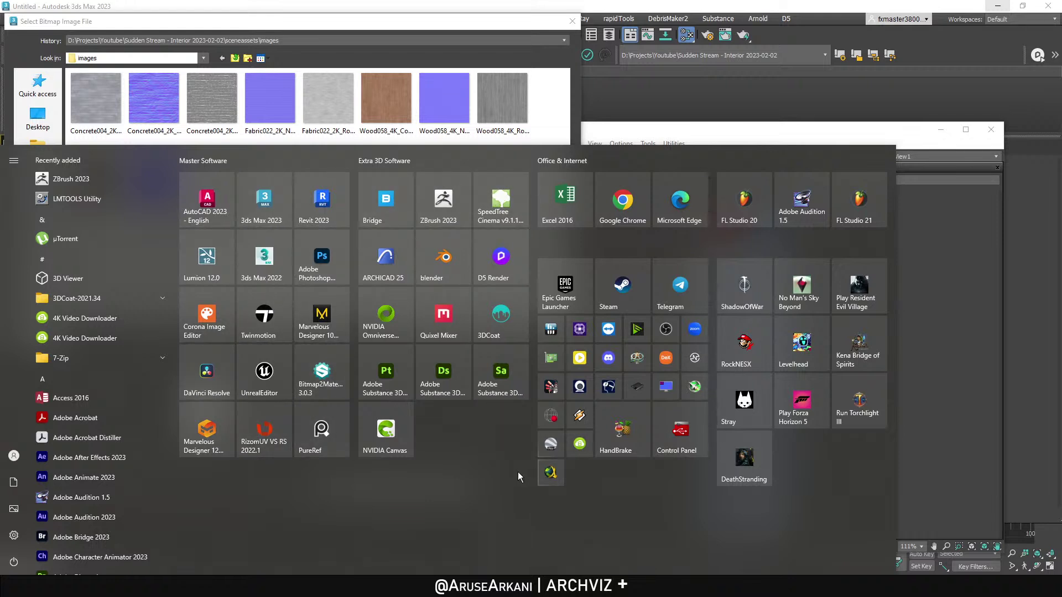
{"action": "left_click", "coordinate": [481, 25]}
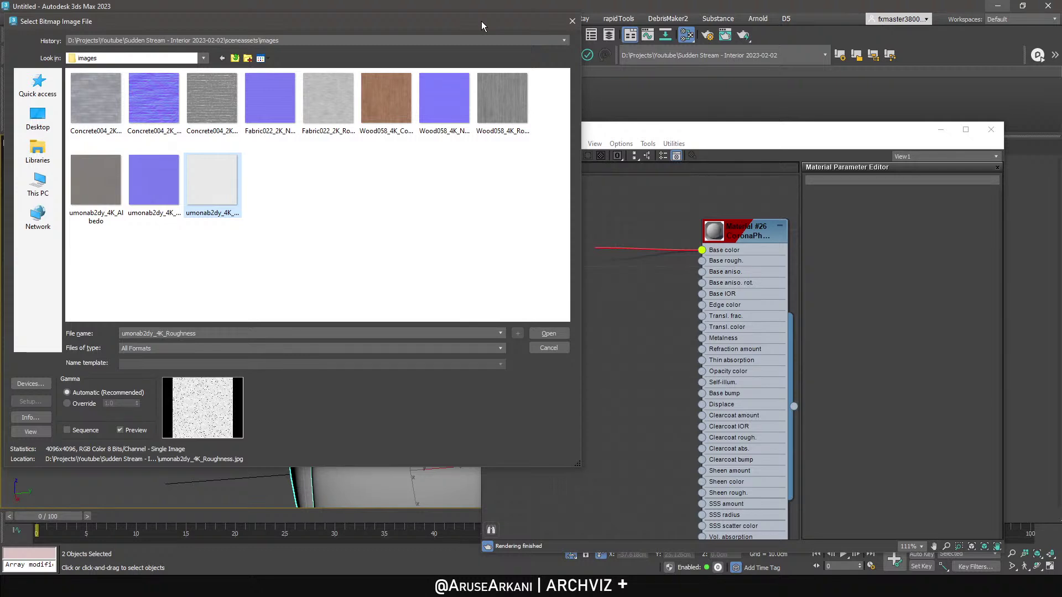
Load umonab2dy_4K_Albedo as the base color bitmap of the armchair's material.
{"action": "left_click", "coordinate": [427, 166]}
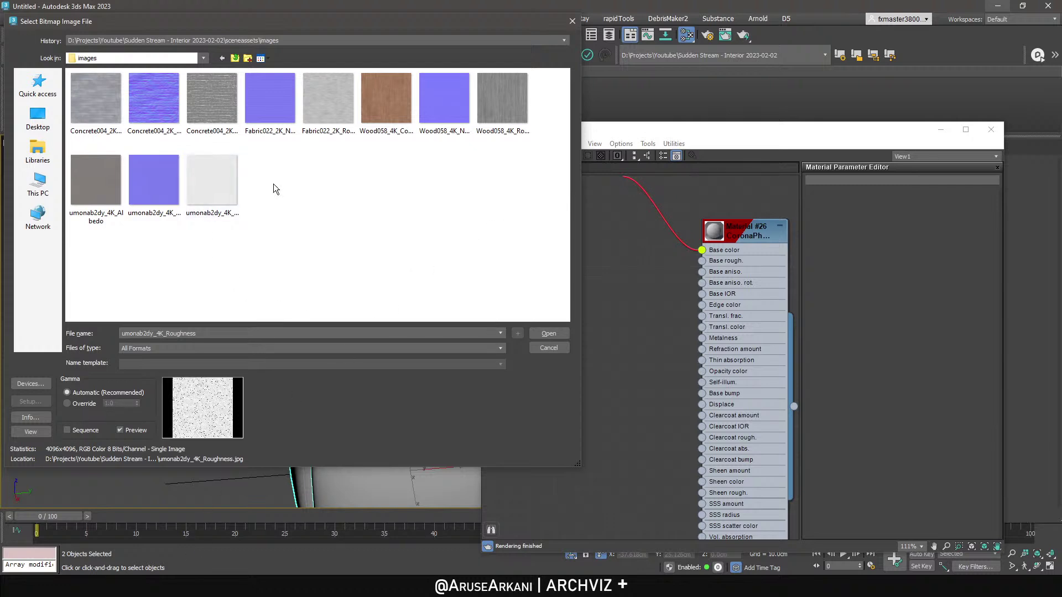
{"action": "left_click", "coordinate": [119, 179]}
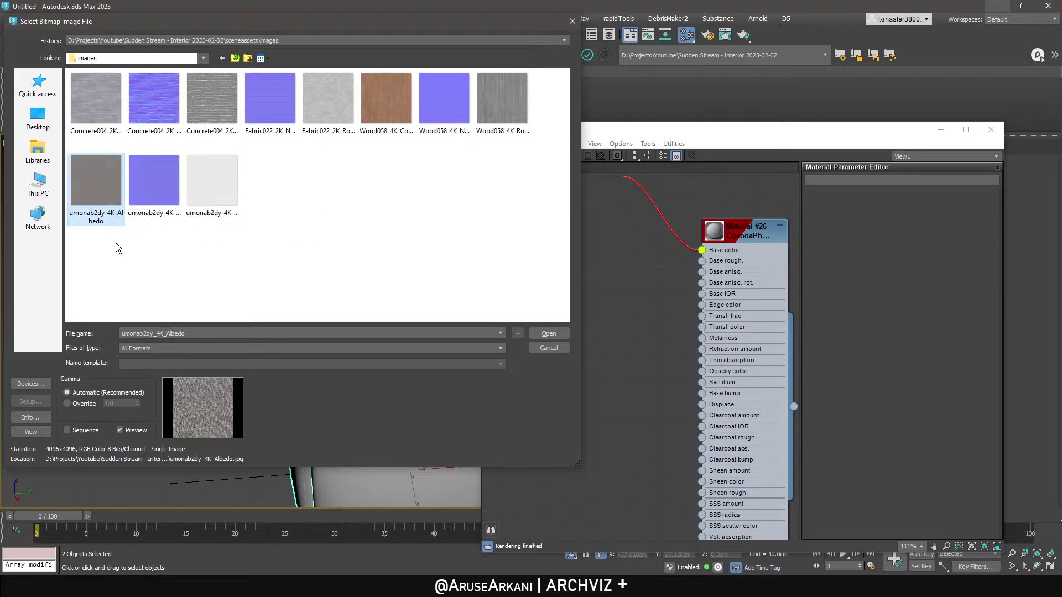
{"action": "double_click", "coordinate": [105, 193]}
{"action": "scroll", "coordinate": [318, 341], "scroll_direction": "down", "scroll_amount": 3}
{"action": "scroll", "coordinate": [318, 340], "scroll_direction": "up", "scroll_amount": 8}
{"action": "scroll", "coordinate": [326, 341], "scroll_direction": "down", "scroll_amount": 8}
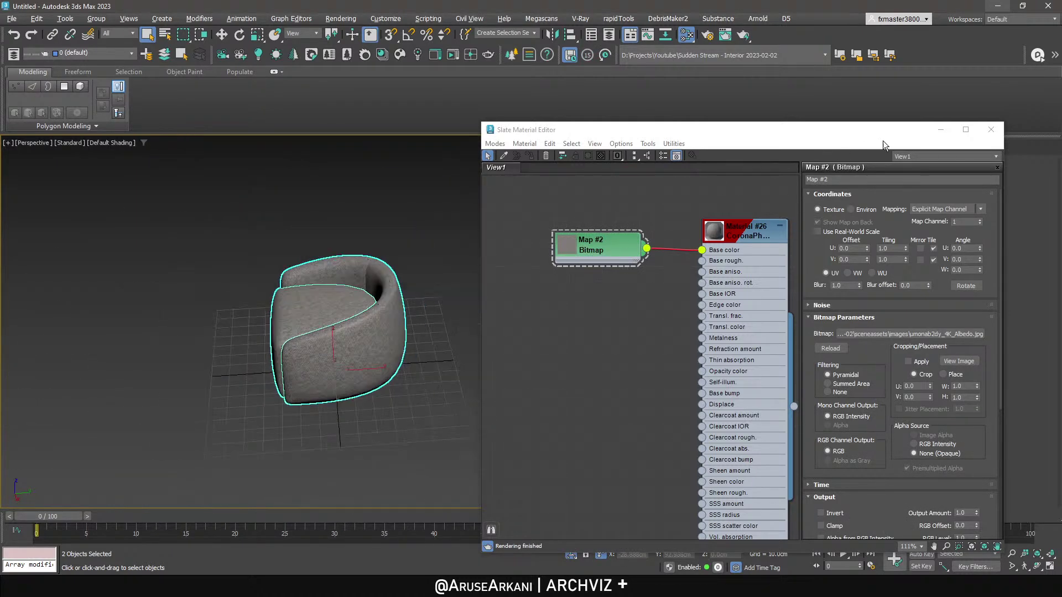
Select both the backrest and the seat of the armchair and add a UVW Xform modifier to them.
{"action": "left_click", "coordinate": [935, 132]}
{"action": "middle_click_drag", "start_coordinate": [570, 244], "coordinate": [459, 282], "text": "alt"}
{"action": "left_click", "coordinate": [441, 300]}
{"action": "left_click", "coordinate": [394, 313]}
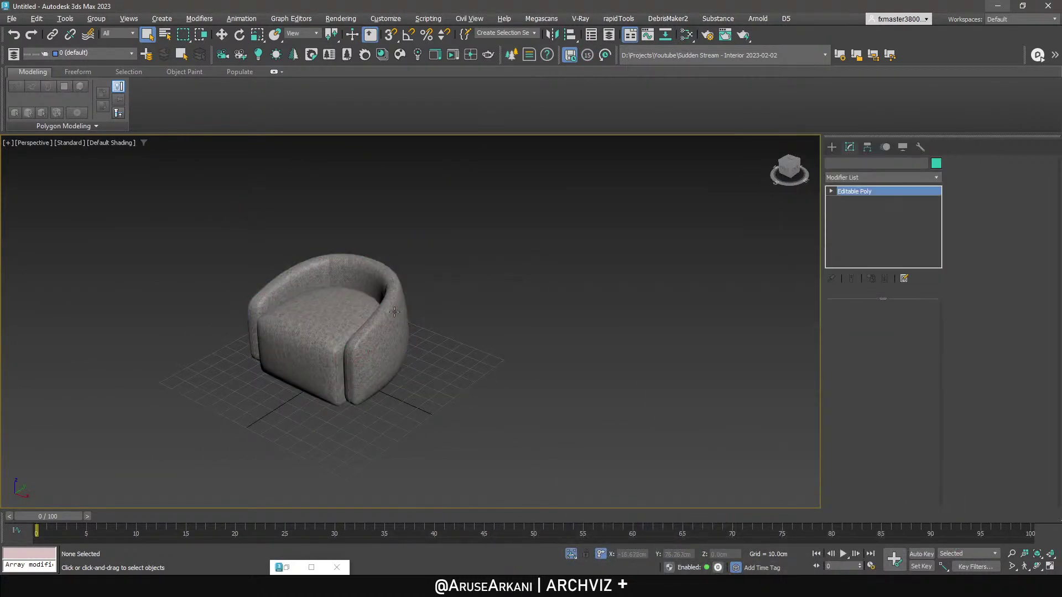
{"action": "left_click", "coordinate": [360, 320], "text": "ctrl"}
{"action": "scroll", "coordinate": [360, 319], "scroll_direction": "up", "scroll_amount": 8}
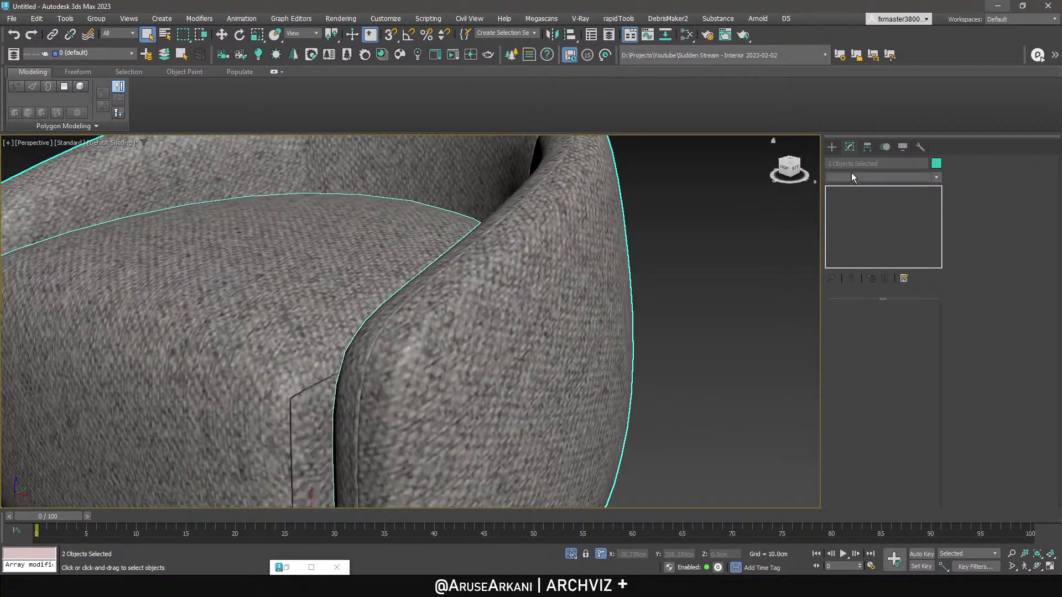
{"action": "left_click", "coordinate": [851, 177]}
{"action": "type", "text": "uvw"}
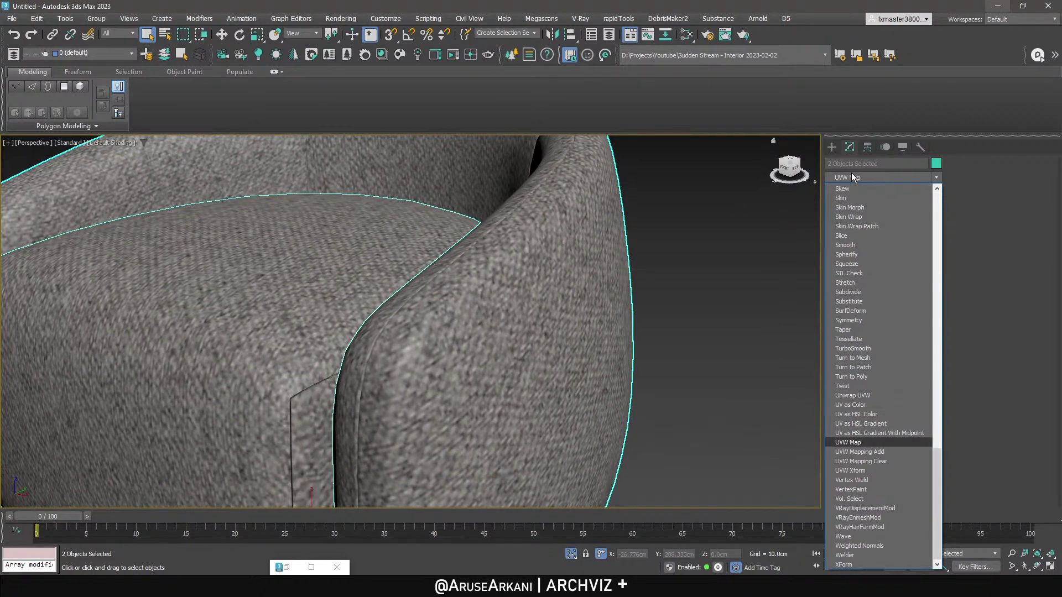
{"action": "key", "text": "Down"}
{"action": "key", "text": "Down"}
{"action": "key", "text": "Down"}
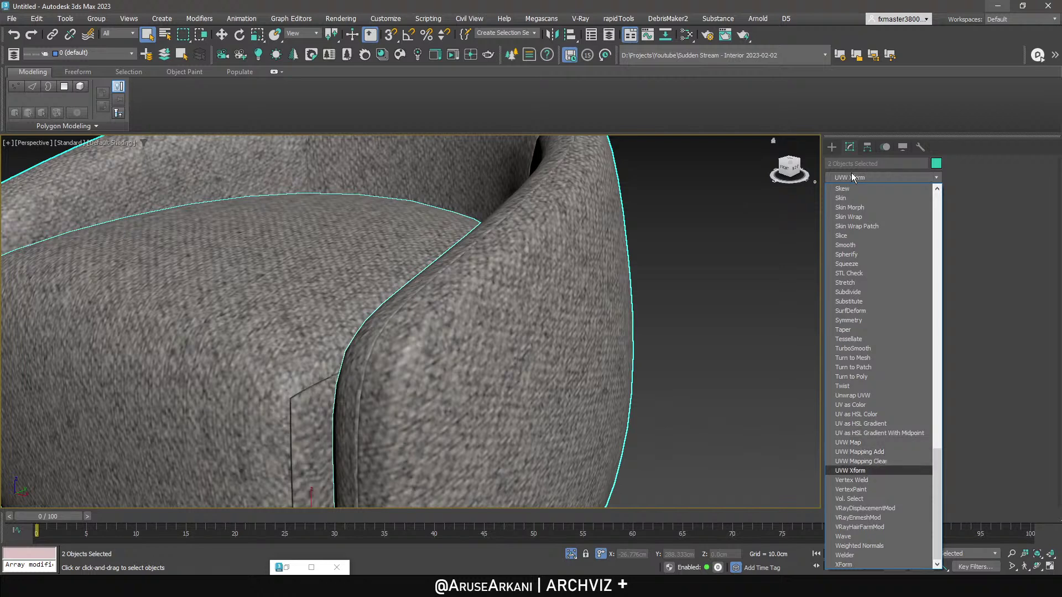
{"action": "key", "text": "Return"}
Set the UVW Xform's U Tile and V Tile to 5.
{"action": "double_click", "coordinate": [888, 331]}
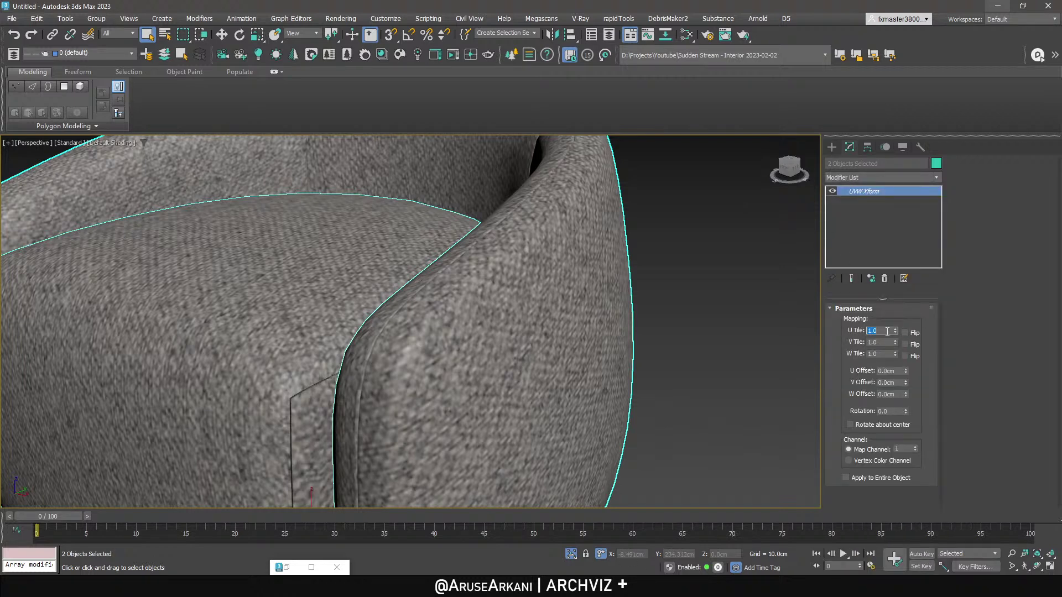
{"action": "type", "text": "5"}
{"action": "key", "text": "Tab"}
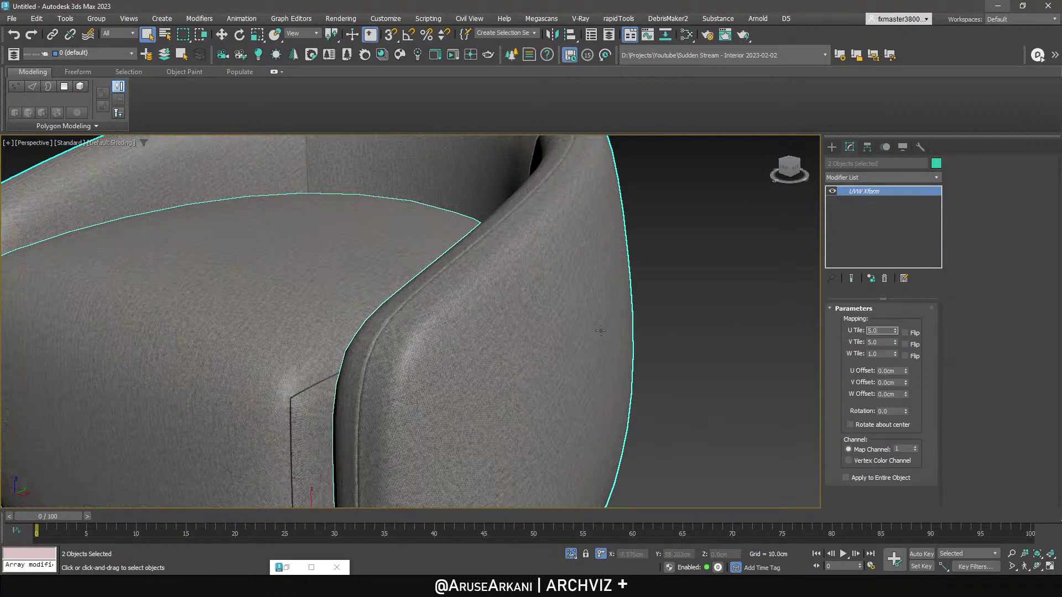
{"action": "type", "text": "5"}
{"action": "middle_click_drag", "start_coordinate": [524, 317], "coordinate": [560, 310], "text": "alt"}
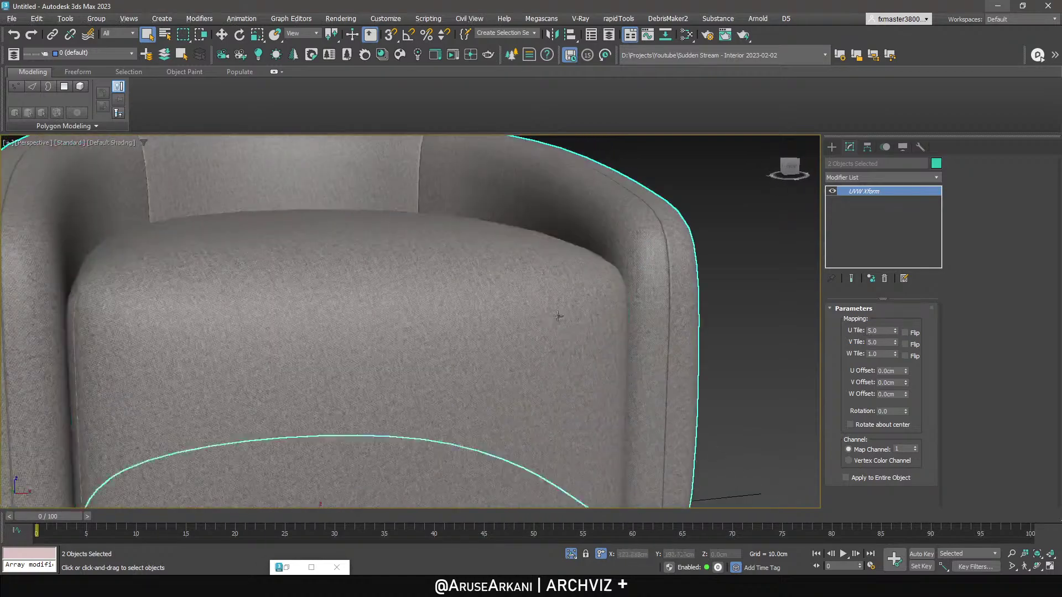
Paste the OpenSubdiv modifier above UVW Xform on both armchair parts and deselect them.
{"action": "right_click", "coordinate": [868, 192]}
{"action": "left_click", "coordinate": [889, 248]}
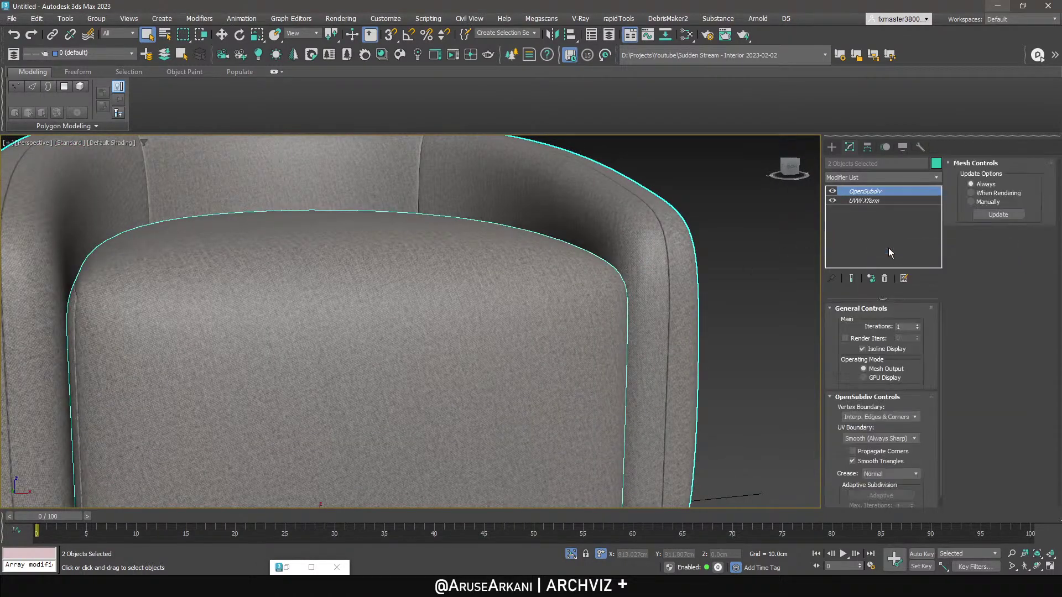
{"action": "scroll", "coordinate": [712, 243], "scroll_direction": "down", "scroll_amount": 3}
{"action": "middle_click_drag", "start_coordinate": [712, 242], "coordinate": [642, 278], "text": "alt"}
{"action": "scroll", "coordinate": [709, 258], "scroll_direction": "down", "scroll_amount": 5}
{"action": "left_click", "coordinate": [668, 274]}
Move the albedo bitmap node farther from the fabric material and set the material's base color value to 220.
{"action": "key", "text": "m"}
{"action": "scroll", "coordinate": [390, 287], "scroll_direction": "up", "scroll_amount": 2}
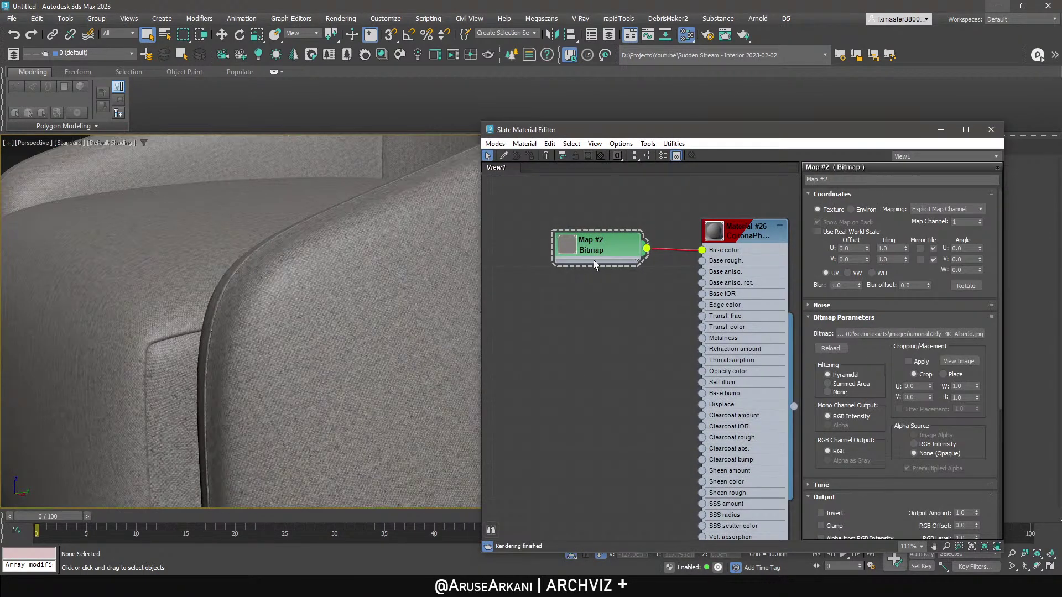
{"action": "left_click_drag", "start_coordinate": [593, 263], "coordinate": [570, 262]}
{"action": "left_click", "coordinate": [736, 233]}
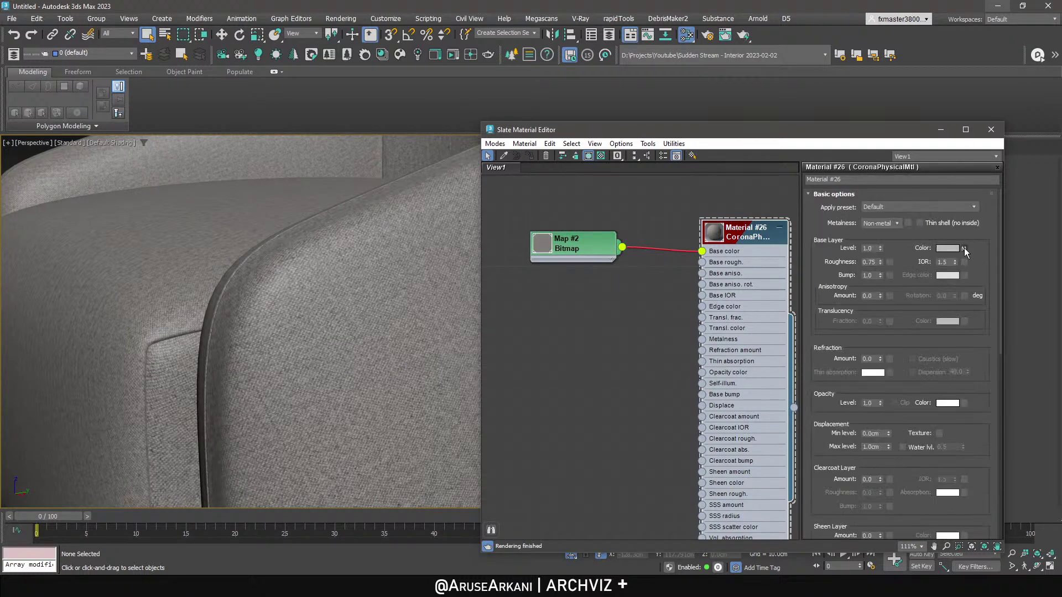
{"action": "left_click", "coordinate": [948, 248]}
{"action": "double_click", "coordinate": [702, 271]}
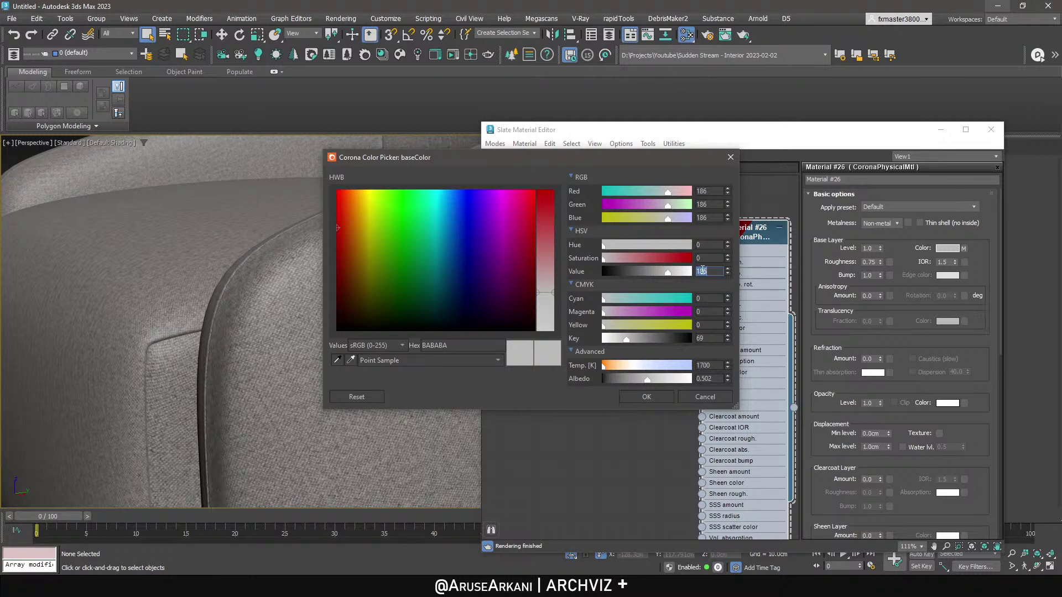
{"action": "type", "text": "220"}
{"action": "key", "text": "Return"}
{"action": "left_click", "coordinate": [646, 397]}
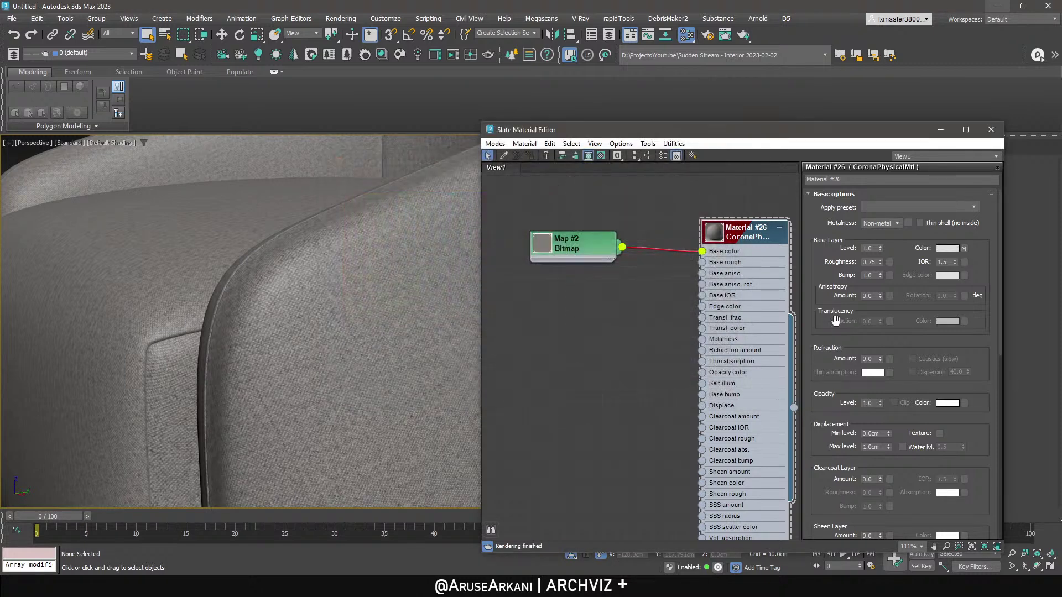
Set the Base color map amount of the fabric material to 10.
{"action": "scroll", "coordinate": [841, 275], "scroll_direction": "down", "scroll_amount": 5}
{"action": "left_click", "coordinate": [881, 448]}
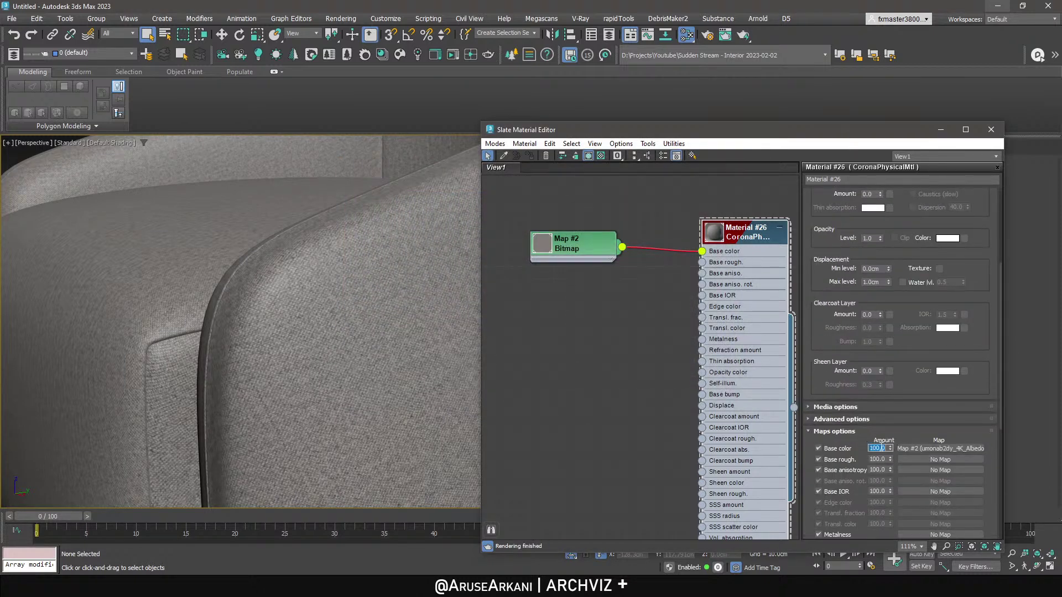
{"action": "type", "text": "10"}
{"action": "key", "text": "Return"}
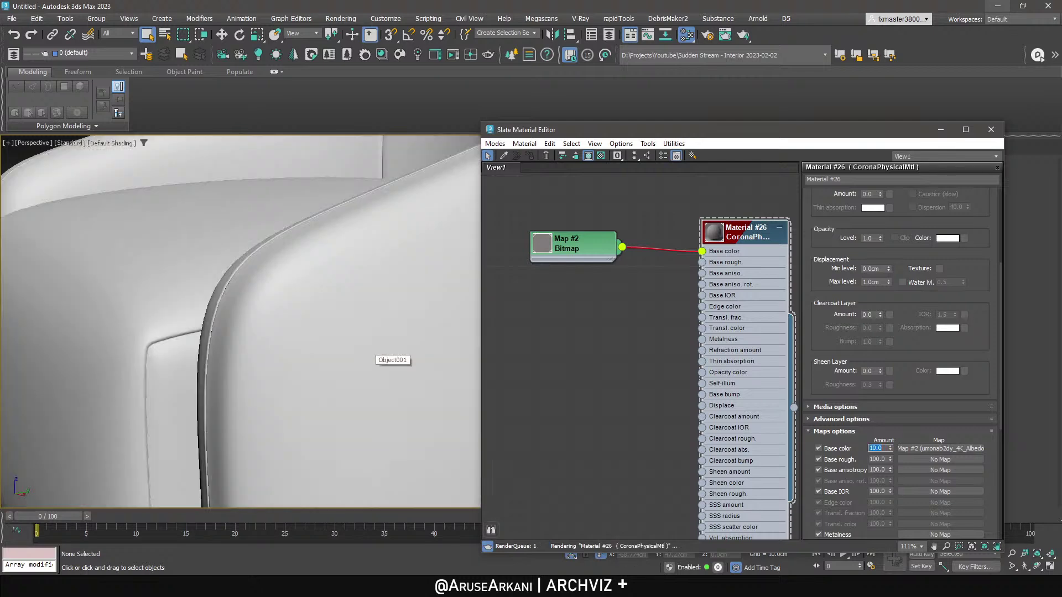
{"action": "middle_click_drag", "start_coordinate": [312, 342], "coordinate": [299, 335]}
{"action": "scroll", "coordinate": [299, 323], "scroll_direction": "down", "scroll_amount": 4}
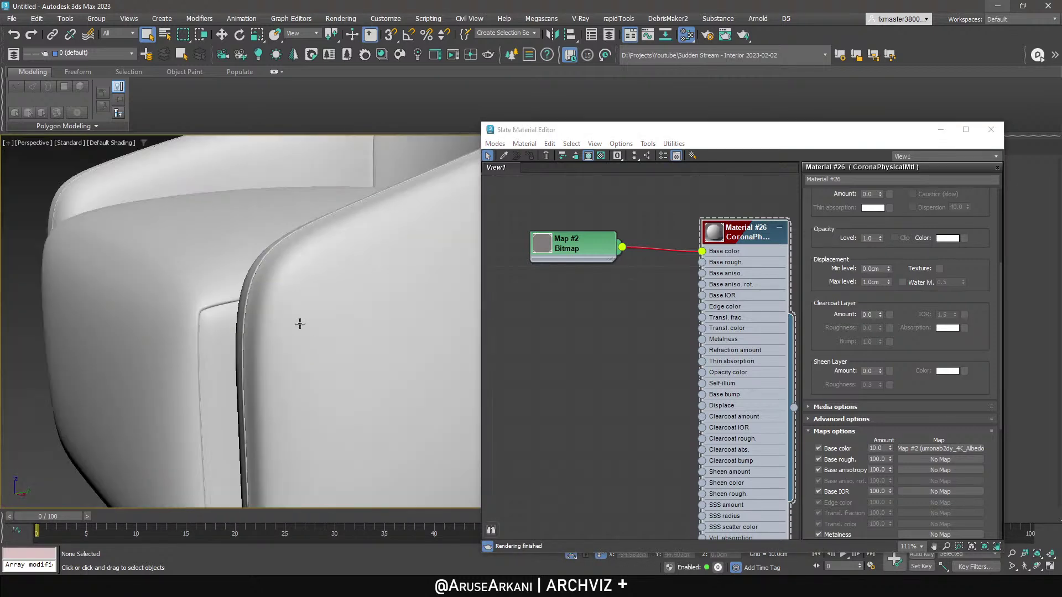
Connect a new CoronaNormal map to the fabric material's base bump.
{"action": "middle_click_drag", "start_coordinate": [660, 349], "coordinate": [681, 289]}
{"action": "scroll", "coordinate": [681, 289], "scroll_direction": "down", "scroll_amount": 1}
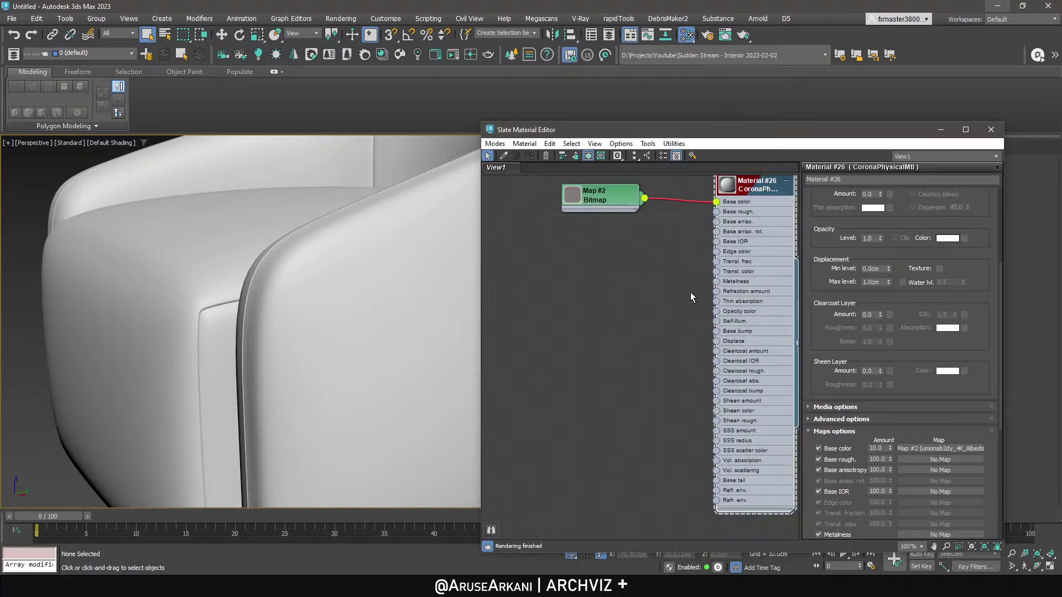
{"action": "scroll", "coordinate": [726, 379], "scroll_direction": "up", "scroll_amount": 2}
{"action": "left_click_drag", "start_coordinate": [719, 322], "coordinate": [635, 339]}
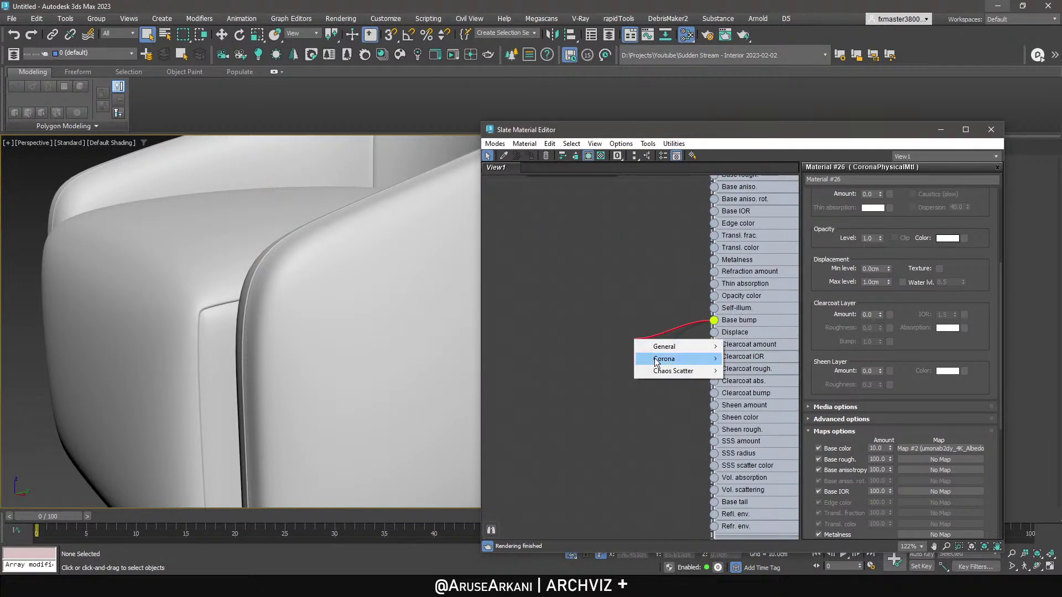
{"action": "mouse_move", "coordinate": [664, 360]}
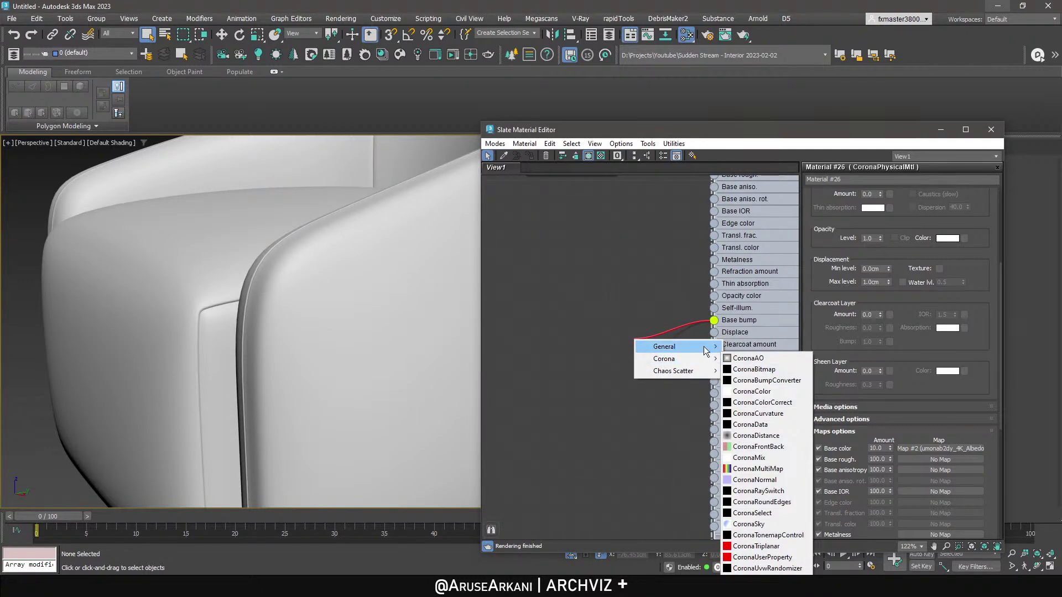
{"action": "left_click", "coordinate": [760, 480]}
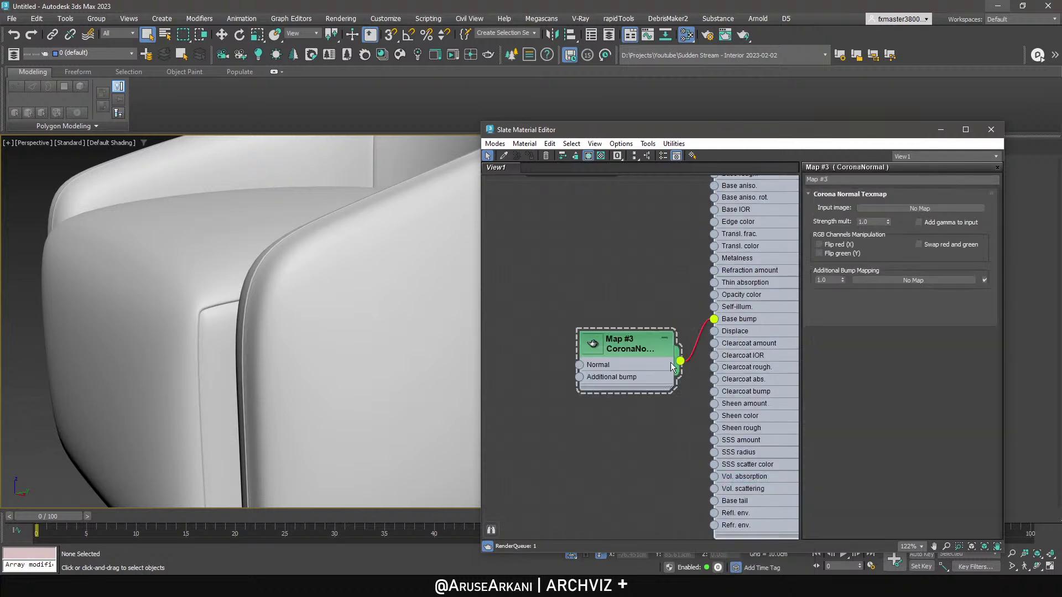
Enable adding gamma to the input of the CoronaNormal map and load the umonab2dy_4K_Normal bitmap into its Normal slot.
{"action": "left_click", "coordinate": [919, 222]}
{"action": "middle_click_drag", "start_coordinate": [581, 335], "coordinate": [642, 319]}
{"action": "left_click_drag", "start_coordinate": [641, 350], "coordinate": [512, 350]}
{"action": "left_click", "coordinate": [651, 156]}
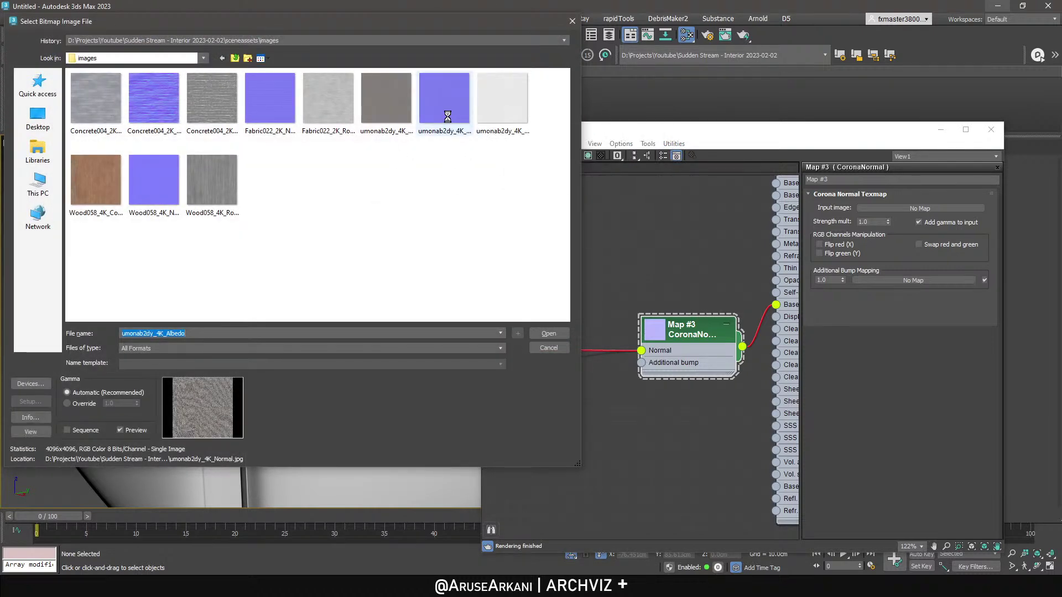
{"action": "double_click", "coordinate": [448, 116]}
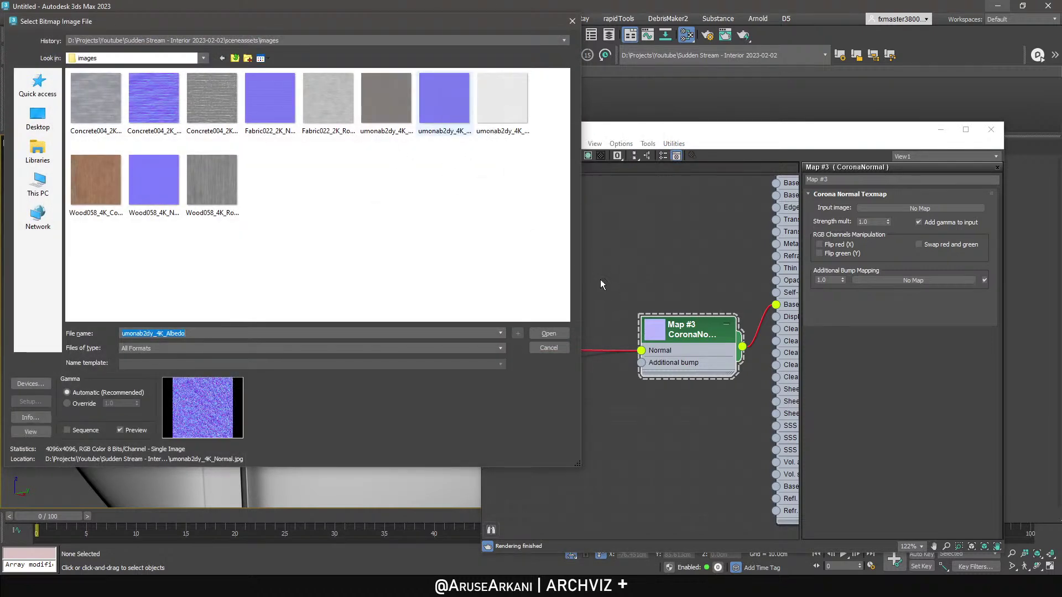
Set the sheen layer amount of the fabric material to 0.2.
{"action": "middle_click_drag", "start_coordinate": [683, 269], "coordinate": [537, 362]}
{"action": "double_click", "coordinate": [673, 276]}
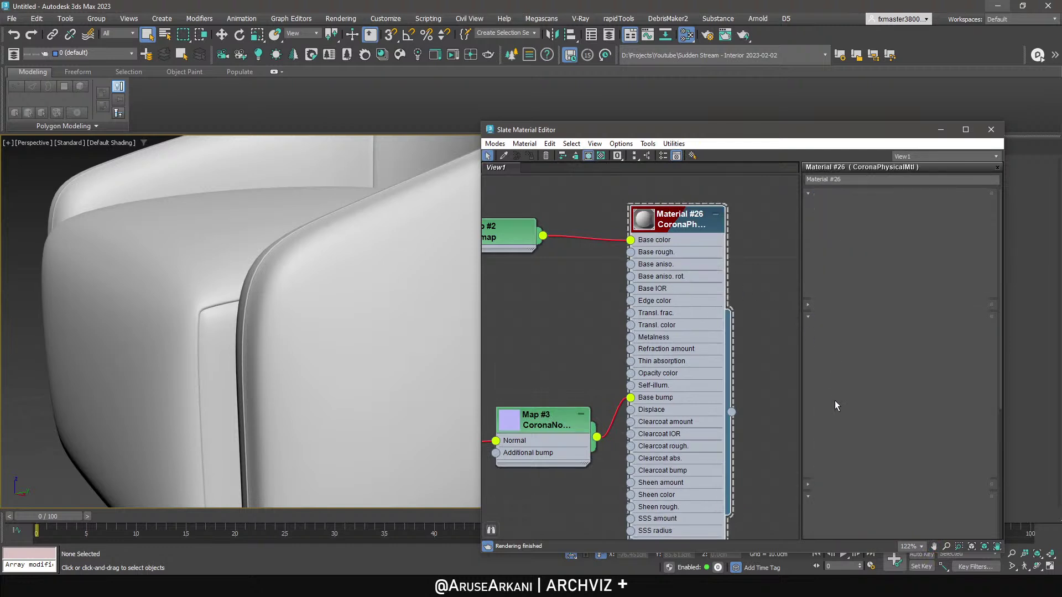
{"action": "scroll", "coordinate": [843, 297], "scroll_direction": "up", "scroll_amount": 3}
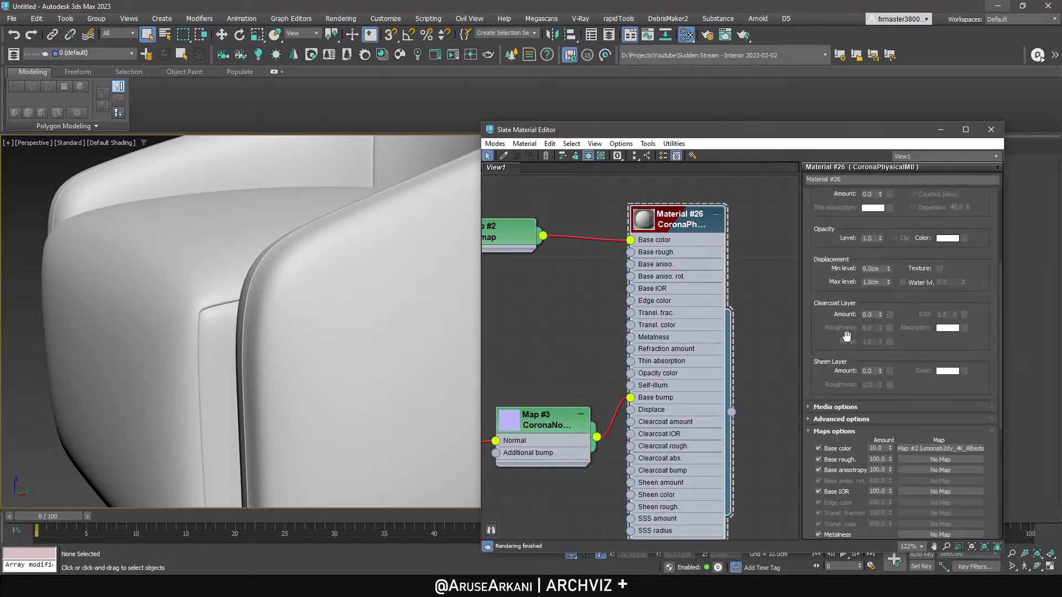
{"action": "left_click", "coordinate": [869, 371]}
{"action": "type", "text": ".2"}
{"action": "key", "text": "Return"}
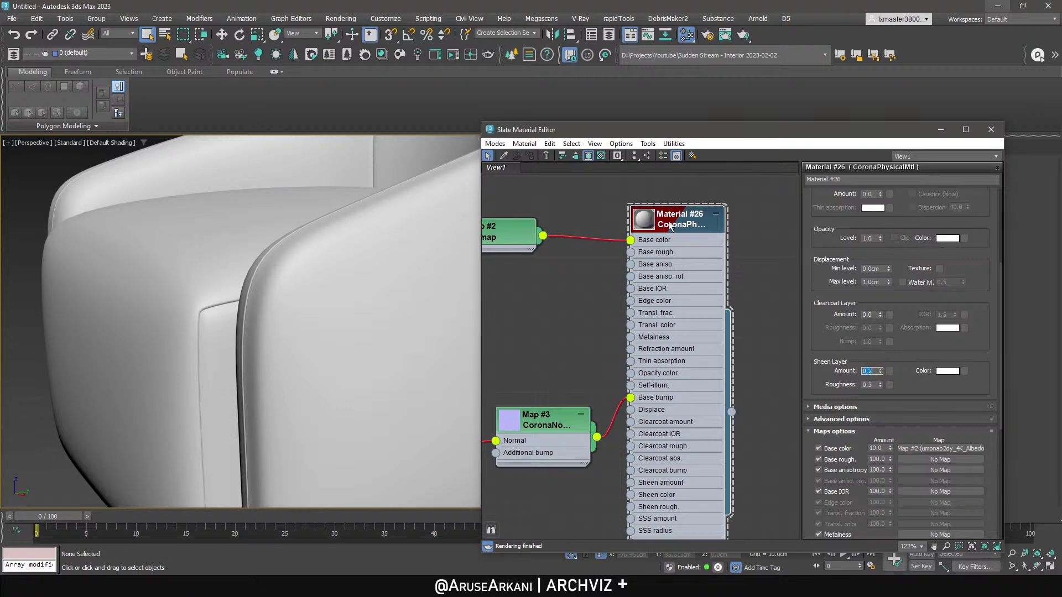
Enlarge the fabric material's node preview and minimize the material editor to view the whole armchair.
{"action": "double_click", "coordinate": [650, 220]}
{"action": "left_click", "coordinate": [941, 130]}
{"action": "right_click", "coordinate": [566, 197]}
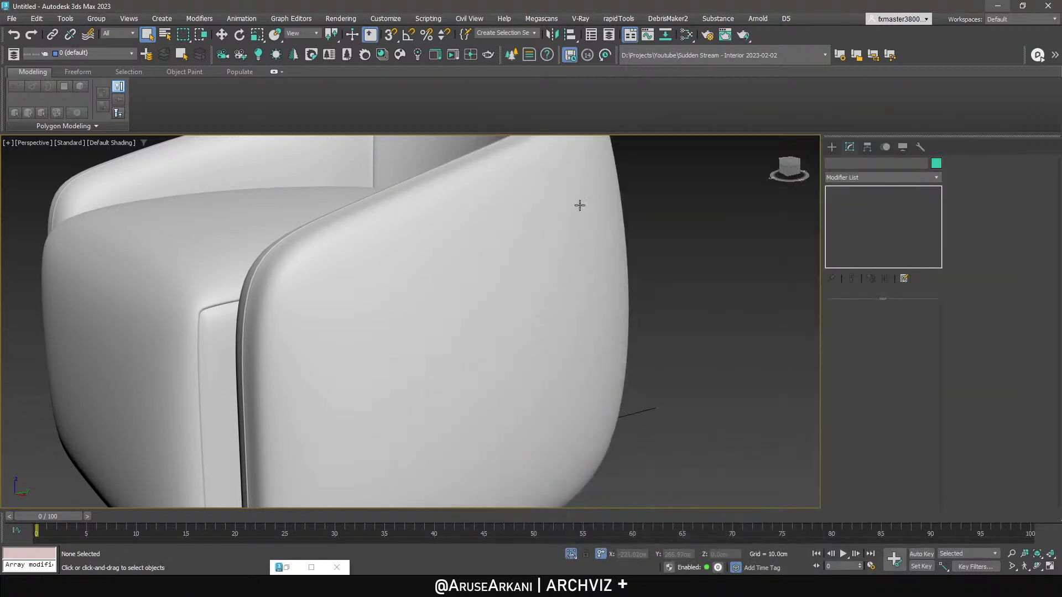
{"action": "left_click", "coordinate": [602, 158]}
{"action": "scroll", "coordinate": [560, 235], "scroll_direction": "down", "scroll_amount": 8}
{"action": "middle_click_drag", "start_coordinate": [559, 235], "coordinate": [545, 247], "text": "alt"}
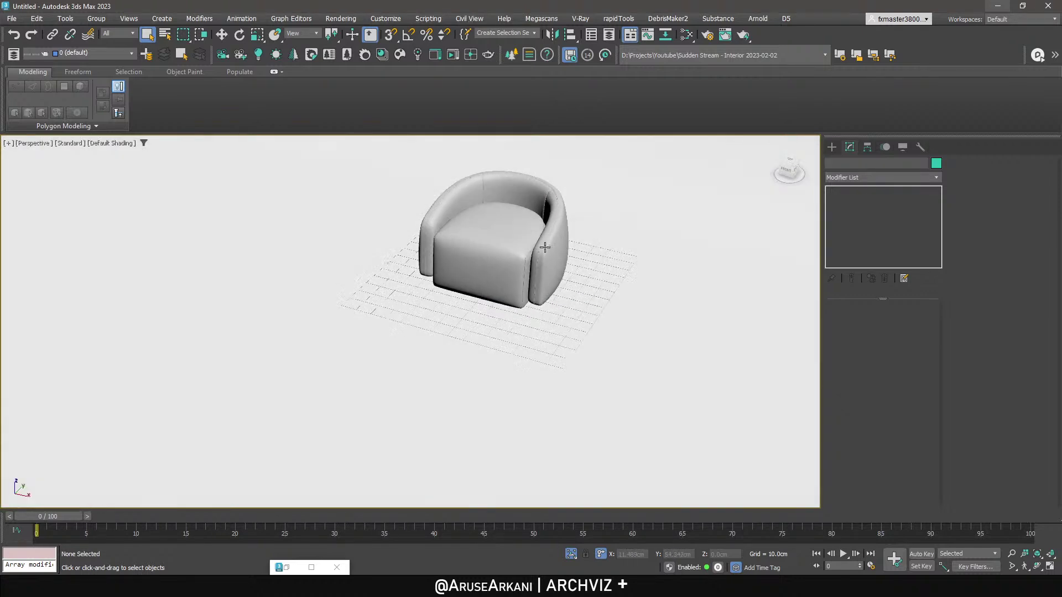
Save the armchair scene over the existing file Sudden Interior 2023-02-02 R00 in the scenes folder.
{"action": "key", "text": "ctrl+s"}
{"action": "left_click", "coordinate": [131, 87]}
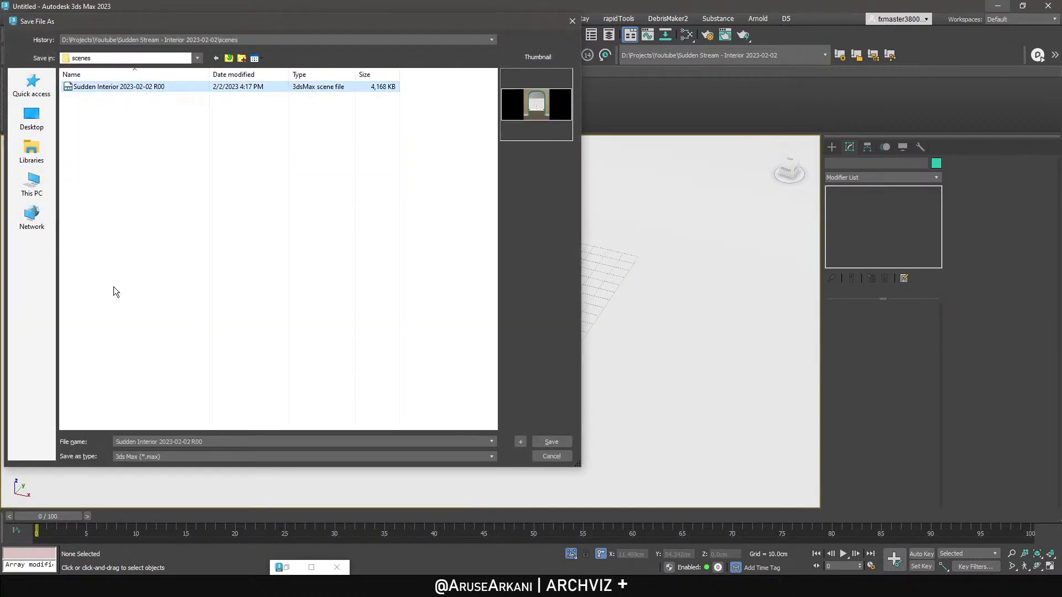
{"action": "left_click", "coordinate": [160, 441]}
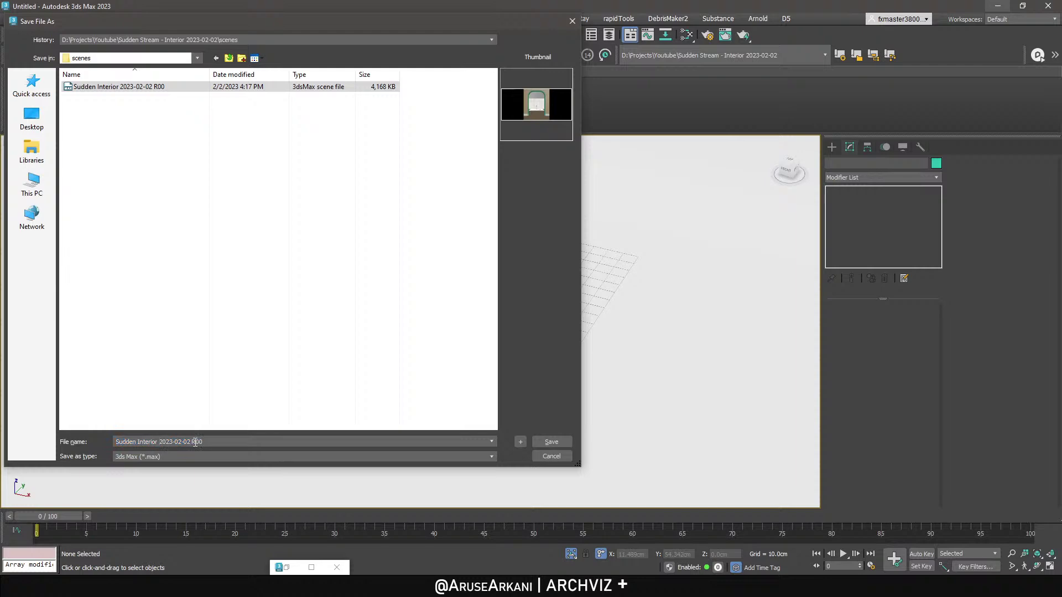
{"action": "key", "text": "Return"}
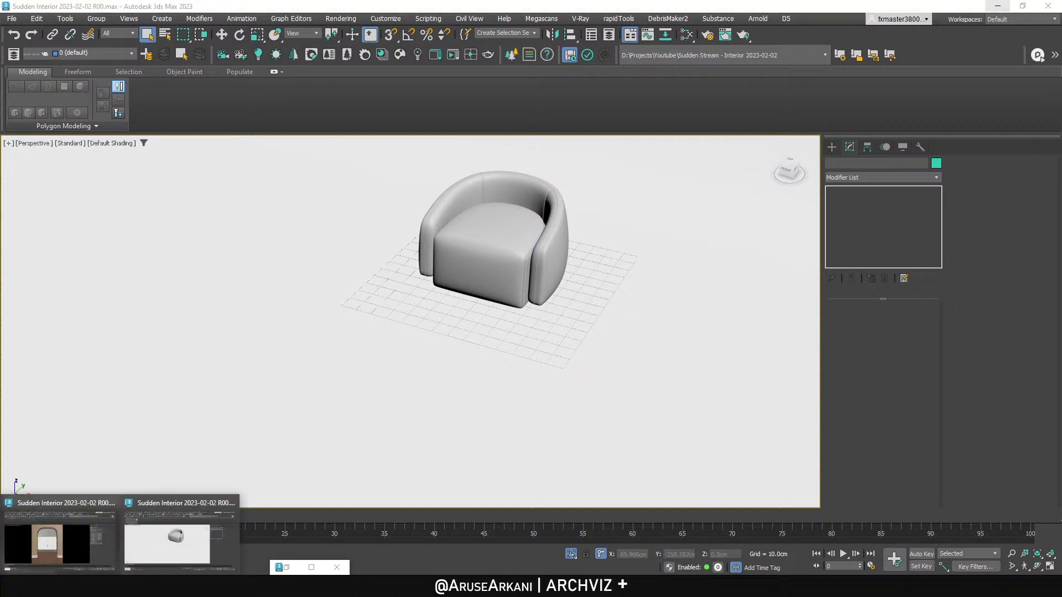
Switch to the arched interior scene and save it as the incremented version Sudden Interior 2023-02-02 R01.
{"action": "left_click", "coordinate": [80, 550]}
{"action": "left_click", "coordinate": [12, 19]}
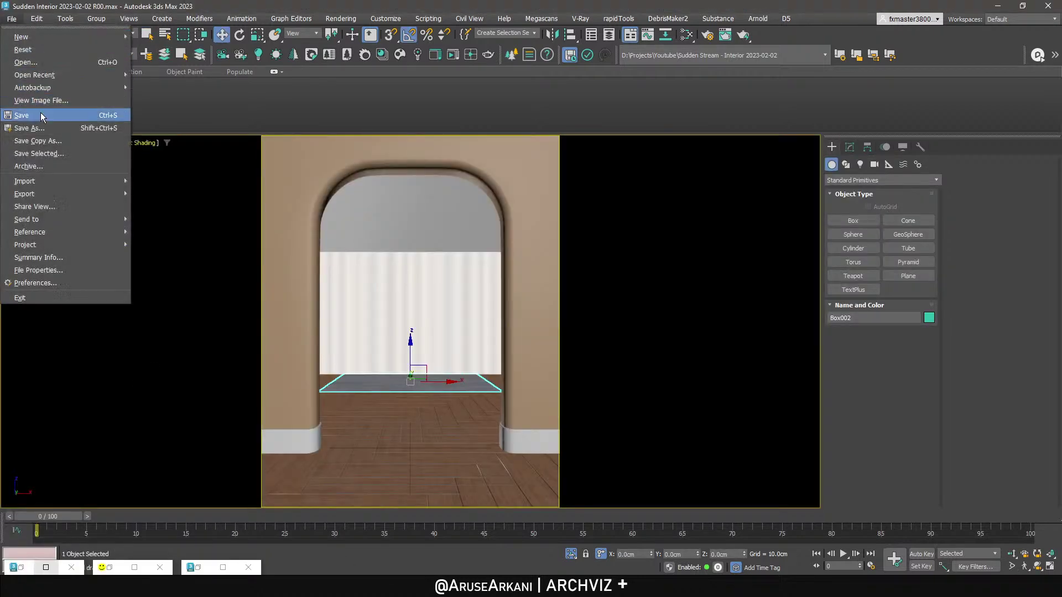
{"action": "left_click", "coordinate": [33, 128]}
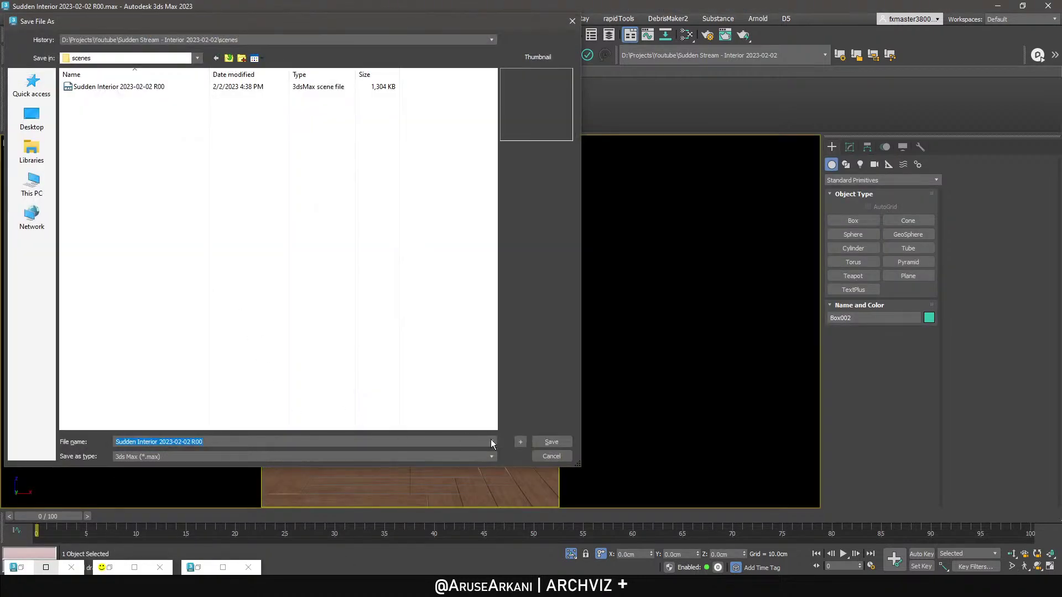
{"action": "left_click", "coordinate": [521, 442]}
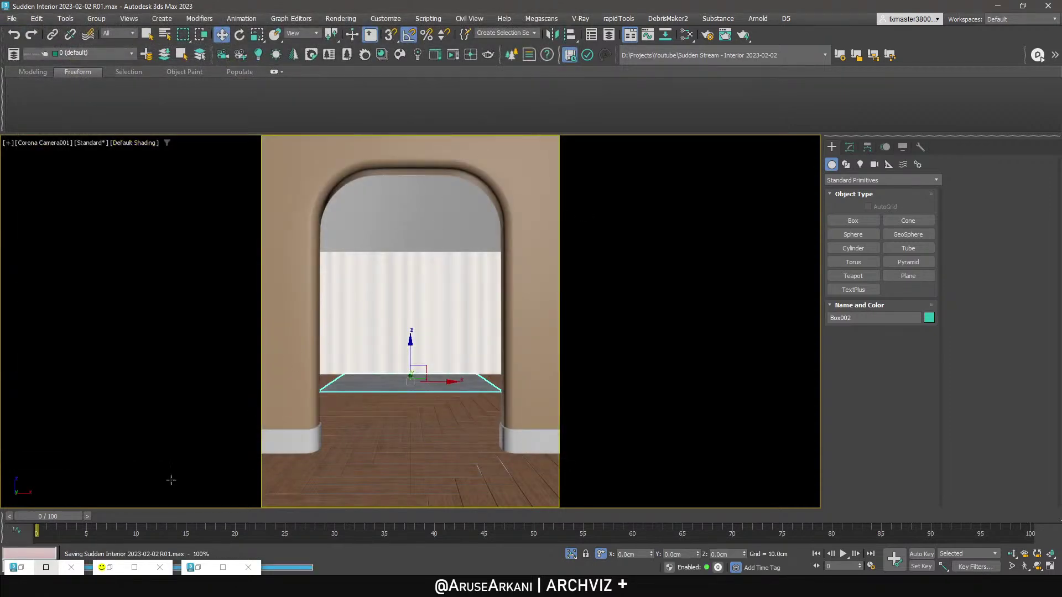
Switch back to the armchair scene and save it under the new name Sudden Interior Couch R00.
{"action": "left_click", "coordinate": [108, 585]}
{"action": "left_click", "coordinate": [147, 562]}
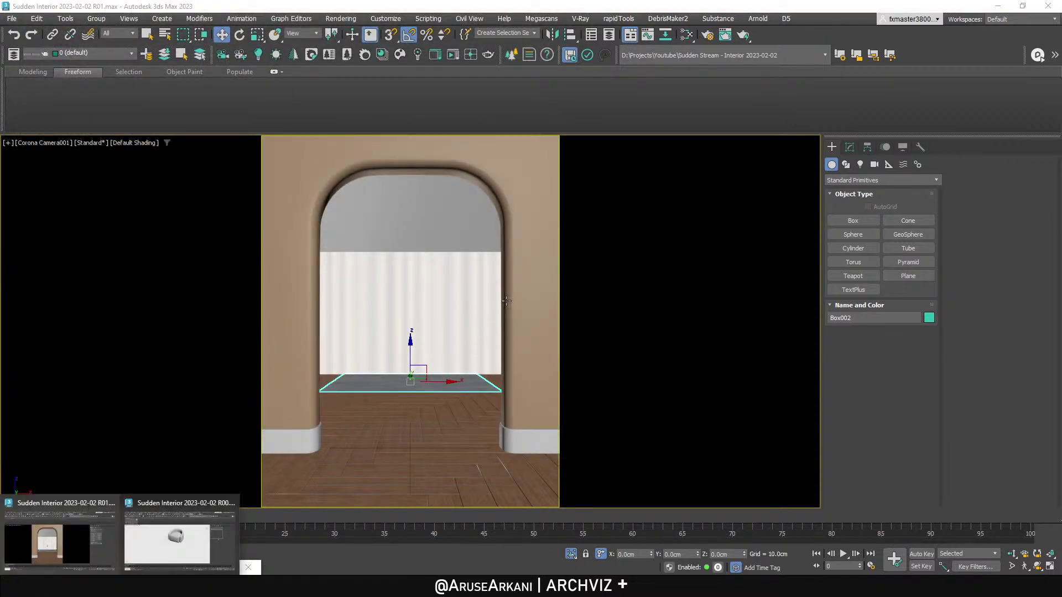
{"action": "left_click", "coordinate": [170, 539]}
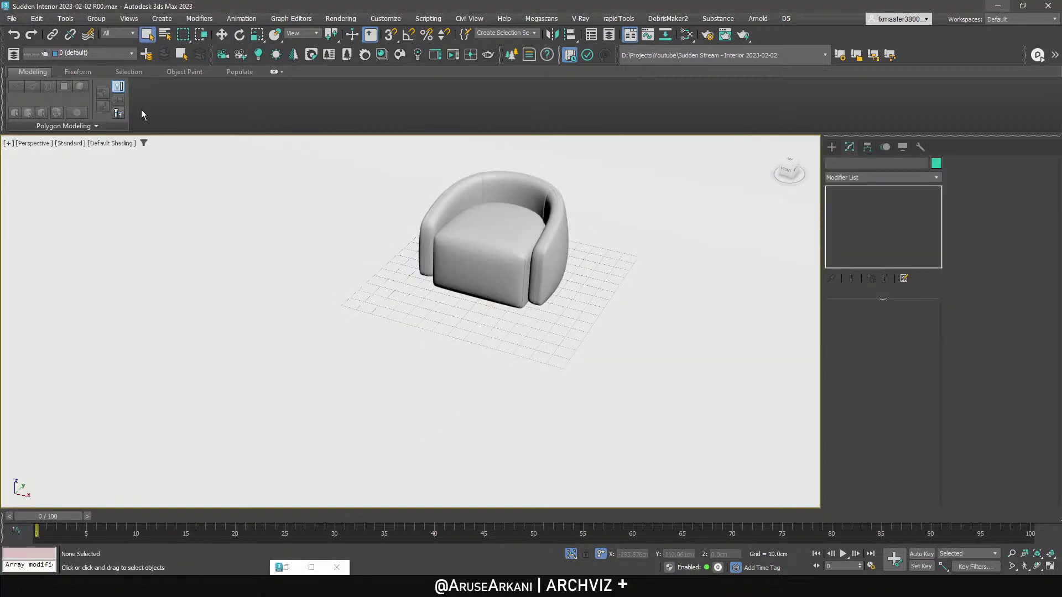
{"action": "left_click", "coordinate": [10, 19]}
{"action": "left_click", "coordinate": [48, 131]}
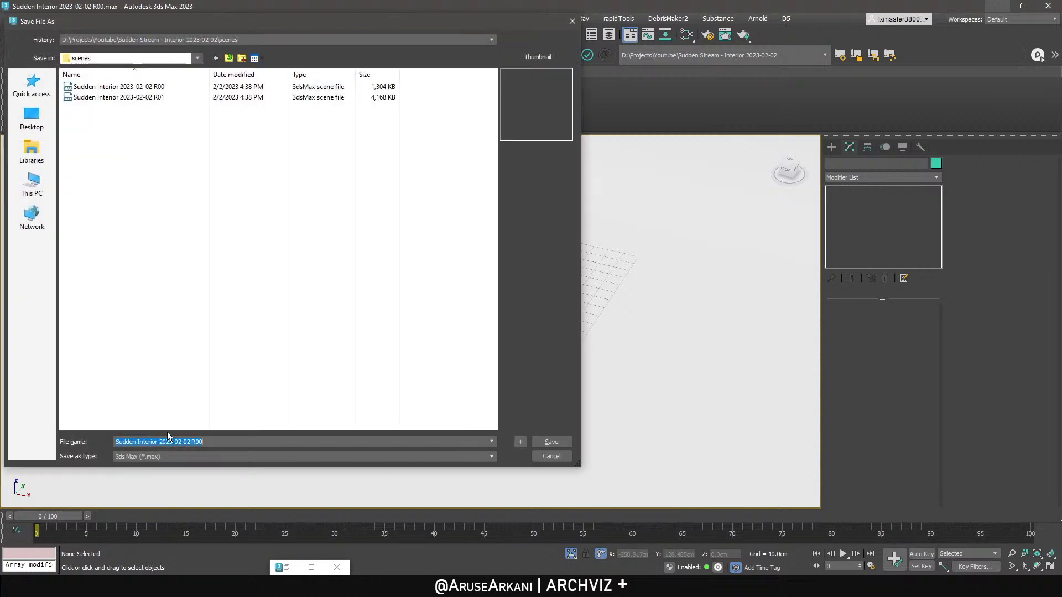
{"action": "left_click", "coordinate": [163, 442]}
{"action": "left_click_drag", "start_coordinate": [160, 442], "coordinate": [336, 458]}
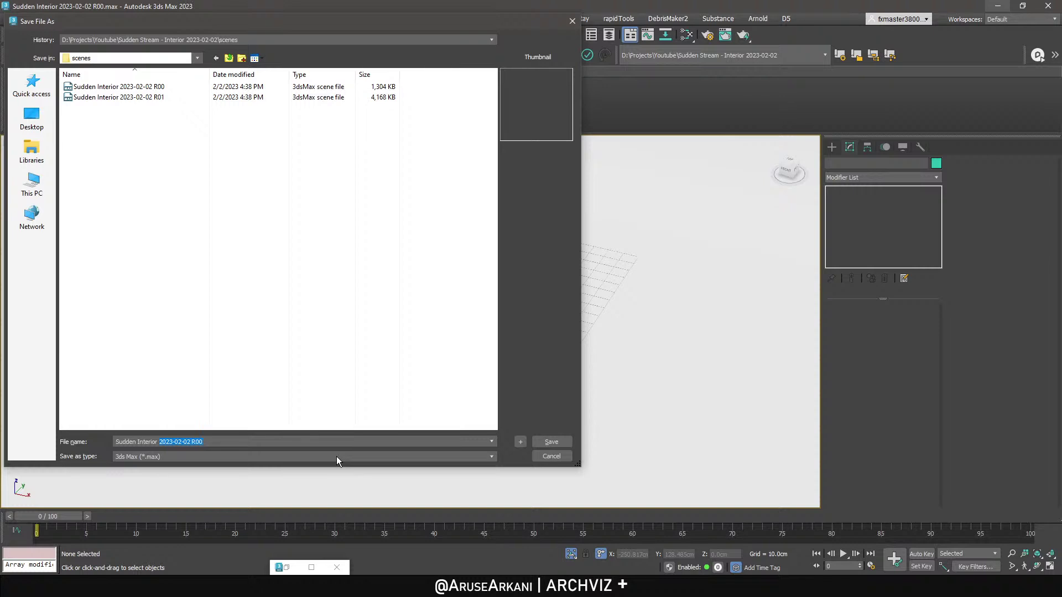
{"action": "type", "text": "C"}
{"action": "type", "text": "ouch R00"}
{"action": "key", "text": "Return"}
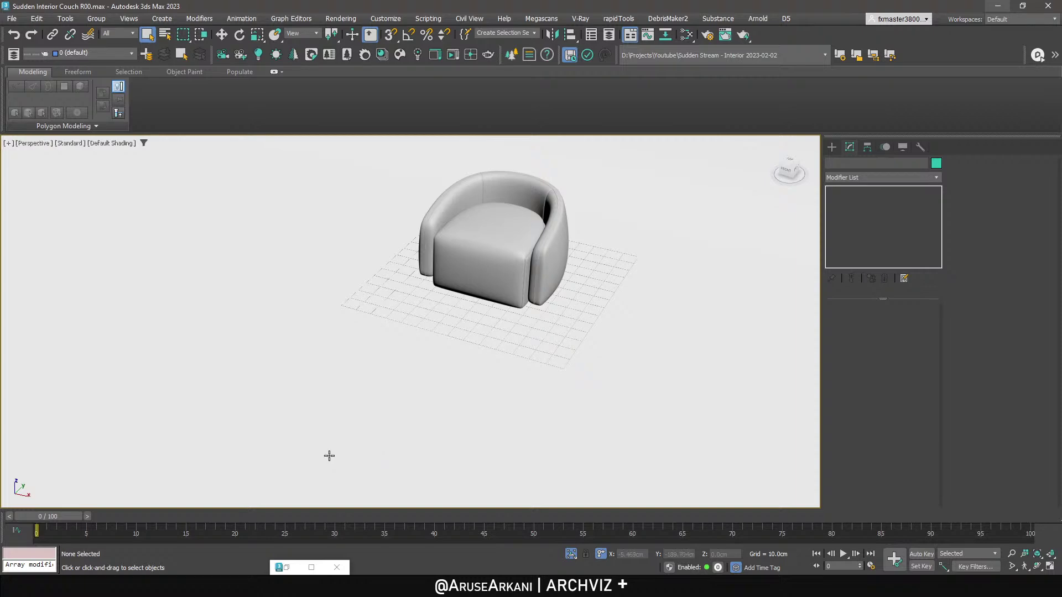
Select the flat cylindrical base underneath the armchair.
{"action": "scroll", "coordinate": [505, 273], "scroll_direction": "up", "scroll_amount": 5}
{"action": "middle_click_drag", "start_coordinate": [500, 277], "coordinate": [497, 317], "text": "alt"}
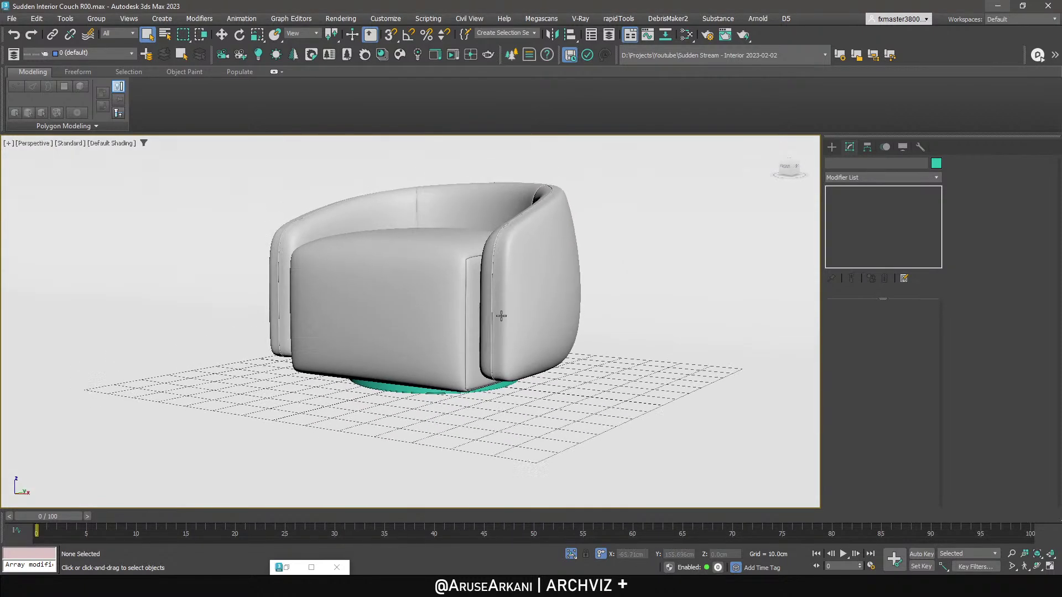
{"action": "scroll", "coordinate": [470, 252], "scroll_direction": "up", "scroll_amount": 4}
{"action": "middle_click_drag", "start_coordinate": [470, 252], "coordinate": [351, 386], "text": "alt"}
{"action": "left_click", "coordinate": [382, 445]}
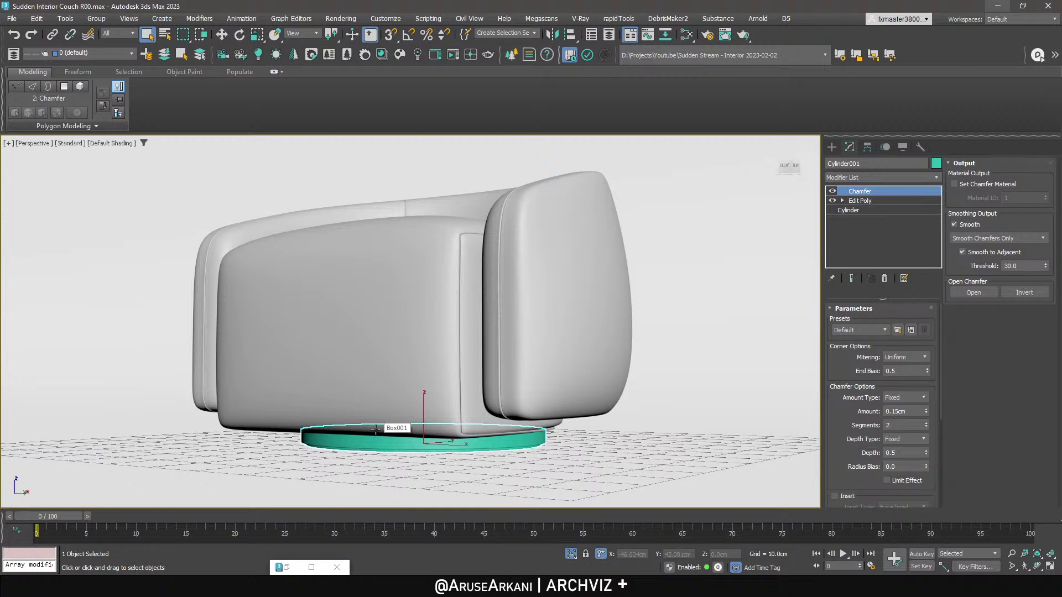
{"action": "middle_click_drag", "start_coordinate": [377, 422], "coordinate": [368, 442], "text": "alt"}
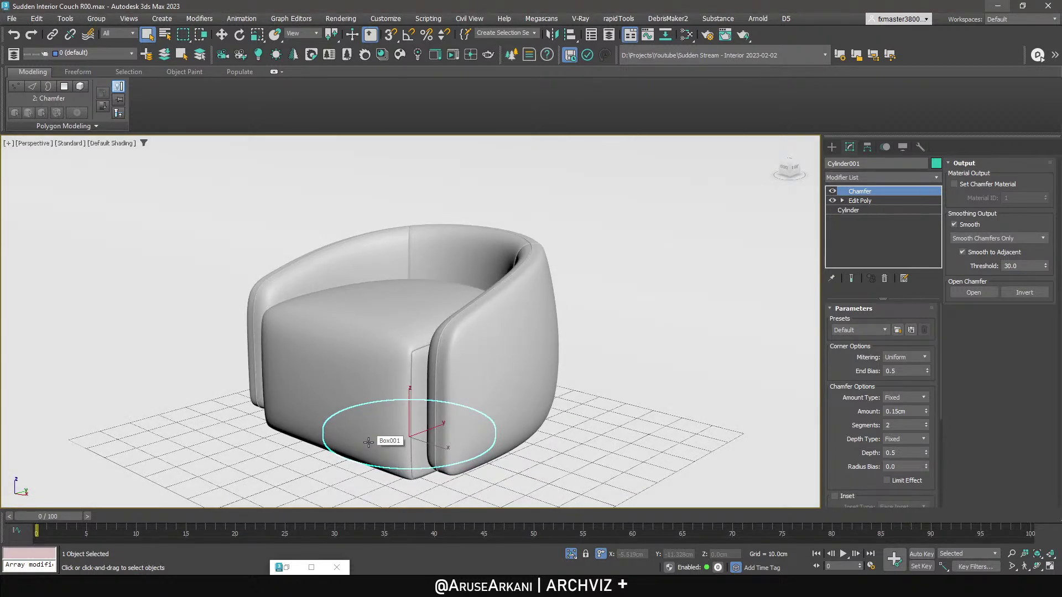
{"action": "middle_click_drag", "start_coordinate": [364, 437], "coordinate": [378, 379], "text": "alt"}
Add a new Corona material for the armchair's base in an empty area of the material graph.
{"action": "key", "text": "m"}
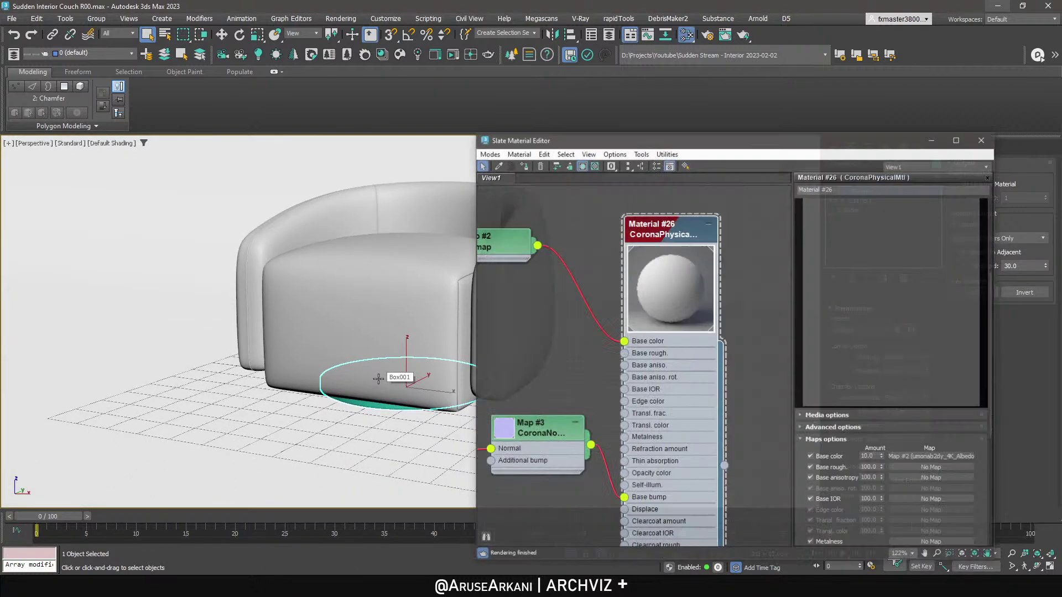
{"action": "scroll", "coordinate": [706, 244], "scroll_direction": "down", "scroll_amount": 5}
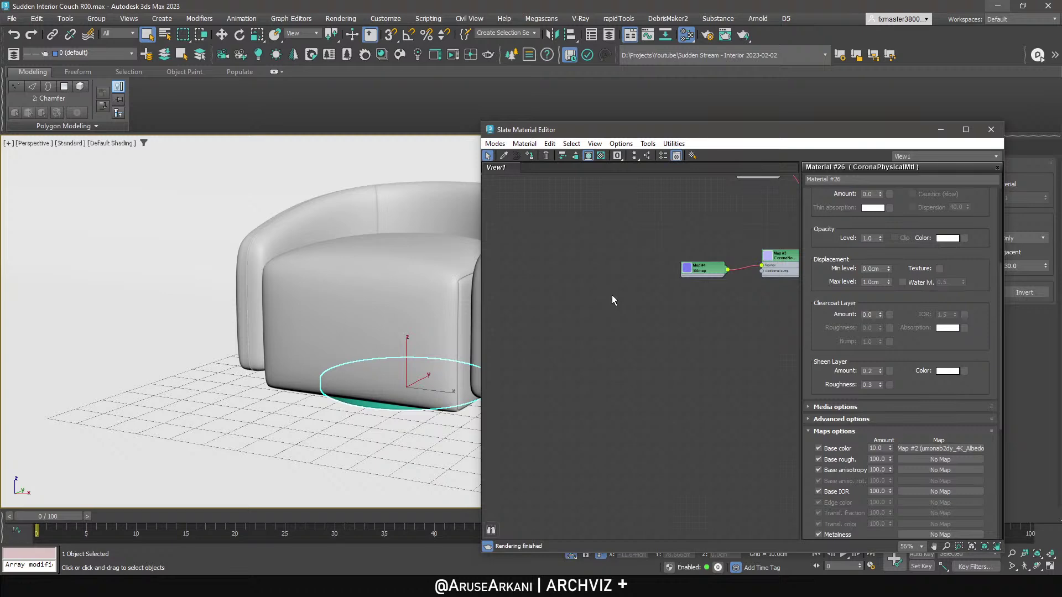
{"action": "middle_click_drag", "start_coordinate": [427, 326], "coordinate": [426, 311], "text": "alt"}
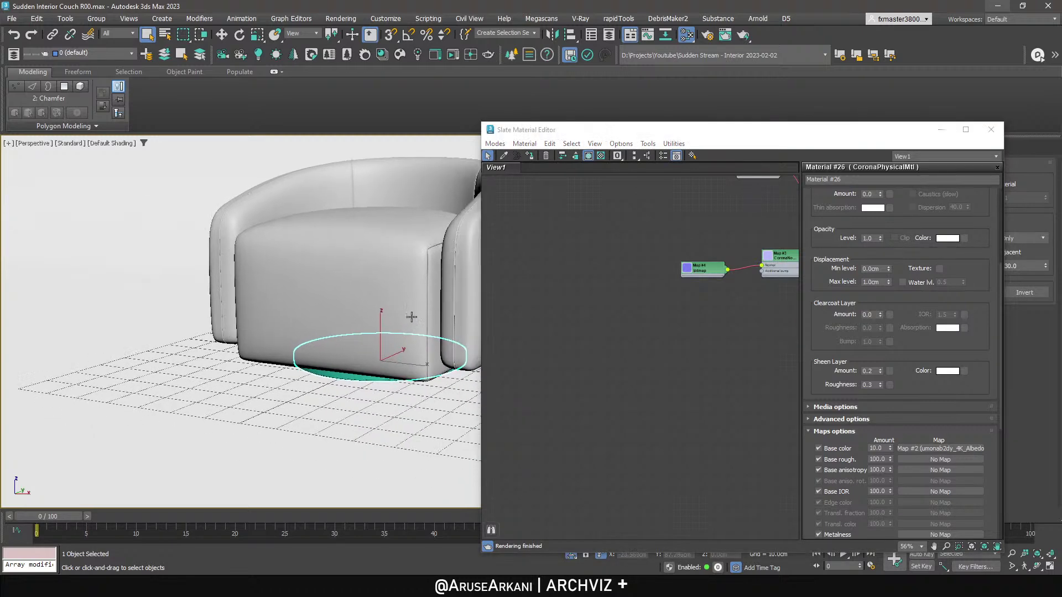
{"action": "right_click", "coordinate": [616, 295]}
{"action": "mouse_move", "coordinate": [691, 300]}
{"action": "mouse_move", "coordinate": [761, 337]}
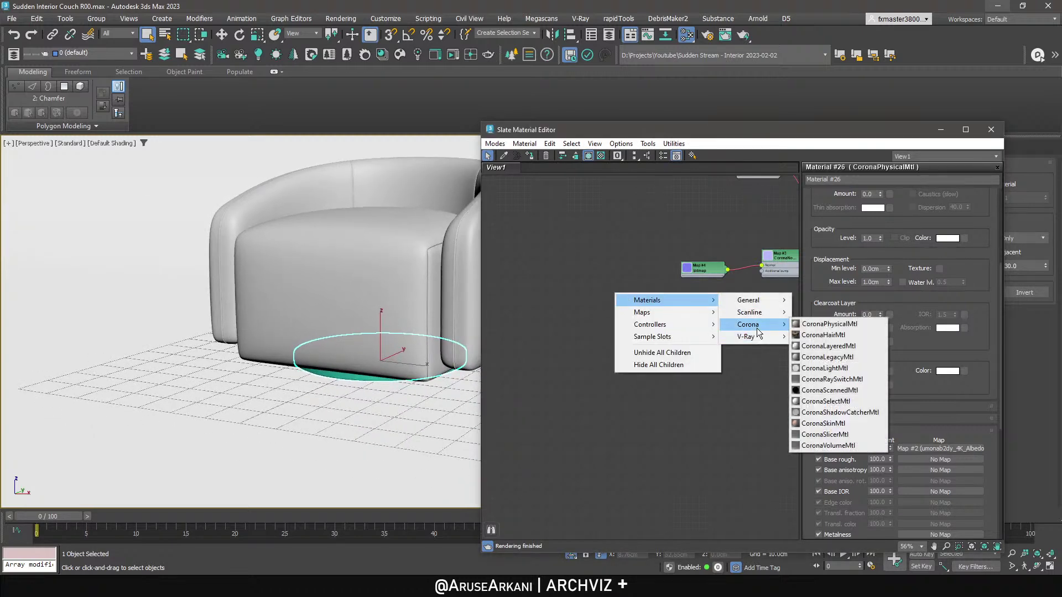
Create a CoronaPhysicalMtl material with the Brass brushed preset and assign it to the armchair's round base.
{"action": "left_click", "coordinate": [813, 316]}
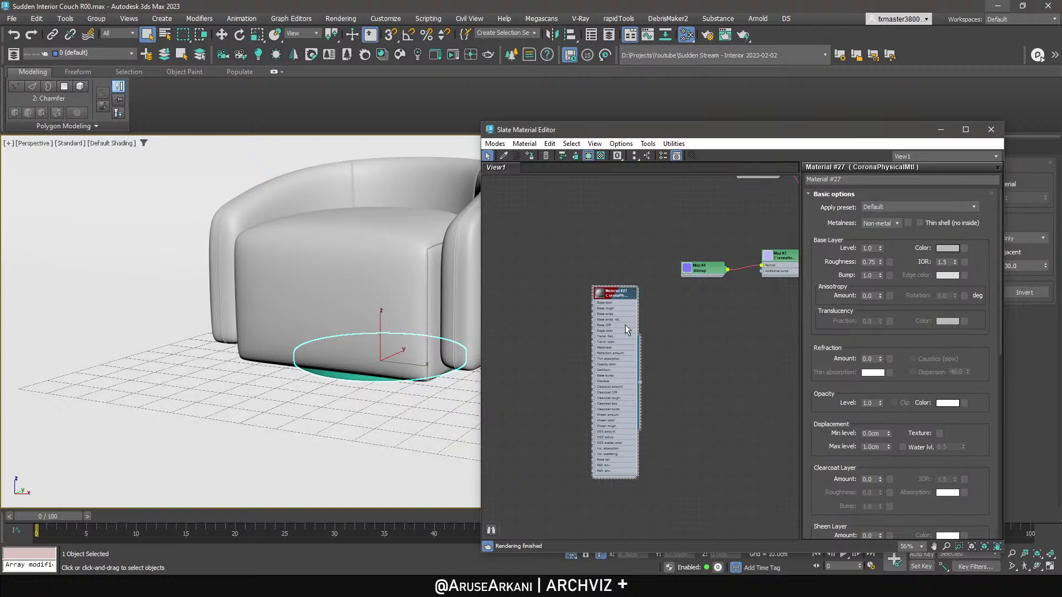
{"action": "left_click", "coordinate": [882, 207]}
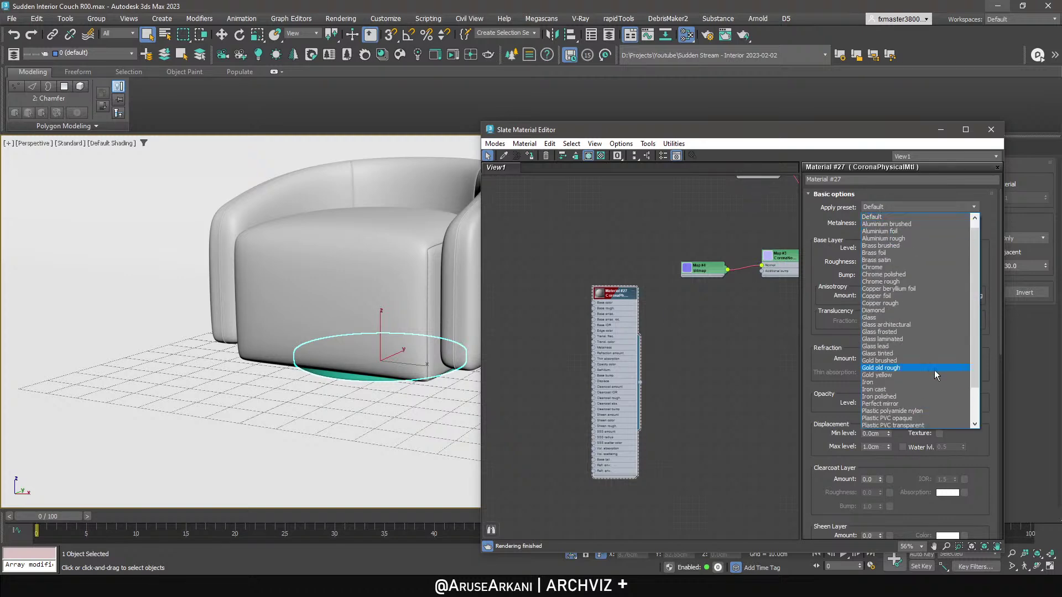
{"action": "left_click", "coordinate": [908, 251]}
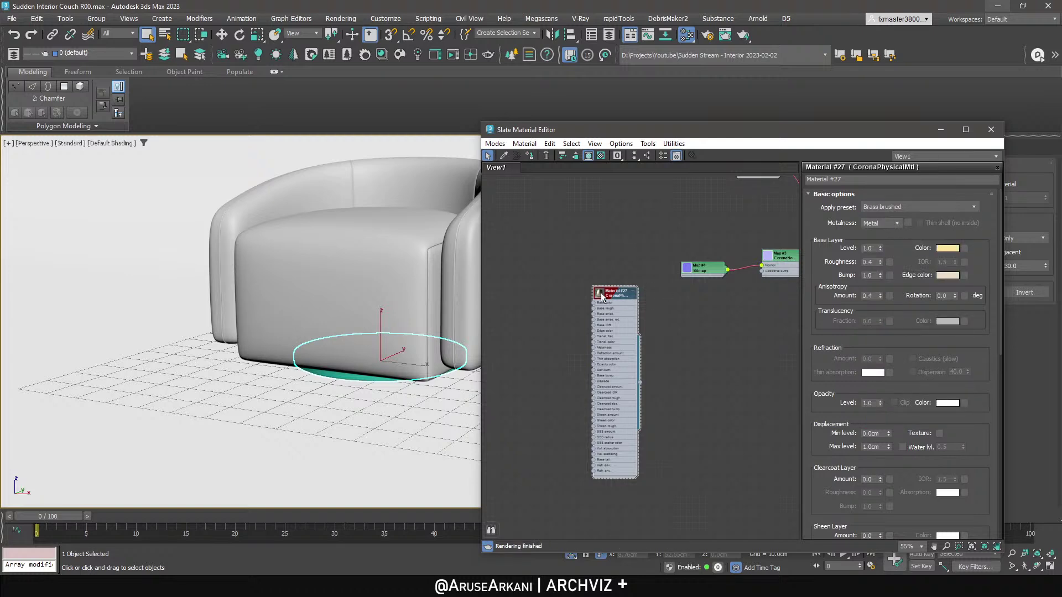
{"action": "left_click", "coordinate": [947, 249]}
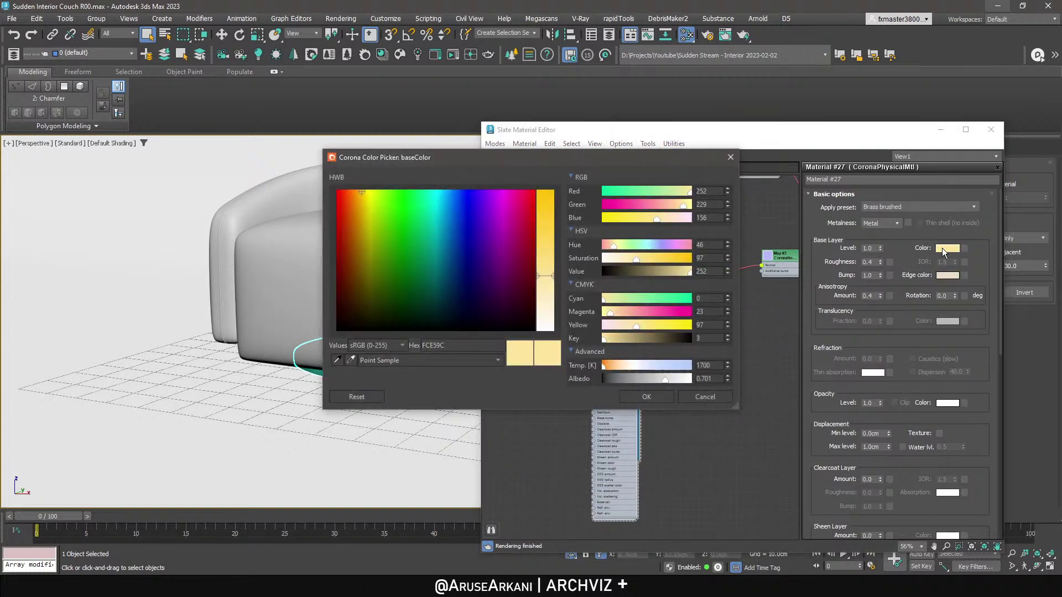
{"action": "left_click", "coordinate": [647, 398]}
{"action": "left_click", "coordinate": [530, 157]}
{"action": "middle_click_drag", "start_coordinate": [356, 346], "coordinate": [361, 329], "text": "alt"}
View the reference photo photo_2023-02-02_15-30-34.jpg from the project folder to examine the metal colour of the seat bases.
{"action": "left_click", "coordinate": [166, 587]}
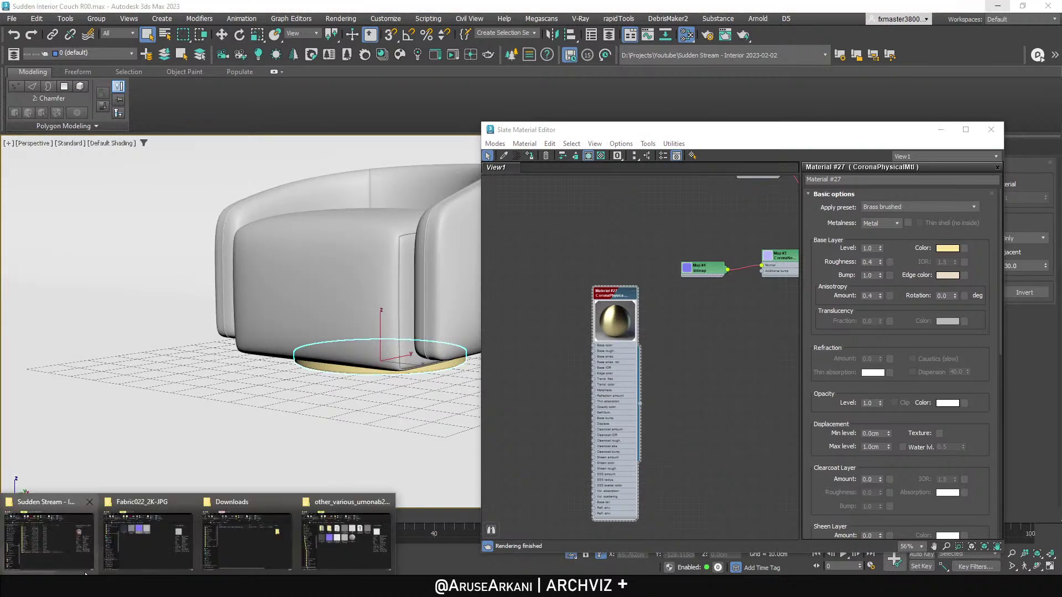
{"action": "left_click", "coordinate": [81, 548]}
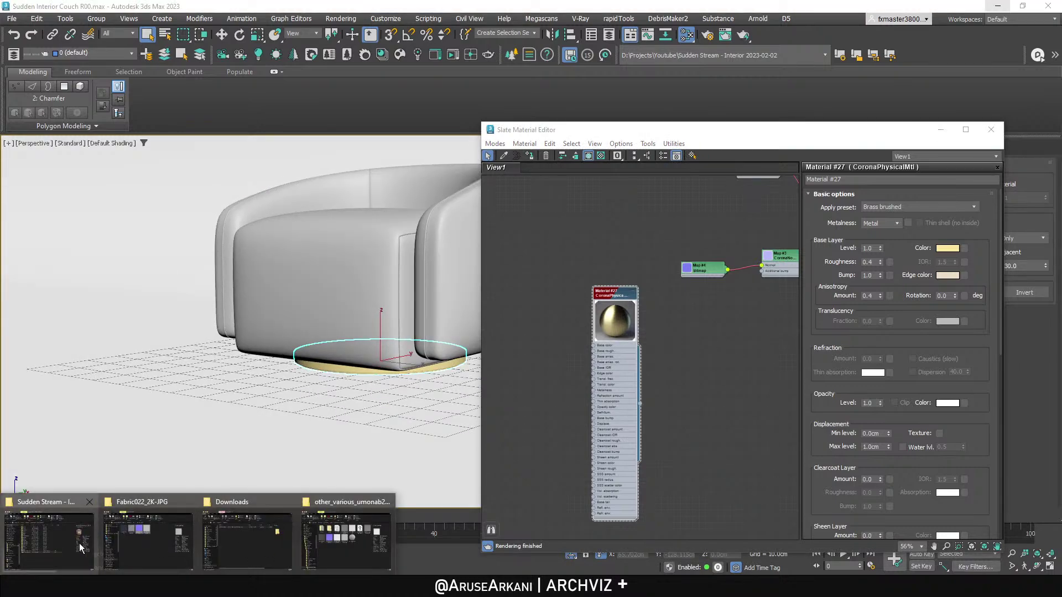
{"action": "double_click", "coordinate": [437, 408]}
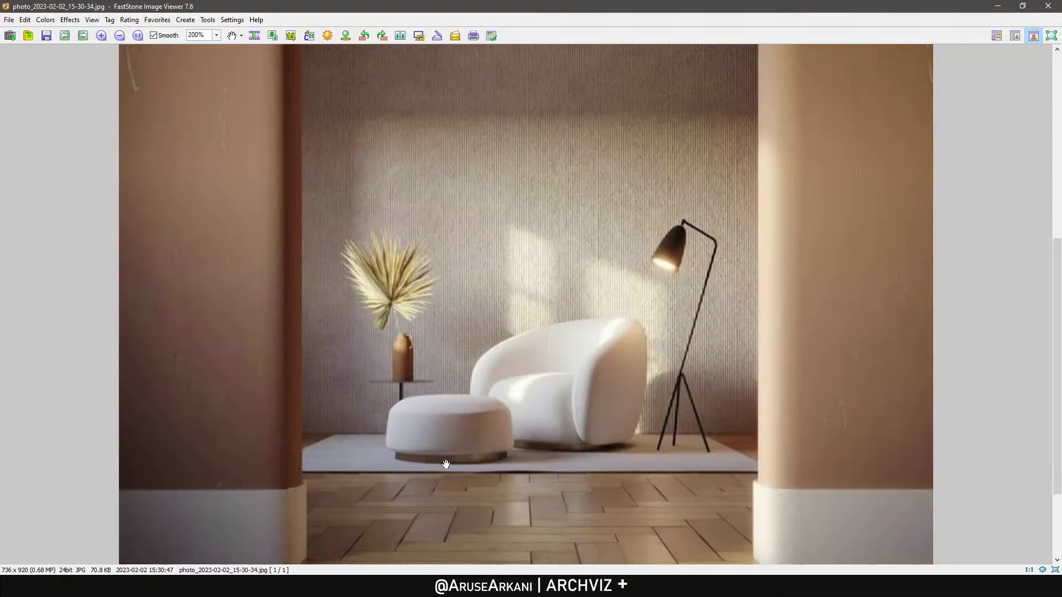
{"action": "left_click", "coordinate": [997, 6]}
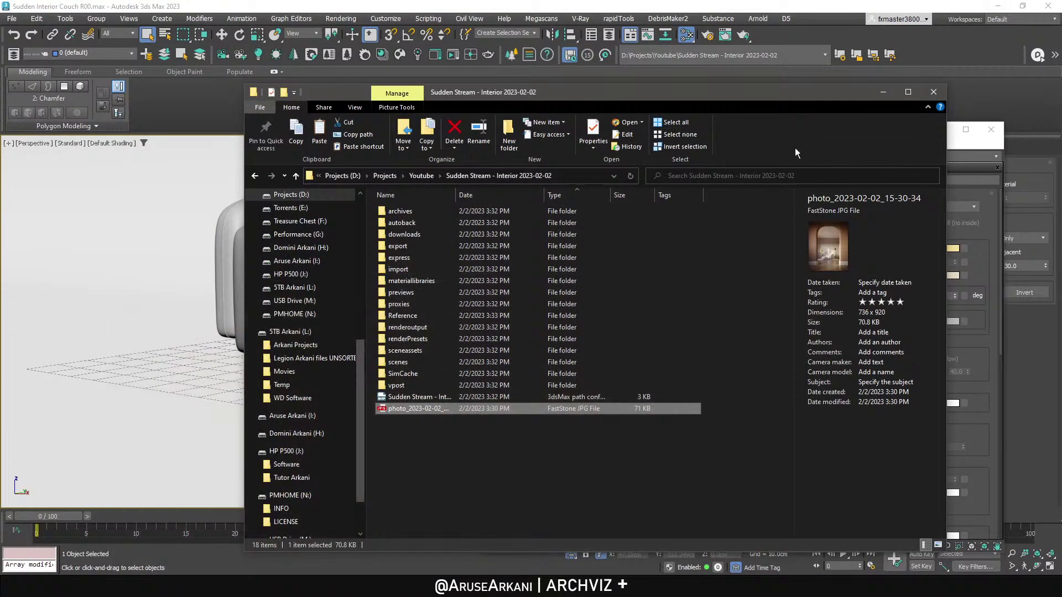
{"action": "left_click", "coordinate": [883, 92]}
Change the brass material's base colour to a darker, more orange tone, hex C09F77.
{"action": "left_click", "coordinate": [948, 248]}
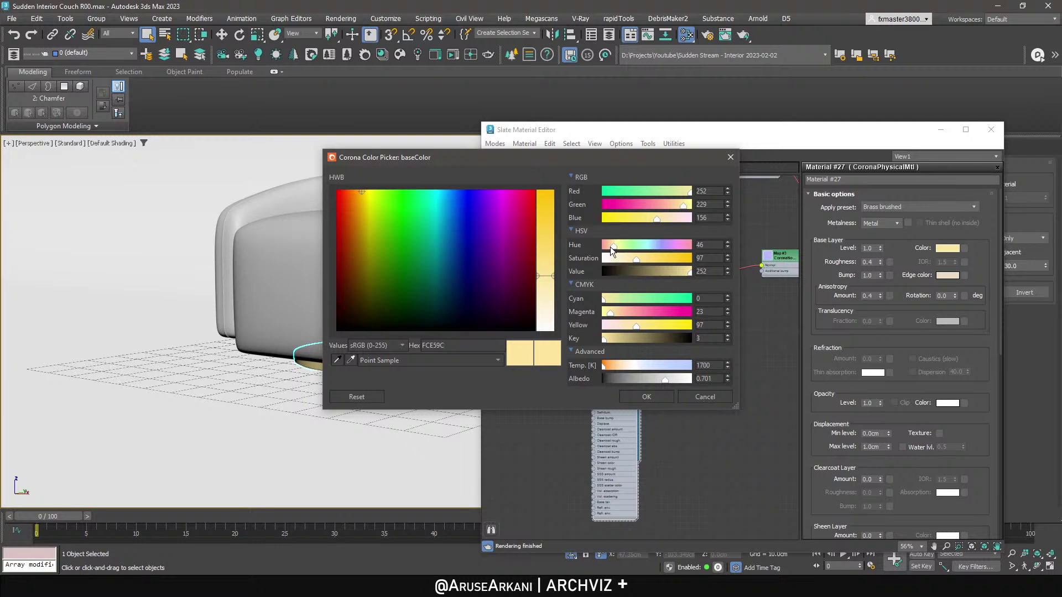
{"action": "left_click_drag", "start_coordinate": [613, 246], "coordinate": [610, 247]}
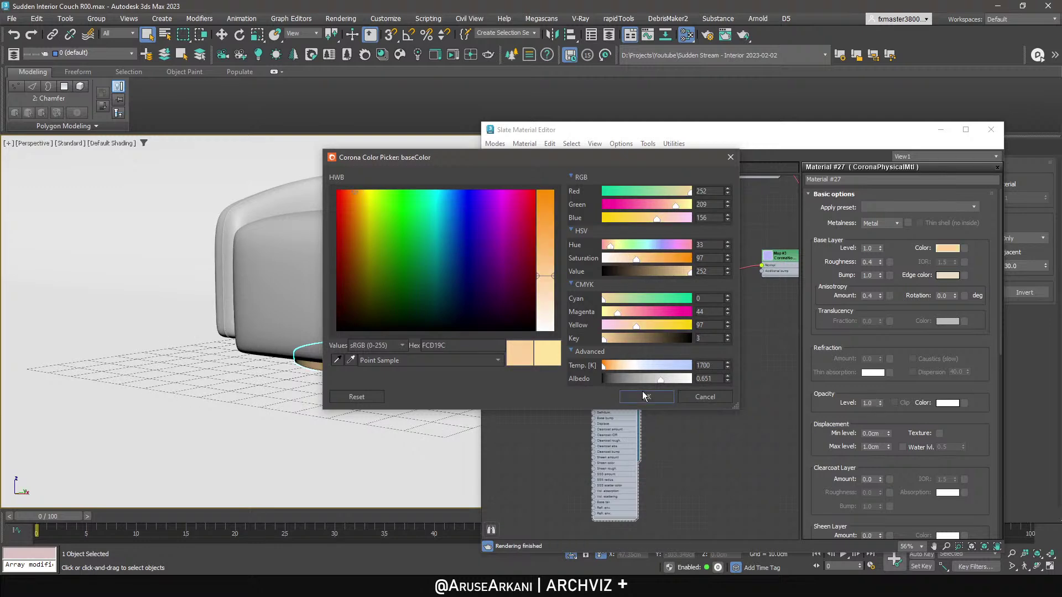
{"action": "left_click", "coordinate": [625, 339]}
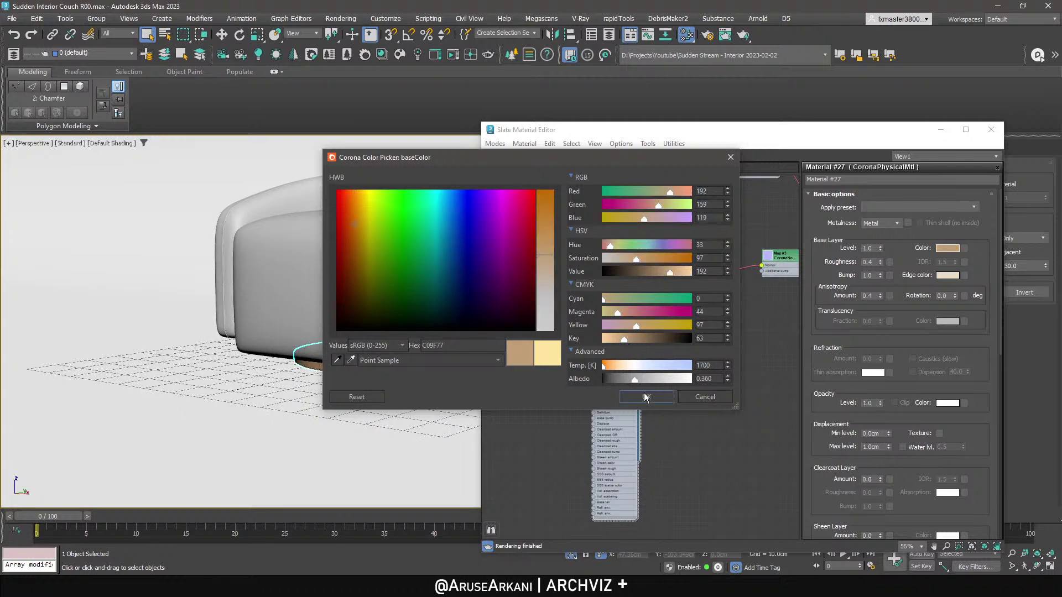
{"action": "left_click", "coordinate": [646, 397]}
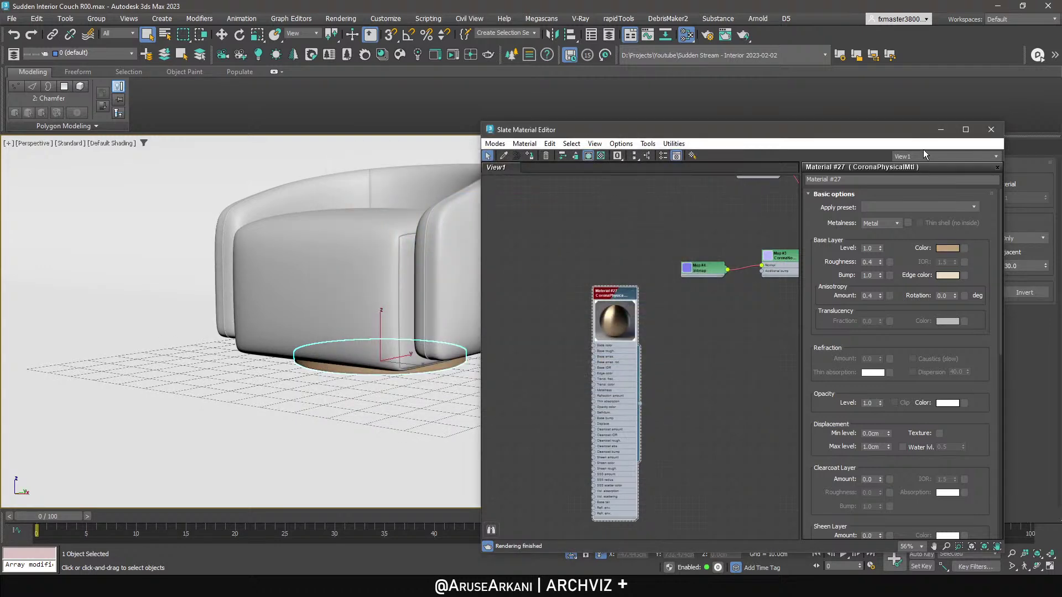
{"action": "left_click", "coordinate": [941, 130]}
Select all three armchair parts and group them under the name Basic Armchair.
{"action": "left_click", "coordinate": [393, 283], "text": "ctrl"}
{"action": "left_click", "coordinate": [104, 18]}
{"action": "left_click", "coordinate": [111, 37]}
{"action": "type", "text": "S"}
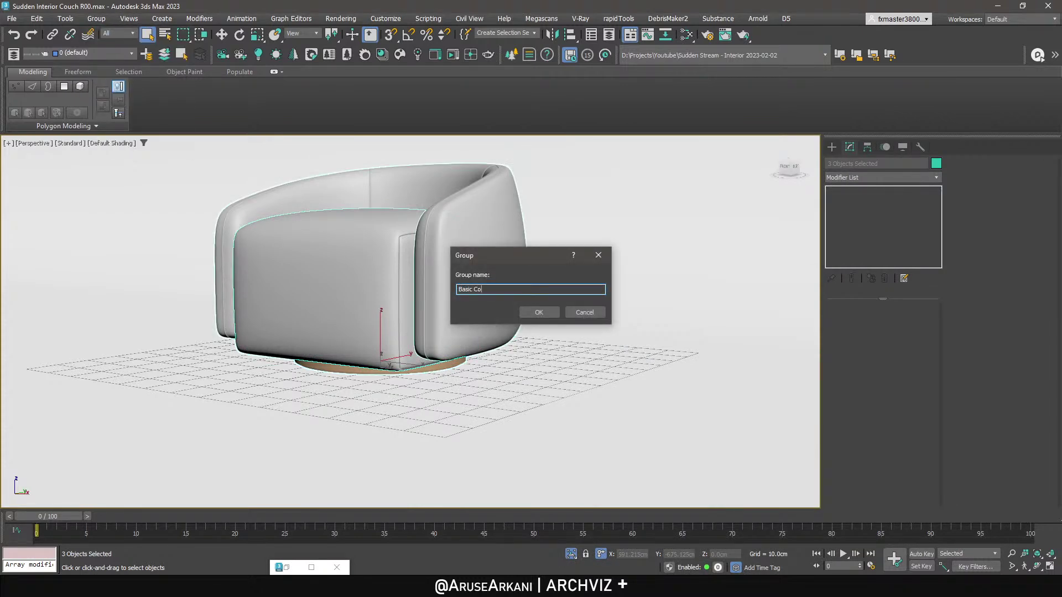
{"action": "type", "text": "asic Armchair"}
{"action": "key", "text": "Return"}
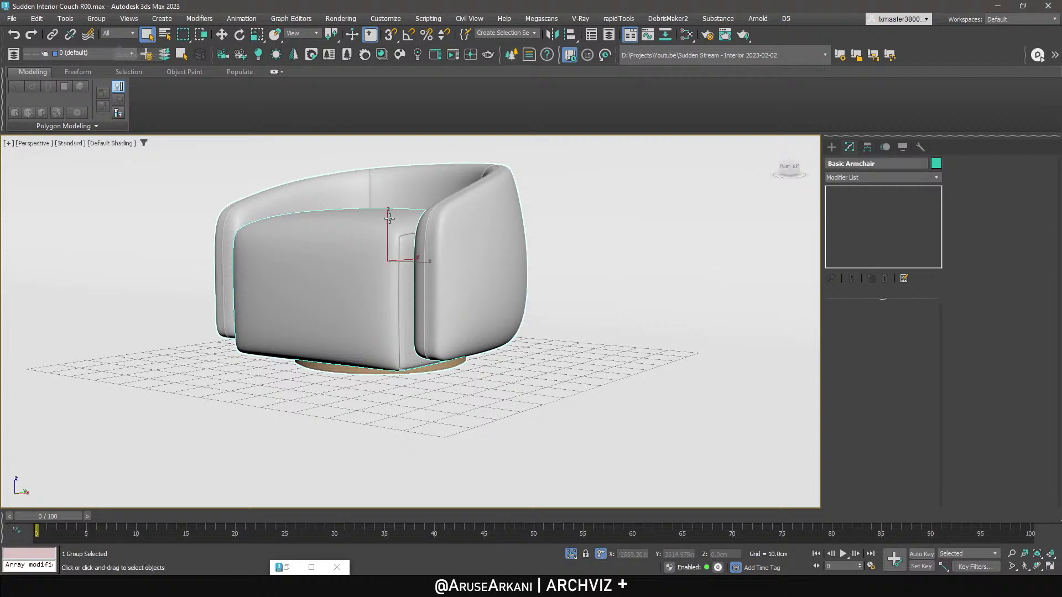
Draw a rectangle-shaped Corona light near the armchair in the top view.
{"action": "middle_click_drag", "start_coordinate": [405, 211], "coordinate": [408, 240], "text": "alt"}
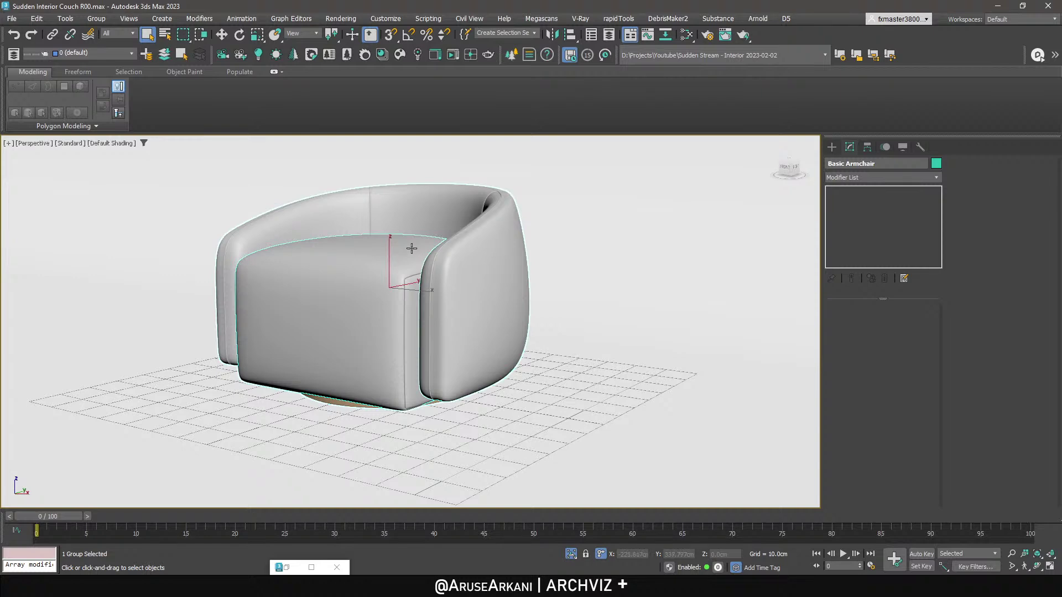
{"action": "left_click", "coordinate": [258, 54]}
{"action": "left_click", "coordinate": [879, 369]}
{"action": "left_click", "coordinate": [878, 387]}
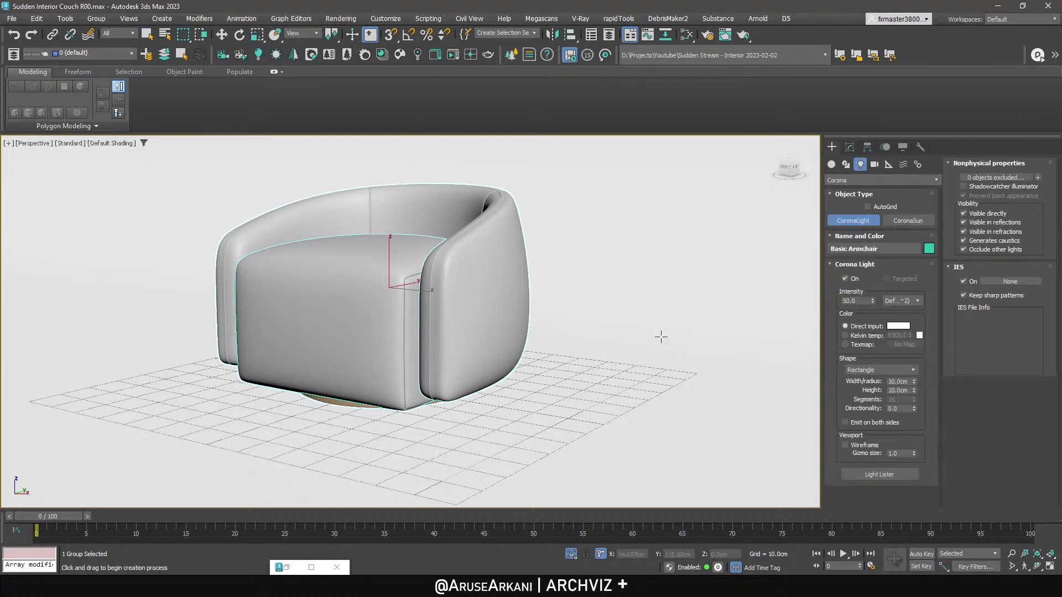
{"action": "key", "text": "t"}
{"action": "scroll", "coordinate": [374, 280], "scroll_direction": "up", "scroll_amount": 5}
{"action": "scroll", "coordinate": [369, 219], "scroll_direction": "up", "scroll_amount": 3}
{"action": "middle_click_drag", "start_coordinate": [369, 218], "coordinate": [387, 265]}
{"action": "left_click_drag", "start_coordinate": [393, 263], "coordinate": [440, 370]}
Raise the Corona light in the left view so it sits above and in front of the armchair, tilted toward it.
{"action": "key", "text": "e"}
{"action": "key", "text": "f"}
{"action": "key", "text": "l"}
{"action": "key", "text": "w"}
{"action": "left_click_drag", "start_coordinate": [418, 316], "coordinate": [476, 190]}
{"action": "key", "text": "alt+w"}
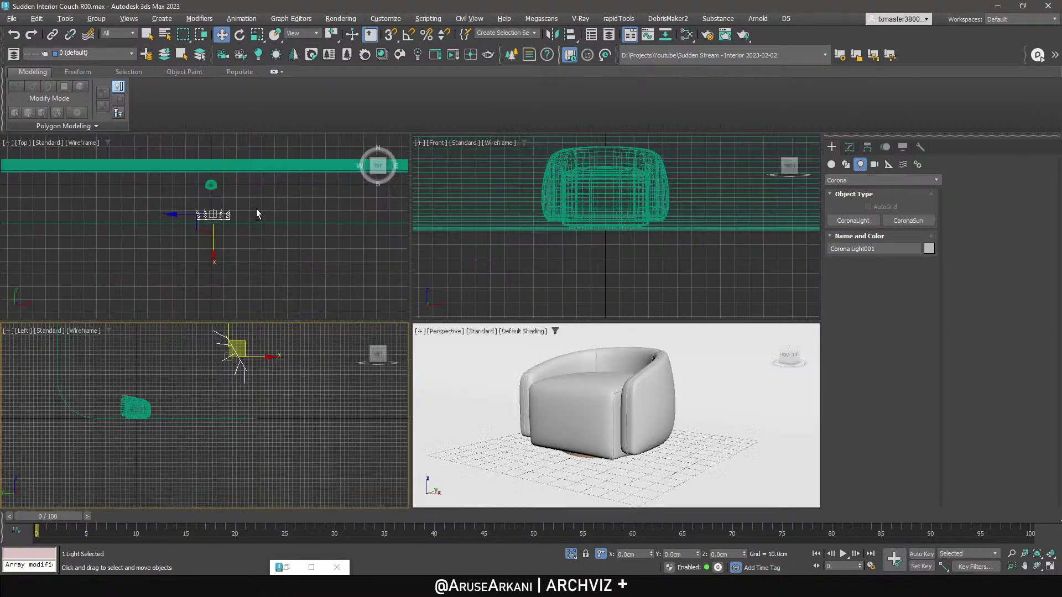
Copy the Corona light to one side of the armchair in the top view and rotate the copy to face the chair.
{"action": "key", "text": "t"}
{"action": "key", "text": "alt+w"}
{"action": "key", "text": "e"}
{"action": "mouse_move", "coordinate": [455, 276]}
{"action": "left_mouse_down", "text": "shift"}
{"action": "mouse_move", "coordinate": [469, 296]}
{"action": "mouse_move", "coordinate": [371, 273]}
{"action": "left_mouse_up", "text": "shift"}
{"action": "key", "text": "Return"}
{"action": "key", "text": "w"}
{"action": "key", "text": "e"}
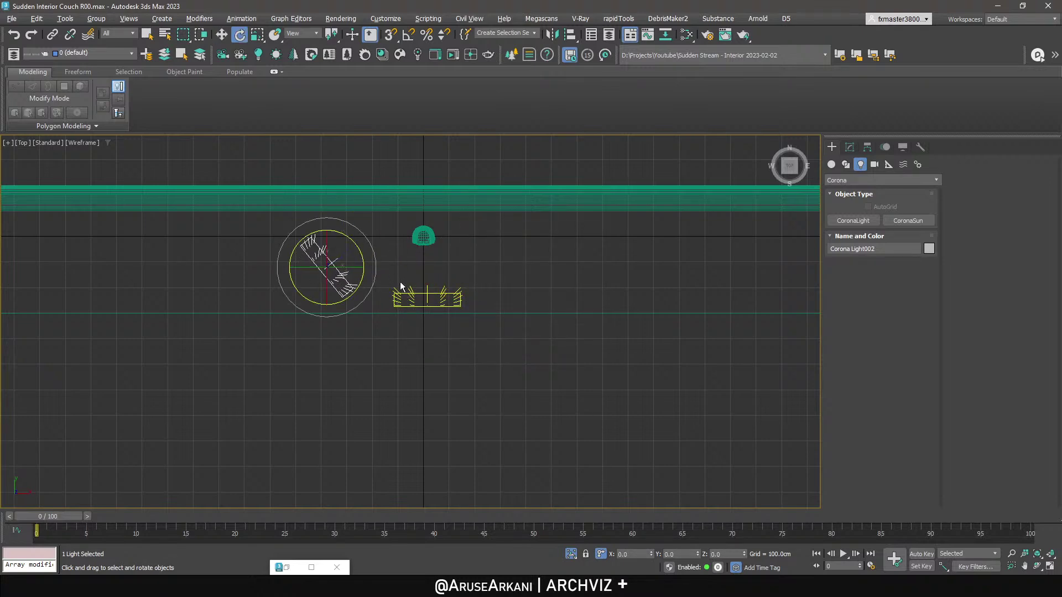
Shift the front Corona light slightly along X, away from the copied light.
{"action": "left_click", "coordinate": [423, 296]}
{"action": "key", "text": "w"}
{"action": "left_click_drag", "start_coordinate": [444, 283], "coordinate": [476, 282]}
{"action": "key", "text": "alt+w"}
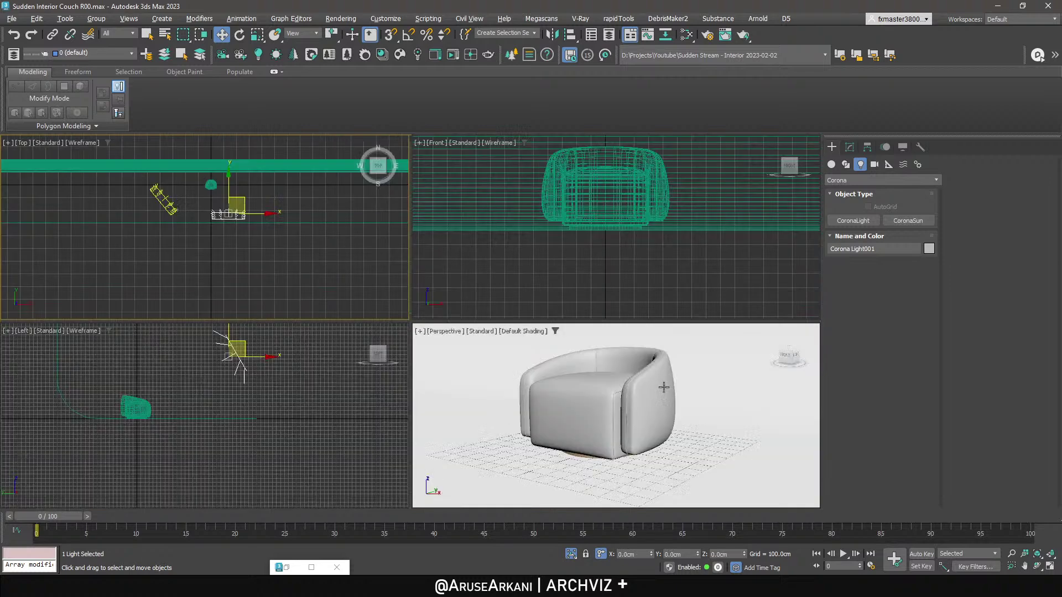
Frame the armchair in the perspective view with safe frames on and start a Corona interactive render.
{"action": "middle_click", "coordinate": [663, 387]}
{"action": "key", "text": "alt+w"}
{"action": "middle_click_drag", "start_coordinate": [451, 313], "coordinate": [471, 299], "text": "alt"}
{"action": "scroll", "coordinate": [464, 297], "scroll_direction": "up", "scroll_amount": 1}
{"action": "key", "text": "shift+f"}
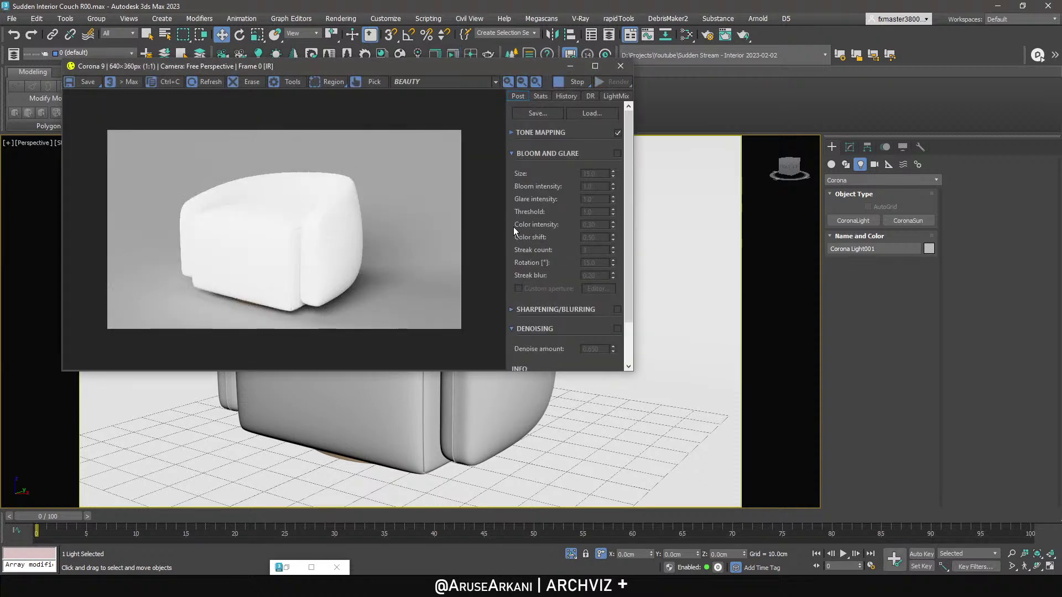
{"action": "left_click_drag", "start_coordinate": [423, 69], "coordinate": [613, 107]}
{"action": "right_click", "coordinate": [218, 282]}
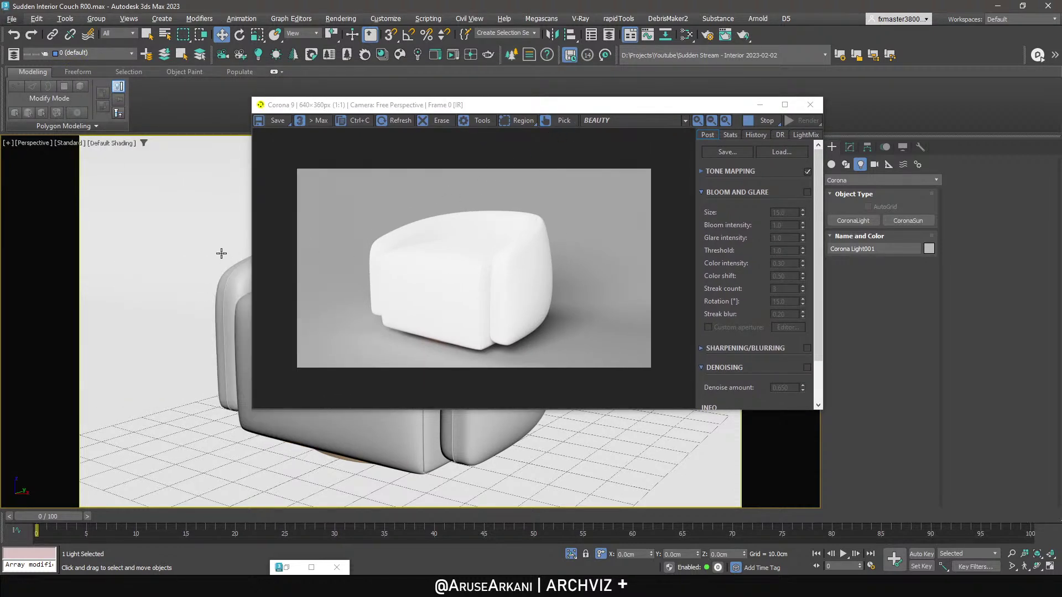
{"action": "right_click", "coordinate": [201, 284]}
Lock the view to render to Quad 4 - Perspective in the render setup and minimise that window.
{"action": "left_click", "coordinate": [707, 36]}
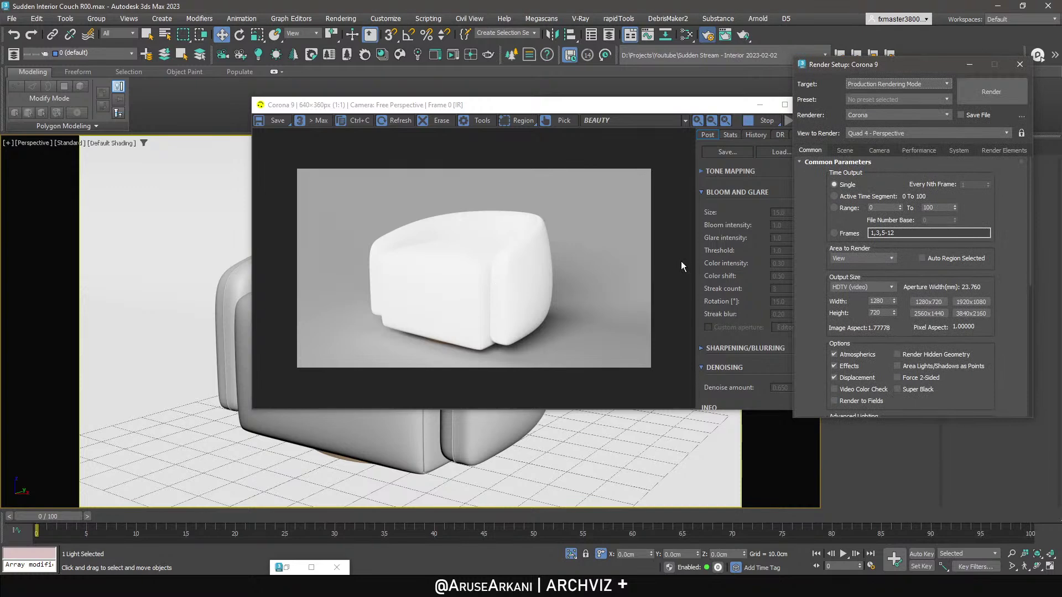
{"action": "left_click", "coordinate": [920, 150]}
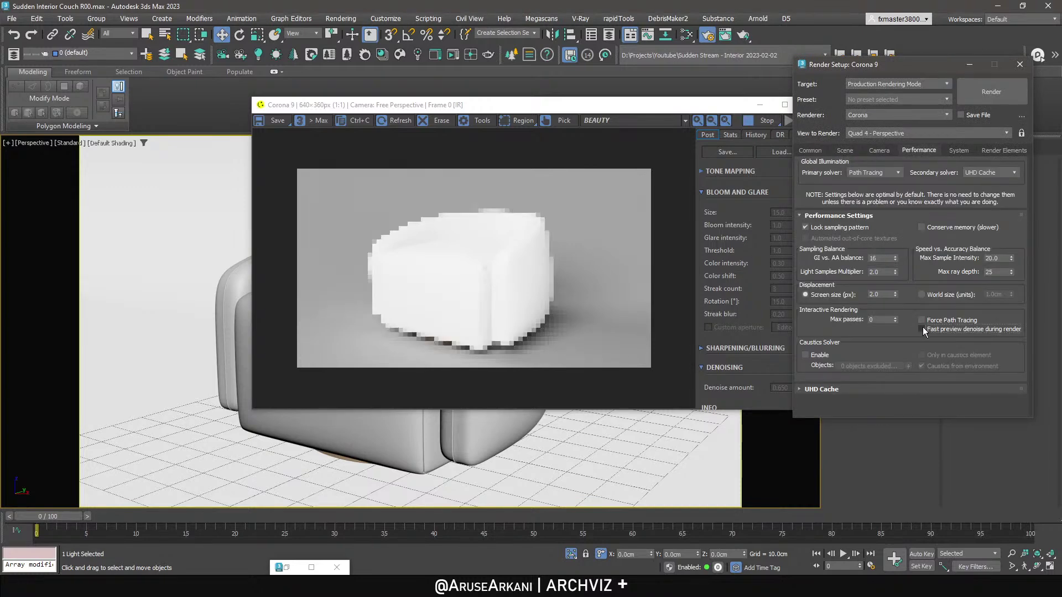
{"action": "left_click", "coordinate": [1021, 133]}
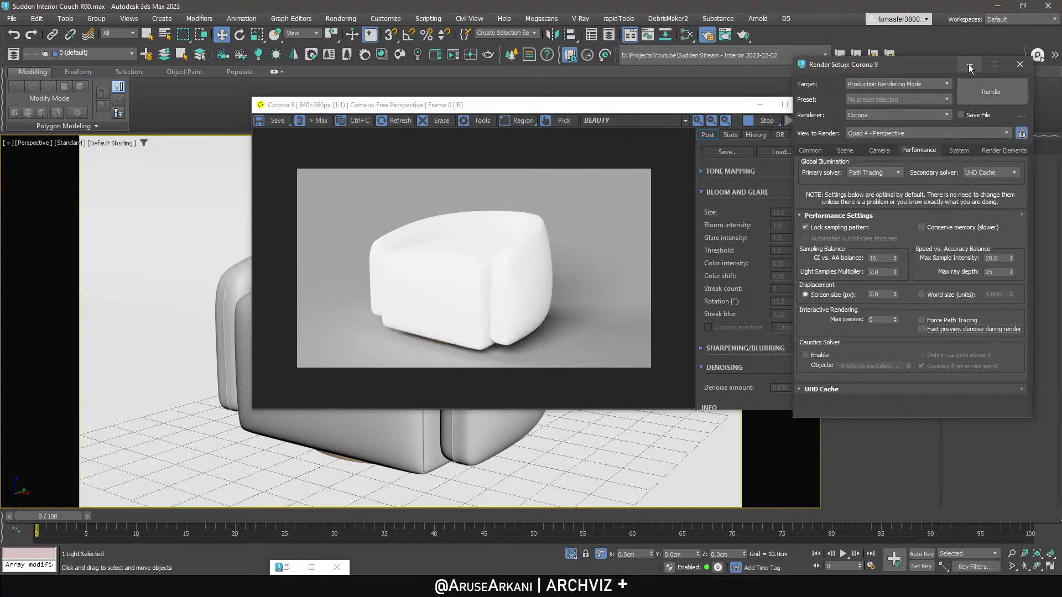
{"action": "left_click", "coordinate": [969, 66]}
Move the Corona frame buffer aside and enlarge it so the interactive render runs at 842×474 px.
{"action": "left_click_drag", "start_coordinate": [585, 105], "coordinate": [789, 104]}
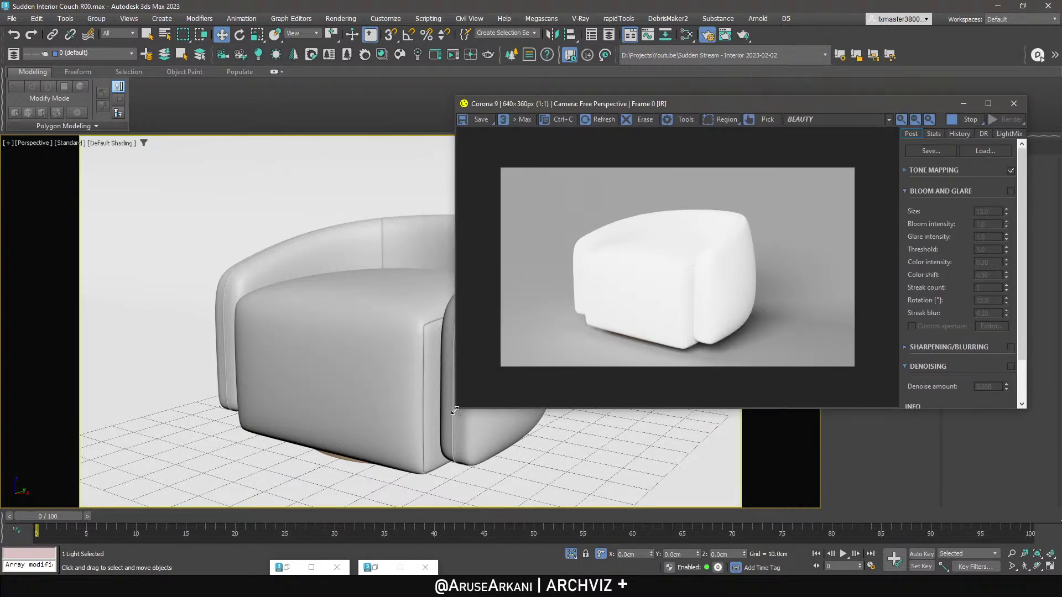
{"action": "left_click_drag", "start_coordinate": [455, 411], "coordinate": [432, 411]}
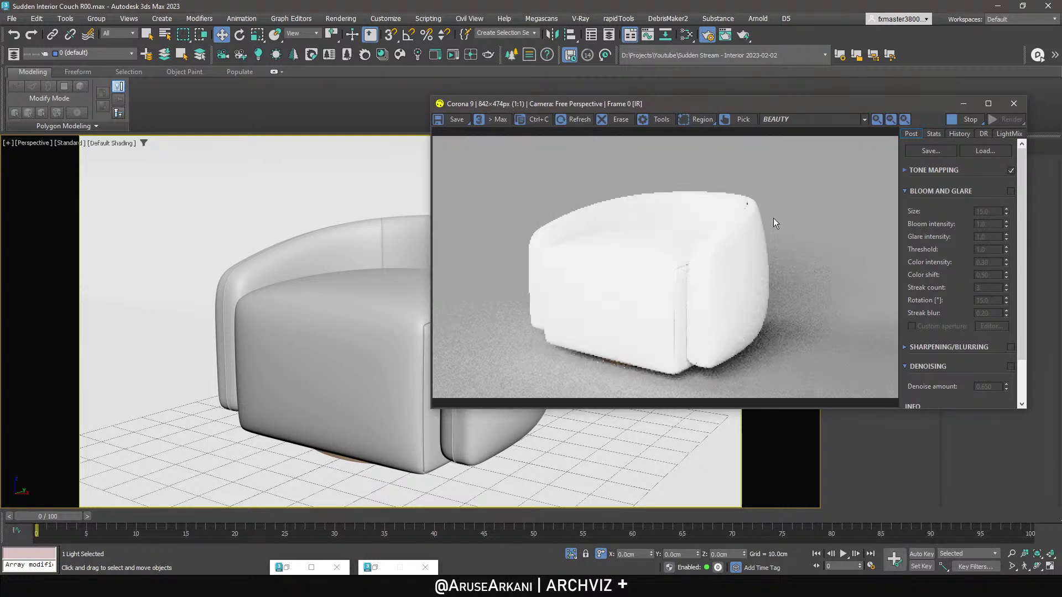
{"action": "left_click_drag", "start_coordinate": [703, 107], "coordinate": [718, 108]}
Move the front Corona light farther away from the armchair in the top view and return to the perspective view.
{"action": "right_click", "coordinate": [354, 241]}
{"action": "left_click", "coordinate": [311, 289]}
{"action": "key", "text": "t"}
{"action": "scroll", "coordinate": [334, 267], "scroll_direction": "down", "scroll_amount": 5}
{"action": "scroll", "coordinate": [405, 271], "scroll_direction": "up", "scroll_amount": 5}
{"action": "left_click_drag", "start_coordinate": [341, 276], "coordinate": [321, 363]}
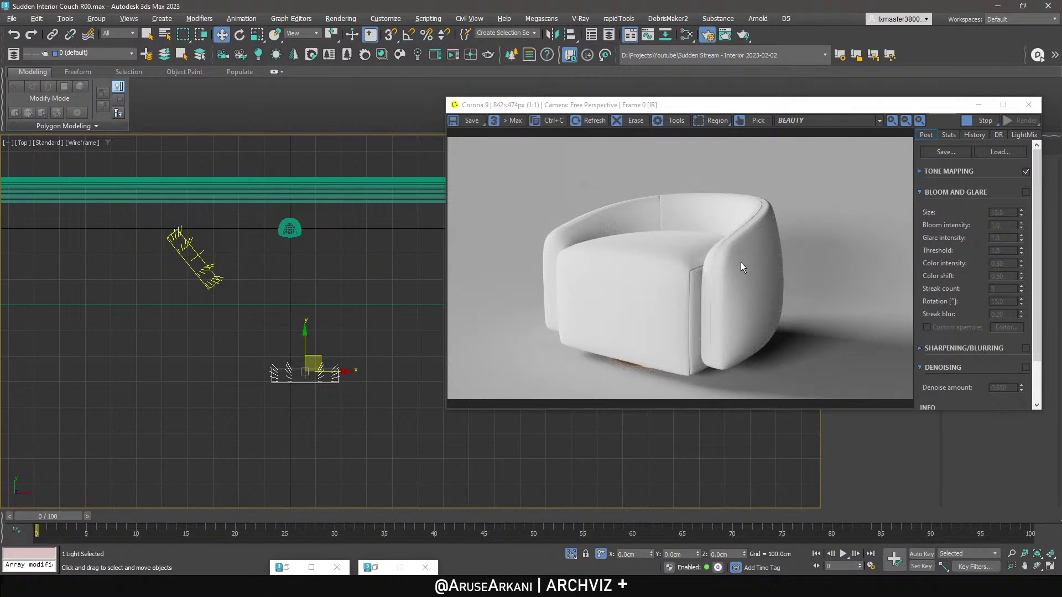
{"action": "right_click", "coordinate": [366, 265]}
{"action": "key", "text": "p"}
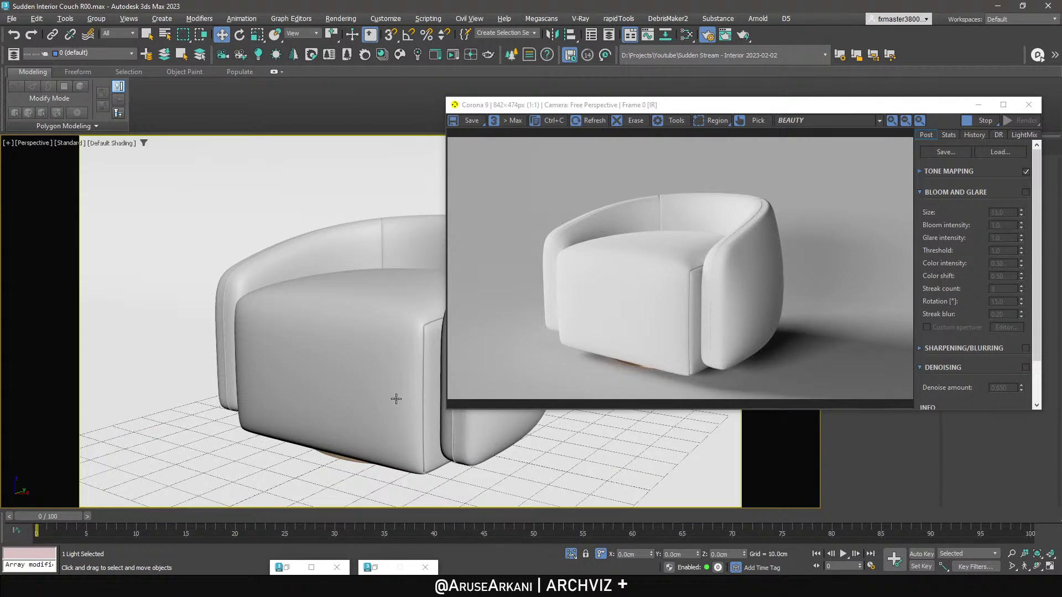
Check the fabric texture up close in the interactive render and open the Basic Armchair group for editing.
{"action": "scroll", "coordinate": [403, 389], "scroll_direction": "up", "scroll_amount": 3}
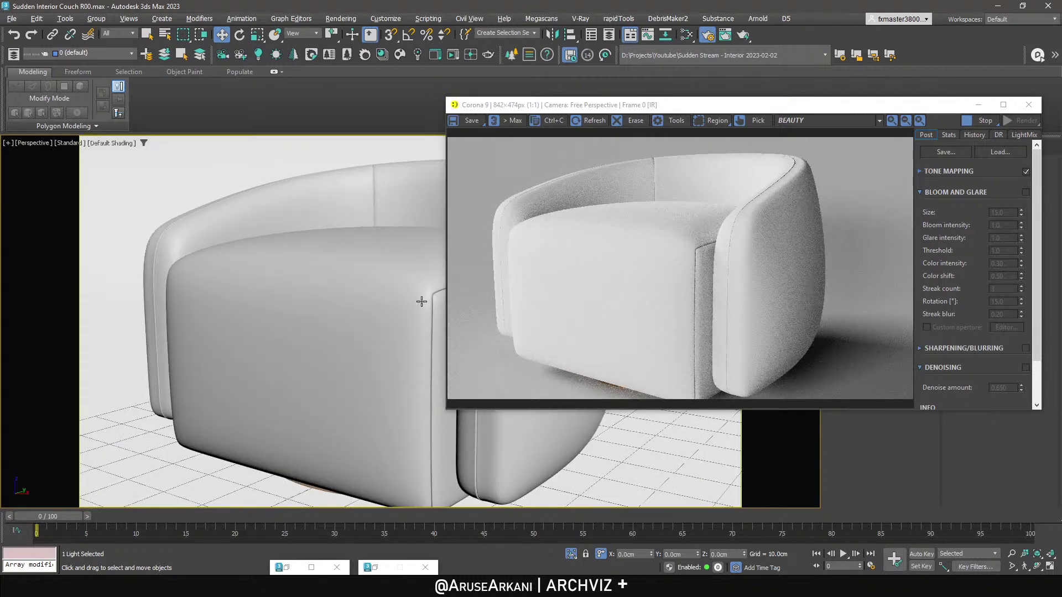
{"action": "scroll", "coordinate": [423, 301], "scroll_direction": "up", "scroll_amount": 4}
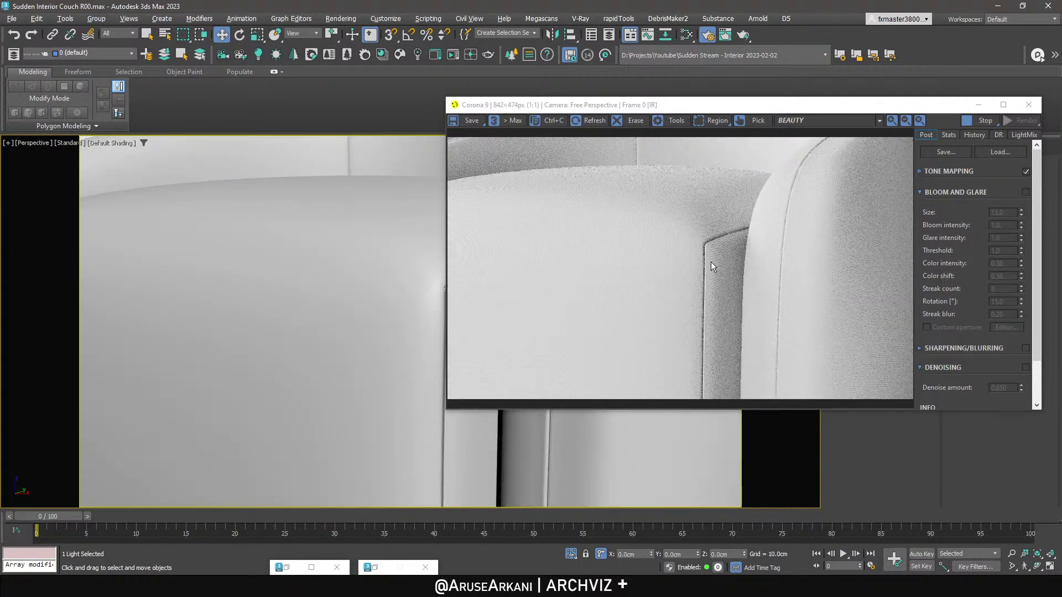
{"action": "left_click_drag", "start_coordinate": [727, 104], "coordinate": [432, 95]}
{"action": "left_click", "coordinate": [367, 412]}
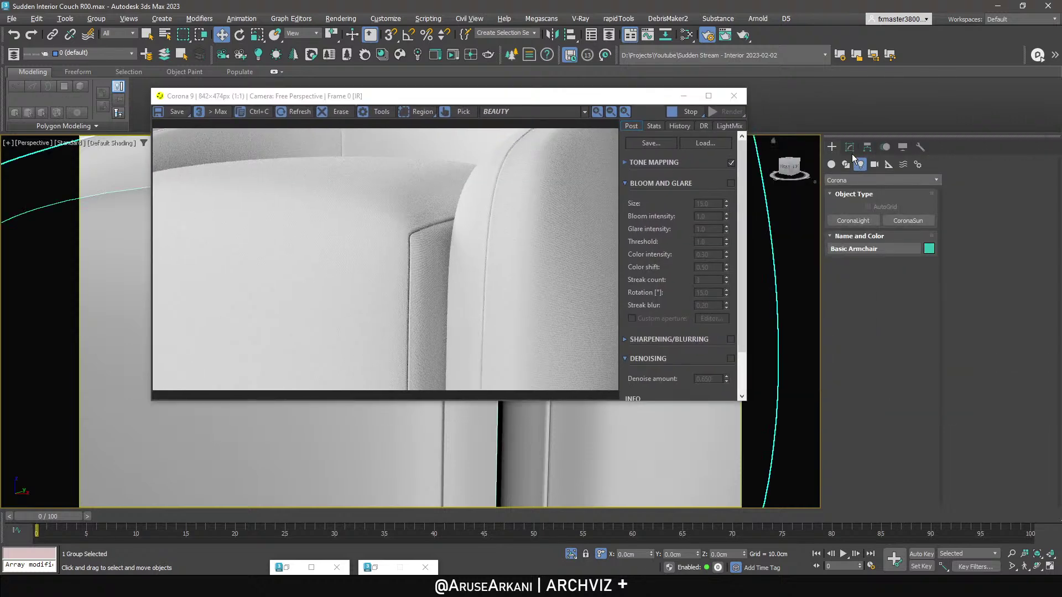
{"action": "left_click", "coordinate": [96, 18]}
{"action": "left_click", "coordinate": [109, 83]}
Set U Tile and V Tile to 3.0 in the UVW Xform modifier shared by the armchair's seat and backrest shell.
{"action": "left_click", "coordinate": [590, 465]}
{"action": "left_click", "coordinate": [451, 446], "text": "ctrl"}
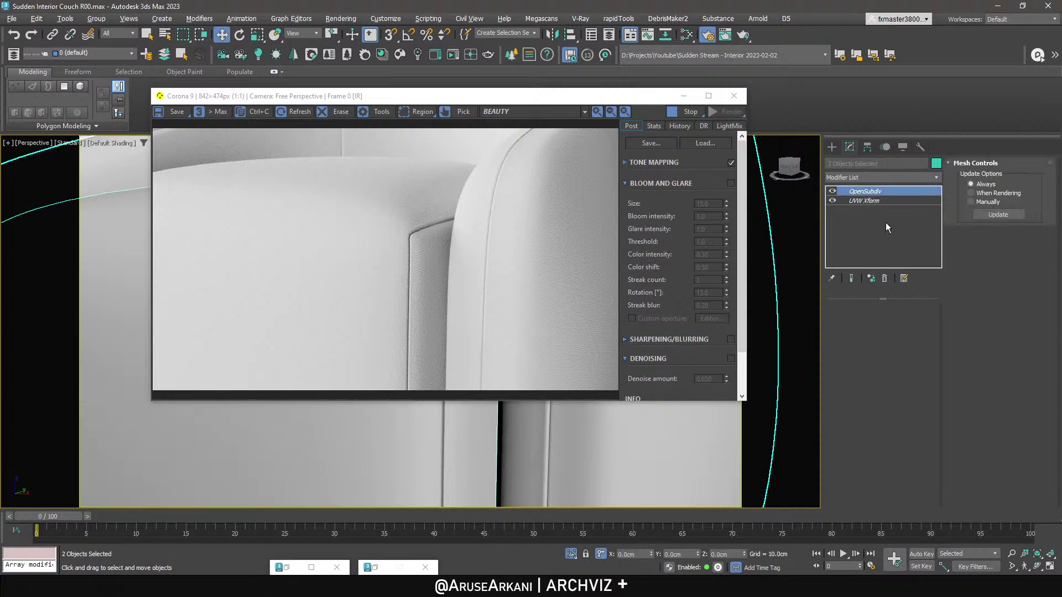
{"action": "left_click", "coordinate": [879, 201]}
{"action": "double_click", "coordinate": [883, 331]}
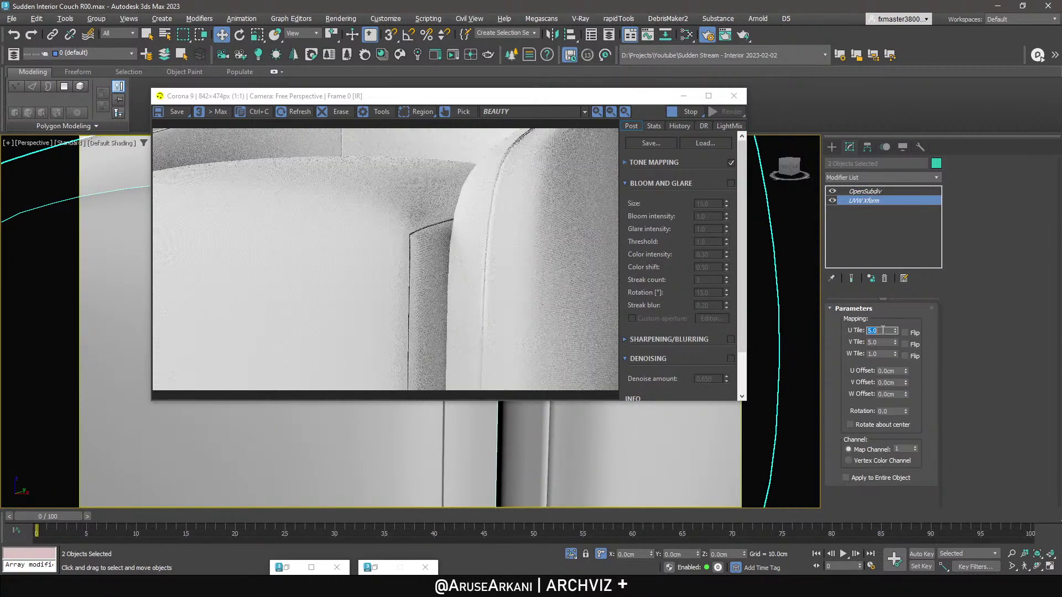
{"action": "type", "text": "3"}
{"action": "key", "text": "Return"}
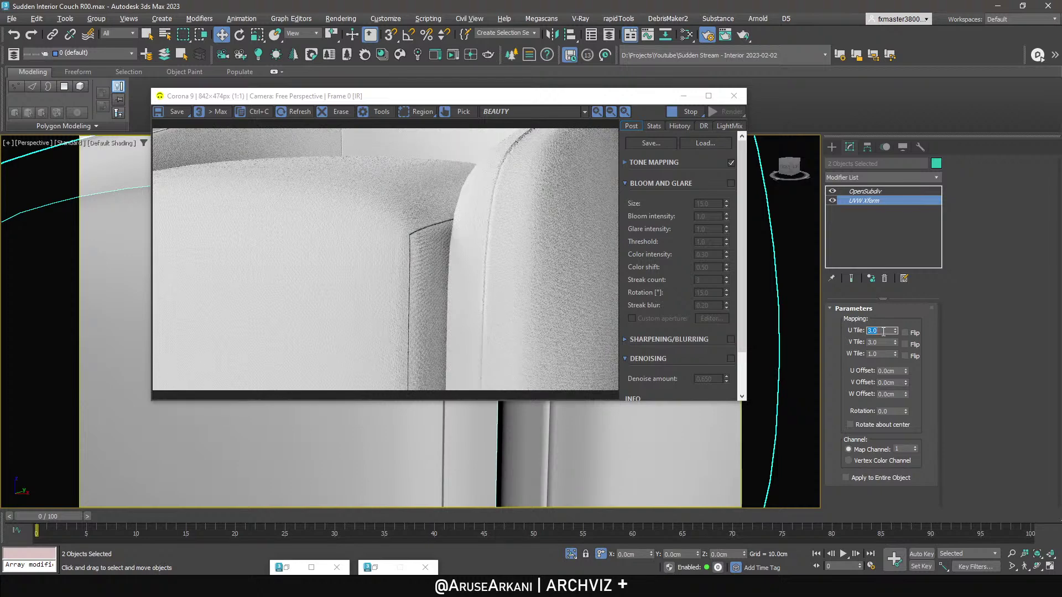
{"action": "scroll", "coordinate": [587, 465], "scroll_direction": "down", "scroll_amount": 5}
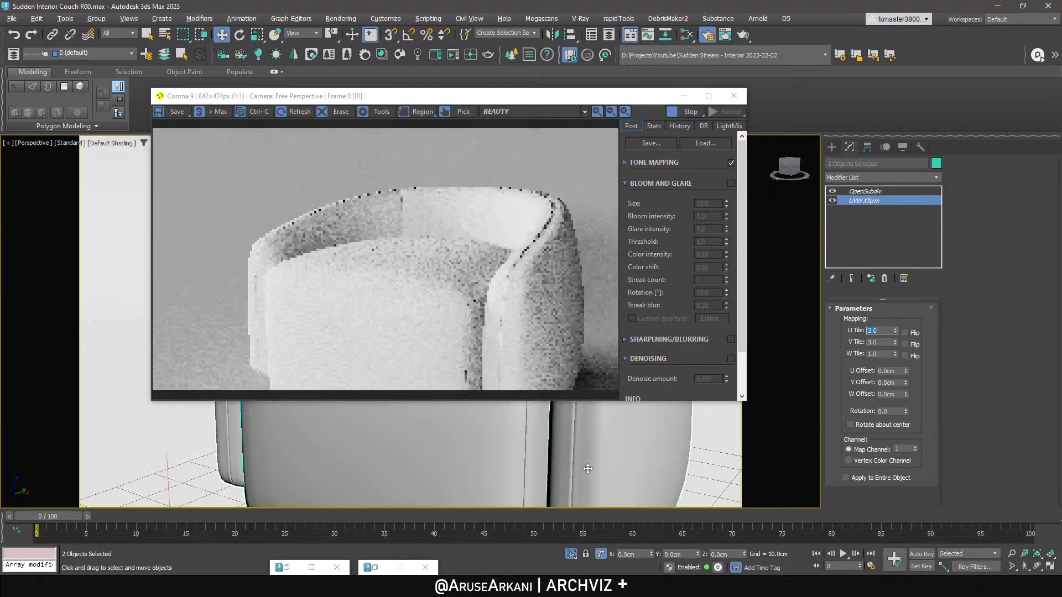
Close the Basic Armchair group, then check the whole armchair in the interactive render and minimize the Corona frame buffer.
{"action": "scroll", "coordinate": [587, 465], "scroll_direction": "down", "scroll_amount": 3}
{"action": "left_click", "coordinate": [96, 18]}
{"action": "left_click", "coordinate": [103, 90]}
{"action": "left_click_drag", "start_coordinate": [653, 99], "coordinate": [901, 94]}
{"action": "right_click", "coordinate": [291, 280]}
{"action": "left_click", "coordinate": [274, 297]}
{"action": "right_click", "coordinate": [287, 347]}
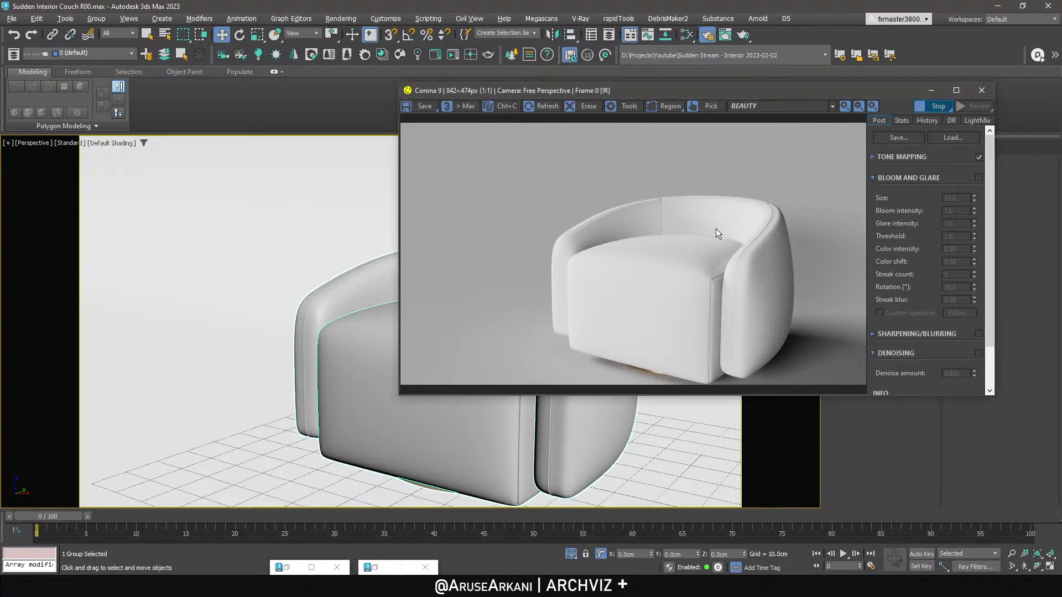
{"action": "left_click", "coordinate": [932, 90]}
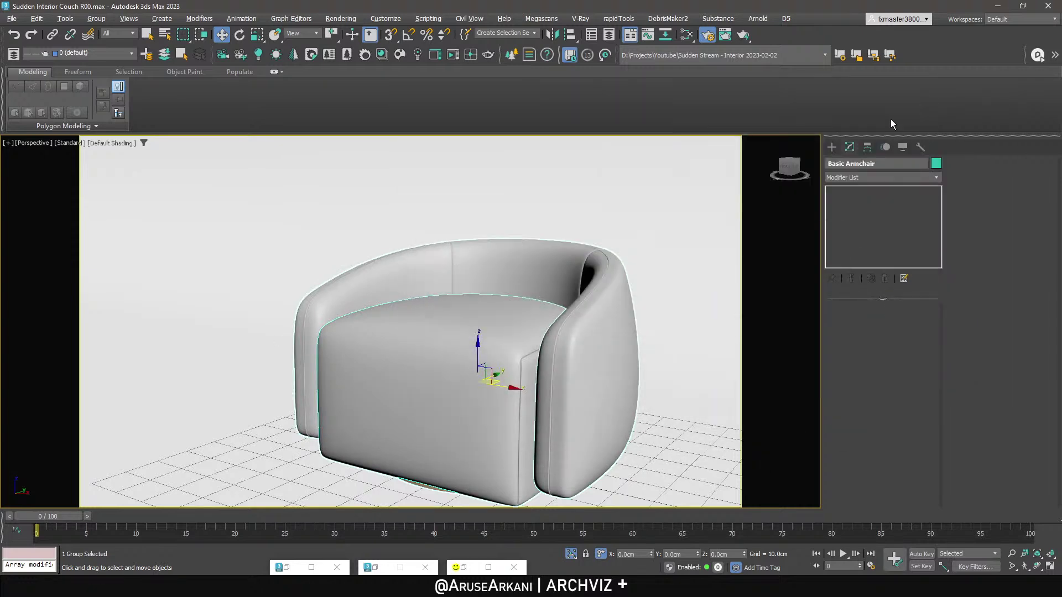
{"action": "key", "text": "t"}
{"action": "key", "text": "F3"}
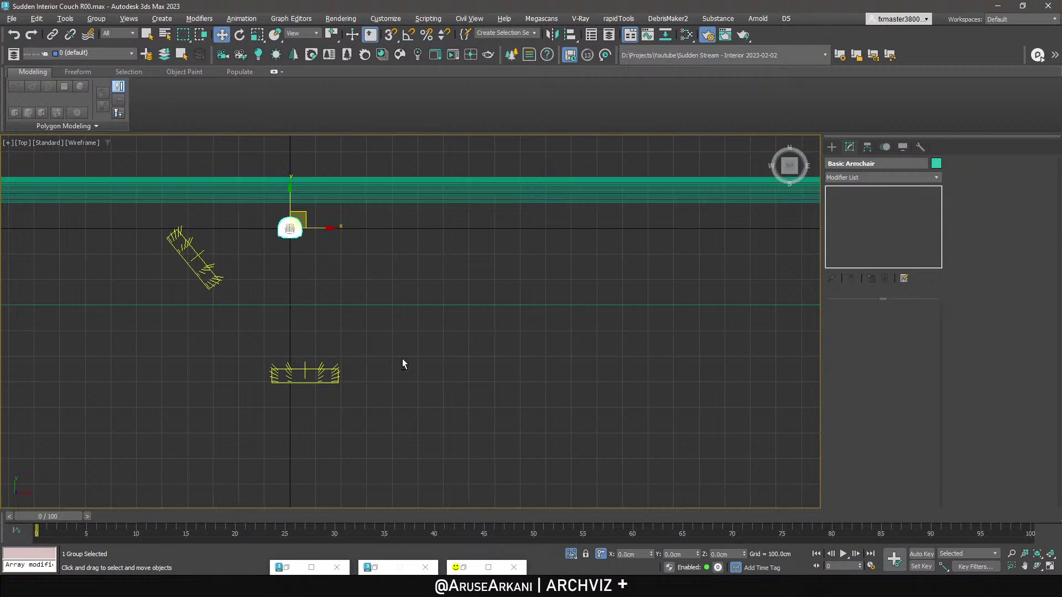
{"action": "key", "text": "shift+z"}
{"action": "key", "text": "shift+z"}
Open the Basic Armchair group for editing and select its round brass base.
{"action": "left_click", "coordinate": [96, 18]}
{"action": "left_click", "coordinate": [102, 64]}
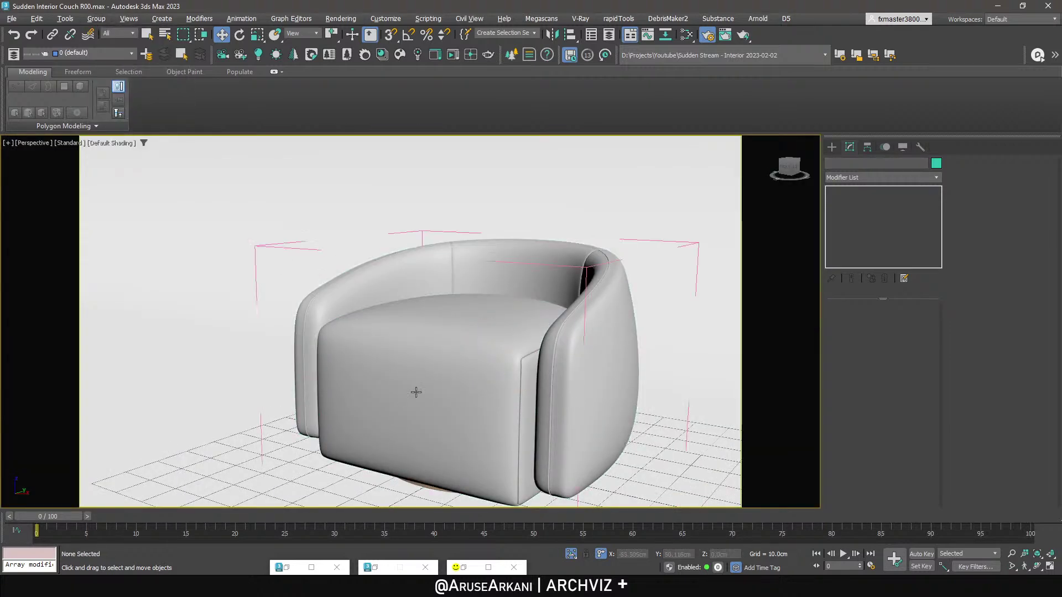
{"action": "middle_click_drag", "start_coordinate": [416, 392], "coordinate": [407, 365], "text": "alt"}
{"action": "left_click", "coordinate": [487, 433]}
Place a copy of the brass base in front of the armchair with snapping on and isolate the copy.
{"action": "middle_click_drag", "start_coordinate": [487, 433], "coordinate": [470, 492], "text": "alt"}
{"action": "scroll", "coordinate": [539, 390], "scroll_direction": "down", "scroll_amount": 4}
{"action": "key", "text": "s"}
{"action": "left_click_drag", "start_coordinate": [538, 397], "coordinate": [351, 461], "text": "shift"}
{"action": "left_click", "coordinate": [474, 258]}
{"action": "left_click", "coordinate": [533, 340]}
{"action": "key", "text": "alt+q"}
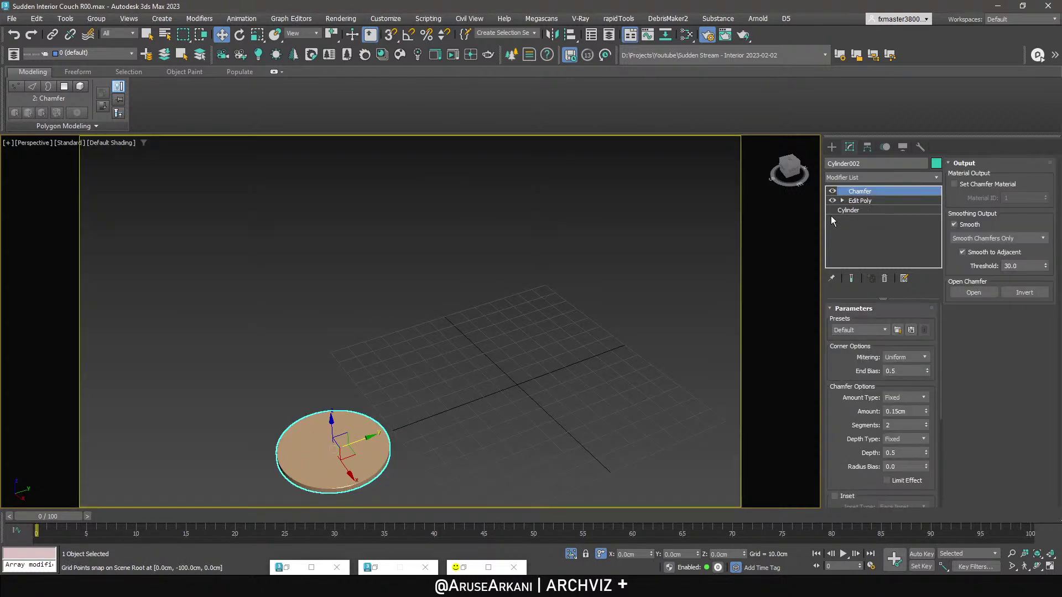
Draw a cylinder about 27 cm in radius and 26 cm high centred on the copied base and raise it slightly.
{"action": "left_click", "coordinate": [831, 147]}
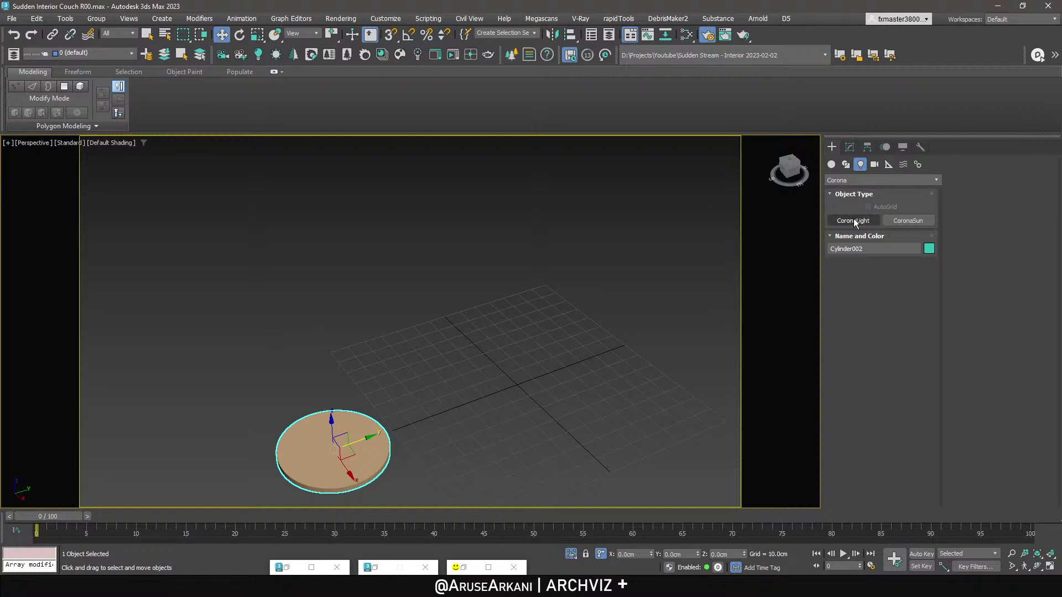
{"action": "left_click", "coordinate": [831, 164]}
{"action": "left_click", "coordinate": [853, 248]}
{"action": "middle_click_drag", "start_coordinate": [329, 479], "coordinate": [440, 409]}
{"action": "key", "text": "alt+Tab"}
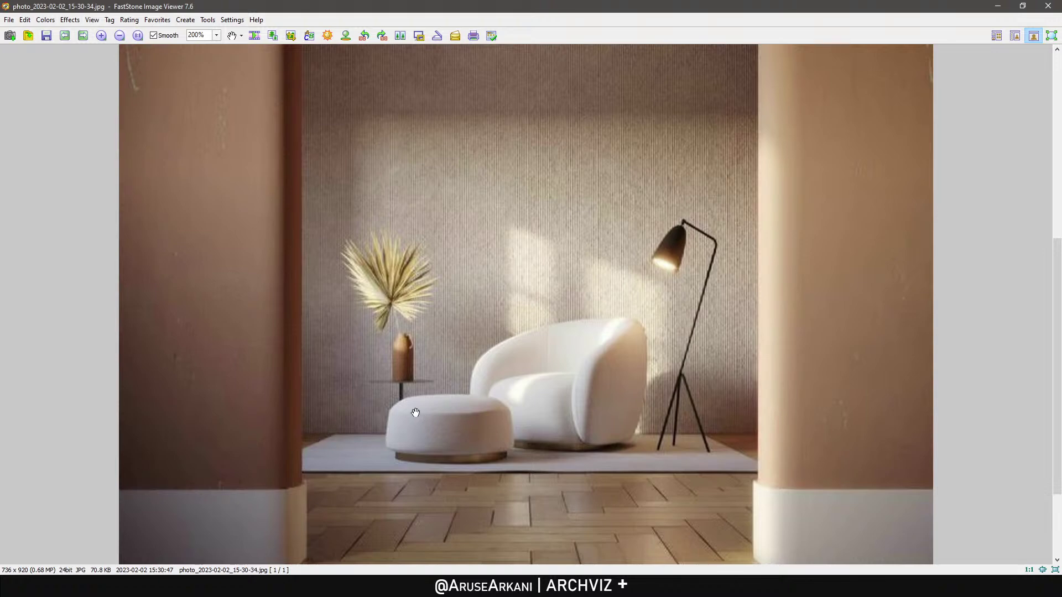
{"action": "left_click", "coordinate": [998, 7]}
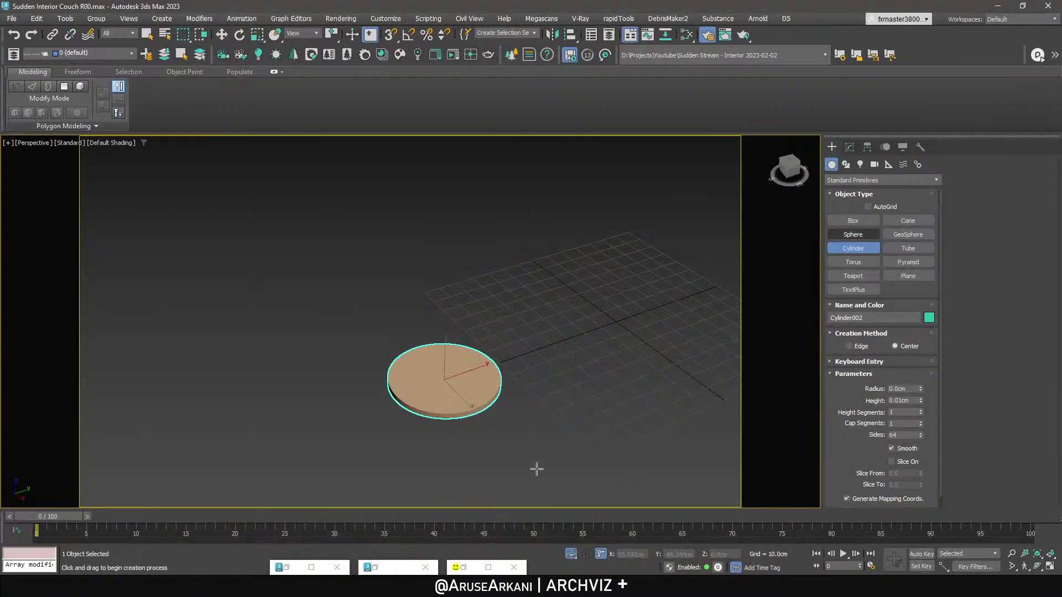
{"action": "left_click_drag", "start_coordinate": [550, 401], "coordinate": [466, 395]}
{"action": "left_click", "coordinate": [591, 391]}
{"action": "key", "text": "w"}
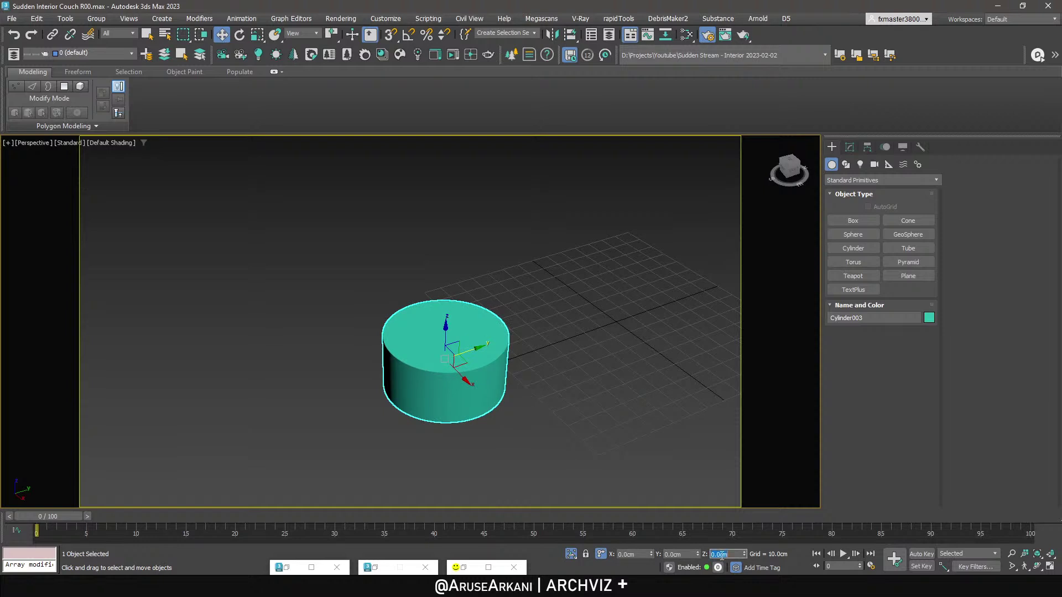
{"action": "key", "text": "Return"}
{"action": "key", "text": "z"}
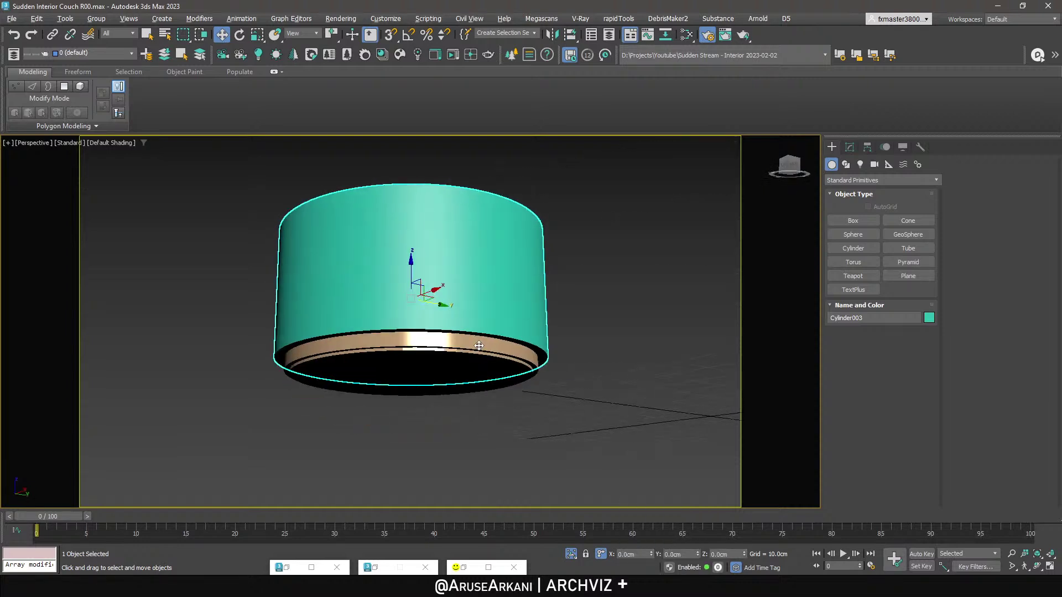
Try a height of 30 cm for the new cylinder and compare its proportions with the ottoman in the reference photo.
{"action": "left_click", "coordinate": [853, 150]}
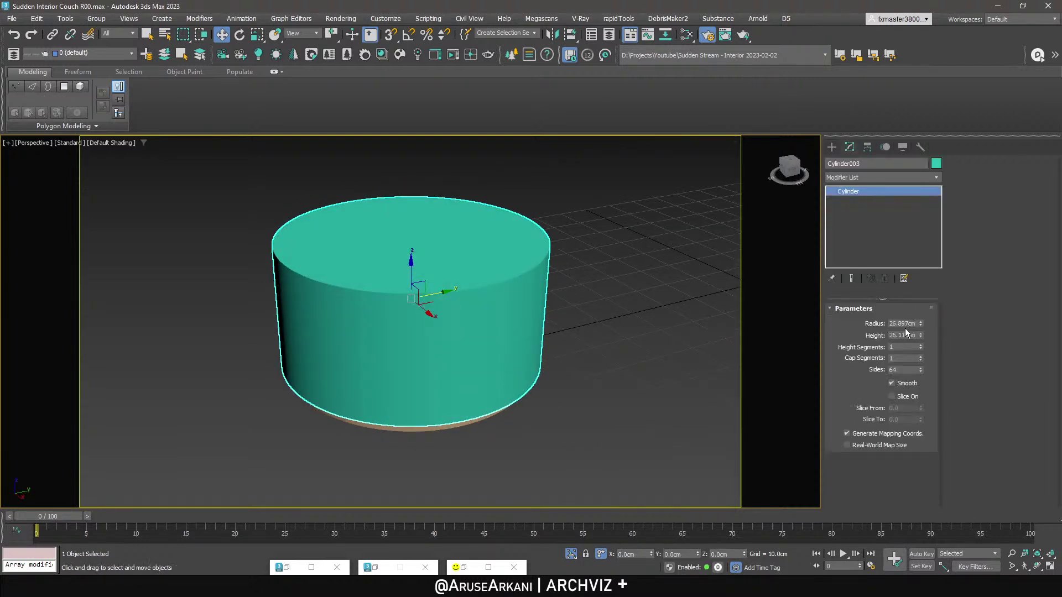
{"action": "double_click", "coordinate": [910, 335]}
{"action": "type", "text": "30"}
{"action": "key", "text": "Return"}
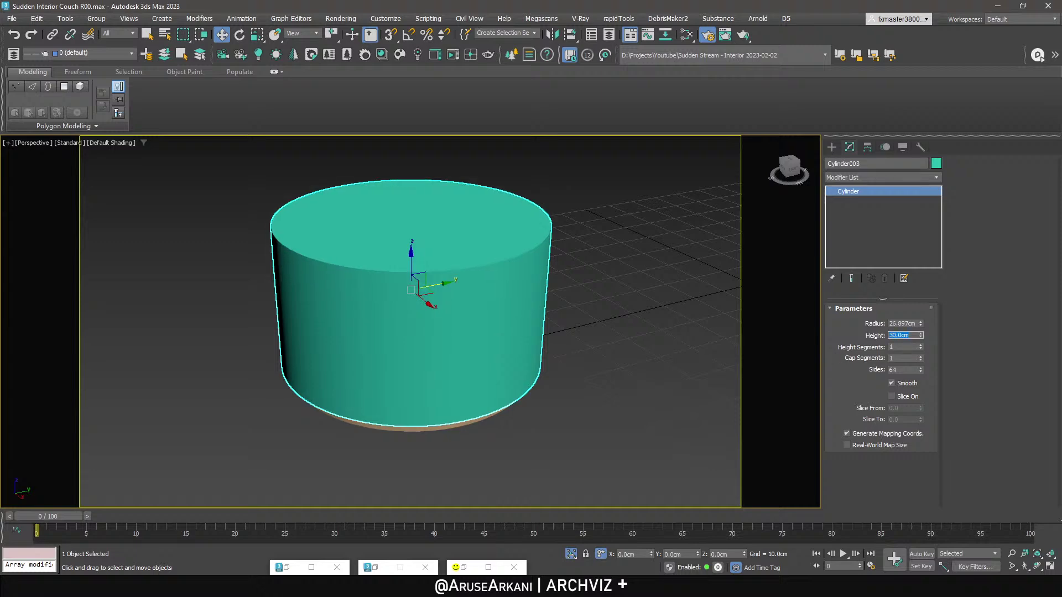
{"action": "middle_click_drag", "start_coordinate": [648, 348], "coordinate": [546, 320], "text": "alt"}
{"action": "key", "text": "alt+Tab"}
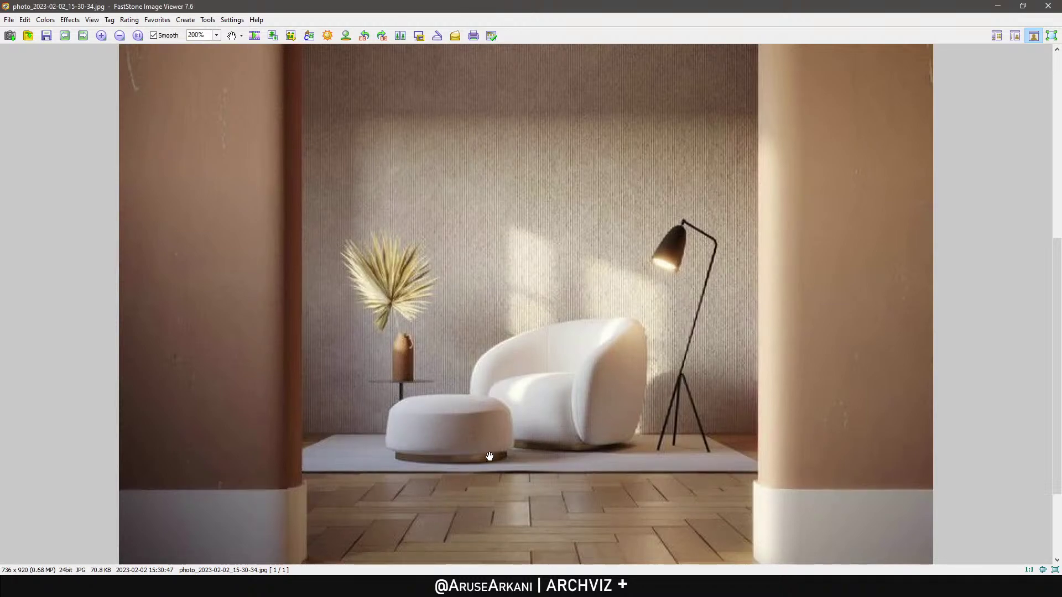
{"action": "key", "text": "alt+Tab"}
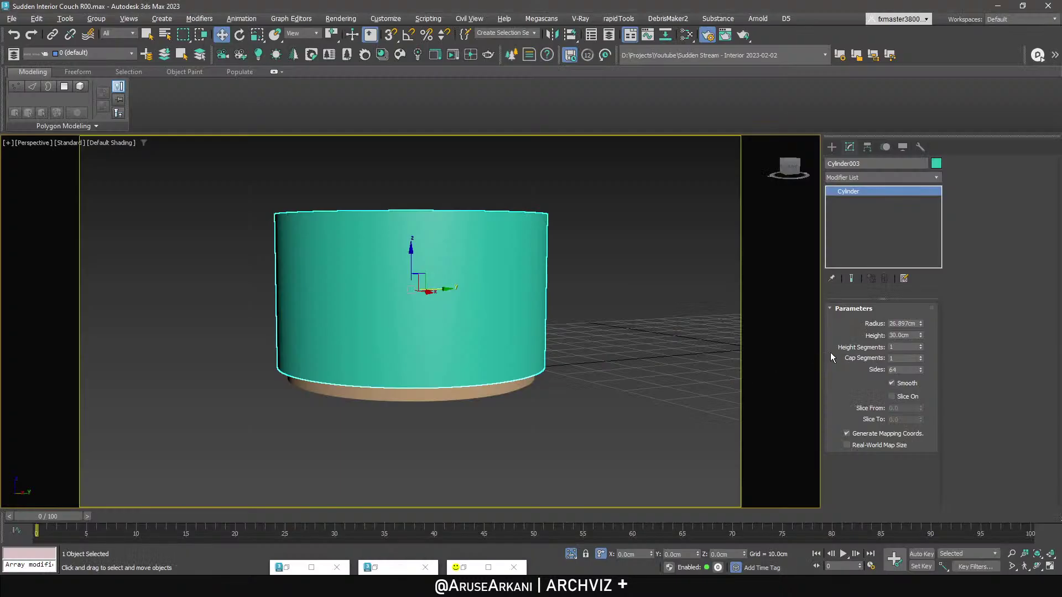
Set the ottoman cylinder's height to 25 cm and its radius to 30 cm.
{"action": "type", "text": "25"}
{"action": "key", "text": "Return"}
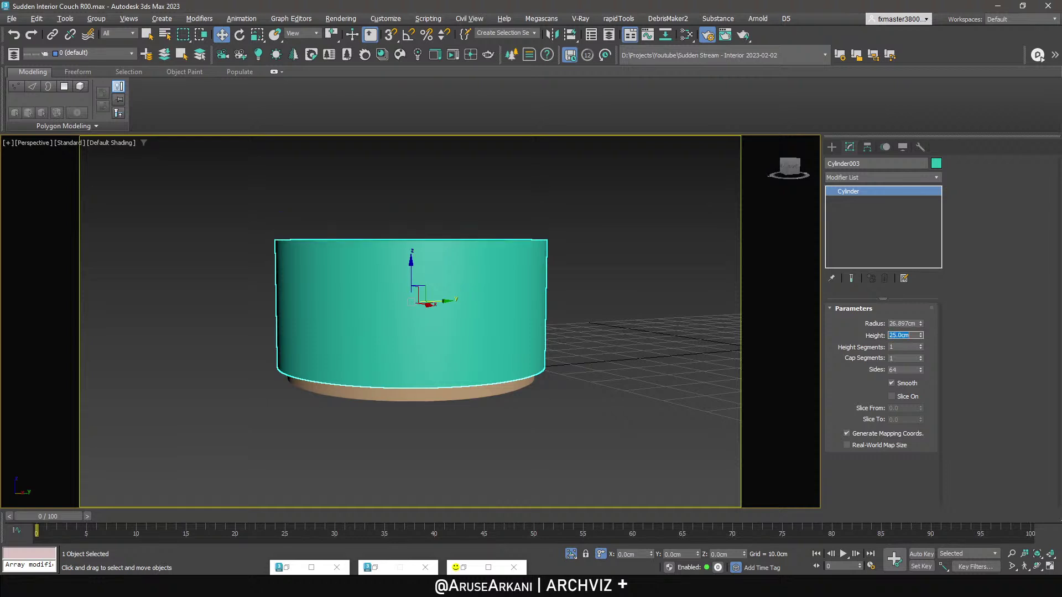
{"action": "left_click", "coordinate": [912, 323]}
{"action": "type", "text": "30"}
{"action": "key", "text": "Return"}
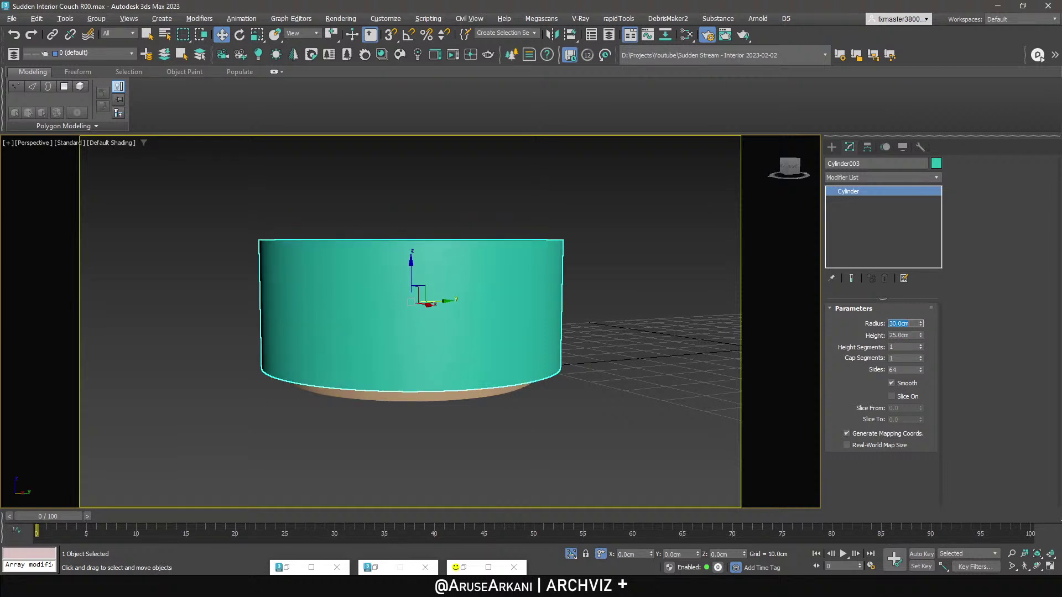
Add an Edit Poly modifier to the 64-sided cylinder and scale its top cap inward into two concentric rings.
{"action": "left_click", "coordinate": [855, 178]}
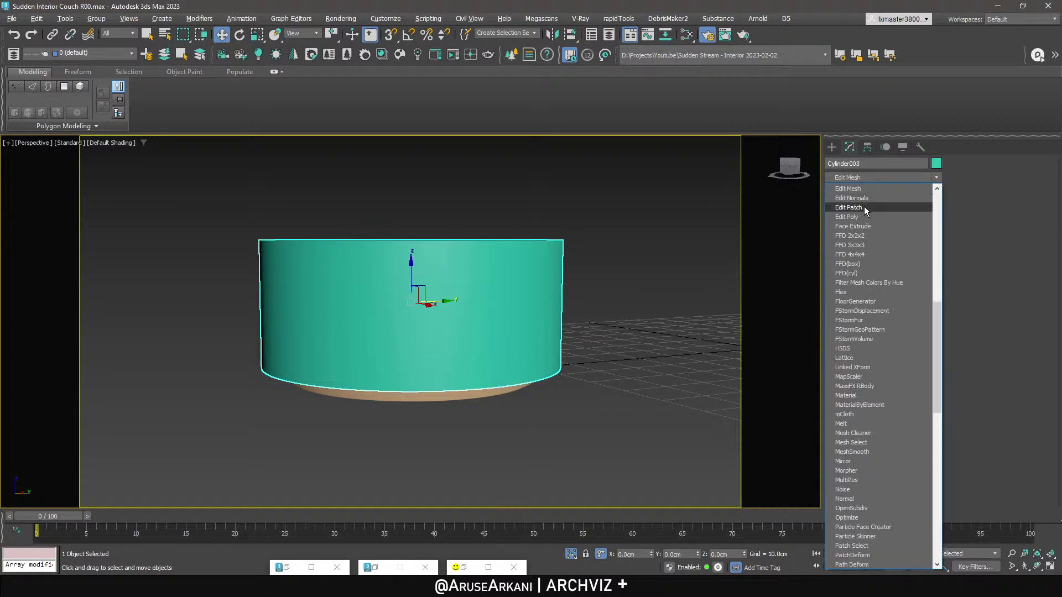
{"action": "left_click", "coordinate": [861, 218]}
{"action": "key", "text": "4"}
{"action": "middle_click_drag", "start_coordinate": [609, 249], "coordinate": [609, 310], "text": "alt"}
{"action": "left_click", "coordinate": [416, 252]}
{"action": "key", "text": "w"}
{"action": "mouse_move", "coordinate": [432, 310]}
{"action": "middle_mouse_down", "text": "alt"}
{"action": "mouse_move", "coordinate": [436, 279]}
{"action": "mouse_move", "coordinate": [427, 293]}
{"action": "middle_mouse_up", "text": "alt"}
{"action": "key", "text": "alt"}
{"action": "key", "text": "r"}
{"action": "left_click", "coordinate": [246, 280]}
{"action": "key", "text": "r"}
{"action": "left_click_drag", "start_coordinate": [409, 257], "coordinate": [419, 282], "text": "shift"}
{"action": "left_click_drag", "start_coordinate": [415, 225], "coordinate": [420, 272]}
{"action": "middle_click_drag", "start_coordinate": [420, 272], "coordinate": [425, 310], "text": "alt"}
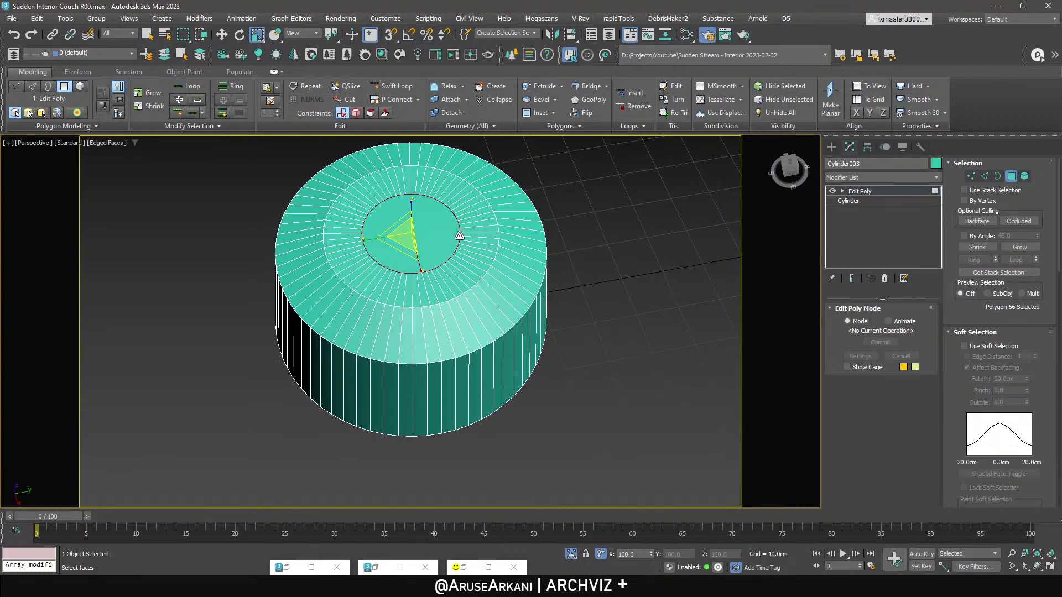
Try collapsing the innermost top polygon to a single centre point.
{"action": "scroll", "coordinate": [467, 271], "scroll_direction": "up", "scroll_amount": 3}
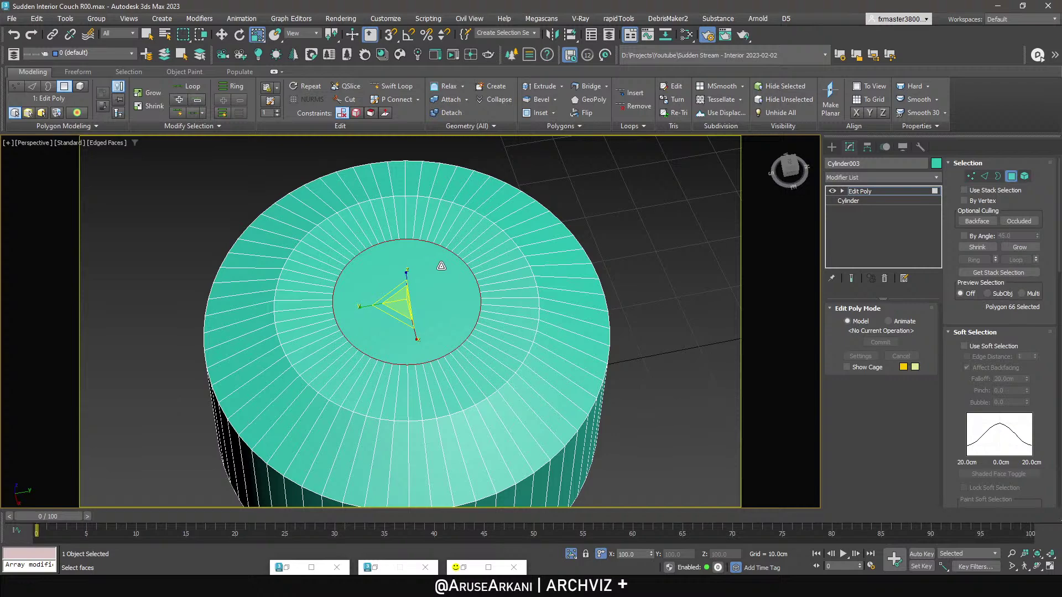
{"action": "middle_click_drag", "start_coordinate": [405, 310], "coordinate": [466, 144], "text": "alt"}
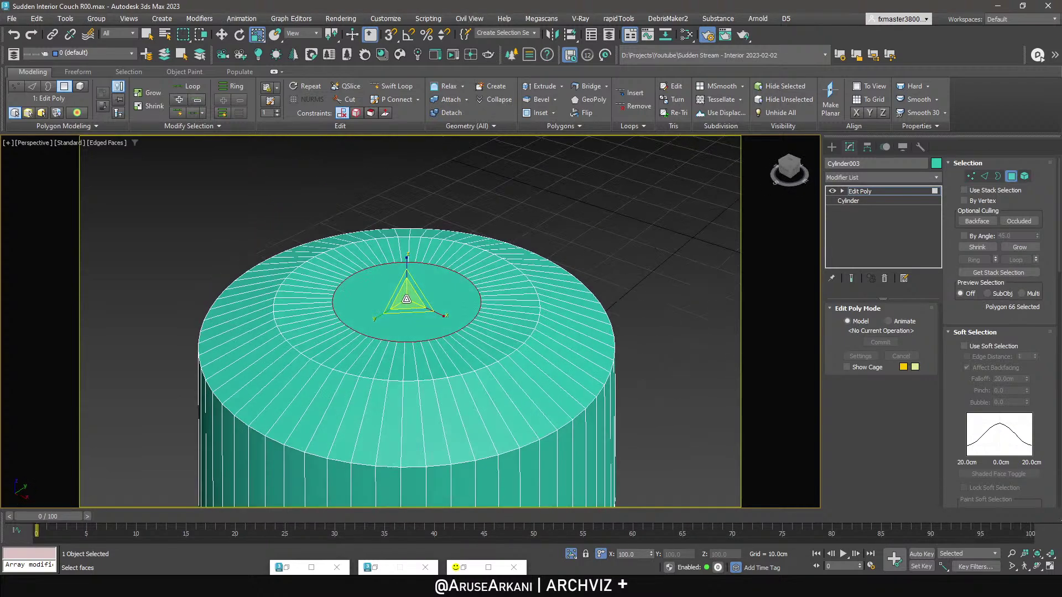
{"action": "left_click", "coordinate": [466, 145]}
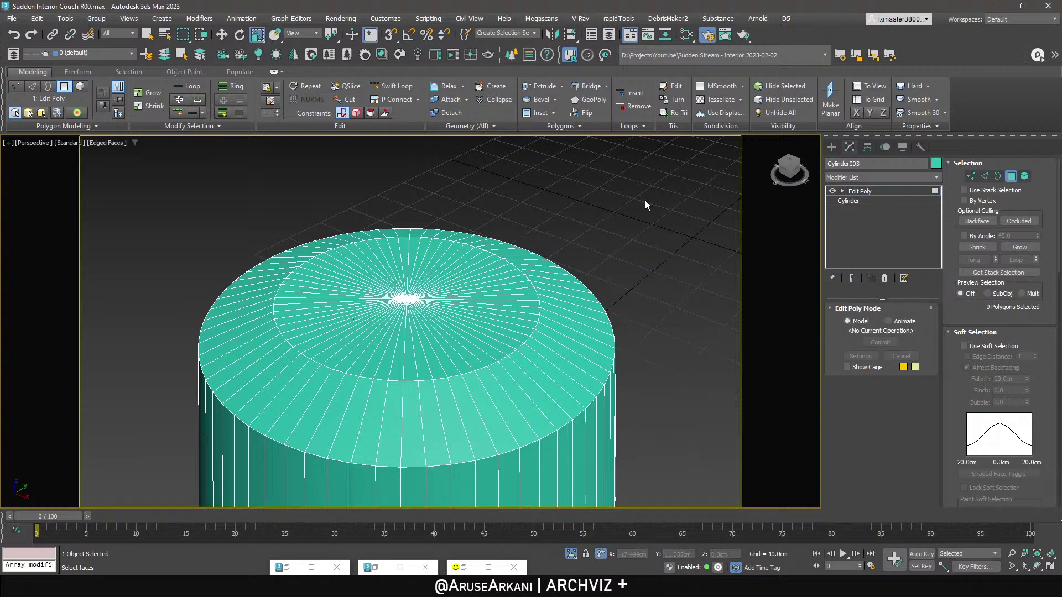
{"action": "left_click", "coordinate": [427, 325]}
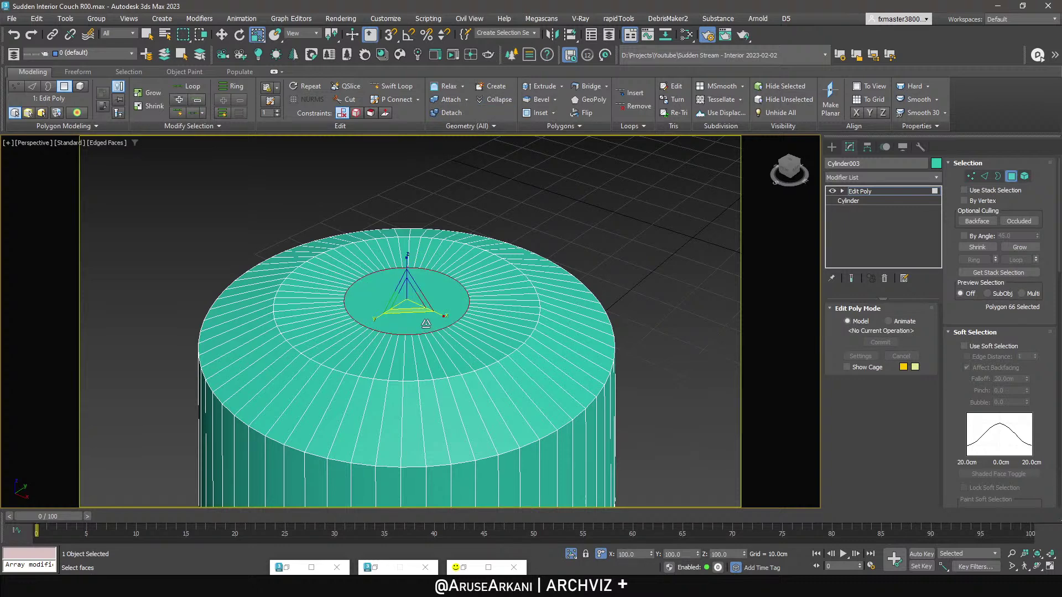
Delete the cylinder's Edit Poly modifier and set its number of sides to 16.
{"action": "right_click", "coordinate": [859, 190]}
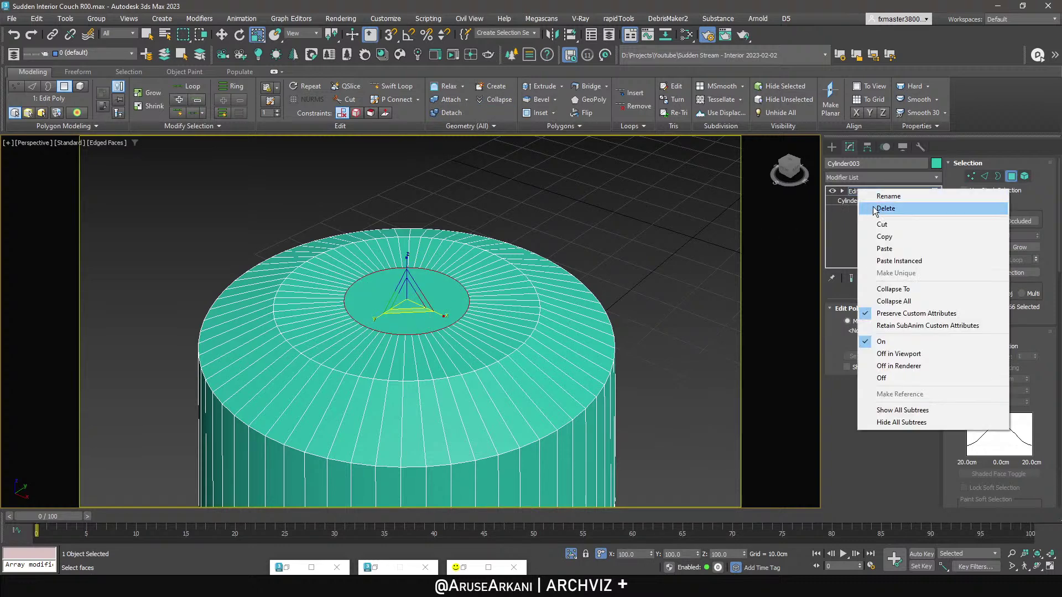
{"action": "left_click", "coordinate": [866, 205]}
{"action": "type", "text": "16"}
{"action": "key", "text": "Return"}
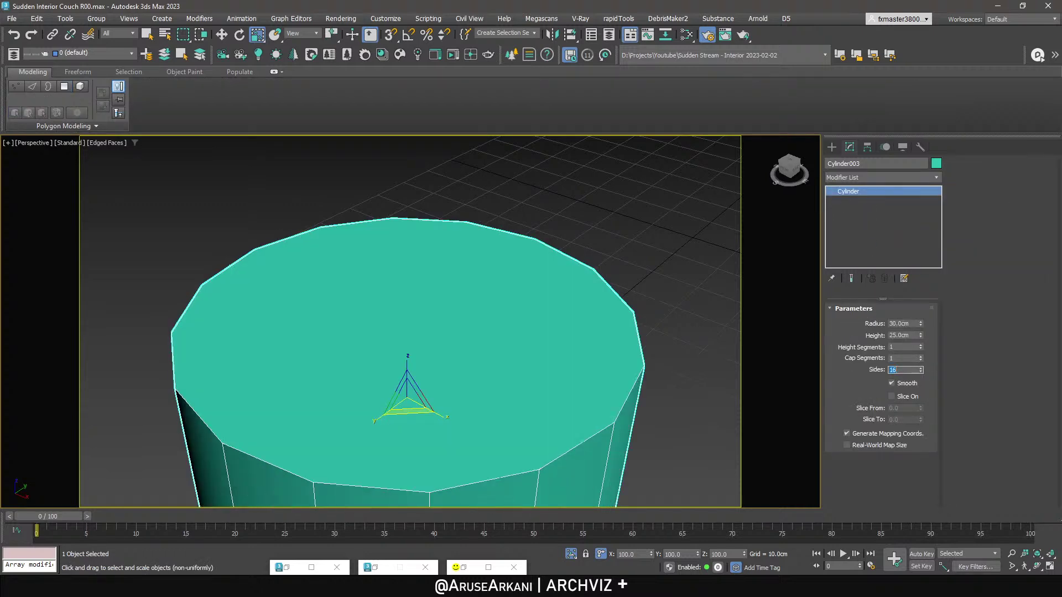
Add an Edit Poly modifier with the cylinder's top cap selected and move the reference photo window off this screen.
{"action": "left_click", "coordinate": [897, 177]}
{"action": "left_click", "coordinate": [885, 219]}
{"action": "key", "text": "4"}
{"action": "left_click", "coordinate": [449, 330]}
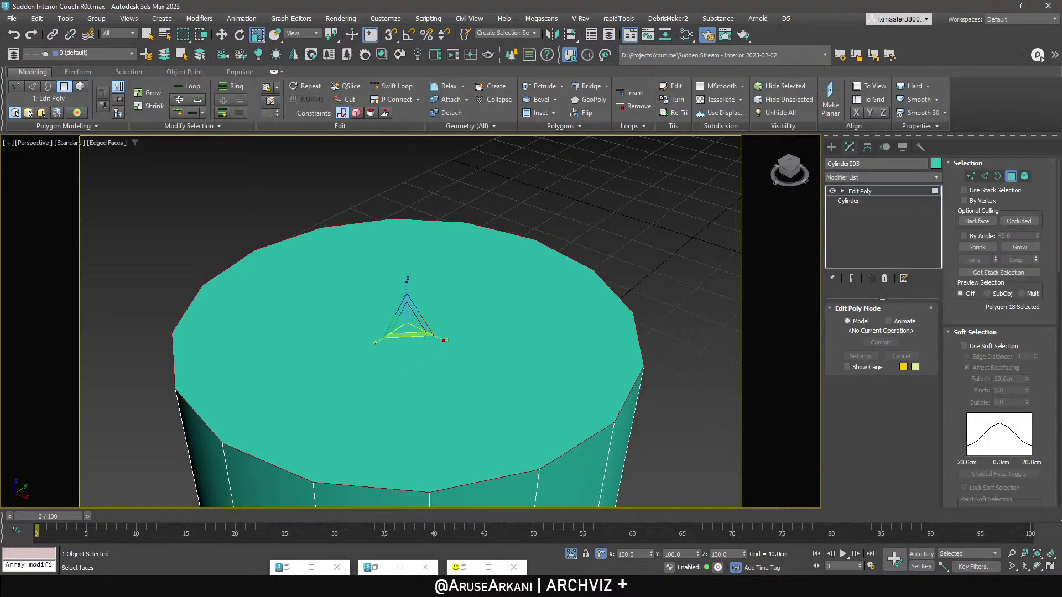
{"action": "left_click", "coordinate": [314, 493]}
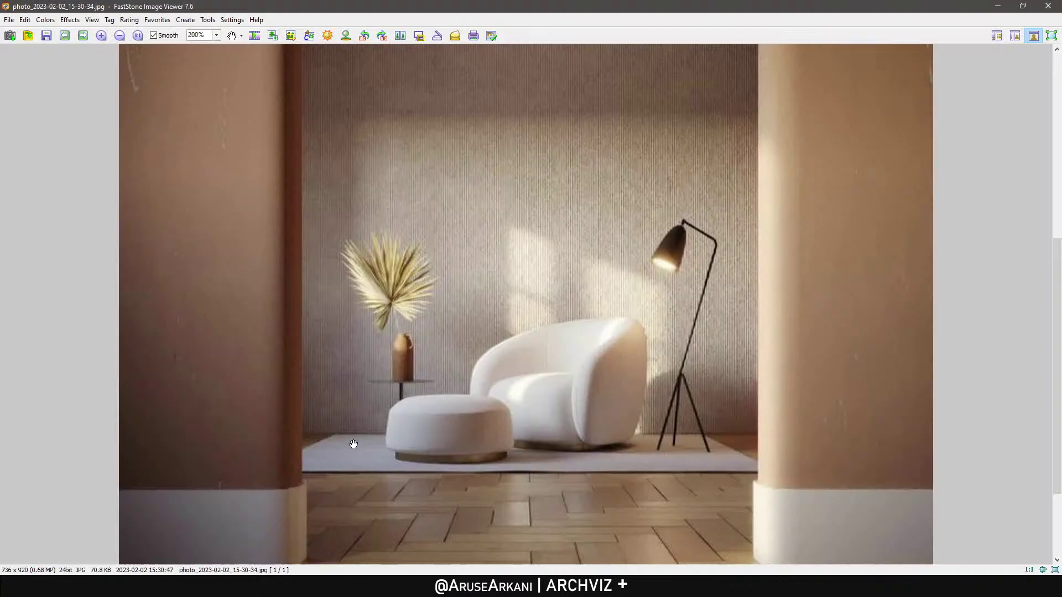
{"action": "left_click_drag", "start_coordinate": [470, 10], "coordinate": [1061, 78]}
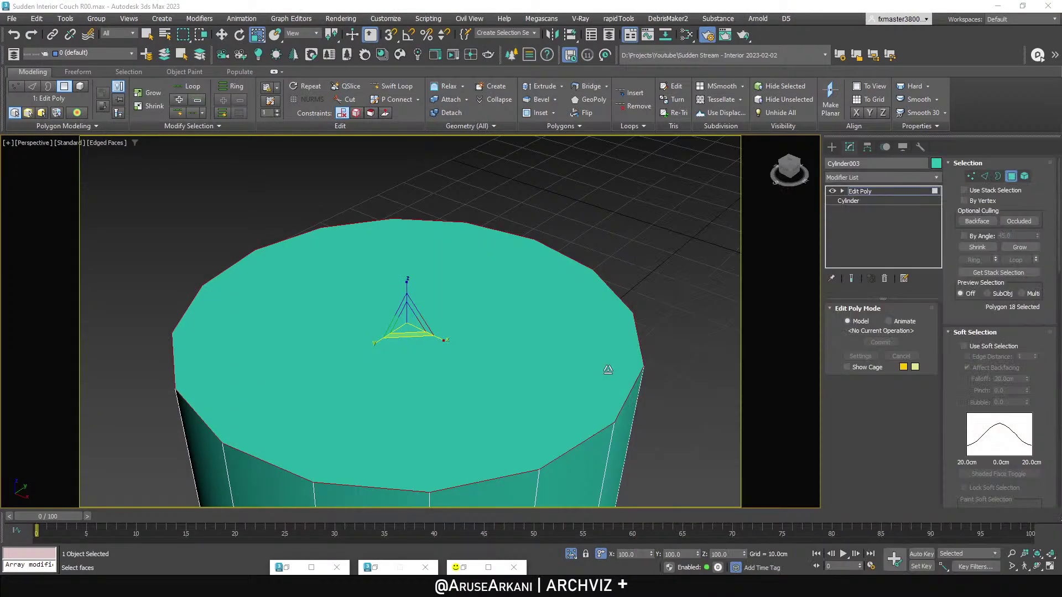
Scale a copy of the 16-sided cylinder's top cap inward to form one ring of faces around it.
{"action": "left_click", "coordinate": [515, 353]}
{"action": "left_click_drag", "start_coordinate": [410, 324], "coordinate": [423, 348], "text": "shift"}
{"action": "key", "text": "w"}
{"action": "middle_click_drag", "start_coordinate": [416, 330], "coordinate": [407, 292], "text": "alt"}
{"action": "key", "text": "r"}
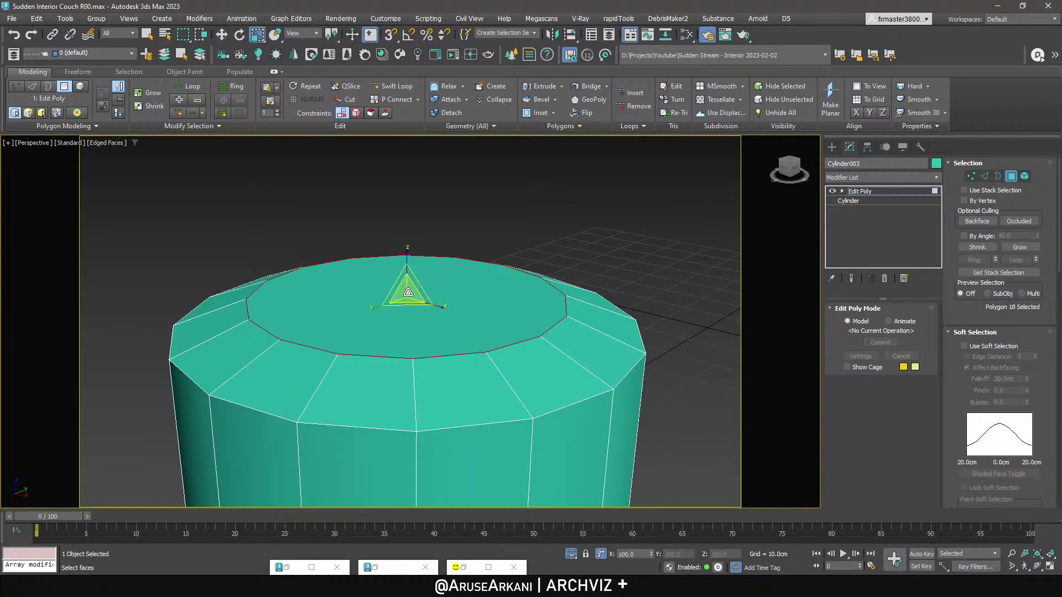
Delete the inner top polygon and select the border of the resulting opening.
{"action": "key", "text": "Delete"}
{"action": "key", "text": "3"}
{"action": "left_click", "coordinate": [515, 269]}
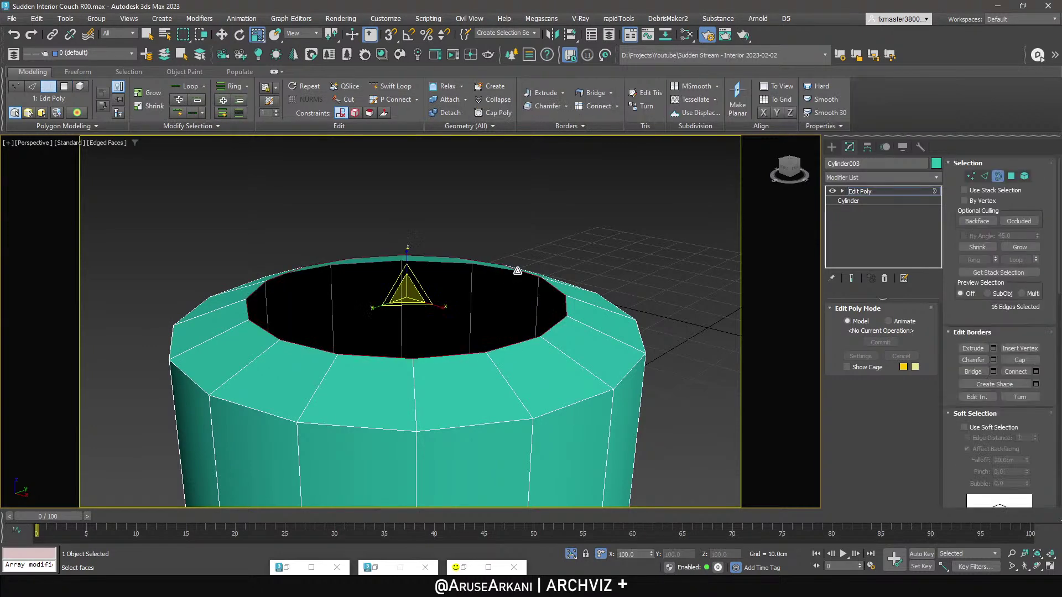
{"action": "middle_click_drag", "start_coordinate": [515, 269], "coordinate": [505, 321], "text": "alt"}
Try to fill the top opening with the rapidTools rapidQCap command on the Edit Poly modifier.
{"action": "left_click", "coordinate": [618, 19]}
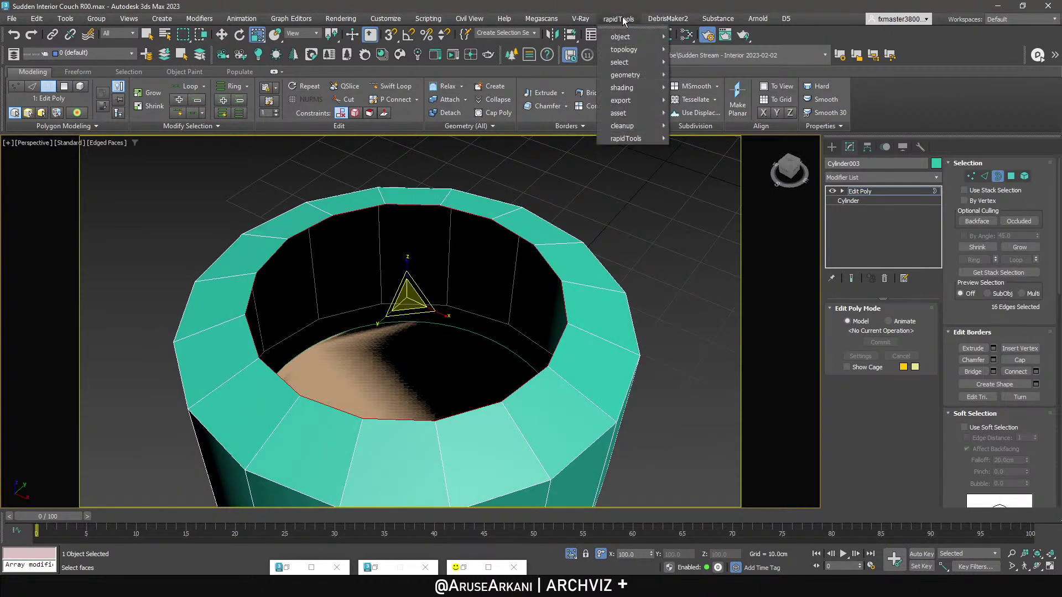
{"action": "mouse_move", "coordinate": [635, 77]}
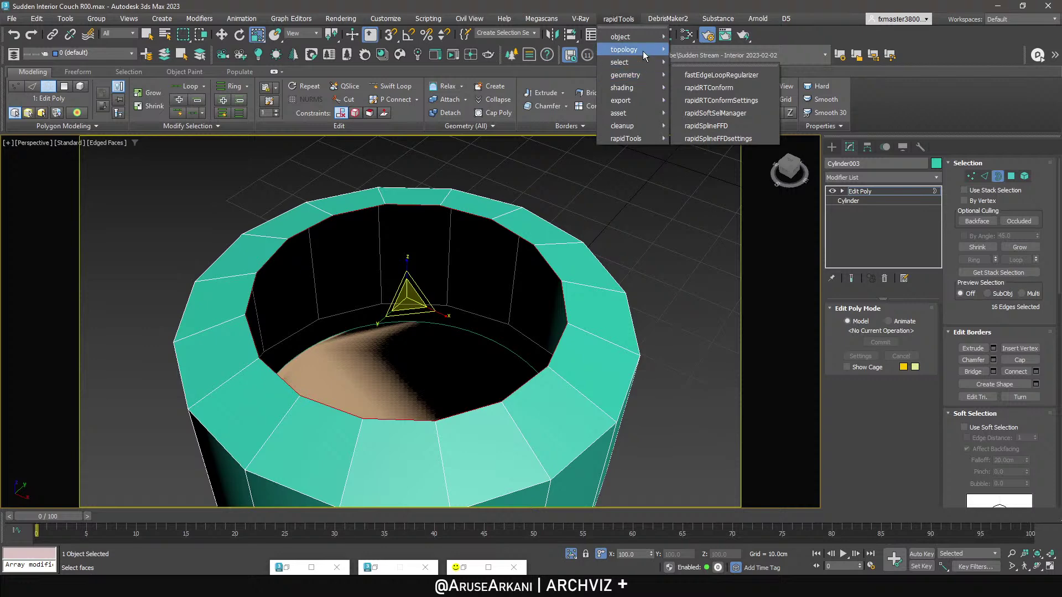
{"action": "mouse_move", "coordinate": [642, 52]}
{"action": "left_click", "coordinate": [719, 189]}
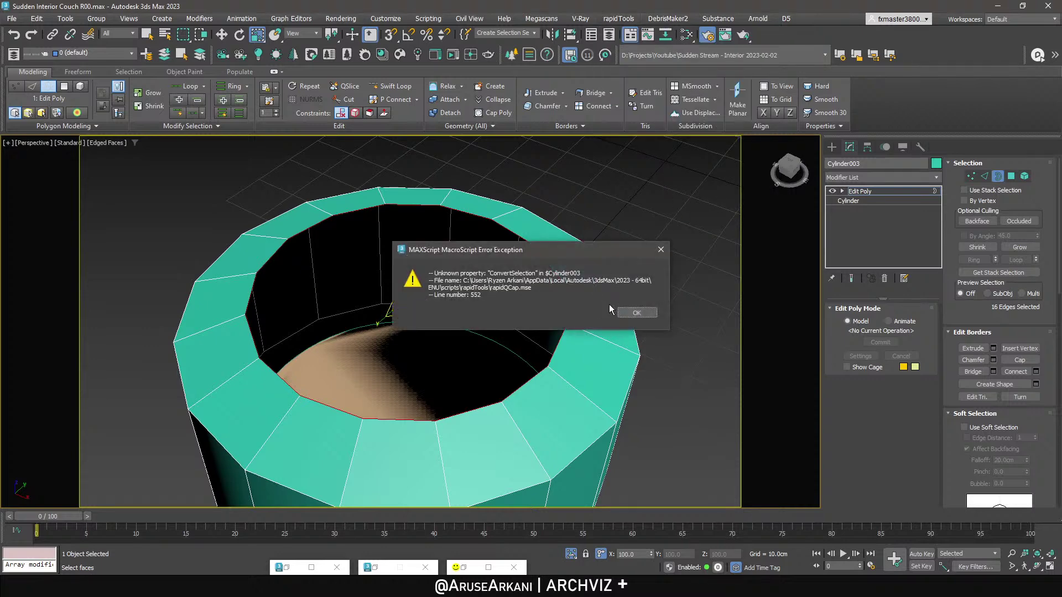
{"action": "left_click", "coordinate": [636, 313]}
Collapse the Edit Poly modifier into an editable poly and return to the border selection around the top opening.
{"action": "right_click", "coordinate": [876, 192]}
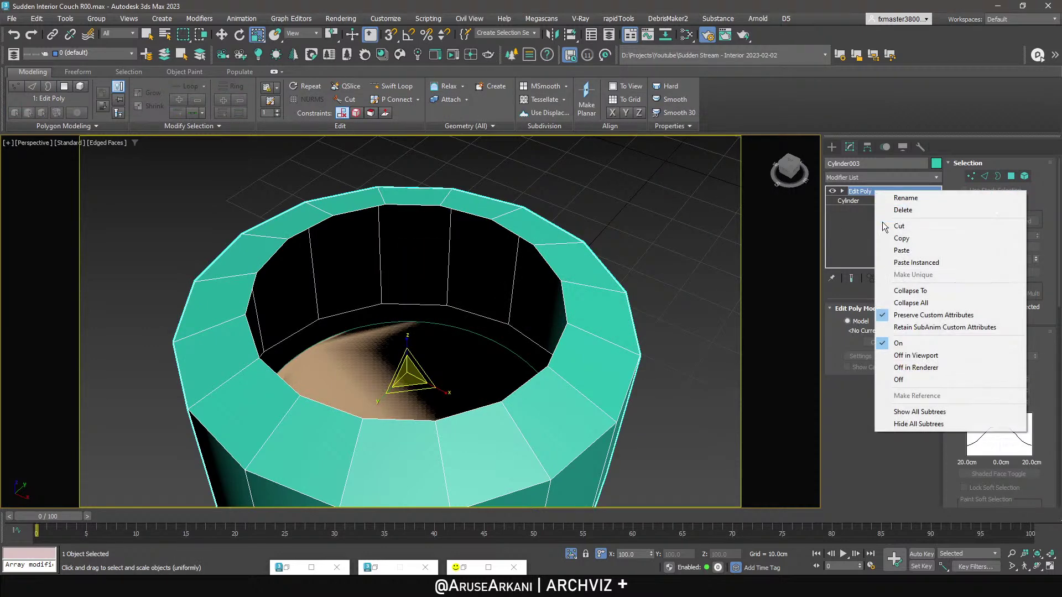
{"action": "left_click", "coordinate": [911, 291]}
{"action": "key", "text": "3"}
{"action": "left_click", "coordinate": [532, 242]}
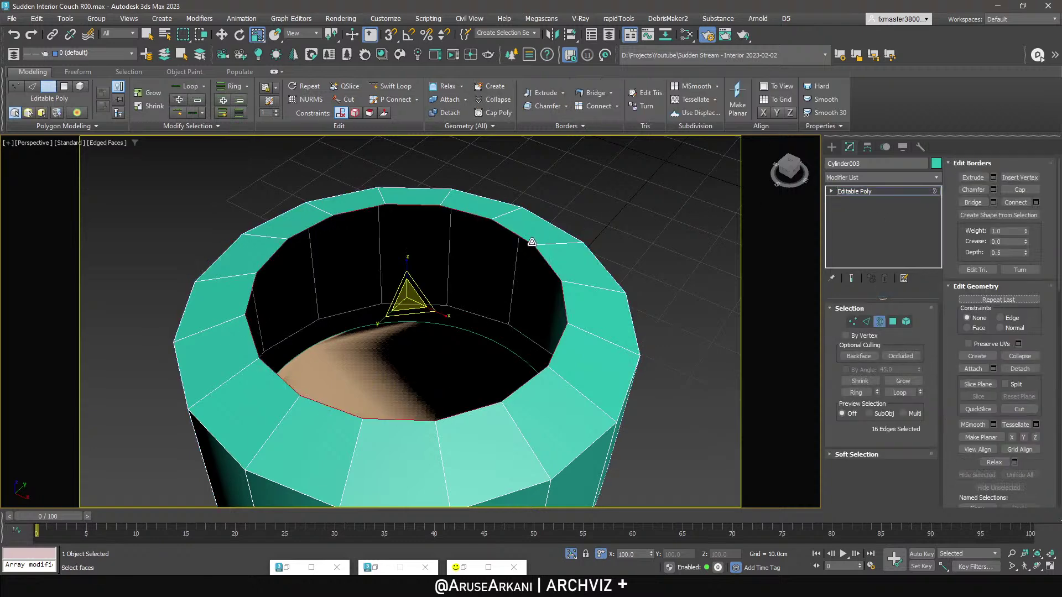
Fill the top opening with quads using the rapidTools rapidQCap command and relax the new cap.
{"action": "left_click", "coordinate": [616, 19]}
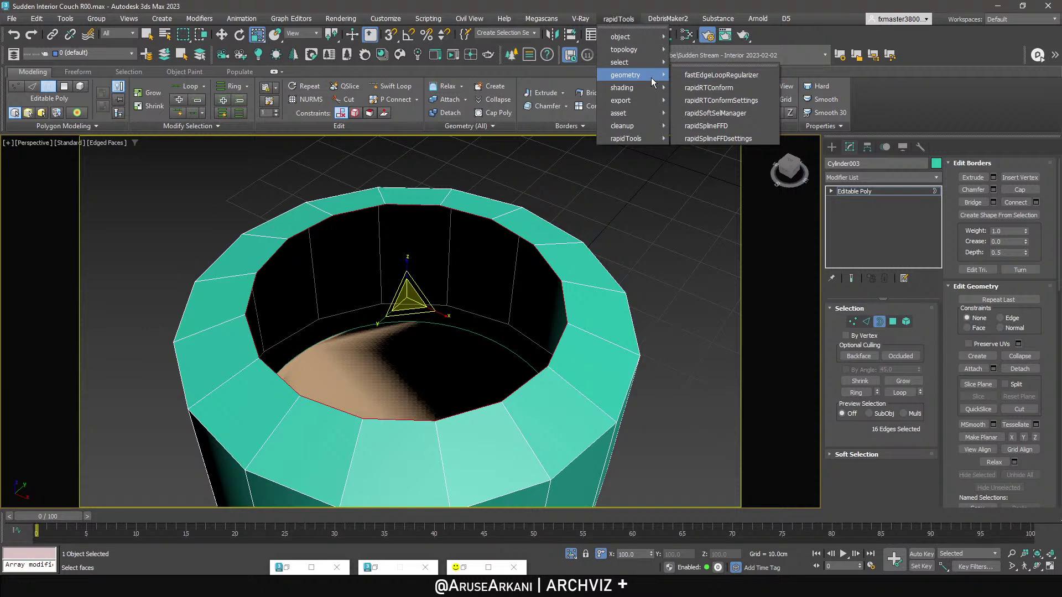
{"action": "mouse_move", "coordinate": [642, 53]}
{"action": "left_click", "coordinate": [702, 192]}
{"action": "mouse_move", "coordinate": [461, 289]}
{"action": "middle_mouse_down", "text": "alt"}
{"action": "mouse_move", "coordinate": [465, 311]}
{"action": "mouse_move", "coordinate": [468, 287]}
{"action": "middle_mouse_up", "text": "alt"}
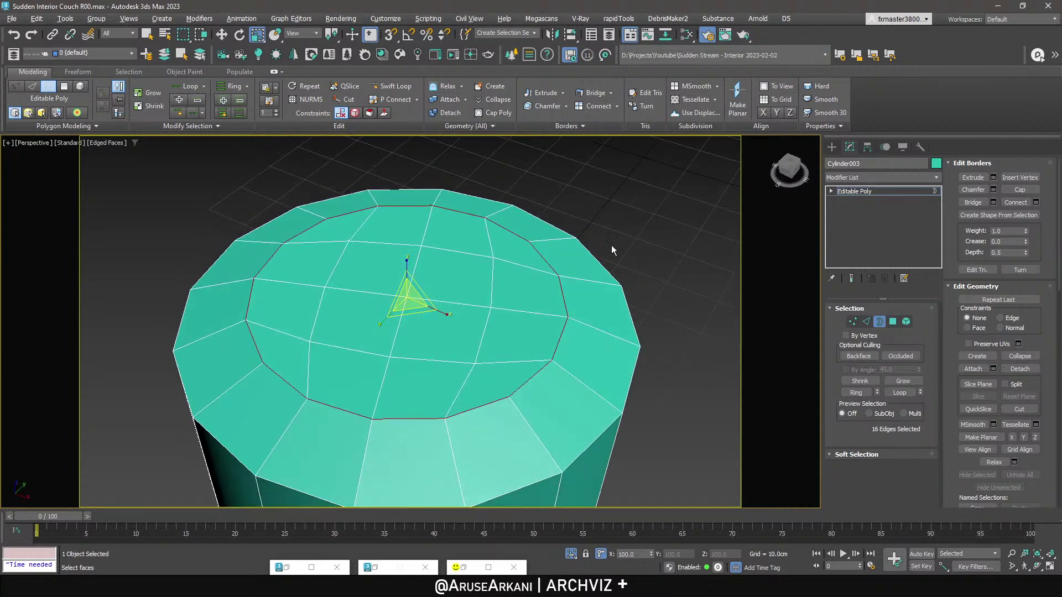
{"action": "left_click", "coordinate": [446, 86], "text": "shift"}
{"action": "left_click", "coordinate": [530, 312]}
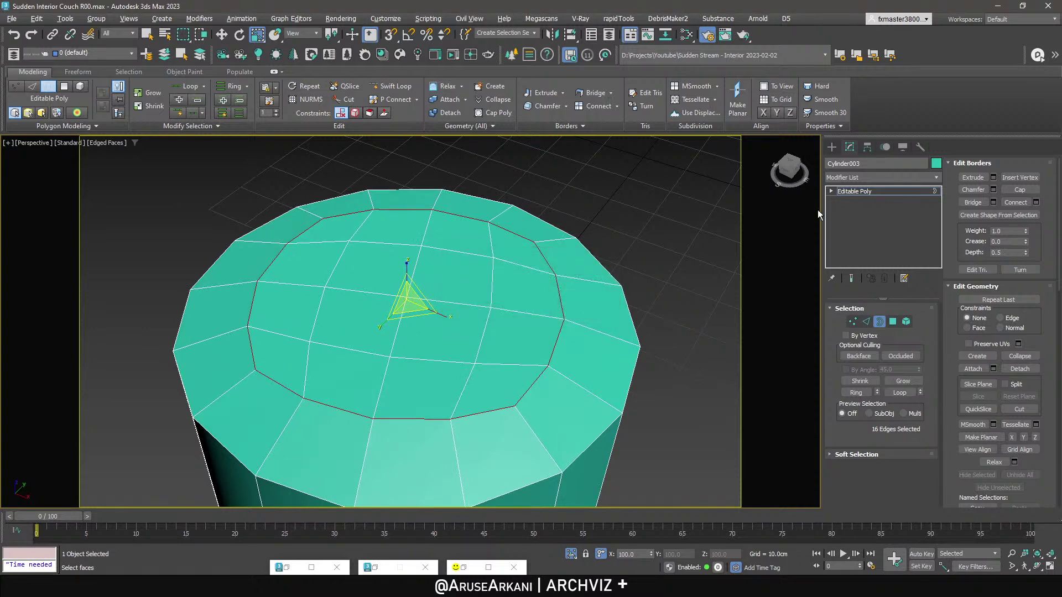
Scale a copy of the cylinder's bottom polygon inward to form a ring of faces and collapse the inner polygon.
{"action": "key", "text": "3"}
{"action": "middle_click_drag", "start_coordinate": [609, 266], "coordinate": [635, 220], "text": "alt"}
{"action": "scroll", "coordinate": [611, 228], "scroll_direction": "down", "scroll_amount": 3}
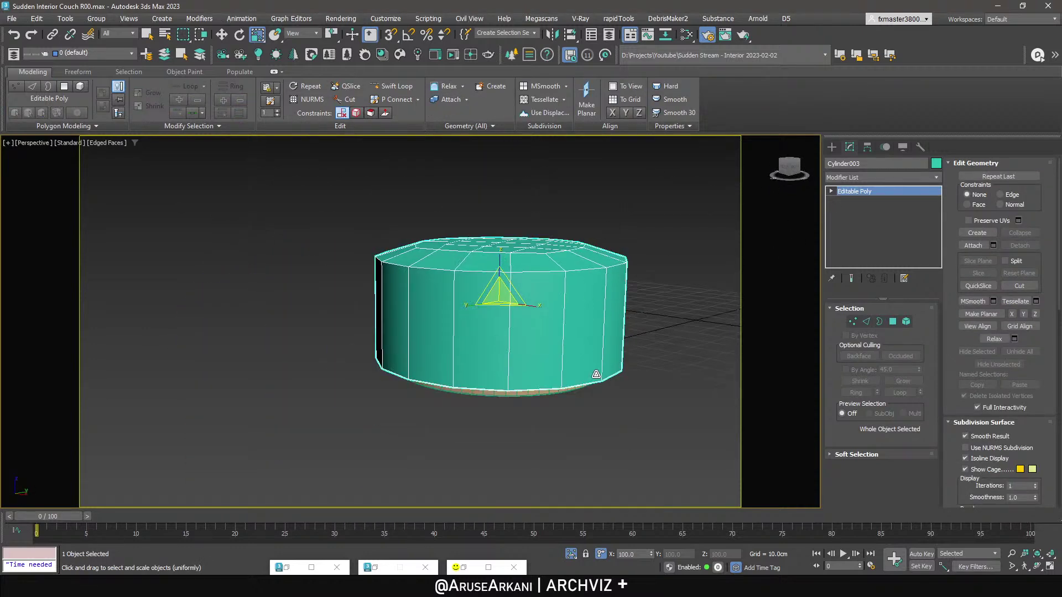
{"action": "middle_click_drag", "start_coordinate": [595, 370], "coordinate": [592, 333], "text": "alt"}
{"action": "key", "text": "4"}
{"action": "left_click", "coordinate": [585, 335]}
{"action": "left_click_drag", "start_coordinate": [512, 348], "coordinate": [499, 349]}
{"action": "key", "text": "w"}
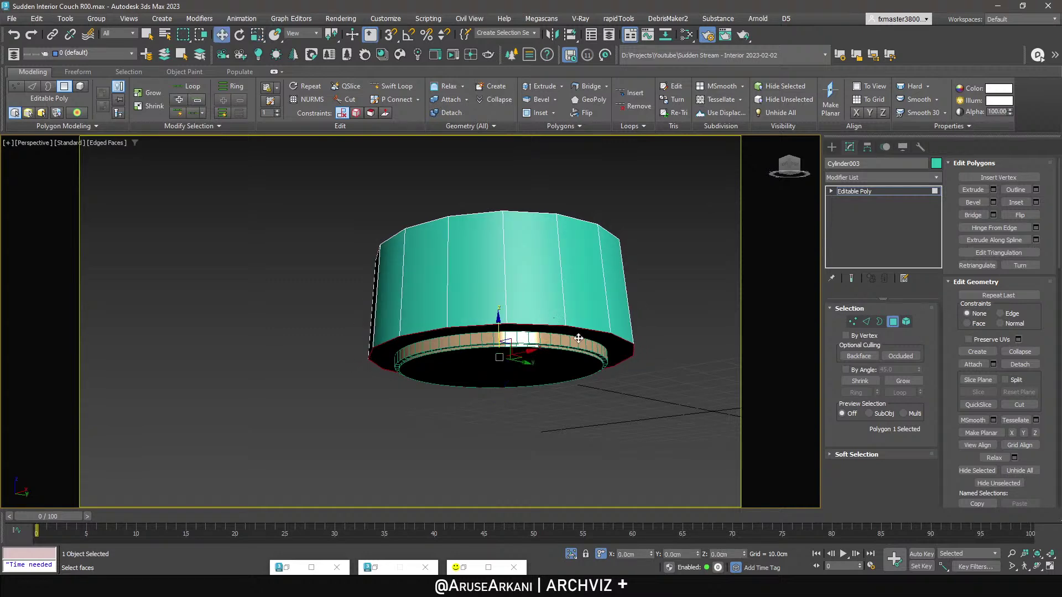
{"action": "middle_click_drag", "start_coordinate": [577, 337], "coordinate": [566, 317], "text": "alt"}
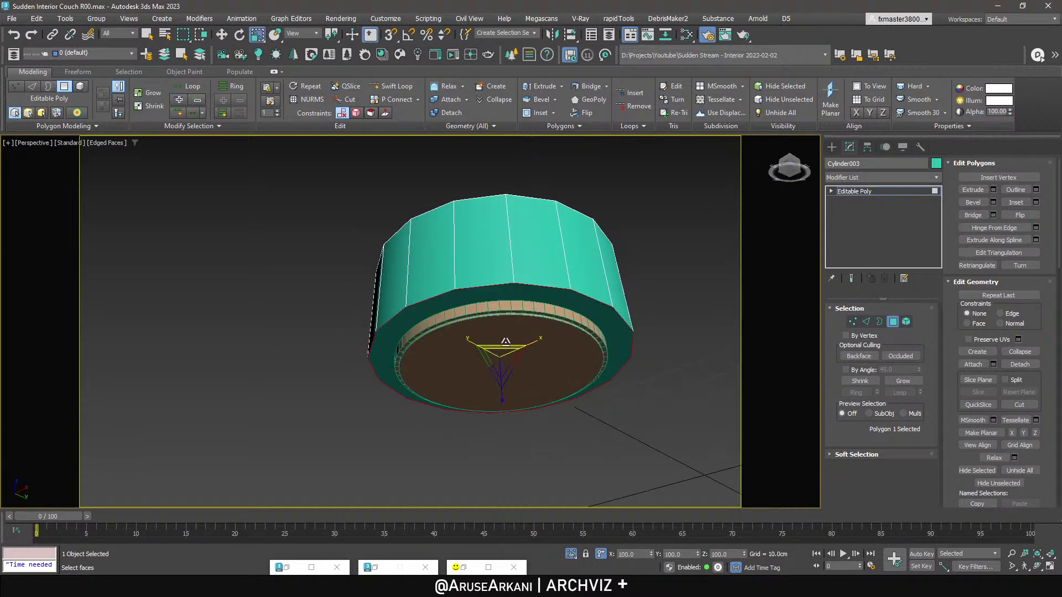
{"action": "key", "text": "r"}
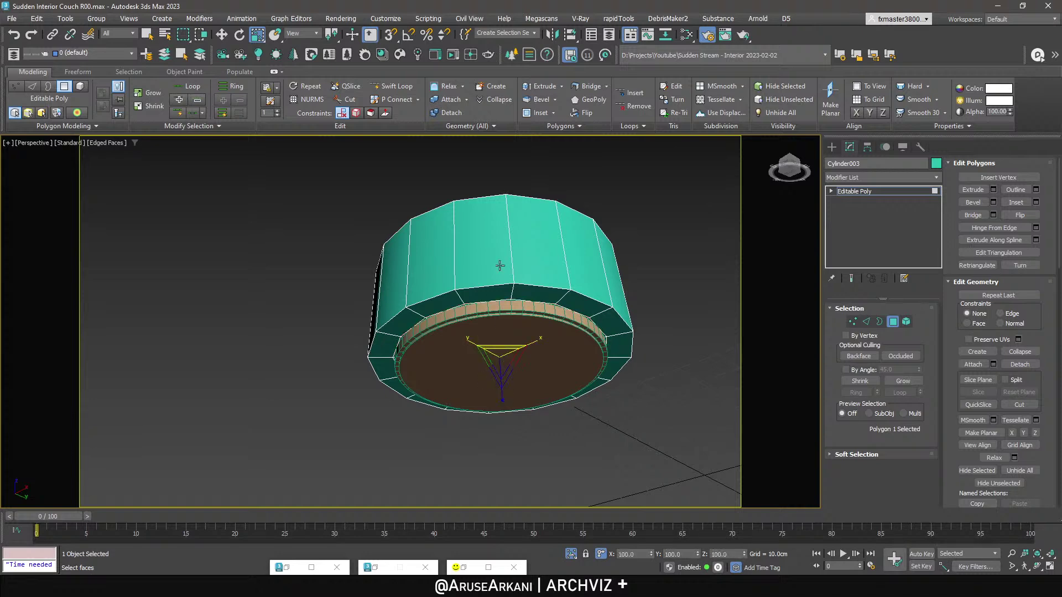
{"action": "left_click", "coordinate": [491, 103]}
{"action": "key", "text": "F3"}
{"action": "key", "text": "F3"}
Add a Swift Loop edge loop close to the cylinder's lower rim and scale that loop slightly outward.
{"action": "middle_click_drag", "start_coordinate": [552, 307], "coordinate": [560, 319], "text": "alt"}
{"action": "left_click", "coordinate": [393, 87]}
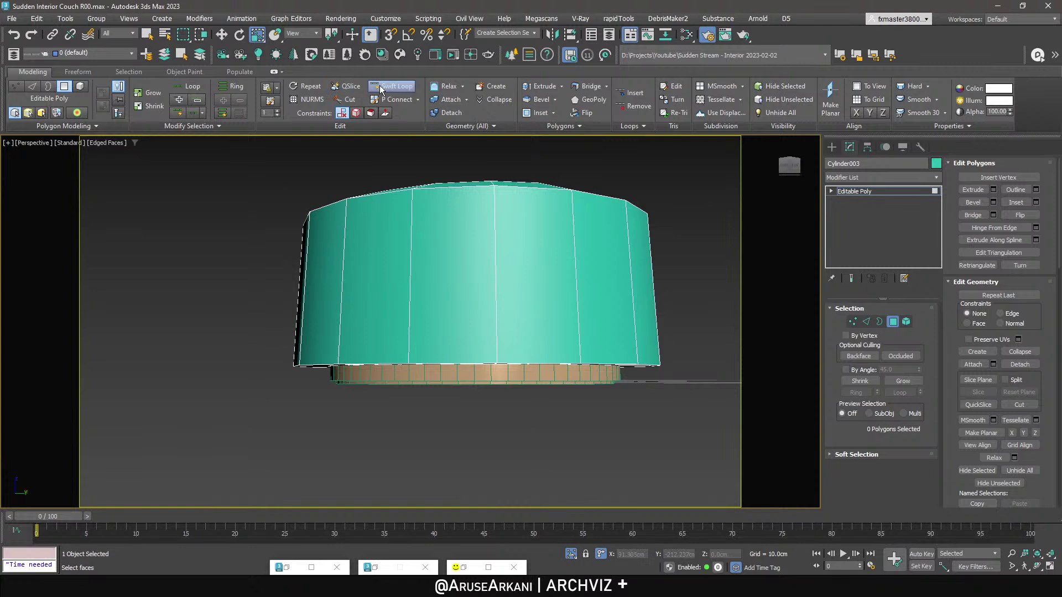
{"action": "left_click", "coordinate": [635, 347]}
{"action": "right_click", "coordinate": [635, 346]}
{"action": "key", "text": "r"}
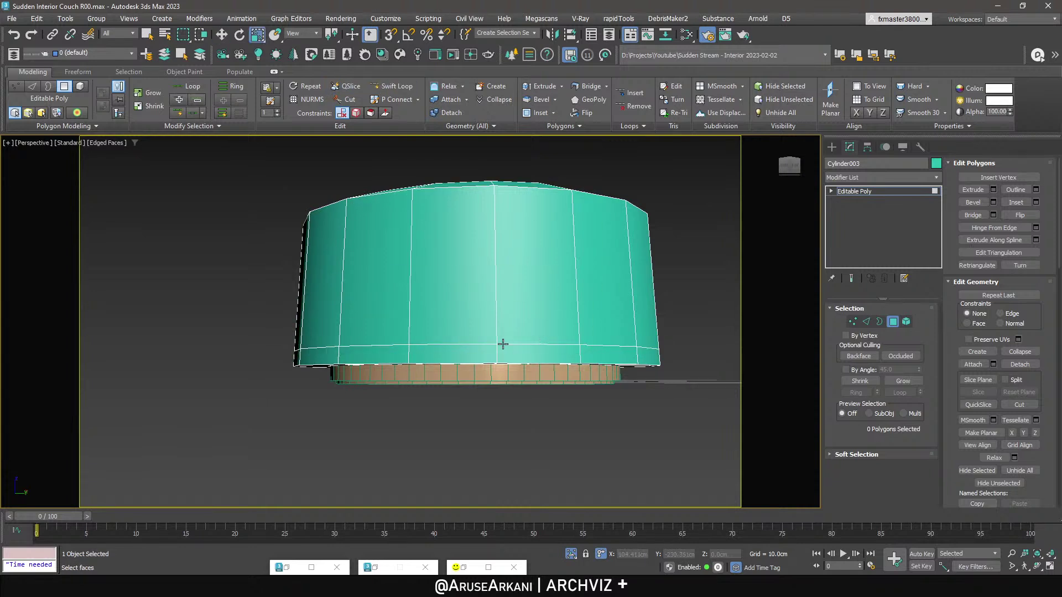
{"action": "key", "text": "2"}
{"action": "double_click", "coordinate": [513, 344]}
{"action": "left_click_drag", "start_coordinate": [477, 353], "coordinate": [477, 349]}
{"action": "key", "text": "w"}
Chamfer the outer edge loop of the cylinder's top rim by 0.7 cm with 1 segment and Uniform mitering.
{"action": "middle_click_drag", "start_coordinate": [541, 318], "coordinate": [543, 366], "text": "alt"}
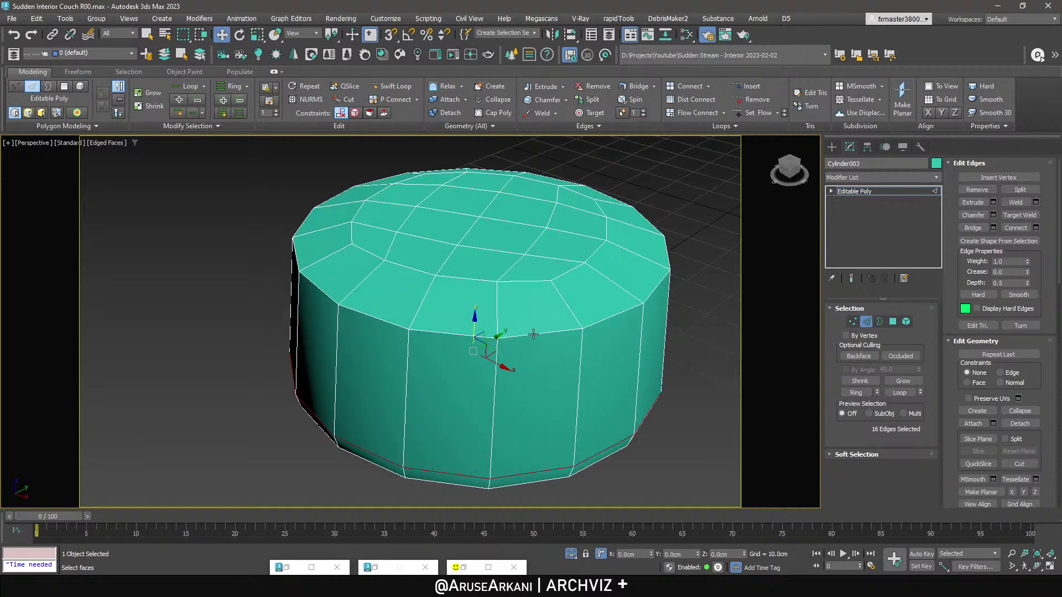
{"action": "double_click", "coordinate": [533, 334]}
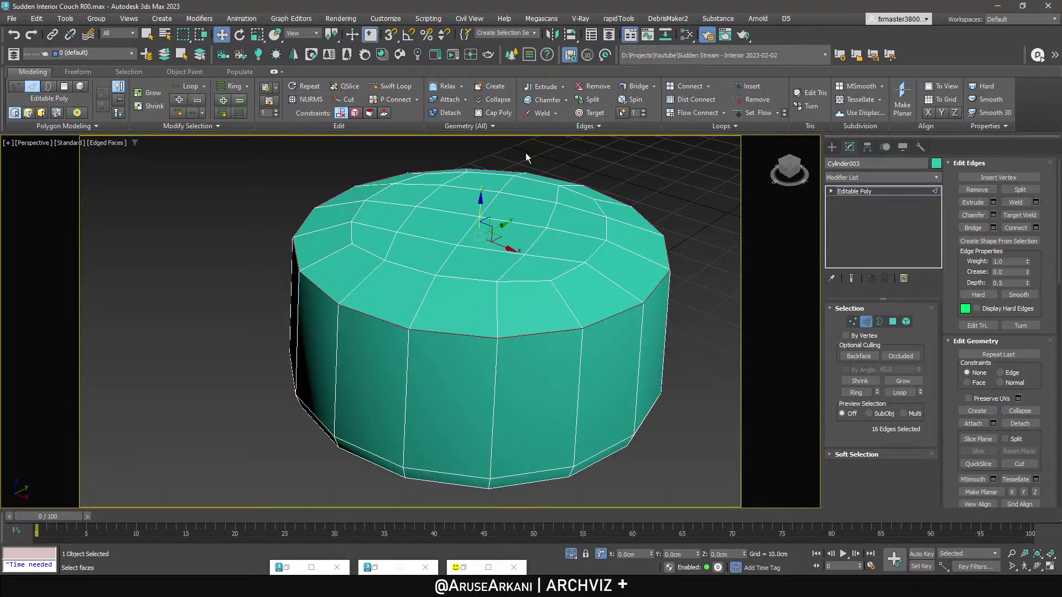
{"action": "left_click", "coordinate": [540, 102], "text": "shift"}
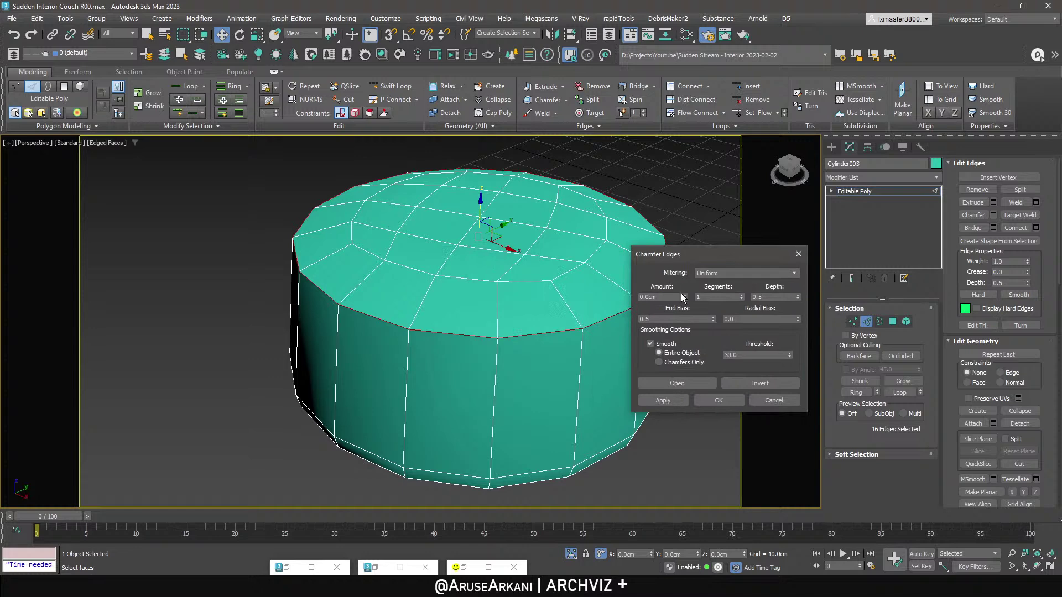
{"action": "left_click_drag", "start_coordinate": [687, 300], "coordinate": [694, 259]}
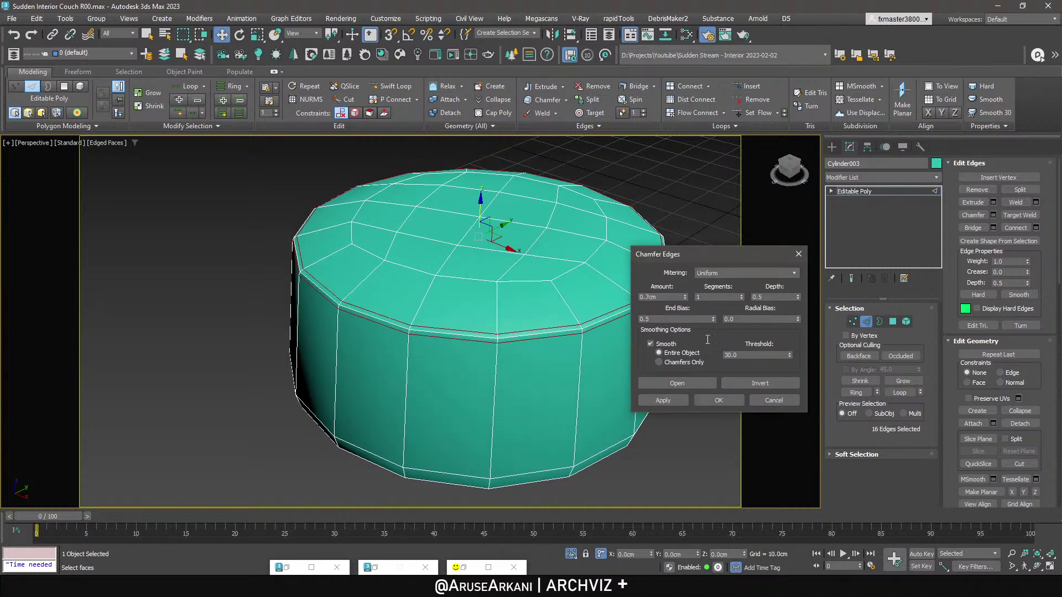
{"action": "left_click", "coordinate": [718, 399]}
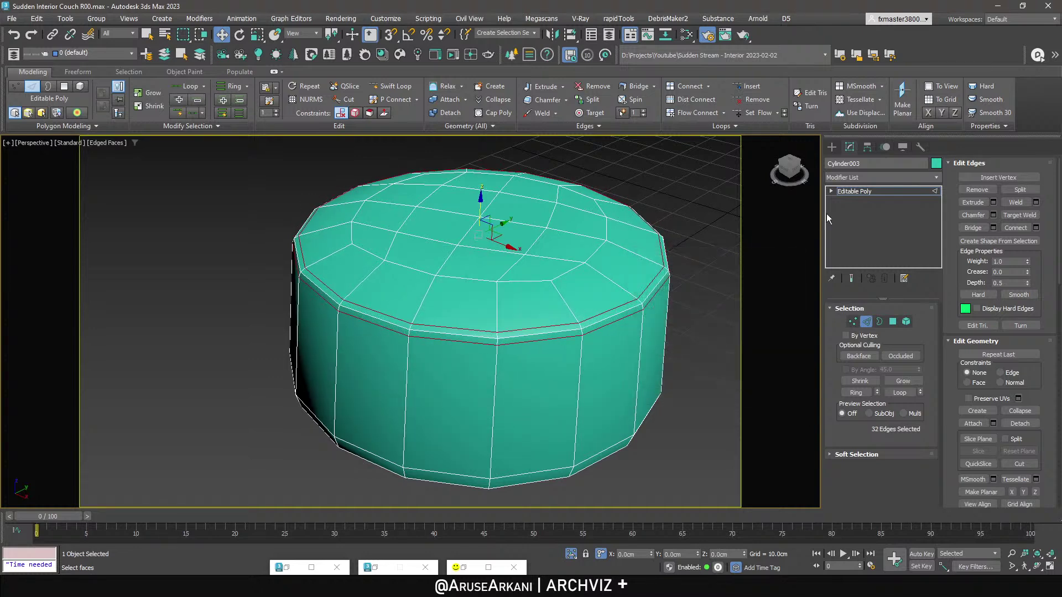
Add an OpenSubdiv modifier with 2 iterations to the cylinder and hide the edged faces.
{"action": "right_click", "coordinate": [853, 192]}
{"action": "left_click", "coordinate": [859, 177]}
{"action": "key", "text": "o"}
{"action": "key", "text": "o"}
{"action": "left_click", "coordinate": [852, 188]}
{"action": "left_click", "coordinate": [917, 325]}
{"action": "key", "text": "F4"}
{"action": "scroll", "coordinate": [501, 310], "scroll_direction": "up", "scroll_amount": 4}
{"action": "middle_click_drag", "start_coordinate": [501, 310], "coordinate": [511, 276], "text": "alt"}
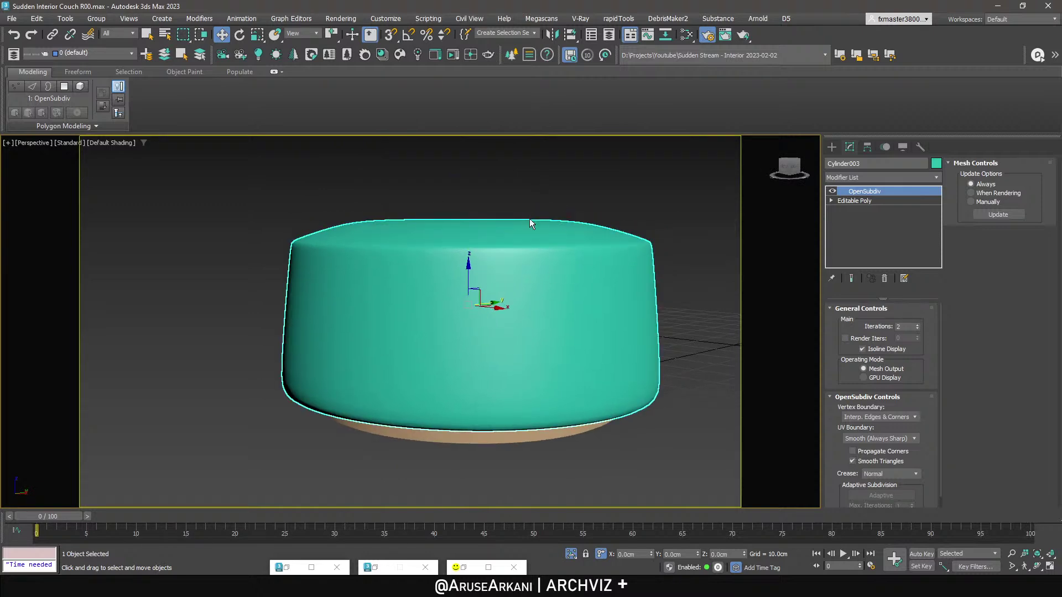
Select the inner vertices of the top surface in the editable poly and raise them with the subdivided result shown.
{"action": "left_click", "coordinate": [855, 201]}
{"action": "key", "text": "f"}
{"action": "key", "text": "F3"}
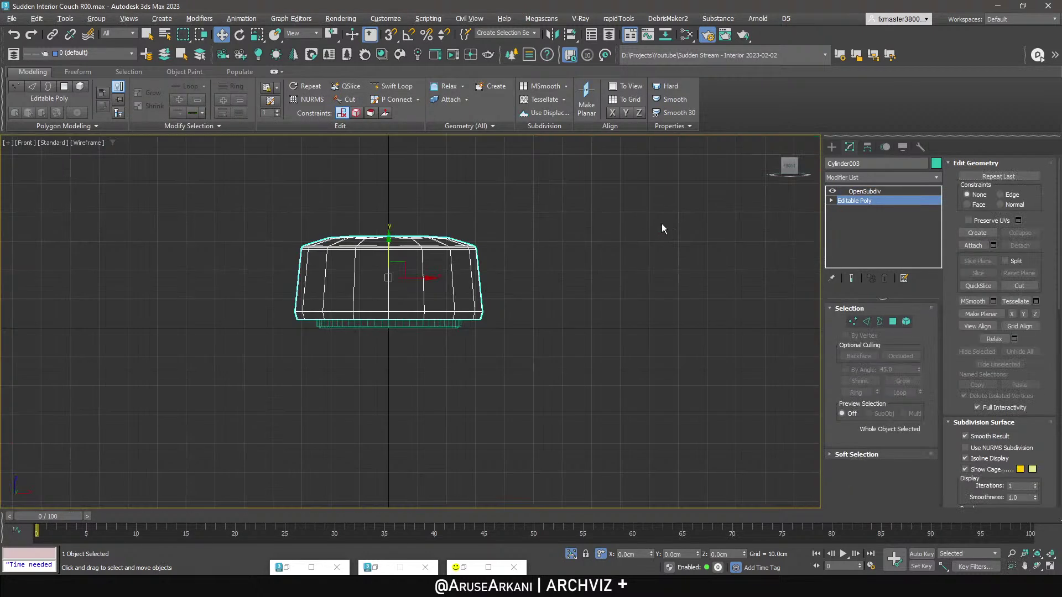
{"action": "key", "text": "1"}
{"action": "left_click_drag", "start_coordinate": [229, 254], "coordinate": [229, 250]}
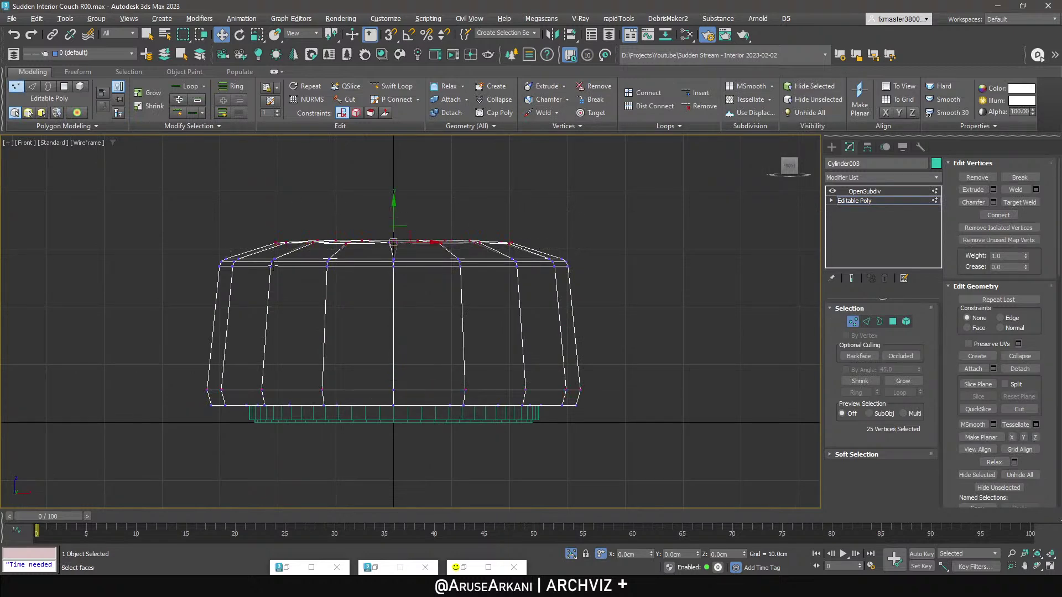
{"action": "key", "text": "p"}
{"action": "key", "text": "F3"}
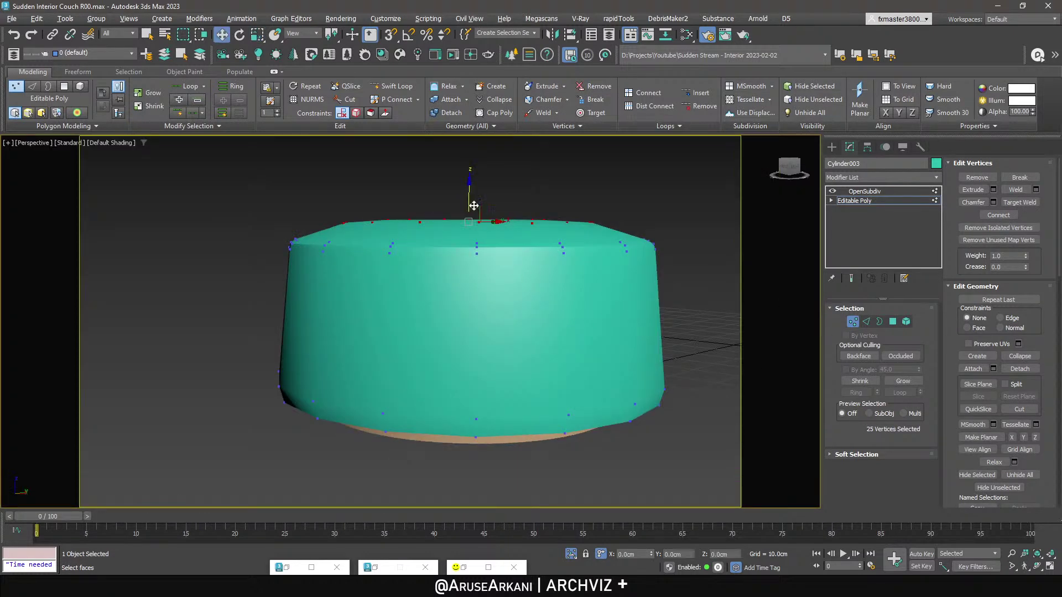
{"action": "left_click", "coordinate": [851, 278]}
{"action": "left_click_drag", "start_coordinate": [470, 187], "coordinate": [475, 171]}
{"action": "middle_click_drag", "start_coordinate": [474, 177], "coordinate": [478, 265], "text": "alt"}
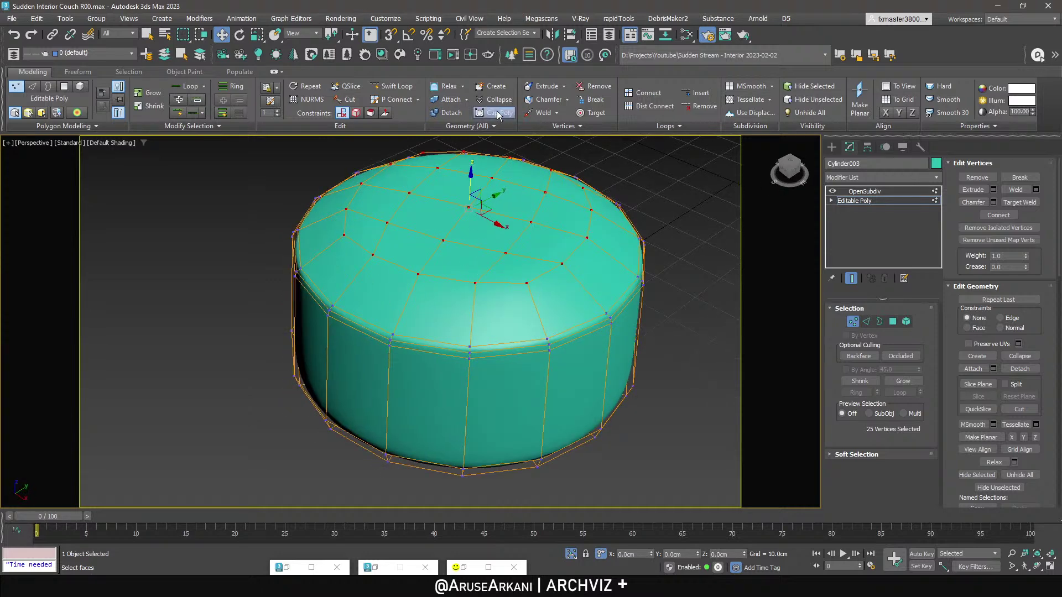
Relax the selected top vertices with amount 0.5 and 1 iteration, and check the domed shape at the OpenSubdiv level.
{"action": "left_click", "coordinate": [452, 88], "text": "shift"}
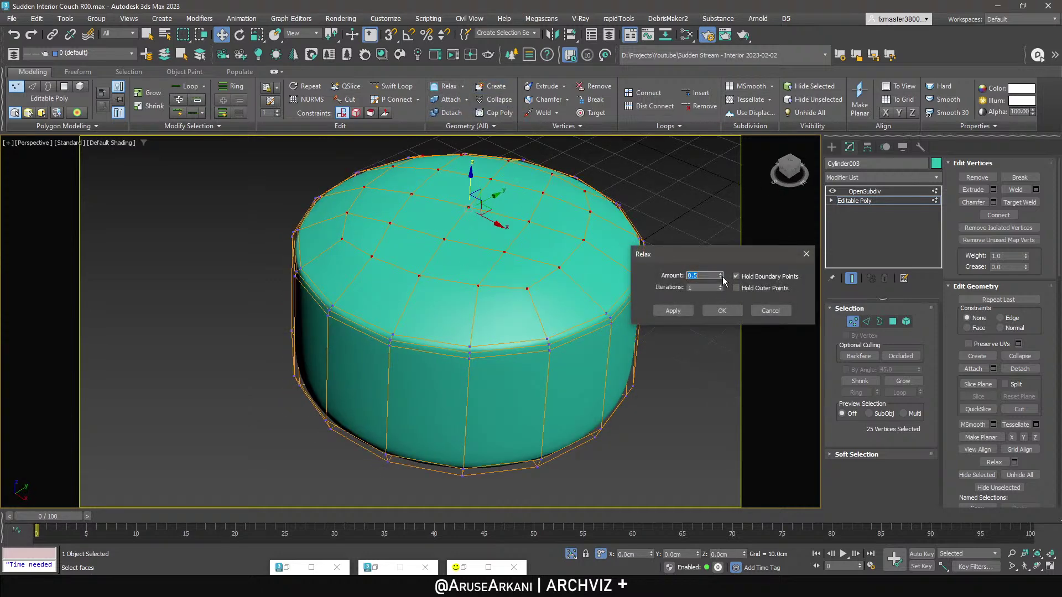
{"action": "left_click", "coordinate": [722, 310]}
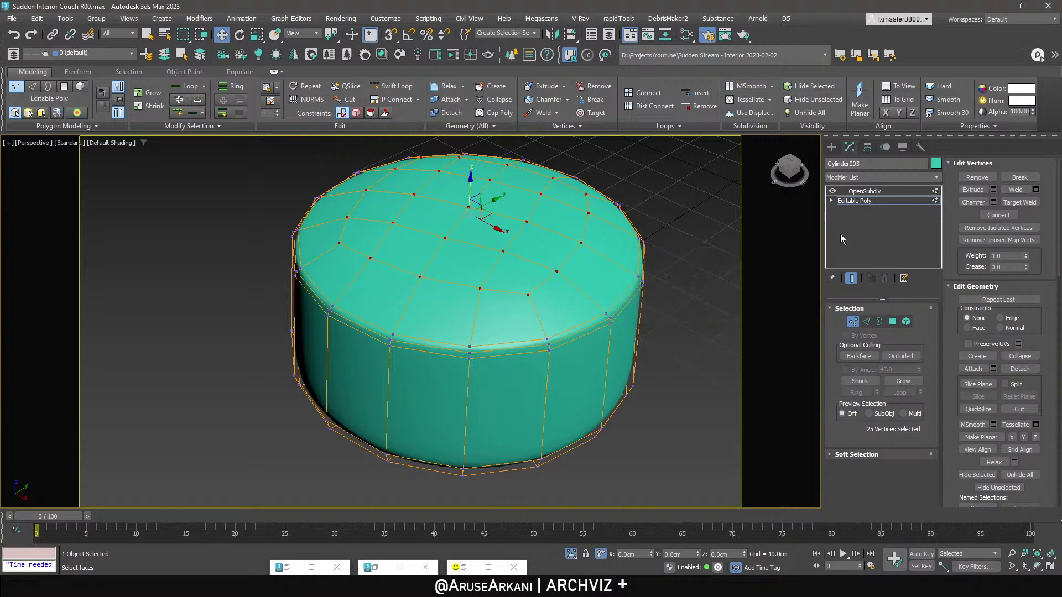
{"action": "left_click", "coordinate": [871, 191]}
{"action": "middle_click_drag", "start_coordinate": [549, 265], "coordinate": [505, 255], "text": "alt"}
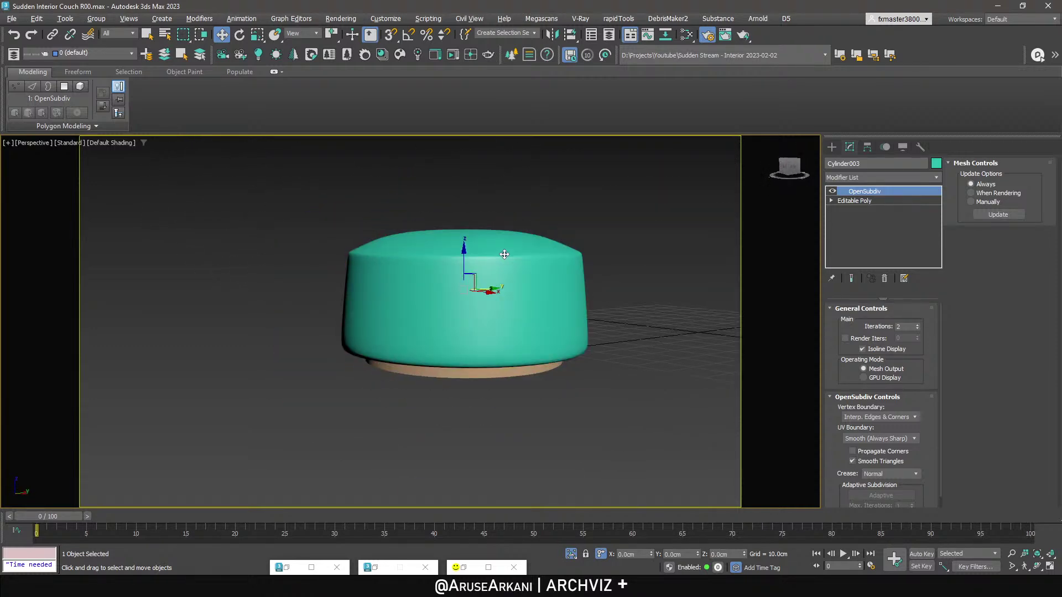
Insert a horizontal edge loop at mid-height of the ottoman's side and scale it outward for a slight bulge.
{"action": "left_click", "coordinate": [851, 201]}
{"action": "key", "text": "2"}
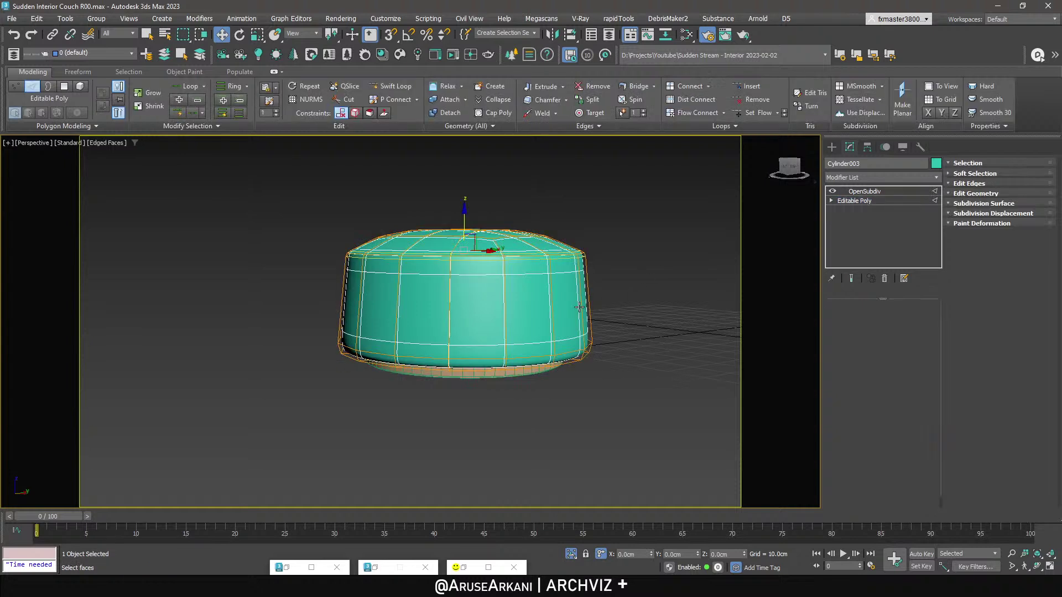
{"action": "left_click", "coordinate": [748, 87]}
{"action": "key", "text": "r"}
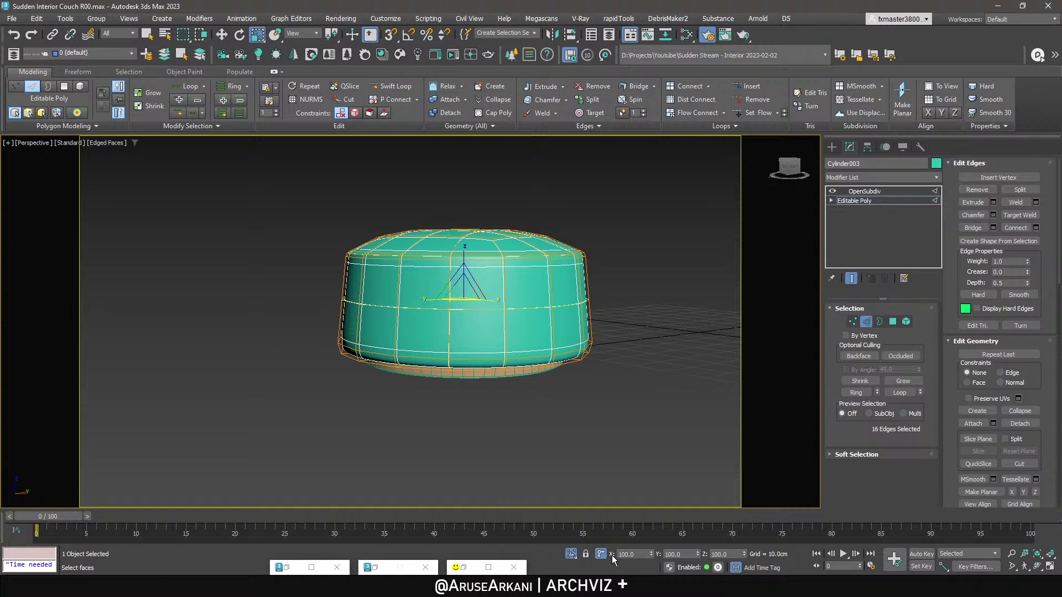
{"action": "key", "text": "r"}
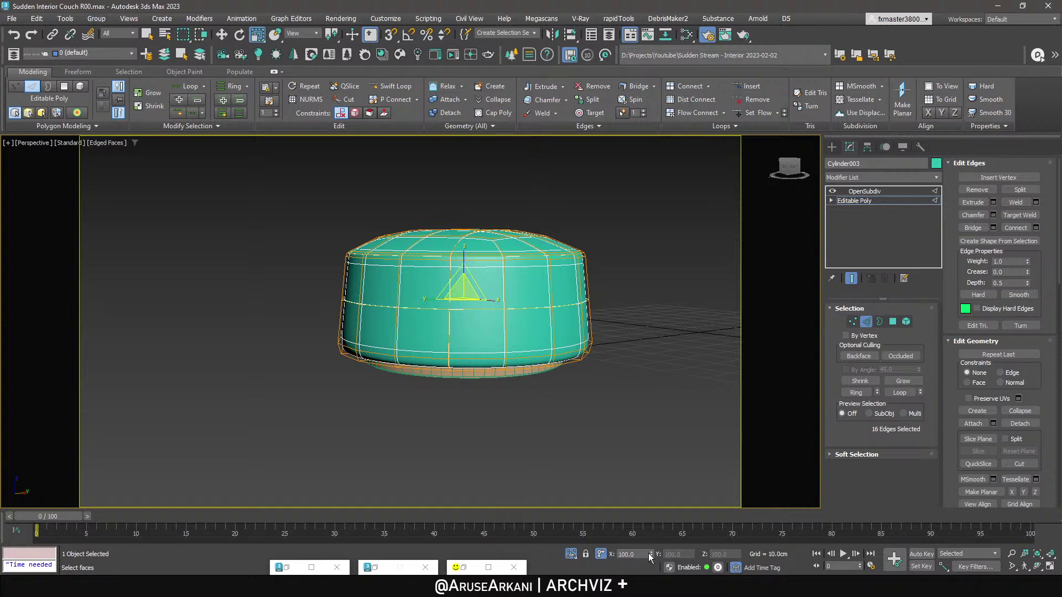
{"action": "left_click", "coordinate": [876, 190]}
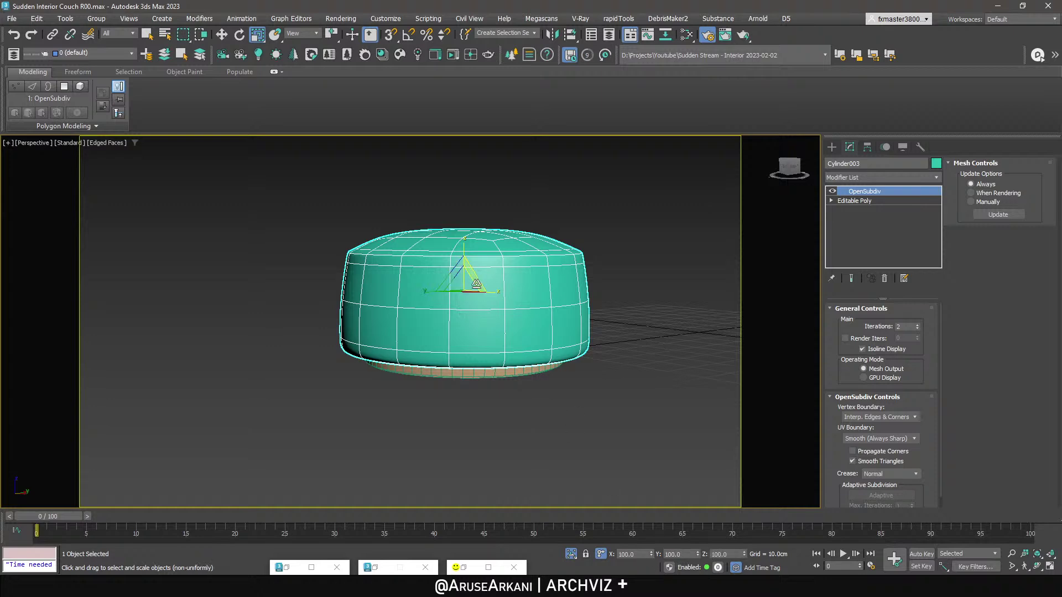
{"action": "middle_click_drag", "start_coordinate": [504, 303], "coordinate": [526, 320], "text": "alt"}
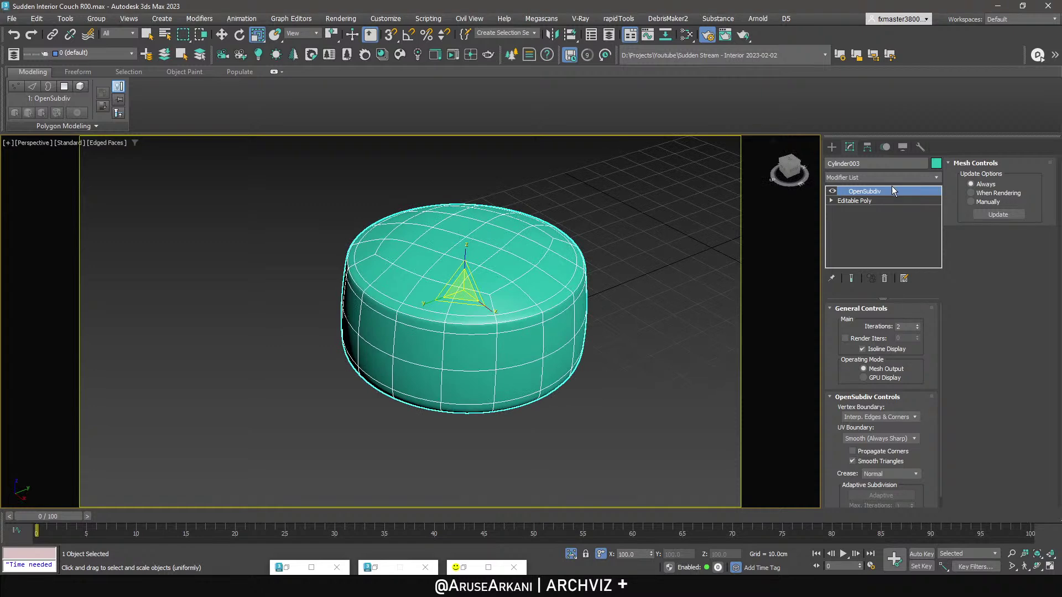
Set the OpenSubdiv iterations to 1 and add an Unwrap UVW modifier above it at polygon level.
{"action": "left_click", "coordinate": [885, 200]}
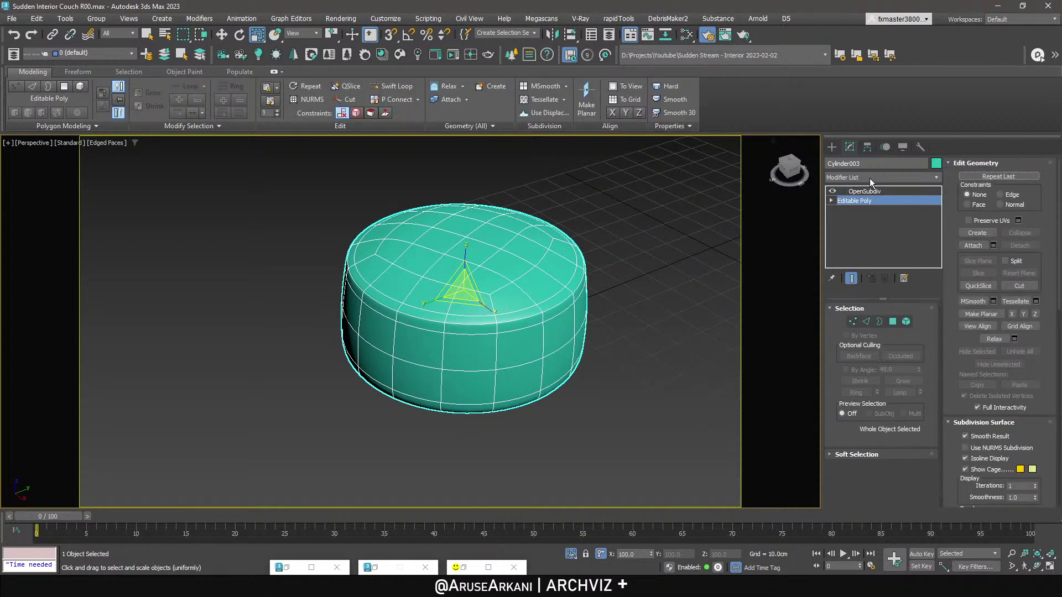
{"action": "left_click", "coordinate": [866, 191]}
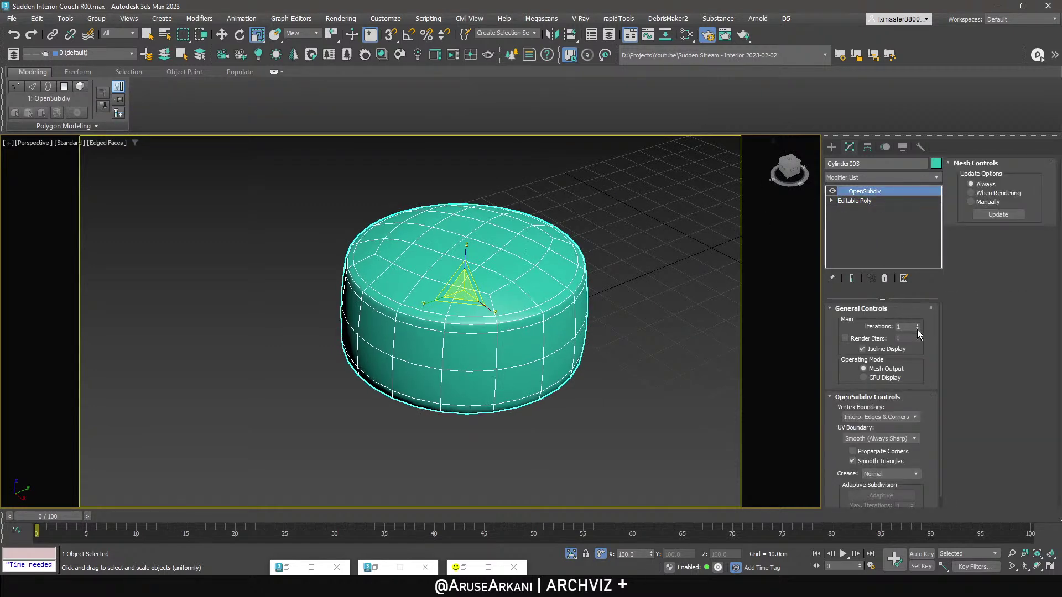
{"action": "left_click", "coordinate": [861, 177]}
{"action": "key", "text": "u"}
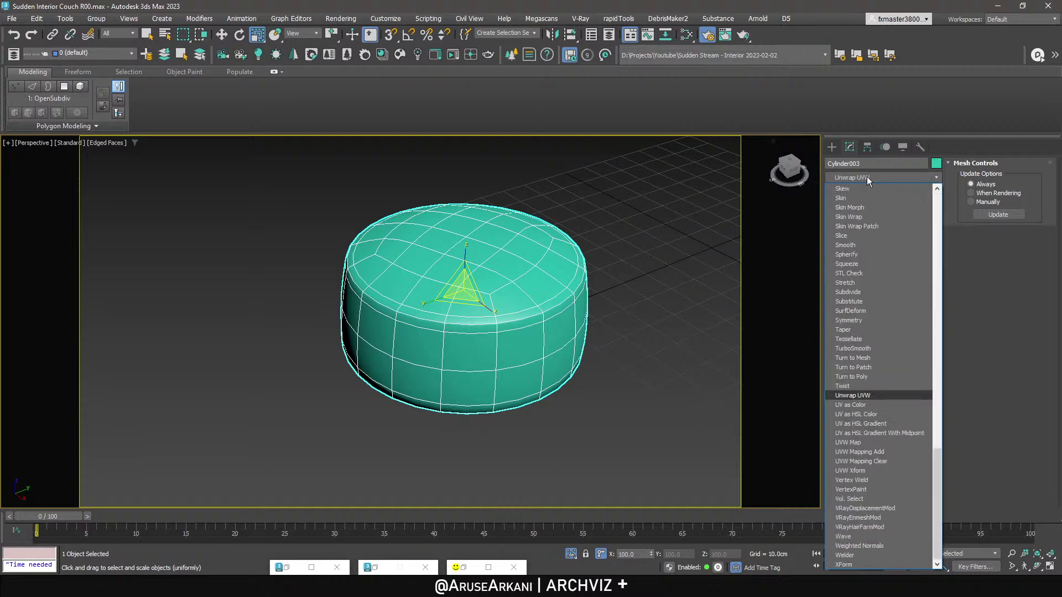
{"action": "key", "text": "Return"}
{"action": "key", "text": "3"}
{"action": "key", "text": "ctrl+a"}
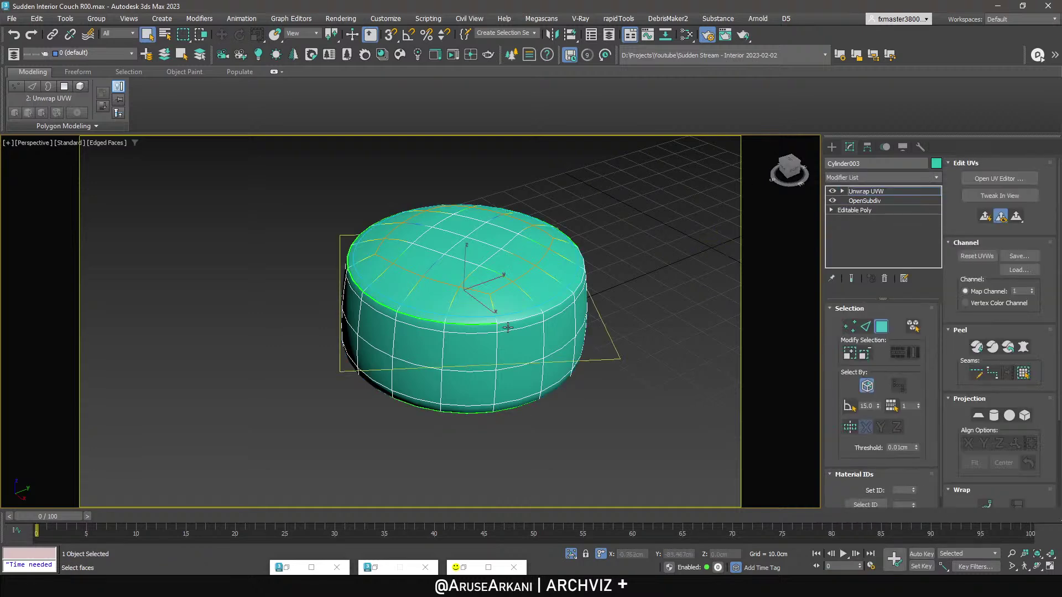
{"action": "key", "text": "F4"}
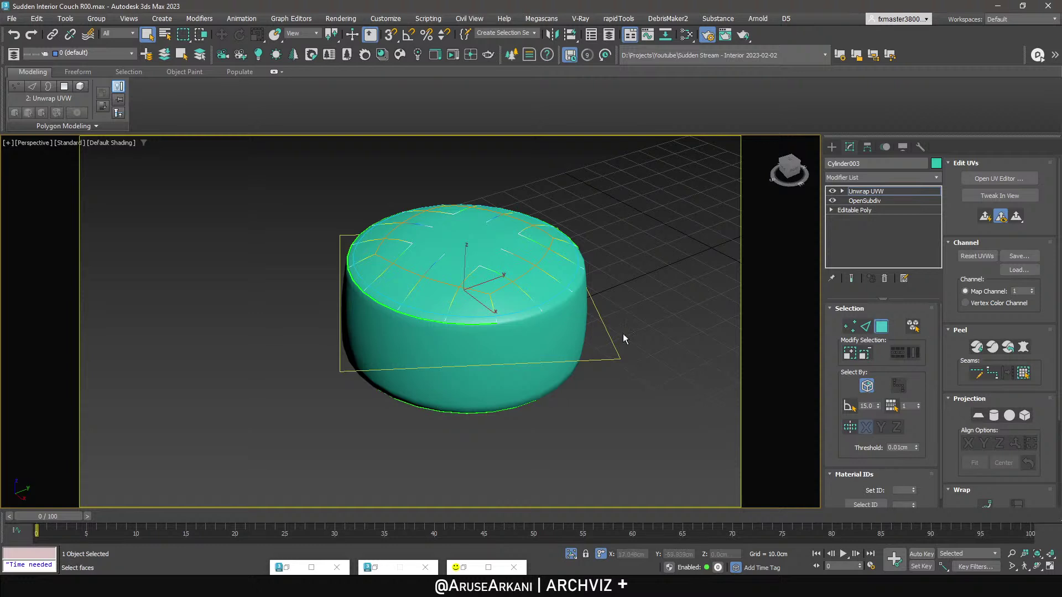
{"action": "middle_click_drag", "start_coordinate": [682, 356], "coordinate": [663, 345]}
{"action": "left_click", "coordinate": [874, 203]}
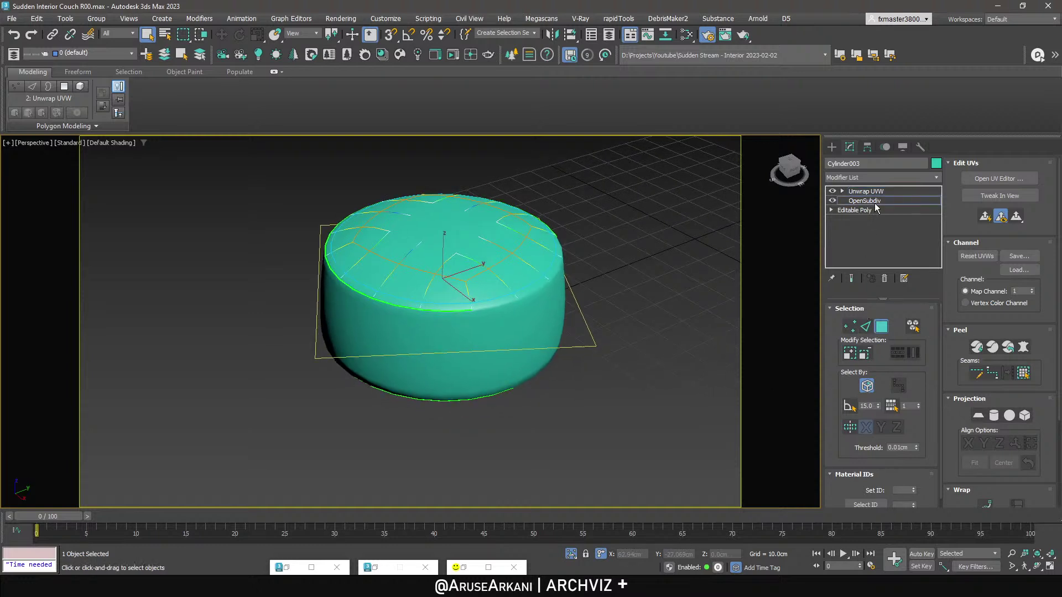
{"action": "left_click", "coordinate": [883, 350]}
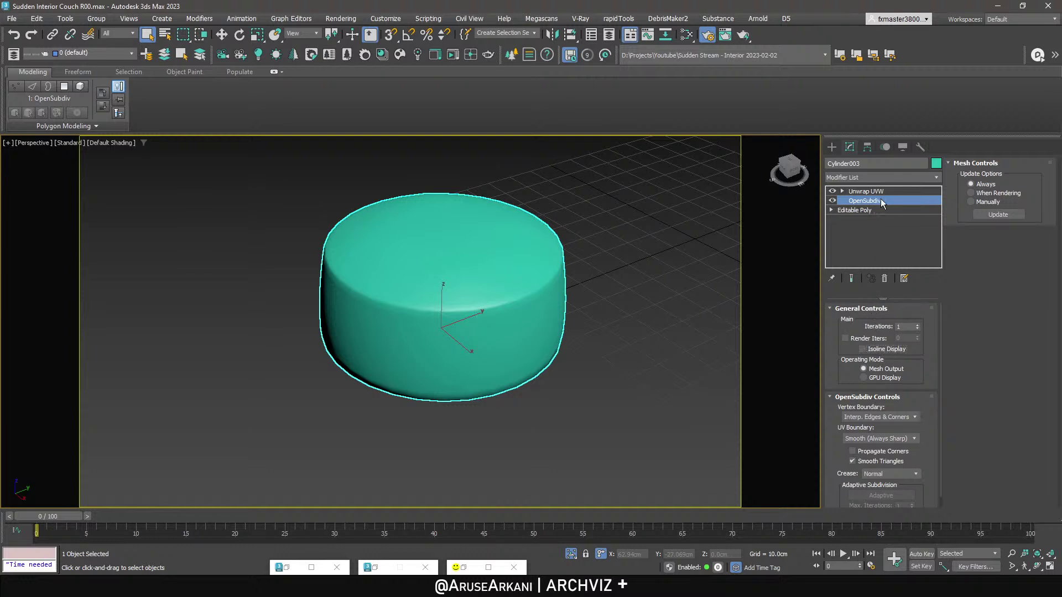
{"action": "left_click", "coordinate": [882, 192]}
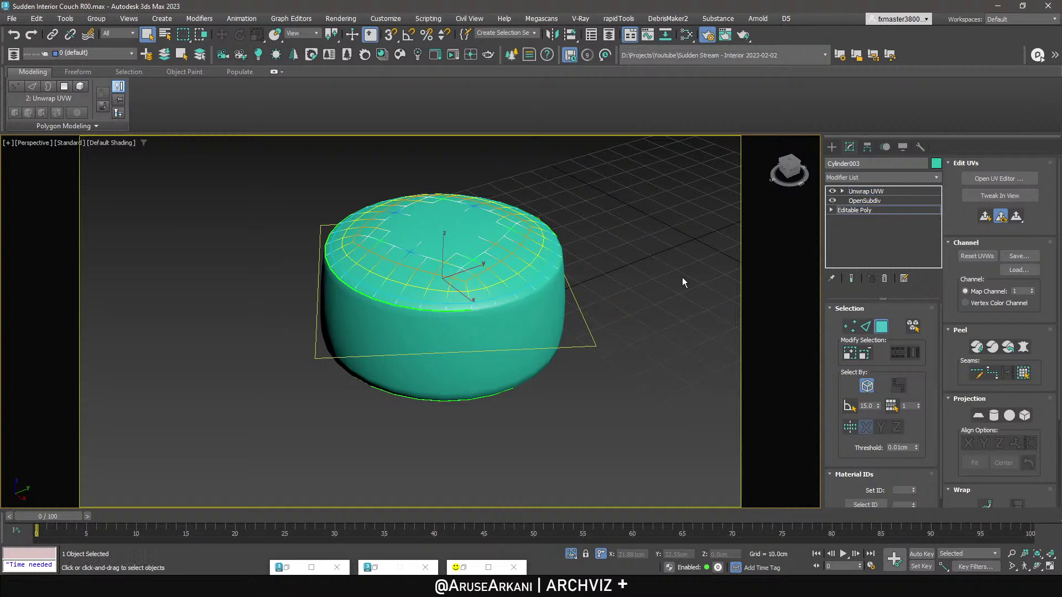
{"action": "key", "text": "Page_Down"}
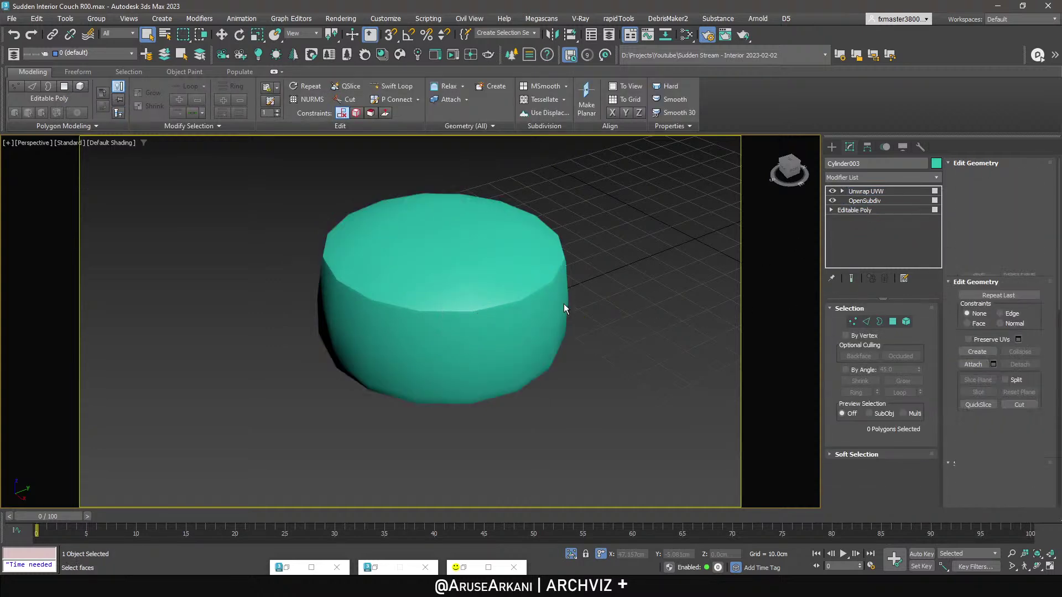
{"action": "key", "text": "1"}
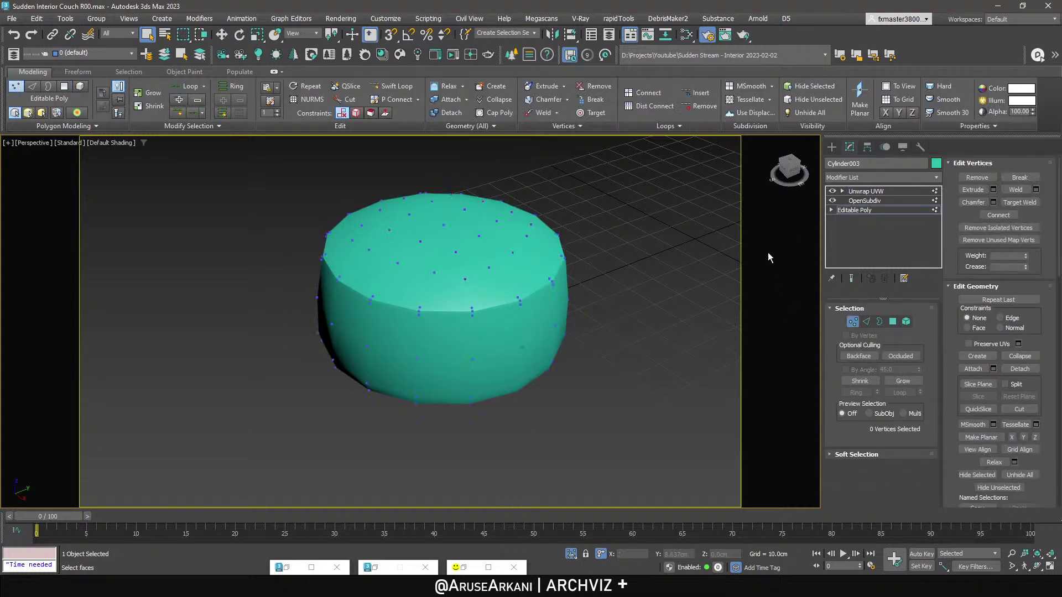
{"action": "left_click", "coordinate": [863, 200]}
{"action": "left_click", "coordinate": [866, 192]}
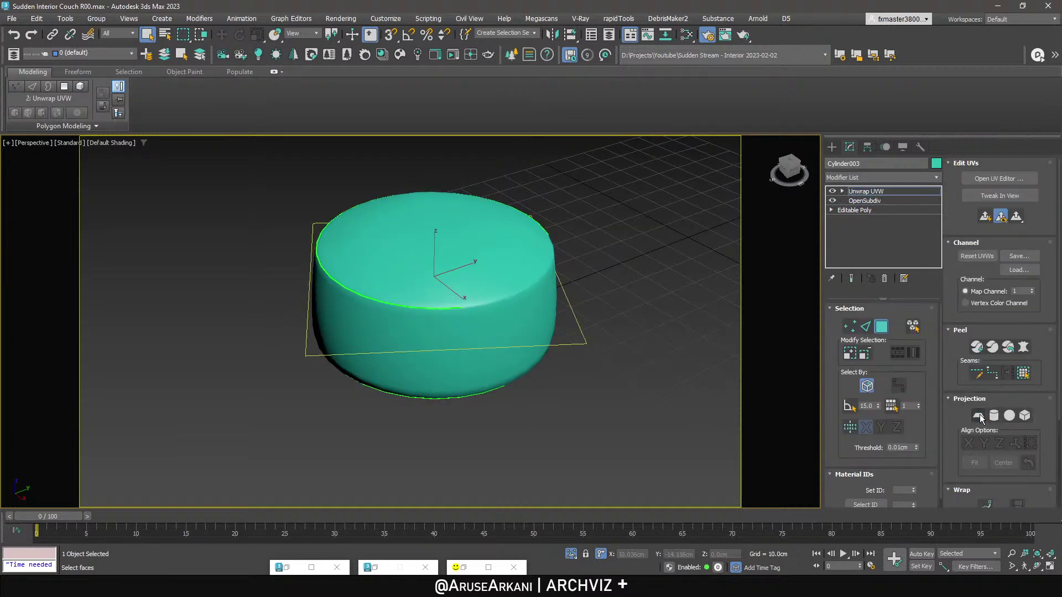
Apply a planar projection to the ottoman cushion's polygons, show edged faces, and select all polygons at the Unwrap UVW level.
{"action": "left_click", "coordinate": [978, 416]}
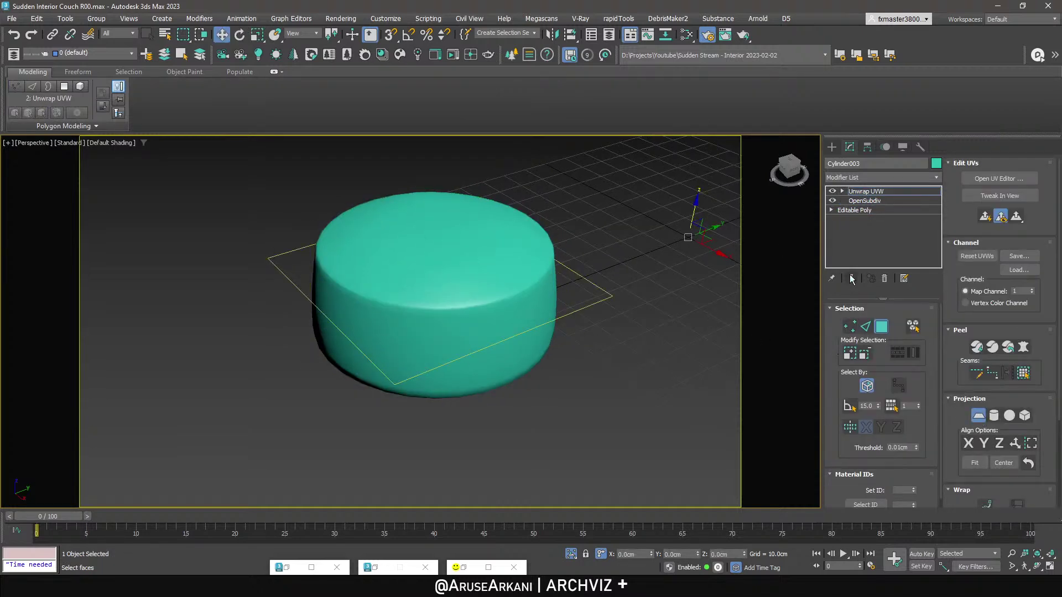
{"action": "middle_click_drag", "start_coordinate": [698, 281], "coordinate": [669, 297], "text": "alt"}
{"action": "key", "text": "F4"}
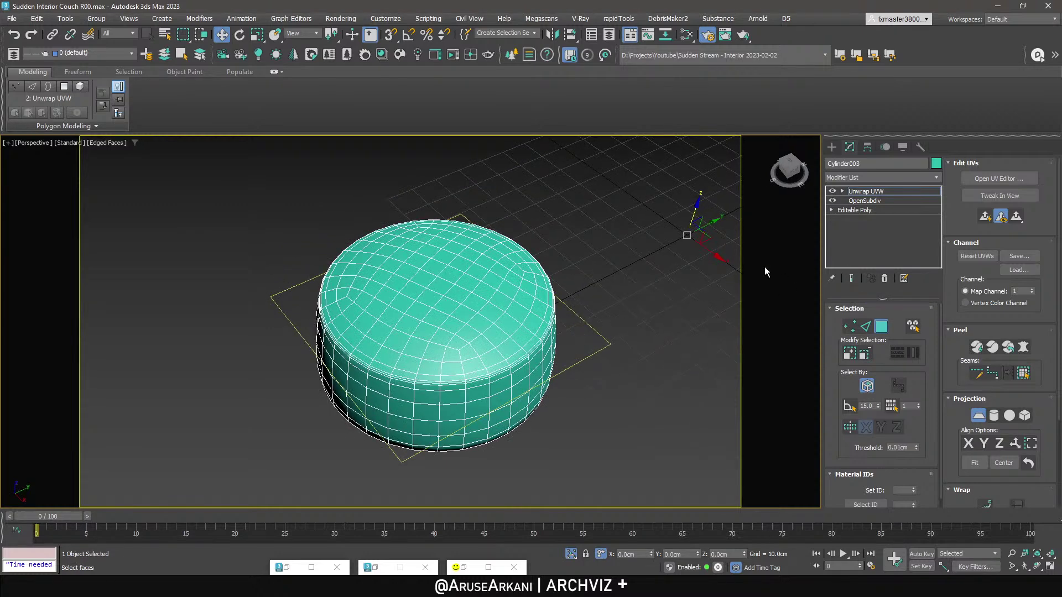
{"action": "left_click", "coordinate": [866, 193]}
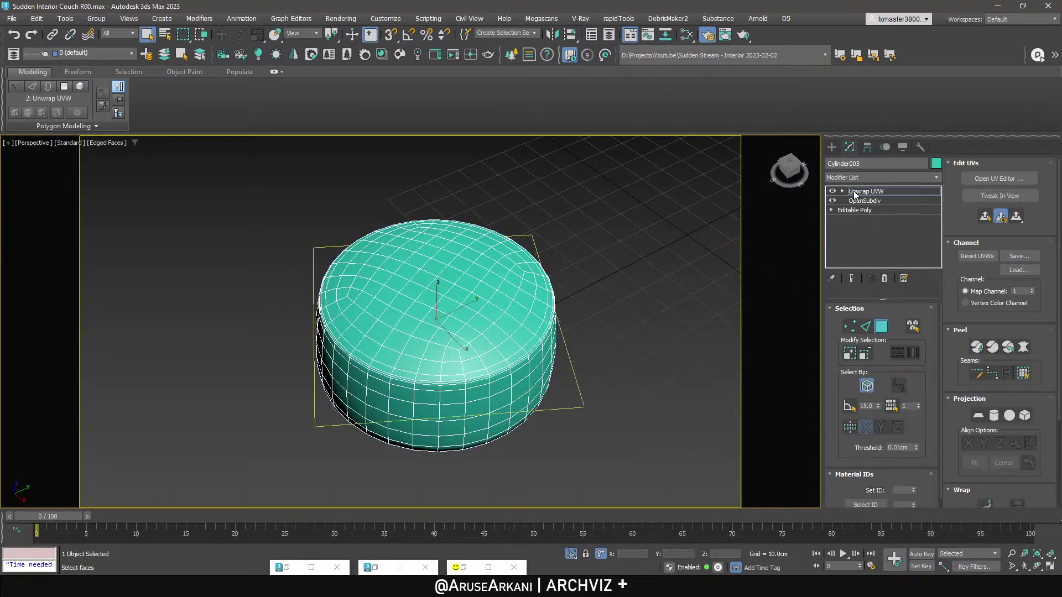
{"action": "left_click", "coordinate": [505, 338]}
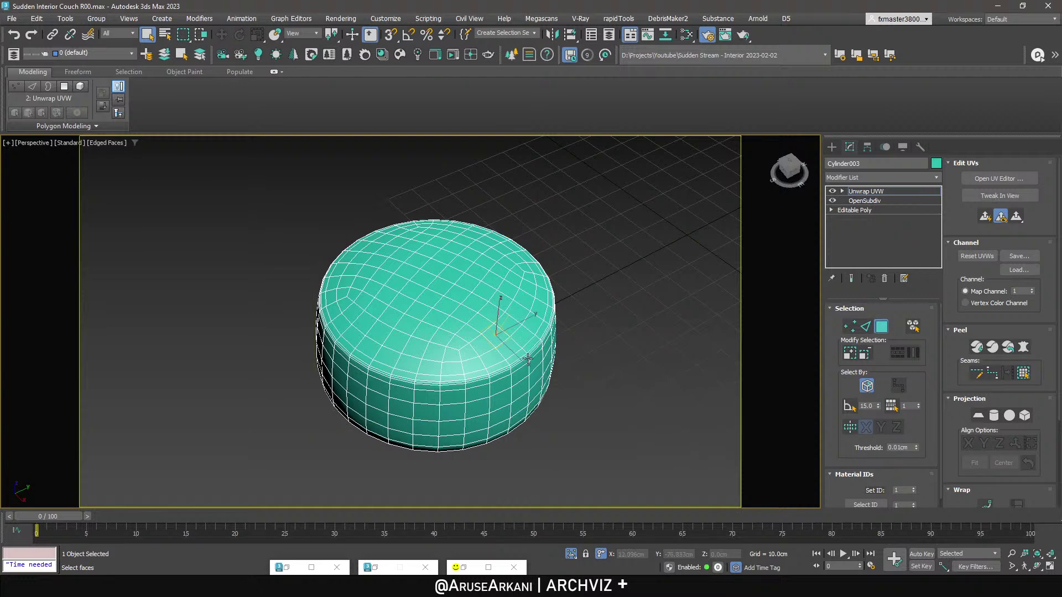
{"action": "key", "text": "ctrl+a"}
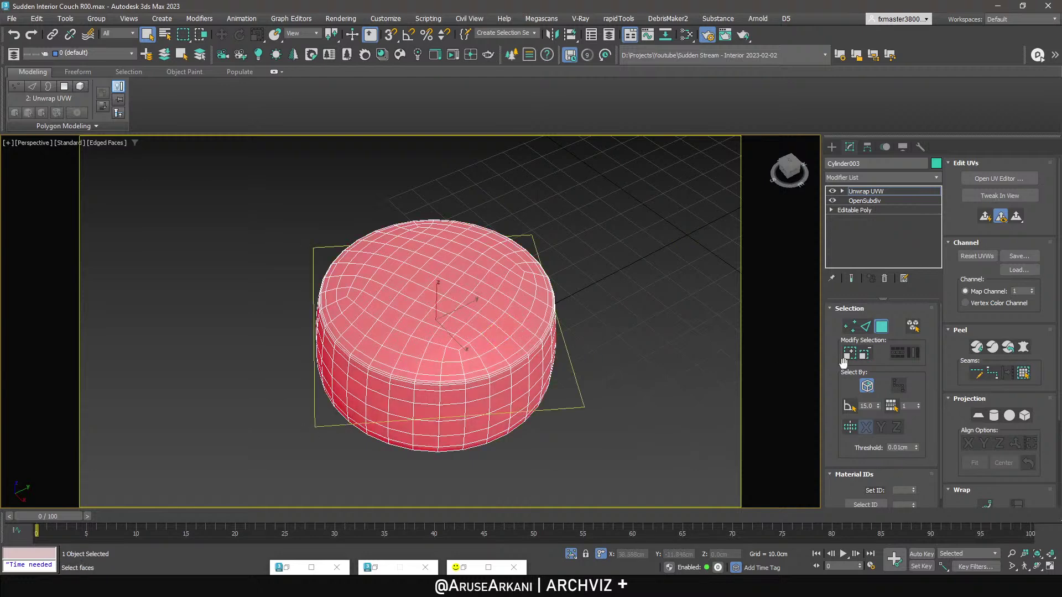
Select the edge loop around the ottoman's top rim and convert it to a UV seam.
{"action": "key", "text": "2"}
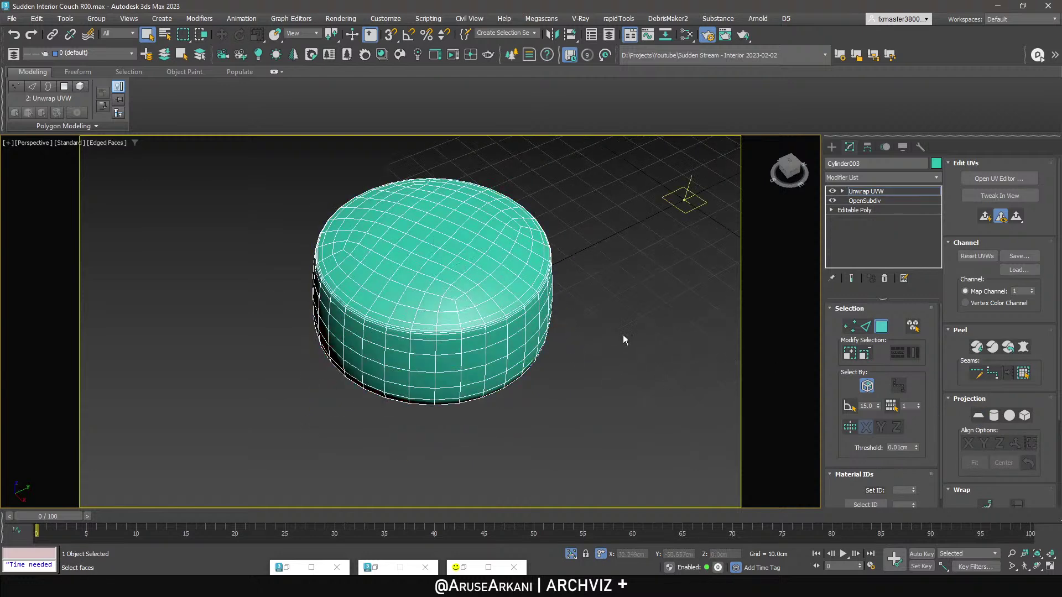
{"action": "scroll", "coordinate": [503, 320], "scroll_direction": "up", "scroll_amount": 5}
{"action": "scroll", "coordinate": [504, 322], "scroll_direction": "up", "scroll_amount": 2}
{"action": "double_click", "coordinate": [536, 324]}
{"action": "scroll", "coordinate": [664, 290], "scroll_direction": "down", "scroll_amount": 3}
{"action": "scroll", "coordinate": [604, 316], "scroll_direction": "down", "scroll_amount": 4}
{"action": "middle_click_drag", "start_coordinate": [604, 316], "coordinate": [678, 301], "text": "alt"}
{"action": "left_click", "coordinate": [678, 300]}
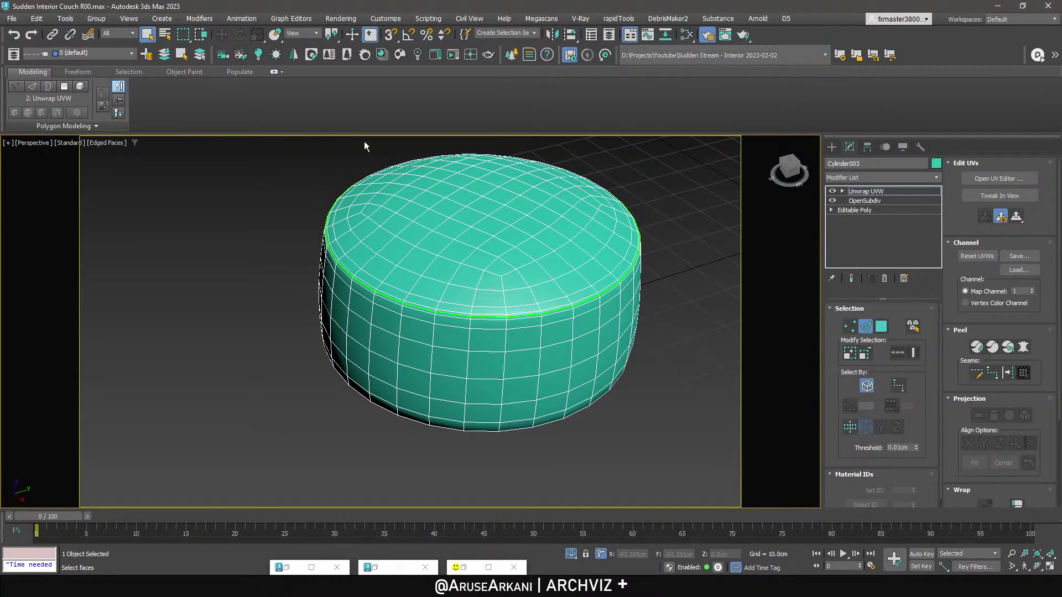
Cut a seam along the edge loop around the ottoman's lower rim and open the UV editor.
{"action": "middle_click_drag", "start_coordinate": [656, 258], "coordinate": [479, 309], "text": "alt"}
{"action": "middle_click_drag", "start_coordinate": [475, 365], "coordinate": [488, 331], "text": "alt"}
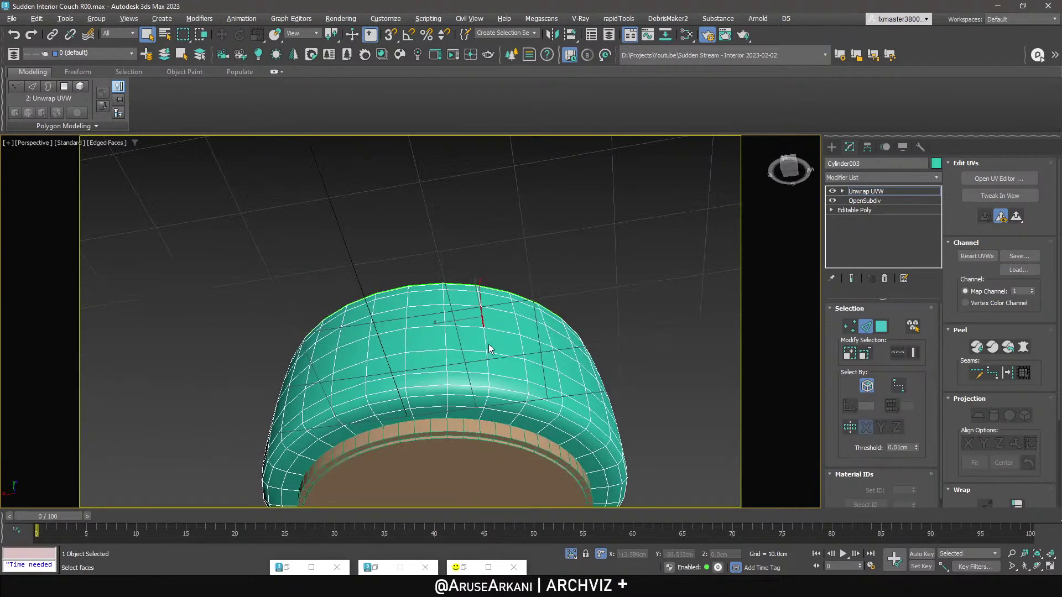
{"action": "double_click", "coordinate": [500, 412]}
{"action": "left_click", "coordinate": [633, 303]}
{"action": "key", "text": "ctrl+e"}
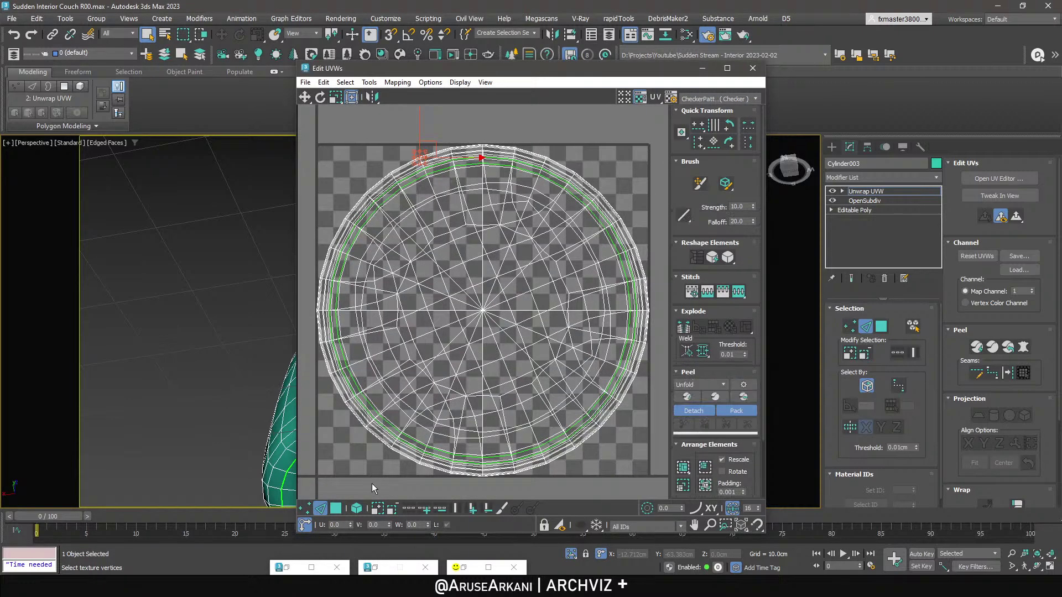
Cut a vertical seam down the ottoman's side between the two rim loops and Quick Peel the mesh into separate shells.
{"action": "left_click_drag", "start_coordinate": [569, 72], "coordinate": [856, 102]}
{"action": "middle_click_drag", "start_coordinate": [480, 271], "coordinate": [496, 450], "text": "alt"}
{"action": "middle_click_drag", "start_coordinate": [492, 336], "coordinate": [451, 390], "text": "alt"}
{"action": "left_click", "coordinate": [450, 390]}
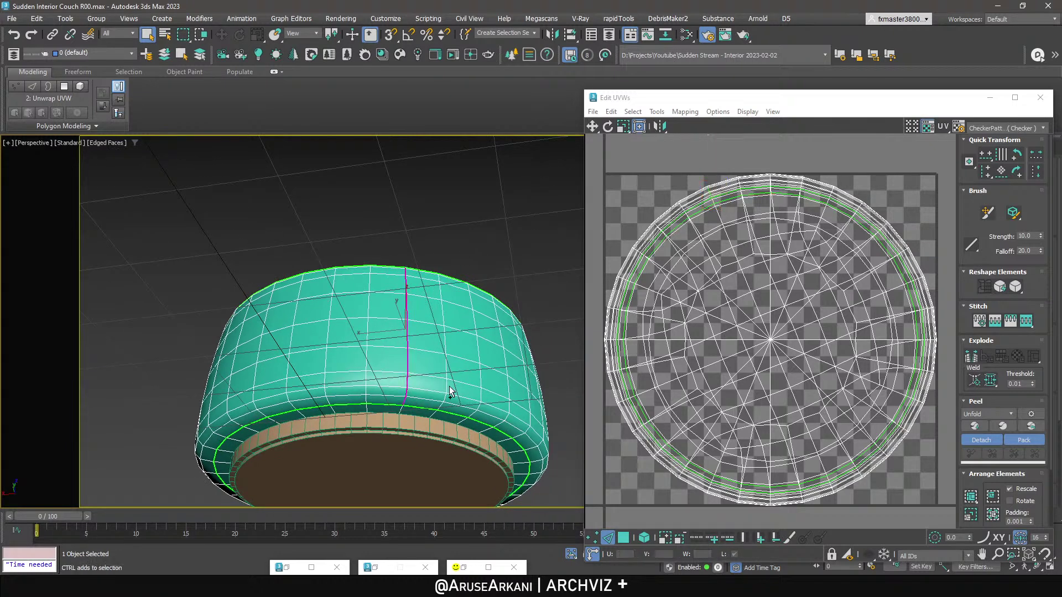
{"action": "left_click", "coordinate": [974, 427]}
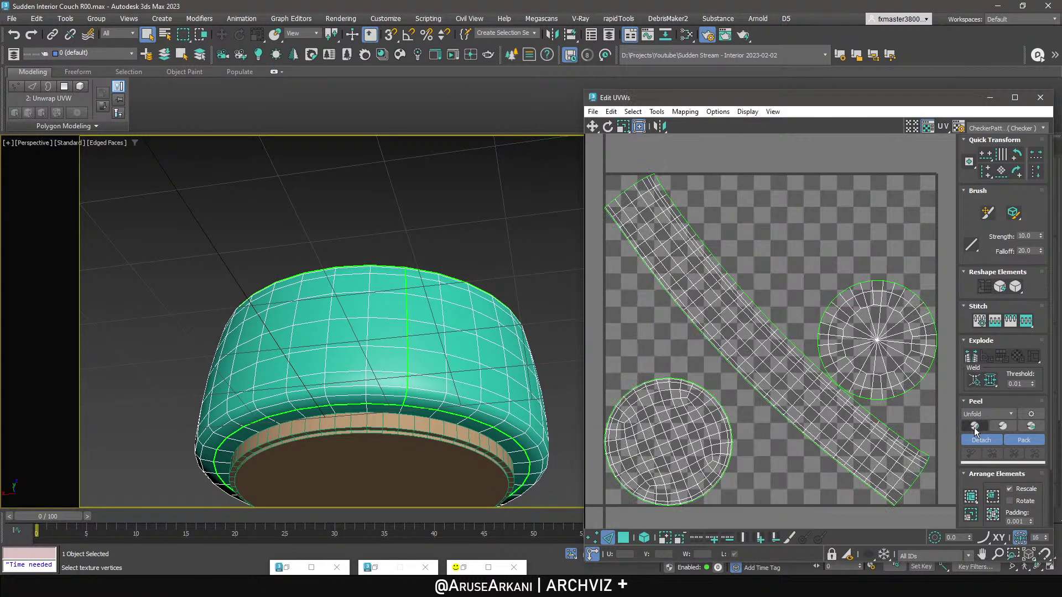
Select the UV shell of the ottoman's side and rotate the strip to lie roughly horizontal.
{"action": "middle_click_drag", "start_coordinate": [760, 339], "coordinate": [733, 327]}
{"action": "key", "text": "3"}
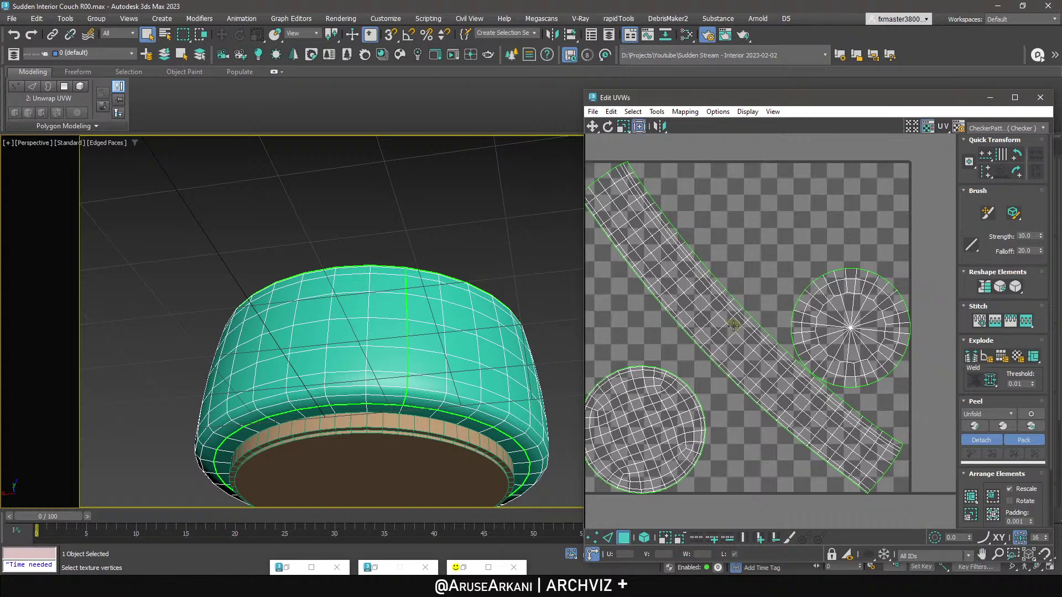
{"action": "double_click", "coordinate": [735, 326]}
{"action": "key", "text": "w"}
{"action": "key", "text": "e"}
{"action": "left_click_drag", "start_coordinate": [830, 425], "coordinate": [851, 313]}
{"action": "key", "text": "w"}
{"action": "scroll", "coordinate": [780, 314], "scroll_direction": "down", "scroll_amount": 3}
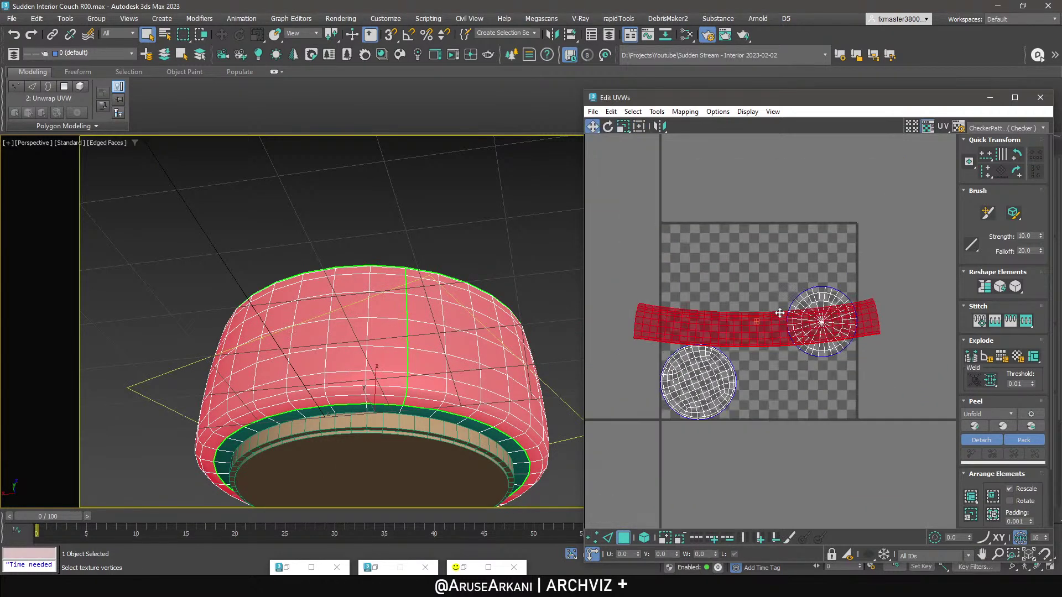
Straighten the side strip into a rectangular UV shell, repeating Quick Peel and the straightening, and deselect it.
{"action": "left_click", "coordinate": [985, 287]}
{"action": "left_click", "coordinate": [975, 426]}
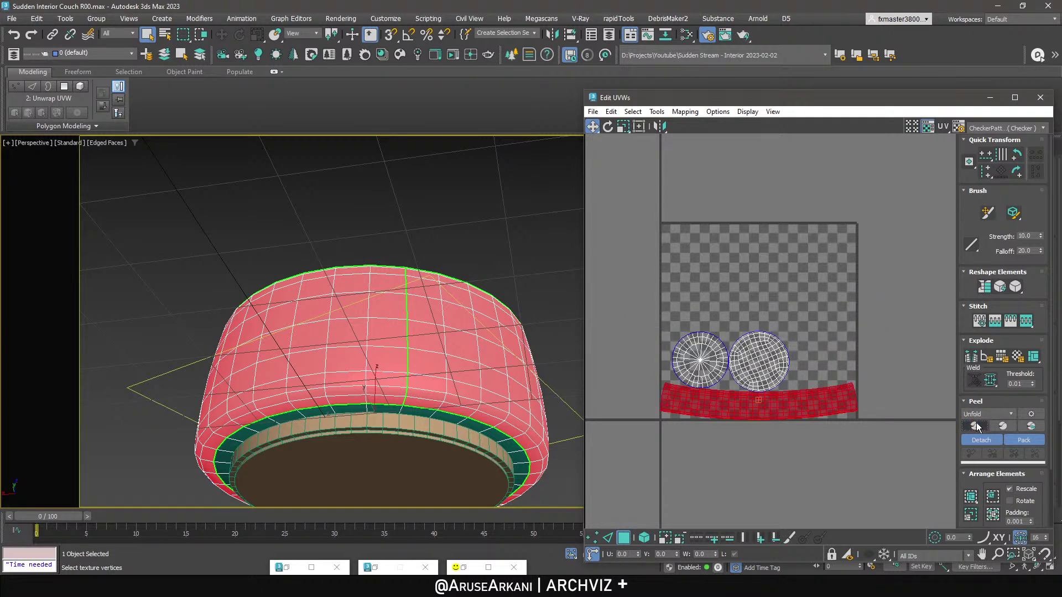
{"action": "left_click", "coordinate": [983, 286]}
{"action": "left_click", "coordinate": [867, 422]}
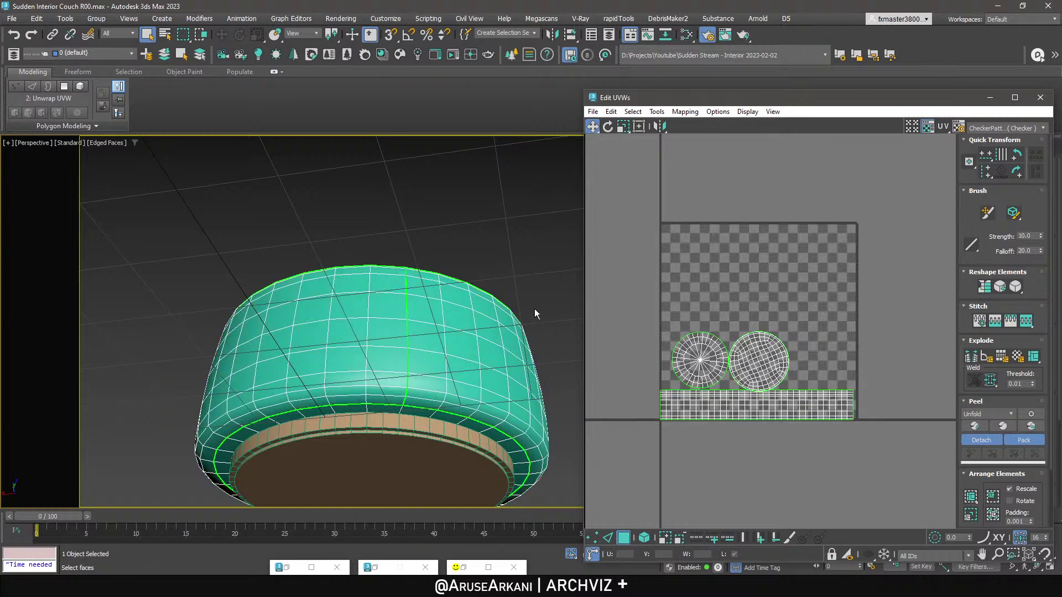
Assign the fabric material Material #26 to the ottoman cushion and show its Map #2 bitmap in the viewport.
{"action": "right_click", "coordinate": [443, 312]}
{"action": "key", "text": "m"}
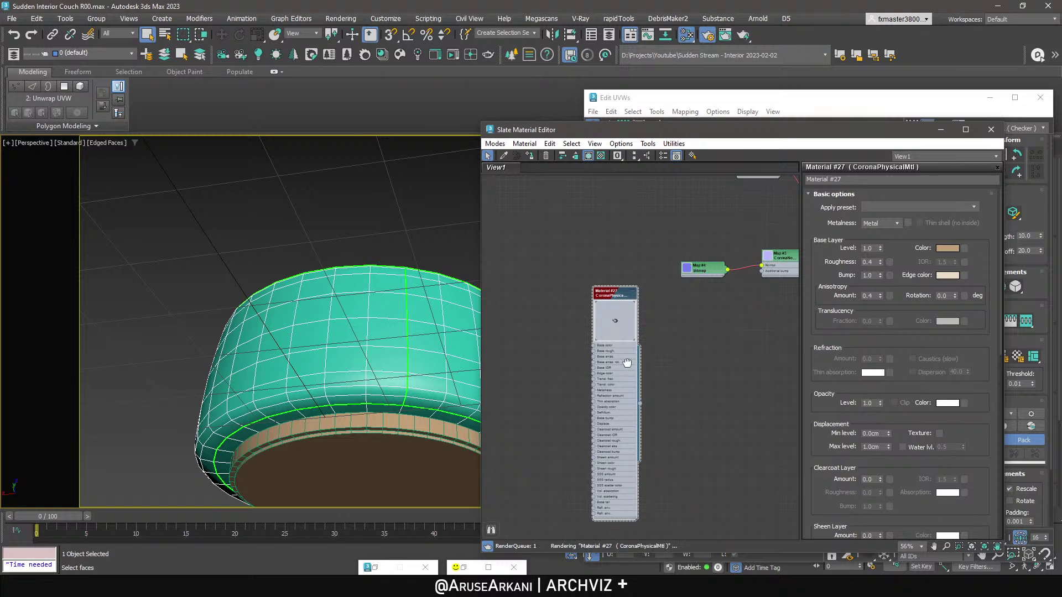
{"action": "middle_click_drag", "start_coordinate": [634, 361], "coordinate": [482, 405]}
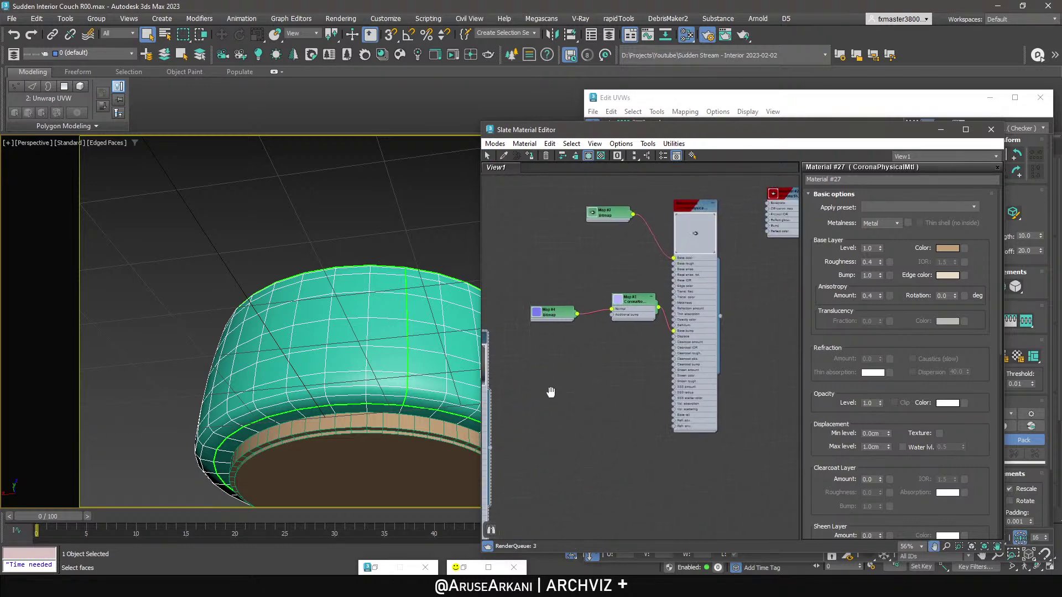
{"action": "left_click", "coordinate": [535, 157]}
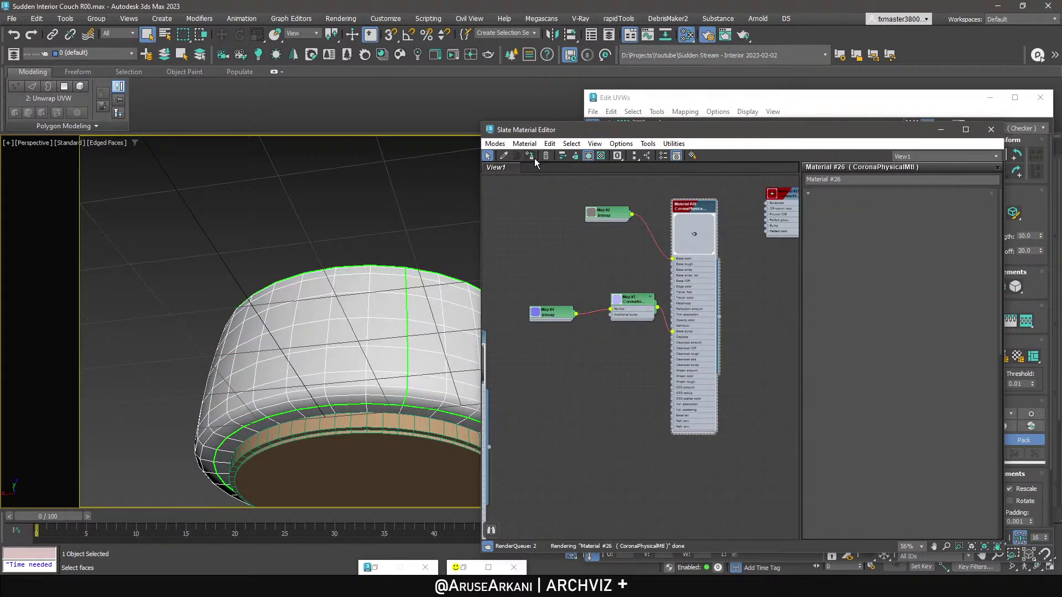
{"action": "double_click", "coordinate": [609, 215]}
{"action": "scroll", "coordinate": [608, 215], "scroll_direction": "up", "scroll_amount": 4}
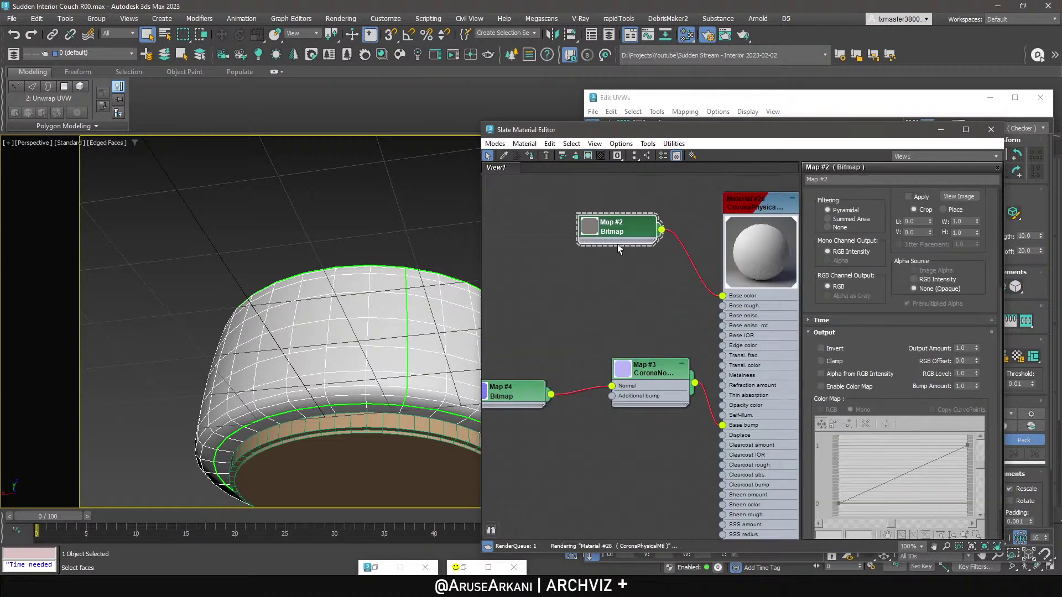
{"action": "left_click", "coordinate": [588, 156]}
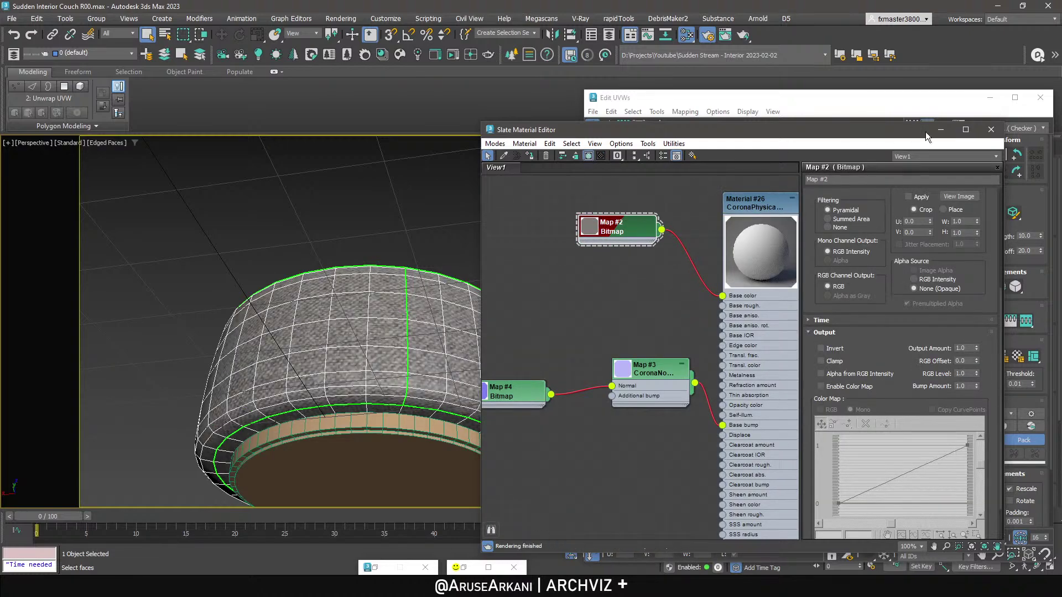
Minimize the material and UV editors, leave the Unwrap UVW polygon level, and view the textured ottoman without edged faces.
{"action": "left_click", "coordinate": [941, 130]}
{"action": "left_click", "coordinate": [1015, 98]}
{"action": "left_click", "coordinate": [1023, 7]}
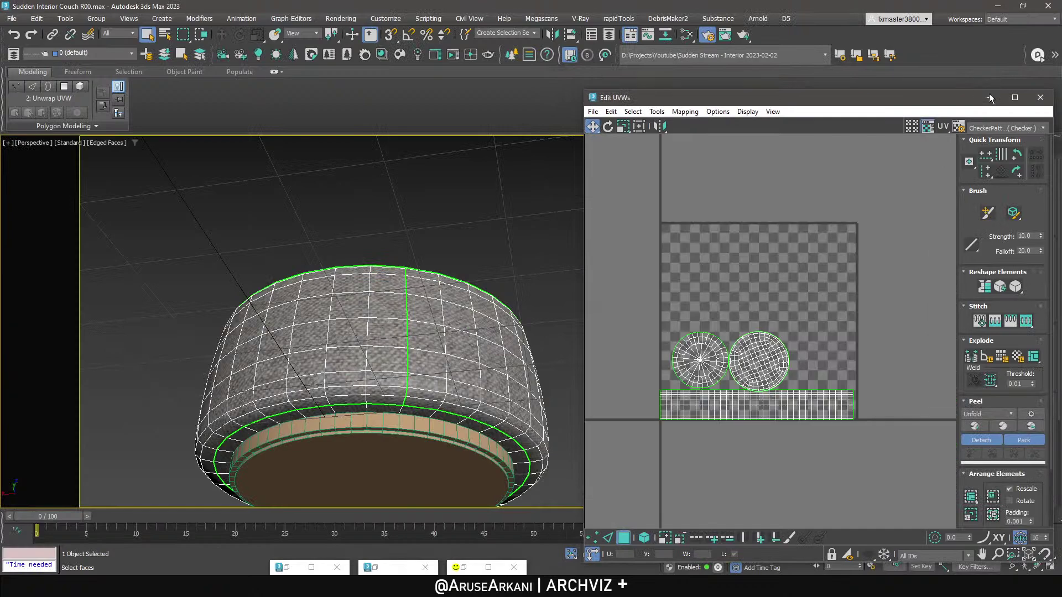
{"action": "left_click", "coordinate": [988, 99]}
{"action": "left_click", "coordinate": [854, 192]}
{"action": "left_click", "coordinate": [832, 148]}
{"action": "mouse_move", "coordinate": [532, 263]}
{"action": "middle_mouse_down", "text": "alt"}
{"action": "mouse_move", "coordinate": [526, 323]}
{"action": "mouse_move", "coordinate": [538, 259]}
{"action": "middle_mouse_up", "text": "alt"}
{"action": "key", "text": "F4"}
{"action": "middle_click_drag", "start_coordinate": [538, 258], "coordinate": [628, 287], "text": "alt"}
End the isolation of the ottoman cushion so the armchair is displayed beside it.
{"action": "left_click", "coordinate": [850, 148]}
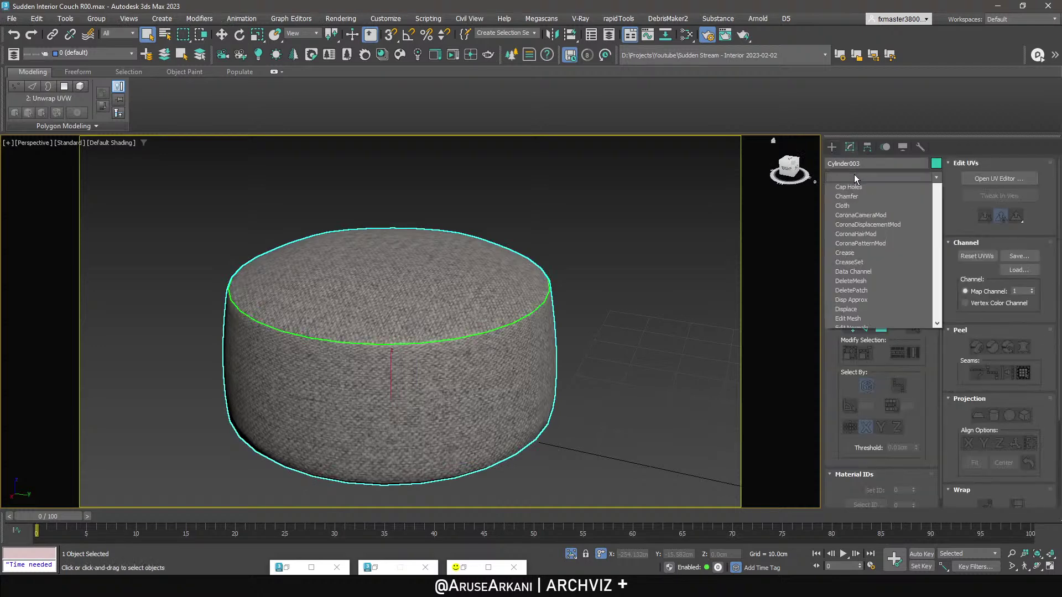
{"action": "right_click", "coordinate": [619, 246]}
{"action": "left_click", "coordinate": [639, 192]}
{"action": "scroll", "coordinate": [560, 265], "scroll_direction": "down", "scroll_amount": 5}
{"action": "middle_click_drag", "start_coordinate": [560, 266], "coordinate": [633, 266], "text": "alt"}
{"action": "scroll", "coordinate": [633, 265], "scroll_direction": "up", "scroll_amount": 4}
Copy the UVW Xform modifier from the armchair's seat and paste it as an instance above the ottoman's Unwrap UVW.
{"action": "left_click", "coordinate": [667, 223]}
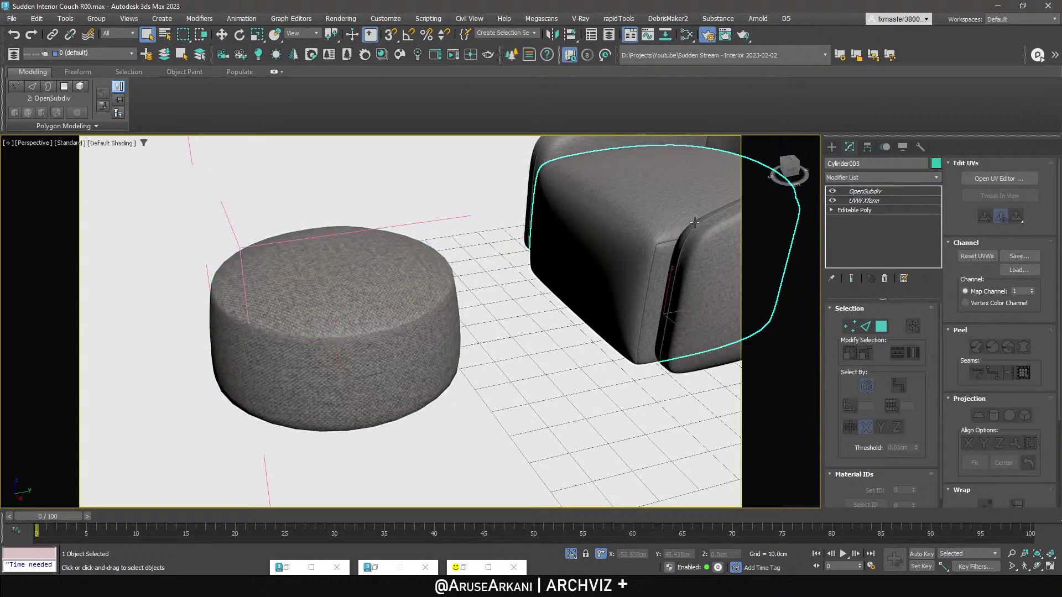
{"action": "right_click", "coordinate": [866, 200]}
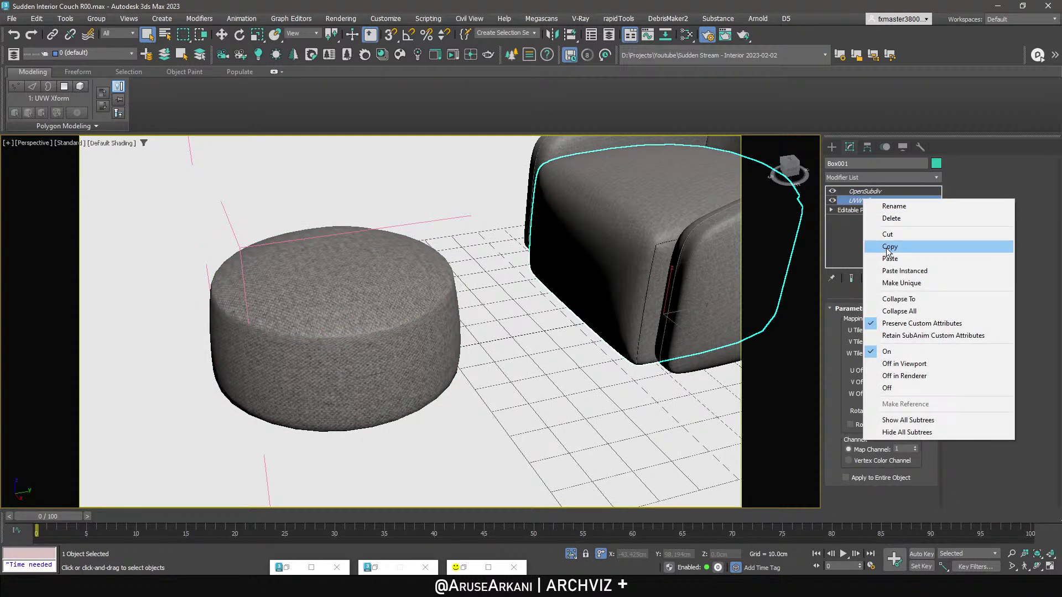
{"action": "left_click", "coordinate": [888, 248]}
{"action": "key", "text": "Page_Up"}
{"action": "right_click", "coordinate": [858, 202]}
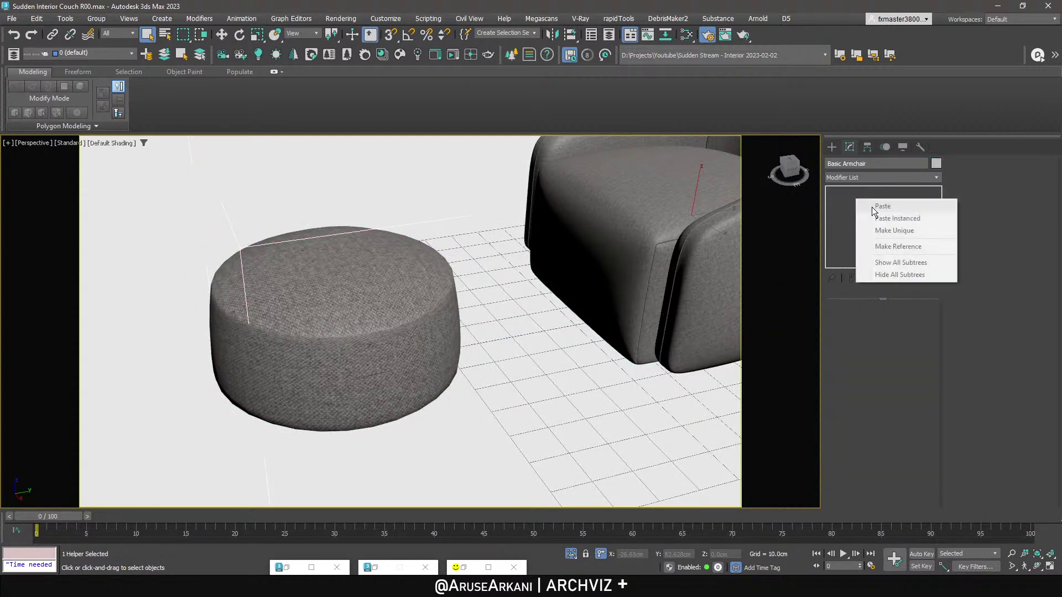
{"action": "left_click", "coordinate": [408, 271]}
{"action": "right_click", "coordinate": [859, 192]}
{"action": "left_click", "coordinate": [888, 262]}
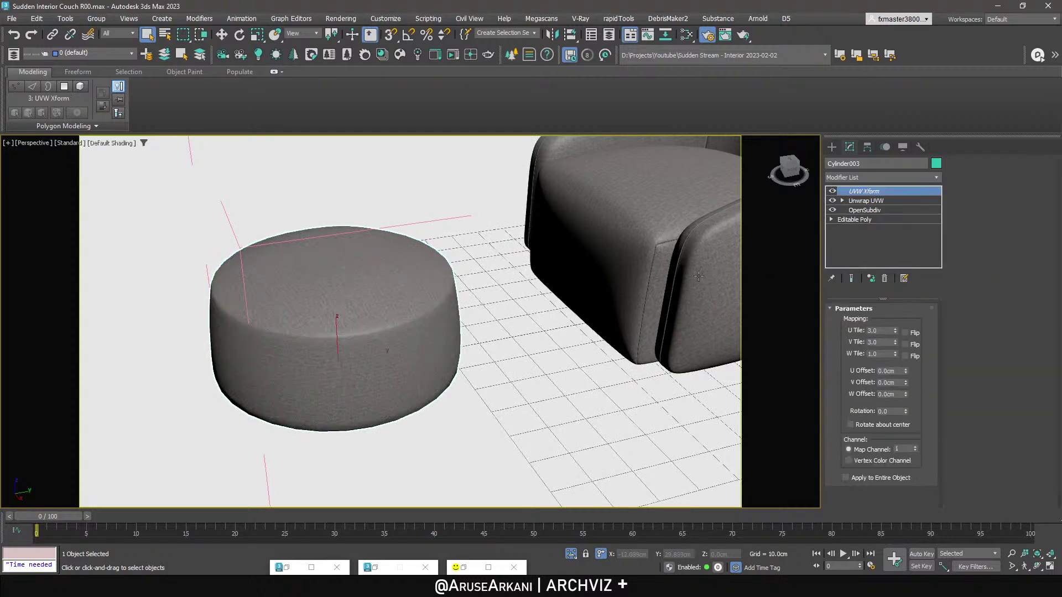
Check the ottoman's fabric scale up close and select the two base parts beneath the cushion with the Move tool.
{"action": "scroll", "coordinate": [601, 281], "scroll_direction": "up", "scroll_amount": 3}
{"action": "scroll", "coordinate": [256, 306], "scroll_direction": "up", "scroll_amount": 3}
{"action": "scroll", "coordinate": [256, 306], "scroll_direction": "down", "scroll_amount": 6}
{"action": "middle_click_drag", "start_coordinate": [256, 301], "coordinate": [290, 355], "text": "alt"}
{"action": "key", "text": "w"}
{"action": "middle_click_drag", "start_coordinate": [258, 318], "coordinate": [248, 252], "text": "alt"}
{"action": "scroll", "coordinate": [249, 387], "scroll_direction": "up", "scroll_amount": 3}
{"action": "left_click", "coordinate": [246, 391], "text": "ctrl"}
{"action": "left_click_drag", "start_coordinate": [255, 331], "coordinate": [390, 323]}
Examine the fabric texture's scale and direction on the ottoman's top, rim and side against the armchair.
{"action": "scroll", "coordinate": [516, 304], "scroll_direction": "up", "scroll_amount": 5}
{"action": "middle_click_drag", "start_coordinate": [517, 303], "coordinate": [538, 306], "text": "alt"}
{"action": "scroll", "coordinate": [361, 302], "scroll_direction": "down", "scroll_amount": 5}
{"action": "middle_click_drag", "start_coordinate": [362, 304], "coordinate": [221, 401], "text": "alt"}
{"action": "scroll", "coordinate": [258, 342], "scroll_direction": "up", "scroll_amount": 4}
{"action": "scroll", "coordinate": [258, 343], "scroll_direction": "down", "scroll_amount": 4}
{"action": "scroll", "coordinate": [221, 401], "scroll_direction": "up", "scroll_amount": 1}
{"action": "middle_click_drag", "start_coordinate": [267, 347], "coordinate": [363, 316], "text": "alt"}
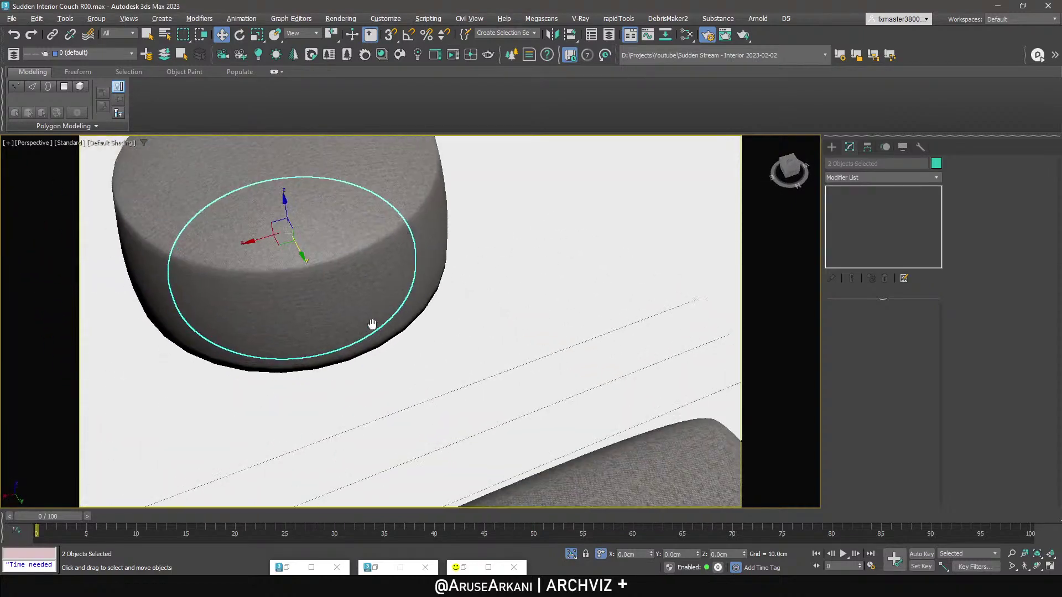
{"action": "scroll", "coordinate": [327, 242], "scroll_direction": "up", "scroll_amount": 4}
{"action": "middle_click_drag", "start_coordinate": [326, 239], "coordinate": [374, 279]}
{"action": "scroll", "coordinate": [359, 266], "scroll_direction": "down", "scroll_amount": 4}
{"action": "scroll", "coordinate": [327, 261], "scroll_direction": "up", "scroll_amount": 3}
{"action": "scroll", "coordinate": [377, 280], "scroll_direction": "up", "scroll_amount": 4}
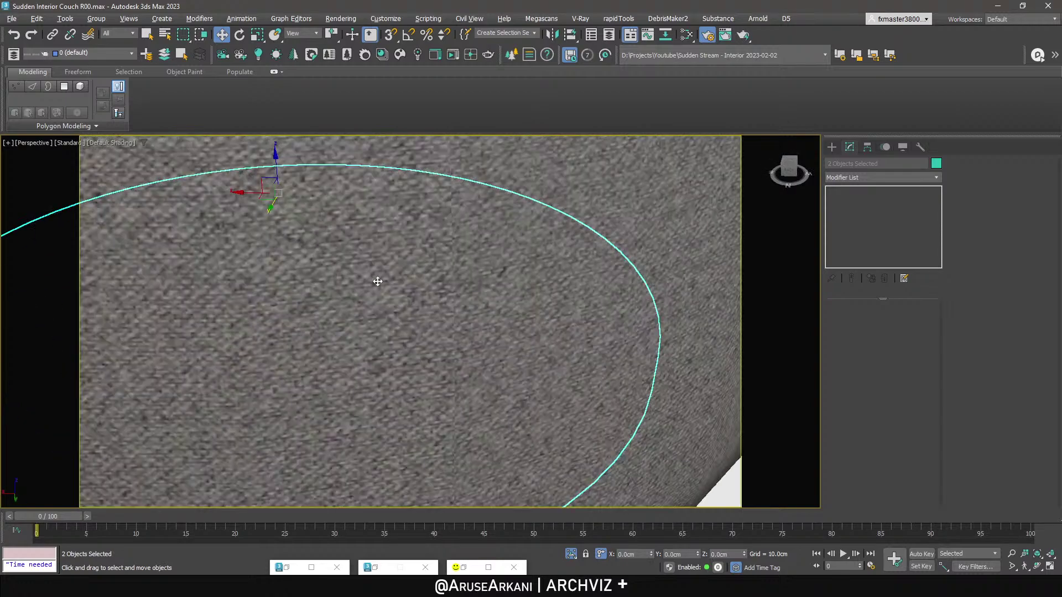
{"action": "scroll", "coordinate": [460, 264], "scroll_direction": "up", "scroll_amount": 1}
{"action": "scroll", "coordinate": [461, 264], "scroll_direction": "up", "scroll_amount": 2}
{"action": "scroll", "coordinate": [458, 280], "scroll_direction": "down", "scroll_amount": 8}
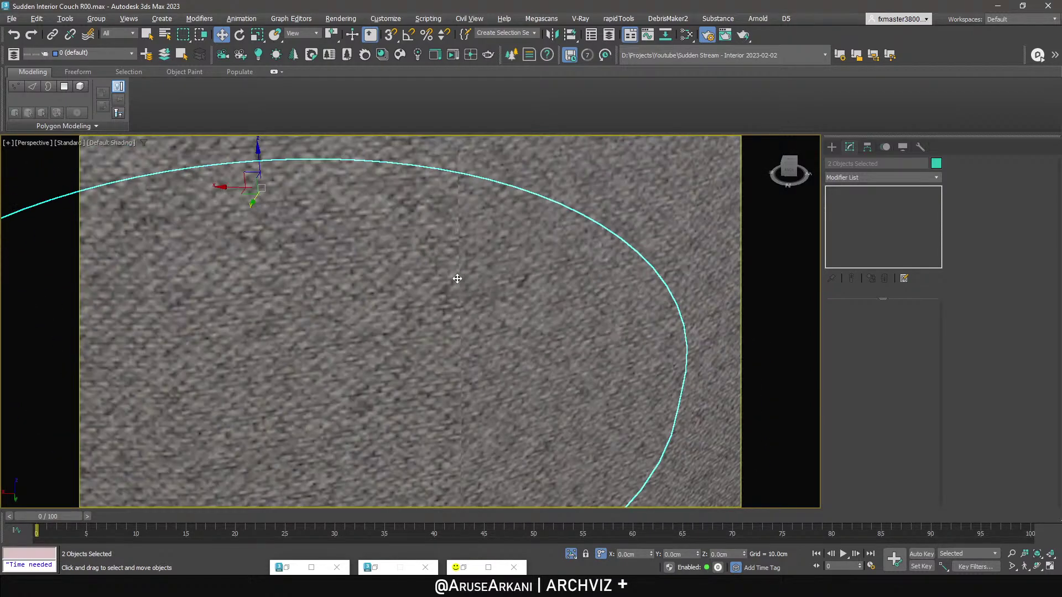
{"action": "middle_click_drag", "start_coordinate": [458, 280], "coordinate": [548, 308], "text": "alt"}
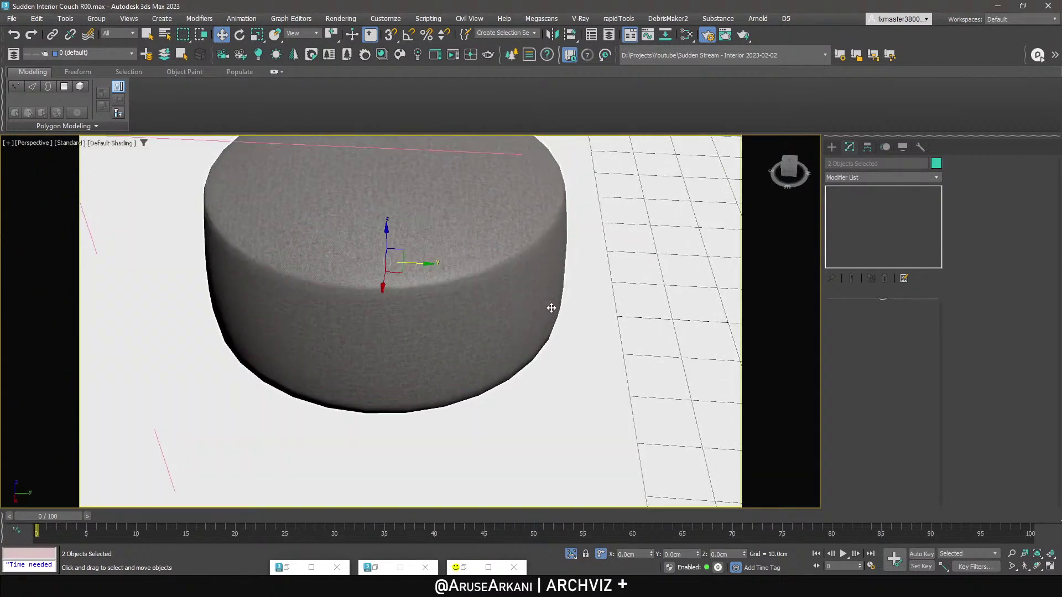
Detach the ottoman's base from the open armchair group.
{"action": "scroll", "coordinate": [368, 334], "scroll_direction": "down", "scroll_amount": 5}
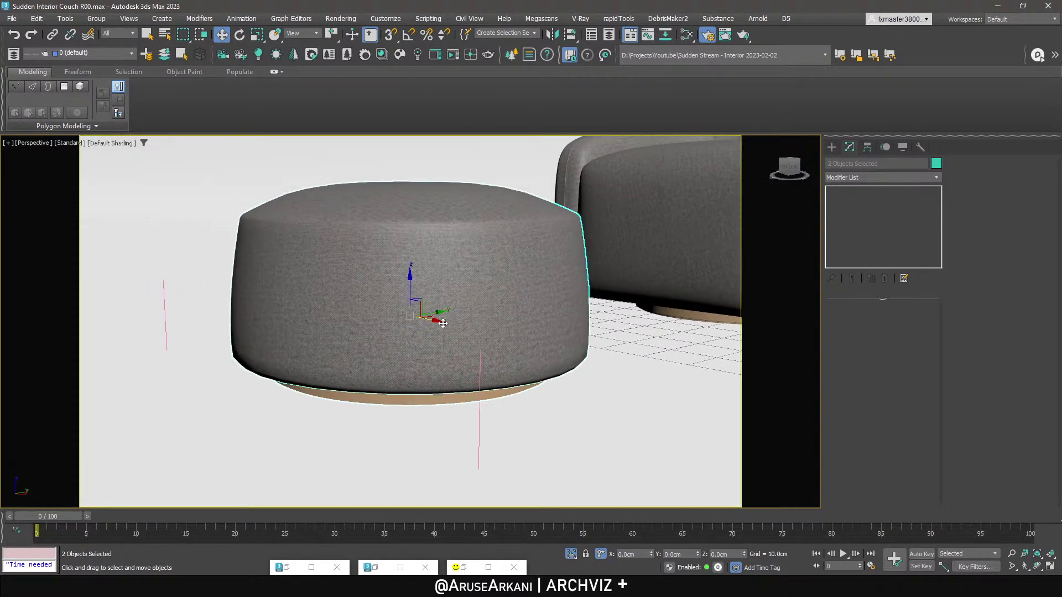
{"action": "middle_click_drag", "start_coordinate": [440, 310], "coordinate": [392, 375]}
{"action": "middle_click_drag", "start_coordinate": [391, 374], "coordinate": [482, 376], "text": "alt"}
{"action": "scroll", "coordinate": [396, 373], "scroll_direction": "down", "scroll_amount": 3}
{"action": "middle_click_drag", "start_coordinate": [482, 376], "coordinate": [473, 386]}
{"action": "left_click", "coordinate": [487, 315]}
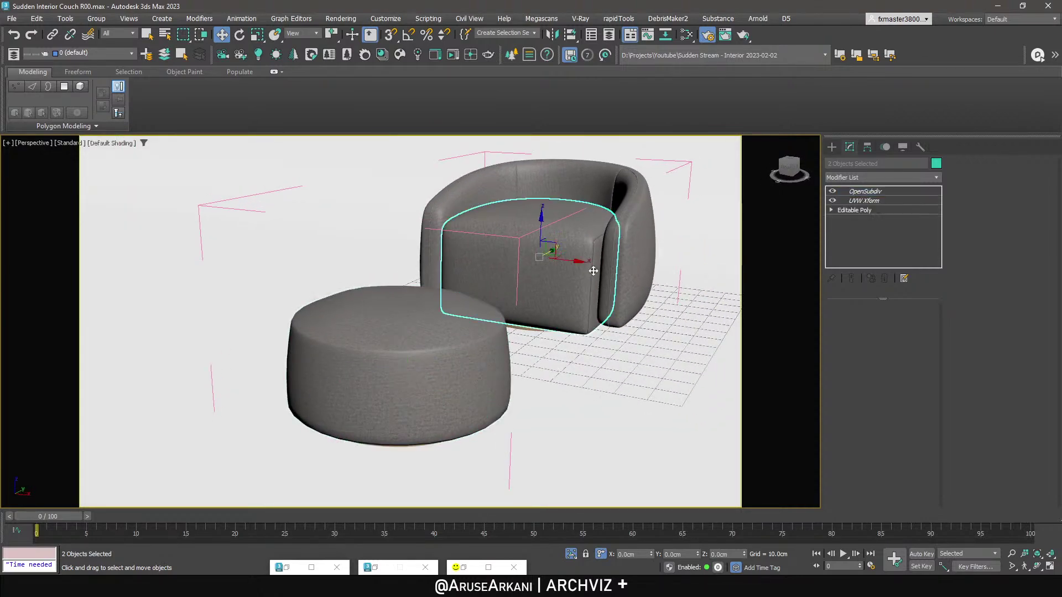
{"action": "left_click", "coordinate": [96, 19]}
{"action": "middle_click_drag", "start_coordinate": [451, 390], "coordinate": [433, 337], "text": "alt"}
{"action": "left_click", "coordinate": [434, 336]}
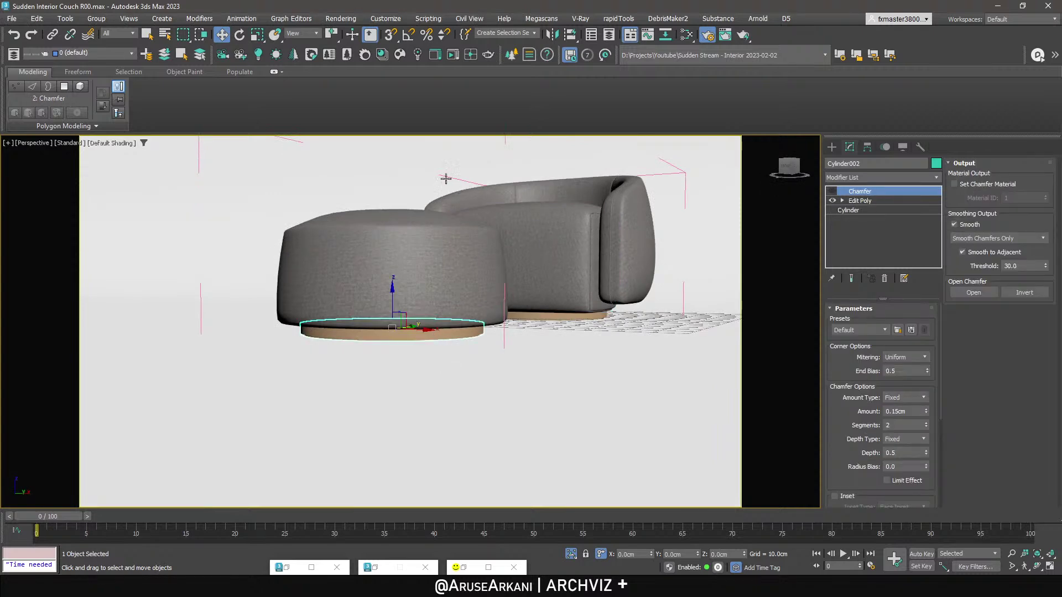
{"action": "left_click", "coordinate": [106, 19]}
{"action": "left_click", "coordinate": [111, 114]}
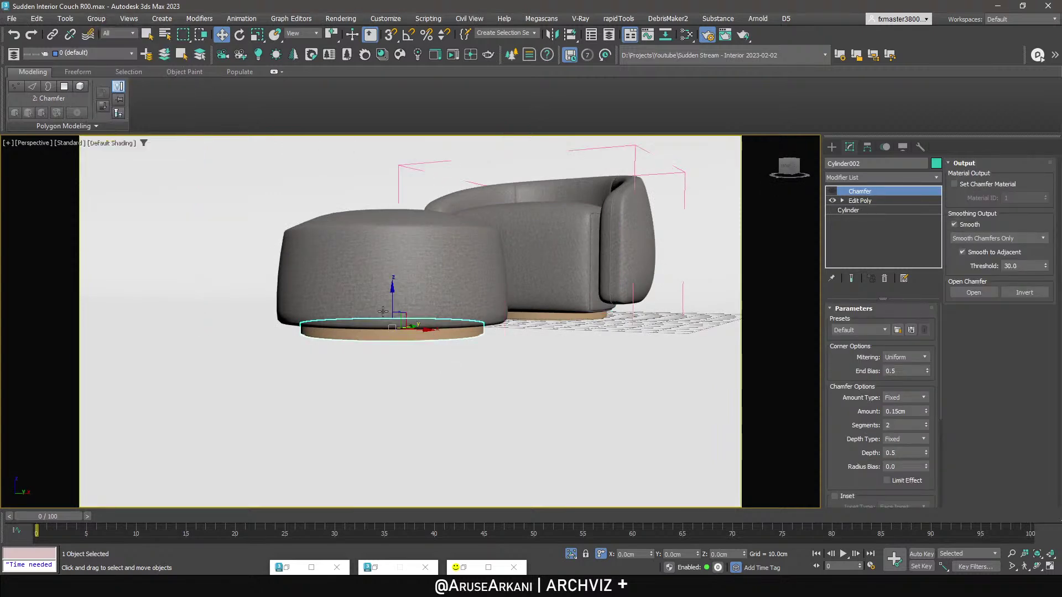
Select a part of the armchair and close the armchair group.
{"action": "left_click", "coordinate": [529, 241]}
{"action": "left_click", "coordinate": [96, 19]}
{"action": "left_click", "coordinate": [111, 90]}
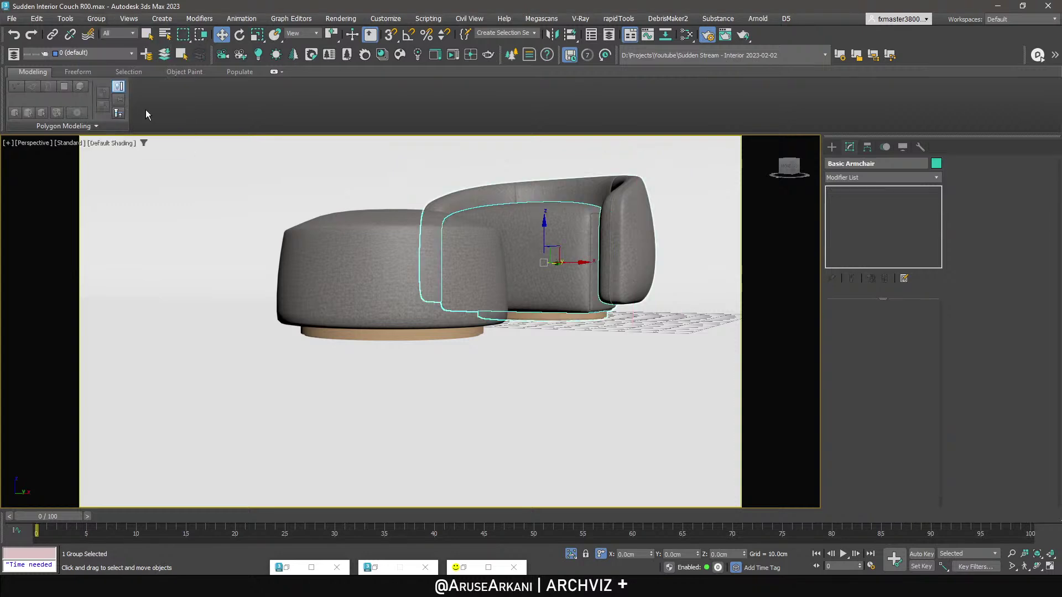
Move only the Basic Armchair group's pivot to Y 0 and Z 0 and finish the pivot adjustment.
{"action": "left_click", "coordinate": [867, 147]}
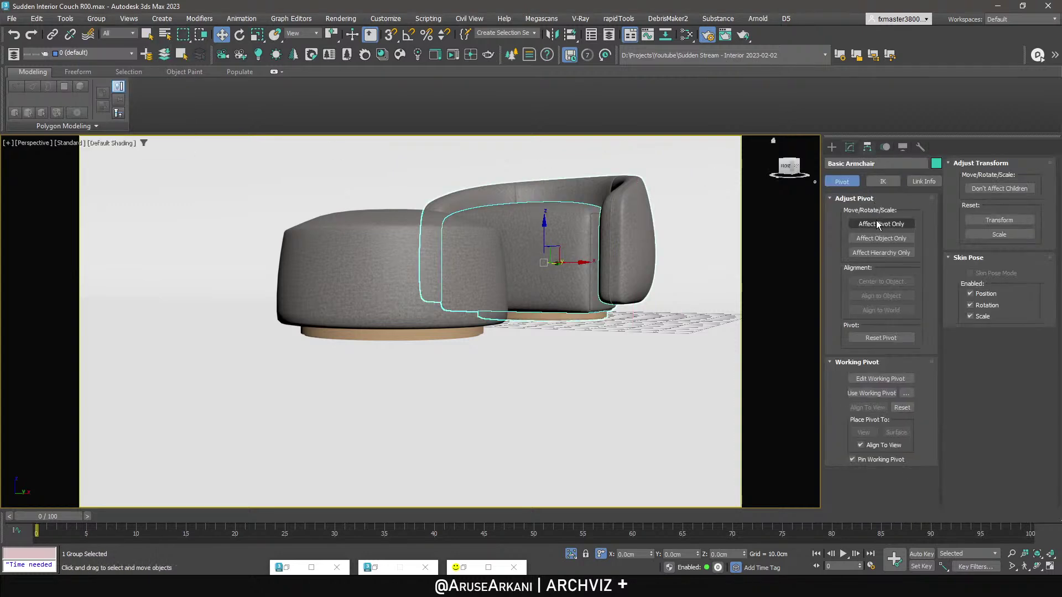
{"action": "left_click", "coordinate": [880, 224]}
{"action": "right_click", "coordinate": [744, 553]}
{"action": "right_click", "coordinate": [698, 554]}
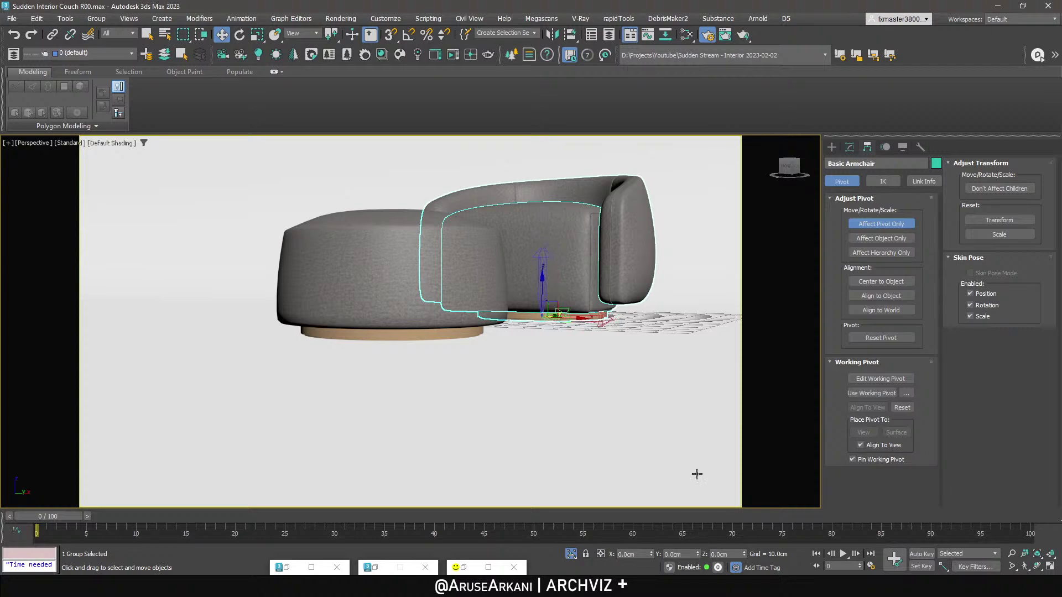
{"action": "left_click", "coordinate": [832, 147]}
Group the ottoman's cushion and base under the name Simple Pouf.
{"action": "middle_click_drag", "start_coordinate": [686, 299], "coordinate": [626, 371], "text": "alt"}
{"action": "key", "text": "t"}
{"action": "scroll", "coordinate": [299, 224], "scroll_direction": "up", "scroll_amount": 5}
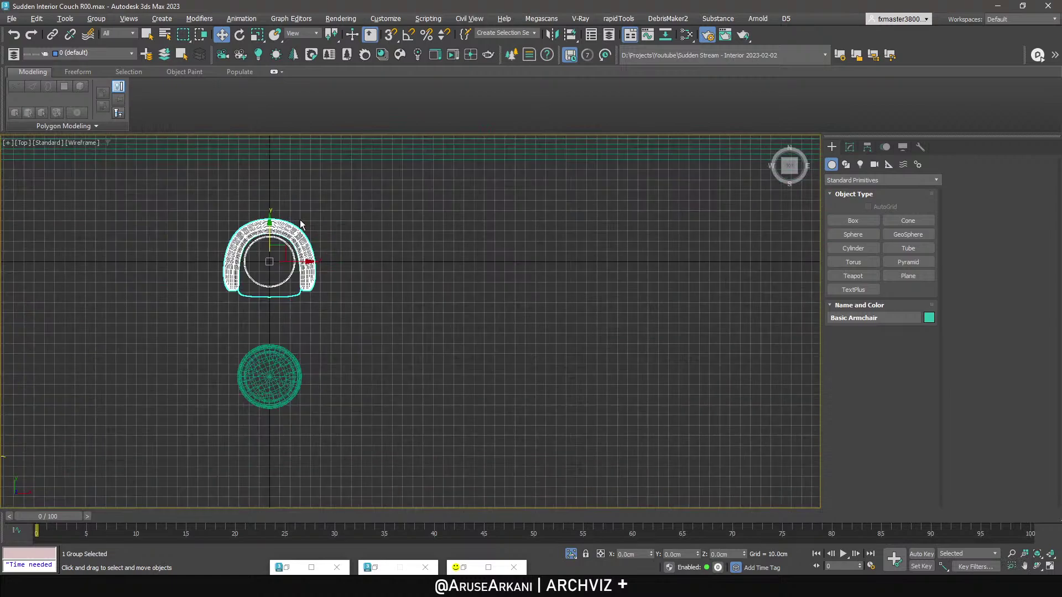
{"action": "scroll", "coordinate": [299, 223], "scroll_direction": "up", "scroll_amount": 5}
{"action": "scroll", "coordinate": [275, 263], "scroll_direction": "down", "scroll_amount": 10}
{"action": "middle_click_drag", "start_coordinate": [269, 325], "coordinate": [287, 299]}
{"action": "left_click", "coordinate": [287, 299]}
{"action": "scroll", "coordinate": [288, 300], "scroll_direction": "up", "scroll_amount": 7}
{"action": "key", "text": "alt+w"}
{"action": "key", "text": "alt+w"}
{"action": "key", "text": "z"}
{"action": "middle_click_drag", "start_coordinate": [451, 337], "coordinate": [447, 348], "text": "alt"}
{"action": "left_click", "coordinate": [436, 303], "text": "ctrl"}
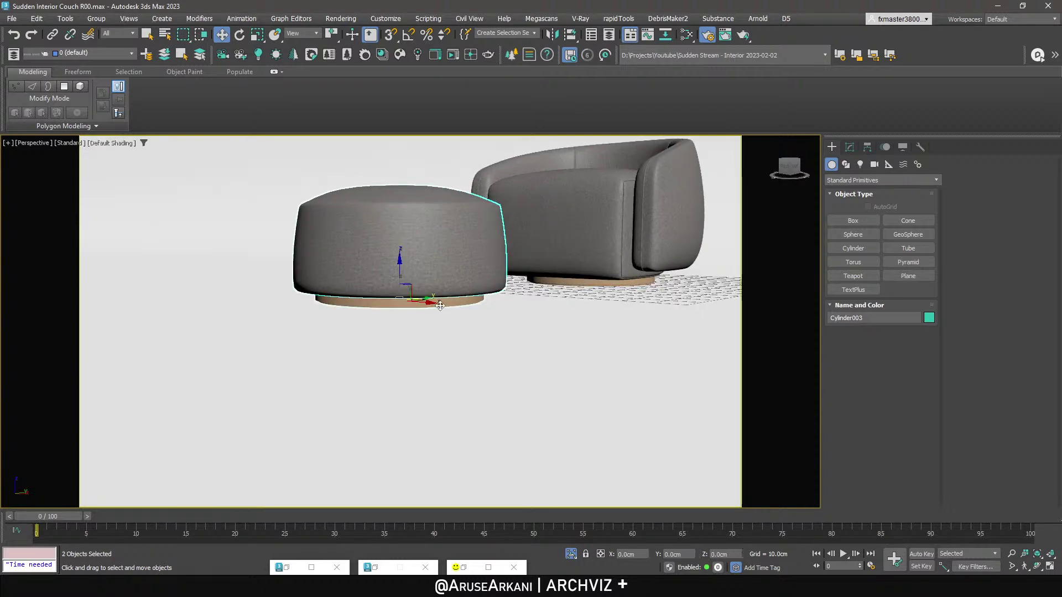
{"action": "left_click", "coordinate": [97, 20]}
{"action": "left_click", "coordinate": [105, 36]}
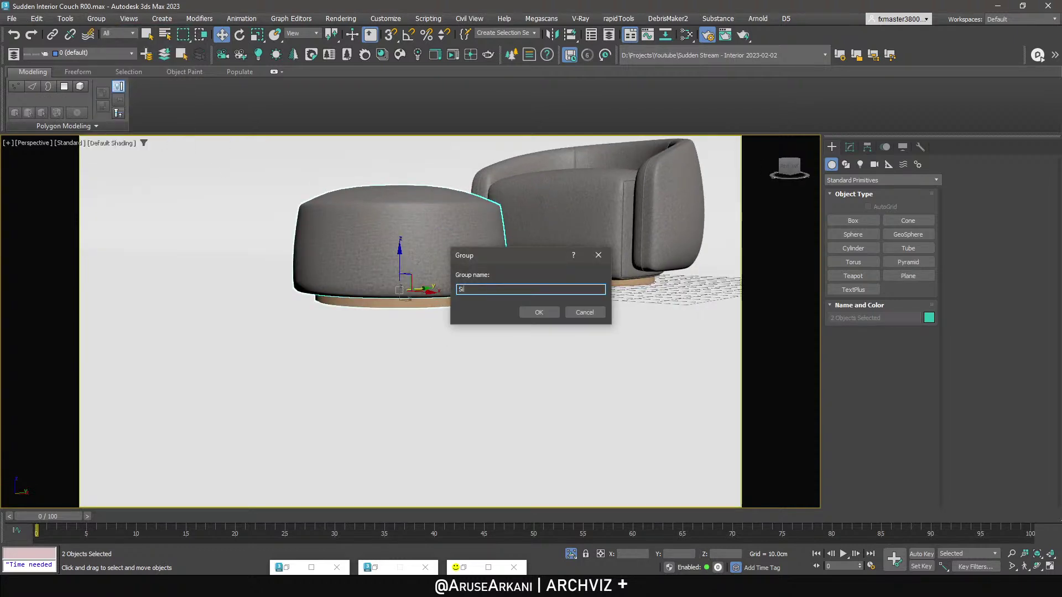
{"action": "type", "text": "Simple Pouf"}
{"action": "left_click", "coordinate": [537, 312]}
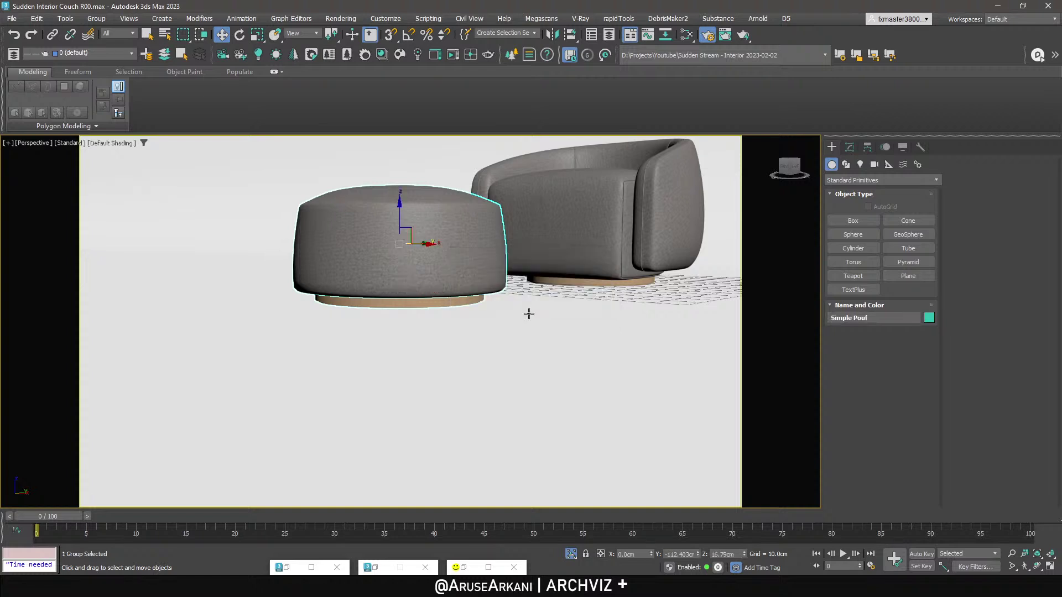
Move only the Simple Pouf group's pivot down to Z 0 and save the scene.
{"action": "left_click", "coordinate": [868, 146]}
{"action": "left_click", "coordinate": [880, 224]}
{"action": "right_click", "coordinate": [630, 244]}
{"action": "left_click", "coordinate": [505, 299]}
{"action": "right_click", "coordinate": [743, 556]}
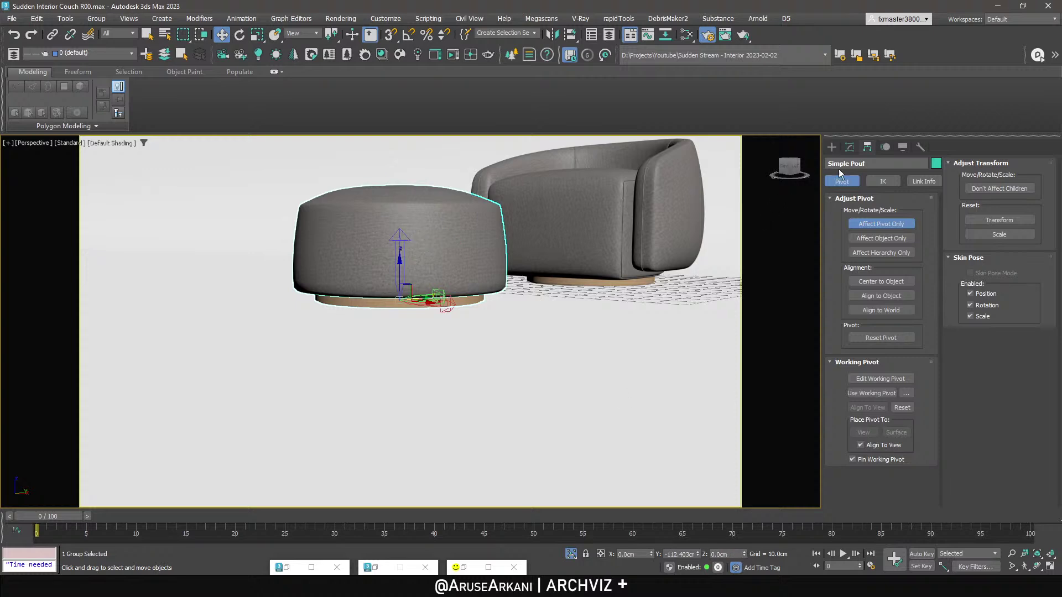
{"action": "left_click", "coordinate": [832, 146]}
{"action": "middle_click_drag", "start_coordinate": [471, 265], "coordinate": [474, 301], "text": "alt"}
{"action": "key", "text": "ctrl+s"}
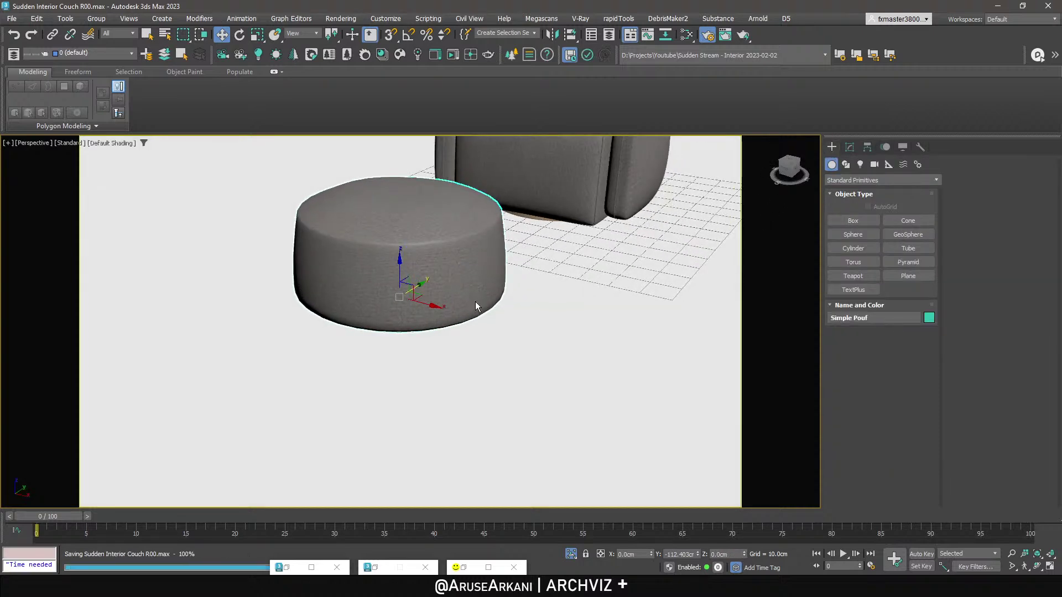
Try moving the armchair and the pouf as whole groups, undoing each move.
{"action": "scroll", "coordinate": [477, 306], "scroll_direction": "down", "scroll_amount": 6}
{"action": "left_click", "coordinate": [503, 241]}
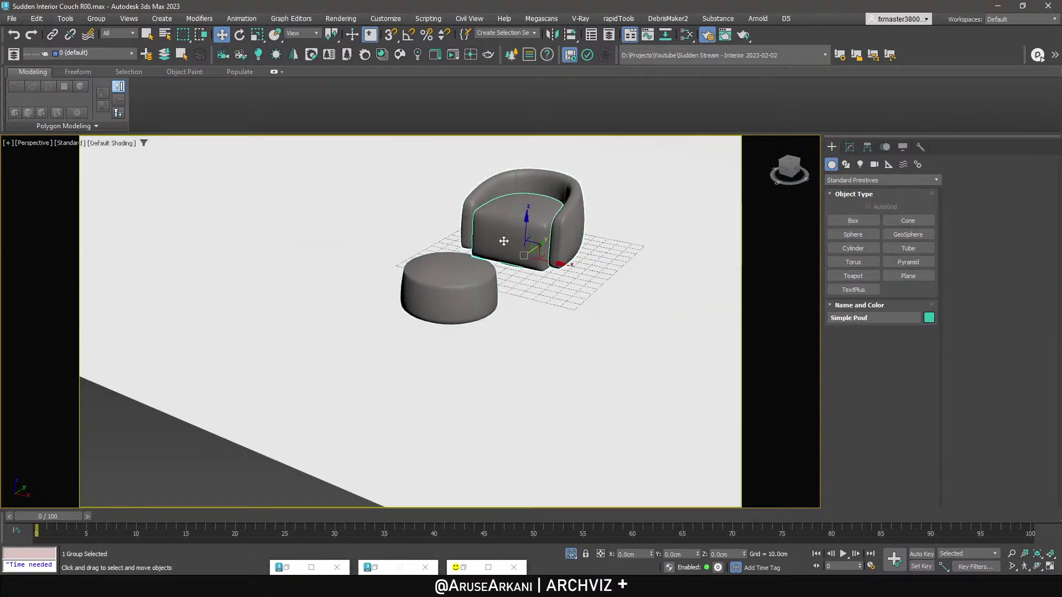
{"action": "left_click_drag", "start_coordinate": [545, 252], "coordinate": [579, 229]}
{"action": "key", "text": "ctrl+z"}
{"action": "left_click_drag", "start_coordinate": [465, 290], "coordinate": [512, 264]}
{"action": "key", "text": "ctrl+z"}
Save the scene, switch to the Sudden Interior 2023-02-02 R01 scene and choose Sudden Interior Couch R00.max as the file to merge.
{"action": "key", "text": "ctrl+s"}
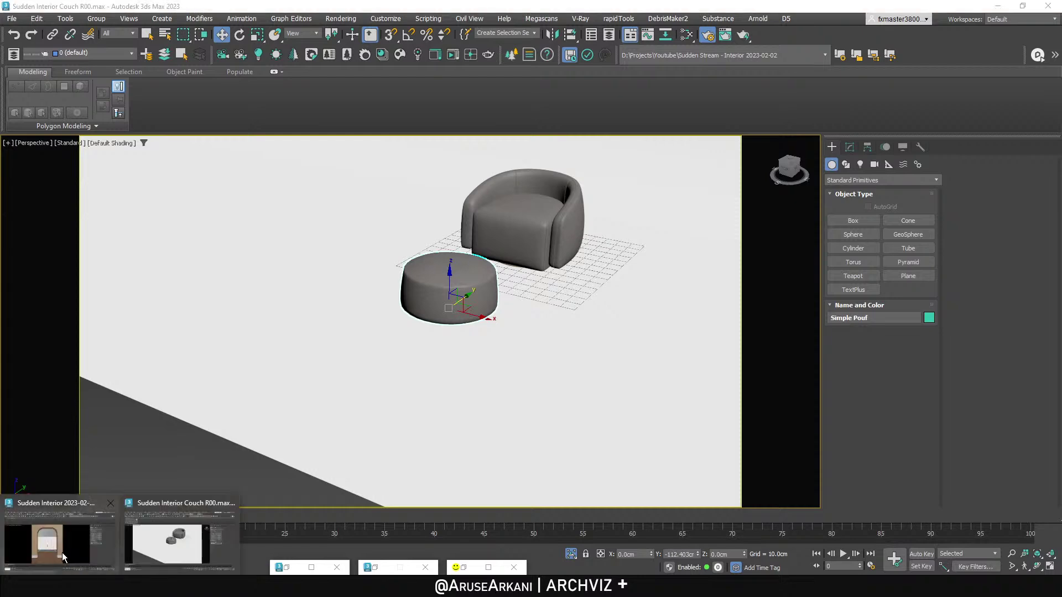
{"action": "left_click", "coordinate": [52, 486]}
{"action": "left_click", "coordinate": [11, 19]}
{"action": "mouse_move", "coordinate": [51, 177]}
{"action": "left_click", "coordinate": [161, 190]}
{"action": "left_click", "coordinate": [143, 108]}
{"action": "double_click", "coordinate": [143, 109]}
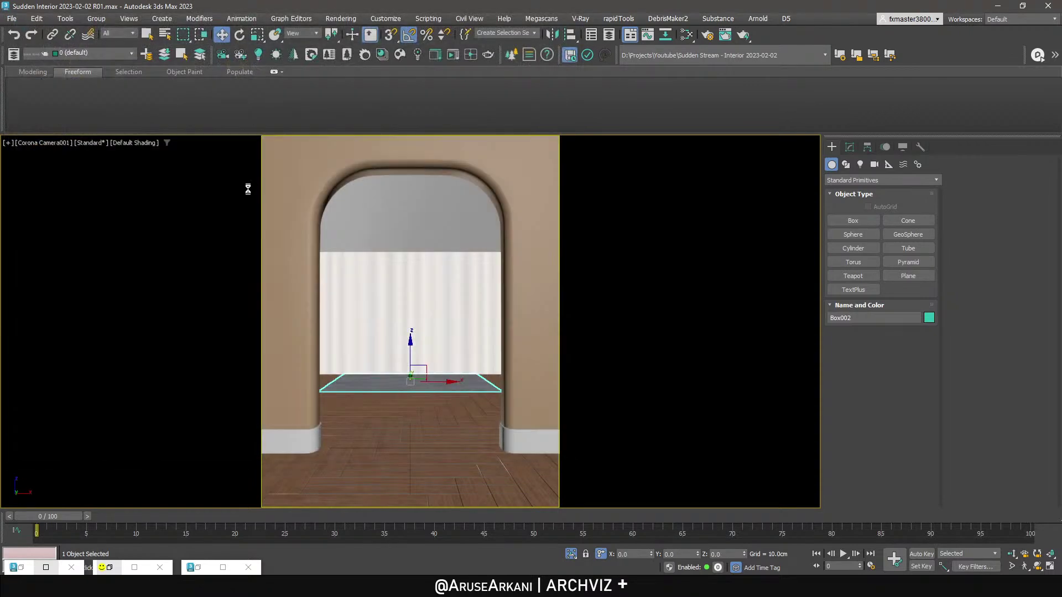
Merge the Basic Armchair and Simple Pouf groups, auto-renaming the merged material for all duplicates.
{"action": "left_click", "coordinate": [470, 191]}
{"action": "left_click", "coordinate": [461, 219], "text": "ctrl"}
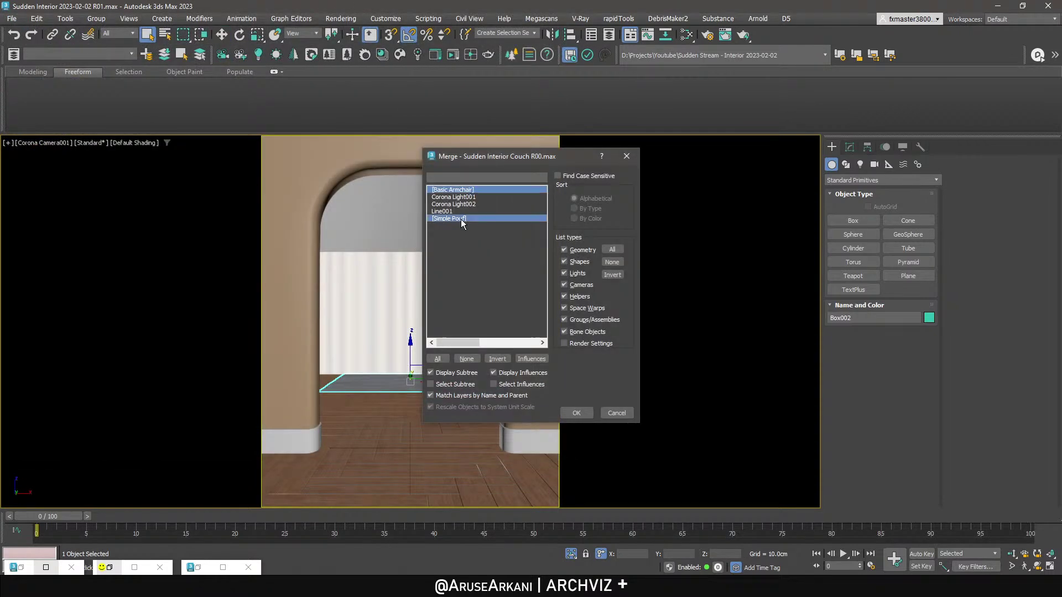
{"action": "left_click", "coordinate": [576, 414]}
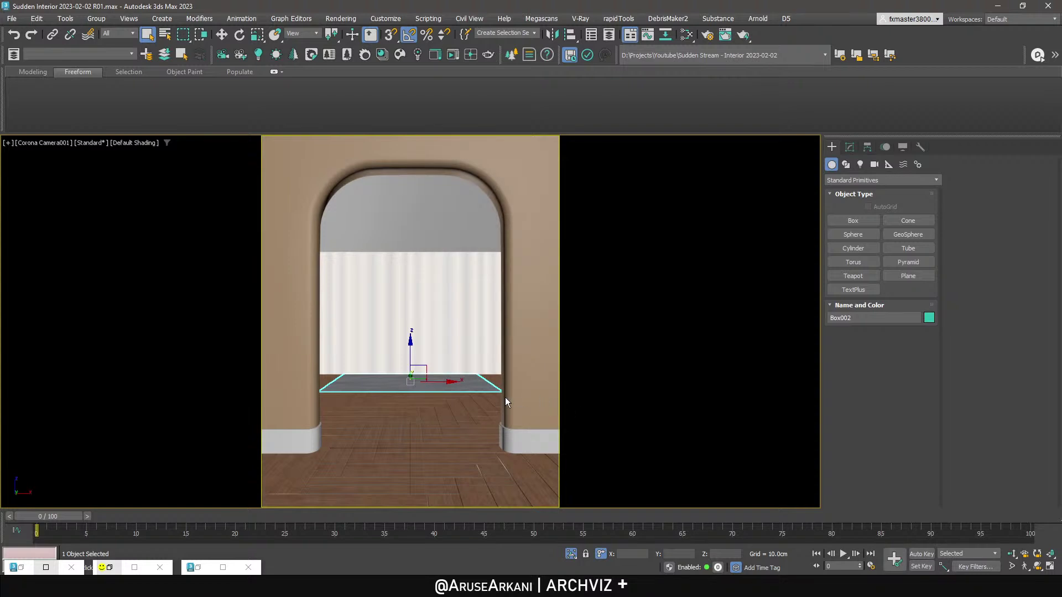
{"action": "left_click", "coordinate": [517, 303]}
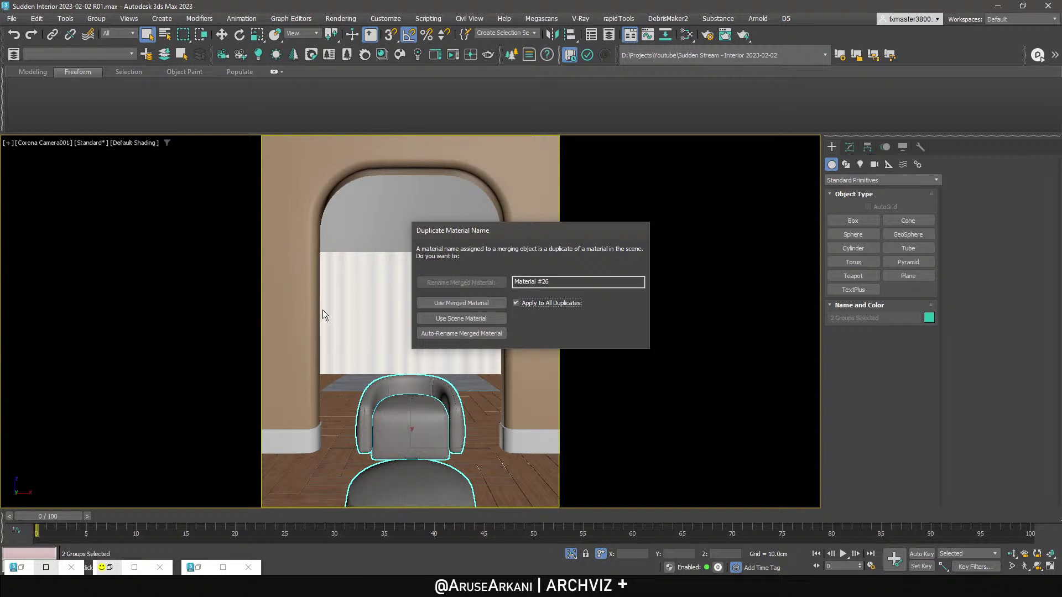
{"action": "left_click", "coordinate": [466, 334]}
Place the merged armchair and pouf on the rug behind the arch in the top view and rotate them diagonally.
{"action": "key", "text": "t"}
{"action": "scroll", "coordinate": [411, 357], "scroll_direction": "down", "scroll_amount": 6}
{"action": "key", "text": "w"}
{"action": "key", "text": "e"}
{"action": "left_click_drag", "start_coordinate": [383, 328], "coordinate": [417, 244]}
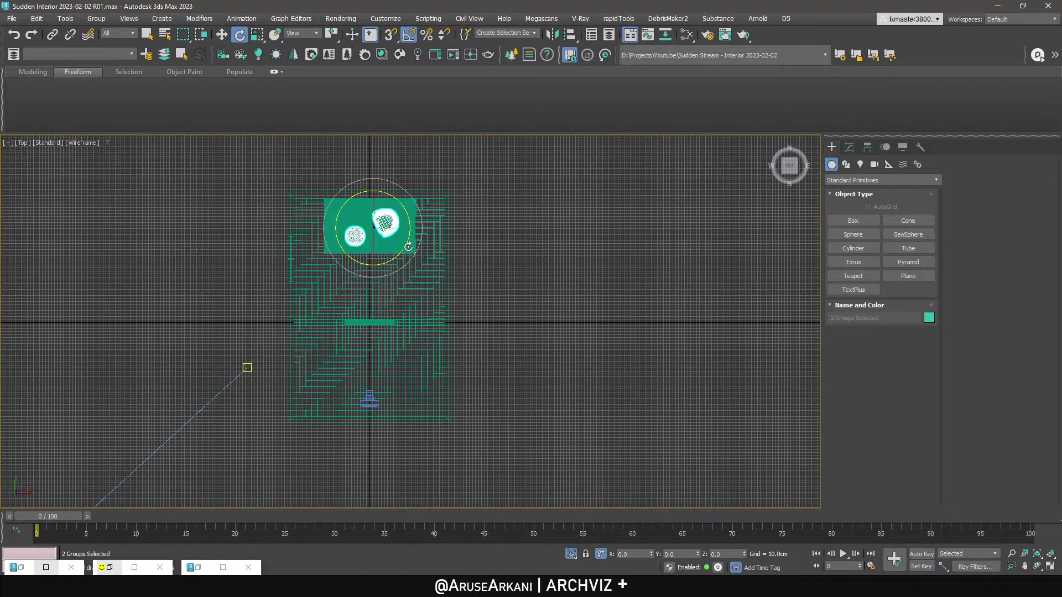
Add the rug to the selection, isolate it with the armchair and pouf, and maximize the left view.
{"action": "key", "text": "z"}
{"action": "key", "text": "q"}
{"action": "left_click", "coordinate": [400, 239], "text": "ctrl"}
{"action": "key", "text": "alt+w"}
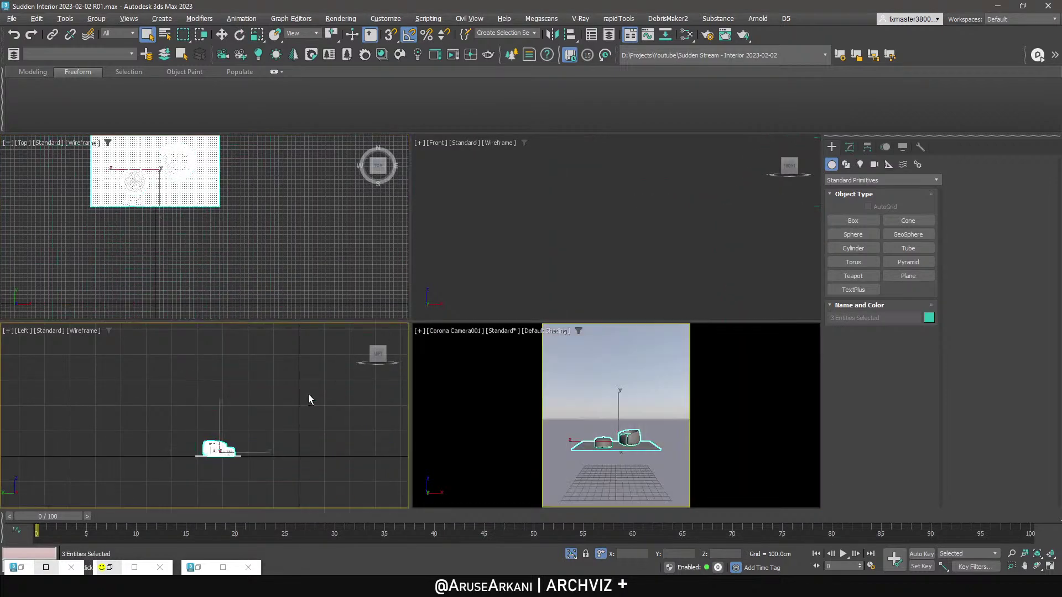
{"action": "key", "text": "alt+w"}
Adjust the height of the armchair and pouf so their bases rest on the rug, and end the isolation in the camera view.
{"action": "left_click", "coordinate": [394, 404], "text": "alt"}
{"action": "key", "text": "w"}
{"action": "key", "text": "z"}
{"action": "scroll", "coordinate": [752, 390], "scroll_direction": "up", "scroll_amount": 5}
{"action": "key", "text": "space"}
{"action": "scroll", "coordinate": [695, 382], "scroll_direction": "up", "scroll_amount": 5}
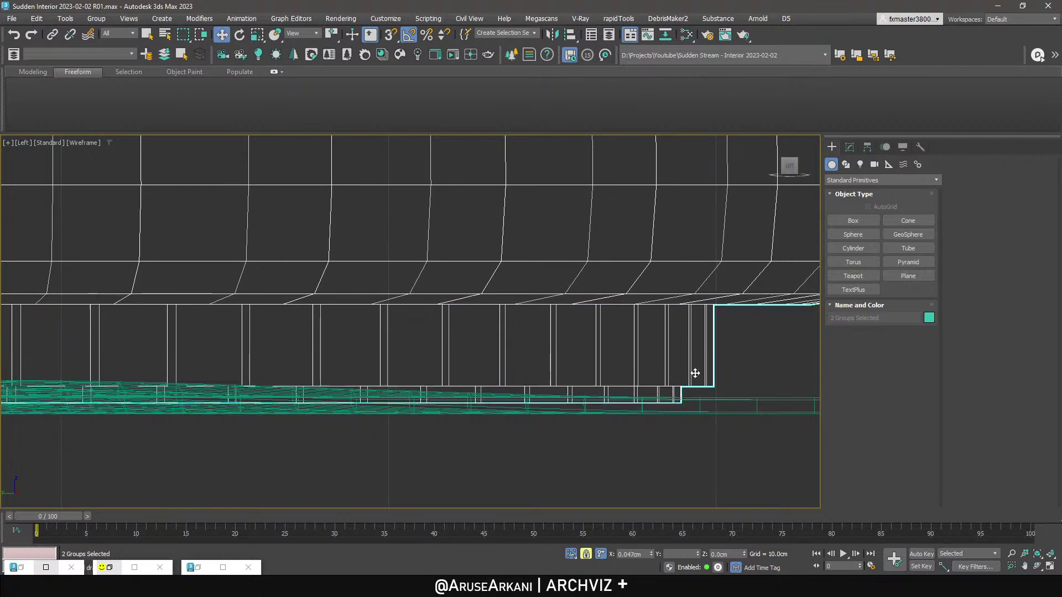
{"action": "key", "text": "alt+w"}
{"action": "key", "text": "alt+w"}
{"action": "right_click", "coordinate": [449, 344]}
{"action": "left_click", "coordinate": [476, 292]}
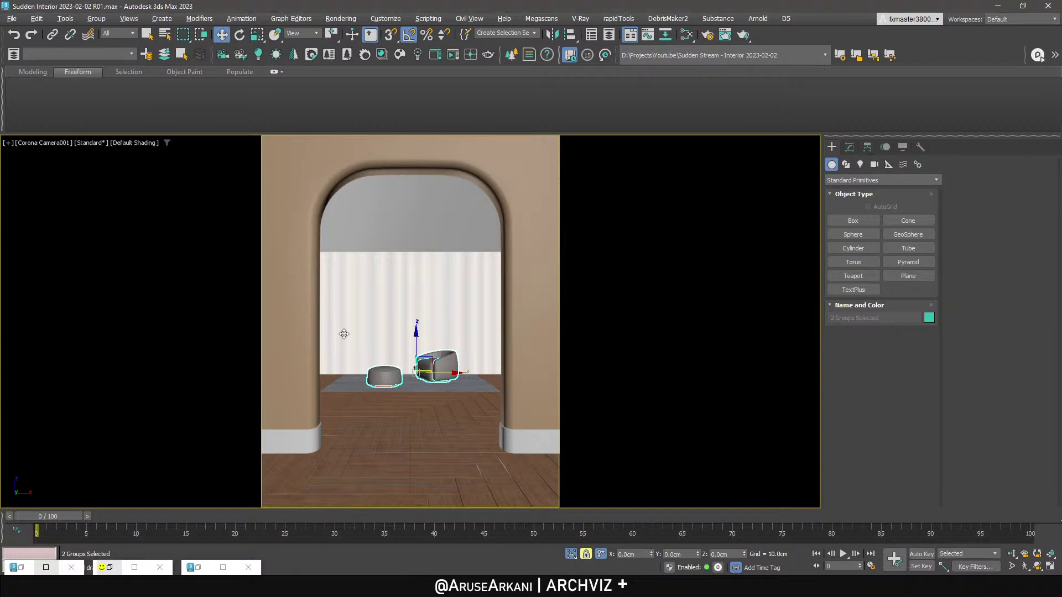
Move the rug, armchair and pouf together slightly closer to the arch in the top view.
{"action": "key", "text": "alt+w"}
{"action": "right_click", "coordinate": [173, 216]}
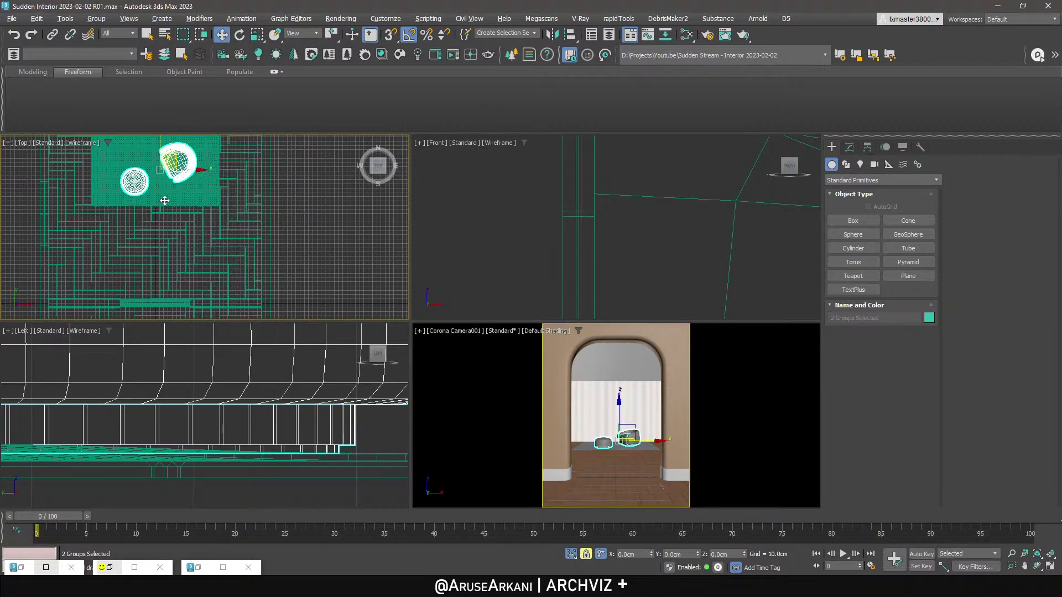
{"action": "middle_click_drag", "start_coordinate": [164, 200], "coordinate": [191, 225]}
{"action": "left_click", "coordinate": [178, 189]}
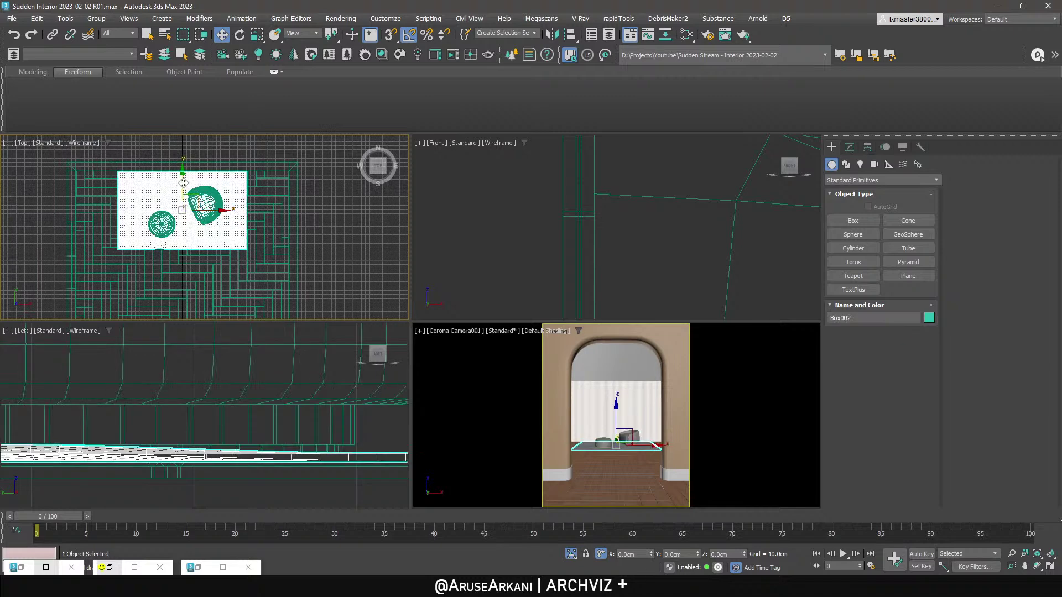
{"action": "left_click", "coordinate": [204, 202], "text": "ctrl"}
{"action": "left_click", "coordinate": [161, 224], "text": "ctrl"}
{"action": "left_click_drag", "start_coordinate": [187, 182], "coordinate": [187, 194]}
Scale the armchair and pouf uniformly to about 127%, each around its own pivot, leaving the rug out.
{"action": "left_click", "coordinate": [182, 216], "text": "alt"}
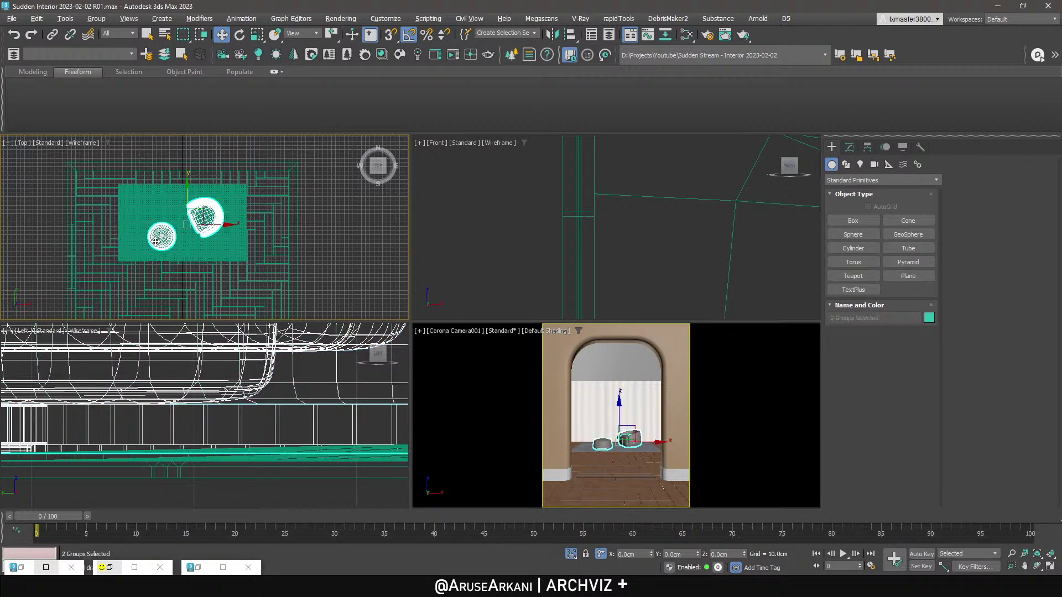
{"action": "key", "text": "alt+w"}
{"action": "key", "text": "r"}
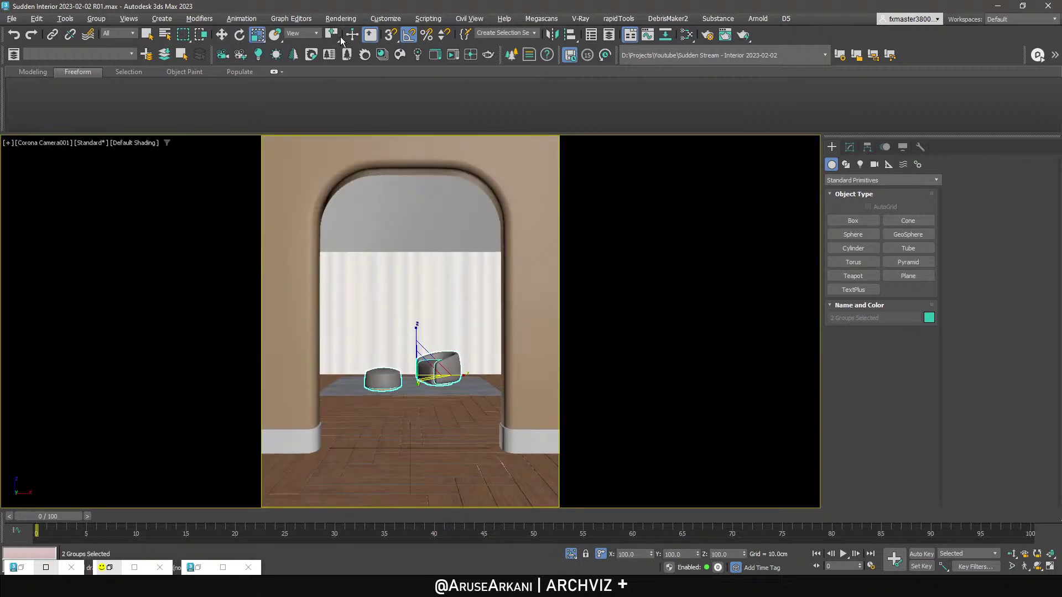
{"action": "left_click_drag", "start_coordinate": [336, 39], "coordinate": [334, 53]}
{"action": "left_click_drag", "start_coordinate": [445, 382], "coordinate": [448, 366]}
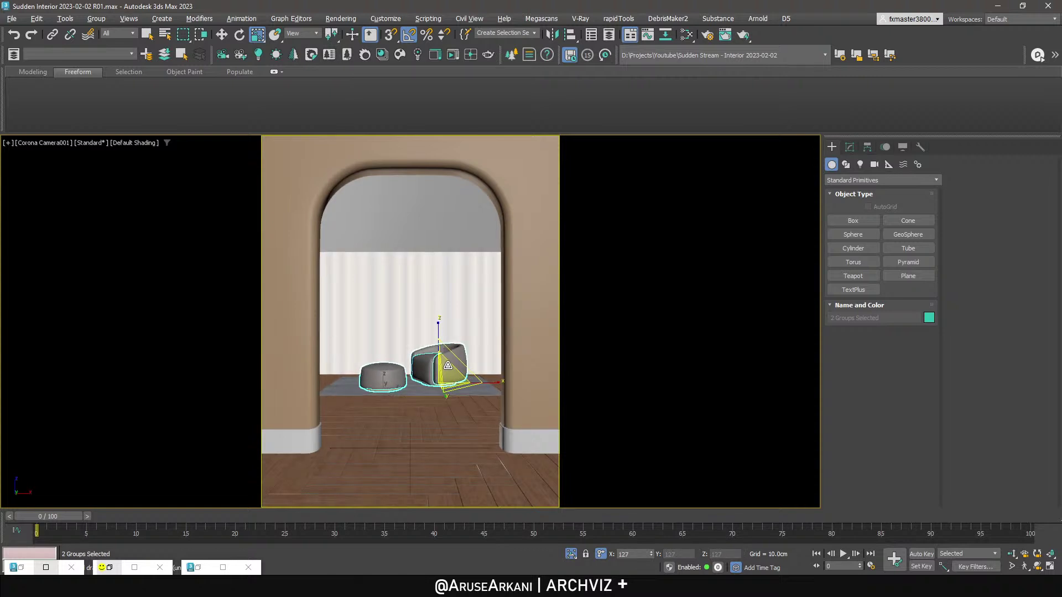
Select the armchair with the Move tool and start Corona interactive rendering of the camera view.
{"action": "key", "text": "w"}
{"action": "left_click", "coordinate": [448, 363]}
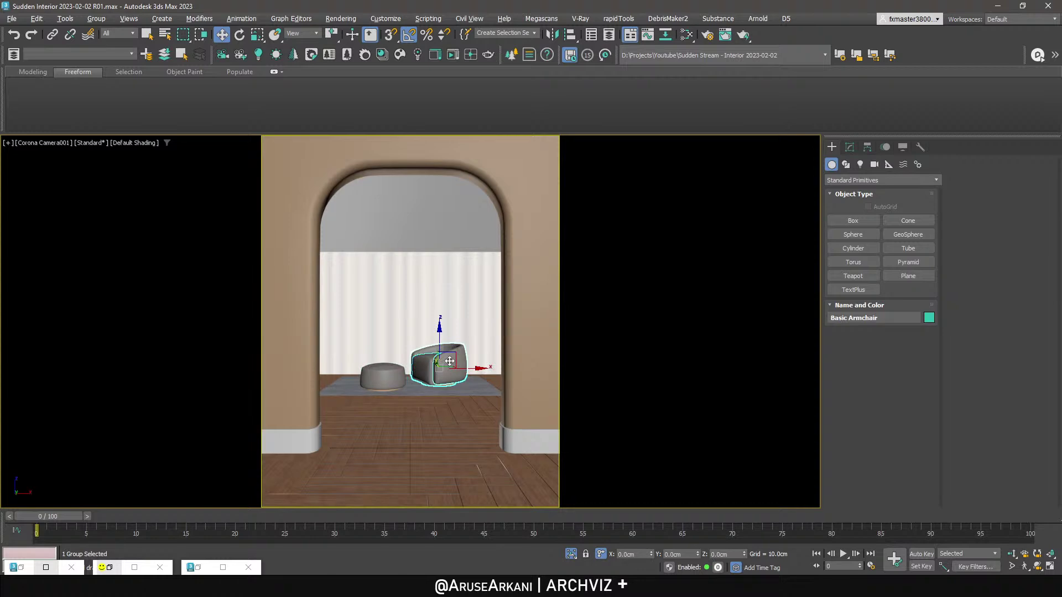
{"action": "left_click", "coordinate": [451, 55]}
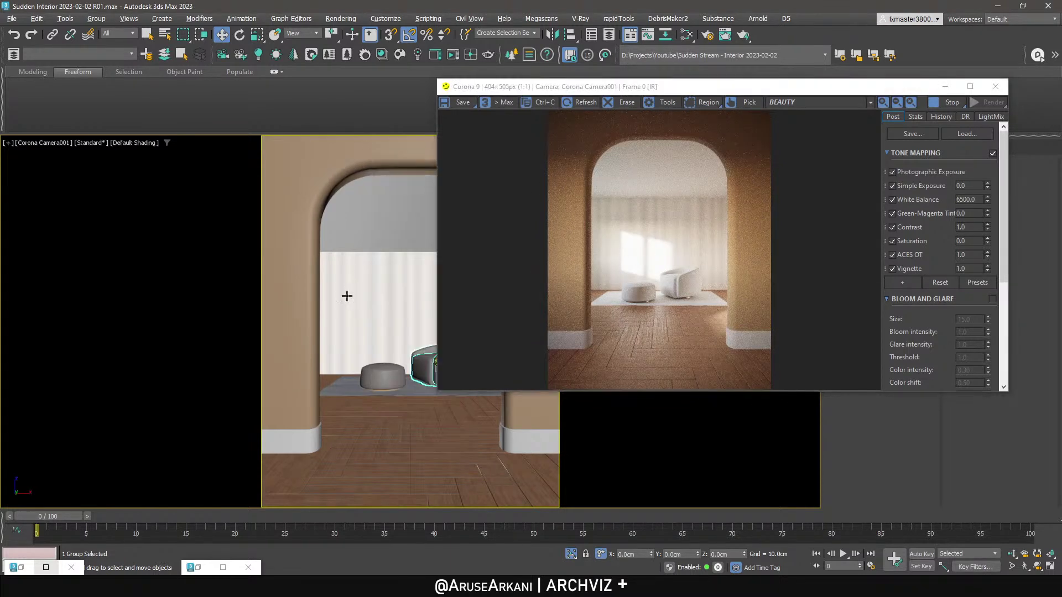
Select the Corona Sun in the top view, move the render window off its parameters and set the sun's intensity to 0.03.
{"action": "key", "text": "alt+w"}
{"action": "scroll", "coordinate": [164, 242], "scroll_direction": "down", "scroll_amount": 5}
{"action": "left_click", "coordinate": [156, 240]}
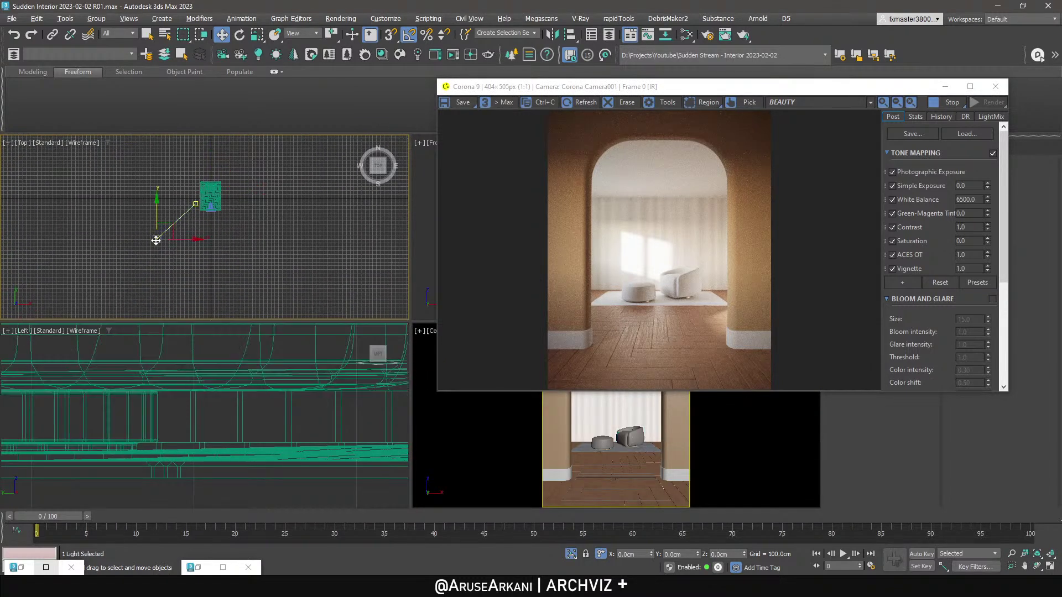
{"action": "left_click_drag", "start_coordinate": [774, 86], "coordinate": [426, 67]}
{"action": "left_click", "coordinate": [850, 147]}
{"action": "type", "text": "0.1"}
{"action": "key", "text": "Return"}
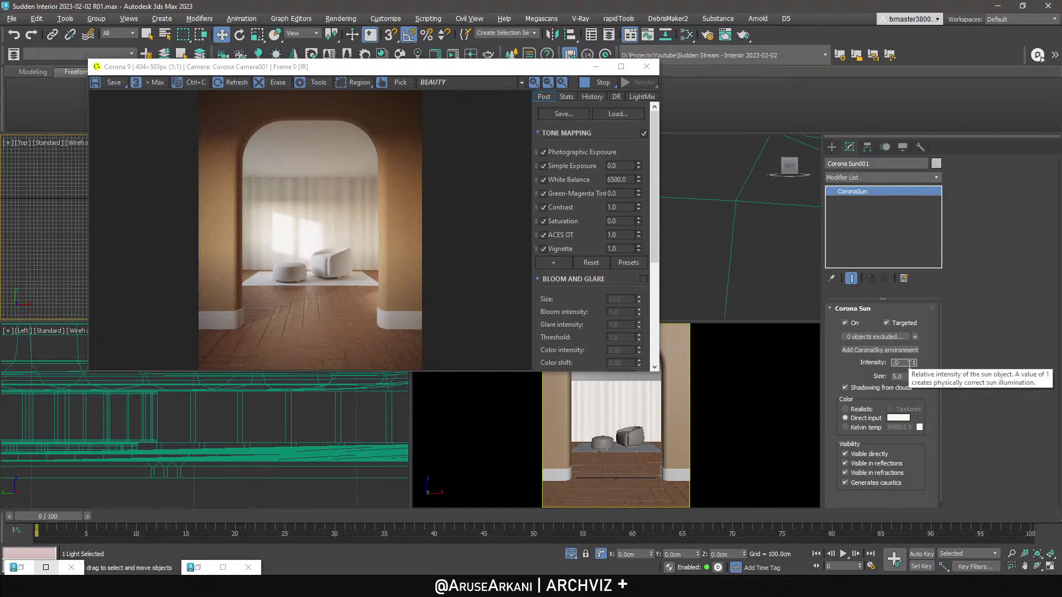
{"action": "key", "text": "Return"}
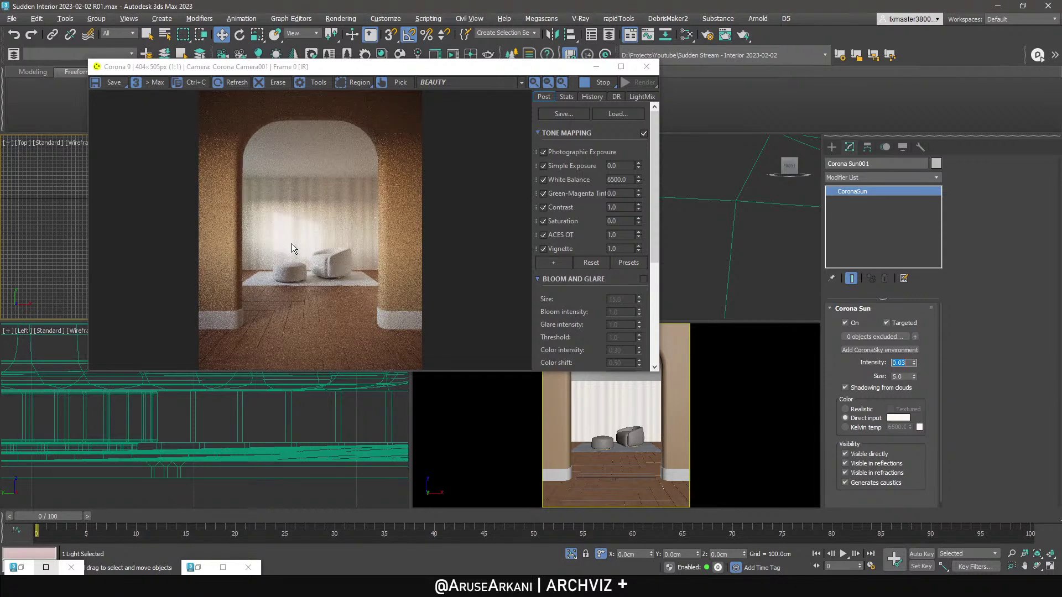
Switch the Corona Sun's color to Realistic and set its intensity to 0.1.
{"action": "left_click", "coordinate": [847, 409]}
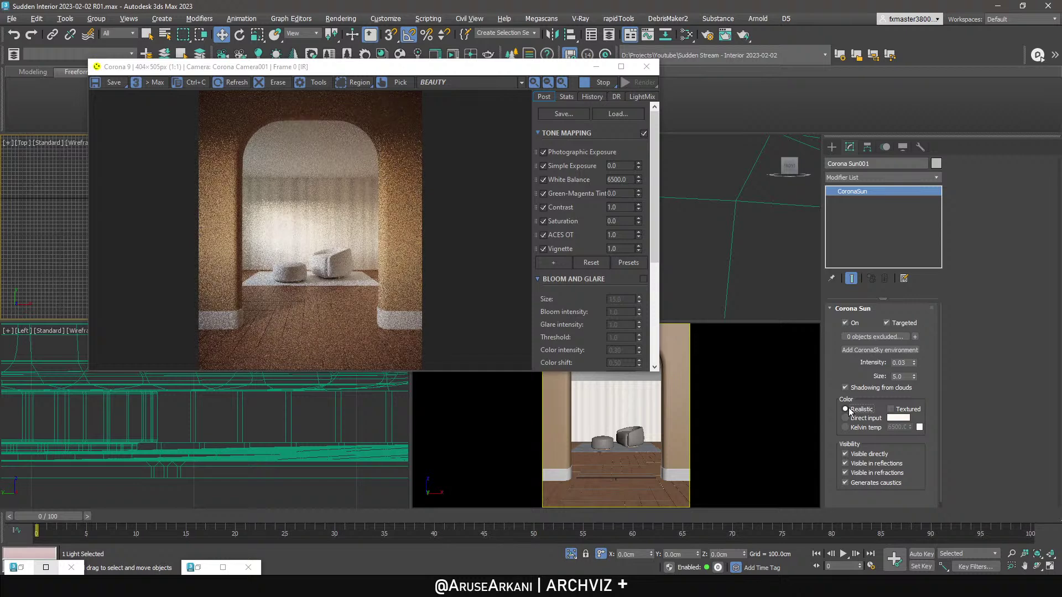
{"action": "left_click", "coordinate": [902, 363]}
{"action": "key", "text": "Return"}
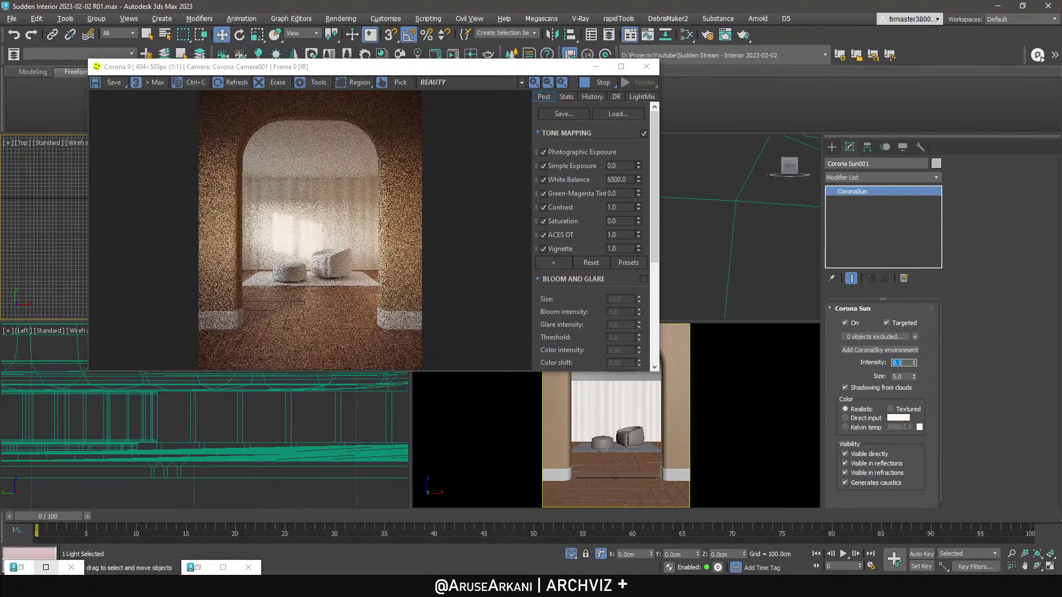
Set the Corona Sun's size to 3 and maximize the render window to judge the lighting.
{"action": "double_click", "coordinate": [904, 377]}
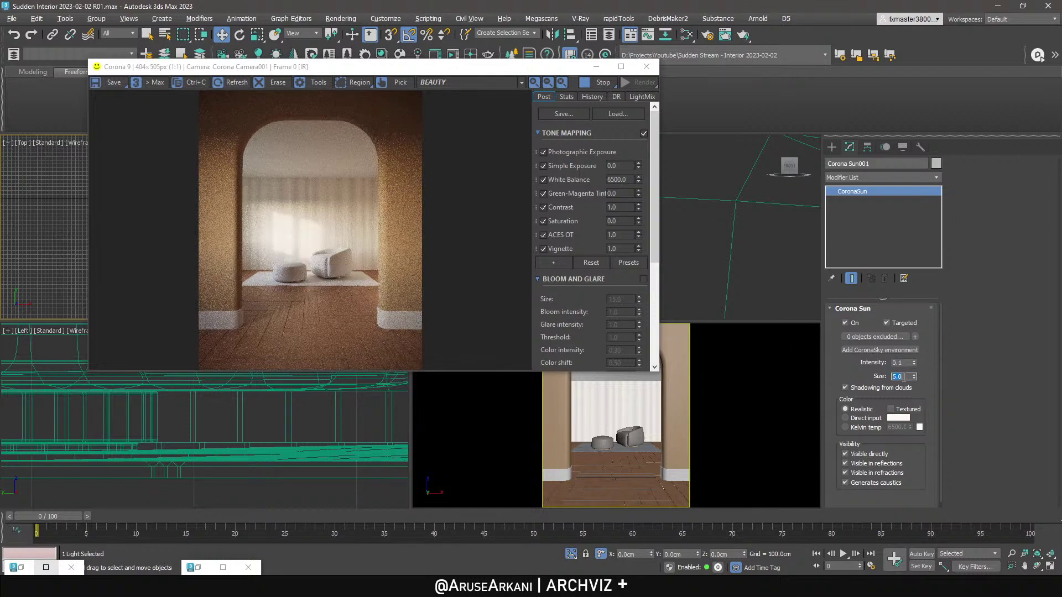
{"action": "key", "text": "Return"}
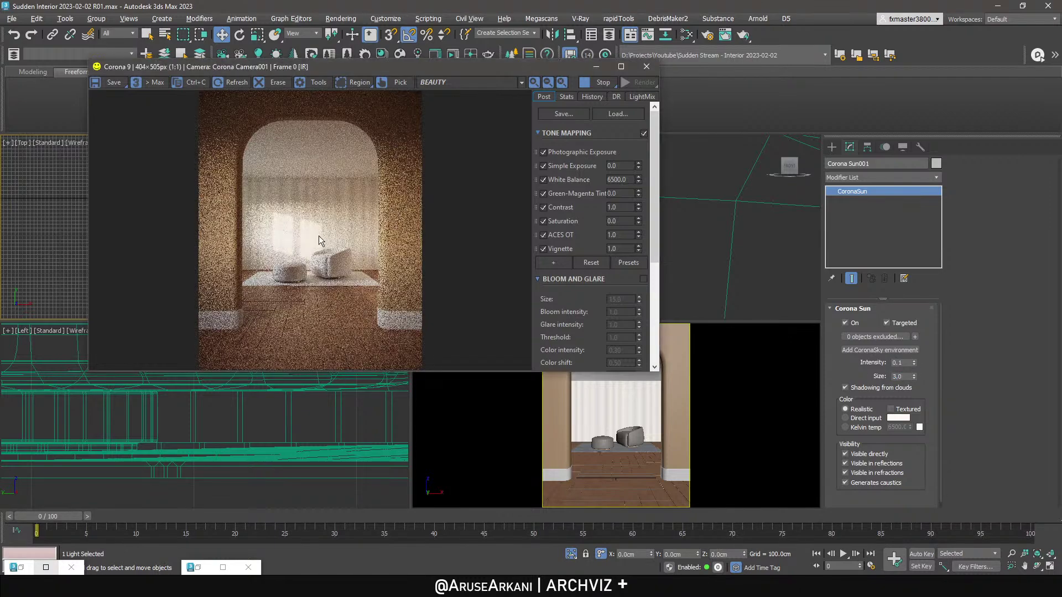
{"action": "left_click", "coordinate": [622, 67]}
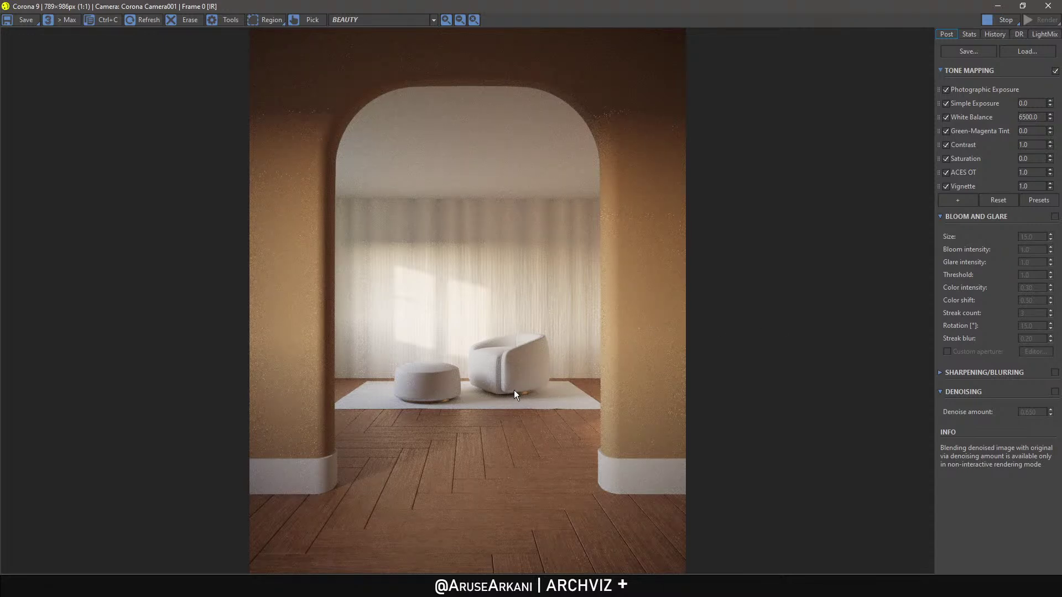
Switch to the Sudden Interior Couch R00 scene, save it and reset to a new empty scene.
{"action": "left_click", "coordinate": [120, 586]}
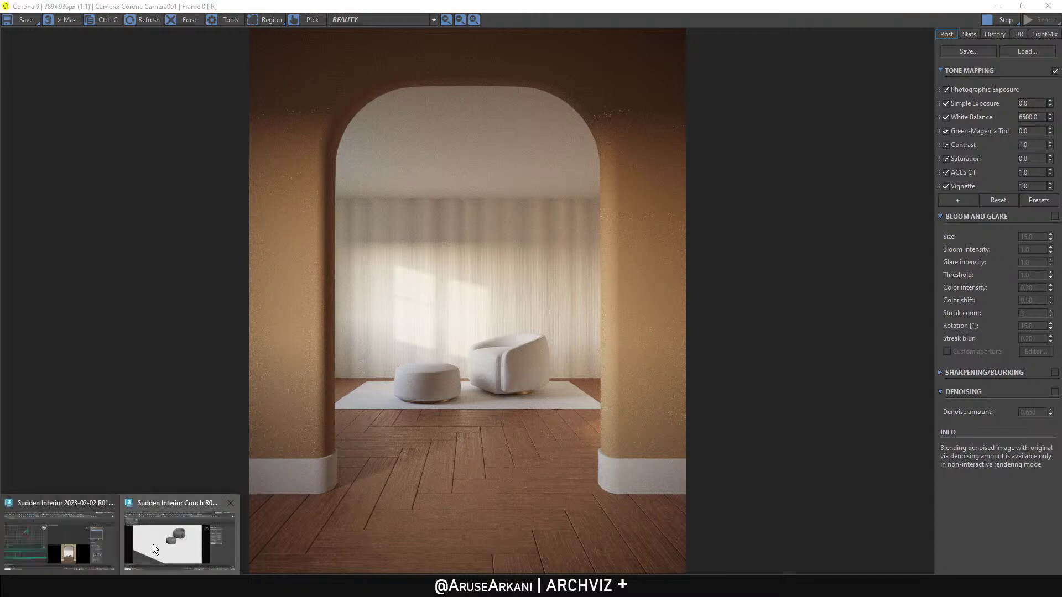
{"action": "left_click", "coordinate": [155, 546]}
{"action": "right_click", "coordinate": [559, 405]}
{"action": "key", "text": "ctrl+s"}
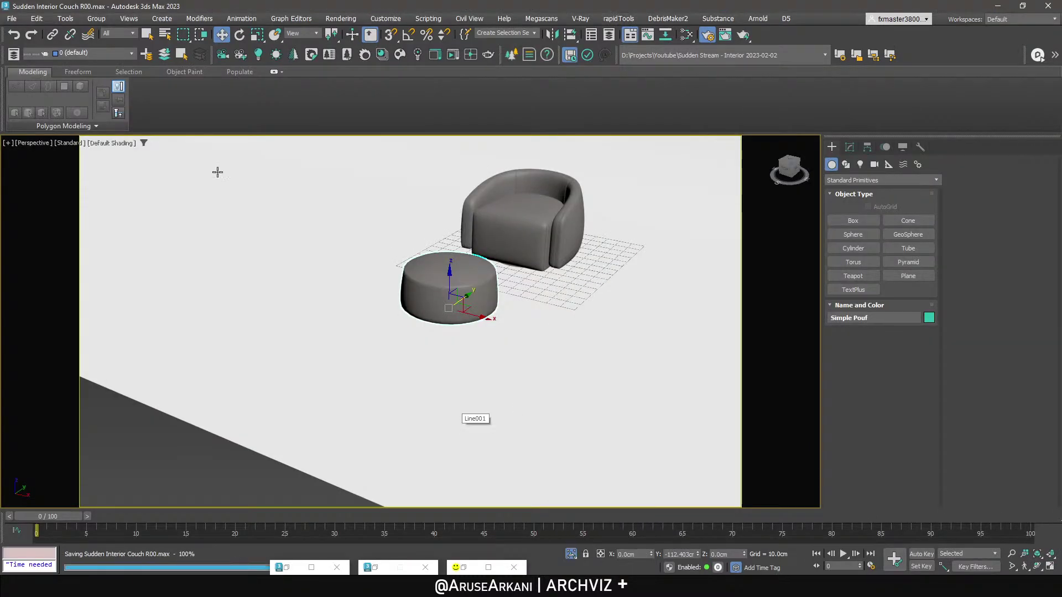
{"action": "left_click", "coordinate": [11, 19]}
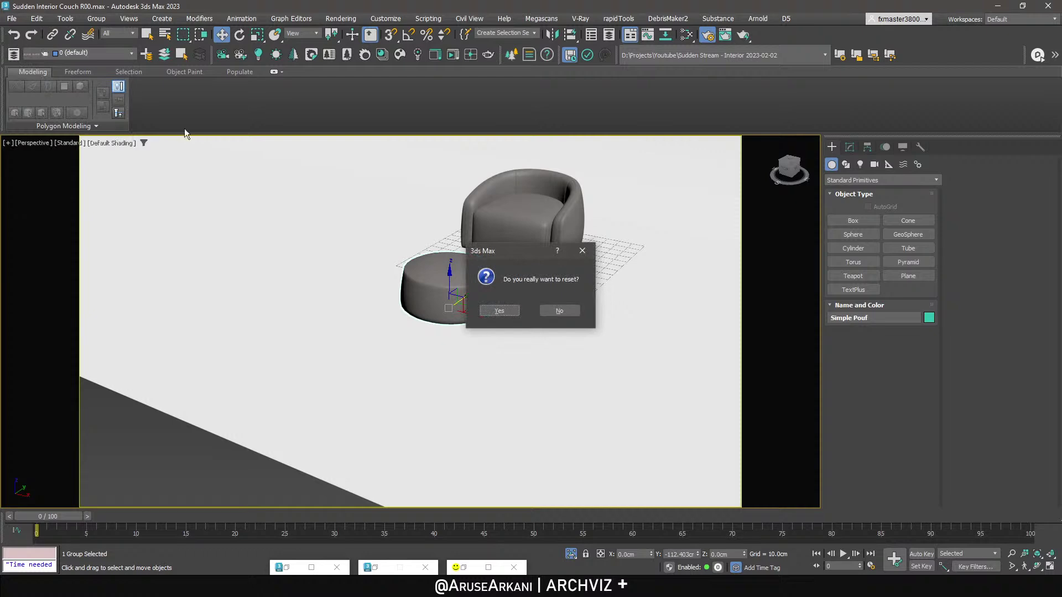
{"action": "left_click", "coordinate": [497, 313]}
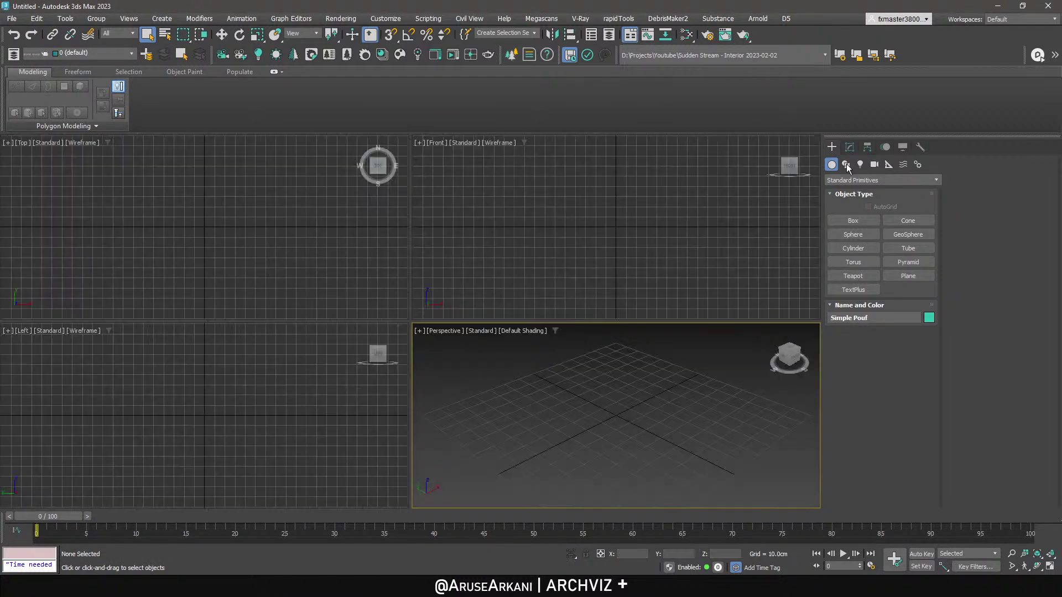
Check the lamp in the reference photo, then draw an inverted-V line in the front view, about 40 cm wide and 50 cm high.
{"action": "left_click", "coordinate": [847, 166]}
{"action": "left_click", "coordinate": [908, 235]}
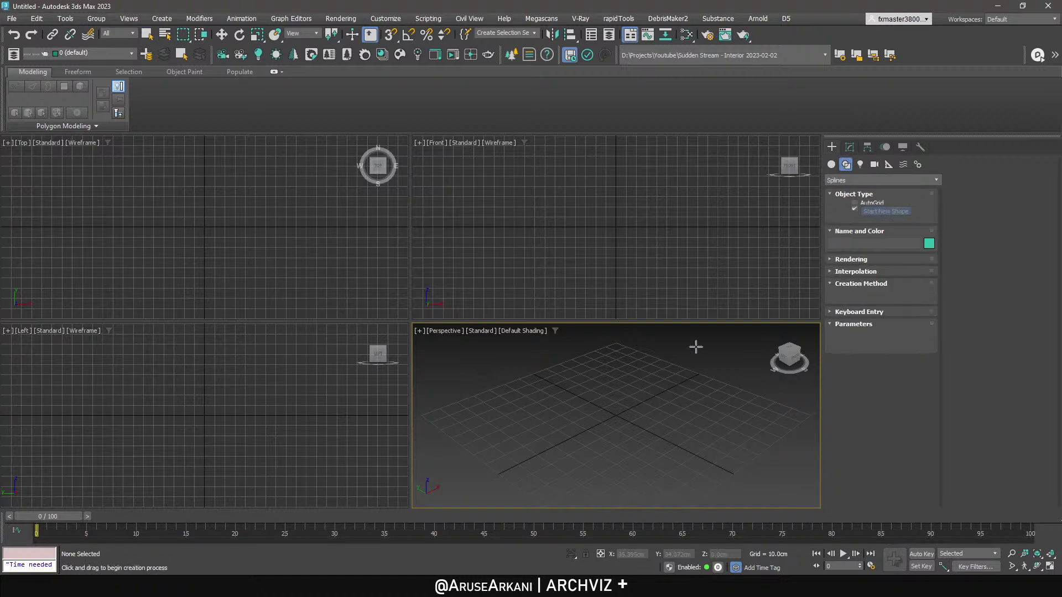
{"action": "left_click_drag", "start_coordinate": [1061, 521], "coordinate": [373, 1]}
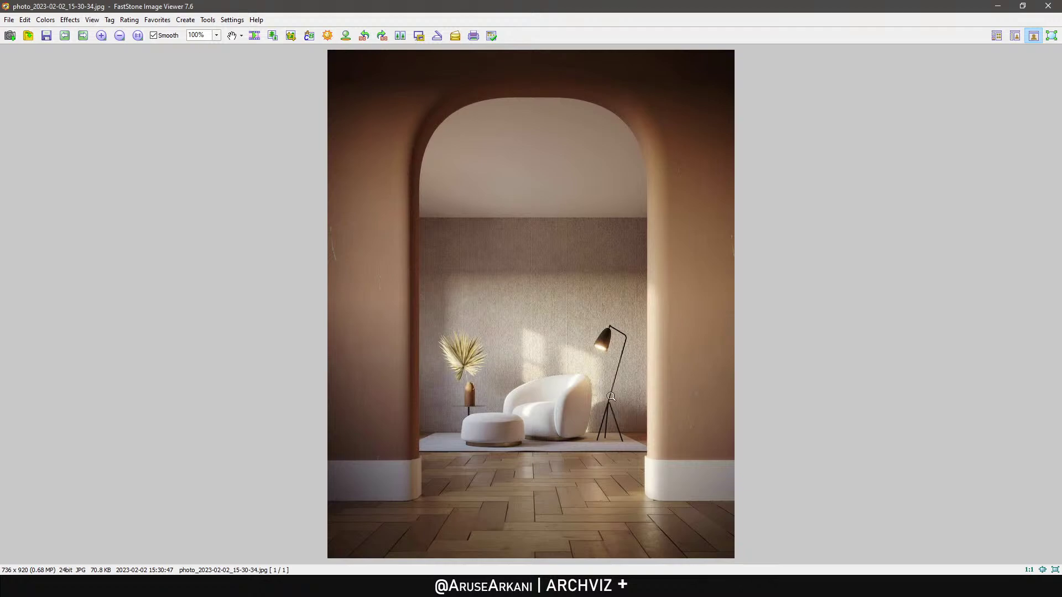
{"action": "left_click", "coordinate": [997, 6]}
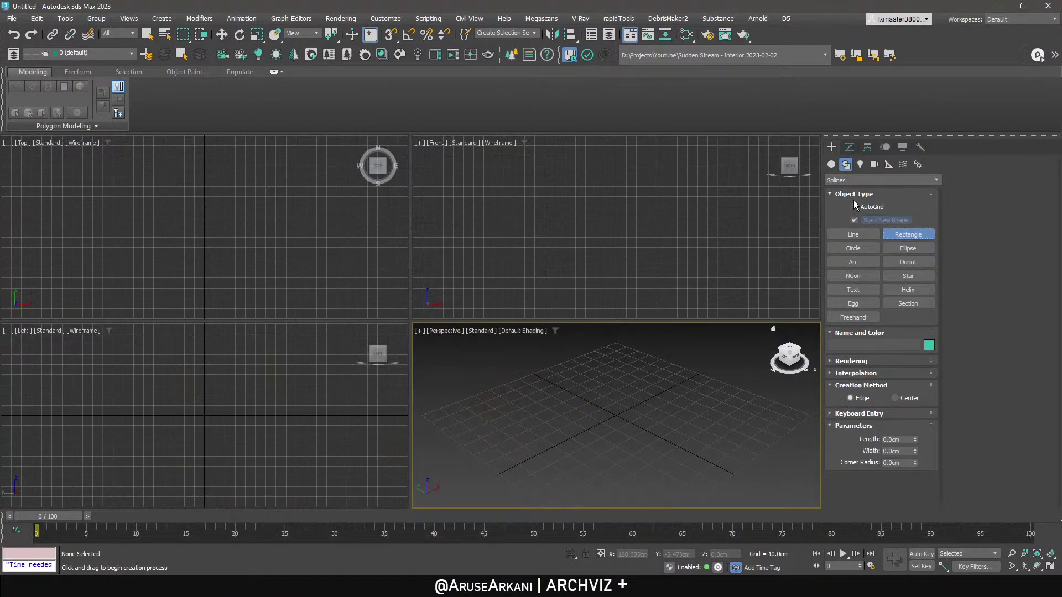
{"action": "left_click", "coordinate": [861, 237]}
{"action": "key", "text": "alt+w"}
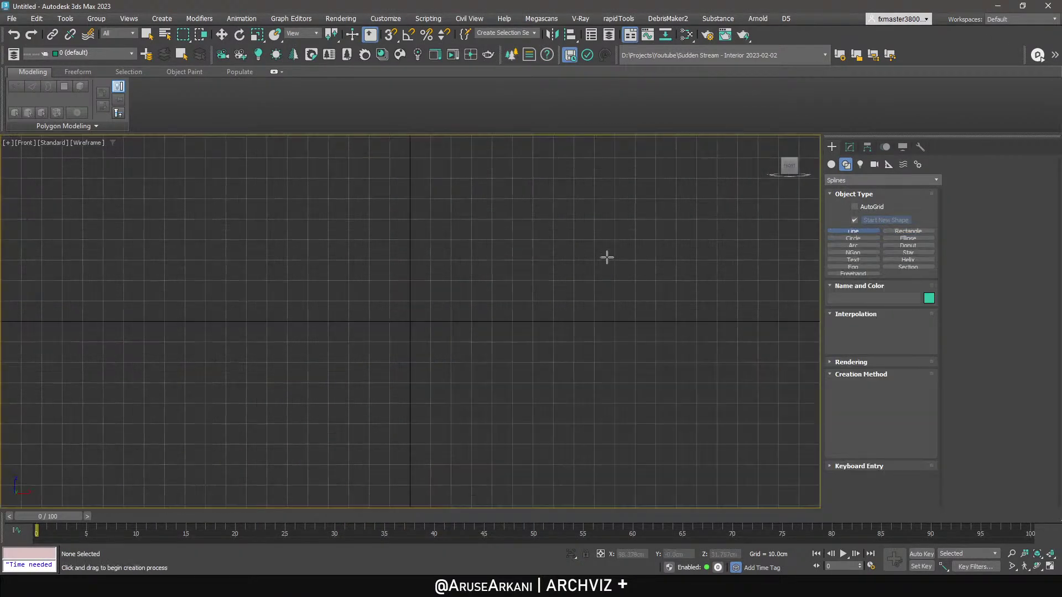
{"action": "key", "text": "s"}
{"action": "left_click", "coordinate": [449, 320]}
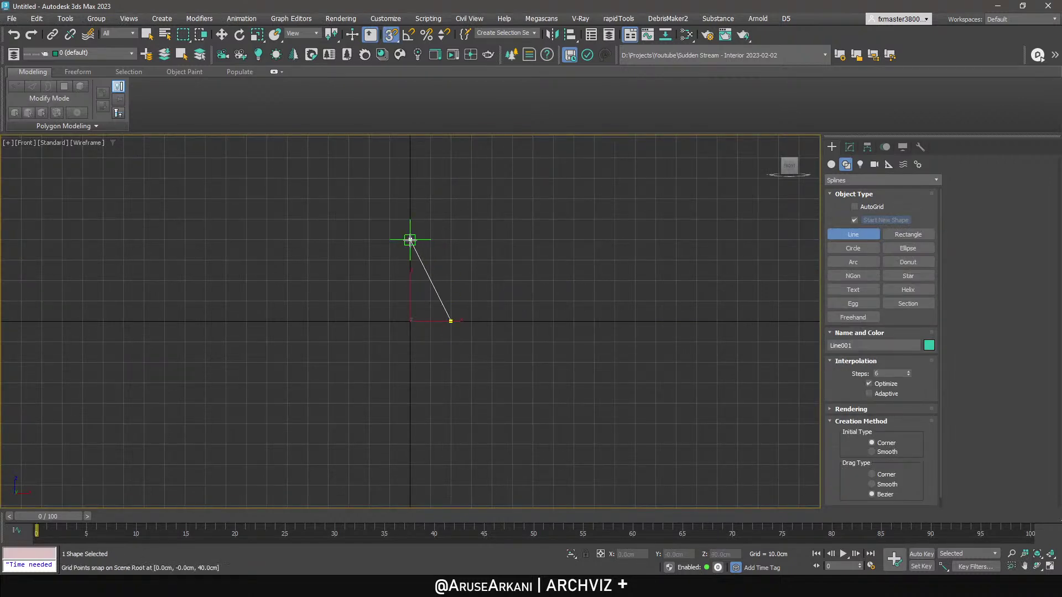
{"action": "left_click", "coordinate": [411, 220]}
{"action": "left_click", "coordinate": [370, 321]}
{"action": "right_click", "coordinate": [374, 327]}
{"action": "key", "text": "s"}
{"action": "key", "text": "p"}
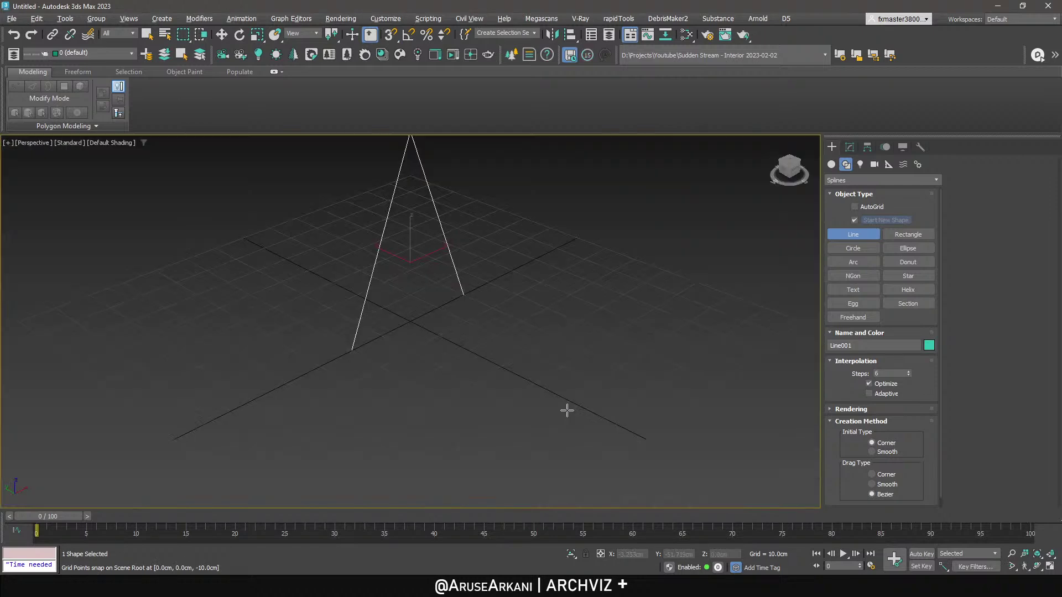
Delete one sloping segment of the inverted V so a single lamp leg remains.
{"action": "key", "text": "2"}
{"action": "left_click", "coordinate": [371, 278]}
{"action": "key", "text": "Delete"}
{"action": "left_click", "coordinate": [856, 191]}
Move only the leg's pivot to the grid origin, at floor level below the leg's upper end.
{"action": "left_click", "coordinate": [867, 147]}
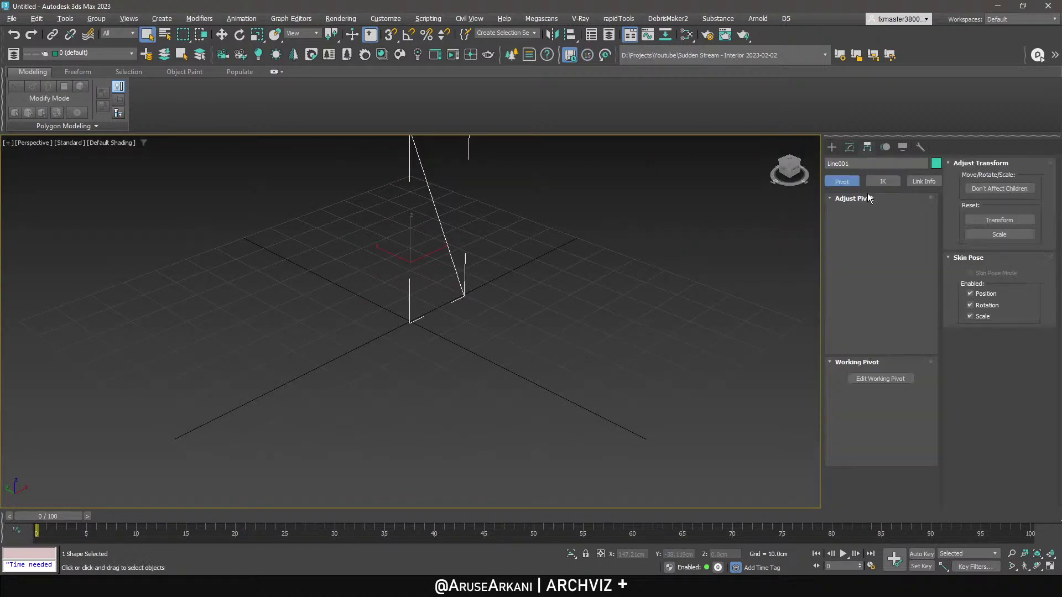
{"action": "left_click", "coordinate": [882, 223]}
{"action": "key", "text": "w"}
{"action": "key", "text": "s"}
{"action": "left_click_drag", "start_coordinate": [412, 255], "coordinate": [411, 304]}
{"action": "key", "text": "s"}
{"action": "middle_click_drag", "start_coordinate": [411, 303], "coordinate": [490, 387], "text": "alt"}
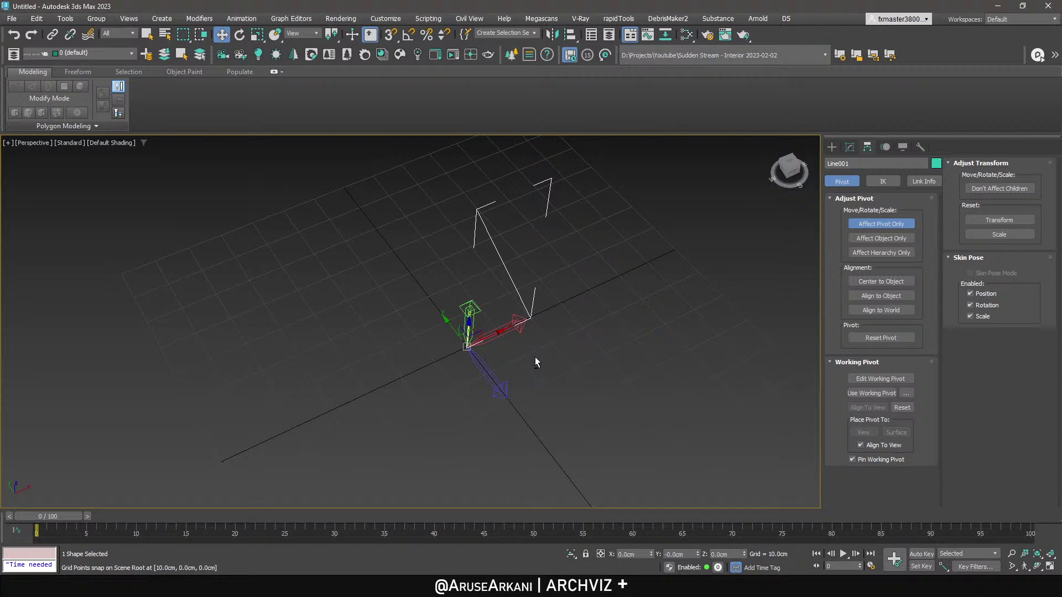
{"action": "scroll", "coordinate": [493, 329], "scroll_direction": "up", "scroll_amount": 4}
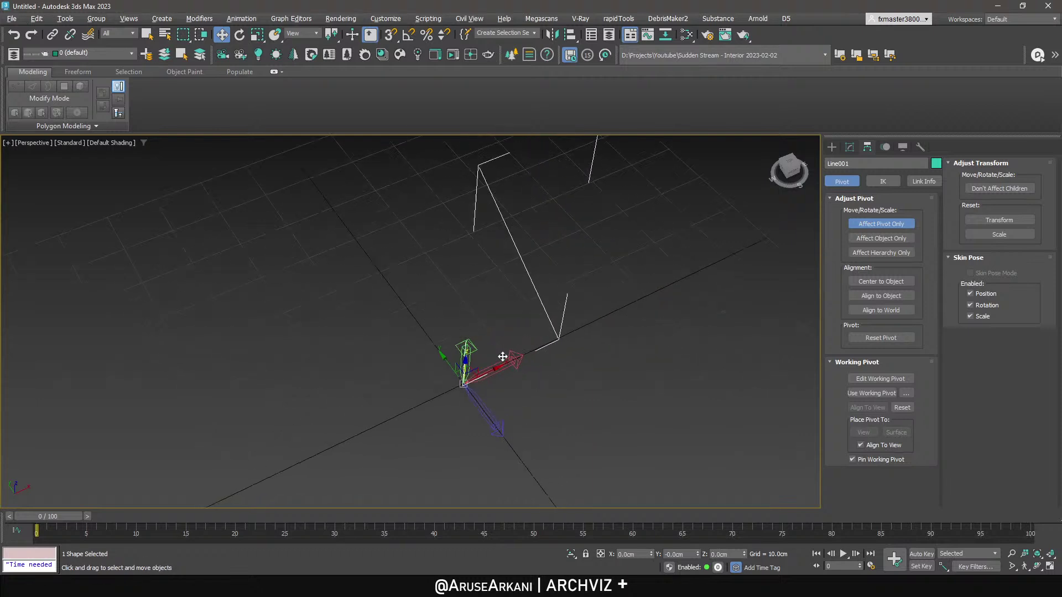
{"action": "left_click", "coordinate": [882, 224]}
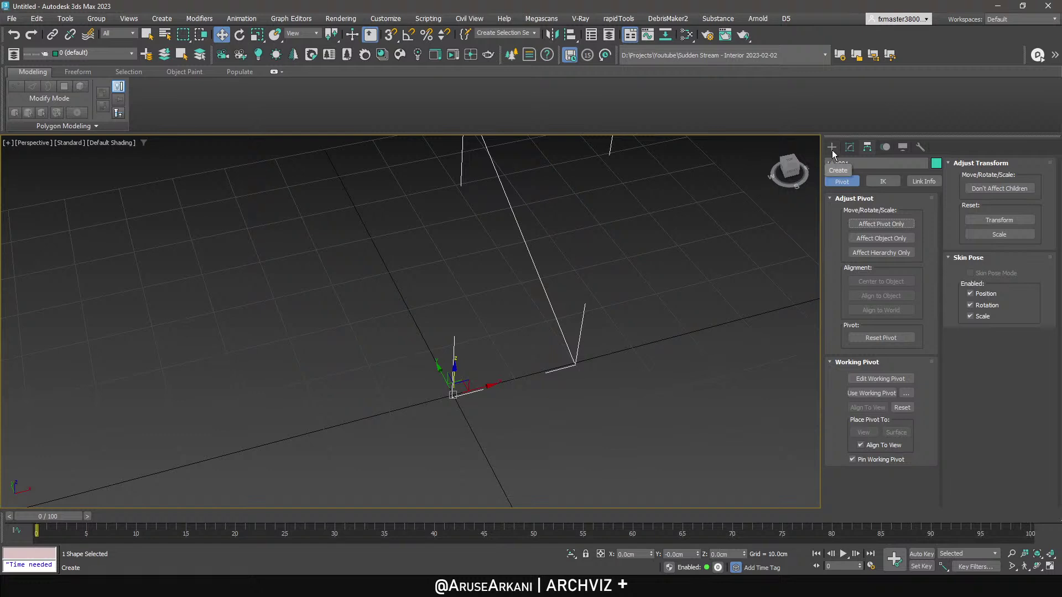
Rotate two instances of the leg around its pivot with angle snap to form an evenly spaced three-legged base.
{"action": "middle_click_drag", "start_coordinate": [530, 302], "coordinate": [504, 360], "text": "alt"}
{"action": "key", "text": "e"}
{"action": "mouse_move", "coordinate": [503, 380]}
{"action": "left_mouse_down", "text": "shift"}
{"action": "mouse_move", "coordinate": [533, 373]}
{"action": "mouse_move", "coordinate": [453, 401]}
{"action": "left_mouse_up", "text": "shift"}
{"action": "key", "text": "Escape"}
{"action": "key", "text": "a"}
{"action": "left_click", "coordinate": [567, 342]}
{"action": "left_click_drag", "start_coordinate": [505, 378], "coordinate": [439, 402], "text": "shift"}
{"action": "left_click", "coordinate": [499, 271]}
{"action": "left_click", "coordinate": [545, 340]}
{"action": "left_click", "coordinate": [549, 324]}
{"action": "left_click", "coordinate": [545, 329]}
Make the original leg's line unique so it can be edited separately from its copies.
{"action": "key", "text": "f"}
{"action": "middle_click_drag", "start_coordinate": [527, 243], "coordinate": [552, 298]}
{"action": "key", "text": "2"}
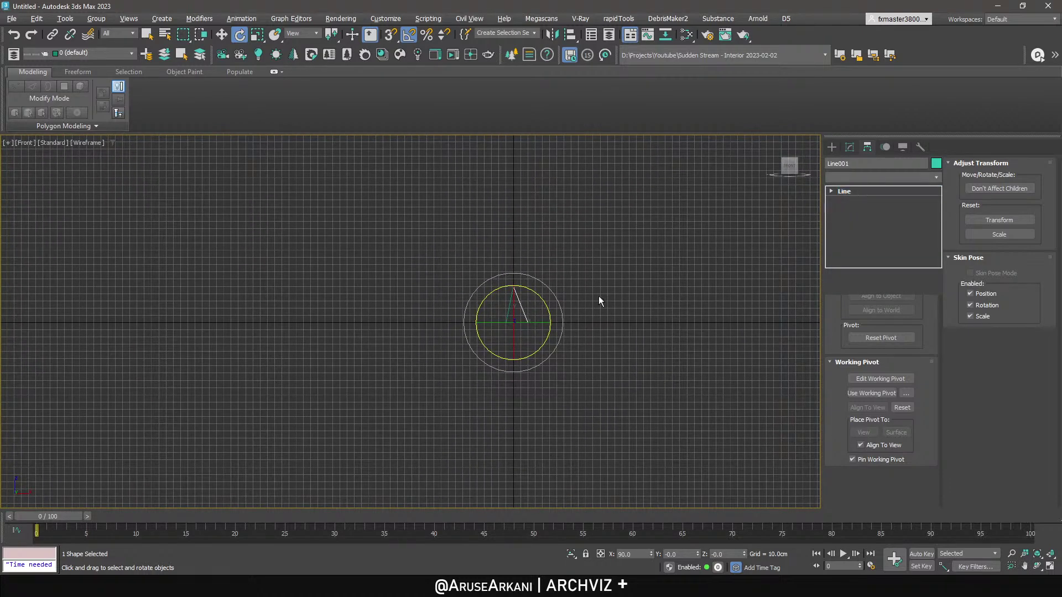
{"action": "right_click", "coordinate": [862, 193]}
{"action": "left_click", "coordinate": [875, 223]}
Duplicate the leg's segment rotated by 90 degrees, shorten it and place it above the tripod, centred at X -30 cm and Z 160 cm.
{"action": "key", "text": "2"}
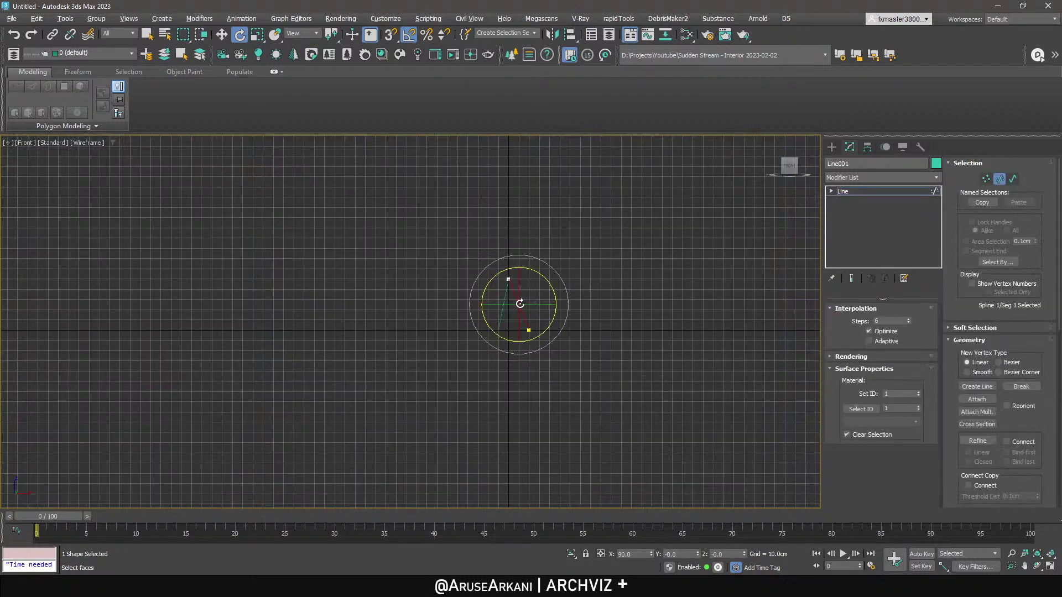
{"action": "left_click_drag", "start_coordinate": [552, 288], "coordinate": [546, 239], "text": "shift"}
{"action": "key", "text": "w"}
{"action": "left_click_drag", "start_coordinate": [540, 294], "coordinate": [478, 141]}
{"action": "middle_click_drag", "start_coordinate": [496, 188], "coordinate": [522, 231]}
{"action": "key", "text": "s"}
{"action": "left_click_drag", "start_coordinate": [494, 188], "coordinate": [509, 233]}
{"action": "key", "text": "s"}
{"action": "key", "text": "r"}
{"action": "key", "text": "w"}
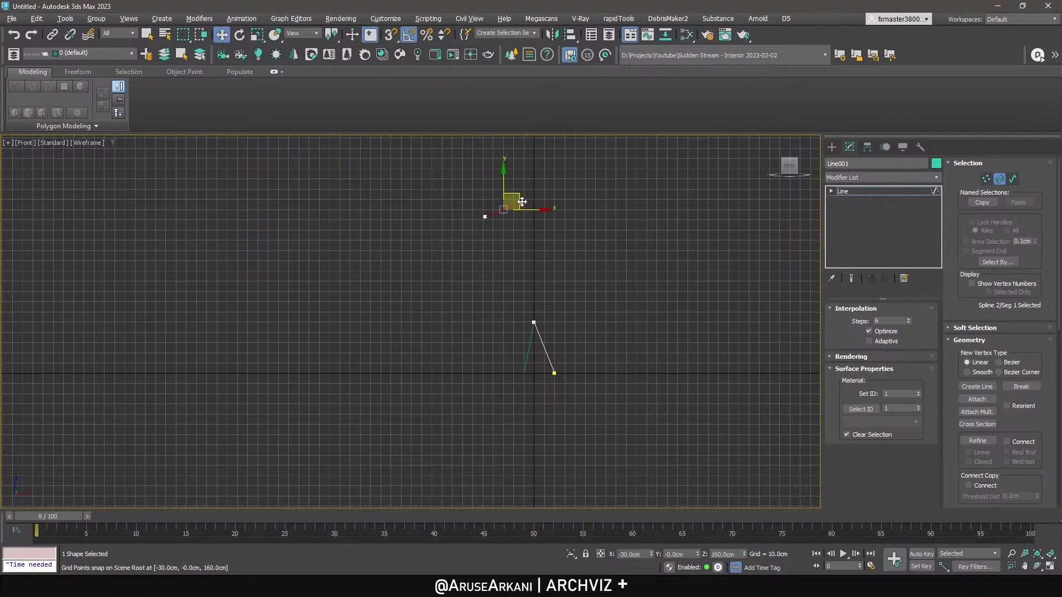
Extend the original leg up to the short upper segment and trim the overhanging end where they meet.
{"action": "scroll", "coordinate": [966, 348], "scroll_direction": "down", "scroll_amount": 6}
{"action": "key", "text": "3"}
{"action": "scroll", "coordinate": [994, 403], "scroll_direction": "down", "scroll_amount": 1}
{"action": "scroll", "coordinate": [994, 404], "scroll_direction": "down", "scroll_amount": 4}
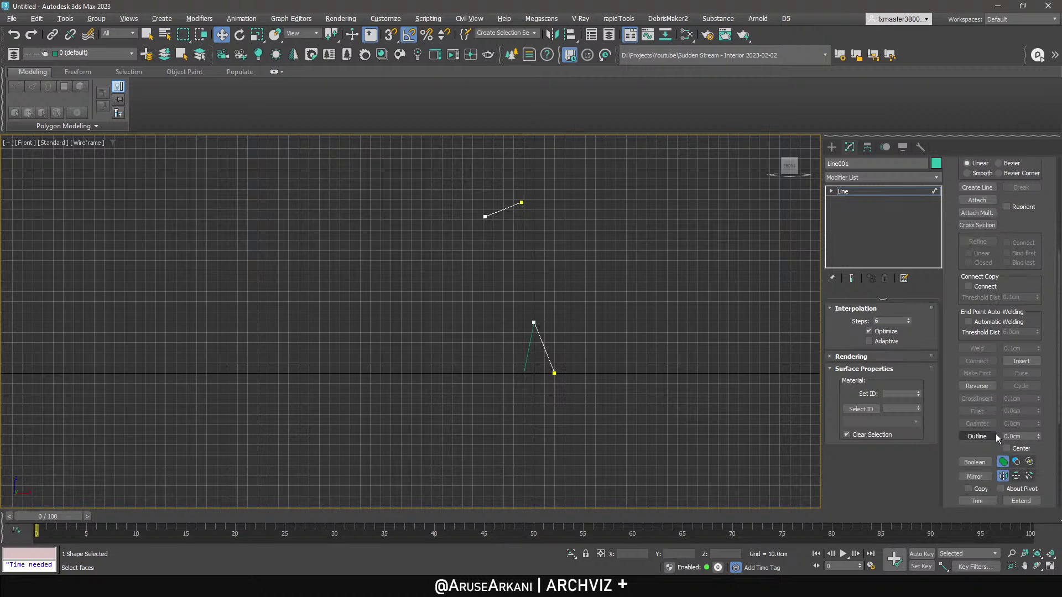
{"action": "left_click", "coordinate": [1022, 501]}
{"action": "left_click", "coordinate": [536, 327]}
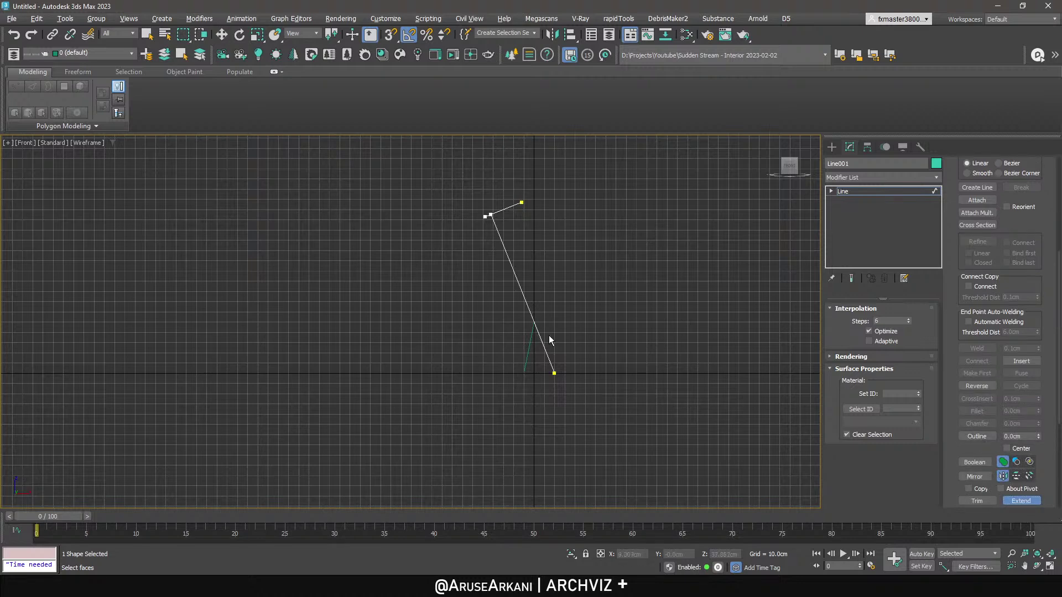
{"action": "left_click", "coordinate": [977, 500]}
{"action": "key", "text": "w"}
Weld the overlapping vertices at the lamp stand's elbow and convert the line's vertices to Corner.
{"action": "key", "text": "1"}
{"action": "right_click", "coordinate": [524, 222]}
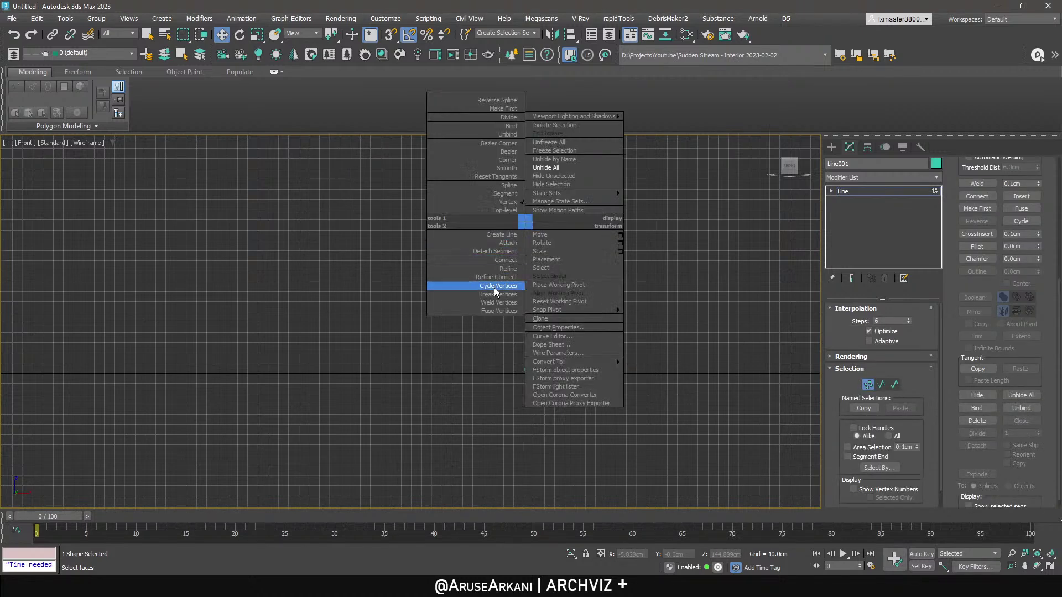
{"action": "left_click", "coordinate": [498, 303]}
{"action": "scroll", "coordinate": [486, 204], "scroll_direction": "up", "scroll_amount": 4}
{"action": "left_click_drag", "start_coordinate": [478, 209], "coordinate": [508, 243]}
{"action": "key", "text": "ctrl+a"}
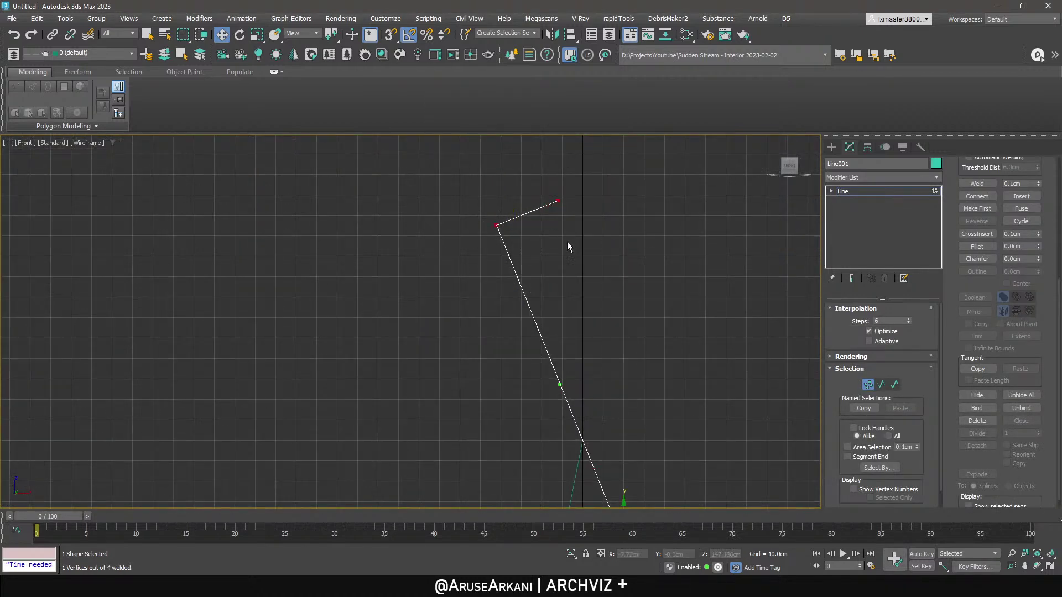
{"action": "right_click", "coordinate": [535, 194]}
{"action": "left_click", "coordinate": [519, 140]}
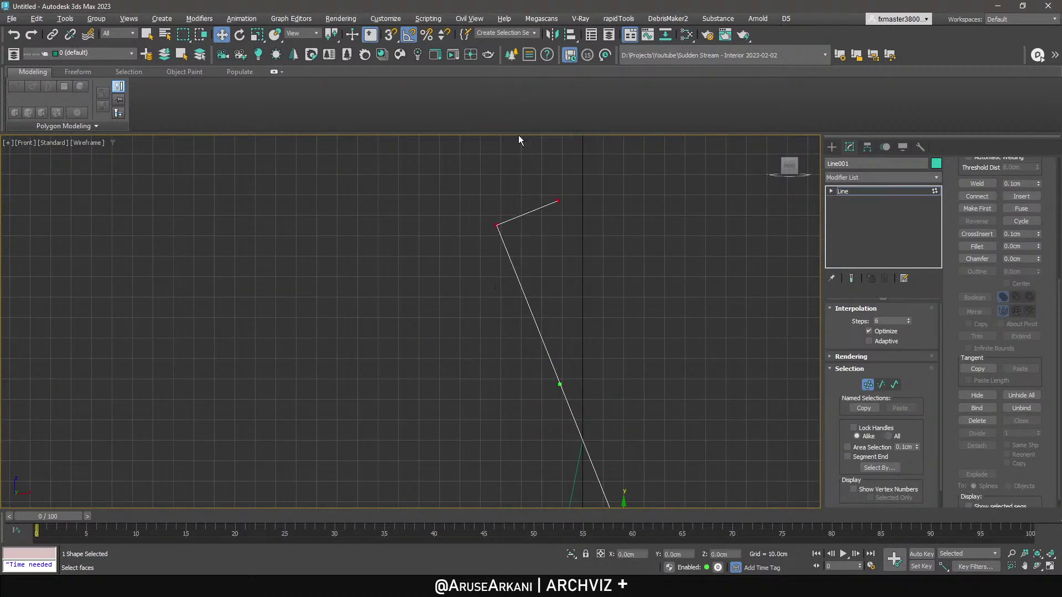
{"action": "left_click", "coordinate": [497, 225]}
{"action": "key", "text": "Return"}
{"action": "left_click", "coordinate": [842, 191]}
Apply a Sweep modifier with the built-in Cylinder section to all three lamp leg lines.
{"action": "scroll", "coordinate": [565, 423], "scroll_direction": "down", "scroll_amount": 3}
{"action": "scroll", "coordinate": [573, 347], "scroll_direction": "up", "scroll_amount": 5}
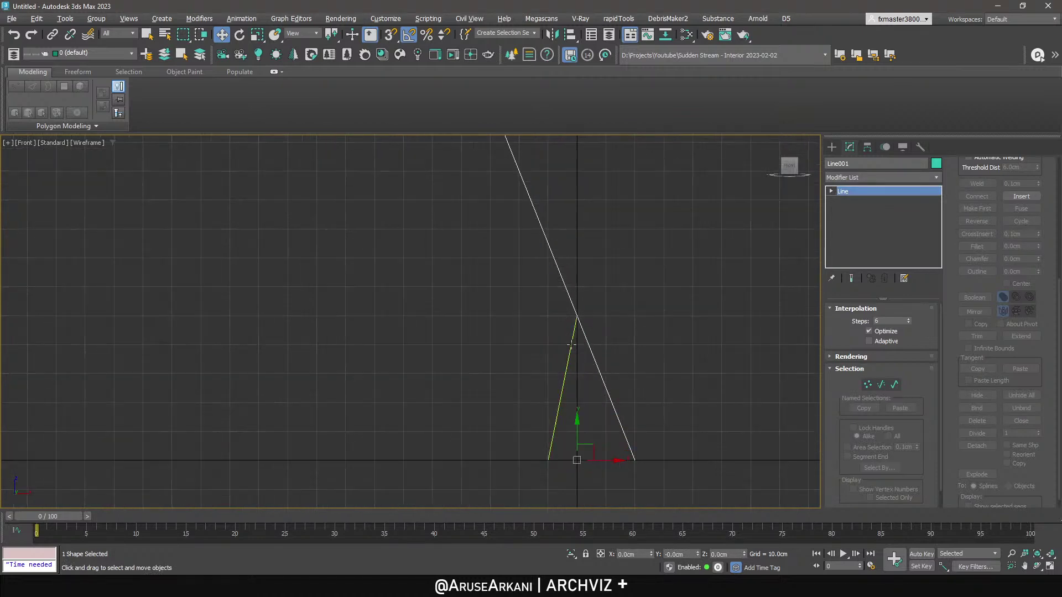
{"action": "left_click_drag", "start_coordinate": [602, 324], "coordinate": [539, 358]}
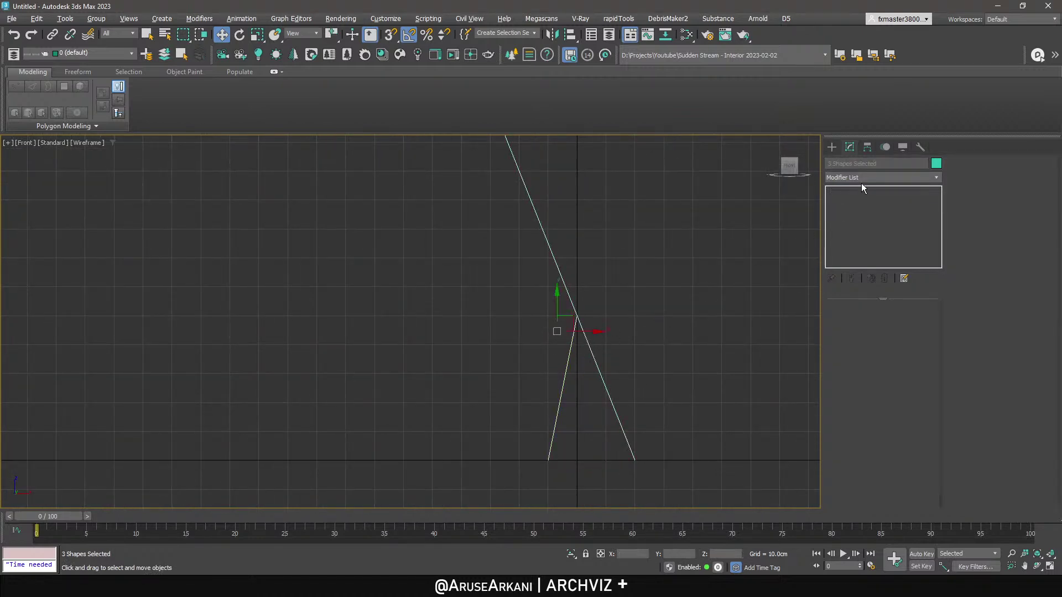
{"action": "left_click", "coordinate": [883, 177]}
{"action": "type", "text": "sw"}
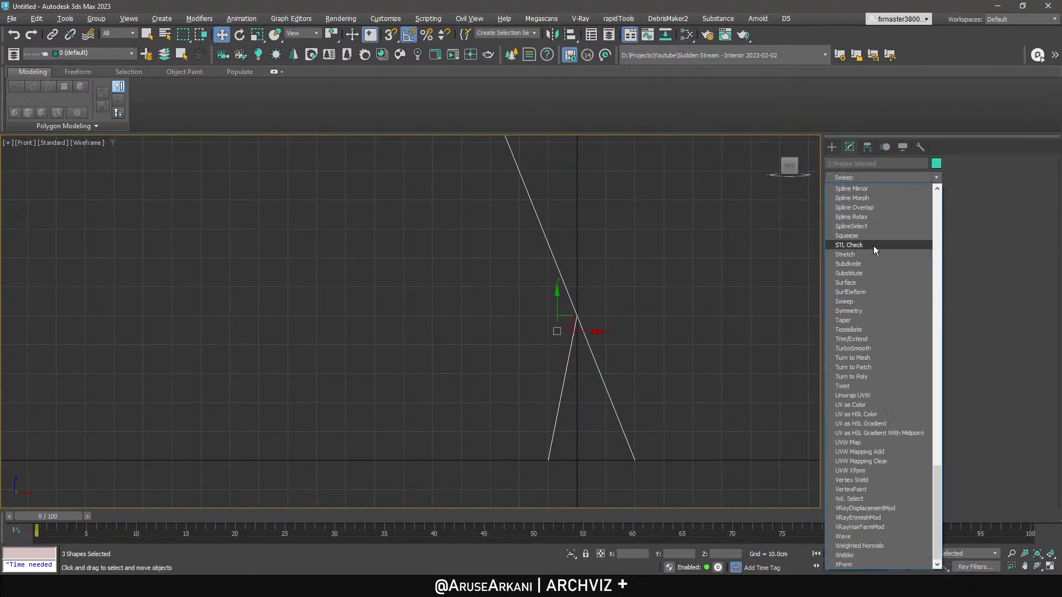
{"action": "left_click", "coordinate": [871, 301]}
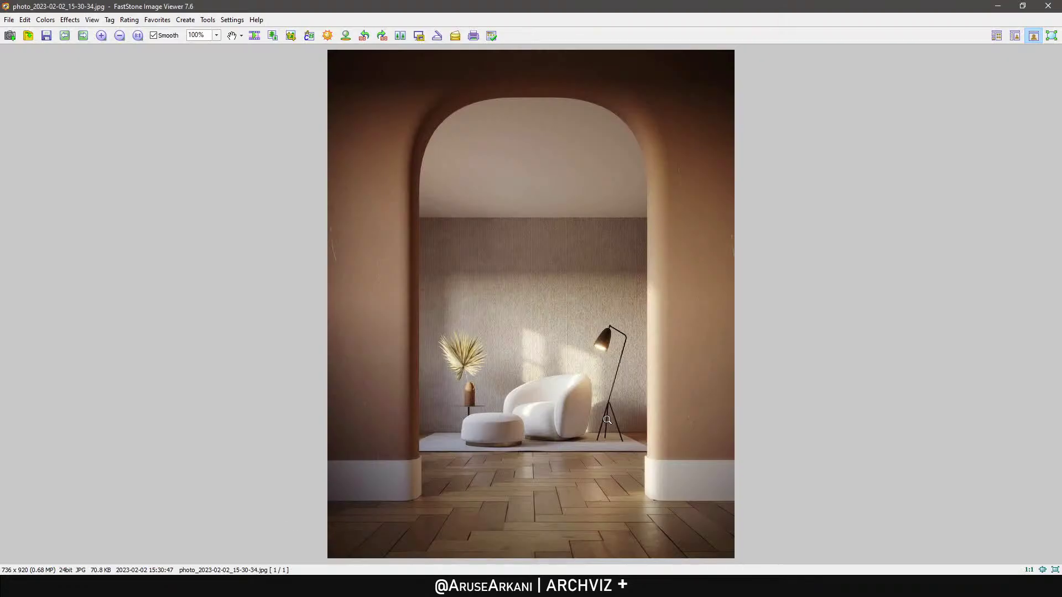
{"action": "key", "text": "Escape"}
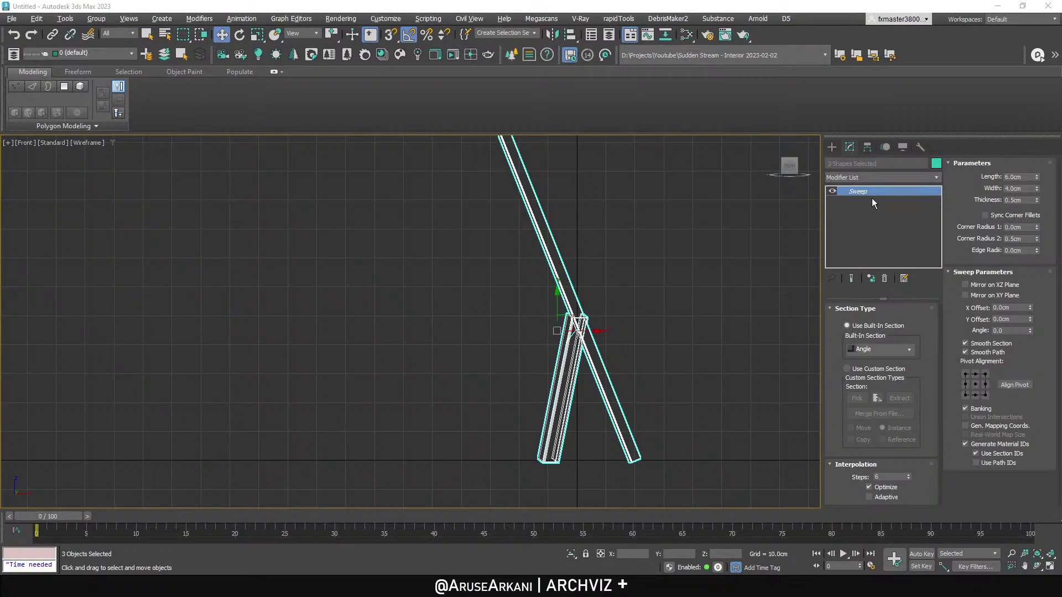
{"action": "left_click", "coordinate": [896, 354]}
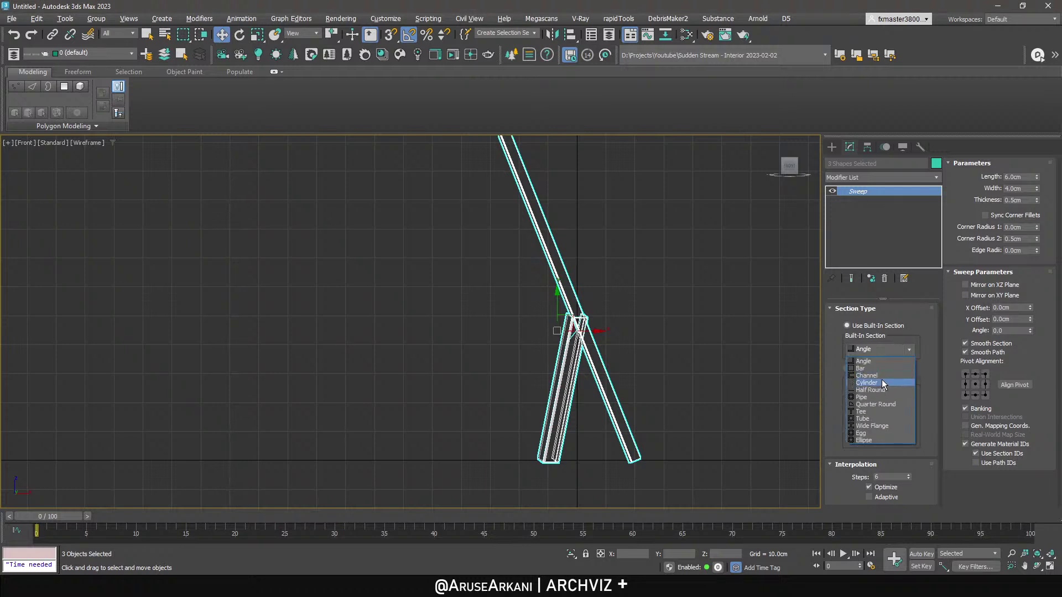
{"action": "left_click", "coordinate": [882, 383]}
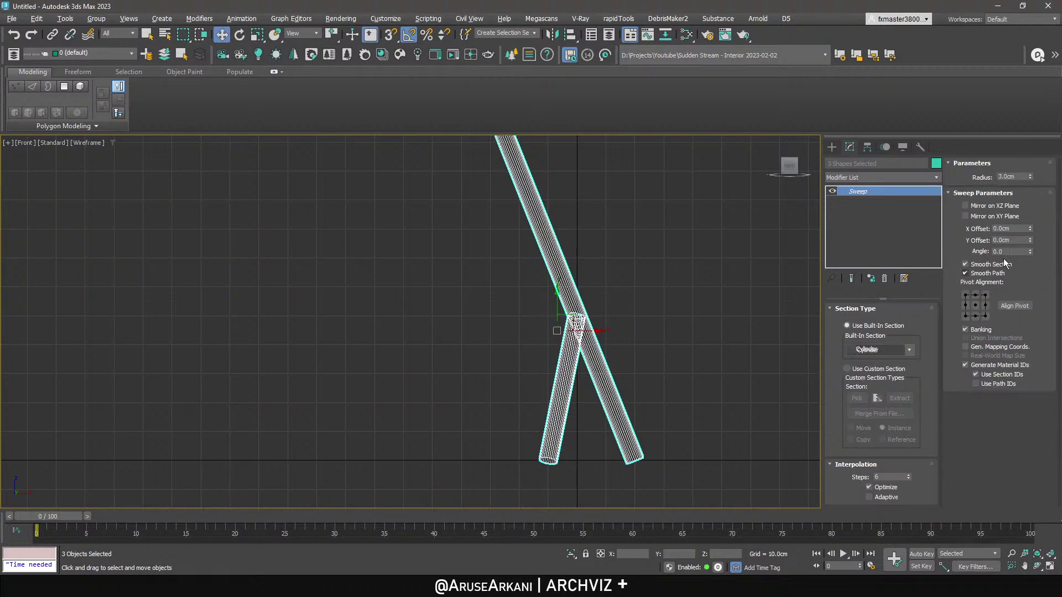
Reduce the sweep's cylinder radius through 1 cm and 0.75 cm down to 0.5 cm.
{"action": "double_click", "coordinate": [1007, 177]}
{"action": "type", "text": "1"}
{"action": "key", "text": "Return"}
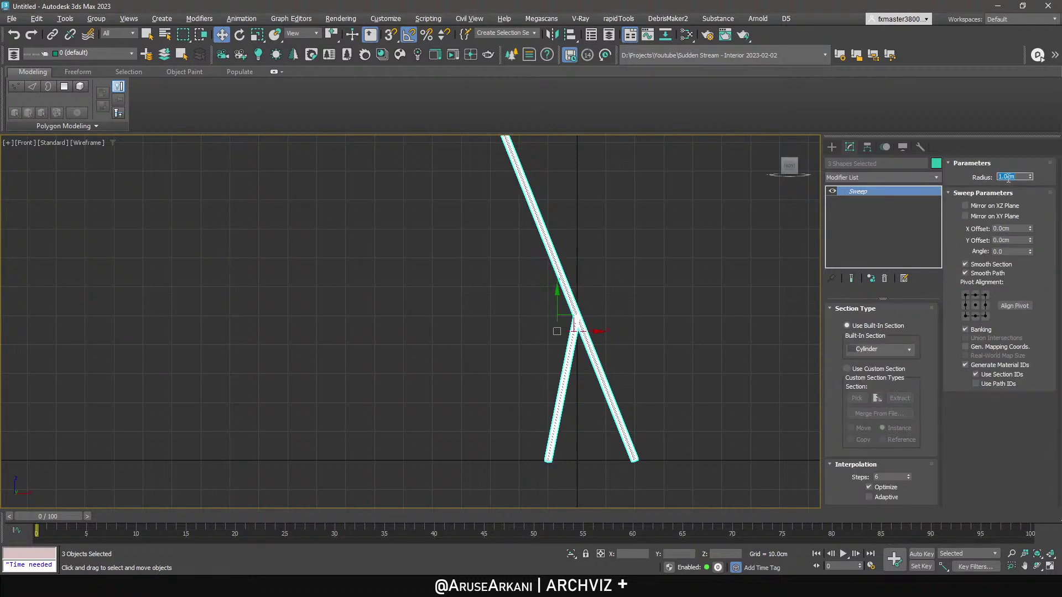
{"action": "type", "text": ".7"}
{"action": "key", "text": "Return"}
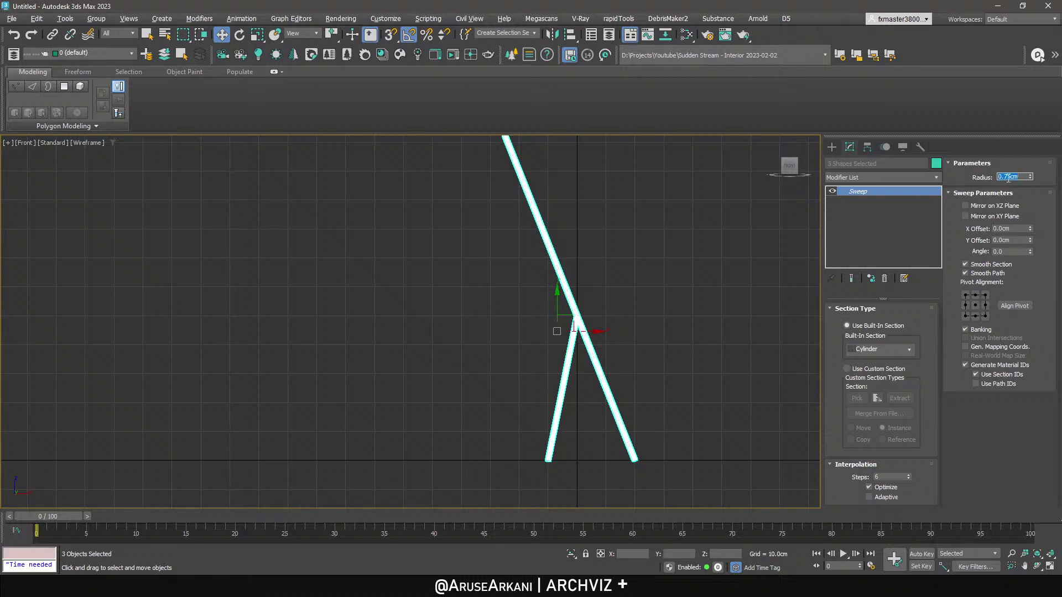
{"action": "key", "text": "Return"}
{"action": "scroll", "coordinate": [529, 272], "scroll_direction": "down", "scroll_amount": 3}
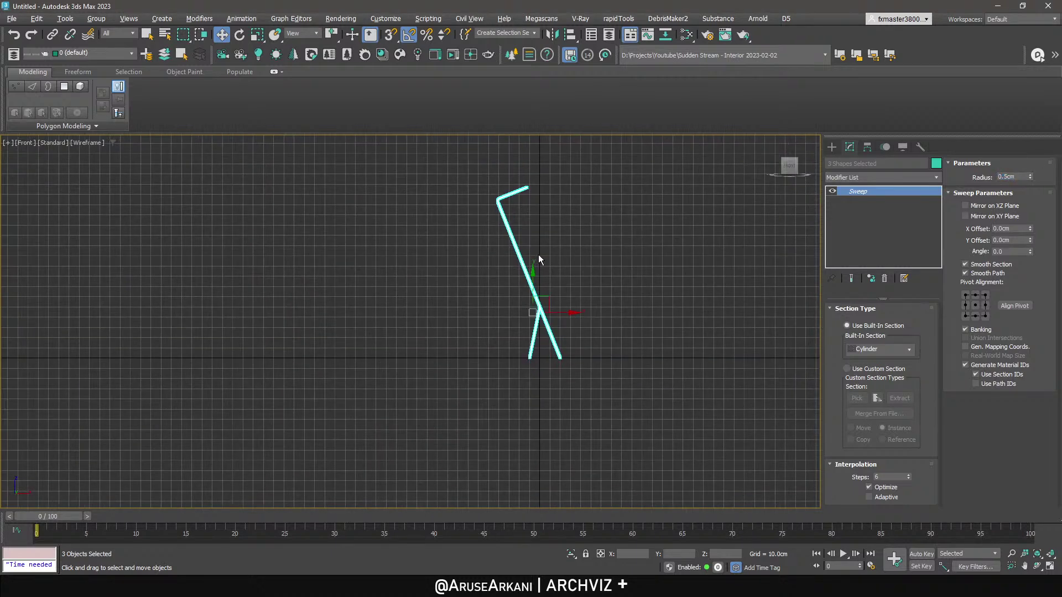
Create a cylinder with AutoGrid on the end face of the lamp's upper arm, about 1.02 cm radius and 1.12 cm high.
{"action": "key", "text": "p"}
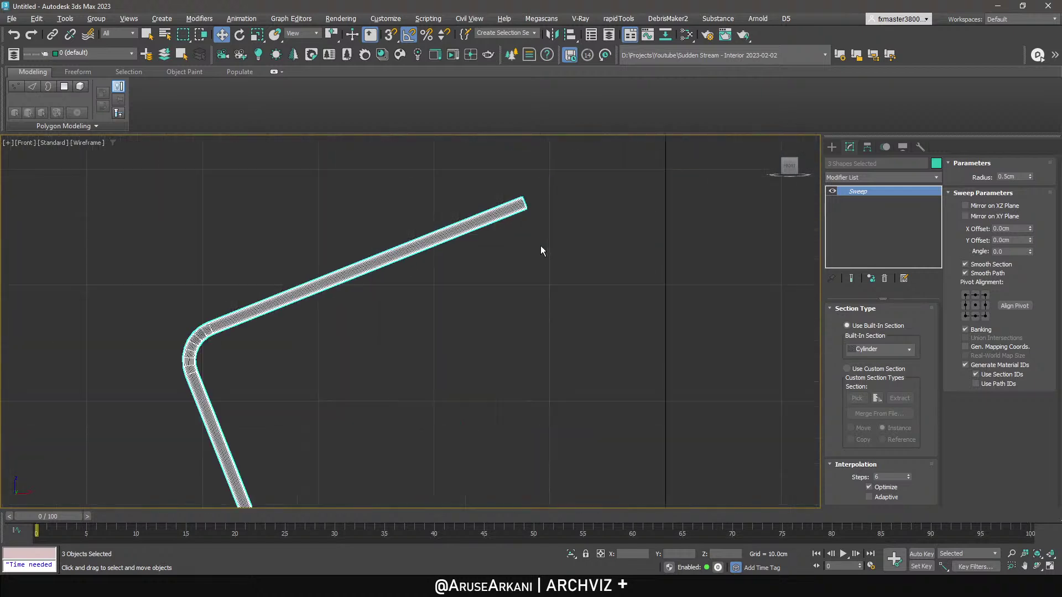
{"action": "middle_click_drag", "start_coordinate": [655, 416], "coordinate": [485, 312], "text": "alt"}
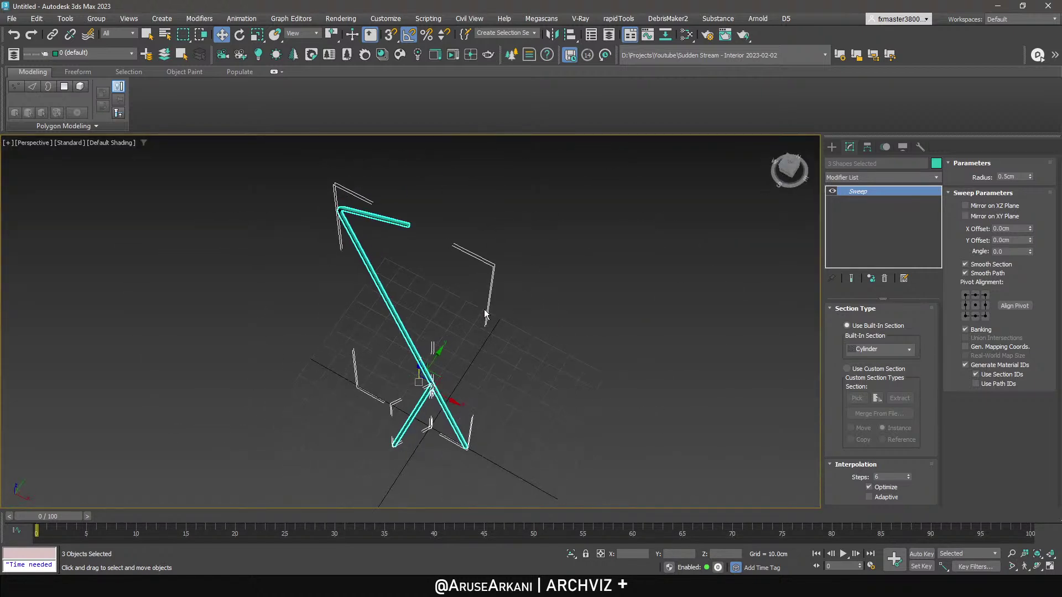
{"action": "scroll", "coordinate": [450, 234], "scroll_direction": "up", "scroll_amount": 10}
{"action": "key", "text": "F4"}
{"action": "scroll", "coordinate": [452, 292], "scroll_direction": "up", "scroll_amount": 5}
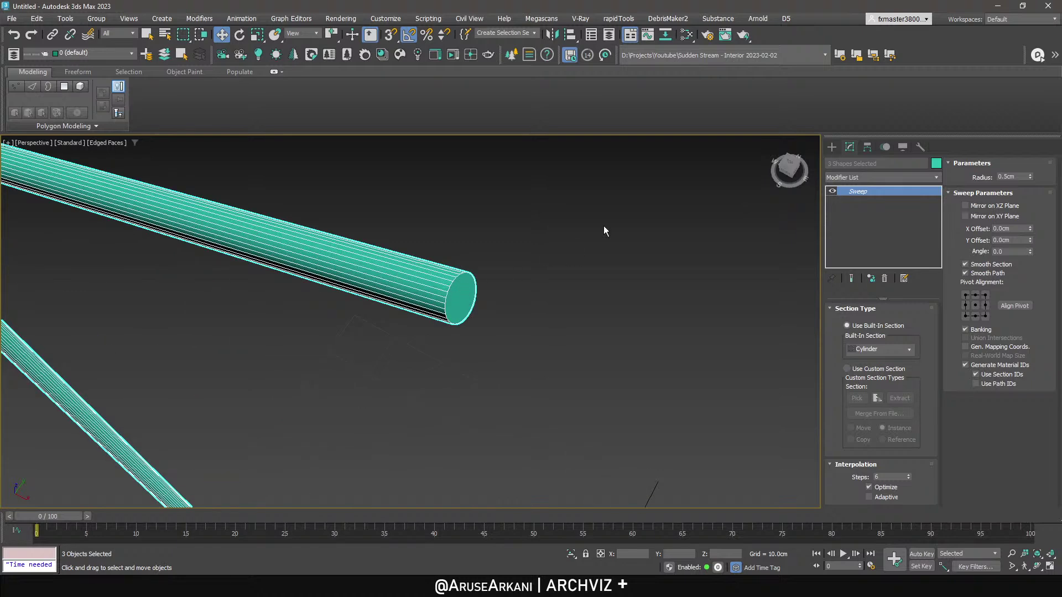
{"action": "left_click", "coordinate": [831, 147]}
{"action": "left_click", "coordinate": [832, 165]}
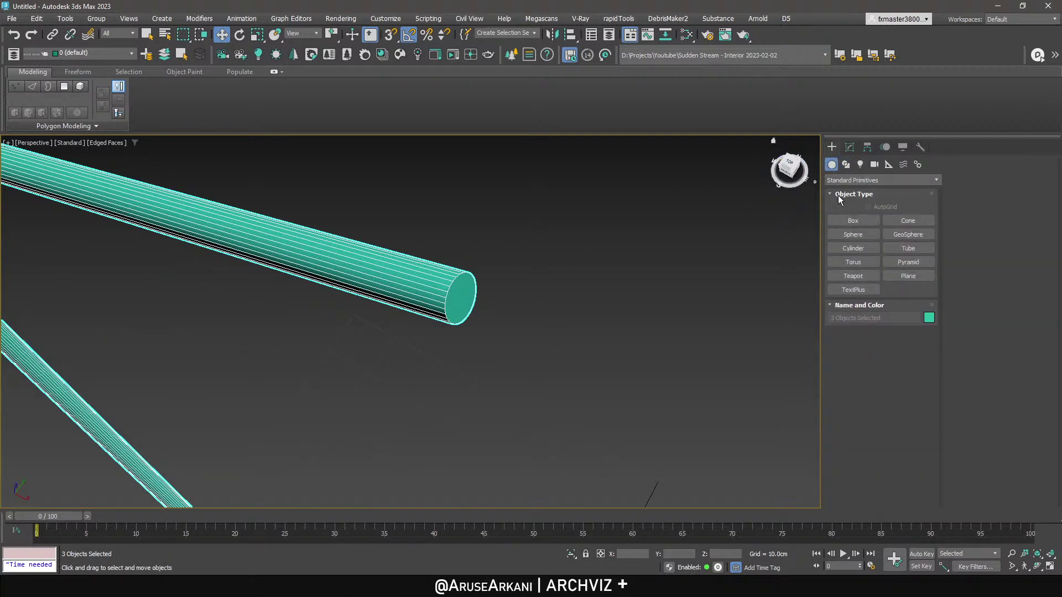
{"action": "left_click", "coordinate": [853, 248]}
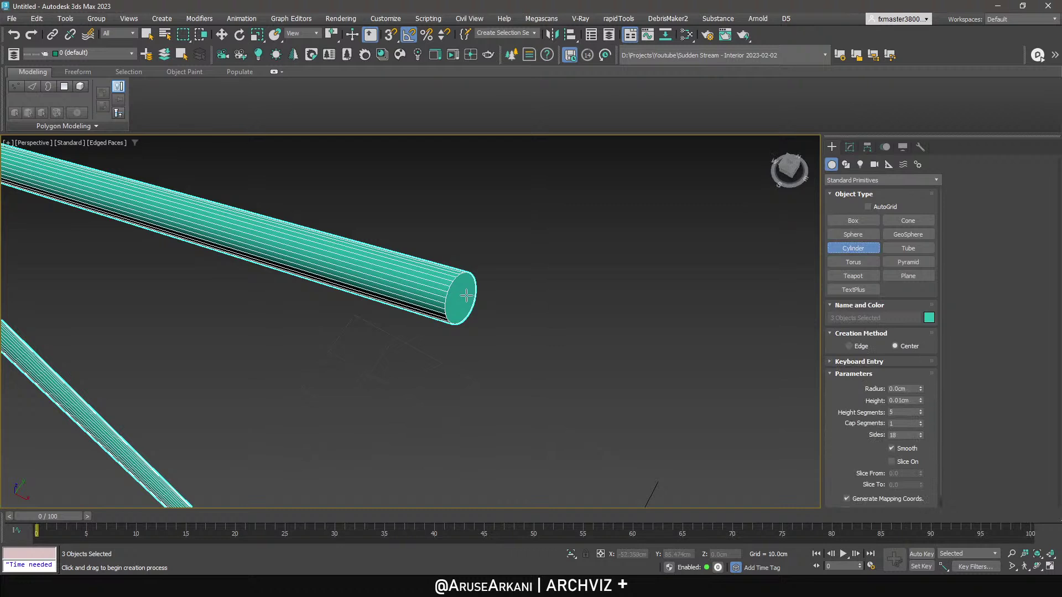
{"action": "left_click", "coordinate": [870, 208]}
{"action": "left_click_drag", "start_coordinate": [460, 297], "coordinate": [445, 260]}
{"action": "left_click", "coordinate": [549, 306]}
{"action": "key", "text": "e"}
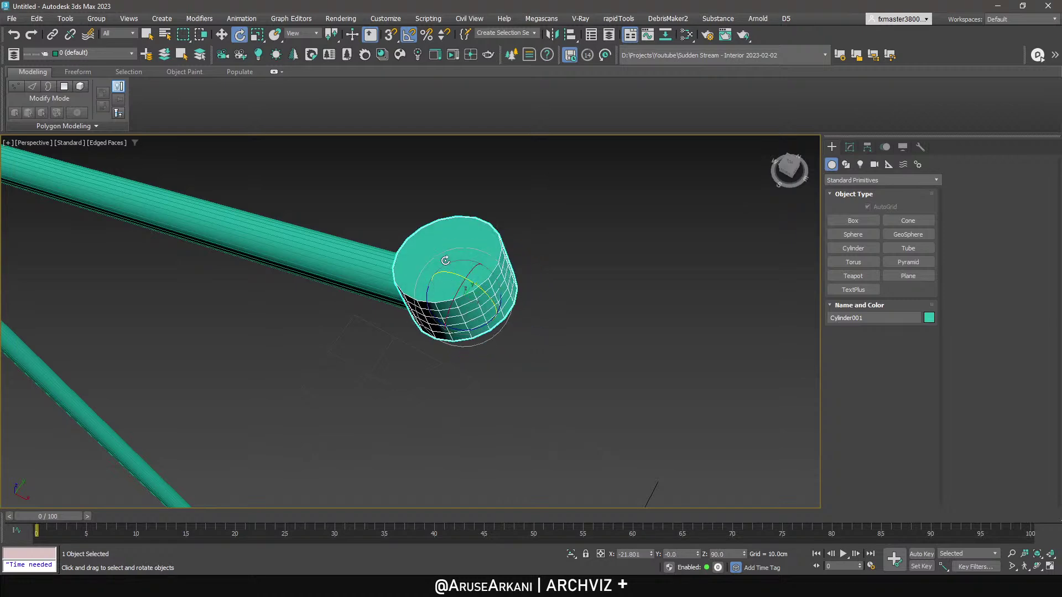
Move the cylinder outward to the tip of the upper arm in the front view and set its sides to 32.
{"action": "key", "text": "w"}
{"action": "key", "text": "alt+w"}
{"action": "key", "text": "alt+w"}
{"action": "scroll", "coordinate": [507, 199], "scroll_direction": "up", "scroll_amount": 5}
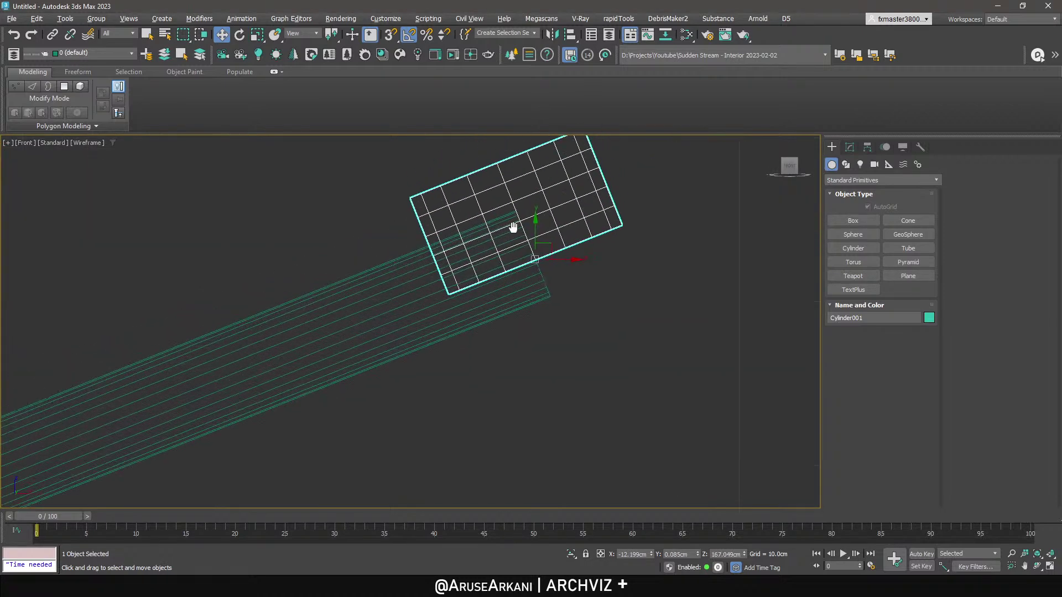
{"action": "left_click_drag", "start_coordinate": [545, 243], "coordinate": [616, 263]}
{"action": "left_click", "coordinate": [850, 147]}
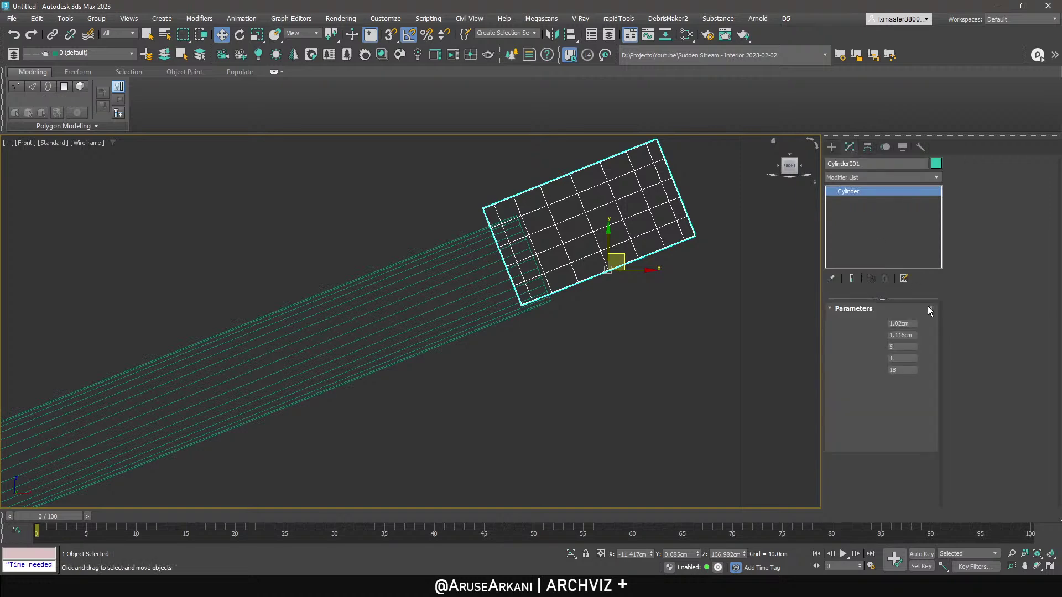
{"action": "double_click", "coordinate": [907, 370]}
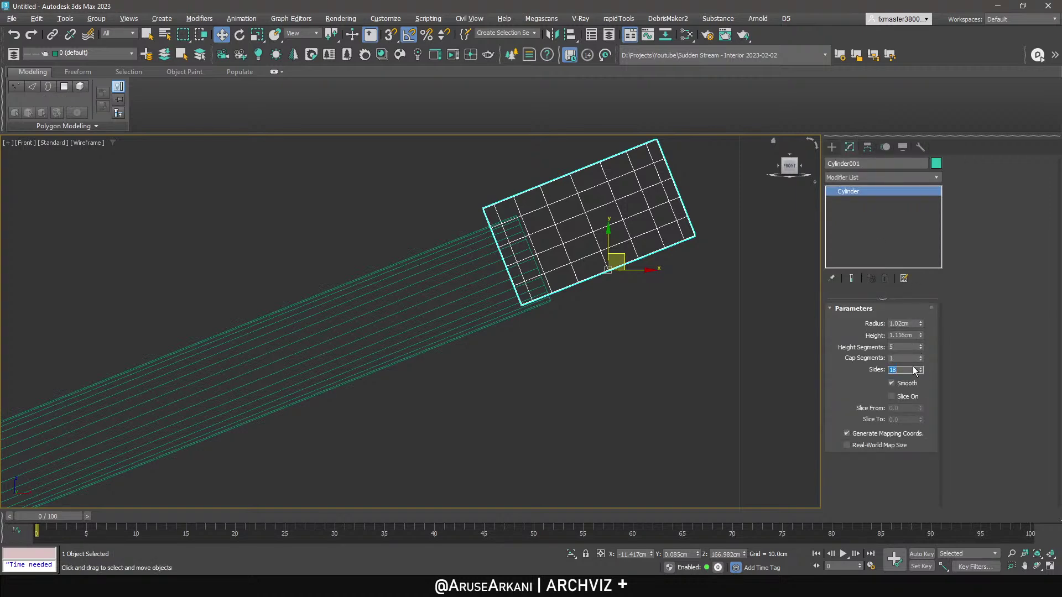
{"action": "key", "text": "Return"}
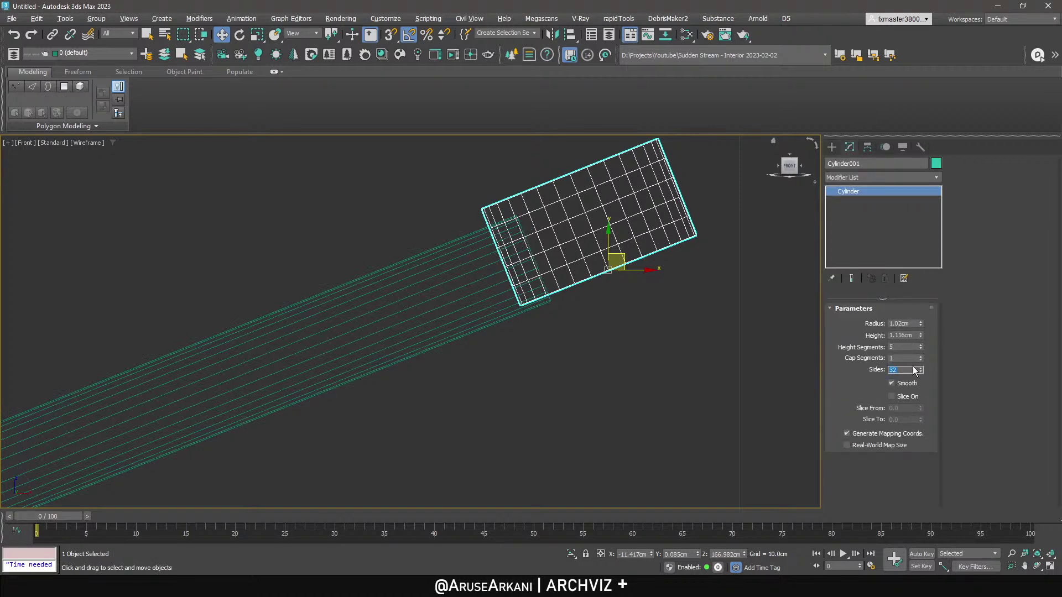
Pull the cylinder clear of the arm and snap its side edge onto the arm's end.
{"action": "left_click_drag", "start_coordinate": [614, 259], "coordinate": [710, 249]}
{"action": "key", "text": "s"}
{"action": "key", "text": "space"}
{"action": "scroll", "coordinate": [598, 261], "scroll_direction": "up", "scroll_amount": 5}
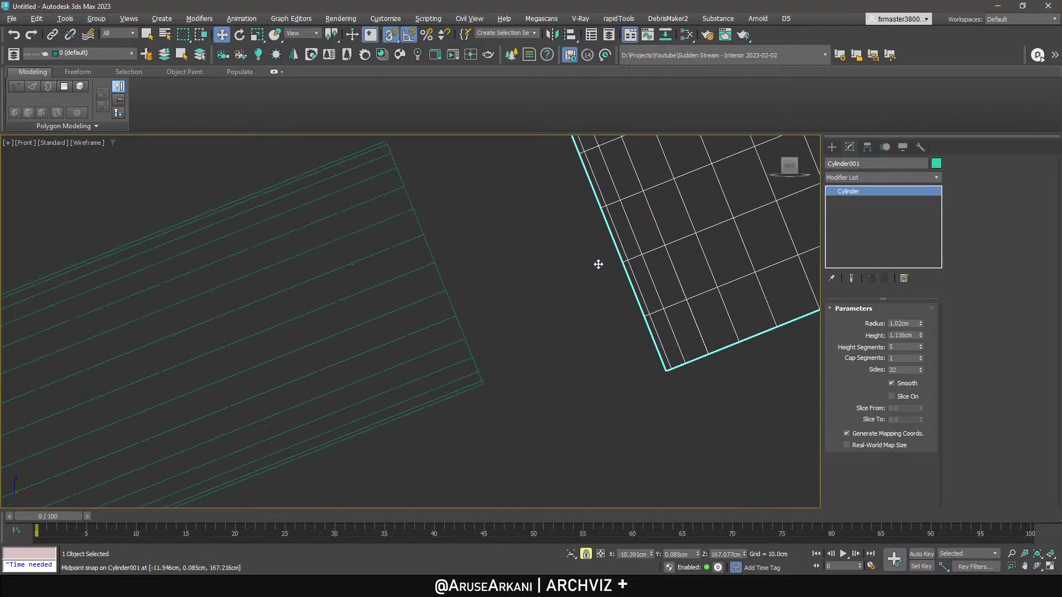
{"action": "left_click_drag", "start_coordinate": [615, 268], "coordinate": [438, 260]}
{"action": "key", "text": "s"}
{"action": "scroll", "coordinate": [456, 265], "scroll_direction": "down", "scroll_amount": 2}
{"action": "scroll", "coordinate": [450, 268], "scroll_direction": "up", "scroll_amount": 4}
{"action": "scroll", "coordinate": [450, 268], "scroll_direction": "down", "scroll_amount": 3}
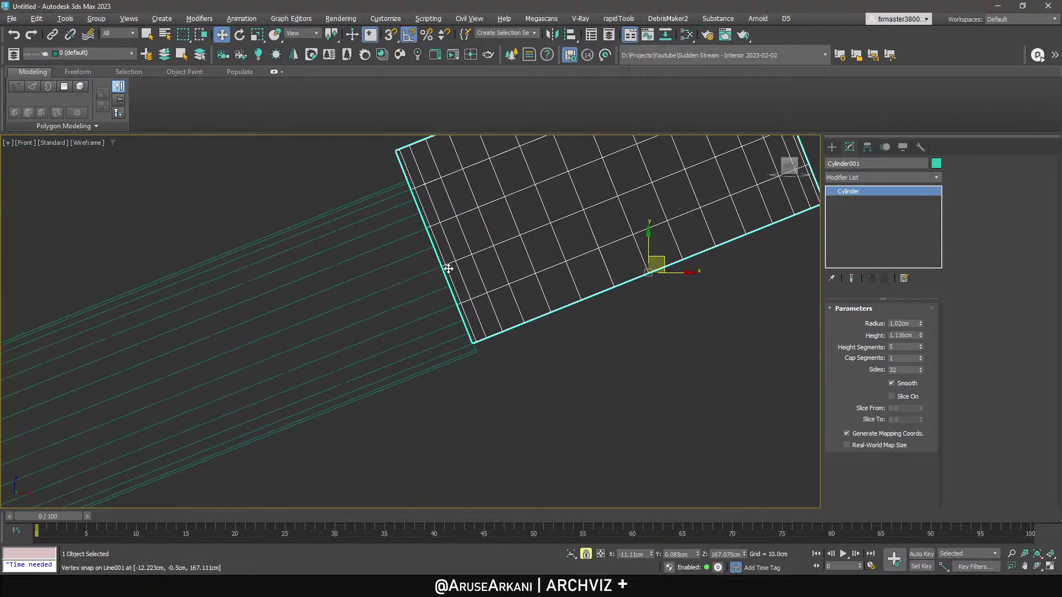
Set the cylinder's radius to 1 cm.
{"action": "left_click_drag", "start_coordinate": [920, 325], "coordinate": [918, 323]}
{"action": "key", "text": "ctrl+z"}
{"action": "double_click", "coordinate": [906, 324]}
{"action": "type", "text": "1"}
{"action": "left_click", "coordinate": [906, 336]}
Snap the side of the resized cylinder back against the end of the arm.
{"action": "scroll", "coordinate": [548, 280], "scroll_direction": "up", "scroll_amount": 5}
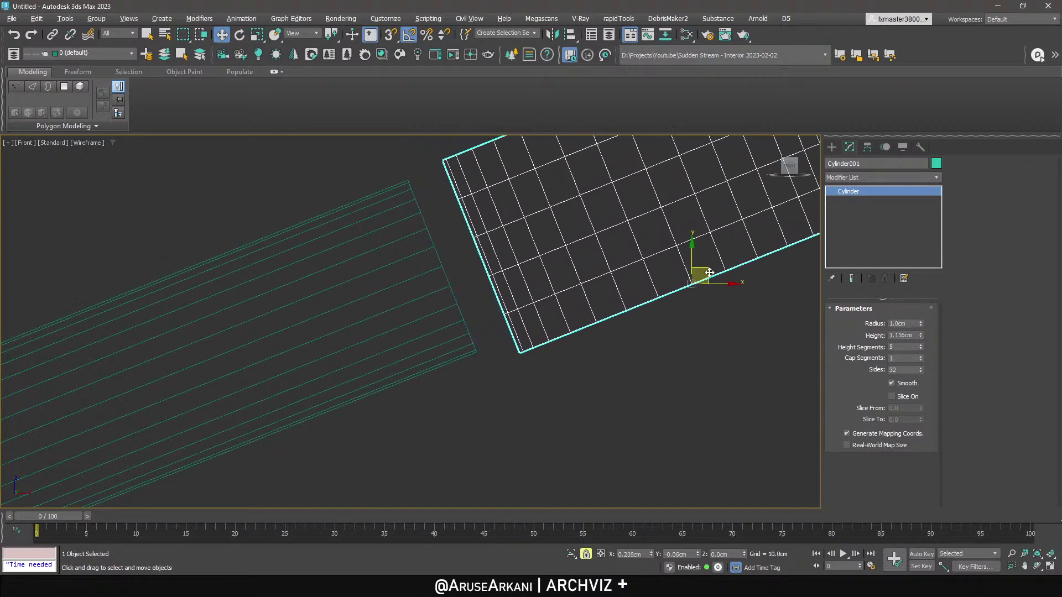
{"action": "key", "text": "s"}
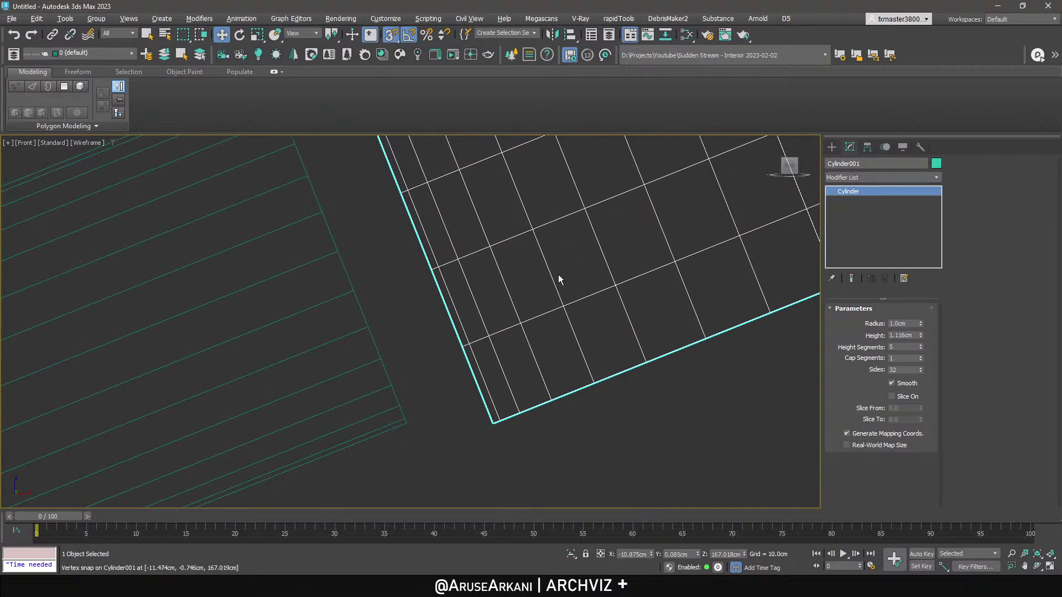
{"action": "left_click", "coordinate": [430, 273]}
{"action": "left_click", "coordinate": [429, 273]}
{"action": "middle_click_drag", "start_coordinate": [429, 272], "coordinate": [392, 275]}
{"action": "key", "text": "s"}
{"action": "scroll", "coordinate": [339, 252], "scroll_direction": "down", "scroll_amount": 4}
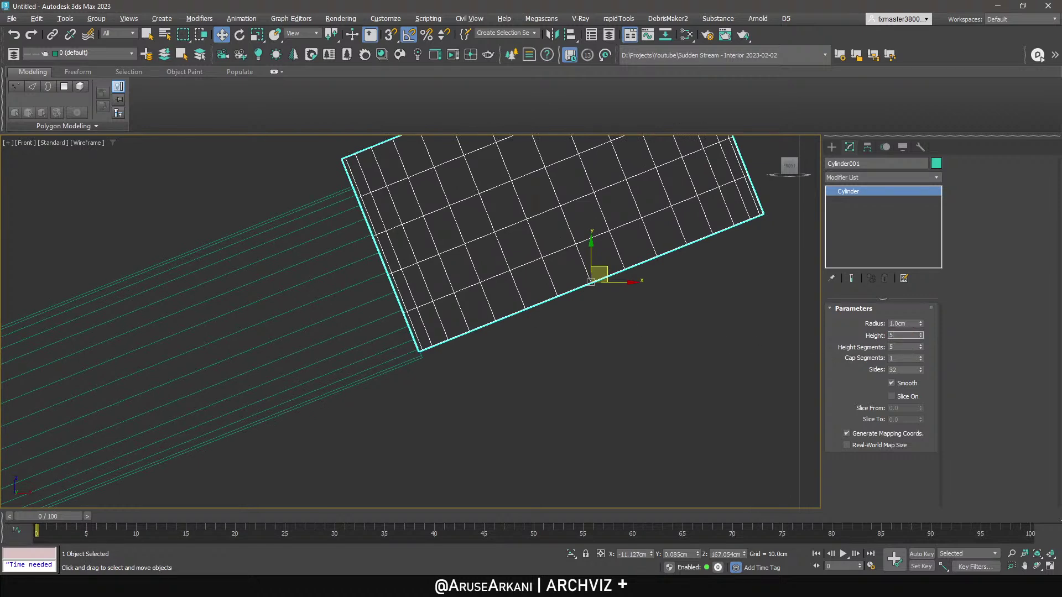
Give the cylinder a 5 cm height with one height segment and slide it about 2.14 cm down its local Z axis.
{"action": "key", "text": "Return"}
{"action": "right_click", "coordinate": [922, 347]}
{"action": "left_click", "coordinate": [313, 35]}
{"action": "left_click", "coordinate": [302, 78]}
{"action": "left_click_drag", "start_coordinate": [585, 255], "coordinate": [619, 324]}
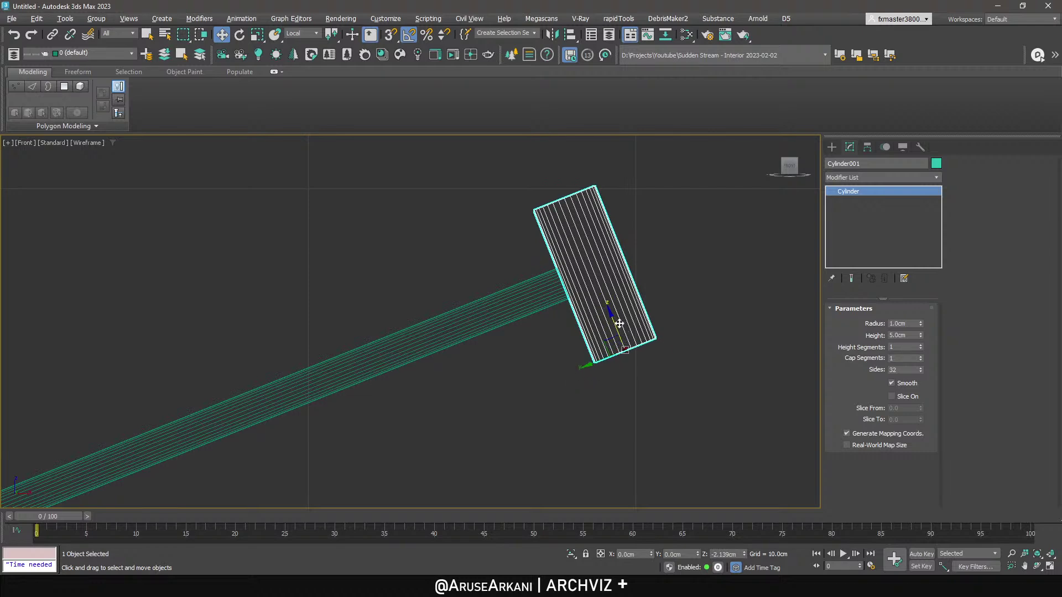
Add an Edit Poly modifier to the cylinder and select its lower cap polygon.
{"action": "key", "text": "p"}
{"action": "middle_click_drag", "start_coordinate": [651, 405], "coordinate": [525, 369], "text": "alt"}
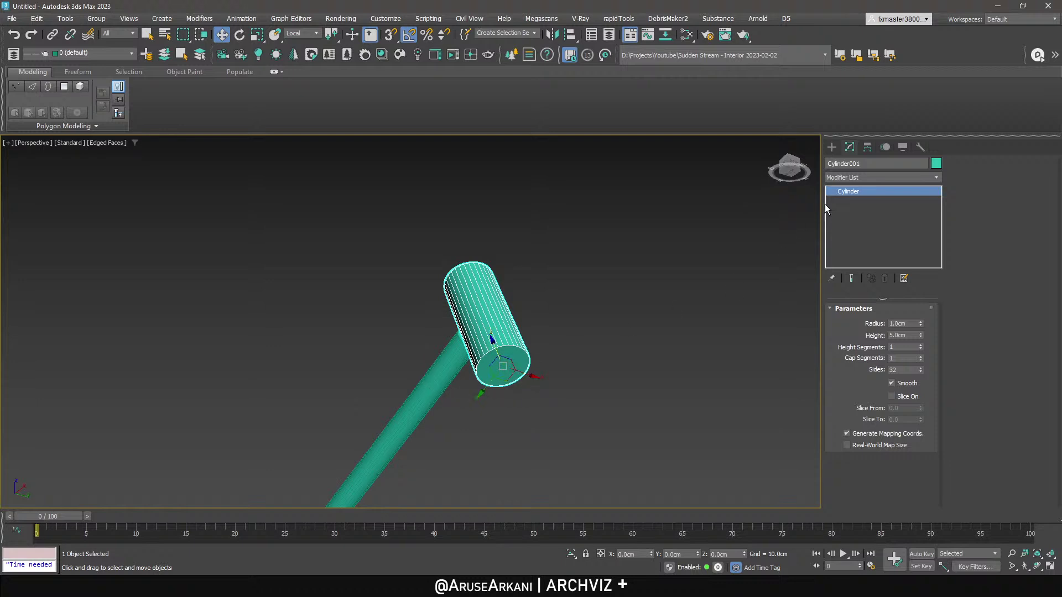
{"action": "left_click", "coordinate": [864, 177]}
{"action": "scroll", "coordinate": [871, 220], "scroll_direction": "down", "scroll_amount": 5}
{"action": "left_click", "coordinate": [555, 337]}
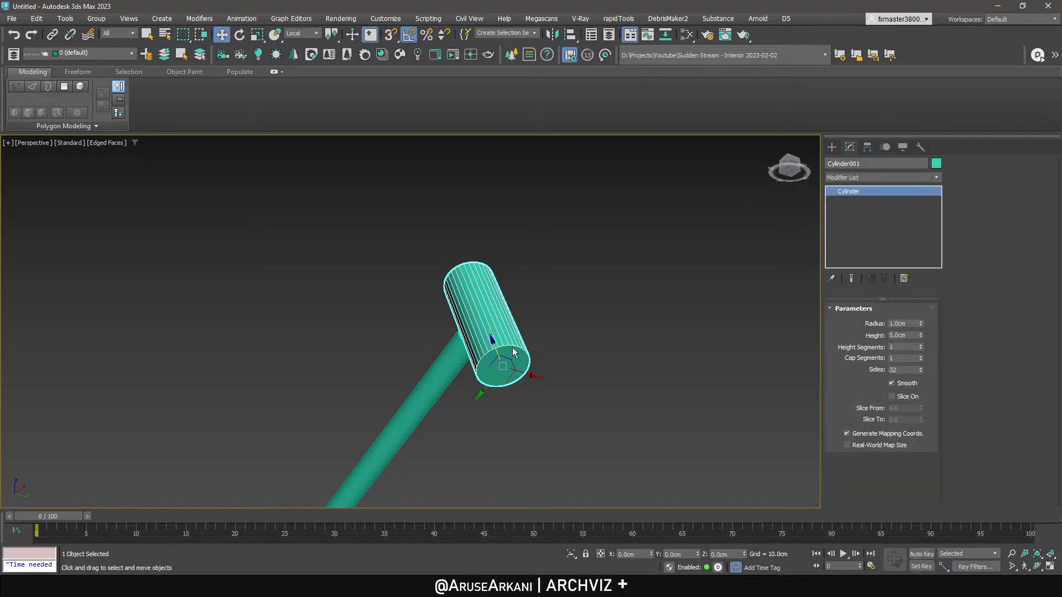
{"action": "key", "text": "4"}
{"action": "left_click", "coordinate": [502, 367]}
Set the reference coordinate system to Global and move the lower cap down along the cylinder's axis to lengthen it.
{"action": "scroll", "coordinate": [502, 366], "scroll_direction": "down", "scroll_amount": 5}
{"action": "middle_click_drag", "start_coordinate": [501, 366], "coordinate": [518, 329], "text": "alt"}
{"action": "left_click", "coordinate": [308, 34]}
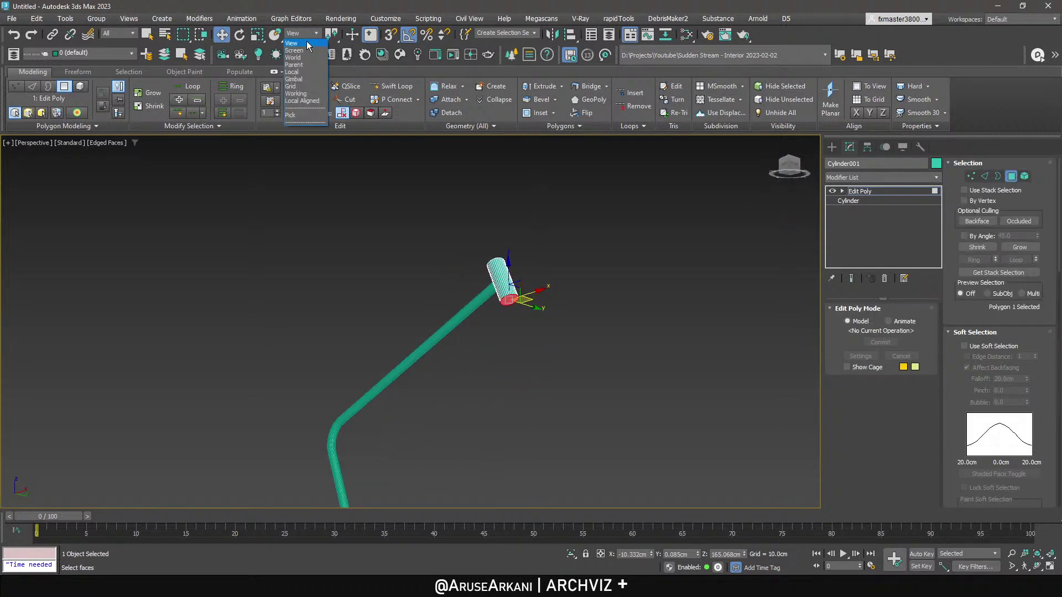
{"action": "left_click", "coordinate": [303, 79]}
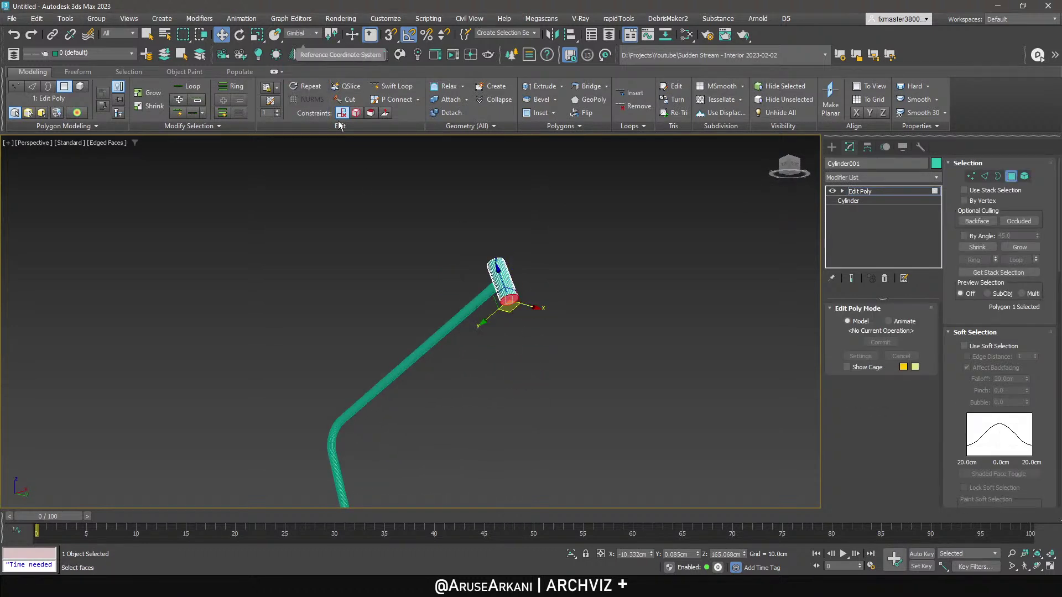
{"action": "middle_click_drag", "start_coordinate": [500, 327], "coordinate": [509, 324], "text": "alt"}
{"action": "left_click_drag", "start_coordinate": [498, 280], "coordinate": [571, 430]}
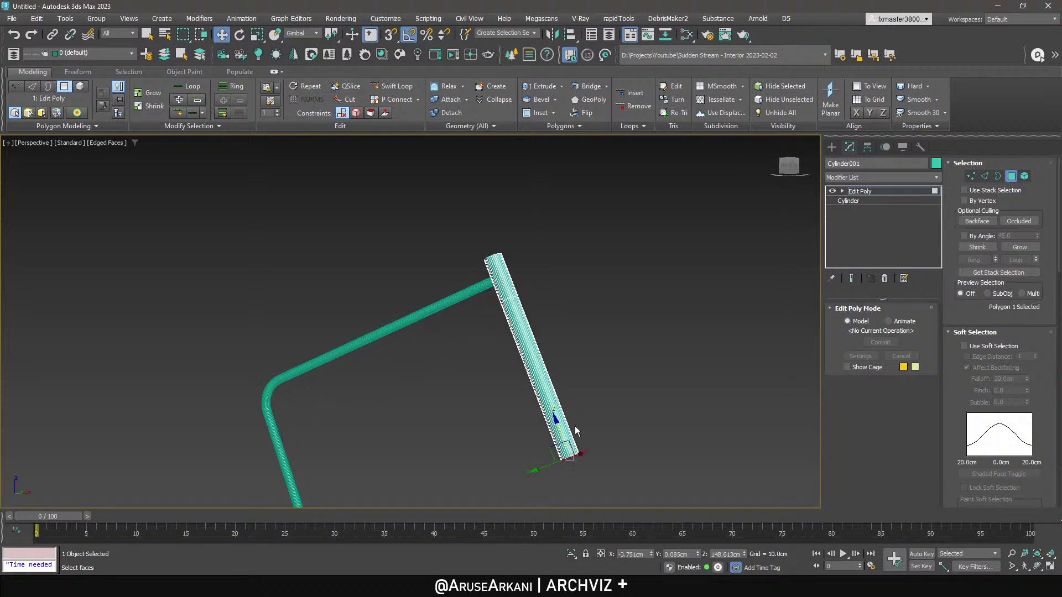
Scale up the lower cap to flare the cylinder into a cone-shaped shade and extend it further down.
{"action": "key", "text": "r"}
{"action": "middle_click_drag", "start_coordinate": [571, 430], "coordinate": [526, 320], "text": "alt"}
{"action": "left_click_drag", "start_coordinate": [532, 350], "coordinate": [512, 191]}
{"action": "scroll", "coordinate": [509, 291], "scroll_direction": "down", "scroll_amount": 4}
{"action": "scroll", "coordinate": [491, 243], "scroll_direction": "down", "scroll_amount": 4}
{"action": "middle_click_drag", "start_coordinate": [509, 291], "coordinate": [488, 213]}
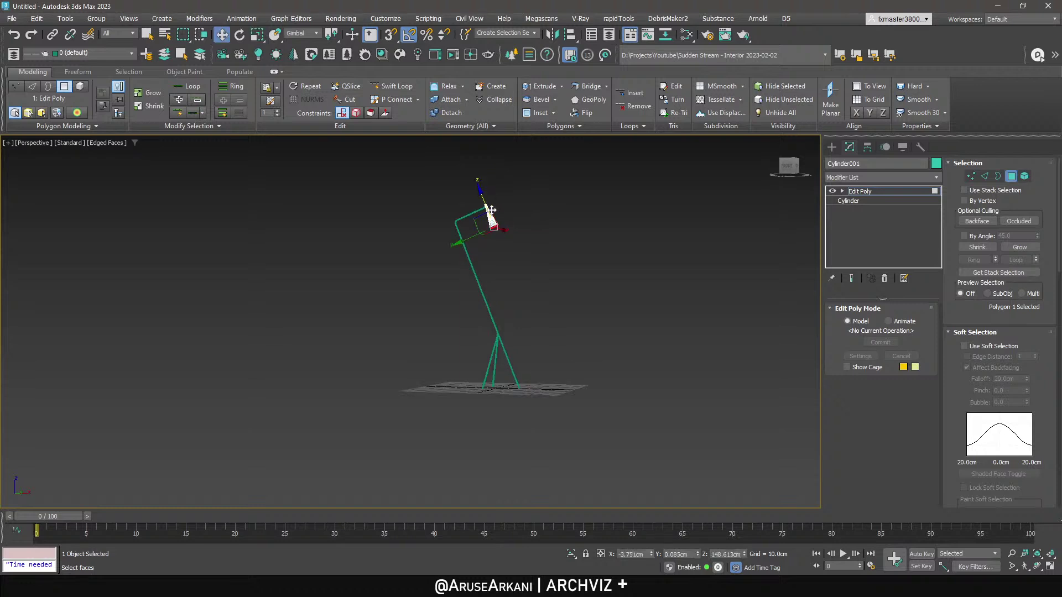
{"action": "key", "text": "w"}
{"action": "key", "text": "r"}
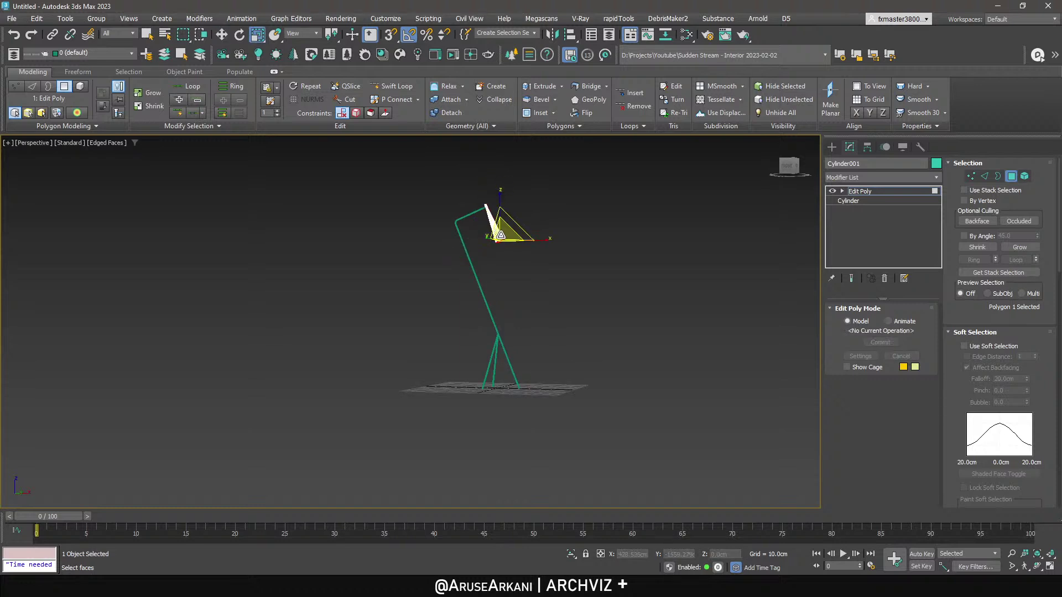
Insert a Swift Loop edge loop around the shade just below its narrow neck.
{"action": "left_click", "coordinate": [391, 86]}
{"action": "scroll", "coordinate": [481, 203], "scroll_direction": "up", "scroll_amount": 3}
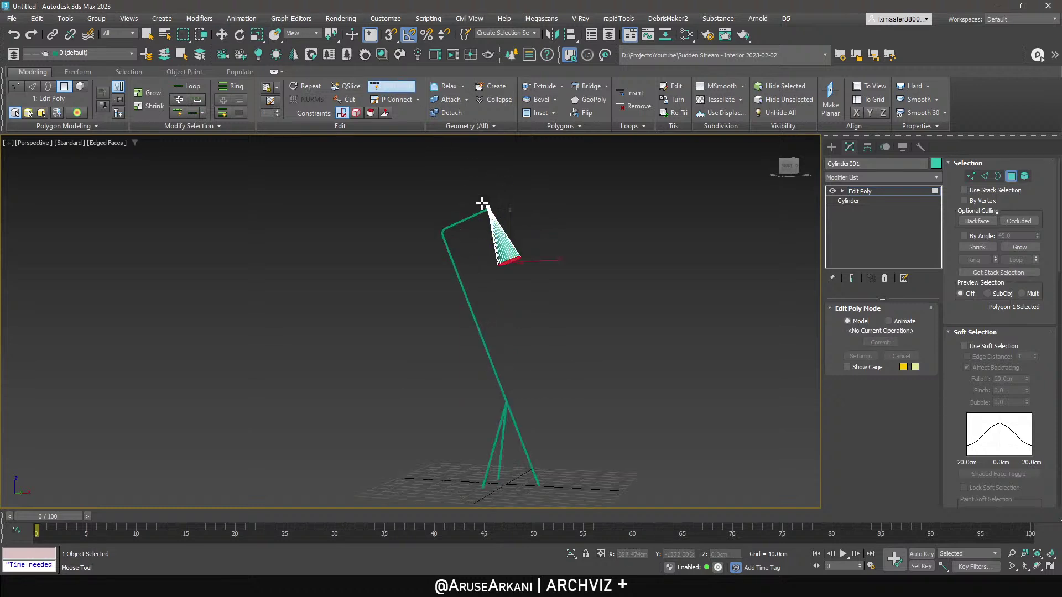
{"action": "left_click", "coordinate": [491, 222]}
{"action": "right_click", "coordinate": [492, 216]}
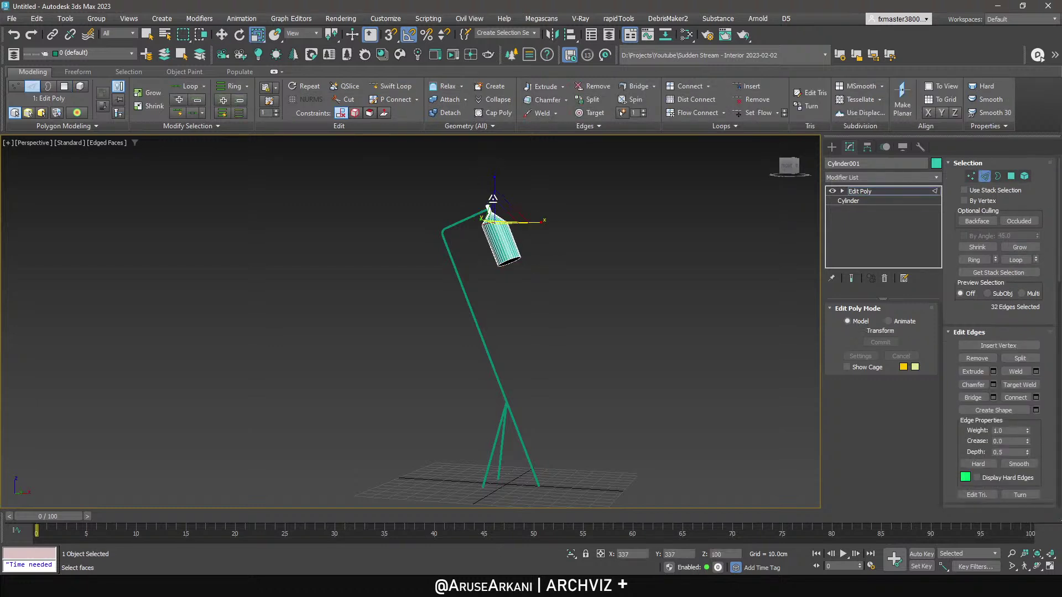
Scale the new edge loop to about 213% in the Global coordinate system and move it up toward the neck.
{"action": "left_click_drag", "start_coordinate": [489, 208], "coordinate": [490, 212]}
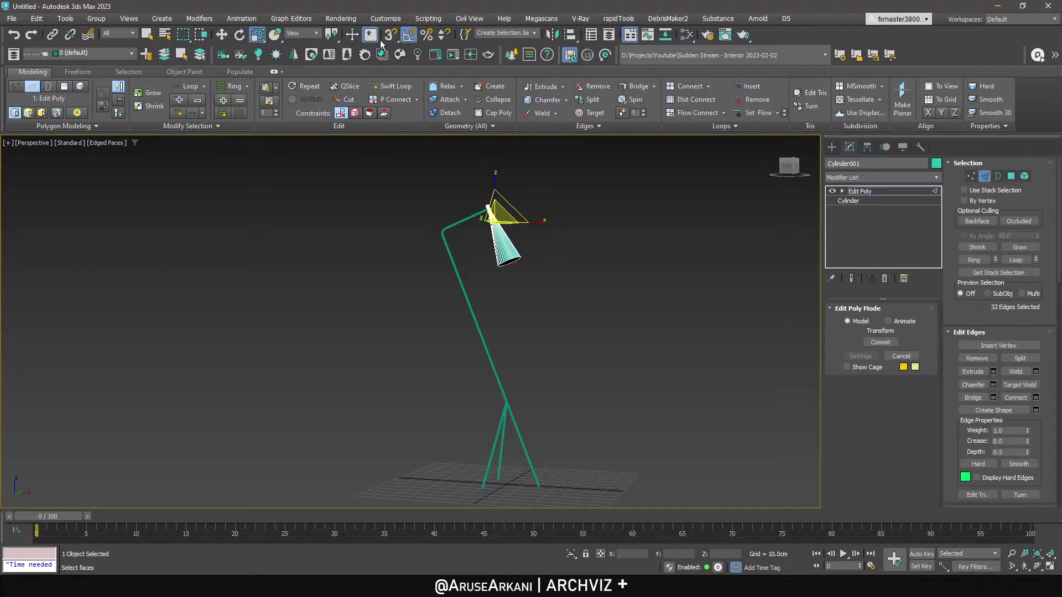
{"action": "left_click", "coordinate": [307, 36]}
{"action": "left_click", "coordinate": [313, 87]}
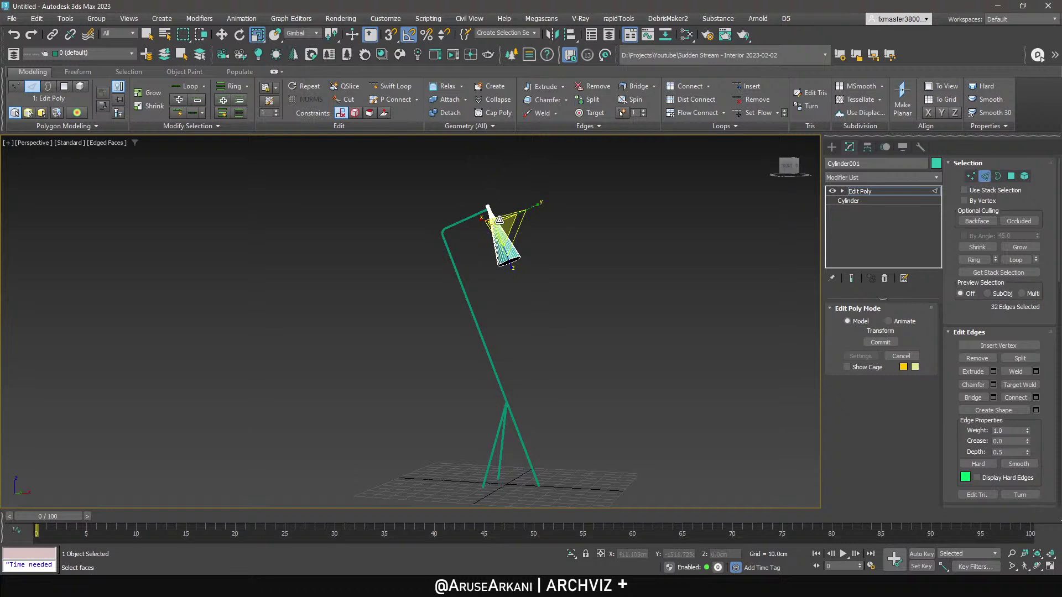
{"action": "left_click_drag", "start_coordinate": [500, 167], "coordinate": [501, 156]}
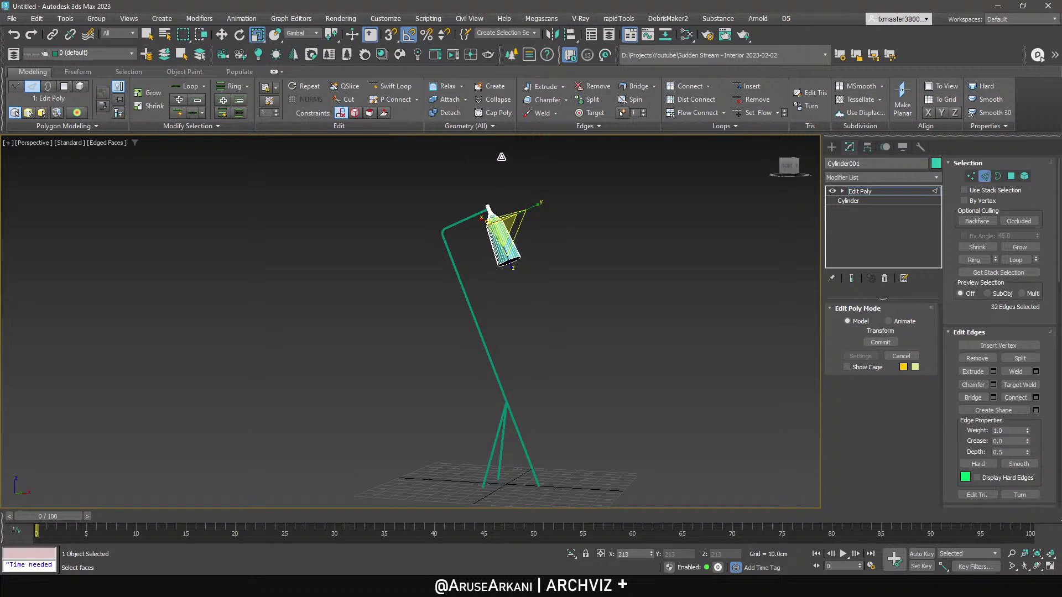
{"action": "key", "text": "w"}
{"action": "scroll", "coordinate": [495, 220], "scroll_direction": "up", "scroll_amount": 6}
{"action": "left_click_drag", "start_coordinate": [491, 219], "coordinate": [483, 201]}
Scale up the shade's lower cap polygon to widen the opening.
{"action": "key", "text": "4"}
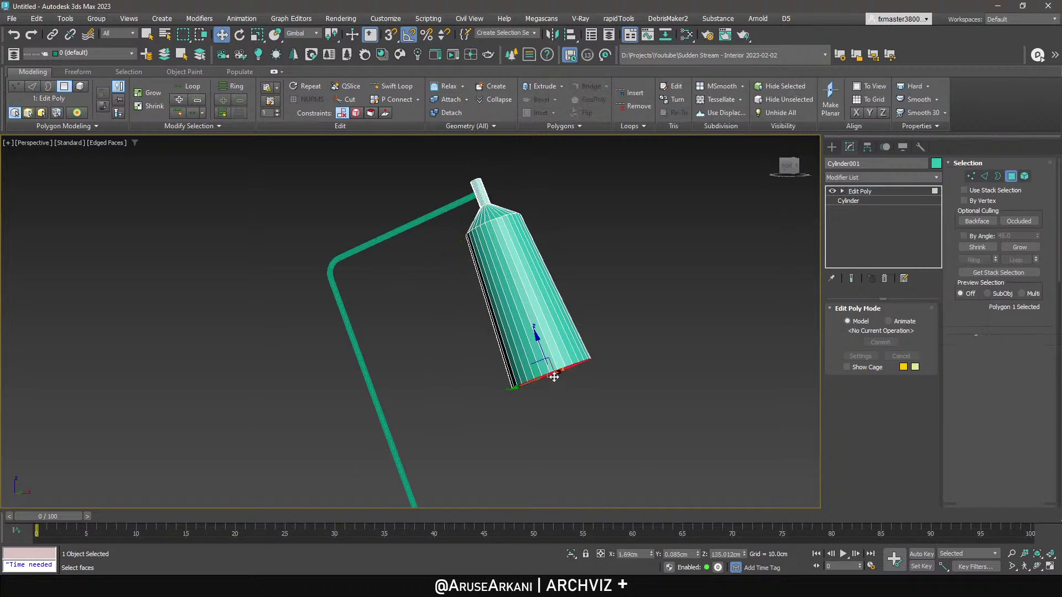
{"action": "key", "text": "r"}
{"action": "left_click_drag", "start_coordinate": [549, 362], "coordinate": [548, 349]}
Chamfer the shade's shoulder edge loop by 2.92 cm with 4 segments.
{"action": "key", "text": "2"}
{"action": "scroll", "coordinate": [499, 263], "scroll_direction": "down", "scroll_amount": 5}
{"action": "scroll", "coordinate": [503, 279], "scroll_direction": "down", "scroll_amount": 3}
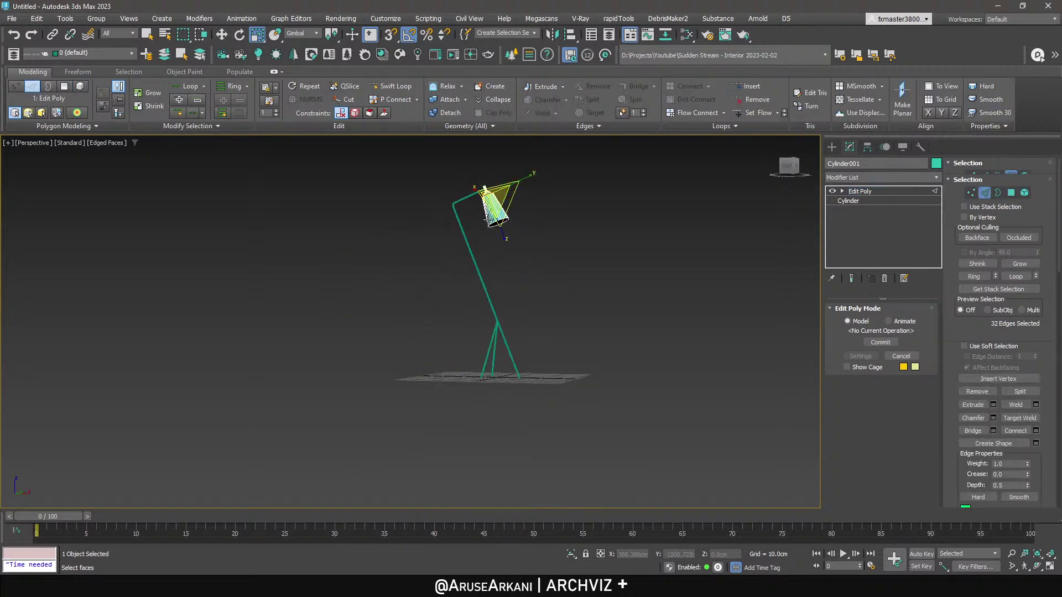
{"action": "scroll", "coordinate": [497, 216], "scroll_direction": "up", "scroll_amount": 2}
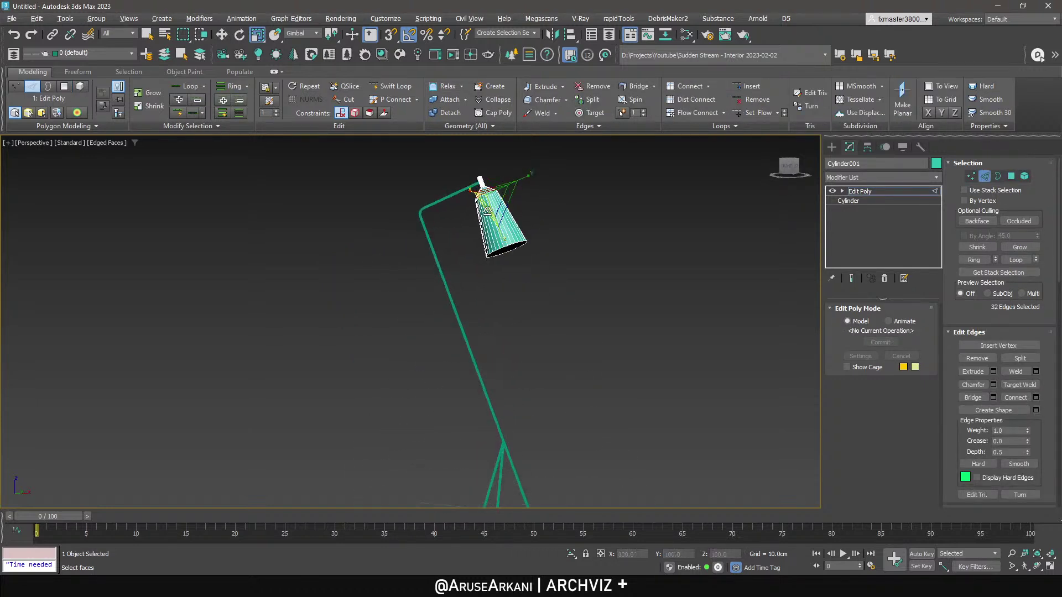
{"action": "scroll", "coordinate": [498, 216], "scroll_direction": "up", "scroll_amount": 3}
{"action": "left_click", "coordinate": [540, 100], "text": "shift"}
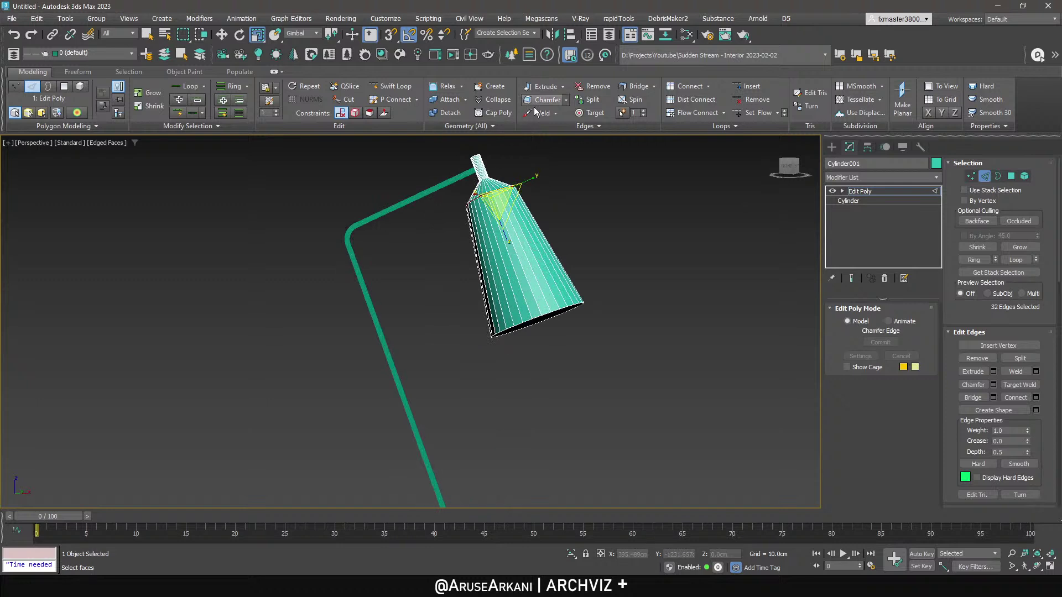
{"action": "left_click_drag", "start_coordinate": [736, 300], "coordinate": [848, 285]}
{"action": "left_click", "coordinate": [793, 294]}
{"action": "left_click", "coordinate": [792, 294]}
{"action": "left_click", "coordinate": [792, 294]}
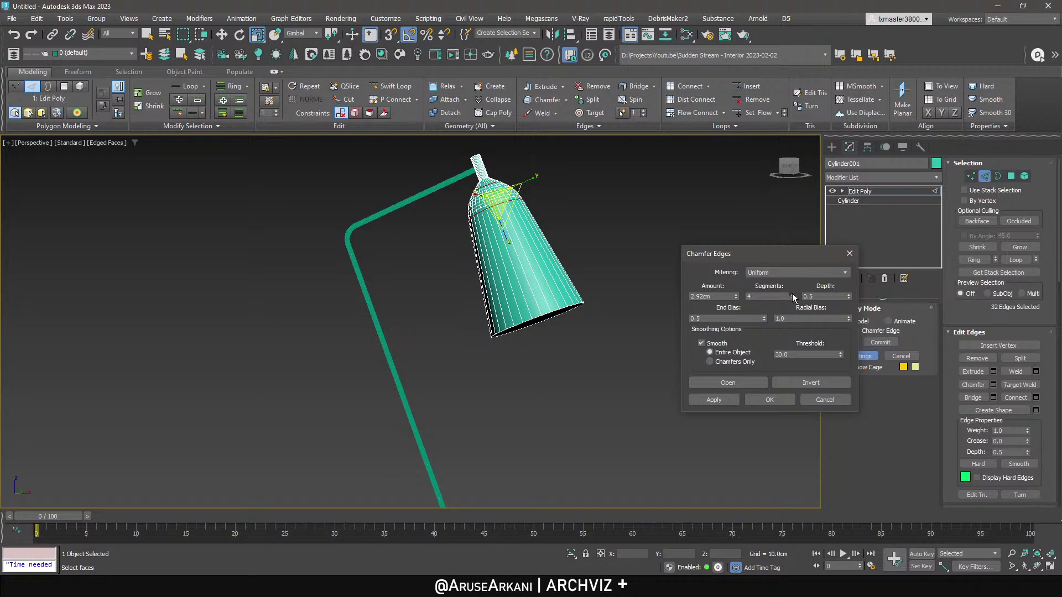
{"action": "left_click", "coordinate": [786, 402]}
Inset the shade's lower cap polygon and move it up inside the shade to hollow it out, using see-through display.
{"action": "middle_click_drag", "start_coordinate": [586, 359], "coordinate": [551, 242], "text": "alt"}
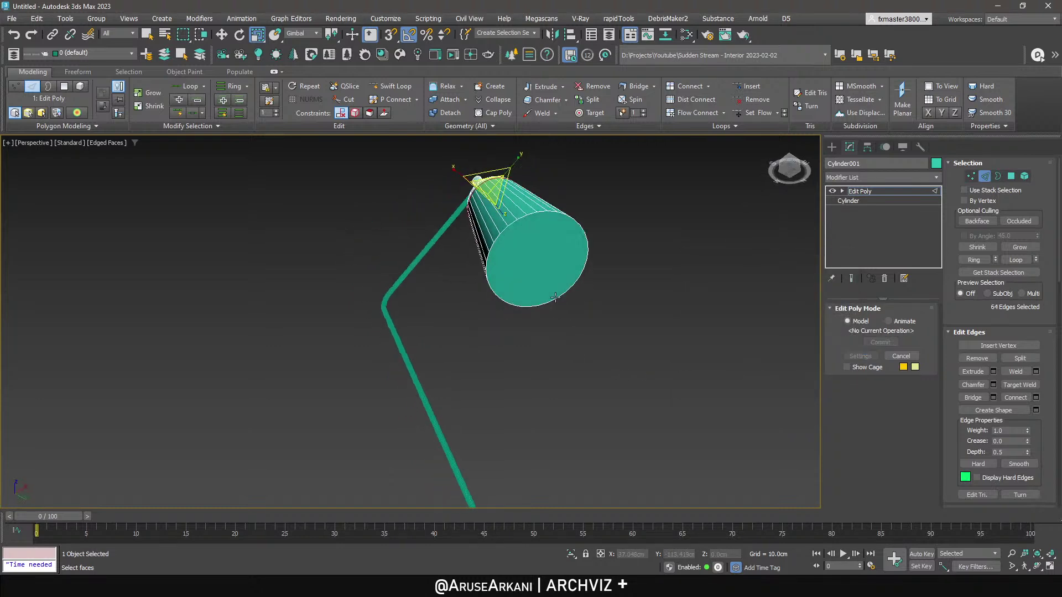
{"action": "key", "text": "4"}
{"action": "left_click", "coordinate": [551, 243]}
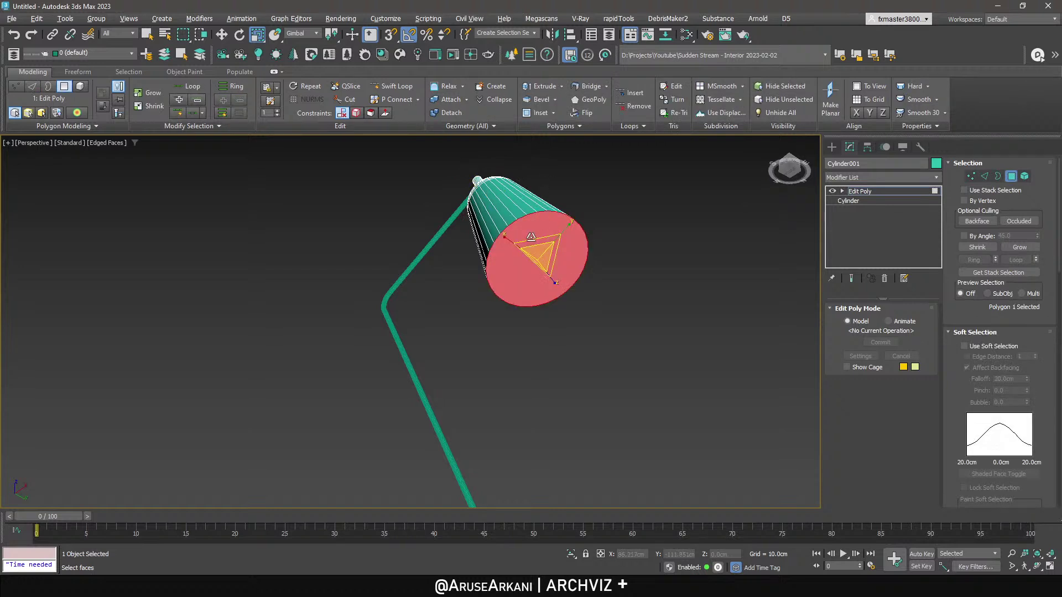
{"action": "key", "text": "w"}
{"action": "middle_click_drag", "start_coordinate": [539, 252], "coordinate": [536, 250], "text": "alt"}
{"action": "left_click_drag", "start_coordinate": [535, 250], "coordinate": [485, 157]}
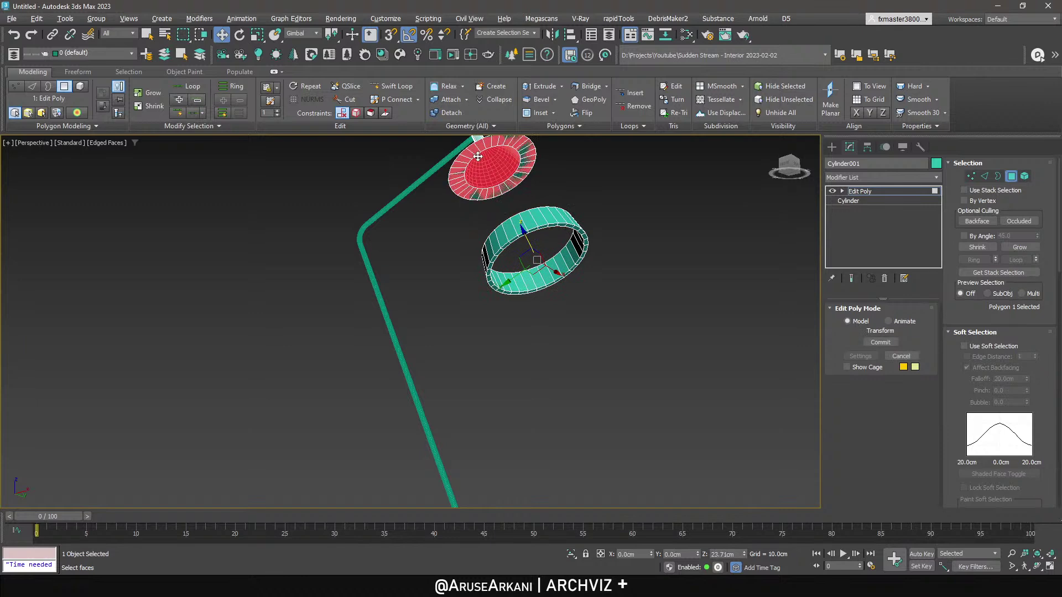
{"action": "key", "text": "ctrl+z"}
{"action": "left_click_drag", "start_coordinate": [527, 242], "coordinate": [503, 192]}
{"action": "key", "text": "alt+x"}
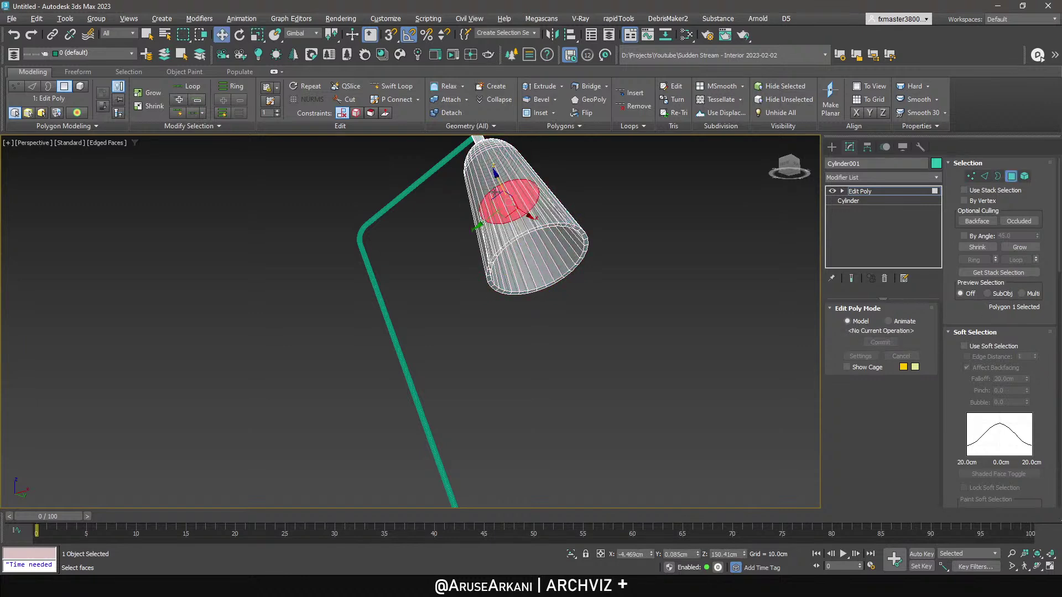
{"action": "middle_click_drag", "start_coordinate": [503, 191], "coordinate": [510, 205], "text": "alt"}
{"action": "scroll", "coordinate": [510, 205], "scroll_direction": "up", "scroll_amount": 2}
{"action": "left_click_drag", "start_coordinate": [499, 179], "coordinate": [493, 165]}
{"action": "middle_click_drag", "start_coordinate": [525, 257], "coordinate": [523, 204], "text": "alt"}
Grow the recessed cap selection to the shade's inner walls and scale them up slightly to thin the rim.
{"action": "left_click", "coordinate": [860, 192]}
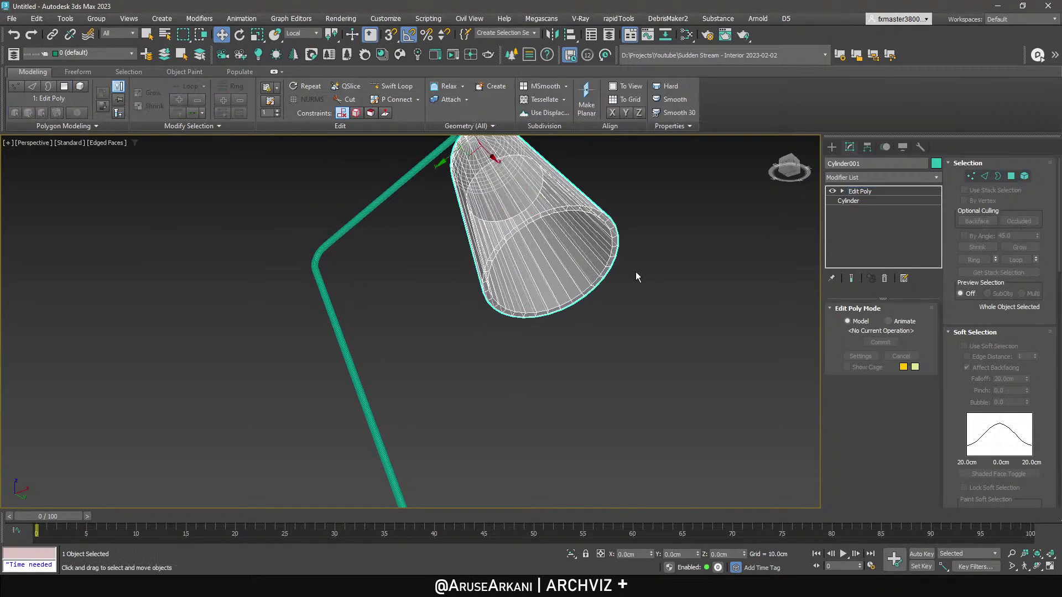
{"action": "middle_click_drag", "start_coordinate": [608, 260], "coordinate": [611, 251], "text": "alt"}
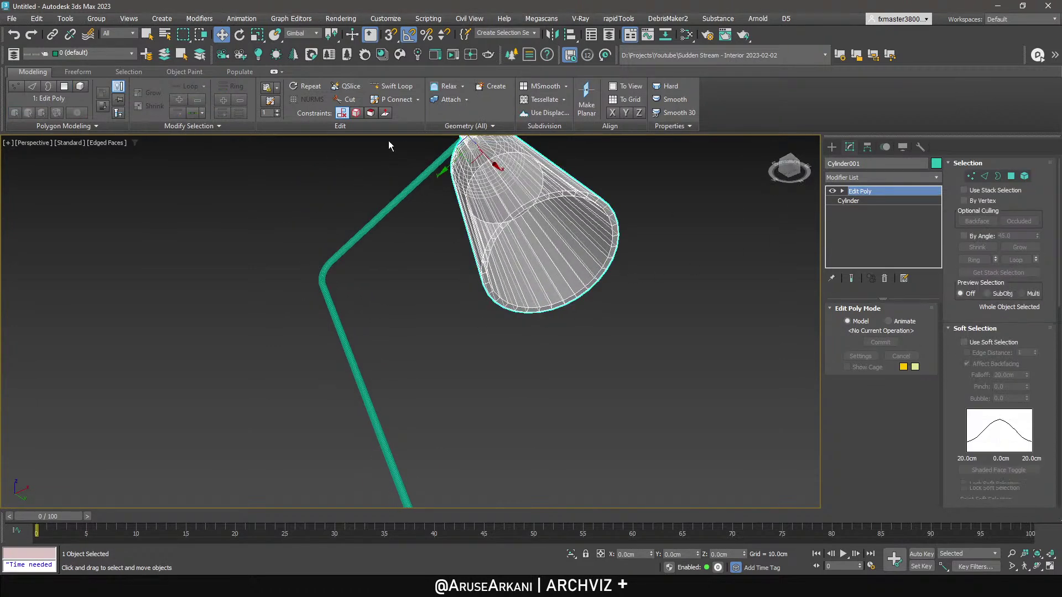
{"action": "key", "text": "4"}
{"action": "left_click", "coordinate": [153, 93]}
{"action": "key", "text": "r"}
{"action": "left_click_drag", "start_coordinate": [529, 209], "coordinate": [526, 192]}
{"action": "left_click", "coordinate": [631, 271]}
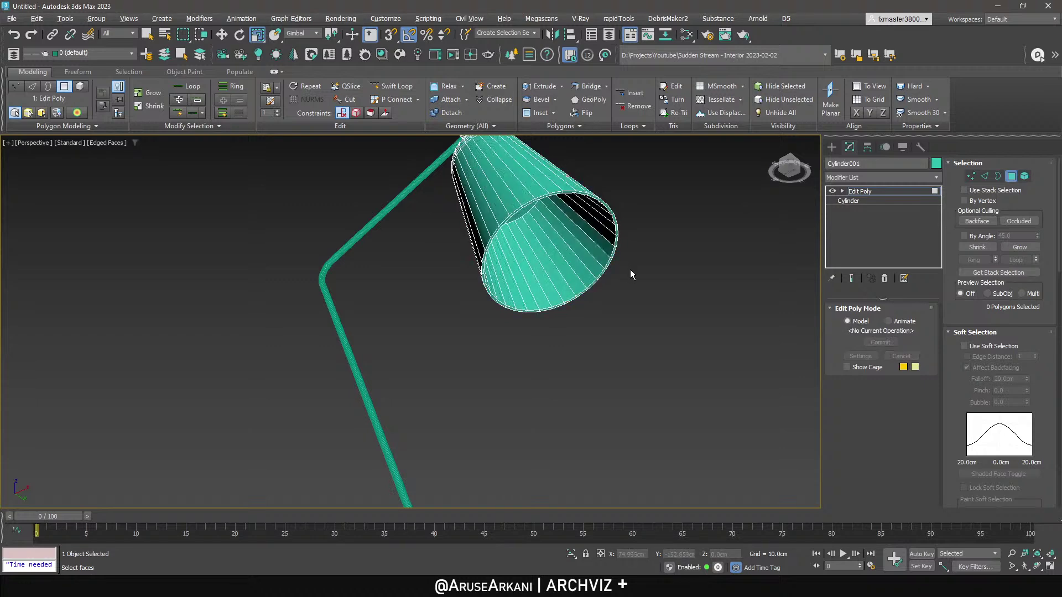
{"action": "left_click", "coordinate": [863, 192]}
Select all the lamp parts and create a Corona Physical material named Lamp Black Metal.
{"action": "scroll", "coordinate": [576, 265], "scroll_direction": "down", "scroll_amount": 6}
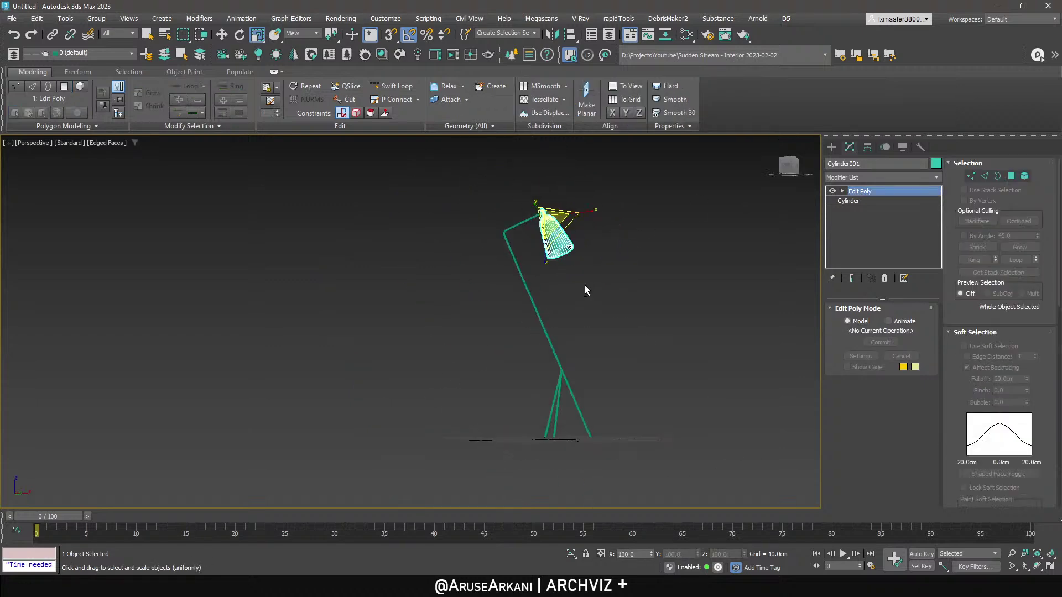
{"action": "middle_click_drag", "start_coordinate": [623, 383], "coordinate": [645, 434], "text": "alt"}
{"action": "left_click_drag", "start_coordinate": [405, 140], "coordinate": [405, 140]}
{"action": "key", "text": "m"}
{"action": "right_click", "coordinate": [613, 308]}
{"action": "mouse_move", "coordinate": [629, 317]}
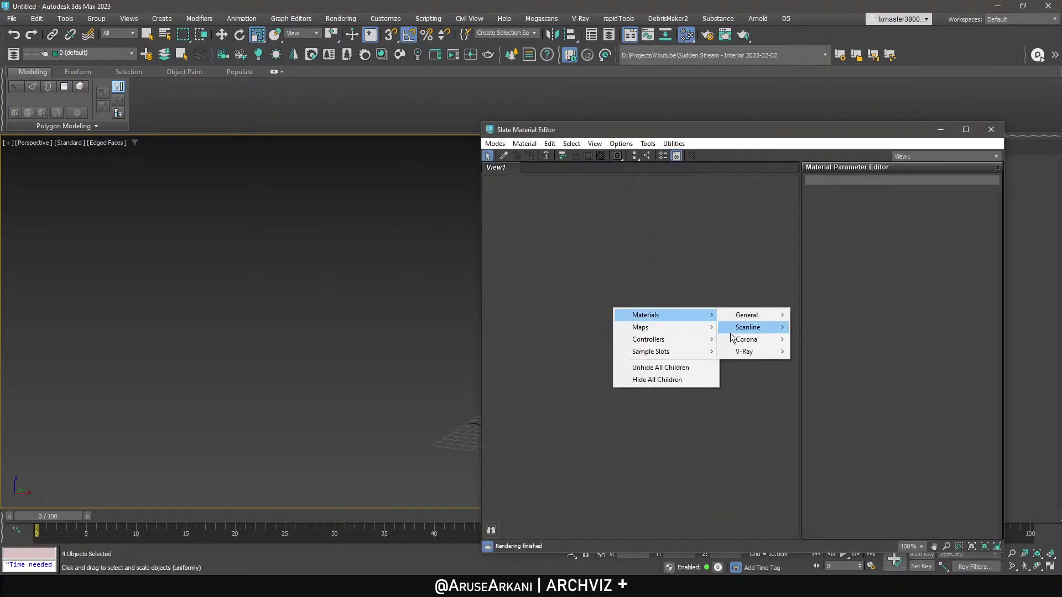
{"action": "mouse_move", "coordinate": [746, 339]}
{"action": "left_click", "coordinate": [816, 339]}
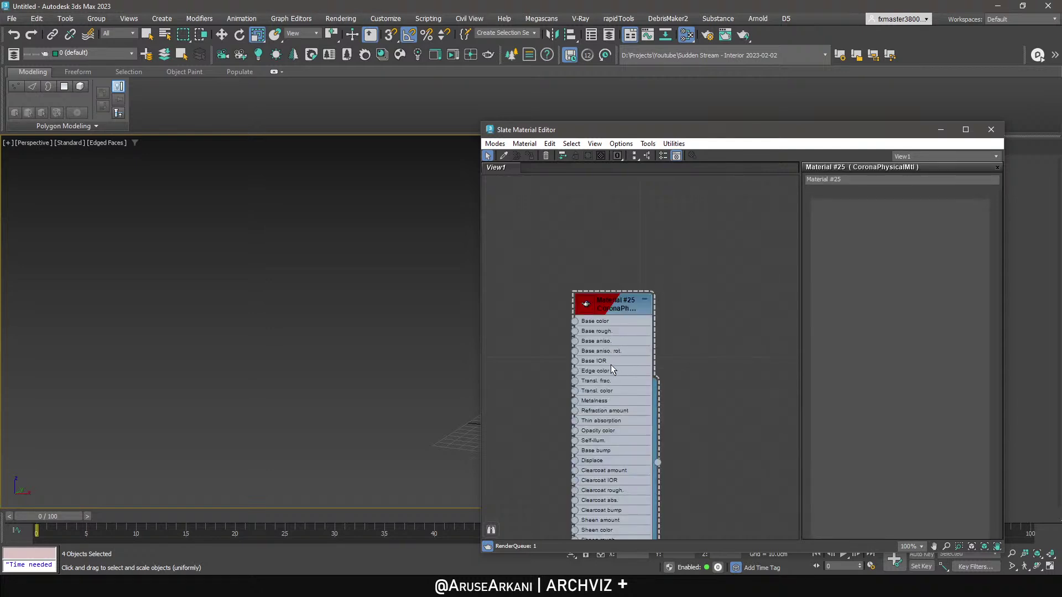
{"action": "left_click_drag", "start_coordinate": [875, 179], "coordinate": [609, 189]}
{"action": "type", "text": "Lamp Black Metal"}
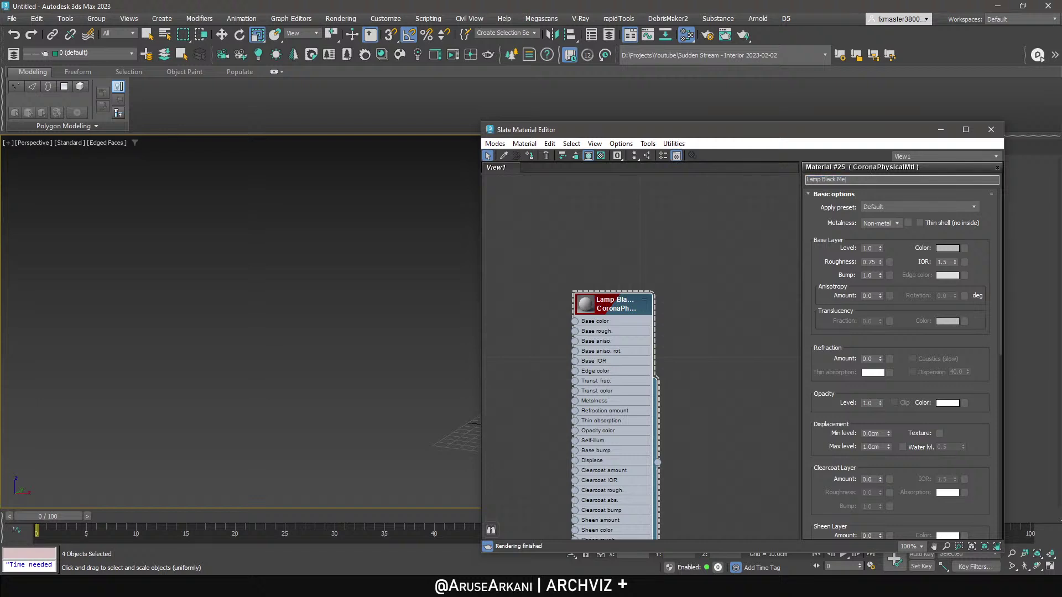
Create a Multi/Sub-Object material and connect Lamp Black Metal to its slot 1.
{"action": "right_click", "coordinate": [690, 272]}
{"action": "mouse_move", "coordinate": [725, 278]}
{"action": "mouse_move", "coordinate": [843, 279]}
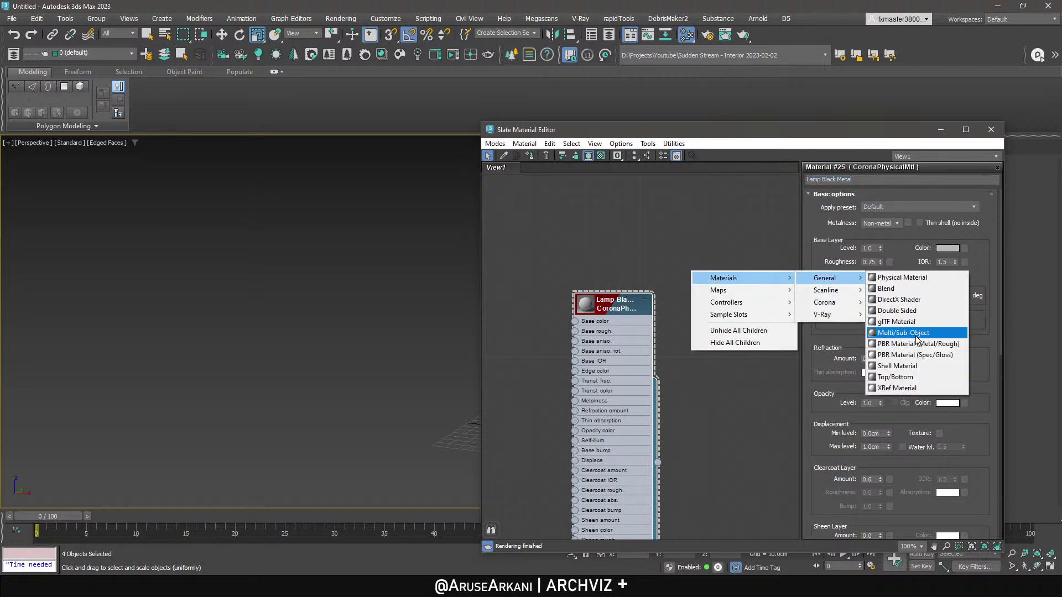
{"action": "left_click", "coordinate": [916, 335]}
{"action": "left_click_drag", "start_coordinate": [736, 324], "coordinate": [758, 291]}
{"action": "key", "text": "Escape"}
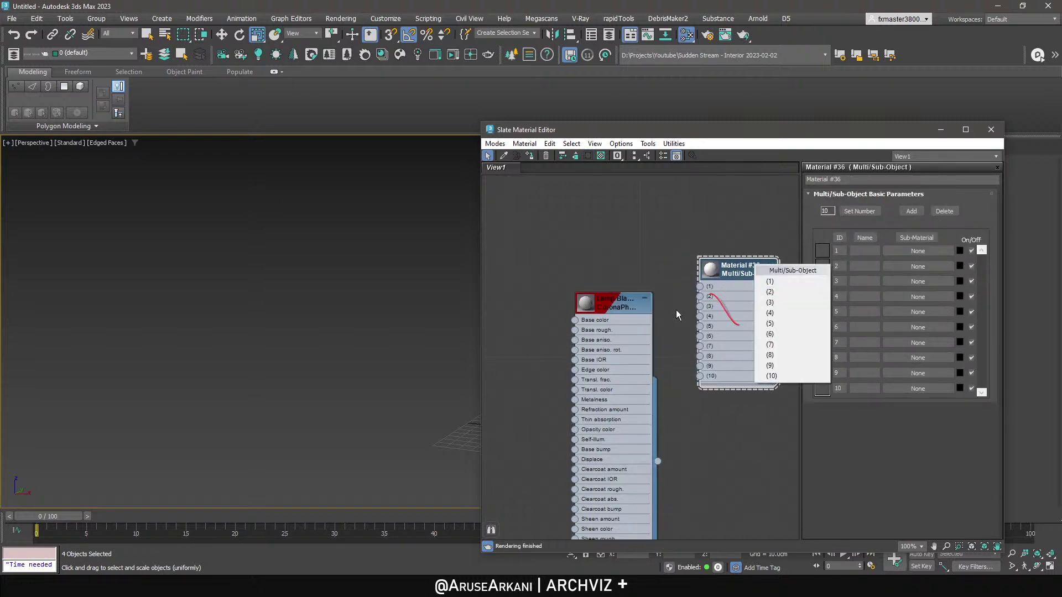
{"action": "left_click_drag", "start_coordinate": [655, 453], "coordinate": [589, 299]}
{"action": "left_click_drag", "start_coordinate": [667, 297], "coordinate": [700, 287]}
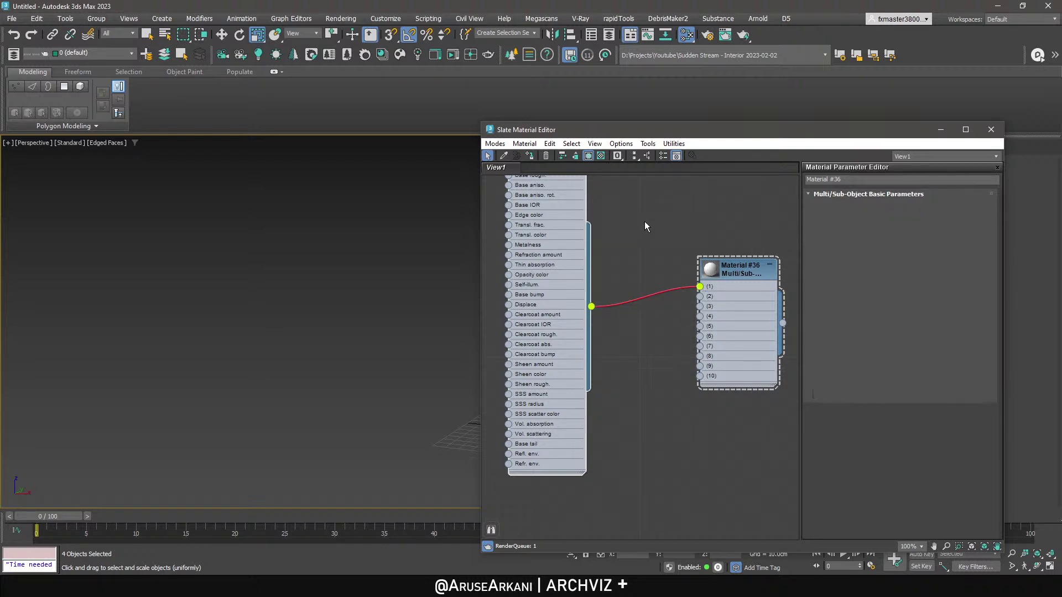
{"action": "key", "text": "z"}
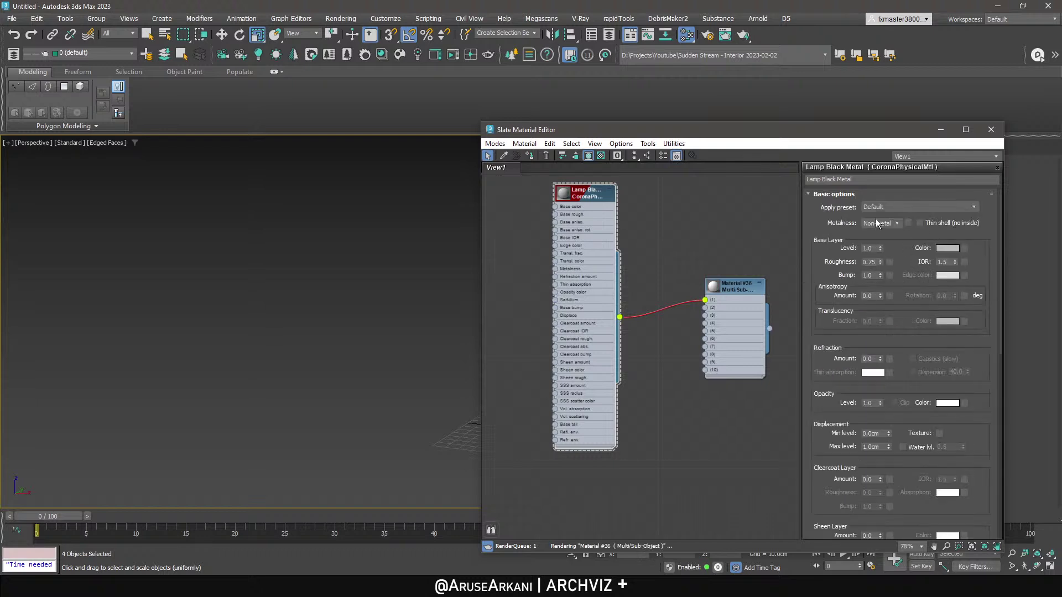
Apply the Chrome preset to Lamp Black Metal, with roughness 0.5 and a dark grey base color of value 64.
{"action": "left_click", "coordinate": [891, 207]}
{"action": "left_click", "coordinate": [891, 270]}
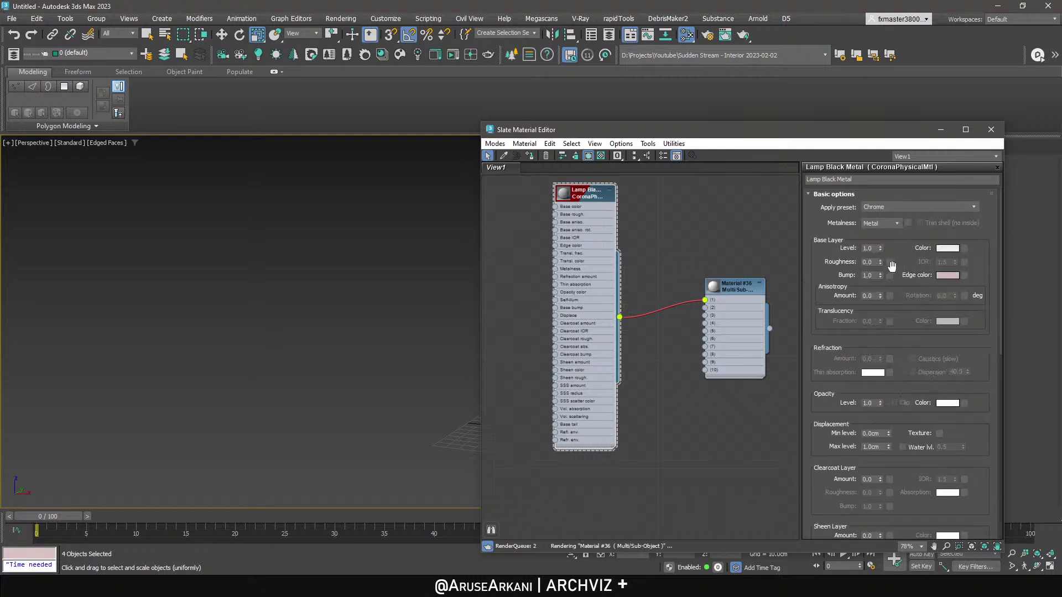
{"action": "double_click", "coordinate": [873, 262]}
{"action": "type", "text": "0.5"}
{"action": "key", "text": "Return"}
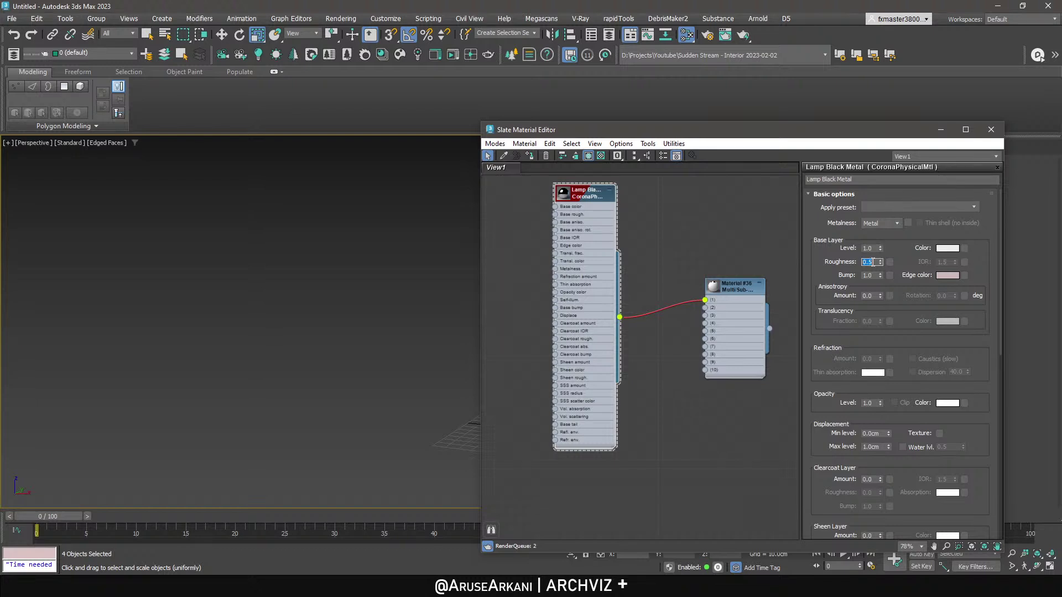
{"action": "left_click", "coordinate": [946, 249]}
{"action": "left_click_drag", "start_coordinate": [658, 271], "coordinate": [626, 273]}
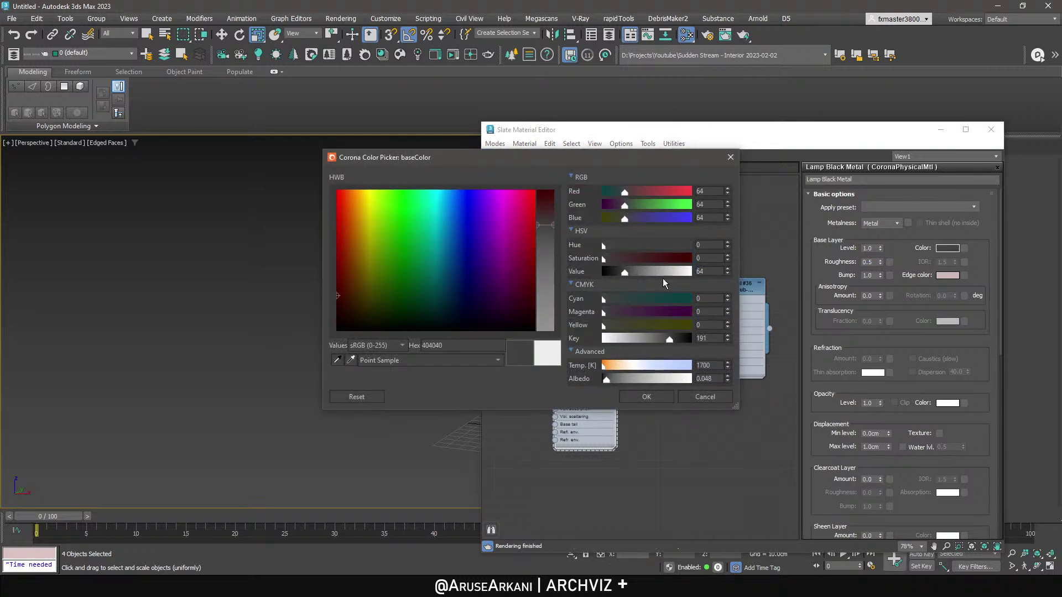
{"action": "left_click", "coordinate": [646, 397]}
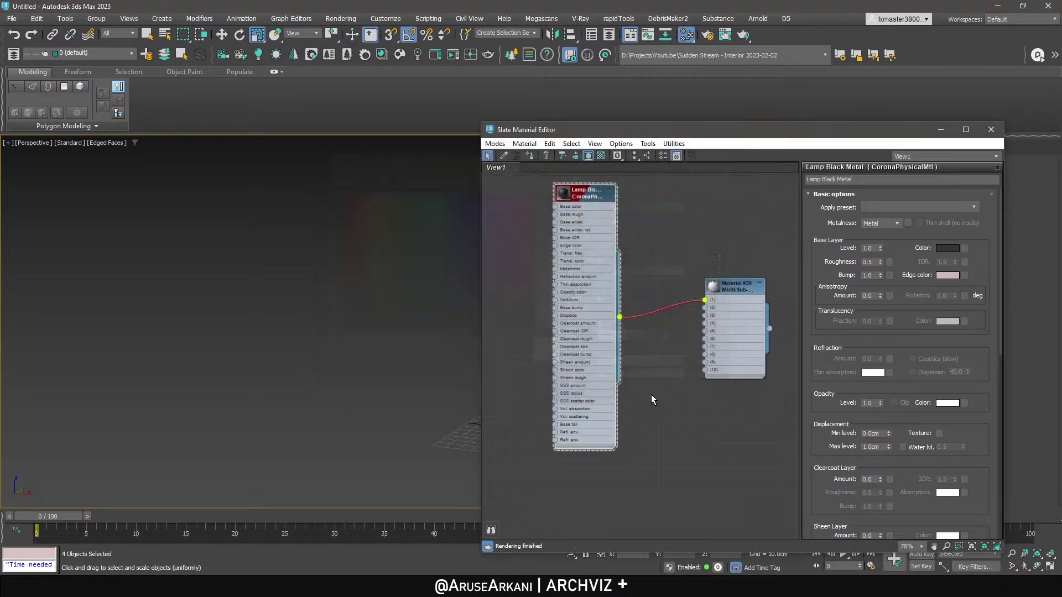
Limit the Multi/Sub-Object material to 2 slots and connect a new Corona Physical material named LampShade Inside to slot 2.
{"action": "left_click_drag", "start_coordinate": [591, 322], "coordinate": [574, 218]}
{"action": "double_click", "coordinate": [738, 286]}
{"action": "left_click", "coordinate": [860, 211]}
{"action": "type", "text": "2"}
{"action": "left_click", "coordinate": [809, 337]}
{"action": "left_click_drag", "start_coordinate": [688, 336], "coordinate": [667, 347]}
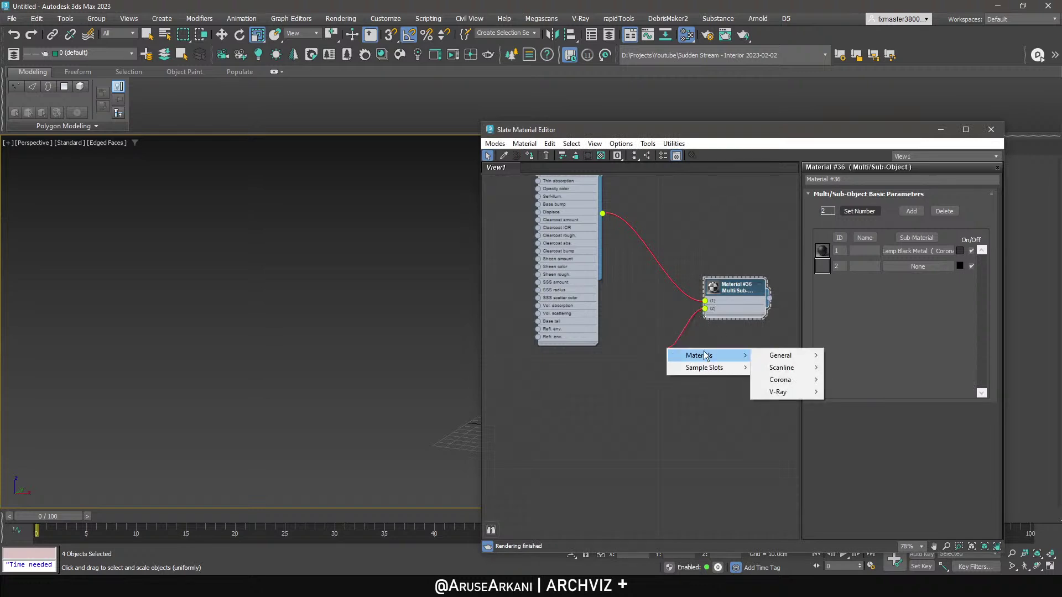
{"action": "mouse_move", "coordinate": [796, 384]}
{"action": "left_click", "coordinate": [851, 380]}
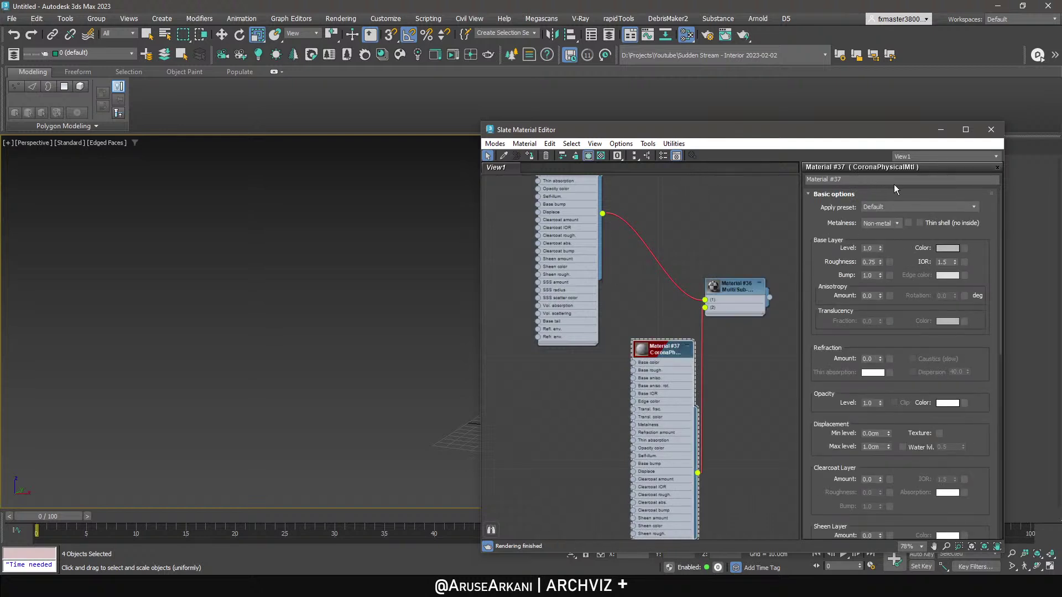
{"action": "left_click_drag", "start_coordinate": [884, 175], "coordinate": [953, 350]}
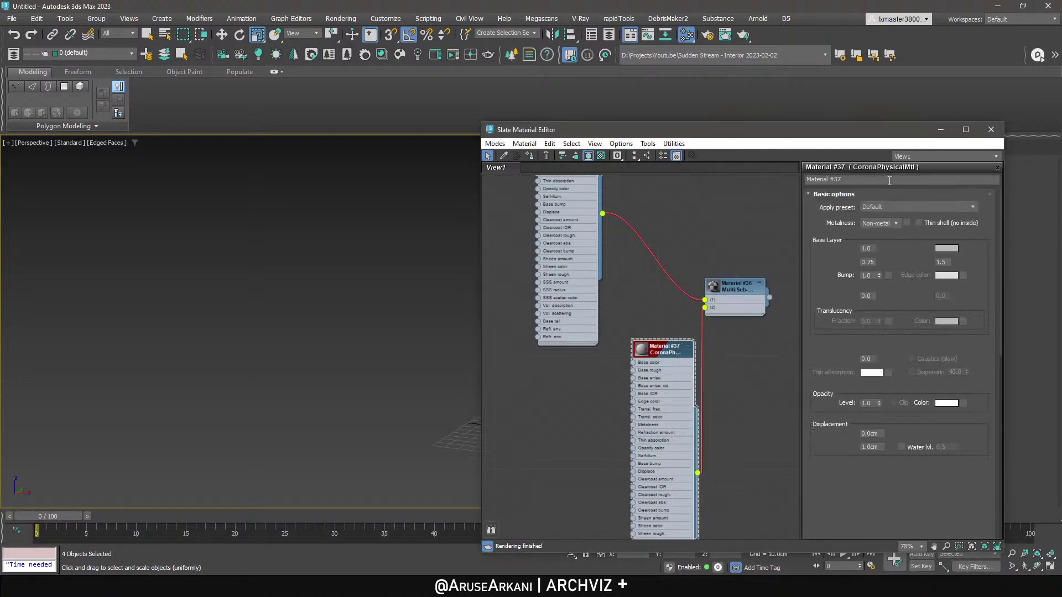
{"action": "type", "text": "LampShade Inside"}
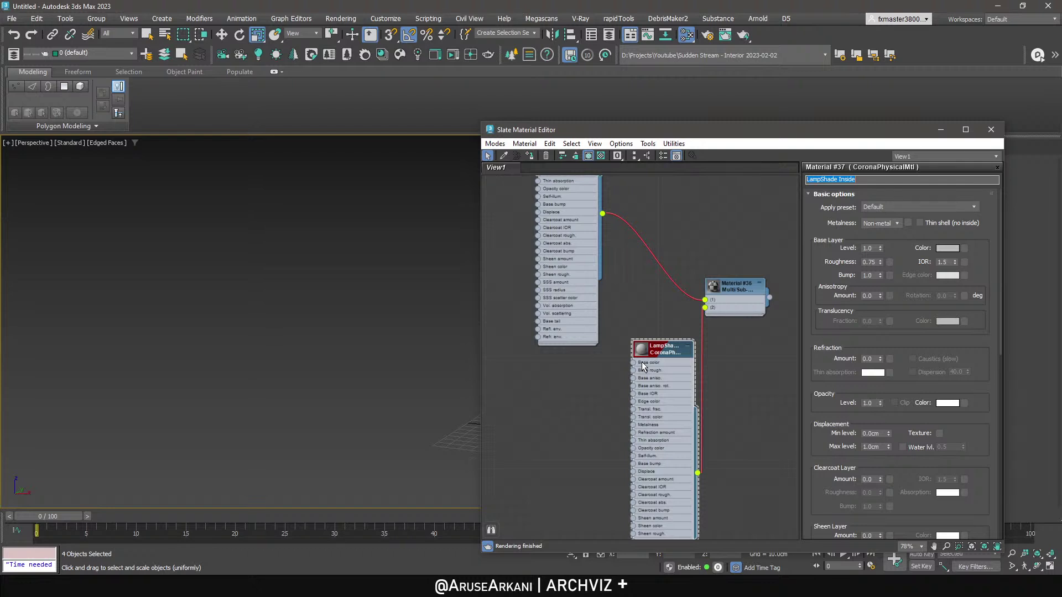
Rearrange the Lamp Black Metal and LampShade Inside nodes beside the Multi/Sub-Object node.
{"action": "scroll", "coordinate": [638, 381], "scroll_direction": "down", "scroll_amount": 5}
{"action": "left_click_drag", "start_coordinate": [643, 397], "coordinate": [572, 359]}
{"action": "left_click_drag", "start_coordinate": [620, 330], "coordinate": [576, 387]}
{"action": "left_click", "coordinate": [590, 280]}
{"action": "left_click_drag", "start_coordinate": [607, 306], "coordinate": [605, 263]}
{"action": "scroll", "coordinate": [691, 332], "scroll_direction": "up", "scroll_amount": 3}
{"action": "left_click", "coordinate": [702, 326]}
Assign the Multi/Sub-Object material to the selected lamp parts, leaving only the shade selected and the material editor minimized.
{"action": "left_click_drag", "start_coordinate": [697, 130], "coordinate": [551, 377]}
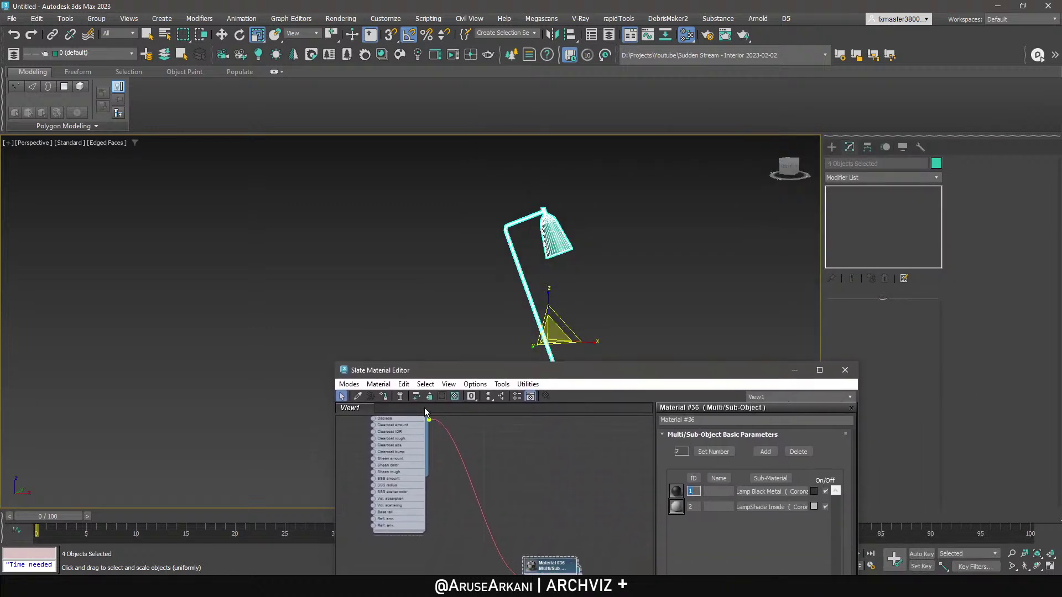
{"action": "scroll", "coordinate": [496, 459], "scroll_direction": "down", "scroll_amount": 2}
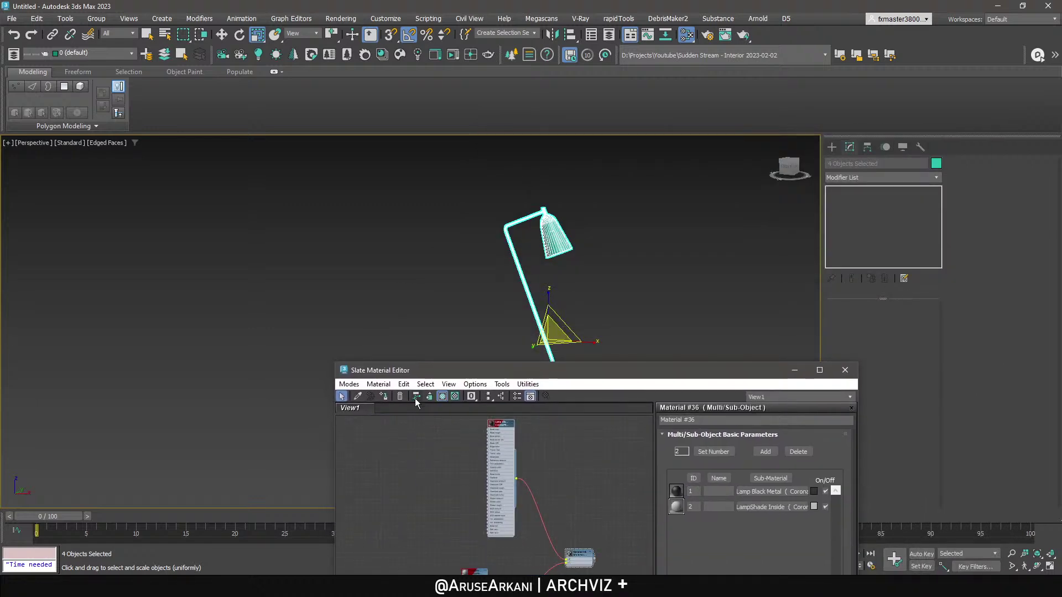
{"action": "left_click", "coordinate": [384, 397]}
{"action": "left_click", "coordinate": [615, 278]}
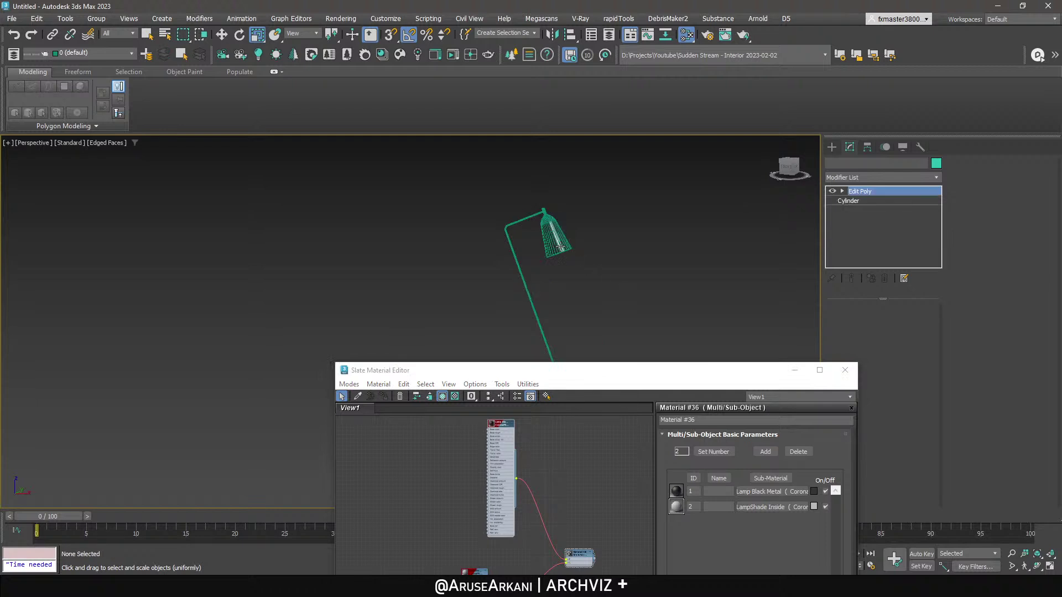
{"action": "key", "text": "ctrl+z"}
{"action": "left_click_drag", "start_coordinate": [562, 366], "coordinate": [528, 292]}
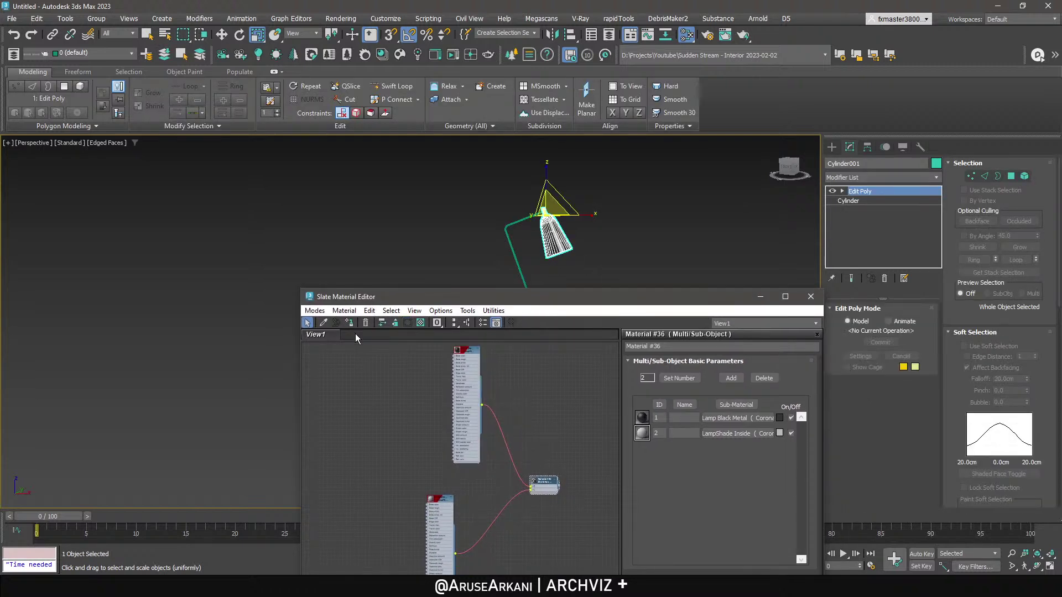
{"action": "left_click", "coordinate": [761, 296]}
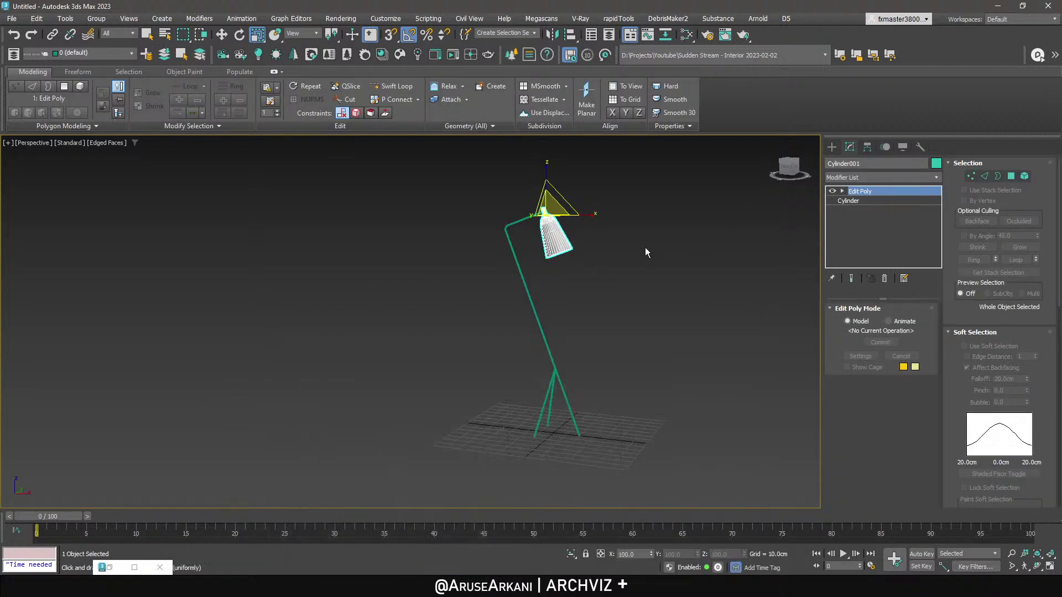
Select the shade's inner cap and inner wall polygons and inset them as a group by 0.28 cm.
{"action": "key", "text": "4"}
{"action": "scroll", "coordinate": [556, 232], "scroll_direction": "up", "scroll_amount": 6}
{"action": "left_click", "coordinate": [556, 231]}
{"action": "left_click", "coordinate": [150, 93]}
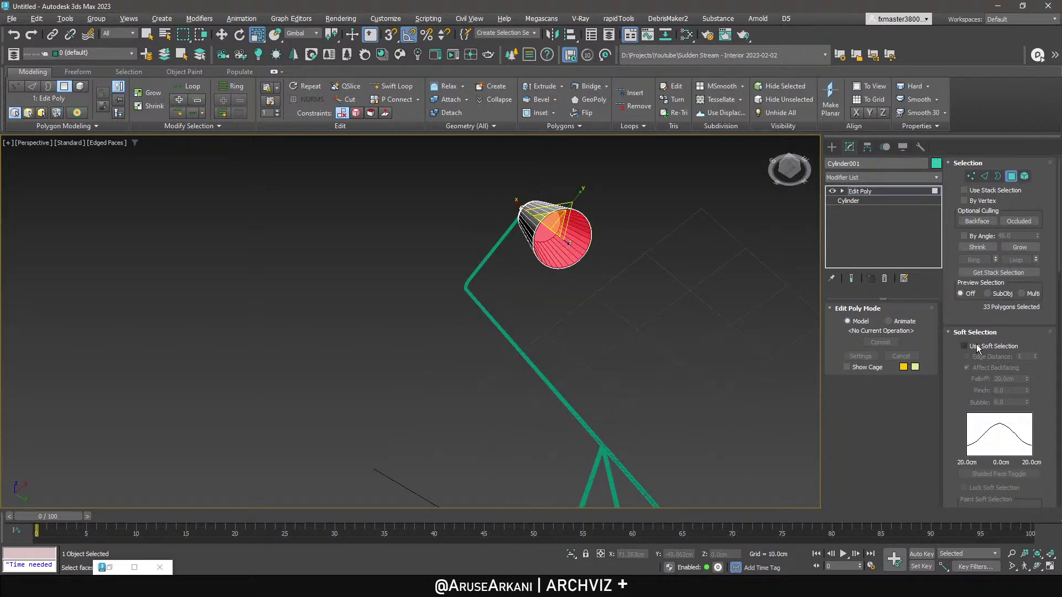
{"action": "key", "text": "z"}
{"action": "left_click", "coordinate": [553, 113]}
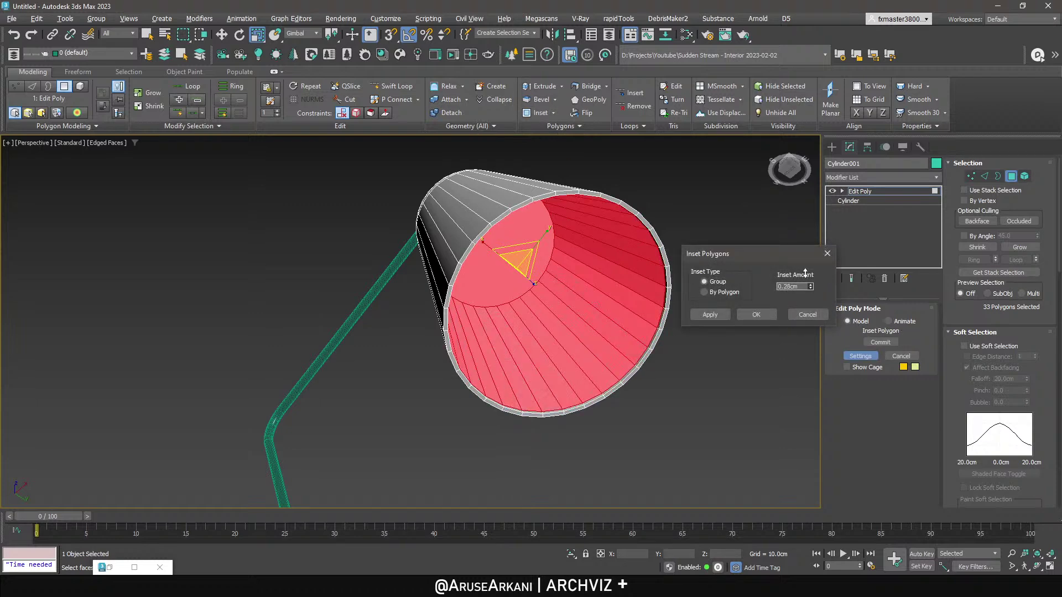
{"action": "left_click", "coordinate": [754, 314]}
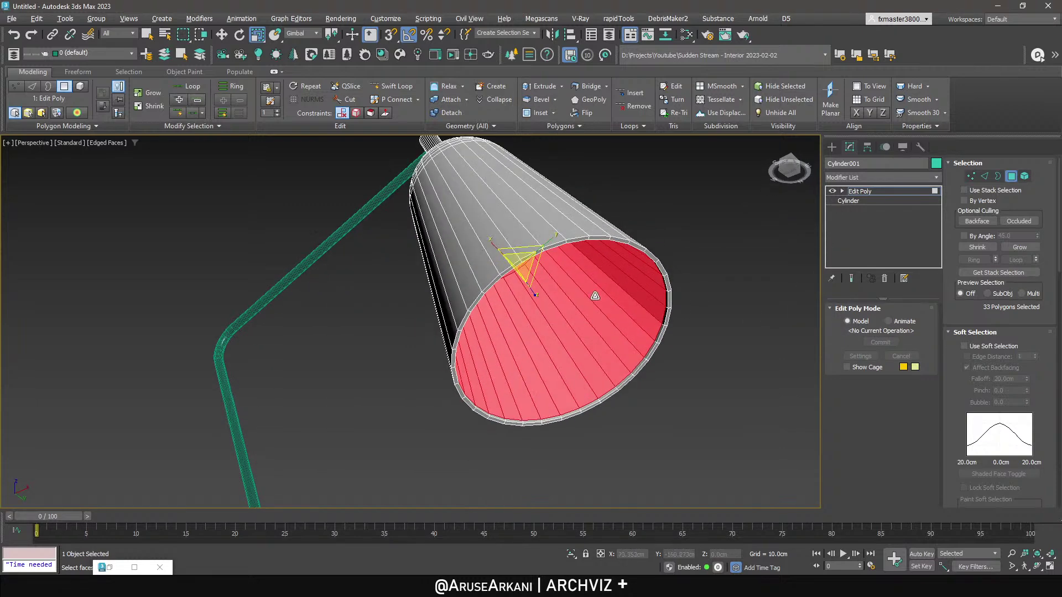
Check the material ID of the shade's inner polygons, and set the inverted outer selection's material ID to 1.
{"action": "left_click", "coordinate": [960, 334]}
{"action": "left_click", "coordinate": [1003, 344]}
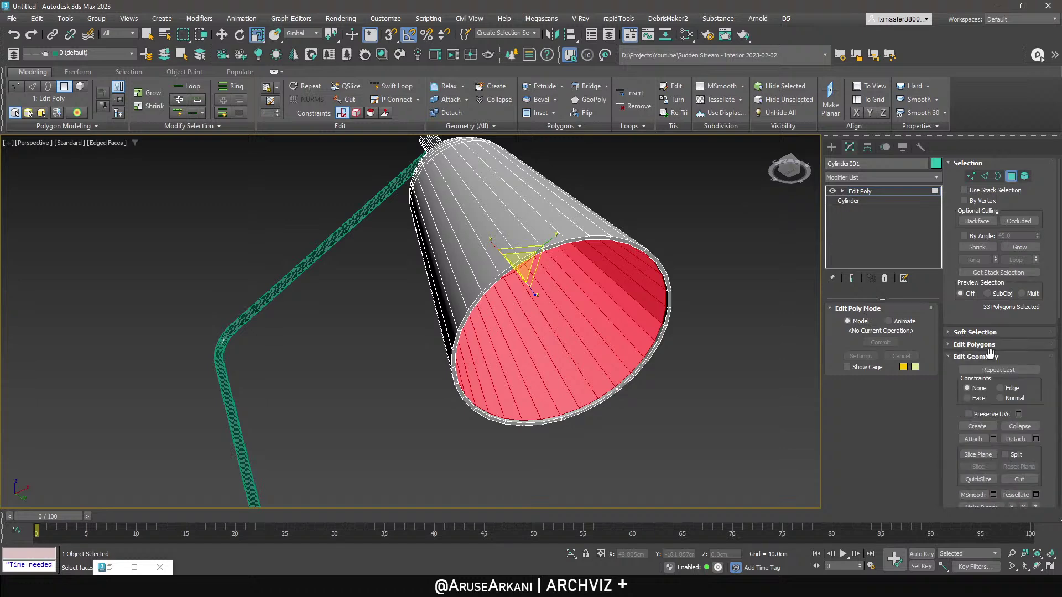
{"action": "left_click", "coordinate": [992, 357]}
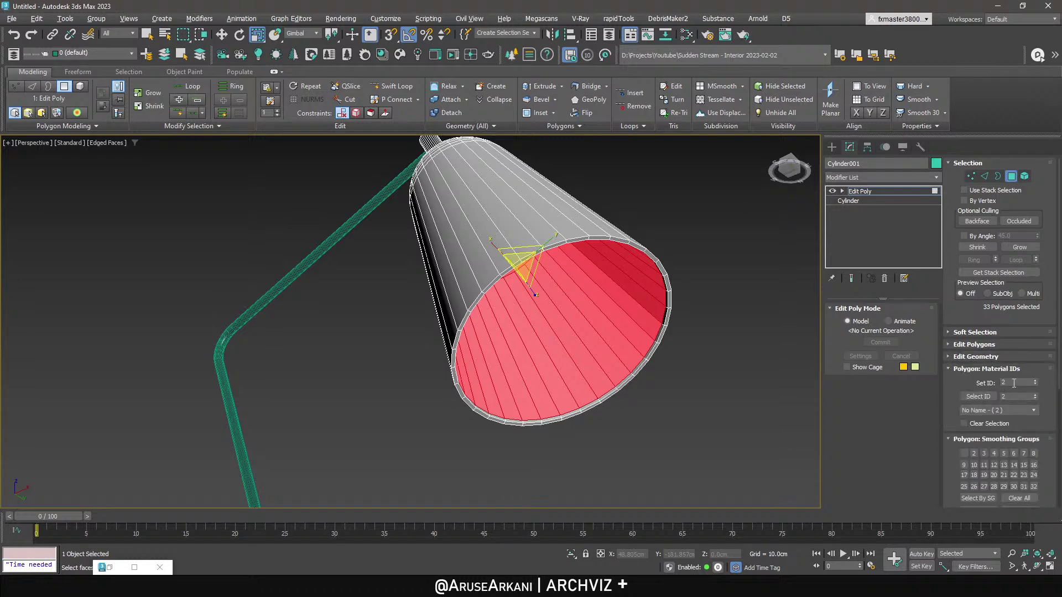
{"action": "right_click", "coordinate": [662, 333]}
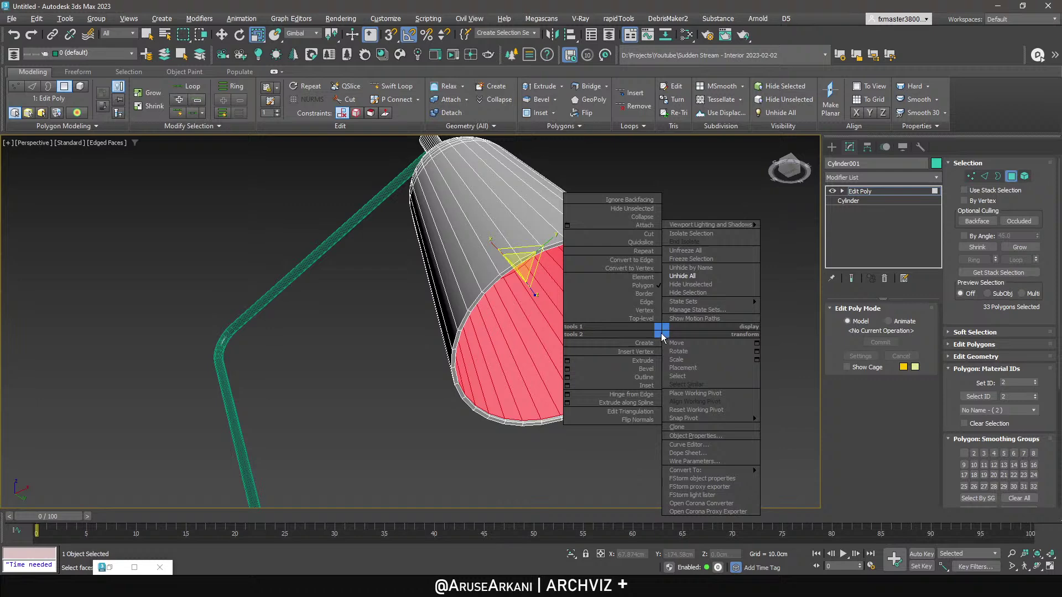
{"action": "left_click", "coordinate": [661, 333]}
{"action": "key", "text": "ctrl+i"}
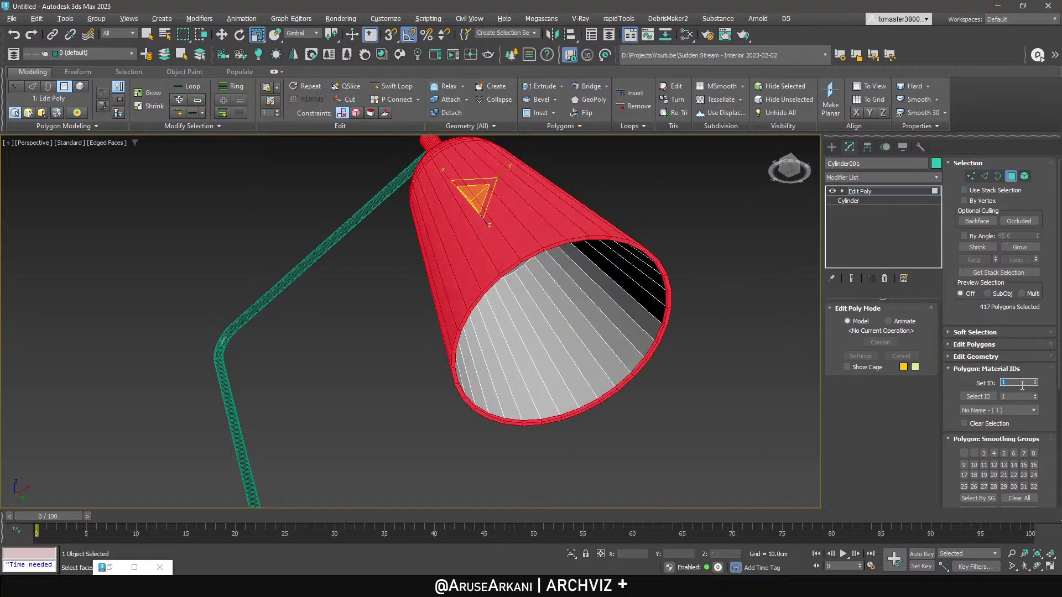
Clear the shade's polygon selection, create a CoronaLight near the lamp, and quick-align it to the shade.
{"action": "left_click", "coordinate": [729, 287]}
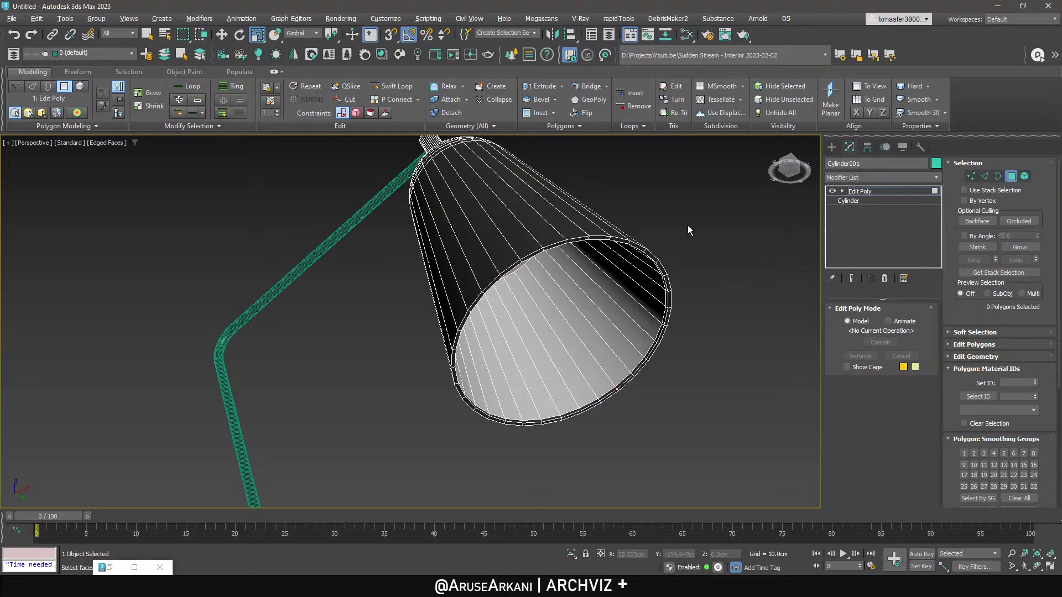
{"action": "left_click", "coordinate": [258, 55]}
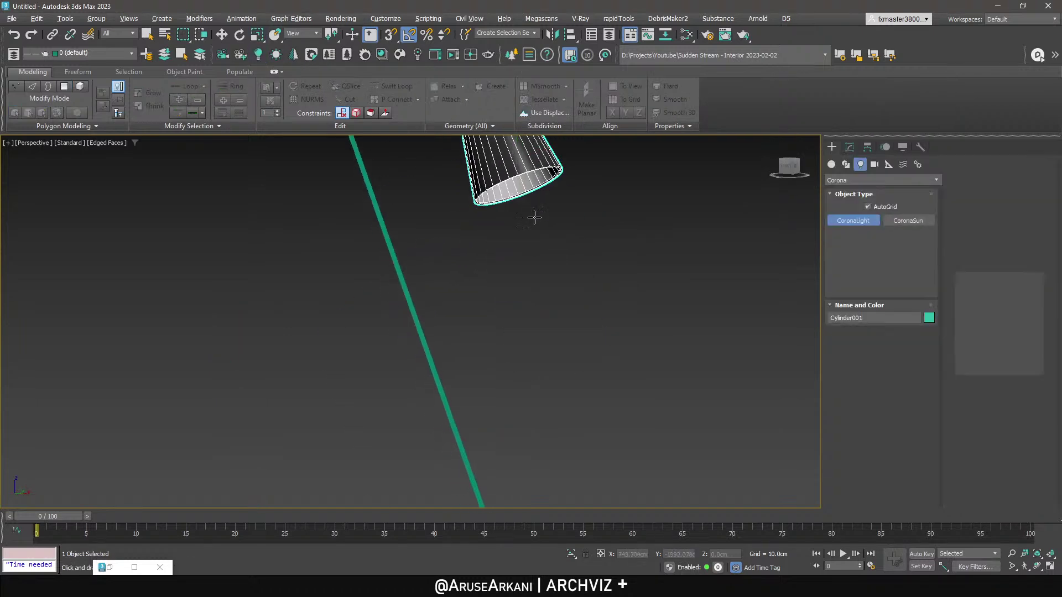
{"action": "left_click", "coordinate": [587, 387]}
{"action": "key", "text": "shift+a"}
{"action": "left_click", "coordinate": [518, 179]}
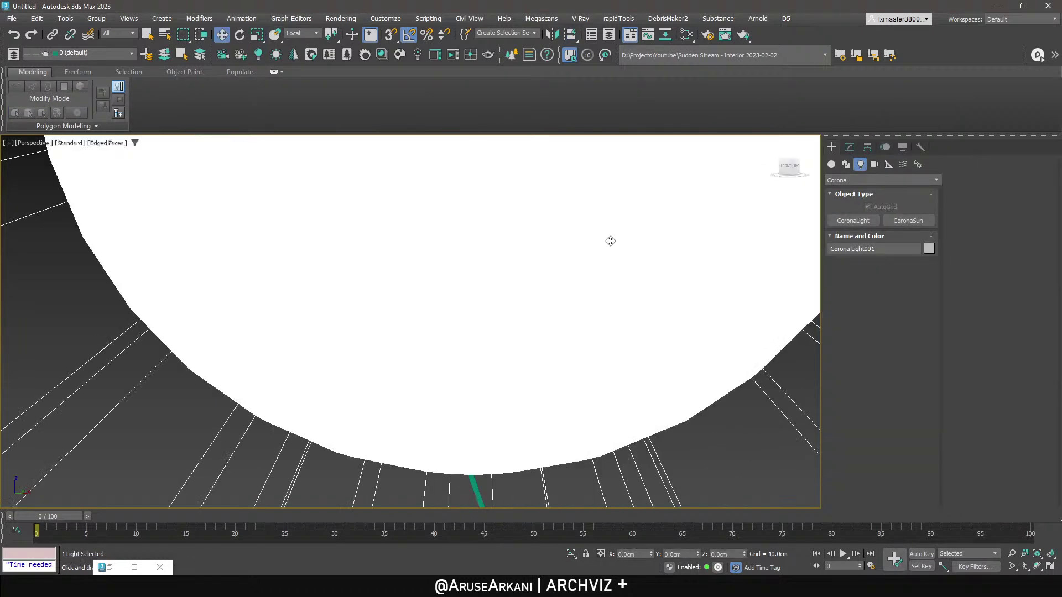
Shrink the Corona light's radius to about 8.7 cm and change its shape to Disk.
{"action": "left_click", "coordinate": [850, 146]}
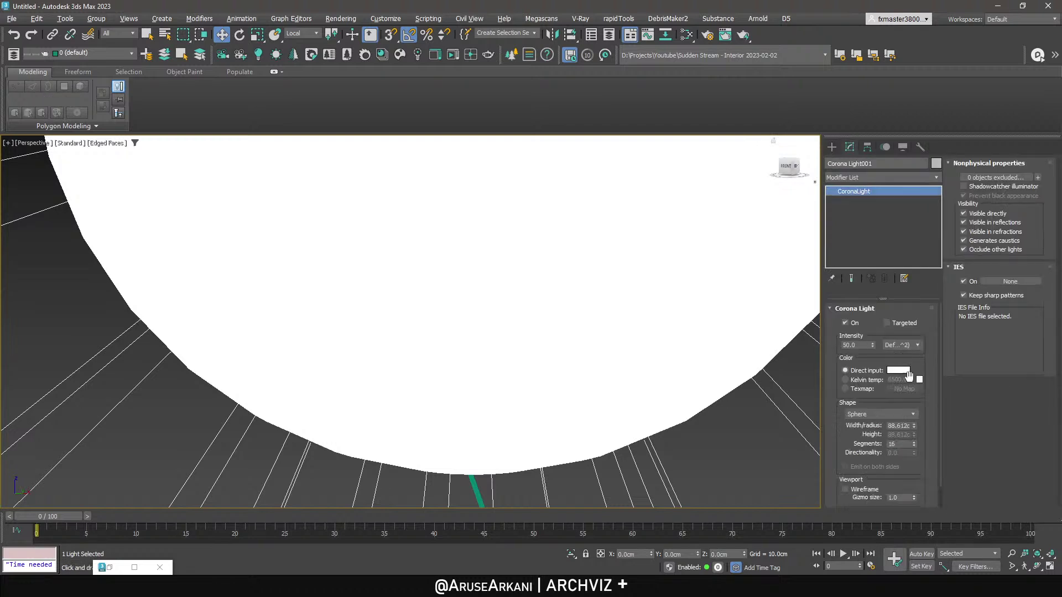
{"action": "left_click_drag", "start_coordinate": [915, 426], "coordinate": [914, 437]}
{"action": "middle_click_drag", "start_coordinate": [550, 302], "coordinate": [573, 389]}
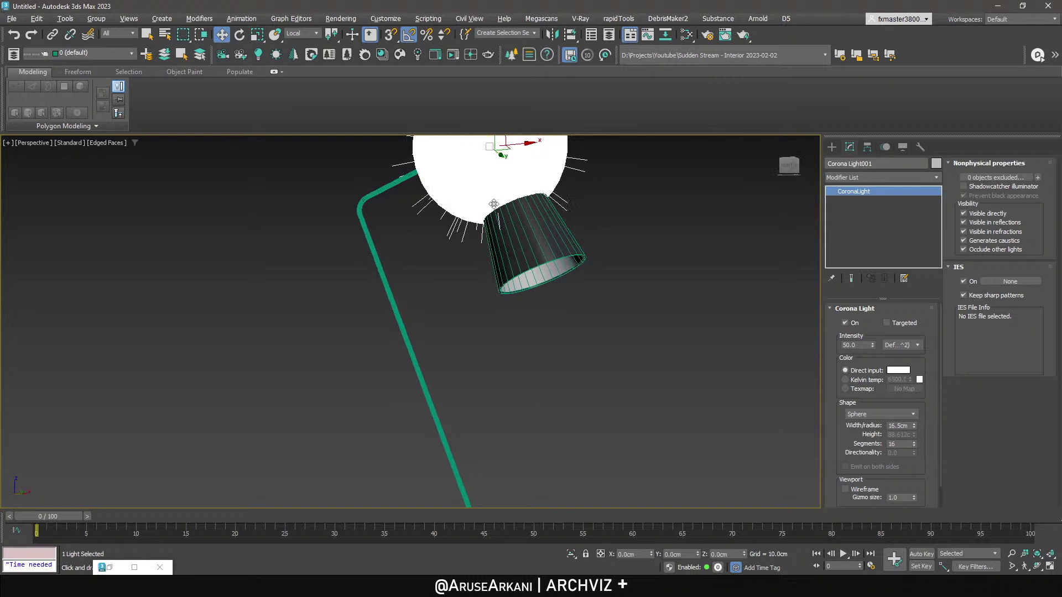
{"action": "left_click_drag", "start_coordinate": [914, 426], "coordinate": [914, 458]}
{"action": "left_click", "coordinate": [896, 416]}
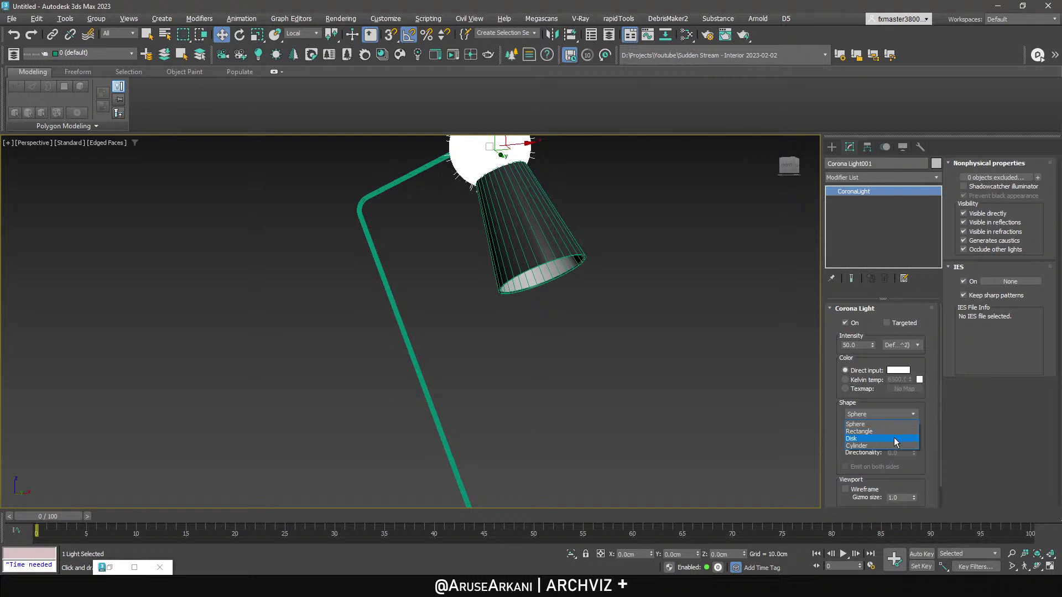
{"action": "left_click", "coordinate": [894, 438]}
Align the disk light's orientation to the lamp shade on the X, Y and Z axes.
{"action": "middle_click_drag", "start_coordinate": [603, 360], "coordinate": [588, 320], "text": "alt"}
{"action": "left_click", "coordinate": [552, 286]}
{"action": "left_click_drag", "start_coordinate": [531, 184], "coordinate": [785, 216]}
{"action": "left_click", "coordinate": [736, 359]}
{"action": "left_click", "coordinate": [771, 358]}
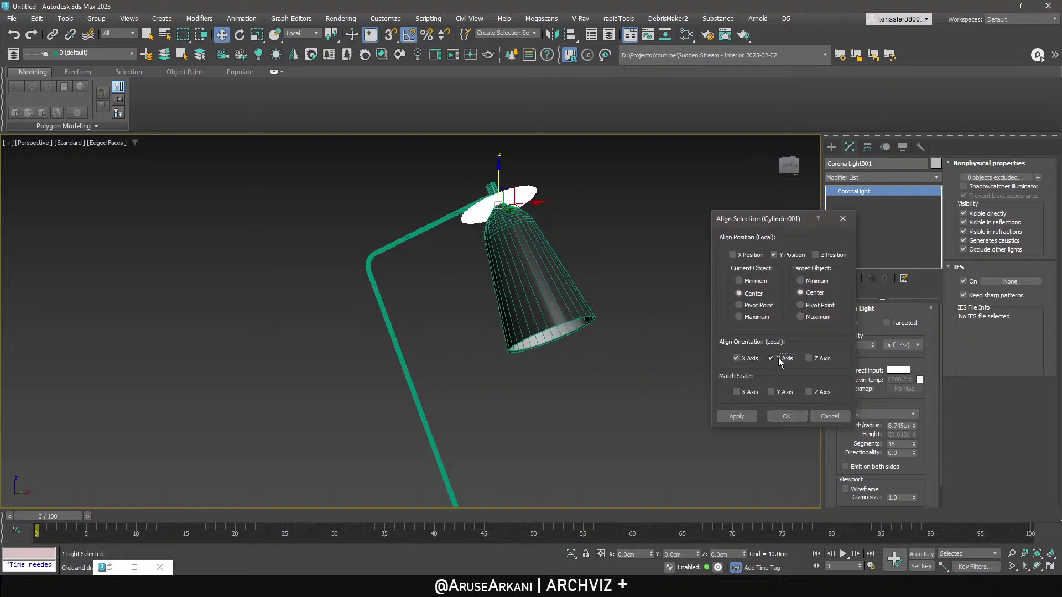
{"action": "left_click", "coordinate": [809, 359]}
{"action": "left_click", "coordinate": [787, 416]}
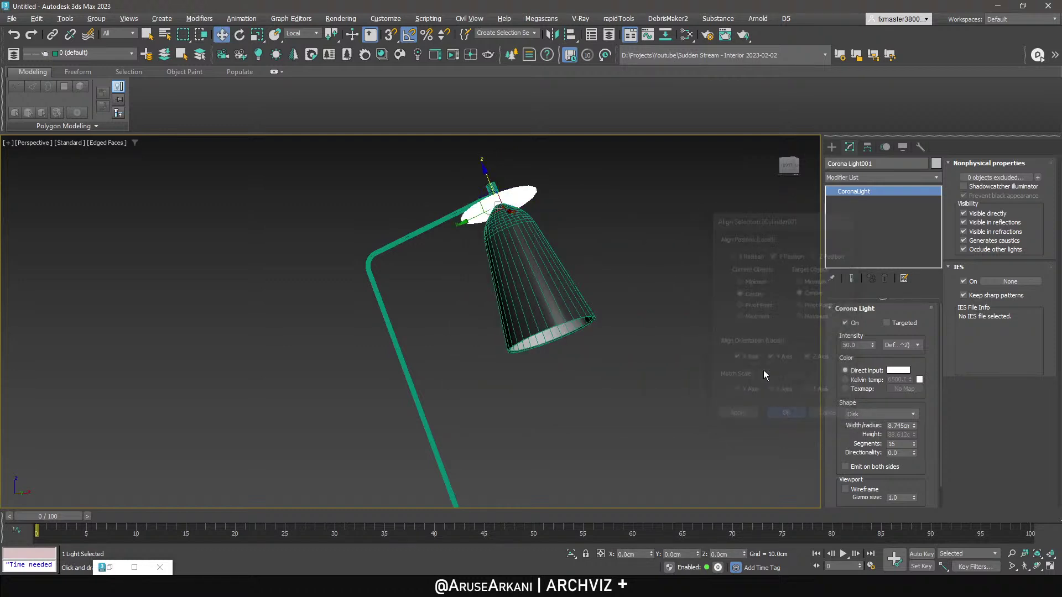
Move the disk light down inside the shade along its axis and reduce its radius to about 6.9 cm.
{"action": "left_click_drag", "start_coordinate": [487, 183], "coordinate": [523, 265]}
{"action": "middle_click_drag", "start_coordinate": [524, 268], "coordinate": [480, 210], "text": "alt"}
{"action": "left_click_drag", "start_coordinate": [914, 428], "coordinate": [914, 450]}
{"action": "left_click_drag", "start_coordinate": [521, 283], "coordinate": [526, 287]}
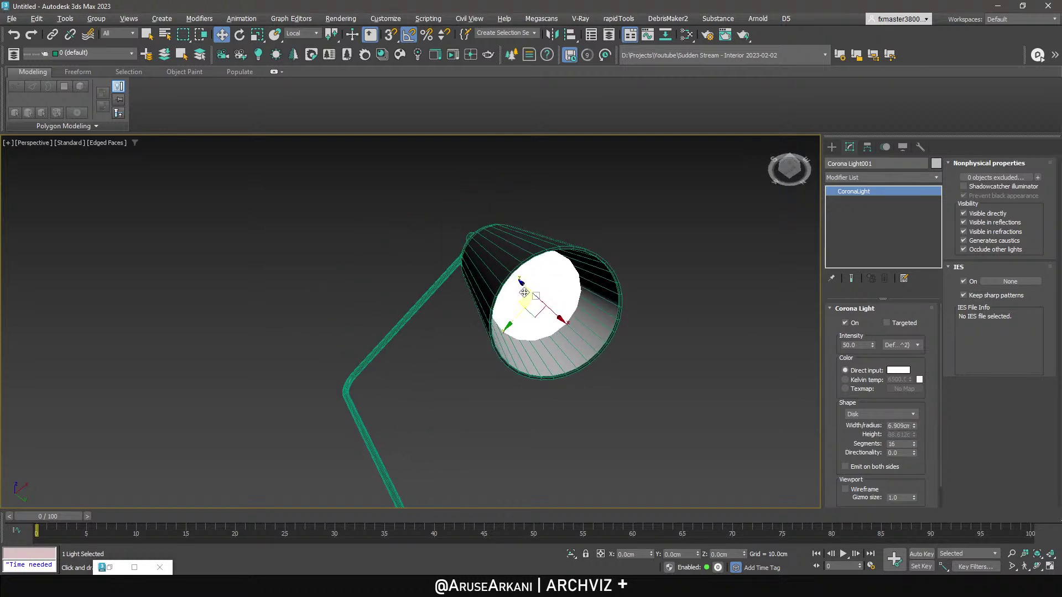
{"action": "middle_click_drag", "start_coordinate": [525, 288], "coordinate": [528, 310], "text": "alt"}
{"action": "scroll", "coordinate": [528, 307], "scroll_direction": "up", "scroll_amount": 3}
{"action": "mouse_move", "coordinate": [524, 271]}
{"action": "left_mouse_down"}
{"action": "mouse_move", "coordinate": [536, 293]}
{"action": "mouse_move", "coordinate": [512, 262]}
{"action": "left_mouse_up"}
{"action": "scroll", "coordinate": [608, 324], "scroll_direction": "up", "scroll_amount": 2}
{"action": "middle_click_drag", "start_coordinate": [608, 324], "coordinate": [600, 302], "text": "alt"}
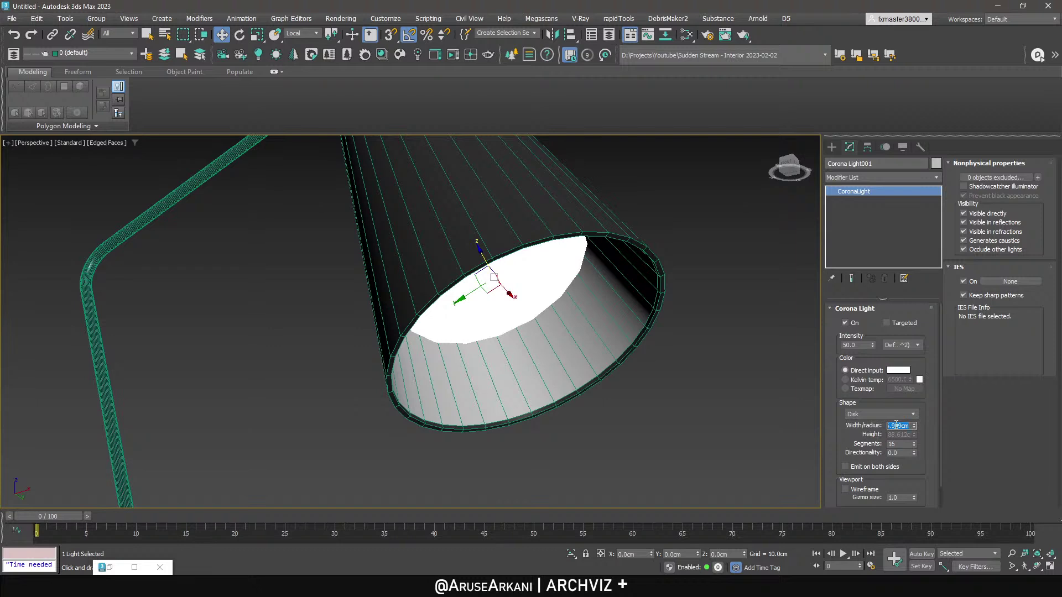
Turn off the light's Occlude other lights and Visible directly options, and set its radius to 5 cm.
{"action": "left_click", "coordinate": [975, 250]}
{"action": "left_click", "coordinate": [964, 214]}
{"action": "double_click", "coordinate": [900, 425]}
{"action": "type", "text": "5"}
{"action": "key", "text": "Return"}
Preview the lit lamp from below in a Corona interactive render and minimize the render window.
{"action": "scroll", "coordinate": [534, 260], "scroll_direction": "down", "scroll_amount": 10}
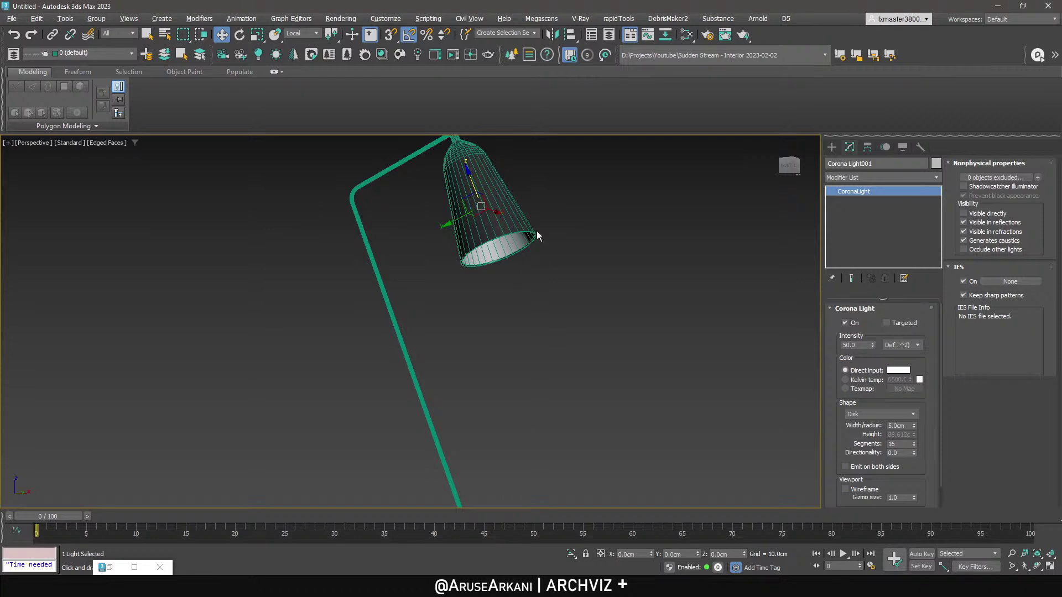
{"action": "middle_click_drag", "start_coordinate": [539, 234], "coordinate": [526, 204], "text": "alt"}
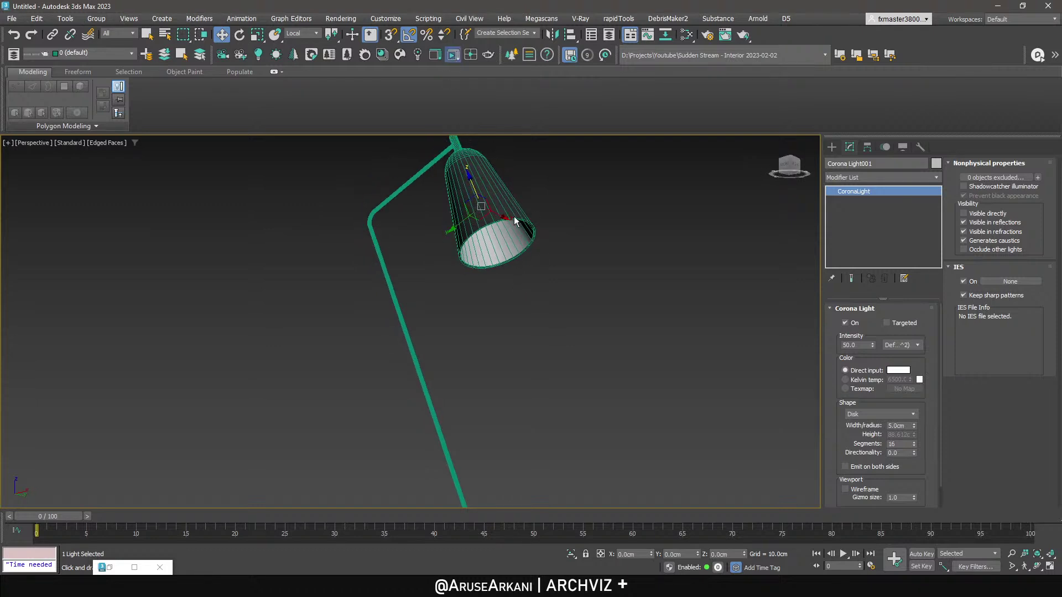
{"action": "key", "text": "shift+q"}
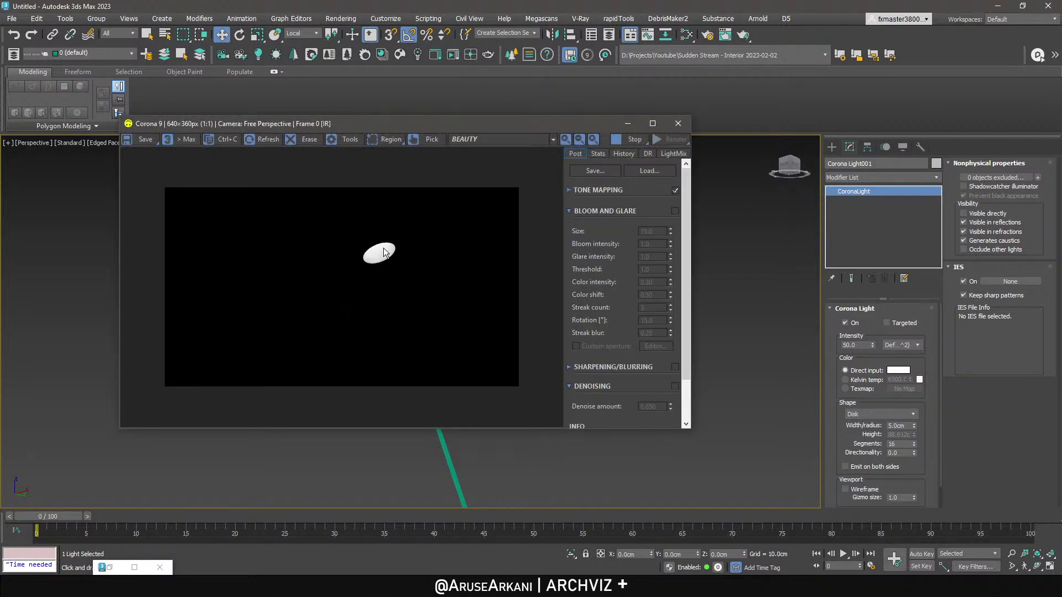
{"action": "left_click", "coordinate": [627, 123]}
Inspect the disk light in the front view and set its intensity to 150.
{"action": "key", "text": "f"}
{"action": "middle_click_drag", "start_coordinate": [628, 218], "coordinate": [465, 80]}
{"action": "scroll", "coordinate": [566, 343], "scroll_direction": "down", "scroll_amount": 3}
{"action": "scroll", "coordinate": [550, 335], "scroll_direction": "up", "scroll_amount": 10}
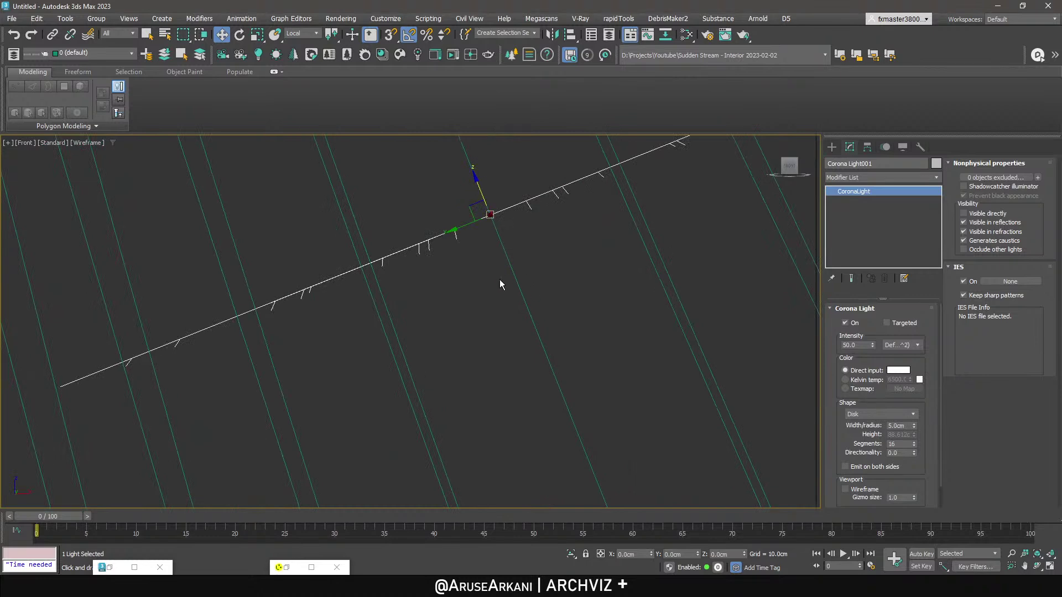
{"action": "double_click", "coordinate": [852, 345]}
{"action": "key", "text": "Return"}
Rename the Corona light as Lamp Light.
{"action": "left_click_drag", "start_coordinate": [878, 164], "coordinate": [550, 131]}
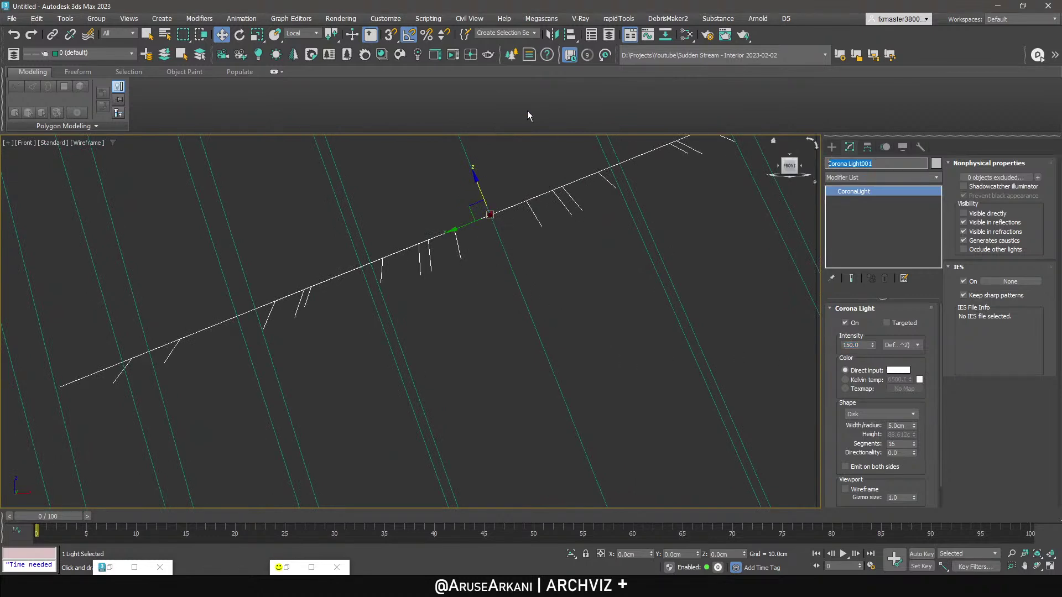
{"action": "type", "text": "Lamp Light"}
{"action": "key", "text": "Return"}
{"action": "scroll", "coordinate": [521, 250], "scroll_direction": "down", "scroll_amount": 5}
Save the lamp scene as Simple Lamp in the project's scenes folder.
{"action": "key", "text": "ctrl+s"}
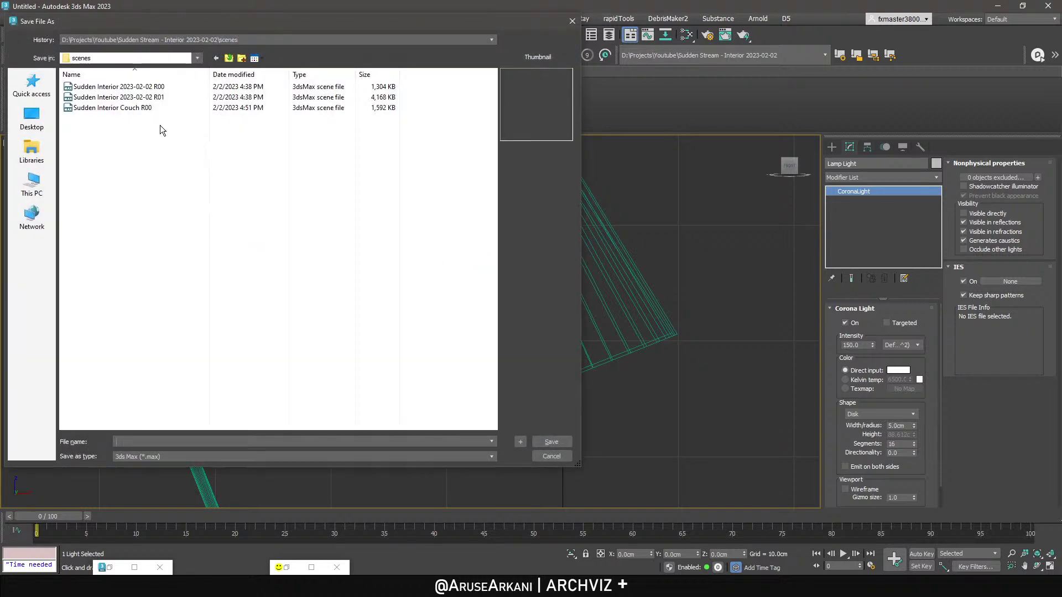
{"action": "left_click", "coordinate": [154, 108]}
{"action": "left_click", "coordinate": [174, 442]}
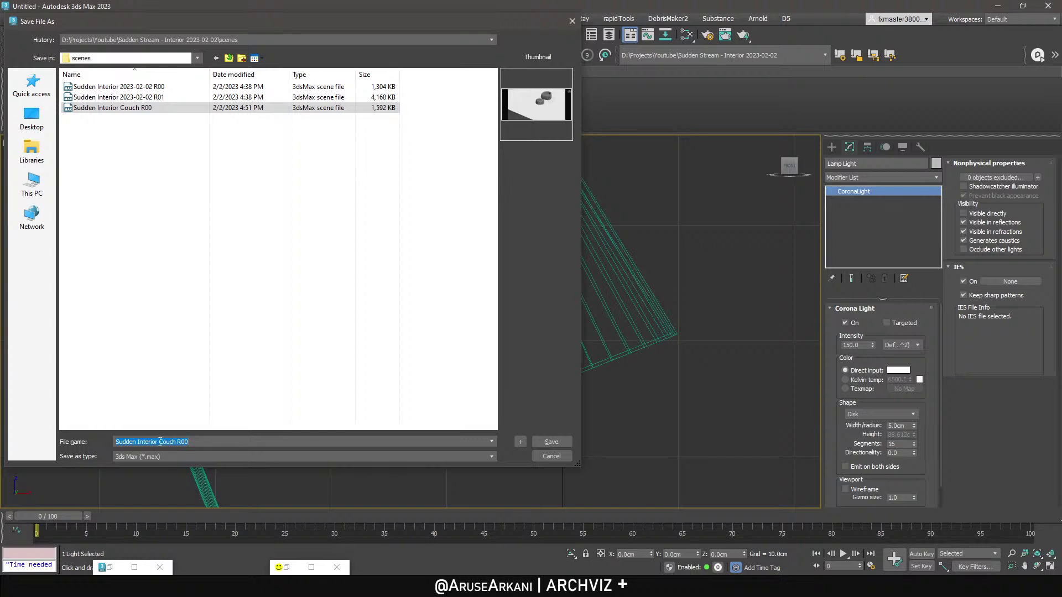
{"action": "type", "text": "Simple Lamp"}
{"action": "key", "text": "Return"}
Group all lamp parts and the light as Simple Lamp, and save the file.
{"action": "scroll", "coordinate": [291, 358], "scroll_direction": "down", "scroll_amount": 5}
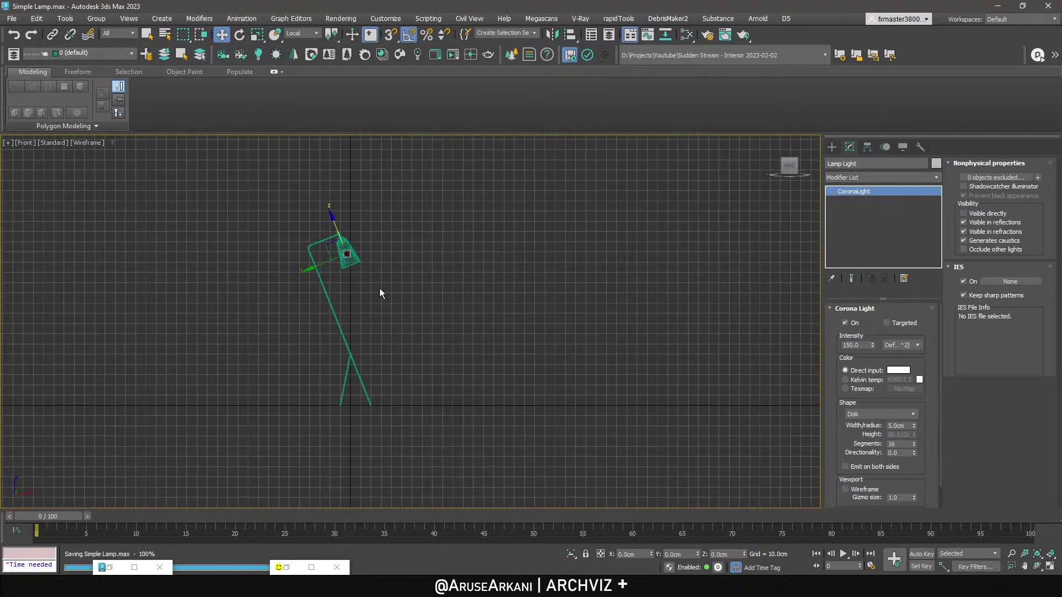
{"action": "left_click_drag", "start_coordinate": [280, 454], "coordinate": [280, 455]}
{"action": "left_click", "coordinate": [97, 19]}
{"action": "left_click", "coordinate": [107, 36]}
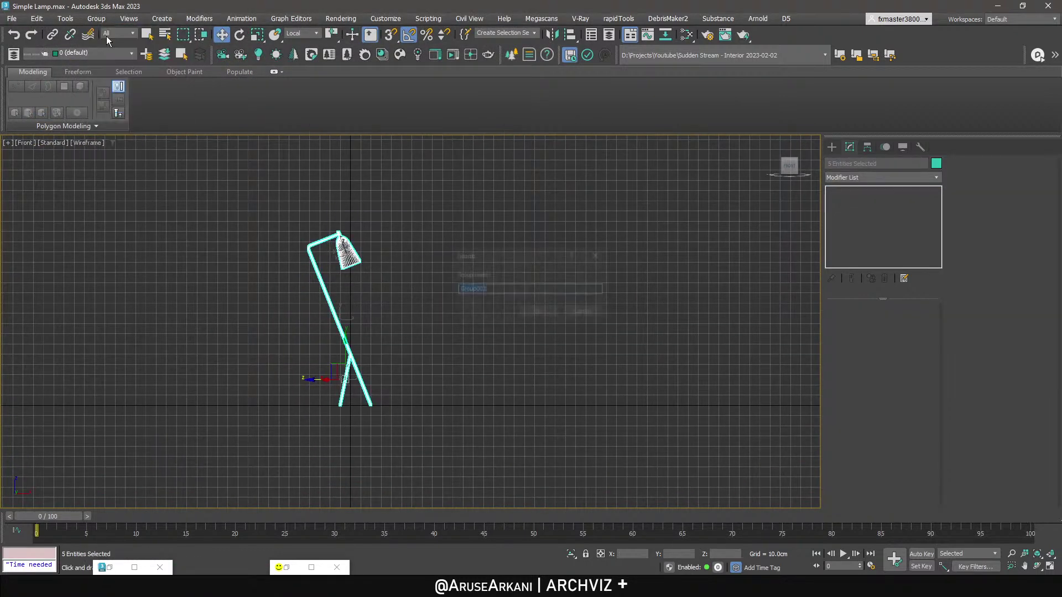
{"action": "type", "text": "Simple Lamp"}
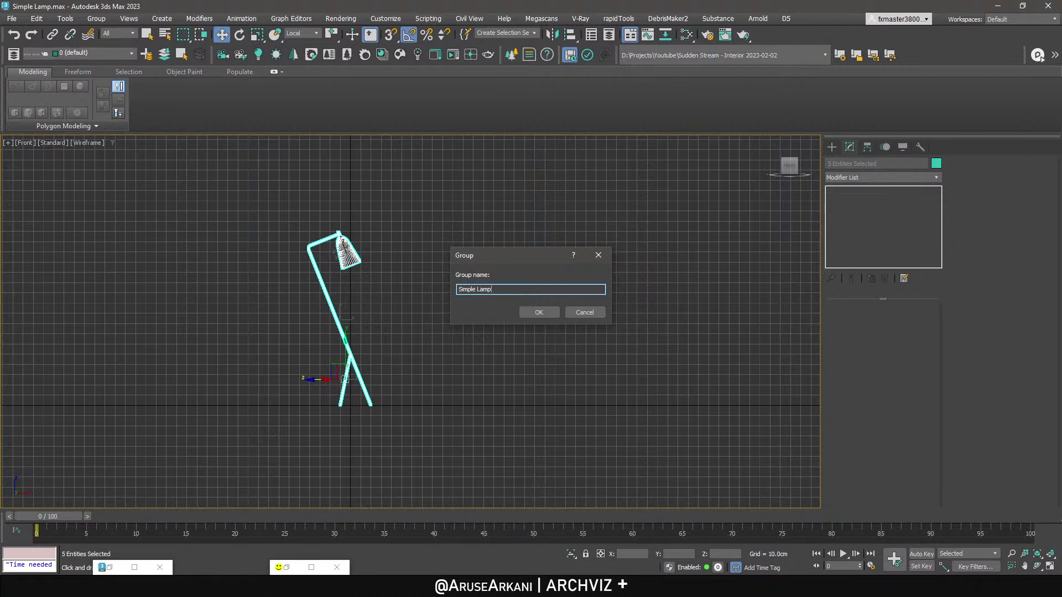
{"action": "key", "text": "Return"}
{"action": "key", "text": "ctrl+s"}
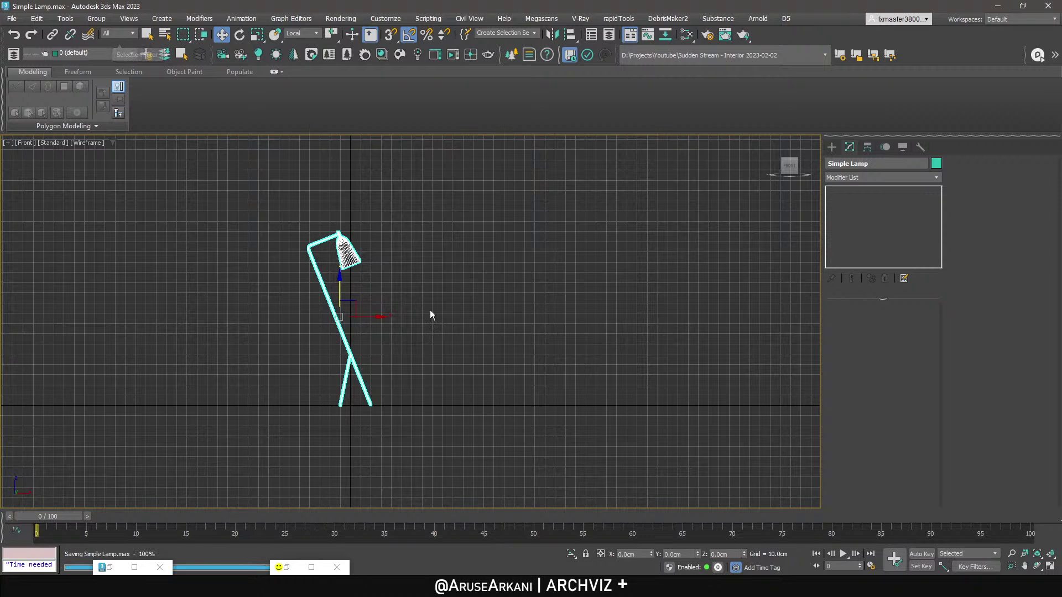
Switch to the arched interior scene and close its Corona render window.
{"action": "left_click", "coordinate": [95, 535]}
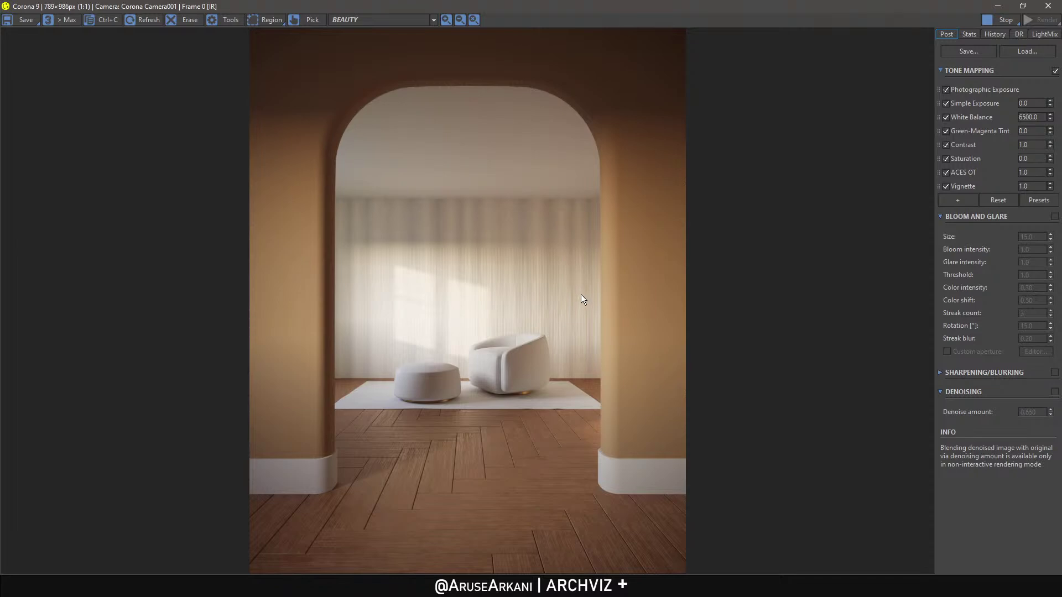
{"action": "left_click", "coordinate": [1048, 6]}
{"action": "mouse_move", "coordinate": [105, 568]}
{"action": "left_click", "coordinate": [67, 533]}
Merge the Simple Lamp group from the Simple Lamp file into the interior scene.
{"action": "left_click", "coordinate": [11, 18]}
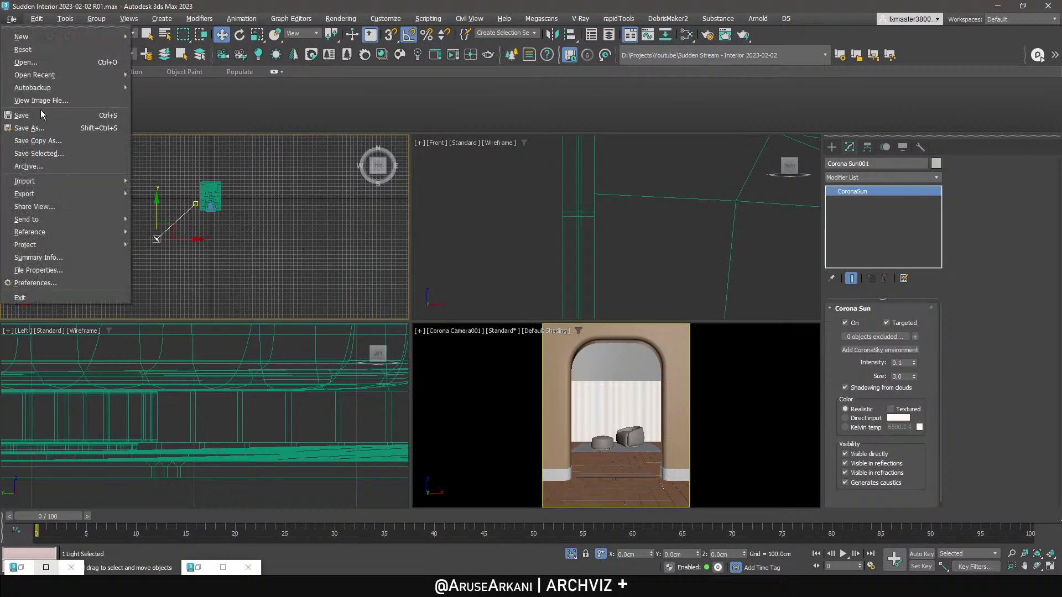
{"action": "mouse_move", "coordinate": [55, 183]}
{"action": "left_click", "coordinate": [155, 195]}
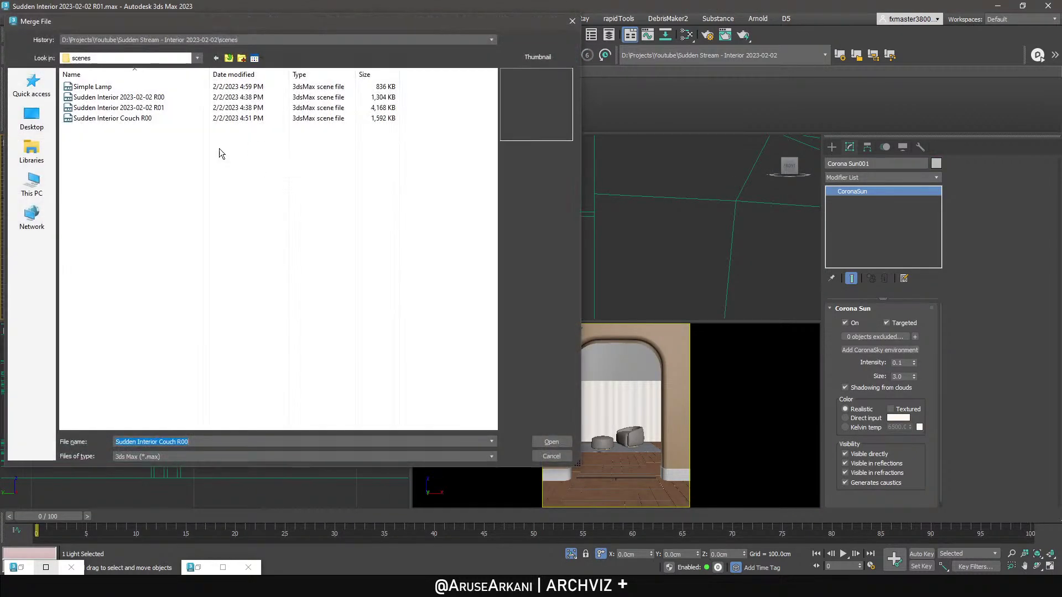
{"action": "double_click", "coordinate": [93, 87]}
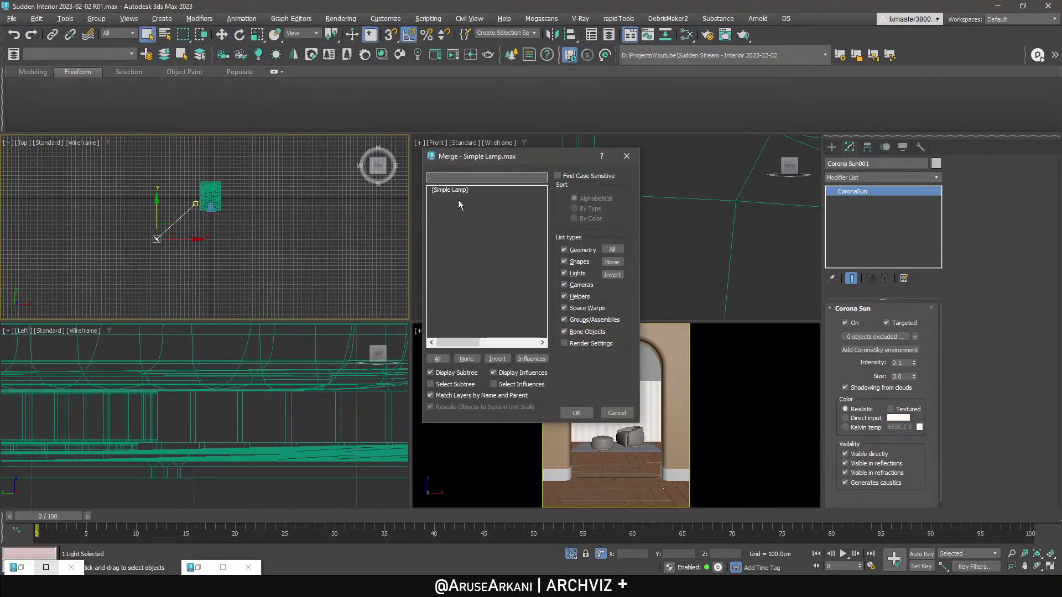
{"action": "left_click", "coordinate": [472, 190]}
{"action": "left_click", "coordinate": [585, 410]}
Rotate the merged lamp 210 degrees about the Z axis in the top view.
{"action": "key", "text": "alt+w"}
{"action": "key", "text": "alt+w"}
{"action": "key", "text": "alt+w"}
{"action": "scroll", "coordinate": [421, 260], "scroll_direction": "up", "scroll_amount": 10}
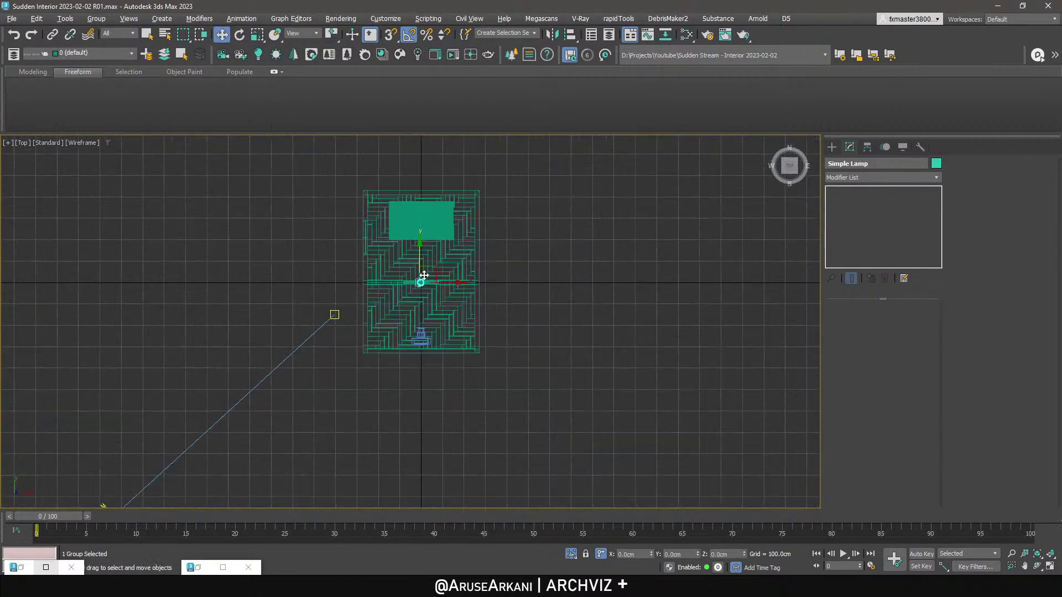
{"action": "key", "text": "e"}
{"action": "left_click_drag", "start_coordinate": [432, 259], "coordinate": [407, 295]}
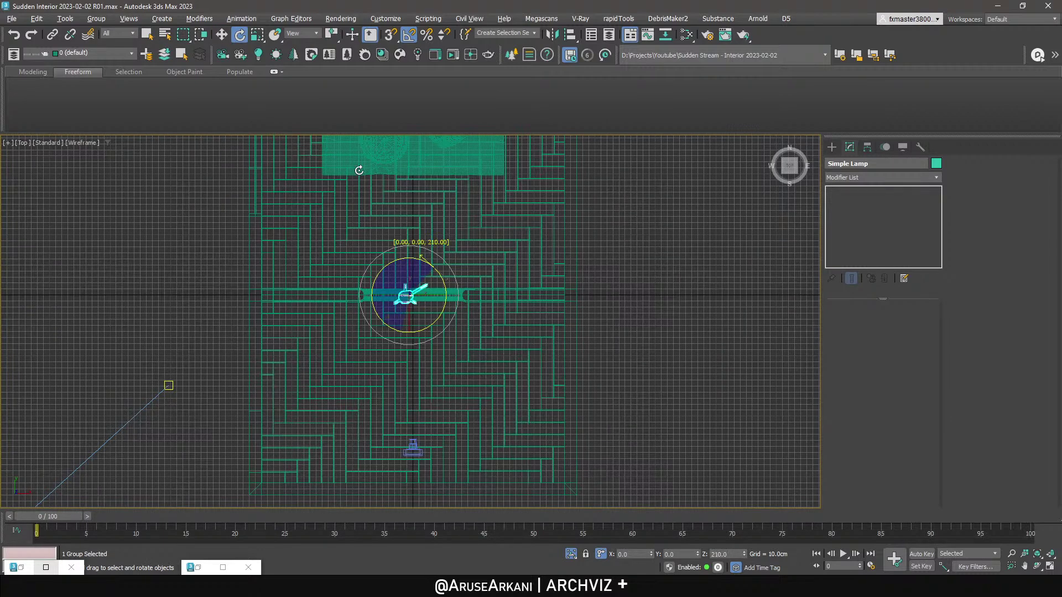
Move the lamp onto the rug behind the armchair and show the maximized camera view.
{"action": "key", "text": "w"}
{"action": "scroll", "coordinate": [429, 280], "scroll_direction": "down", "scroll_amount": 3}
{"action": "left_click_drag", "start_coordinate": [436, 335], "coordinate": [491, 193]}
{"action": "key", "text": "alt+w"}
{"action": "right_click", "coordinate": [581, 418]}
{"action": "key", "text": "alt+w"}
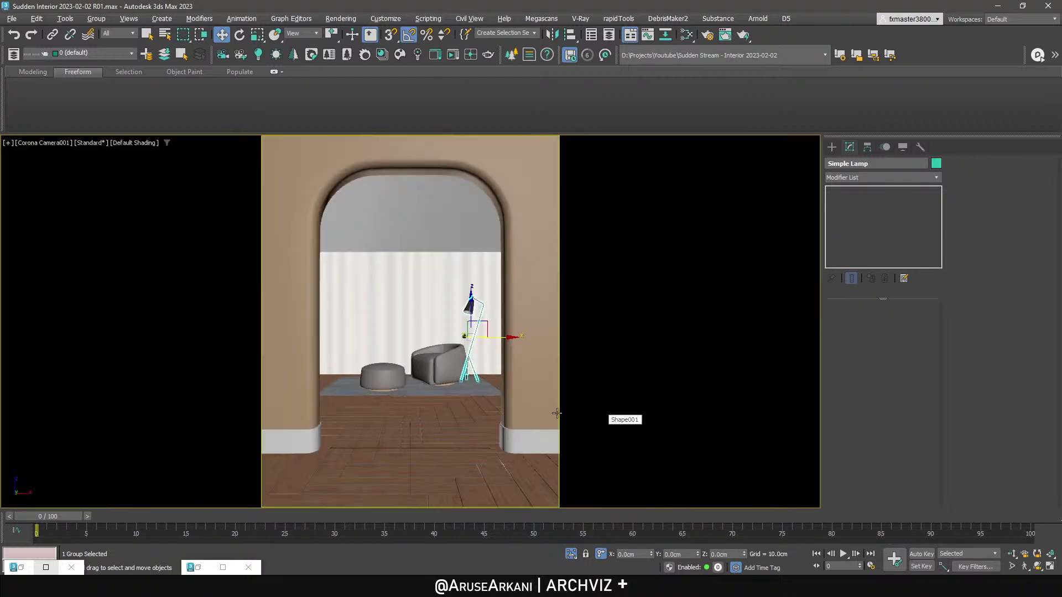
Increase the width of the rug's base Box in its modifier stack.
{"action": "left_click", "coordinate": [440, 385]}
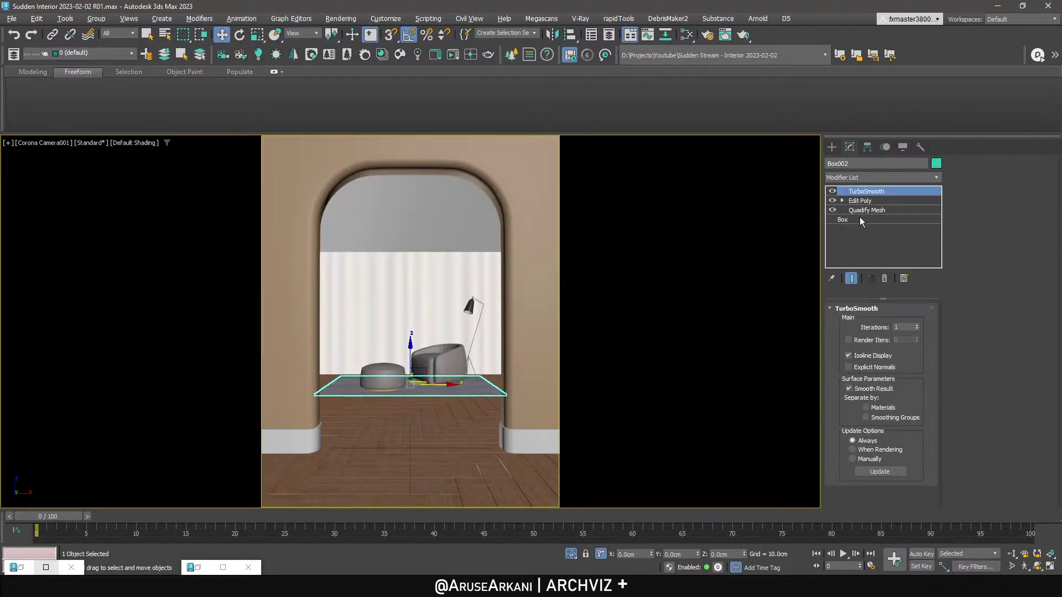
{"action": "left_click", "coordinate": [860, 219]}
{"action": "double_click", "coordinate": [911, 334]}
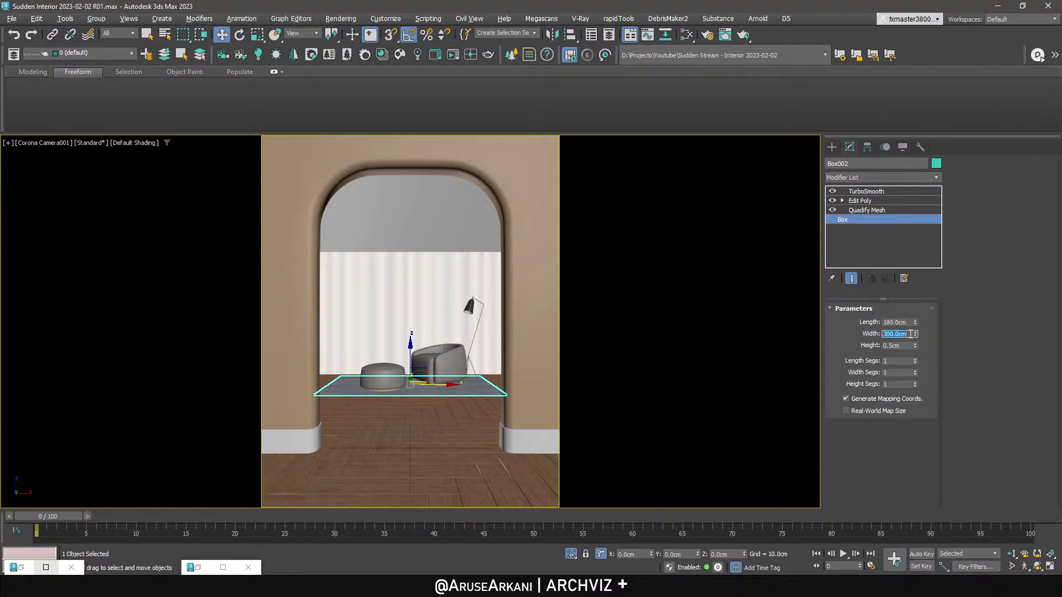
{"action": "type", "text": "32"}
{"action": "left_click", "coordinate": [861, 201]}
{"action": "key", "text": "5"}
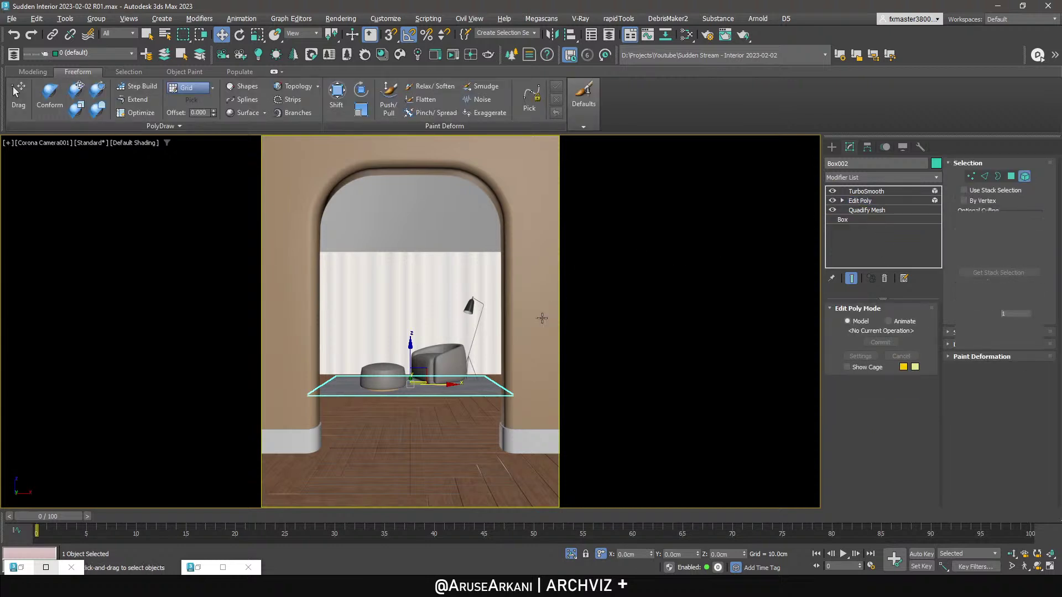
{"action": "left_click", "coordinate": [489, 383]}
{"action": "key", "text": "q"}
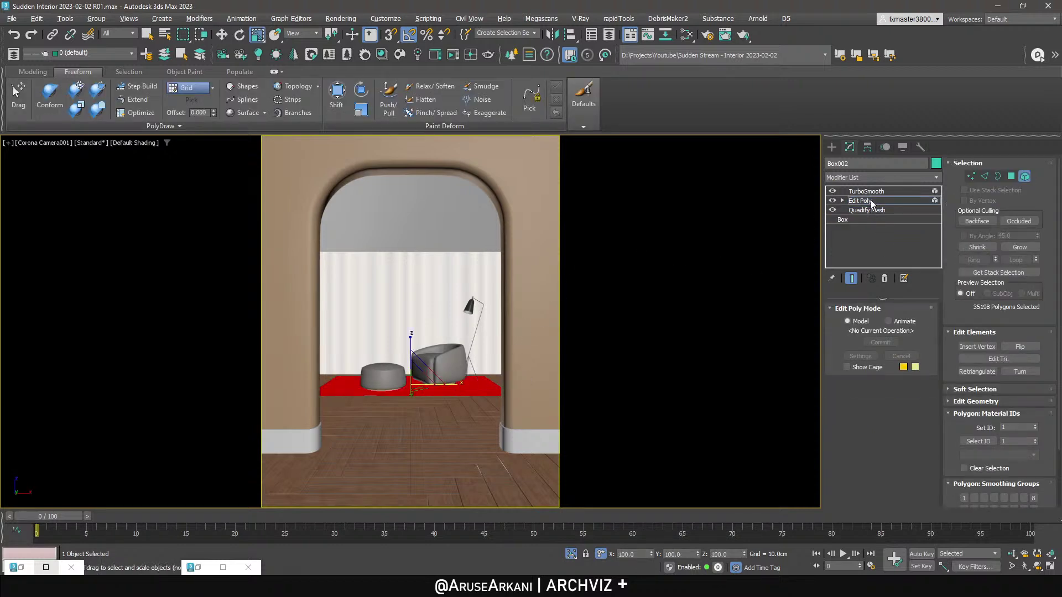
{"action": "left_click", "coordinate": [867, 191]}
{"action": "key", "text": "r"}
{"action": "left_click_drag", "start_coordinate": [449, 387], "coordinate": [457, 384]}
{"action": "right_click", "coordinate": [458, 383]}
Enable percent snap and scale the rug wider along the X axis.
{"action": "left_click", "coordinate": [427, 34]}
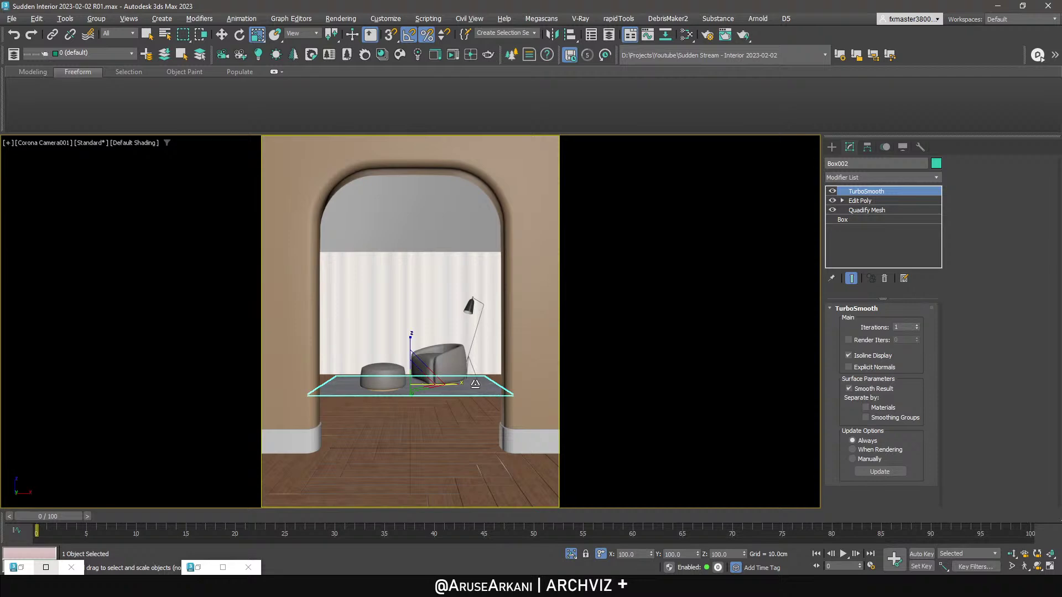
{"action": "left_click_drag", "start_coordinate": [448, 385], "coordinate": [451, 386]}
{"action": "key", "text": "w"}
Reposition the floor lamp along the X axis on the rug, fine-tuning its spot beside the armchair in the camera view, and save the scene.
{"action": "left_click", "coordinate": [473, 305]}
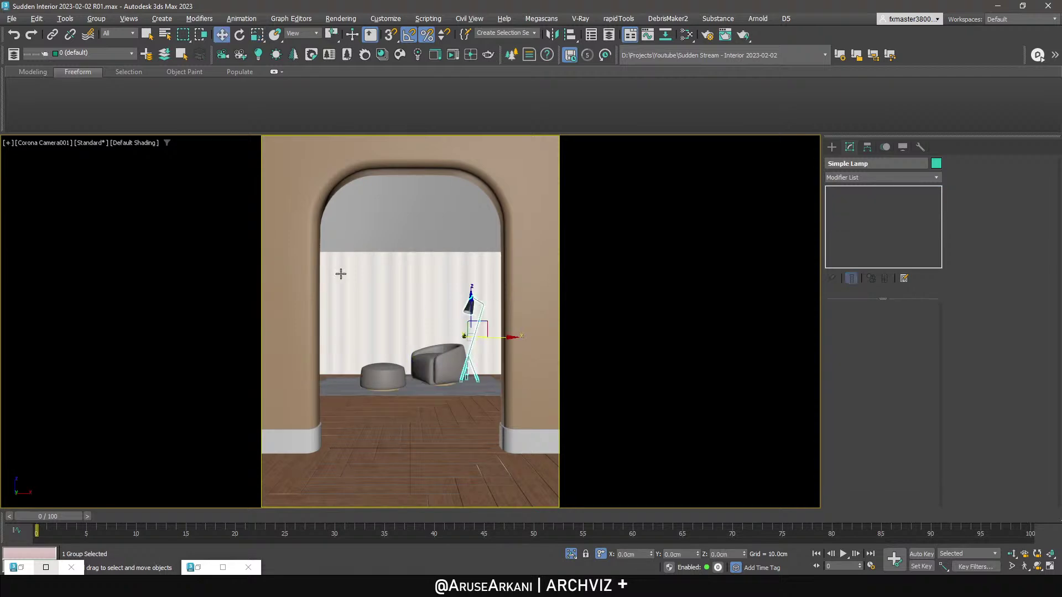
{"action": "key", "text": "alt+w"}
{"action": "key", "text": "alt+w"}
{"action": "scroll", "coordinate": [647, 227], "scroll_direction": "up", "scroll_amount": 10}
{"action": "left_click_drag", "start_coordinate": [667, 209], "coordinate": [695, 327]}
{"action": "left_click", "coordinate": [710, 332]}
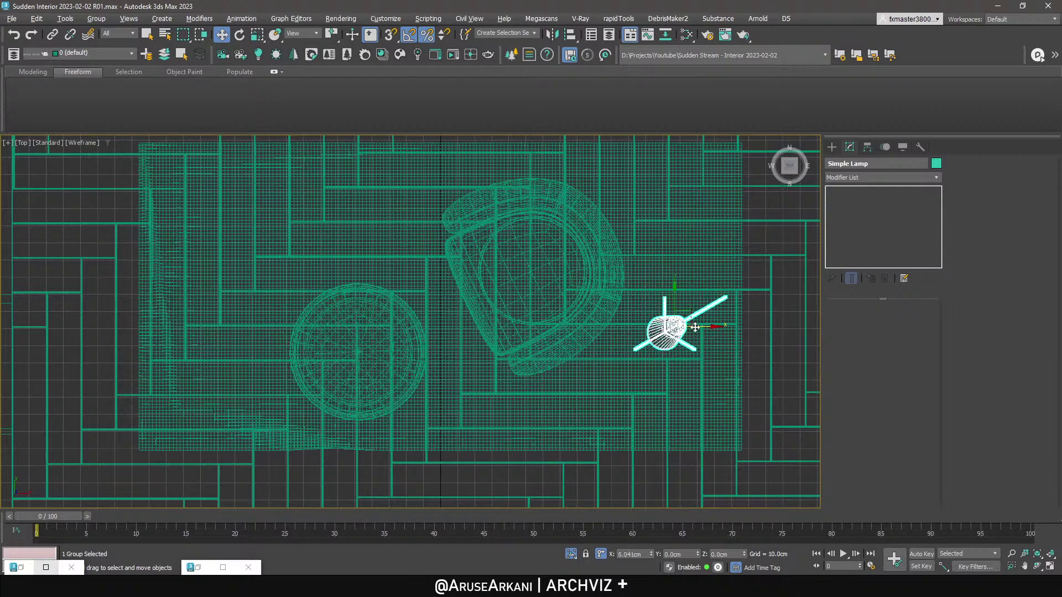
{"action": "key", "text": "c"}
{"action": "key", "text": "ctrl+s"}
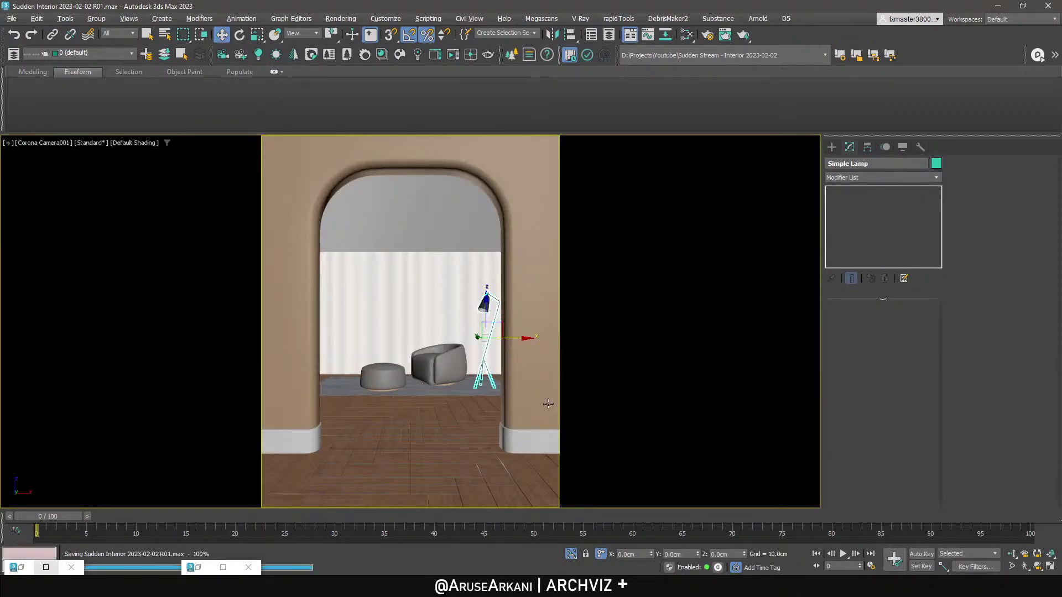
{"action": "left_click_drag", "start_coordinate": [515, 338], "coordinate": [508, 339]}
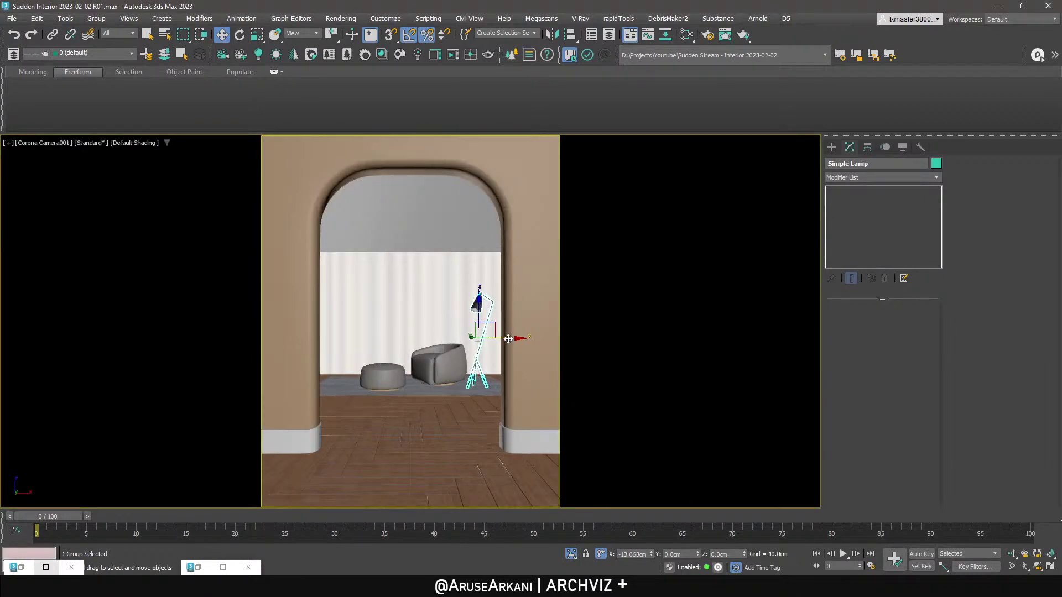
Shift the armchair along the X axis towards the pouf in the camera view.
{"action": "left_click", "coordinate": [443, 360]}
{"action": "left_click_drag", "start_coordinate": [468, 371], "coordinate": [462, 374]}
{"action": "key", "text": "e"}
{"action": "key", "text": "w"}
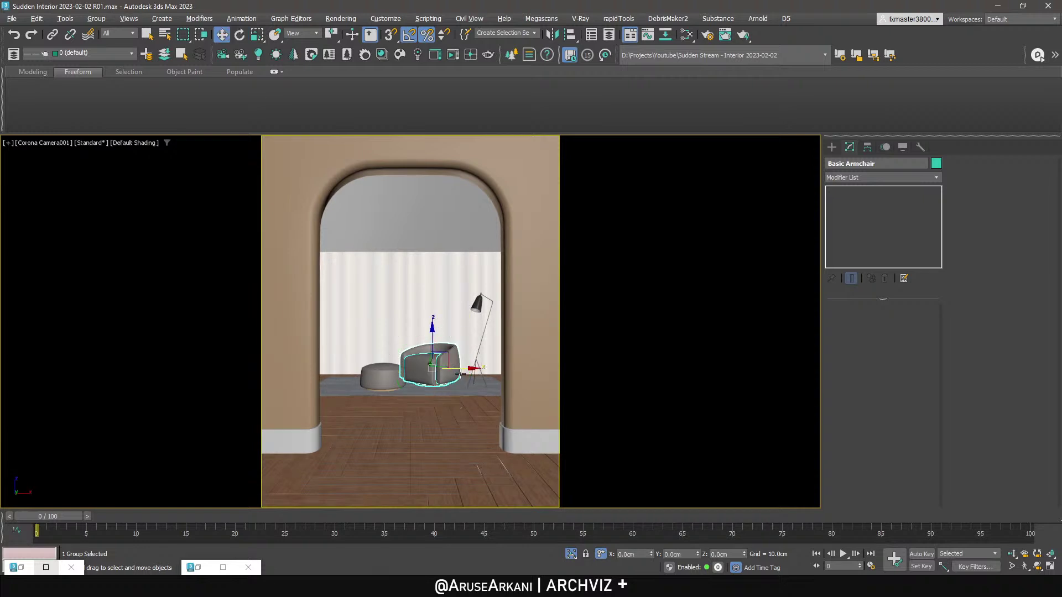
Move the pouf away from the armchair towards the empty side of the rug and save the scene.
{"action": "left_click", "coordinate": [387, 381]}
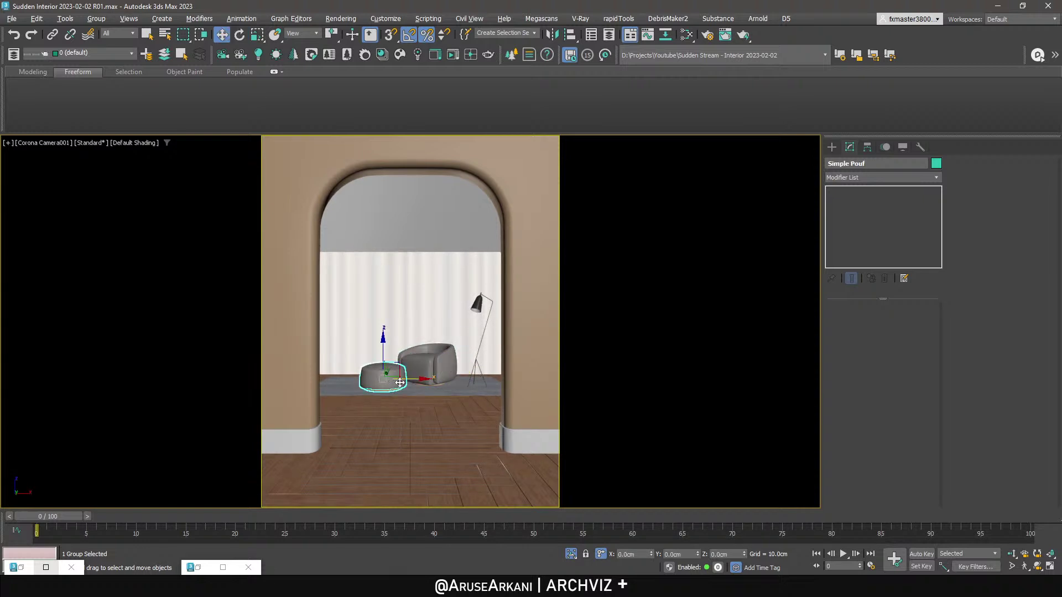
{"action": "left_click_drag", "start_coordinate": [409, 378], "coordinate": [370, 352]}
{"action": "key", "text": "r"}
{"action": "key", "text": "w"}
{"action": "key", "text": "ctrl+s"}
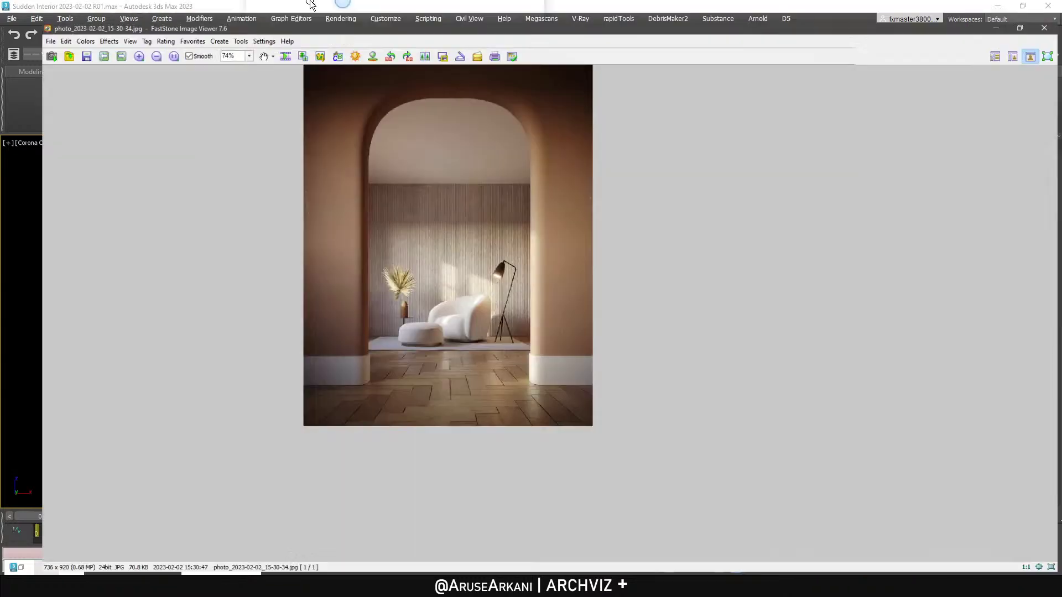
Examine the dried palm and vase in the reference image, and reset the Simple Lamp 3ds Max window to an empty scene.
{"action": "scroll", "coordinate": [469, 387], "scroll_direction": "up", "scroll_amount": 3}
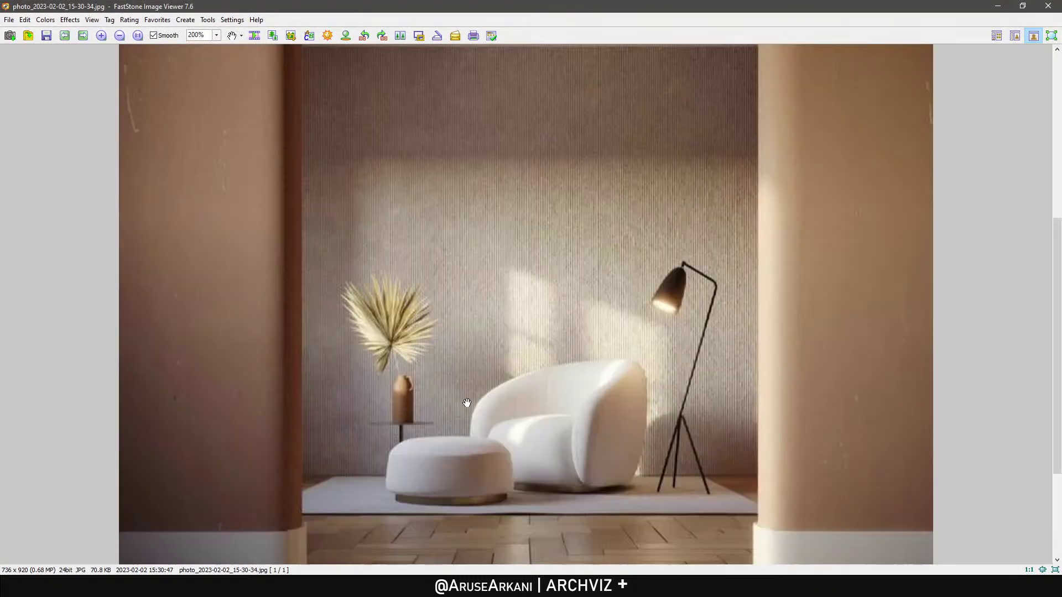
{"action": "left_click_drag", "start_coordinate": [378, 413], "coordinate": [456, 346]}
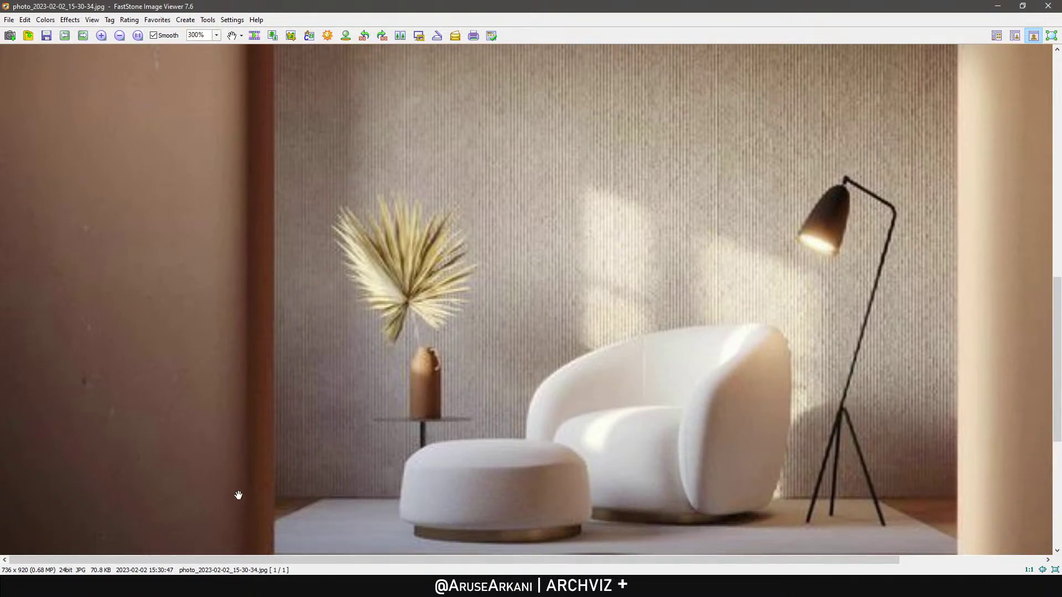
{"action": "left_click", "coordinate": [115, 584]}
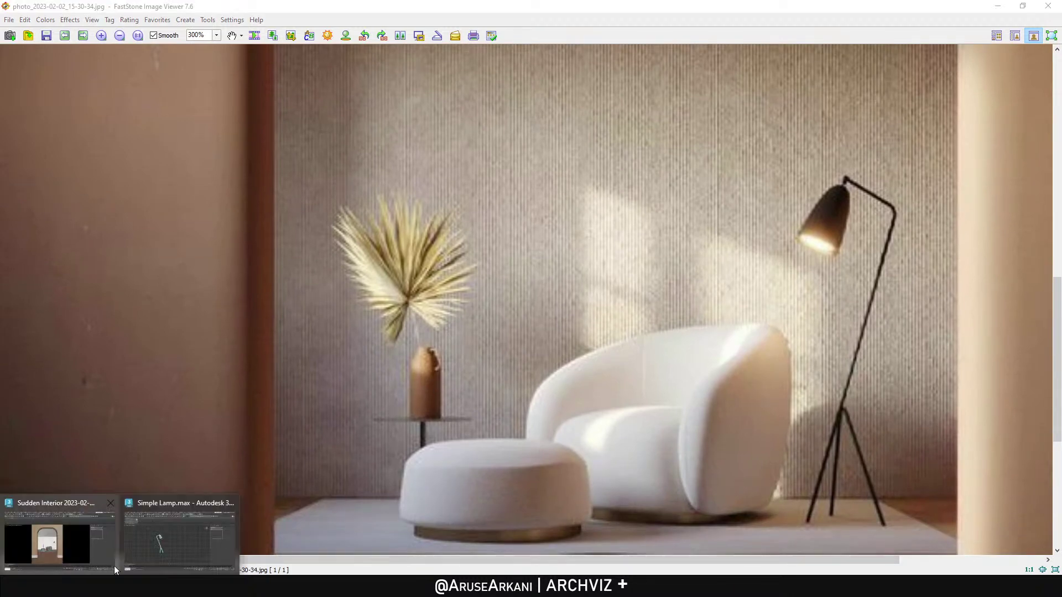
{"action": "left_click", "coordinate": [152, 549]}
{"action": "left_click", "coordinate": [9, 20]}
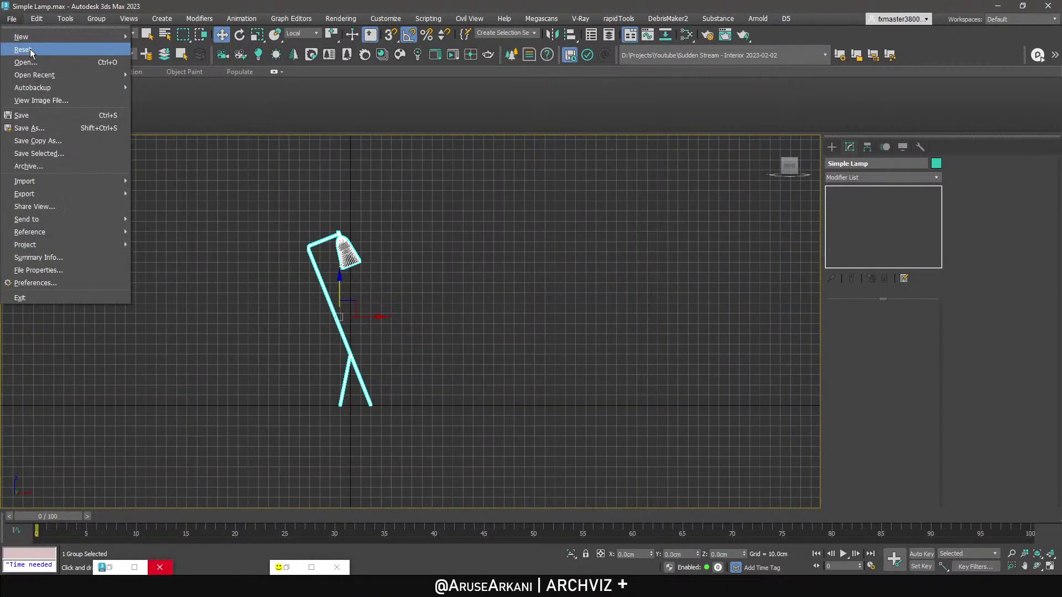
{"action": "left_click", "coordinate": [23, 44]}
{"action": "left_click", "coordinate": [498, 311]}
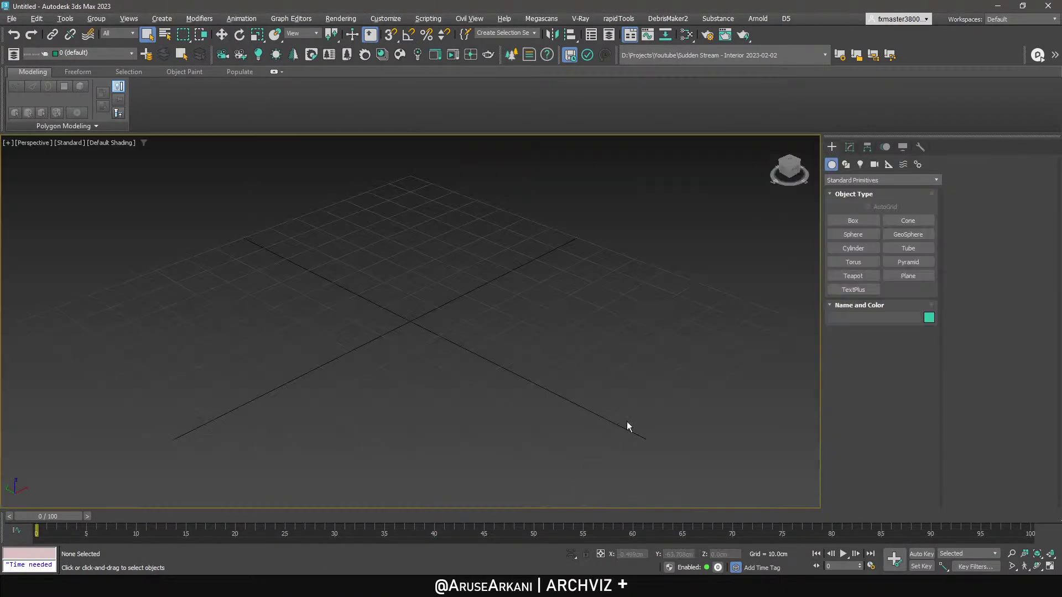
Create a sphere snapped to the grid origin and set its radius to 2.5 cm.
{"action": "left_click", "coordinate": [862, 235]}
{"action": "left_click", "coordinate": [852, 237]}
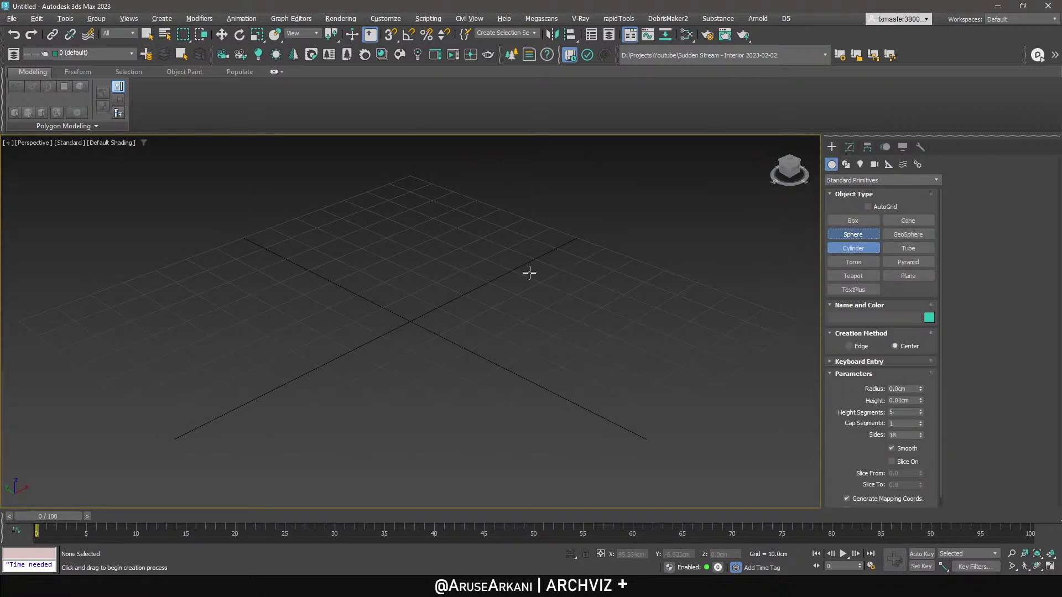
{"action": "key", "text": "s"}
{"action": "left_click", "coordinate": [412, 321]}
{"action": "left_click_drag", "start_coordinate": [418, 323], "coordinate": [427, 327]}
{"action": "key", "text": "s"}
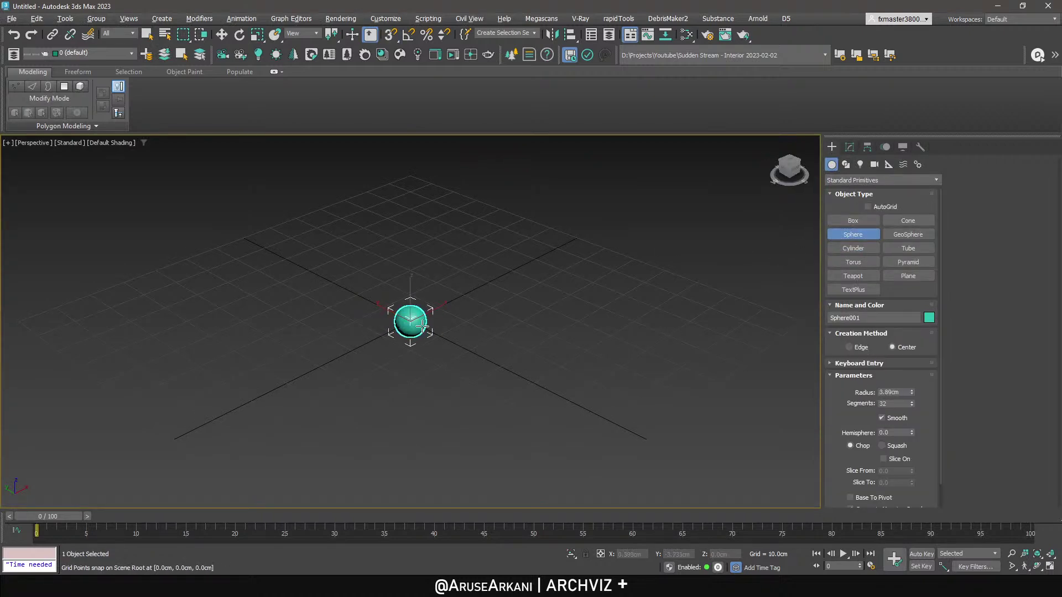
{"action": "left_click", "coordinate": [851, 147]}
{"action": "left_click", "coordinate": [900, 326]}
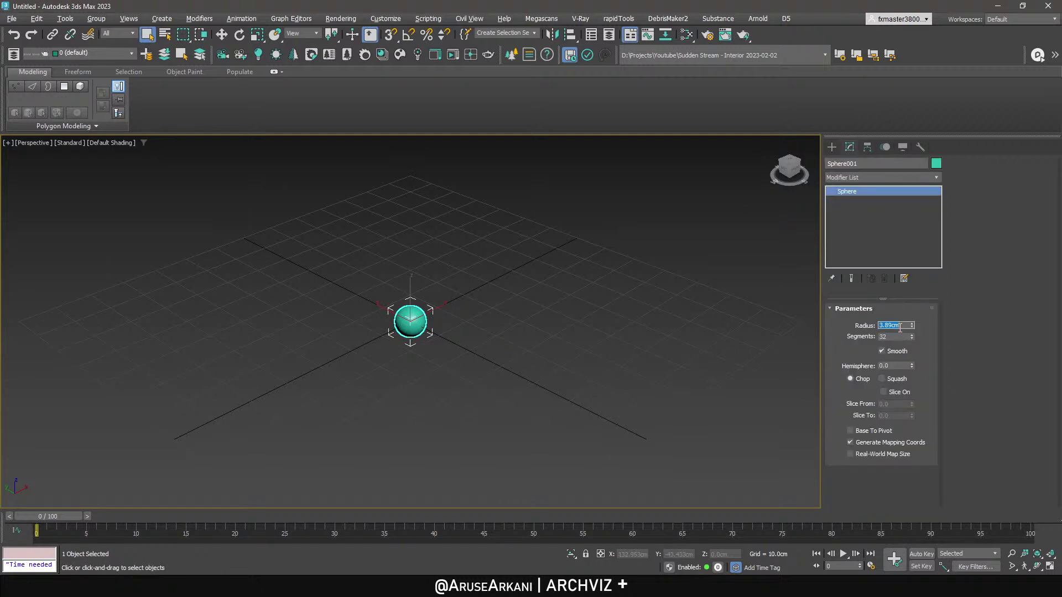
{"action": "key", "text": "Return"}
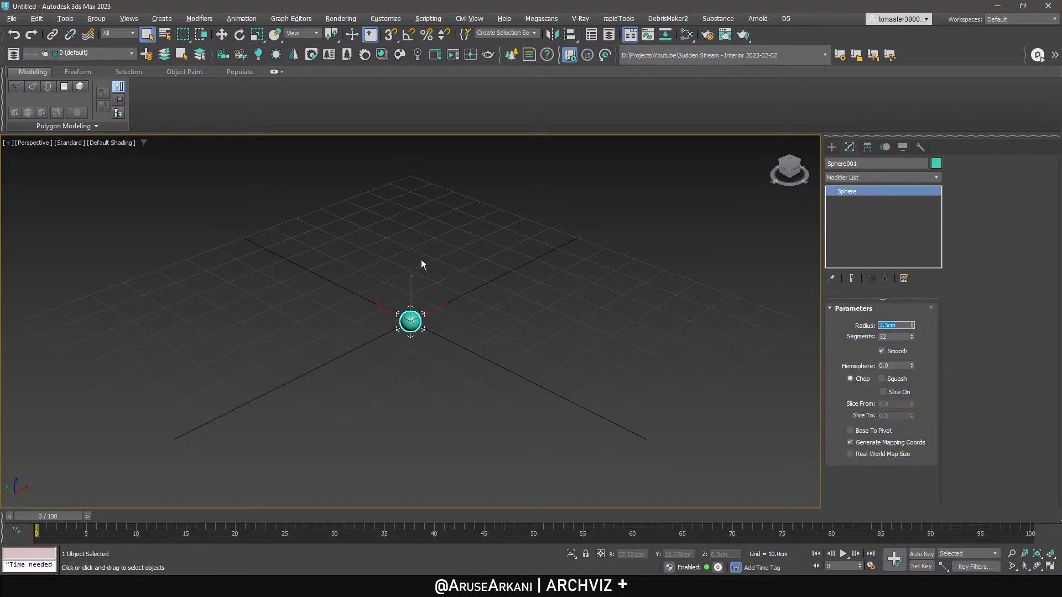
Apply the Hair and Fur (WSM) modifier to the sphere.
{"action": "scroll", "coordinate": [408, 324], "scroll_direction": "up", "scroll_amount": 2}
{"action": "left_click", "coordinate": [869, 178]}
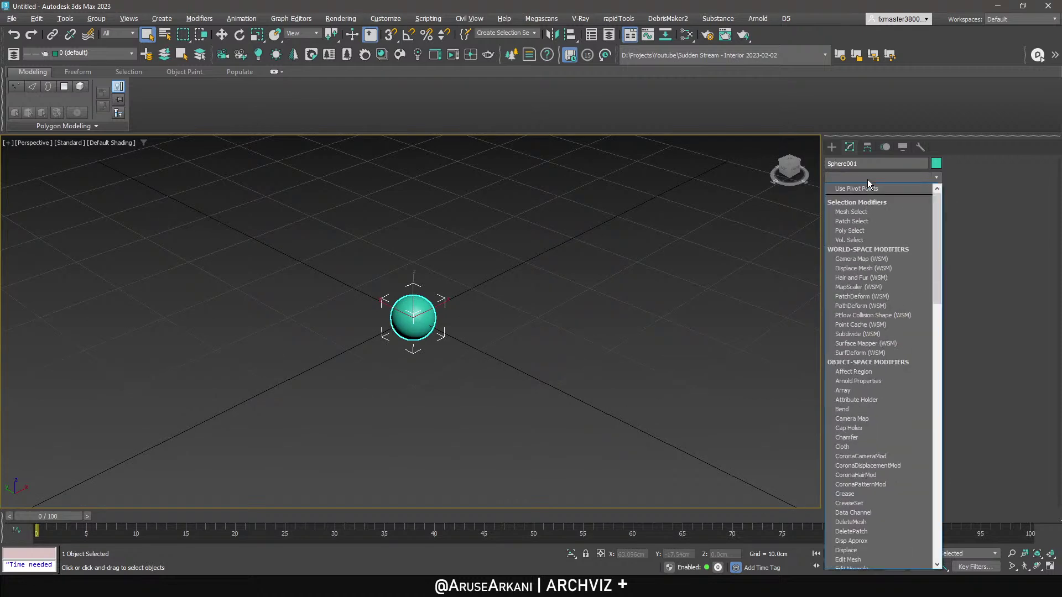
{"action": "key", "text": "h"}
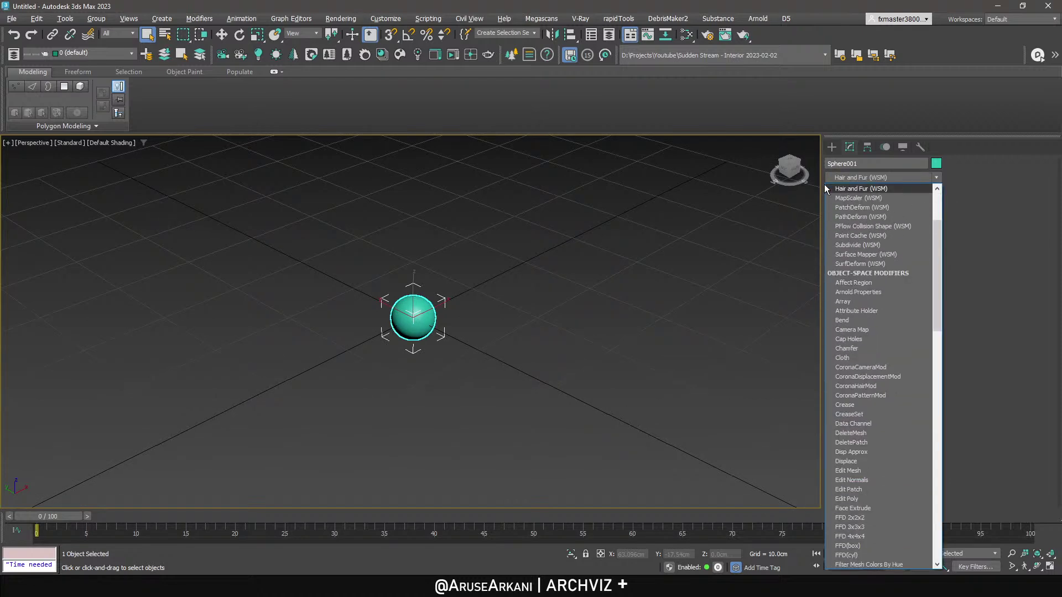
{"action": "key", "text": "Return"}
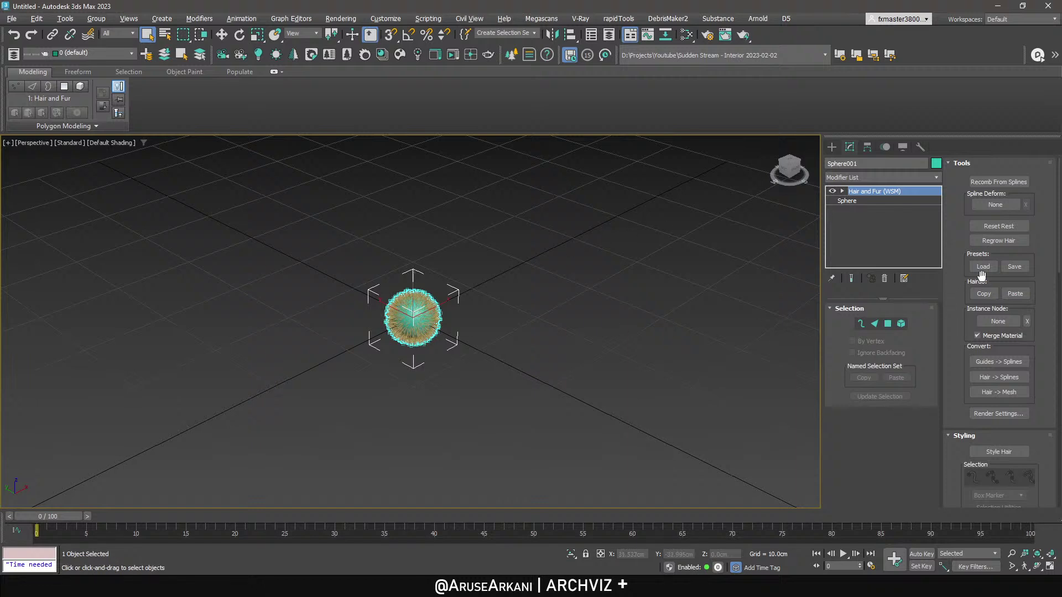
Set the hair's scale to 100, random scale to 31.6 and hair count to 200.
{"action": "left_click", "coordinate": [963, 163]}
{"action": "left_click", "coordinate": [961, 165]}
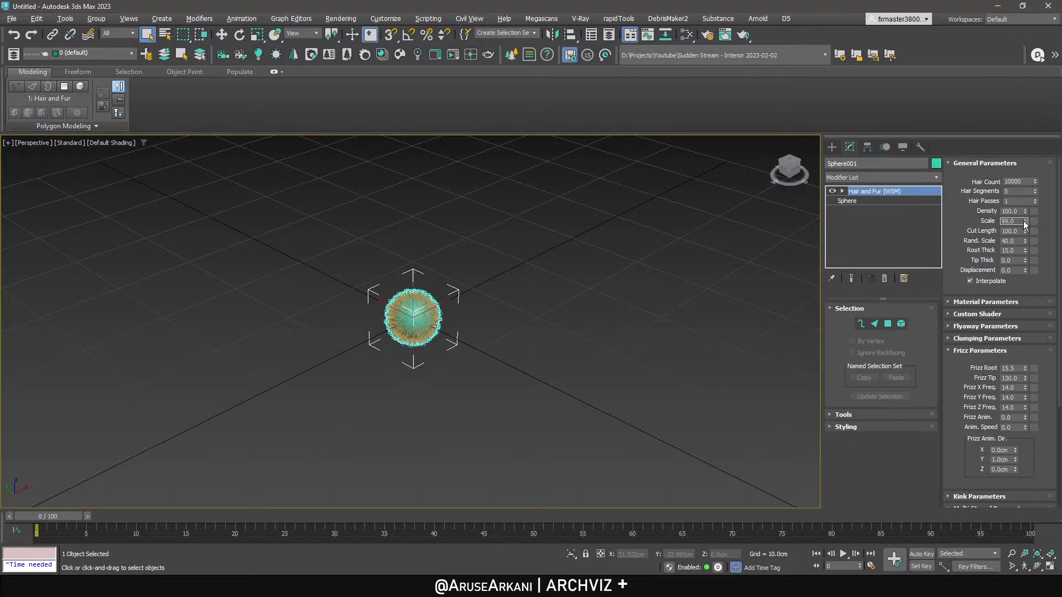
{"action": "type", "text": "100"}
{"action": "key", "text": "Return"}
{"action": "left_click_drag", "start_coordinate": [1024, 241], "coordinate": [1024, 257]}
{"action": "double_click", "coordinate": [1016, 181]}
{"action": "key", "text": "Return"}
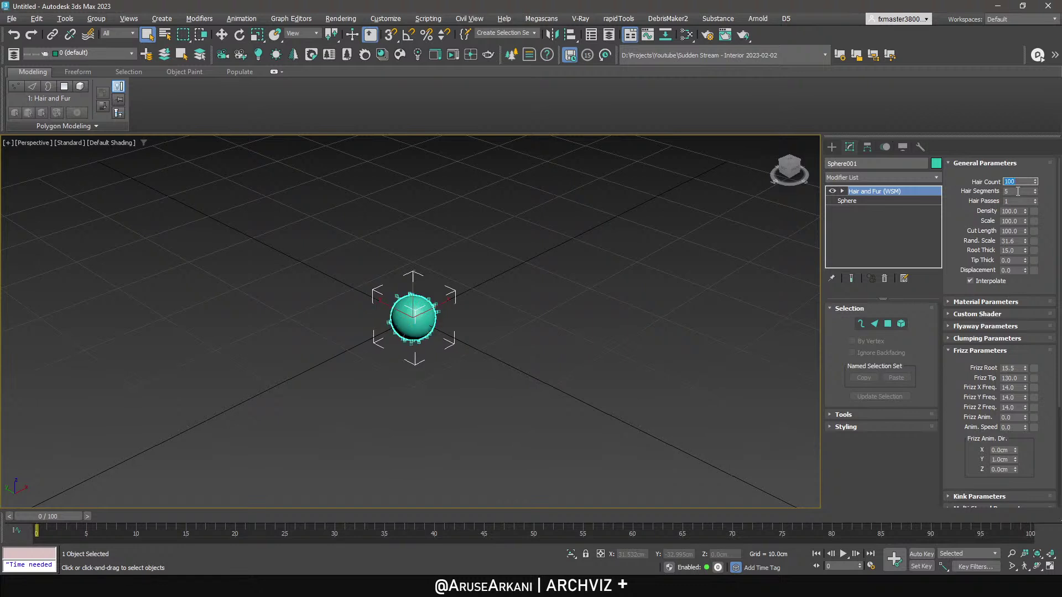
{"action": "type", "text": "200"}
{"action": "key", "text": "Return"}
Select the whole sphere at Element level of the Hair and Fur modifier.
{"action": "left_click", "coordinate": [841, 191]}
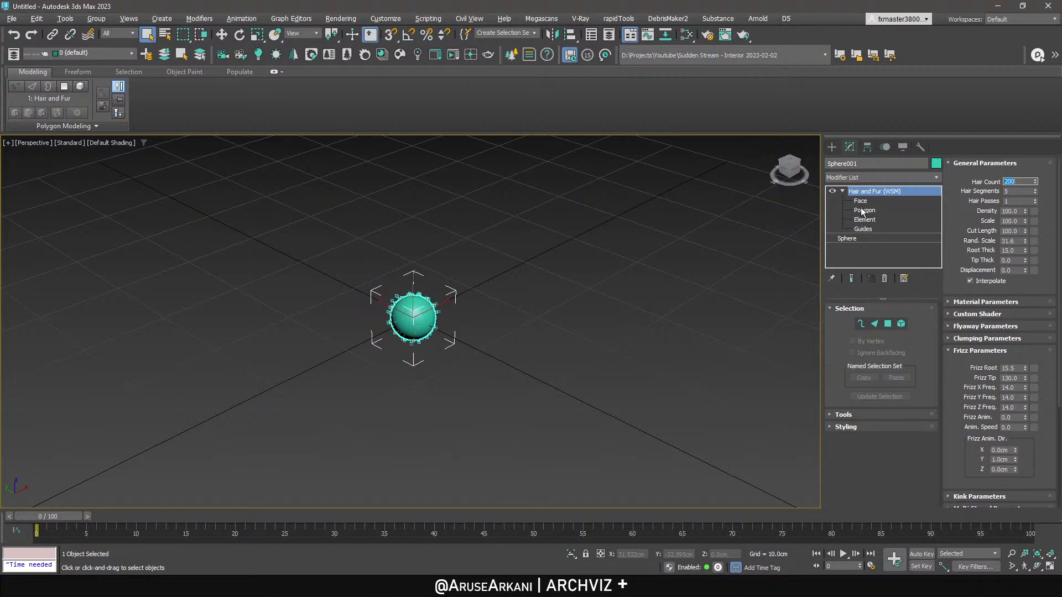
{"action": "left_click", "coordinate": [864, 229]}
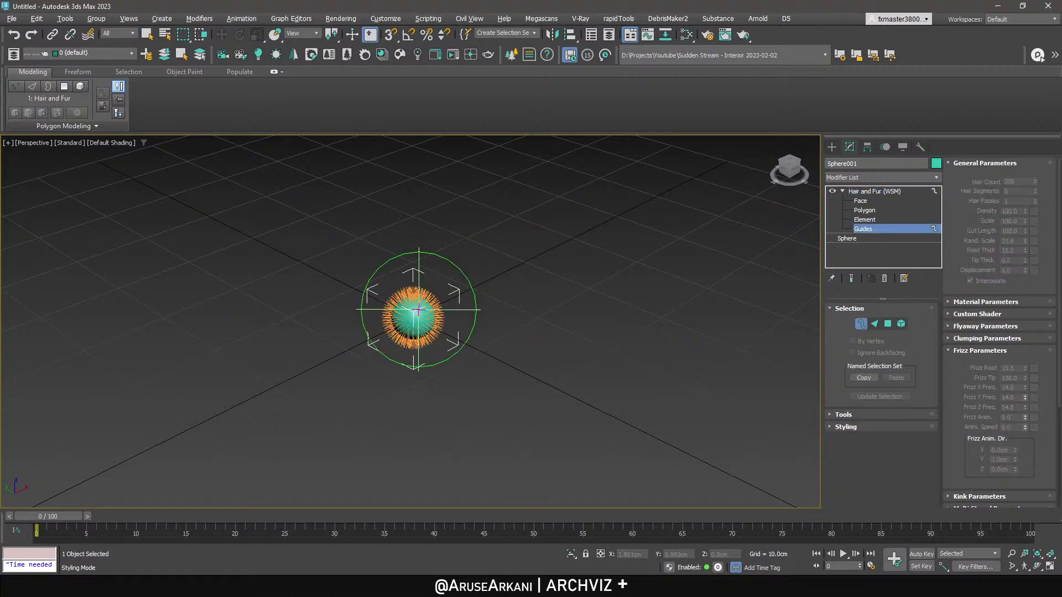
{"action": "middle_click_drag", "start_coordinate": [418, 310], "coordinate": [387, 195], "text": "alt"}
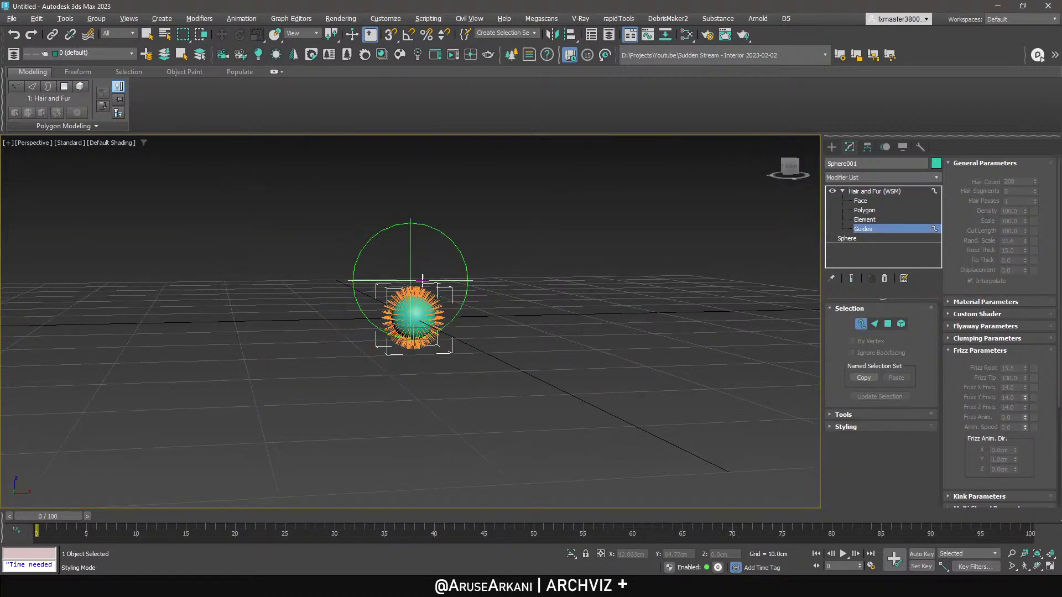
{"action": "left_click", "coordinate": [865, 220]}
{"action": "left_click_drag", "start_coordinate": [491, 267], "coordinate": [321, 382]}
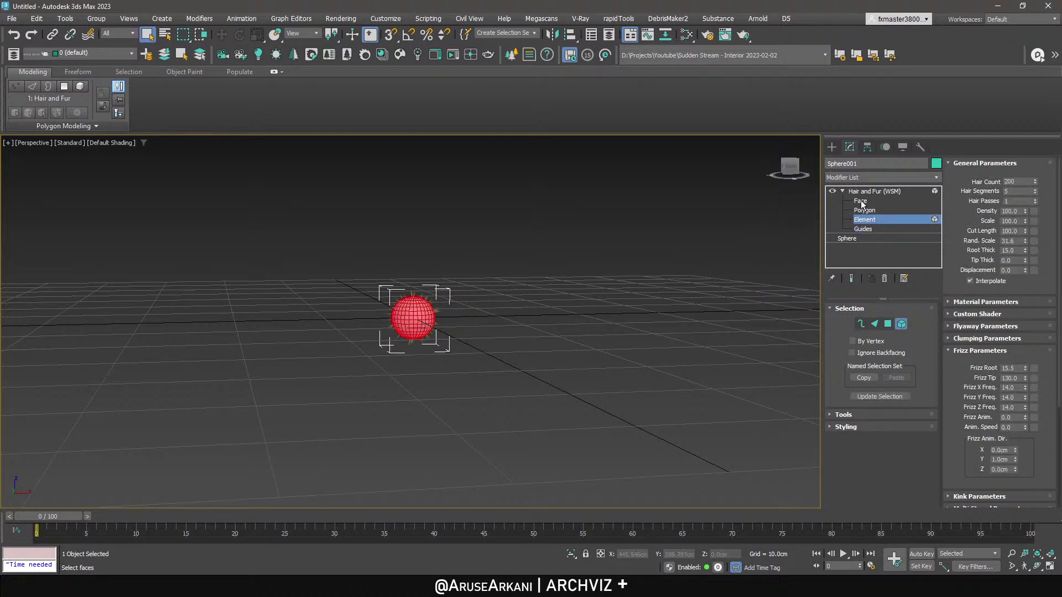
Lengthen the hair guides all around the sphere with the styling Scale brush and finish styling.
{"action": "left_click", "coordinate": [863, 229]}
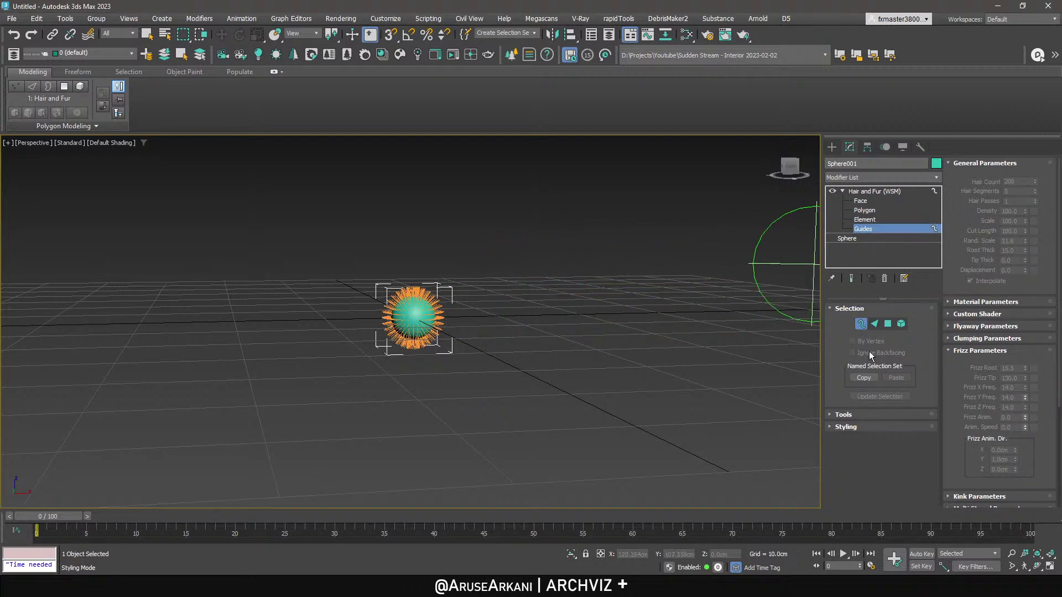
{"action": "left_click", "coordinate": [858, 427]}
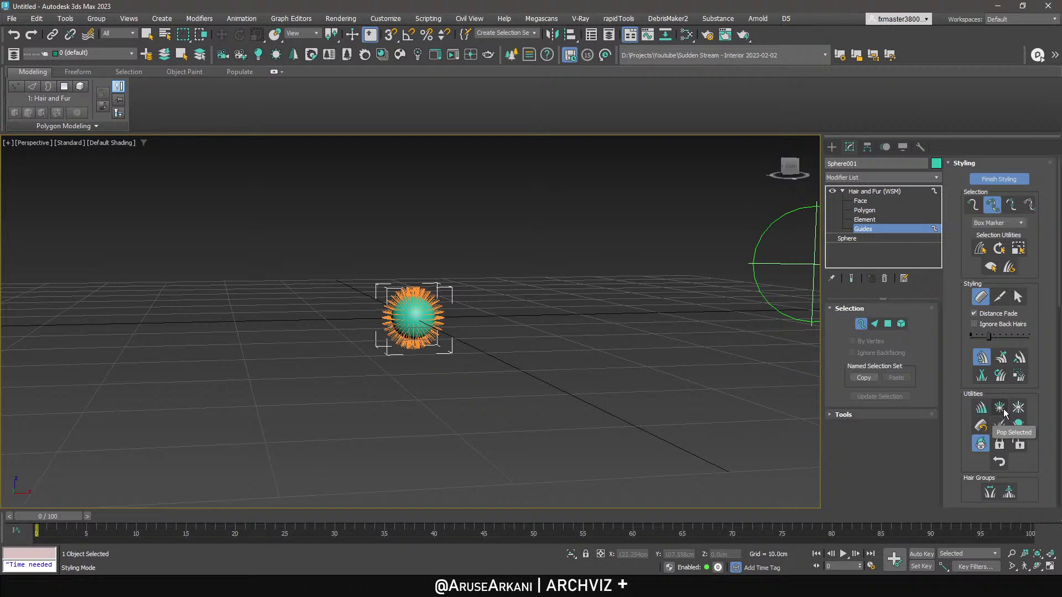
{"action": "left_click", "coordinate": [1019, 377]}
{"action": "left_click_drag", "start_coordinate": [416, 316], "coordinate": [456, 78]}
{"action": "scroll", "coordinate": [398, 244], "scroll_direction": "up", "scroll_amount": 2}
{"action": "scroll", "coordinate": [416, 293], "scroll_direction": "down", "scroll_amount": 8}
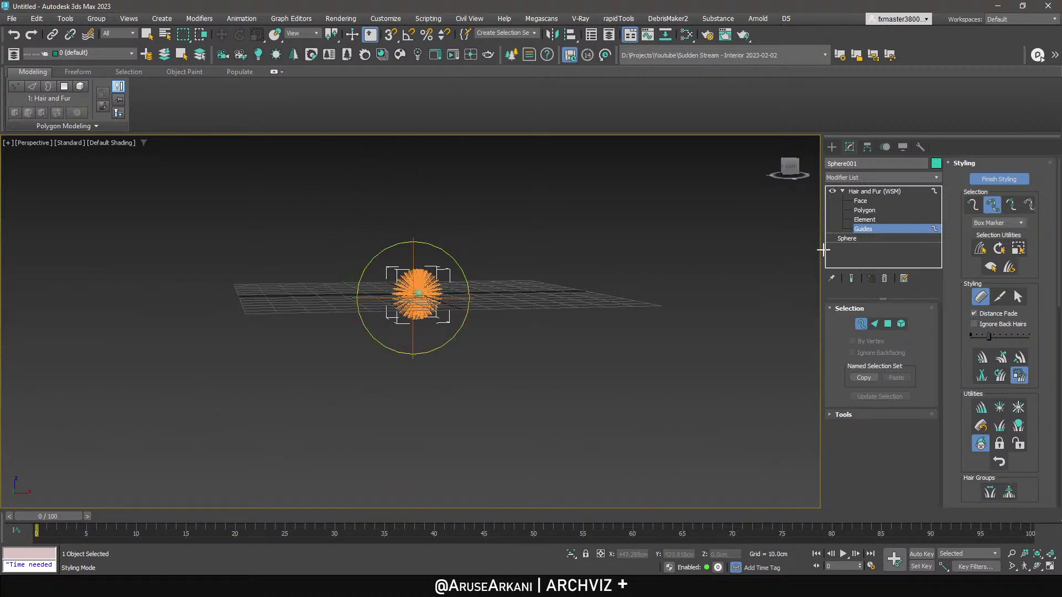
{"action": "scroll", "coordinate": [393, 273], "scroll_direction": "up", "scroll_amount": 8}
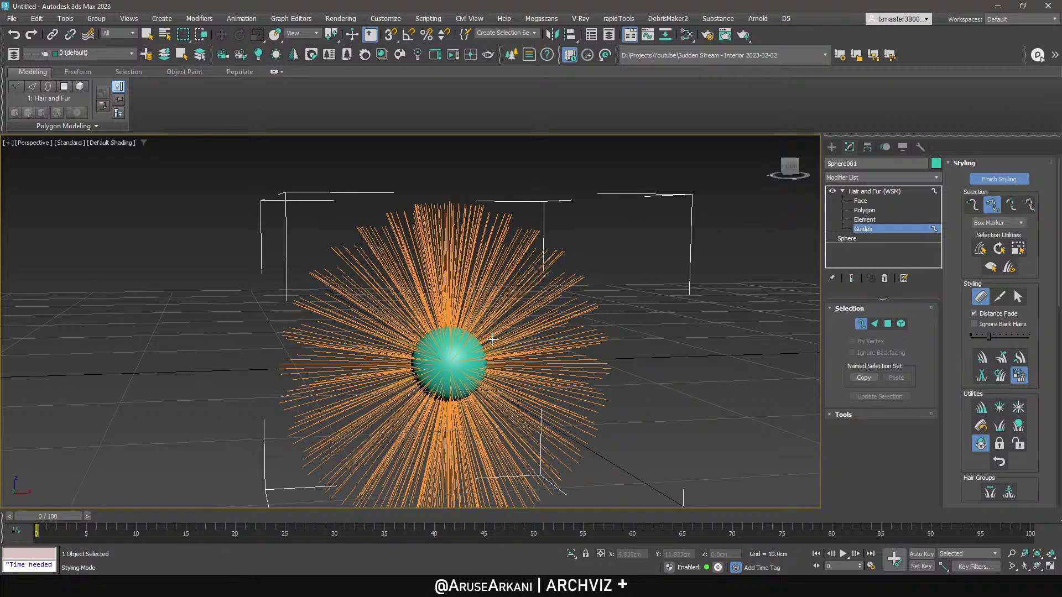
{"action": "left_click", "coordinate": [994, 180]}
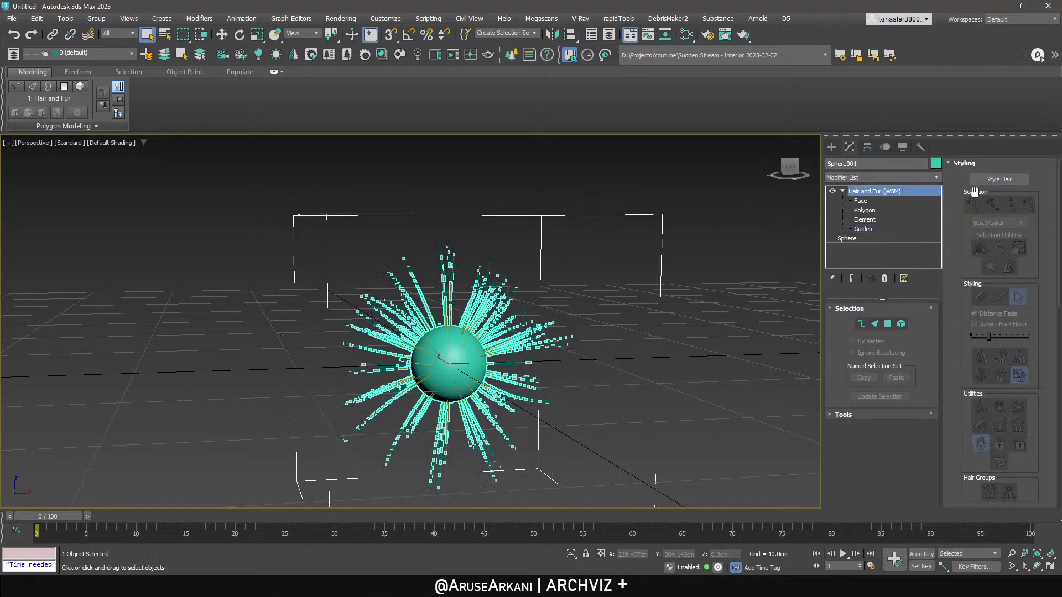
Thicken the hair strands by setting the root thickness to 100 and the tip thickness to 2.17.
{"action": "scroll", "coordinate": [438, 352], "scroll_direction": "up", "scroll_amount": 4}
{"action": "scroll", "coordinate": [438, 352], "scroll_direction": "down", "scroll_amount": 14}
{"action": "left_click_drag", "start_coordinate": [438, 352], "coordinate": [481, 407], "text": "alt"}
{"action": "mouse_move", "coordinate": [438, 352]}
{"action": "middle_mouse_down", "text": "alt"}
{"action": "mouse_move", "coordinate": [481, 407]}
{"action": "mouse_move", "coordinate": [444, 339]}
{"action": "middle_mouse_up", "text": "alt"}
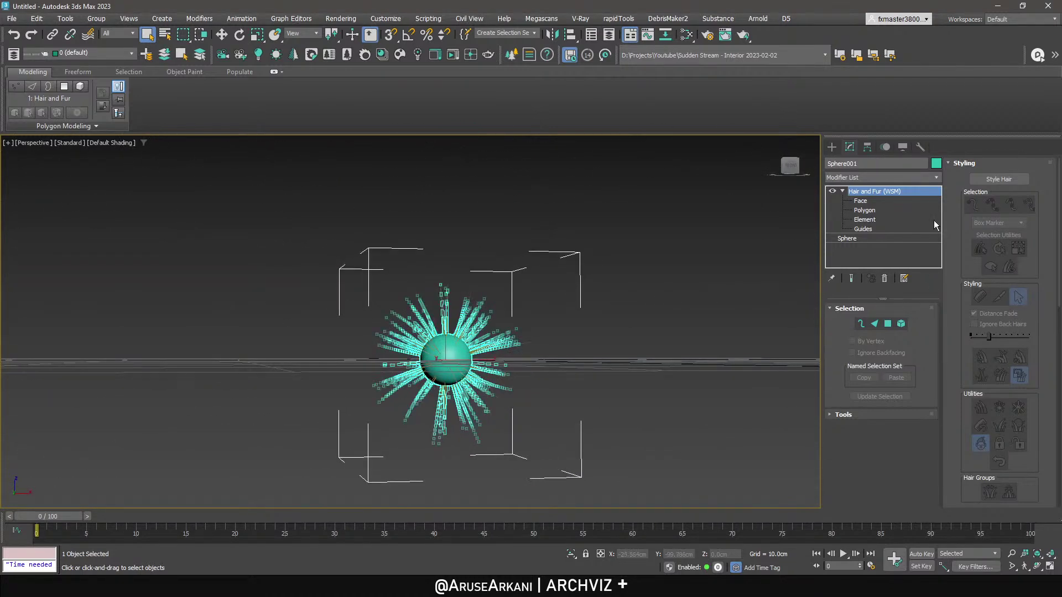
{"action": "scroll", "coordinate": [410, 359], "scroll_direction": "up", "scroll_amount": 3}
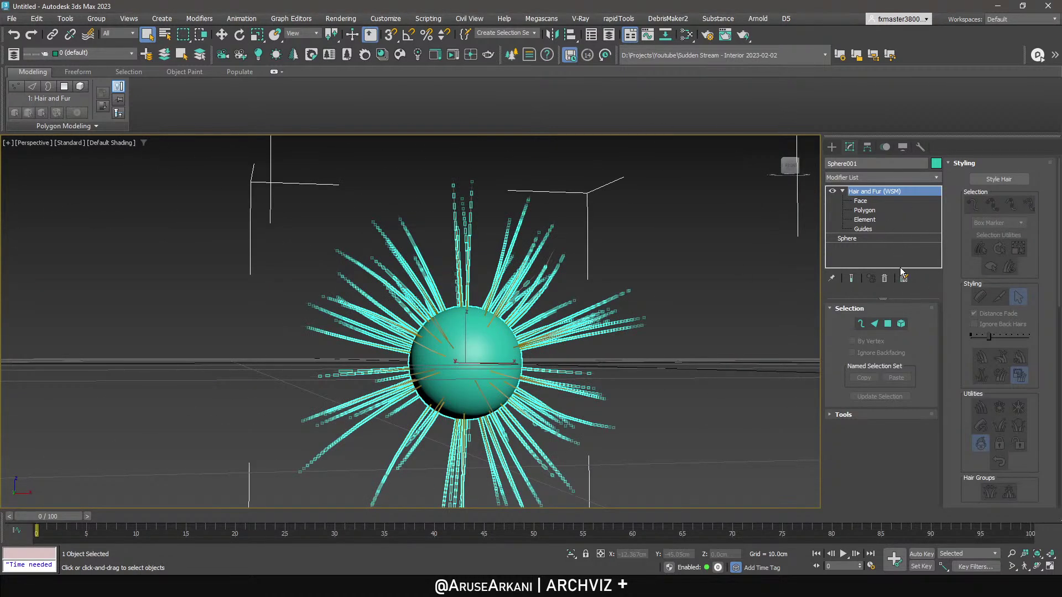
{"action": "left_click", "coordinate": [964, 164]}
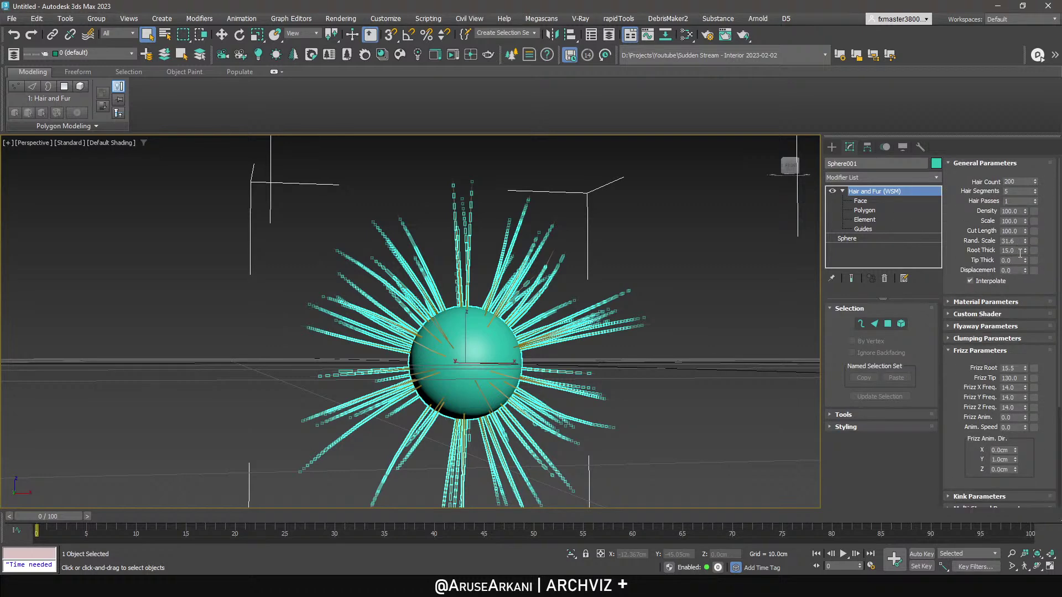
{"action": "left_click_drag", "start_coordinate": [1022, 250], "coordinate": [984, 503]}
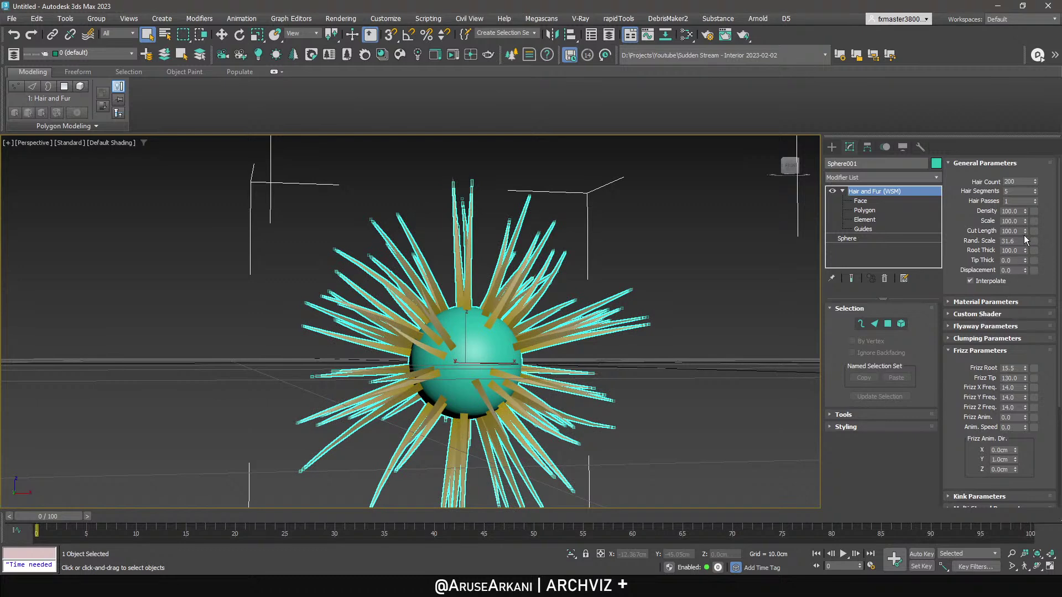
{"action": "left_click_drag", "start_coordinate": [1025, 260], "coordinate": [1023, 137]}
{"action": "middle_click_drag", "start_coordinate": [605, 333], "coordinate": [460, 350], "text": "alt"}
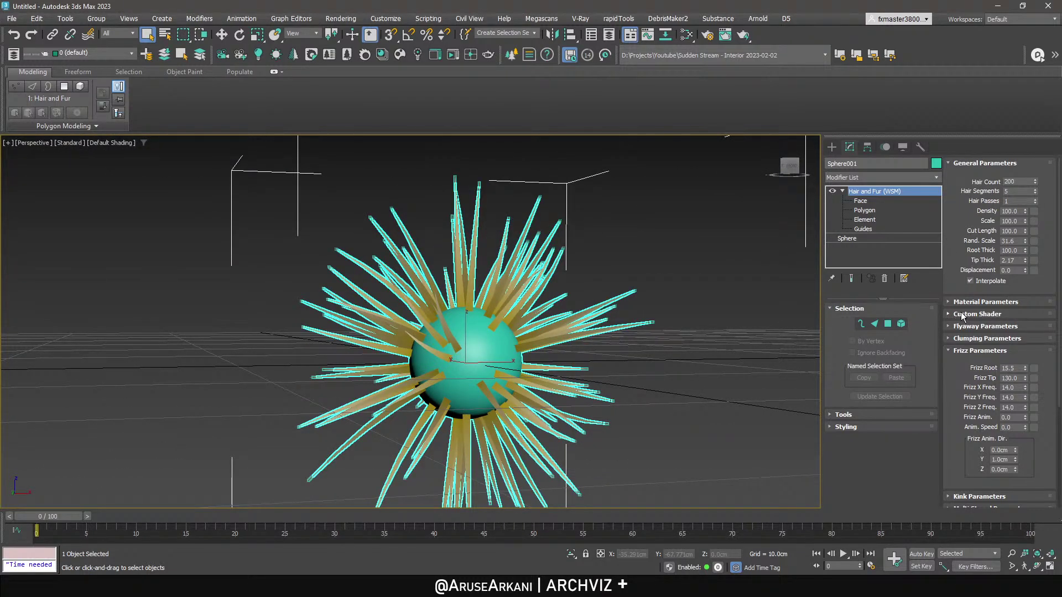
Restart hair styling and lengthen the guides further with the Scale brush in the Front view.
{"action": "left_click", "coordinate": [878, 425]}
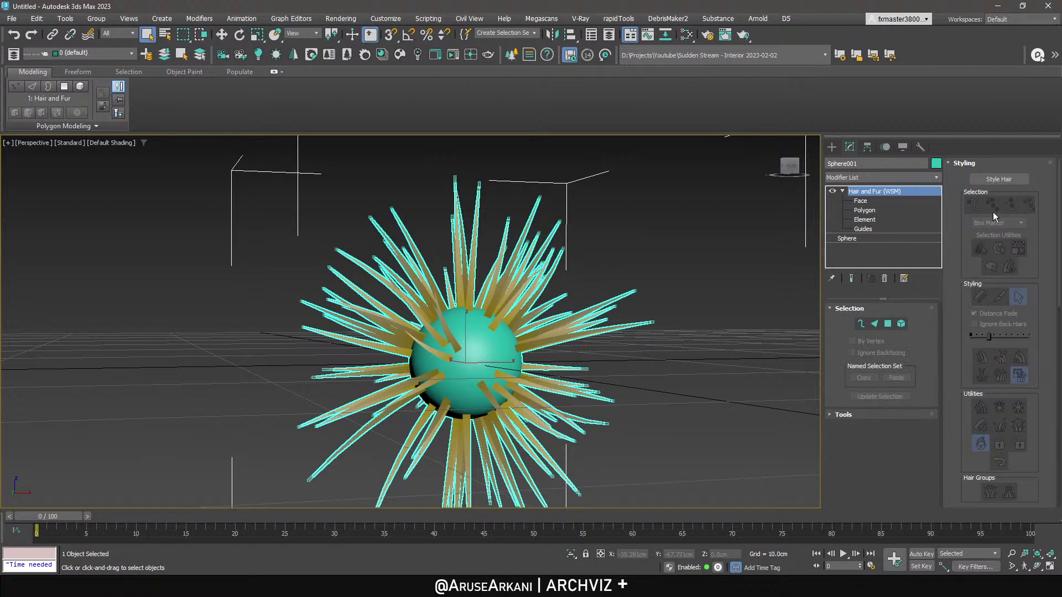
{"action": "left_click", "coordinate": [990, 185]}
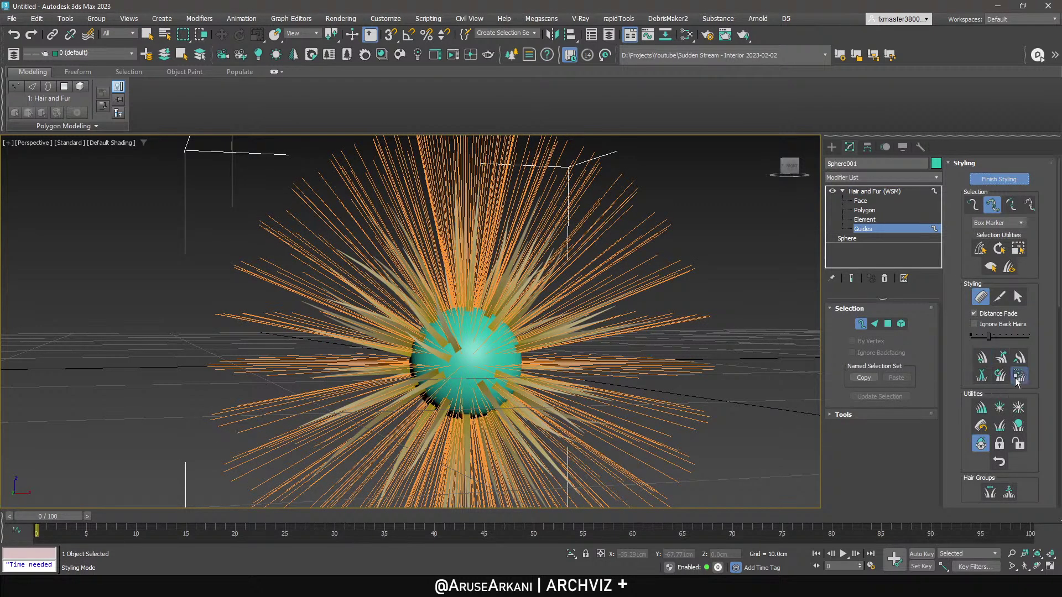
{"action": "key", "text": "alt+w"}
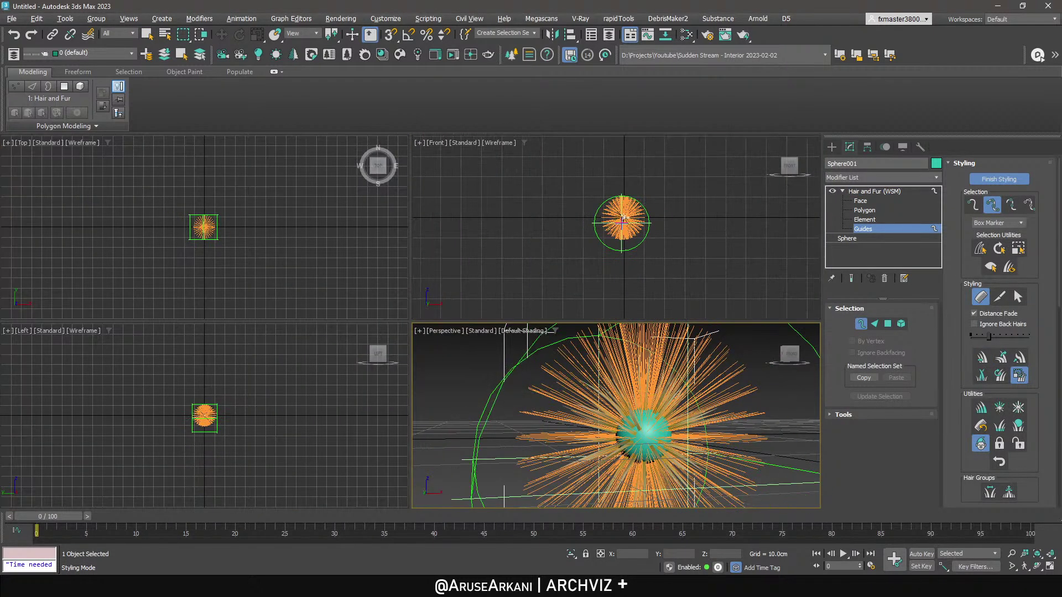
{"action": "left_click_drag", "start_coordinate": [641, 3], "coordinate": [646, 4]}
{"action": "scroll", "coordinate": [658, 158], "scroll_direction": "down", "scroll_amount": 2}
{"action": "mouse_move", "coordinate": [636, 201]}
{"action": "left_mouse_down"}
{"action": "mouse_move", "coordinate": [629, 121]}
{"action": "mouse_move", "coordinate": [788, 51]}
{"action": "mouse_move", "coordinate": [787, 119]}
{"action": "mouse_move", "coordinate": [695, 149]}
{"action": "left_mouse_up"}
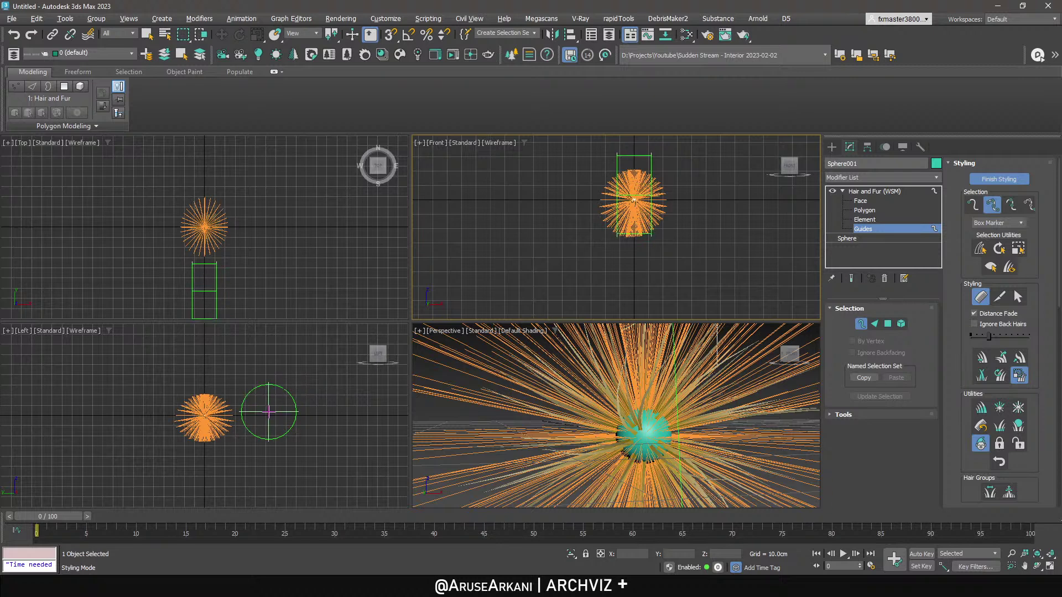
Trim the guides on the front and back of the sphere with the Hair Cut brush in the Top view, leaving a flat fan.
{"action": "middle_click_drag", "start_coordinate": [254, 247], "coordinate": [284, 235]}
{"action": "scroll", "coordinate": [255, 220], "scroll_direction": "up", "scroll_amount": 3}
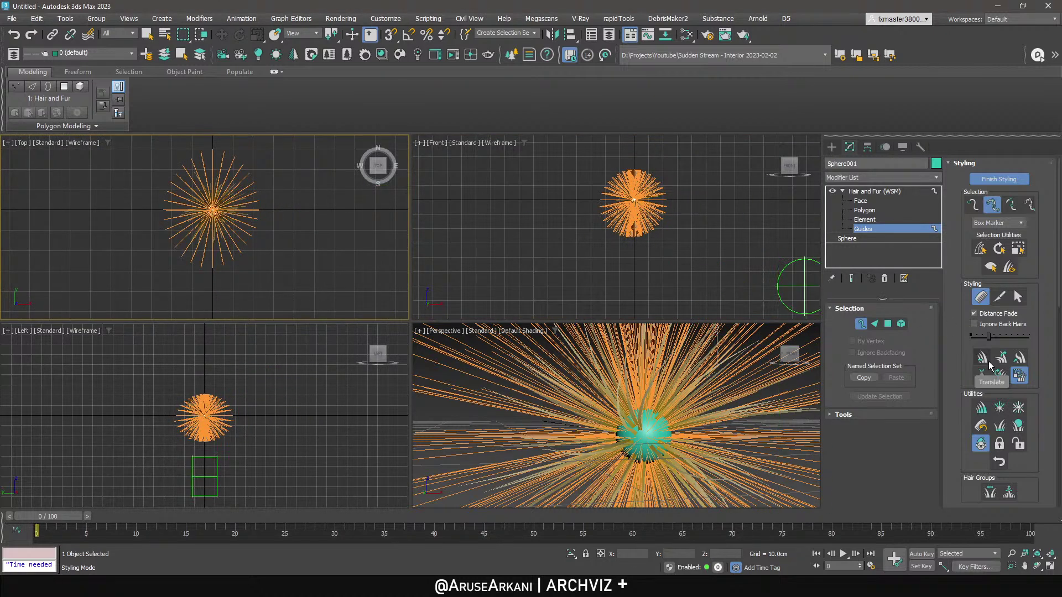
{"action": "left_click", "coordinate": [1000, 298]}
{"action": "scroll", "coordinate": [268, 239], "scroll_direction": "down", "scroll_amount": 2}
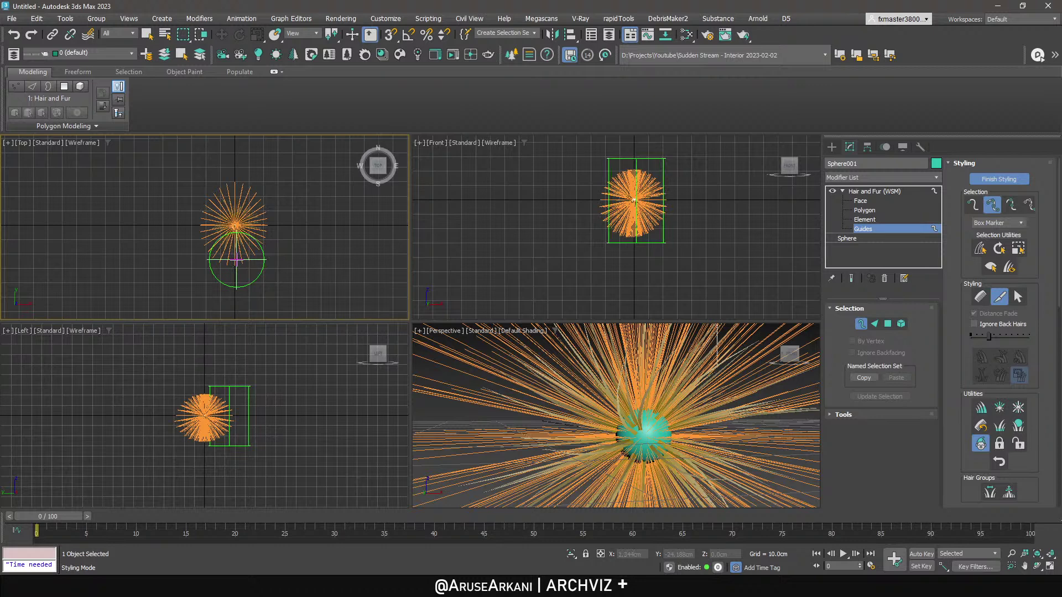
{"action": "mouse_move", "coordinate": [236, 259]}
{"action": "left_mouse_down"}
{"action": "mouse_move", "coordinate": [256, 261]}
{"action": "mouse_move", "coordinate": [230, 258]}
{"action": "mouse_move", "coordinate": [232, 190]}
{"action": "mouse_move", "coordinate": [258, 188]}
{"action": "mouse_move", "coordinate": [215, 191]}
{"action": "left_mouse_up"}
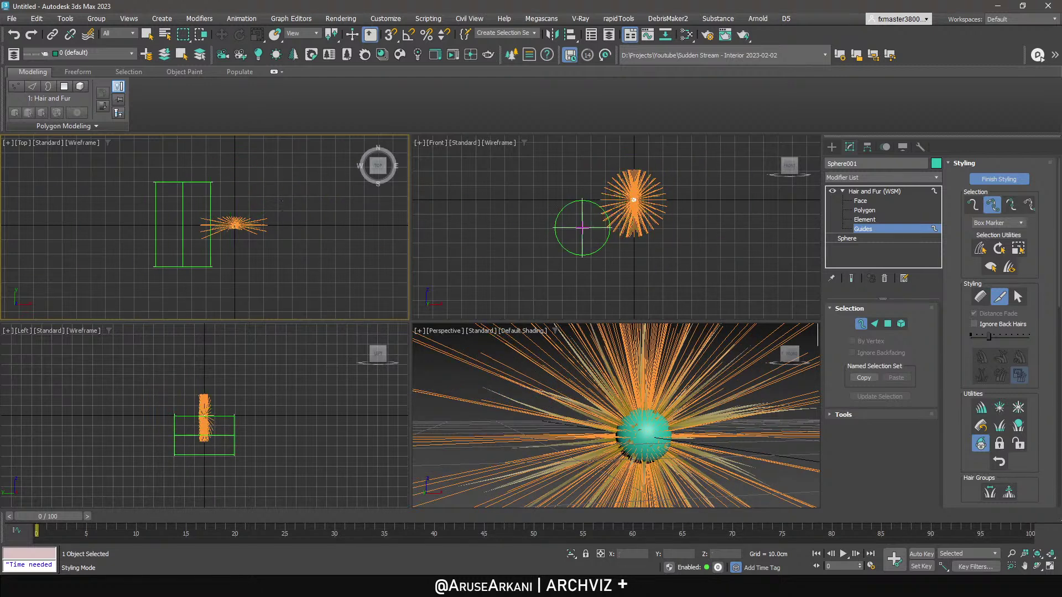
Check the shape of the dried palm leaf above the vase in the reference photo.
{"action": "left_click", "coordinate": [203, 586]}
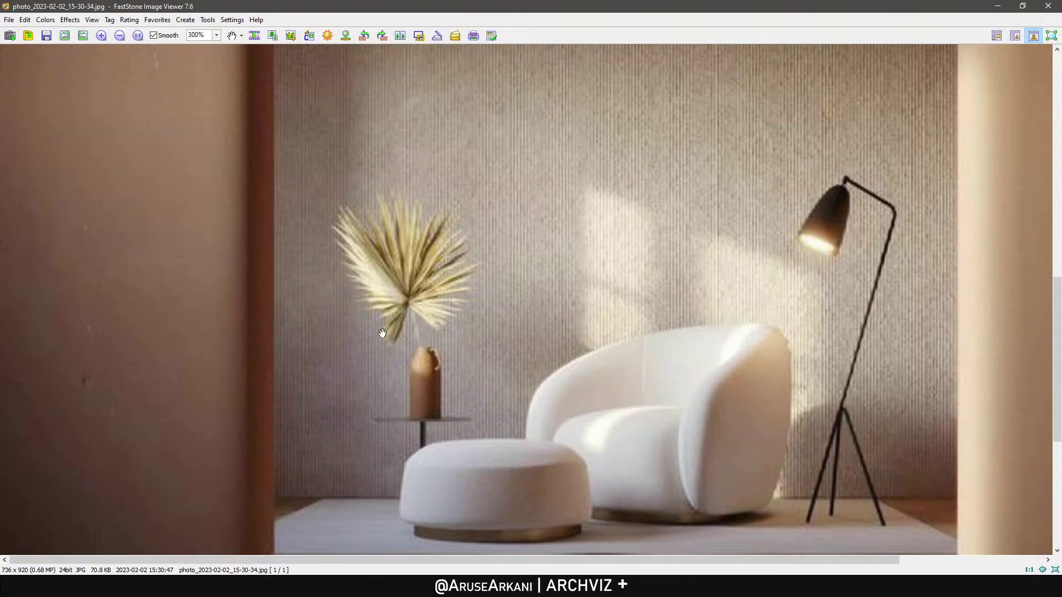
{"action": "left_click", "coordinate": [998, 6]}
{"action": "middle_click_drag", "start_coordinate": [699, 218], "coordinate": [690, 211]}
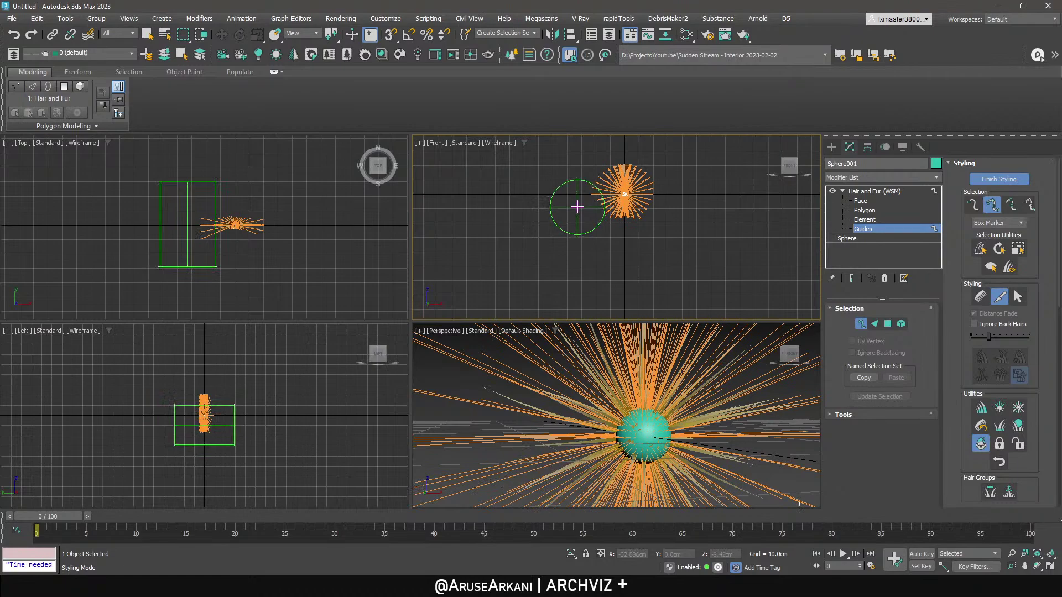
Return to a single Perspective view and leave hair styling mode.
{"action": "right_click", "coordinate": [536, 449]}
{"action": "key", "text": "alt+w"}
{"action": "scroll", "coordinate": [534, 440], "scroll_direction": "down", "scroll_amount": 3}
{"action": "middle_click_drag", "start_coordinate": [531, 429], "coordinate": [576, 383], "text": "alt"}
{"action": "left_click", "coordinate": [831, 147]}
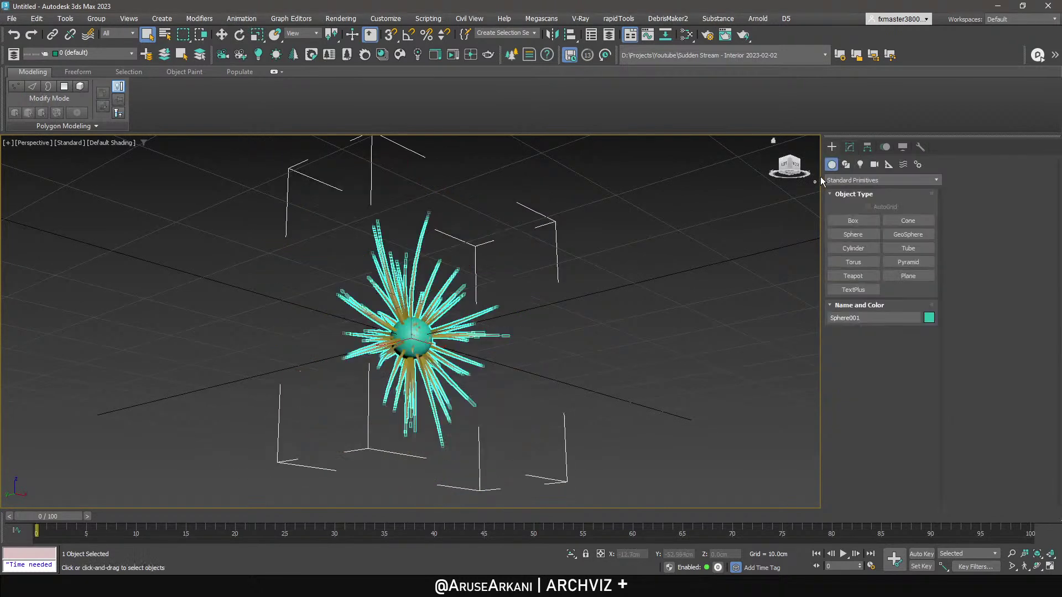
Set the hair count of the sphere's Hair and Fur modifier to 1000.
{"action": "middle_click_drag", "start_coordinate": [720, 210], "coordinate": [566, 261], "text": "alt"}
{"action": "left_click", "coordinate": [789, 170]}
{"action": "left_click", "coordinate": [847, 151]}
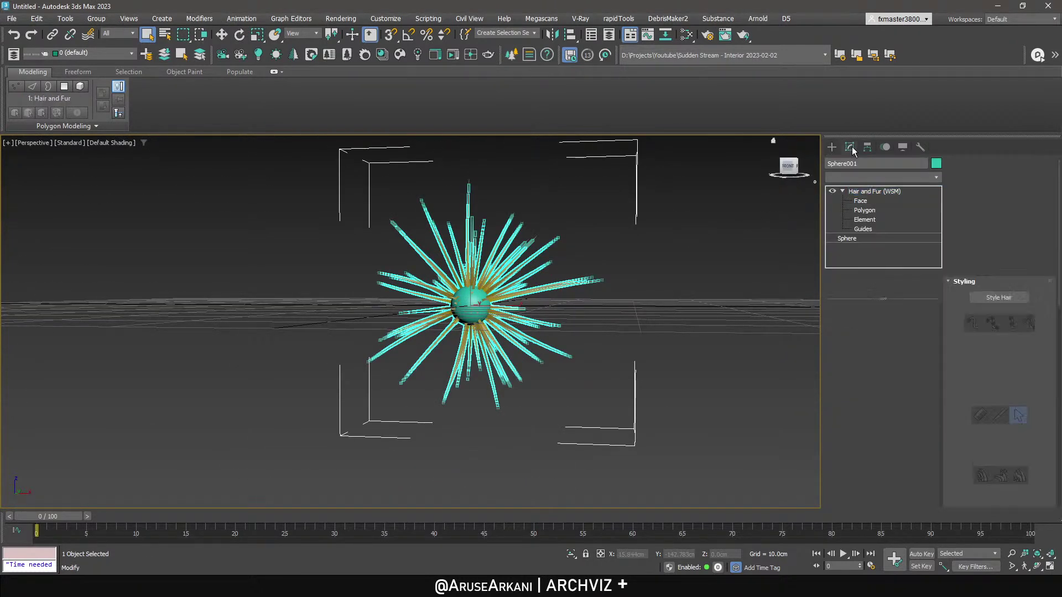
{"action": "left_click", "coordinate": [985, 163]}
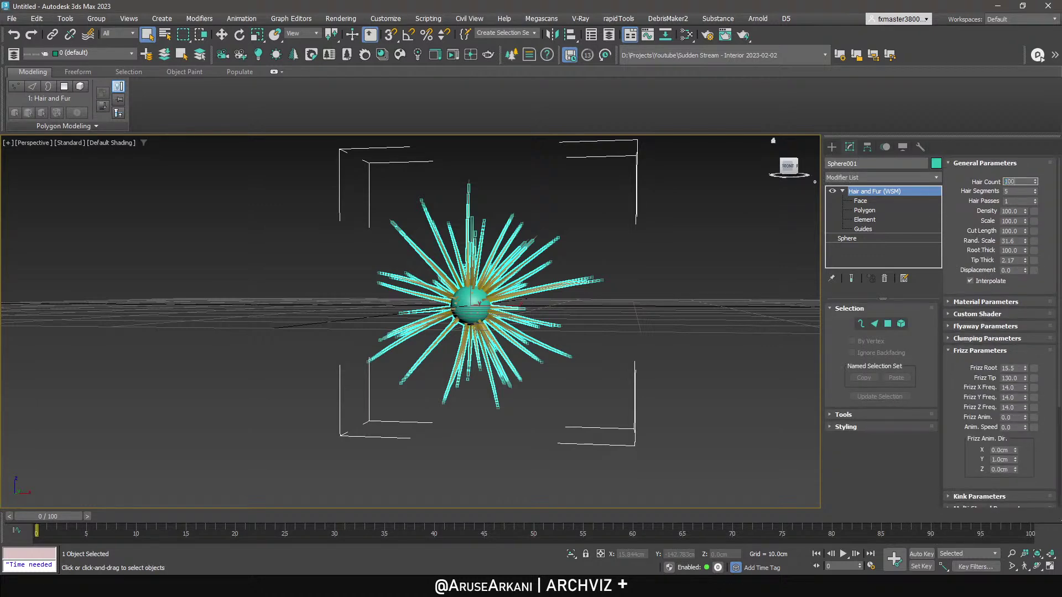
{"action": "type", "text": "1000"}
{"action": "key", "text": "Return"}
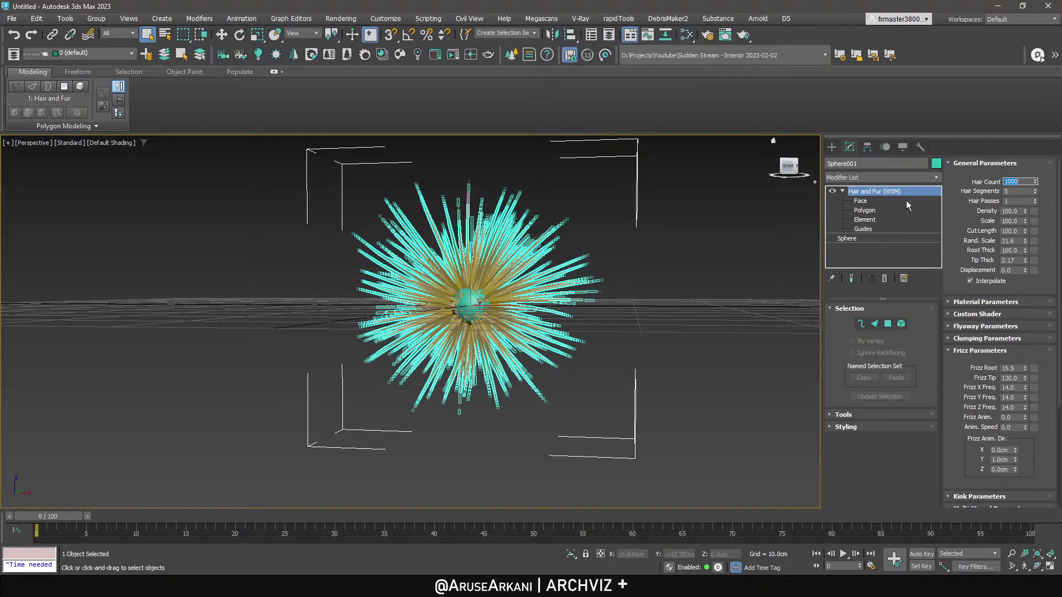
Shrink the base sphere to a 1 cm radius with the end result of the modifier stack shown.
{"action": "left_click", "coordinate": [862, 238]}
{"action": "left_click", "coordinate": [851, 279]}
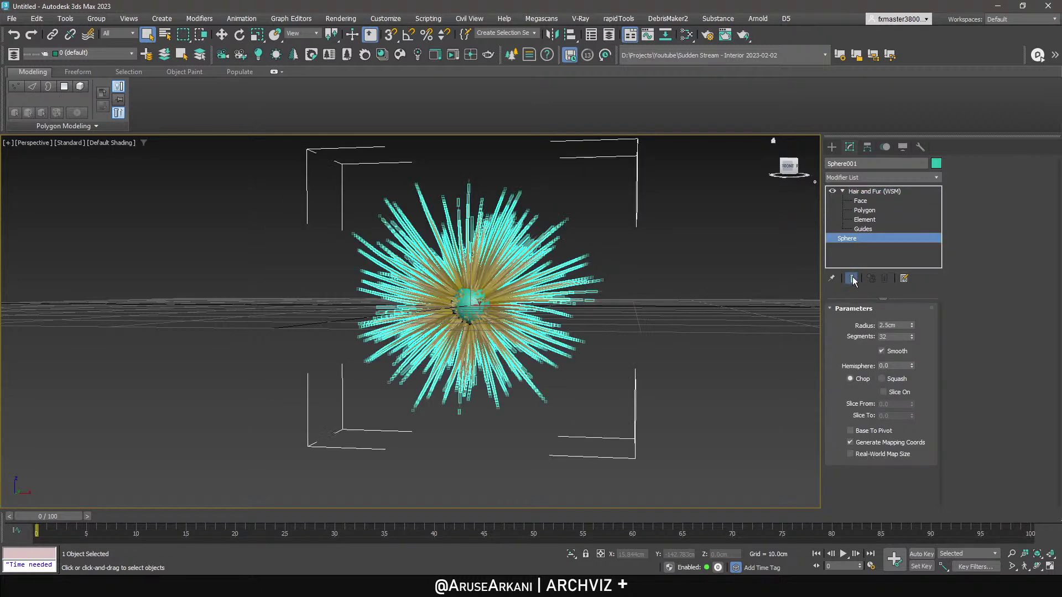
{"action": "double_click", "coordinate": [903, 326]}
{"action": "type", "text": "1"}
{"action": "key", "text": "Tab"}
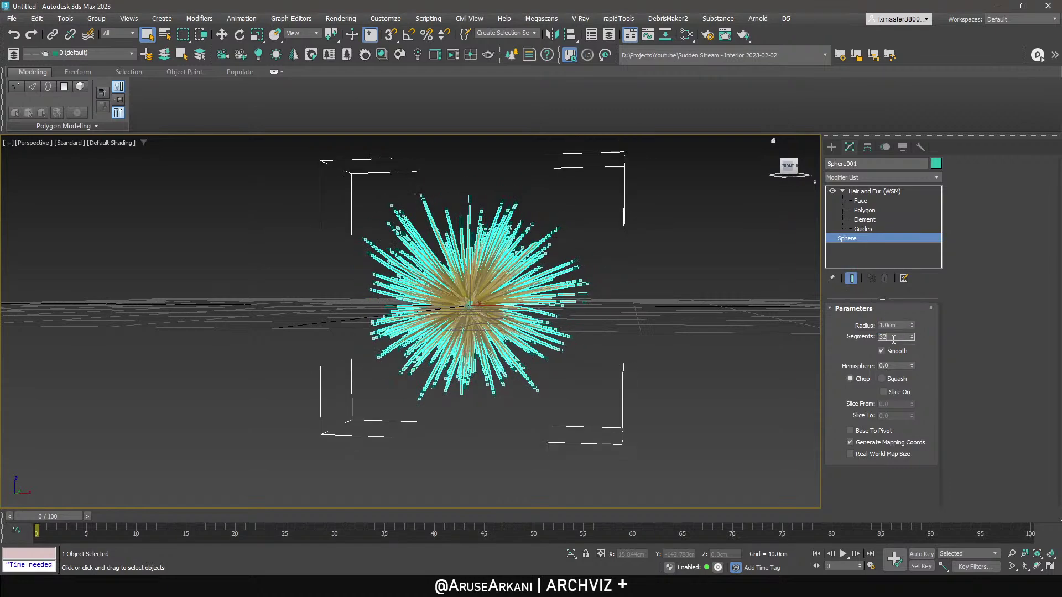
{"action": "middle_click_drag", "start_coordinate": [474, 314], "coordinate": [502, 287], "text": "alt"}
{"action": "right_click", "coordinate": [500, 288]}
{"action": "left_click", "coordinate": [471, 300]}
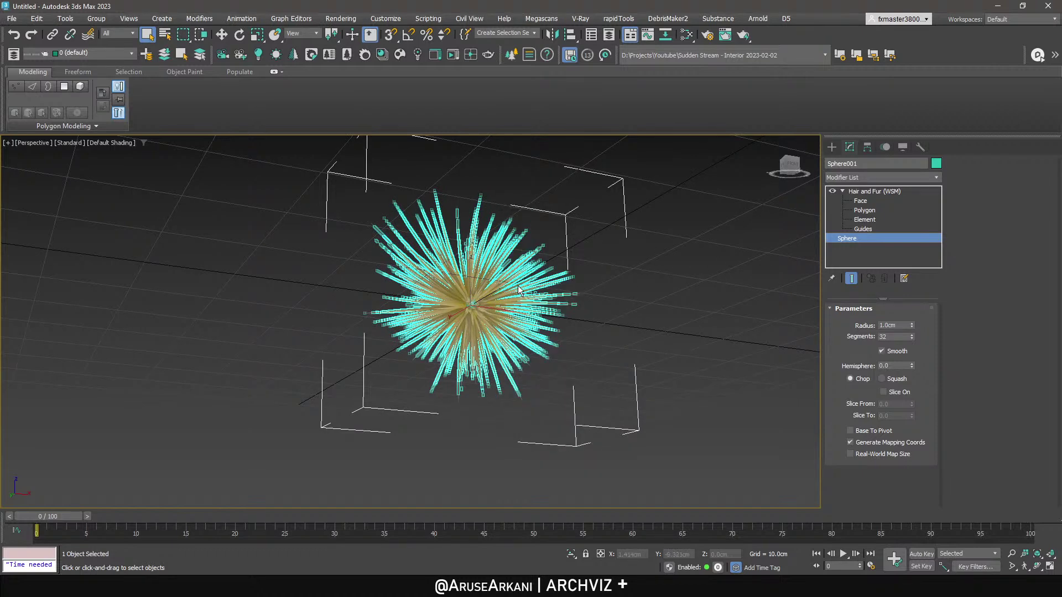
Open the Slate Material Editor beside the spiky object and start adding a new material.
{"action": "key", "text": "m"}
{"action": "left_click_drag", "start_coordinate": [532, 297], "coordinate": [748, 216]}
{"action": "right_click", "coordinate": [678, 296]}
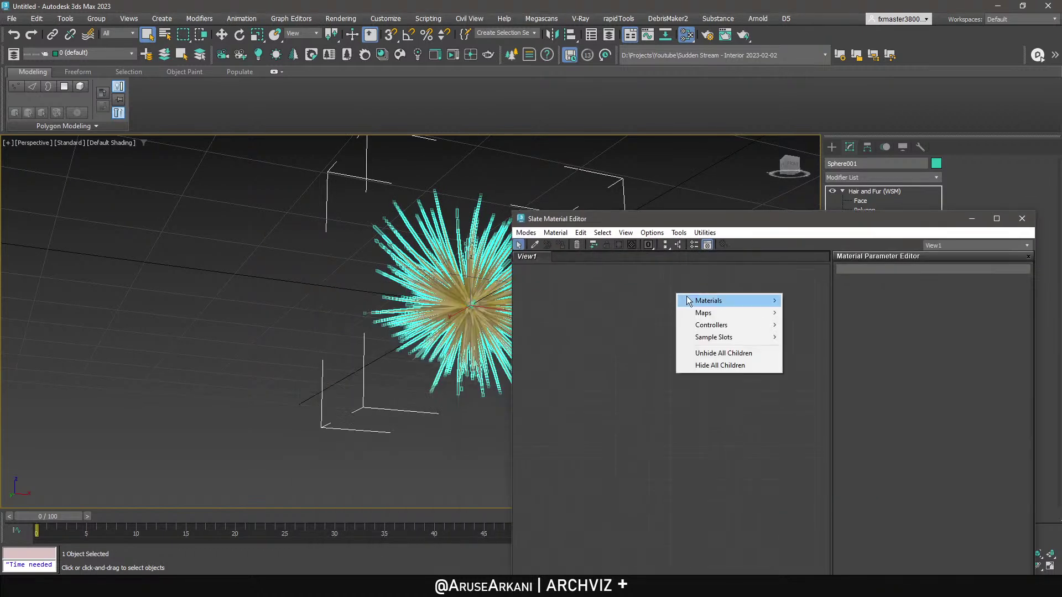
Create a Corona Physical material in the Slate Material Editor and assign it to the selected sphere.
{"action": "mouse_move", "coordinate": [719, 300]}
{"action": "mouse_move", "coordinate": [805, 330]}
{"action": "left_click", "coordinate": [885, 325]}
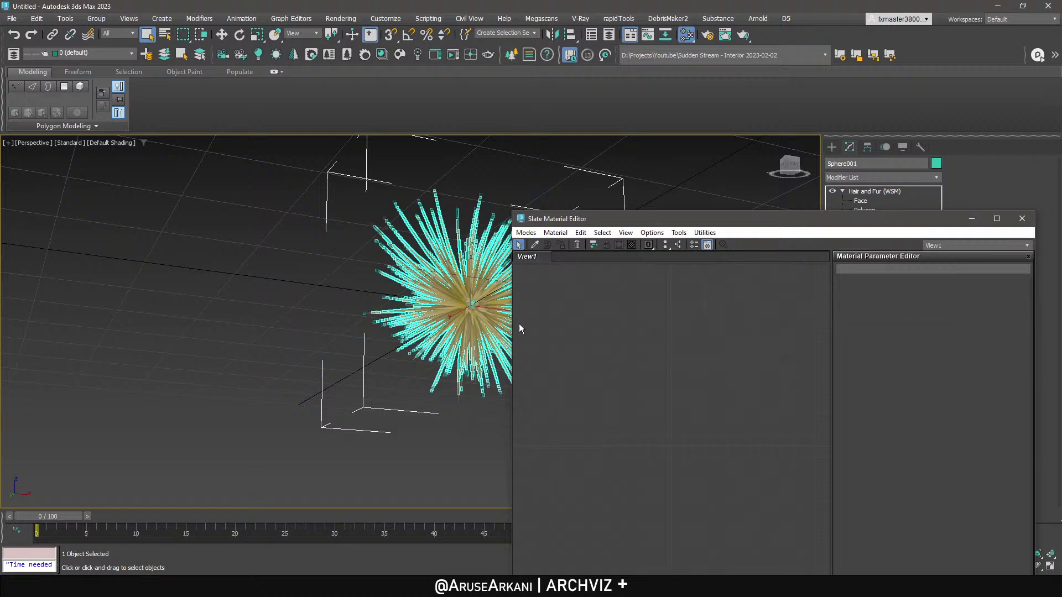
{"action": "double_click", "coordinate": [656, 321]}
{"action": "left_click", "coordinate": [560, 245]}
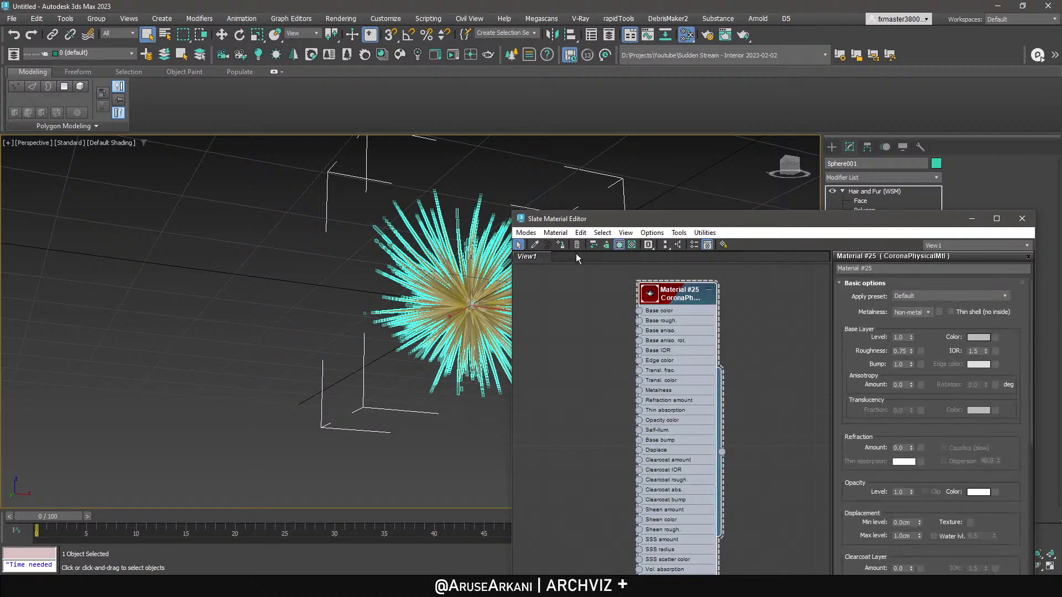
Set the Corona material's opacity level to 0.0 and minimize the material editor.
{"action": "left_click_drag", "start_coordinate": [867, 439], "coordinate": [871, 337]}
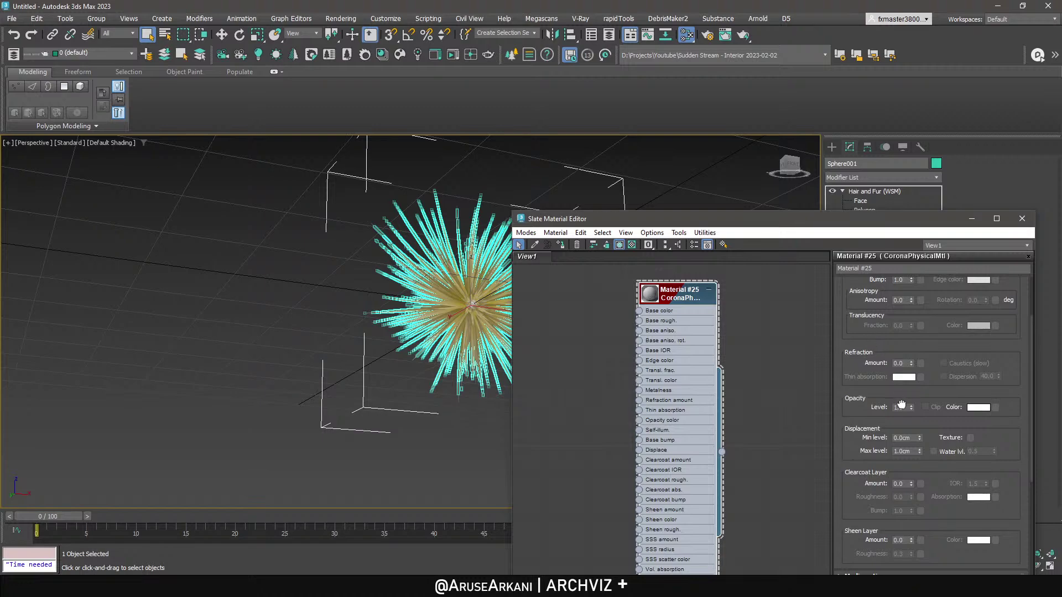
{"action": "left_click_drag", "start_coordinate": [902, 404], "coordinate": [901, 387]}
{"action": "double_click", "coordinate": [902, 387]}
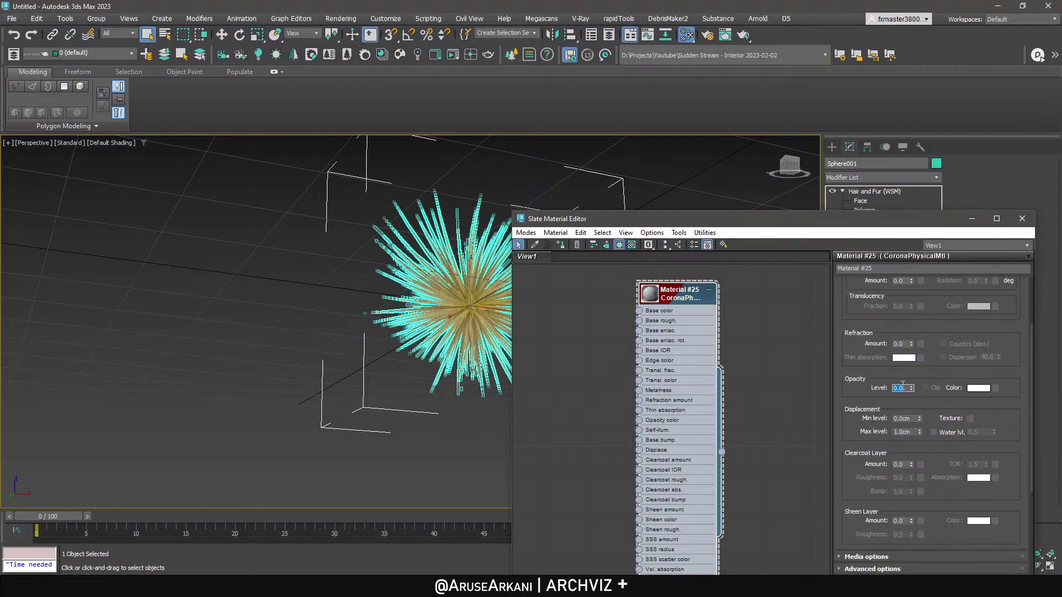
{"action": "left_click", "coordinate": [972, 219]}
In the maximized Front view, enter hair styling for the sphere's Hair and Fur modifier.
{"action": "scroll", "coordinate": [462, 301], "scroll_direction": "up", "scroll_amount": 10}
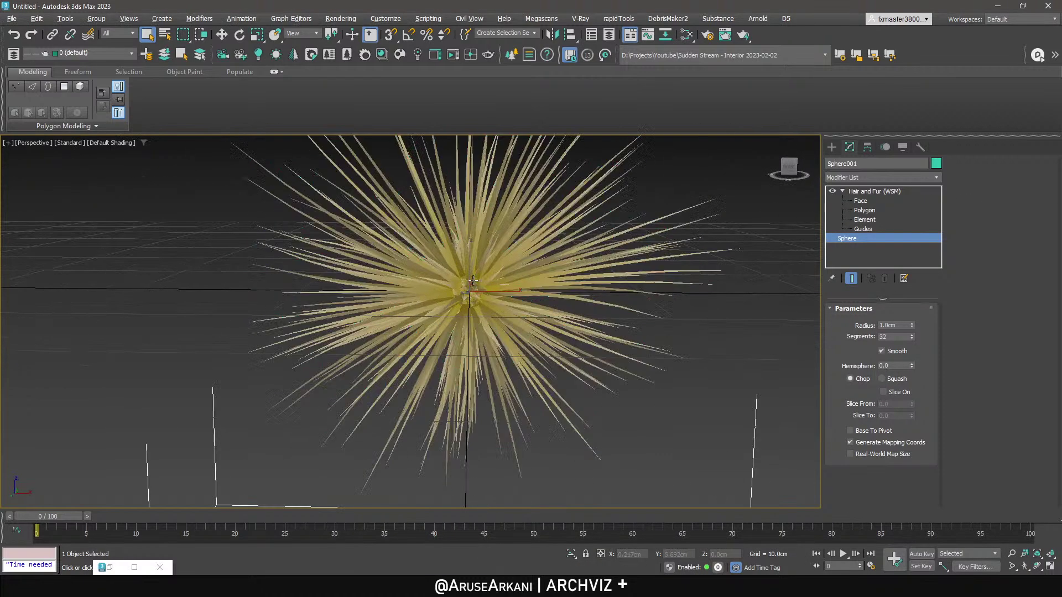
{"action": "scroll", "coordinate": [462, 301], "scroll_direction": "down", "scroll_amount": 8}
{"action": "middle_click_drag", "start_coordinate": [462, 301], "coordinate": [479, 295], "text": "alt"}
{"action": "key", "text": "alt+w"}
{"action": "left_click", "coordinate": [635, 195]}
{"action": "key", "text": "alt+w"}
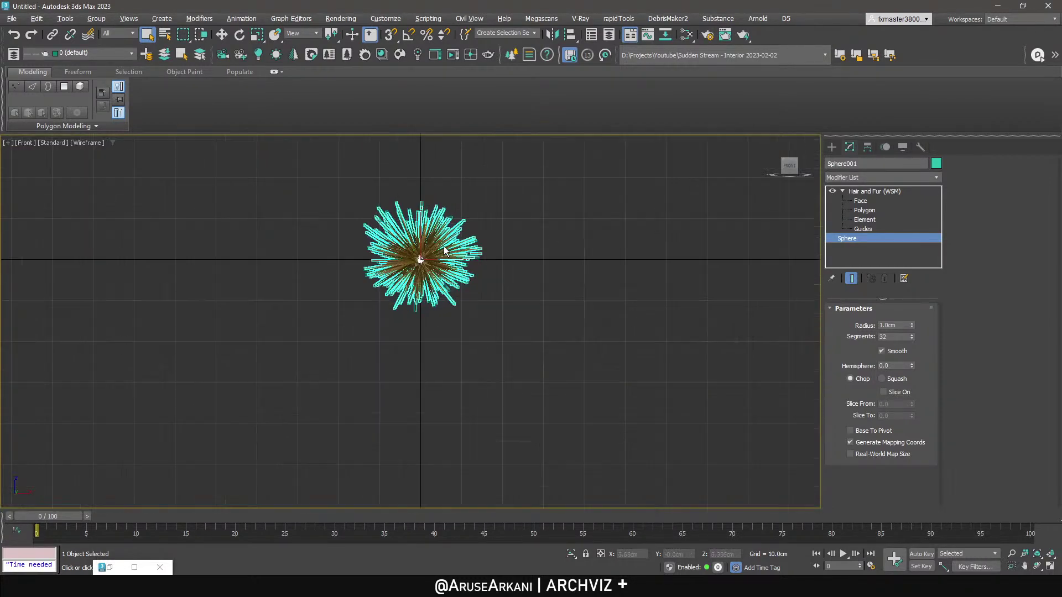
{"action": "left_click", "coordinate": [874, 192]}
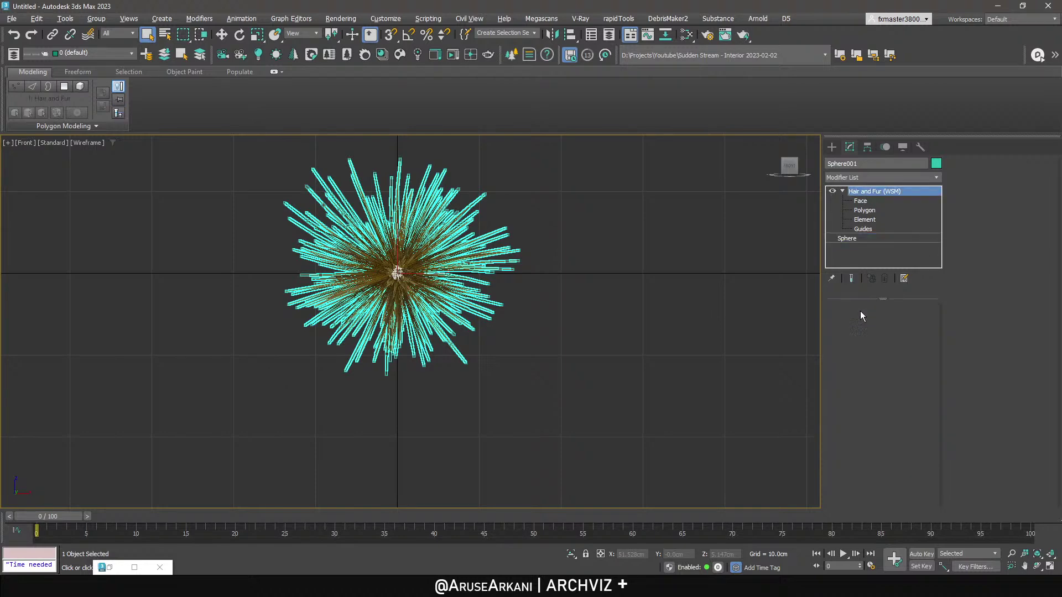
{"action": "left_click", "coordinate": [866, 428]}
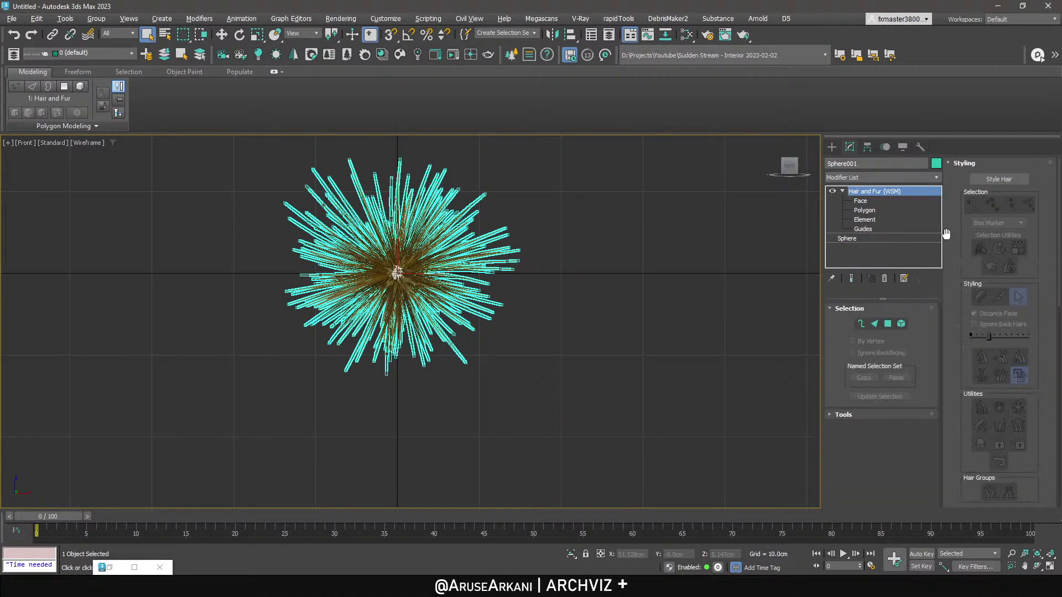
{"action": "left_click", "coordinate": [988, 180]}
Brush the hair guides and trim them with Hair Cut strokes across the hair ball.
{"action": "mouse_move", "coordinate": [605, 277]}
{"action": "left_mouse_down"}
{"action": "mouse_move", "coordinate": [550, 289]}
{"action": "mouse_move", "coordinate": [526, 327]}
{"action": "mouse_move", "coordinate": [515, 382]}
{"action": "mouse_move", "coordinate": [525, 376]}
{"action": "left_mouse_up"}
{"action": "left_click", "coordinate": [999, 296]}
{"action": "mouse_move", "coordinate": [604, 254]}
{"action": "left_mouse_down"}
{"action": "mouse_move", "coordinate": [576, 244]}
{"action": "mouse_move", "coordinate": [549, 339]}
{"action": "mouse_move", "coordinate": [500, 391]}
{"action": "mouse_move", "coordinate": [403, 420]}
{"action": "mouse_move", "coordinate": [364, 408]}
{"action": "mouse_move", "coordinate": [293, 415]}
{"action": "mouse_move", "coordinate": [221, 372]}
{"action": "mouse_move", "coordinate": [240, 299]}
{"action": "mouse_move", "coordinate": [235, 203]}
{"action": "left_mouse_up"}
{"action": "middle_click_drag", "start_coordinate": [455, 184], "coordinate": [539, 246]}
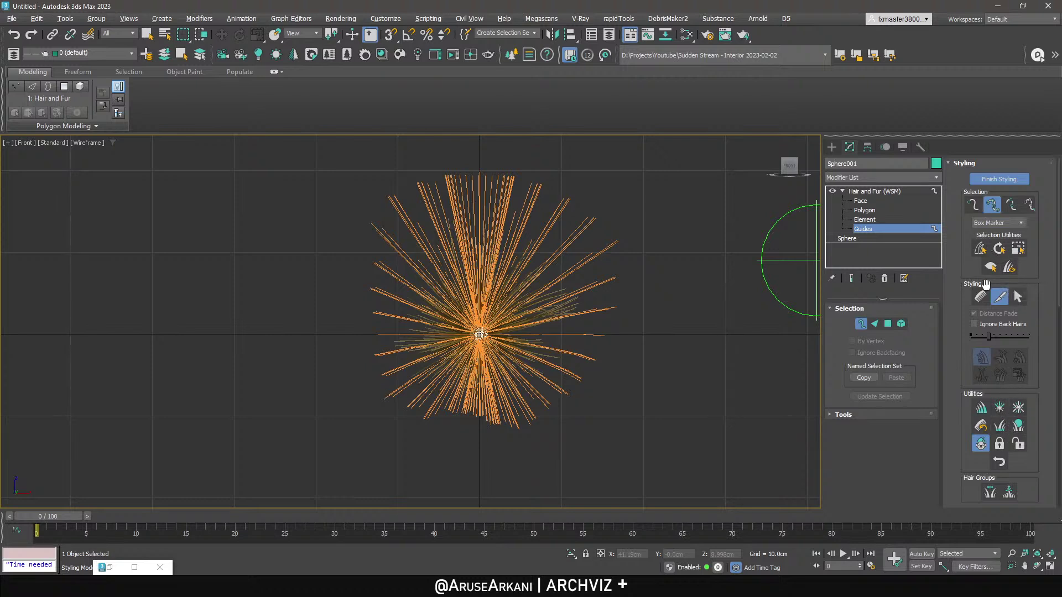
Shrink the hair guides around the ball with Scale brush strokes, then leave styling and check the hair in Perspective view.
{"action": "left_click", "coordinate": [980, 297]}
{"action": "left_click", "coordinate": [1018, 377]}
{"action": "mouse_move", "coordinate": [512, 242]}
{"action": "left_mouse_down"}
{"action": "mouse_move", "coordinate": [498, 195]}
{"action": "mouse_move", "coordinate": [546, 202]}
{"action": "left_mouse_up"}
{"action": "scroll", "coordinate": [501, 219], "scroll_direction": "down", "scroll_amount": 3}
{"action": "mouse_move", "coordinate": [467, 228]}
{"action": "left_mouse_down"}
{"action": "mouse_move", "coordinate": [456, 270]}
{"action": "mouse_move", "coordinate": [467, 269]}
{"action": "left_mouse_up"}
{"action": "left_click_drag", "start_coordinate": [598, 273], "coordinate": [615, 278]}
{"action": "left_click_drag", "start_coordinate": [513, 343], "coordinate": [504, 326]}
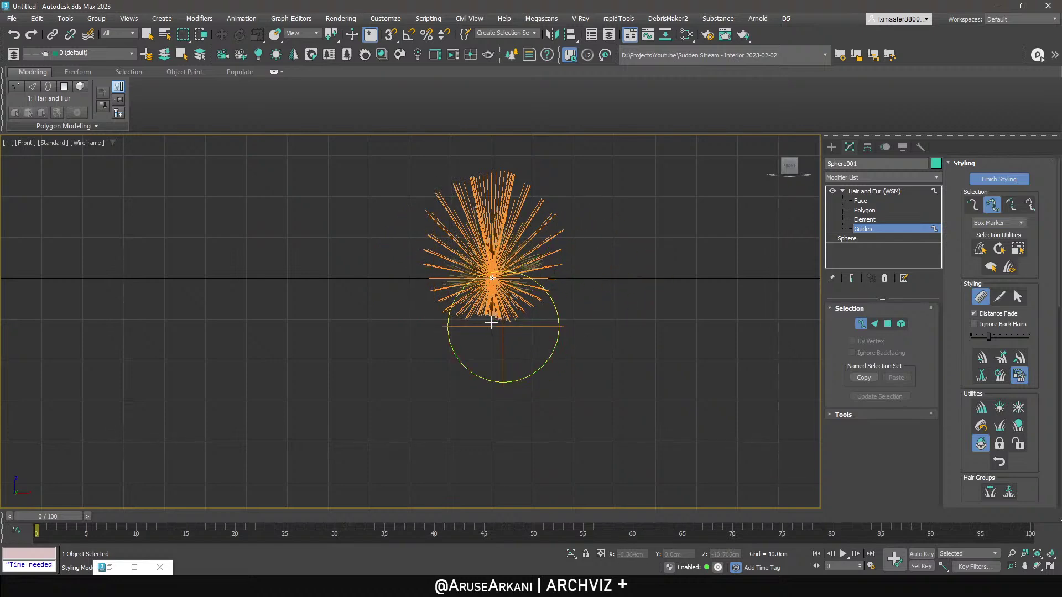
{"action": "key", "text": "q"}
{"action": "key", "text": "p"}
{"action": "middle_click_drag", "start_coordinate": [576, 342], "coordinate": [597, 339], "text": "alt"}
In Front view, draw a three-vertex line as a stem from the sphere's centre down below the hair ball.
{"action": "left_click", "coordinate": [832, 147]}
{"action": "middle_click_drag", "start_coordinate": [548, 254], "coordinate": [538, 262], "text": "alt"}
{"action": "left_click", "coordinate": [846, 164]}
{"action": "left_click", "coordinate": [853, 234]}
{"action": "key", "text": "alt+w"}
{"action": "right_click", "coordinate": [545, 227]}
{"action": "key", "text": "alt+w"}
{"action": "left_click", "coordinate": [495, 261]}
{"action": "left_click", "coordinate": [516, 335]}
{"action": "left_click", "coordinate": [524, 415]}
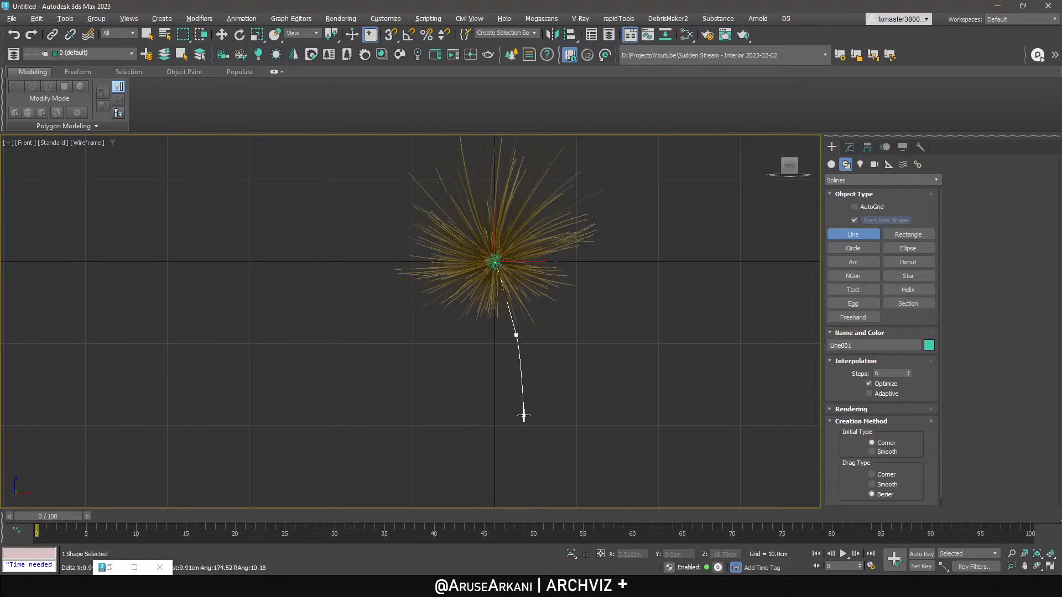
{"action": "right_click", "coordinate": [498, 391]}
Scale and rotate the stem's middle vertex to smooth its curve, then leave vertex editing.
{"action": "key", "text": "1"}
{"action": "left_click_drag", "start_coordinate": [518, 333], "coordinate": [514, 224]}
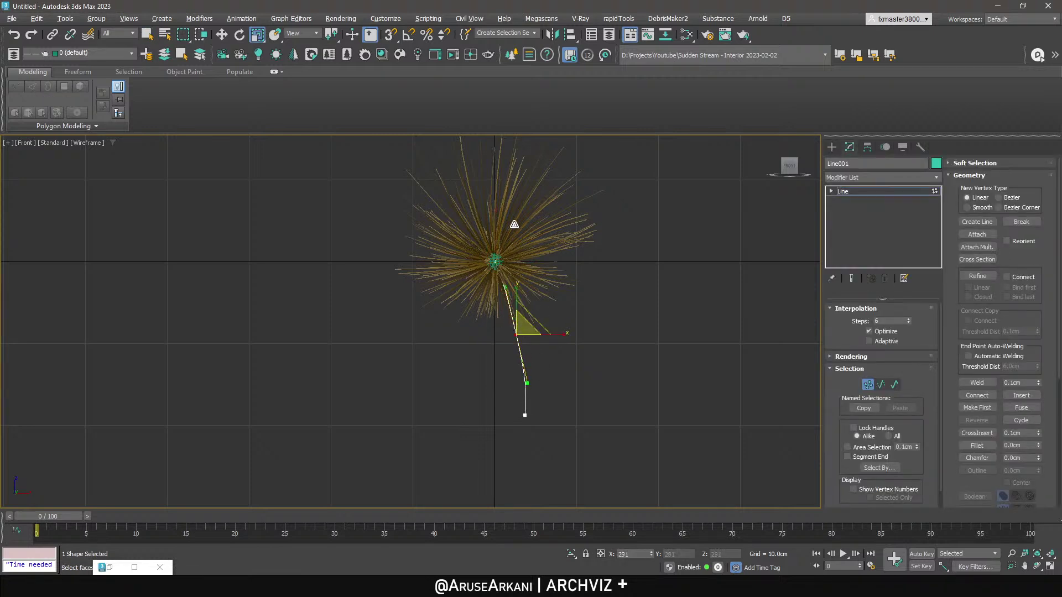
{"action": "key", "text": "e"}
{"action": "left_click_drag", "start_coordinate": [543, 291], "coordinate": [549, 315]}
{"action": "left_click", "coordinate": [622, 302]}
{"action": "left_click", "coordinate": [857, 191]}
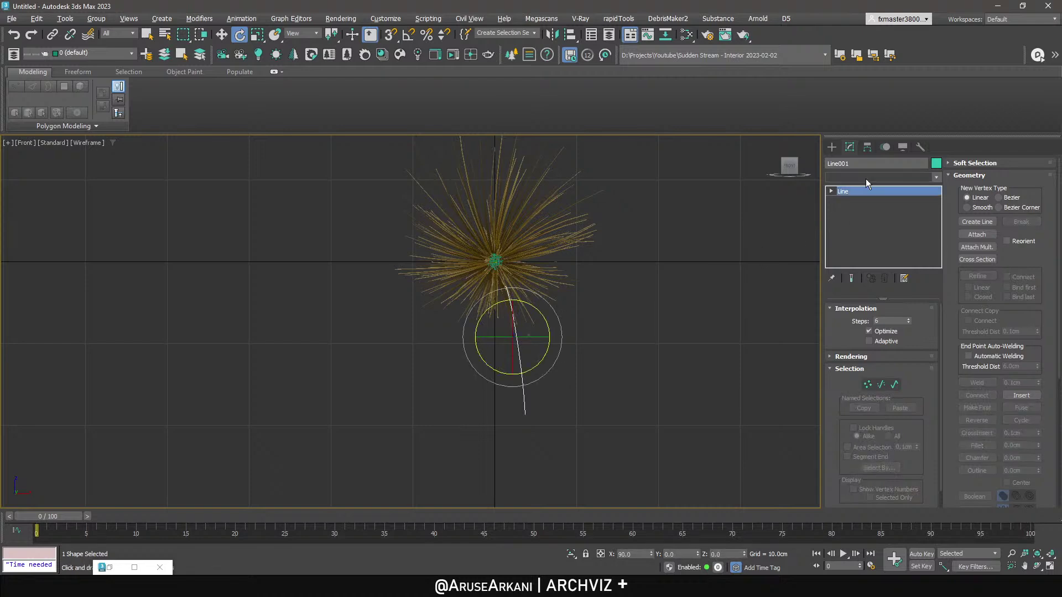
Add a Sweep modifier to the stem line with the built-in Cylinder section.
{"action": "left_click", "coordinate": [866, 178]}
{"action": "type", "text": "sw"}
{"action": "left_click", "coordinate": [869, 301]}
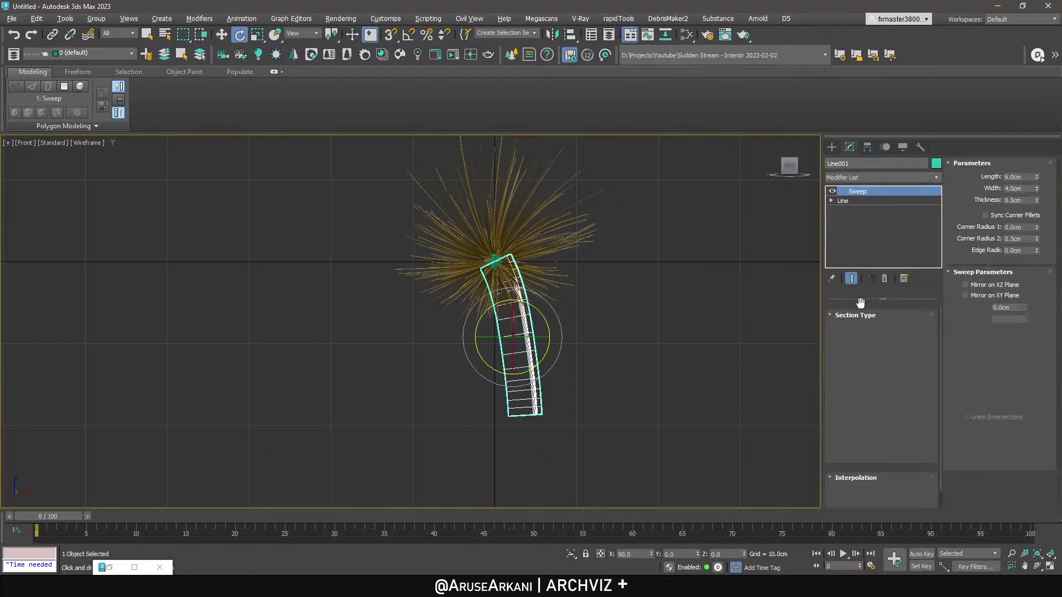
{"action": "left_click", "coordinate": [889, 349]}
{"action": "left_click", "coordinate": [888, 382]}
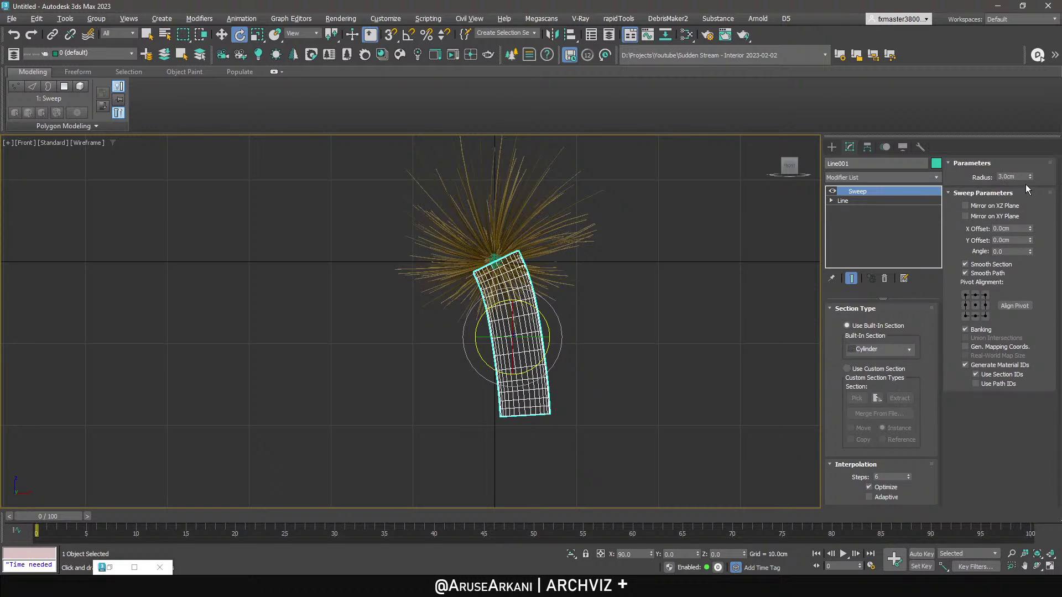
Set the stem's sweep radius to 0.15 cm.
{"action": "double_click", "coordinate": [1008, 176]}
{"action": "type", "text": "1"}
{"action": "key", "text": "Return"}
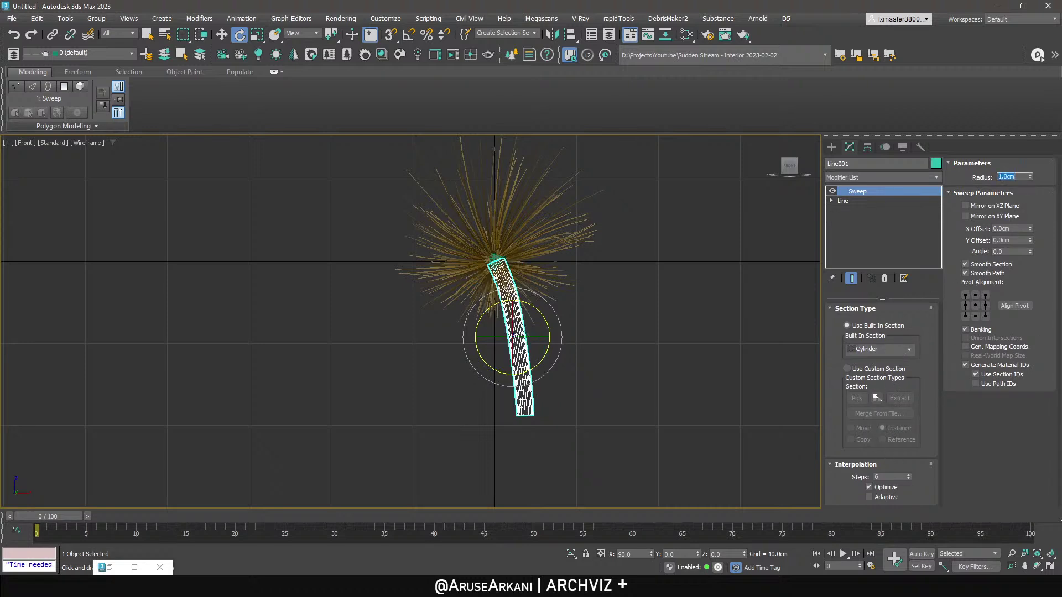
{"action": "type", "text": ".3"}
{"action": "key", "text": "Return"}
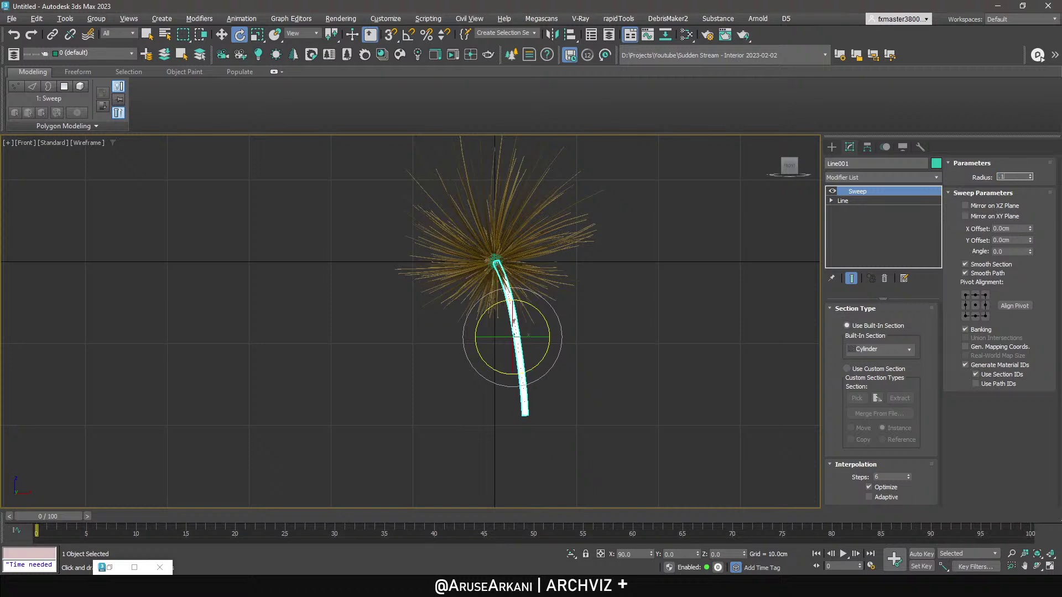
{"action": "type", "text": ".15"}
{"action": "key", "text": "Return"}
Try to scale the hair ball and the stem together.
{"action": "left_click", "coordinate": [831, 147]}
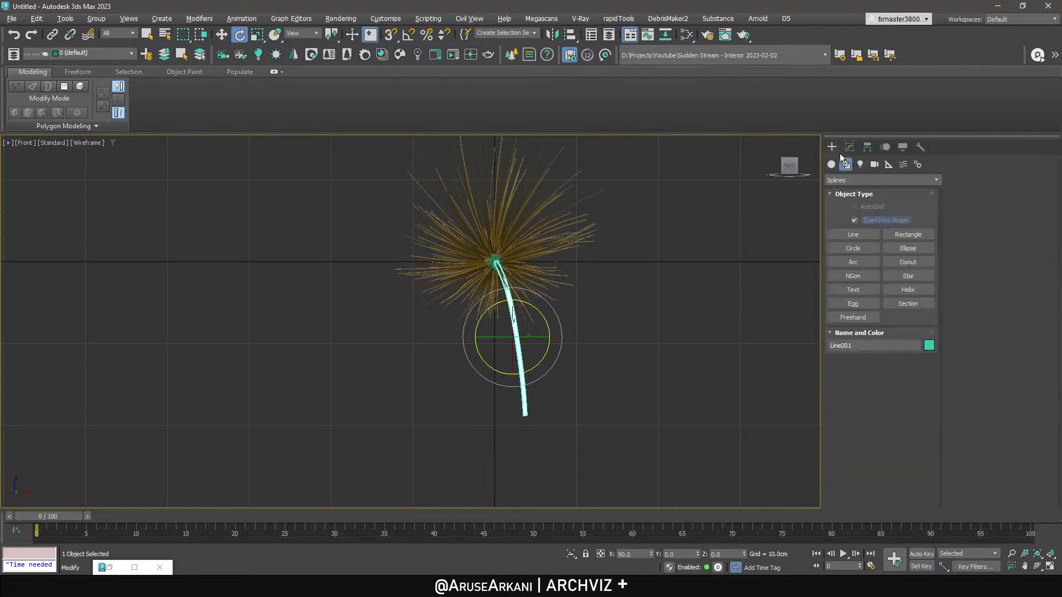
{"action": "left_click", "coordinate": [524, 289], "text": "ctrl"}
{"action": "scroll", "coordinate": [524, 289], "scroll_direction": "down", "scroll_amount": 2}
{"action": "scroll", "coordinate": [524, 289], "scroll_direction": "down", "scroll_amount": 2}
{"action": "key", "text": "r"}
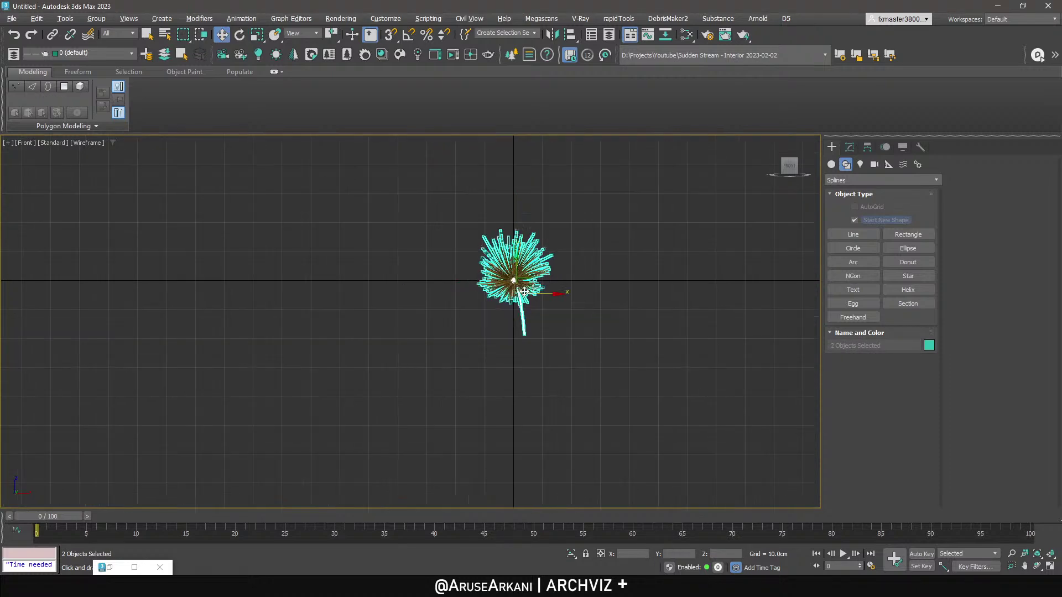
{"action": "left_click_drag", "start_coordinate": [518, 279], "coordinate": [566, 294]}
{"action": "key", "text": "w"}
{"action": "left_click", "coordinate": [777, 192]}
Reopen hair styling on the sphere, shrink its guides further with the Scale brush and return to the Hair and Fur modifier.
{"action": "left_click", "coordinate": [849, 147]}
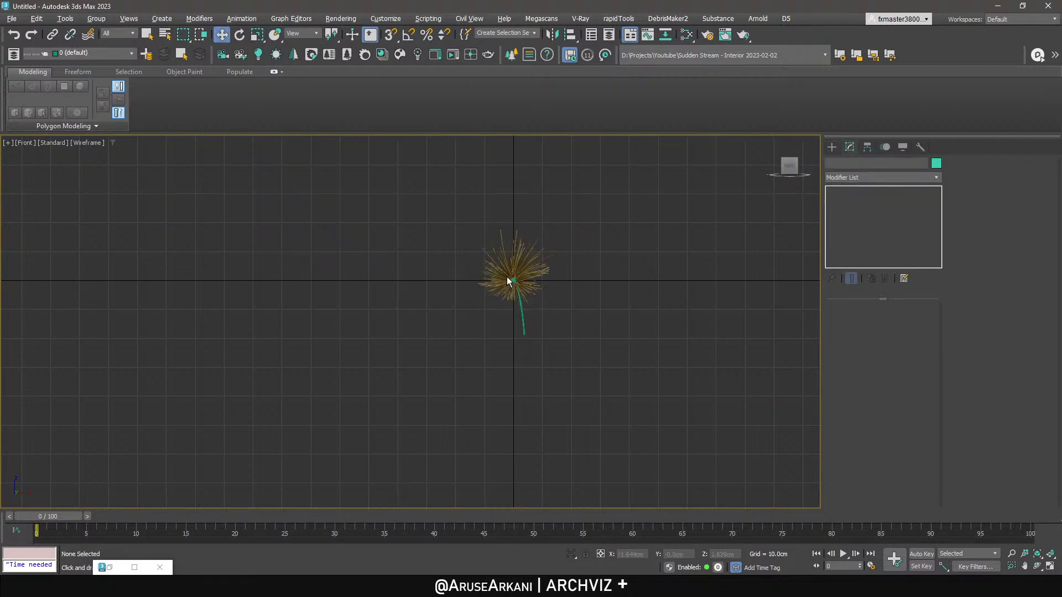
{"action": "left_click", "coordinate": [526, 282]}
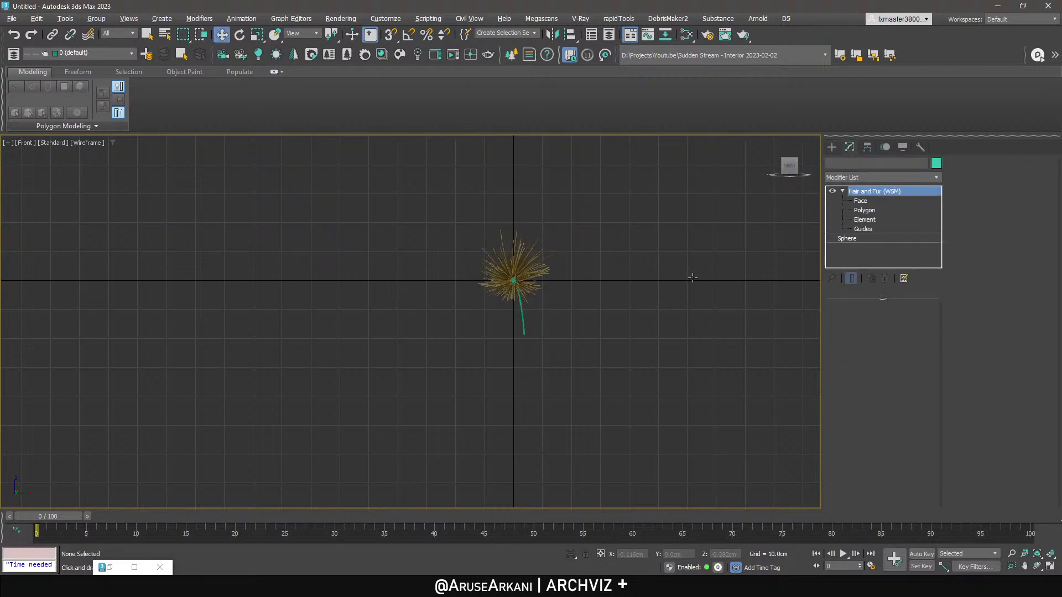
{"action": "left_click", "coordinate": [868, 231]}
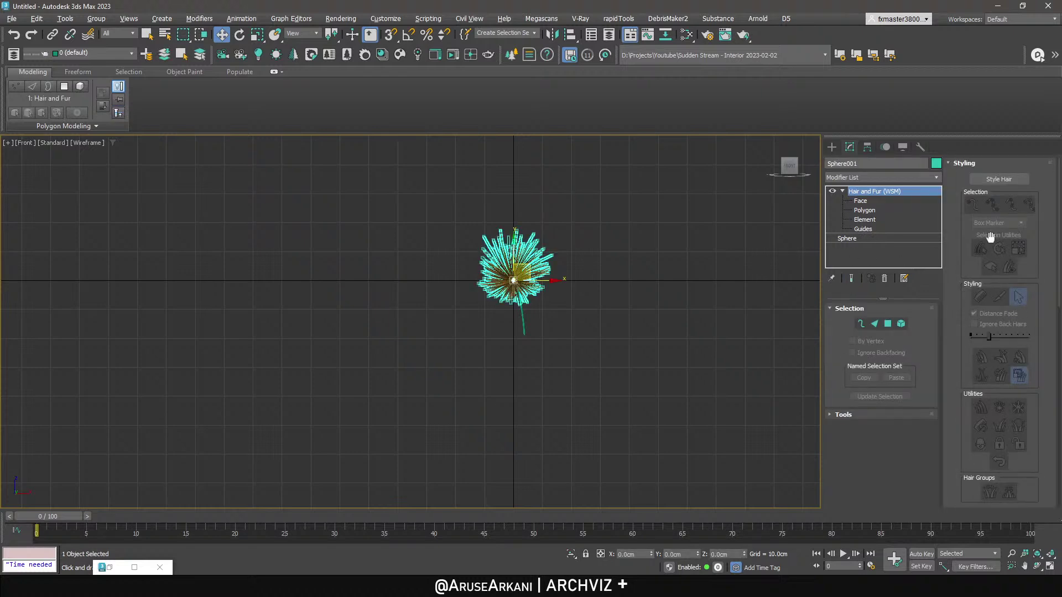
{"action": "left_click", "coordinate": [1004, 180]}
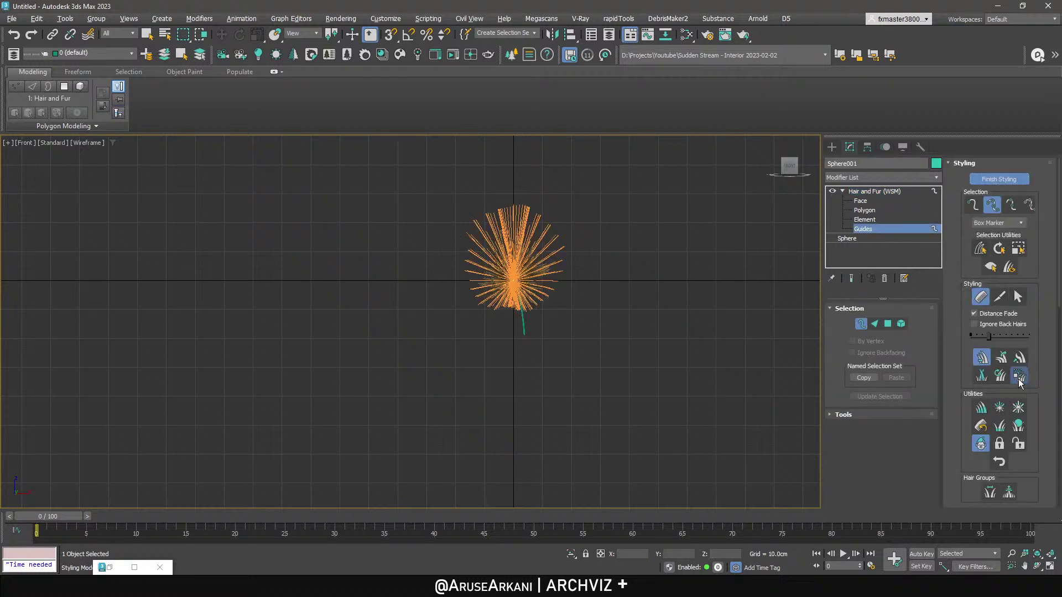
{"action": "left_click", "coordinate": [1019, 378]}
{"action": "left_click_drag", "start_coordinate": [555, 274], "coordinate": [580, 271]}
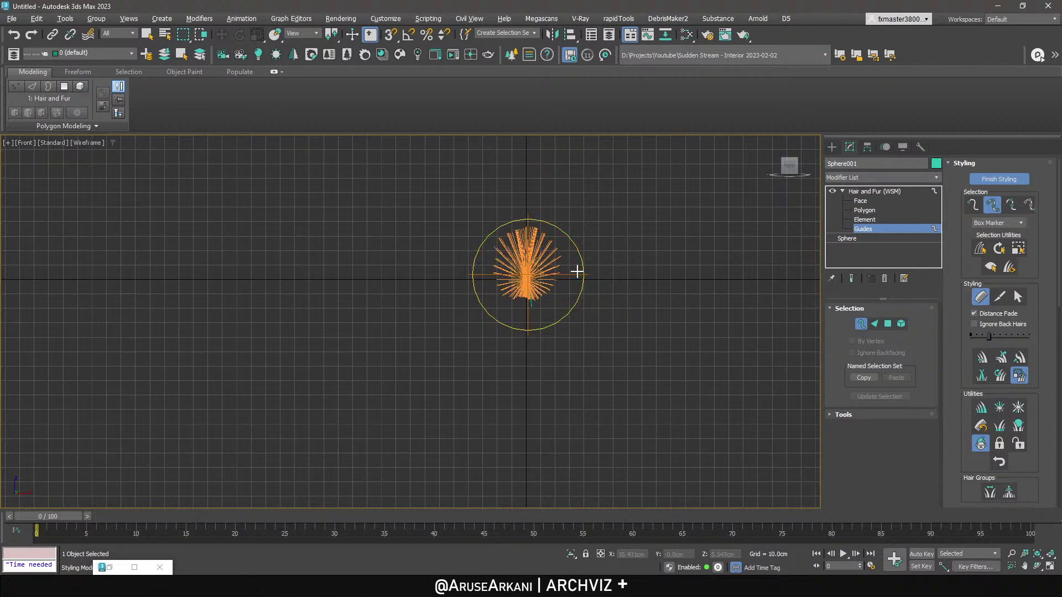
{"action": "left_click", "coordinate": [864, 192]}
{"action": "scroll", "coordinate": [526, 271], "scroll_direction": "up", "scroll_amount": 3}
{"action": "key", "text": "w"}
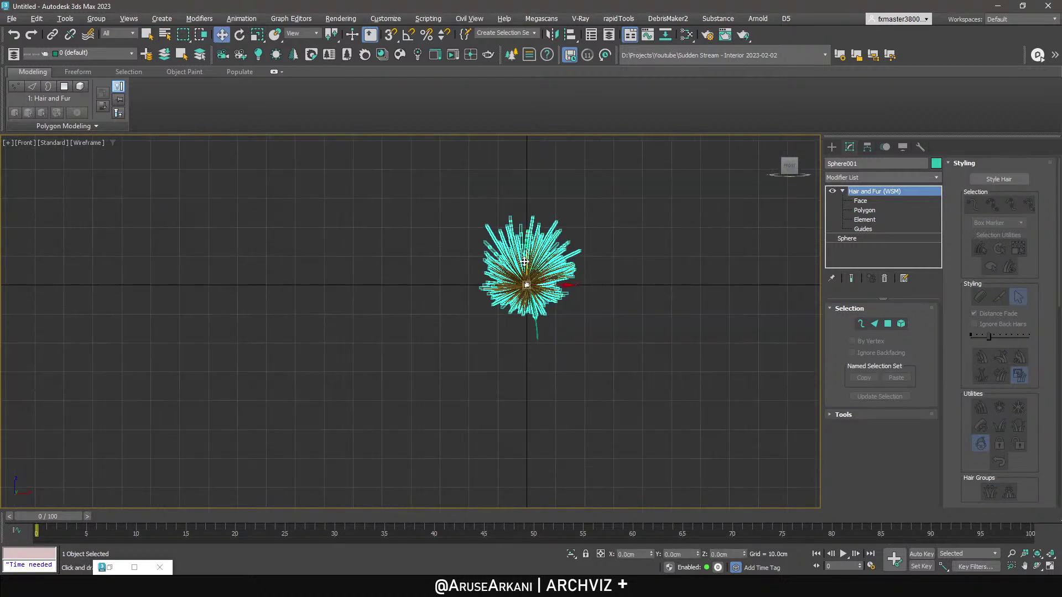
Lengthen the stem by moving its lower end vertex further down.
{"action": "left_click", "coordinate": [538, 329]}
{"action": "left_click", "coordinate": [844, 201]}
{"action": "key", "text": "1"}
{"action": "mouse_move", "coordinate": [568, 354]}
{"action": "left_mouse_down"}
{"action": "mouse_move", "coordinate": [518, 317]}
{"action": "mouse_move", "coordinate": [568, 370]}
{"action": "left_mouse_up"}
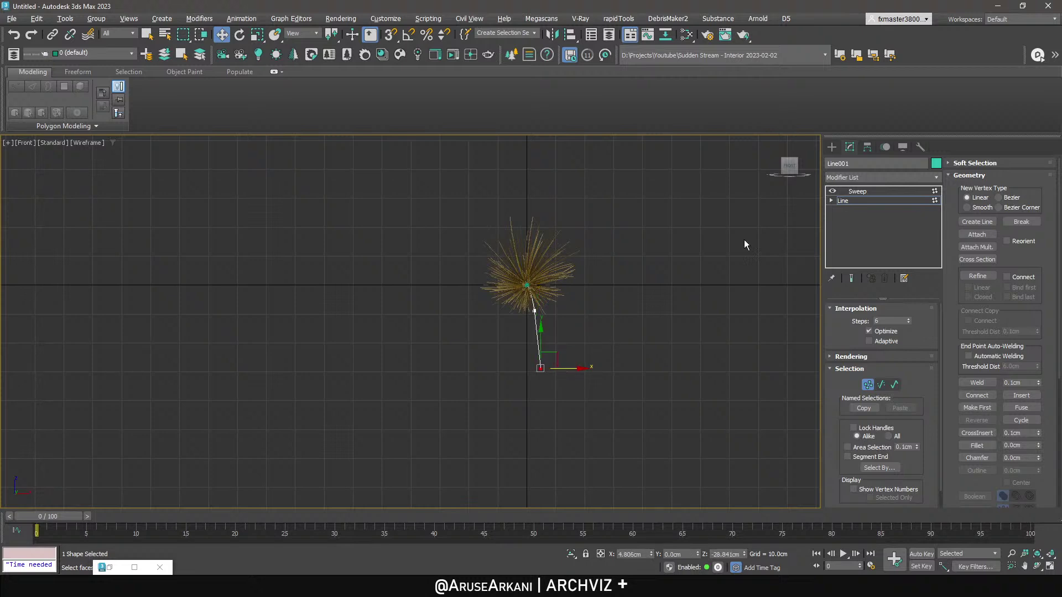
Select the stem and the hair ball together and move them up about 62 cm.
{"action": "left_click", "coordinate": [868, 191]}
{"action": "left_click", "coordinate": [507, 245], "text": "ctrl"}
{"action": "left_click_drag", "start_coordinate": [532, 274], "coordinate": [524, 94]}
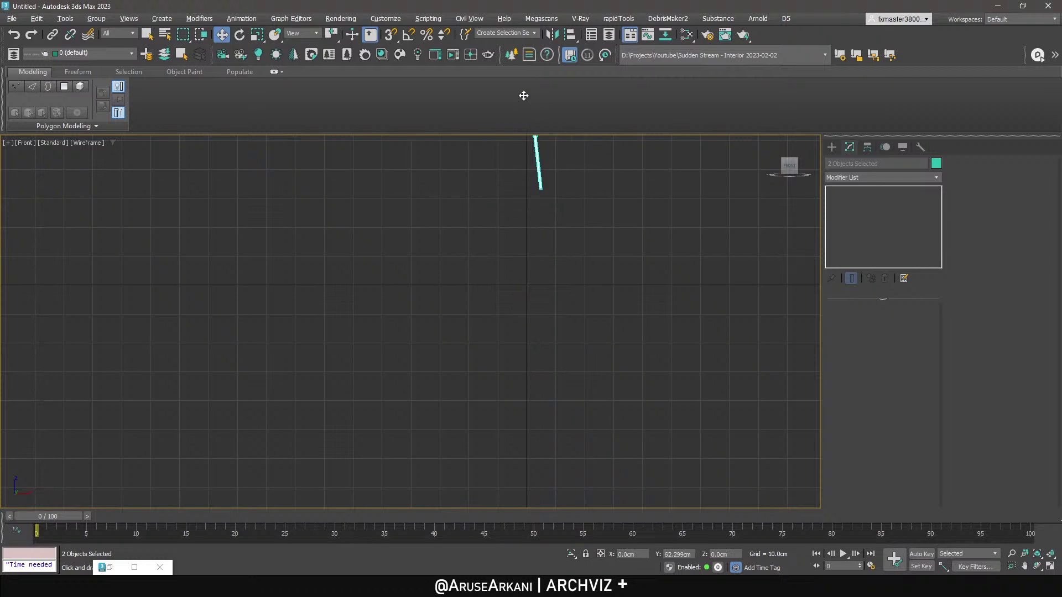
Start a new line snapped to the grid origin in Front view and draw a horizontal base about 5 cm long.
{"action": "left_click", "coordinate": [831, 147]}
{"action": "left_click", "coordinate": [862, 236]}
{"action": "key", "text": "s"}
{"action": "left_click", "coordinate": [528, 296]}
{"action": "scroll", "coordinate": [564, 297], "scroll_direction": "up", "scroll_amount": 2}
{"action": "key", "text": "s"}
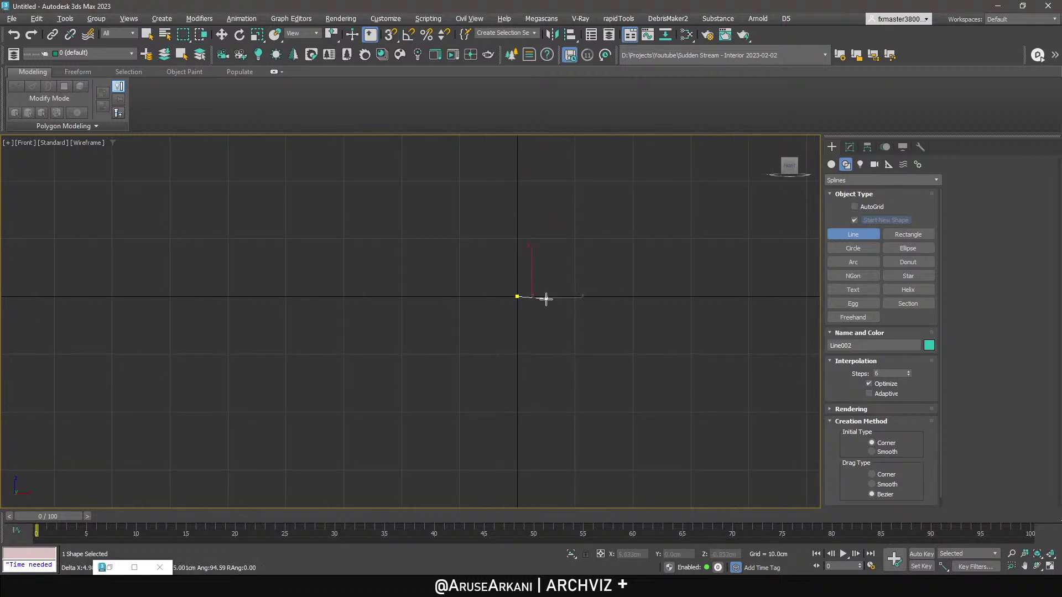
{"action": "left_click", "coordinate": [548, 297]}
Finish the vase profile with a vertical side about 22 cm tall, an inward-sloping shoulder, a short neck and a small inner lip.
{"action": "scroll", "coordinate": [550, 218], "scroll_direction": "down", "scroll_amount": 2}
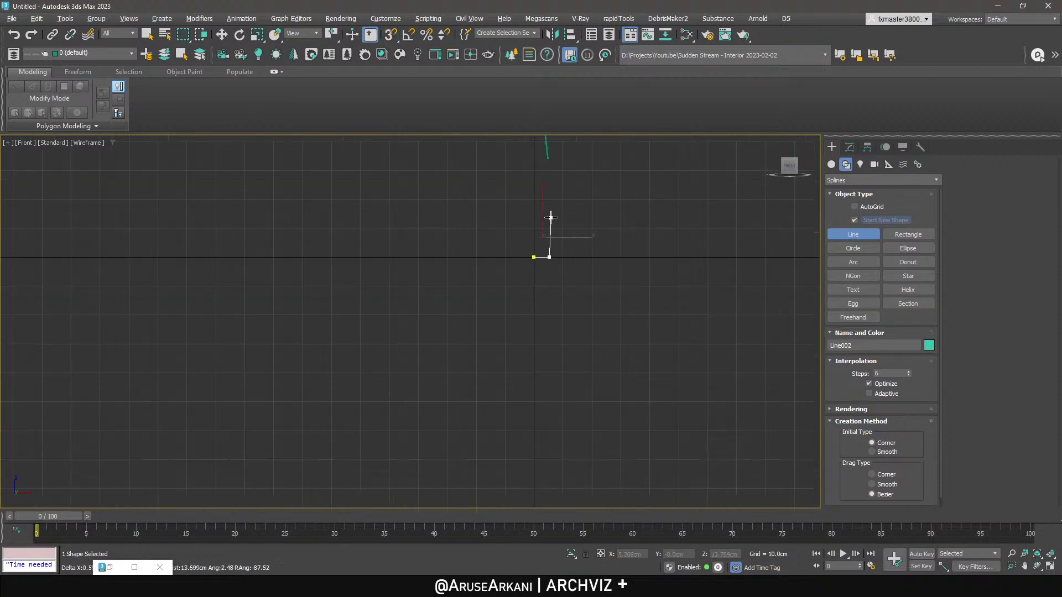
{"action": "middle_click_drag", "start_coordinate": [550, 218], "coordinate": [557, 285]}
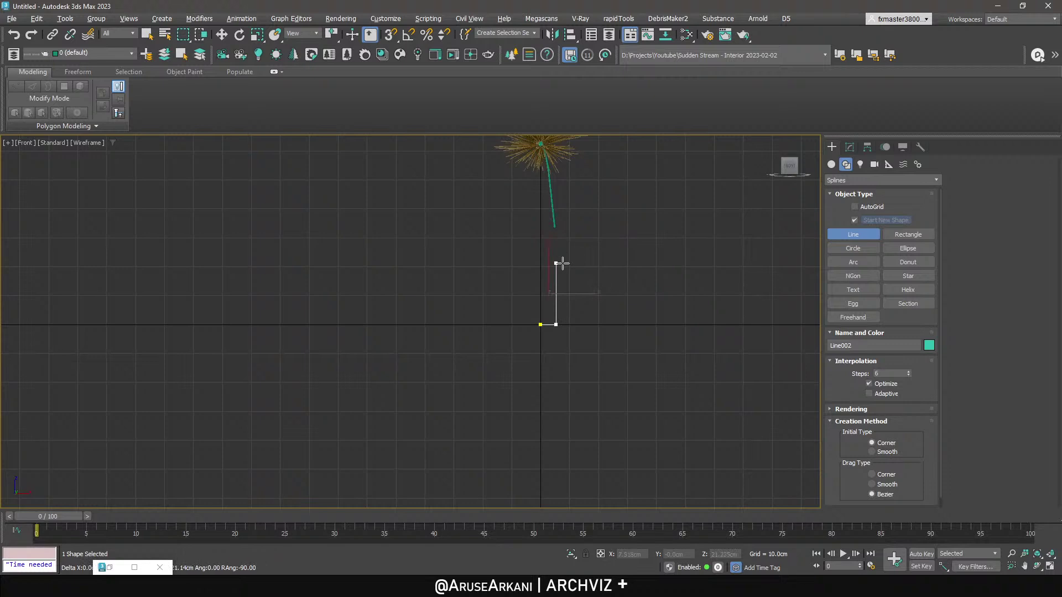
{"action": "scroll", "coordinate": [559, 255], "scroll_direction": "up", "scroll_amount": 4}
{"action": "left_click", "coordinate": [556, 282]}
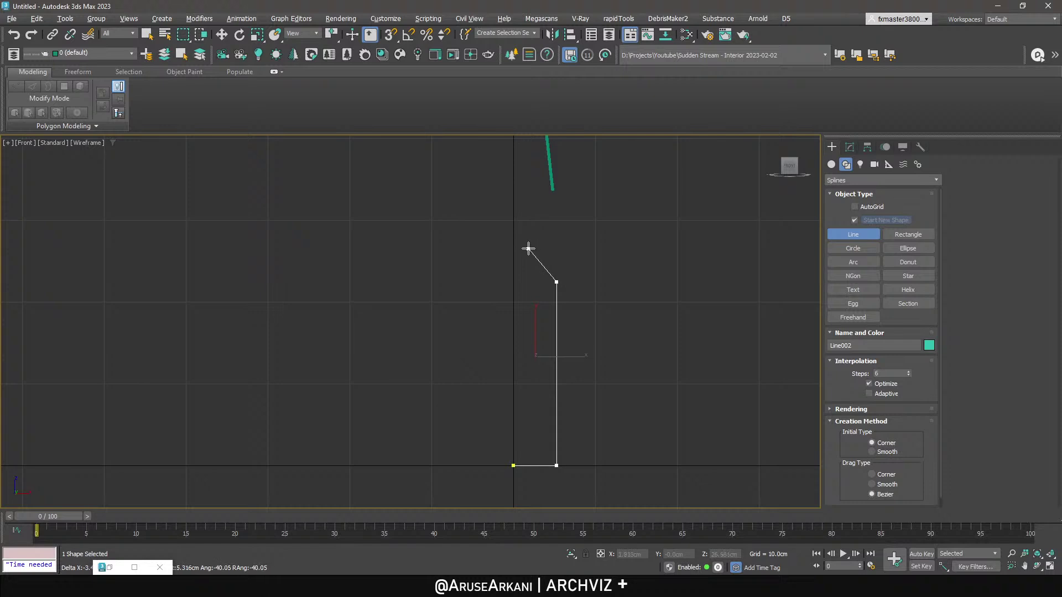
{"action": "left_click", "coordinate": [535, 250]}
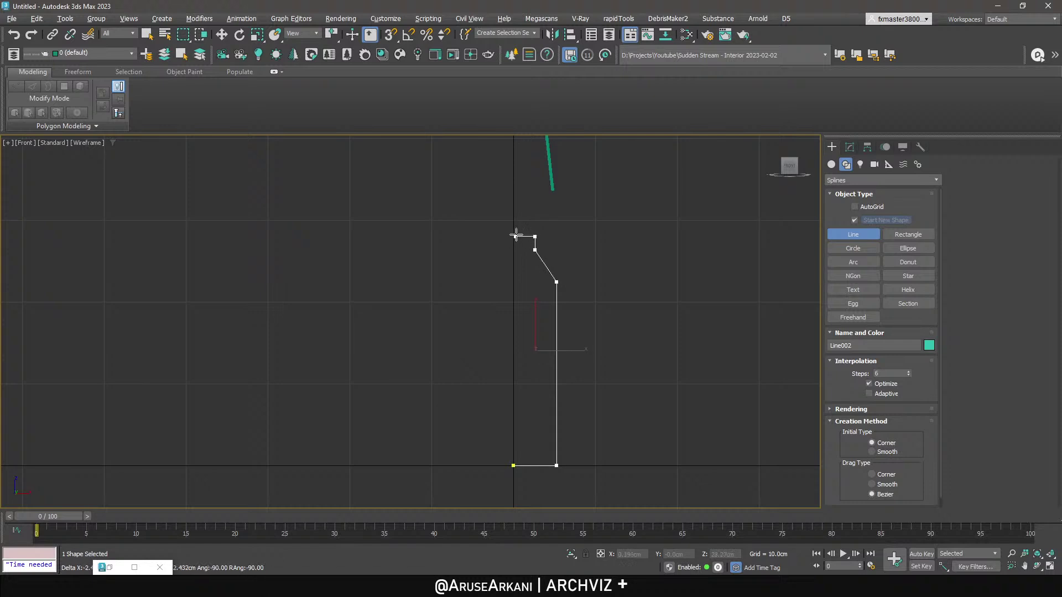
{"action": "left_click", "coordinate": [534, 238]}
{"action": "left_click", "coordinate": [528, 242], "text": "shift"}
{"action": "right_click", "coordinate": [520, 250]}
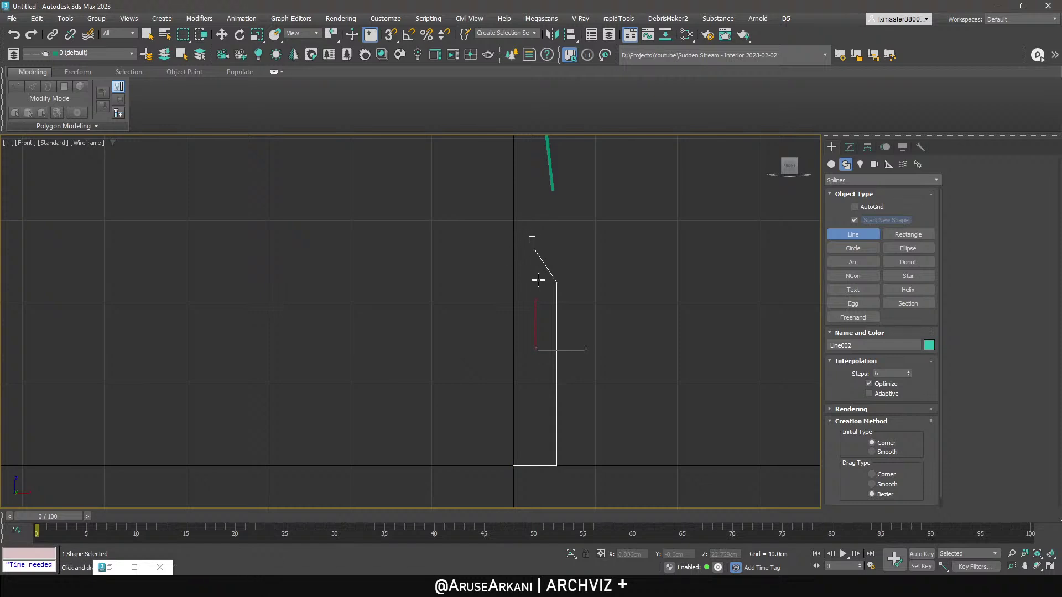
Fillet the shoulder vertex where the vase profile's vertical side meets the sloping shoulder.
{"action": "key", "text": "1"}
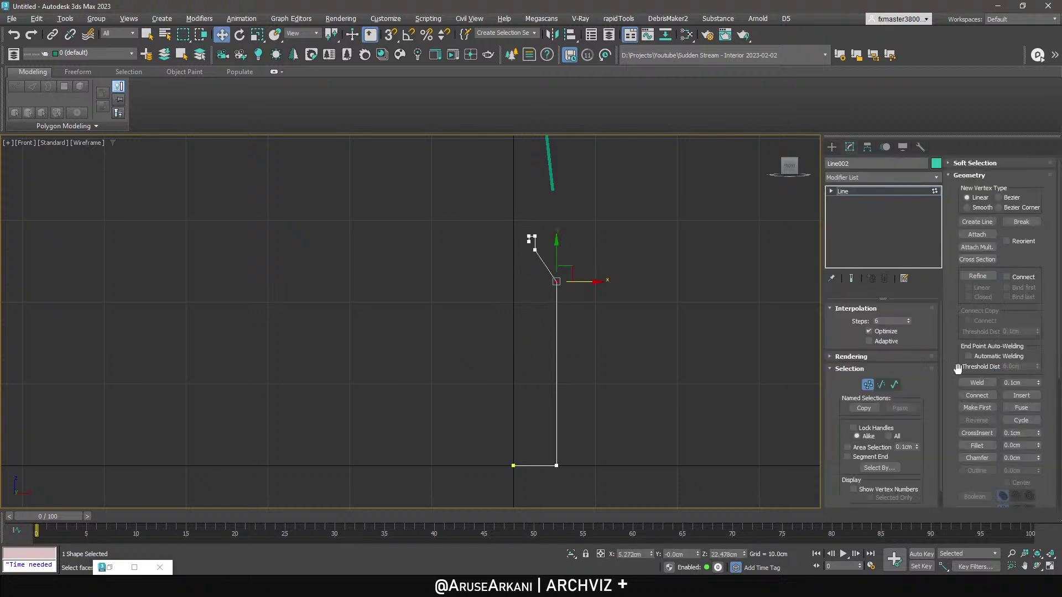
{"action": "left_click", "coordinate": [977, 446]}
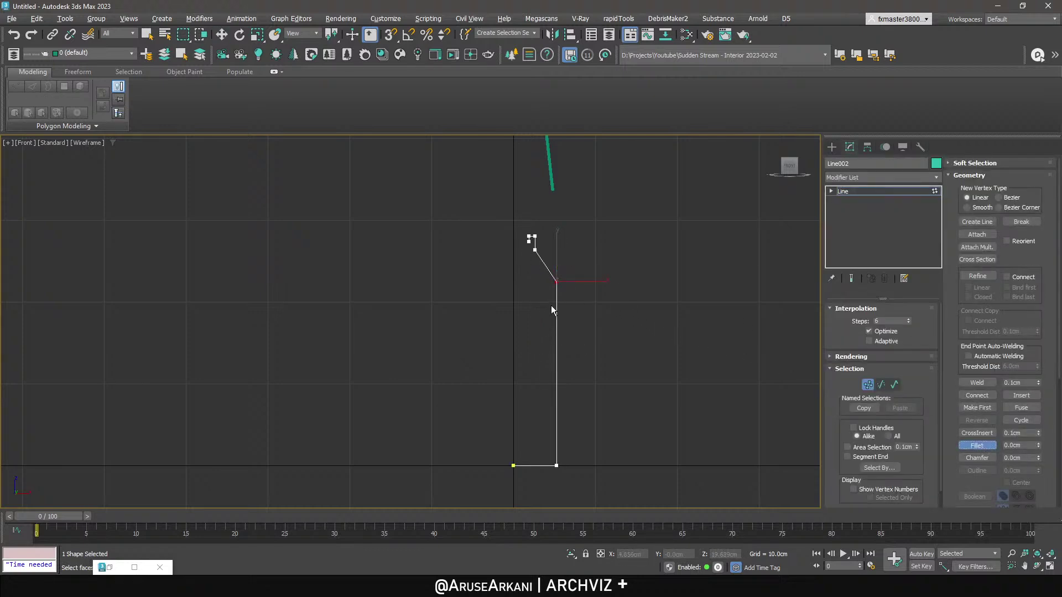
{"action": "left_click_drag", "start_coordinate": [557, 283], "coordinate": [558, 256]}
{"action": "key", "text": "w"}
Apply a Lathe modifier to the vase profile and set its segments to 64.
{"action": "left_click", "coordinate": [513, 466]}
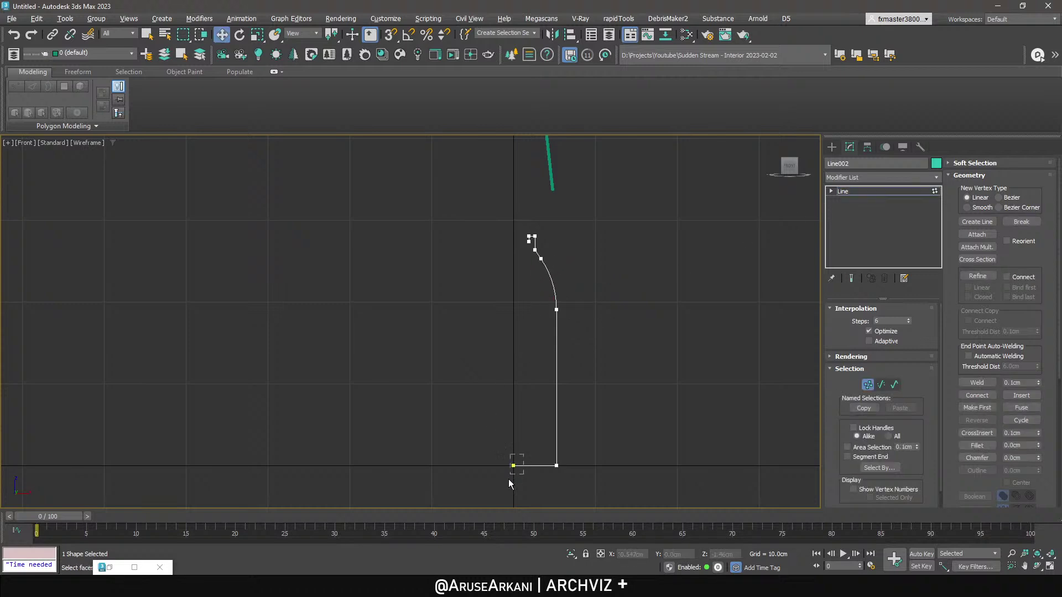
{"action": "left_click", "coordinate": [874, 178]}
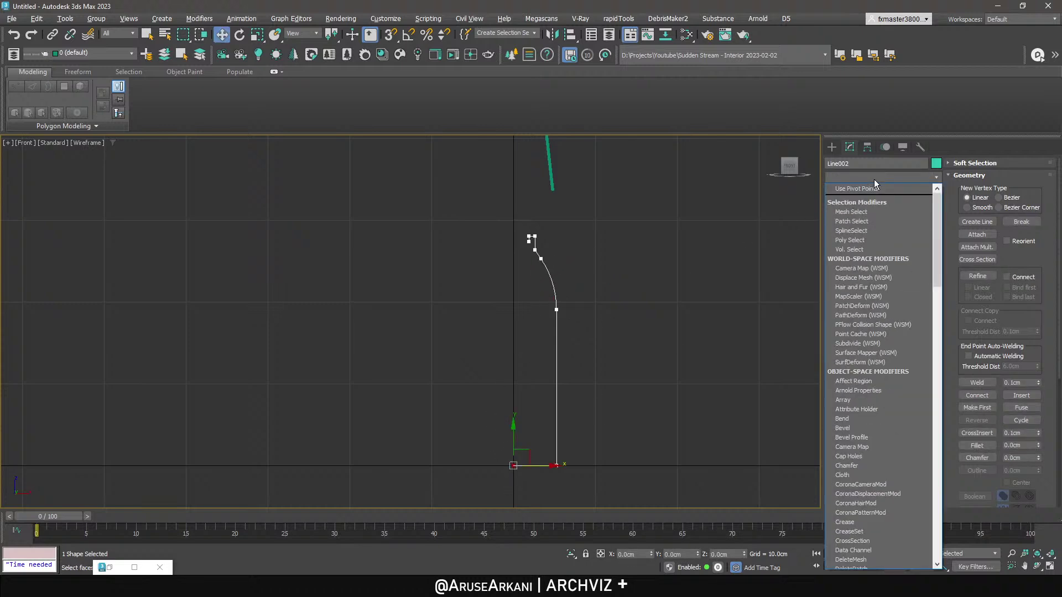
{"action": "key", "text": "l"}
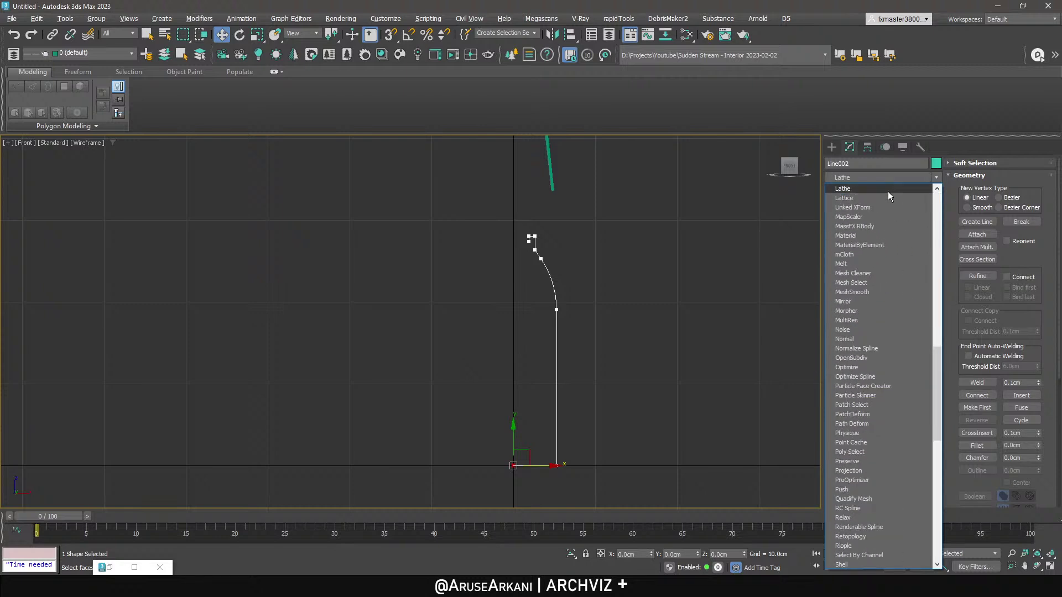
{"action": "left_click", "coordinate": [887, 190]}
{"action": "left_click", "coordinate": [901, 356]}
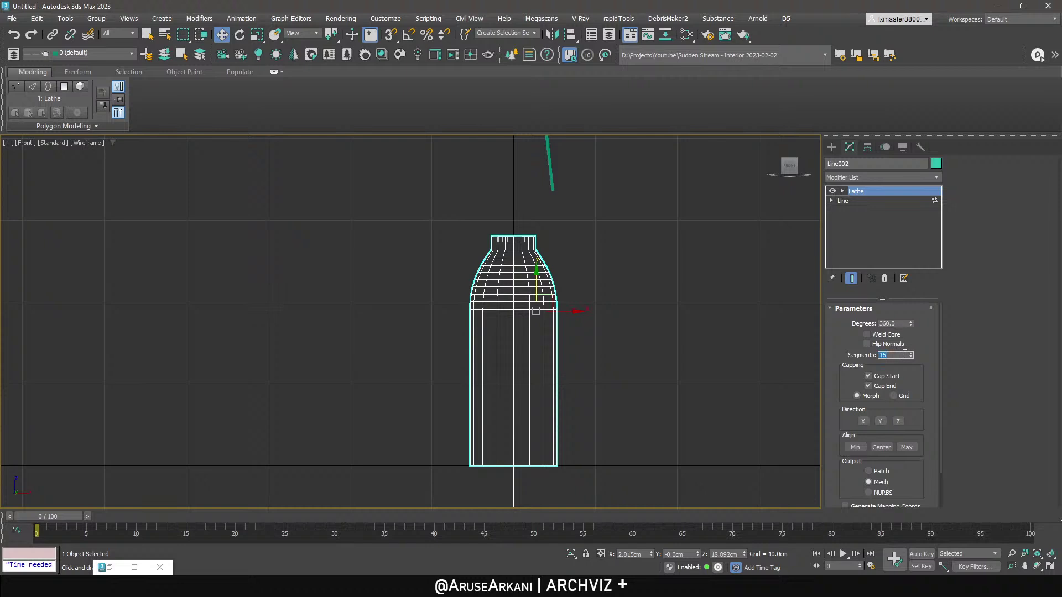
{"action": "key", "text": "Return"}
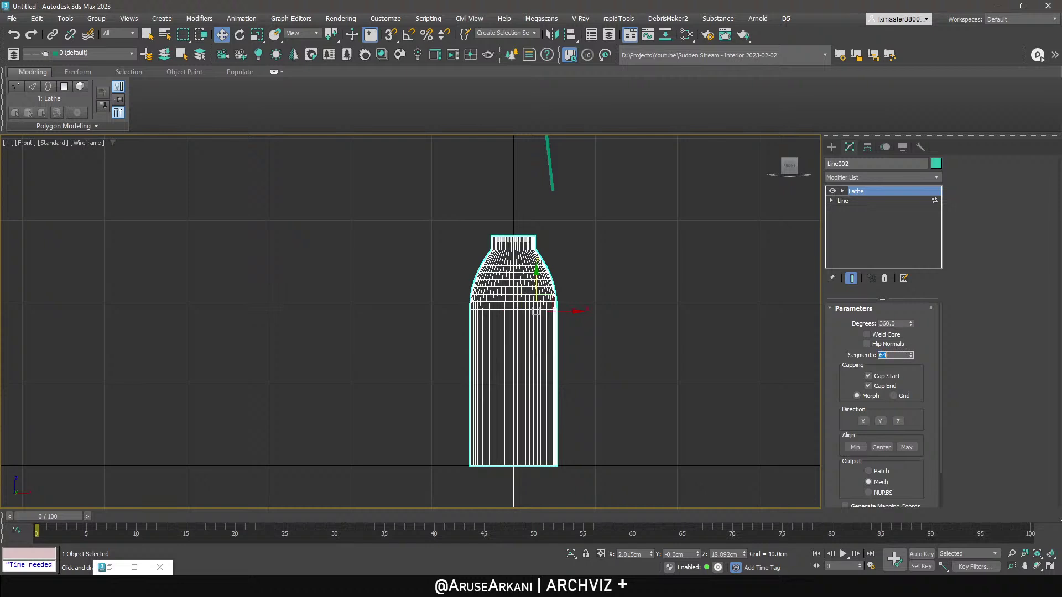
Try to fillet the bottom outer corner of the vase profile, check it on the lathed vase, and undo the fillet.
{"action": "left_click", "coordinate": [856, 200]}
{"action": "middle_click_drag", "start_coordinate": [577, 437], "coordinate": [607, 348]}
{"action": "key", "text": "1"}
{"action": "left_click_drag", "start_coordinate": [605, 364], "coordinate": [583, 360]}
{"action": "left_click", "coordinate": [977, 446]}
{"action": "scroll", "coordinate": [587, 375], "scroll_direction": "up", "scroll_amount": 3}
{"action": "right_click", "coordinate": [583, 360]}
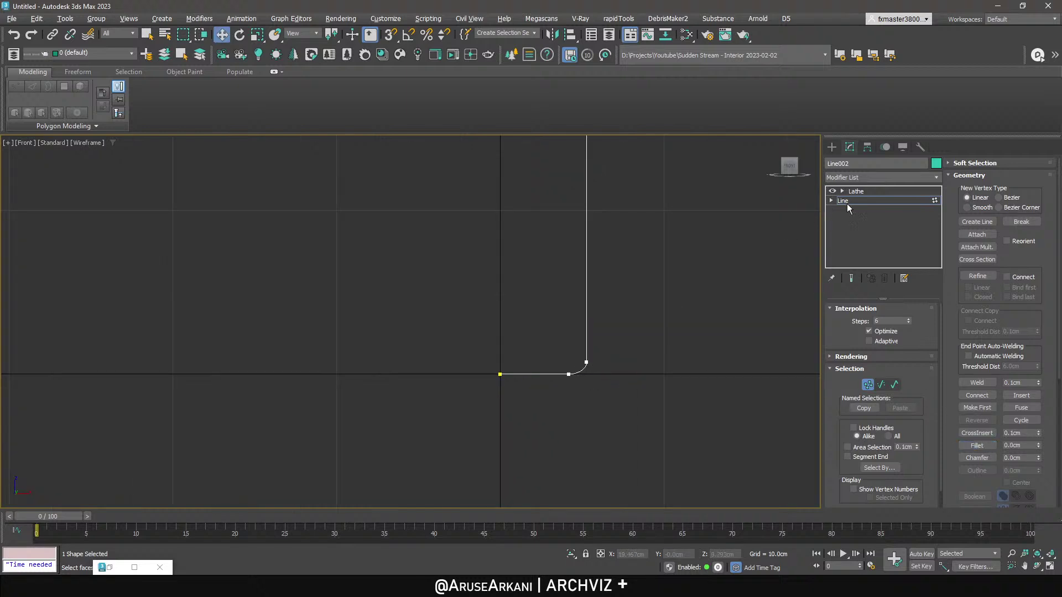
{"action": "left_click", "coordinate": [856, 191]}
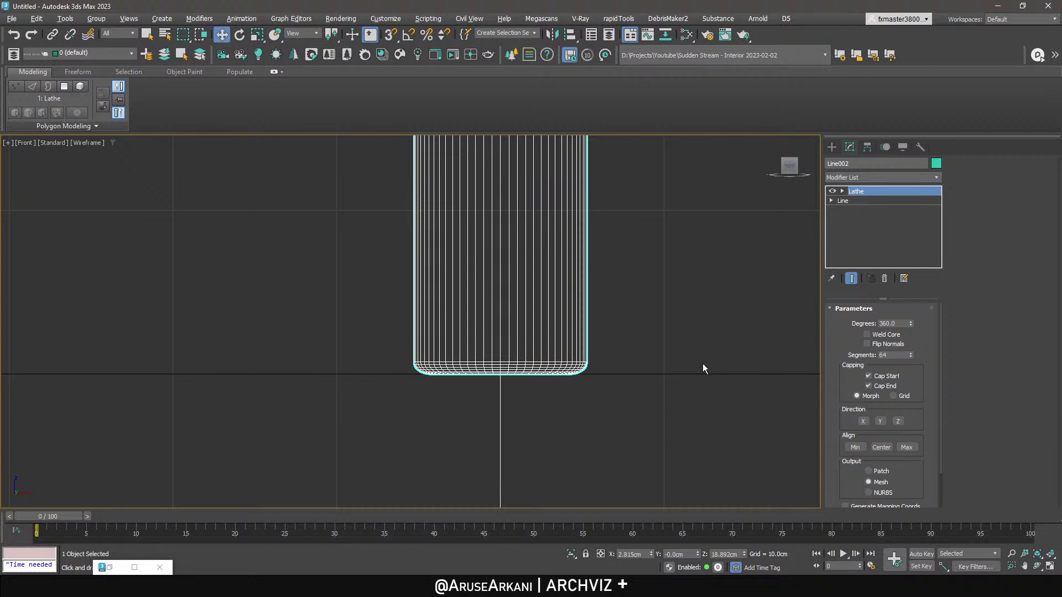
{"action": "scroll", "coordinate": [576, 376], "scroll_direction": "up", "scroll_amount": 3}
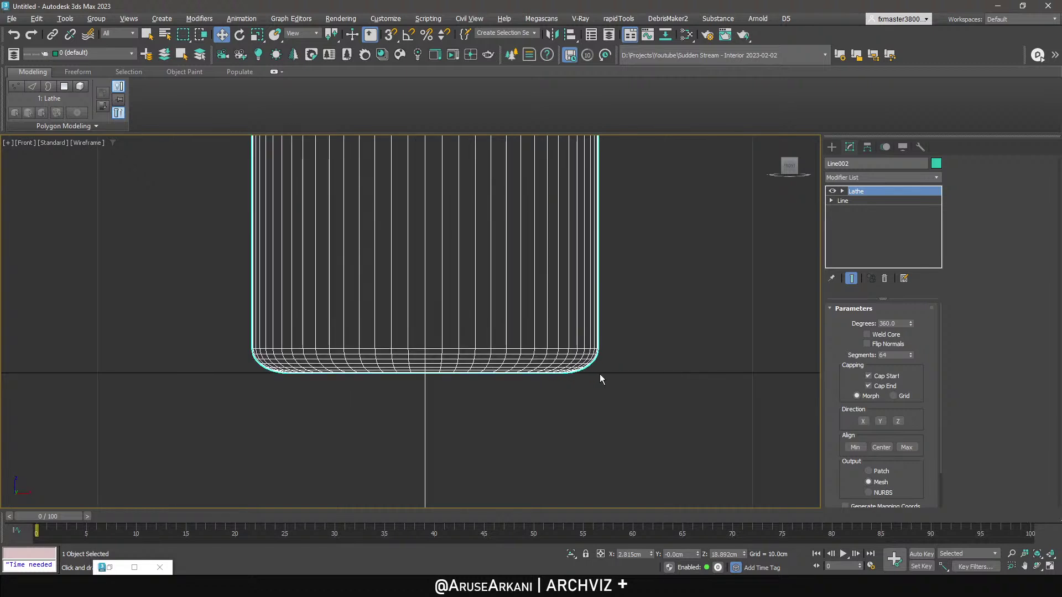
{"action": "key", "text": "ctrl+z"}
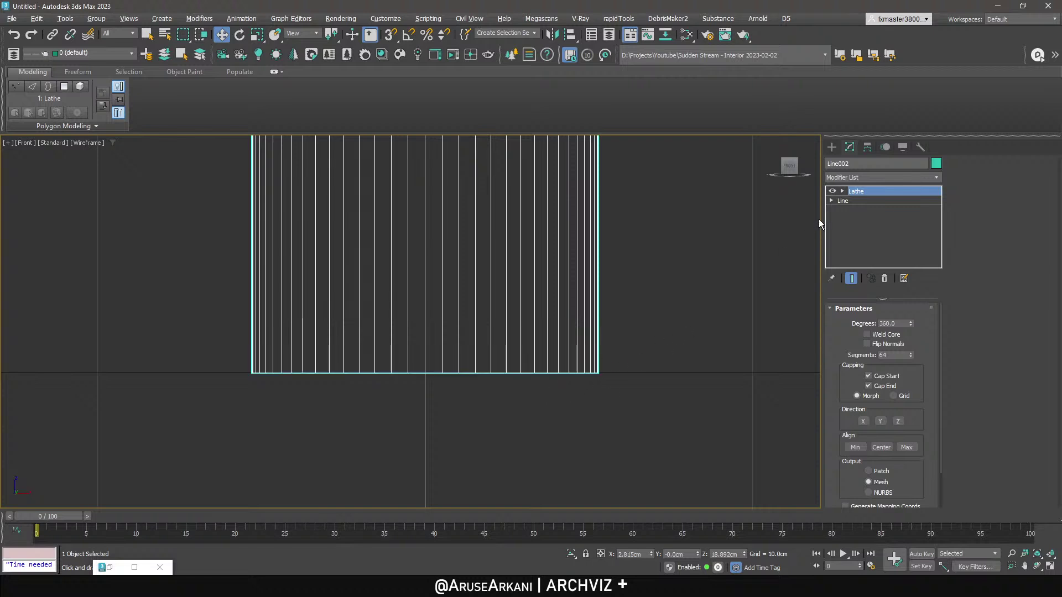
Divide the vertical side segment of the vase profile at its midpoint.
{"action": "left_click", "coordinate": [844, 201]}
{"action": "left_click", "coordinate": [613, 206]}
{"action": "key", "text": "2"}
{"action": "left_click", "coordinate": [615, 254]}
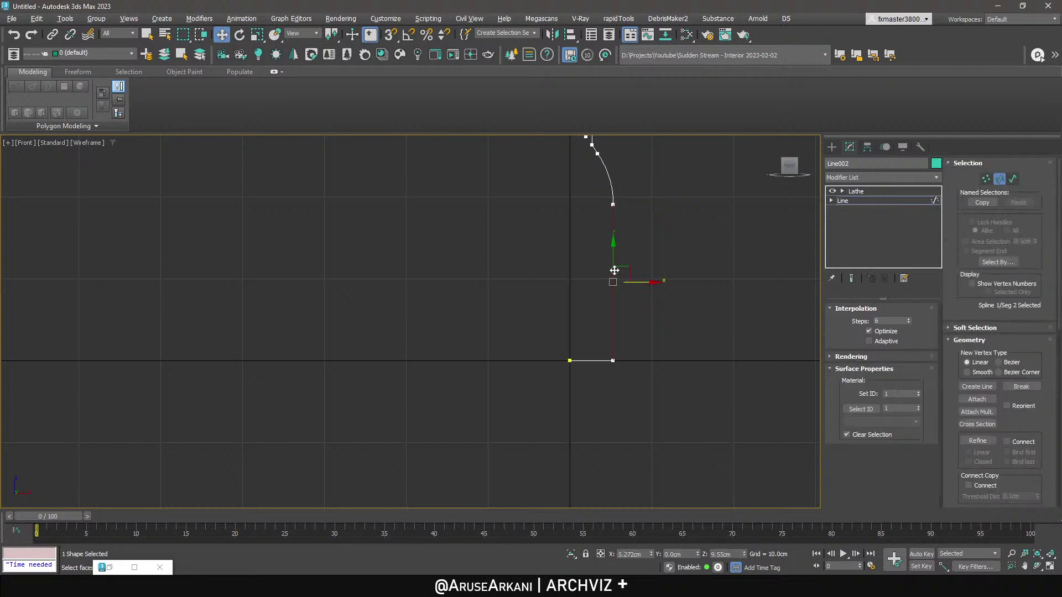
{"action": "scroll", "coordinate": [986, 397], "scroll_direction": "down", "scroll_amount": 5}
Set the new mid-side vertex, the base vertex at the origin and the bottom outer vertex to the Corner type.
{"action": "key", "text": "1"}
{"action": "left_click_drag", "start_coordinate": [648, 302], "coordinate": [592, 276]}
{"action": "right_click", "coordinate": [687, 283]}
{"action": "left_click", "coordinate": [629, 221]}
{"action": "left_click", "coordinate": [570, 360]}
{"action": "right_click", "coordinate": [573, 372]}
{"action": "left_click", "coordinate": [557, 311]}
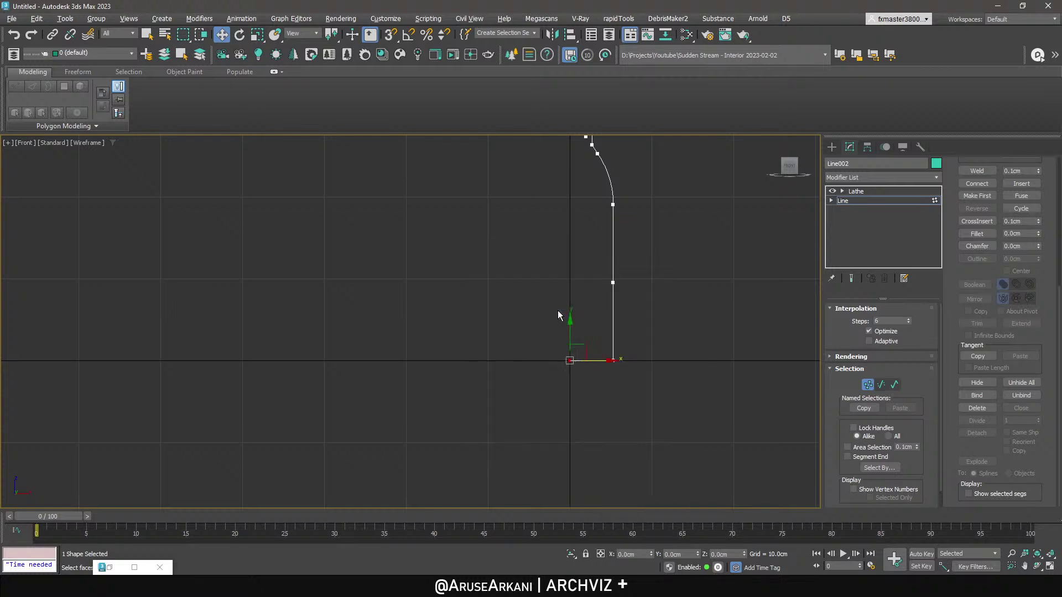
{"action": "left_click", "coordinate": [613, 360]}
{"action": "right_click", "coordinate": [650, 366]}
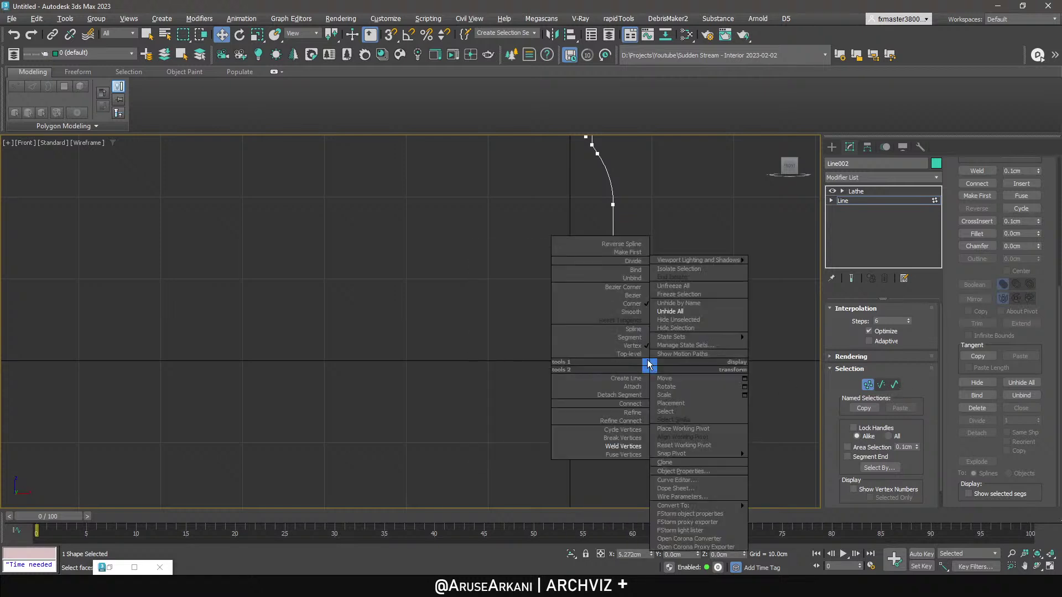
{"action": "left_click", "coordinate": [630, 313]}
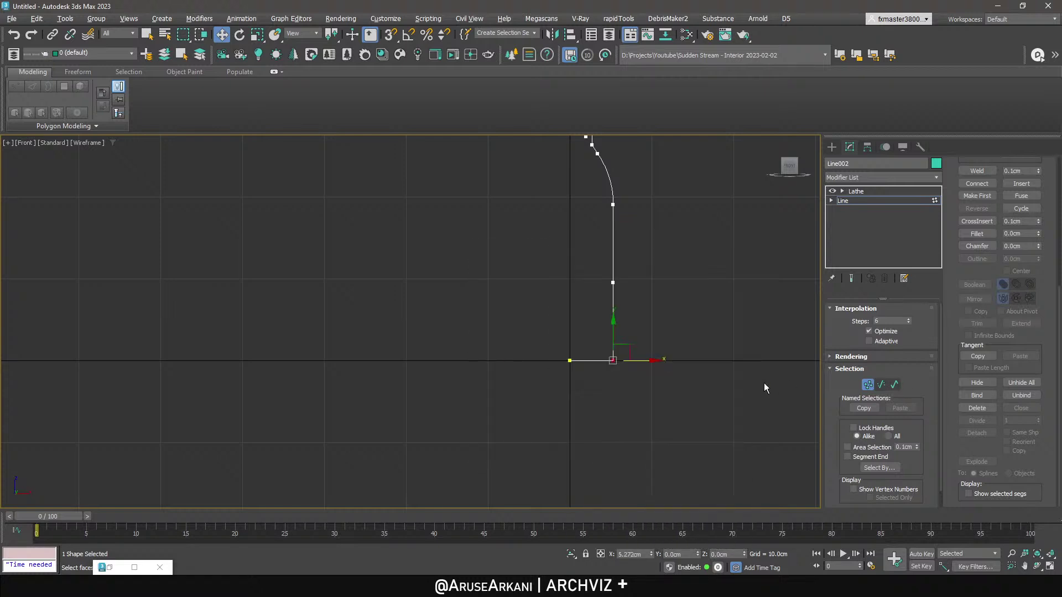
Fillet the bottom outer corner of the vase profile with a small radius and return to the Lathe modifier.
{"action": "left_click", "coordinate": [977, 233]}
{"action": "scroll", "coordinate": [591, 382], "scroll_direction": "up", "scroll_amount": 3}
{"action": "left_click_drag", "start_coordinate": [596, 371], "coordinate": [596, 359]}
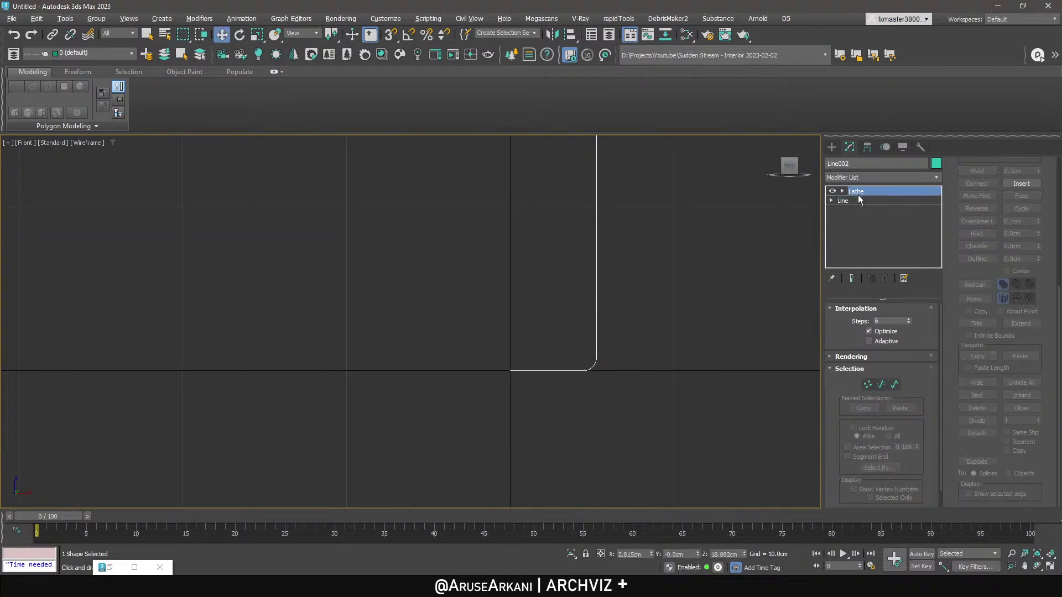
{"action": "left_click", "coordinate": [862, 192]}
Move the stem and hair ball down into the vase neck in Front view, and shift them about 0.9 cm in negative X.
{"action": "key", "text": "p"}
{"action": "scroll", "coordinate": [629, 364], "scroll_direction": "up", "scroll_amount": 5}
{"action": "key", "text": "alt+w"}
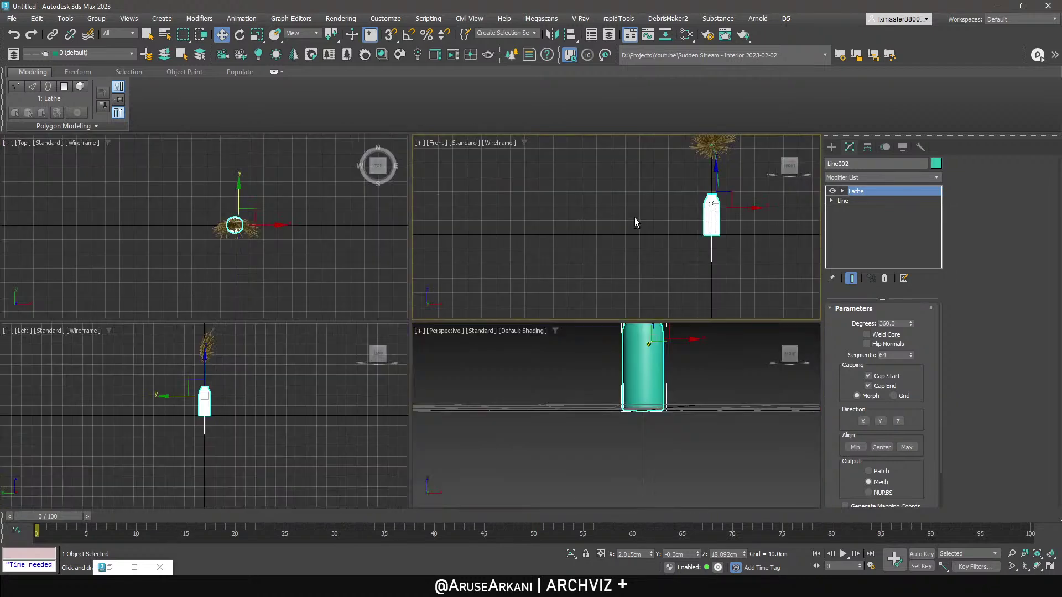
{"action": "right_click", "coordinate": [636, 218]}
{"action": "key", "text": "alt+w"}
{"action": "left_click", "coordinate": [625, 232]}
{"action": "left_click_drag", "start_coordinate": [625, 232], "coordinate": [616, 266]}
{"action": "scroll", "coordinate": [612, 311], "scroll_direction": "up", "scroll_amount": 5}
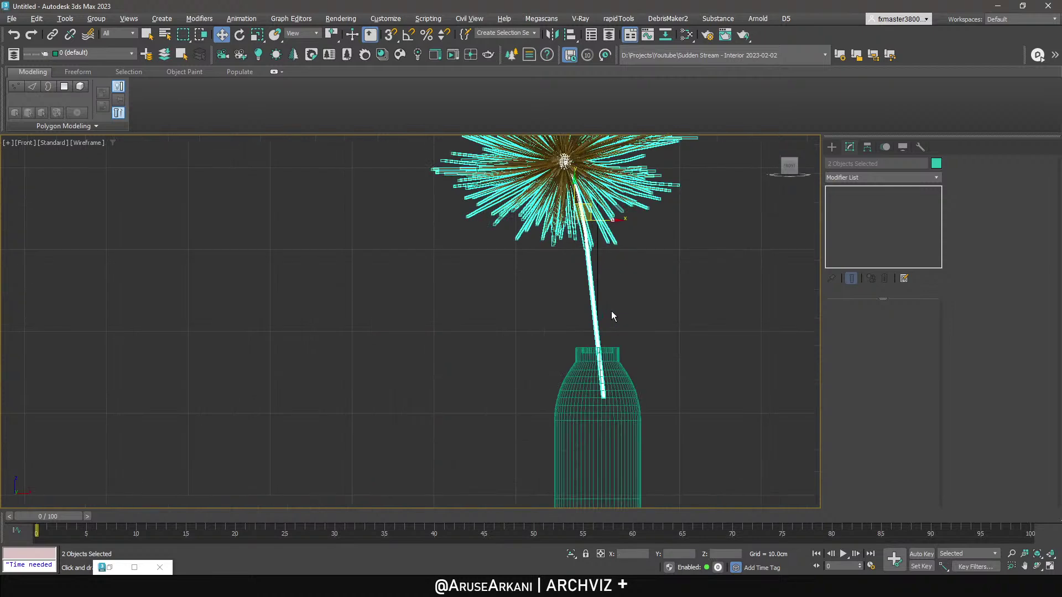
{"action": "left_click_drag", "start_coordinate": [596, 219], "coordinate": [592, 218]}
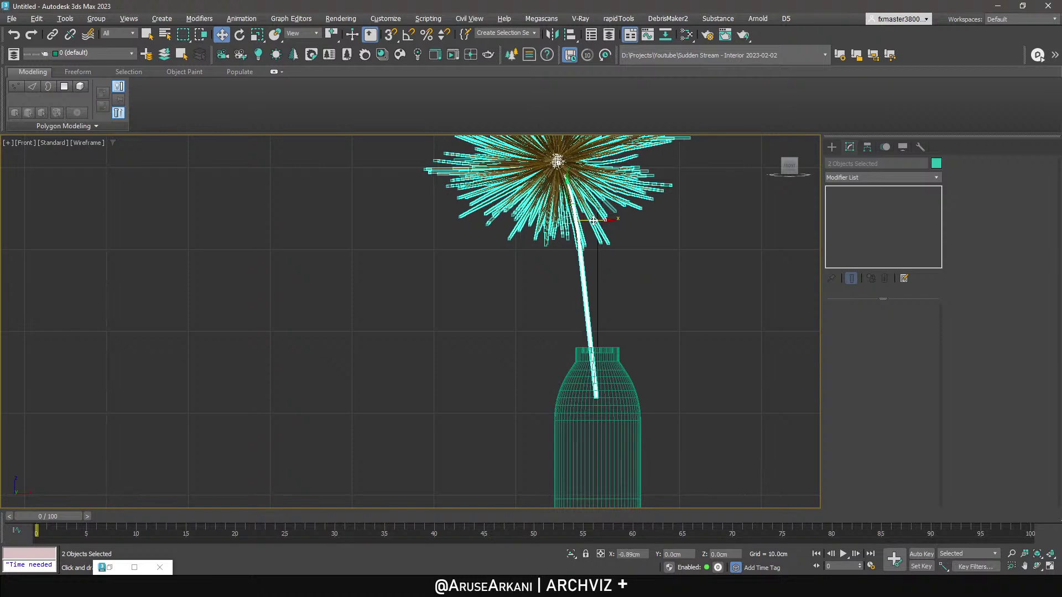
Select the hair sphere and raise the Hair and Fur tip thickness to 7.573.
{"action": "key", "text": "p"}
{"action": "key", "text": "z"}
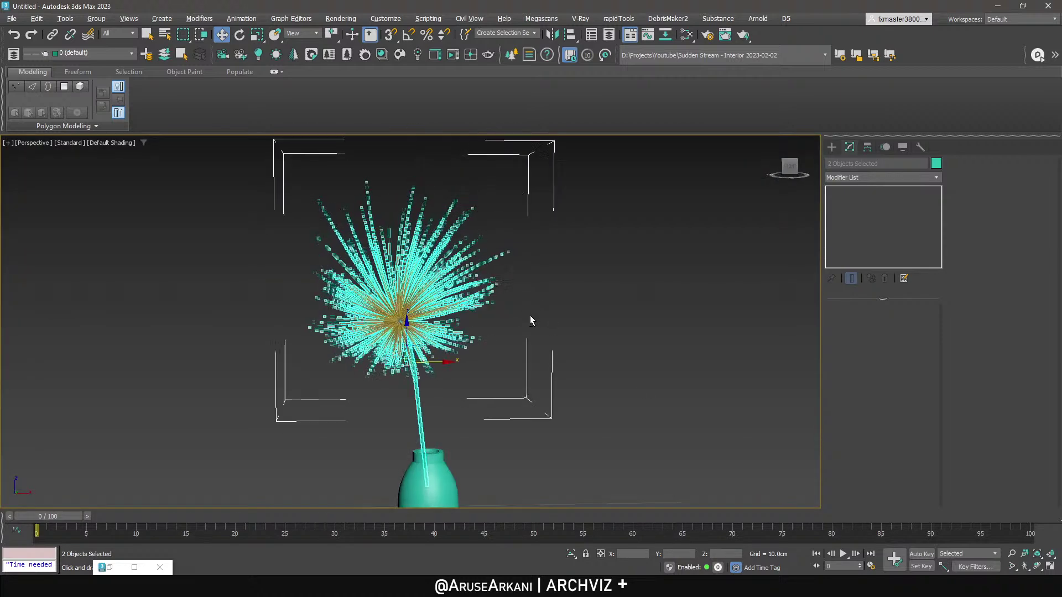
{"action": "middle_click_drag", "start_coordinate": [529, 311], "coordinate": [539, 235]}
{"action": "left_click", "coordinate": [496, 340]}
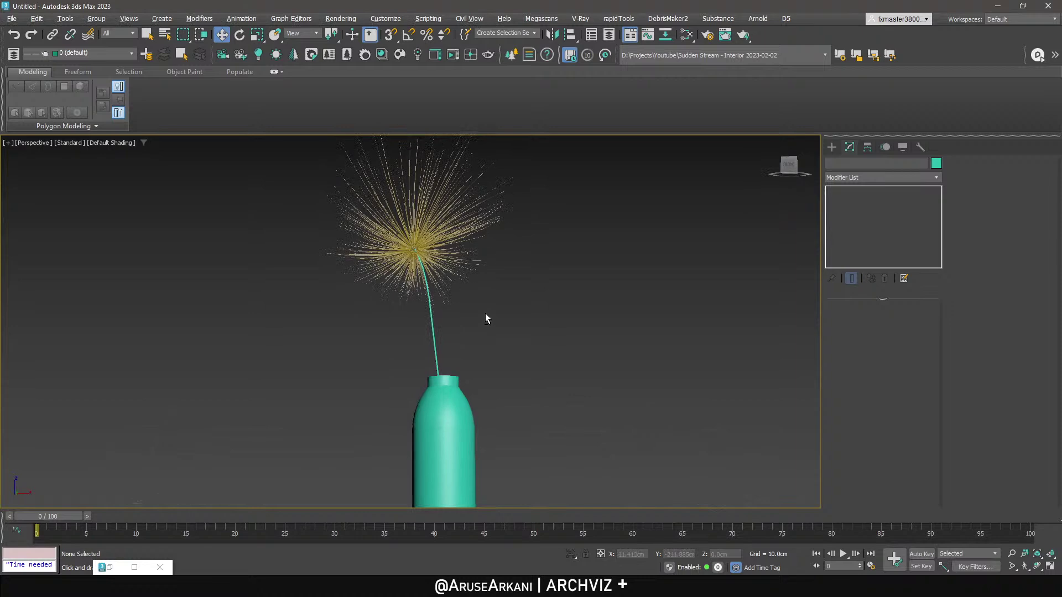
{"action": "scroll", "coordinate": [418, 246], "scroll_direction": "up", "scroll_amount": 5}
{"action": "left_click", "coordinate": [414, 251]}
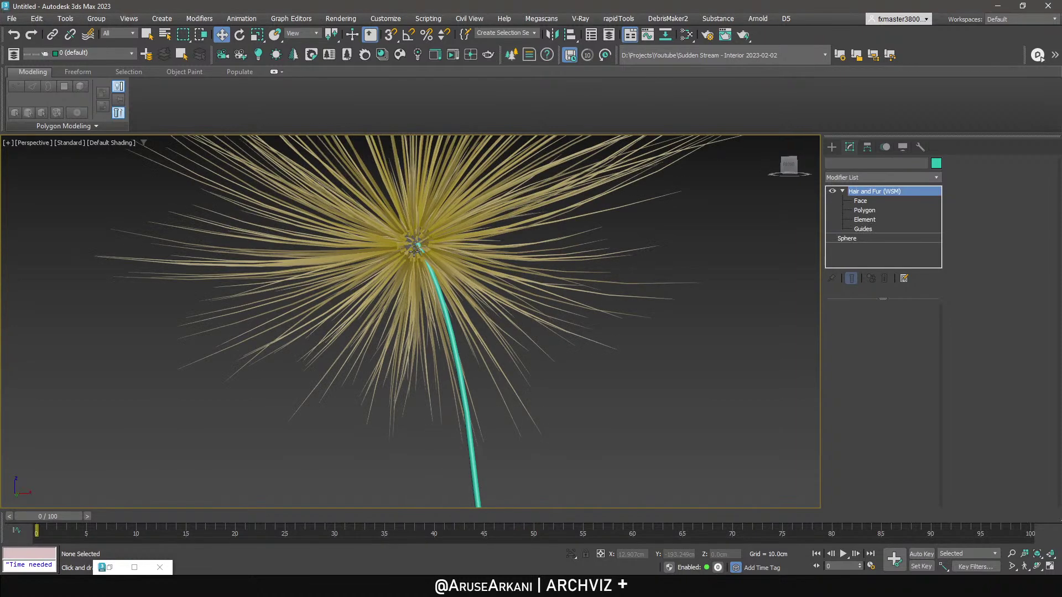
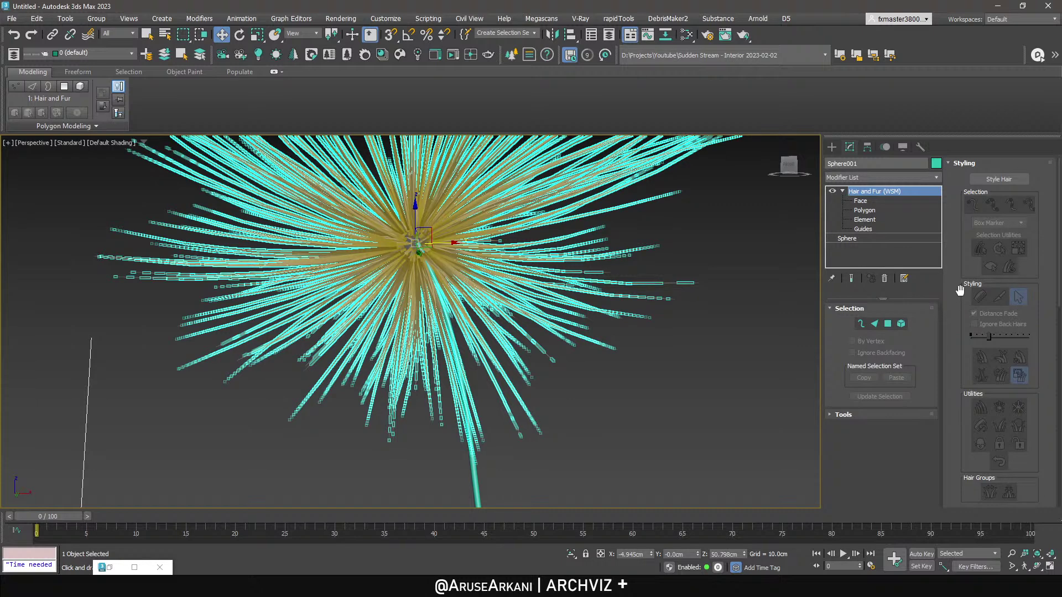
{"action": "left_click", "coordinate": [962, 165]}
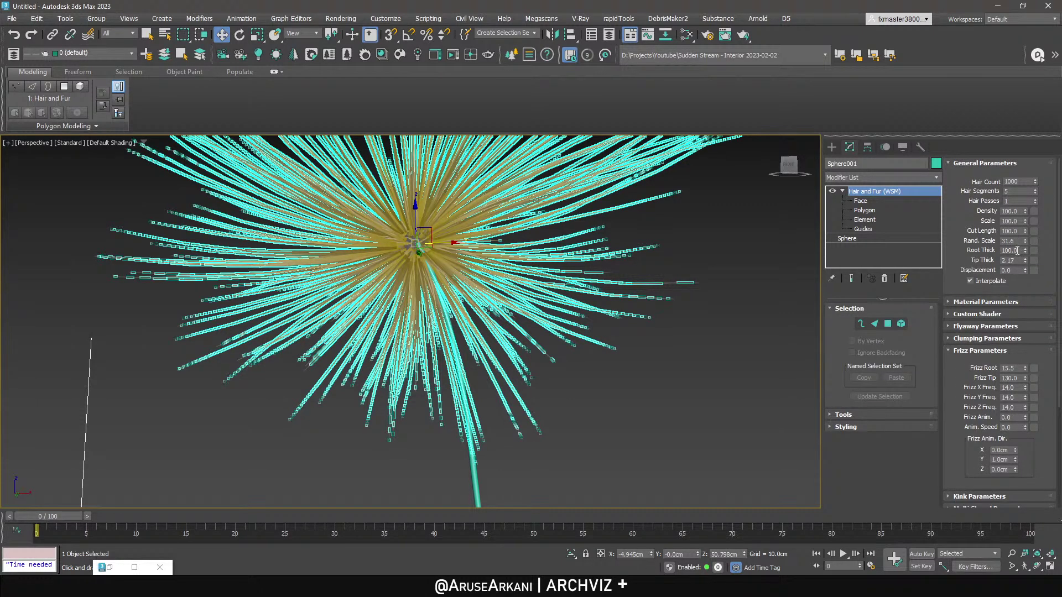
{"action": "key", "text": "Return"}
{"action": "left_click_drag", "start_coordinate": [1024, 264], "coordinate": [1043, 128]}
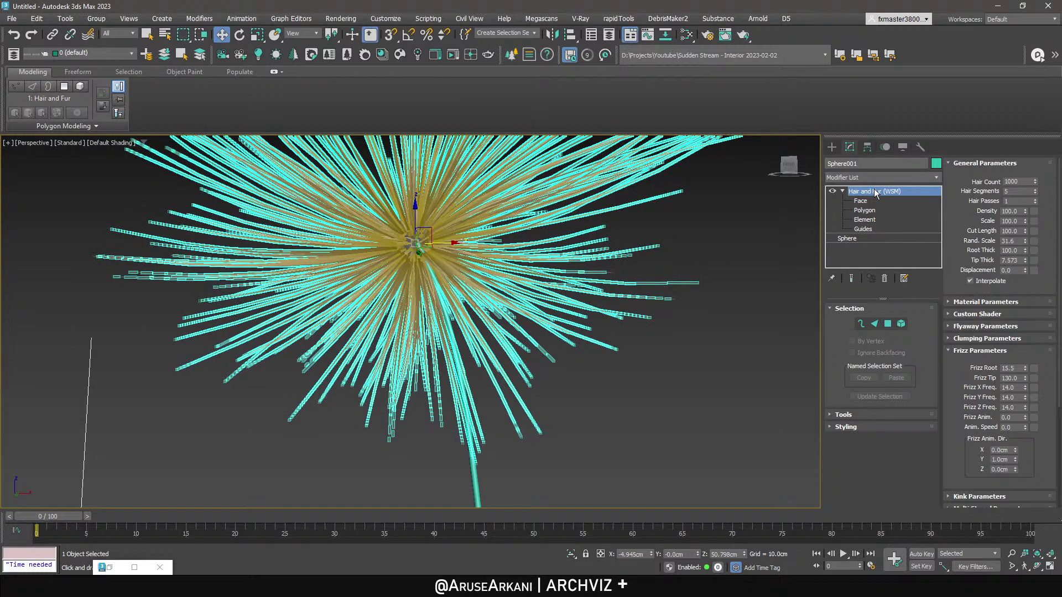
Set the Hair and Fur hair count to 200.
{"action": "double_click", "coordinate": [1017, 182]}
{"action": "type", "text": "1"}
{"action": "key", "text": "Return"}
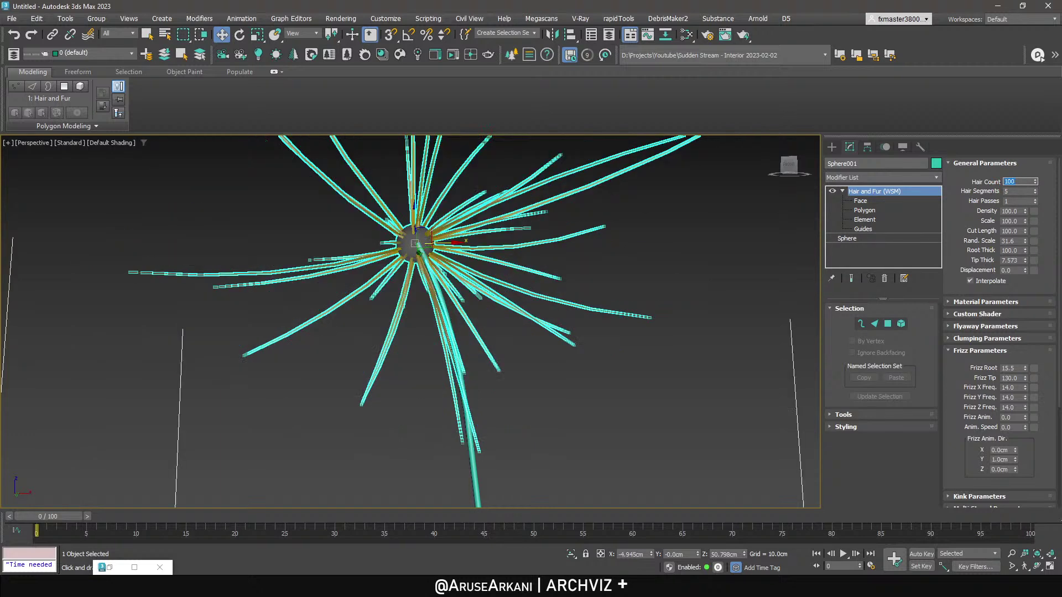
{"action": "type", "text": "200"}
{"action": "key", "text": "Return"}
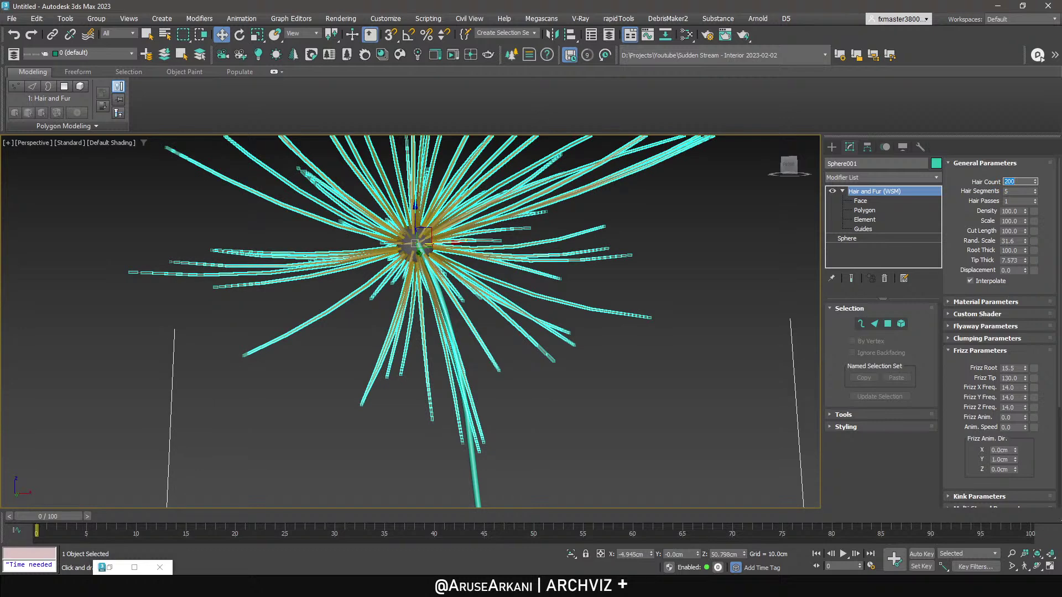
Convert the sphere's hair to a mesh and switch off the Hair and Fur modifier on the original sphere.
{"action": "left_click", "coordinate": [884, 416]}
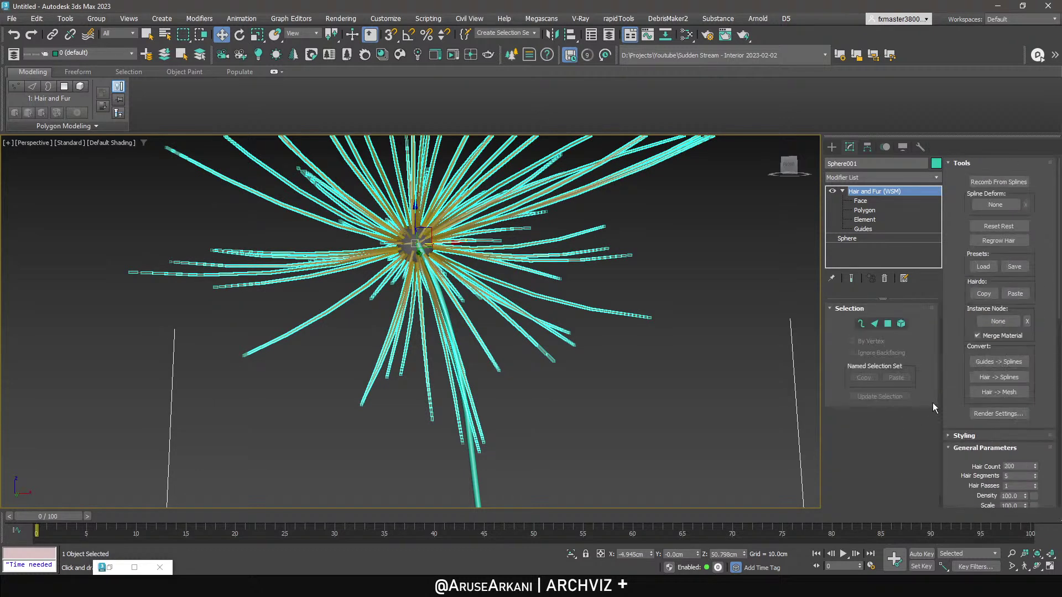
{"action": "left_click", "coordinate": [993, 393]}
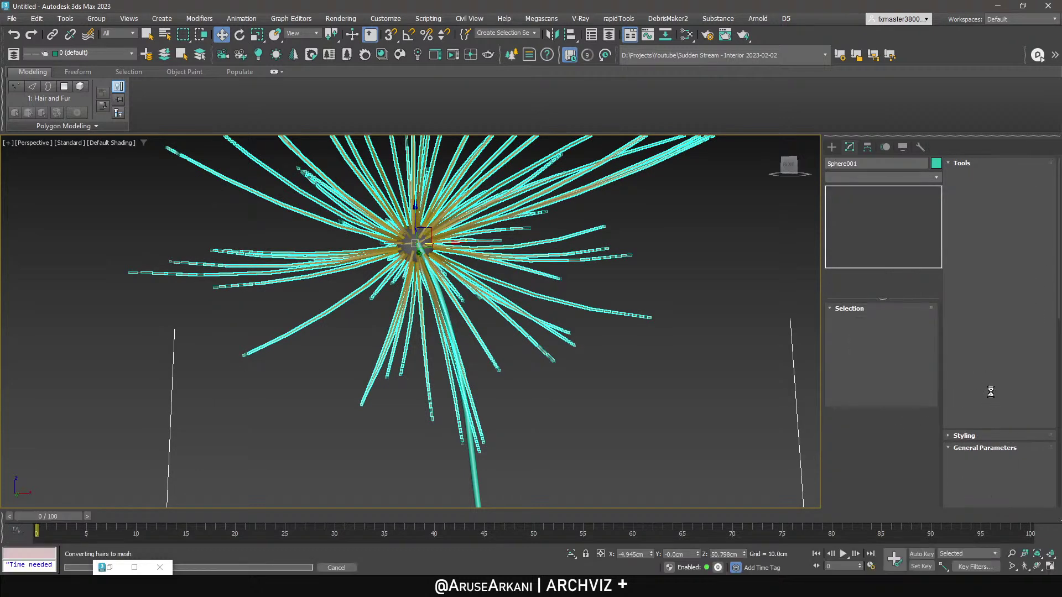
{"action": "left_click", "coordinate": [832, 147]}
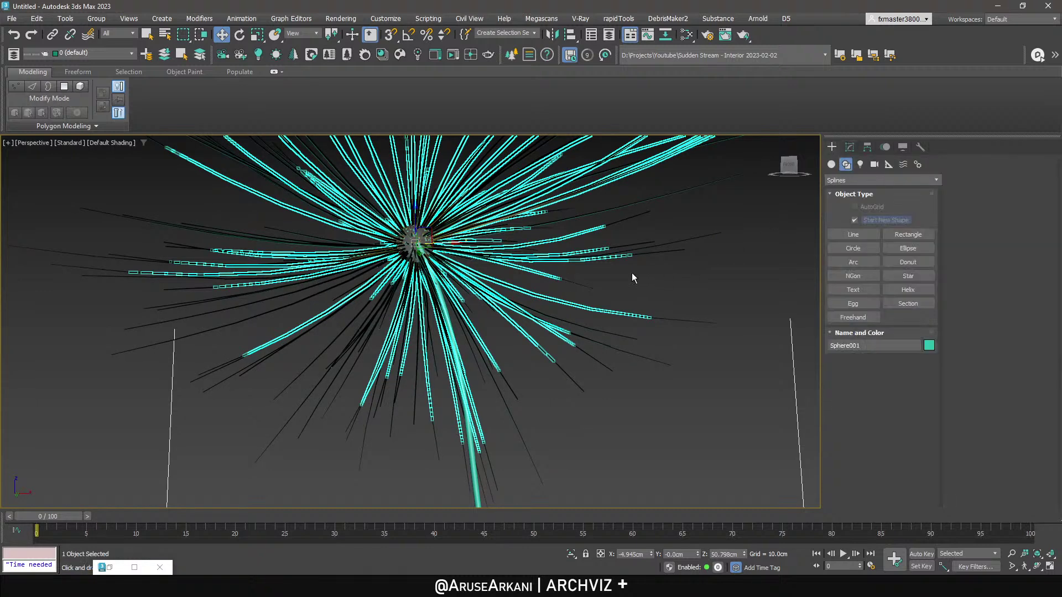
{"action": "scroll", "coordinate": [578, 270], "scroll_direction": "down", "scroll_amount": 4}
{"action": "left_click", "coordinate": [848, 166]}
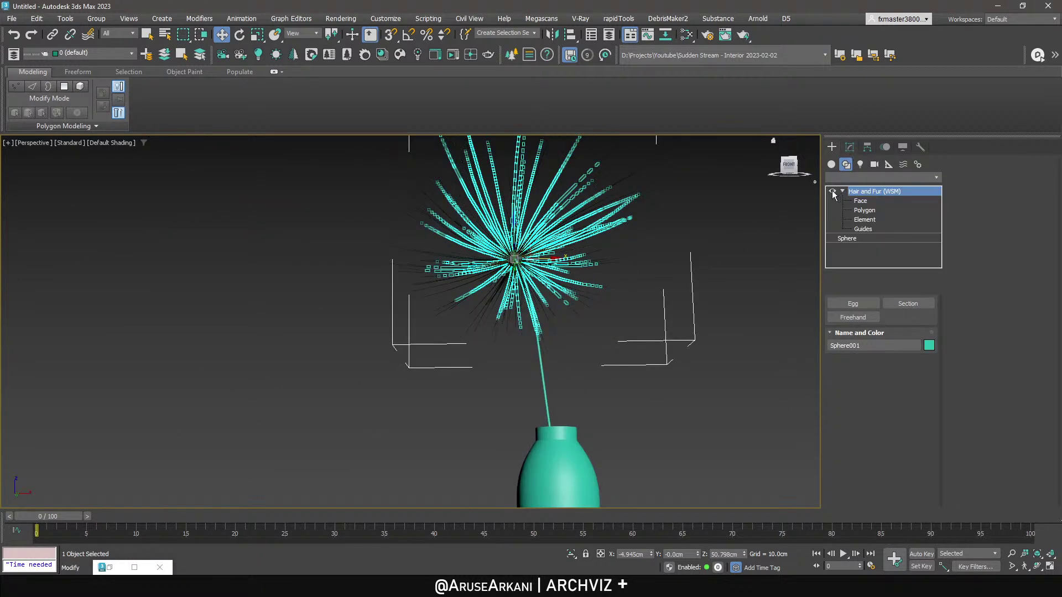
{"action": "left_click", "coordinate": [833, 146]}
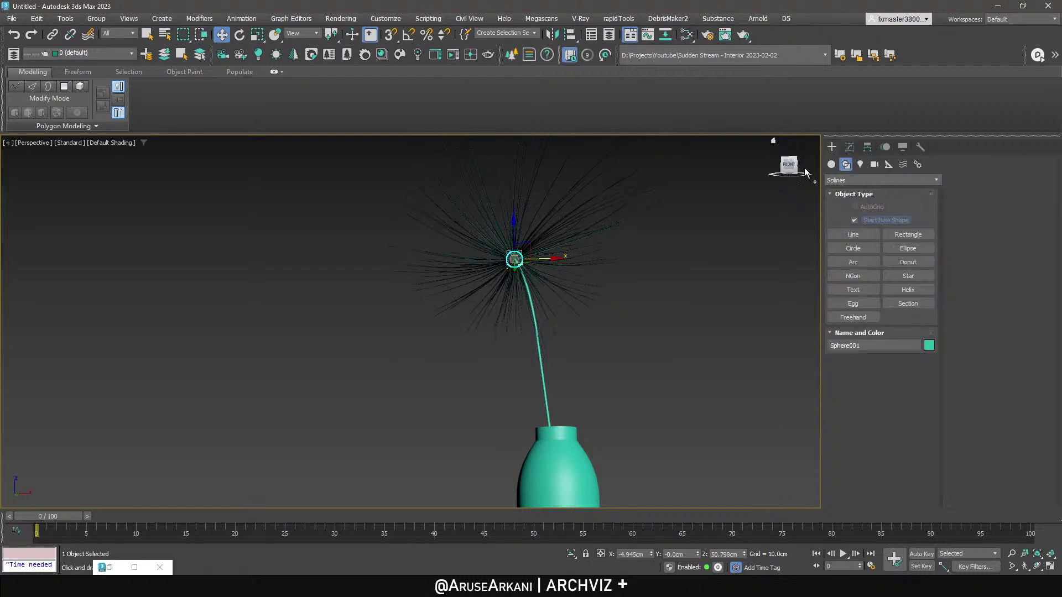
Select all elements of the converted hair mesh and flip their normals.
{"action": "left_click", "coordinate": [584, 236]}
{"action": "left_click", "coordinate": [584, 235]}
{"action": "key", "text": "z"}
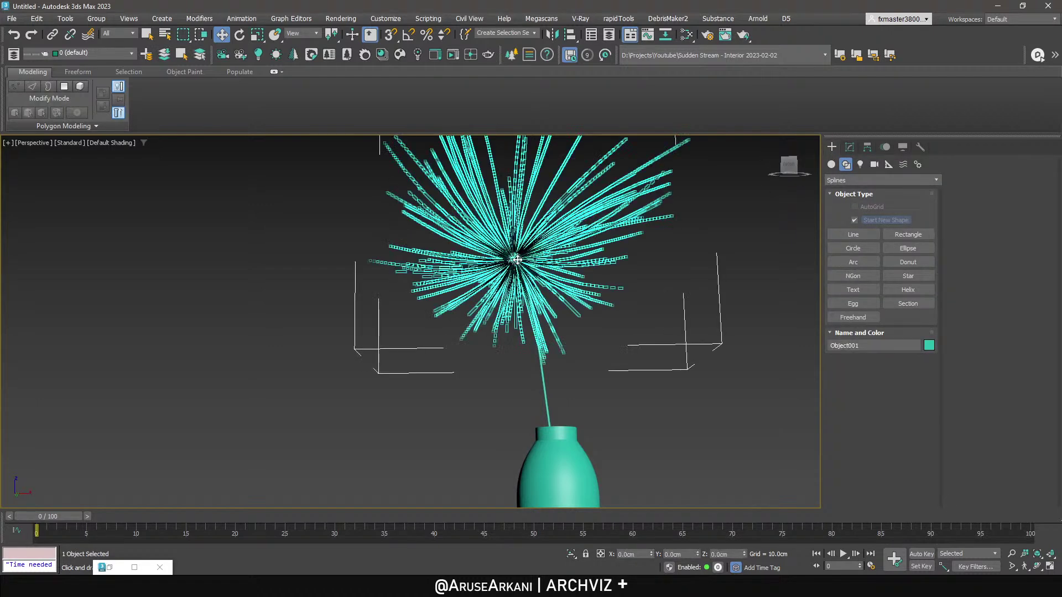
{"action": "left_click", "coordinate": [850, 148]}
{"action": "key", "text": "5"}
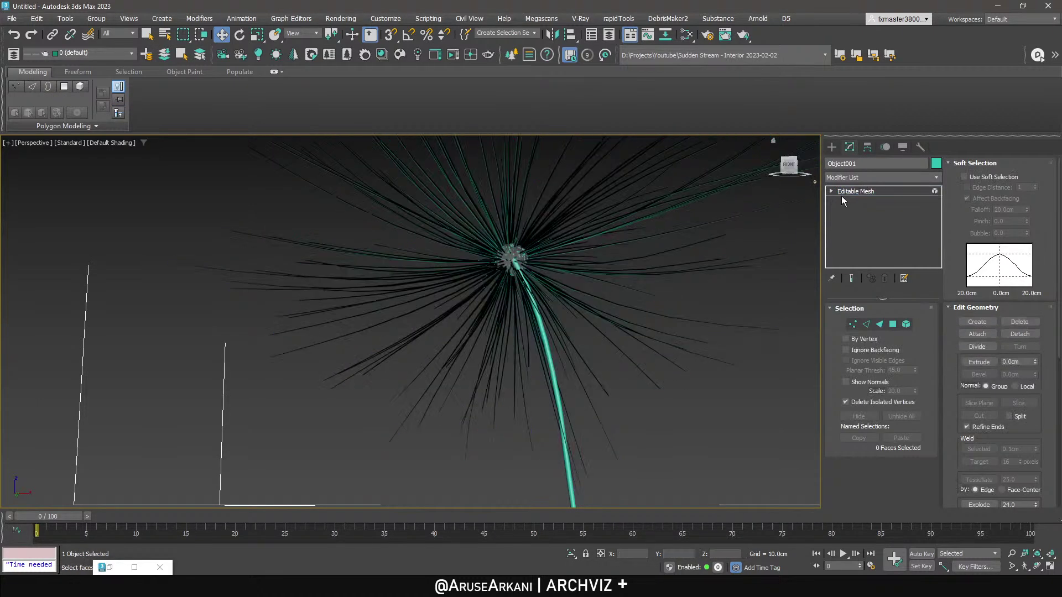
{"action": "key", "text": "ctrl+a"}
{"action": "scroll", "coordinate": [546, 258], "scroll_direction": "up", "scroll_amount": 5}
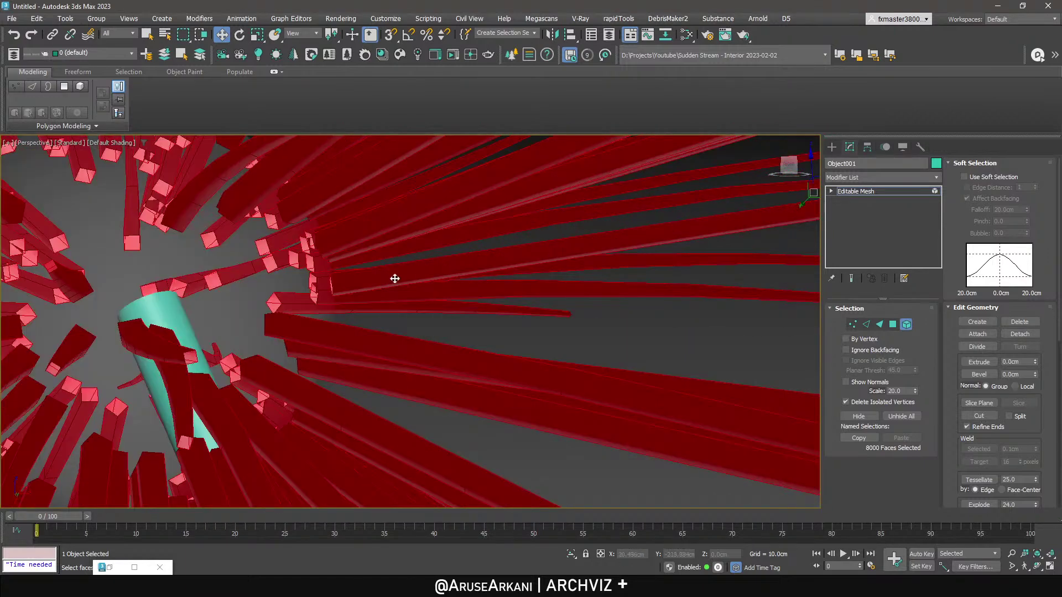
{"action": "scroll", "coordinate": [358, 284], "scroll_direction": "down", "scroll_amount": 5}
{"action": "key", "text": "r"}
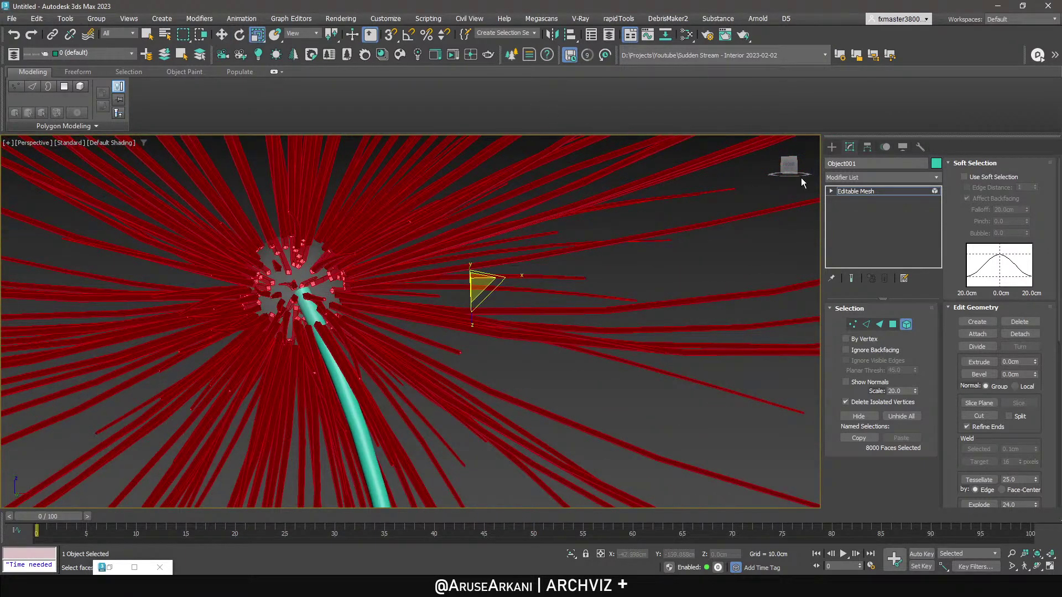
{"action": "left_click_drag", "start_coordinate": [953, 247], "coordinate": [951, 202]}
{"action": "scroll", "coordinate": [957, 310], "scroll_direction": "down", "scroll_amount": 6}
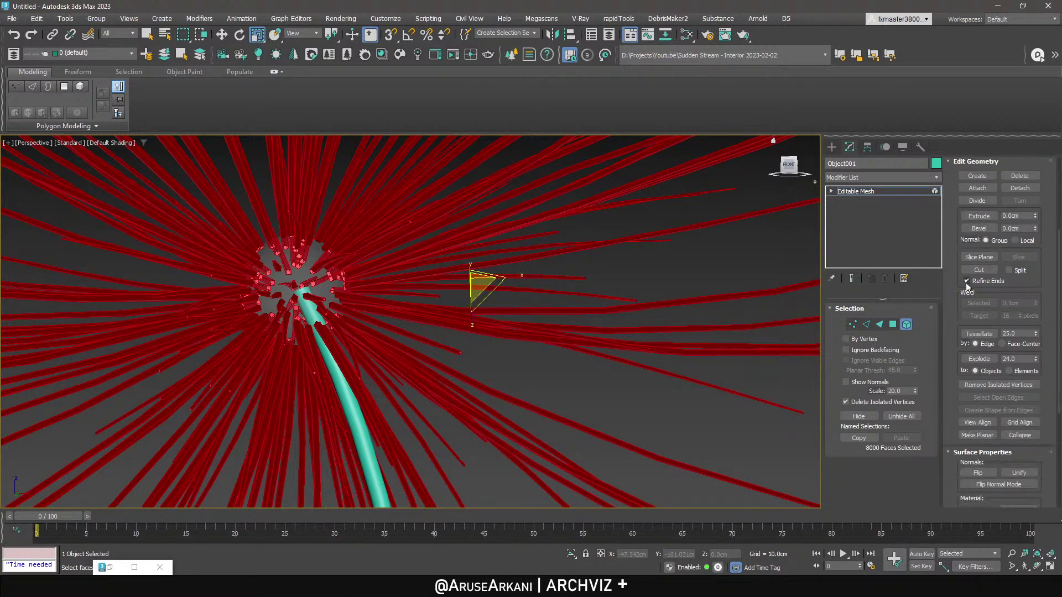
{"action": "scroll", "coordinate": [1002, 292], "scroll_direction": "down", "scroll_amount": 8}
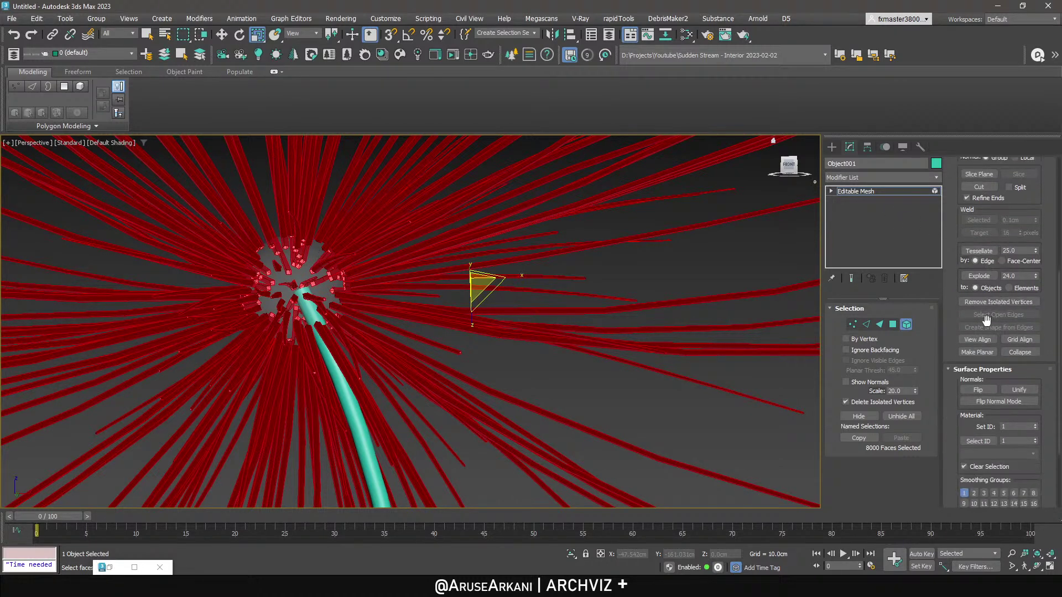
{"action": "left_click", "coordinate": [978, 339]}
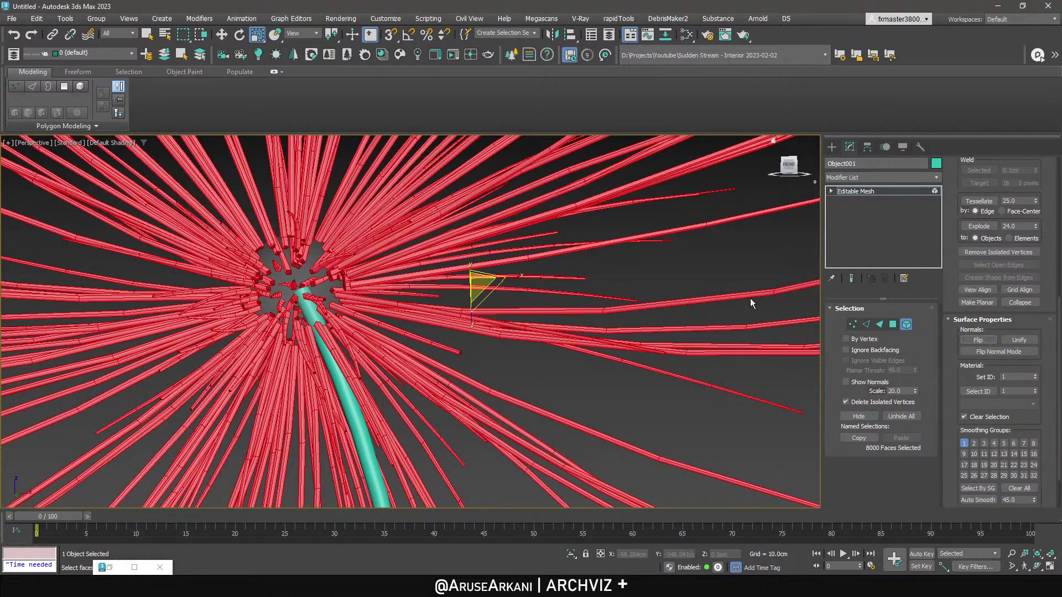
{"action": "left_click", "coordinate": [716, 279]}
{"action": "scroll", "coordinate": [526, 297], "scroll_direction": "down", "scroll_amount": 8}
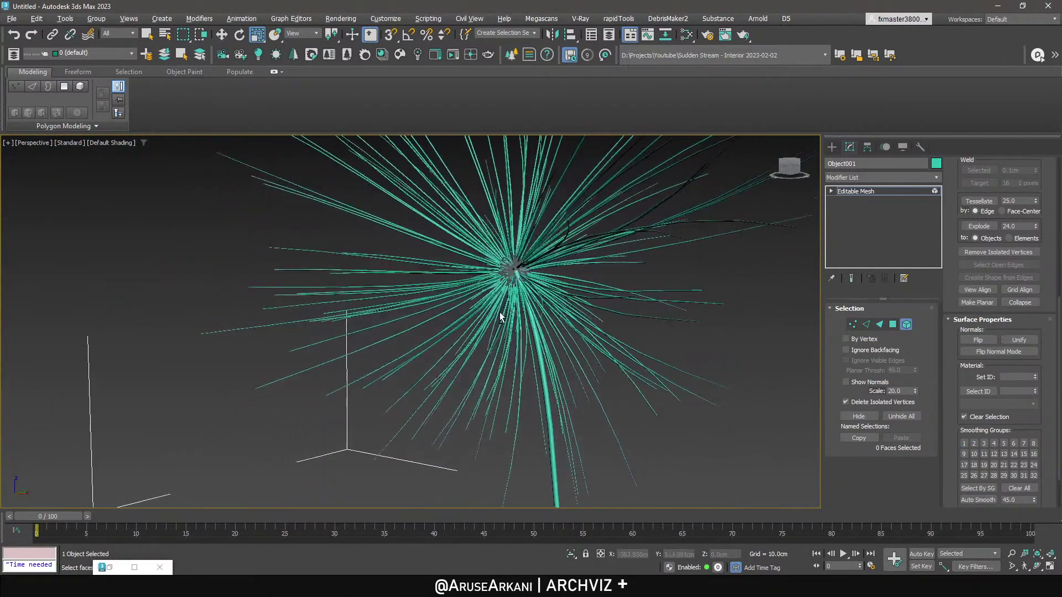
Delete the converted hair mesh and switch Hair and Fur back on for the original sphere.
{"action": "left_click", "coordinate": [855, 191]}
{"action": "key", "text": "Delete"}
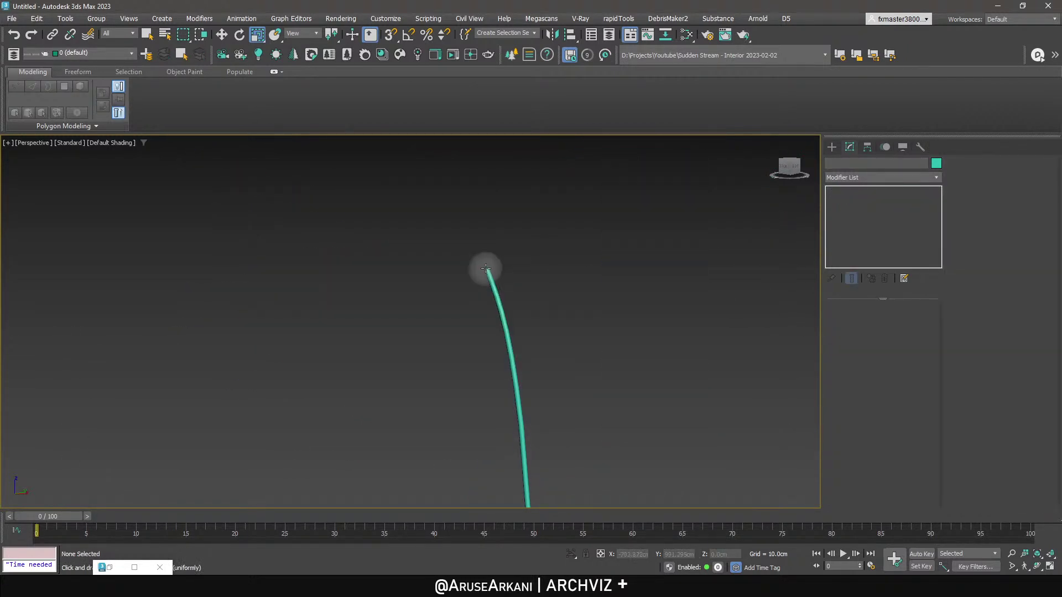
{"action": "left_click", "coordinate": [501, 258]}
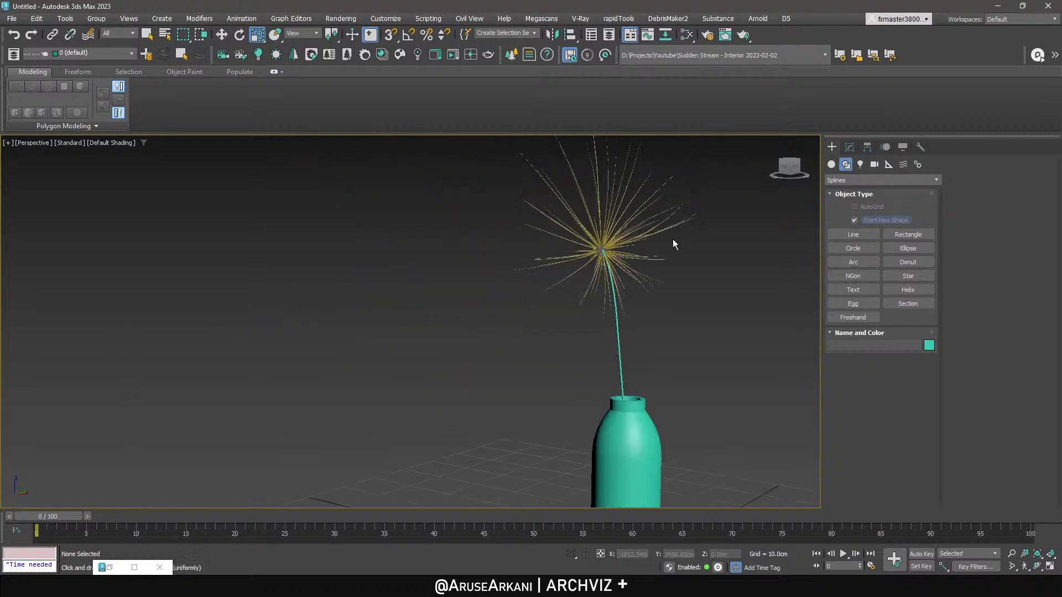
{"action": "middle_click_drag", "start_coordinate": [673, 241], "coordinate": [717, 245], "text": "alt"}
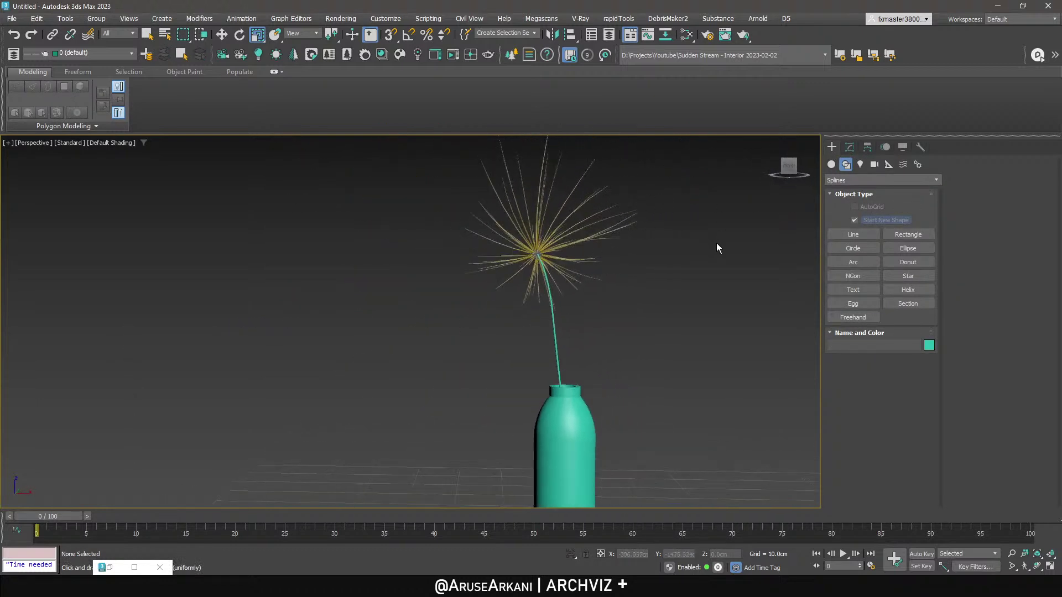
Select the hair sphere and raise its Hair and Fur hair count for a denser flower.
{"action": "left_click", "coordinate": [850, 146]}
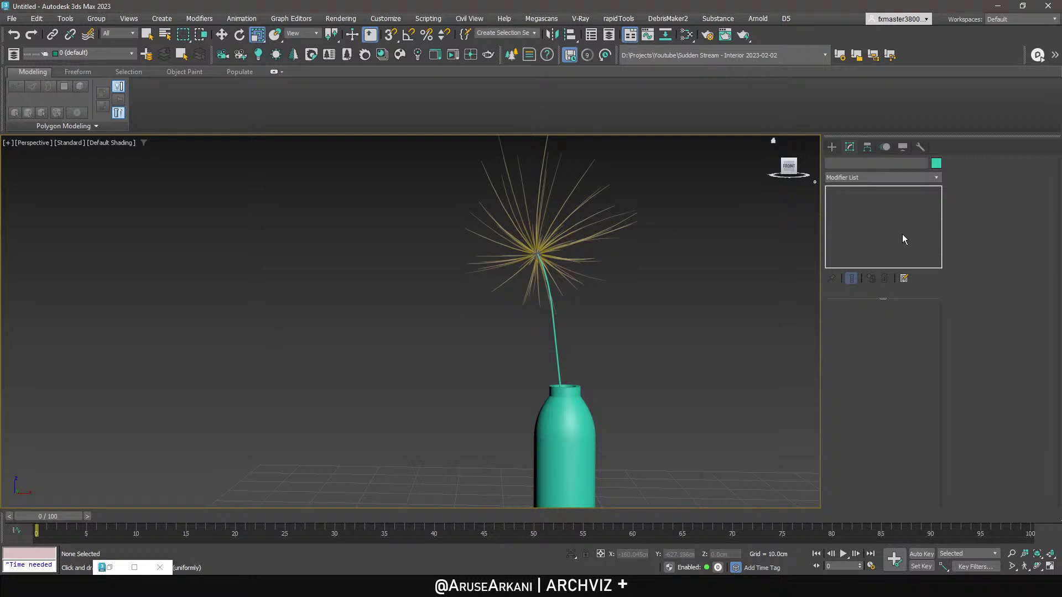
{"action": "left_click", "coordinate": [538, 251]}
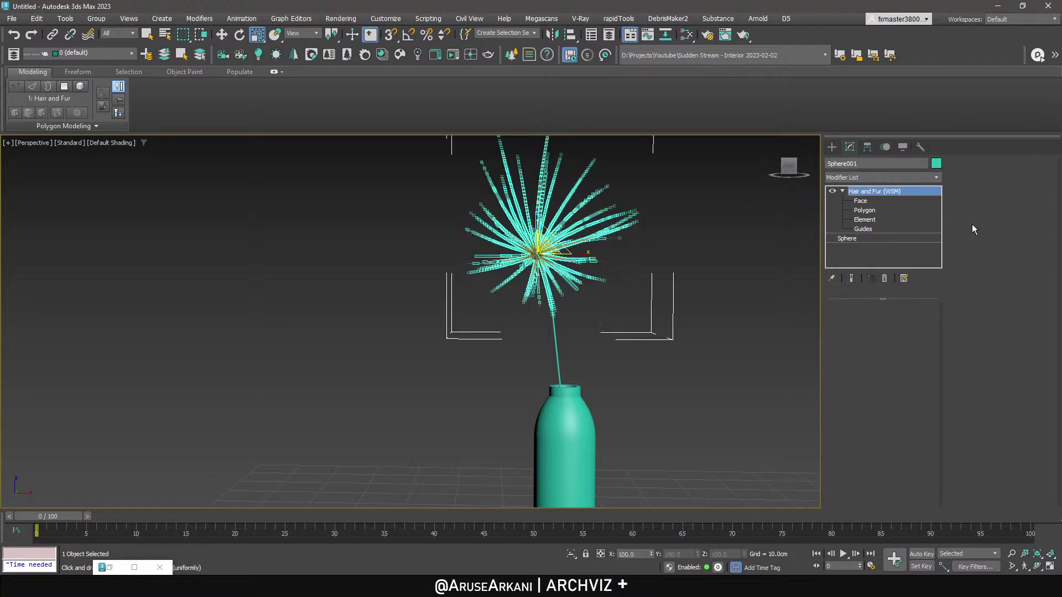
{"action": "double_click", "coordinate": [1011, 181]}
{"action": "key", "text": "Return"}
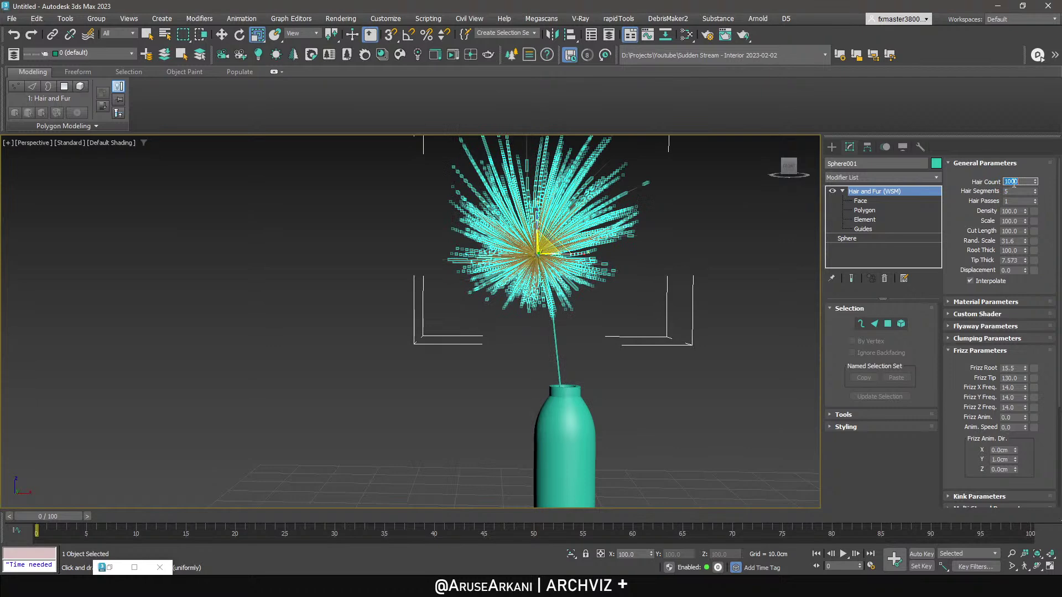
Select the vase, stem and hair ball in Front view and raise them with snapping until the vase base sits at 50 cm.
{"action": "left_click", "coordinate": [832, 147]}
{"action": "middle_click_drag", "start_coordinate": [549, 339], "coordinate": [535, 302]}
{"action": "key", "text": "alt+w"}
{"action": "middle_click", "coordinate": [660, 243]}
{"action": "key", "text": "alt+w"}
{"action": "scroll", "coordinate": [653, 340], "scroll_direction": "down", "scroll_amount": 5}
{"action": "left_click_drag", "start_coordinate": [652, 343], "coordinate": [565, 212]}
{"action": "key", "text": "w"}
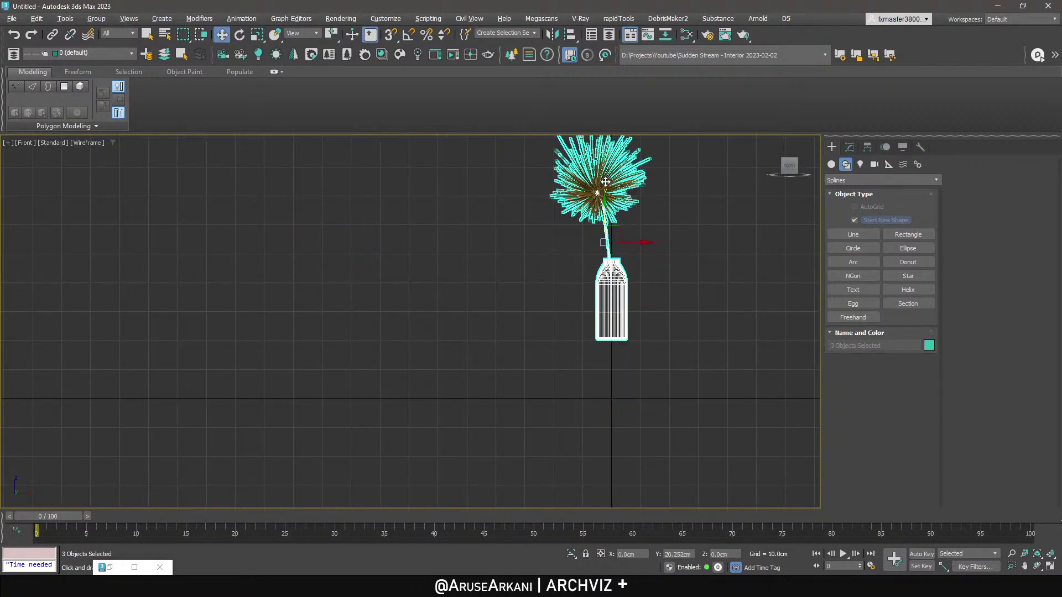
{"action": "key", "text": "space"}
{"action": "key", "text": "s"}
{"action": "left_click_drag", "start_coordinate": [700, 396], "coordinate": [702, 283]}
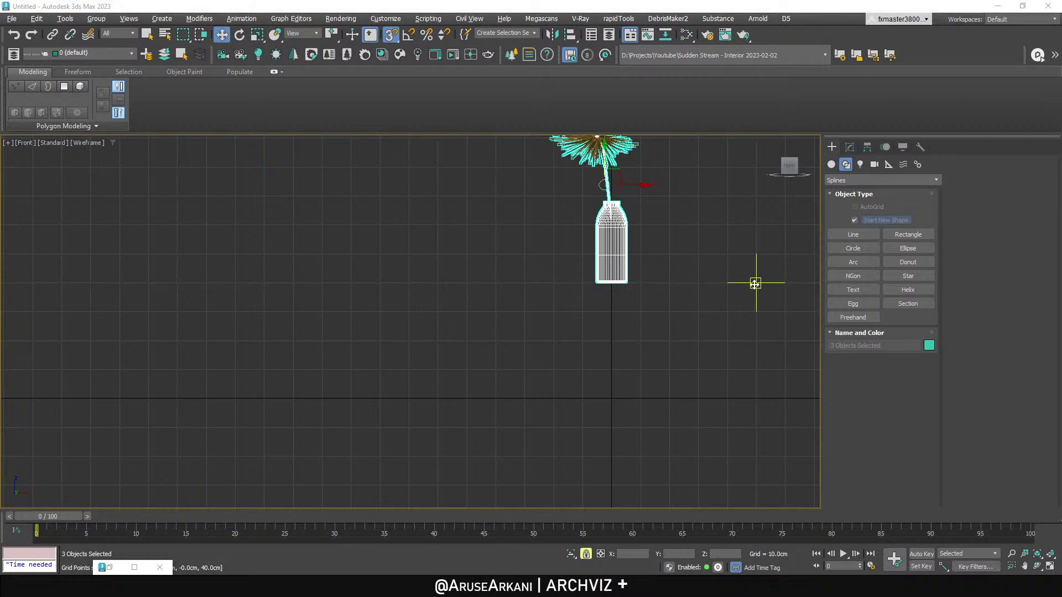
{"action": "middle_click_drag", "start_coordinate": [758, 284], "coordinate": [747, 295]}
{"action": "middle_click_drag", "start_coordinate": [657, 297], "coordinate": [652, 265]}
Draw a pedestal table's Line profile from the origin: a 20 cm radius base about 1.3 cm thick and a column about 1 cm off axis.
{"action": "left_click", "coordinate": [831, 165]}
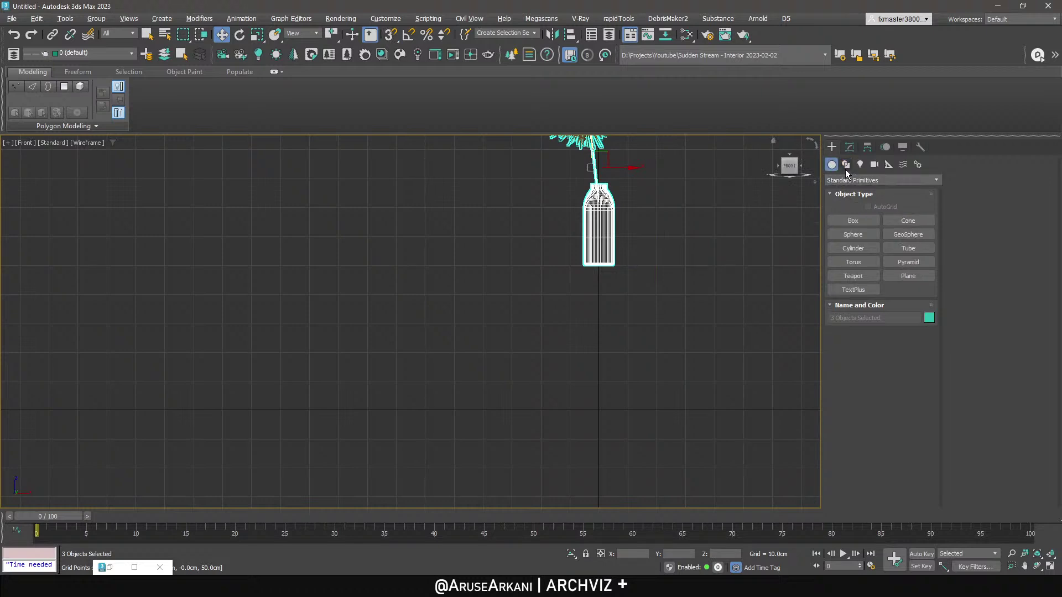
{"action": "left_click", "coordinate": [846, 165]}
{"action": "left_click", "coordinate": [853, 235]}
{"action": "key", "text": "s"}
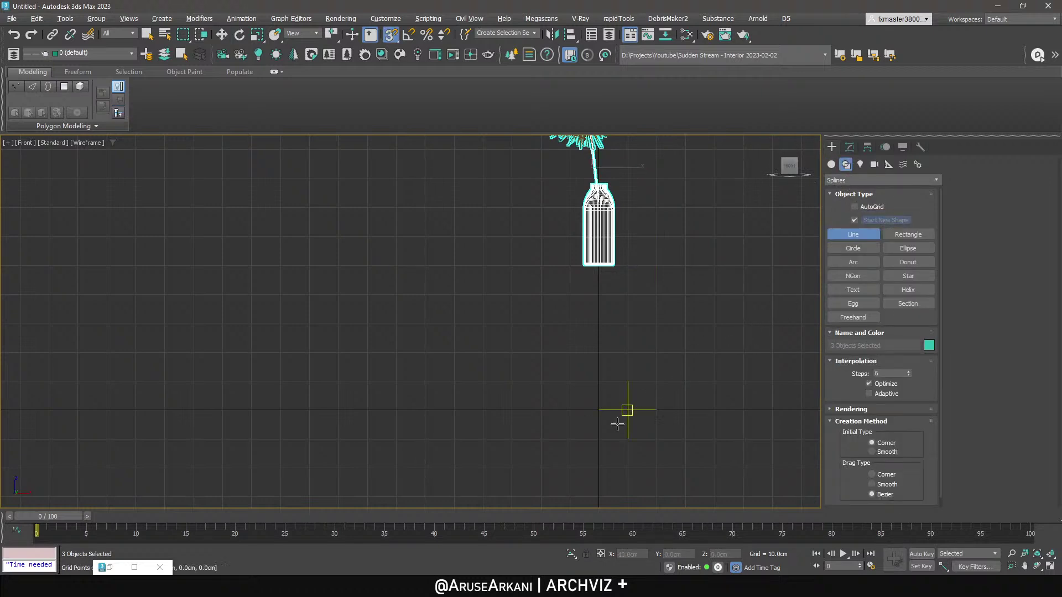
{"action": "left_click", "coordinate": [598, 411]}
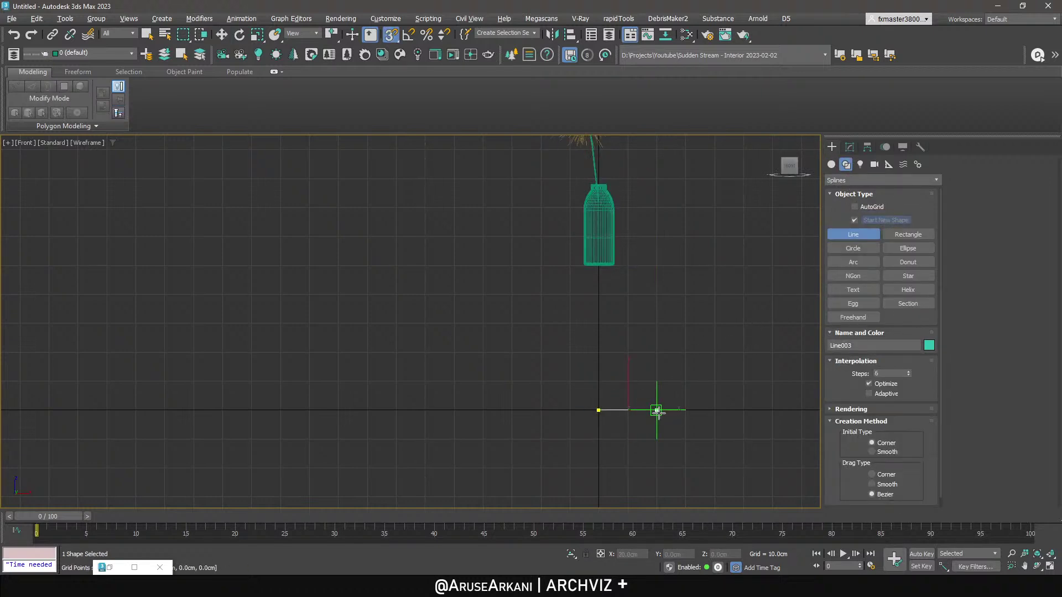
{"action": "scroll", "coordinate": [656, 411], "scroll_direction": "up", "scroll_amount": 2}
{"action": "key", "text": "s"}
{"action": "left_click_drag", "start_coordinate": [656, 406], "coordinate": [603, 399]}
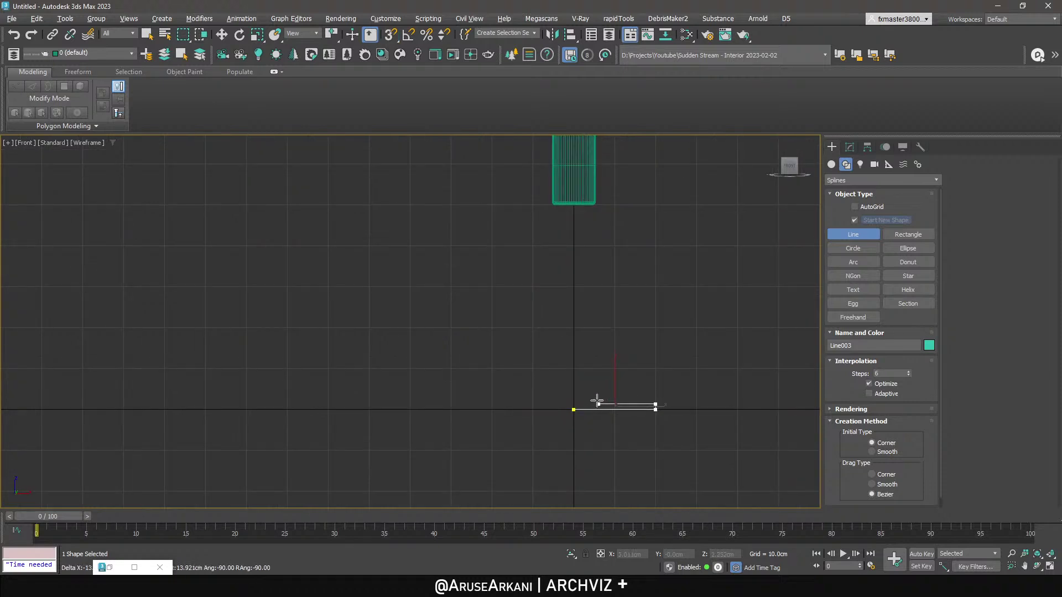
{"action": "left_click", "coordinate": [578, 404]}
{"action": "left_click", "coordinate": [578, 220]}
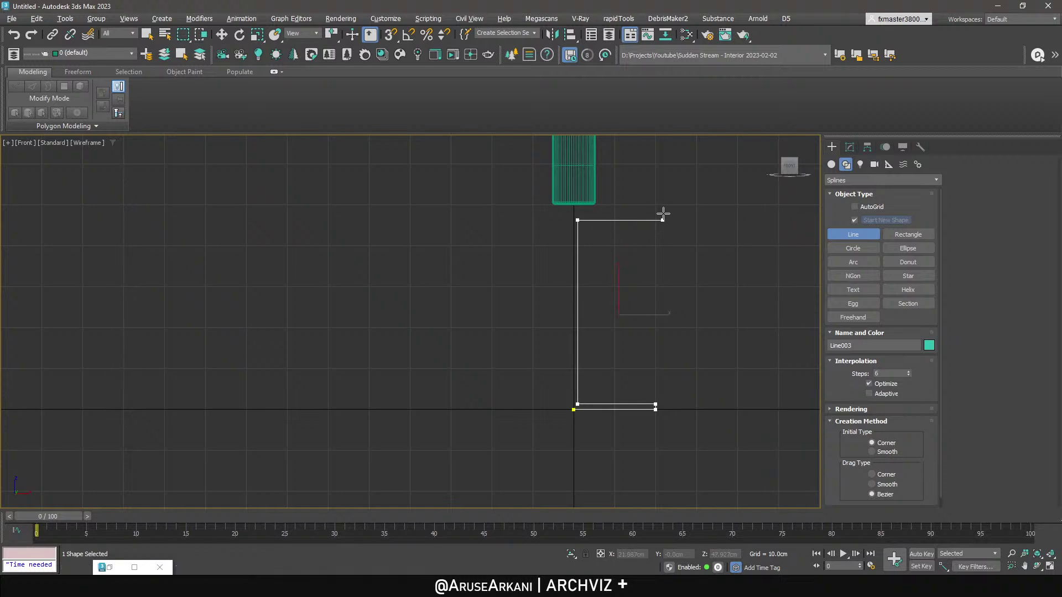
Finish the line profile with a tabletop about 22 cm in radius, ending on the axis at the vase base's height.
{"action": "key", "text": "s"}
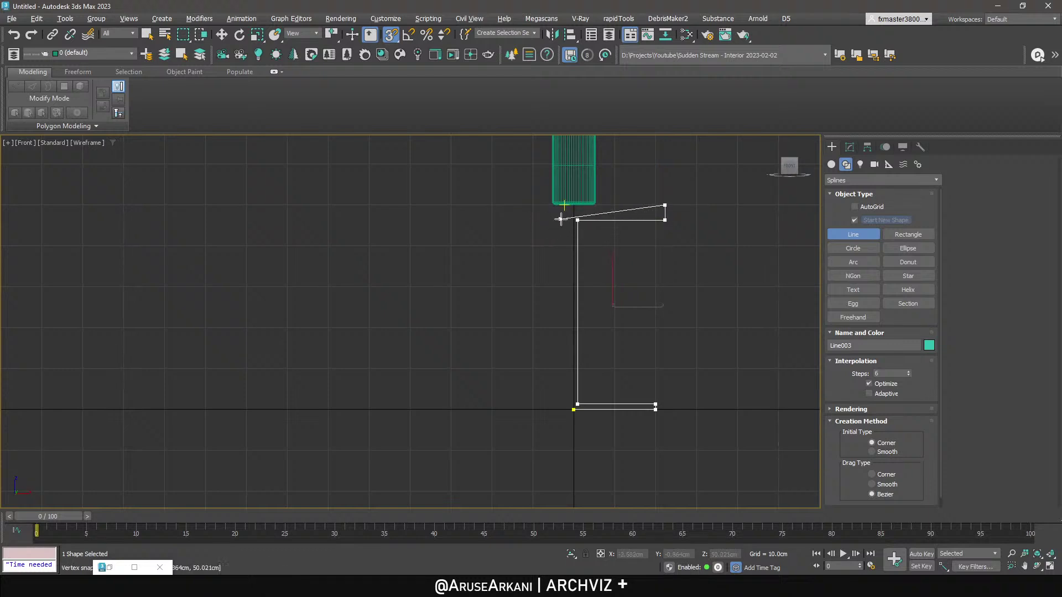
{"action": "scroll", "coordinate": [561, 217], "scroll_direction": "up", "scroll_amount": 4}
{"action": "left_click", "coordinate": [568, 262]}
{"action": "right_click", "coordinate": [554, 261]}
Select the tabletop's underside vertices and raise them to make the tabletop about 0.9 cm thick.
{"action": "scroll", "coordinate": [620, 261], "scroll_direction": "down", "scroll_amount": 6}
{"action": "key", "text": "w"}
{"action": "key", "text": "1"}
{"action": "left_click_drag", "start_coordinate": [686, 262], "coordinate": [578, 218]}
{"action": "scroll", "coordinate": [642, 238], "scroll_direction": "up", "scroll_amount": 4}
{"action": "key", "text": "s"}
{"action": "scroll", "coordinate": [578, 218], "scroll_direction": "up", "scroll_amount": 4}
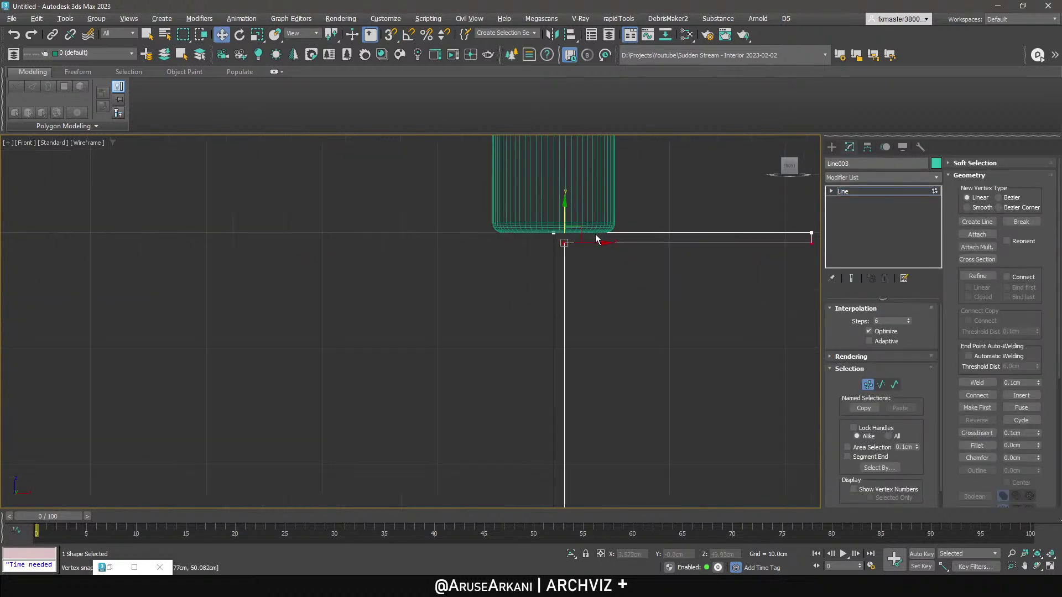
Select the profile vertex at the origin, apply a Lathe modifier to the table line and enable Weld Core.
{"action": "key", "text": "p"}
{"action": "scroll", "coordinate": [636, 329], "scroll_direction": "down", "scroll_amount": 3}
{"action": "middle_click_drag", "start_coordinate": [623, 331], "coordinate": [632, 326], "text": "alt"}
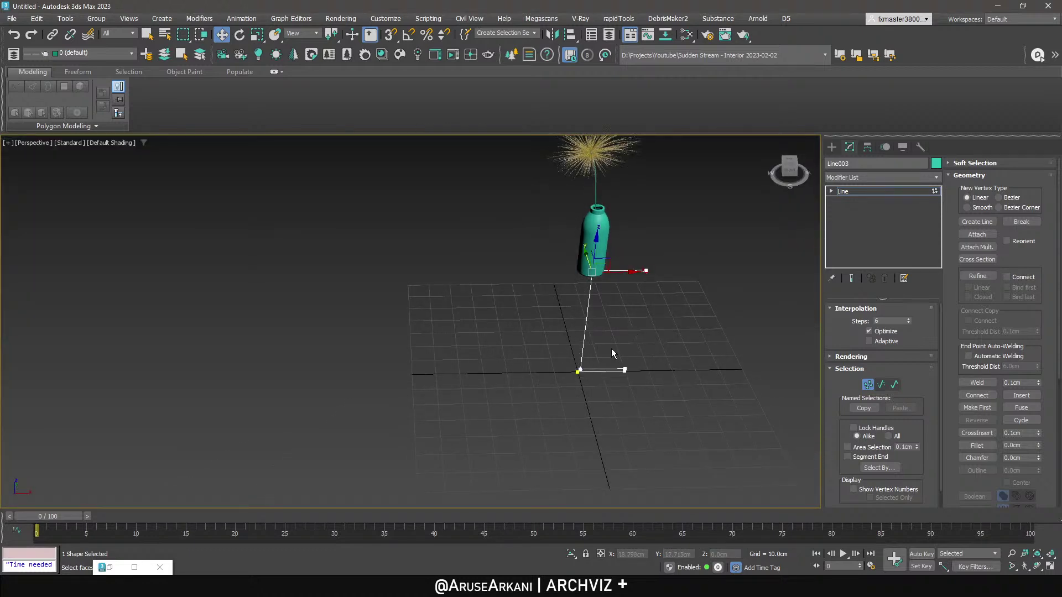
{"action": "scroll", "coordinate": [576, 376], "scroll_direction": "up", "scroll_amount": 3}
{"action": "left_click", "coordinate": [577, 374]}
{"action": "left_click", "coordinate": [861, 178]}
{"action": "key", "text": "l"}
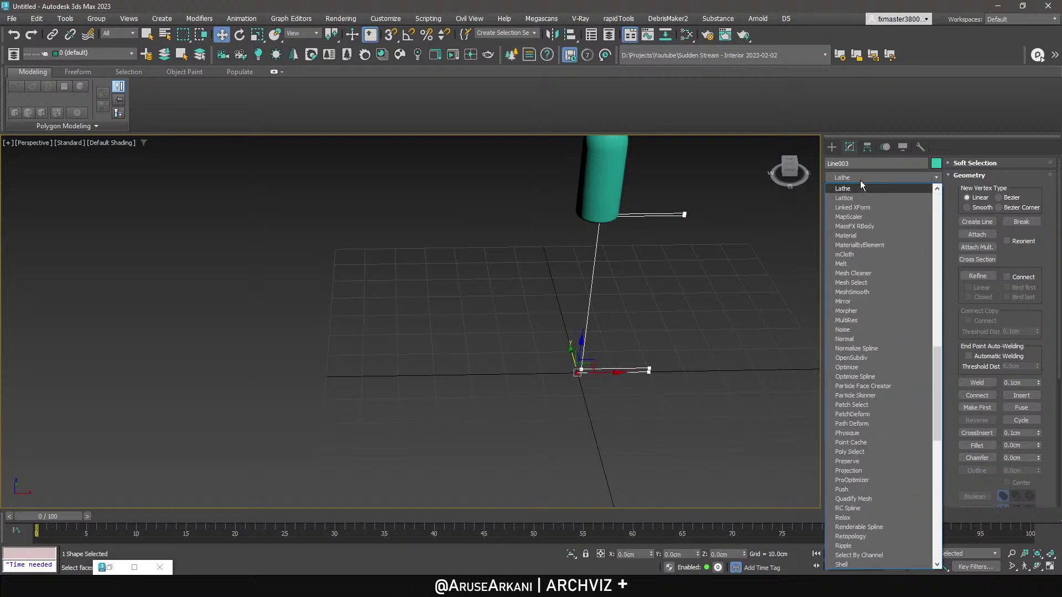
{"action": "key", "text": "Return"}
{"action": "left_click", "coordinate": [870, 335]}
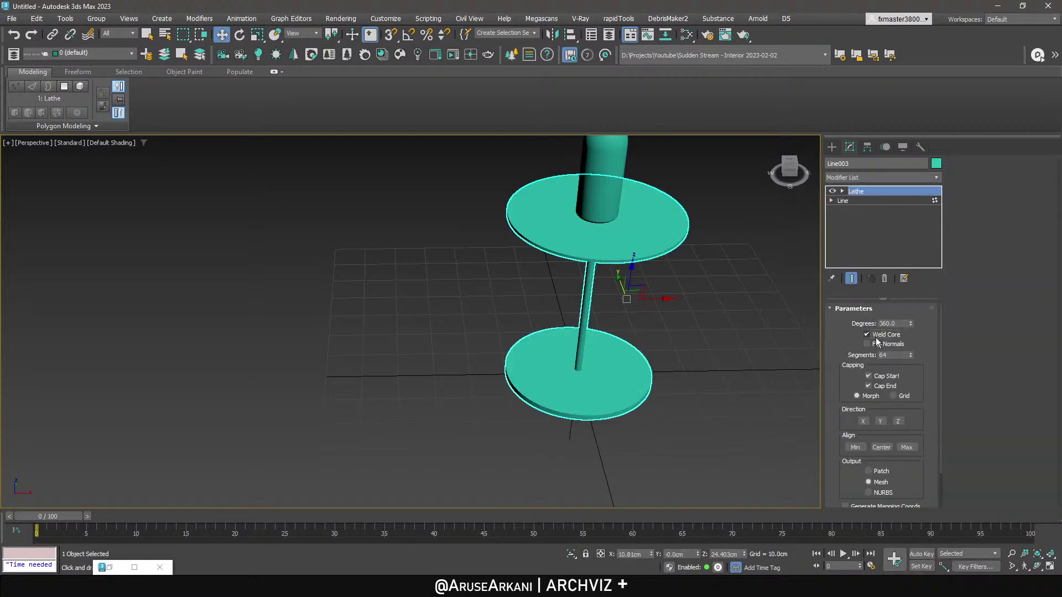
Isolate the vase, enable Weld Core on its Lathe modifier and bring the table back into view.
{"action": "left_click", "coordinate": [602, 173]}
{"action": "key", "text": "alt+q"}
{"action": "middle_click_drag", "start_coordinate": [602, 173], "coordinate": [591, 80], "text": "alt"}
{"action": "scroll", "coordinate": [621, 188], "scroll_direction": "up", "scroll_amount": 5}
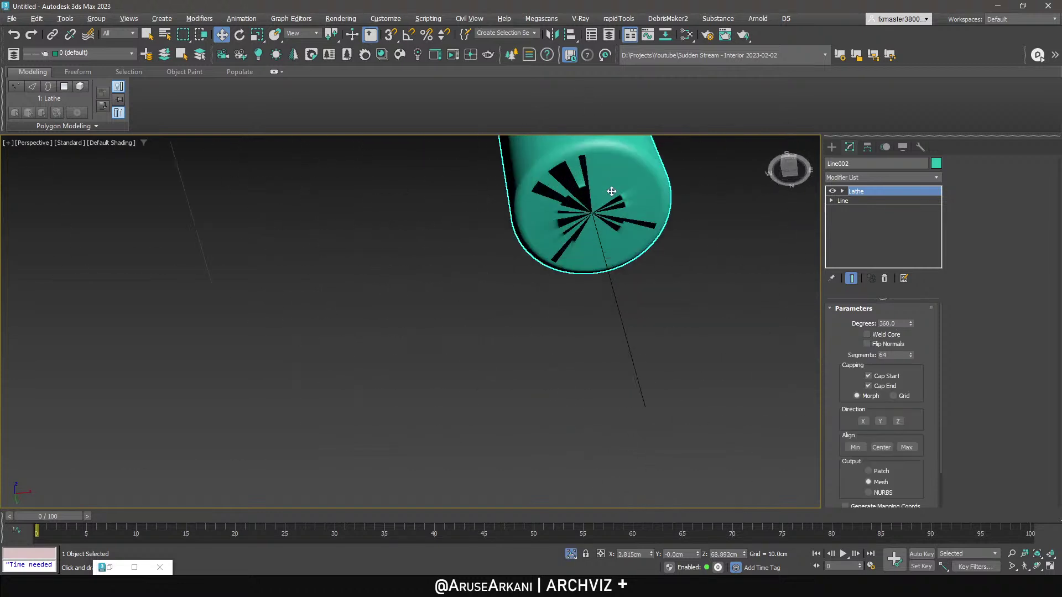
{"action": "left_click", "coordinate": [868, 335]}
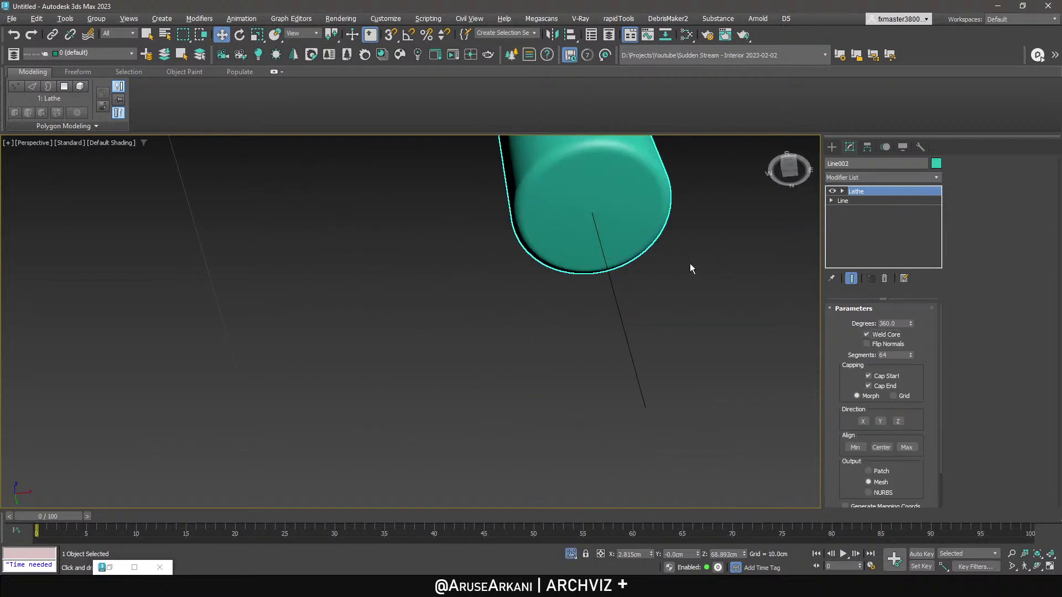
{"action": "mouse_move", "coordinate": [689, 250]}
{"action": "middle_mouse_down", "text": "alt"}
{"action": "mouse_move", "coordinate": [680, 266]}
{"action": "mouse_move", "coordinate": [672, 260]}
{"action": "middle_mouse_up", "text": "alt"}
{"action": "right_click", "coordinate": [672, 260]}
{"action": "left_click", "coordinate": [688, 206]}
Fillet the selected outer corner vertices of the table's line profile by 1 cm in Front view, and return to the Lathe level.
{"action": "scroll", "coordinate": [670, 215], "scroll_direction": "down", "scroll_amount": 6}
{"action": "middle_click_drag", "start_coordinate": [655, 202], "coordinate": [620, 244], "text": "alt"}
{"action": "left_click", "coordinate": [620, 242]}
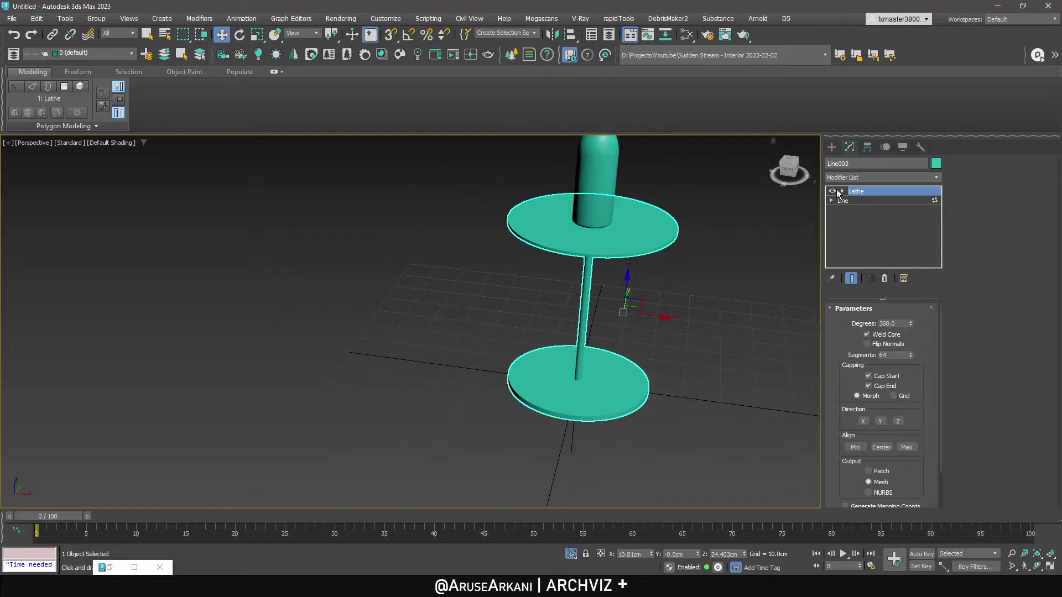
{"action": "left_click", "coordinate": [851, 179]}
{"action": "left_click", "coordinate": [851, 180]}
{"action": "left_click", "coordinate": [857, 200]}
{"action": "key", "text": "f"}
{"action": "key", "text": "F3"}
{"action": "scroll", "coordinate": [794, 235], "scroll_direction": "up", "scroll_amount": 2}
{"action": "scroll", "coordinate": [709, 251], "scroll_direction": "down", "scroll_amount": 4}
{"action": "scroll", "coordinate": [679, 314], "scroll_direction": "up", "scroll_amount": 6}
{"action": "scroll", "coordinate": [634, 310], "scroll_direction": "up", "scroll_amount": 8}
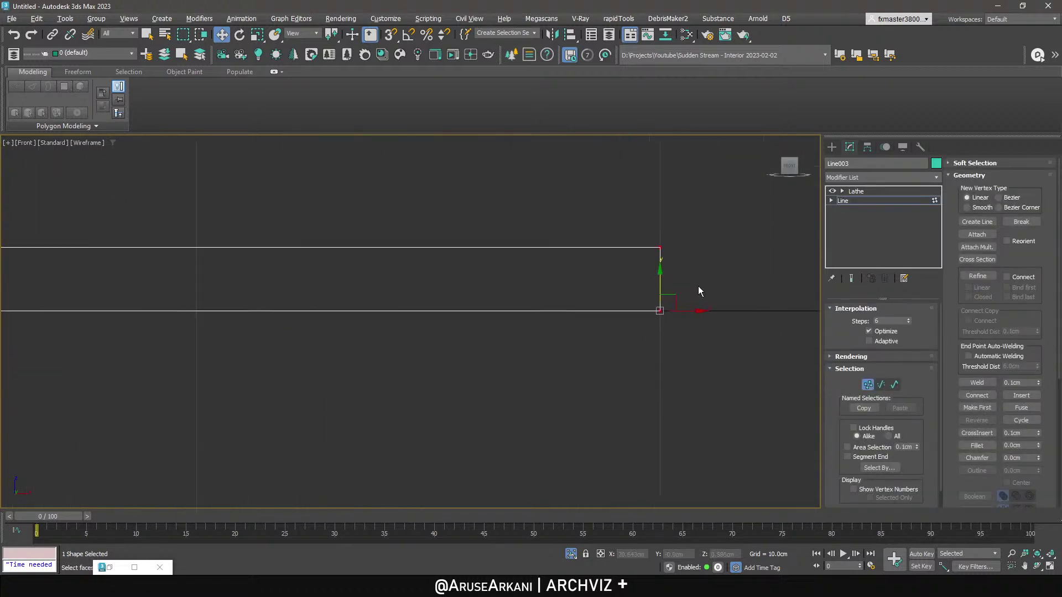
{"action": "left_click", "coordinate": [1028, 446]}
{"action": "type", "text": "1"}
{"action": "key", "text": "Return"}
{"action": "left_click", "coordinate": [857, 191]}
{"action": "key", "text": "p"}
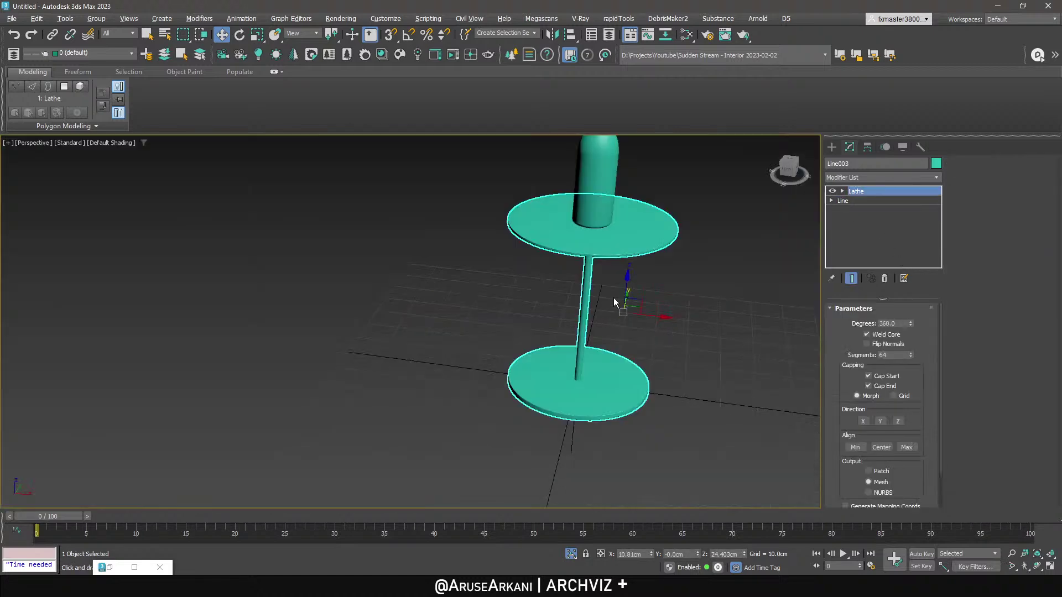
{"action": "scroll", "coordinate": [625, 293], "scroll_direction": "up", "scroll_amount": 5}
{"action": "scroll", "coordinate": [642, 278], "scroll_direction": "up", "scroll_amount": 4}
{"action": "scroll", "coordinate": [609, 234], "scroll_direction": "down", "scroll_amount": 5}
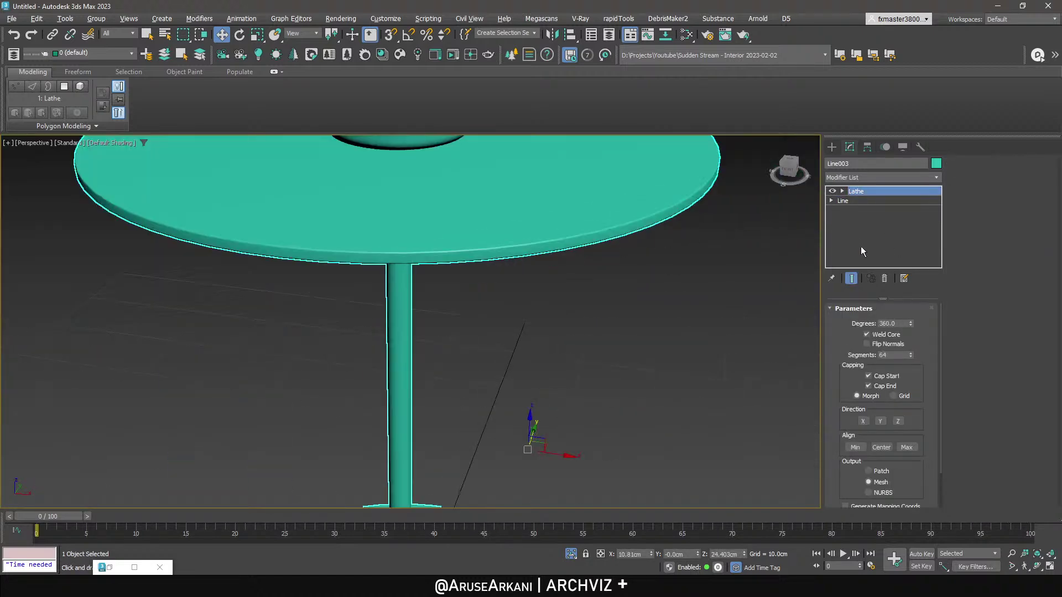
{"action": "scroll", "coordinate": [661, 254], "scroll_direction": "down", "scroll_amount": 5}
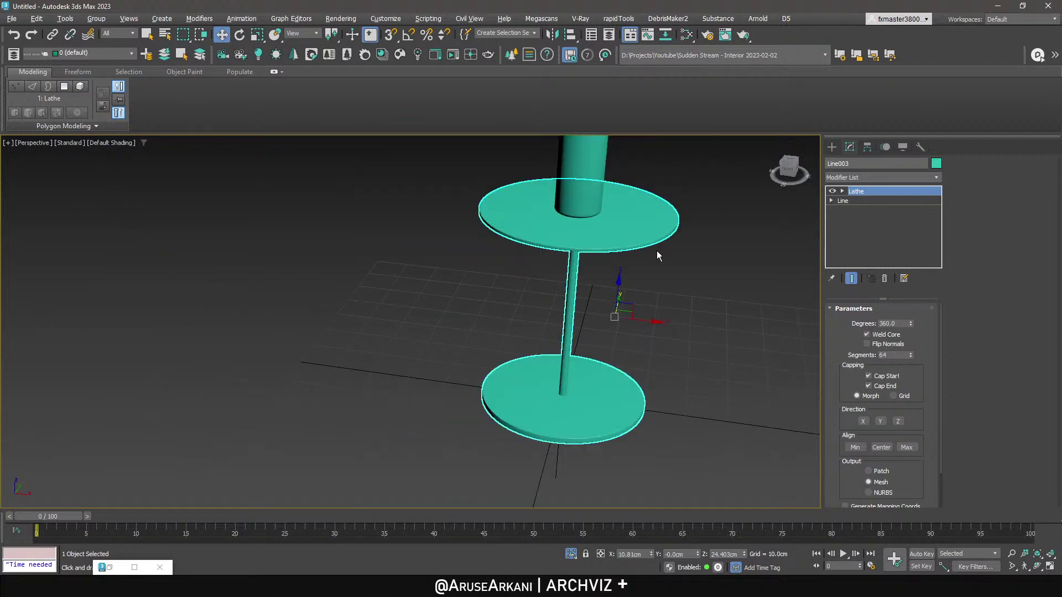
Create a new CoronaPhysicalMtl in the Slate Material Editor and assign it to the vase and table together.
{"action": "key", "text": "m"}
{"action": "key", "text": "ctrl+a"}
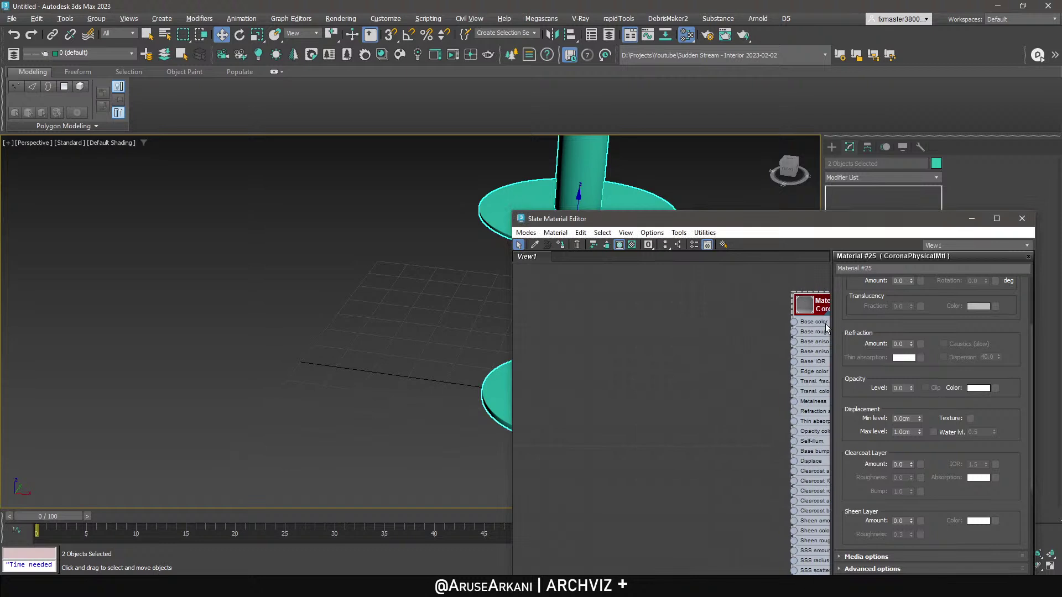
{"action": "right_click", "coordinate": [643, 309]}
{"action": "left_click", "coordinate": [639, 271]}
{"action": "left_click", "coordinate": [562, 244]}
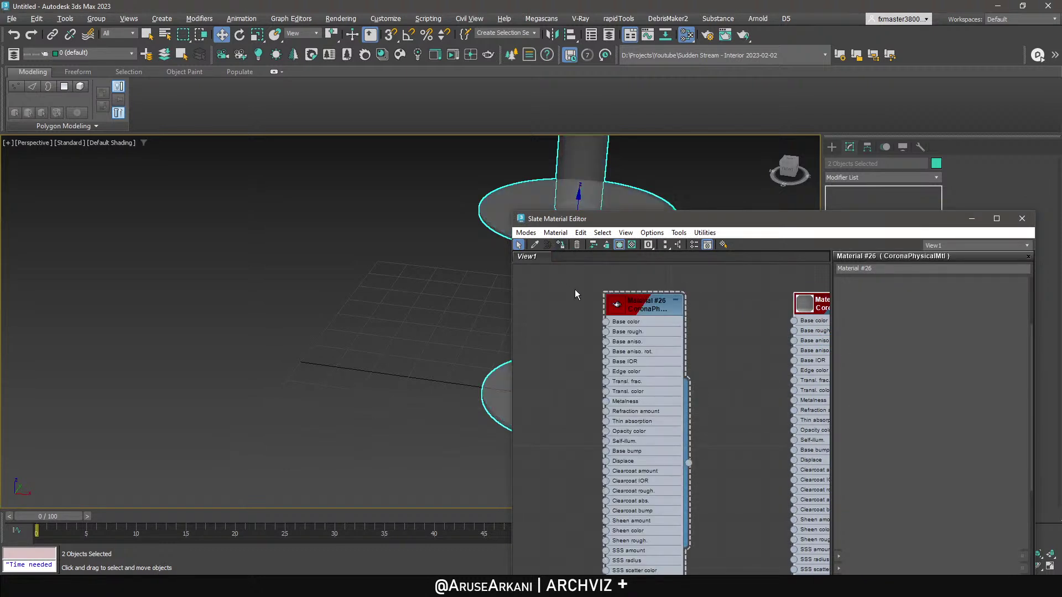
Assign the new CoronaPhysicalMtl to the vase and table, set its metalness to Metal and its roughness to 0.3.
{"action": "double_click", "coordinate": [636, 310]}
{"action": "left_click", "coordinate": [561, 245]}
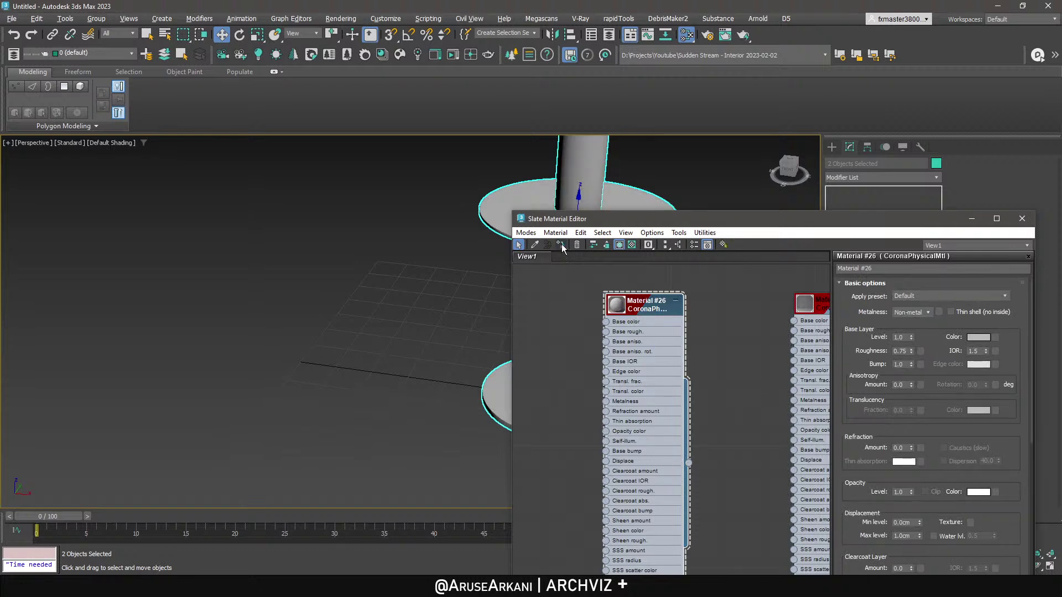
{"action": "left_click", "coordinate": [913, 313]}
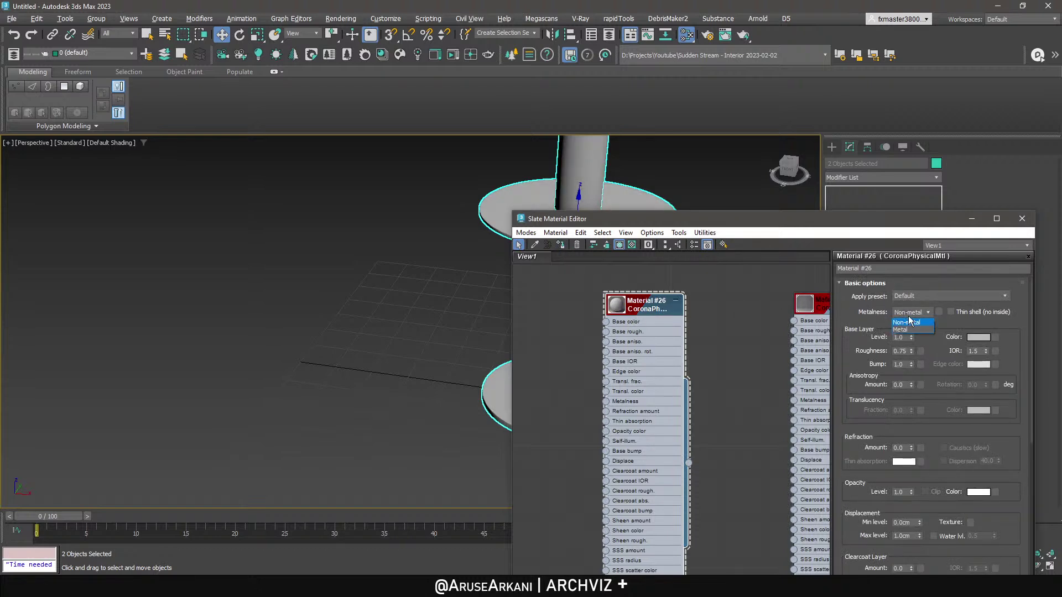
{"action": "left_click", "coordinate": [913, 332]}
{"action": "double_click", "coordinate": [902, 351]}
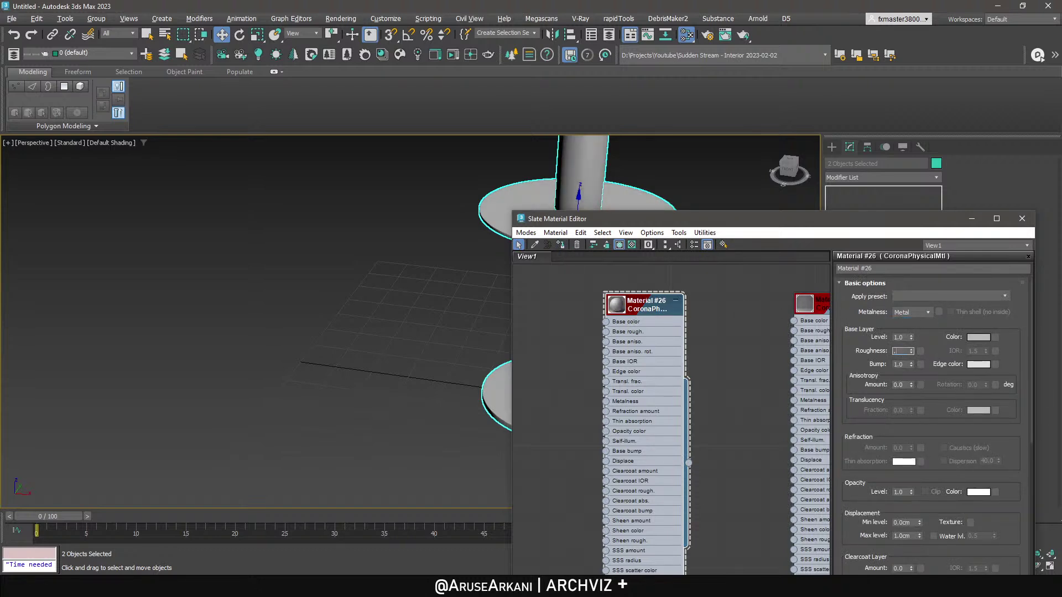
Set the metal material's base color to dark brown, RGB 111, 96, 72.
{"action": "left_click", "coordinate": [978, 337]}
{"action": "left_click", "coordinate": [625, 366]}
{"action": "left_click", "coordinate": [625, 366]}
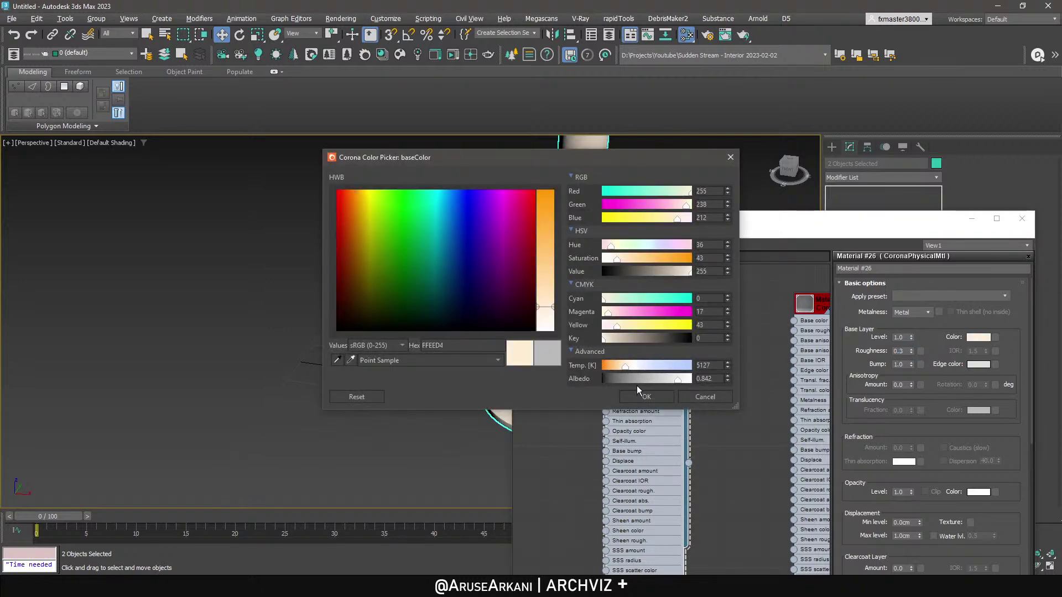
{"action": "left_click", "coordinate": [642, 272]}
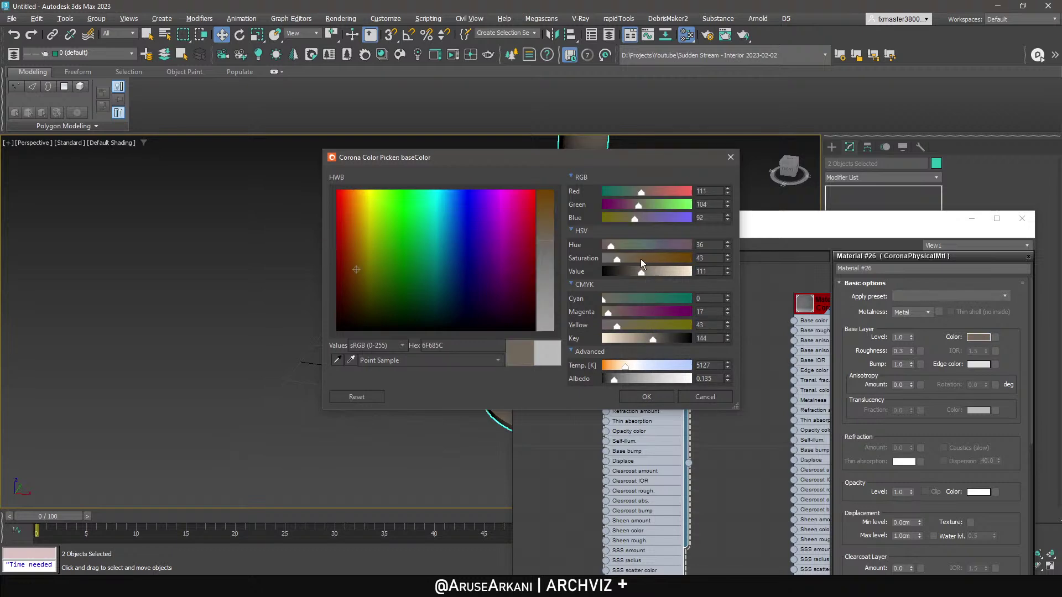
{"action": "left_click", "coordinate": [633, 258]}
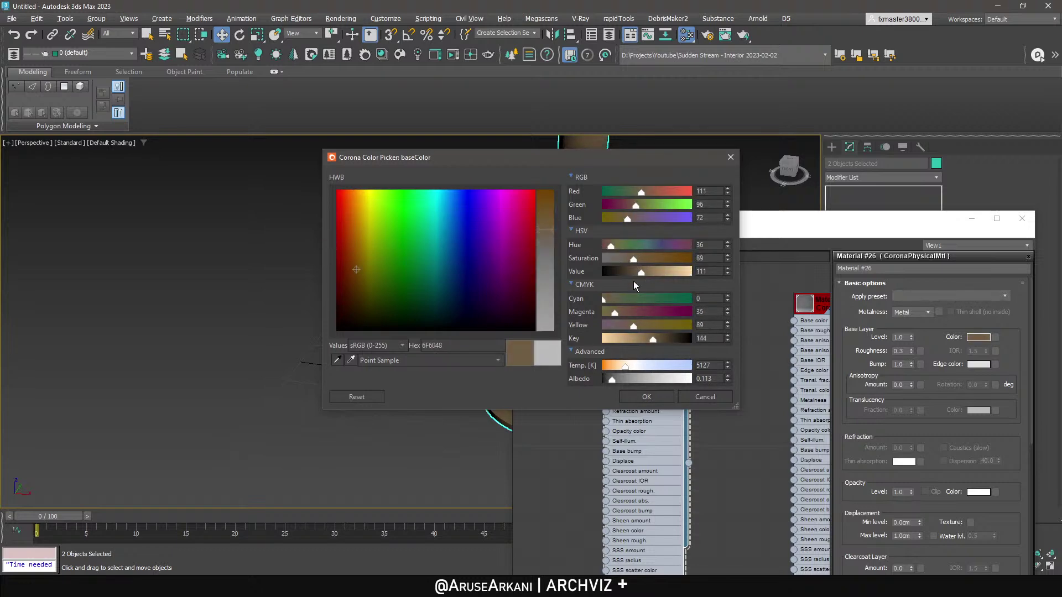
{"action": "left_click", "coordinate": [644, 397]}
Connect a Bitmap map with the Concrete004_2K_Roughness image to the material's base roughness.
{"action": "left_click_drag", "start_coordinate": [609, 231], "coordinate": [593, 183]}
{"action": "scroll", "coordinate": [510, 280], "scroll_direction": "up", "scroll_amount": 3}
{"action": "left_click_drag", "start_coordinate": [595, 280], "coordinate": [559, 289]}
{"action": "mouse_move", "coordinate": [589, 297]}
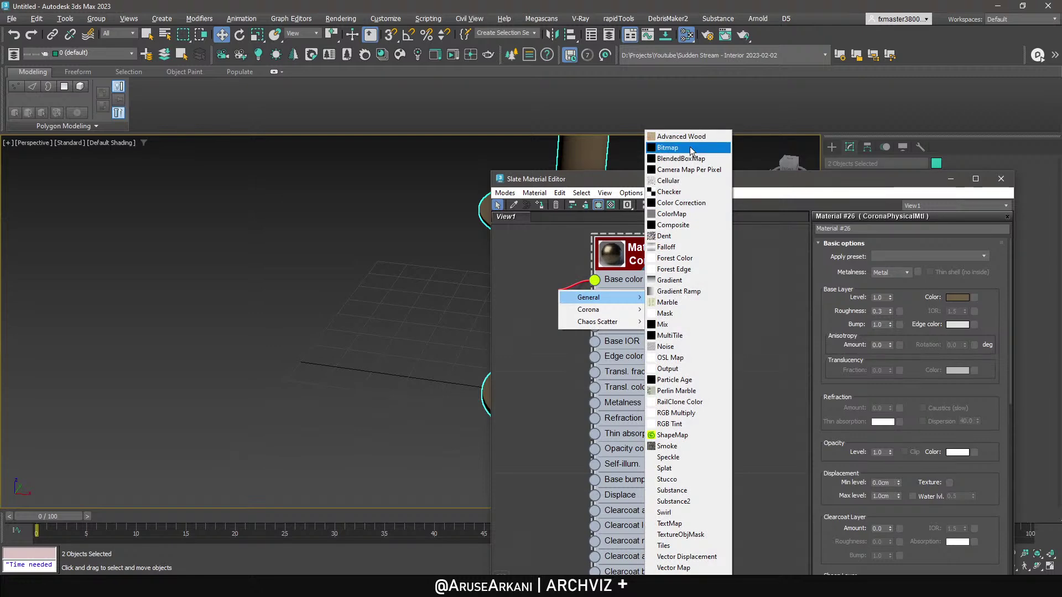
{"action": "key", "text": "Escape"}
{"action": "left_click_drag", "start_coordinate": [595, 295], "coordinate": [582, 327]}
{"action": "mouse_move", "coordinate": [582, 327]}
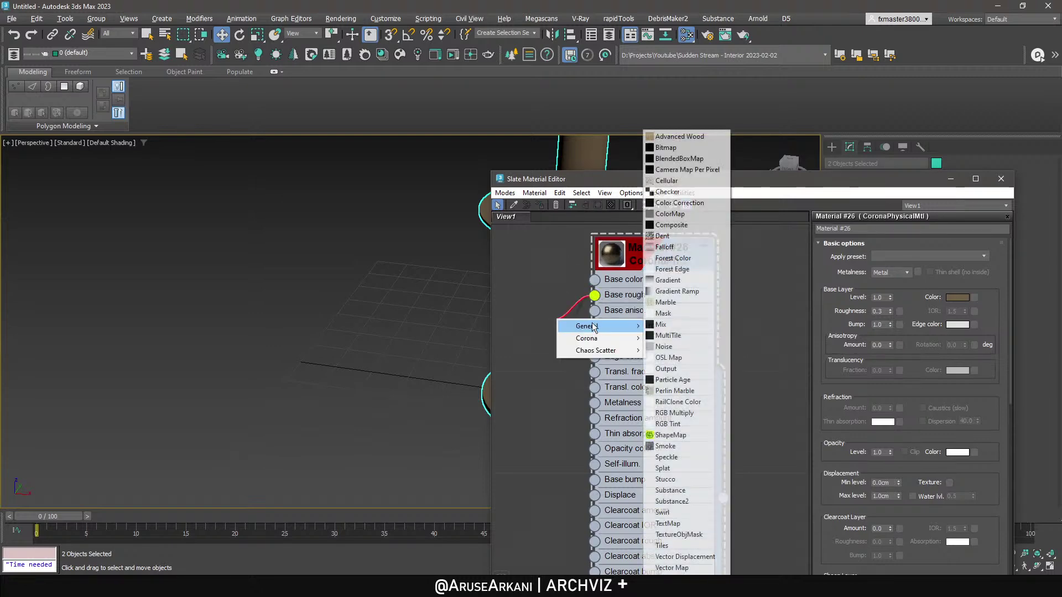
{"action": "left_click", "coordinate": [666, 148]}
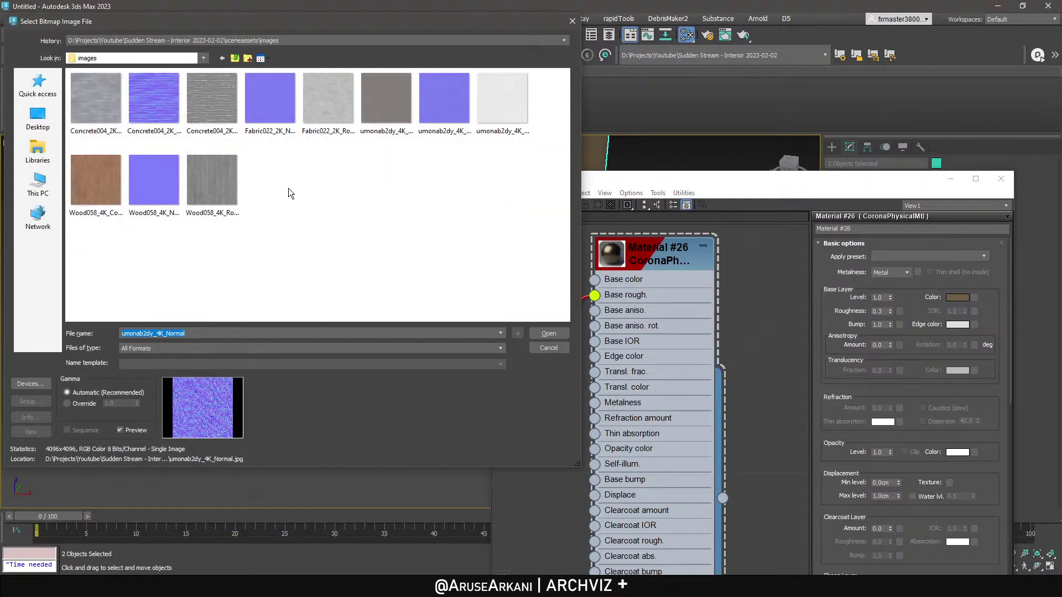
{"action": "left_click", "coordinate": [212, 112]}
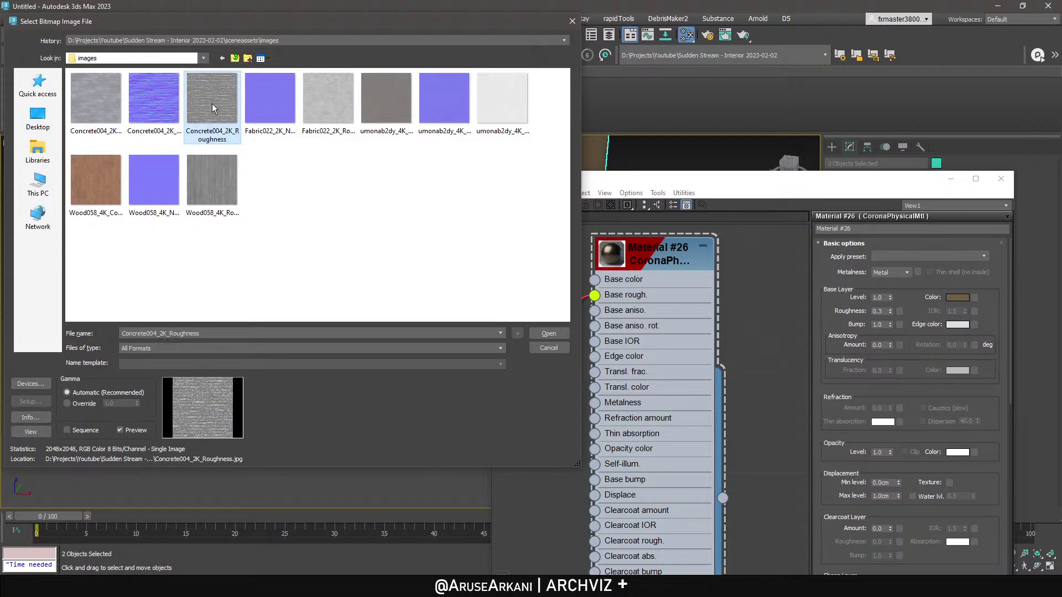
{"action": "double_click", "coordinate": [212, 112]}
Inspect the metal material in an enlarged preview window and close the preview.
{"action": "right_click", "coordinate": [647, 298]}
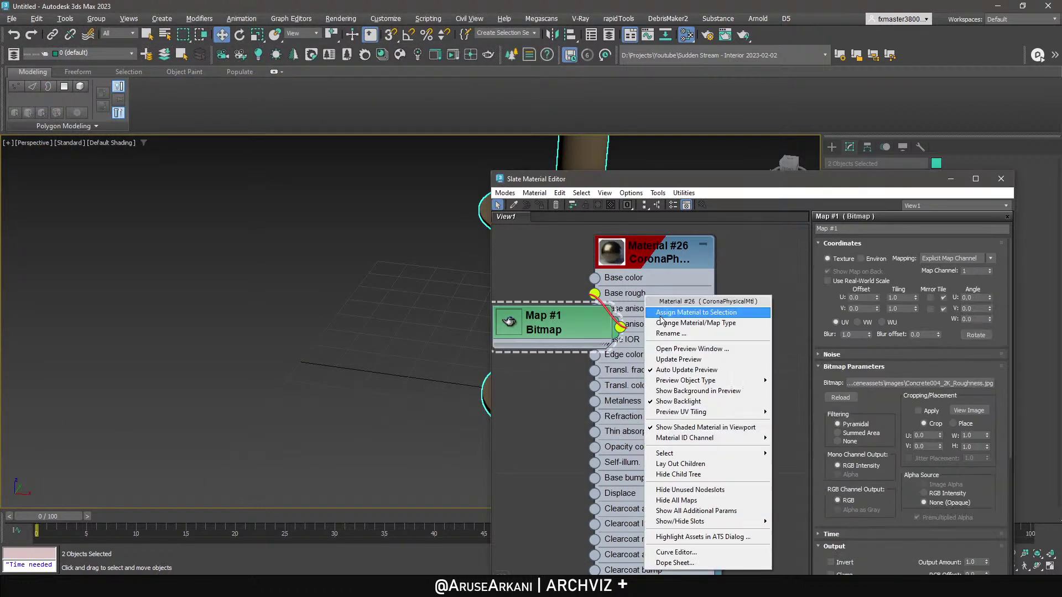
{"action": "left_click", "coordinate": [683, 349]}
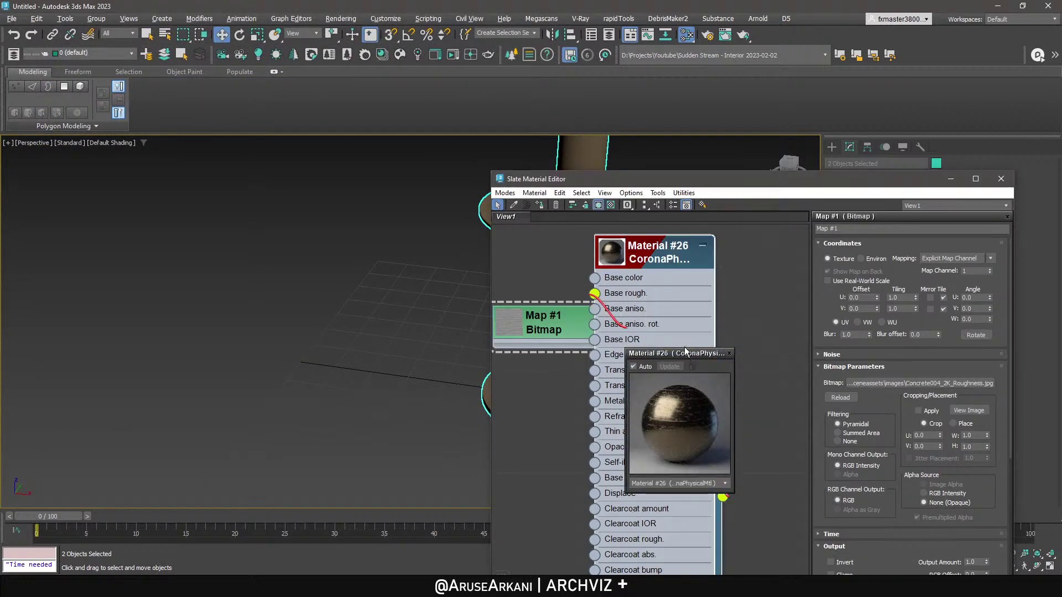
{"action": "left_click_drag", "start_coordinate": [685, 347], "coordinate": [689, 204]}
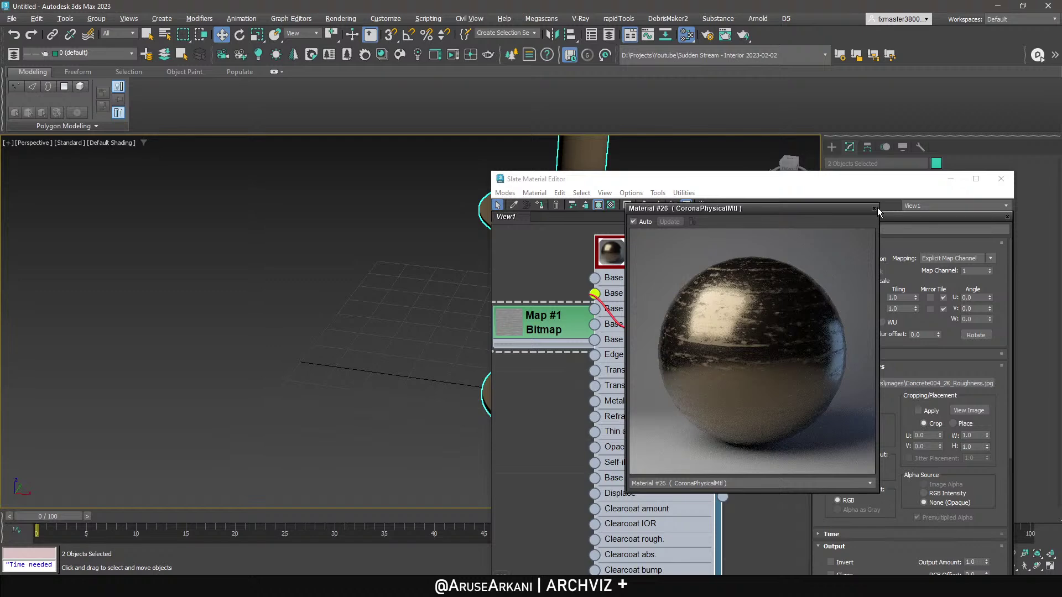
{"action": "left_click", "coordinate": [875, 209]}
Show the roughness bitmap shaded in the viewport on the vase and table.
{"action": "left_click_drag", "start_coordinate": [858, 181], "coordinate": [508, 363]}
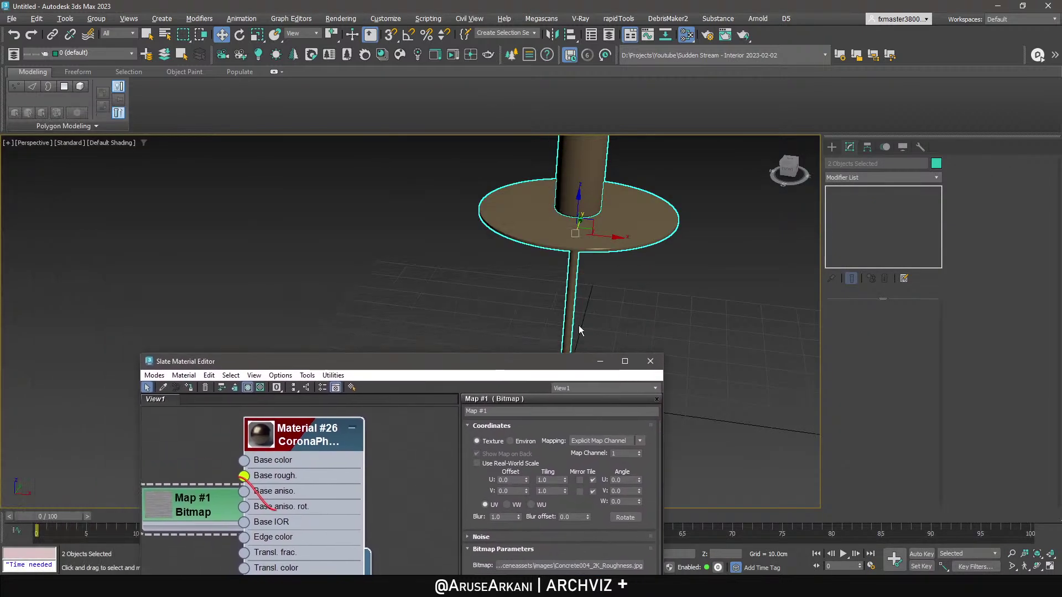
{"action": "left_click", "coordinate": [852, 176]}
{"action": "left_click", "coordinate": [852, 176]}
{"action": "left_click", "coordinate": [194, 496]}
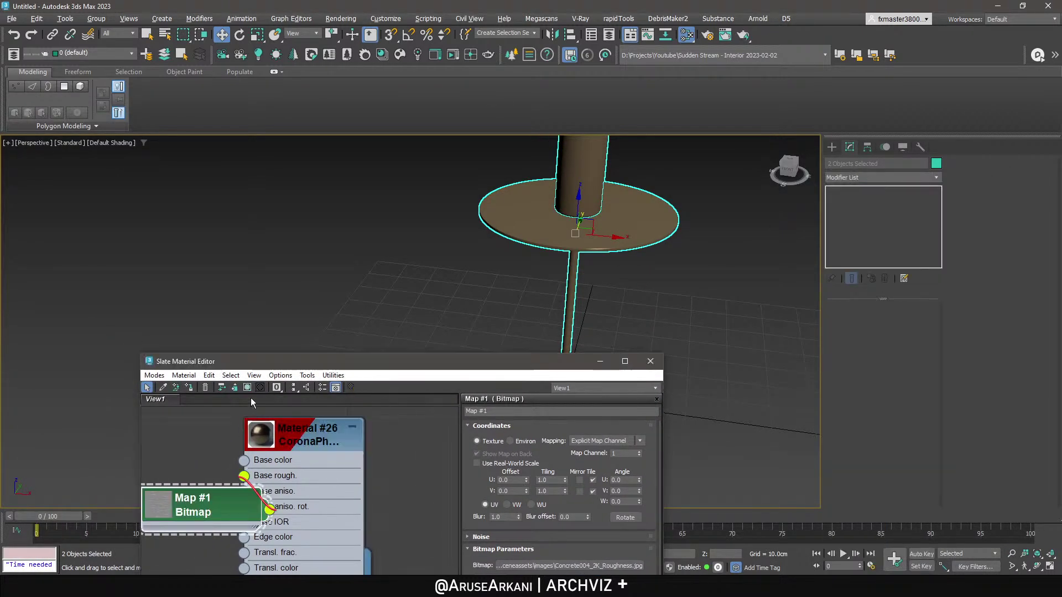
{"action": "left_click", "coordinate": [249, 387]}
Add a UVW Map modifier to the vase and table with Box mapping and length, width and height of 100 cm.
{"action": "left_click", "coordinate": [850, 177]}
{"action": "type", "text": "uvw"}
{"action": "key", "text": "Return"}
{"action": "left_click", "coordinate": [855, 371]}
{"action": "double_click", "coordinate": [878, 406]}
{"action": "type", "text": "100"}
{"action": "key", "text": "Tab"}
{"action": "type", "text": "100"}
{"action": "key", "text": "Tab"}
{"action": "type", "text": "100"}
{"action": "key", "text": "Tab"}
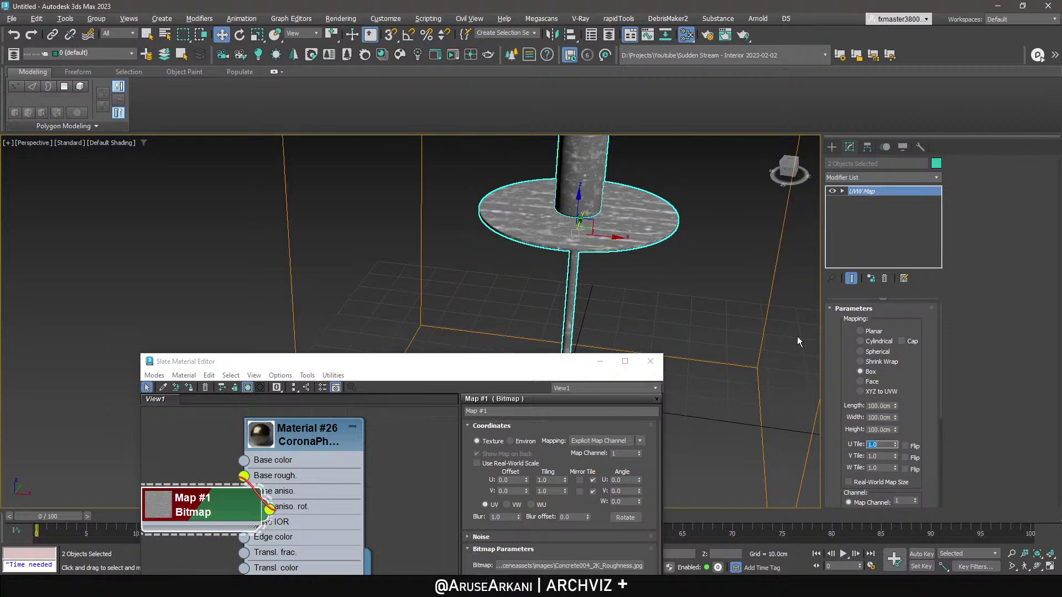
Change the metal material's base color to a lighter copper brown, RGB 199, 150, 104.
{"action": "left_click_drag", "start_coordinate": [603, 361], "coordinate": [865, 217]}
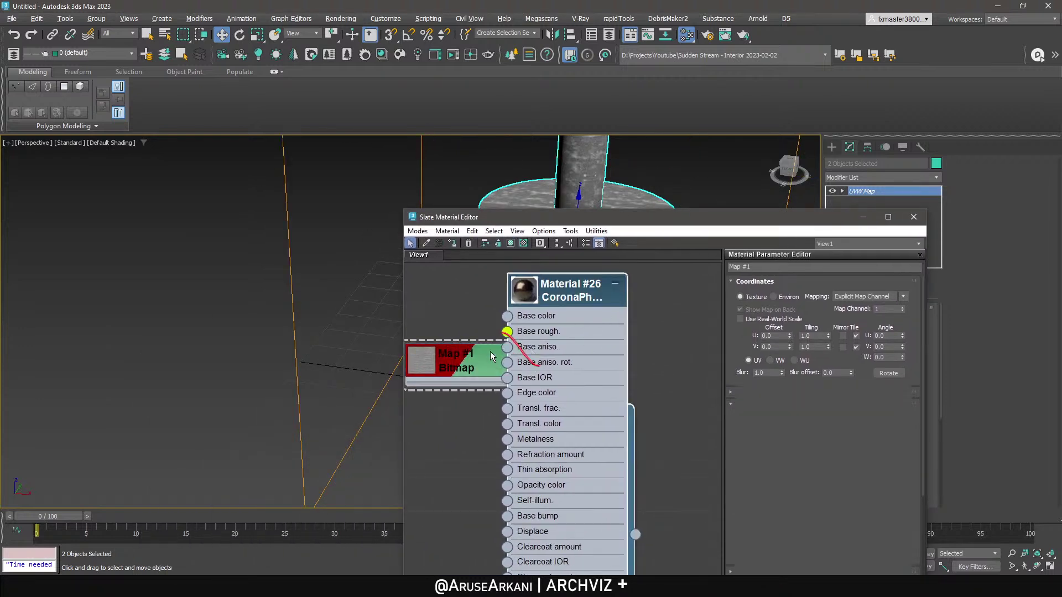
{"action": "left_click", "coordinate": [468, 375]}
{"action": "left_click_drag", "start_coordinate": [442, 372], "coordinate": [459, 373]}
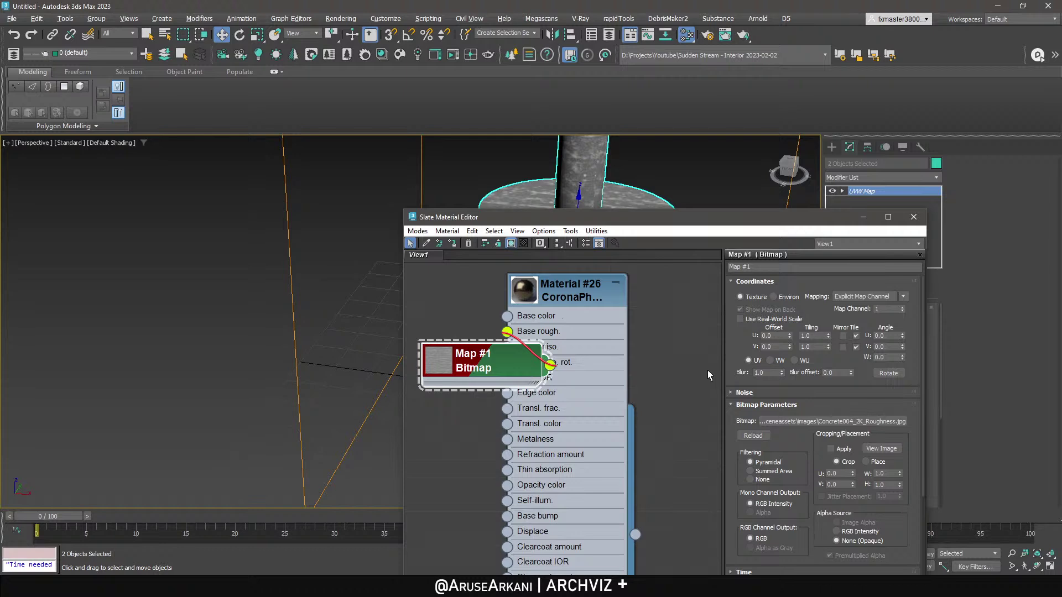
{"action": "left_click", "coordinate": [608, 363]}
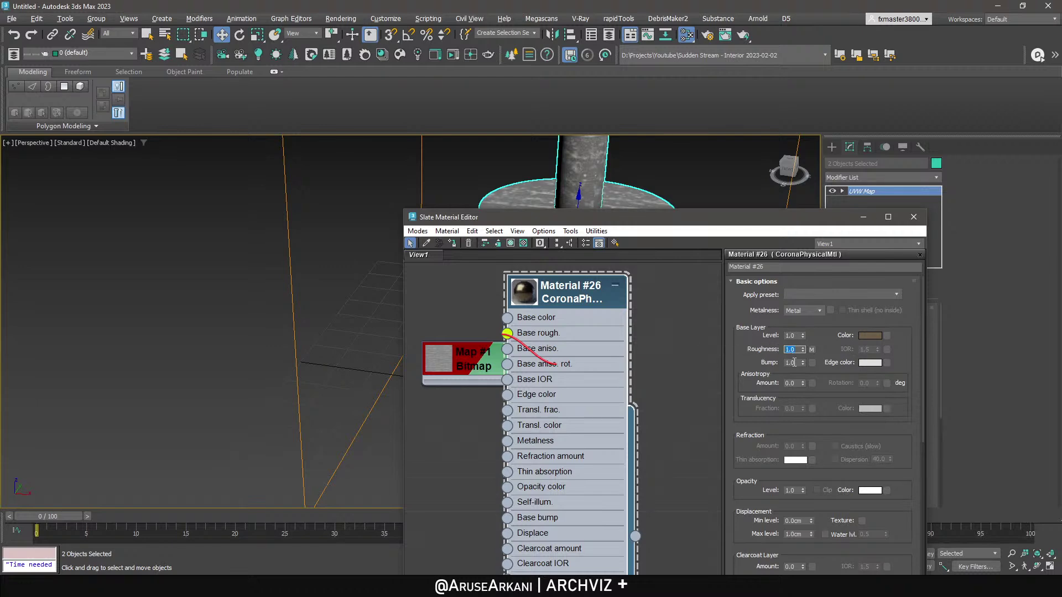
{"action": "left_click", "coordinate": [863, 336]}
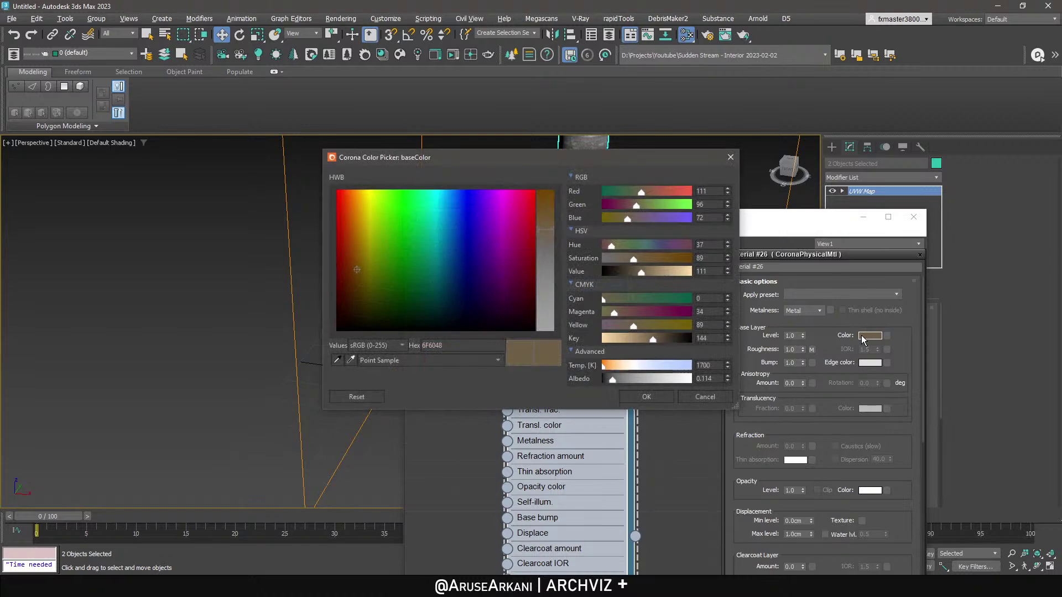
{"action": "left_click_drag", "start_coordinate": [609, 157], "coordinate": [297, 174]}
{"action": "left_click_drag", "start_coordinate": [333, 211], "coordinate": [333, 209]}
{"action": "left_click", "coordinate": [333, 277]}
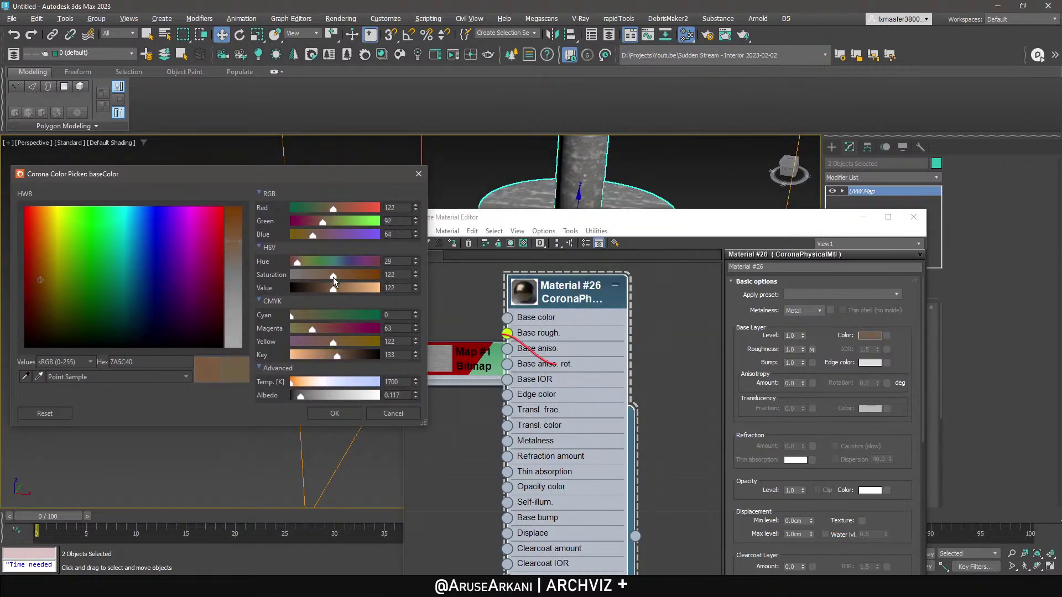
{"action": "left_click", "coordinate": [350, 288]}
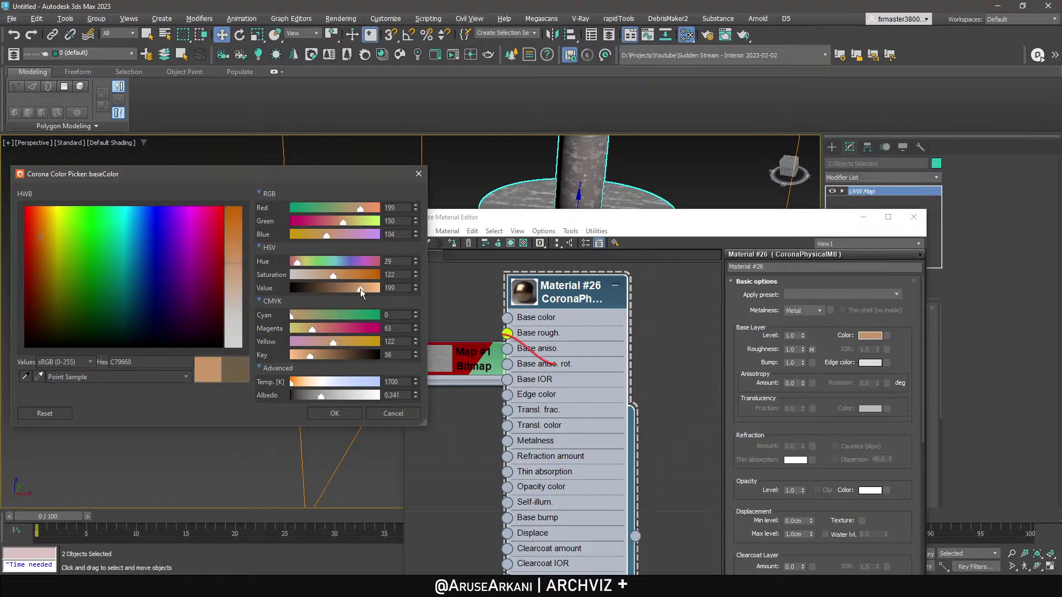
{"action": "left_click", "coordinate": [334, 413]}
Set the material's base roughness map amount to 70 and minimize the Slate Material Editor.
{"action": "scroll", "coordinate": [780, 360], "scroll_direction": "down", "scroll_amount": 5}
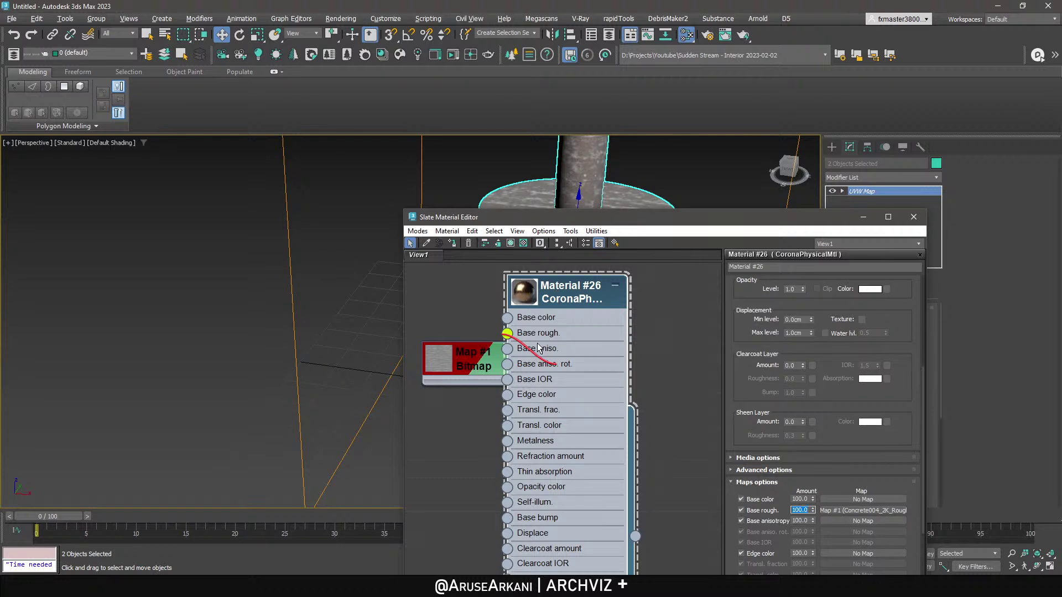
{"action": "key", "text": "Return"}
{"action": "left_click", "coordinate": [862, 217]}
Assign the same metal material to the swept flower stem and clear the selection.
{"action": "key", "text": "z"}
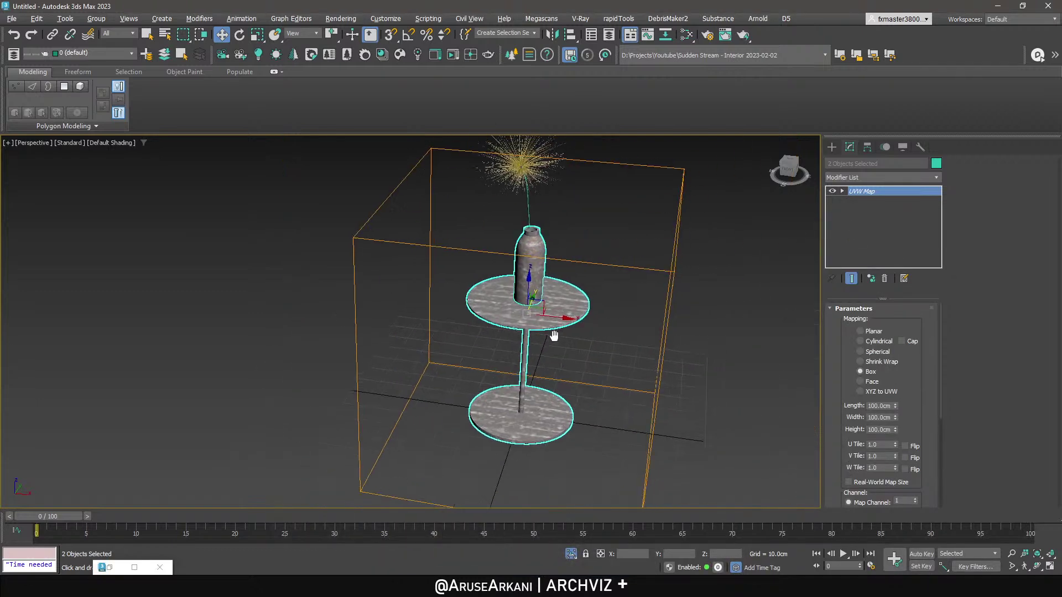
{"action": "left_click", "coordinate": [533, 214]}
{"action": "left_click", "coordinate": [531, 211]}
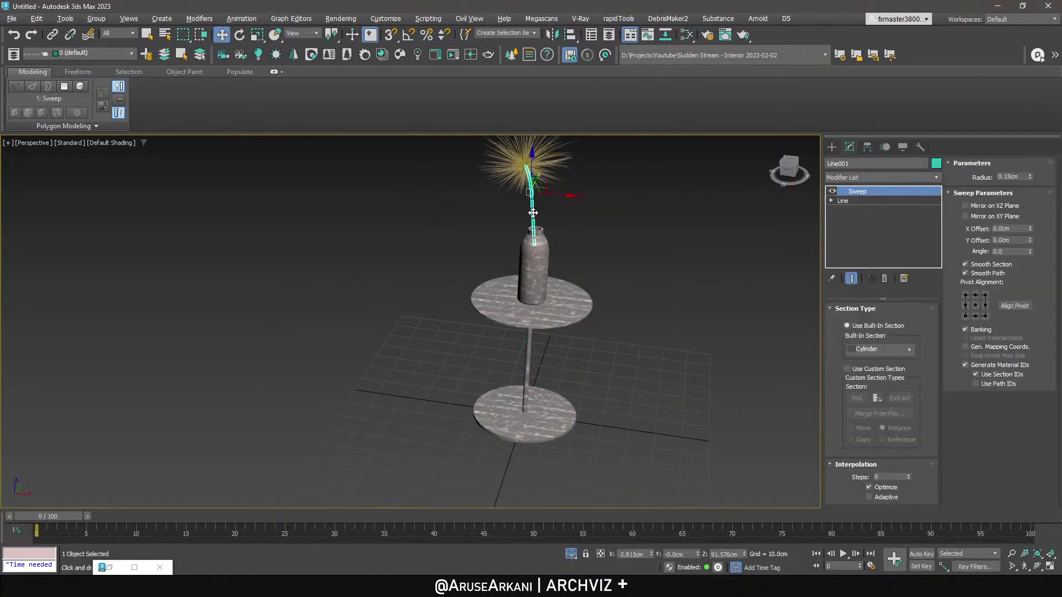
{"action": "key", "text": "m"}
{"action": "left_click", "coordinate": [452, 243]}
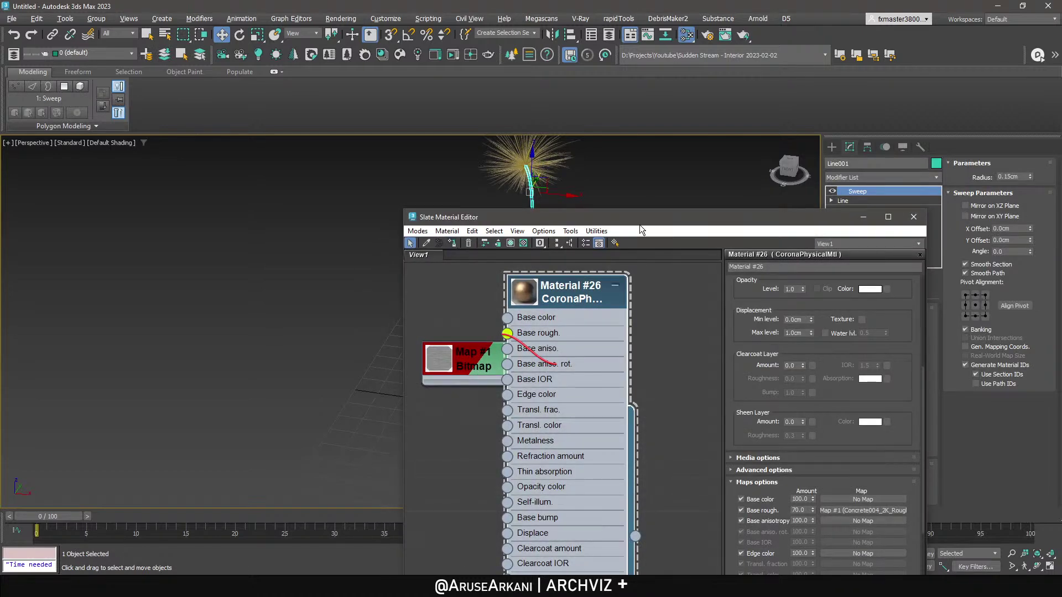
{"action": "left_click", "coordinate": [862, 218]}
{"action": "left_click", "coordinate": [668, 221]}
Group all objects in the scene under the name "Side Table with Plant".
{"action": "scroll", "coordinate": [548, 203], "scroll_direction": "up", "scroll_amount": 3}
{"action": "scroll", "coordinate": [551, 200], "scroll_direction": "down", "scroll_amount": 8}
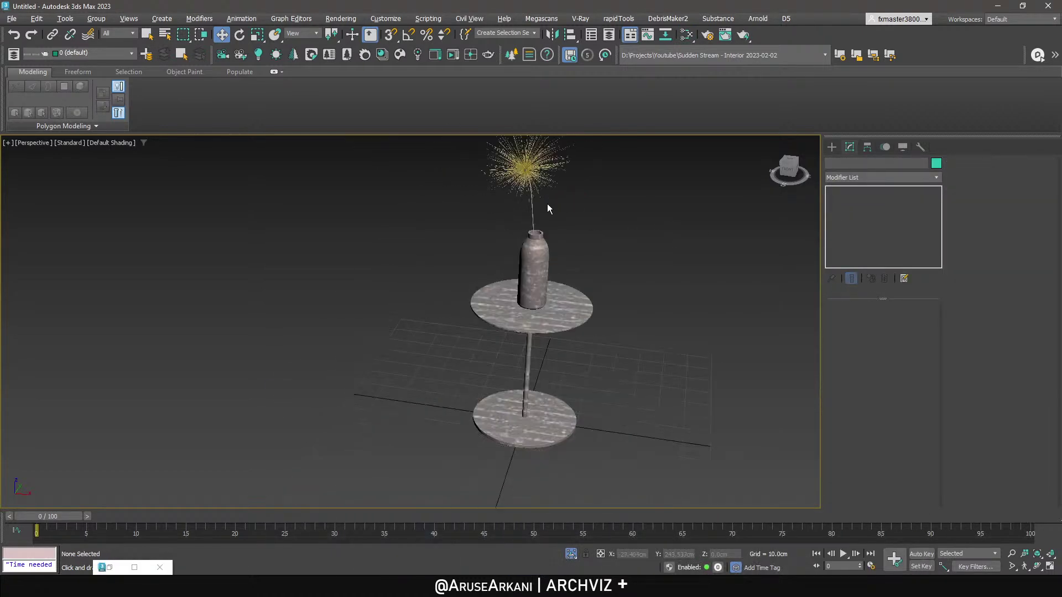
{"action": "key", "text": "ctrl+a"}
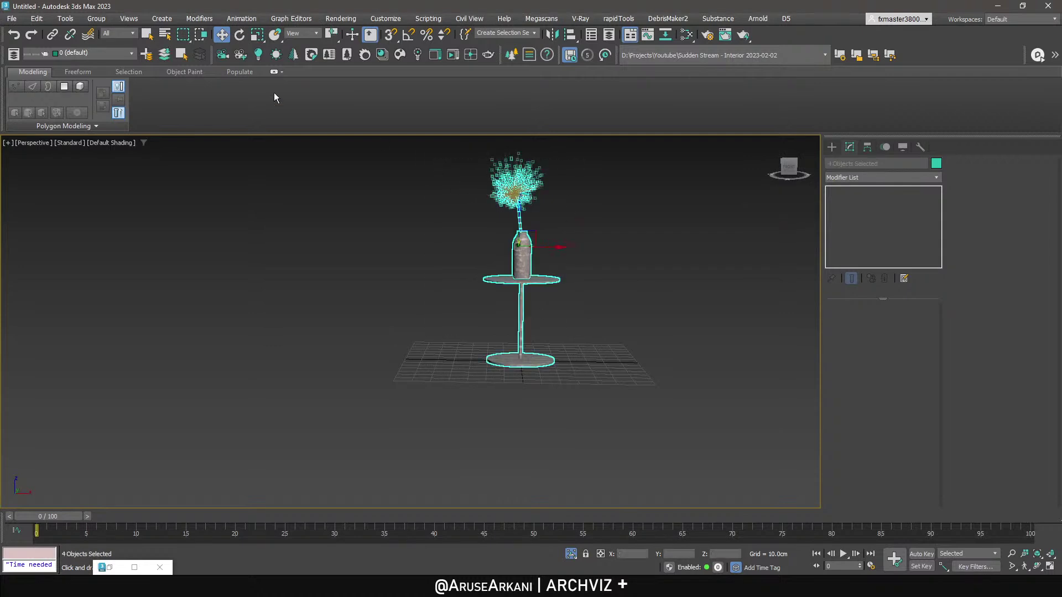
{"action": "left_click", "coordinate": [96, 18]}
{"action": "left_click", "coordinate": [107, 38]}
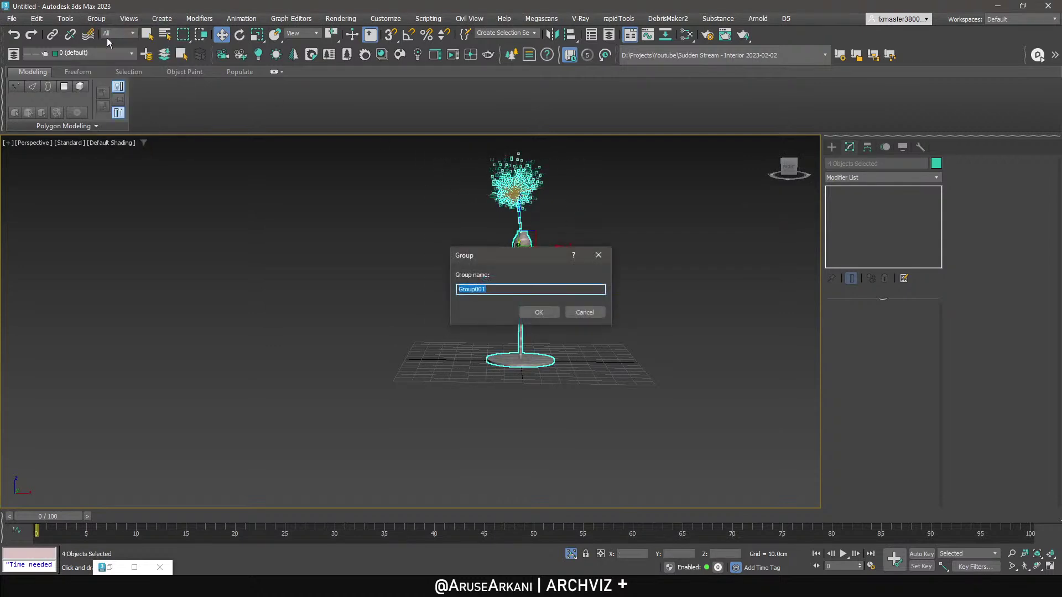
{"action": "type", "text": "Side Table with Plant"}
{"action": "key", "text": "Return"}
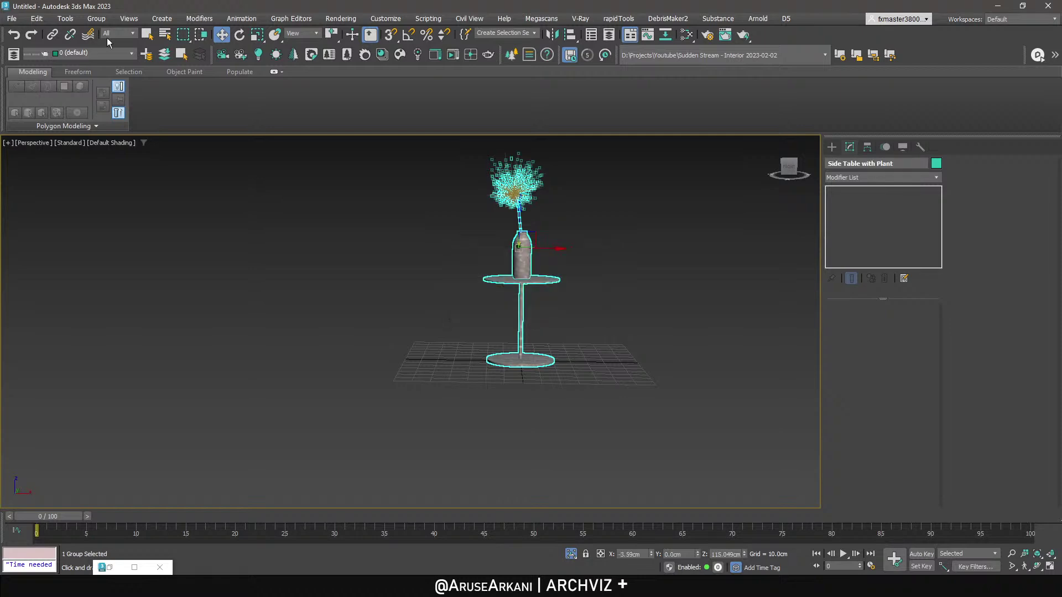
Save the scene in the project's scenes folder as "Sudden Interior Side Table with Plant".
{"action": "key", "text": "ctrl+s"}
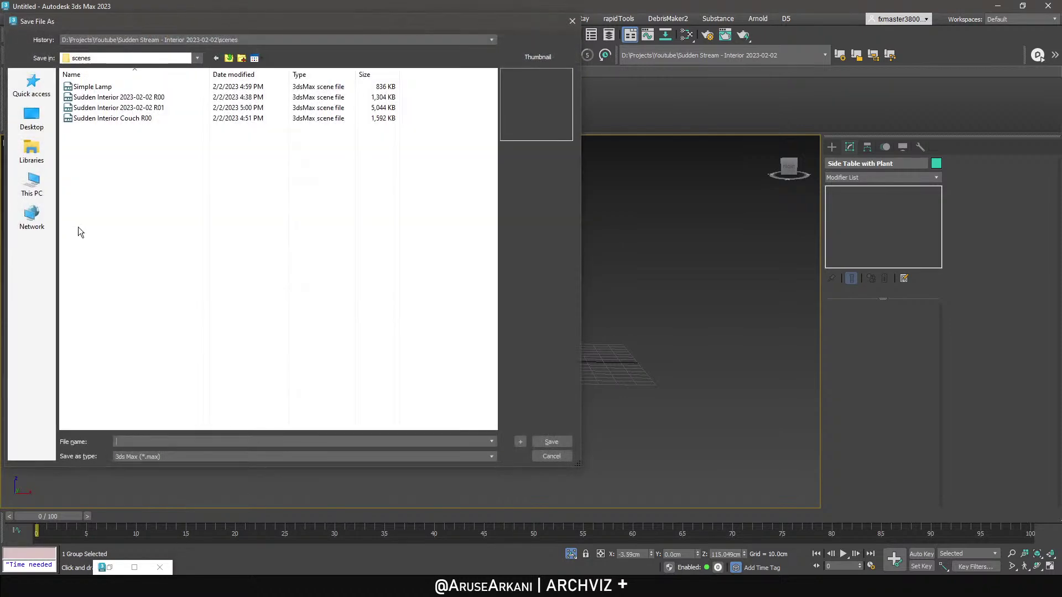
{"action": "left_click", "coordinate": [102, 119]}
{"action": "left_click", "coordinate": [187, 442]}
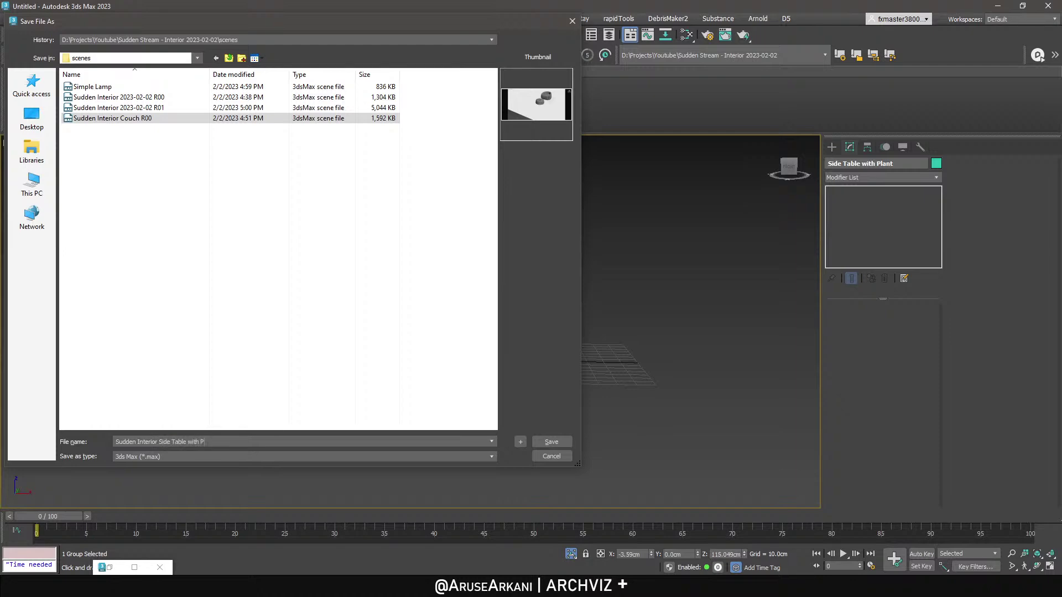
{"action": "type", "text": "t"}
{"action": "key", "text": "Return"}
Switch to the interior scene and merge the Side Table with Plant group from the "Sudden Interior Side Table with Plant" file.
{"action": "left_click", "coordinate": [113, 586]}
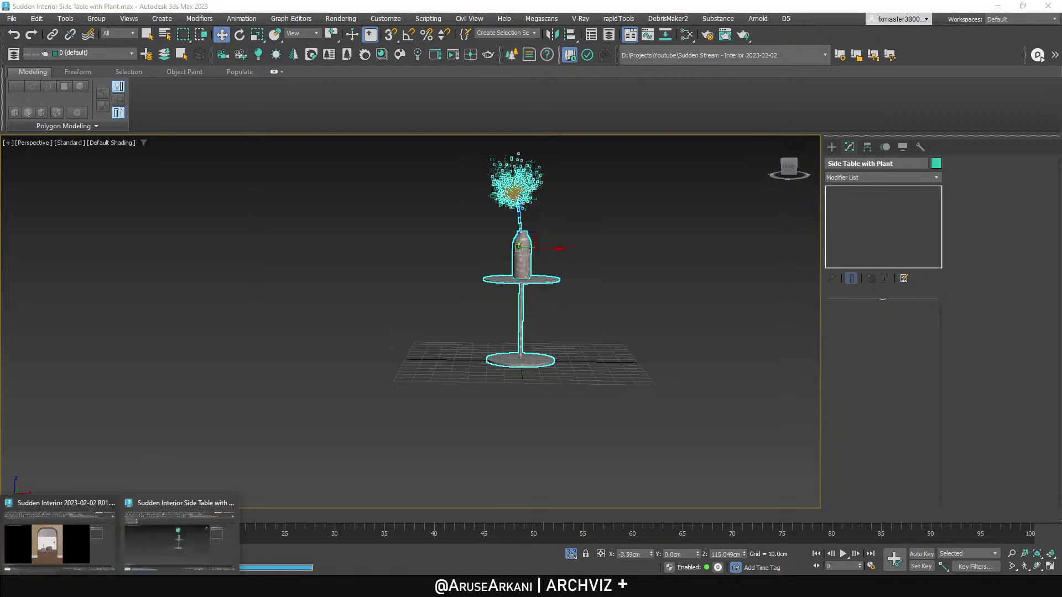
{"action": "left_click", "coordinate": [77, 547]}
{"action": "left_click", "coordinate": [11, 18]}
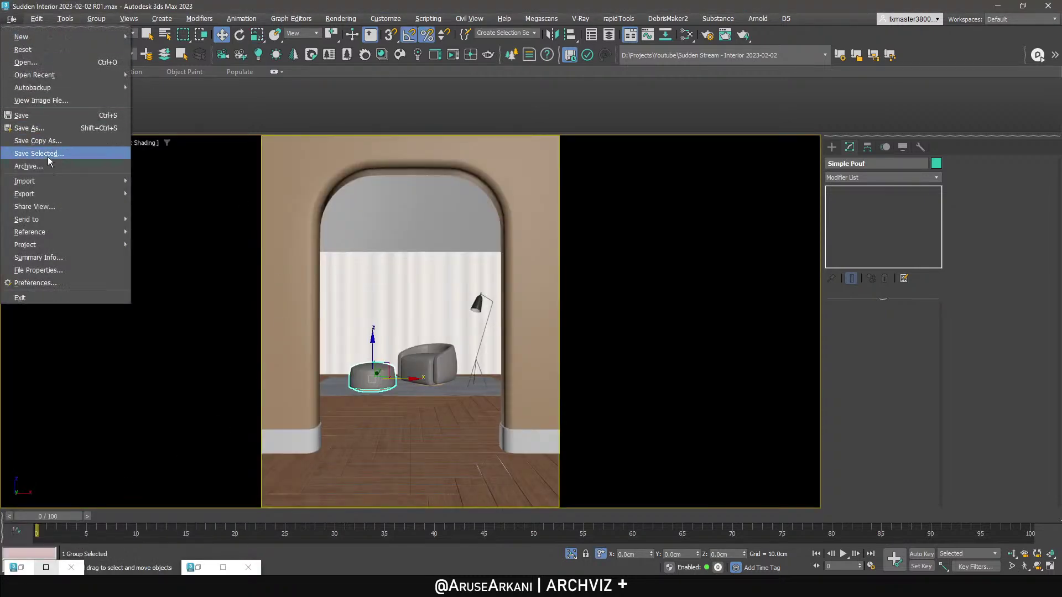
{"action": "mouse_move", "coordinate": [56, 181]}
{"action": "left_click", "coordinate": [159, 193]}
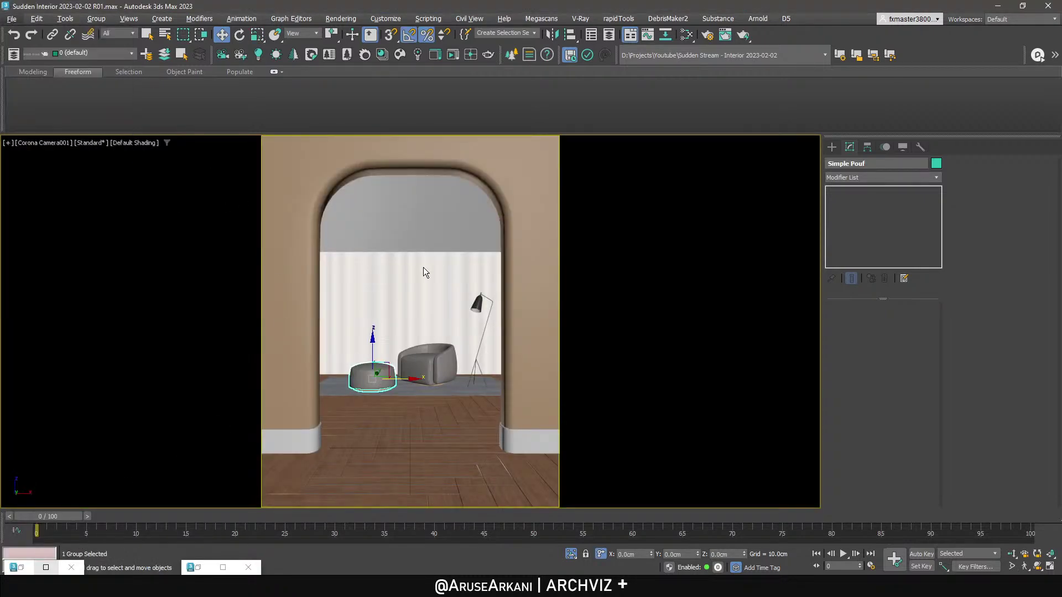
{"action": "double_click", "coordinate": [145, 130]}
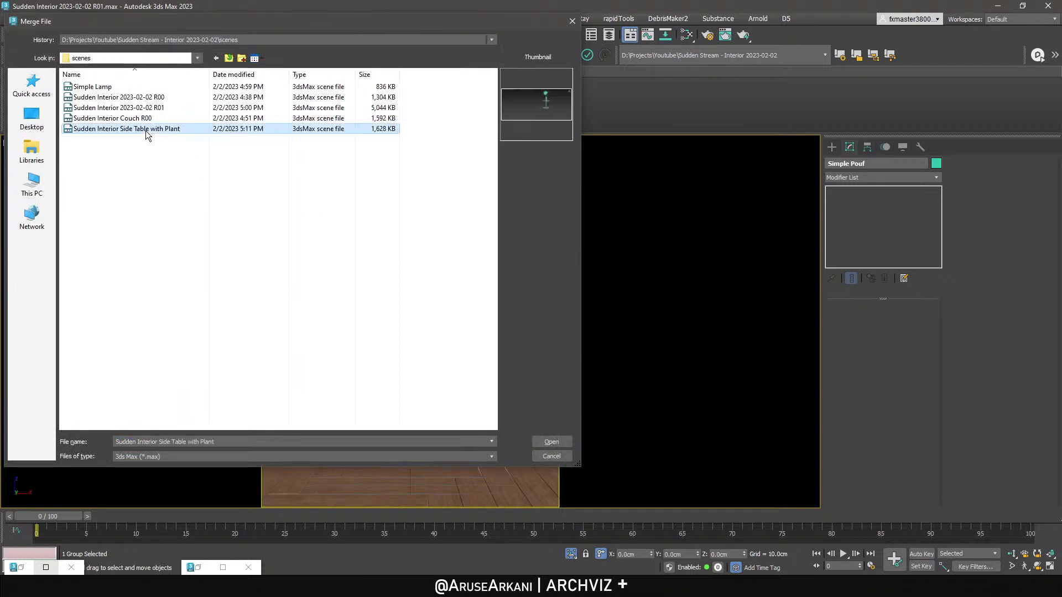
{"action": "left_click", "coordinate": [461, 190]}
{"action": "left_click", "coordinate": [577, 413]}
{"action": "left_click", "coordinate": [473, 333]}
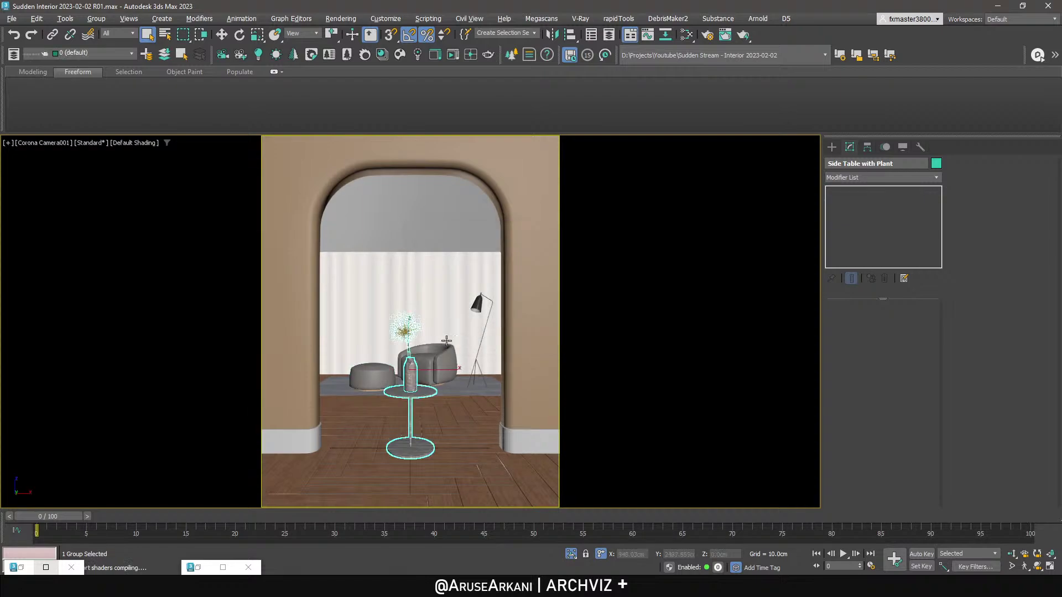
Move the side table group in the top view onto the rug's back-left corner behind the pouf and rotate it 25 degrees around Z.
{"action": "key", "text": "t"}
{"action": "key", "text": "w"}
{"action": "scroll", "coordinate": [288, 265], "scroll_direction": "down", "scroll_amount": 8}
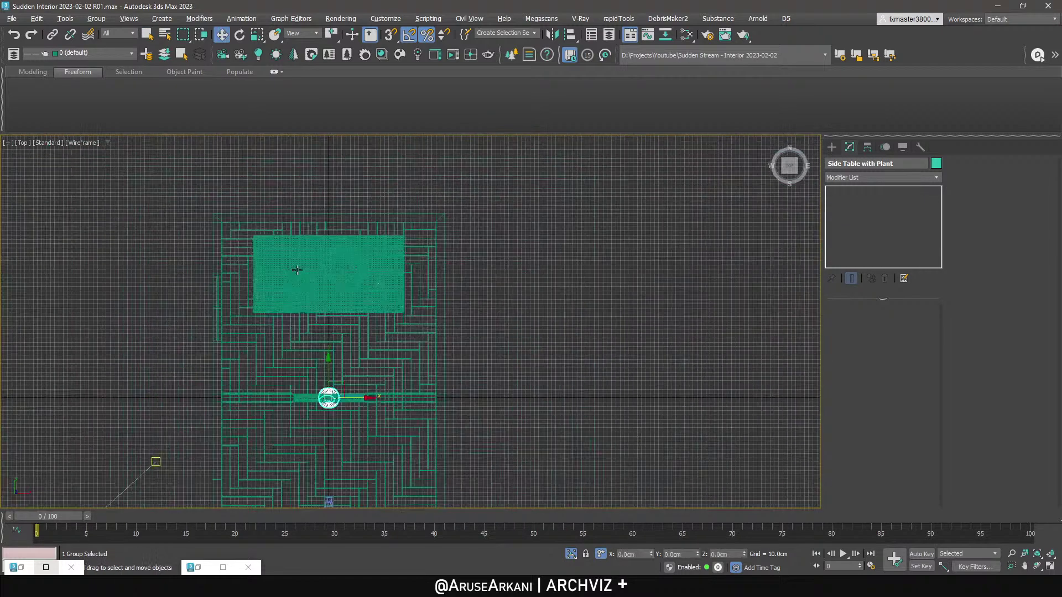
{"action": "left_click_drag", "start_coordinate": [322, 325], "coordinate": [306, 255]}
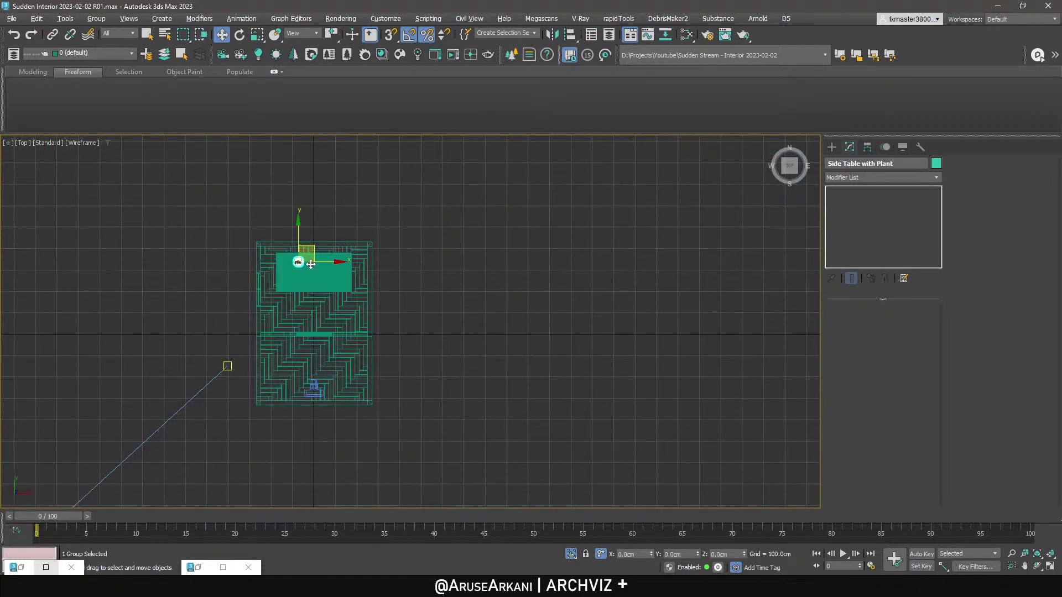
{"action": "scroll", "coordinate": [307, 267], "scroll_direction": "up", "scroll_amount": 8}
{"action": "mouse_move", "coordinate": [239, 219]}
{"action": "left_mouse_down"}
{"action": "mouse_move", "coordinate": [193, 238]}
{"action": "mouse_move", "coordinate": [222, 214]}
{"action": "left_mouse_up"}
{"action": "key", "text": "e"}
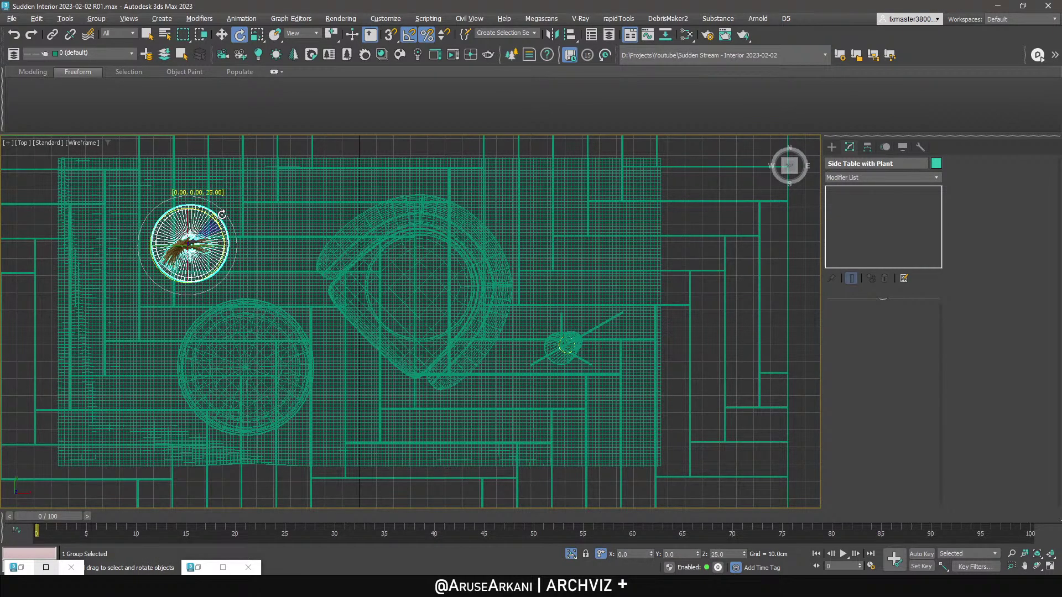
{"action": "key", "text": "c"}
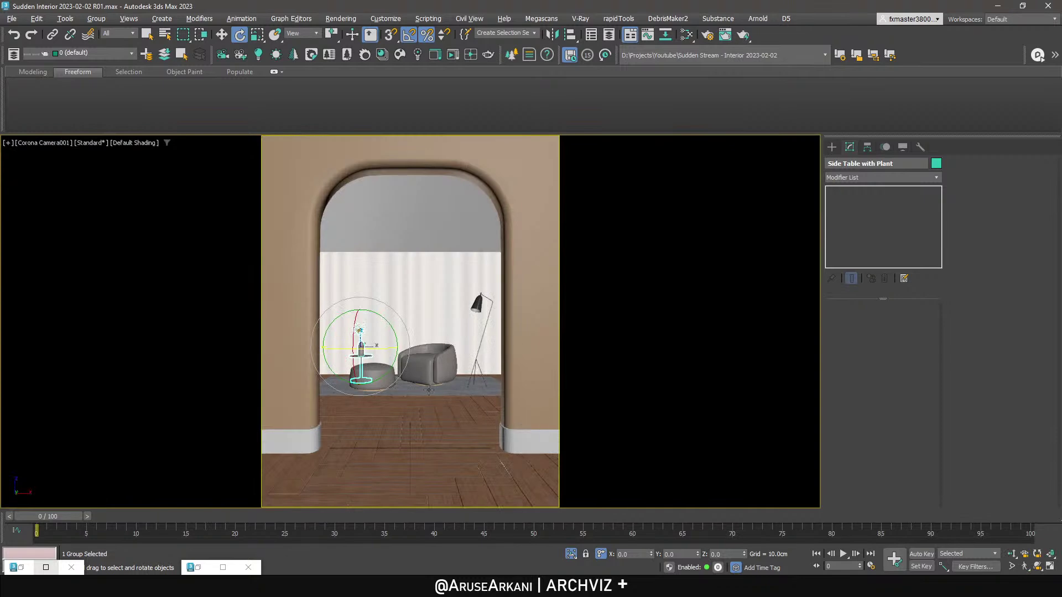
{"action": "left_click", "coordinate": [426, 387]}
Save the interior scene, check the side table in a Corona interactive render of the camera view, and stop the render.
{"action": "key", "text": "ctrl+s"}
{"action": "left_click", "coordinate": [453, 57]}
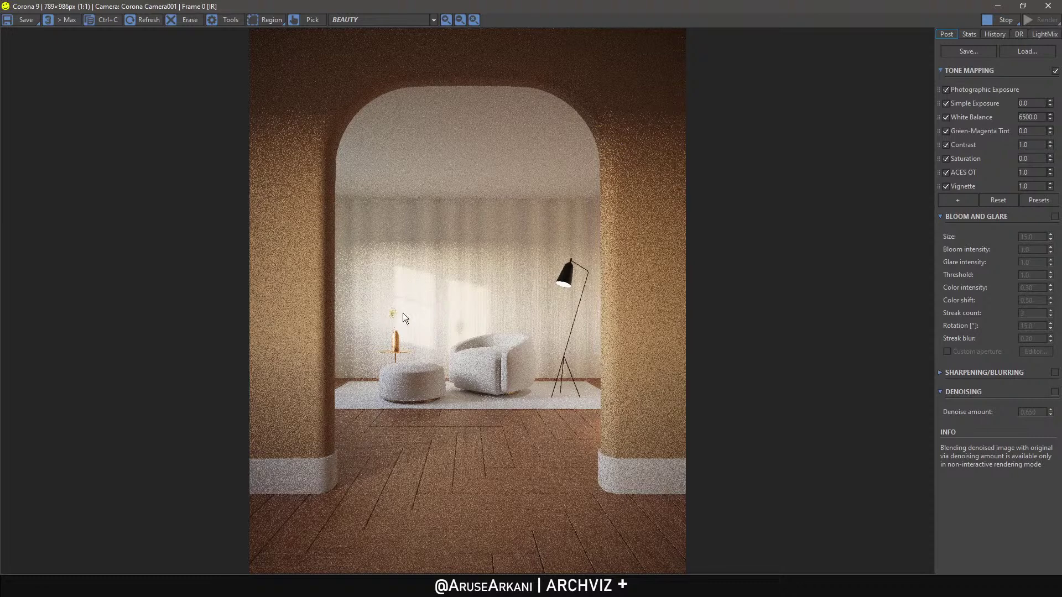
{"action": "left_click", "coordinate": [998, 21]}
{"action": "left_click", "coordinate": [998, 7]}
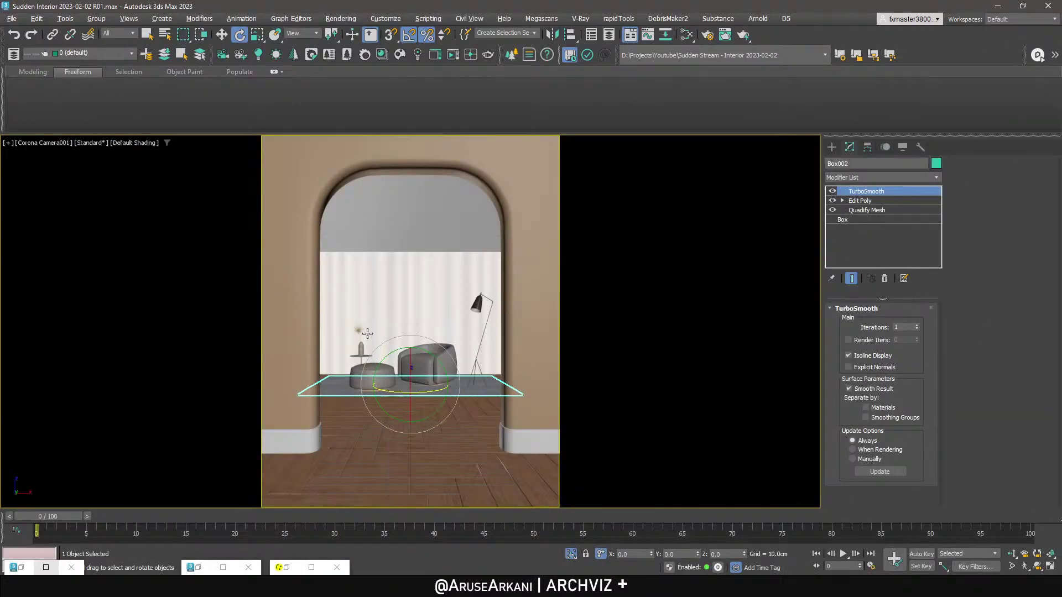
Open the side table group and select the dried flower's Hair and Fur sphere in the perspective view with edged faces shown.
{"action": "key", "text": "p"}
{"action": "scroll", "coordinate": [357, 330], "scroll_direction": "up", "scroll_amount": 10}
{"action": "left_click", "coordinate": [436, 313]}
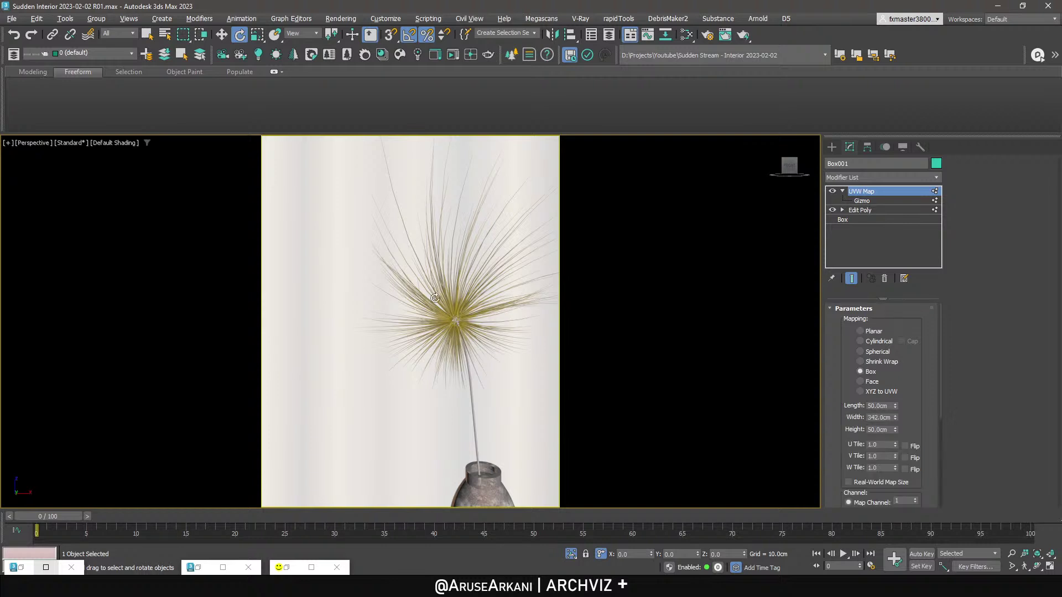
{"action": "left_click", "coordinate": [95, 20]}
{"action": "left_click", "coordinate": [457, 312]}
{"action": "key", "text": "w"}
{"action": "left_click", "coordinate": [455, 316]}
{"action": "left_click", "coordinate": [103, 21]}
{"action": "left_click", "coordinate": [111, 61]}
{"action": "left_click", "coordinate": [464, 297]}
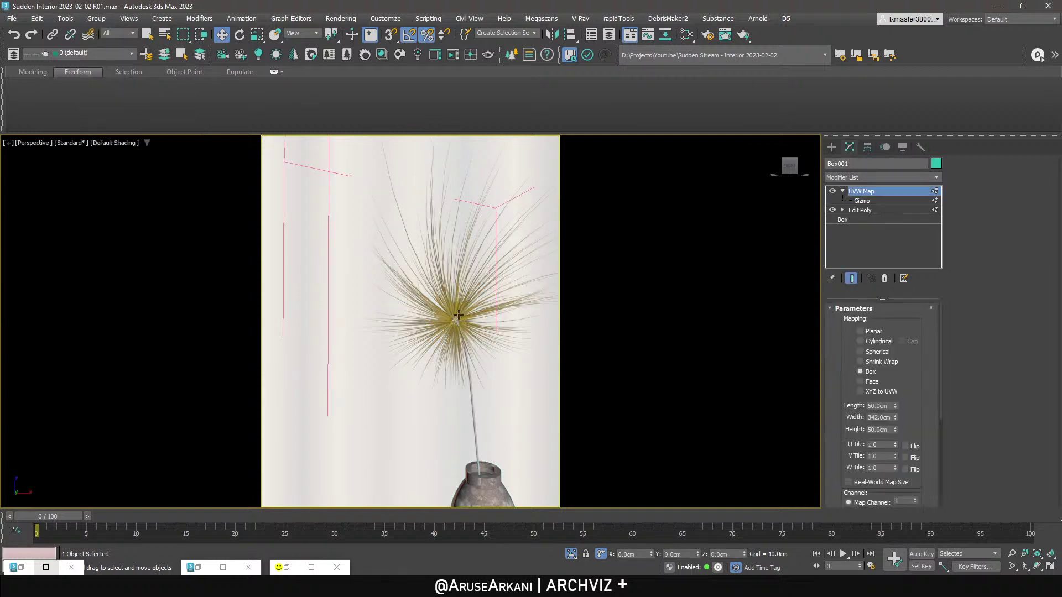
{"action": "left_click", "coordinate": [456, 320]}
{"action": "key", "text": "F4"}
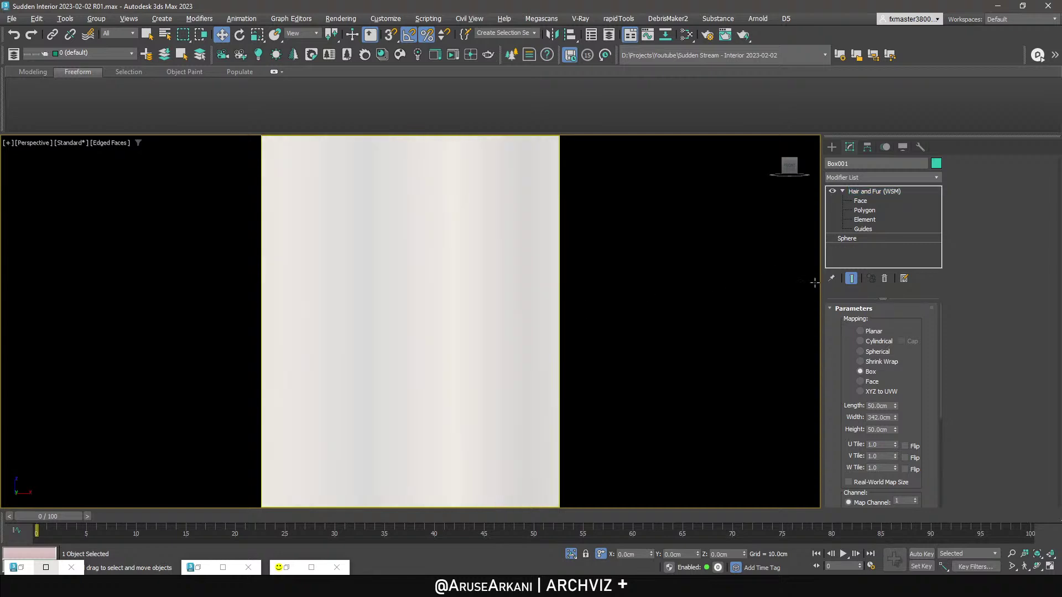
{"action": "scroll", "coordinate": [397, 325], "scroll_direction": "up", "scroll_amount": 5}
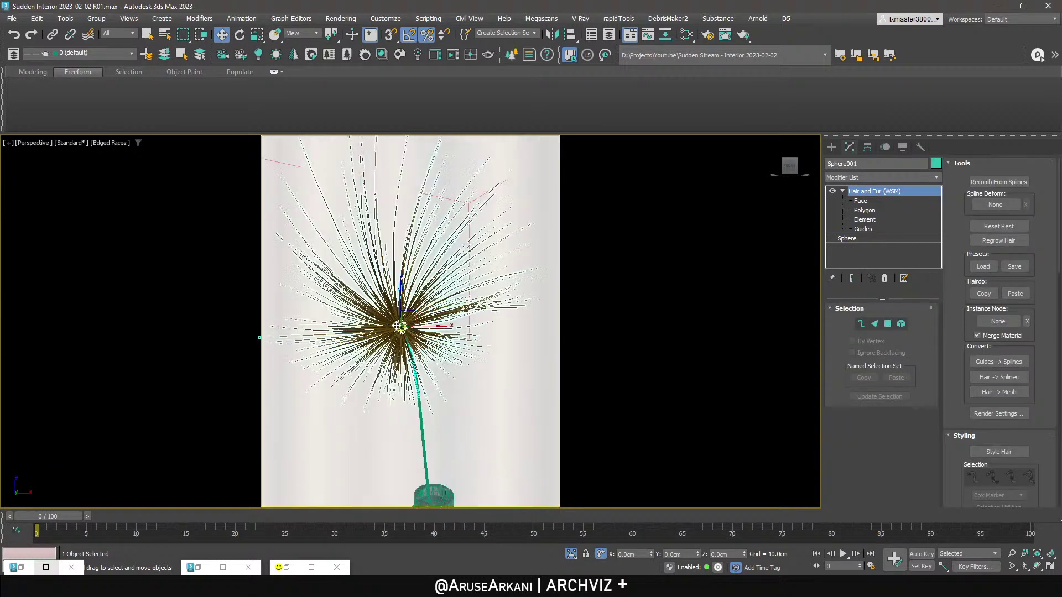
Set the flower's hair Cut Length to 20 in the general parameters and convert the hair to a mesh.
{"action": "left_click", "coordinate": [963, 165]}
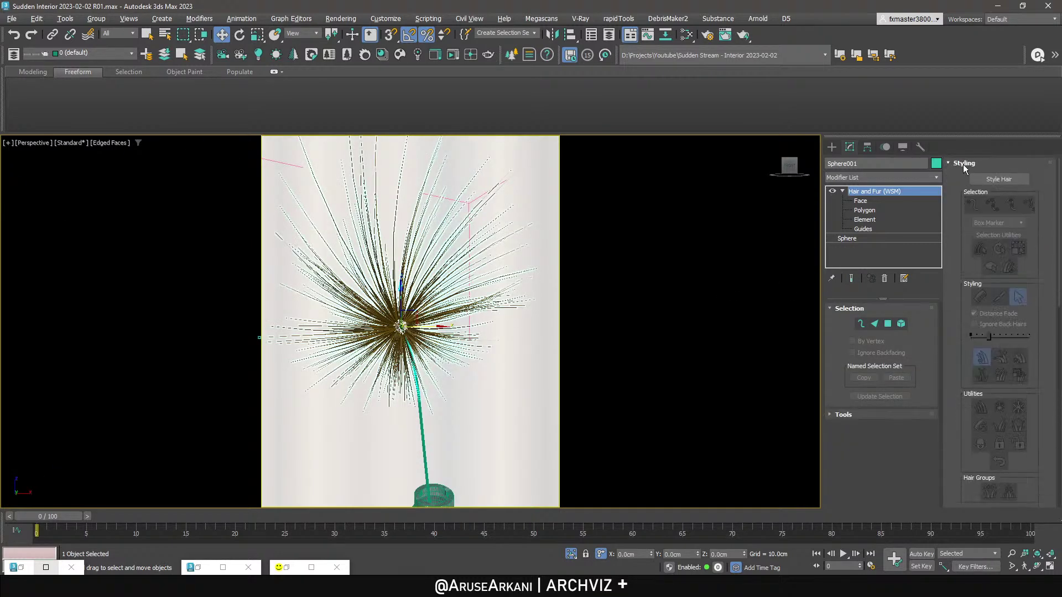
{"action": "left_click", "coordinate": [895, 415]}
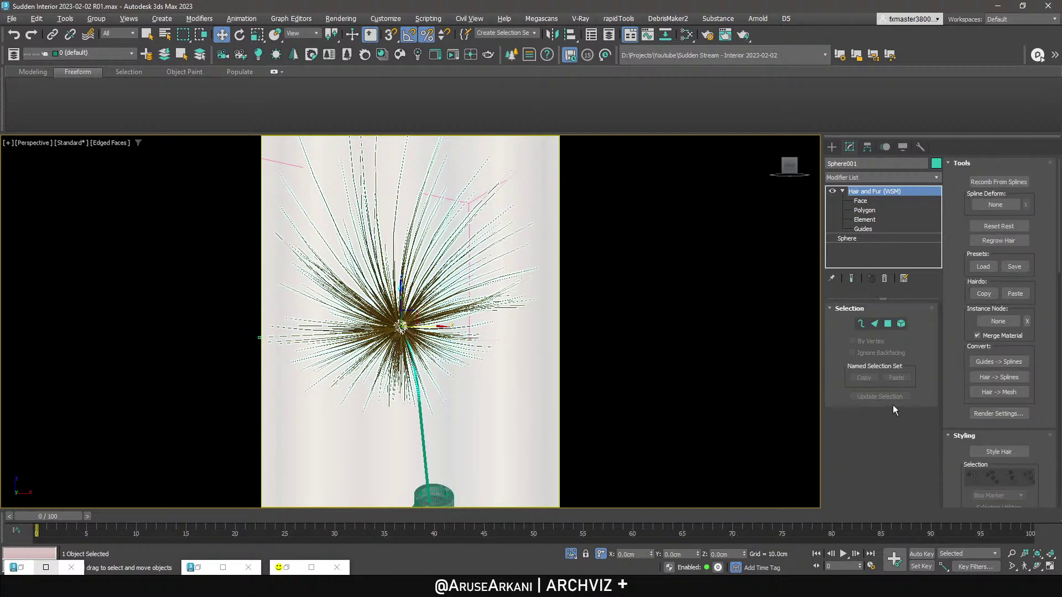
{"action": "left_click", "coordinate": [974, 437]}
{"action": "left_click", "coordinate": [978, 448]}
{"action": "scroll", "coordinate": [971, 440], "scroll_direction": "down", "scroll_amount": 3}
{"action": "scroll", "coordinate": [969, 439], "scroll_direction": "down", "scroll_amount": 1}
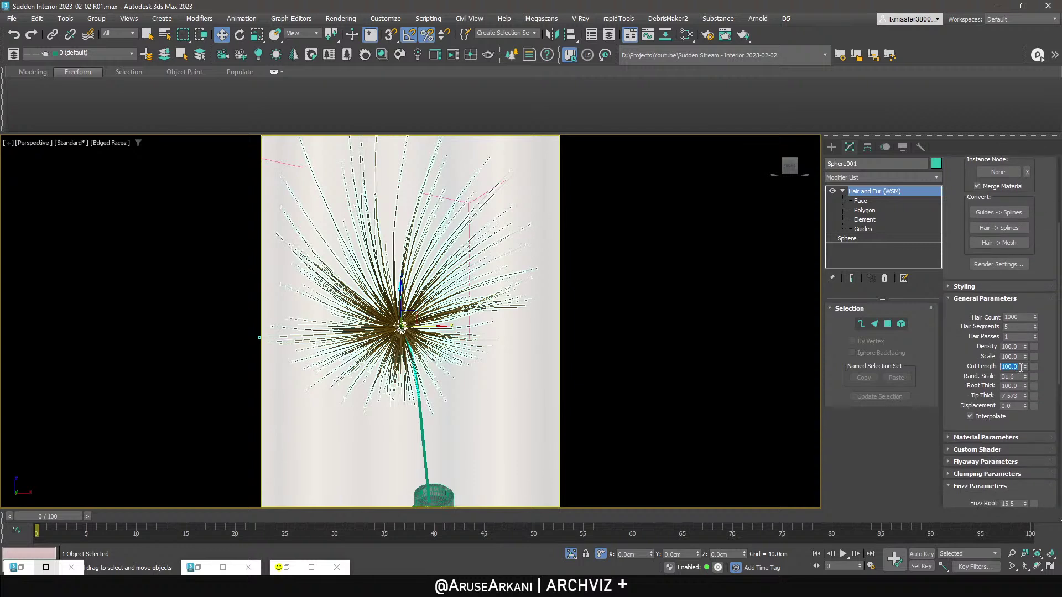
{"action": "type", "text": "0"}
{"action": "key", "text": "Return"}
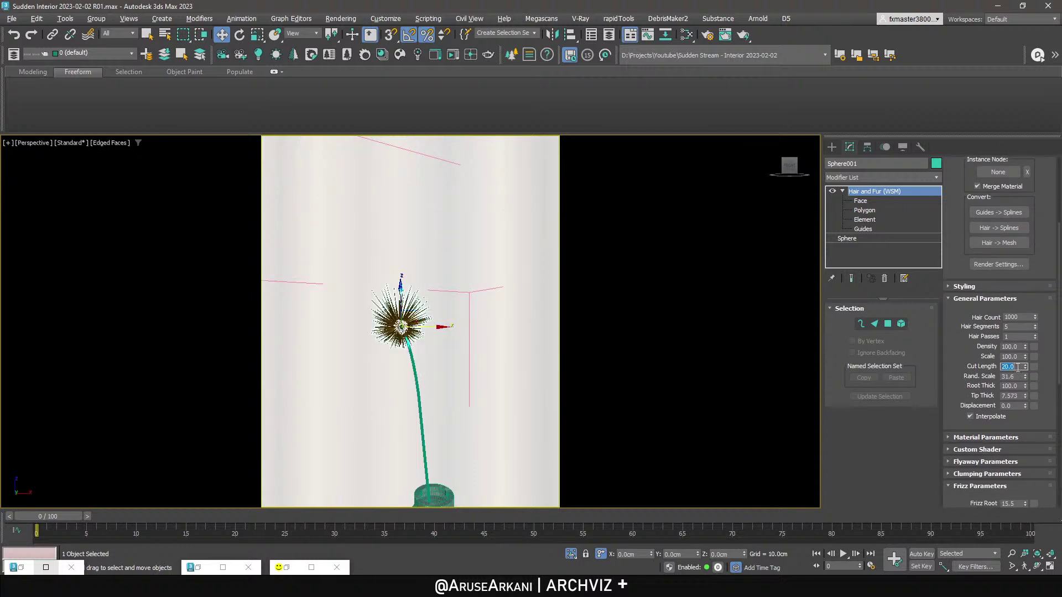
{"action": "left_click", "coordinate": [995, 244]}
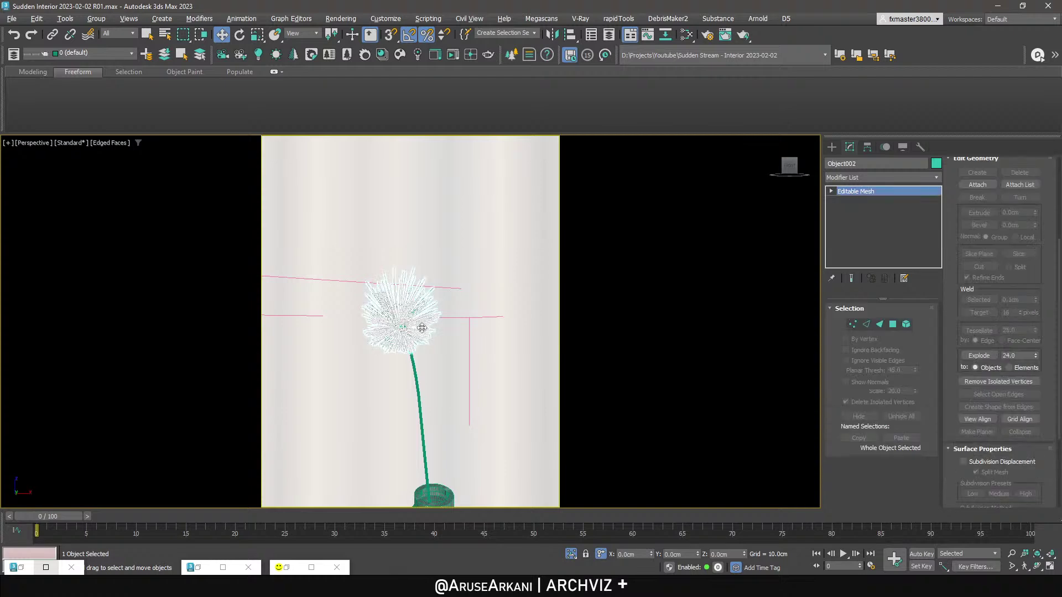
Isolate the converted flower mesh and reselect it for scaling.
{"action": "scroll", "coordinate": [424, 326], "scroll_direction": "up", "scroll_amount": 4}
{"action": "key", "text": "r"}
{"action": "scroll", "coordinate": [412, 326], "scroll_direction": "down", "scroll_amount": 4}
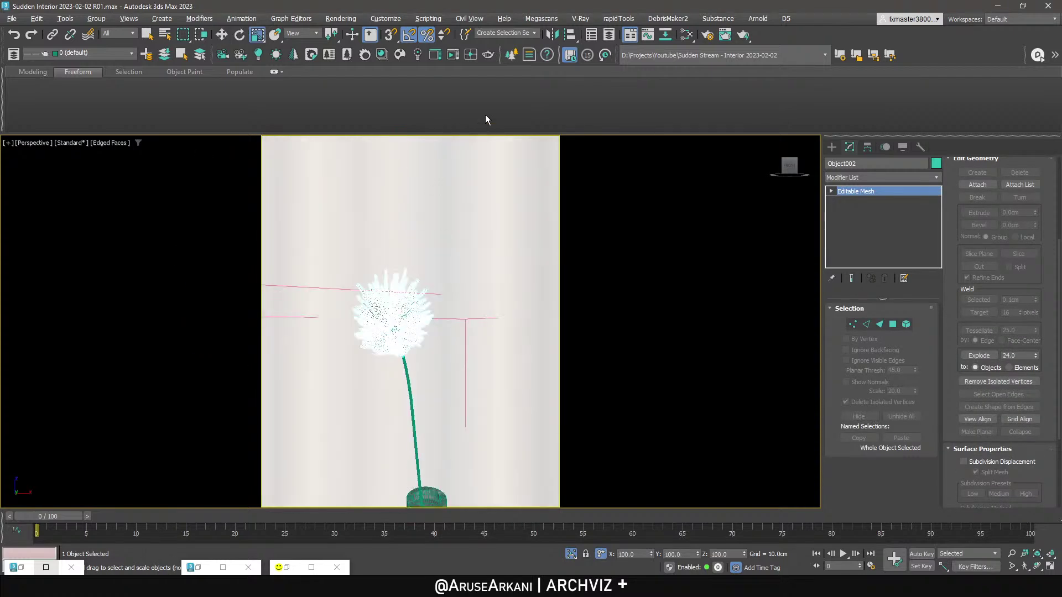
{"action": "left_click", "coordinate": [332, 35]}
{"action": "middle_click_drag", "start_coordinate": [400, 321], "coordinate": [353, 361], "text": "alt"}
{"action": "key", "text": "alt+q"}
{"action": "left_click", "coordinate": [449, 359]}
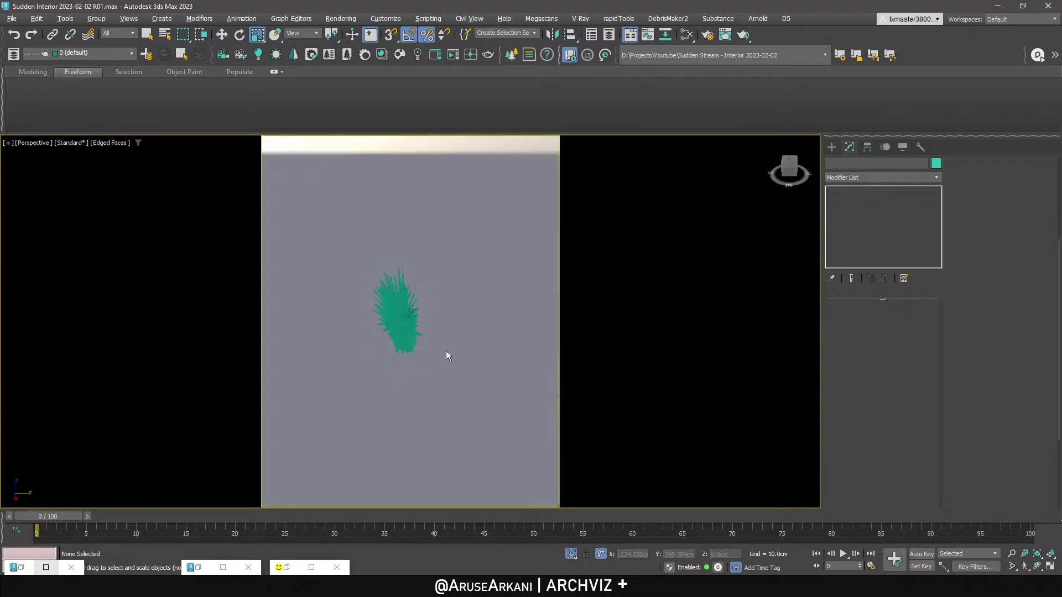
{"action": "left_click", "coordinate": [408, 326]}
{"action": "middle_click_drag", "start_coordinate": [409, 327], "coordinate": [480, 333], "text": "alt"}
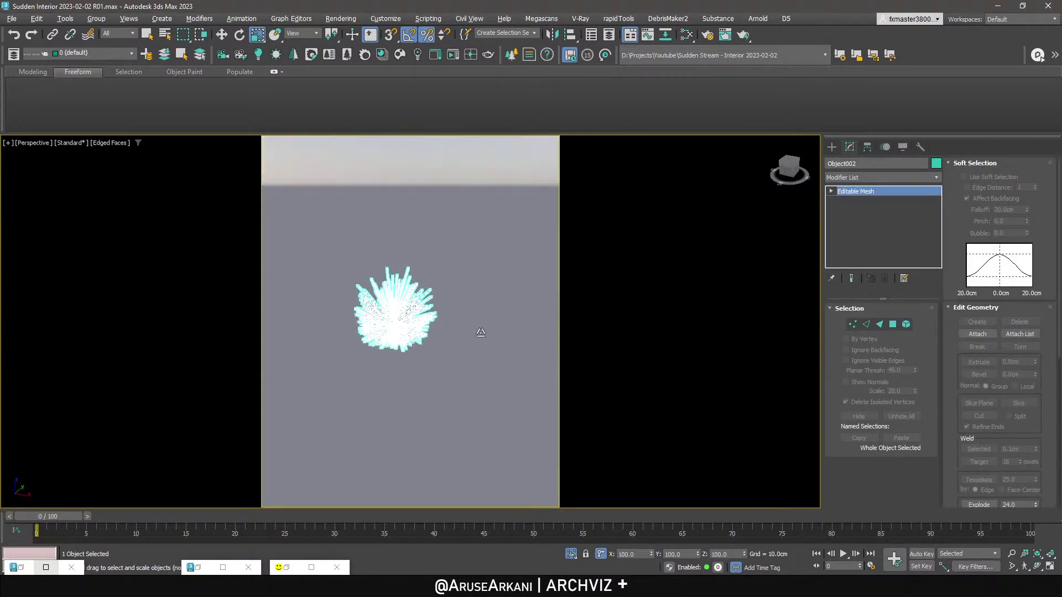
Center the flower mesh's pivot on the object and move the pivot down to the strands' origin in the front view.
{"action": "left_click", "coordinate": [867, 147]}
{"action": "left_click", "coordinate": [881, 223]}
{"action": "left_click", "coordinate": [881, 281]}
{"action": "key", "text": "alt+w"}
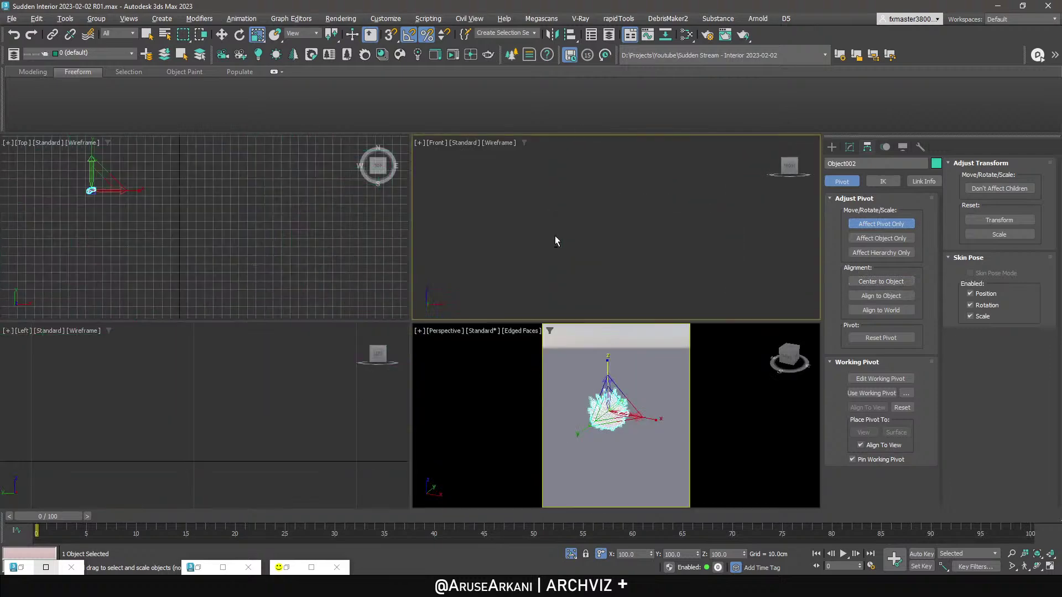
{"action": "key", "text": "alt+w"}
{"action": "key", "text": "w"}
{"action": "scroll", "coordinate": [384, 372], "scroll_direction": "up", "scroll_amount": 2}
{"action": "left_click_drag", "start_coordinate": [431, 302], "coordinate": [433, 391]}
Shift the flower mesh's pivot horizontally to the strands' origin in the left view and finish editing the pivot.
{"action": "key", "text": "alt+w"}
{"action": "middle_click", "coordinate": [302, 410]}
{"action": "key", "text": "alt+w"}
{"action": "scroll", "coordinate": [392, 400], "scroll_direction": "up", "scroll_amount": 4}
{"action": "left_click_drag", "start_coordinate": [450, 322], "coordinate": [413, 319]}
{"action": "key", "text": "alt+w"}
{"action": "middle_click", "coordinate": [571, 414]}
{"action": "key", "text": "alt+w"}
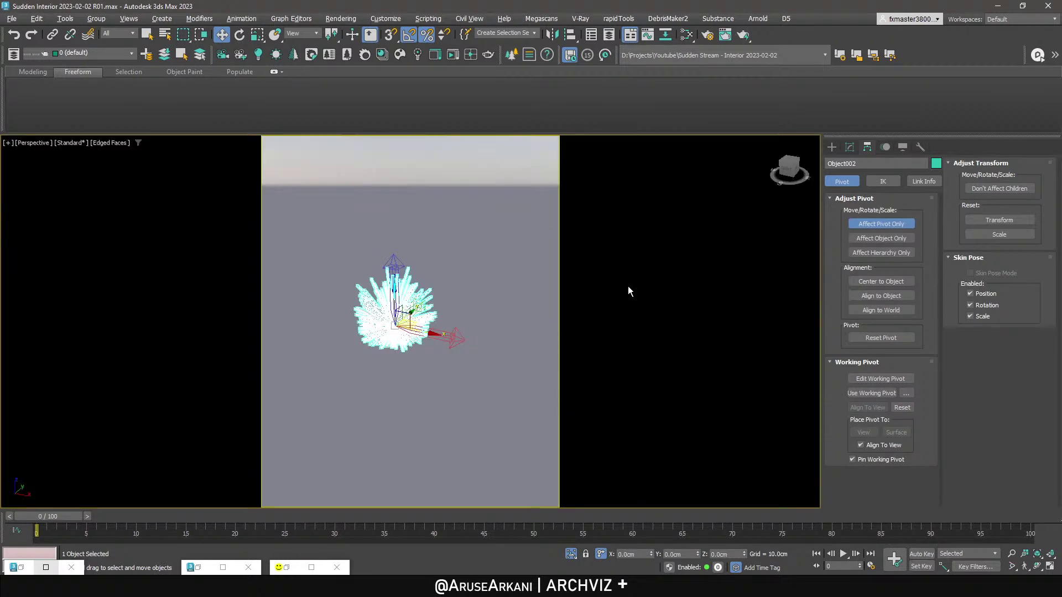
{"action": "left_click", "coordinate": [869, 223]}
Scale up the flower mesh uniformly about its pivot, ending isolation to adjust its size against the room in the camera view.
{"action": "key", "text": "r"}
{"action": "left_click_drag", "start_coordinate": [397, 318], "coordinate": [426, 189]}
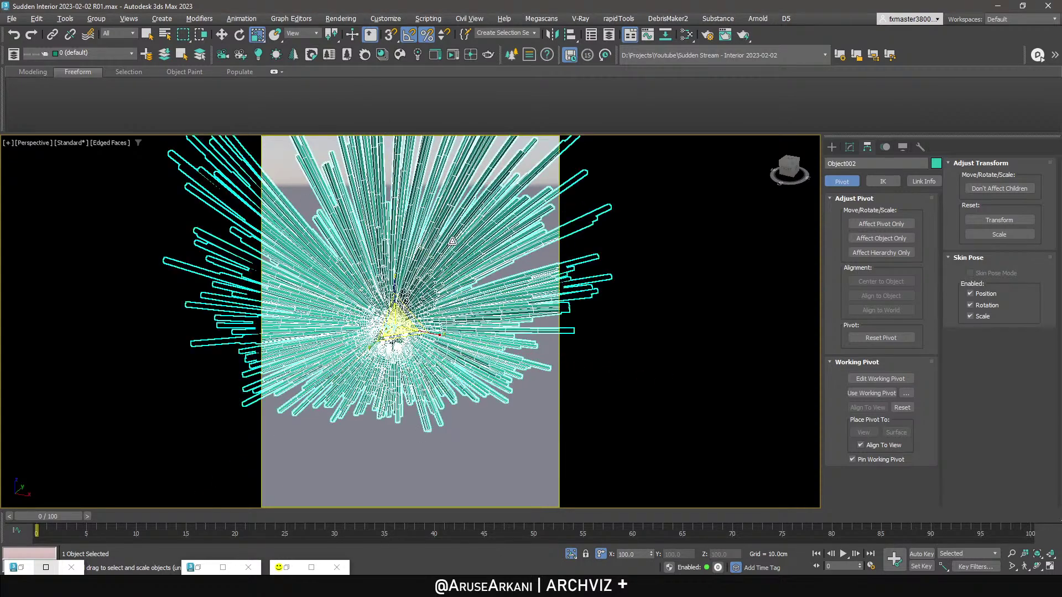
{"action": "key", "text": "alt+w"}
{"action": "key", "text": "alt+w"}
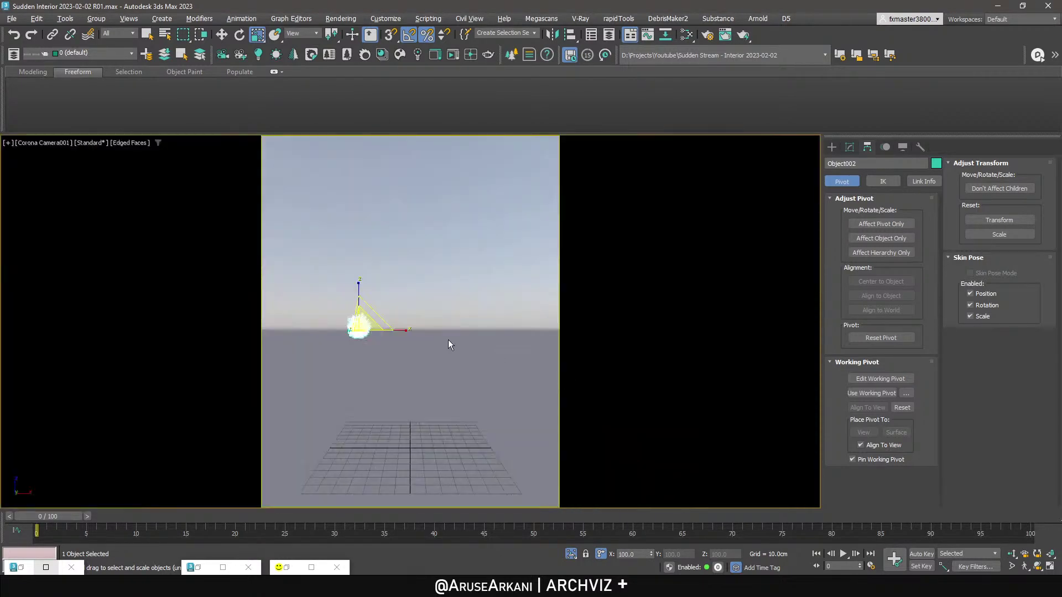
{"action": "right_click", "coordinate": [464, 242]}
{"action": "left_click", "coordinate": [474, 235]}
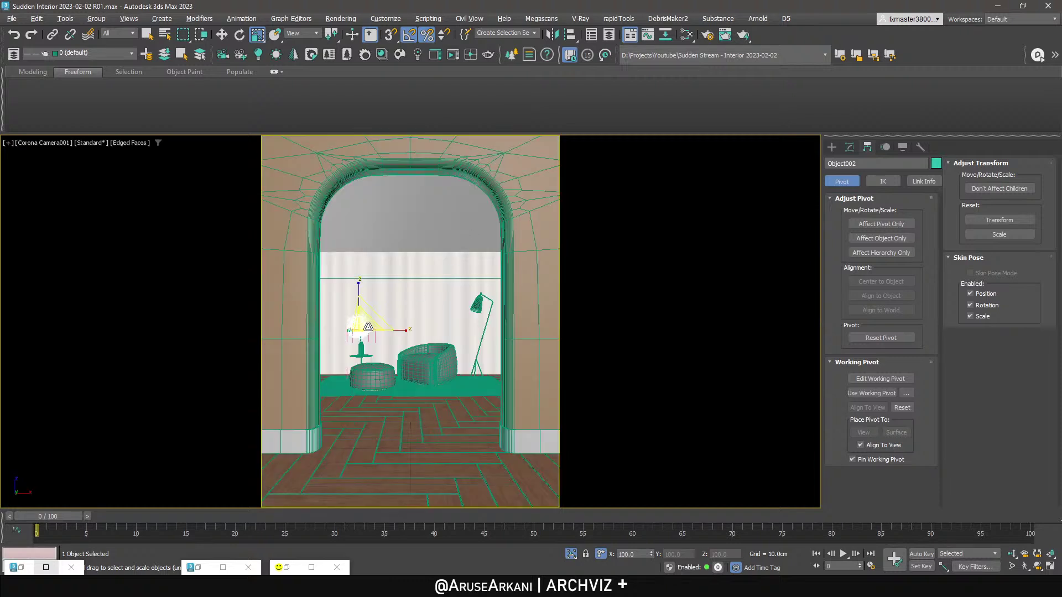
{"action": "left_click_drag", "start_coordinate": [362, 326], "coordinate": [358, 311]}
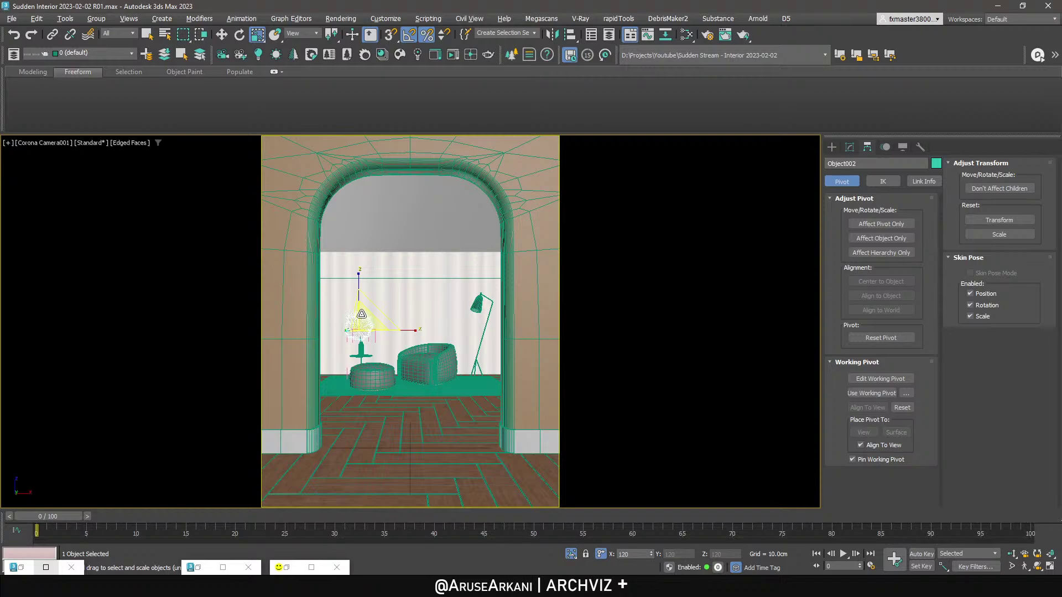
Select the flower mesh together with the vase and its stem, close their open group and ungroup it.
{"action": "key", "text": "w"}
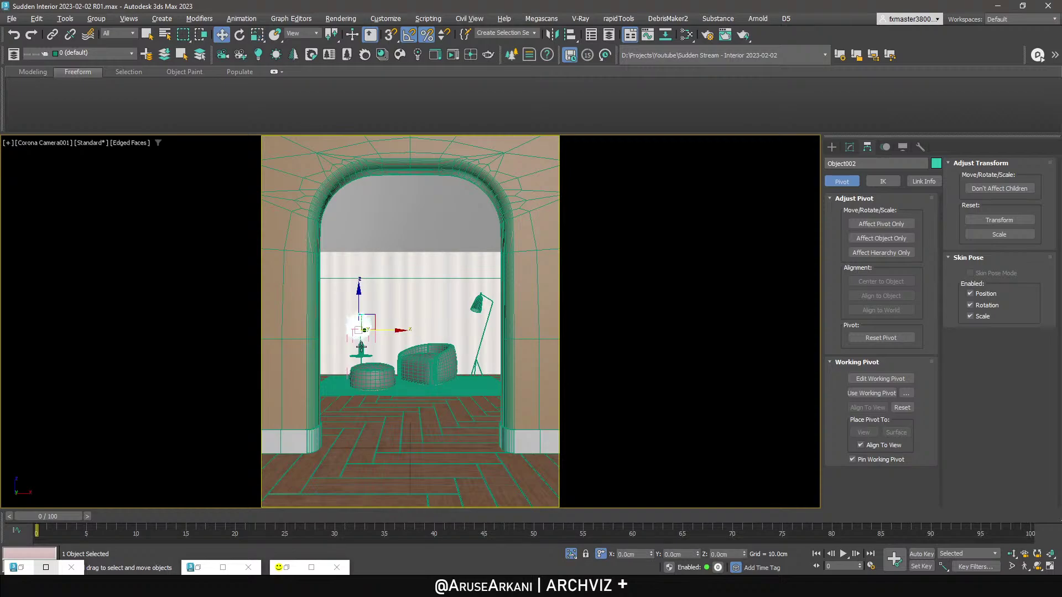
{"action": "left_click", "coordinate": [362, 345], "text": "ctrl"}
{"action": "key", "text": "p"}
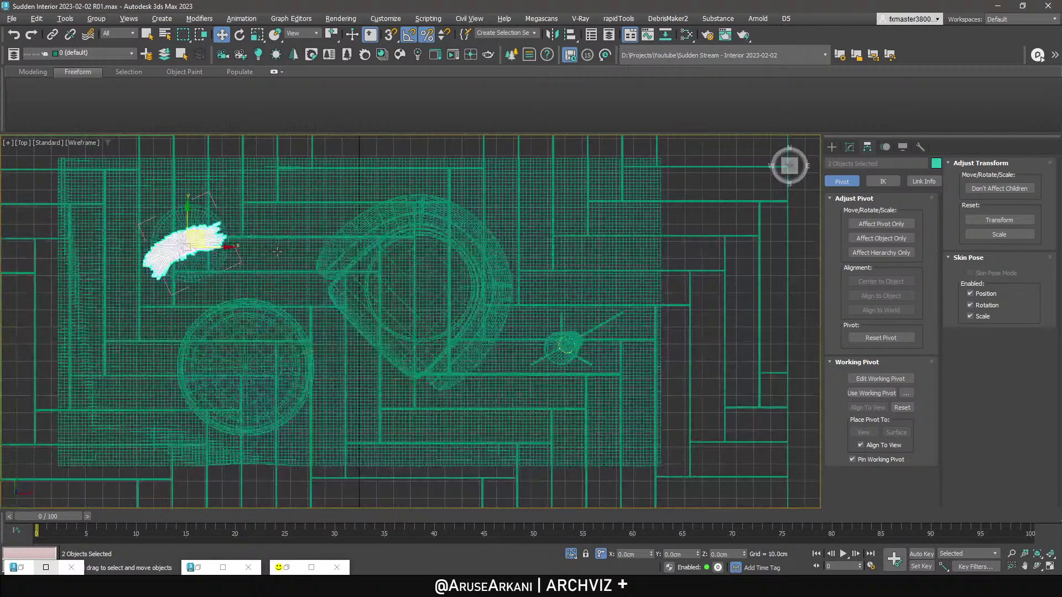
{"action": "key", "text": "z"}
{"action": "scroll", "coordinate": [246, 264], "scroll_direction": "up", "scroll_amount": 10}
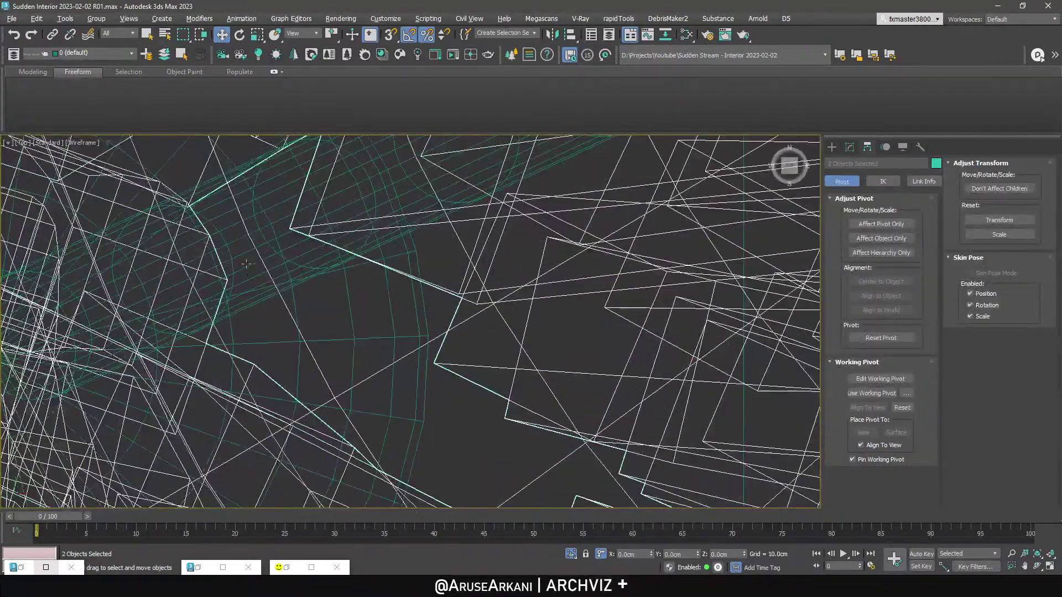
{"action": "left_click", "coordinate": [247, 270], "text": "ctrl"}
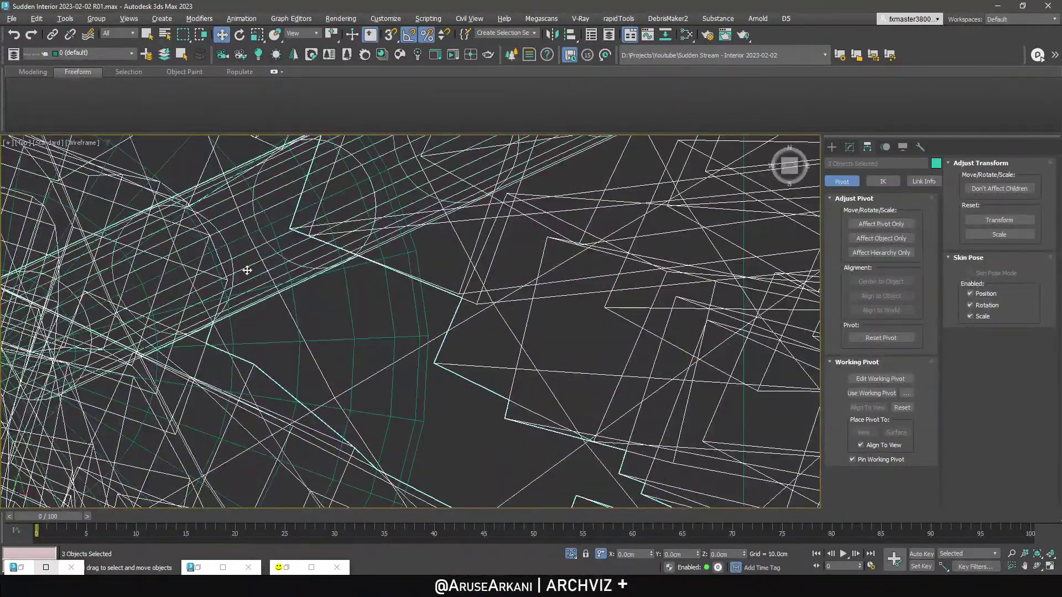
{"action": "key", "text": "alt+w"}
{"action": "key", "text": "alt+w"}
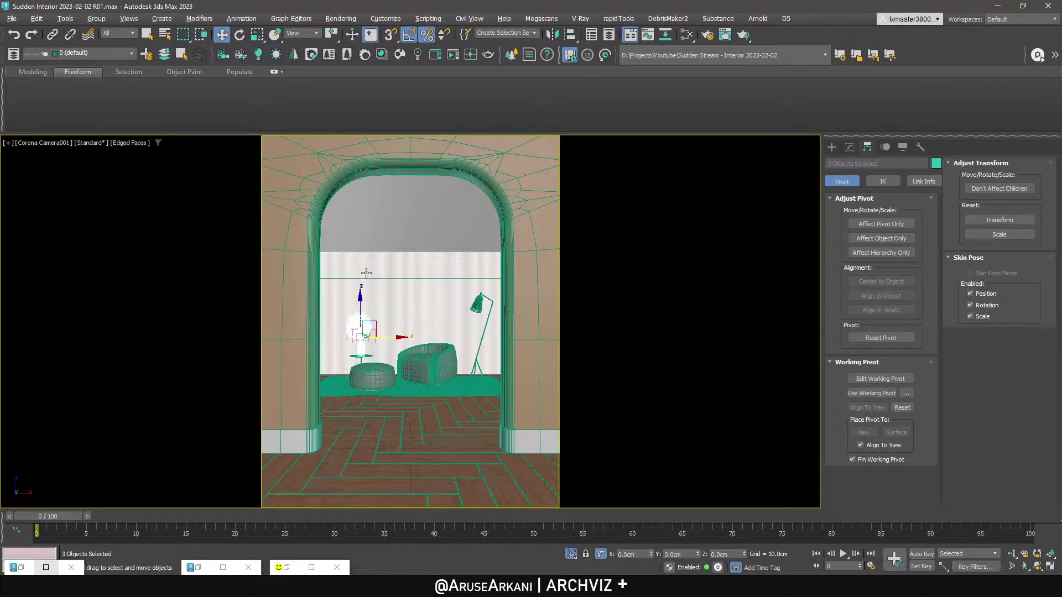
{"action": "left_click", "coordinate": [99, 19]}
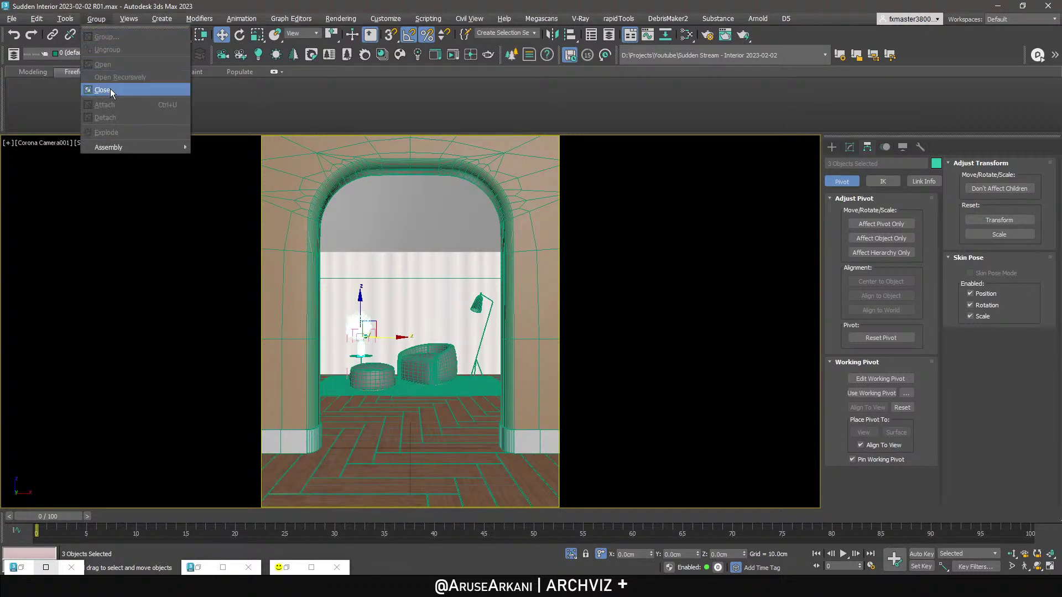
{"action": "left_click", "coordinate": [111, 90]}
{"action": "left_click", "coordinate": [96, 19]}
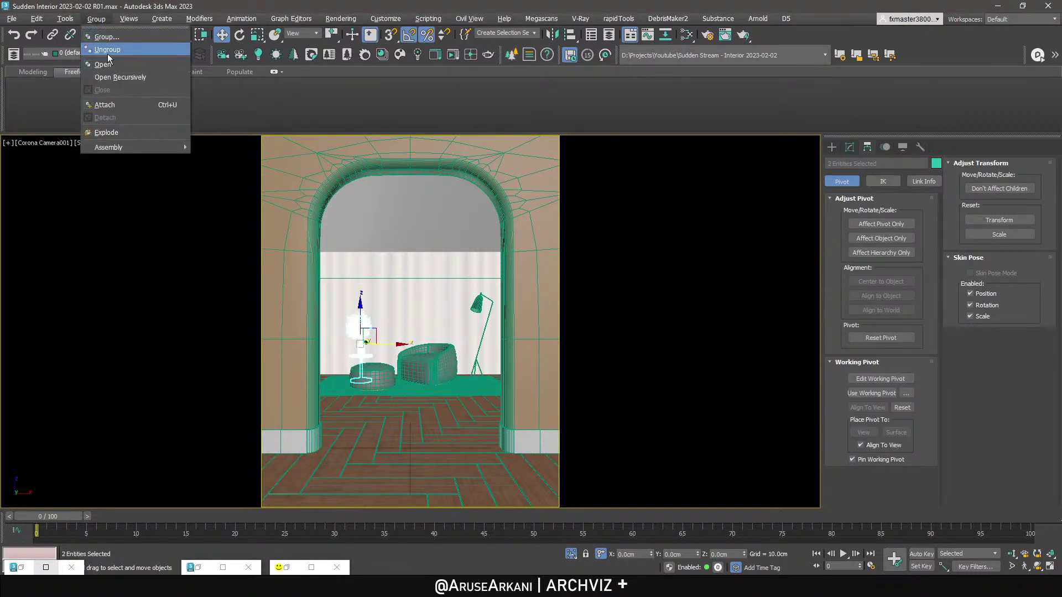
{"action": "left_click", "coordinate": [108, 50]}
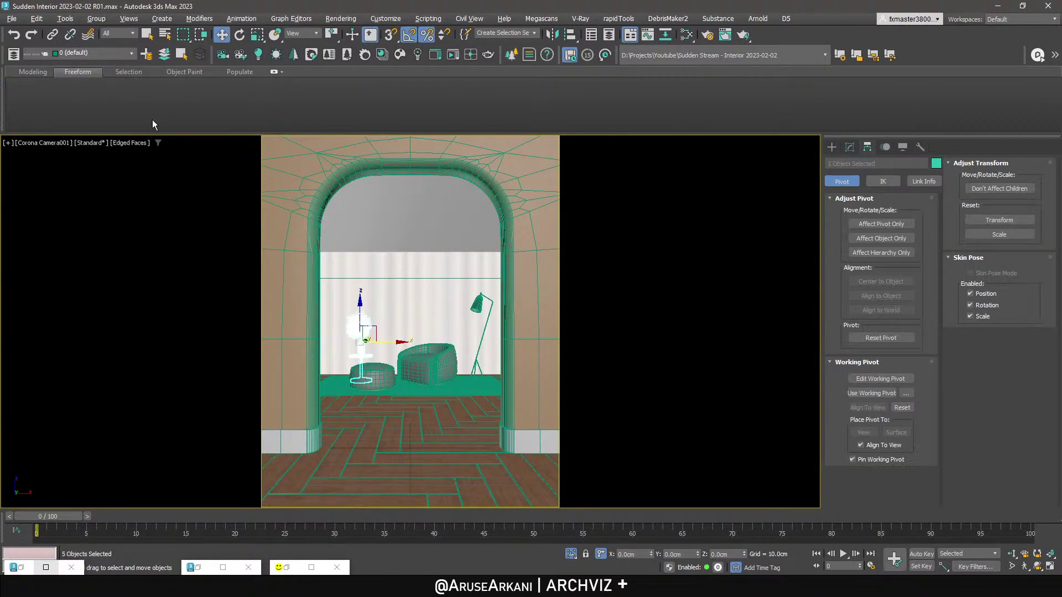
Remove the side table from the selection and group only the flower and vase.
{"action": "left_click", "coordinate": [369, 358], "text": "alt"}
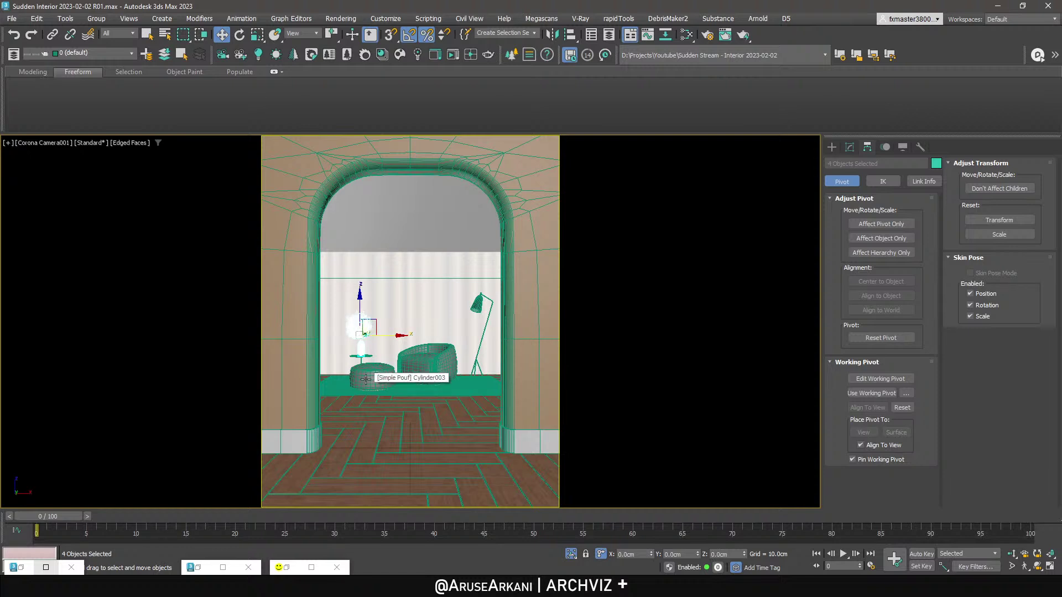
{"action": "left_click", "coordinate": [96, 18]}
{"action": "left_click", "coordinate": [105, 30]}
{"action": "left_click", "coordinate": [531, 314]}
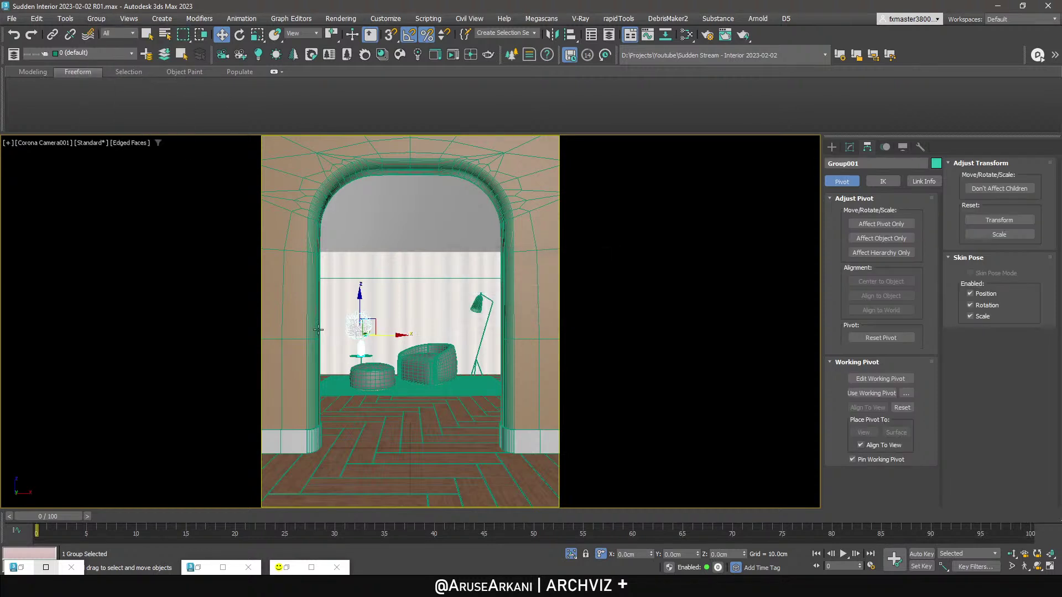
Snap the flower and vase group's pivot to the vase's base in the front view and center it horizontally.
{"action": "key", "text": "alt+w"}
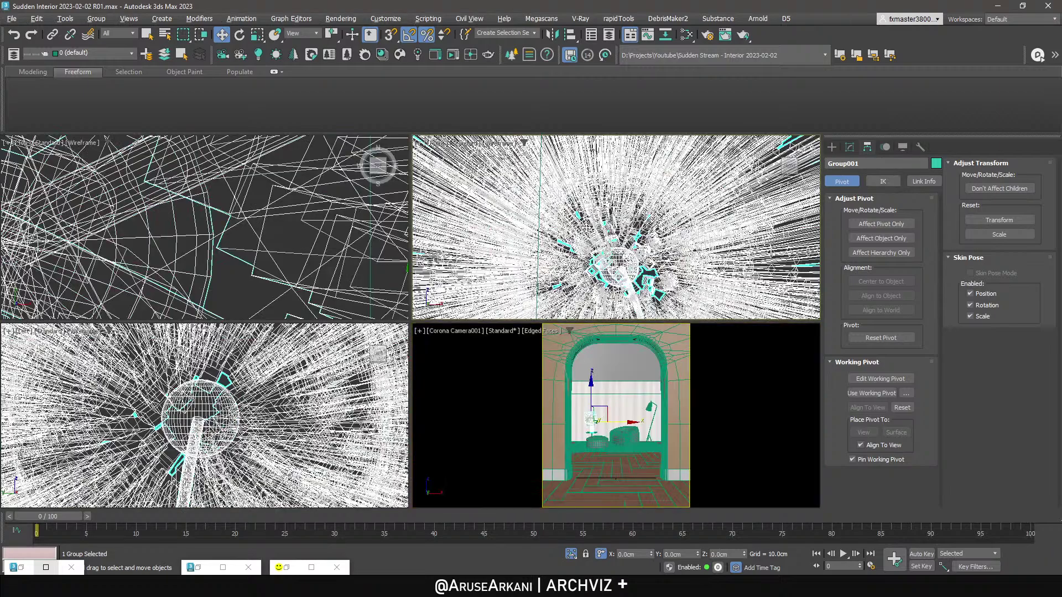
{"action": "key", "text": "f"}
{"action": "key", "text": "alt+w"}
{"action": "key", "text": "z"}
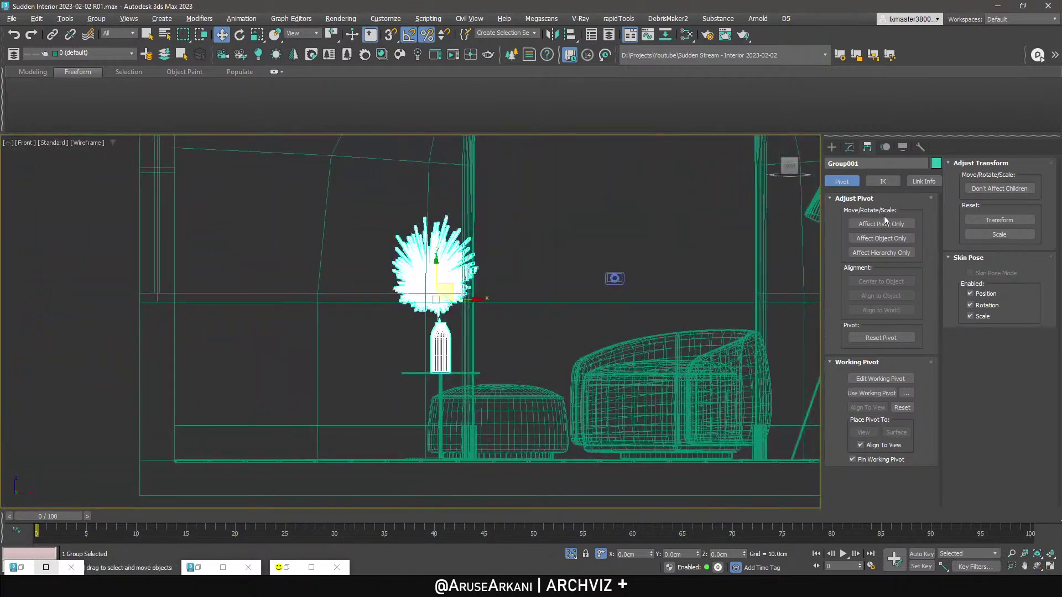
{"action": "left_click", "coordinate": [882, 224]}
{"action": "left_click_drag", "start_coordinate": [437, 298], "coordinate": [450, 397]}
{"action": "scroll", "coordinate": [447, 342], "scroll_direction": "up", "scroll_amount": 5}
{"action": "scroll", "coordinate": [450, 397], "scroll_direction": "up", "scroll_amount": 15}
{"action": "key", "text": "s"}
{"action": "left_click_drag", "start_coordinate": [332, 434], "coordinate": [325, 463]}
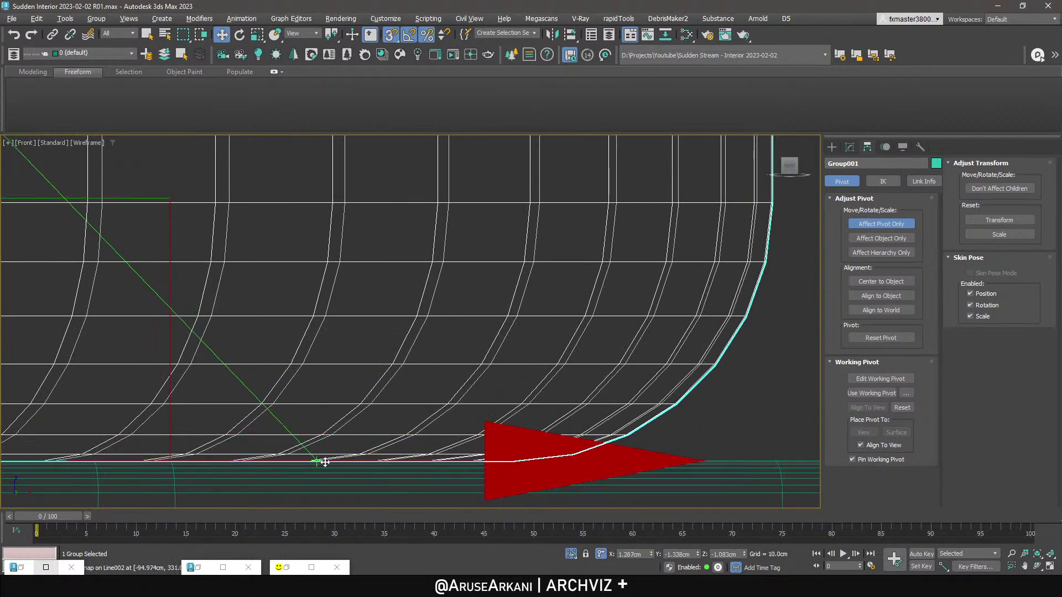
{"action": "scroll", "coordinate": [323, 463], "scroll_direction": "down", "scroll_amount": 10}
{"action": "scroll", "coordinate": [407, 422], "scroll_direction": "up", "scroll_amount": 4}
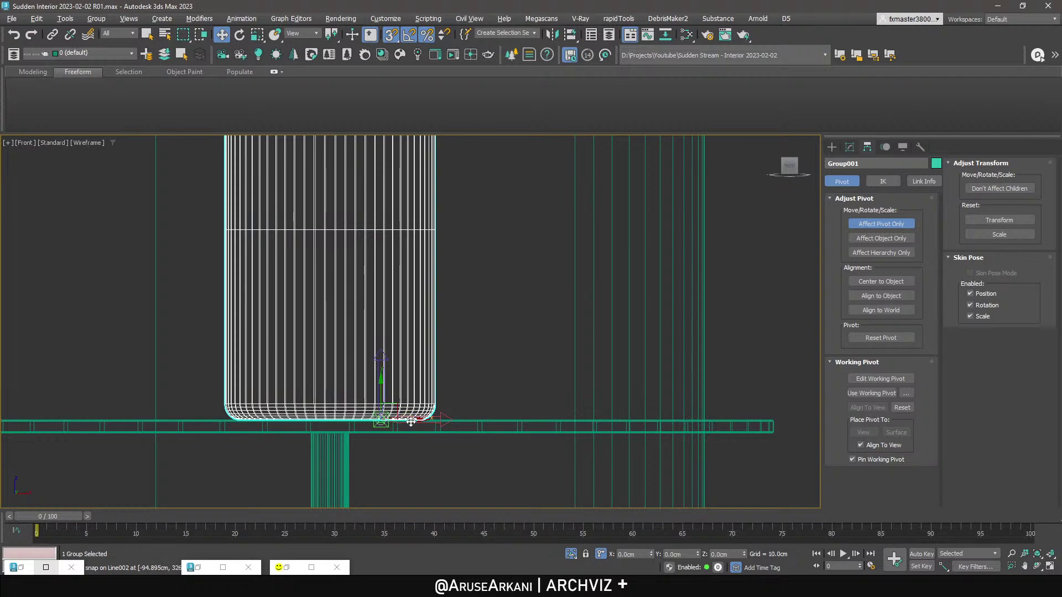
{"action": "scroll", "coordinate": [320, 425], "scroll_direction": "up", "scroll_amount": 4}
{"action": "left_click_drag", "start_coordinate": [320, 426], "coordinate": [364, 407]}
{"action": "scroll", "coordinate": [374, 409], "scroll_direction": "down", "scroll_amount": 3}
{"action": "key", "text": "s"}
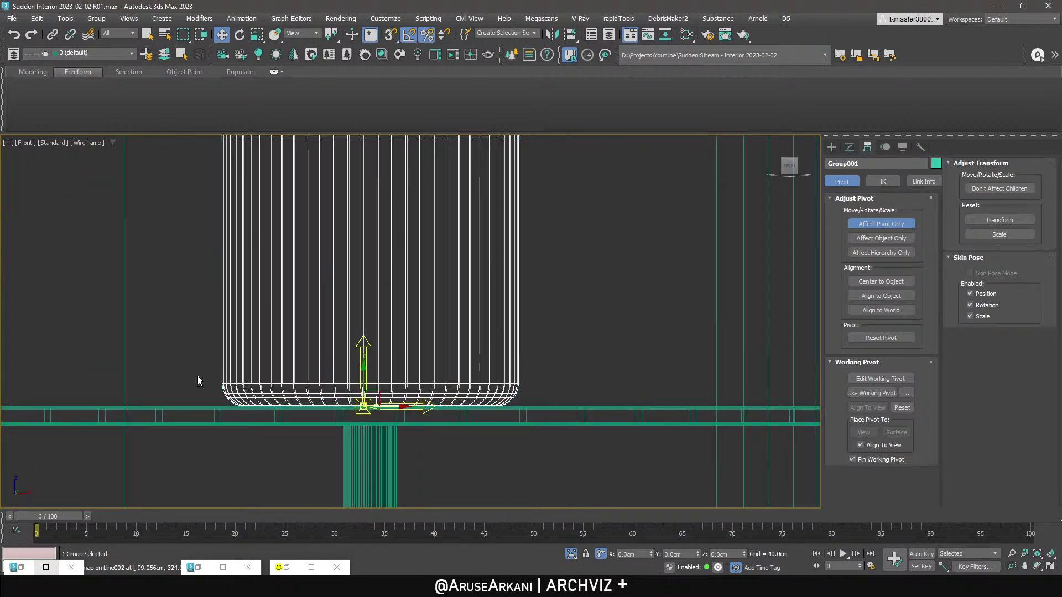
Center the flower and vase group's pivot under the vase's base in the left view.
{"action": "key", "text": "alt+w"}
{"action": "right_click", "coordinate": [221, 367]}
{"action": "key", "text": "alt+w"}
{"action": "scroll", "coordinate": [402, 415], "scroll_direction": "up", "scroll_amount": 6}
{"action": "scroll", "coordinate": [402, 415], "scroll_direction": "up", "scroll_amount": 5}
{"action": "key", "text": "s"}
{"action": "left_click_drag", "start_coordinate": [312, 403], "coordinate": [386, 396]}
{"action": "scroll", "coordinate": [386, 397], "scroll_direction": "down", "scroll_amount": 4}
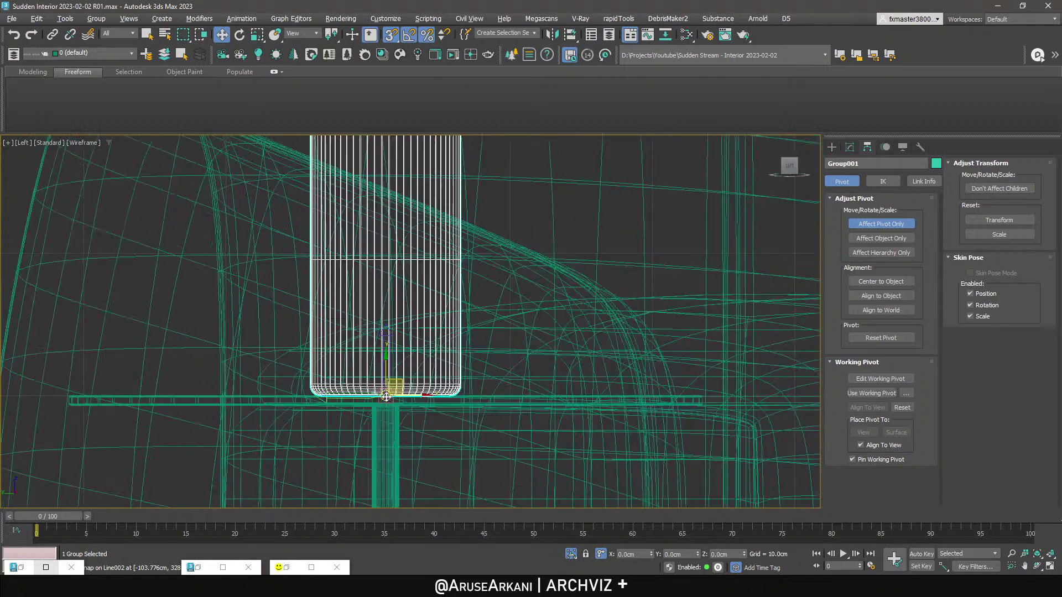
{"action": "scroll", "coordinate": [386, 396], "scroll_direction": "up", "scroll_amount": 8}
{"action": "key", "text": "s"}
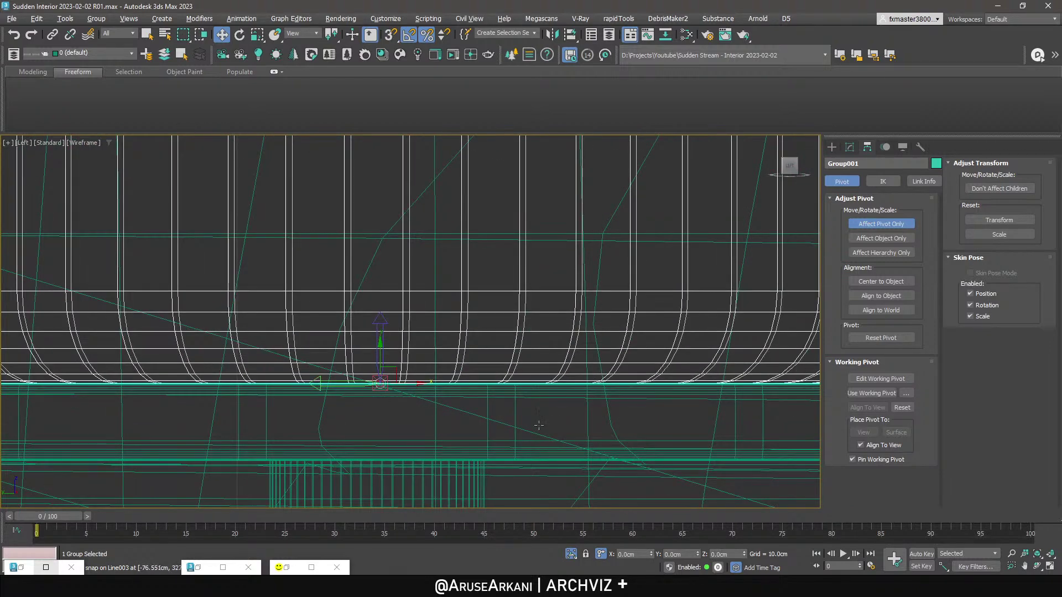
Scale up the flower and vase group slightly from its base in the camera view and save the scene.
{"action": "key", "text": "c"}
{"action": "key", "text": "s"}
{"action": "key", "text": "r"}
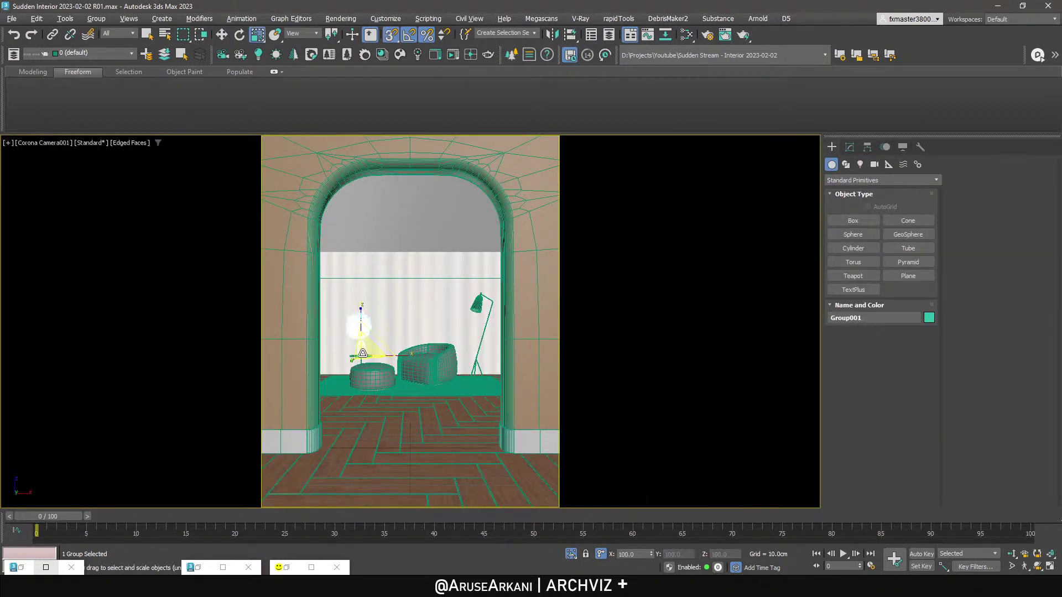
{"action": "key", "text": "w"}
{"action": "key", "text": "ctrl+s"}
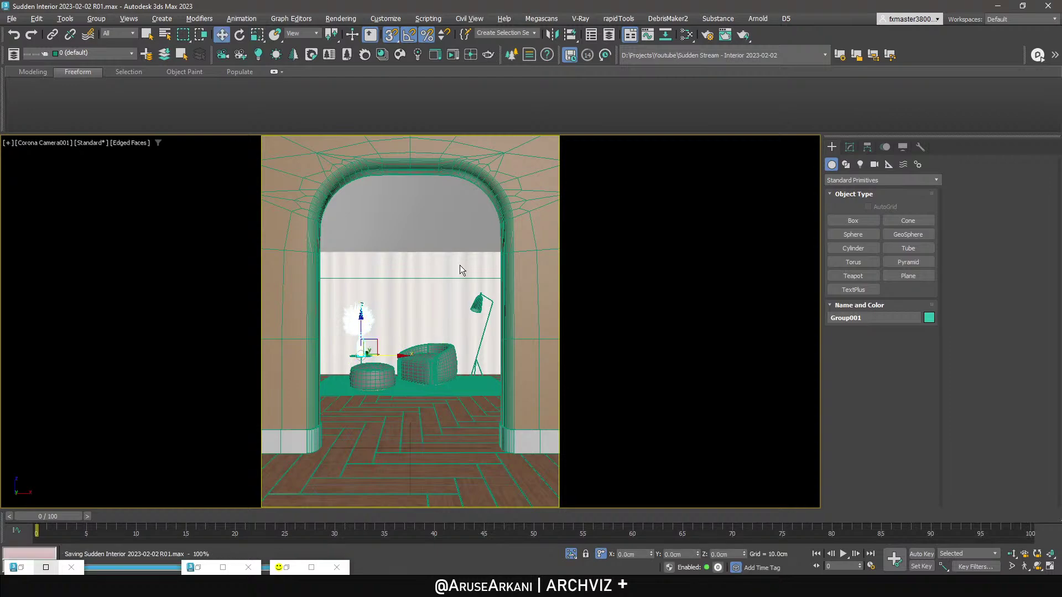
Check the enlarged flower and vase in an interactive Corona render, stopping and minimizing the frame buffer when done.
{"action": "left_click", "coordinate": [453, 55]}
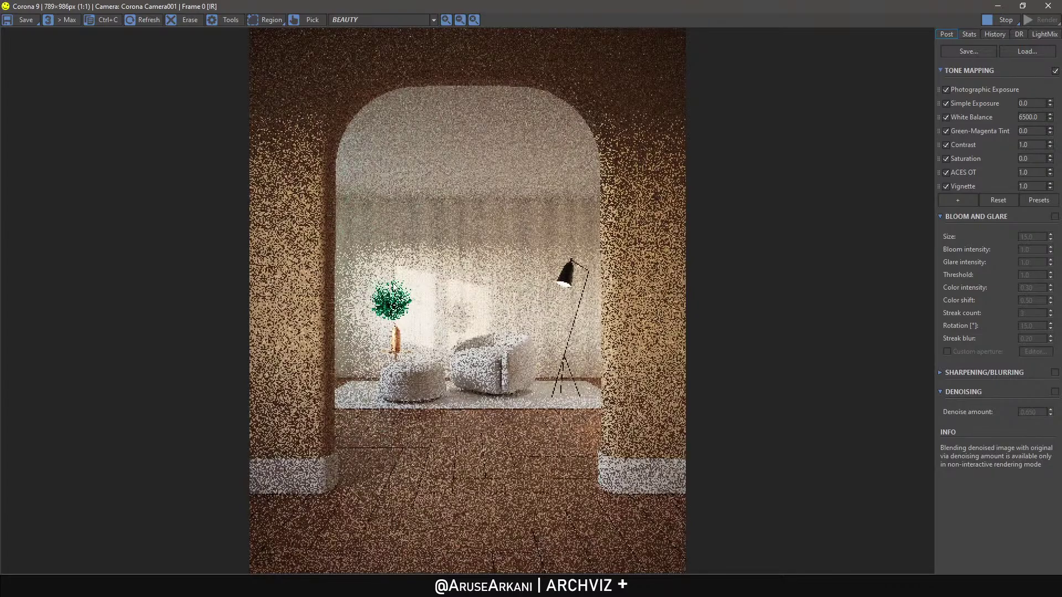
{"action": "left_click", "coordinate": [1002, 21]}
{"action": "left_click", "coordinate": [997, 5]}
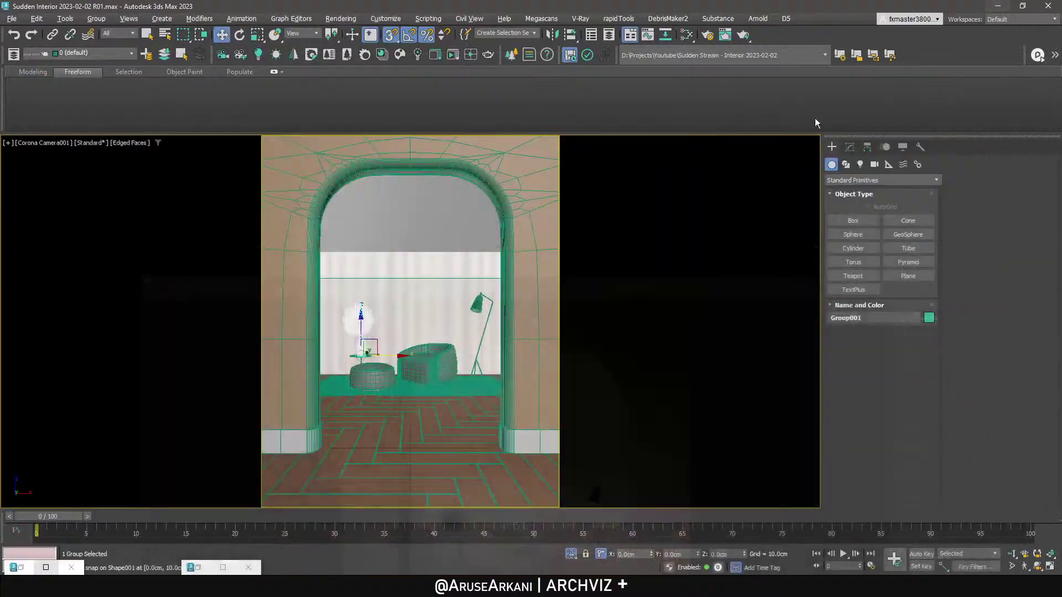
Open the Slate Material Editor and create a CoronaHairMtl material.
{"action": "right_click", "coordinate": [373, 301]}
{"action": "left_click", "coordinate": [356, 313]}
{"action": "key", "text": "m"}
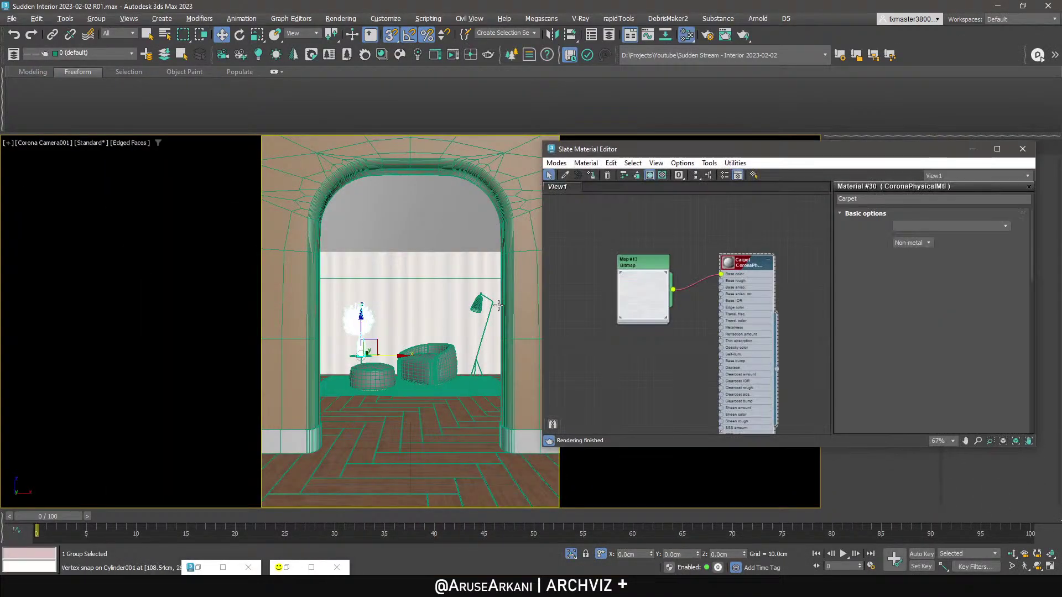
{"action": "left_click", "coordinate": [465, 356]}
{"action": "right_click", "coordinate": [607, 351]}
{"action": "mouse_move", "coordinate": [647, 353]}
{"action": "mouse_move", "coordinate": [744, 377]}
{"action": "left_click", "coordinate": [828, 388]}
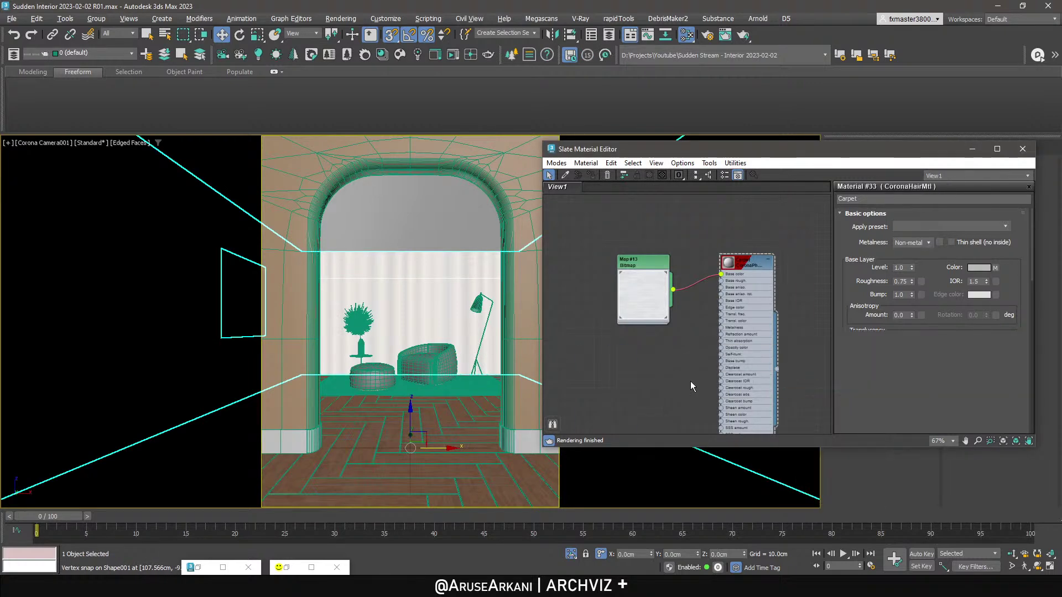
Assign the CoronaHairMtl material to the flower mesh and preview it in an interactive Corona render.
{"action": "left_click_drag", "start_coordinate": [636, 397], "coordinate": [371, 327]}
{"action": "right_click", "coordinate": [371, 328]}
{"action": "left_click", "coordinate": [424, 210]}
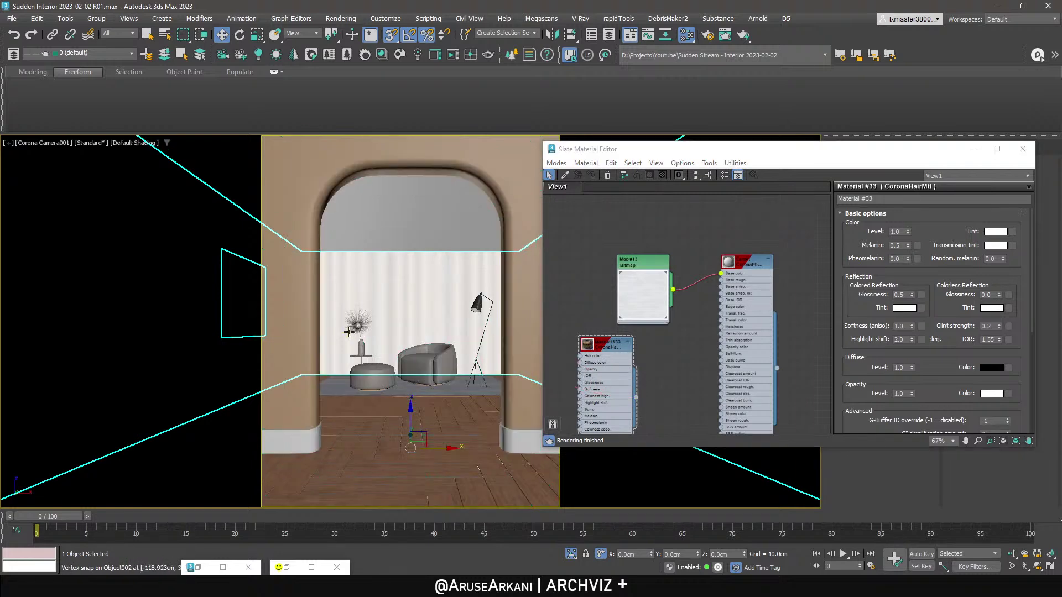
{"action": "left_click", "coordinate": [453, 56]}
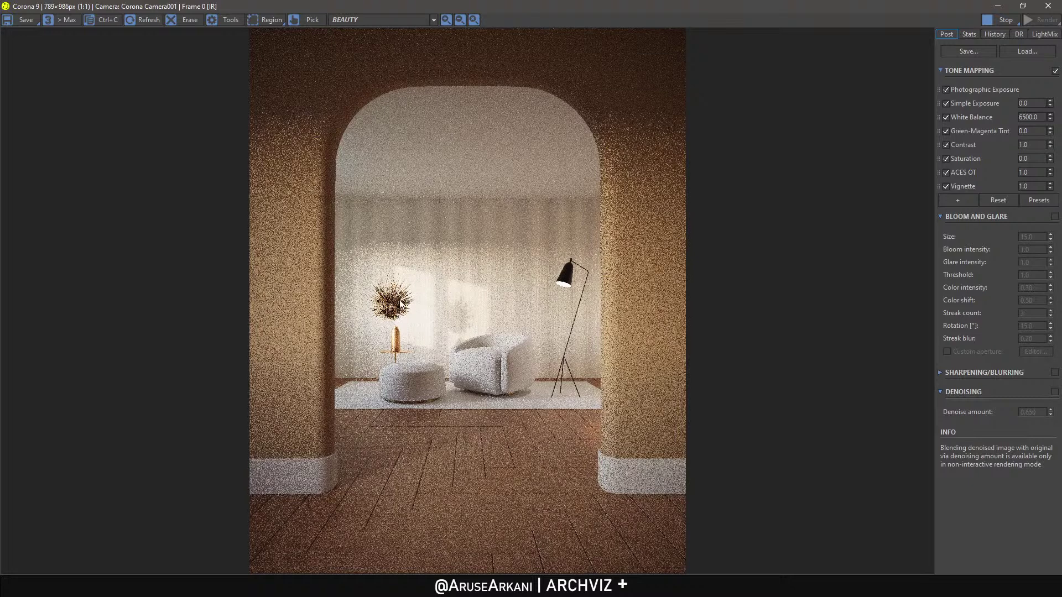
{"action": "left_click_drag", "start_coordinate": [1061, 160], "coordinate": [370, 46]}
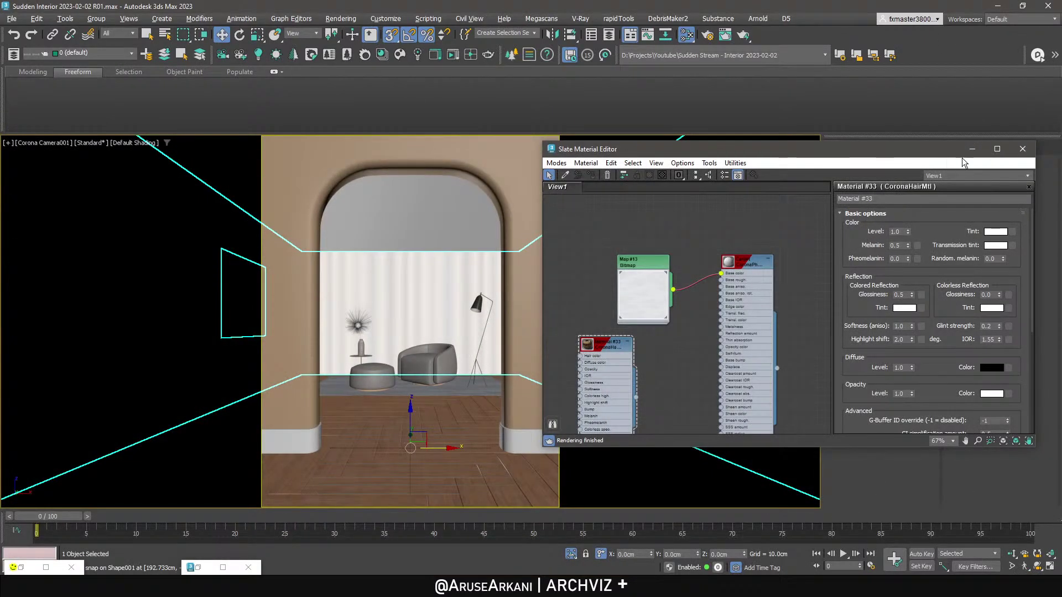
Select Corona Camera001 and move it back, farther from the arch, in the top view.
{"action": "left_click", "coordinate": [49, 144]}
{"action": "left_click", "coordinate": [74, 355]}
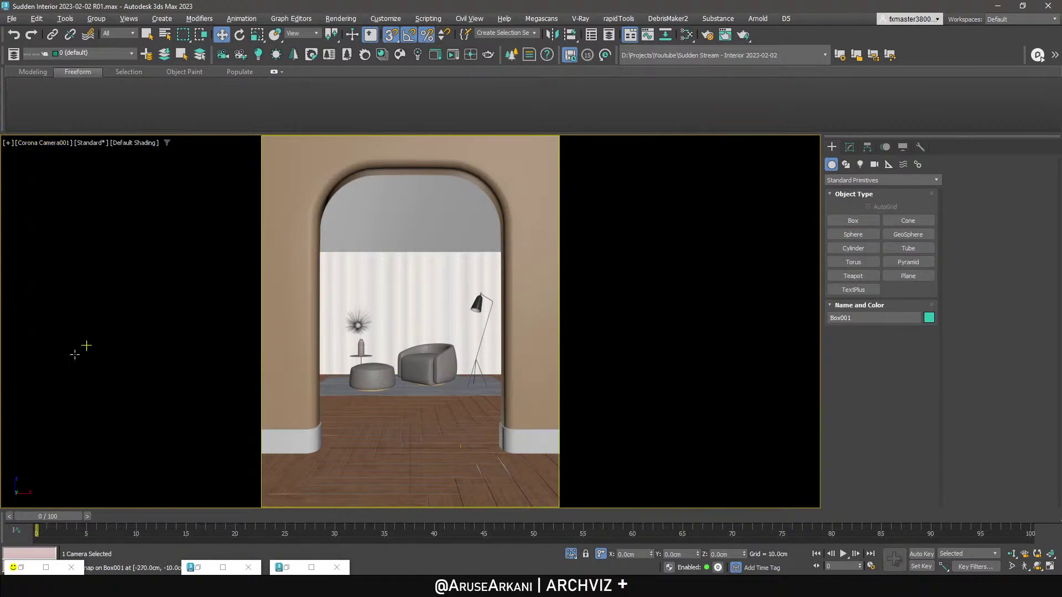
{"action": "right_click", "coordinate": [473, 346]}
{"action": "left_click", "coordinate": [420, 359]}
{"action": "key", "text": "s"}
{"action": "key", "text": "alt+w"}
{"action": "middle_click", "coordinate": [270, 276]}
{"action": "key", "text": "alt+w"}
{"action": "scroll", "coordinate": [270, 276], "scroll_direction": "down", "scroll_amount": 5}
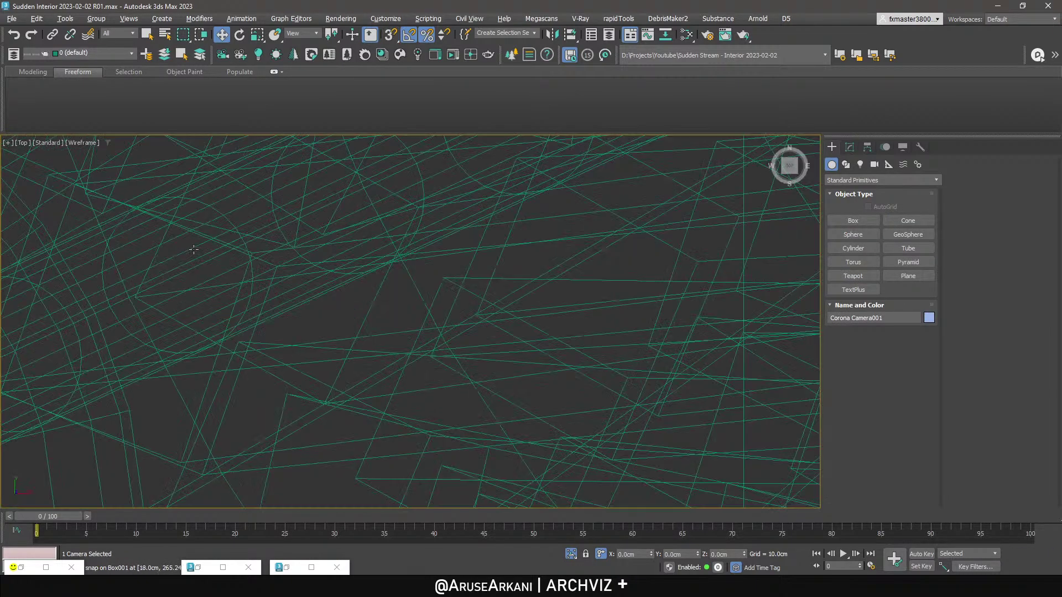
{"action": "scroll", "coordinate": [271, 276], "scroll_direction": "down", "scroll_amount": 10}
{"action": "middle_click_drag", "start_coordinate": [271, 276], "coordinate": [344, 266]}
{"action": "left_click_drag", "start_coordinate": [349, 397], "coordinate": [349, 450]}
Enable the camera's clipping, show it in the viewport and set the near clipping distance to 150 cm.
{"action": "left_click", "coordinate": [849, 146]}
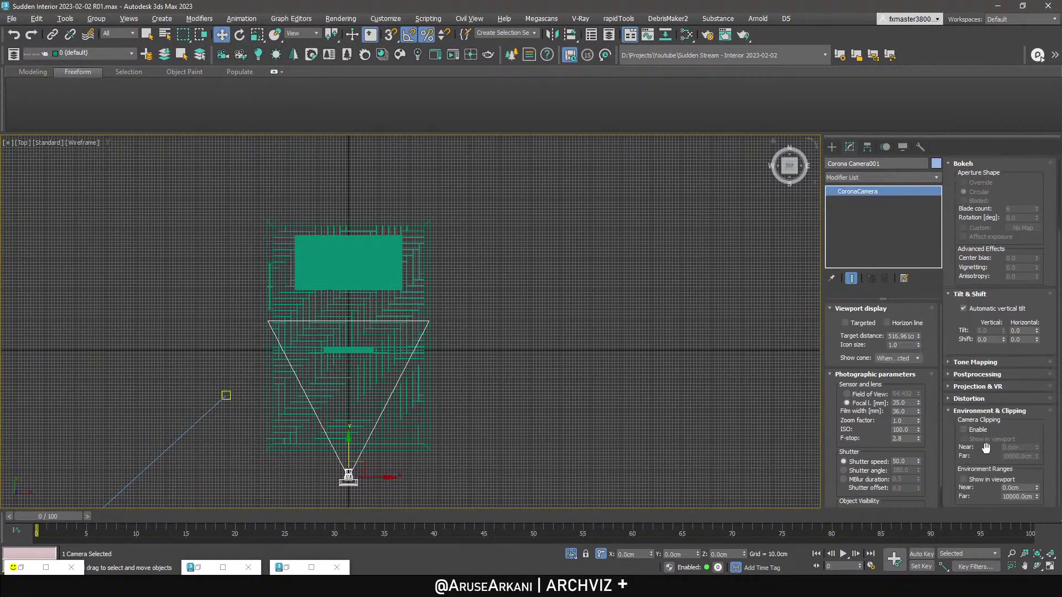
{"action": "left_click", "coordinate": [979, 430]}
{"action": "double_click", "coordinate": [1018, 448]}
{"action": "type", "text": "10"}
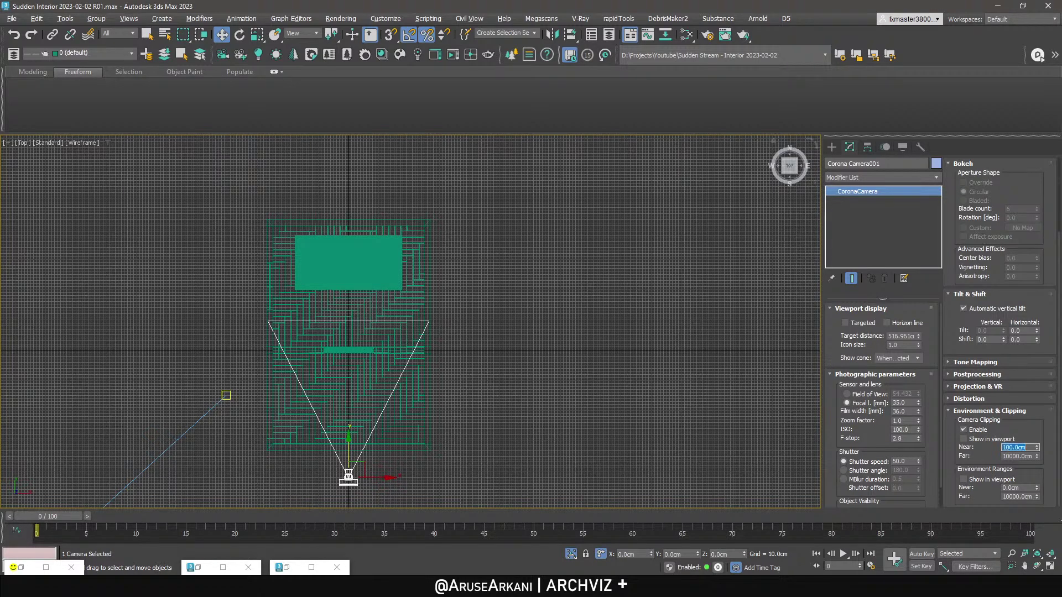
{"action": "left_click", "coordinate": [987, 440]}
{"action": "double_click", "coordinate": [1017, 447]}
{"action": "type", "text": "150"}
{"action": "key", "text": "Return"}
Adjust the camera's height in the front view and tilt it about its X axis to reframe the arch.
{"action": "right_click", "coordinate": [669, 386]}
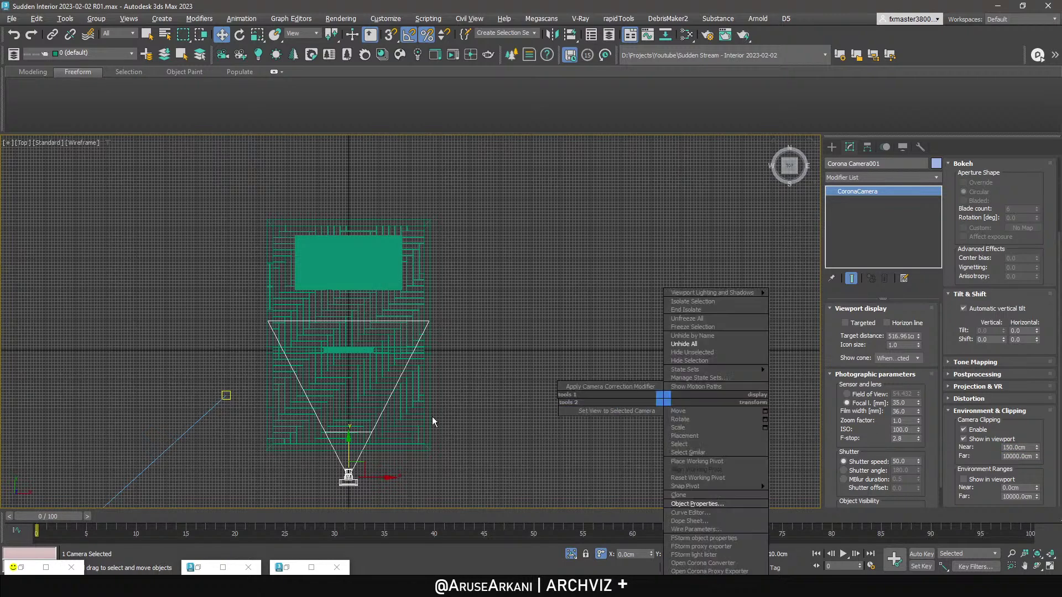
{"action": "key", "text": "alt+w"}
{"action": "key", "text": "z"}
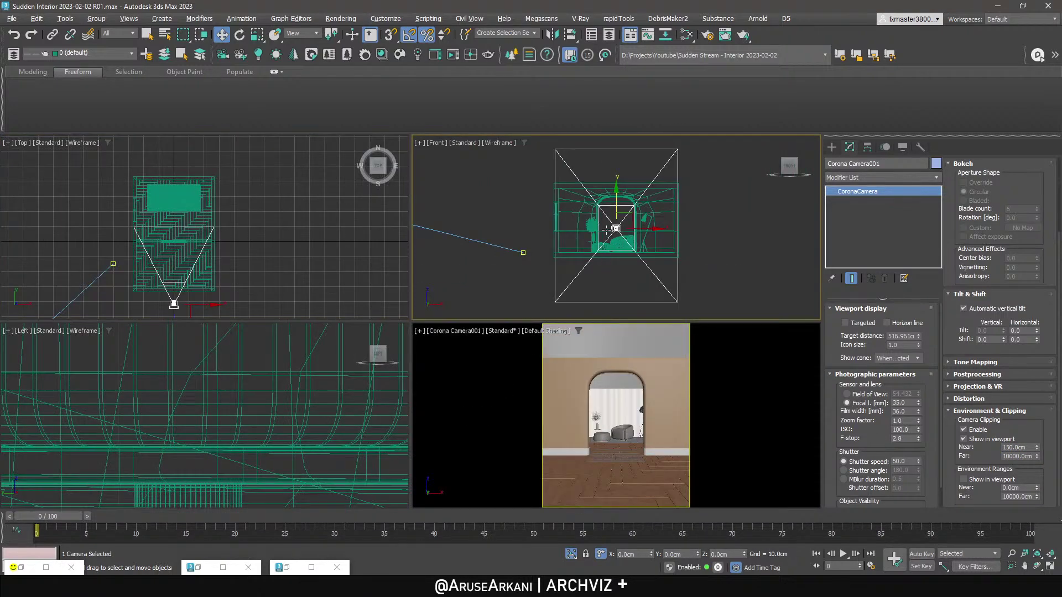
{"action": "key", "text": "e"}
{"action": "right_click", "coordinate": [616, 352]}
{"action": "left_click", "coordinate": [589, 386]}
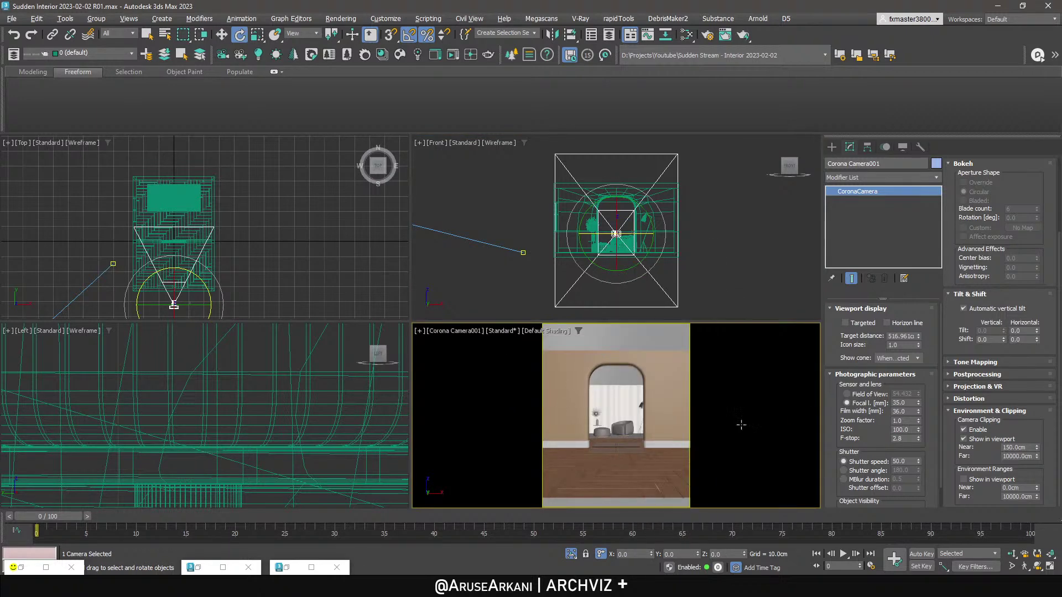
{"action": "left_click_drag", "start_coordinate": [652, 558], "coordinate": [658, 521]}
{"action": "right_click", "coordinate": [658, 521]}
Set the camera's focal length to 50 mm.
{"action": "left_click", "coordinate": [907, 403]}
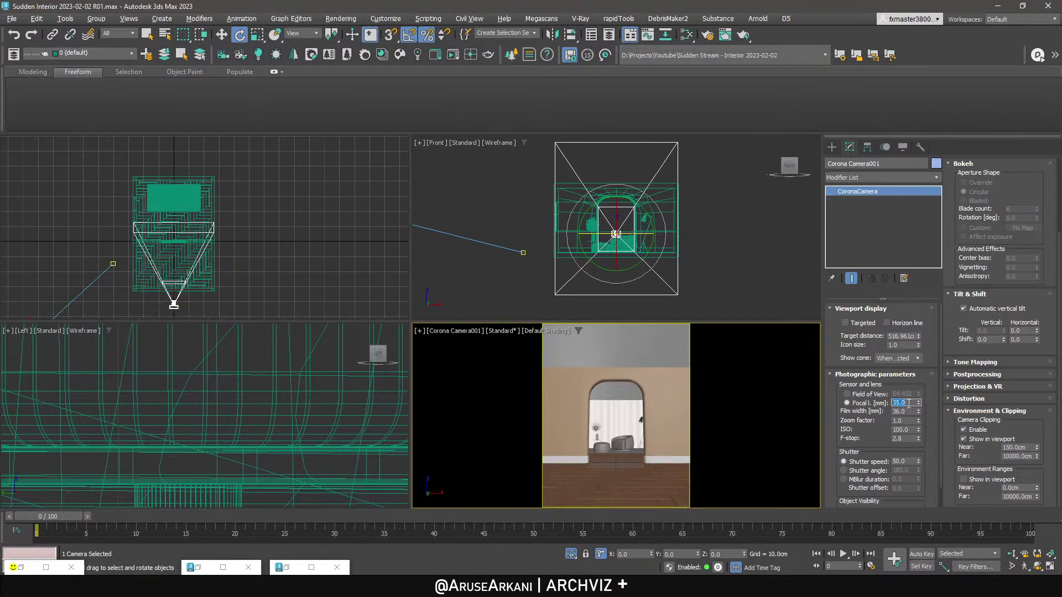
{"action": "type", "text": "50"}
{"action": "key", "text": "Return"}
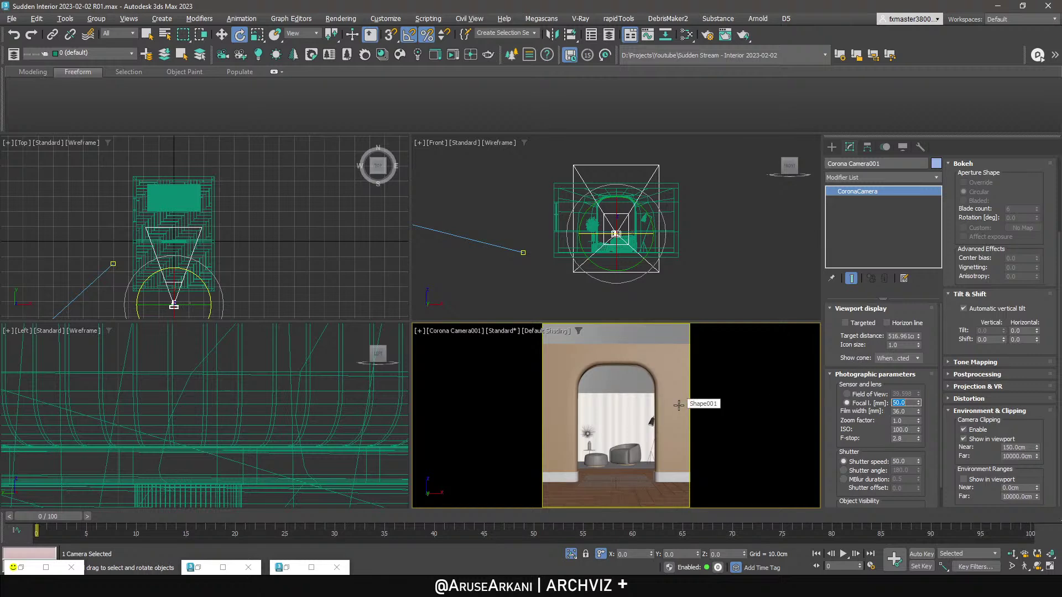
Set the camera's focal length to 70 mm, then move it farther back and slightly lower to reframe the arch.
{"action": "type", "text": "70"}
{"action": "key", "text": "Return"}
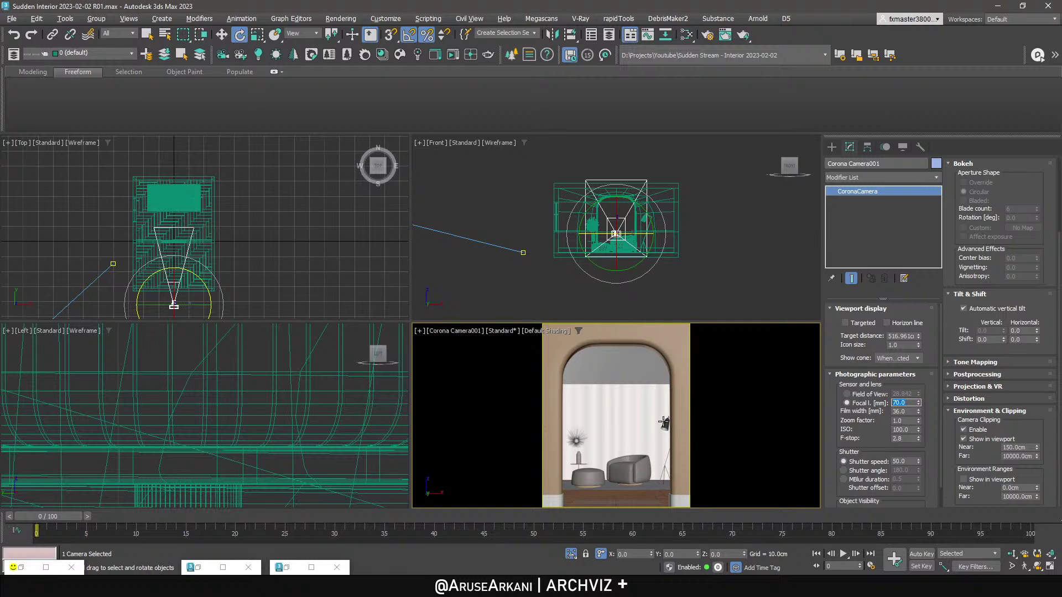
{"action": "middle_click", "coordinate": [287, 266]}
{"action": "scroll", "coordinate": [164, 290], "scroll_direction": "up", "scroll_amount": 3}
{"action": "key", "text": "w"}
{"action": "left_click_drag", "start_coordinate": [184, 289], "coordinate": [183, 299]}
{"action": "middle_click", "coordinate": [588, 276]}
{"action": "left_click_drag", "start_coordinate": [615, 211], "coordinate": [615, 213]}
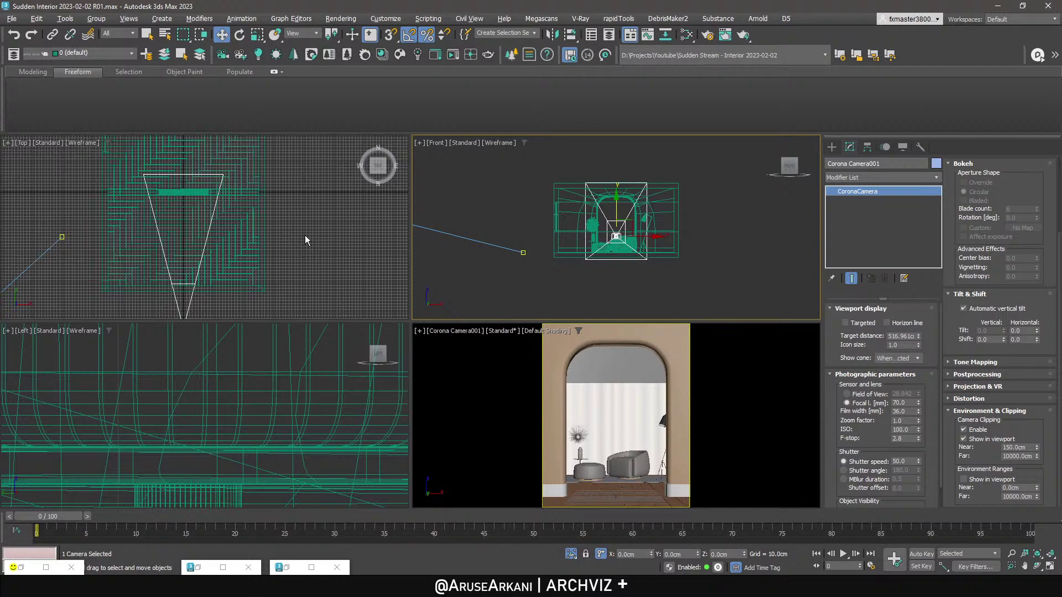
Move the Simple Lamp group closer to the armchair in the top view.
{"action": "scroll", "coordinate": [343, 221], "scroll_direction": "up", "scroll_amount": 10}
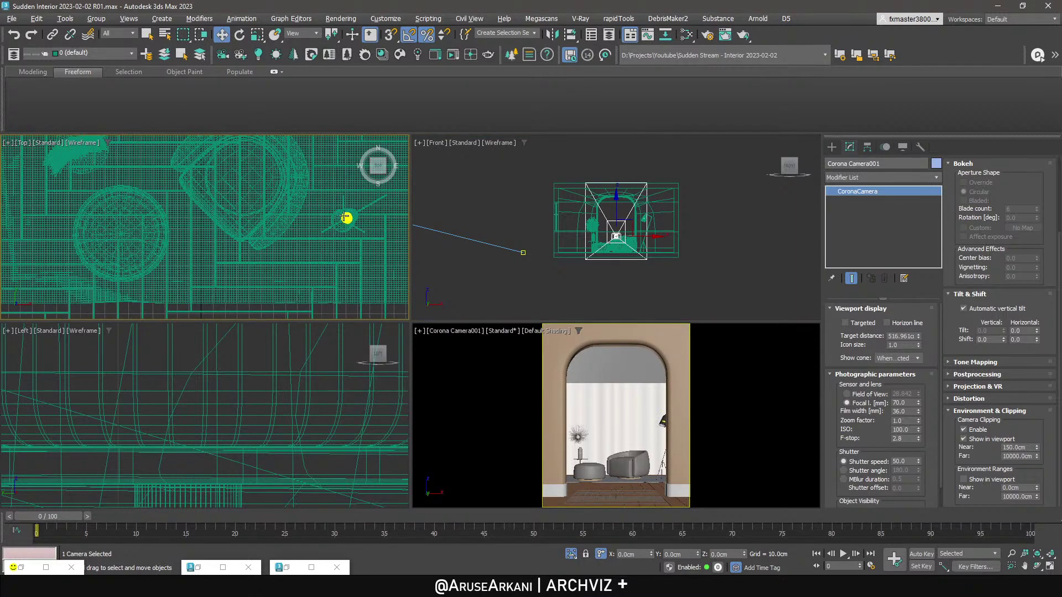
{"action": "left_click", "coordinate": [345, 218]}
{"action": "left_click_drag", "start_coordinate": [367, 197], "coordinate": [355, 197]}
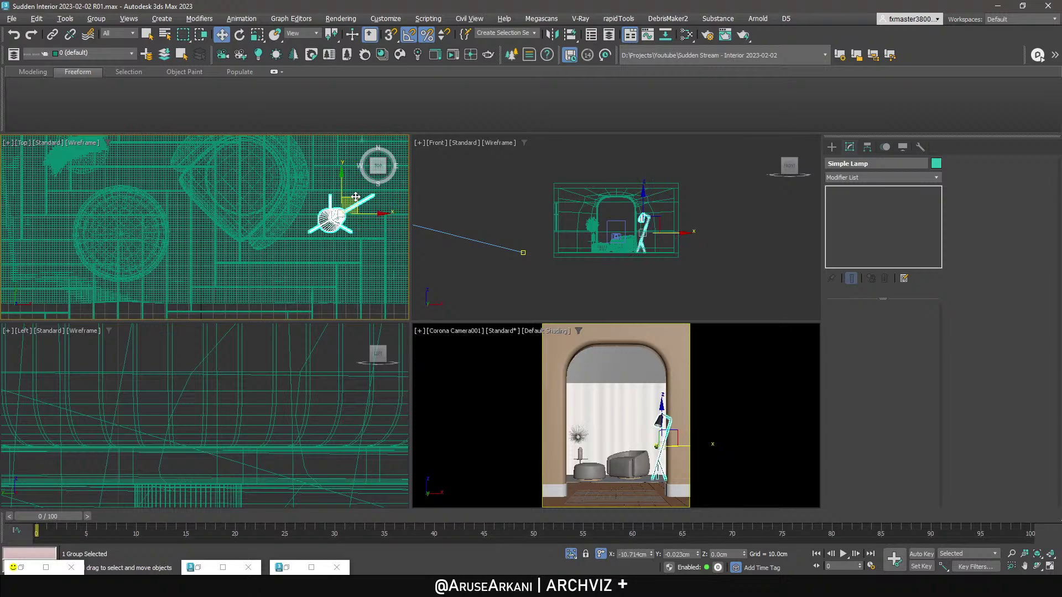
Select the lamp, armchair, pouf, side table, dried flower and rug together and move them slightly toward the camera in the top view.
{"action": "left_click", "coordinate": [279, 195], "text": "ctrl"}
{"action": "left_click", "coordinate": [129, 227], "text": "ctrl"}
{"action": "left_click", "coordinate": [96, 159], "text": "ctrl"}
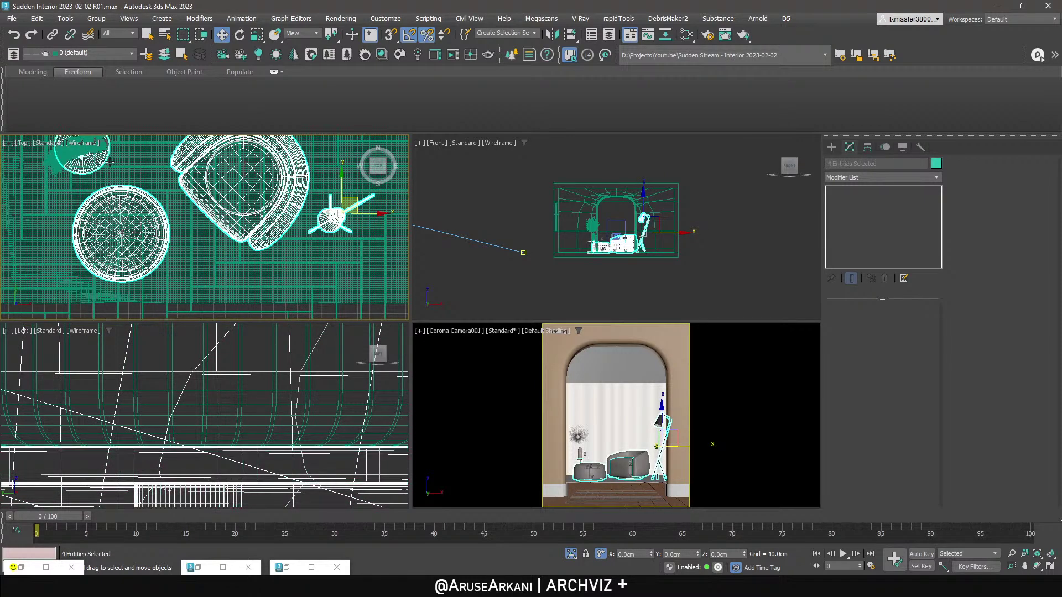
{"action": "left_click", "coordinate": [70, 153], "text": "ctrl"}
{"action": "scroll", "coordinate": [349, 235], "scroll_direction": "down", "scroll_amount": 3}
{"action": "left_click_drag", "start_coordinate": [387, 233], "coordinate": [387, 182]}
{"action": "left_click", "coordinate": [254, 212], "text": "ctrl"}
{"action": "scroll", "coordinate": [222, 239], "scroll_direction": "down", "scroll_amount": 6}
{"action": "scroll", "coordinate": [235, 231], "scroll_direction": "up", "scroll_amount": 4}
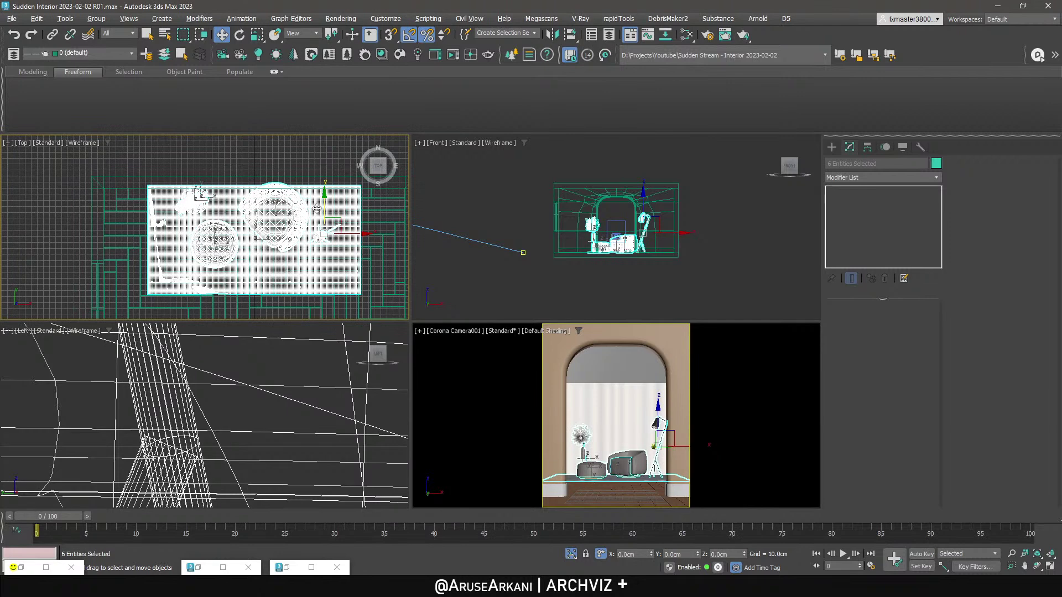
{"action": "left_click_drag", "start_coordinate": [327, 208], "coordinate": [321, 216]}
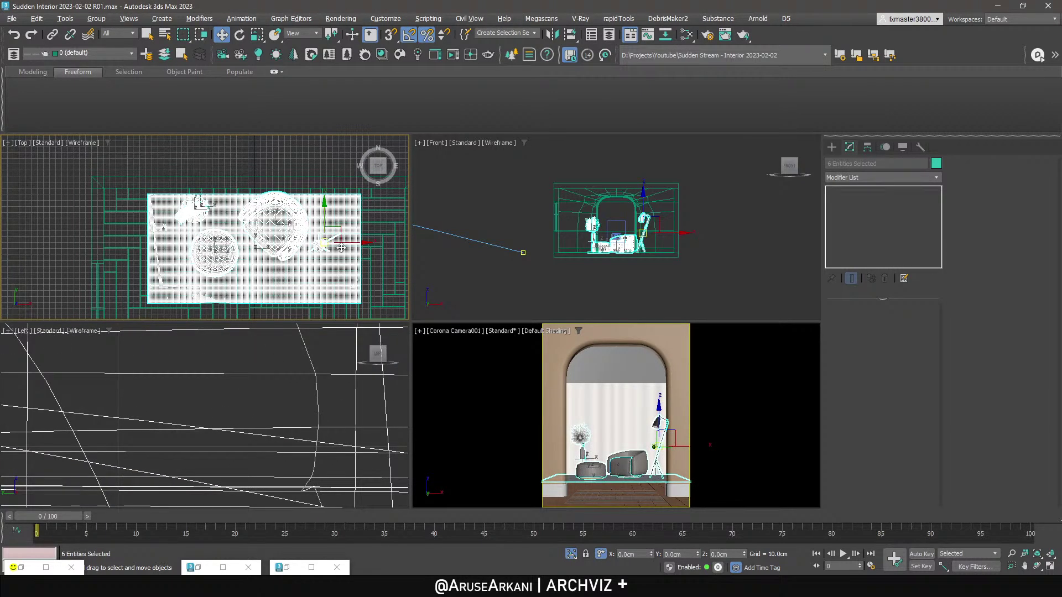
Move only the lamp along X a little closer to the armchair, and save the scene with the camera view maximized.
{"action": "left_click", "coordinate": [323, 247]}
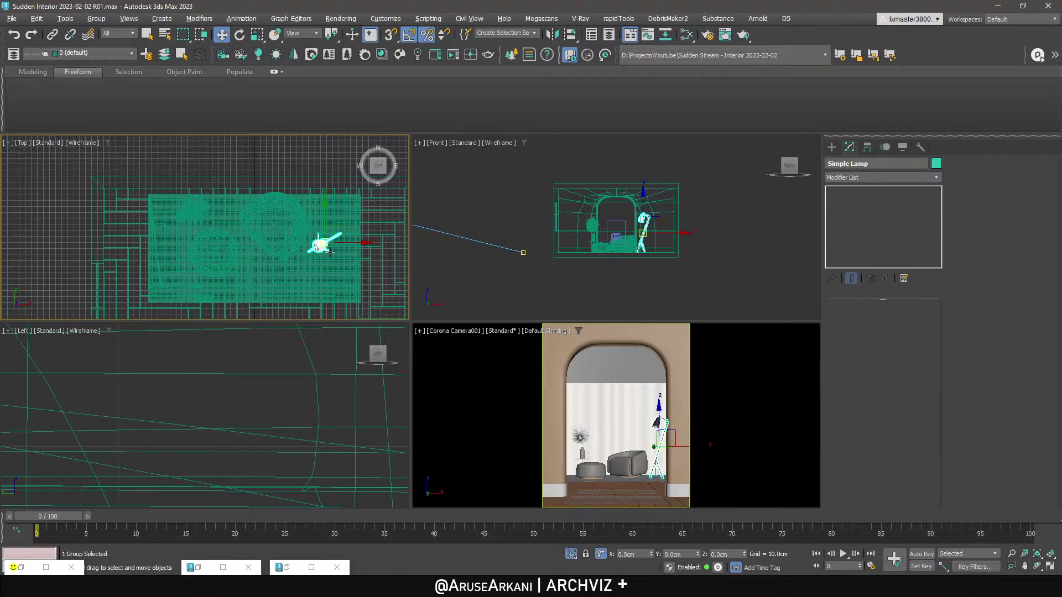
{"action": "scroll", "coordinate": [352, 250], "scroll_direction": "up", "scroll_amount": 2}
{"action": "middle_click_drag", "start_coordinate": [352, 251], "coordinate": [319, 256]}
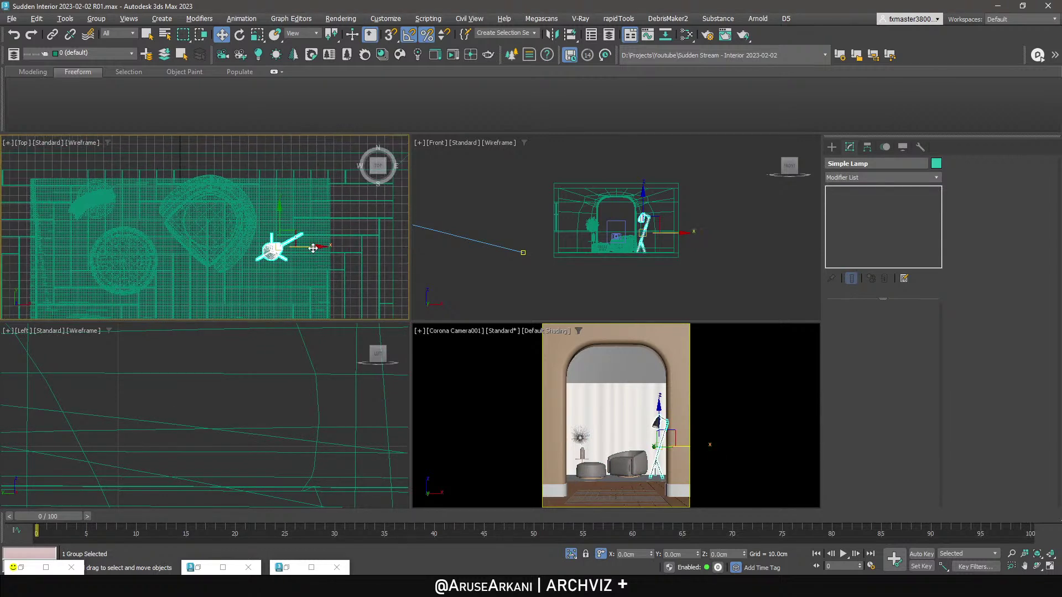
{"action": "left_click_drag", "start_coordinate": [319, 247], "coordinate": [305, 248]}
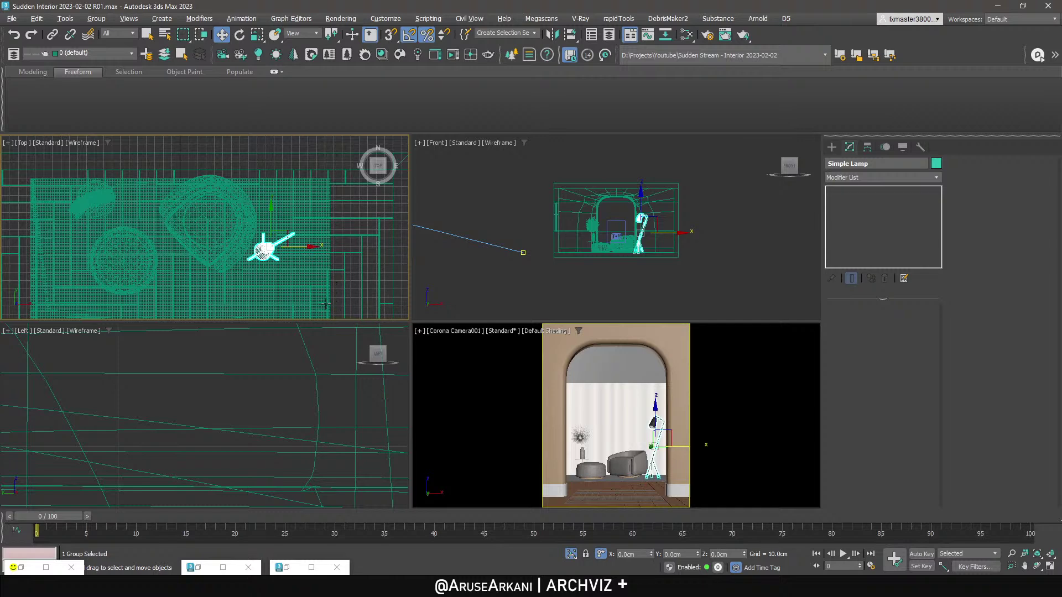
{"action": "middle_click", "coordinate": [560, 436]}
{"action": "key", "text": "alt+w"}
{"action": "key", "text": "ctrl+s"}
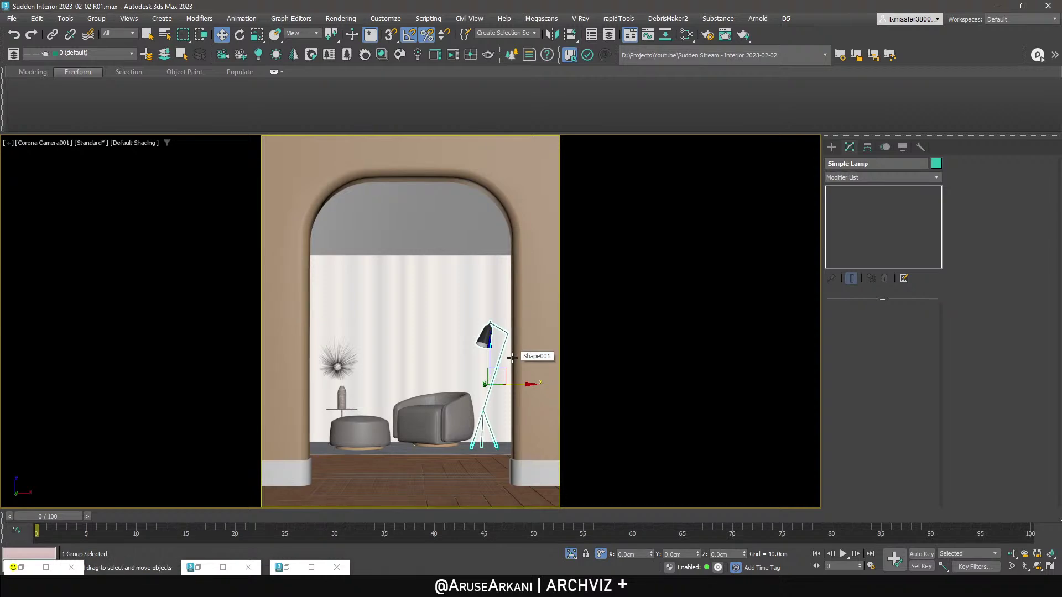
Start an interactive Corona render of the camera view and enable bloom and glare.
{"action": "left_click", "coordinate": [452, 56]}
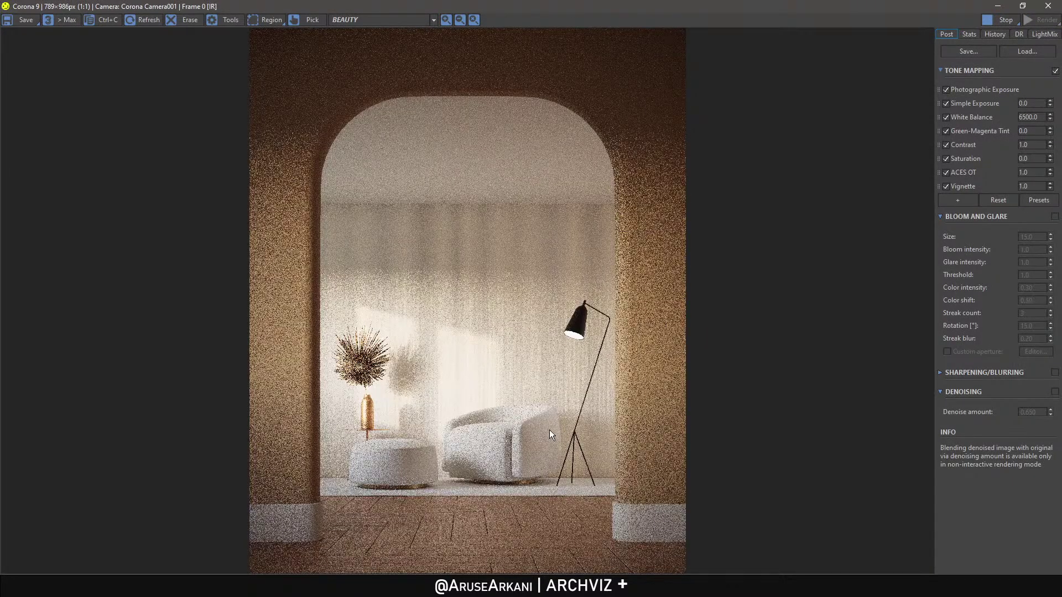
{"action": "left_click", "coordinate": [1055, 217]}
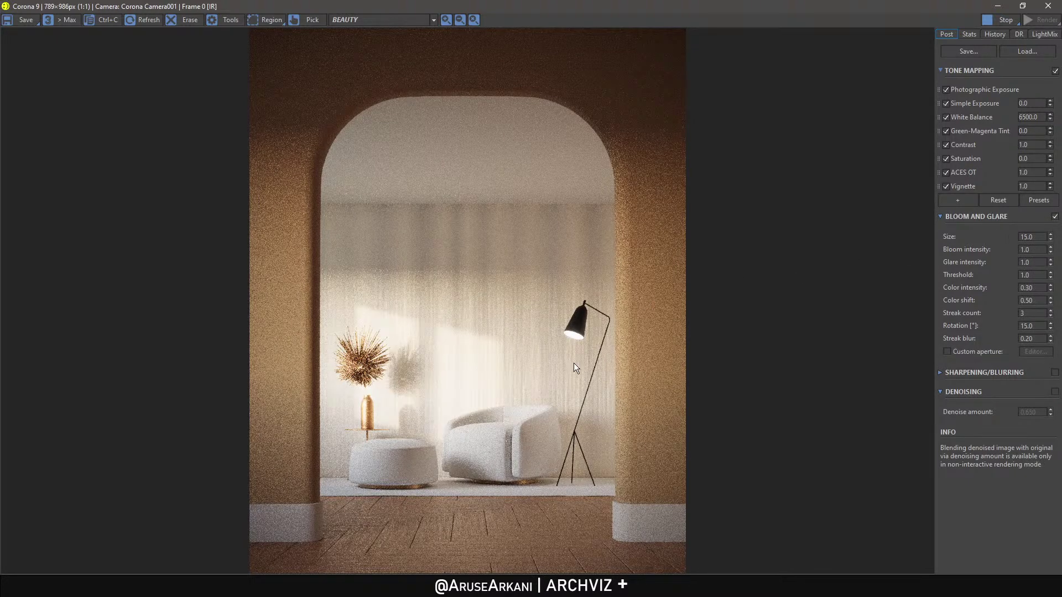
{"action": "scroll", "coordinate": [575, 331], "scroll_direction": "up", "scroll_amount": 1}
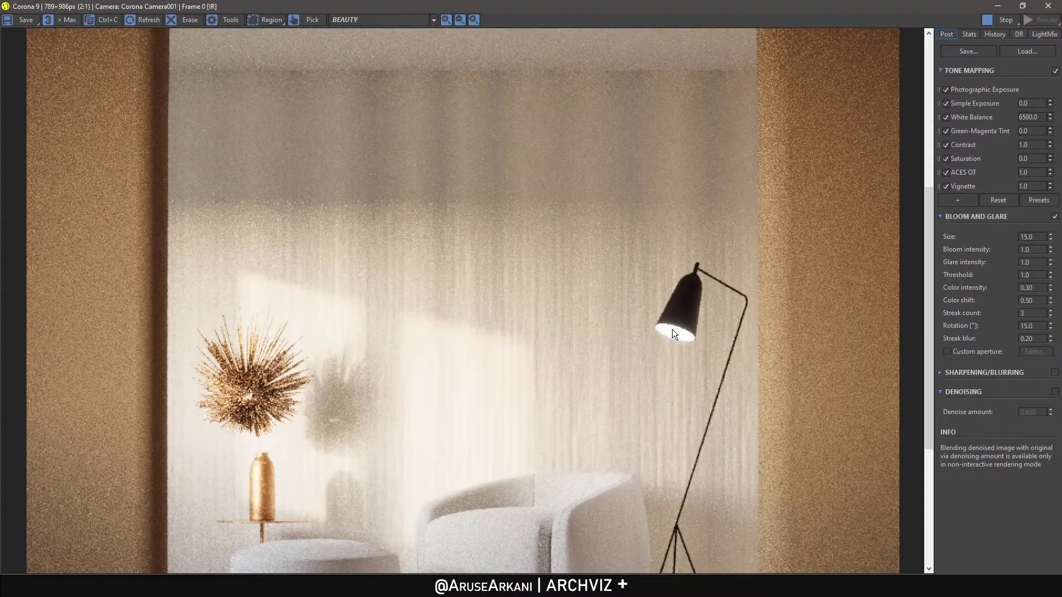
{"action": "scroll", "coordinate": [686, 347], "scroll_direction": "down", "scroll_amount": 1}
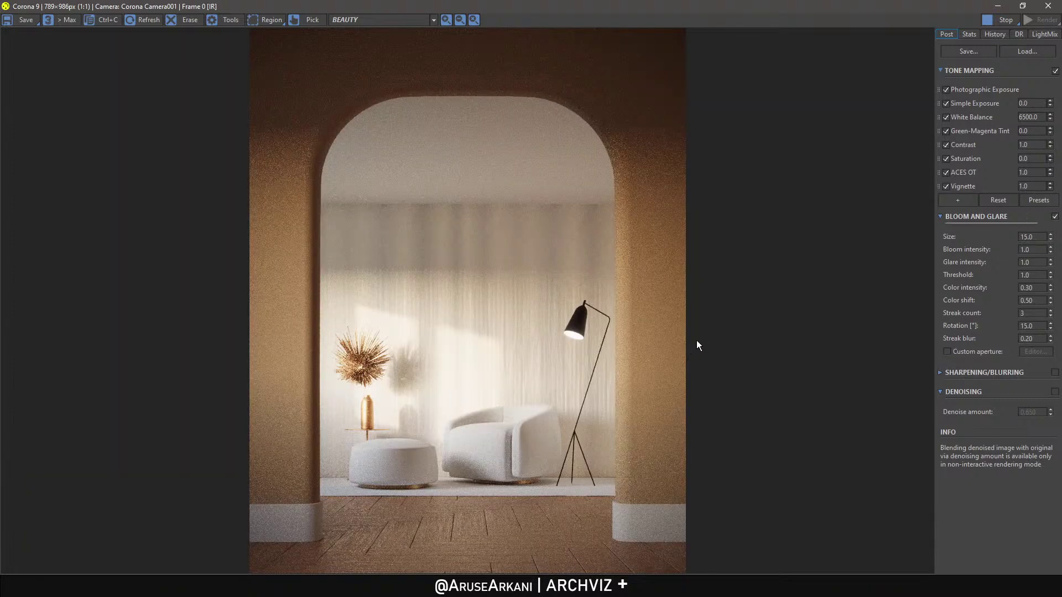
Expand the render's sharpening/blurring settings and enter 0 for one of the values there.
{"action": "left_click", "coordinate": [941, 373]}
{"action": "double_click", "coordinate": [1034, 417]}
{"action": "type", "text": "0"}
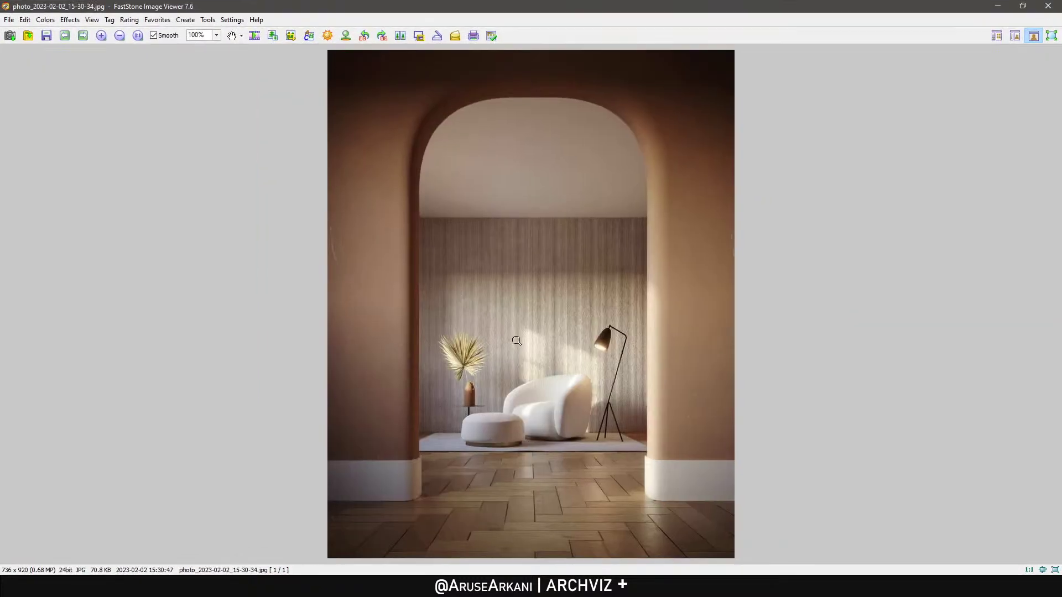
Check the reference photo in FastStone Image Viewer, then pick the arch wall's Orange Wall material in 3ds Max's Slate Material Editor.
{"action": "left_click", "coordinate": [520, 342]}
{"action": "left_click", "coordinate": [521, 341]}
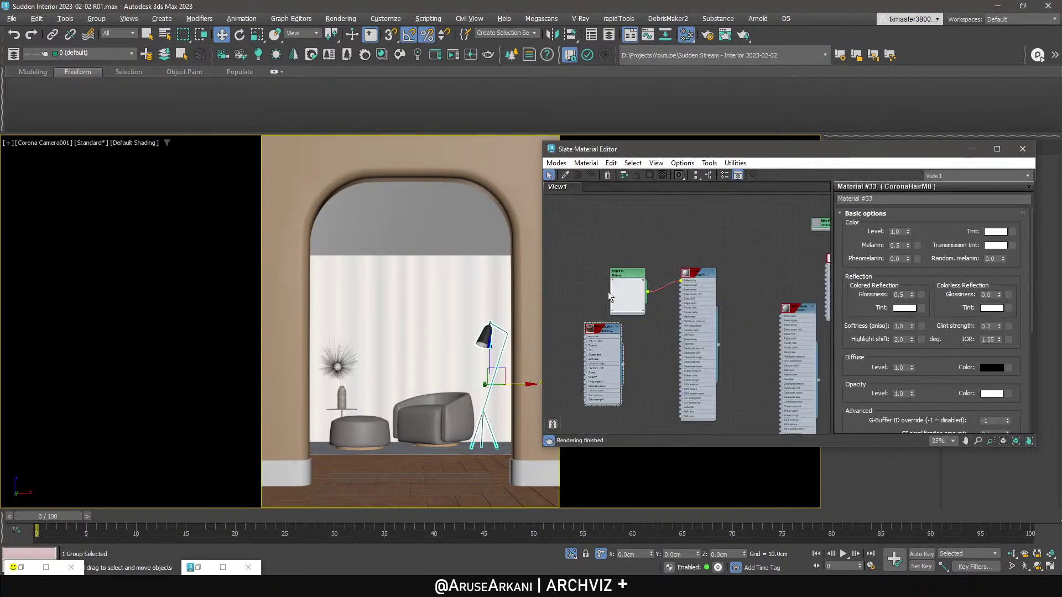
{"action": "left_click", "coordinate": [564, 174]}
{"action": "left_click", "coordinate": [288, 222]}
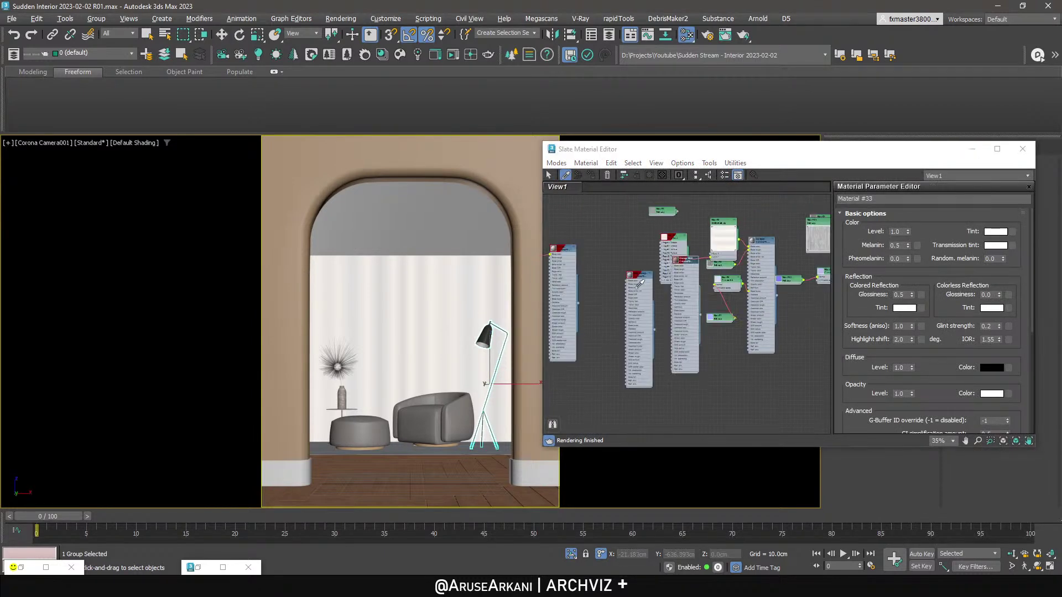
{"action": "left_click", "coordinate": [684, 301]}
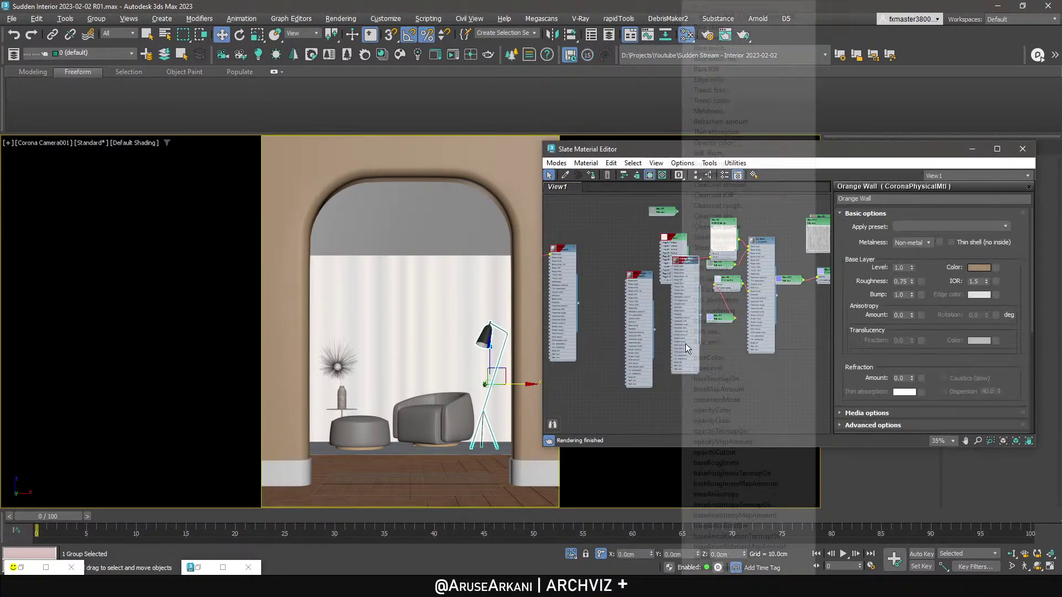
Load Concrete004_2K_Roughness as a Bitmap map into the Orange Wall material's base color.
{"action": "left_click_drag", "start_coordinate": [684, 307], "coordinate": [693, 461]}
{"action": "scroll", "coordinate": [694, 422], "scroll_direction": "up", "scroll_amount": 3}
{"action": "left_click_drag", "start_coordinate": [694, 303], "coordinate": [641, 308]}
{"action": "mouse_move", "coordinate": [678, 313]}
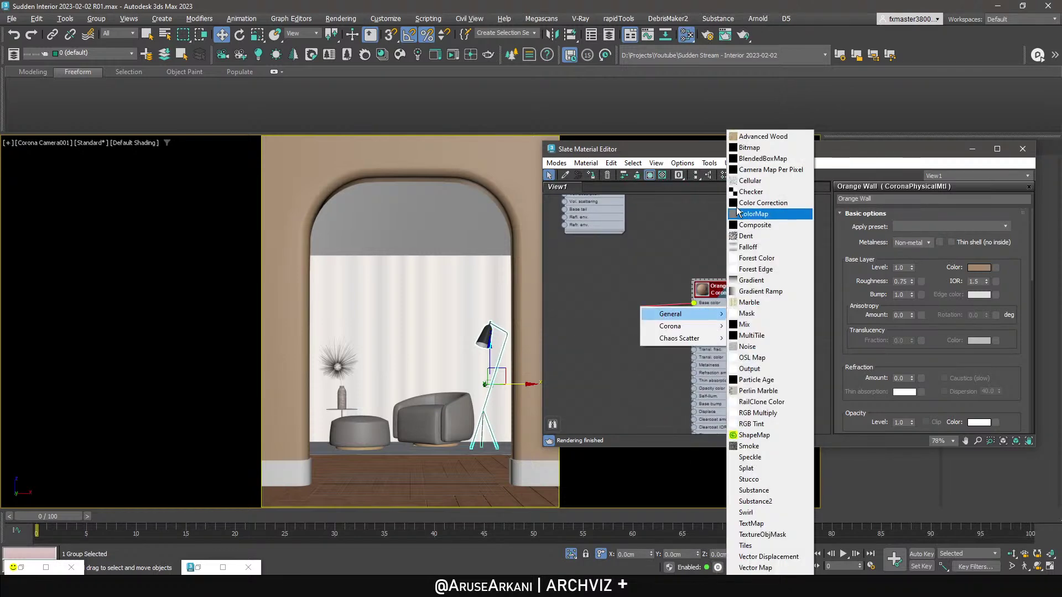
{"action": "left_click", "coordinate": [750, 148]}
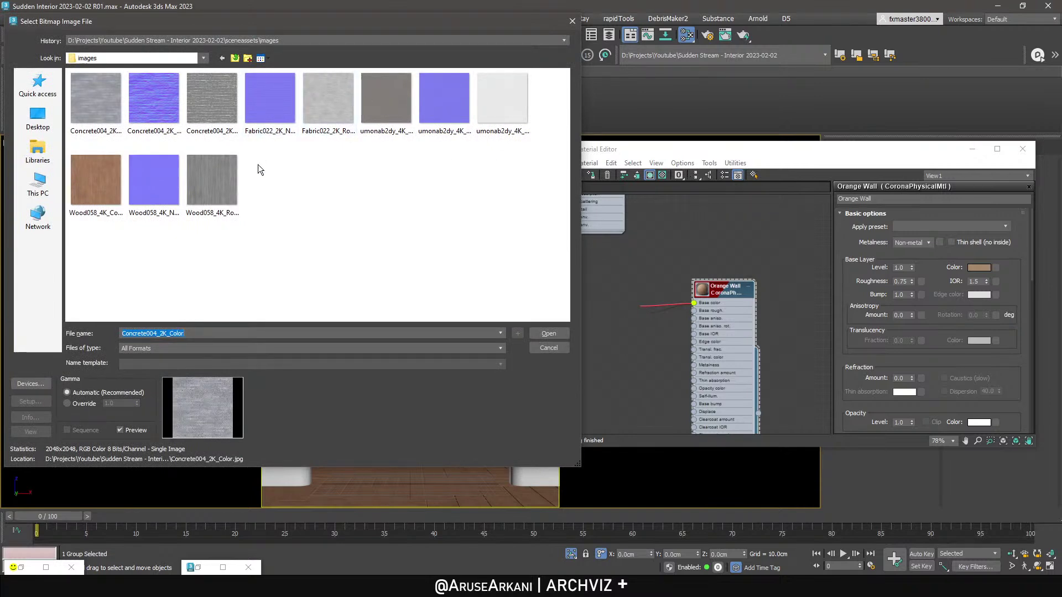
{"action": "left_click", "coordinate": [208, 104]}
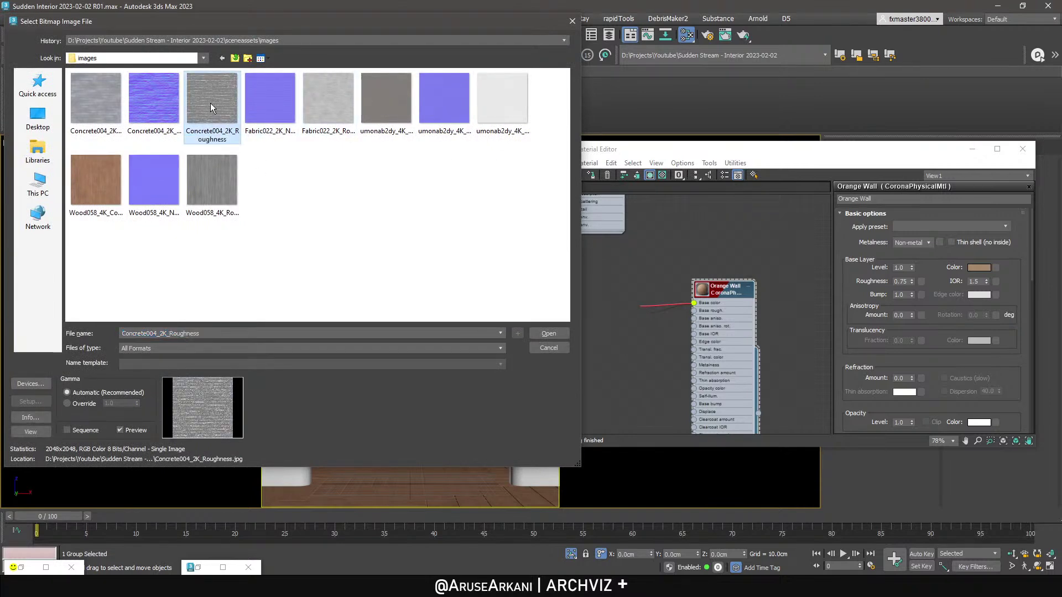
{"action": "double_click", "coordinate": [210, 103]}
Open a separate preview window for the Orange Wall material, enlarged and placed beside the material editor.
{"action": "right_click", "coordinate": [720, 314]}
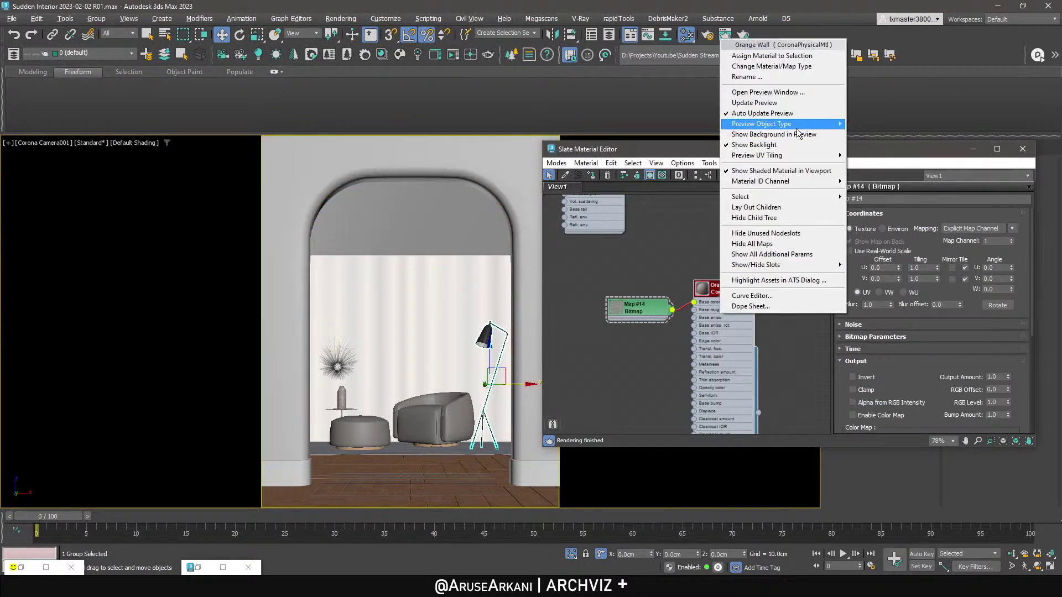
{"action": "left_click", "coordinate": [799, 93]}
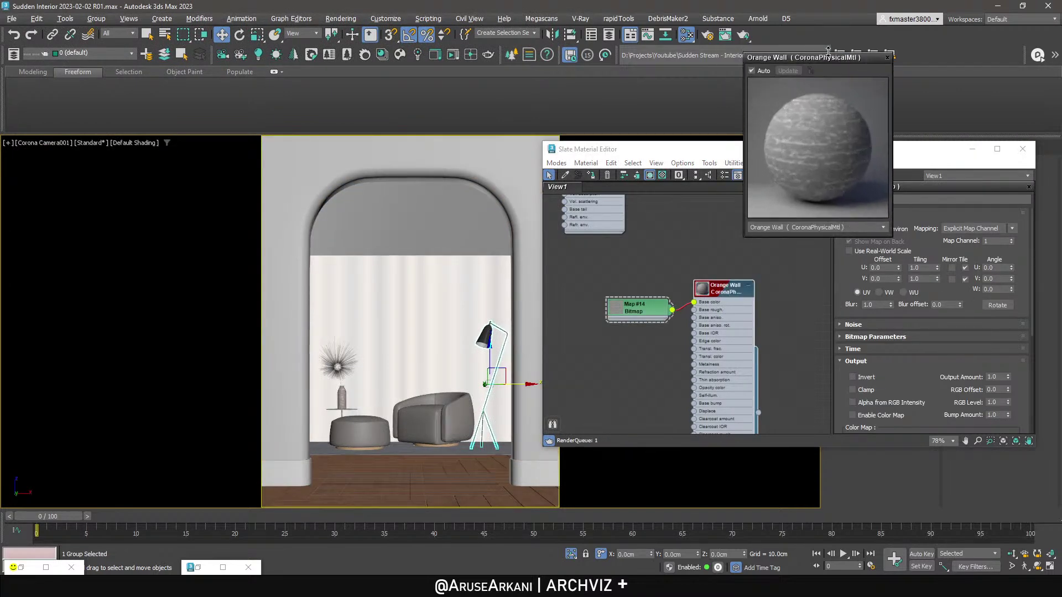
{"action": "left_click_drag", "start_coordinate": [818, 95], "coordinate": [278, 17]}
Reconnect the concrete roughness bitmap from the Orange Wall material's base color to its base roughness.
{"action": "scroll", "coordinate": [637, 308], "scroll_direction": "up", "scroll_amount": 4}
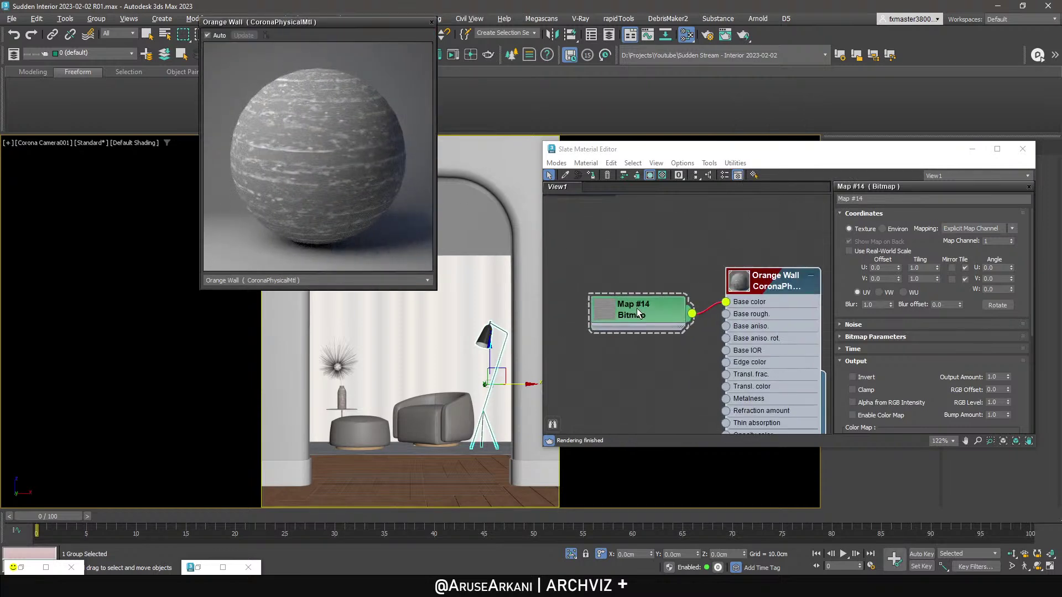
{"action": "left_click_drag", "start_coordinate": [595, 361], "coordinate": [589, 360]}
{"action": "mouse_move", "coordinate": [725, 302]}
{"action": "left_mouse_down"}
{"action": "mouse_move", "coordinate": [707, 317]}
{"action": "mouse_move", "coordinate": [725, 314]}
{"action": "left_mouse_up"}
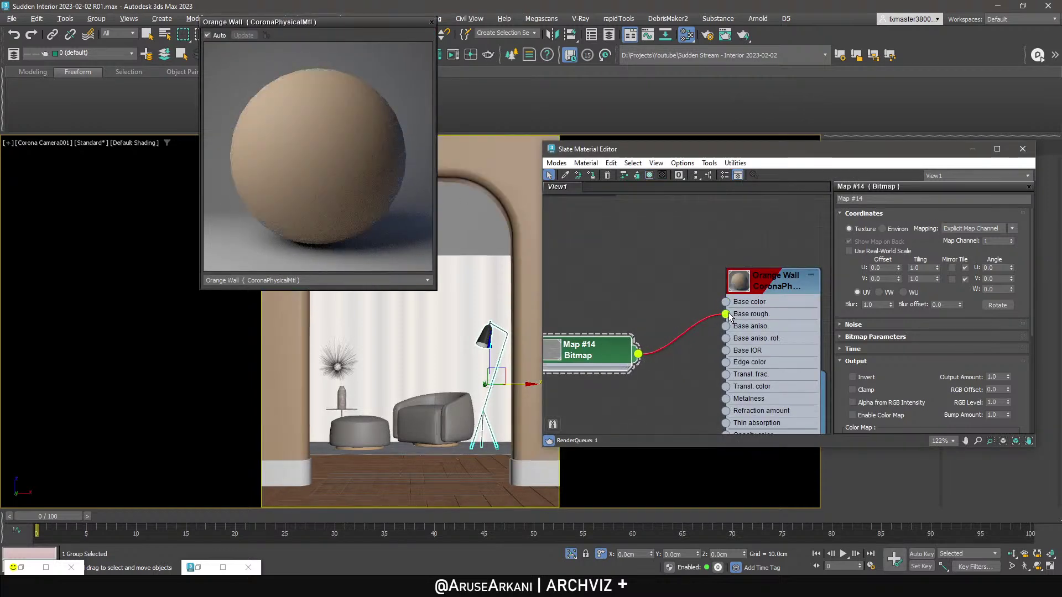
Insert a Color Correction map after the concrete bitmap, keeping the bitmap as its sub-map, and set its channels to Invert.
{"action": "right_click", "coordinate": [589, 354]}
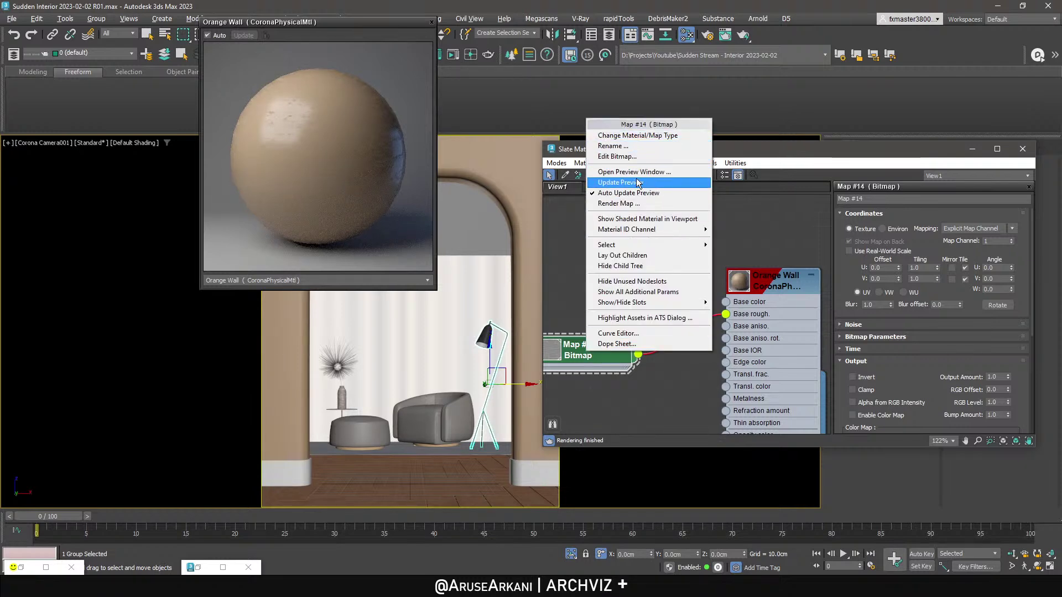
{"action": "left_click", "coordinate": [636, 135]}
{"action": "left_click", "coordinate": [727, 209]}
{"action": "left_click", "coordinate": [722, 196]}
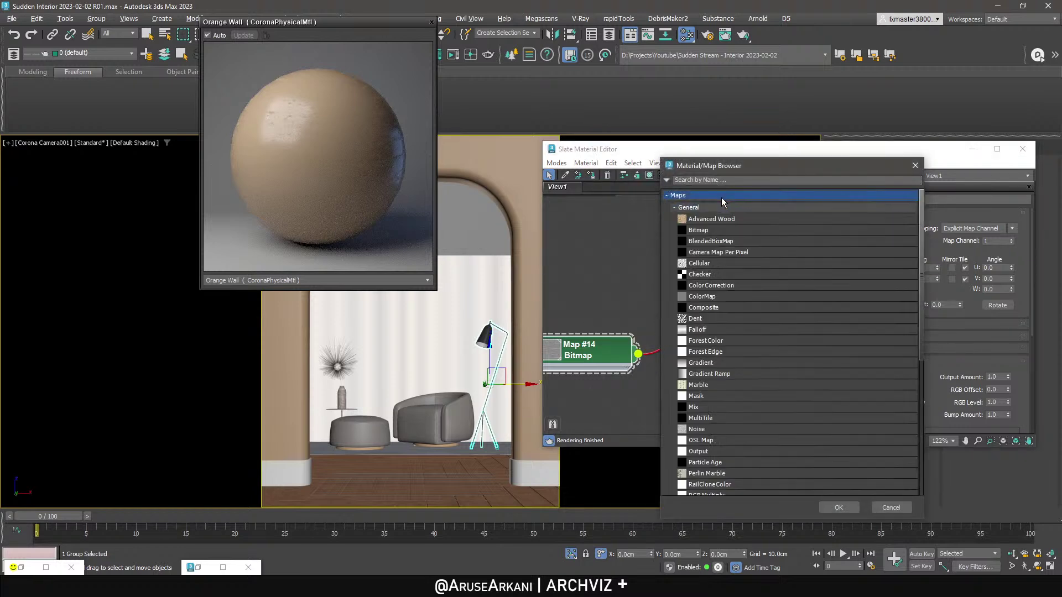
{"action": "double_click", "coordinate": [711, 286]}
{"action": "left_click", "coordinate": [572, 307]}
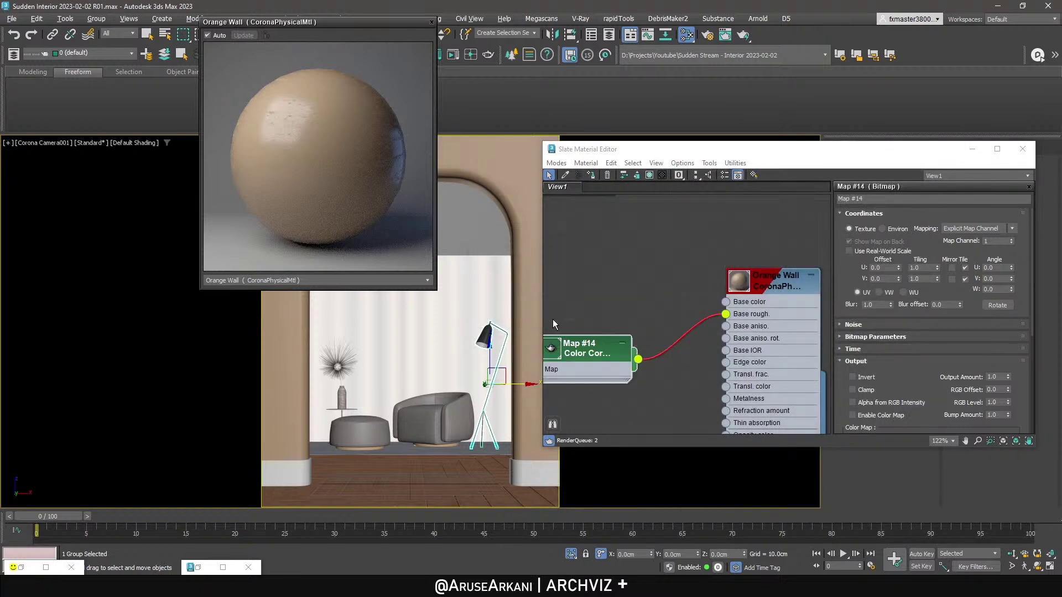
{"action": "middle_click_drag", "start_coordinate": [624, 327], "coordinate": [703, 291]}
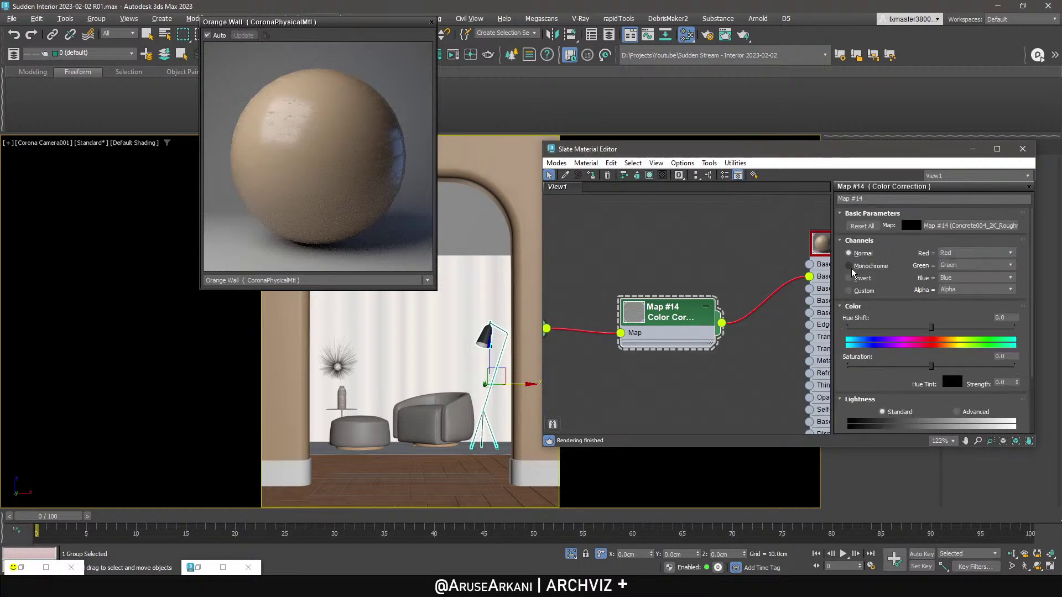
{"action": "left_click", "coordinate": [852, 269]}
{"action": "left_click", "coordinate": [848, 278]}
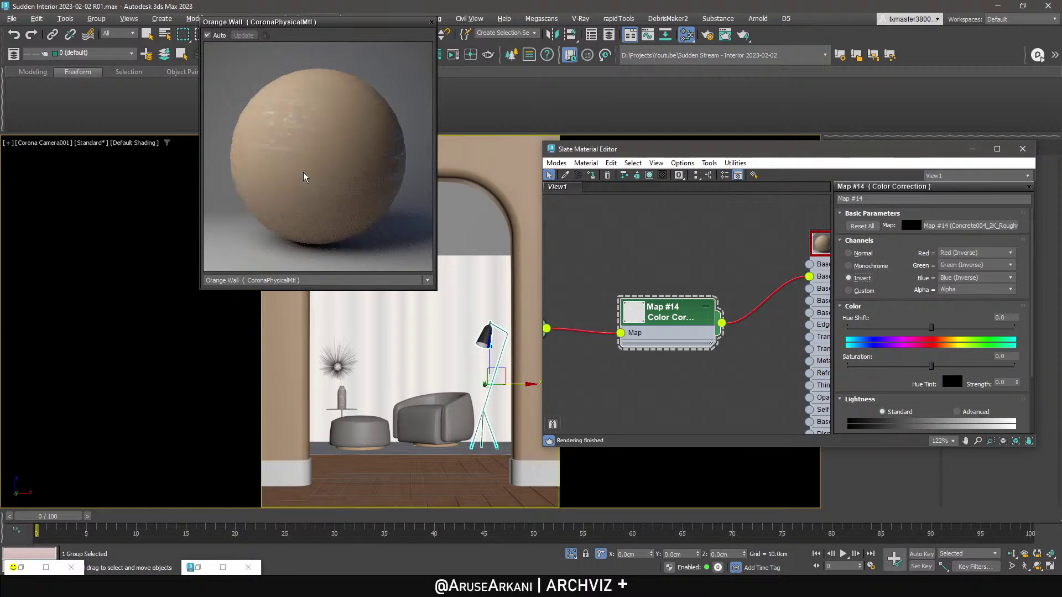
Create a CoronaBumpConverter map fed directly by the concrete roughness bitmap.
{"action": "scroll", "coordinate": [595, 317], "scroll_direction": "down", "scroll_amount": 4}
{"action": "middle_click_drag", "start_coordinate": [596, 316], "coordinate": [696, 256]}
{"action": "left_click_drag", "start_coordinate": [593, 264], "coordinate": [674, 337]}
{"action": "mouse_move", "coordinate": [708, 359]}
{"action": "mouse_move", "coordinate": [797, 381]}
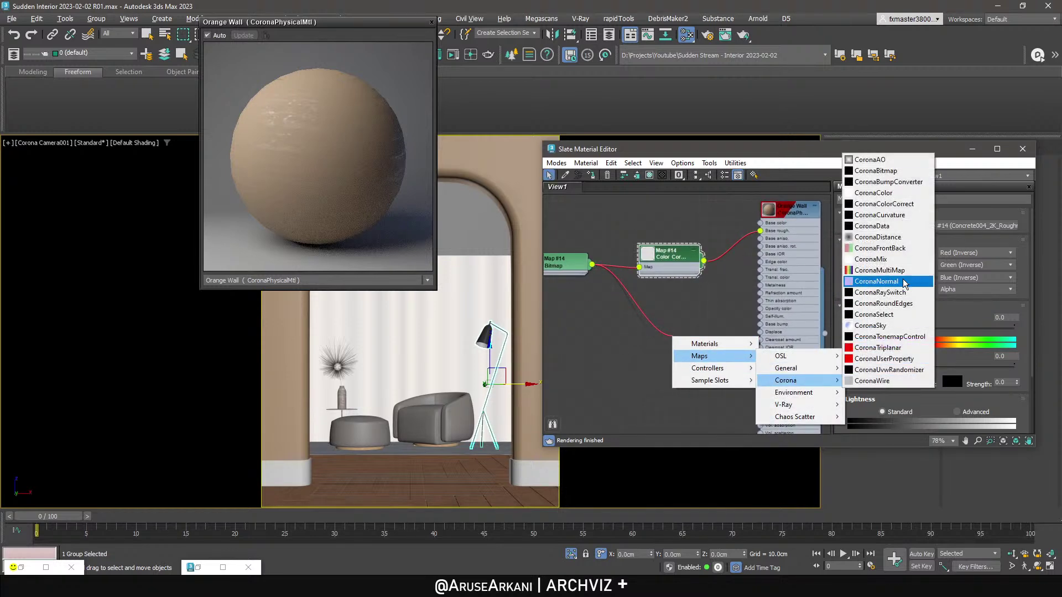
{"action": "left_click", "coordinate": [885, 182]}
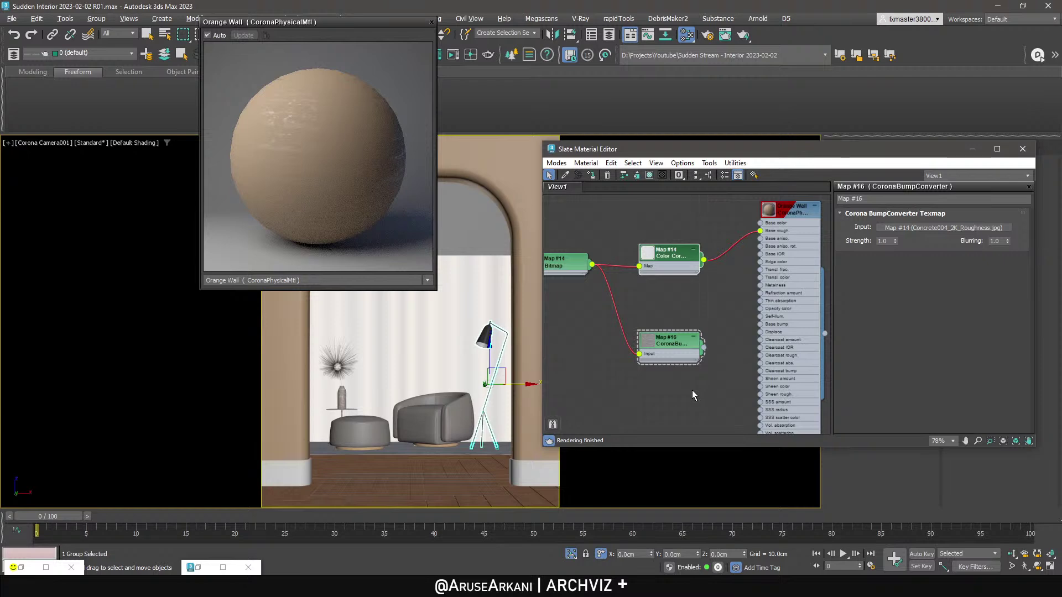
Connect the CoronaBumpConverter's output to the Orange Wall material's base bump.
{"action": "middle_click_drag", "start_coordinate": [692, 390], "coordinate": [614, 381]}
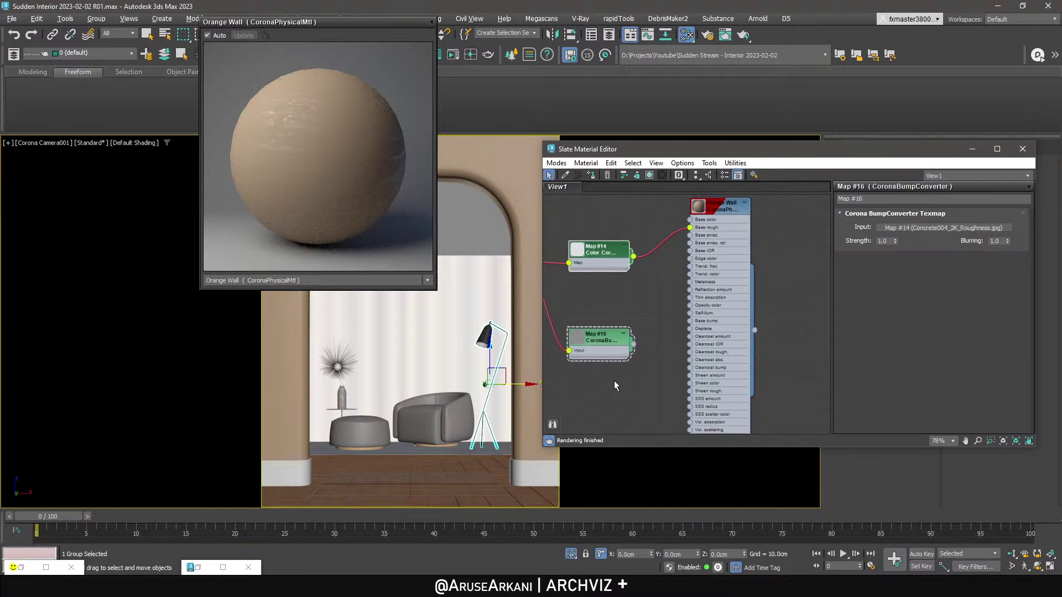
{"action": "left_click_drag", "start_coordinate": [633, 344], "coordinate": [675, 297]}
{"action": "left_click_drag", "start_coordinate": [681, 319], "coordinate": [690, 322]}
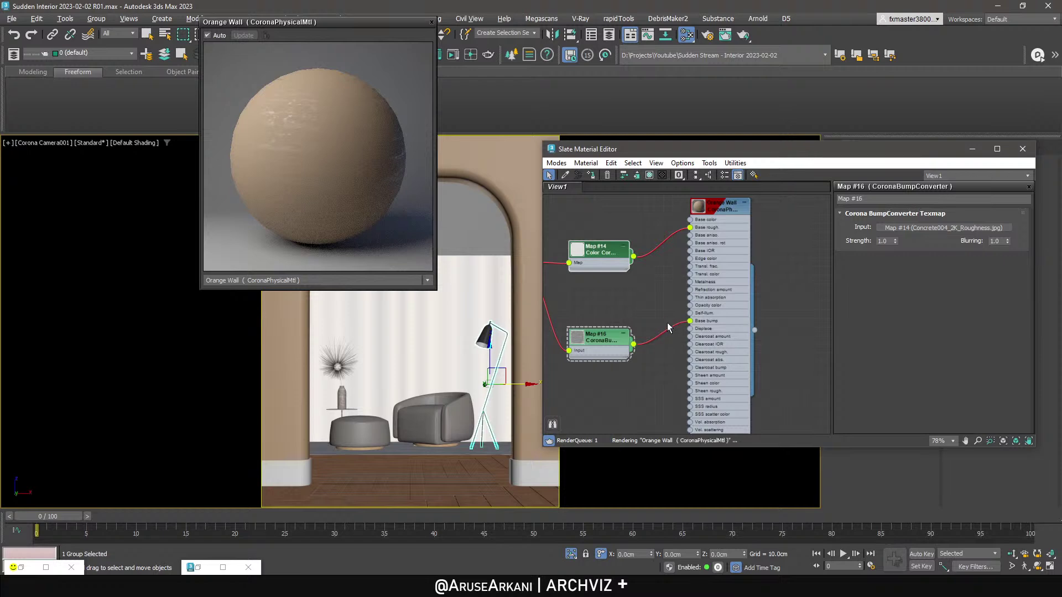
Set the Orange Wall material's base bump amount to -0.3 and show the concrete roughness bitmap on the wall in the viewport.
{"action": "left_click", "coordinate": [722, 291]}
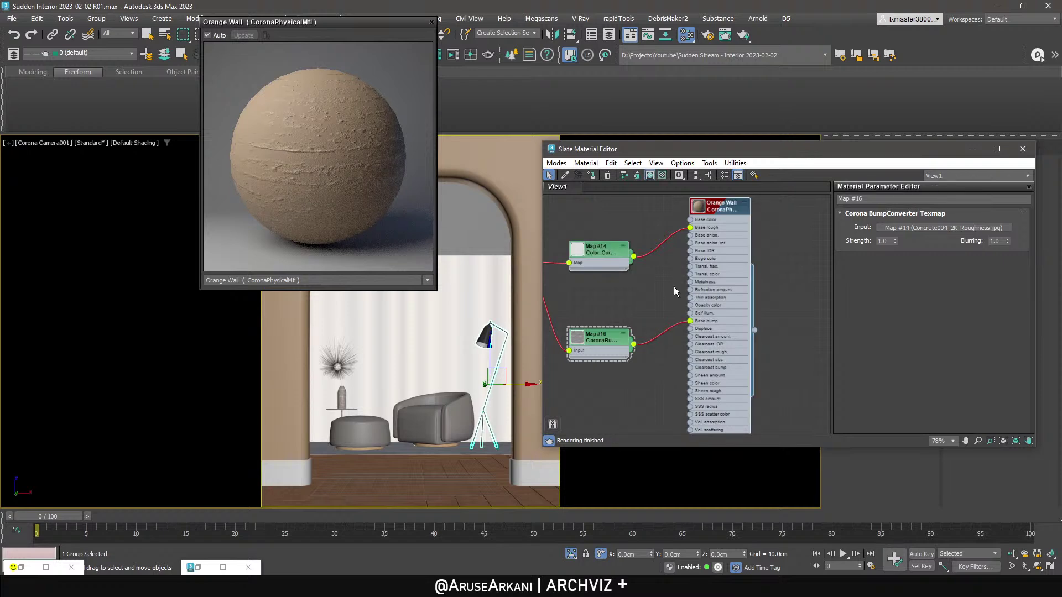
{"action": "left_click", "coordinate": [879, 214]}
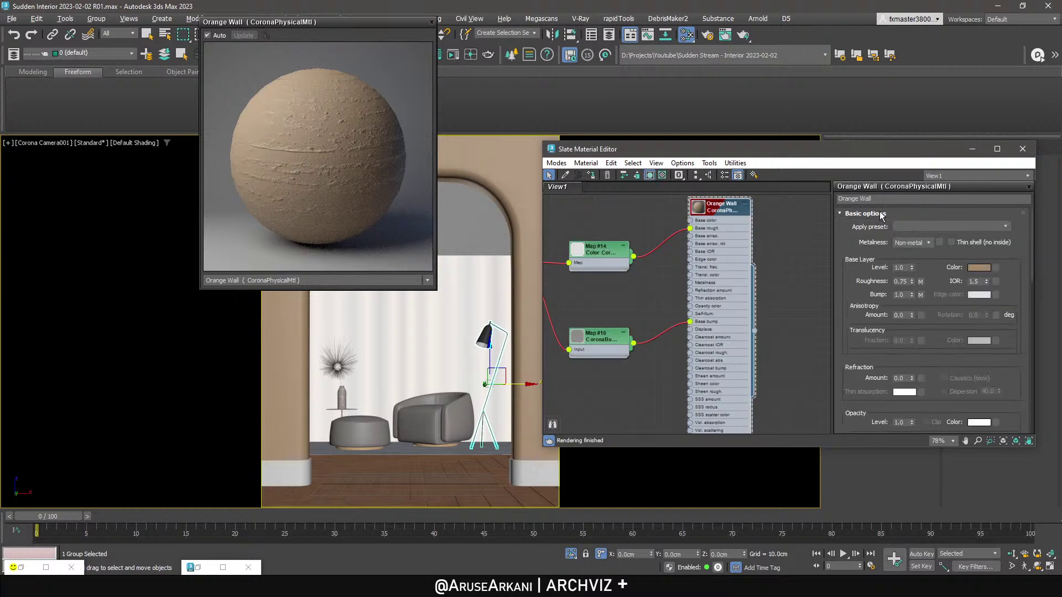
{"action": "type", "text": "-0.3"}
{"action": "key", "text": "Return"}
{"action": "middle_click_drag", "start_coordinate": [685, 262], "coordinate": [854, 266]}
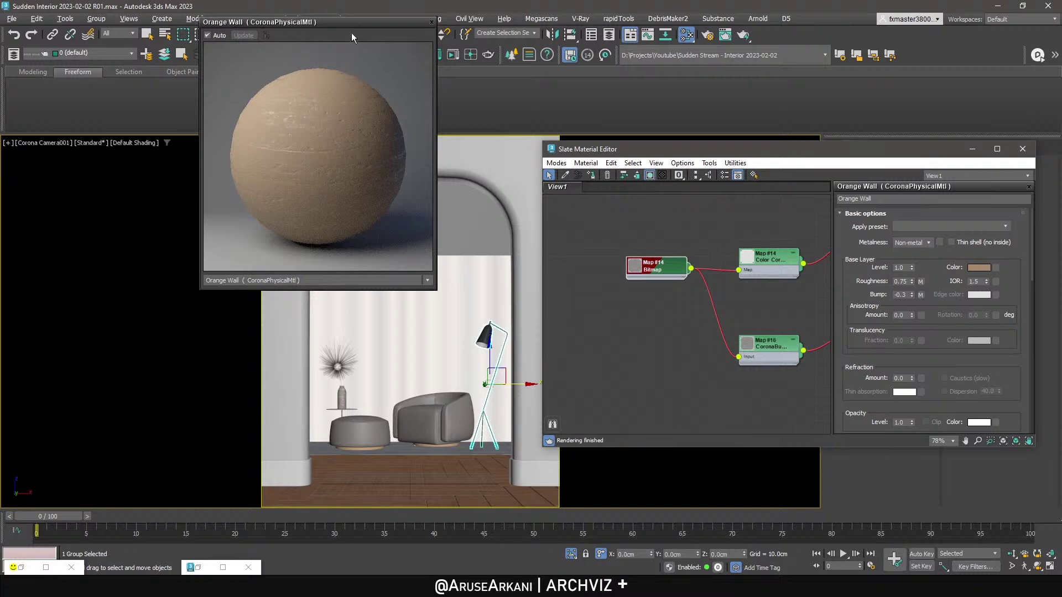
Move the material preview aside, hide the material editor, and add a UVW Map modifier to the arched wall.
{"action": "left_click_drag", "start_coordinate": [310, 22], "coordinate": [77, 179]}
{"action": "left_click", "coordinate": [317, 172]}
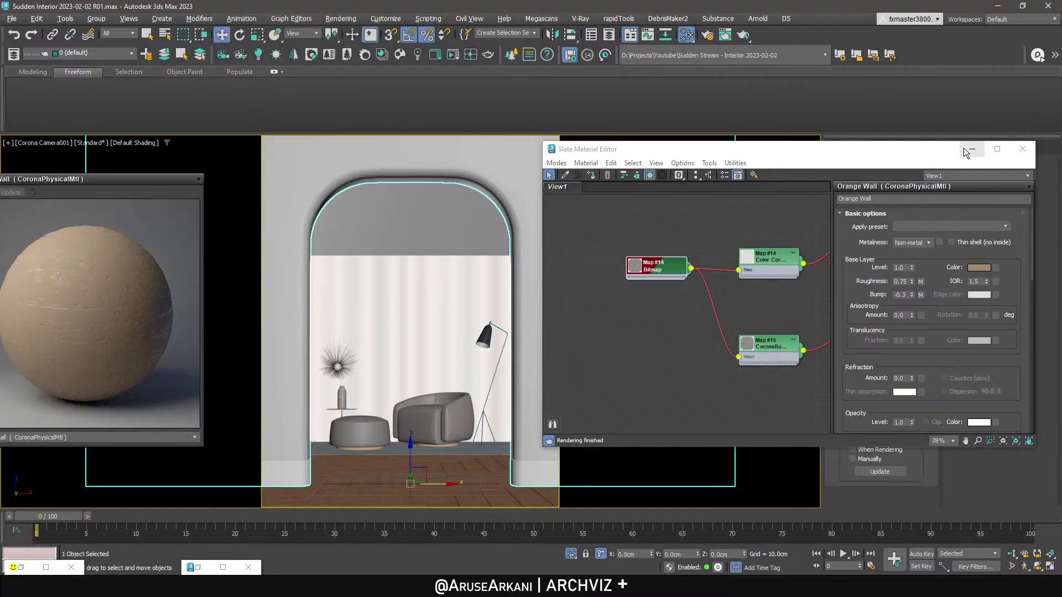
{"action": "left_click", "coordinate": [972, 149]}
{"action": "left_click", "coordinate": [875, 177]}
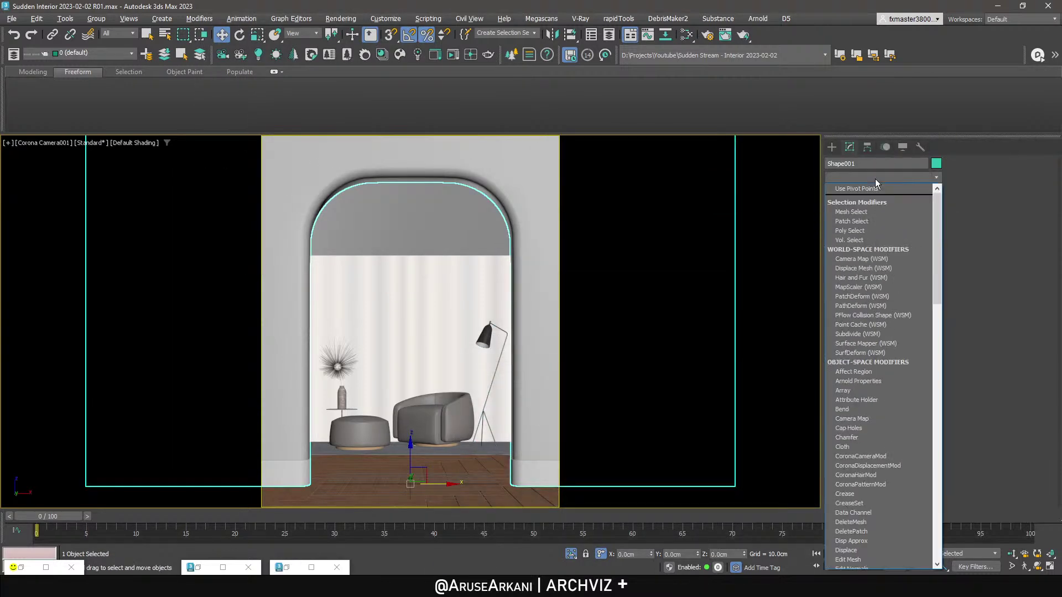
{"action": "type", "text": "uvw"}
{"action": "key", "text": "Return"}
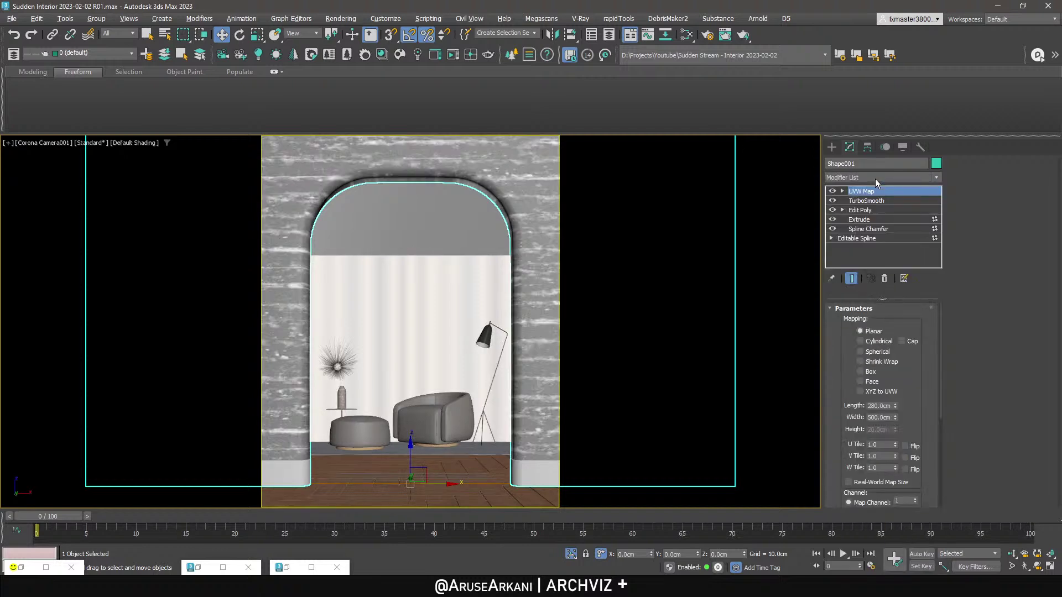
Switch the arched wall's UVW Map to Box mapping with X alignment.
{"action": "scroll", "coordinate": [855, 415], "scroll_direction": "down", "scroll_amount": 3}
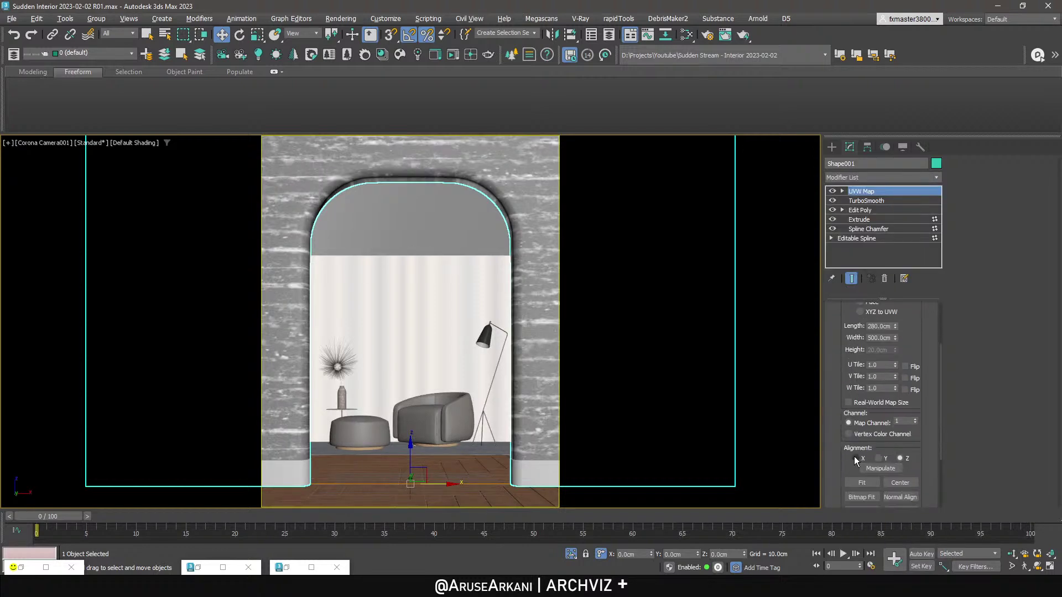
{"action": "left_click", "coordinate": [856, 458]}
{"action": "left_click", "coordinate": [880, 459]}
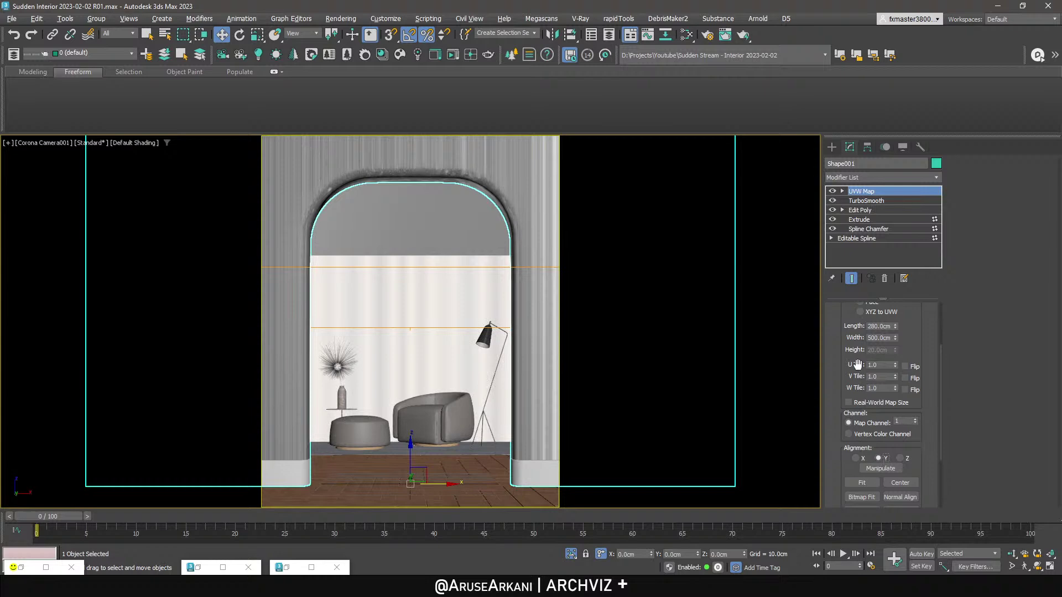
{"action": "scroll", "coordinate": [856, 374], "scroll_direction": "up", "scroll_amount": 2}
{"action": "left_click", "coordinate": [861, 338]}
{"action": "scroll", "coordinate": [858, 354], "scroll_direction": "down", "scroll_amount": 2}
{"action": "left_click", "coordinate": [857, 458]}
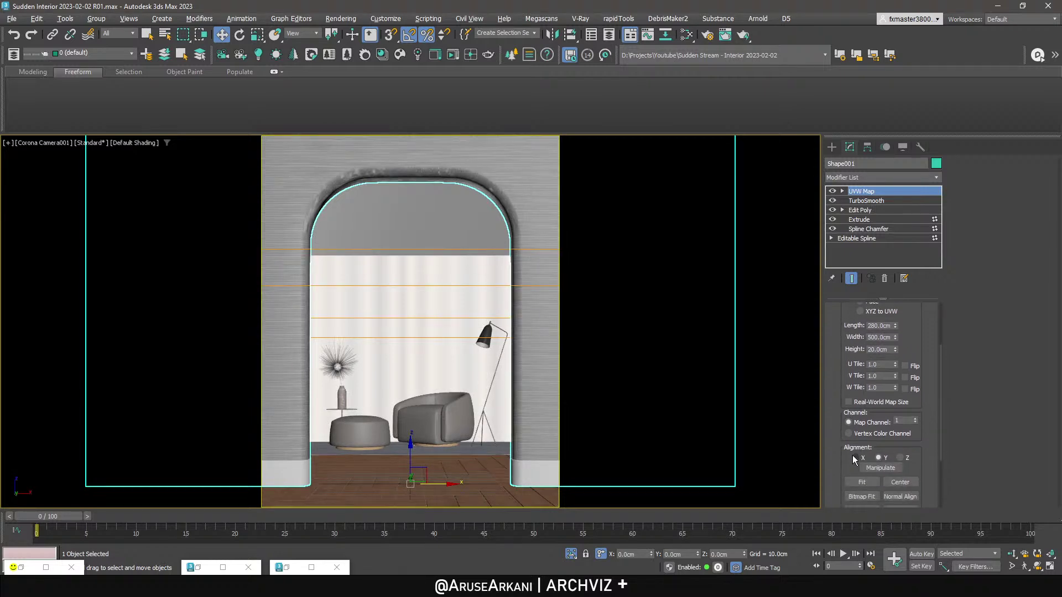
Set the wall's UVW Map length, width and height to 200 cm each.
{"action": "scroll", "coordinate": [837, 352], "scroll_direction": "up", "scroll_amount": 3}
{"action": "double_click", "coordinate": [875, 383]}
{"action": "type", "text": "200"}
{"action": "key", "text": "Tab"}
{"action": "type", "text": "200"}
{"action": "key", "text": "Tab"}
{"action": "type", "text": "200"}
{"action": "key", "text": "Tab"}
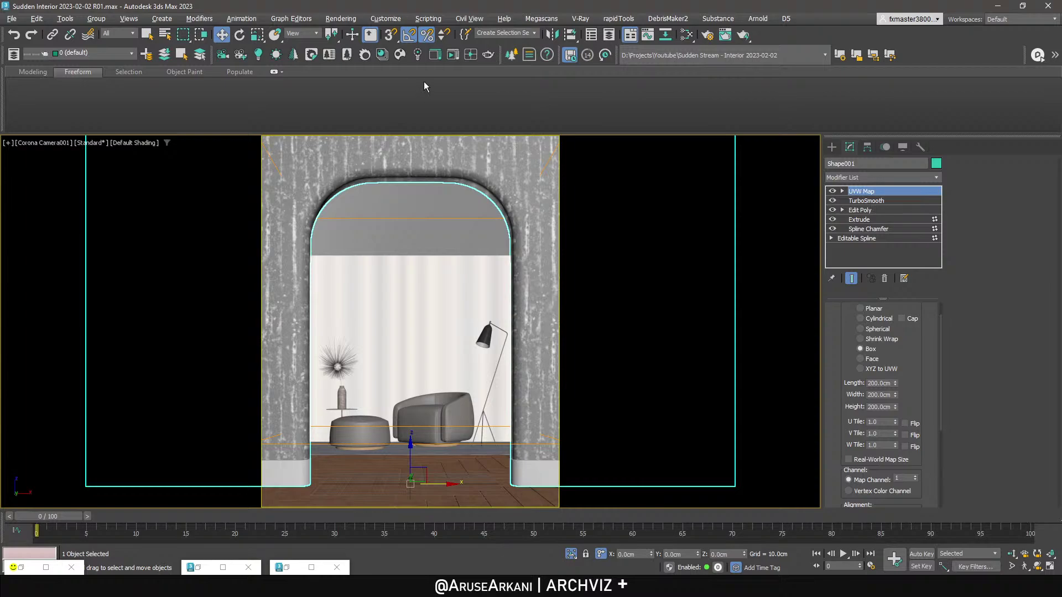
Start the Corona interactive render and add a Curves operator to its tone mapping.
{"action": "left_click", "coordinate": [453, 56]}
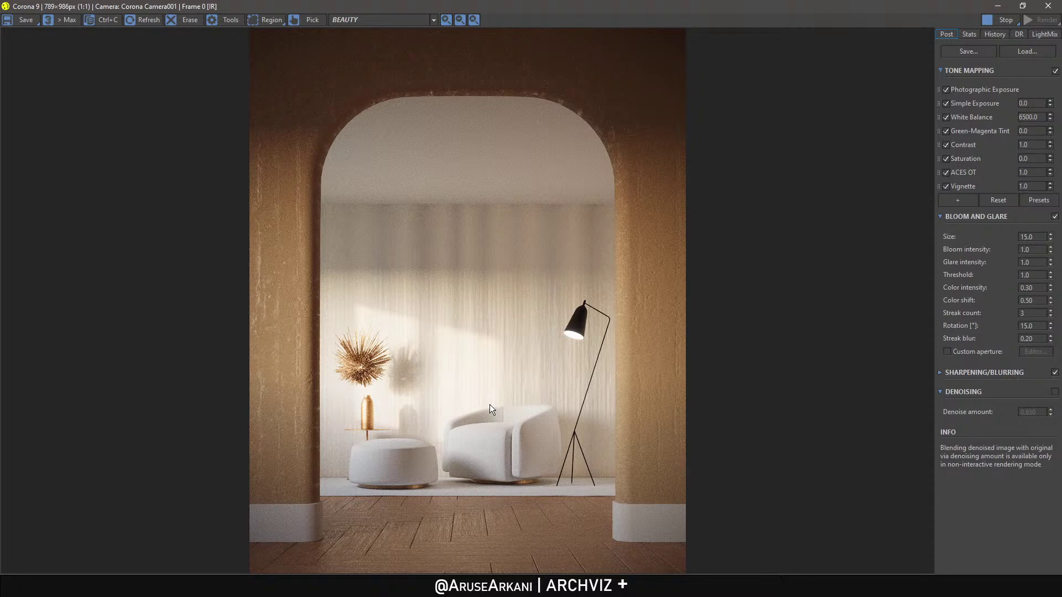
{"action": "left_click", "coordinate": [957, 199]}
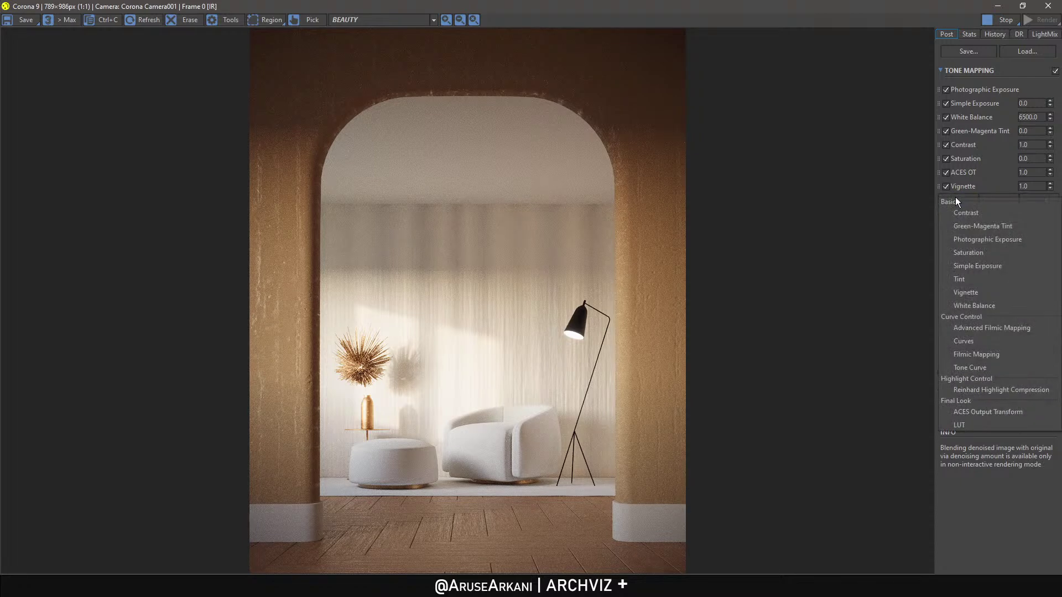
{"action": "left_click", "coordinate": [993, 341]}
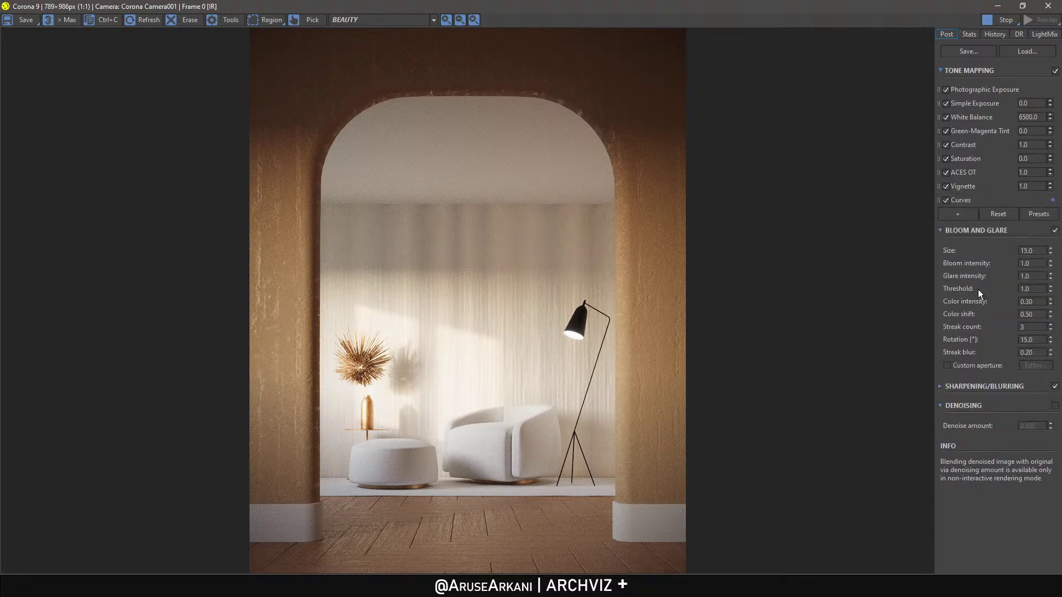
{"action": "left_click", "coordinate": [961, 212]}
{"action": "left_click", "coordinate": [978, 194]}
{"action": "left_click", "coordinate": [1033, 217]}
{"action": "left_click", "coordinate": [987, 200]}
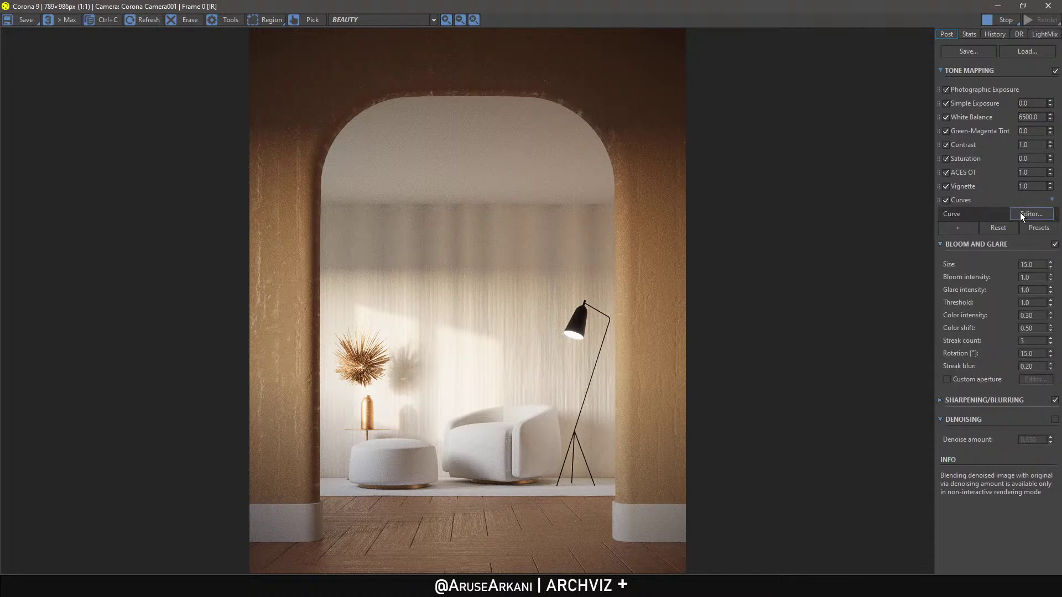
Reshape the render's Brightness curve with a shadow point slightly below the diagonal and an adjusted highlight point.
{"action": "left_click", "coordinate": [1015, 215]}
{"action": "left_click_drag", "start_coordinate": [927, 203], "coordinate": [926, 207]}
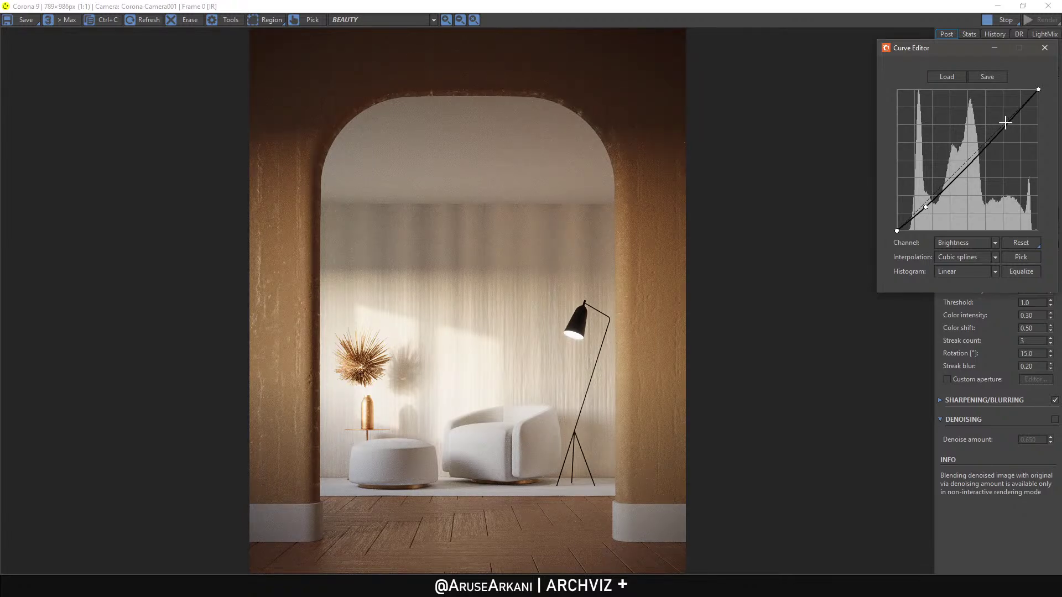
{"action": "left_click_drag", "start_coordinate": [1005, 125], "coordinate": [1008, 119]}
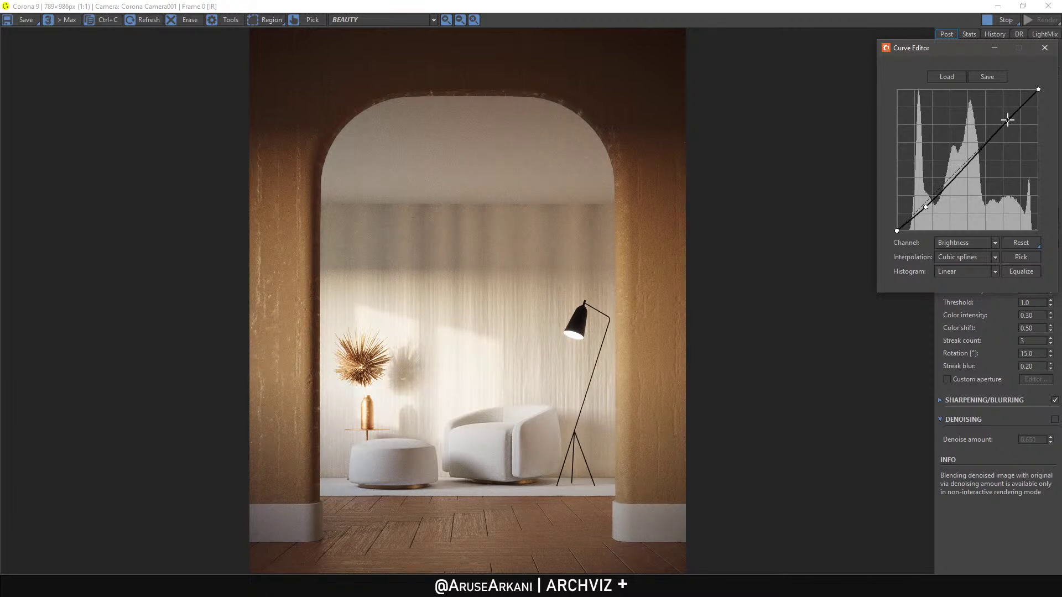
{"action": "left_click_drag", "start_coordinate": [926, 206], "coordinate": [934, 197]}
{"action": "left_click", "coordinate": [1045, 47]}
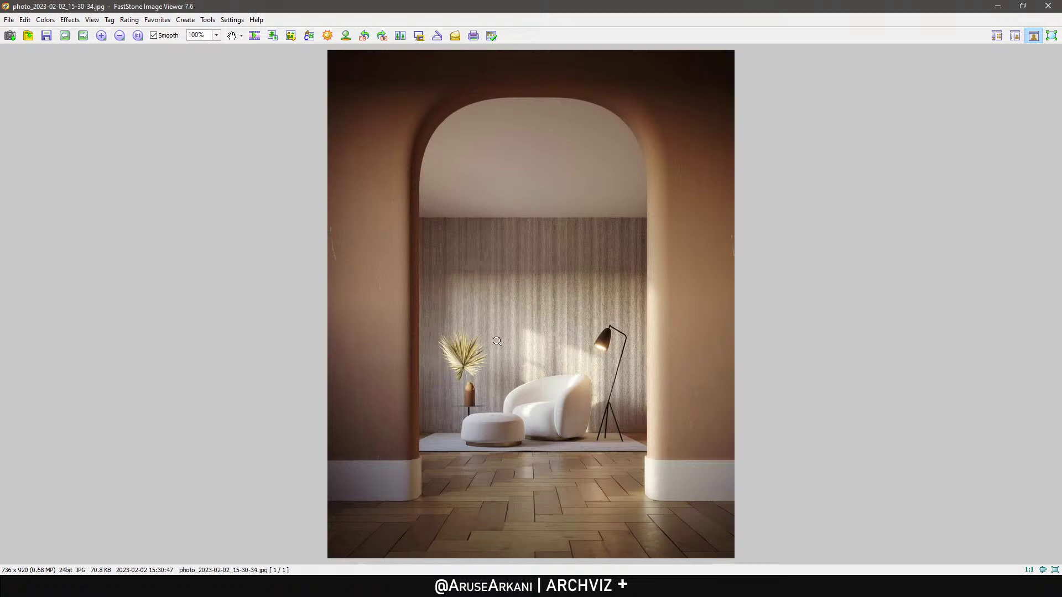
Check the reference photo in FastStone Image Viewer, then shrink the Corona render window to reveal the 3ds Max viewport.
{"action": "left_click_drag", "start_coordinate": [530, 5], "coordinate": [1061, 222]}
{"action": "left_click", "coordinate": [632, 394]}
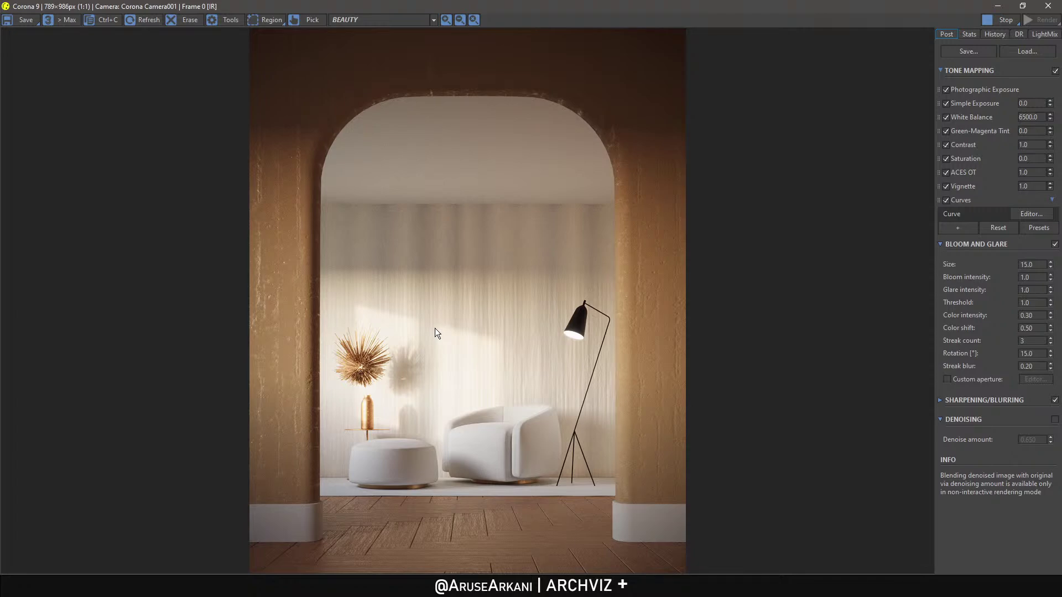
{"action": "left_click", "coordinate": [1023, 6]}
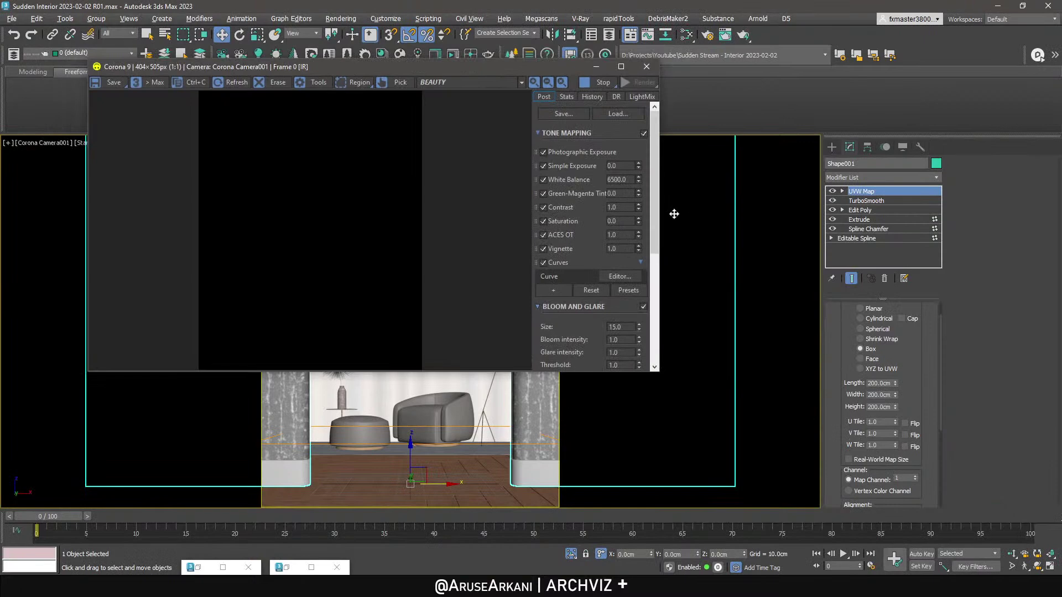
{"action": "middle_click", "coordinate": [434, 393]}
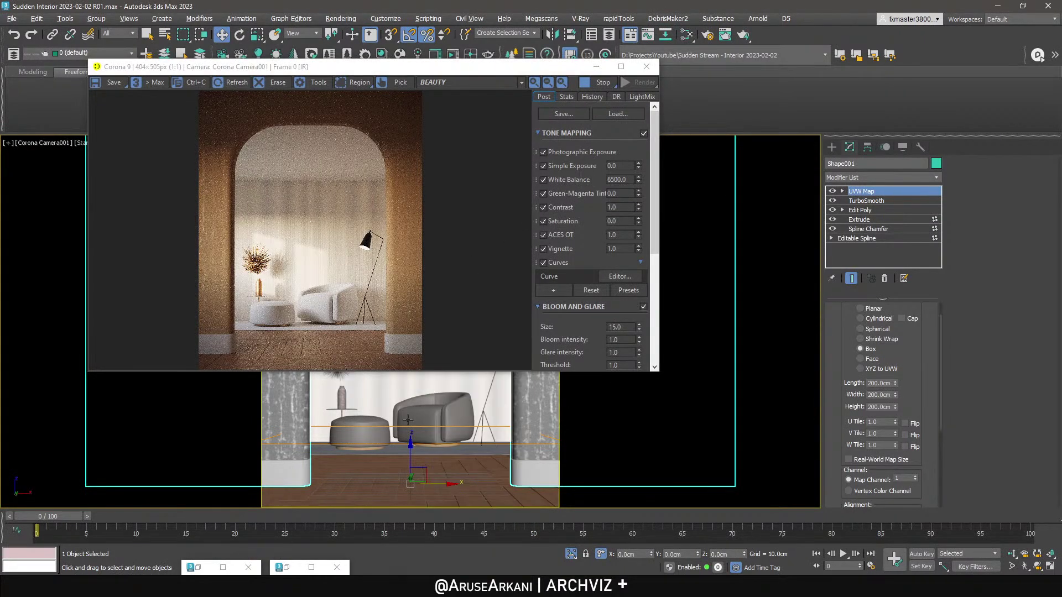
Clear all nodes from the Slate material view and create a CoronaVolumeMtl.
{"action": "key", "text": "m"}
{"action": "left_click", "coordinate": [199, 180]}
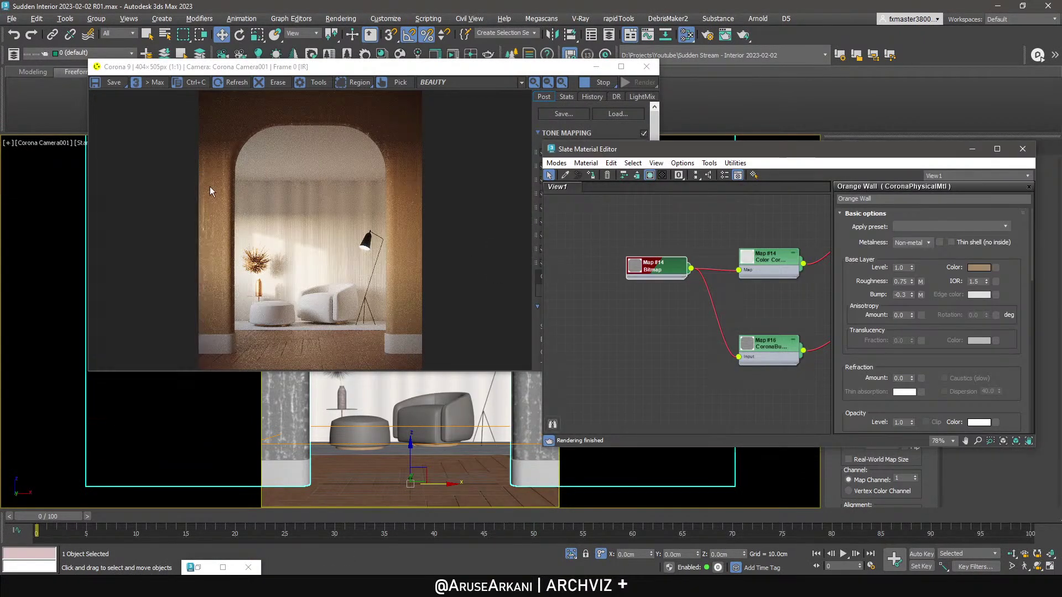
{"action": "key", "text": "ctrl+a"}
{"action": "key", "text": "Delete"}
{"action": "right_click", "coordinate": [664, 276]}
{"action": "mouse_move", "coordinate": [683, 281]}
{"action": "mouse_move", "coordinate": [796, 307]}
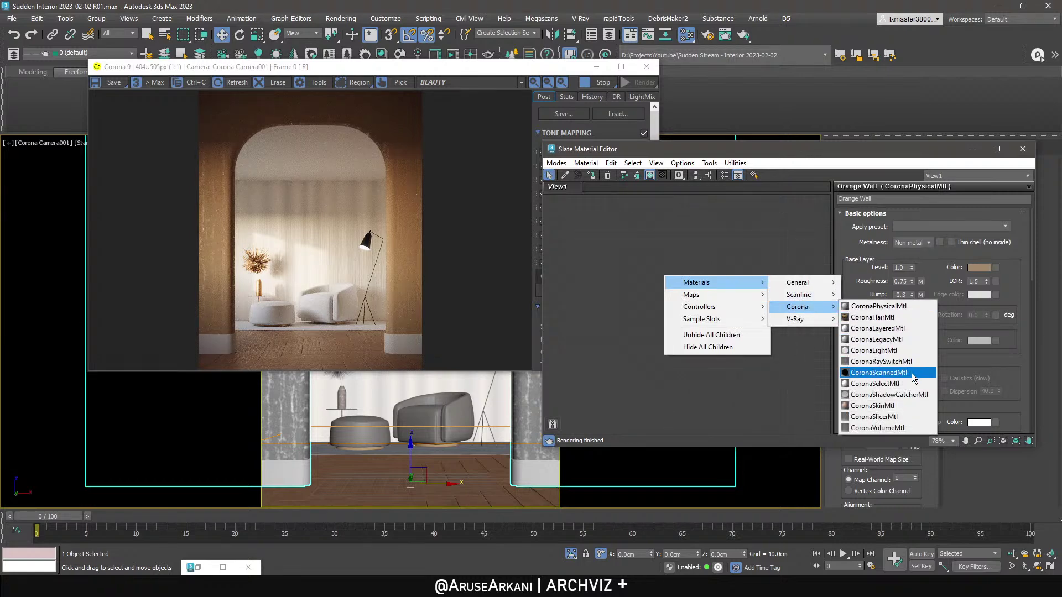
{"action": "left_click", "coordinate": [896, 428]}
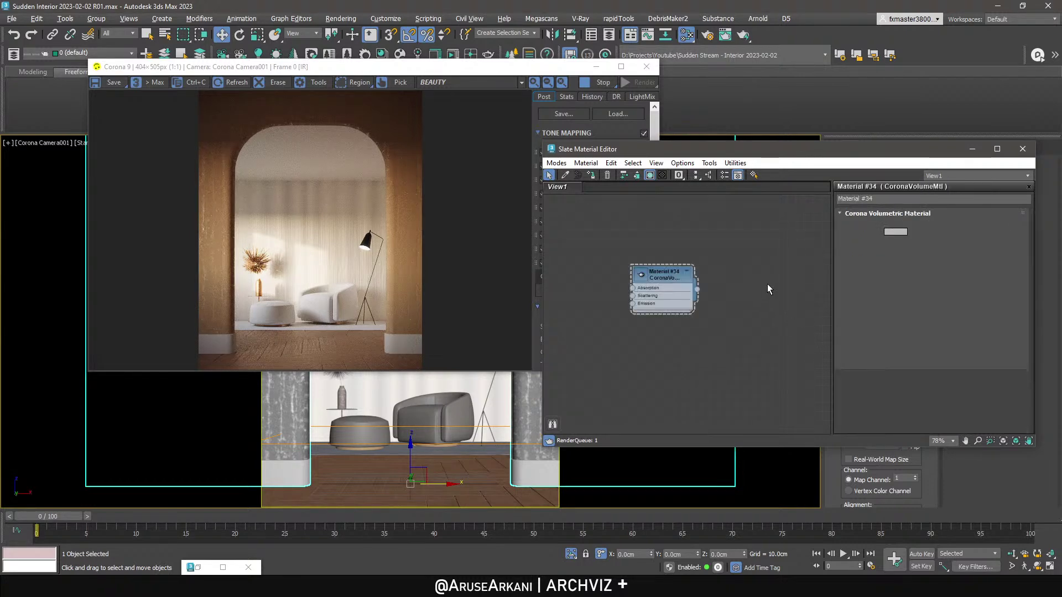
Enable the global volume material in the render's scene environment settings and assign the new CoronaVolumeMtl to it.
{"action": "left_click_drag", "start_coordinate": [782, 152], "coordinate": [738, 237]}
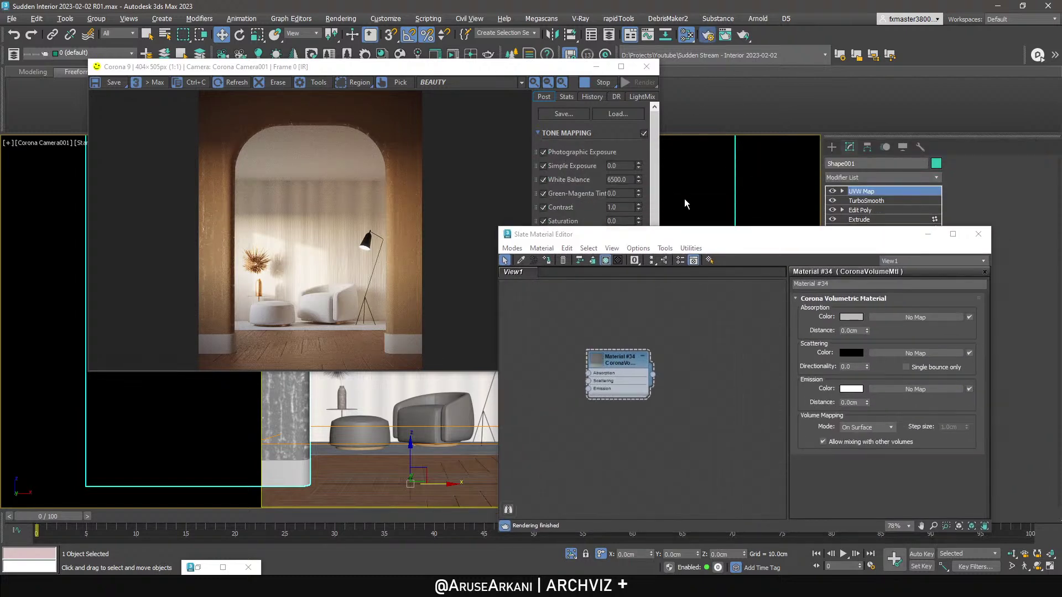
{"action": "left_click", "coordinate": [708, 36]}
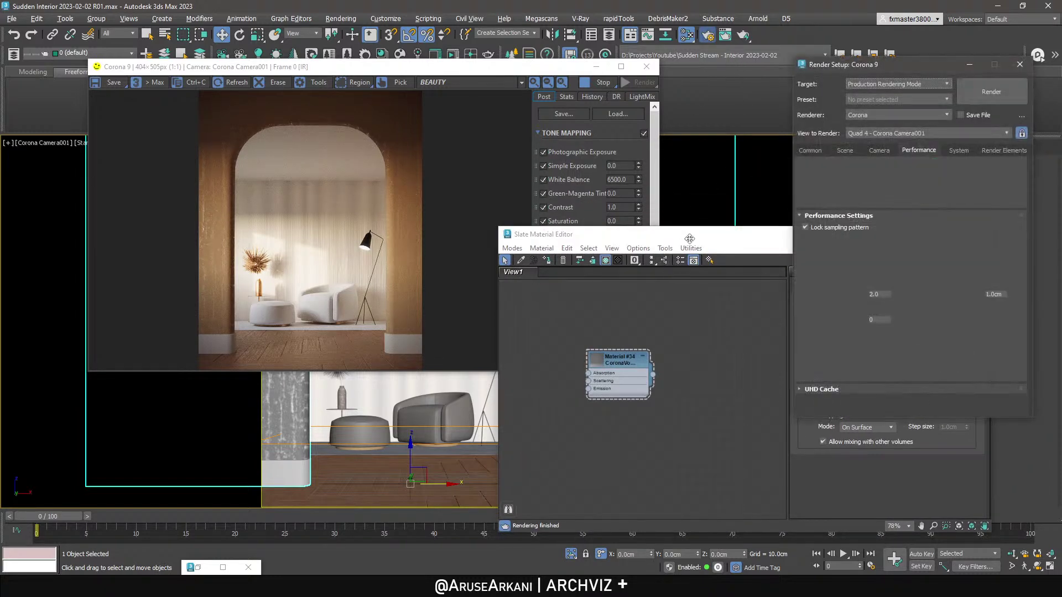
{"action": "left_click", "coordinate": [845, 151]}
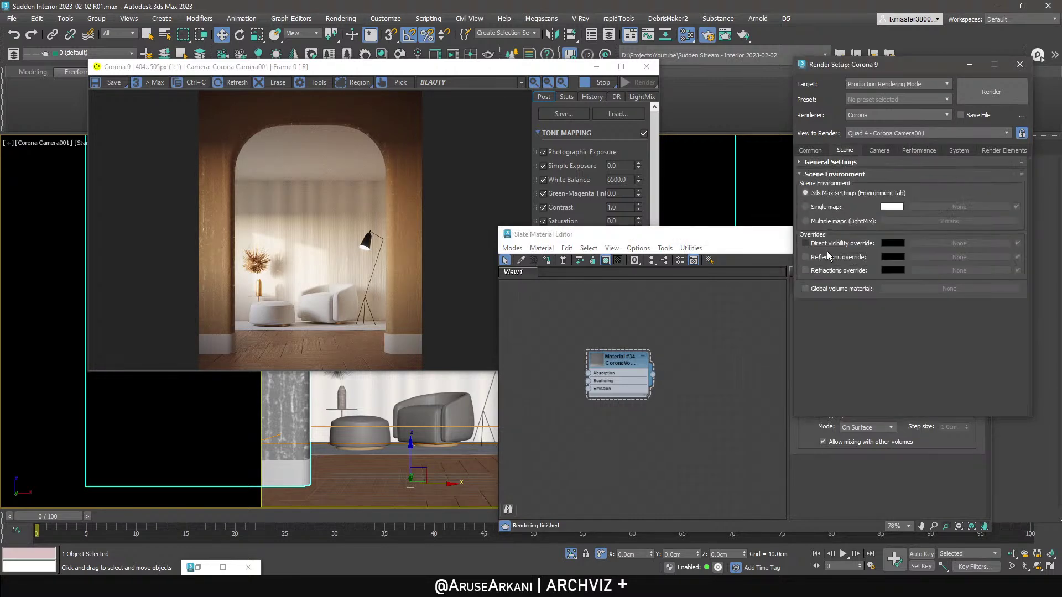
{"action": "left_click_drag", "start_coordinate": [652, 374], "coordinate": [719, 183]}
{"action": "left_click_drag", "start_coordinate": [776, 236], "coordinate": [458, 309]}
{"action": "right_click", "coordinate": [702, 242]}
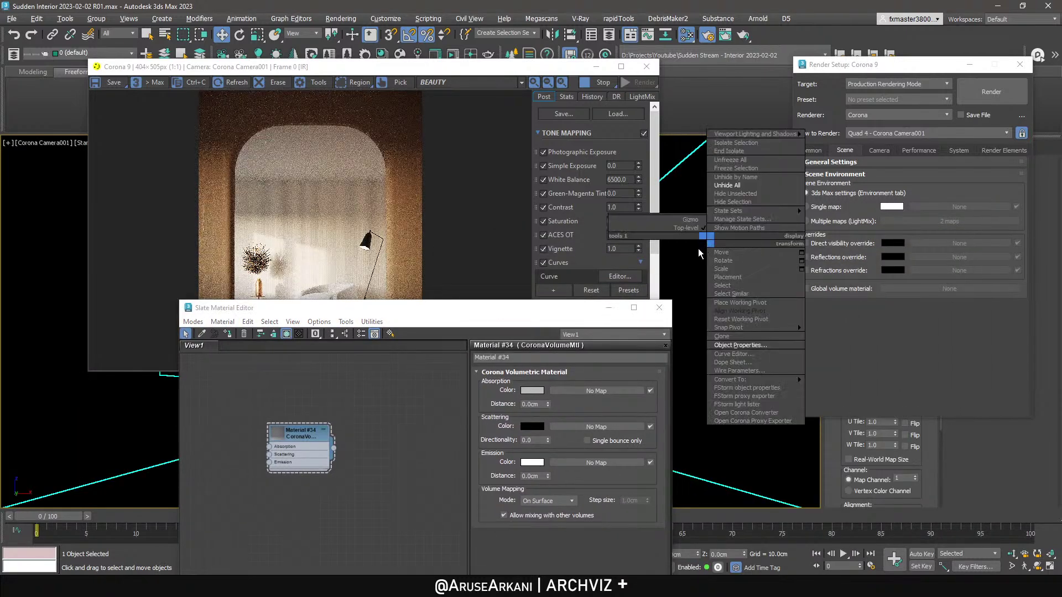
{"action": "left_click_drag", "start_coordinate": [334, 448], "coordinate": [810, 291]}
{"action": "left_click", "coordinate": [810, 290]}
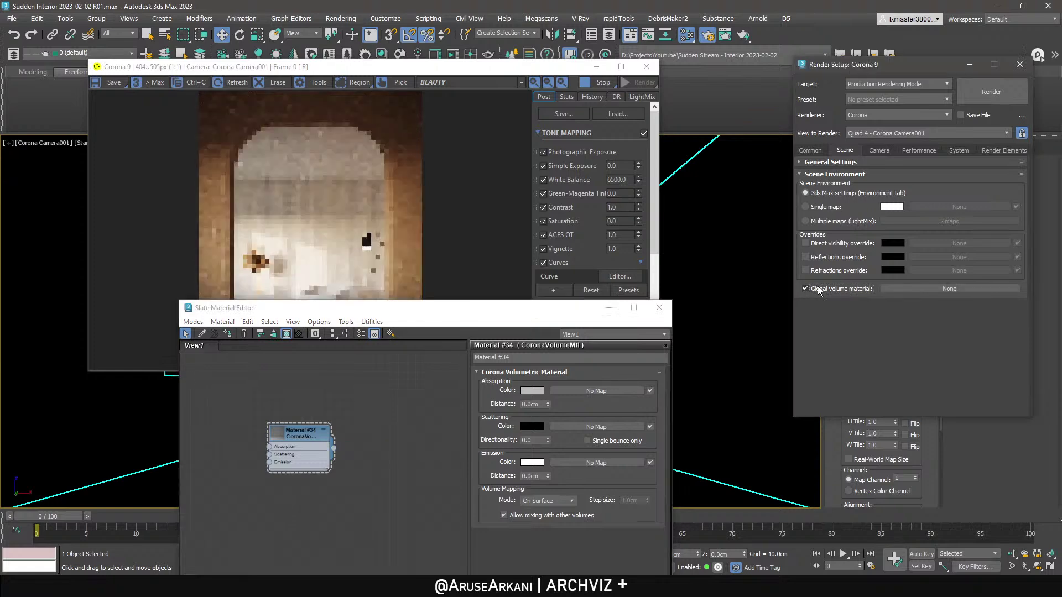
{"action": "left_click_drag", "start_coordinate": [333, 449], "coordinate": [907, 288]}
{"action": "left_click", "coordinate": [882, 278]}
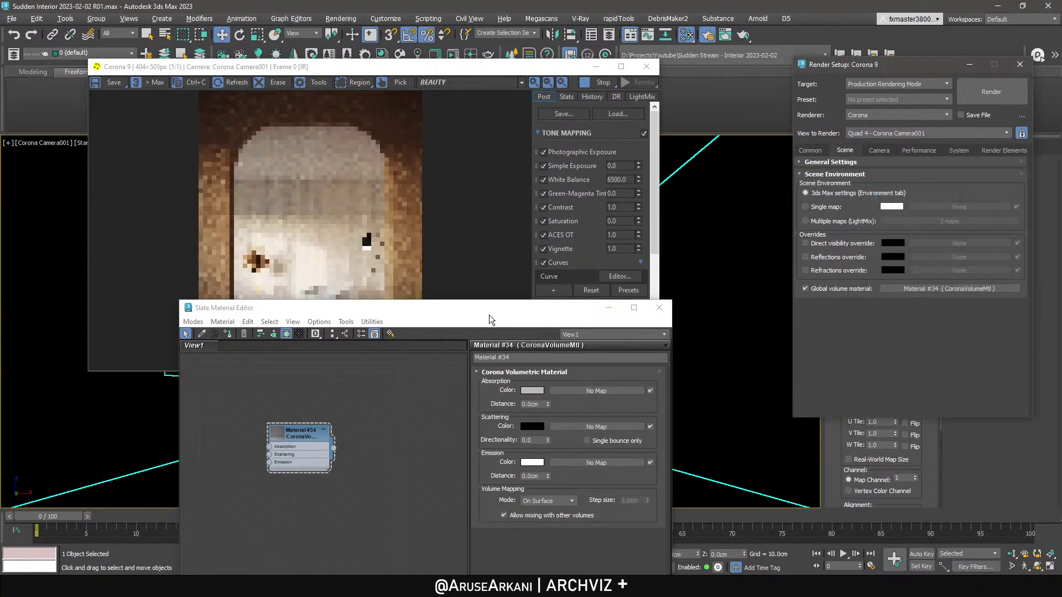
Set the volume material's absorption distance to 3000 cm.
{"action": "left_click_drag", "start_coordinate": [483, 310], "coordinate": [839, 152]}
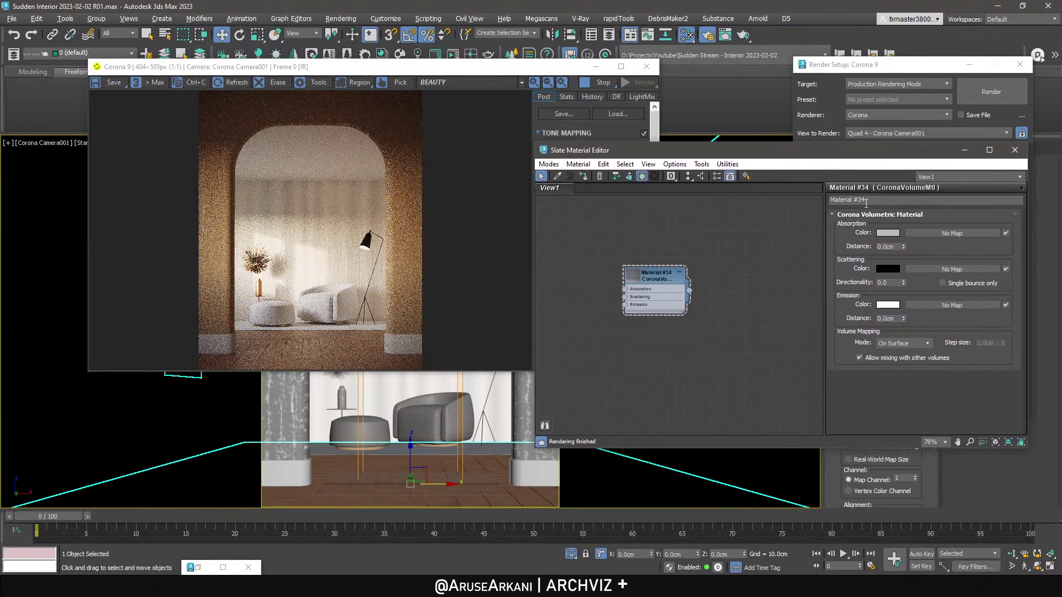
{"action": "double_click", "coordinate": [887, 247]}
{"action": "type", "text": "3000"}
{"action": "key", "text": "Return"}
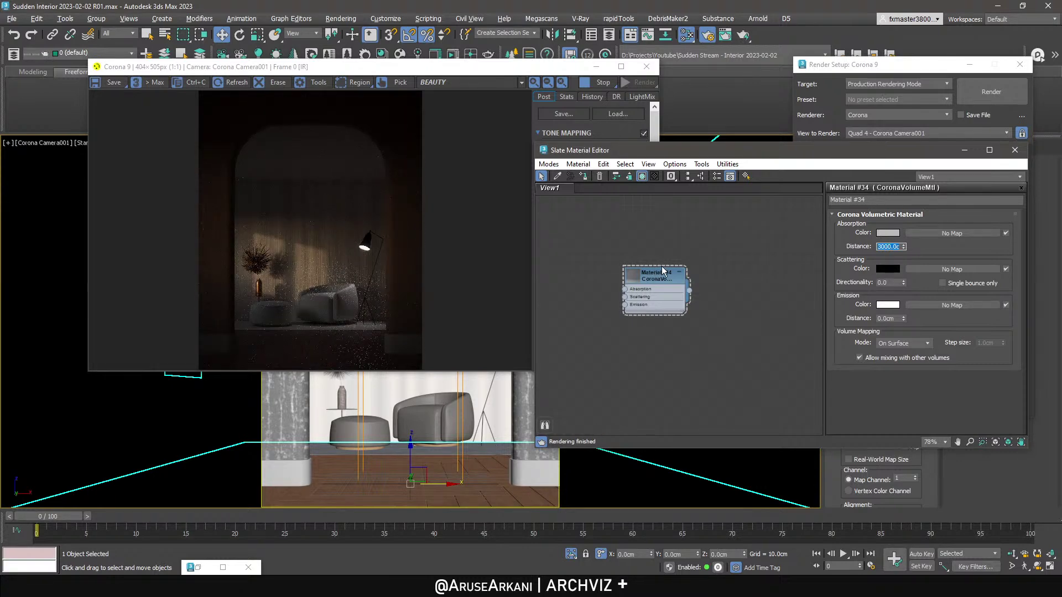
Set the volume material's scattering color to pure white, value 255.
{"action": "left_click", "coordinate": [877, 268]}
{"action": "left_click_drag", "start_coordinate": [954, 263], "coordinate": [1011, 263]}
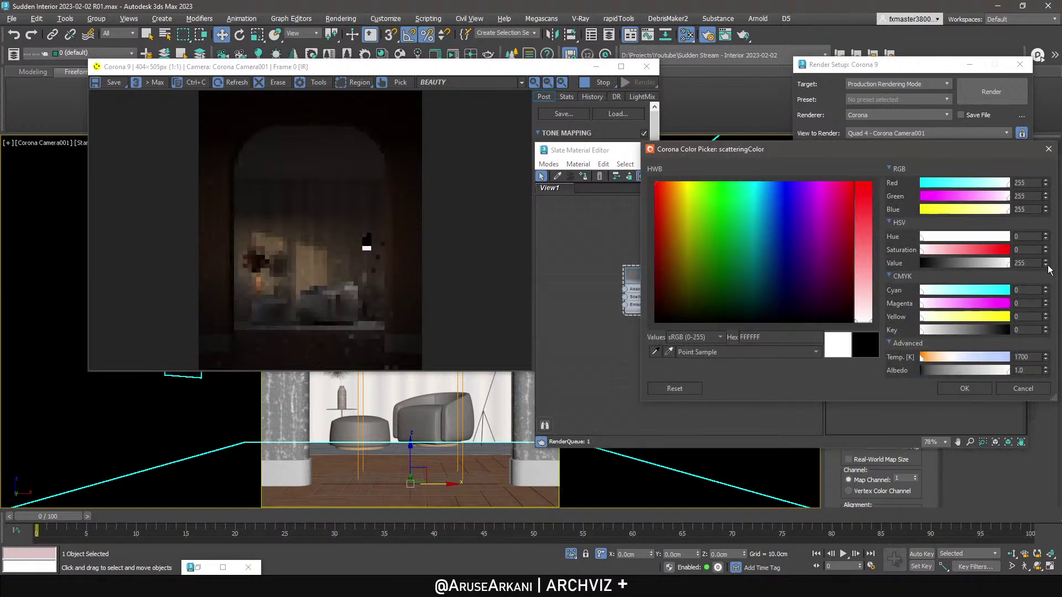
{"action": "left_click", "coordinate": [964, 388]}
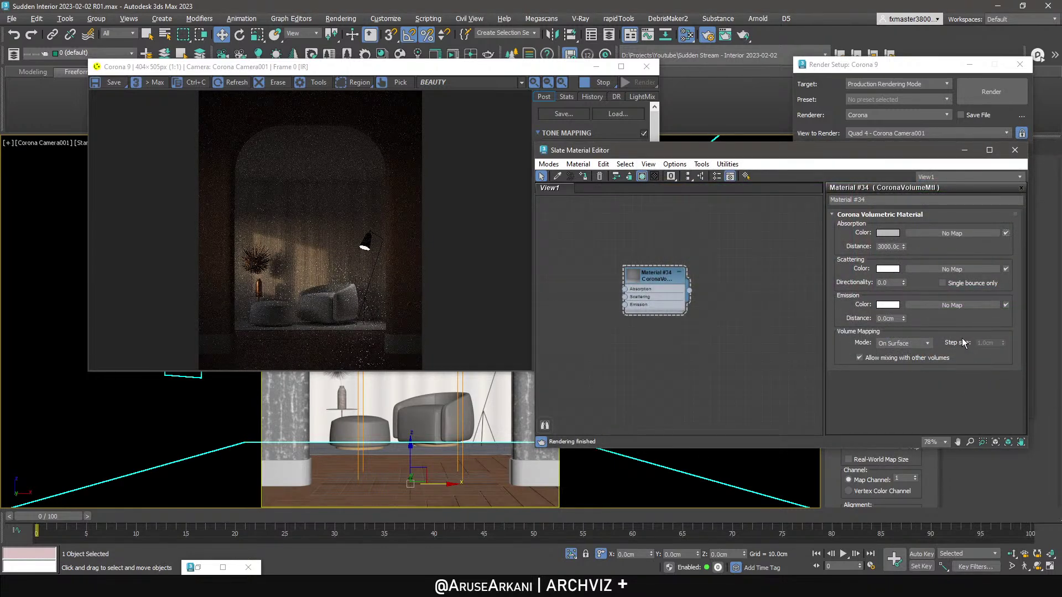
Set the volume material's absorption color to value 219 and its scattering directionality to 0.7.
{"action": "left_click", "coordinate": [887, 233]}
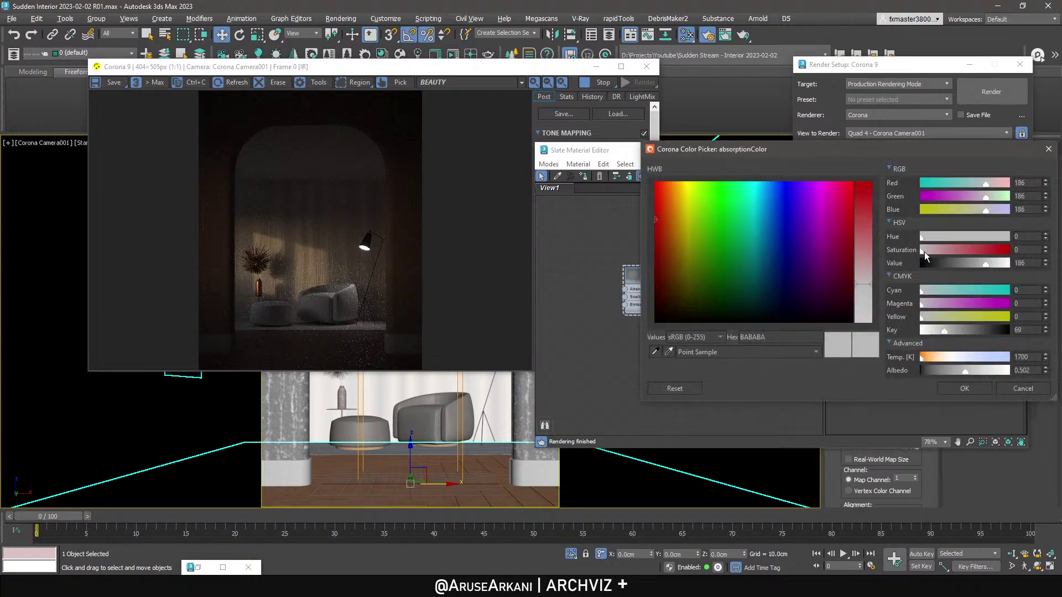
{"action": "left_click_drag", "start_coordinate": [992, 265], "coordinate": [997, 265]}
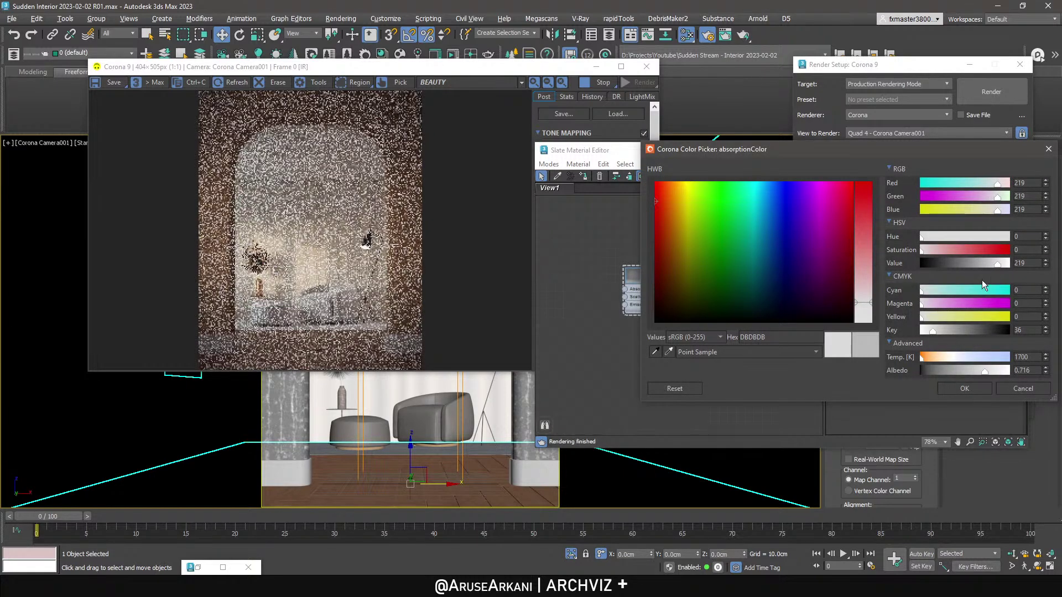
{"action": "left_click", "coordinate": [943, 388]}
{"action": "double_click", "coordinate": [891, 283]}
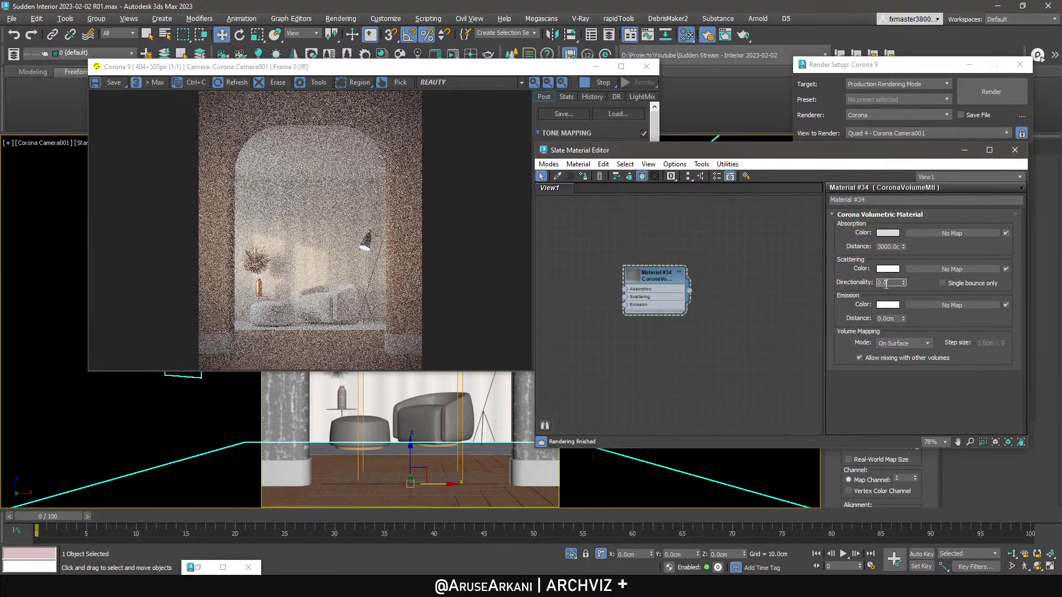
{"action": "type", "text": "."}
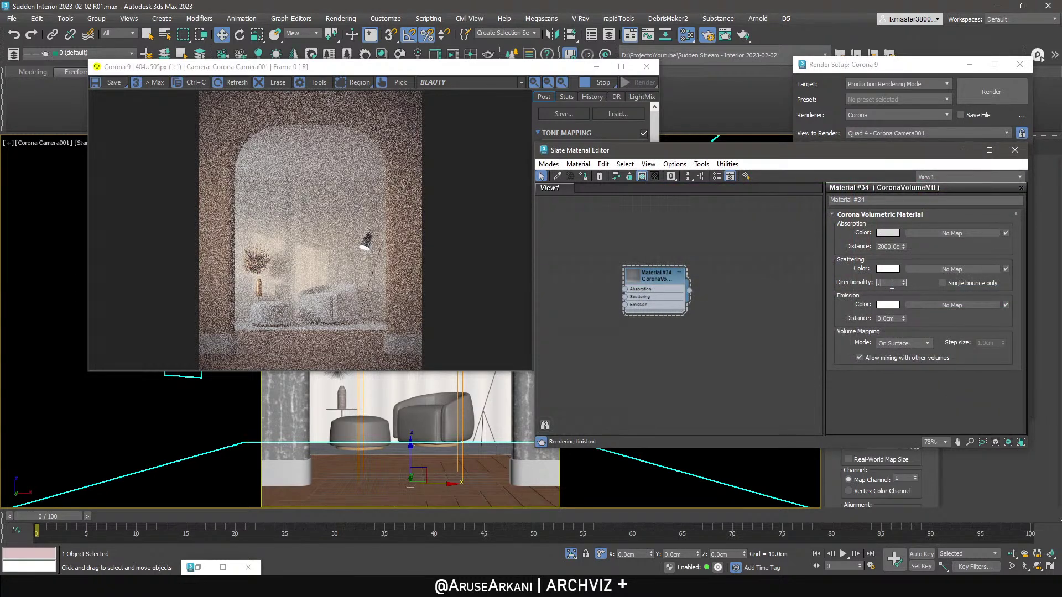
{"action": "type", "text": "7"}
{"action": "key", "text": "Return"}
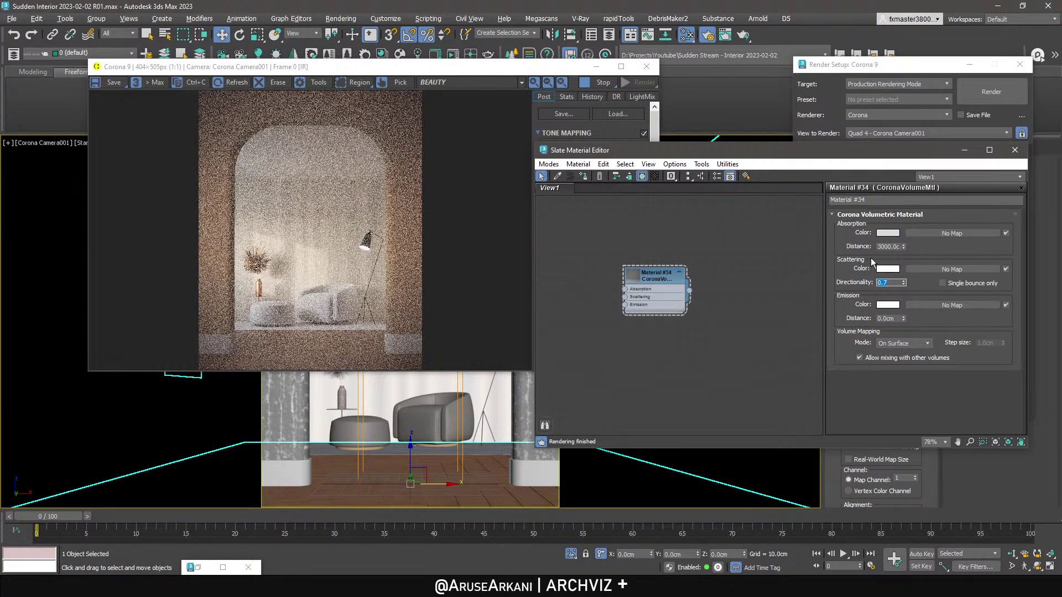
Brighten the volume material's absorption color to value 235.
{"action": "left_click", "coordinate": [886, 233]}
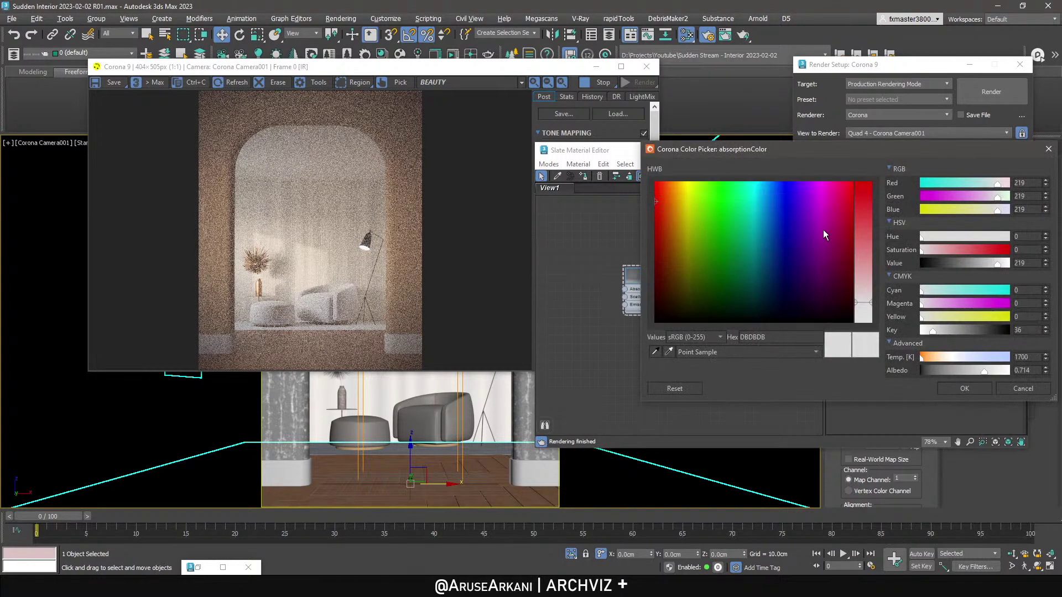
{"action": "left_click", "coordinate": [1004, 264]}
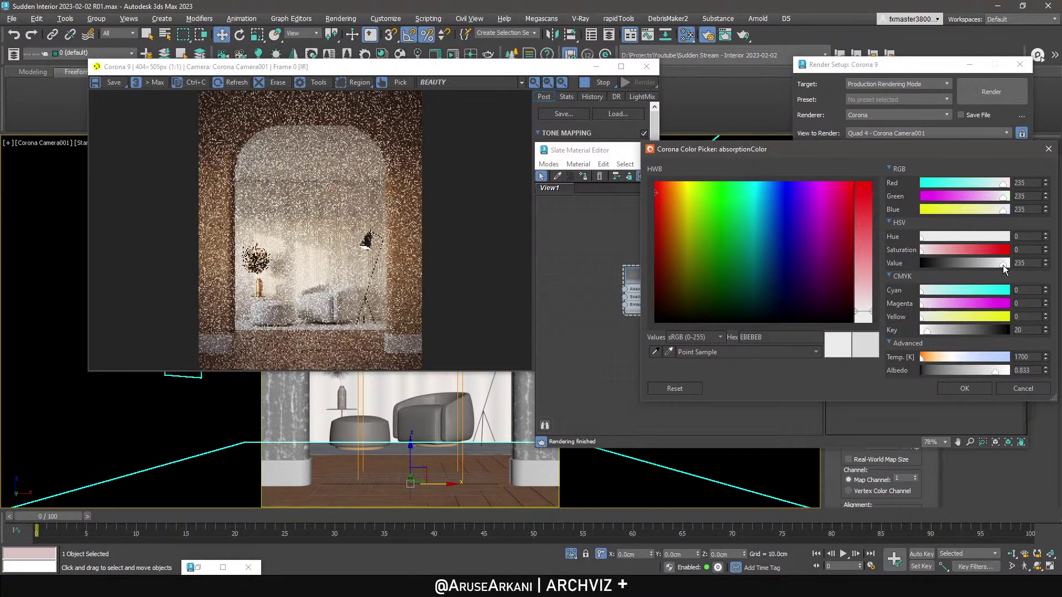
{"action": "left_click", "coordinate": [965, 388]}
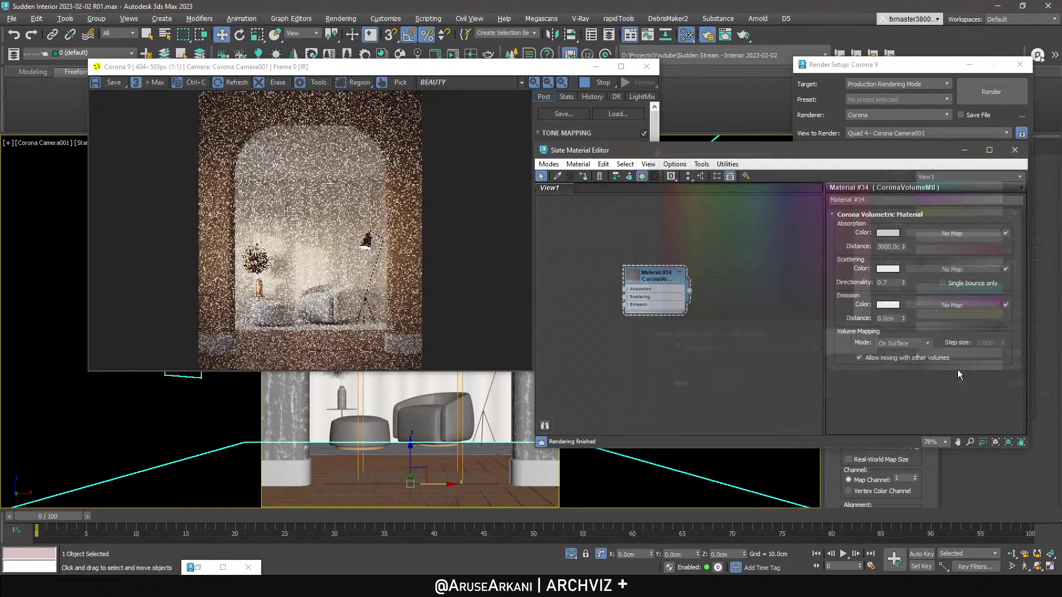
Set the absorption distance to 4000 cm and maximize the render window to inspect the haze.
{"action": "double_click", "coordinate": [888, 247]}
{"action": "type", "text": "4000"}
{"action": "key", "text": "Return"}
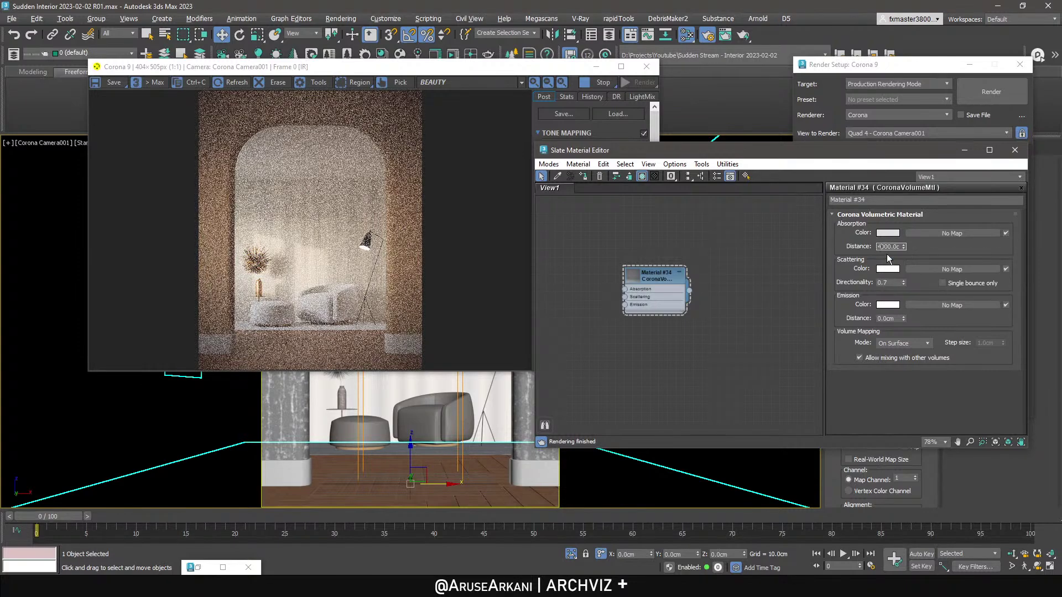
{"action": "key", "text": "Return"}
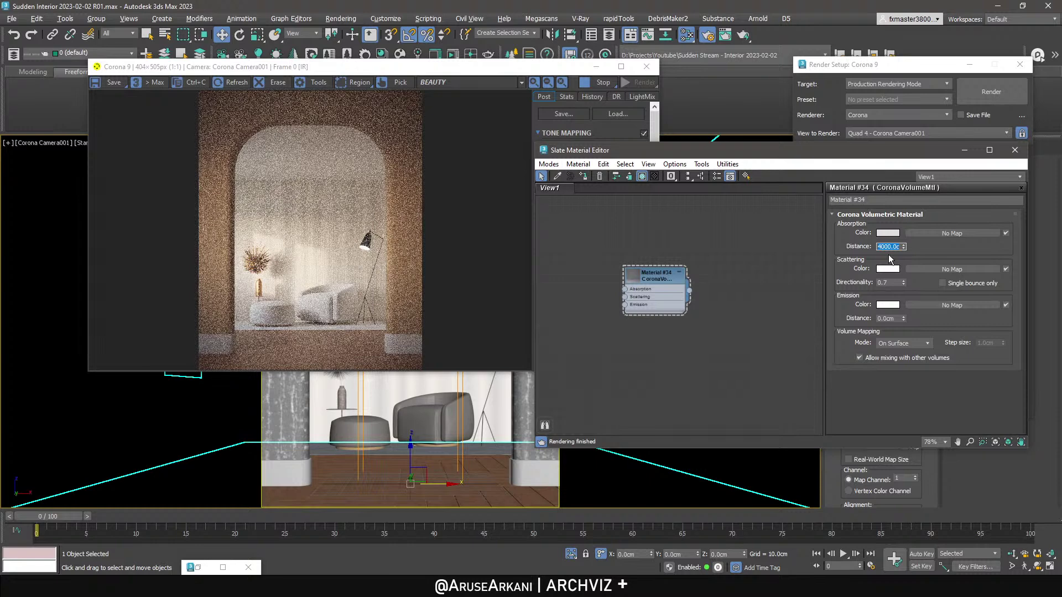
{"action": "left_click", "coordinate": [442, 258]}
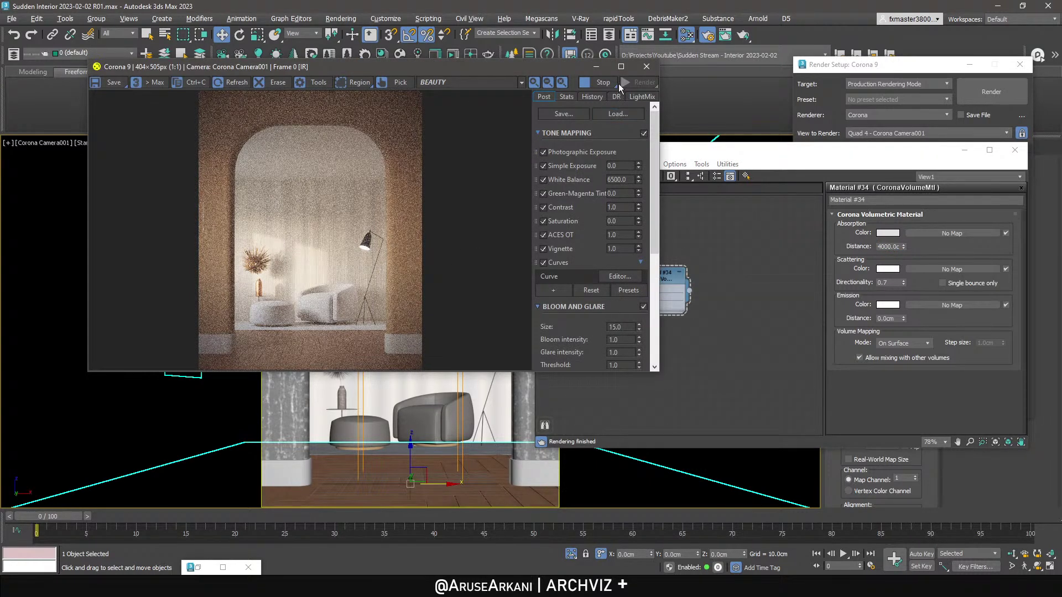
{"action": "left_click", "coordinate": [621, 66]}
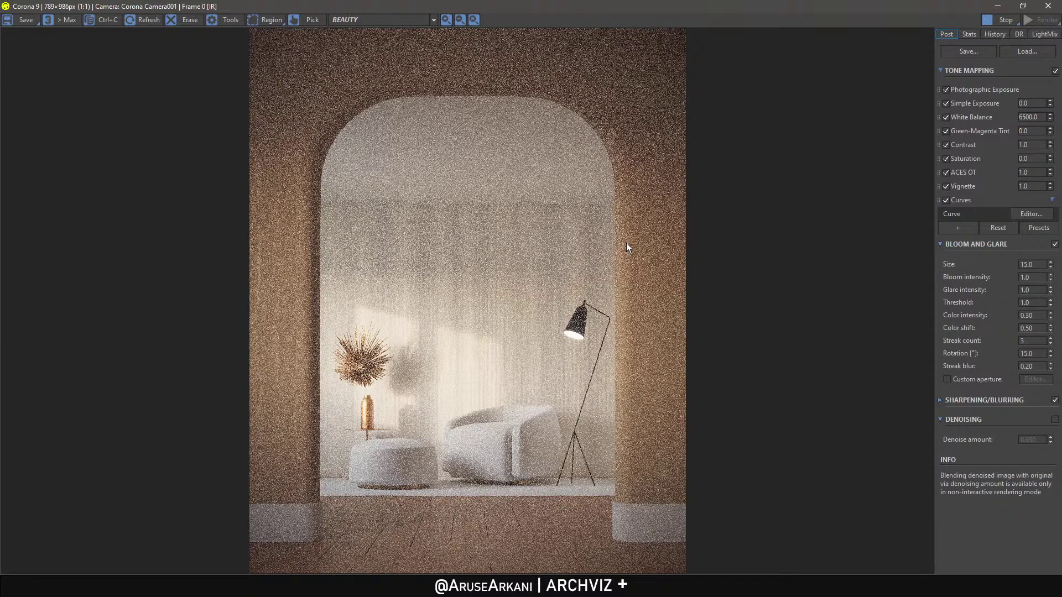
Switch to the chat app and check the Designation channel's post and its comments.
{"action": "left_click", "coordinate": [321, 587]}
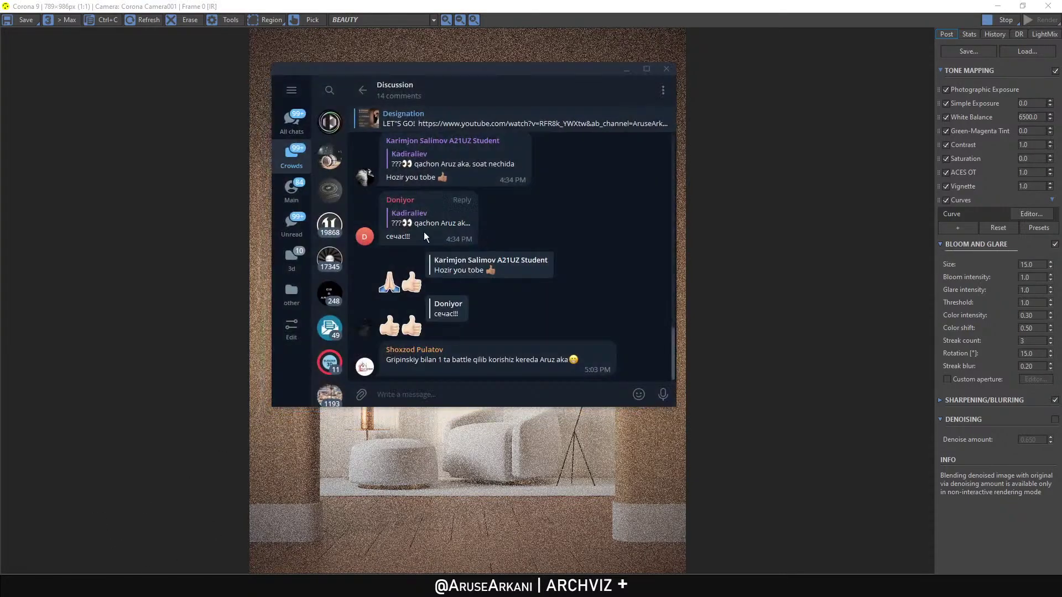
{"action": "left_click", "coordinate": [335, 134]}
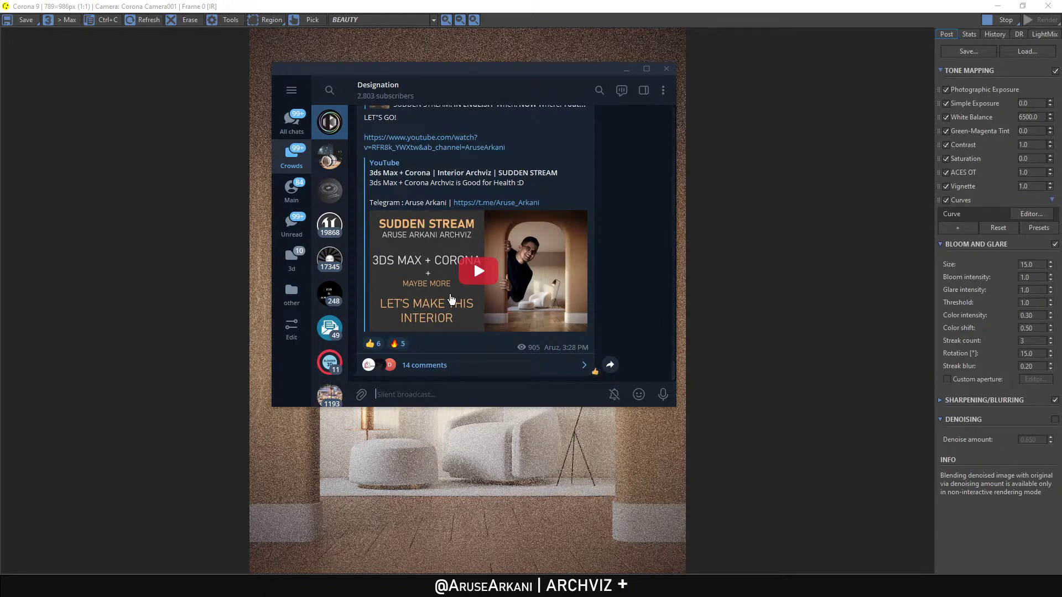
{"action": "left_click", "coordinate": [468, 368]}
{"action": "key", "text": "Escape"}
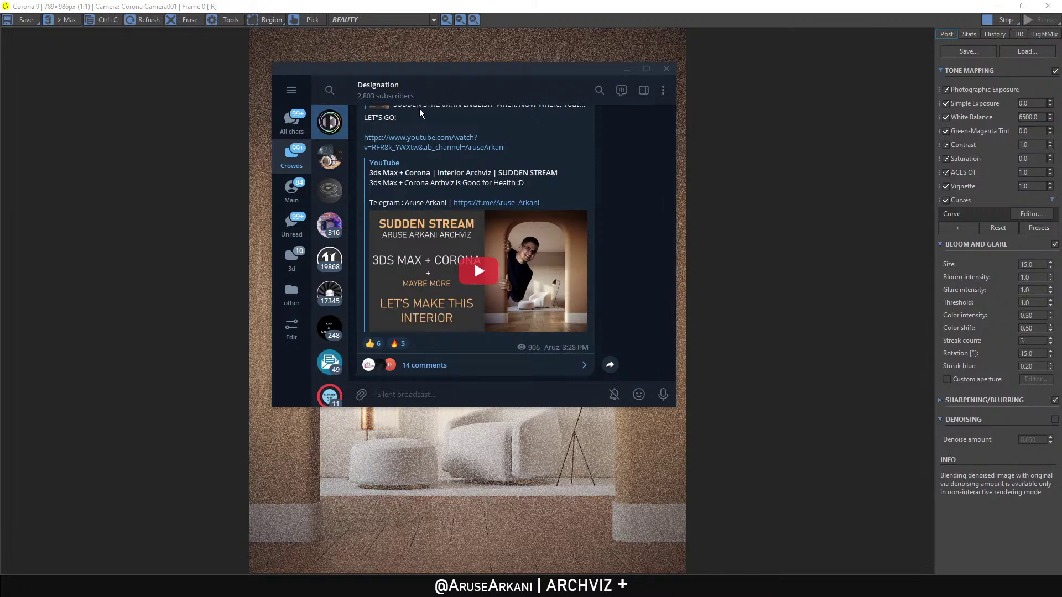
{"action": "left_click", "coordinate": [420, 91]}
{"action": "left_click", "coordinate": [633, 290]}
{"action": "left_click", "coordinate": [626, 414]}
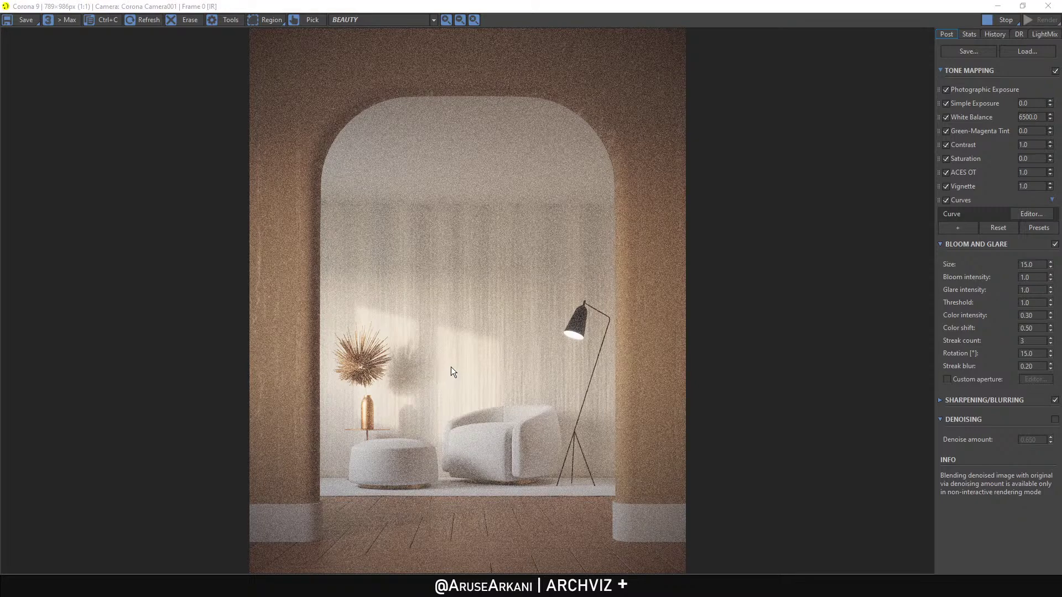
Set the volume material's directionality to 0.8 and enable single-bounce-only scattering.
{"action": "key", "text": "m"}
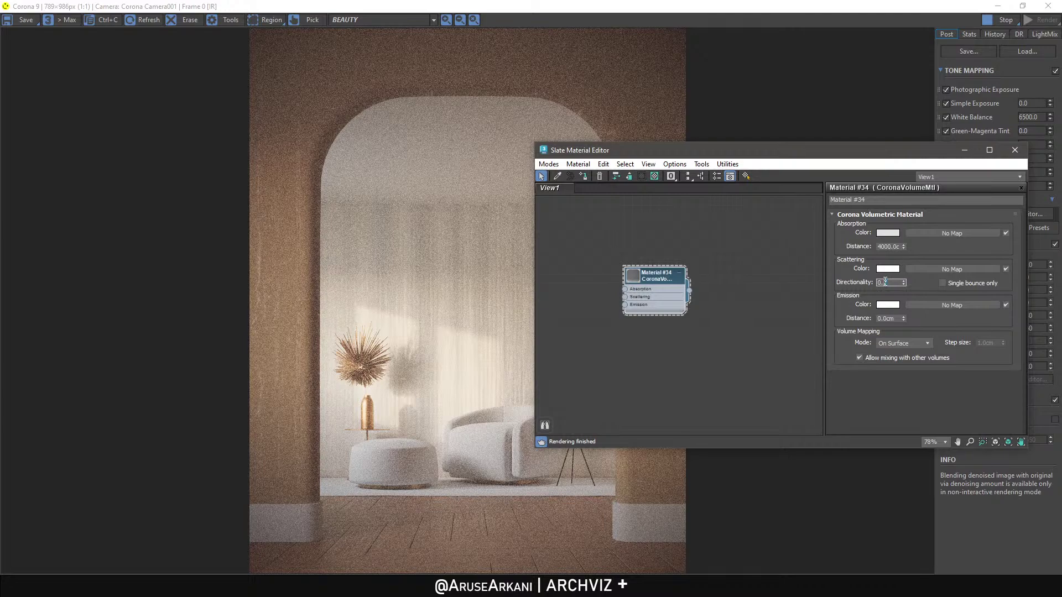
{"action": "type", "text": "8"}
{"action": "key", "text": "Return"}
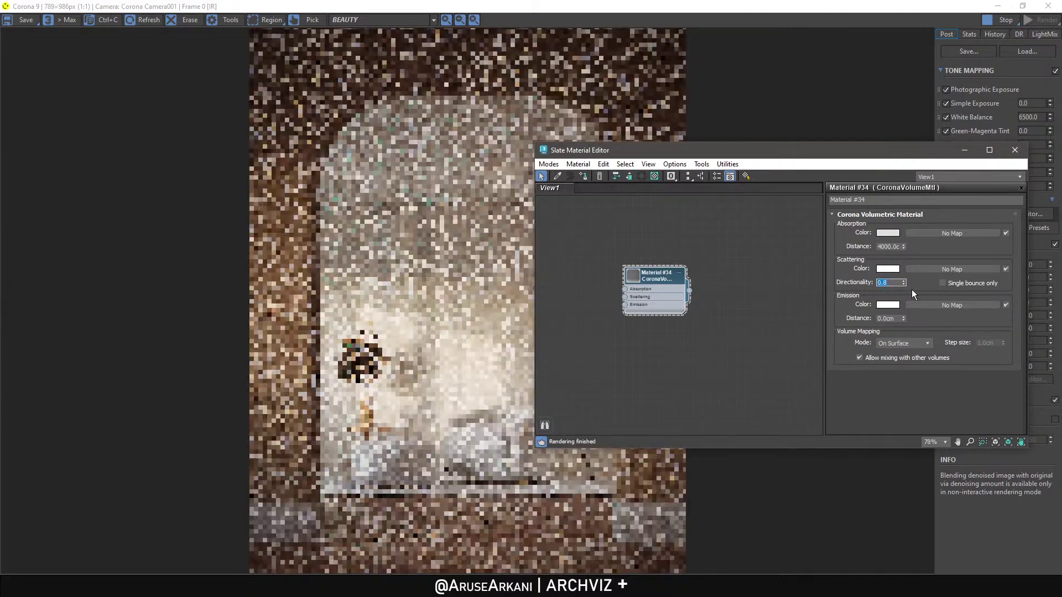
{"action": "left_click", "coordinate": [943, 283]}
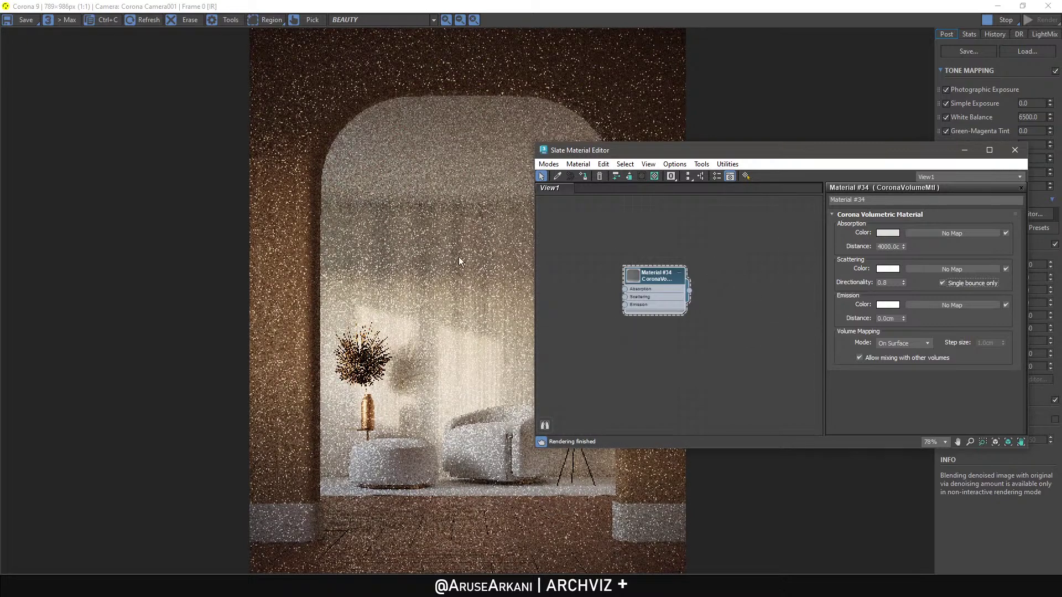
{"action": "left_click", "coordinate": [443, 357]}
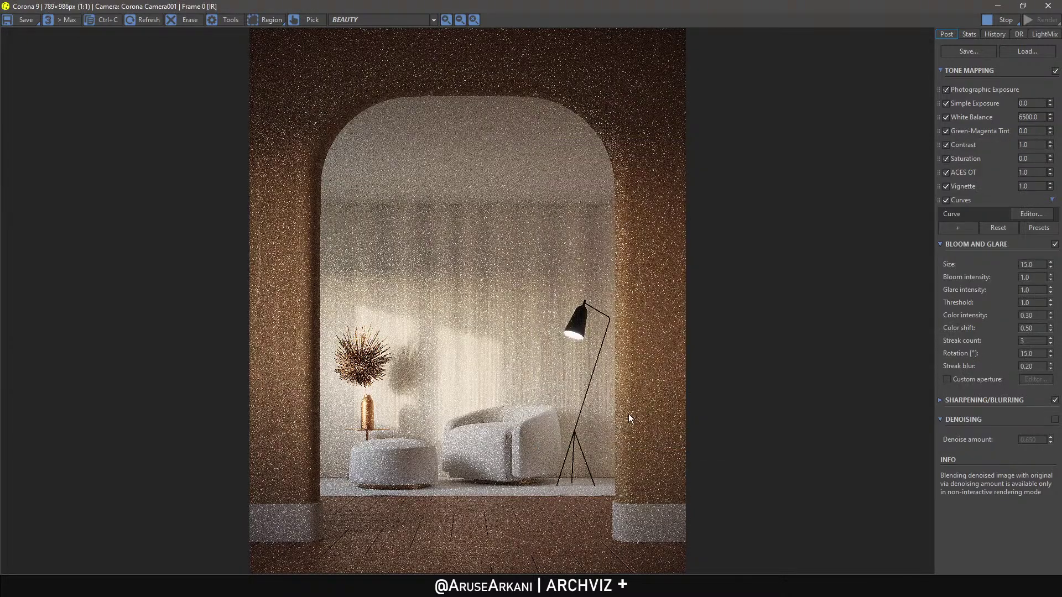
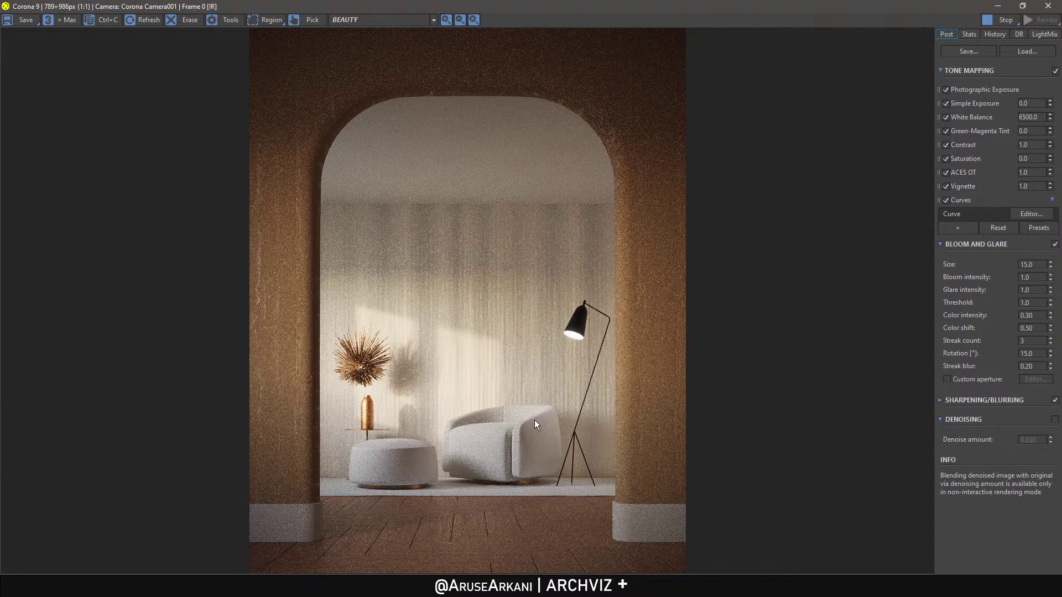
Restore the render window to its smaller size and select the camera of the active viewport.
{"action": "left_click", "coordinate": [1023, 5]}
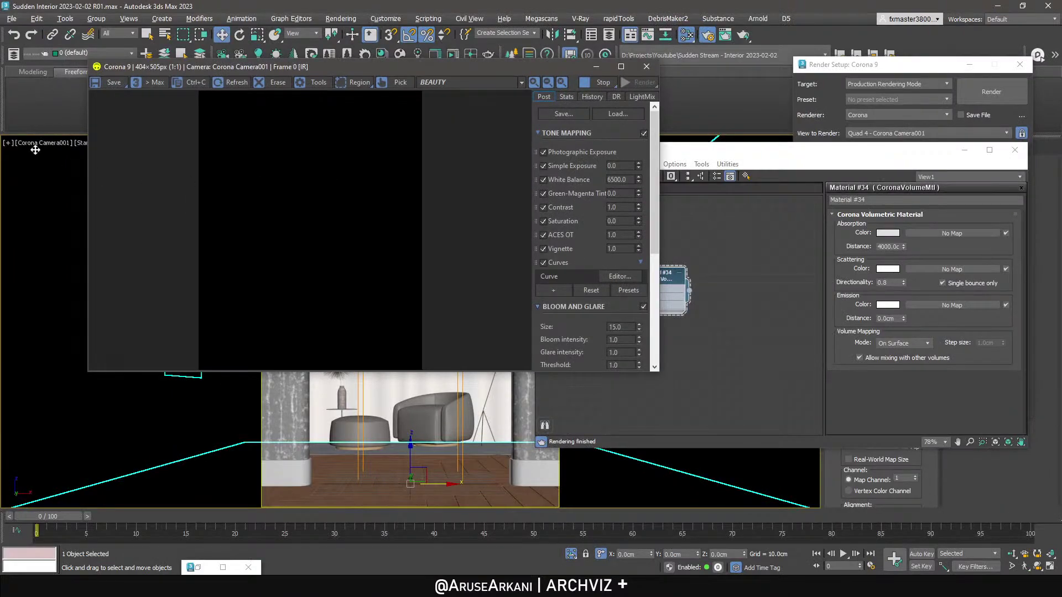
{"action": "left_click", "coordinate": [42, 142]}
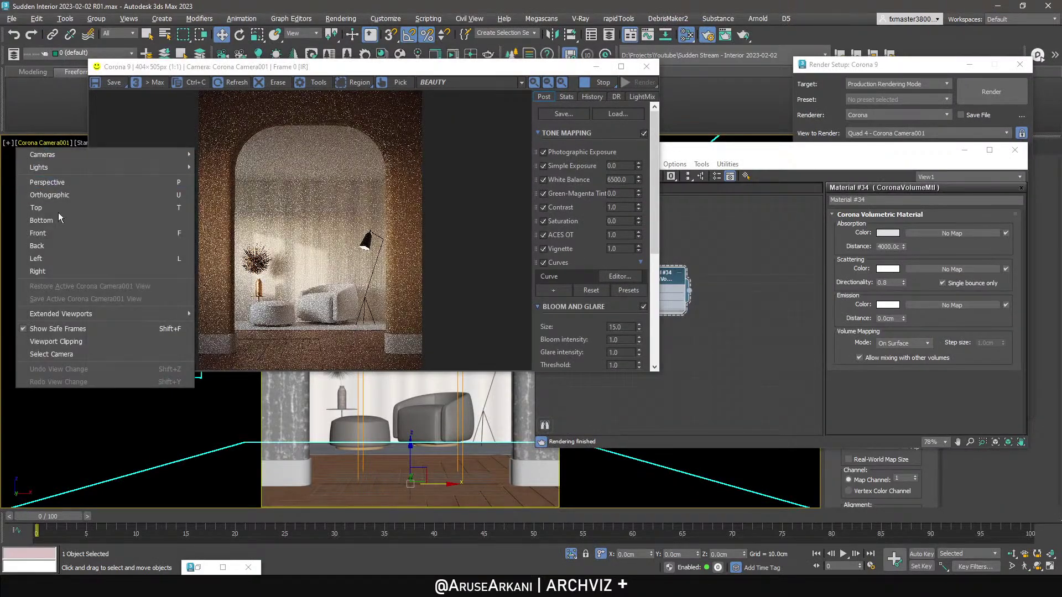
{"action": "left_click", "coordinate": [84, 354]}
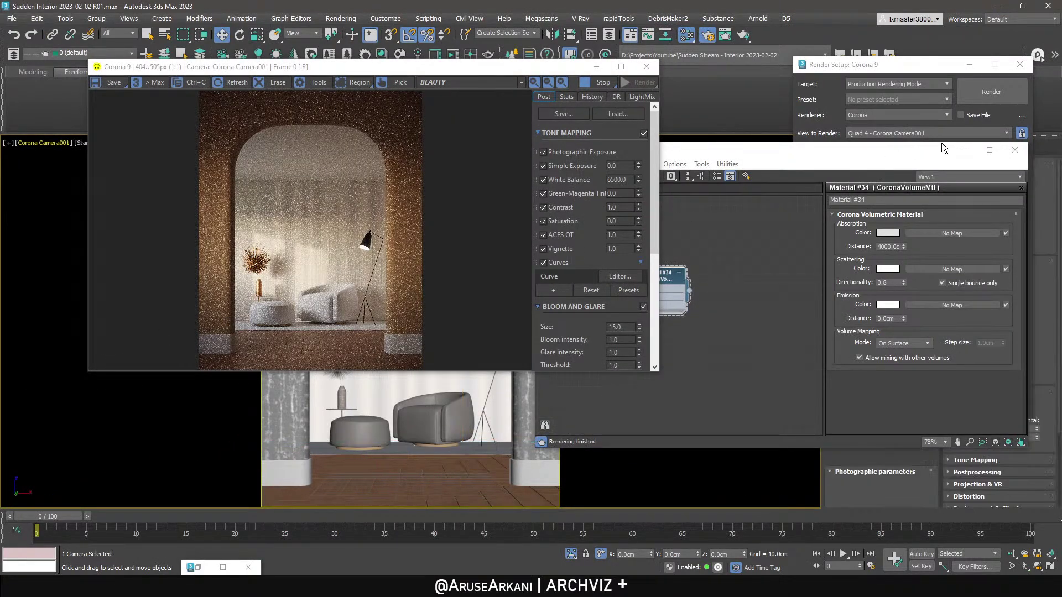
Minimize the material editor and render setup, stop the interactive render and close its window.
{"action": "left_click", "coordinate": [965, 150]}
{"action": "left_click", "coordinate": [970, 65]}
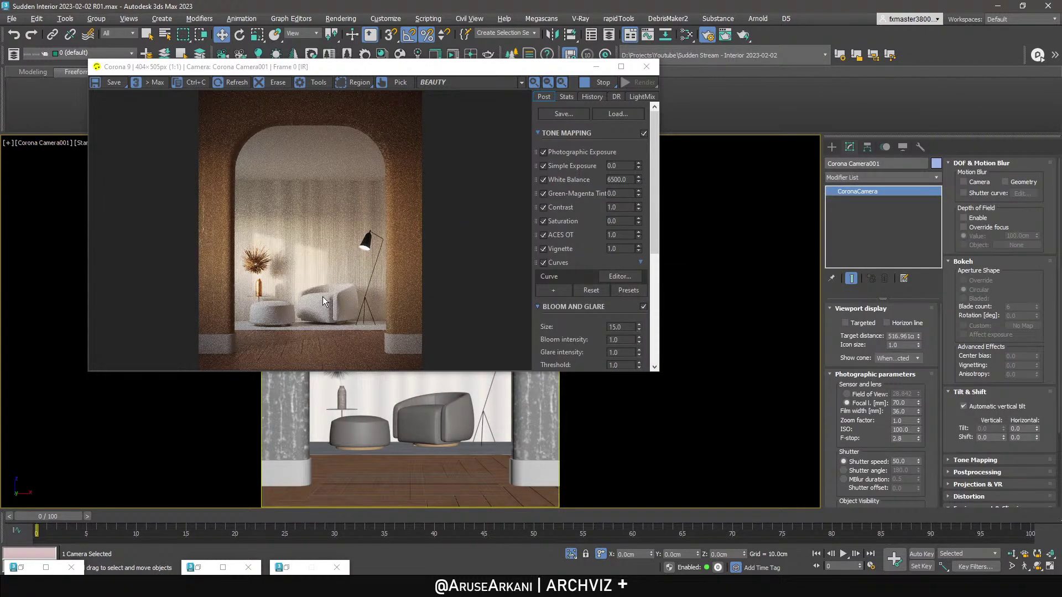
{"action": "left_click", "coordinate": [595, 85]}
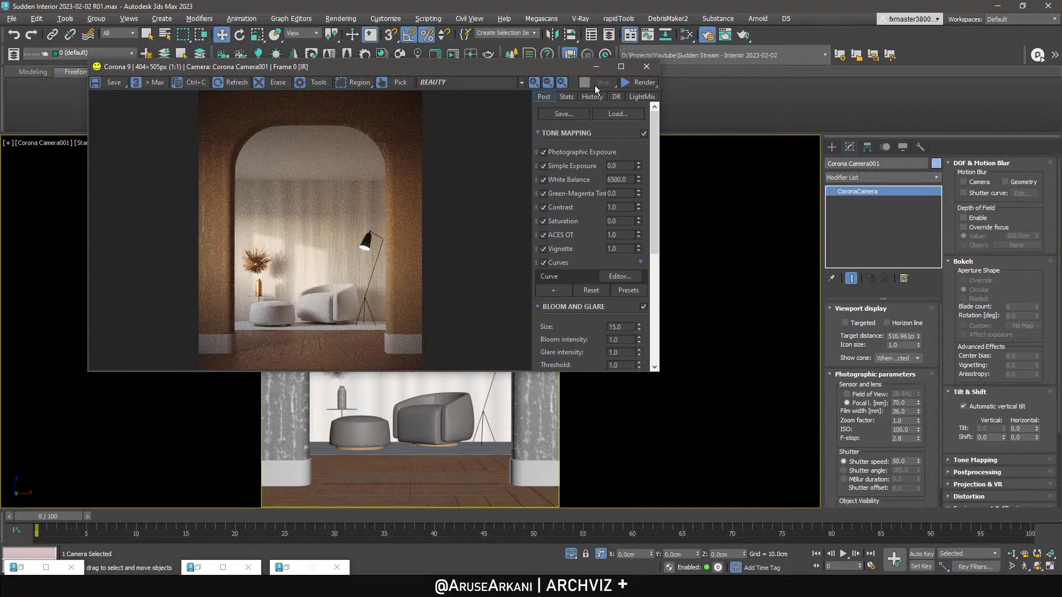
{"action": "left_click", "coordinate": [646, 66]}
Frame a perspective close-up of the armchair, floor lamp and side table, and create a Corona camera from that view.
{"action": "right_click", "coordinate": [432, 399]}
{"action": "left_click", "coordinate": [428, 400]}
{"action": "left_click", "coordinate": [417, 418]}
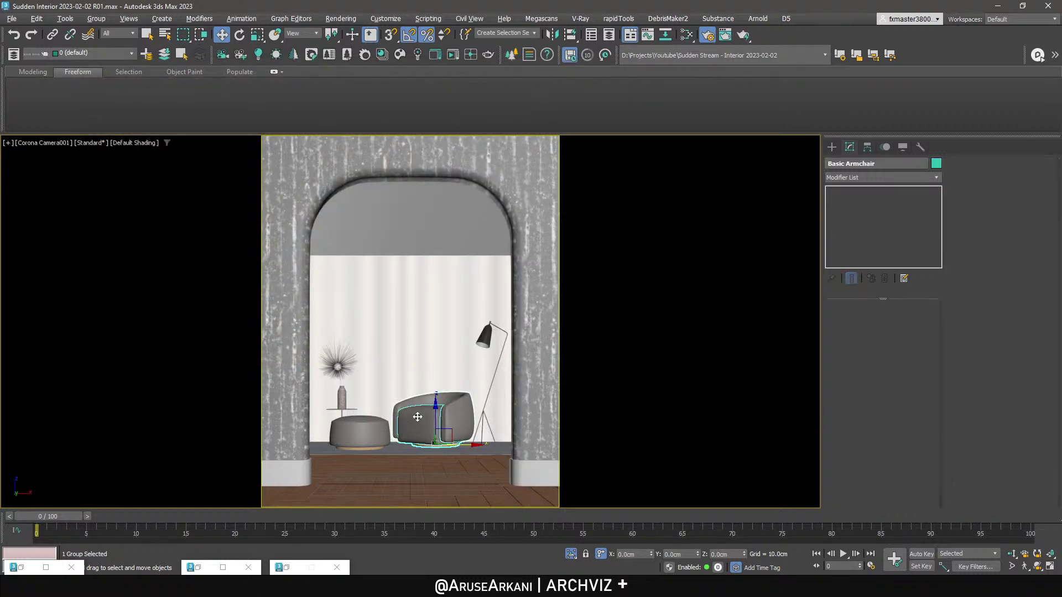
{"action": "key", "text": "p"}
{"action": "key", "text": "z"}
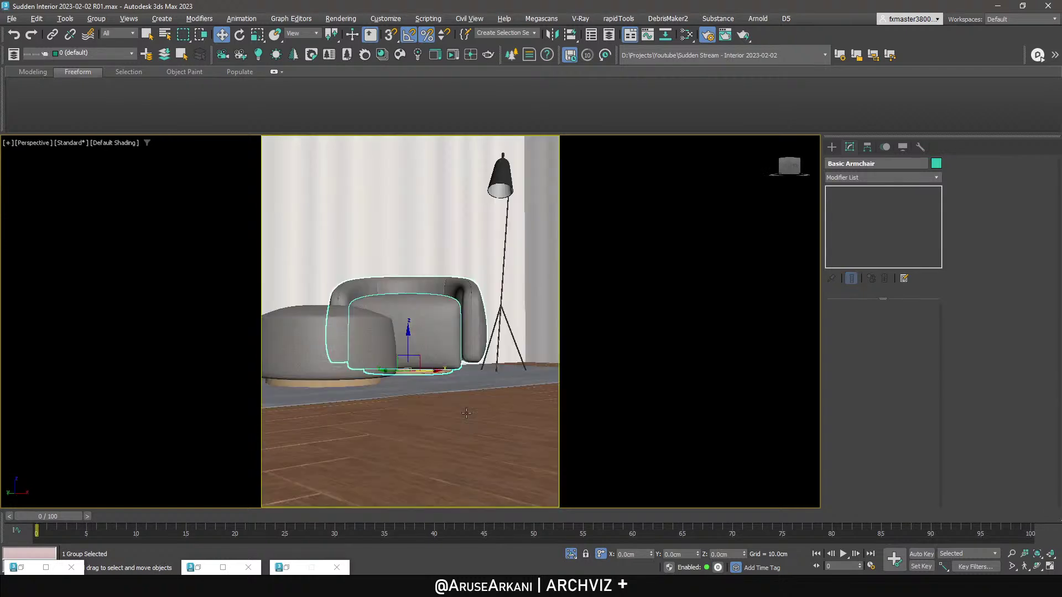
{"action": "middle_click_drag", "start_coordinate": [472, 372], "coordinate": [332, 406], "text": "alt"}
{"action": "scroll", "coordinate": [470, 360], "scroll_direction": "up", "scroll_amount": 1}
{"action": "scroll", "coordinate": [335, 408], "scroll_direction": "down", "scroll_amount": 1}
{"action": "scroll", "coordinate": [338, 390], "scroll_direction": "up", "scroll_amount": 2}
{"action": "left_click", "coordinate": [240, 56]}
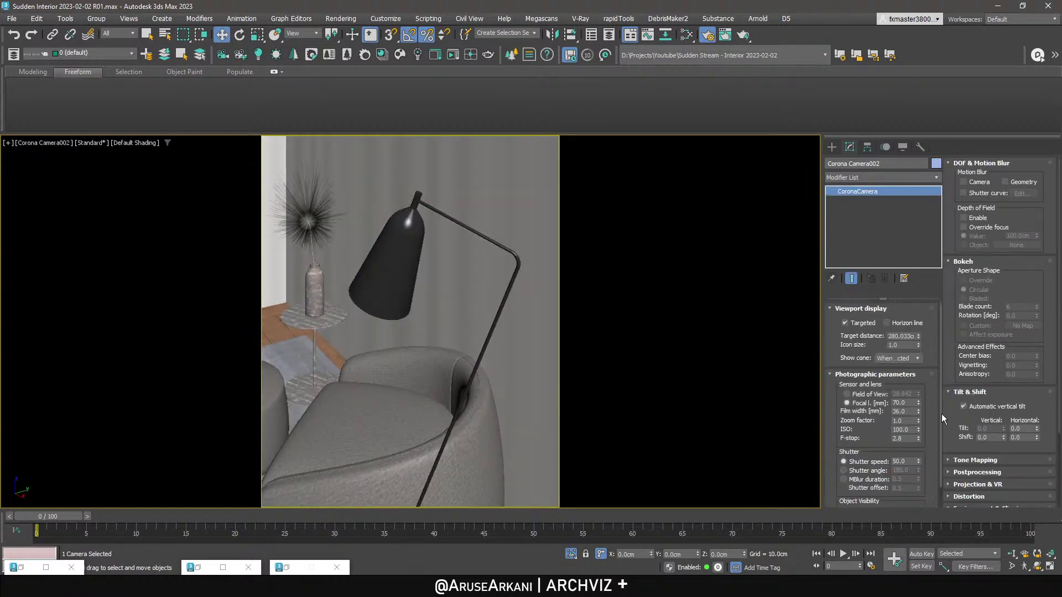
Turn off automatic vertical tilt on the new camera and expand its Environment & Clipping settings, leaving camera clipping disabled.
{"action": "left_click", "coordinate": [963, 406]}
{"action": "scroll", "coordinate": [960, 437], "scroll_direction": "down", "scroll_amount": 1}
{"action": "left_click", "coordinate": [976, 499]}
{"action": "left_click", "coordinate": [963, 432]}
{"action": "left_click", "coordinate": [975, 435]}
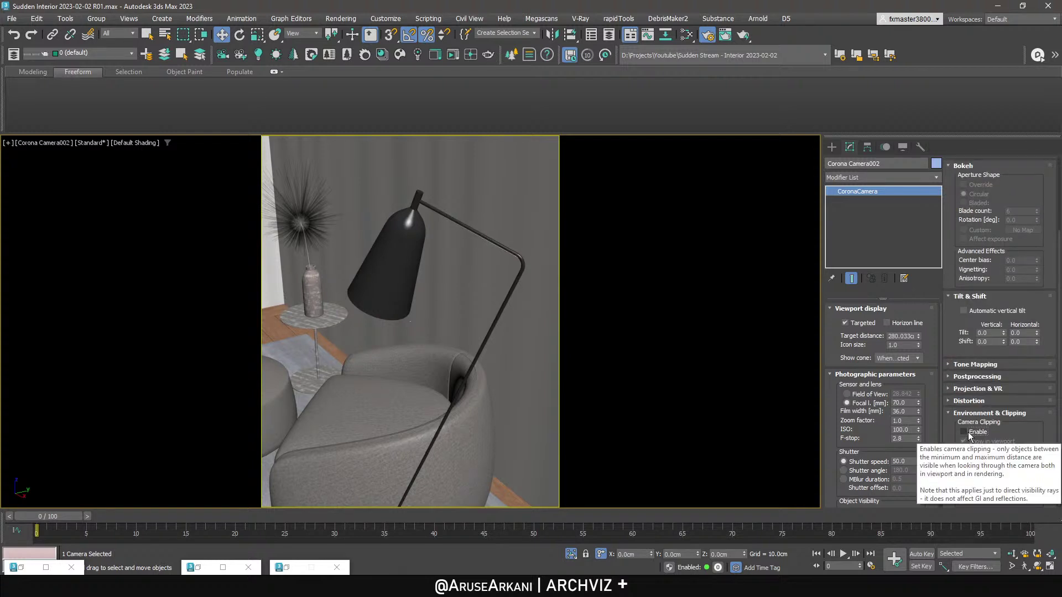
Orbit the new camera to a low angle looking past the lamp and armchair toward the vase and plant.
{"action": "middle_click_drag", "start_coordinate": [394, 321], "coordinate": [415, 316]}
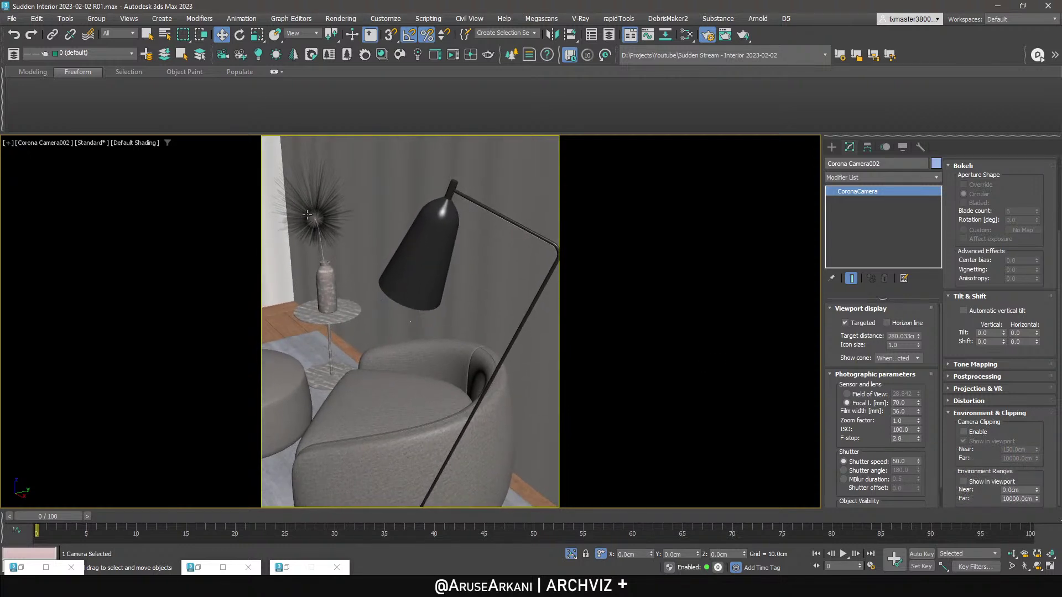
{"action": "left_click", "coordinate": [1025, 568]}
{"action": "left_click_drag", "start_coordinate": [515, 388], "coordinate": [439, 231]}
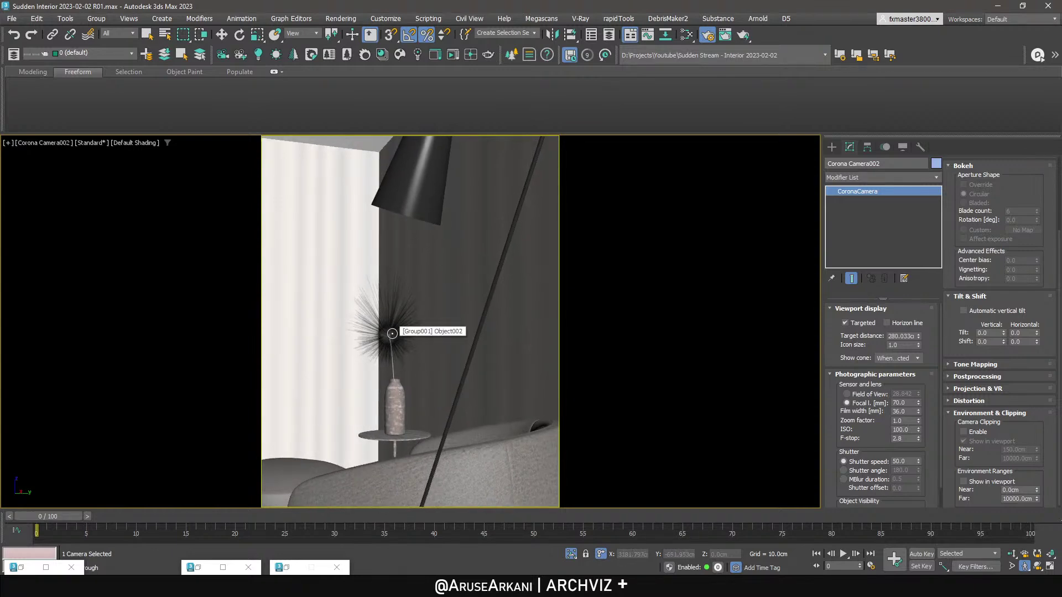
Select the new camera's target, move it to the plant above the vase and return to the camera view.
{"action": "right_click", "coordinate": [315, 264]}
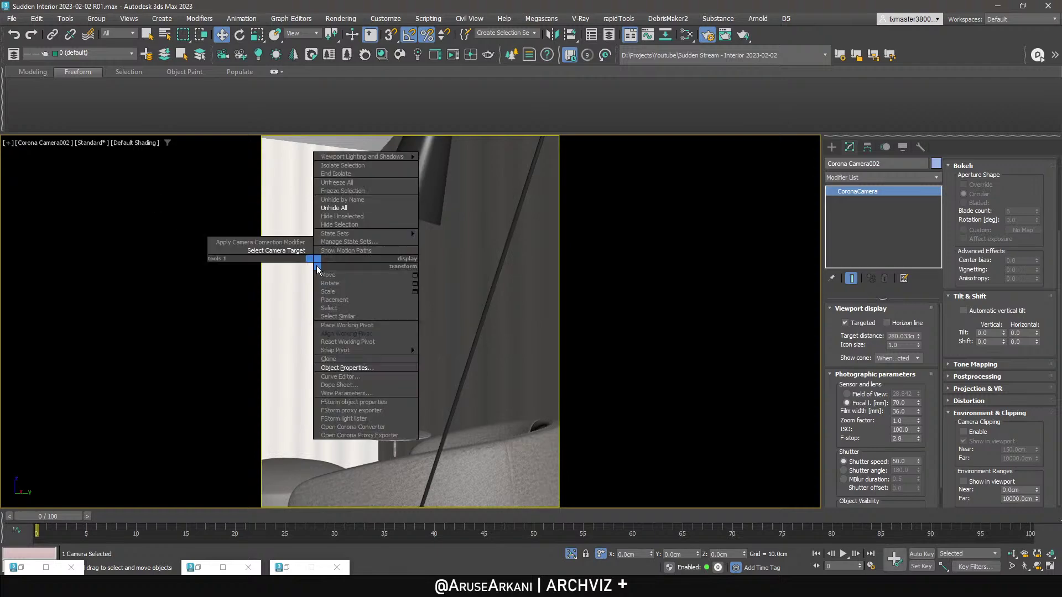
{"action": "left_click", "coordinate": [284, 252]}
{"action": "key", "text": "alt+w"}
{"action": "key", "text": "alt+w"}
{"action": "key", "text": "z"}
{"action": "left_click_drag", "start_coordinate": [350, 288], "coordinate": [165, 243]}
{"action": "key", "text": "c"}
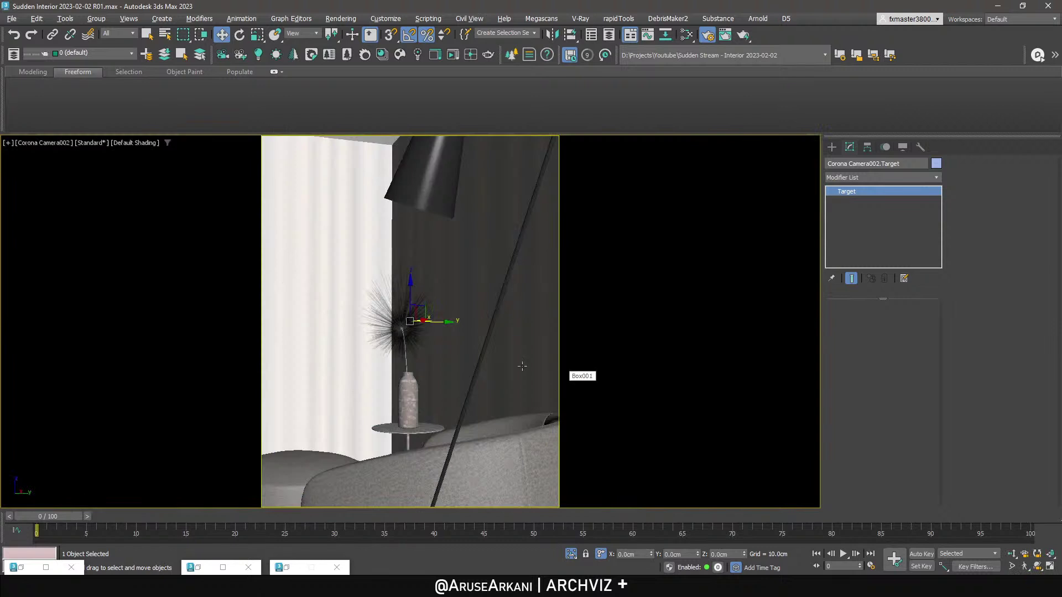
Switch the selection from the camera target back to the close-up camera itself.
{"action": "right_click", "coordinate": [465, 354]}
{"action": "key", "text": "Escape"}
{"action": "right_click", "coordinate": [449, 324]}
{"action": "left_click", "coordinate": [431, 311]}
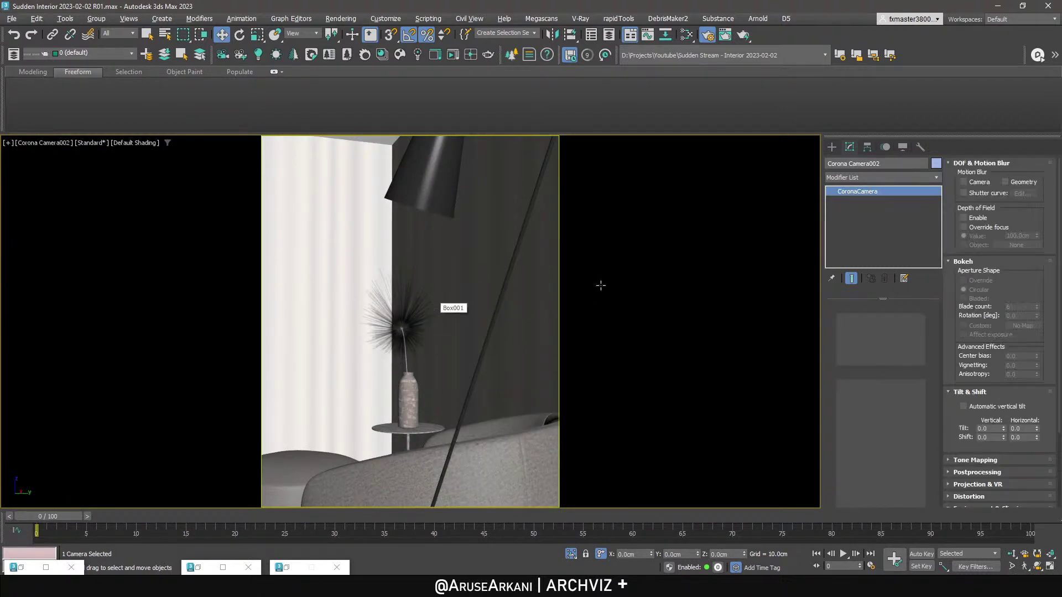
Enable depth of field on the close-up camera, keeping the f-stop at 2.8, and start an interactive render.
{"action": "left_click", "coordinate": [964, 218]}
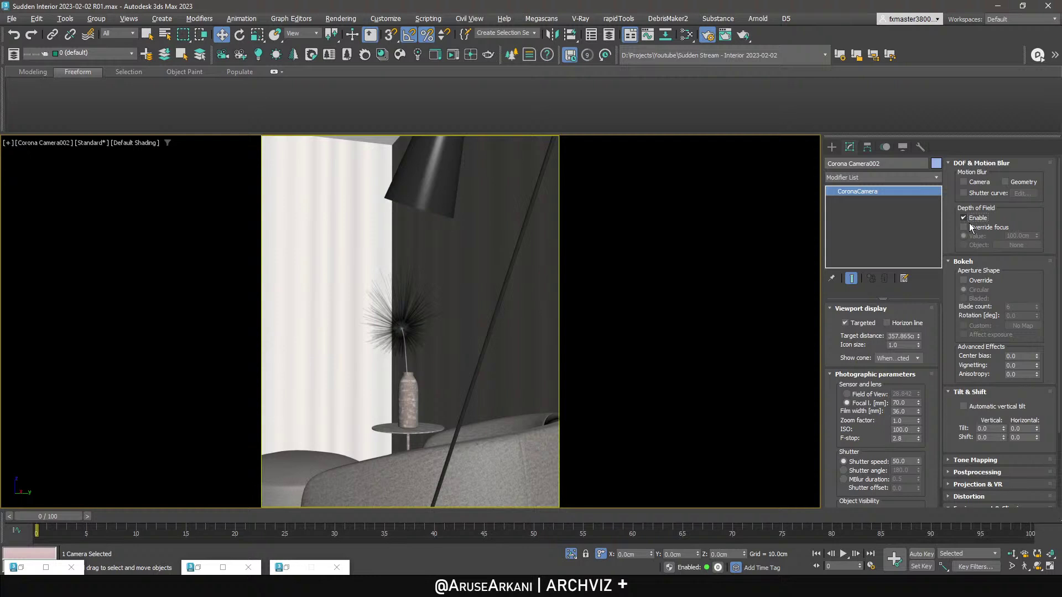
{"action": "left_click", "coordinate": [903, 440]}
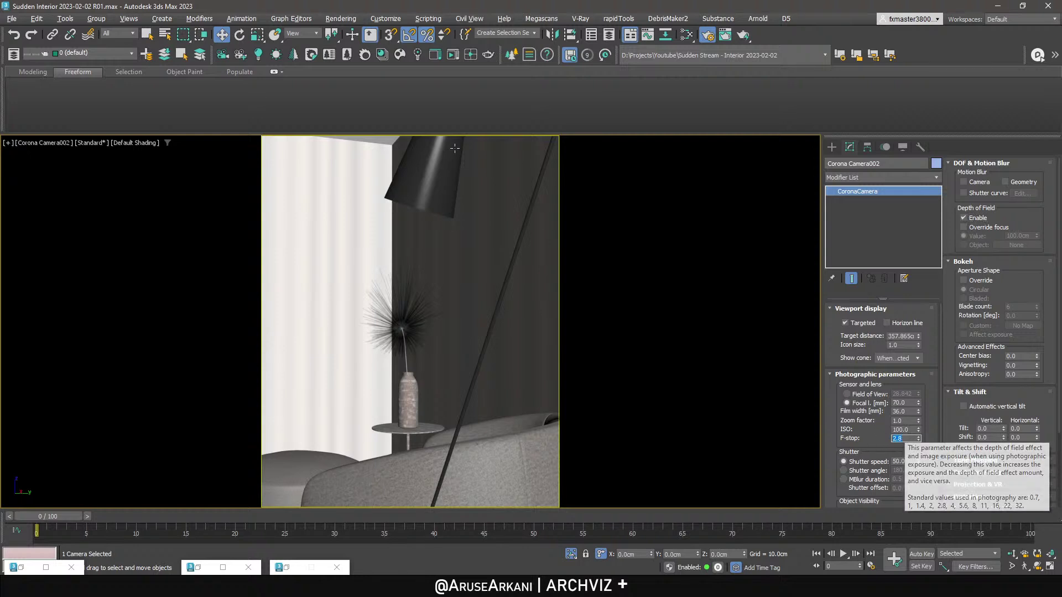
{"action": "left_click", "coordinate": [452, 54]}
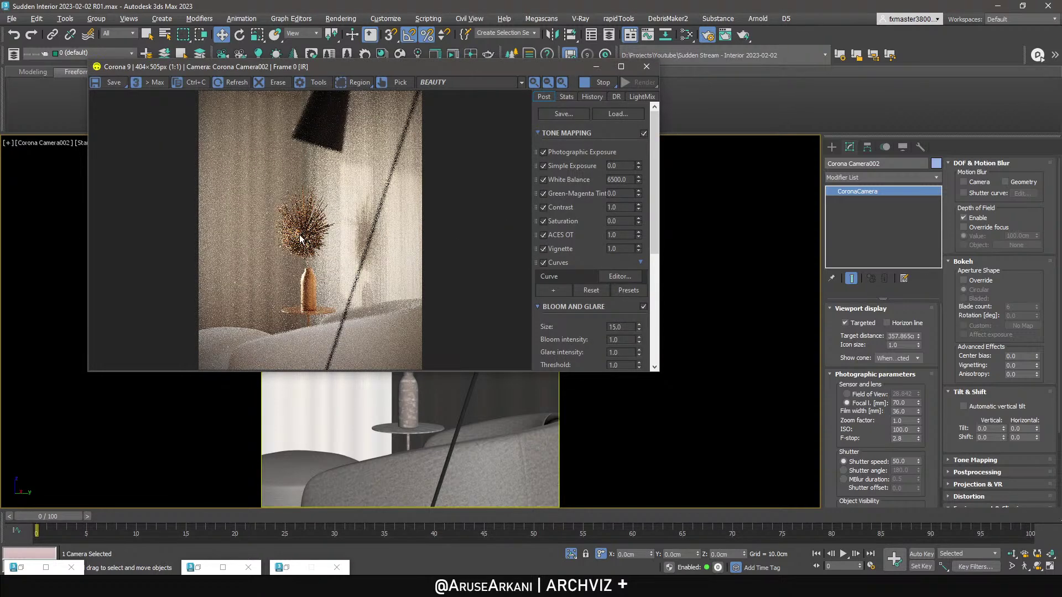
Try a bokeh anisotropy of 0.5 on the close-up camera and reset it to 0.
{"action": "left_click", "coordinate": [1025, 377]}
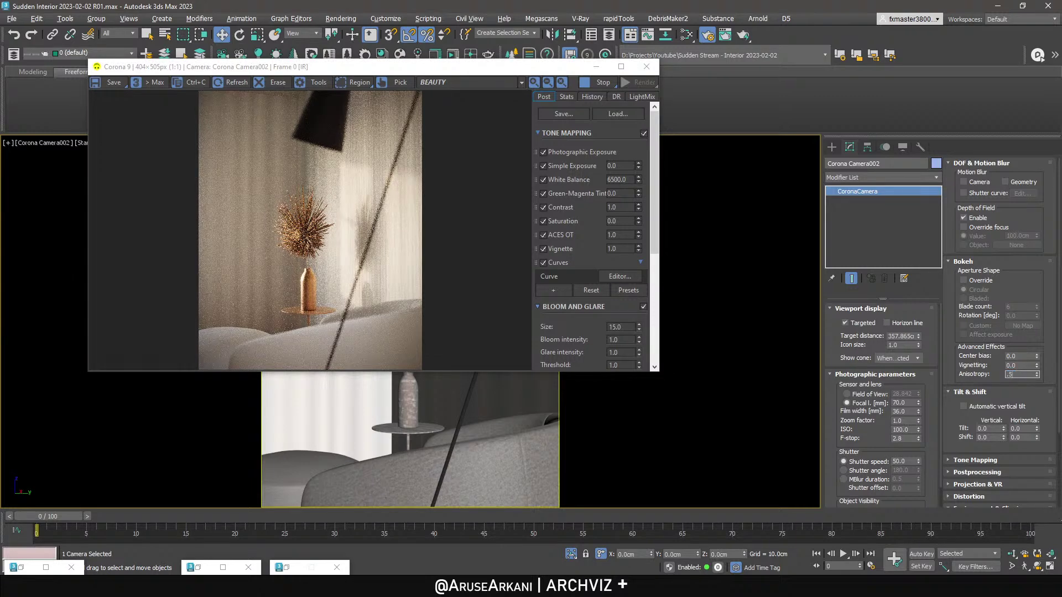
{"action": "key", "text": "Return"}
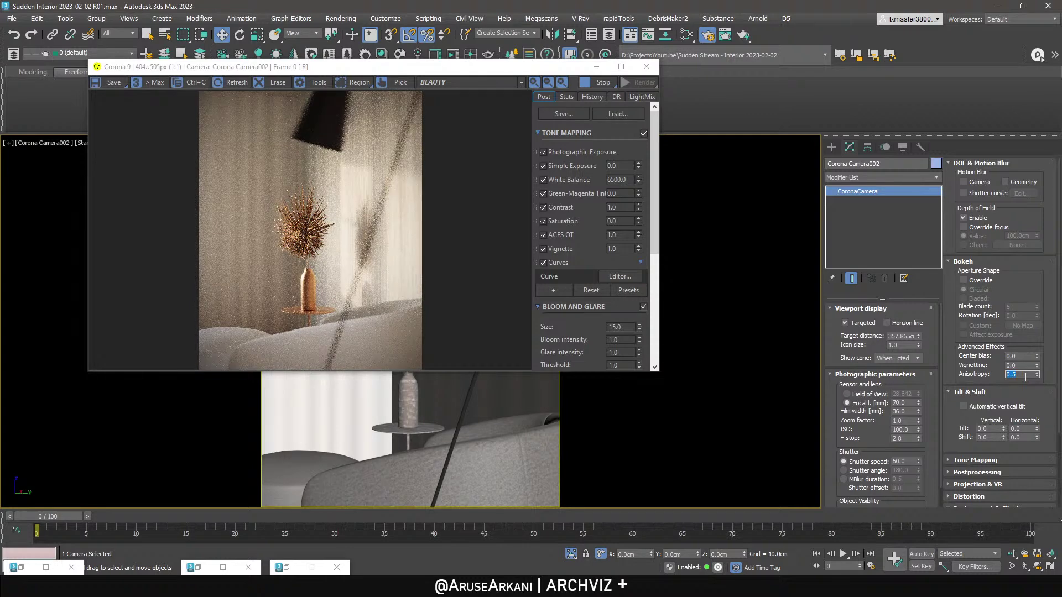
{"action": "type", "text": "0"}
{"action": "key", "text": "Return"}
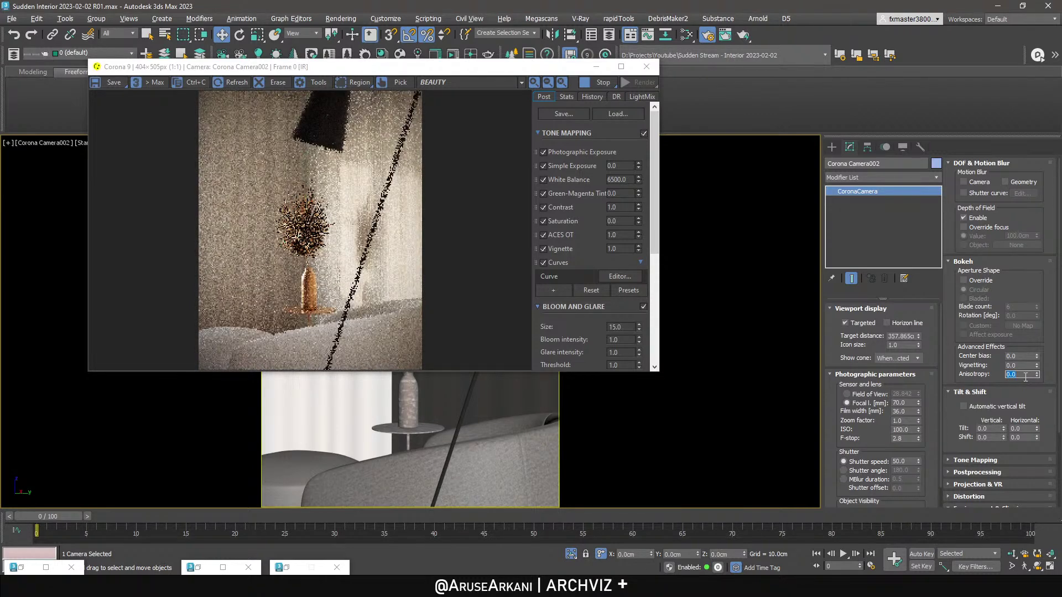
Try a bokeh vignetting of 1 on the camera, settle on -1 and close the interactive render.
{"action": "left_click", "coordinate": [1021, 365]}
{"action": "type", "text": "1"}
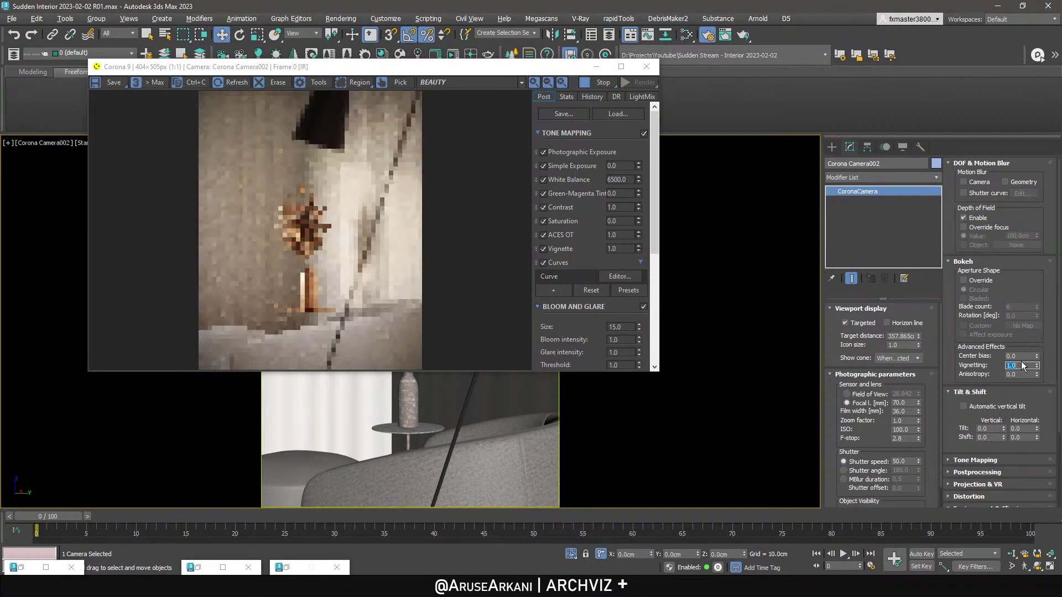
{"action": "key", "text": "Return"}
{"action": "type", "text": "-1"}
{"action": "key", "text": "Return"}
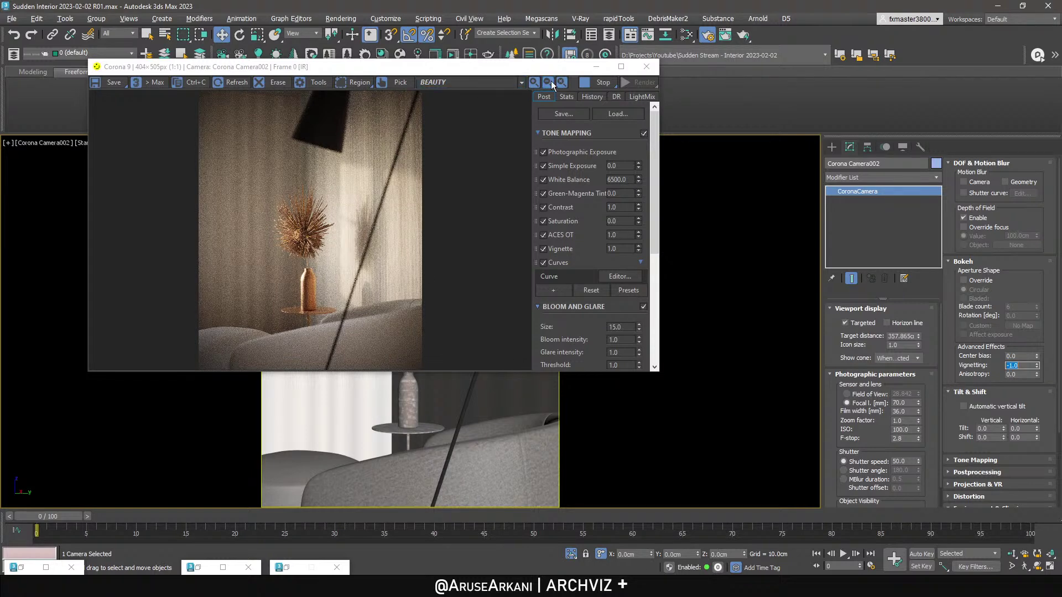
{"action": "left_click", "coordinate": [646, 67]}
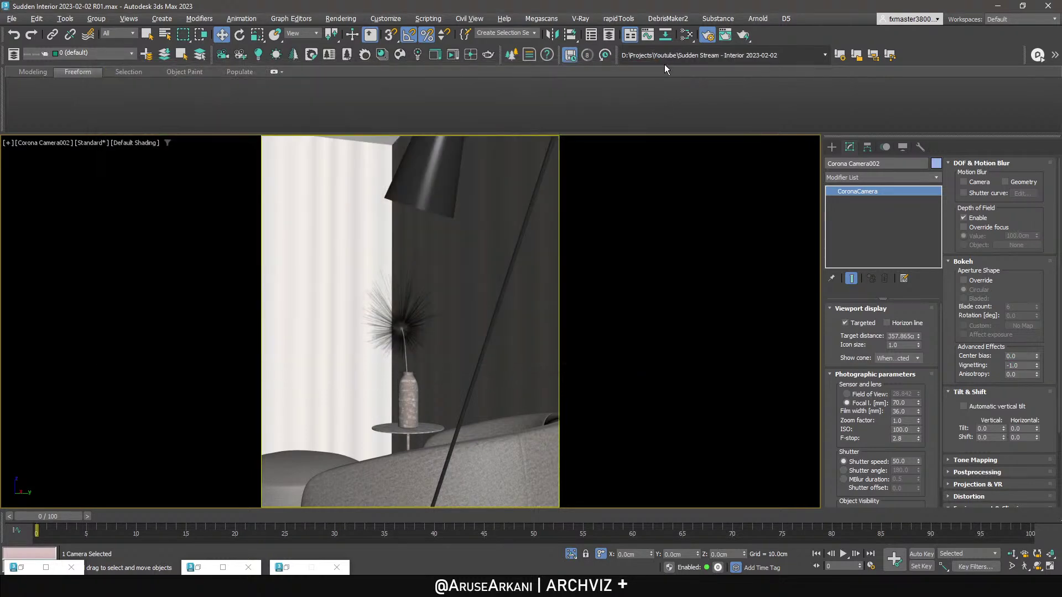
Close the reference image and configure the final render with a 3% noise level limit and Intel CPU AI denoising.
{"action": "double_click", "coordinate": [197, 569]}
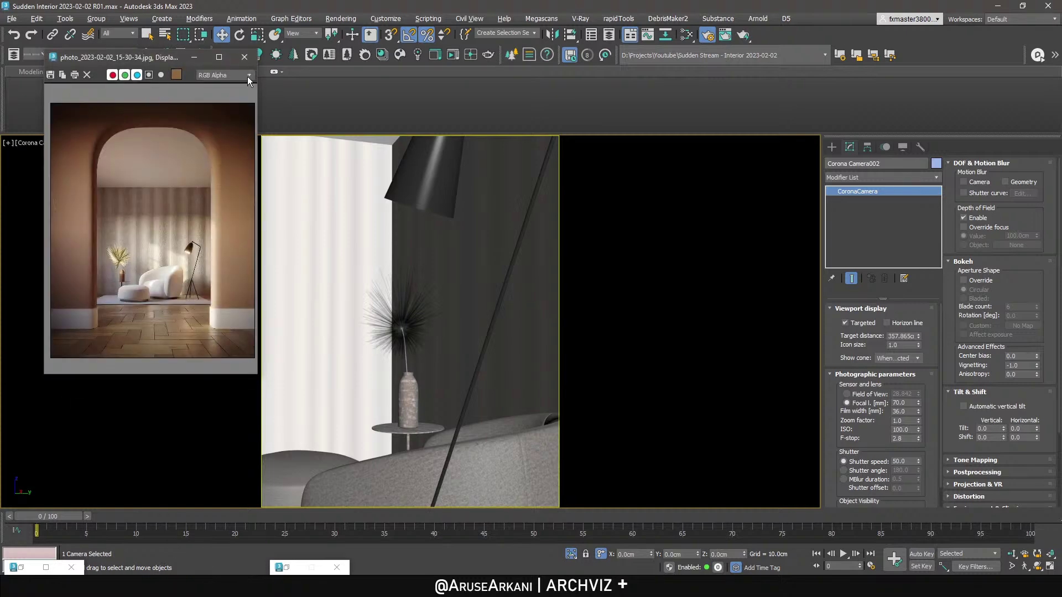
{"action": "left_click", "coordinate": [244, 57]}
{"action": "double_click", "coordinate": [293, 567]}
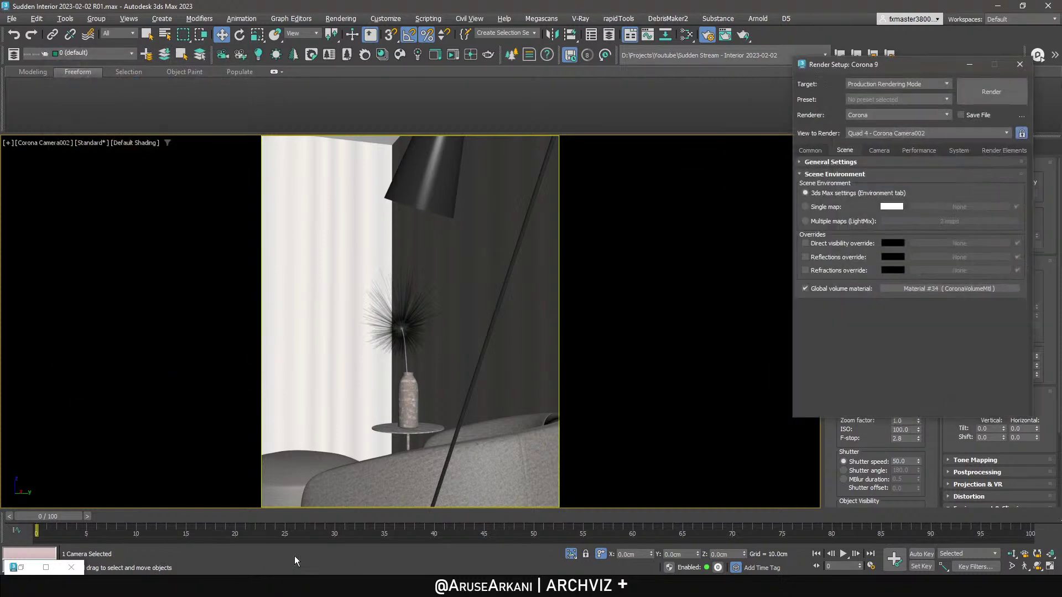
{"action": "left_click", "coordinate": [853, 162]}
{"action": "double_click", "coordinate": [864, 220]}
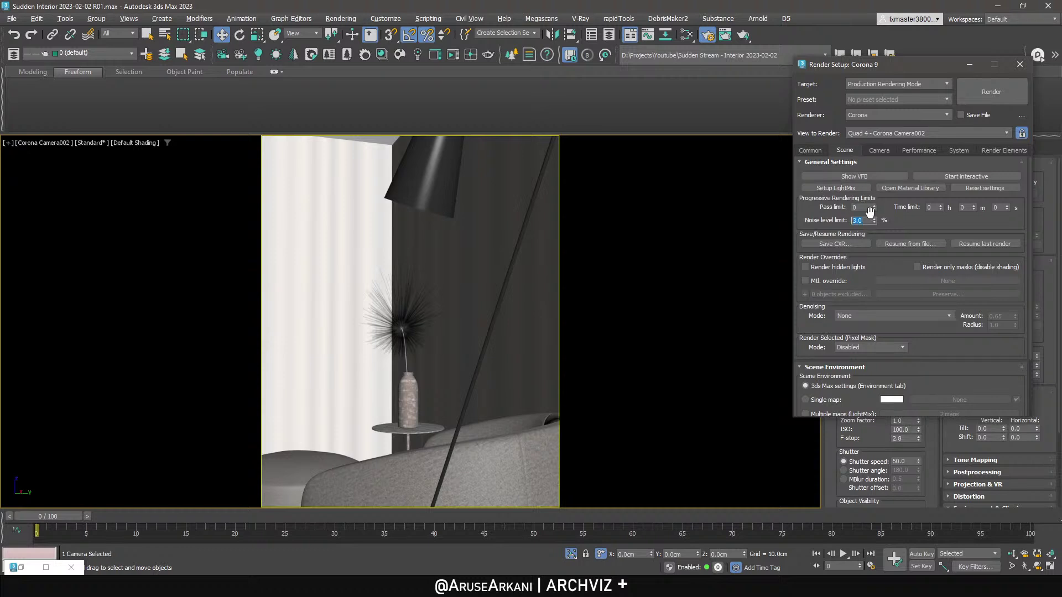
{"action": "left_click", "coordinate": [865, 317]}
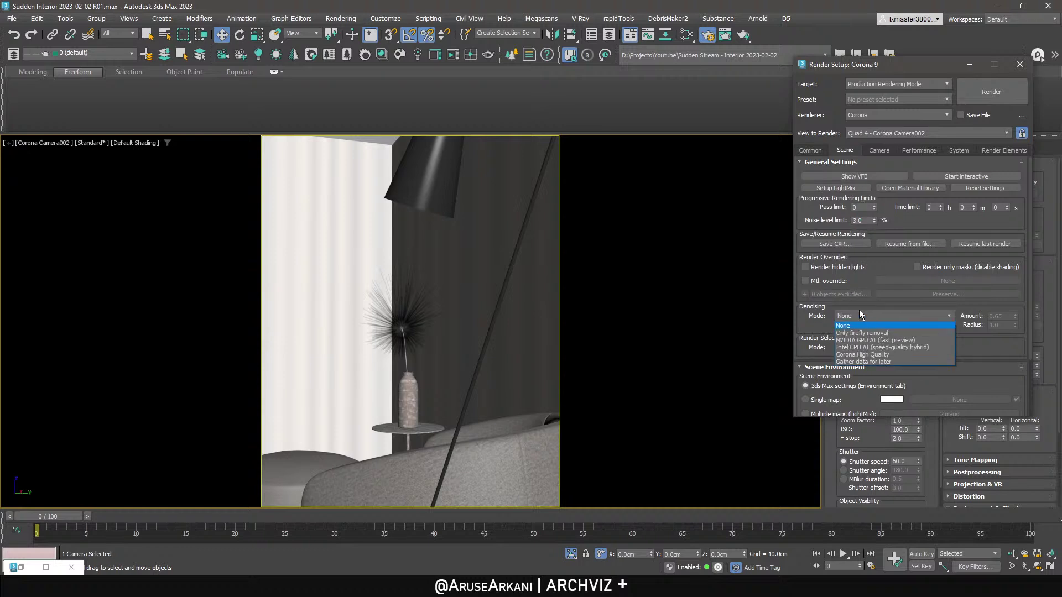
{"action": "left_click", "coordinate": [873, 347]}
Check the image filter setting and set the render output size to 1536 × 1920 pixels.
{"action": "left_click", "coordinate": [944, 152]}
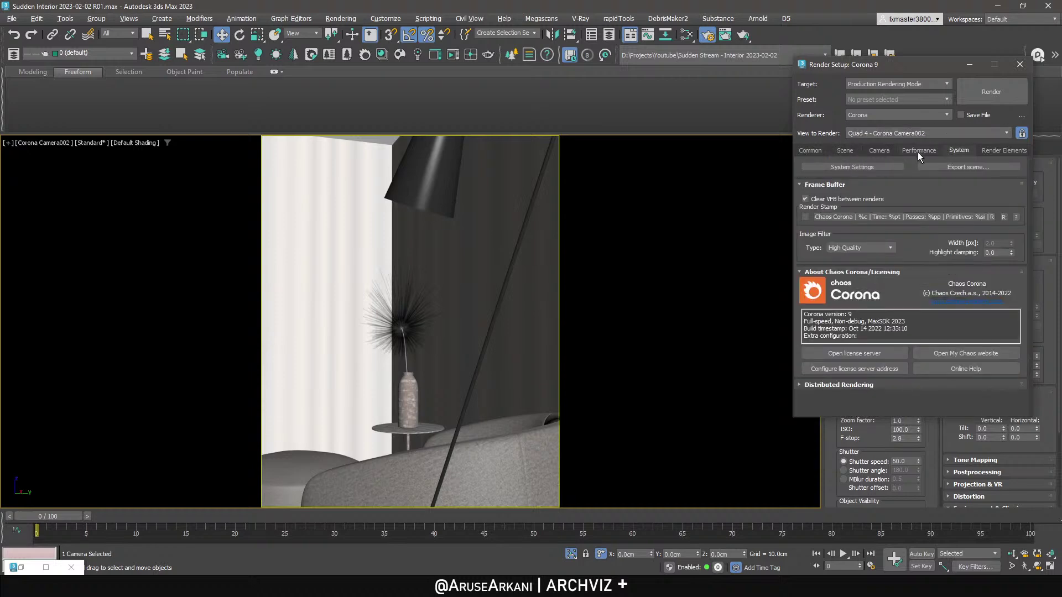
{"action": "left_click", "coordinate": [862, 249]}
{"action": "left_click", "coordinate": [818, 150]}
{"action": "double_click", "coordinate": [887, 313]}
{"action": "double_click", "coordinate": [887, 313]}
{"action": "type", "text": "1920"}
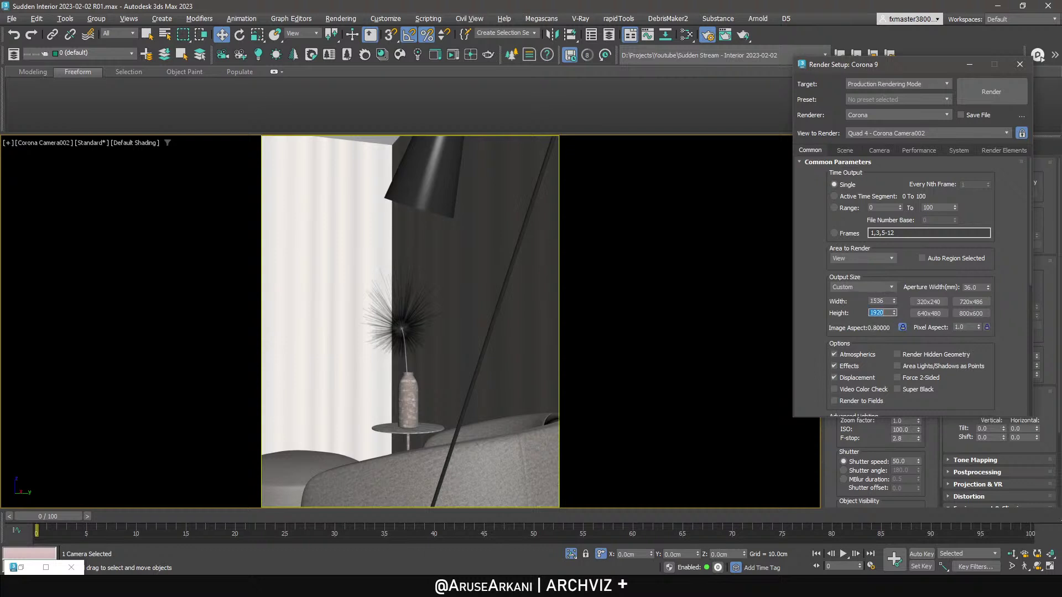
{"action": "double_click", "coordinate": [878, 301]}
{"action": "double_click", "coordinate": [886, 313]}
{"action": "double_click", "coordinate": [886, 301]}
{"action": "double_click", "coordinate": [885, 313]}
{"action": "double_click", "coordinate": [884, 301]}
Save the scene with the new camera and render settings.
{"action": "right_click", "coordinate": [419, 273]}
{"action": "left_click", "coordinate": [403, 277]}
{"action": "key", "text": "ctrl+s"}
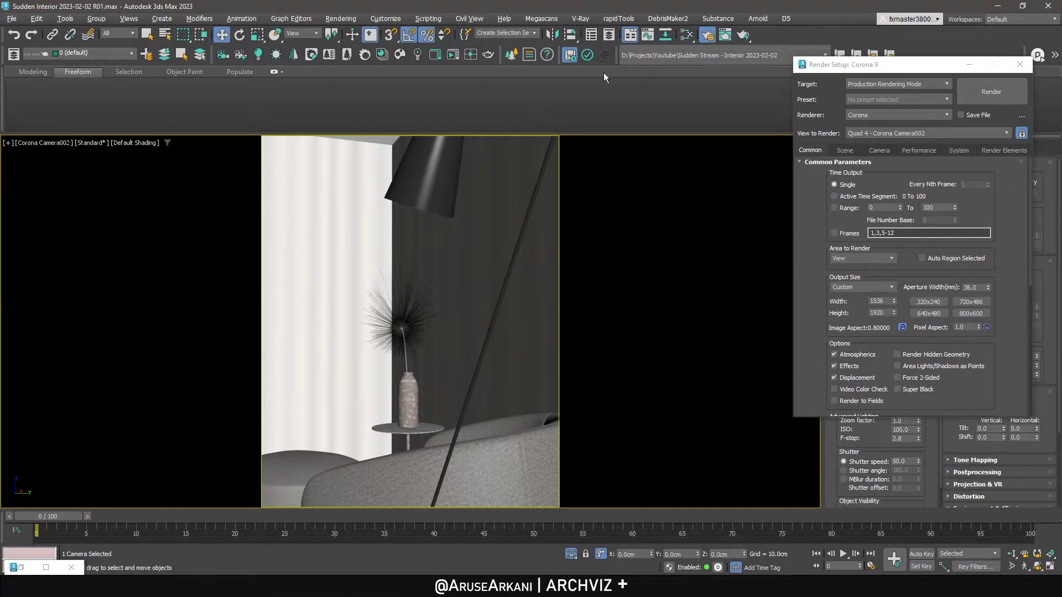
Open Batch Render and add two views to the batch list.
{"action": "left_click", "coordinate": [341, 18]}
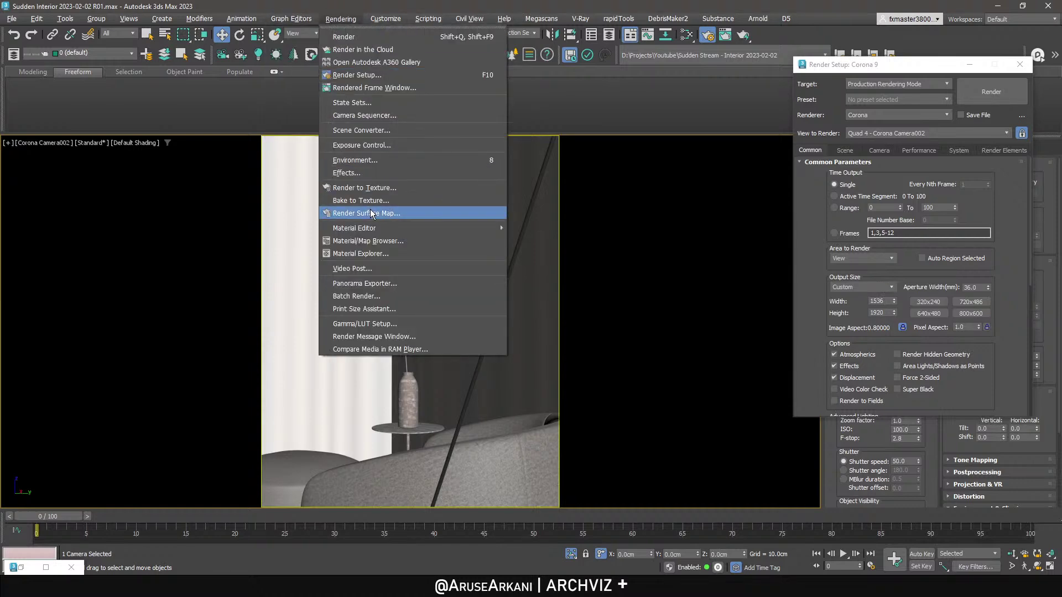
{"action": "left_click", "coordinate": [386, 309]}
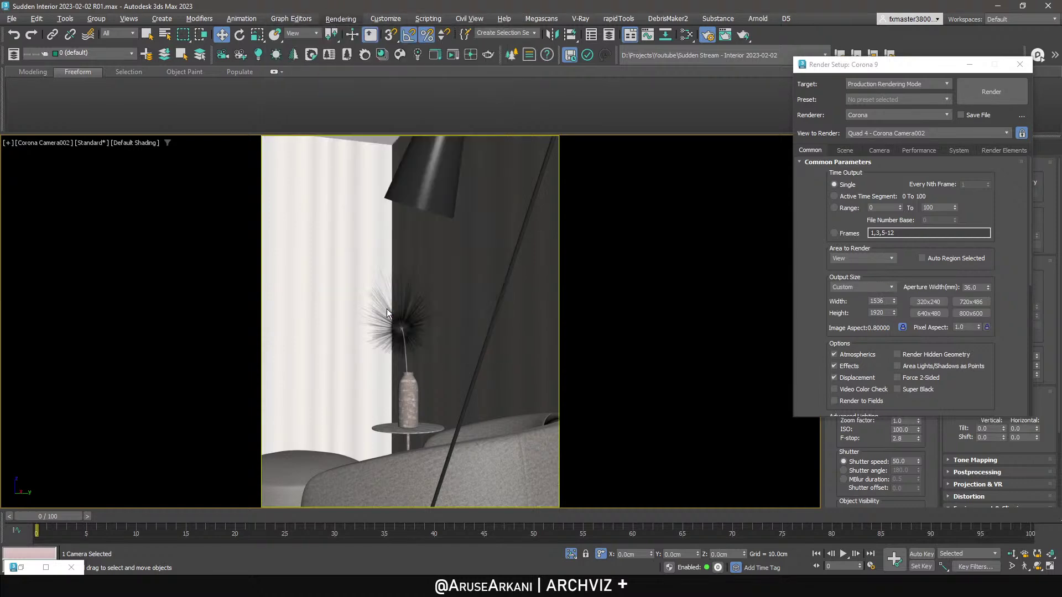
{"action": "left_click", "coordinate": [336, 121]}
{"action": "left_click", "coordinate": [336, 121]}
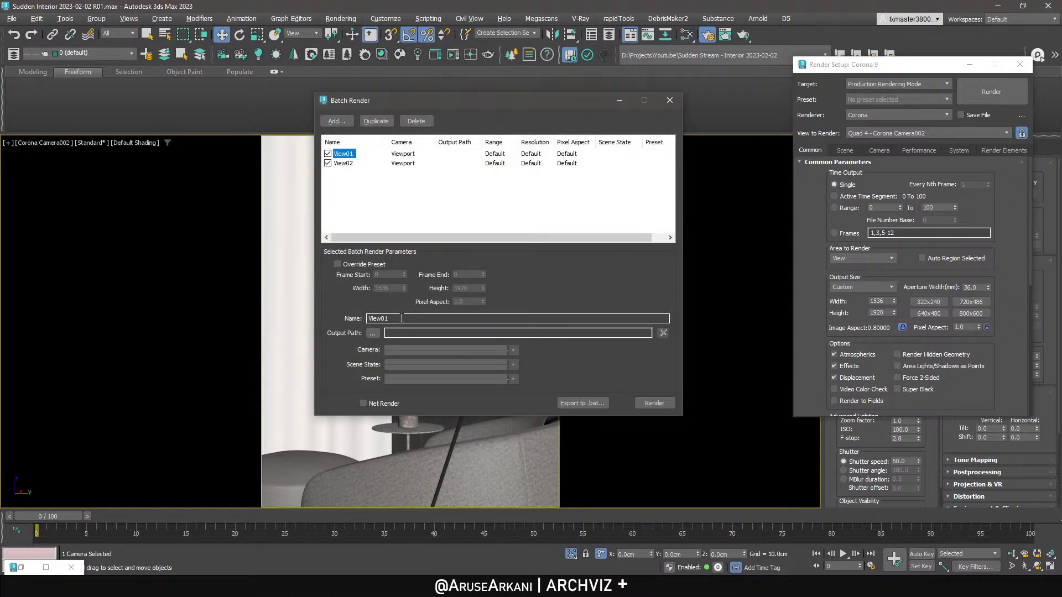
Set the output file of batch view View01 to Main View in Corona EXR (.cxr) format in the renderoutput folder.
{"action": "left_click", "coordinate": [373, 334]}
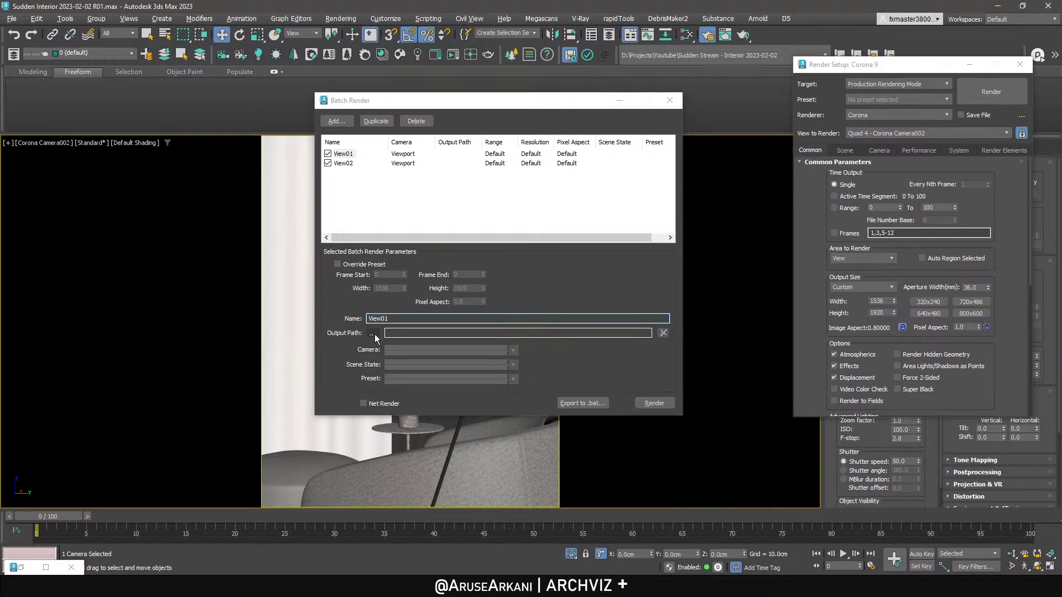
{"action": "type", "text": "Main View"}
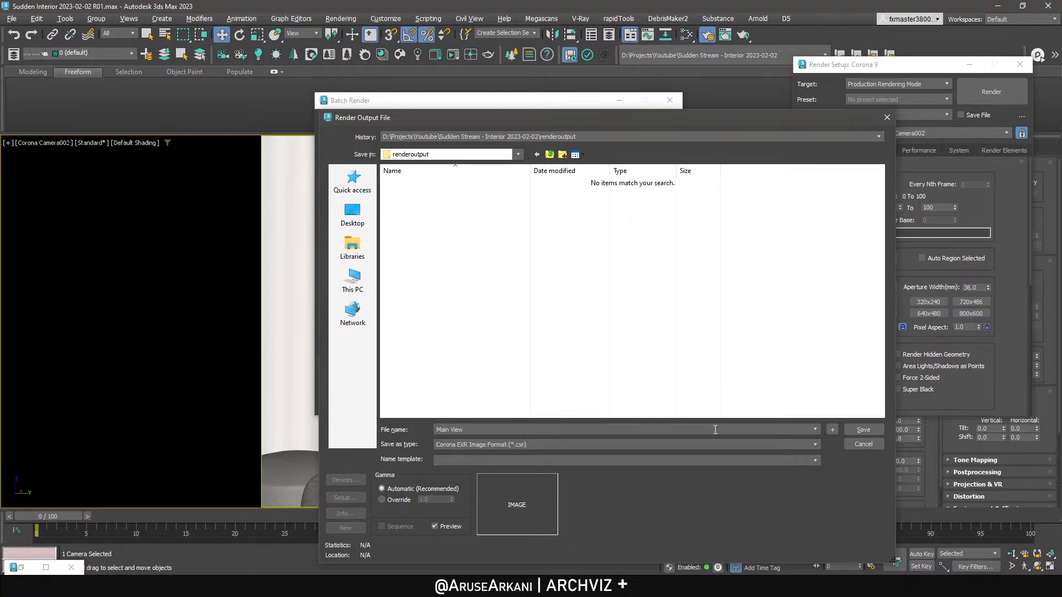
{"action": "key", "text": "Return"}
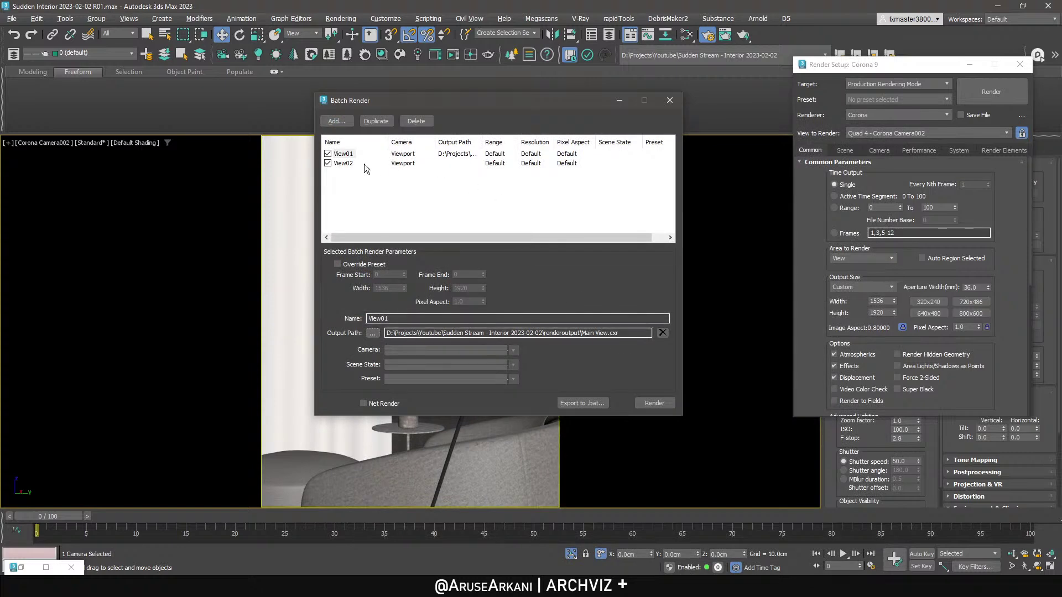
Set the output file of batch view View02 to DOF Shot in Corona EXR (.cxr) format.
{"action": "left_click", "coordinate": [349, 163]}
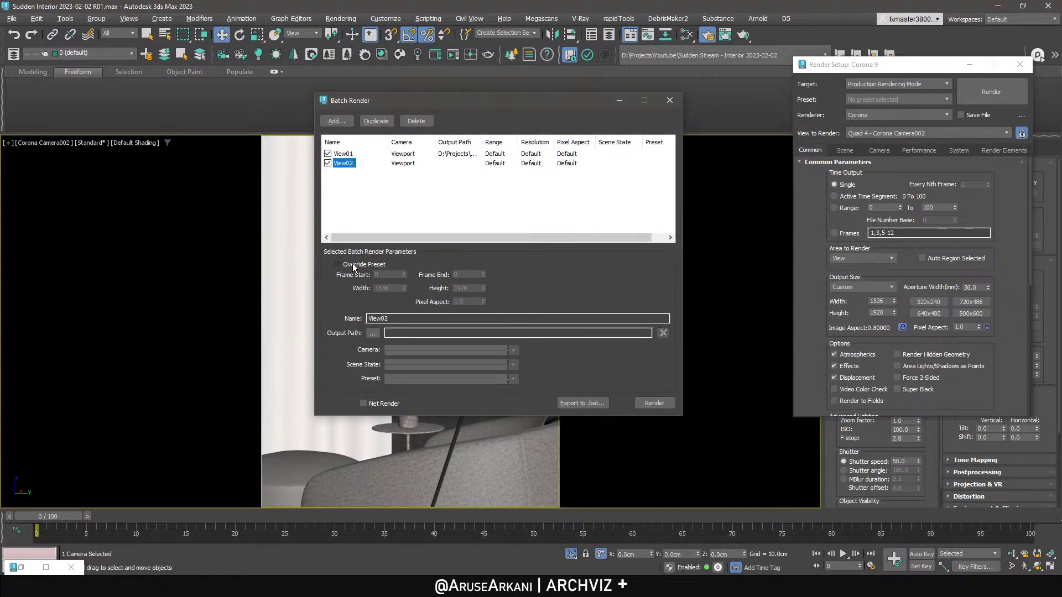
{"action": "left_click", "coordinate": [376, 333]}
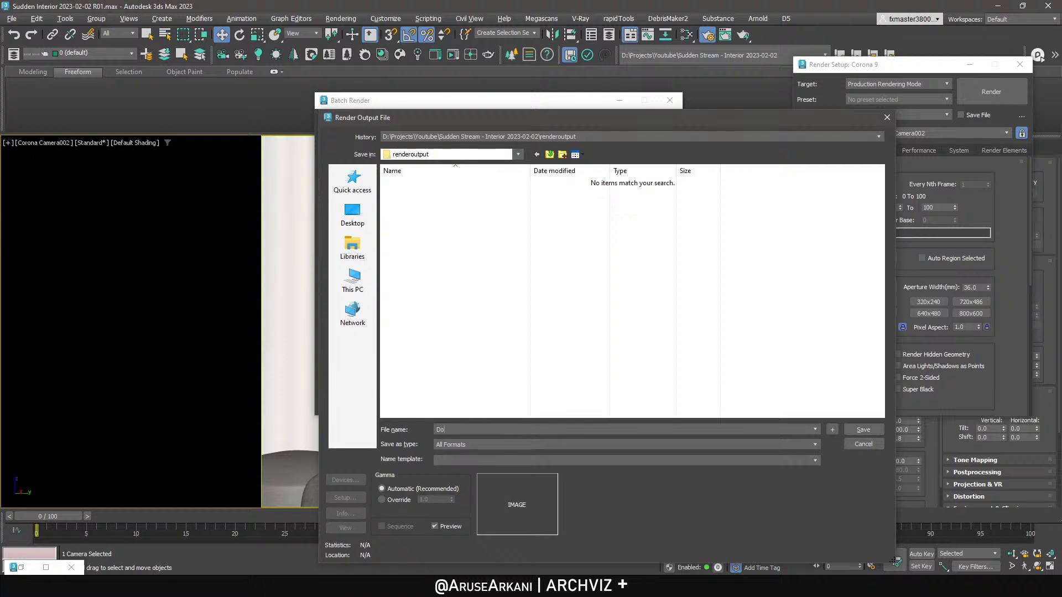
{"action": "type", "text": "DOF Sho"}
{"action": "scroll", "coordinate": [502, 441], "scroll_direction": "down", "scroll_amount": 4}
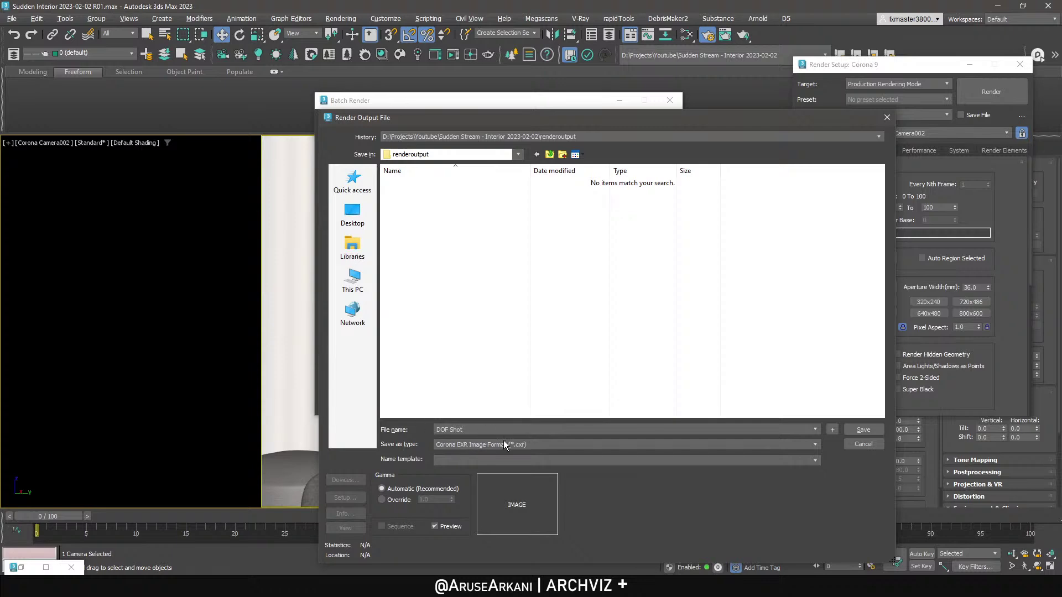
{"action": "left_click", "coordinate": [848, 432]}
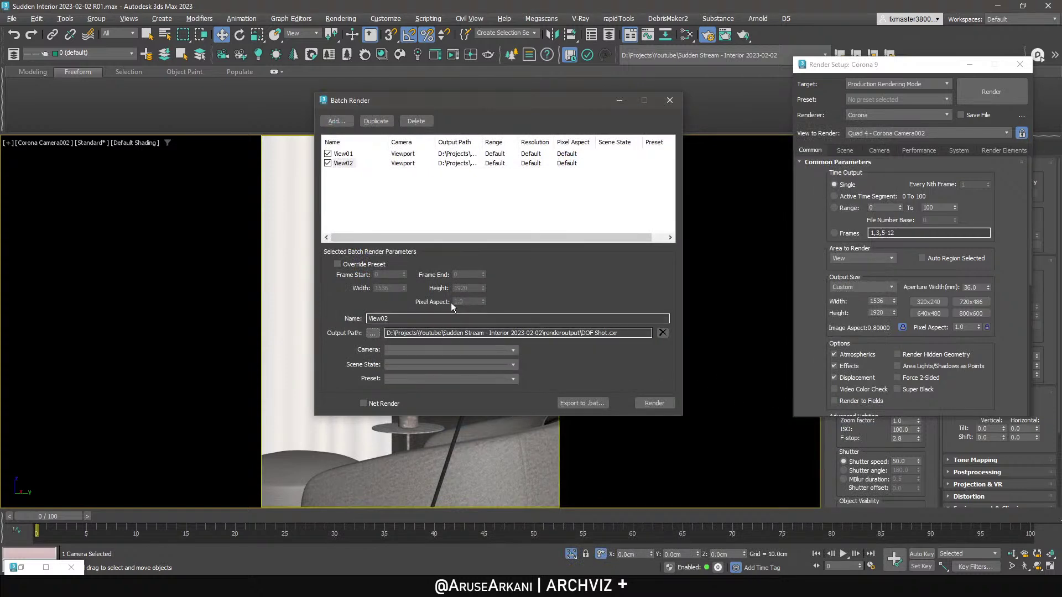
Assign Corona Camera001 to batch view View01 and Corona Camera002 to View02.
{"action": "left_click", "coordinate": [343, 154]}
{"action": "left_click", "coordinate": [441, 351]}
{"action": "left_click", "coordinate": [441, 365]}
{"action": "left_click", "coordinate": [345, 163]}
{"action": "left_click", "coordinate": [437, 350]}
{"action": "left_click", "coordinate": [441, 373]}
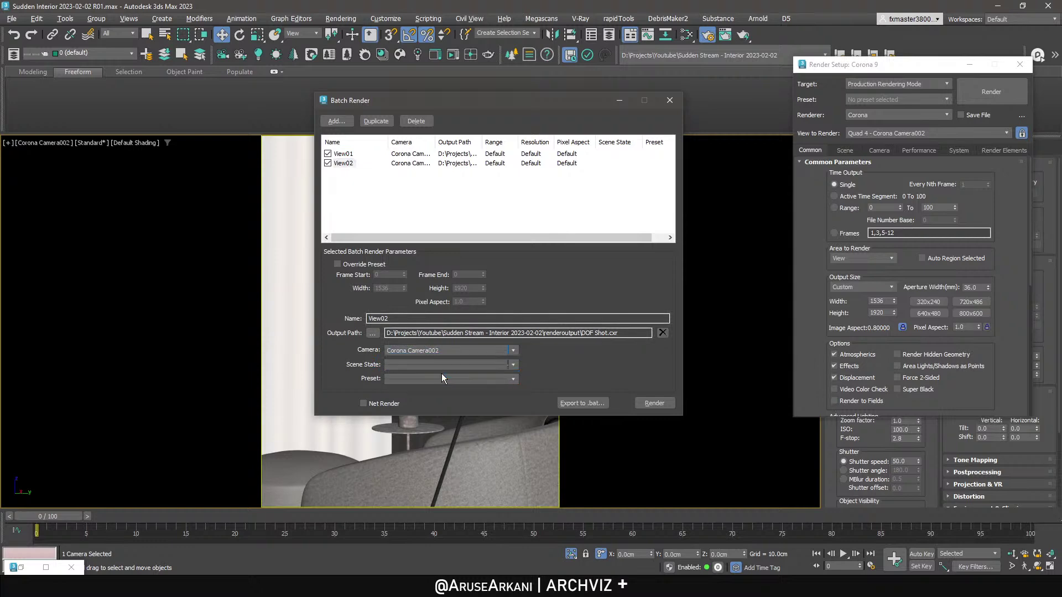
Save the scene and start the batch render of both views.
{"action": "left_click", "coordinate": [11, 19]}
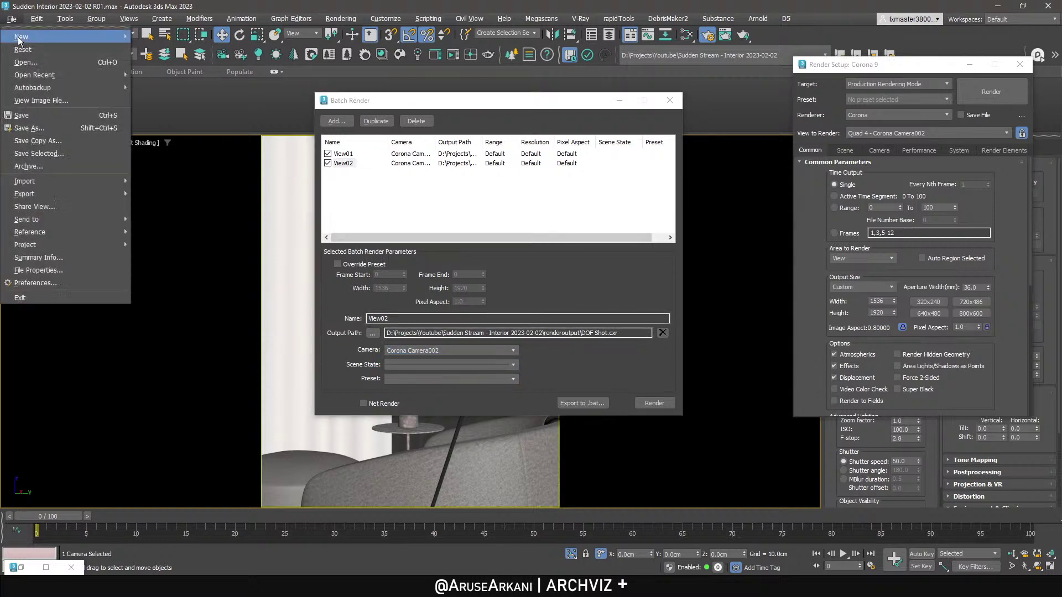
{"action": "left_click", "coordinate": [35, 115]}
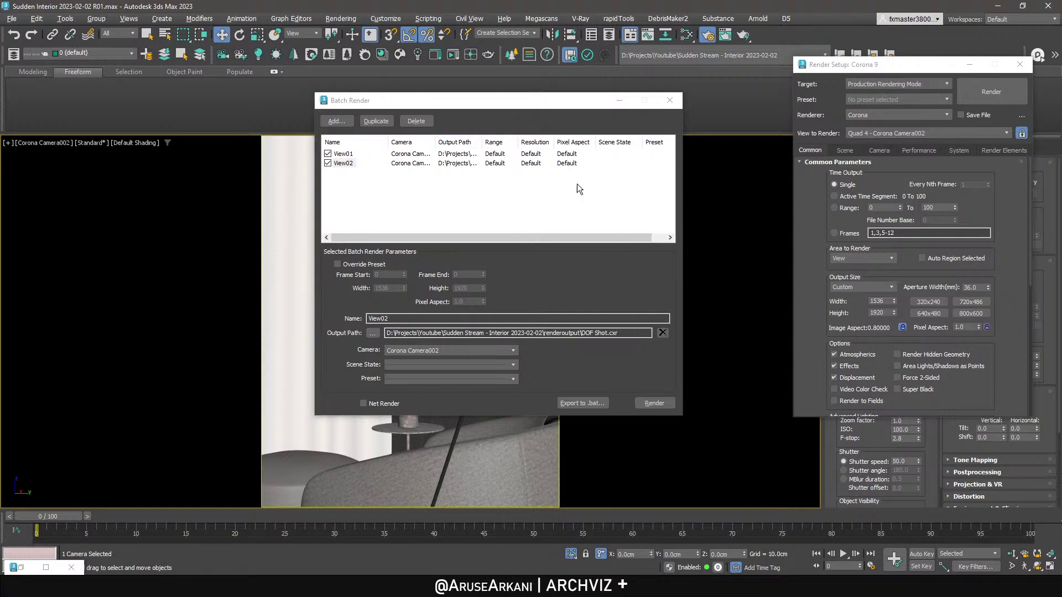
{"action": "left_click", "coordinate": [654, 404]}
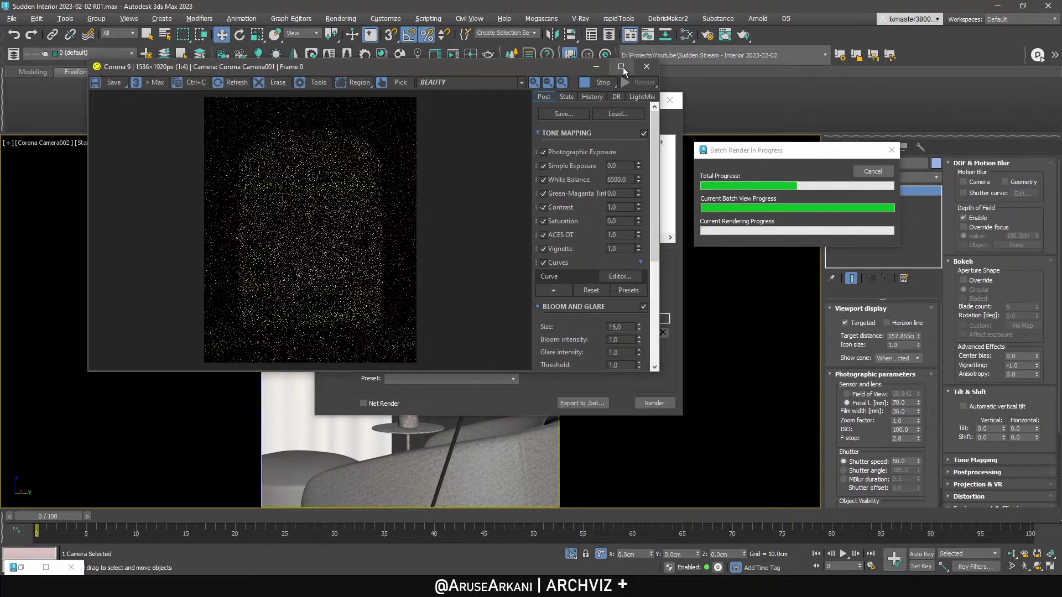
Enlarge the frame buffer, inspect the arch, plant and lamp in the running main-view render, and show the render statistics.
{"action": "left_click", "coordinate": [490, 83]}
{"action": "left_click", "coordinate": [490, 83]}
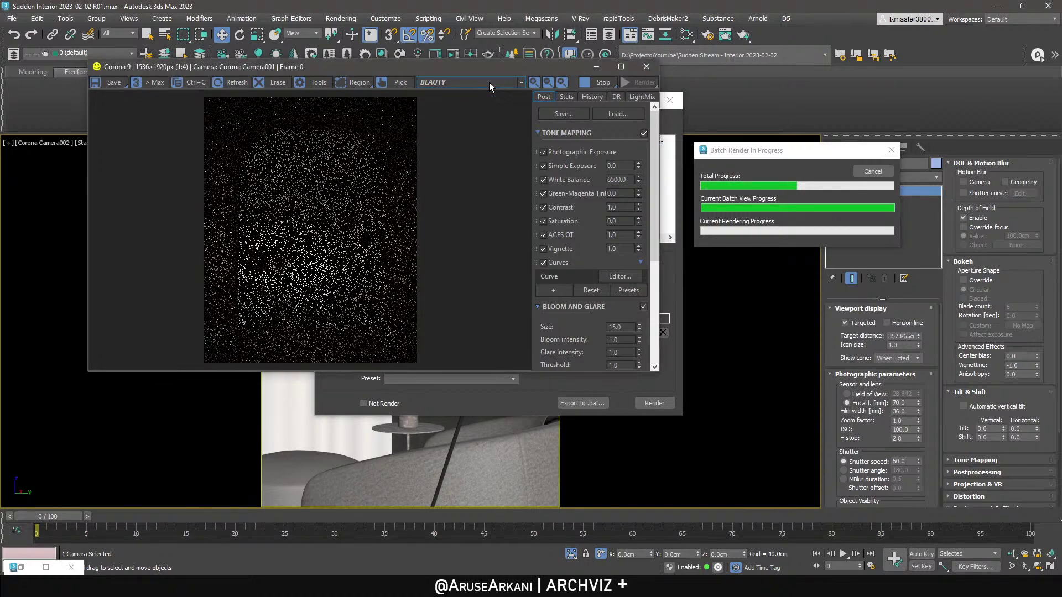
{"action": "left_click", "coordinate": [617, 70]}
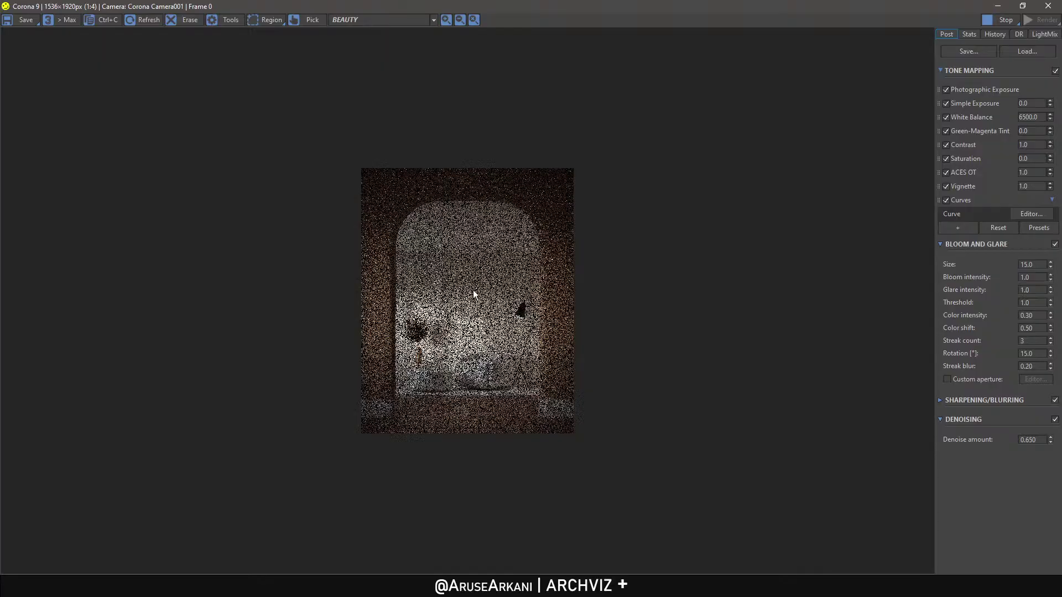
{"action": "scroll", "coordinate": [469, 291], "scroll_direction": "up", "scroll_amount": 1}
{"action": "scroll", "coordinate": [469, 291], "scroll_direction": "up", "scroll_amount": 1}
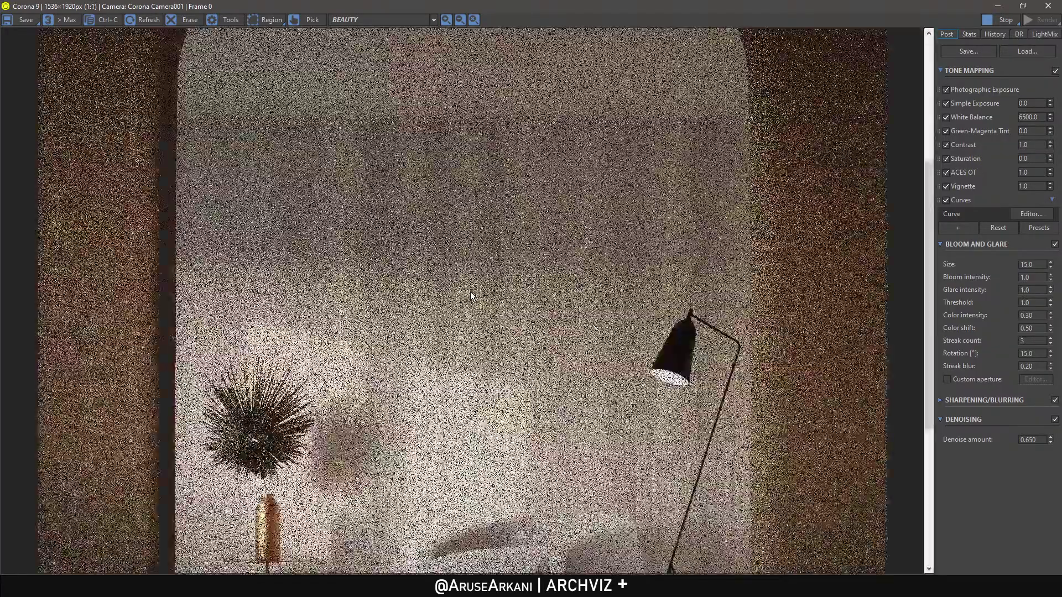
{"action": "middle_click_drag", "start_coordinate": [463, 130], "coordinate": [474, 322]}
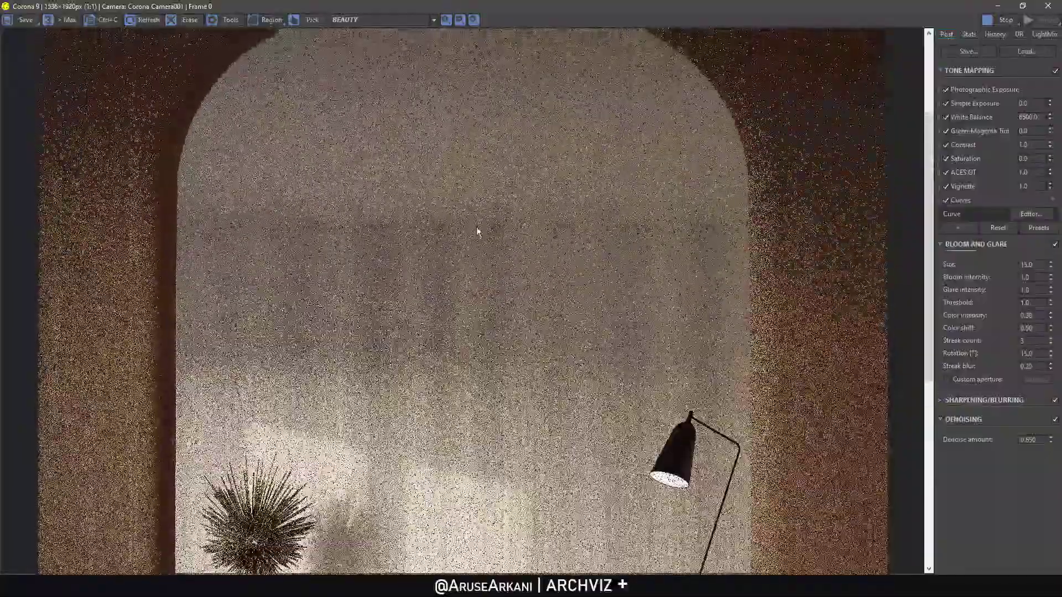
{"action": "middle_click_drag", "start_coordinate": [480, 178], "coordinate": [530, 311]}
{"action": "left_click", "coordinate": [969, 33]}
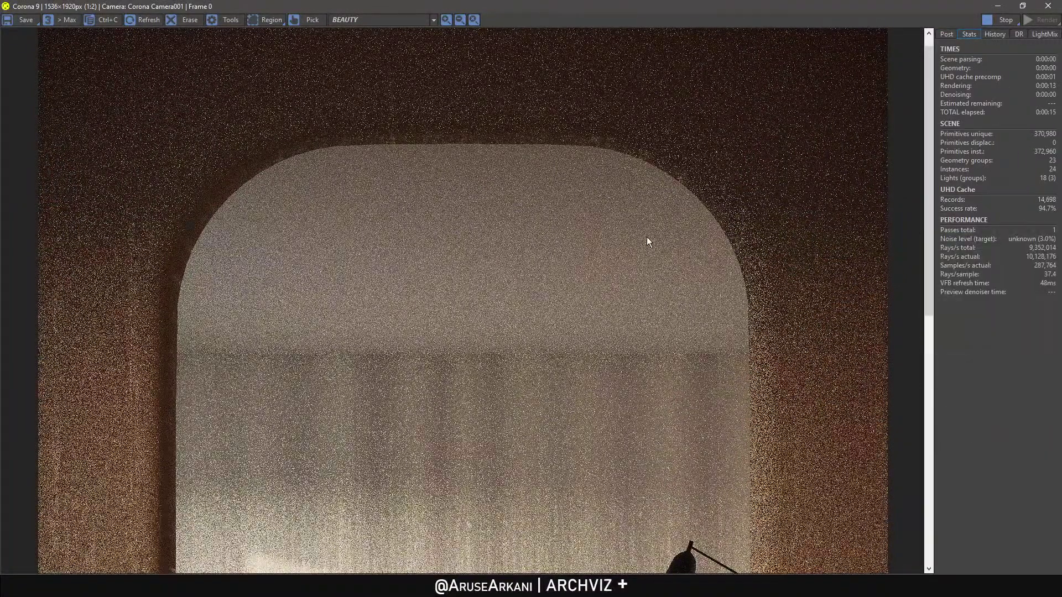
Try a simple exposure of 1.0 on the running main-view render and reset it to 0.
{"action": "scroll", "coordinate": [647, 239], "scroll_direction": "down", "scroll_amount": 1}
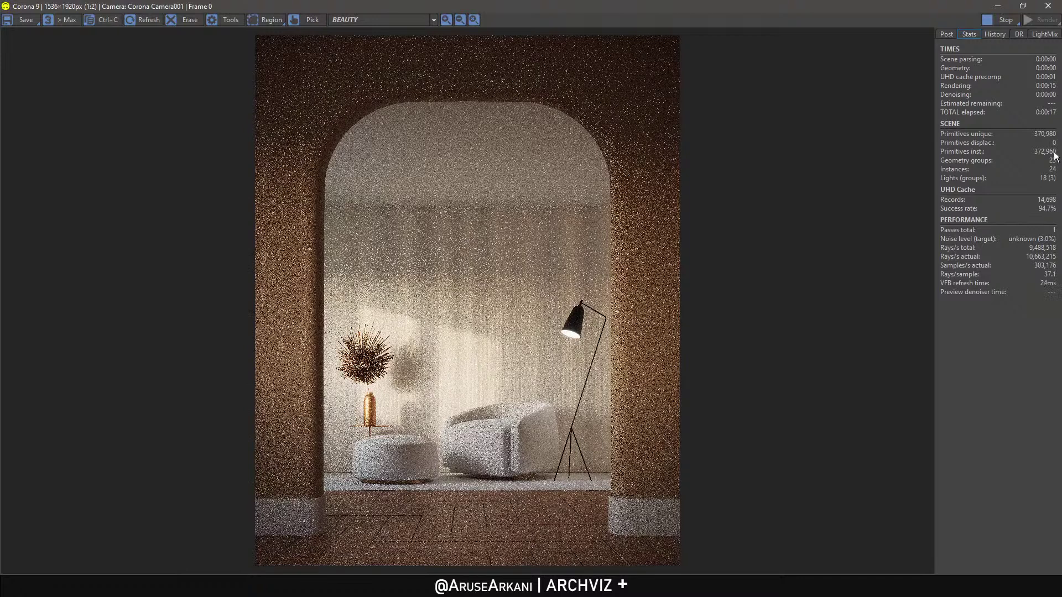
{"action": "left_click", "coordinate": [947, 33]}
{"action": "double_click", "coordinate": [1027, 104]}
{"action": "type", "text": "1.0"}
{"action": "key", "text": "Tab"}
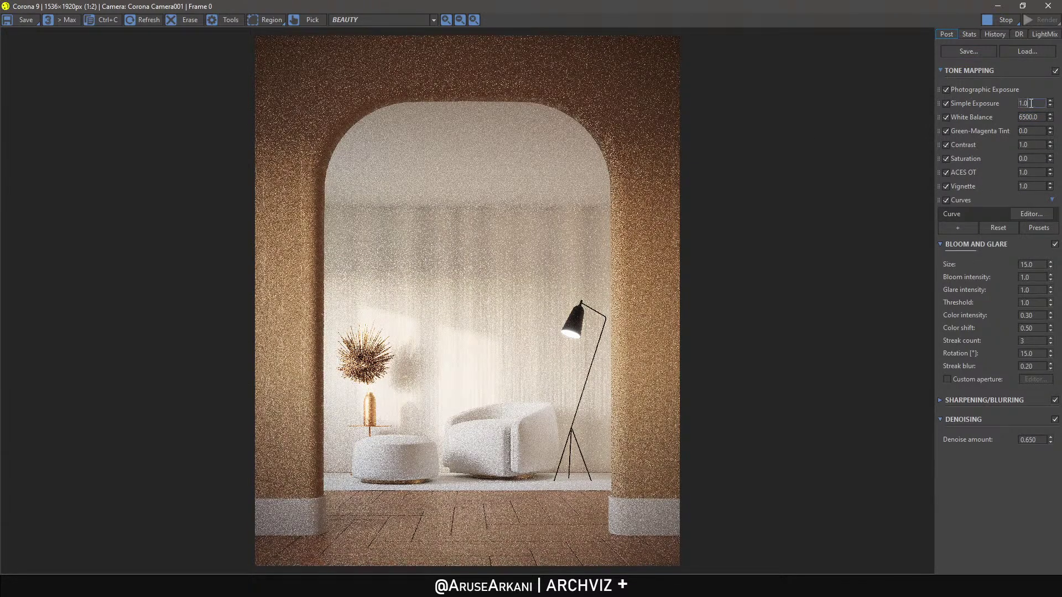
{"action": "right_click", "coordinate": [1050, 104]}
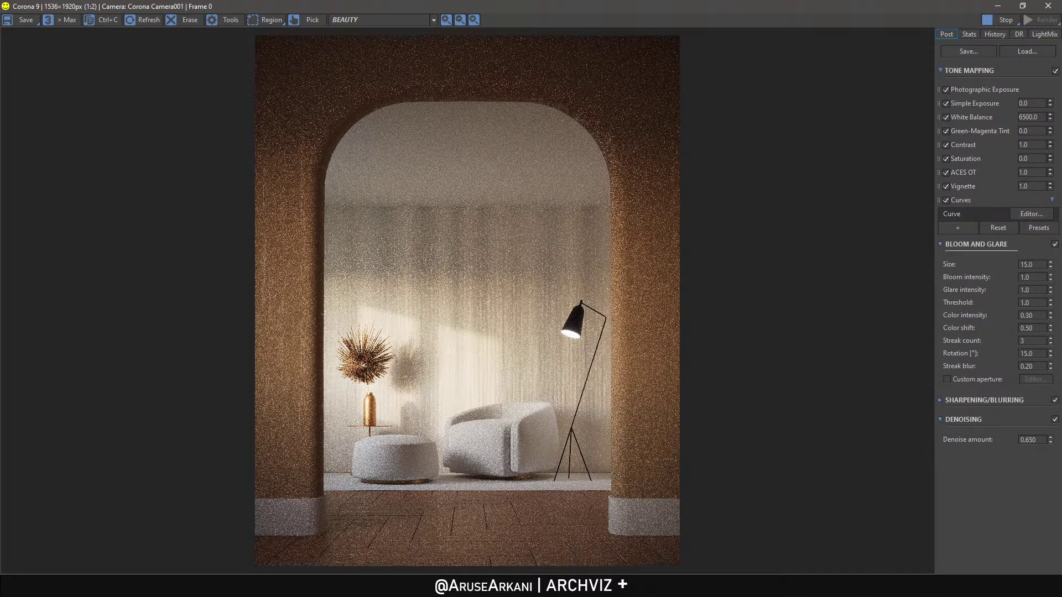
Check the CPU and memory performance in Task Manager, and return to the frame buffer's render statistics.
{"action": "left_click", "coordinate": [230, 572]}
{"action": "left_click", "coordinate": [526, 120]}
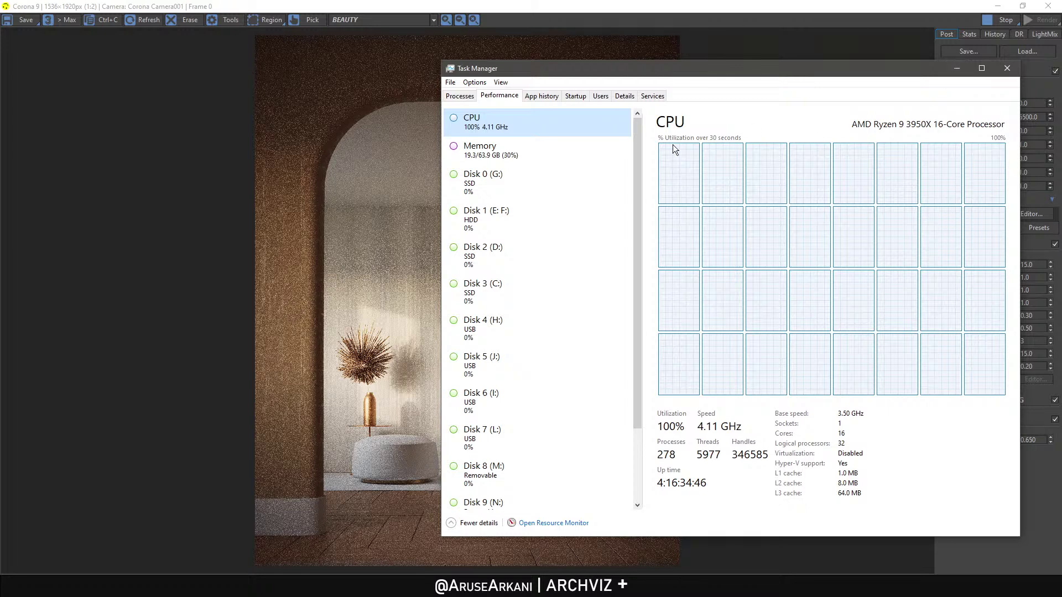
{"action": "left_click", "coordinate": [574, 160]}
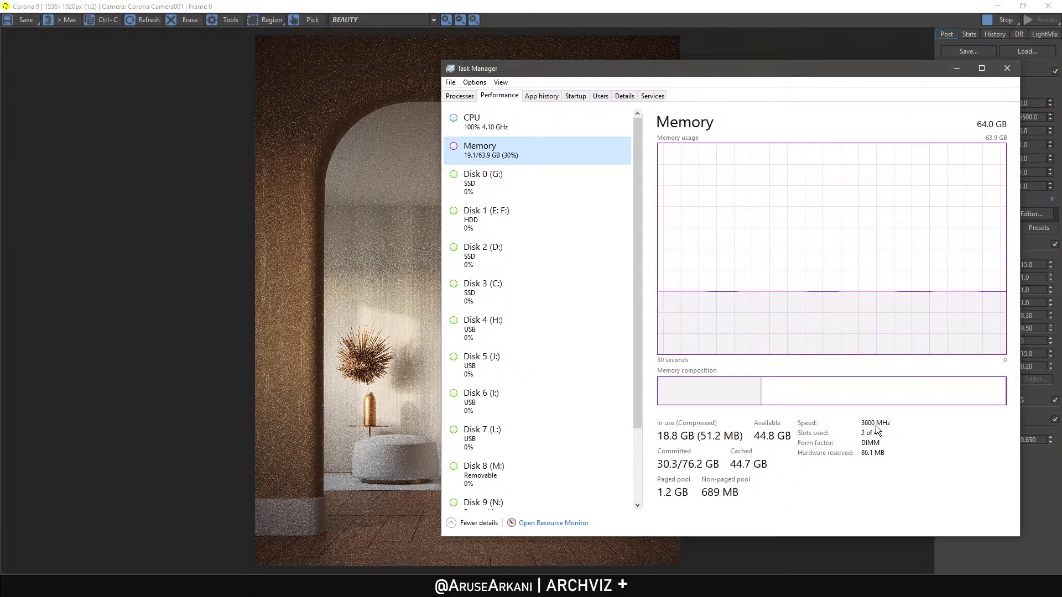
{"action": "left_click", "coordinate": [494, 136]}
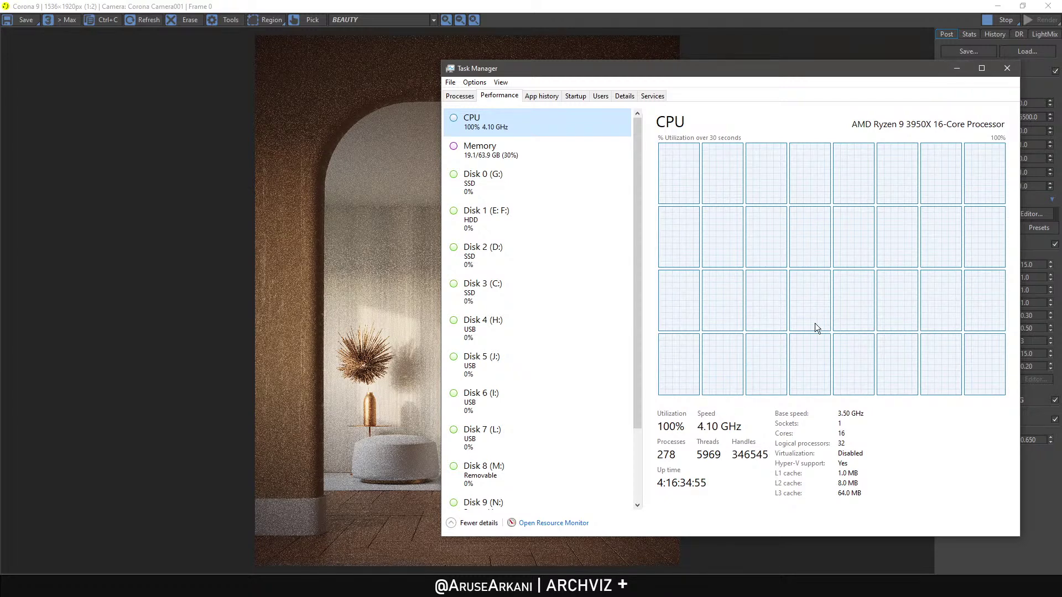
{"action": "left_click", "coordinate": [956, 67]}
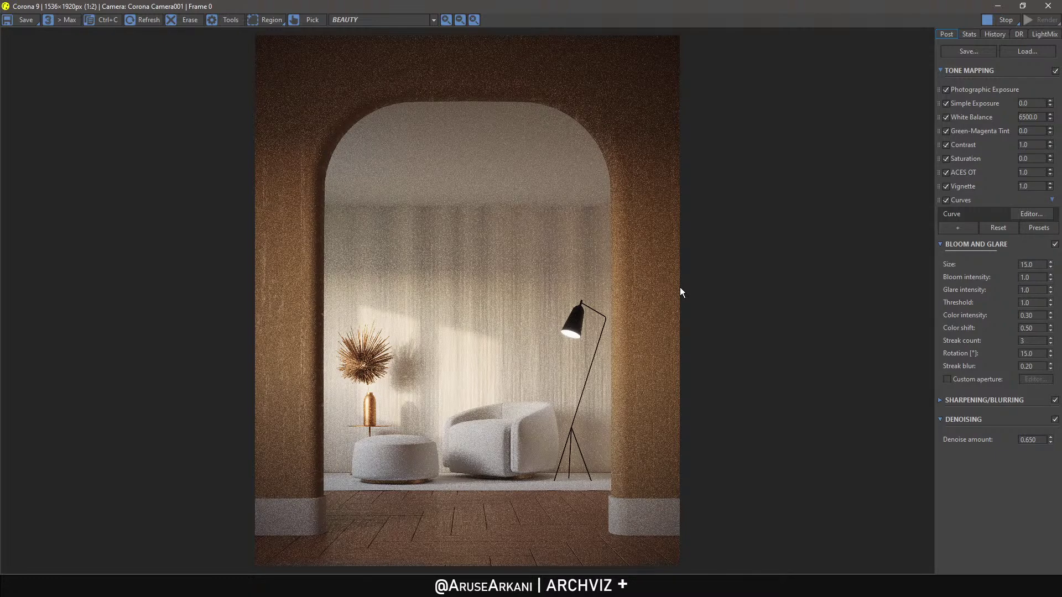
{"action": "left_click", "coordinate": [969, 35]}
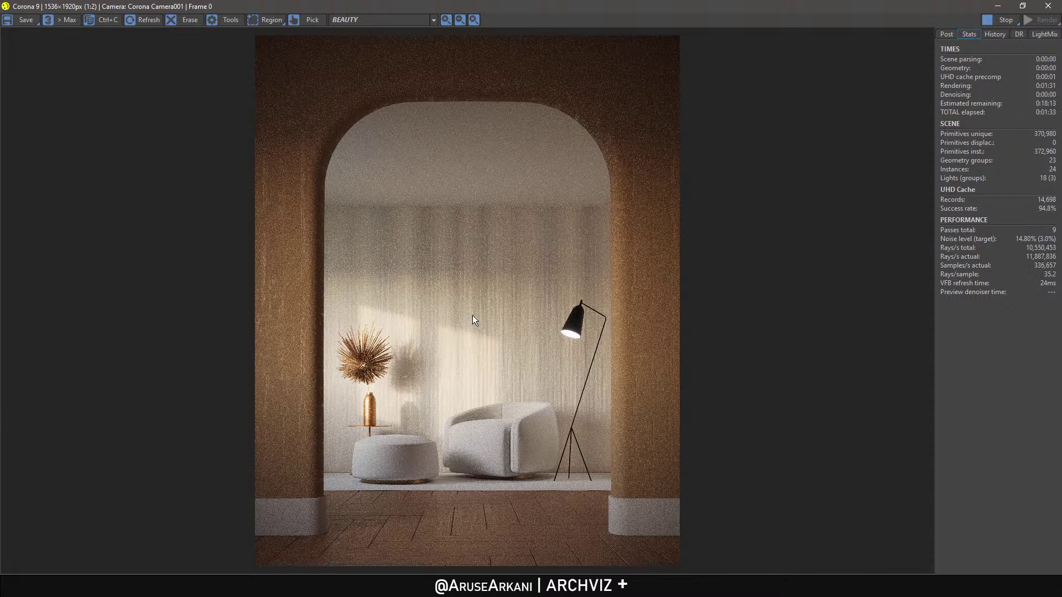
{"action": "left_click", "coordinate": [152, 587]}
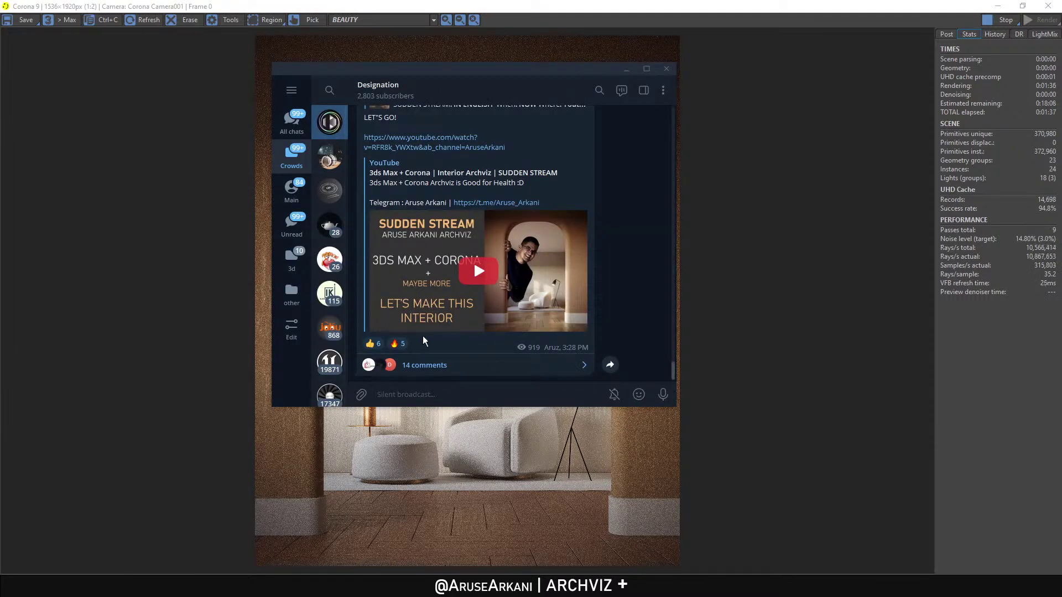
{"action": "right_click", "coordinate": [518, 218]}
{"action": "left_click", "coordinate": [540, 201]}
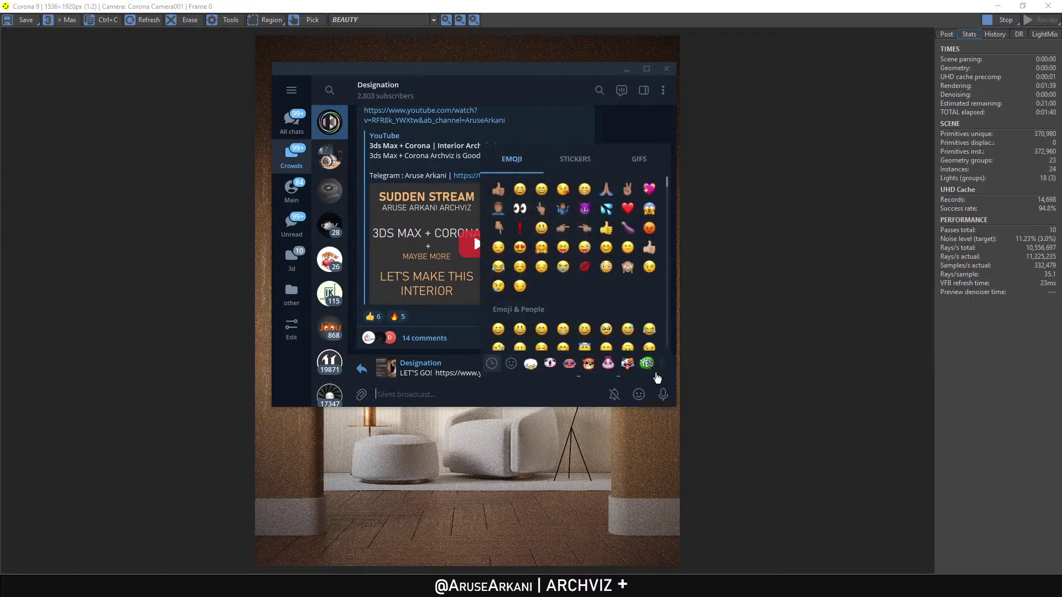
{"action": "left_click", "coordinate": [662, 368]}
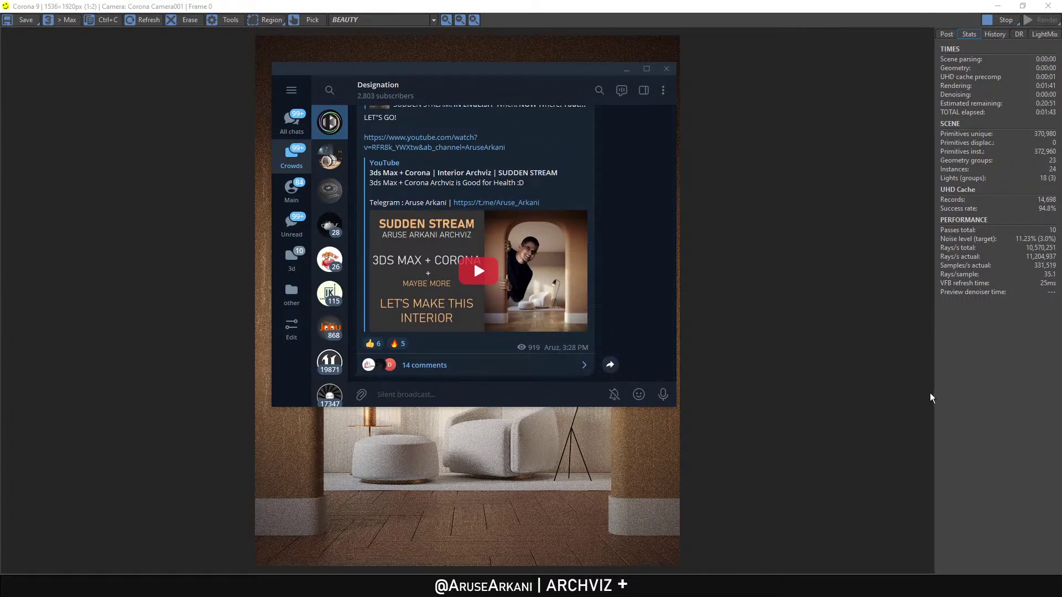
{"action": "left_click", "coordinate": [907, 396]}
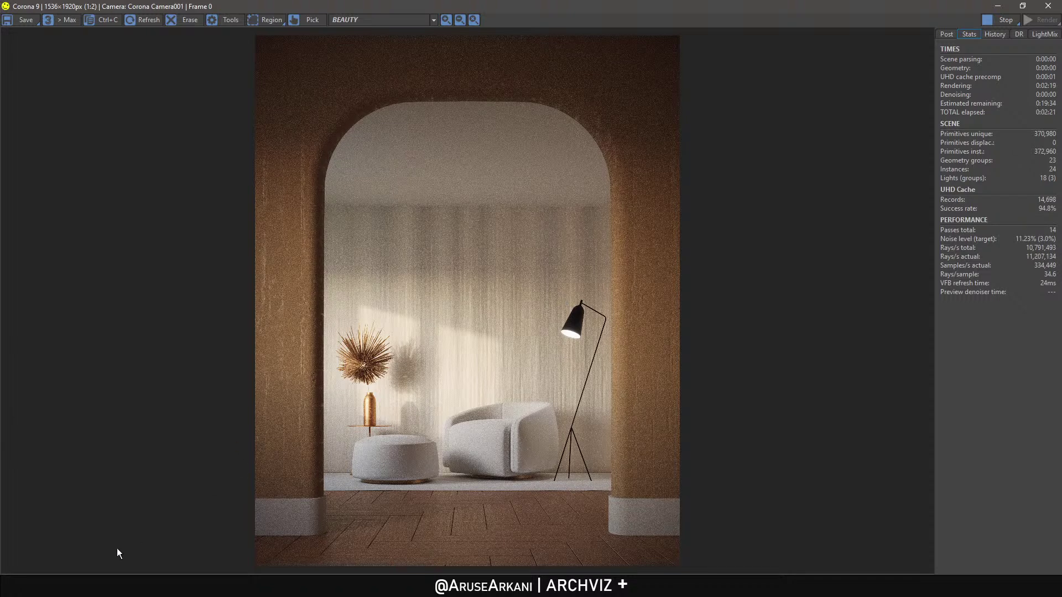
Switch to Telegram and view the Designation channel's latest post and channel info.
{"action": "left_click", "coordinate": [149, 585]}
{"action": "scroll", "coordinate": [486, 205], "scroll_direction": "up", "scroll_amount": 2}
{"action": "scroll", "coordinate": [498, 249], "scroll_direction": "down", "scroll_amount": 2}
{"action": "left_click", "coordinate": [387, 88]}
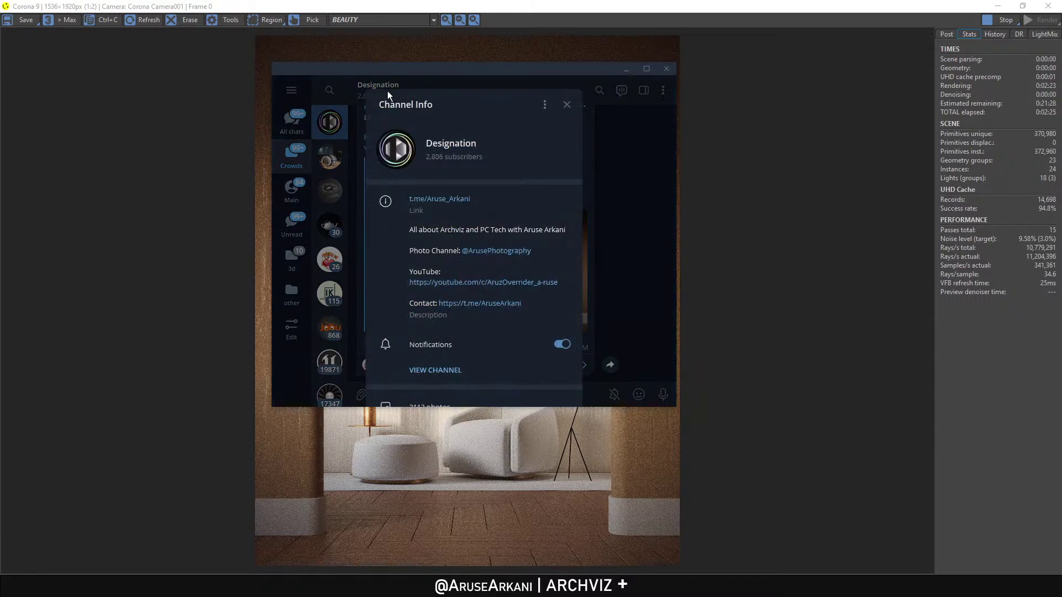
{"action": "left_click", "coordinate": [565, 107]}
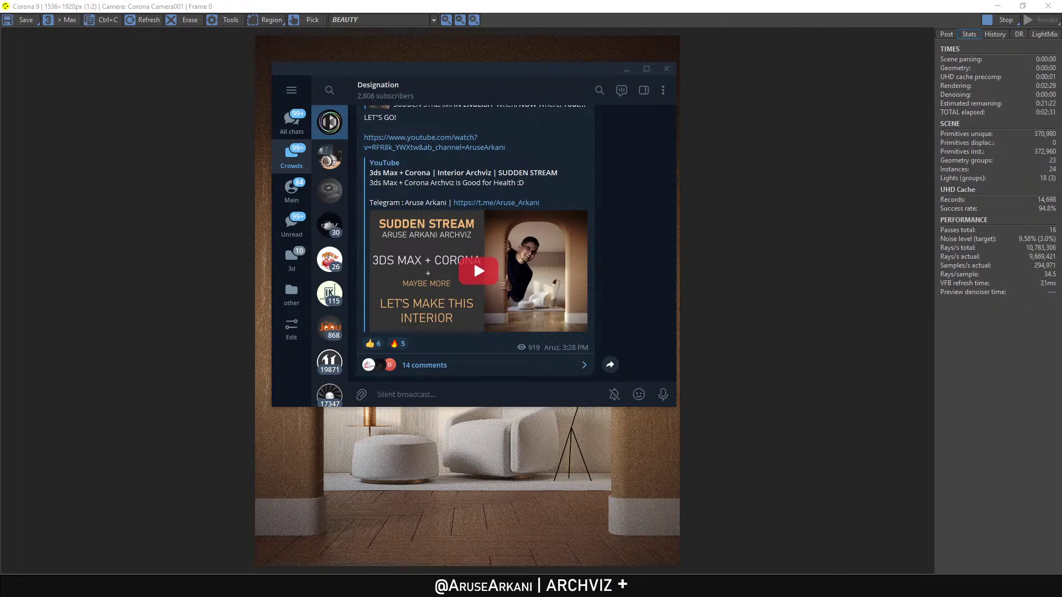
{"action": "left_click_drag", "start_coordinate": [451, 91], "coordinate": [492, 6]}
In the browser, mute the live stream and view the Telegram channel page linked in its description.
{"action": "mouse_move", "coordinate": [165, 488]}
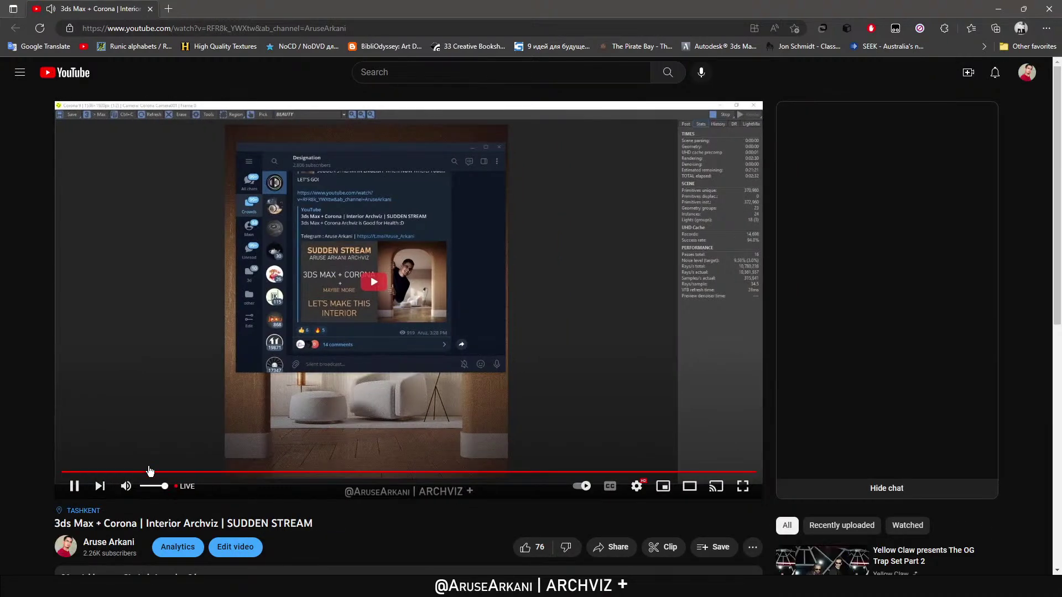
{"action": "left_click", "coordinate": [126, 487]}
{"action": "scroll", "coordinate": [214, 428], "scroll_direction": "down", "scroll_amount": 6}
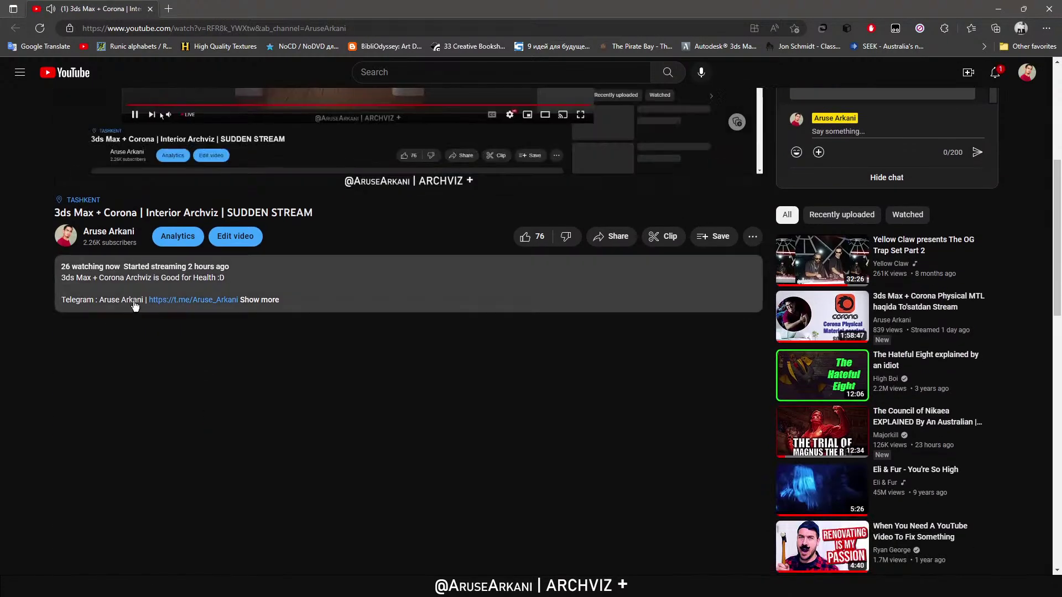
{"action": "left_click", "coordinate": [111, 302]}
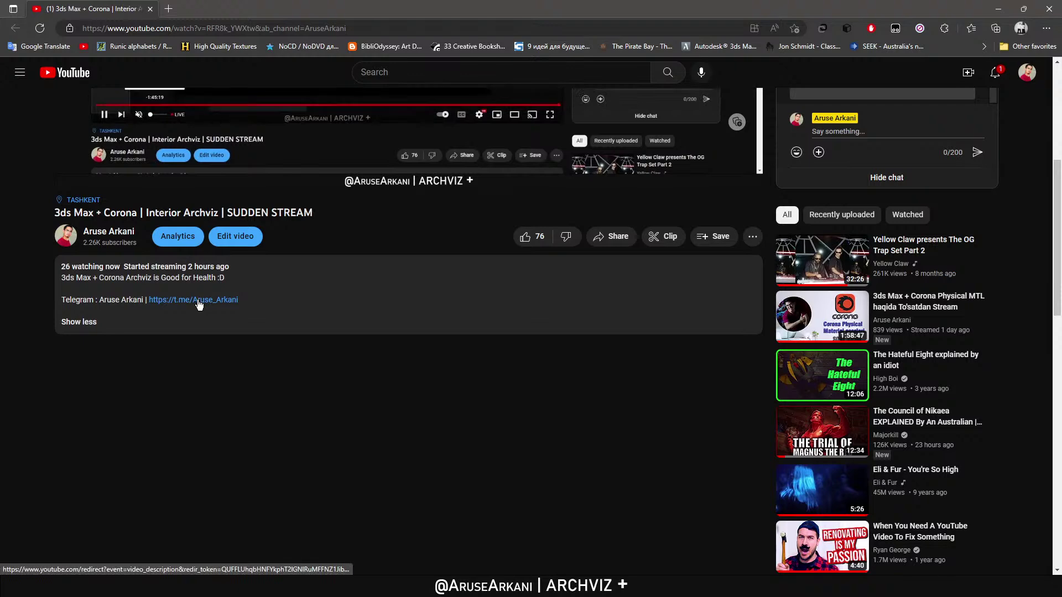
{"action": "left_click", "coordinate": [197, 300]}
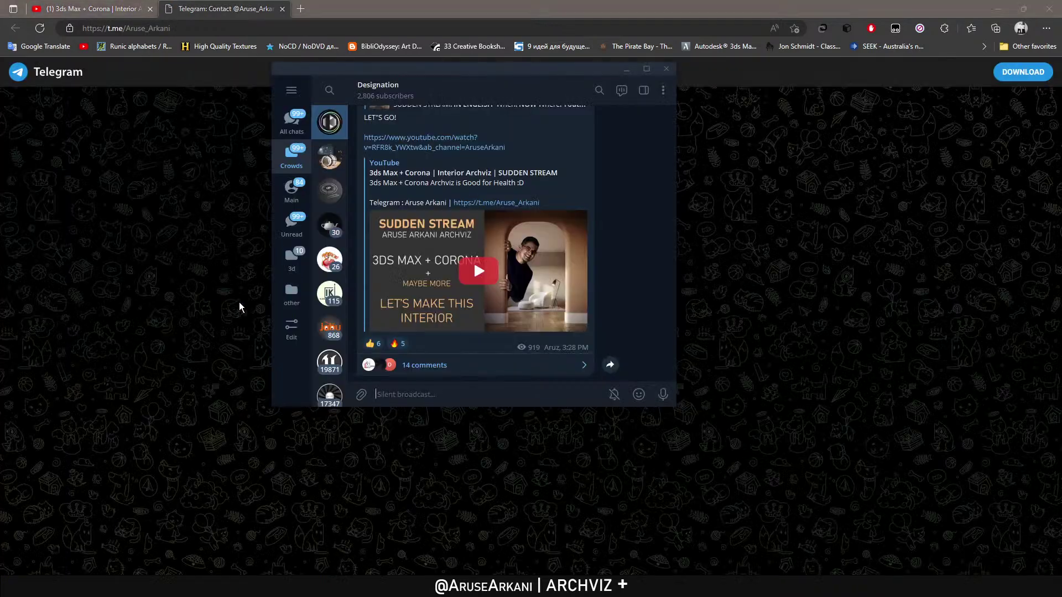
{"action": "left_click", "coordinate": [627, 68]}
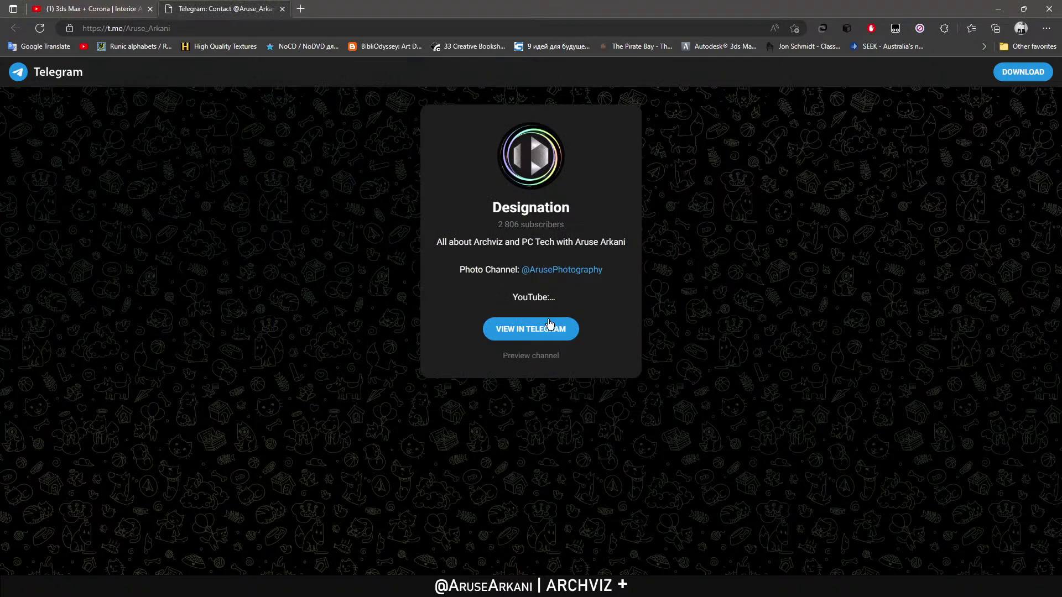
{"action": "middle_click", "coordinate": [209, 9]}
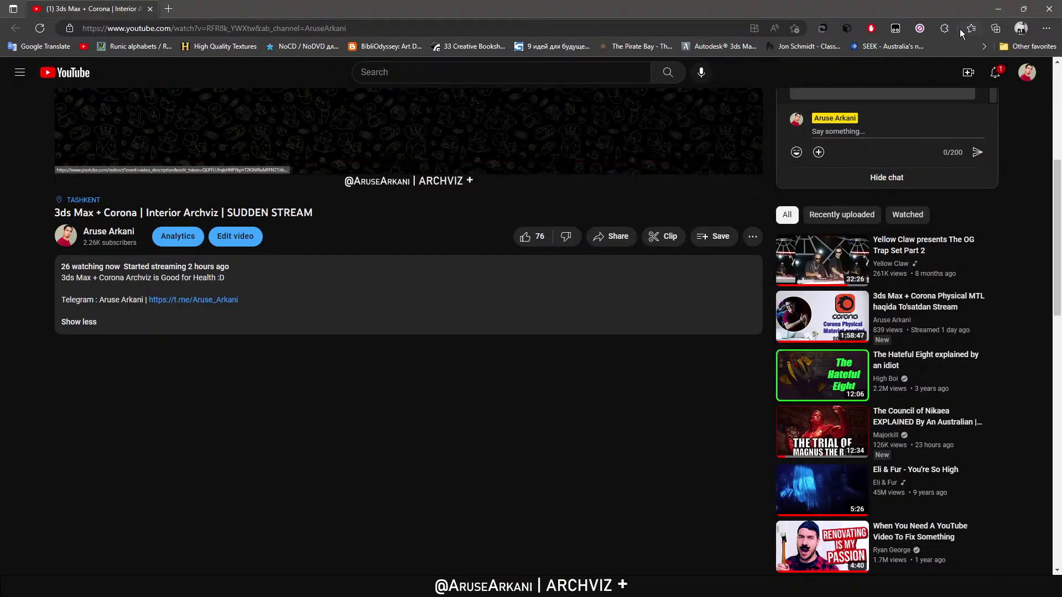
{"action": "scroll", "coordinate": [555, 176], "scroll_direction": "up", "scroll_amount": 5}
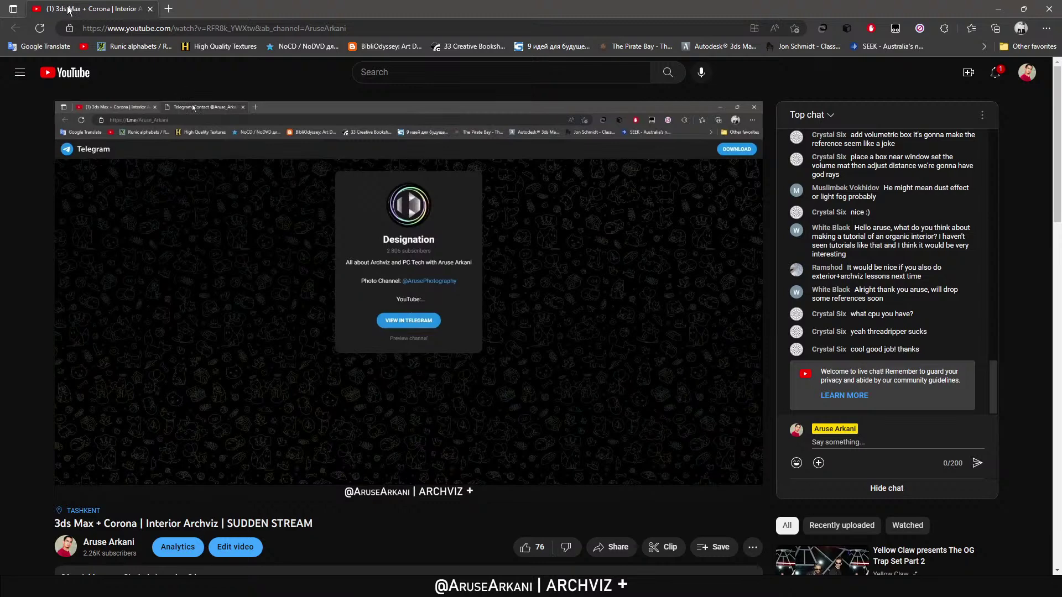
{"action": "key", "text": "alt+Tab"}
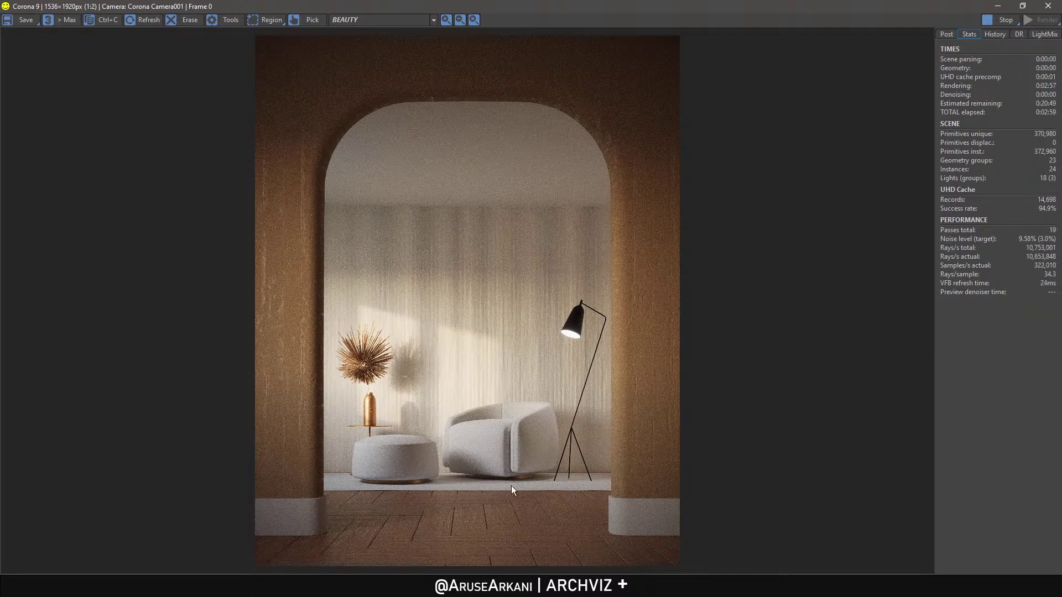
Check the project's renderoutput folder in File Explorer, and return to the enlarged frame buffer.
{"action": "left_click", "coordinate": [1022, 5]}
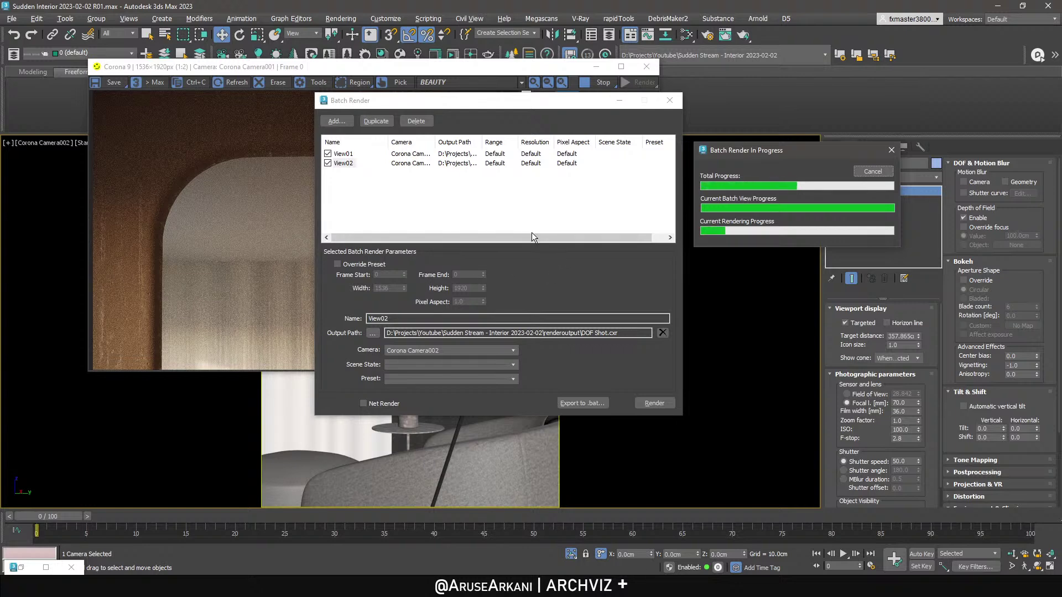
{"action": "left_click", "coordinate": [197, 586]}
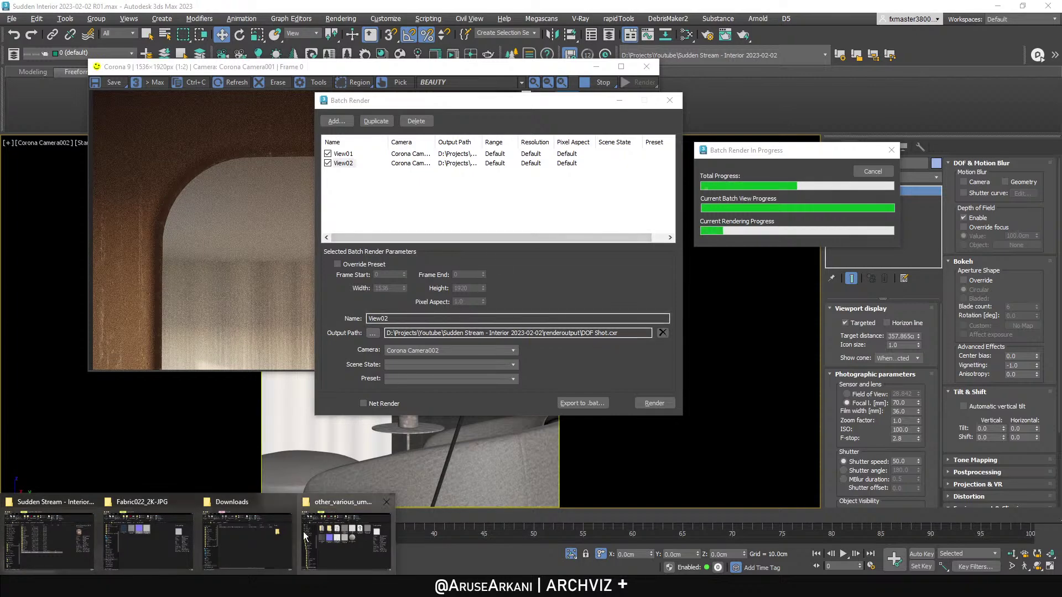
{"action": "left_click", "coordinate": [82, 536]}
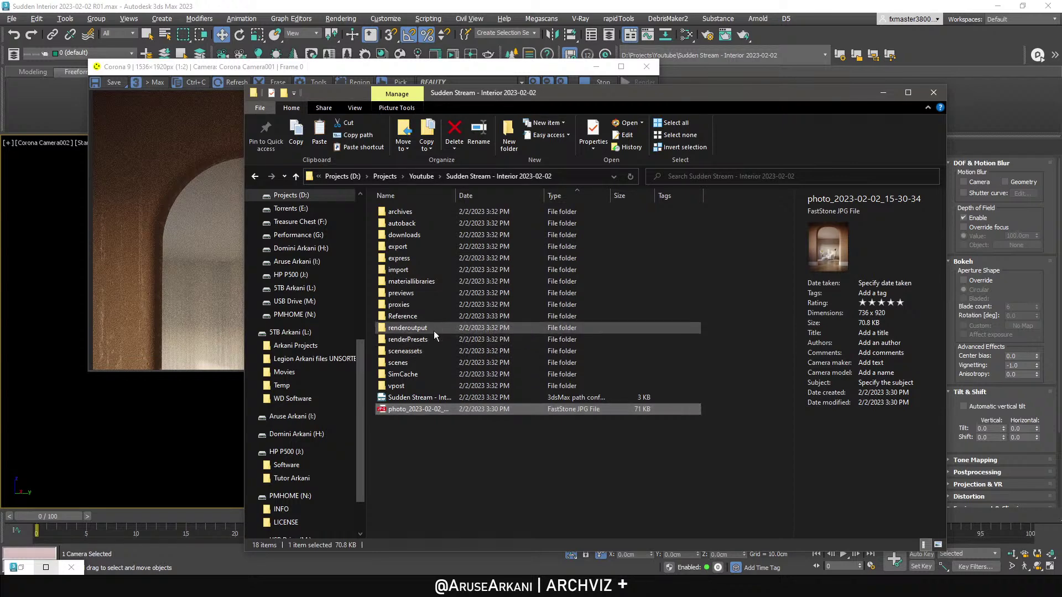
{"action": "double_click", "coordinate": [434, 331]}
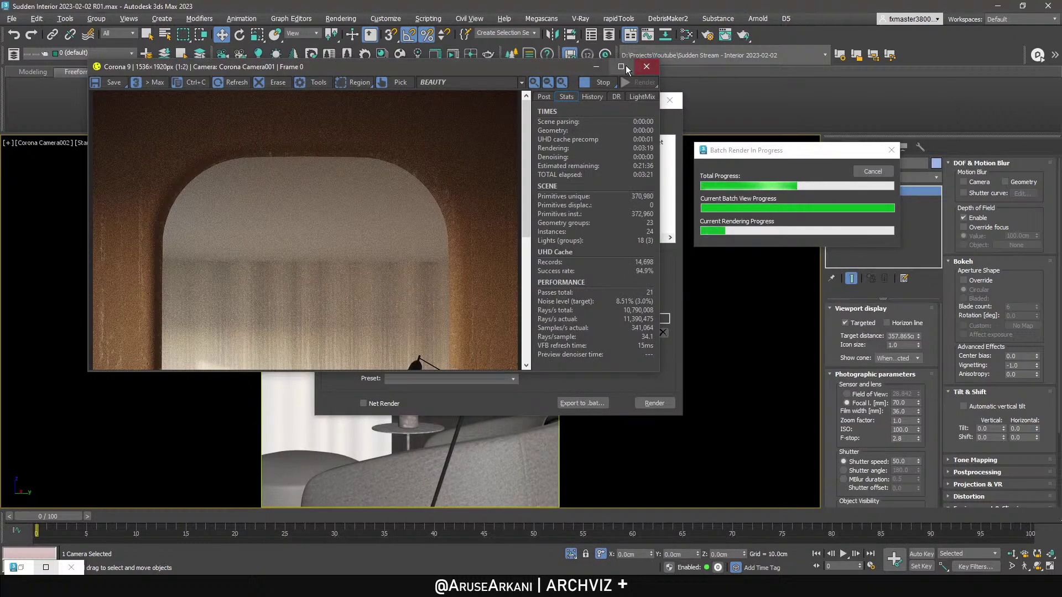
{"action": "left_click", "coordinate": [623, 66]}
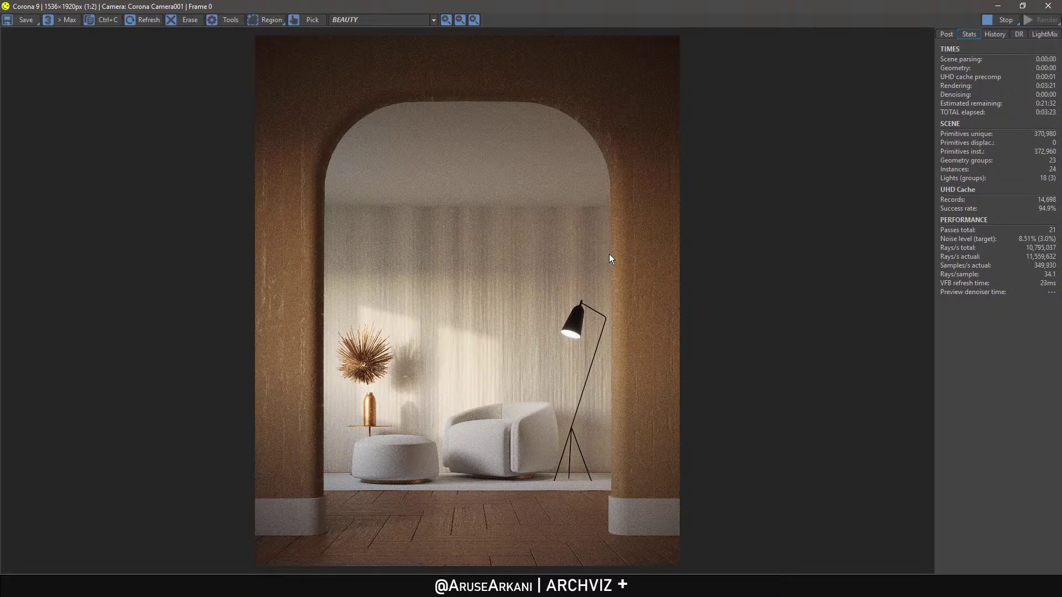